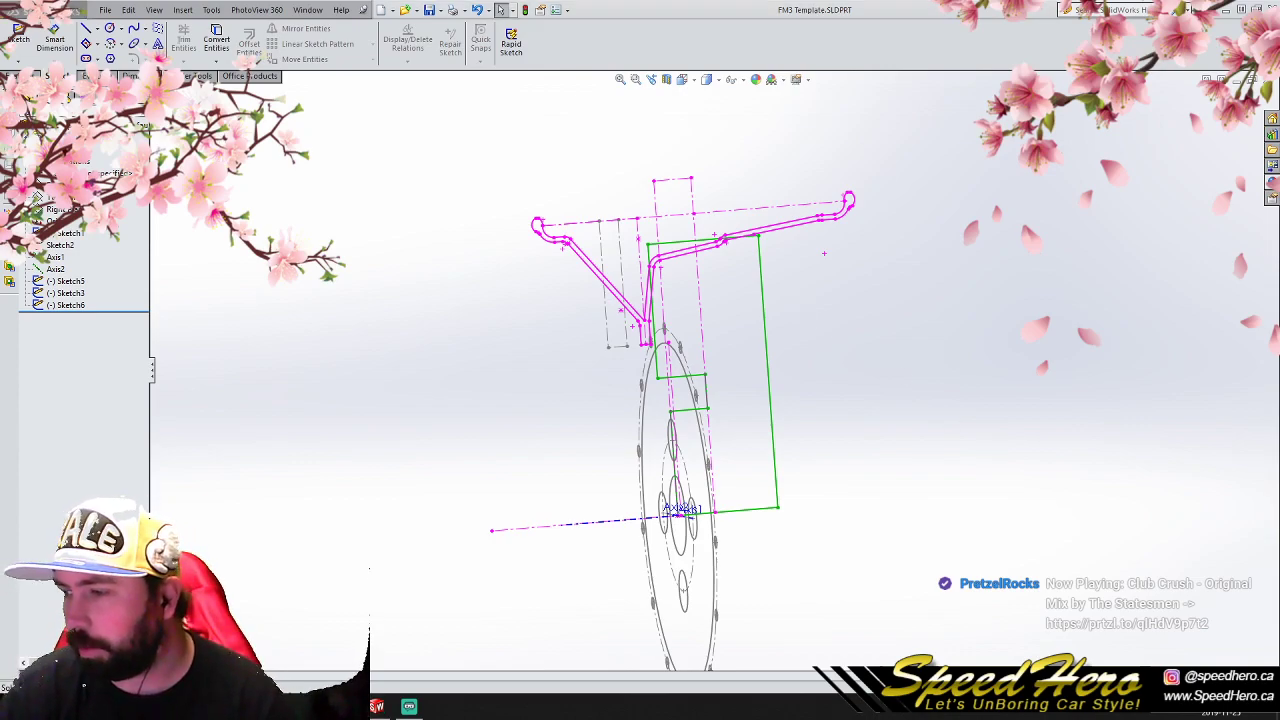
- Switch to the browser and review the Miata wheel document's design plan and Day 1 notes on lip conflicts and solutions
{"action": "key", "text": "alt+Tab"}
{"action": "key", "text": "ctrl+t"}
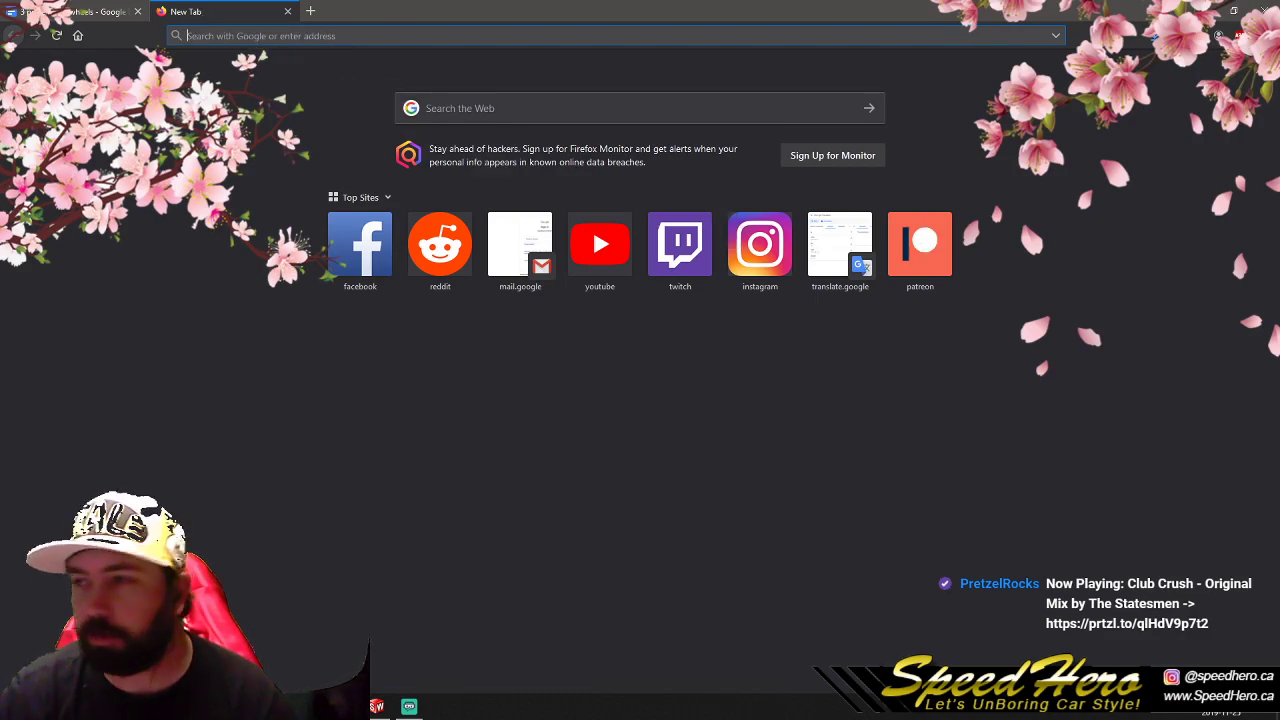
{"action": "left_click_drag", "start_coordinate": [249, 17], "coordinate": [379, 99]}
{"action": "left_click_drag", "start_coordinate": [620, 11], "coordinate": [1279, 200]}
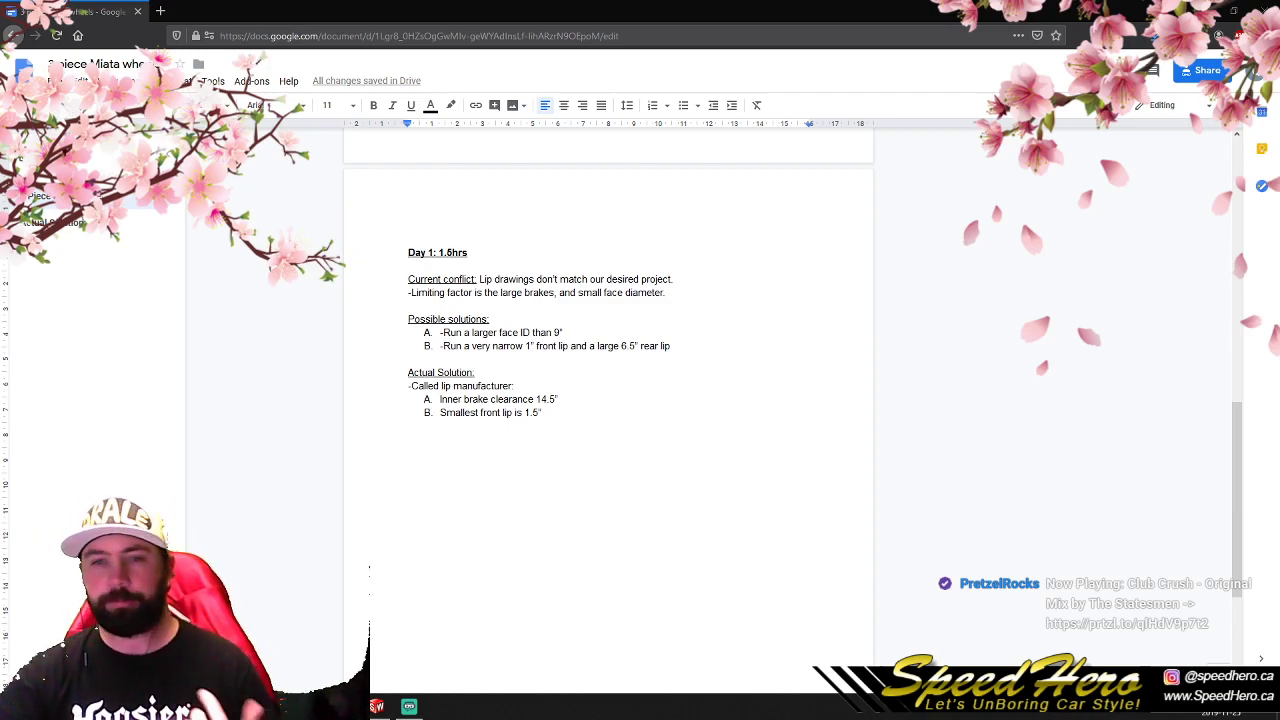
{"action": "scroll", "coordinate": [789, 537], "scroll_direction": "up", "scroll_amount": 3}
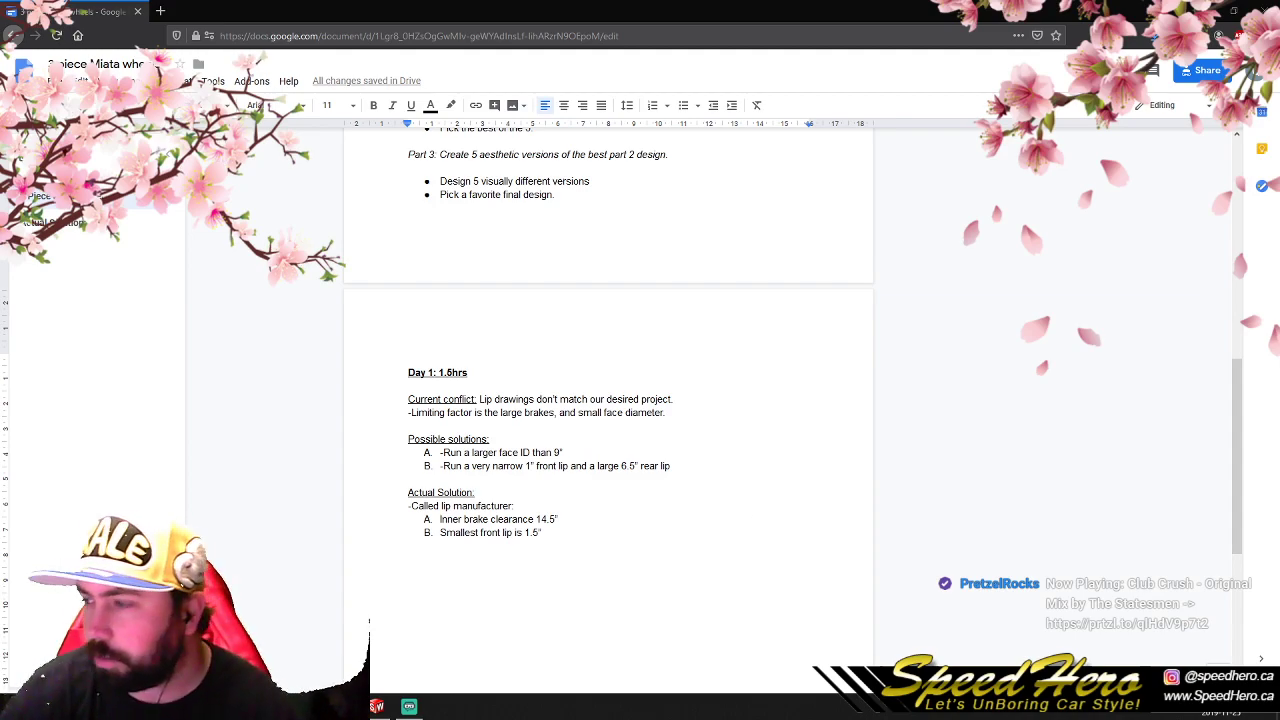
{"action": "mouse_move", "coordinate": [214, 707]}
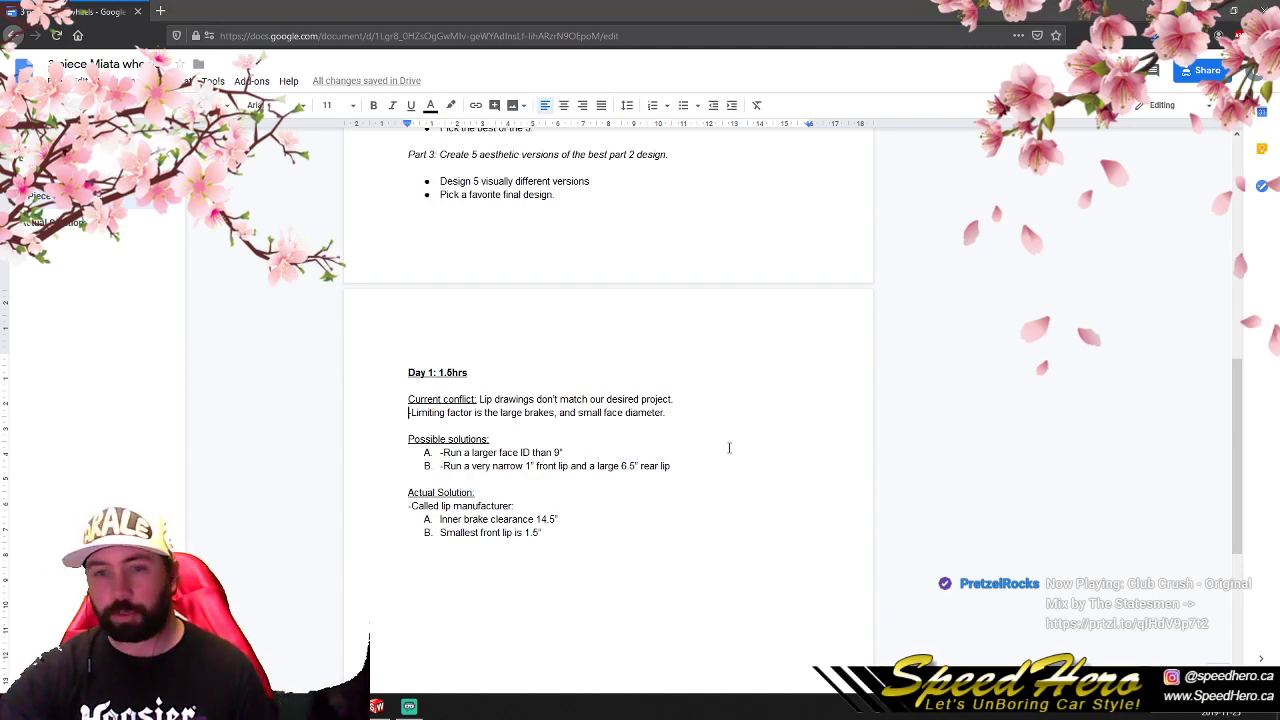
{"action": "scroll", "coordinate": [690, 440], "scroll_direction": "up", "scroll_amount": 1}
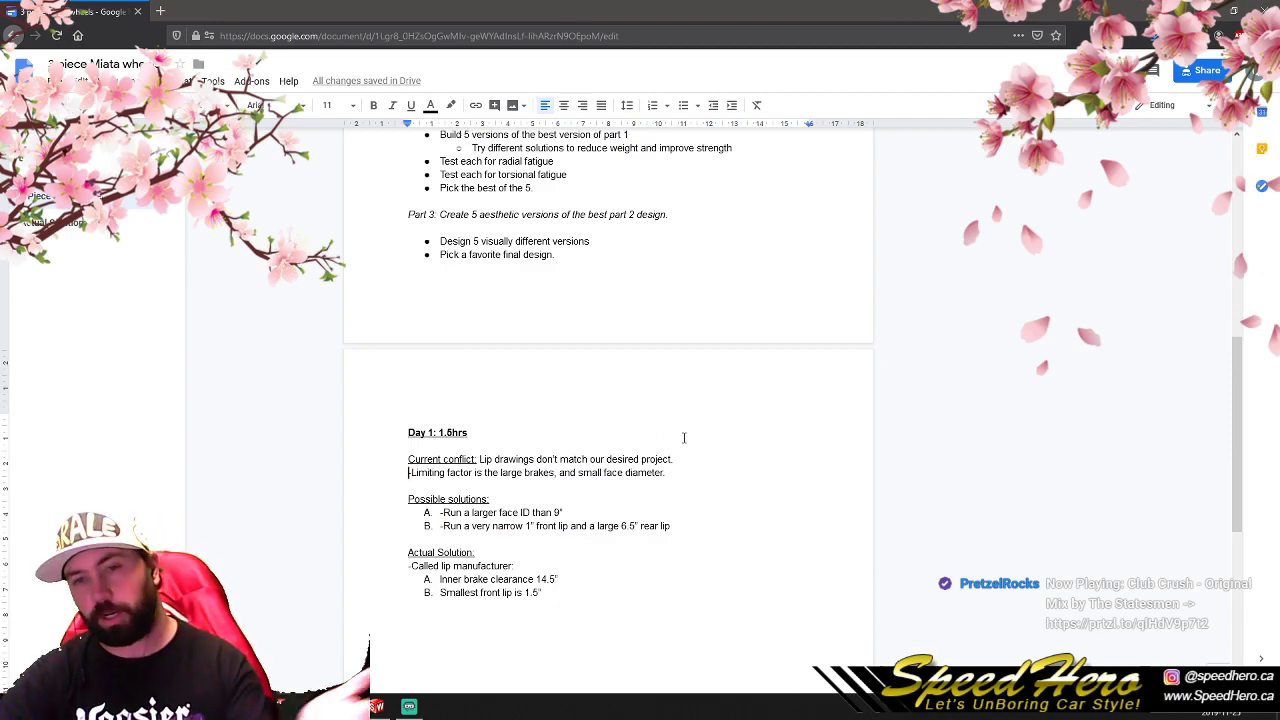
{"action": "scroll", "coordinate": [684, 437], "scroll_direction": "up", "scroll_amount": 1}
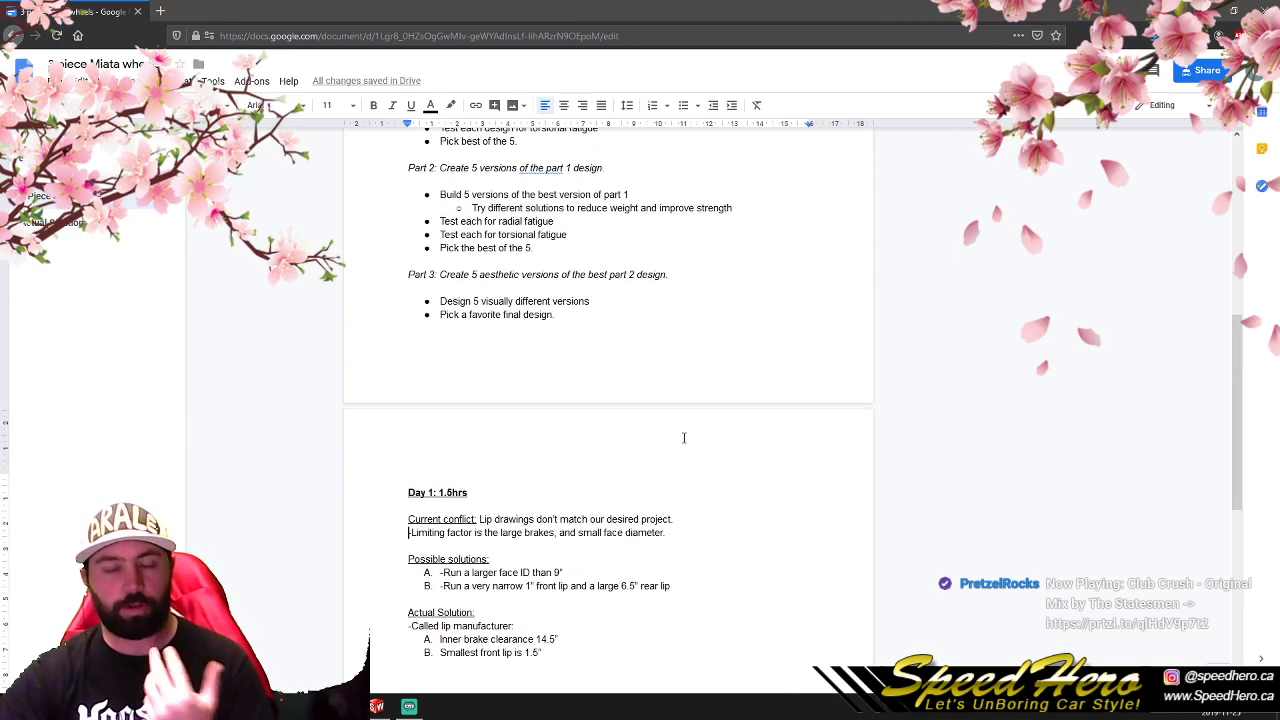
{"action": "scroll", "coordinate": [684, 440], "scroll_direction": "down", "scroll_amount": 1}
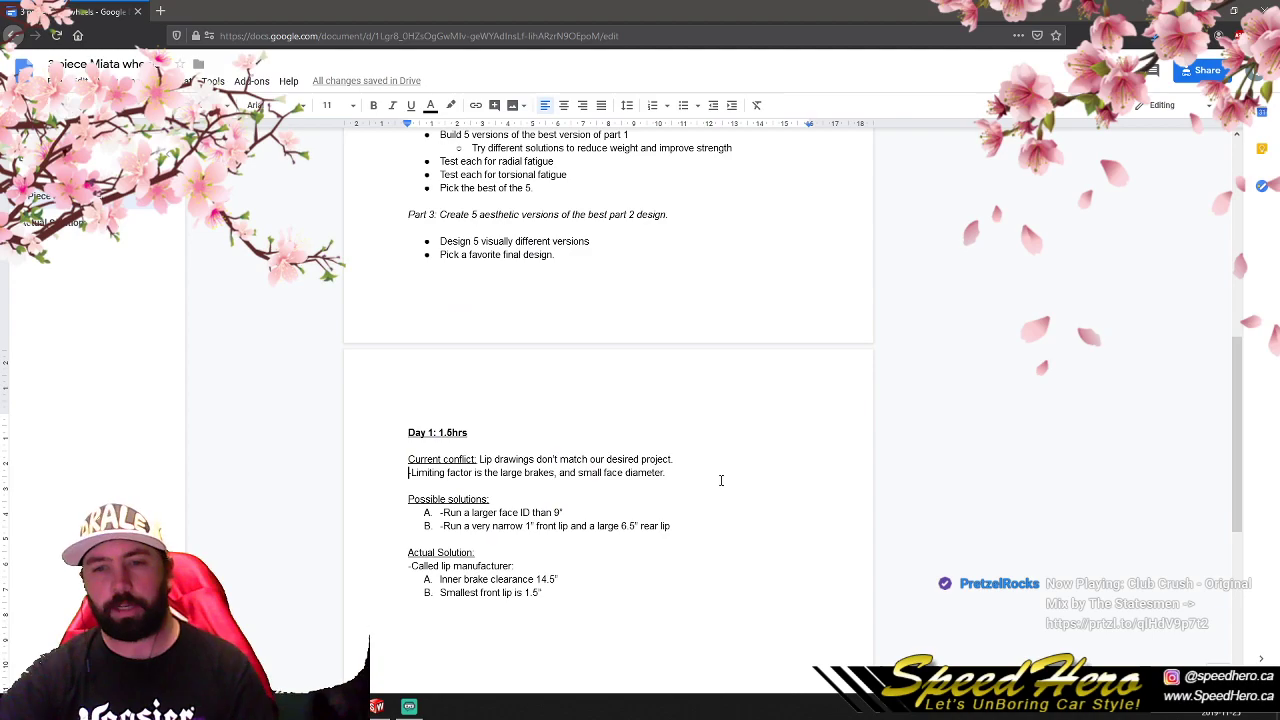
{"action": "scroll", "coordinate": [468, 497], "scroll_direction": "down", "scroll_amount": 1}
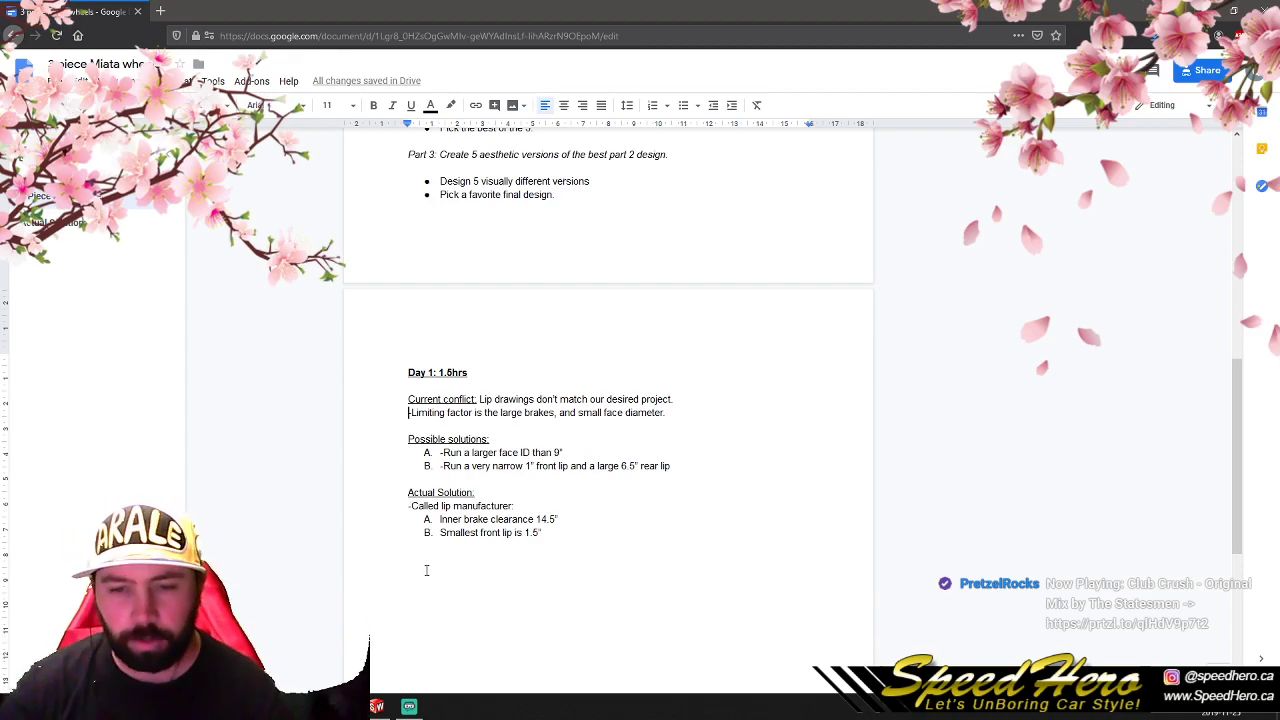
- Switch back to SolidWorks and examine which geometry belongs to Sketch3 and Sketch6 in the wheel template
{"action": "left_click", "coordinate": [376, 707]}
{"action": "scroll", "coordinate": [717, 369], "scroll_direction": "down", "scroll_amount": 3}
{"action": "left_click", "coordinate": [64, 293]}
{"action": "left_click", "coordinate": [67, 304]}
{"action": "left_click", "coordinate": [72, 279]}
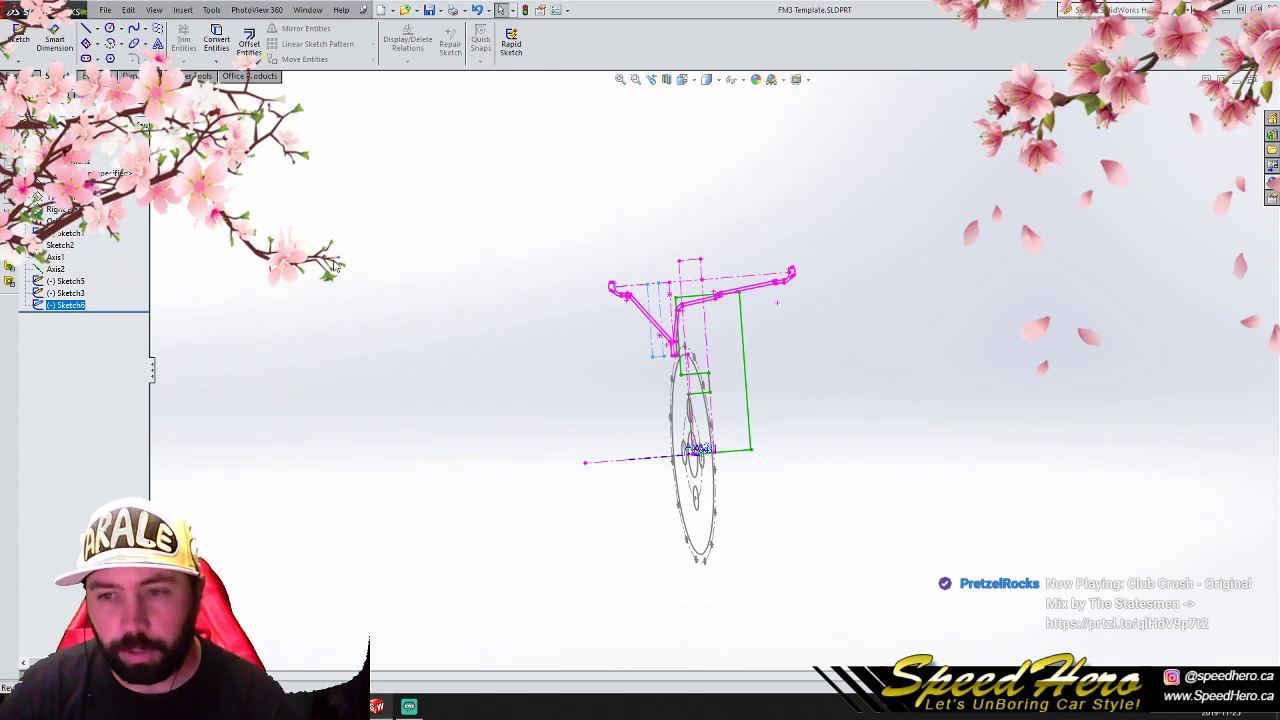
{"action": "scroll", "coordinate": [637, 327], "scroll_direction": "up", "scroll_amount": 3}
{"action": "left_click", "coordinate": [65, 305]}
{"action": "left_click", "coordinate": [68, 293], "text": "ctrl"}
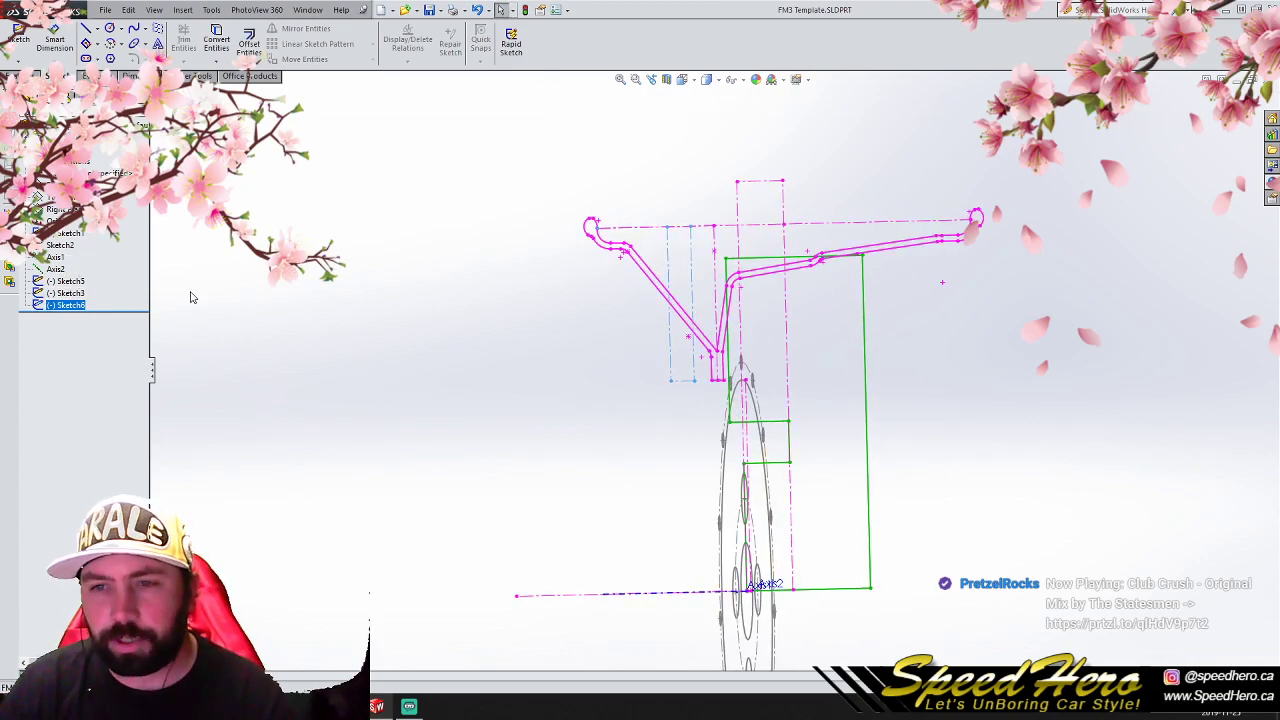
{"action": "left_click", "coordinate": [62, 294]}
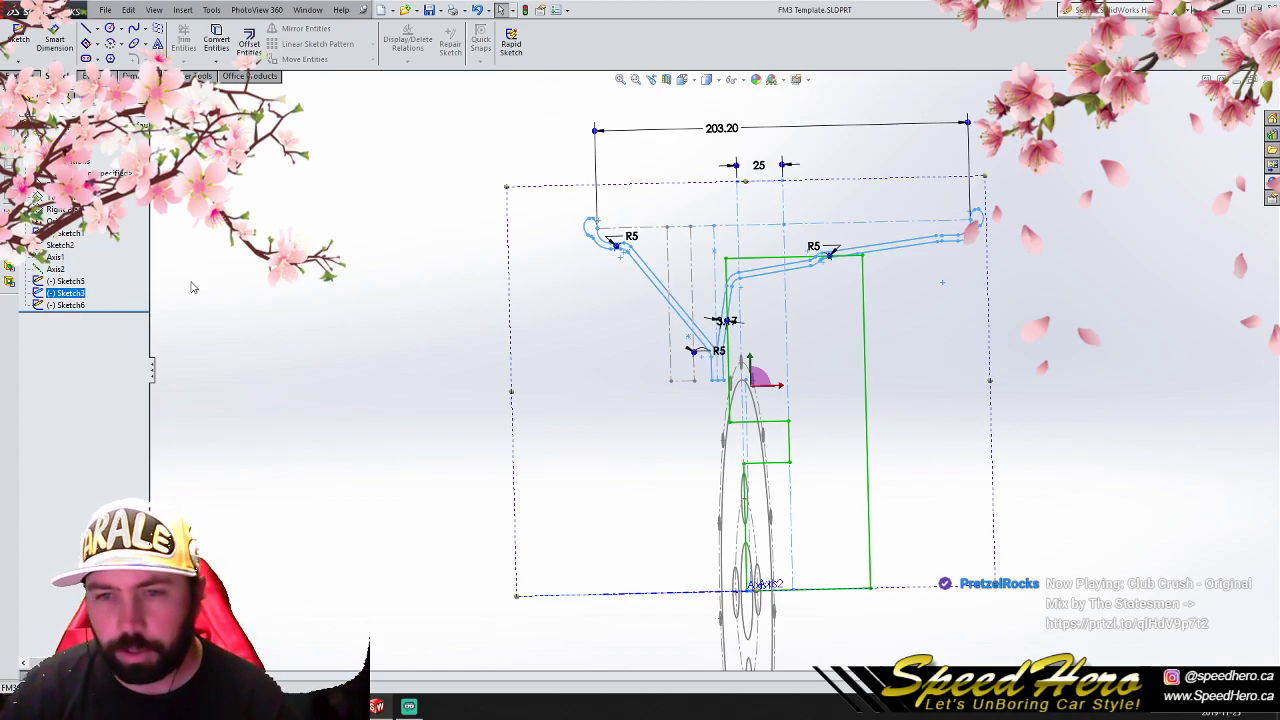
{"action": "left_click", "coordinate": [78, 305], "text": "ctrl"}
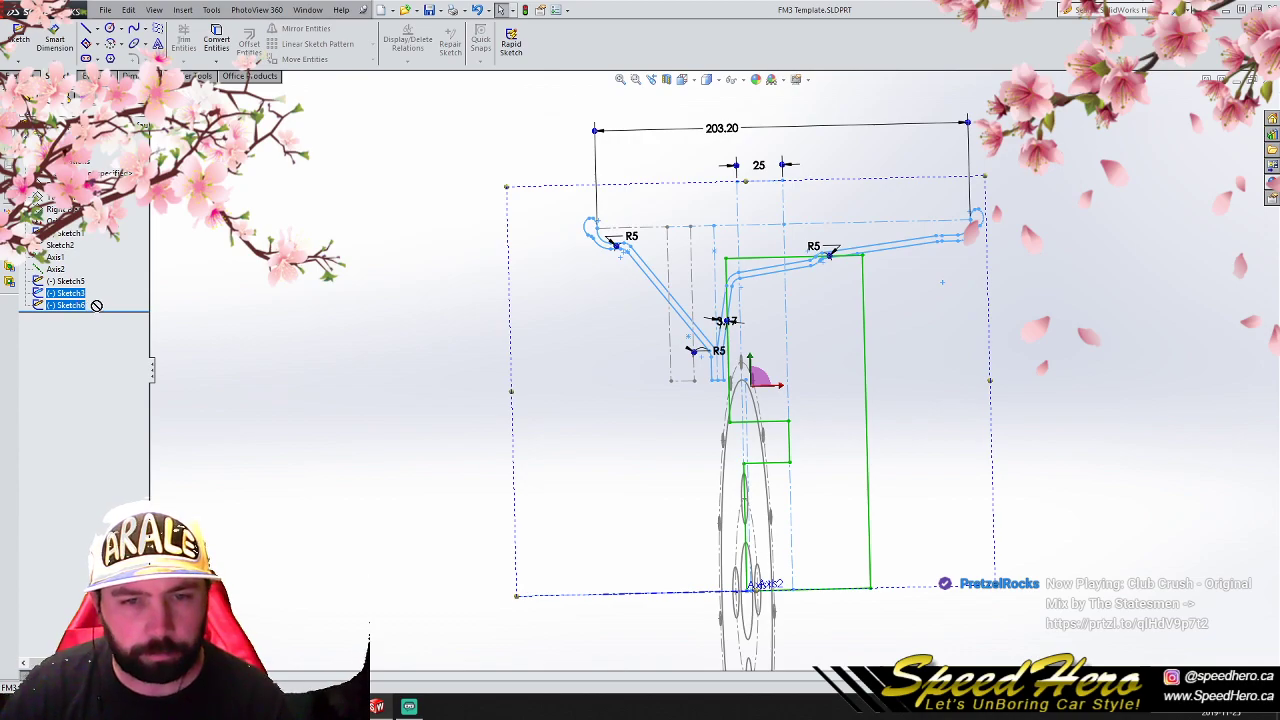
{"action": "left_click", "coordinate": [78, 305]}
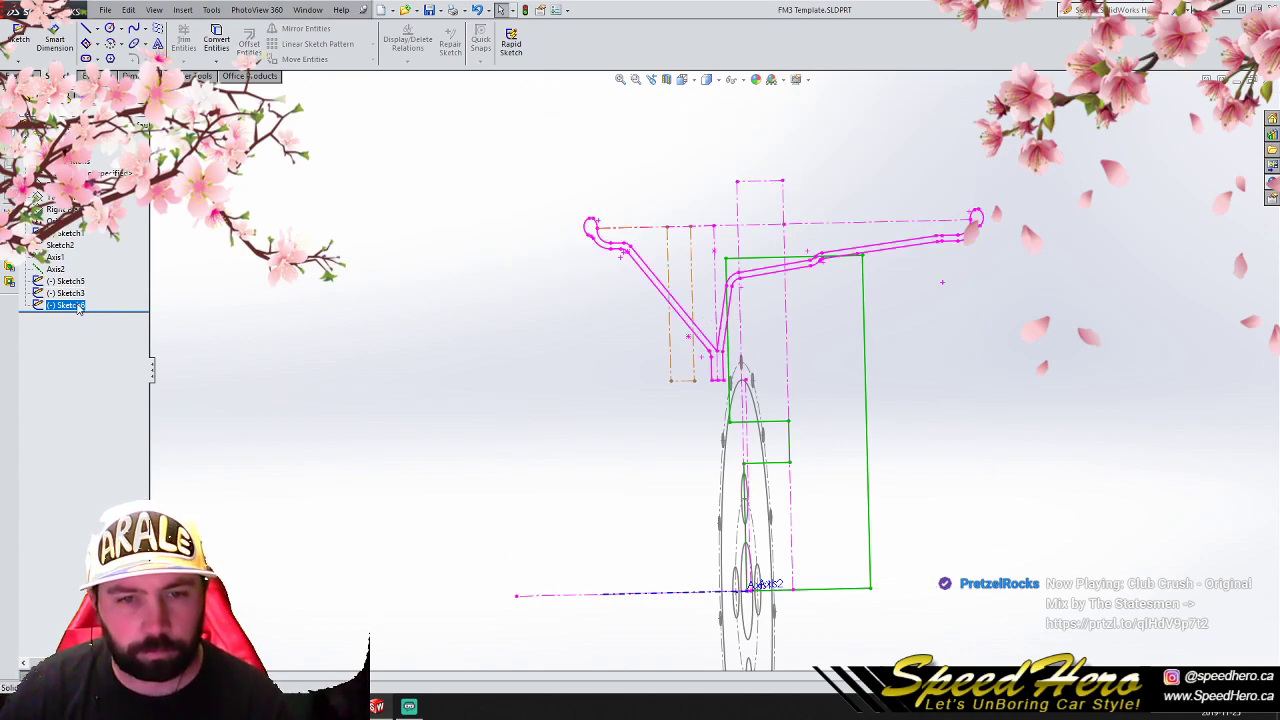
{"action": "left_click", "coordinate": [100, 293], "text": "ctrl"}
{"action": "left_click", "coordinate": [70, 293]}
{"action": "left_click", "coordinate": [80, 306]}
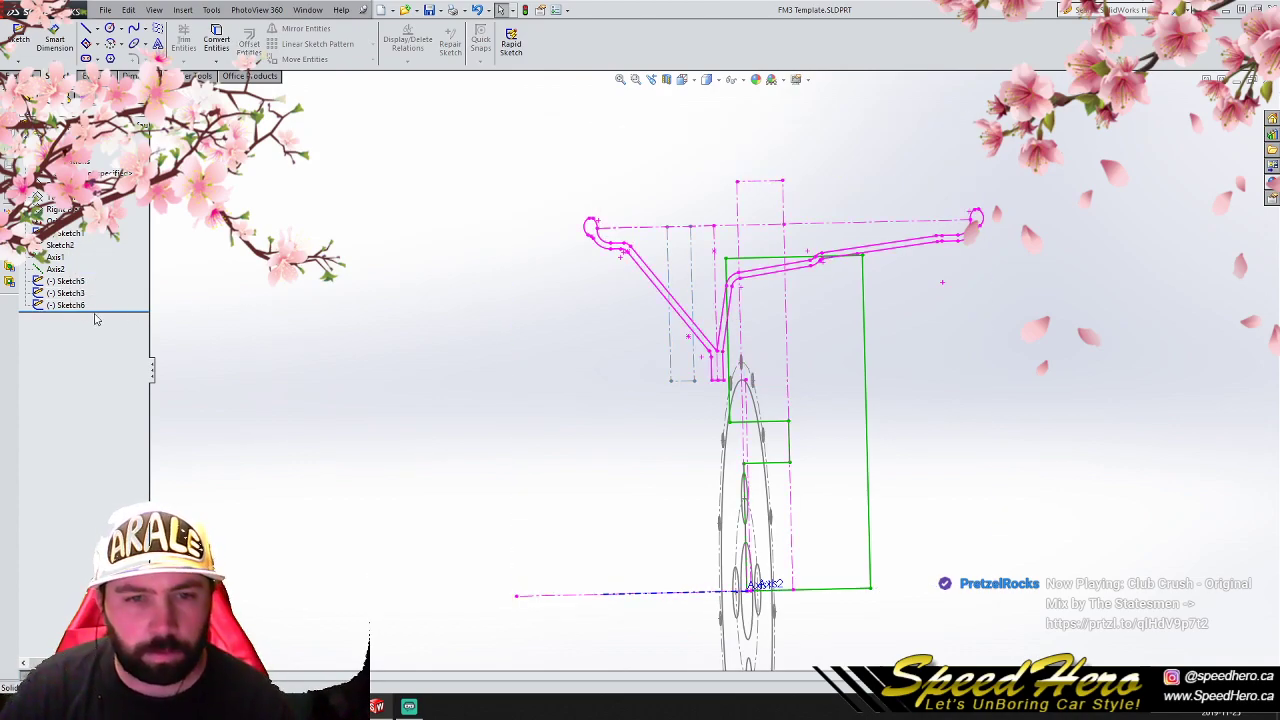
- Copy Sketch6, roll the model back to before Sketch3, and paste the copy there on the Right Plane
{"action": "right_click", "coordinate": [74, 307]}
{"action": "left_click", "coordinate": [346, 293]}
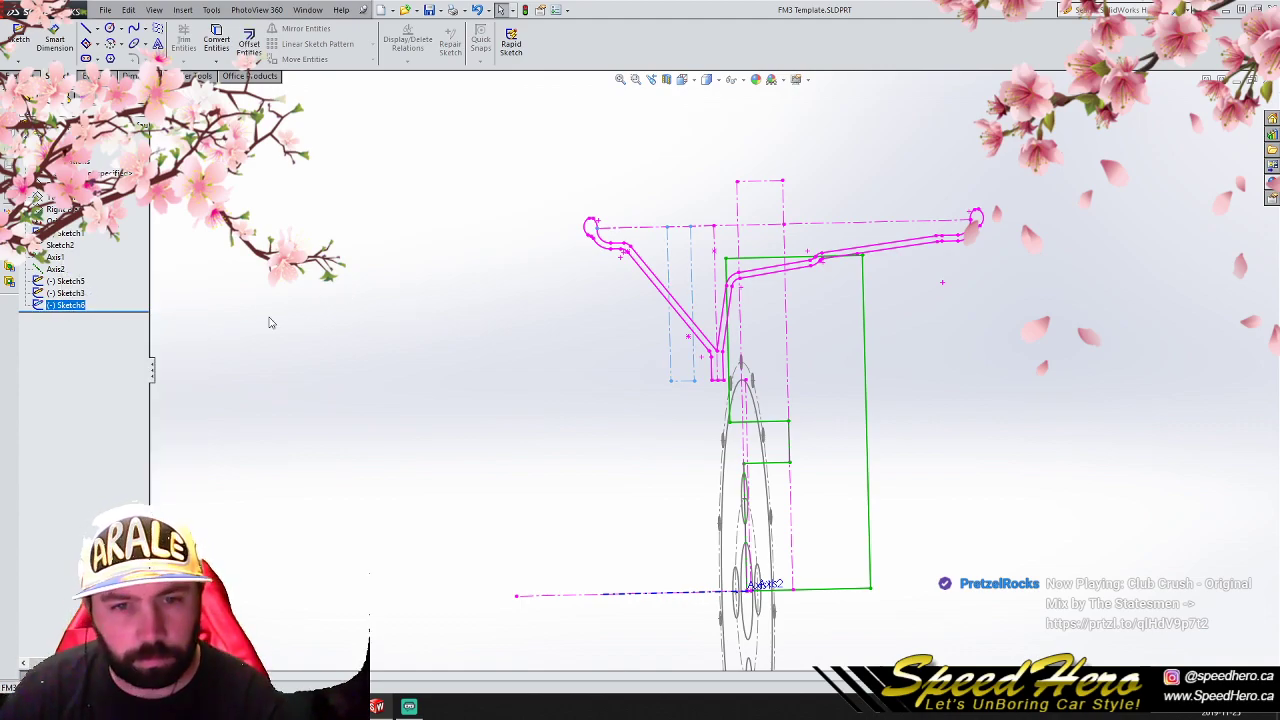
{"action": "left_click_drag", "start_coordinate": [142, 311], "coordinate": [141, 292]}
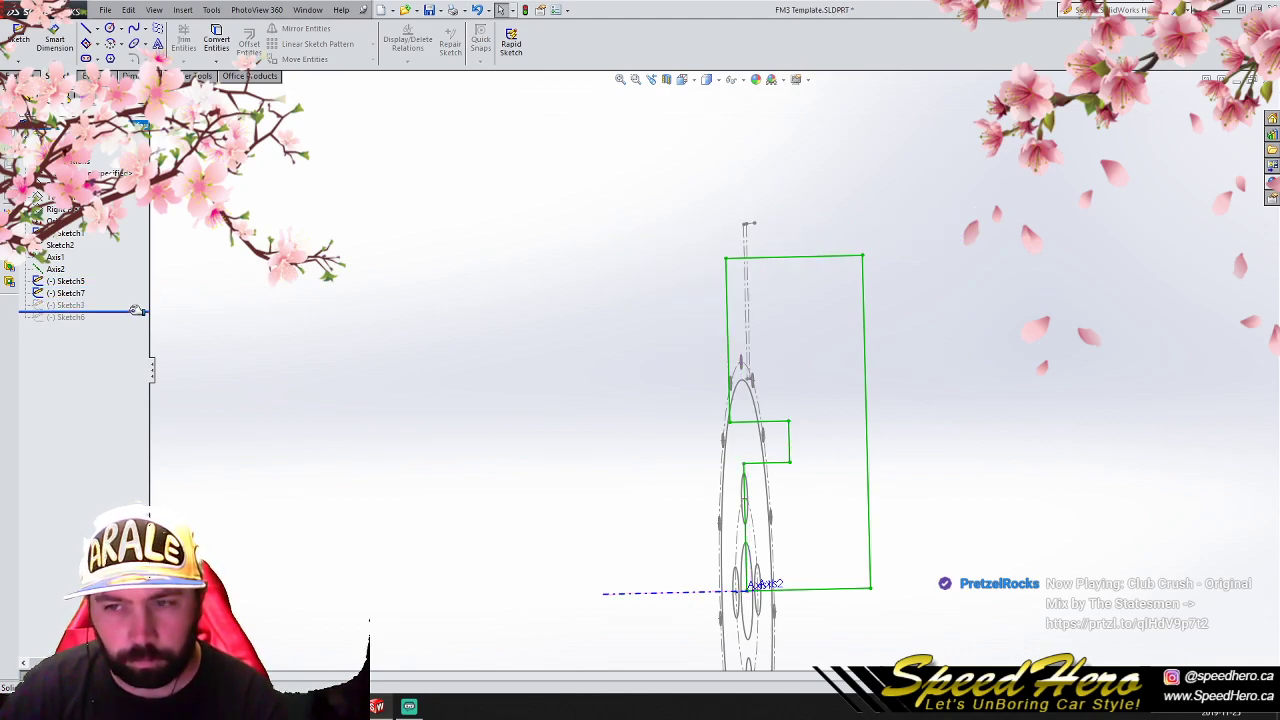
{"action": "key", "text": "ctrl+z"}
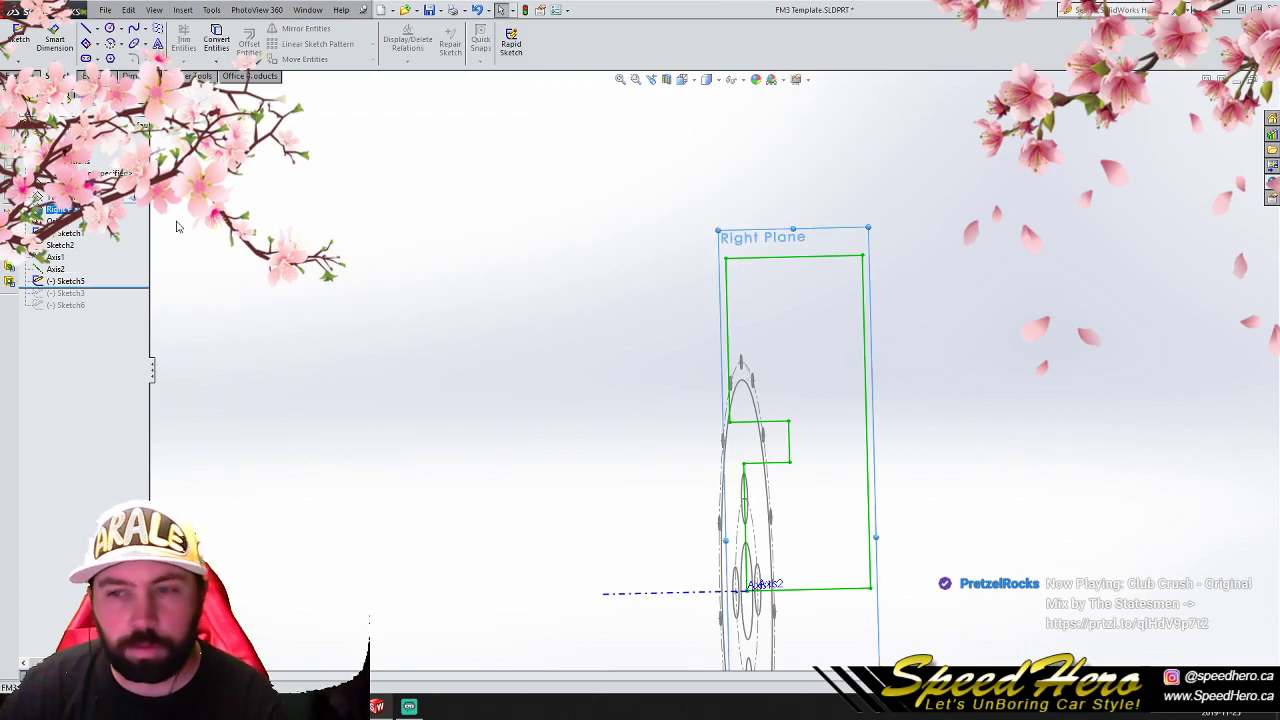
{"action": "key", "text": "ctrl+y"}
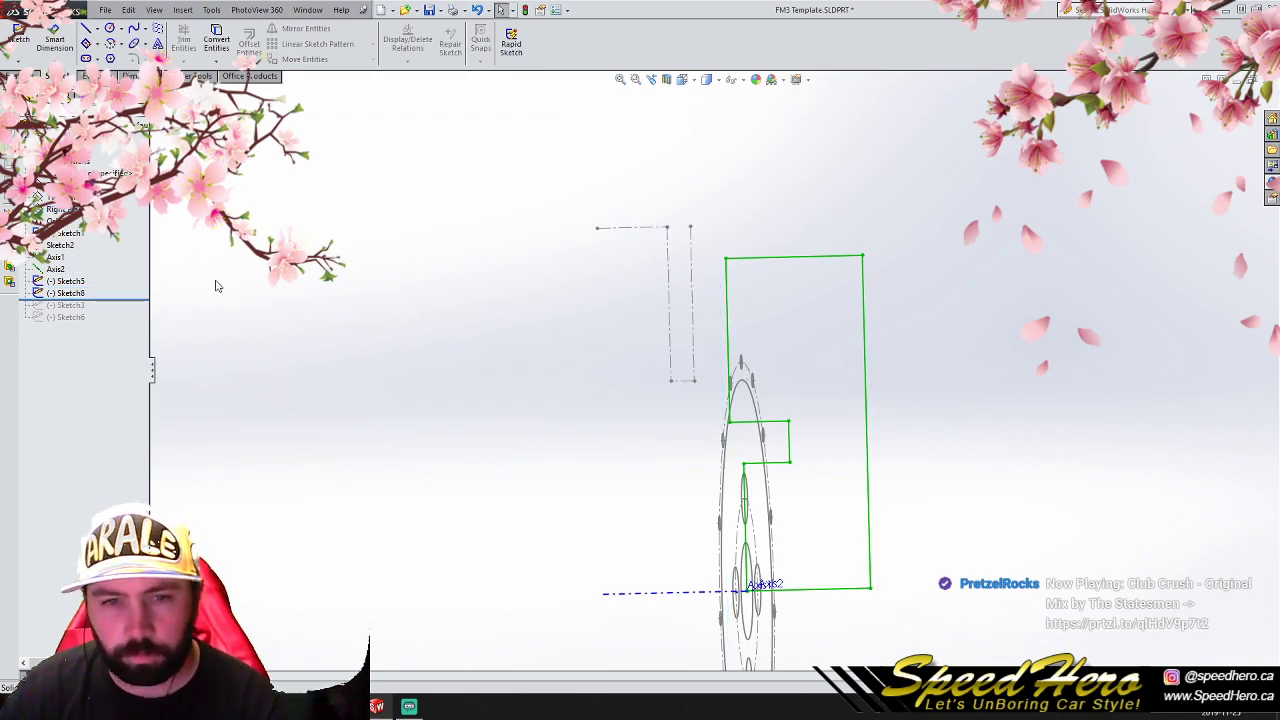
- Roll the model forward past Sketch3 and delete the original Sketch6
{"action": "left_click_drag", "start_coordinate": [141, 299], "coordinate": [138, 323]}
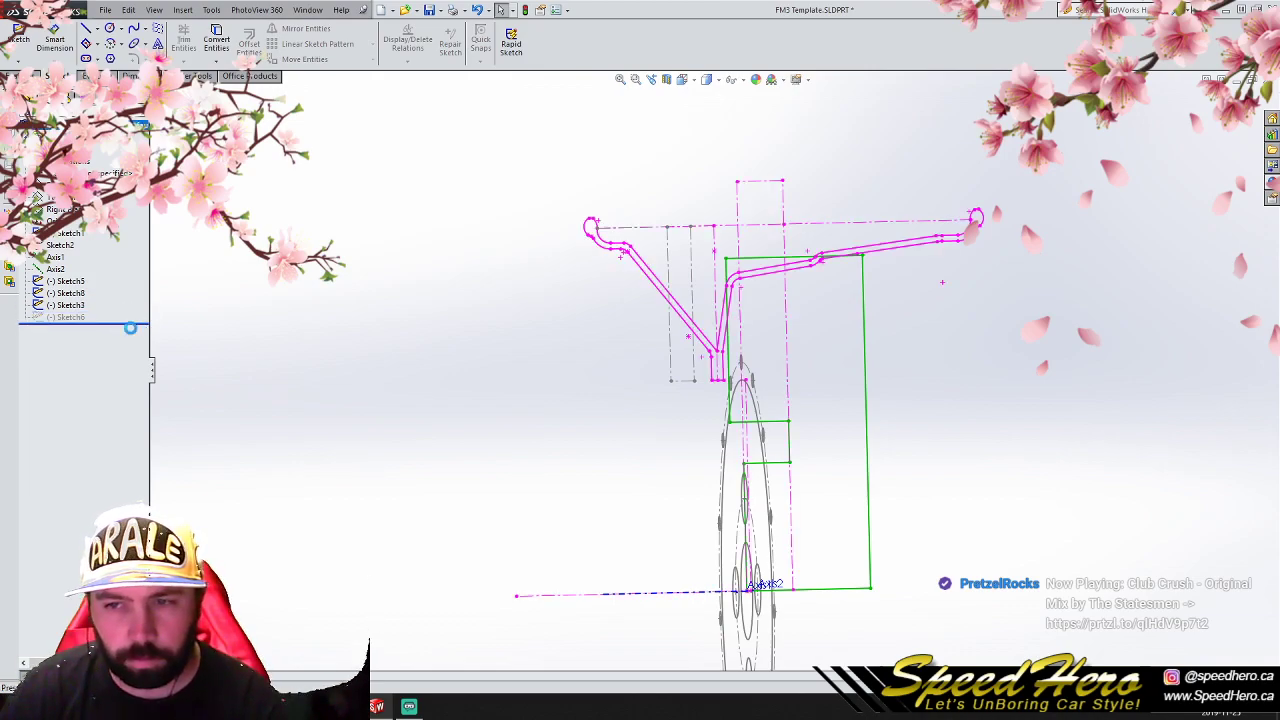
{"action": "left_click", "coordinate": [66, 317]}
{"action": "right_click", "coordinate": [66, 317]}
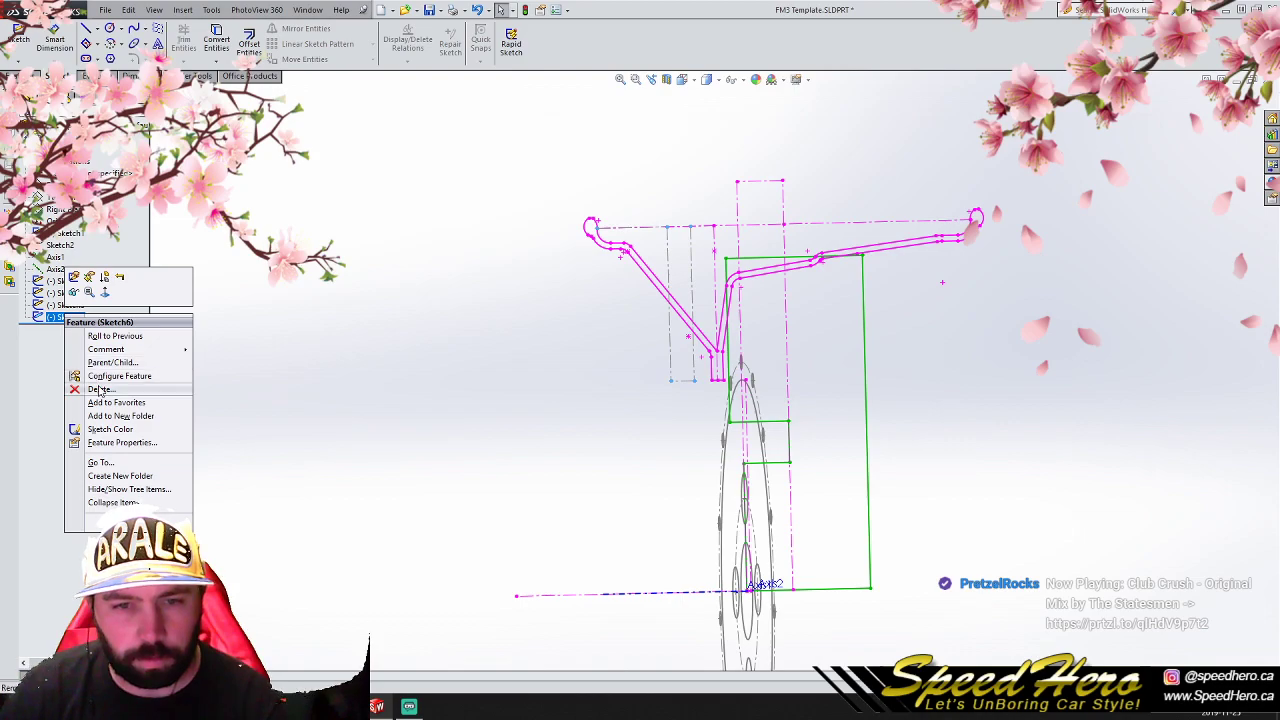
{"action": "left_click", "coordinate": [88, 383]}
{"action": "left_click", "coordinate": [719, 289]}
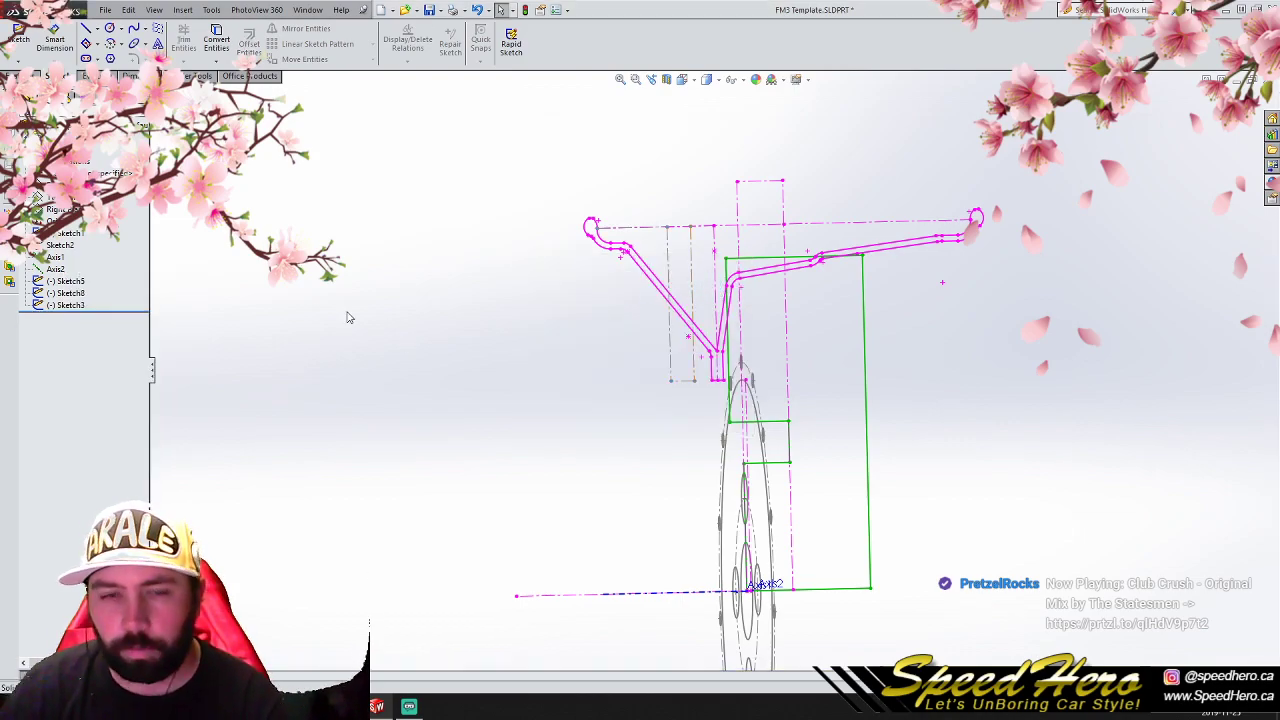
- Open the wheel profile sketch, Sketch3, for editing and view it face-on
{"action": "right_click", "coordinate": [66, 305]}
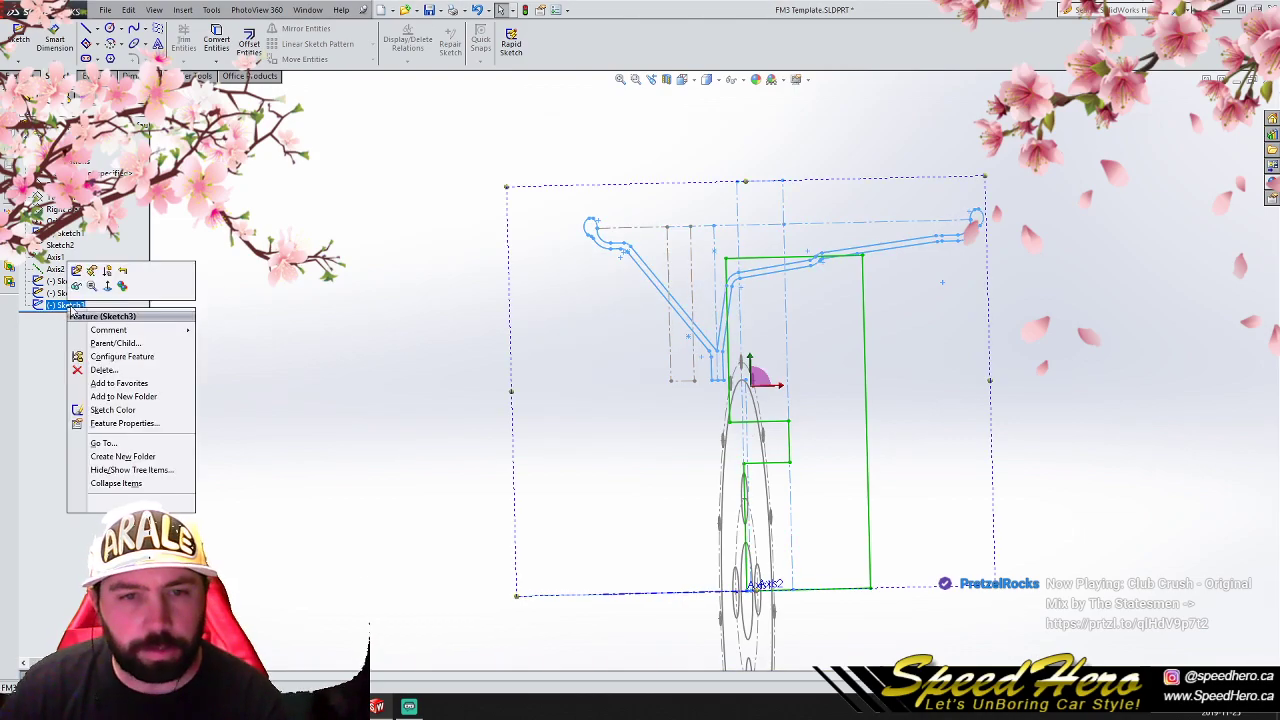
{"action": "left_click", "coordinate": [76, 278]}
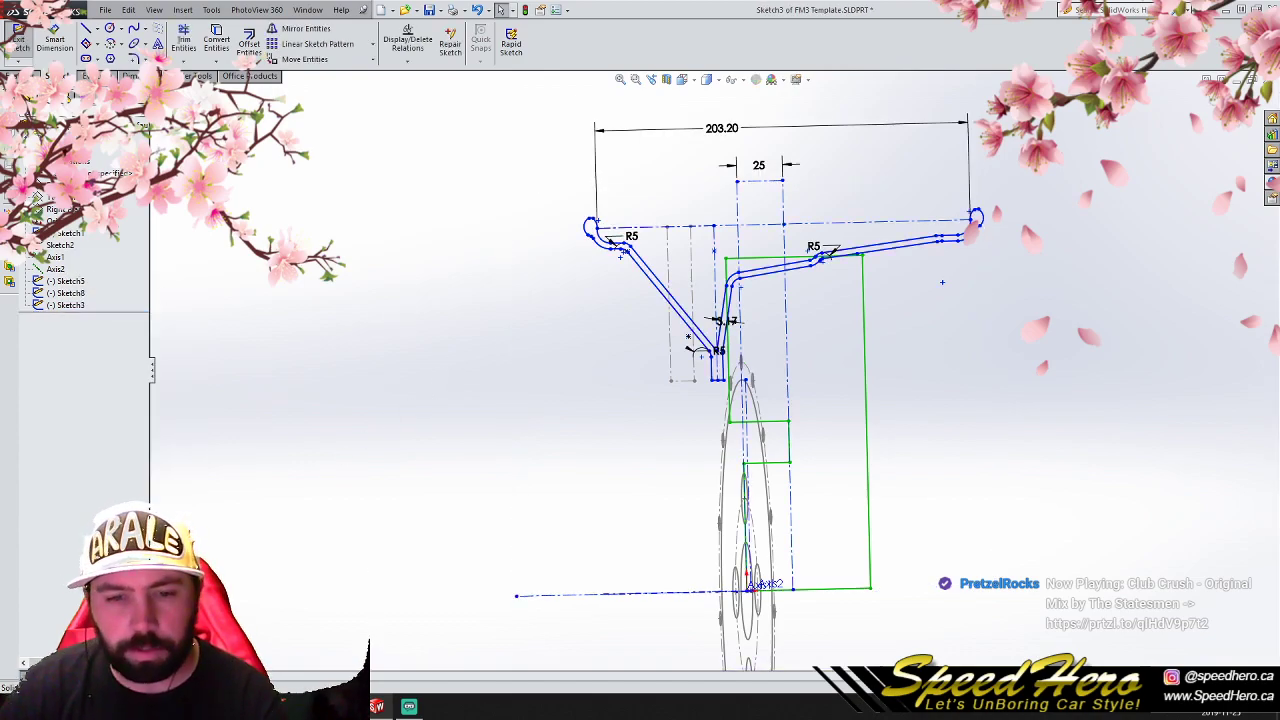
{"action": "key", "text": "ctrl+8"}
{"action": "scroll", "coordinate": [1026, 308], "scroll_direction": "down", "scroll_amount": 1}
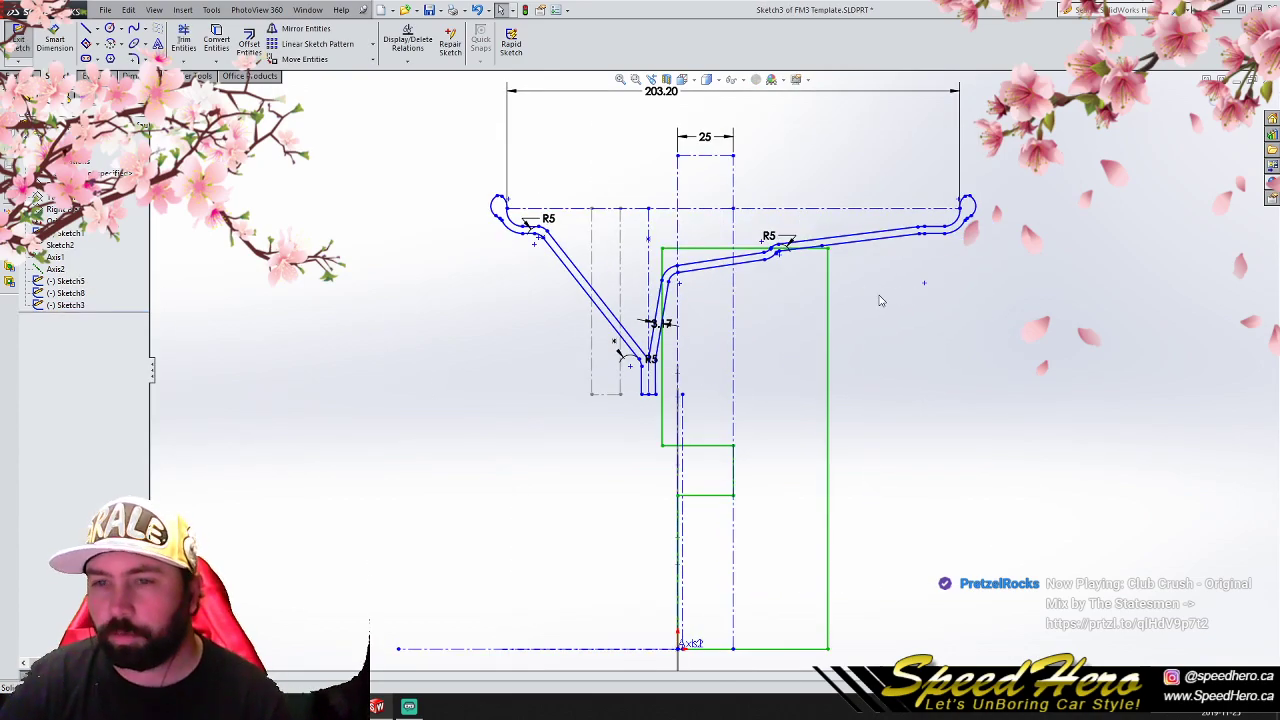
{"action": "mouse_move", "coordinate": [983, 465]}
{"action": "left_mouse_down"}
{"action": "mouse_move", "coordinate": [757, 388]}
{"action": "mouse_move", "coordinate": [549, 256]}
{"action": "left_mouse_up"}
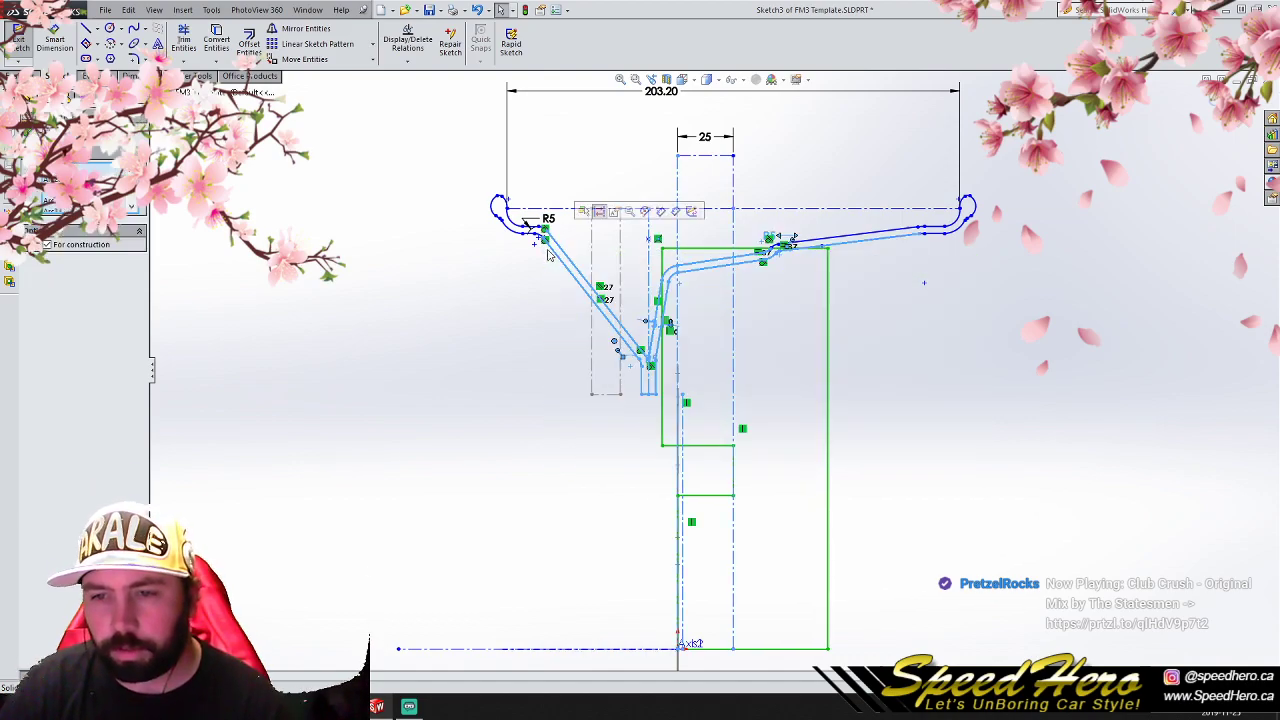
{"action": "key", "text": "Delete"}
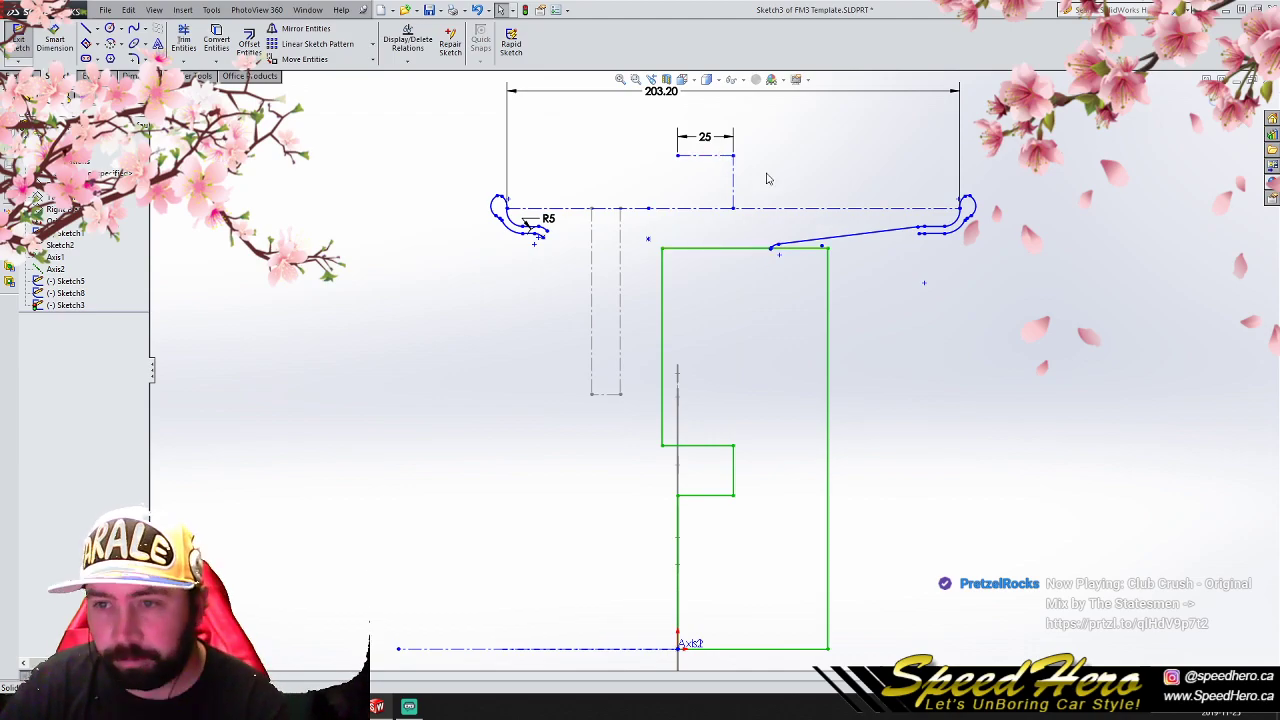
{"action": "left_click", "coordinate": [852, 238]}
{"action": "key", "text": "Delete"}
{"action": "scroll", "coordinate": [782, 242], "scroll_direction": "down", "scroll_amount": 2}
{"action": "left_click_drag", "start_coordinate": [734, 237], "coordinate": [848, 302]}
{"action": "key", "text": "ctrl+z"}
{"action": "key", "text": "ctrl+z"}
{"action": "key", "text": "ctrl+z"}
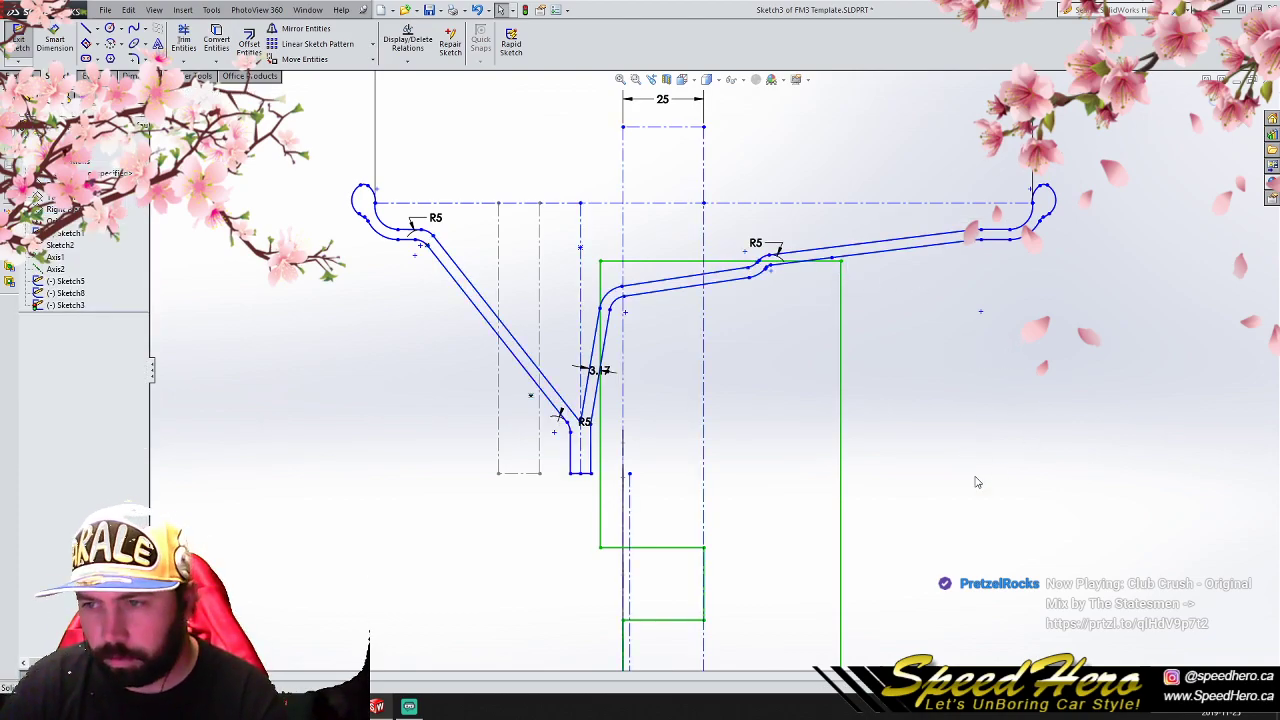
{"action": "left_click_drag", "start_coordinate": [454, 151], "coordinate": [958, 590]}
{"action": "left_click_drag", "start_coordinate": [956, 496], "coordinate": [790, 154], "text": "ctrl"}
{"action": "left_click", "coordinate": [730, 203], "text": "ctrl"}
{"action": "left_click", "coordinate": [783, 252], "text": "ctrl"}
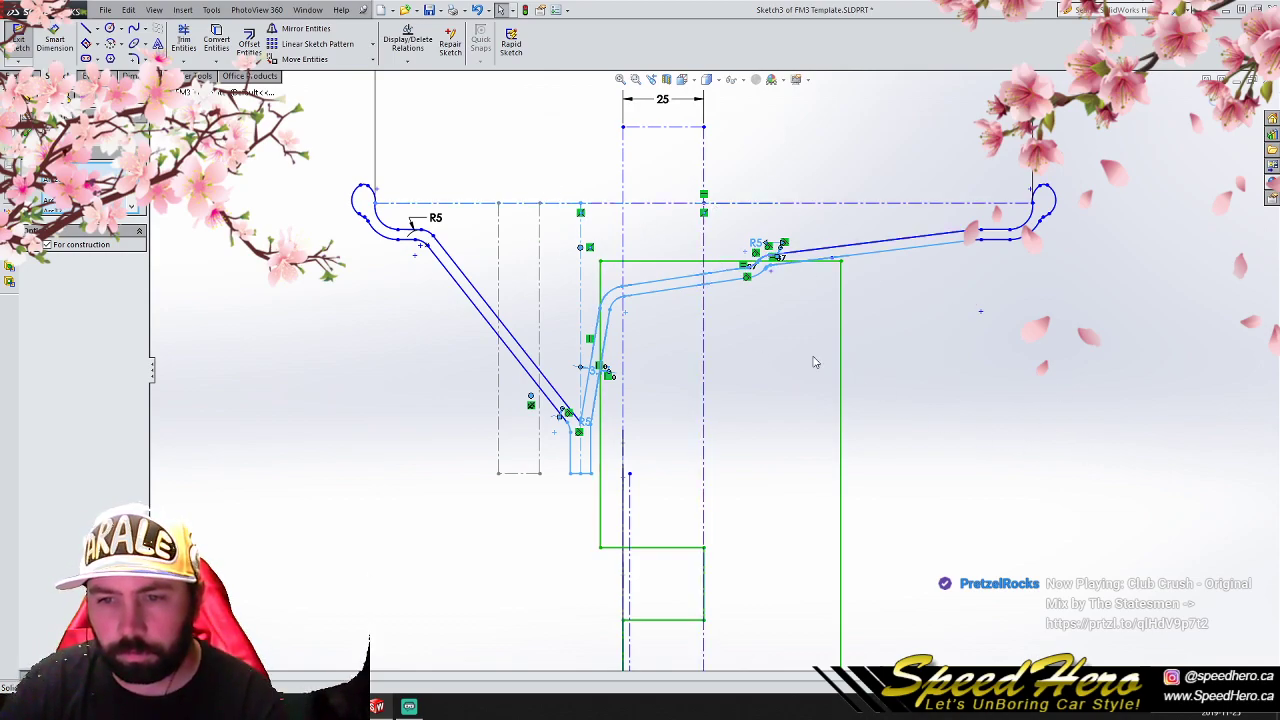
{"action": "left_click", "coordinate": [581, 230], "text": "ctrl"}
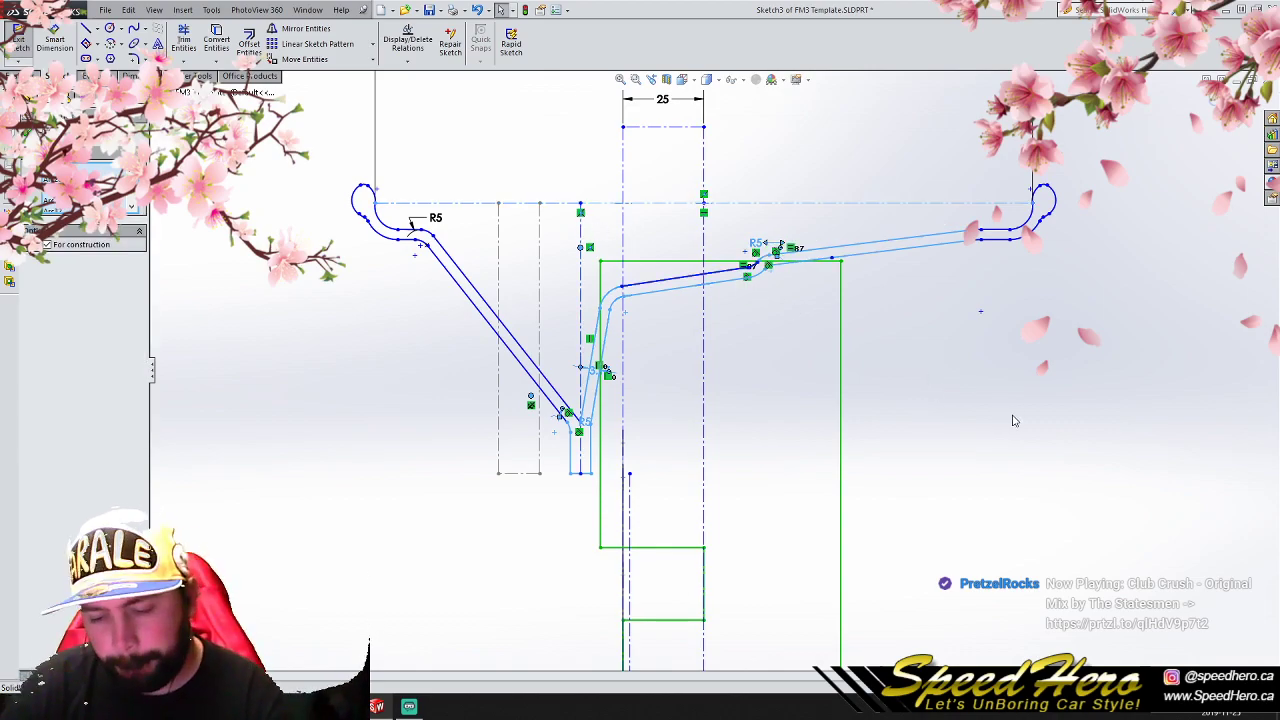
{"action": "key", "text": "Delete"}
{"action": "left_click", "coordinate": [552, 355]}
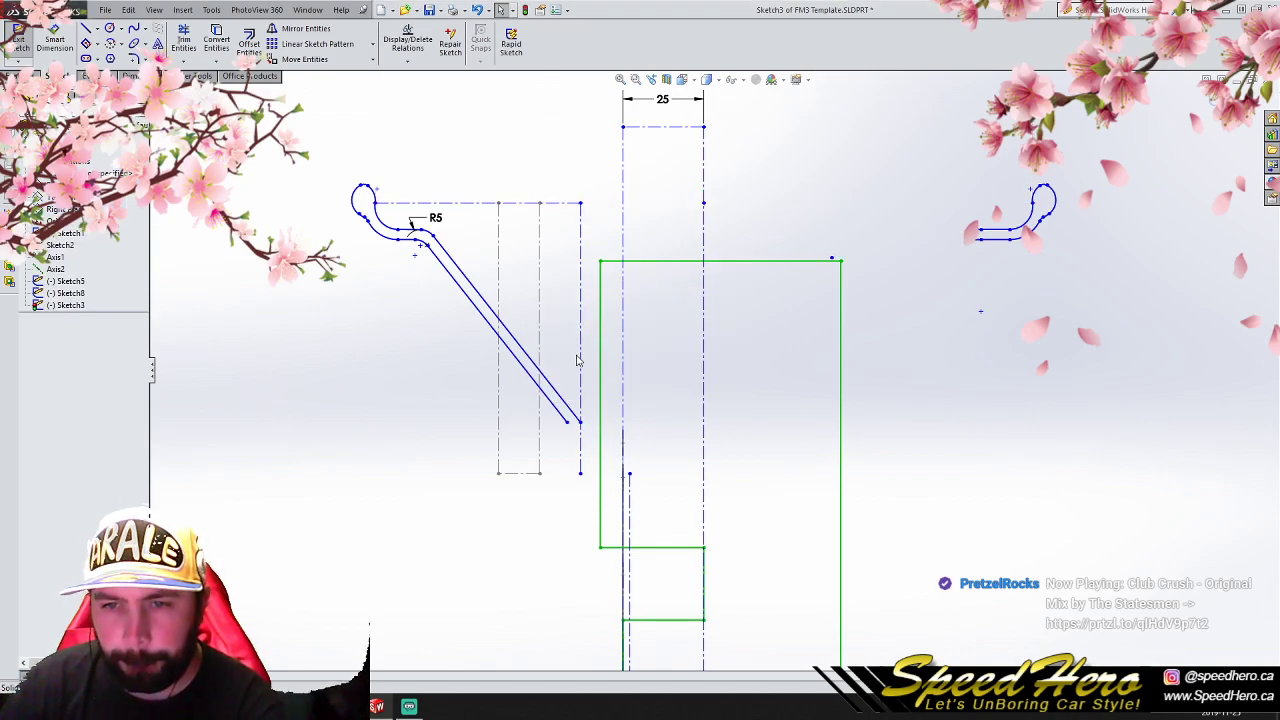
{"action": "scroll", "coordinate": [700, 414], "scroll_direction": "up", "scroll_amount": 1}
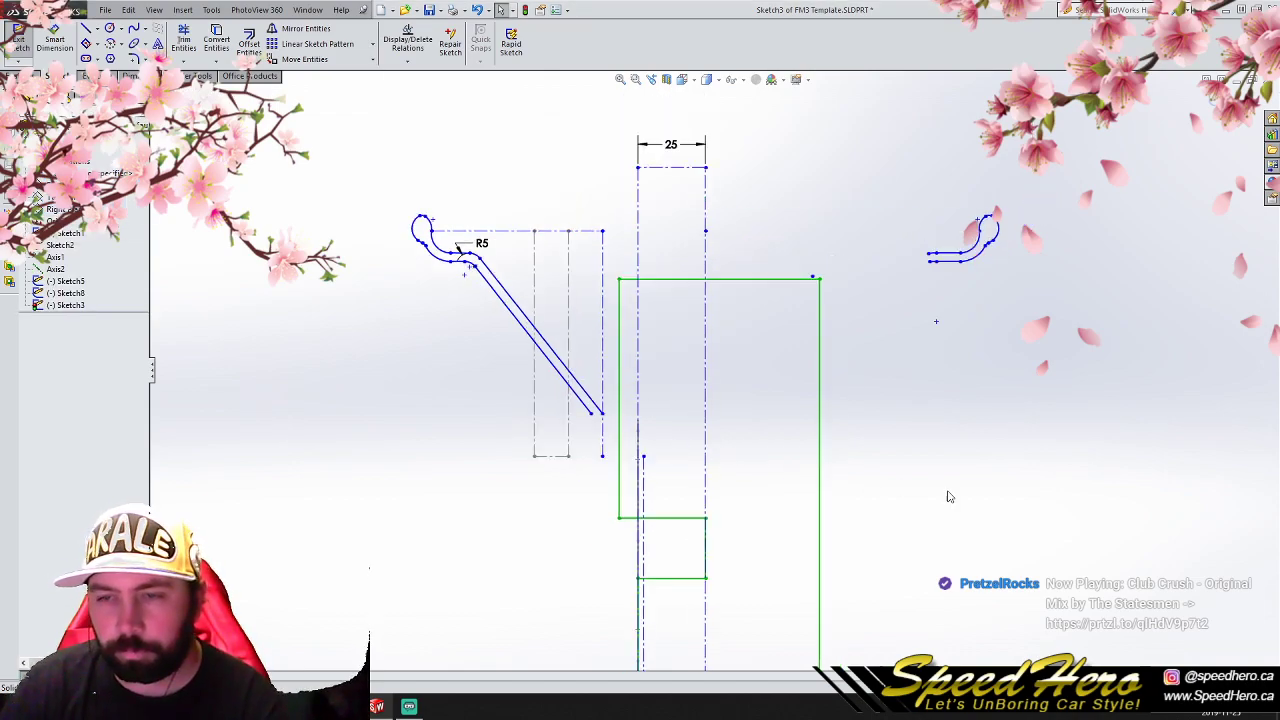
{"action": "key", "text": "ctrl+z"}
- Delete the sloped walls, mounting flange and stepped barrel section from the profile, keeping only the curled lip ends on both sides
{"action": "left_click", "coordinate": [981, 500]}
{"action": "mouse_move", "coordinate": [996, 546]}
{"action": "left_mouse_down"}
{"action": "mouse_move", "coordinate": [457, 309]}
{"action": "mouse_move", "coordinate": [376, 290]}
{"action": "left_mouse_up"}
{"action": "key", "text": "Delete"}
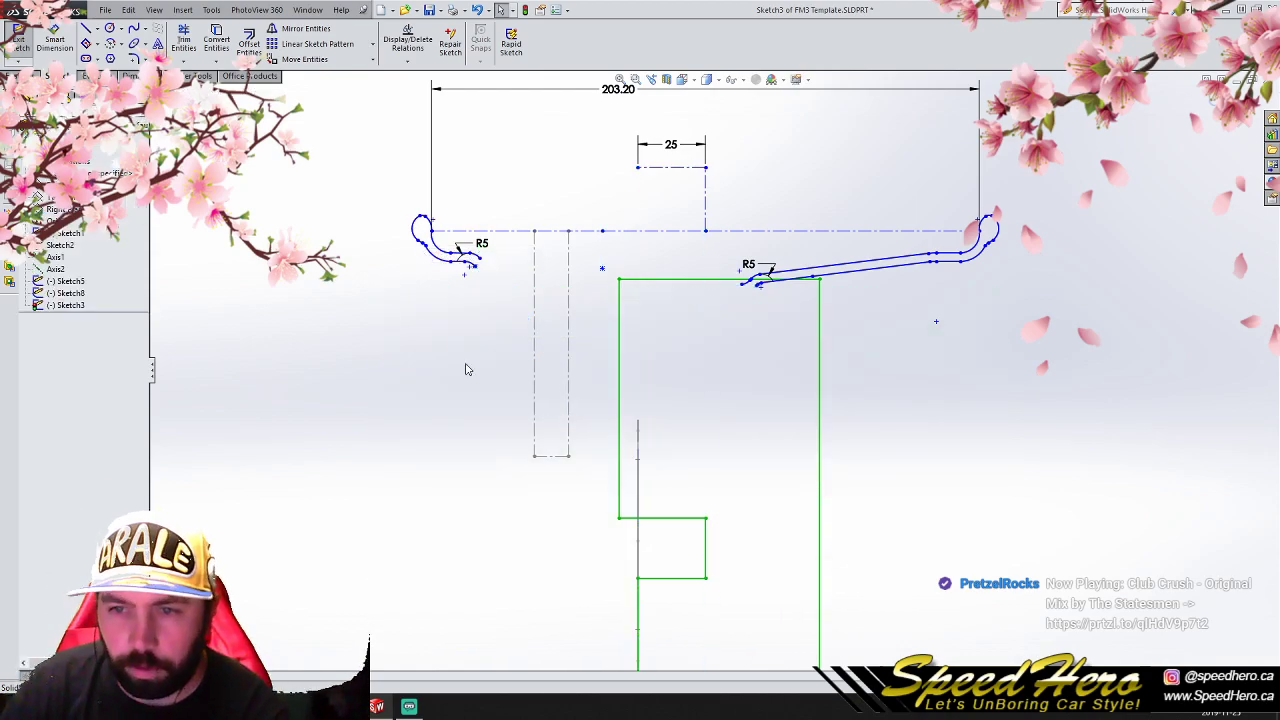
{"action": "mouse_move", "coordinate": [724, 382]}
{"action": "left_mouse_down"}
{"action": "mouse_move", "coordinate": [745, 345]}
{"action": "mouse_move", "coordinate": [894, 249]}
{"action": "mouse_move", "coordinate": [936, 250]}
{"action": "left_mouse_up"}
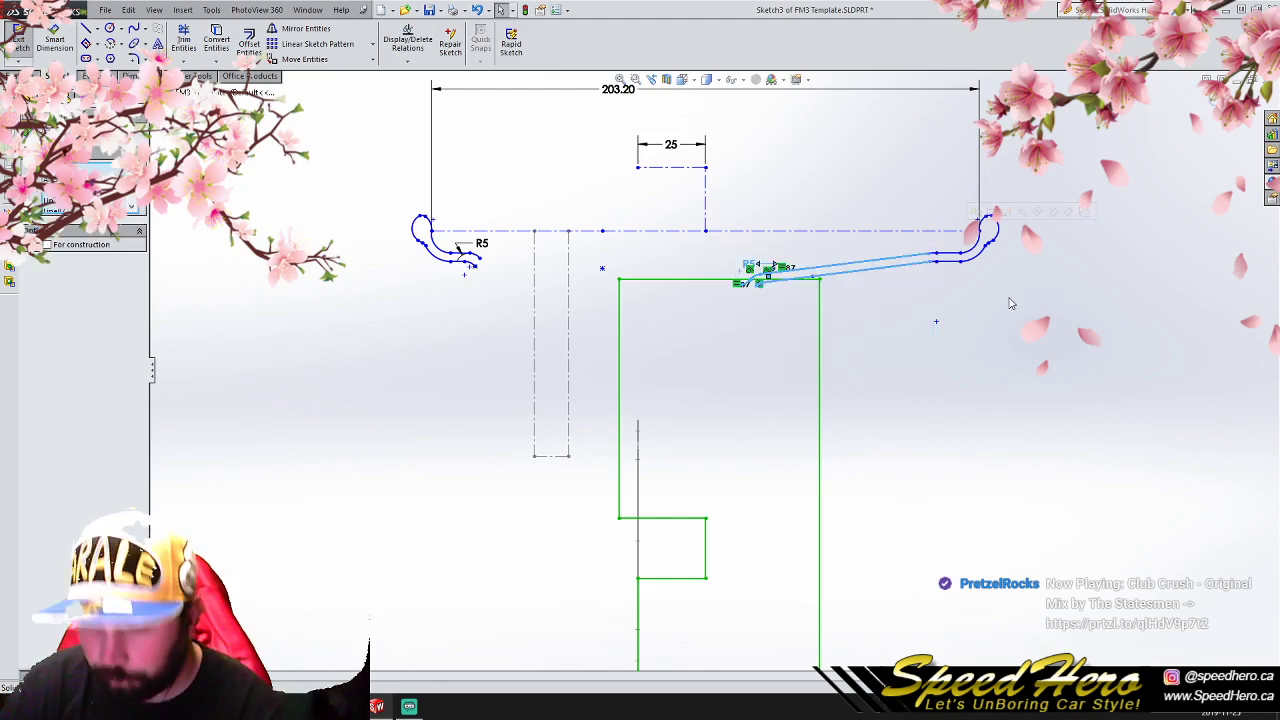
{"action": "key", "text": "Delete"}
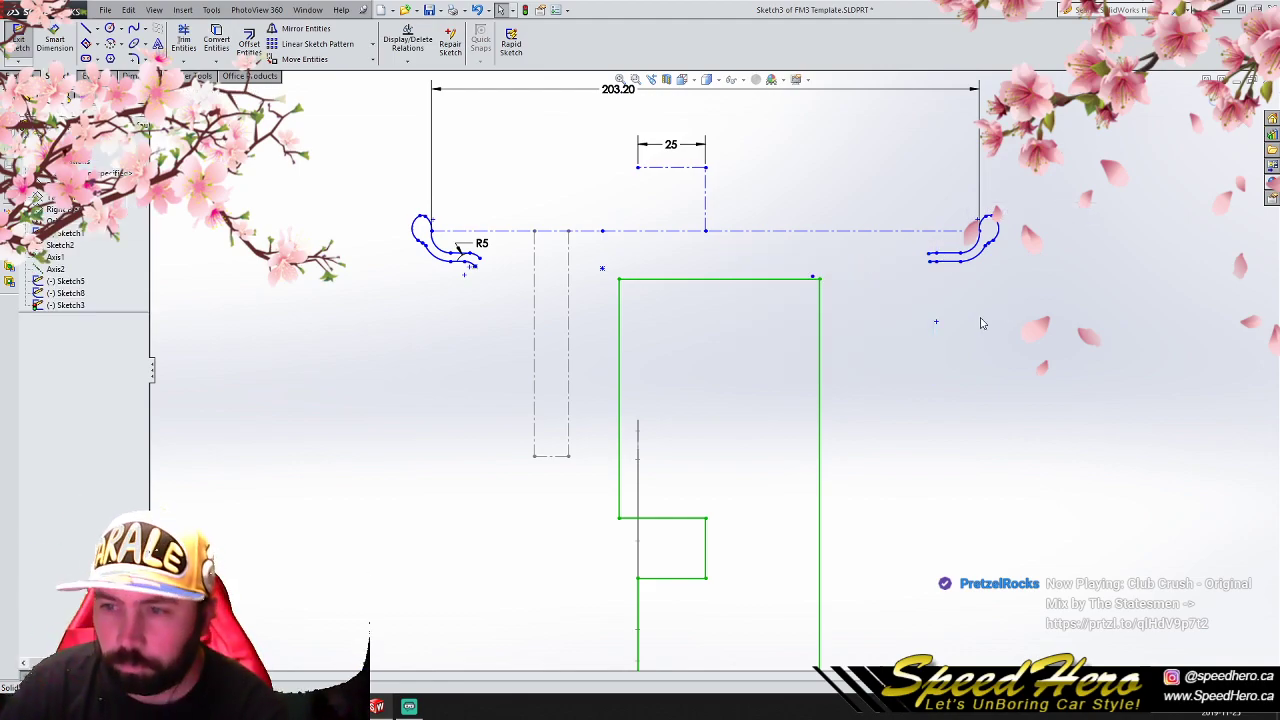
{"action": "scroll", "coordinate": [538, 268], "scroll_direction": "down", "scroll_amount": 1}
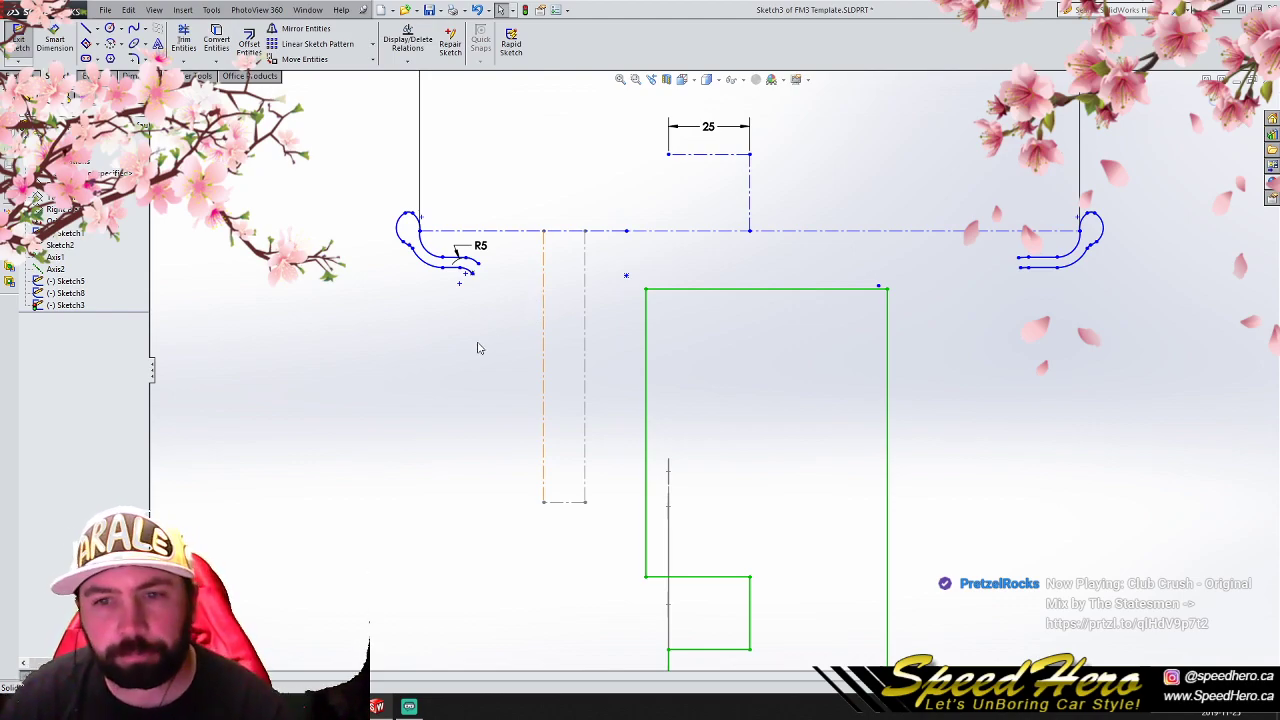
- Switch to File Explorer and browse through SpeedHero, Design Exercise, SolidWorksDesigns and 2019 Customers to the Foreman 3pc Miata folder
{"action": "left_click", "coordinate": [86, 29]}
{"action": "scroll", "coordinate": [470, 292], "scroll_direction": "down", "scroll_amount": 2}
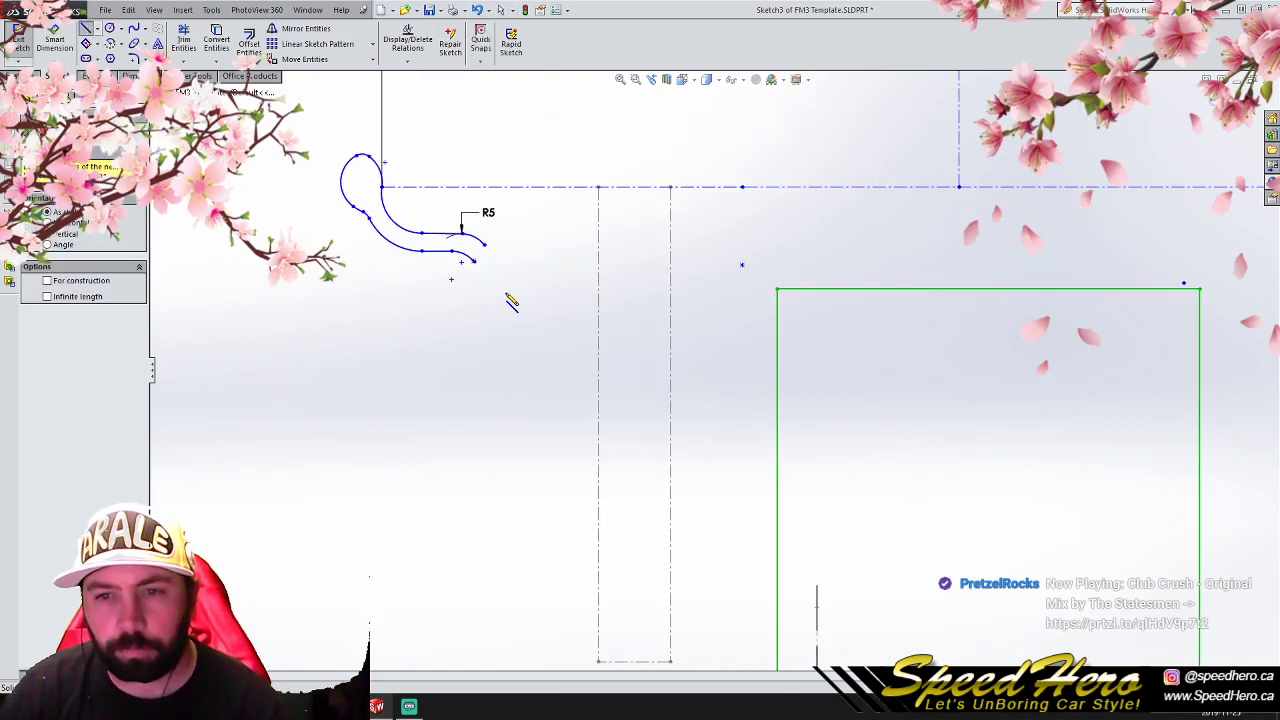
{"action": "key", "text": "super+e"}
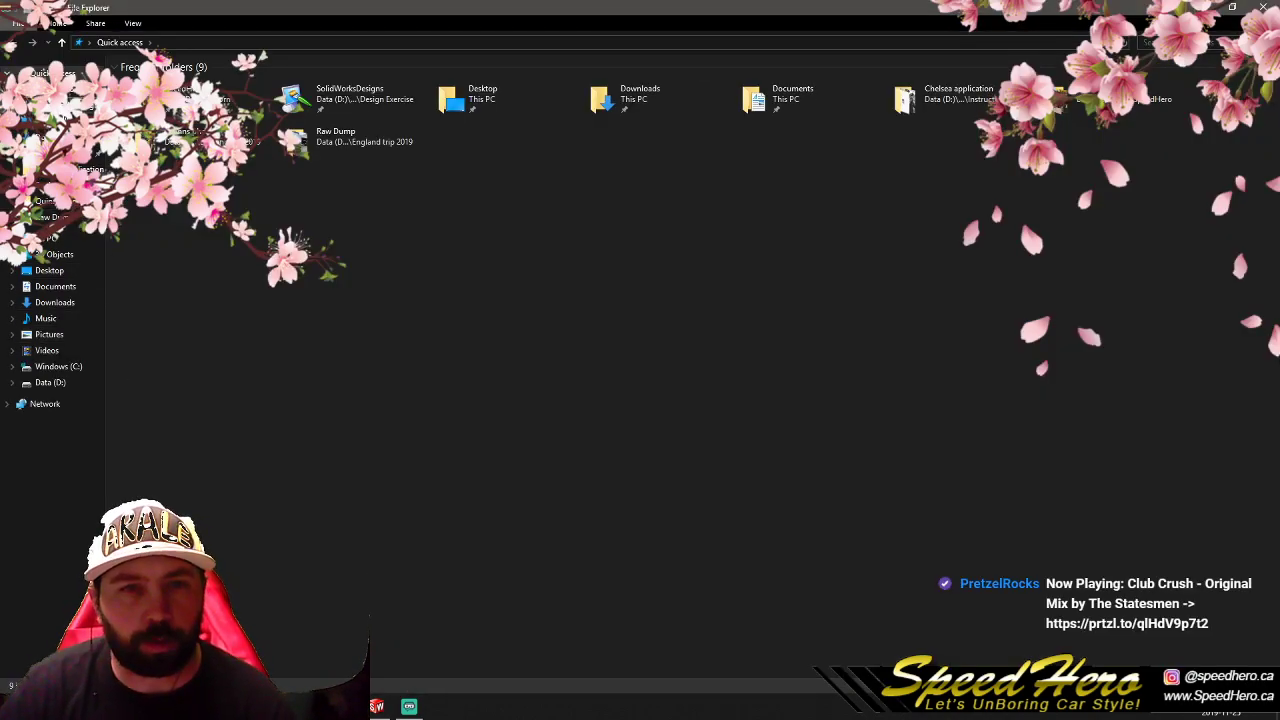
{"action": "left_click", "coordinate": [68, 90]}
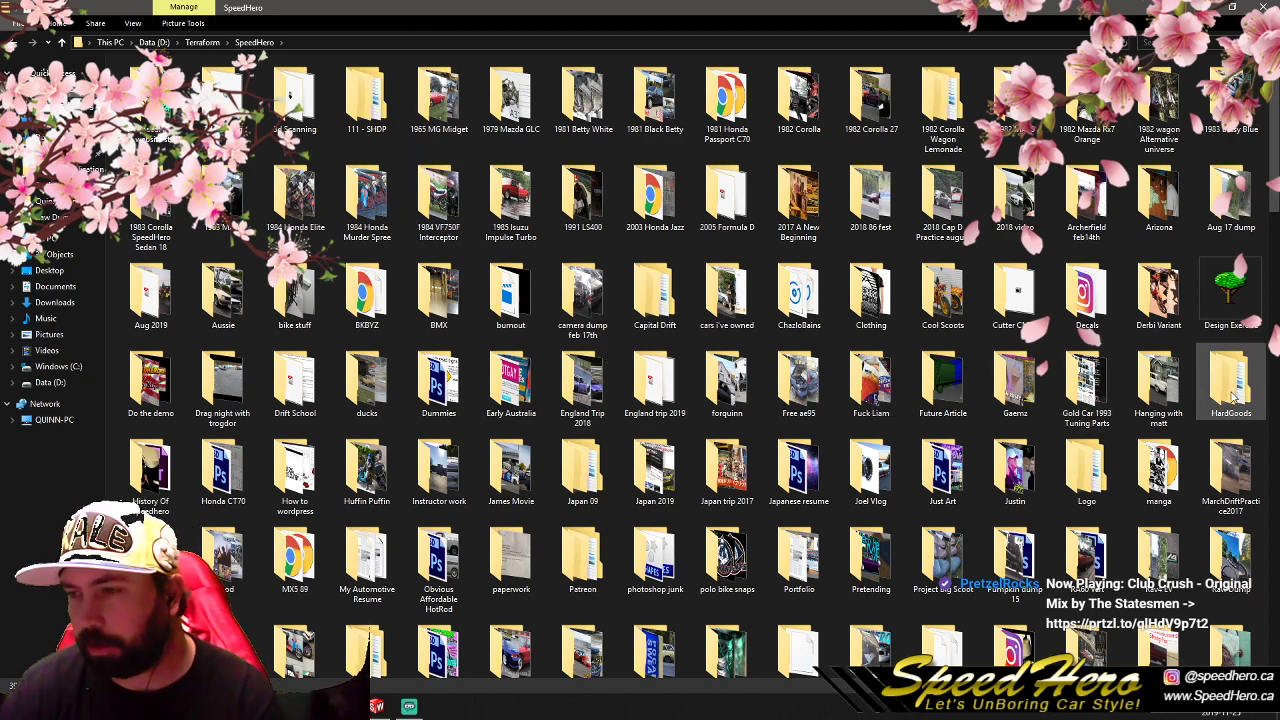
{"action": "double_click", "coordinate": [1229, 292]}
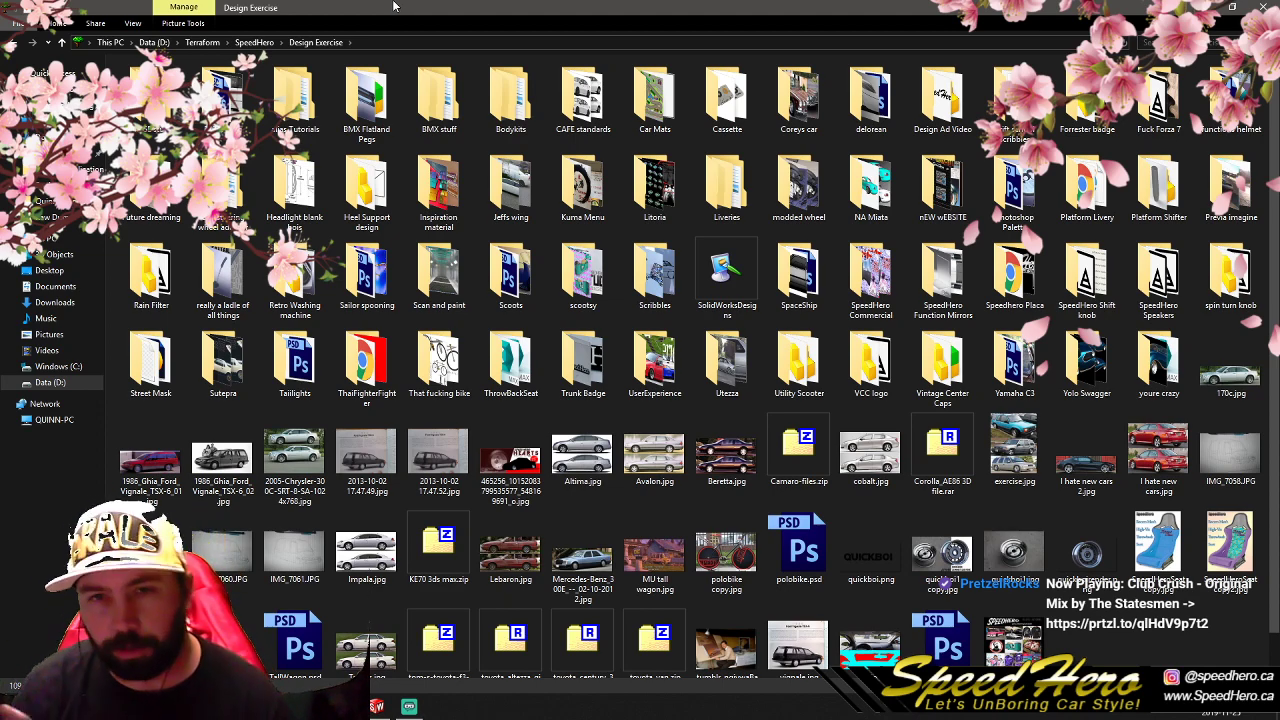
{"action": "left_click", "coordinate": [729, 298]}
{"action": "double_click", "coordinate": [729, 298]}
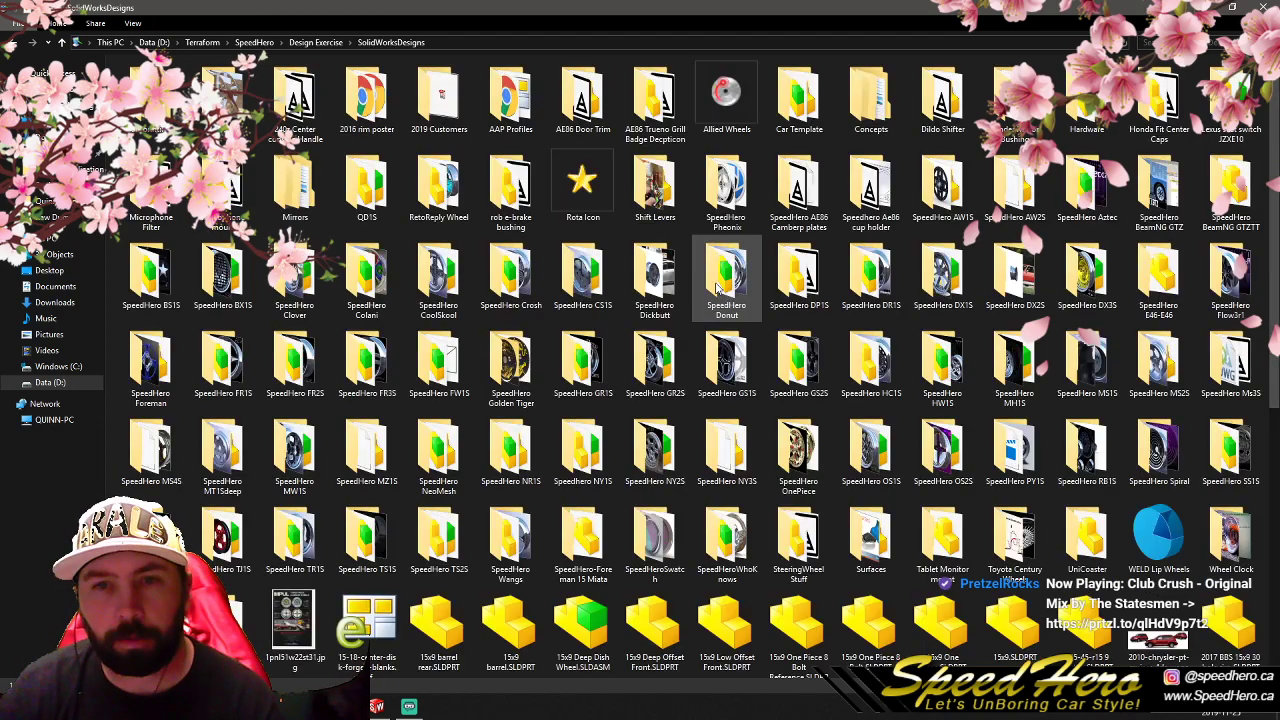
{"action": "double_click", "coordinate": [440, 100]}
{"action": "double_click", "coordinate": [250, 82]}
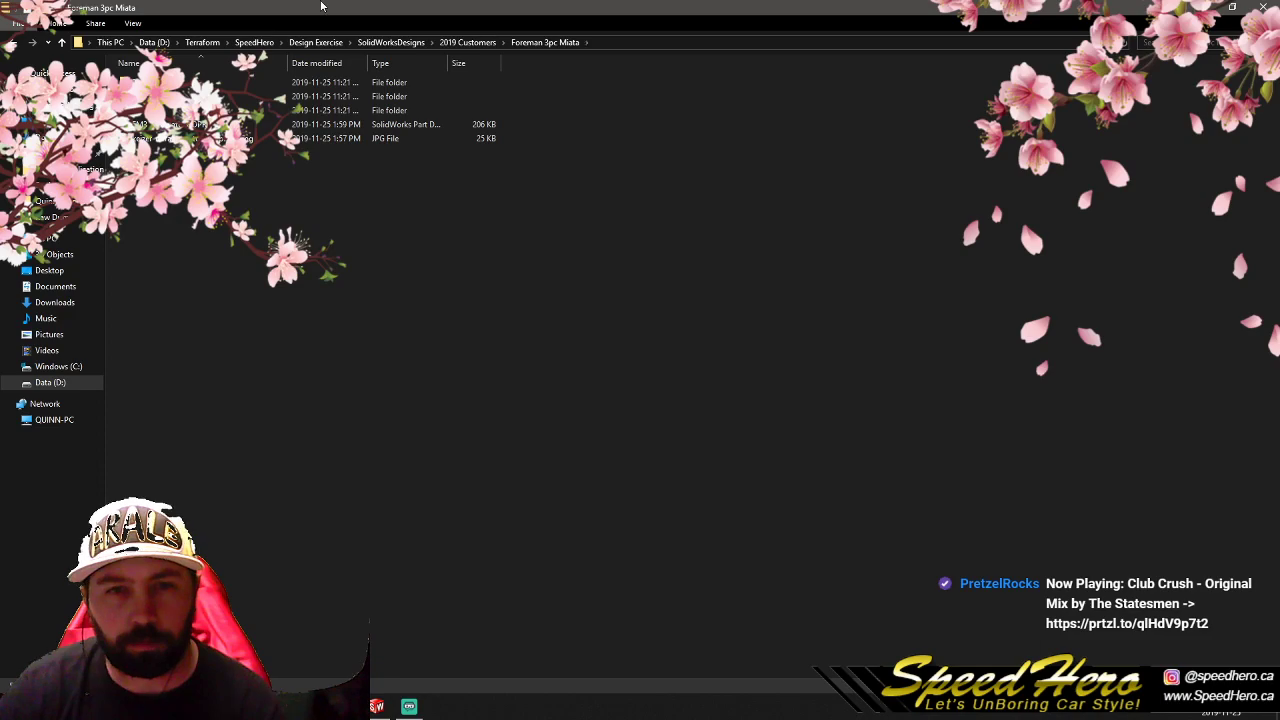
- Open the rotor adapter JPG, enlarge it to examine the wheel's lip and barrel construction, and return to the sketch in SolidWorks
{"action": "double_click", "coordinate": [240, 138]}
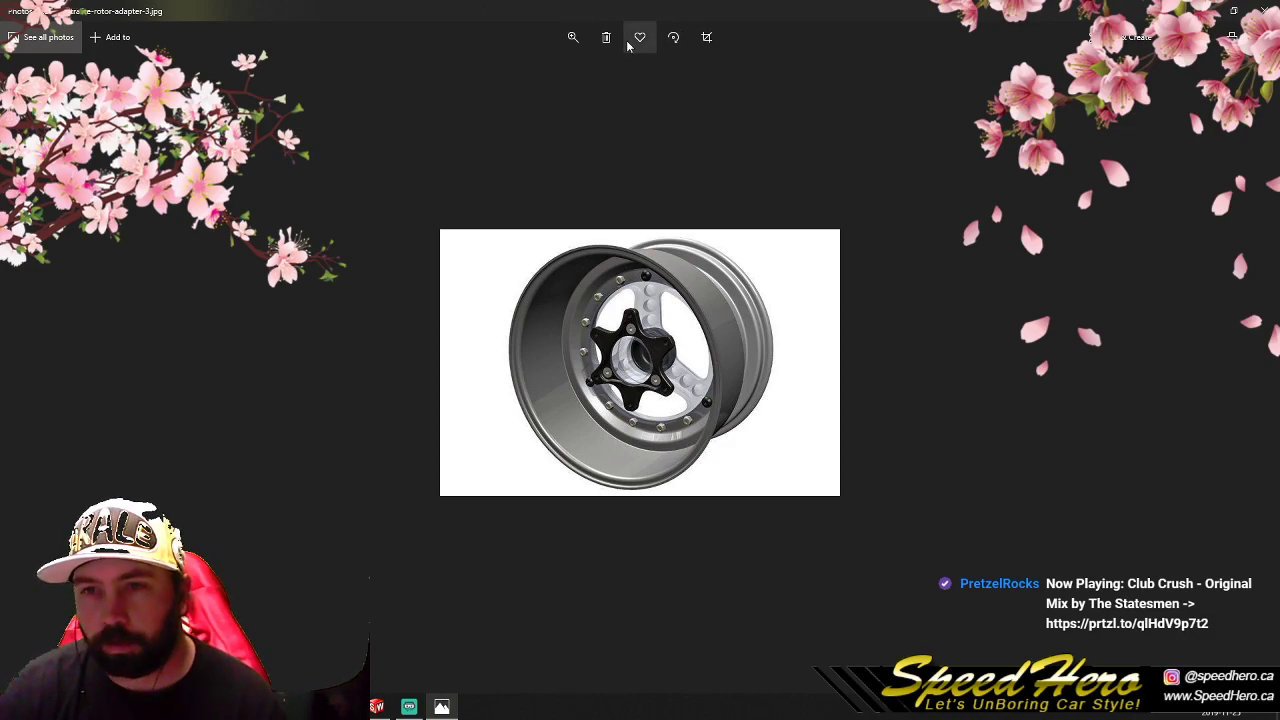
{"action": "left_click", "coordinate": [573, 37]}
{"action": "left_click_drag", "start_coordinate": [517, 70], "coordinate": [542, 70]}
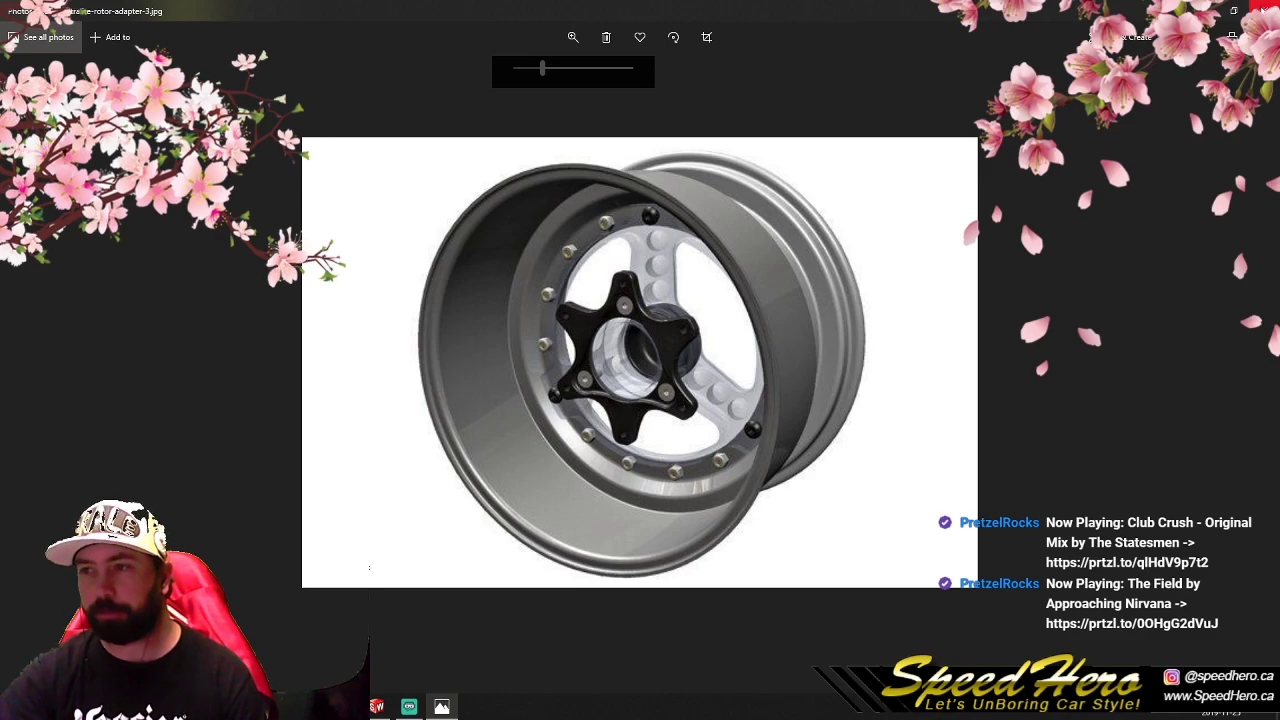
{"action": "left_click", "coordinate": [1264, 9]}
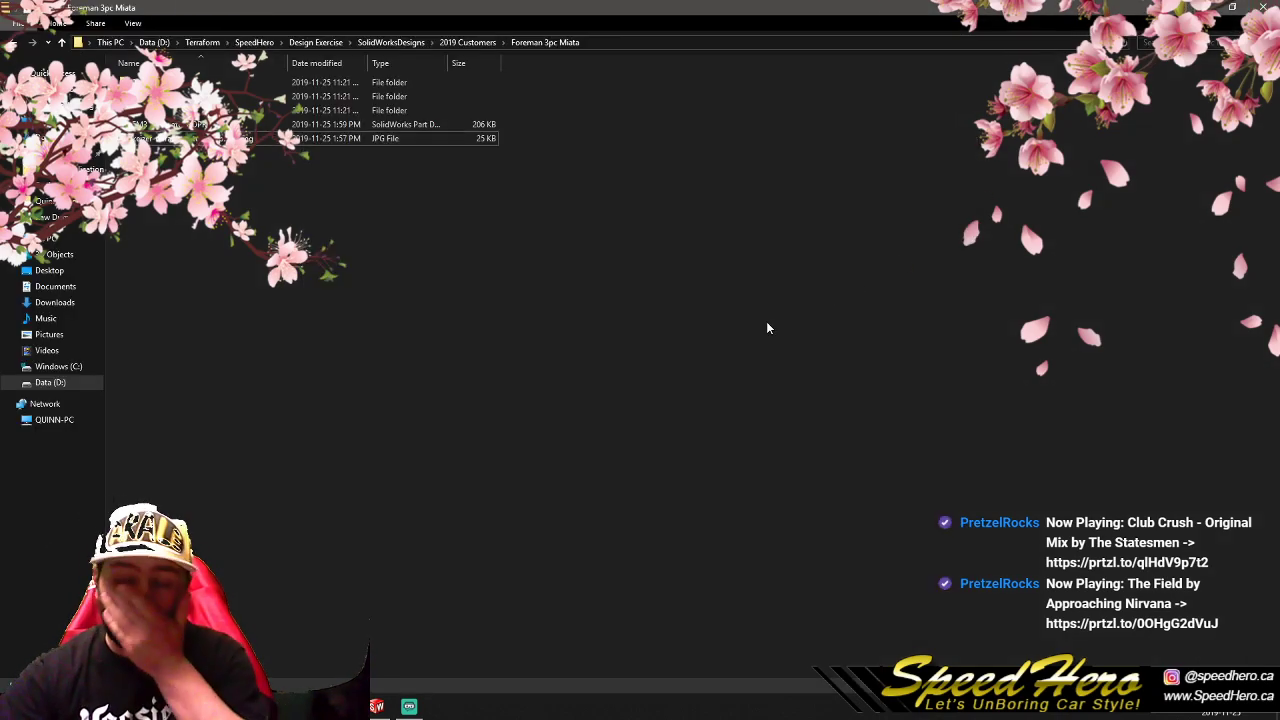
{"action": "left_click", "coordinate": [10, 42]}
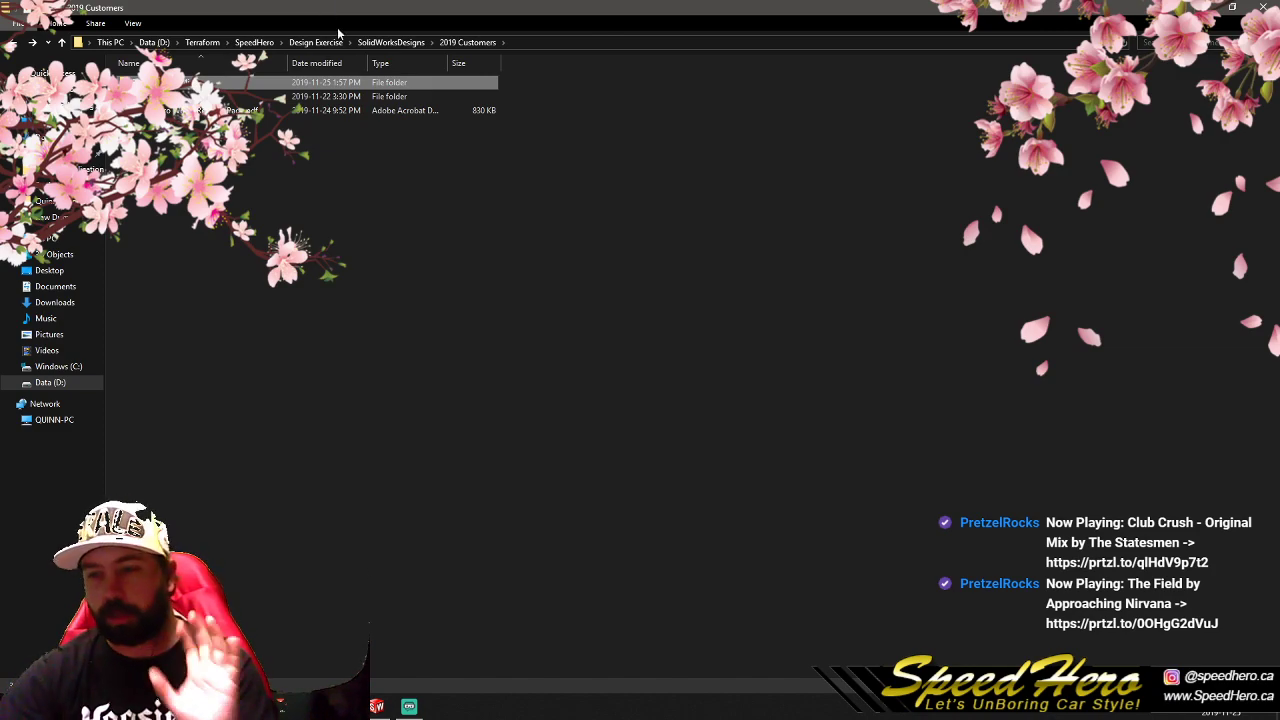
{"action": "left_click", "coordinate": [452, 294]}
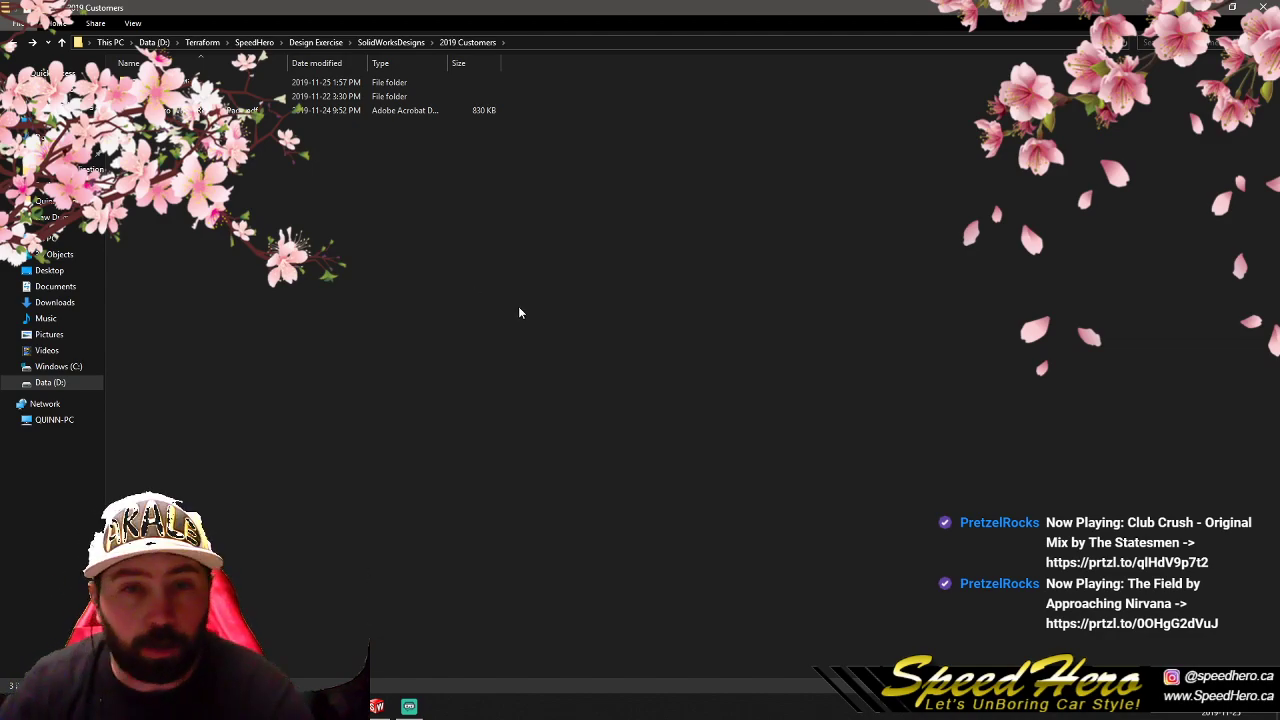
{"action": "left_click", "coordinate": [1192, 8]}
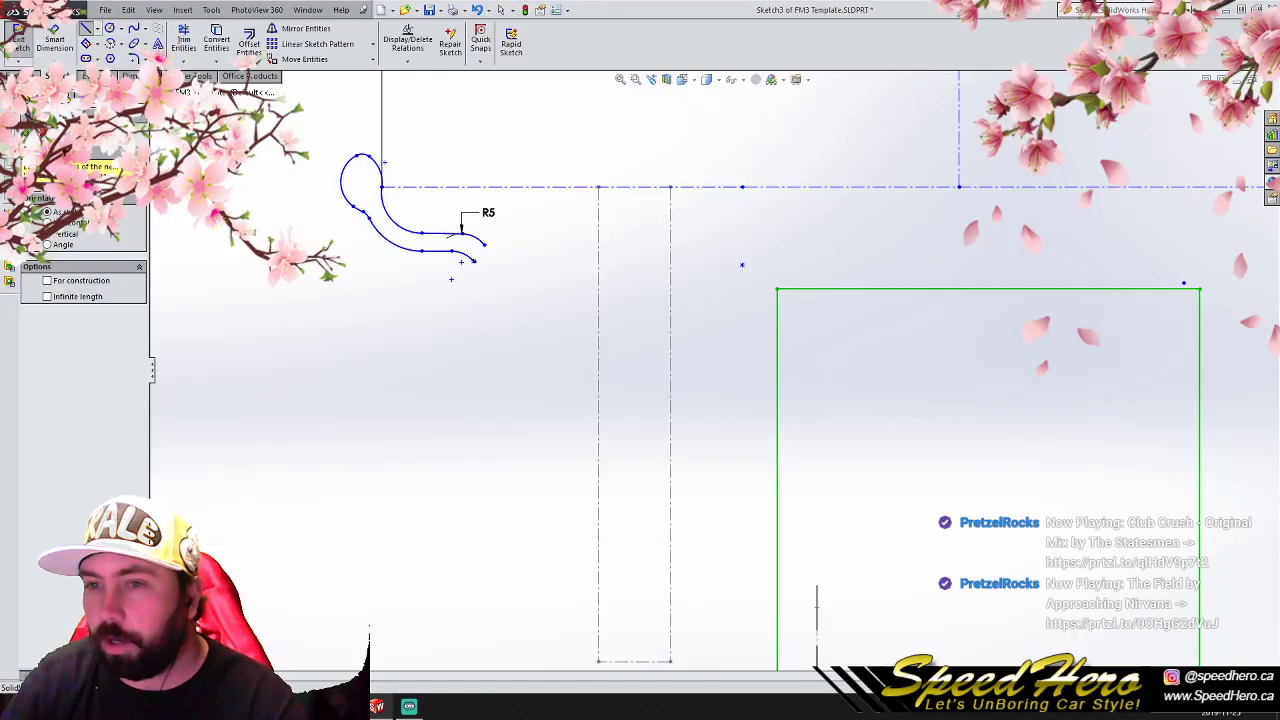
{"action": "scroll", "coordinate": [615, 380], "scroll_direction": "up", "scroll_amount": 2}
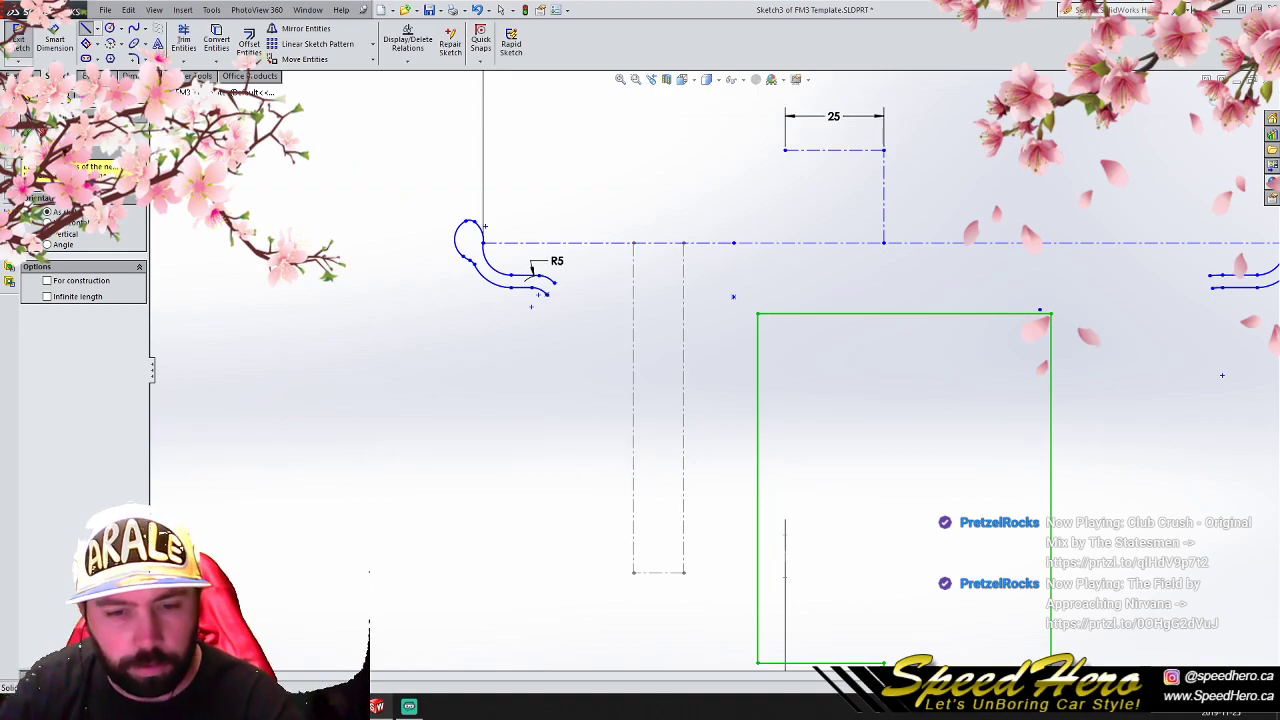
- Reopen the rotor adapter wheel image from the Foreman 3pc Miata folder for another check, and return to the sketch
{"action": "left_click", "coordinate": [313, 706]}
{"action": "double_click", "coordinate": [190, 82]}
{"action": "double_click", "coordinate": [300, 138]}
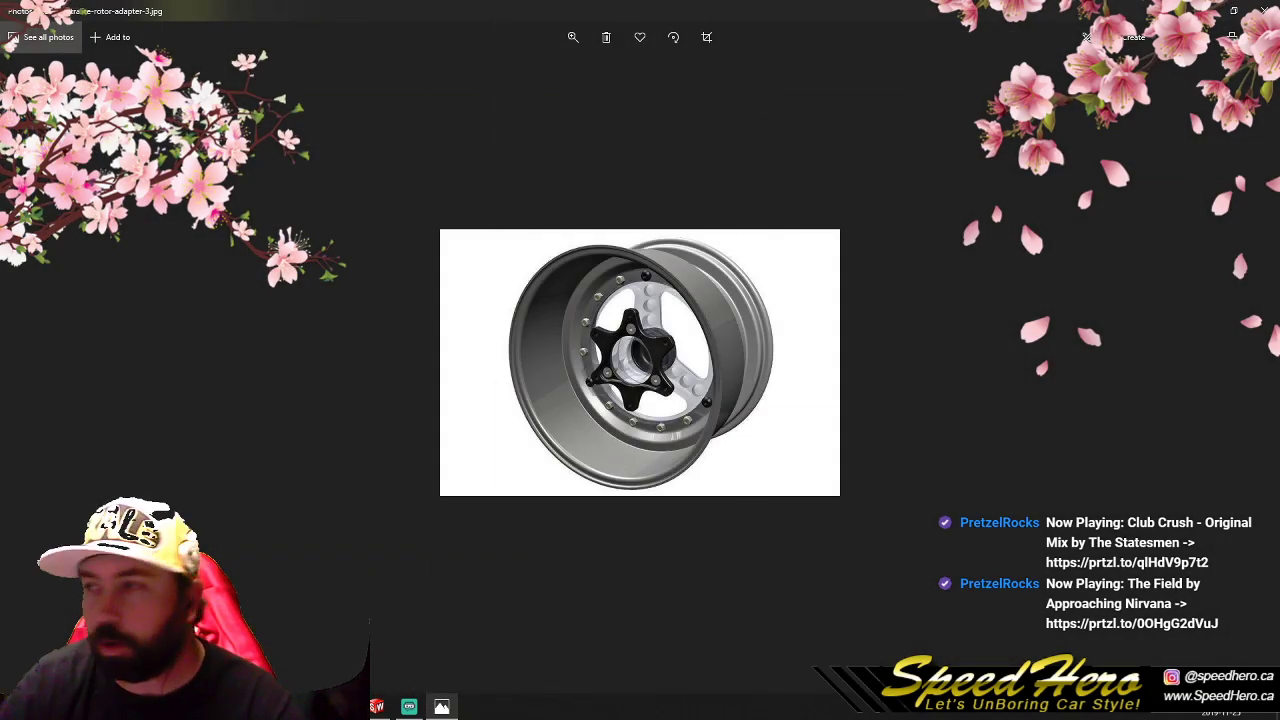
{"action": "left_click", "coordinate": [1202, 10]}
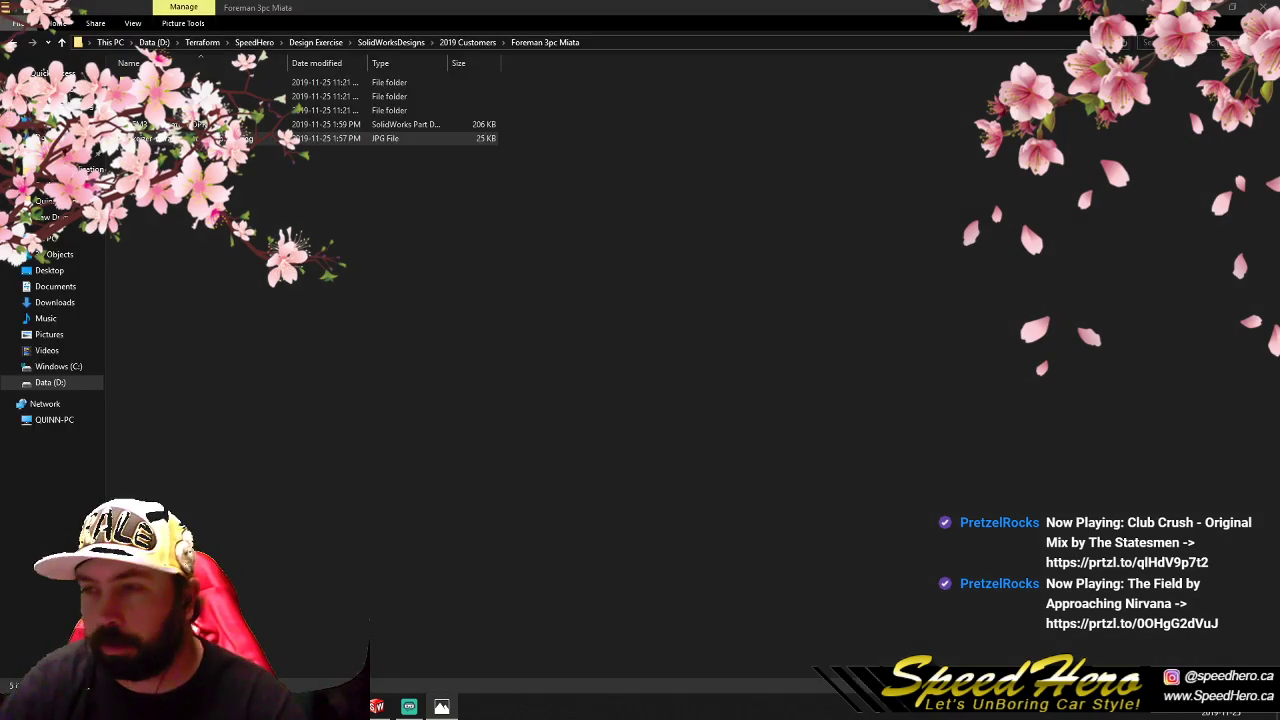
{"action": "left_click", "coordinate": [1202, 8]}
{"action": "scroll", "coordinate": [750, 353], "scroll_direction": "up", "scroll_amount": 4}
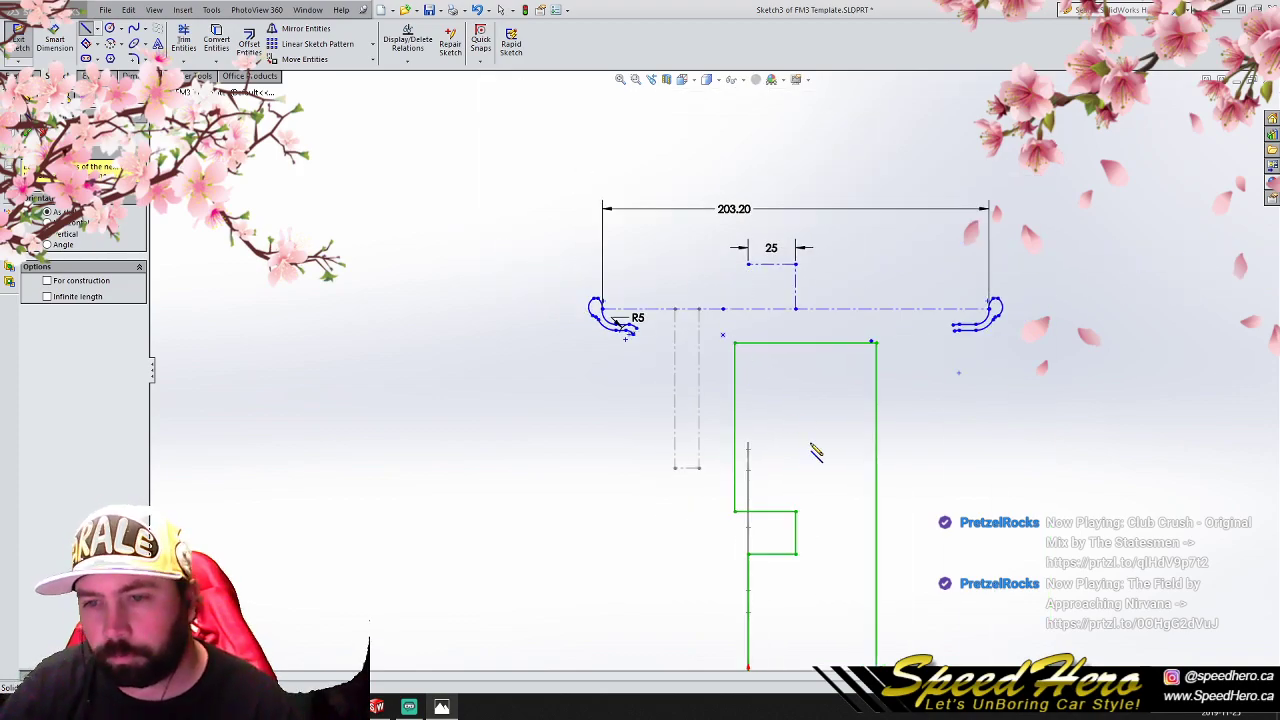
{"action": "scroll", "coordinate": [812, 447], "scroll_direction": "down", "scroll_amount": 2}
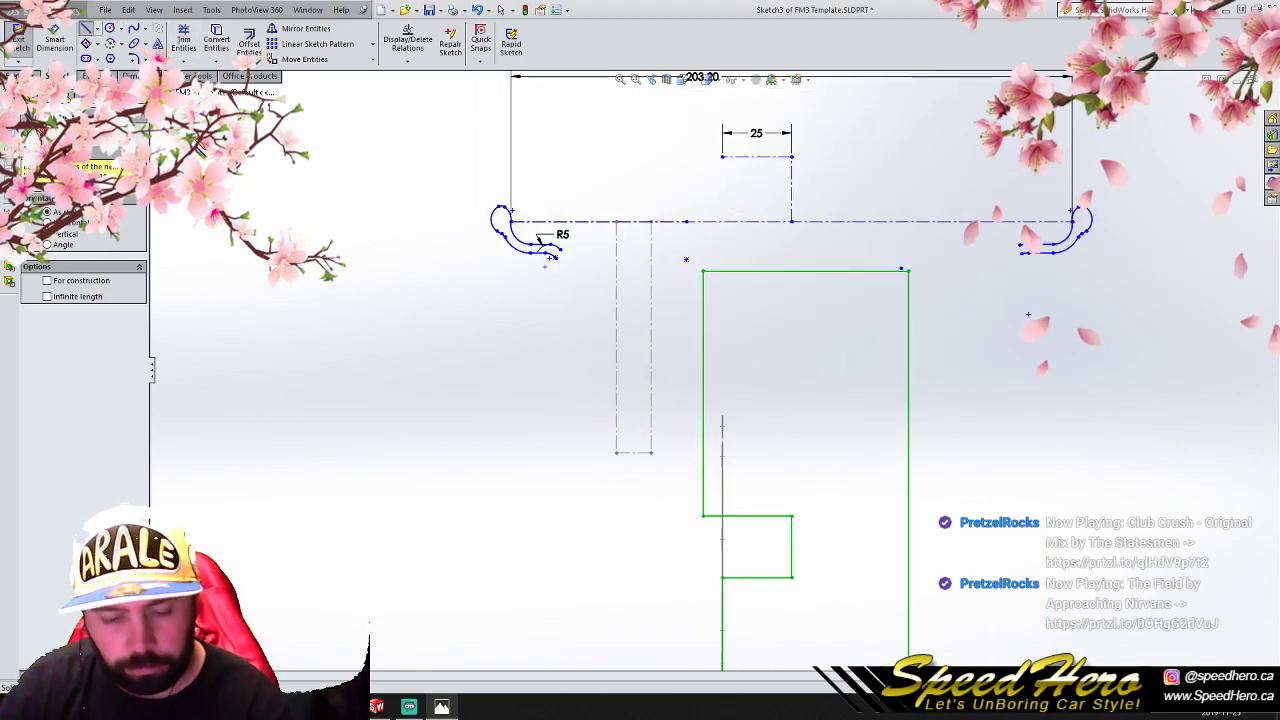
- Abandon the stray line and undo the last deletion of the profile's walls, flange and stepped barrel section
{"action": "left_click", "coordinate": [371, 276]}
{"action": "right_click", "coordinate": [371, 275]}
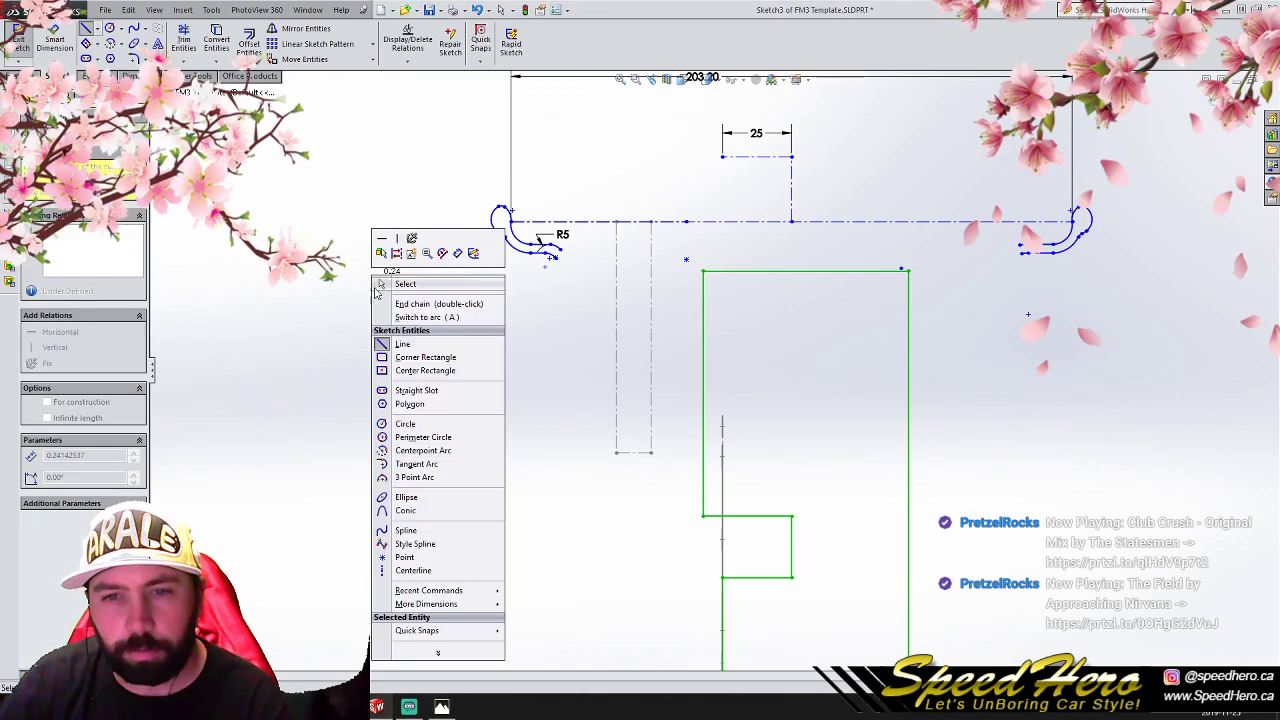
{"action": "left_click", "coordinate": [379, 286]}
{"action": "key", "text": "ctrl+z"}
{"action": "key", "text": "ctrl+z"}
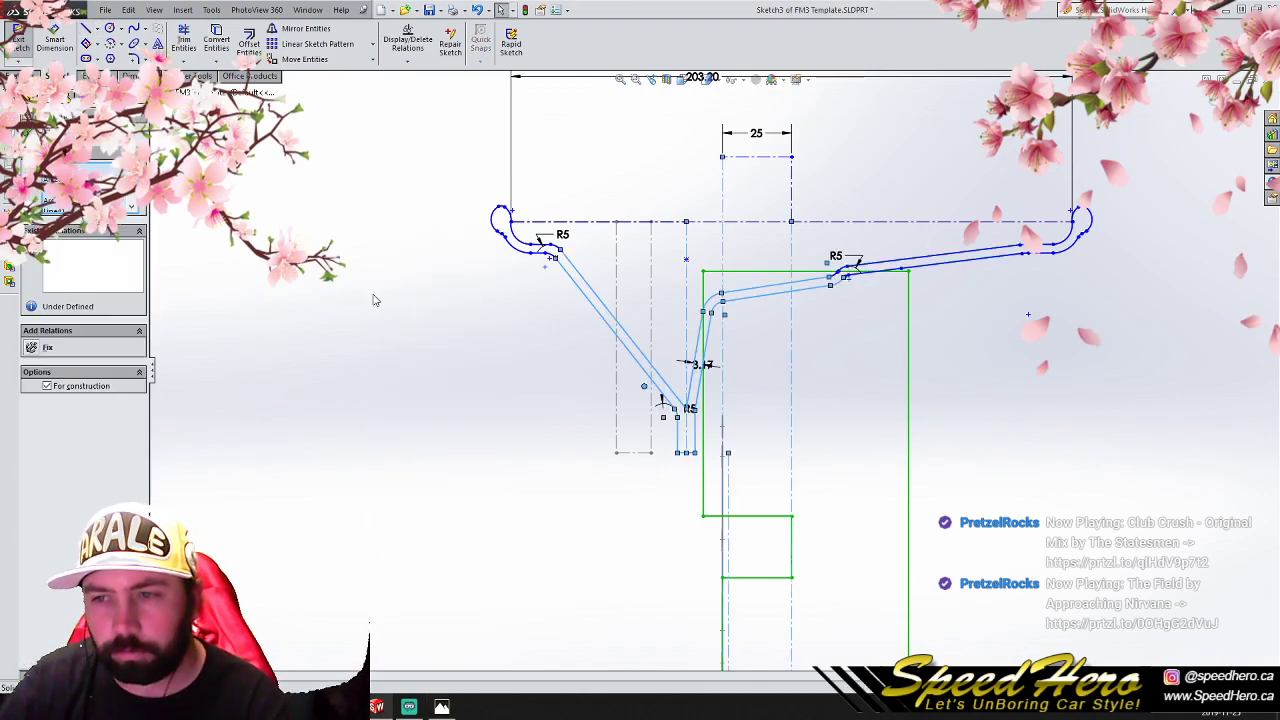
- Delete the stepped middle section of the barrel with its R5 step and the bend above the steep wall
{"action": "left_click", "coordinate": [420, 360]}
{"action": "scroll", "coordinate": [701, 376], "scroll_direction": "up", "scroll_amount": 3}
{"action": "left_click", "coordinate": [688, 355]}
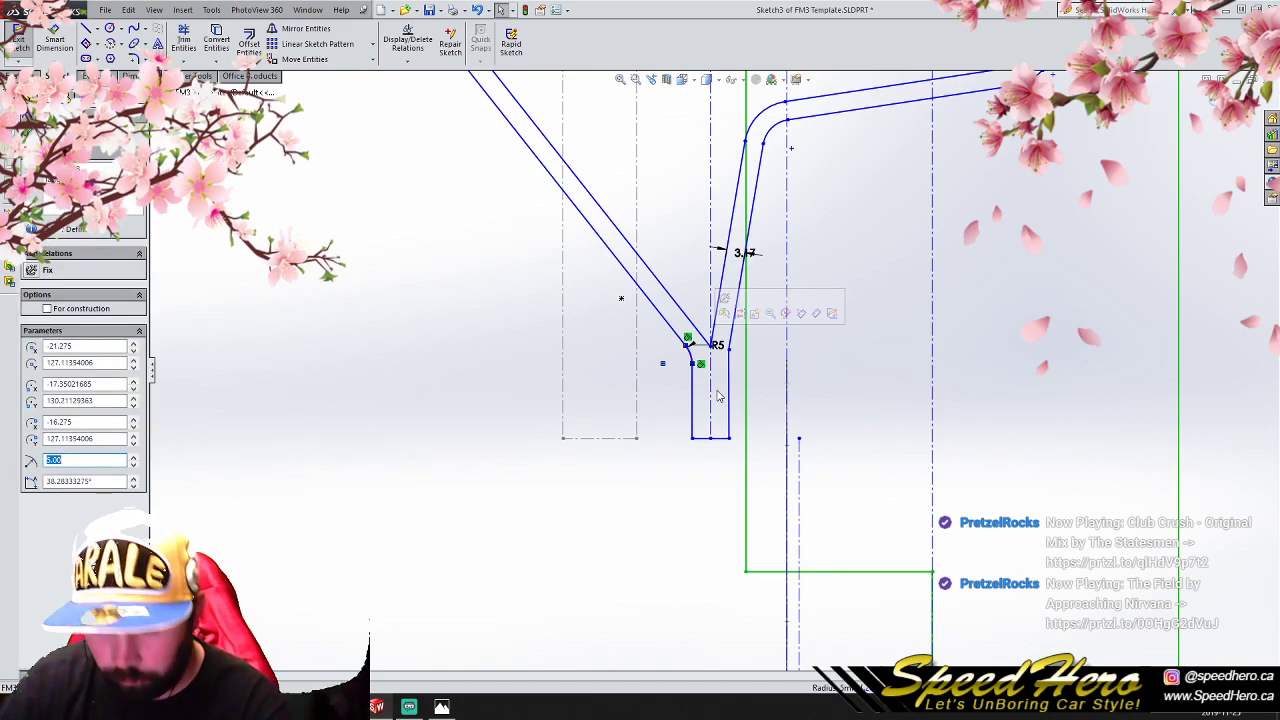
{"action": "scroll", "coordinate": [762, 438], "scroll_direction": "down", "scroll_amount": 2}
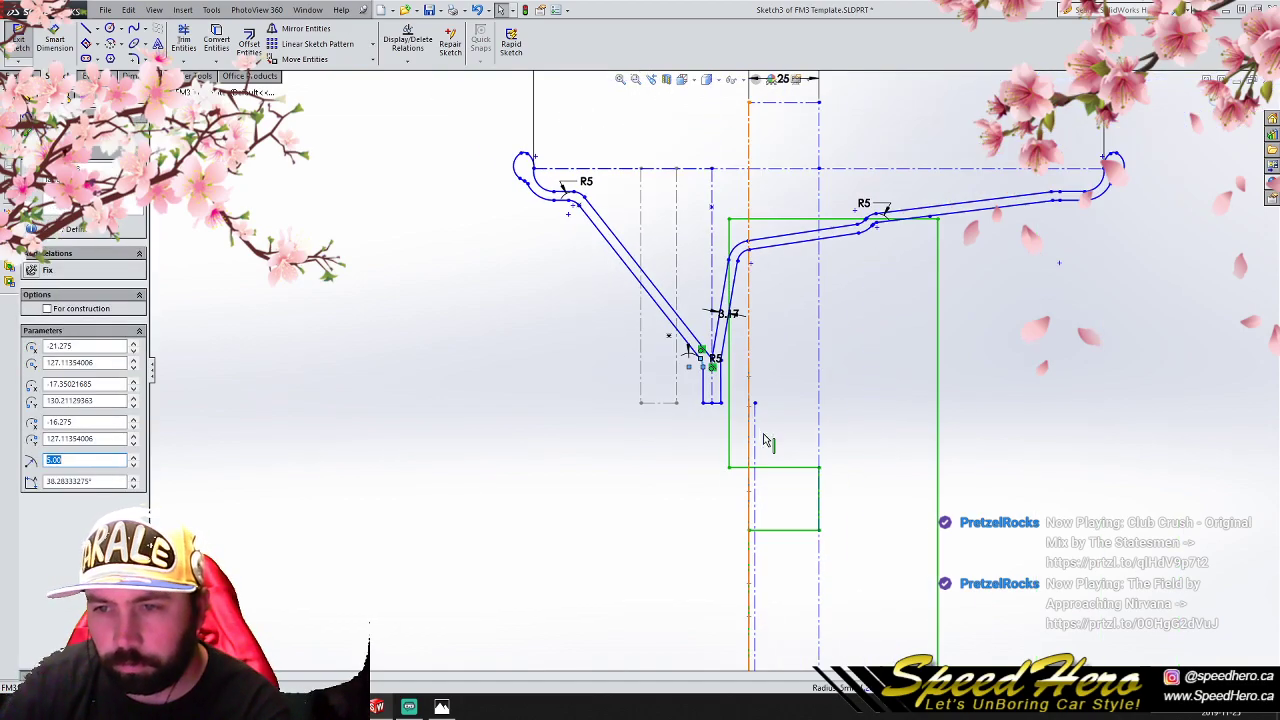
{"action": "mouse_move", "coordinate": [363, 296]}
{"action": "left_mouse_down"}
{"action": "mouse_move", "coordinate": [848, 314]}
{"action": "mouse_move", "coordinate": [1068, 206]}
{"action": "mouse_move", "coordinate": [1032, 198]}
{"action": "left_mouse_up"}
{"action": "key", "text": "Delete"}
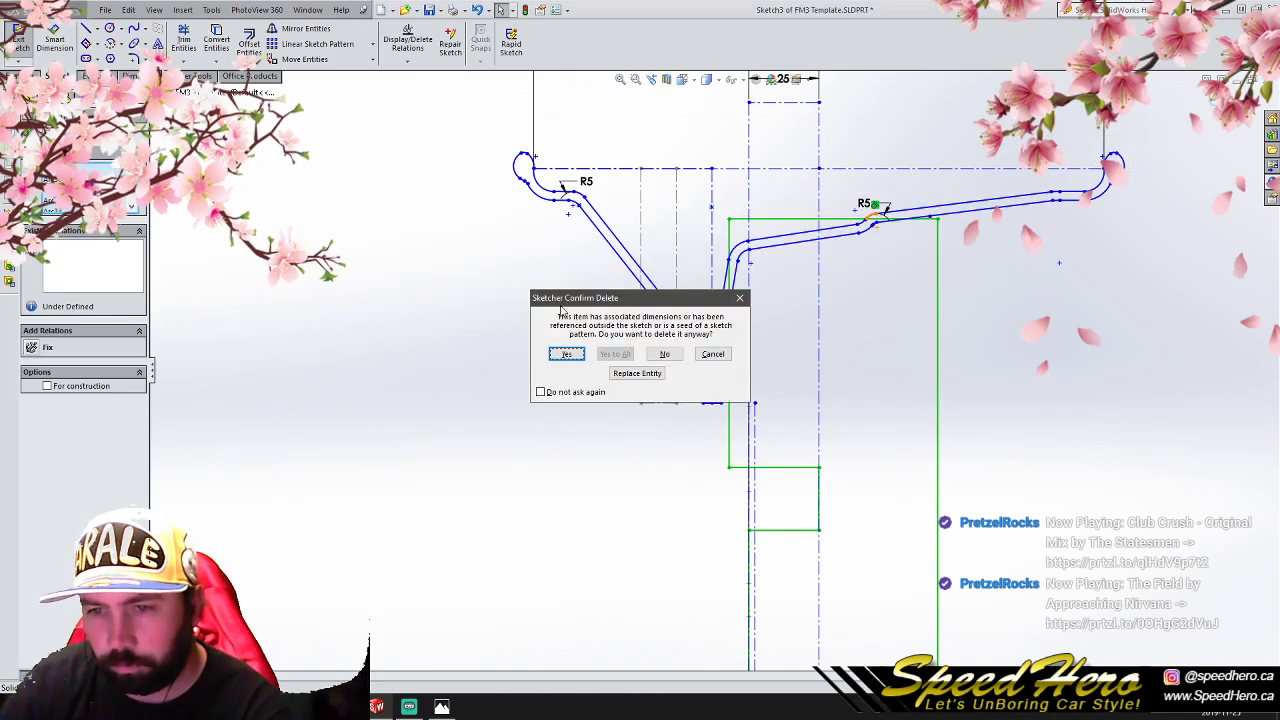
{"action": "left_click", "coordinate": [566, 356]}
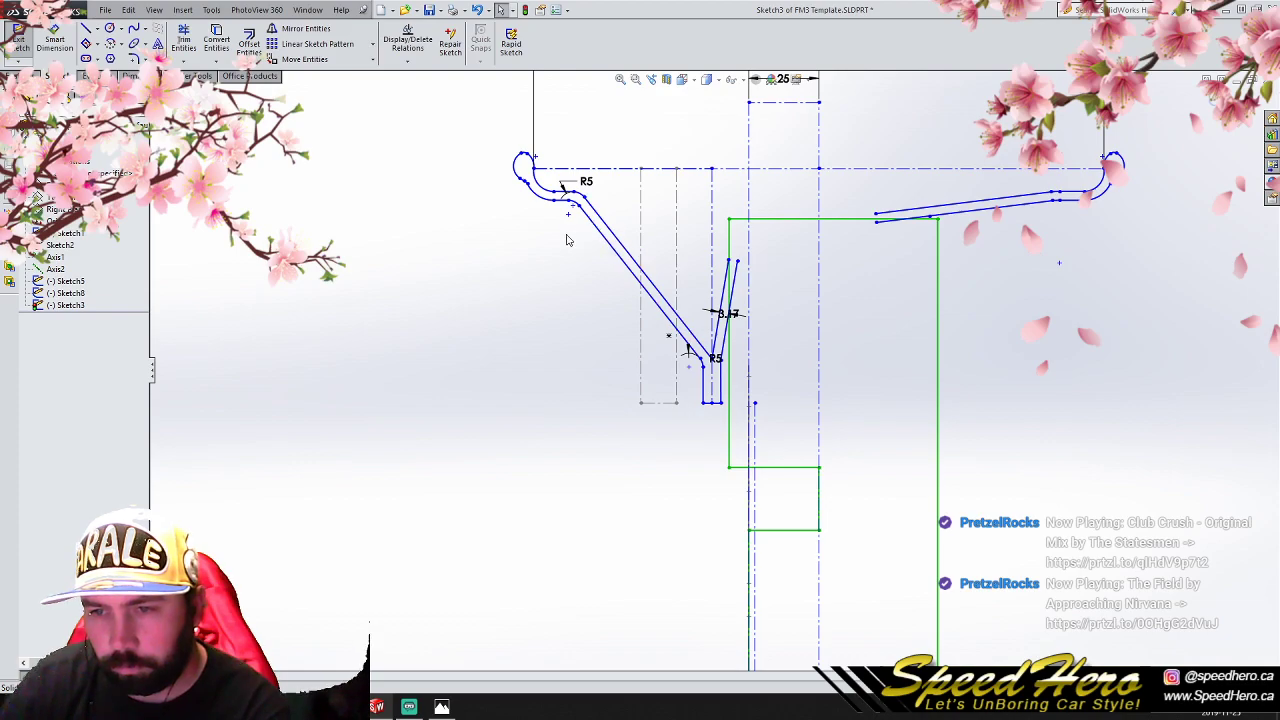
- Delete the steep double wall rising from the mounting flange, together with the R5 fillet and dimensions at its base
{"action": "left_click_drag", "start_coordinate": [406, 392], "coordinate": [776, 206]}
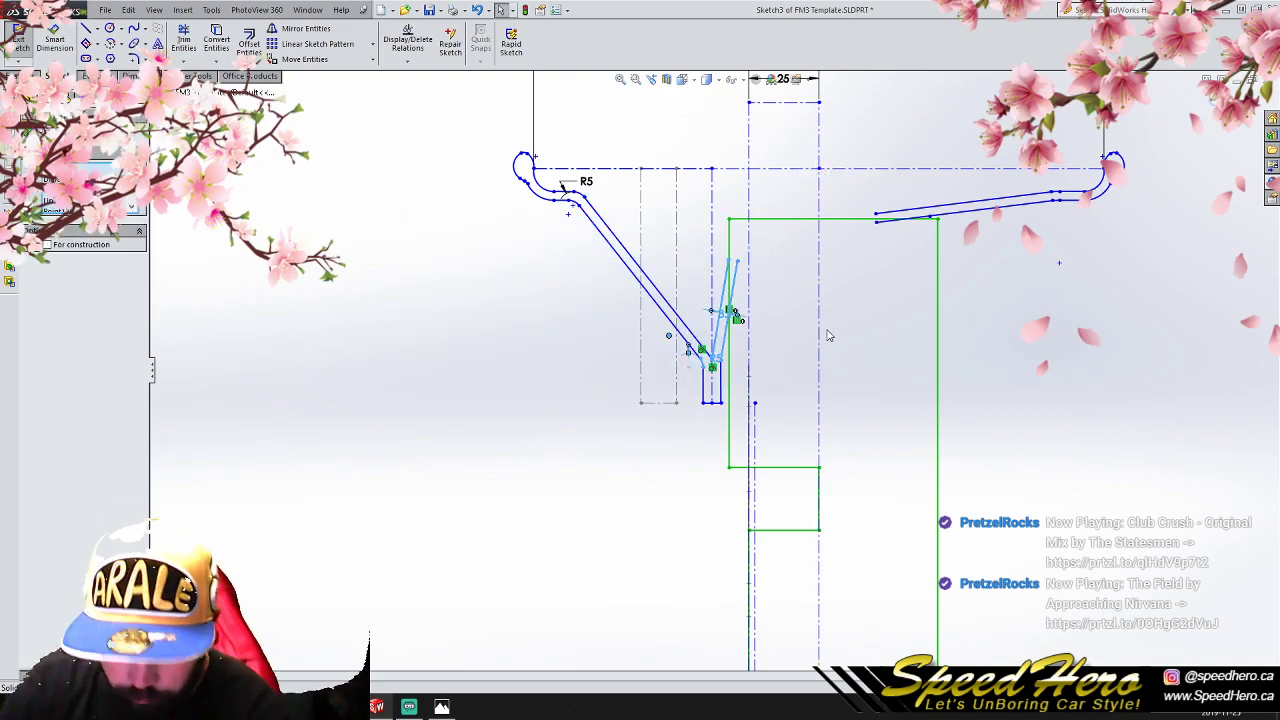
{"action": "key", "text": "Delete"}
{"action": "left_click_drag", "start_coordinate": [542, 349], "coordinate": [733, 252]}
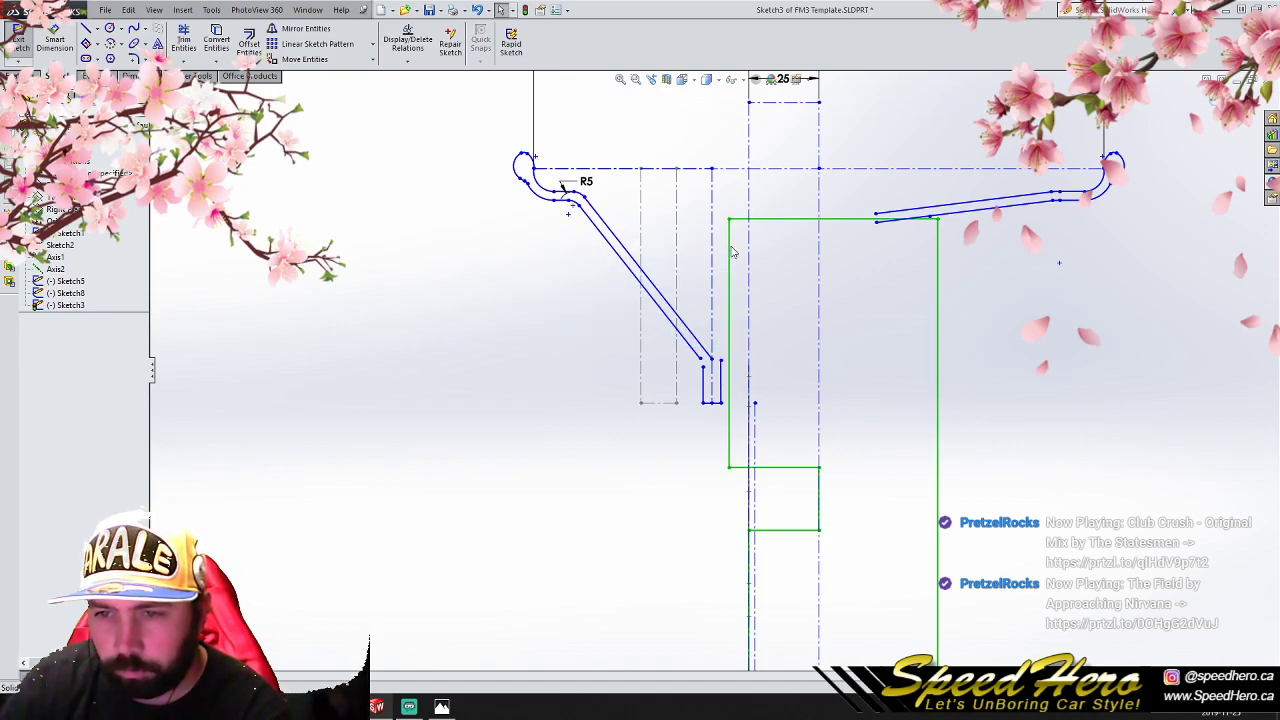
- Delete the two long sloped wall lines and the fillet arcs joining them to the left curled lip
{"action": "left_click", "coordinate": [646, 281]}
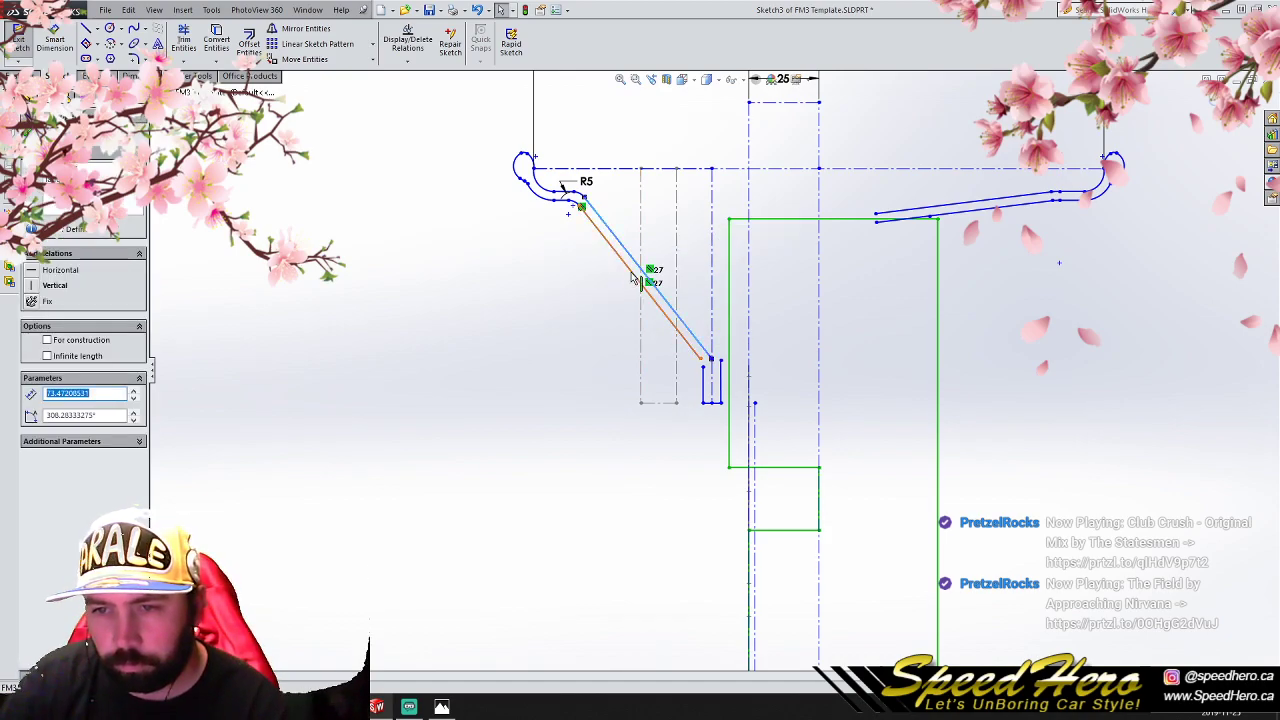
{"action": "left_click", "coordinate": [633, 278], "text": "ctrl"}
{"action": "key", "text": "Delete"}
{"action": "scroll", "coordinate": [600, 200], "scroll_direction": "down", "scroll_amount": 5}
{"action": "left_click", "coordinate": [596, 262]}
{"action": "key", "text": "Delete"}
{"action": "left_click", "coordinate": [569, 354]}
{"action": "left_click", "coordinate": [583, 306]}
{"action": "key", "text": "Delete"}
{"action": "scroll", "coordinate": [869, 394], "scroll_direction": "up", "scroll_amount": 1}
{"action": "scroll", "coordinate": [869, 394], "scroll_direction": "up", "scroll_amount": 4}
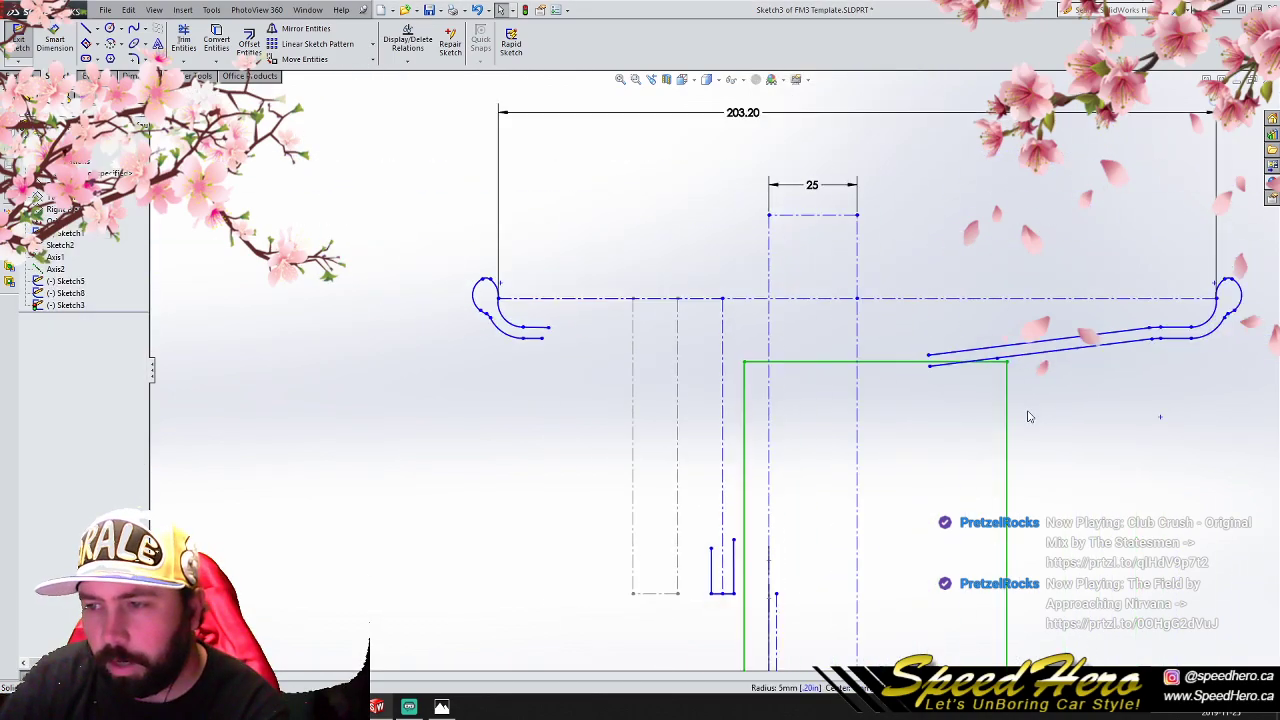
- Delete the two shallow sloped barrel lines and the arcs joining them to the right curled lip
{"action": "left_click", "coordinate": [998, 347]}
{"action": "key", "text": "Delete"}
{"action": "scroll", "coordinate": [1123, 361], "scroll_direction": "down", "scroll_amount": 4}
{"action": "left_click", "coordinate": [1065, 312]}
{"action": "key", "text": "Delete"}
{"action": "scroll", "coordinate": [1065, 318], "scroll_direction": "down", "scroll_amount": 3}
{"action": "left_click", "coordinate": [1032, 313]}
{"action": "key", "text": "Delete"}
{"action": "left_click", "coordinate": [1020, 280]}
{"action": "key", "text": "Delete"}
{"action": "scroll", "coordinate": [622, 370], "scroll_direction": "up", "scroll_amount": 3}
{"action": "scroll", "coordinate": [622, 399], "scroll_direction": "up", "scroll_amount": 4}
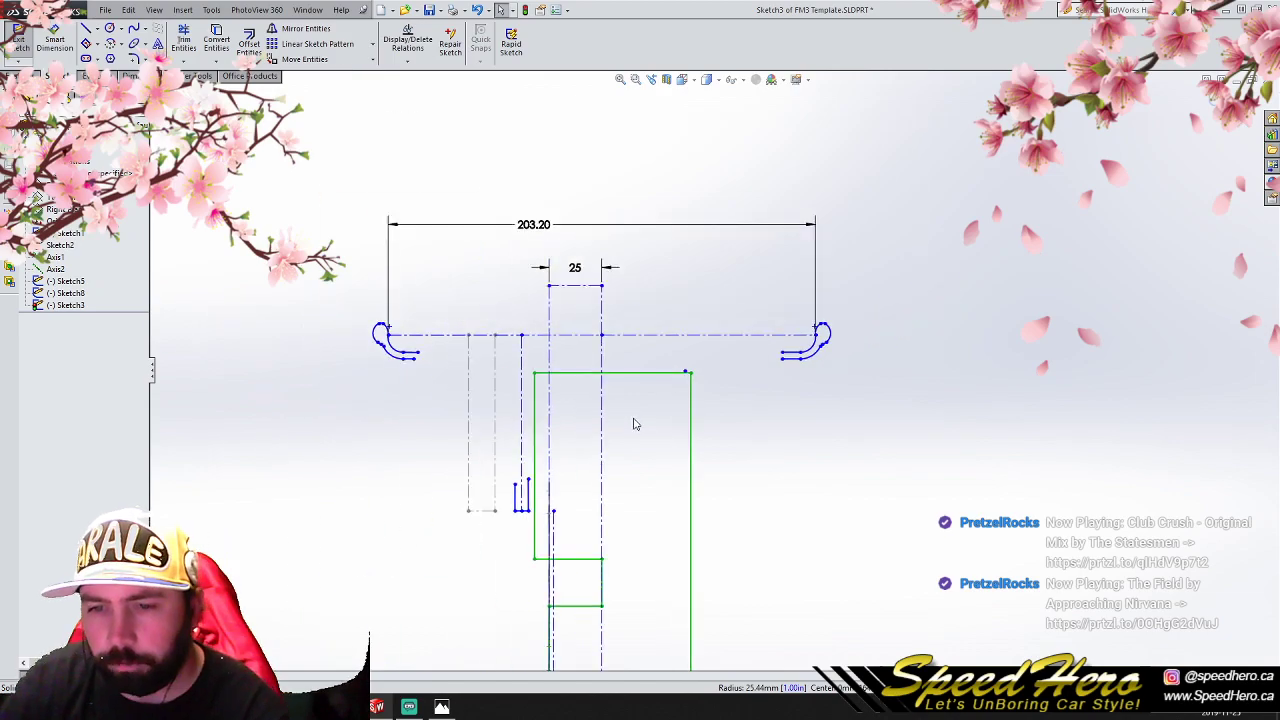
- Delete the mounting flange's right vertical edge and trim its base line back to the vertical centreline
{"action": "scroll", "coordinate": [634, 423], "scroll_direction": "down", "scroll_amount": 1}
{"action": "scroll", "coordinate": [444, 473], "scroll_direction": "down", "scroll_amount": 2}
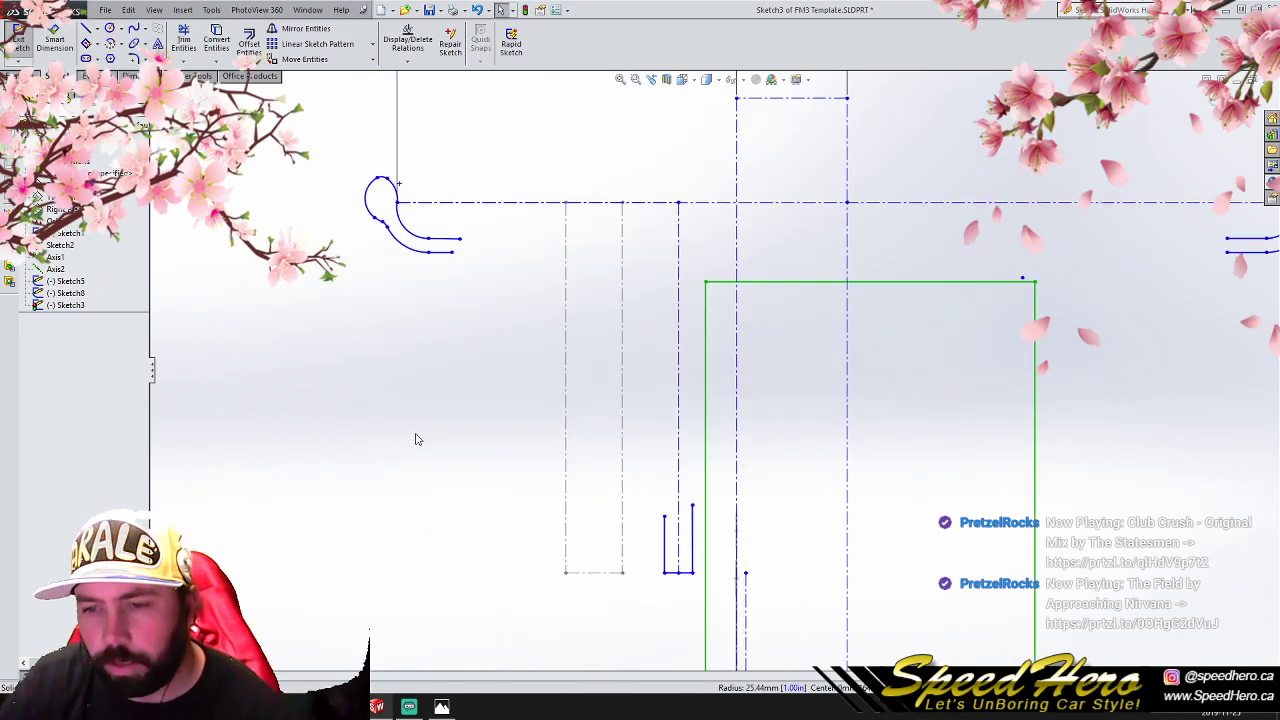
{"action": "left_click", "coordinate": [692, 533]}
{"action": "key", "text": "Delete"}
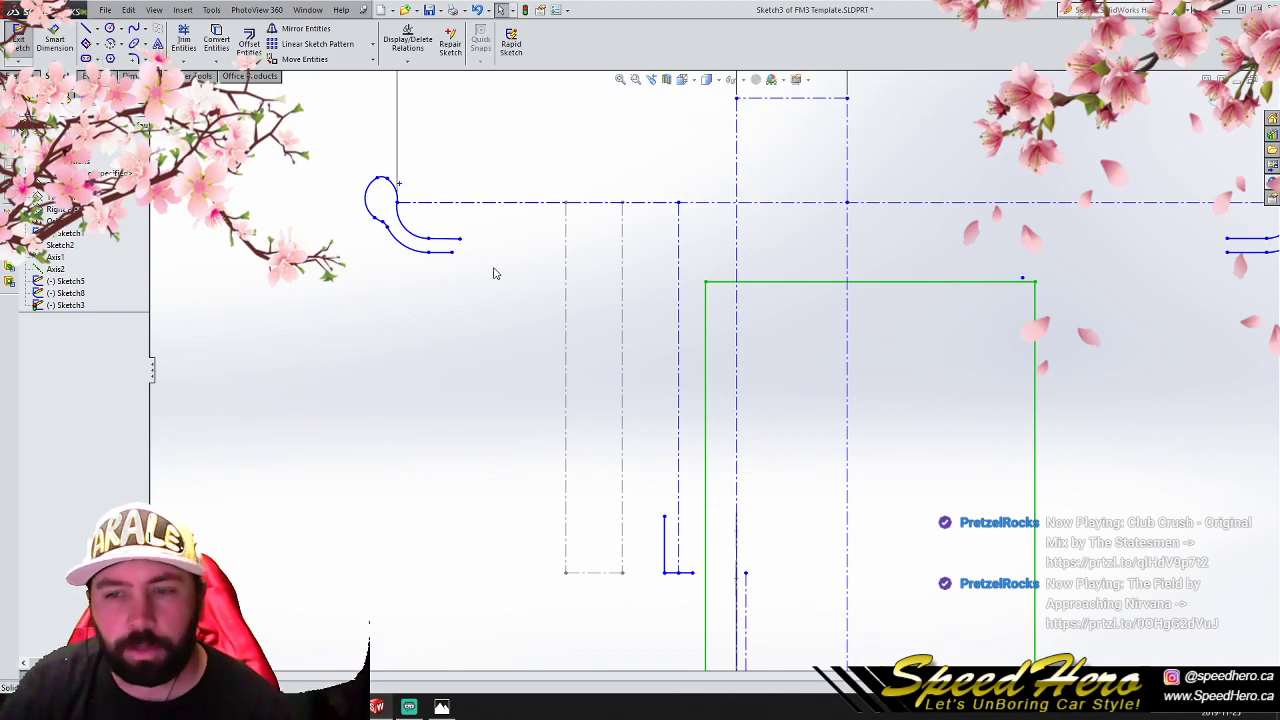
{"action": "scroll", "coordinate": [686, 585], "scroll_direction": "down", "scroll_amount": 2}
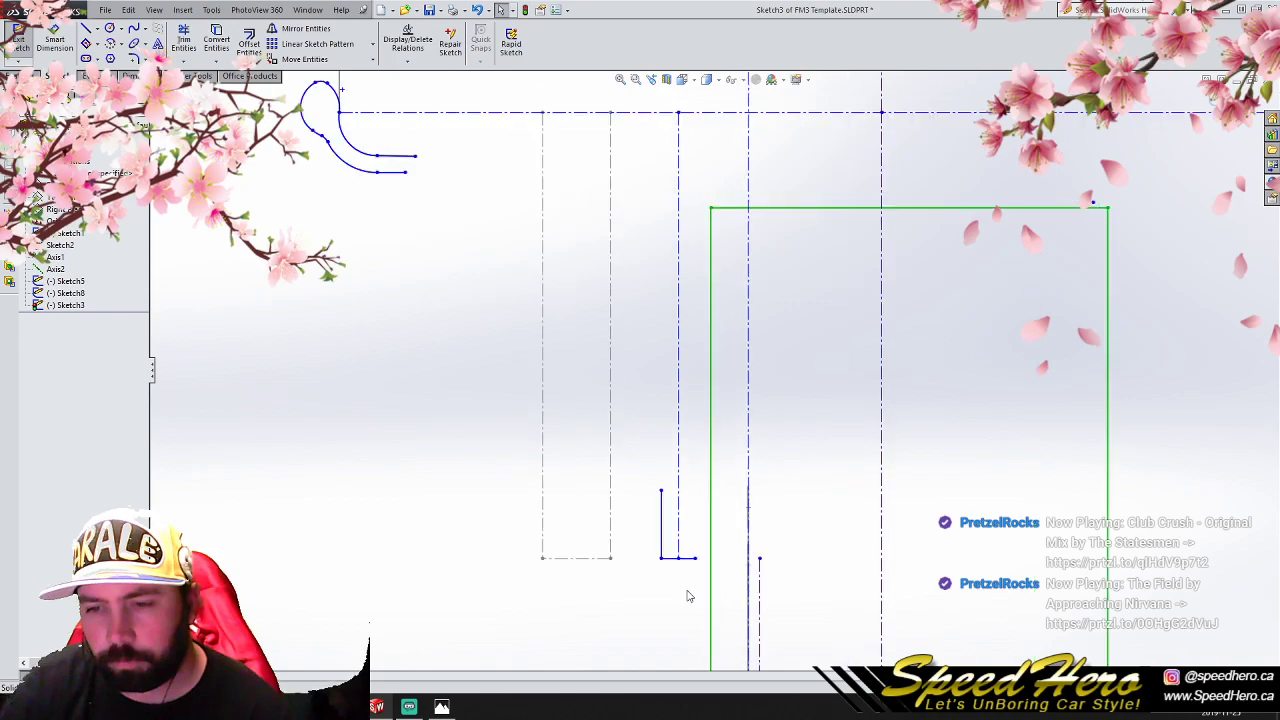
{"action": "scroll", "coordinate": [676, 566], "scroll_direction": "up", "scroll_amount": 3}
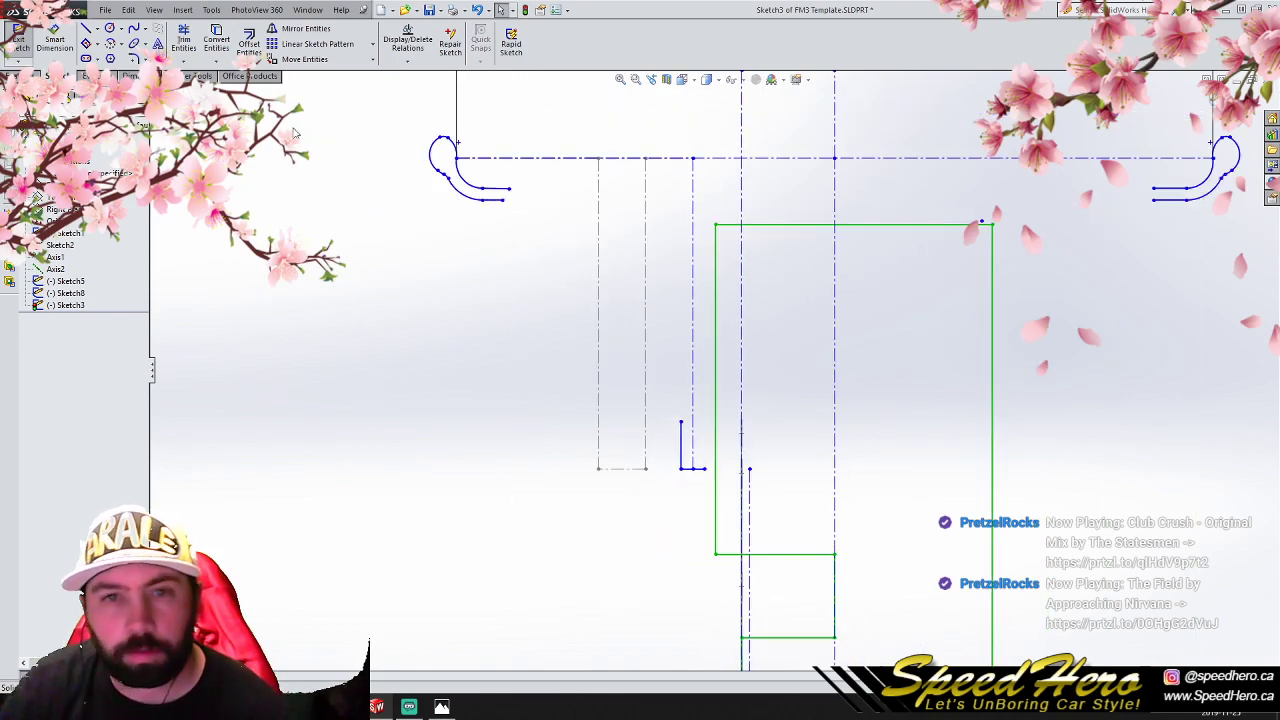
{"action": "scroll", "coordinate": [773, 543], "scroll_direction": "down", "scroll_amount": 2}
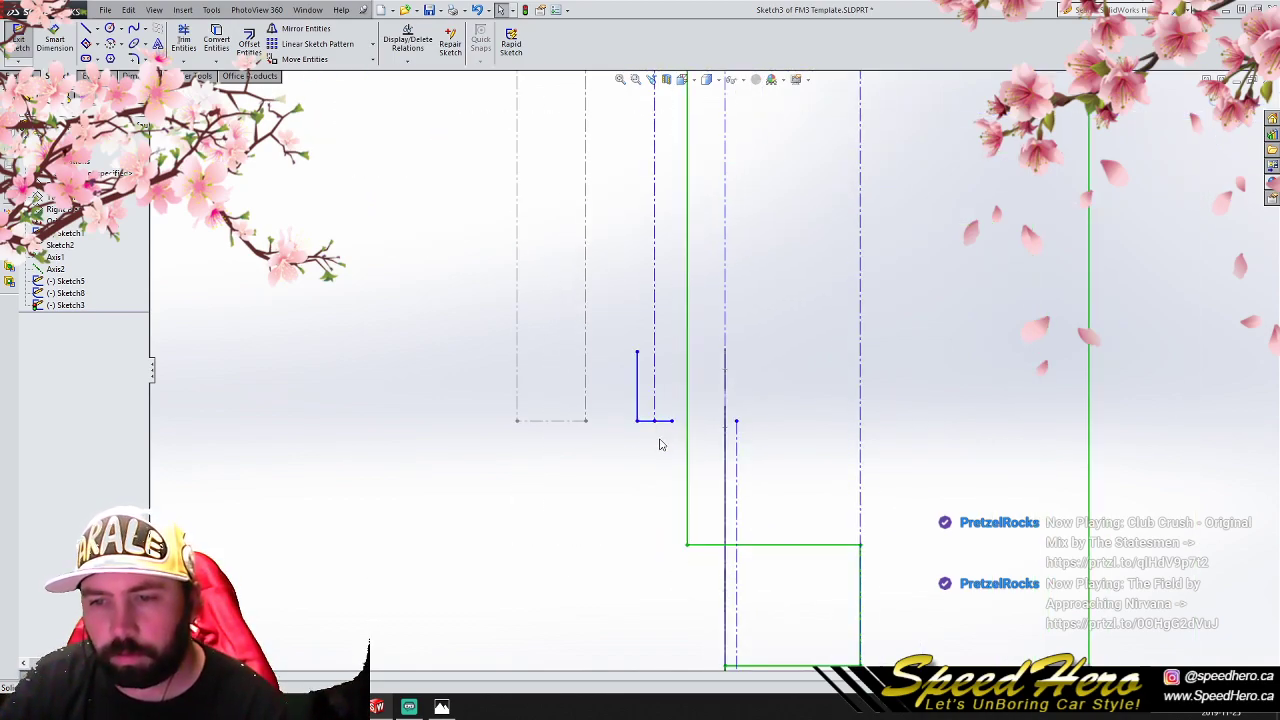
{"action": "left_click", "coordinate": [183, 40]}
{"action": "left_click", "coordinate": [665, 420]}
{"action": "key", "text": "Escape"}
- Move the L-shaped mounting flange outline from its centreline to a free spot beside the leftmost vertical reference line
{"action": "left_click_drag", "start_coordinate": [254, 264], "coordinate": [684, 489]}
{"action": "left_click", "coordinate": [305, 59]}
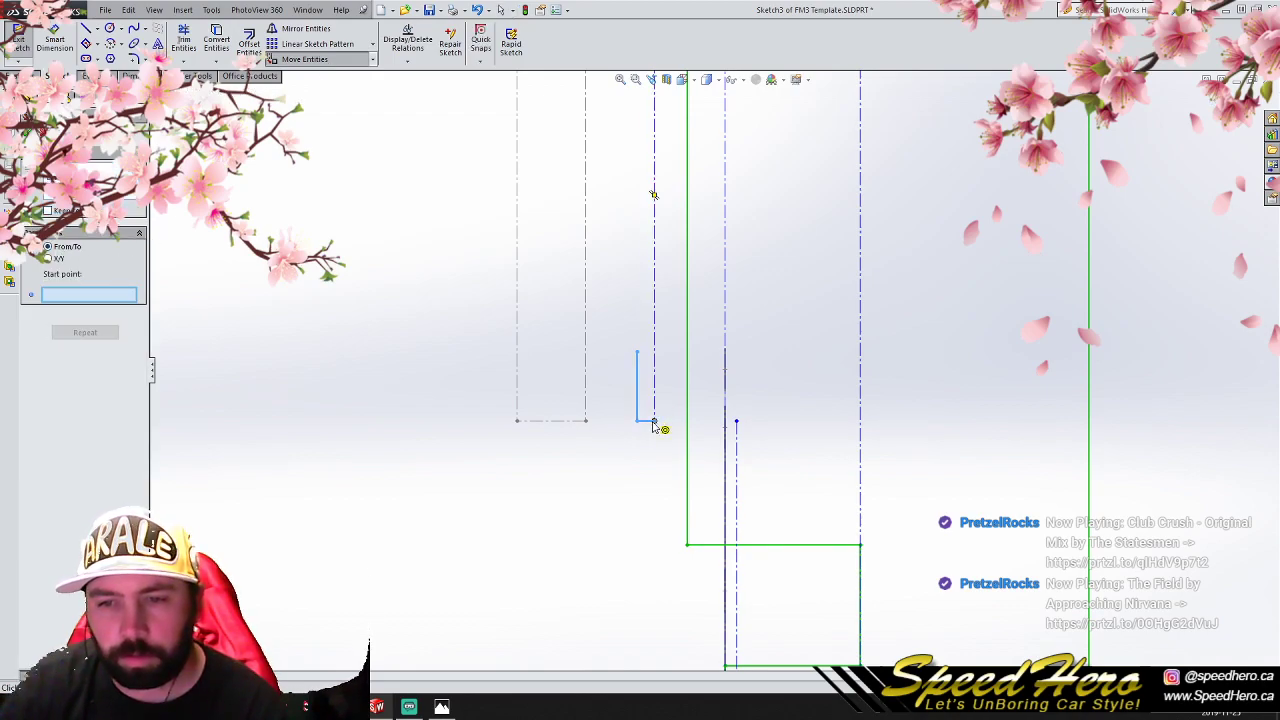
{"action": "left_click", "coordinate": [652, 424]}
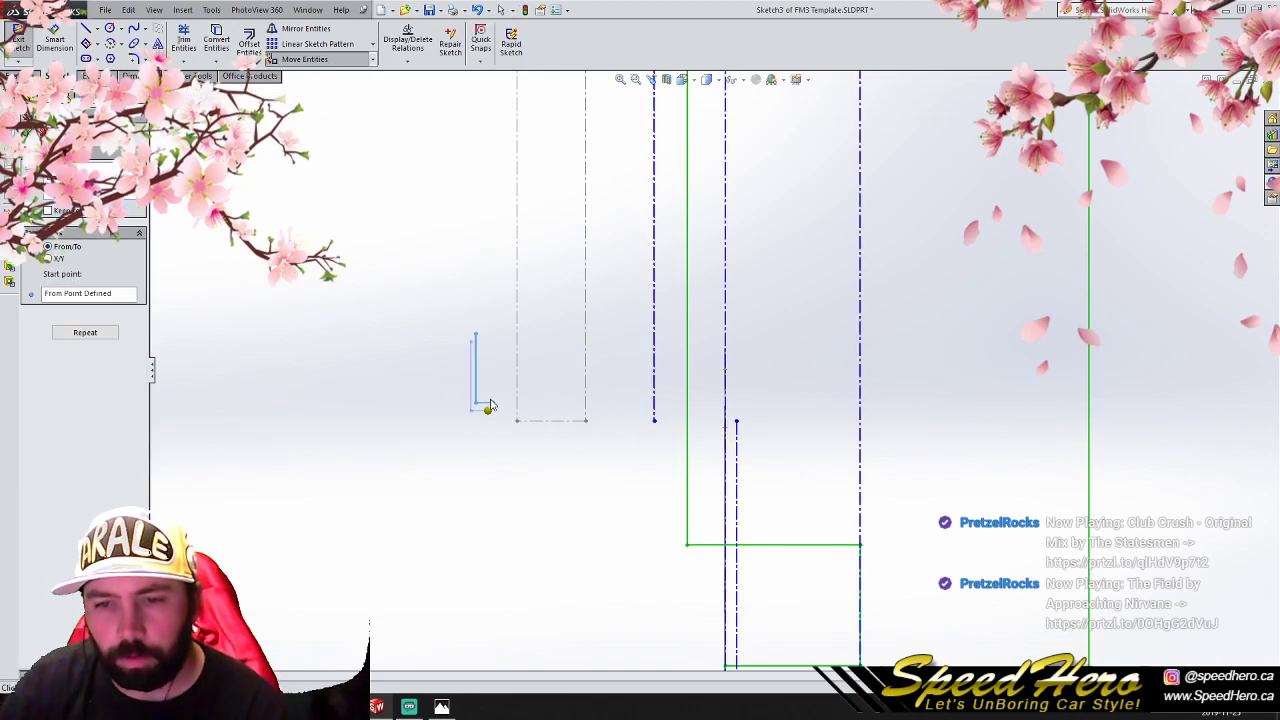
{"action": "left_click", "coordinate": [490, 408]}
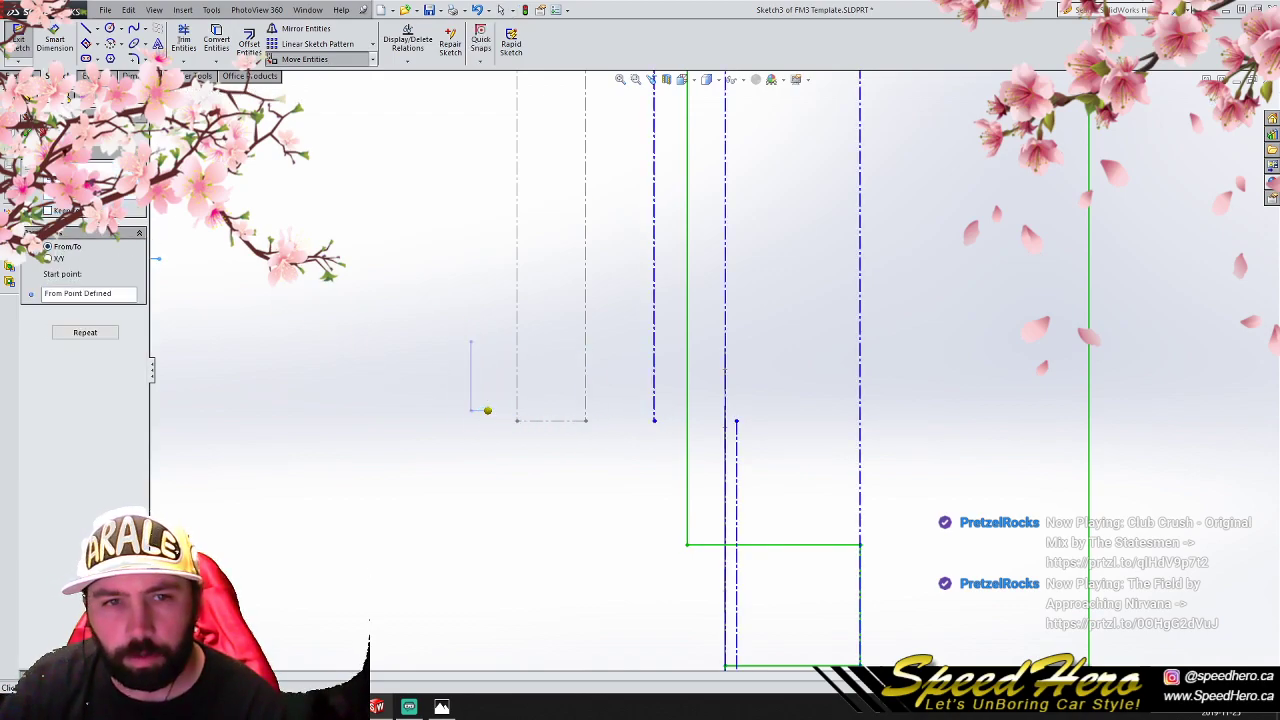
- Draw a vertical construction centreline over the leftmost grey reference line, from its lower end up to the horizontal centreline
{"action": "left_click", "coordinate": [88, 29]}
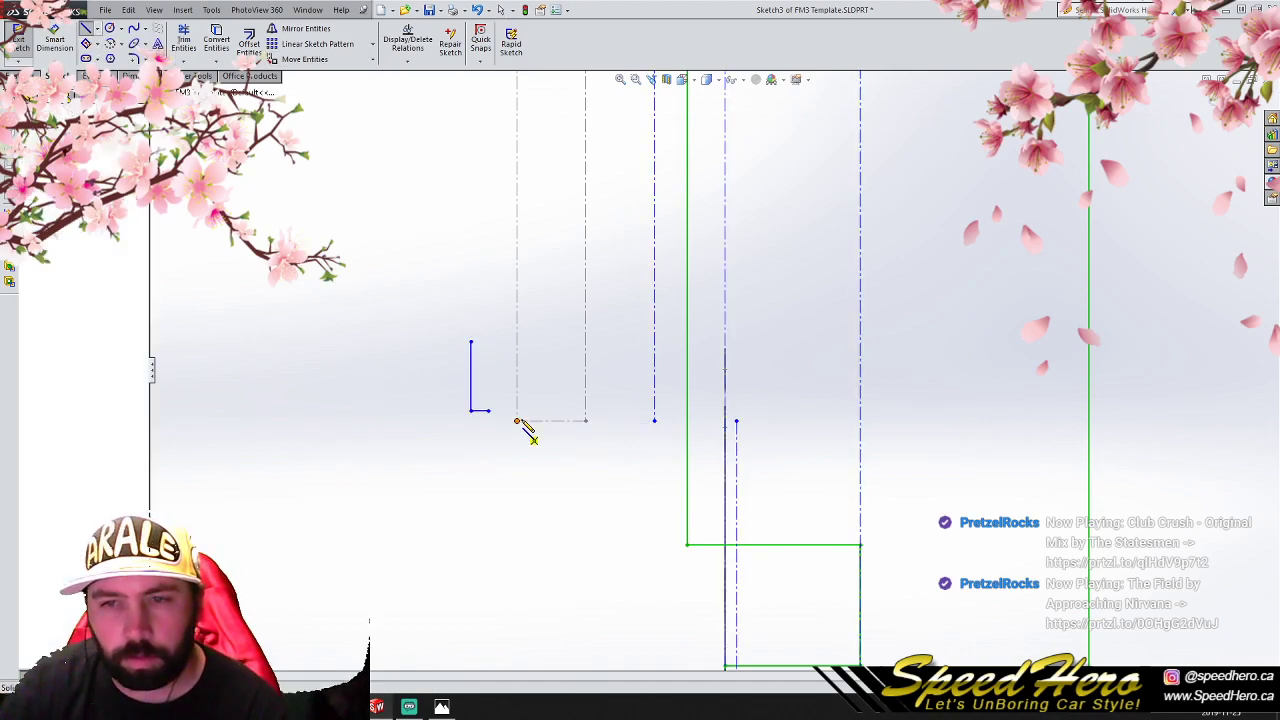
{"action": "key", "text": "f"}
{"action": "right_click", "coordinate": [643, 212]}
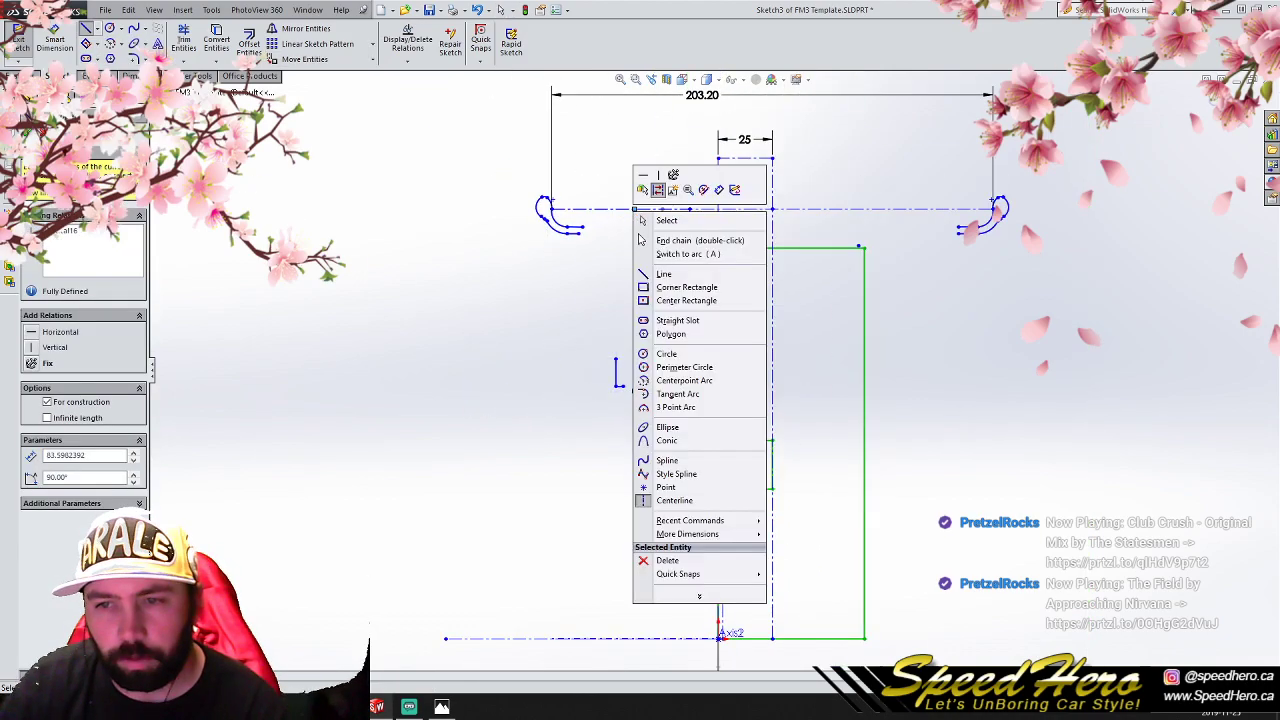
{"action": "left_click", "coordinate": [666, 220]}
- Move the L-shaped flange outline so the free end of its base lands on the new centreline's lower endpoint
{"action": "scroll", "coordinate": [545, 337], "scroll_direction": "down", "scroll_amount": 3}
{"action": "mouse_move", "coordinate": [618, 337]}
{"action": "left_mouse_down"}
{"action": "mouse_move", "coordinate": [750, 464]}
{"action": "mouse_move", "coordinate": [729, 449]}
{"action": "left_mouse_up"}
{"action": "left_click", "coordinate": [373, 61]}
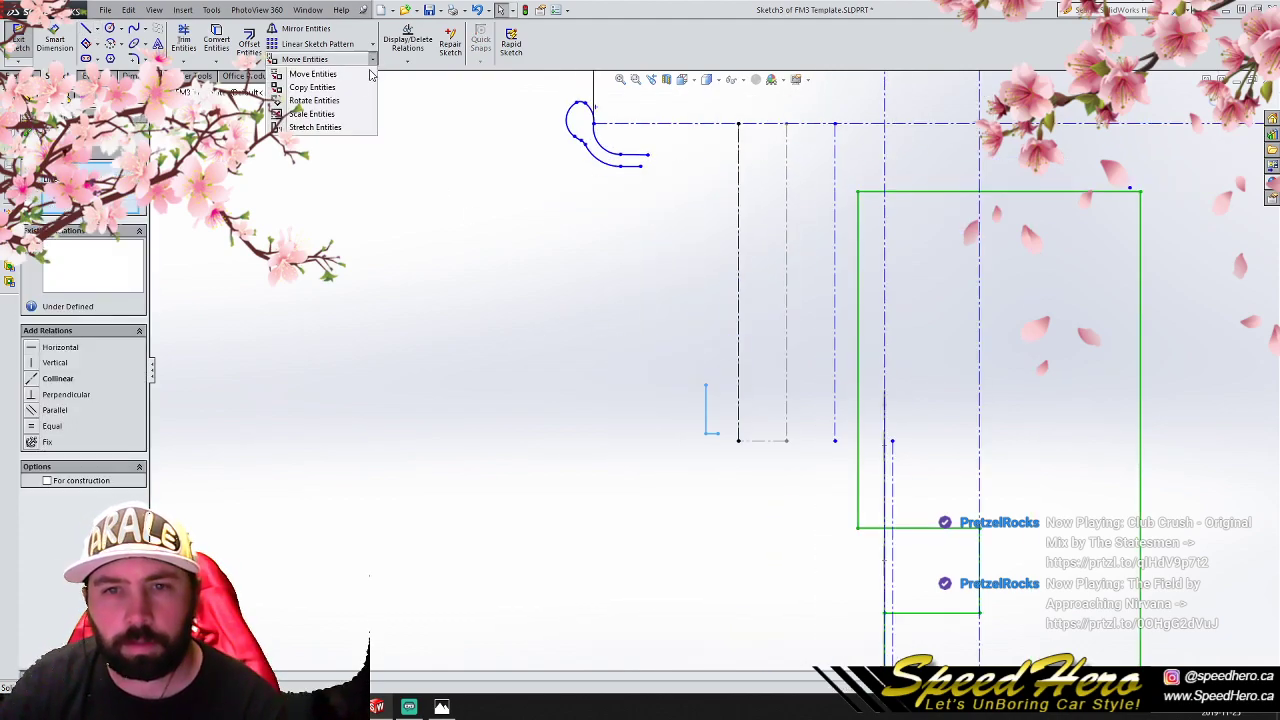
{"action": "left_click", "coordinate": [312, 74]}
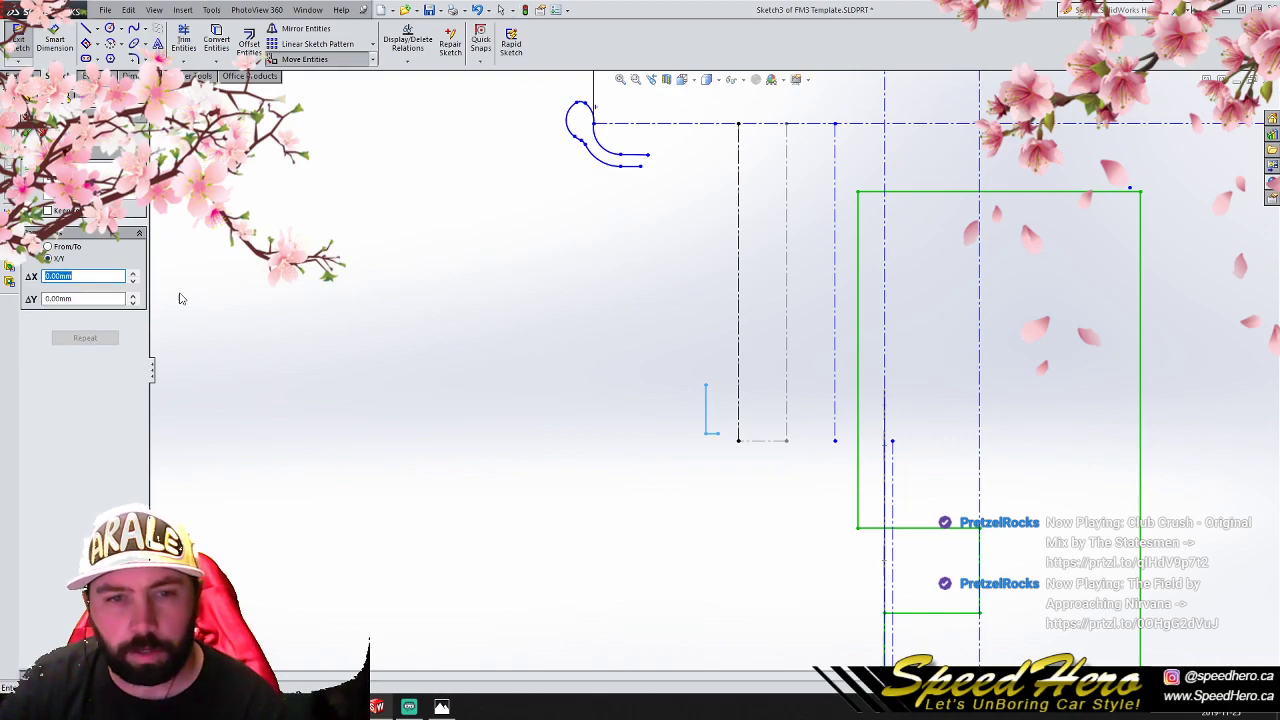
{"action": "left_click", "coordinate": [718, 434]}
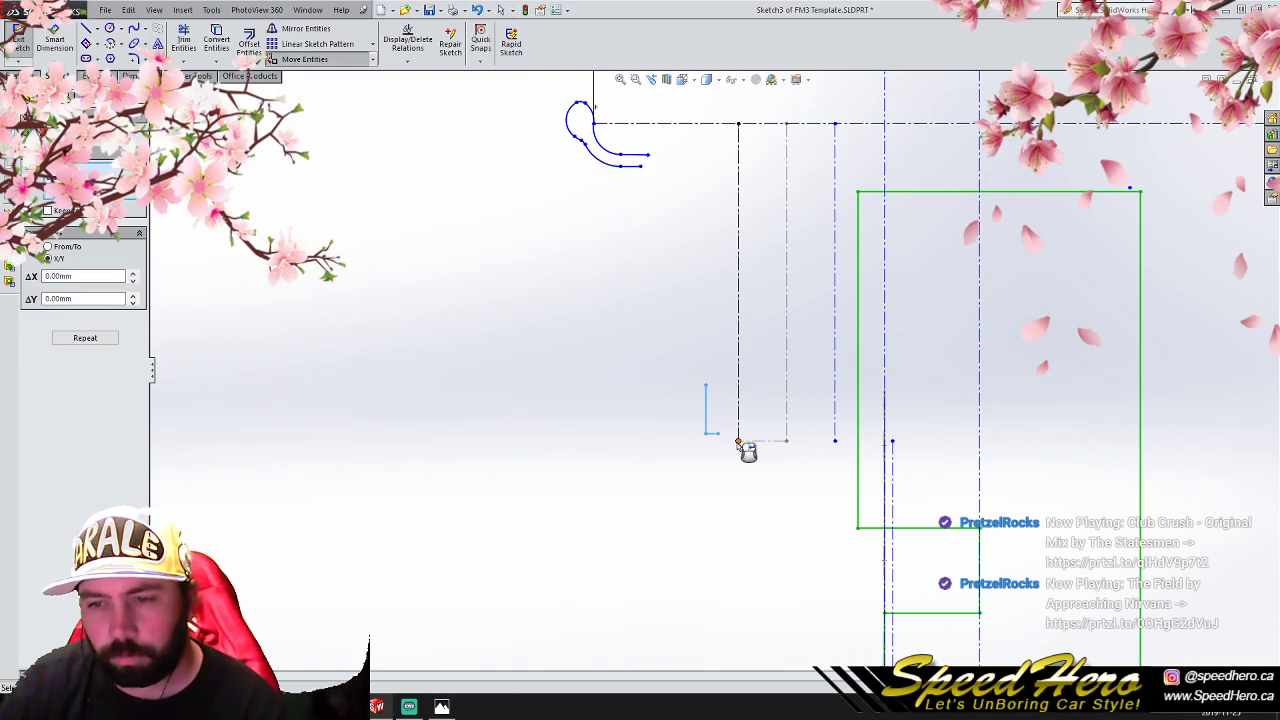
{"action": "left_click", "coordinate": [49, 247]}
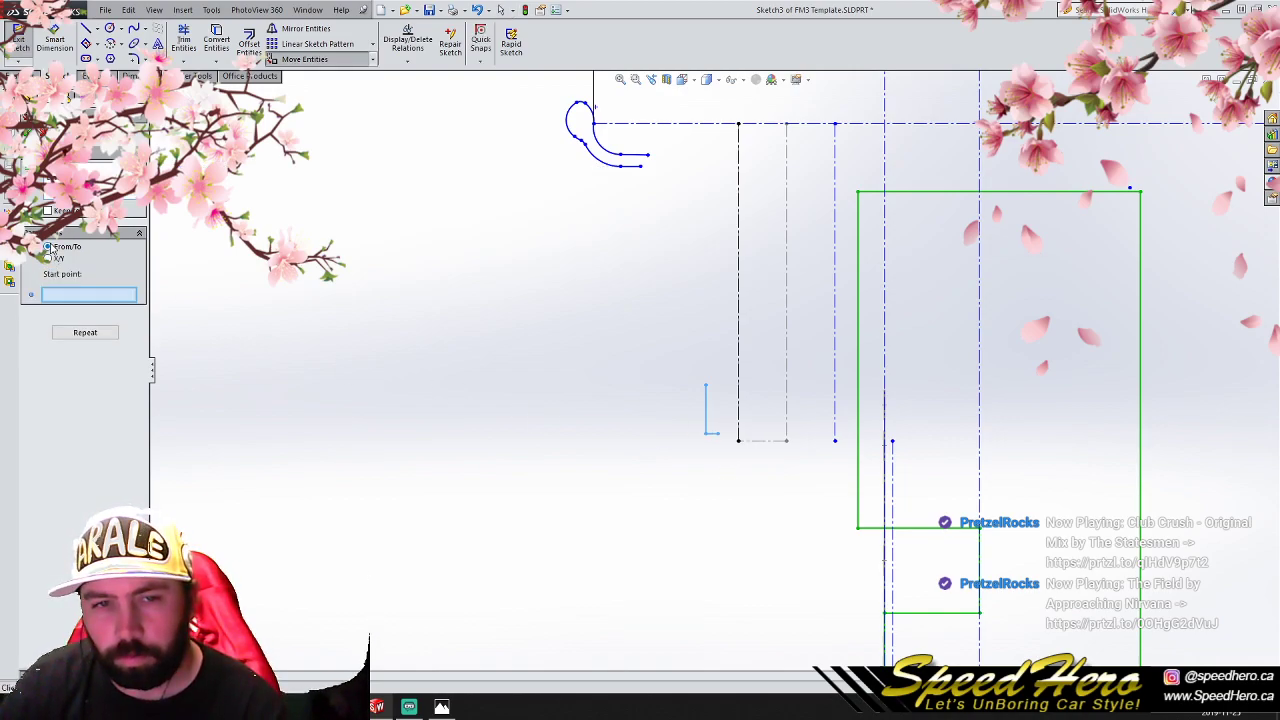
{"action": "left_click", "coordinate": [738, 440]}
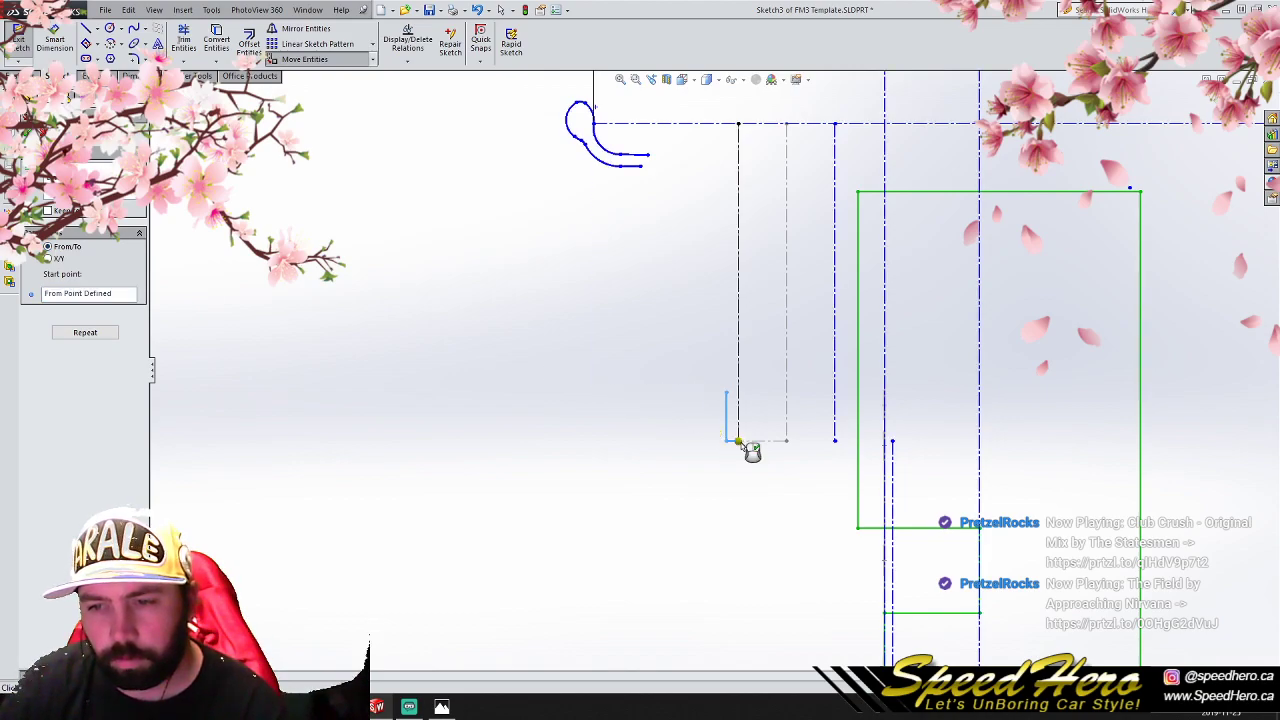
{"action": "key", "text": "Escape"}
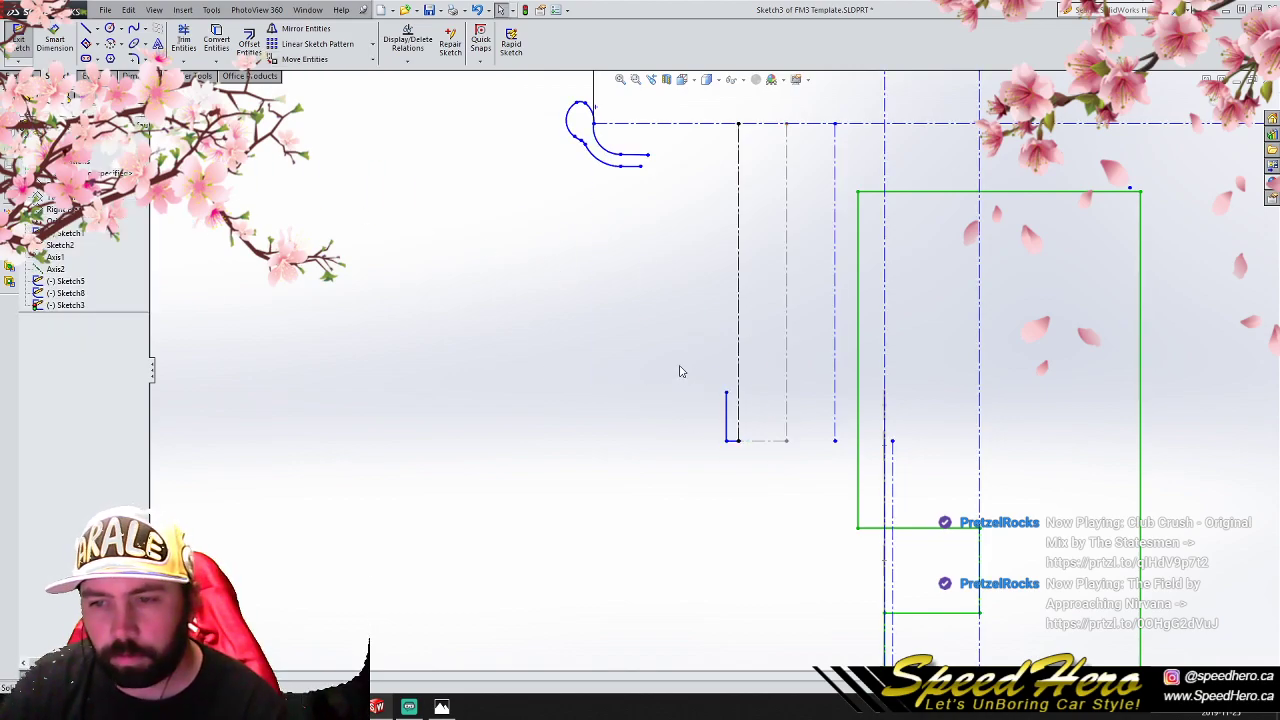
- Draw the flange's right vertical edge along the centreline from the base up to the height of the left edge
{"action": "scroll", "coordinate": [745, 425], "scroll_direction": "down", "scroll_amount": 5}
{"action": "left_click", "coordinate": [86, 28]}
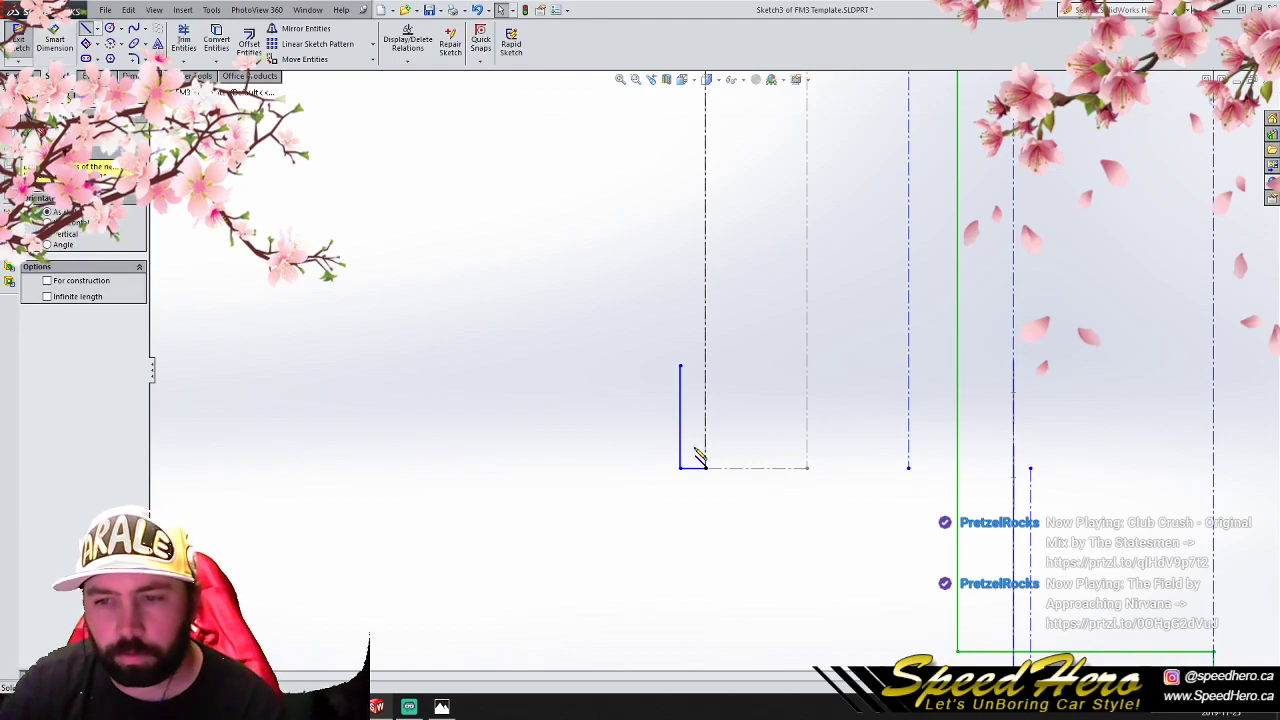
{"action": "left_click", "coordinate": [706, 467]}
{"action": "left_click", "coordinate": [706, 366]}
{"action": "left_click", "coordinate": [681, 366]}
{"action": "right_click", "coordinate": [683, 368]}
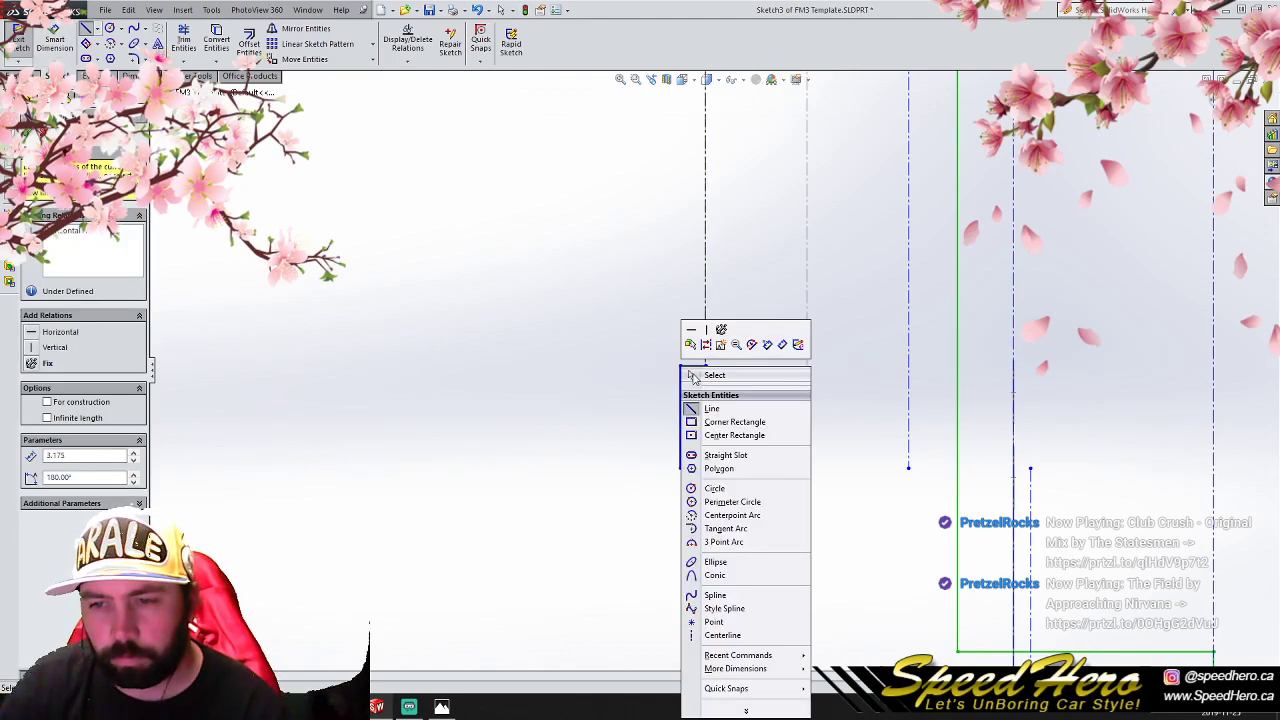
{"action": "left_click", "coordinate": [714, 375]}
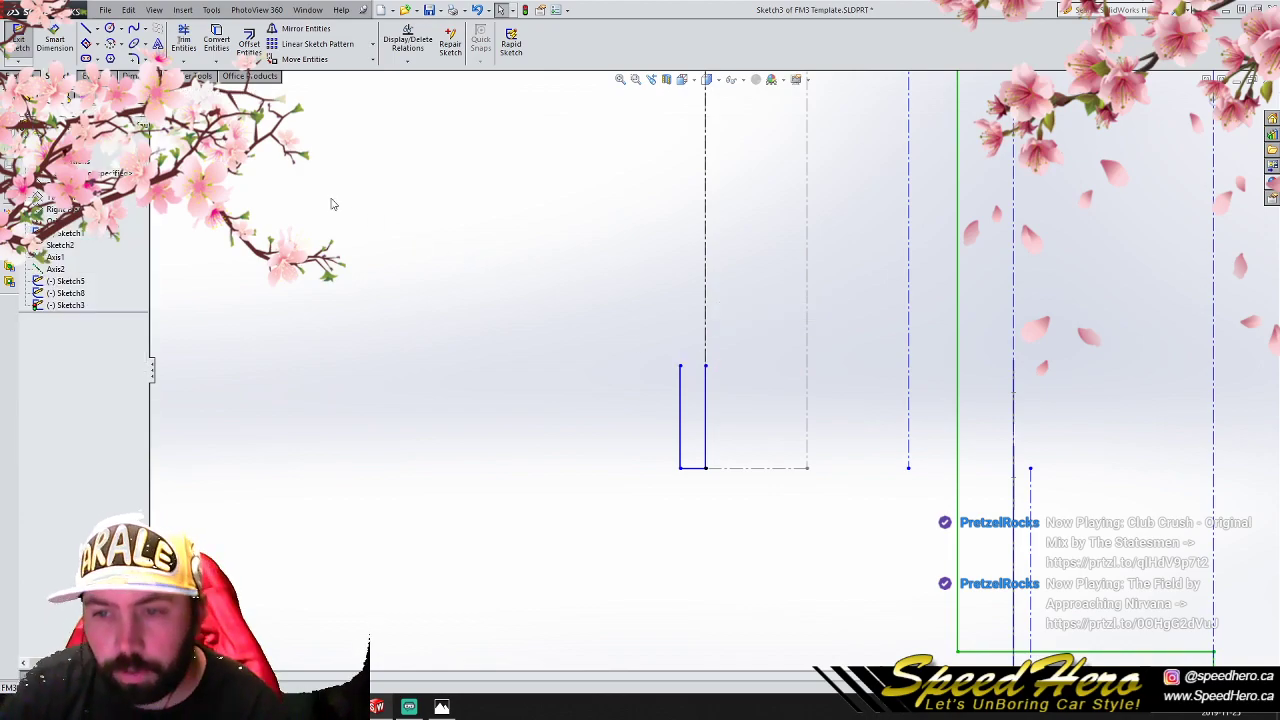
- Duplicate the U-shaped flange outline and move the copy into the gap before the next vertical centreline
{"action": "left_click_drag", "start_coordinate": [475, 276], "coordinate": [750, 492]}
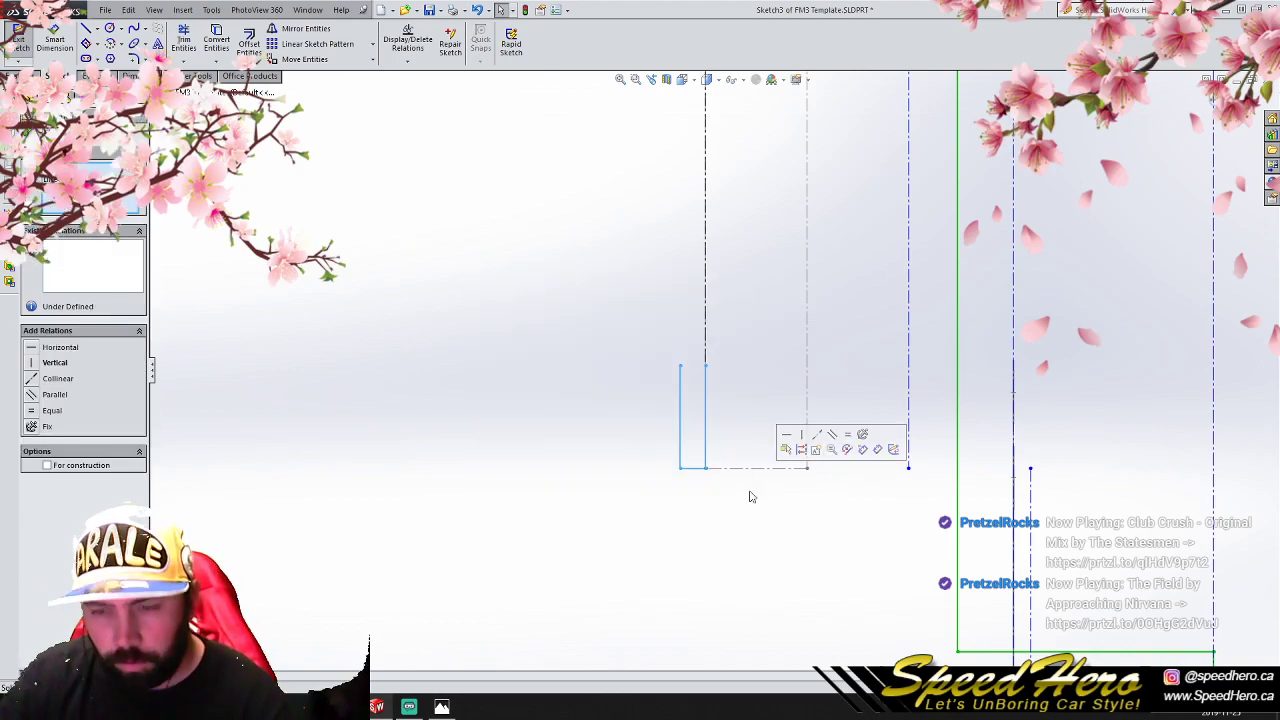
{"action": "key", "text": "ctrl+c"}
{"action": "key", "text": "ctrl+v"}
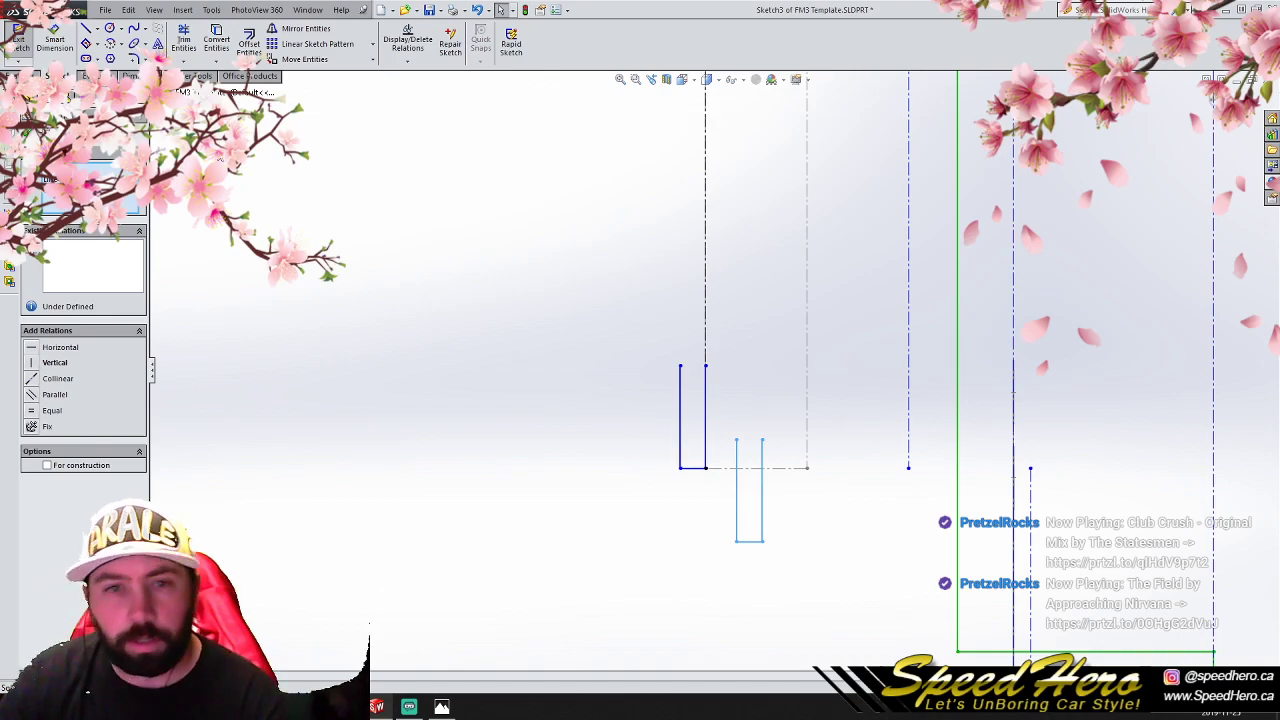
{"action": "left_click", "coordinate": [304, 59]}
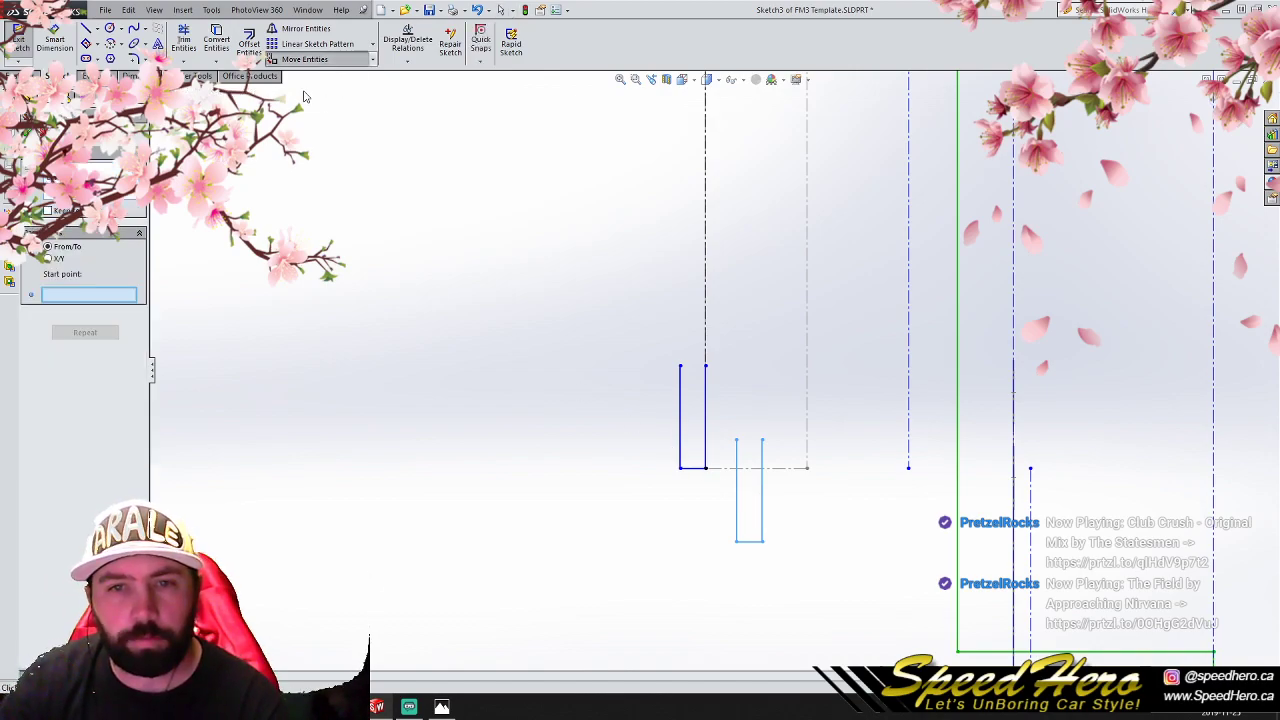
{"action": "left_click", "coordinate": [739, 543]}
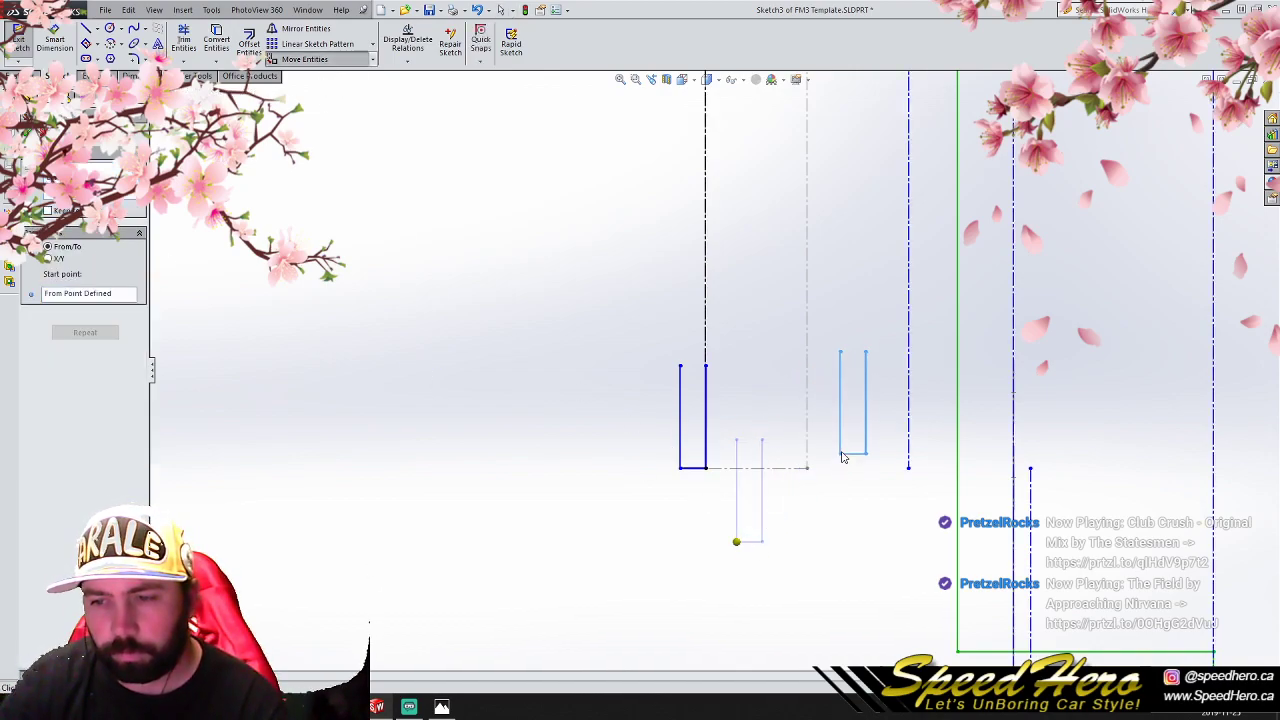
{"action": "left_click", "coordinate": [842, 448]}
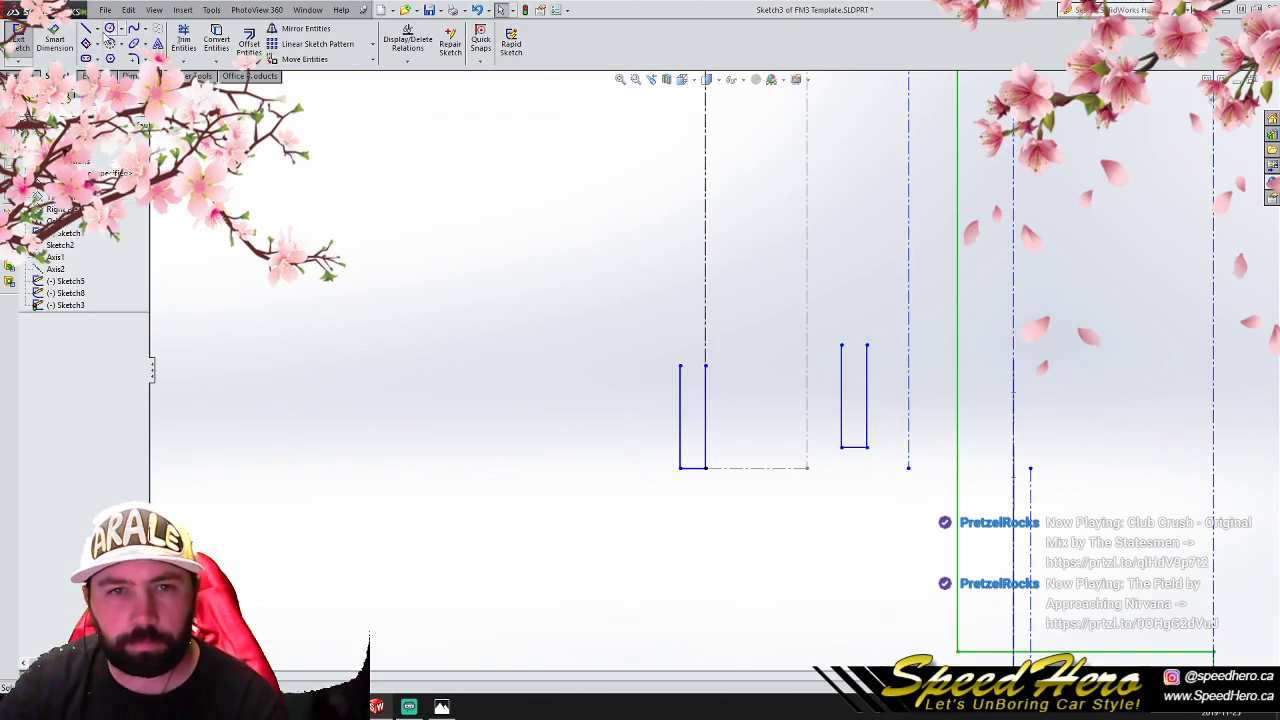
- Draw a second vertical construction centreline over the remaining grey reference line, from the horizontal centreline down to its lower end
{"action": "left_click", "coordinate": [86, 28]}
{"action": "scroll", "coordinate": [643, 323], "scroll_direction": "up", "scroll_amount": 3}
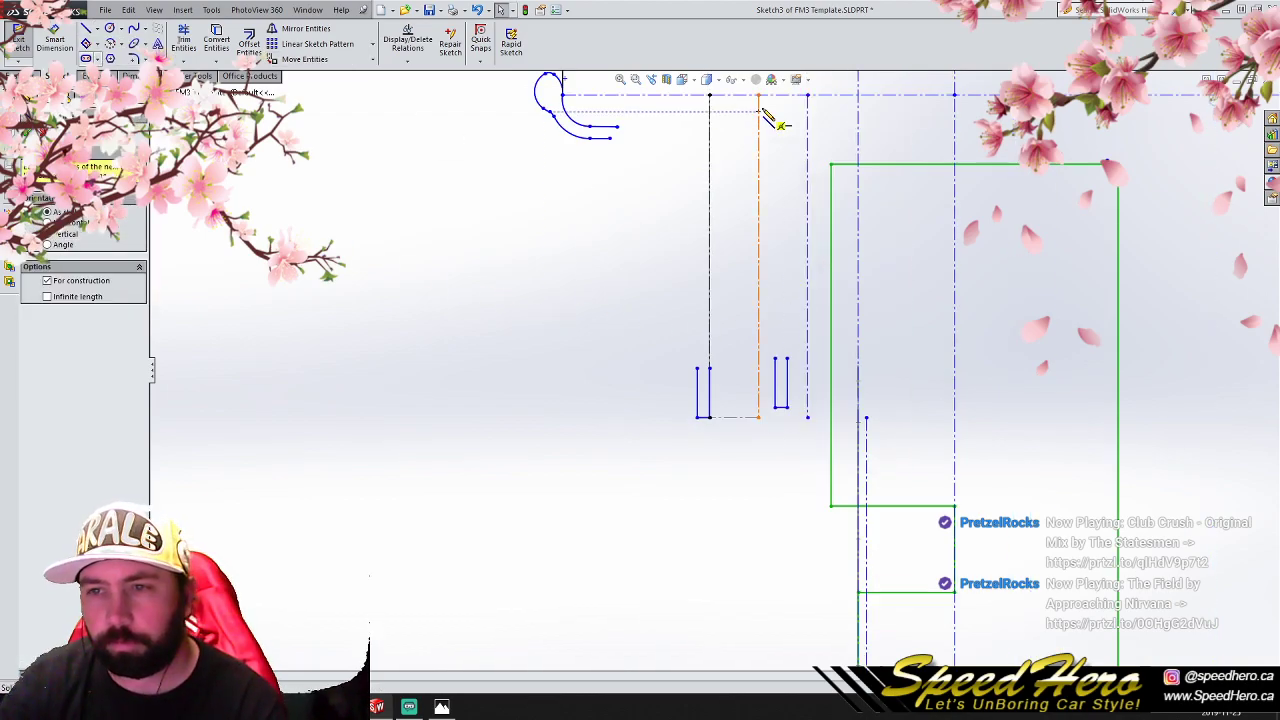
{"action": "left_click", "coordinate": [758, 96]}
{"action": "left_click", "coordinate": [760, 418]}
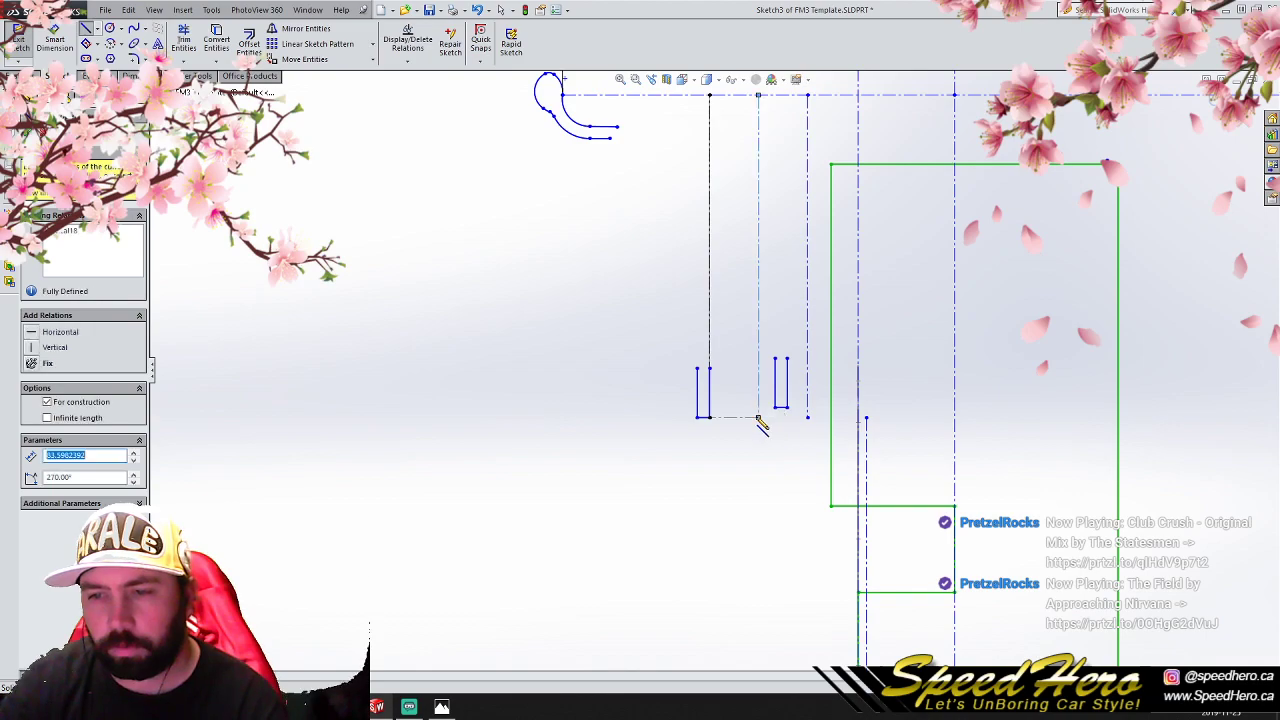
{"action": "right_click", "coordinate": [760, 420]}
{"action": "left_click", "coordinate": [775, 322]}
- Move the copied U-shaped flange so its lower left corner lands on the lower endpoint of the second centreline
{"action": "left_click_drag", "start_coordinate": [800, 453], "coordinate": [758, 348]}
{"action": "left_click", "coordinate": [300, 59]}
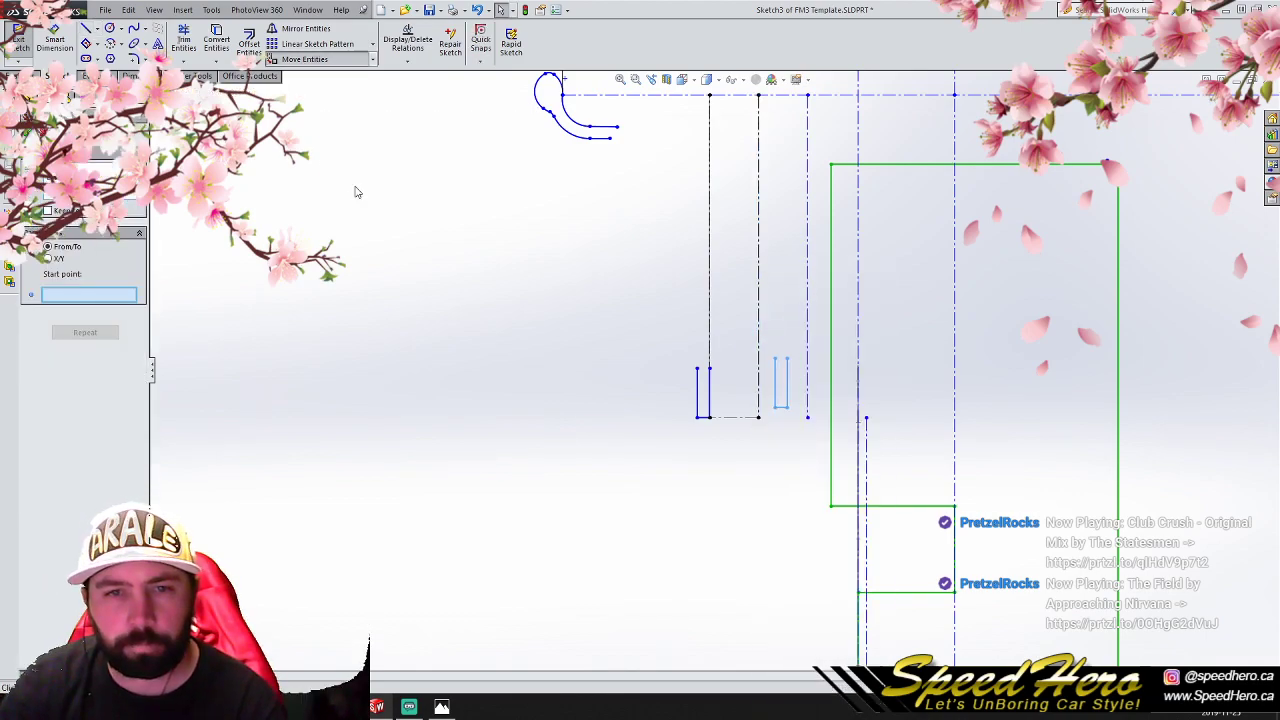
{"action": "left_click", "coordinate": [775, 408]}
{"action": "left_click", "coordinate": [760, 418]}
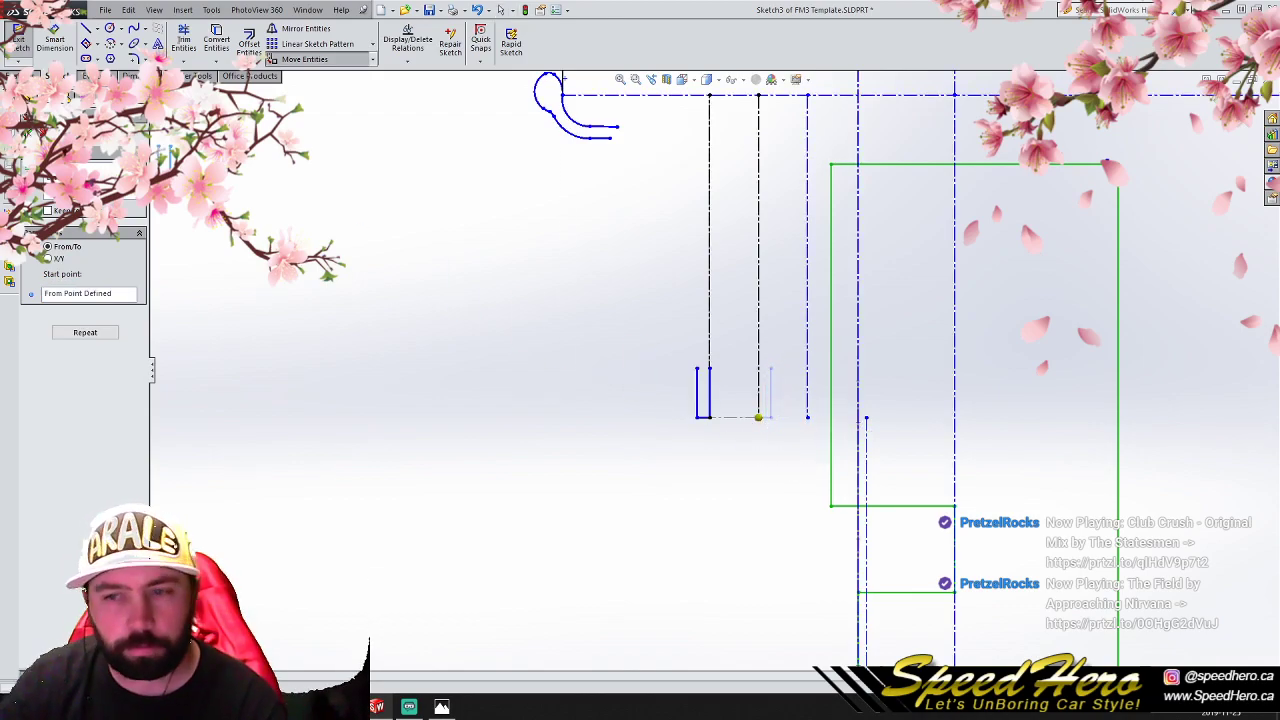
{"action": "left_click", "coordinate": [30, 133]}
- Draw a stepped three-line wall from the left curled lip's lower line end down to the first flange's upper left corner
{"action": "scroll", "coordinate": [713, 368], "scroll_direction": "up", "scroll_amount": 3}
{"action": "scroll", "coordinate": [822, 290], "scroll_direction": "down", "scroll_amount": 2}
{"action": "left_click", "coordinate": [86, 28]}
{"action": "left_click", "coordinate": [573, 215]}
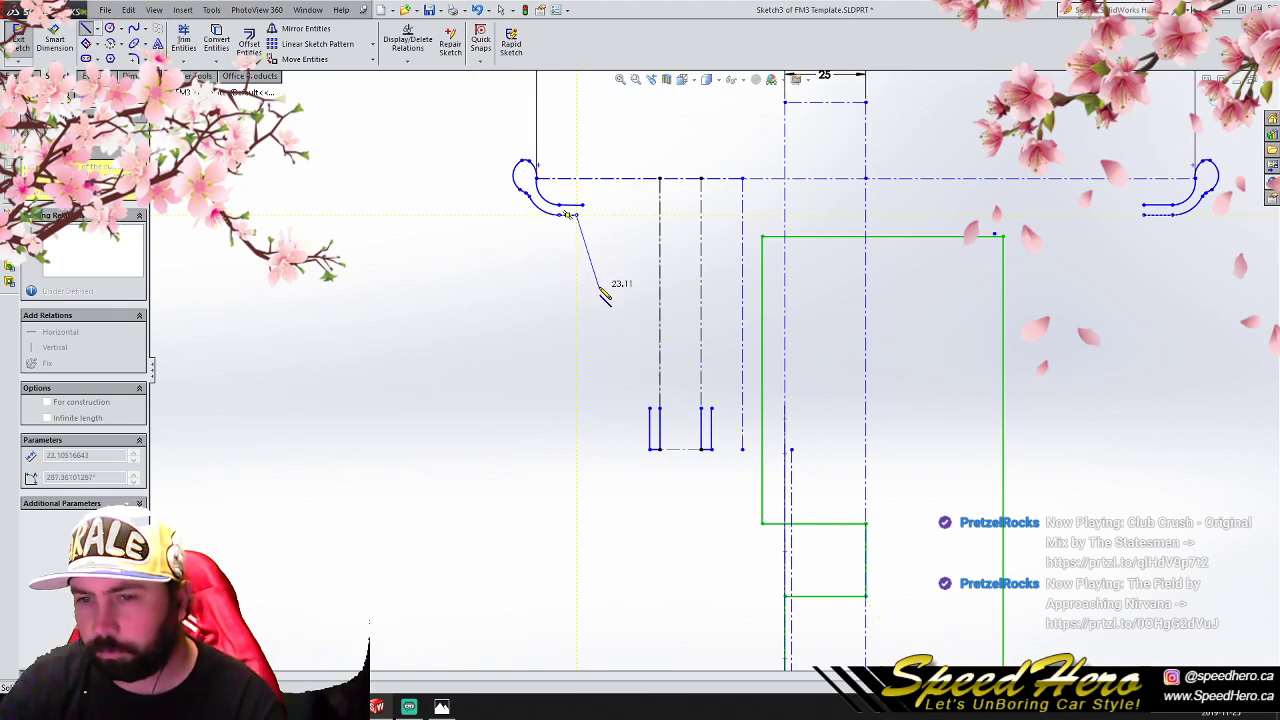
{"action": "left_click", "coordinate": [600, 306]}
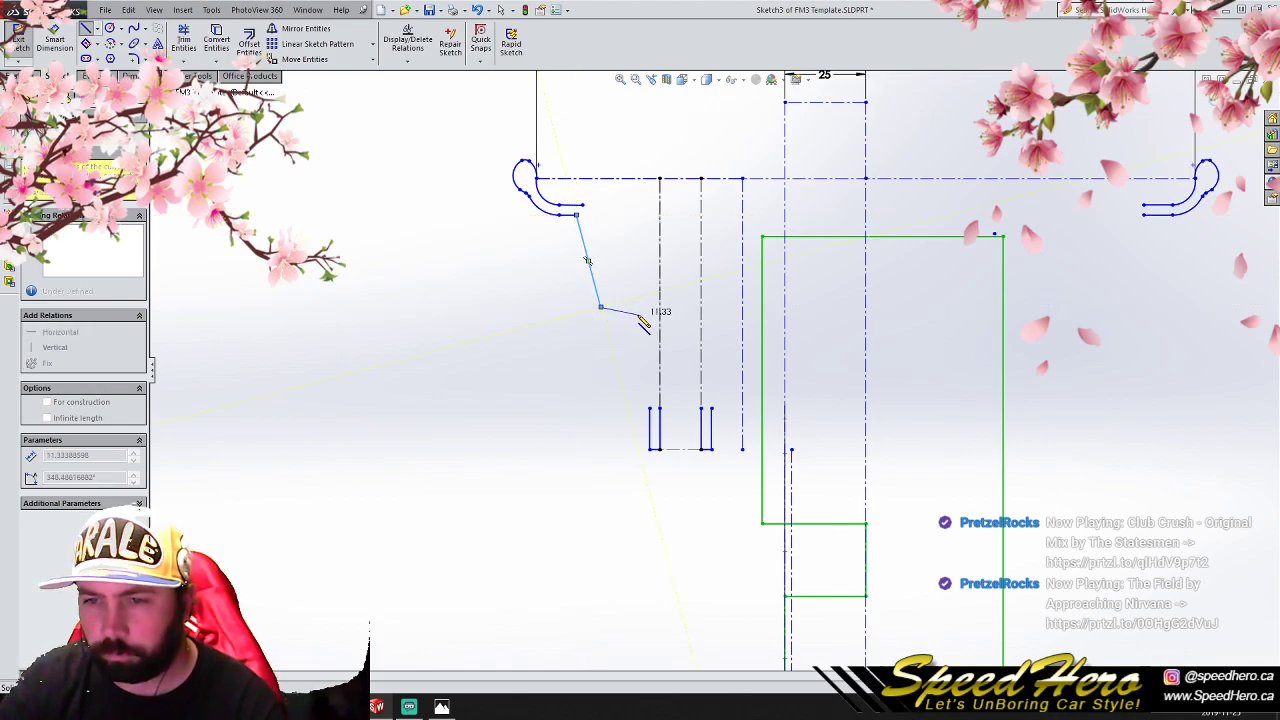
{"action": "left_click", "coordinate": [625, 312]}
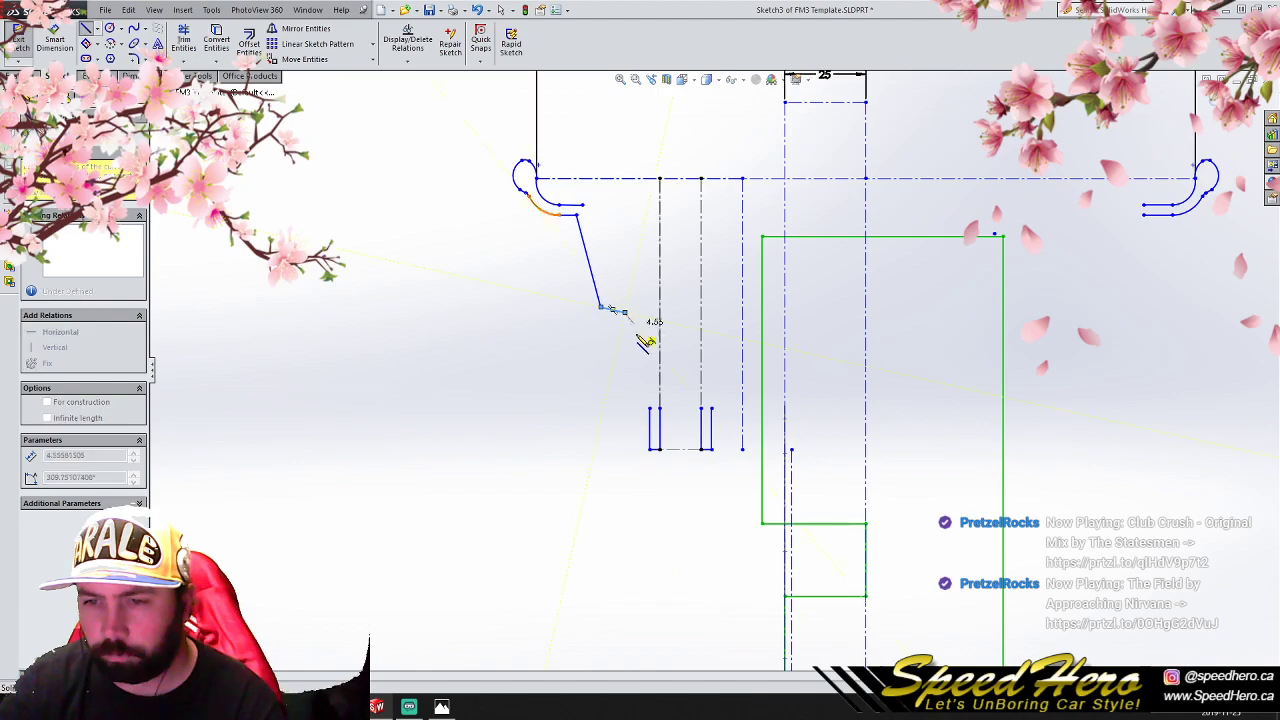
{"action": "left_click", "coordinate": [650, 408]}
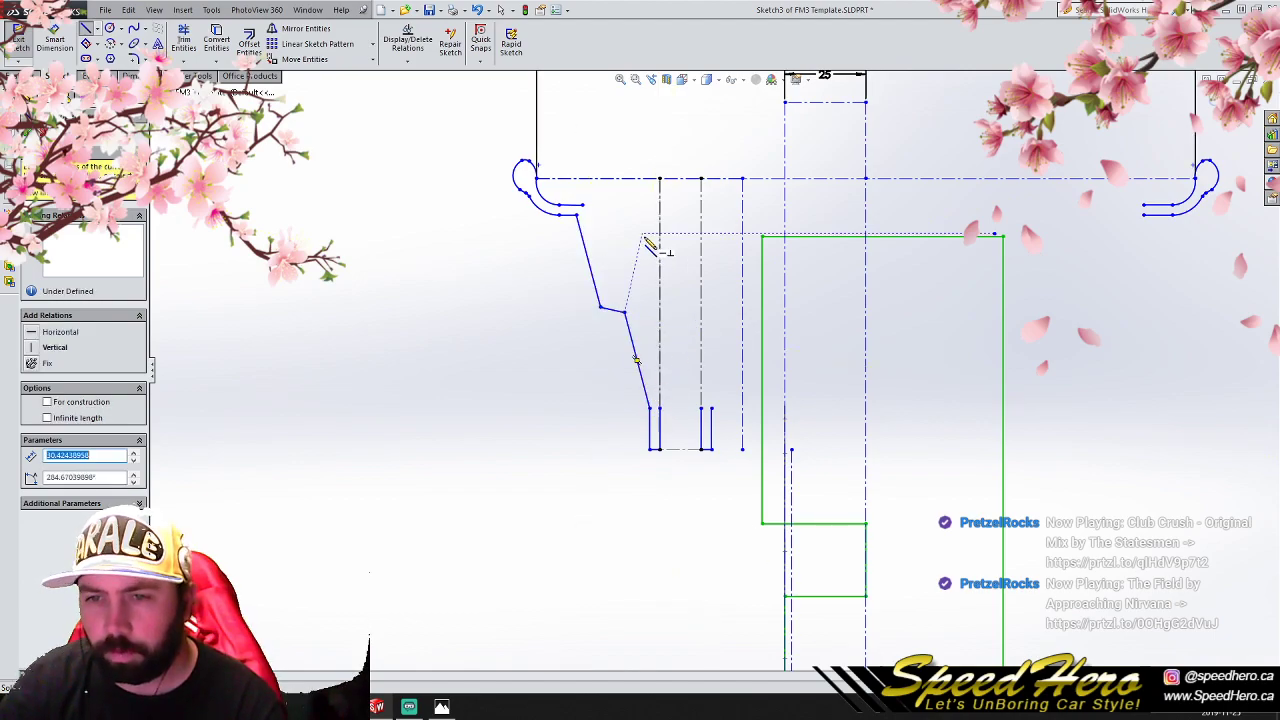
{"action": "right_click", "coordinate": [615, 297]}
{"action": "left_click", "coordinate": [616, 299]}
- Offset the three stepped wall lines 3.17 mm inward, without selecting the connected chain
{"action": "scroll", "coordinate": [592, 260], "scroll_direction": "down", "scroll_amount": 3}
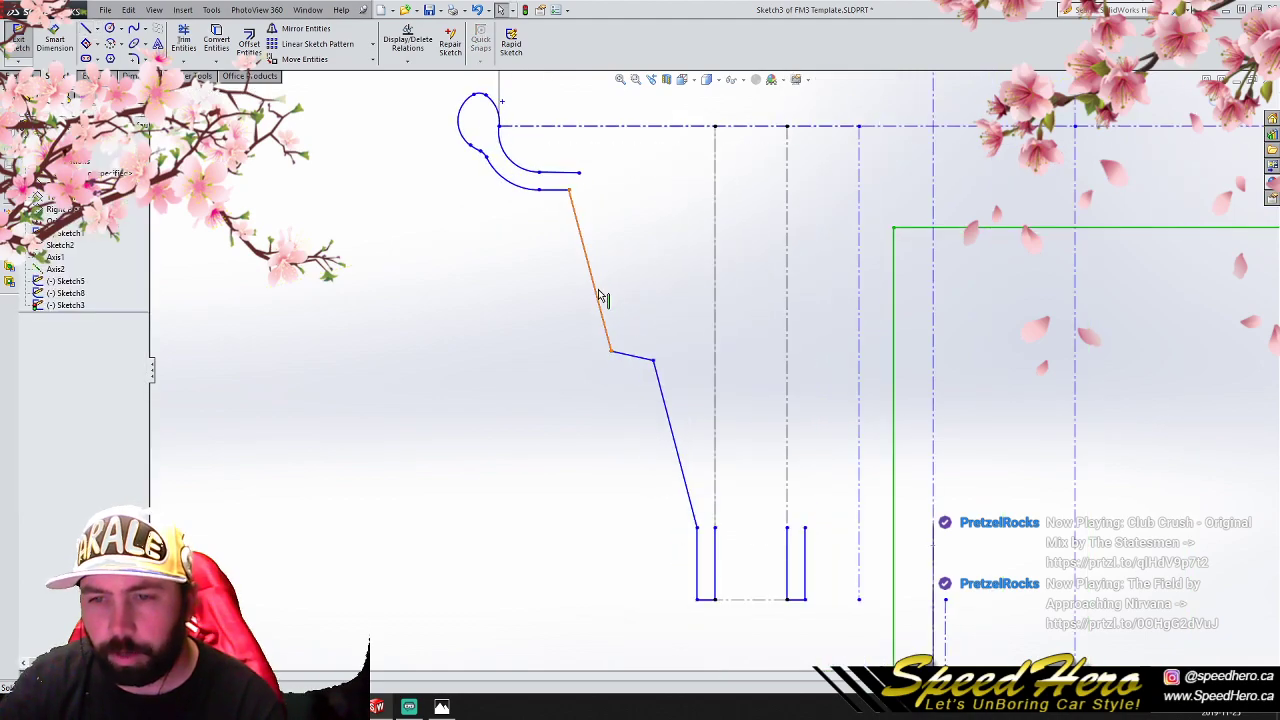
{"action": "left_click", "coordinate": [598, 292]}
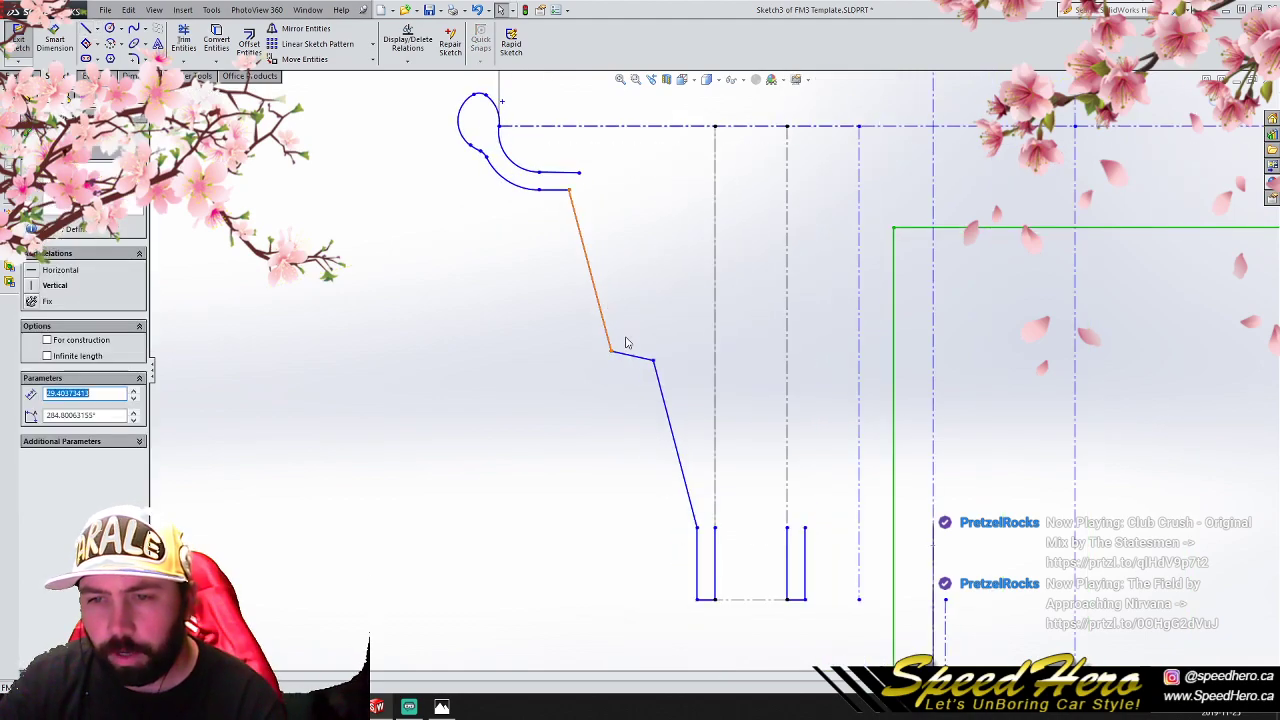
{"action": "left_click", "coordinate": [660, 376], "text": "ctrl"}
{"action": "left_click", "coordinate": [249, 42]}
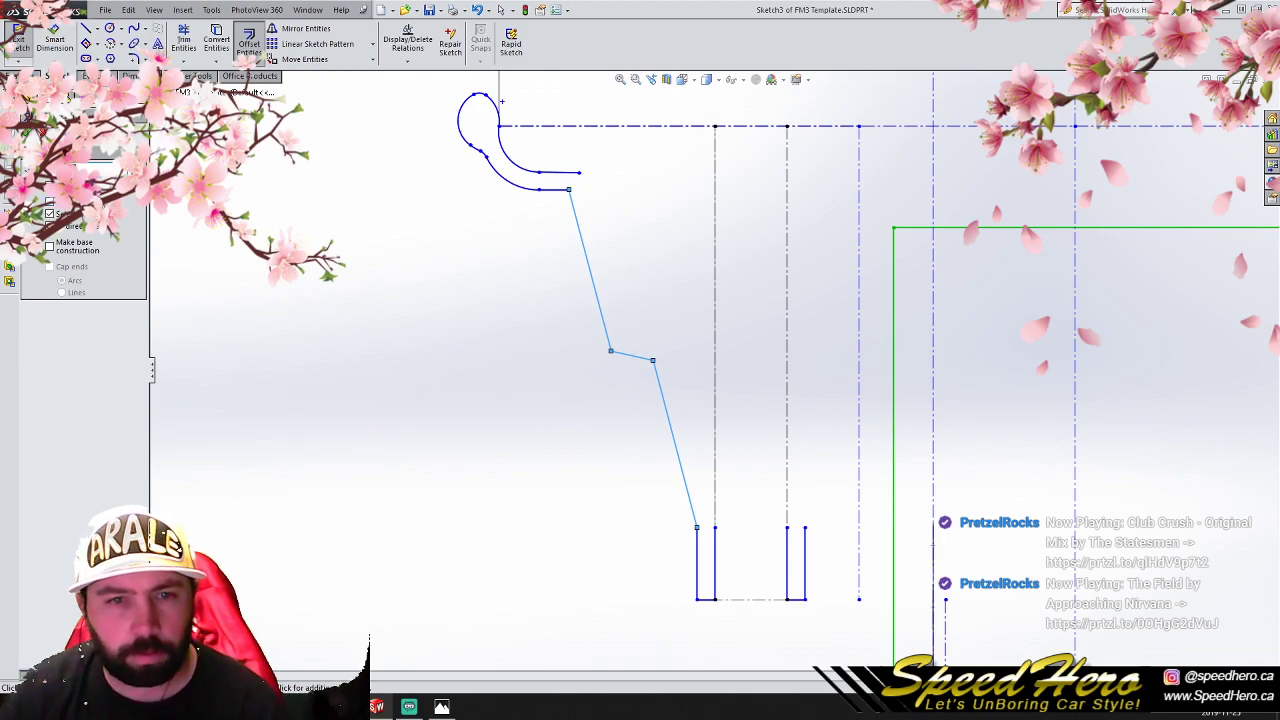
{"action": "left_click", "coordinate": [49, 214]}
{"action": "left_click", "coordinate": [50, 213]}
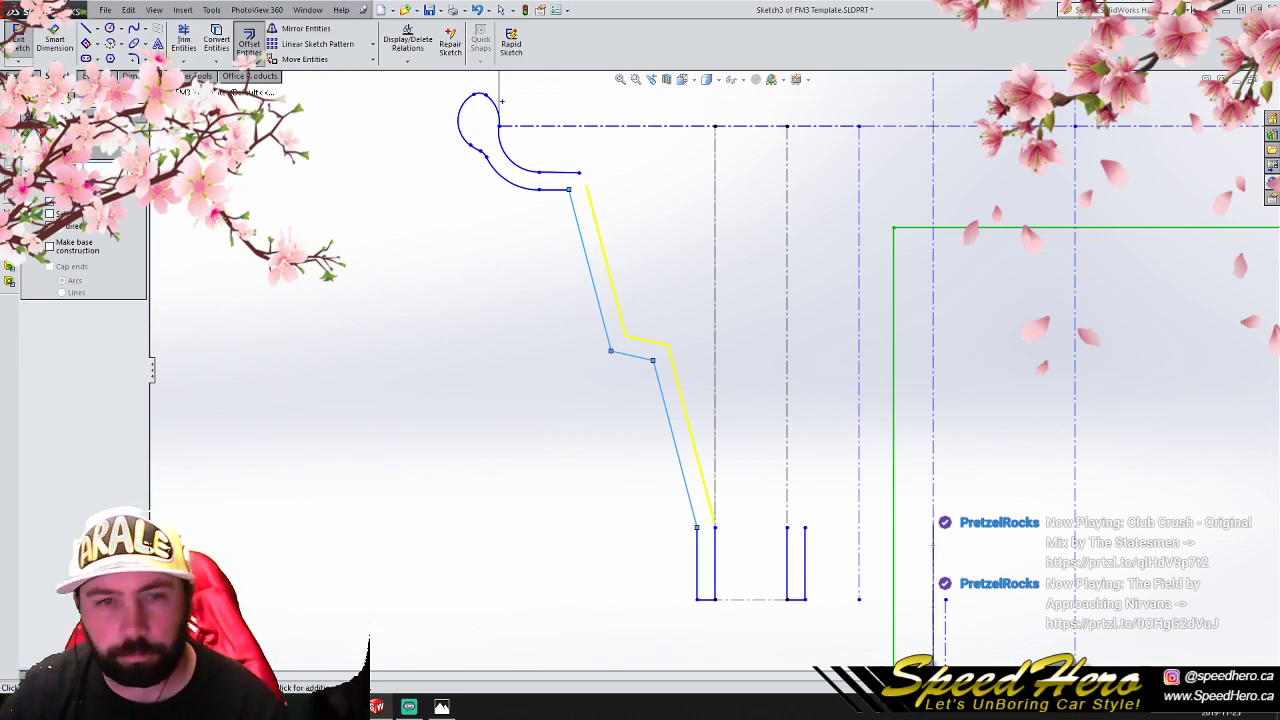
{"action": "left_click", "coordinate": [28, 132]}
- Delete the 3.17 mm offset dimension between the two stepped wall profiles
{"action": "scroll", "coordinate": [743, 529], "scroll_direction": "down", "scroll_amount": 10}
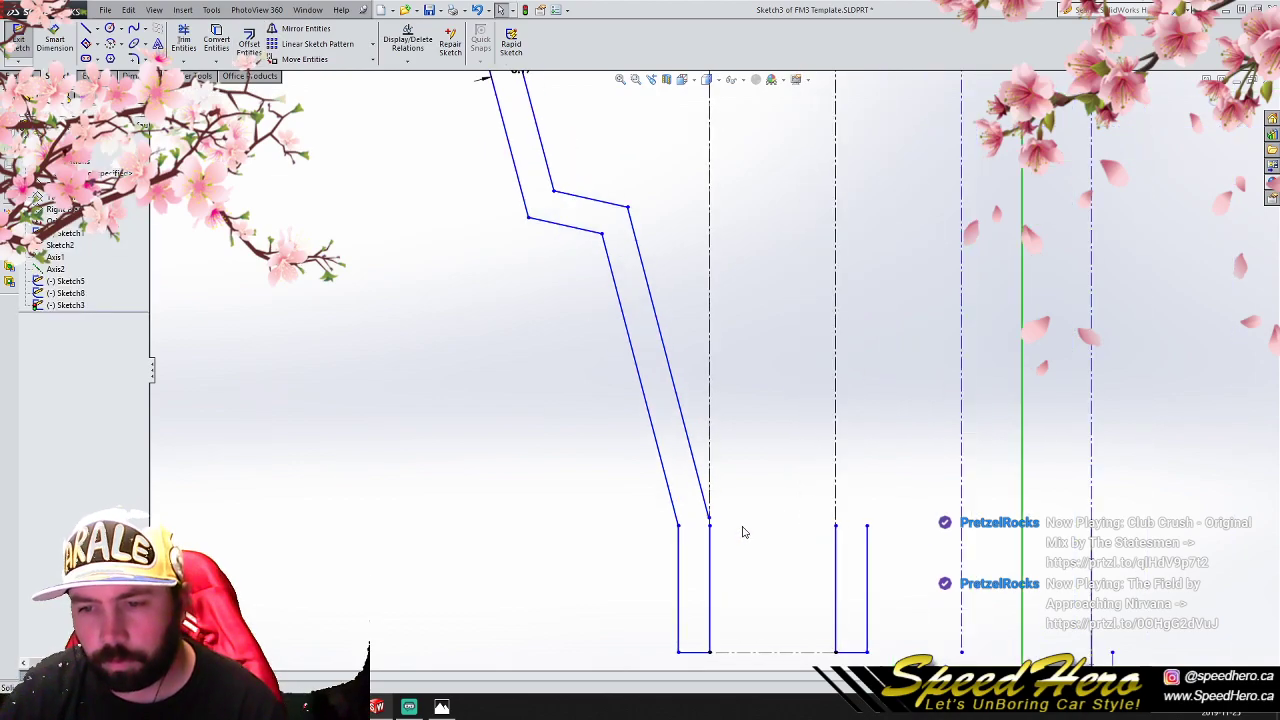
{"action": "scroll", "coordinate": [626, 389], "scroll_direction": "up", "scroll_amount": 8}
{"action": "scroll", "coordinate": [690, 238], "scroll_direction": "down", "scroll_amount": 6}
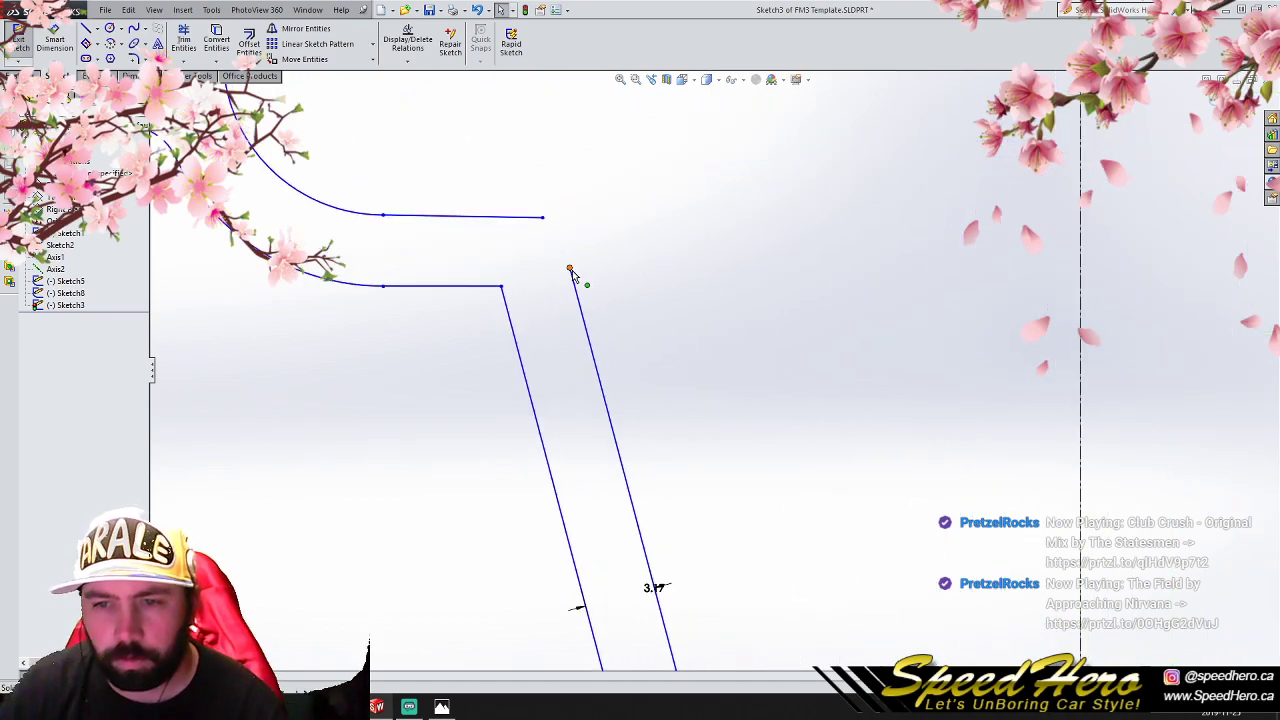
{"action": "left_click", "coordinate": [580, 298]}
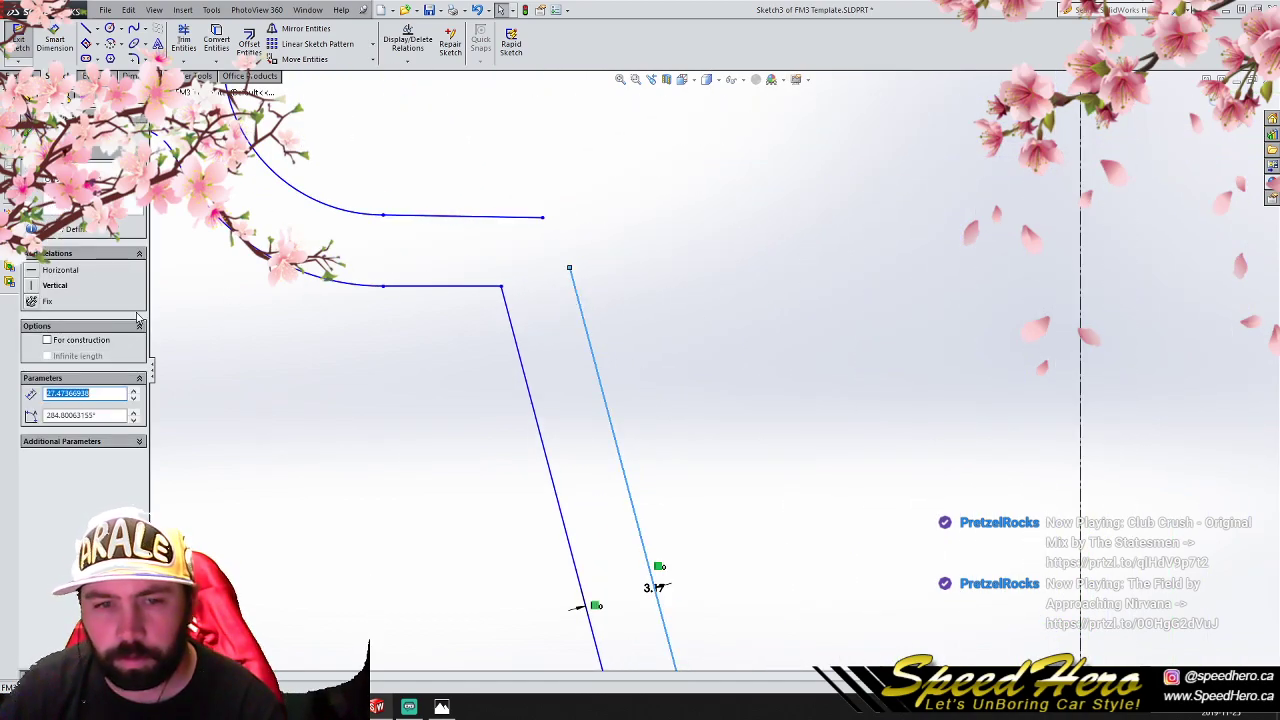
{"action": "left_click", "coordinate": [133, 393]}
{"action": "scroll", "coordinate": [706, 451], "scroll_direction": "up", "scroll_amount": 5}
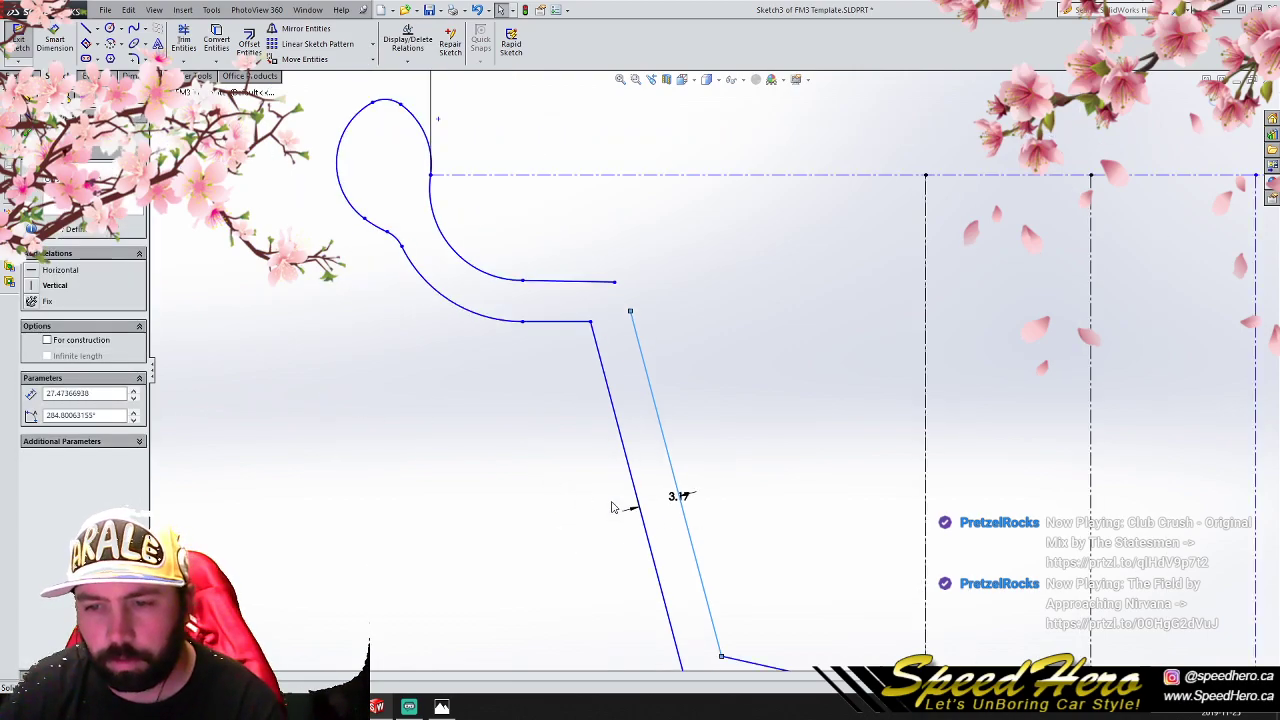
{"action": "left_click", "coordinate": [678, 499]}
{"action": "key", "text": "Delete"}
- Try lengthening the upper inner wall line to about 37.47 mm and undo the change
{"action": "scroll", "coordinate": [716, 507], "scroll_direction": "down", "scroll_amount": 1}
{"action": "scroll", "coordinate": [712, 588], "scroll_direction": "up", "scroll_amount": 3}
{"action": "left_click", "coordinate": [720, 551]}
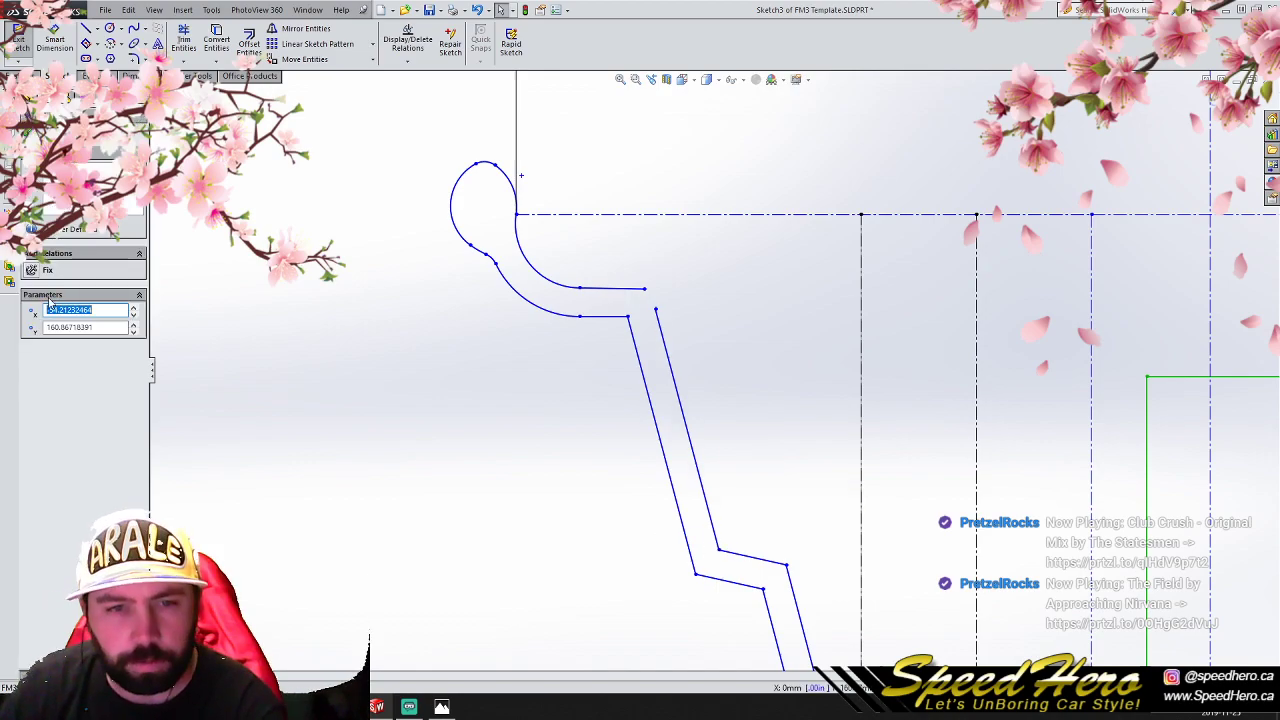
{"action": "left_click", "coordinate": [436, 390]}
{"action": "left_click", "coordinate": [682, 404]}
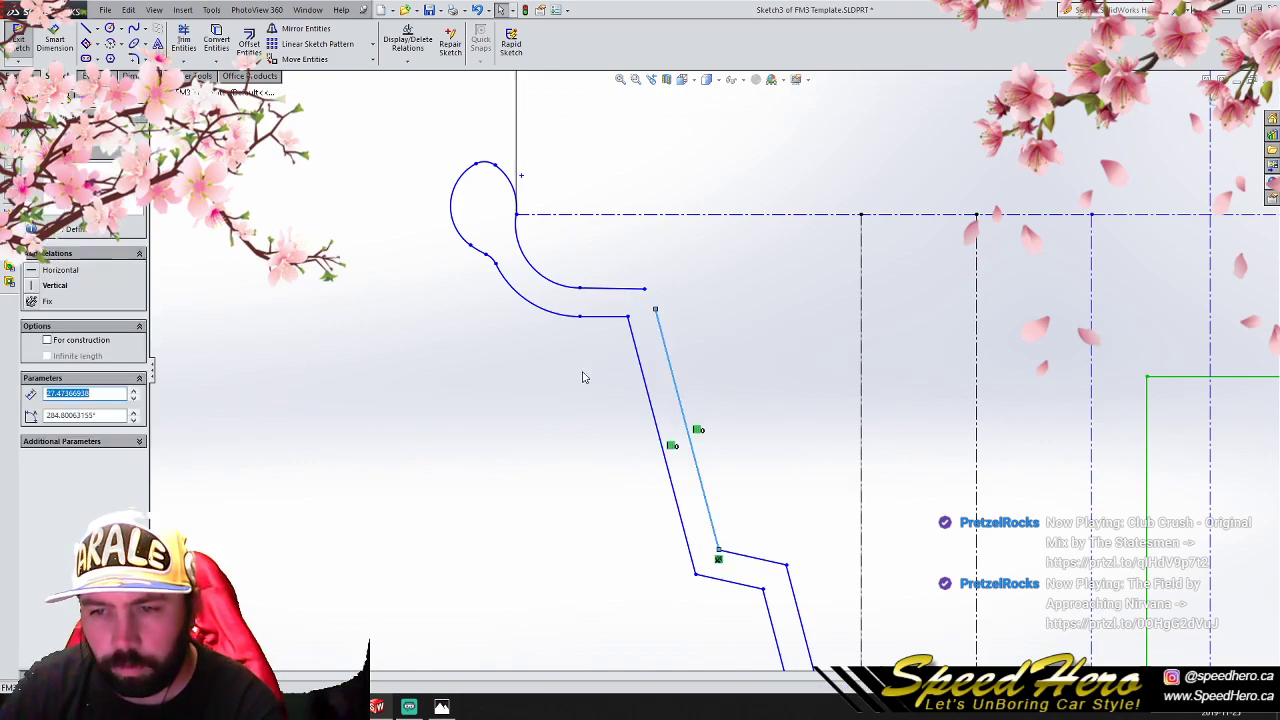
{"action": "left_click", "coordinate": [134, 394]}
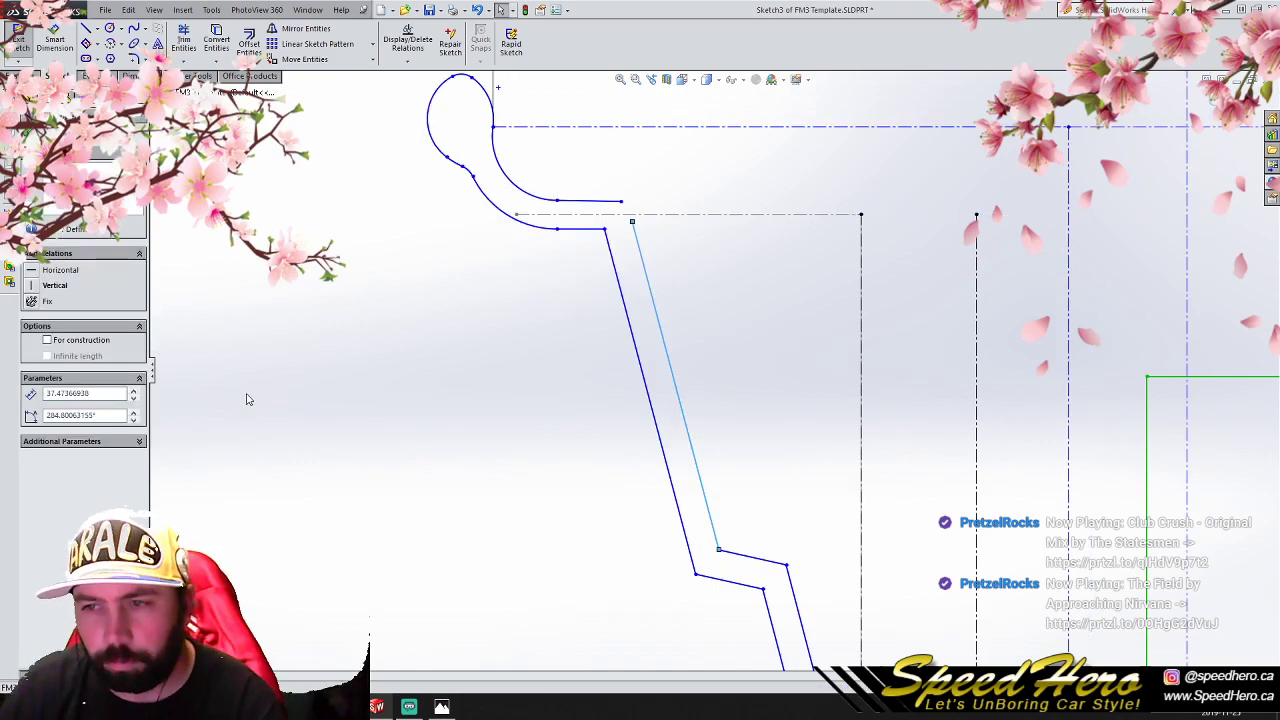
{"action": "key", "text": "ctrl+z"}
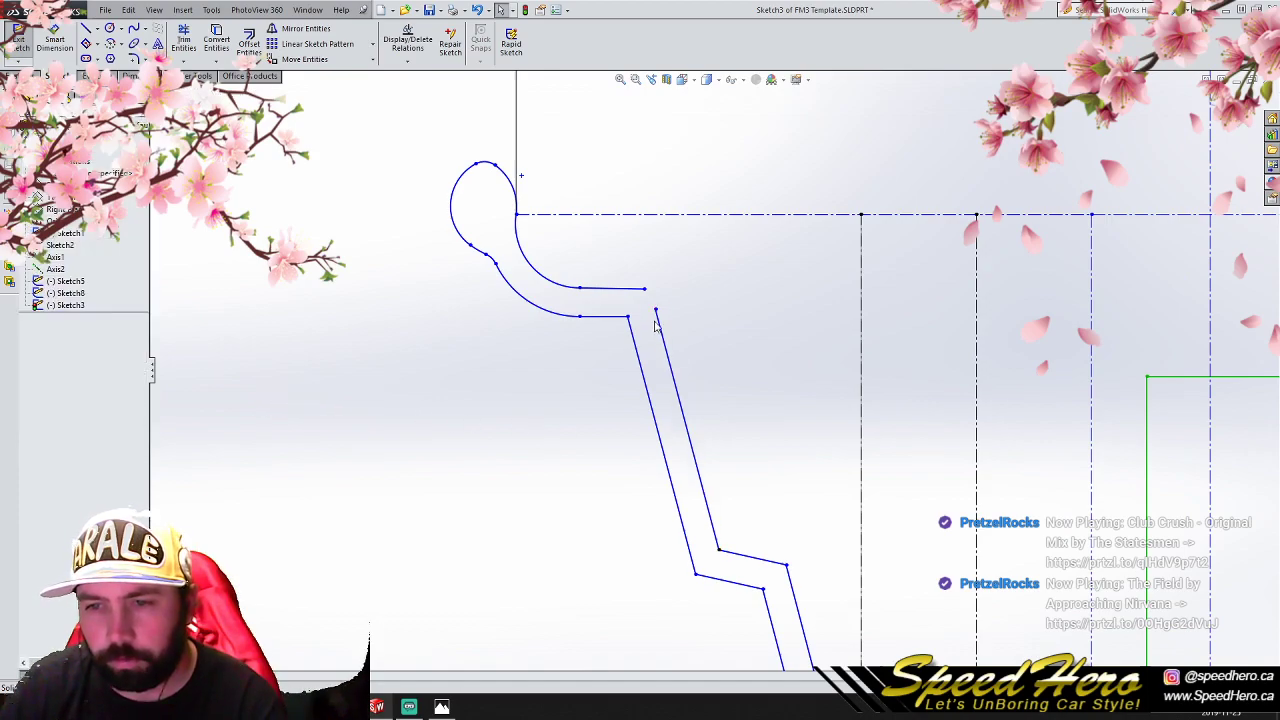
- Extend both ends of the inner stepped wall past the curled lip's upper line level and the first flange's inner vertical line
{"action": "mouse_move", "coordinate": [656, 308]}
{"action": "left_mouse_down"}
{"action": "mouse_move", "coordinate": [644, 265]}
{"action": "mouse_move", "coordinate": [668, 290]}
{"action": "left_mouse_up"}
{"action": "scroll", "coordinate": [672, 296], "scroll_direction": "down", "scroll_amount": 4}
{"action": "scroll", "coordinate": [785, 600], "scroll_direction": "up", "scroll_amount": 13}
{"action": "left_click_drag", "start_coordinate": [736, 455], "coordinate": [751, 508]}
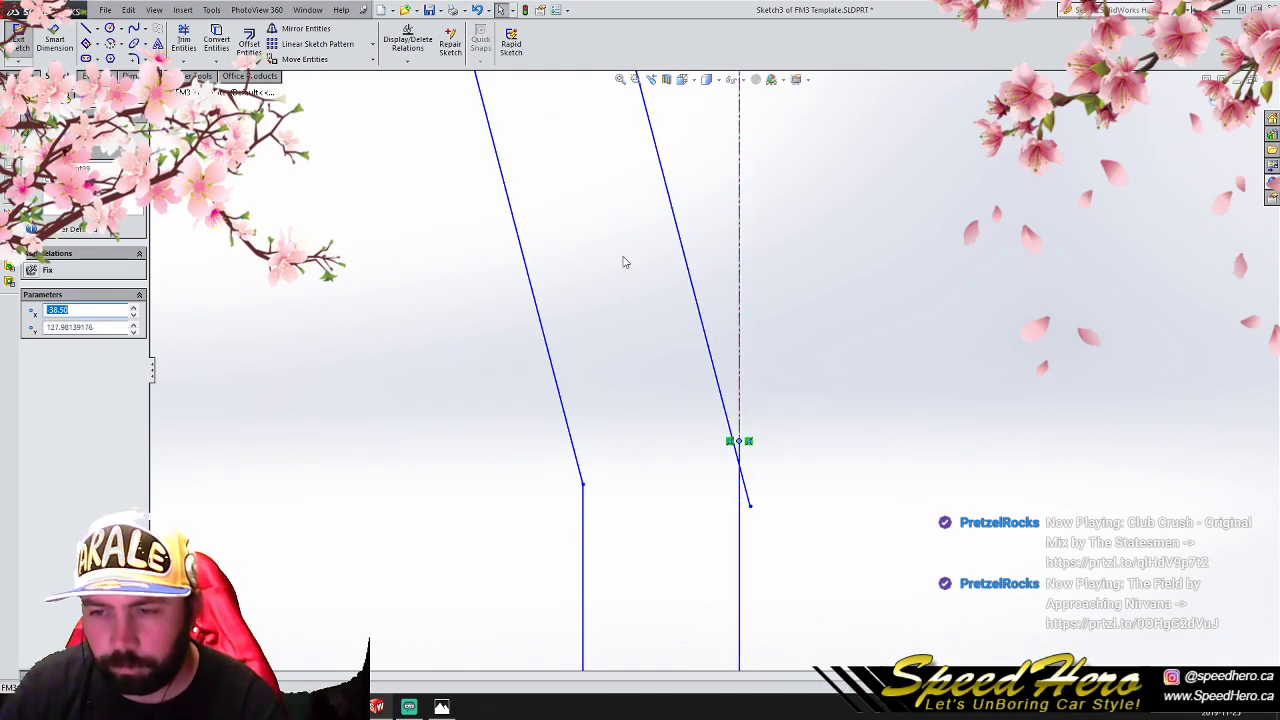
- Trim the inner wall's overhangs where it meets the first flange and the curled lip's upper line
{"action": "left_click", "coordinate": [183, 40]}
{"action": "left_click", "coordinate": [746, 485]}
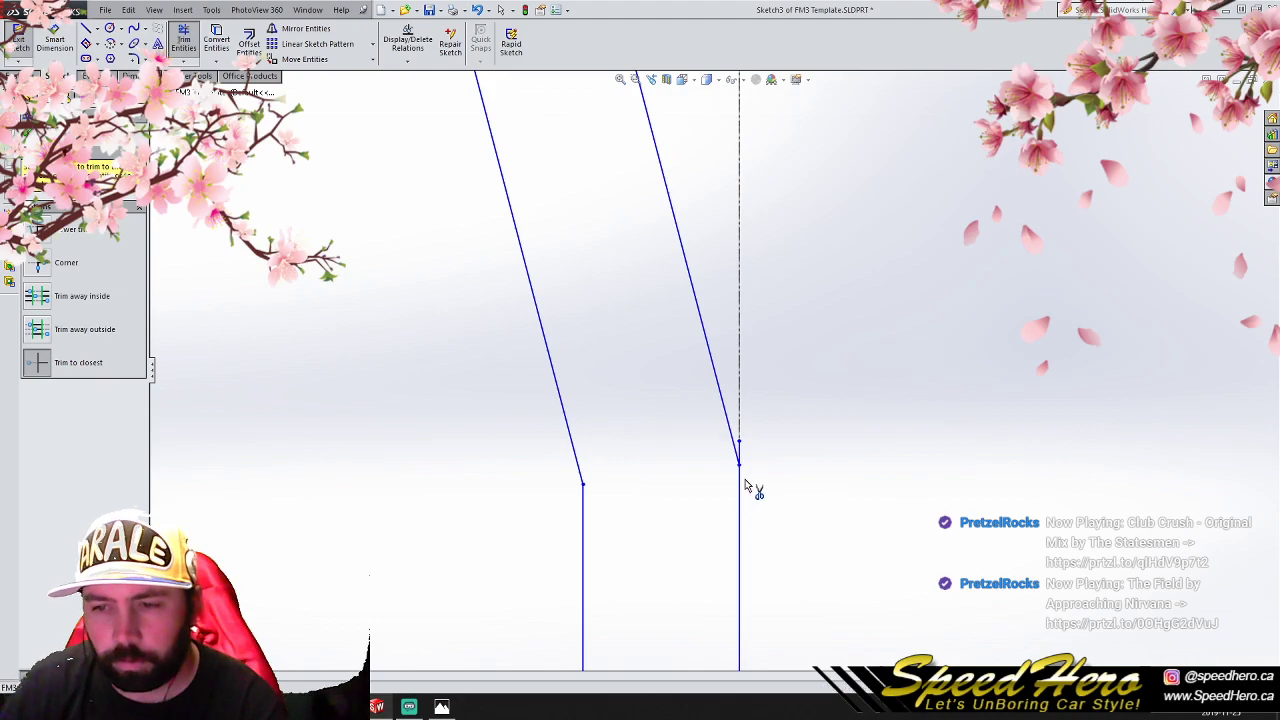
{"action": "scroll", "coordinate": [650, 212], "scroll_direction": "up", "scroll_amount": 5}
{"action": "scroll", "coordinate": [625, 398], "scroll_direction": "down", "scroll_amount": 3}
{"action": "left_click", "coordinate": [614, 394]}
{"action": "left_click", "coordinate": [600, 375]}
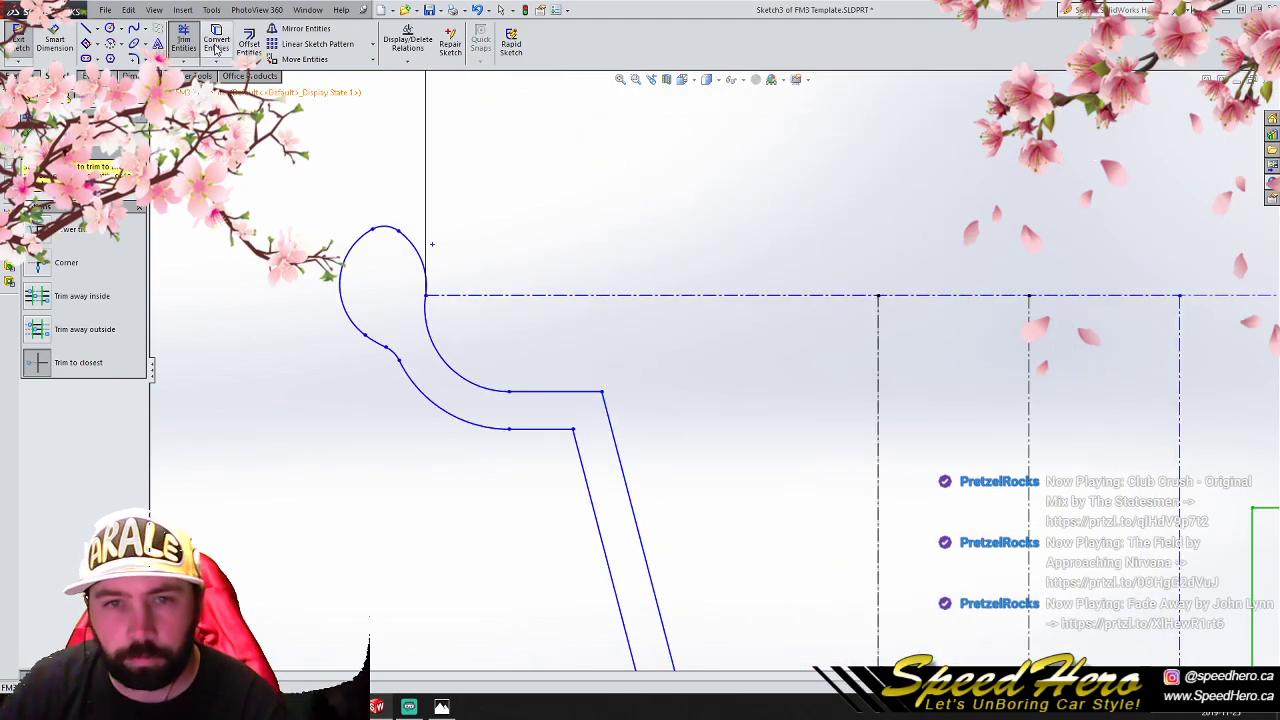
- Set a 5.08 mm sketch fillet on the two lip-to-wall corners and the two upper corners of the step
{"action": "left_click", "coordinate": [133, 62]}
{"action": "left_click", "coordinate": [110, 302]}
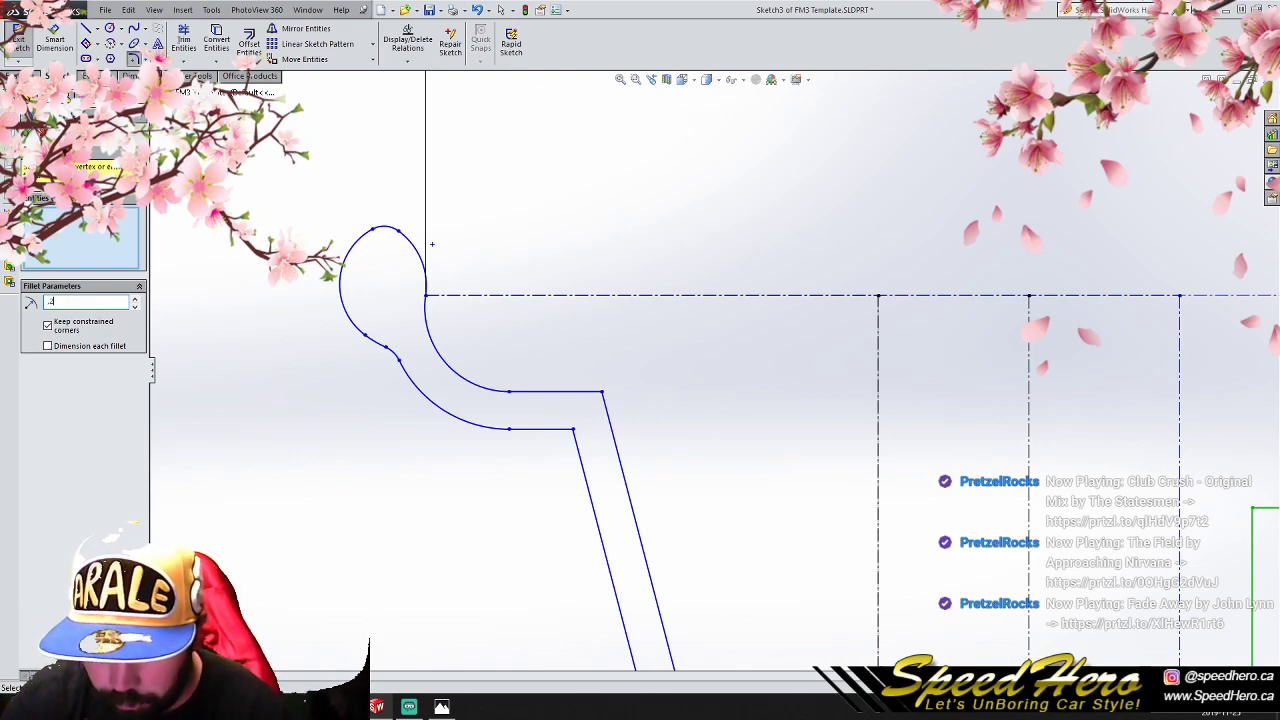
{"action": "left_click", "coordinate": [574, 432]}
{"action": "left_click", "coordinate": [601, 396]}
{"action": "scroll", "coordinate": [766, 586], "scroll_direction": "up", "scroll_amount": 5}
{"action": "scroll", "coordinate": [697, 434], "scroll_direction": "down", "scroll_amount": 4}
{"action": "scroll", "coordinate": [597, 391], "scroll_direction": "down", "scroll_amount": 3}
{"action": "left_click", "coordinate": [597, 389]}
{"action": "left_click", "coordinate": [576, 407]}
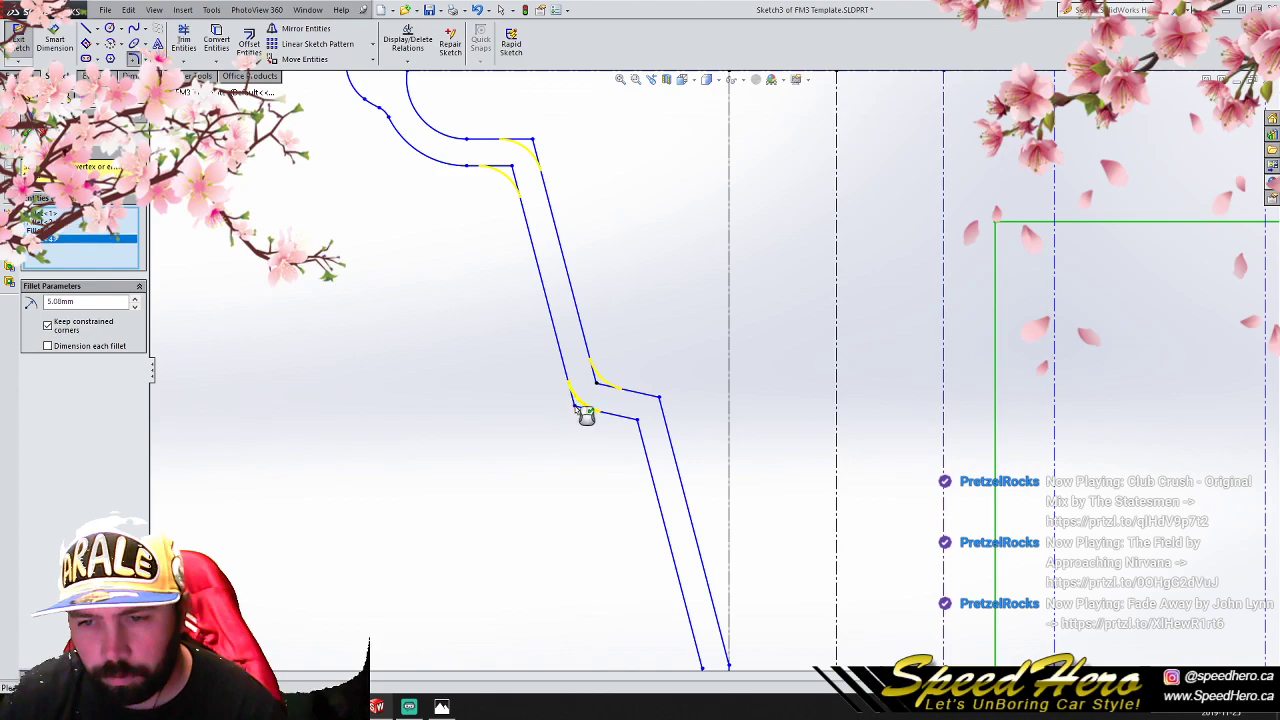
- Add the two lower step corners and the two wall-to-flange corners to the 5.08 mm fillet and apply it
{"action": "left_click", "coordinate": [640, 421]}
{"action": "left_click", "coordinate": [661, 400]}
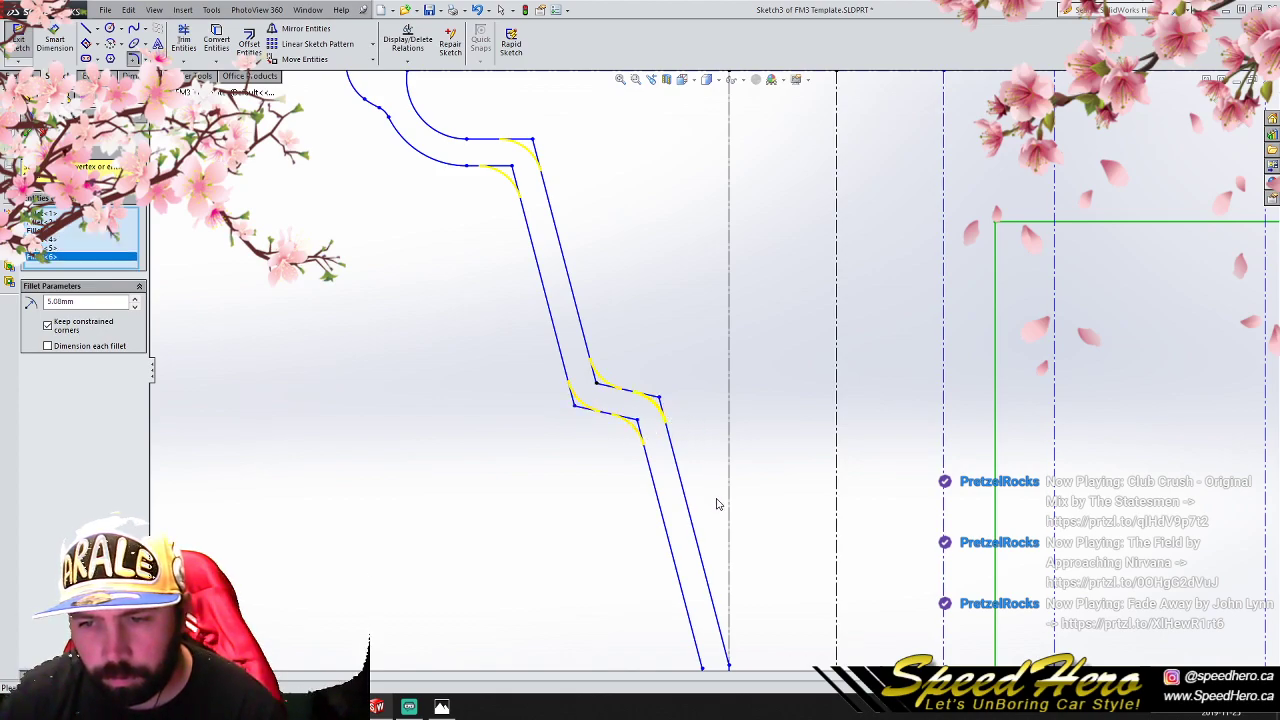
{"action": "scroll", "coordinate": [717, 500], "scroll_direction": "up", "scroll_amount": 4}
{"action": "scroll", "coordinate": [717, 515], "scroll_direction": "down", "scroll_amount": 3}
{"action": "left_click", "coordinate": [702, 490]}
{"action": "left_click", "coordinate": [725, 490]}
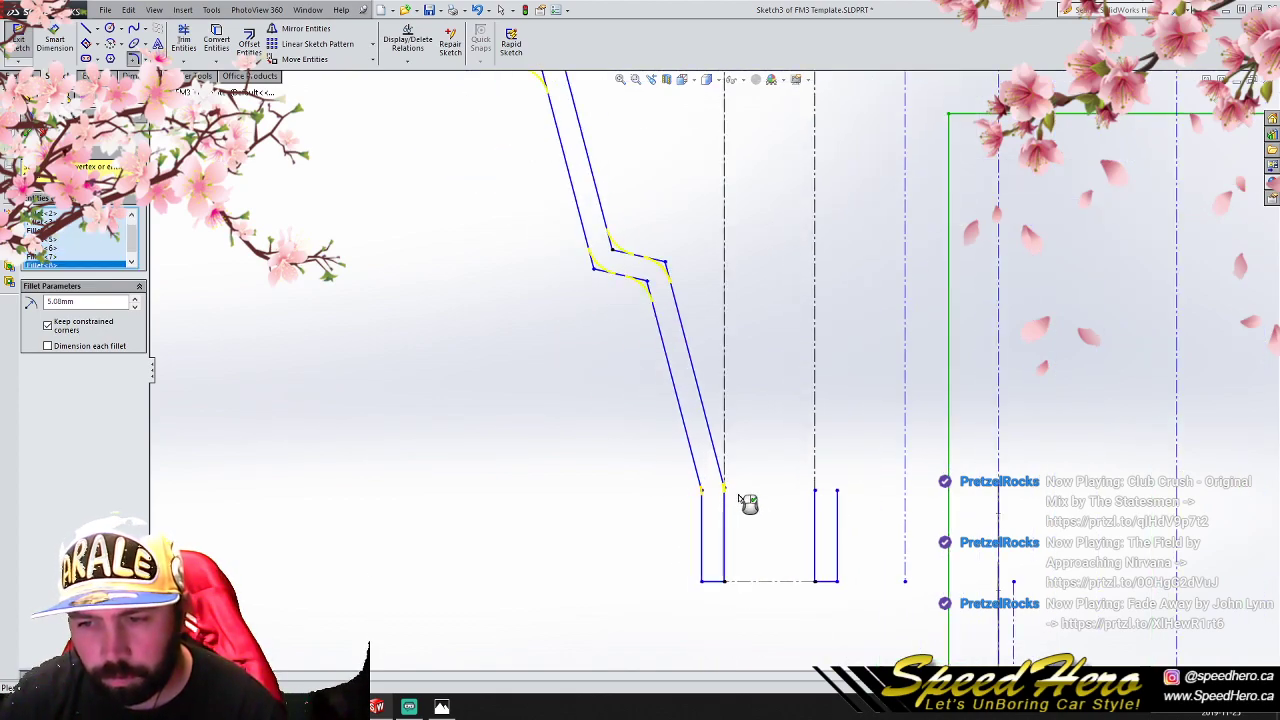
{"action": "left_click", "coordinate": [28, 133]}
{"action": "left_click", "coordinate": [29, 133]}
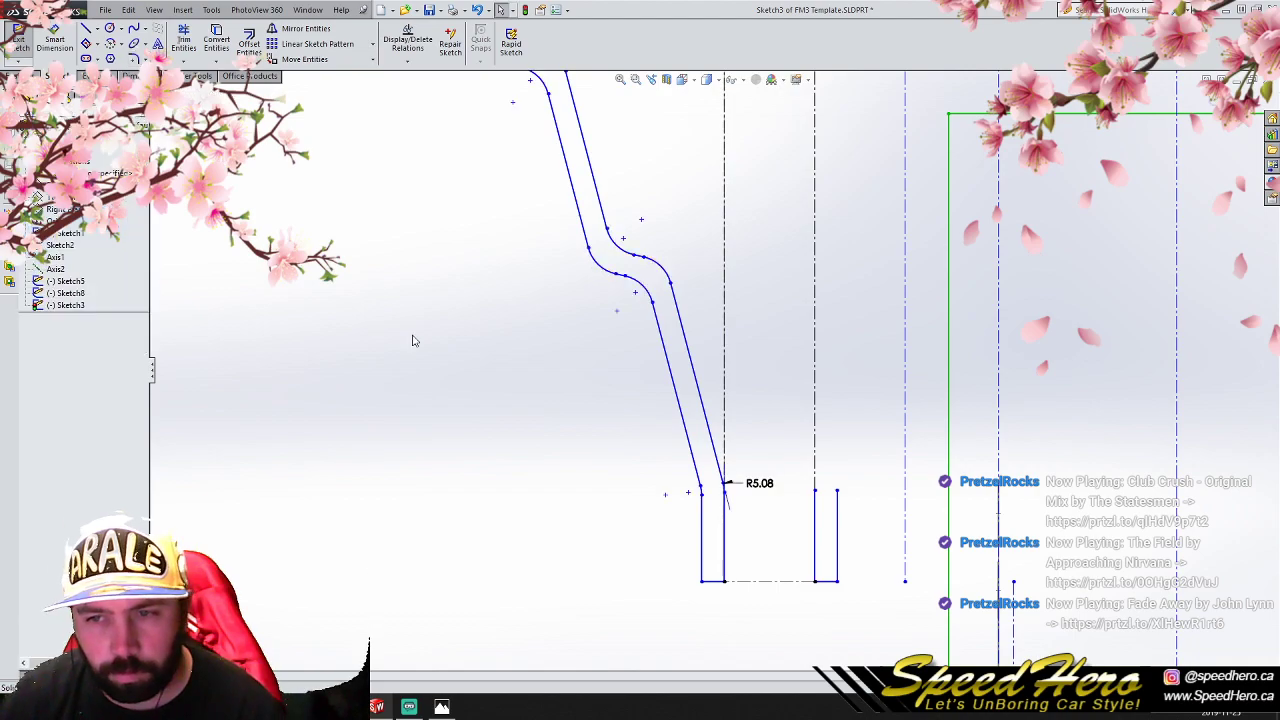
- Save the FM3 Template part with the filleted stepped wall
{"action": "scroll", "coordinate": [600, 432], "scroll_direction": "up", "scroll_amount": 6}
{"action": "scroll", "coordinate": [1000, 402], "scroll_direction": "down", "scroll_amount": 2}
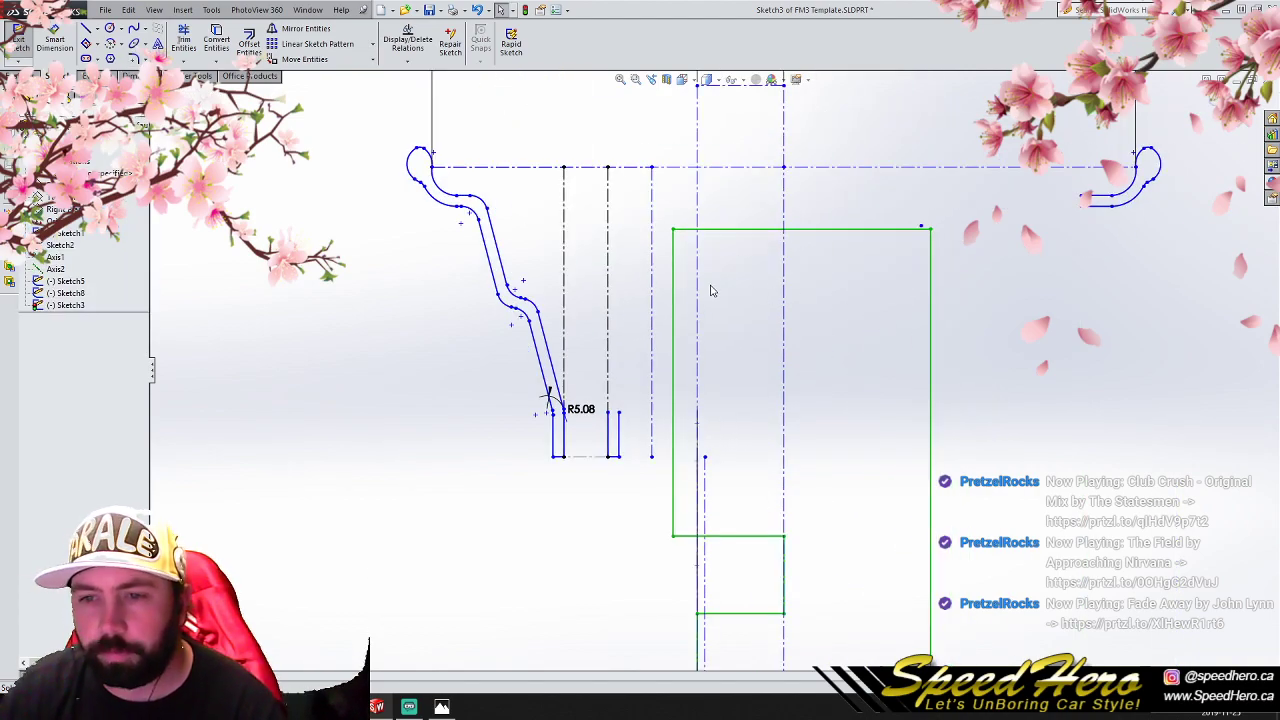
{"action": "left_click", "coordinate": [86, 28]}
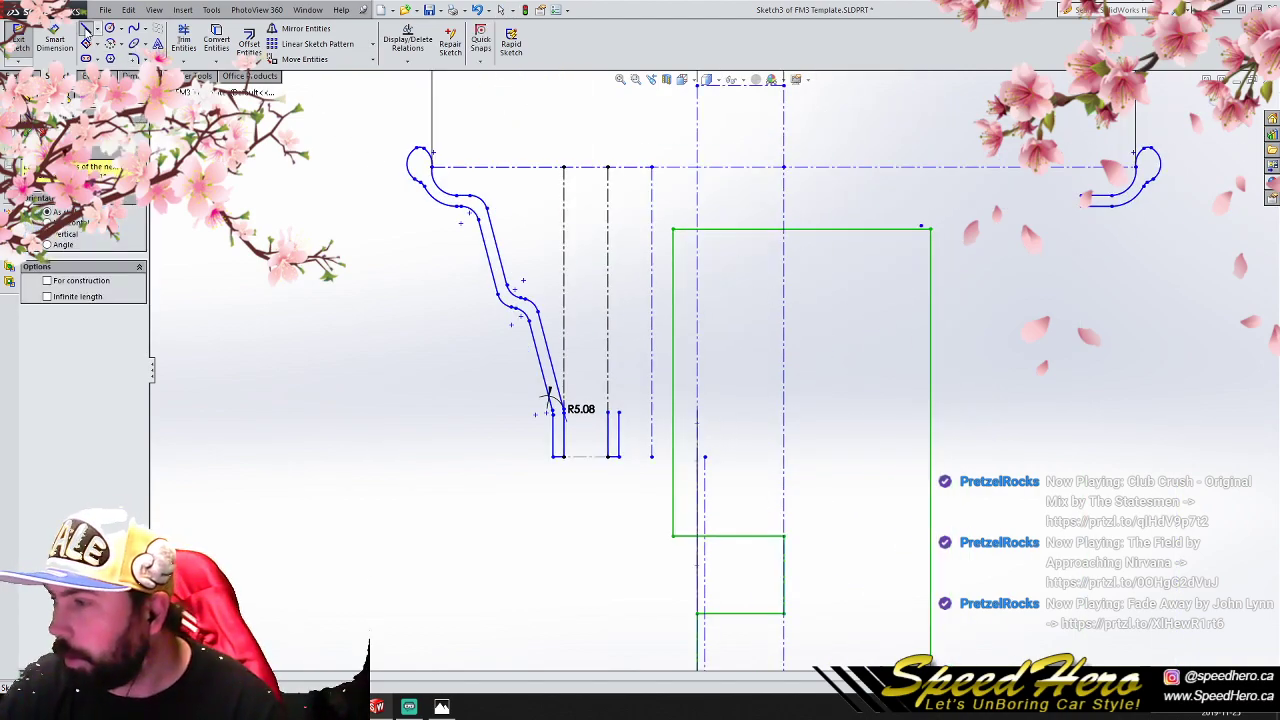
{"action": "right_click", "coordinate": [276, 265]}
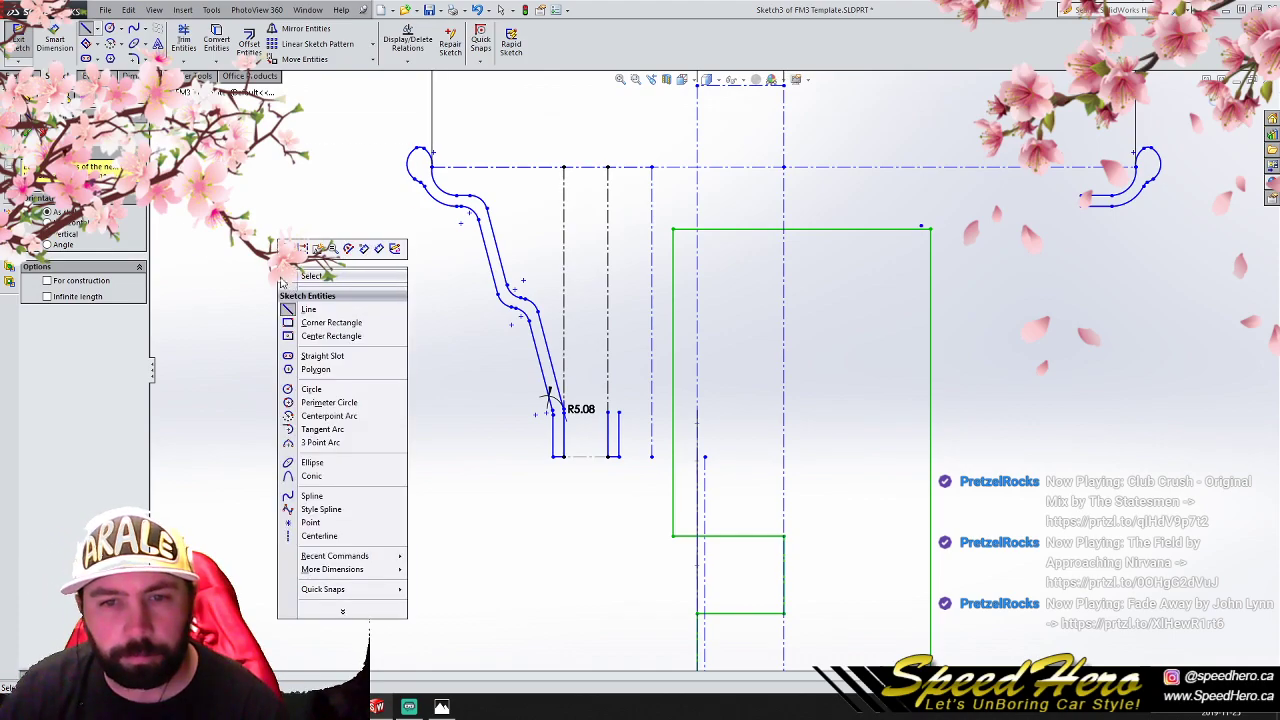
{"action": "left_click", "coordinate": [307, 277]}
{"action": "left_click", "coordinate": [105, 10]}
{"action": "left_click", "coordinate": [132, 106]}
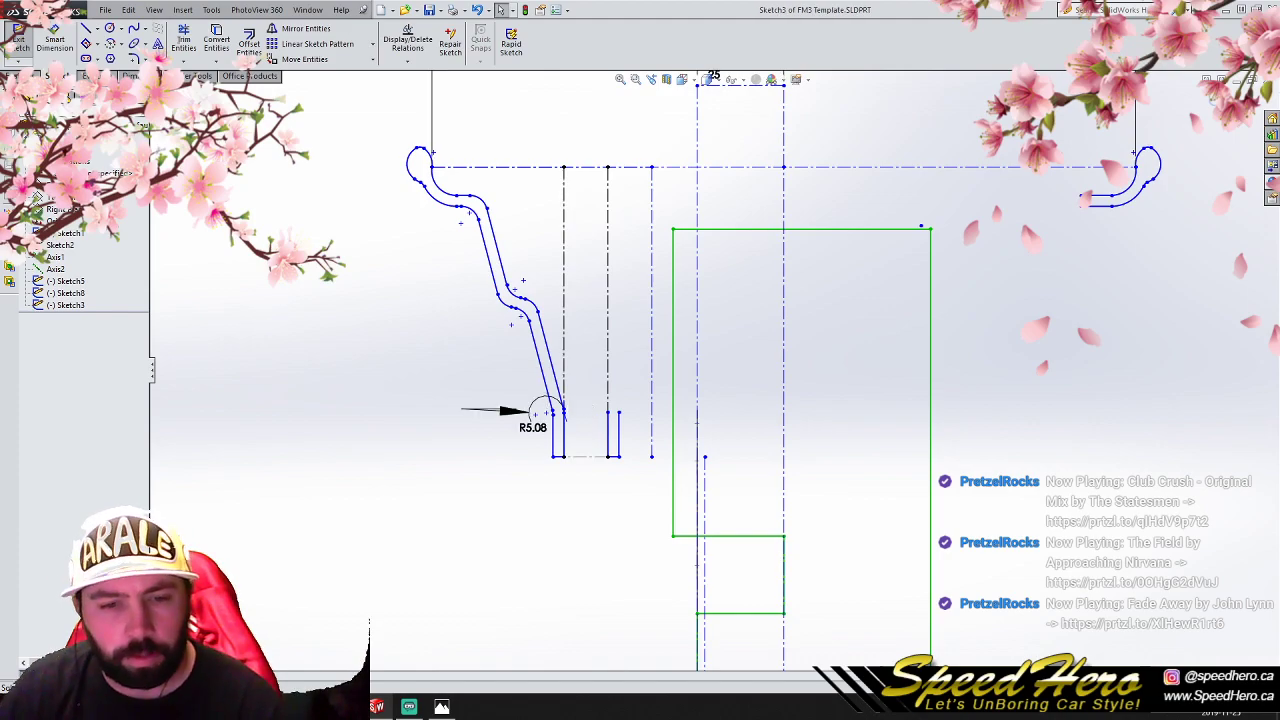
- Switch to File Explorer and open M8 12 nut fake.SLDPRT from the Hardware folder in SolidWorksDesigns
{"action": "left_click", "coordinate": [96, 707]}
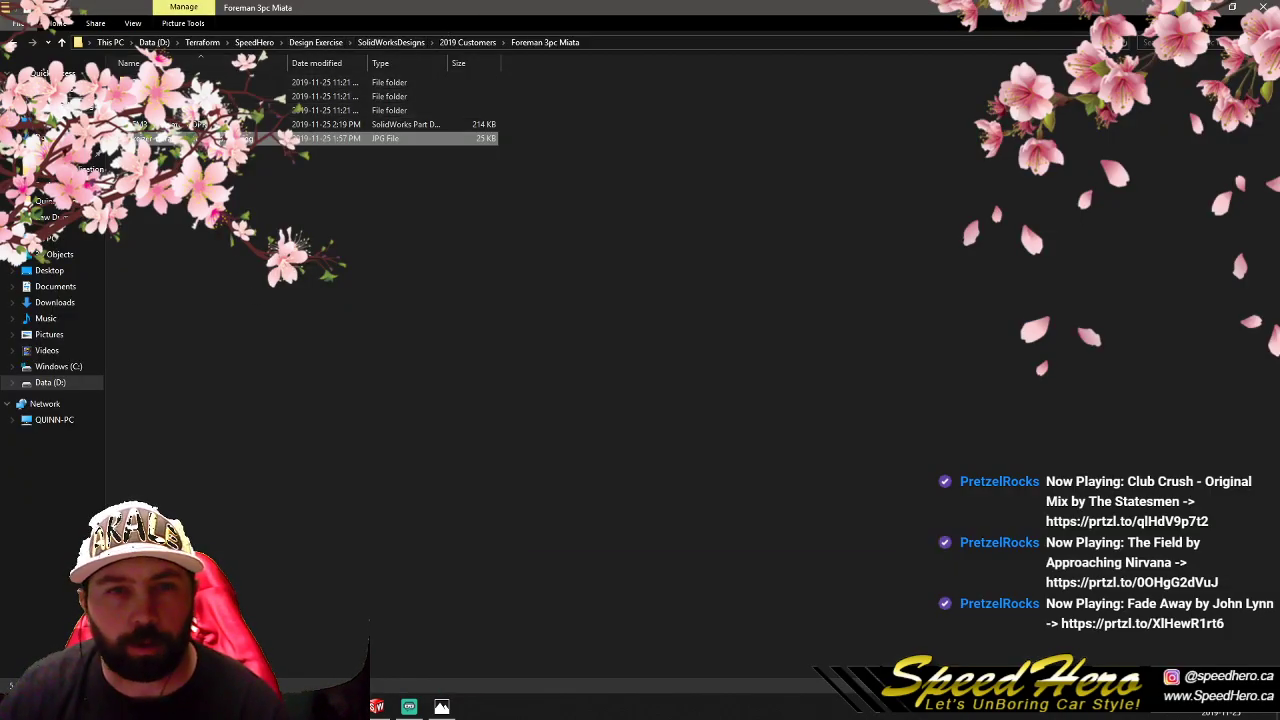
{"action": "left_click", "coordinate": [254, 42]}
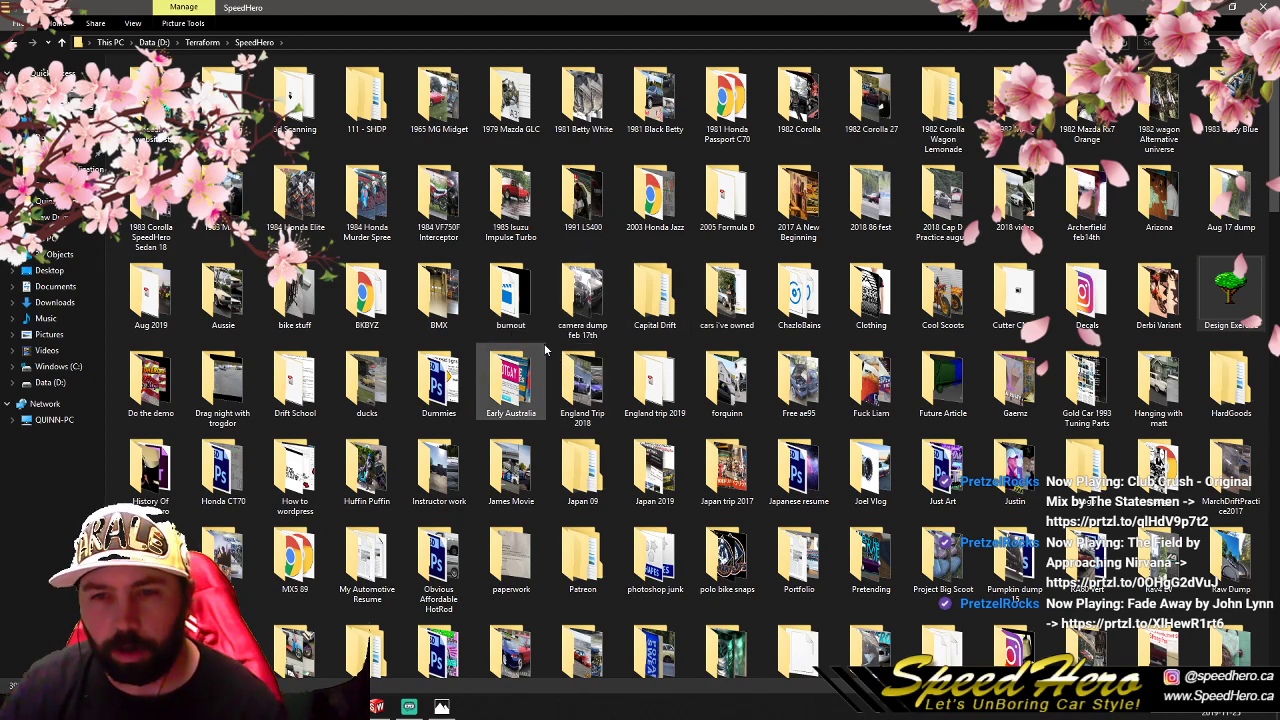
{"action": "left_click_drag", "start_coordinate": [1279, 266], "coordinate": [598, 97]}
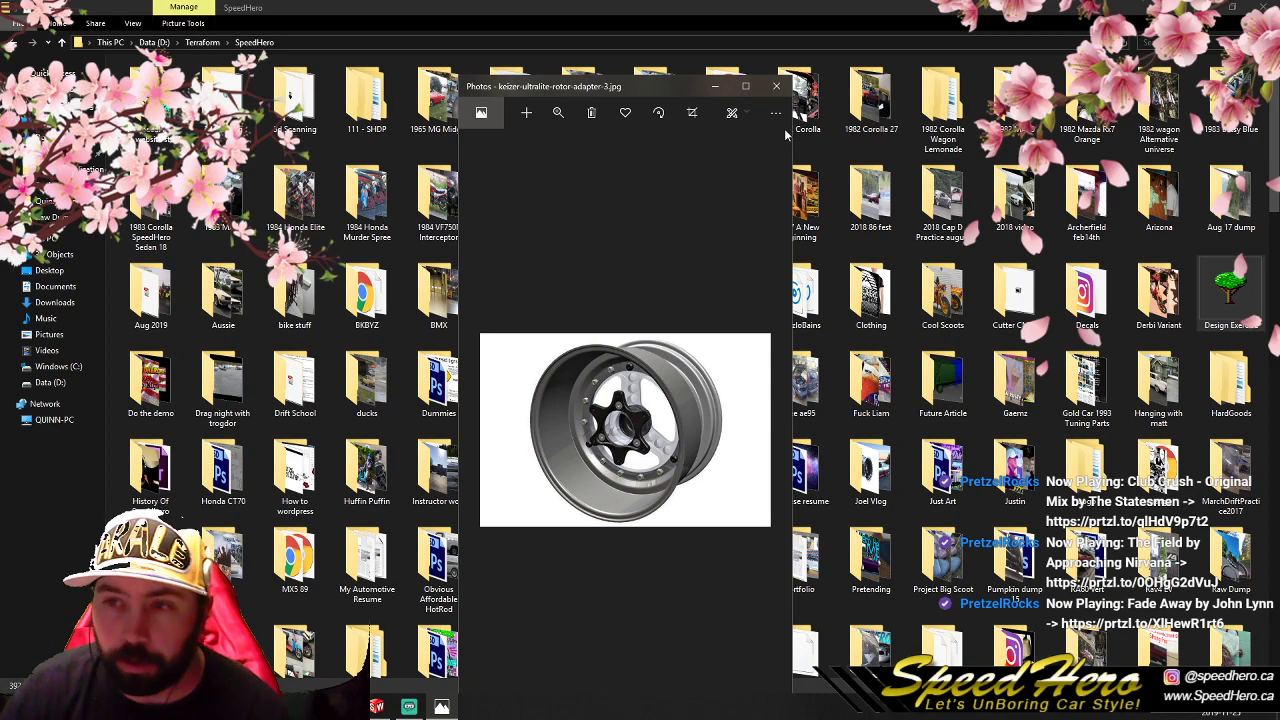
{"action": "left_click", "coordinate": [776, 86]}
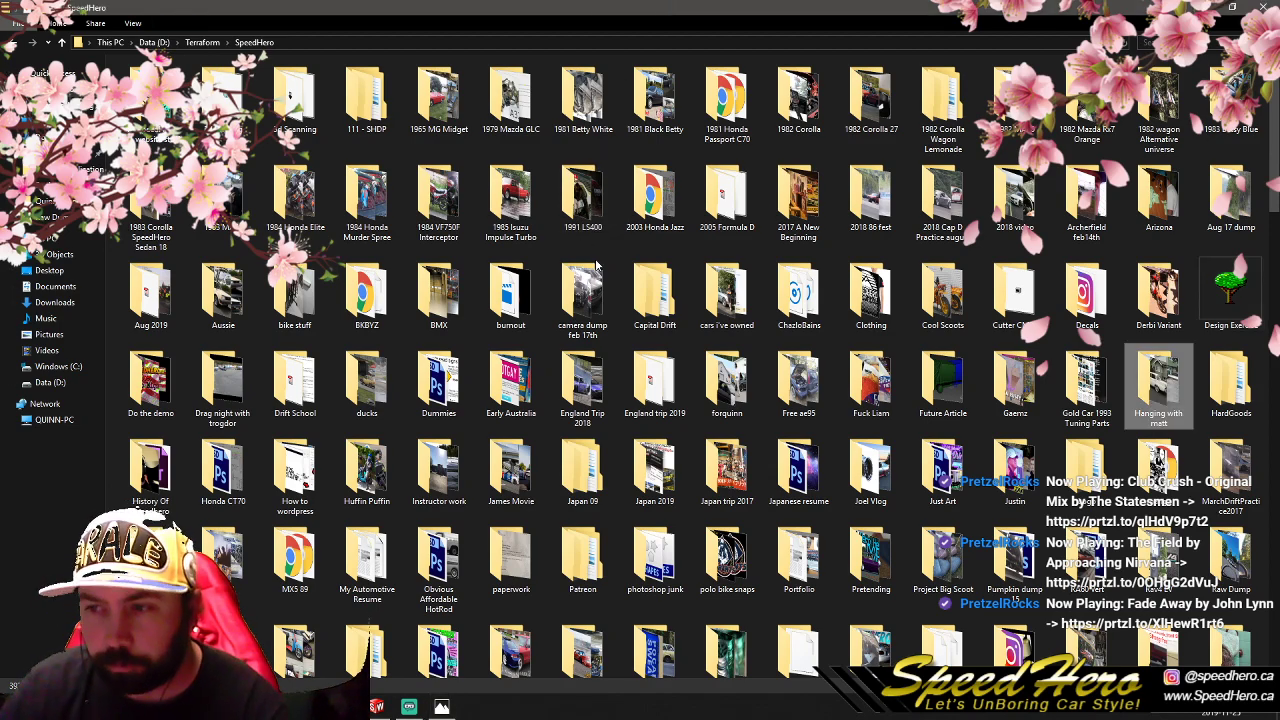
{"action": "left_click", "coordinate": [14, 43]}
{"action": "left_click", "coordinate": [14, 43]}
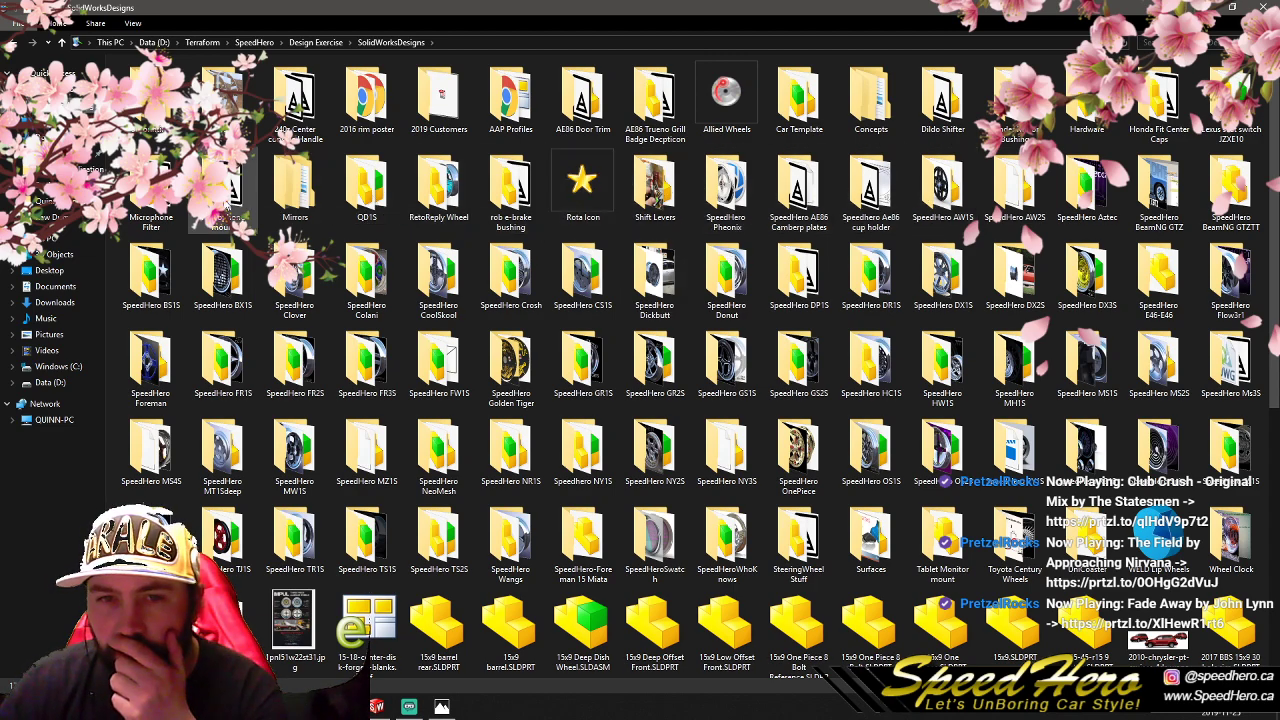
{"action": "double_click", "coordinate": [1087, 100]}
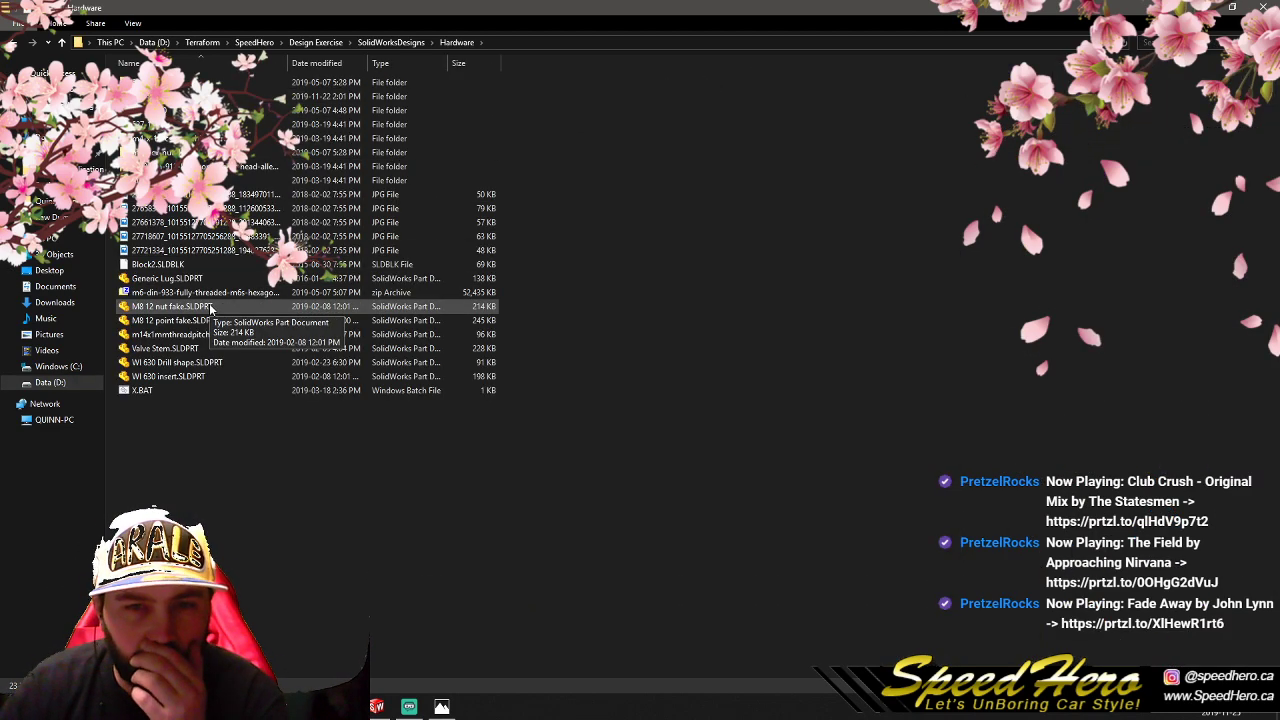
{"action": "double_click", "coordinate": [220, 309]}
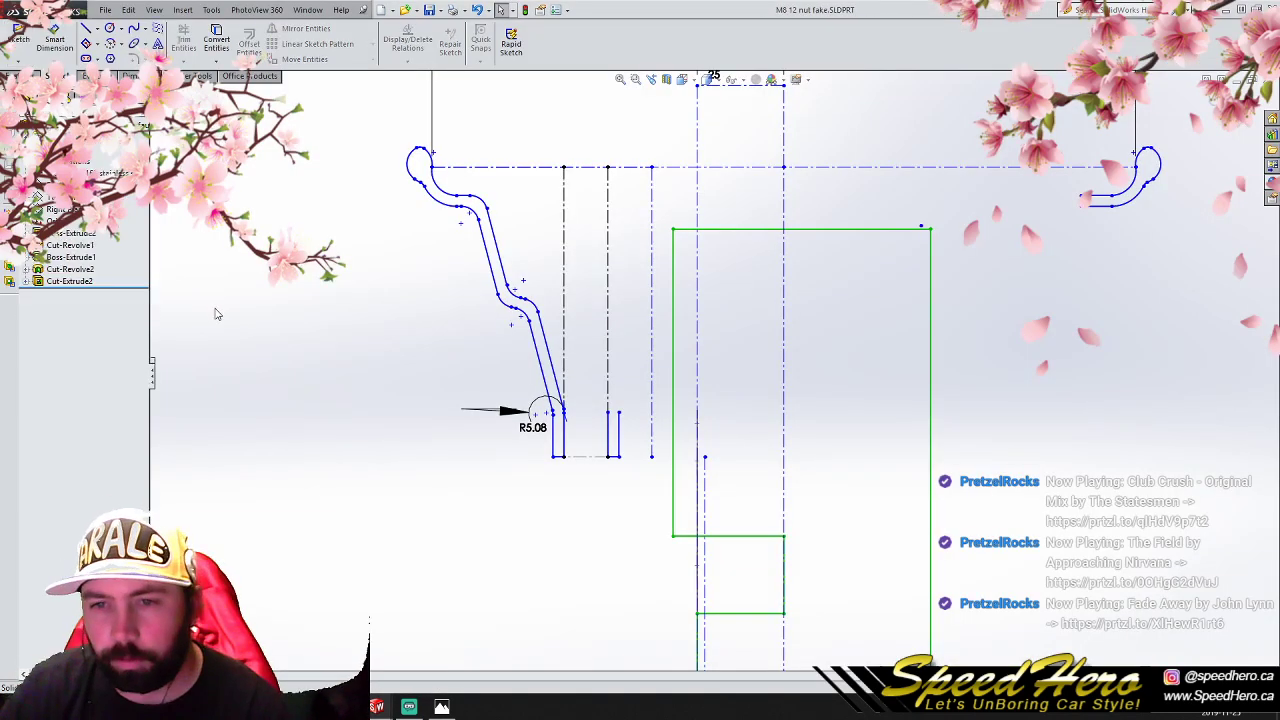
- Measure the diameter of the nut's circular flange edge
{"action": "scroll", "coordinate": [545, 388], "scroll_direction": "up", "scroll_amount": 2}
{"action": "mouse_move", "coordinate": [741, 462]}
{"action": "middle_mouse_down"}
{"action": "mouse_move", "coordinate": [917, 495]}
{"action": "mouse_move", "coordinate": [733, 487]}
{"action": "mouse_move", "coordinate": [780, 470]}
{"action": "mouse_move", "coordinate": [683, 527]}
{"action": "middle_mouse_up"}
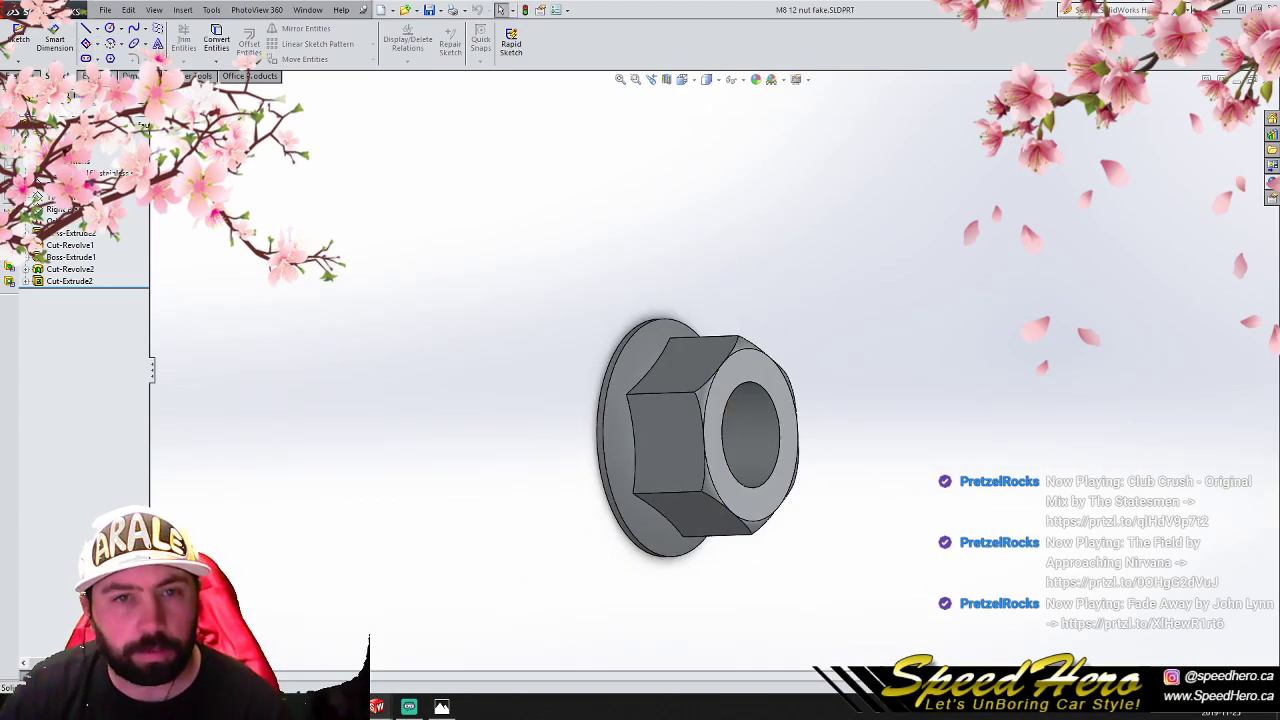
{"action": "left_click", "coordinate": [95, 76]}
{"action": "left_click", "coordinate": [55, 44]}
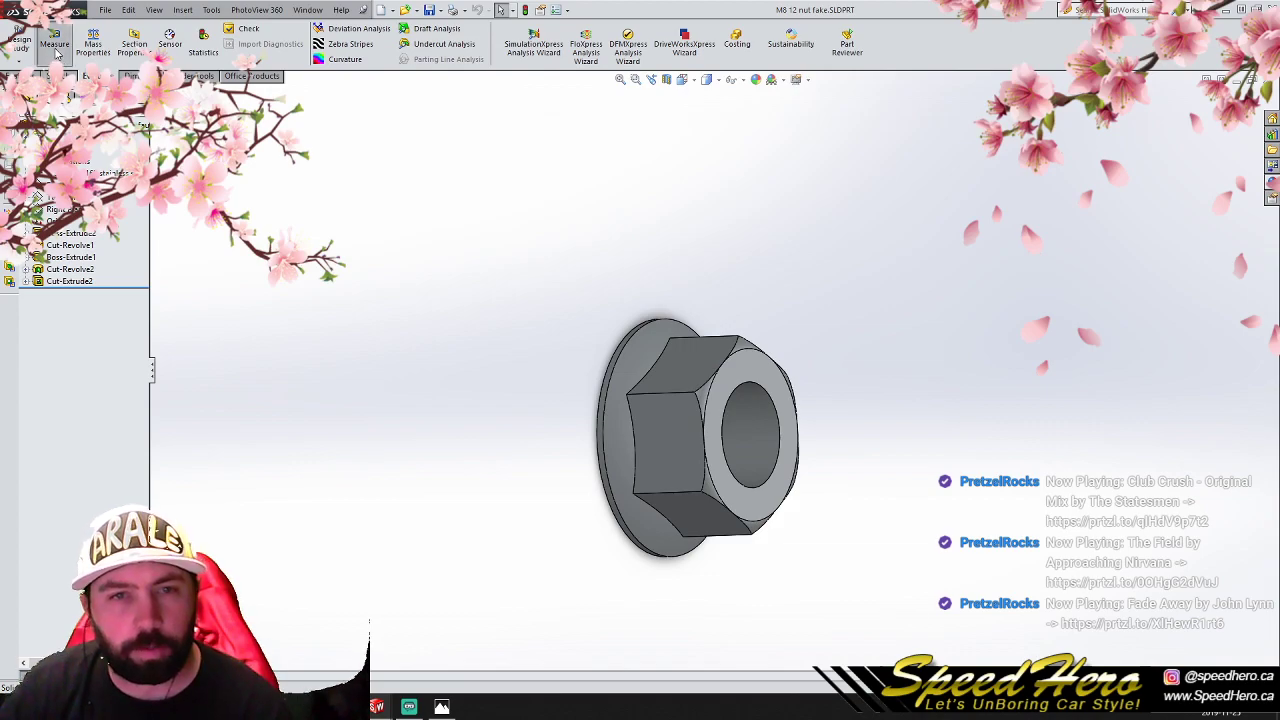
{"action": "left_click", "coordinate": [623, 343]}
{"action": "middle_click_drag", "start_coordinate": [503, 397], "coordinate": [436, 409]}
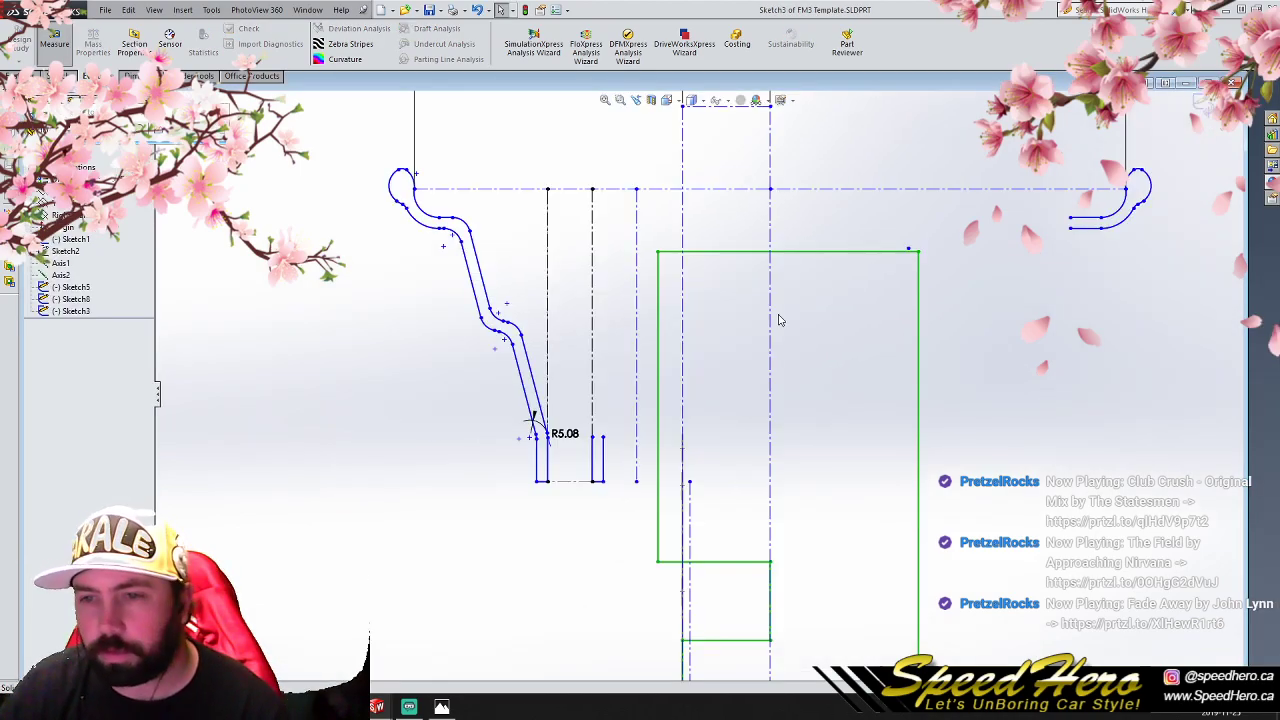
- Return to the FM3 Template sketch and draw a 17.78 mm vertical construction centreline upward from the second flange's upper right corner
{"action": "scroll", "coordinate": [685, 435], "scroll_direction": "up", "scroll_amount": 3}
{"action": "scroll", "coordinate": [720, 400], "scroll_direction": "down", "scroll_amount": 4}
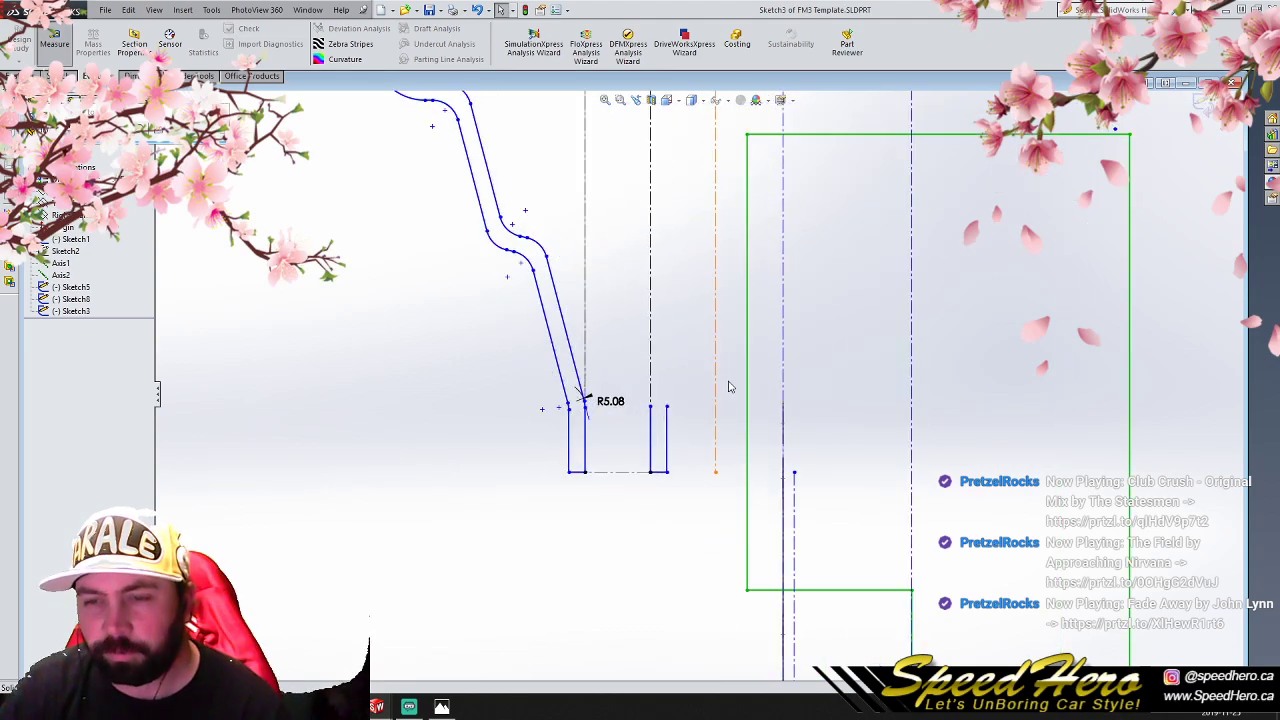
{"action": "scroll", "coordinate": [729, 387], "scroll_direction": "up", "scroll_amount": 2}
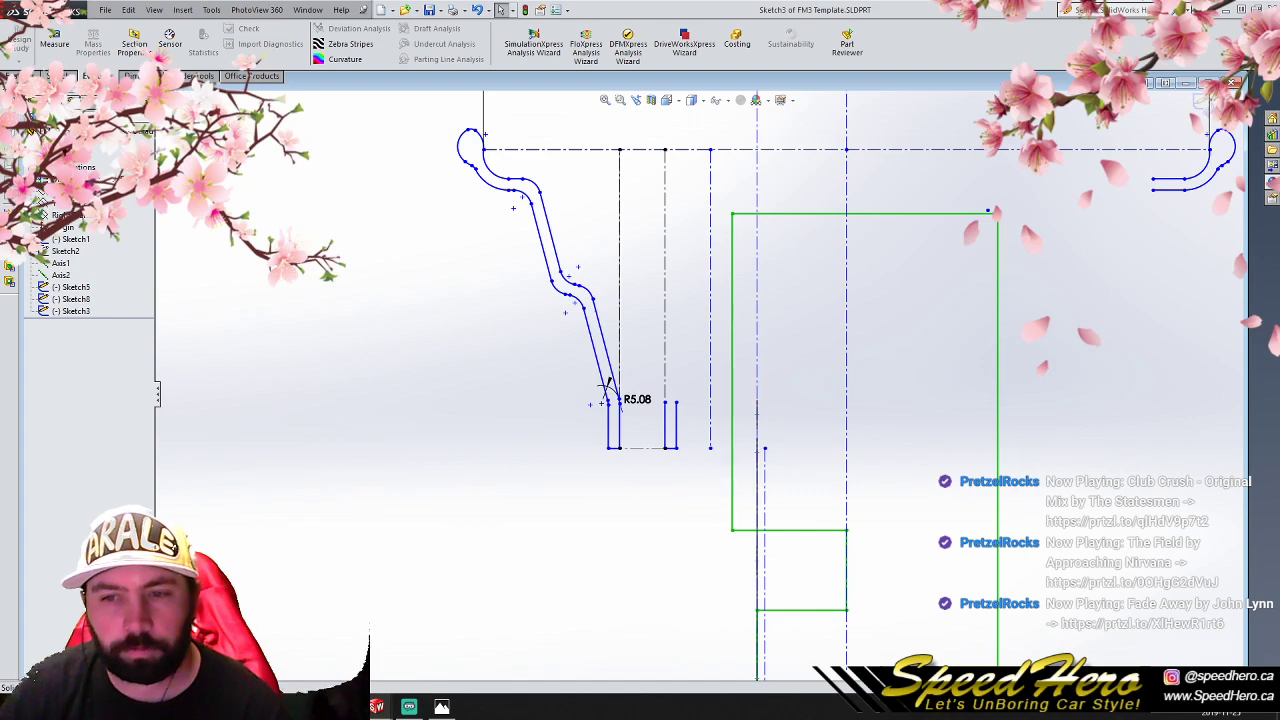
{"action": "left_click", "coordinate": [58, 76]}
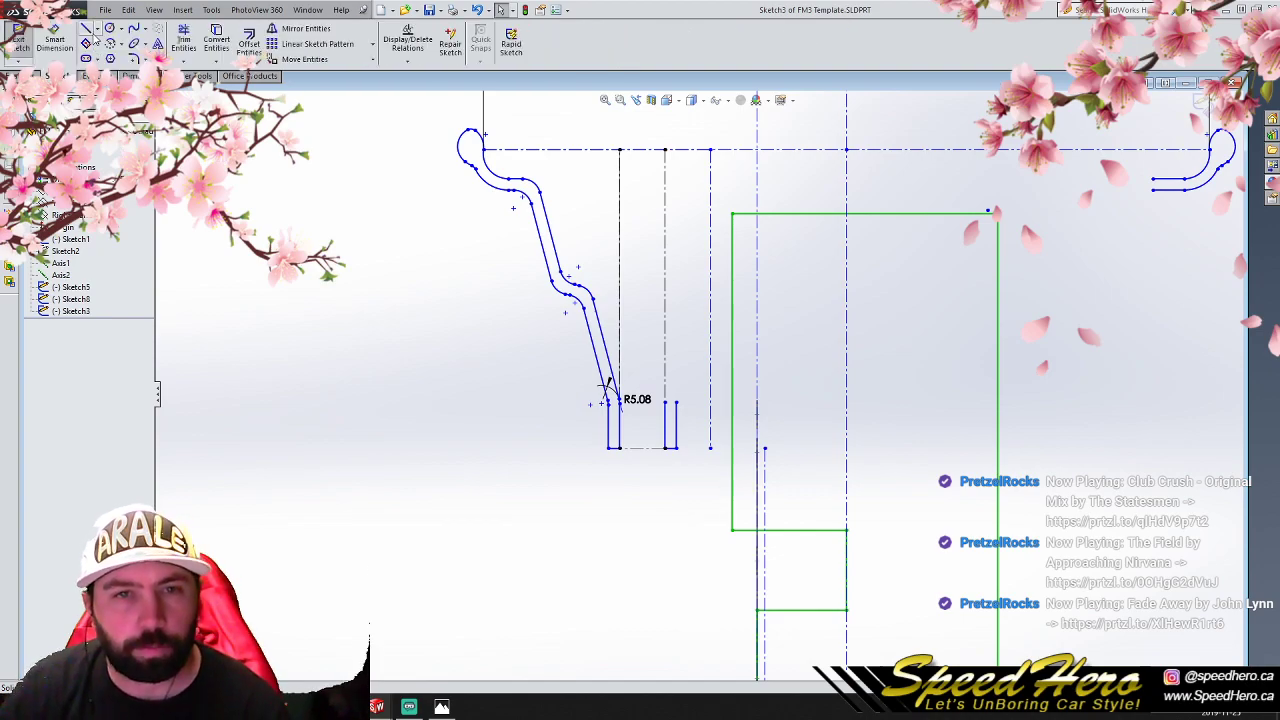
{"action": "left_click", "coordinate": [97, 31]}
{"action": "left_click", "coordinate": [118, 57]}
{"action": "scroll", "coordinate": [756, 422], "scroll_direction": "down", "scroll_amount": 3}
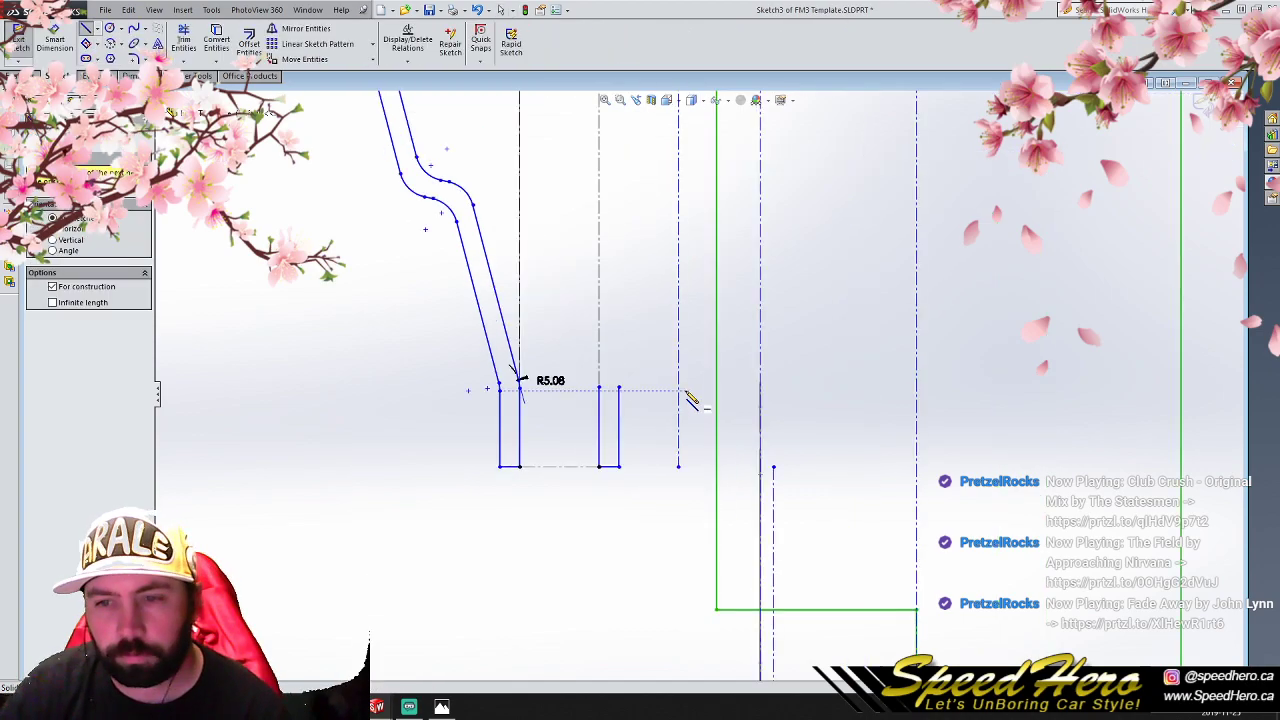
{"action": "left_click", "coordinate": [618, 387]}
{"action": "left_click", "coordinate": [618, 268]}
{"action": "right_click", "coordinate": [620, 268]}
{"action": "left_click", "coordinate": [626, 292]}
{"action": "left_click", "coordinate": [620, 296]}
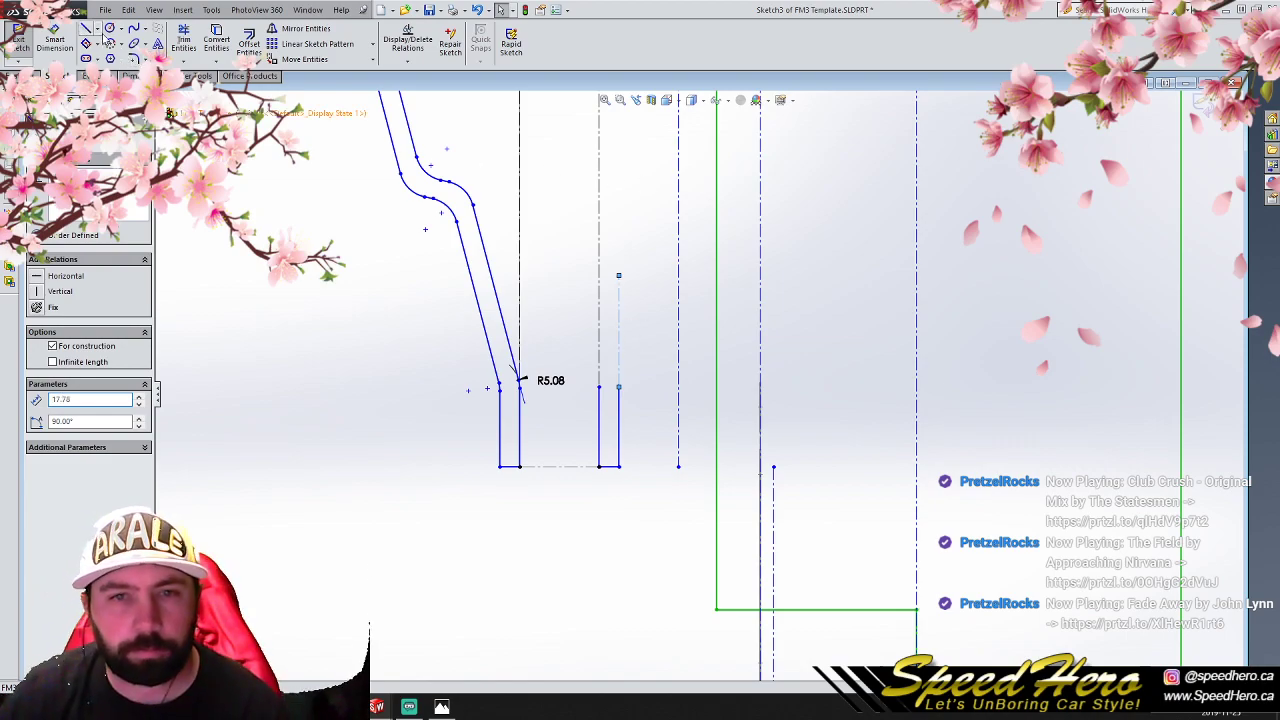
{"action": "left_click", "coordinate": [648, 378]}
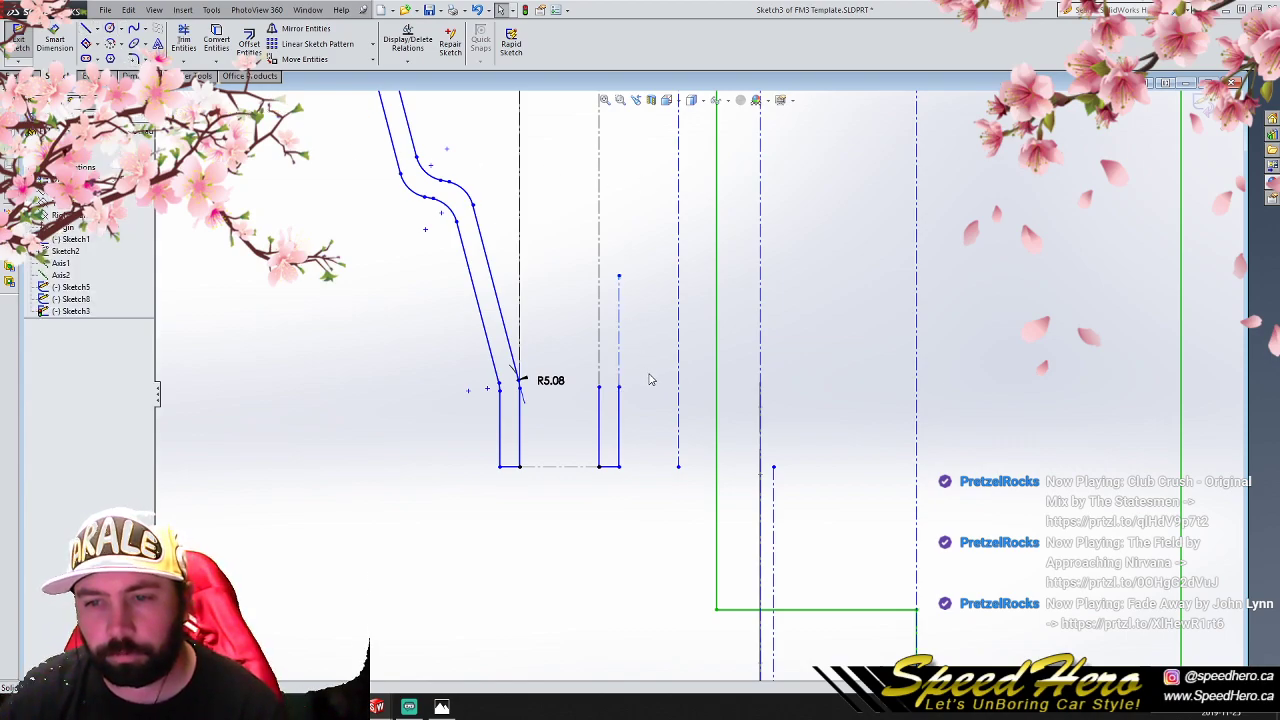
- Draw a short horizontal construction centreline rightward from the upper end of the second flange's vertical centreline
{"action": "left_click", "coordinate": [97, 29]}
{"action": "left_click", "coordinate": [115, 47]}
{"action": "left_click", "coordinate": [619, 276]}
{"action": "right_click", "coordinate": [659, 280]}
{"action": "left_click", "coordinate": [680, 284]}
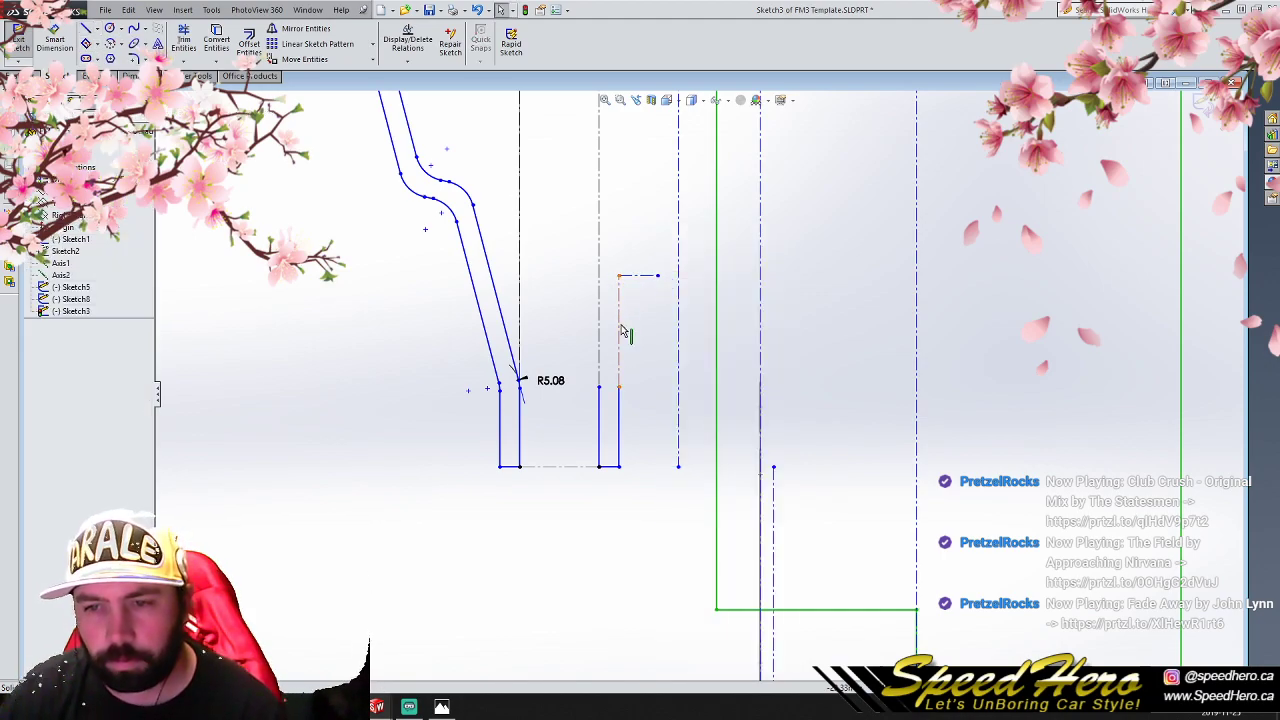
- Delete the second flange's vertical centreline and stretch the flange's right edge up to the horizontal centreline's start point
{"action": "left_click", "coordinate": [620, 331]}
{"action": "key", "text": "Delete"}
{"action": "left_click_drag", "start_coordinate": [619, 387], "coordinate": [620, 276]}
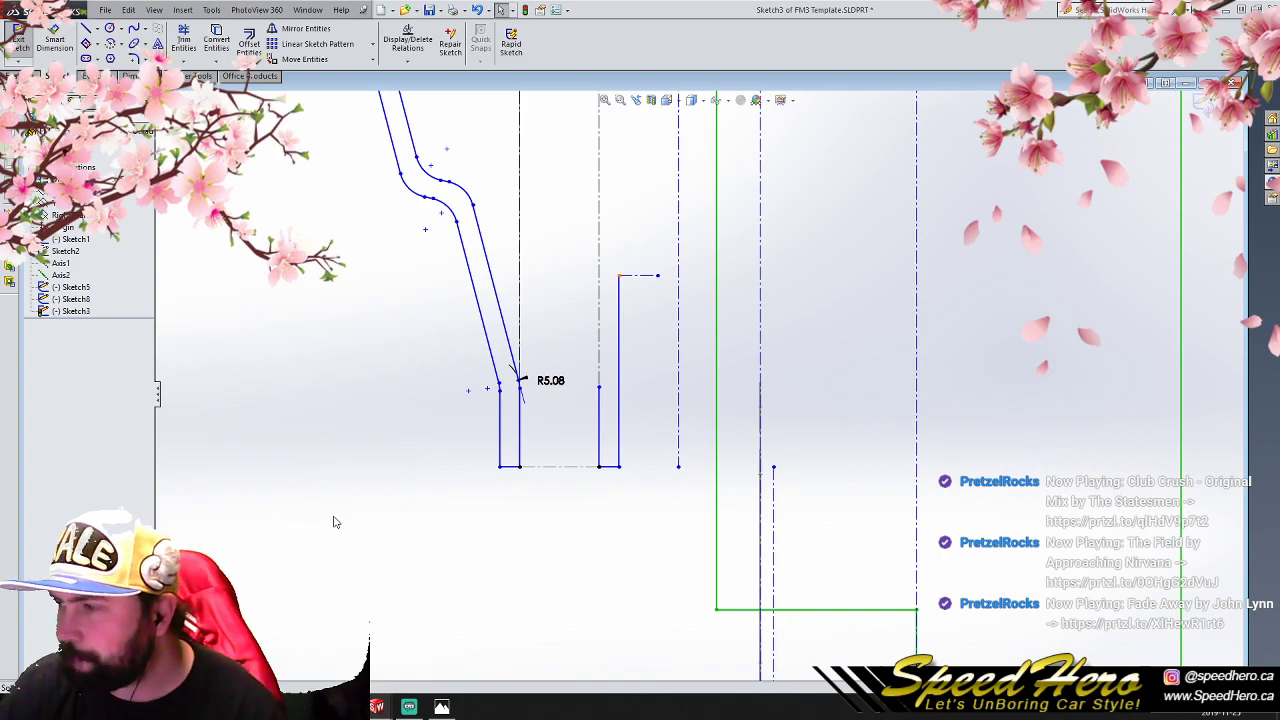
- Switch to the M8 12 nut fake part and measure the distance between the flange's base face and the nut's opposite end face
{"action": "left_click", "coordinate": [413, 679]}
{"action": "mouse_move", "coordinate": [521, 473]}
{"action": "middle_mouse_down"}
{"action": "mouse_move", "coordinate": [604, 498]}
{"action": "mouse_move", "coordinate": [655, 492]}
{"action": "middle_mouse_up"}
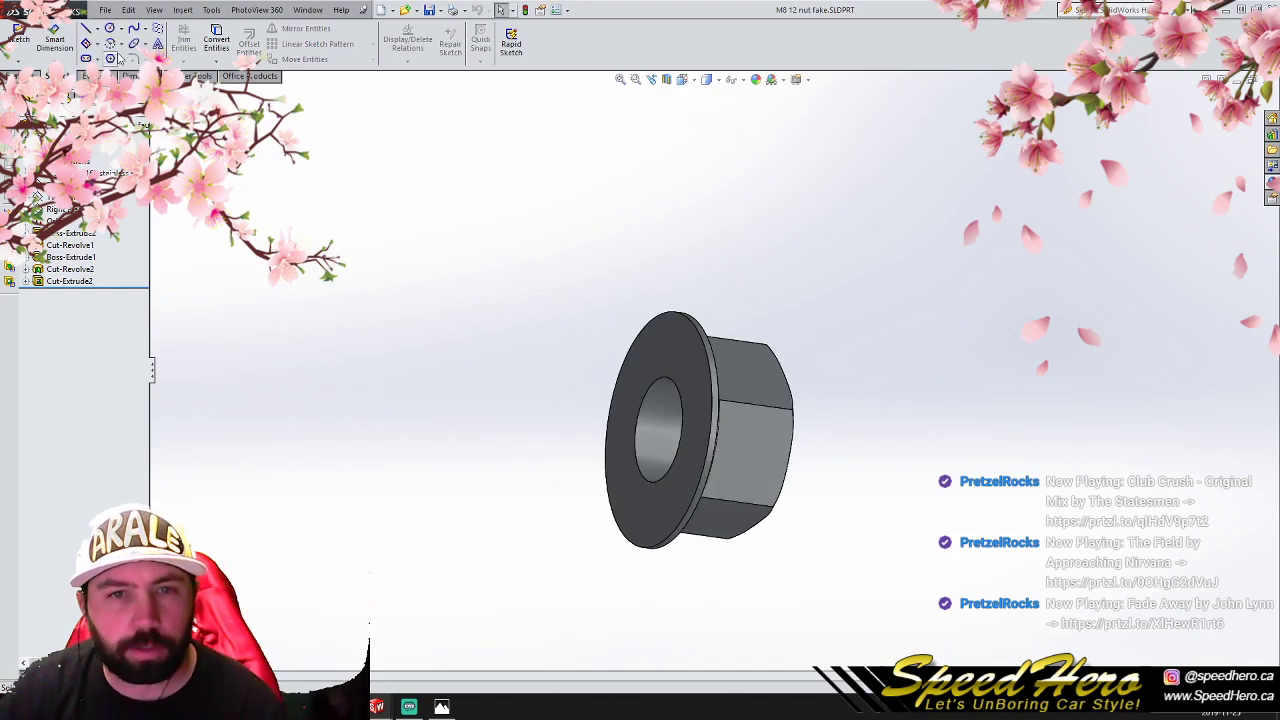
{"action": "left_click", "coordinate": [93, 76]}
{"action": "left_click", "coordinate": [54, 44]}
{"action": "left_click", "coordinate": [678, 353]}
{"action": "middle_click_drag", "start_coordinate": [834, 432], "coordinate": [733, 441]}
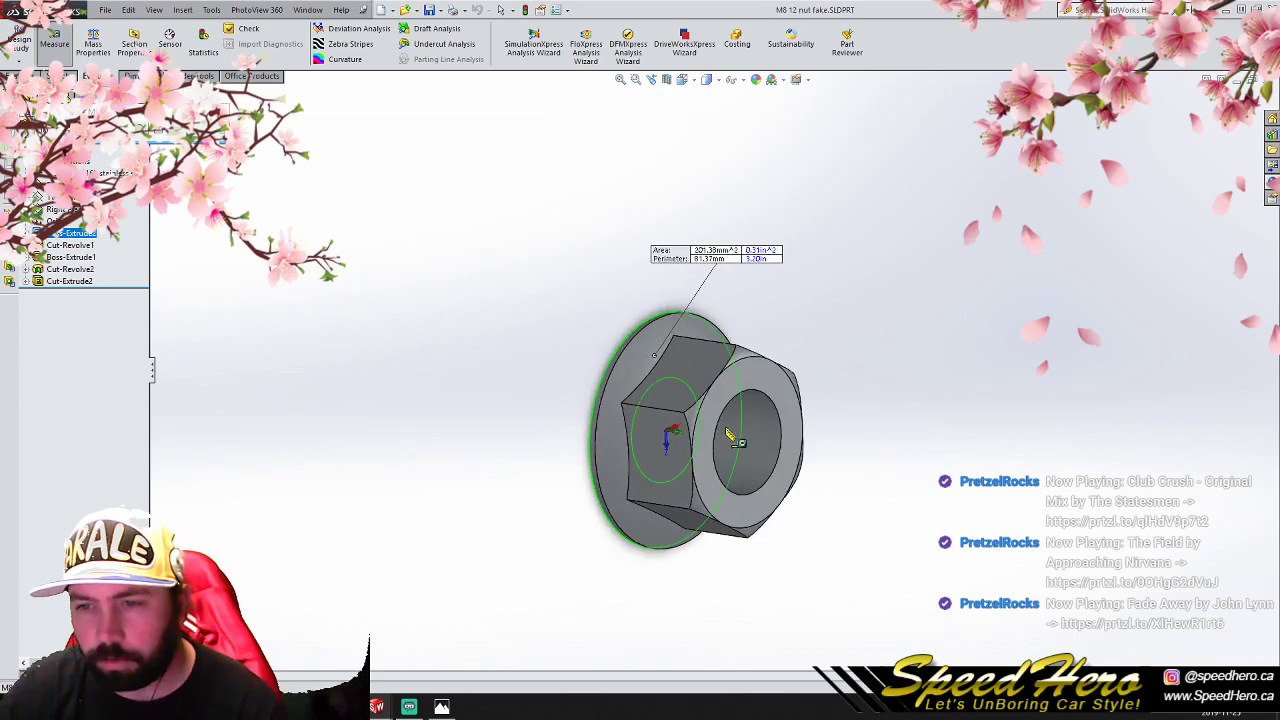
{"action": "left_click", "coordinate": [782, 393]}
{"action": "middle_click_drag", "start_coordinate": [814, 408], "coordinate": [856, 419]}
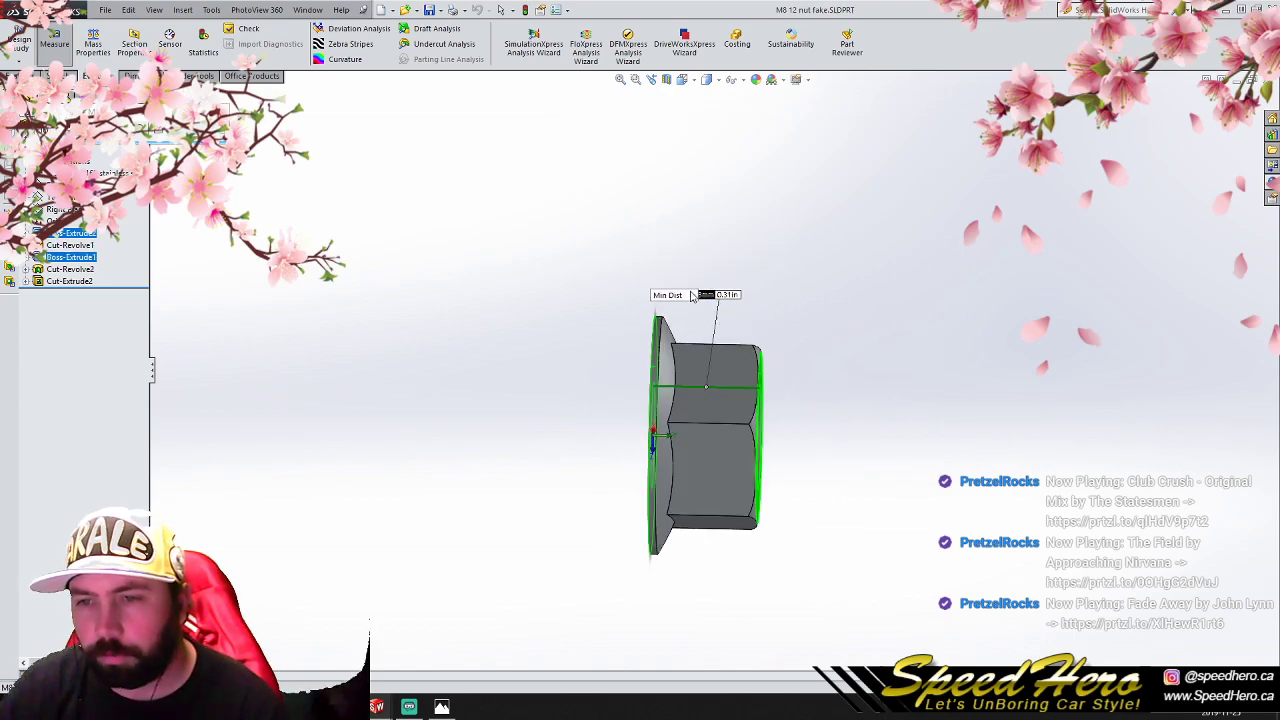
{"action": "middle_click_drag", "start_coordinate": [779, 386], "coordinate": [762, 353]}
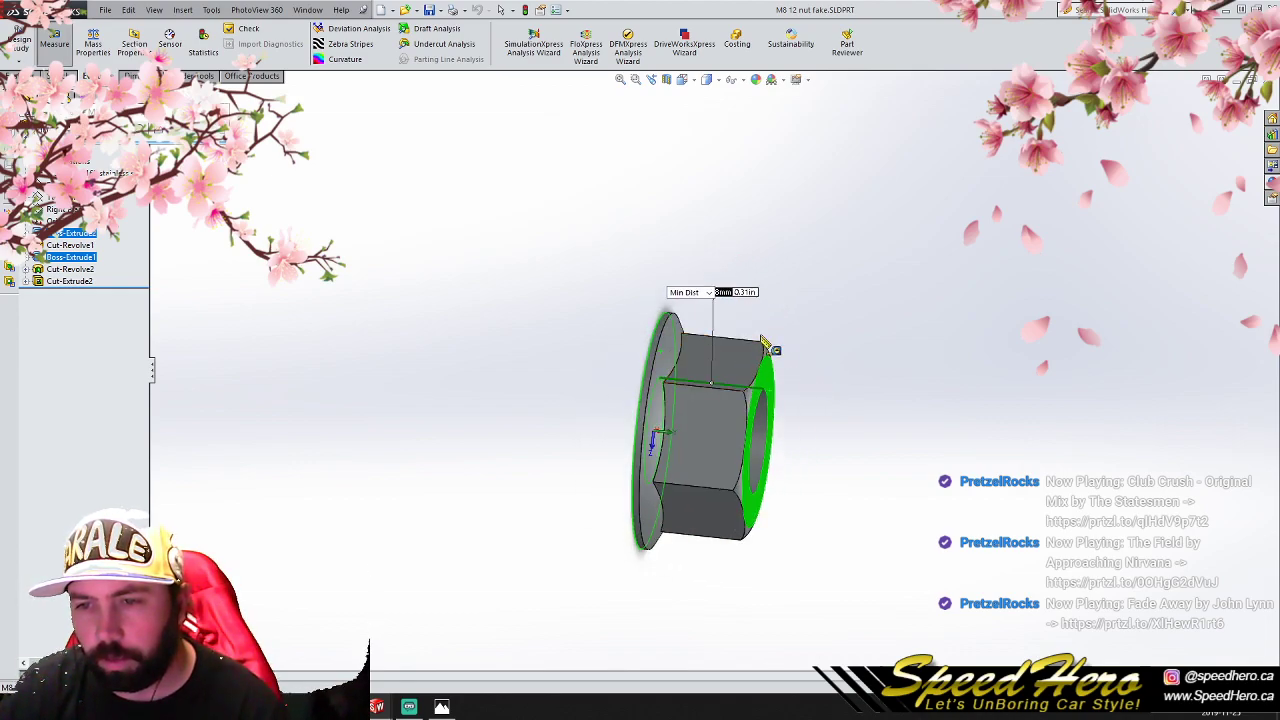
- Measure the distance between the circular edges at both ends of the nut's bore, and return to the FM3 Template sketch
{"action": "left_click", "coordinate": [845, 420]}
{"action": "left_click", "coordinate": [770, 440]}
{"action": "middle_click_drag", "start_coordinate": [833, 459], "coordinate": [878, 466]}
{"action": "left_click", "coordinate": [640, 424]}
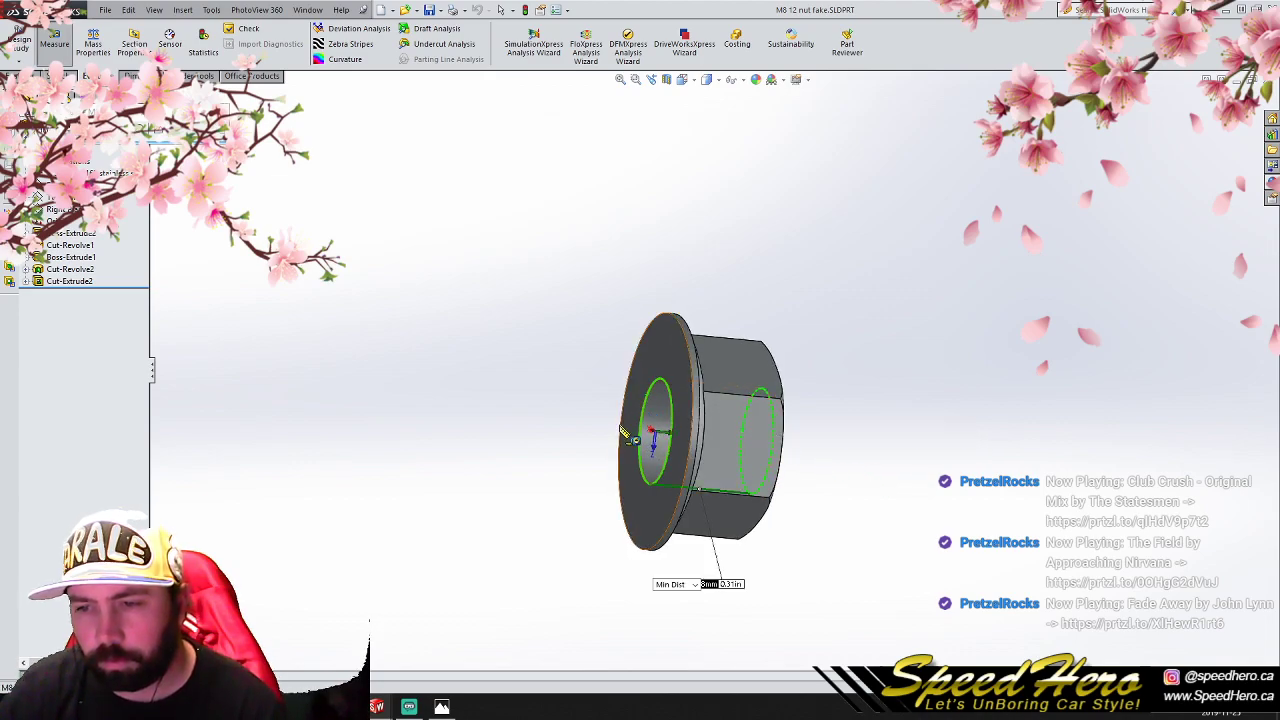
{"action": "middle_click_drag", "start_coordinate": [837, 557], "coordinate": [918, 462]}
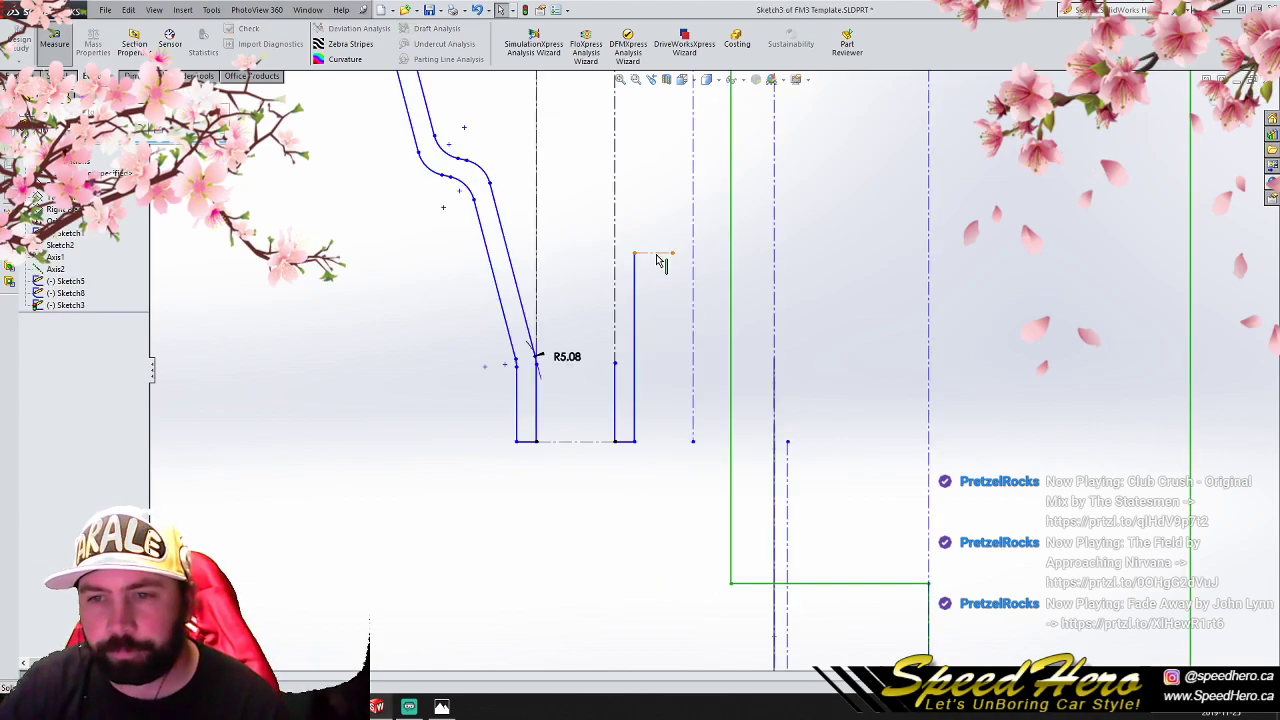
- Set the length of the horizontal construction centreline above the second flange to 8 mm
{"action": "left_click", "coordinate": [672, 253]}
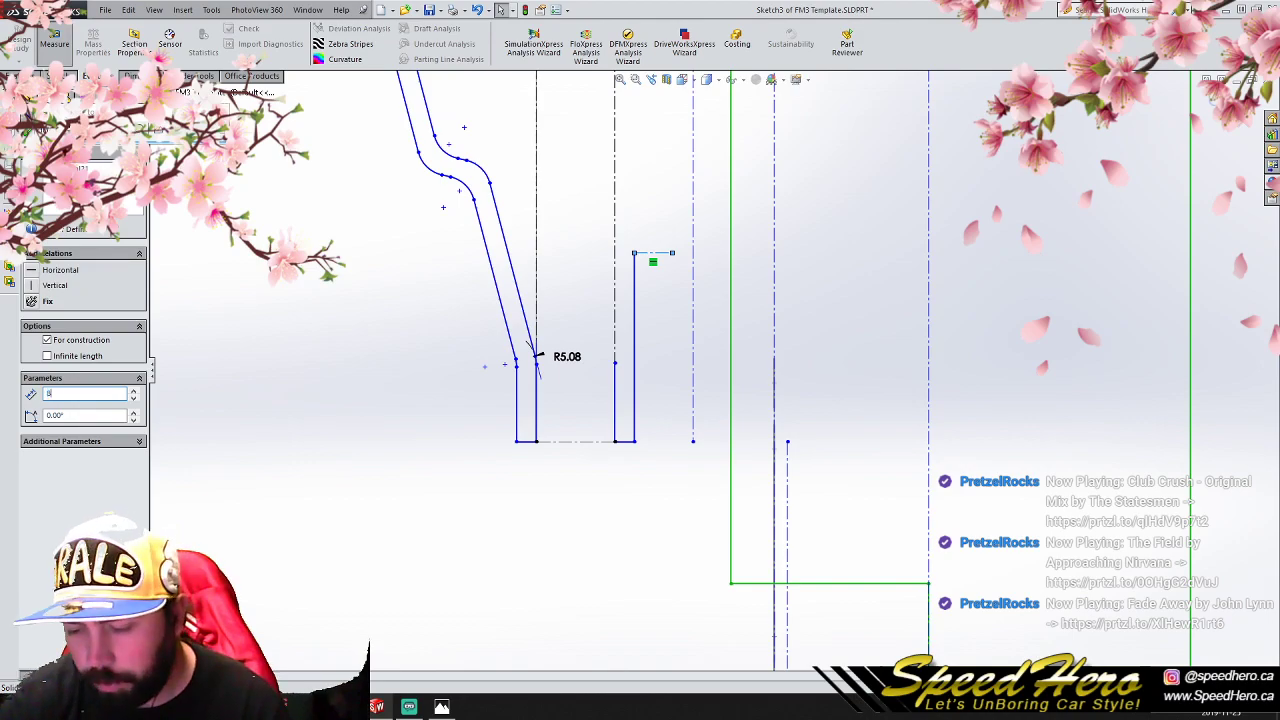
{"action": "scroll", "coordinate": [808, 272], "scroll_direction": "up", "scroll_amount": 3}
{"action": "scroll", "coordinate": [793, 245], "scroll_direction": "down", "scroll_amount": 1}
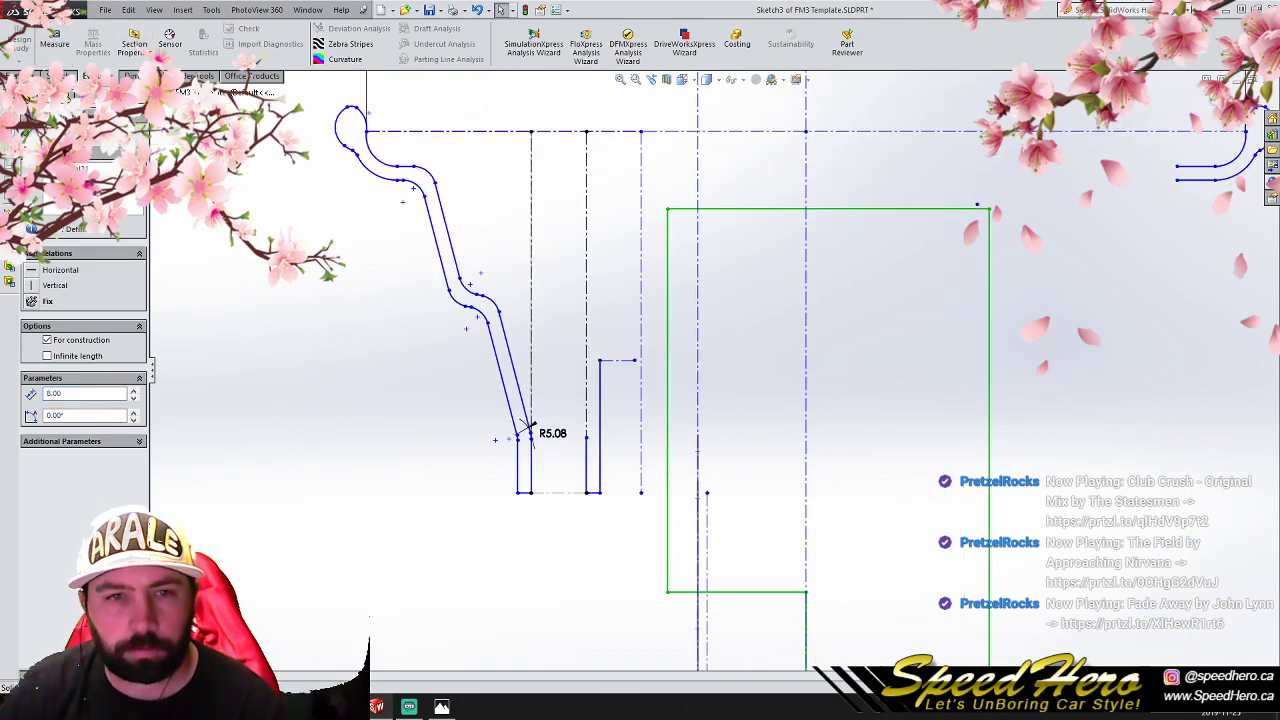
- Draw a vertical line about 43.91 mm long upward from the free end of the 8 mm centreline
{"action": "left_click", "coordinate": [23, 76]}
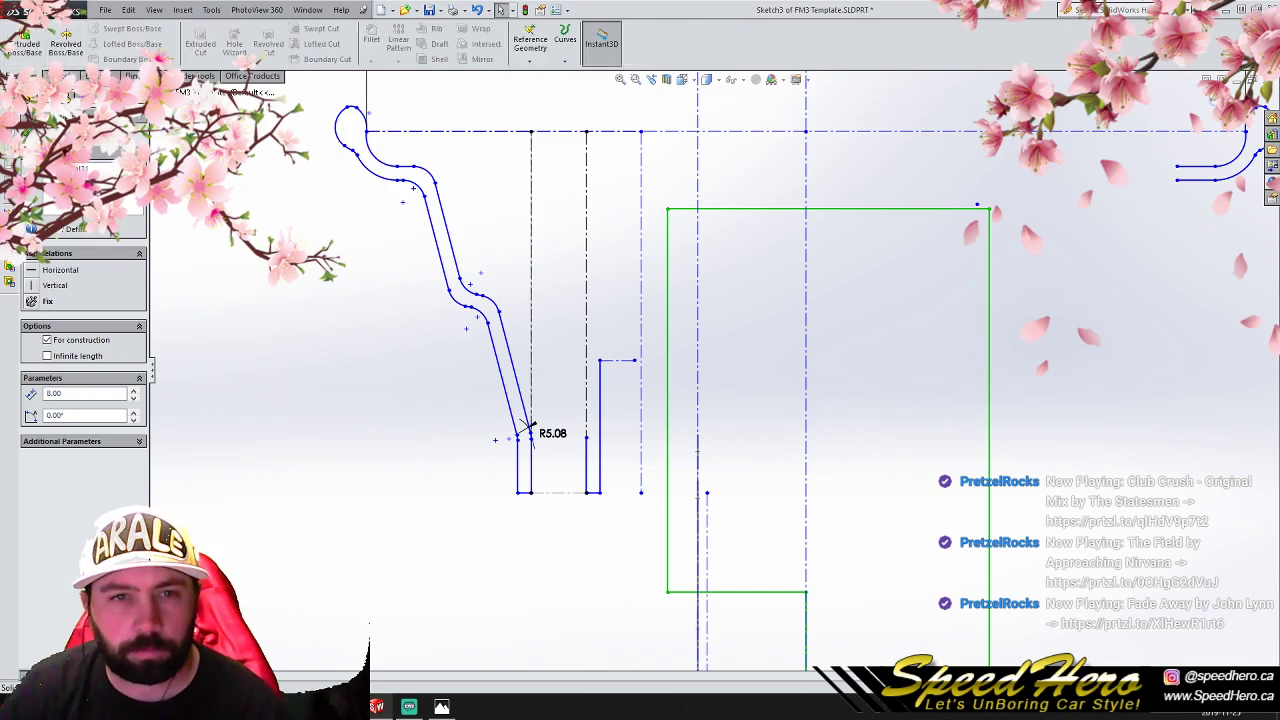
{"action": "left_click", "coordinate": [60, 76]}
{"action": "left_click", "coordinate": [86, 30]}
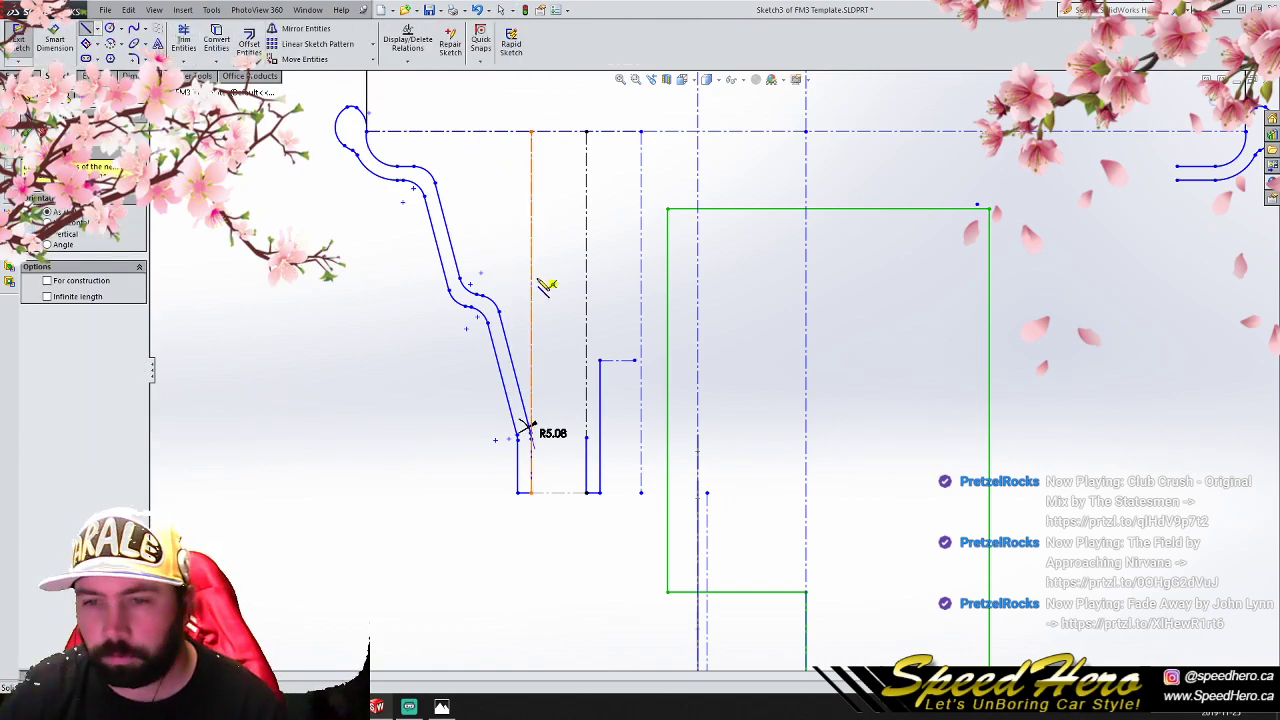
{"action": "left_click", "coordinate": [634, 360]}
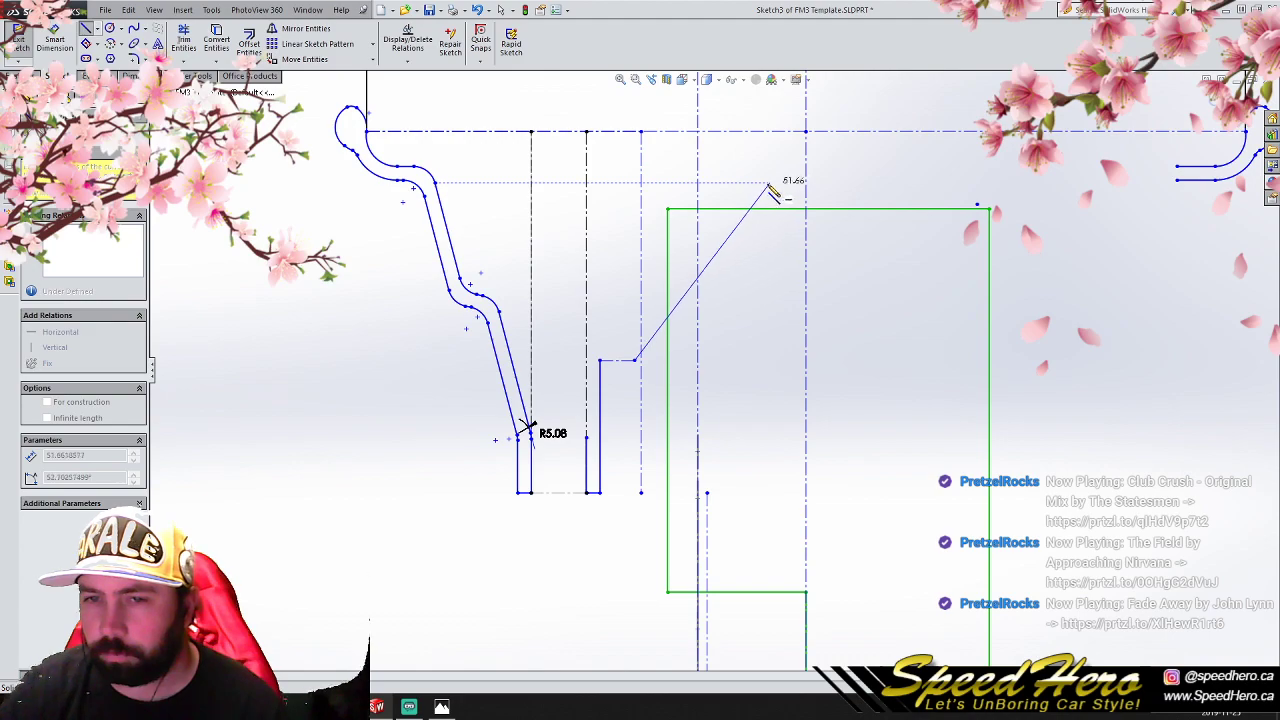
{"action": "left_click", "coordinate": [636, 171]}
{"action": "right_click", "coordinate": [636, 171]}
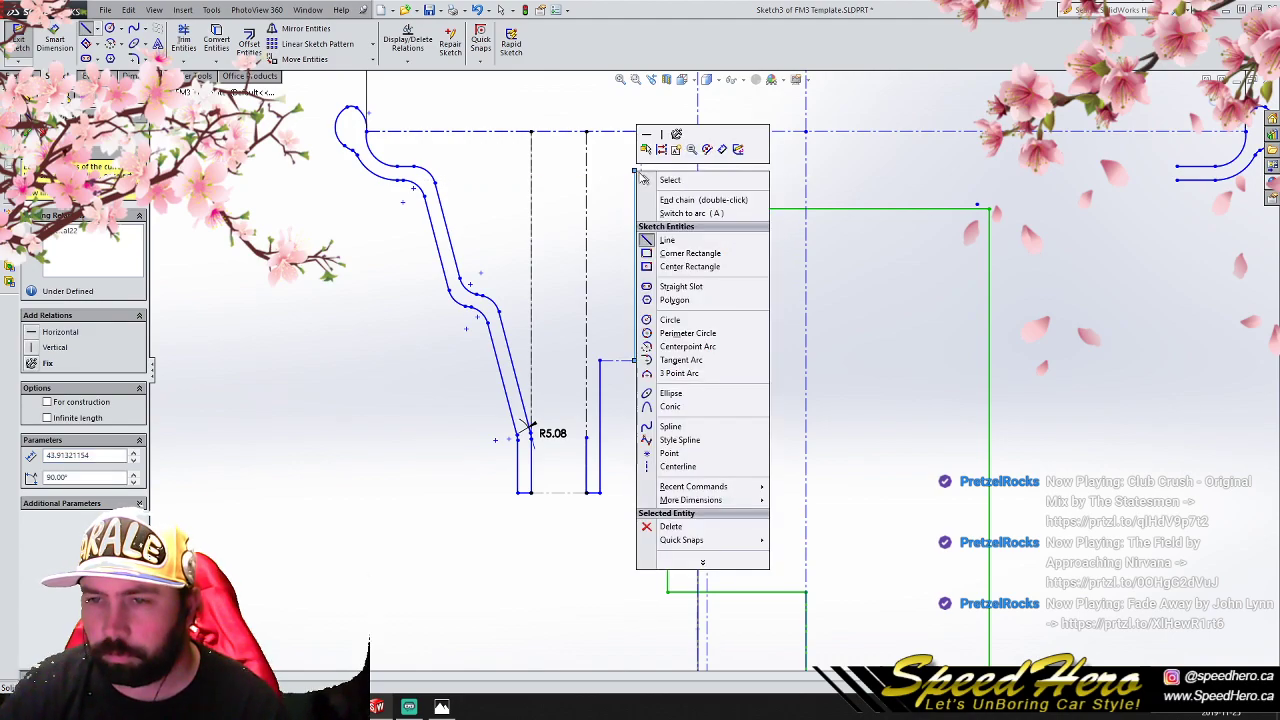
{"action": "left_click", "coordinate": [662, 180]}
{"action": "left_click", "coordinate": [88, 30]}
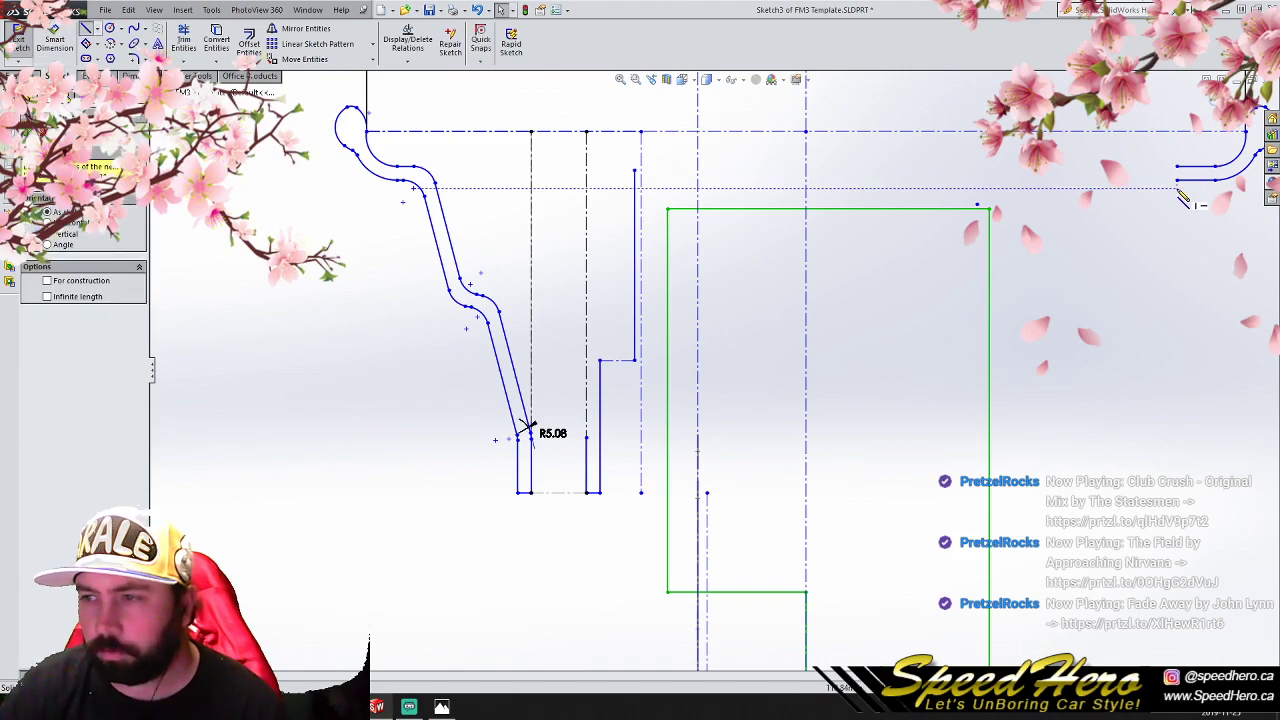
{"action": "right_click", "coordinate": [1146, 269]}
{"action": "left_click", "coordinate": [1172, 278]}
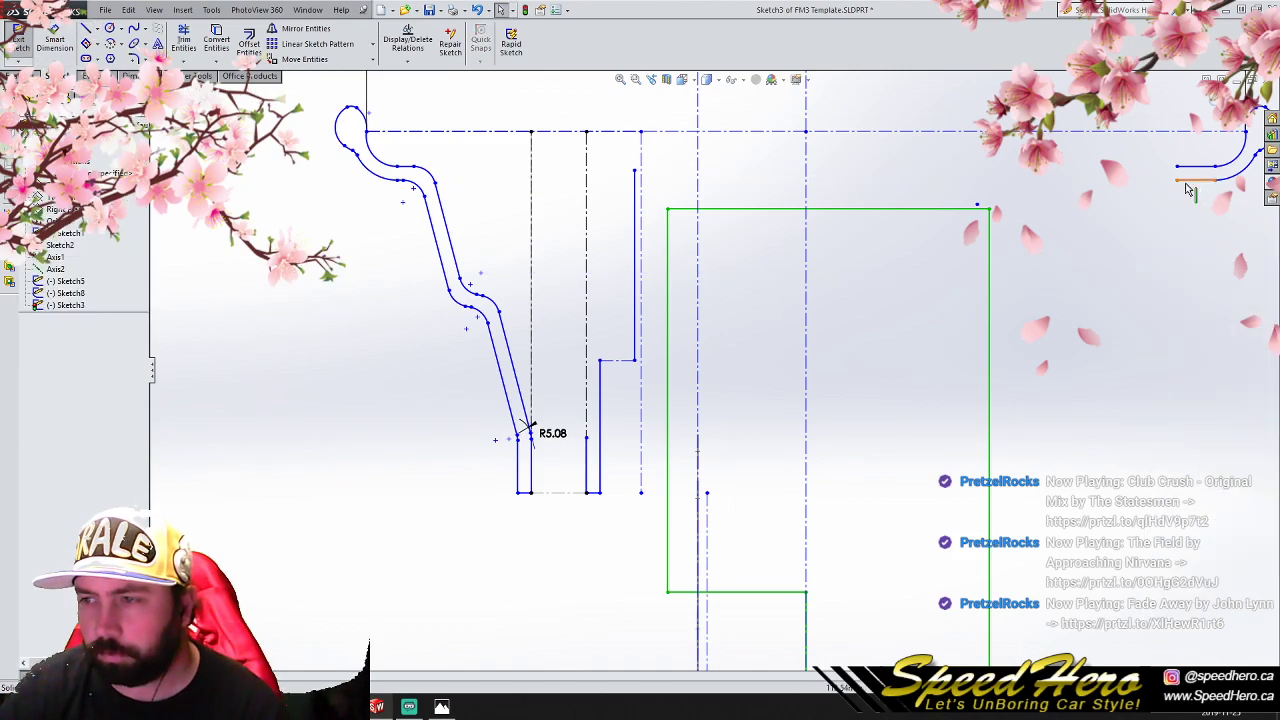
{"action": "left_click", "coordinate": [1190, 180]}
{"action": "left_click", "coordinate": [134, 393]}
{"action": "key", "text": "ctrl+z"}
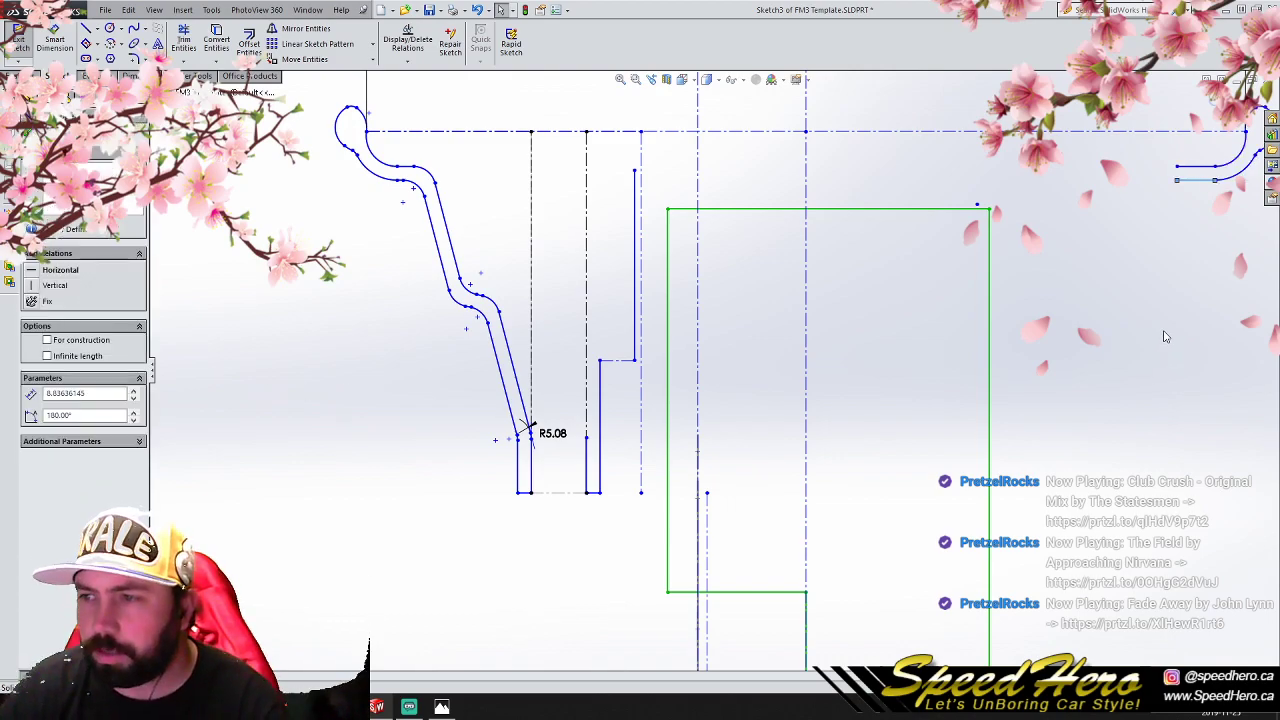
{"action": "left_click", "coordinate": [1166, 325]}
- Try to stretch the opposite lip's two open lines across the profile toward the new vertical line
{"action": "mouse_move", "coordinate": [1178, 184]}
{"action": "left_mouse_down"}
{"action": "mouse_move", "coordinate": [988, 204]}
{"action": "mouse_move", "coordinate": [920, 188]}
{"action": "mouse_move", "coordinate": [622, 188]}
{"action": "left_mouse_up"}
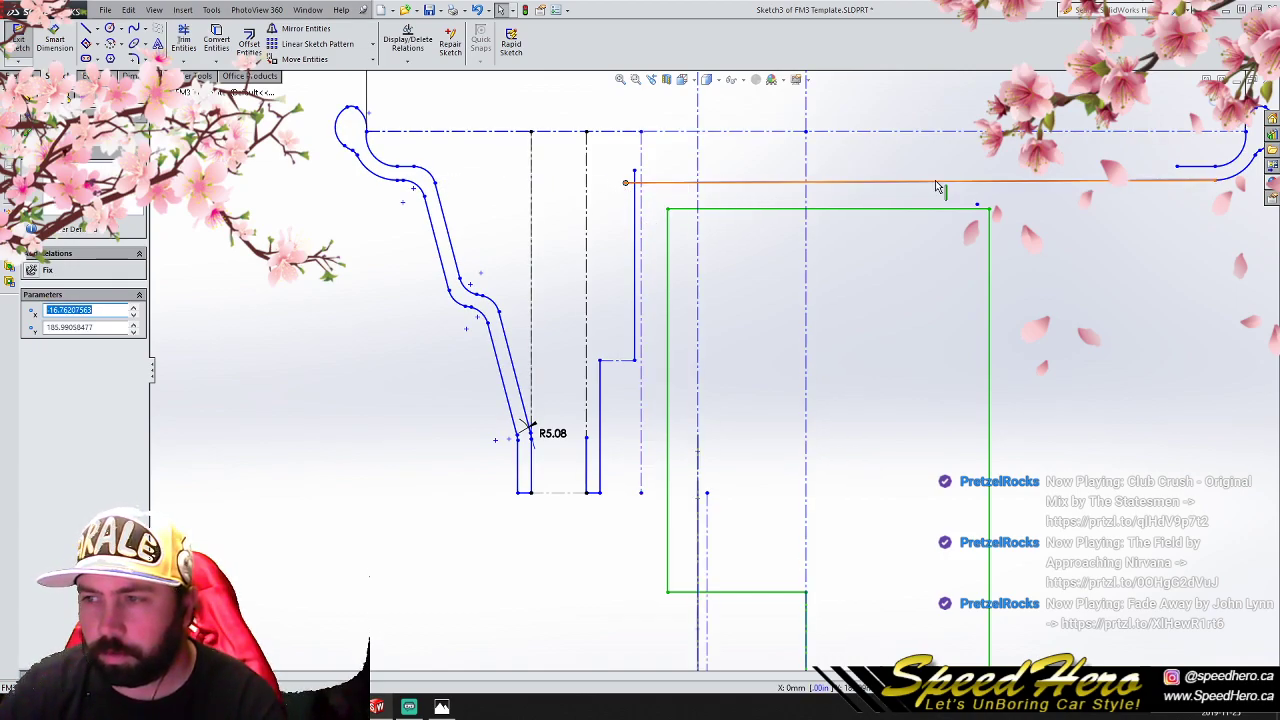
{"action": "left_click_drag", "start_coordinate": [1166, 172], "coordinate": [615, 170]}
{"action": "key", "text": "ctrl+z"}
{"action": "key", "text": "ctrl+z"}
- Stretch the opposite lip's lower and upper lines horizontally across the profile until both ends pass the new vertical line
{"action": "mouse_move", "coordinate": [1177, 185]}
{"action": "left_mouse_down"}
{"action": "mouse_move", "coordinate": [617, 188]}
{"action": "mouse_move", "coordinate": [683, 226]}
{"action": "mouse_move", "coordinate": [663, 241]}
{"action": "mouse_move", "coordinate": [674, 289]}
{"action": "mouse_move", "coordinate": [686, 271]}
{"action": "mouse_move", "coordinate": [679, 297]}
{"action": "left_mouse_up"}
{"action": "scroll", "coordinate": [617, 188], "scroll_direction": "down", "scroll_amount": 3}
{"action": "scroll", "coordinate": [683, 226], "scroll_direction": "up", "scroll_amount": 1}
{"action": "scroll", "coordinate": [663, 241], "scroll_direction": "down", "scroll_amount": 4}
{"action": "scroll", "coordinate": [680, 277], "scroll_direction": "down", "scroll_amount": 2}
{"action": "scroll", "coordinate": [686, 271], "scroll_direction": "down", "scroll_amount": 1}
{"action": "scroll", "coordinate": [800, 330], "scroll_direction": "up", "scroll_amount": 10}
{"action": "scroll", "coordinate": [1076, 363], "scroll_direction": "down", "scroll_amount": 3}
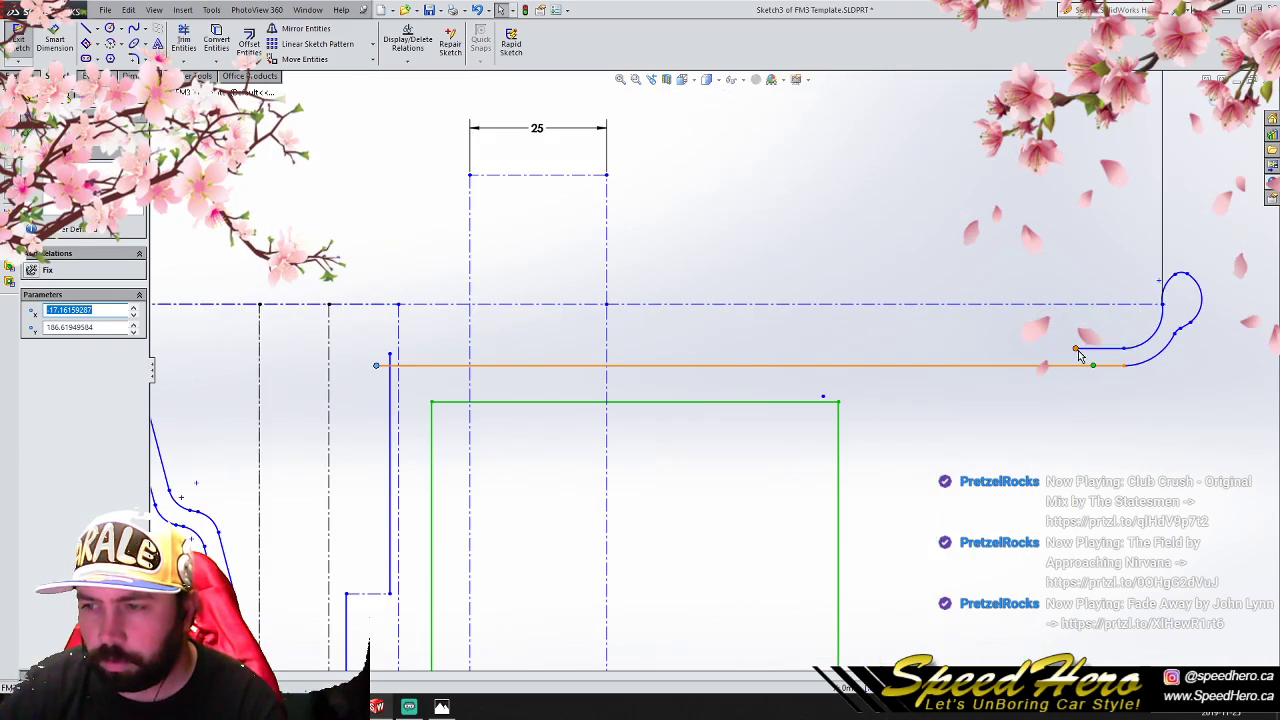
{"action": "left_click_drag", "start_coordinate": [1065, 352], "coordinate": [376, 352]}
{"action": "scroll", "coordinate": [534, 380], "scroll_direction": "up", "scroll_amount": 2}
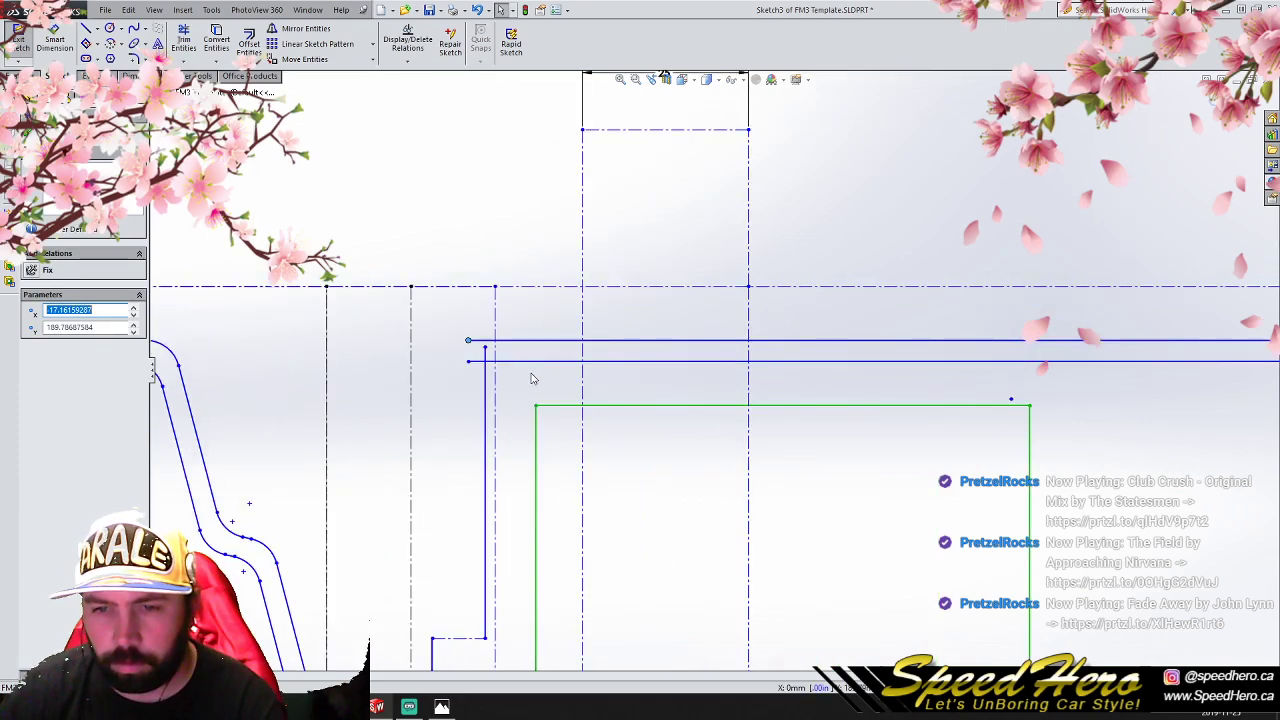
- Lengthen the new vertical line to about 53.91 mm so that it crosses both stretched horizontal lines
{"action": "scroll", "coordinate": [534, 380], "scroll_direction": "up", "scroll_amount": 2}
{"action": "left_click_drag", "start_coordinate": [502, 350], "coordinate": [500, 321]}
{"action": "key", "text": "ctrl+z"}
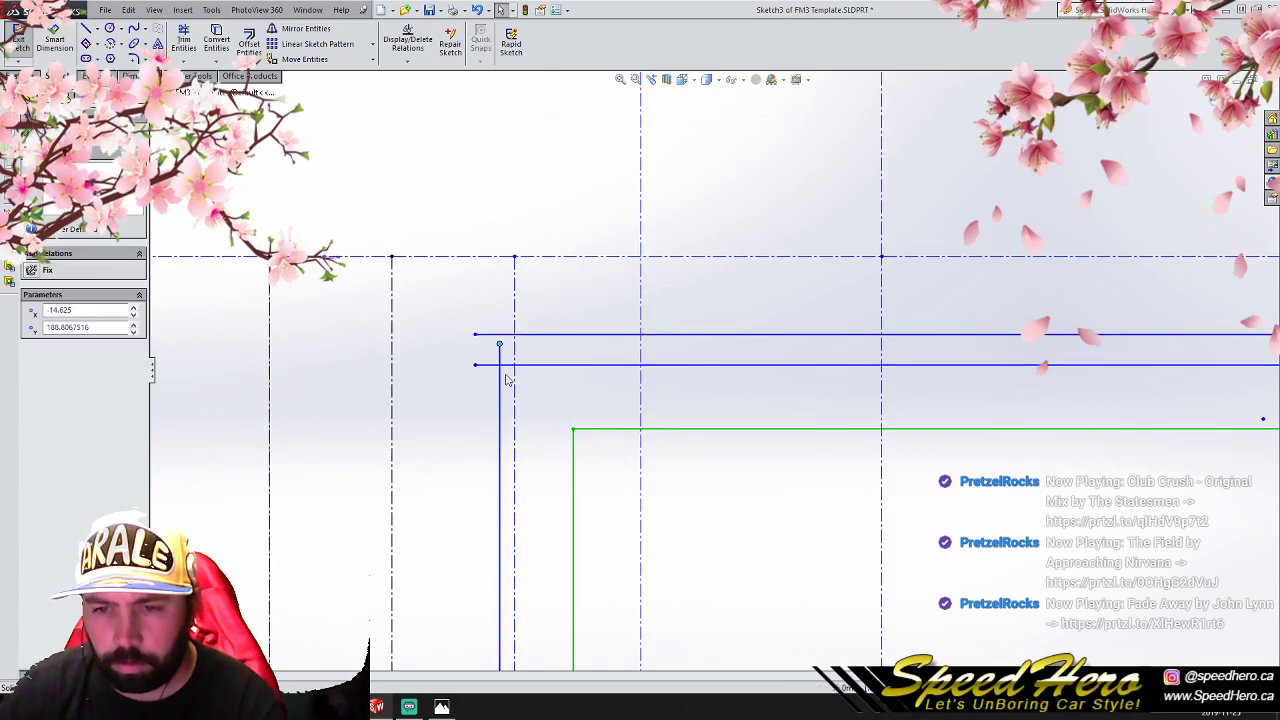
{"action": "left_click", "coordinate": [501, 380]}
{"action": "left_click", "coordinate": [132, 392]}
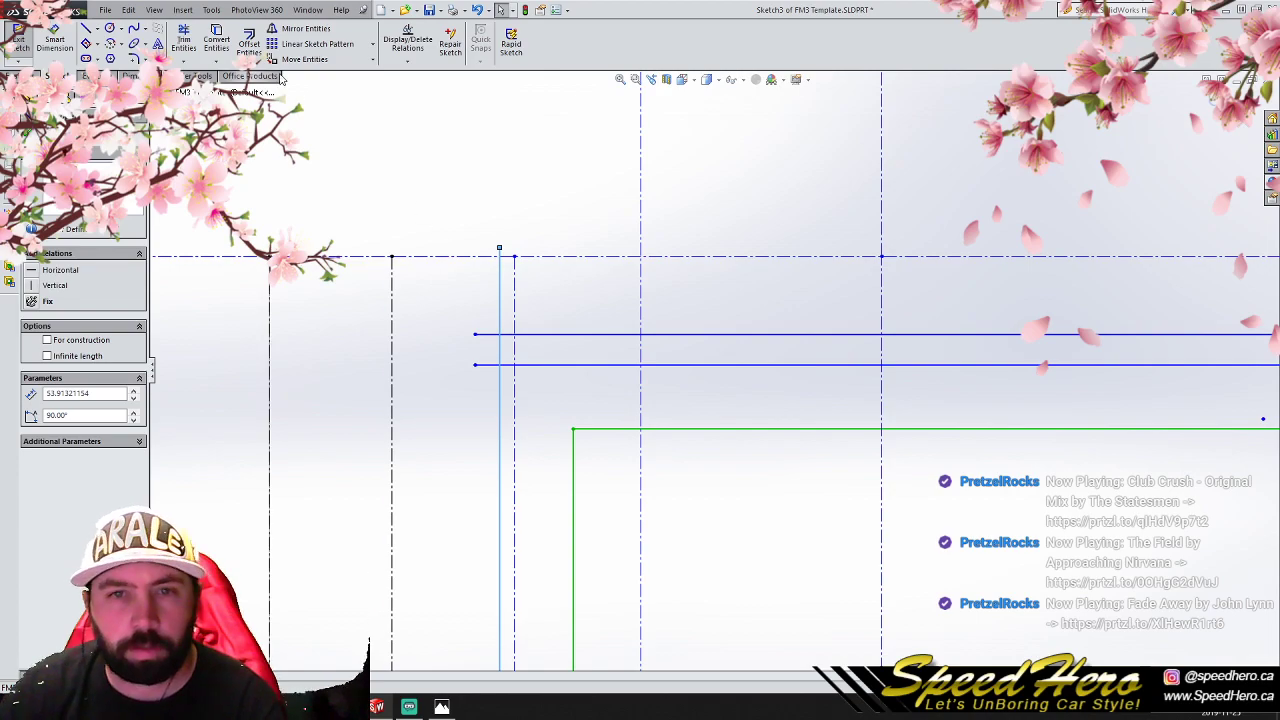
- Trim the vertical line's excess above the upper horizontal line, and stretch both horizontal lines' left ends past the vertical line
{"action": "left_click", "coordinate": [183, 40]}
{"action": "scroll", "coordinate": [523, 251], "scroll_direction": "down", "scroll_amount": 3}
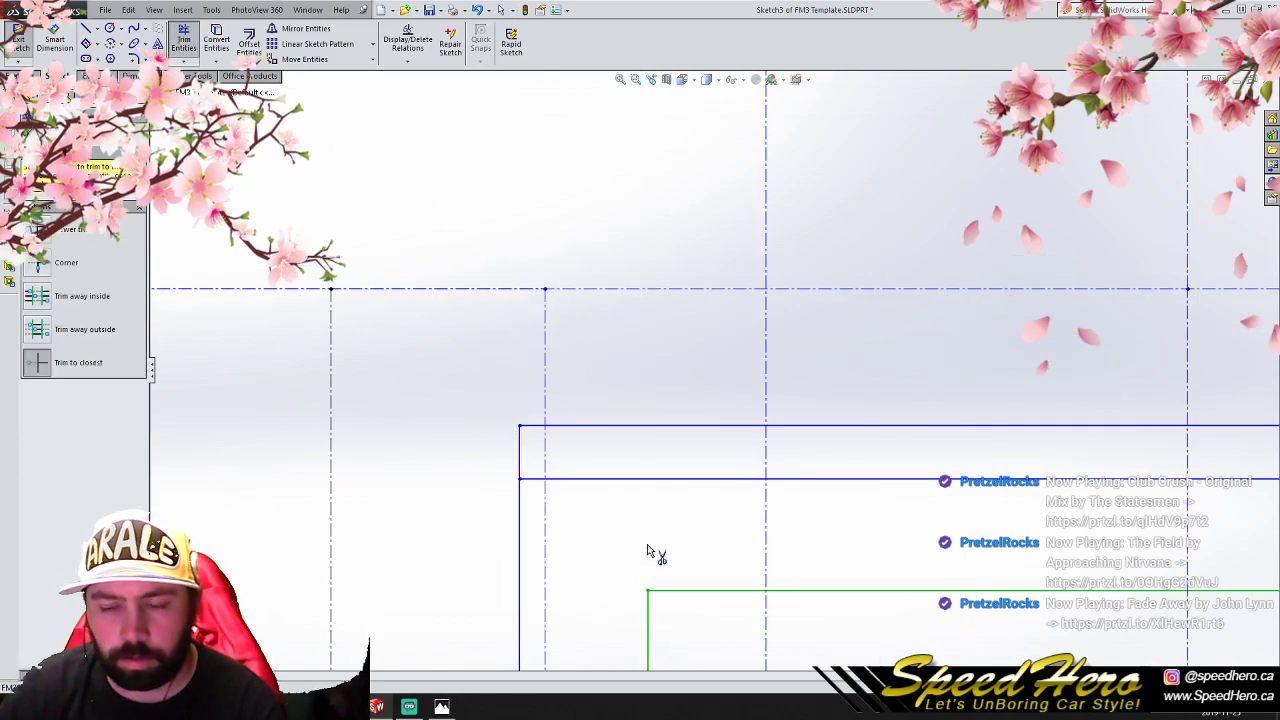
{"action": "scroll", "coordinate": [723, 491], "scroll_direction": "up", "scroll_amount": 4}
{"action": "scroll", "coordinate": [712, 490], "scroll_direction": "down", "scroll_amount": 2}
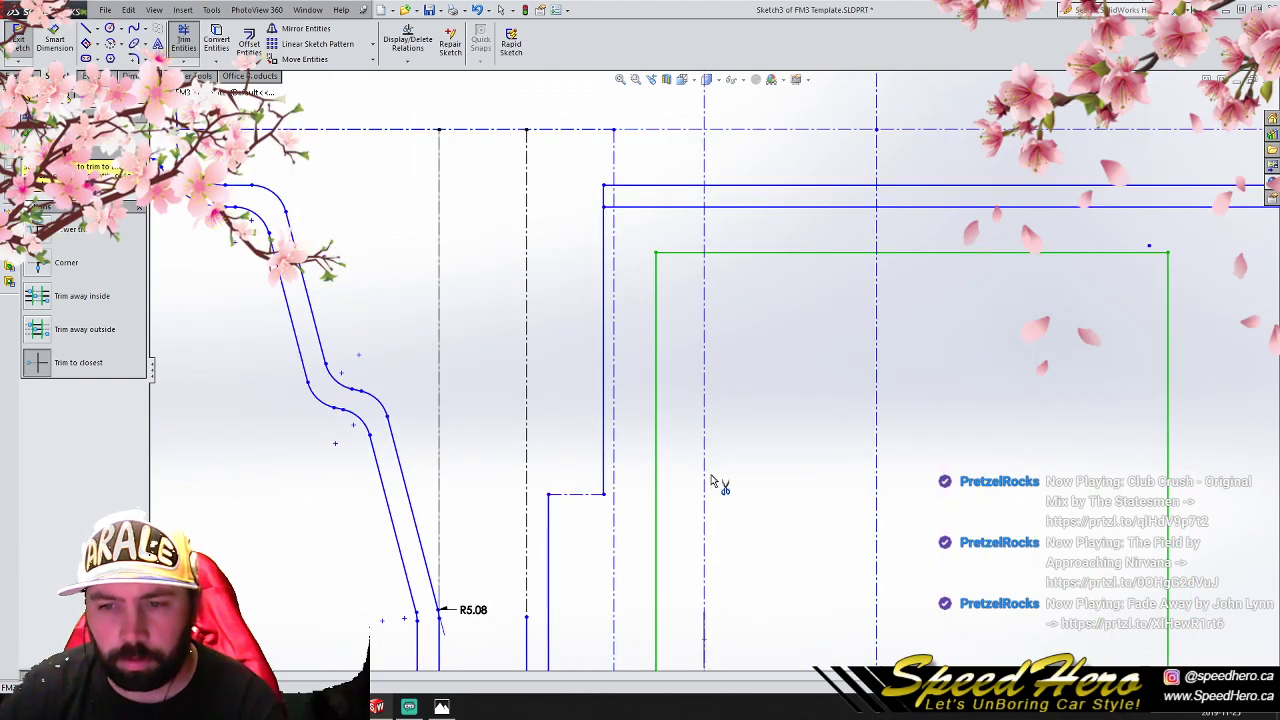
{"action": "scroll", "coordinate": [712, 481], "scroll_direction": "up", "scroll_amount": 4}
{"action": "scroll", "coordinate": [660, 372], "scroll_direction": "down", "scroll_amount": 2}
{"action": "key", "text": "Escape"}
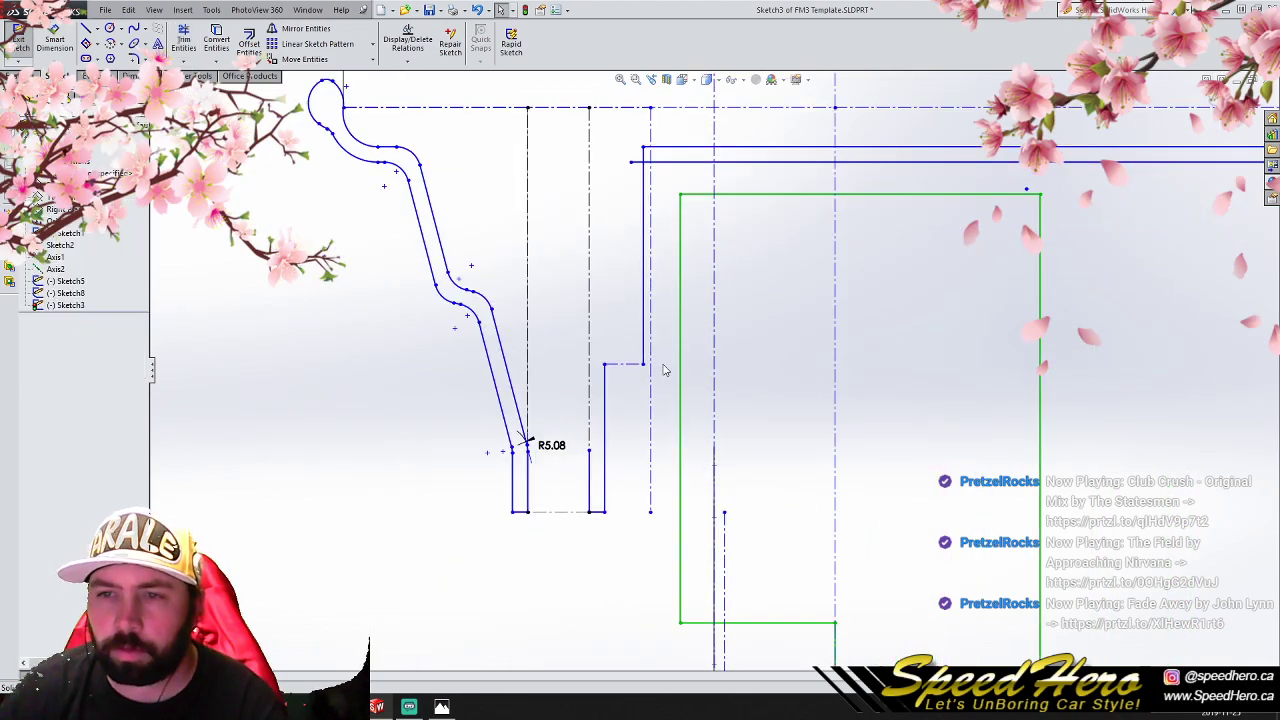
{"action": "mouse_move", "coordinate": [630, 163]}
{"action": "left_mouse_down"}
{"action": "mouse_move", "coordinate": [614, 168]}
{"action": "mouse_move", "coordinate": [611, 147]}
{"action": "left_mouse_up"}
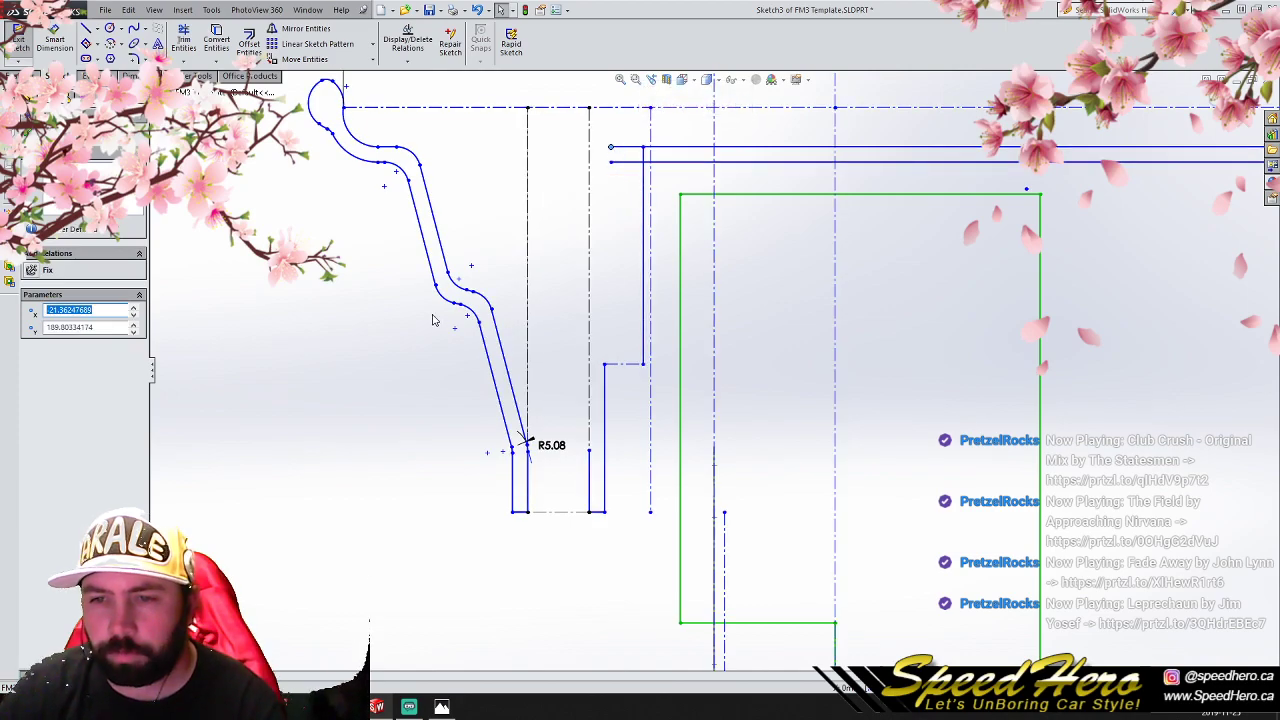
- Offset the vertical line 3.17 mm toward the stepped wall, reversing the default direction
{"action": "left_click", "coordinate": [645, 261]}
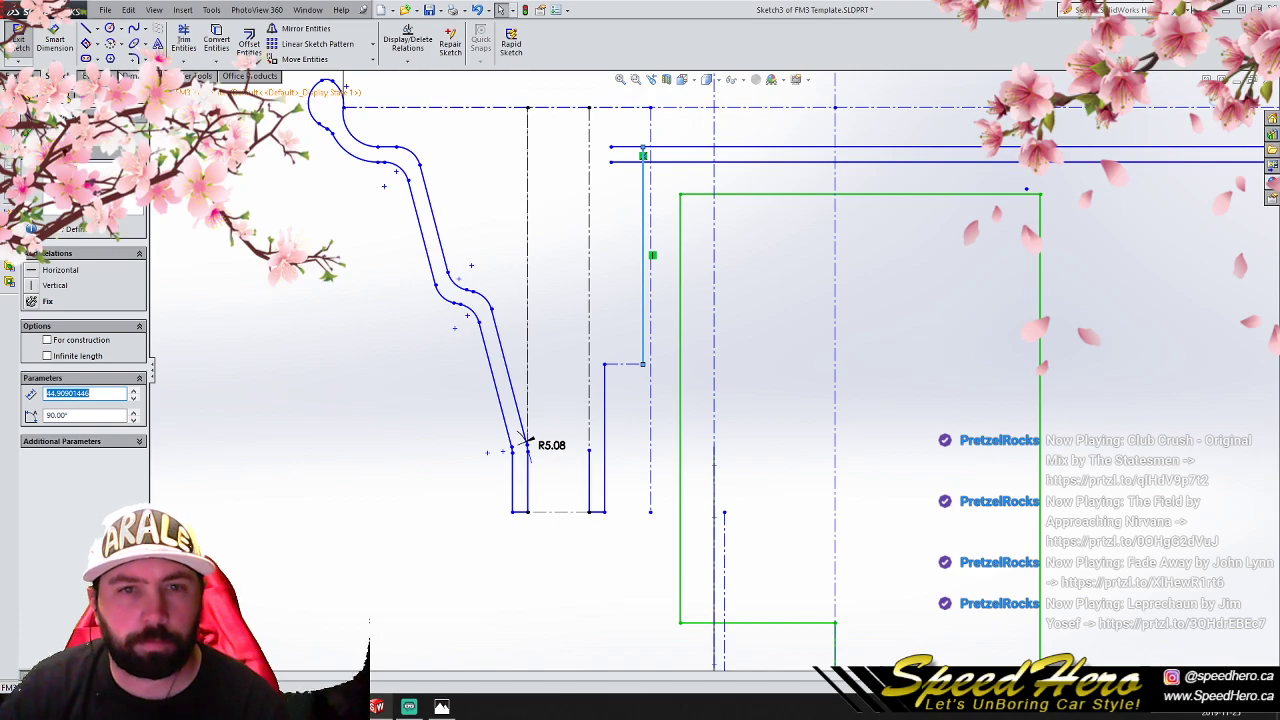
{"action": "left_click", "coordinate": [247, 48]}
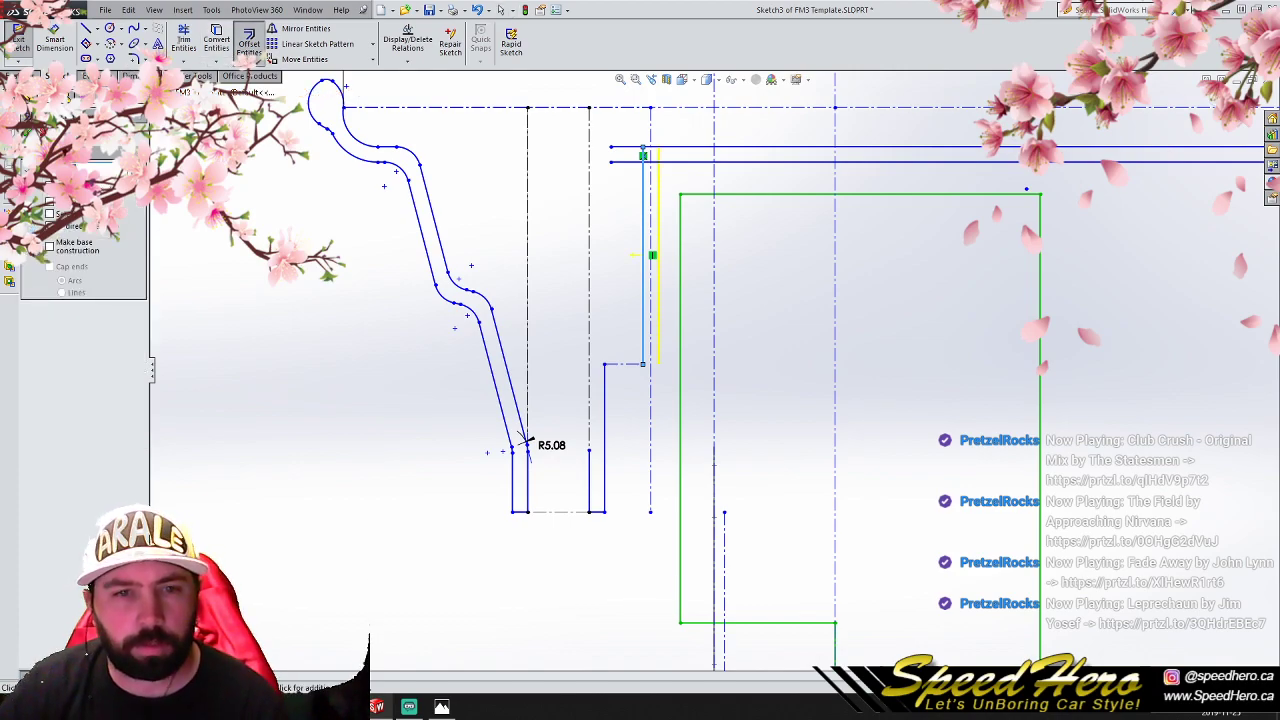
{"action": "left_click", "coordinate": [50, 202]}
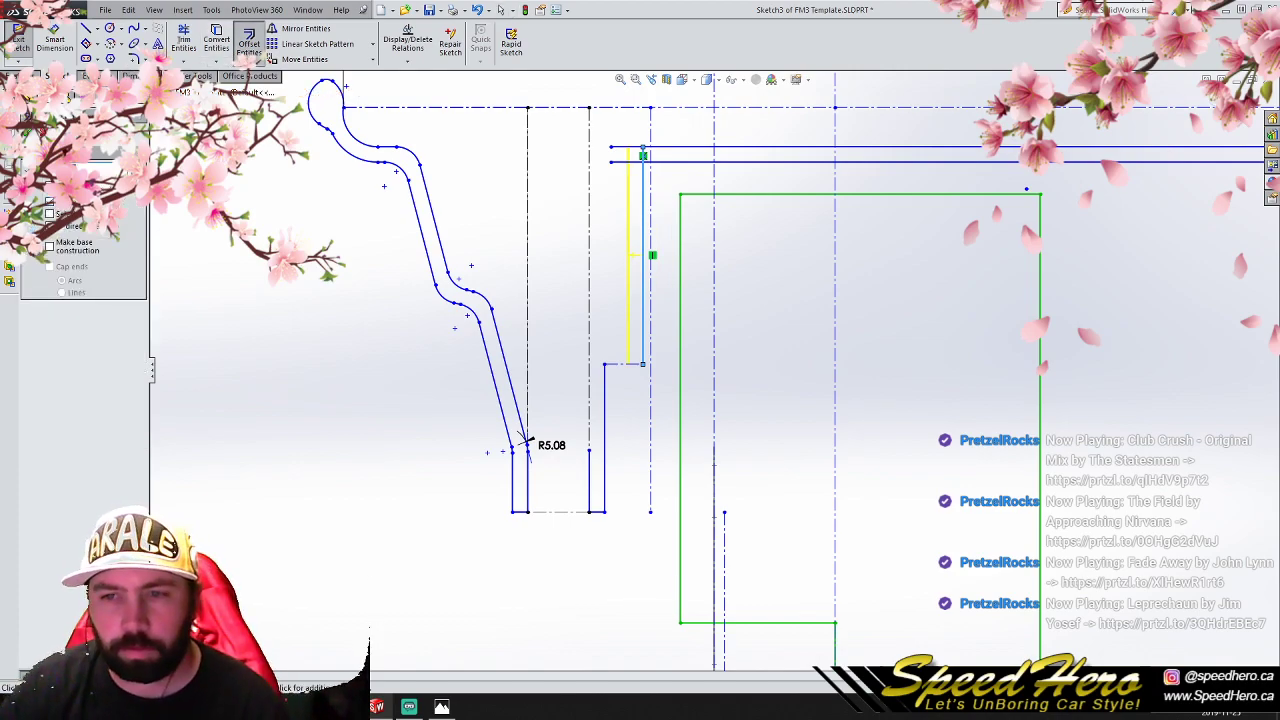
{"action": "left_click", "coordinate": [27, 132]}
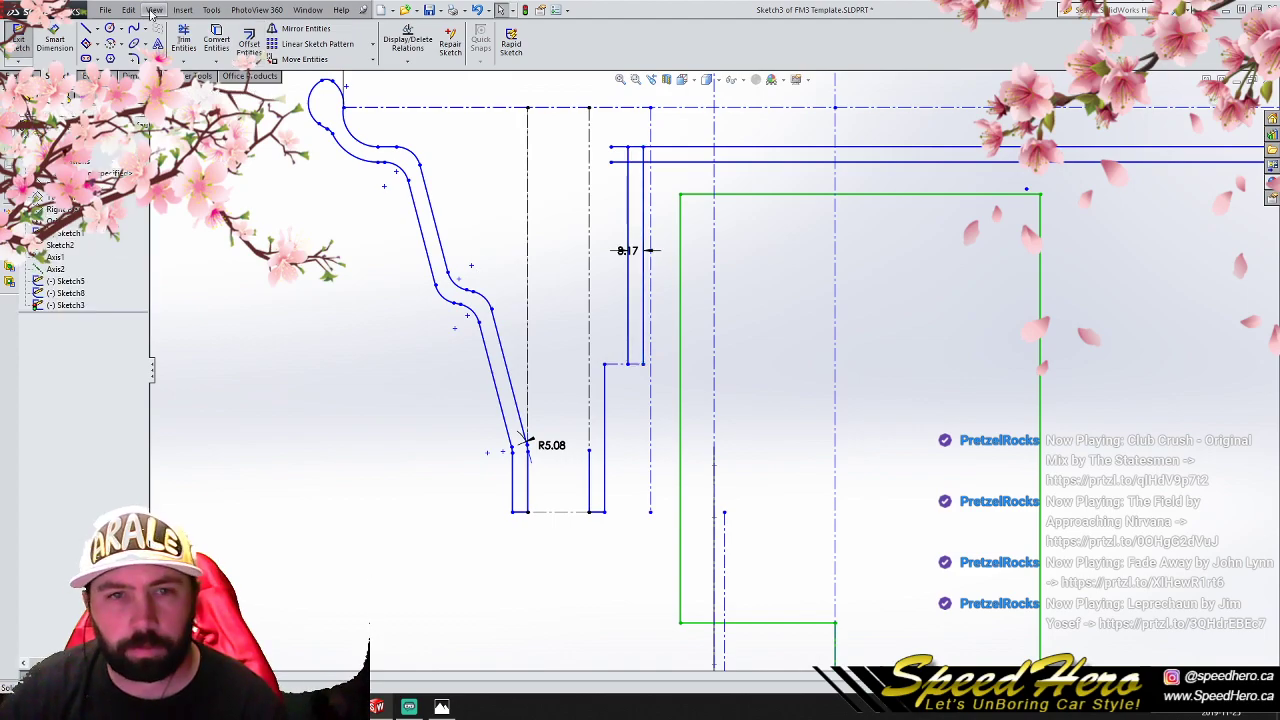
- Draw a diagonal line about 9.58 mm long at about 33.4° from the flange edge's upper end to the original vertical line
{"action": "left_click", "coordinate": [86, 28]}
{"action": "scroll", "coordinate": [551, 320], "scroll_direction": "up", "scroll_amount": 3}
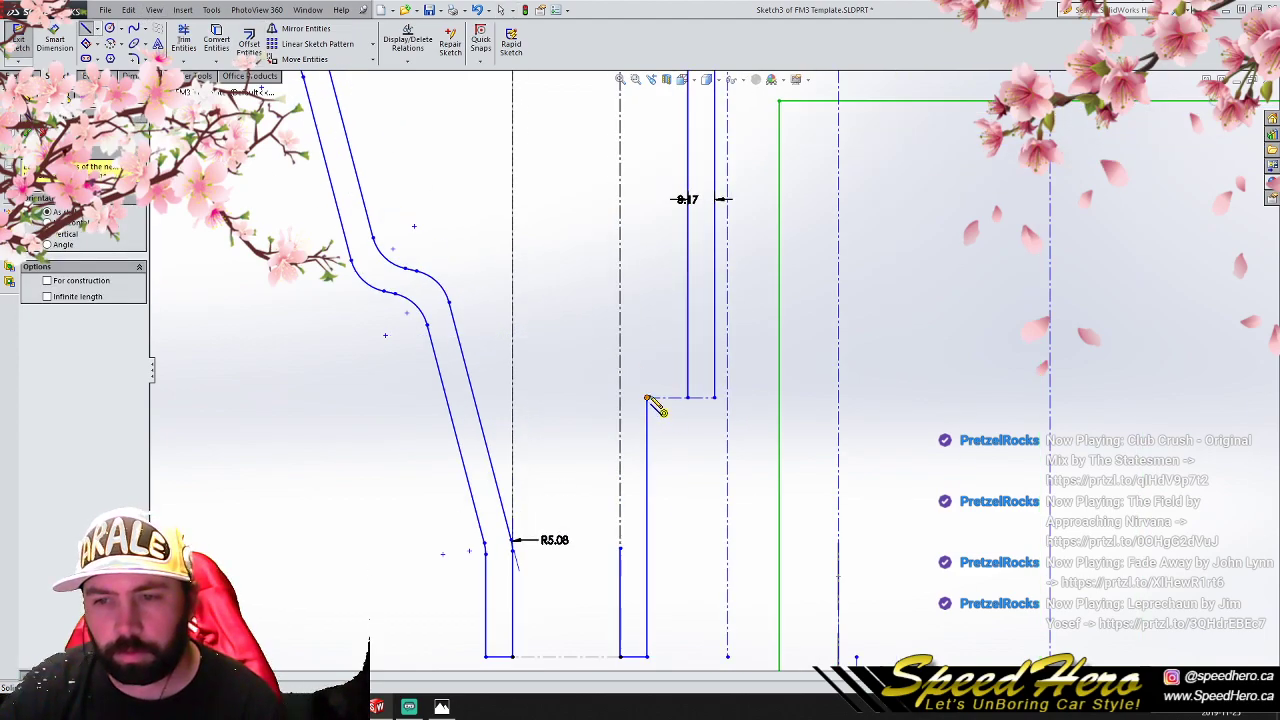
{"action": "left_click", "coordinate": [648, 397]}
{"action": "left_click", "coordinate": [716, 355]}
{"action": "right_click", "coordinate": [718, 320]}
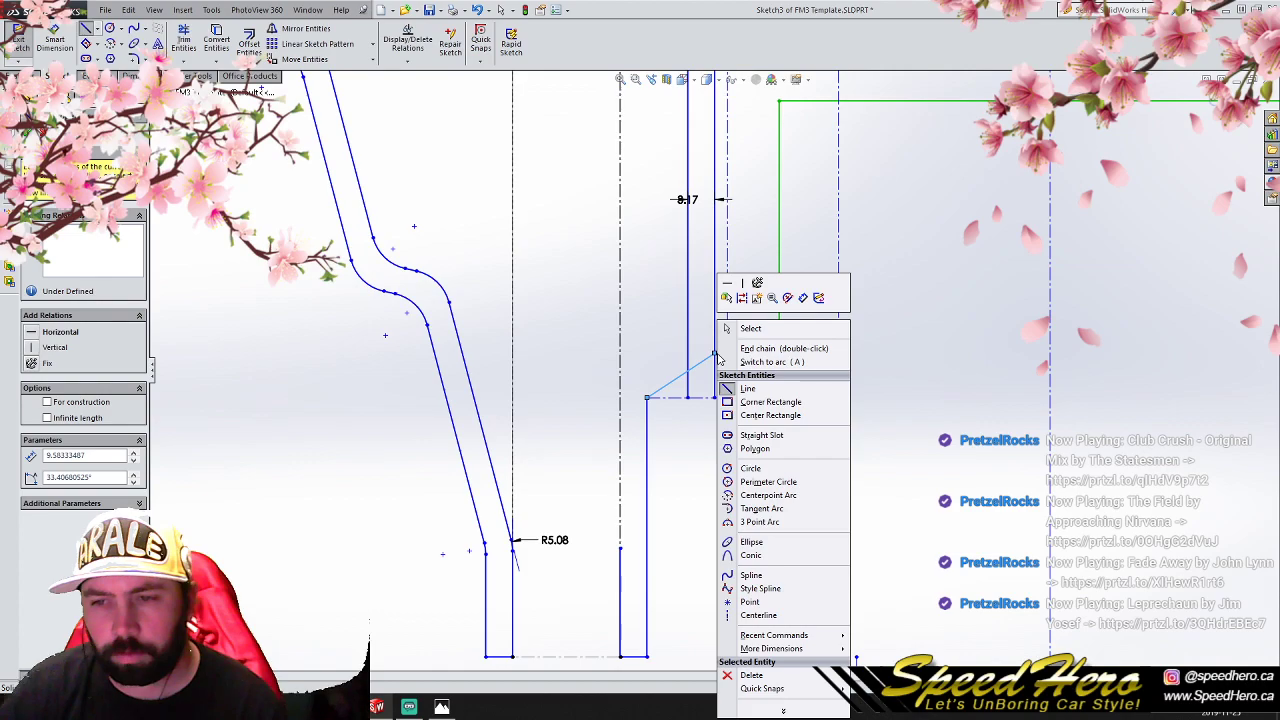
{"action": "left_click", "coordinate": [748, 326]}
- Delete the offset copy of the vertical line and trim the original vertical line's stub below the diagonal
{"action": "left_click", "coordinate": [689, 302]}
{"action": "key", "text": "Delete"}
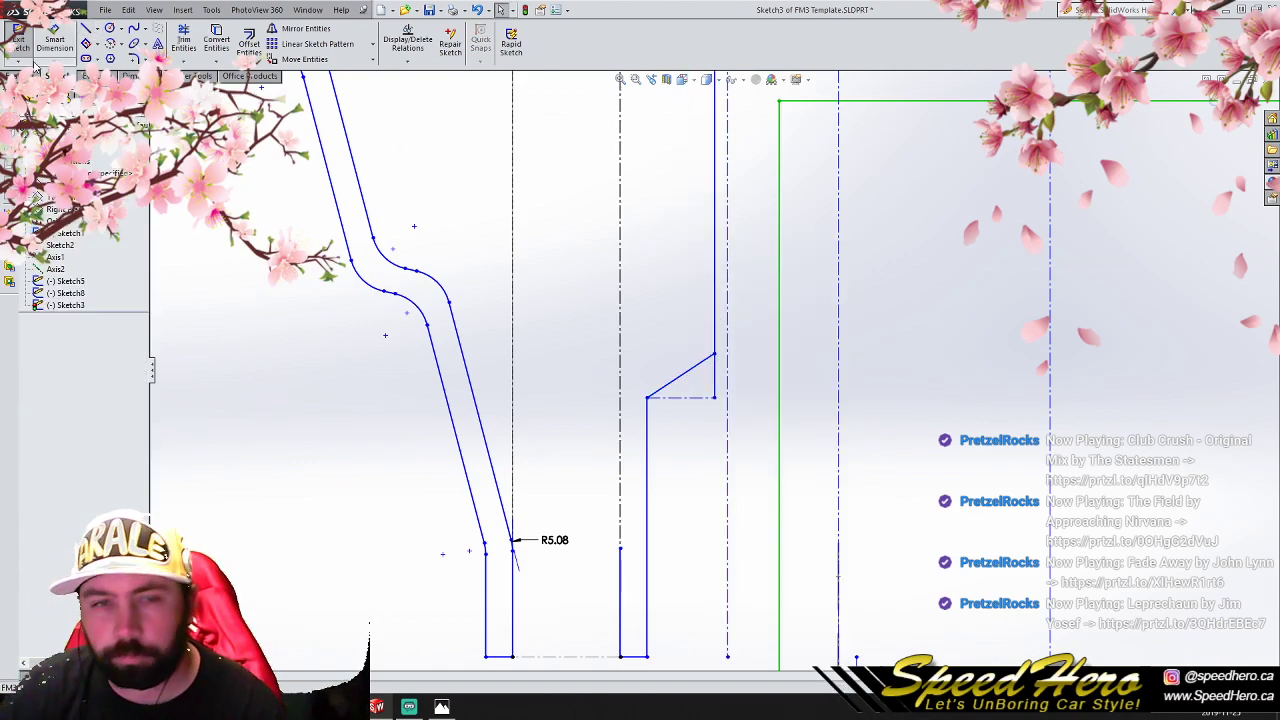
{"action": "left_click", "coordinate": [183, 40]}
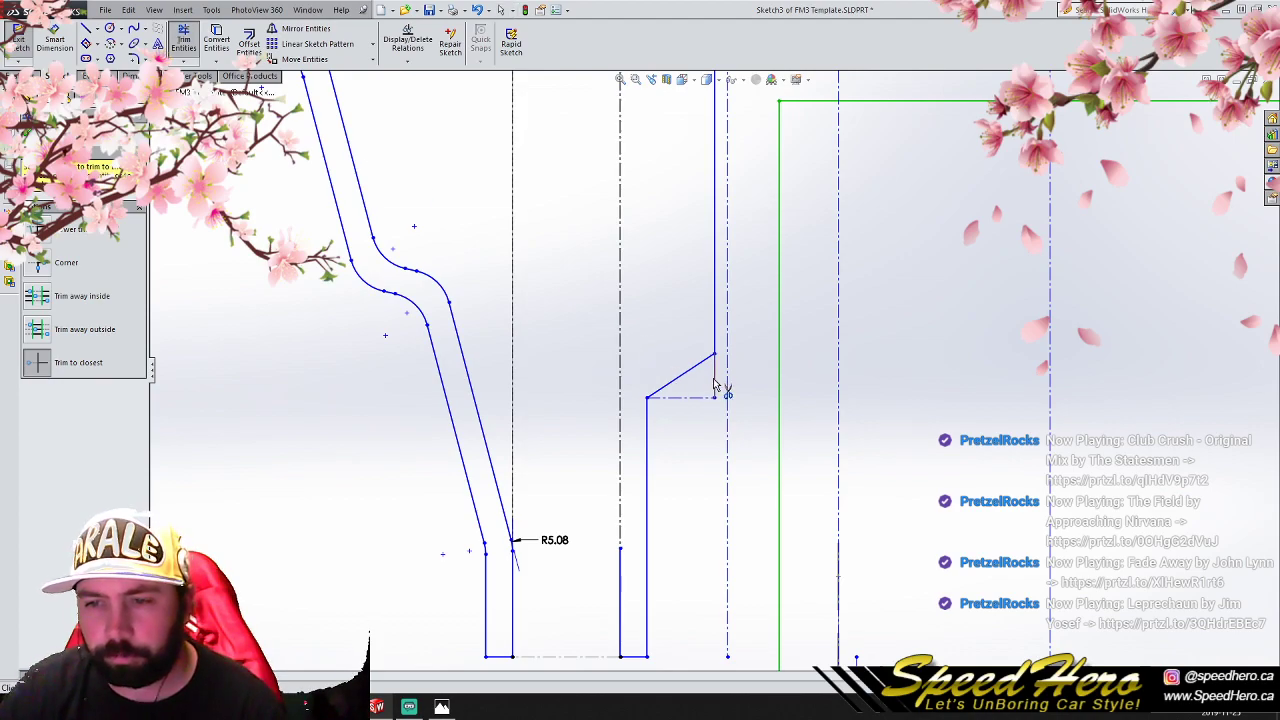
{"action": "scroll", "coordinate": [717, 385], "scroll_direction": "up", "scroll_amount": 1}
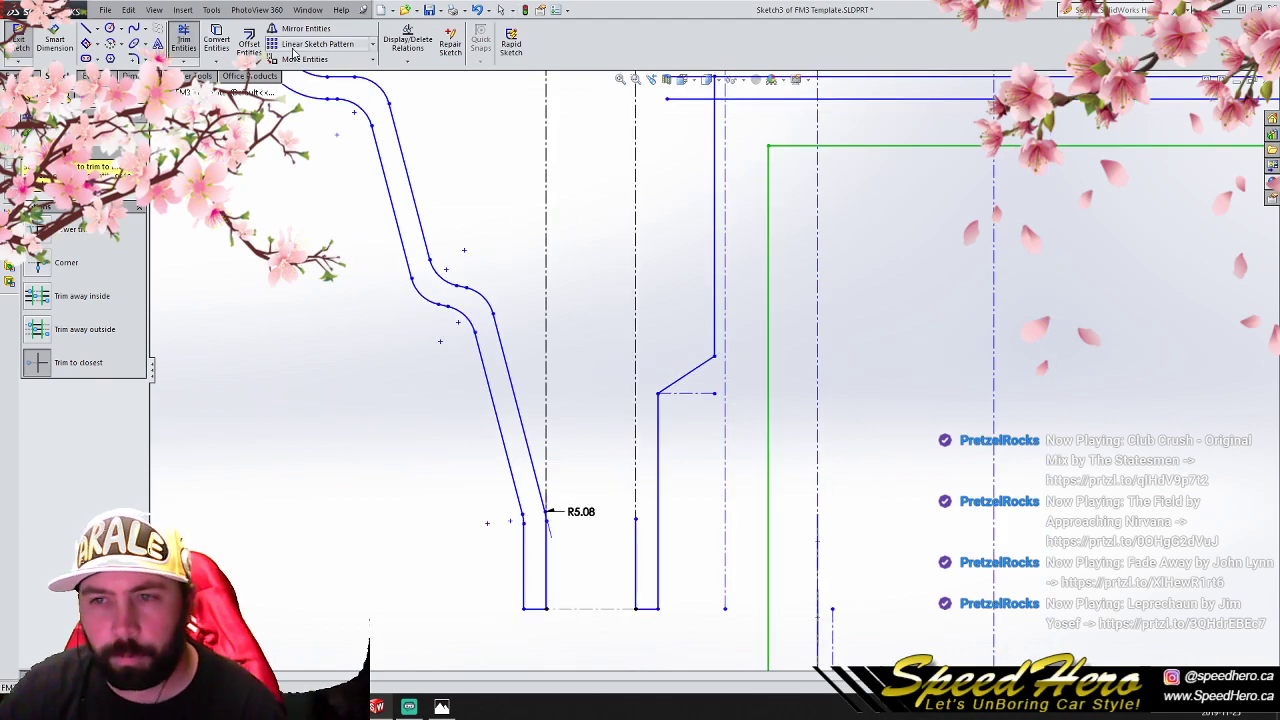
{"action": "scroll", "coordinate": [284, 56], "scroll_direction": "up", "scroll_amount": 2}
{"action": "left_click", "coordinate": [204, 52]}
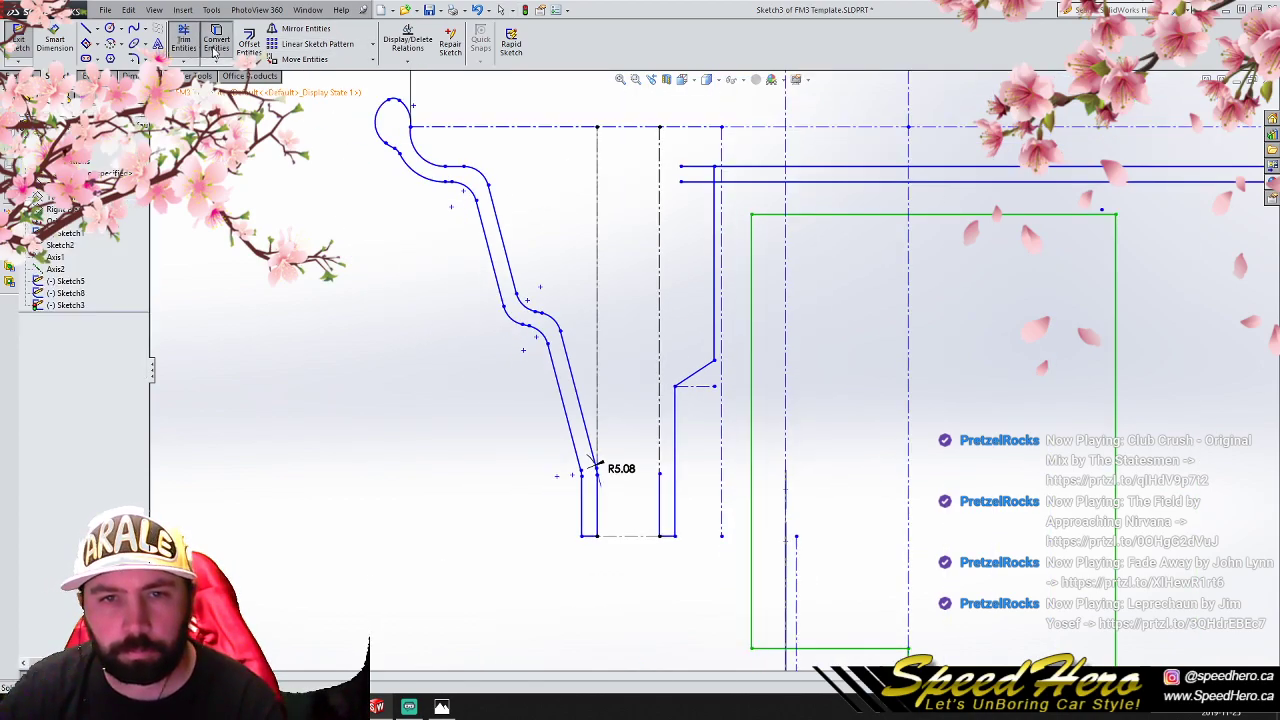
{"action": "left_click", "coordinate": [217, 45]}
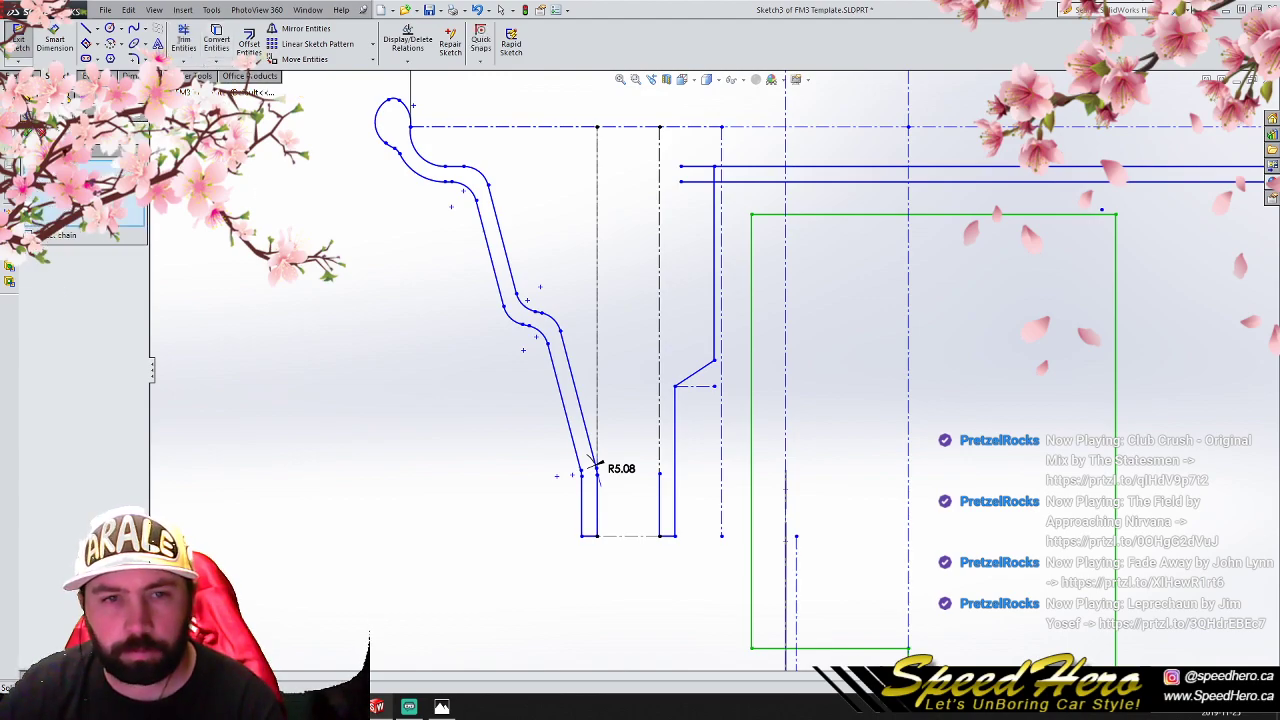
{"action": "key", "text": "Escape"}
- Offset the diagonal and the vertical line above it by 3.17 mm toward the left rim profile
{"action": "left_click", "coordinate": [697, 378]}
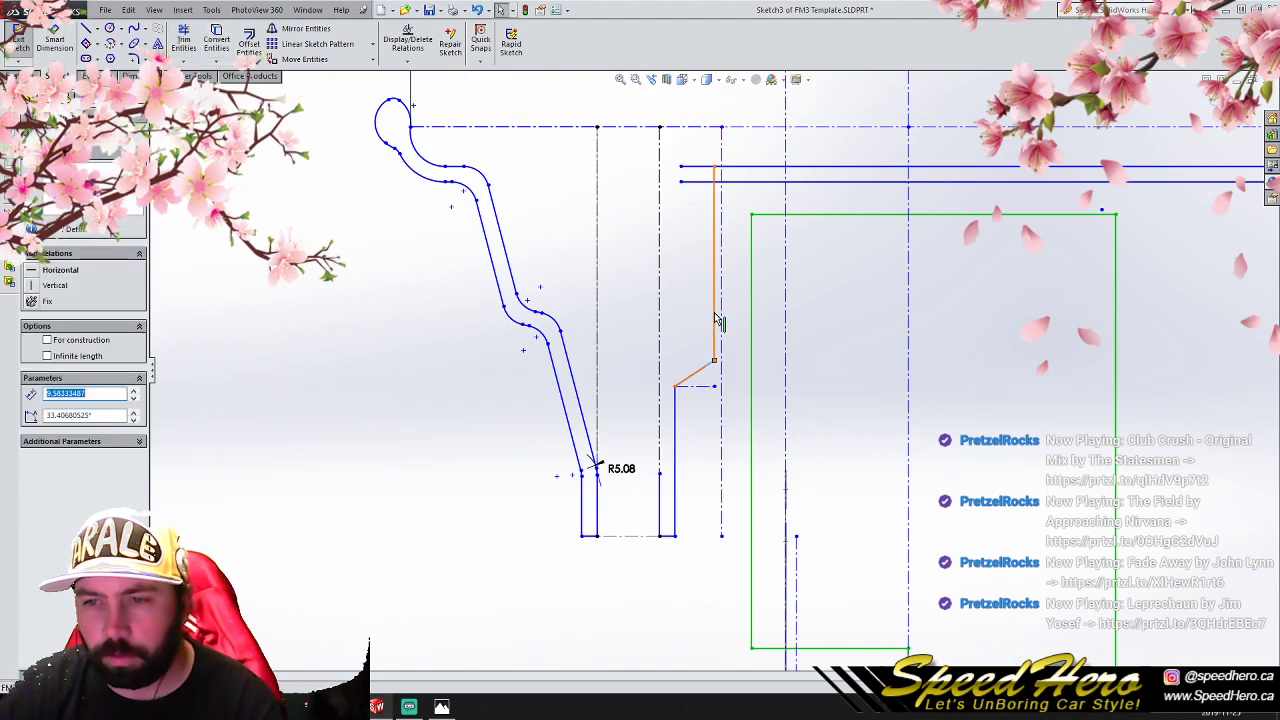
{"action": "left_click", "coordinate": [678, 425], "text": "ctrl"}
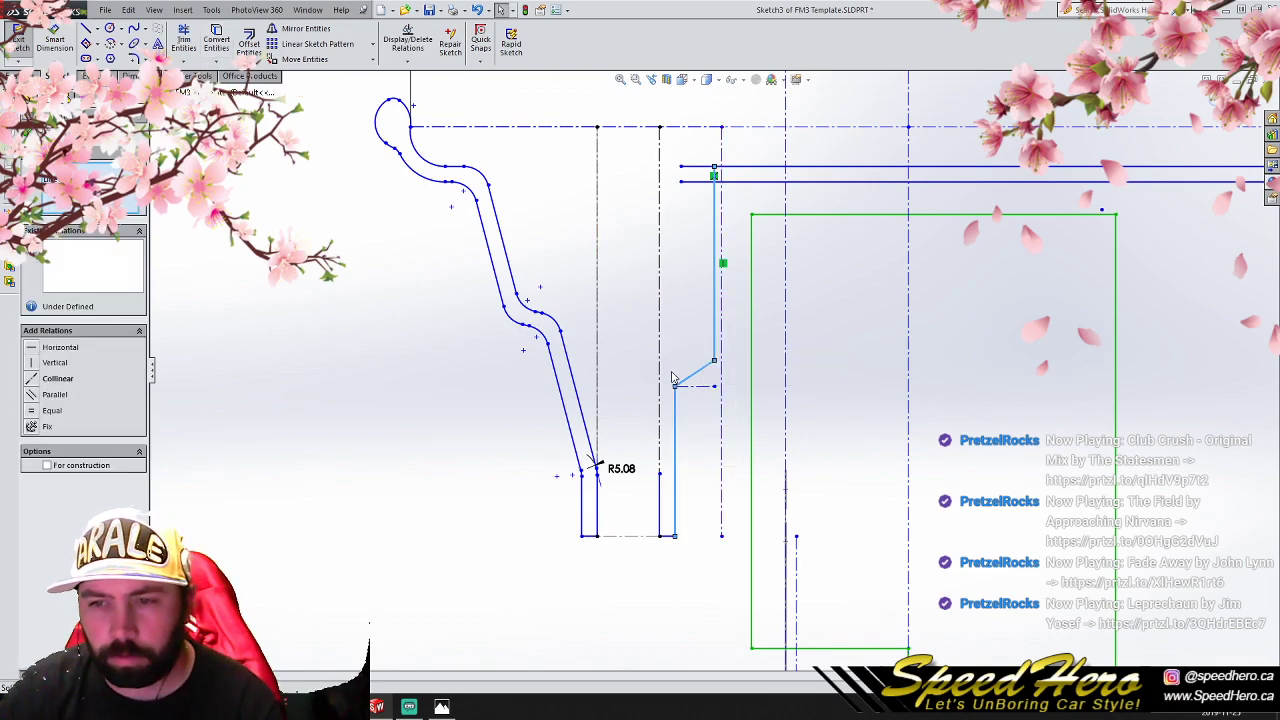
{"action": "left_click", "coordinate": [676, 412], "text": "ctrl"}
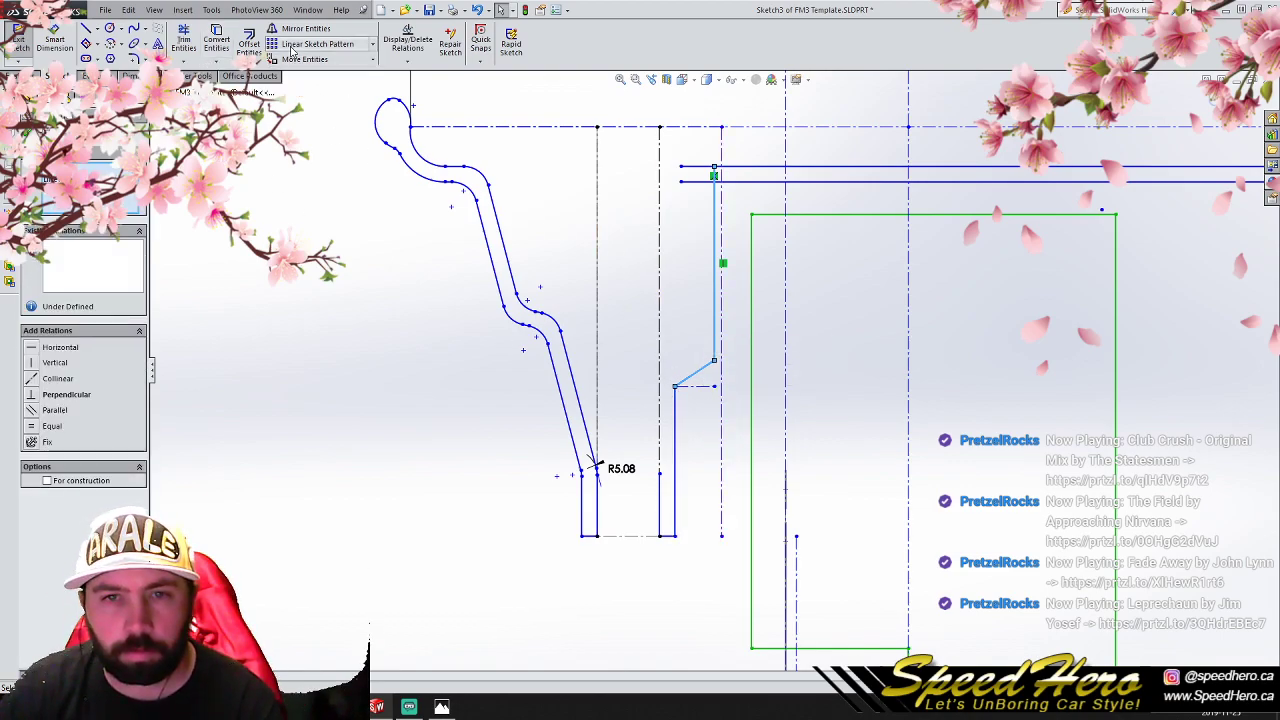
{"action": "left_click", "coordinate": [249, 45]}
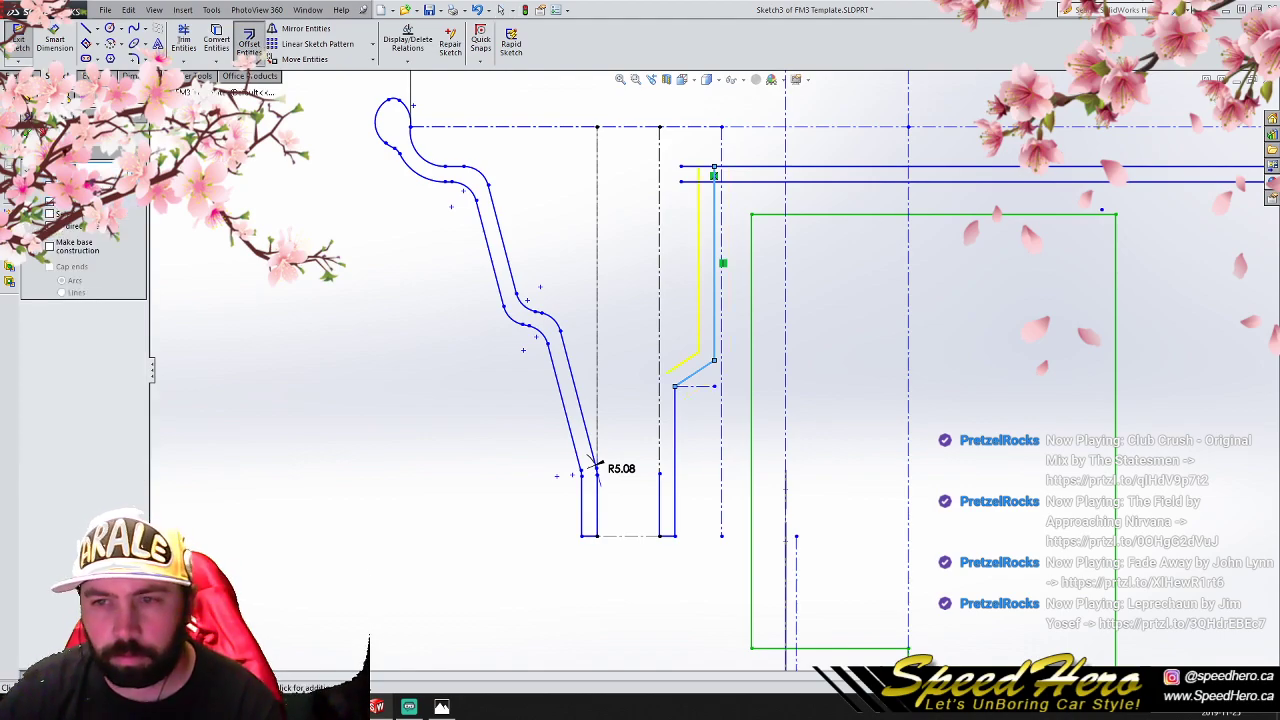
{"action": "left_click", "coordinate": [678, 352]}
{"action": "scroll", "coordinate": [663, 382], "scroll_direction": "down", "scroll_amount": 5}
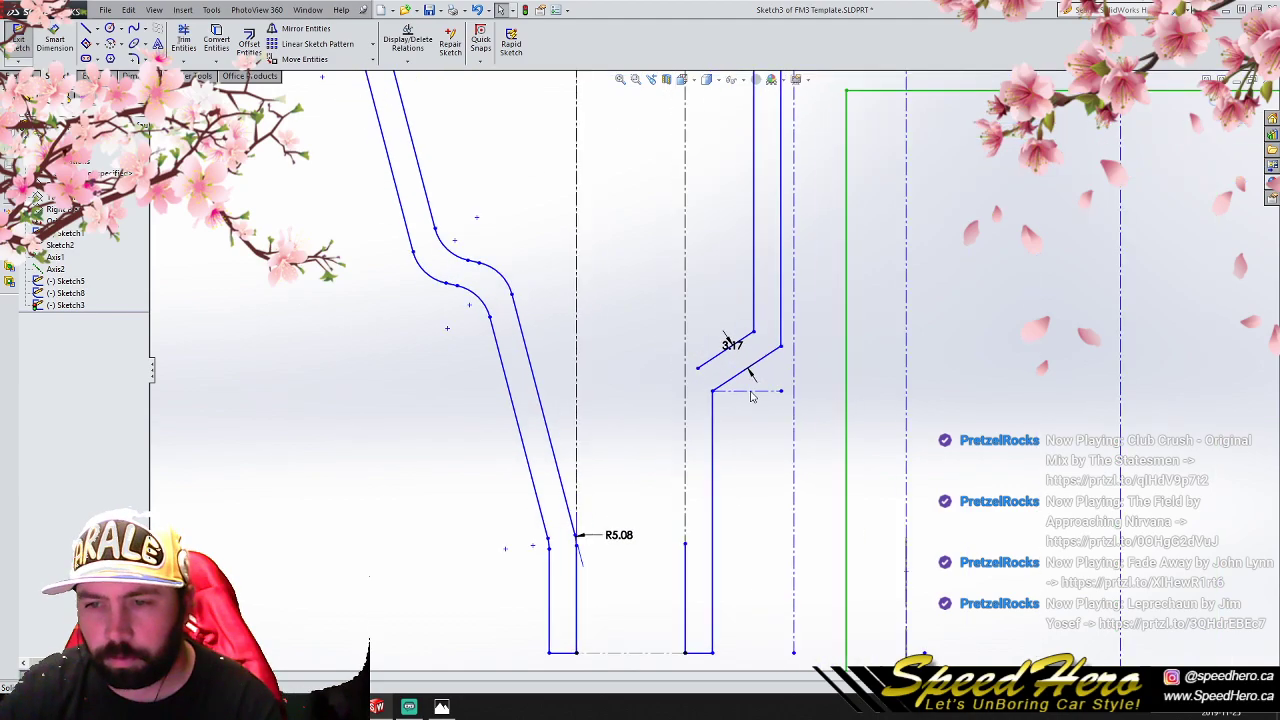
- Fix the corner point where the offset vertical and offset diagonal lines meet
{"action": "left_click_drag", "start_coordinate": [672, 358], "coordinate": [642, 373]}
{"action": "key", "text": "ctrl+z"}
{"action": "left_click", "coordinate": [825, 357]}
{"action": "left_click", "coordinate": [769, 292]}
{"action": "left_click", "coordinate": [31, 271]}
{"action": "left_click_drag", "start_coordinate": [672, 360], "coordinate": [638, 380]}
{"action": "key", "text": "ctrl+z"}
- Fix the original diagonal's lower endpoint and stretch the offset diagonal's free end past the flange's outer vertical construction line
{"action": "left_click", "coordinate": [698, 397]}
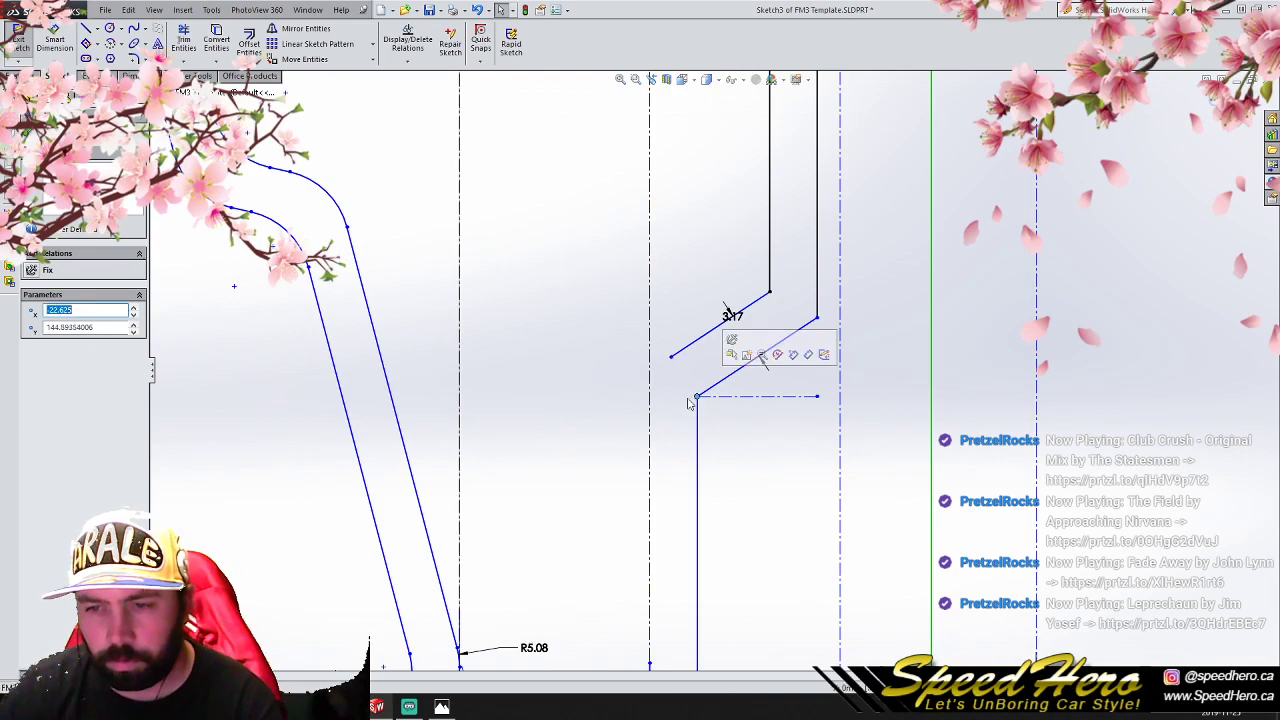
{"action": "left_click_drag", "start_coordinate": [670, 352], "coordinate": [613, 396]}
{"action": "scroll", "coordinate": [737, 457], "scroll_direction": "up", "scroll_amount": 3}
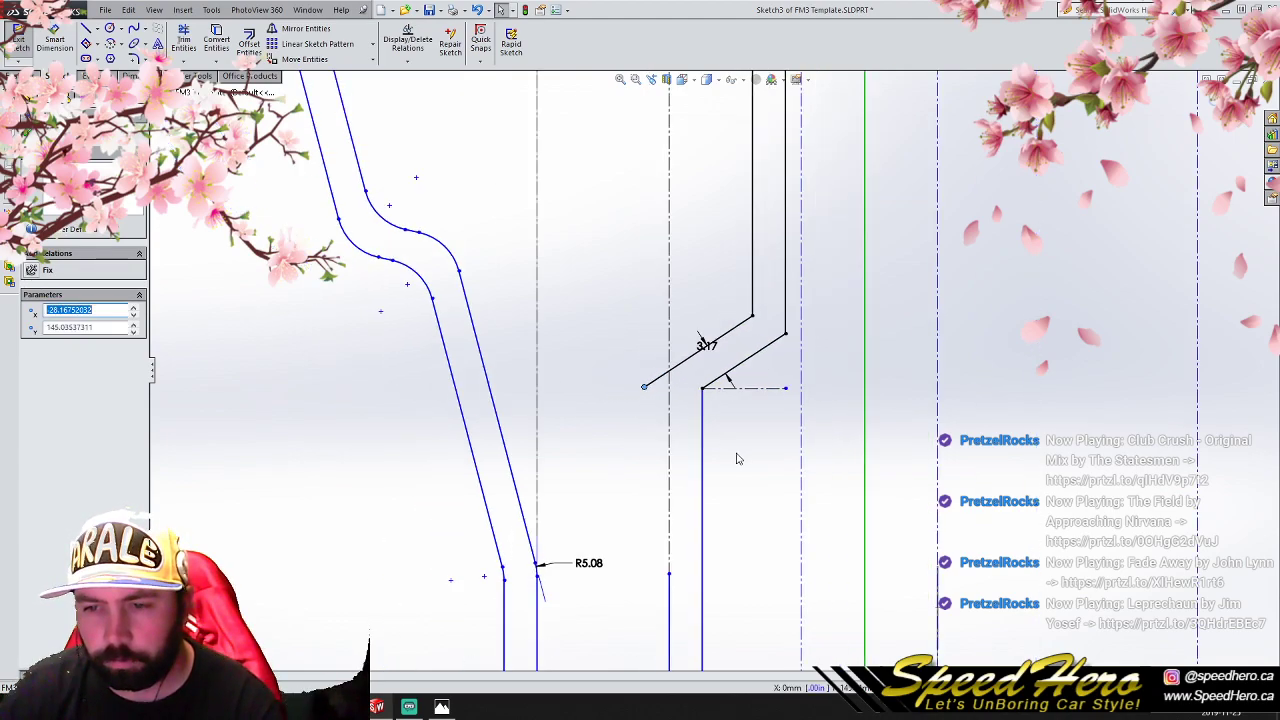
{"action": "left_click", "coordinate": [86, 30]}
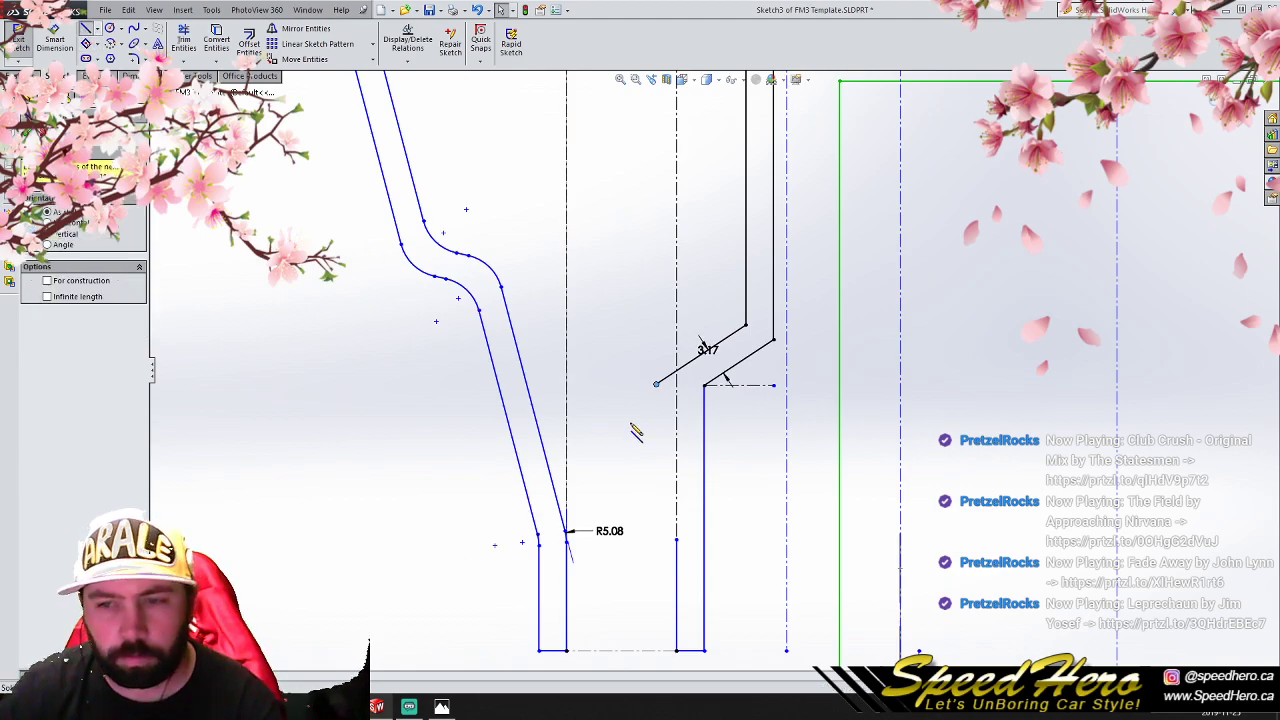
{"action": "right_click", "coordinate": [698, 316]}
{"action": "left_click", "coordinate": [725, 322]}
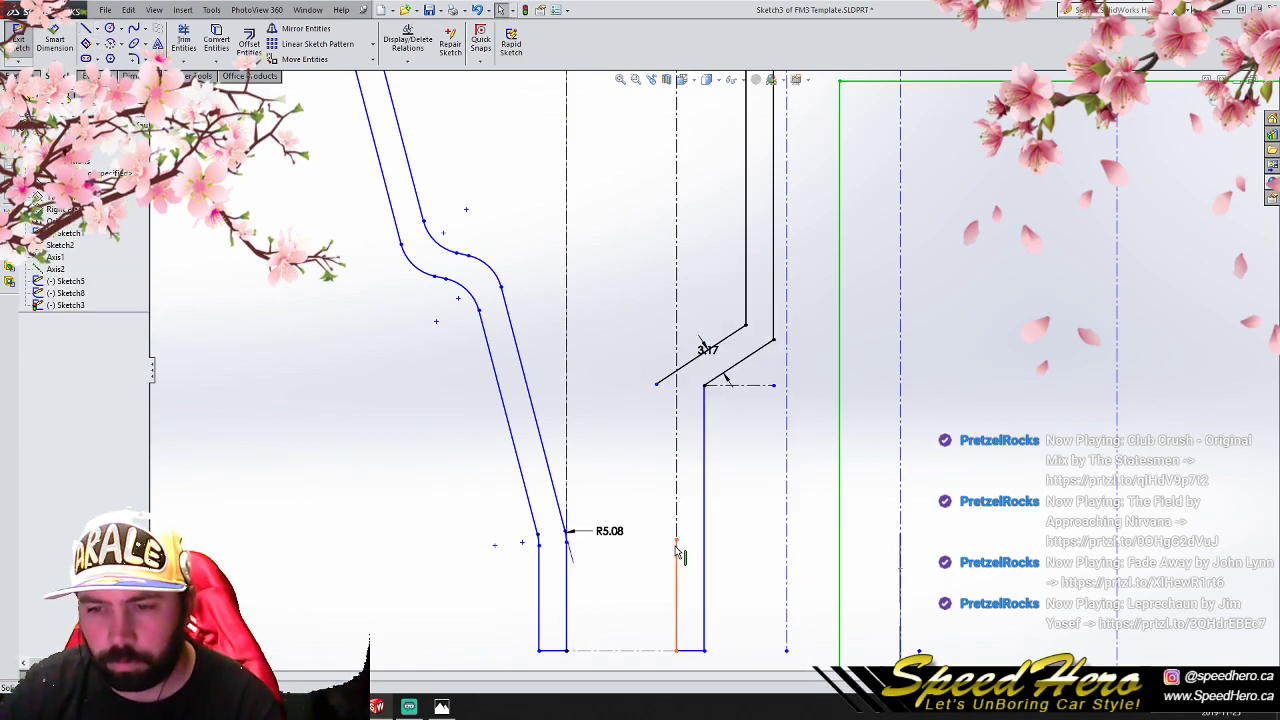
- Stretch the flange's short outer edge up past the offset diagonal and trim both lines' excess at their intersection
{"action": "left_click_drag", "start_coordinate": [675, 541], "coordinate": [677, 359]}
{"action": "left_click", "coordinate": [183, 42]}
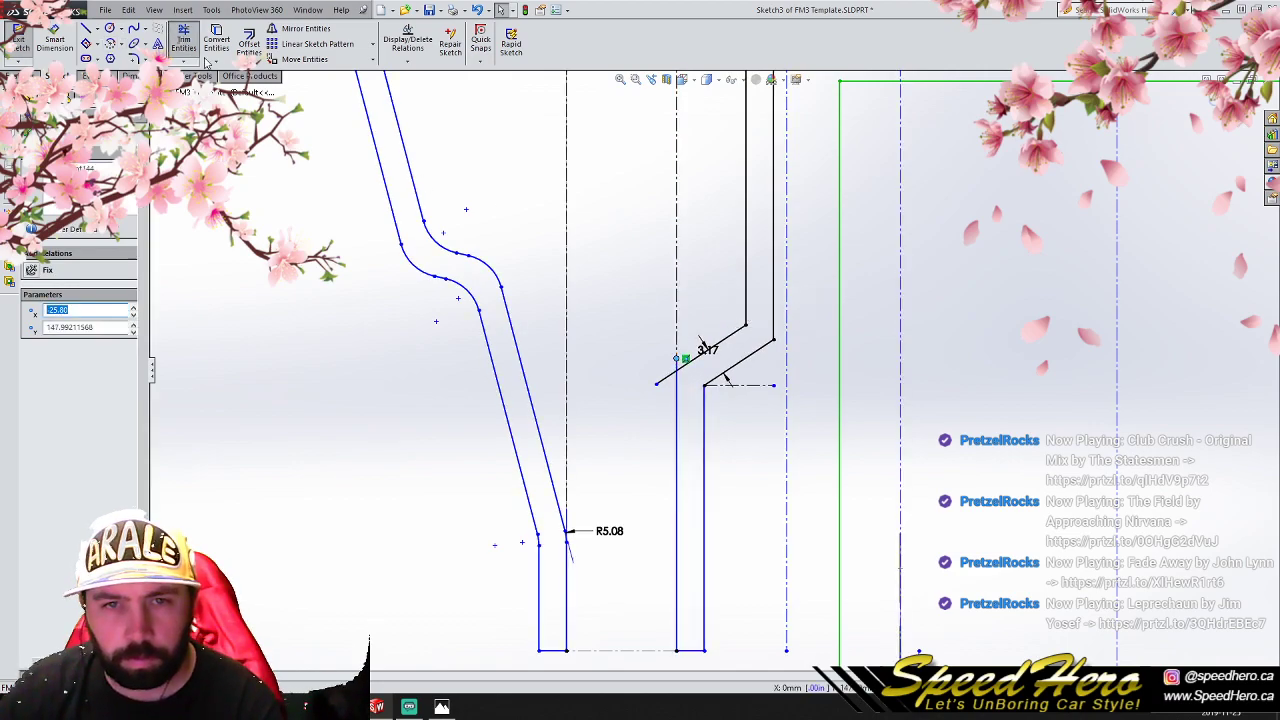
{"action": "scroll", "coordinate": [657, 317], "scroll_direction": "down", "scroll_amount": 3}
{"action": "left_click", "coordinate": [677, 421]}
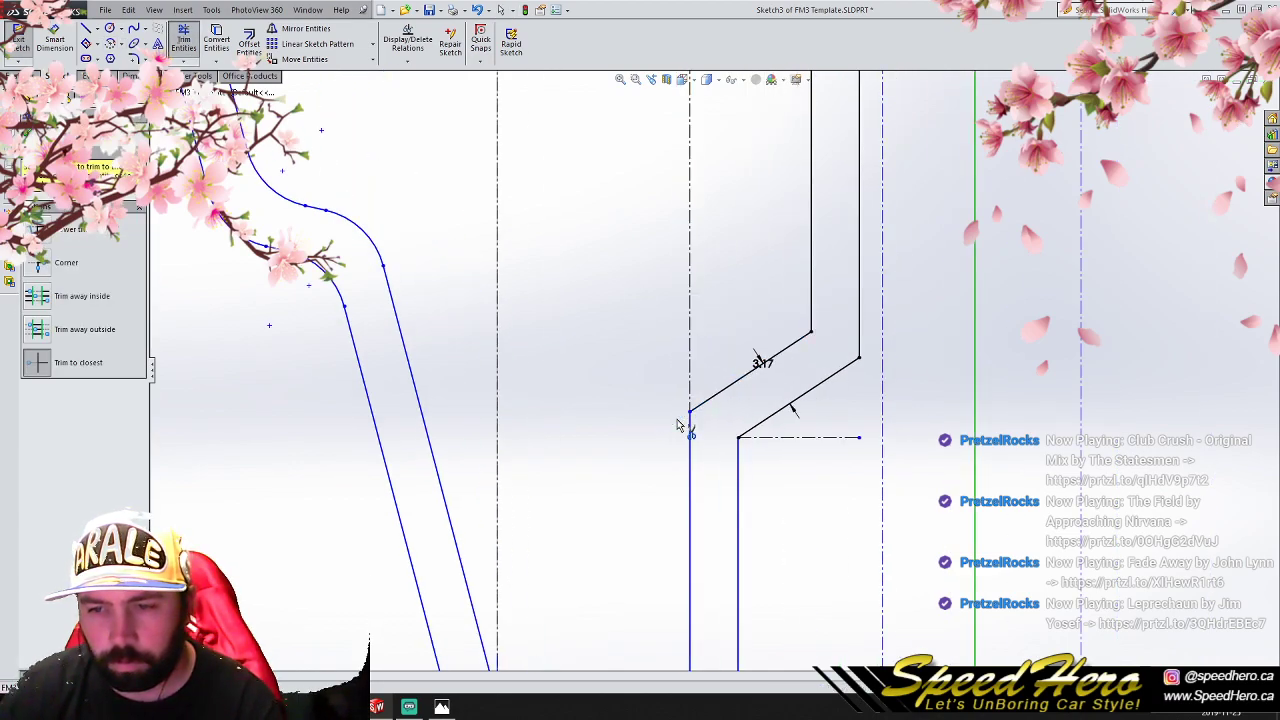
- Trim the lower horizontal line's excess beyond the inner vertical wall line
{"action": "scroll", "coordinate": [786, 440], "scroll_direction": "up", "scroll_amount": 5}
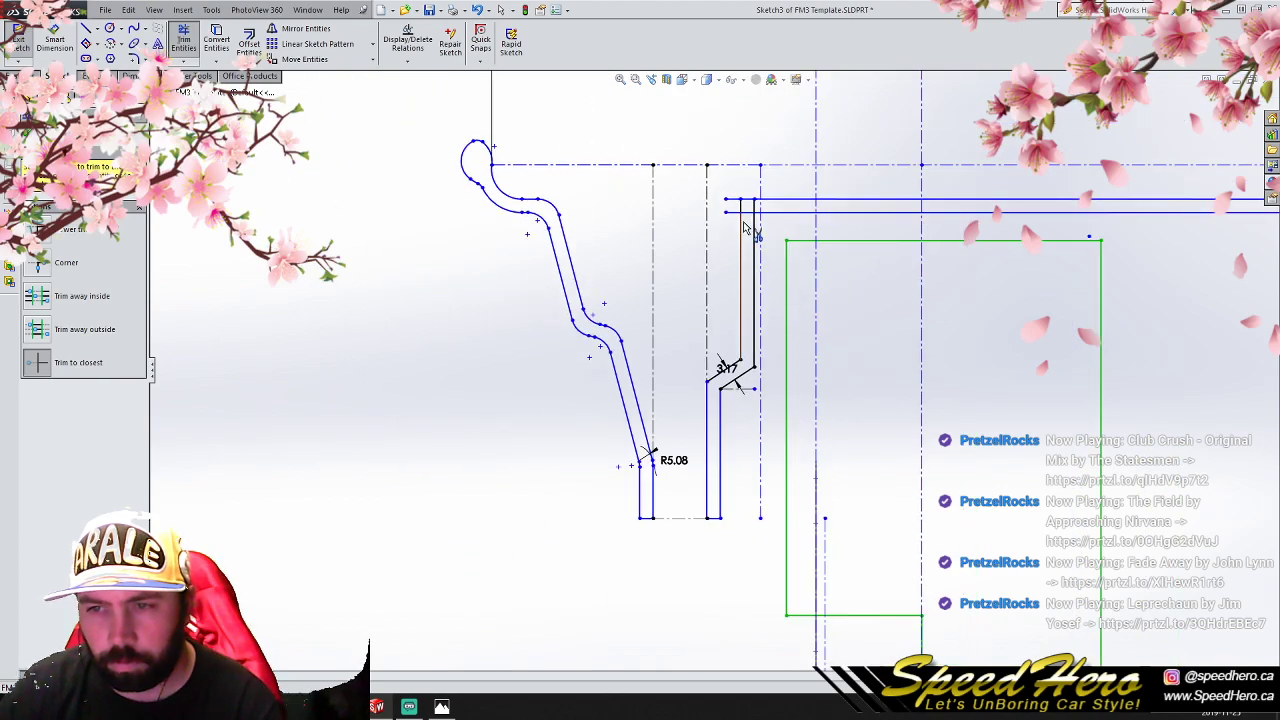
{"action": "scroll", "coordinate": [751, 229], "scroll_direction": "down", "scroll_amount": 5}
{"action": "left_click", "coordinate": [692, 188]}
{"action": "key", "text": "Escape"}
{"action": "key", "text": "ctrl+z"}
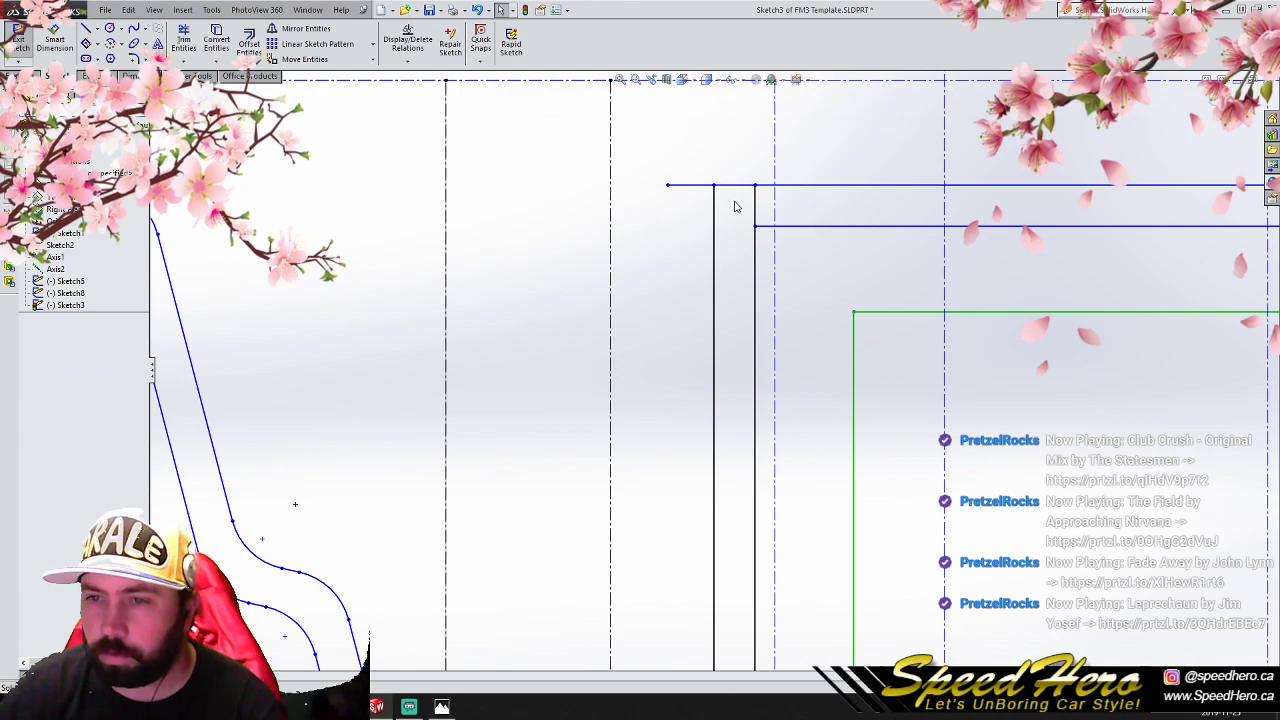
- Try to trim the upper horizontal line's excess beyond the outer vertical wall line
{"action": "scroll", "coordinate": [731, 208], "scroll_direction": "down", "scroll_amount": 4}
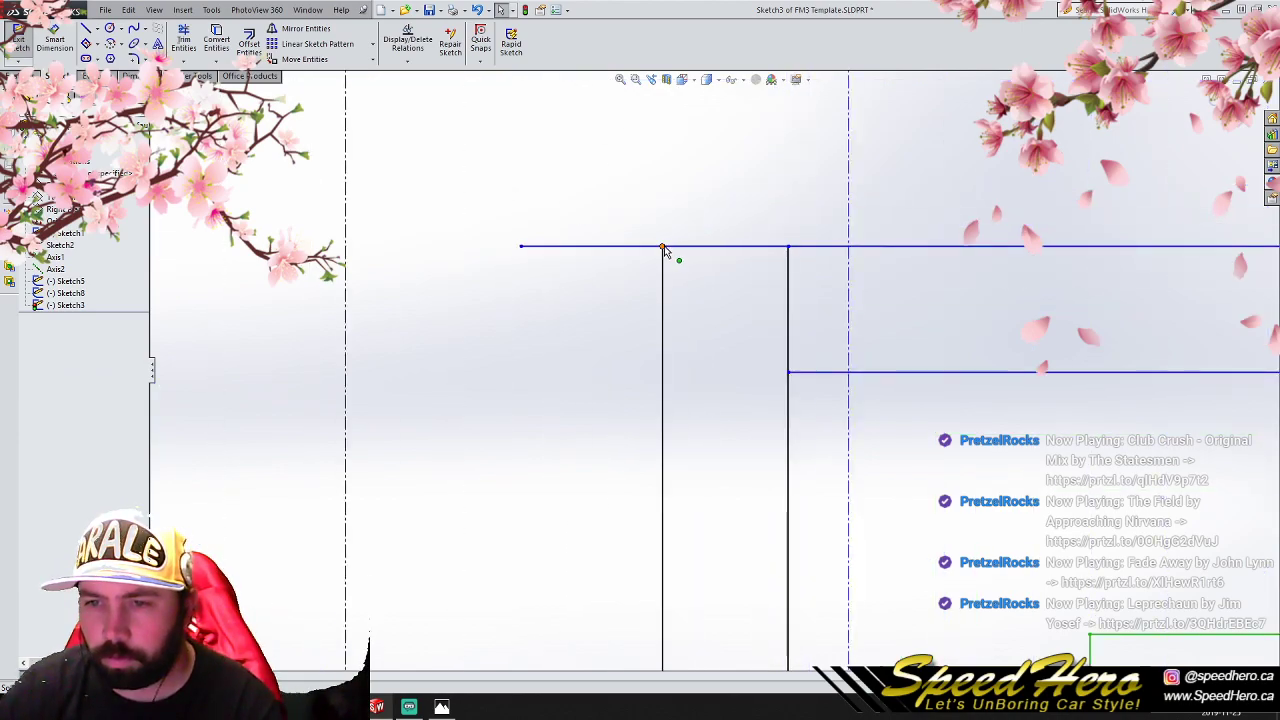
{"action": "left_click", "coordinate": [184, 42]}
{"action": "left_click", "coordinate": [560, 246]}
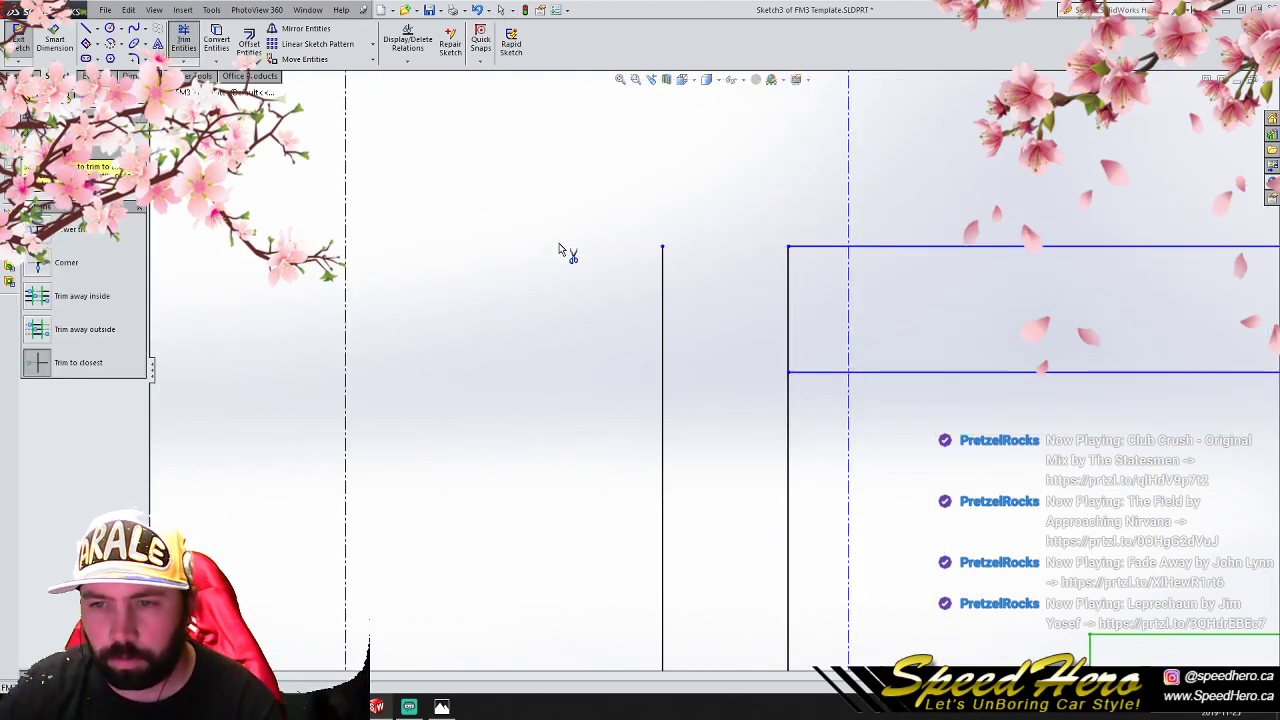
{"action": "key", "text": "Escape"}
{"action": "key", "text": "ctrl+z"}
- Stretch the outer wall line above the upper horizontal line and trim the excess lines at the wall's inner and outer upper corners
{"action": "left_click_drag", "start_coordinate": [663, 247], "coordinate": [662, 222]}
{"action": "left_click", "coordinate": [184, 42]}
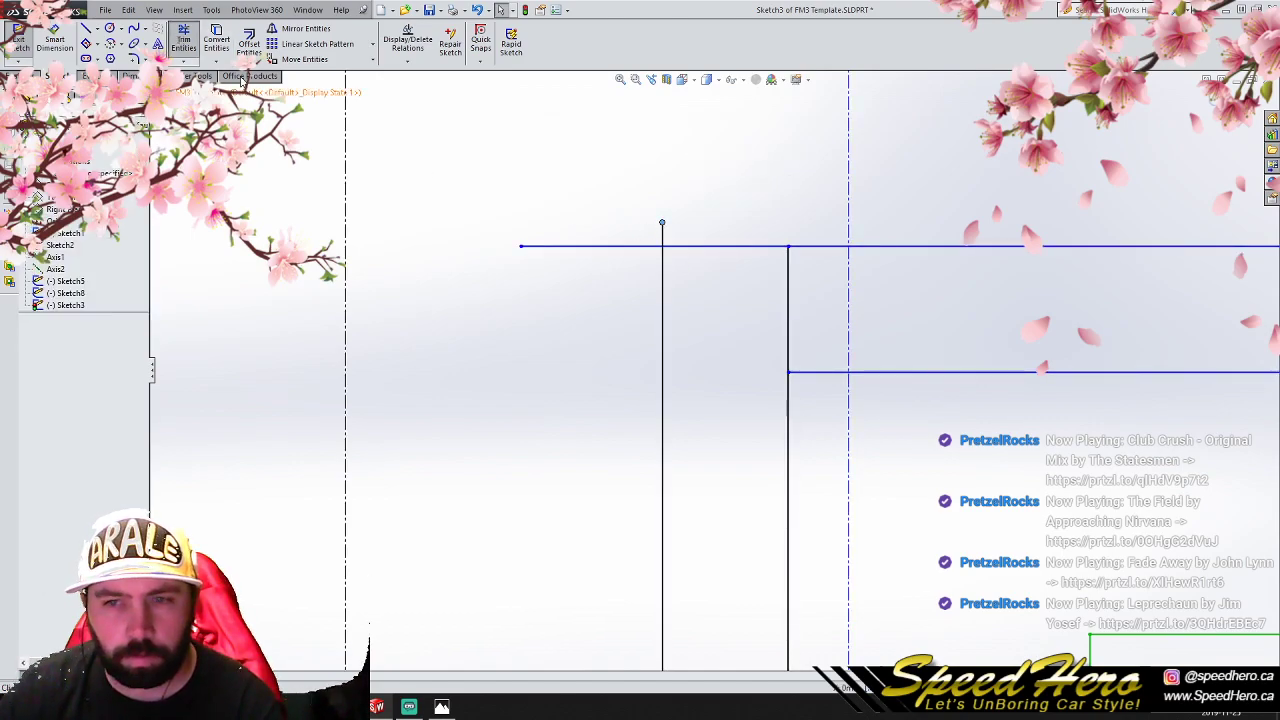
{"action": "left_click", "coordinate": [580, 248]}
{"action": "left_click", "coordinate": [788, 305]}
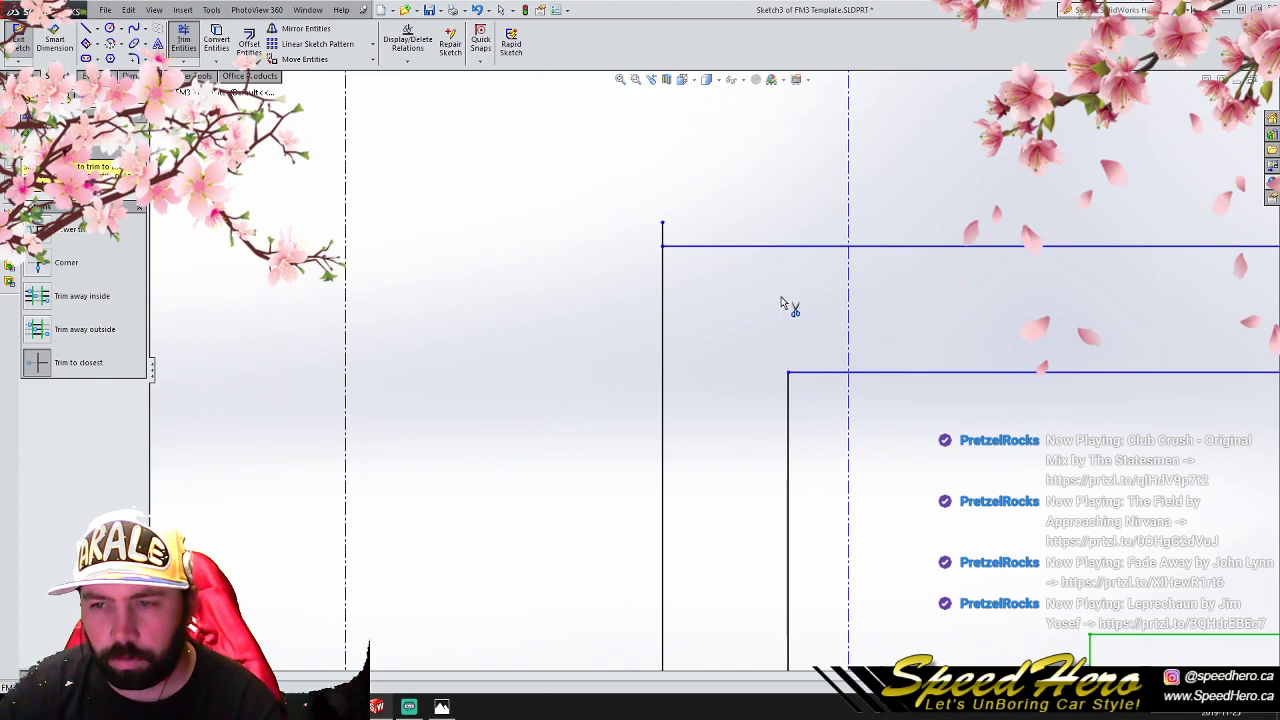
{"action": "left_click", "coordinate": [662, 234]}
{"action": "scroll", "coordinate": [740, 430], "scroll_direction": "up", "scroll_amount": 8}
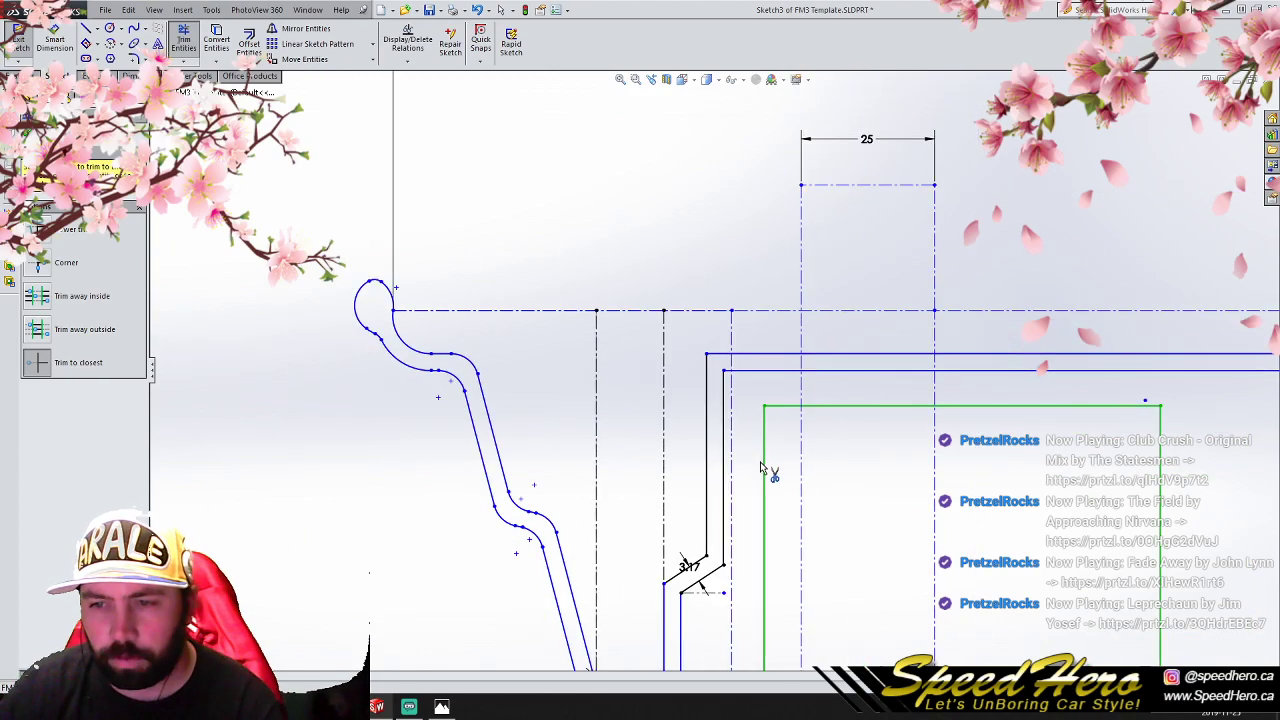
{"action": "scroll", "coordinate": [768, 500], "scroll_direction": "down", "scroll_amount": 4}
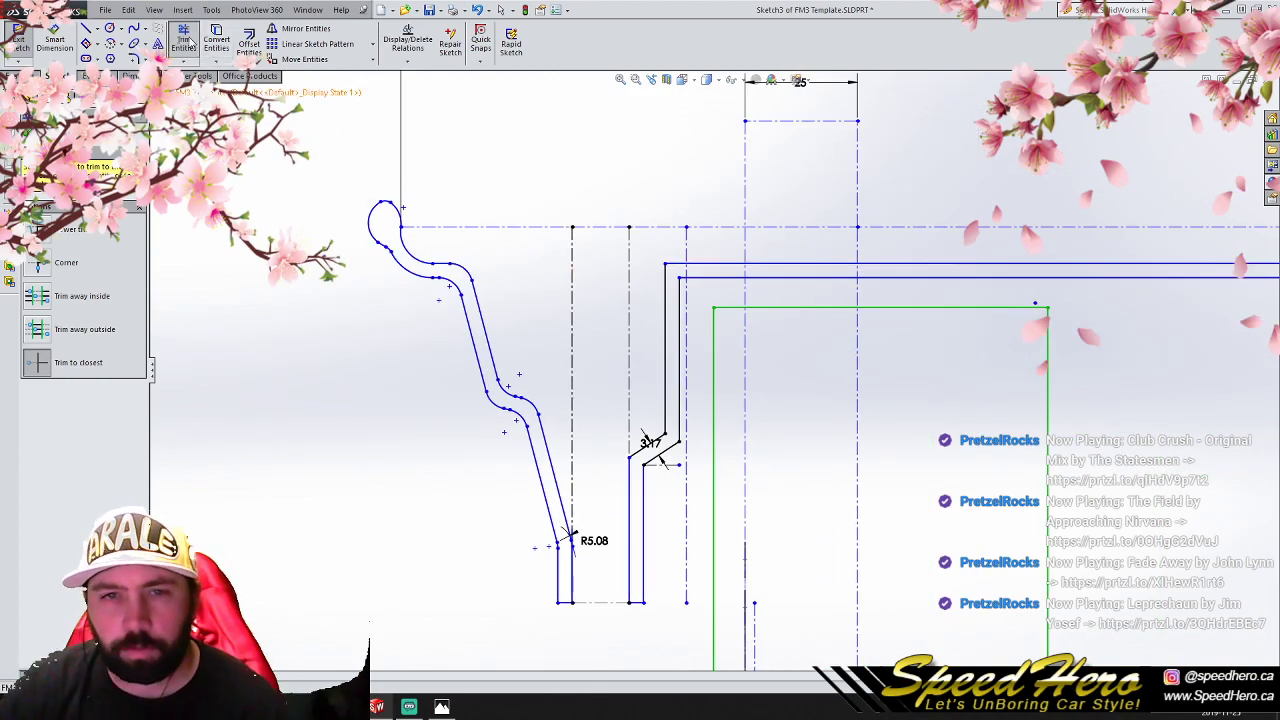
{"action": "key", "text": "Escape"}
- Fillet the stepped wall's four diagonal corners and its two upper corners with a 5.08 mm radius
{"action": "scroll", "coordinate": [550, 417], "scroll_direction": "down", "scroll_amount": 4}
{"action": "scroll", "coordinate": [795, 503], "scroll_direction": "down", "scroll_amount": 2}
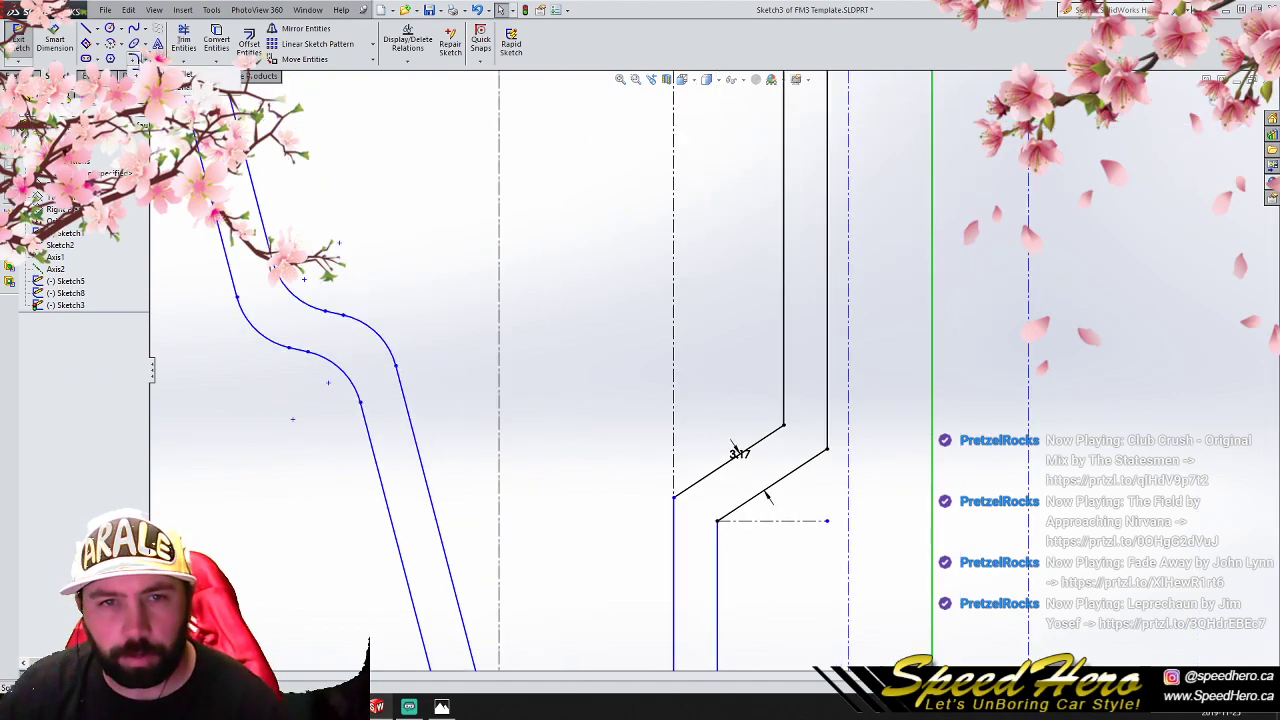
{"action": "left_click", "coordinate": [134, 58]}
{"action": "left_click", "coordinate": [720, 522]}
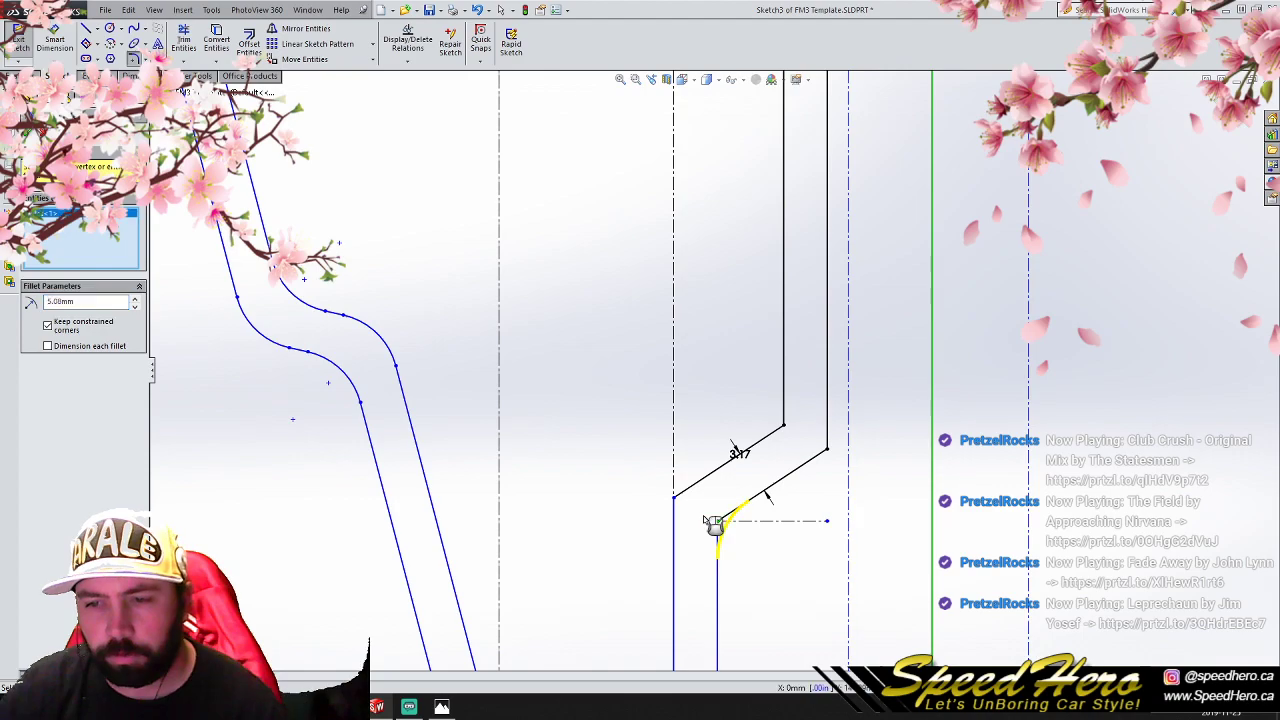
{"action": "left_click", "coordinate": [674, 499]}
{"action": "left_click", "coordinate": [784, 426]}
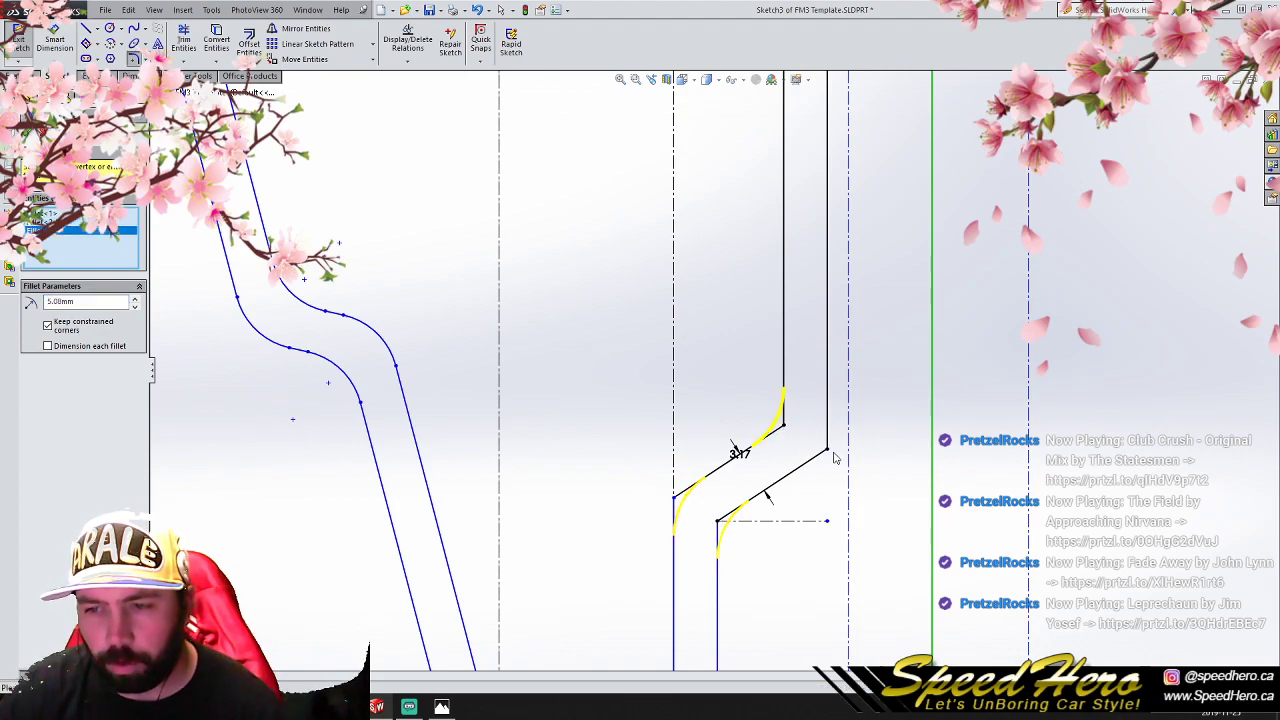
{"action": "left_click", "coordinate": [829, 450]}
{"action": "scroll", "coordinate": [858, 400], "scroll_direction": "up", "scroll_amount": 7}
{"action": "scroll", "coordinate": [803, 165], "scroll_direction": "down", "scroll_amount": 3}
{"action": "left_click", "coordinate": [701, 327]}
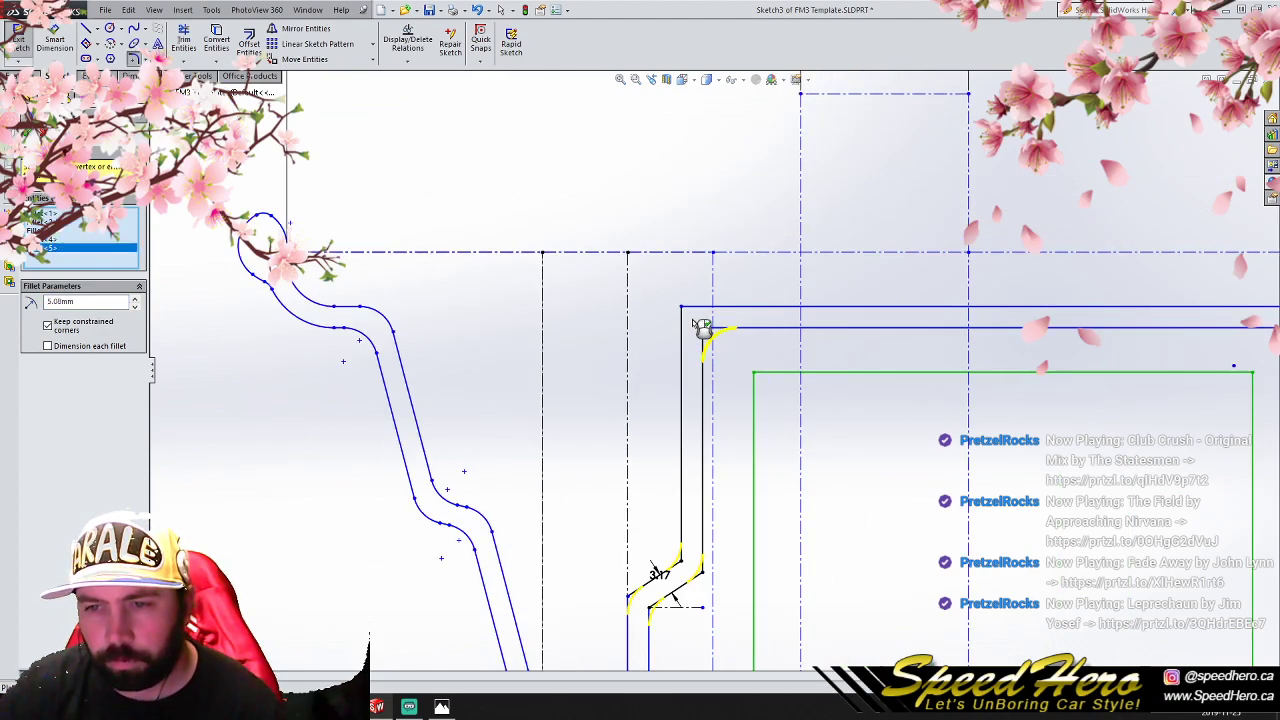
{"action": "left_click", "coordinate": [684, 310]}
{"action": "left_click", "coordinate": [28, 133]}
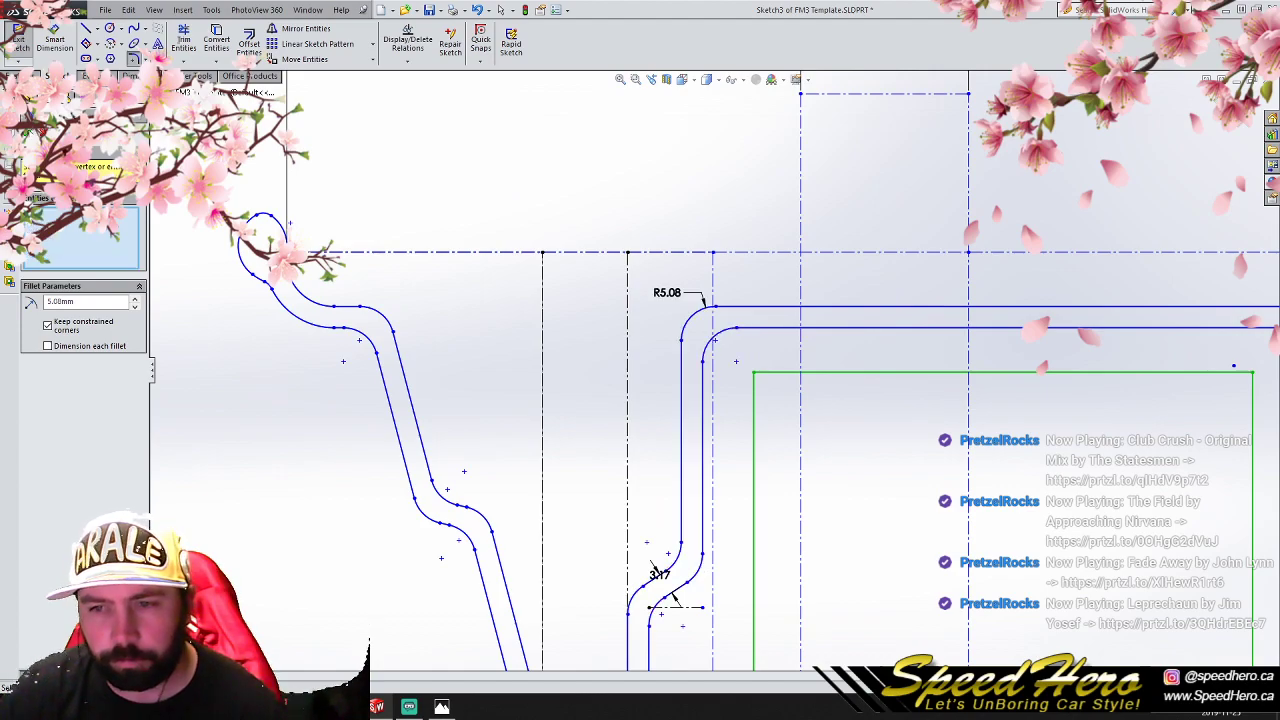
{"action": "scroll", "coordinate": [857, 564], "scroll_direction": "up", "scroll_amount": 5}
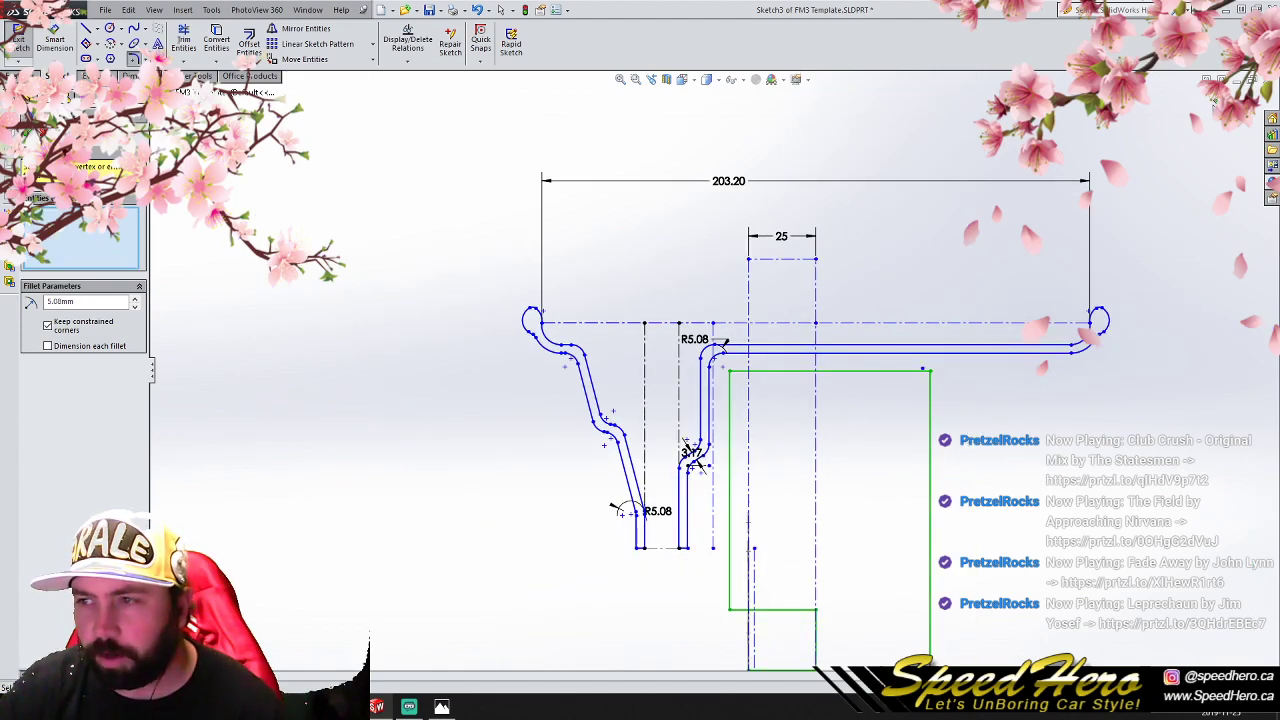
{"action": "key", "text": "Escape"}
- Exit the profile sketch and save the FM3 Template part
{"action": "left_click", "coordinate": [1213, 100]}
{"action": "scroll", "coordinate": [904, 454], "scroll_direction": "up", "scroll_amount": 2}
{"action": "mouse_move", "coordinate": [778, 451]}
{"action": "middle_mouse_down"}
{"action": "mouse_move", "coordinate": [912, 463]}
{"action": "mouse_move", "coordinate": [763, 474]}
{"action": "mouse_move", "coordinate": [877, 460]}
{"action": "mouse_move", "coordinate": [780, 463]}
{"action": "mouse_move", "coordinate": [866, 449]}
{"action": "mouse_move", "coordinate": [809, 463]}
{"action": "mouse_move", "coordinate": [848, 464]}
{"action": "middle_mouse_up"}
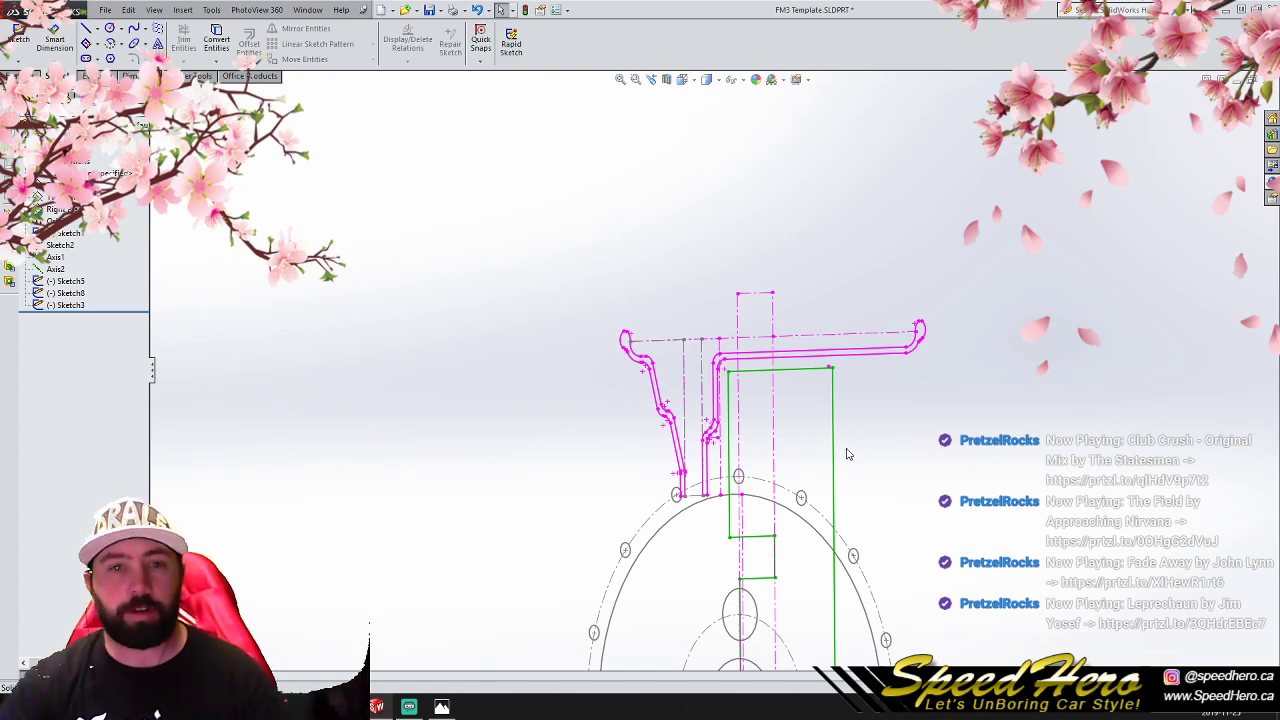
{"action": "left_click", "coordinate": [106, 16]}
{"action": "left_click", "coordinate": [134, 109]}
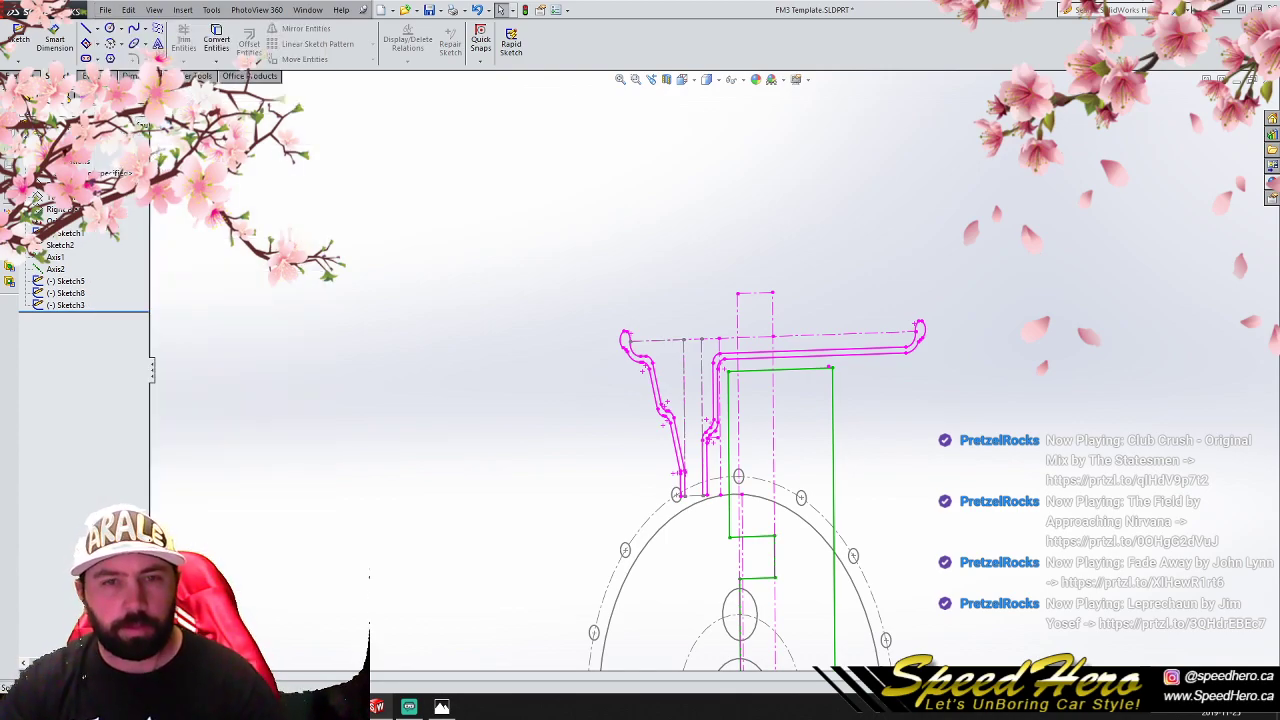
- Reopen Sketch3 to examine the flange ends against the bolt circle and the whole profile, and exit the sketch
{"action": "mouse_move", "coordinate": [750, 517]}
{"action": "middle_mouse_down"}
{"action": "mouse_move", "coordinate": [760, 525]}
{"action": "mouse_move", "coordinate": [651, 451]}
{"action": "mouse_move", "coordinate": [786, 406]}
{"action": "mouse_move", "coordinate": [657, 449]}
{"action": "mouse_move", "coordinate": [725, 440]}
{"action": "mouse_move", "coordinate": [651, 443]}
{"action": "mouse_move", "coordinate": [689, 443]}
{"action": "mouse_move", "coordinate": [693, 460]}
{"action": "mouse_move", "coordinate": [694, 330]}
{"action": "mouse_move", "coordinate": [700, 347]}
{"action": "mouse_move", "coordinate": [634, 351]}
{"action": "mouse_move", "coordinate": [726, 346]}
{"action": "mouse_move", "coordinate": [691, 329]}
{"action": "mouse_move", "coordinate": [741, 340]}
{"action": "middle_mouse_up"}
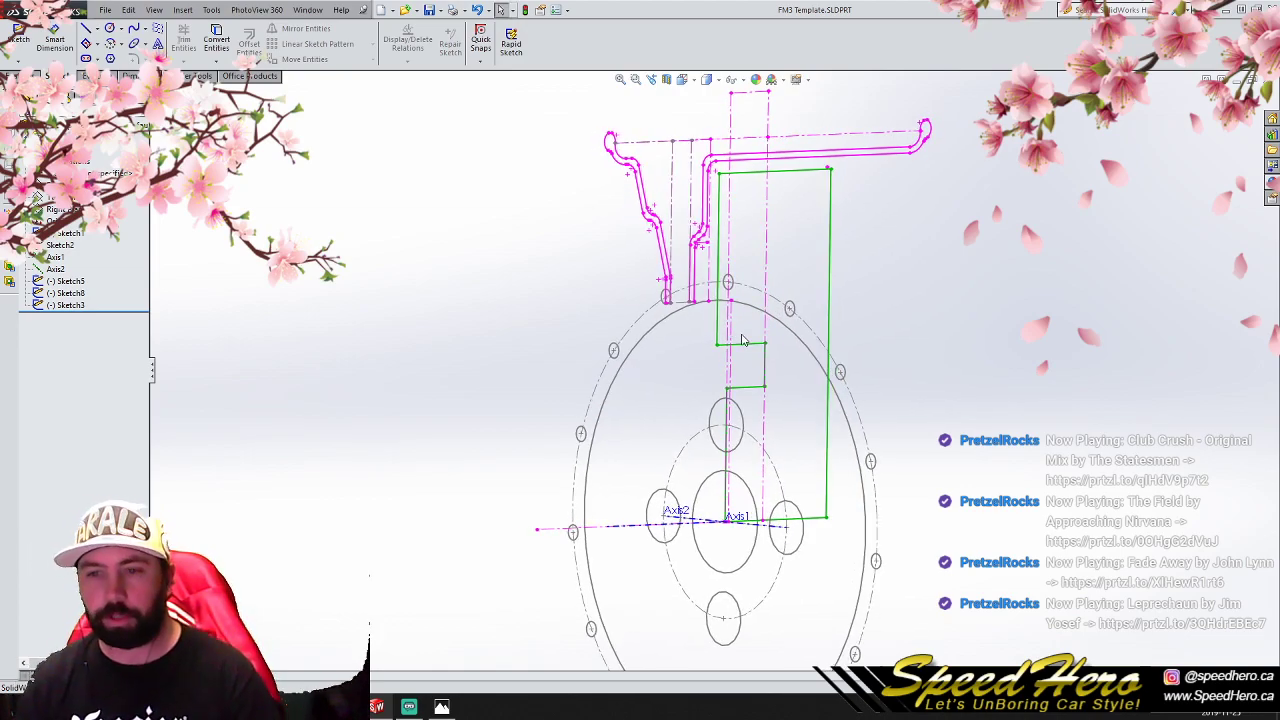
{"action": "left_click", "coordinate": [78, 306]}
{"action": "left_click", "coordinate": [86, 270]}
{"action": "scroll", "coordinate": [699, 313], "scroll_direction": "down", "scroll_amount": 4}
{"action": "scroll", "coordinate": [704, 335], "scroll_direction": "down", "scroll_amount": 3}
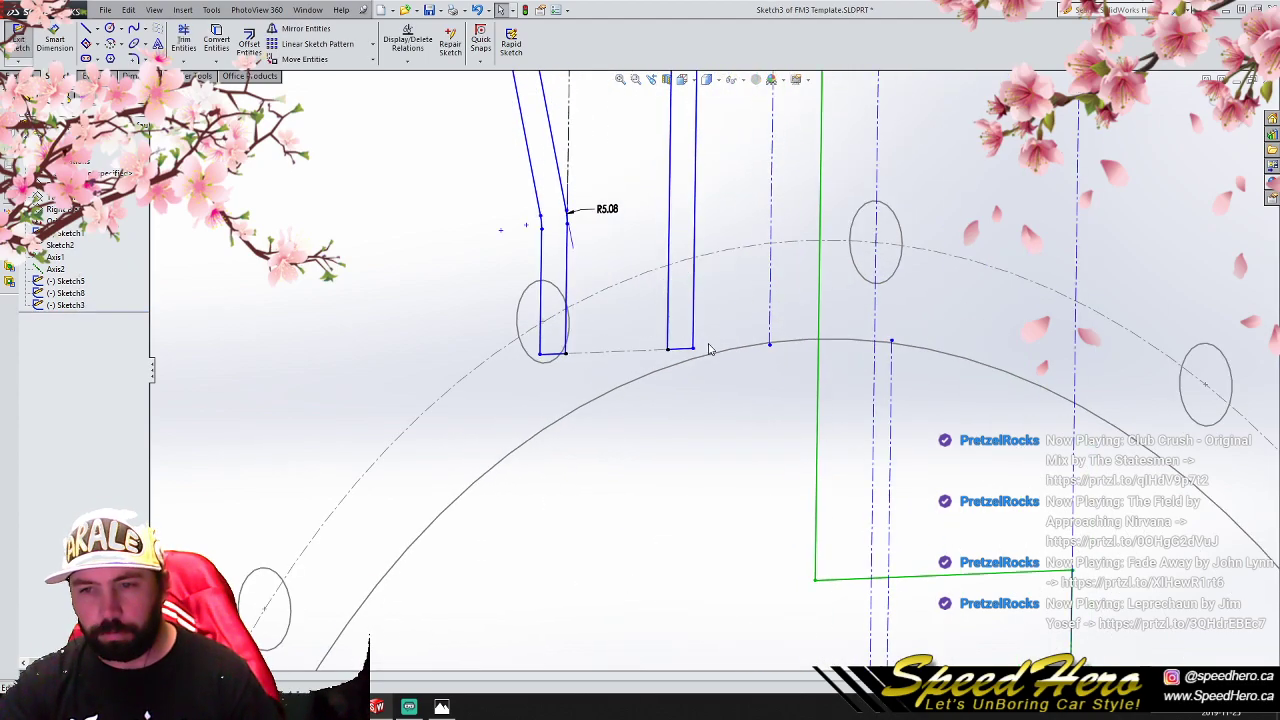
{"action": "scroll", "coordinate": [712, 370], "scroll_direction": "up", "scroll_amount": 2}
{"action": "scroll", "coordinate": [729, 352], "scroll_direction": "up", "scroll_amount": 7}
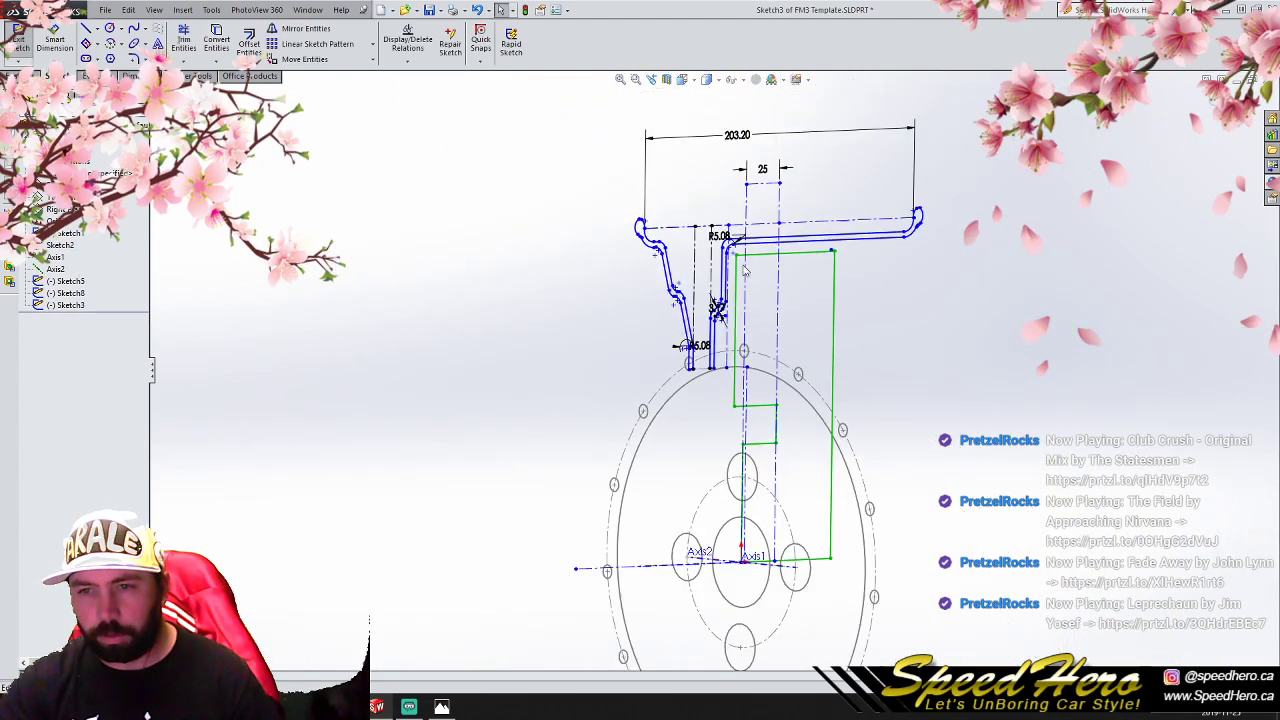
{"action": "scroll", "coordinate": [797, 145], "scroll_direction": "down", "scroll_amount": 2}
{"action": "left_click", "coordinate": [1212, 99]}
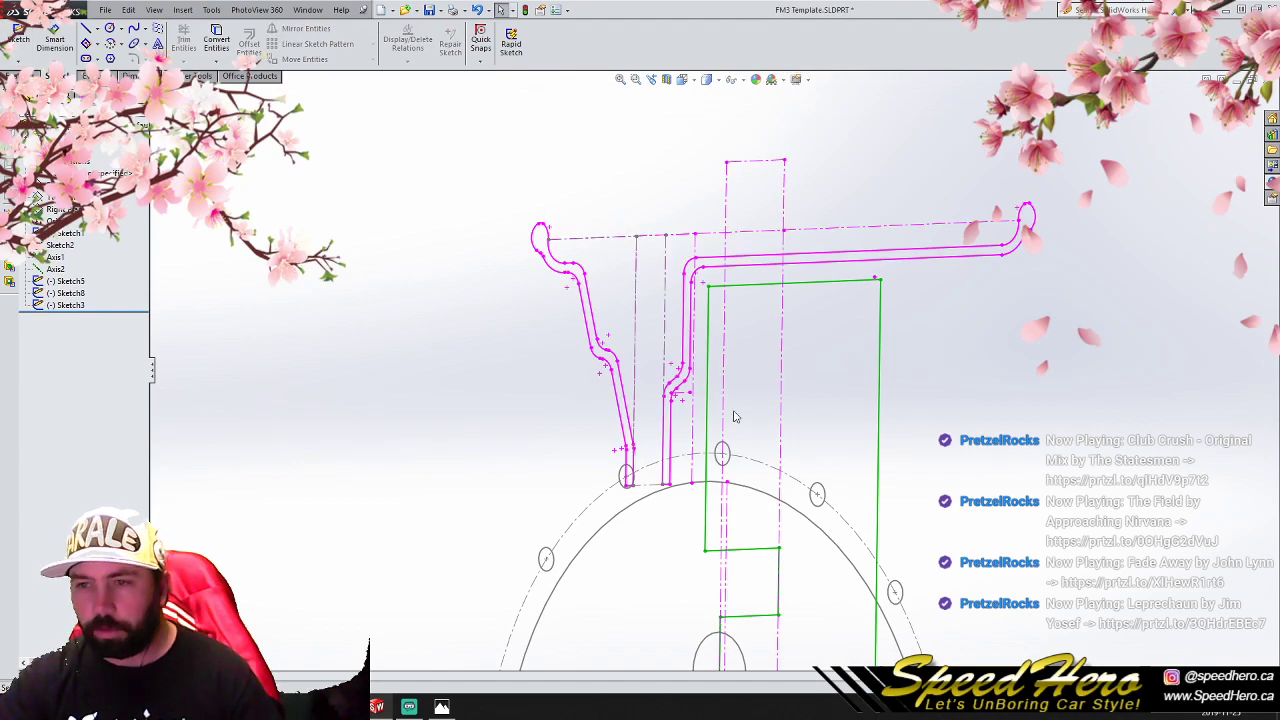
{"action": "scroll", "coordinate": [734, 412], "scroll_direction": "up", "scroll_amount": 4}
- Save the part and select the Right Plane
{"action": "left_click", "coordinate": [106, 12]}
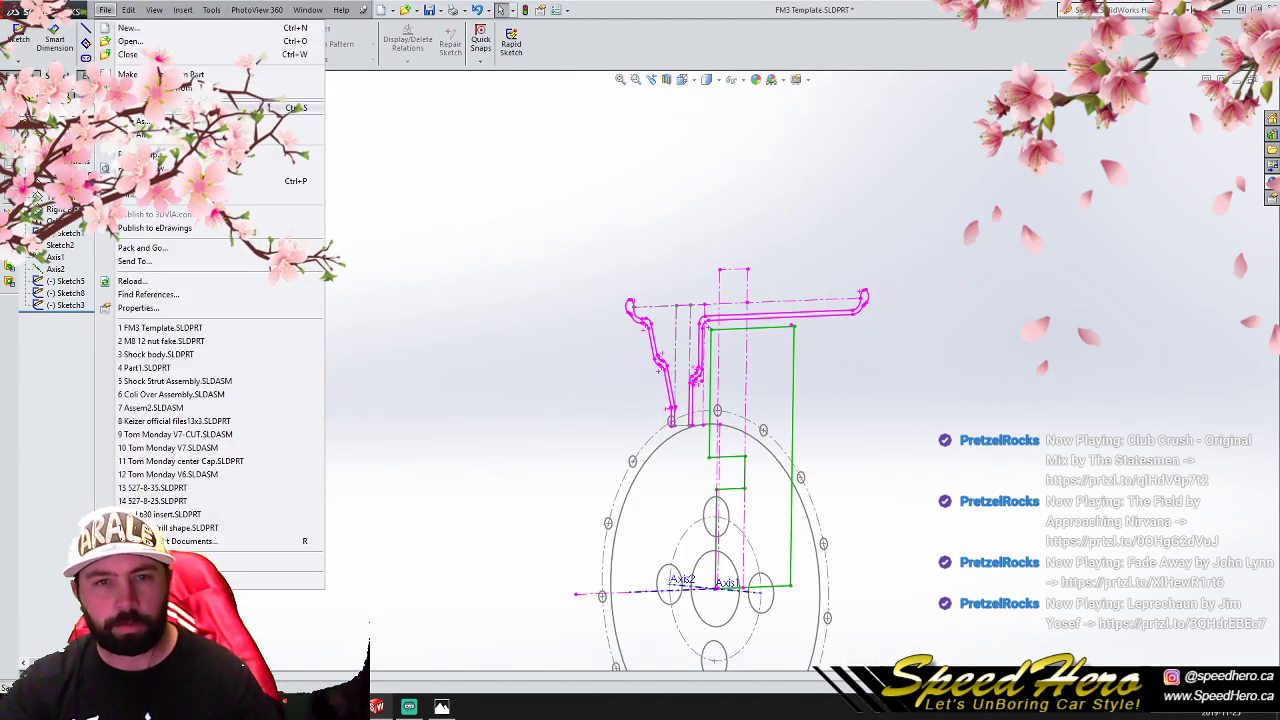
{"action": "left_click", "coordinate": [140, 107]}
{"action": "left_click", "coordinate": [58, 209]}
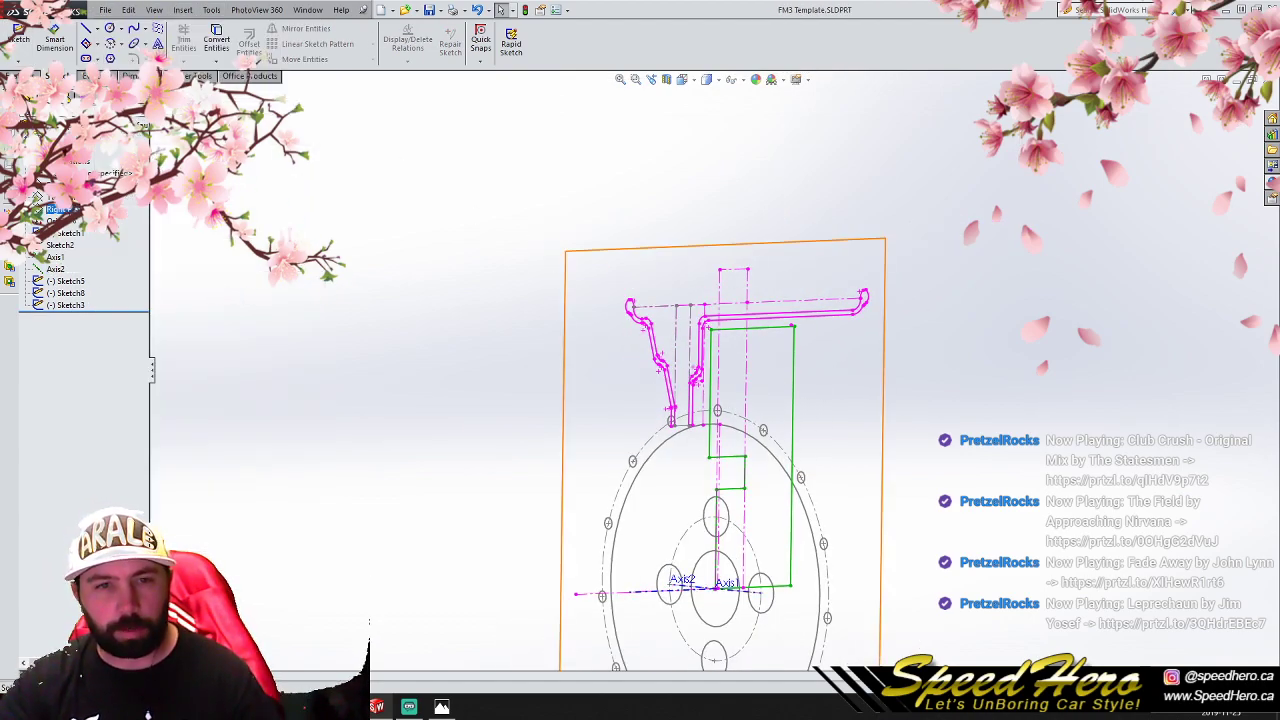
- Revolve the wheel profile Sketch3 360 degrees about Axis1 and orbit to a front view of the wheel
{"action": "left_click", "coordinate": [66, 305]}
{"action": "left_click", "coordinate": [15, 76]}
{"action": "left_click", "coordinate": [42, 56]}
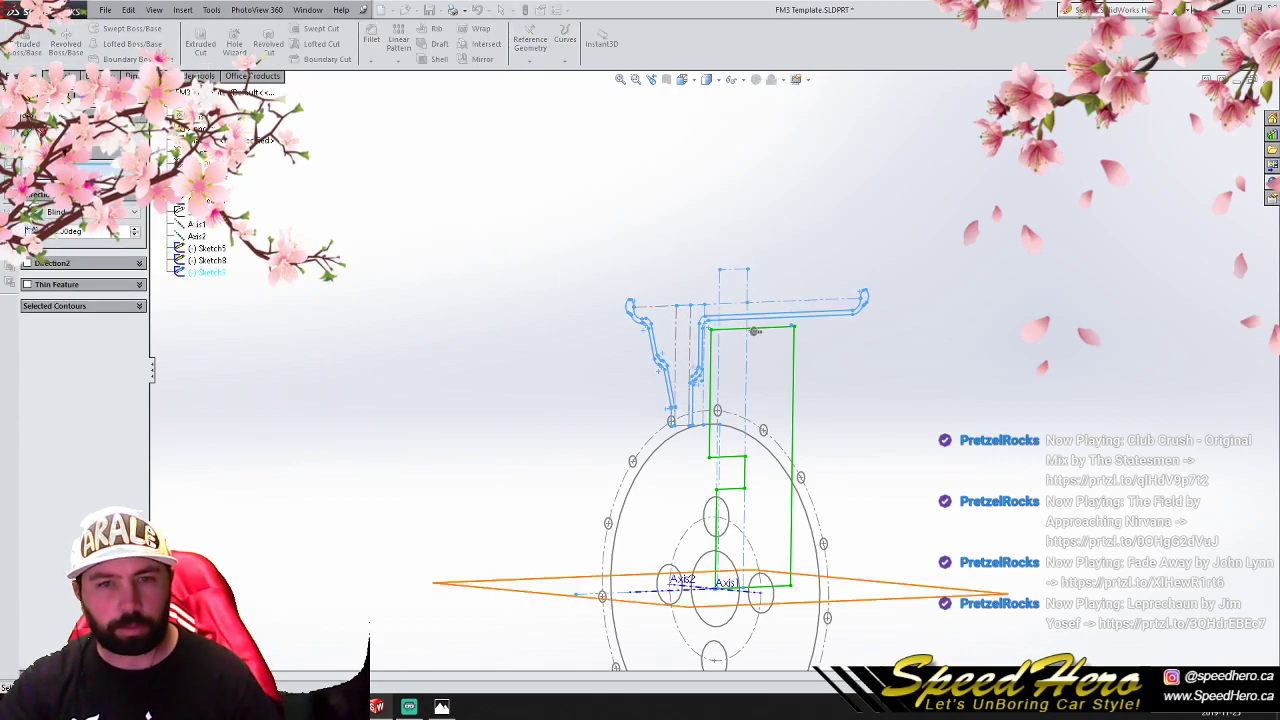
{"action": "left_click", "coordinate": [181, 228]}
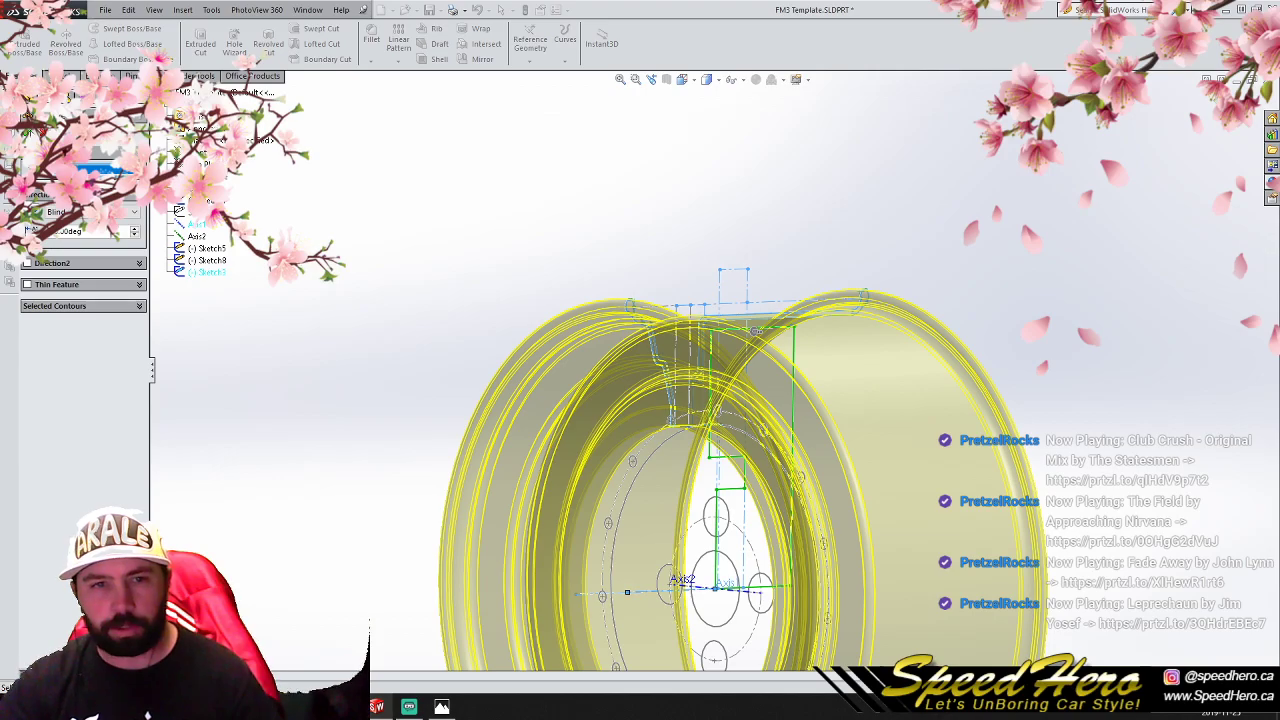
{"action": "left_click", "coordinate": [27, 132]}
{"action": "middle_click_drag", "start_coordinate": [690, 490], "coordinate": [930, 412]}
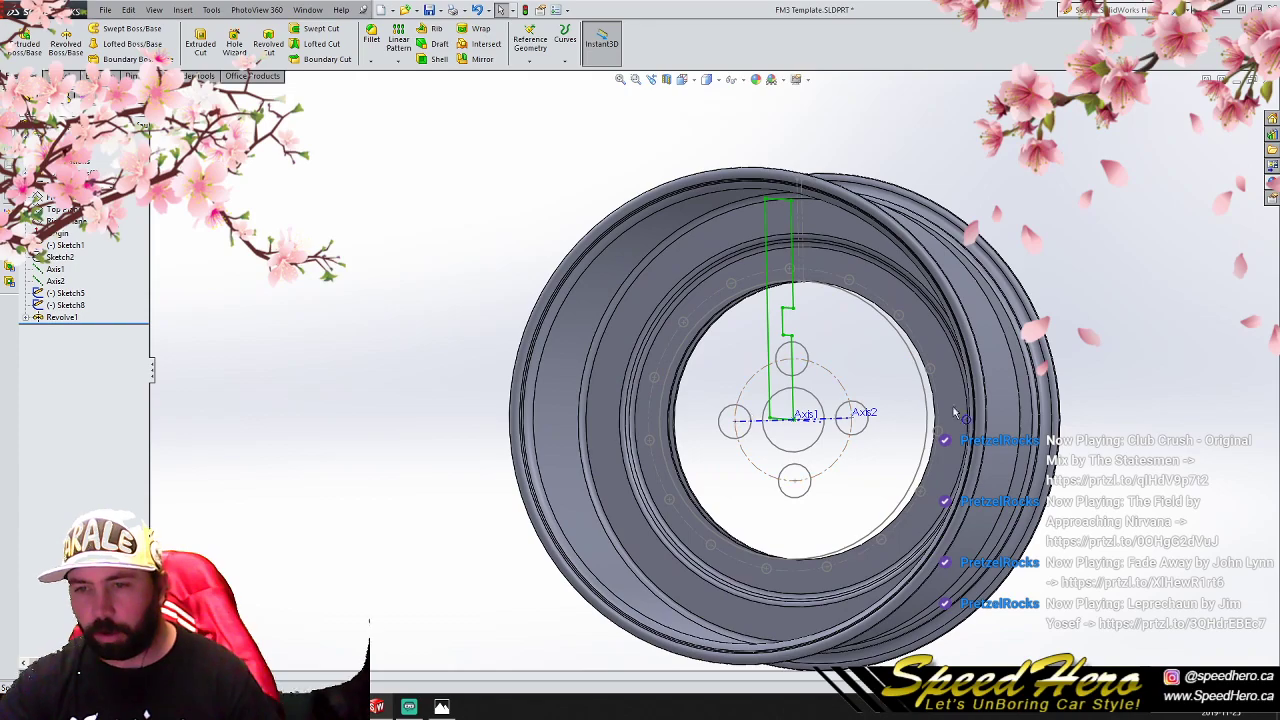
- Compare the revolved wheel with the rotor-adapter reference photo, and close the photo
{"action": "left_click_drag", "start_coordinate": [1279, 130], "coordinate": [387, 96]}
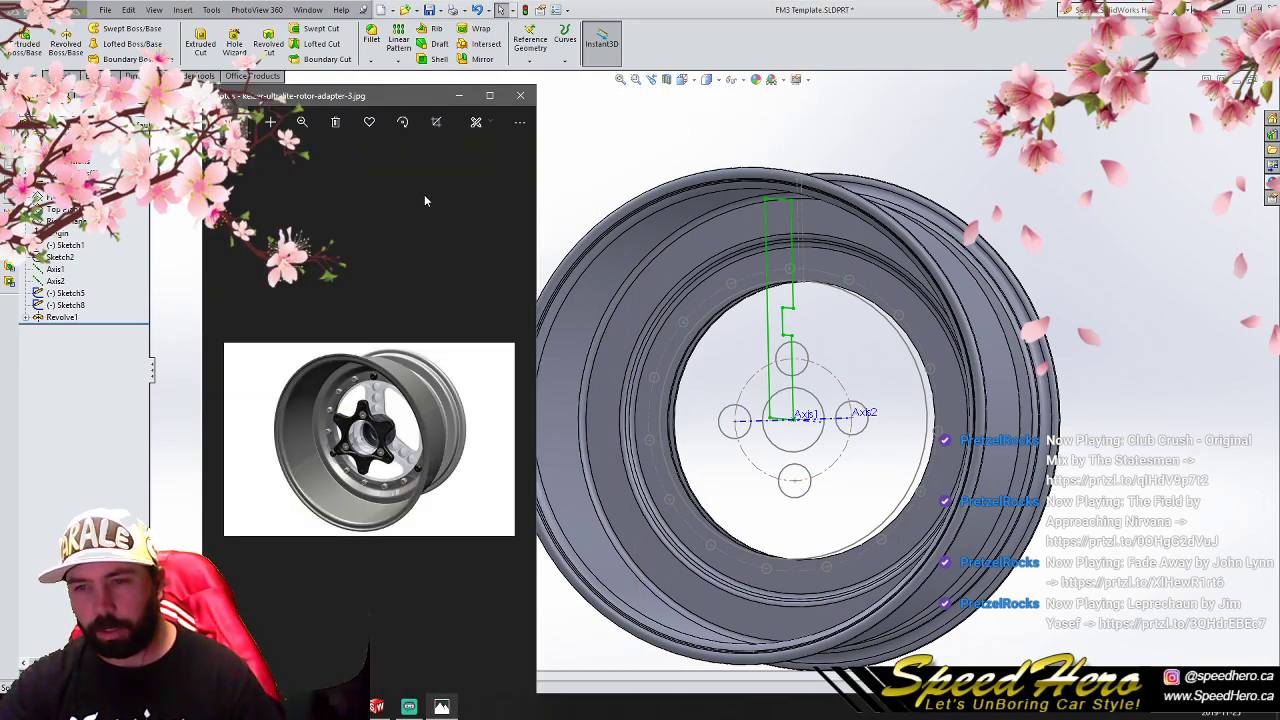
{"action": "scroll", "coordinate": [722, 300], "scroll_direction": "down", "scroll_amount": 3}
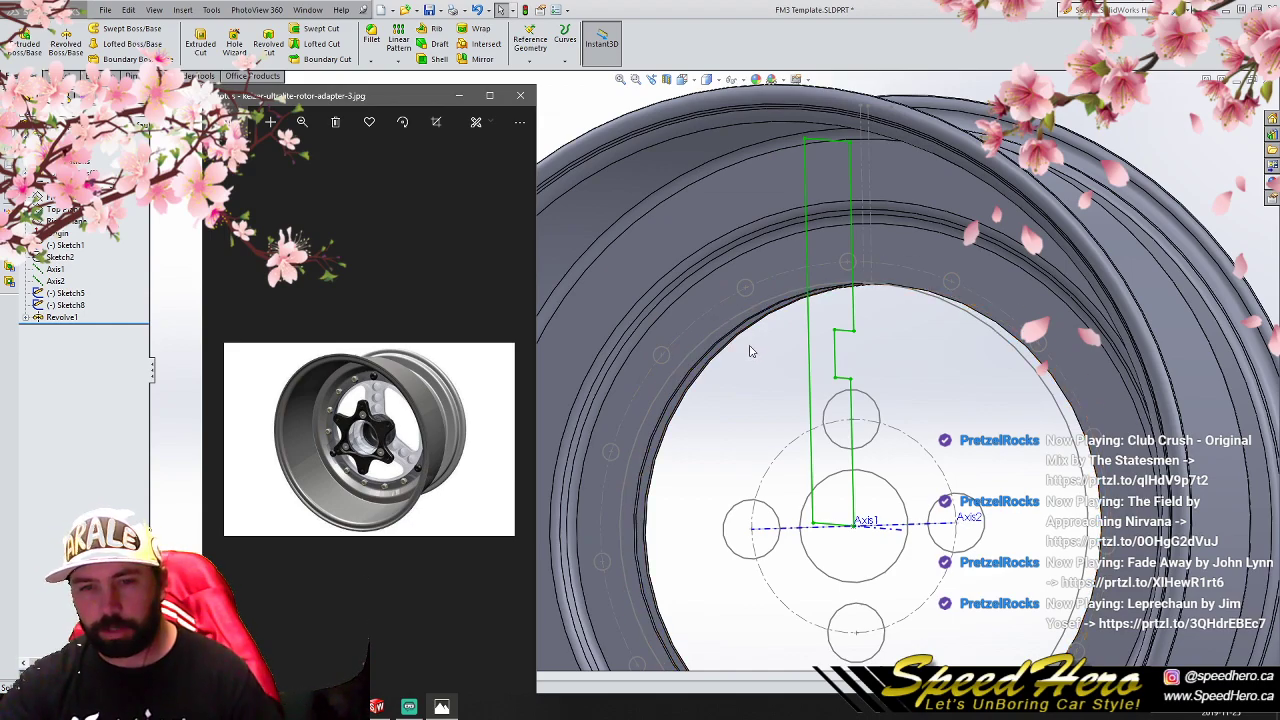
{"action": "scroll", "coordinate": [752, 346], "scroll_direction": "up", "scroll_amount": 2}
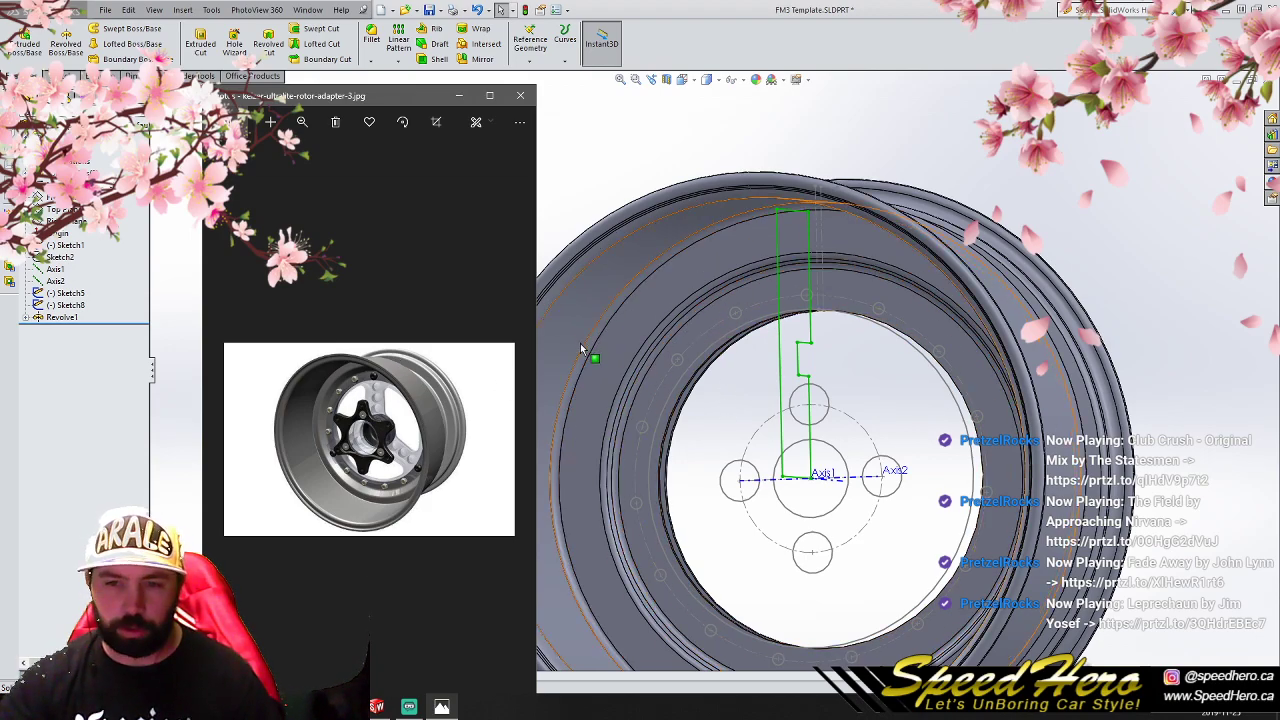
{"action": "left_click", "coordinate": [521, 96]}
{"action": "scroll", "coordinate": [690, 390], "scroll_direction": "up", "scroll_amount": 5}
{"action": "middle_click_drag", "start_coordinate": [857, 386], "coordinate": [907, 402]}
- Delete the Revolve1 feature
{"action": "right_click", "coordinate": [75, 321]}
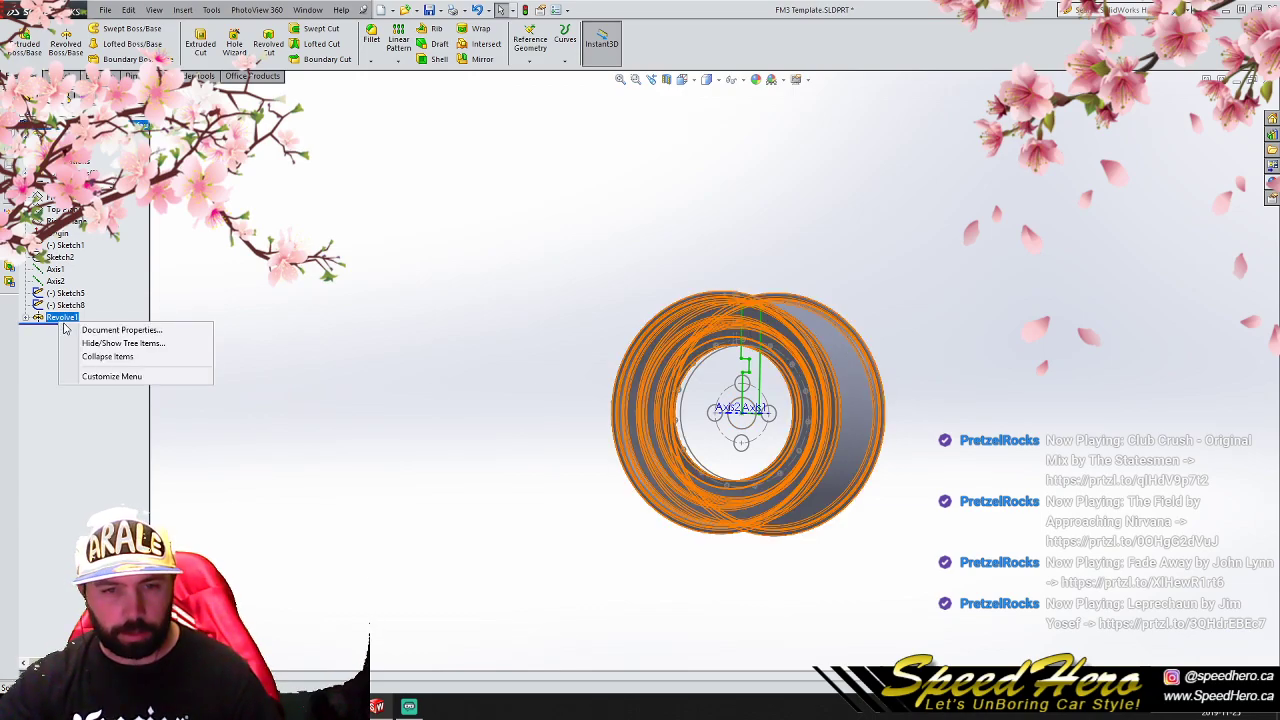
{"action": "right_click", "coordinate": [48, 321]}
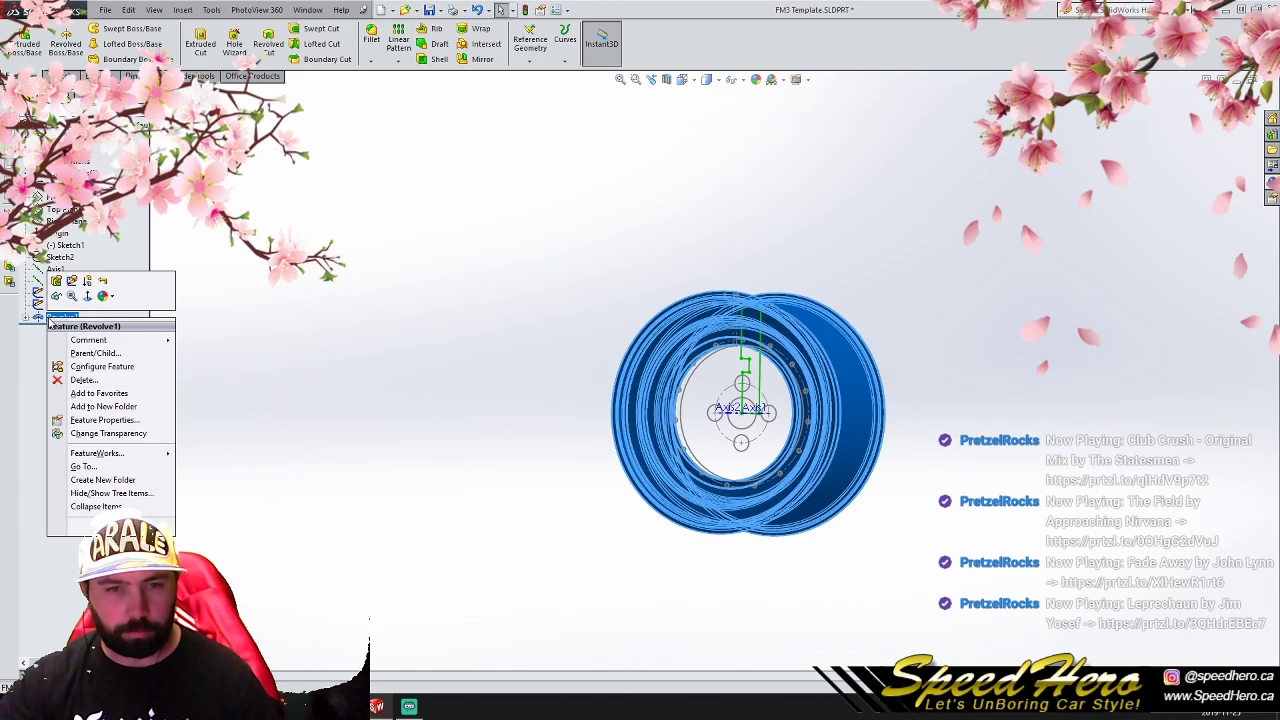
{"action": "left_click", "coordinate": [83, 380]}
{"action": "left_click", "coordinate": [724, 288]}
{"action": "scroll", "coordinate": [788, 418], "scroll_direction": "down", "scroll_amount": 3}
{"action": "scroll", "coordinate": [748, 400], "scroll_direction": "down", "scroll_amount": 2}
{"action": "scroll", "coordinate": [683, 363], "scroll_direction": "up", "scroll_amount": 2}
{"action": "scroll", "coordinate": [719, 338], "scroll_direction": "down", "scroll_amount": 1}
{"action": "middle_click_drag", "start_coordinate": [719, 338], "coordinate": [640, 351]}
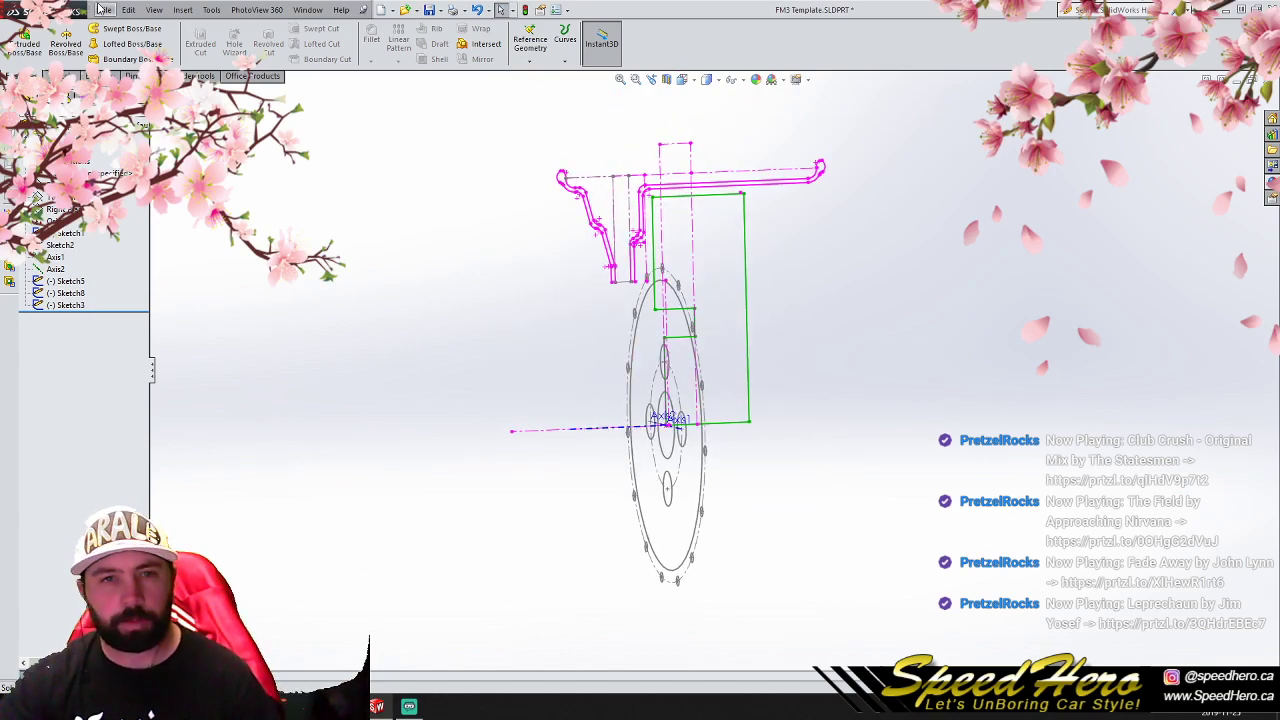
- Save the FM3 Template part
{"action": "left_click", "coordinate": [104, 10]}
{"action": "left_click", "coordinate": [150, 106]}
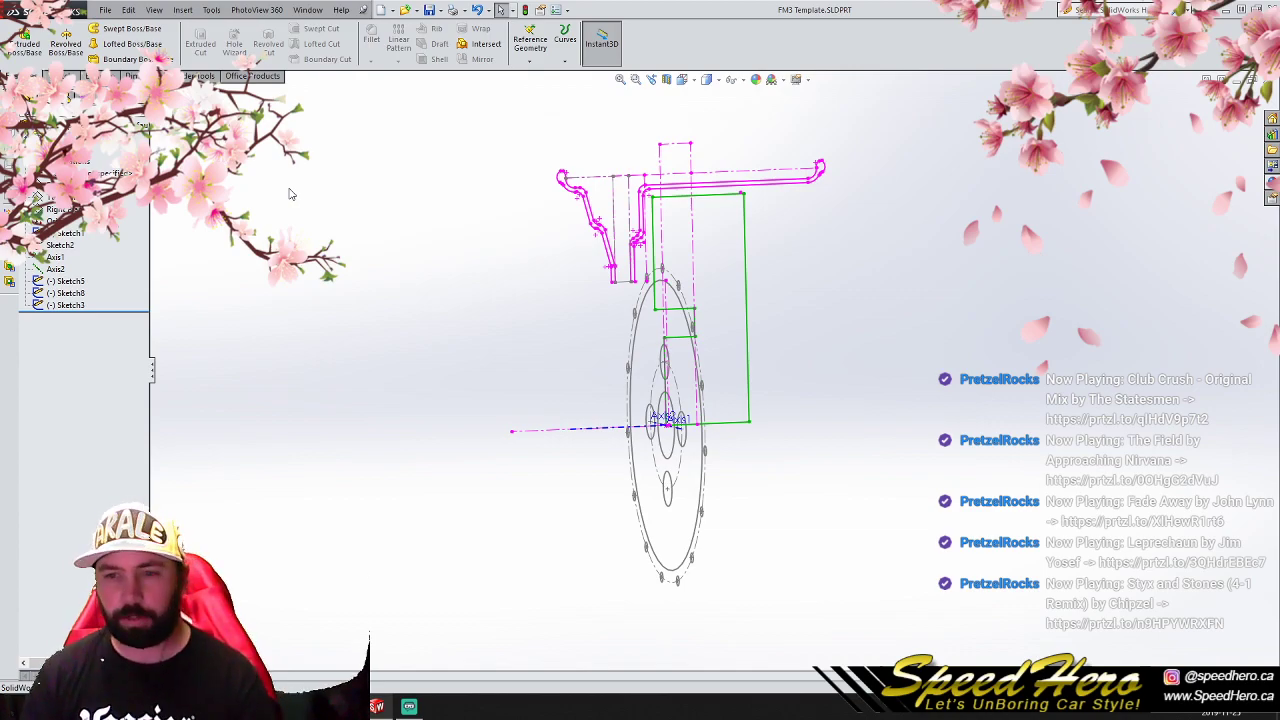
{"action": "scroll", "coordinate": [670, 334], "scroll_direction": "up", "scroll_amount": 4}
{"action": "scroll", "coordinate": [678, 336], "scroll_direction": "down", "scroll_amount": 5}
{"action": "mouse_move", "coordinate": [699, 334]}
{"action": "middle_mouse_down"}
{"action": "mouse_move", "coordinate": [786, 343]}
{"action": "mouse_move", "coordinate": [786, 448]}
{"action": "middle_mouse_up"}
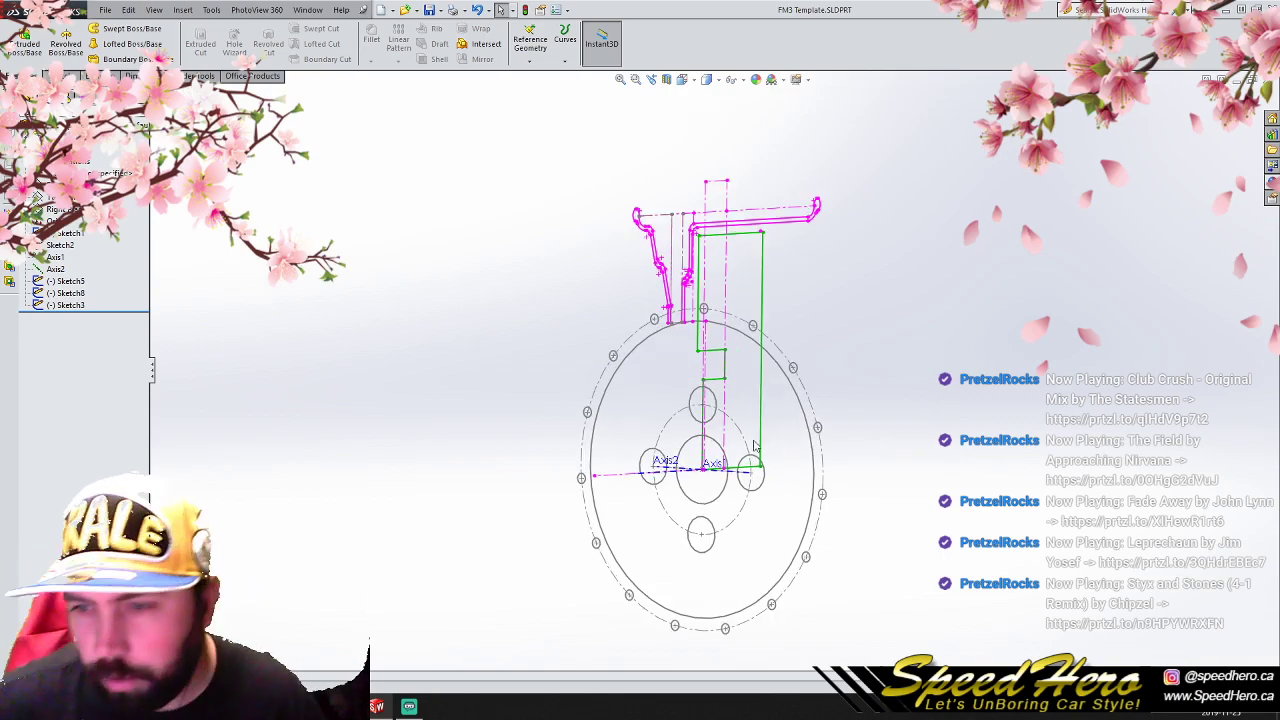
{"action": "scroll", "coordinate": [772, 457], "scroll_direction": "up", "scroll_amount": 2}
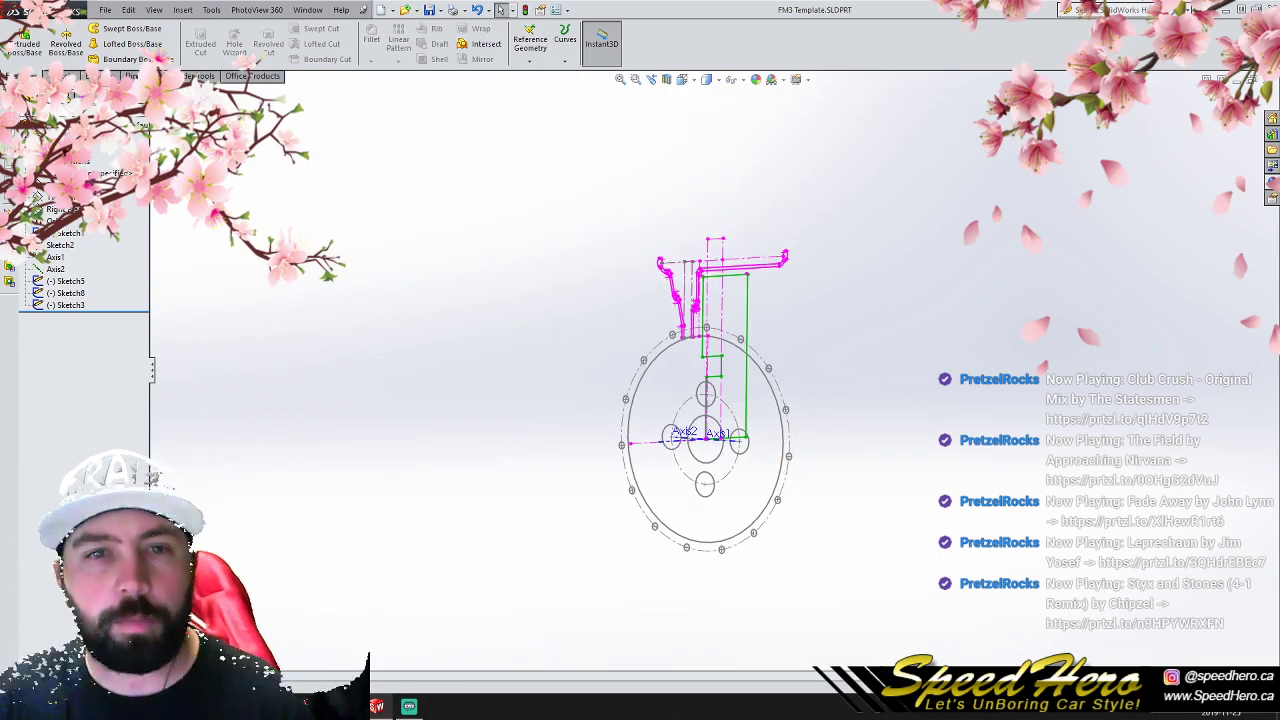
- Open the WI 630 Drill shape part from the Hardware folder, and copy its sketch onto the template's Right Plane
{"action": "key", "text": "alt+Tab"}
{"action": "left_click", "coordinate": [612, 493]}
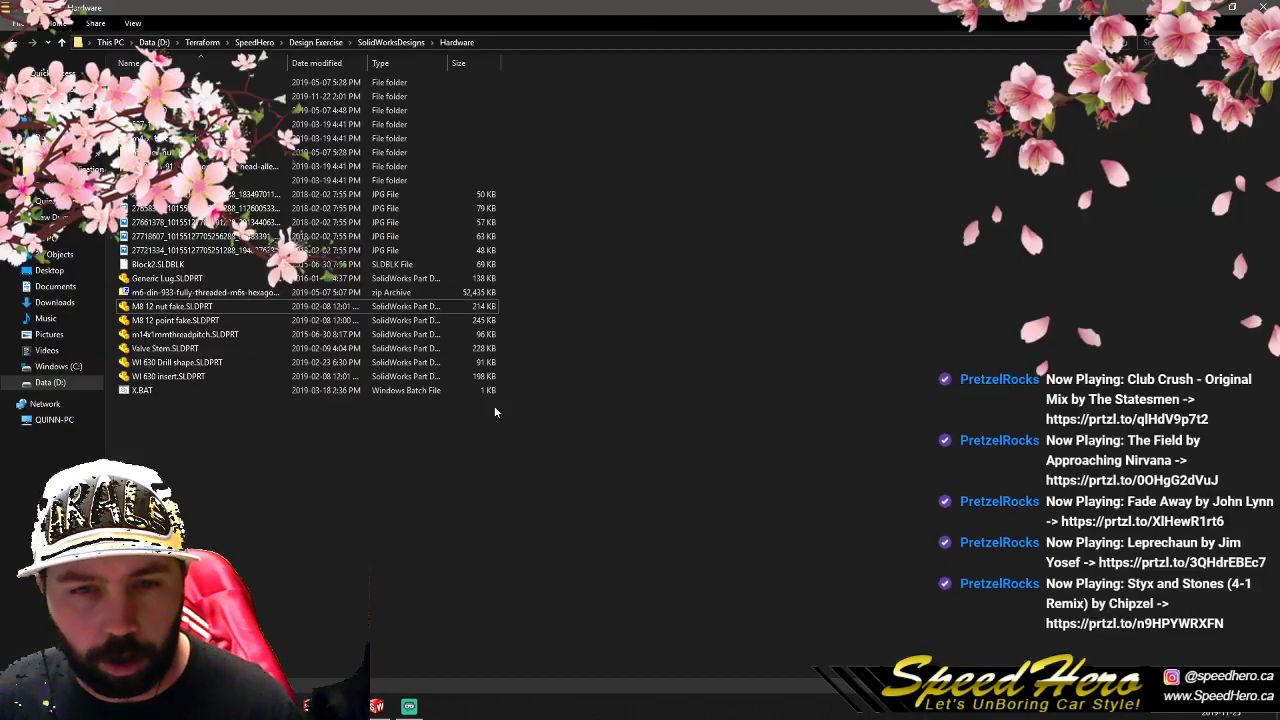
{"action": "double_click", "coordinate": [188, 366]}
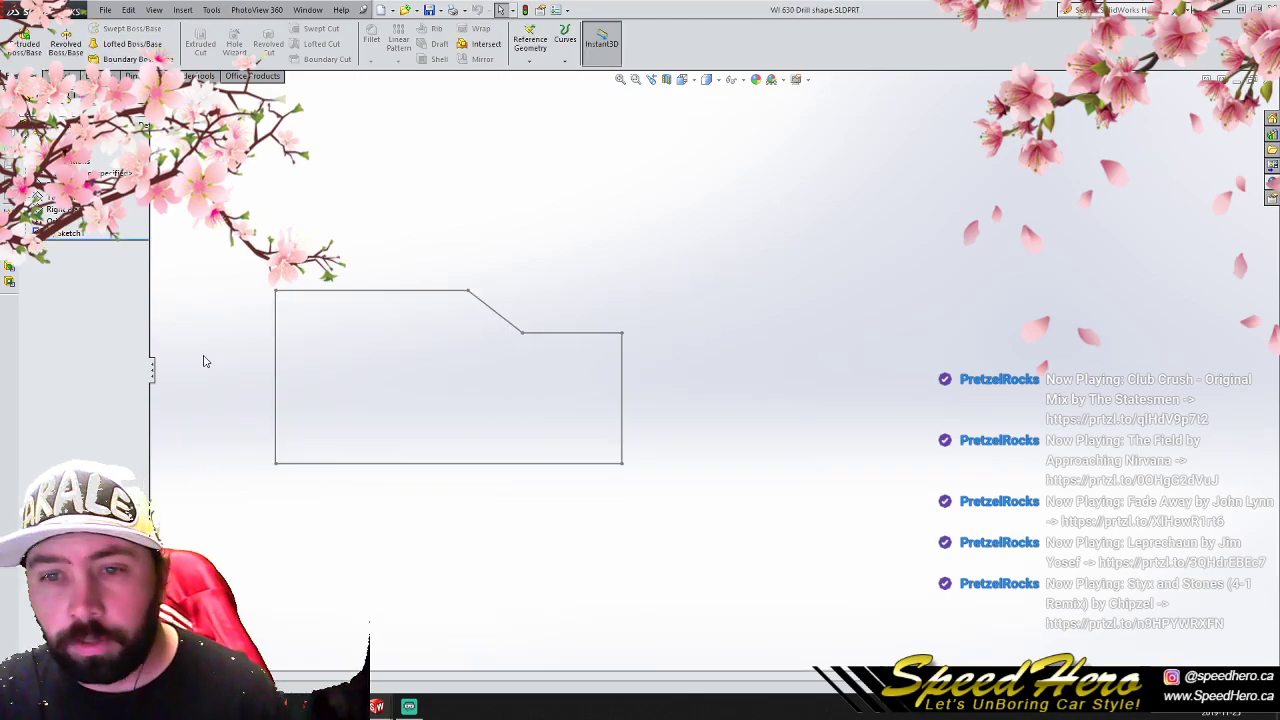
{"action": "left_click", "coordinate": [70, 233]}
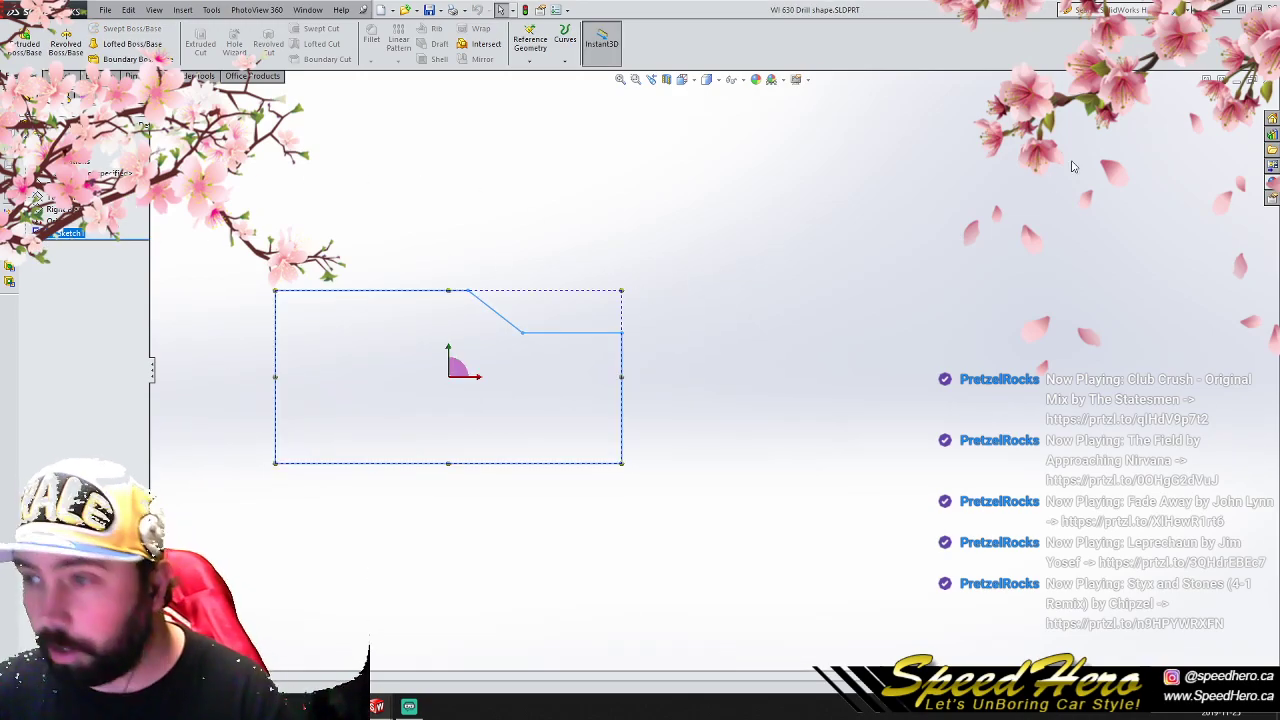
{"action": "key", "text": "ctrl+Tab"}
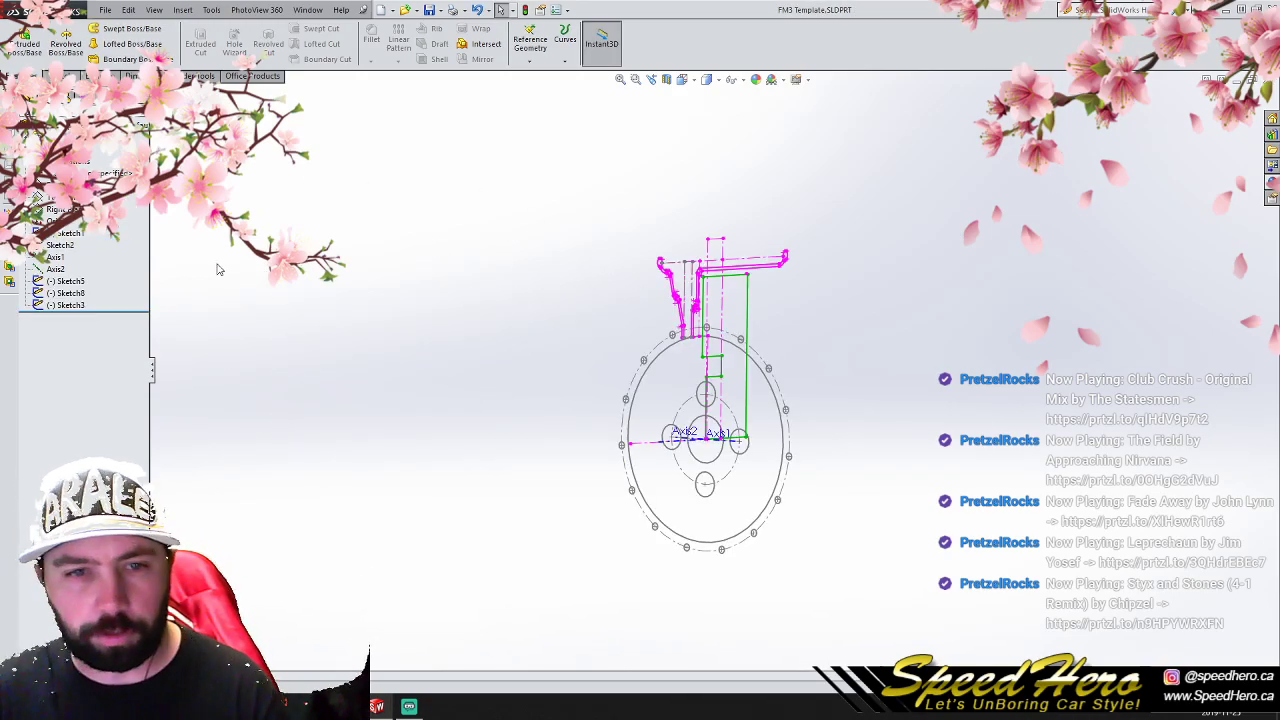
{"action": "left_click", "coordinate": [60, 210]}
{"action": "key", "text": "ctrl+v"}
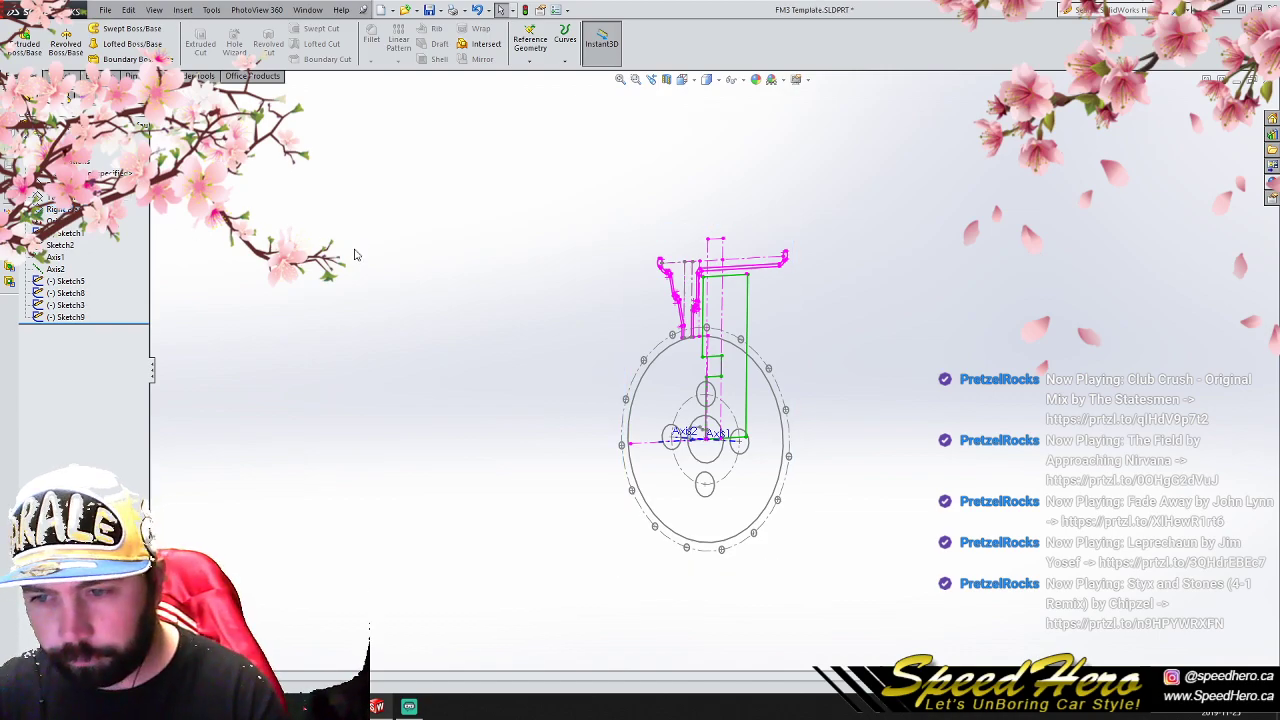
- Open the pasted drill shape sketch for editing and draw a construction centerline in the empty space beside the model
{"action": "scroll", "coordinate": [715, 449], "scroll_direction": "down", "scroll_amount": 3}
{"action": "scroll", "coordinate": [786, 468], "scroll_direction": "down", "scroll_amount": 1}
{"action": "mouse_move", "coordinate": [786, 468]}
{"action": "middle_mouse_down"}
{"action": "mouse_move", "coordinate": [706, 432]}
{"action": "mouse_move", "coordinate": [746, 437]}
{"action": "middle_mouse_up"}
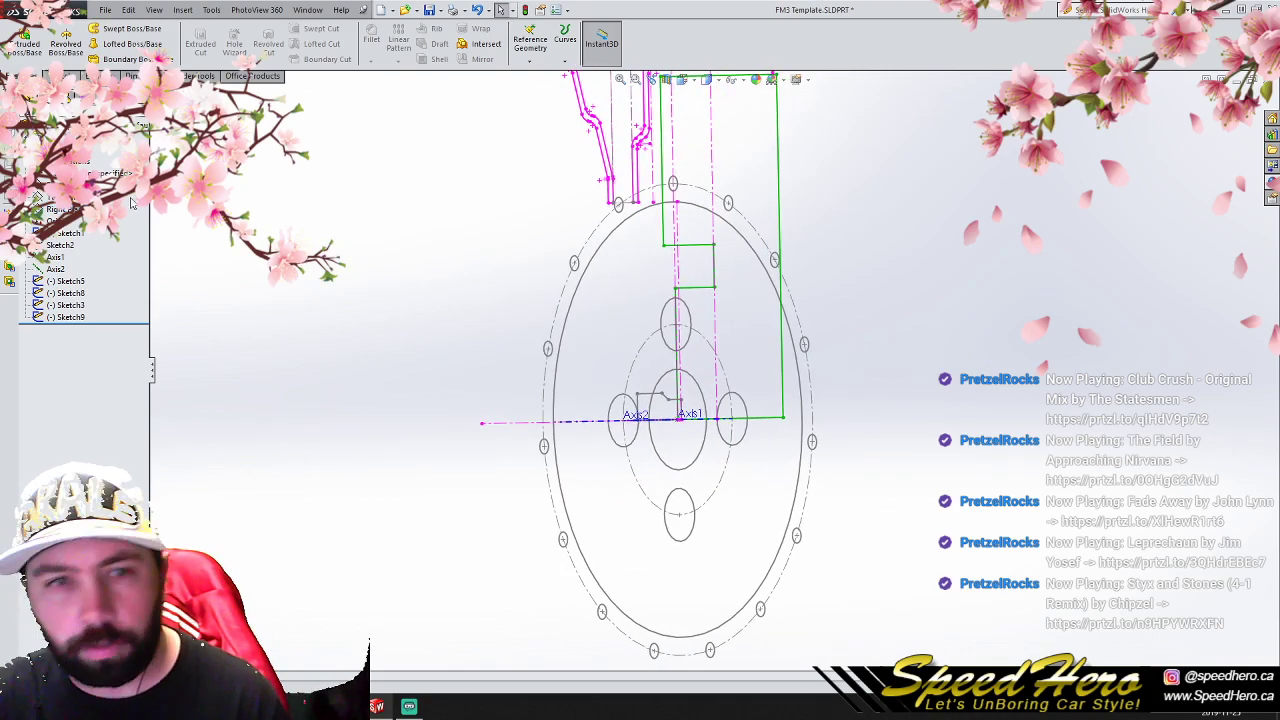
{"action": "left_click", "coordinate": [66, 317]}
{"action": "left_click", "coordinate": [72, 290]}
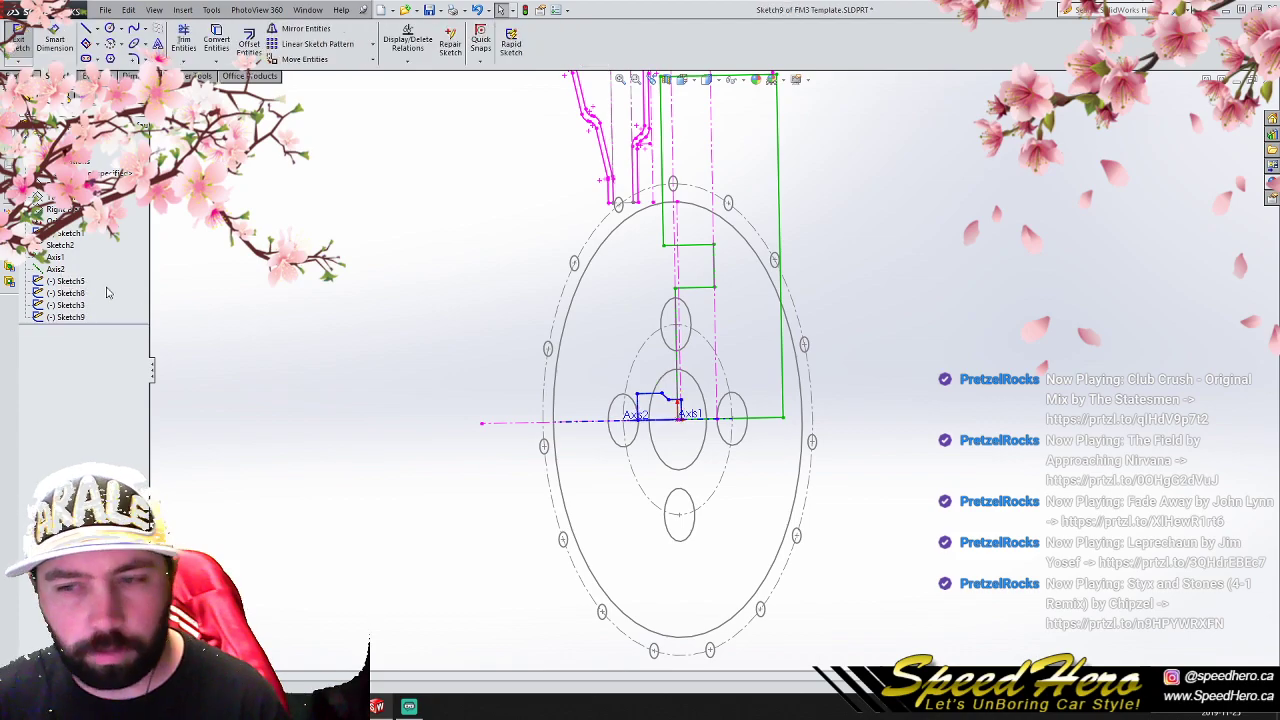
{"action": "left_click", "coordinate": [98, 29]}
{"action": "left_click", "coordinate": [116, 57]}
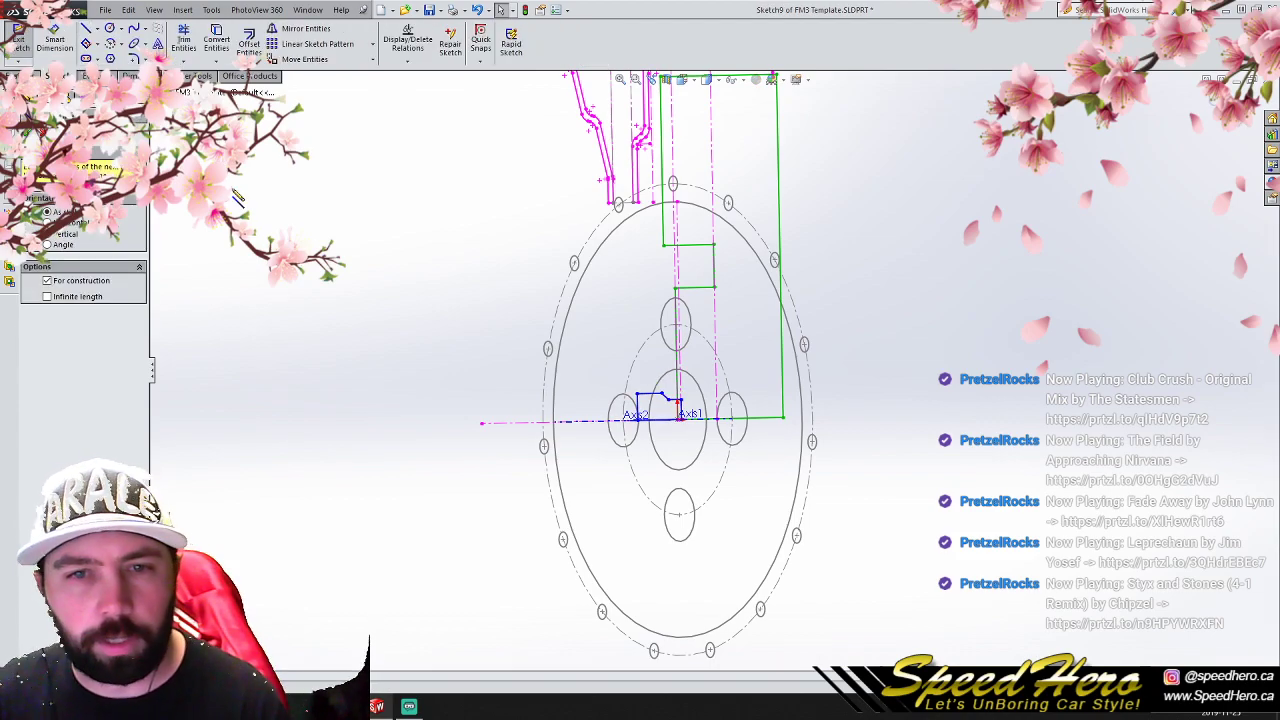
{"action": "left_click", "coordinate": [230, 187]}
{"action": "left_click", "coordinate": [335, 186]}
{"action": "right_click", "coordinate": [336, 187]}
{"action": "left_click", "coordinate": [352, 198]}
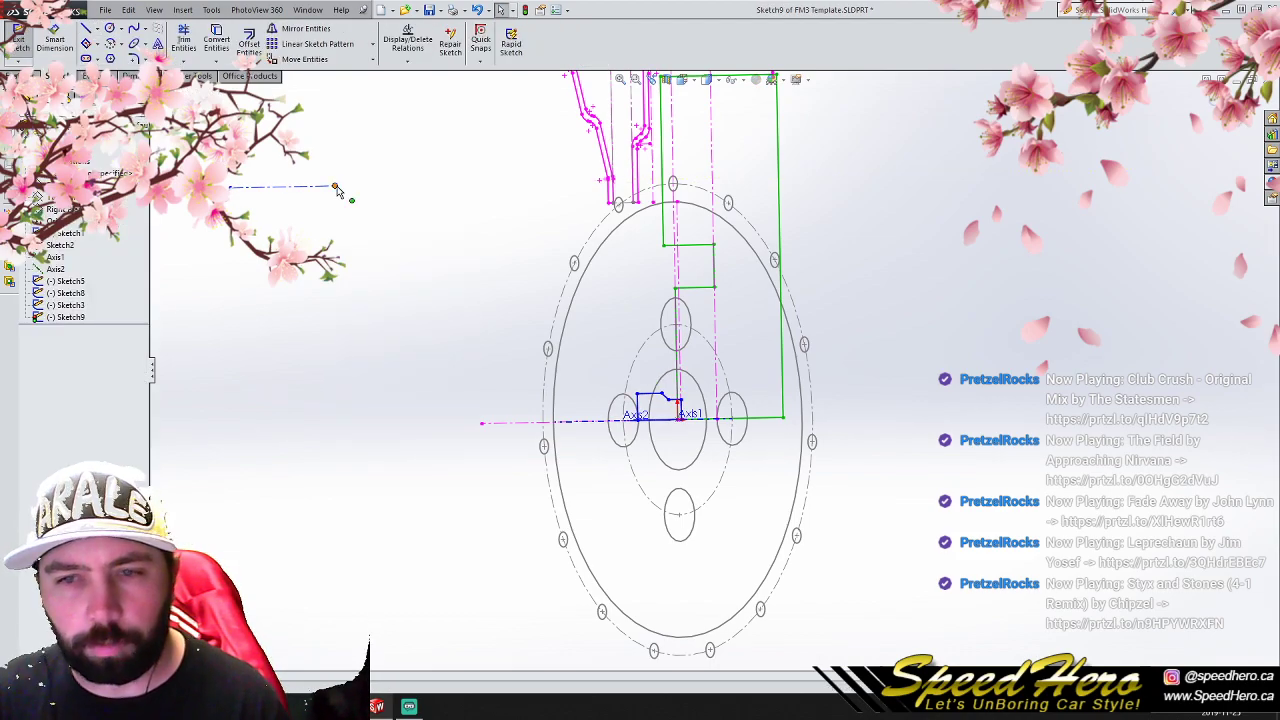
- Constrain the centerline's end to the center of the upper lug hole
{"action": "left_click", "coordinate": [675, 327], "text": "ctrl"}
{"action": "left_click", "coordinate": [57, 383]}
{"action": "left_click", "coordinate": [488, 407]}
- Move the drill profile from its corner at the wheel axis to the center of the upper lug hole
{"action": "left_click_drag", "start_coordinate": [607, 367], "coordinate": [706, 454]}
{"action": "left_click", "coordinate": [298, 62]}
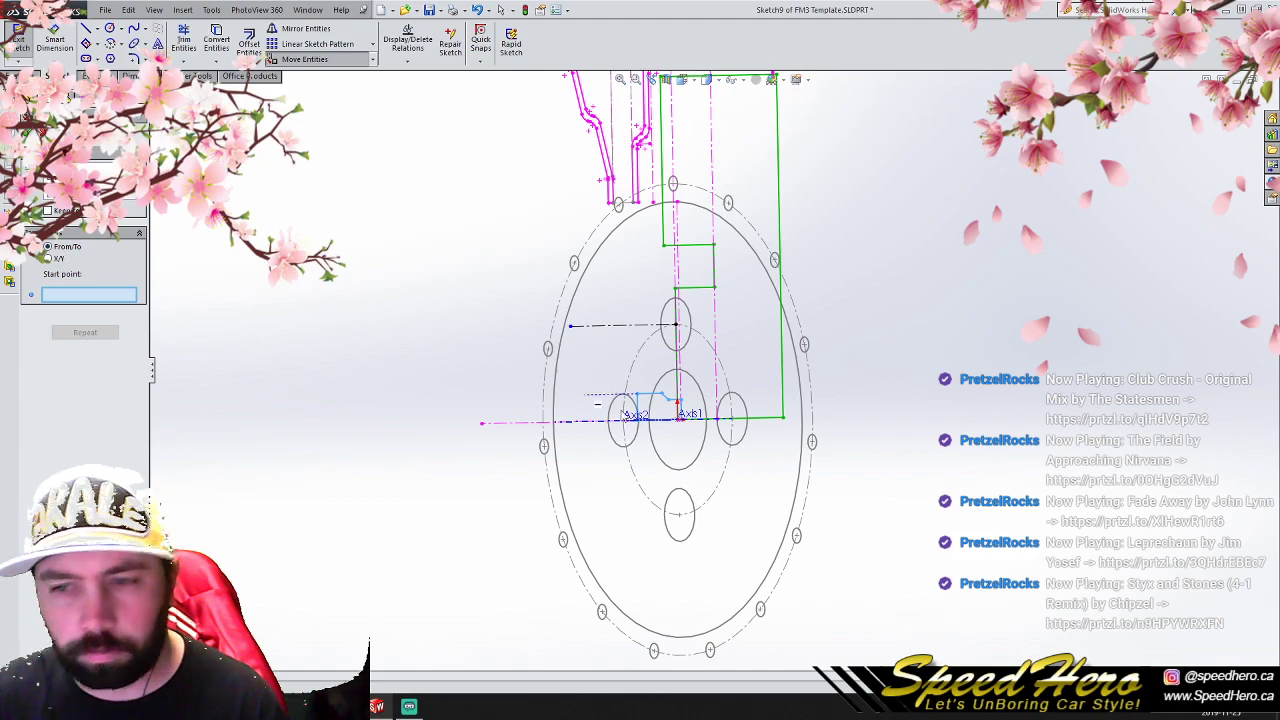
{"action": "left_click", "coordinate": [681, 419]}
{"action": "left_click", "coordinate": [675, 325]}
{"action": "left_click", "coordinate": [500, 9]}
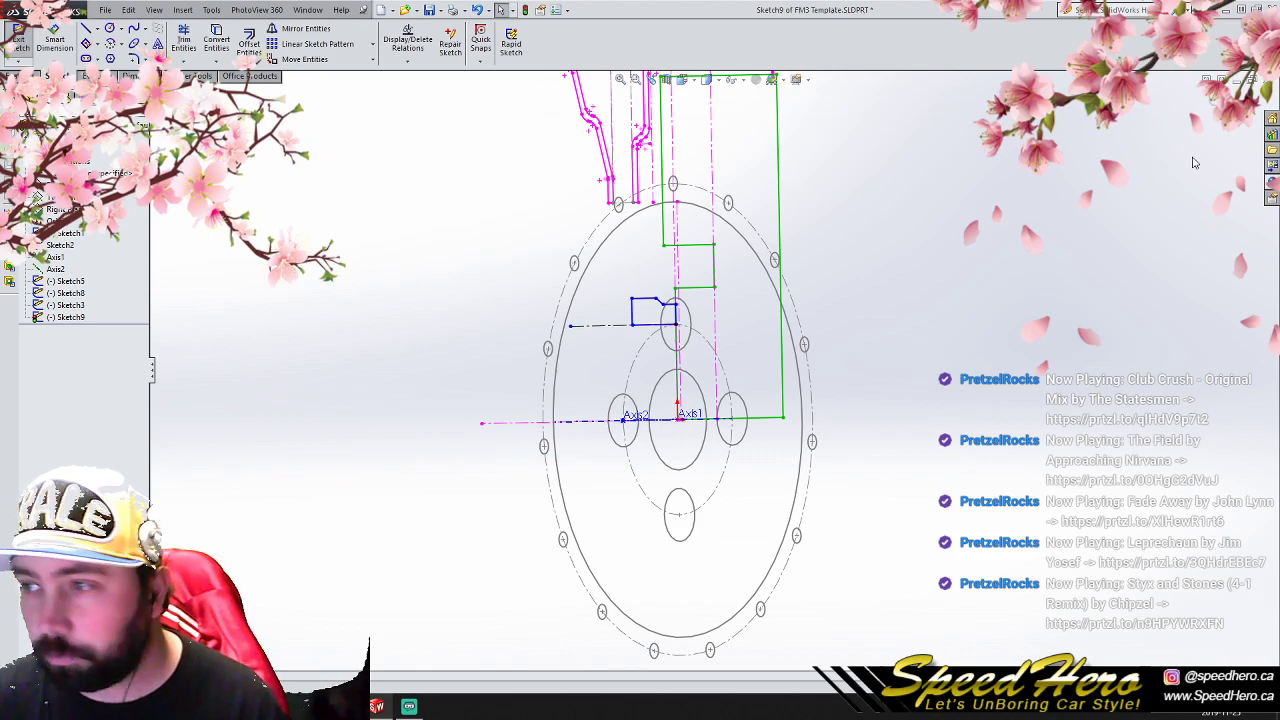
- Exit the drill shape sketch and hide it in the model
{"action": "left_click", "coordinate": [1213, 99]}
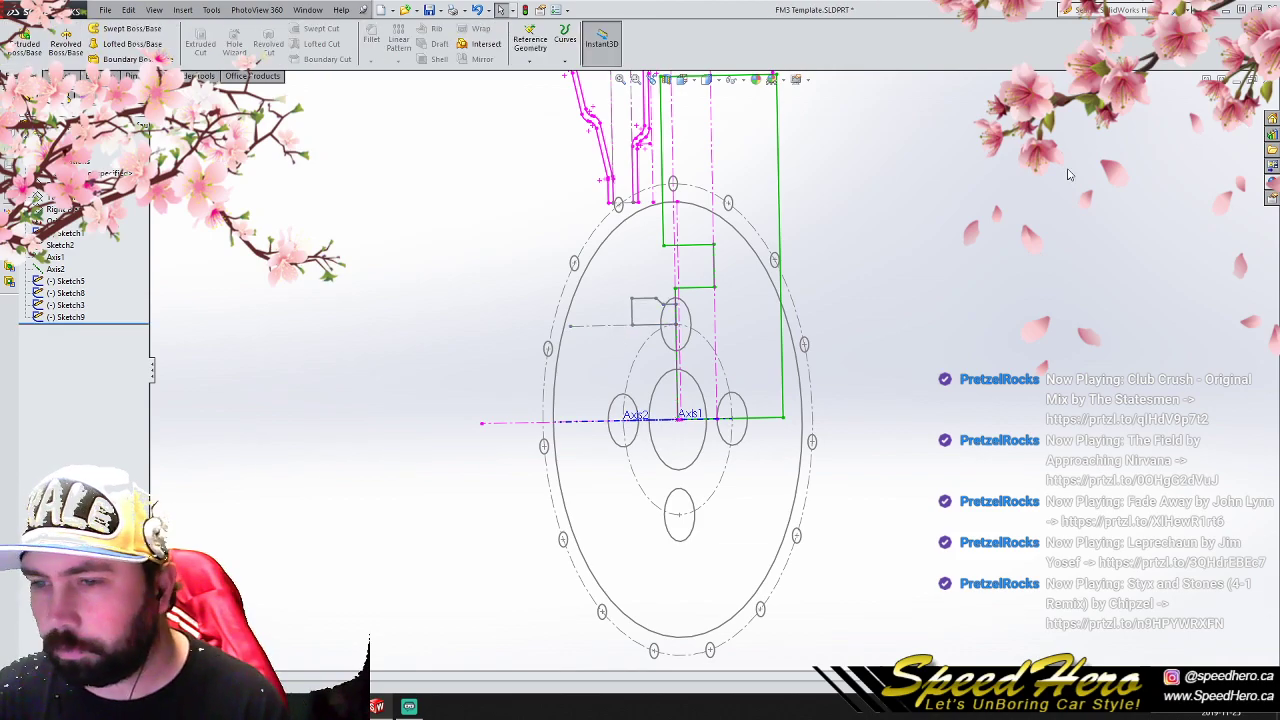
{"action": "right_click", "coordinate": [70, 317]}
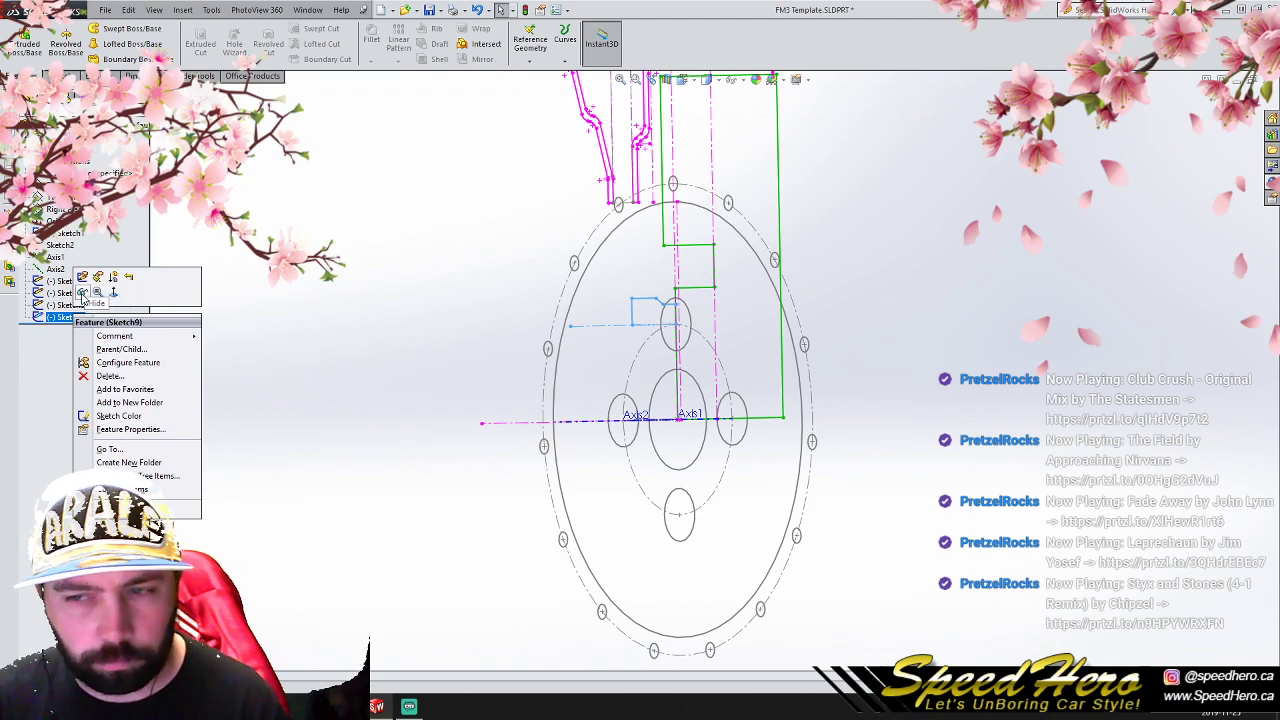
{"action": "left_click", "coordinate": [300, 285]}
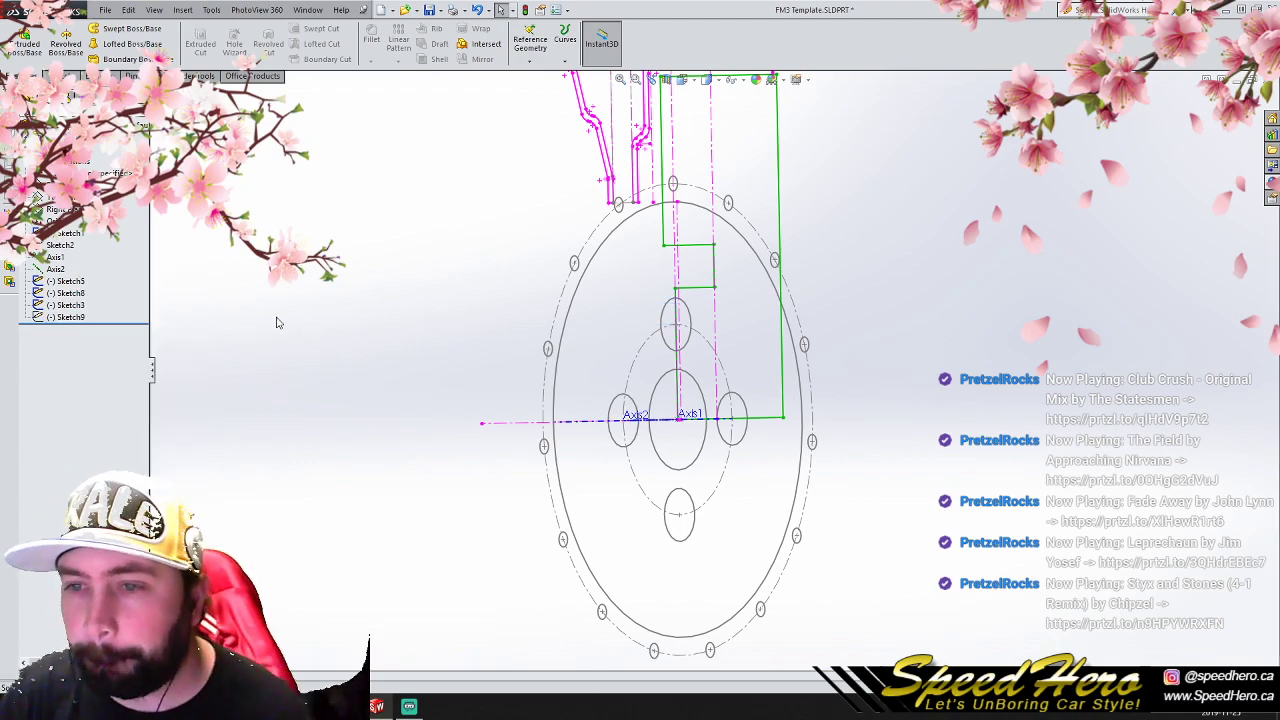
{"action": "scroll", "coordinate": [489, 375], "scroll_direction": "up", "scroll_amount": 3}
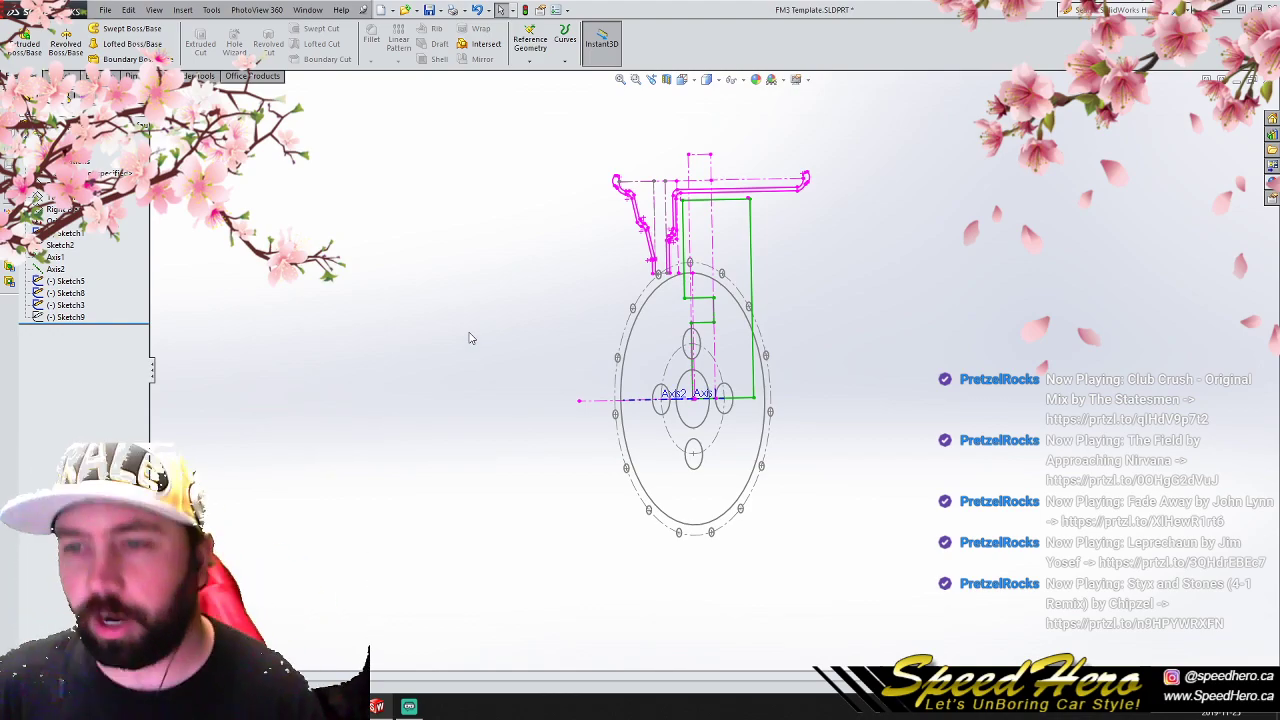
{"action": "scroll", "coordinate": [815, 319], "scroll_direction": "down", "scroll_amount": 1}
{"action": "mouse_move", "coordinate": [768, 312]}
{"action": "middle_mouse_down"}
{"action": "mouse_move", "coordinate": [660, 326]}
{"action": "mouse_move", "coordinate": [770, 333]}
{"action": "middle_mouse_up"}
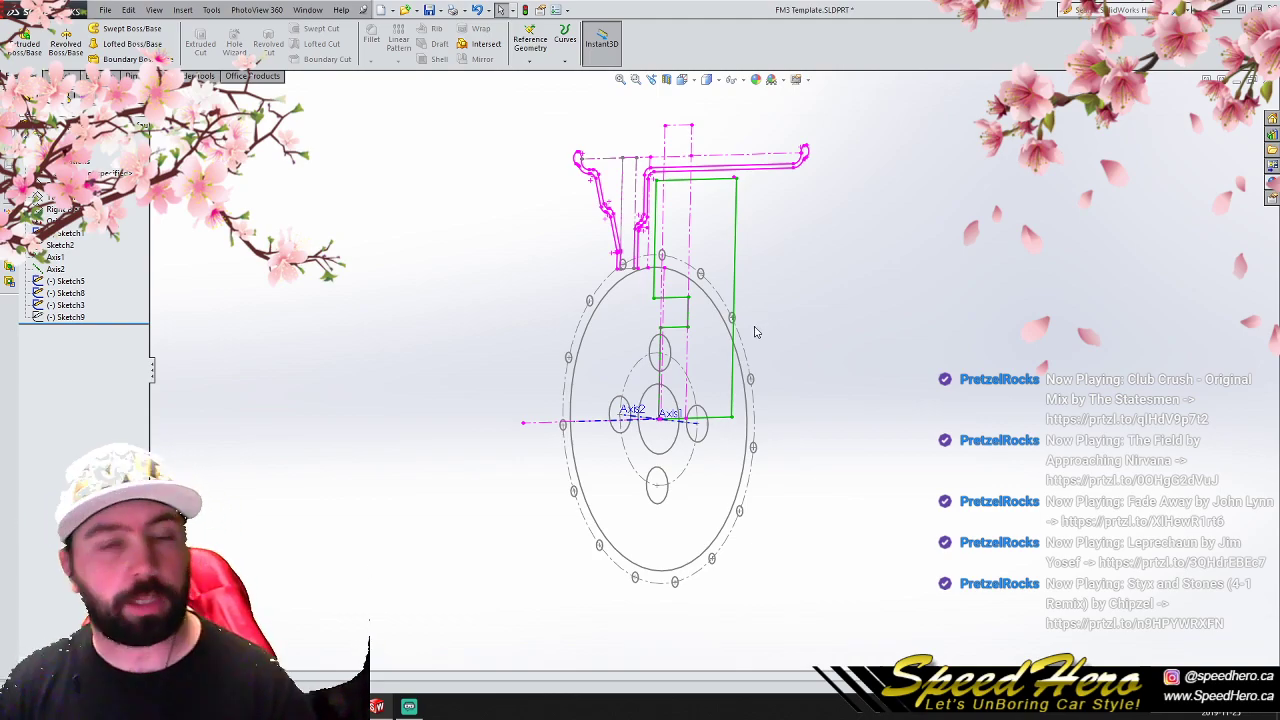
{"action": "mouse_move", "coordinate": [755, 335]}
{"action": "middle_mouse_down"}
{"action": "mouse_move", "coordinate": [737, 363]}
{"action": "mouse_move", "coordinate": [849, 373]}
{"action": "mouse_move", "coordinate": [717, 374]}
{"action": "mouse_move", "coordinate": [747, 380]}
{"action": "middle_mouse_up"}
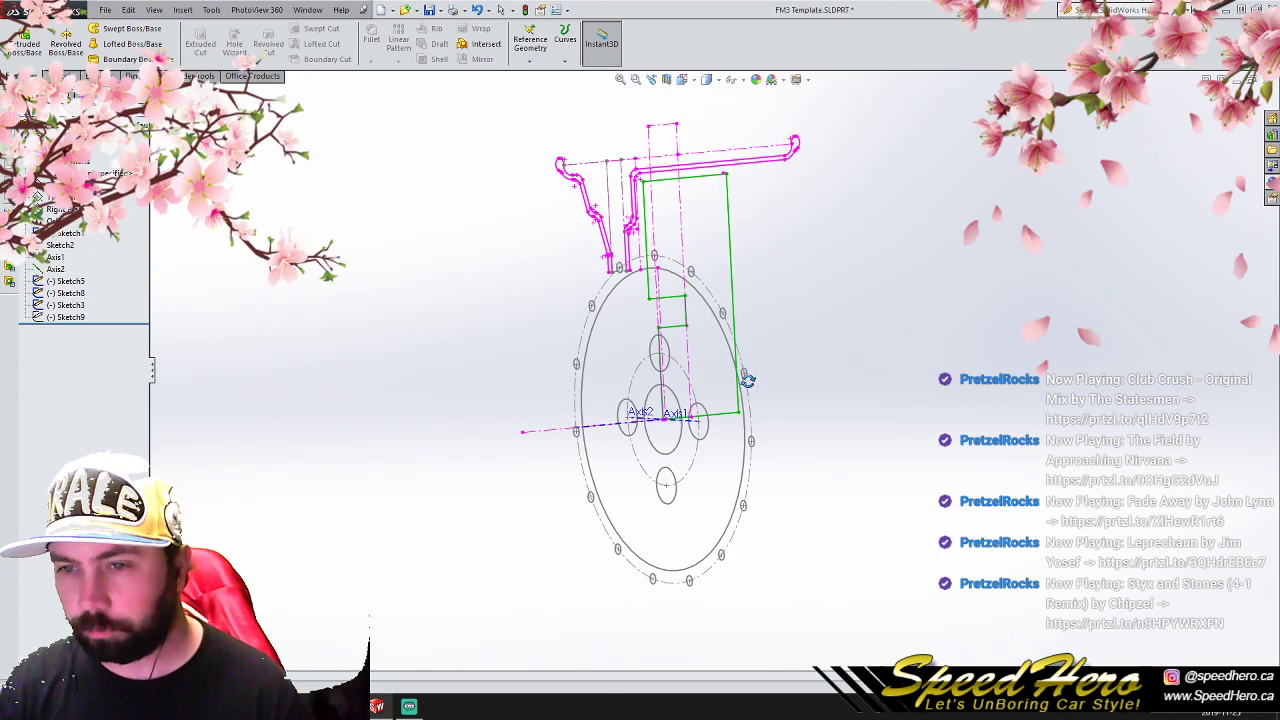
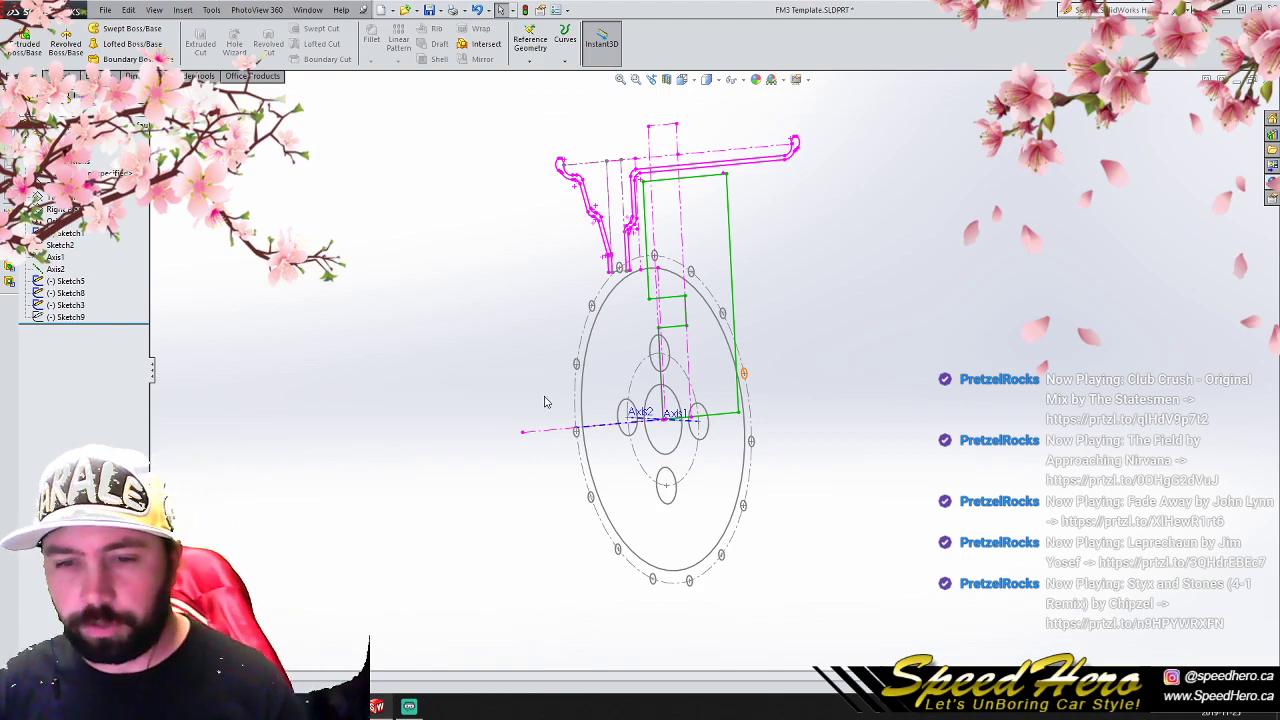
{"action": "left_click", "coordinate": [182, 640]}
{"action": "mouse_move", "coordinate": [700, 378]}
{"action": "middle_mouse_down"}
{"action": "mouse_move", "coordinate": [611, 381]}
{"action": "mouse_move", "coordinate": [618, 393]}
{"action": "middle_mouse_up"}
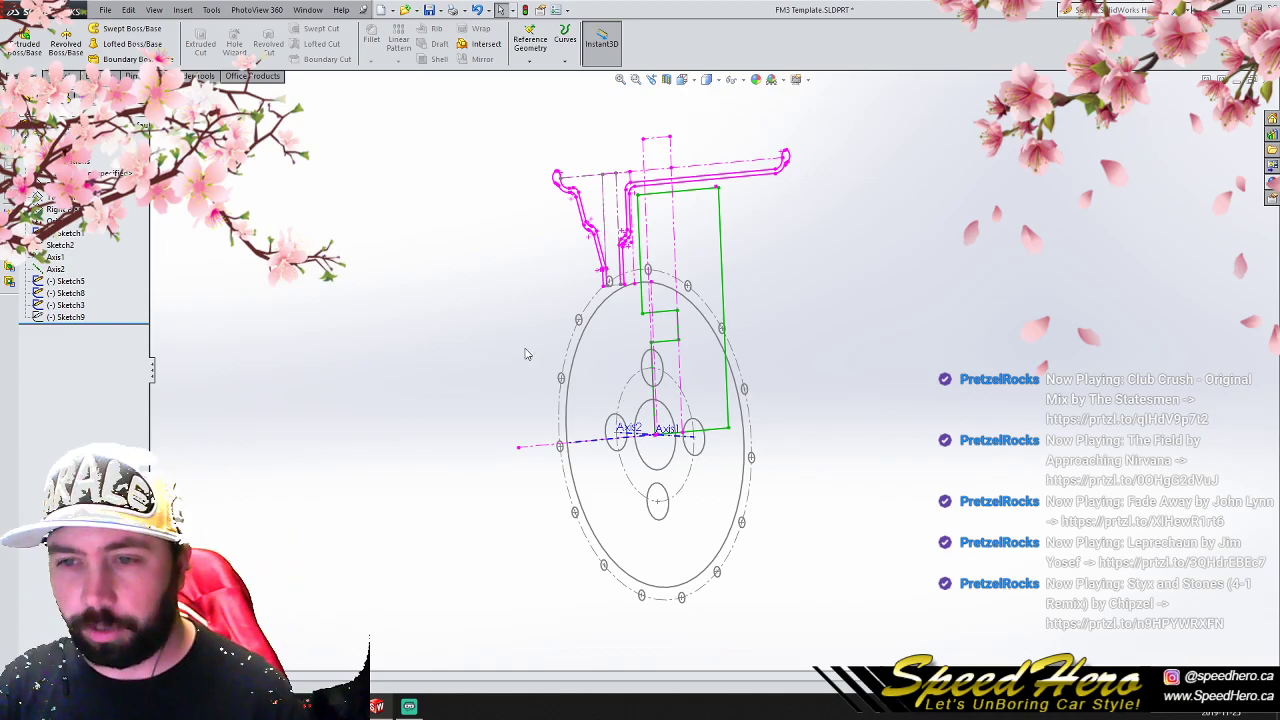
{"action": "scroll", "coordinate": [695, 380], "scroll_direction": "down", "scroll_amount": 5}
{"action": "scroll", "coordinate": [675, 368], "scroll_direction": "up", "scroll_amount": 2}
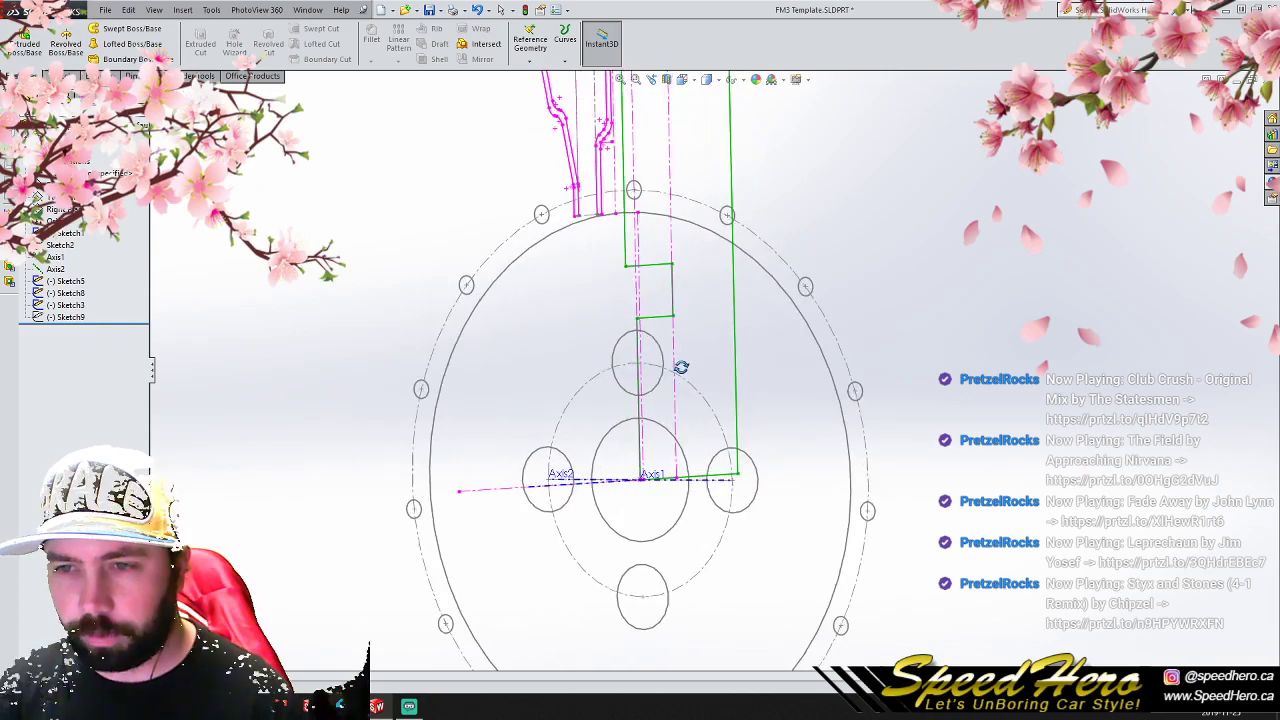
{"action": "mouse_move", "coordinate": [673, 367]}
{"action": "middle_mouse_down"}
{"action": "mouse_move", "coordinate": [586, 377]}
{"action": "mouse_move", "coordinate": [743, 366]}
{"action": "mouse_move", "coordinate": [652, 371]}
{"action": "middle_mouse_up"}
{"action": "scroll", "coordinate": [646, 418], "scroll_direction": "up", "scroll_amount": 5}
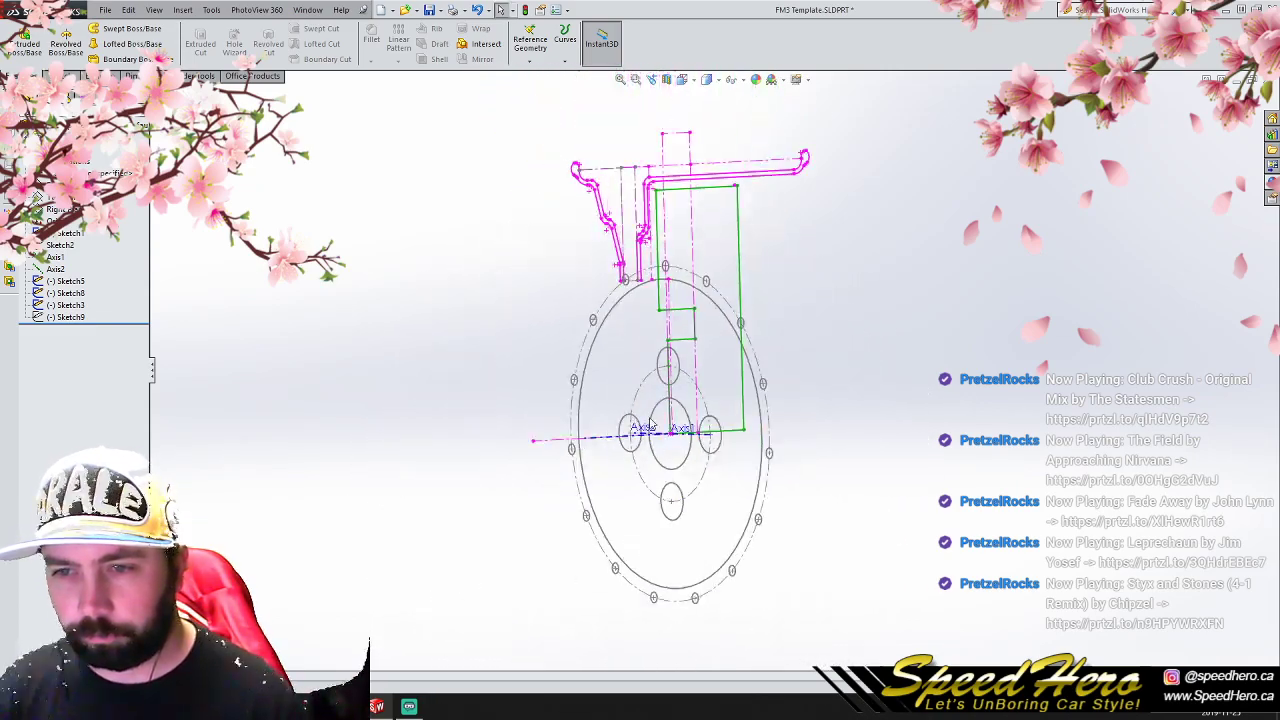
{"action": "scroll", "coordinate": [680, 432], "scroll_direction": "down", "scroll_amount": 2}
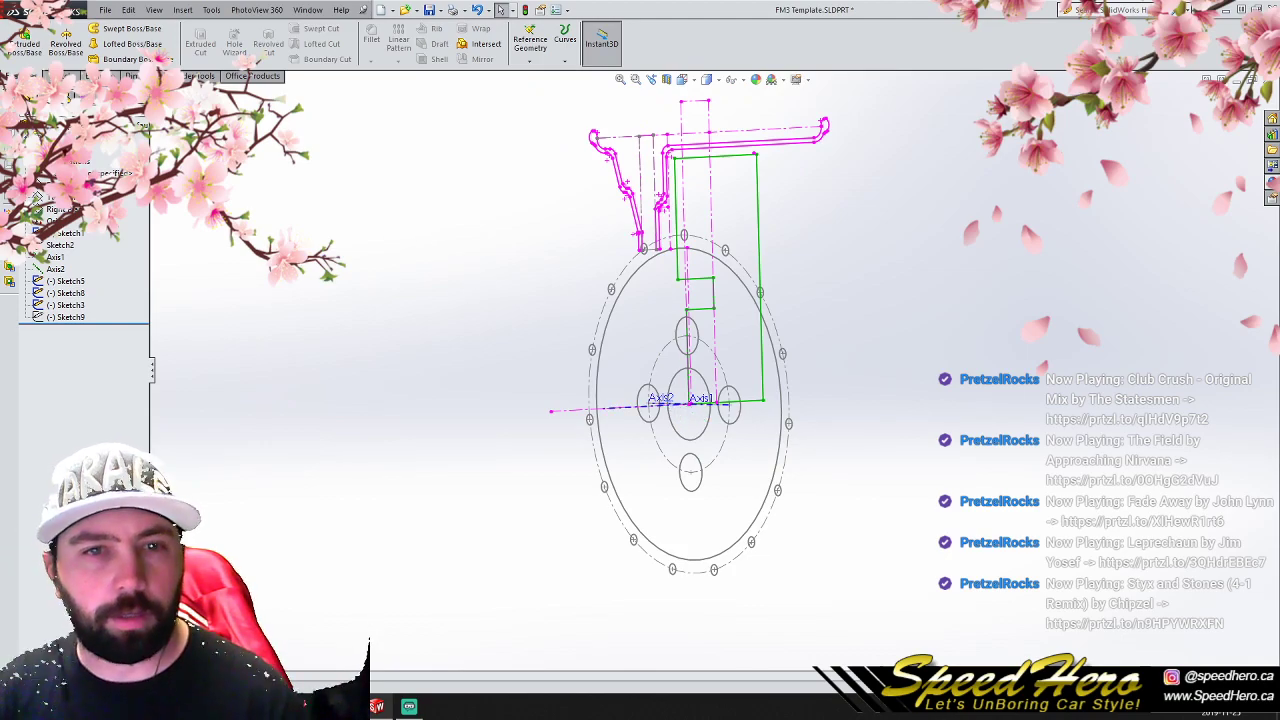
- Start a sketch on the Right Plane with a vertical line along the front barrel half's inner mounting face and a short horizontal line at its foot
{"action": "left_click", "coordinate": [60, 209]}
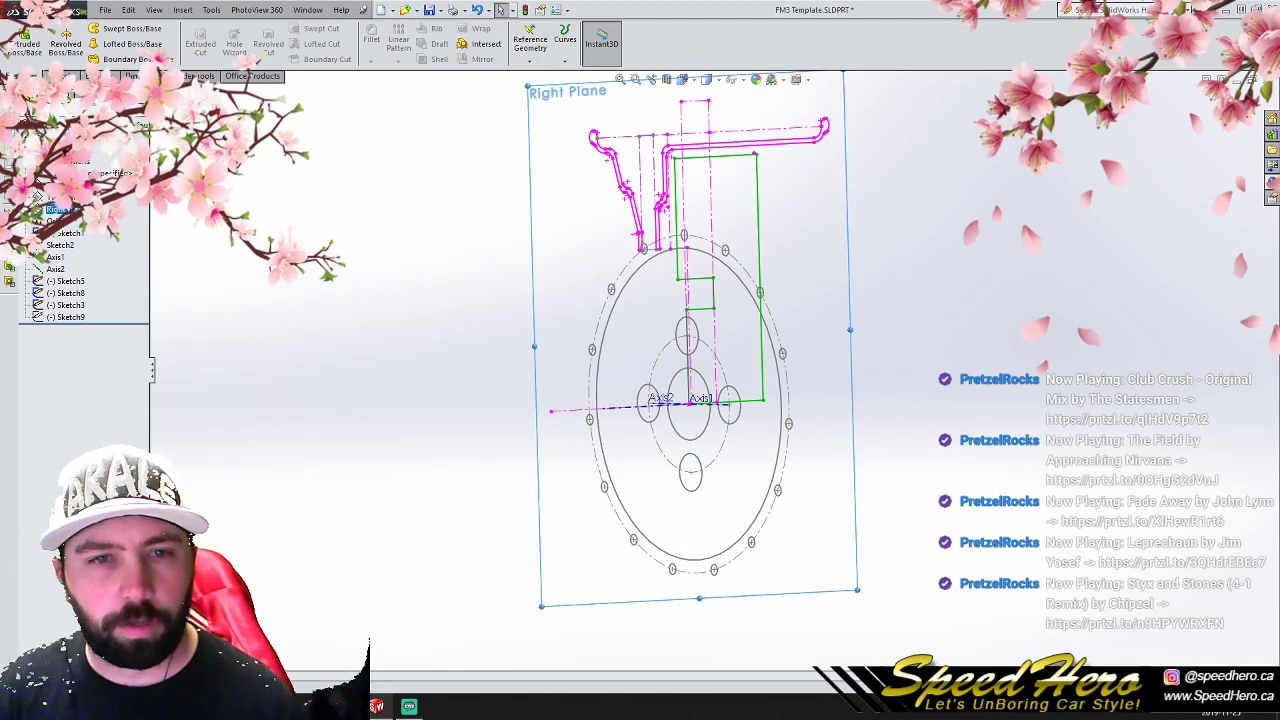
{"action": "left_click", "coordinate": [58, 76]}
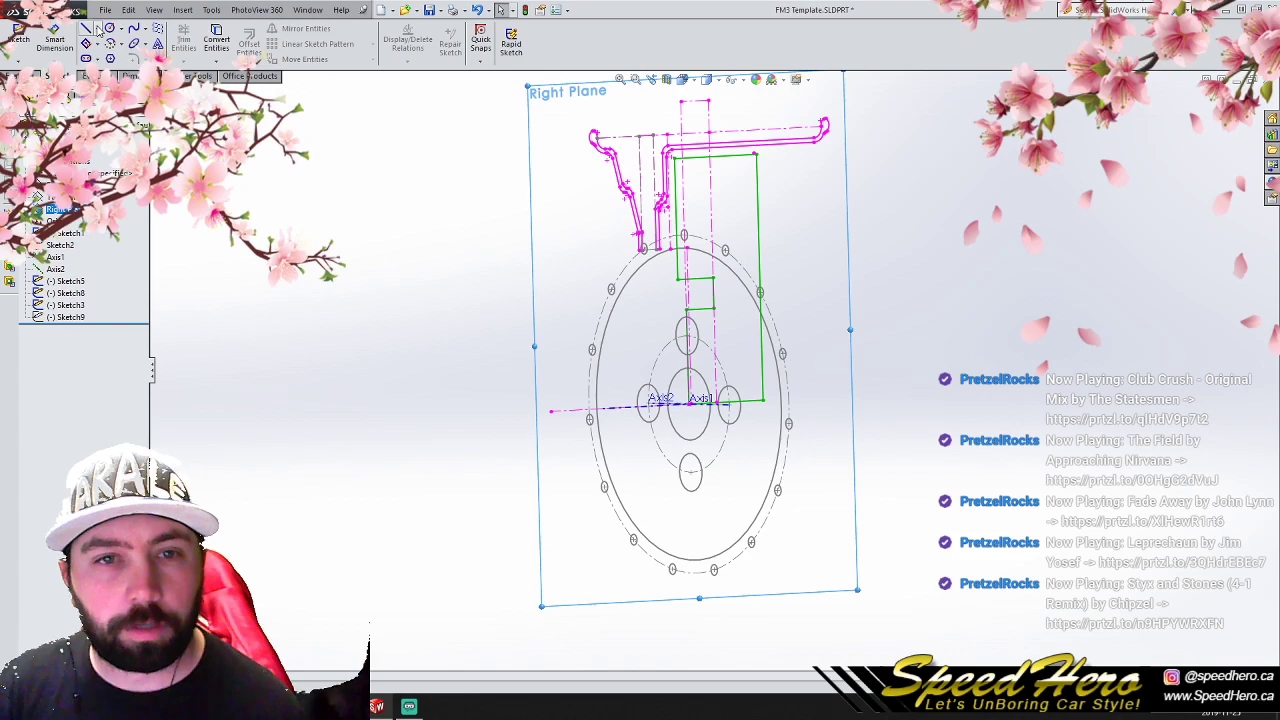
{"action": "left_click", "coordinate": [88, 29]}
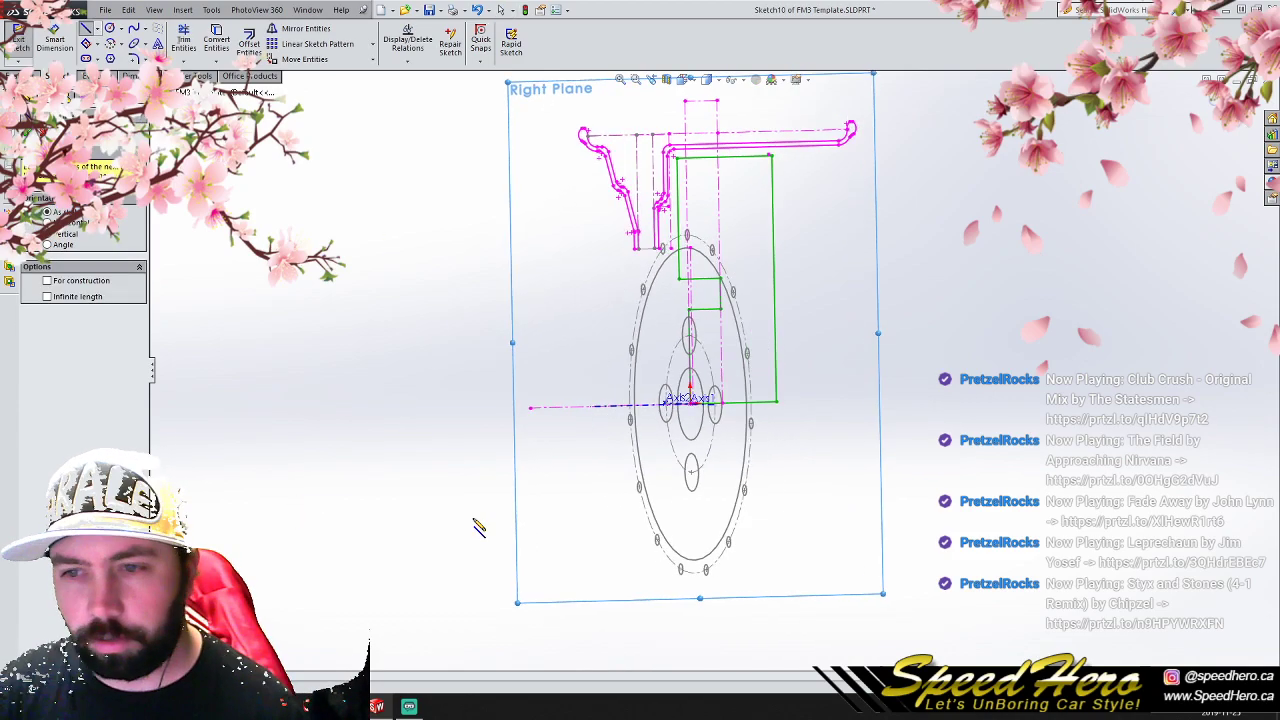
{"action": "scroll", "coordinate": [671, 258], "scroll_direction": "up", "scroll_amount": 3}
{"action": "left_click", "coordinate": [558, 152]}
{"action": "left_click", "coordinate": [558, 405]}
{"action": "key", "text": "f"}
{"action": "scroll", "coordinate": [690, 468], "scroll_direction": "down", "scroll_amount": 3}
{"action": "scroll", "coordinate": [714, 470], "scroll_direction": "up", "scroll_amount": 4}
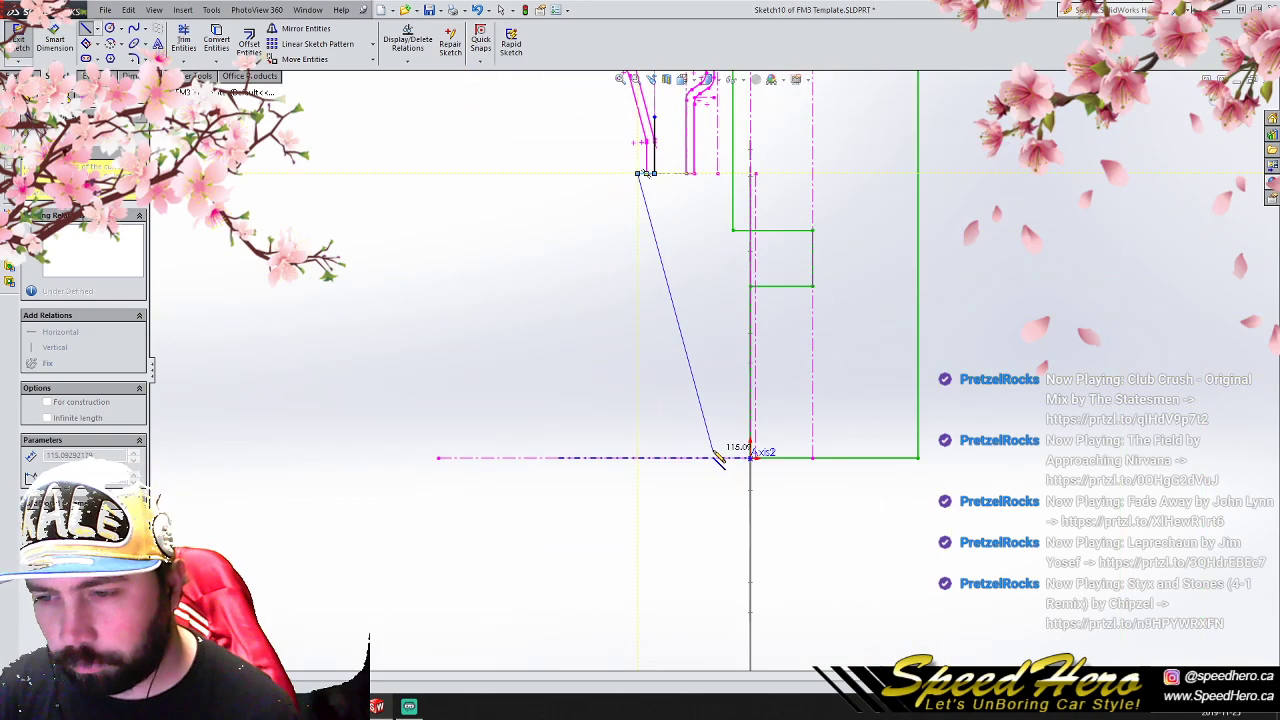
{"action": "right_click", "coordinate": [552, 360]}
{"action": "left_click", "coordinate": [560, 336]}
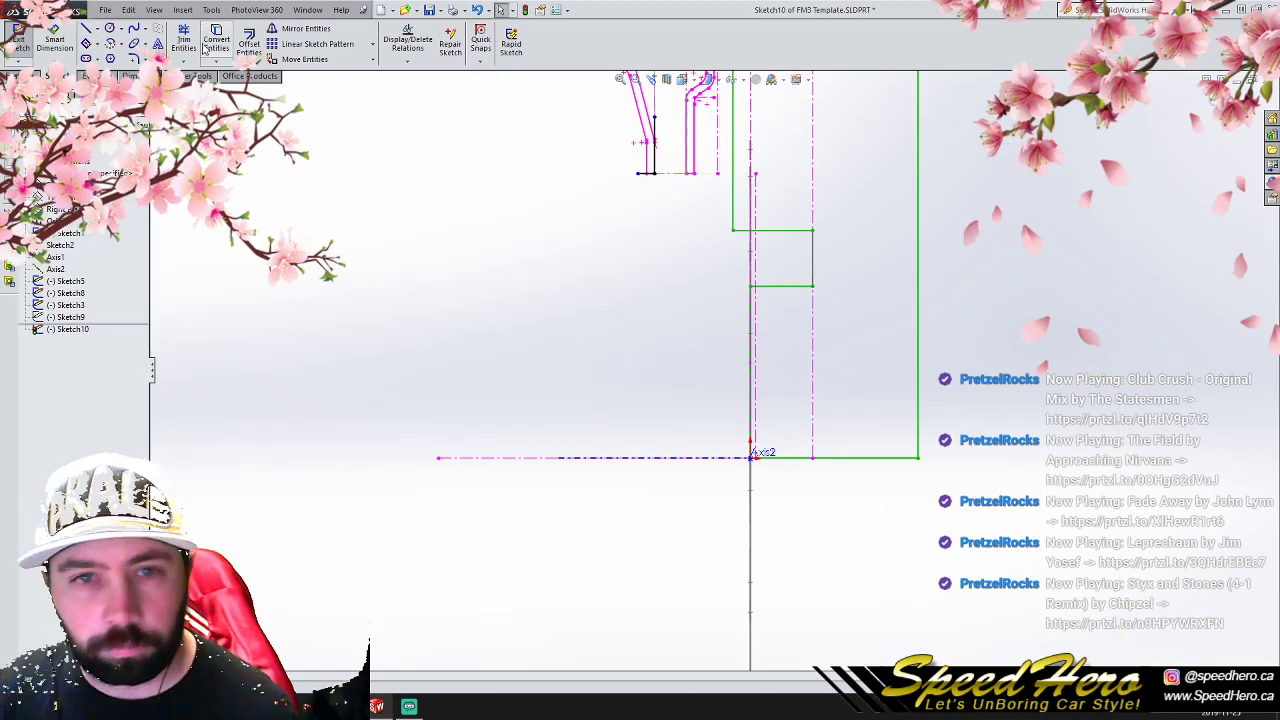
- Draw a spline from the short horizontal line's outer end, through one intermediate point, to the wheel's center axis
{"action": "left_click", "coordinate": [133, 30]}
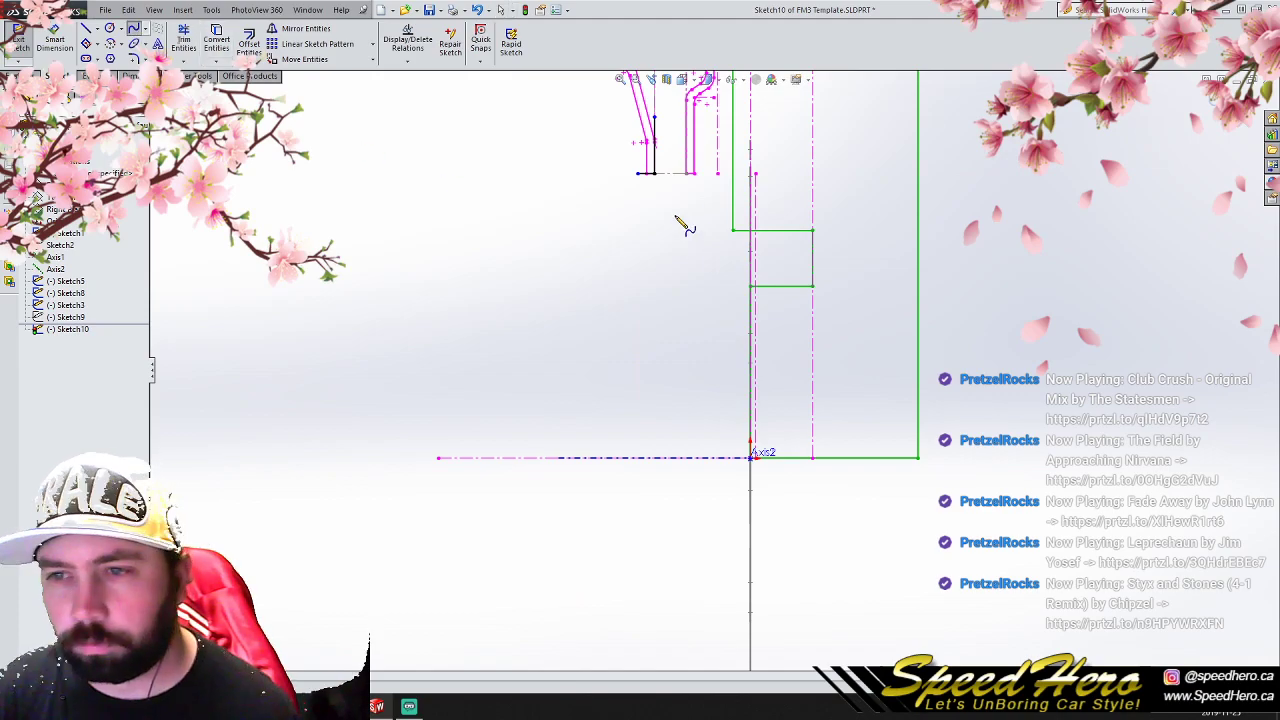
{"action": "left_click", "coordinate": [638, 173]}
{"action": "left_click", "coordinate": [672, 280]}
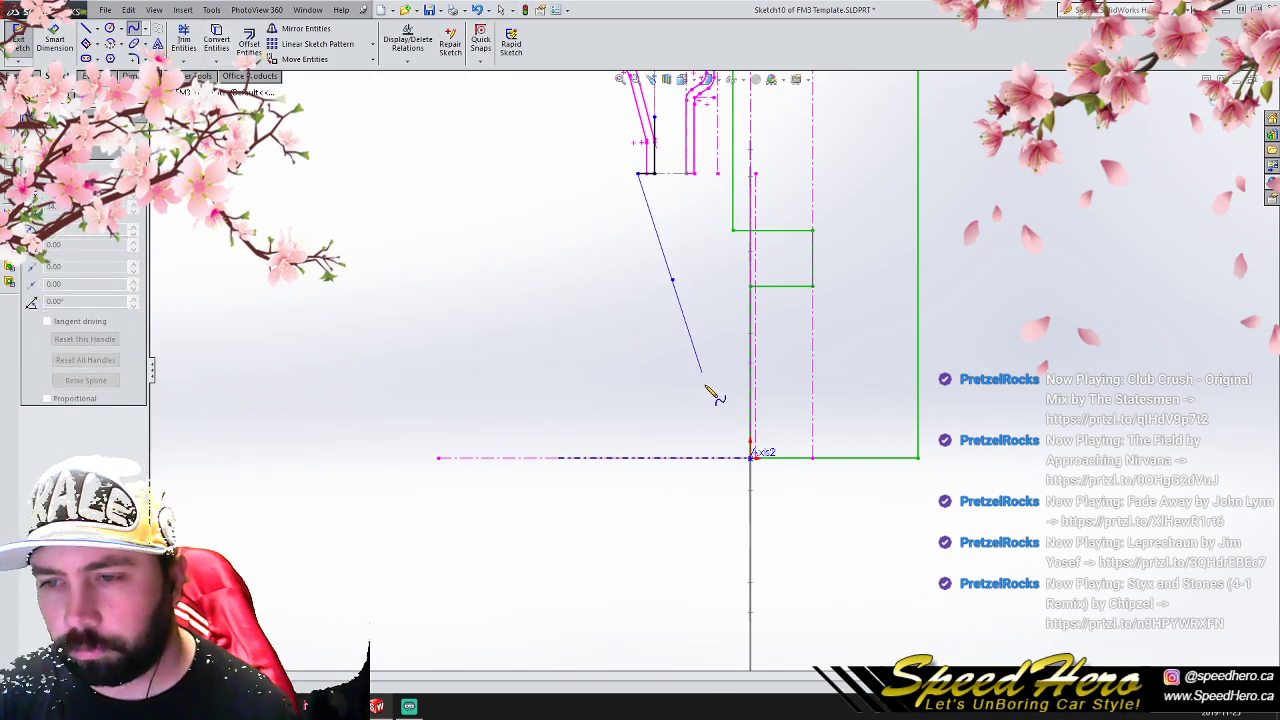
{"action": "right_click", "coordinate": [703, 457]}
{"action": "left_click", "coordinate": [731, 368]}
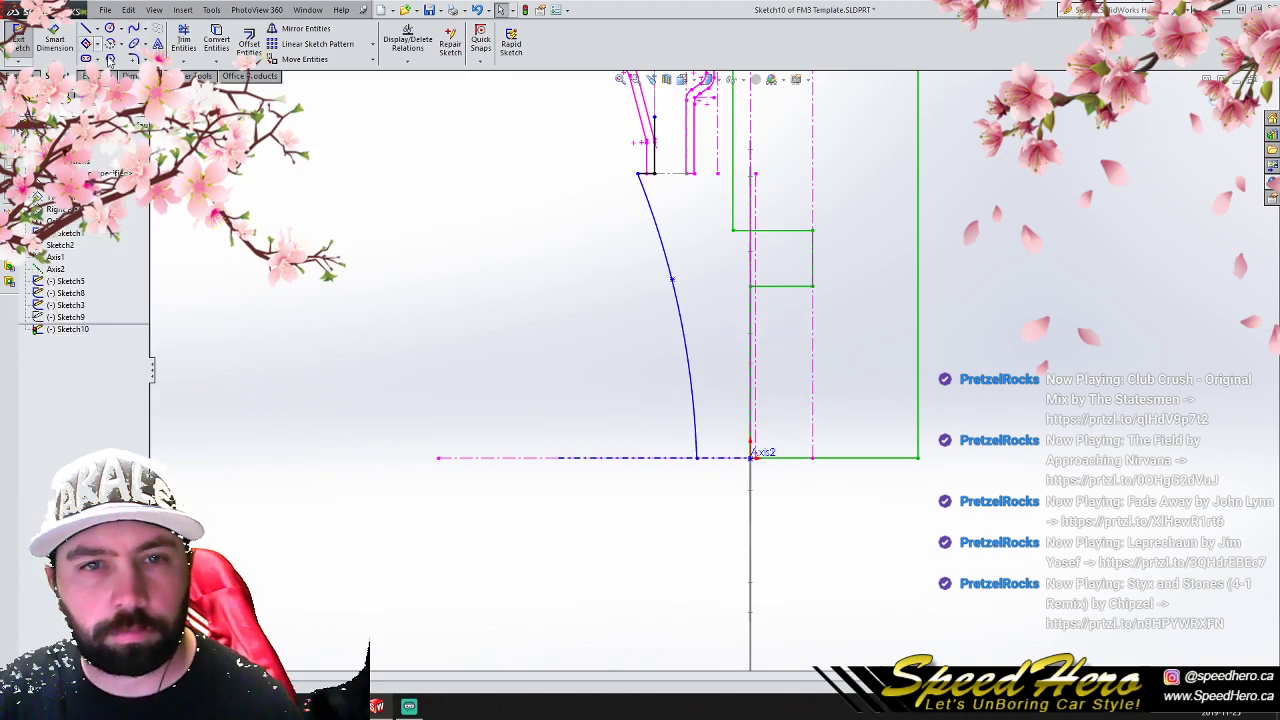
- Draw a vertical construction centerline up from the midpoint of the gap between the two barrel flanges, level with the mounting-face line's upper end
{"action": "scroll", "coordinate": [684, 160], "scroll_direction": "up", "scroll_amount": 3}
{"action": "scroll", "coordinate": [688, 193], "scroll_direction": "down", "scroll_amount": 3}
{"action": "scroll", "coordinate": [700, 200], "scroll_direction": "up", "scroll_amount": 3}
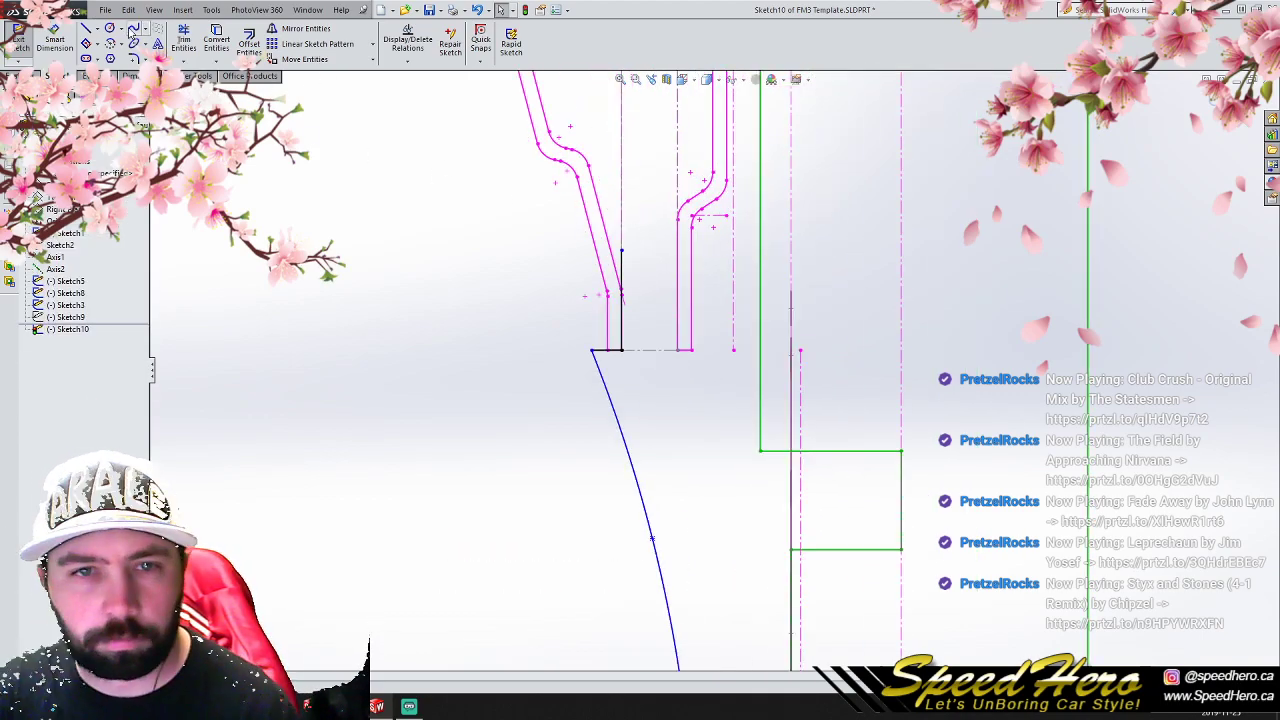
{"action": "left_click", "coordinate": [96, 30]}
{"action": "left_click", "coordinate": [120, 56]}
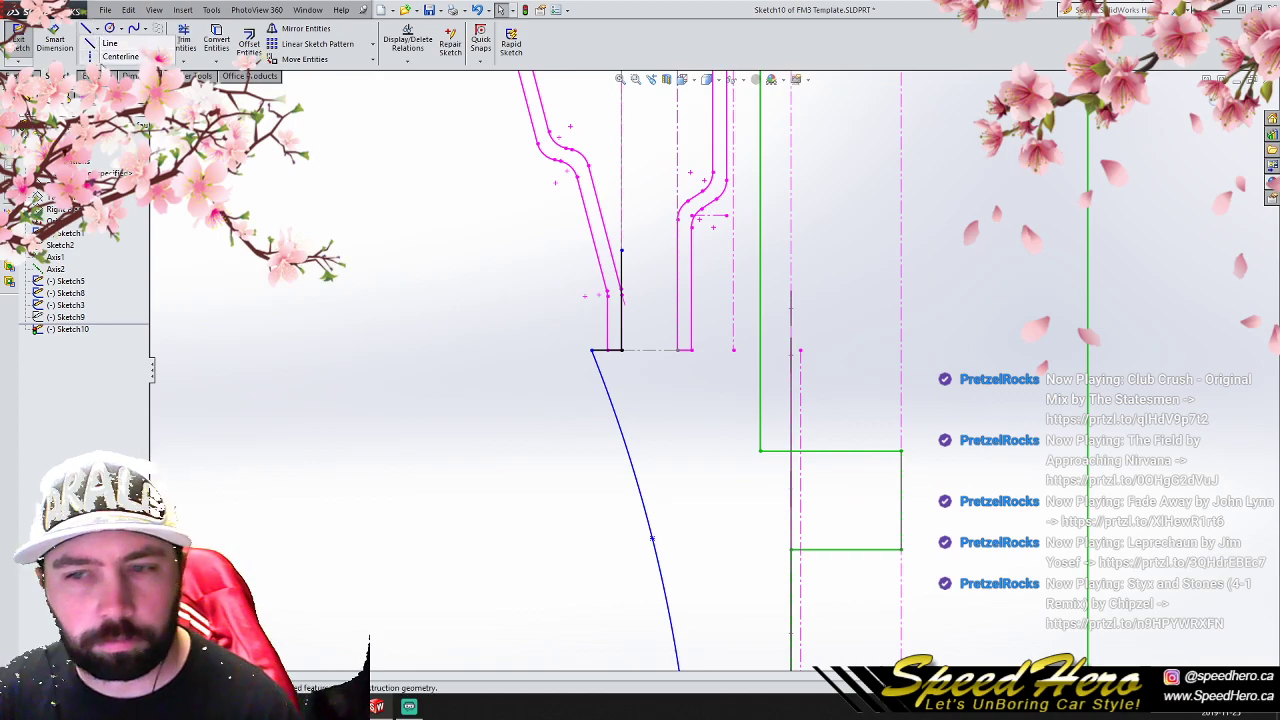
{"action": "left_click", "coordinate": [649, 350]}
{"action": "left_click", "coordinate": [649, 250]}
{"action": "right_click", "coordinate": [651, 206]}
{"action": "left_click", "coordinate": [688, 262]}
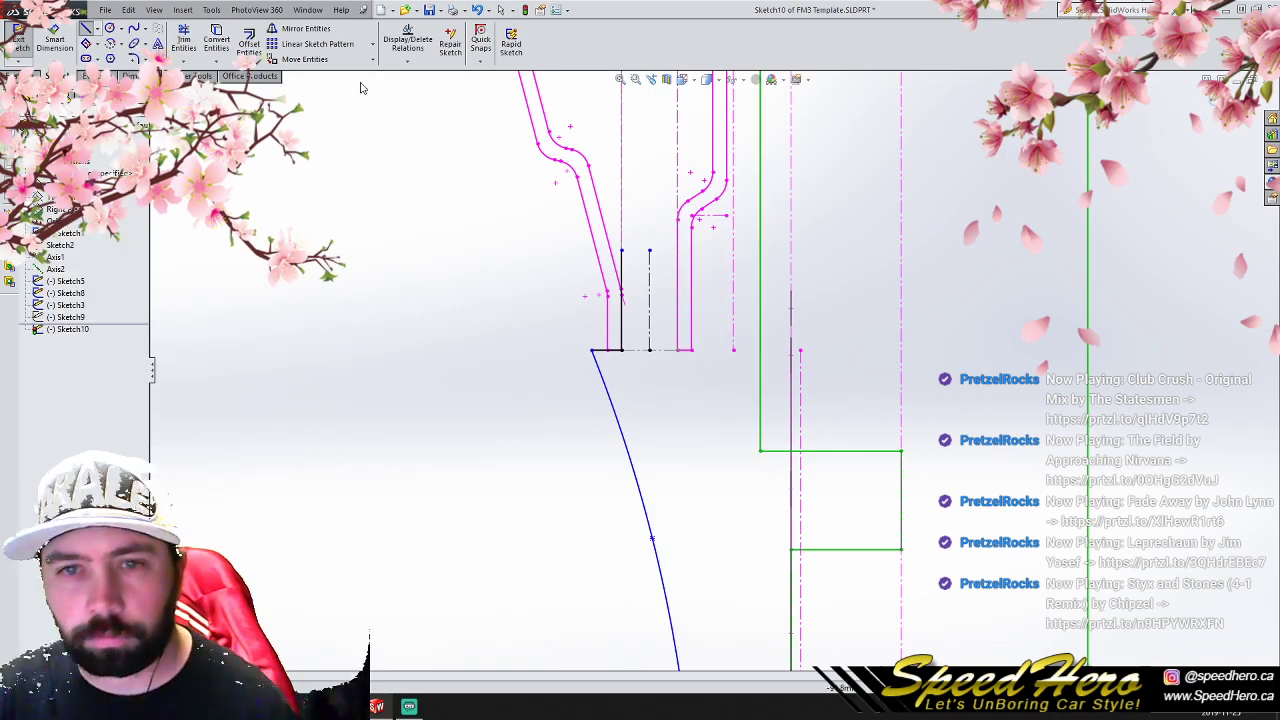
- Mirror the mounting-face line and the short horizontal line about the construction centerline
{"action": "left_click", "coordinate": [300, 30]}
{"action": "left_click", "coordinate": [621, 300]}
{"action": "left_click", "coordinate": [608, 350]}
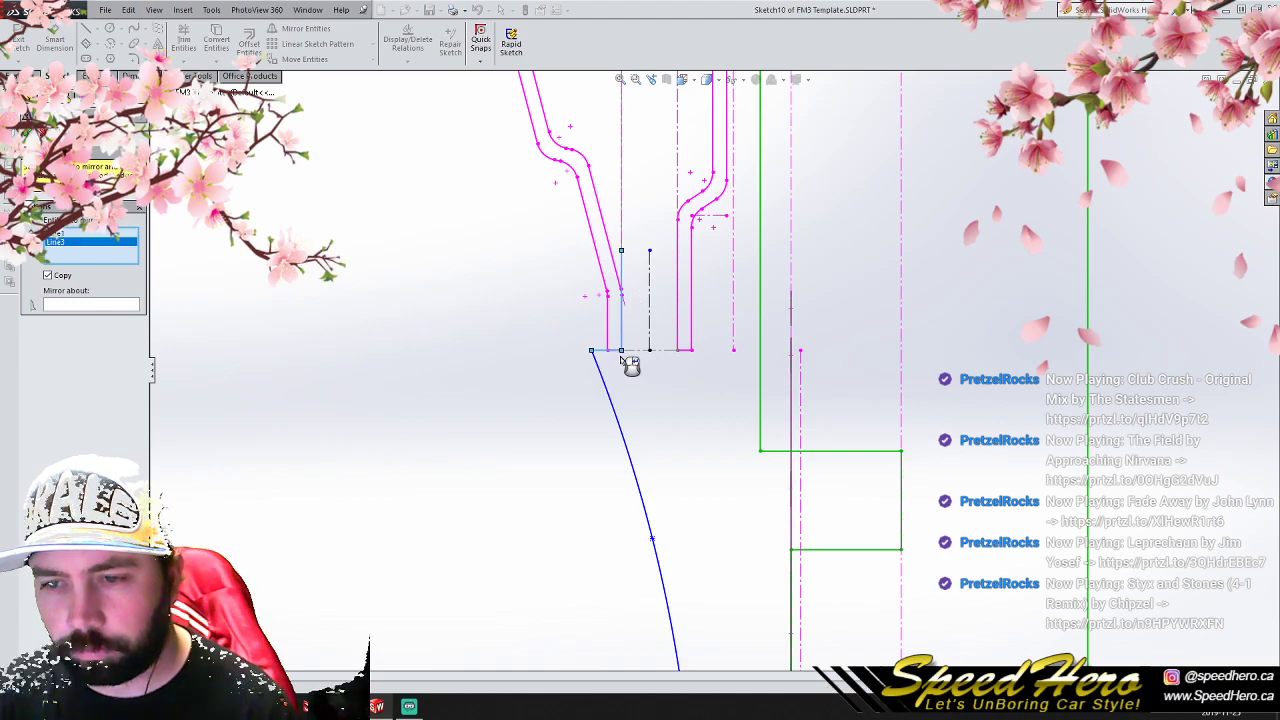
{"action": "left_click", "coordinate": [650, 281]}
{"action": "left_click", "coordinate": [27, 132]}
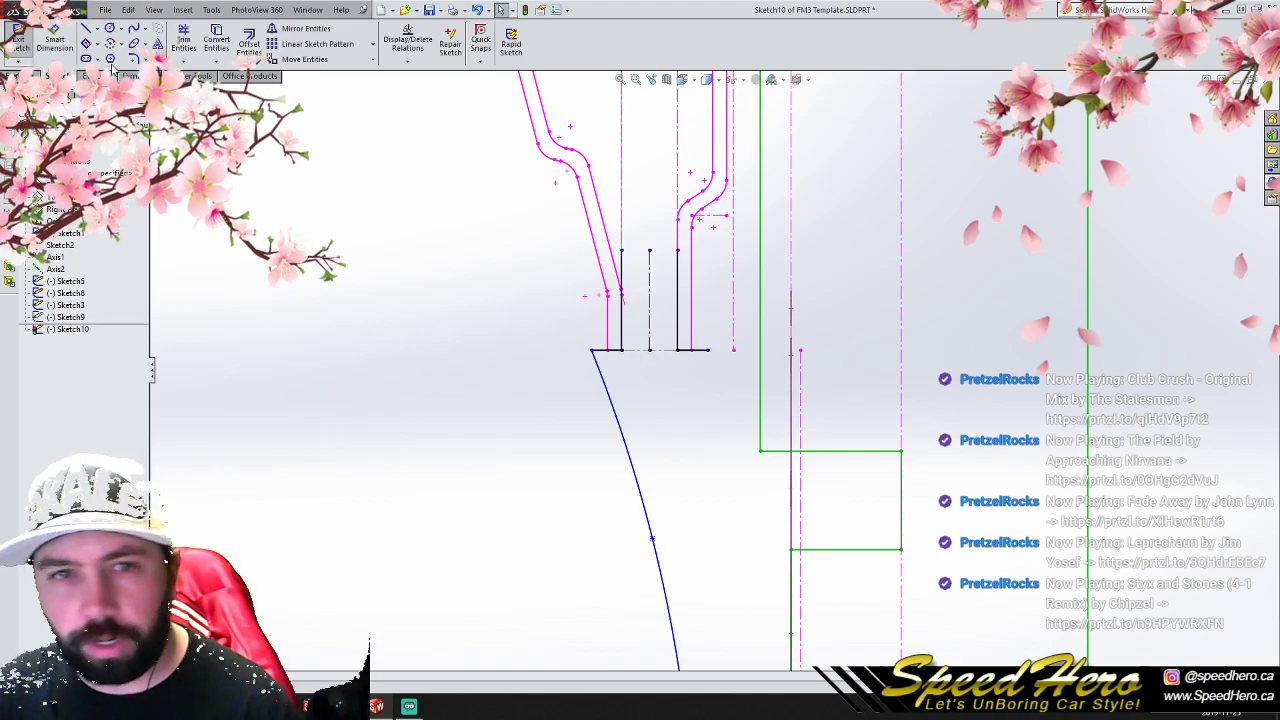
- Connect the upper ends of the two vertical mounting-face lines with a horizontal line
{"action": "left_click", "coordinate": [87, 29]}
{"action": "left_click", "coordinate": [621, 250]}
{"action": "left_click", "coordinate": [677, 250]}
{"action": "mouse_move", "coordinate": [730, 295]}
{"action": "middle_mouse_down"}
{"action": "mouse_move", "coordinate": [823, 295]}
{"action": "mouse_move", "coordinate": [745, 298]}
{"action": "middle_mouse_up"}
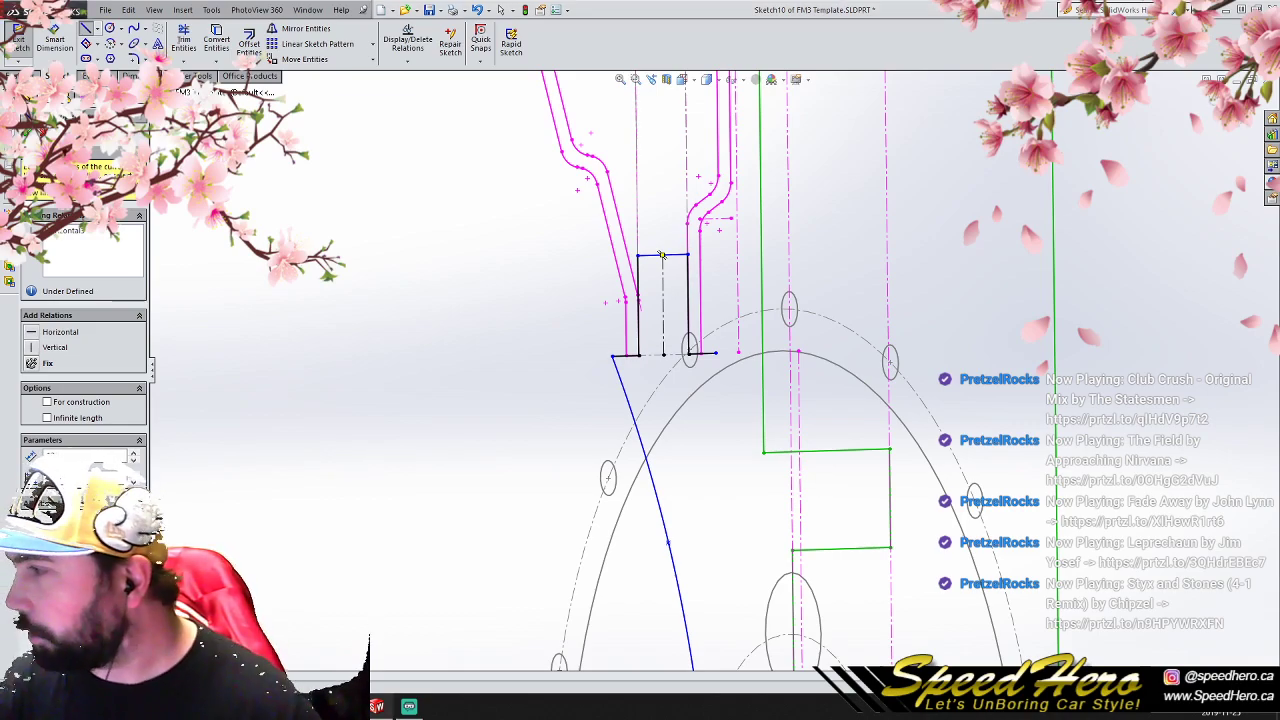
{"action": "scroll", "coordinate": [800, 462], "scroll_direction": "down", "scroll_amount": 4}
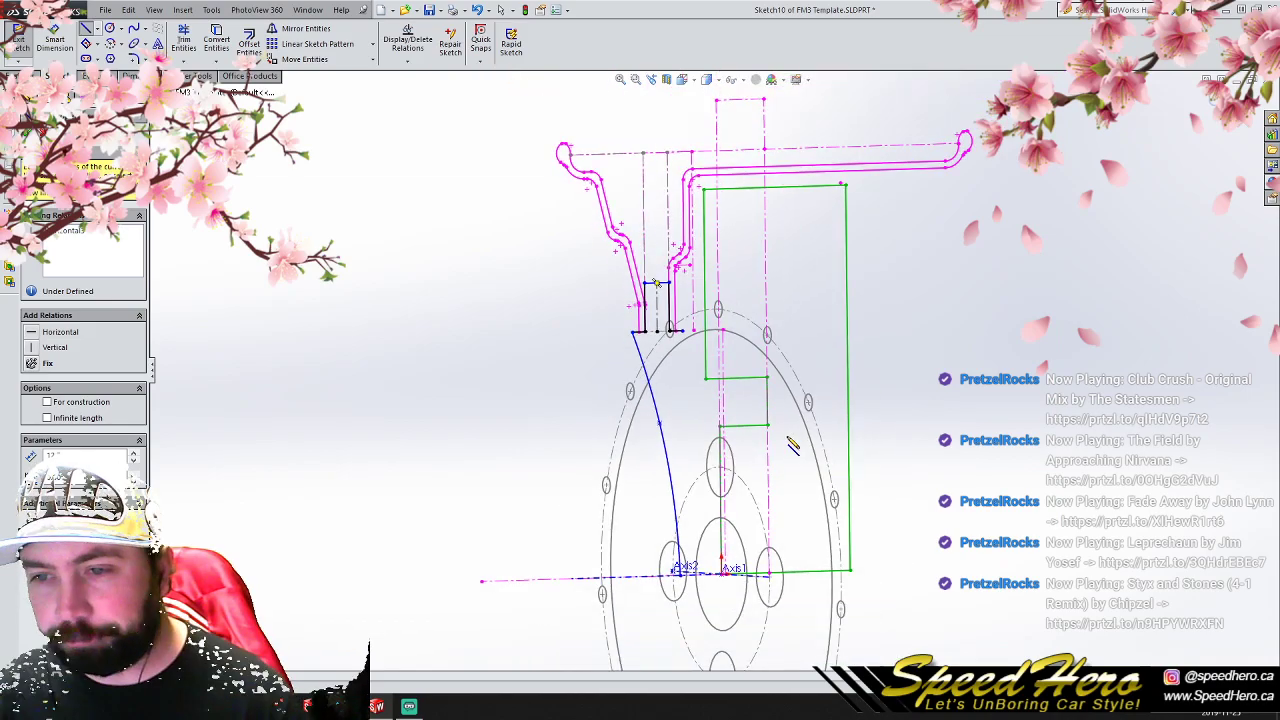
{"action": "mouse_move", "coordinate": [770, 435]}
{"action": "middle_mouse_down"}
{"action": "mouse_move", "coordinate": [791, 434]}
{"action": "mouse_move", "coordinate": [769, 446]}
{"action": "mouse_move", "coordinate": [809, 437]}
{"action": "mouse_move", "coordinate": [760, 446]}
{"action": "mouse_move", "coordinate": [766, 426]}
{"action": "mouse_move", "coordinate": [791, 446]}
{"action": "mouse_move", "coordinate": [760, 420]}
{"action": "middle_mouse_up"}
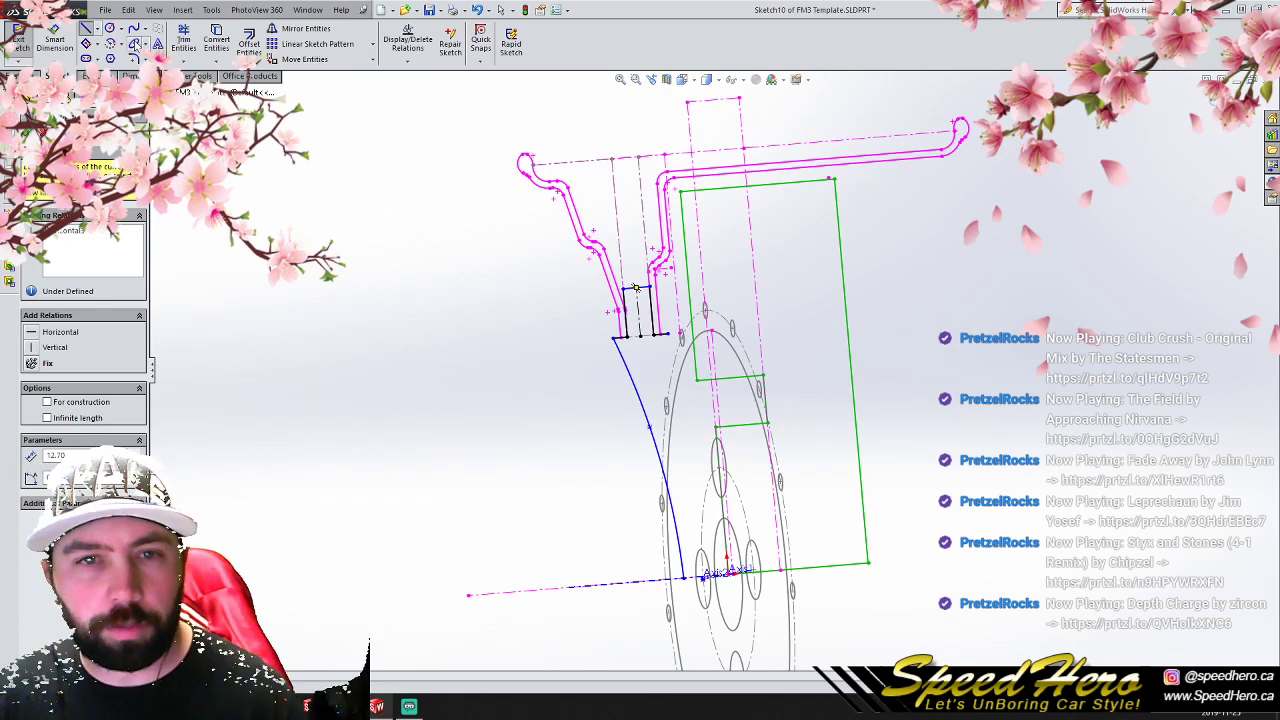
- Draw a spline from the mirrored horizontal line's outer end, through one intermediate point, to the lower inner corner of the green clearance outline
{"action": "left_click", "coordinate": [133, 28]}
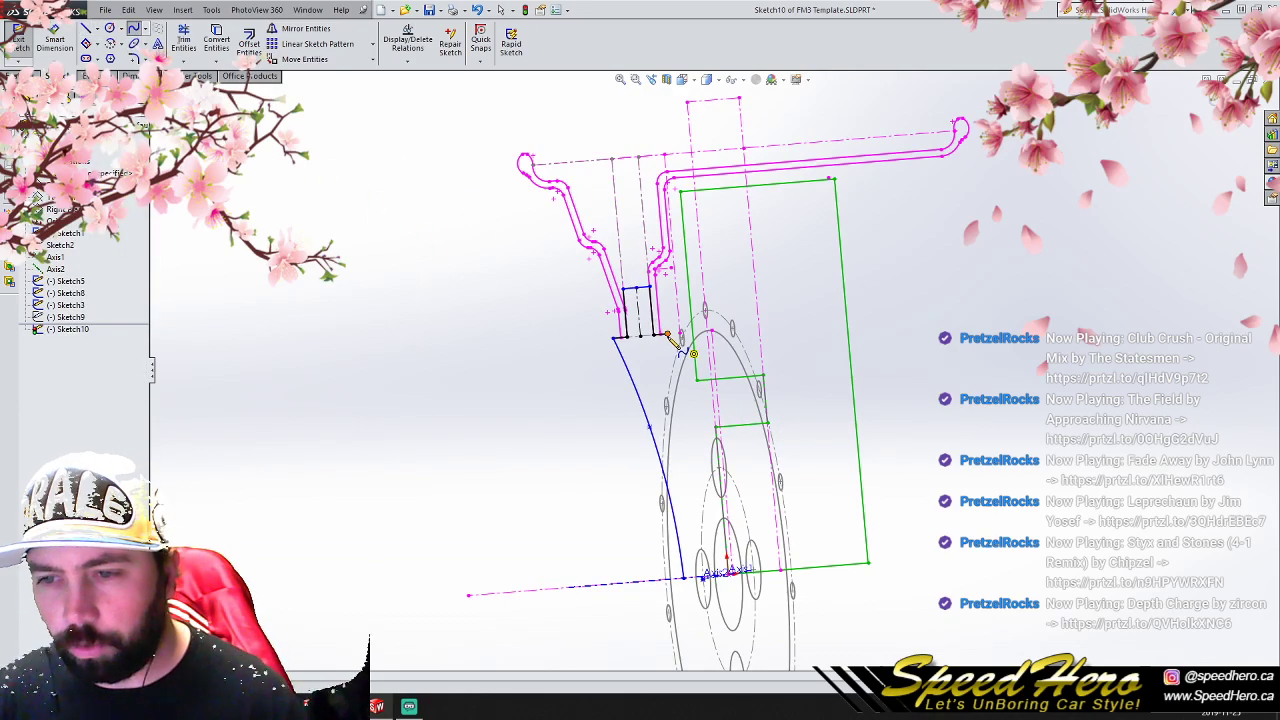
{"action": "left_click", "coordinate": [661, 334]}
{"action": "left_click", "coordinate": [687, 408]}
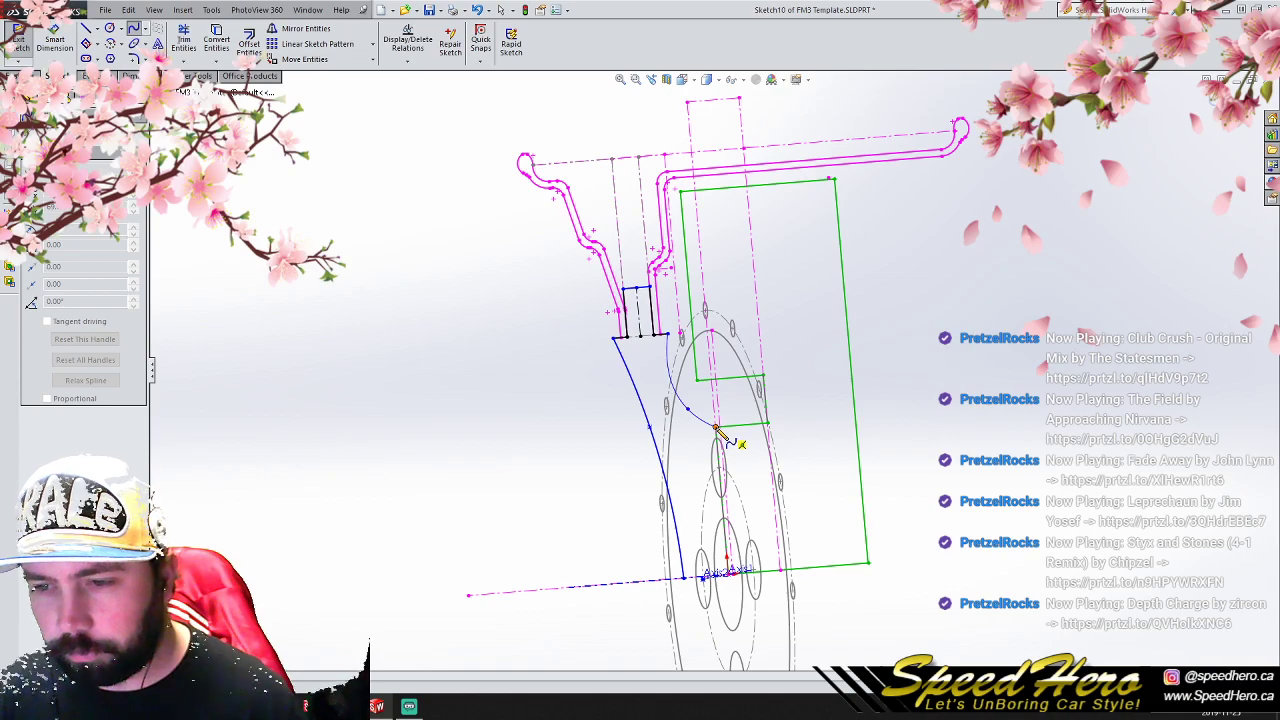
{"action": "left_click", "coordinate": [716, 427]}
{"action": "right_click", "coordinate": [716, 427]}
{"action": "left_click", "coordinate": [742, 369]}
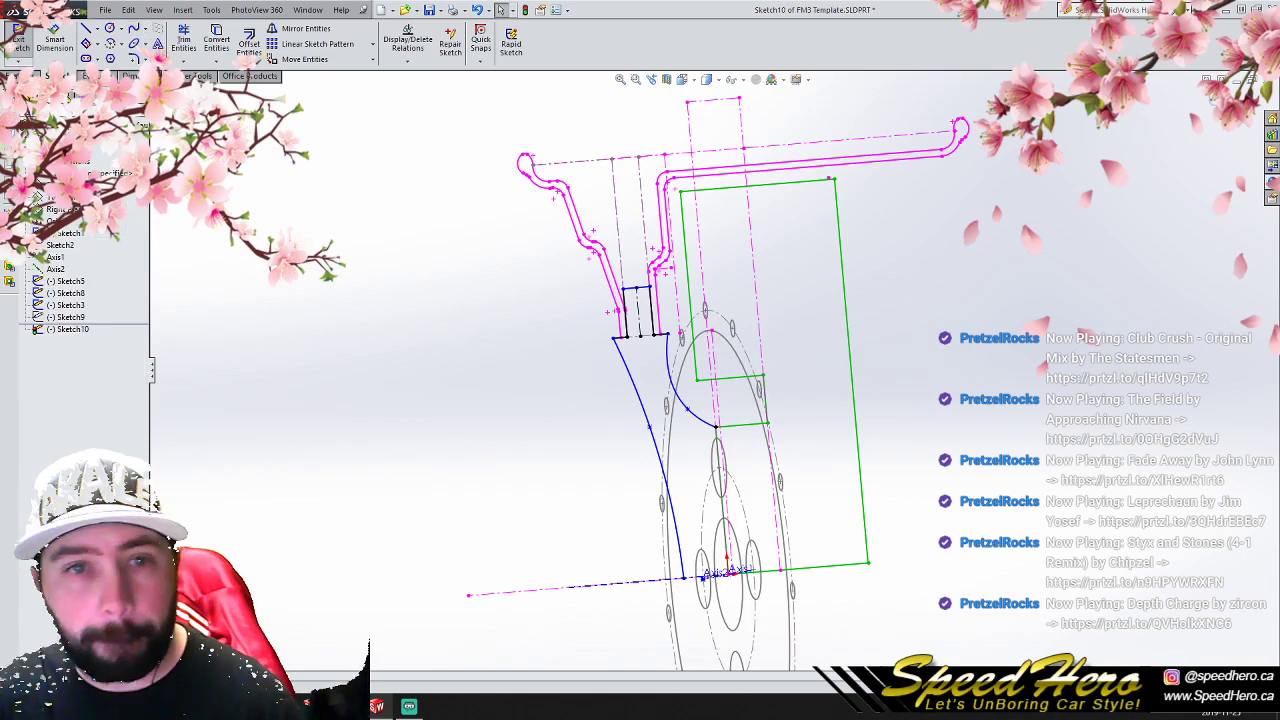
- Draw a line from the rear spline's lower end down to the wheel axis and along the axis to the front spline's end
{"action": "left_click", "coordinate": [86, 30]}
{"action": "left_click", "coordinate": [716, 427]}
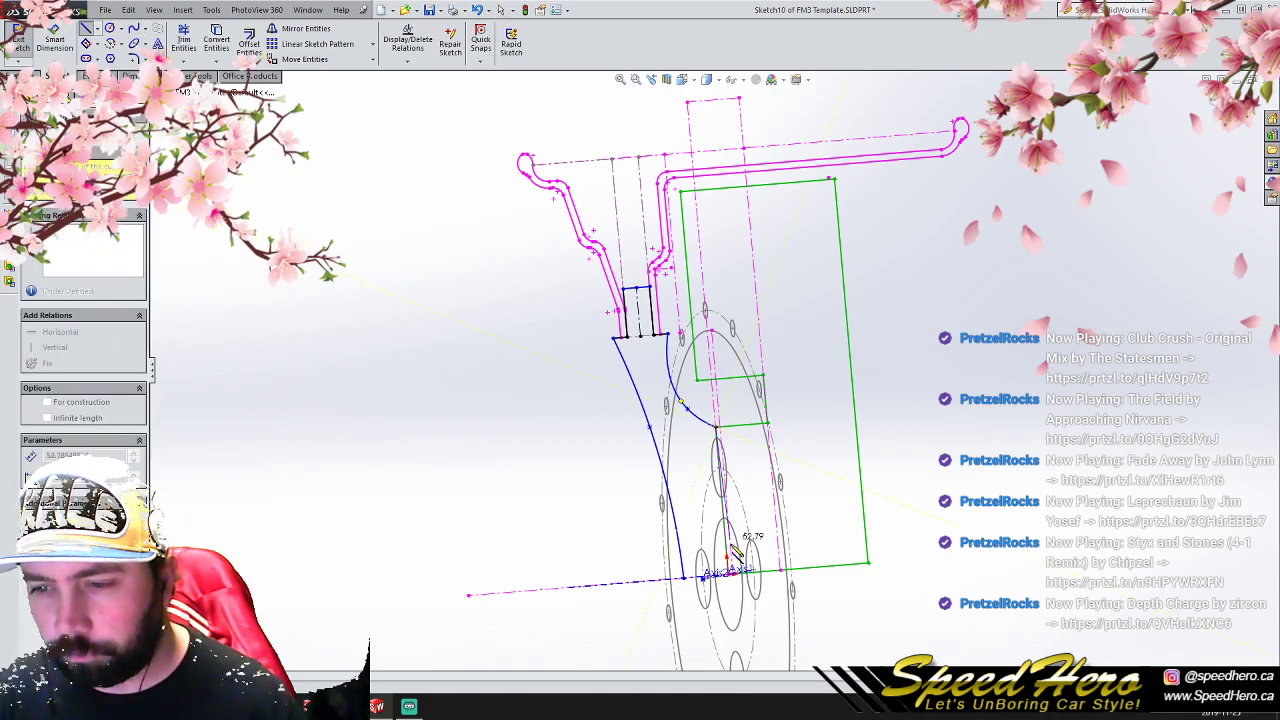
{"action": "left_click", "coordinate": [728, 571]}
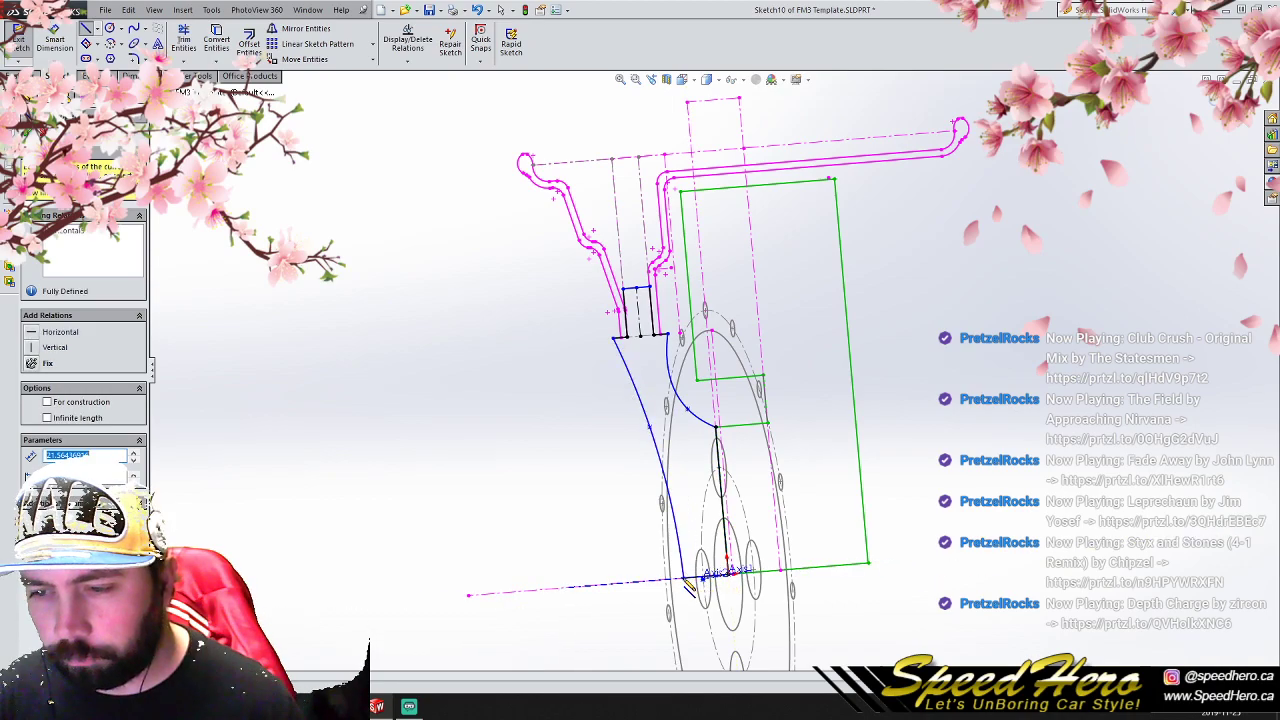
{"action": "scroll", "coordinate": [745, 527], "scroll_direction": "down", "scroll_amount": 3}
- Draw a short horizontal line, pierce its end to the center bore circle, and extend its other end past the front spline
{"action": "left_click", "coordinate": [424, 455]}
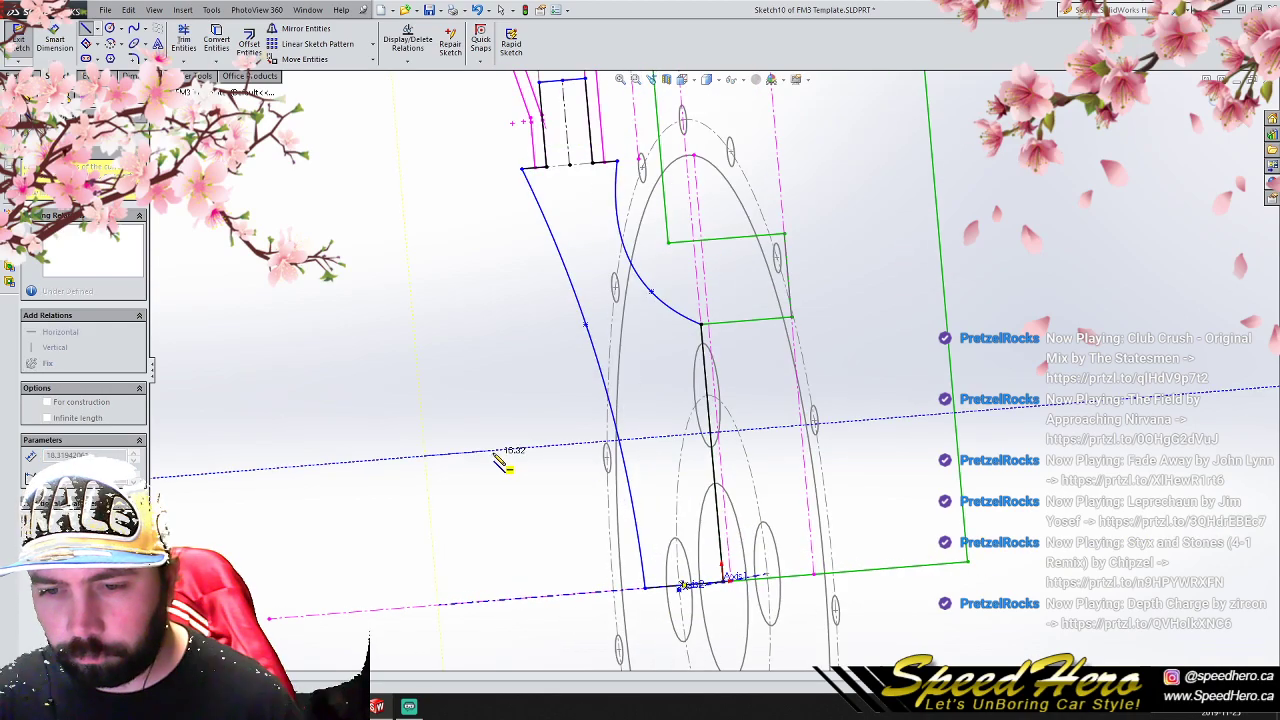
{"action": "right_click", "coordinate": [498, 453]}
{"action": "left_click", "coordinate": [540, 318]}
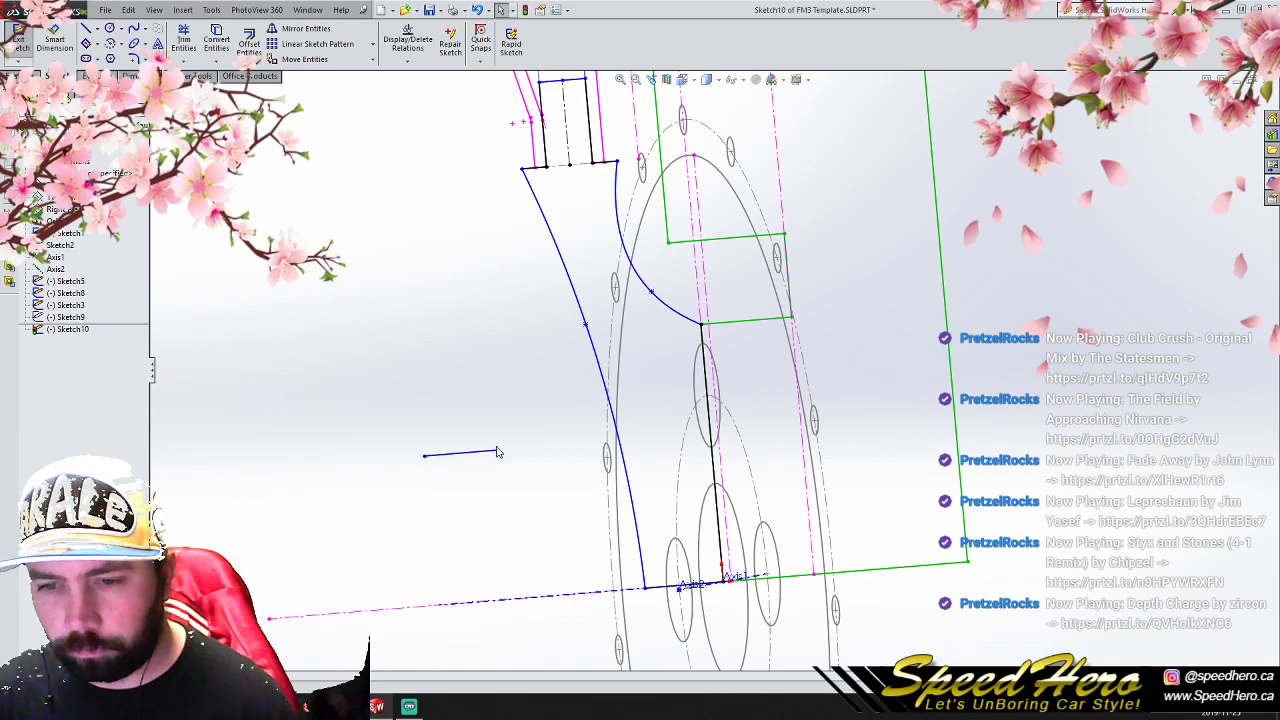
{"action": "left_click", "coordinate": [736, 510], "text": "ctrl"}
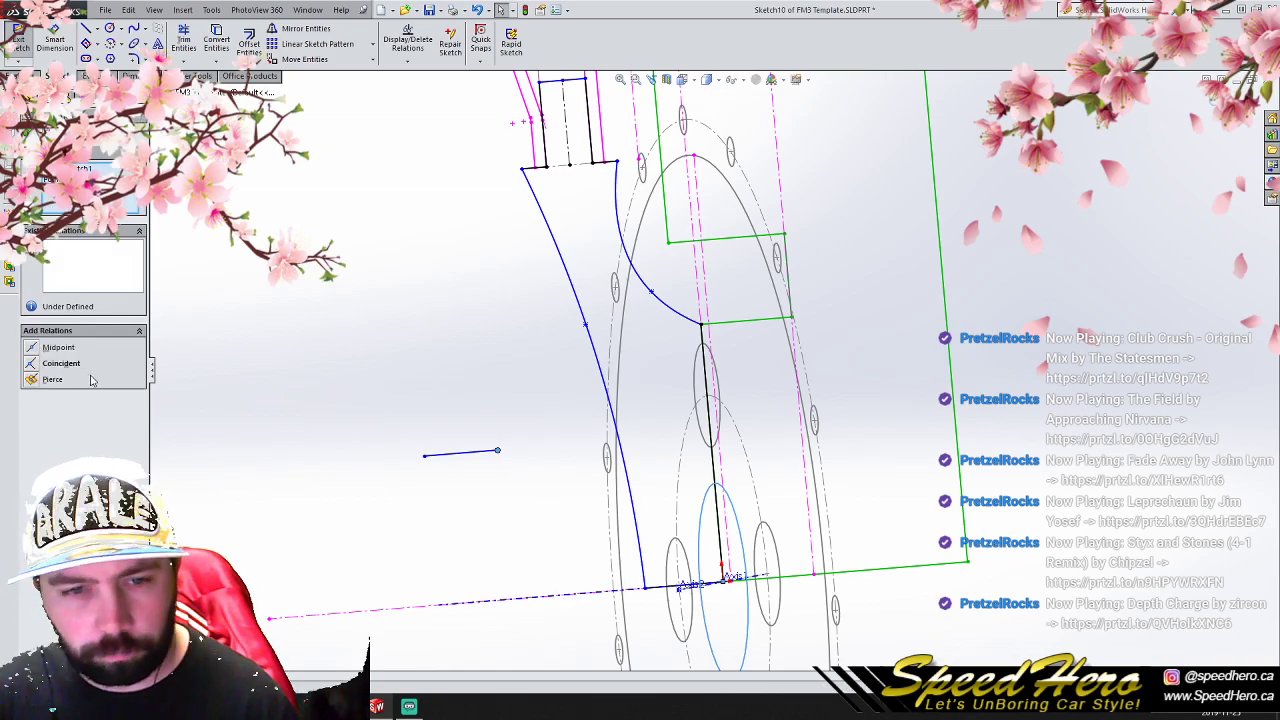
{"action": "left_click", "coordinate": [44, 379]}
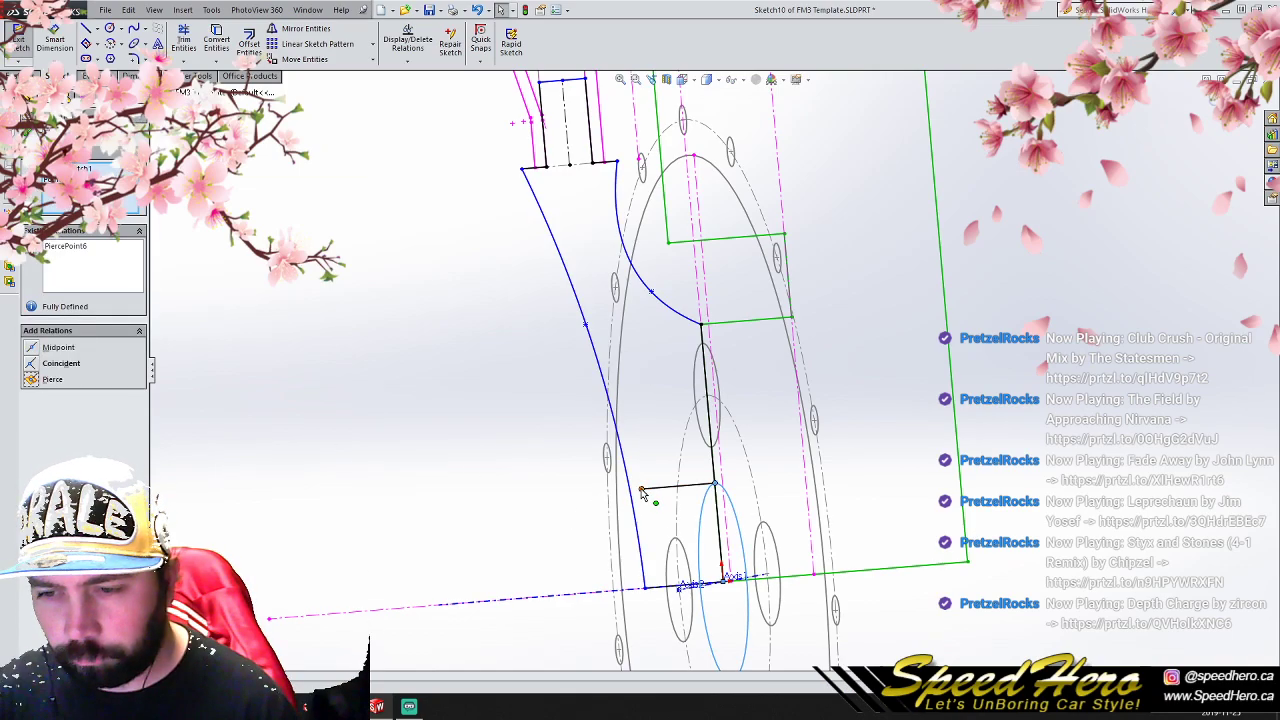
{"action": "left_click_drag", "start_coordinate": [643, 490], "coordinate": [621, 490]}
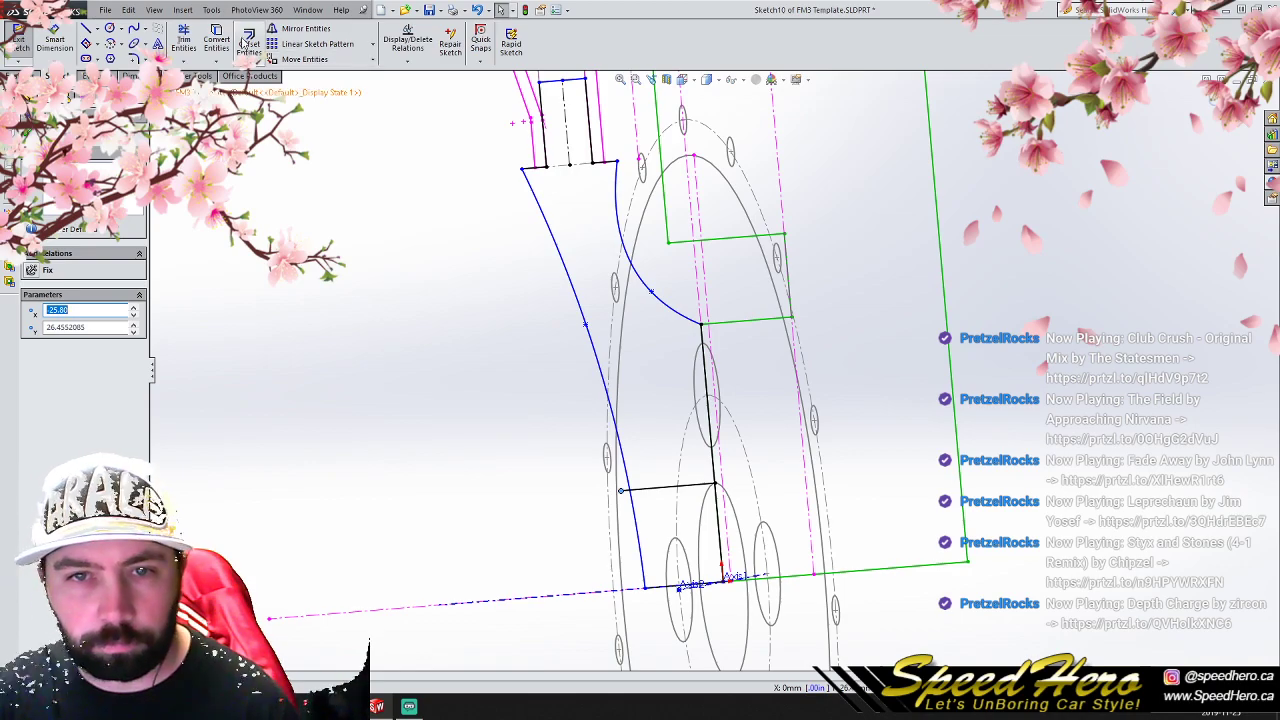
- Trim the profile segments below the center bore line and the part of that line overhanging the front spline
{"action": "left_click", "coordinate": [183, 40]}
{"action": "left_click", "coordinate": [657, 587]}
{"action": "left_click", "coordinate": [624, 490]}
{"action": "left_click", "coordinate": [720, 541]}
{"action": "scroll", "coordinate": [740, 355], "scroll_direction": "up", "scroll_amount": 2}
{"action": "mouse_move", "coordinate": [740, 355]}
{"action": "middle_mouse_down"}
{"action": "mouse_move", "coordinate": [771, 349]}
{"action": "mouse_move", "coordinate": [763, 340]}
{"action": "mouse_move", "coordinate": [816, 377]}
{"action": "mouse_move", "coordinate": [903, 391]}
{"action": "mouse_move", "coordinate": [737, 366]}
{"action": "mouse_move", "coordinate": [803, 374]}
{"action": "mouse_move", "coordinate": [729, 379]}
{"action": "mouse_move", "coordinate": [704, 402]}
{"action": "middle_mouse_up"}
{"action": "scroll", "coordinate": [719, 393], "scroll_direction": "up", "scroll_amount": 3}
{"action": "scroll", "coordinate": [704, 325], "scroll_direction": "up", "scroll_amount": 4}
{"action": "scroll", "coordinate": [689, 311], "scroll_direction": "down", "scroll_amount": 3}
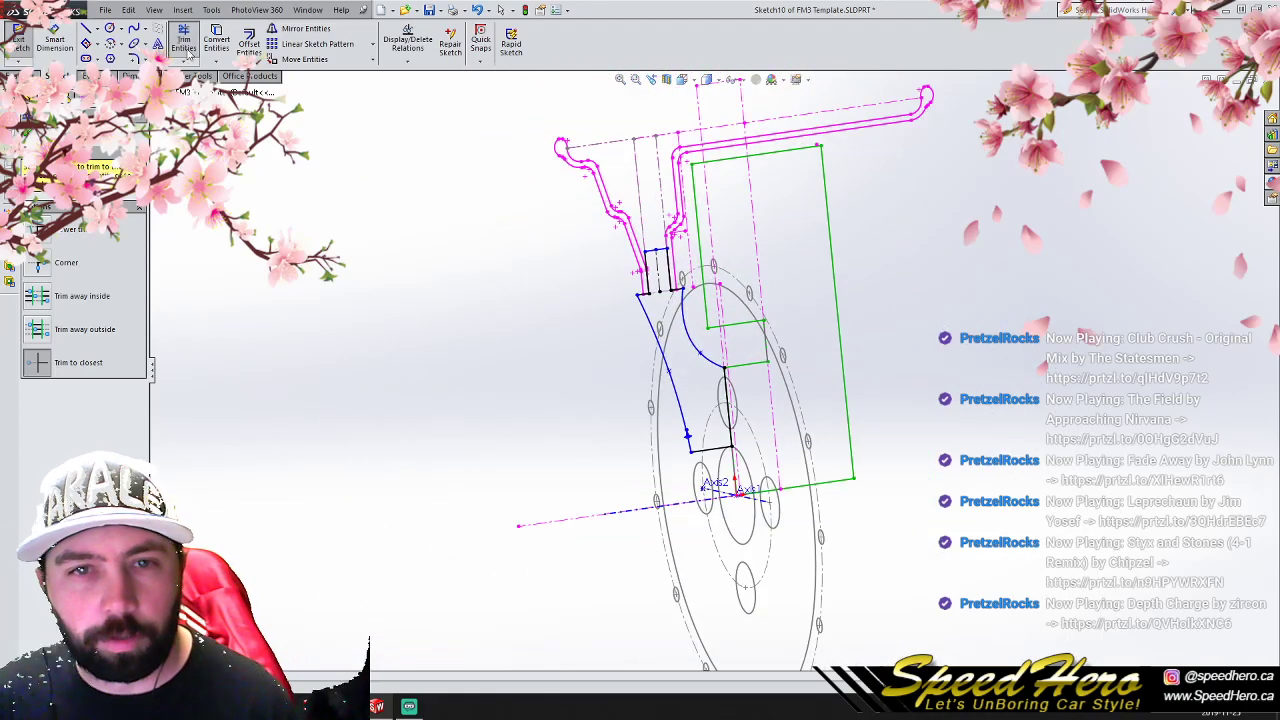
{"action": "left_click", "coordinate": [183, 52]}
- Revolve the closed center profile a full turn around Axis1 into a solid wheel center
{"action": "left_click", "coordinate": [13, 76]}
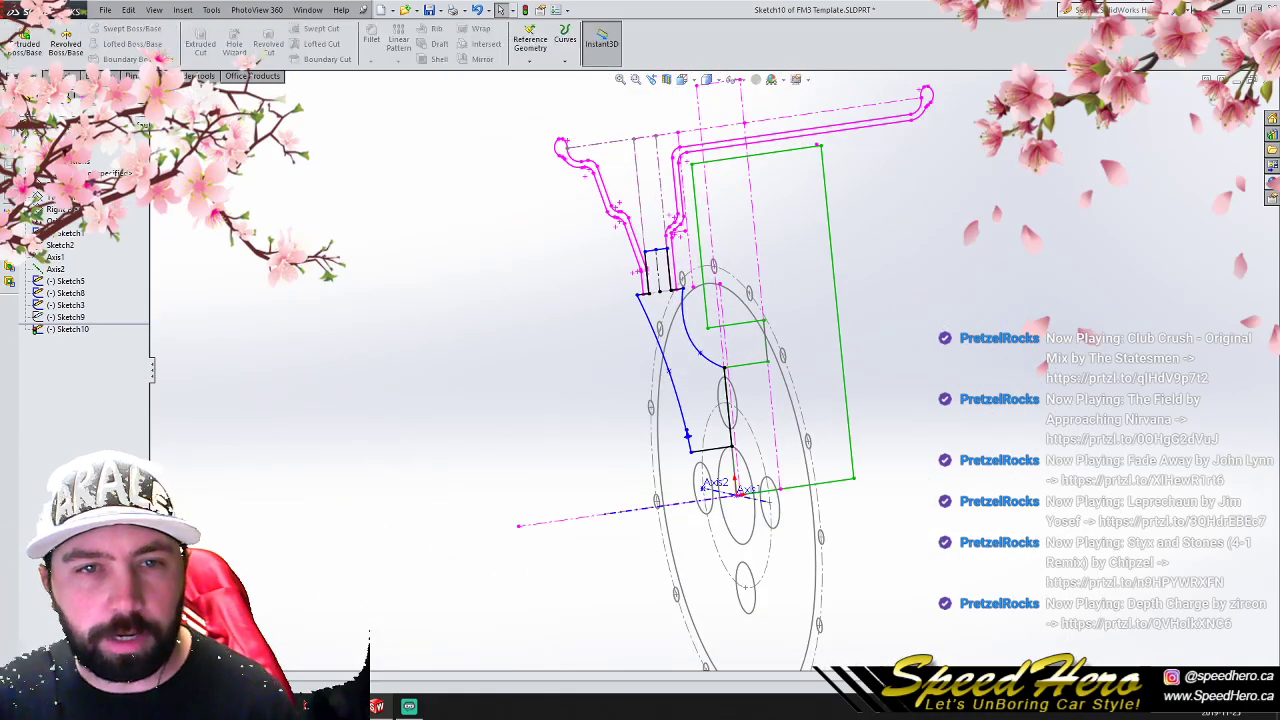
{"action": "left_click", "coordinate": [66, 48]}
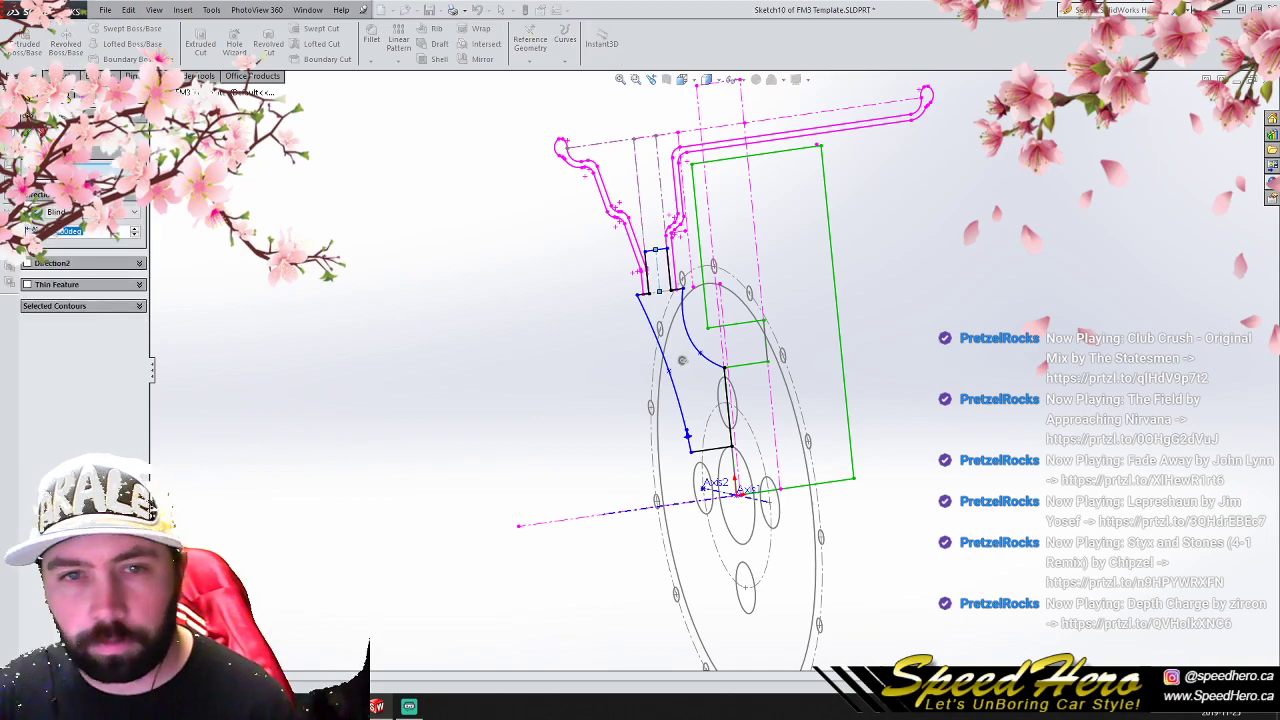
{"action": "left_click", "coordinate": [193, 236]}
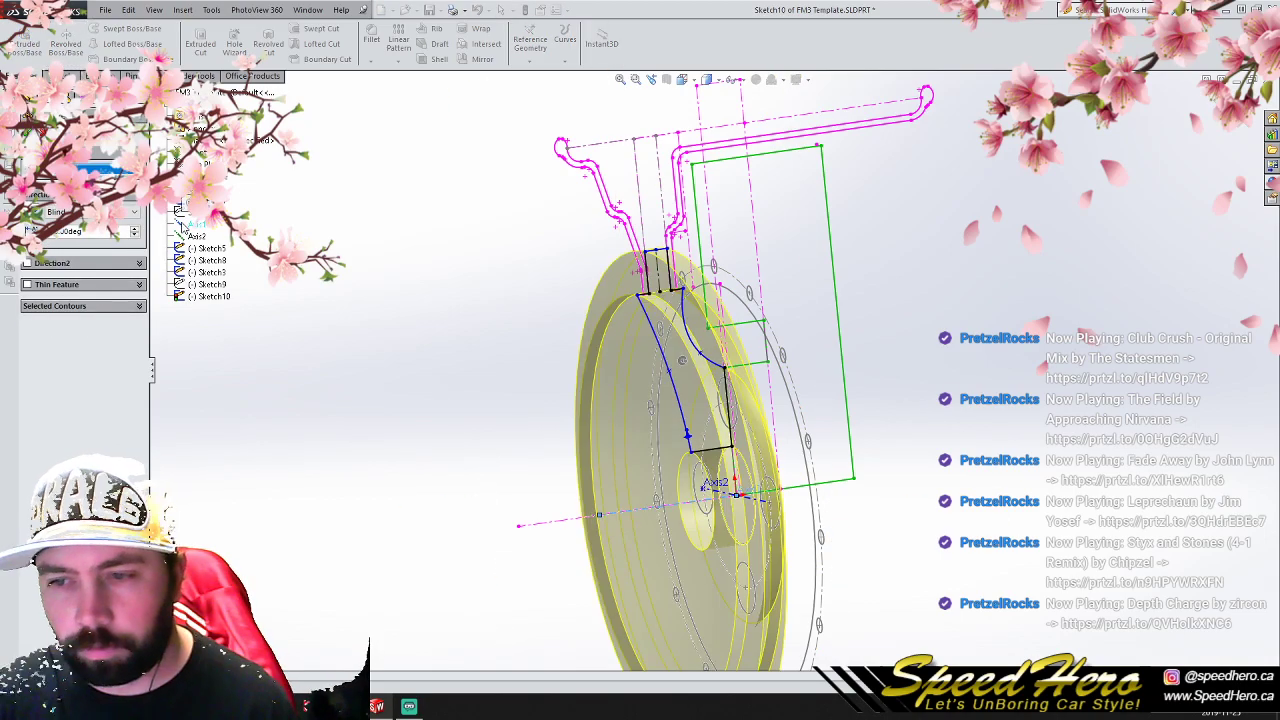
{"action": "left_click", "coordinate": [28, 132]}
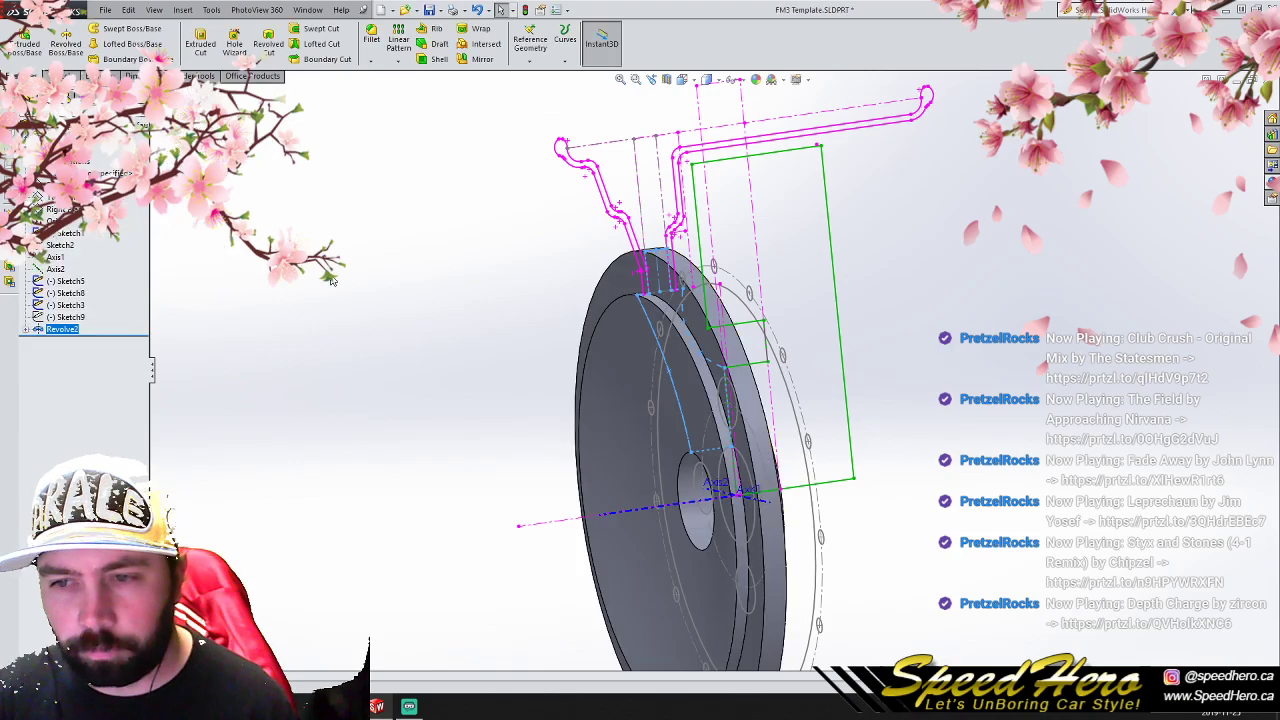
- Assign the aluminium alloy 6061-T4 (SS) to the part as its material
{"action": "mouse_move", "coordinate": [750, 494]}
{"action": "middle_mouse_down"}
{"action": "mouse_move", "coordinate": [617, 500]}
{"action": "mouse_move", "coordinate": [770, 495]}
{"action": "mouse_move", "coordinate": [725, 490]}
{"action": "mouse_move", "coordinate": [740, 480]}
{"action": "mouse_move", "coordinate": [768, 490]}
{"action": "mouse_move", "coordinate": [737, 492]}
{"action": "mouse_move", "coordinate": [744, 500]}
{"action": "mouse_move", "coordinate": [735, 495]}
{"action": "mouse_move", "coordinate": [850, 503]}
{"action": "mouse_move", "coordinate": [672, 505]}
{"action": "mouse_move", "coordinate": [813, 502]}
{"action": "mouse_move", "coordinate": [715, 506]}
{"action": "mouse_move", "coordinate": [745, 505]}
{"action": "middle_mouse_up"}
{"action": "right_click", "coordinate": [100, 173]}
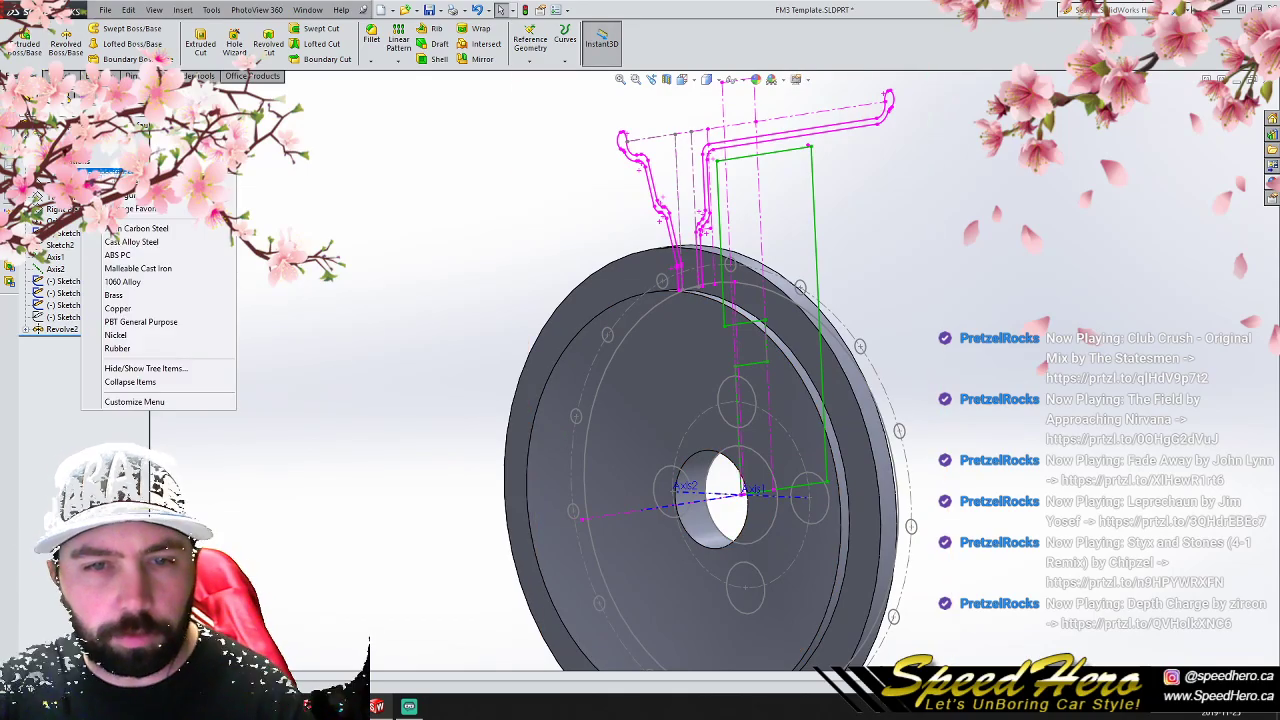
{"action": "left_click", "coordinate": [122, 182]}
{"action": "scroll", "coordinate": [498, 302], "scroll_direction": "down", "scroll_amount": 2}
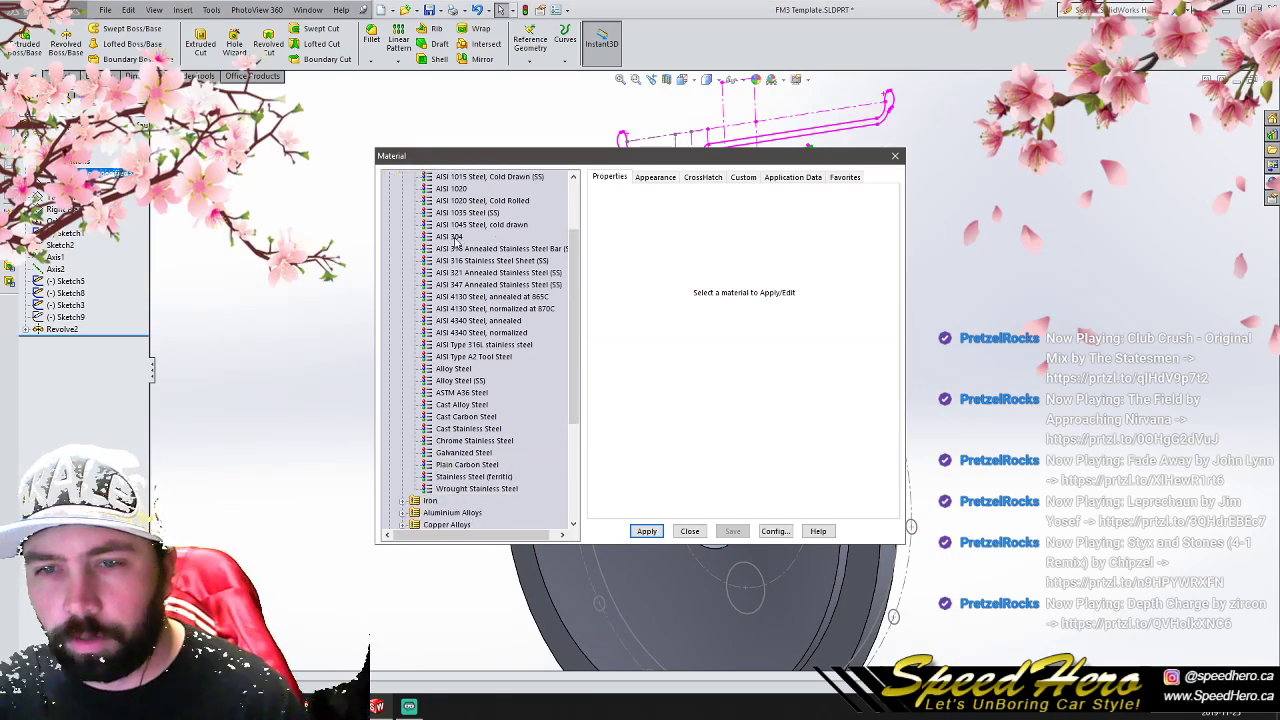
{"action": "scroll", "coordinate": [458, 243], "scroll_direction": "up", "scroll_amount": 3}
{"action": "left_click", "coordinate": [402, 201]}
{"action": "left_click", "coordinate": [402, 224]}
{"action": "scroll", "coordinate": [495, 358], "scroll_direction": "down", "scroll_amount": 5}
{"action": "scroll", "coordinate": [495, 358], "scroll_direction": "down", "scroll_amount": 3}
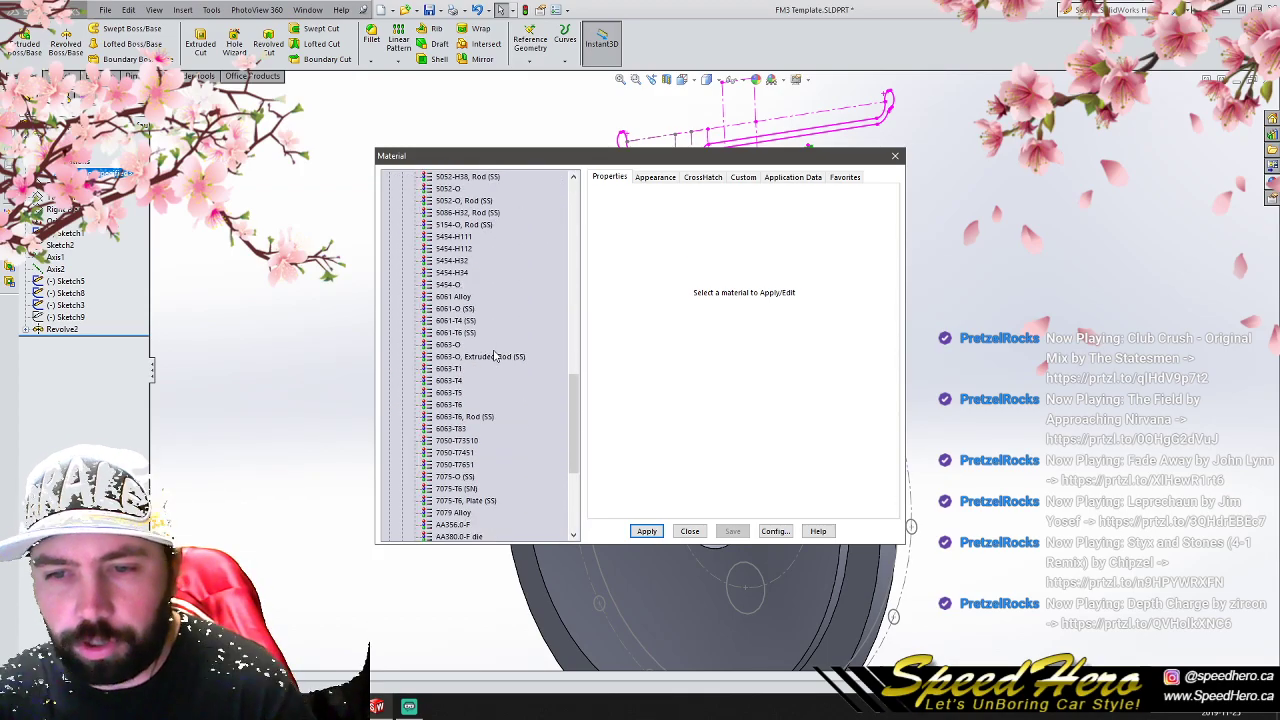
{"action": "left_click", "coordinate": [456, 320]}
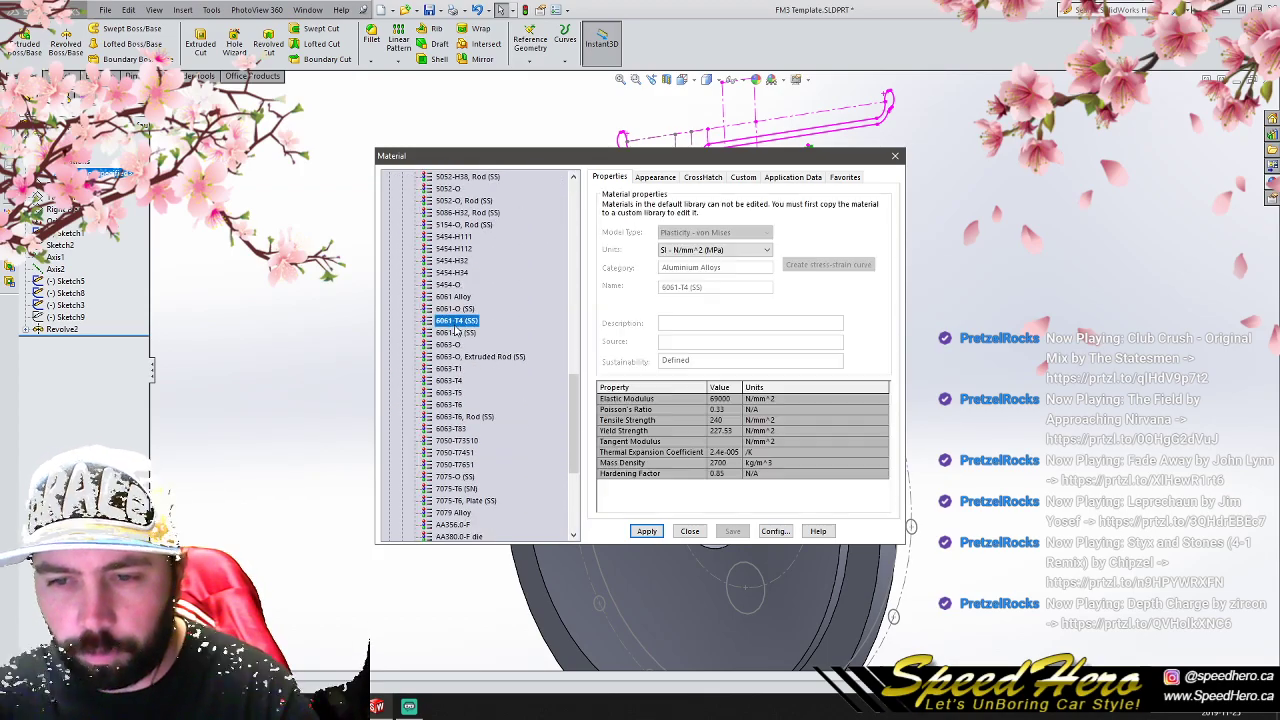
{"action": "left_click", "coordinate": [645, 531]}
{"action": "left_click", "coordinate": [690, 531]}
{"action": "key", "text": "f"}
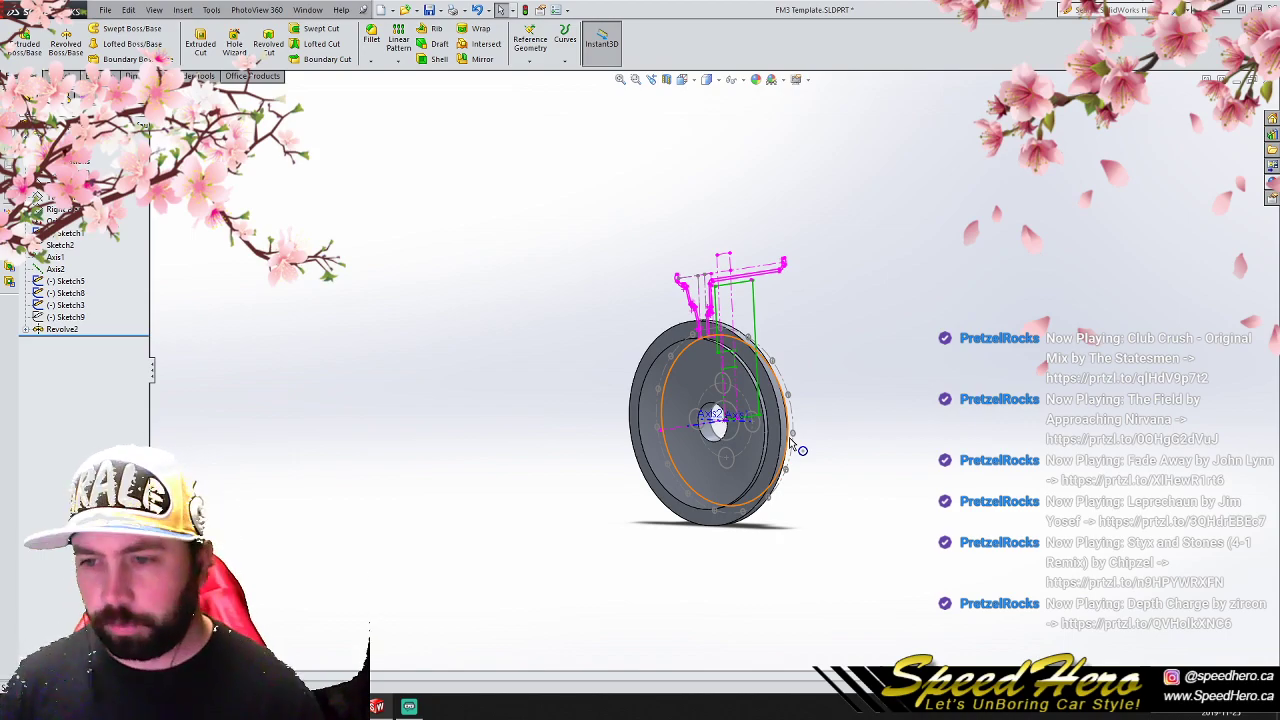
{"action": "scroll", "coordinate": [740, 385], "scroll_direction": "down", "scroll_amount": 3}
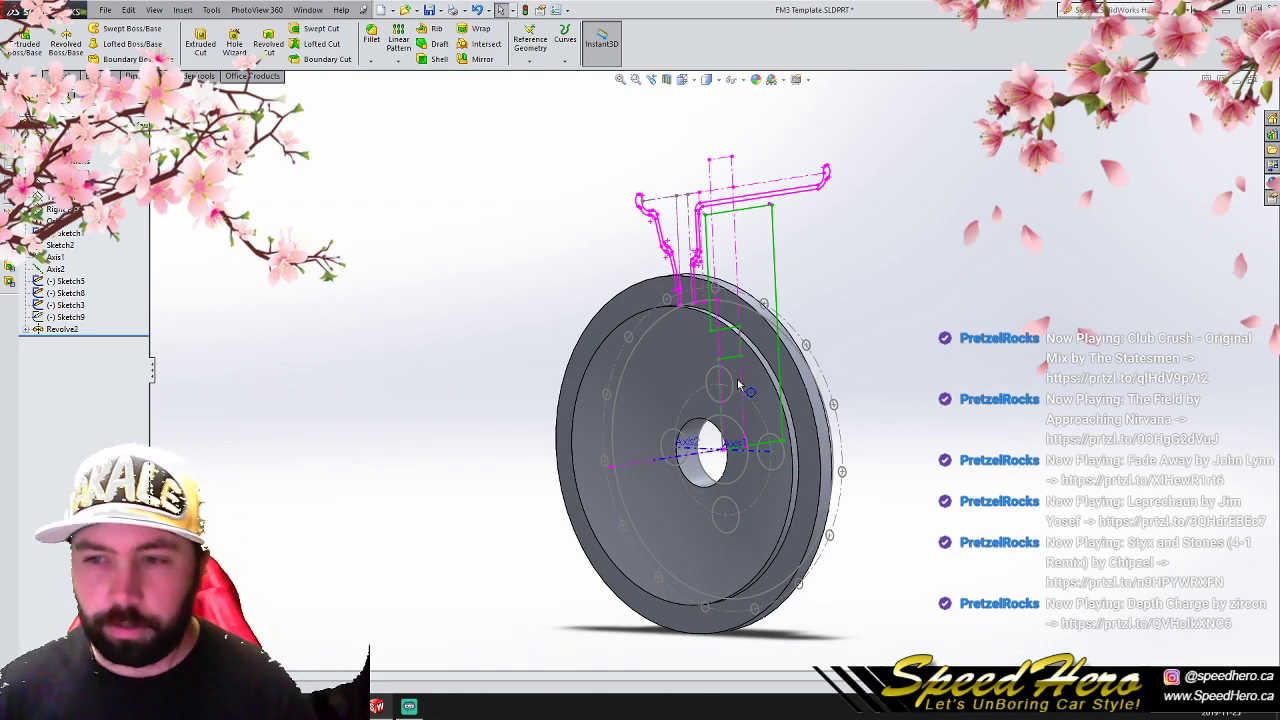
{"action": "scroll", "coordinate": [782, 428], "scroll_direction": "up", "scroll_amount": 1}
{"action": "scroll", "coordinate": [780, 440], "scroll_direction": "down", "scroll_amount": 2}
{"action": "middle_click_drag", "start_coordinate": [707, 423], "coordinate": [744, 398]}
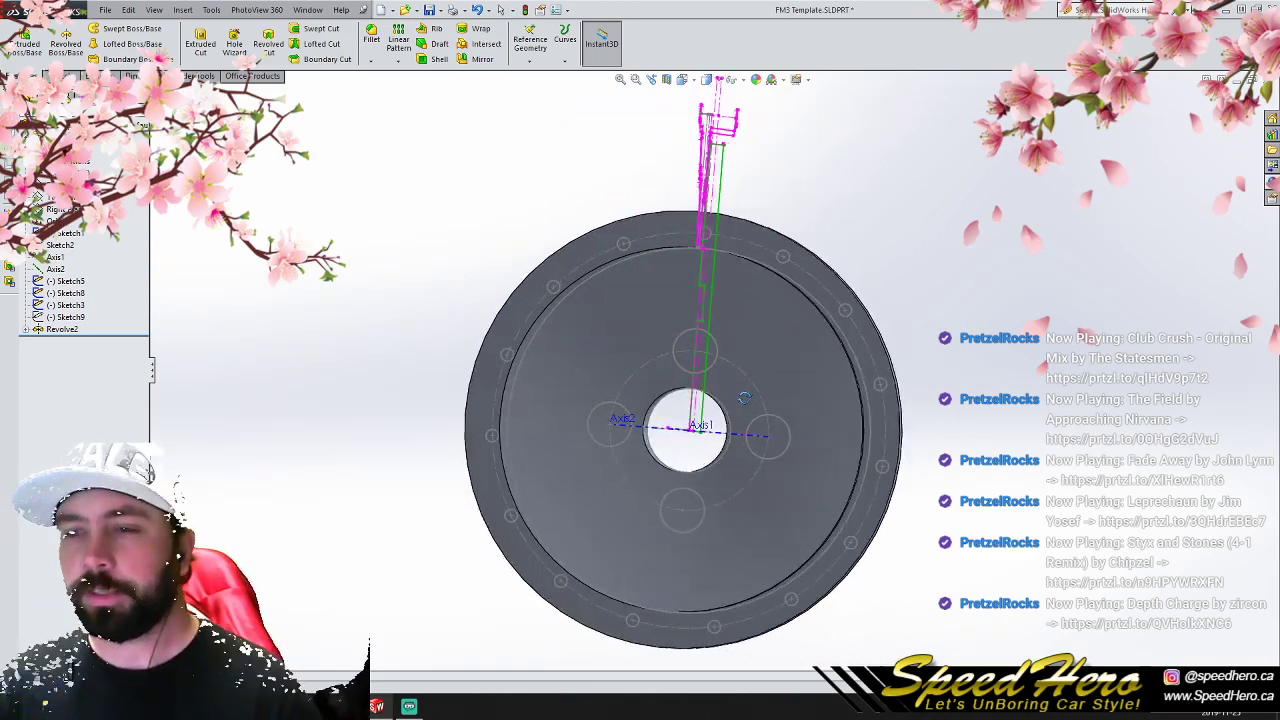
- Start a sketch on the Front Plane and draw a circle of about 22 mm radius concentric with the upper lug hole
{"action": "key", "text": "ctrl+1"}
{"action": "scroll", "coordinate": [355, 445], "scroll_direction": "up", "scroll_amount": 2}
{"action": "scroll", "coordinate": [446, 430], "scroll_direction": "down", "scroll_amount": 1}
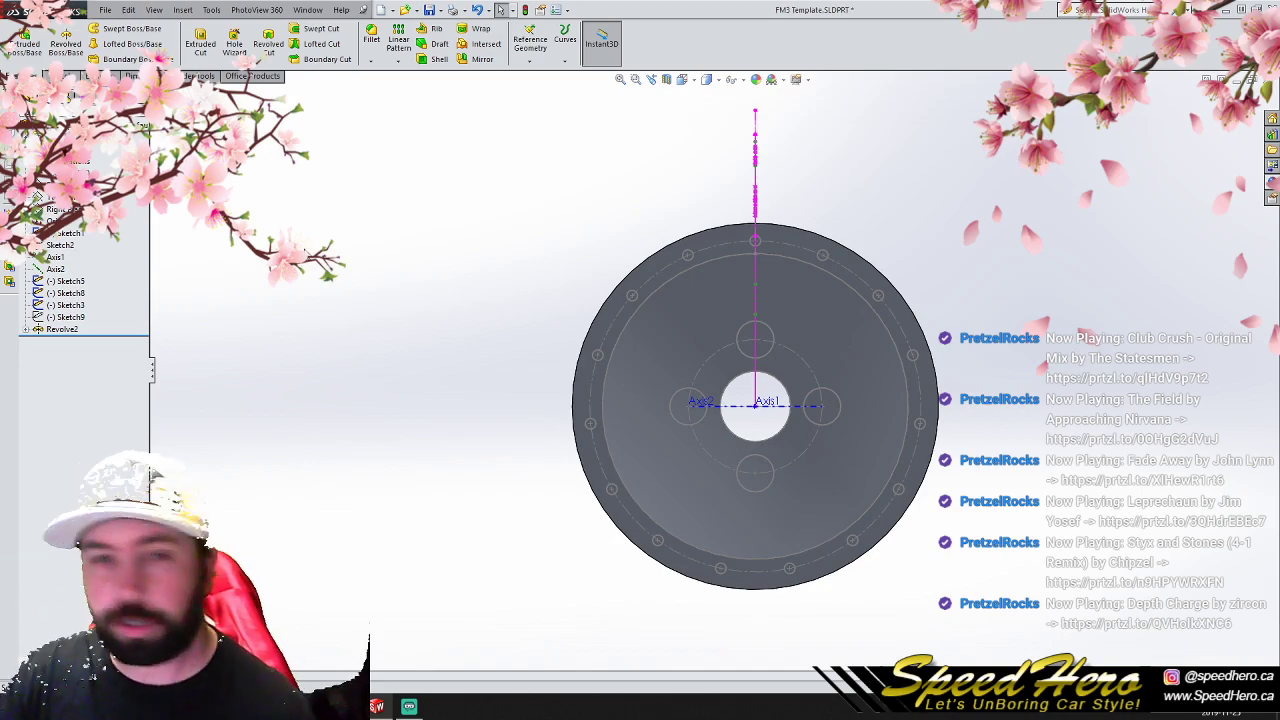
{"action": "left_click", "coordinate": [62, 185]}
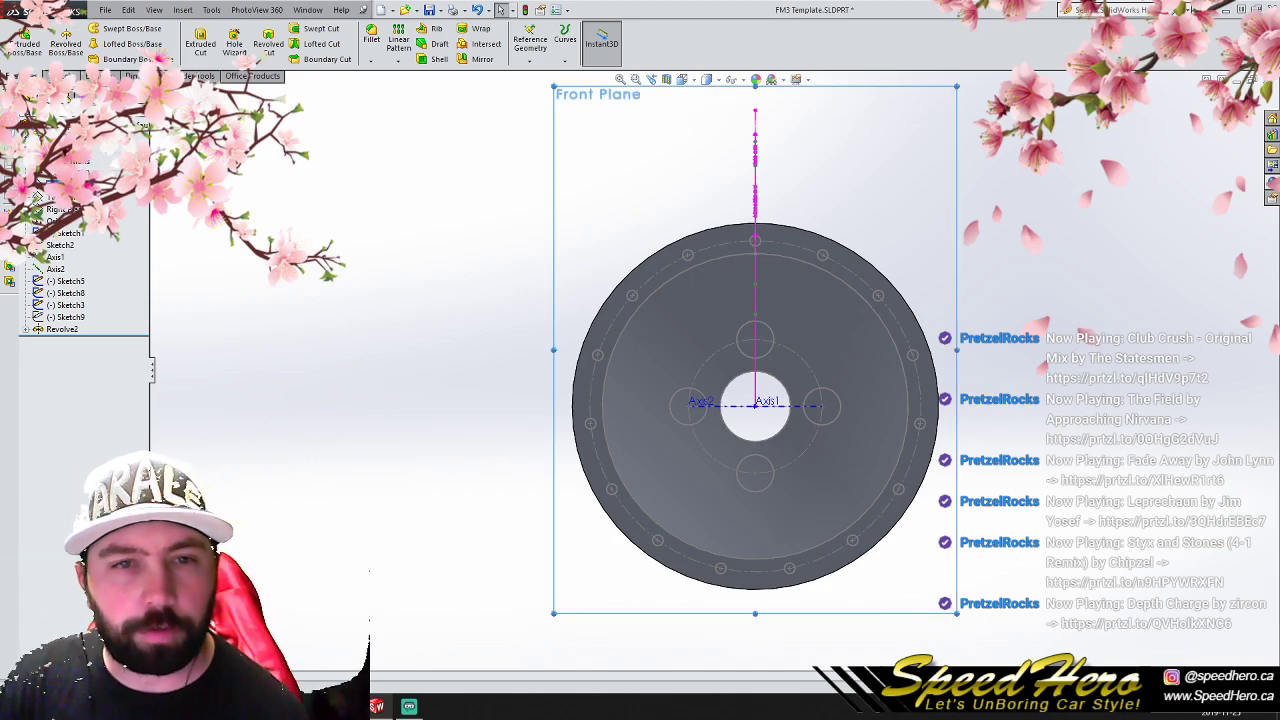
{"action": "left_click", "coordinate": [57, 76]}
{"action": "left_click", "coordinate": [110, 29]}
{"action": "scroll", "coordinate": [768, 347], "scroll_direction": "down", "scroll_amount": 4}
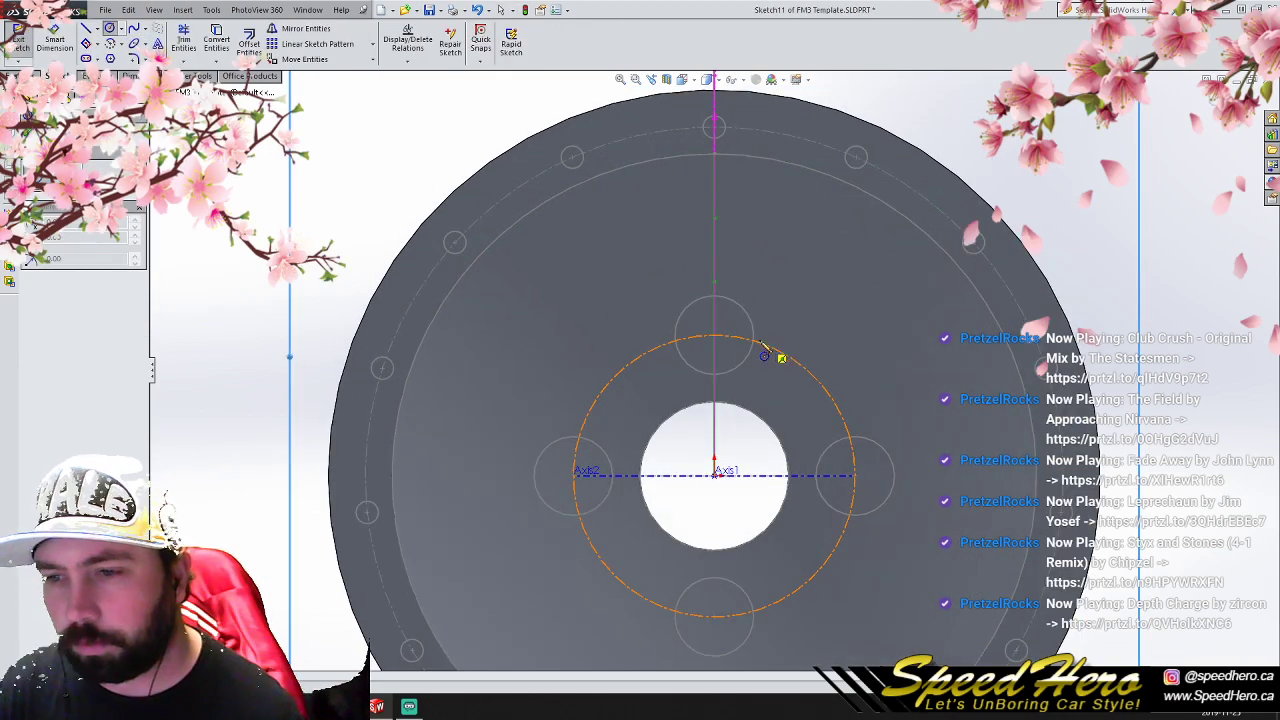
{"action": "left_click", "coordinate": [714, 337]}
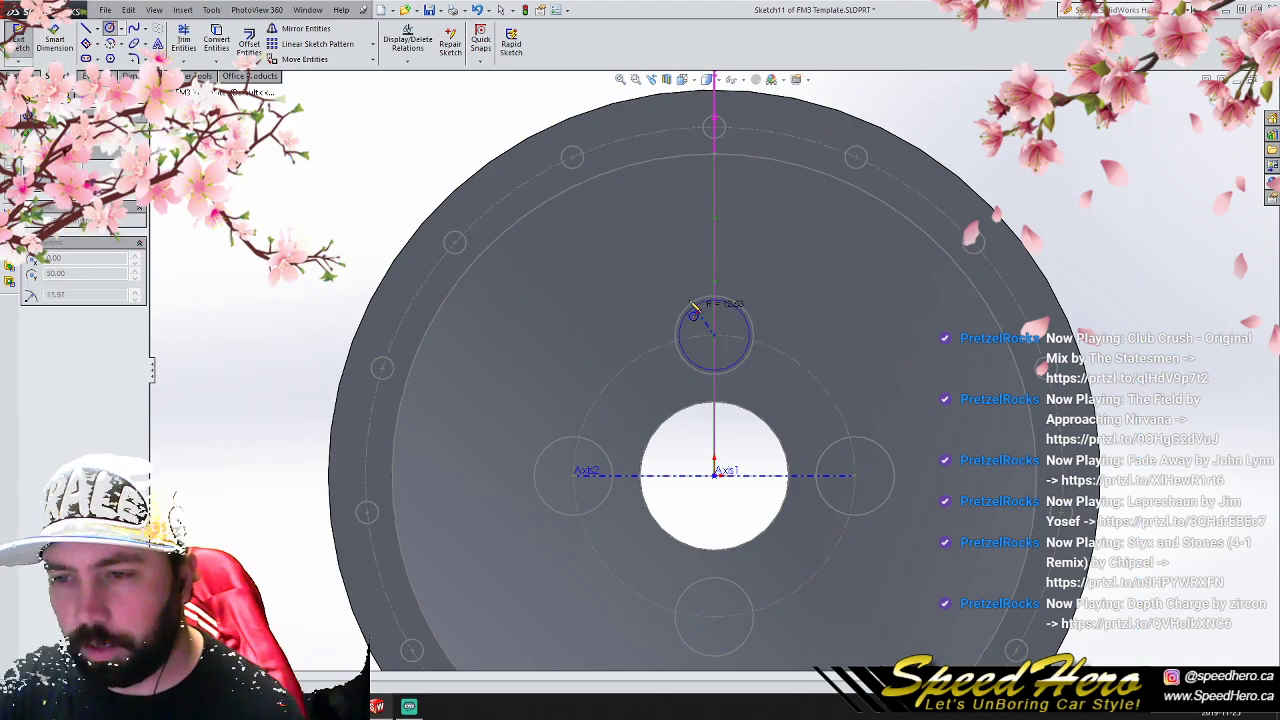
{"action": "left_click", "coordinate": [692, 290]}
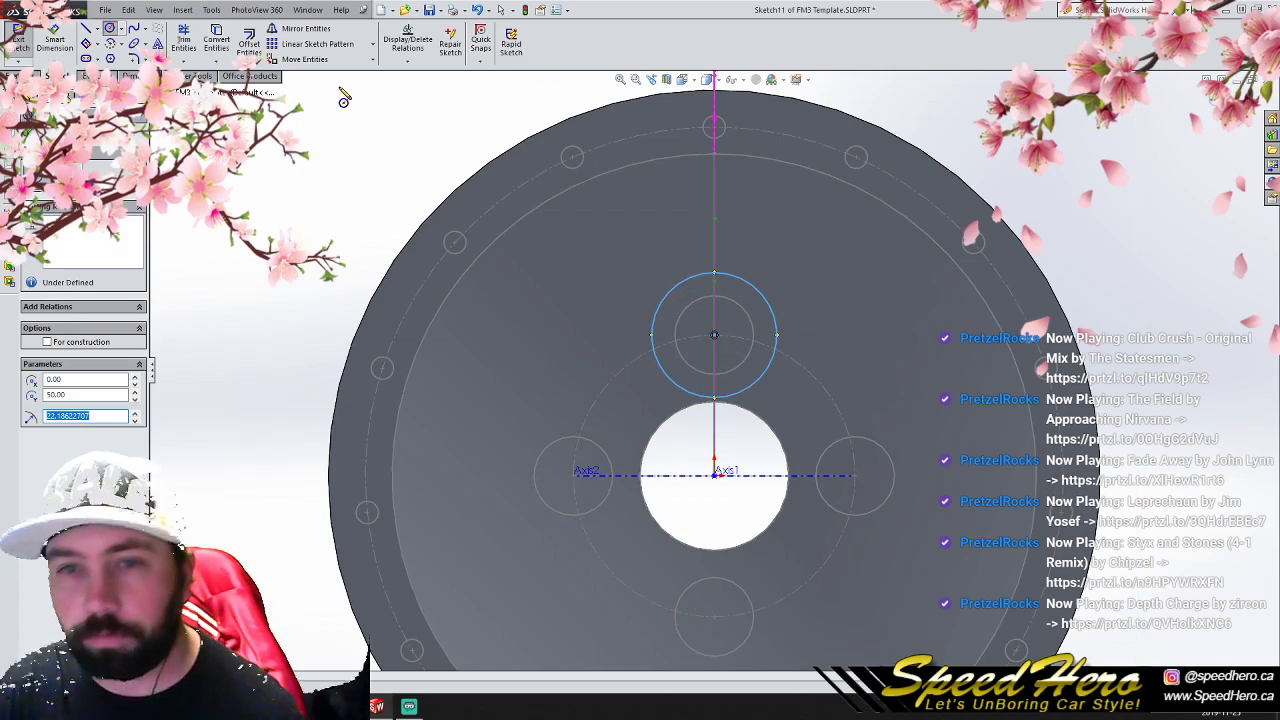
- Circular-pattern the new lug circle into 4 equally spaced instances around the wheel's center
{"action": "left_click", "coordinate": [373, 44]}
{"action": "left_click", "coordinate": [363, 75]}
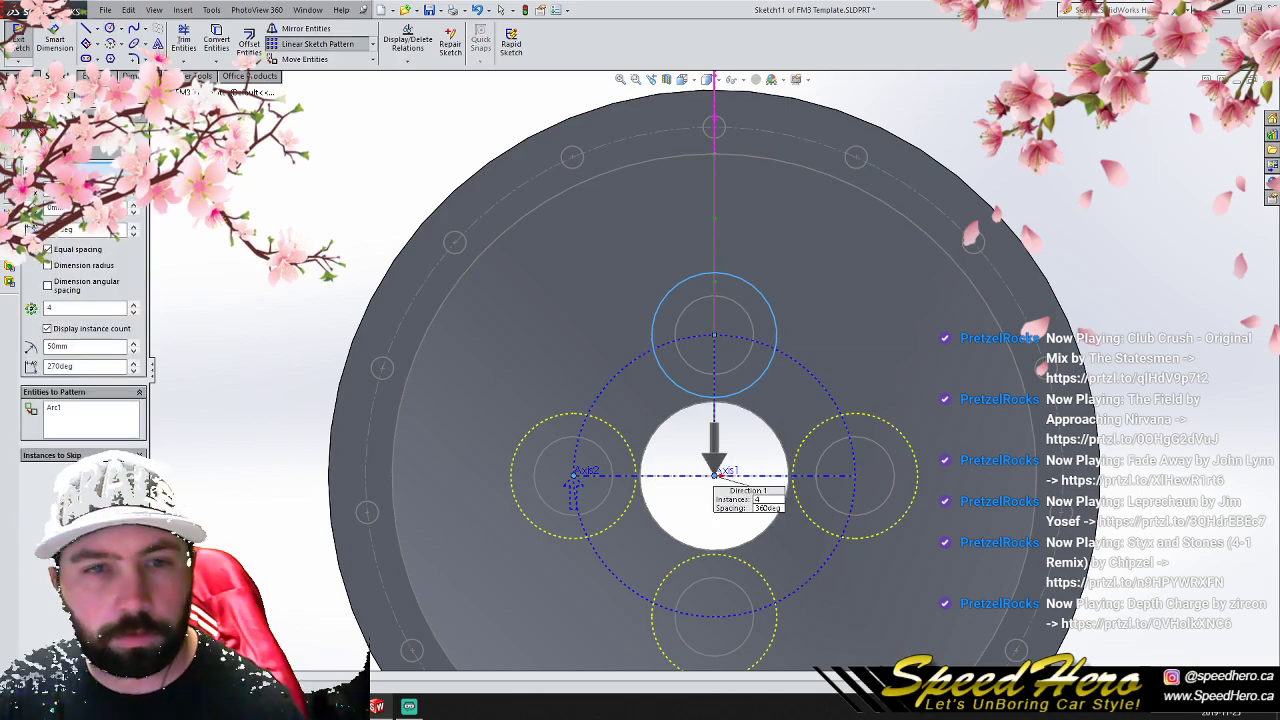
{"action": "key", "text": "Return"}
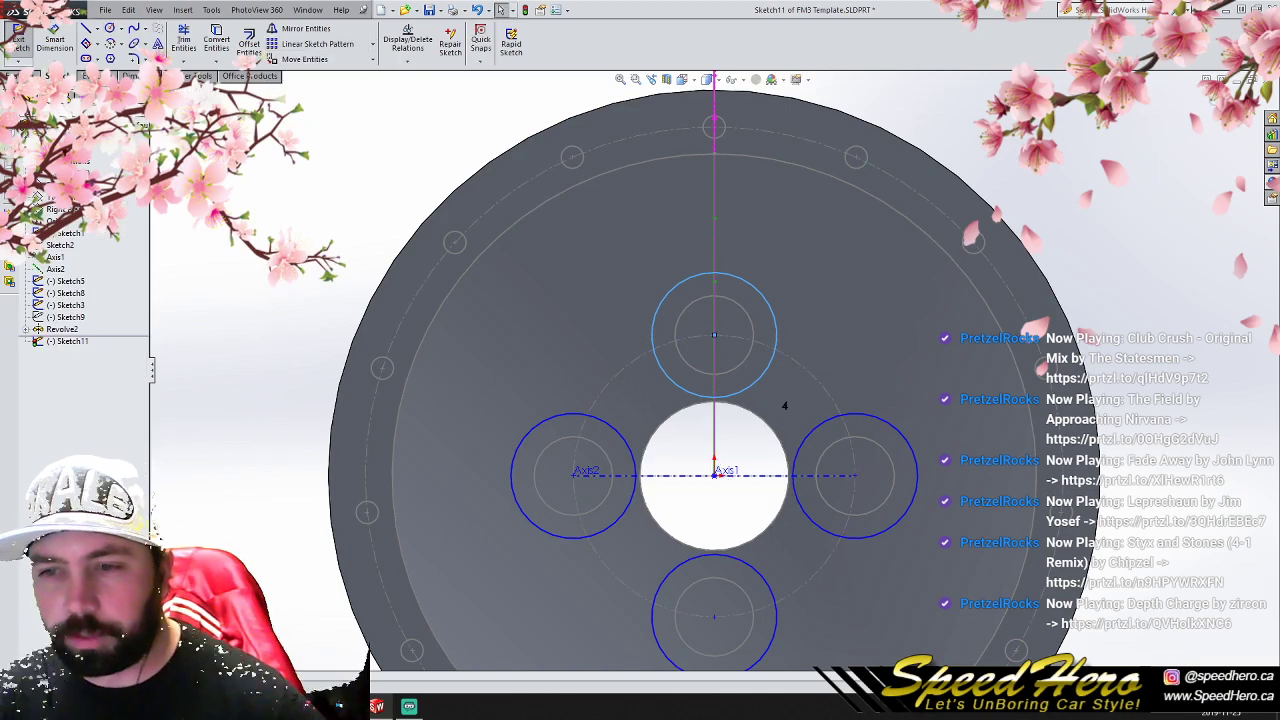
- Draw a circle of about 107 mm radius centered on the origin, just inside the face's outer ring
{"action": "left_click", "coordinate": [86, 29]}
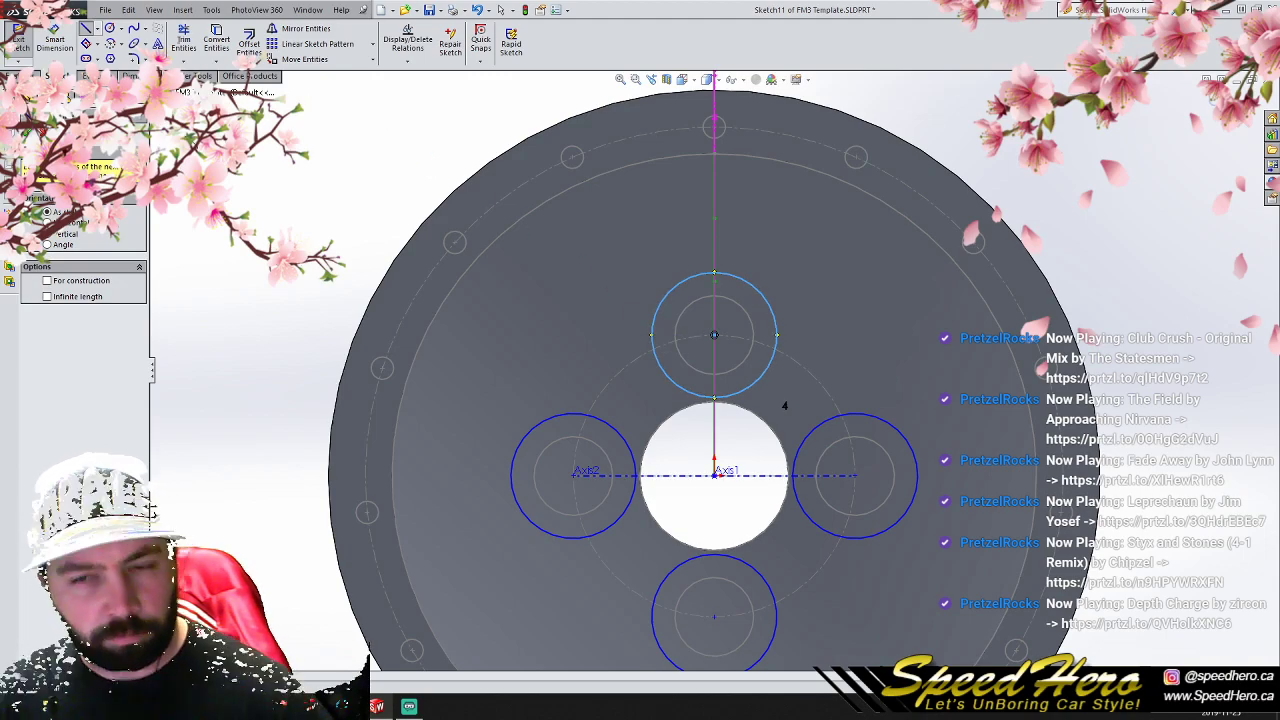
{"action": "left_click", "coordinate": [109, 29]}
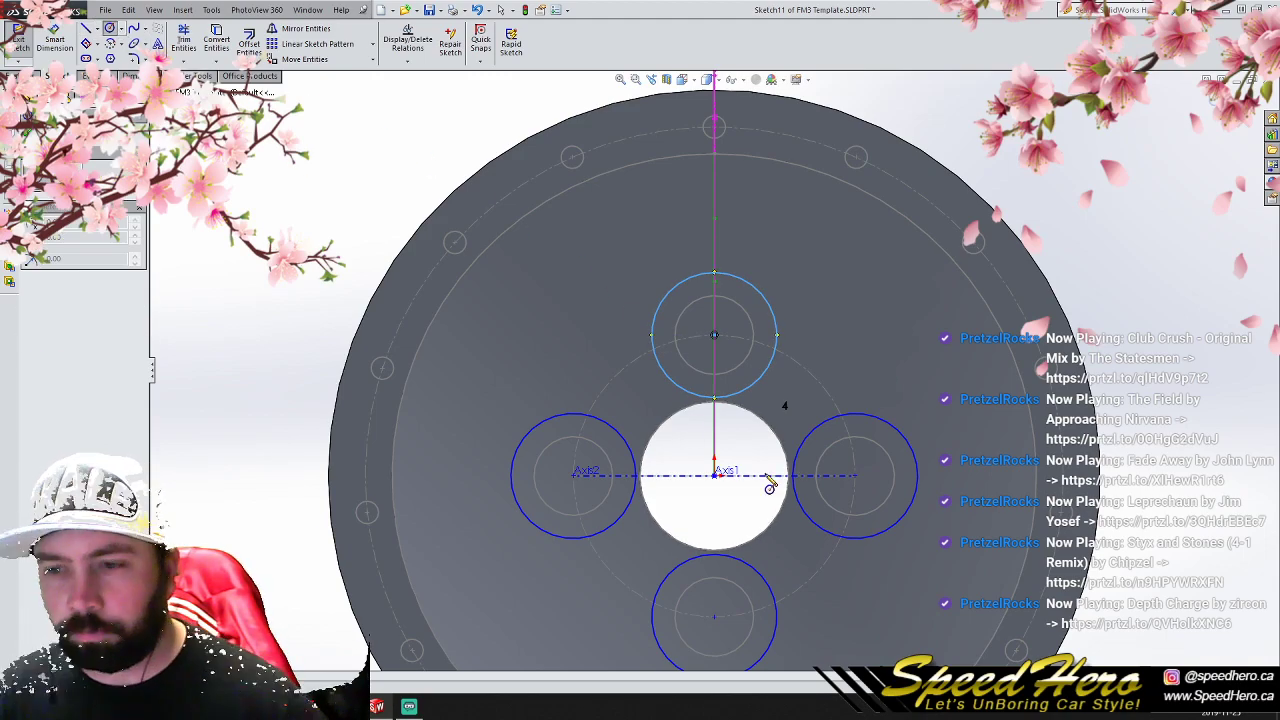
{"action": "left_click", "coordinate": [714, 473]}
{"action": "left_click", "coordinate": [590, 218]}
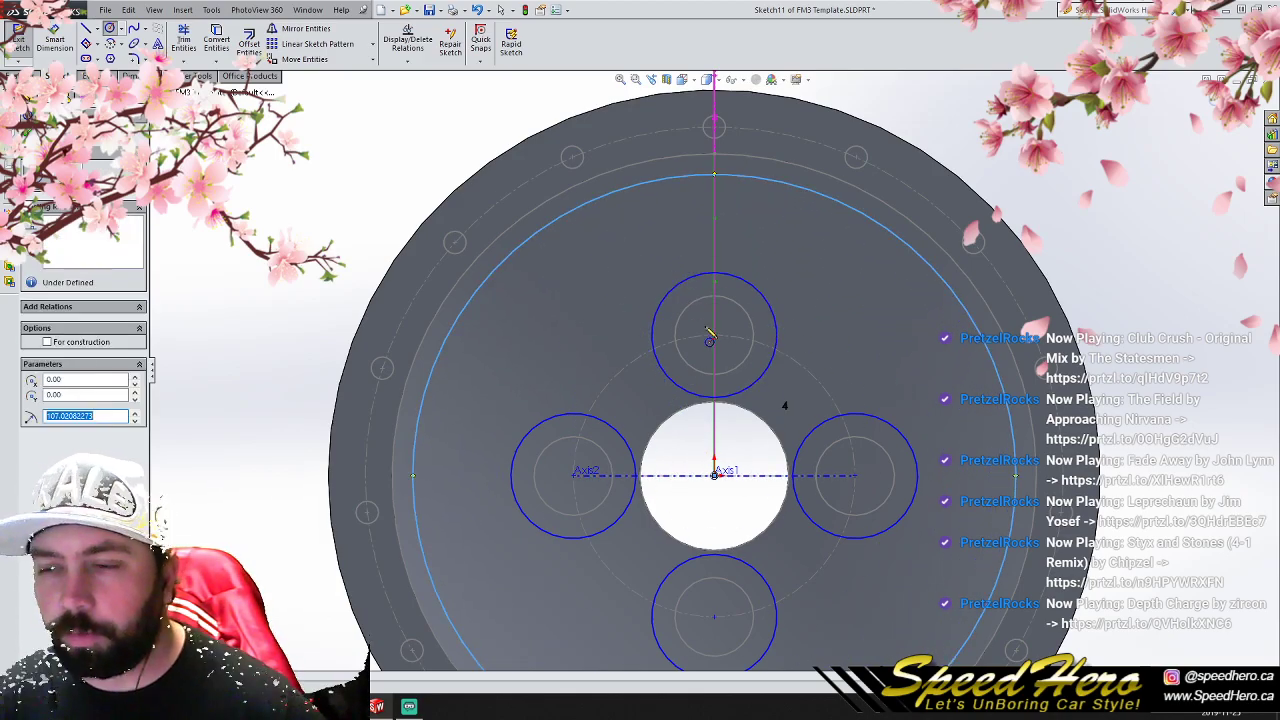
{"action": "scroll", "coordinate": [714, 375], "scroll_direction": "up", "scroll_amount": 3}
{"action": "scroll", "coordinate": [773, 453], "scroll_direction": "down", "scroll_amount": 2}
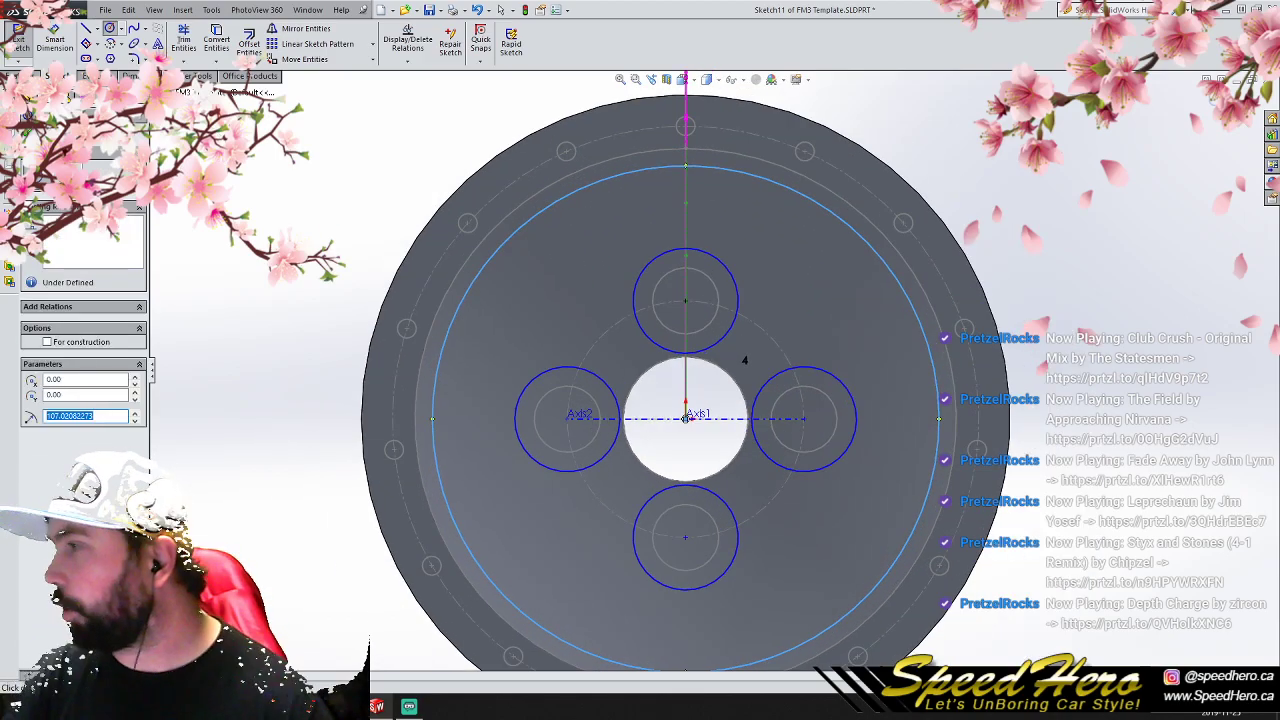
- Exit the sketch and calculate the mass properties of the wheel center
{"action": "left_click", "coordinate": [100, 76]}
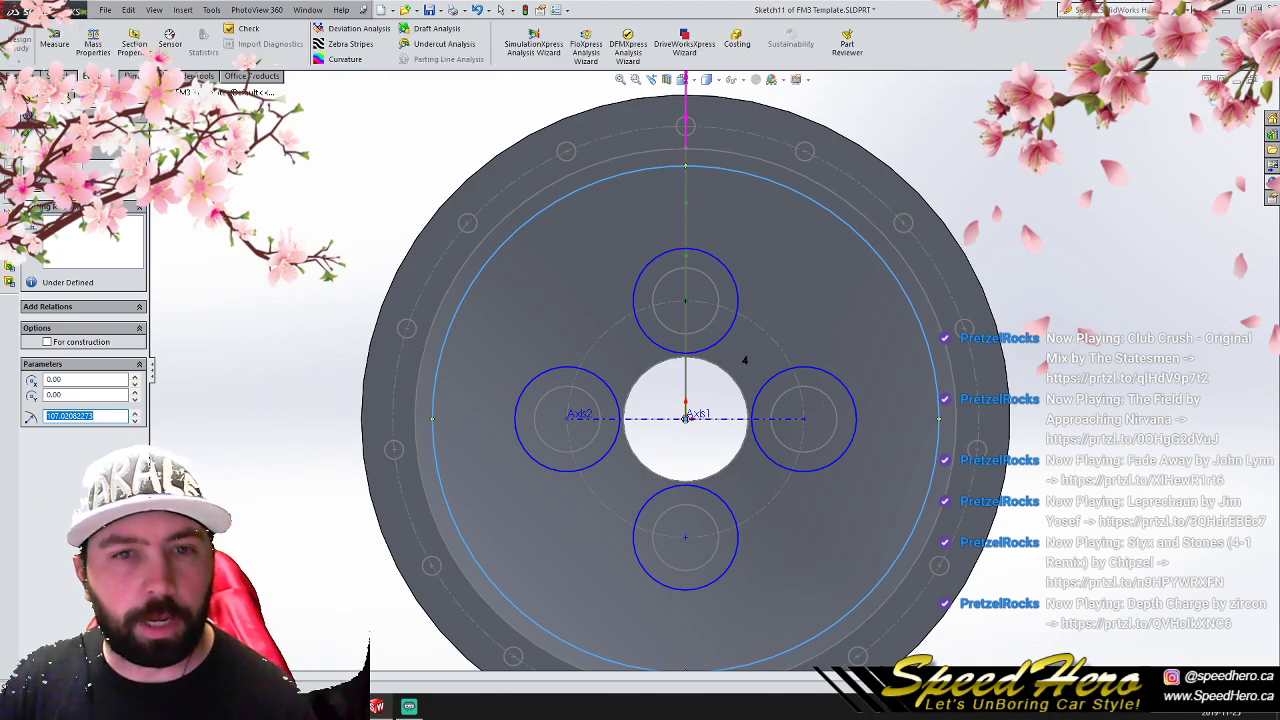
{"action": "left_click", "coordinate": [86, 52]}
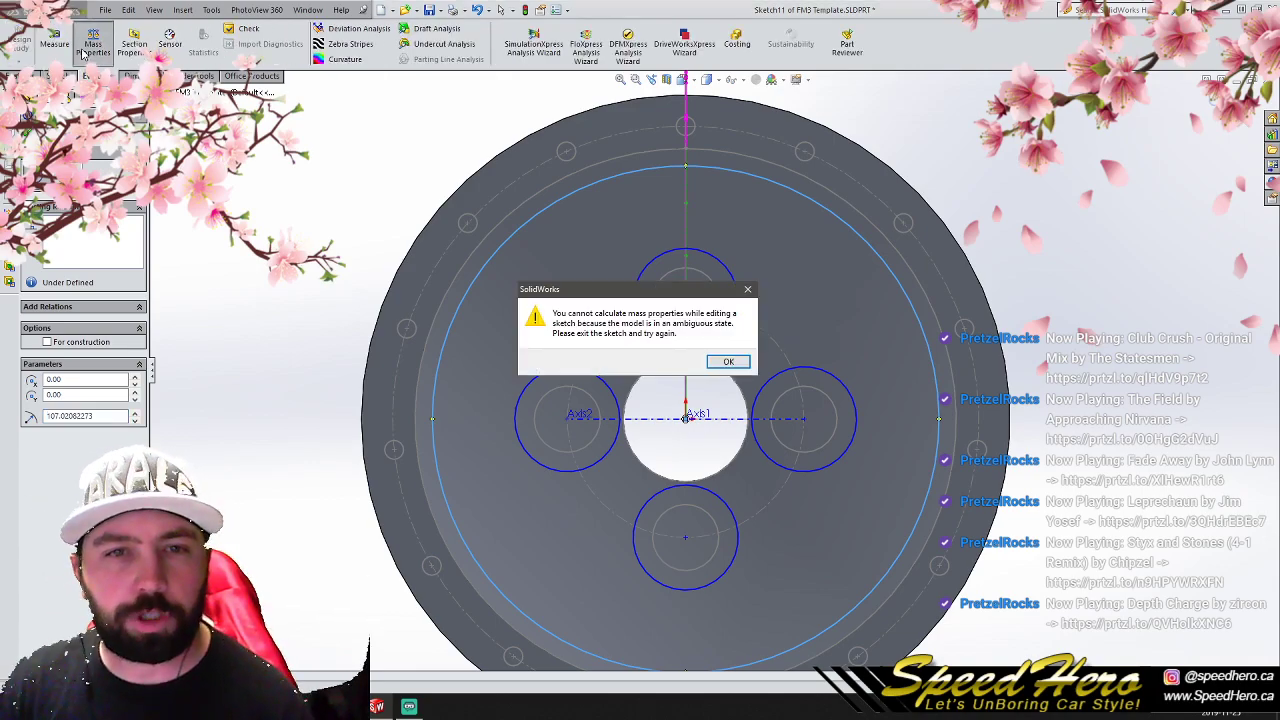
{"action": "left_click", "coordinate": [746, 361]}
{"action": "key", "text": "ctrl+b"}
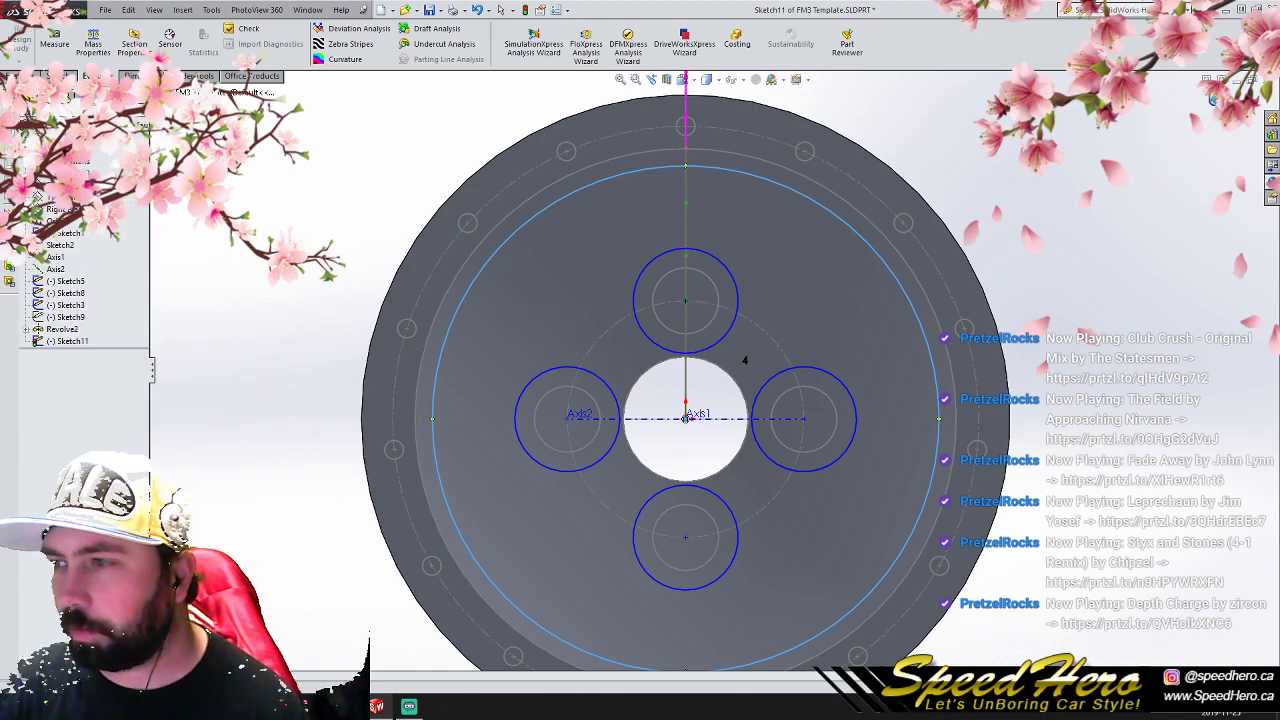
{"action": "left_click", "coordinate": [93, 50]}
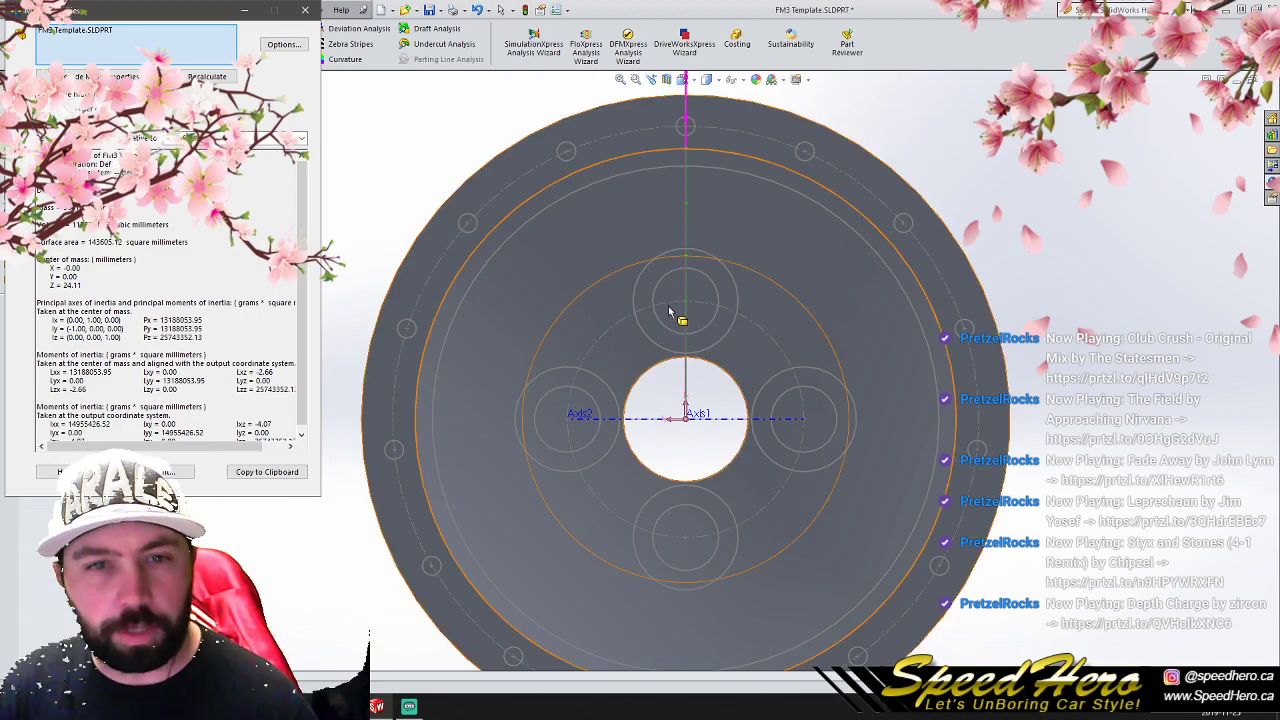
- Switch to Firefox, search Google for "3040grams to pounds" in a new tab, and close that tab
{"action": "left_click", "coordinate": [136, 707]}
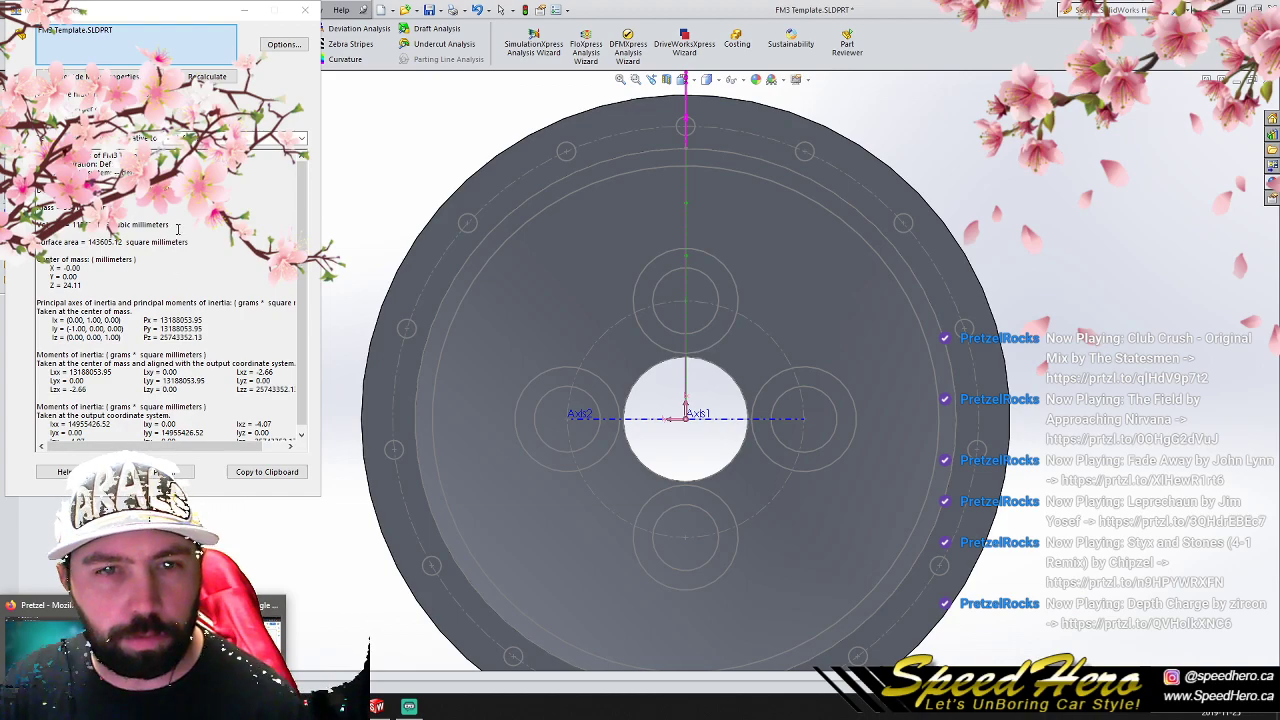
{"action": "left_click", "coordinate": [233, 115]}
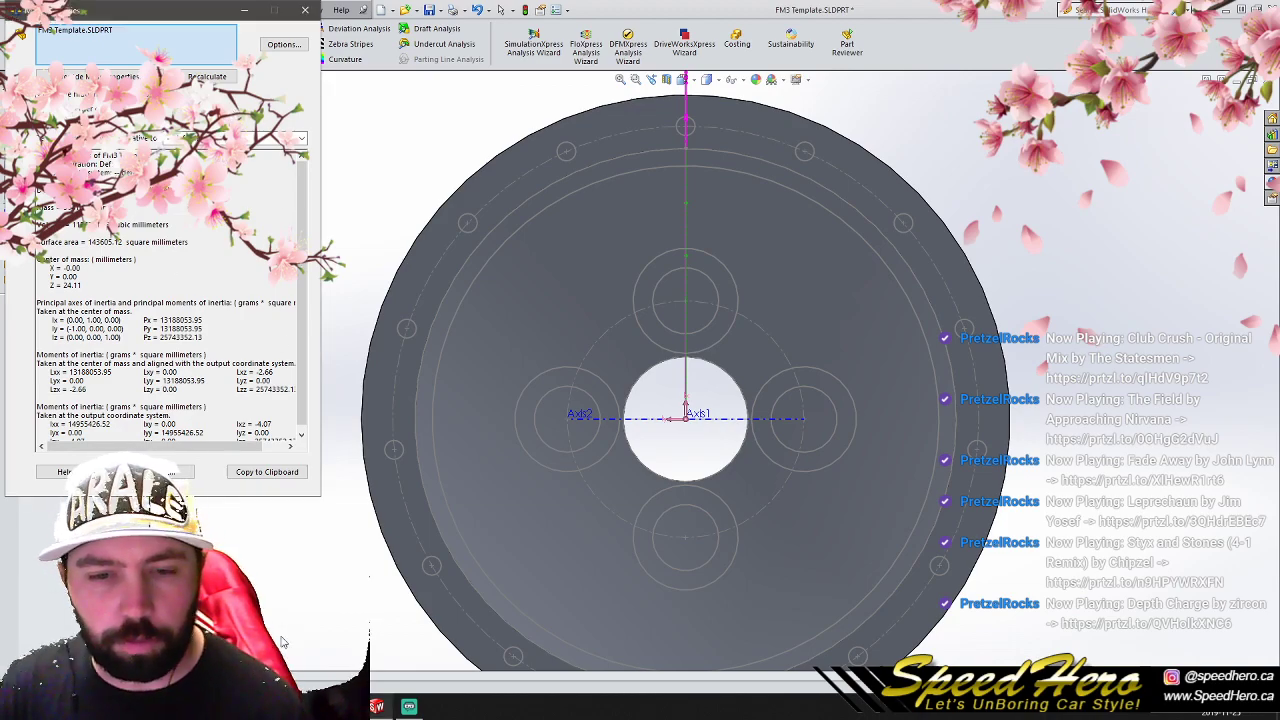
{"action": "left_click", "coordinate": [138, 707]}
{"action": "left_click", "coordinate": [140, 645]}
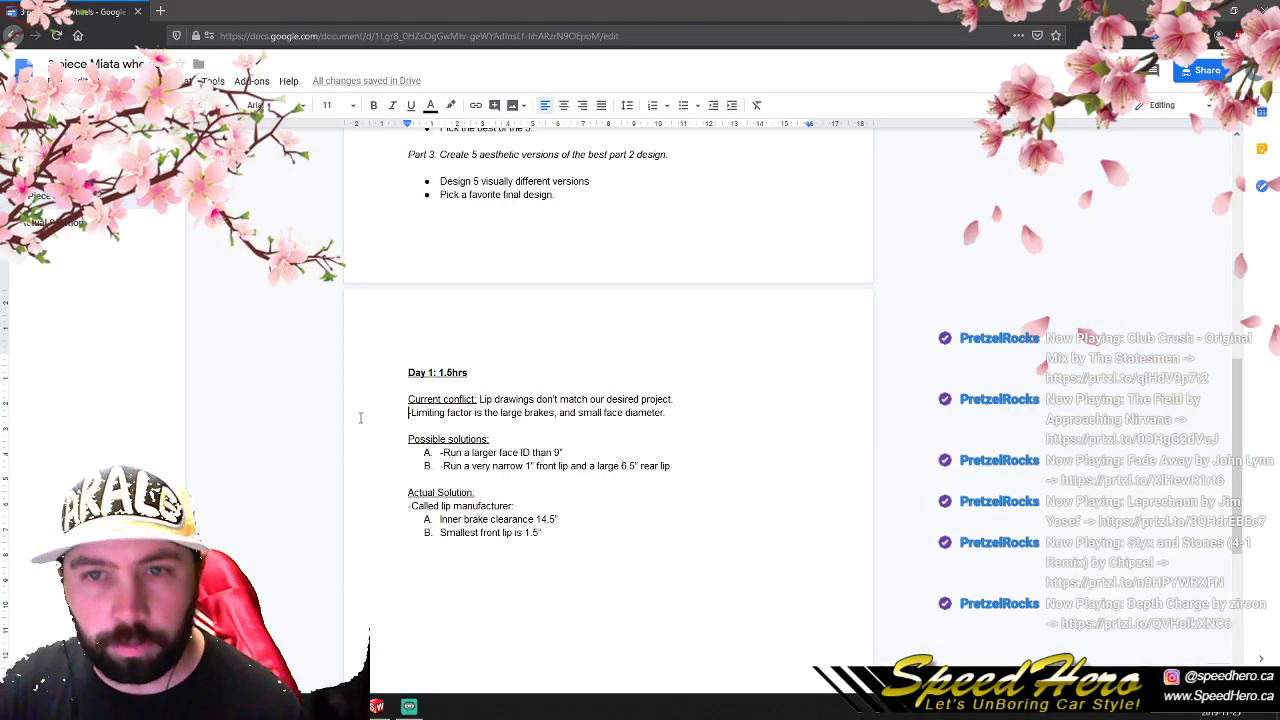
{"action": "left_click", "coordinate": [162, 11]}
{"action": "type", "text": "30"}
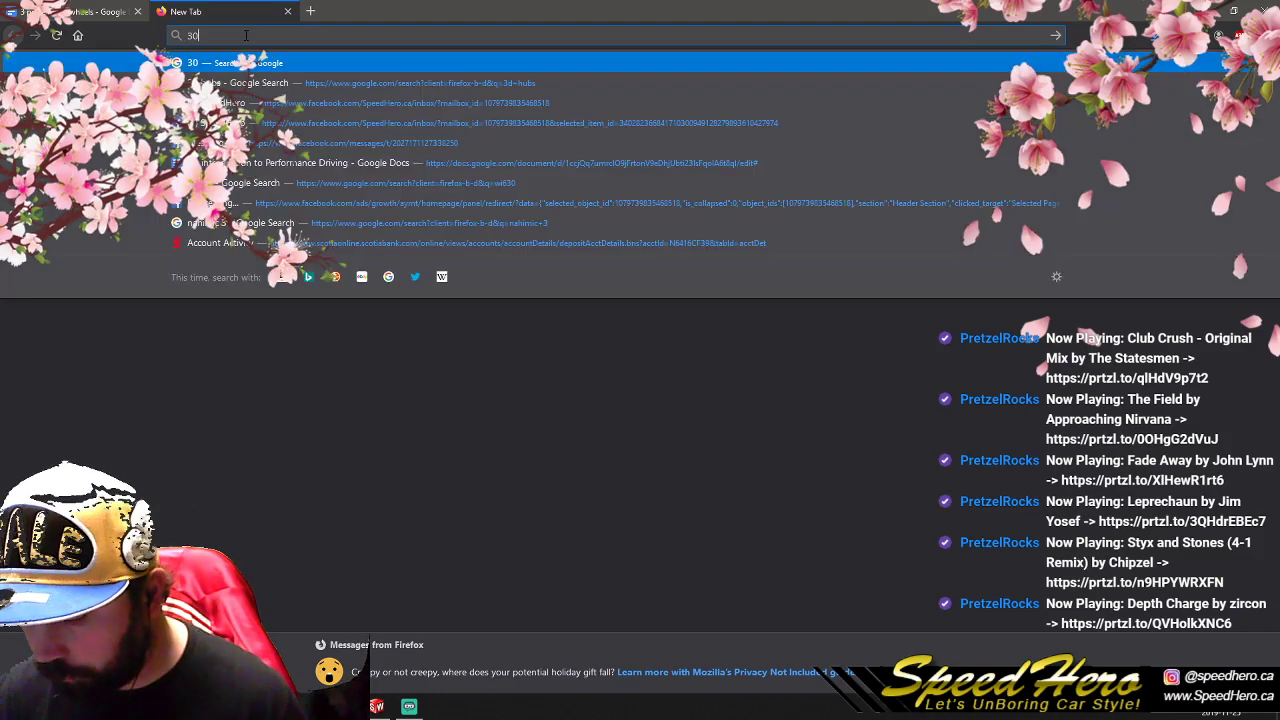
{"action": "type", "text": "40grams to pounds"}
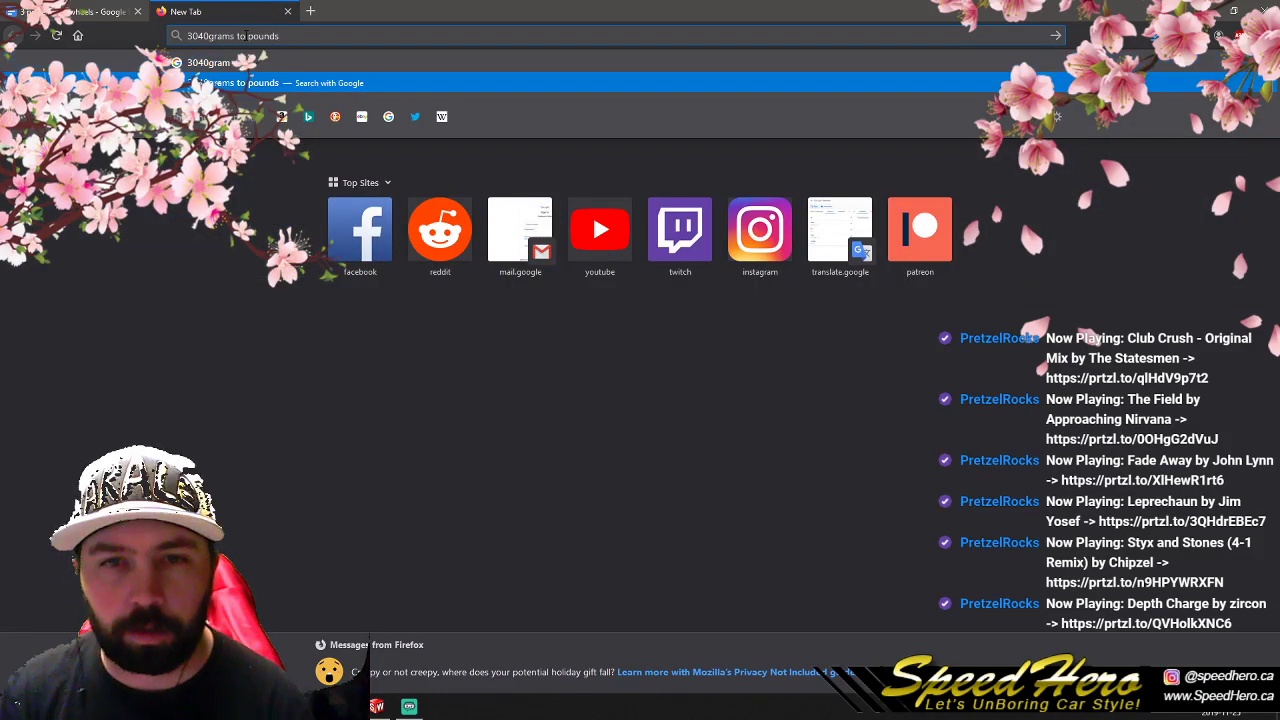
{"action": "key", "text": "Return"}
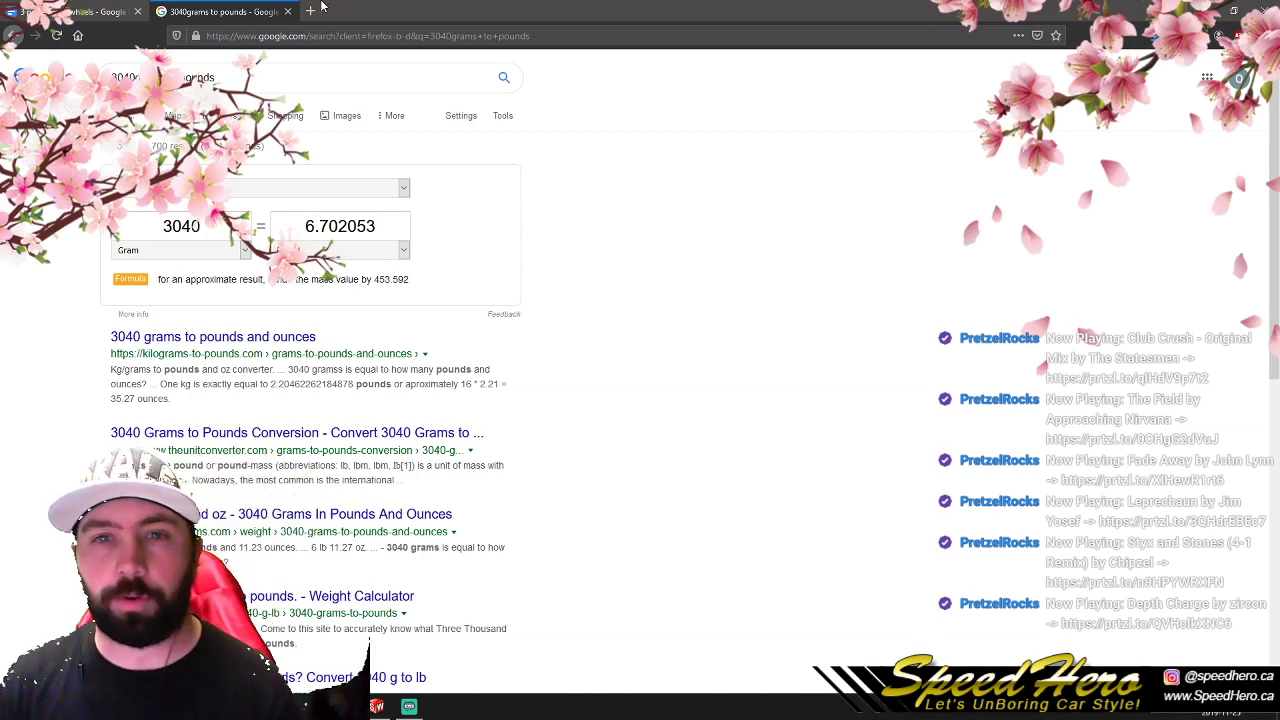
{"action": "left_click", "coordinate": [287, 13]}
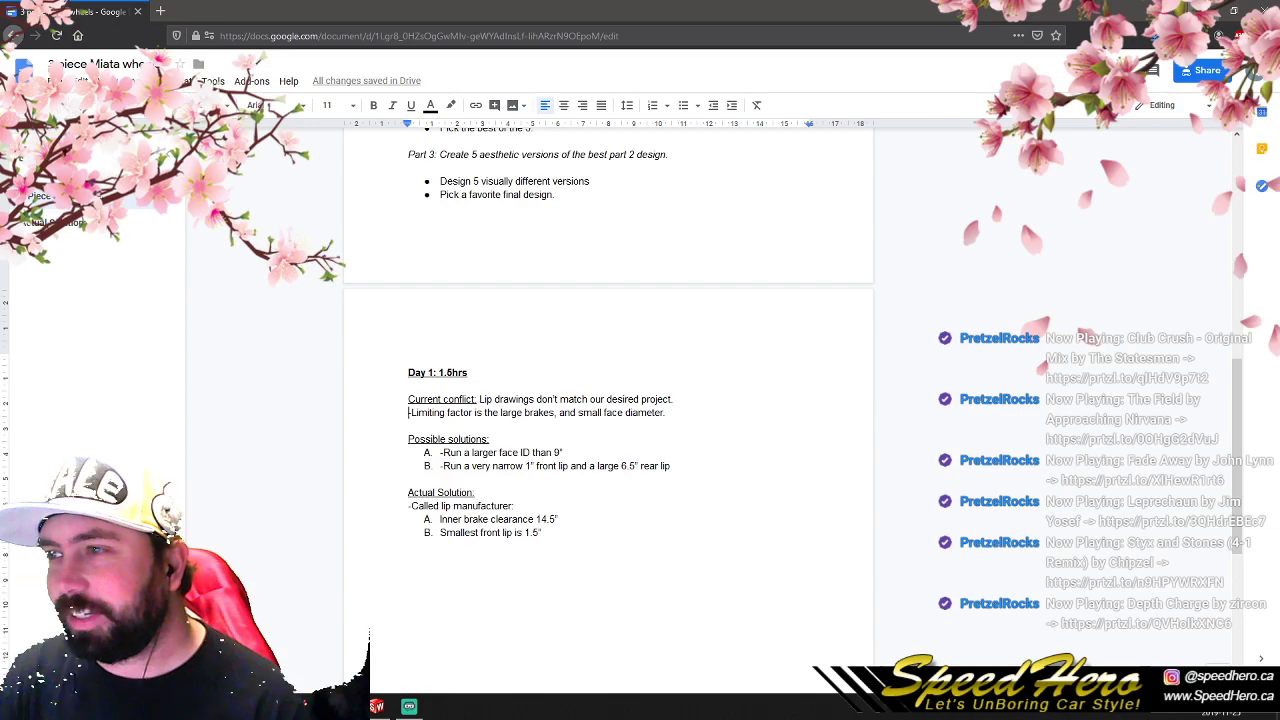
- Paste a check mark in front of Pre-Step 3 in the design document's check list
{"action": "scroll", "coordinate": [579, 362], "scroll_direction": "up", "scroll_amount": 3}
{"action": "left_click", "coordinate": [416, 214]}
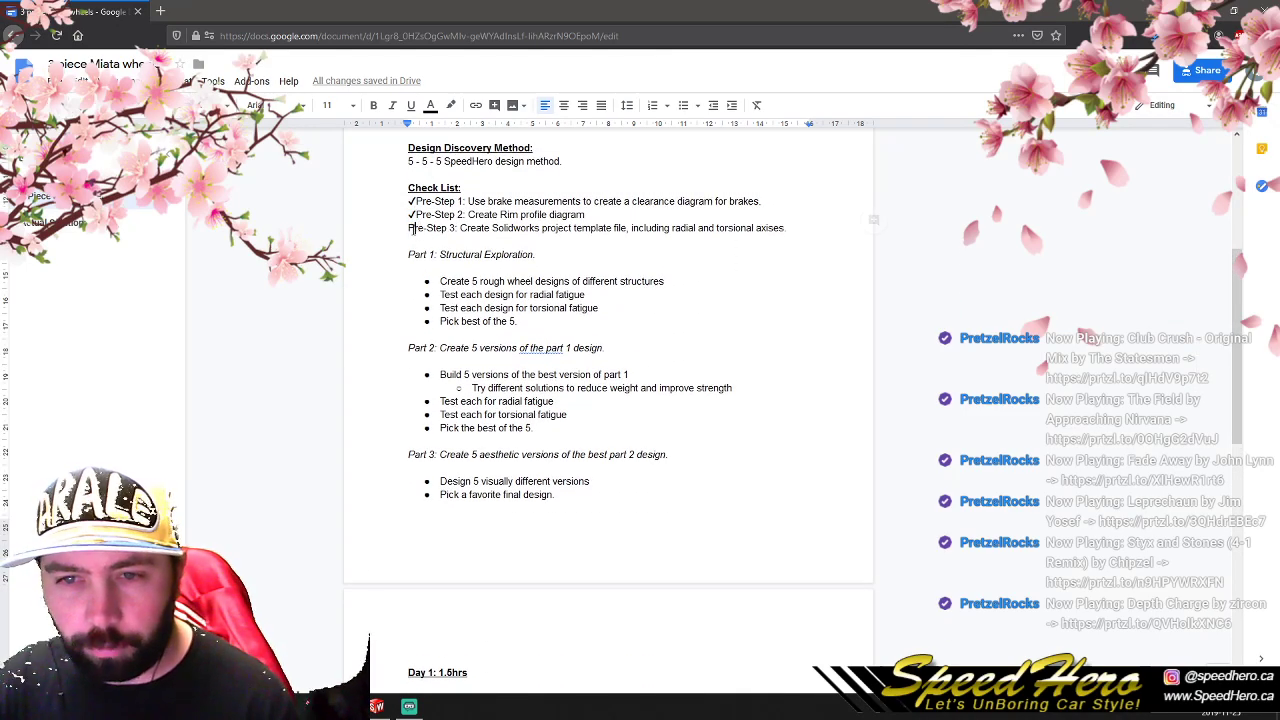
{"action": "type", "text": "✓"}
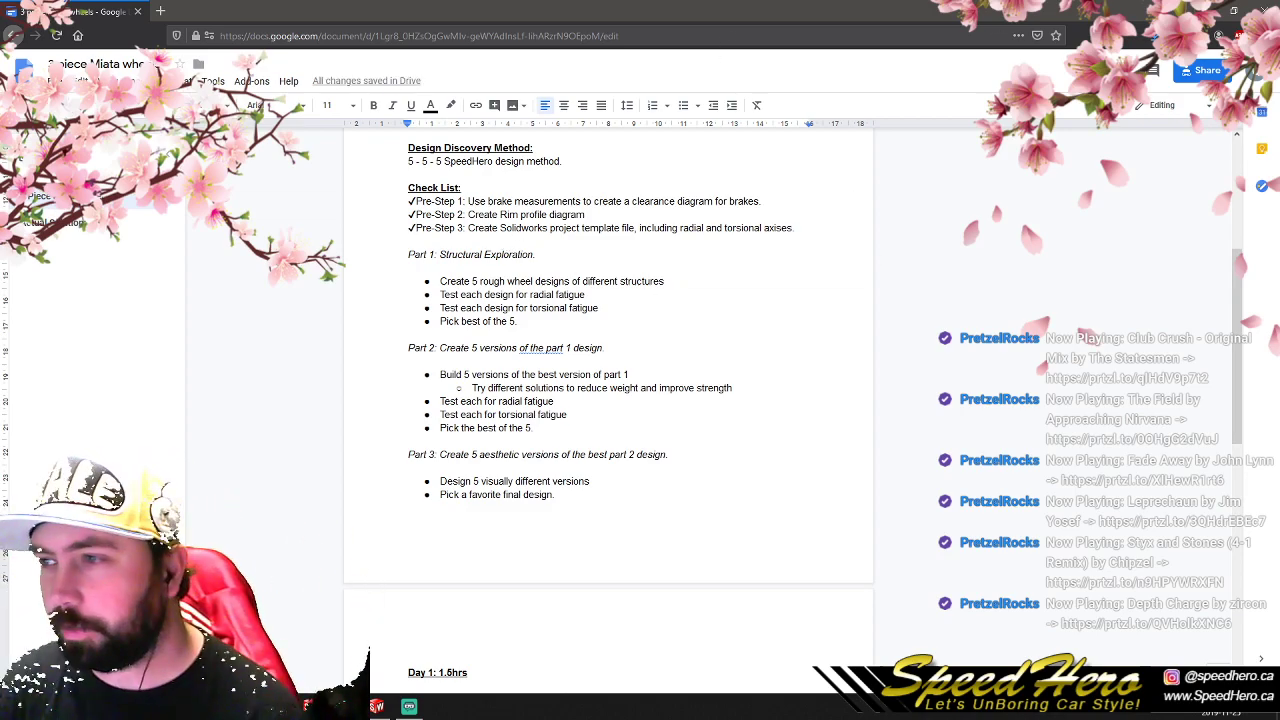
- Return to SolidWorks, close the mass properties, and reopen the Front Plane sketch with the lug circles for editing
{"action": "left_click", "coordinate": [1207, 11]}
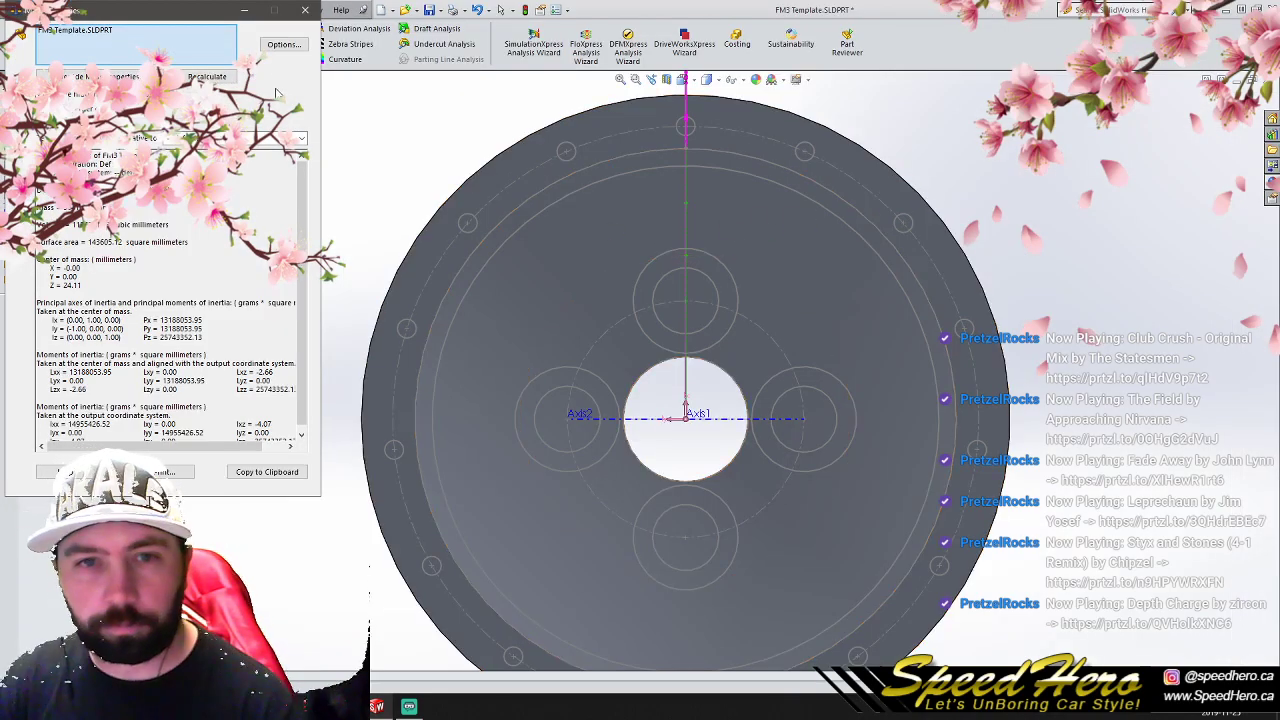
{"action": "left_click", "coordinate": [304, 11]}
{"action": "scroll", "coordinate": [708, 330], "scroll_direction": "up", "scroll_amount": 3}
{"action": "scroll", "coordinate": [754, 356], "scroll_direction": "down", "scroll_amount": 2}
{"action": "left_click", "coordinate": [64, 342]}
{"action": "left_click", "coordinate": [66, 301]}
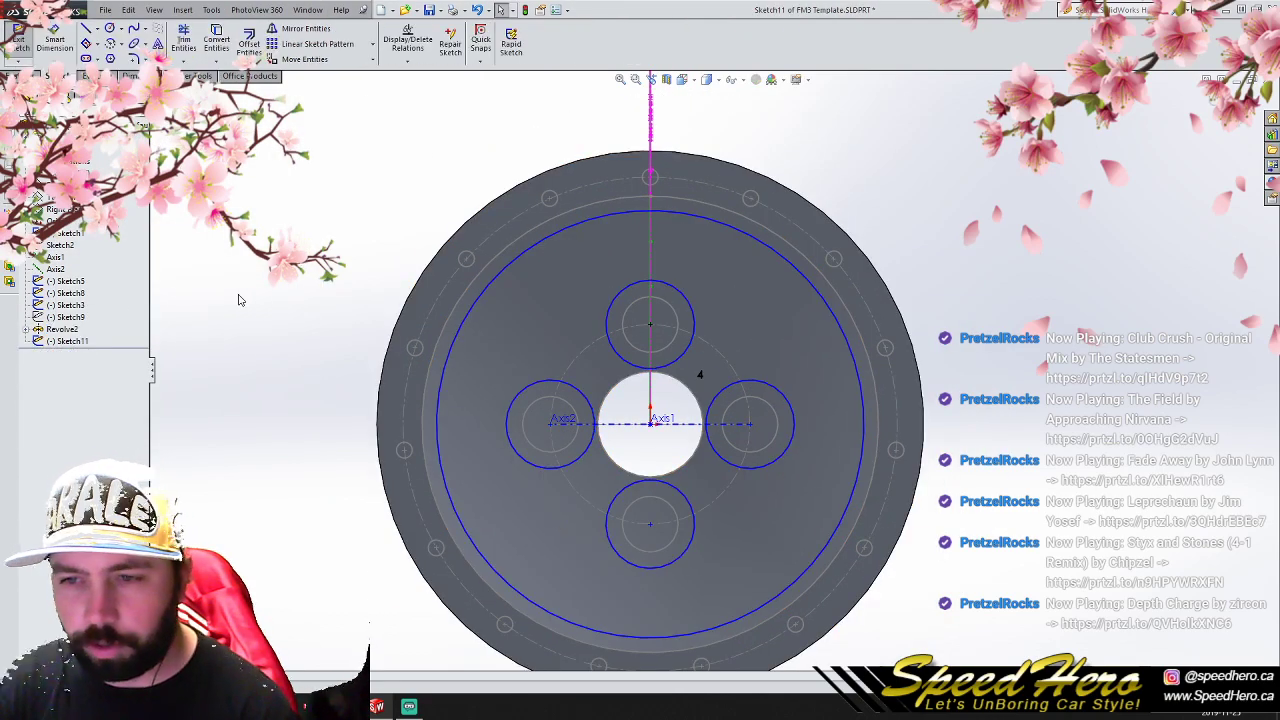
- Draw a vertical line from the left side of the upper lug circle up to the large circle
{"action": "left_click", "coordinate": [88, 28]}
{"action": "scroll", "coordinate": [600, 300], "scroll_direction": "down", "scroll_amount": 2}
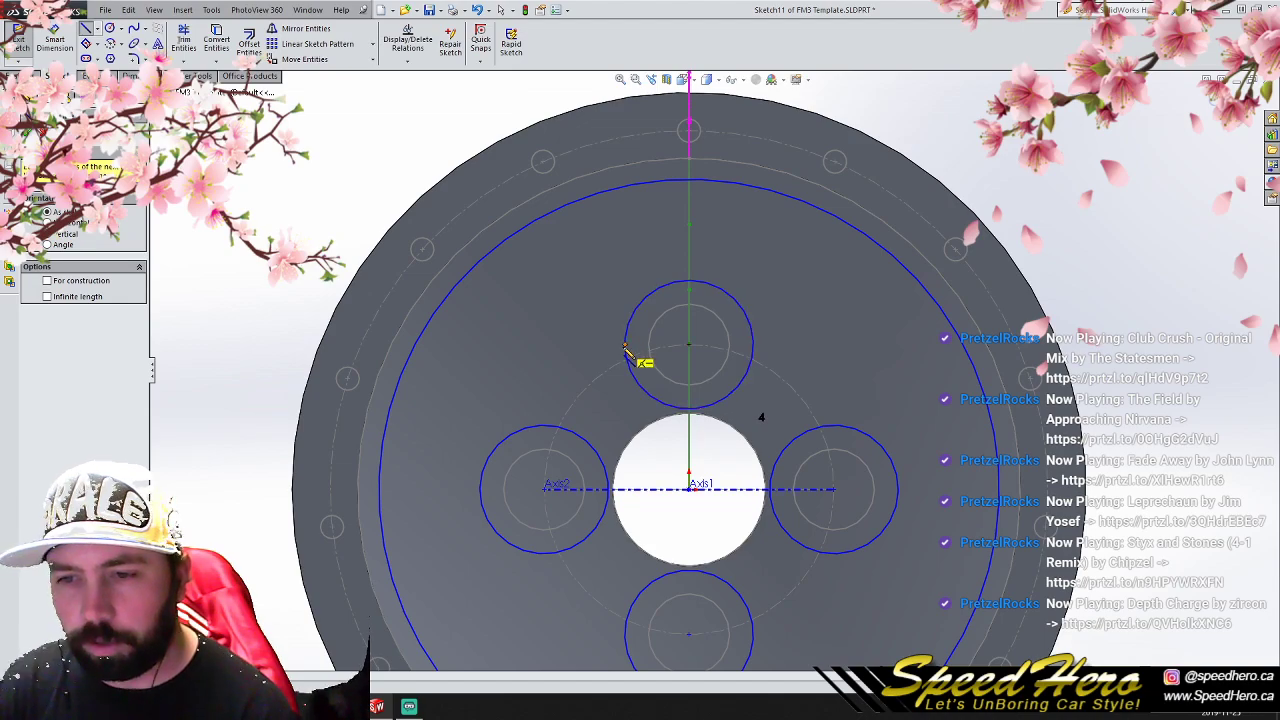
{"action": "left_click", "coordinate": [626, 347]}
{"action": "left_click", "coordinate": [626, 186]}
{"action": "right_click", "coordinate": [627, 190]}
{"action": "left_click", "coordinate": [645, 195]}
- Draw a vertical centerline from the upper lug circle's center up to above the wheel's inner ring
{"action": "left_click", "coordinate": [97, 29]}
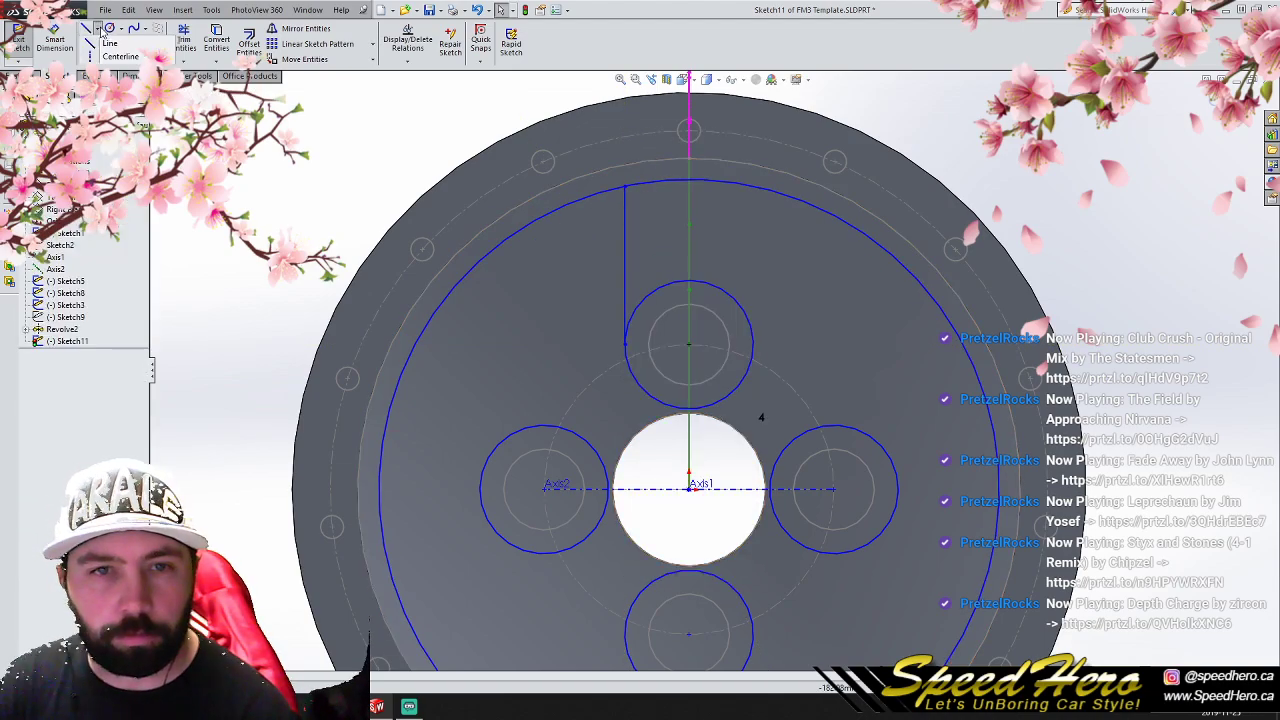
{"action": "left_click", "coordinate": [115, 56]}
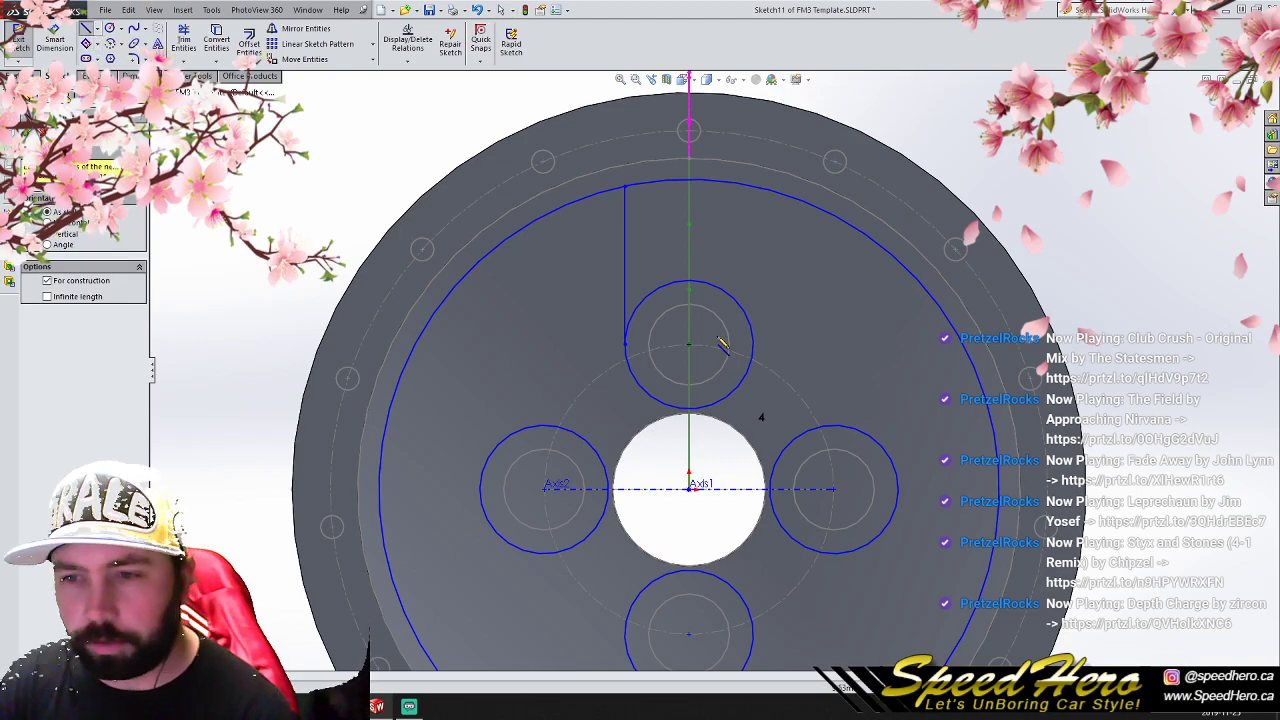
{"action": "left_click", "coordinate": [690, 345]}
{"action": "left_click", "coordinate": [697, 108]}
{"action": "right_click", "coordinate": [690, 100]}
{"action": "left_click", "coordinate": [702, 106]}
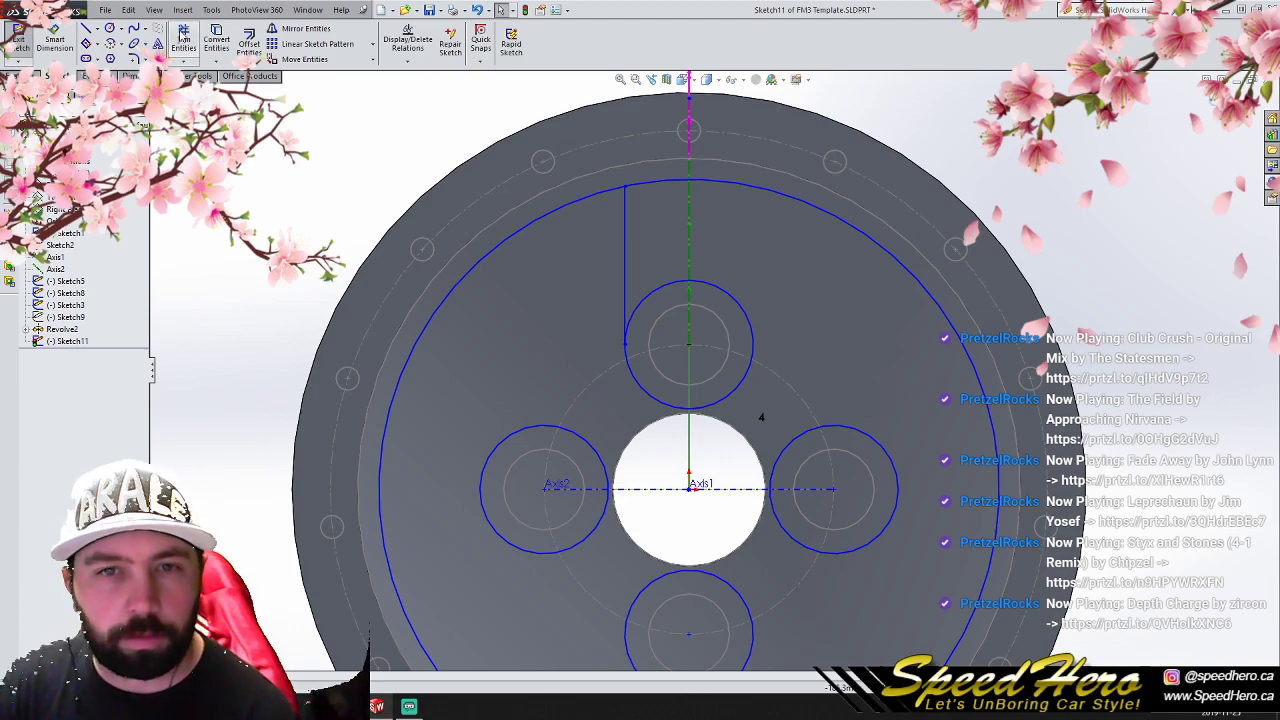
- Try trimming the upper lug circle and the large circle's arc between the spoke line and centerline, and undo the trims and centerline
{"action": "left_click", "coordinate": [183, 40]}
{"action": "left_click", "coordinate": [667, 184]}
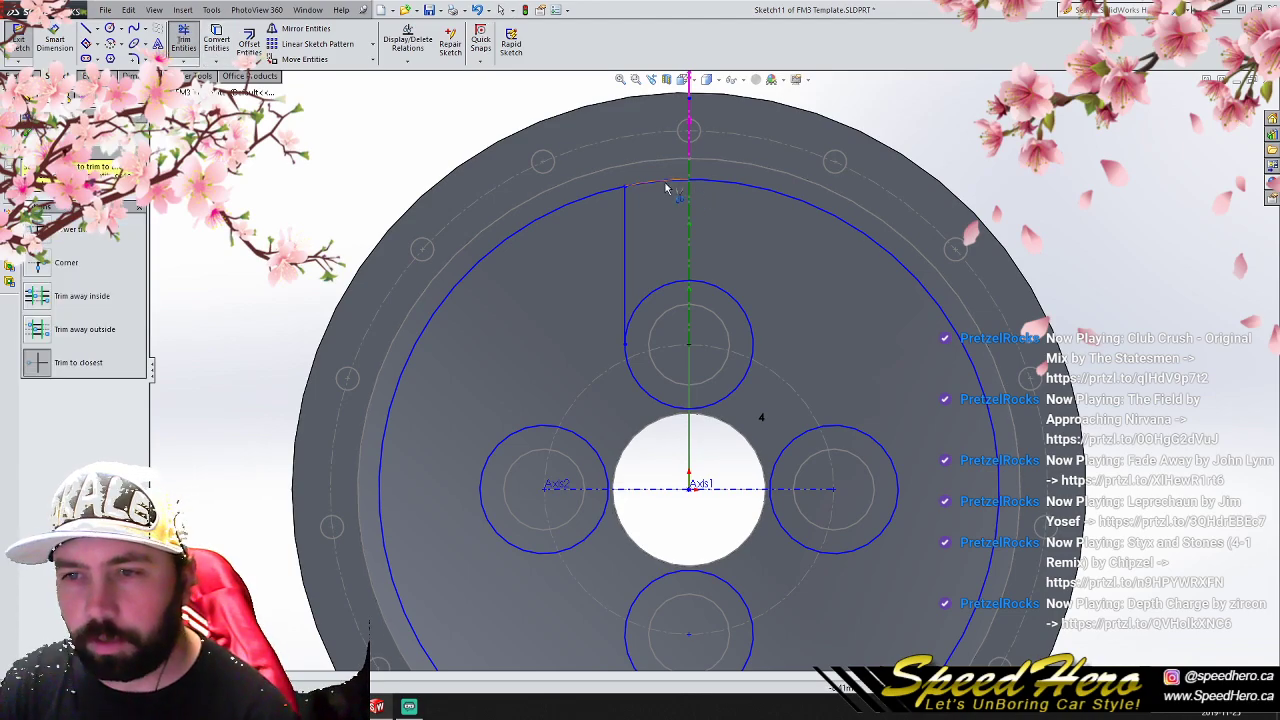
{"action": "left_click", "coordinate": [668, 280]}
{"action": "left_click", "coordinate": [724, 290]}
{"action": "key", "text": "Escape"}
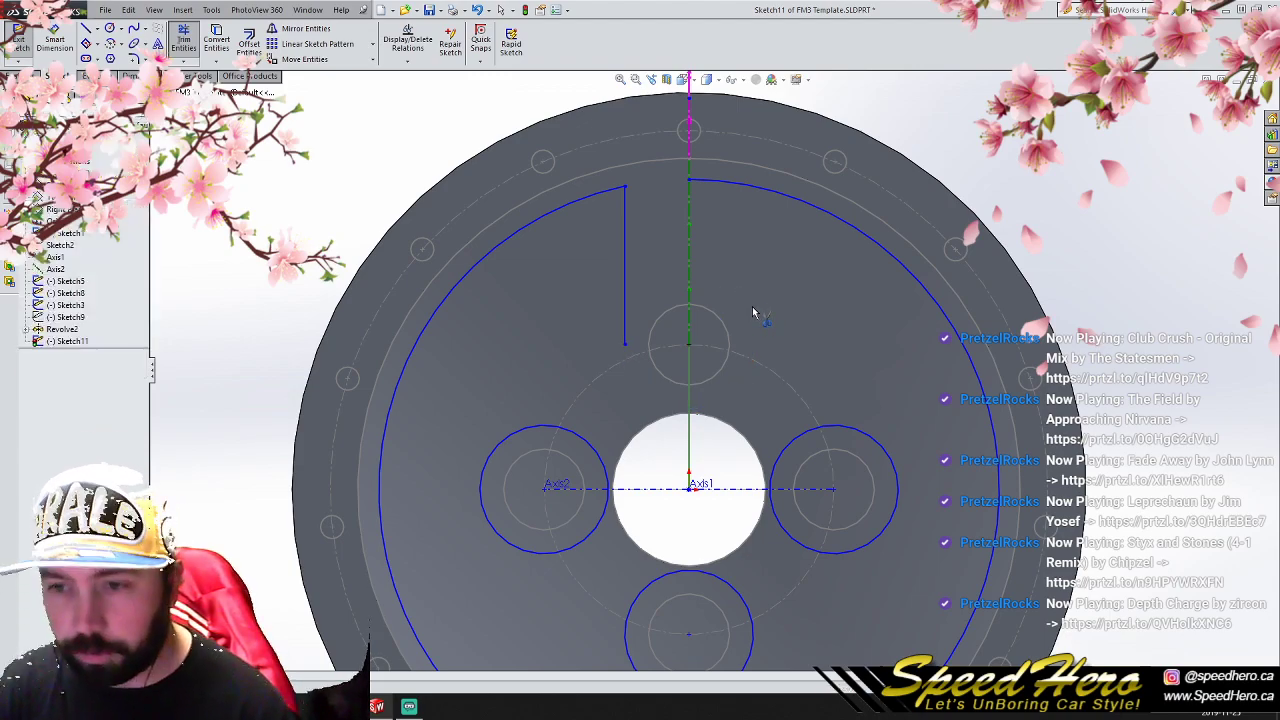
{"action": "key", "text": "ctrl+z"}
{"action": "key", "text": "ctrl+z"}
{"action": "key", "text": "ctrl+z"}
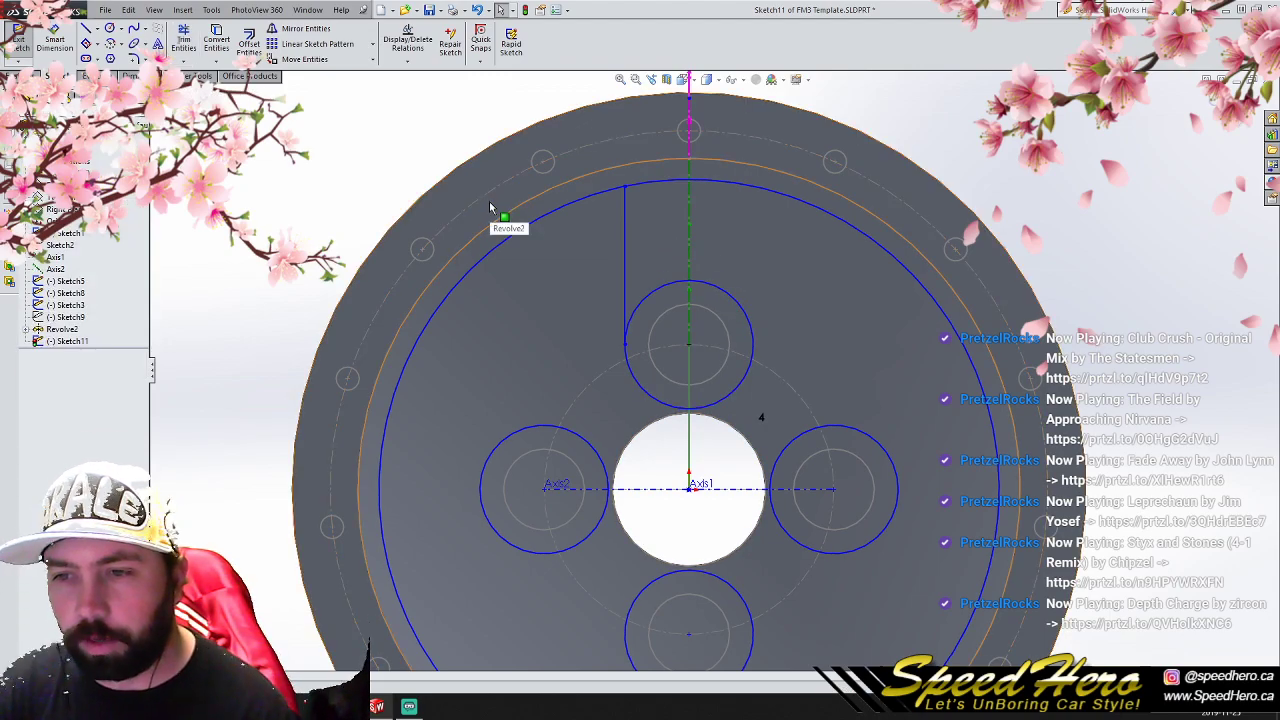
- Draw a vertical centerline about 227 mm long from the origin up past the wheel's outer edge
{"action": "left_click", "coordinate": [97, 30]}
{"action": "left_click", "coordinate": [108, 57]}
{"action": "left_click", "coordinate": [690, 488]}
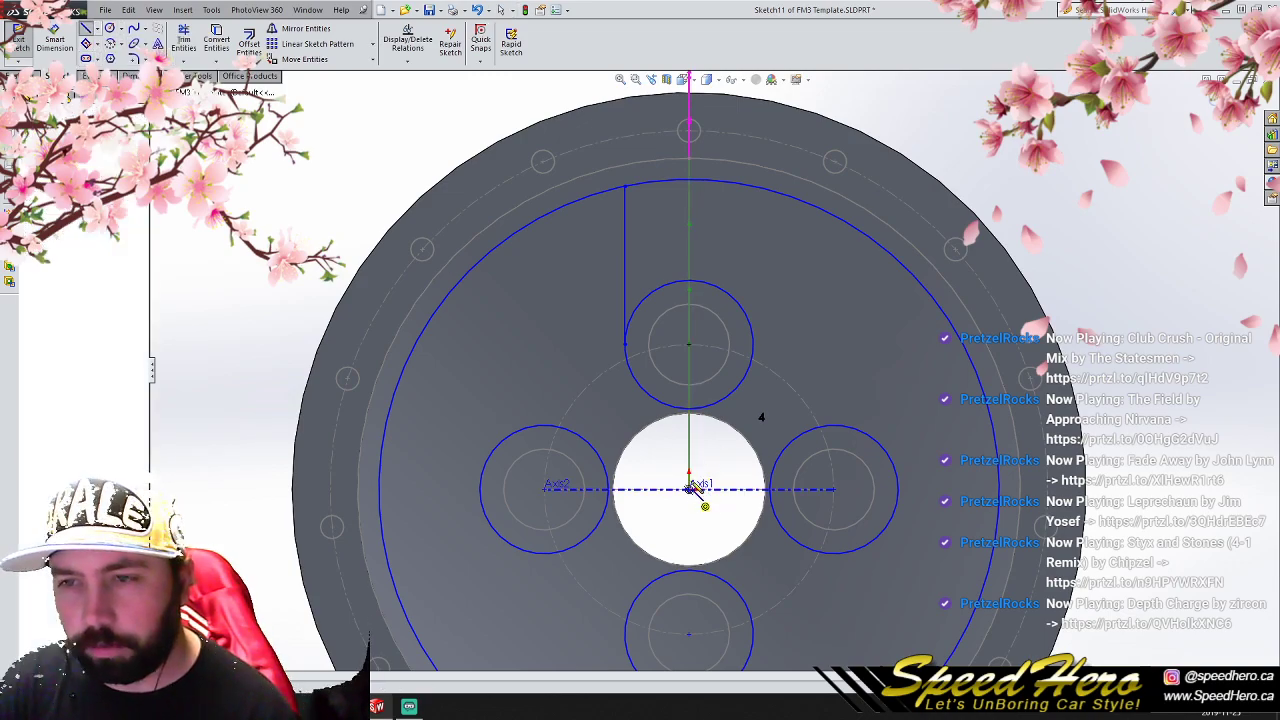
{"action": "scroll", "coordinate": [710, 370], "scroll_direction": "up", "scroll_amount": 3}
{"action": "left_click", "coordinate": [712, 118]}
{"action": "right_click", "coordinate": [713, 116]}
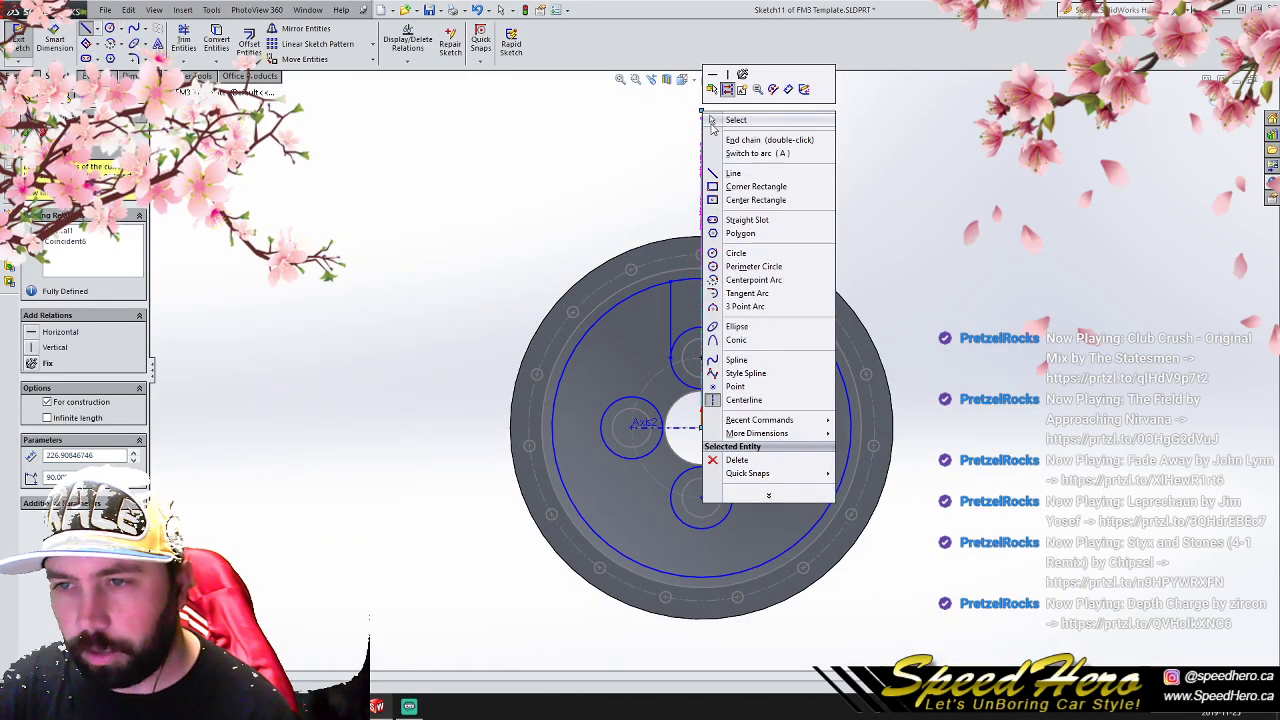
{"action": "left_click", "coordinate": [736, 119]}
- Trim the upper lug circle to its lower-left quarter arc and the large circle to the short arc between spoke line and centerline
{"action": "left_click", "coordinate": [183, 40]}
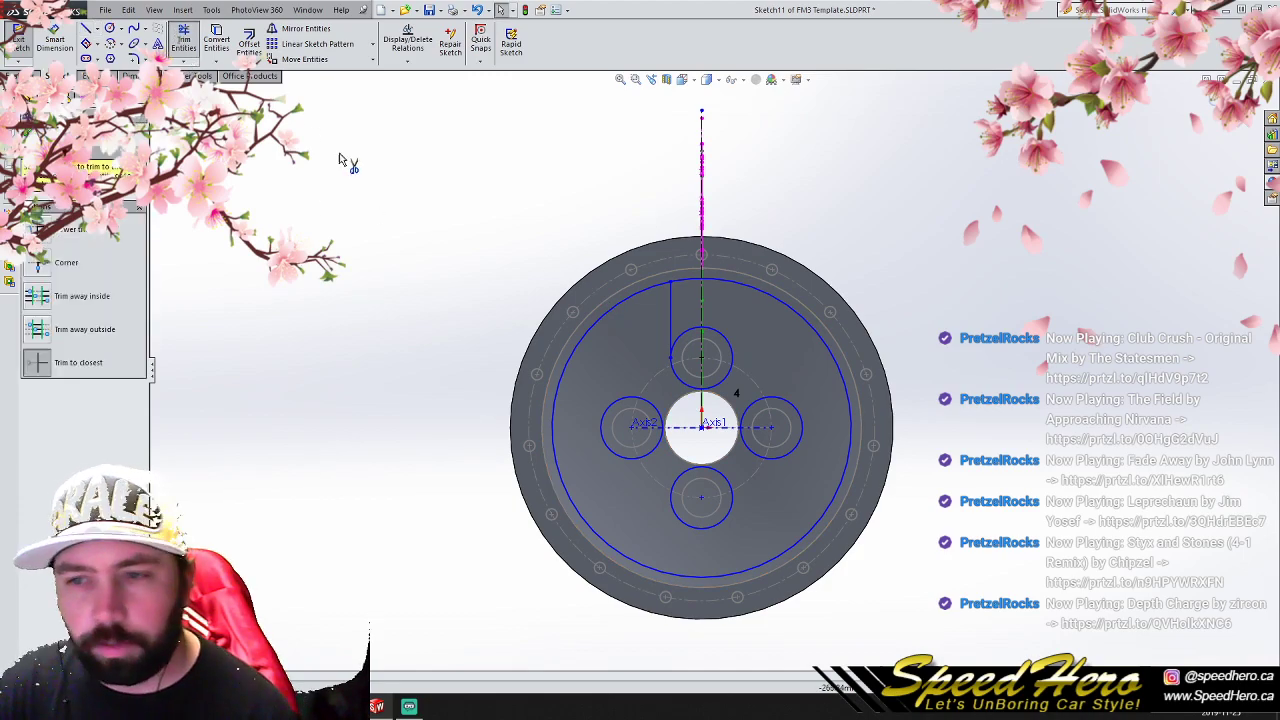
{"action": "scroll", "coordinate": [694, 287], "scroll_direction": "up", "scroll_amount": 4}
{"action": "left_click", "coordinate": [672, 392]}
{"action": "left_click", "coordinate": [735, 385]}
{"action": "left_click", "coordinate": [728, 275]}
{"action": "scroll", "coordinate": [717, 472], "scroll_direction": "down", "scroll_amount": 4}
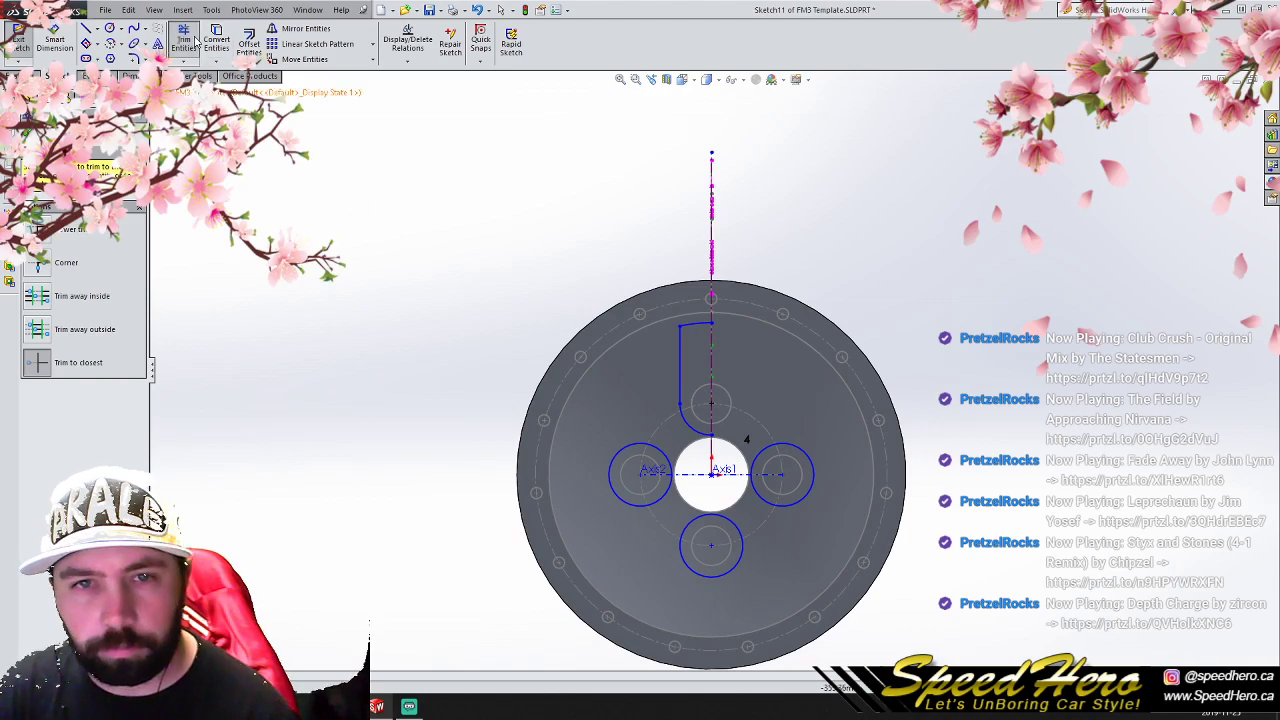
- Try deleting the three remaining lug circles, and undo both that deletion and the trim of the large circle
{"action": "left_click", "coordinate": [190, 43]}
{"action": "scroll", "coordinate": [833, 581], "scroll_direction": "down", "scroll_amount": 2}
{"action": "left_click_drag", "start_coordinate": [897, 571], "coordinate": [551, 427]}
{"action": "key", "text": "Delete"}
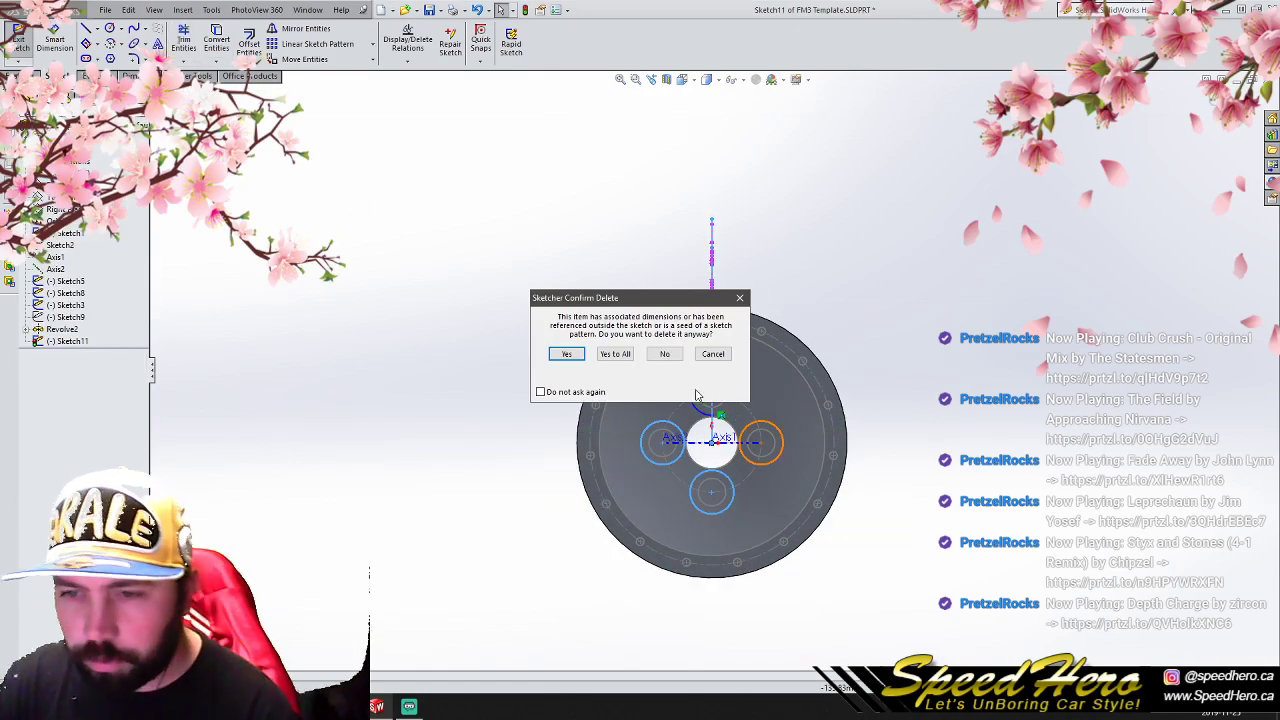
{"action": "left_click", "coordinate": [617, 357]}
{"action": "scroll", "coordinate": [787, 429], "scroll_direction": "up", "scroll_amount": 2}
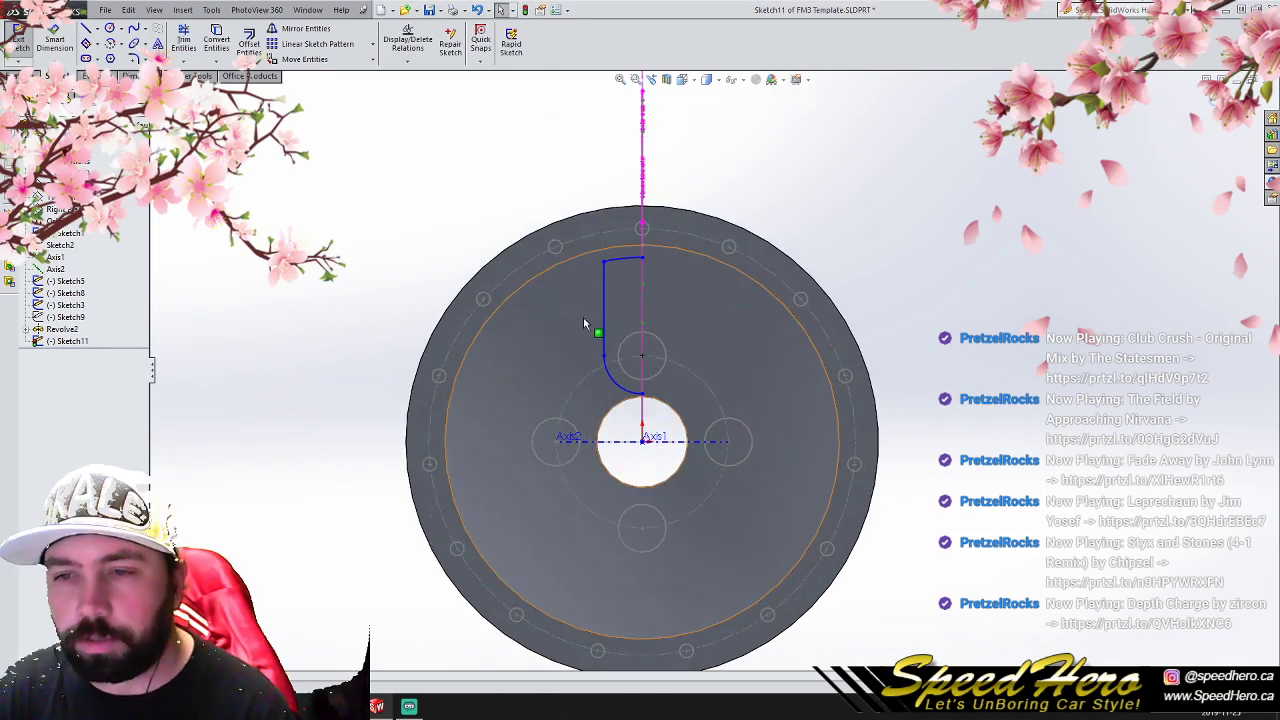
{"action": "key", "text": "ctrl+z"}
{"action": "key", "text": "ctrl+z"}
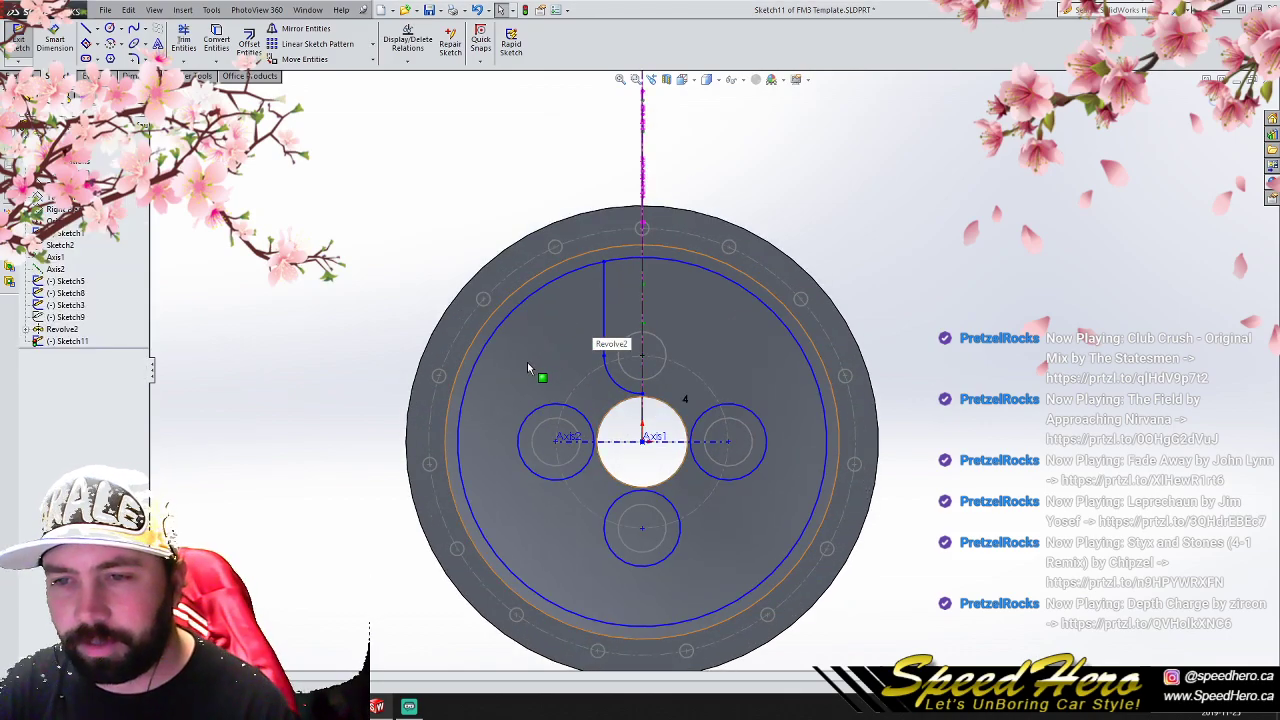
- Trim the large circle's short arc between the spoke line and centerline, and remove the rest of that circle
{"action": "left_click", "coordinate": [190, 45]}
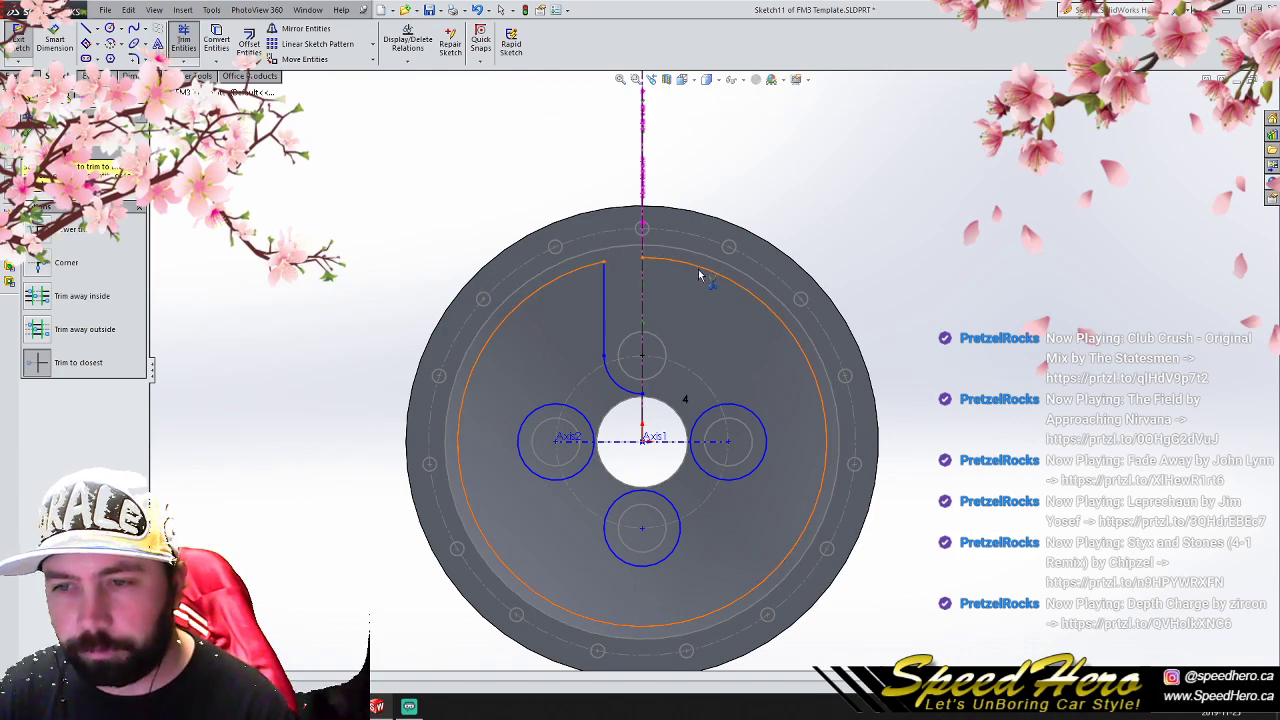
{"action": "key", "text": "Escape"}
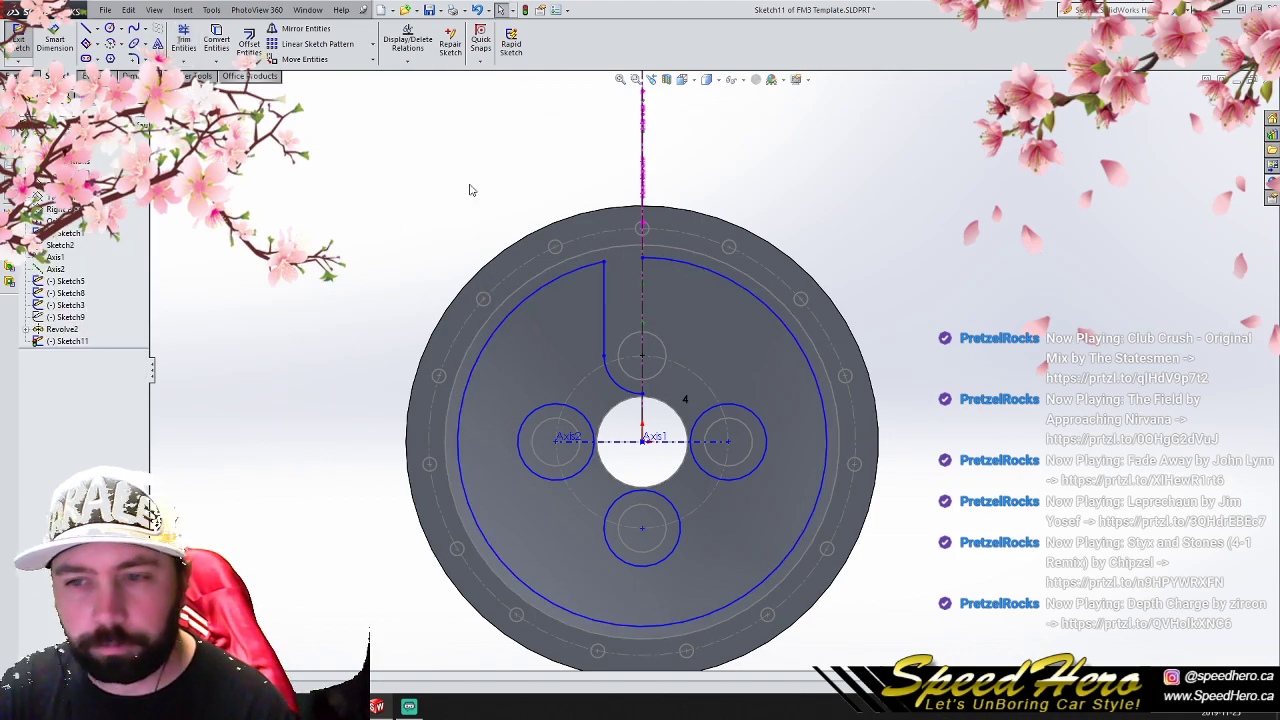
{"action": "left_click", "coordinate": [676, 263]}
{"action": "key", "text": "Escape"}
- Delete the left, right and lower lug circles from the sketch
{"action": "left_click_drag", "start_coordinate": [973, 643], "coordinate": [444, 400]}
{"action": "key", "text": "Delete"}
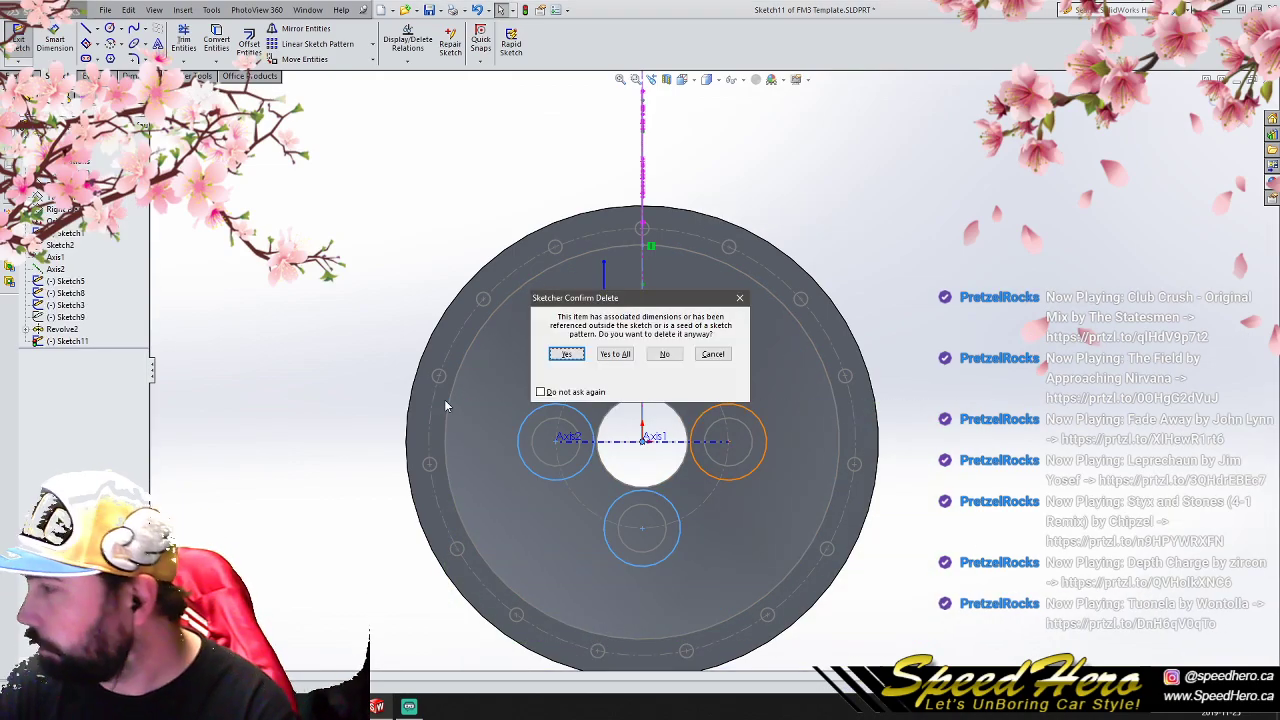
{"action": "left_click", "coordinate": [567, 355]}
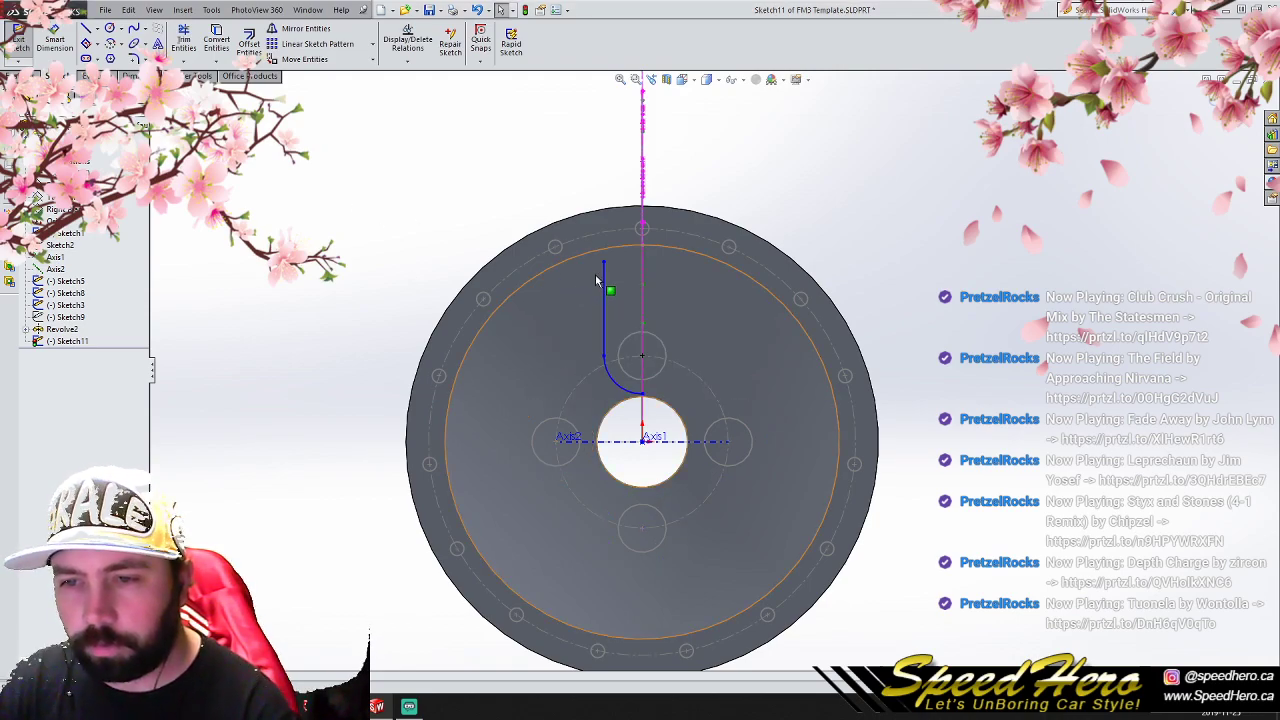
{"action": "left_click_drag", "start_coordinate": [525, 229], "coordinate": [675, 410]}
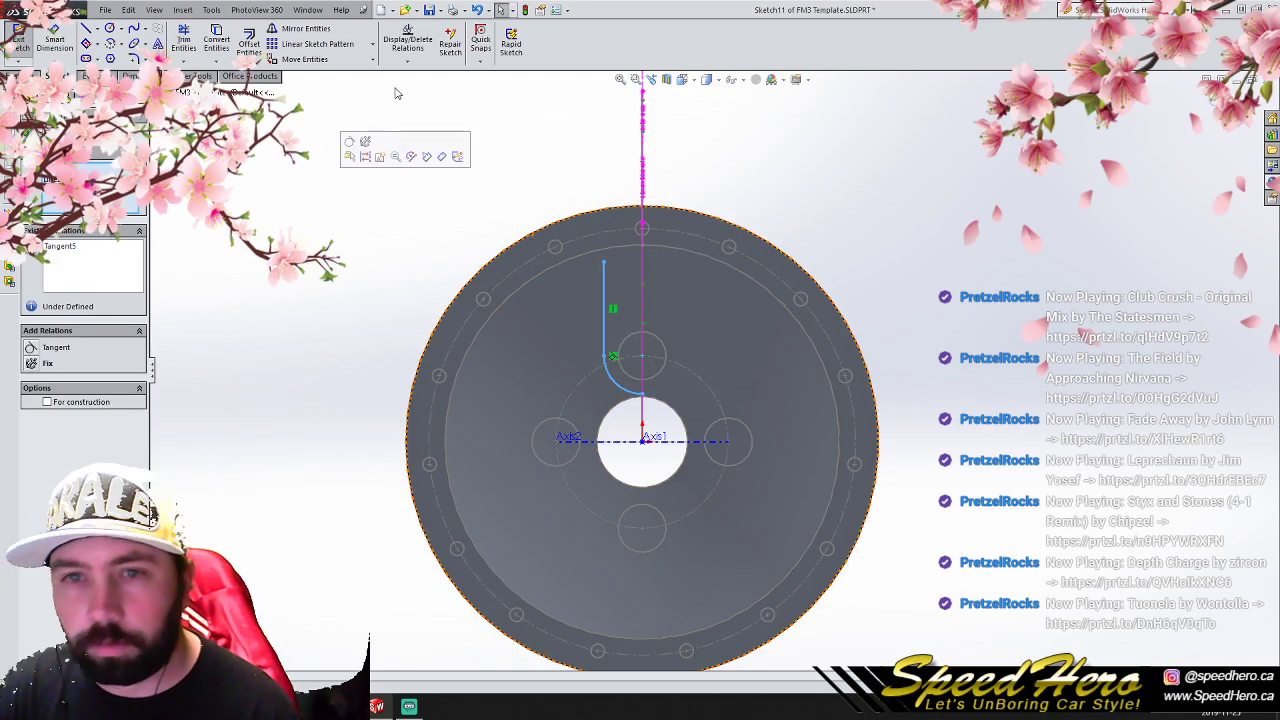
{"action": "left_click", "coordinate": [324, 36]}
{"action": "key", "text": "ctrl+z"}
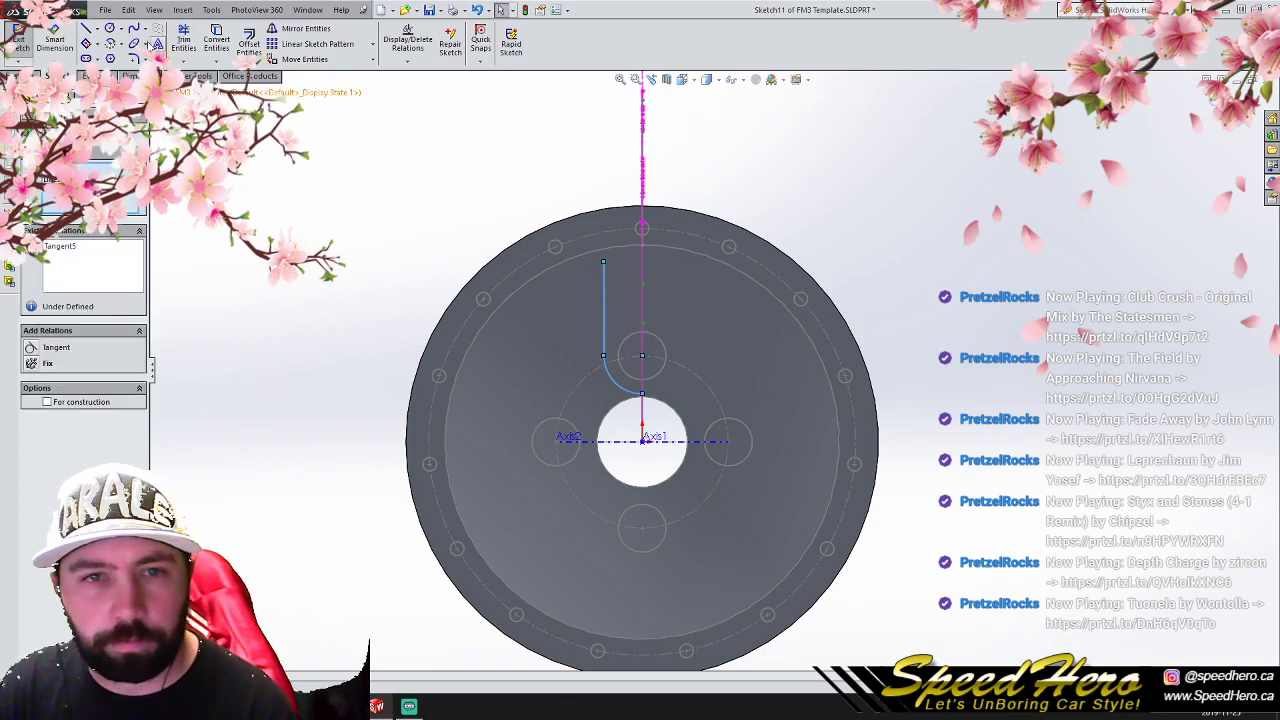
- Draw a vertical centerline from the origin up past the wheel and mirror the half-spoke line and arc about it
{"action": "left_click", "coordinate": [97, 29]}
{"action": "left_click", "coordinate": [102, 58]}
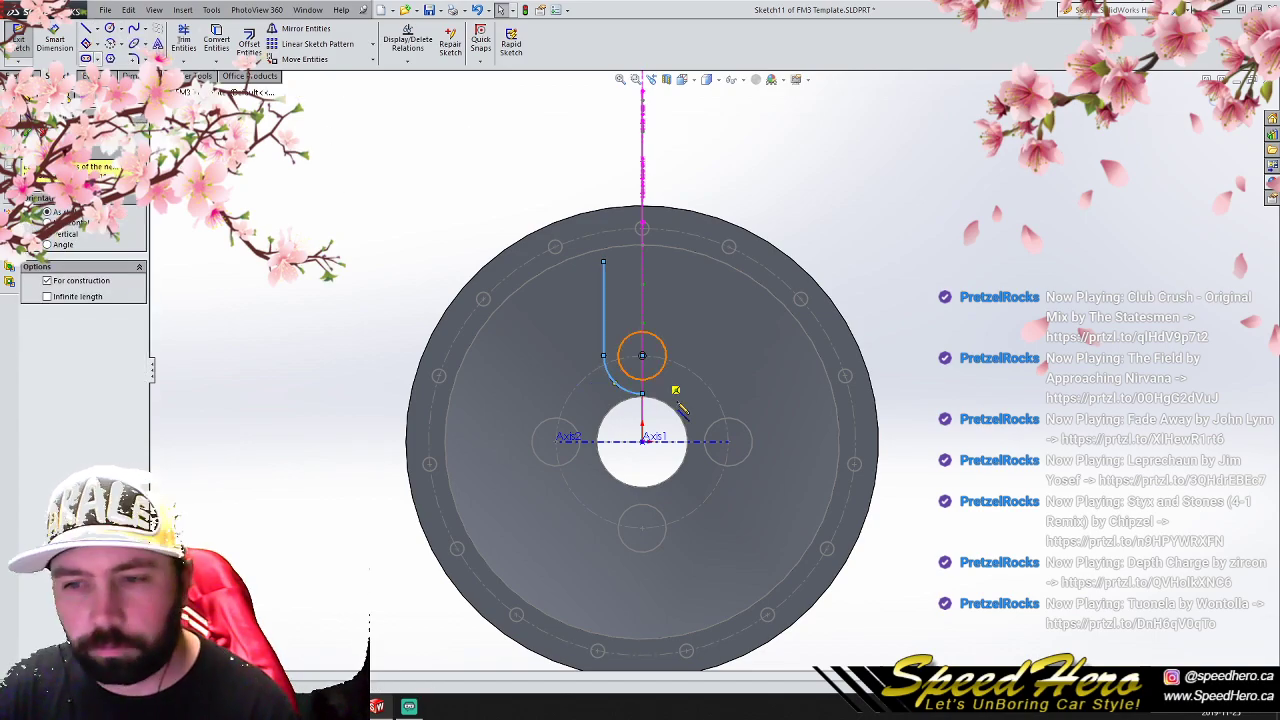
{"action": "left_click", "coordinate": [642, 441]}
{"action": "scroll", "coordinate": [715, 365], "scroll_direction": "up", "scroll_amount": 2}
{"action": "left_click", "coordinate": [654, 101]}
{"action": "right_click", "coordinate": [868, 190]}
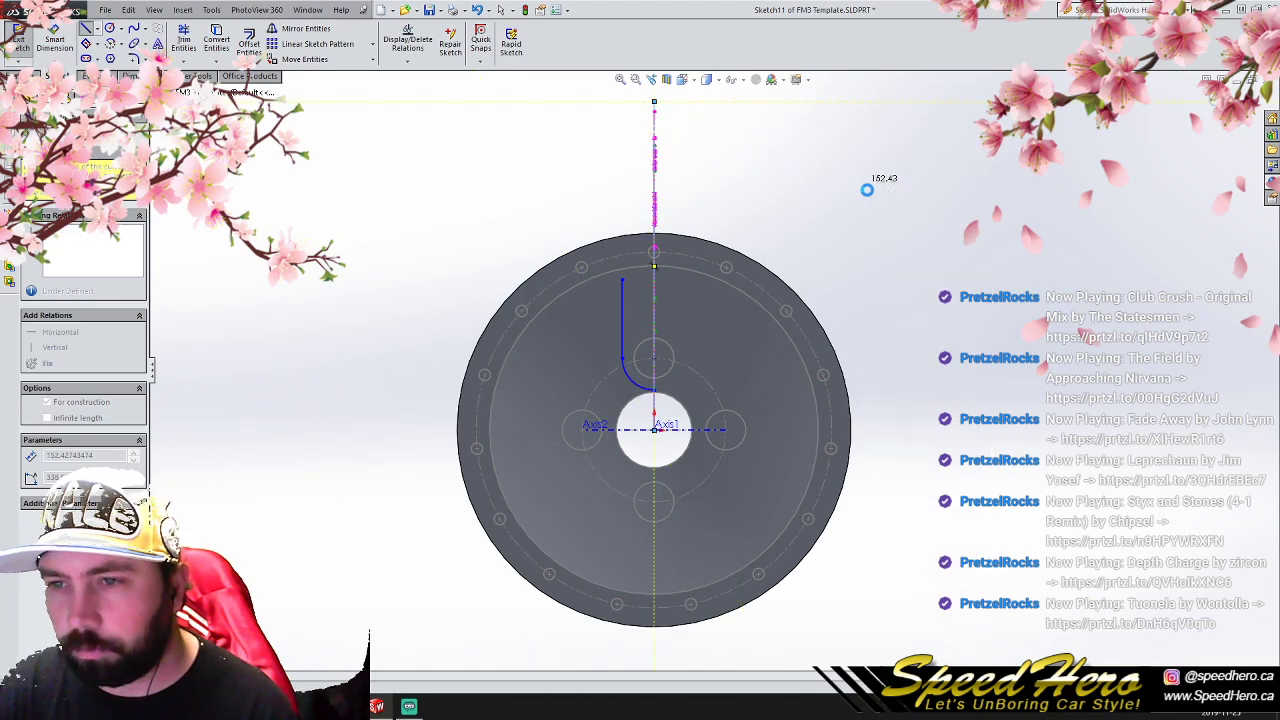
{"action": "left_click", "coordinate": [869, 193]}
{"action": "key", "text": "ctrl+a"}
{"action": "left_click", "coordinate": [322, 30]}
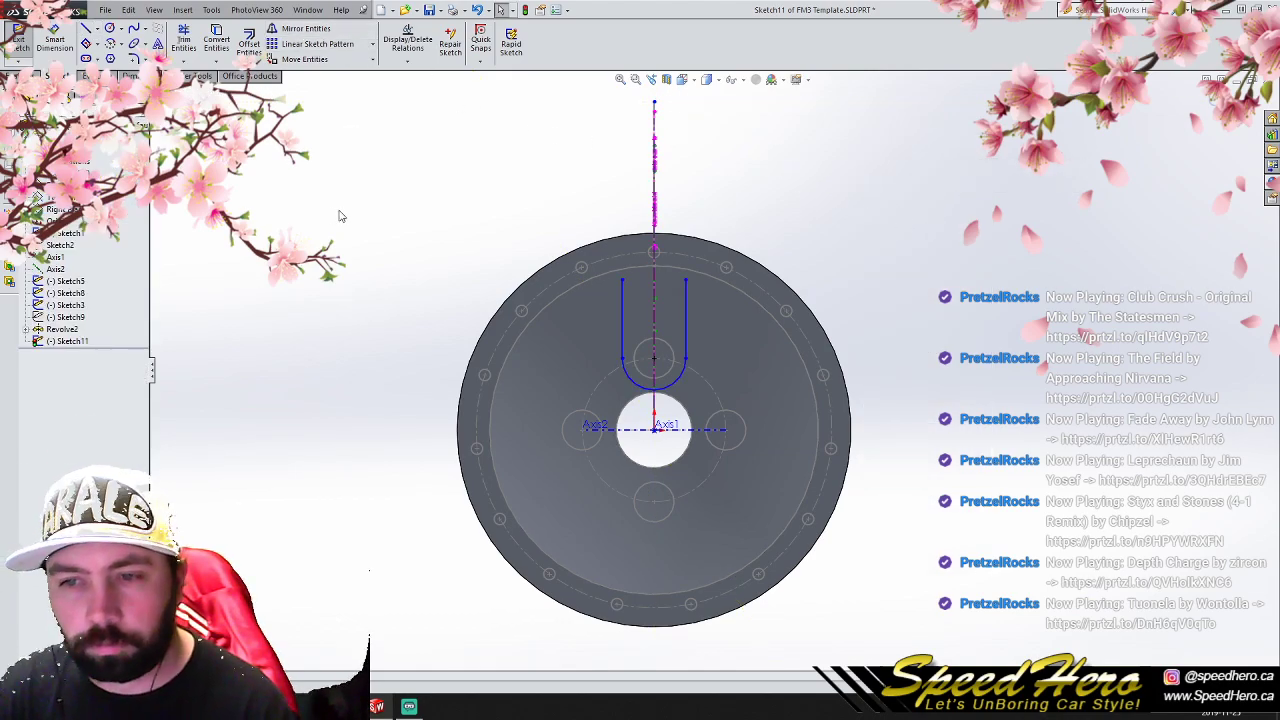
- Pattern the U-shaped spoke profile circularly around the wheel center to get four evenly spaced instances
{"action": "left_click", "coordinate": [109, 28]}
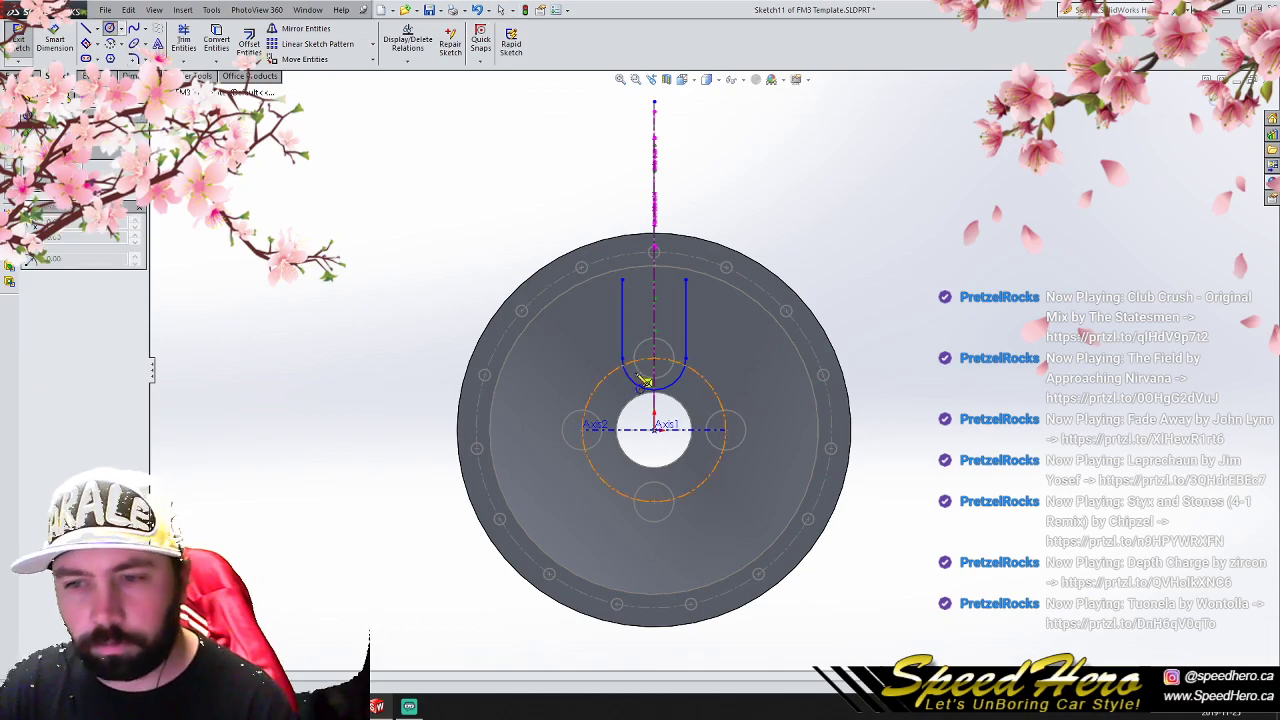
{"action": "key", "text": "Escape"}
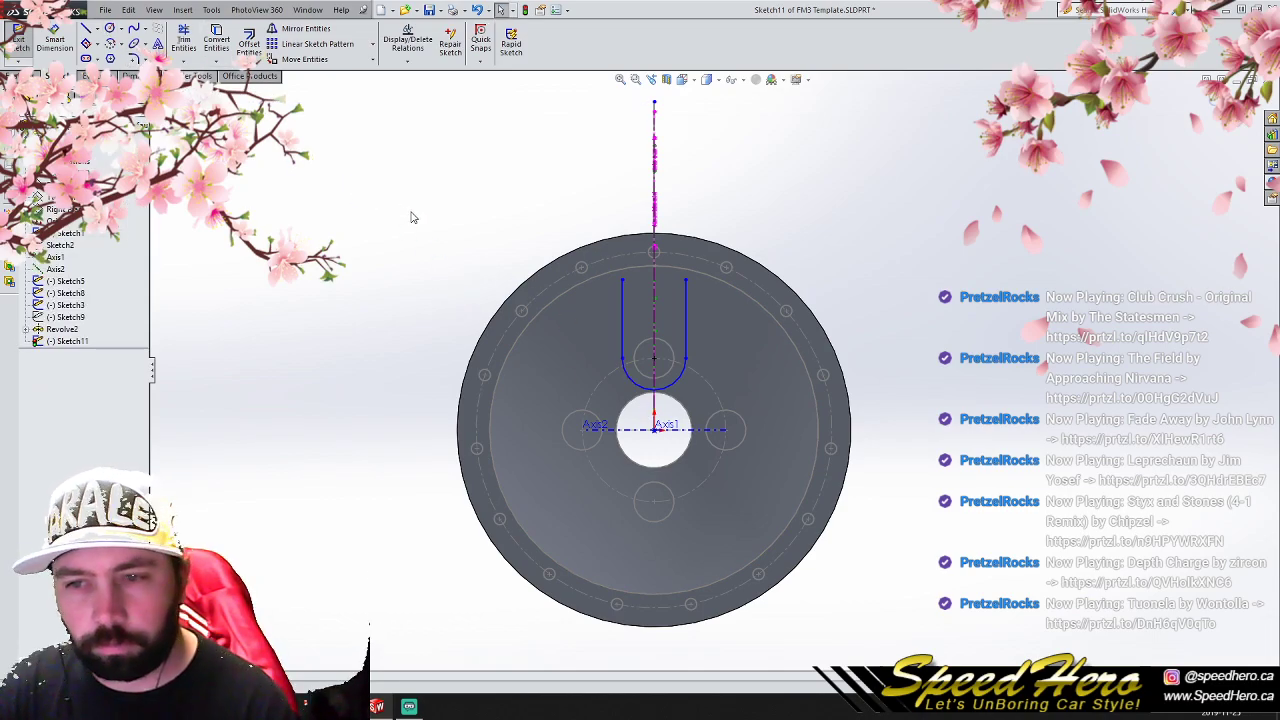
{"action": "key", "text": "ctrl+a"}
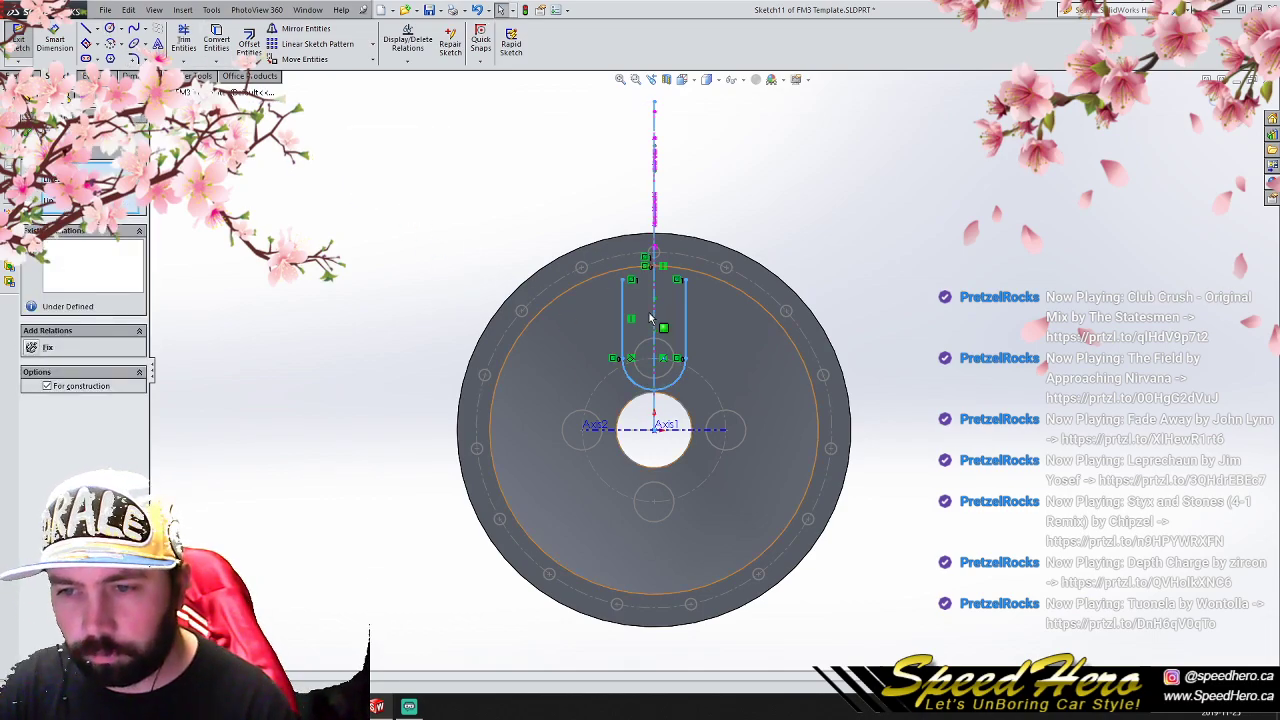
{"action": "left_click", "coordinate": [372, 44]}
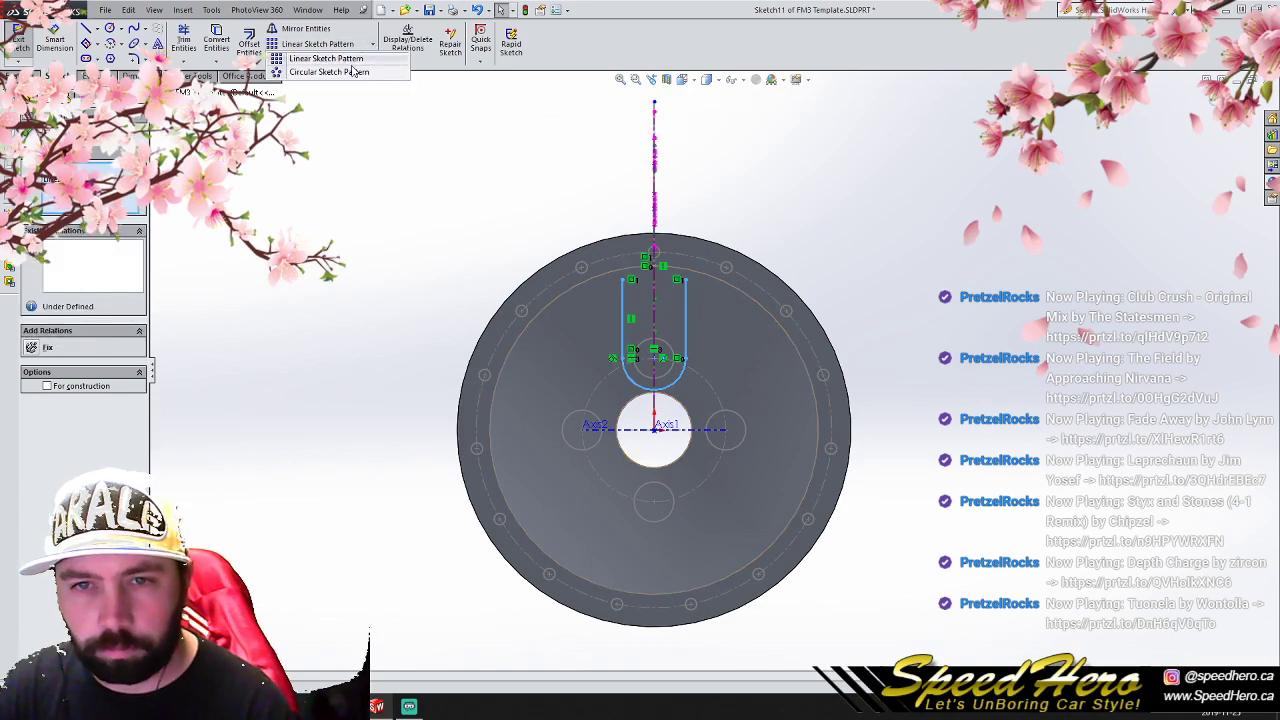
{"action": "left_click", "coordinate": [345, 76]}
{"action": "left_click", "coordinate": [29, 132]}
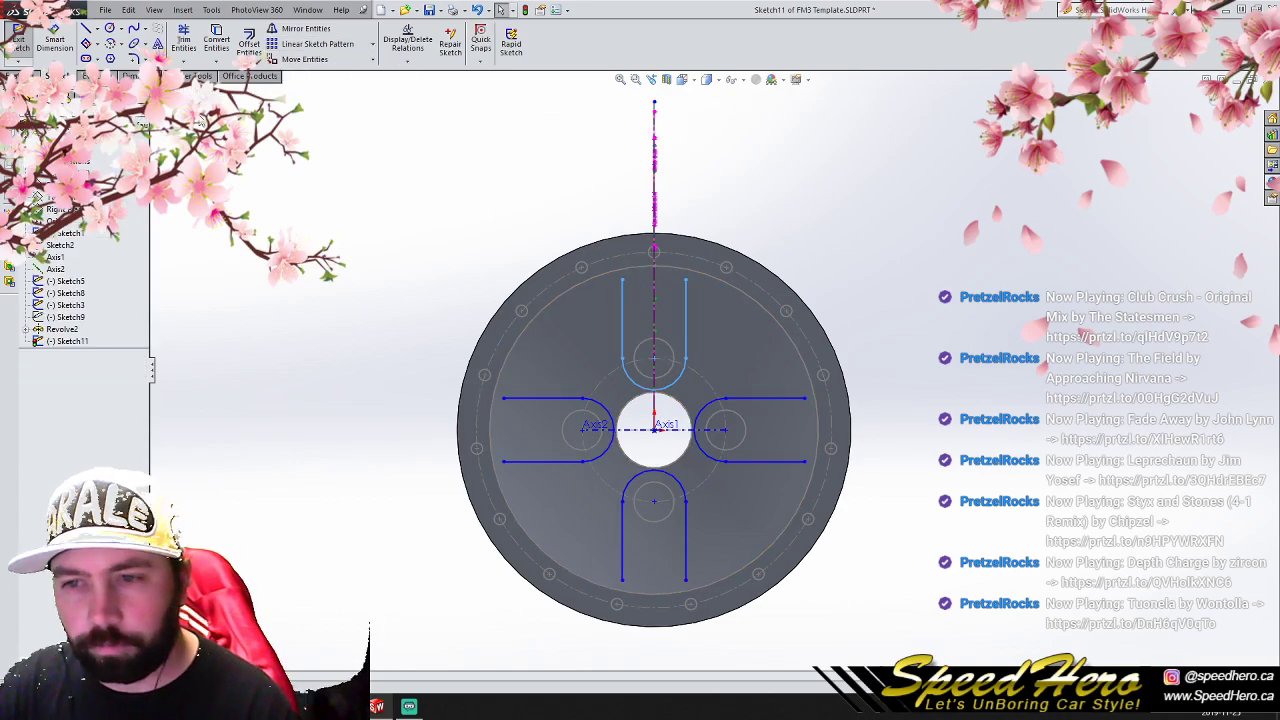
- Draw a circle centered on the origin through the outer ends of the spoke lines
{"action": "left_click", "coordinate": [110, 28]}
{"action": "left_click", "coordinate": [654, 428]}
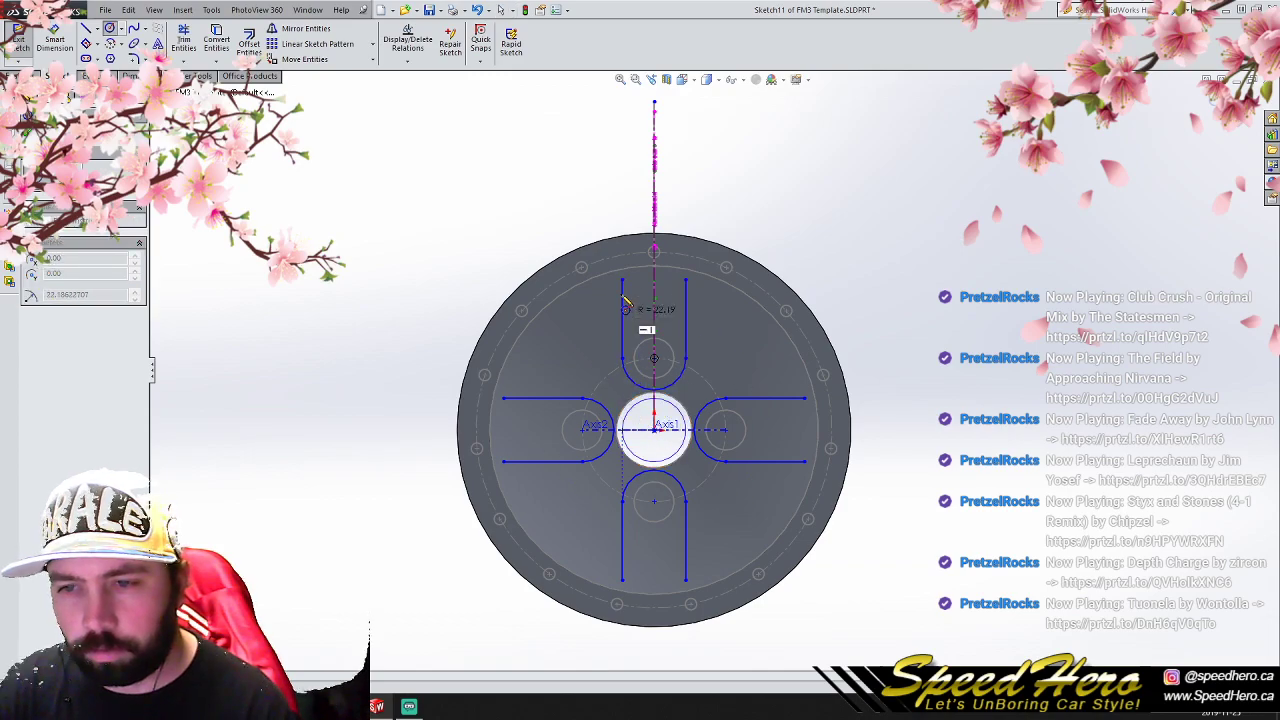
{"action": "left_click", "coordinate": [624, 284]}
- Trim away the circle's arcs across the open outer ends of the four spokes
{"action": "left_click", "coordinate": [183, 40]}
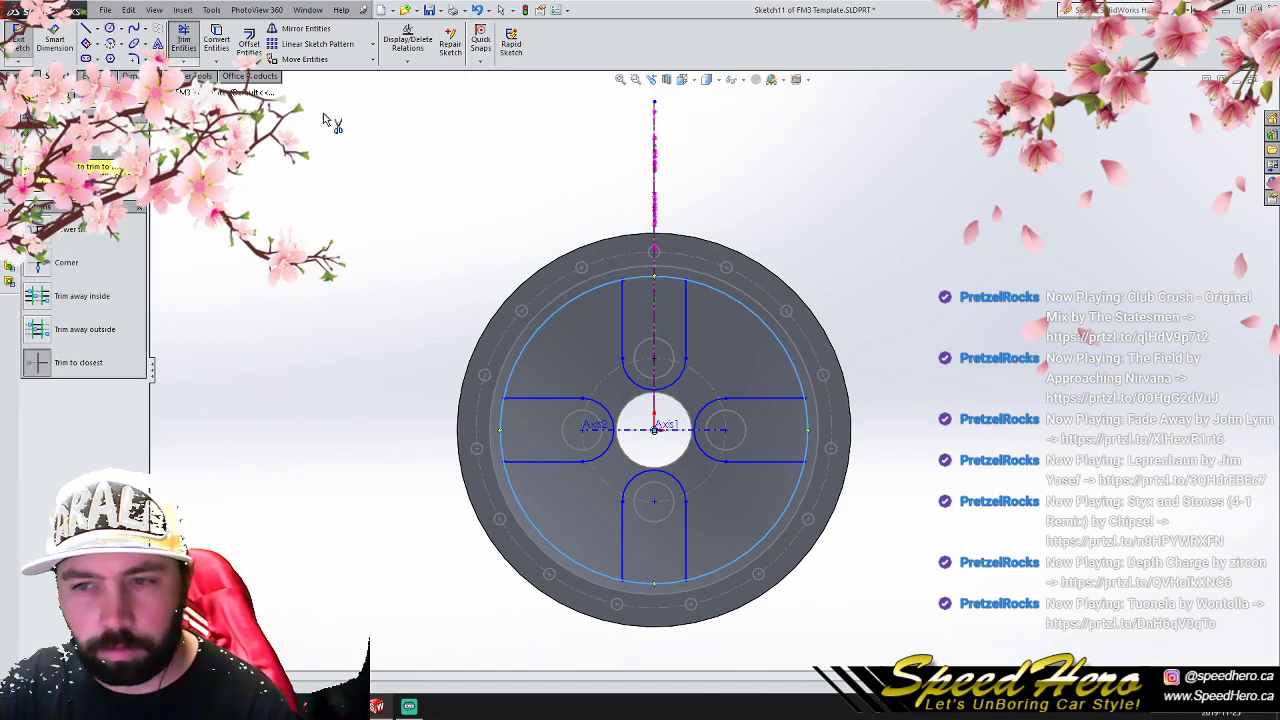
{"action": "left_click", "coordinate": [806, 447]}
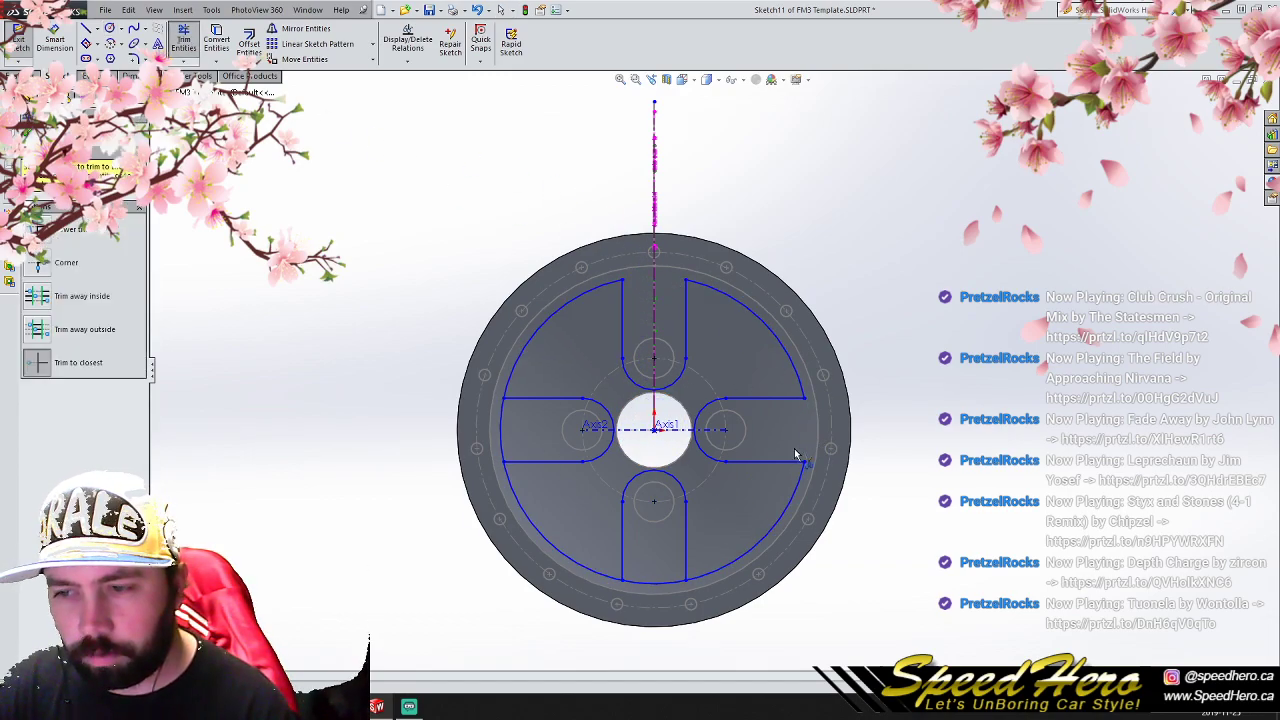
{"action": "left_click", "coordinate": [657, 597]}
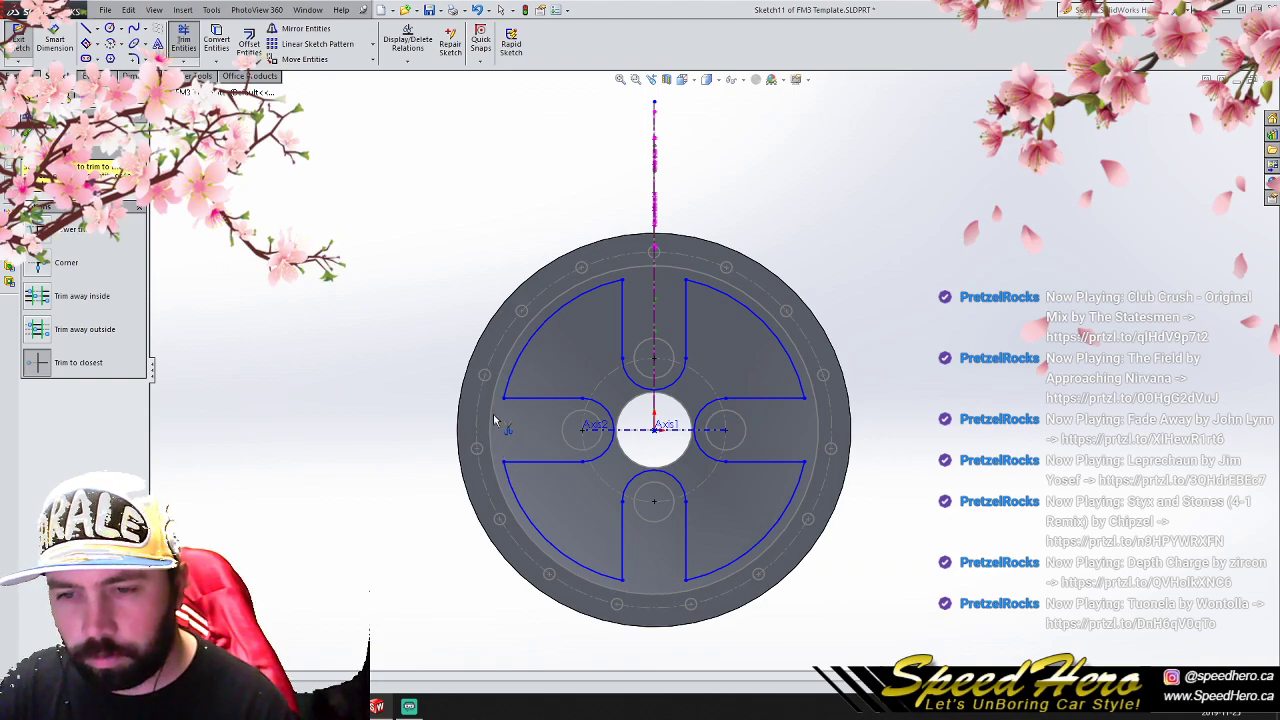
- Fillet the eight outer corners of the four window openings between the spokes with a 10 mm radius
{"action": "left_click", "coordinate": [133, 58]}
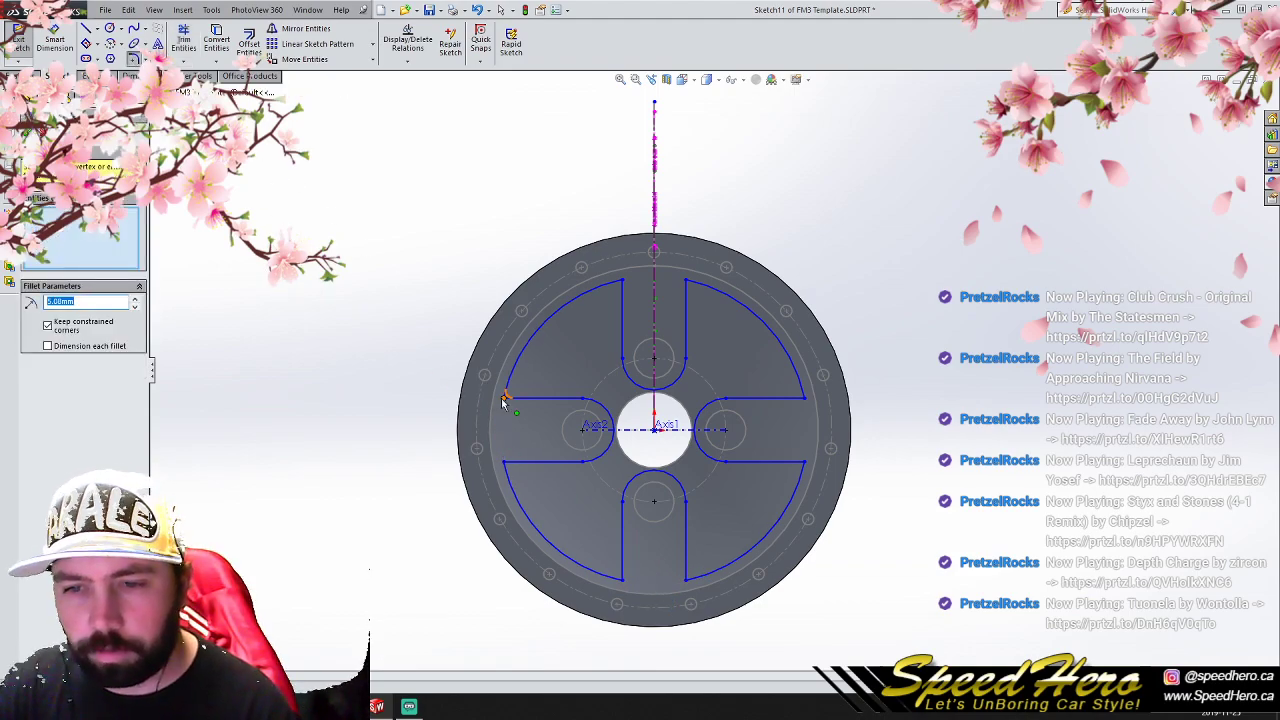
{"action": "left_click", "coordinate": [505, 398]}
{"action": "left_click", "coordinate": [620, 284]}
{"action": "left_click", "coordinate": [690, 287]}
{"action": "left_click", "coordinate": [804, 398]}
{"action": "left_click", "coordinate": [804, 465]}
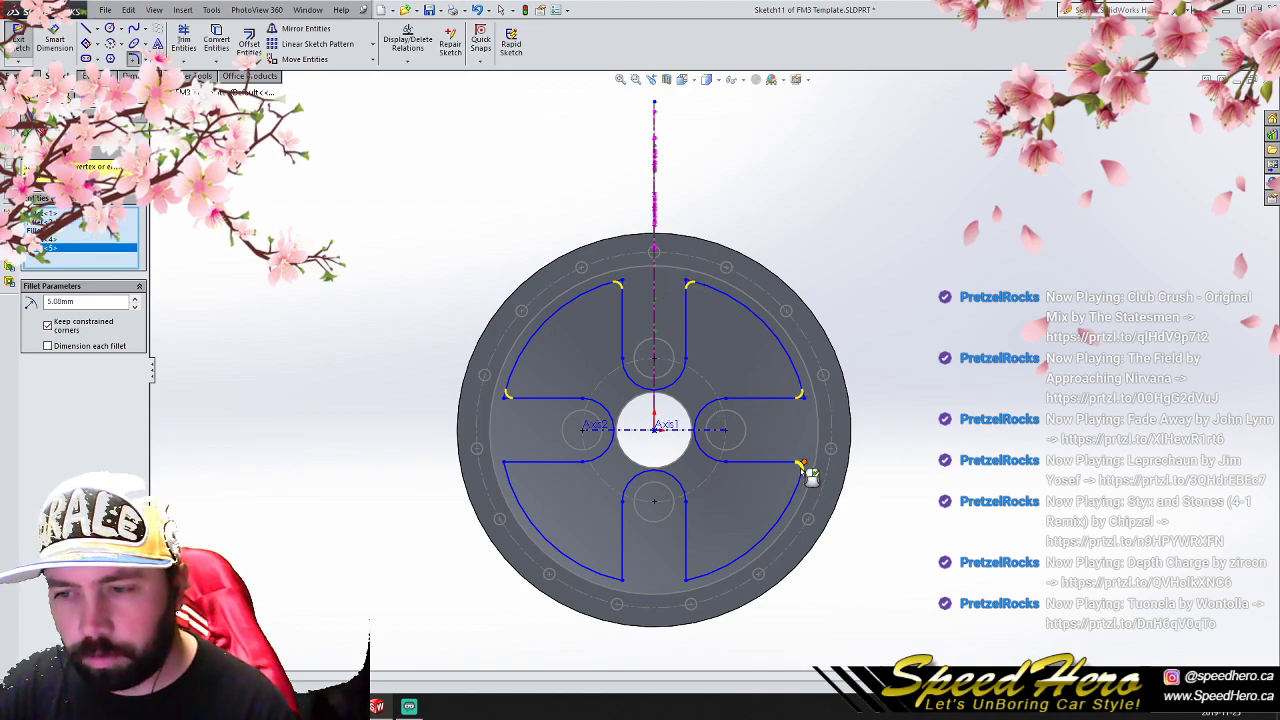
{"action": "left_click", "coordinate": [689, 577]}
{"action": "left_click", "coordinate": [620, 578]}
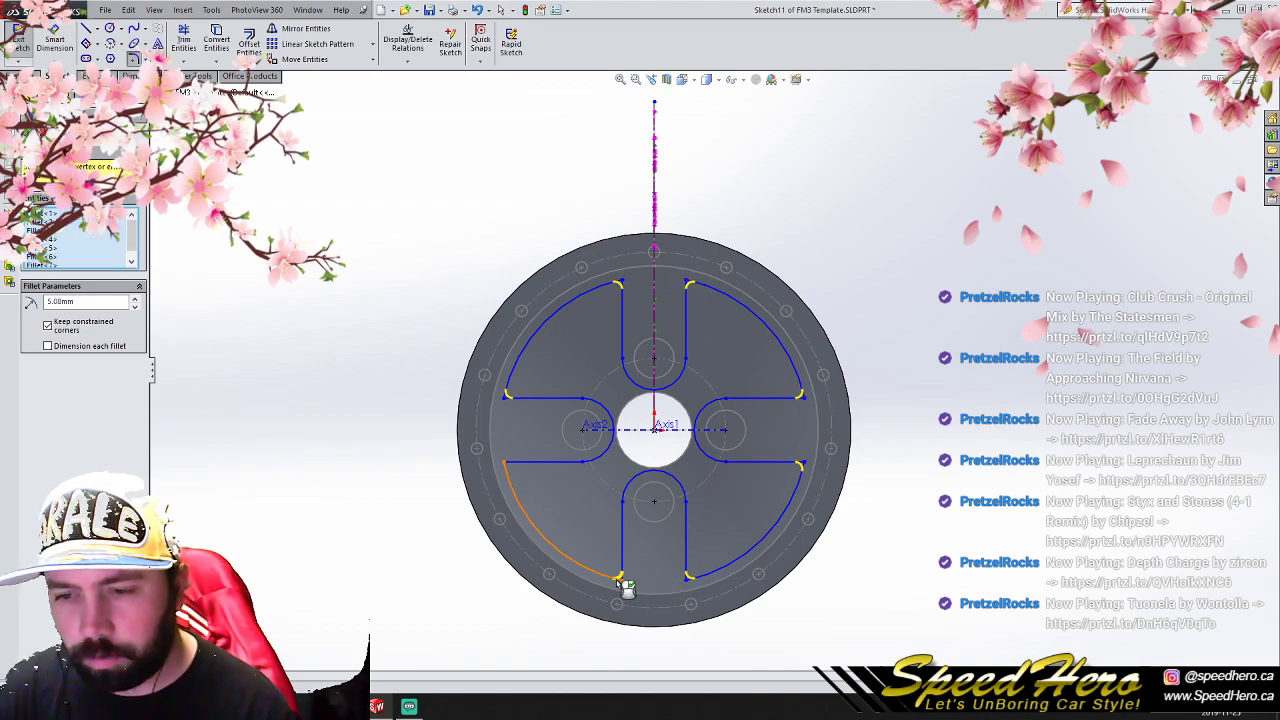
{"action": "left_click", "coordinate": [506, 465]}
{"action": "double_click", "coordinate": [87, 300]}
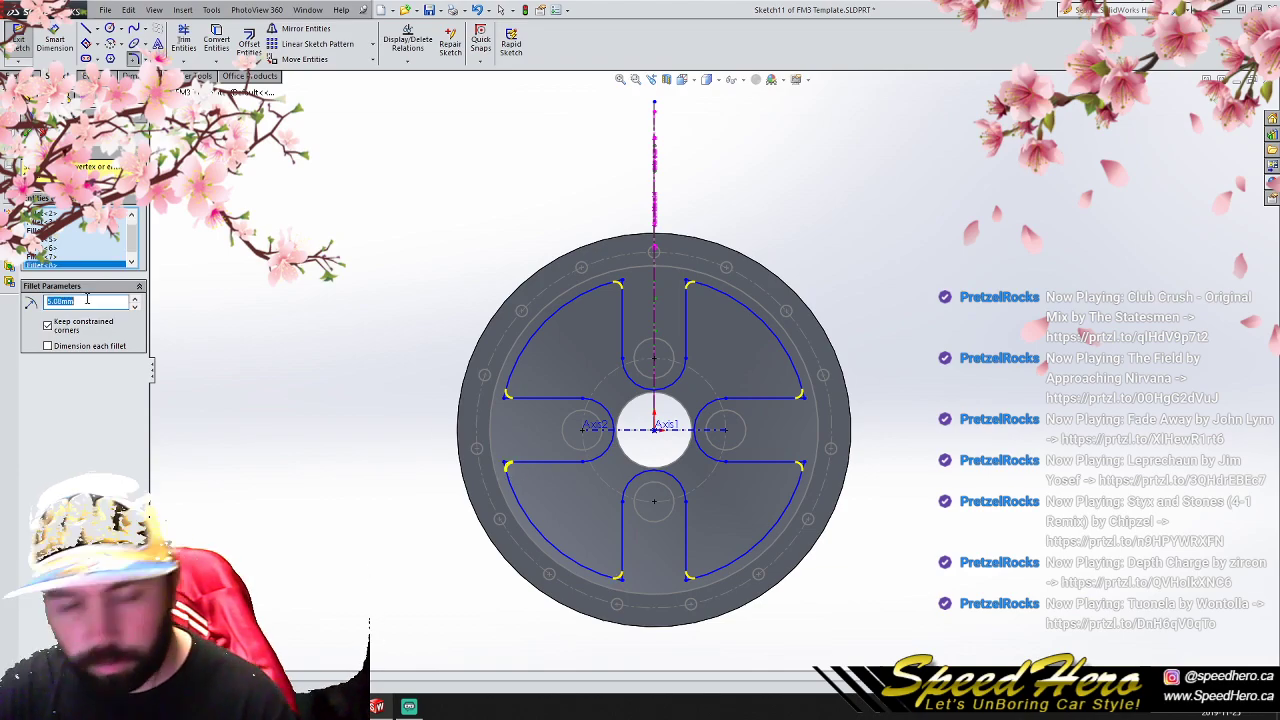
{"action": "type", "text": "10"}
{"action": "key", "text": "Return"}
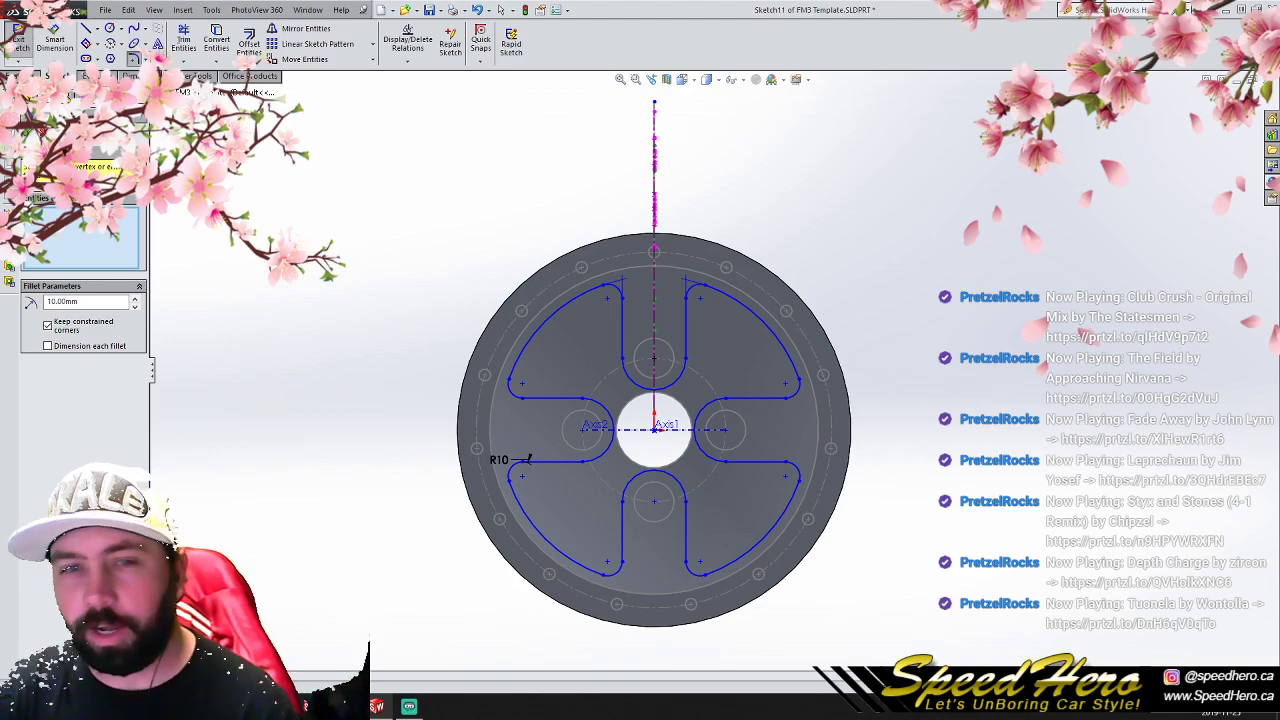
{"action": "left_click", "coordinate": [1239, 125]}
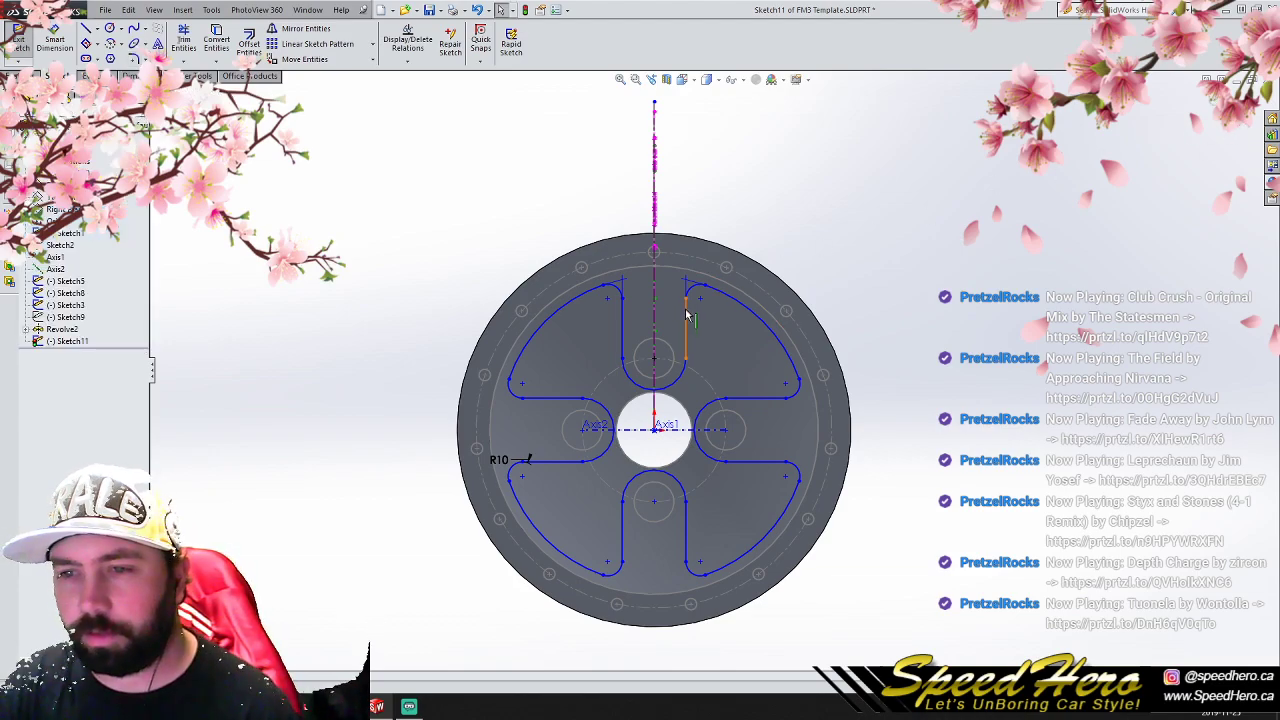
{"action": "left_click", "coordinate": [1251, 128]}
- Revert the sketch to the four circles around the lug holes and the large outer circle
{"action": "left_click", "coordinate": [688, 364]}
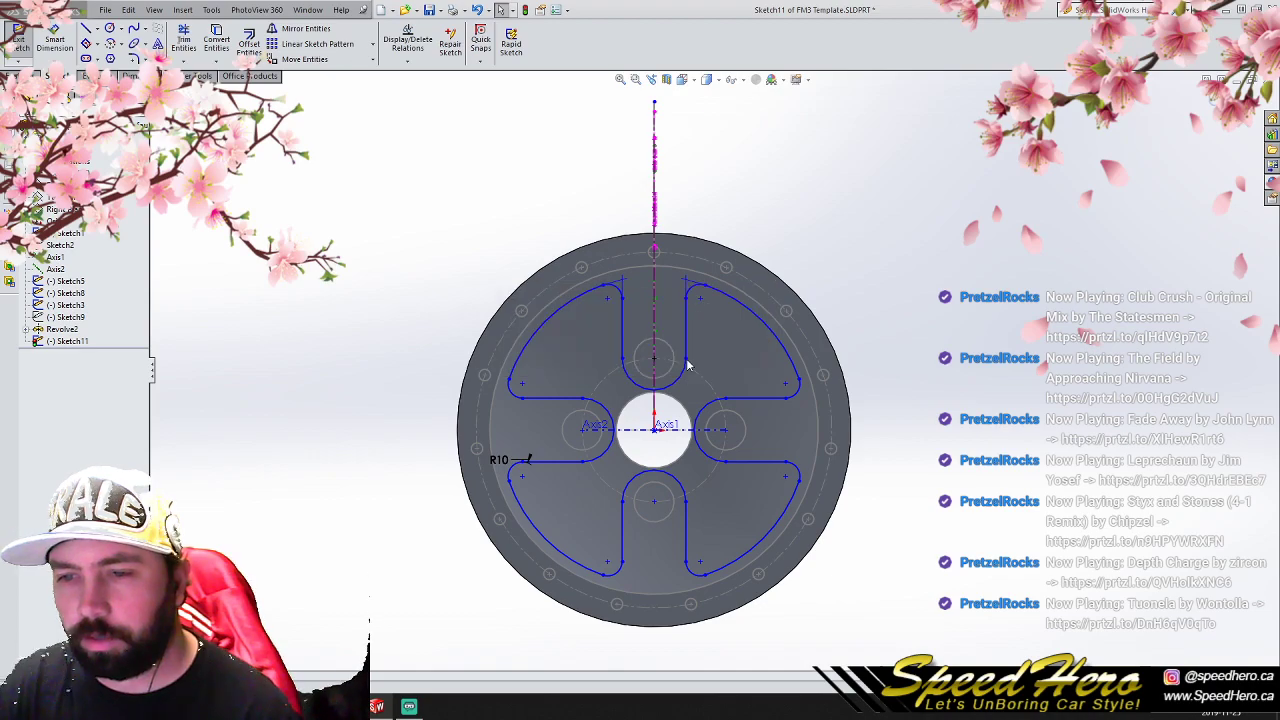
{"action": "left_click", "coordinate": [76, 341]}
{"action": "left_click", "coordinate": [104, 309]}
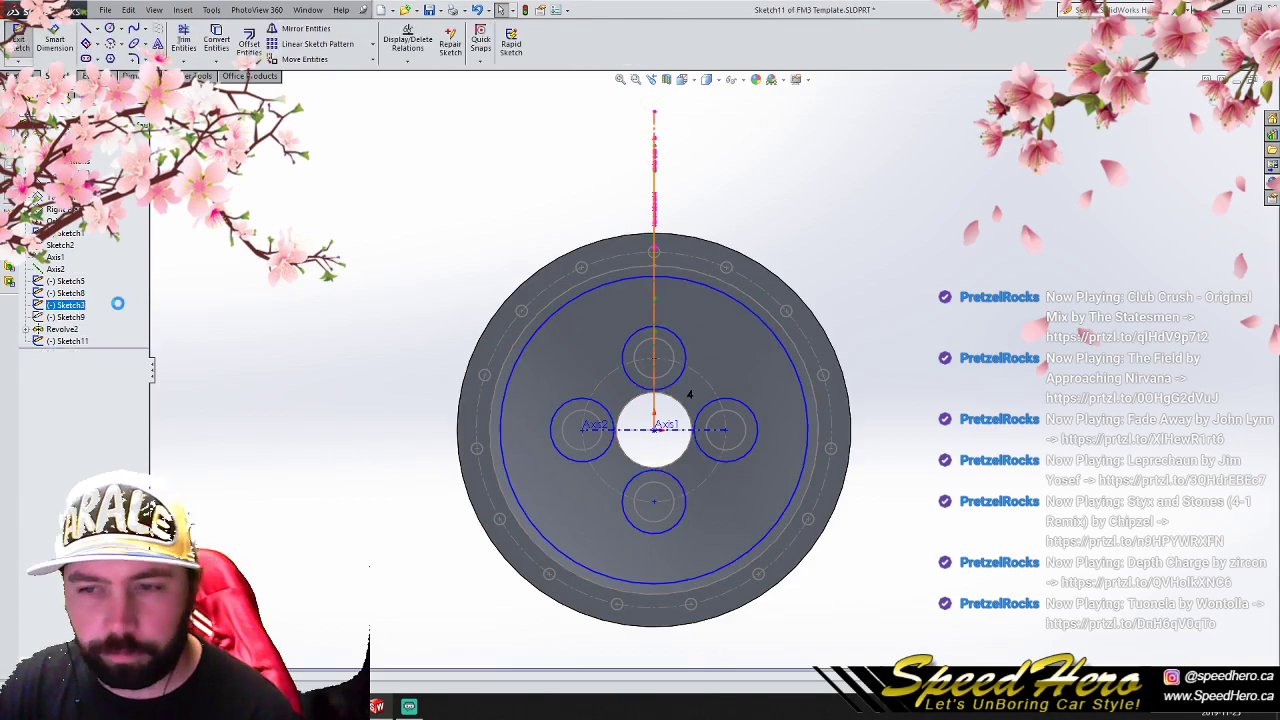
{"action": "left_click", "coordinate": [87, 28]}
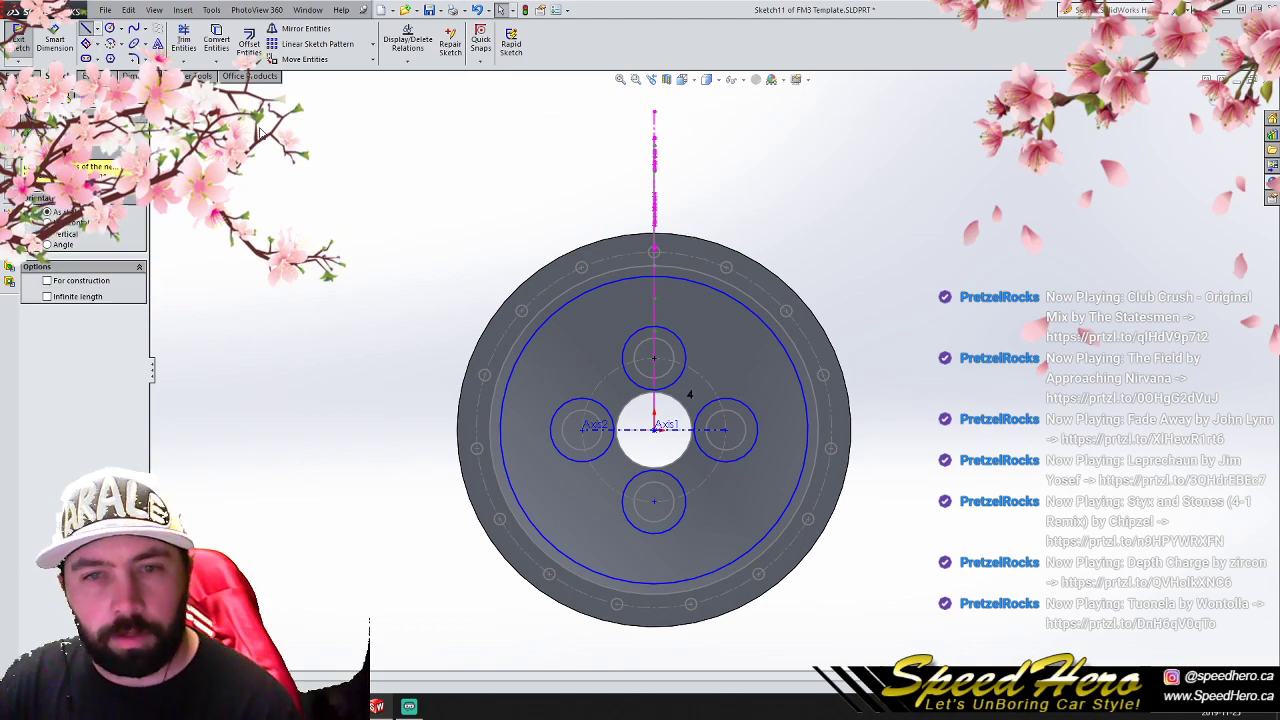
{"action": "scroll", "coordinate": [449, 195], "scroll_direction": "down", "scroll_amount": 3}
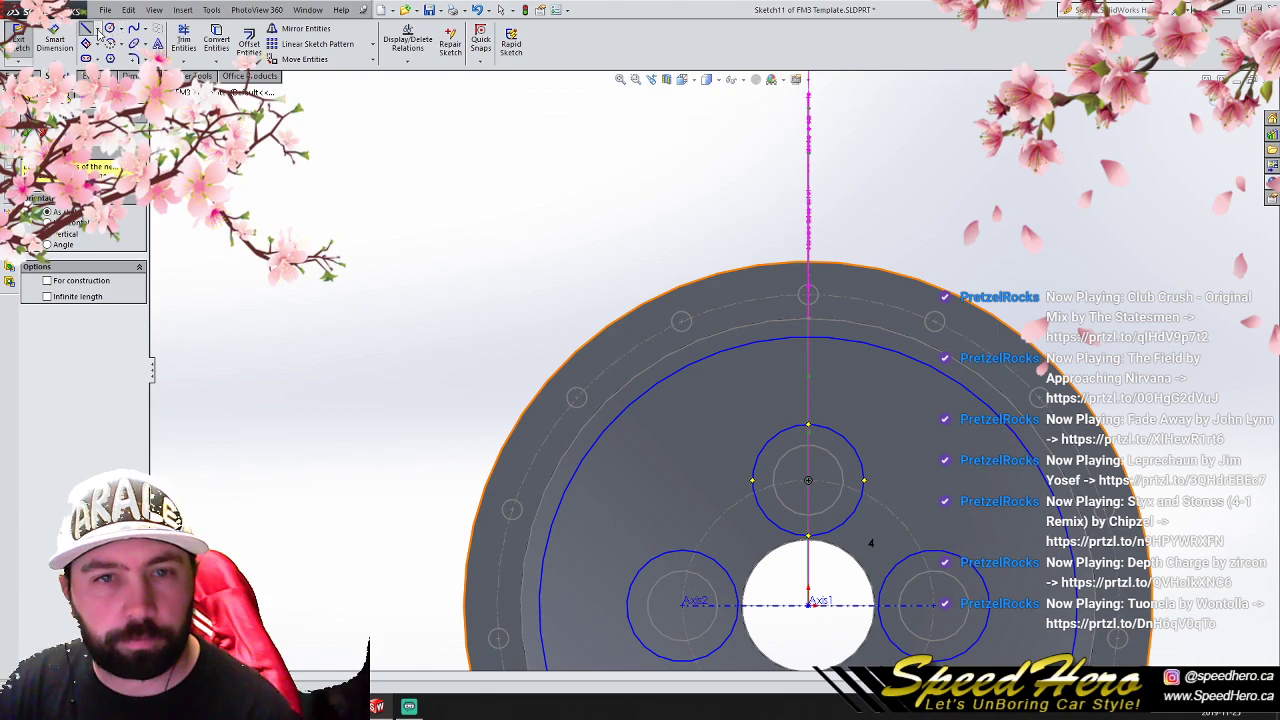
{"action": "scroll", "coordinate": [500, 322], "scroll_direction": "up", "scroll_amount": 3}
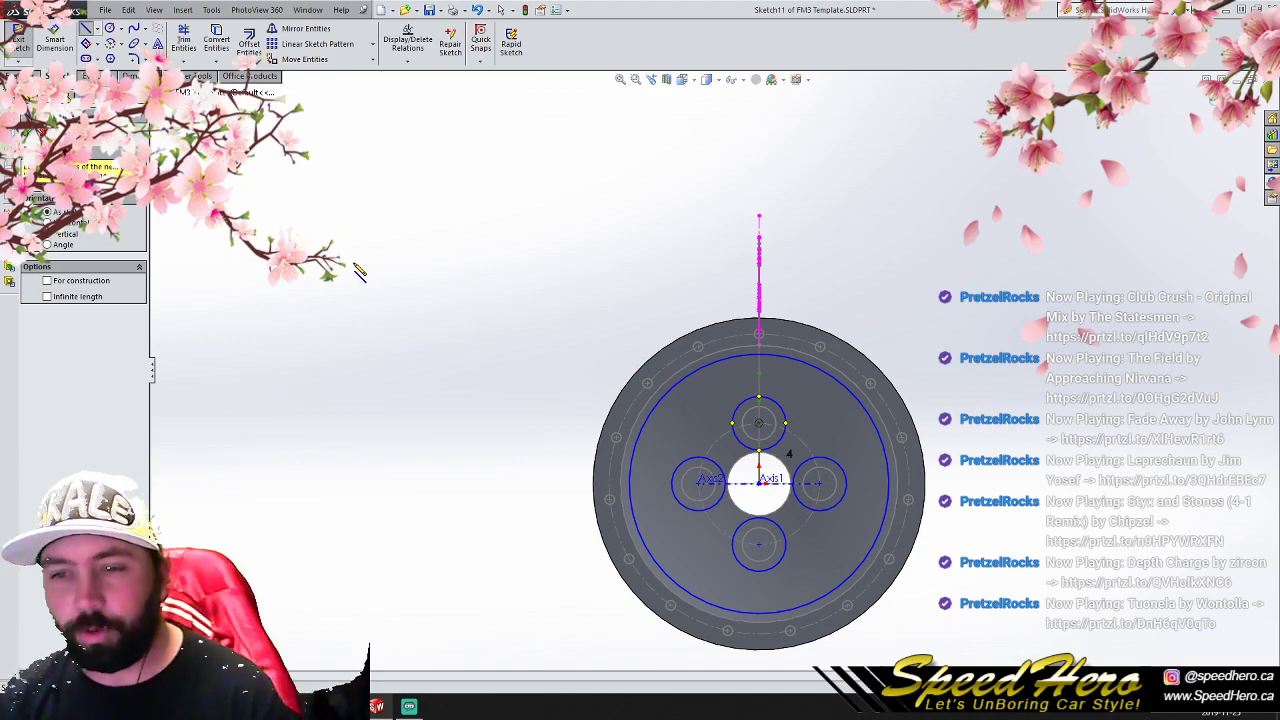
{"action": "right_click", "coordinate": [570, 345]}
{"action": "left_click", "coordinate": [540, 324]}
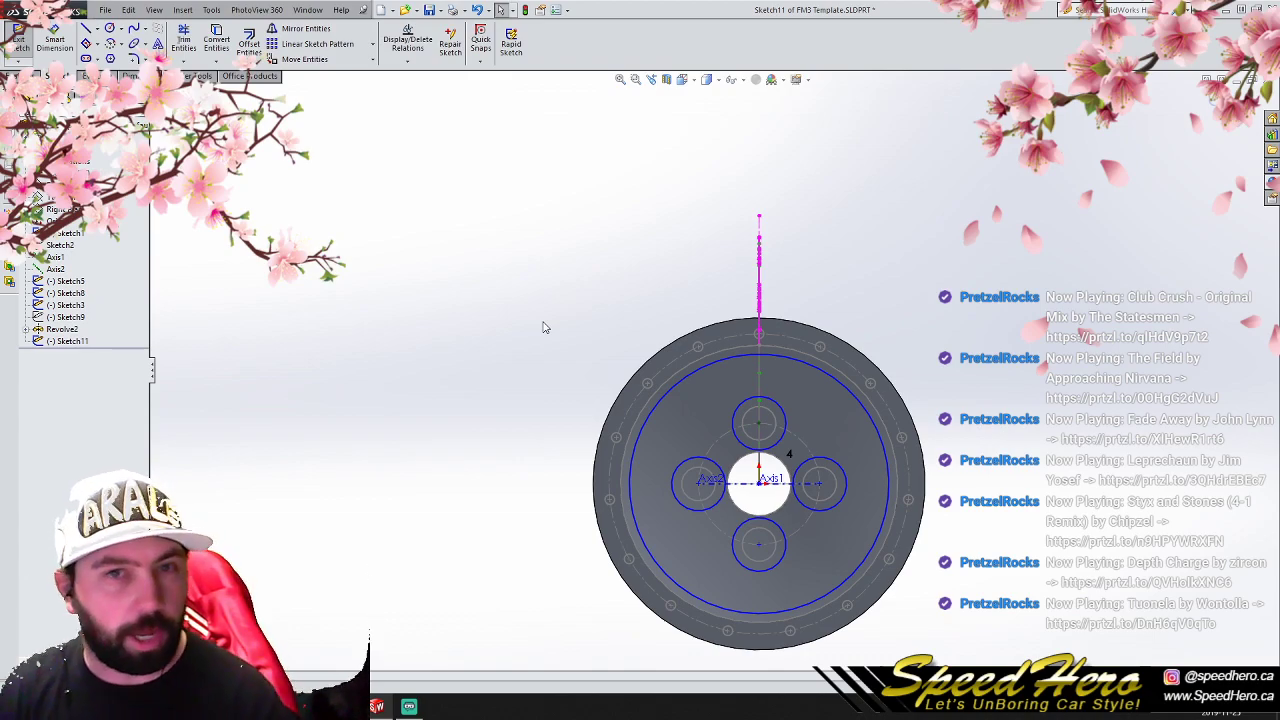
- Delete the four sketch circles around the lug holes
{"action": "scroll", "coordinate": [777, 445], "scroll_direction": "down", "scroll_amount": 1}
{"action": "left_click_drag", "start_coordinate": [642, 392], "coordinate": [853, 574]}
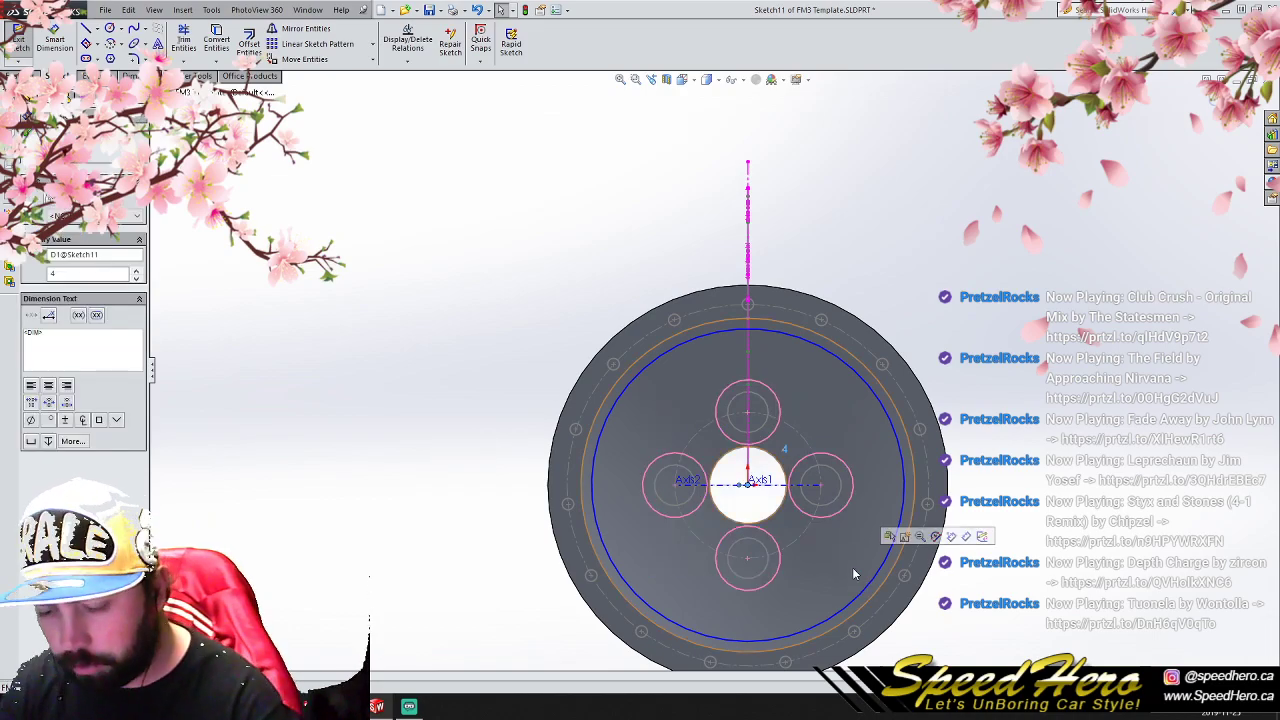
{"action": "key", "text": "Escape"}
{"action": "left_click", "coordinate": [762, 452]}
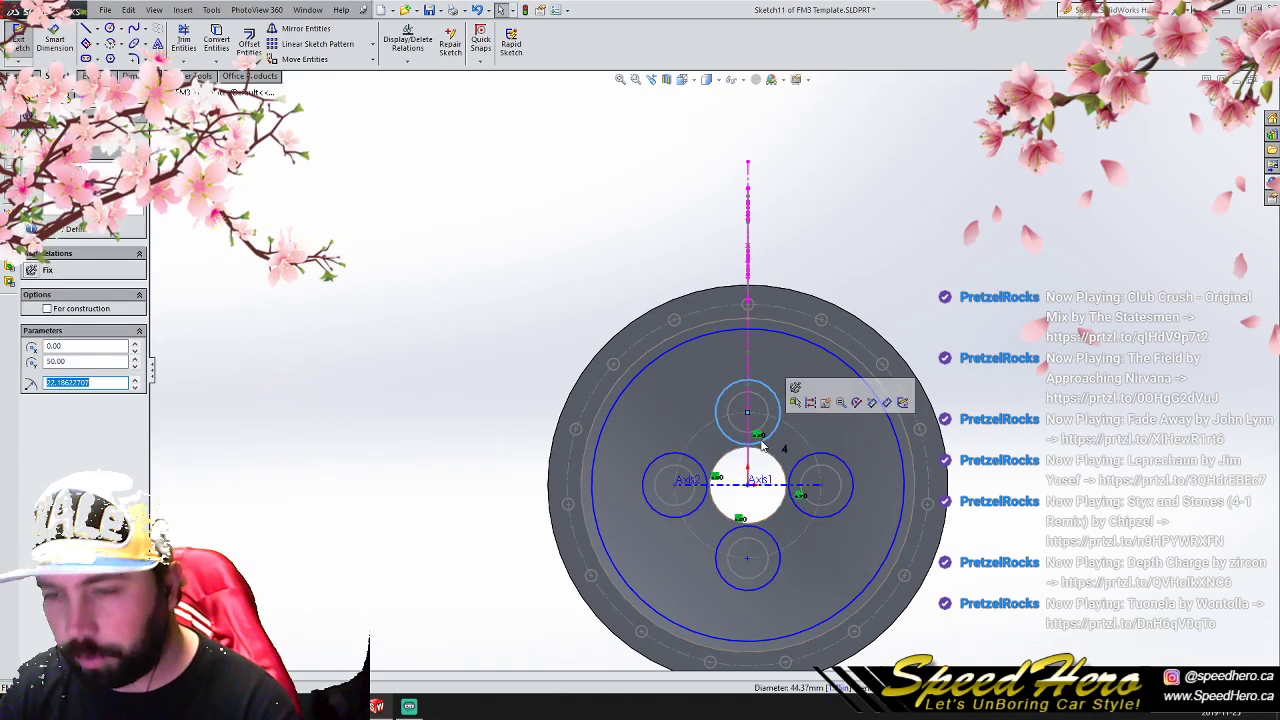
{"action": "key", "text": "Delete"}
{"action": "left_click", "coordinate": [567, 357]}
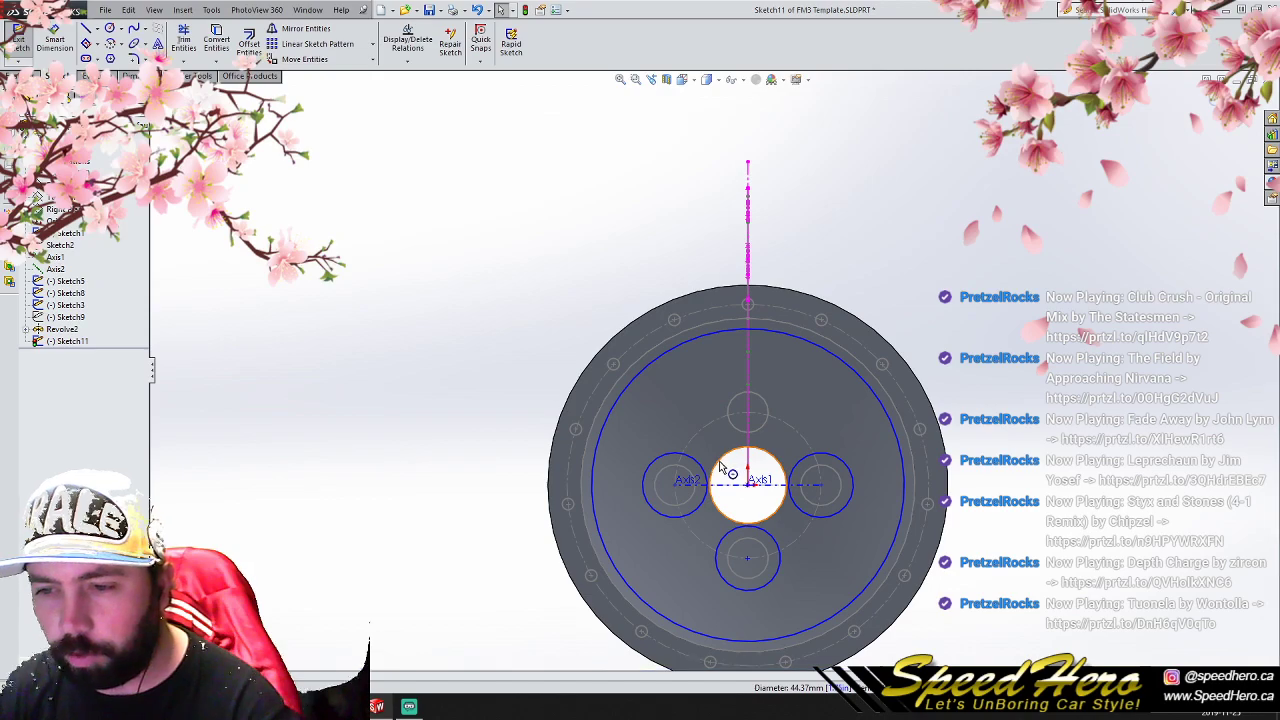
{"action": "left_click", "coordinate": [703, 474]}
{"action": "key", "text": "Delete"}
{"action": "left_click", "coordinate": [740, 537]}
{"action": "key", "text": "Delete"}
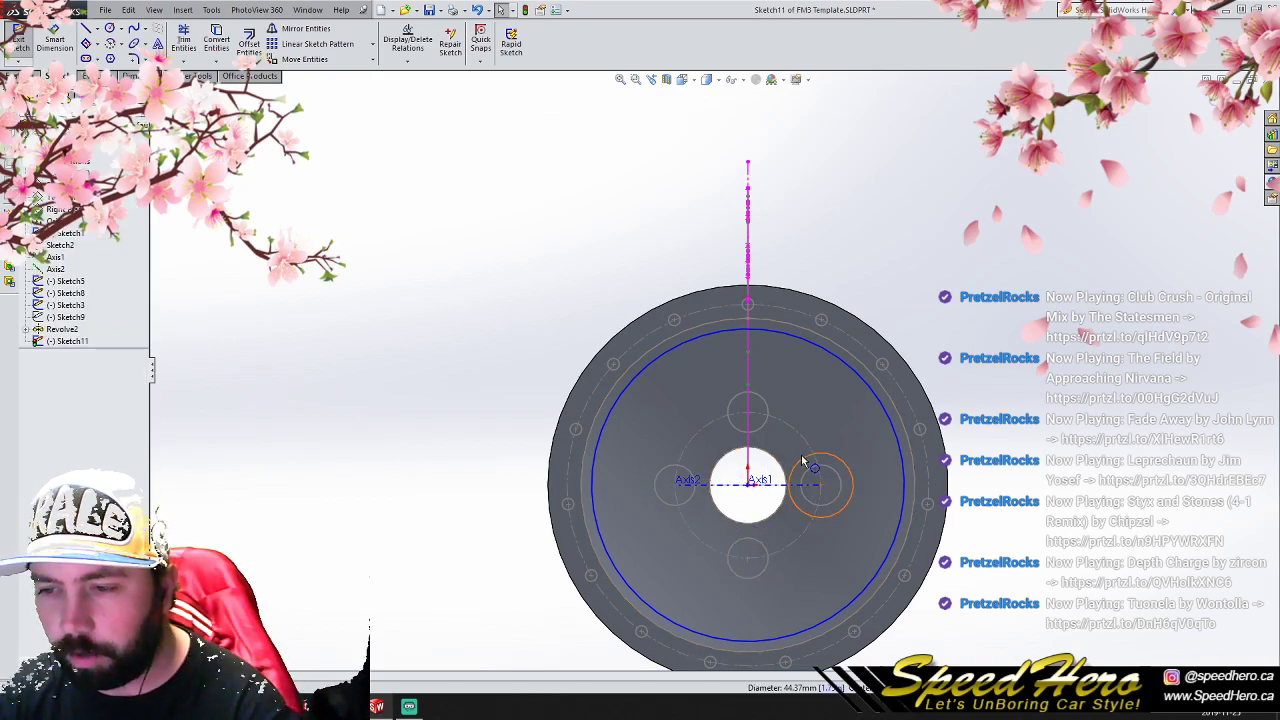
{"action": "left_click", "coordinate": [806, 460]}
{"action": "key", "text": "Delete"}
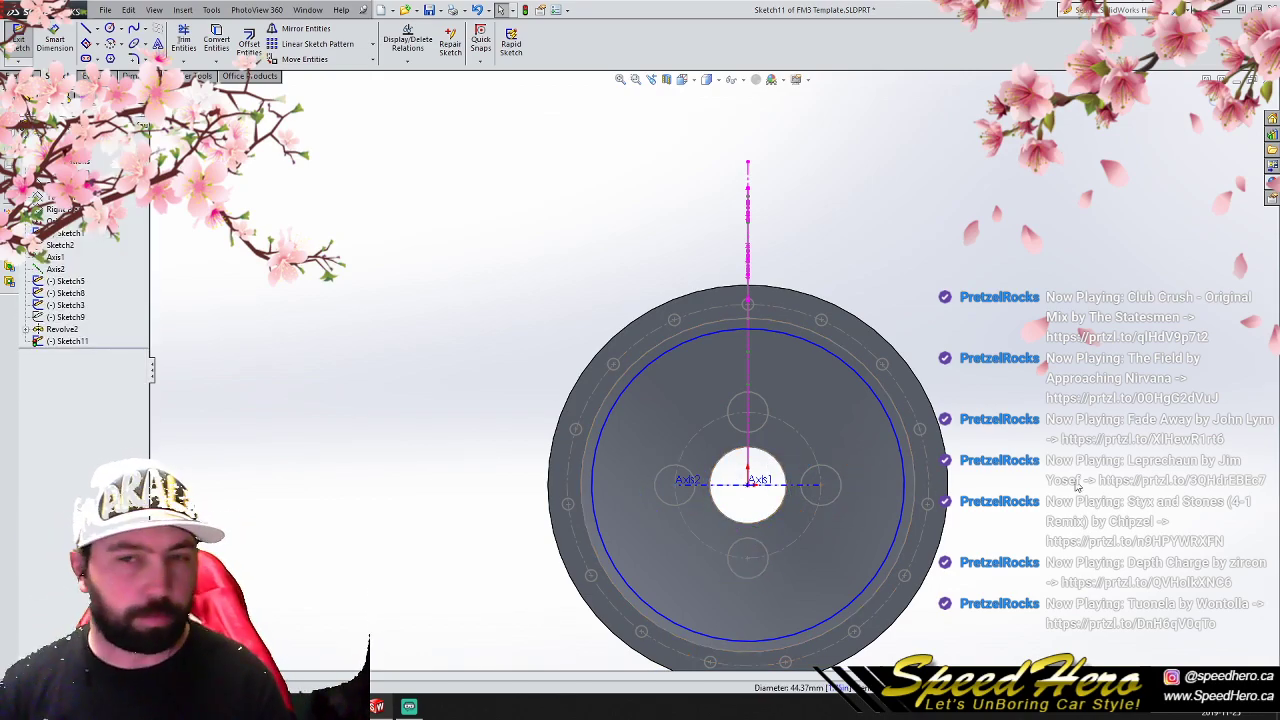
- Draw a vertical centerline about 236 mm long from the origin up past the wheel's outer edge
{"action": "left_click", "coordinate": [110, 29]}
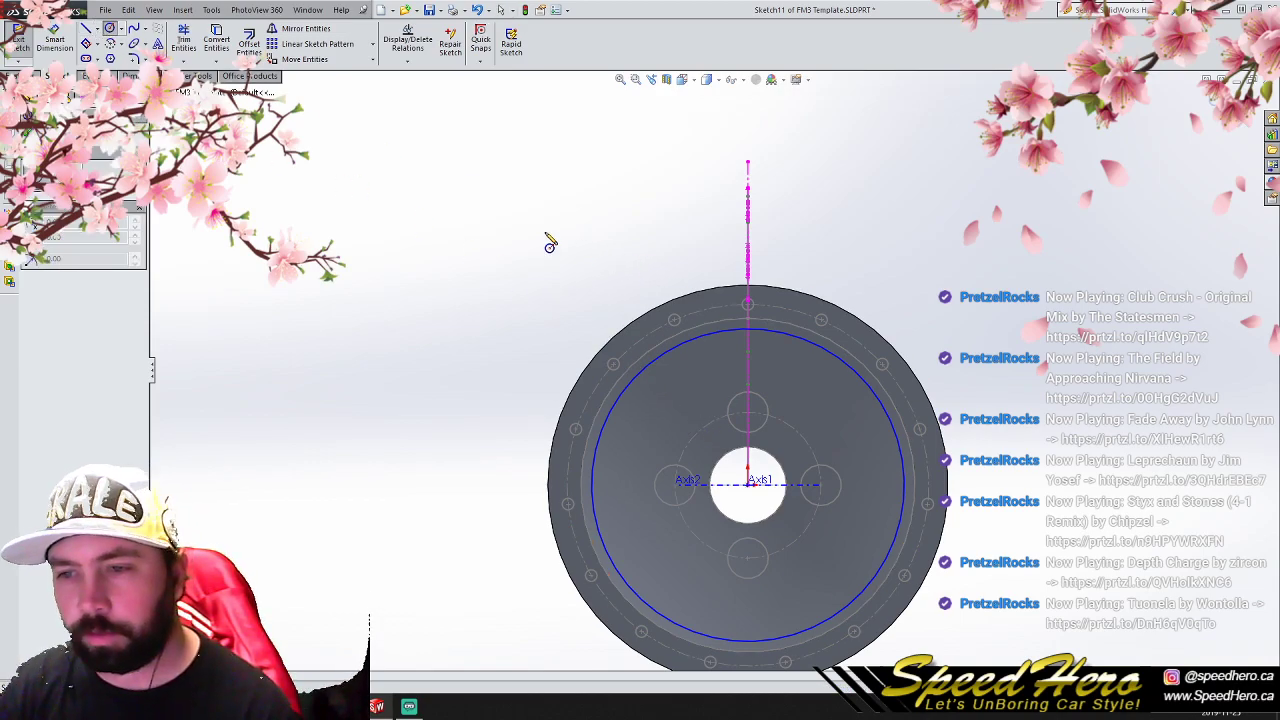
{"action": "left_click", "coordinate": [97, 29]}
{"action": "left_click", "coordinate": [112, 56]}
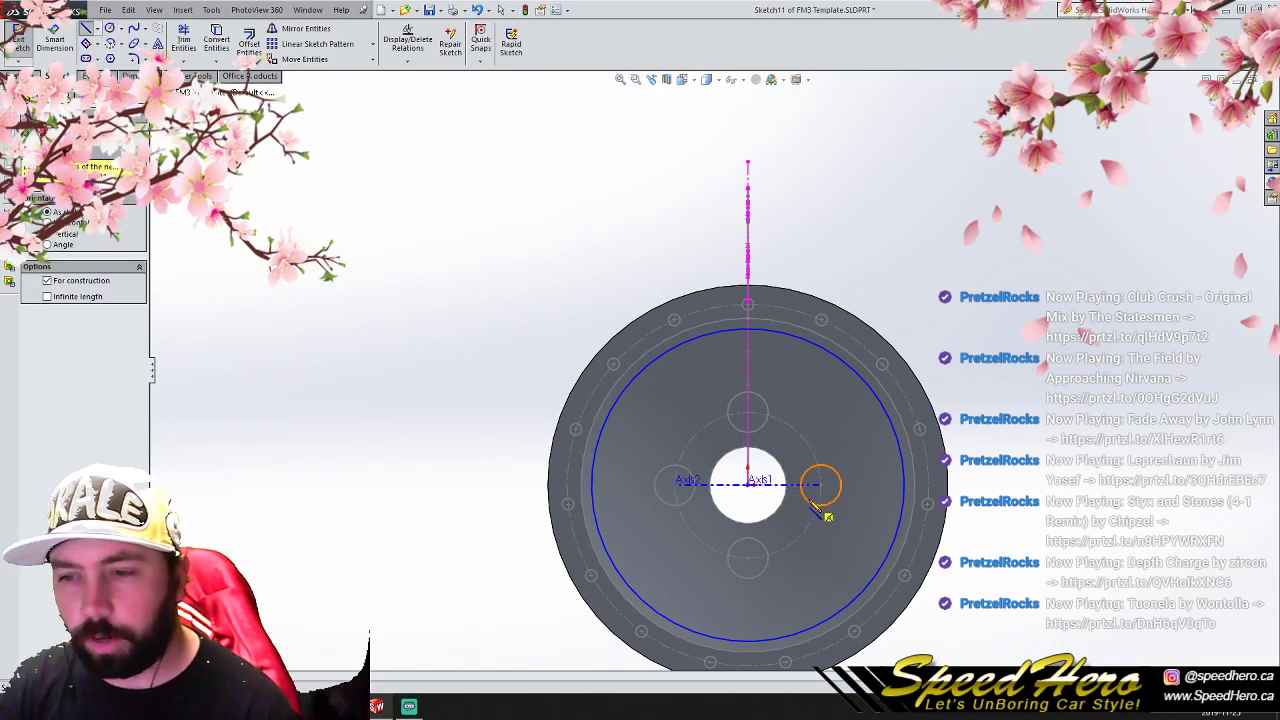
{"action": "left_click", "coordinate": [750, 485]}
{"action": "right_click", "coordinate": [752, 148]}
{"action": "left_click", "coordinate": [780, 150]}
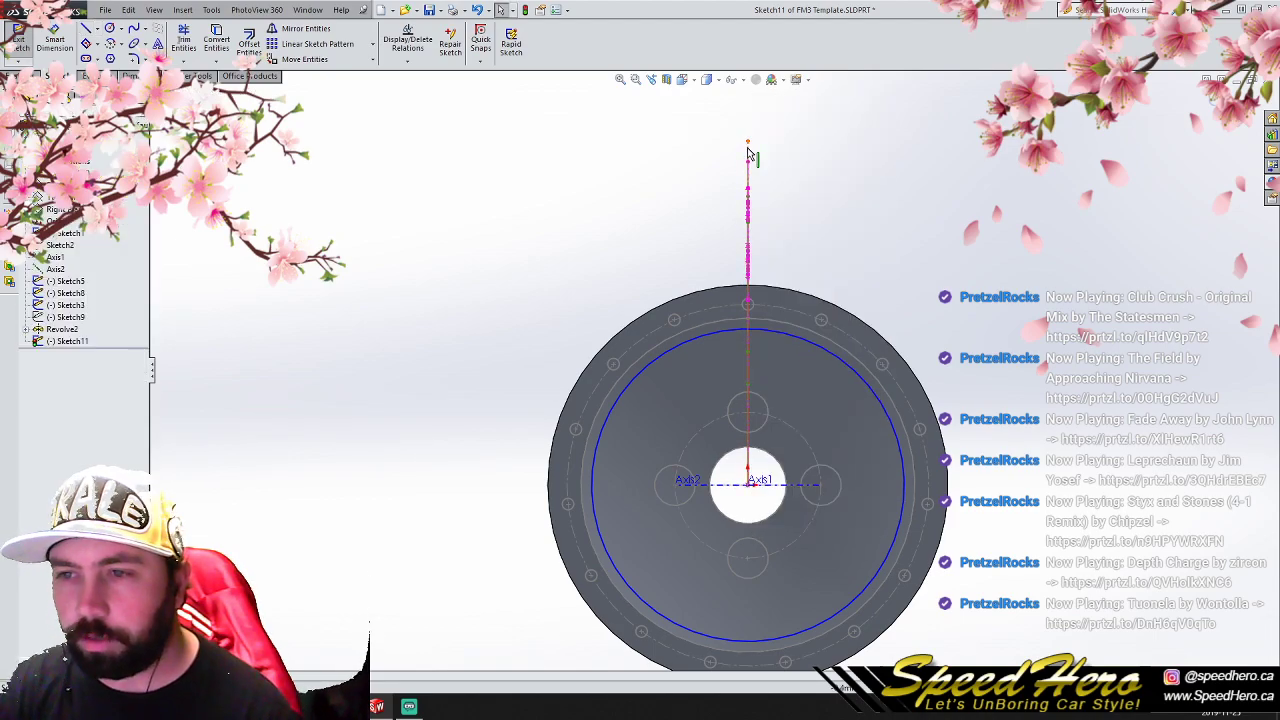
- Pattern the centerline circularly around the wheel center with 8 equally spaced instances over 360 degrees
{"action": "left_click", "coordinate": [372, 44]}
{"action": "left_click", "coordinate": [318, 66]}
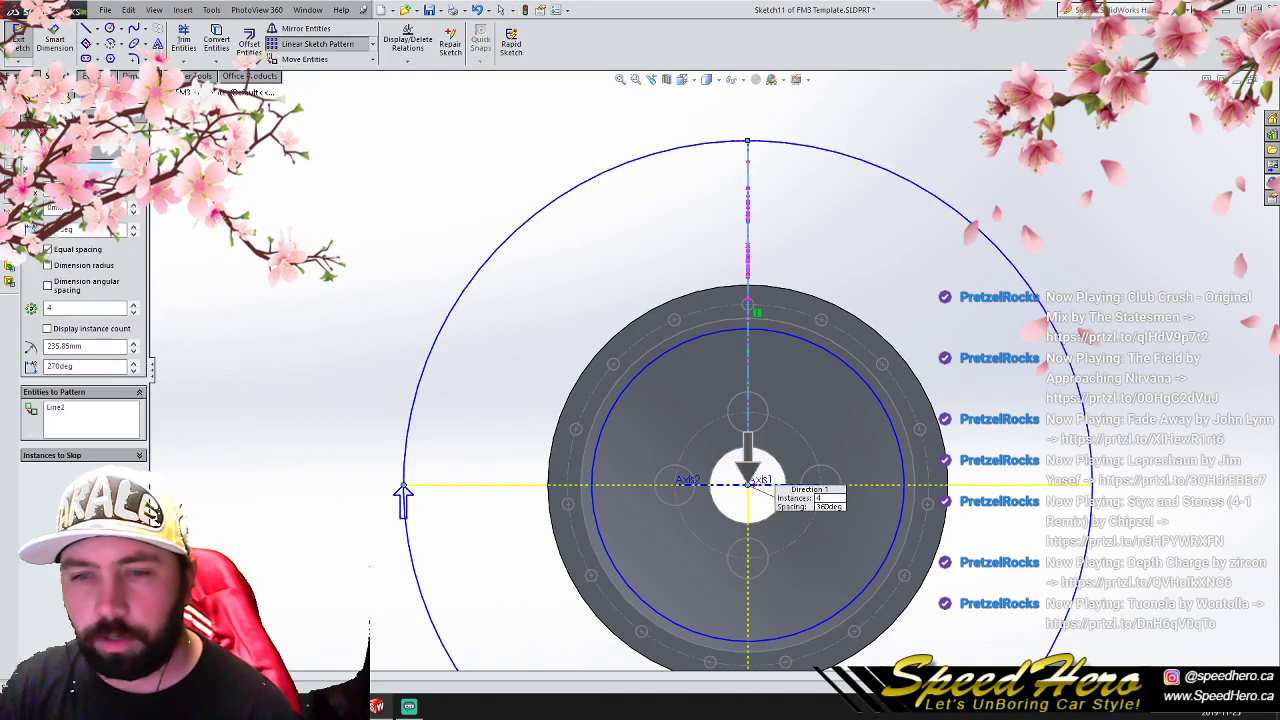
{"action": "left_click", "coordinate": [108, 308]}
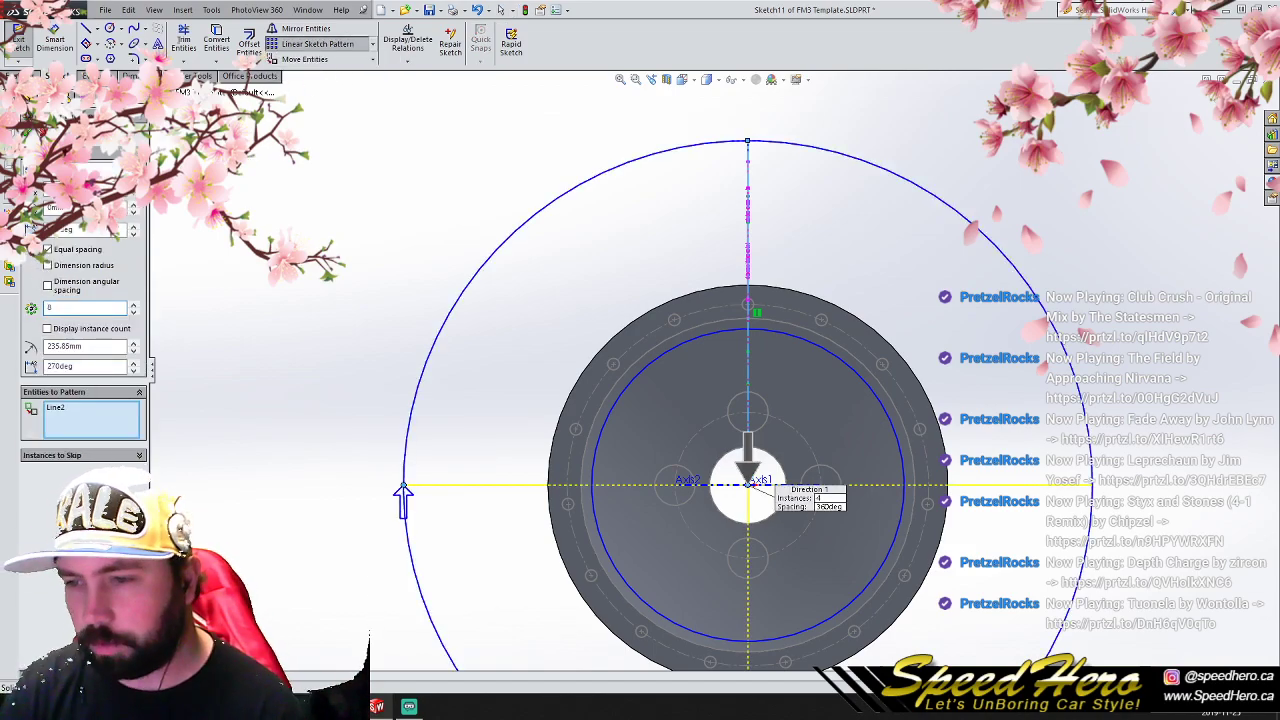
{"action": "key", "text": "Return"}
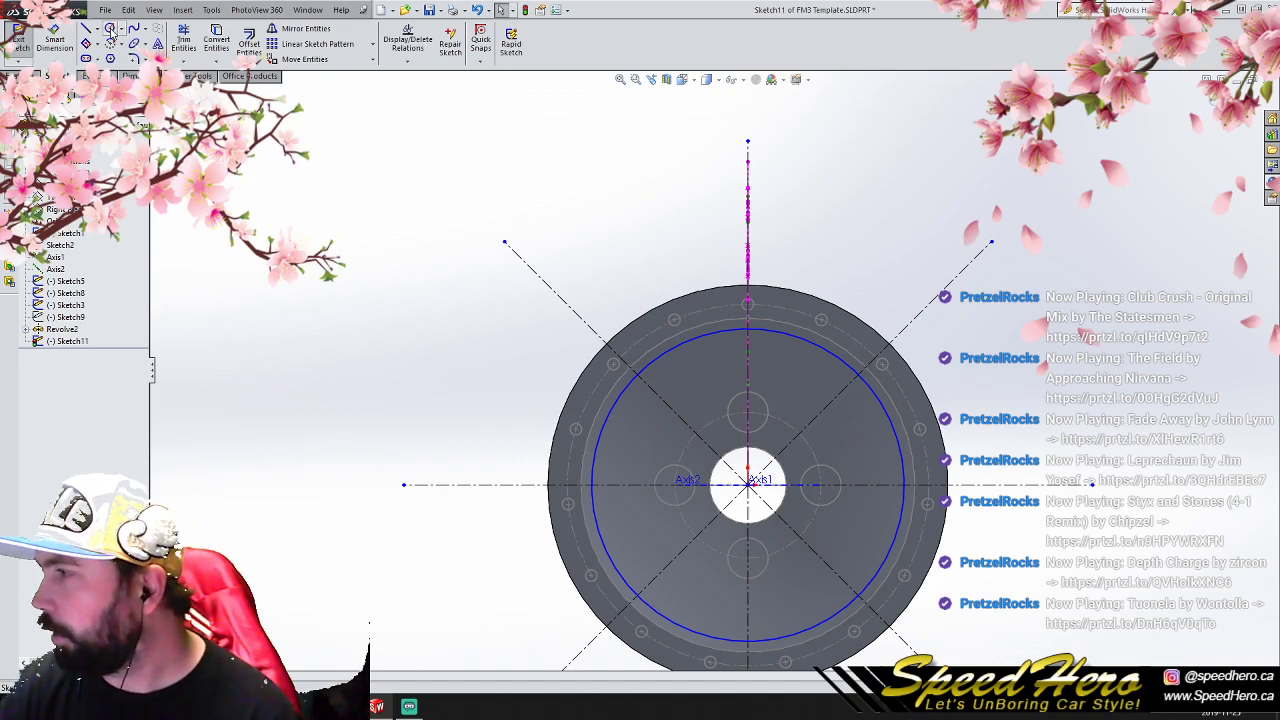
- Draw a vertical line about 78 mm long from the outer circle down to the upper-left diagonal centerline
{"action": "left_click", "coordinate": [87, 28]}
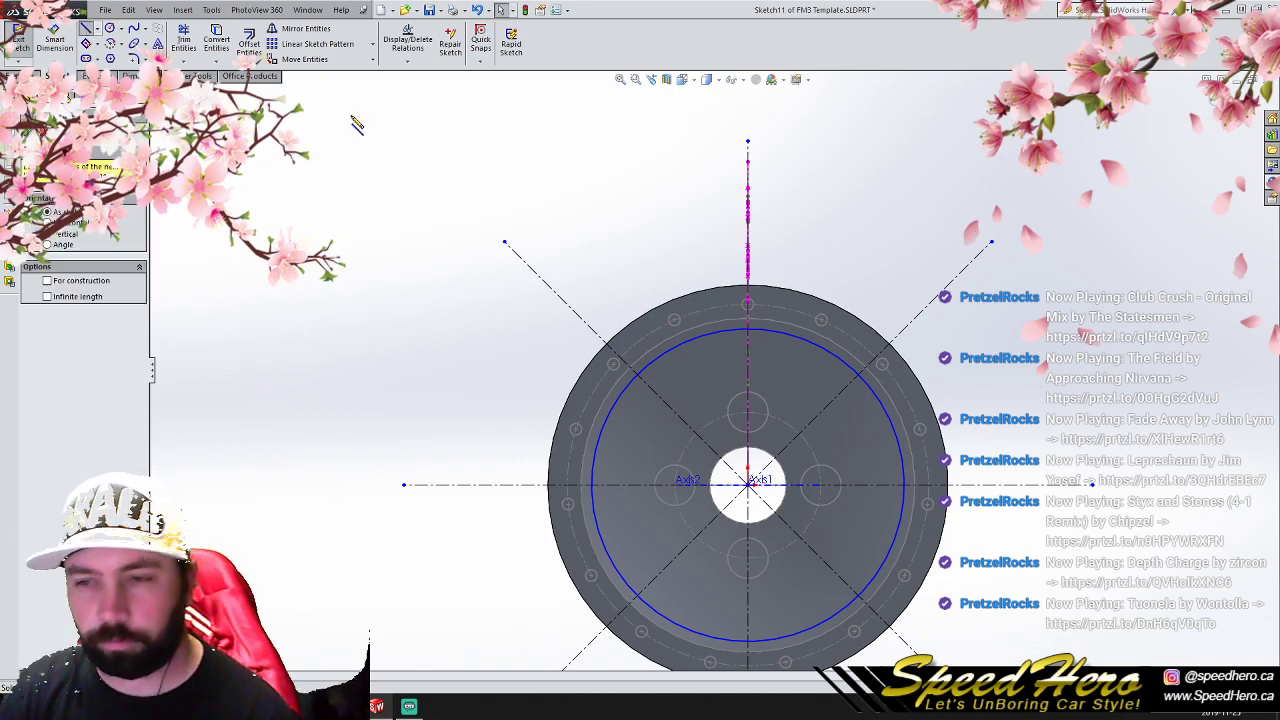
{"action": "left_click", "coordinate": [711, 335]}
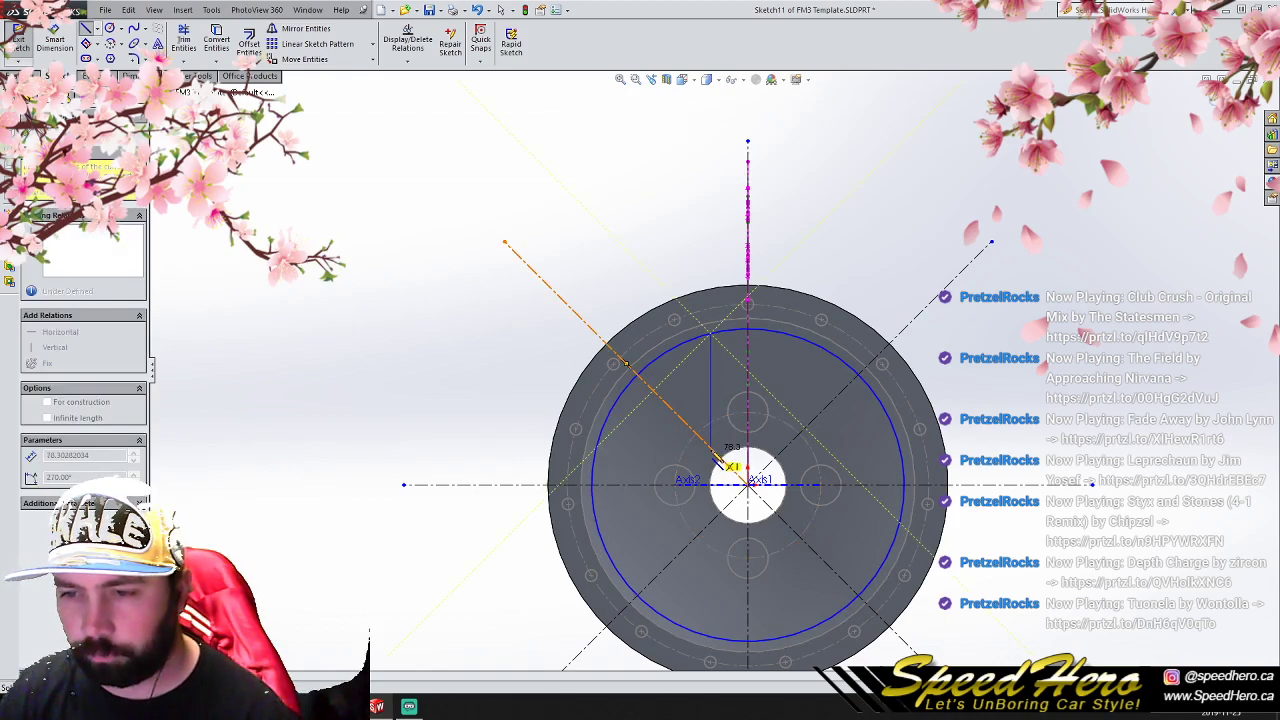
{"action": "left_click", "coordinate": [711, 449]}
{"action": "right_click", "coordinate": [710, 449]}
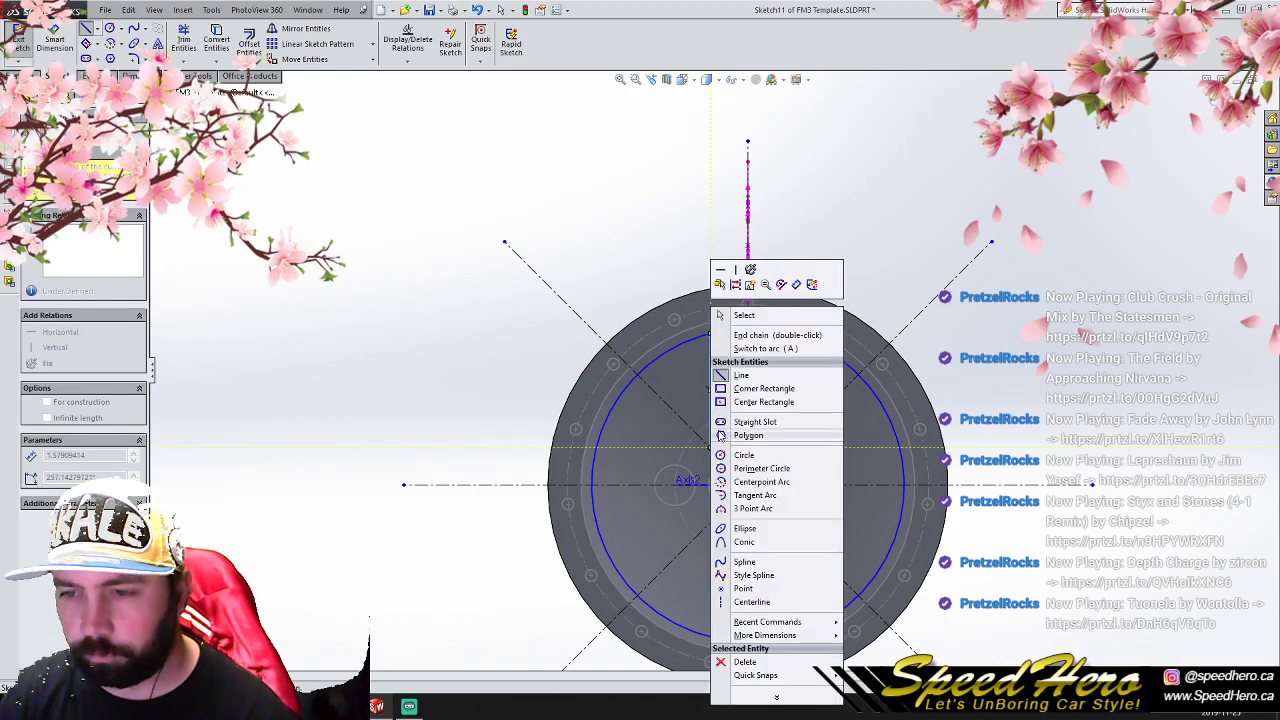
{"action": "left_click", "coordinate": [728, 316]}
- Mirror the vertical spoke line about the upper-left diagonal centerline
{"action": "left_click", "coordinate": [711, 376]}
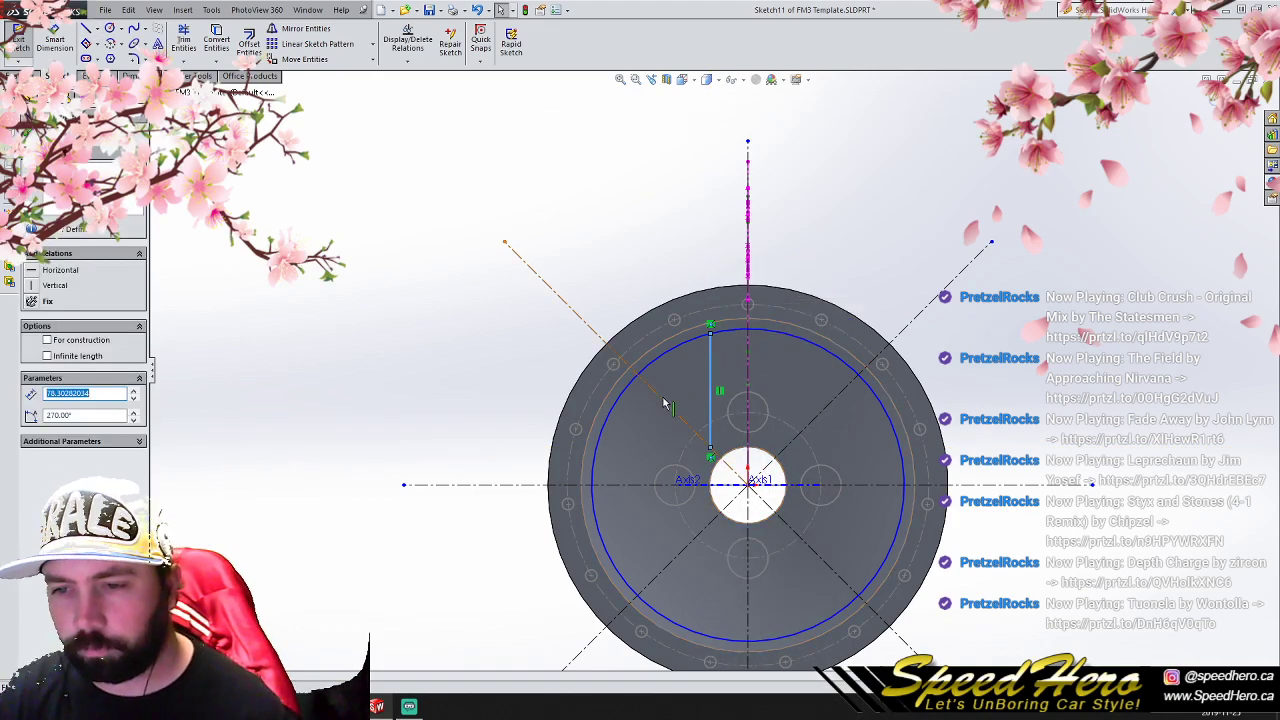
{"action": "left_click", "coordinate": [666, 404], "text": "ctrl"}
{"action": "left_click", "coordinate": [338, 33]}
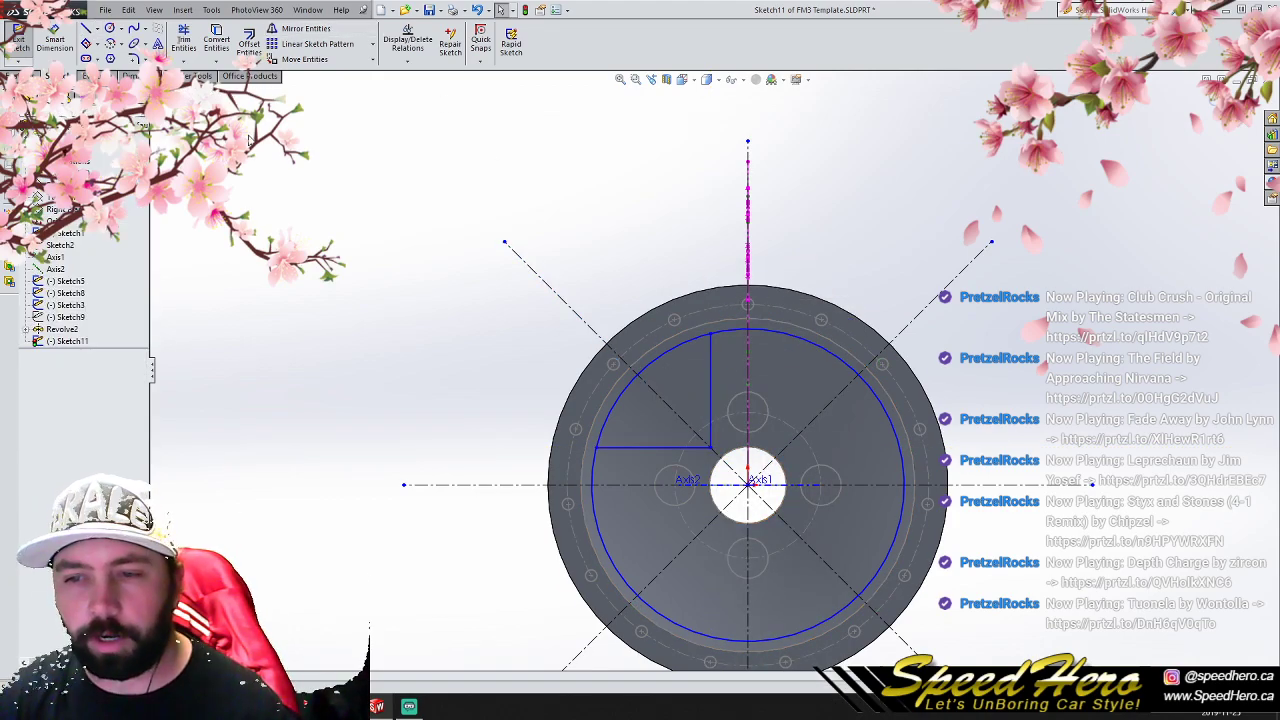
{"action": "left_click", "coordinate": [133, 58]}
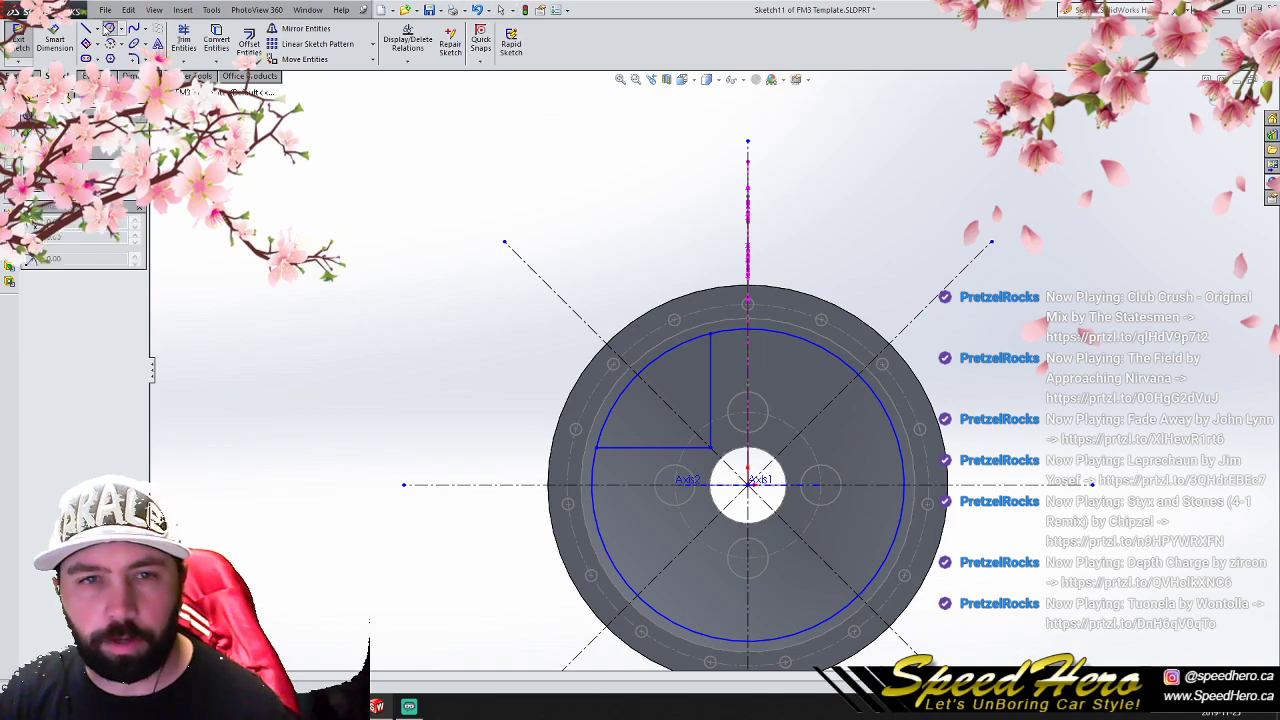
{"action": "left_click", "coordinate": [713, 453]}
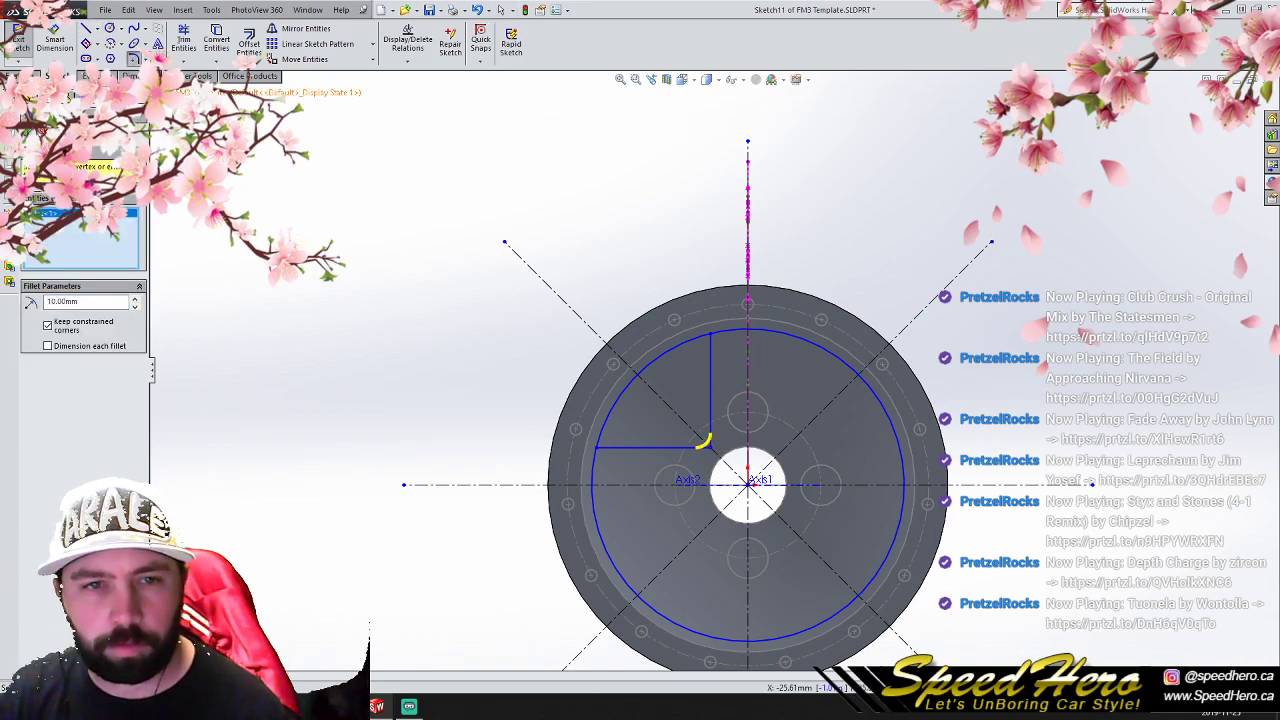
{"action": "left_click", "coordinate": [42, 133]}
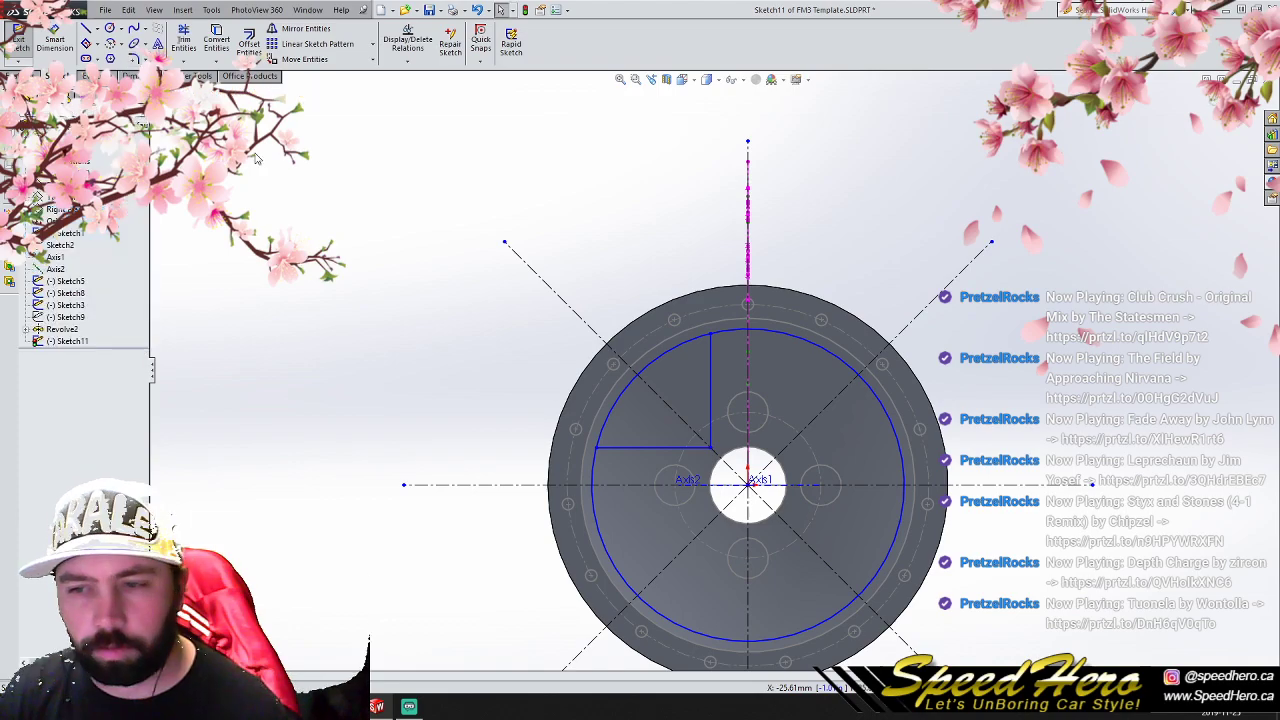
{"action": "left_click", "coordinate": [184, 42]}
{"action": "right_click", "coordinate": [374, 150]}
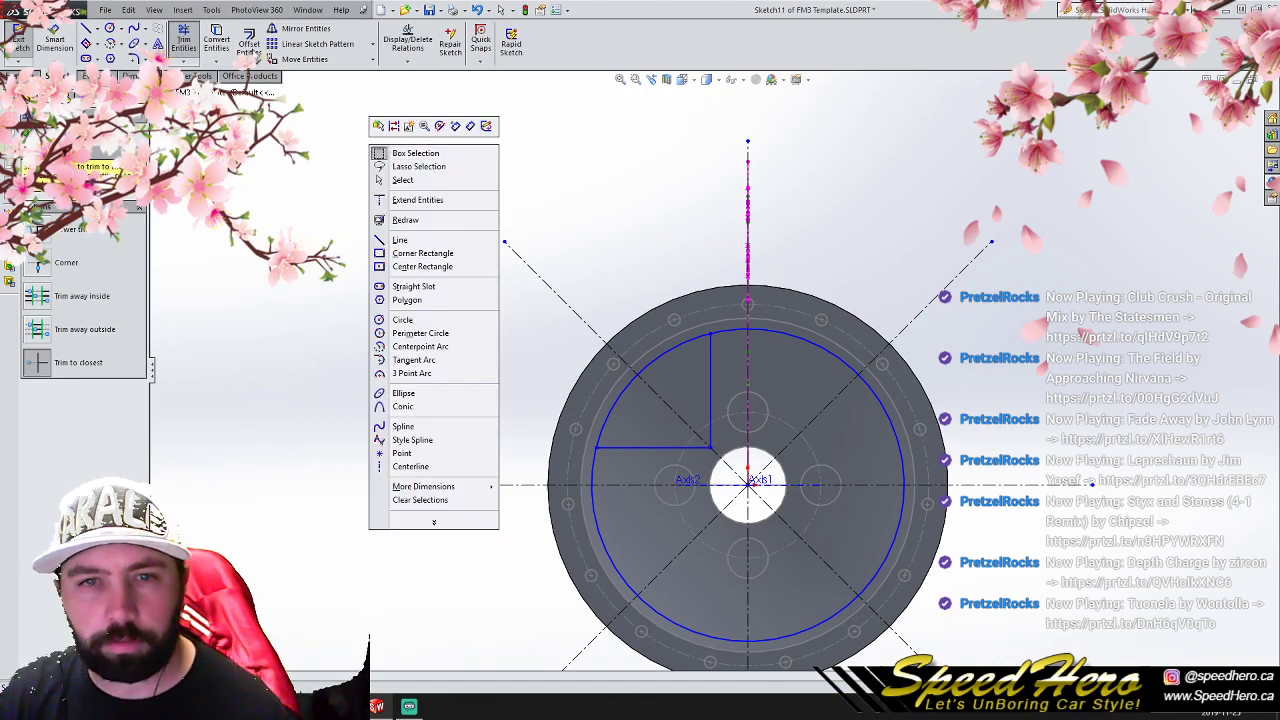
{"action": "left_click", "coordinate": [194, 40]}
- Delete the patterned centerlines to the right of and below the wheel center
{"action": "left_click_drag", "start_coordinate": [660, 106], "coordinate": [957, 266]}
{"action": "mouse_move", "coordinate": [1148, 612]}
{"action": "left_mouse_down"}
{"action": "mouse_move", "coordinate": [924, 210]}
{"action": "mouse_move", "coordinate": [932, 218]}
{"action": "left_mouse_up"}
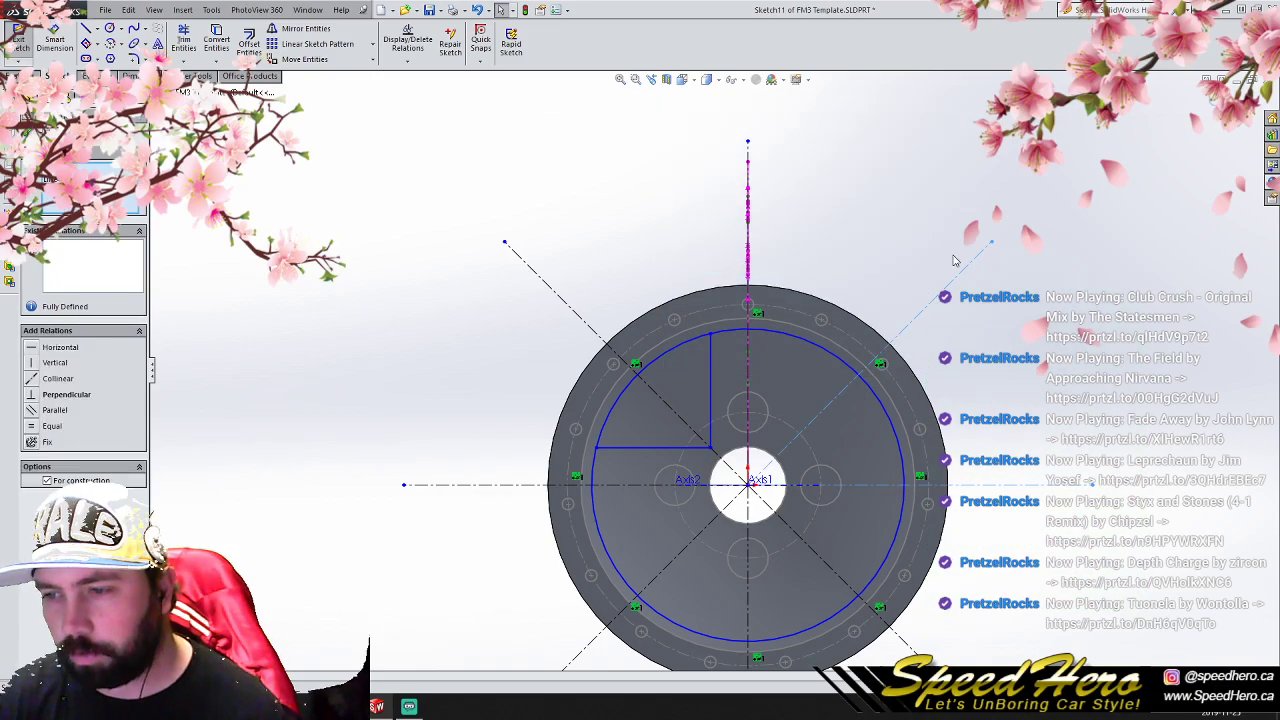
{"action": "key", "text": "Delete"}
{"action": "scroll", "coordinate": [990, 582], "scroll_direction": "up", "scroll_amount": 3}
{"action": "scroll", "coordinate": [990, 582], "scroll_direction": "down", "scroll_amount": 1}
{"action": "left_click_drag", "start_coordinate": [919, 645], "coordinate": [280, 490]}
{"action": "key", "text": "Delete"}
- Delete the remaining horizontal and vertical centerlines running left of and above the wheel center
{"action": "left_click_drag", "start_coordinate": [295, 268], "coordinate": [369, 383]}
{"action": "left_click", "coordinate": [370, 333]}
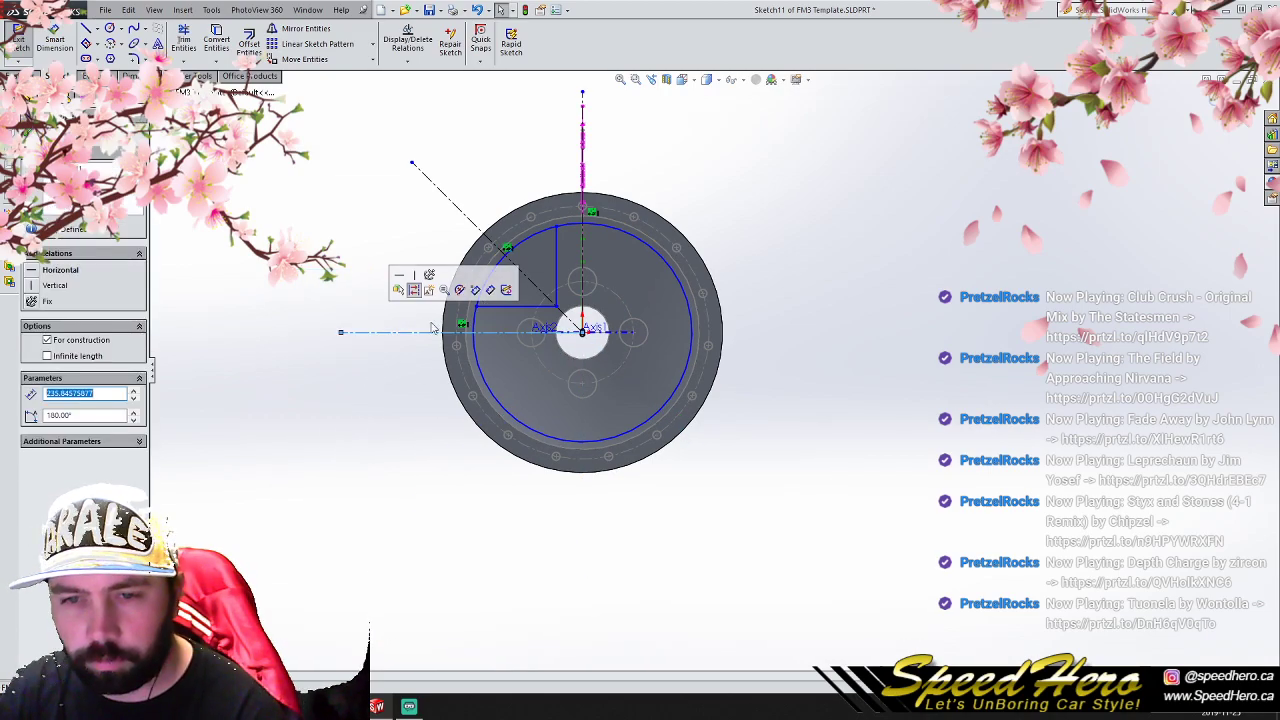
{"action": "key", "text": "Delete"}
{"action": "left_click", "coordinate": [584, 110]}
{"action": "key", "text": "Delete"}
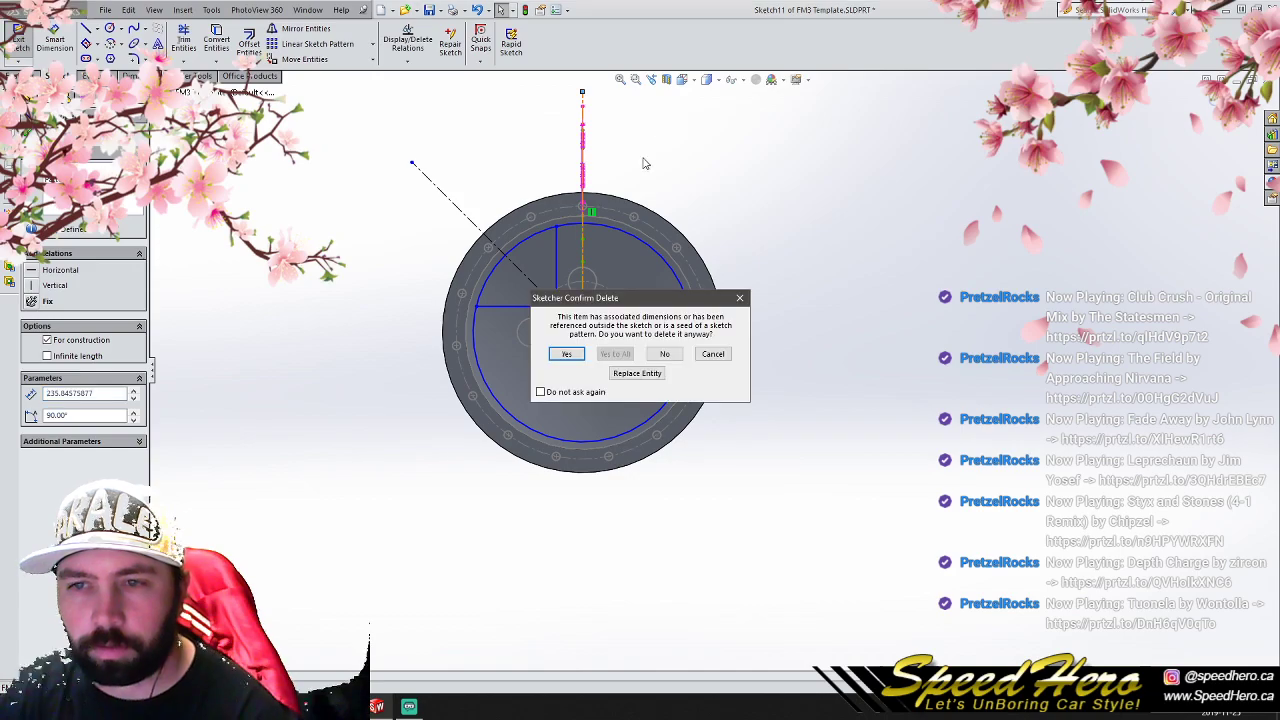
{"action": "left_click", "coordinate": [578, 354]}
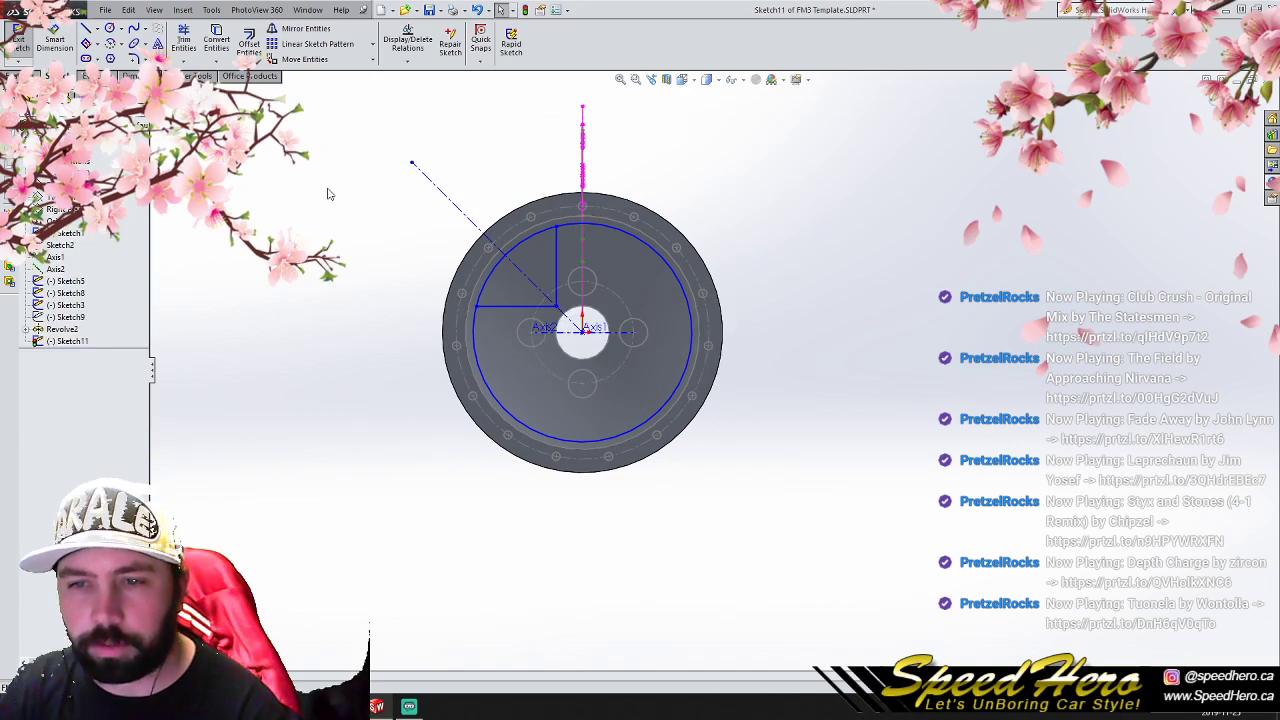
- Trim the circle to the arc between the two window edges and delete the diagonal centerline
{"action": "left_click", "coordinate": [183, 43]}
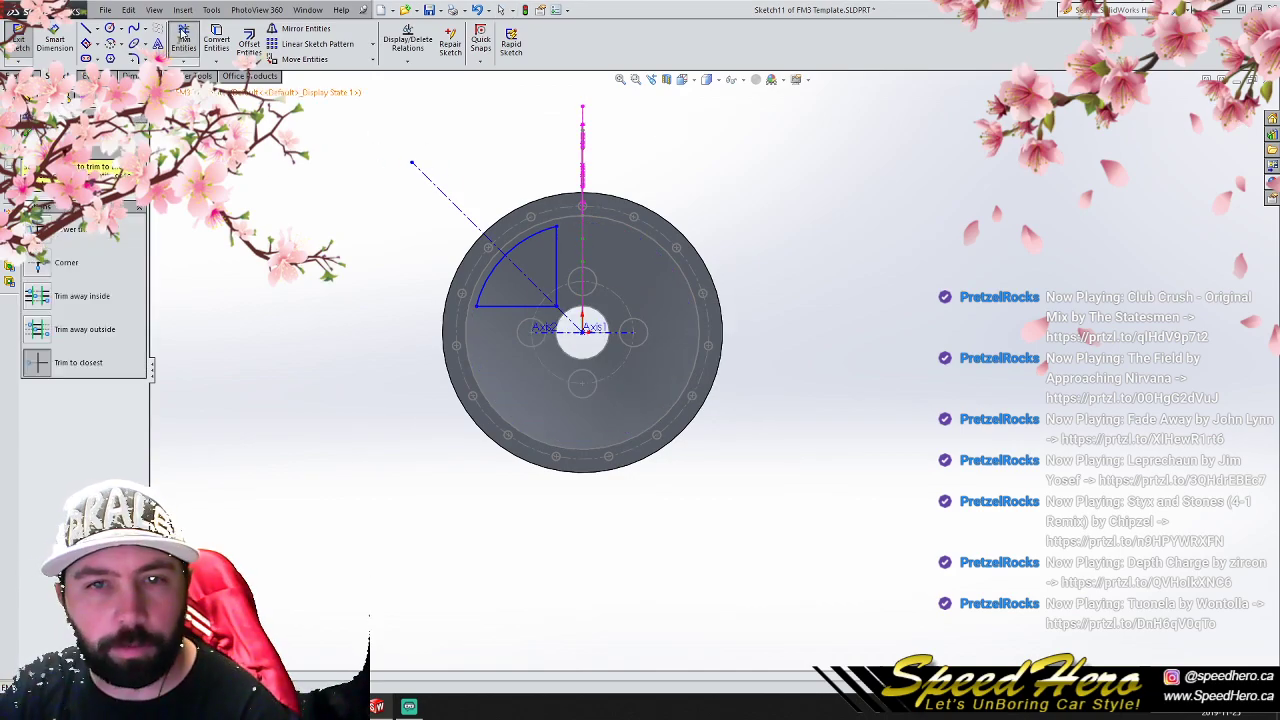
{"action": "key", "text": "Escape"}
{"action": "left_click", "coordinate": [443, 191]}
{"action": "key", "text": "Delete"}
- Fillet the three corners of the upper-left window profile with a 10 mm radius
{"action": "left_click", "coordinate": [134, 58]}
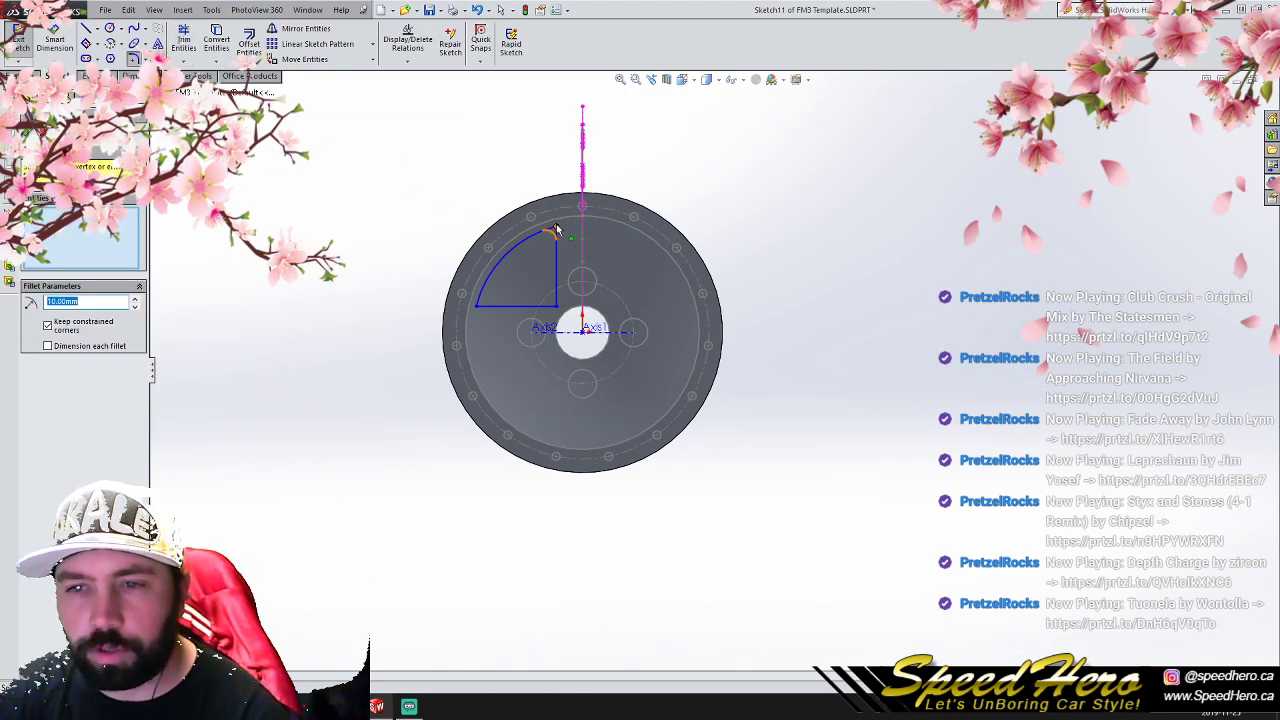
{"action": "left_click", "coordinate": [556, 230]}
{"action": "left_click", "coordinate": [553, 304]}
{"action": "left_click", "coordinate": [478, 305]}
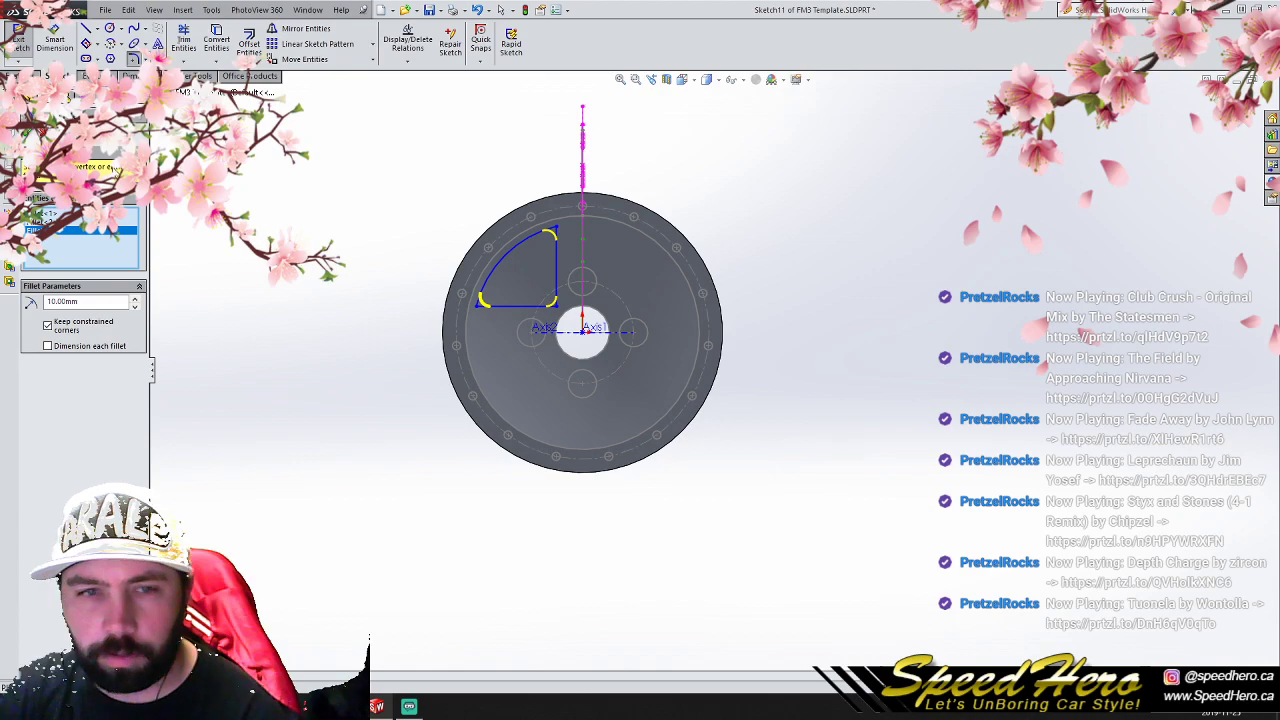
{"action": "left_click", "coordinate": [27, 133]}
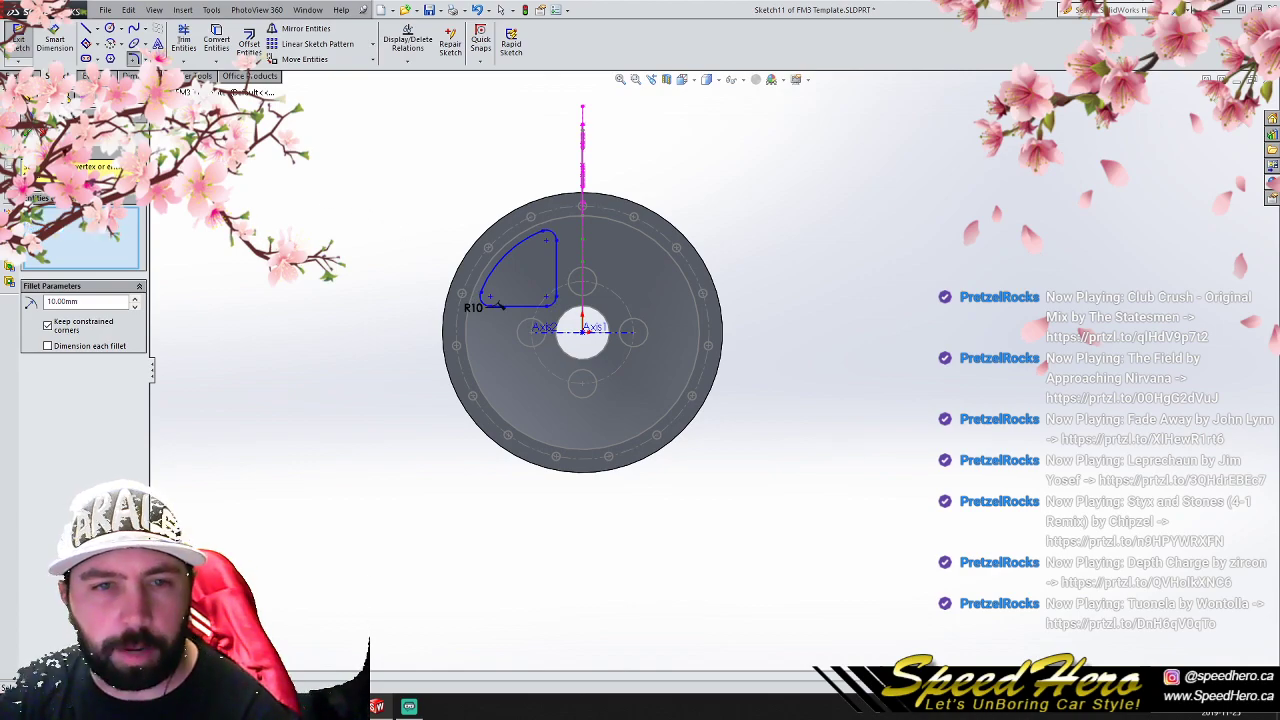
- Pattern the filleted window profile circularly around the wheel center with 4 equally spaced instances over 360 degrees
{"action": "mouse_move", "coordinate": [320, 148]}
{"action": "left_mouse_down"}
{"action": "mouse_move", "coordinate": [548, 349]}
{"action": "mouse_move", "coordinate": [613, 379]}
{"action": "left_mouse_up"}
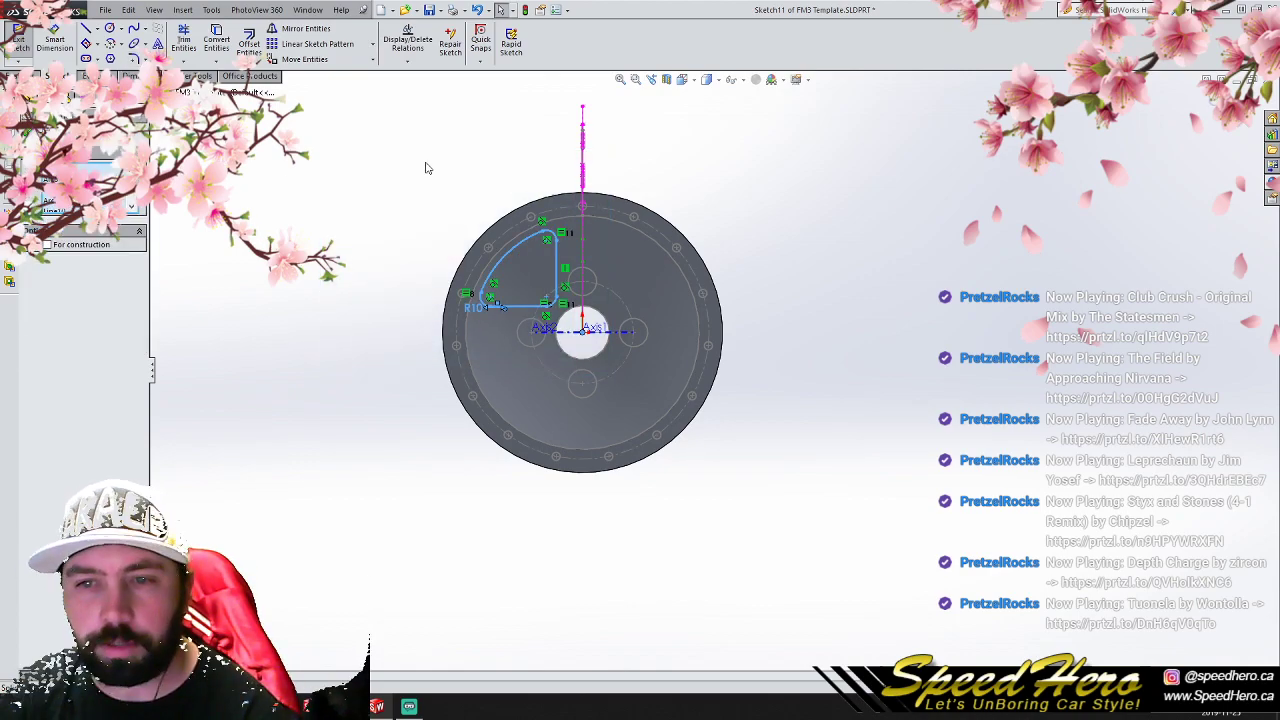
{"action": "left_click", "coordinate": [372, 44]}
{"action": "left_click", "coordinate": [374, 72]}
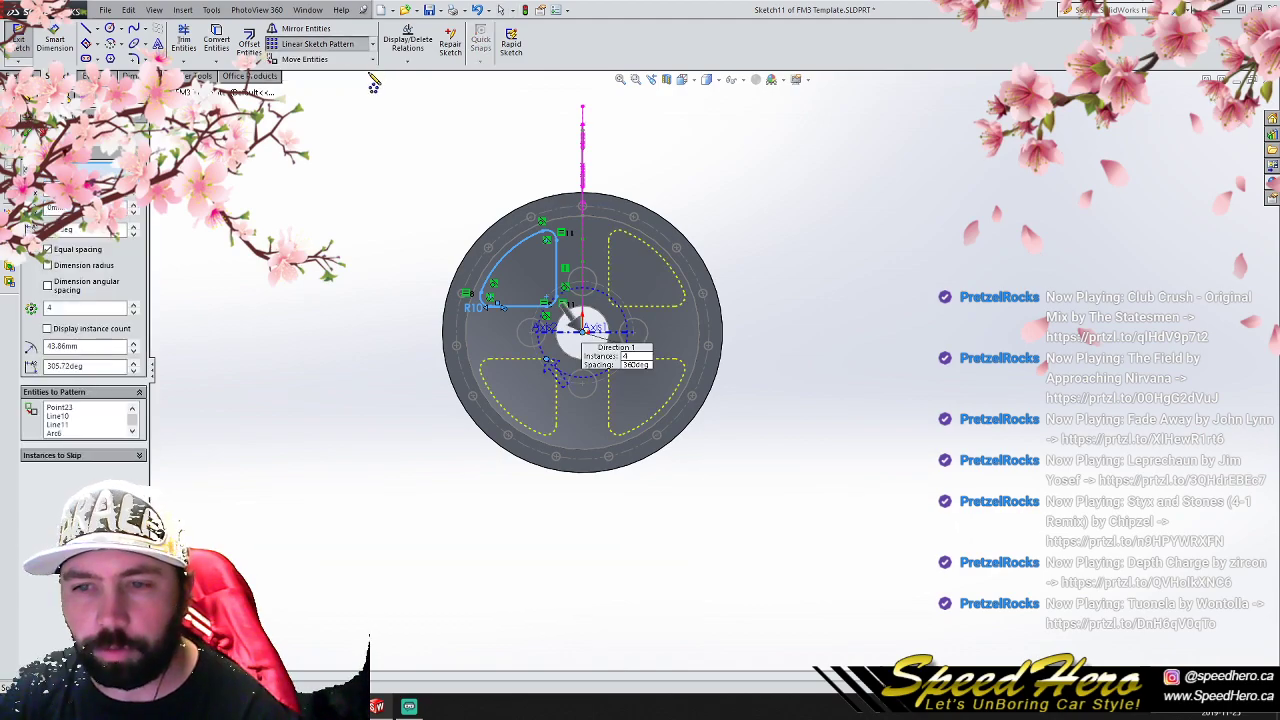
{"action": "left_click", "coordinate": [29, 133]}
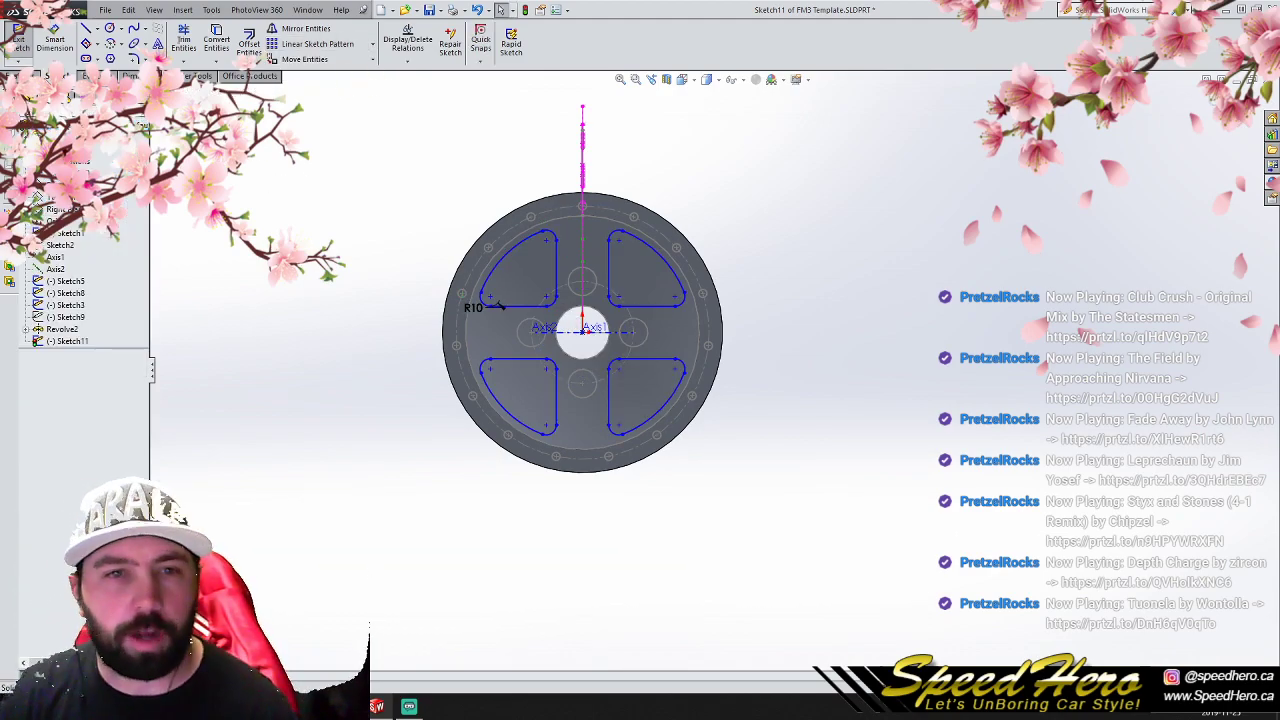
{"action": "left_click", "coordinate": [13, 76]}
{"action": "left_click", "coordinate": [200, 42]}
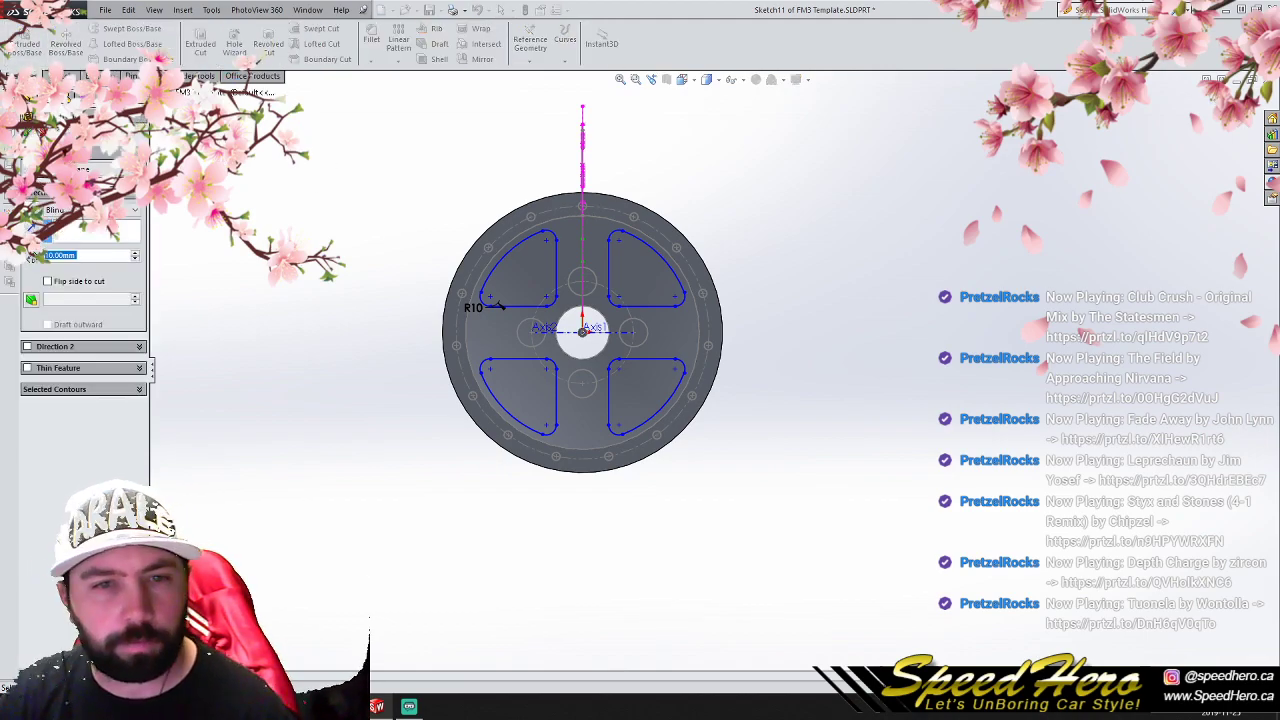
{"action": "left_click", "coordinate": [128, 210]}
{"action": "left_click", "coordinate": [80, 240]}
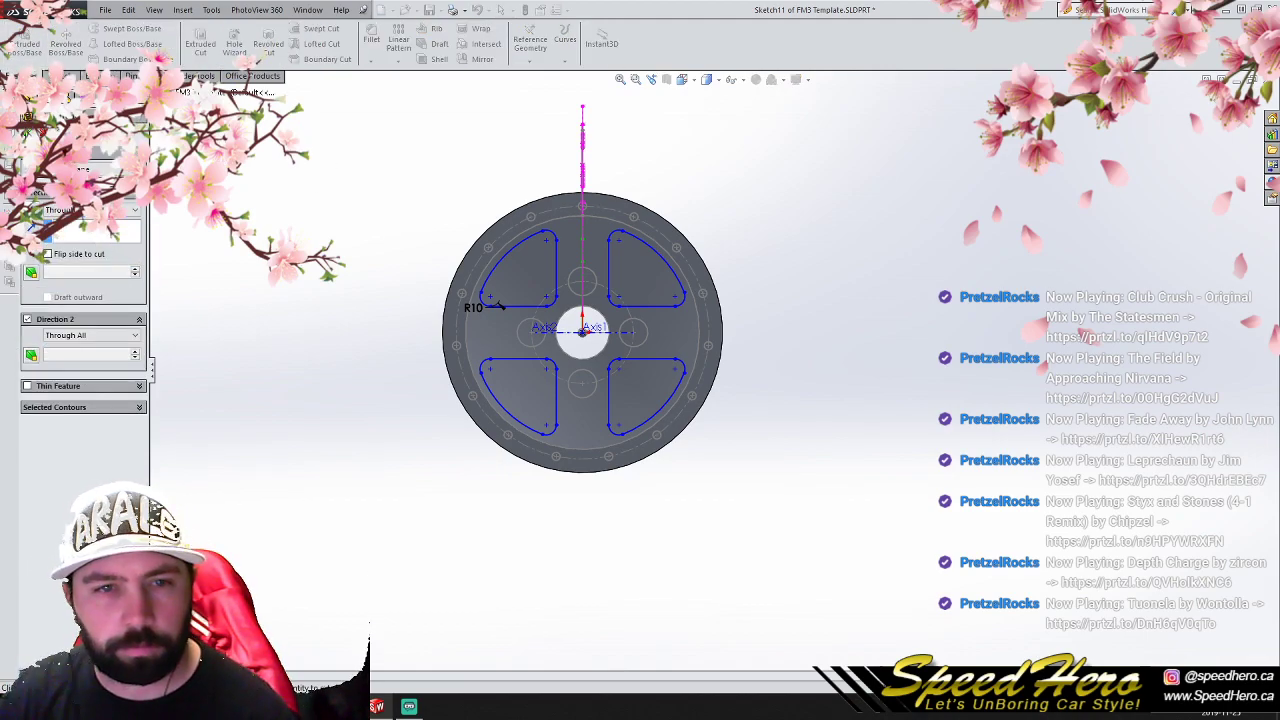
{"action": "left_click", "coordinate": [29, 118]}
- Cut the four window profiles through the wheel center with an Extruded Cut set to Through All in one direction
{"action": "left_click", "coordinate": [208, 44]}
{"action": "left_click", "coordinate": [90, 210]}
{"action": "left_click", "coordinate": [78, 224]}
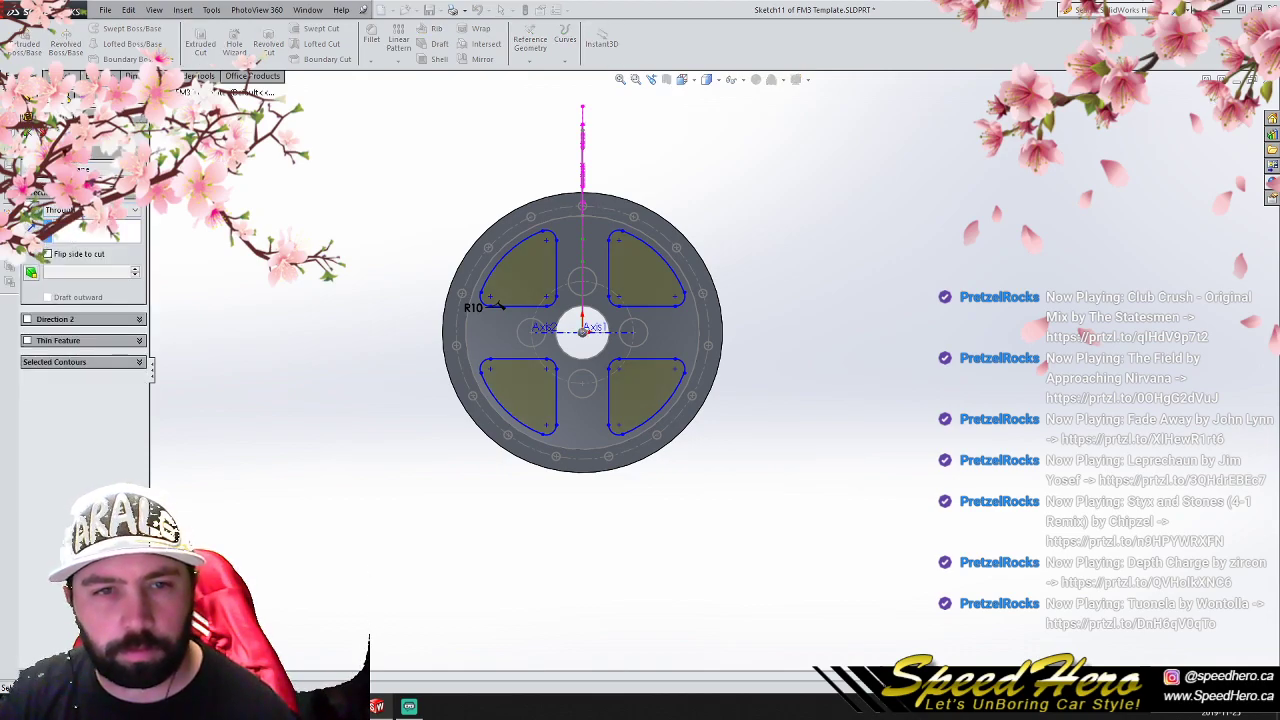
{"action": "left_click", "coordinate": [29, 129]}
- Cut the upper lug hole into the hub with a Revolved Cut of the existing lug-hole profile in Sketch9
{"action": "scroll", "coordinate": [634, 309], "scroll_direction": "down", "scroll_amount": 2}
{"action": "middle_click_drag", "start_coordinate": [634, 309], "coordinate": [575, 432]}
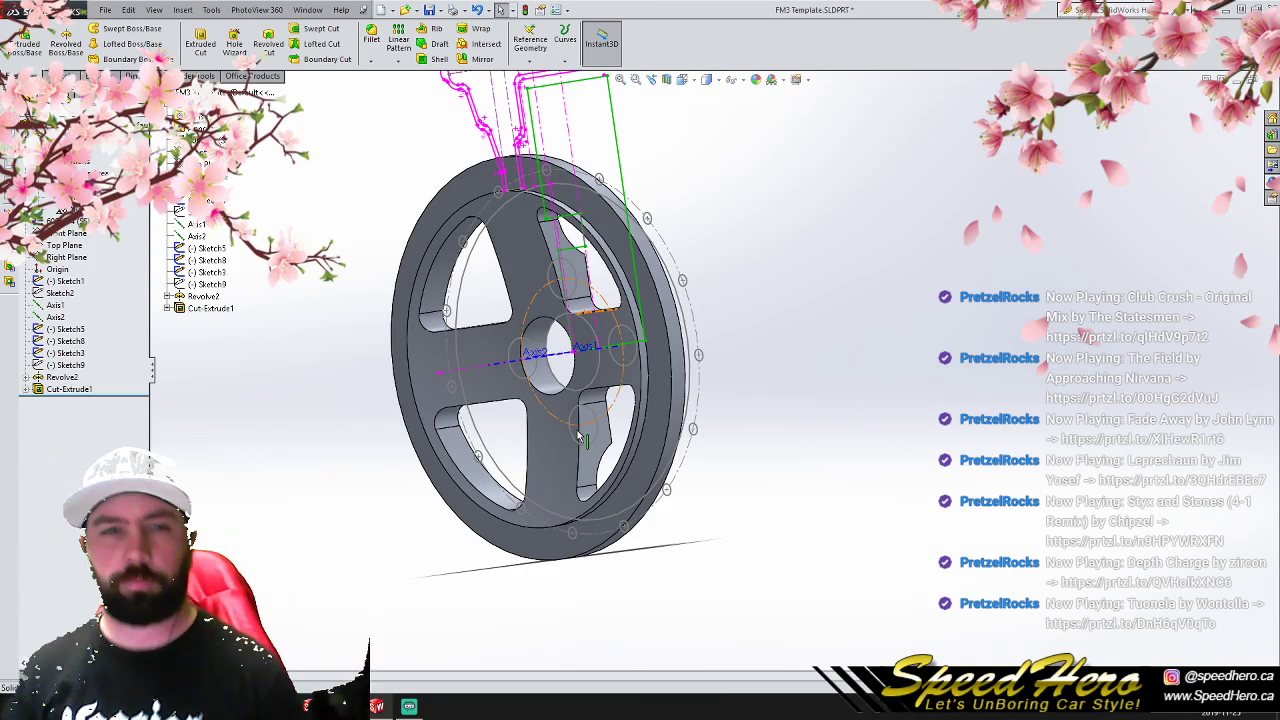
{"action": "scroll", "coordinate": [70, 320], "scroll_direction": "down", "scroll_amount": 2}
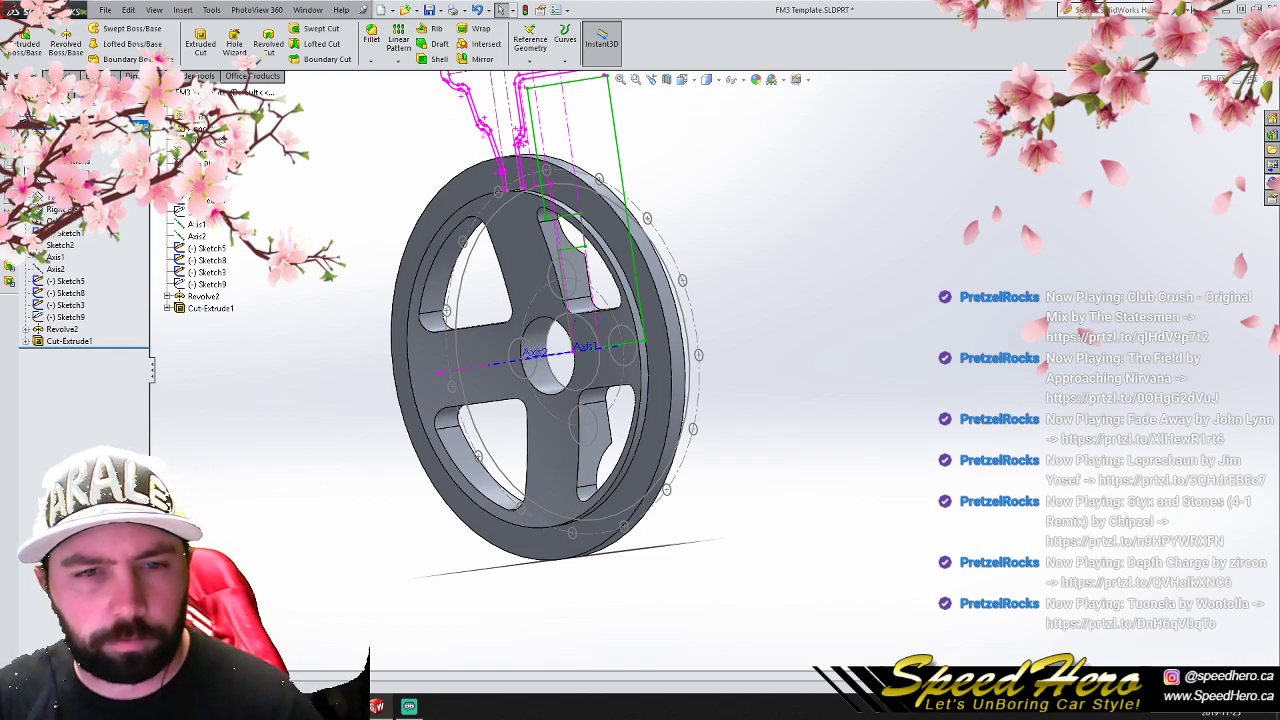
{"action": "left_click", "coordinate": [68, 316]}
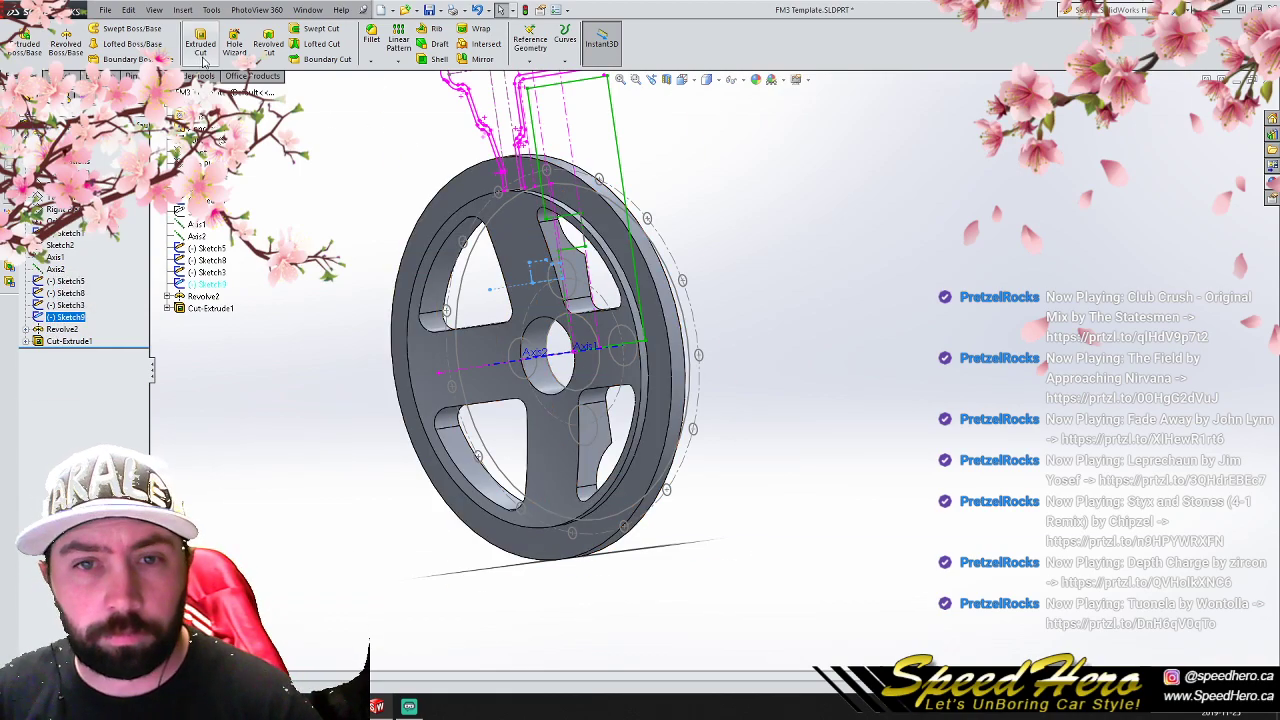
{"action": "left_click", "coordinate": [266, 58]}
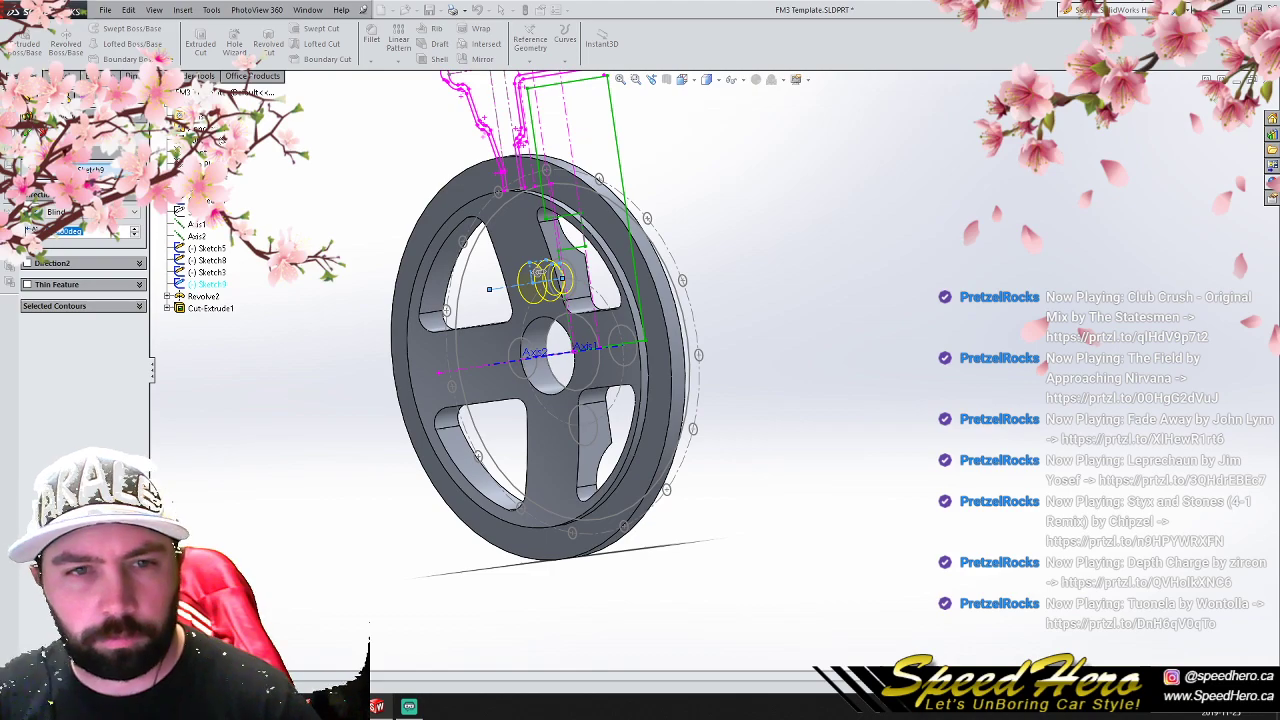
{"action": "left_click", "coordinate": [28, 132]}
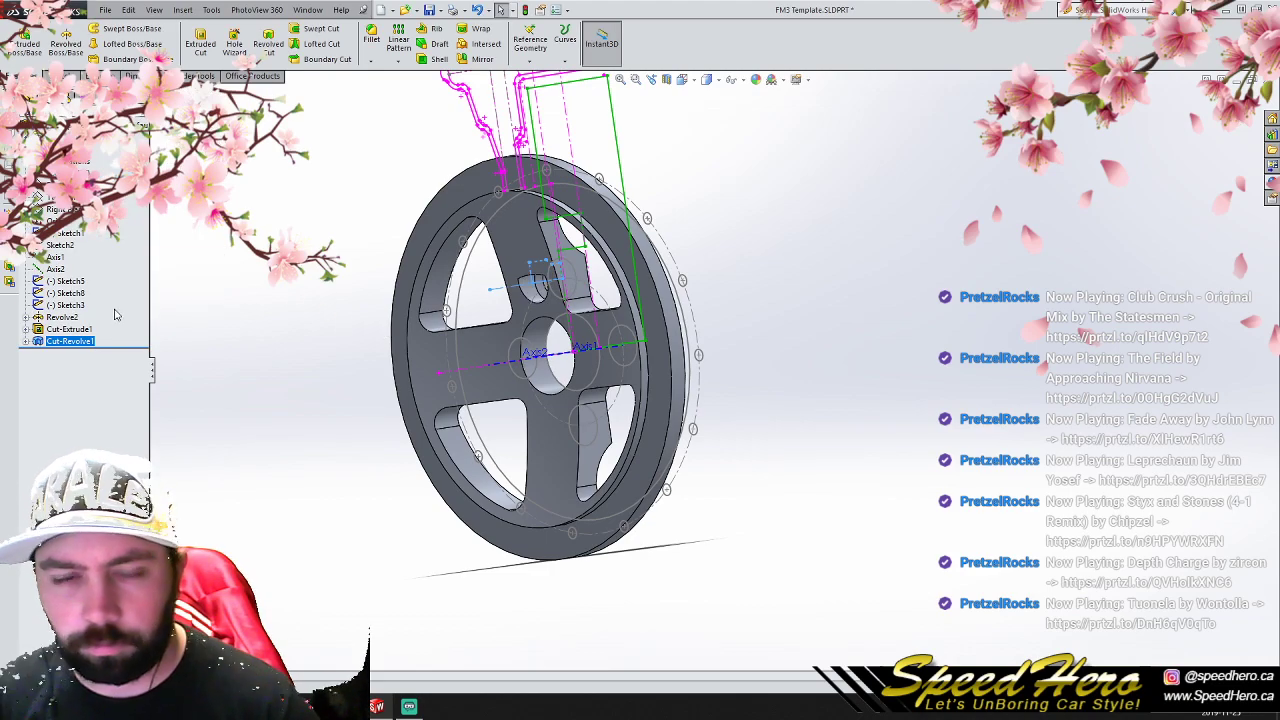
- Edit the lug-hole cut's sketch, stretching the large-diameter end outward past the hub face, and rebuild the part
{"action": "right_click", "coordinate": [52, 342]}
{"action": "left_click", "coordinate": [27, 342]}
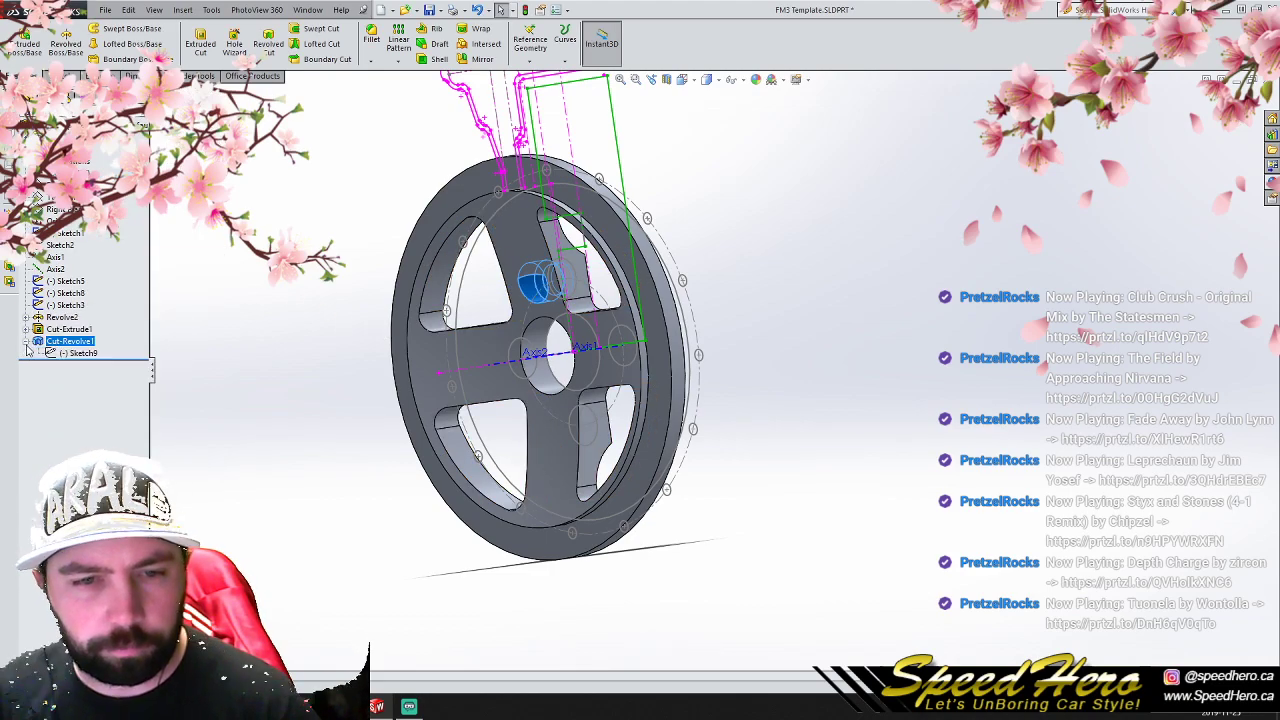
{"action": "left_click", "coordinate": [62, 353]}
{"action": "left_click", "coordinate": [62, 315]}
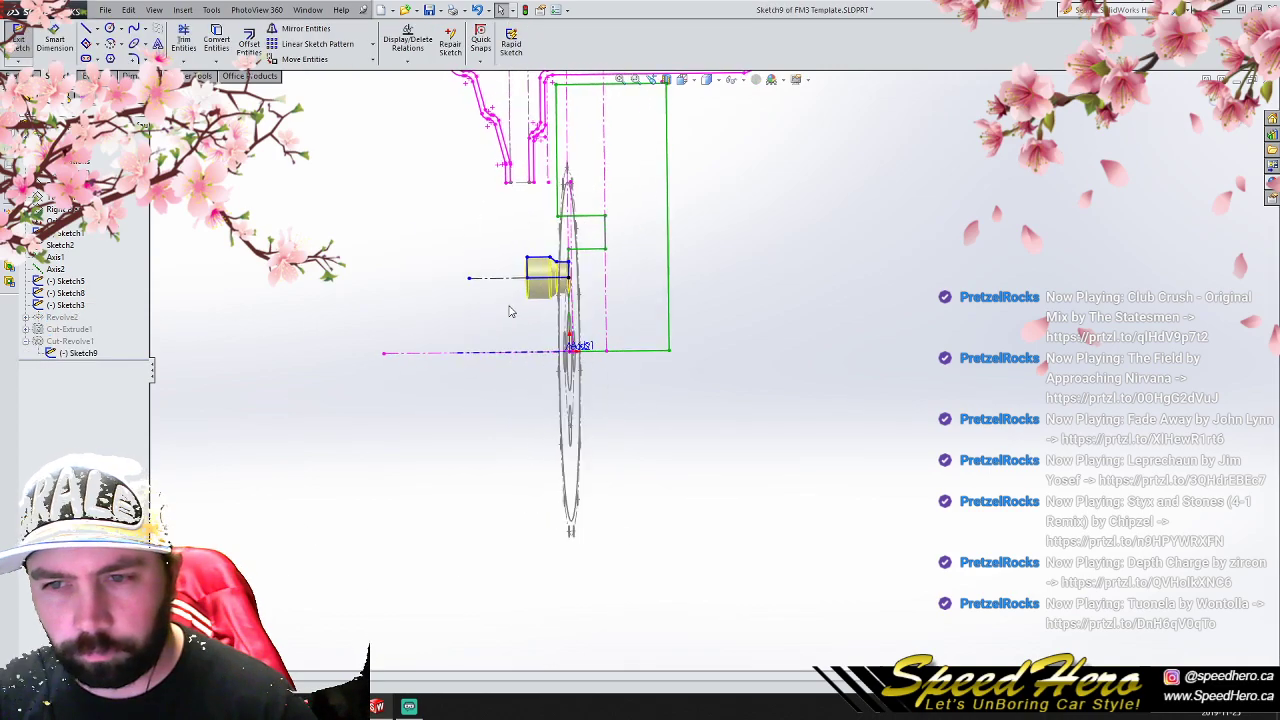
{"action": "left_click_drag", "start_coordinate": [591, 256], "coordinate": [552, 256]}
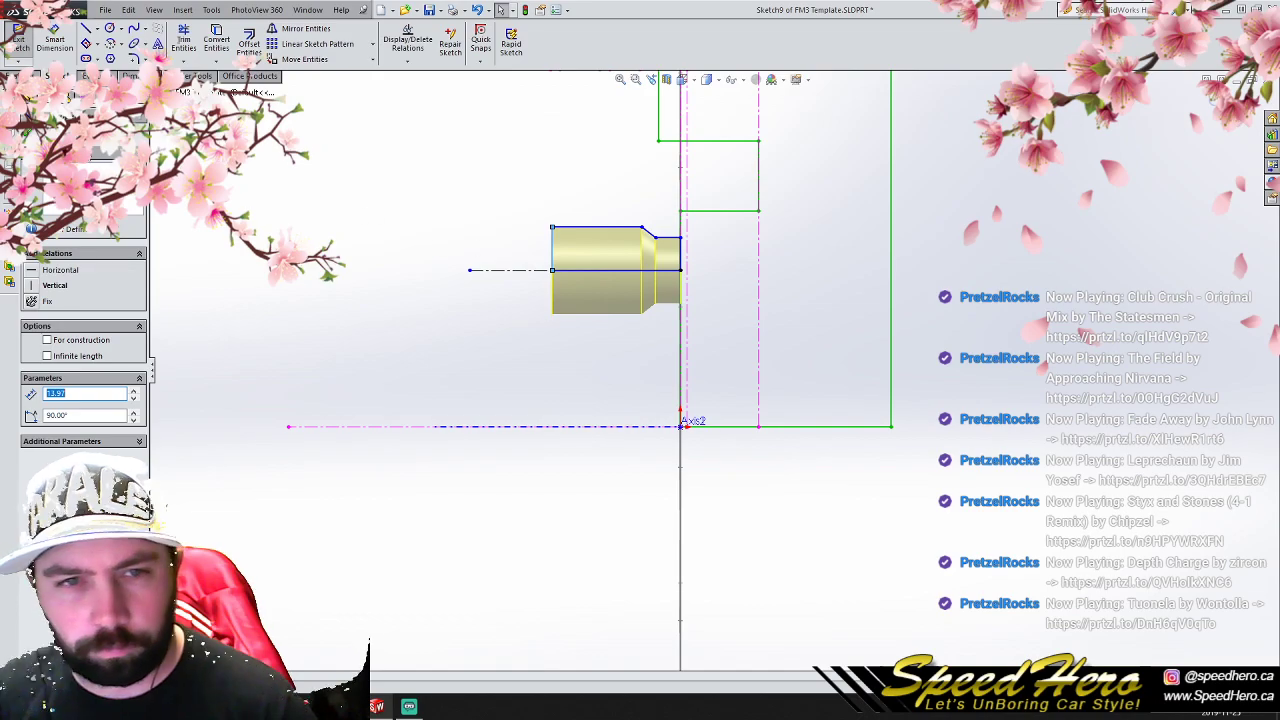
{"action": "left_click", "coordinate": [780, 275]}
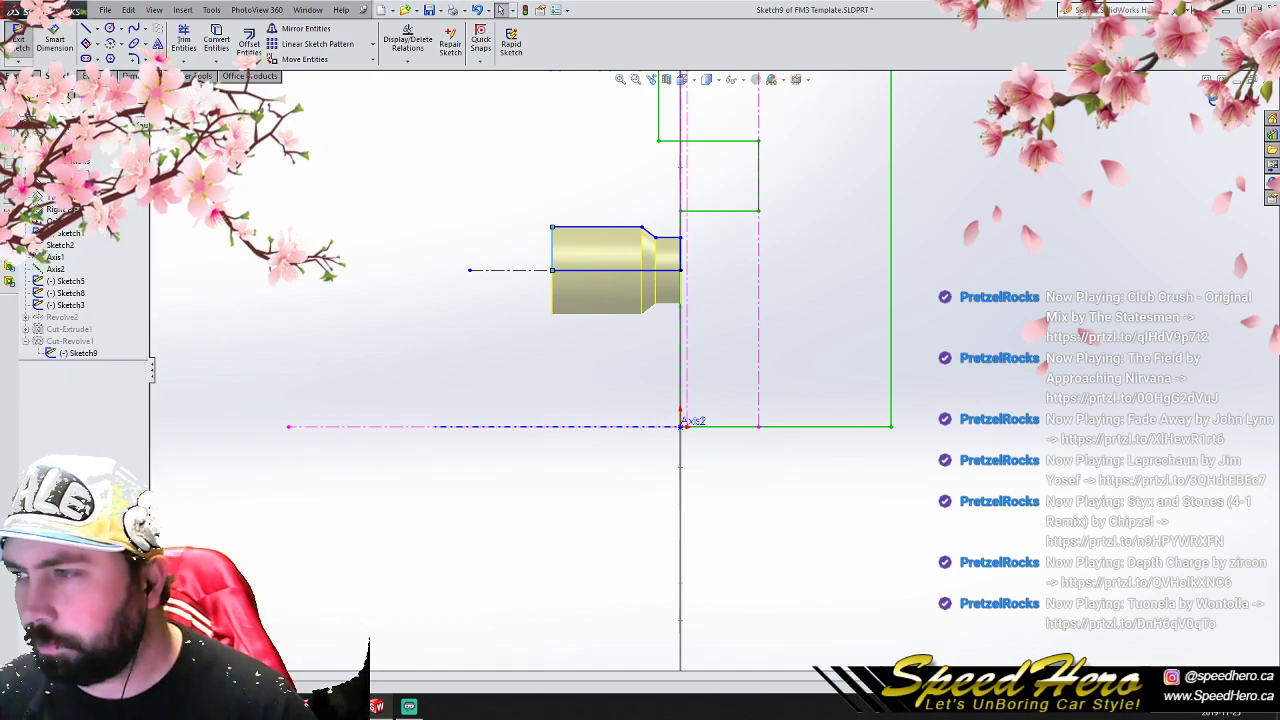
{"action": "left_click", "coordinate": [18, 40]}
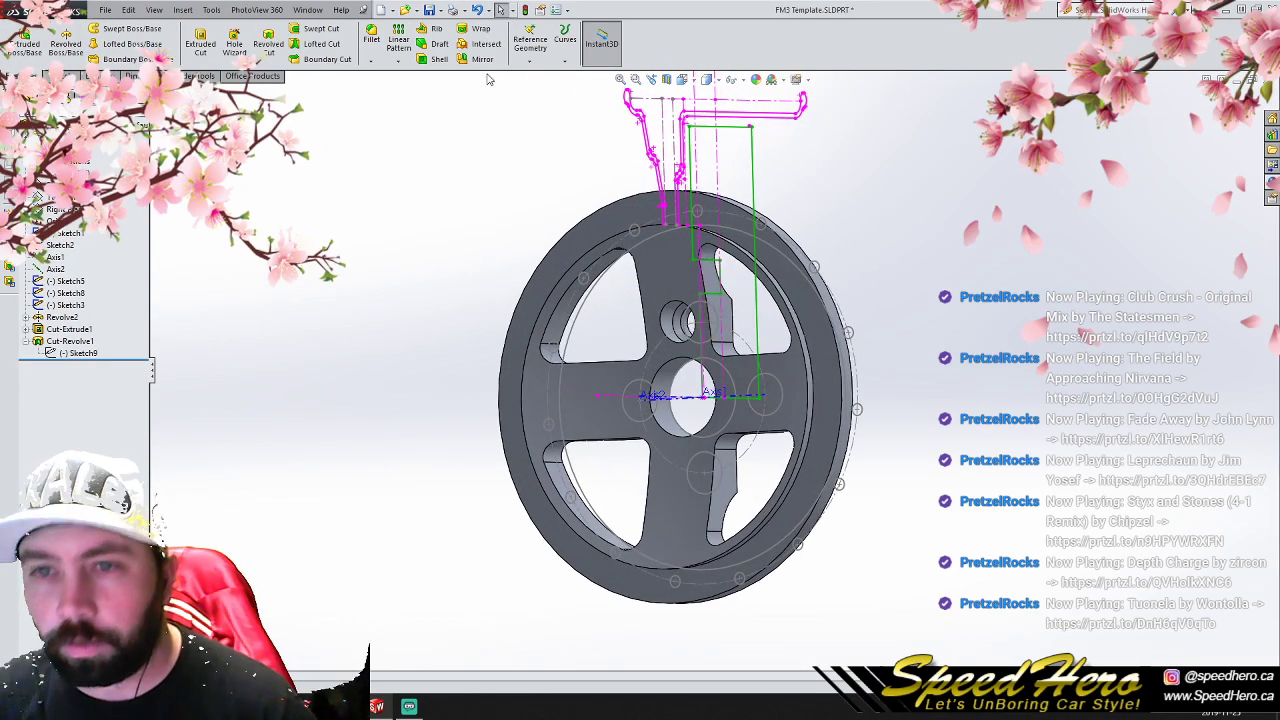
- Pattern the revolved lug-hole cut circularly about Axis1 with 4 equally spaced instances over 360 degrees
{"action": "left_click", "coordinate": [399, 61]}
{"action": "left_click", "coordinate": [420, 89]}
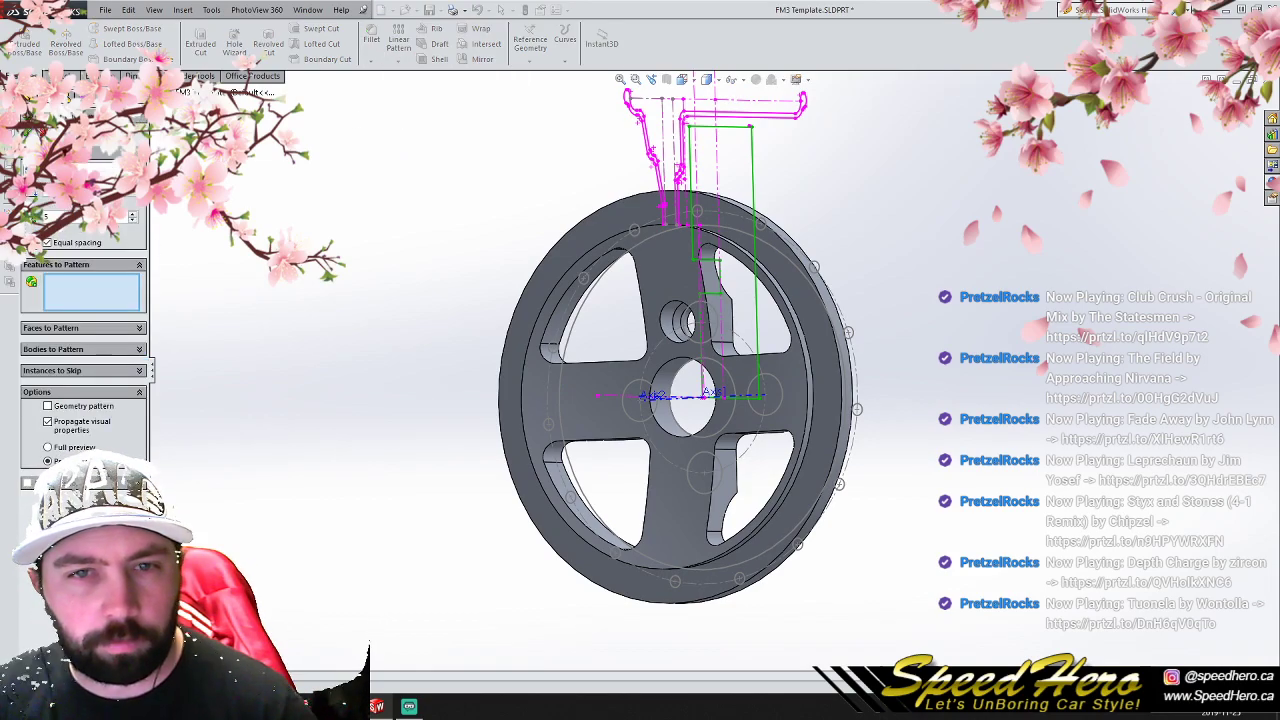
{"action": "left_click", "coordinate": [156, 92]}
{"action": "left_click", "coordinate": [211, 309]}
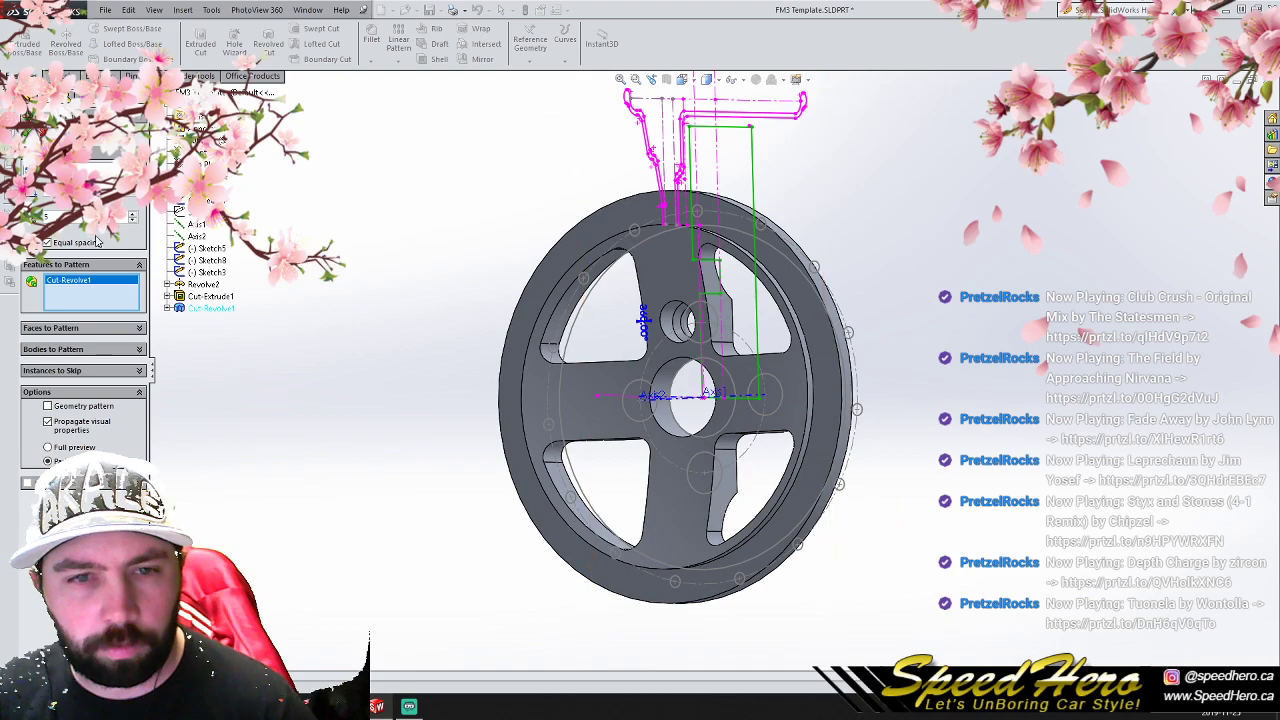
{"action": "left_click", "coordinate": [92, 169]}
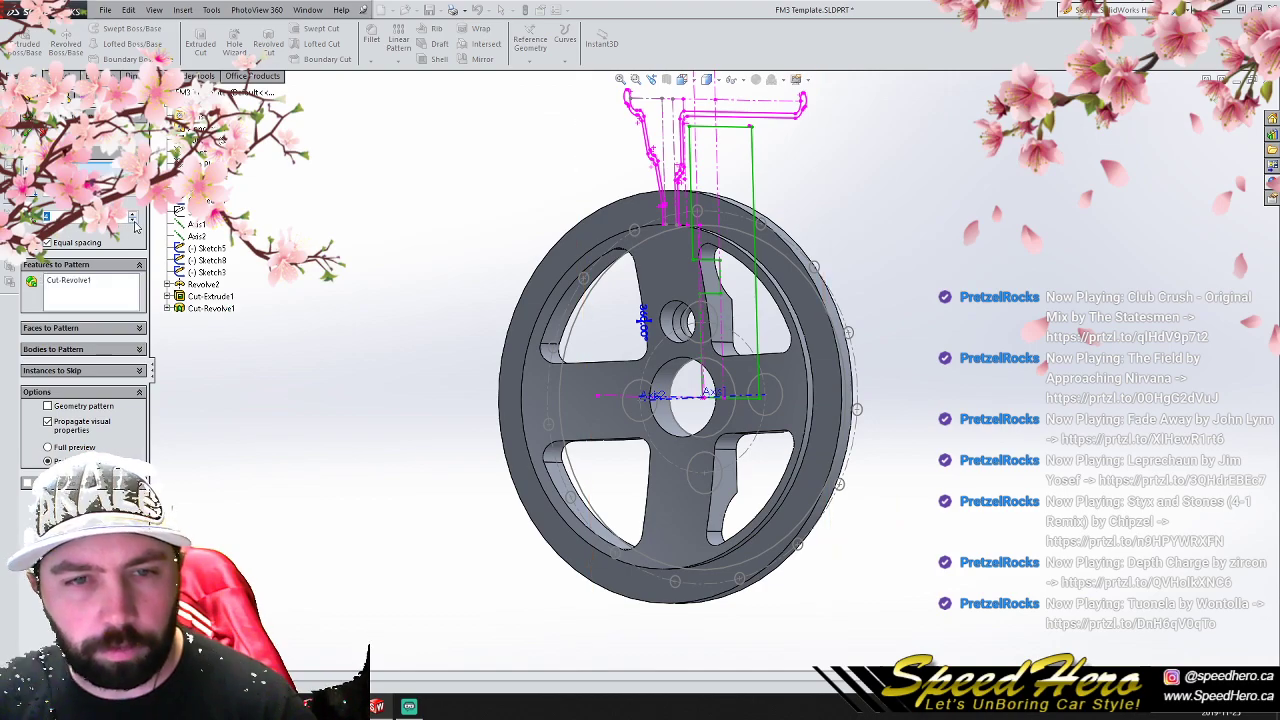
{"action": "left_click", "coordinate": [196, 225]}
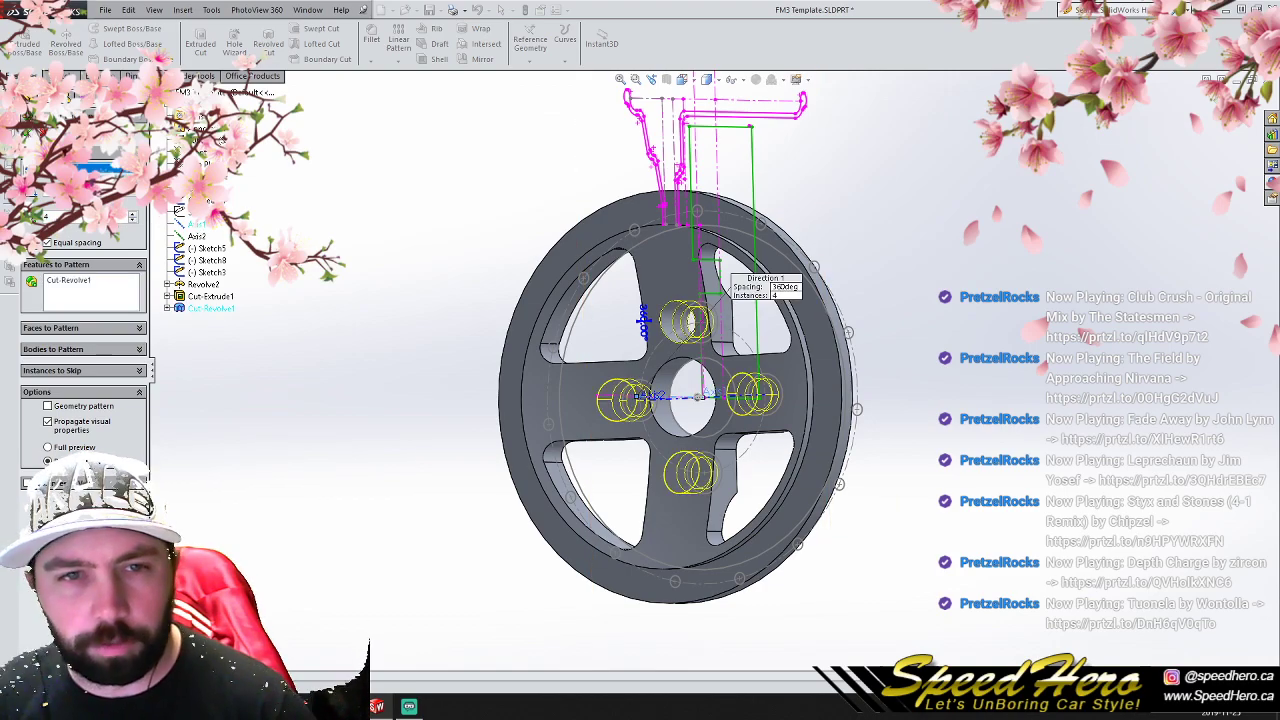
{"action": "left_click", "coordinate": [30, 132]}
- Save the part as P1V1 in the project's Part 1 5 folder
{"action": "scroll", "coordinate": [715, 405], "scroll_direction": "up", "scroll_amount": 4}
{"action": "scroll", "coordinate": [715, 405], "scroll_direction": "down", "scroll_amount": 2}
{"action": "middle_click_drag", "start_coordinate": [715, 406], "coordinate": [640, 320]}
{"action": "left_click", "coordinate": [108, 11]}
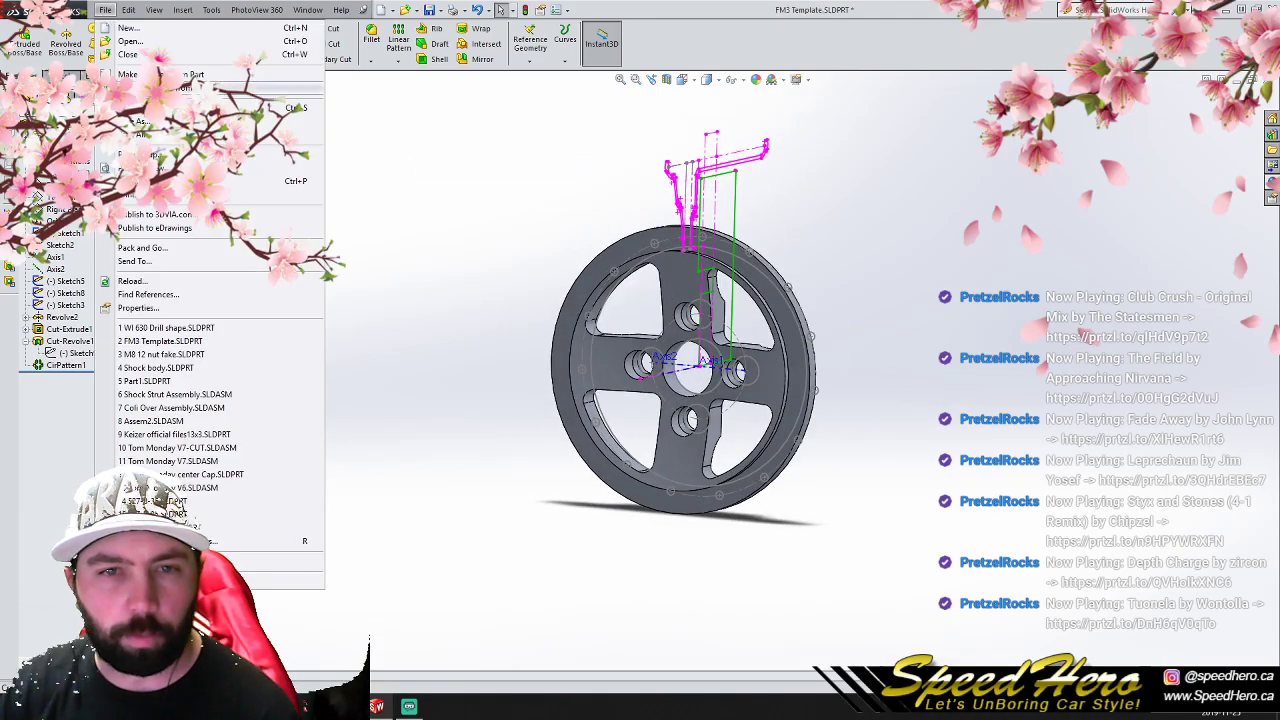
{"action": "left_click", "coordinate": [137, 120]}
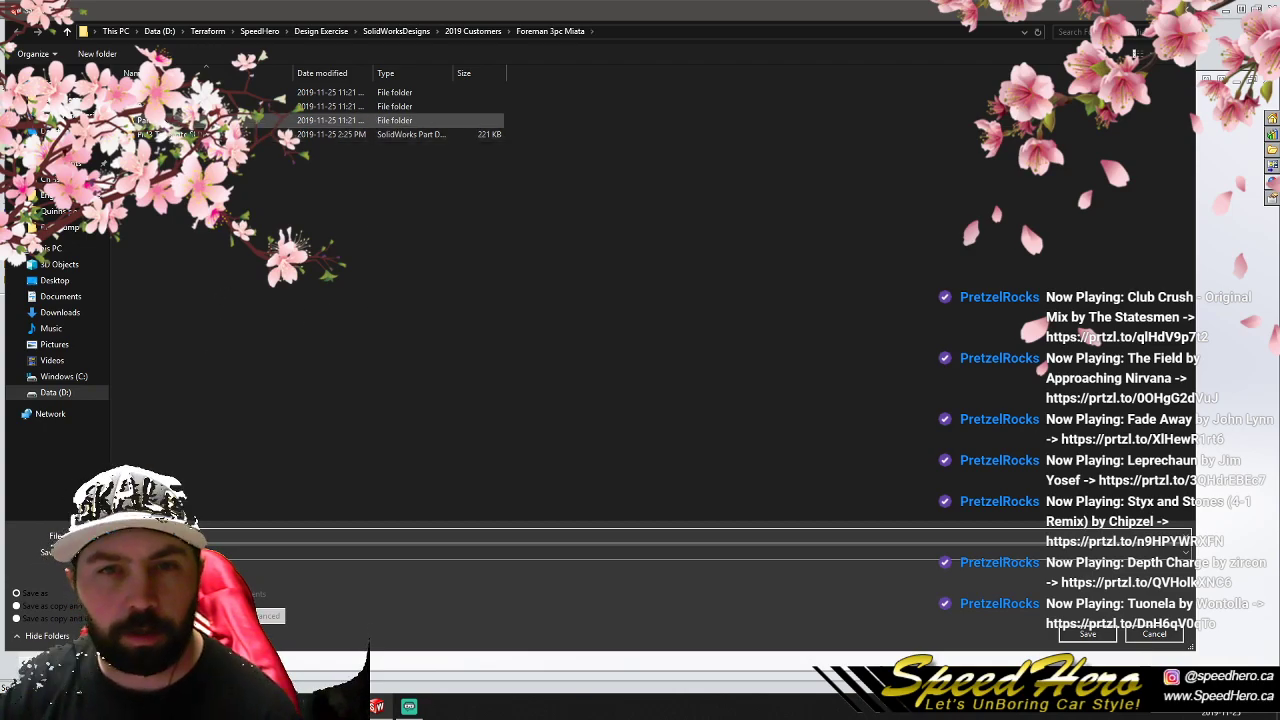
{"action": "double_click", "coordinate": [215, 92]}
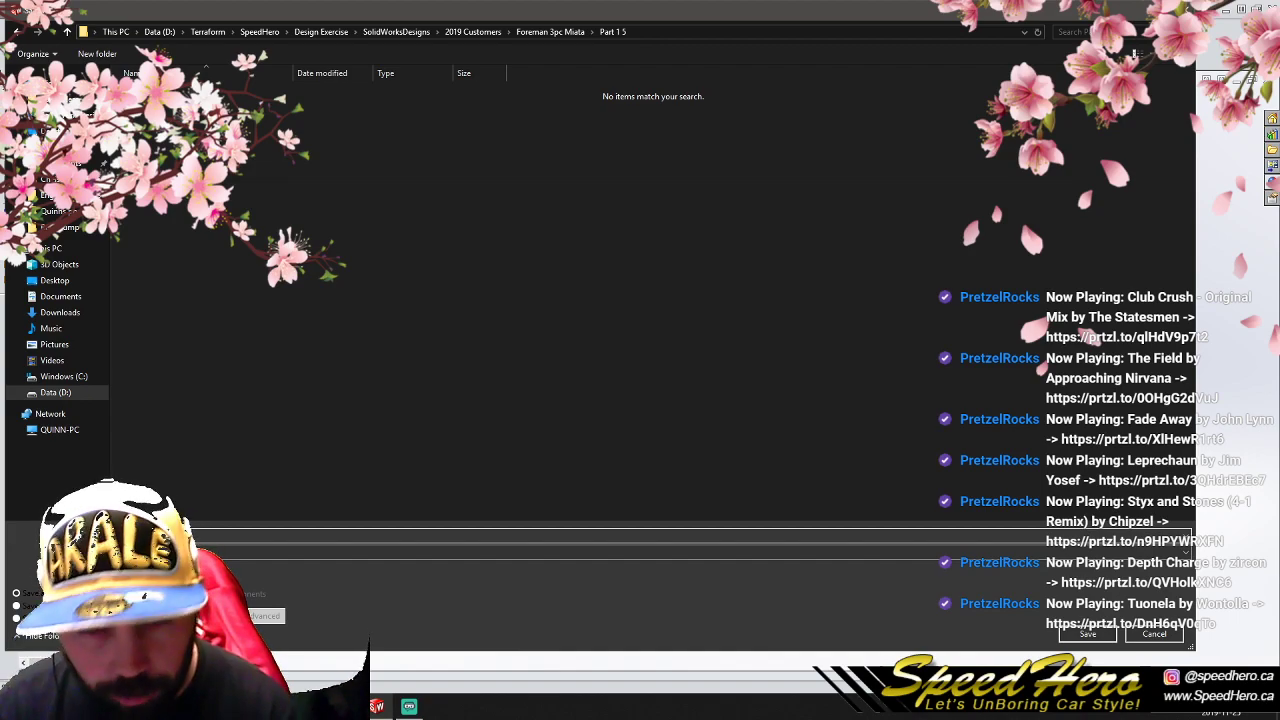
{"action": "left_click", "coordinate": [1088, 634]}
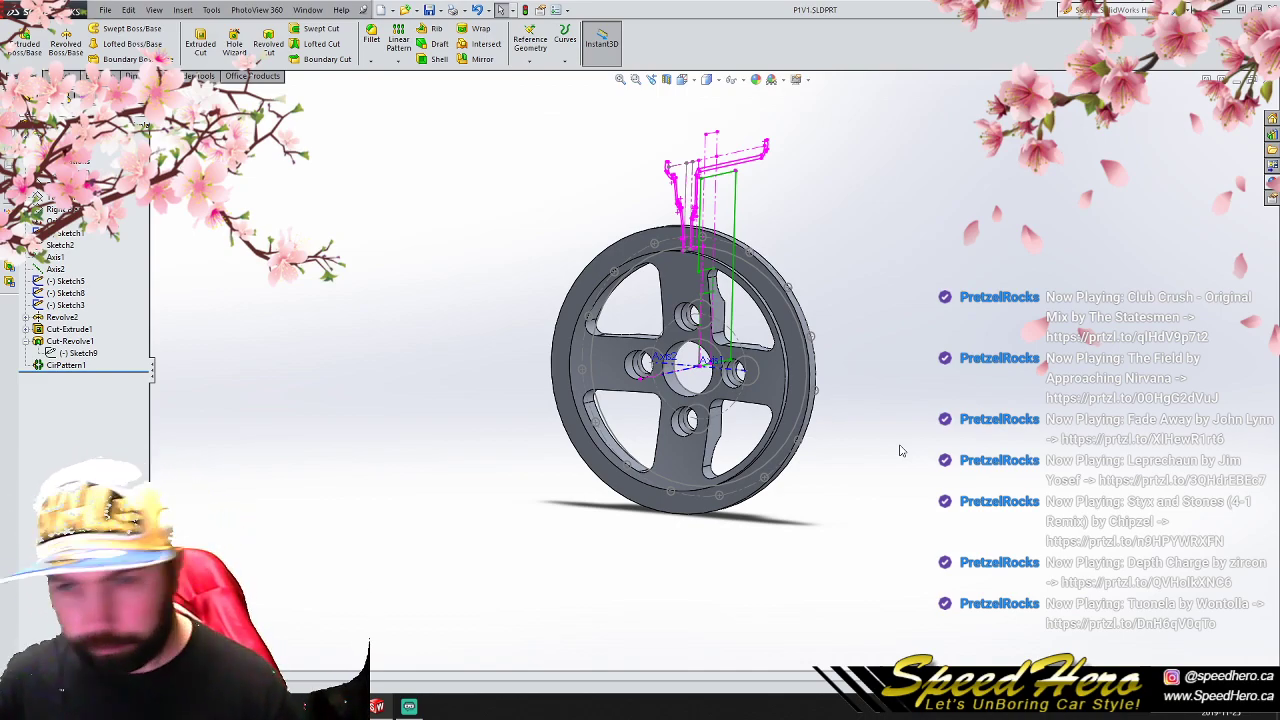
- Switch to File Explorer, open the 2019 Customers folder under SolidWorksDesigns, and check the options for its contents
{"action": "key", "text": "alt+Tab"}
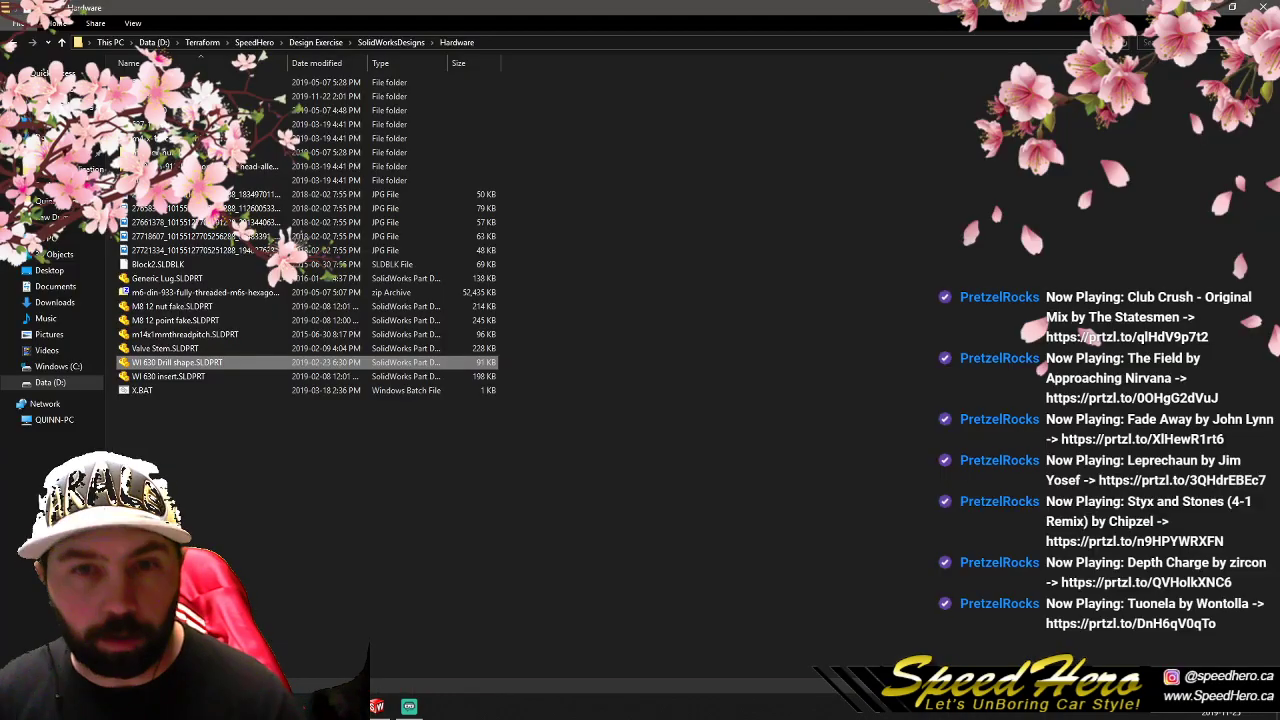
{"action": "left_click", "coordinate": [391, 42]}
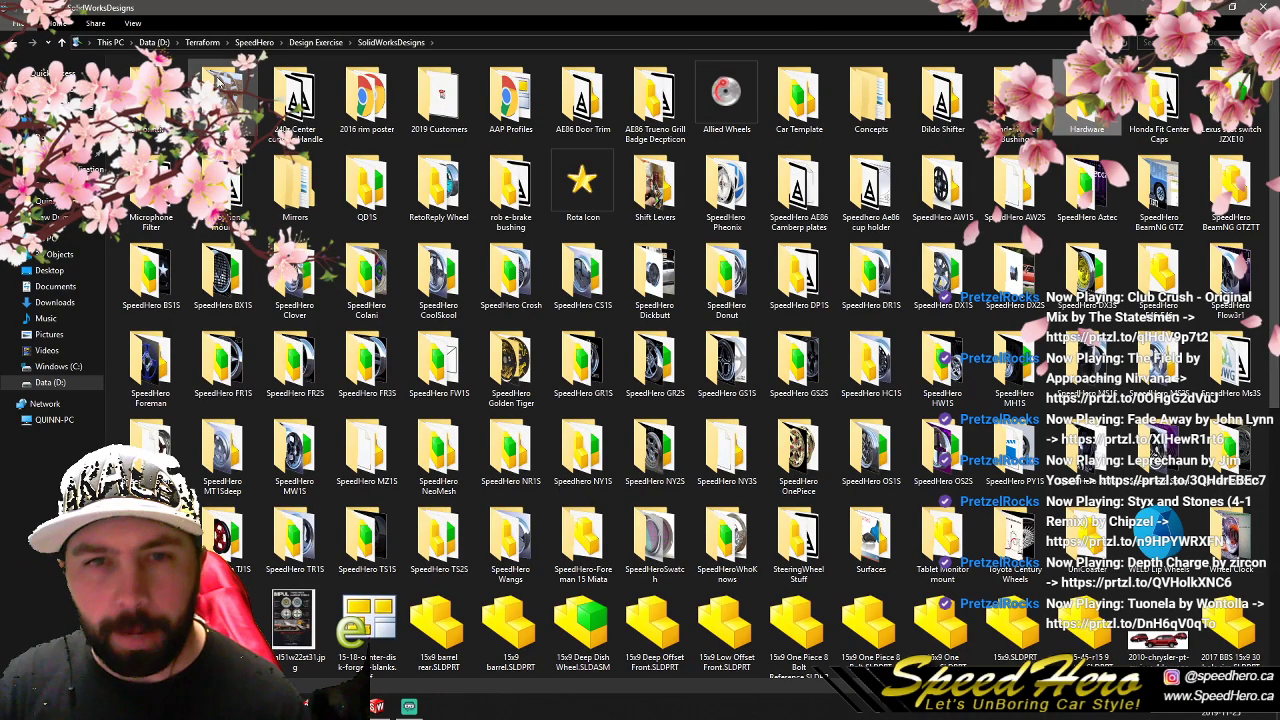
{"action": "double_click", "coordinate": [420, 112]}
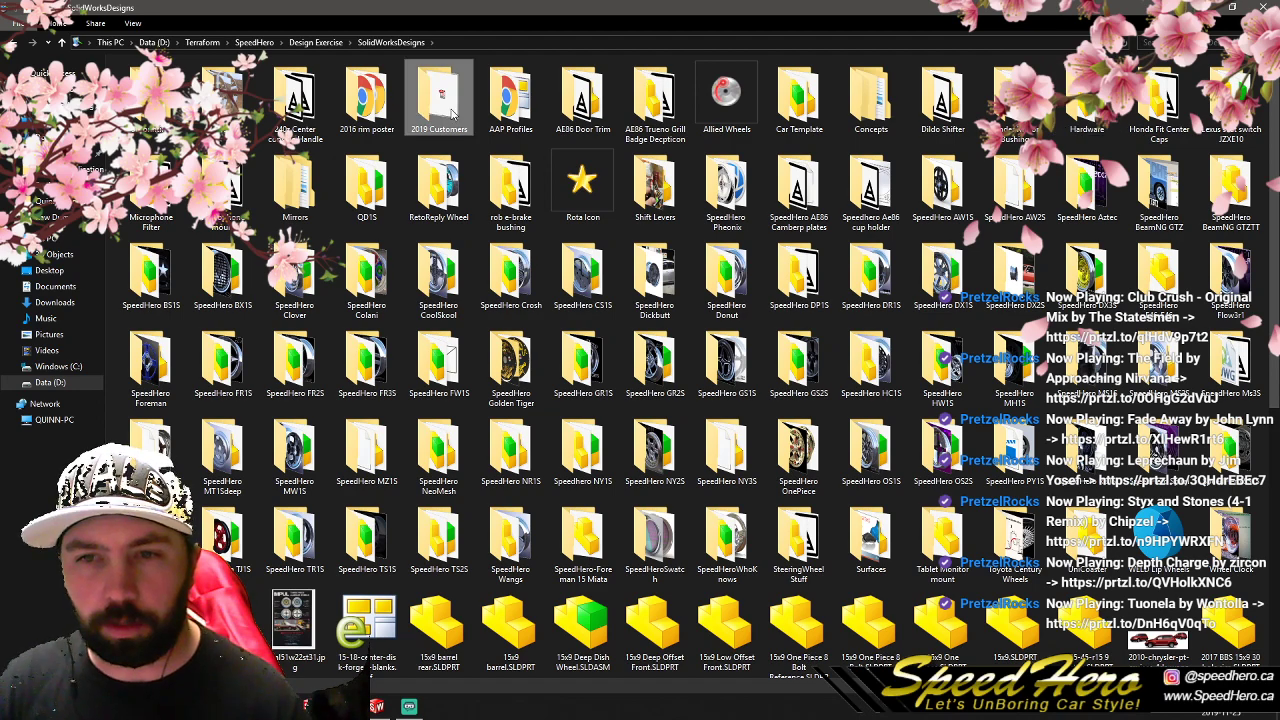
{"action": "right_click", "coordinate": [223, 85]}
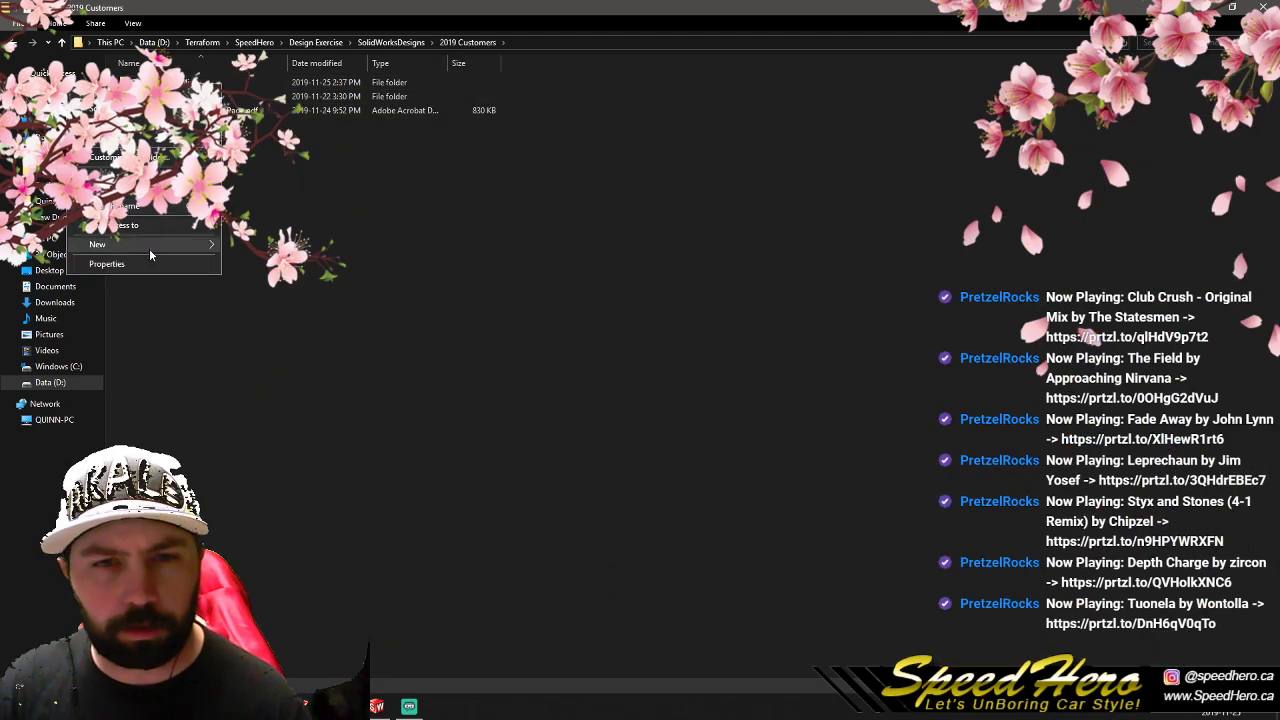
{"action": "mouse_move", "coordinate": [170, 232]}
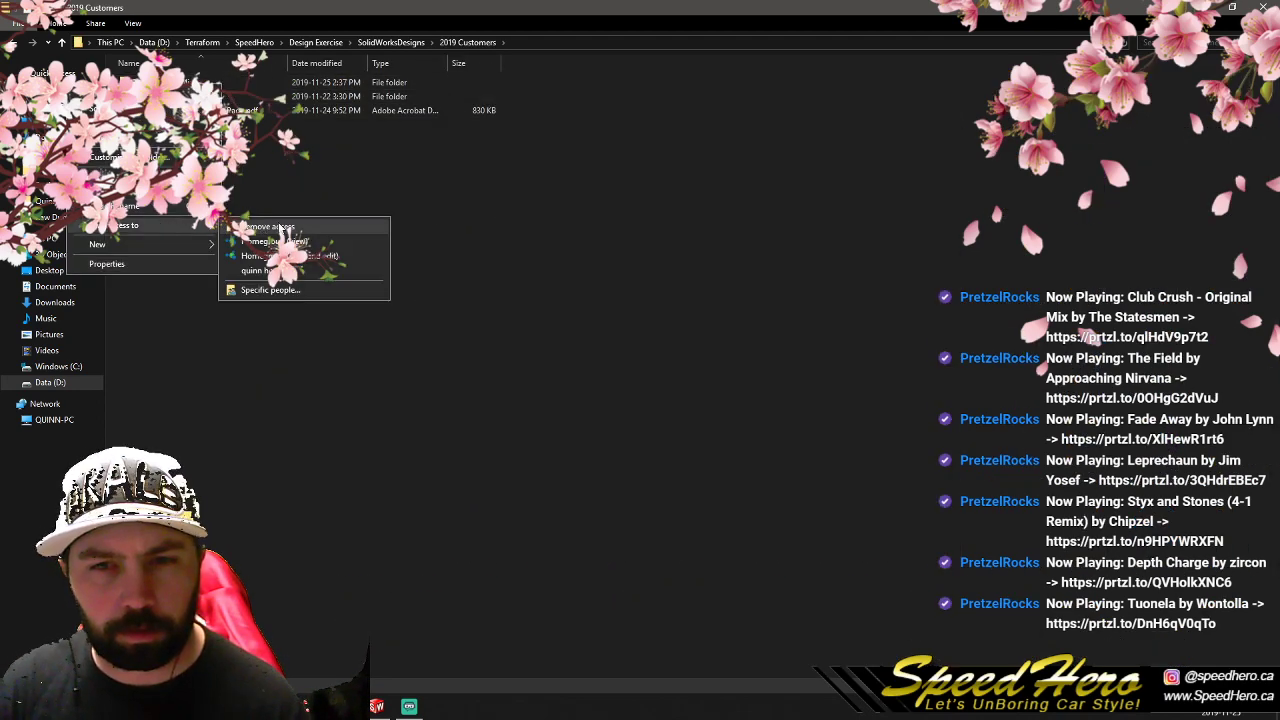
{"action": "left_click", "coordinate": [160, 263]}
{"action": "left_click", "coordinate": [162, 362]}
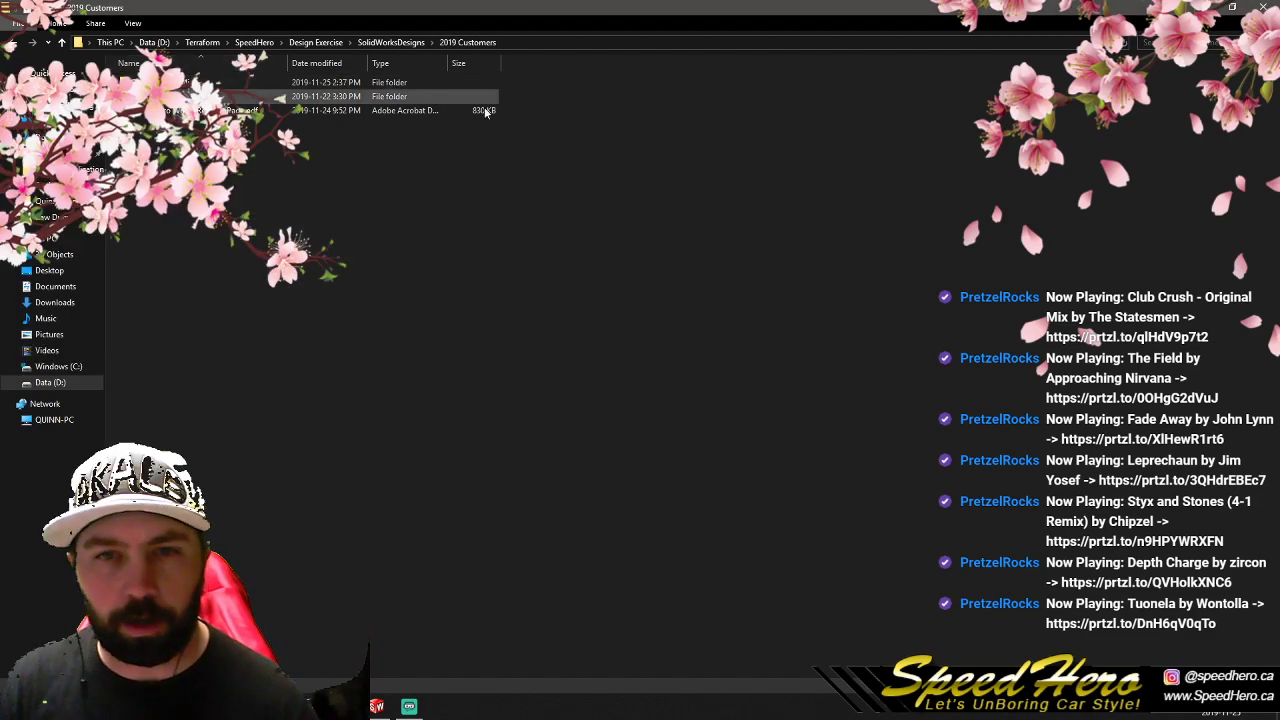
{"action": "left_click", "coordinate": [1211, 7]}
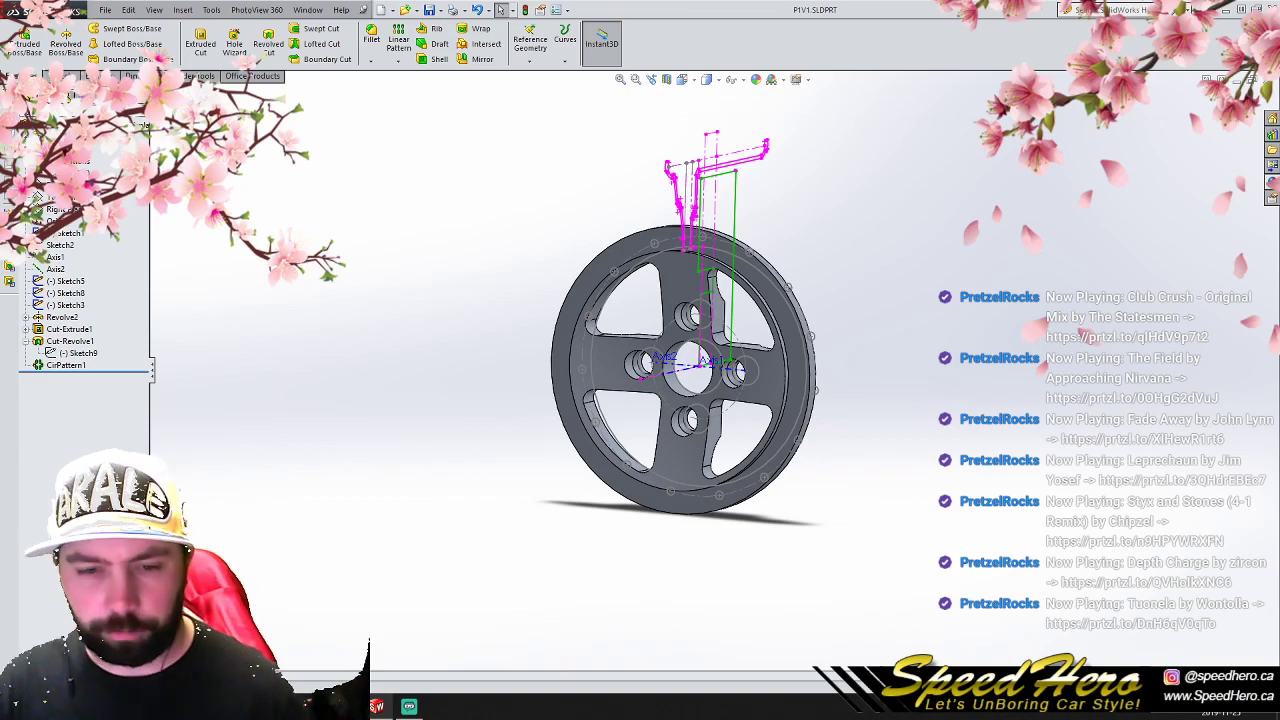
{"action": "key", "text": "alt+Tab"}
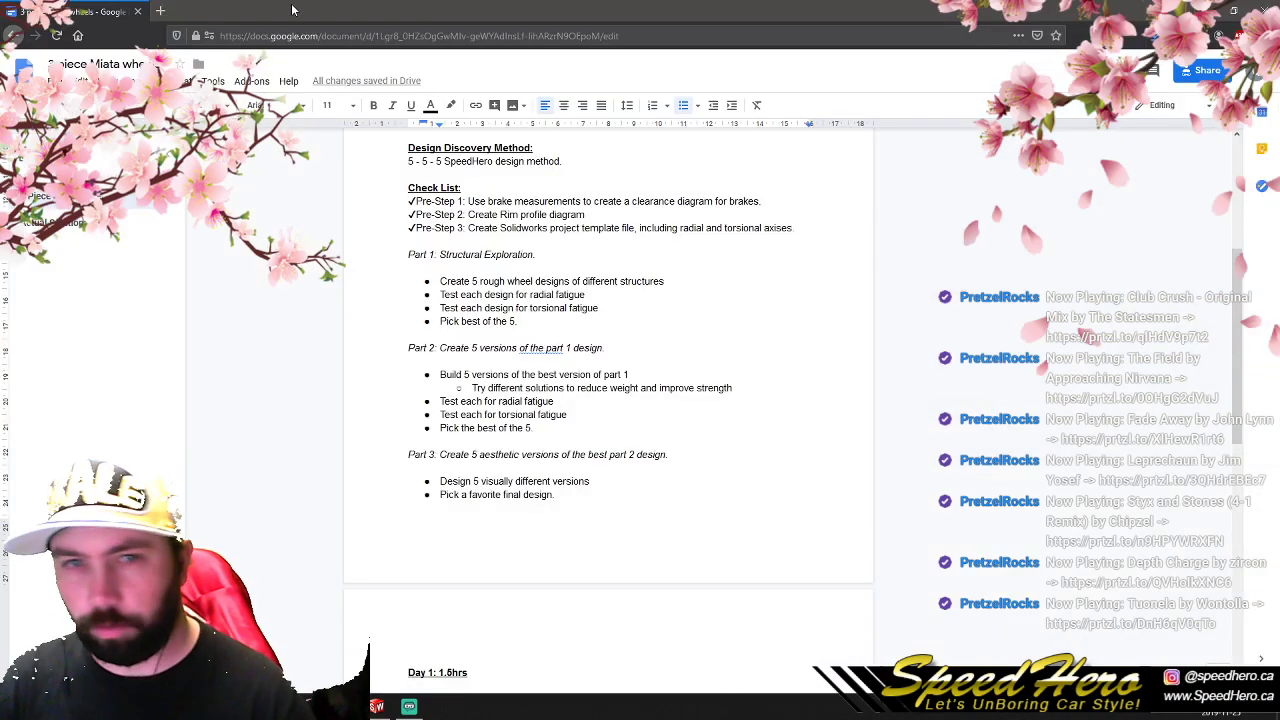
{"action": "key", "text": "ctrl+t"}
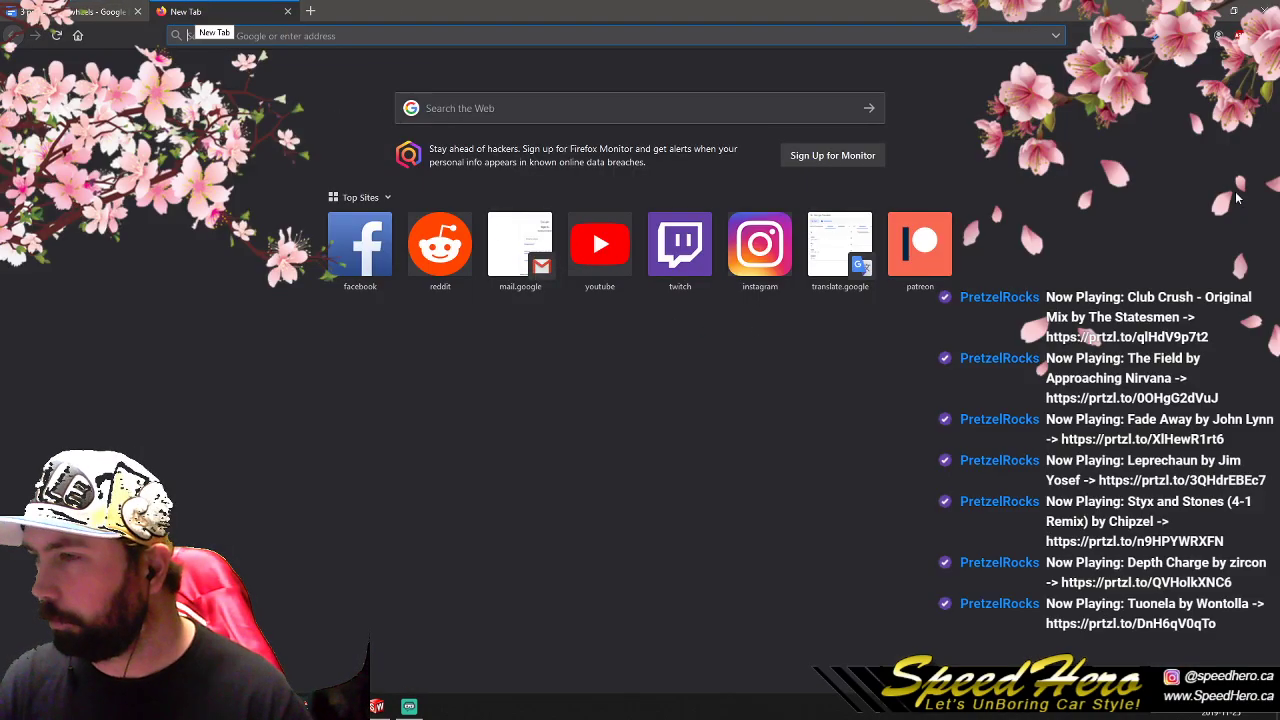
{"action": "double_click", "coordinate": [556, 18]}
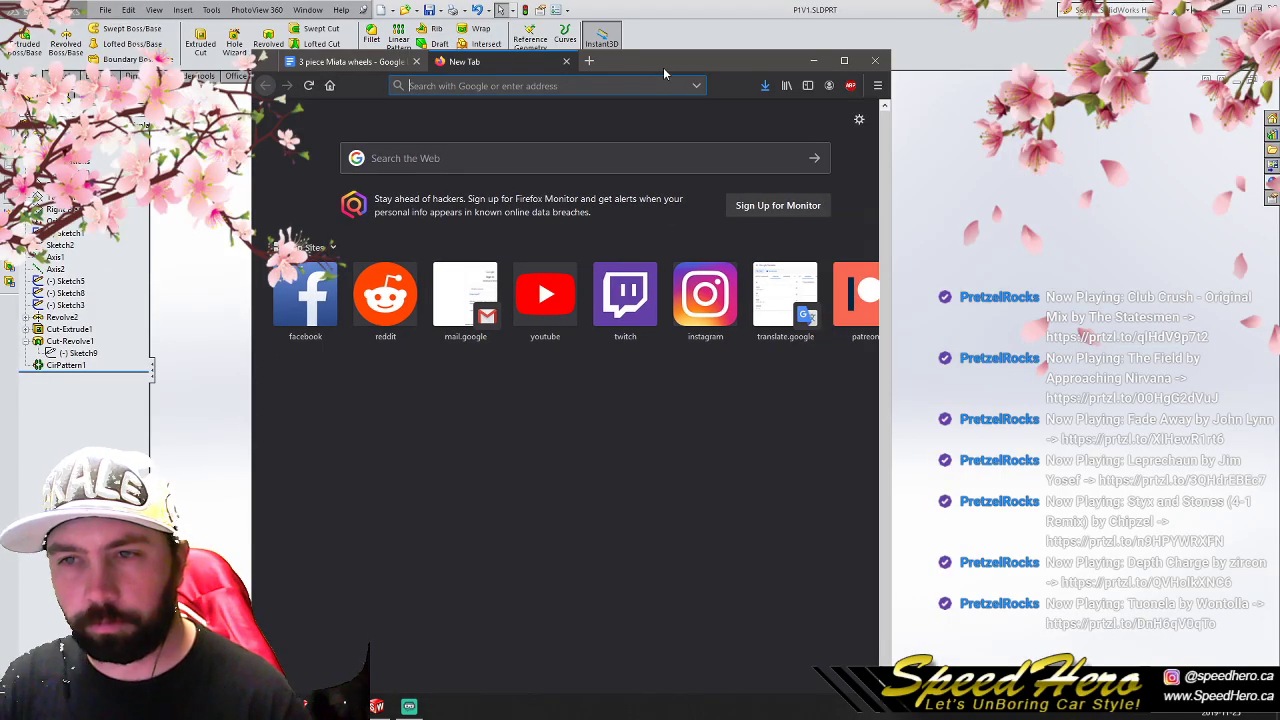
{"action": "double_click", "coordinate": [663, 67]}
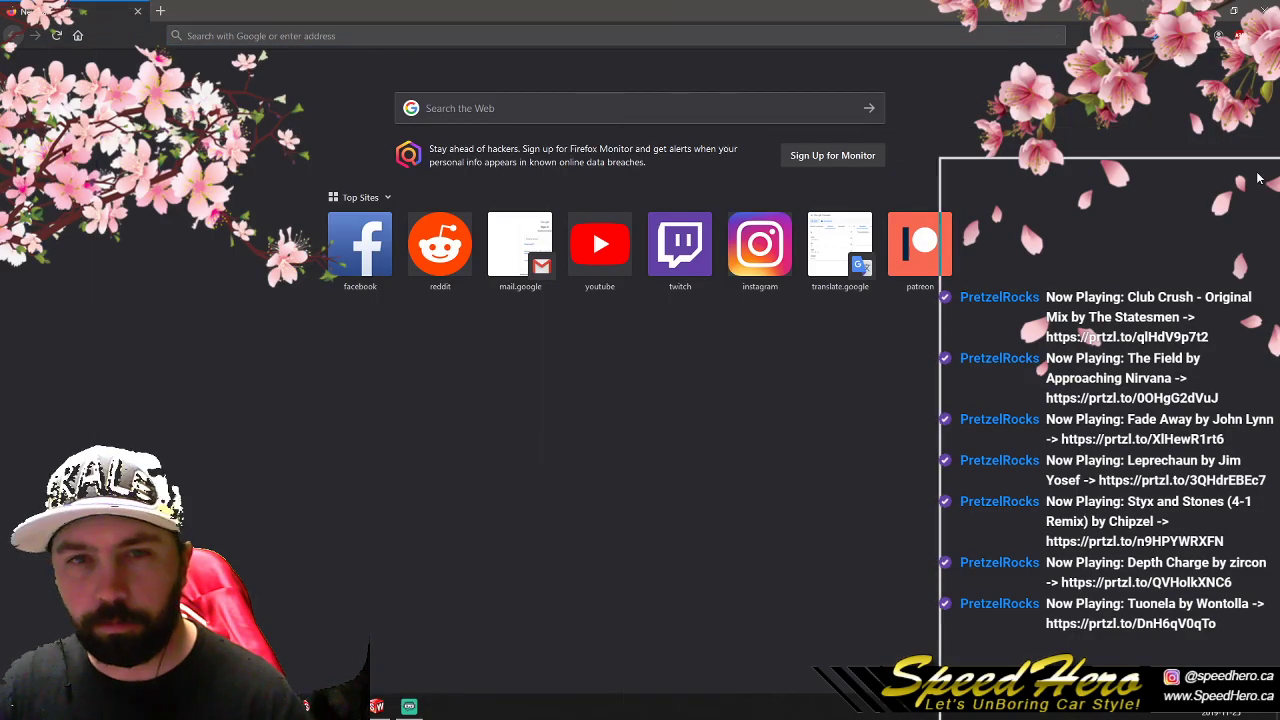
{"action": "key", "text": "ctrl+w"}
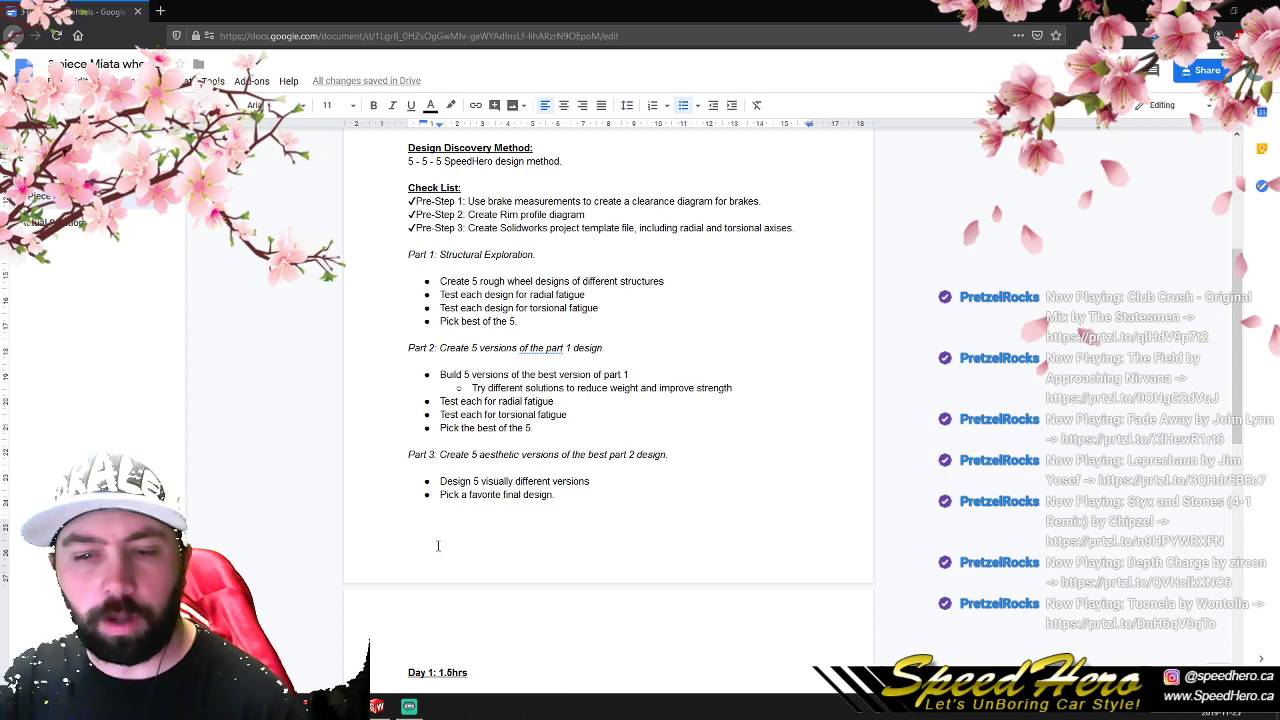
- Switch to File Explorer and inspect the advanced security settings of the 2019 Customers folder
{"action": "key", "text": "alt+Tab"}
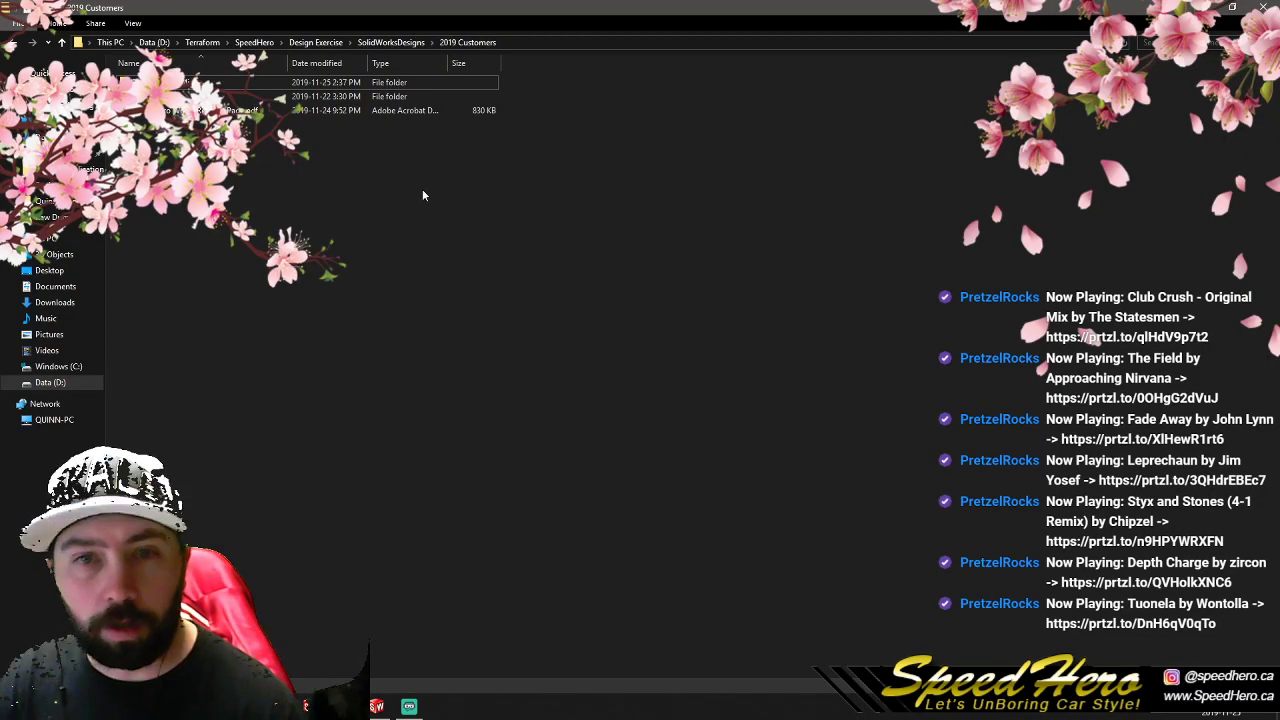
{"action": "left_click", "coordinate": [95, 23]}
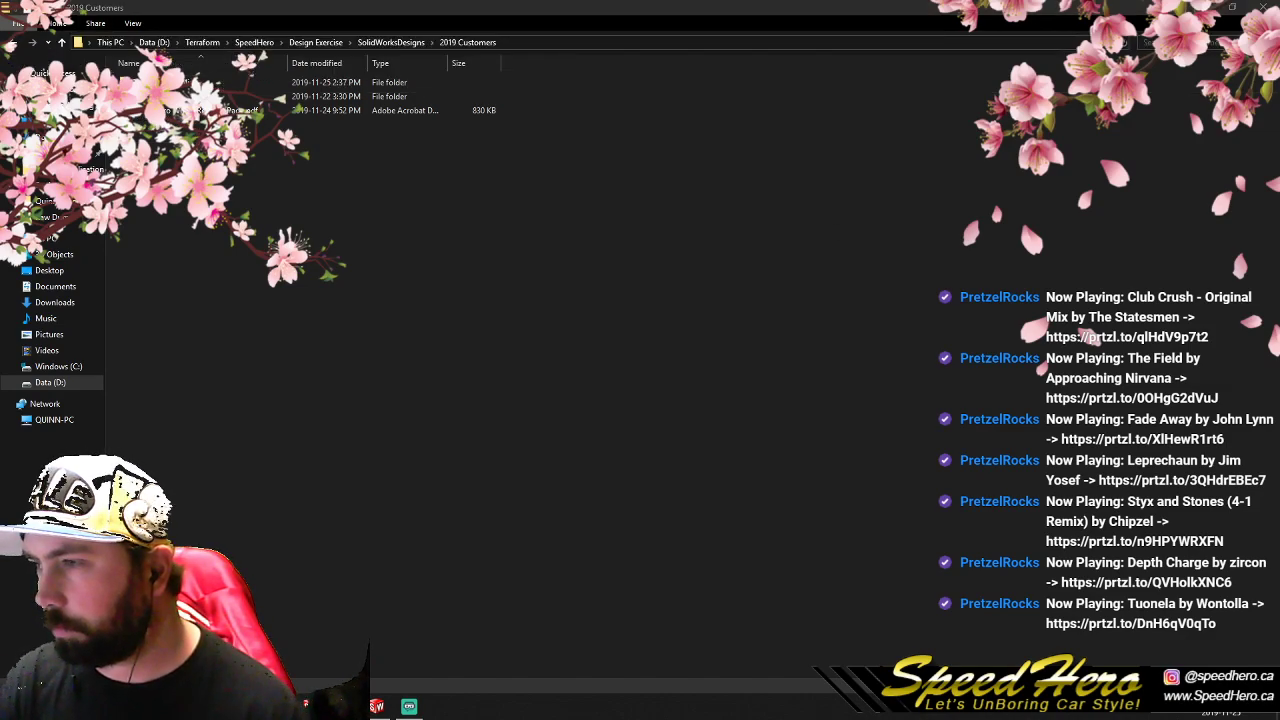
{"action": "left_click", "coordinate": [103, 30]}
{"action": "left_click", "coordinate": [98, 25]}
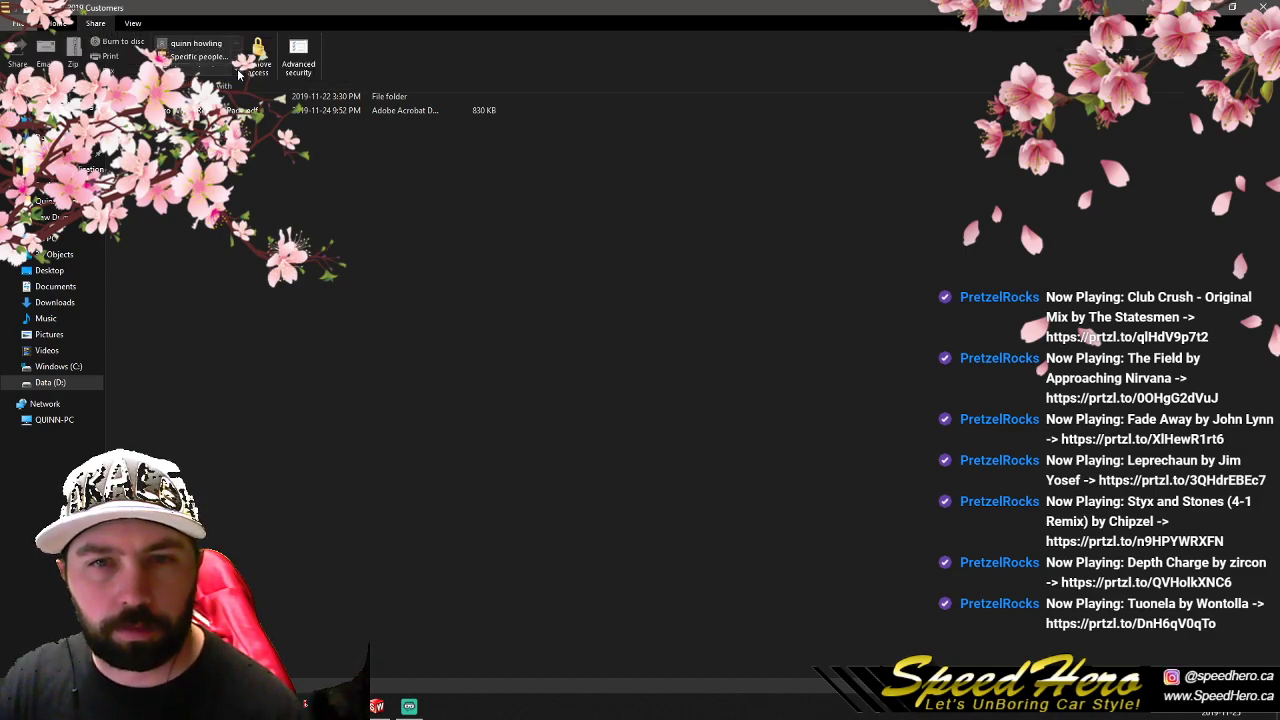
{"action": "left_click", "coordinate": [297, 62]}
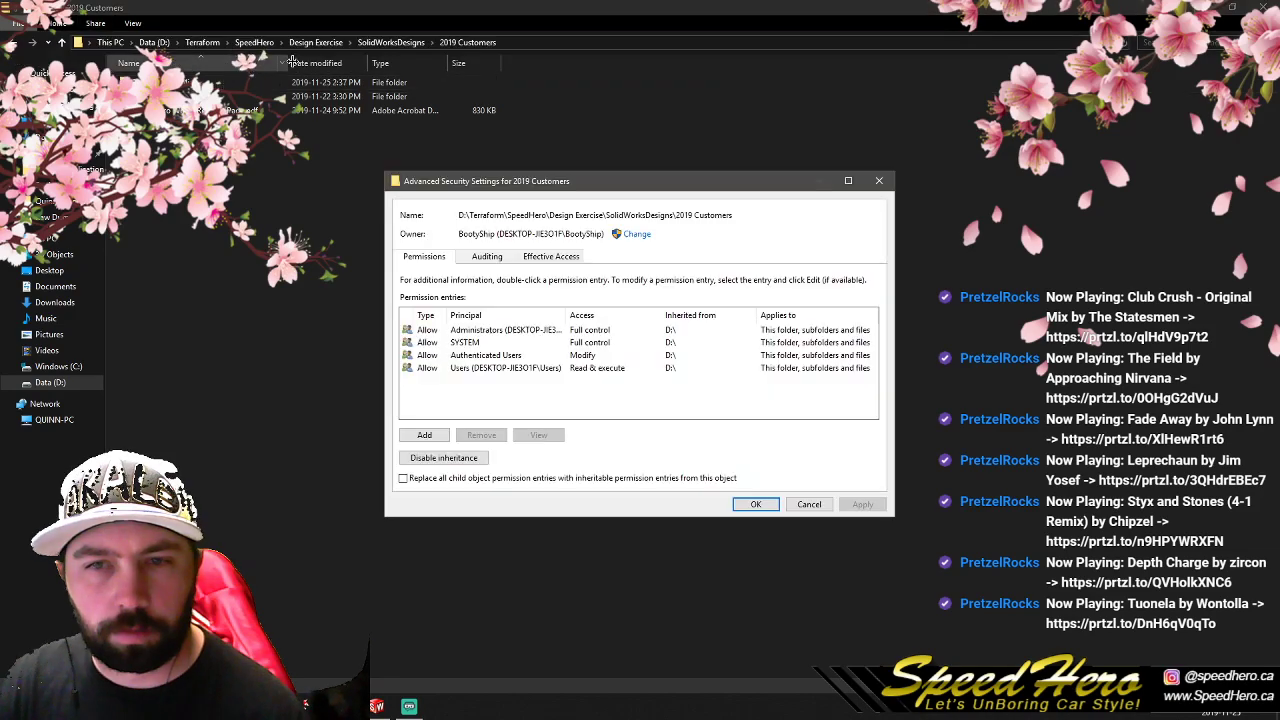
{"action": "left_click", "coordinate": [888, 186]}
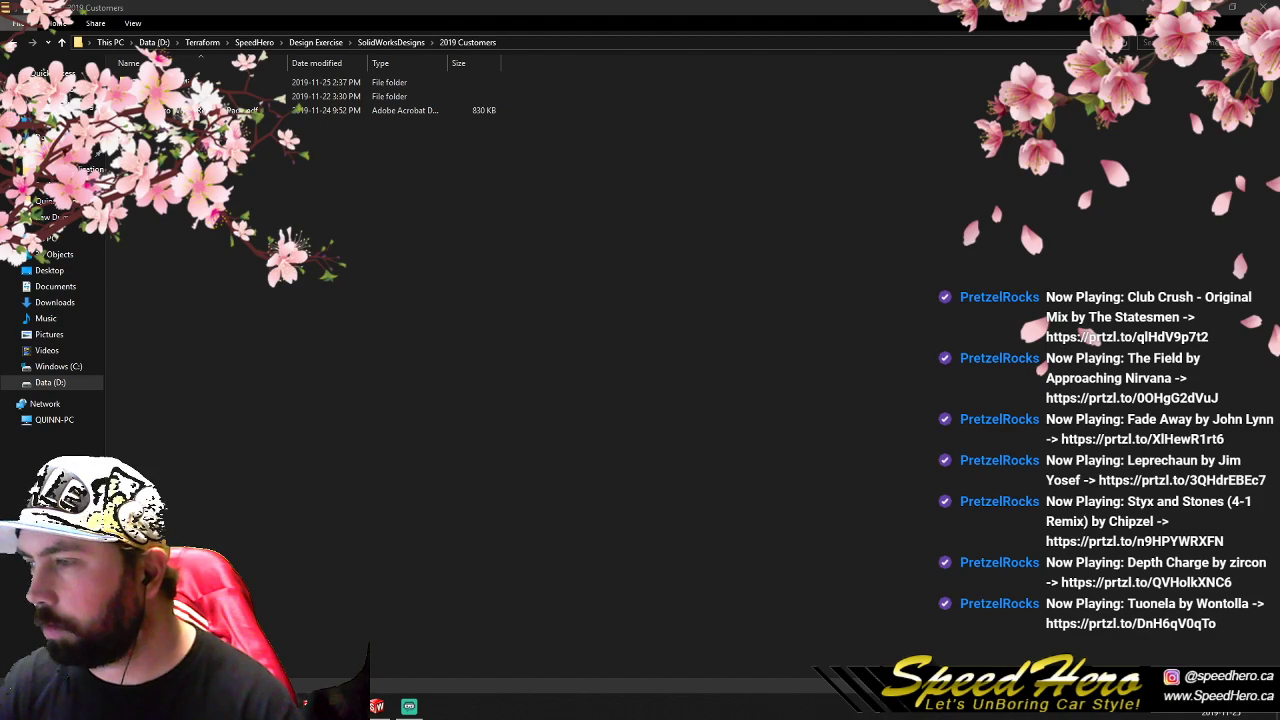
- Try to move the most recently modified folder in 2019 Customers into the neighbouring customer folder, and close File Explorer
{"action": "left_click_drag", "start_coordinate": [165, 83], "coordinate": [199, 97]}
{"action": "left_click", "coordinate": [200, 97]}
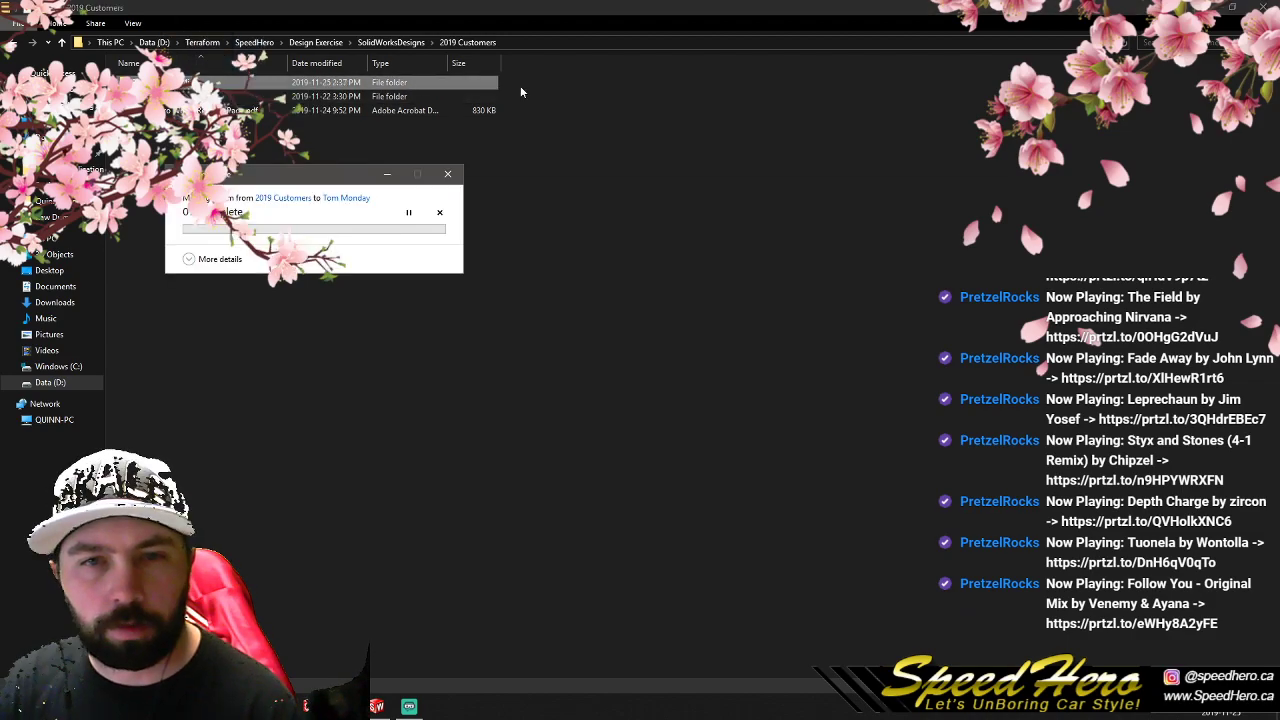
{"action": "left_click", "coordinate": [425, 293]}
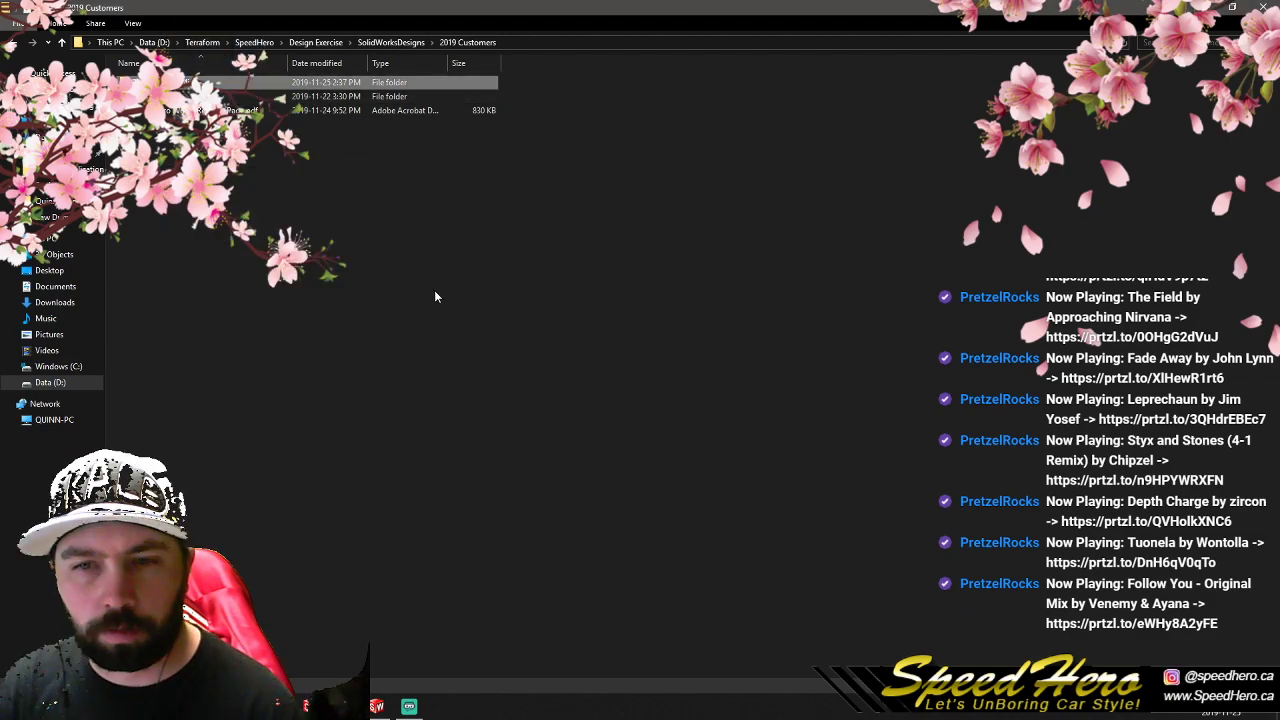
{"action": "left_click", "coordinate": [1262, 6]}
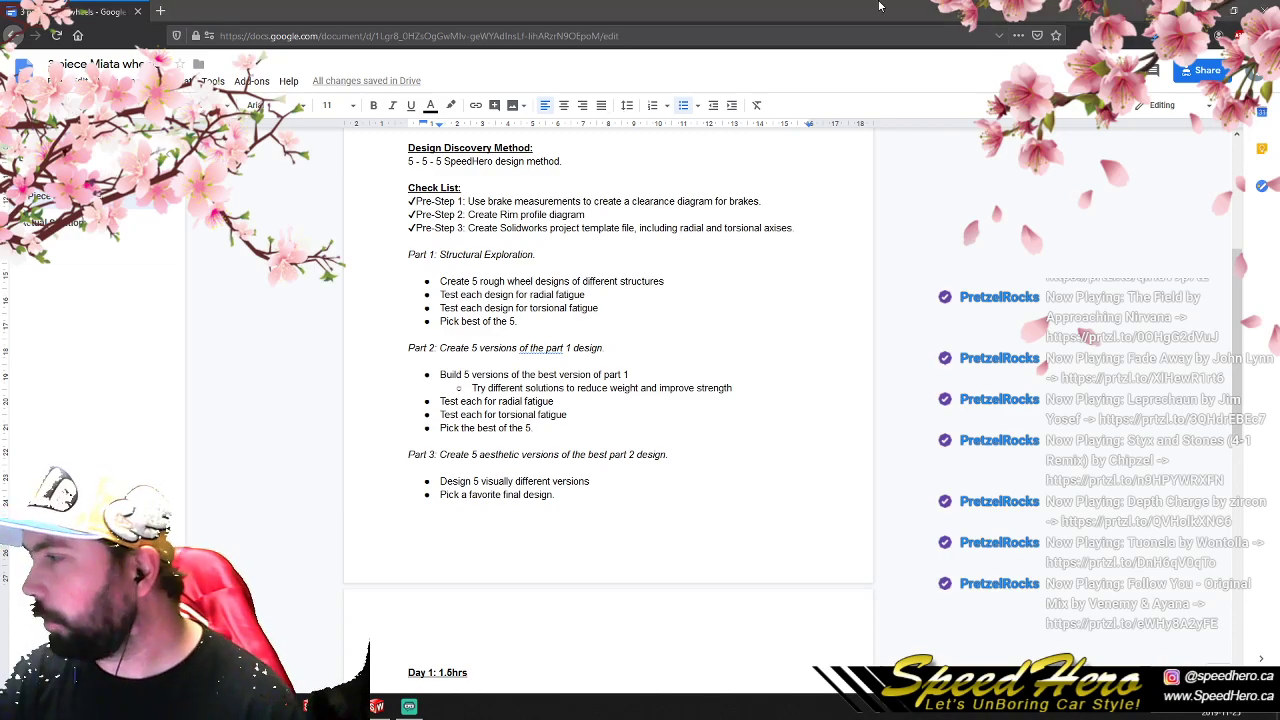
- Review the Day 1 notes in the Miata wheels document, switch to SolidWorks and examine the wheel part
{"action": "scroll", "coordinate": [465, 640], "scroll_direction": "down", "scroll_amount": 3}
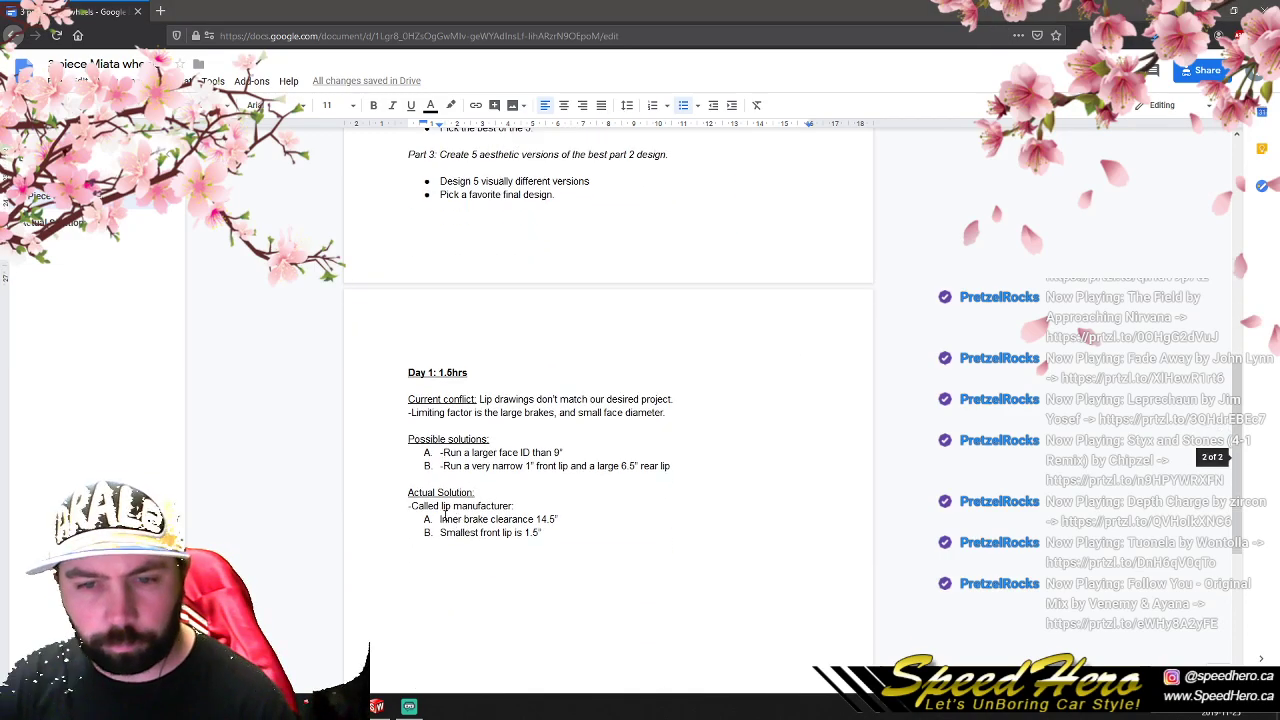
{"action": "left_click", "coordinate": [378, 709]}
{"action": "scroll", "coordinate": [762, 470], "scroll_direction": "down", "scroll_amount": 2}
{"action": "middle_click_drag", "start_coordinate": [735, 404], "coordinate": [757, 486]}
{"action": "scroll", "coordinate": [596, 339], "scroll_direction": "up", "scroll_amount": 3}
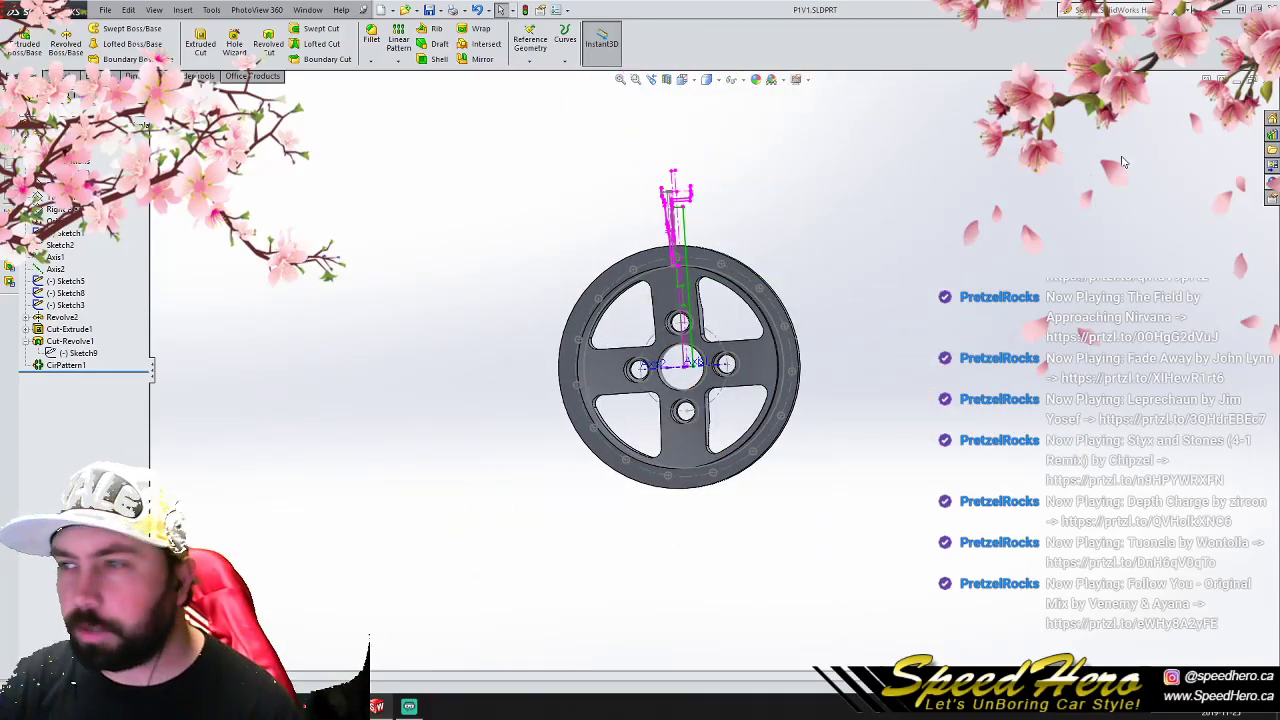
- Close the P1V1 part and open the FM3 Template part from the recent documents
{"action": "key", "text": "ctrl+w"}
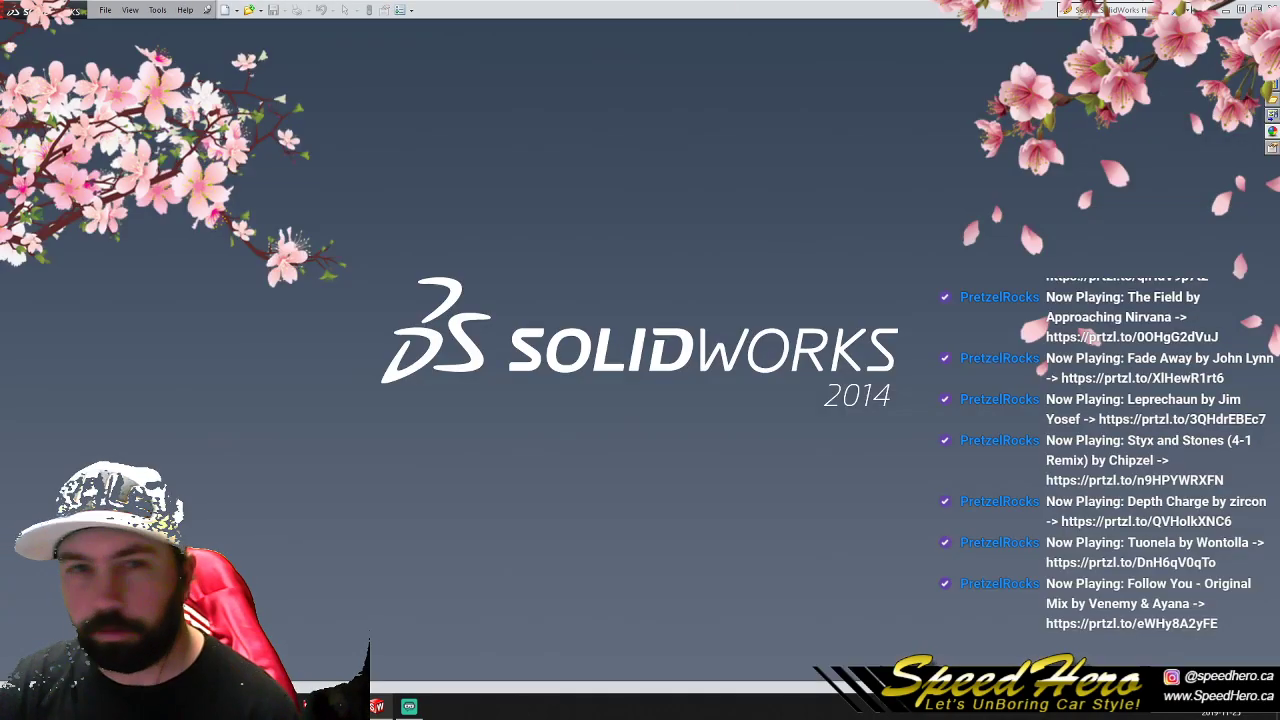
{"action": "left_click", "coordinate": [105, 10]}
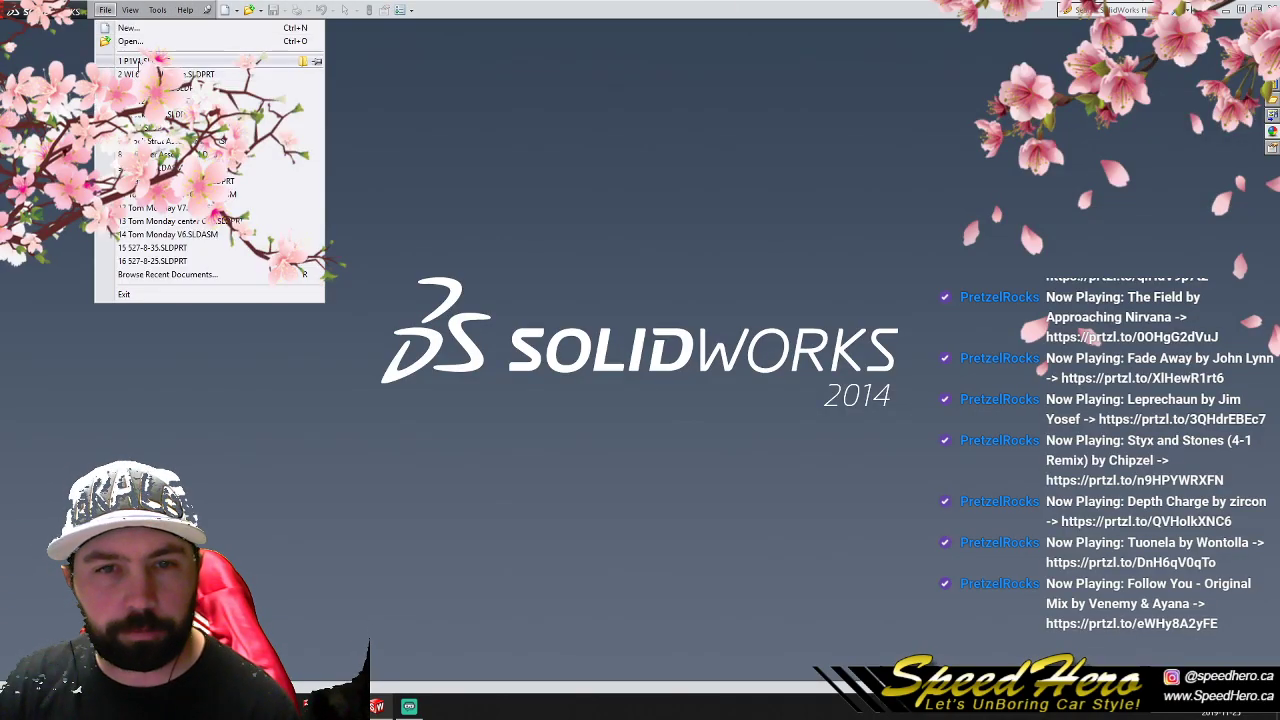
{"action": "left_click", "coordinate": [136, 62]}
{"action": "mouse_move", "coordinate": [645, 453]}
{"action": "middle_mouse_down"}
{"action": "mouse_move", "coordinate": [737, 431]}
{"action": "mouse_move", "coordinate": [650, 436]}
{"action": "middle_mouse_up"}
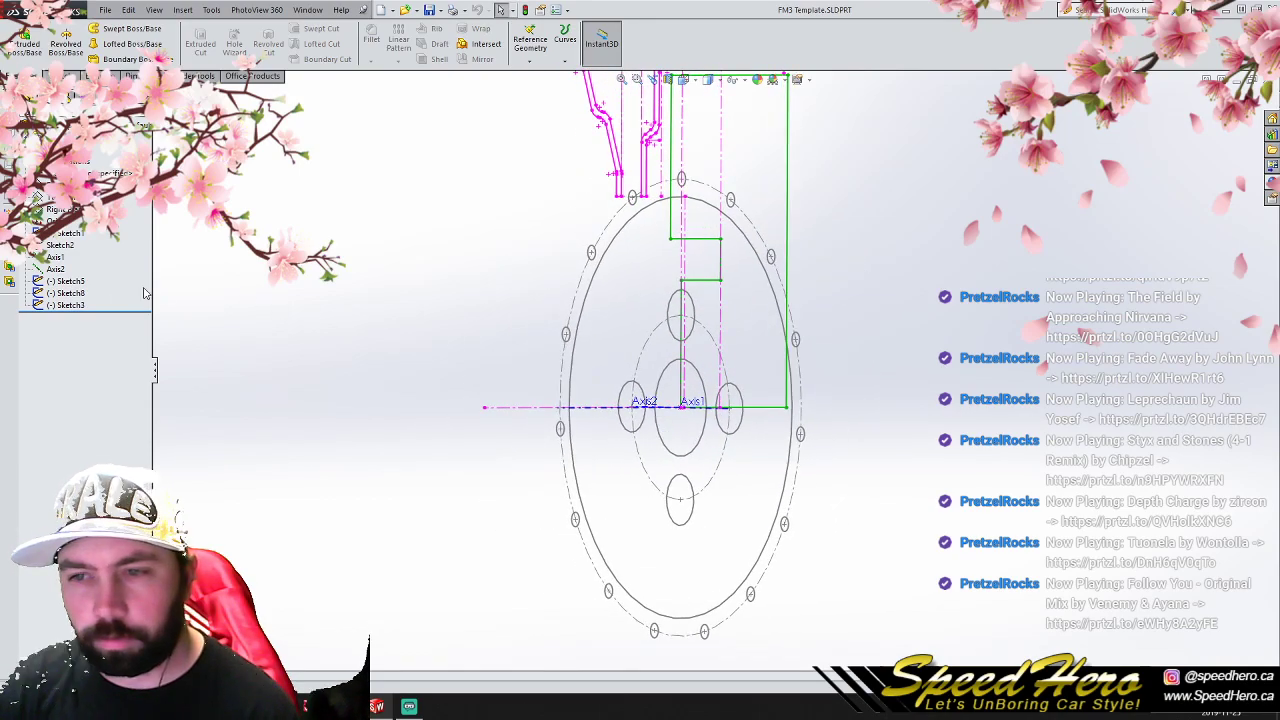
{"action": "key", "text": "f"}
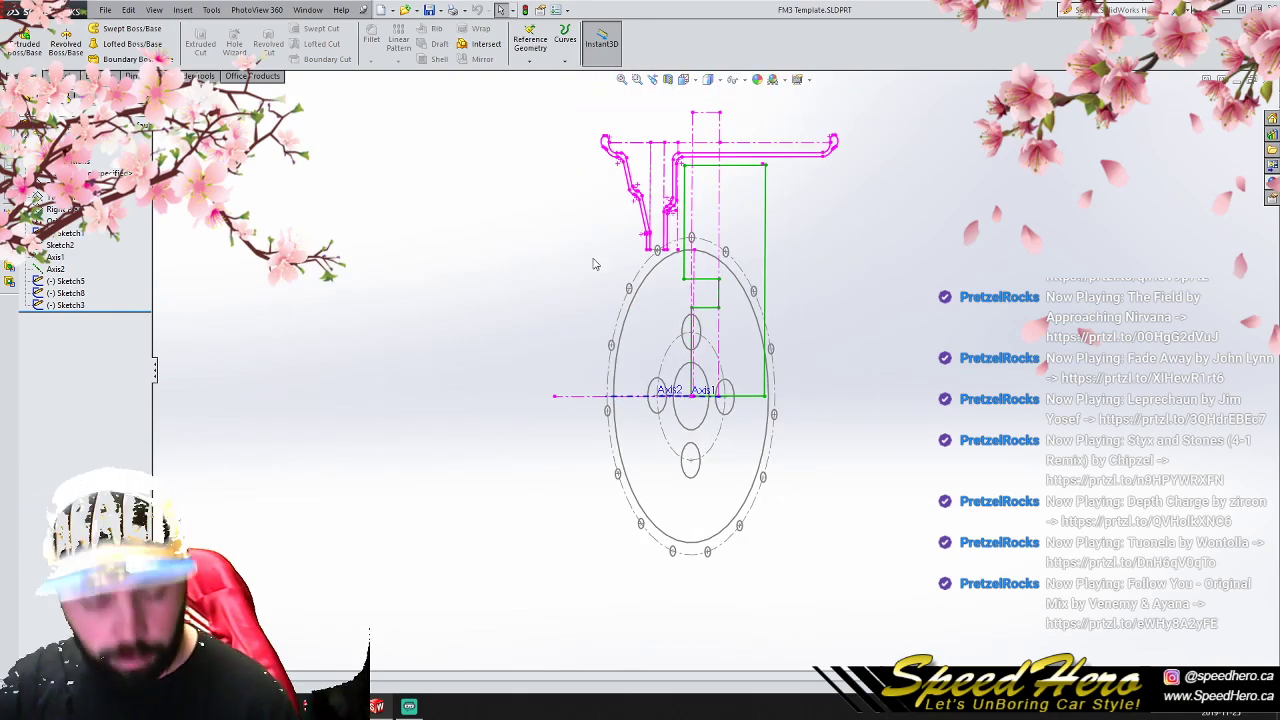
{"action": "left_click", "coordinate": [1267, 79]}
{"action": "left_click", "coordinate": [106, 10]}
{"action": "left_click", "coordinate": [130, 62]}
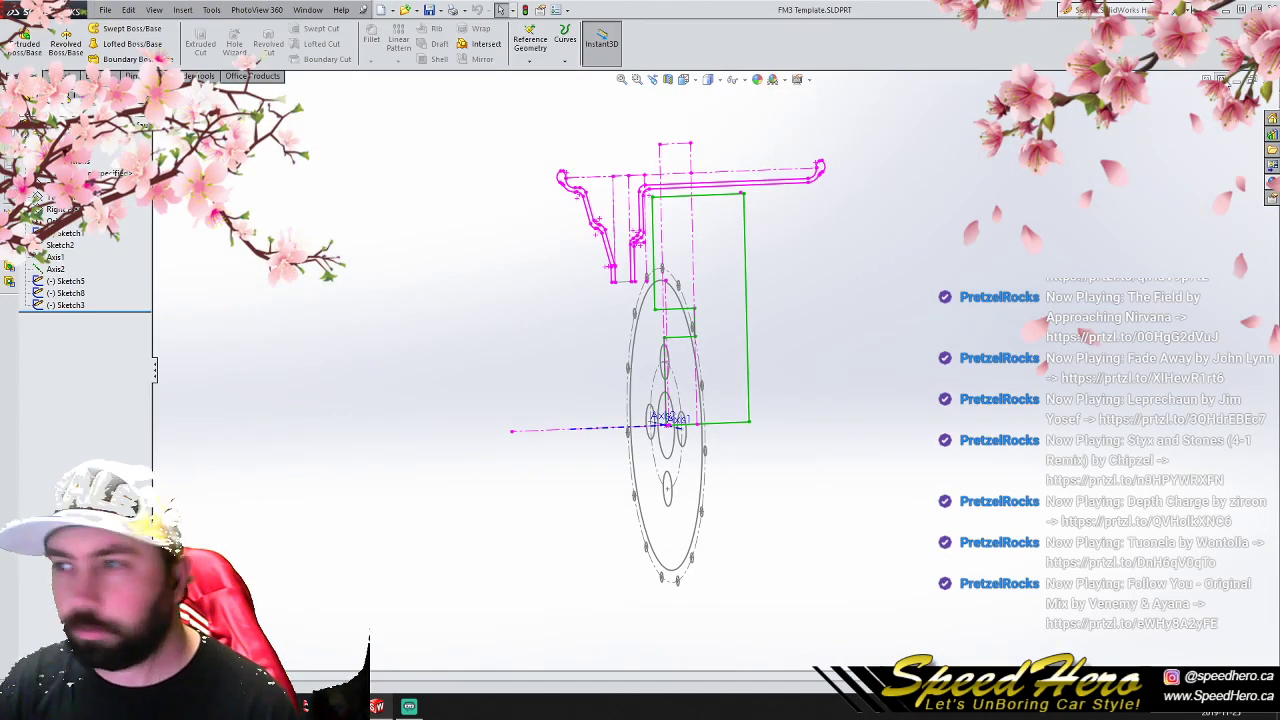
- Close the FM3 Template part and reopen P1V1 from the recent documents
{"action": "left_click", "coordinate": [1256, 80]}
{"action": "left_click", "coordinate": [105, 10]}
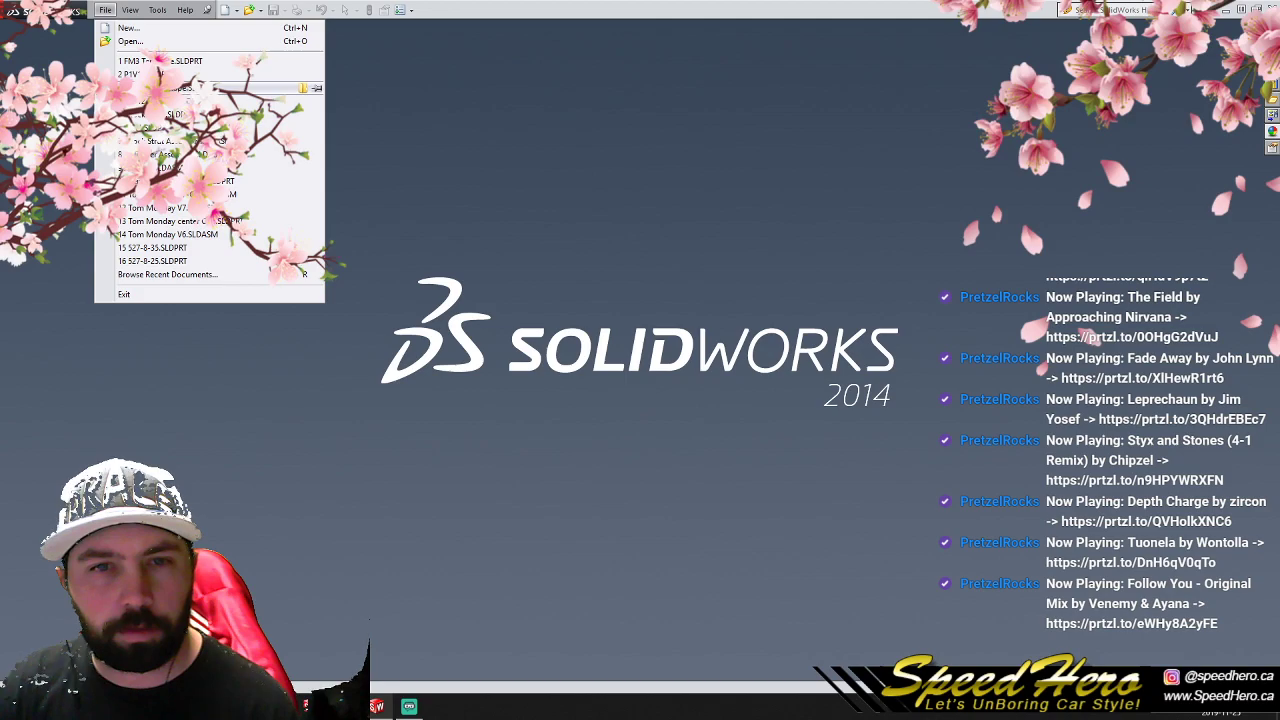
{"action": "left_click", "coordinate": [140, 74]}
- Delete the Revolve2 feature together with its dependent window cut, lug-hole cut and circular pattern
{"action": "left_click", "coordinate": [64, 353]}
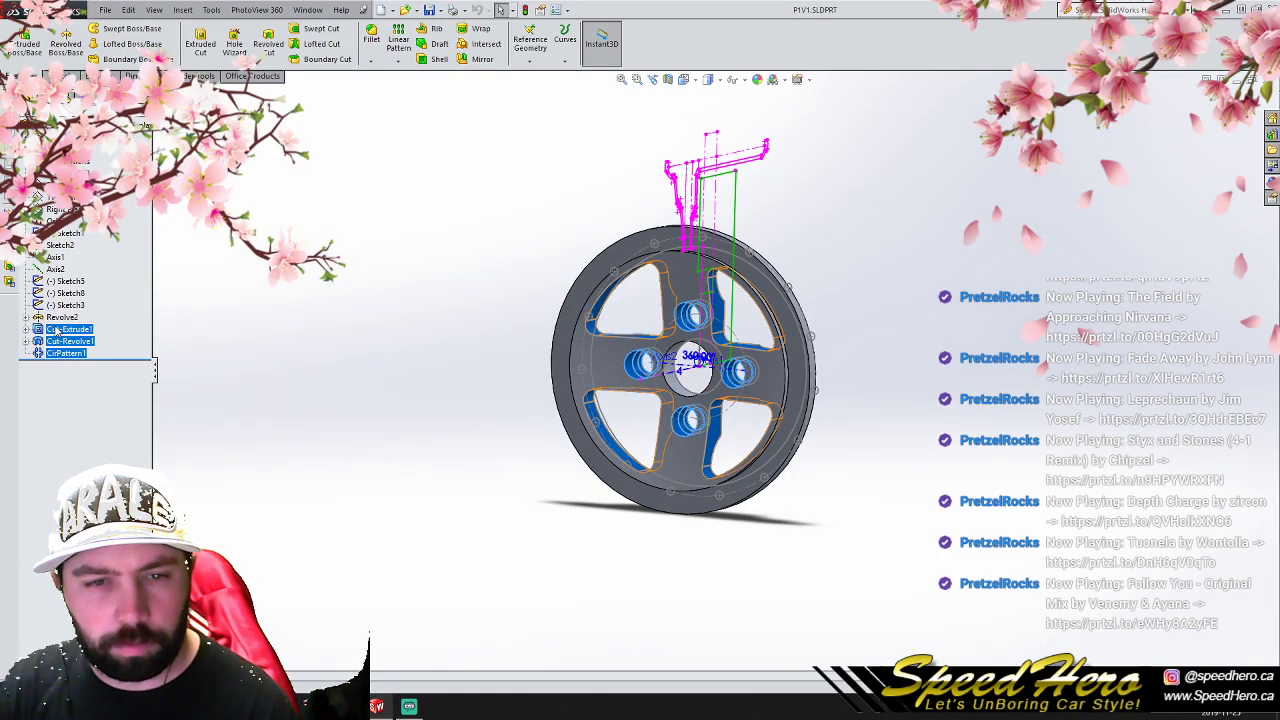
{"action": "left_click", "coordinate": [60, 318], "text": "shift"}
{"action": "key", "text": "Delete"}
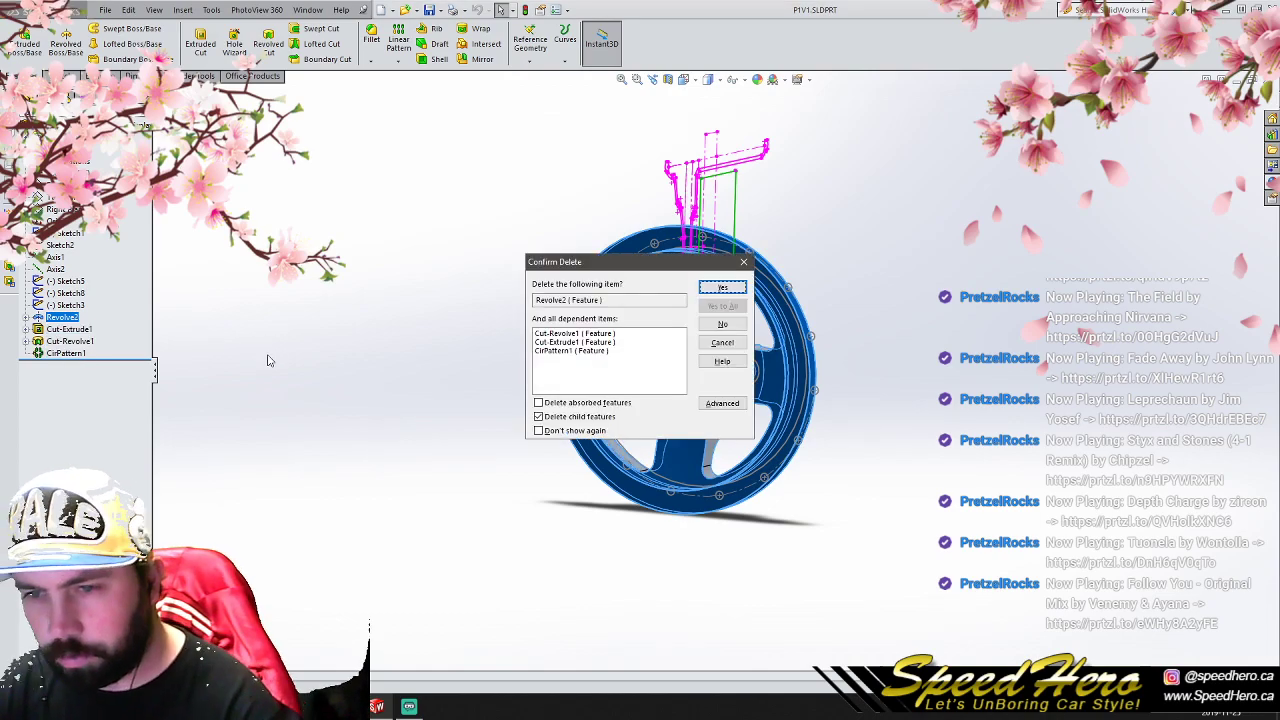
{"action": "left_click", "coordinate": [722, 288]}
- Delete the leftover feature sketches listed after Sketch9, including the wheel profile in Sketch10, keeping the lug-hole profile in Sketch9
{"action": "left_click", "coordinate": [70, 342]}
{"action": "key", "text": "Delete"}
{"action": "key", "text": "Return"}
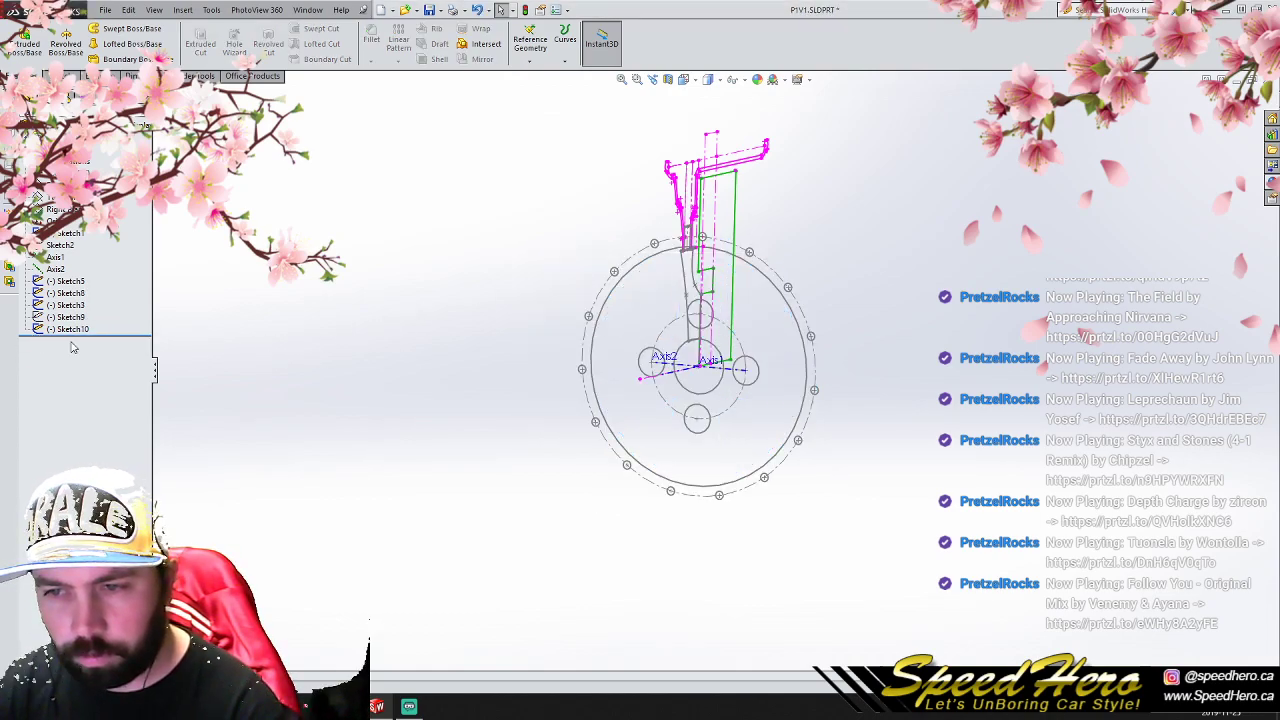
{"action": "left_click", "coordinate": [68, 330]}
{"action": "key", "text": "Delete"}
{"action": "key", "text": "Return"}
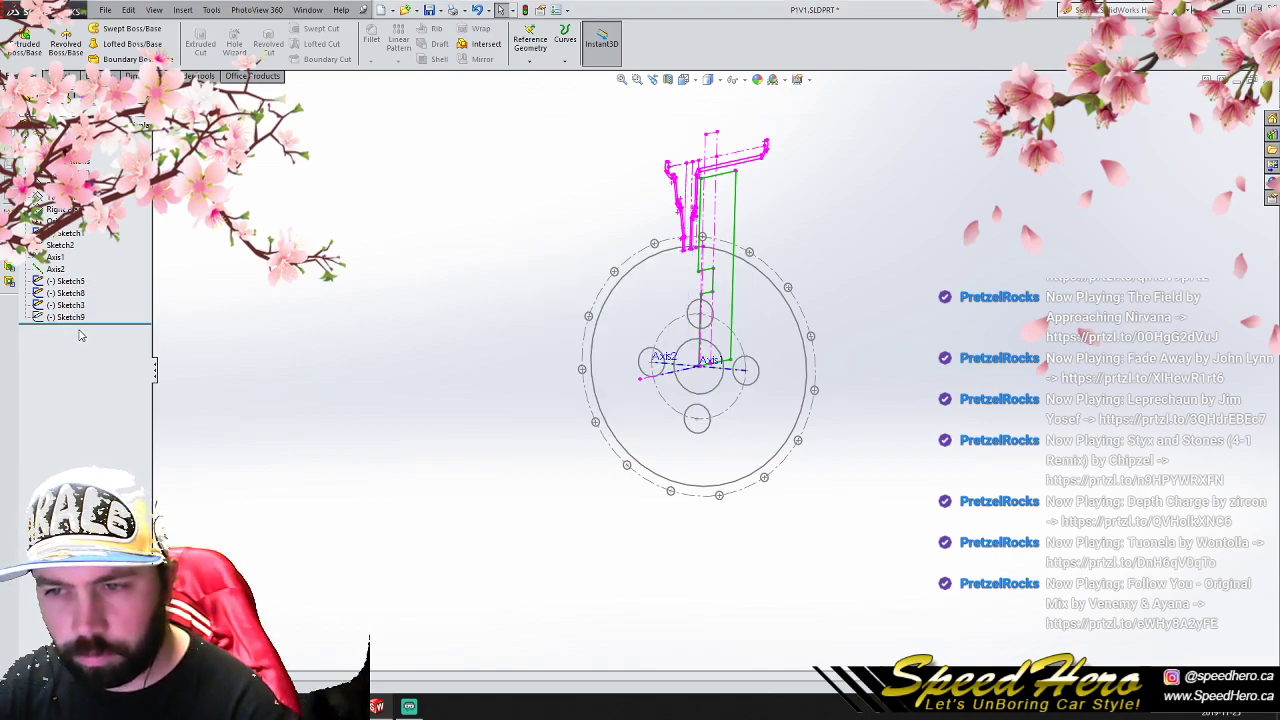
{"action": "left_click", "coordinate": [73, 318]}
{"action": "left_click", "coordinate": [333, 273]}
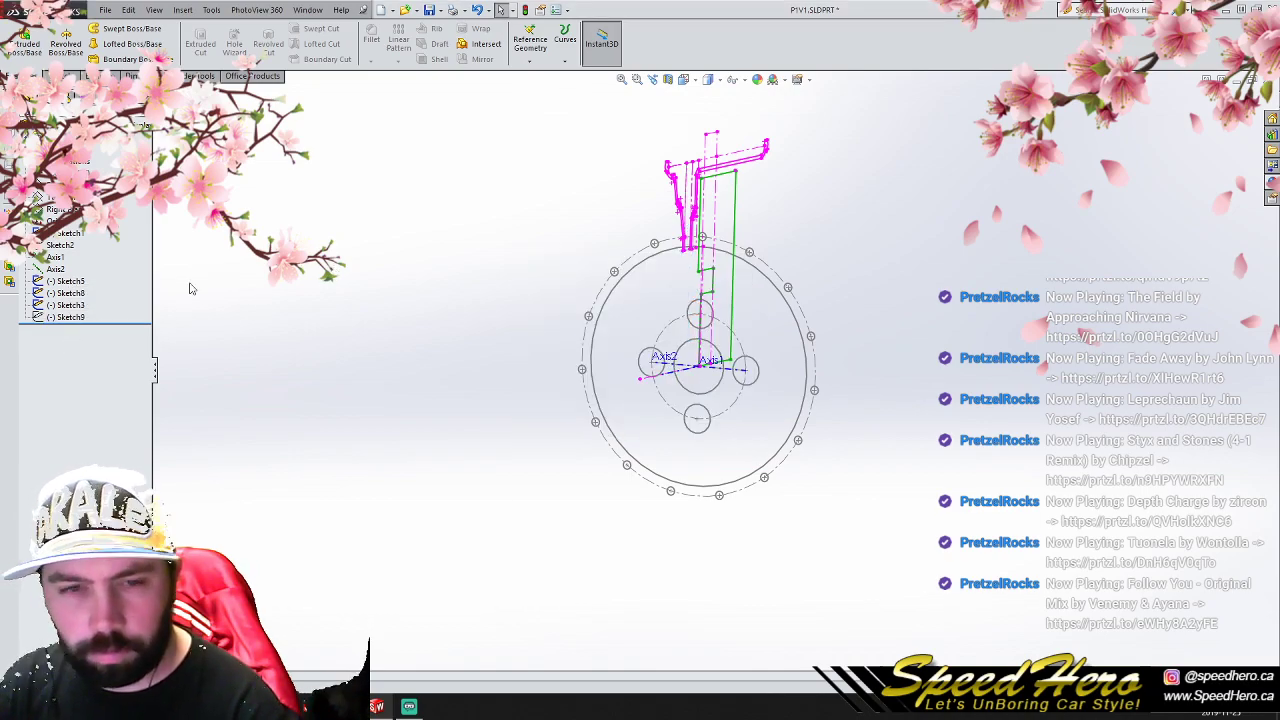
{"action": "left_click", "coordinate": [105, 10]}
{"action": "left_click", "coordinate": [150, 117]}
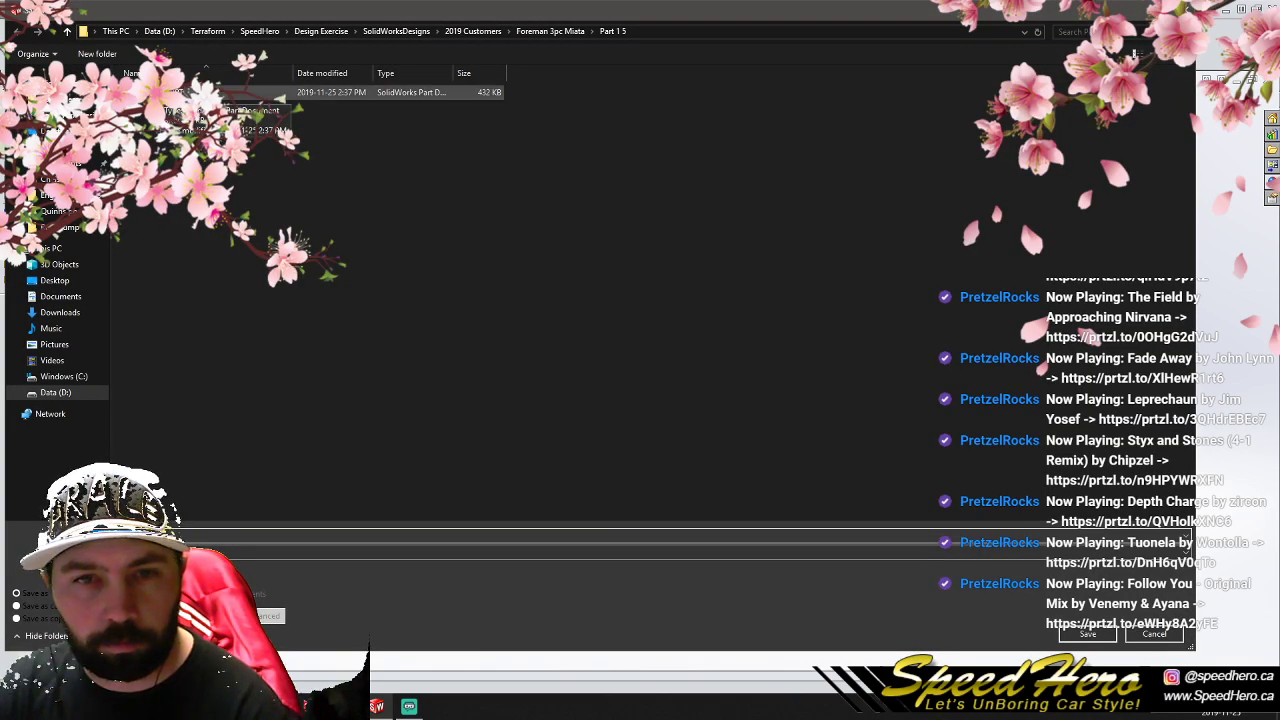
{"action": "left_click", "coordinate": [1152, 636]}
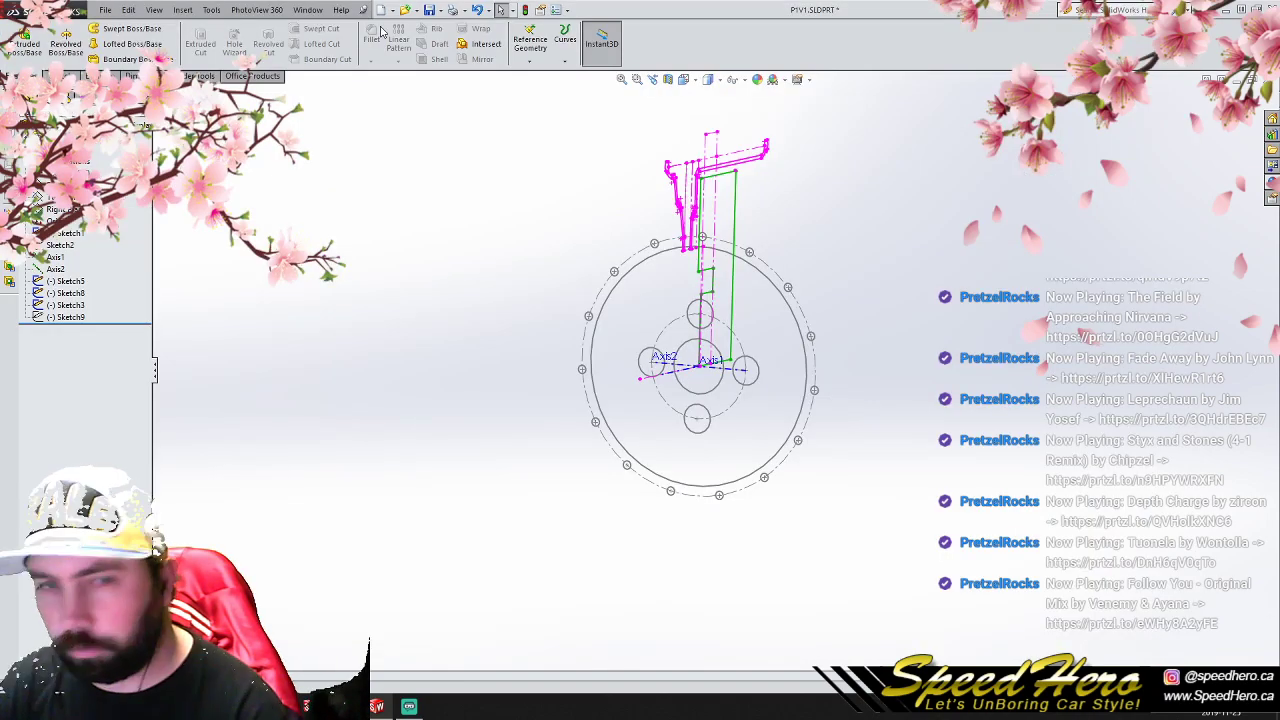
- Open the FM3 Template part from the recent documents to check its sketches, and close it to return to P1V1
{"action": "left_click", "coordinate": [105, 10]}
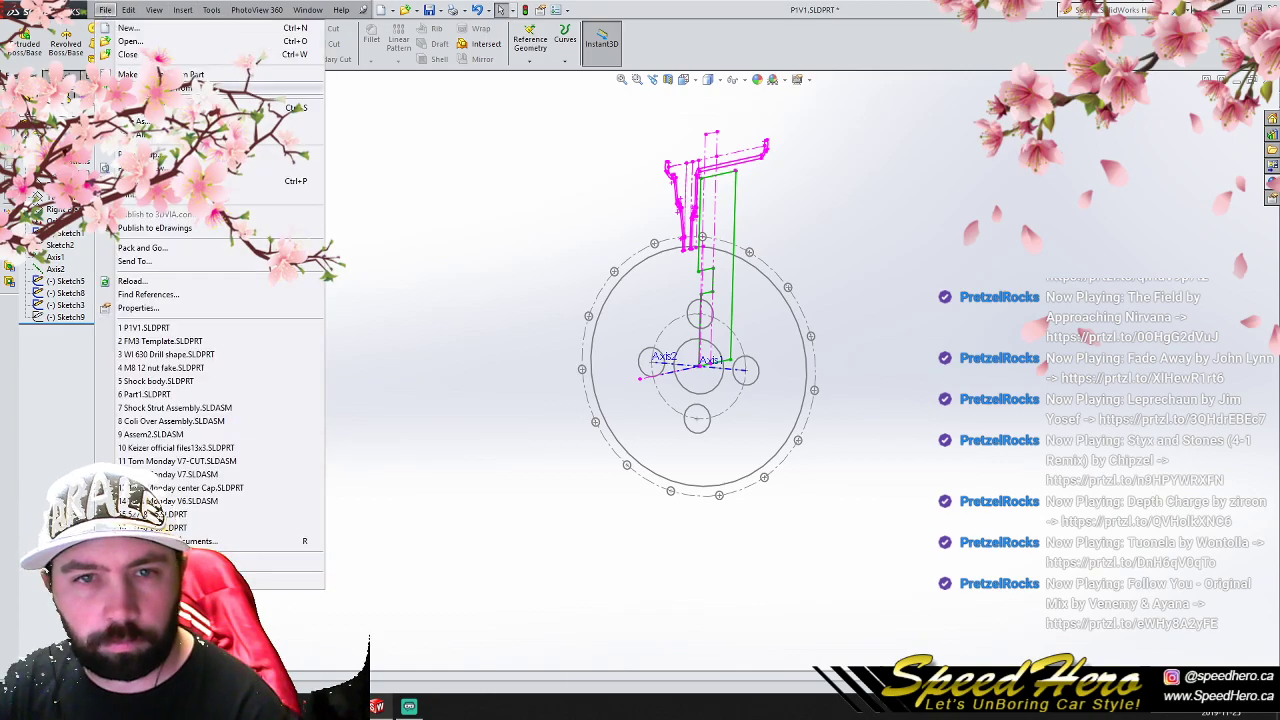
{"action": "left_click", "coordinate": [170, 341]}
{"action": "left_click", "coordinate": [75, 307]}
{"action": "key", "text": "Escape"}
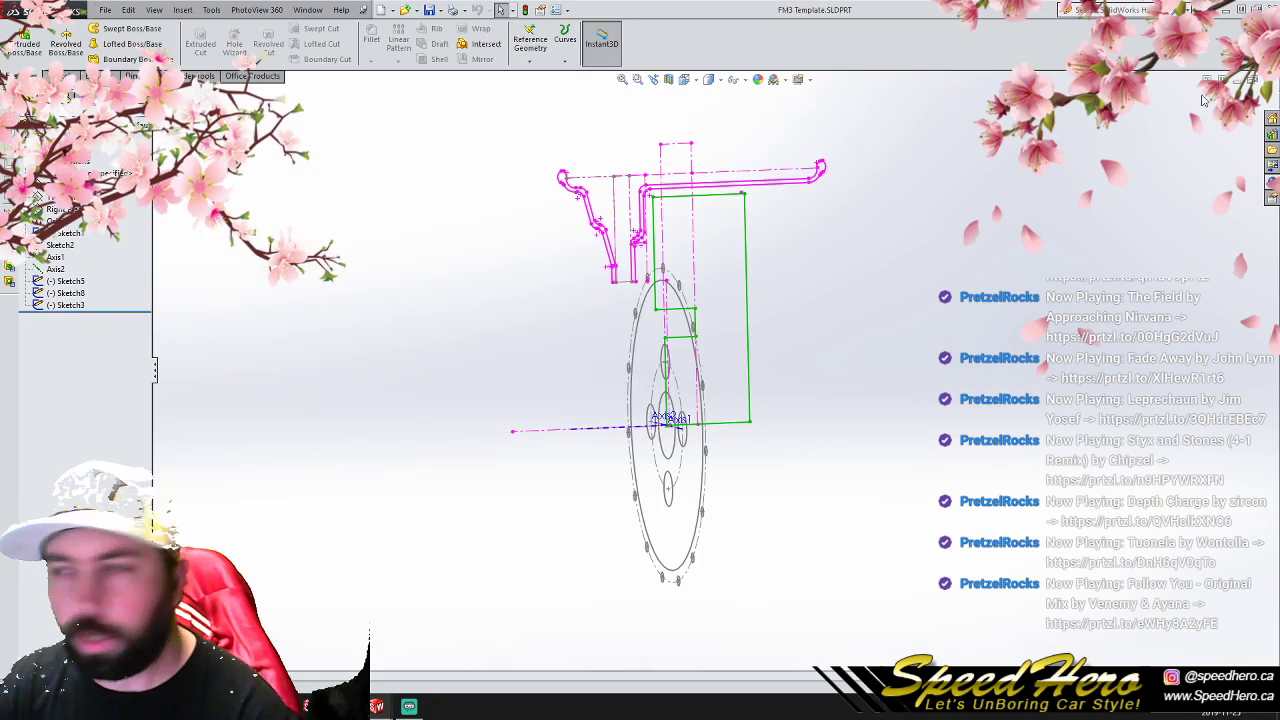
{"action": "left_click", "coordinate": [1273, 82]}
- Save the stripped P1V1 part as FM3 Template.SLDPRT in the Foreman 3pc Miata folder, replacing the existing file
{"action": "left_click", "coordinate": [105, 10]}
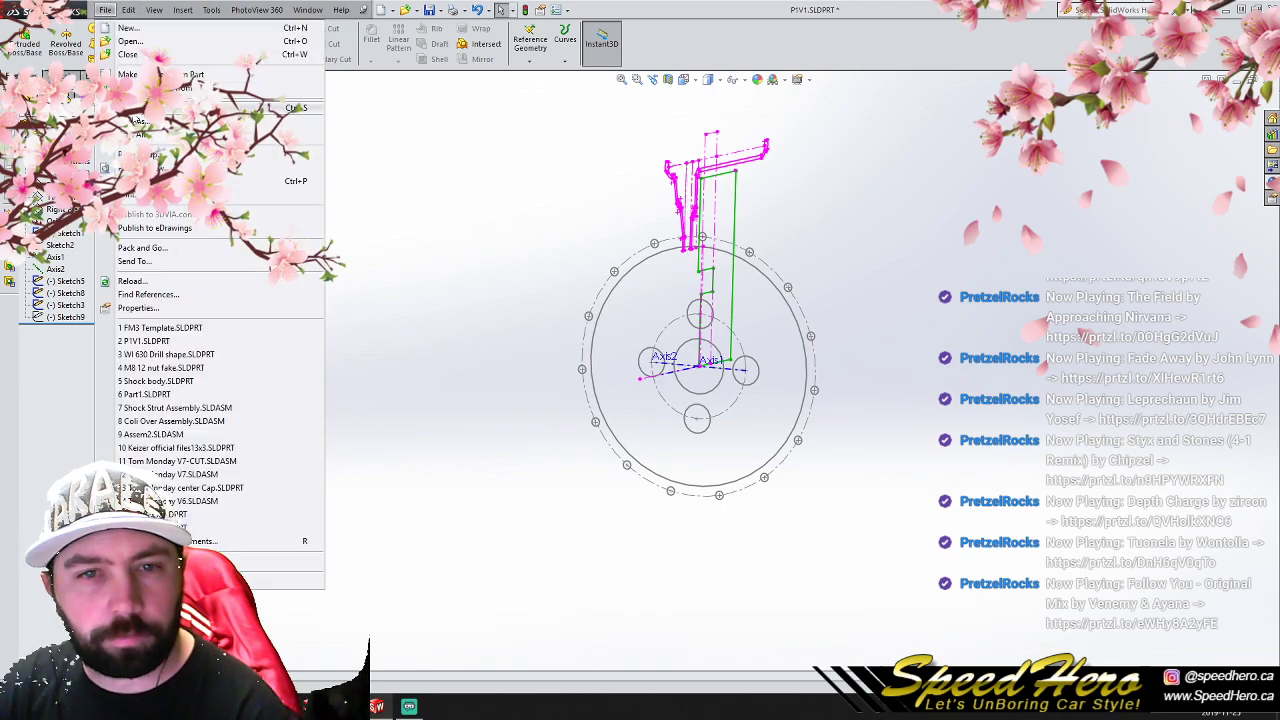
{"action": "left_click", "coordinate": [140, 121]}
{"action": "left_click", "coordinate": [550, 31]}
{"action": "double_click", "coordinate": [225, 134]}
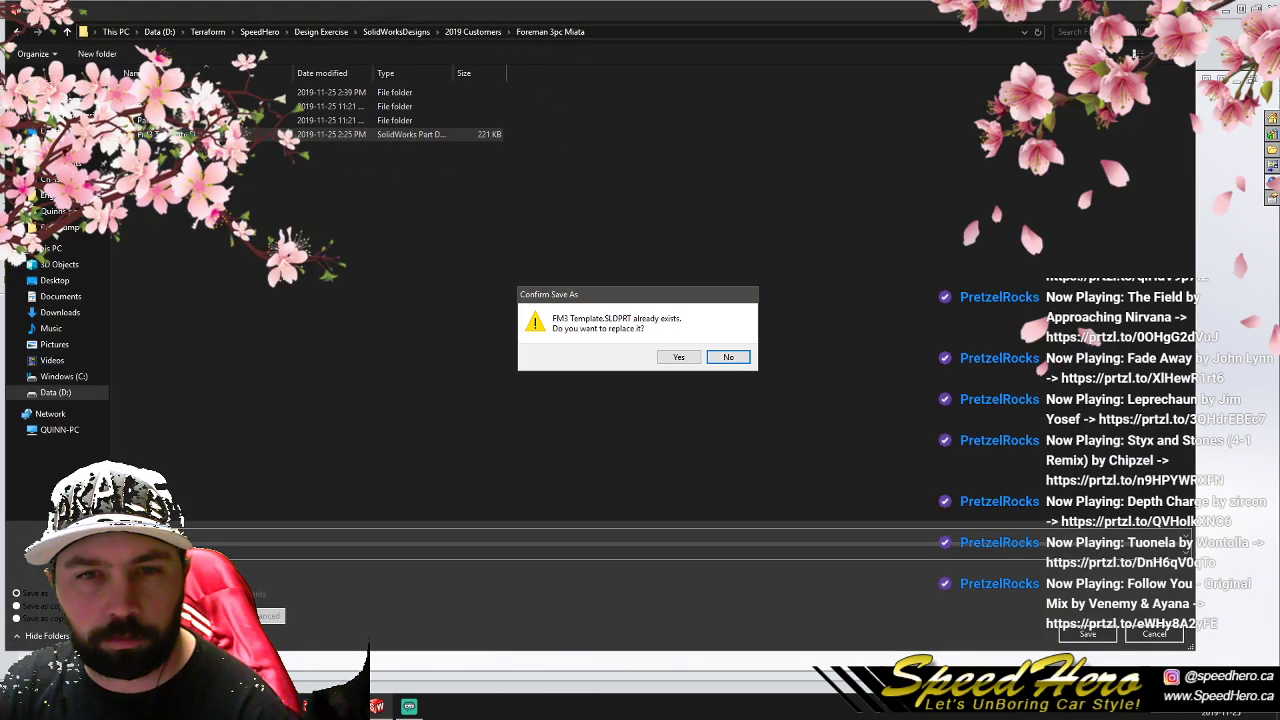
{"action": "left_click", "coordinate": [679, 357]}
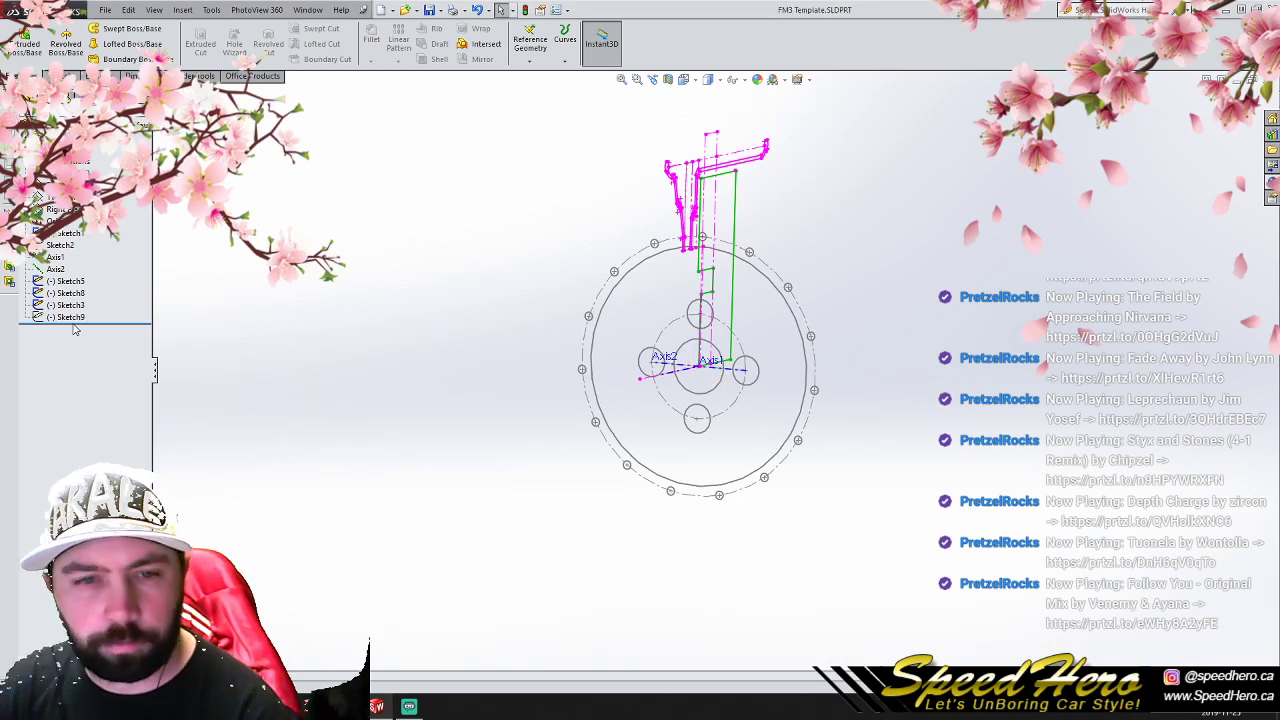
- Undo the deletion of the wheel profile Sketch10 while leaving the window sketch, Sketch11, deleted
{"action": "mouse_move", "coordinate": [565, 455]}
{"action": "middle_mouse_down"}
{"action": "mouse_move", "coordinate": [620, 377]}
{"action": "mouse_move", "coordinate": [711, 366]}
{"action": "mouse_move", "coordinate": [648, 363]}
{"action": "mouse_move", "coordinate": [820, 363]}
{"action": "mouse_move", "coordinate": [470, 366]}
{"action": "middle_mouse_up"}
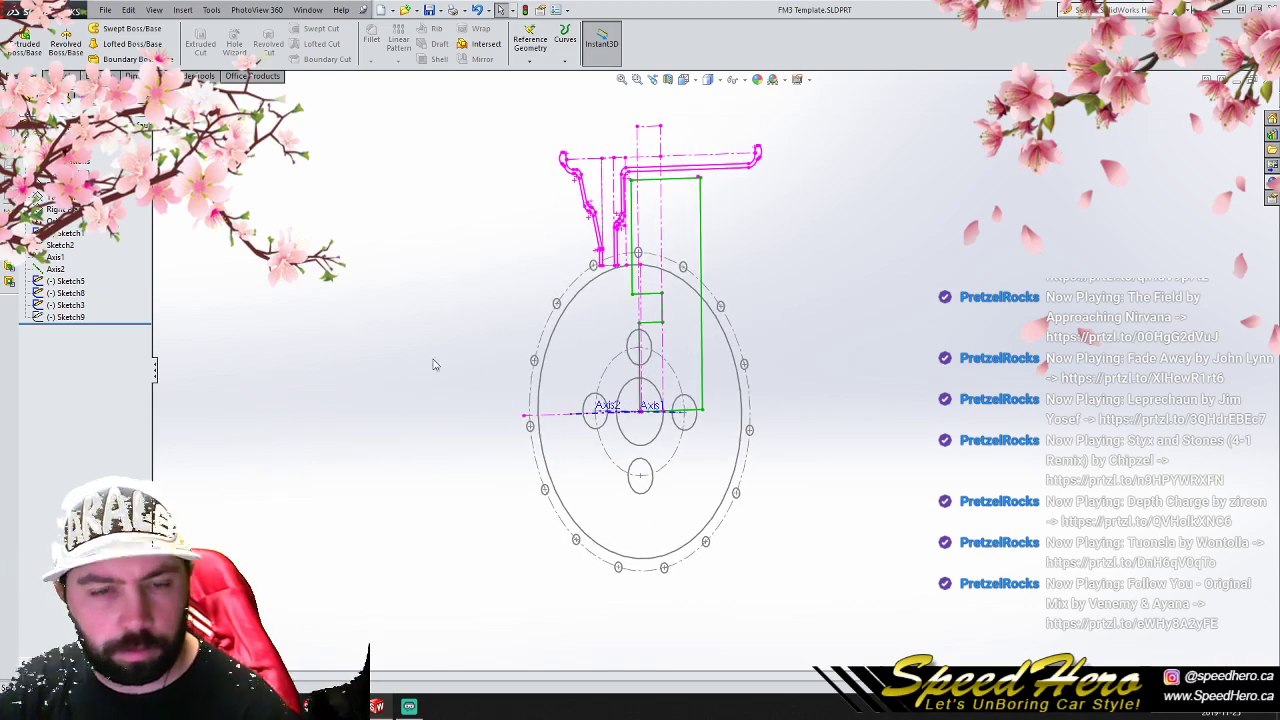
{"action": "key", "text": "ctrl+z"}
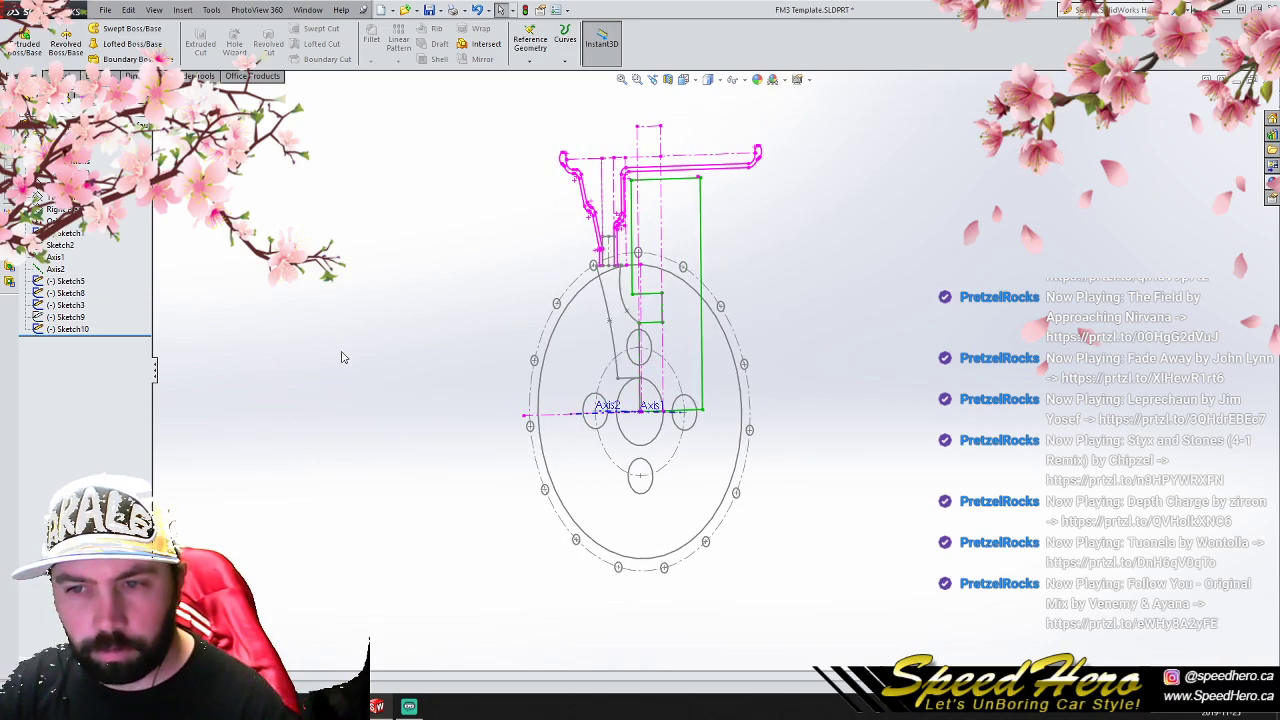
{"action": "key", "text": "ctrl+z"}
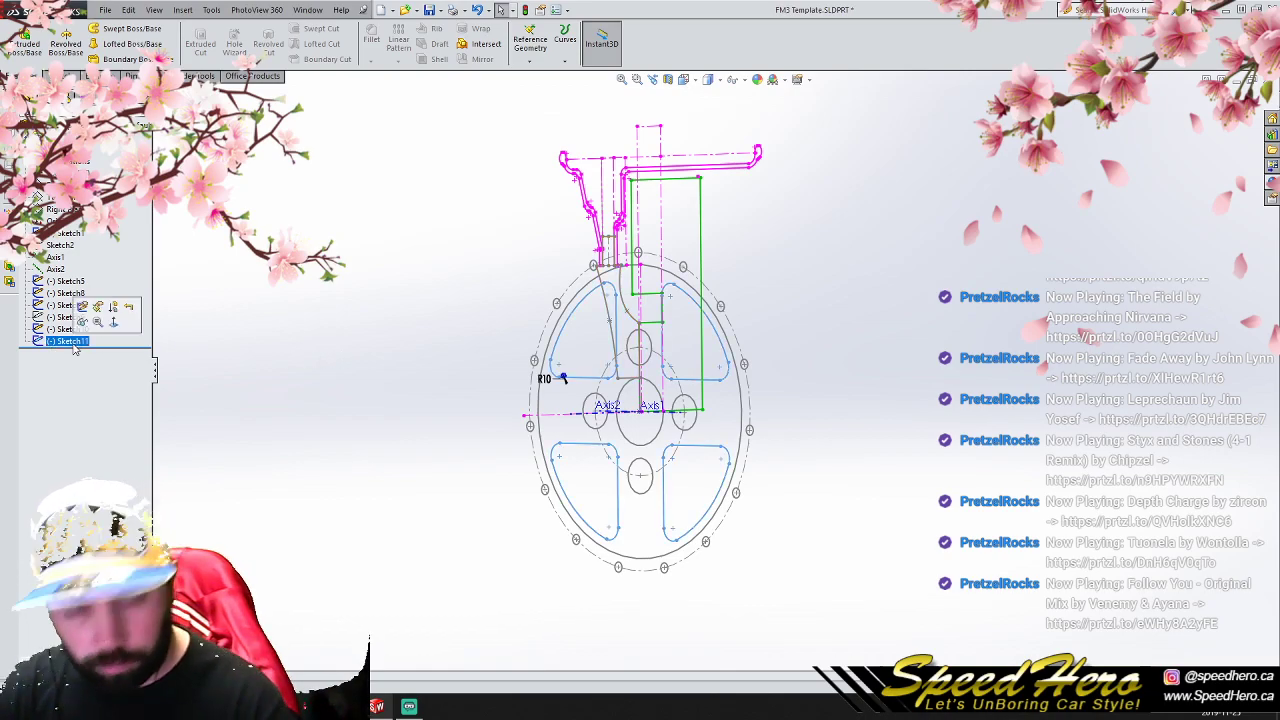
{"action": "key", "text": "ctrl+y"}
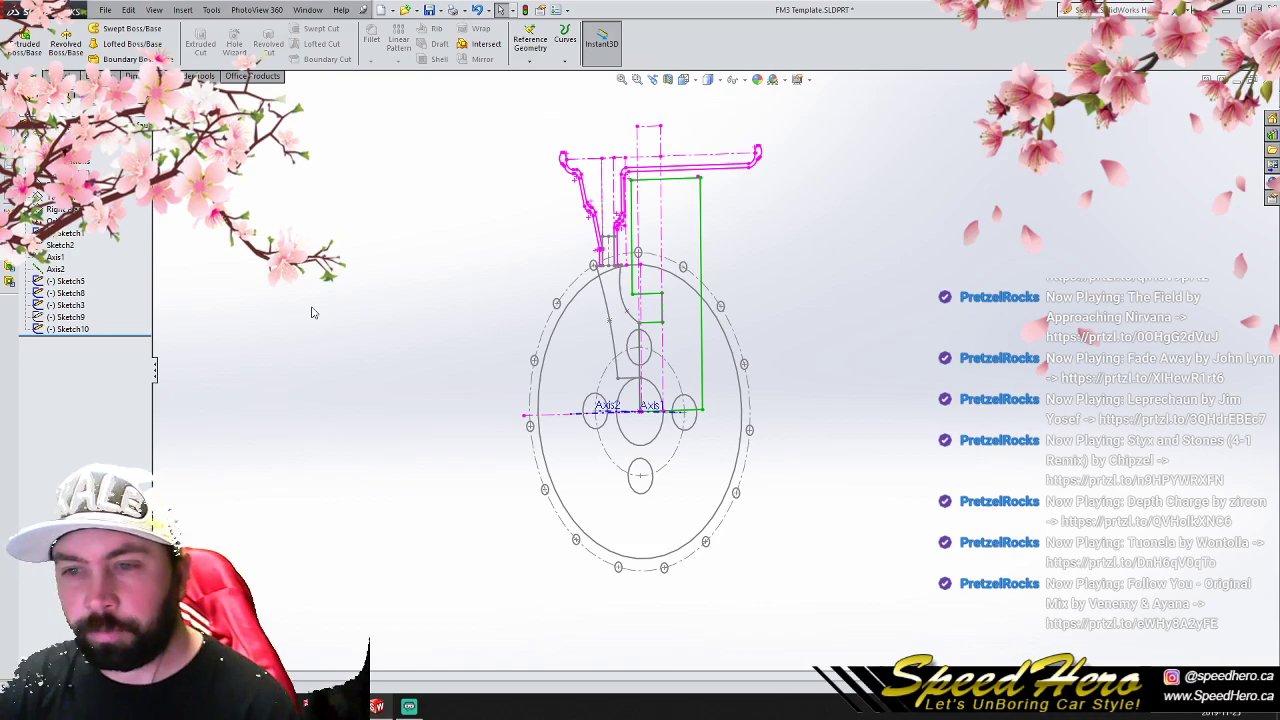
- Revolve the wheel profile in Sketch10 a full turn about Axis1 to form the solid wheel center
{"action": "scroll", "coordinate": [695, 351], "scroll_direction": "down", "scroll_amount": 5}
{"action": "mouse_move", "coordinate": [630, 332]}
{"action": "middle_mouse_down"}
{"action": "mouse_move", "coordinate": [545, 318]}
{"action": "mouse_move", "coordinate": [557, 334]}
{"action": "mouse_move", "coordinate": [540, 330]}
{"action": "middle_mouse_up"}
{"action": "left_click", "coordinate": [65, 329]}
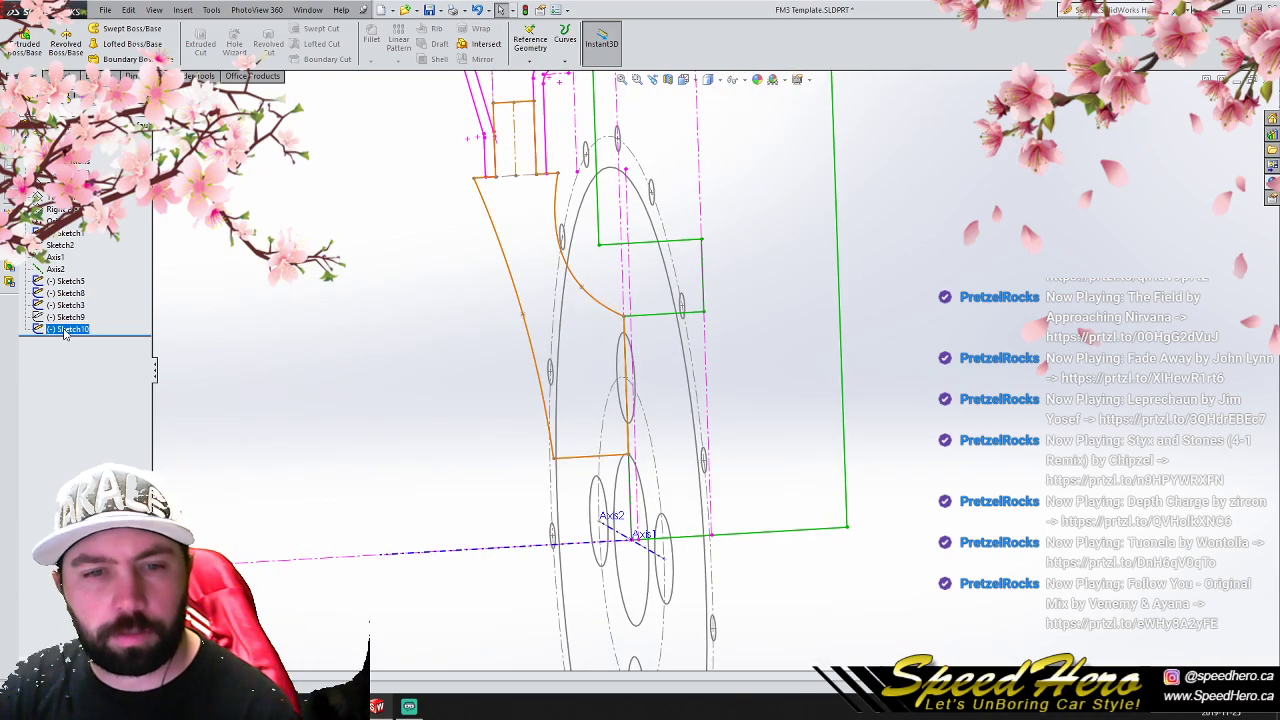
{"action": "left_click", "coordinate": [73, 292]}
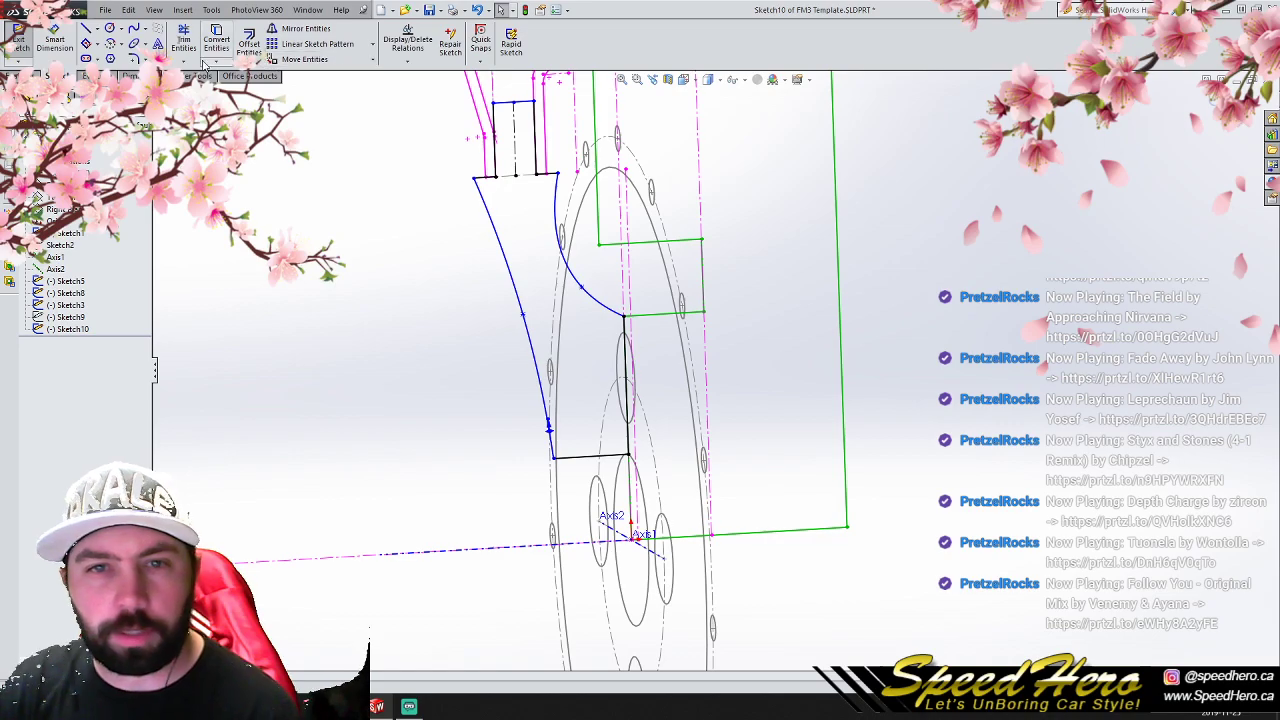
{"action": "left_click", "coordinate": [15, 76]}
{"action": "left_click", "coordinate": [66, 44]}
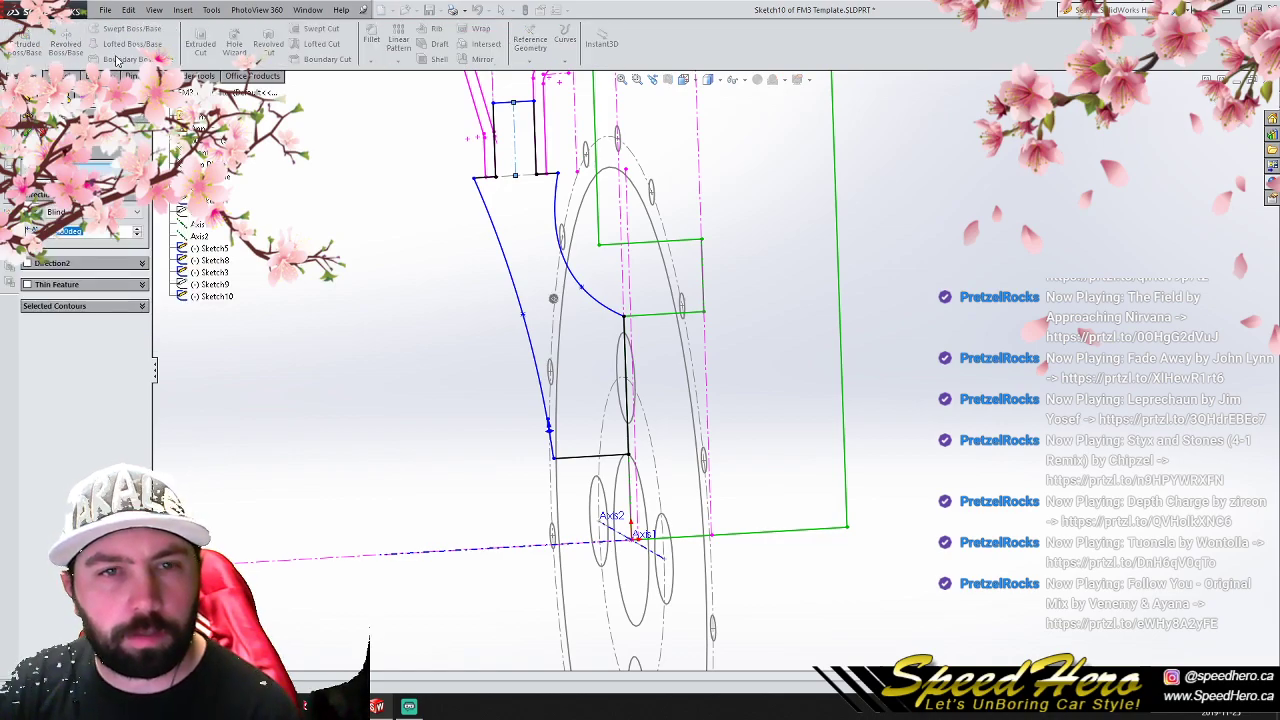
{"action": "left_click", "coordinate": [198, 224]}
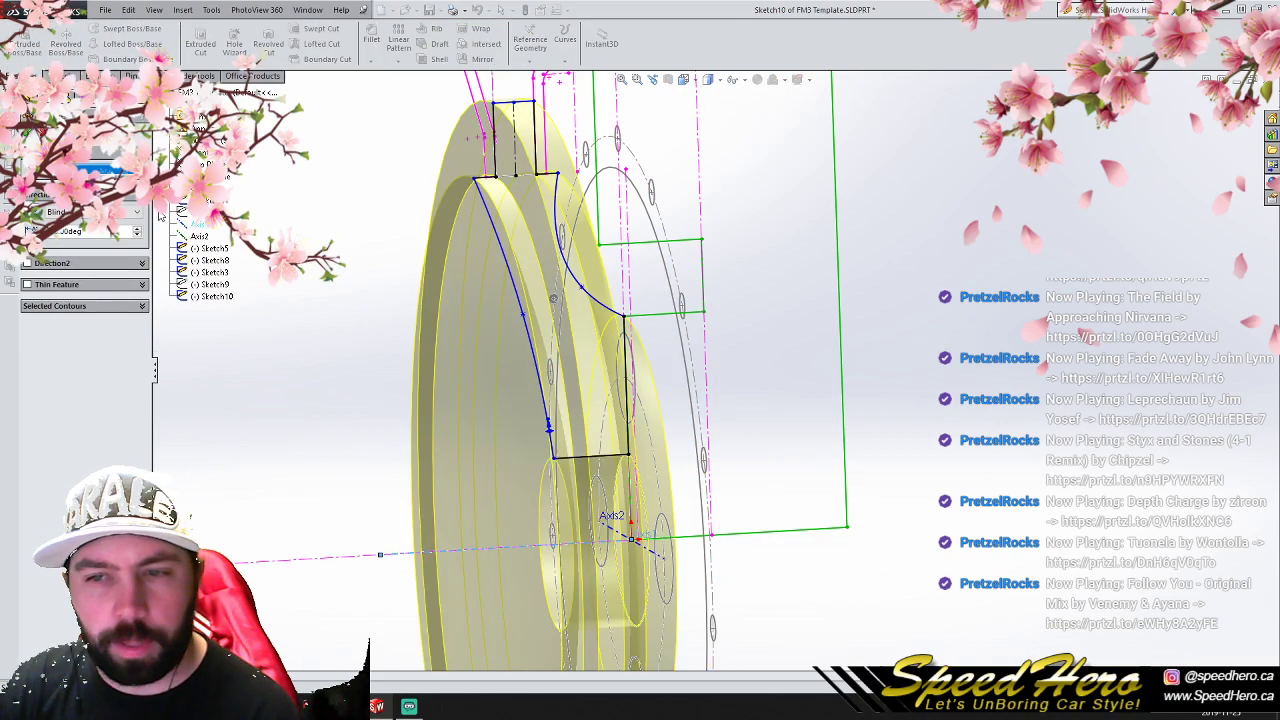
{"action": "key", "text": "Return"}
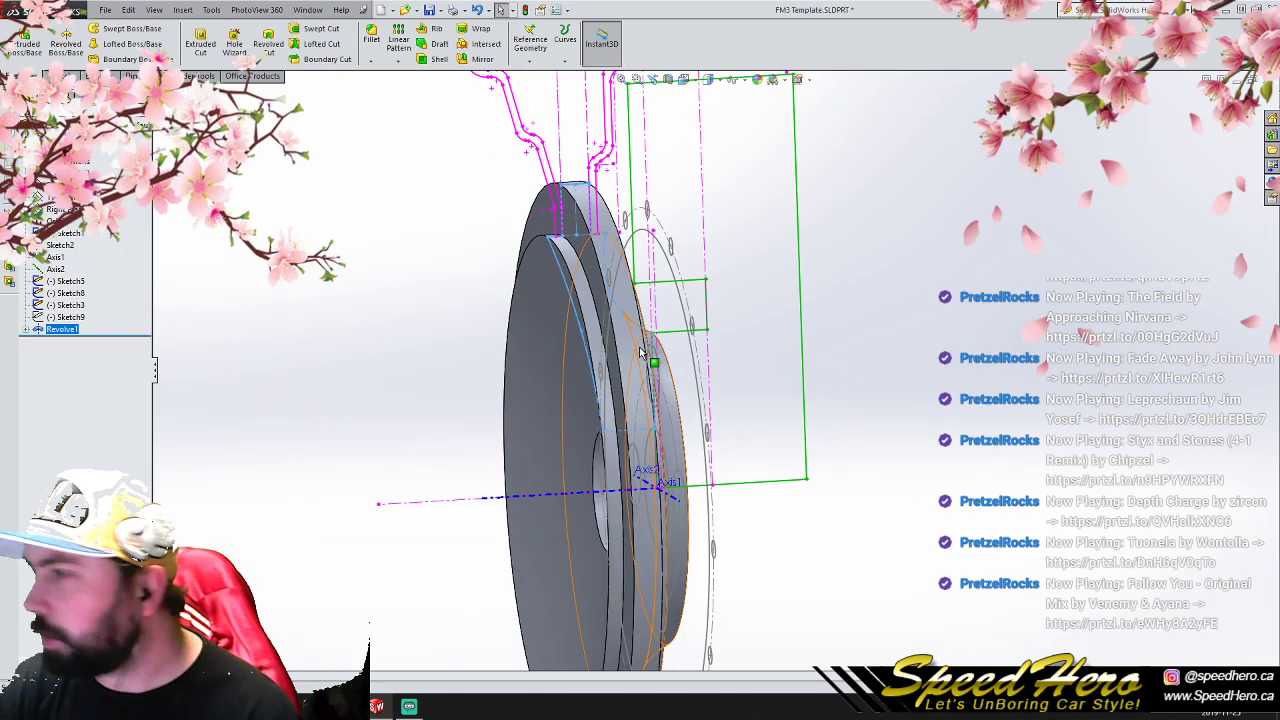
- Start a face-on sketch of the wheel center and draw a circle of about 19.4 mm radius concentric with the upper lug hole
{"action": "middle_click_drag", "start_coordinate": [592, 373], "coordinate": [757, 530]}
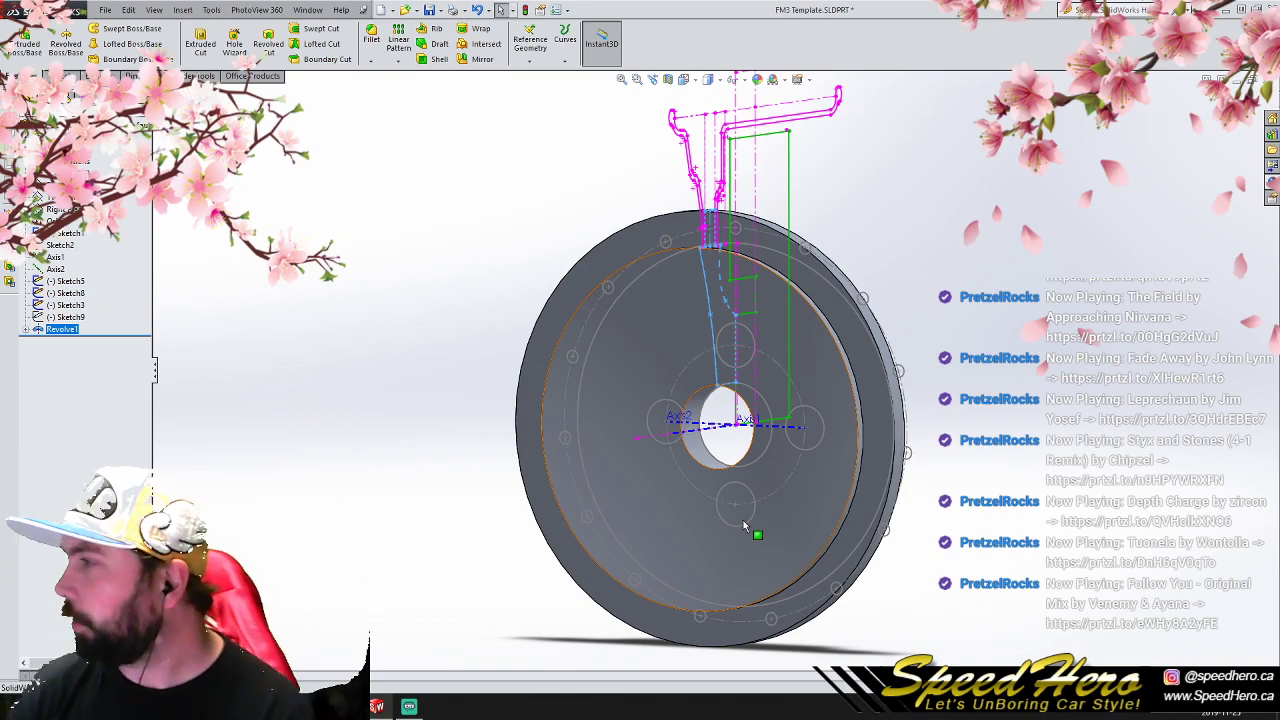
{"action": "middle_click_drag", "start_coordinate": [743, 520], "coordinate": [754, 396]}
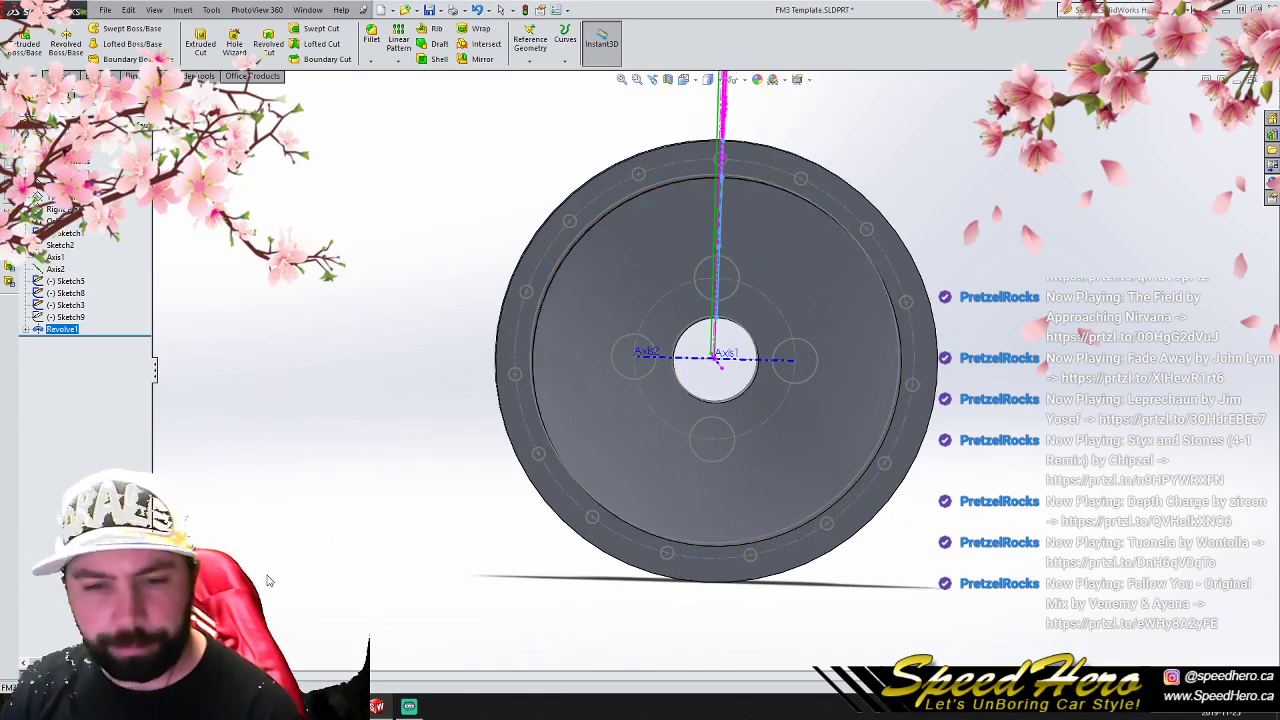
{"action": "left_click", "coordinate": [188, 635]}
{"action": "left_click", "coordinate": [323, 347]}
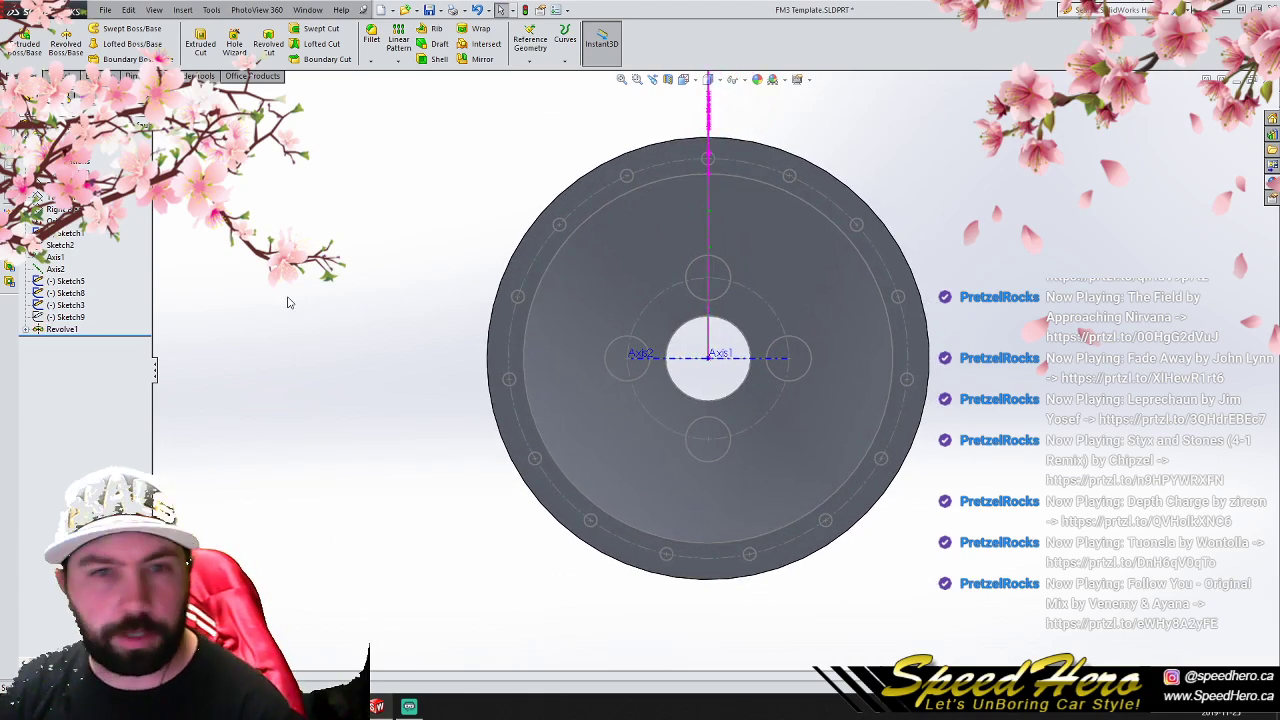
{"action": "left_click", "coordinate": [54, 181]}
{"action": "left_click", "coordinate": [68, 76]}
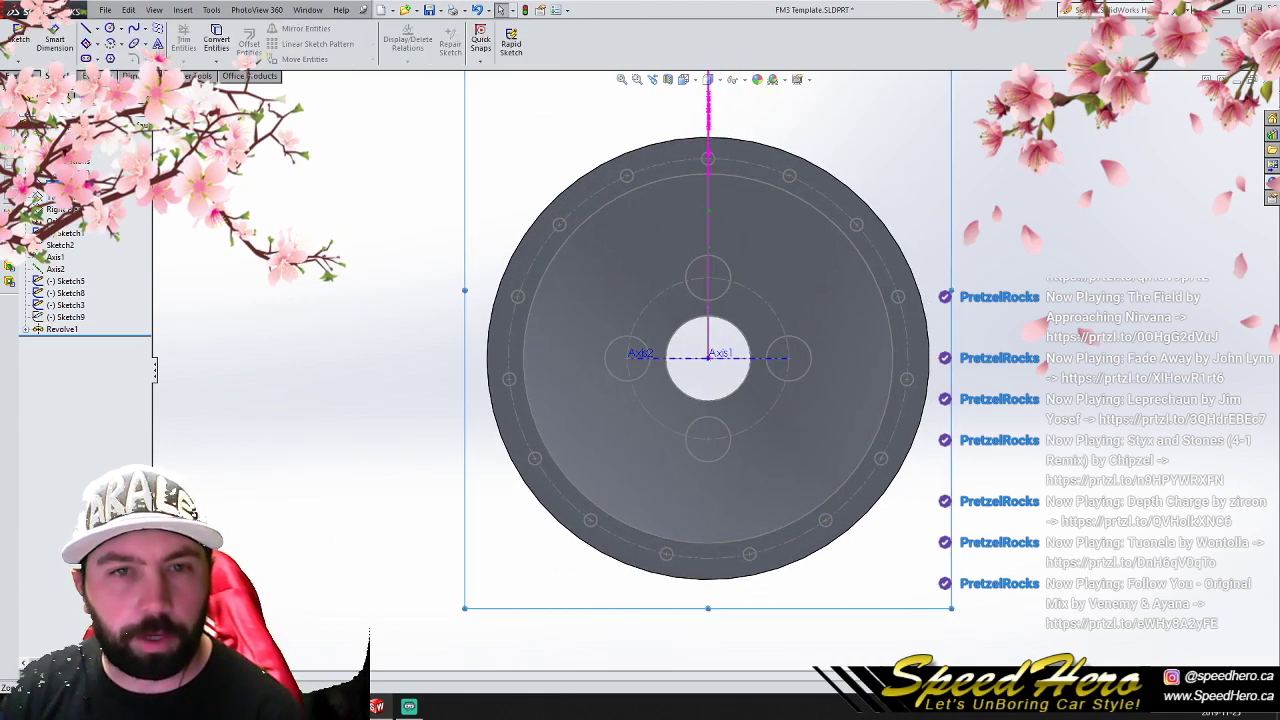
{"action": "left_click", "coordinate": [110, 28]}
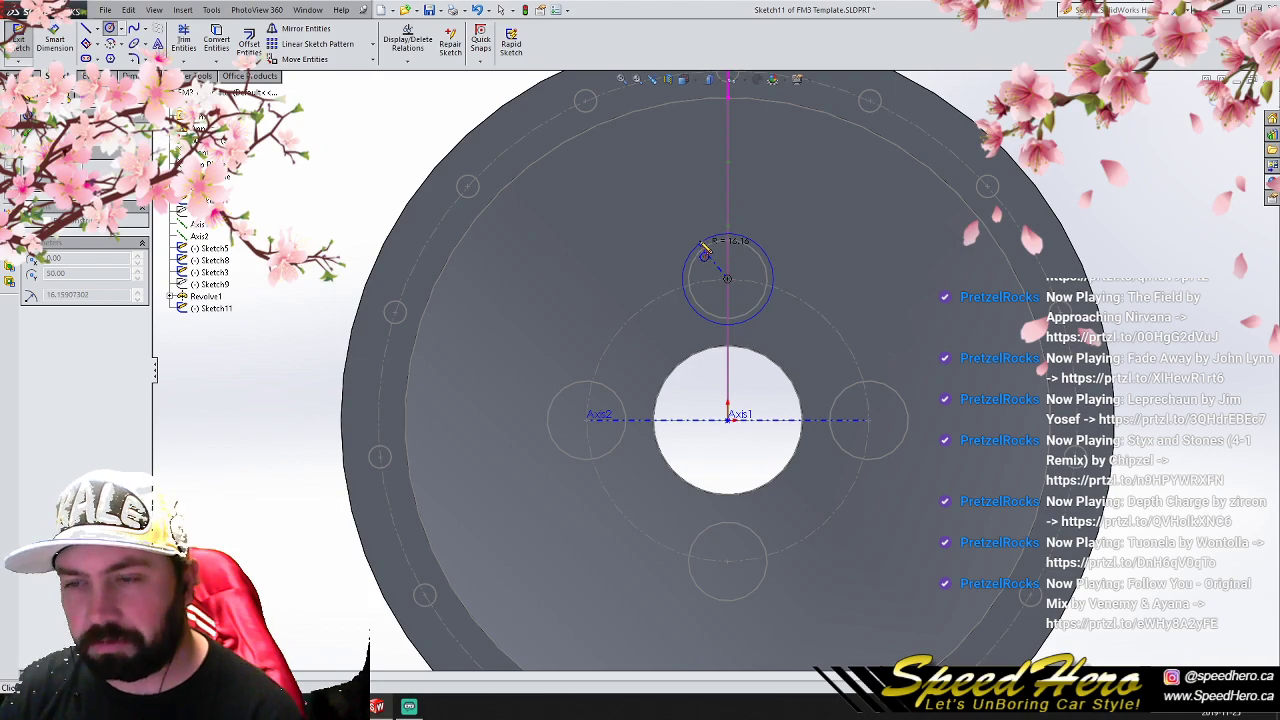
{"action": "left_click", "coordinate": [700, 231]}
- Draw two vertical lines from the circle's side quadrants up to just inside the outer rim edge
{"action": "left_click", "coordinate": [86, 28]}
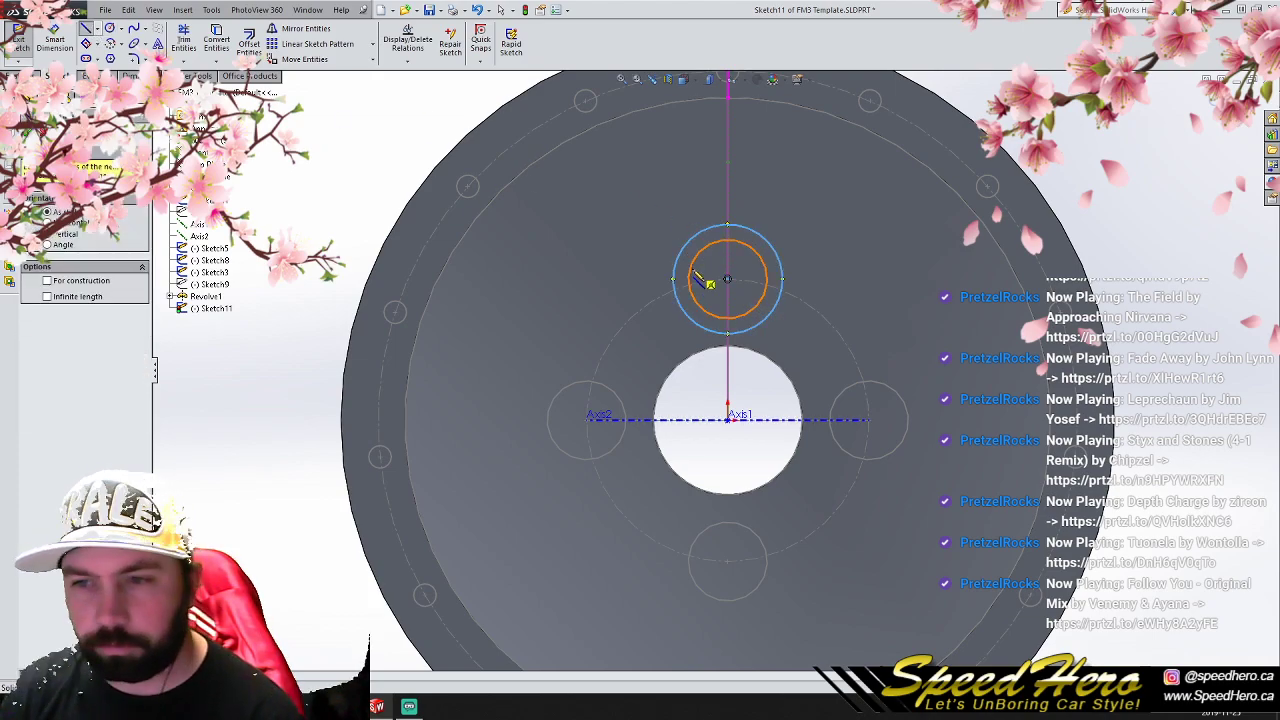
{"action": "left_click", "coordinate": [673, 104]}
{"action": "double_click", "coordinate": [675, 108]}
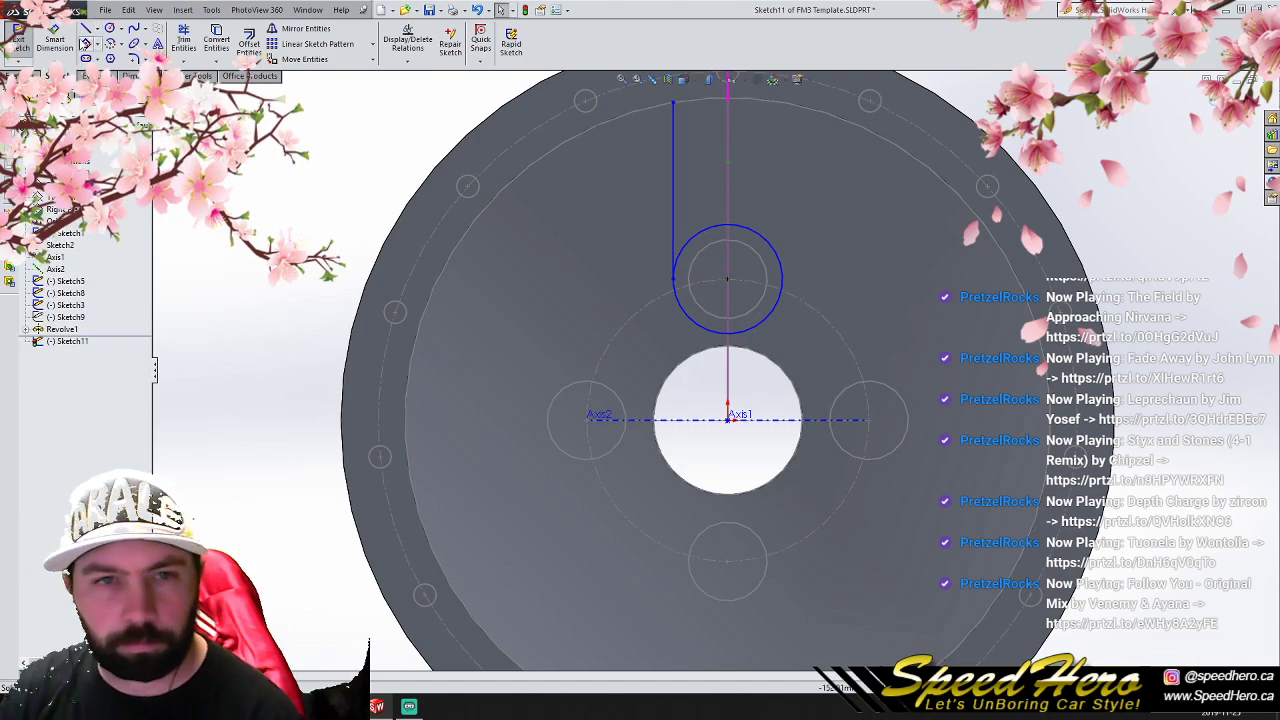
{"action": "left_click", "coordinate": [782, 281]}
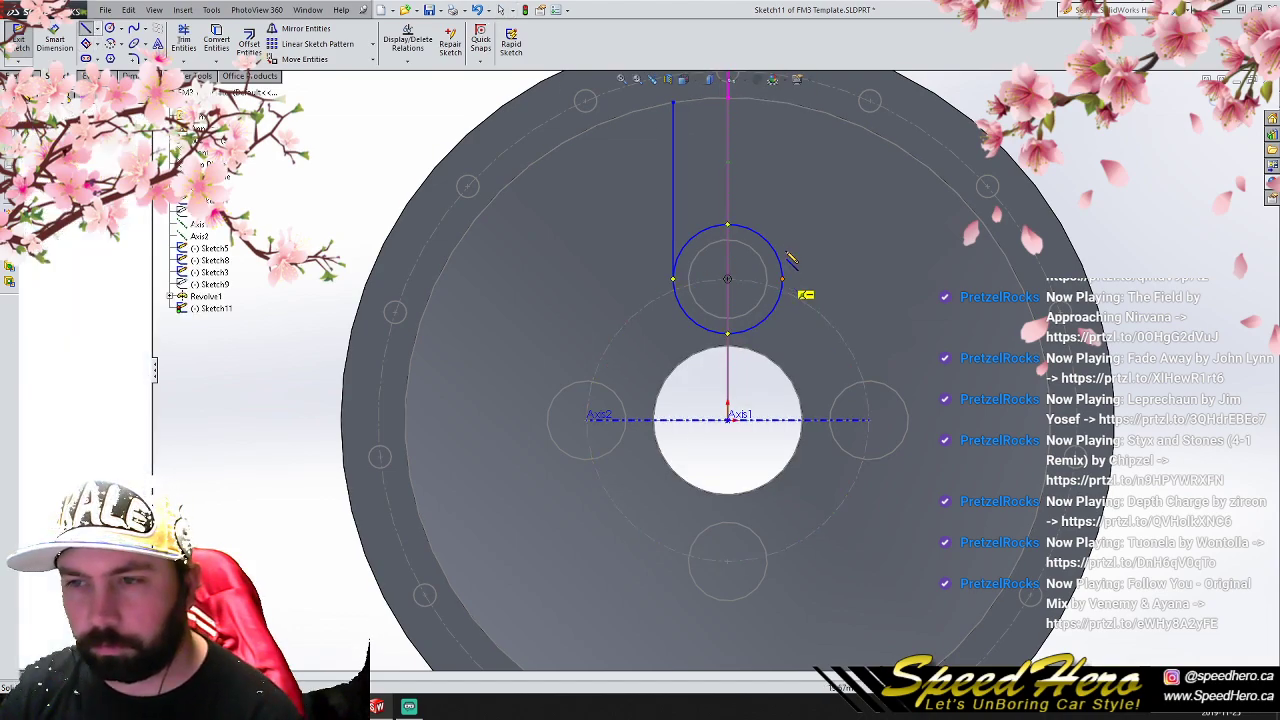
{"action": "left_click", "coordinate": [783, 103]}
{"action": "right_click", "coordinate": [788, 108]}
{"action": "left_click", "coordinate": [829, 237]}
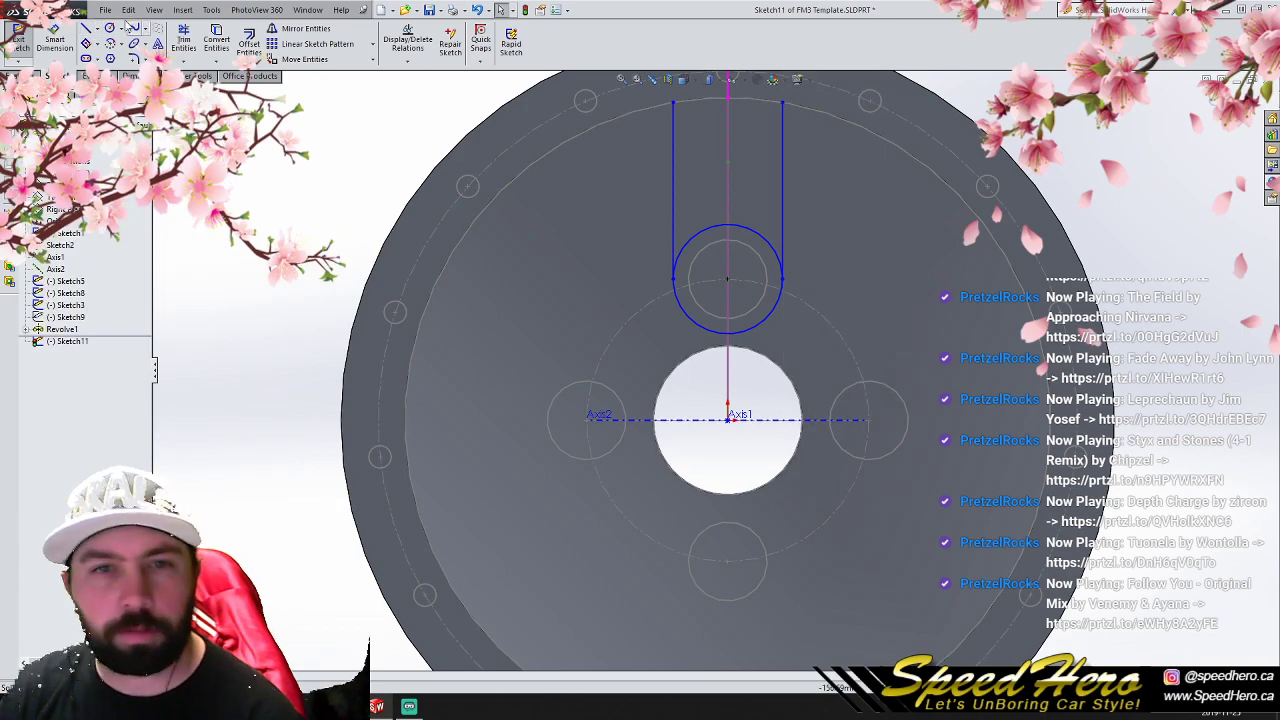
- Draw a circle about the origin just inside the rim edge and trim the sketch into a closed window outline above the lug hole
{"action": "left_click", "coordinate": [728, 420]}
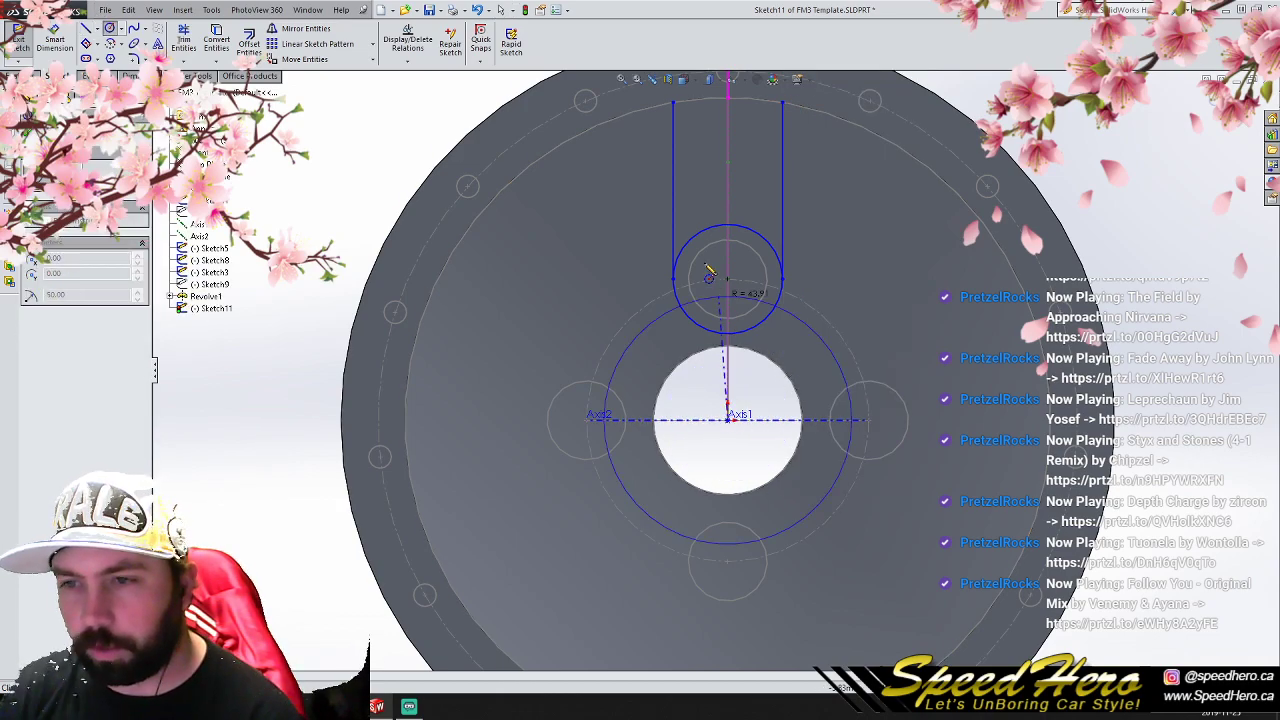
{"action": "left_click", "coordinate": [184, 40]}
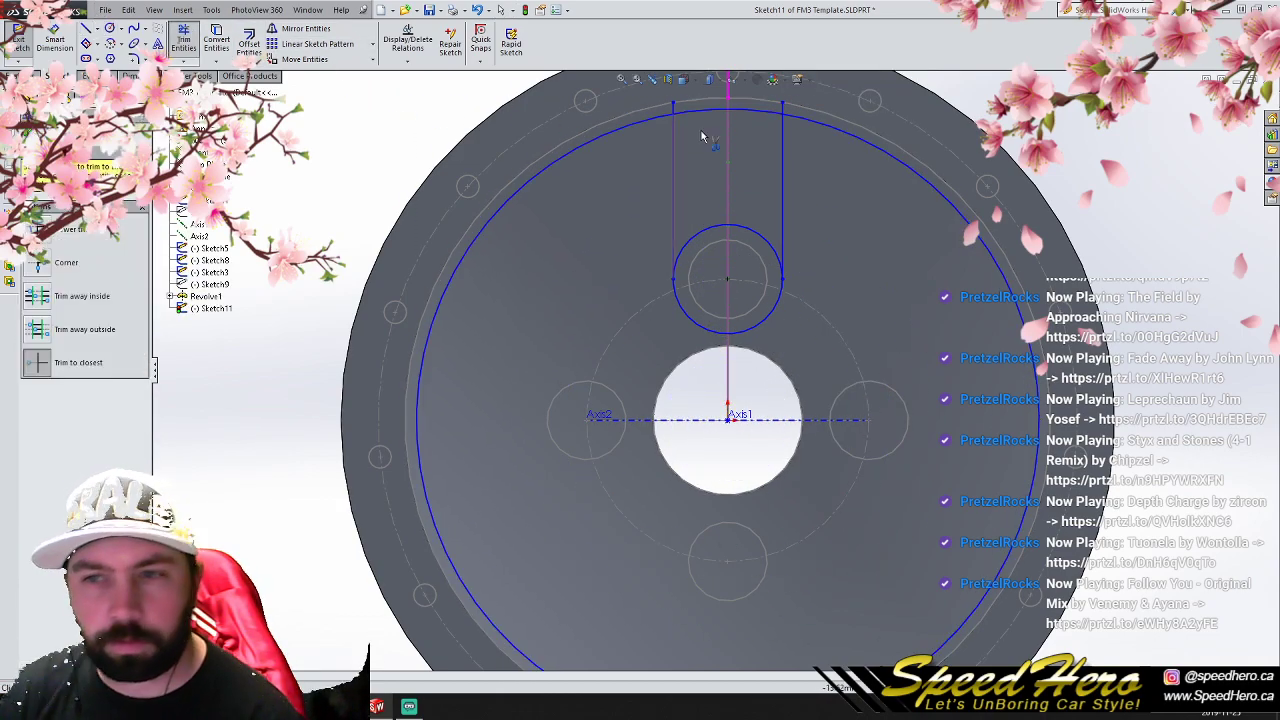
{"action": "left_click", "coordinate": [675, 107]}
{"action": "left_click", "coordinate": [641, 122]}
{"action": "left_click", "coordinate": [783, 107]}
{"action": "left_click", "coordinate": [774, 324]}
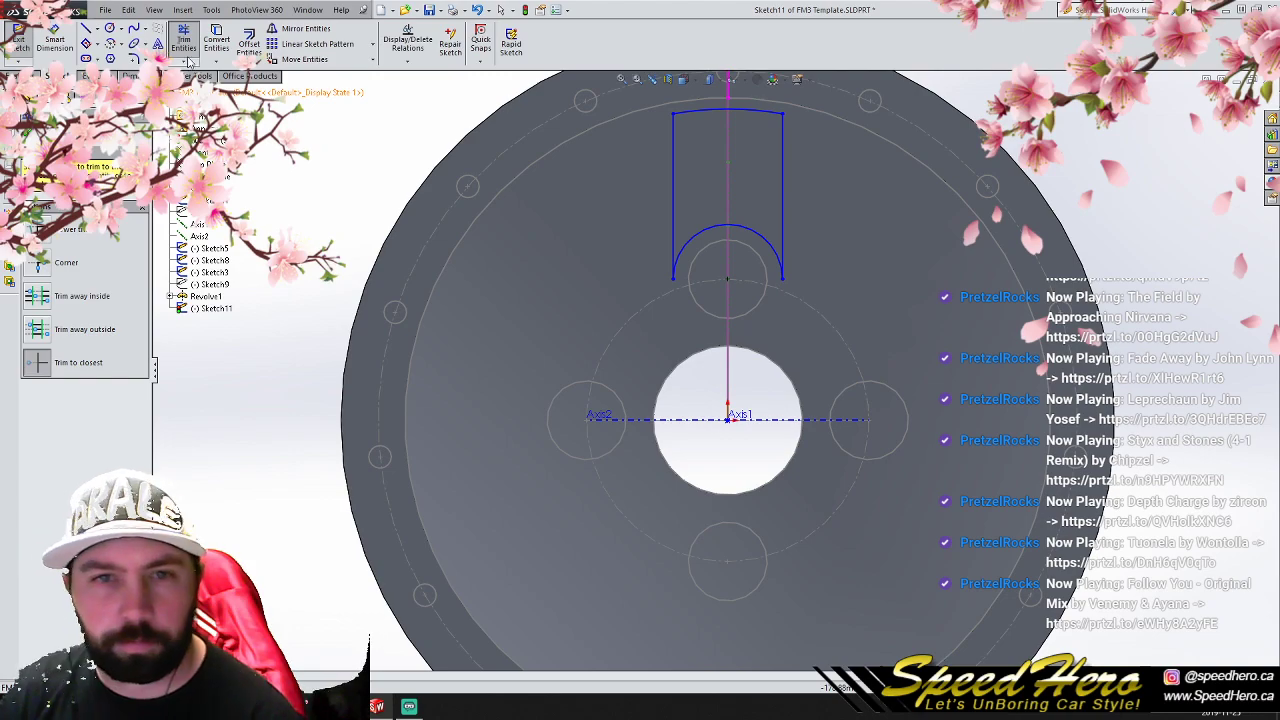
- Round the two lower corners of the window outline with 10 mm sketch fillets
{"action": "left_click", "coordinate": [135, 58]}
{"action": "left_click", "coordinate": [674, 279]}
{"action": "left_click", "coordinate": [783, 279]}
{"action": "left_click", "coordinate": [28, 132]}
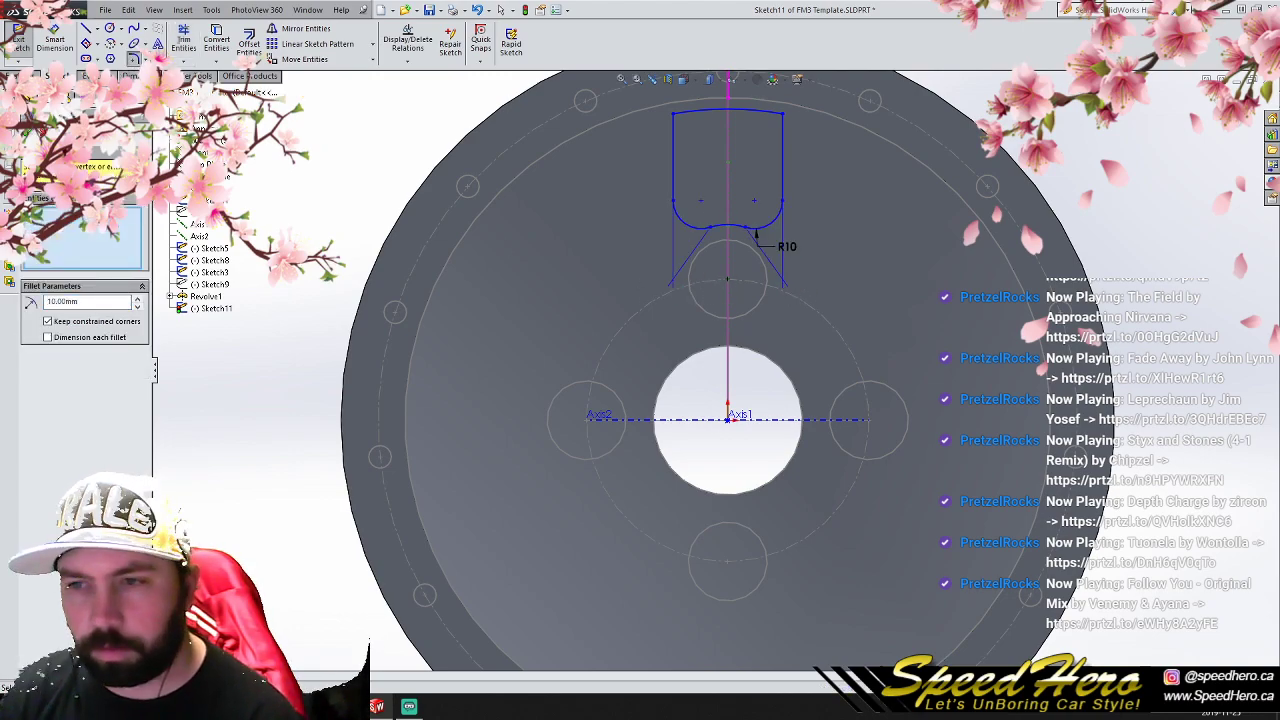
- Round the two upper corners of the window outline with 10 mm sketch fillets
{"action": "scroll", "coordinate": [433, 271], "scroll_direction": "down", "scroll_amount": 3}
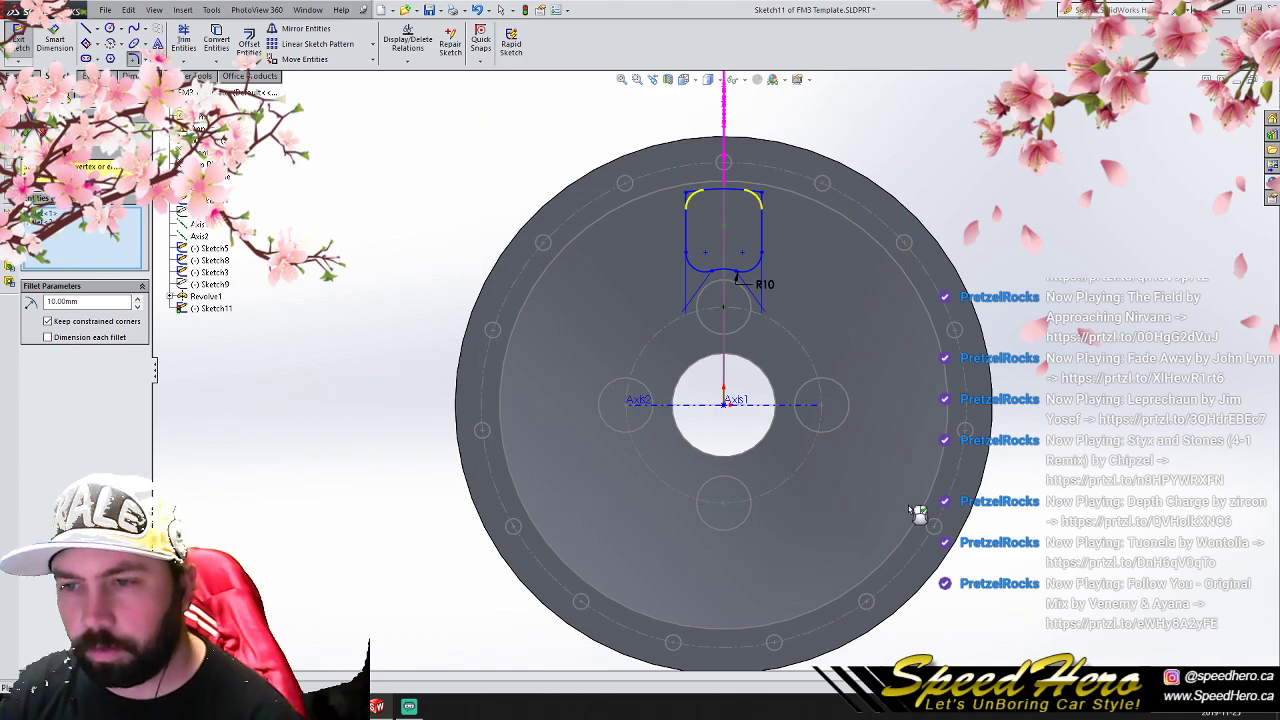
{"action": "key", "text": "Escape"}
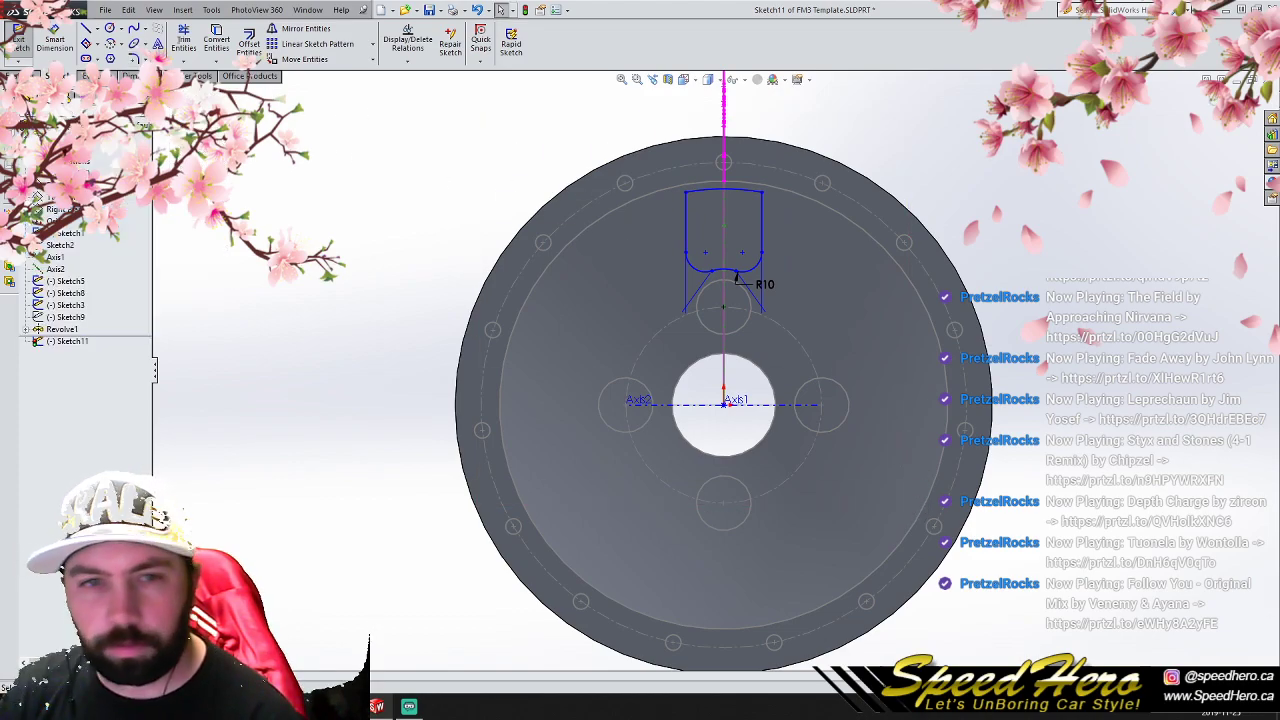
{"action": "left_click", "coordinate": [772, 193]}
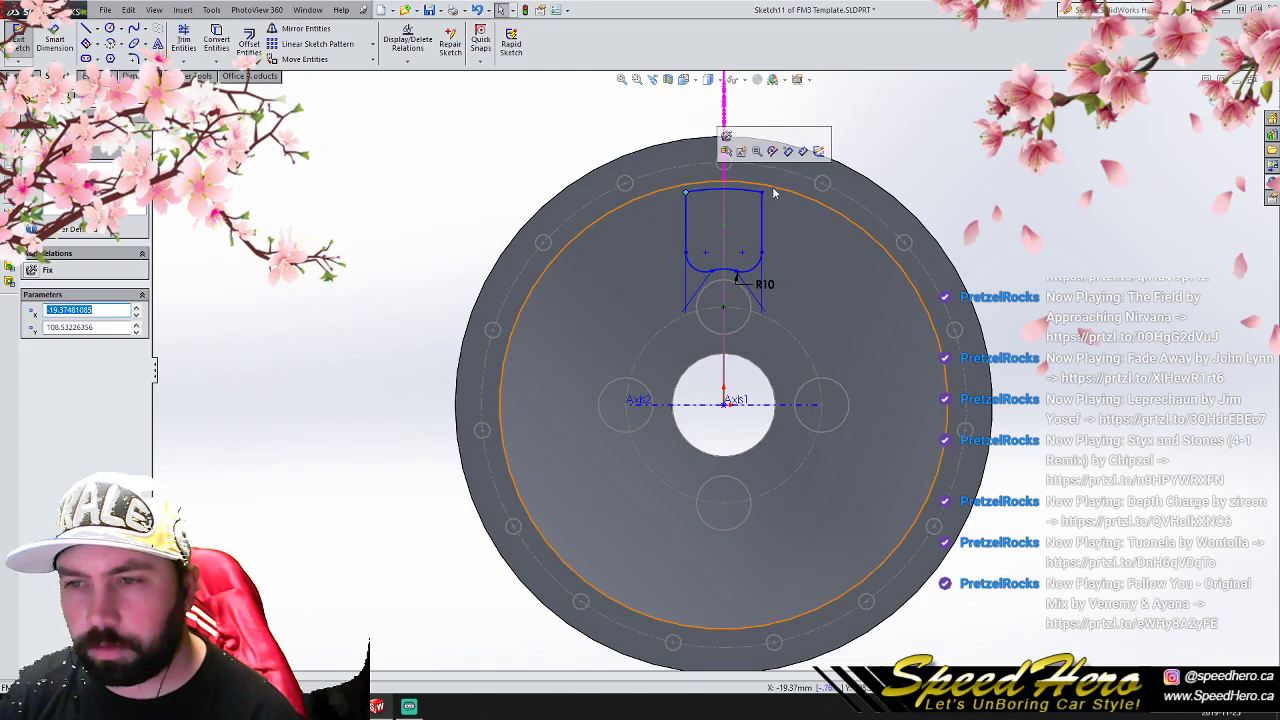
{"action": "left_click", "coordinate": [133, 60]}
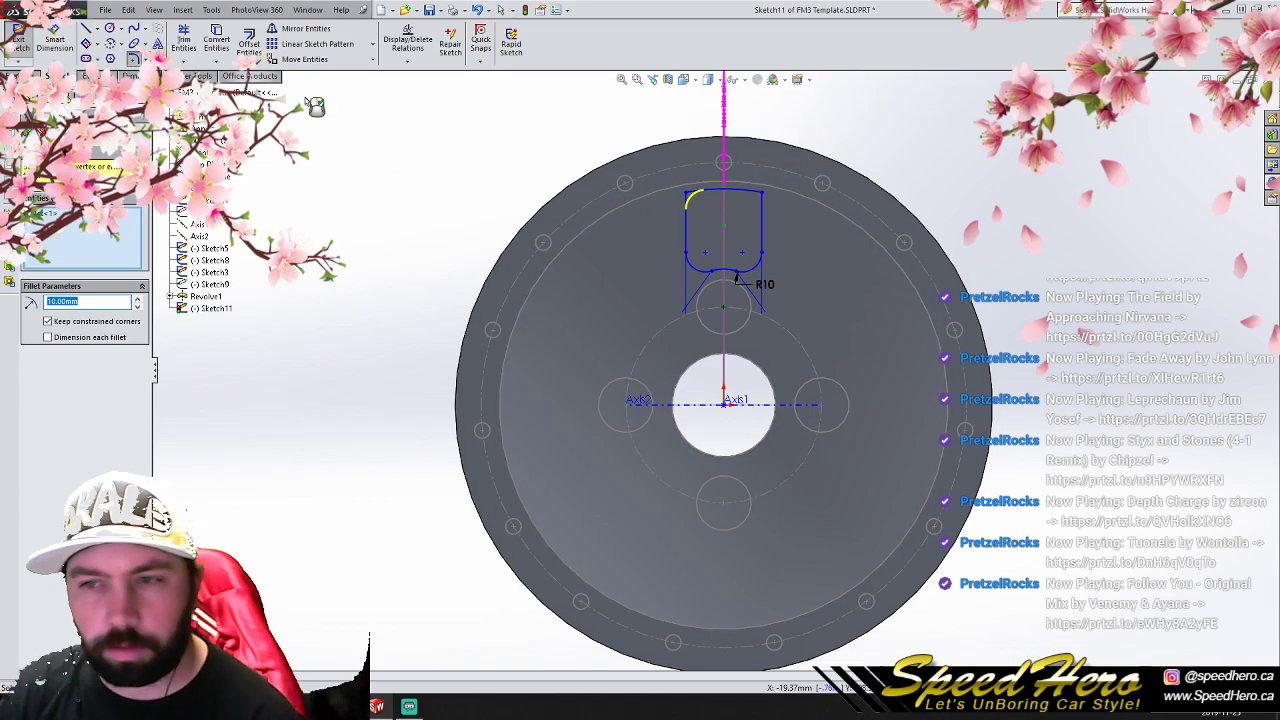
{"action": "left_click", "coordinate": [762, 196]}
{"action": "left_click", "coordinate": [27, 134]}
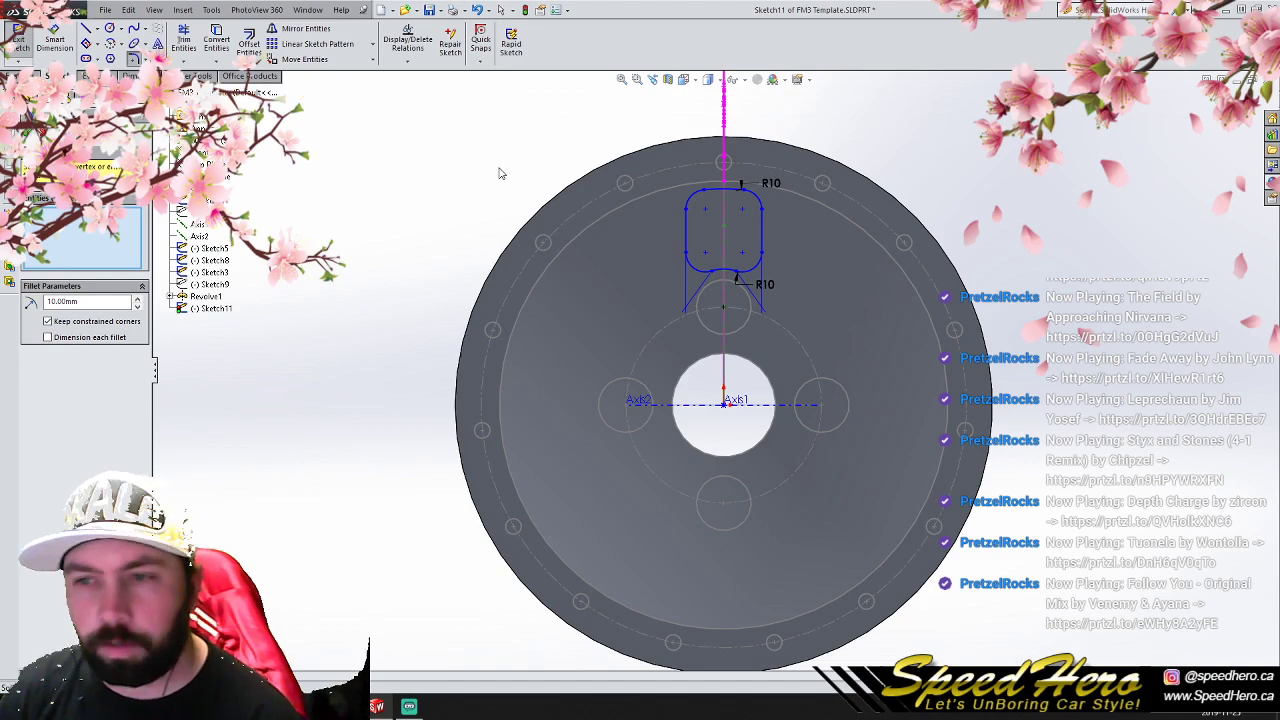
{"action": "key", "text": "Escape"}
- Copy the window outline in a circular sketch pattern of 4 equally spaced instances around the wheel's center
{"action": "mouse_move", "coordinate": [404, 106]}
{"action": "left_mouse_down"}
{"action": "mouse_move", "coordinate": [1012, 548]}
{"action": "mouse_move", "coordinate": [1024, 672]}
{"action": "left_mouse_up"}
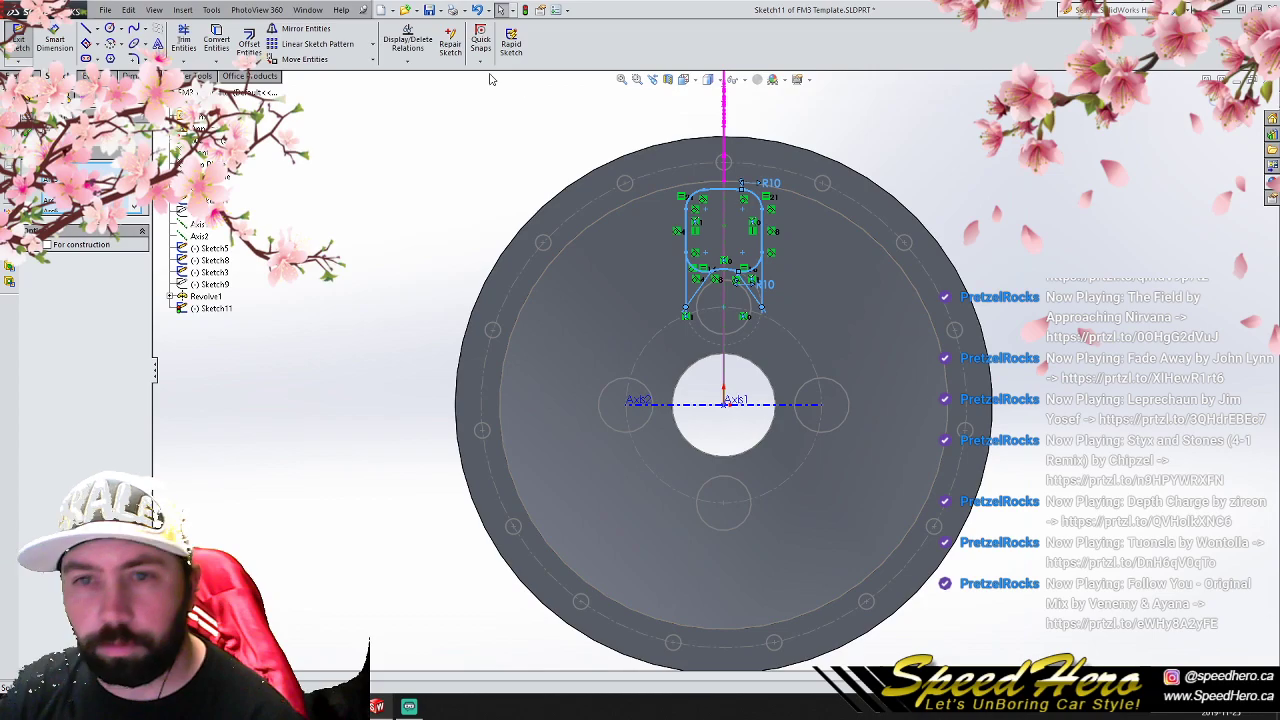
{"action": "left_click", "coordinate": [372, 44]}
{"action": "left_click", "coordinate": [359, 75]}
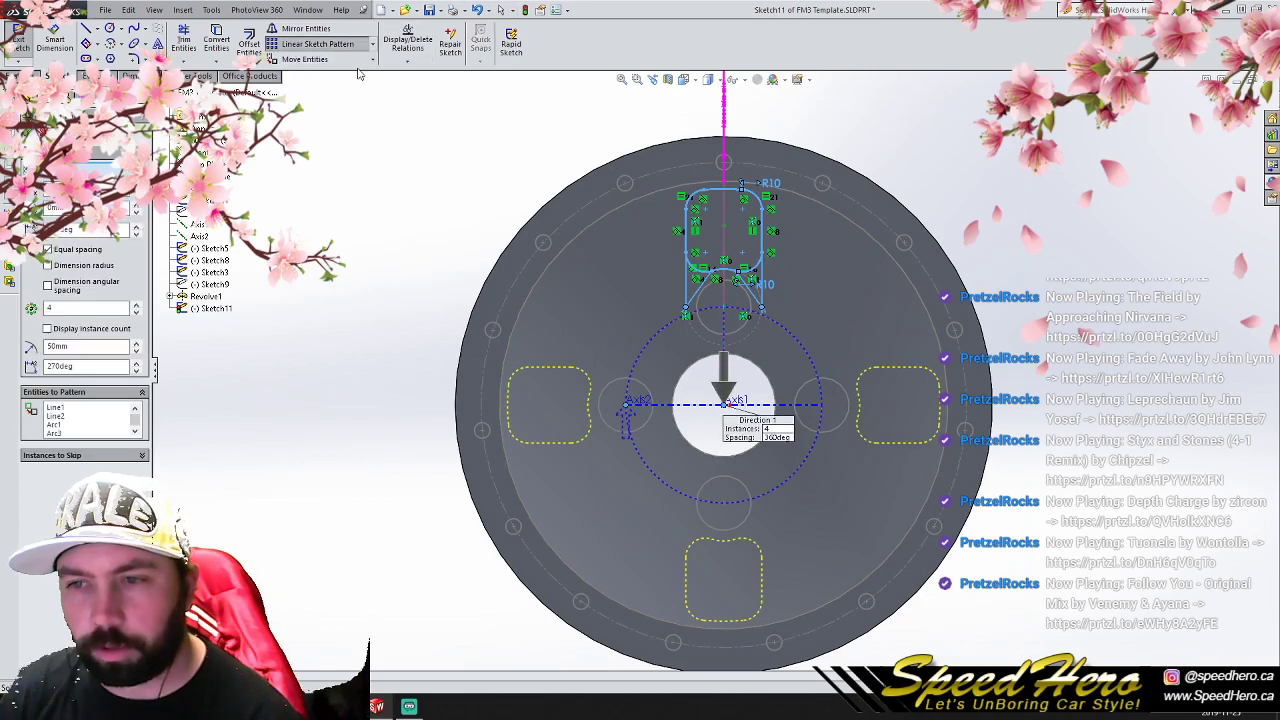
{"action": "left_click", "coordinate": [27, 133]}
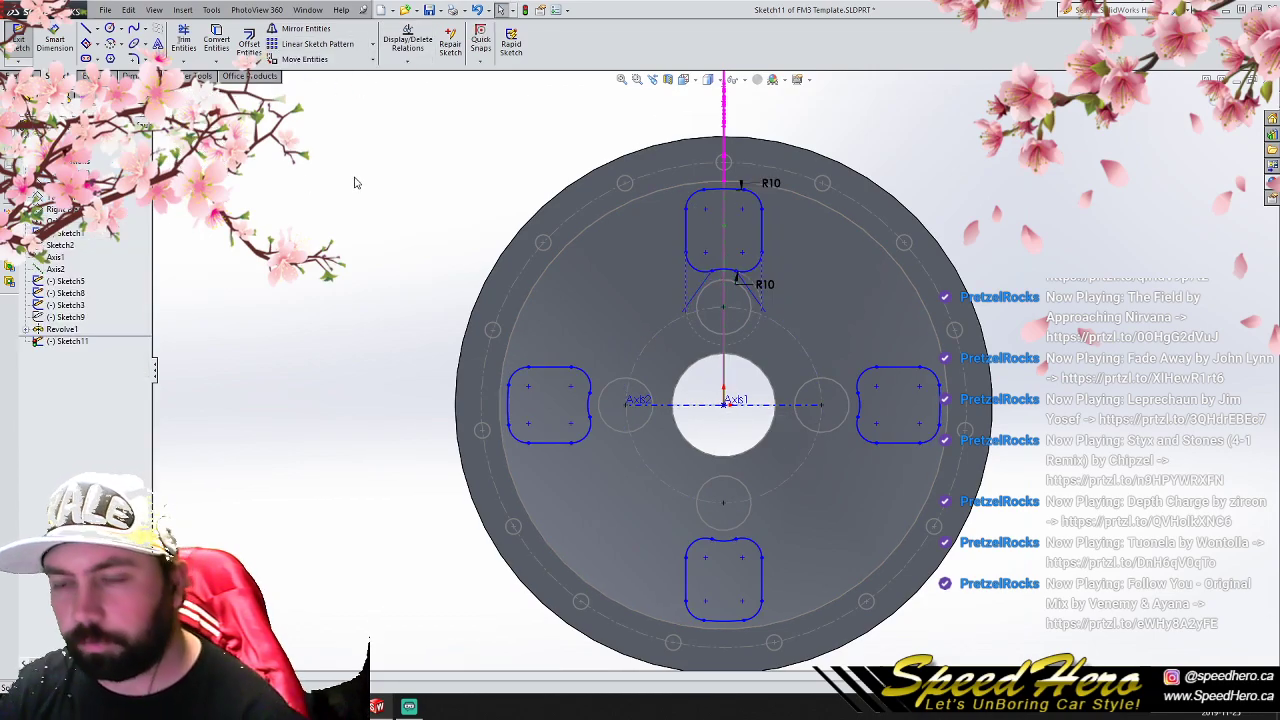
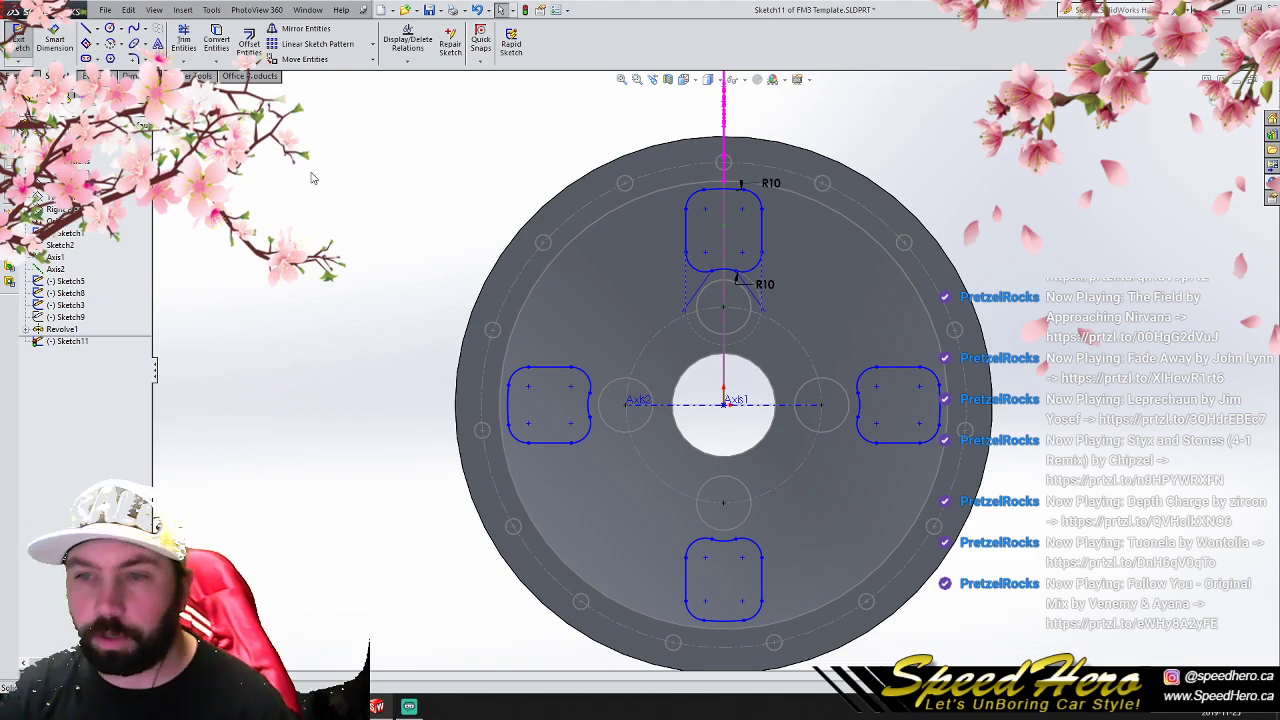
{"action": "left_click", "coordinate": [687, 230]}
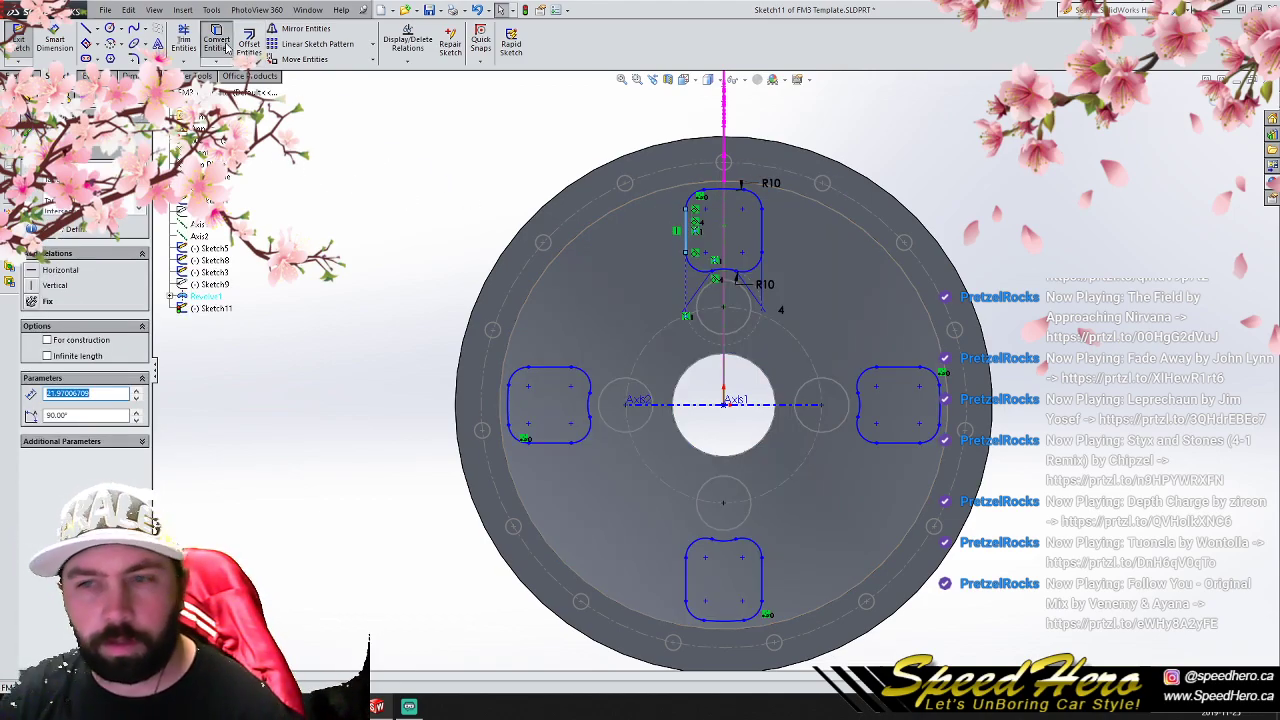
{"action": "left_click", "coordinate": [216, 42]}
{"action": "left_click", "coordinate": [41, 132]}
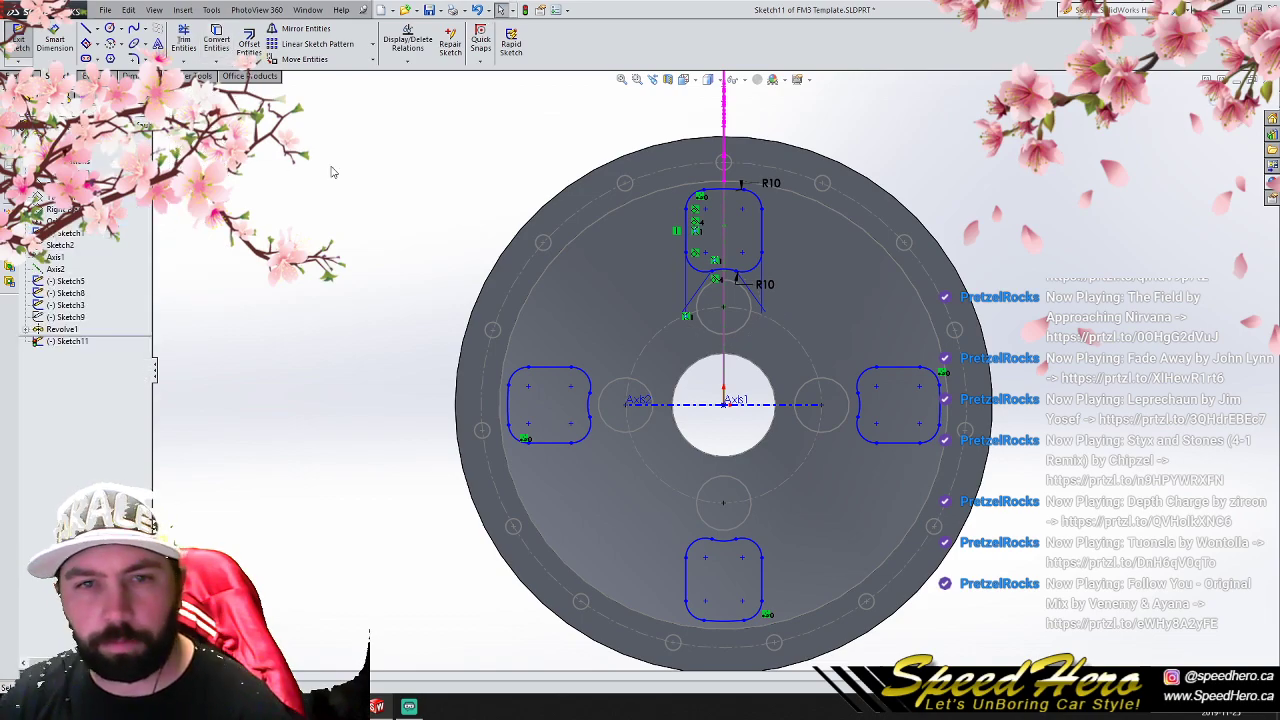
- Offset the upper window outline's left straight edge outward and delete the resulting offset dimension
{"action": "left_click", "coordinate": [687, 234]}
{"action": "left_click", "coordinate": [249, 42]}
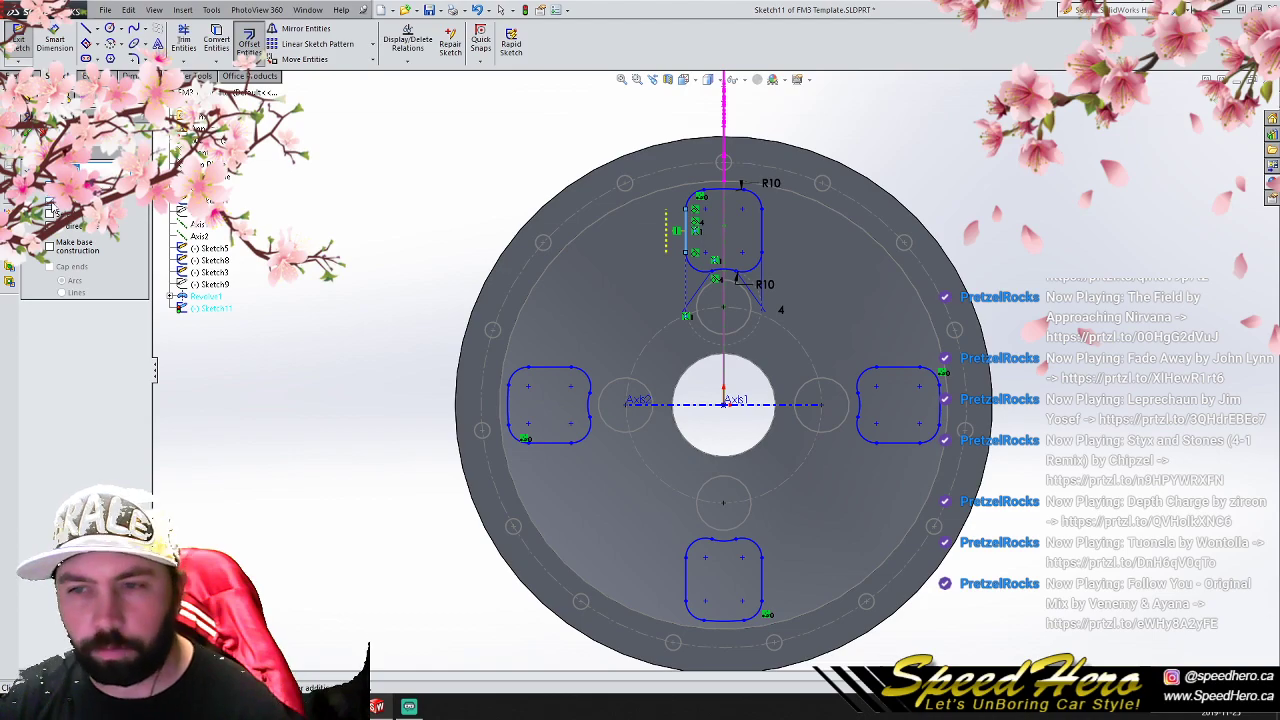
{"action": "left_click", "coordinate": [29, 132]}
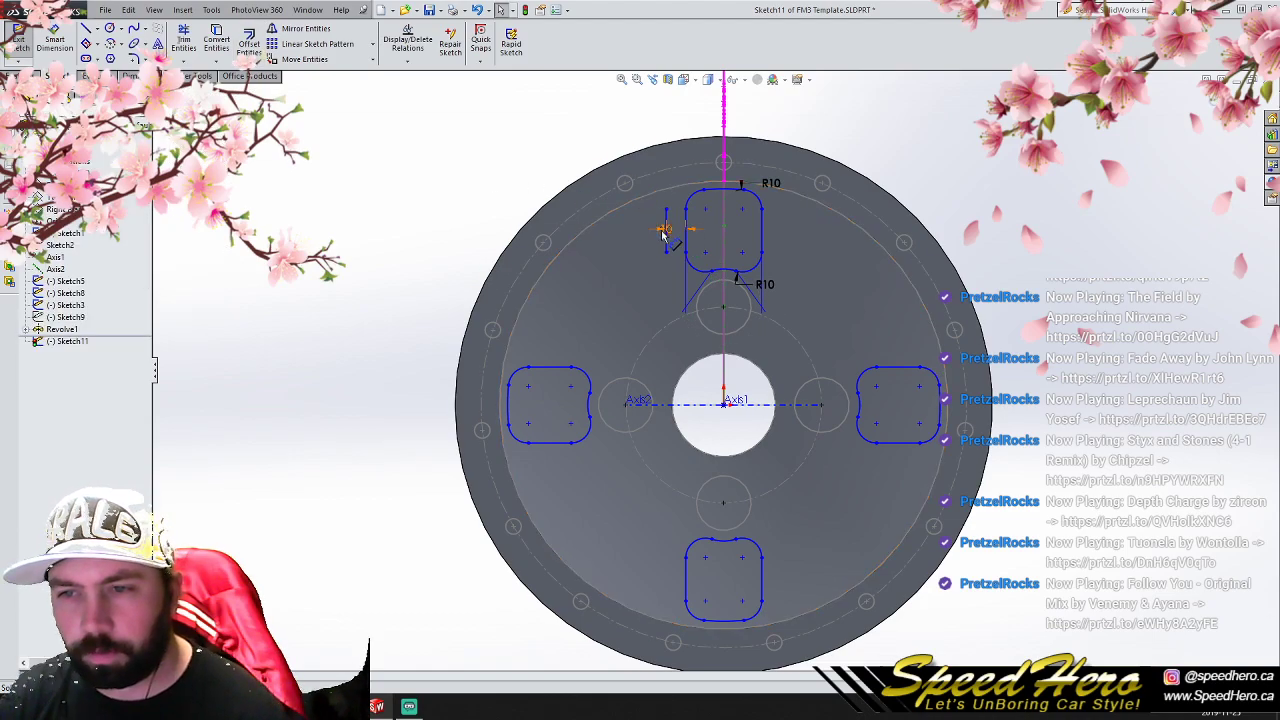
{"action": "left_click", "coordinate": [661, 231]}
{"action": "key", "text": "Delete"}
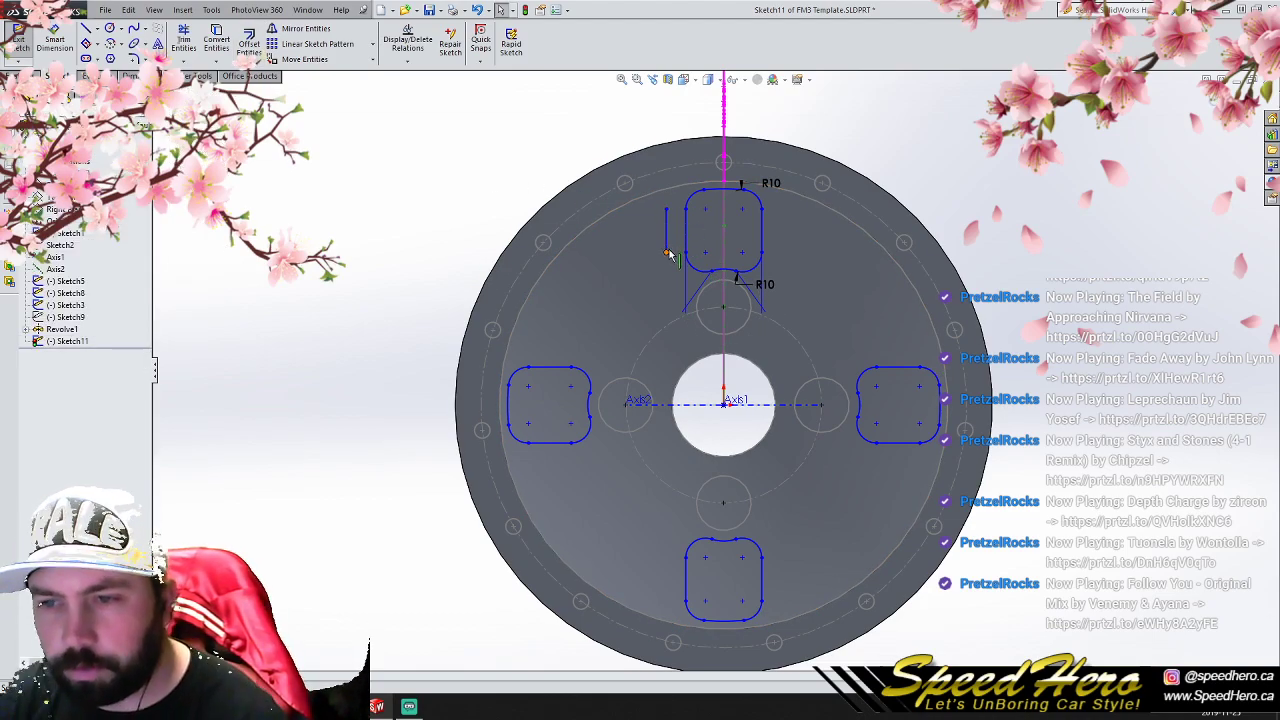
- Try to lengthen the offset line by moving its lower endpoint and raising its length to about 31.97 mm
{"action": "left_click_drag", "start_coordinate": [667, 254], "coordinate": [668, 271]}
{"action": "key", "text": "ctrl+z"}
{"action": "left_click", "coordinate": [668, 254]}
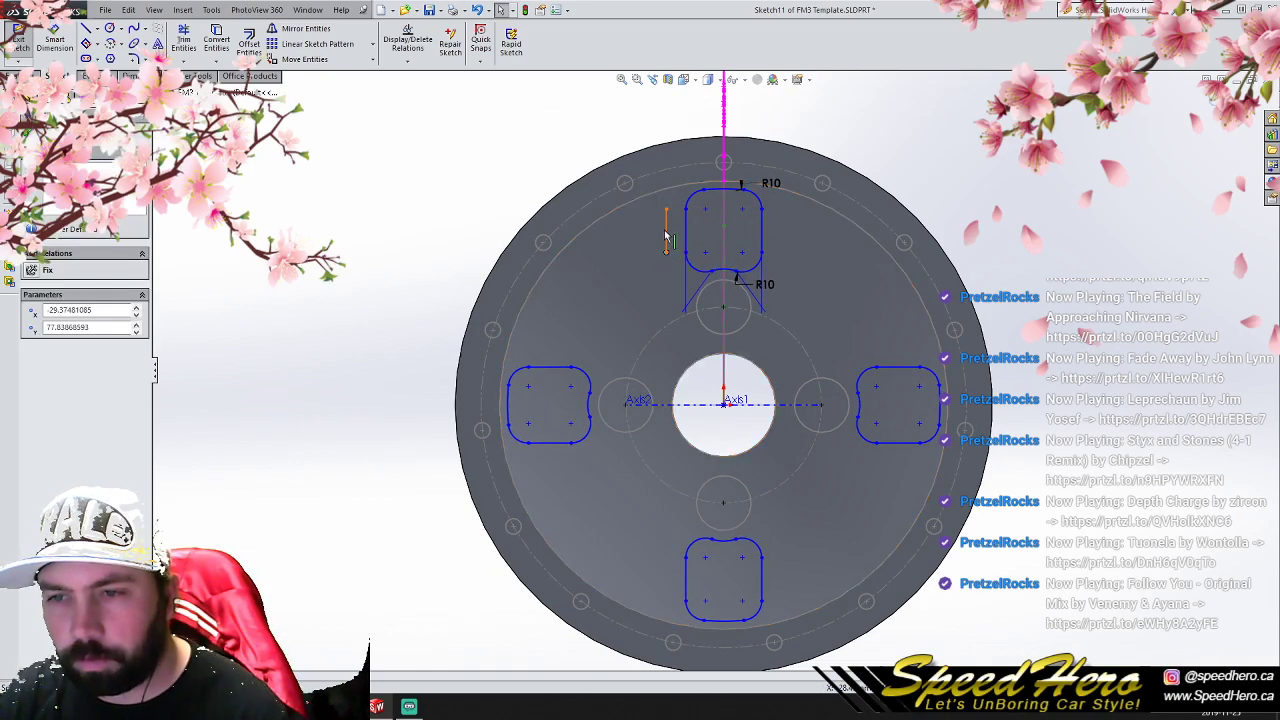
{"action": "left_click", "coordinate": [666, 236]}
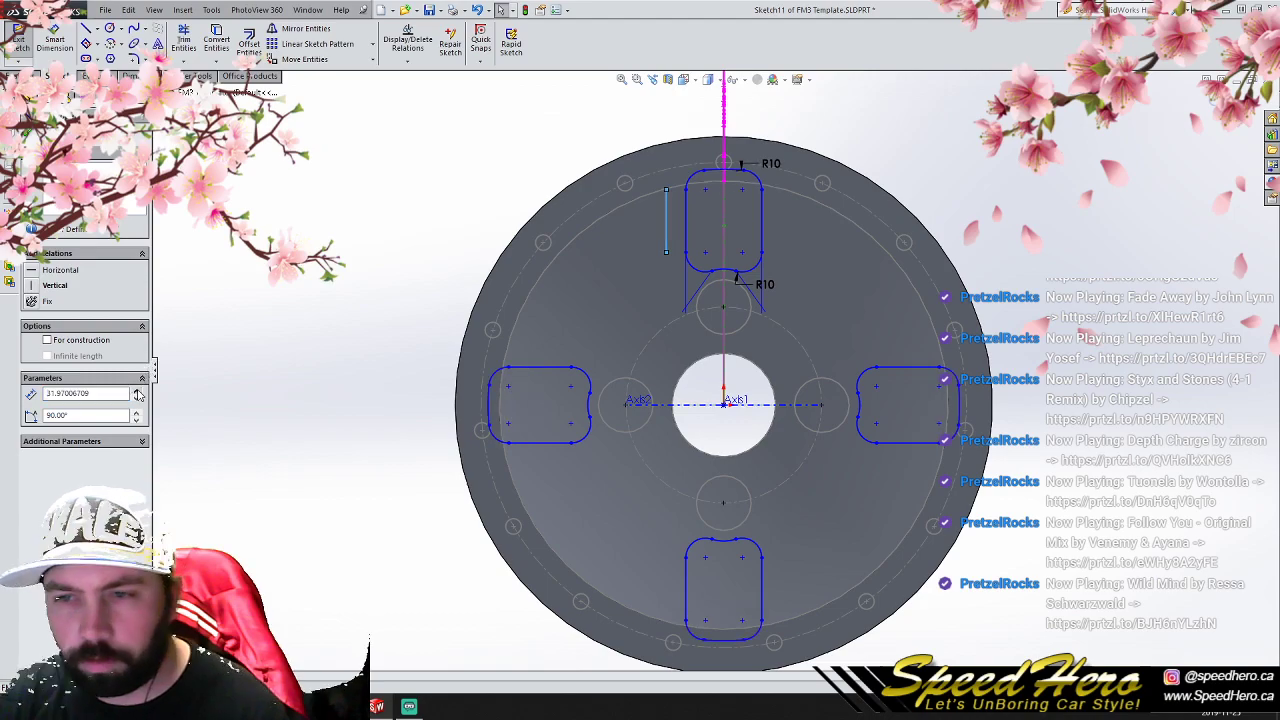
{"action": "left_click", "coordinate": [455, 127]}
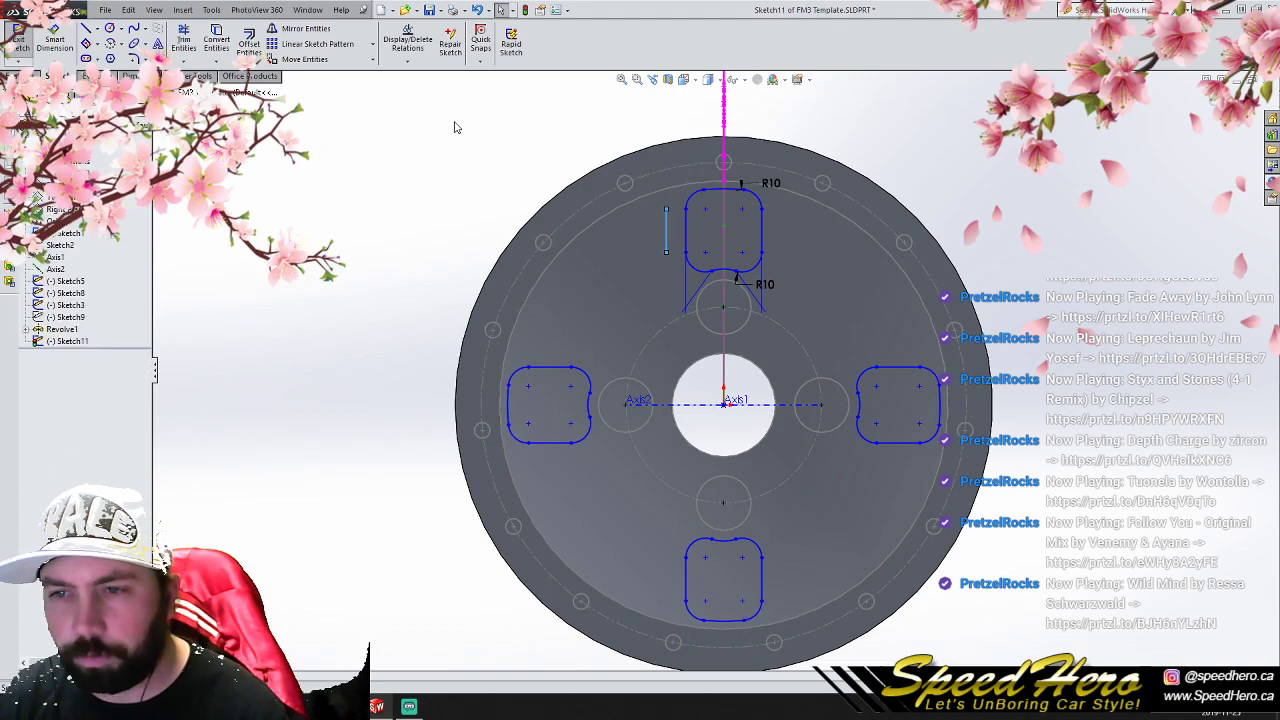
{"action": "left_click", "coordinate": [666, 209]}
{"action": "left_click", "coordinate": [316, 175]}
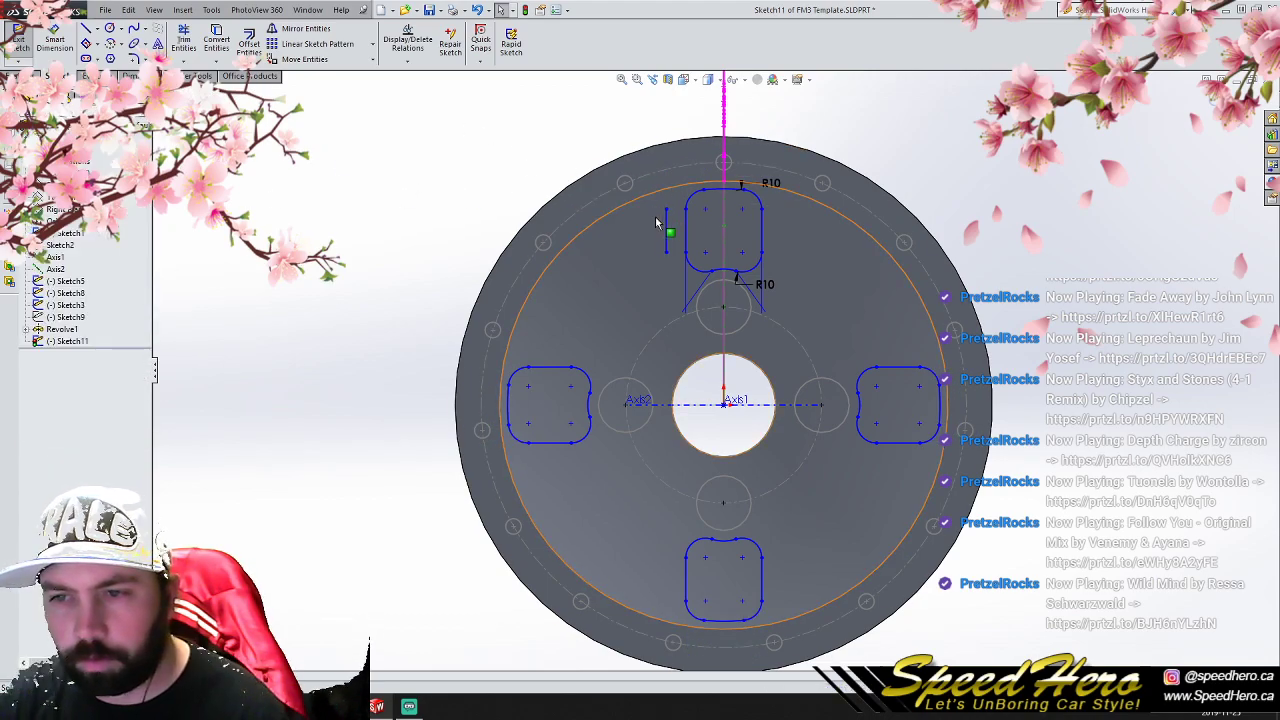
- Delete the relation linking the offset line to the window edge and lengthen the line upward past the wheel's outer rim
{"action": "left_click", "coordinate": [666, 228]}
{"action": "left_click", "coordinate": [408, 44]}
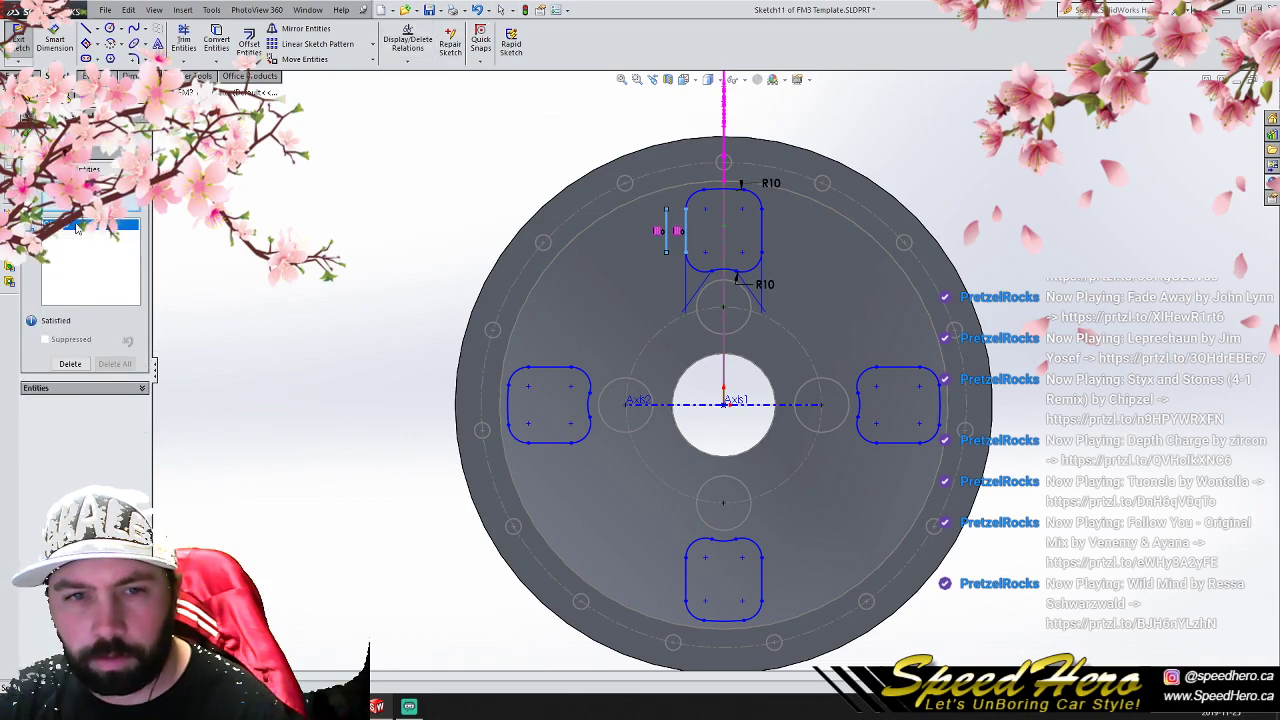
{"action": "key", "text": "Delete"}
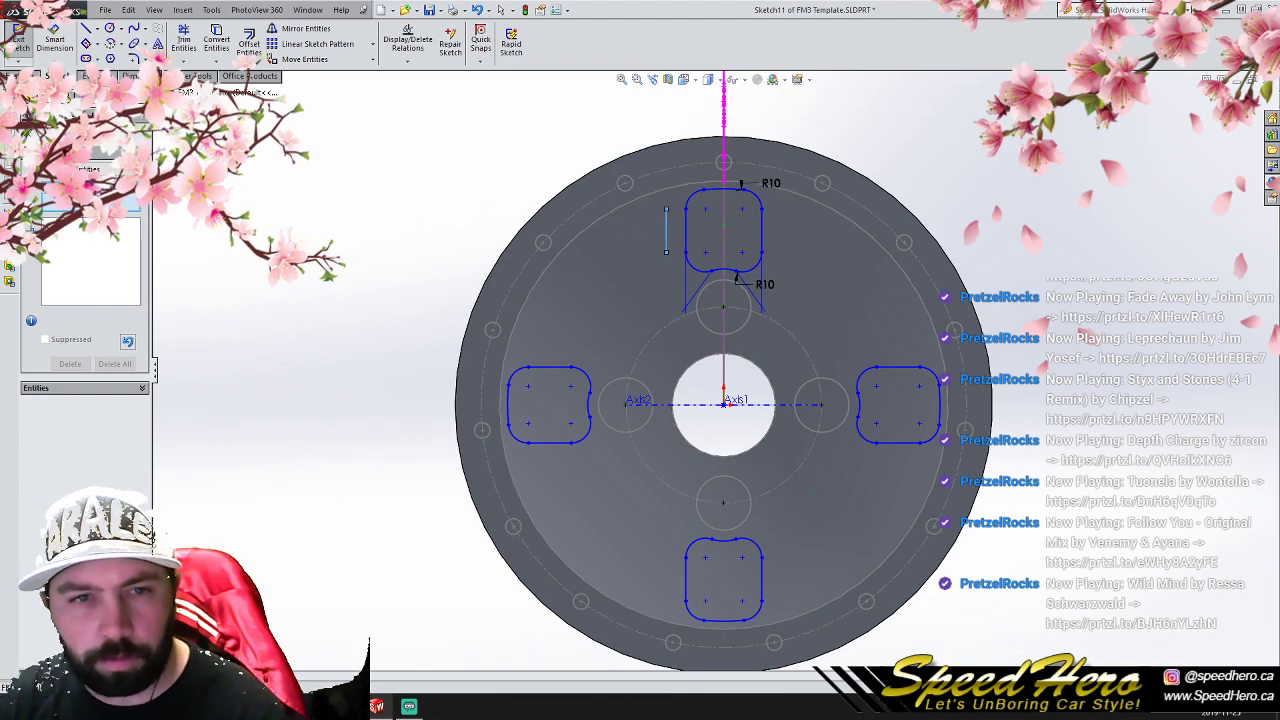
{"action": "key", "text": "Escape"}
{"action": "left_click", "coordinate": [668, 229]}
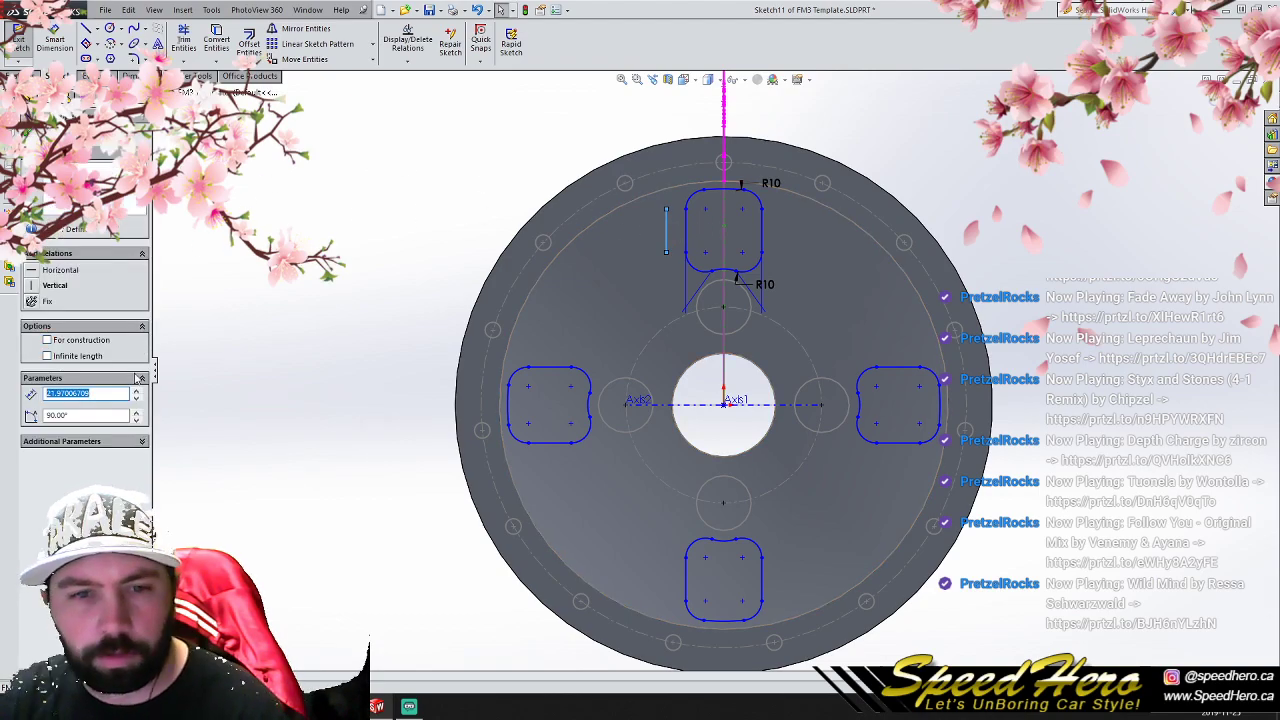
{"action": "left_click", "coordinate": [139, 391]}
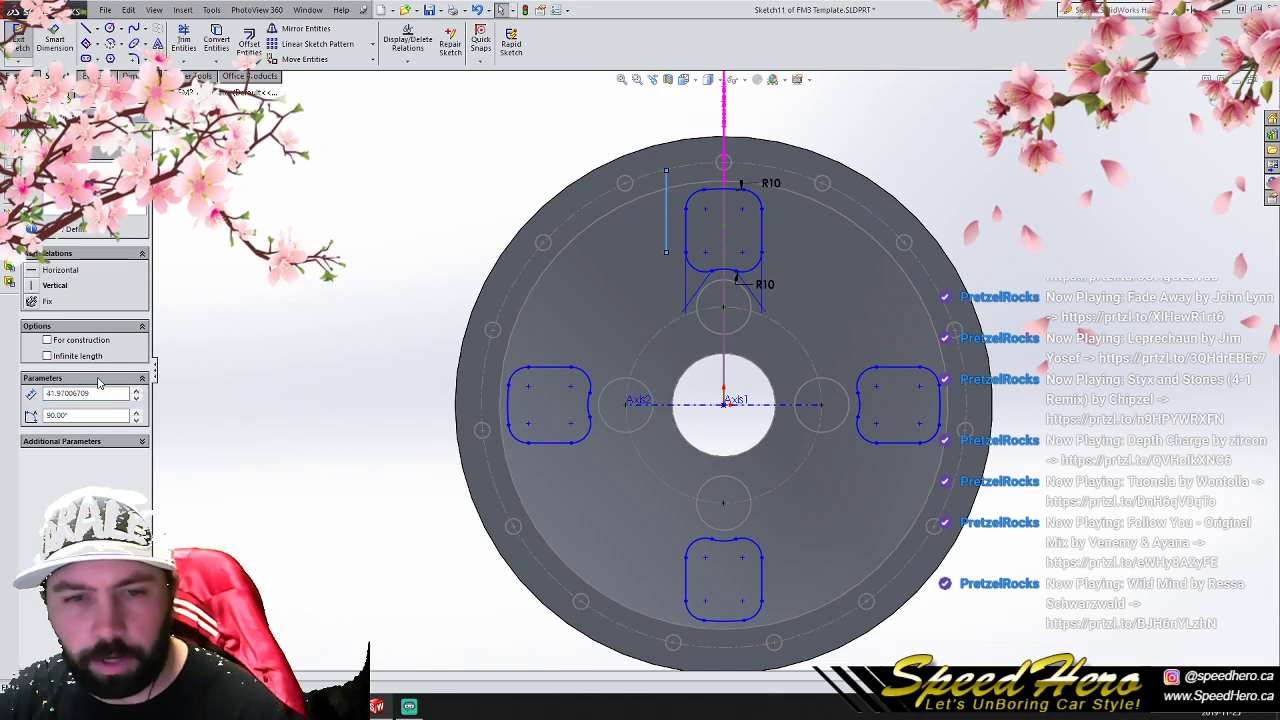
{"action": "key", "text": "Escape"}
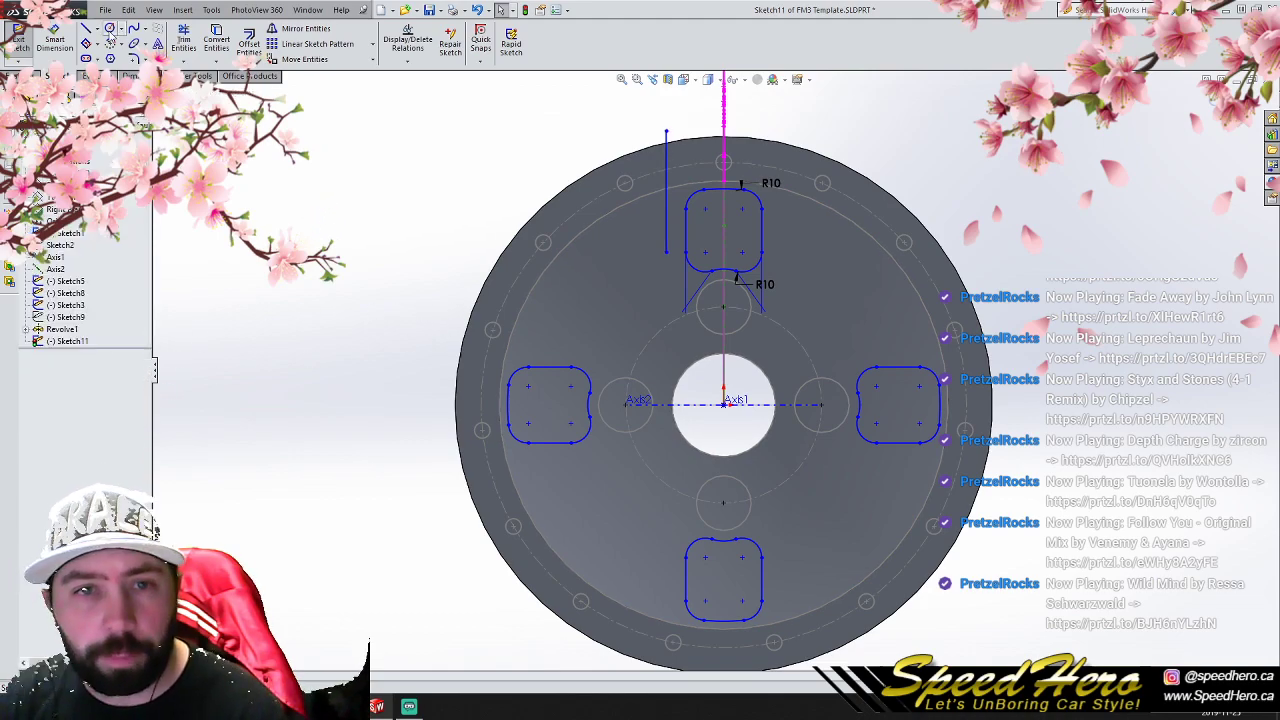
{"action": "left_click", "coordinate": [97, 29]}
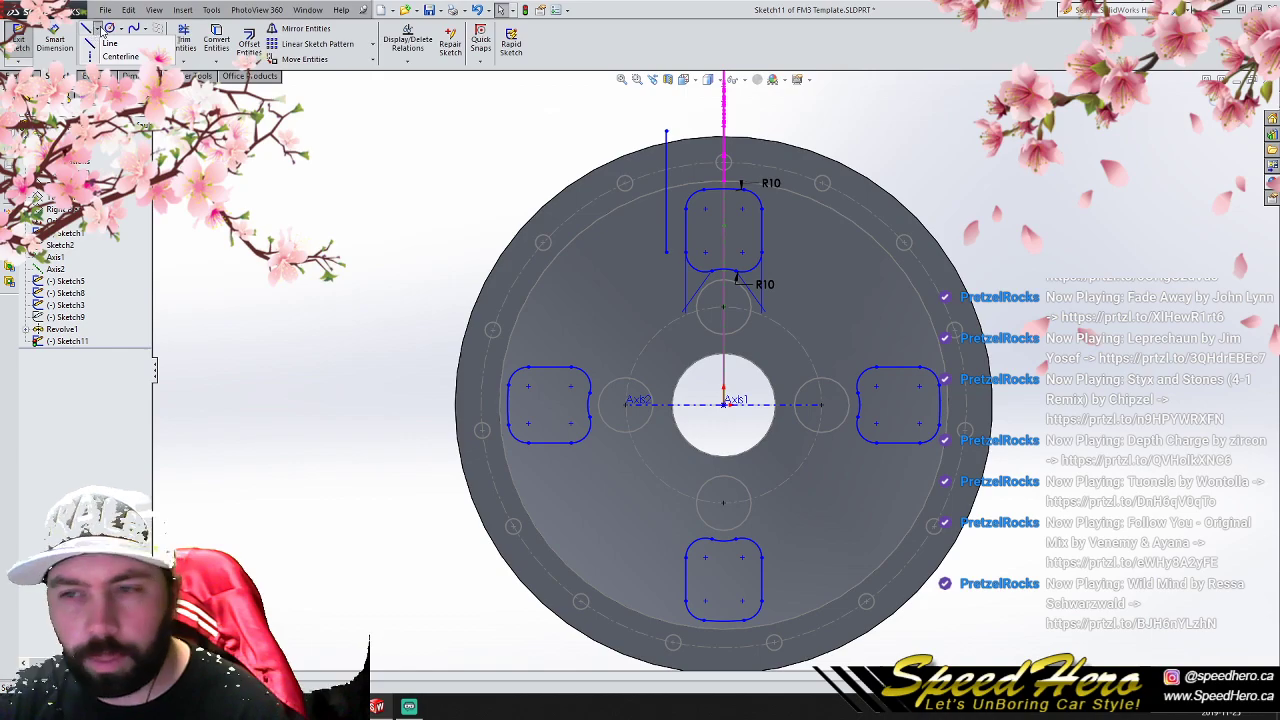
{"action": "left_click", "coordinate": [97, 29]}
{"action": "left_click", "coordinate": [97, 29]}
{"action": "left_click", "coordinate": [120, 56]}
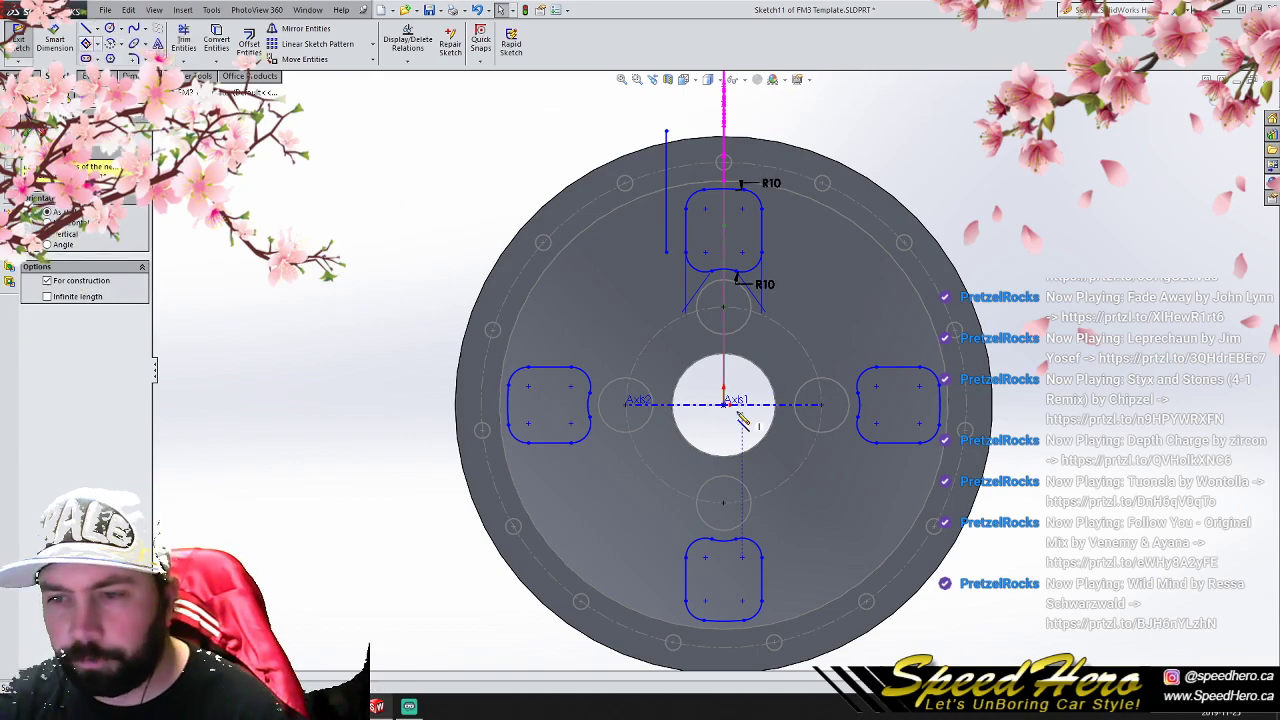
{"action": "left_click", "coordinate": [723, 404]}
{"action": "scroll", "coordinate": [723, 404], "scroll_direction": "up", "scroll_amount": 4}
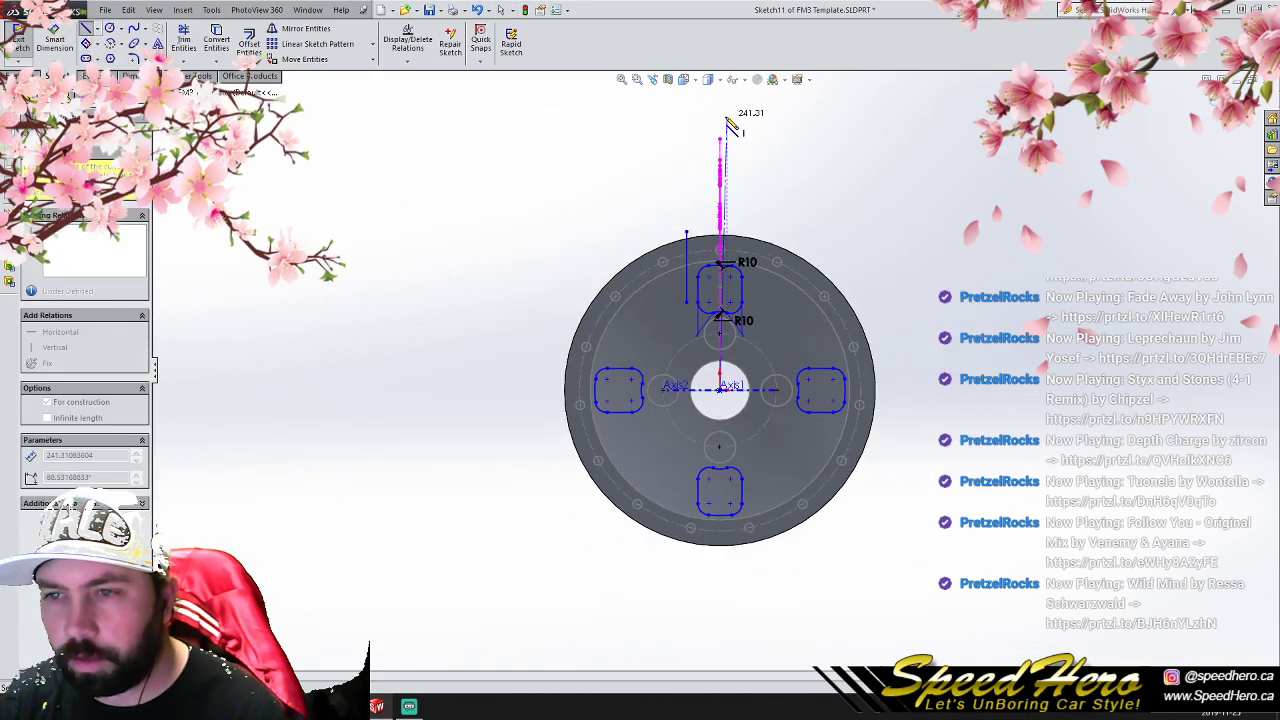
{"action": "right_click", "coordinate": [728, 120]}
{"action": "left_click", "coordinate": [730, 127]}
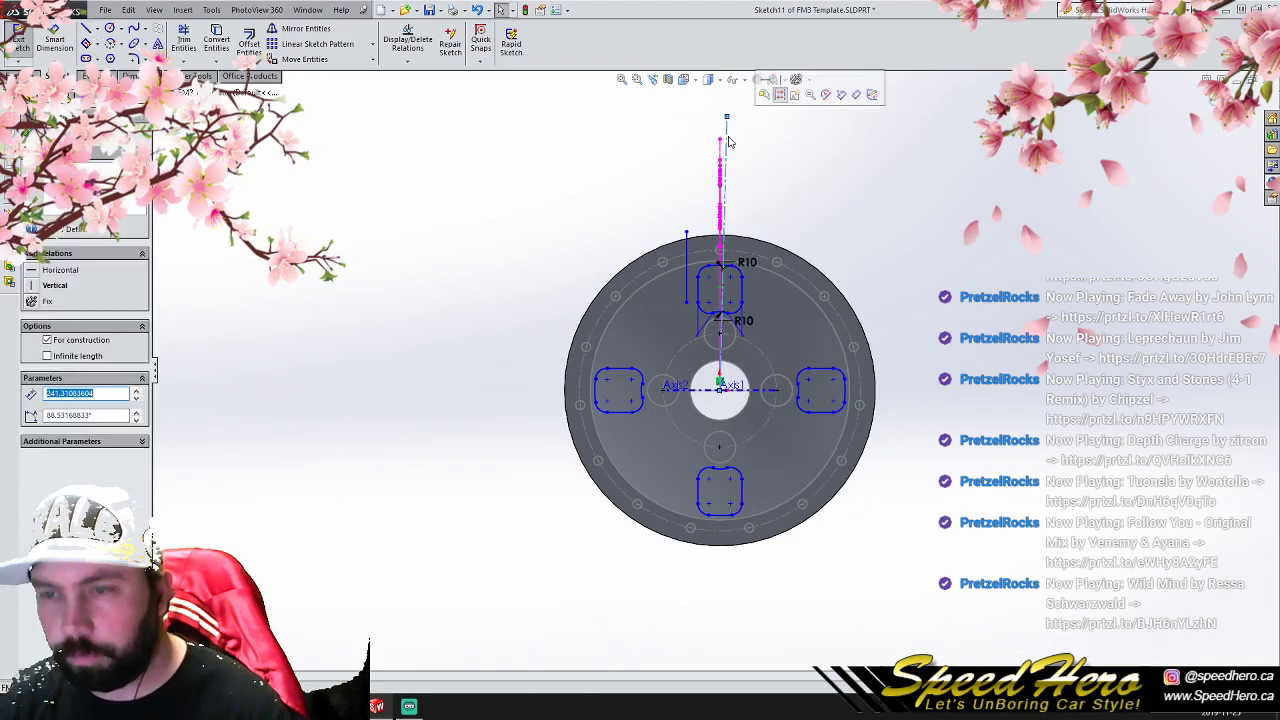
{"action": "key", "text": "Escape"}
- Draw a vertical centerline about 243.5 mm long from the origin up past the wheel's outer rim
{"action": "left_click", "coordinate": [97, 29]}
{"action": "left_click", "coordinate": [120, 56]}
{"action": "left_click", "coordinate": [720, 386]}
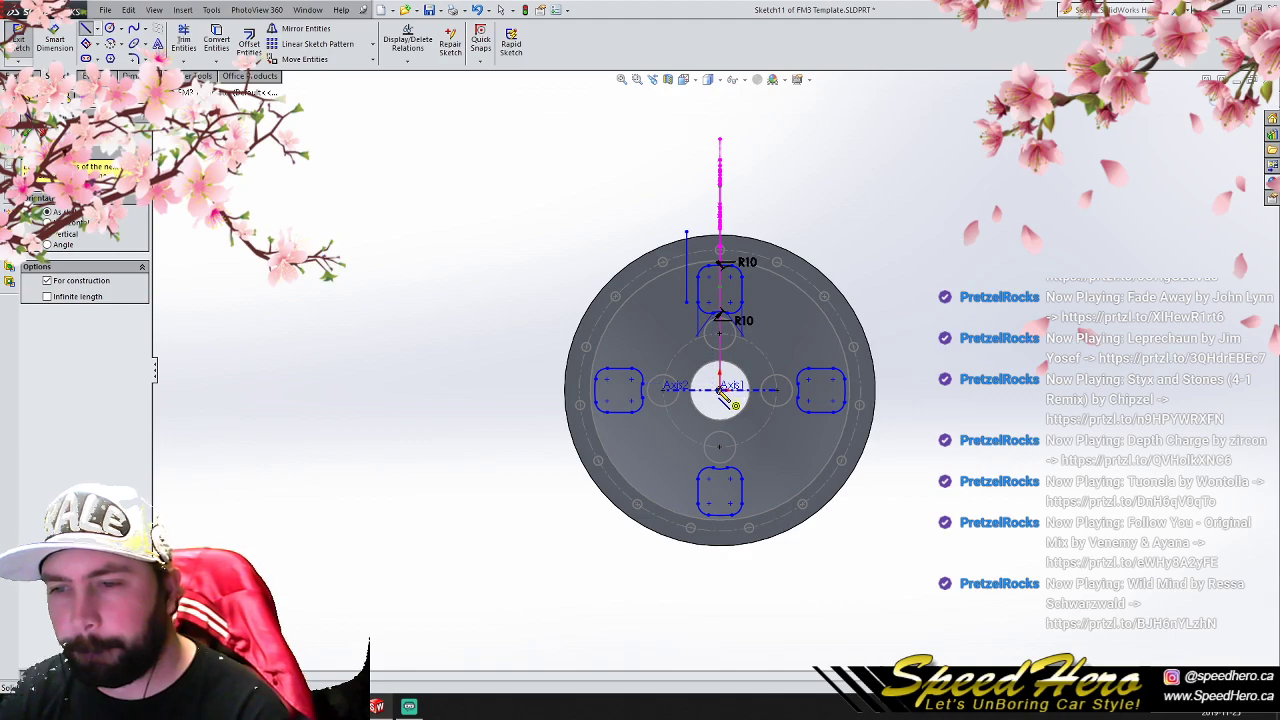
{"action": "left_click", "coordinate": [723, 120]}
{"action": "right_click", "coordinate": [723, 120]}
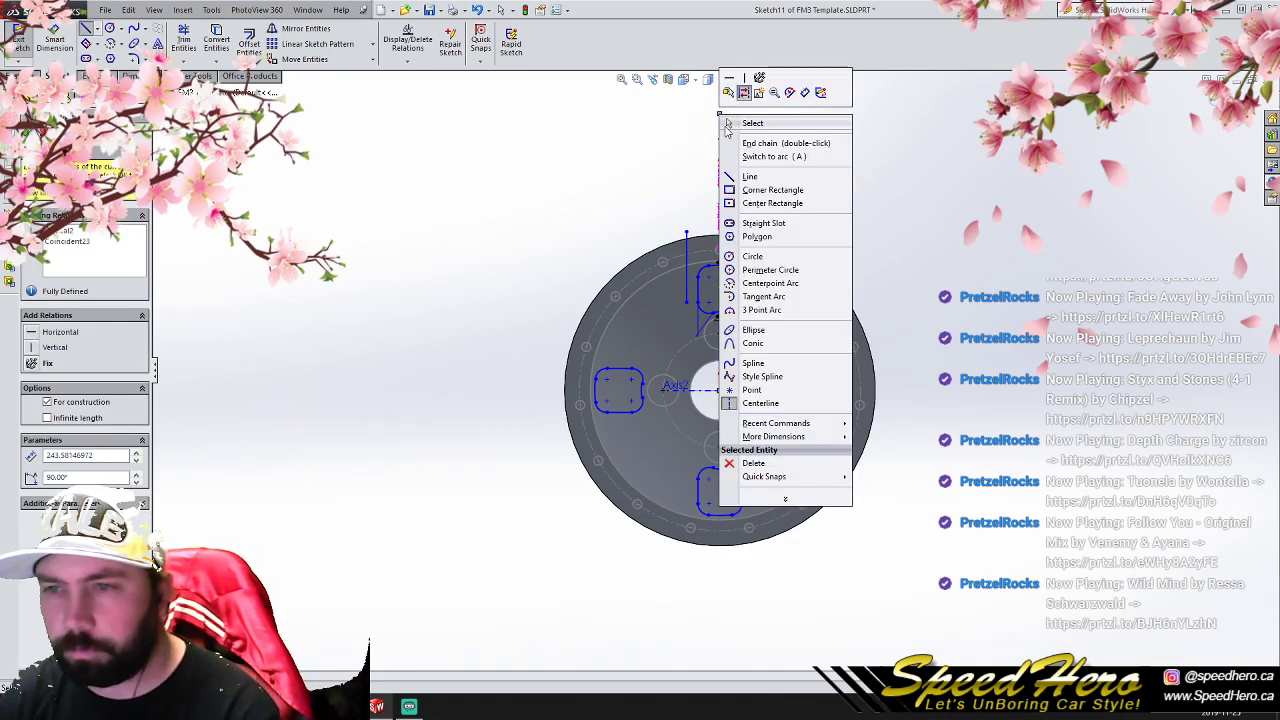
{"action": "left_click", "coordinate": [727, 127]}
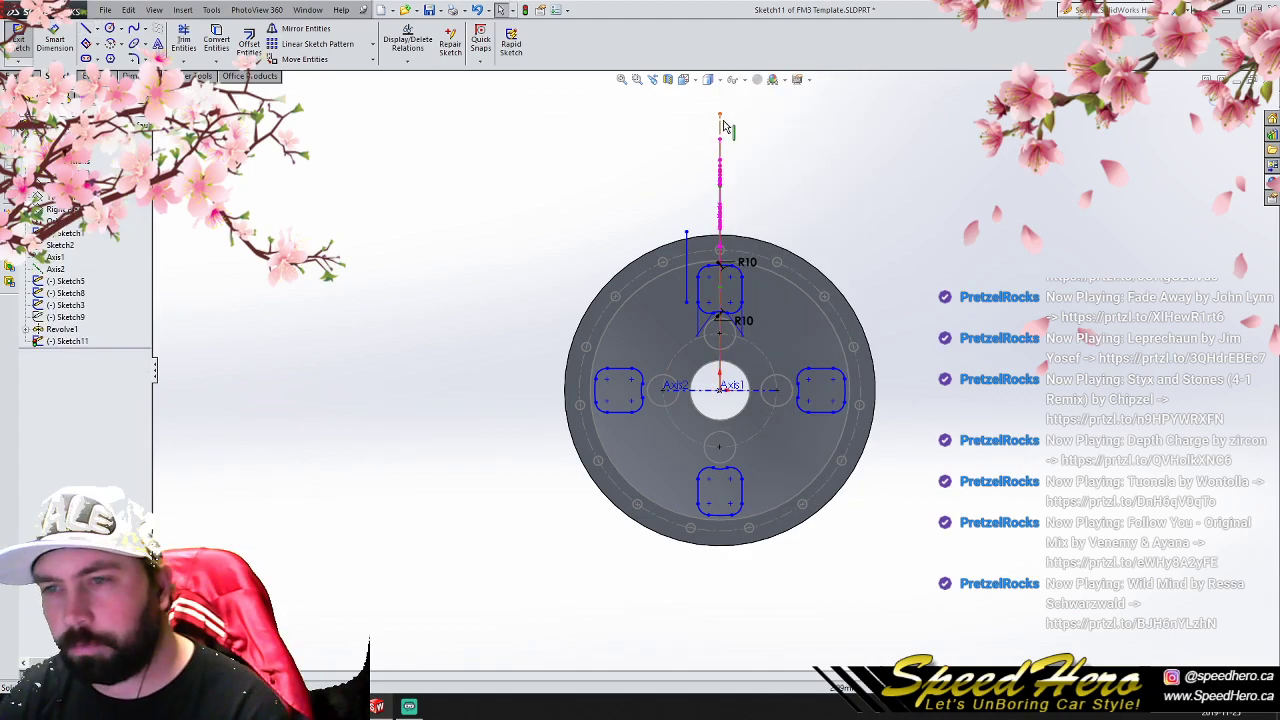
- Copy the vertical centerline in a circular sketch pattern of 8 equally spaced instances around the origin
{"action": "left_click", "coordinate": [372, 44]}
{"action": "left_click", "coordinate": [345, 72]}
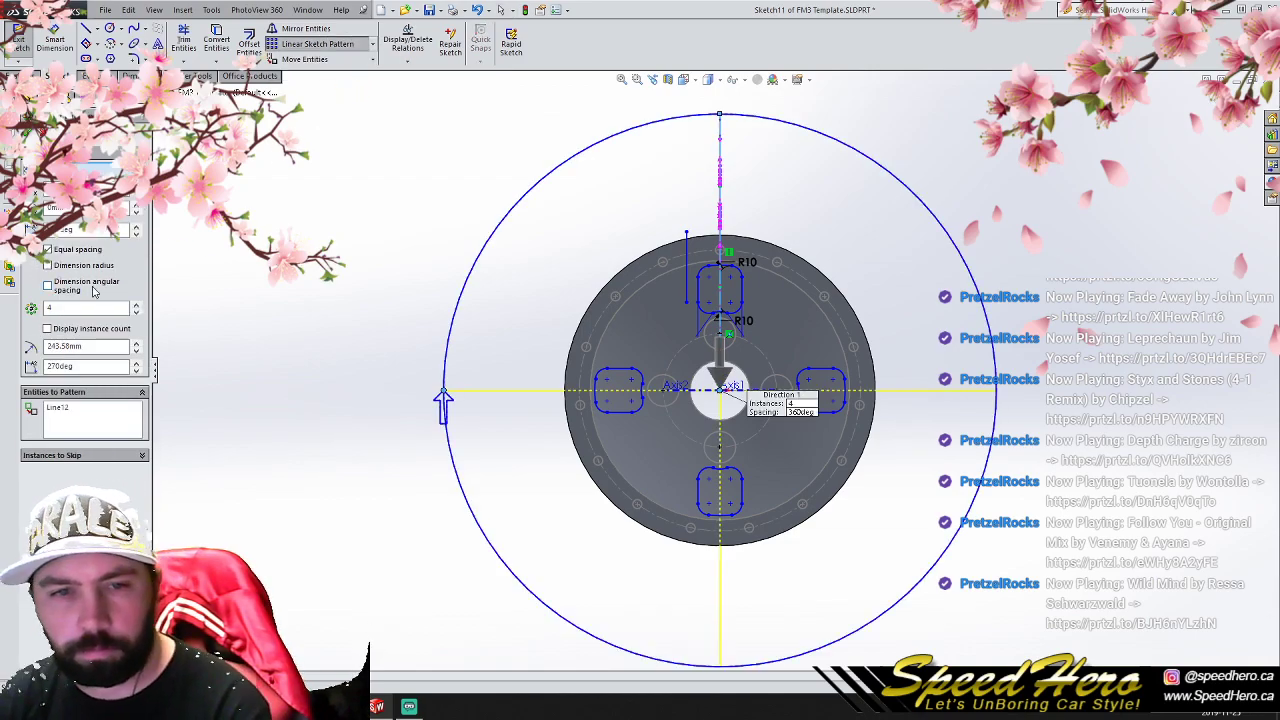
{"action": "left_click", "coordinate": [95, 307]}
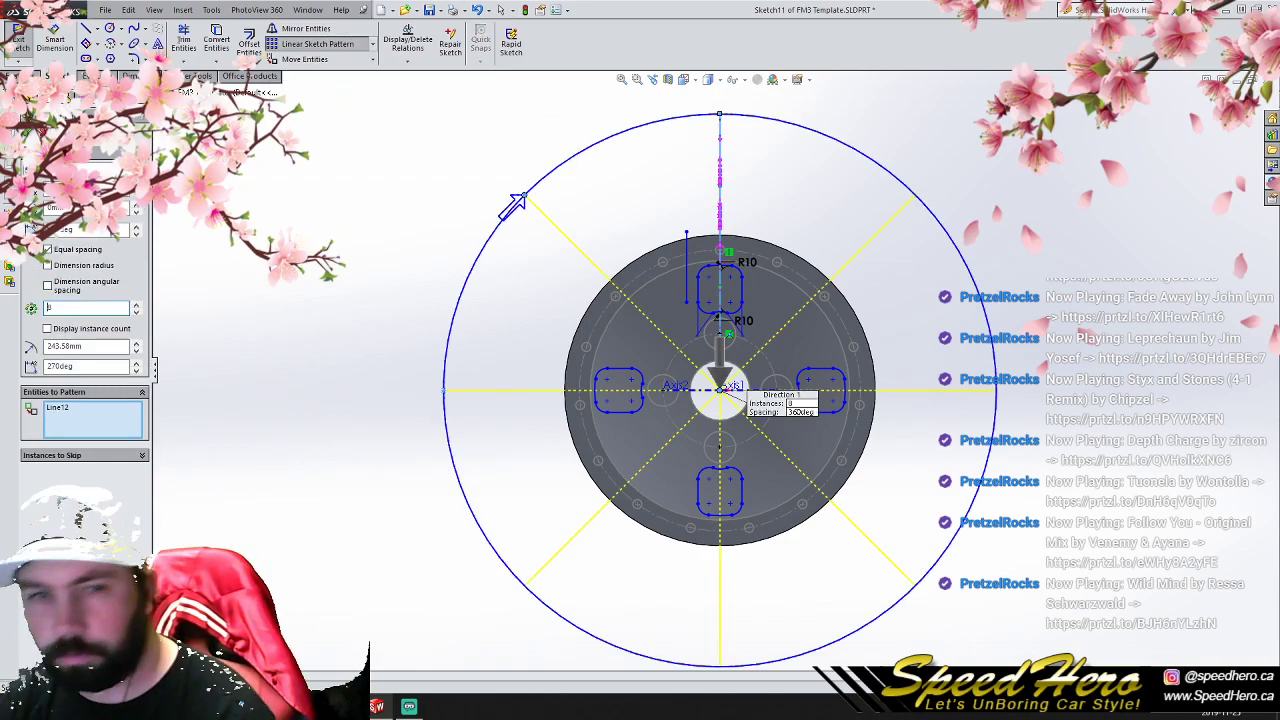
{"action": "key", "text": "Return"}
- Mirror the lengthened offset line about the upper-left diagonal centerline
{"action": "scroll", "coordinate": [690, 262], "scroll_direction": "down", "scroll_amount": 3}
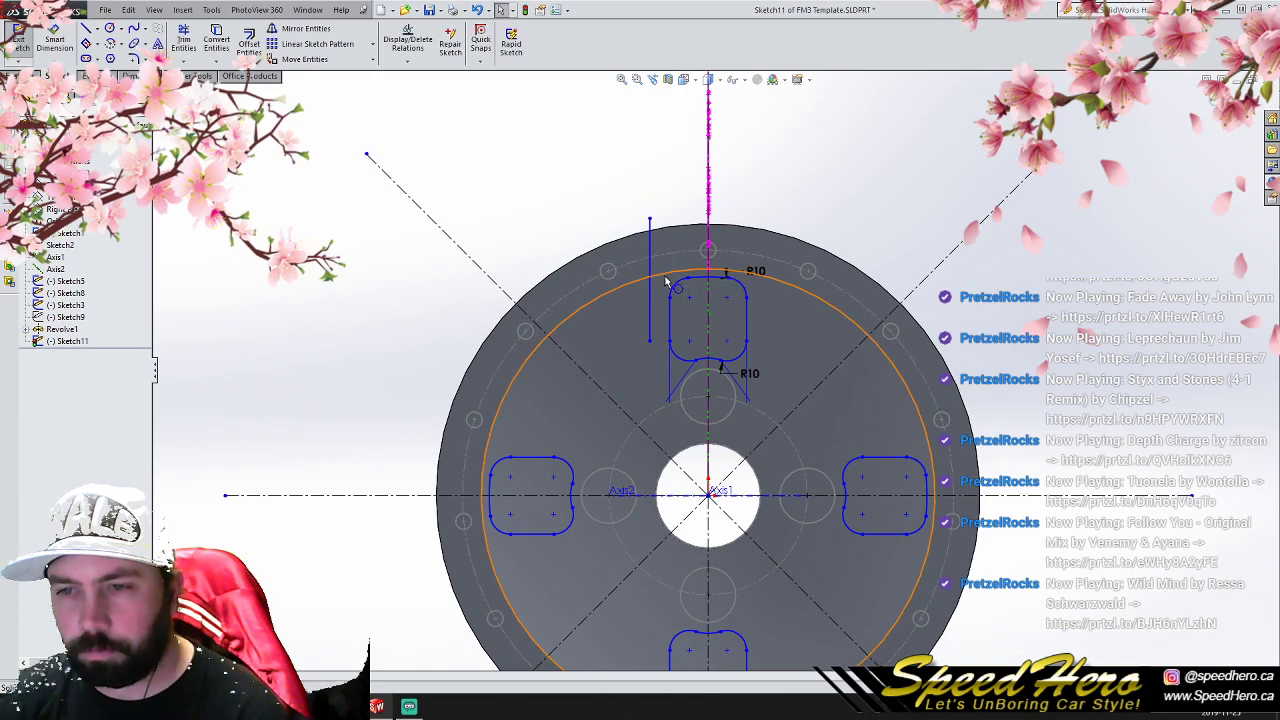
{"action": "left_click", "coordinate": [650, 278]}
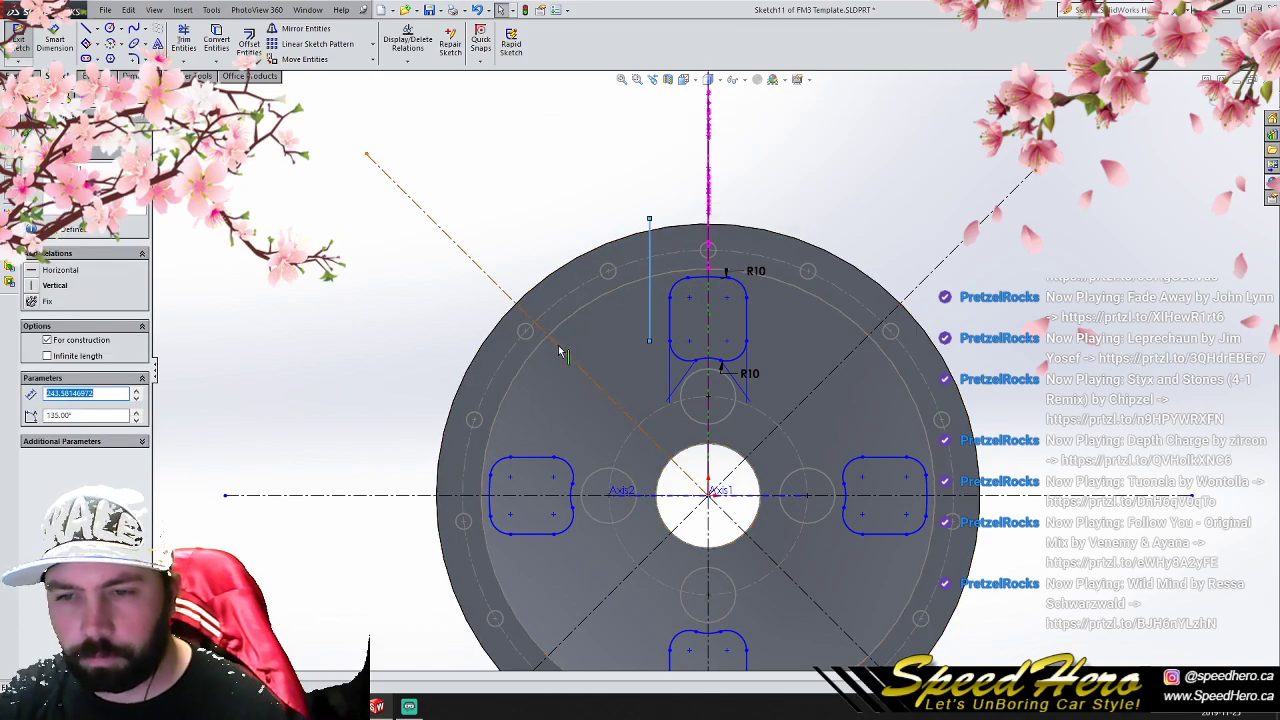
{"action": "left_click", "coordinate": [558, 345], "text": "ctrl"}
{"action": "left_click", "coordinate": [308, 30]}
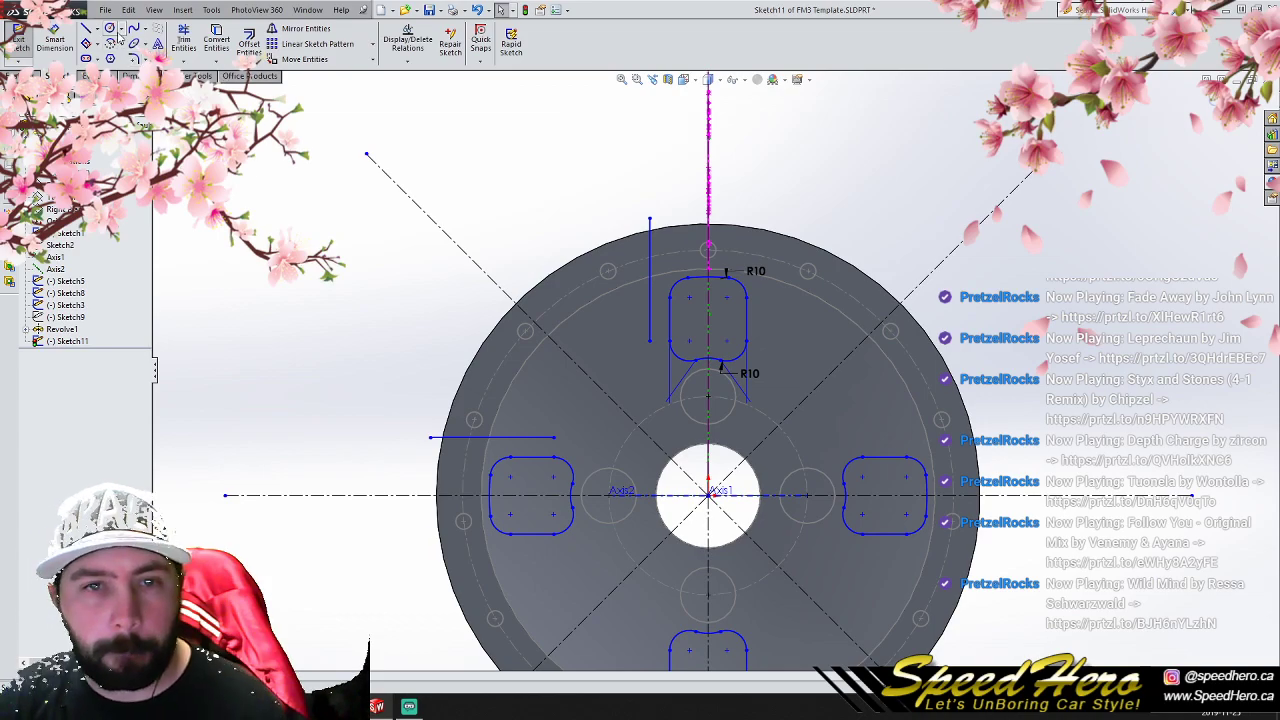
- Draw a centerpoint arc about the origin, radius about 83.2 mm, joining the inner ends of the offset line and its mirrored copy
{"action": "left_click", "coordinate": [111, 29]}
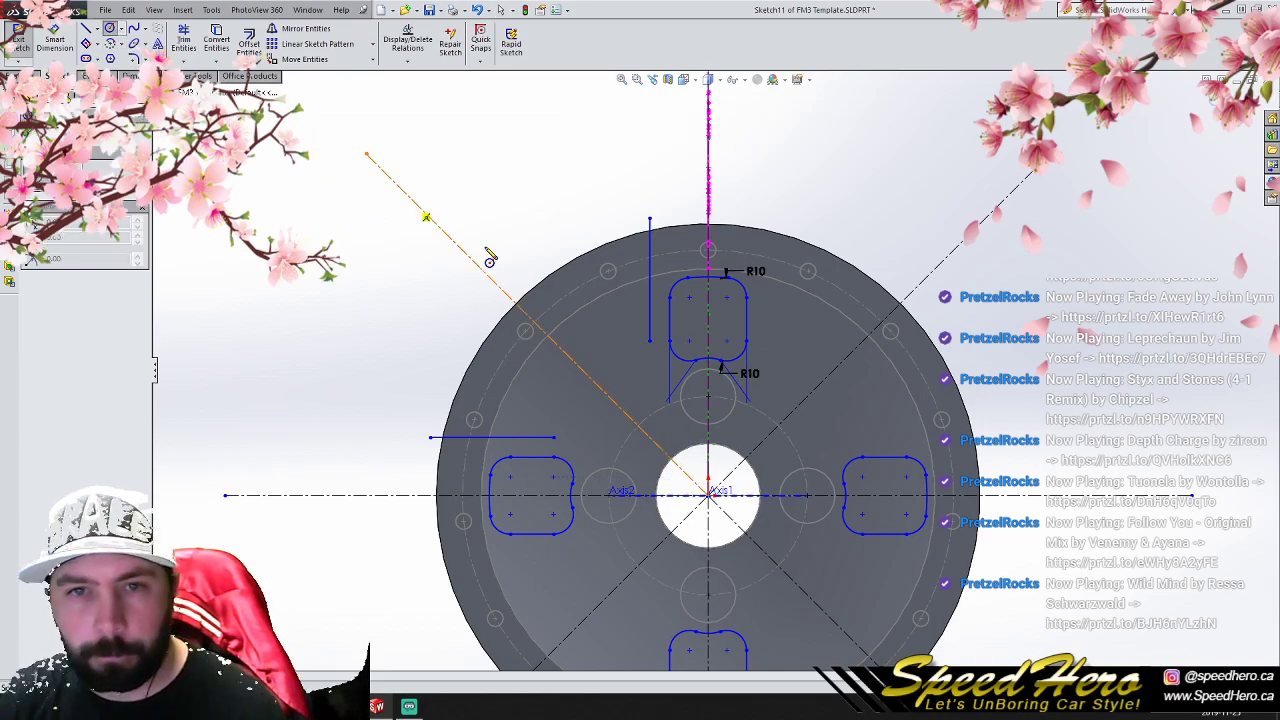
{"action": "left_click", "coordinate": [110, 44]}
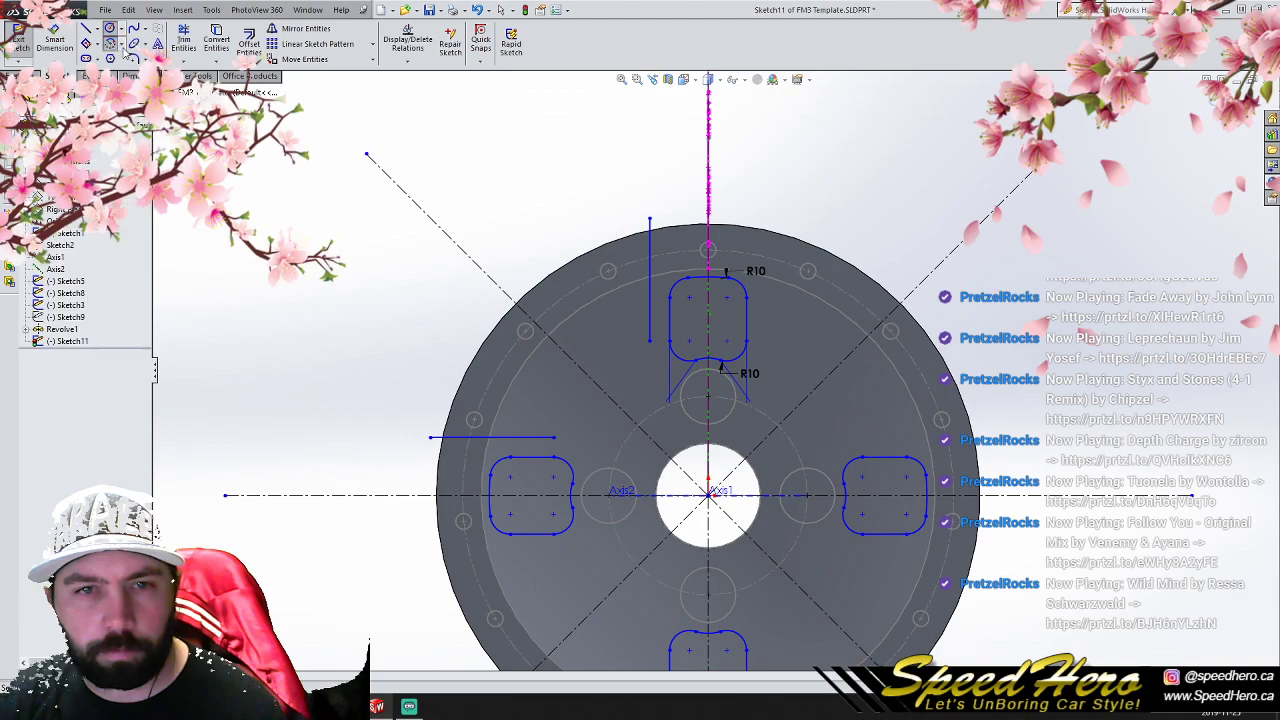
{"action": "left_click", "coordinate": [708, 492]}
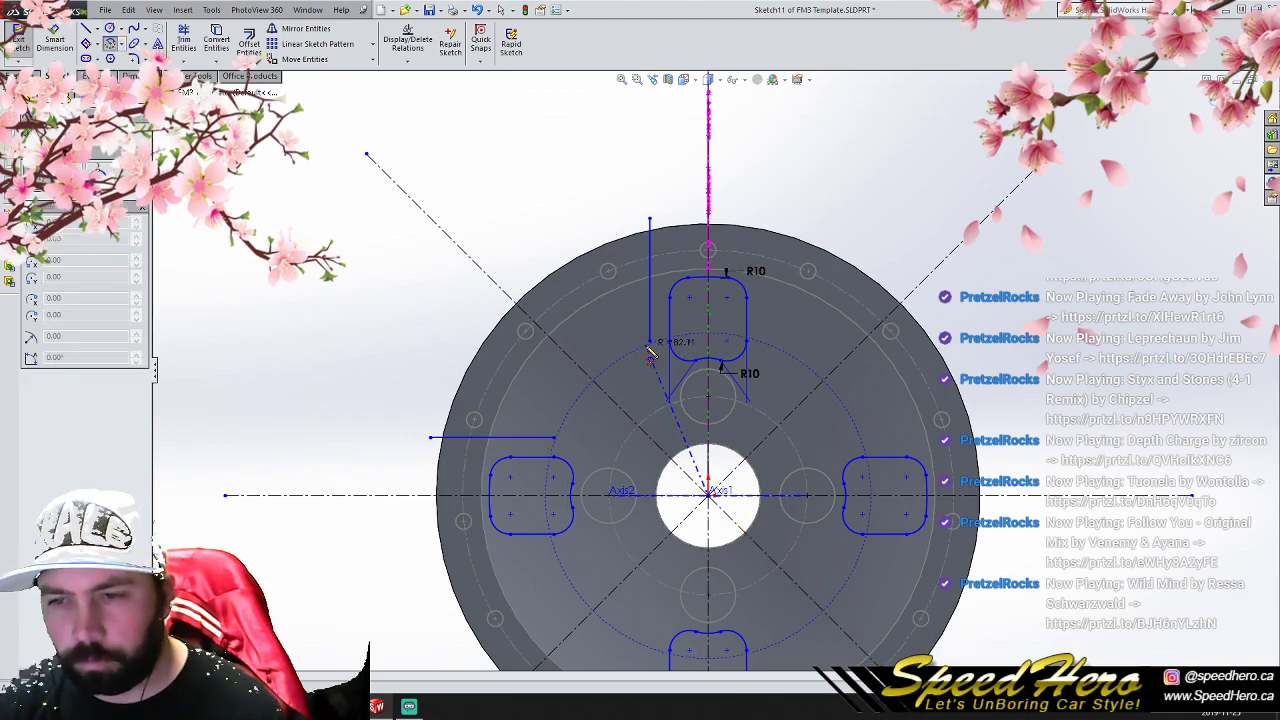
{"action": "left_click", "coordinate": [650, 341]}
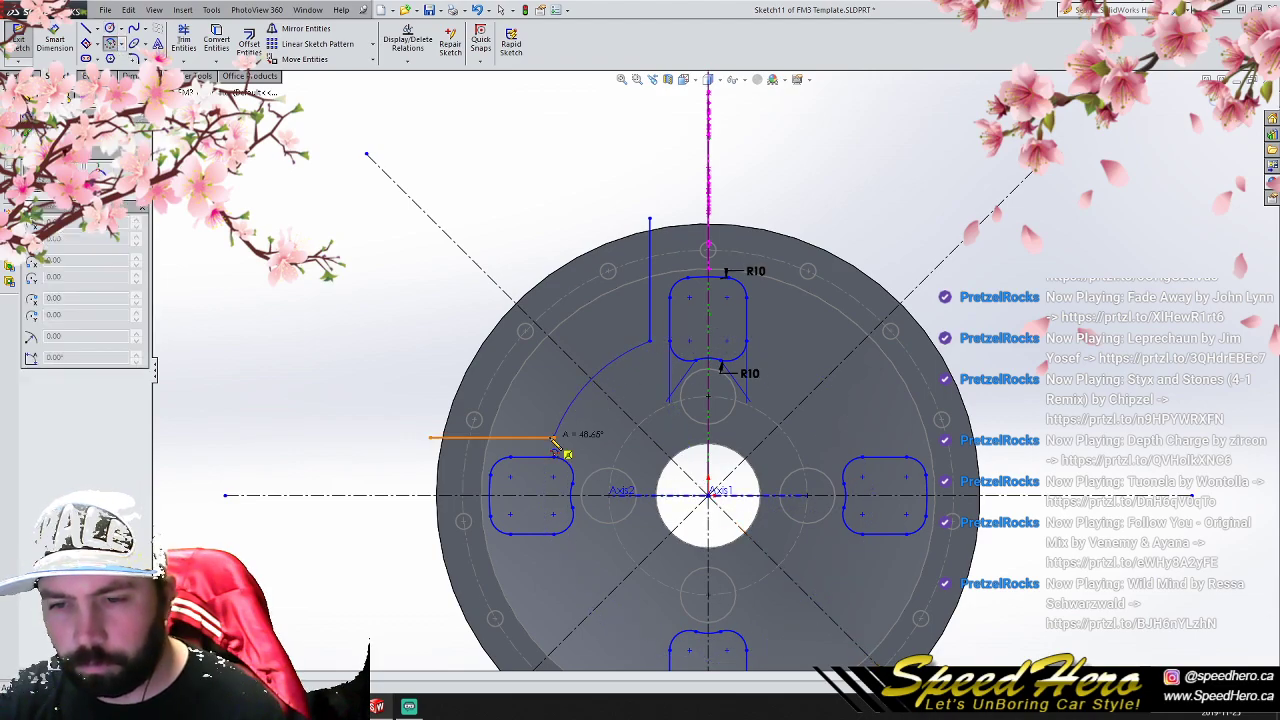
{"action": "left_click", "coordinate": [556, 439]}
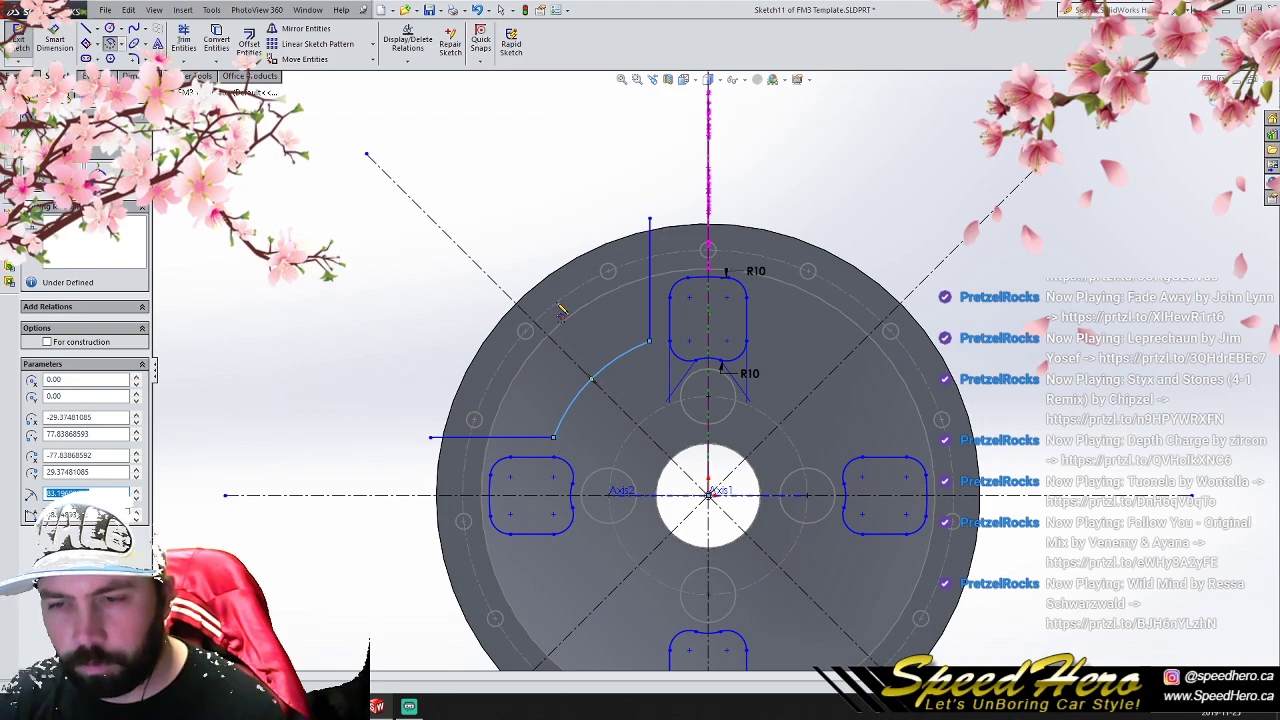
- Draw a second centerpoint arc about the origin just inside the rim edge, connecting the vertical line to the horizontal line
{"action": "left_click", "coordinate": [708, 494]}
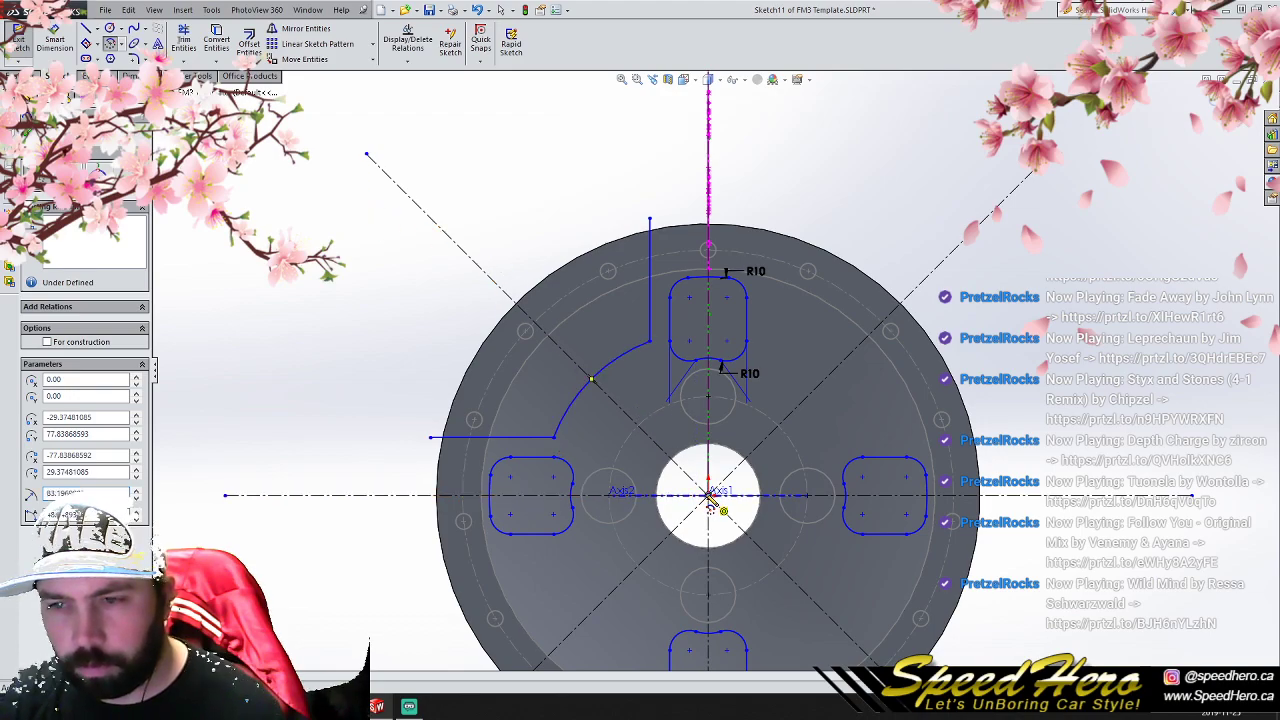
{"action": "left_click", "coordinate": [649, 287]}
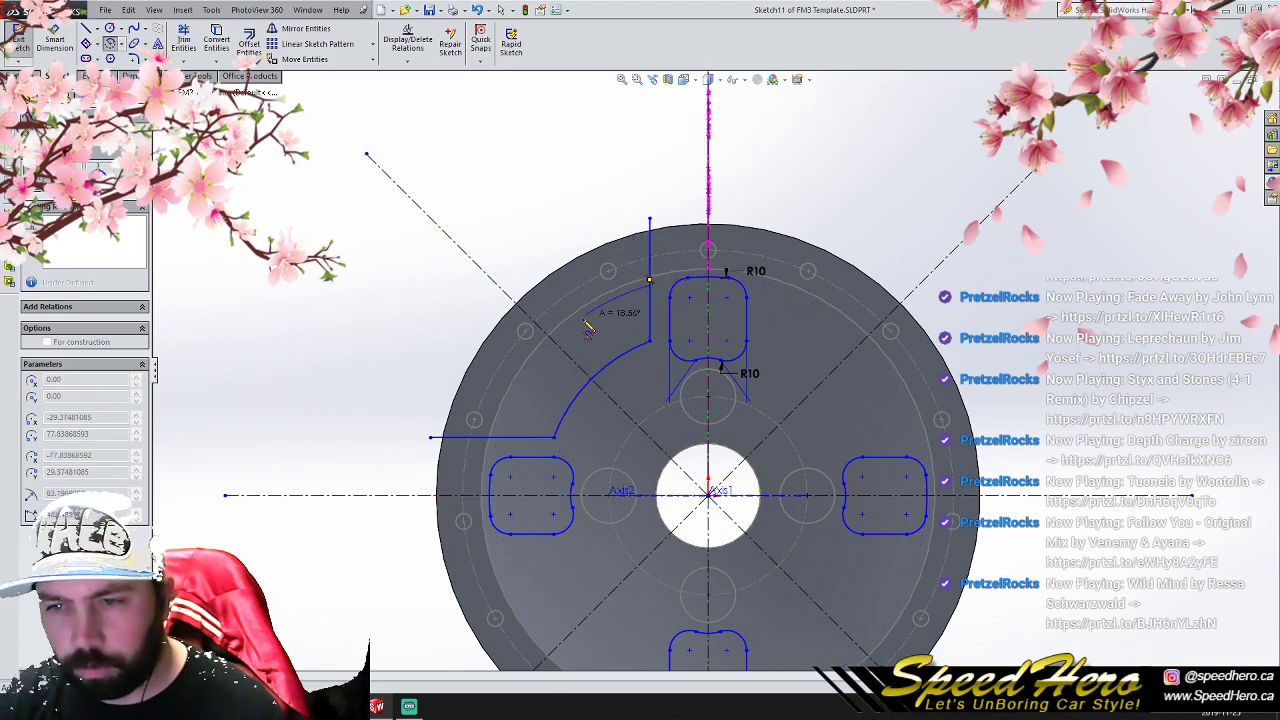
{"action": "left_click", "coordinate": [497, 438]}
{"action": "right_click", "coordinate": [497, 438]}
{"action": "left_click", "coordinate": [512, 336]}
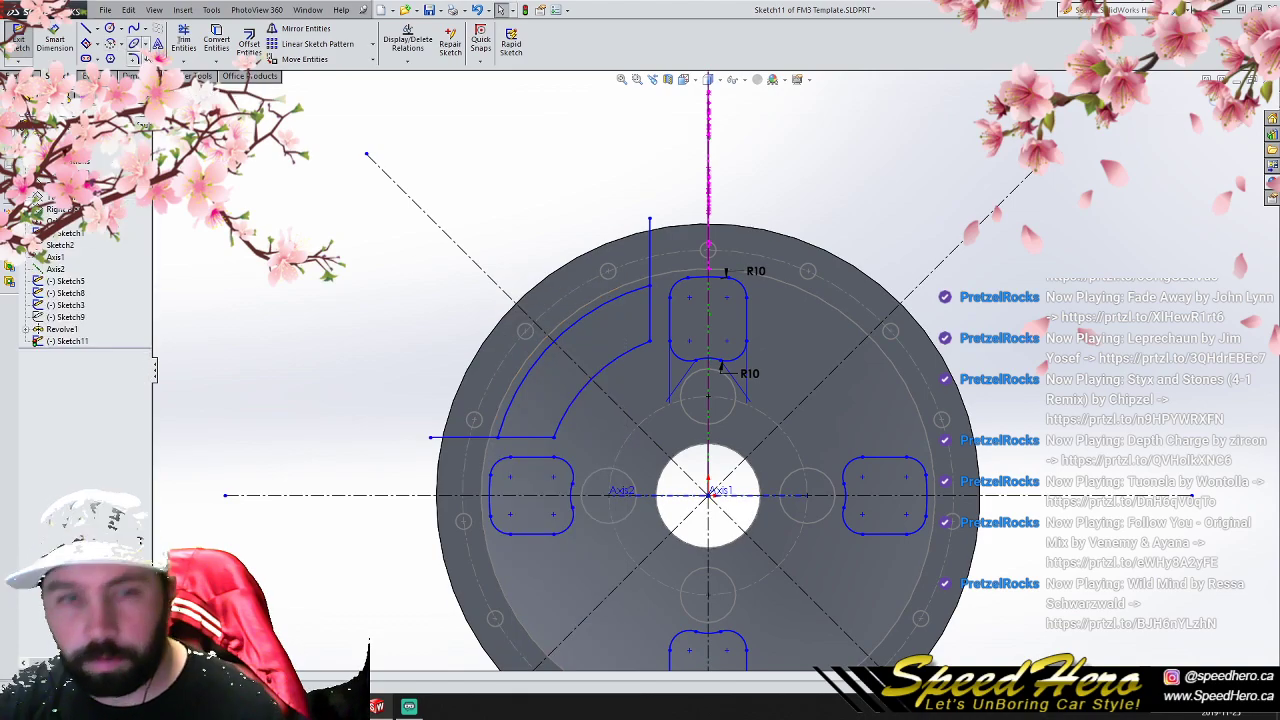
- Trim the overhanging ends of the horizontal and vertical lines beyond the curved window's outer arc
{"action": "left_click", "coordinate": [183, 40]}
{"action": "left_click", "coordinate": [455, 437]}
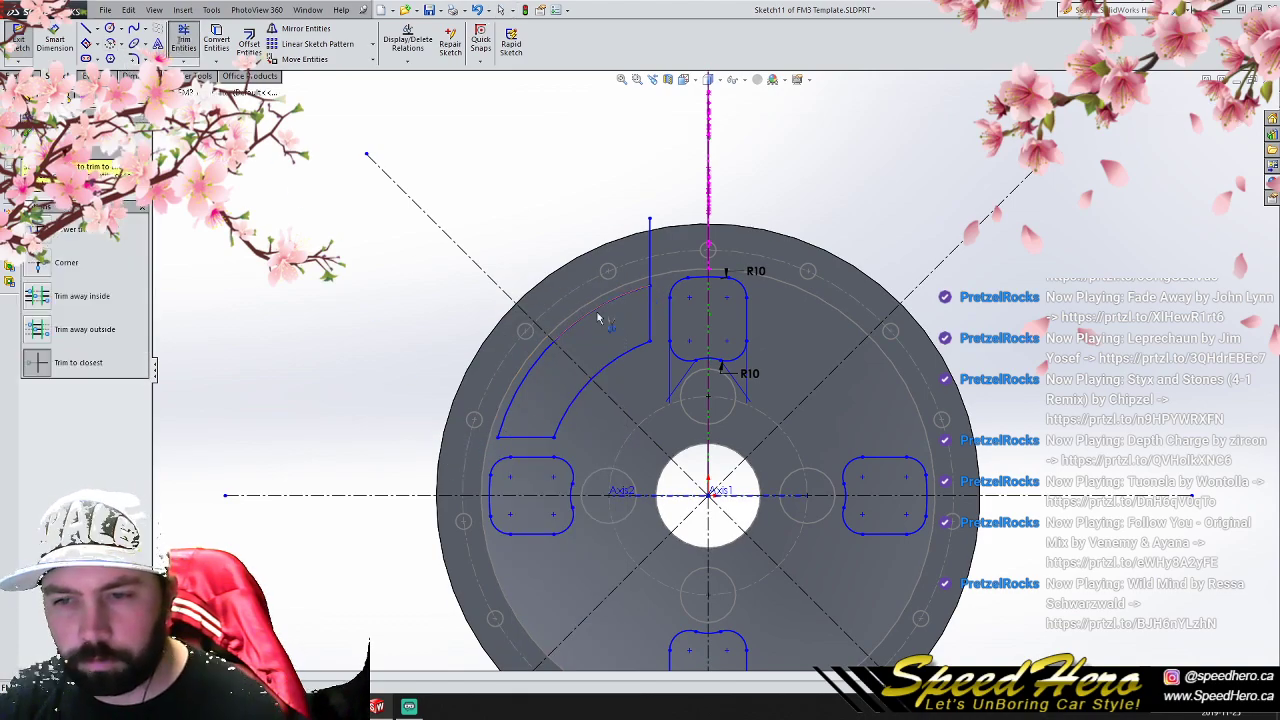
{"action": "left_click", "coordinate": [649, 263]}
- Round the four corners of the upper-left curved window with 10 mm sketch fillets
{"action": "left_click", "coordinate": [133, 58]}
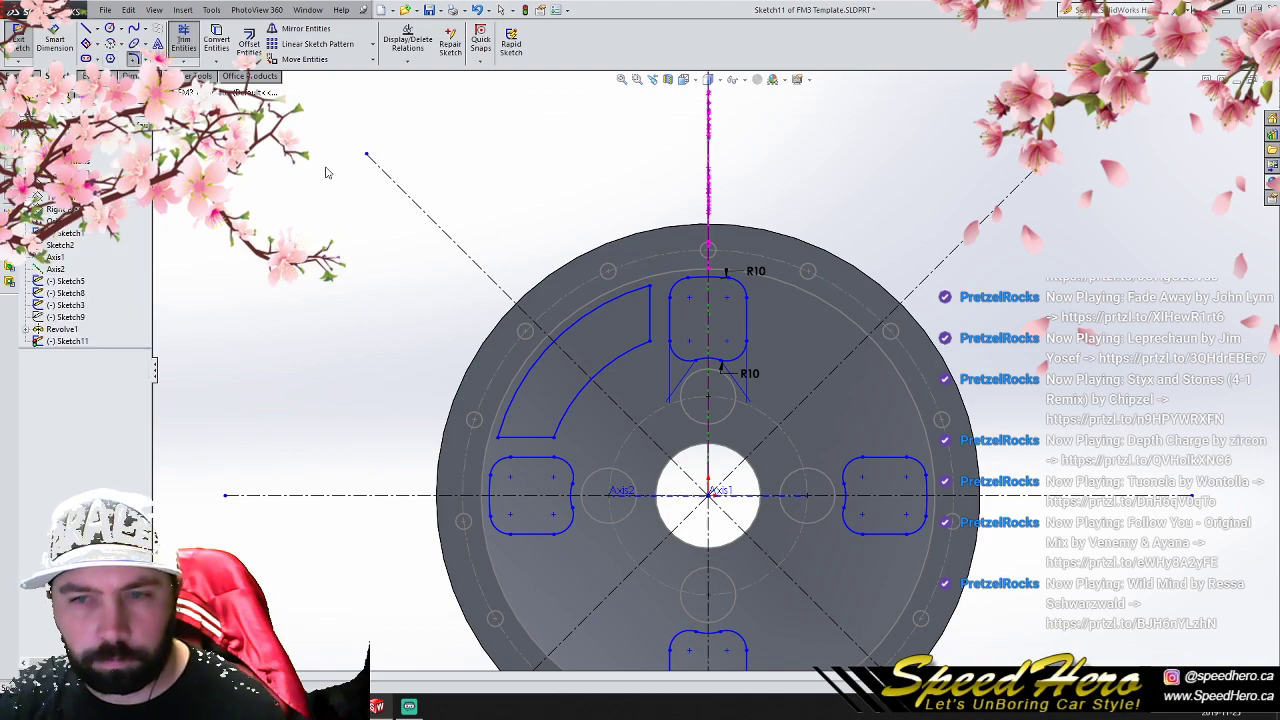
{"action": "left_click", "coordinate": [651, 290]}
{"action": "left_click", "coordinate": [652, 342]}
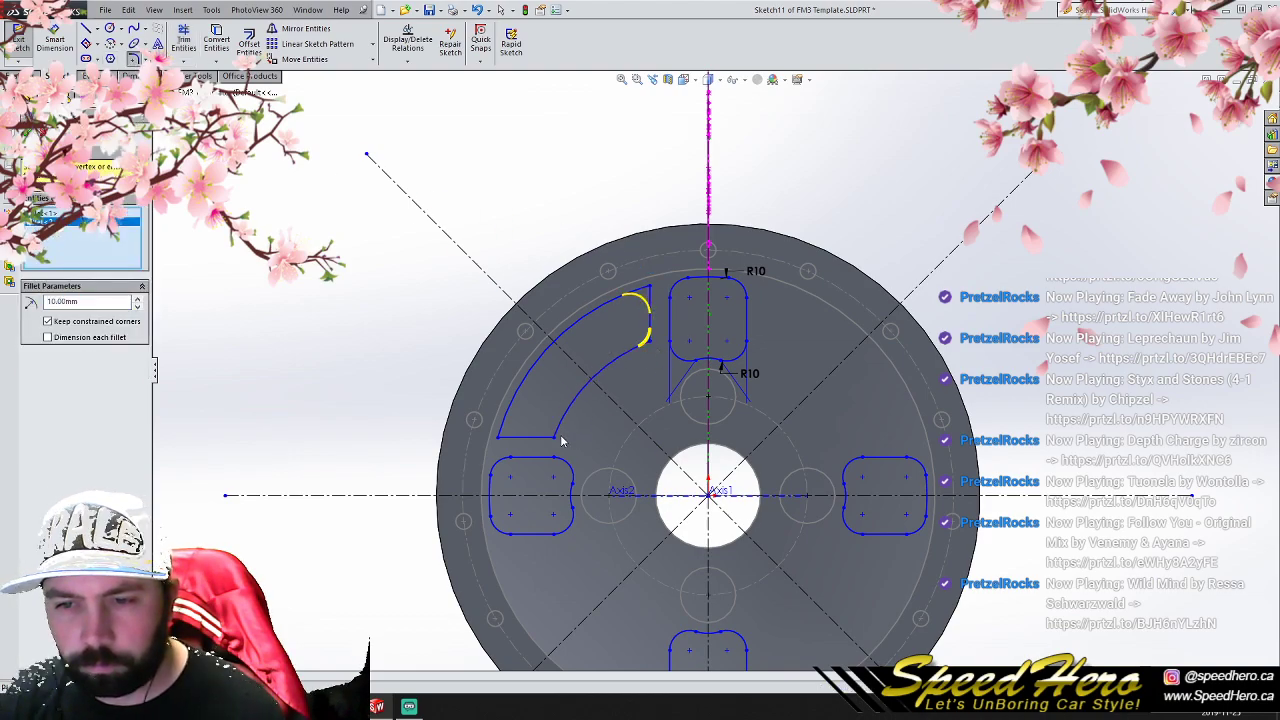
{"action": "left_click", "coordinate": [500, 438]}
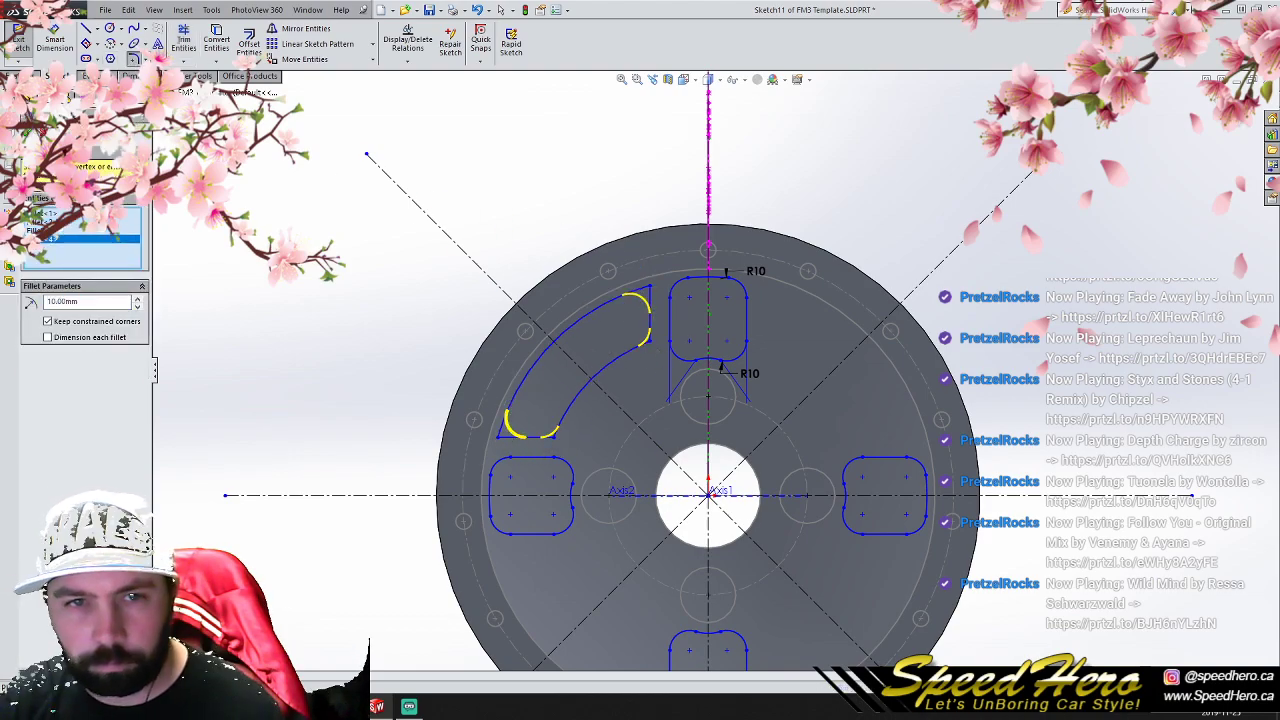
{"action": "left_click", "coordinate": [27, 133]}
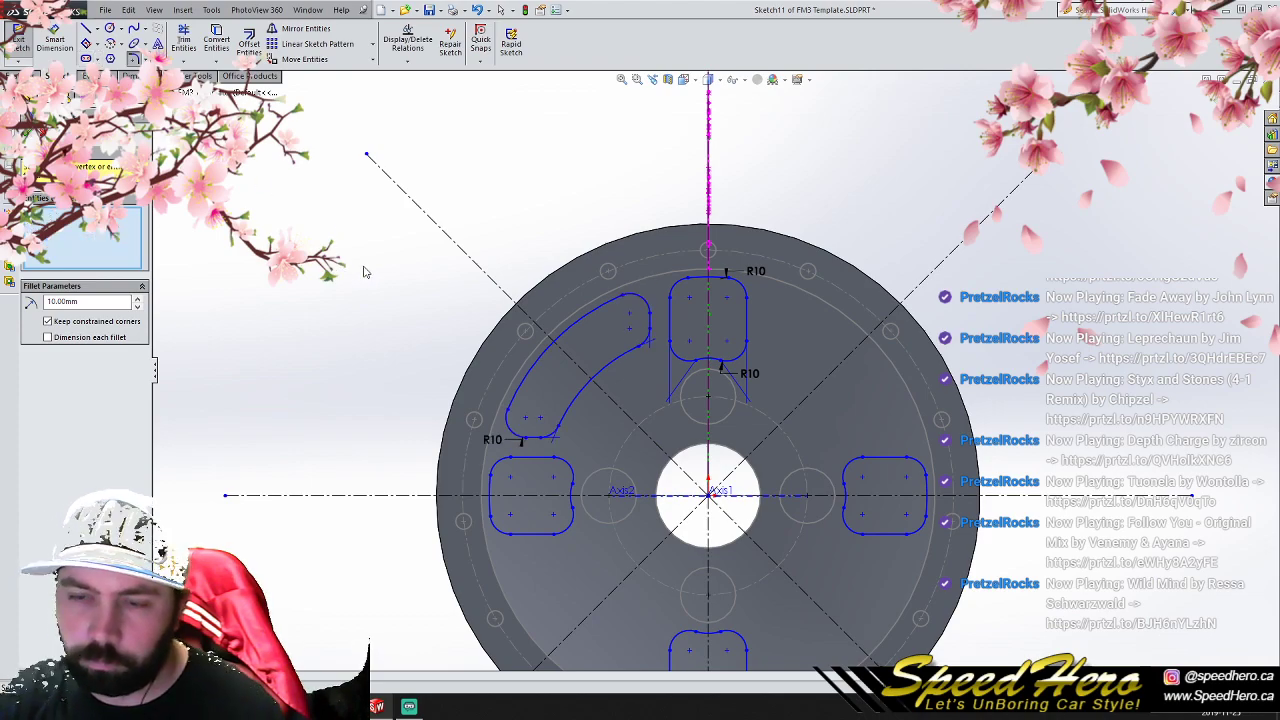
{"action": "left_click_drag", "start_coordinate": [361, 283], "coordinate": [655, 453]}
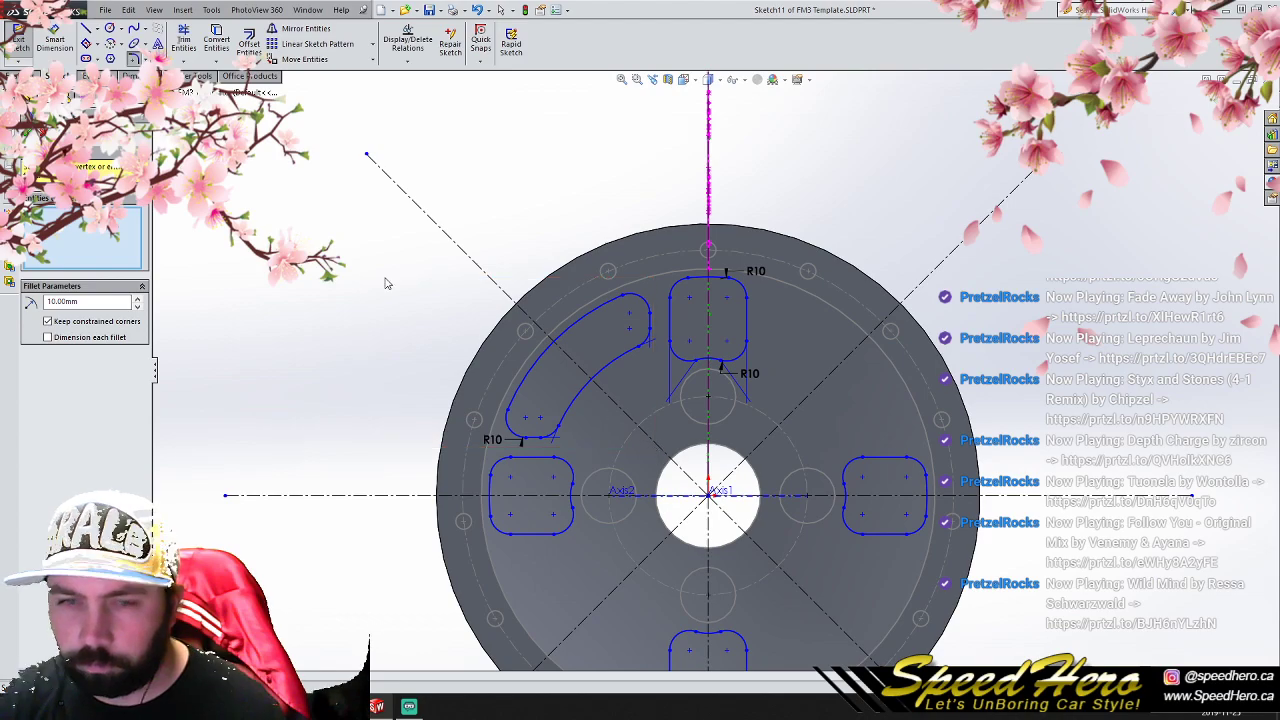
{"action": "left_click", "coordinate": [28, 133]}
- Copy the rounded curved window in a circular sketch pattern of 4 equally spaced instances around the origin
{"action": "mouse_move", "coordinate": [282, 132]}
{"action": "left_mouse_down"}
{"action": "mouse_move", "coordinate": [640, 400]}
{"action": "mouse_move", "coordinate": [660, 449]}
{"action": "left_mouse_up"}
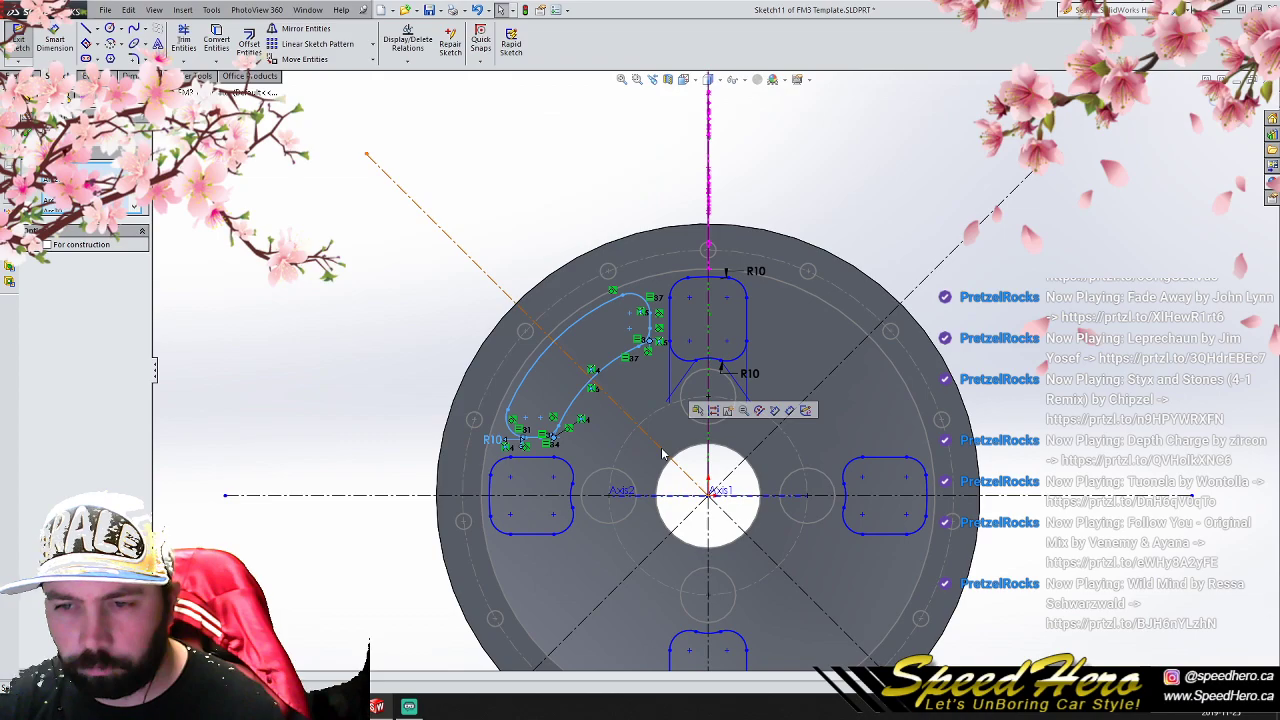
{"action": "left_click", "coordinate": [372, 44]}
{"action": "left_click", "coordinate": [345, 78]}
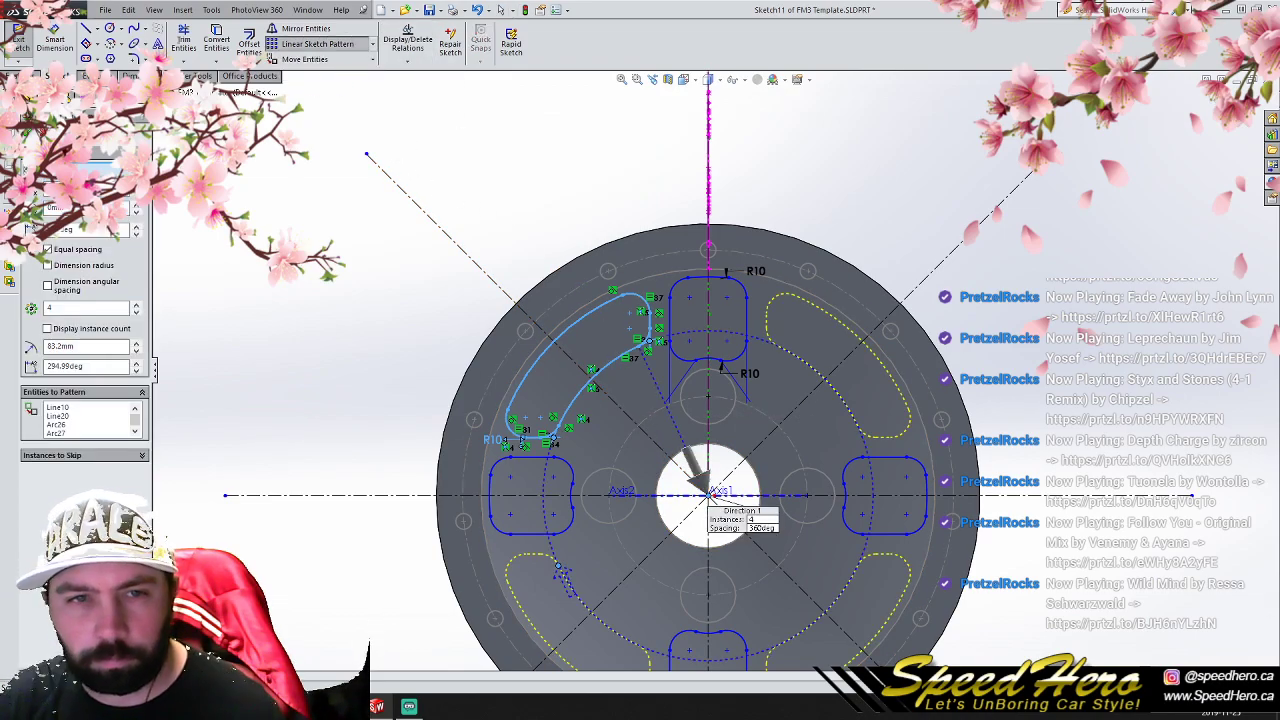
{"action": "left_click", "coordinate": [27, 132]}
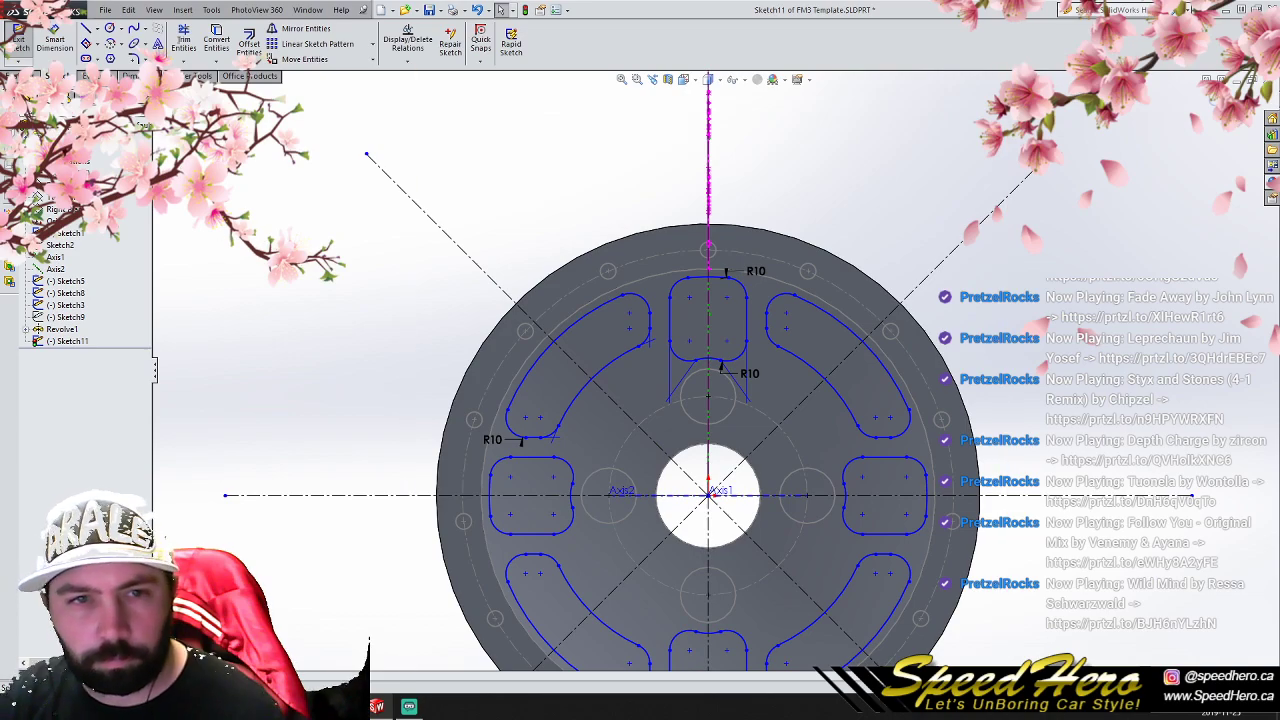
- Finish the sketch and cut all rounded and curved windows out of the wheel center with a Through All extruded cut
{"action": "left_click", "coordinate": [18, 42]}
{"action": "left_click", "coordinate": [200, 44]}
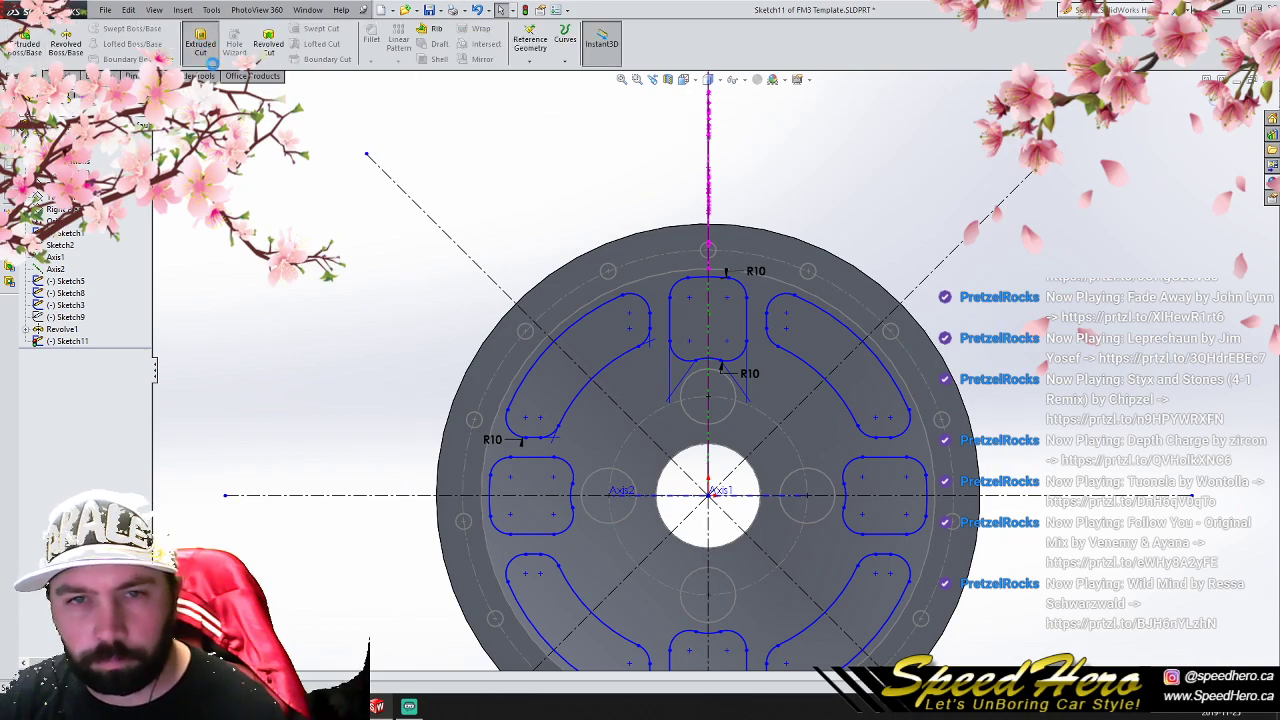
{"action": "left_click", "coordinate": [55, 212]}
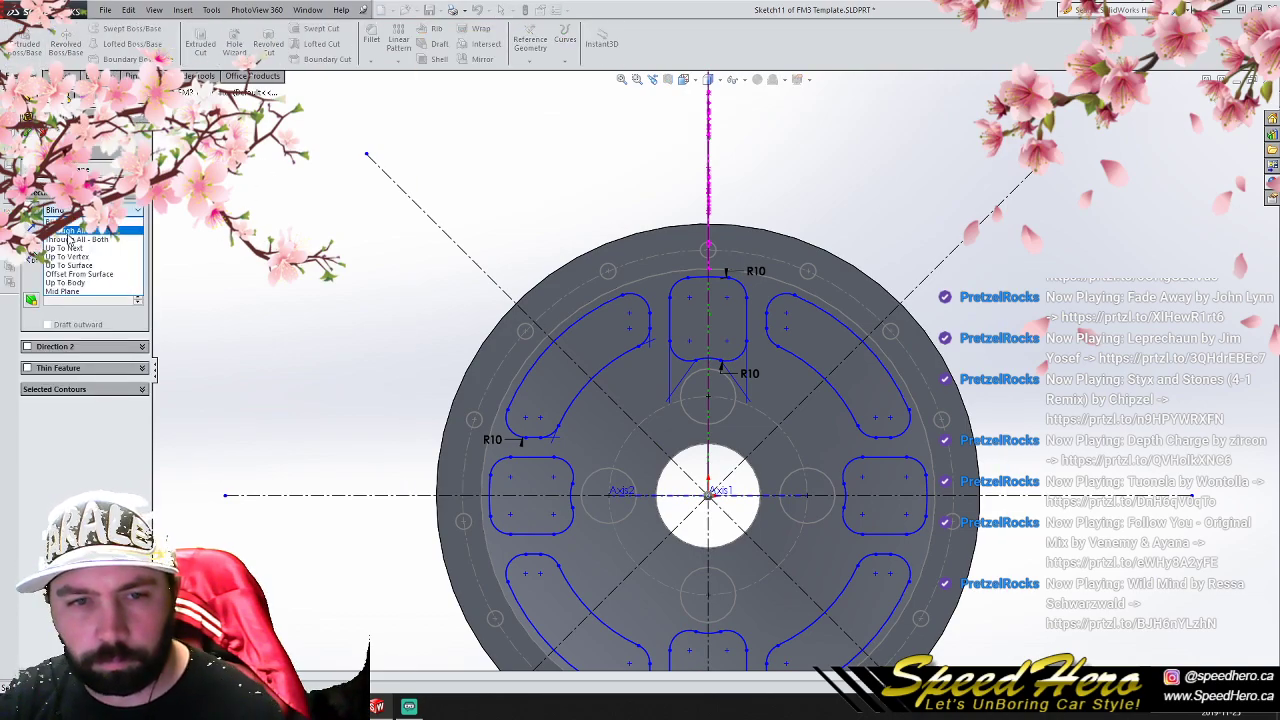
{"action": "left_click", "coordinate": [68, 238]}
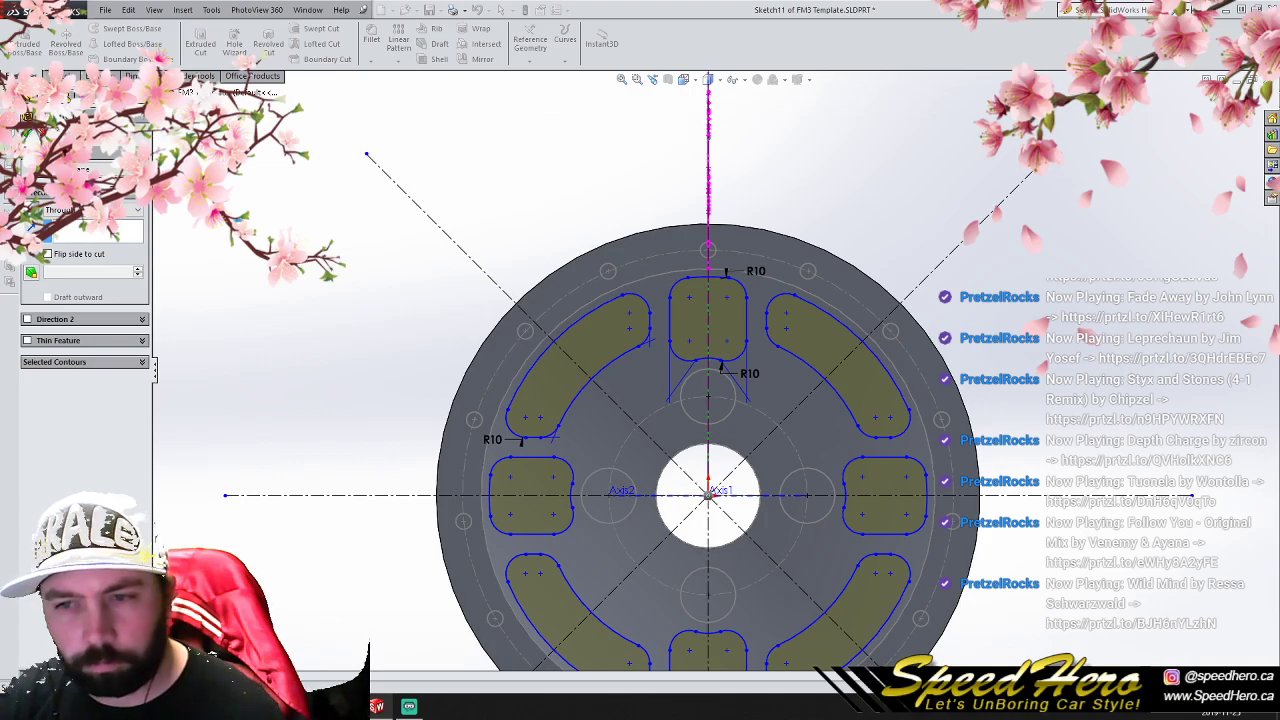
{"action": "left_click", "coordinate": [27, 132]}
{"action": "left_click", "coordinate": [386, 323]}
{"action": "scroll", "coordinate": [711, 374], "scroll_direction": "up", "scroll_amount": 2}
{"action": "mouse_move", "coordinate": [726, 466]}
{"action": "middle_mouse_down"}
{"action": "mouse_move", "coordinate": [450, 480]}
{"action": "mouse_move", "coordinate": [860, 462]}
{"action": "mouse_move", "coordinate": [705, 468]}
{"action": "middle_mouse_up"}
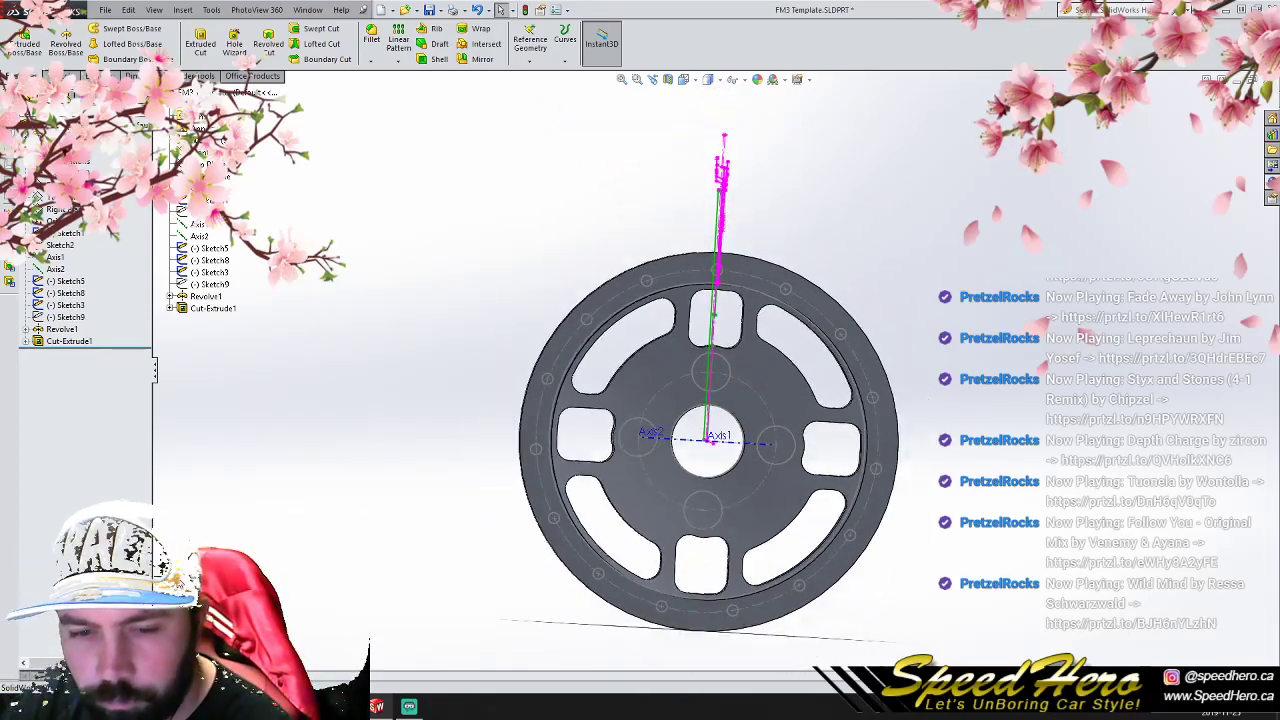
- Reopen the window cut's sketch for editing
{"action": "left_click", "coordinate": [66, 341]}
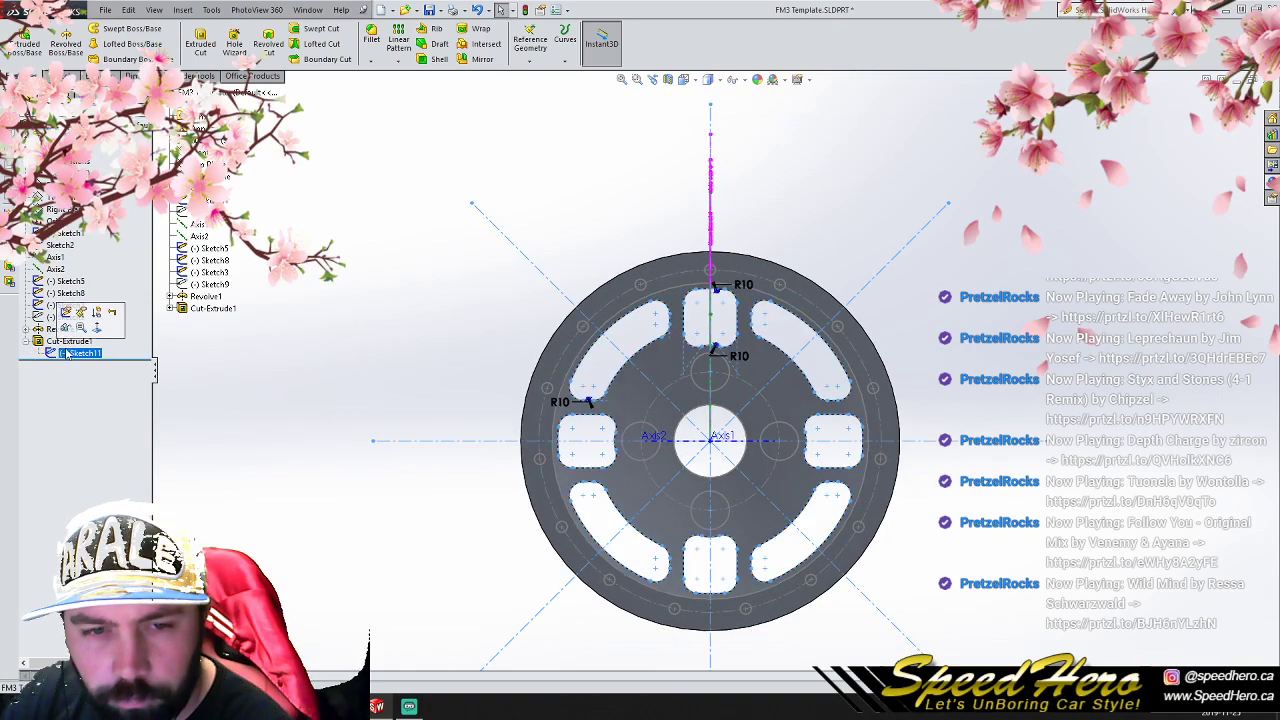
{"action": "left_click", "coordinate": [66, 313]}
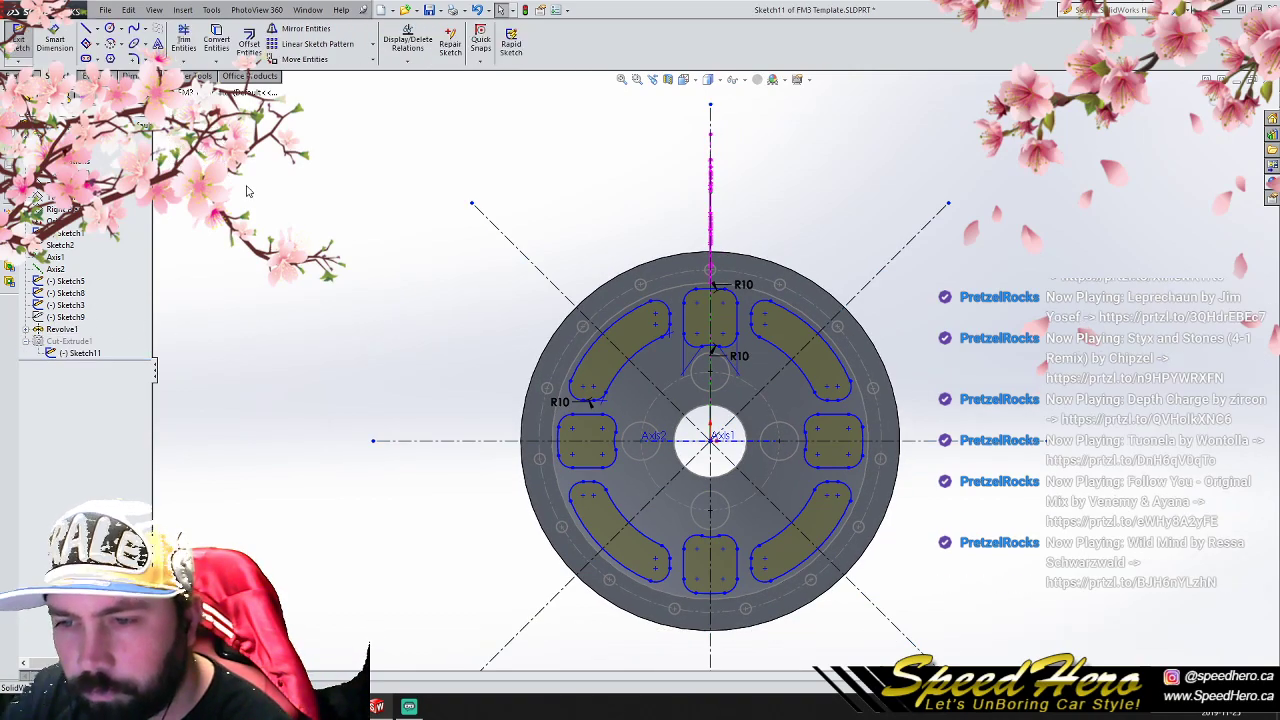
{"action": "left_click", "coordinate": [87, 29]}
{"action": "left_click", "coordinate": [380, 302]}
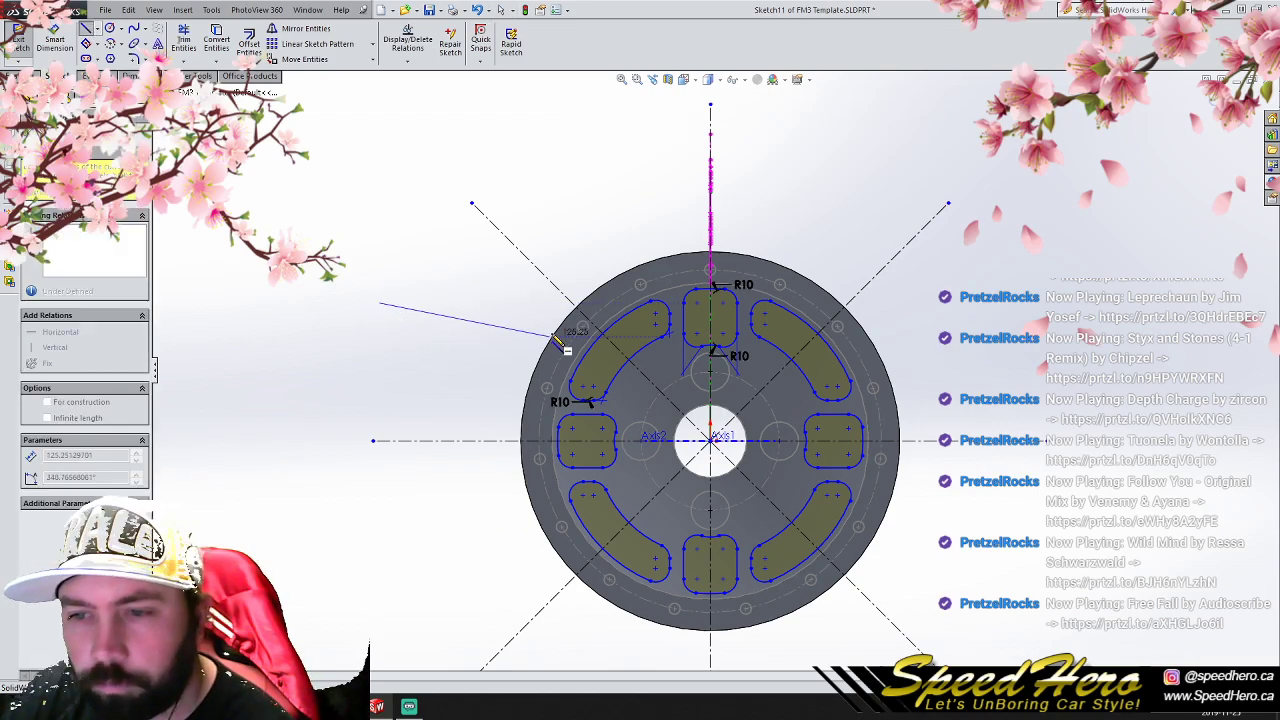
{"action": "right_click", "coordinate": [419, 284]}
{"action": "left_click", "coordinate": [431, 291]}
- Offset the inner arc of the upper-left curved window by 10 mm toward the wheel's center
{"action": "scroll", "coordinate": [420, 308], "scroll_direction": "down", "scroll_amount": 3}
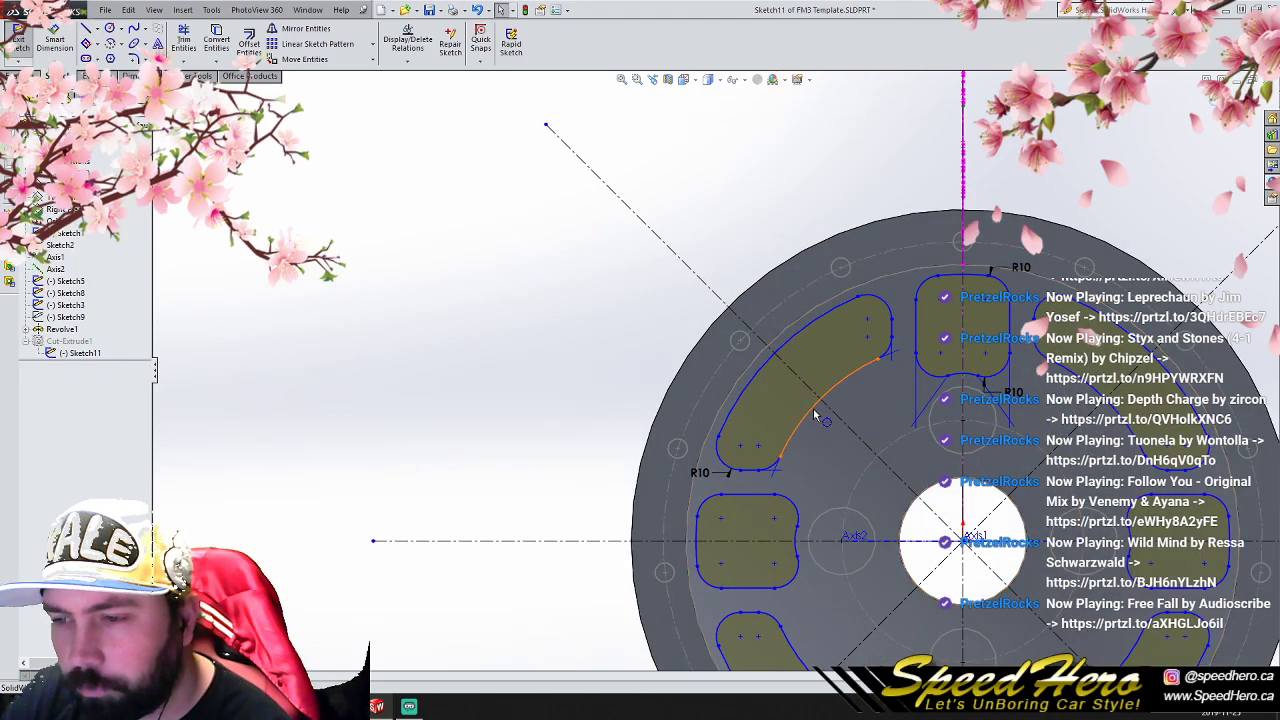
{"action": "left_click", "coordinate": [815, 415]}
{"action": "left_click", "coordinate": [249, 45]}
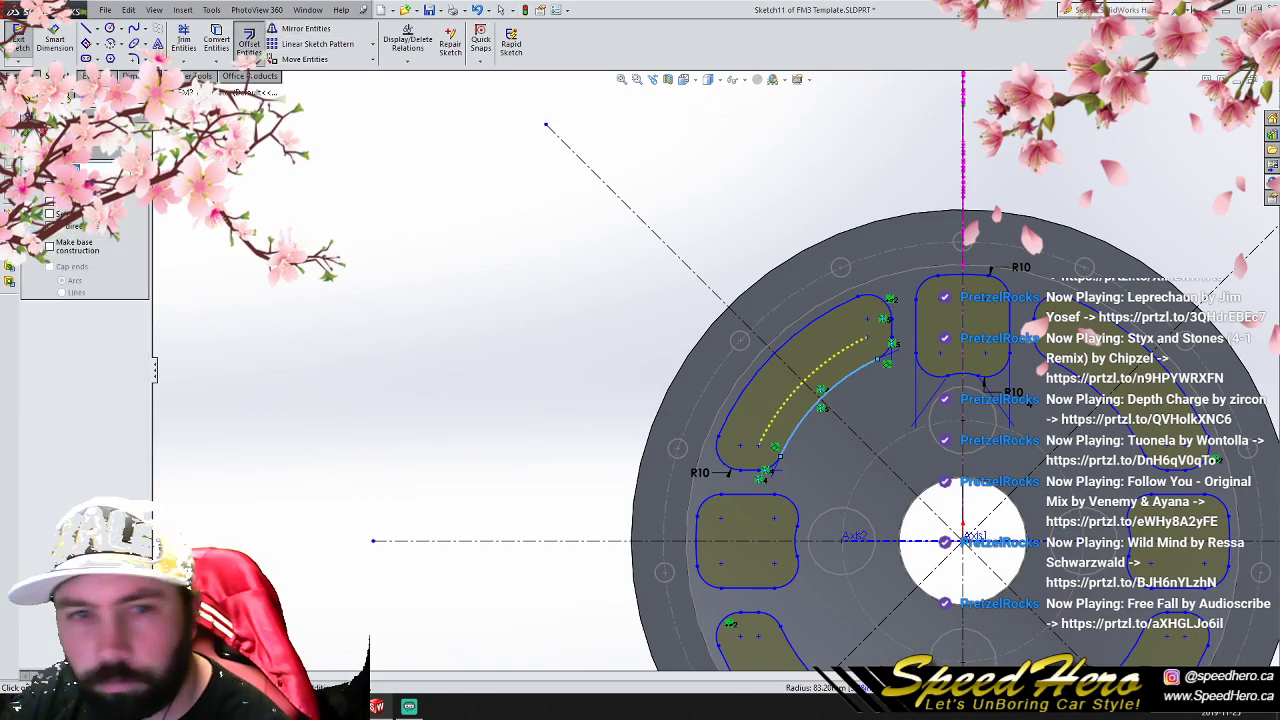
{"action": "left_click", "coordinate": [48, 203]}
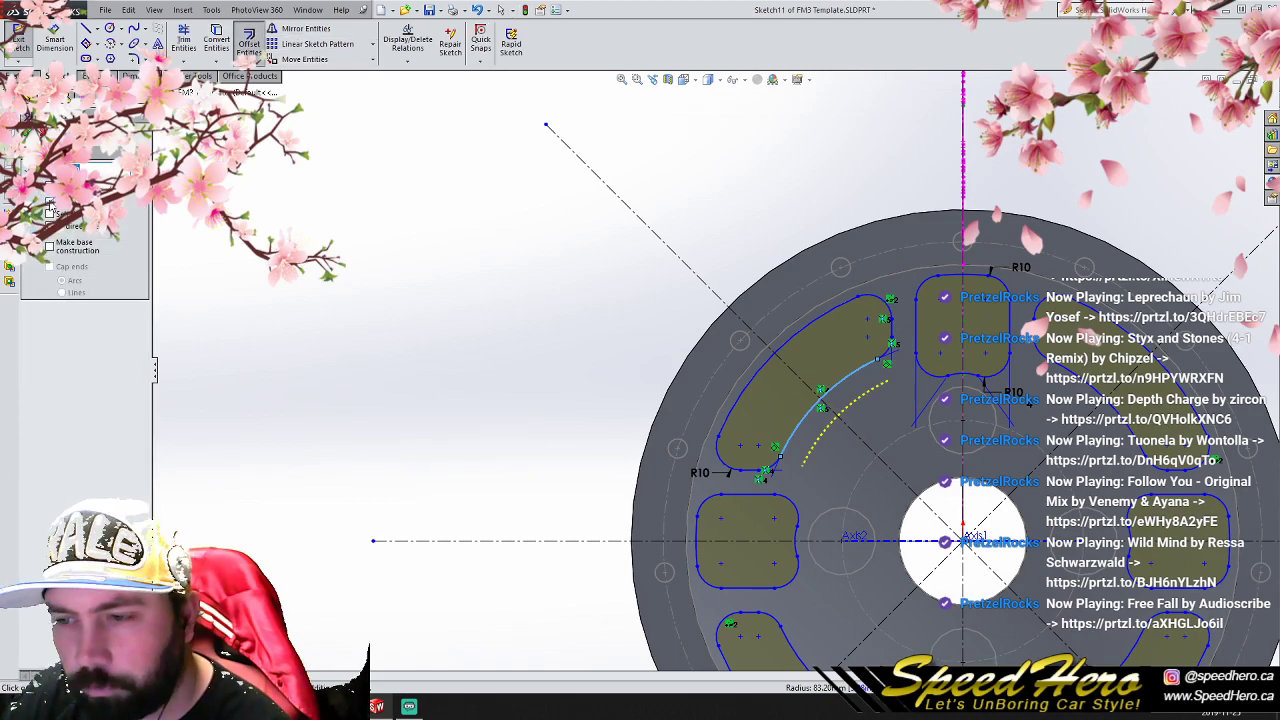
{"action": "left_click", "coordinate": [26, 134]}
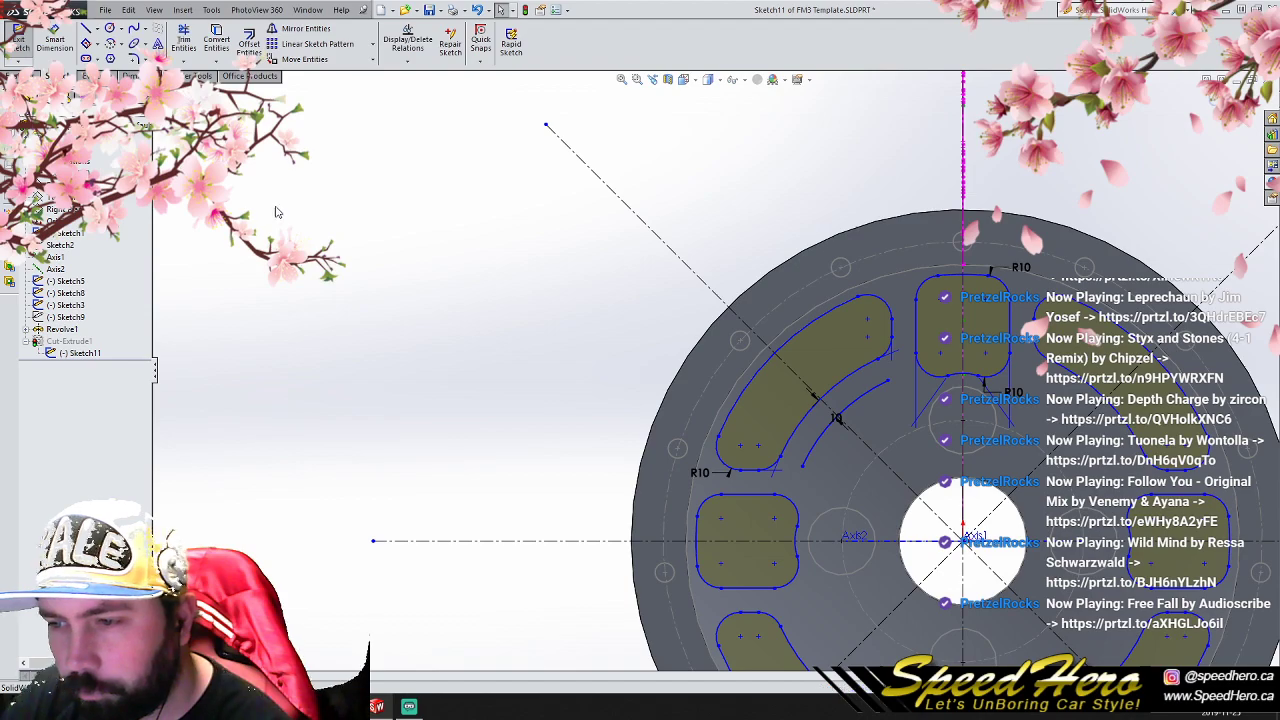
- Draw a vertical line about 45 mm long downward from the upper end of the offset arc
{"action": "scroll", "coordinate": [972, 458], "scroll_direction": "down", "scroll_amount": 3}
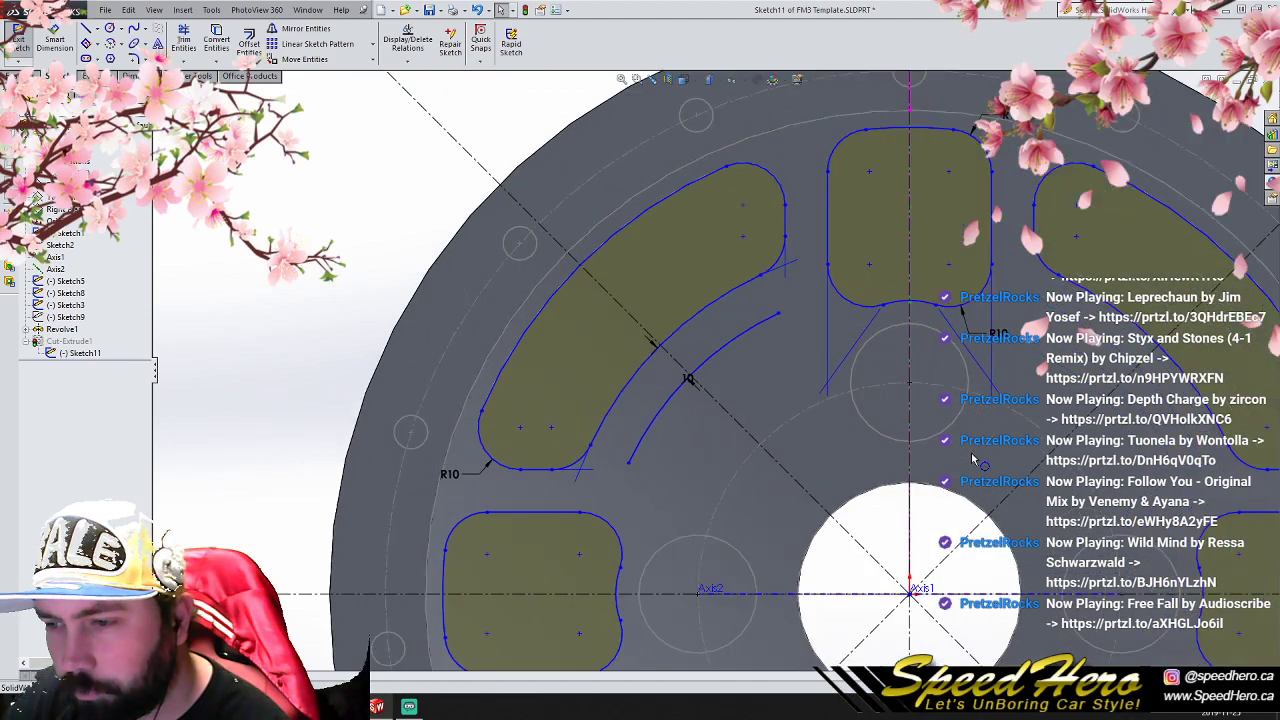
{"action": "left_click", "coordinate": [87, 29]}
{"action": "left_click", "coordinate": [779, 315]}
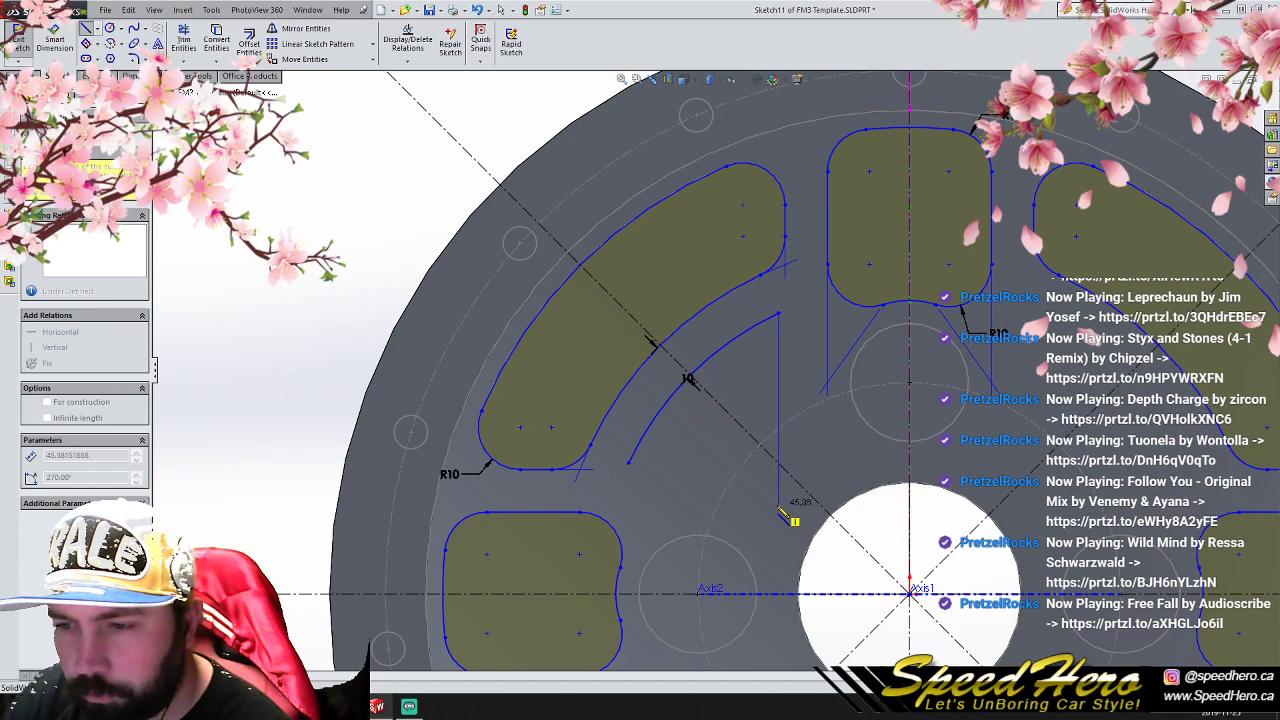
{"action": "left_click", "coordinate": [781, 508]}
{"action": "right_click", "coordinate": [777, 307]}
{"action": "left_click", "coordinate": [800, 315]}
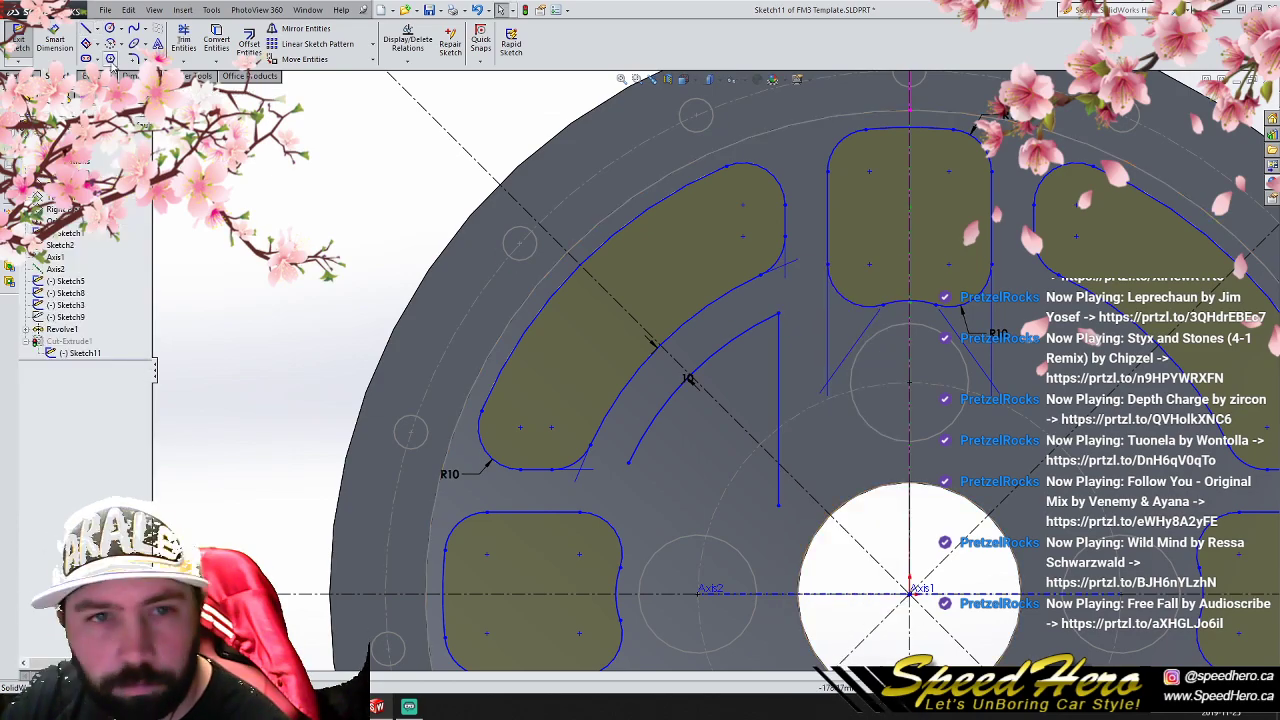
- Draw a horizontal line from the offset arc's lower end across the vertical line and trim the overhangs at their intersection
{"action": "left_click", "coordinate": [87, 29]}
{"action": "left_click", "coordinate": [628, 462]}
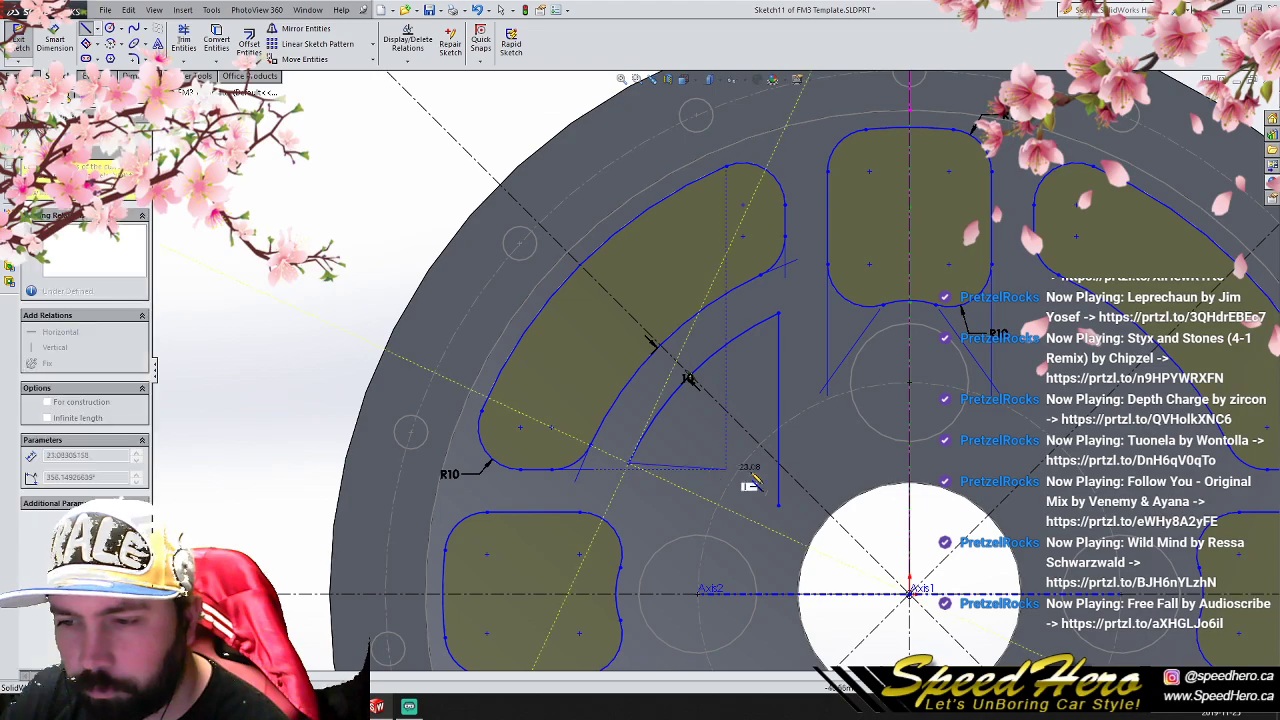
{"action": "left_click", "coordinate": [840, 463]}
{"action": "right_click", "coordinate": [840, 463]}
{"action": "left_click", "coordinate": [851, 318]}
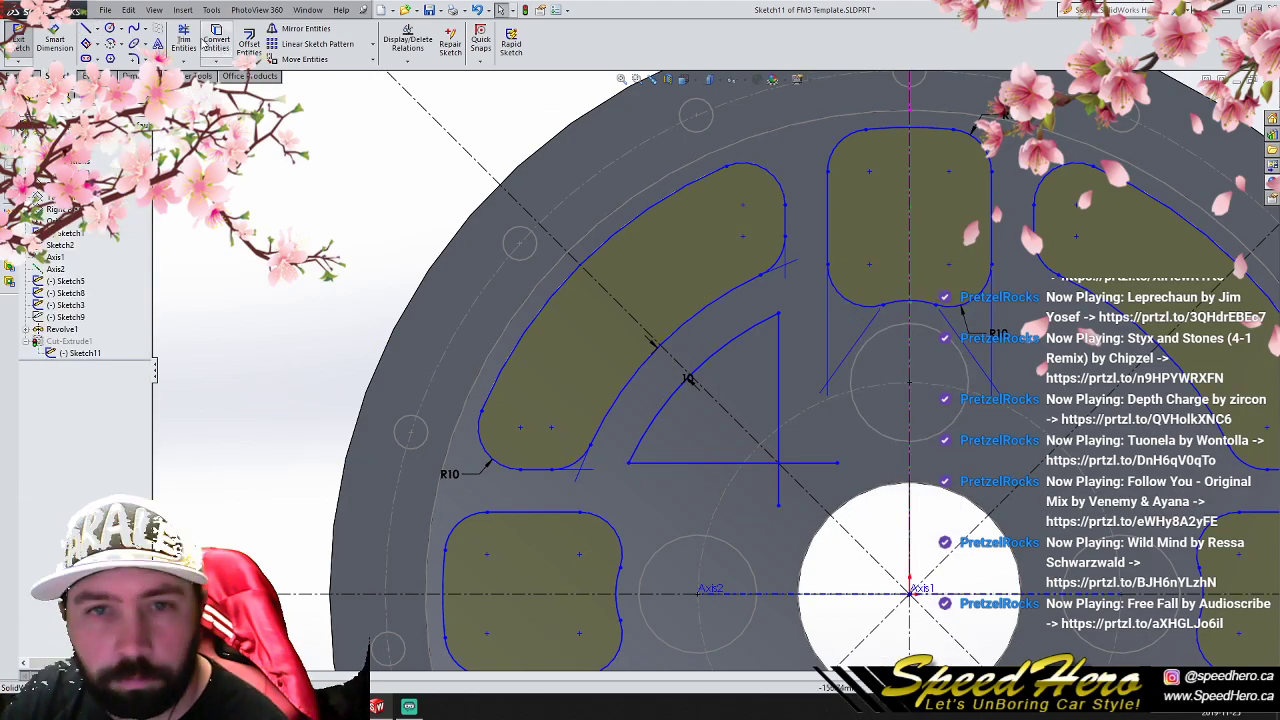
{"action": "left_click", "coordinate": [186, 41]}
{"action": "left_click", "coordinate": [831, 464]}
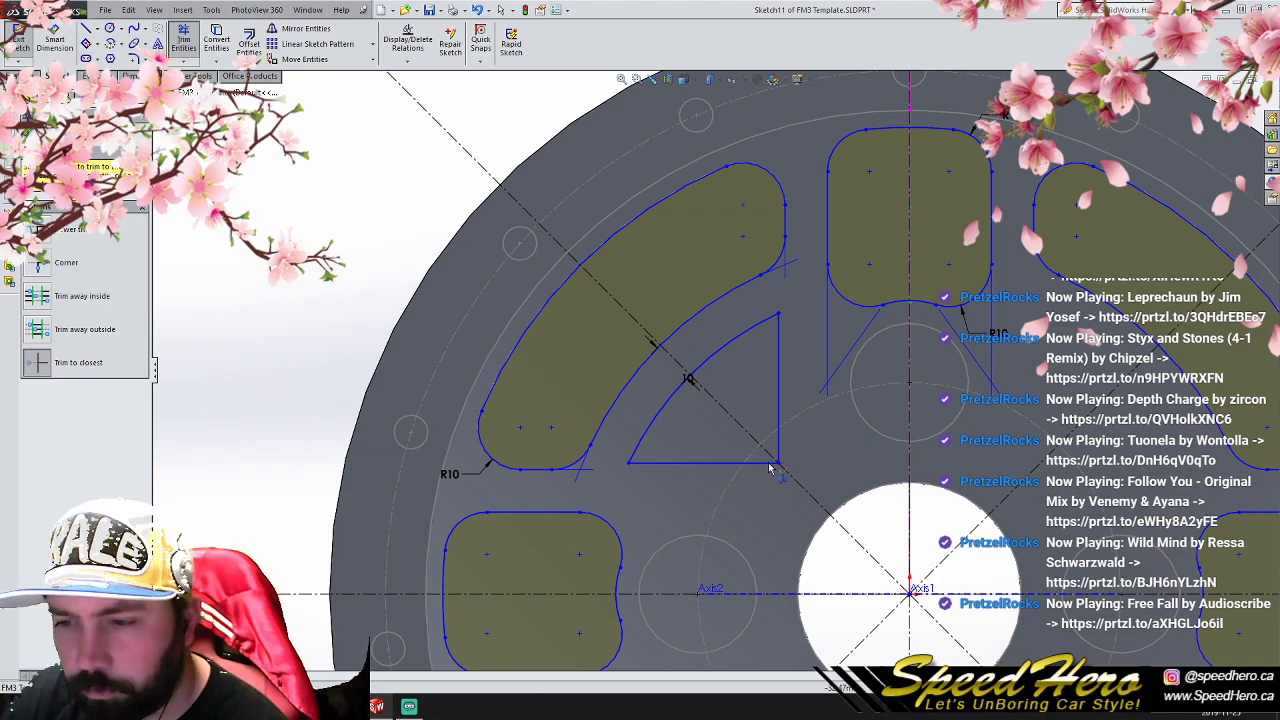
- Round the three corners of the triangular inner window with 10 mm sketch fillets
{"action": "left_click", "coordinate": [134, 59]}
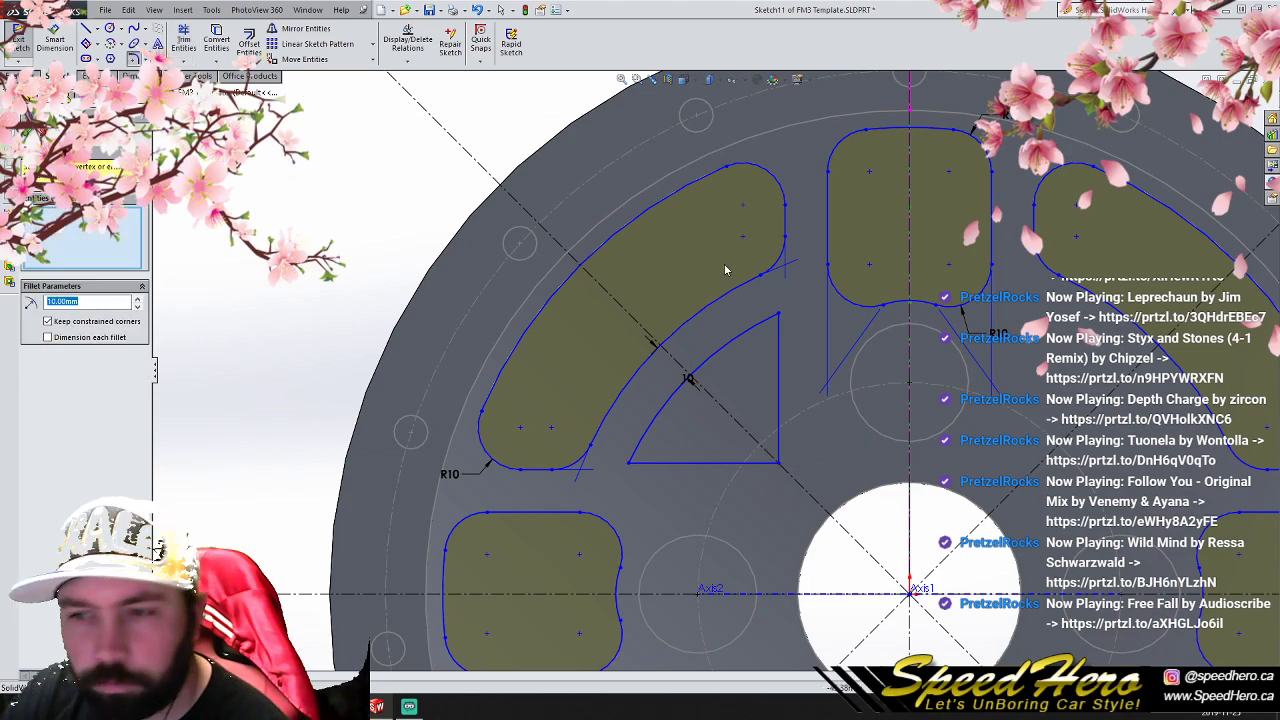
{"action": "left_click", "coordinate": [780, 317]}
{"action": "left_click", "coordinate": [781, 464]}
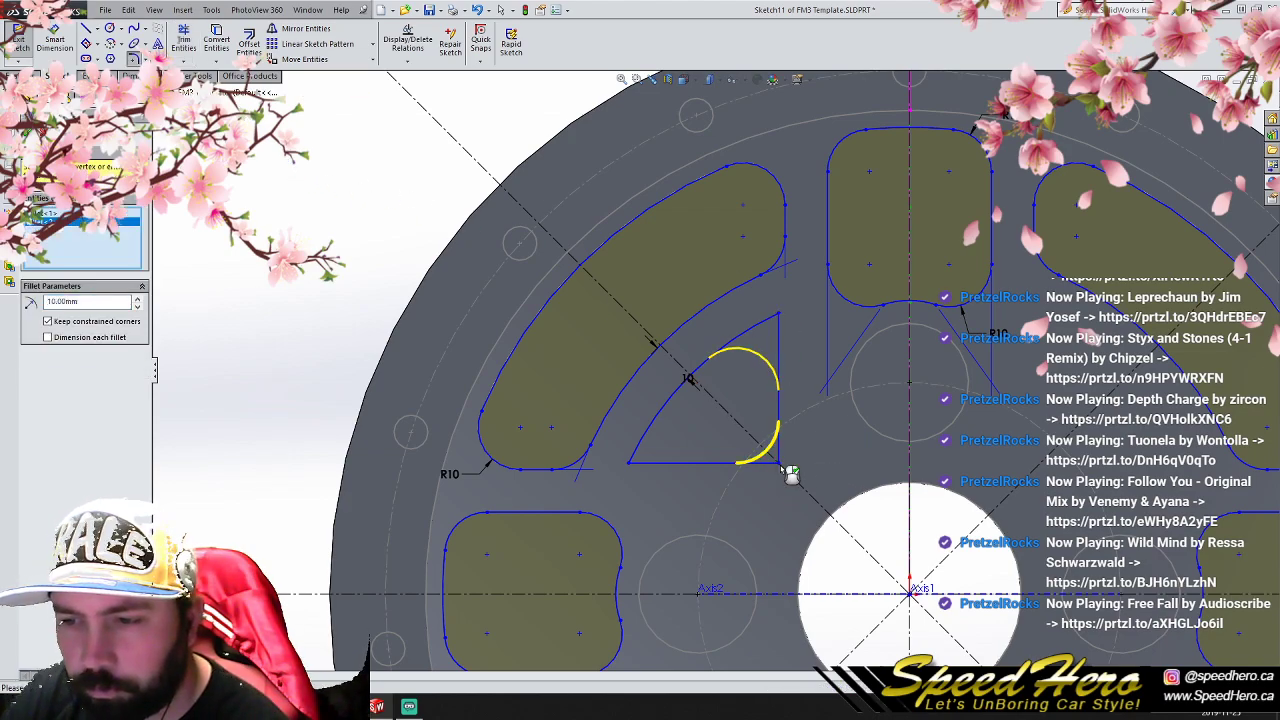
{"action": "left_click", "coordinate": [632, 465]}
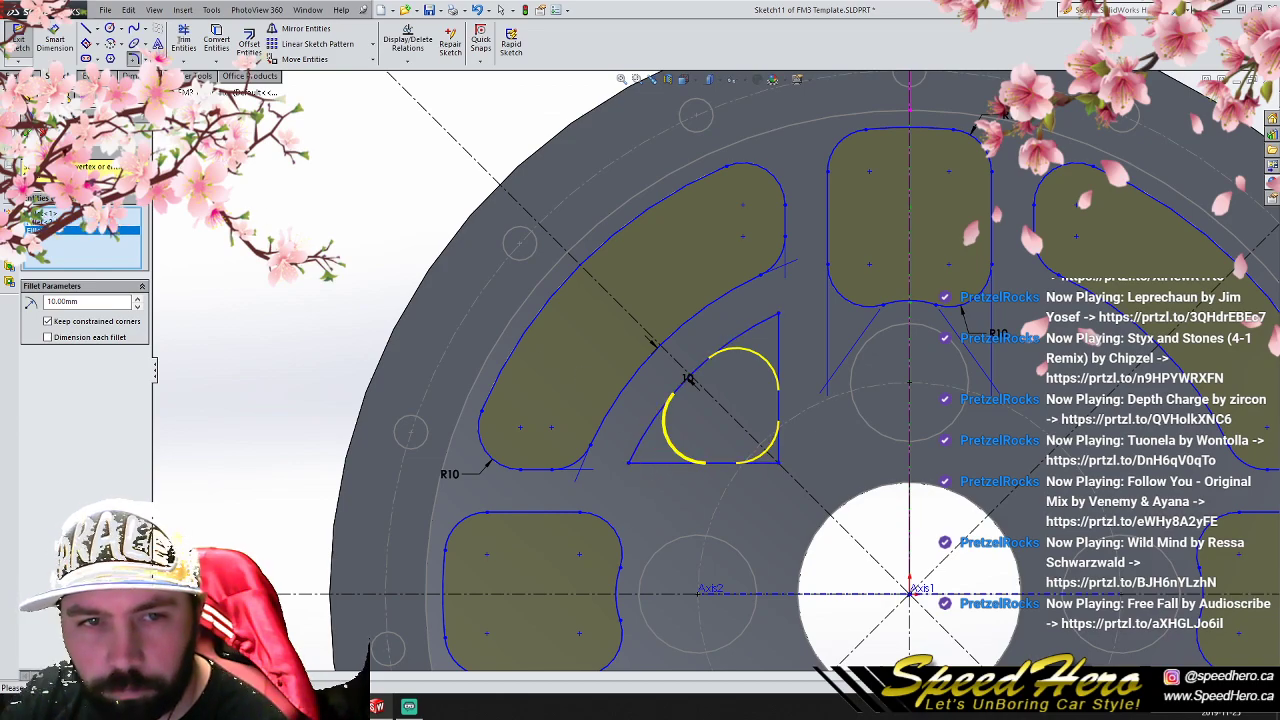
{"action": "key", "text": "Return"}
{"action": "left_click", "coordinate": [28, 132]}
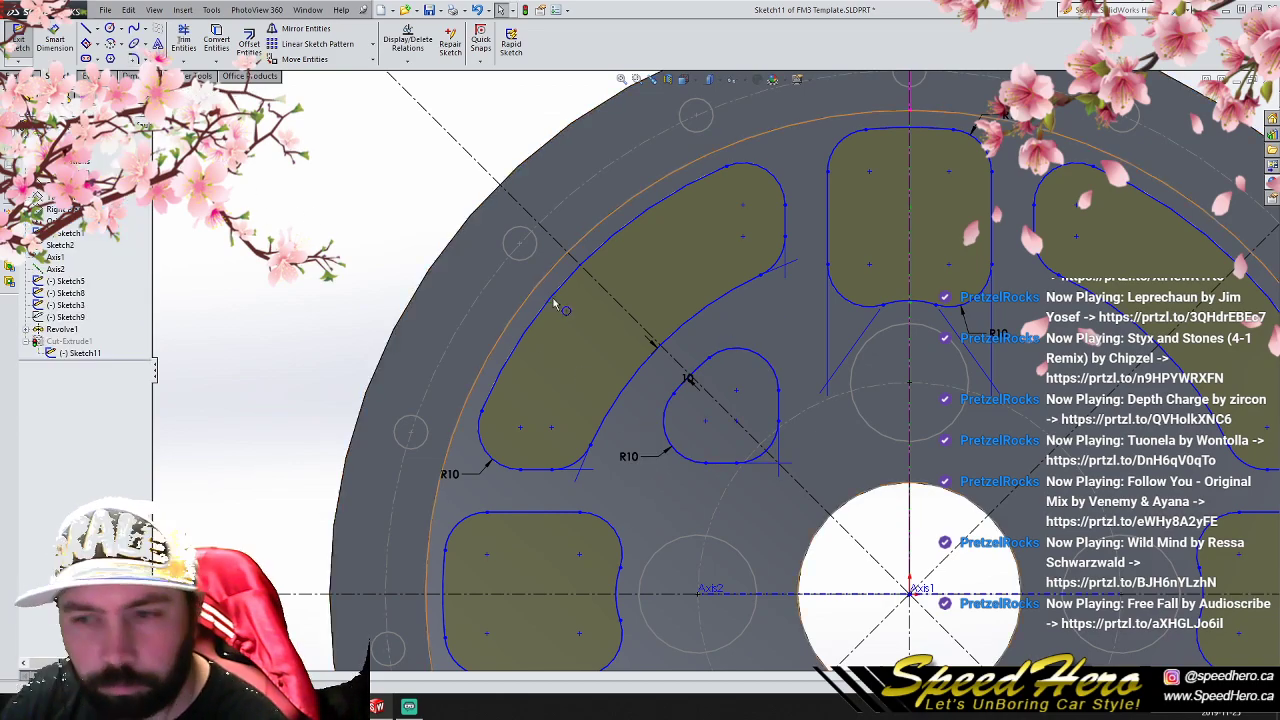
- Copy the rounded triangular window, without its offset dimension, in a circular sketch pattern of 4 equally spaced instances around the origin
{"action": "left_click", "coordinate": [748, 364]}
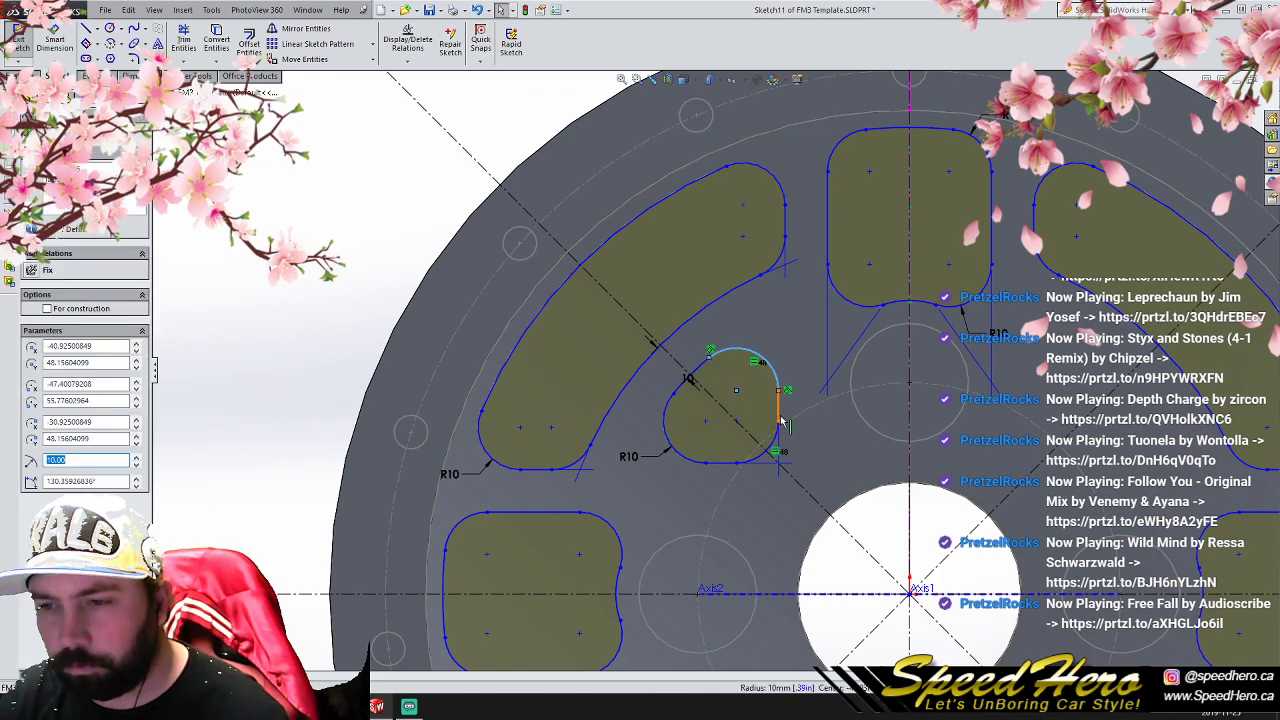
{"action": "left_click", "coordinate": [713, 465], "text": "ctrl"}
{"action": "left_click", "coordinate": [687, 460], "text": "ctrl"}
{"action": "left_click", "coordinate": [689, 379], "text": "ctrl"}
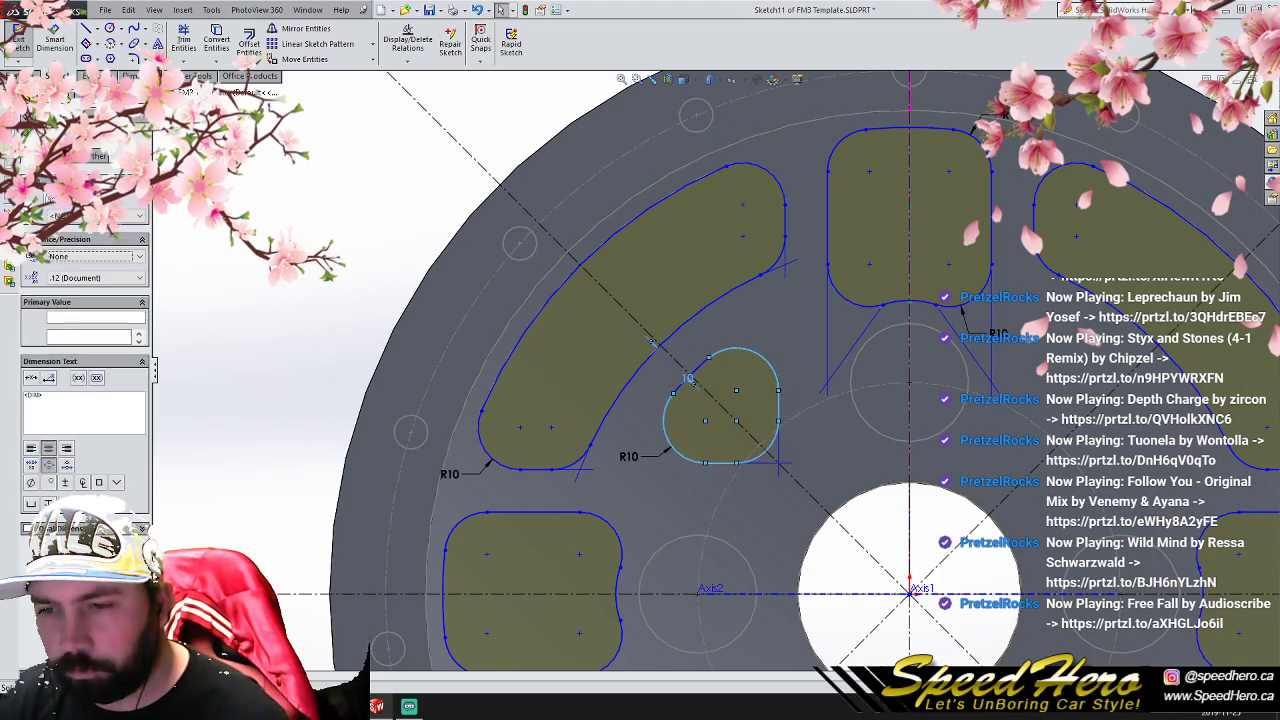
{"action": "left_click", "coordinate": [691, 384], "text": "ctrl"}
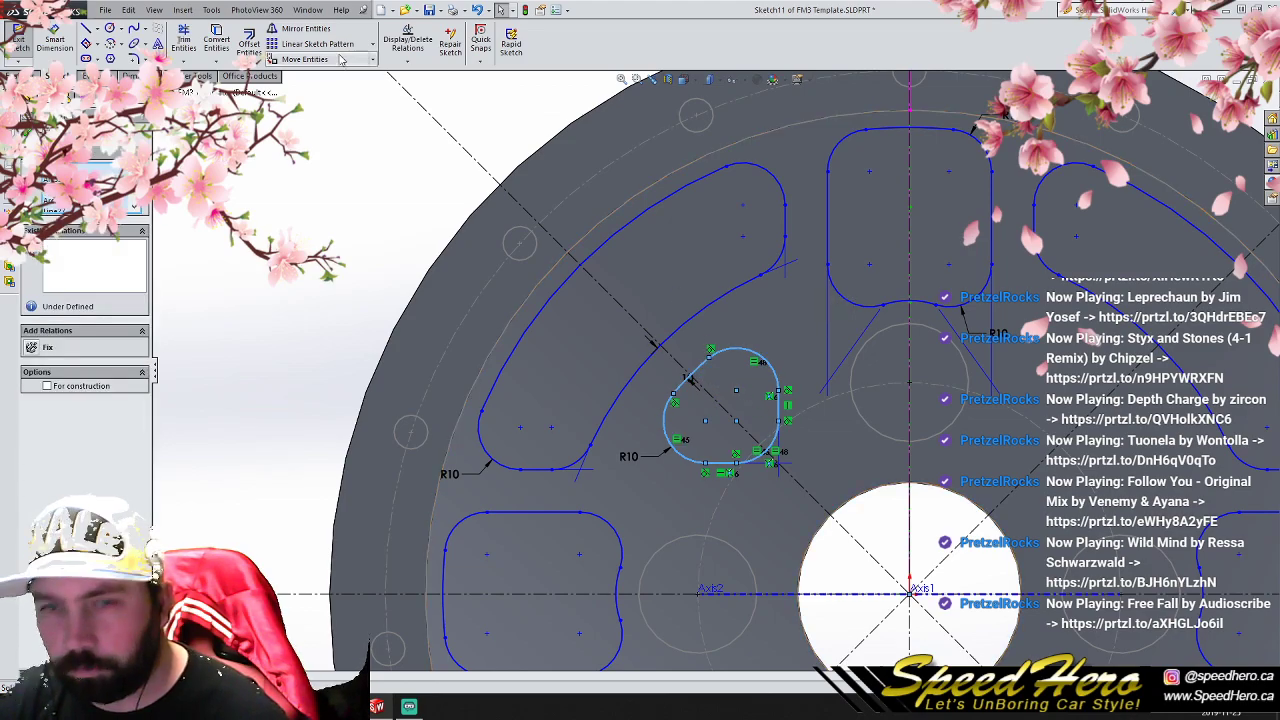
{"action": "left_click", "coordinate": [372, 44]}
{"action": "left_click", "coordinate": [353, 73]}
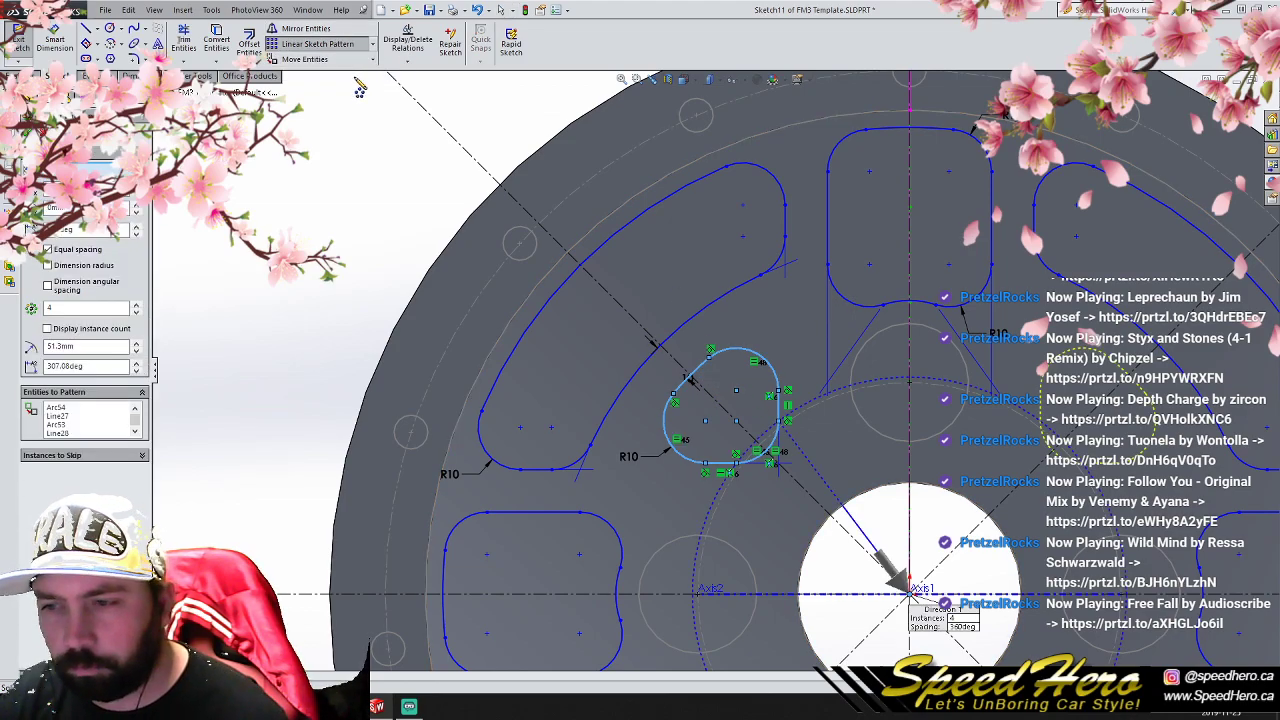
{"action": "key", "text": "Escape"}
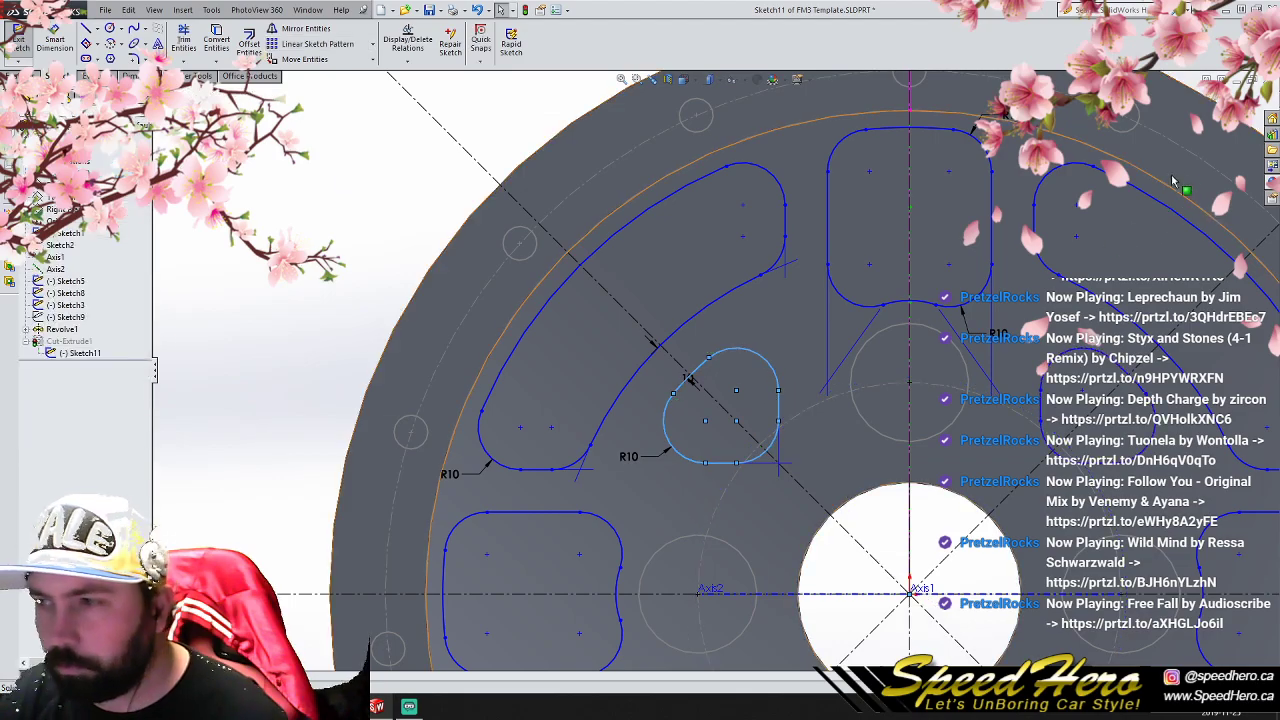
- Exit the window sketch to rebuild the extruded cut with the triangular inner windows included
{"action": "left_click", "coordinate": [18, 44]}
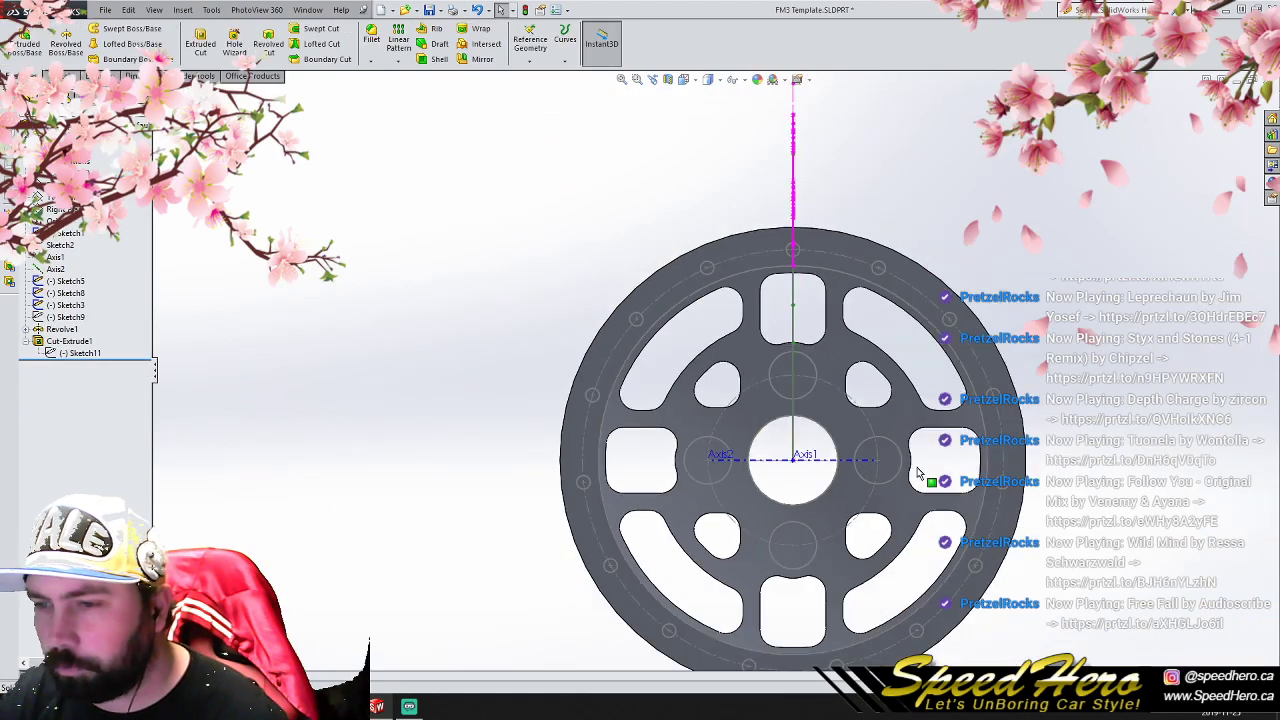
{"action": "middle_click_drag", "start_coordinate": [832, 471], "coordinate": [914, 527]}
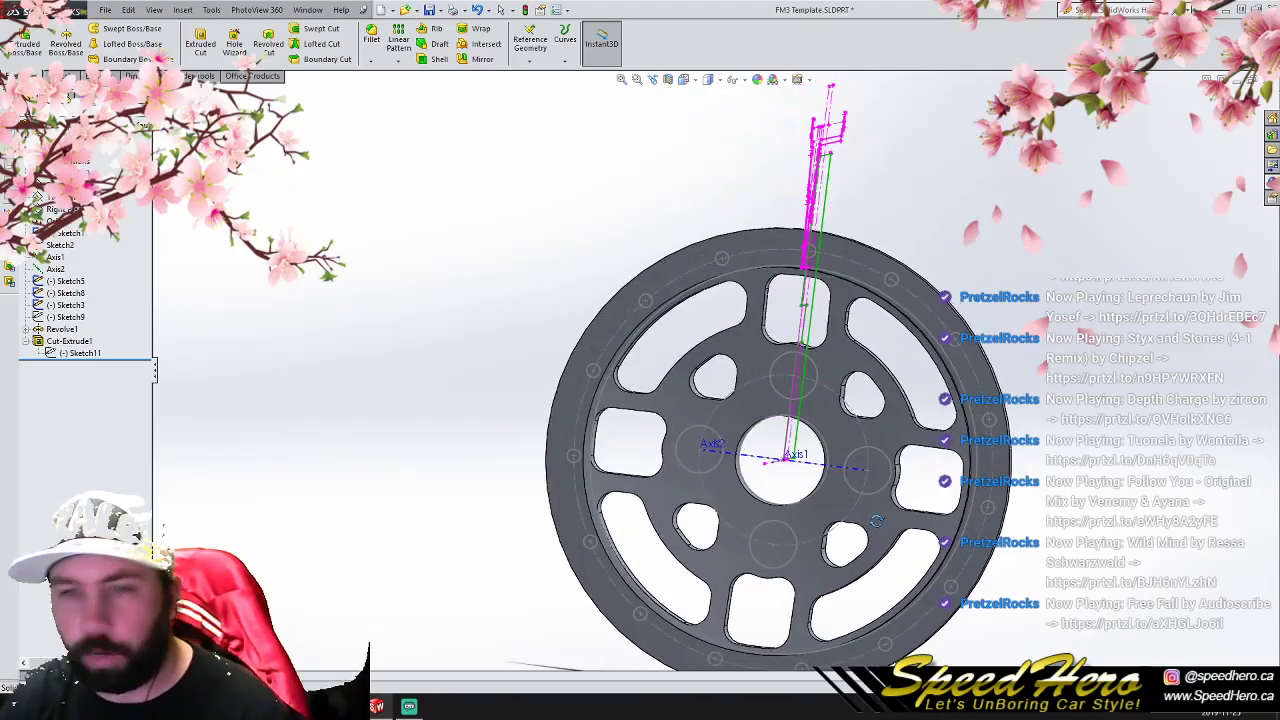
{"action": "scroll", "coordinate": [827, 478], "scroll_direction": "down", "scroll_amount": 2}
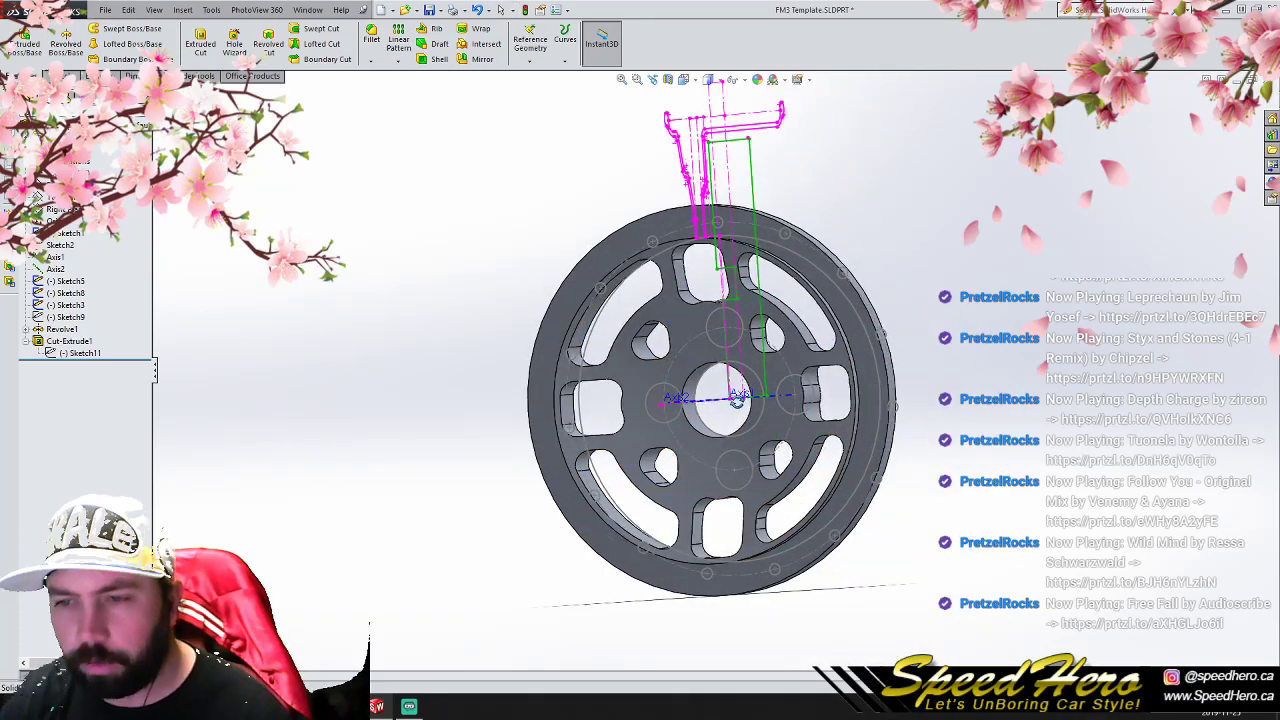
{"action": "middle_click_drag", "start_coordinate": [734, 400], "coordinate": [746, 423]}
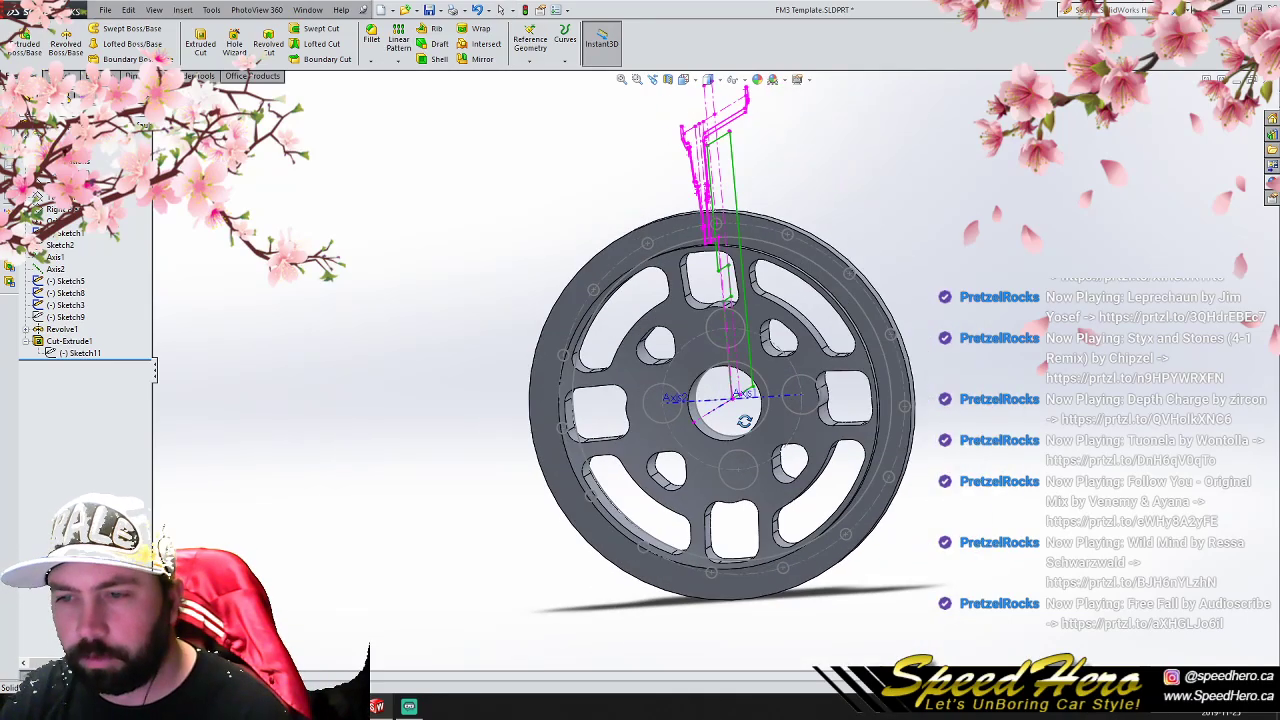
{"action": "left_click", "coordinate": [25, 341]}
{"action": "left_click", "coordinate": [66, 317]}
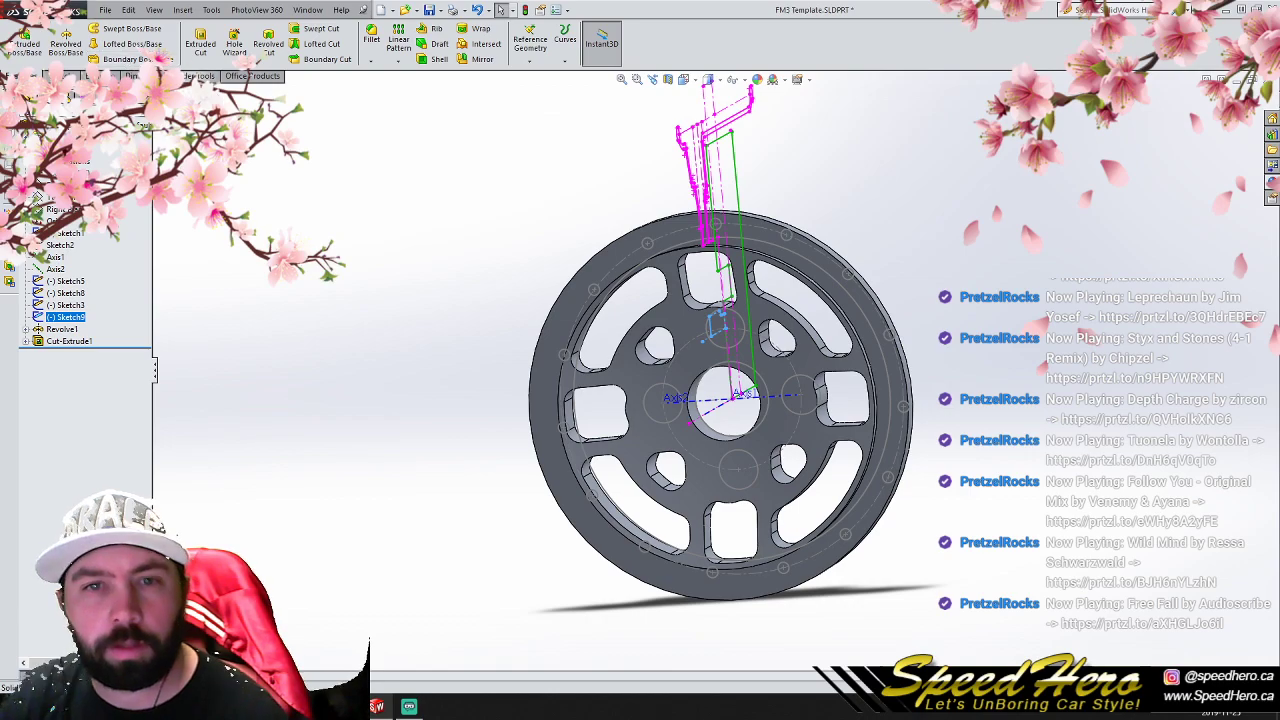
{"action": "right_click", "coordinate": [63, 318]}
{"action": "left_click", "coordinate": [68, 283]}
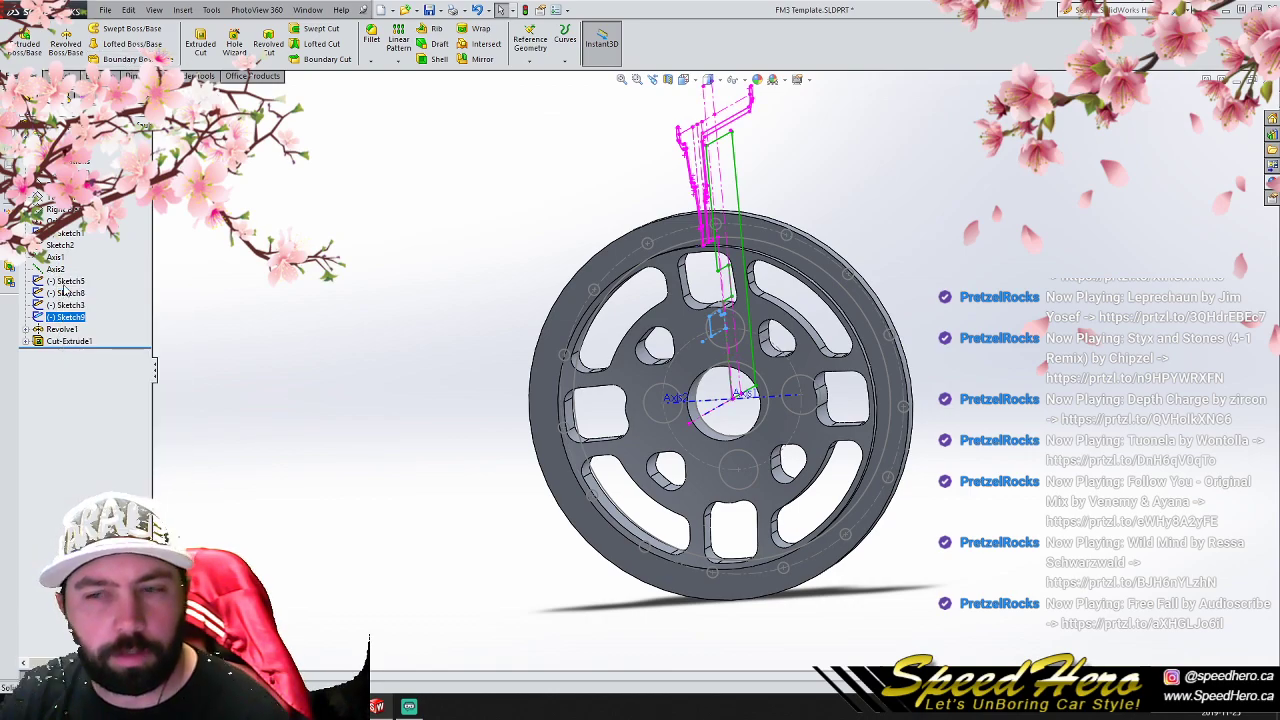
{"action": "left_click", "coordinate": [22, 76]}
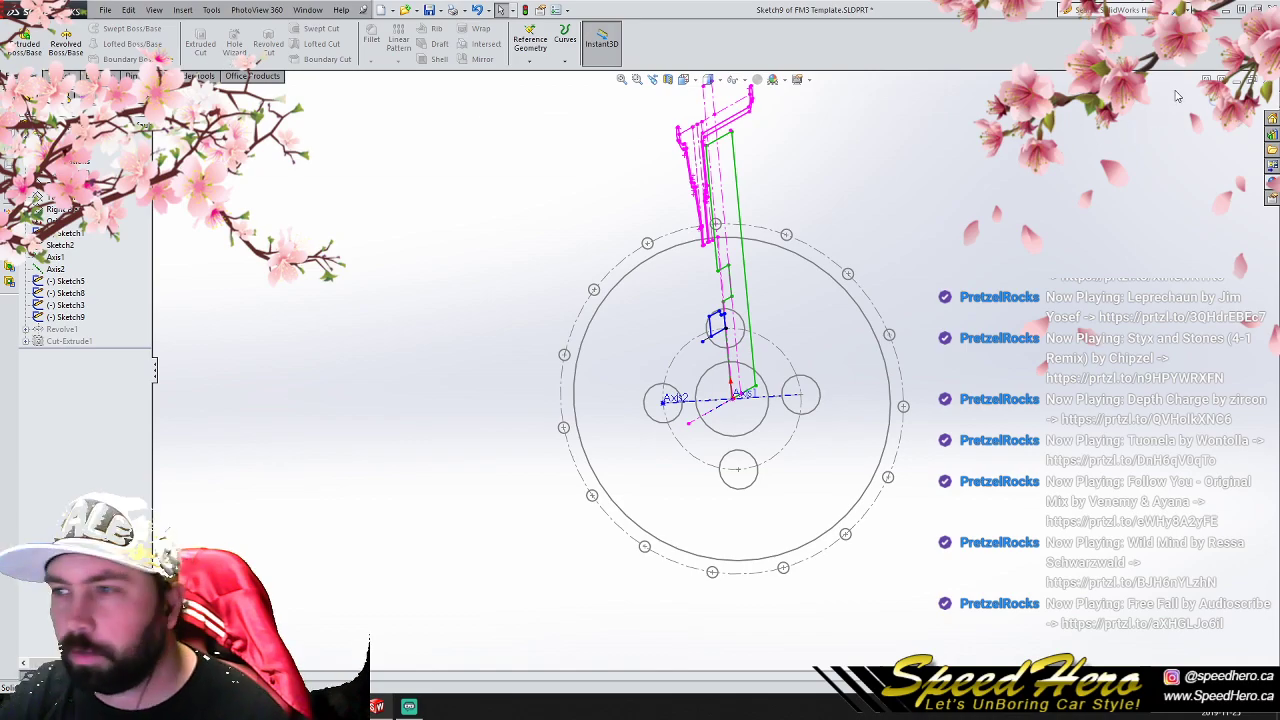
{"action": "left_click", "coordinate": [1210, 95]}
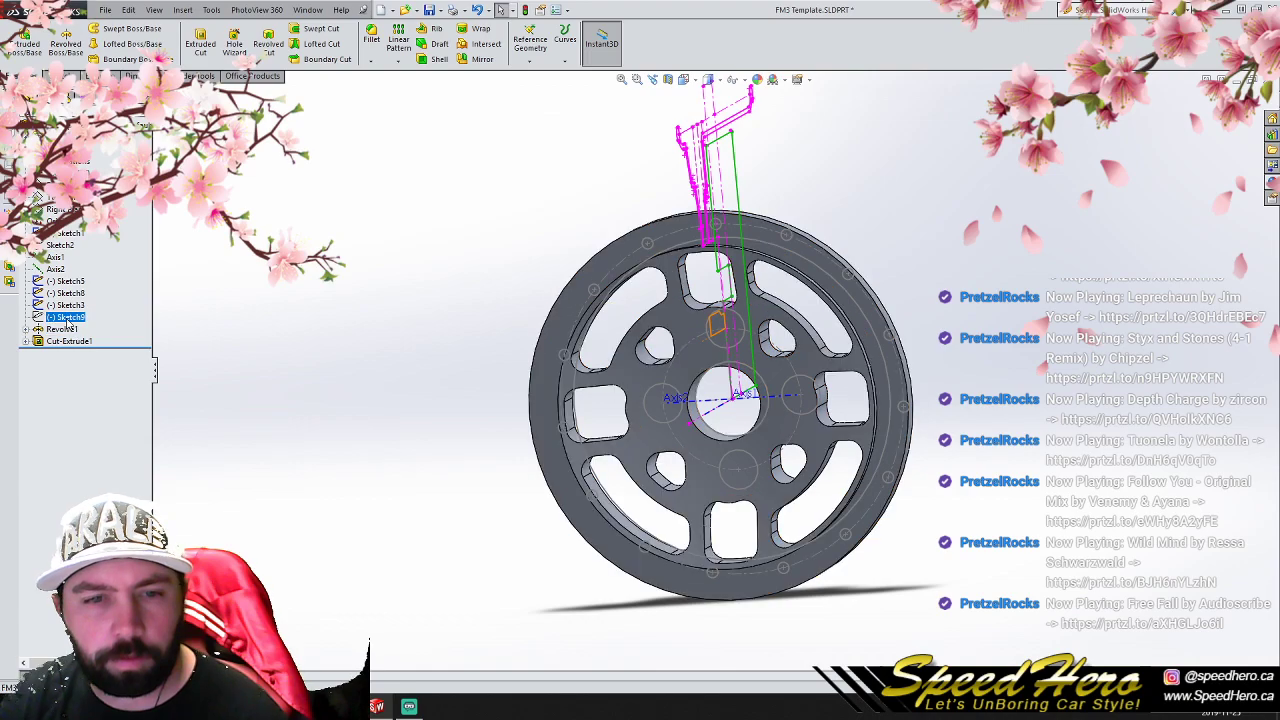
- Revolve-cut the lug hole from Sketch9 through a full turn and pattern it as 4 equally spaced instances around Axis1
{"action": "left_click", "coordinate": [269, 43]}
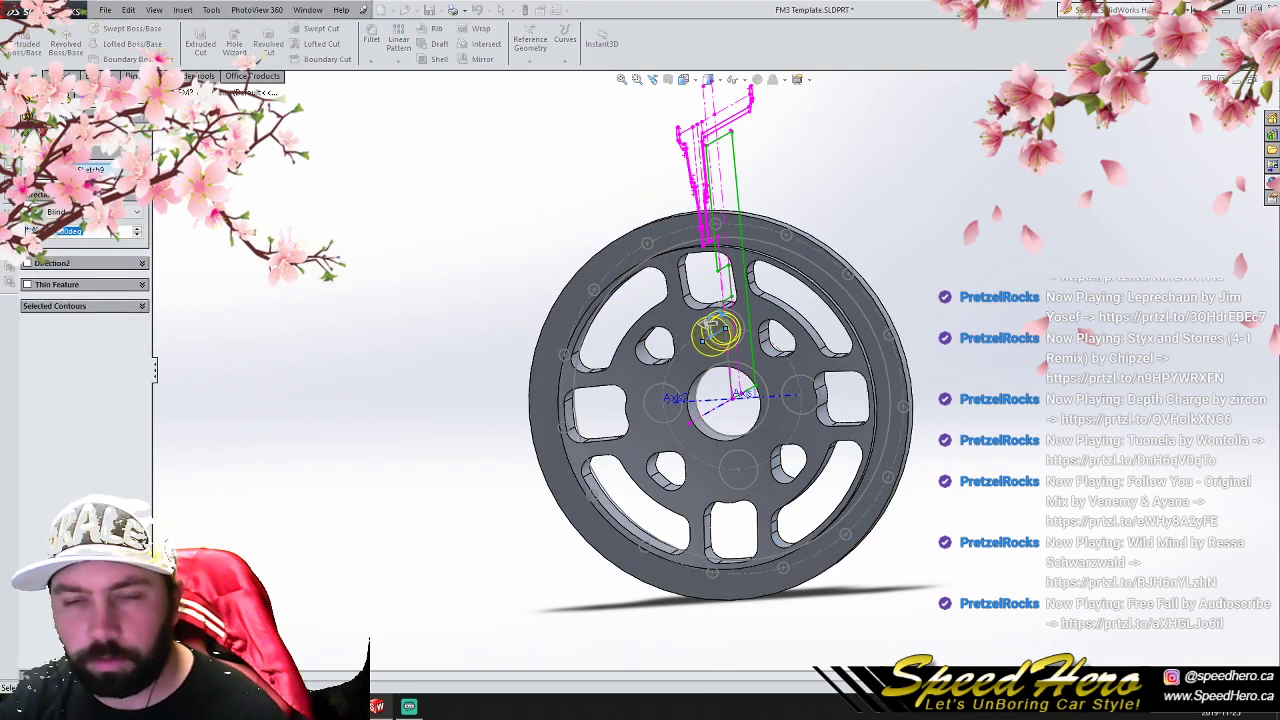
{"action": "left_click", "coordinate": [28, 133]}
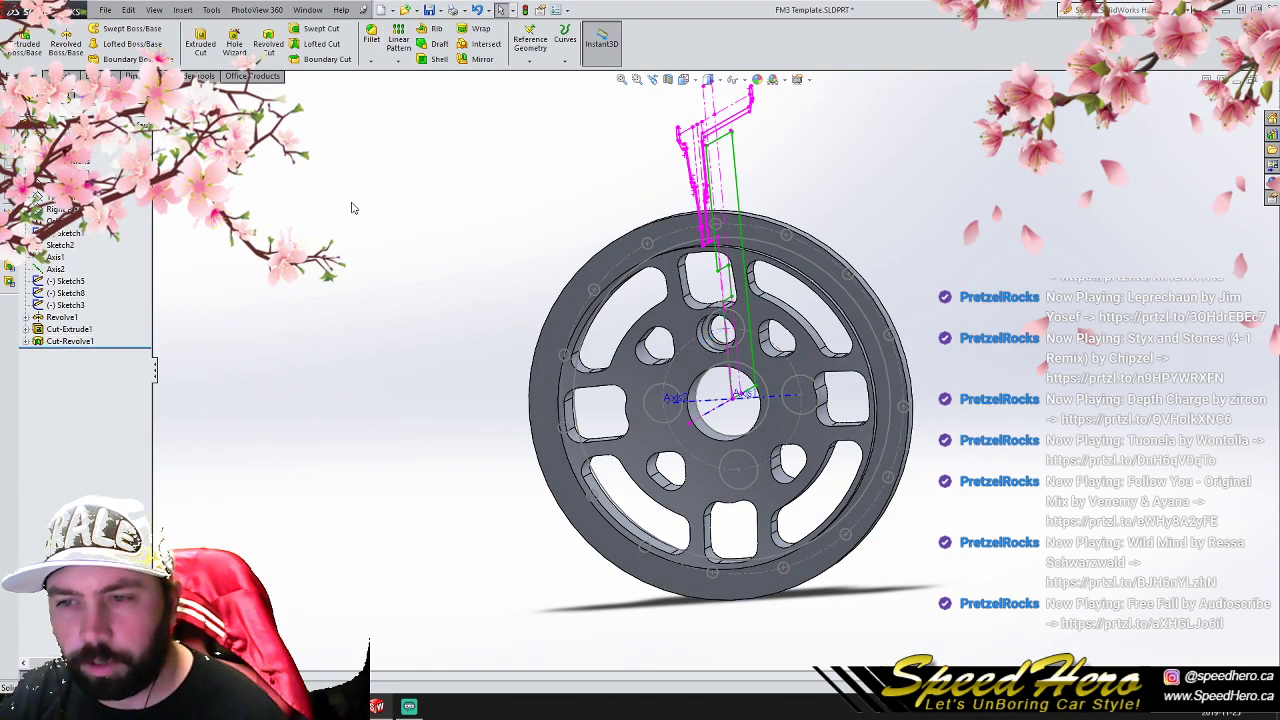
{"action": "left_click", "coordinate": [68, 341]}
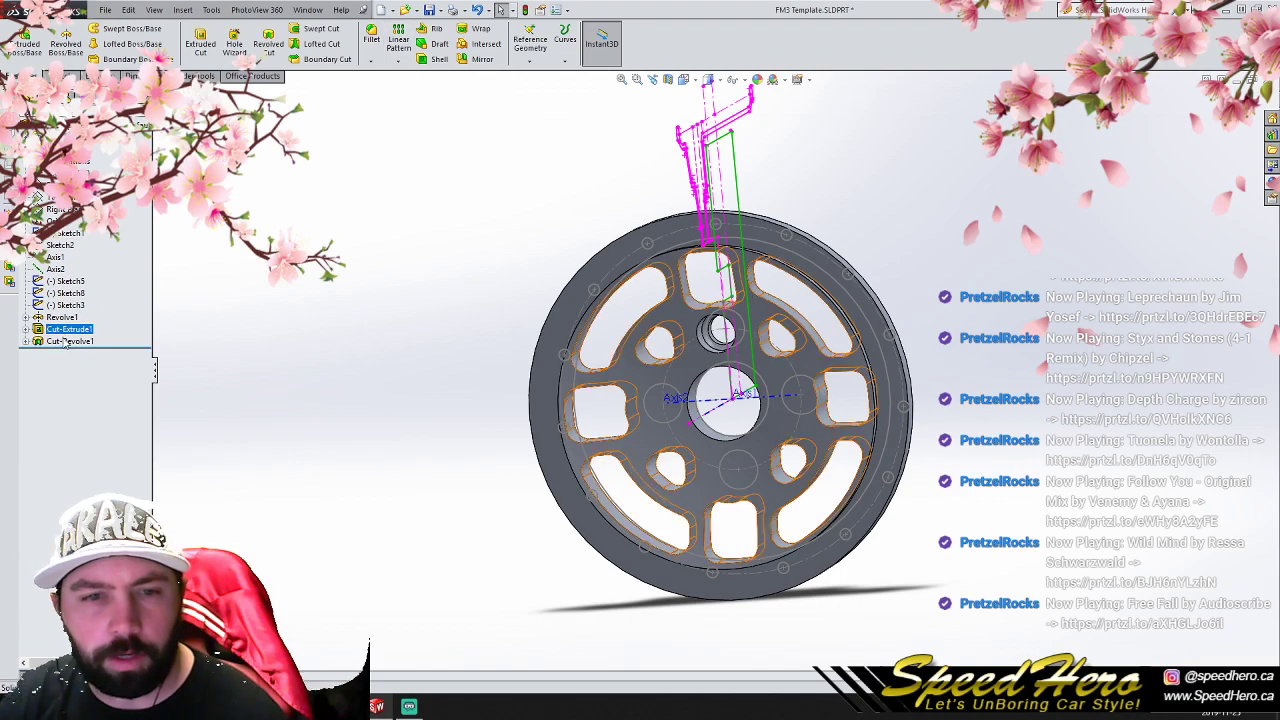
{"action": "left_click", "coordinate": [398, 60]}
{"action": "left_click", "coordinate": [430, 89]}
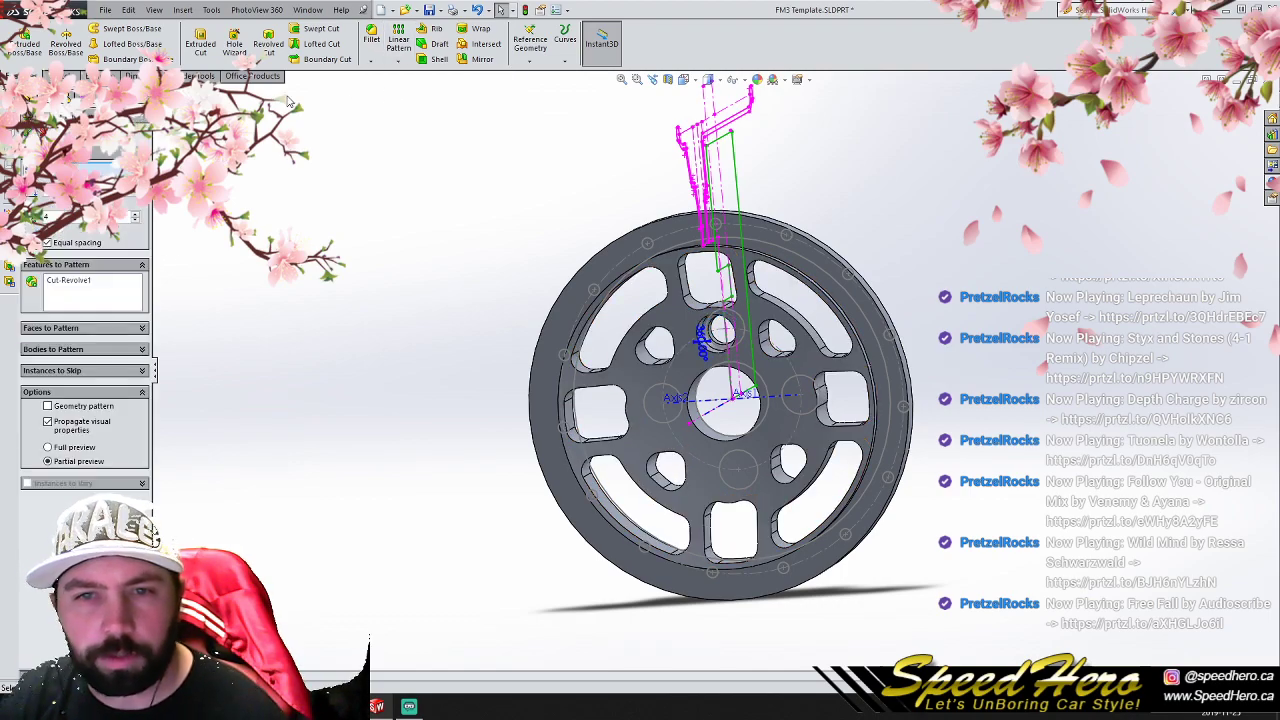
{"action": "left_click", "coordinate": [159, 93]}
{"action": "left_click", "coordinate": [199, 225]}
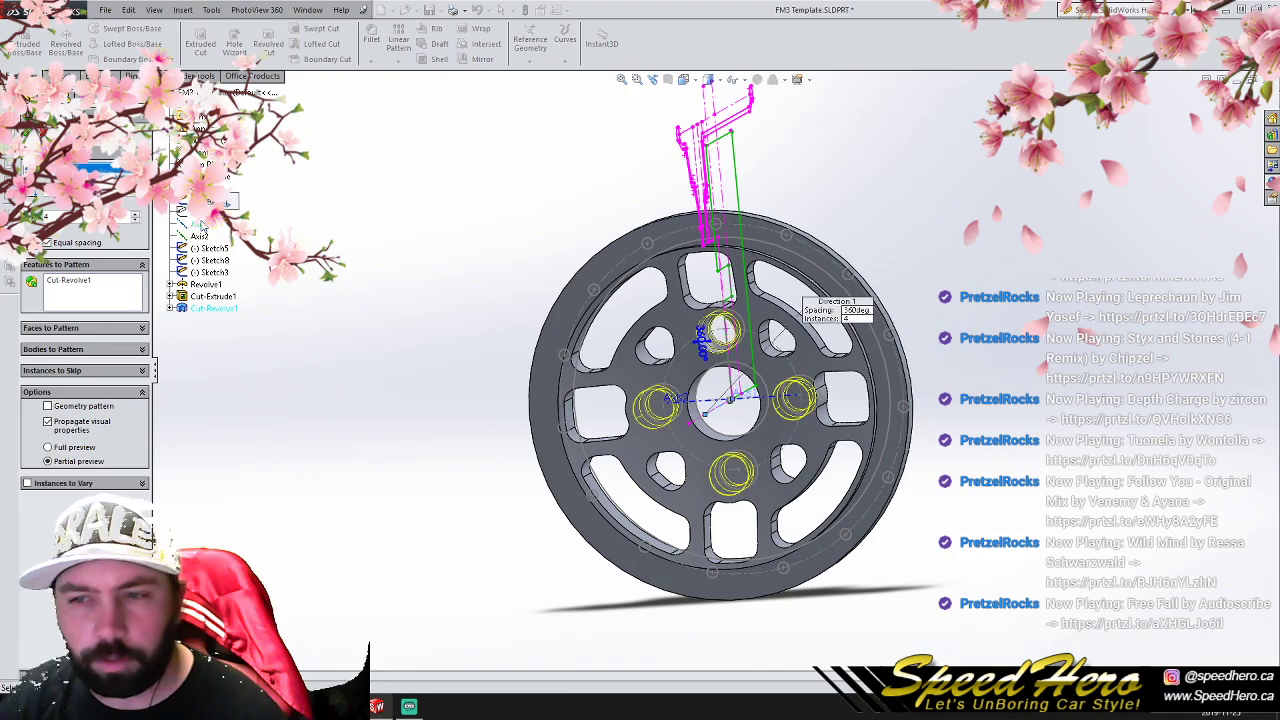
{"action": "left_click", "coordinate": [27, 135]}
{"action": "scroll", "coordinate": [745, 405], "scroll_direction": "up", "scroll_amount": 2}
{"action": "scroll", "coordinate": [768, 401], "scroll_direction": "down", "scroll_amount": 1}
{"action": "mouse_move", "coordinate": [748, 411]}
{"action": "middle_mouse_down"}
{"action": "mouse_move", "coordinate": [849, 410]}
{"action": "mouse_move", "coordinate": [690, 404]}
{"action": "middle_mouse_up"}
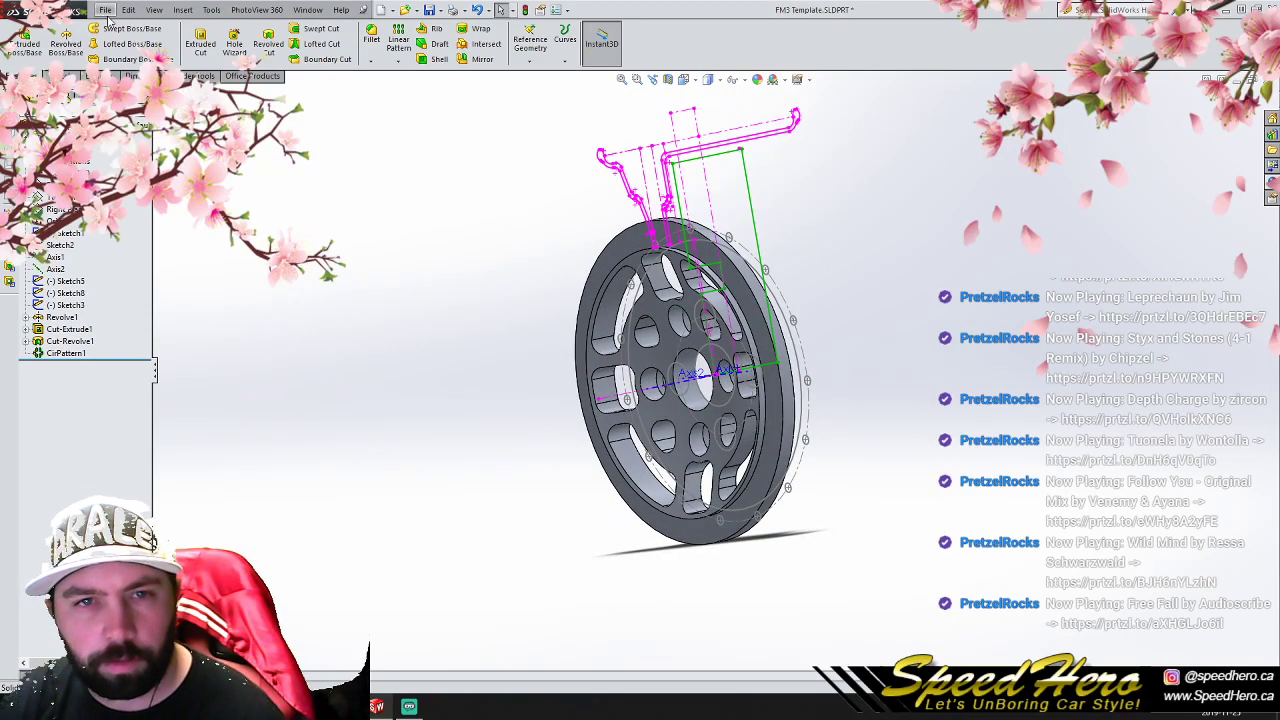
- Save the part as P1V2 in the Part 1 5 folder of the Miata project
{"action": "left_click", "coordinate": [106, 10]}
{"action": "left_click", "coordinate": [140, 121]}
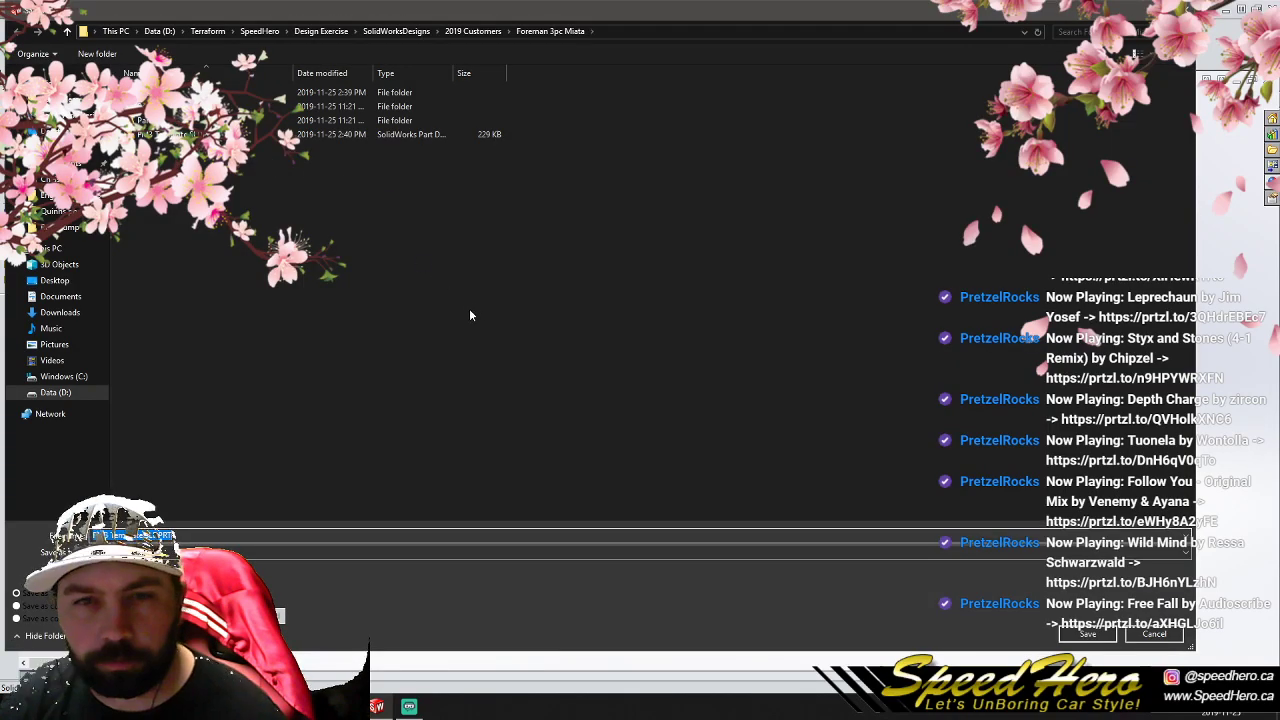
{"action": "double_click", "coordinate": [230, 92]}
{"action": "double_click", "coordinate": [205, 531]}
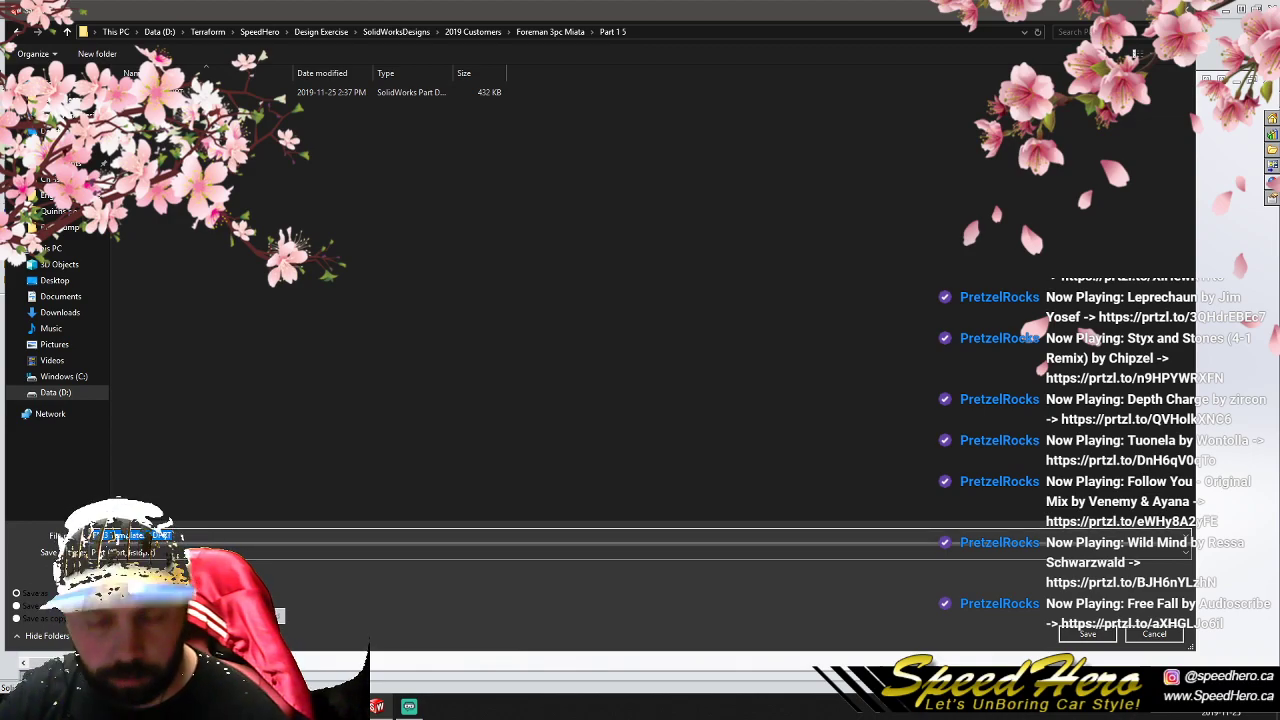
{"action": "type", "text": "P"}
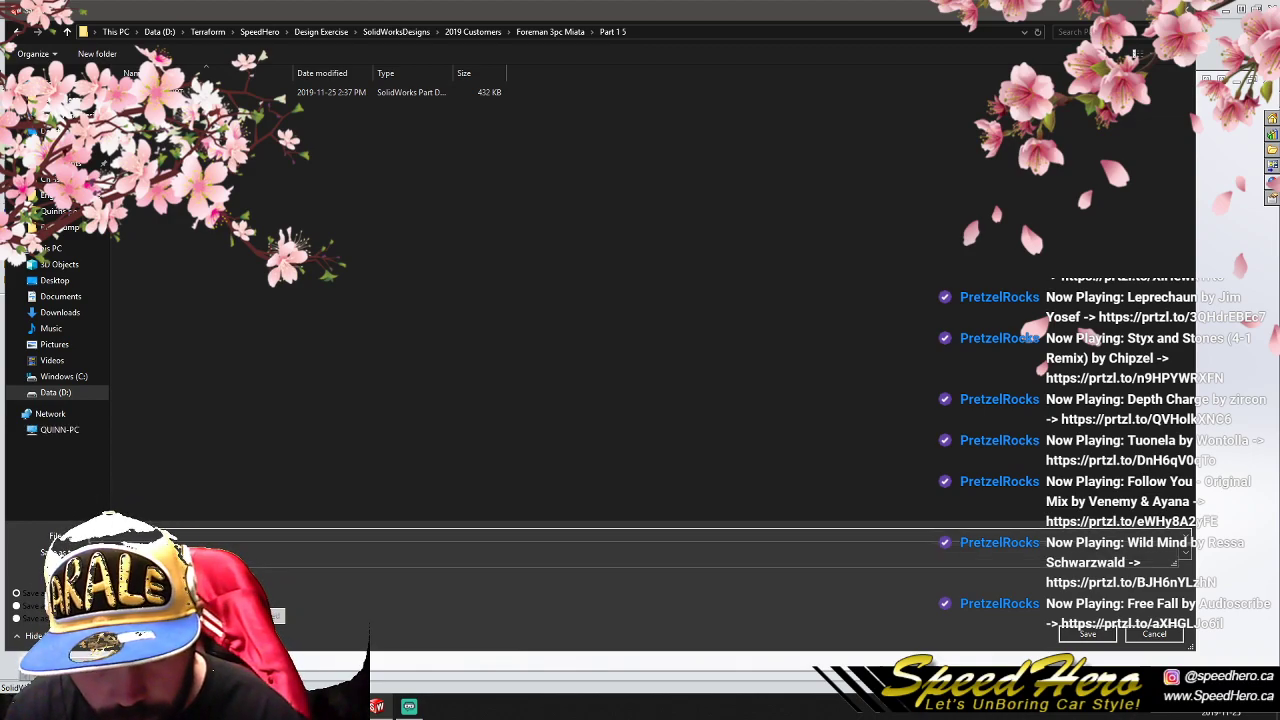
{"action": "type", "text": "2"}
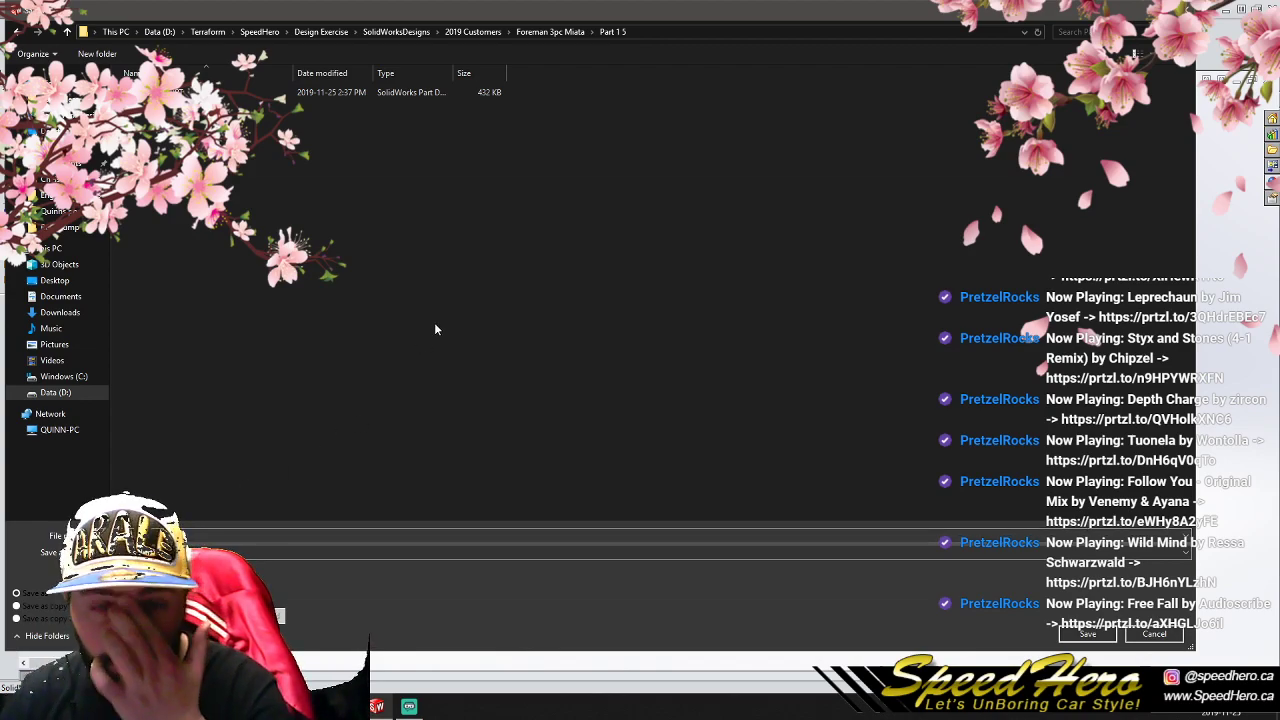
{"action": "left_click", "coordinate": [1087, 634]}
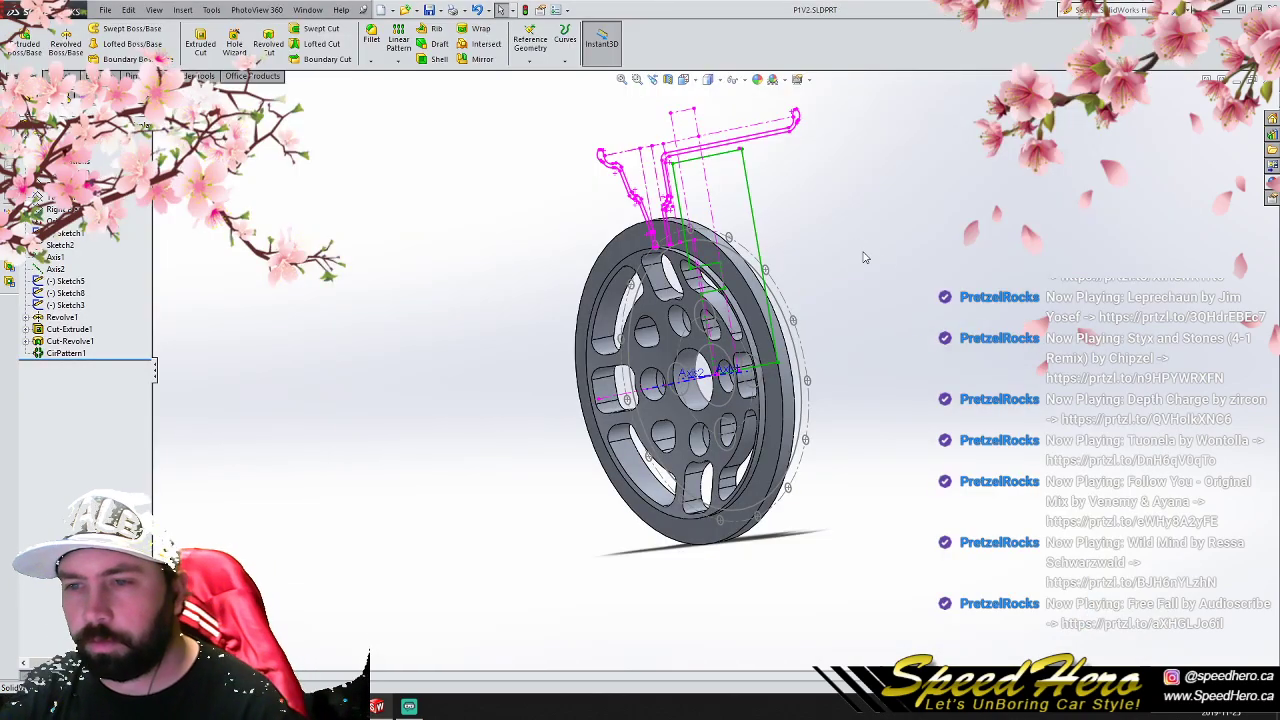
- Close the P1V2 part and reopen the FM3 Template part
{"action": "left_click", "coordinate": [1272, 80]}
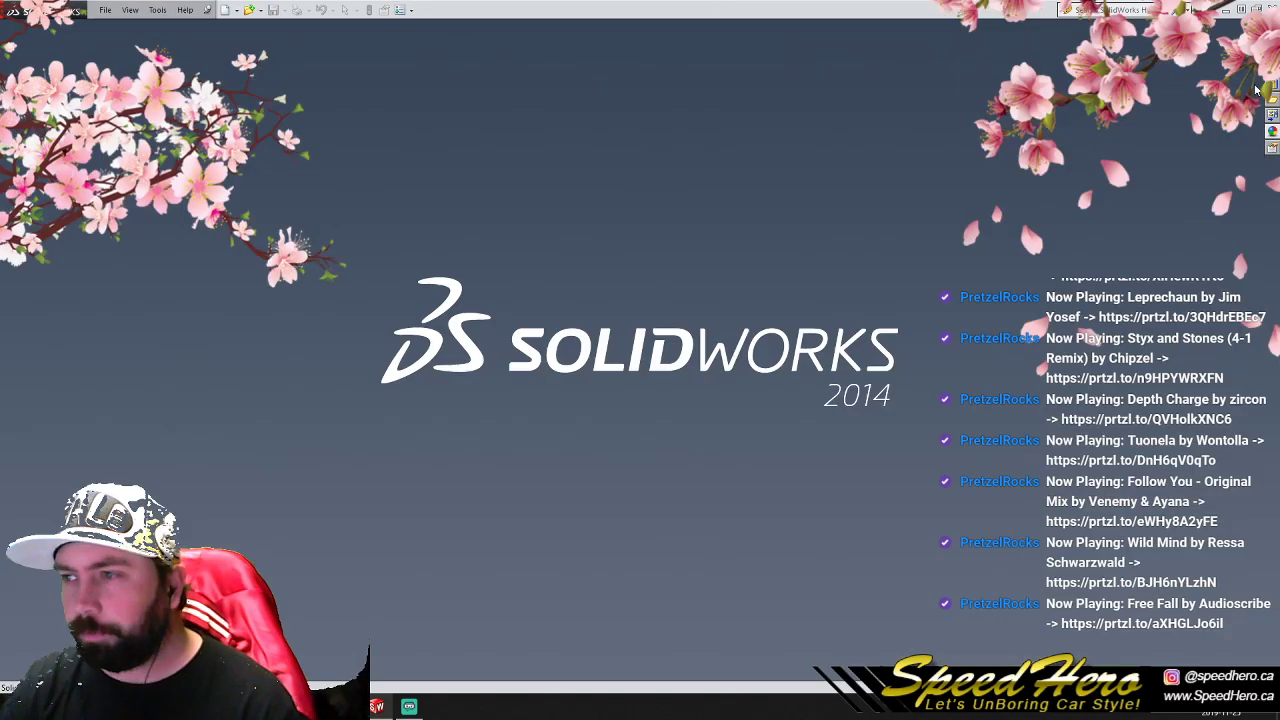
{"action": "left_click", "coordinate": [104, 10]}
{"action": "left_click", "coordinate": [160, 182]}
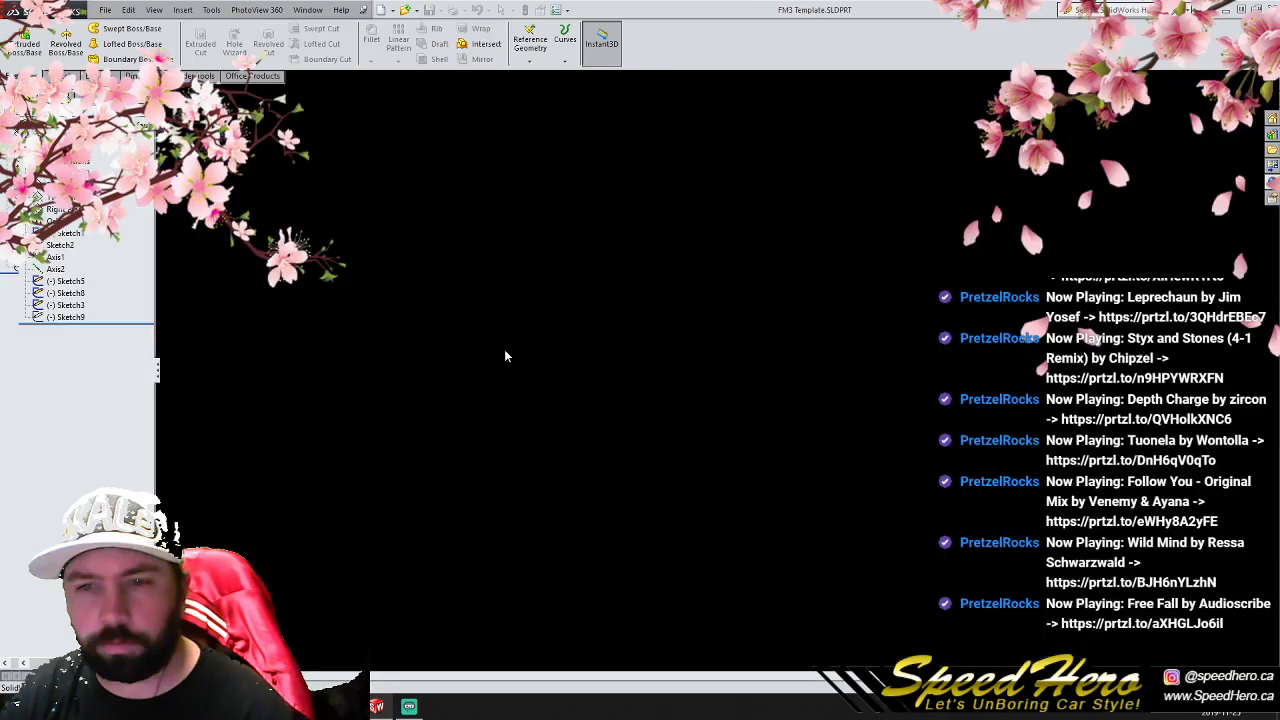
- Examine the template's rim profile, lug circle and bolt circle sketches from the front and the side
{"action": "scroll", "coordinate": [740, 332], "scroll_direction": "down", "scroll_amount": 2}
{"action": "mouse_move", "coordinate": [717, 341]}
{"action": "middle_mouse_down"}
{"action": "mouse_move", "coordinate": [708, 323]}
{"action": "mouse_move", "coordinate": [714, 338]}
{"action": "middle_mouse_up"}
{"action": "scroll", "coordinate": [714, 337], "scroll_direction": "up", "scroll_amount": 2}
{"action": "scroll", "coordinate": [716, 262], "scroll_direction": "up", "scroll_amount": 2}
{"action": "scroll", "coordinate": [730, 443], "scroll_direction": "down", "scroll_amount": 3}
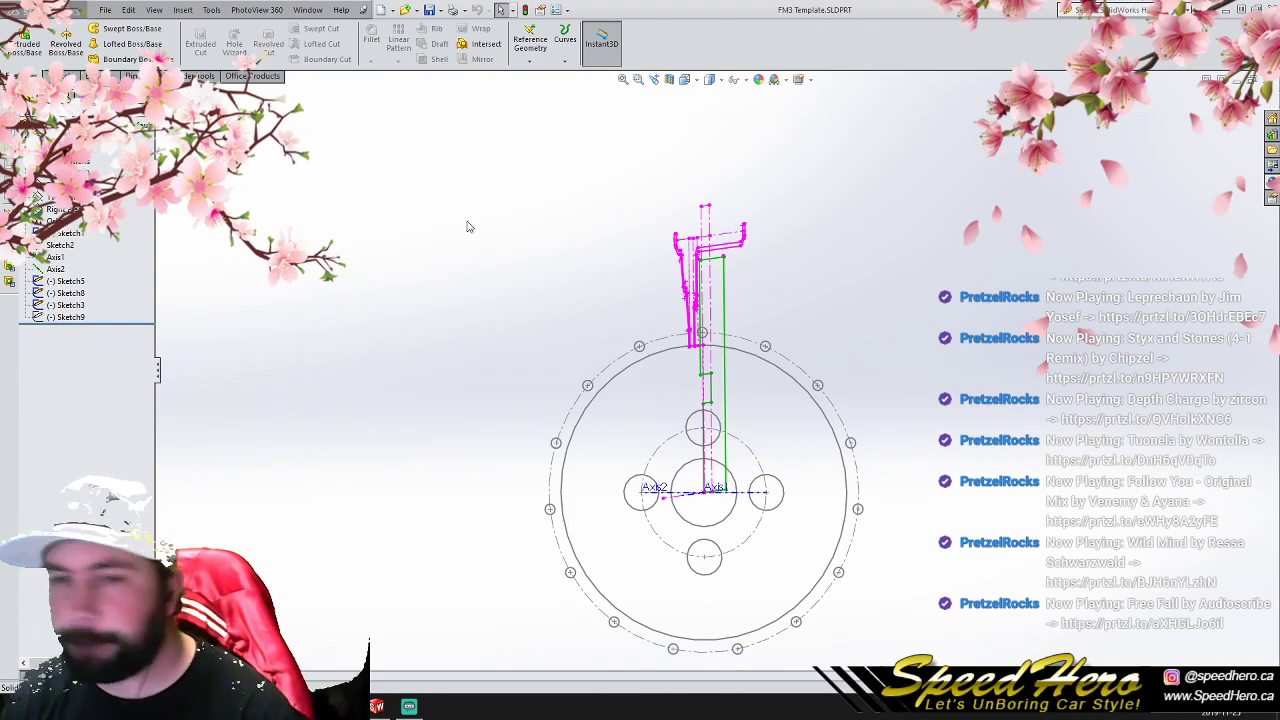
{"action": "scroll", "coordinate": [777, 480], "scroll_direction": "up", "scroll_amount": 4}
{"action": "scroll", "coordinate": [775, 482], "scroll_direction": "down", "scroll_amount": 4}
{"action": "mouse_move", "coordinate": [775, 482]}
{"action": "middle_mouse_down"}
{"action": "mouse_move", "coordinate": [769, 423]}
{"action": "mouse_move", "coordinate": [663, 433]}
{"action": "mouse_move", "coordinate": [824, 434]}
{"action": "mouse_move", "coordinate": [678, 406]}
{"action": "middle_mouse_up"}
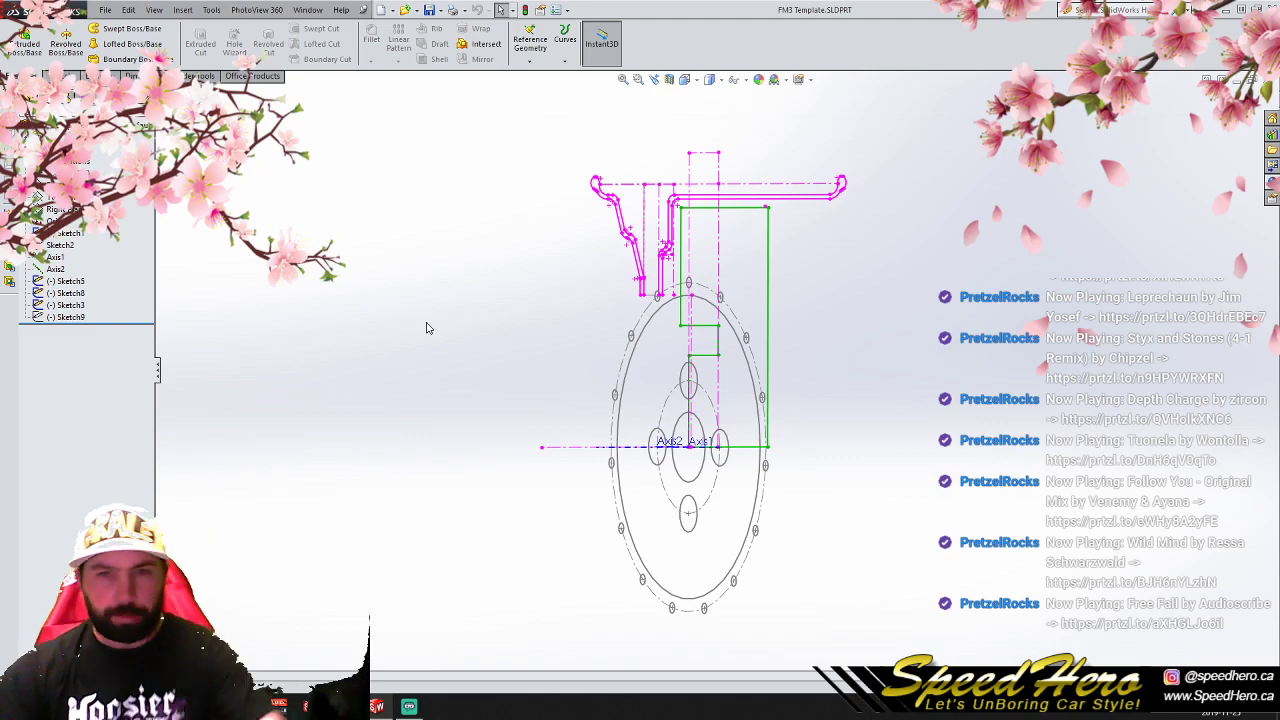
- Sketch on the Right Plane a short horizontal line outward from the outer lip's lower end and a 114.30 mm vertical line down to the axis
{"action": "left_click", "coordinate": [57, 209]}
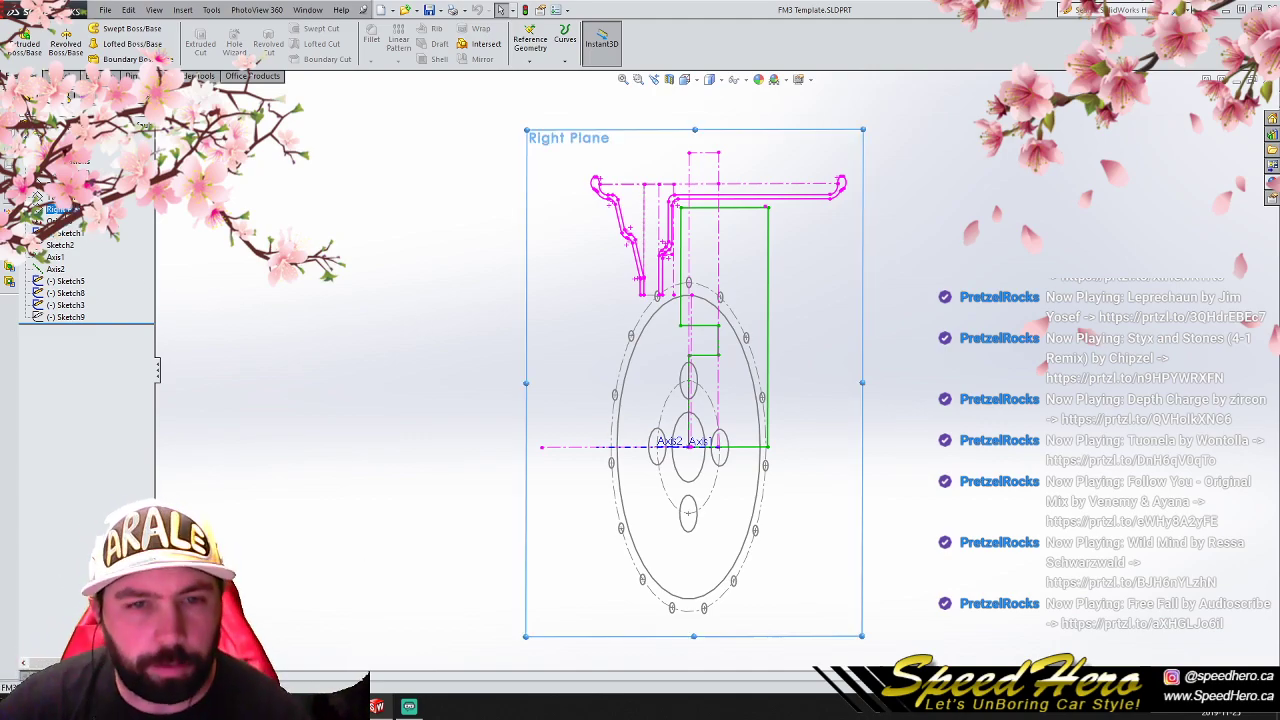
{"action": "key", "text": "ctrl+8"}
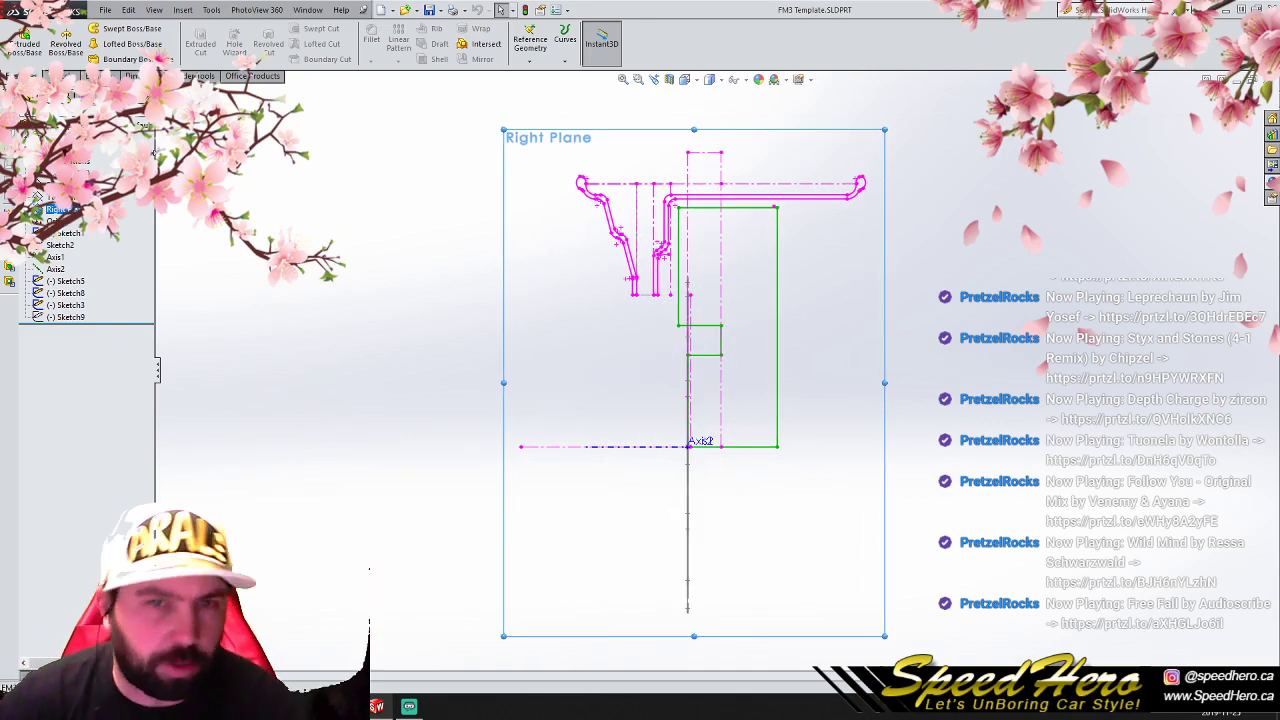
{"action": "left_click", "coordinate": [68, 76]}
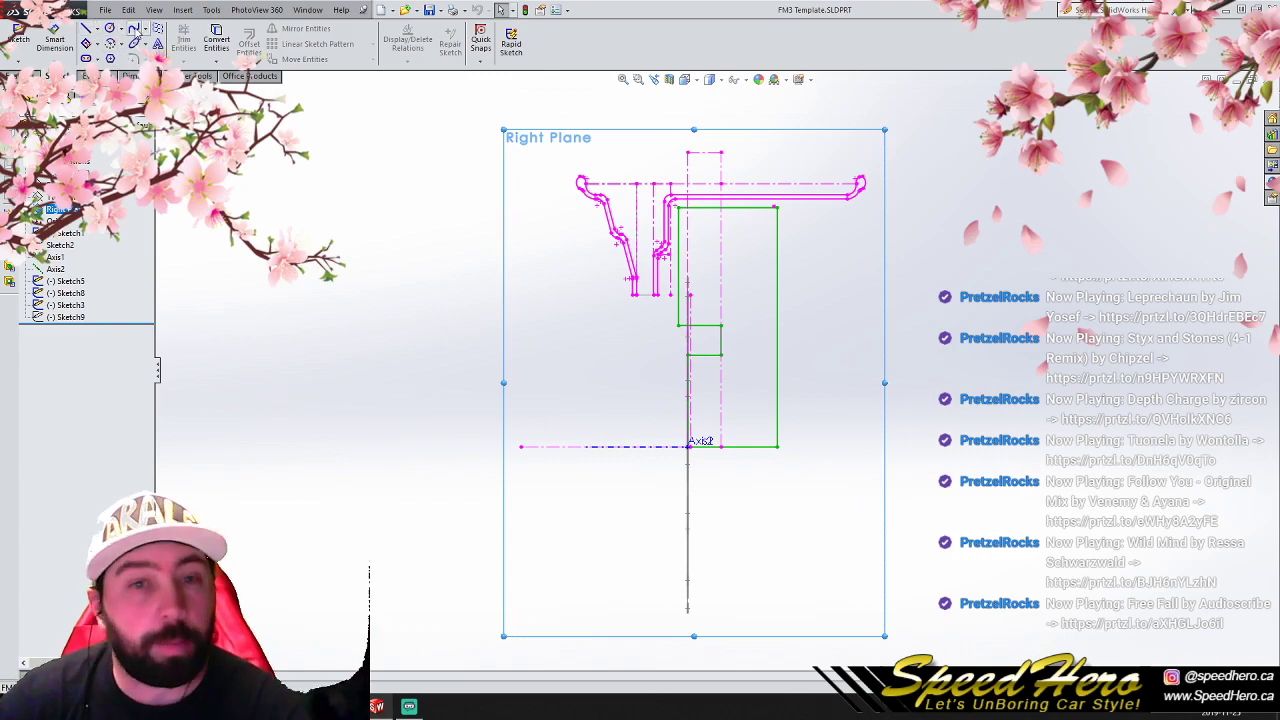
{"action": "left_click", "coordinate": [86, 28]}
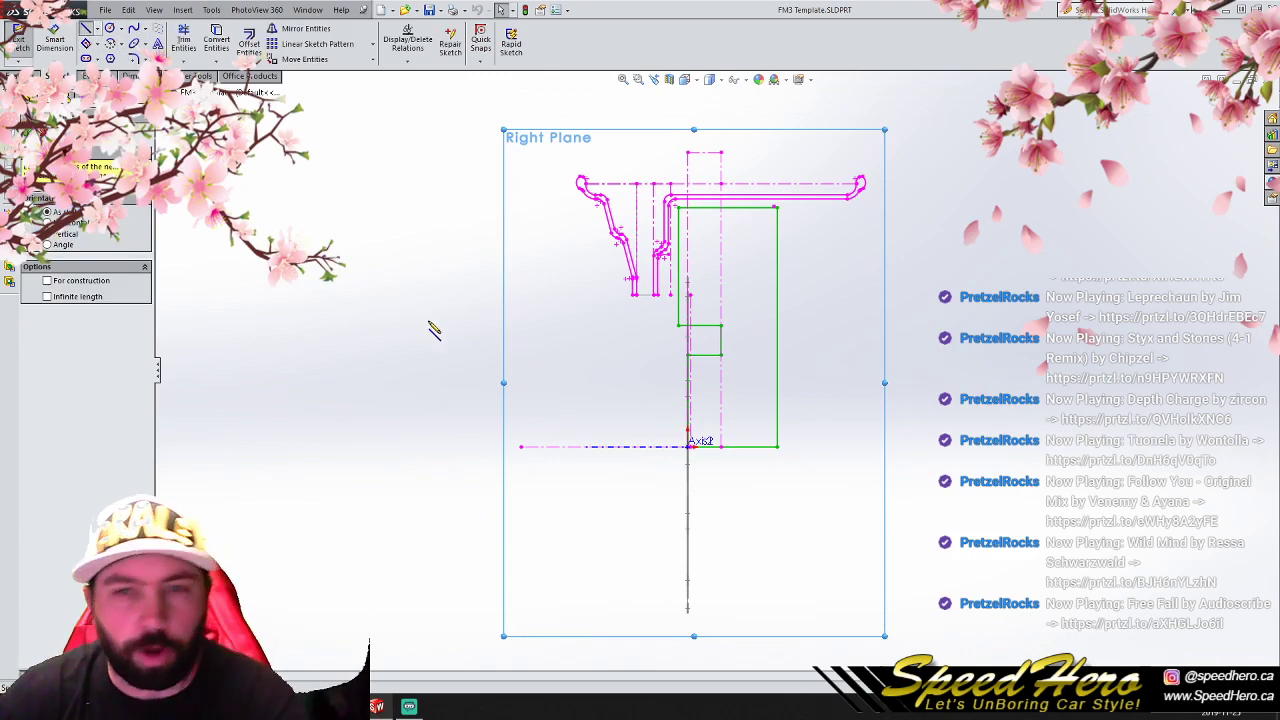
{"action": "scroll", "coordinate": [655, 318], "scroll_direction": "down", "scroll_amount": 2}
{"action": "left_click", "coordinate": [728, 279]}
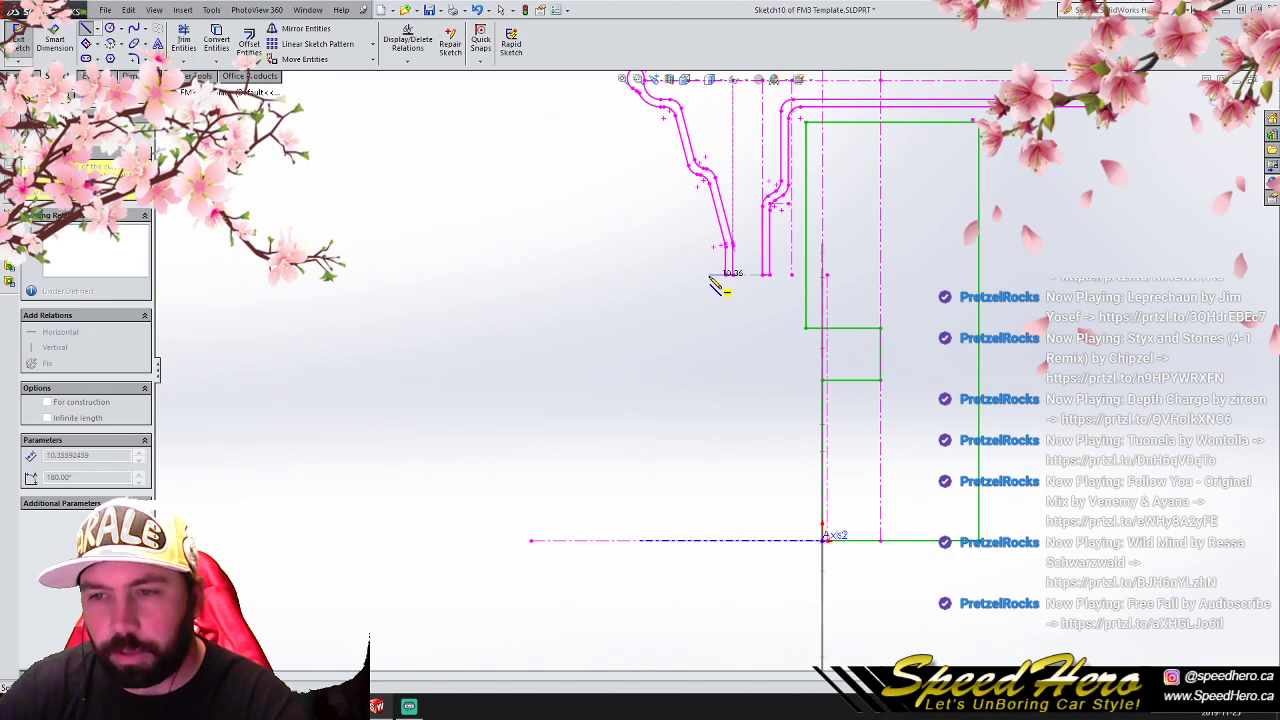
{"action": "left_click", "coordinate": [716, 276]}
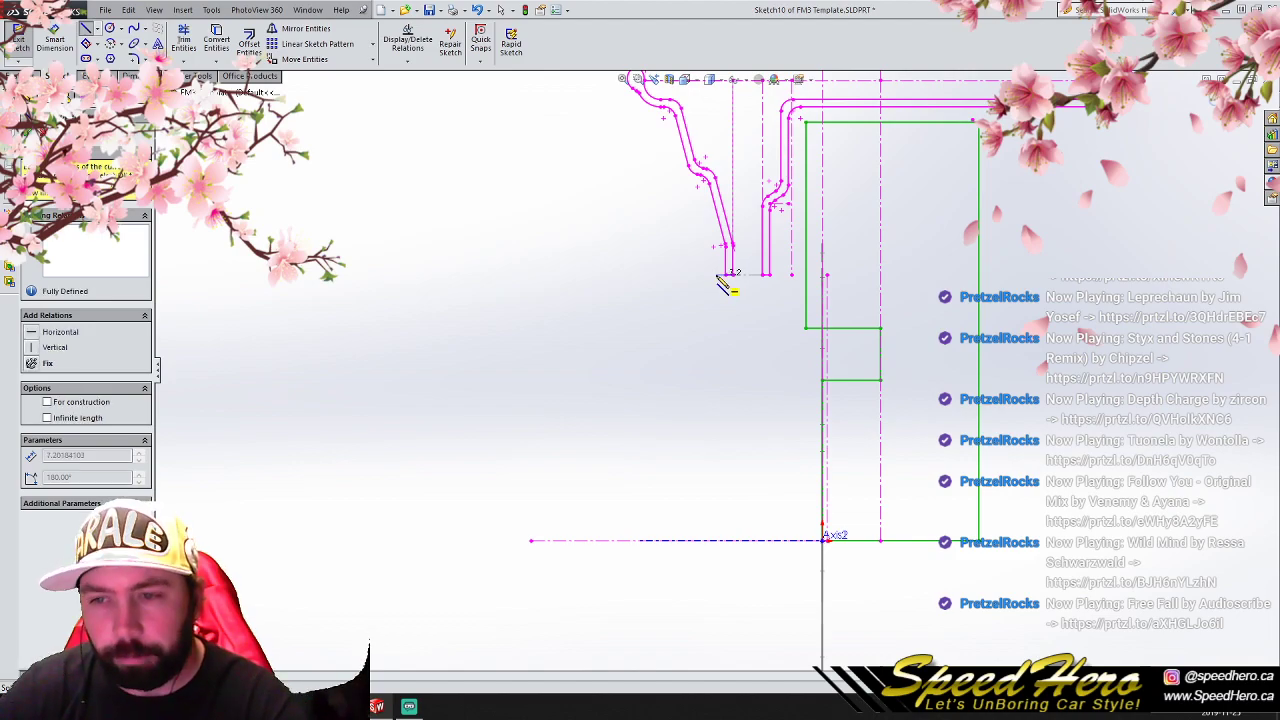
{"action": "left_click", "coordinate": [716, 541]}
{"action": "right_click", "coordinate": [716, 533]}
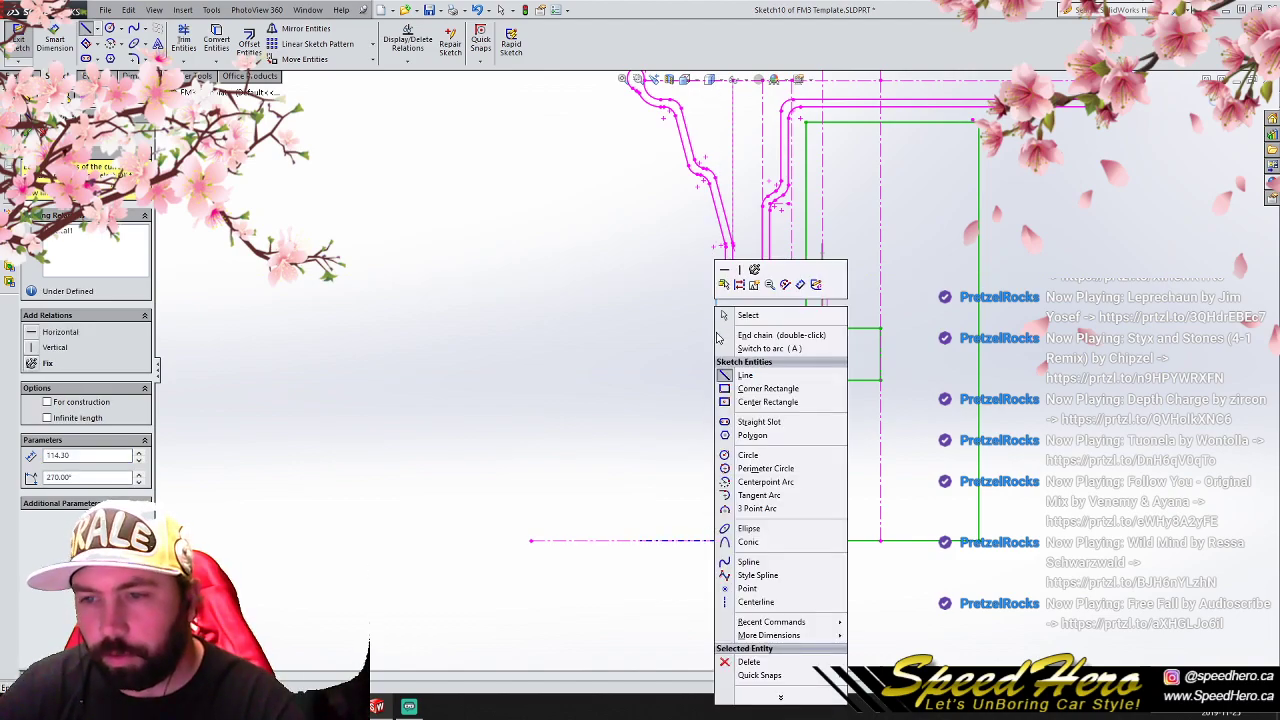
{"action": "left_click", "coordinate": [720, 311]}
- Sketch a tab between the two lips about 27.6 mm tall and 12.7 mm wide, ending in a horizontal line about 5 mm long across the inner lip
{"action": "left_click", "coordinate": [86, 28]}
{"action": "scroll", "coordinate": [815, 325], "scroll_direction": "down", "scroll_amount": 2}
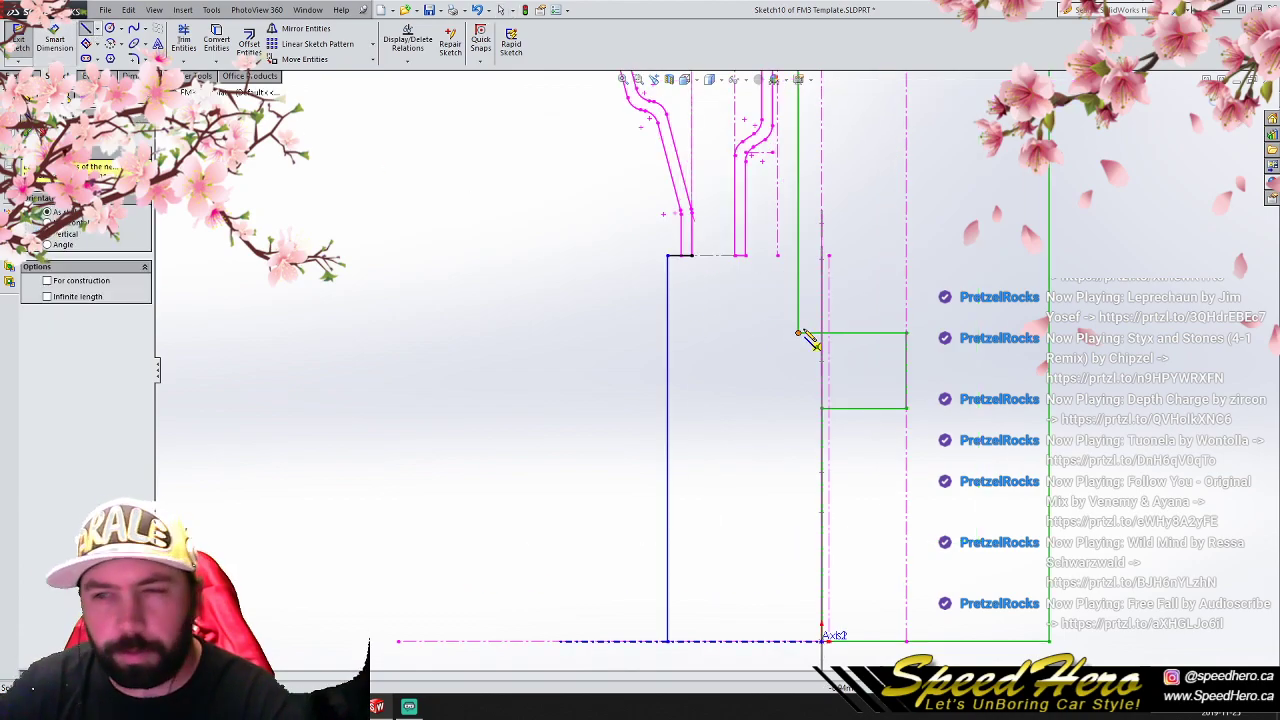
{"action": "left_click", "coordinate": [691, 255]}
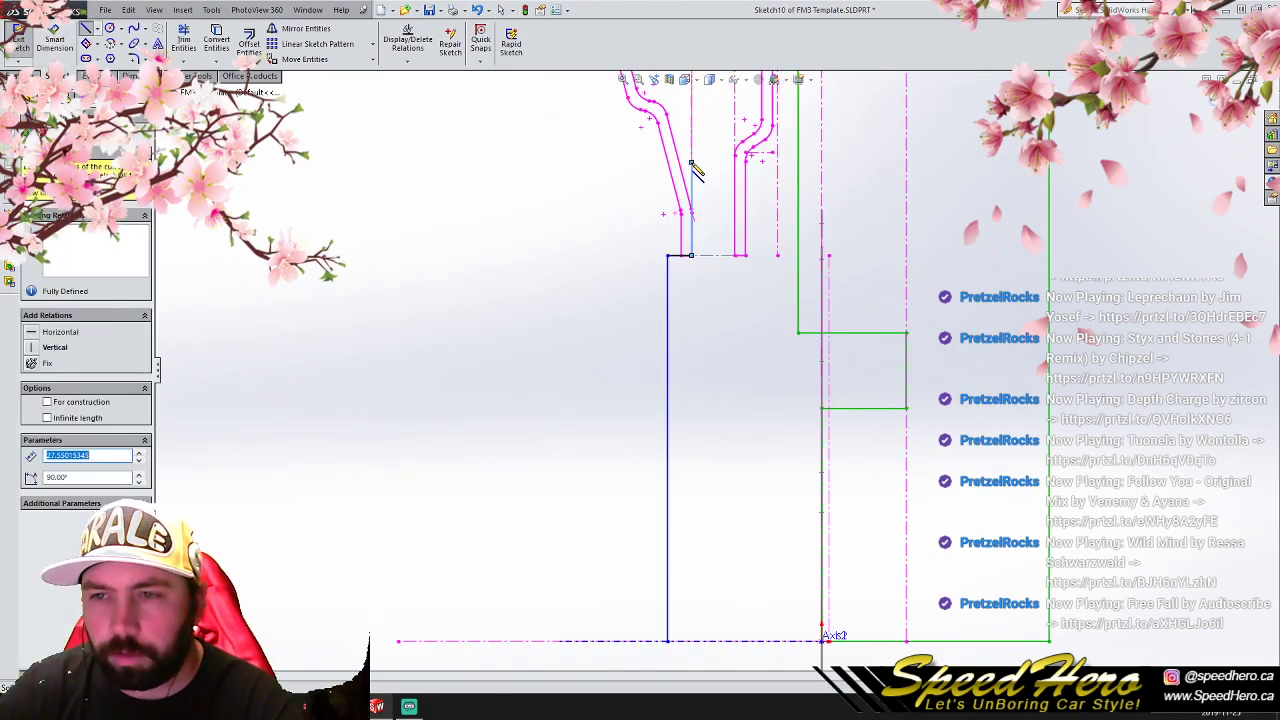
{"action": "left_click", "coordinate": [691, 162]}
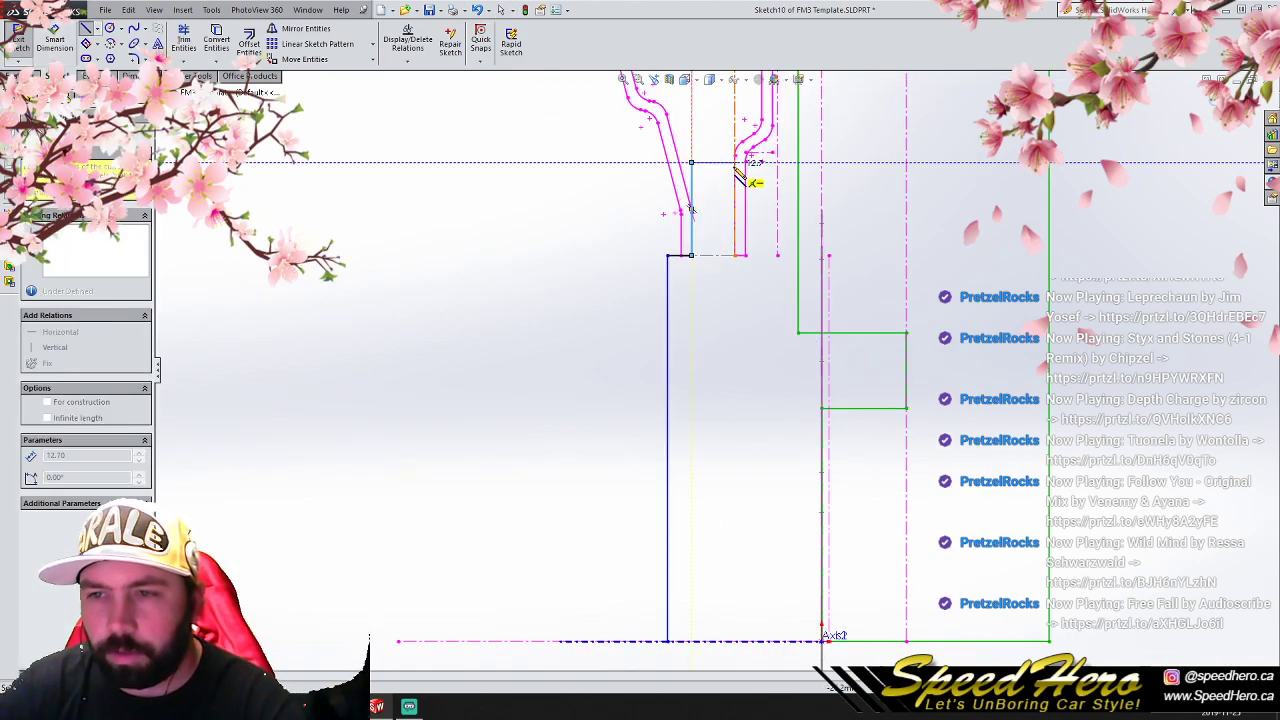
{"action": "left_click", "coordinate": [735, 162]}
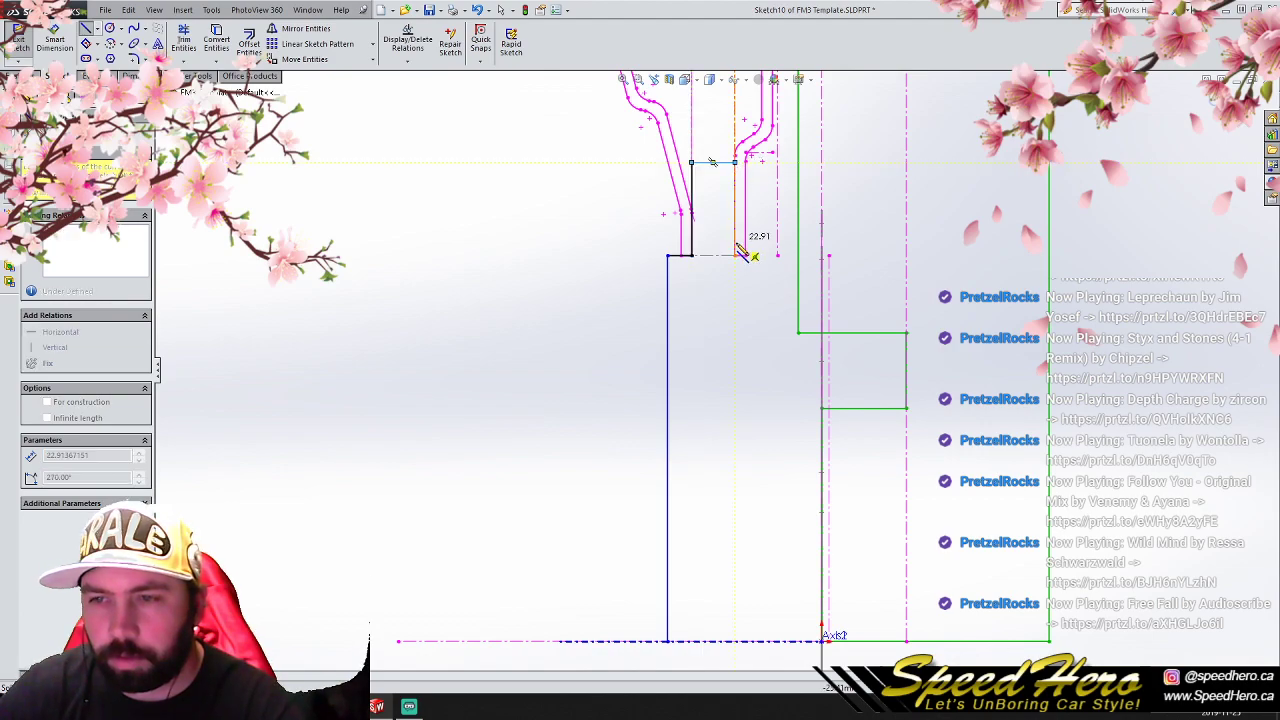
{"action": "left_click", "coordinate": [736, 256]}
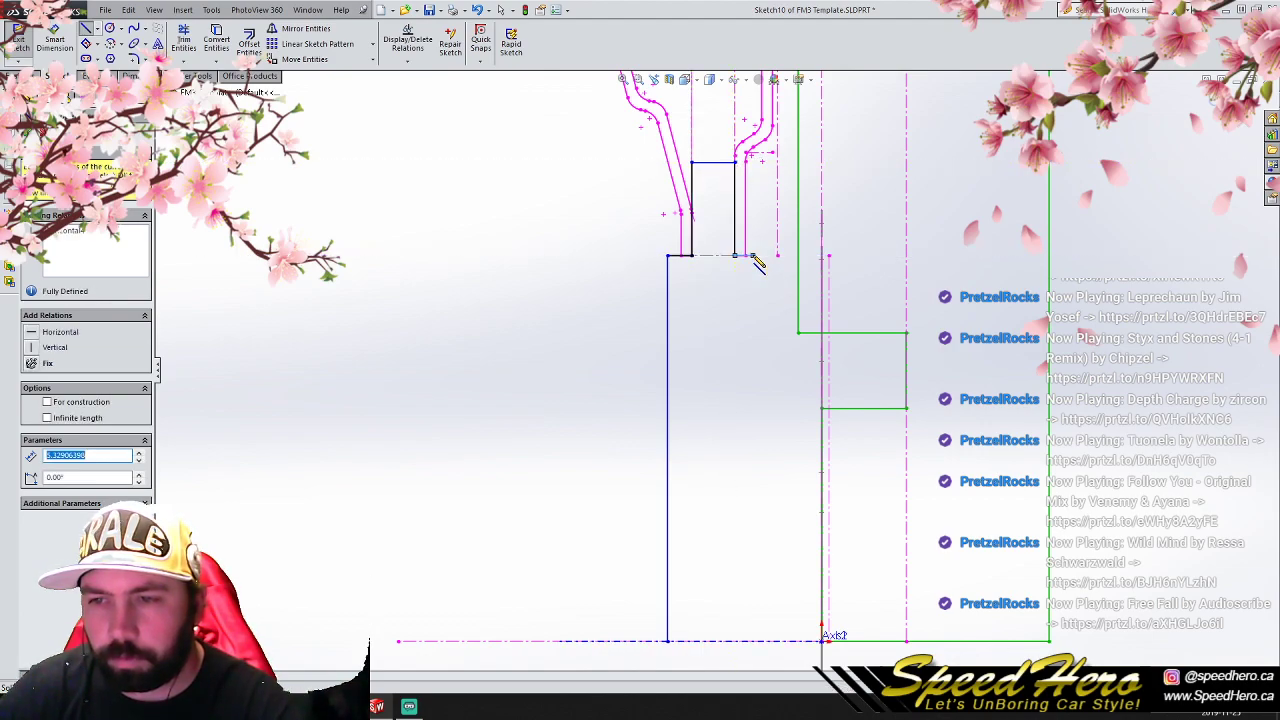
{"action": "right_click", "coordinate": [754, 256]}
{"action": "left_click", "coordinate": [788, 266]}
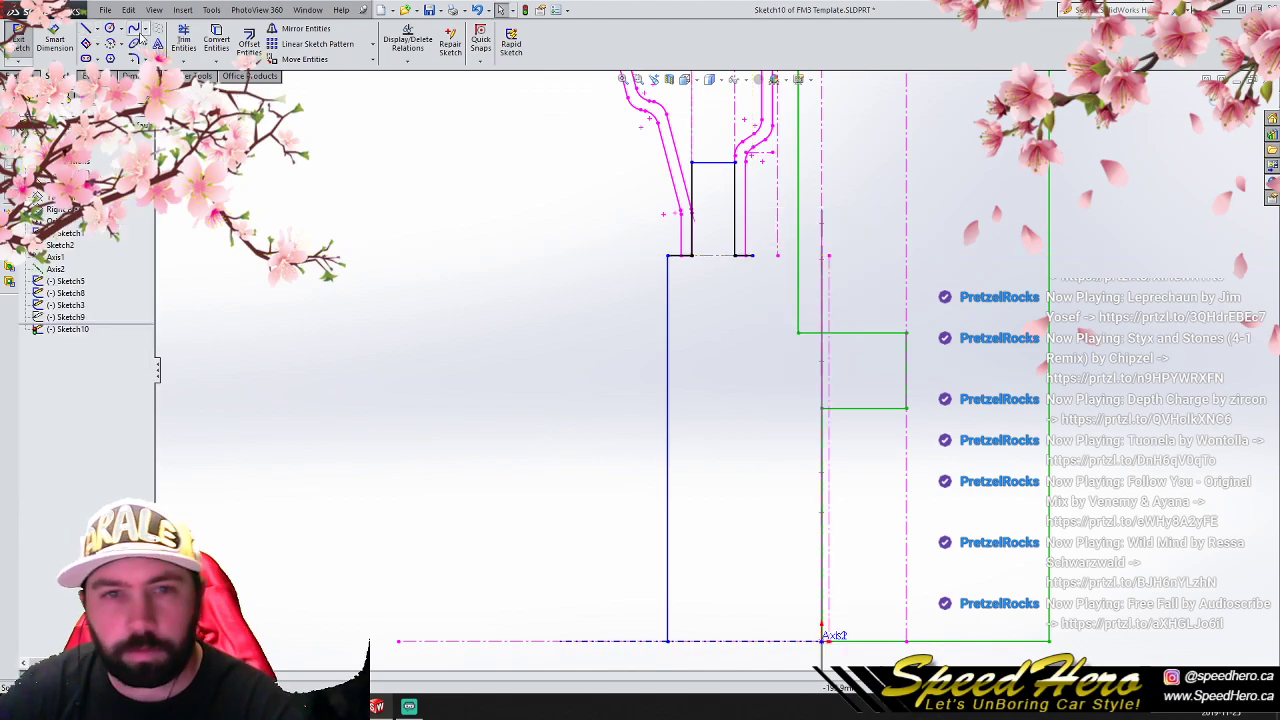
- Sketch a vertical line about 50 mm long down from the free end of the short line at the inner lip
{"action": "left_click", "coordinate": [86, 30]}
{"action": "left_click", "coordinate": [752, 257]}
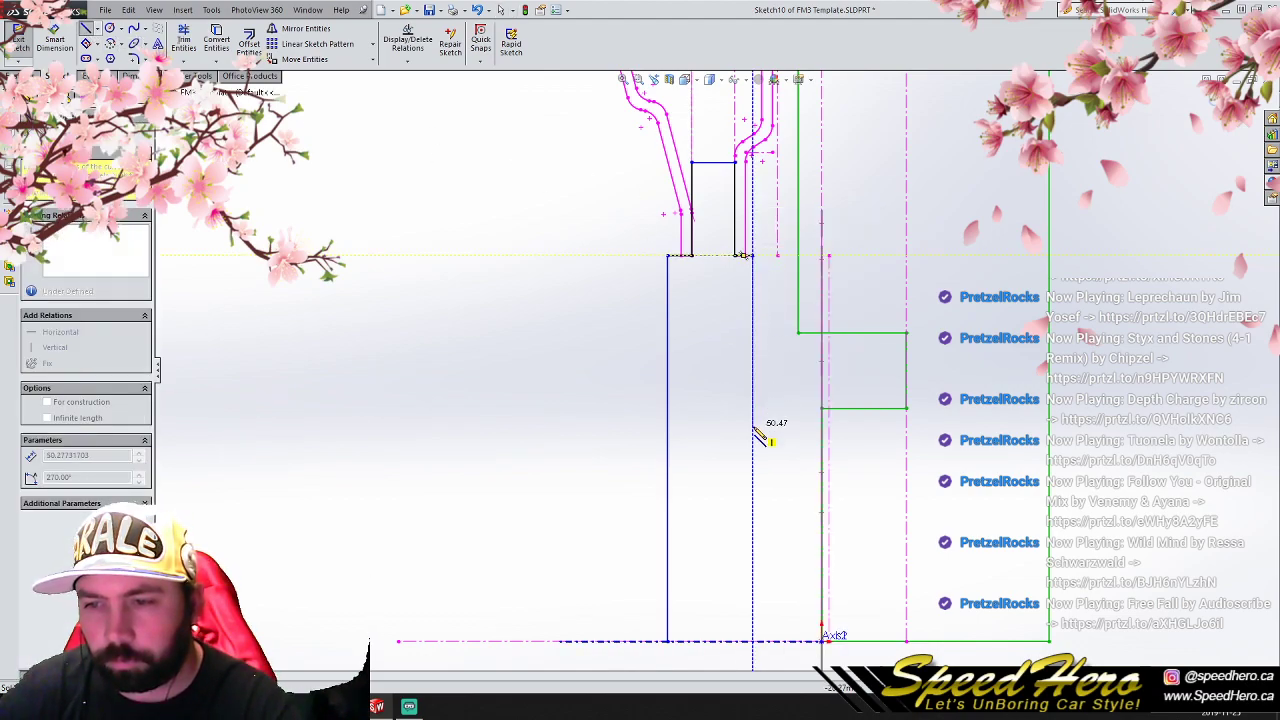
{"action": "left_click", "coordinate": [752, 428]}
{"action": "right_click", "coordinate": [755, 430]}
{"action": "left_click", "coordinate": [770, 314]}
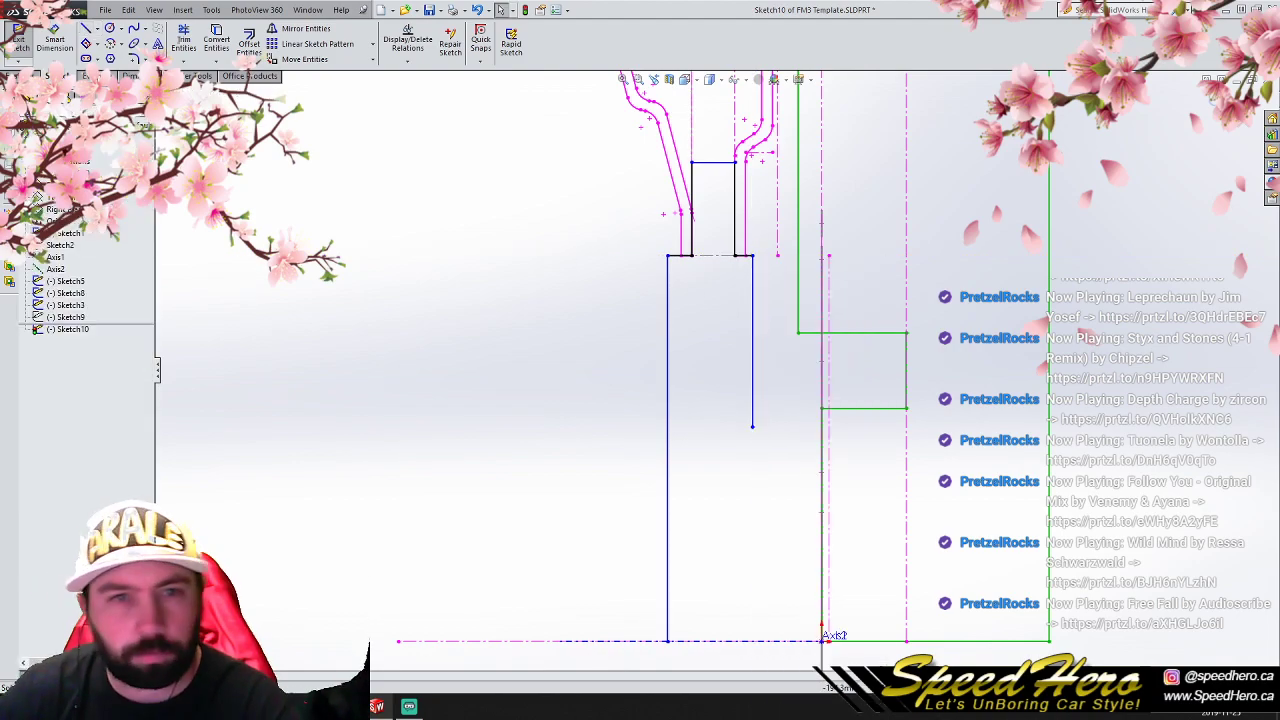
- Connect the green brake outline's lower step to the rear vertical line with a horizontal line, and trim the vertical line's overhang below it
{"action": "left_click", "coordinate": [86, 29]}
{"action": "left_click", "coordinate": [822, 408]}
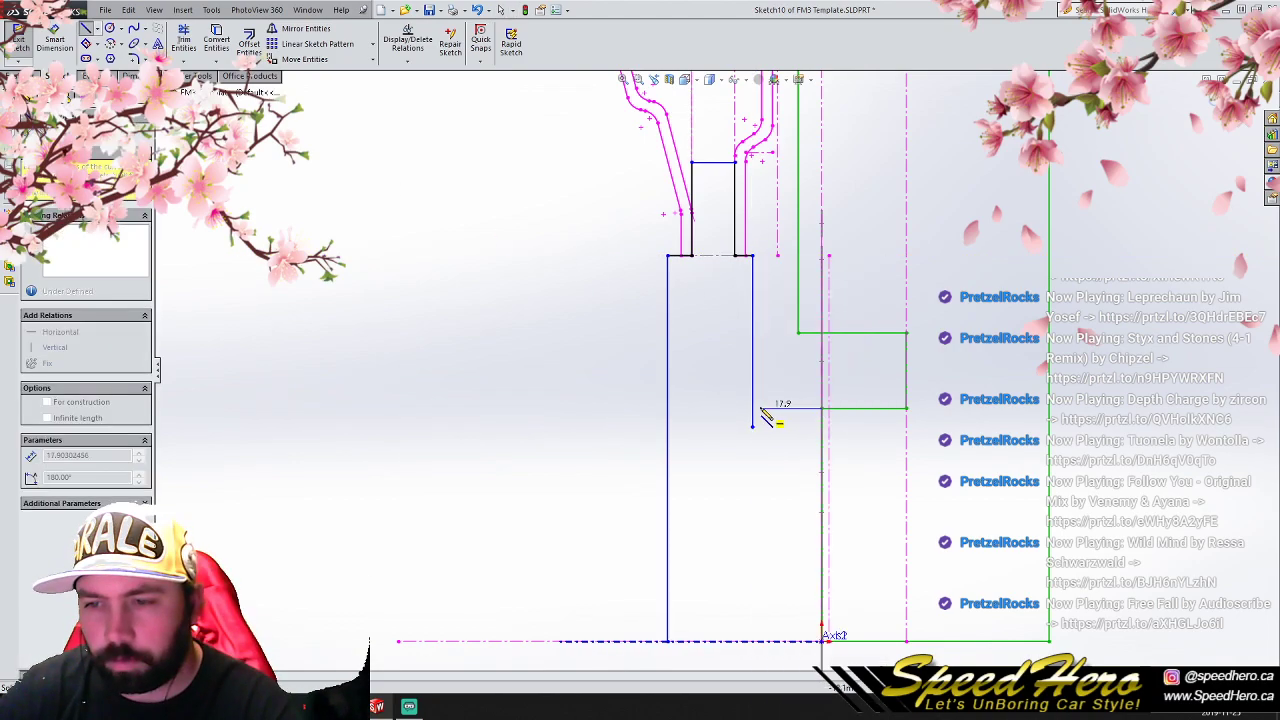
{"action": "left_click", "coordinate": [753, 409]}
{"action": "right_click", "coordinate": [756, 412]}
{"action": "left_click", "coordinate": [770, 312]}
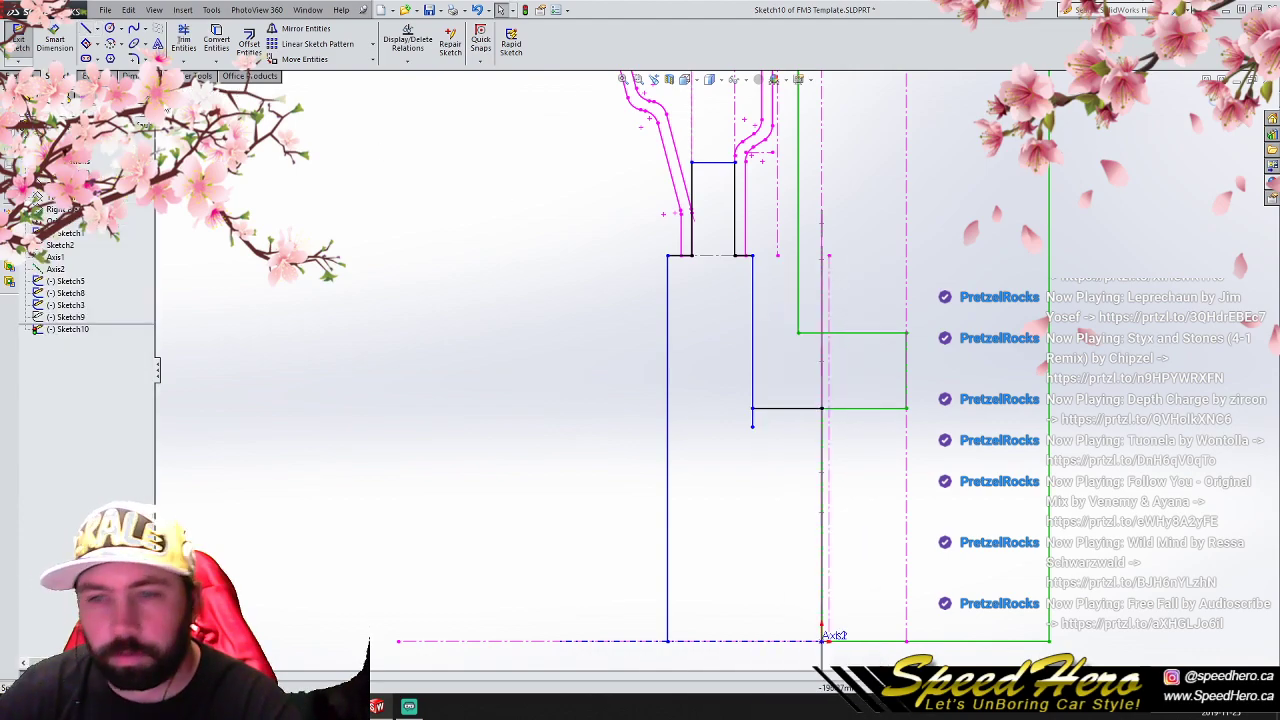
{"action": "left_click", "coordinate": [183, 40]}
{"action": "left_click", "coordinate": [753, 418]}
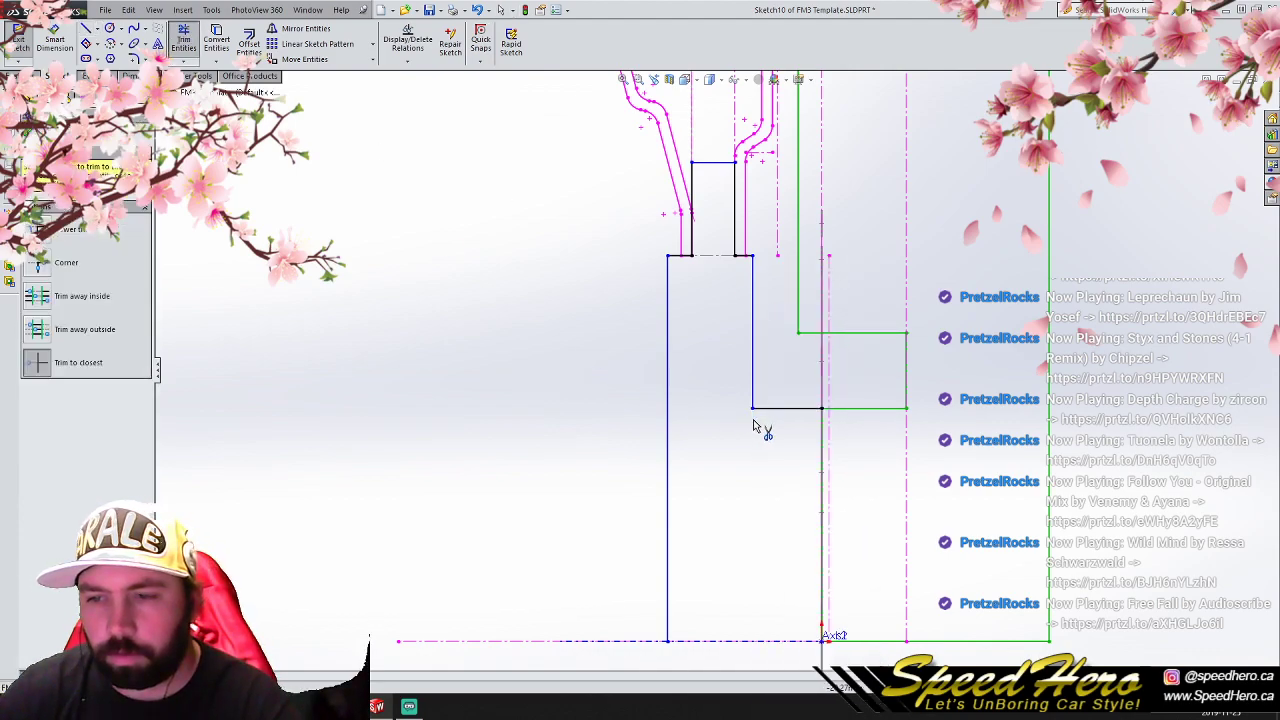
- Fillet the corner between the rear vertical line and the horizontal hub line with a 10 mm radius
{"action": "left_click", "coordinate": [133, 59]}
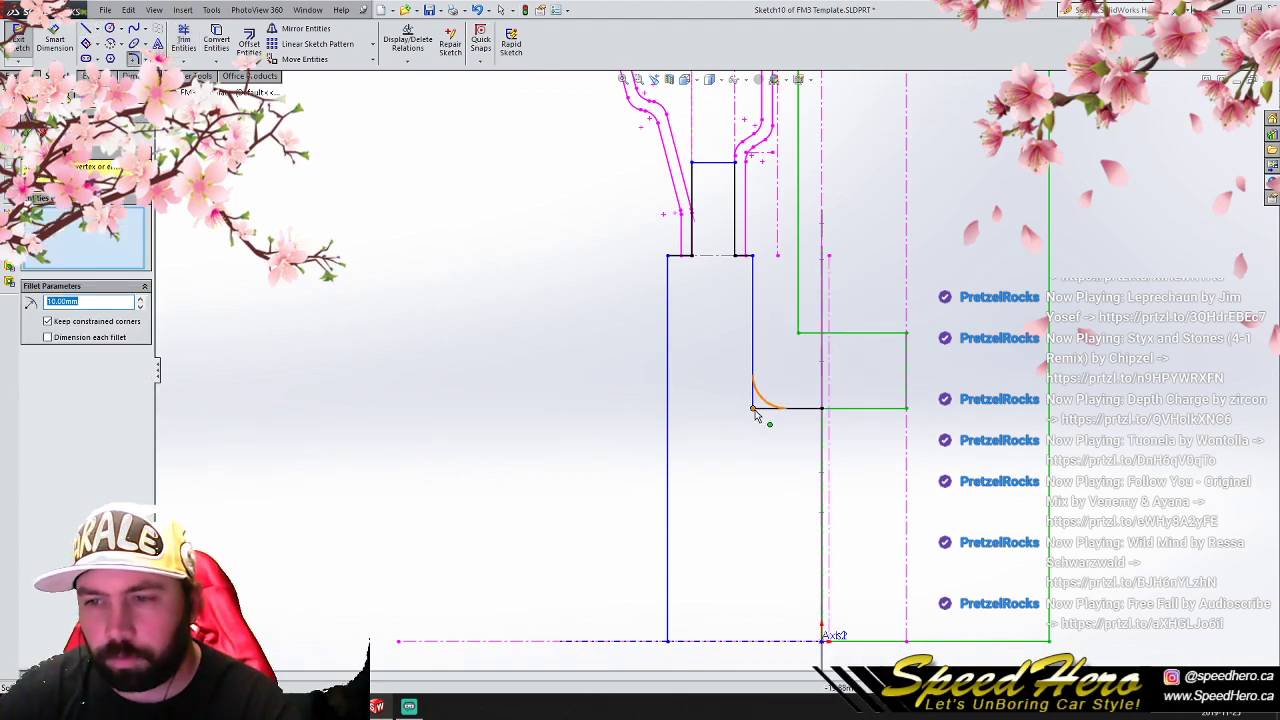
{"action": "left_click", "coordinate": [757, 411]}
{"action": "left_click", "coordinate": [28, 133]}
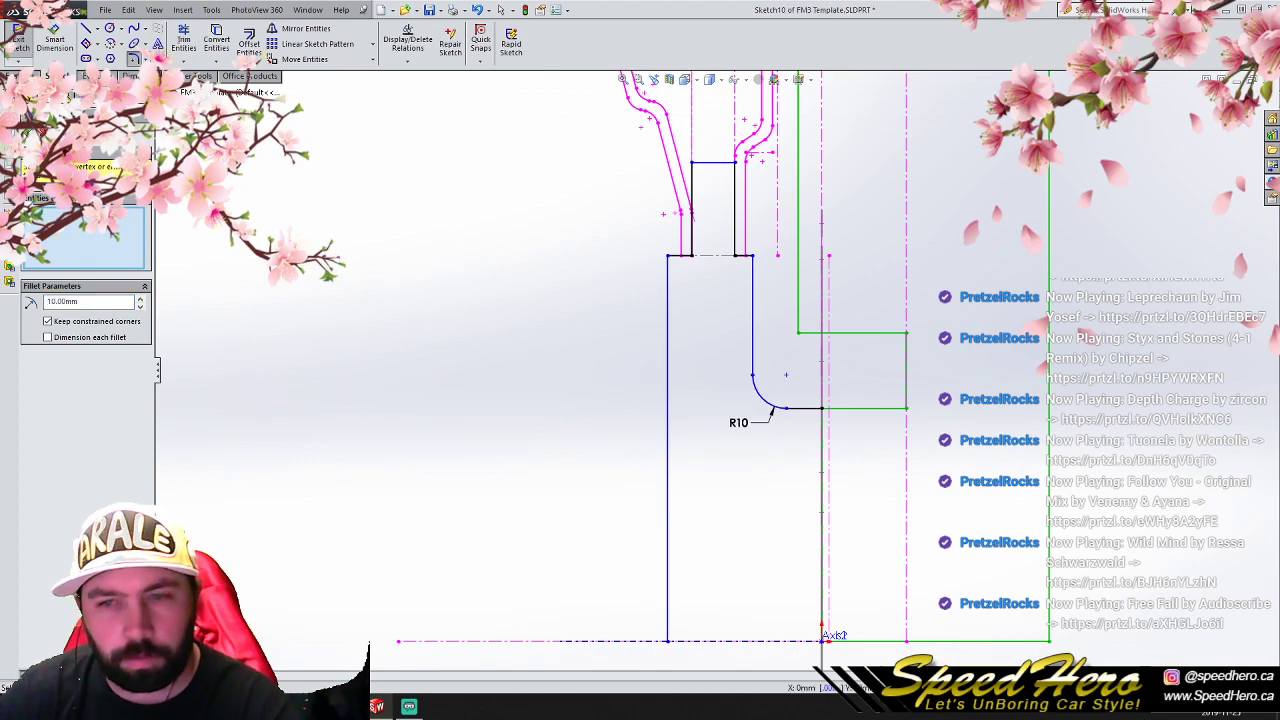
{"action": "left_click", "coordinate": [28, 133]}
- Sketch a separate horizontal line about 17 mm long in the empty area in front of the profile, above the axis
{"action": "scroll", "coordinate": [570, 434], "scroll_direction": "up", "scroll_amount": 2}
{"action": "left_click", "coordinate": [86, 28]}
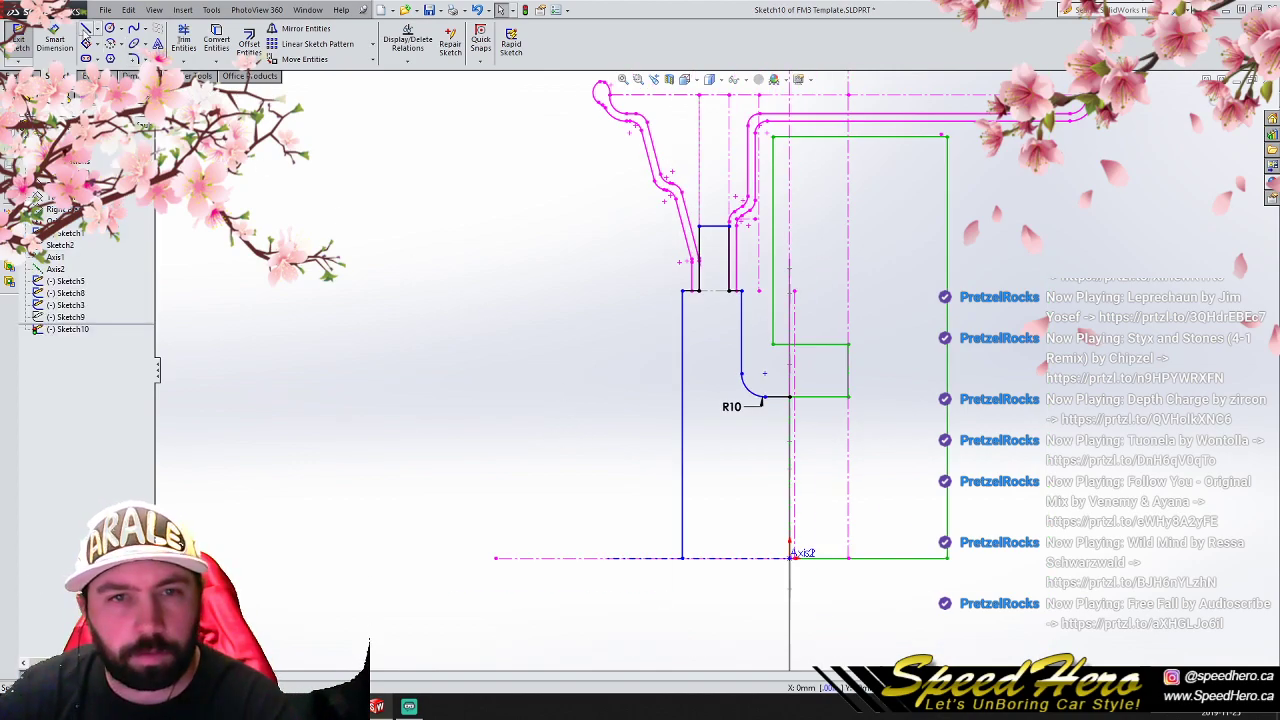
{"action": "scroll", "coordinate": [795, 495], "scroll_direction": "down", "scroll_amount": 3}
{"action": "left_click", "coordinate": [444, 438]}
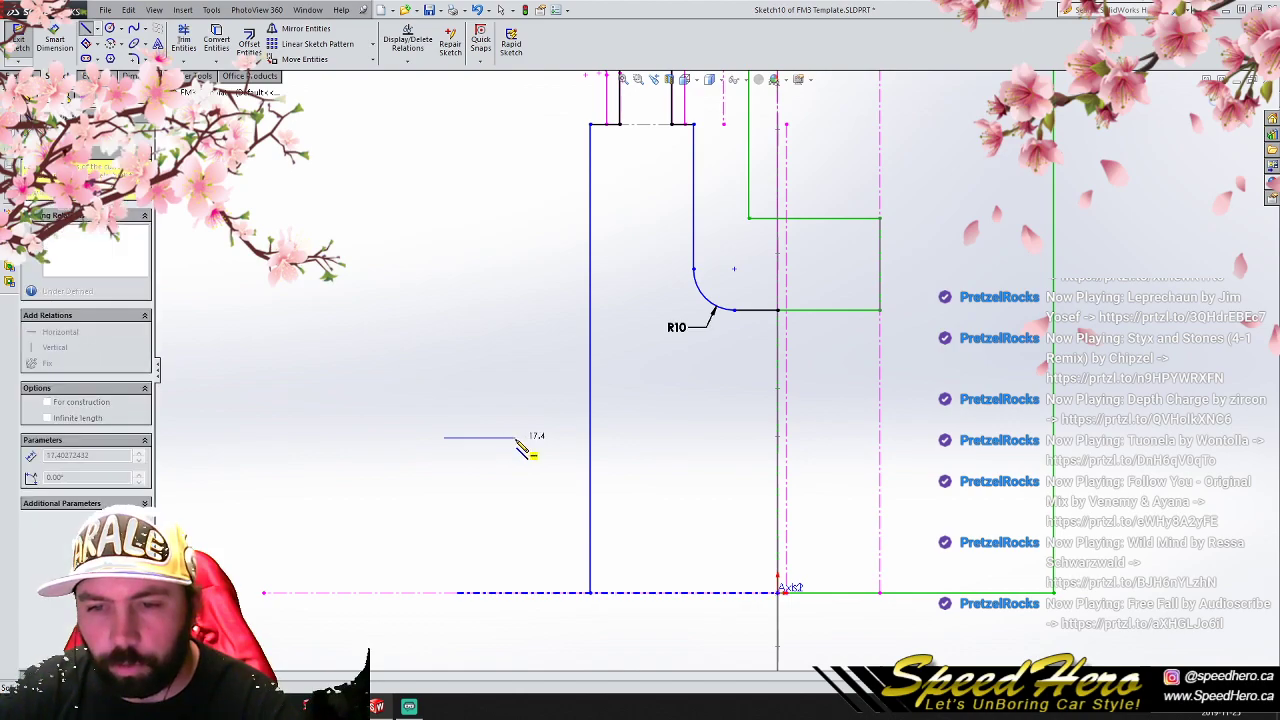
{"action": "left_click", "coordinate": [515, 437]}
{"action": "right_click", "coordinate": [515, 437]}
{"action": "left_click", "coordinate": [528, 315]}
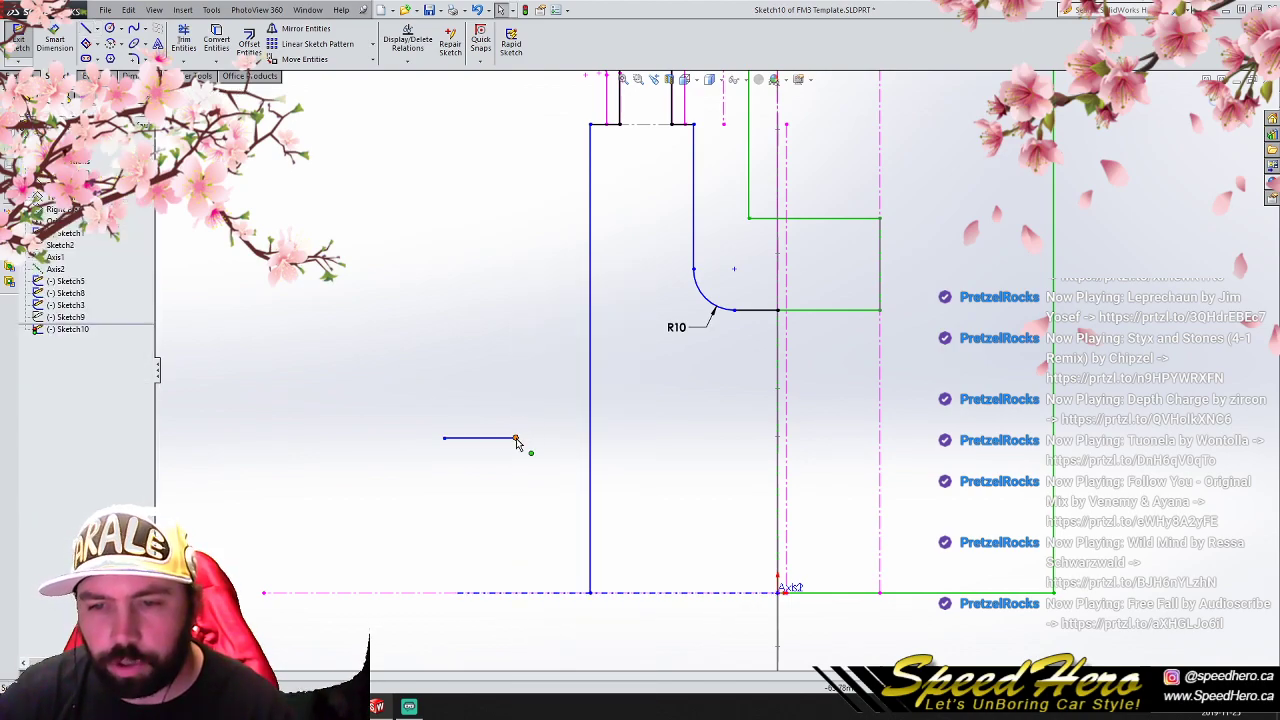
- Add a Pierce relation between the line's rear endpoint and the center bore circle, and stretch its other end past the front vertical line
{"action": "left_click", "coordinate": [515, 437]}
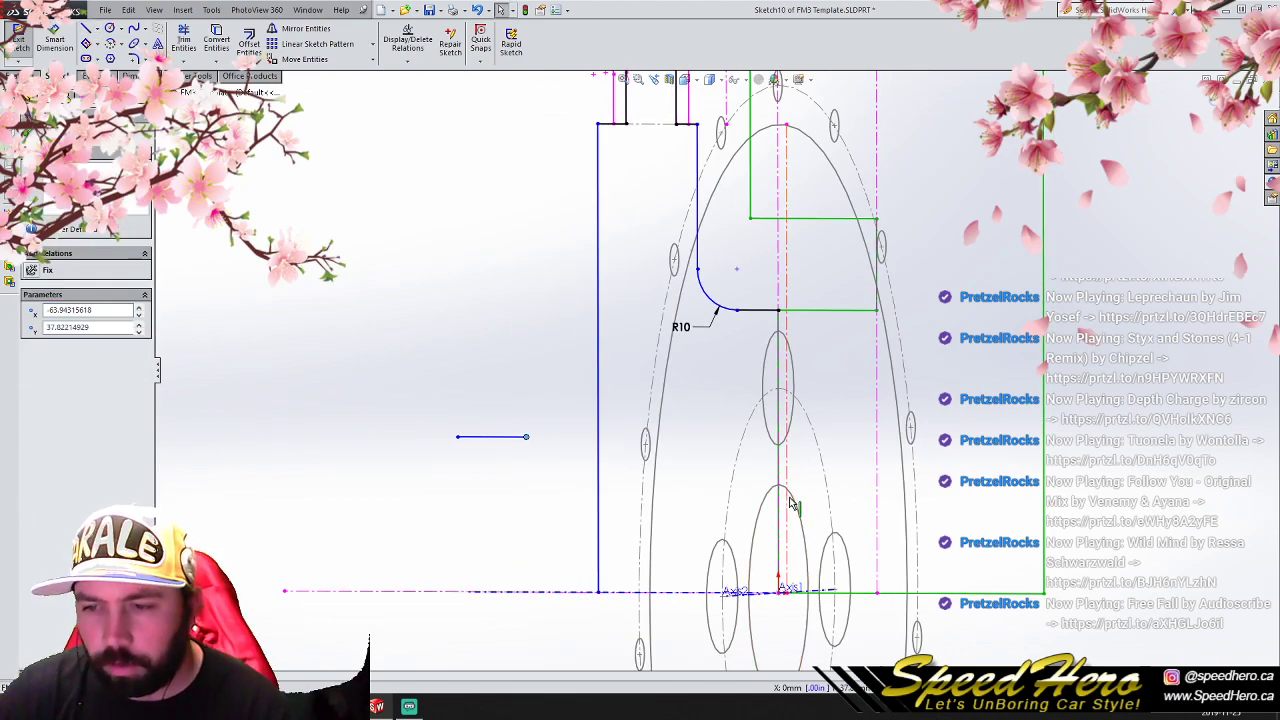
{"action": "left_click", "coordinate": [797, 503], "text": "ctrl"}
{"action": "left_click", "coordinate": [34, 379]}
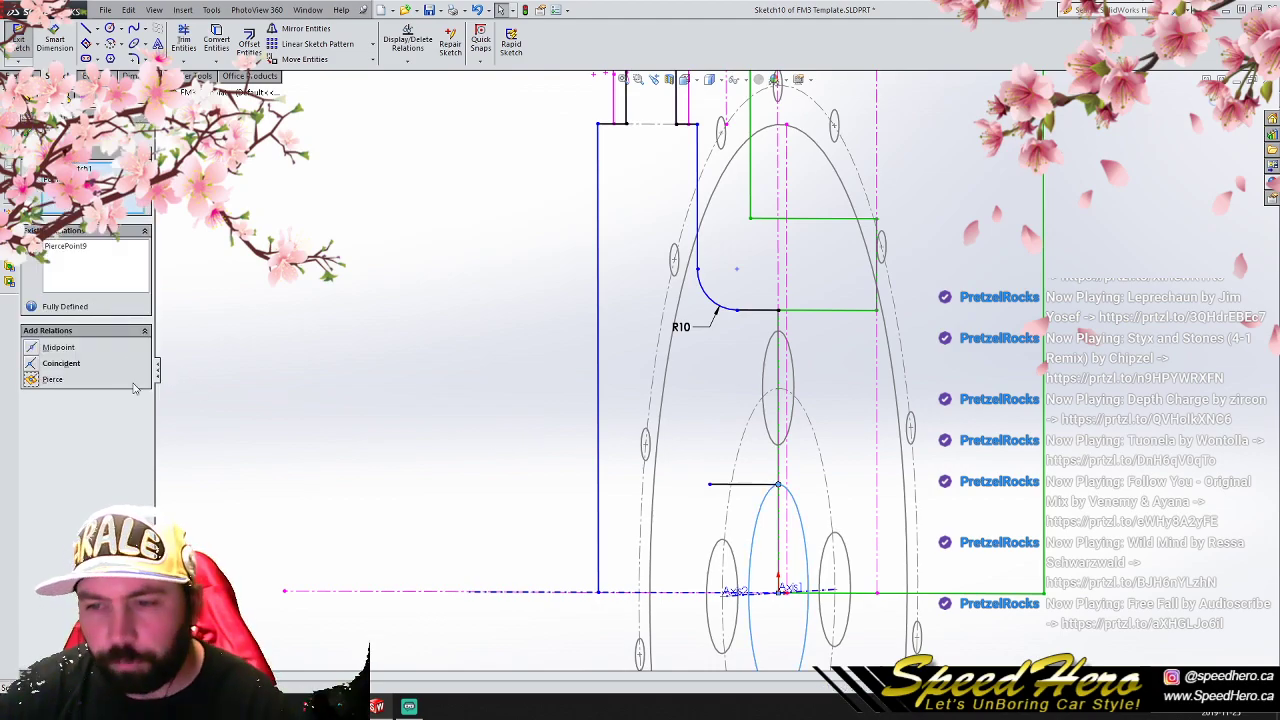
{"action": "left_click_drag", "start_coordinate": [710, 489], "coordinate": [567, 485]}
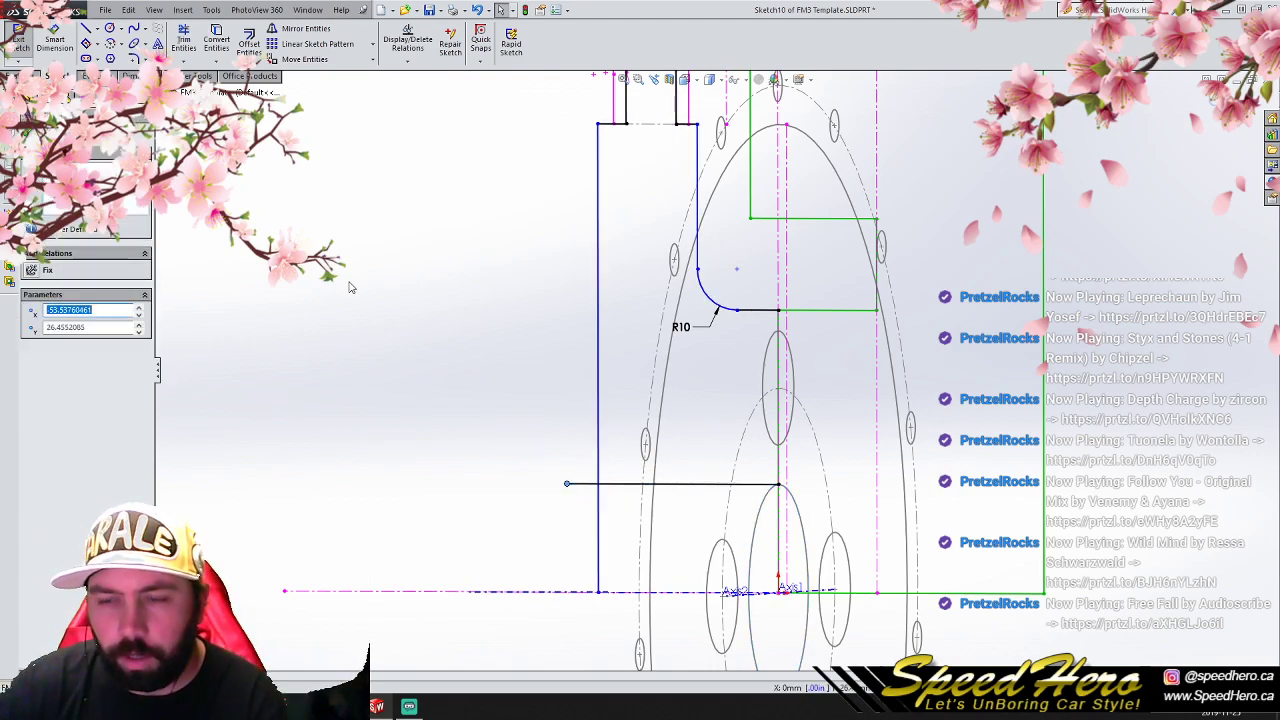
- Trim the overhanging ends where the front vertical line crosses the bore line
{"action": "left_click", "coordinate": [183, 42]}
{"action": "left_click", "coordinate": [599, 545]}
{"action": "left_click", "coordinate": [578, 485]}
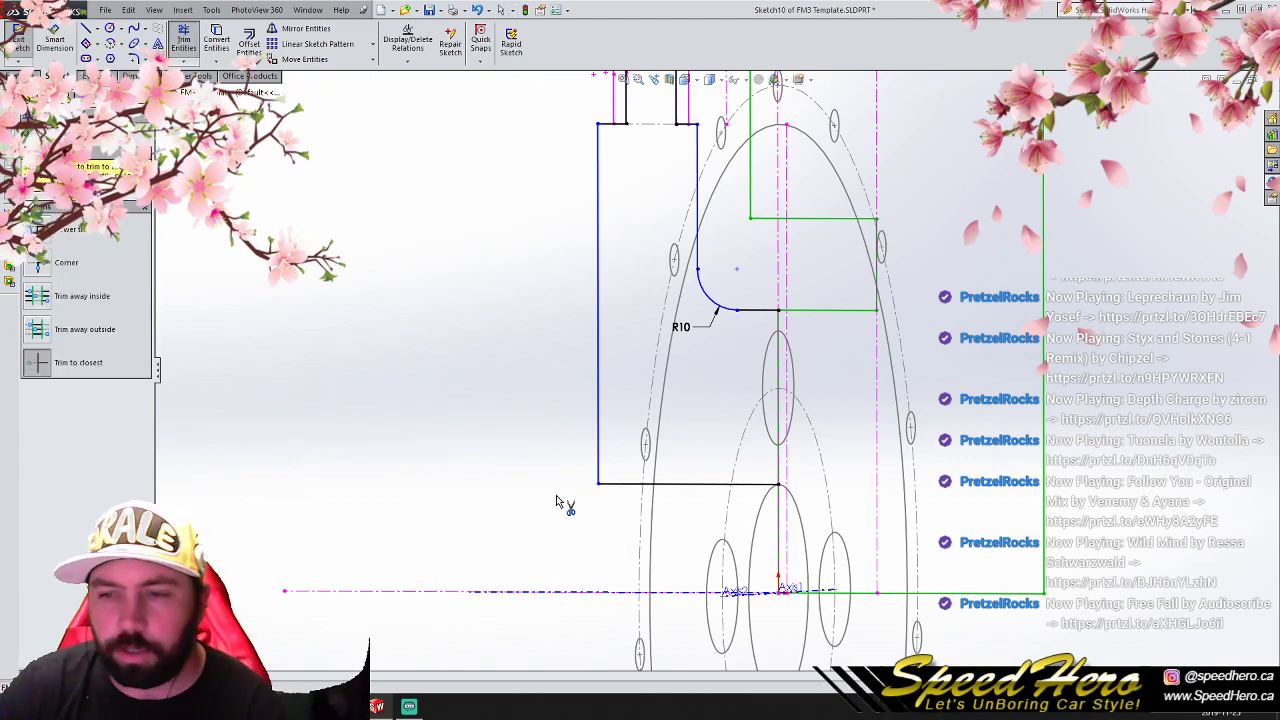
- Close the profile with a 42.54 mm vertical line along the mounting face down to the bore line's rear end
{"action": "left_click", "coordinate": [86, 28]}
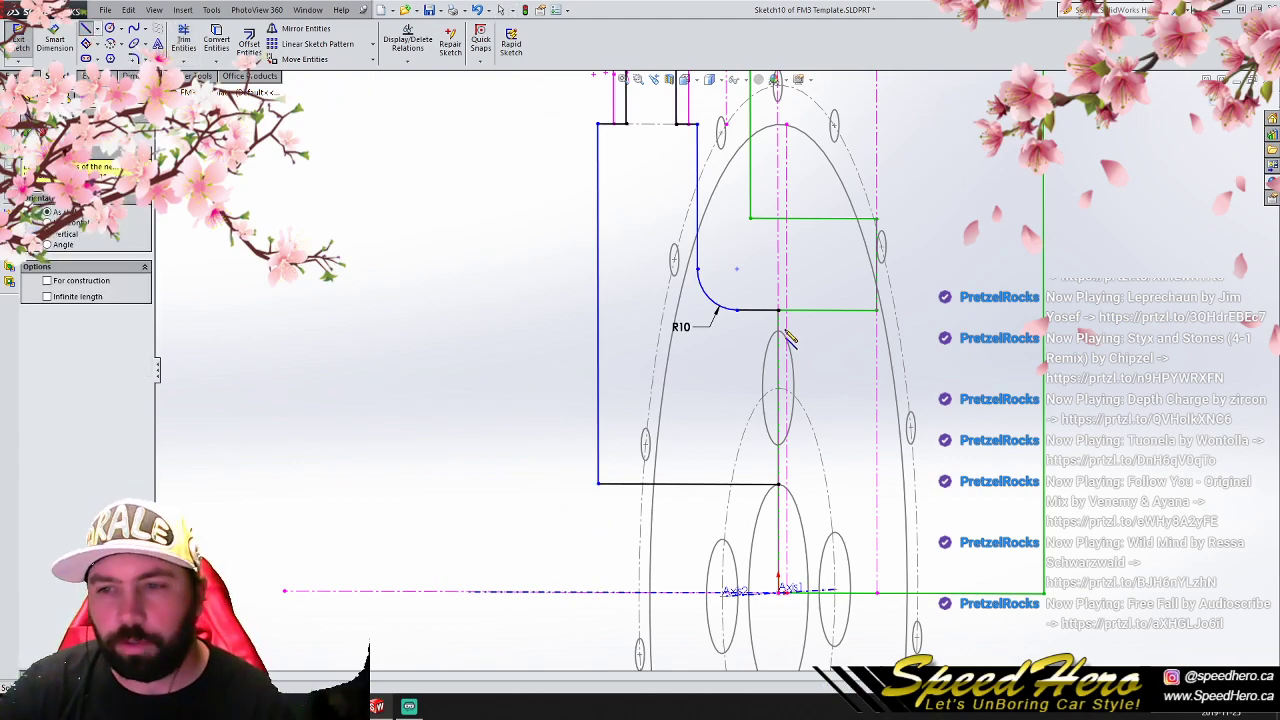
{"action": "left_click", "coordinate": [778, 311]}
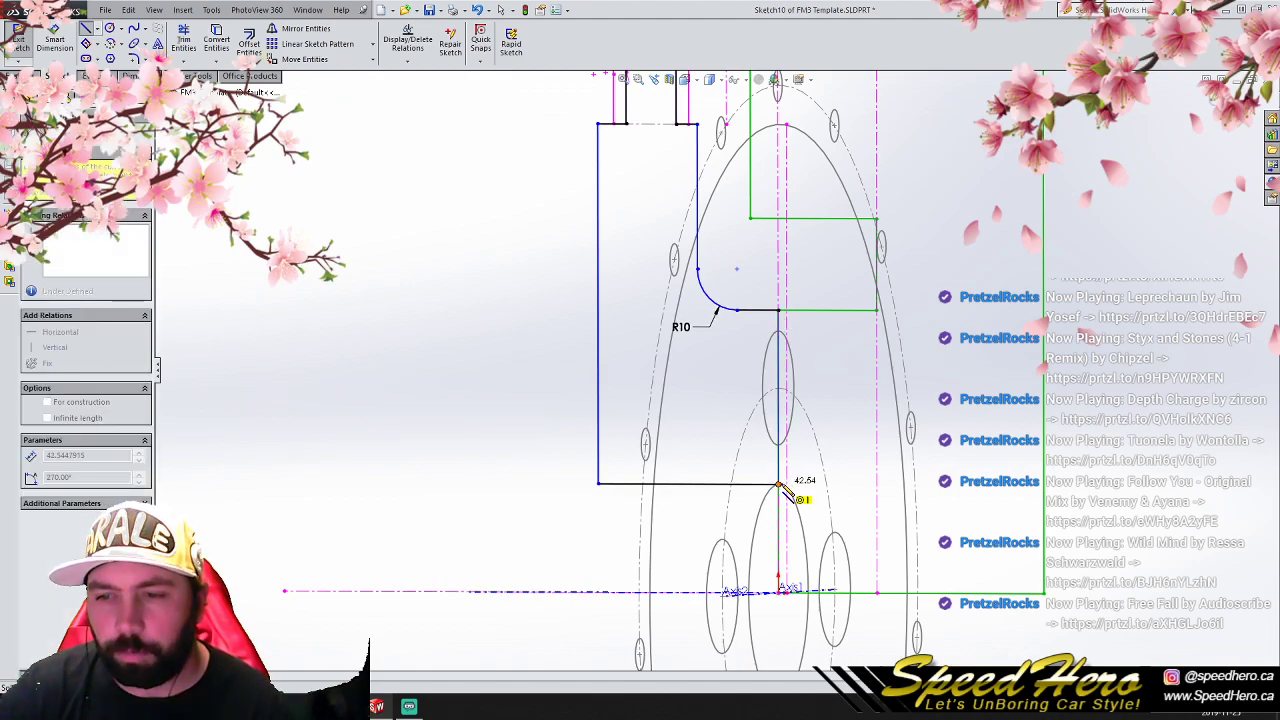
{"action": "left_click", "coordinate": [779, 484]}
{"action": "right_click", "coordinate": [780, 485]}
{"action": "left_click", "coordinate": [800, 361]}
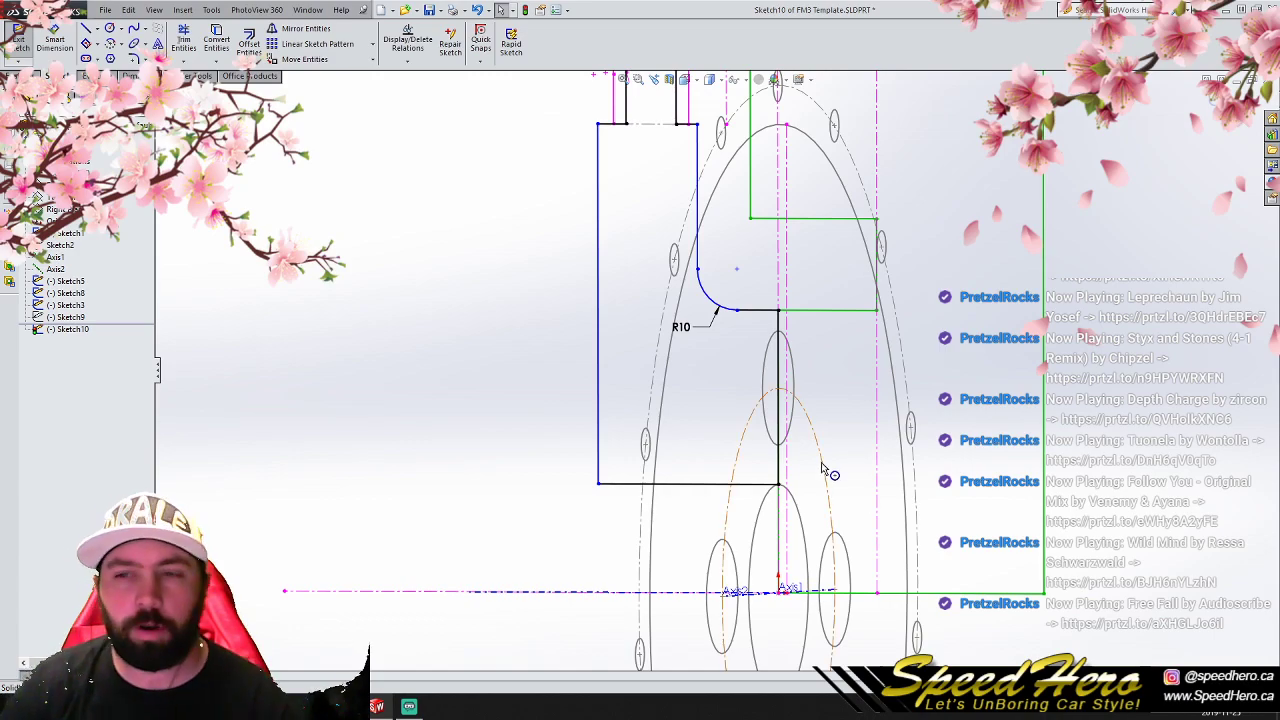
- Move the profile's upper front and rear corners inward onto the outer edges of the outer and inner lips
{"action": "scroll", "coordinate": [825, 470], "scroll_direction": "up", "scroll_amount": 3}
{"action": "scroll", "coordinate": [750, 381], "scroll_direction": "down", "scroll_amount": 2}
{"action": "scroll", "coordinate": [748, 390], "scroll_direction": "up", "scroll_amount": 1}
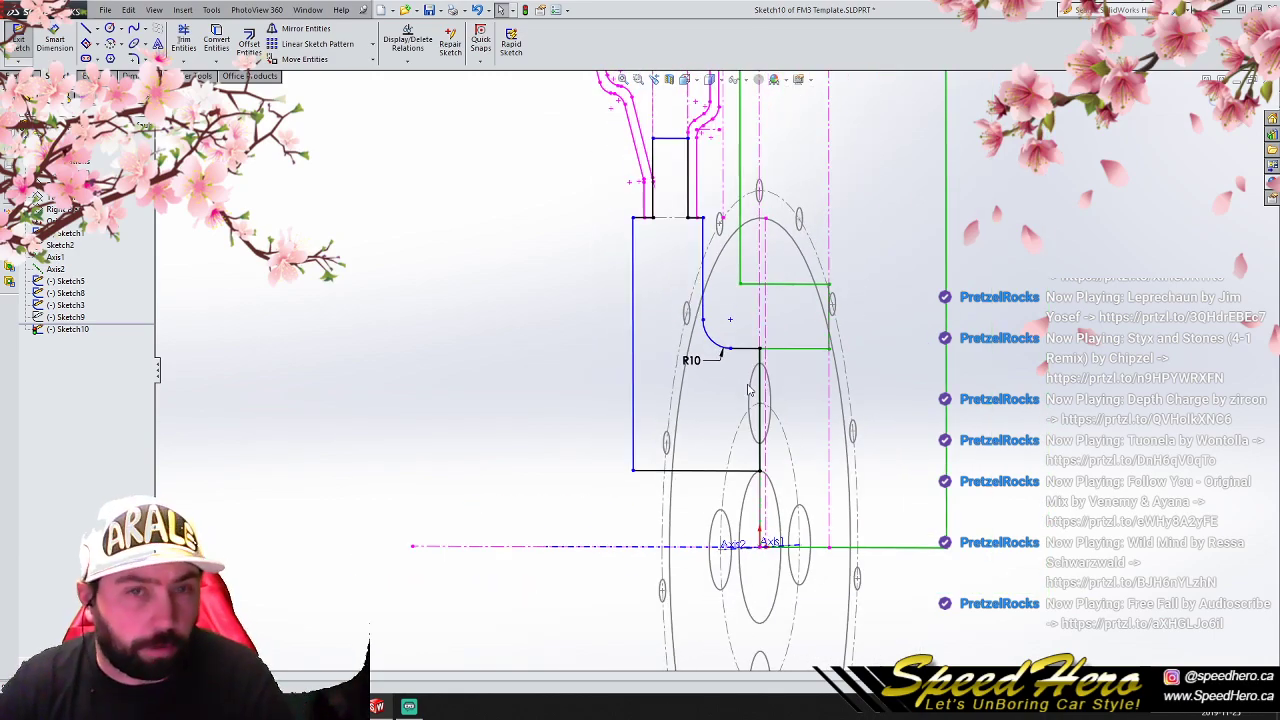
{"action": "scroll", "coordinate": [670, 231], "scroll_direction": "down", "scroll_amount": 2}
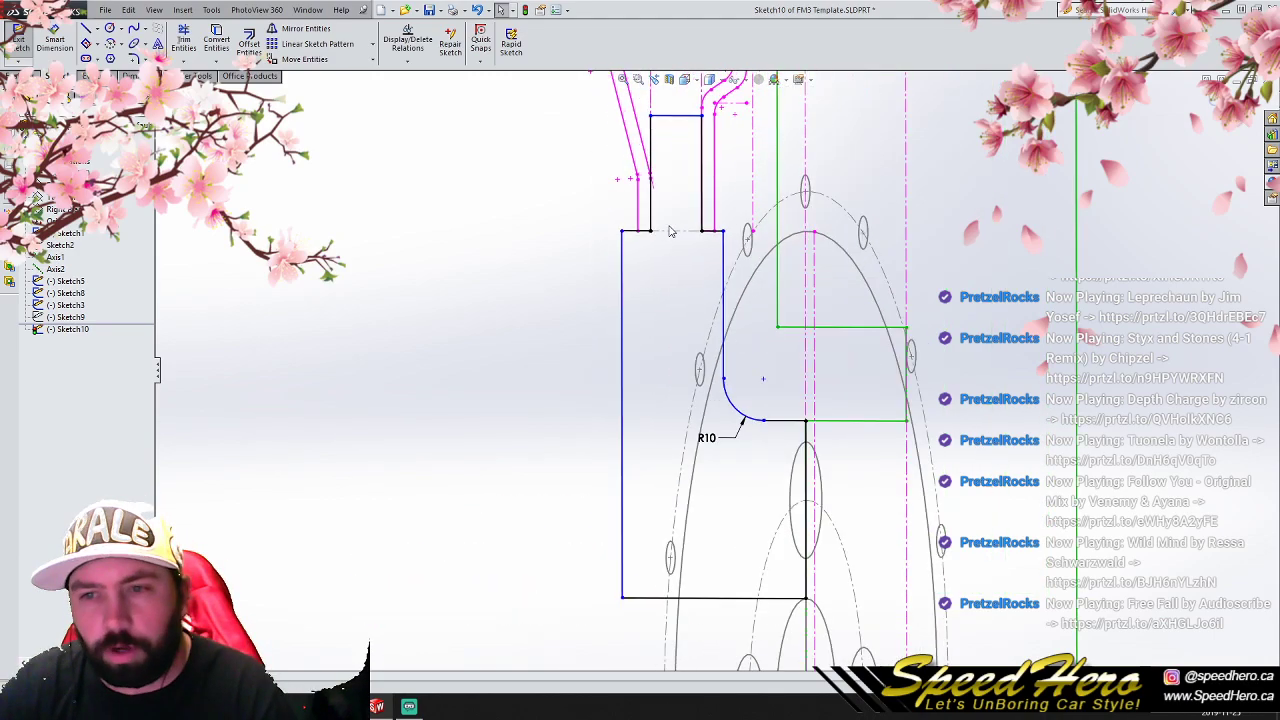
{"action": "left_click_drag", "start_coordinate": [622, 231], "coordinate": [638, 232]}
{"action": "left_click", "coordinate": [540, 258]}
{"action": "left_click_drag", "start_coordinate": [722, 231], "coordinate": [716, 236]}
{"action": "scroll", "coordinate": [714, 366], "scroll_direction": "down", "scroll_amount": 3}
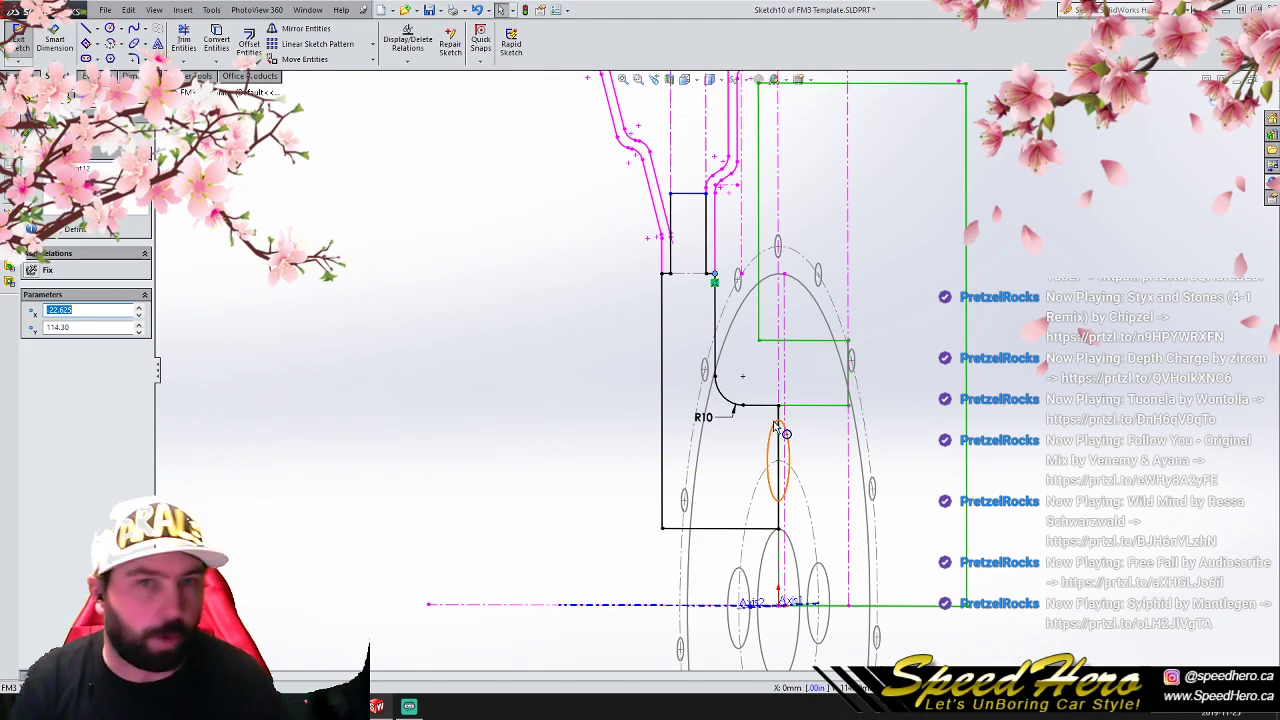
- Revolve the closed center profile fully around Axis1 into a solid
{"action": "mouse_move", "coordinate": [756, 455]}
{"action": "middle_mouse_down"}
{"action": "mouse_move", "coordinate": [831, 451]}
{"action": "mouse_move", "coordinate": [732, 460]}
{"action": "middle_mouse_up"}
{"action": "middle_click_drag", "start_coordinate": [834, 441], "coordinate": [809, 452]}
{"action": "scroll", "coordinate": [710, 370], "scroll_direction": "up", "scroll_amount": 4}
{"action": "scroll", "coordinate": [693, 372], "scroll_direction": "down", "scroll_amount": 2}
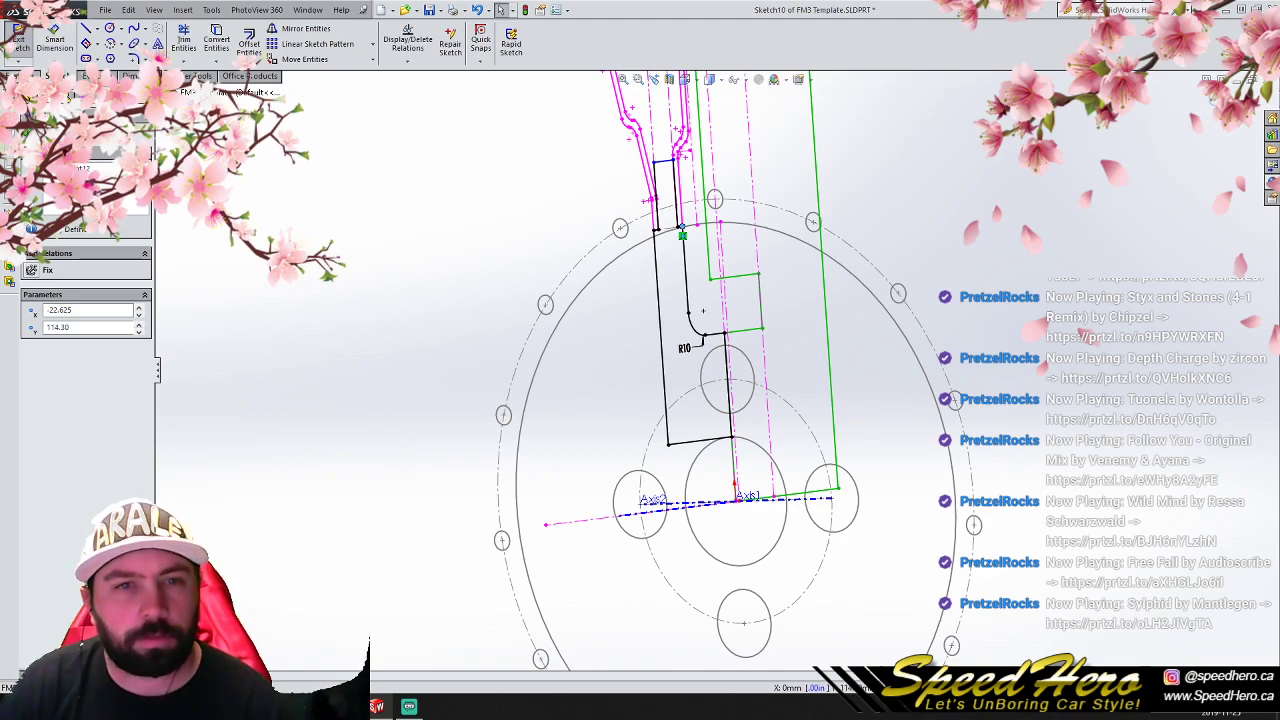
{"action": "left_click", "coordinate": [20, 76]}
{"action": "left_click", "coordinate": [66, 43]}
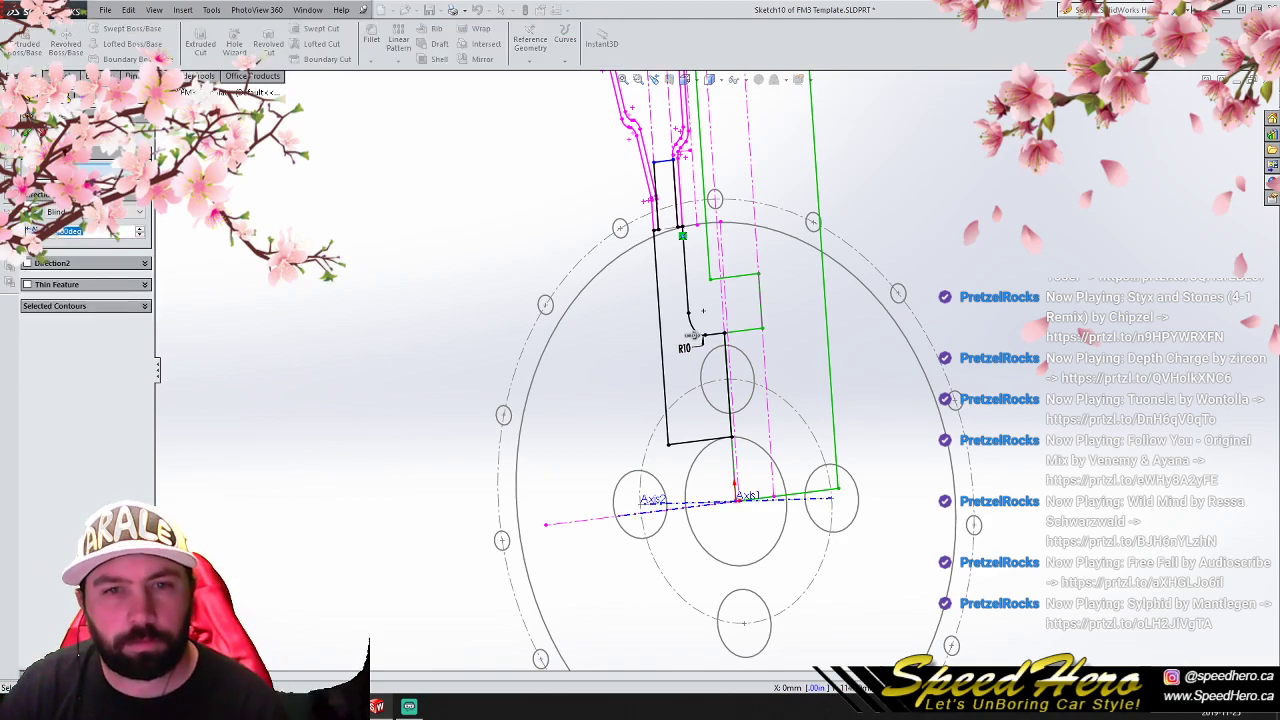
{"action": "left_click", "coordinate": [184, 92]}
{"action": "left_click", "coordinate": [203, 226]}
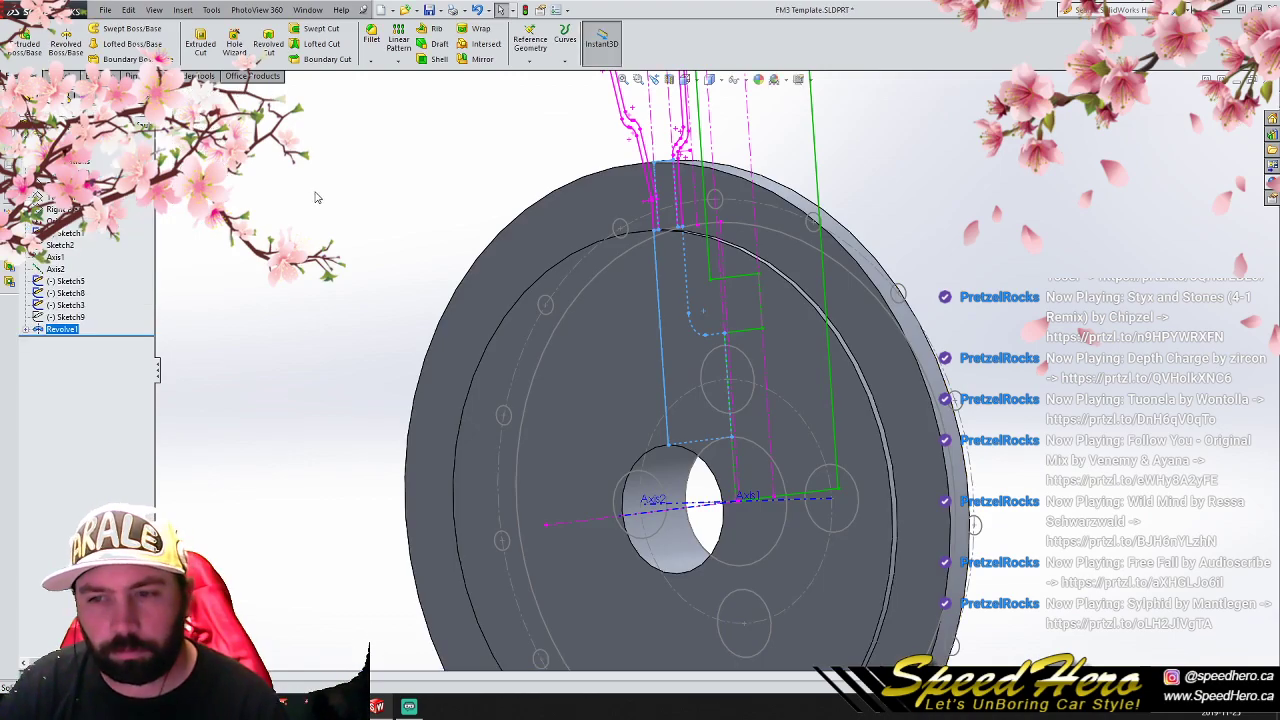
{"action": "left_click", "coordinate": [321, 199]}
- Sketch on the Front Plane a line at about 66° from the upper lug circle's center to the large circle inside the bolt ring
{"action": "key", "text": "ctrl+1"}
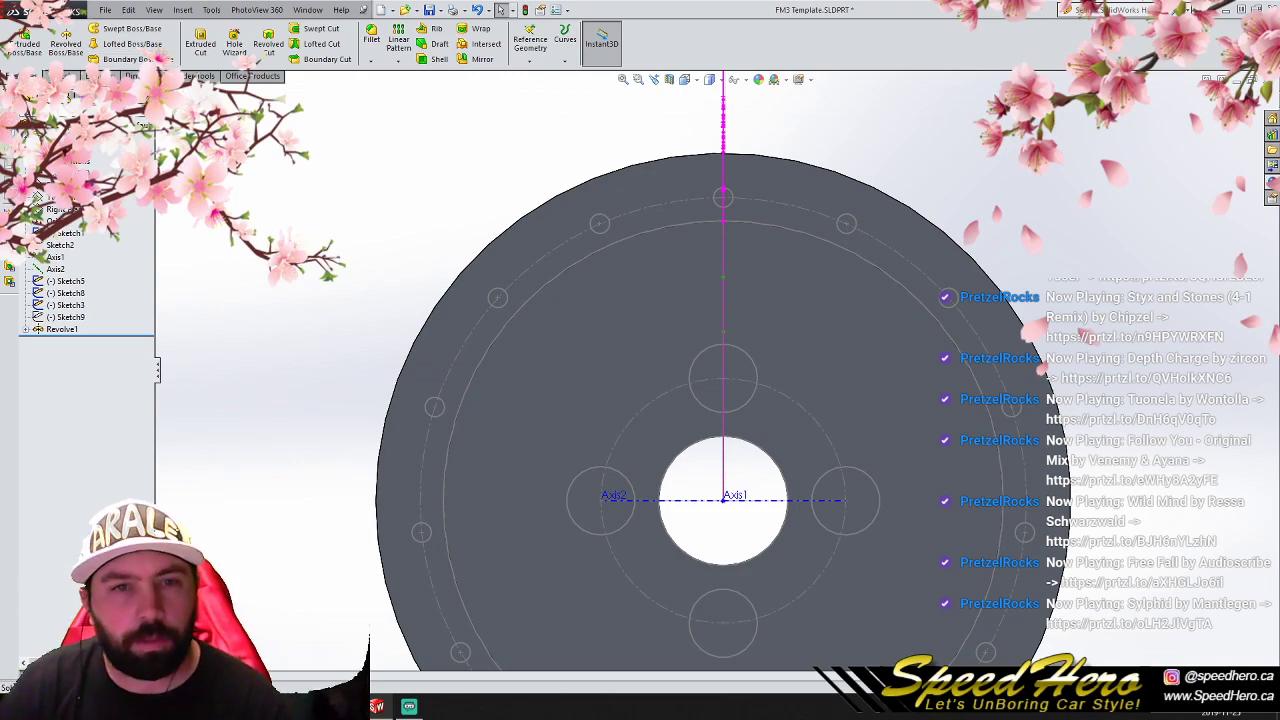
{"action": "left_click", "coordinate": [62, 185]}
{"action": "left_click", "coordinate": [69, 76]}
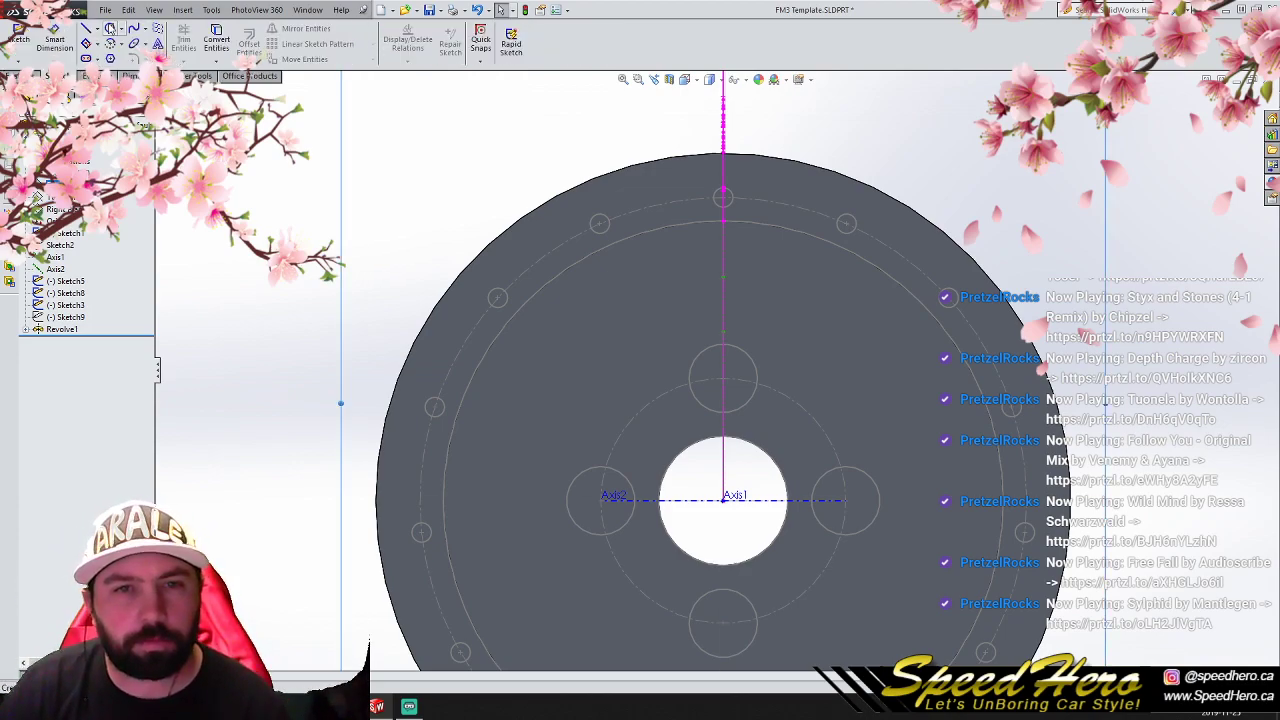
{"action": "left_click", "coordinate": [86, 29]}
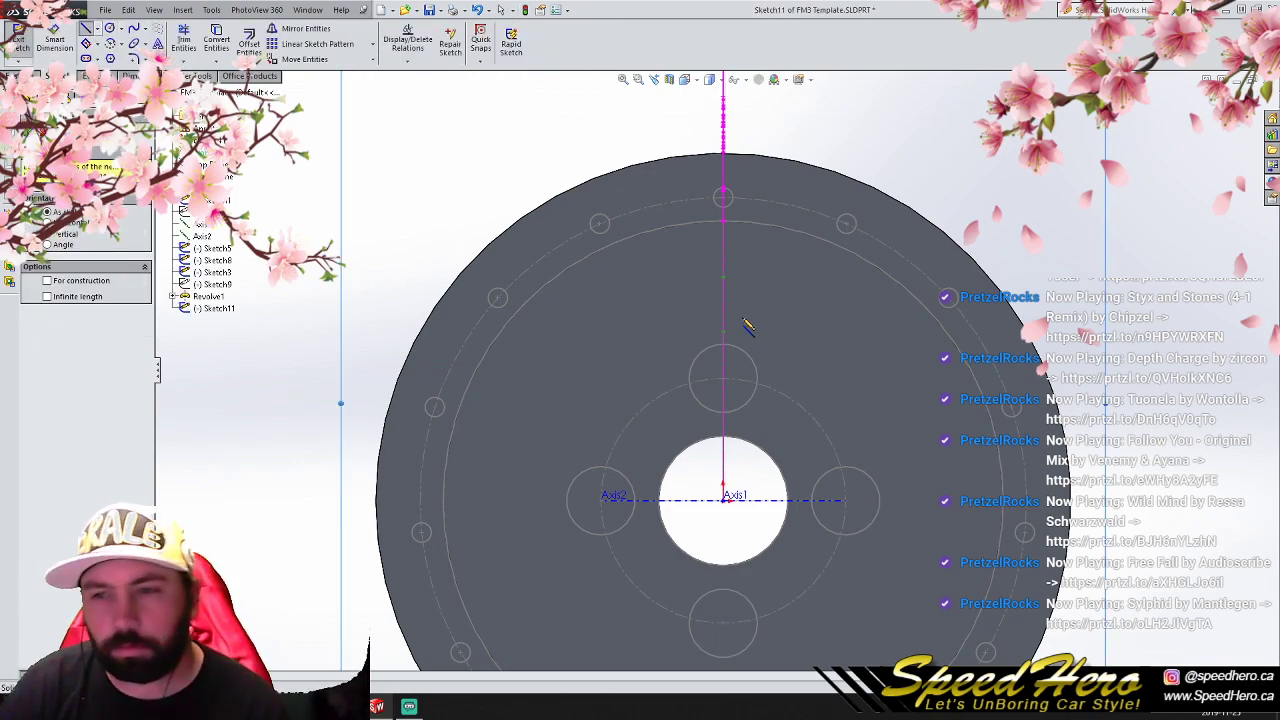
{"action": "left_click", "coordinate": [724, 378]}
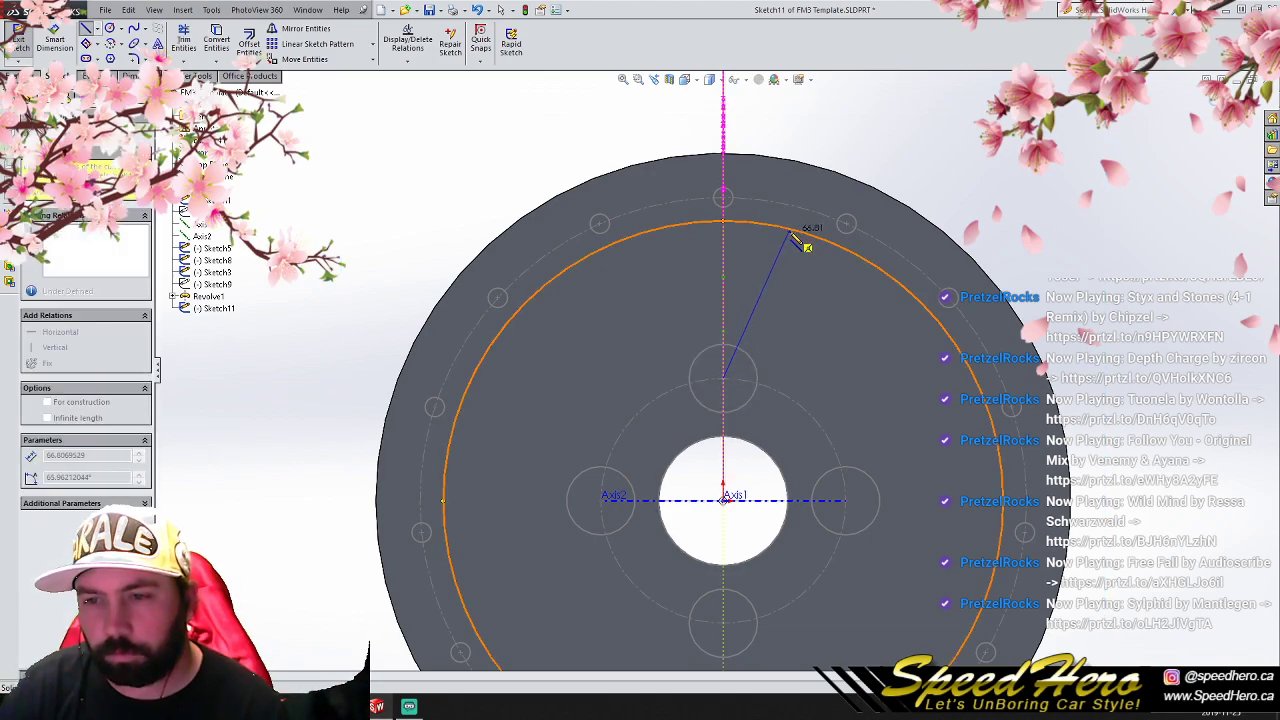
{"action": "left_click", "coordinate": [789, 232]}
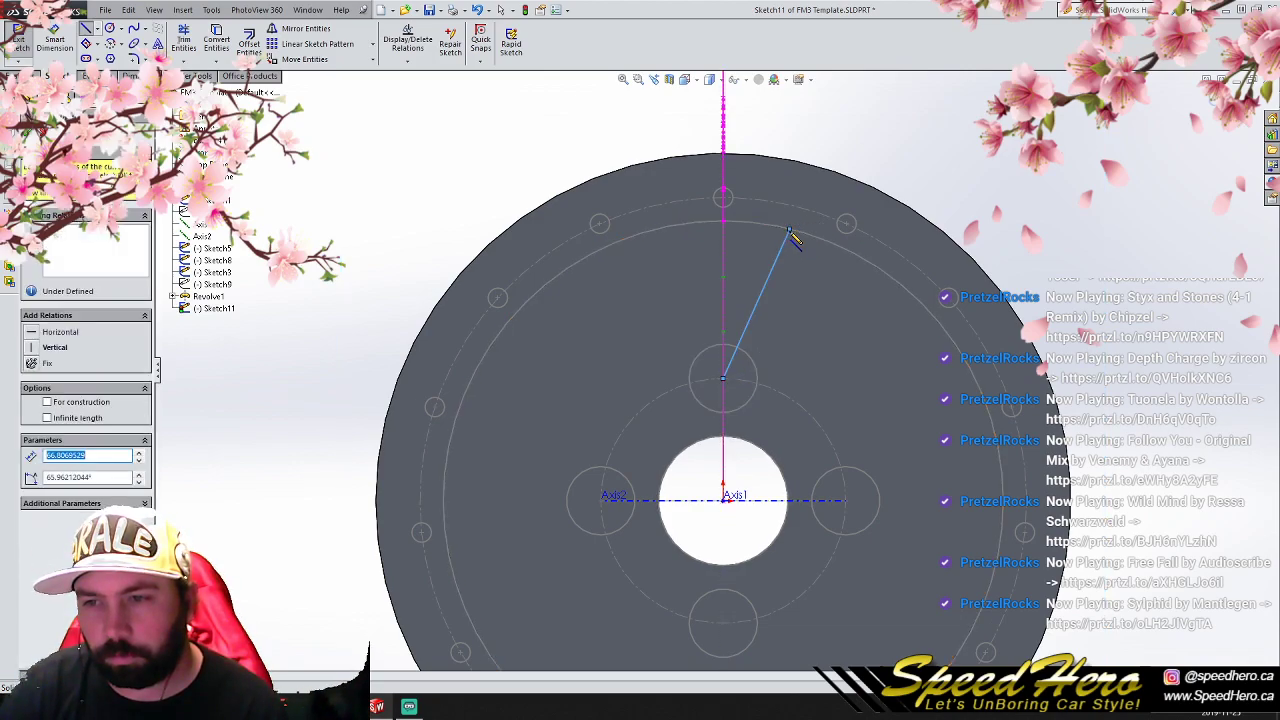
{"action": "right_click", "coordinate": [789, 230]}
{"action": "left_click", "coordinate": [802, 241]}
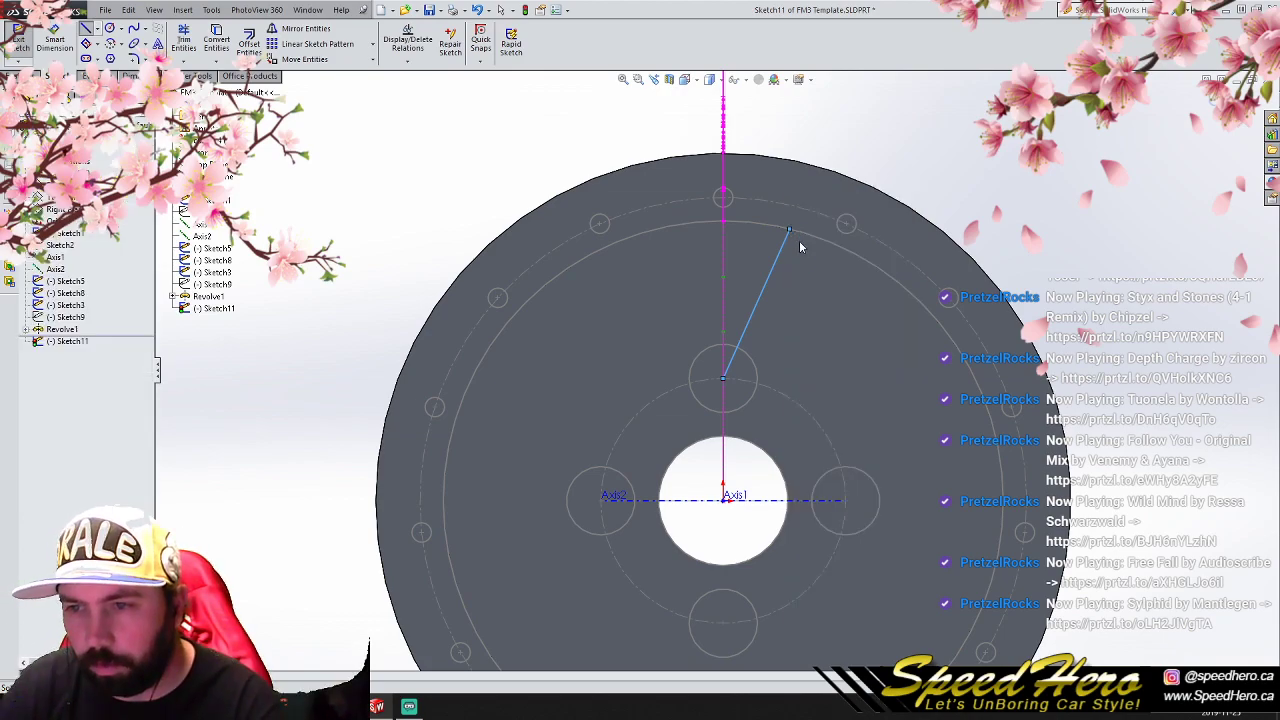
- Replace the angled line with one about 105 mm long at about 64° from the upper lug circle's center past the outer edge
{"action": "left_click", "coordinate": [779, 255]}
{"action": "key", "text": "Delete"}
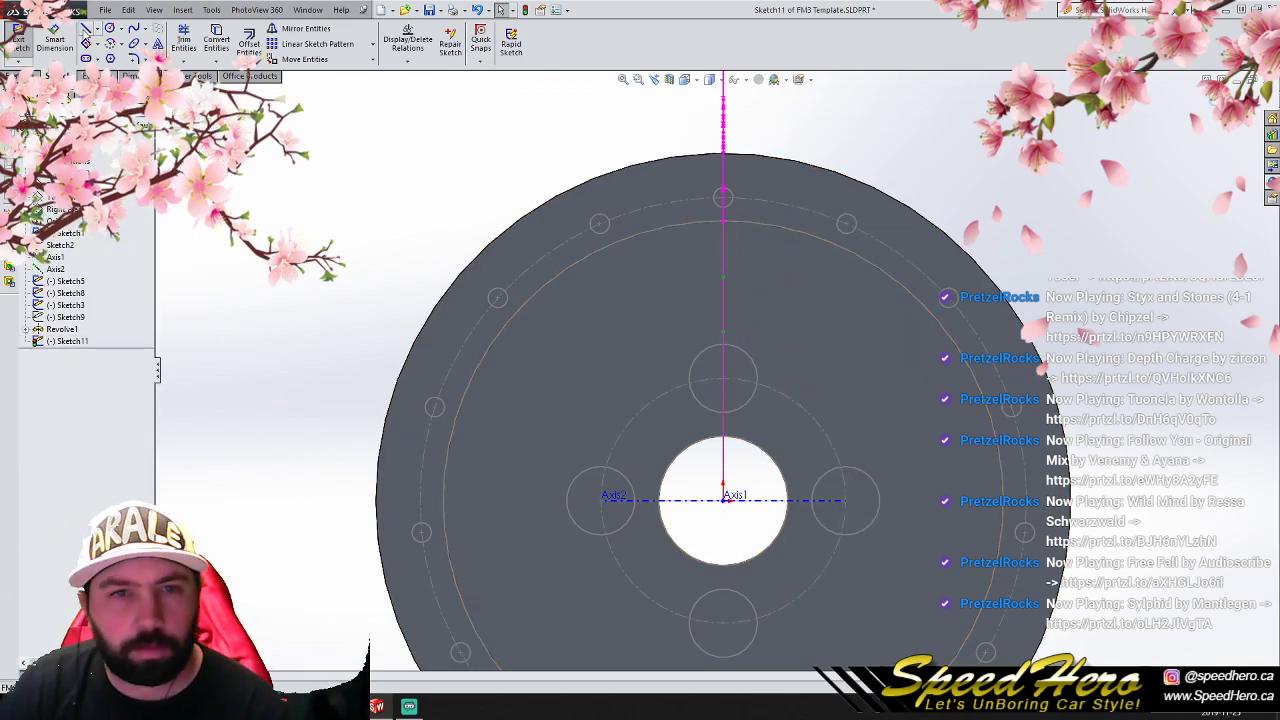
{"action": "left_click", "coordinate": [87, 29]}
{"action": "left_click", "coordinate": [724, 378]}
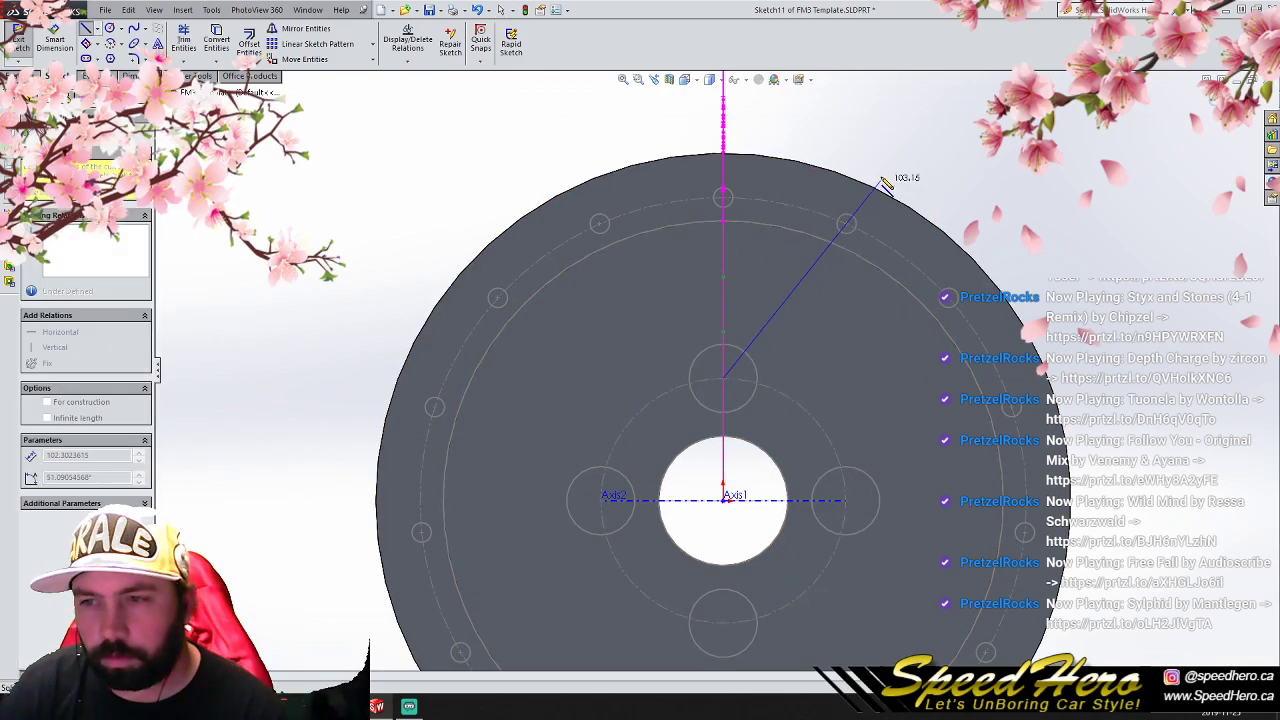
{"action": "right_click", "coordinate": [837, 149]}
{"action": "left_click", "coordinate": [846, 160]}
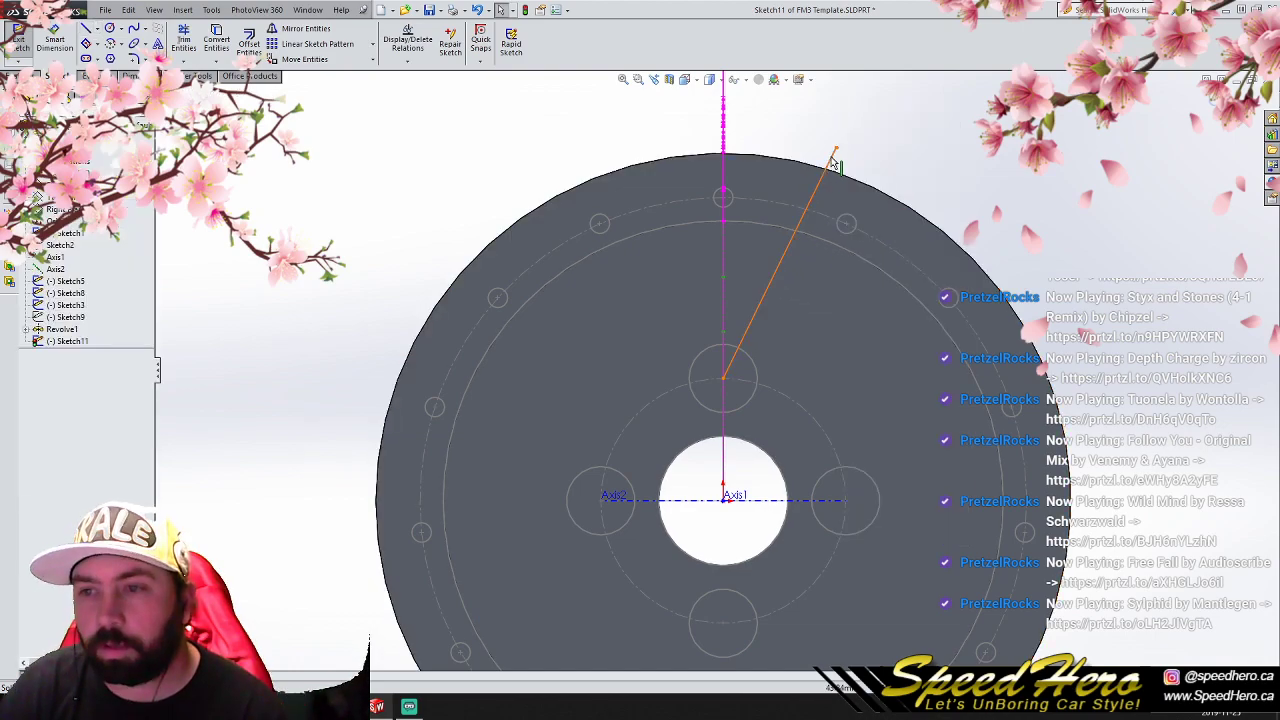
- Offset the angled line 15 mm away from the vertical axis, then delete the offset dimension and the original line
{"action": "left_click", "coordinate": [785, 252]}
{"action": "left_click", "coordinate": [249, 40]}
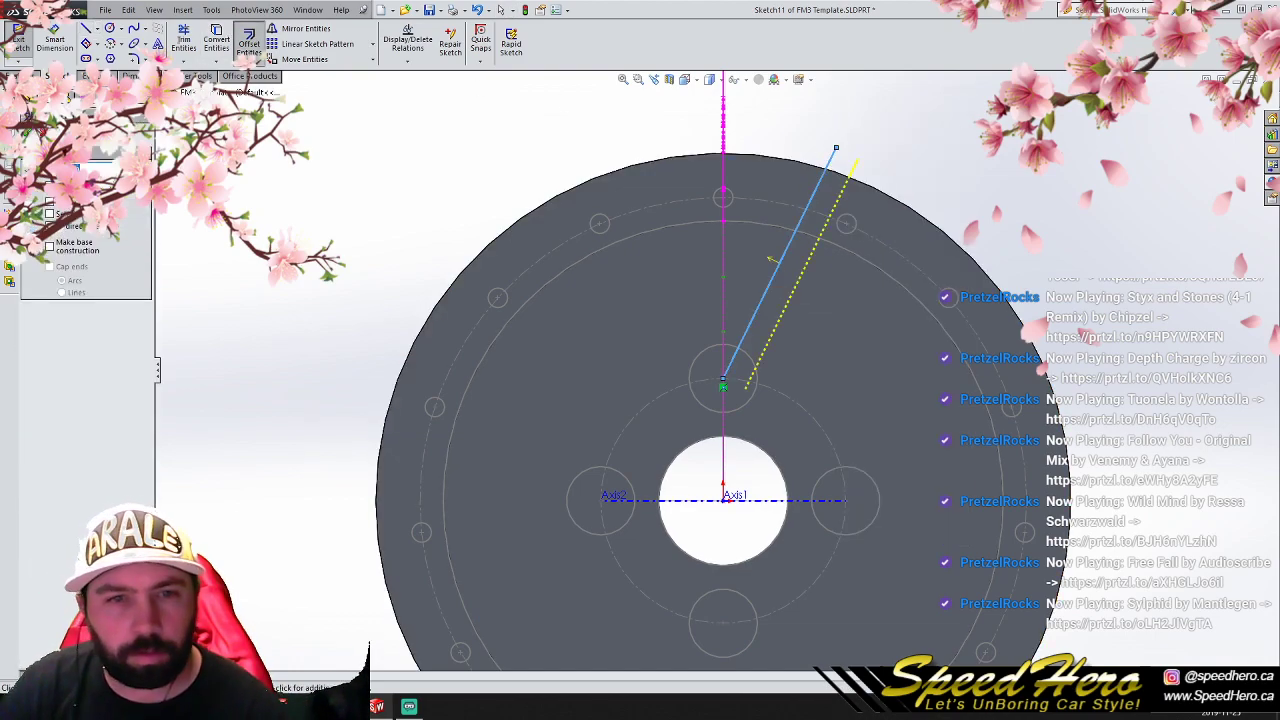
{"action": "key", "text": "Return"}
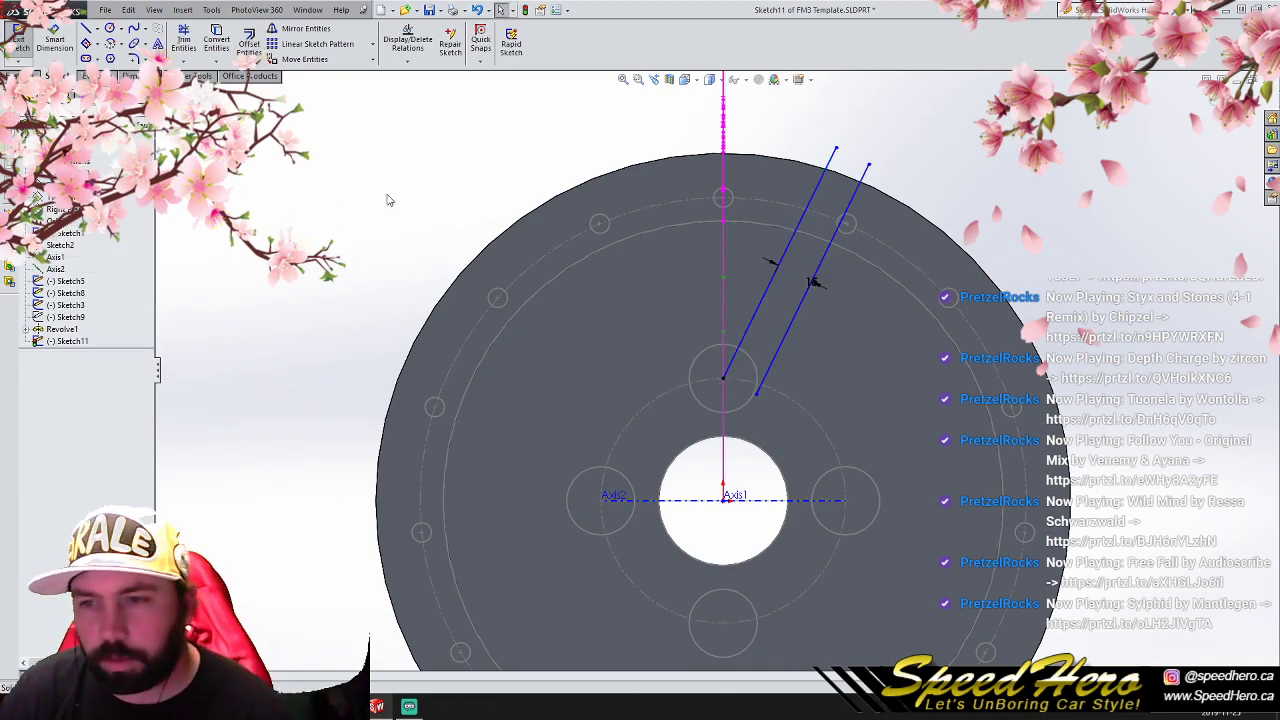
{"action": "left_click", "coordinate": [814, 284]}
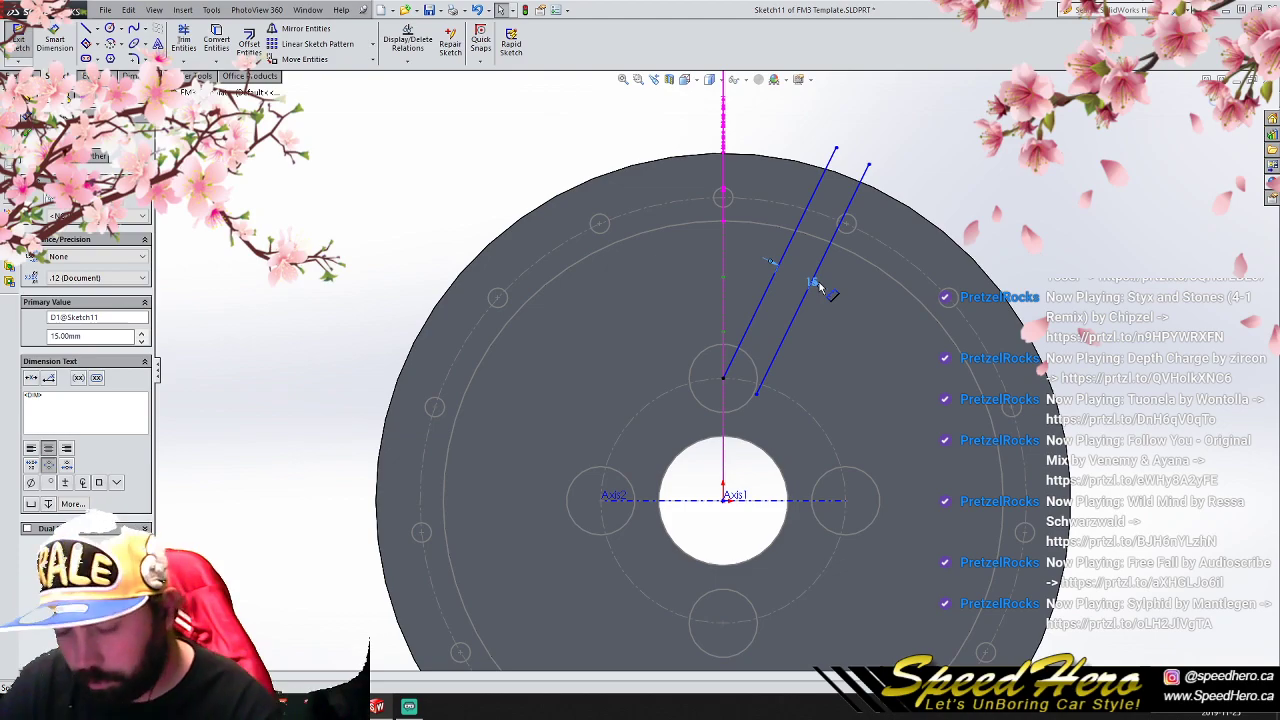
{"action": "key", "text": "Delete"}
{"action": "left_click", "coordinate": [775, 280]}
{"action": "key", "text": "Delete"}
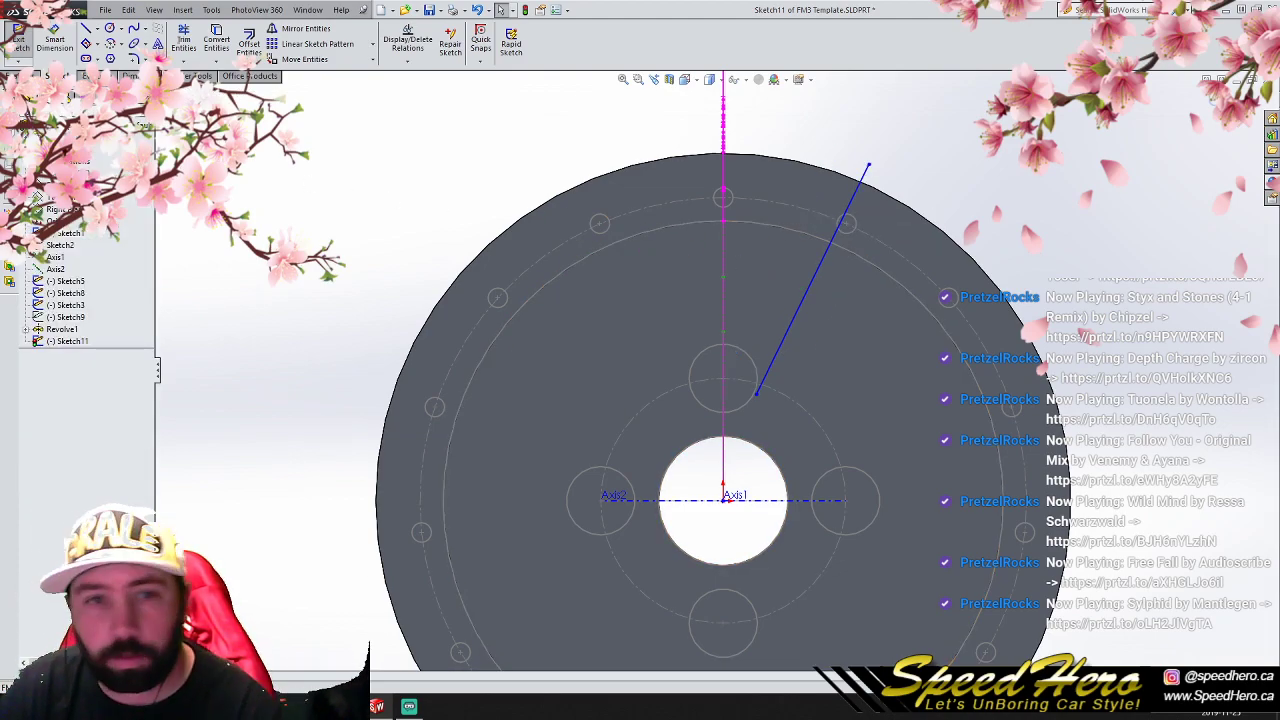
- Sketch a 15 mm radius circle centered on the upper lug circle through the angled line's lower end
{"action": "left_click", "coordinate": [110, 28]}
{"action": "left_click", "coordinate": [723, 379]}
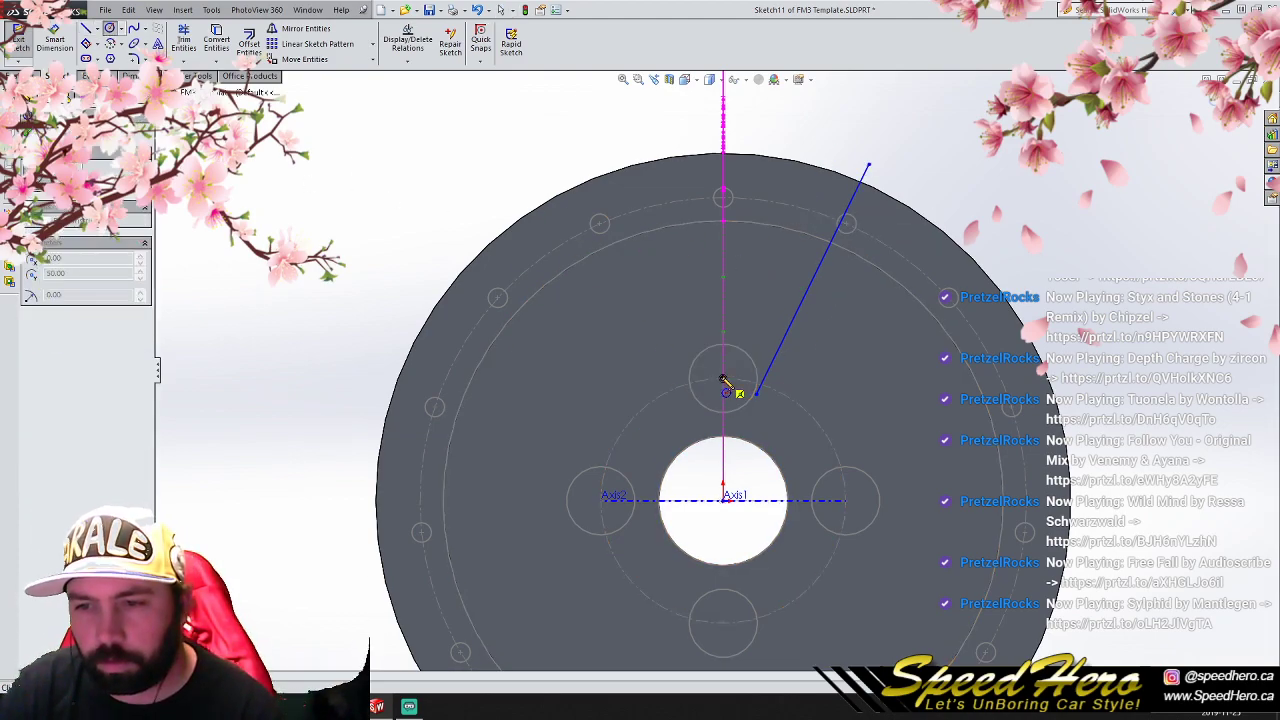
{"action": "left_click", "coordinate": [757, 394]}
{"action": "right_click", "coordinate": [790, 408]}
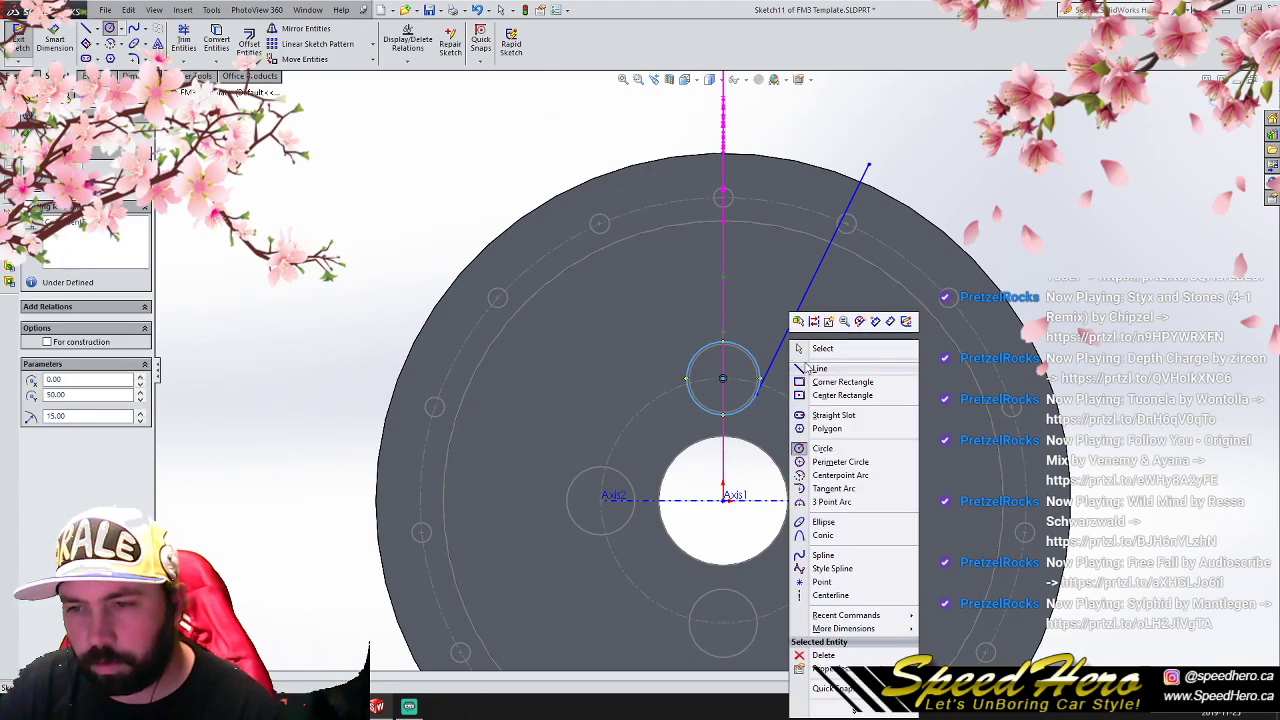
{"action": "left_click", "coordinate": [800, 346]}
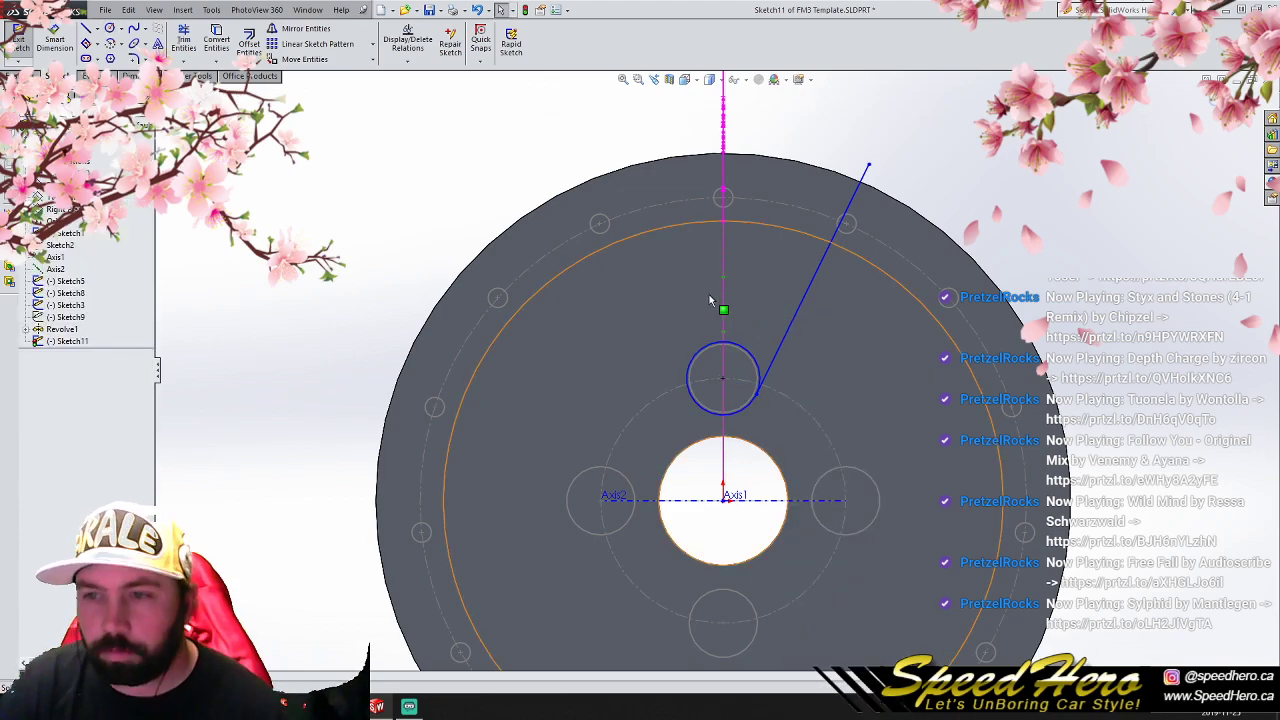
- Offset the angled line 15 mm back toward the upper lug circle's center
{"action": "left_click", "coordinate": [806, 306]}
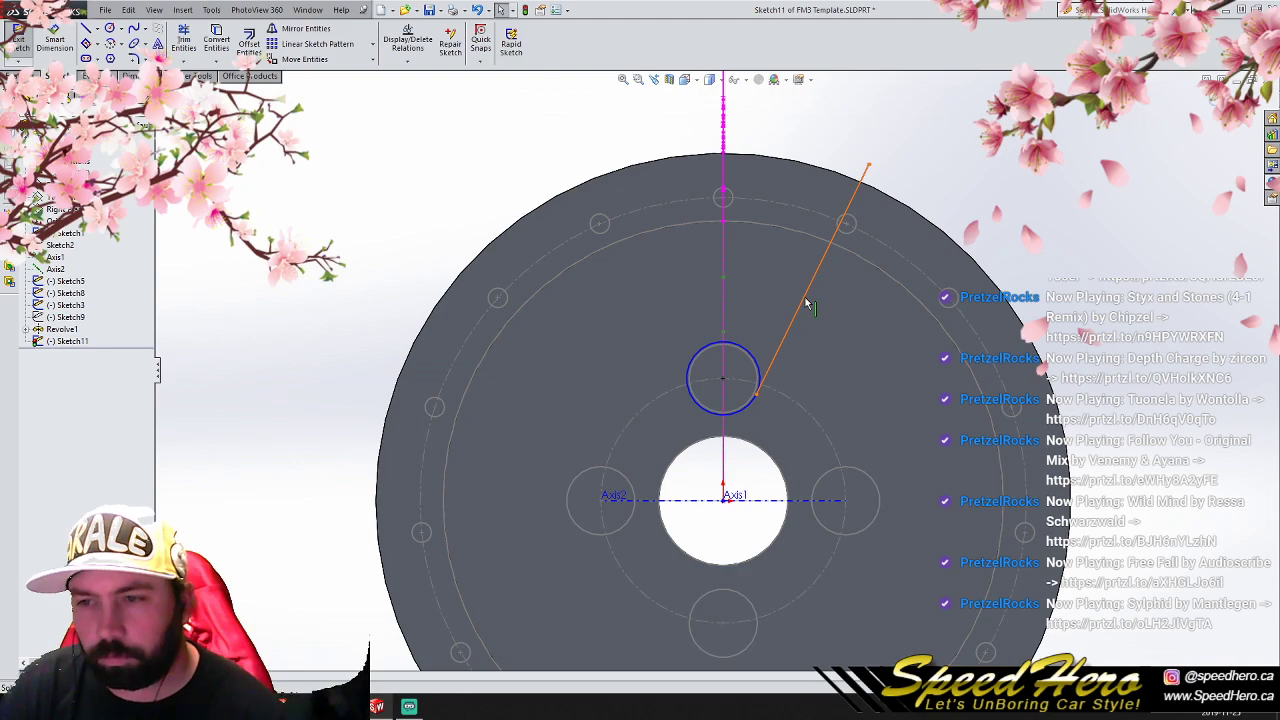
{"action": "left_click", "coordinate": [249, 44]}
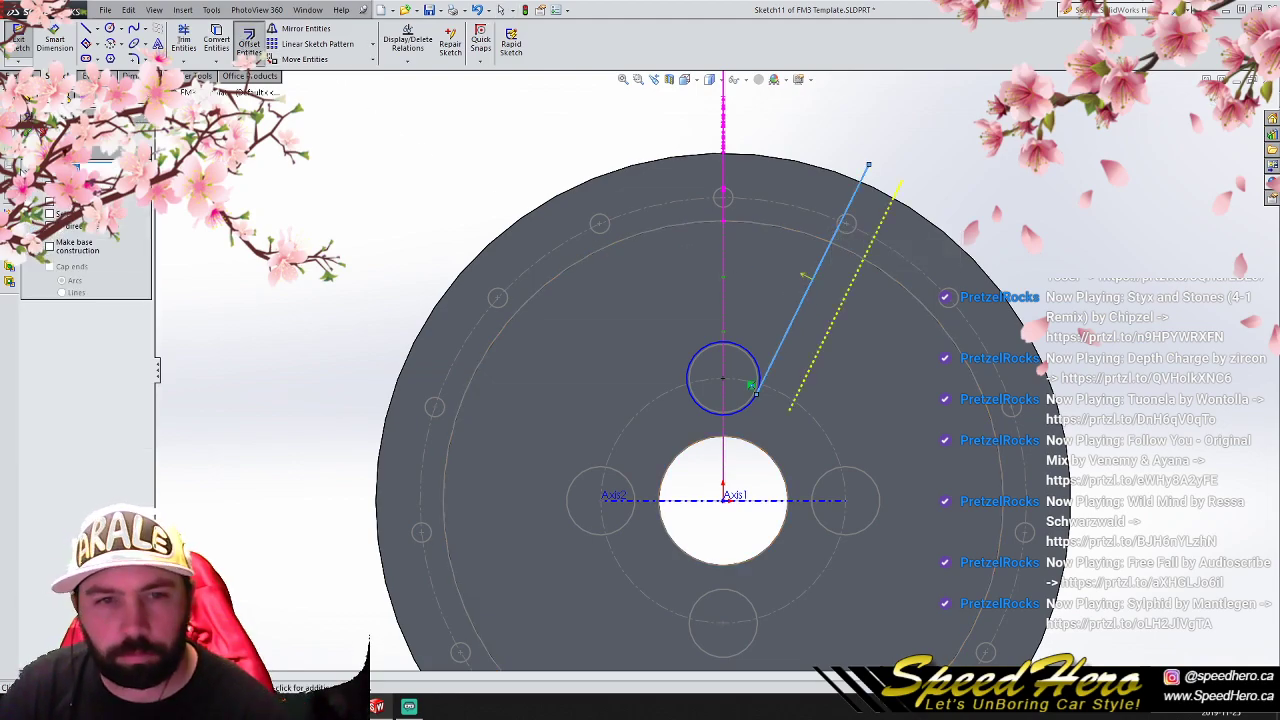
{"action": "left_click", "coordinate": [51, 202]}
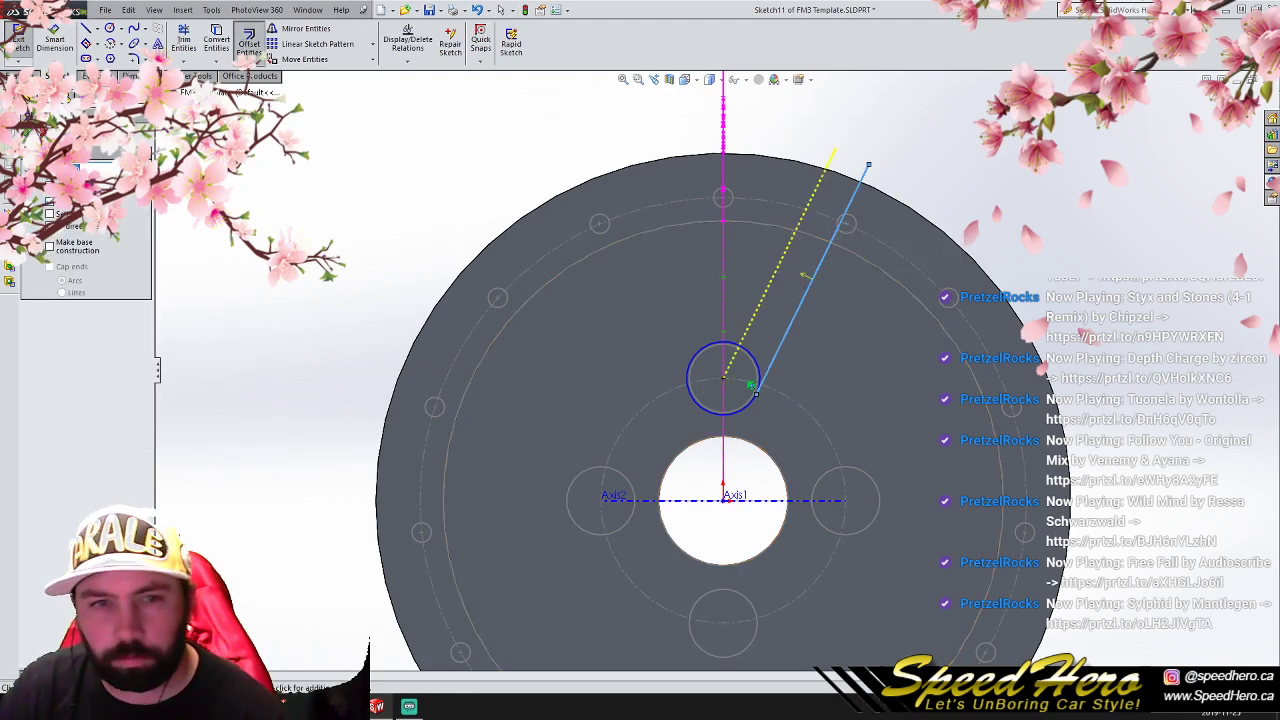
{"action": "left_click", "coordinate": [28, 132]}
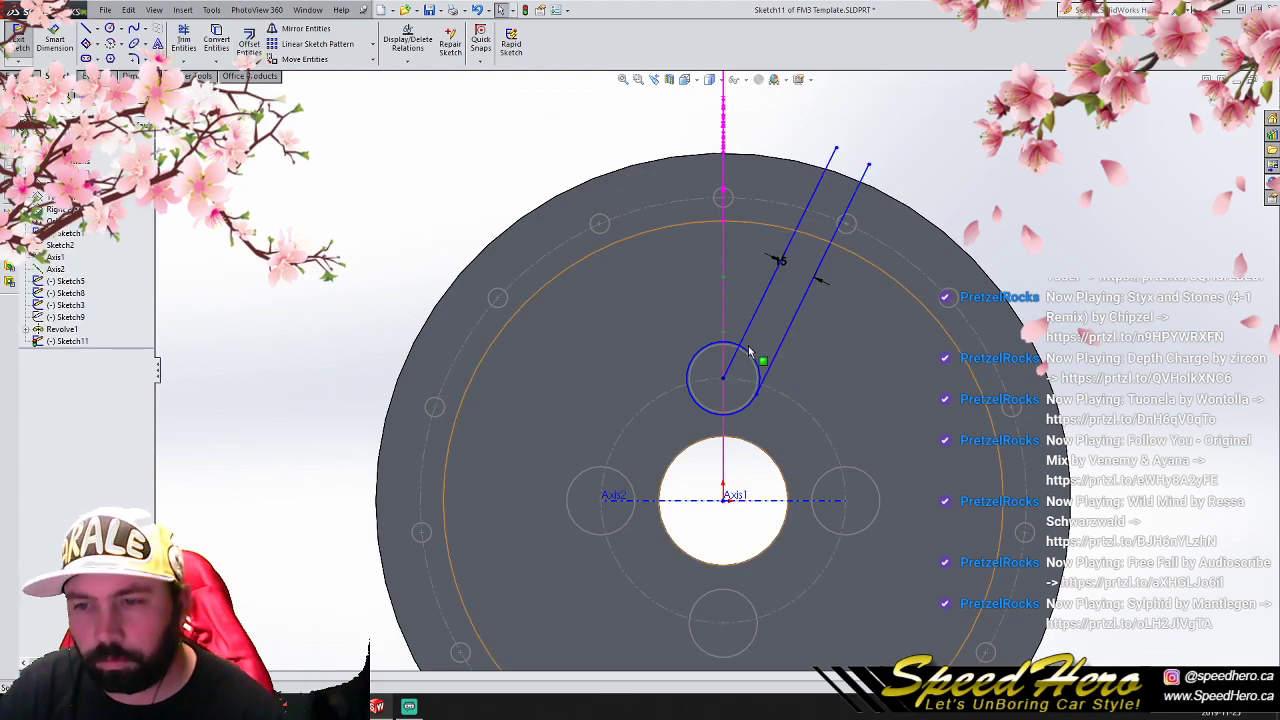
- Trim the inner line's portion inside the 15 mm radius circle and delete that circle
{"action": "left_click", "coordinate": [183, 40]}
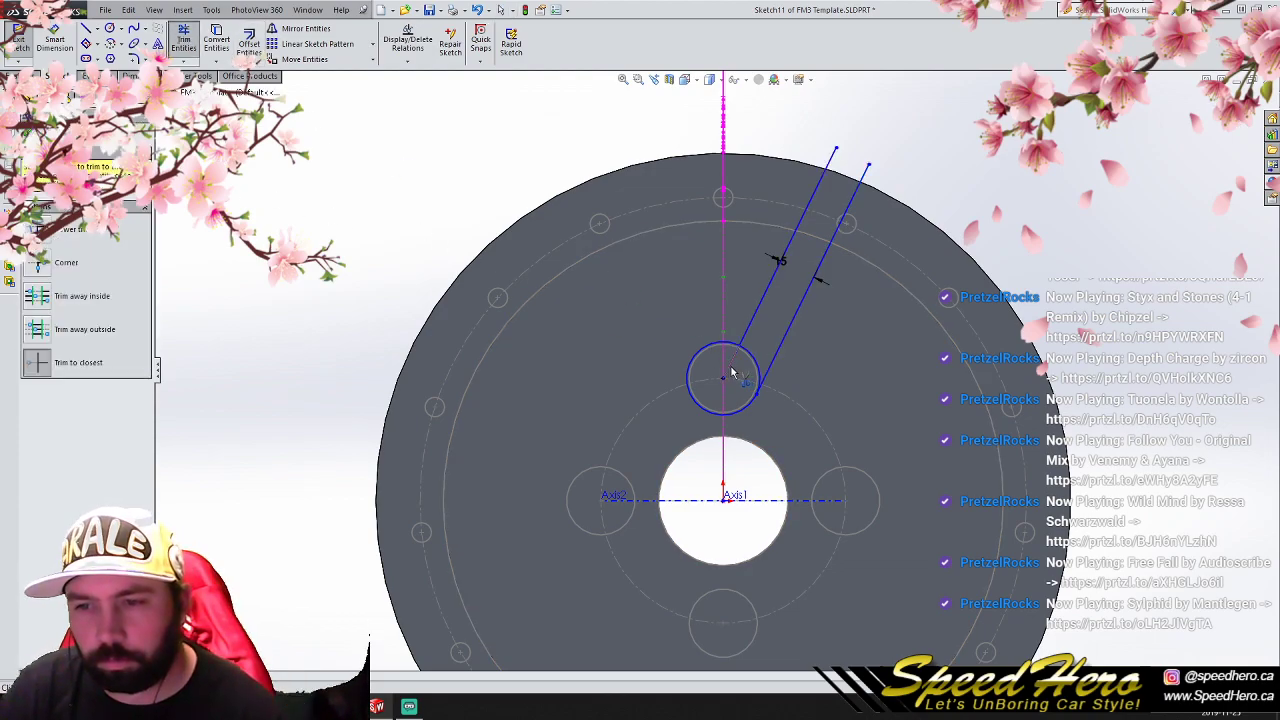
{"action": "key", "text": "Escape"}
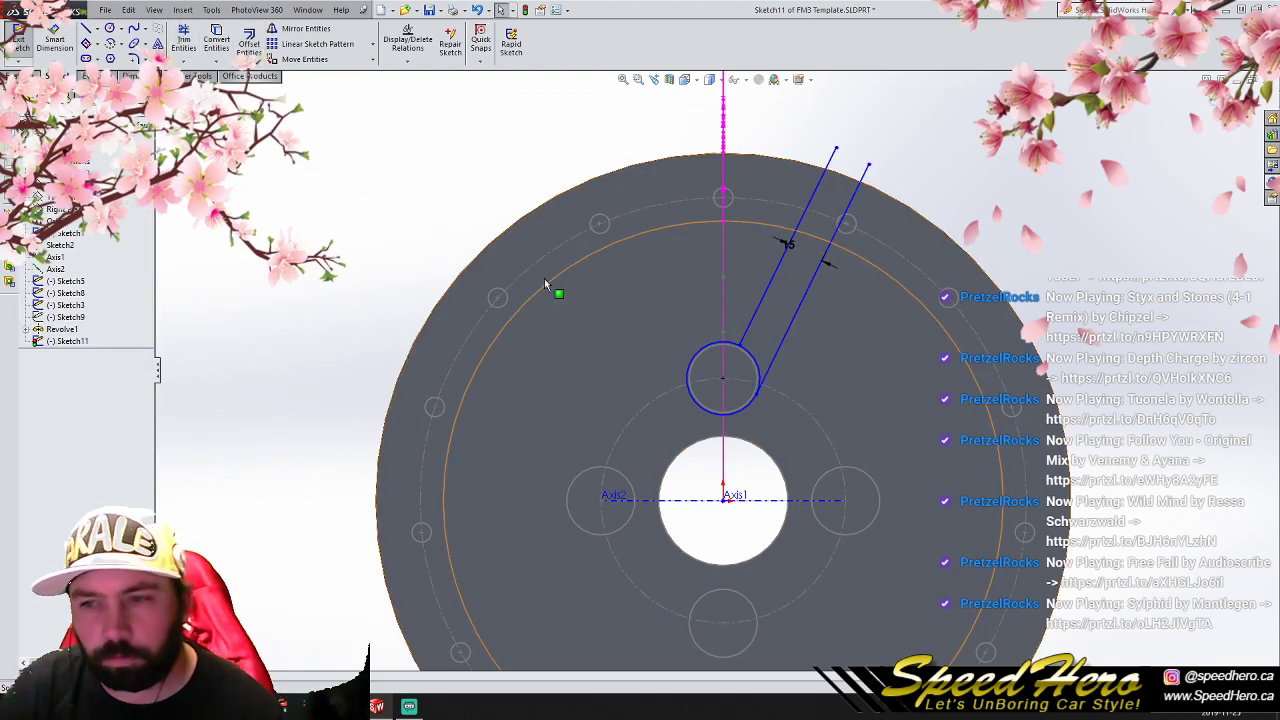
{"action": "left_click", "coordinate": [731, 349]}
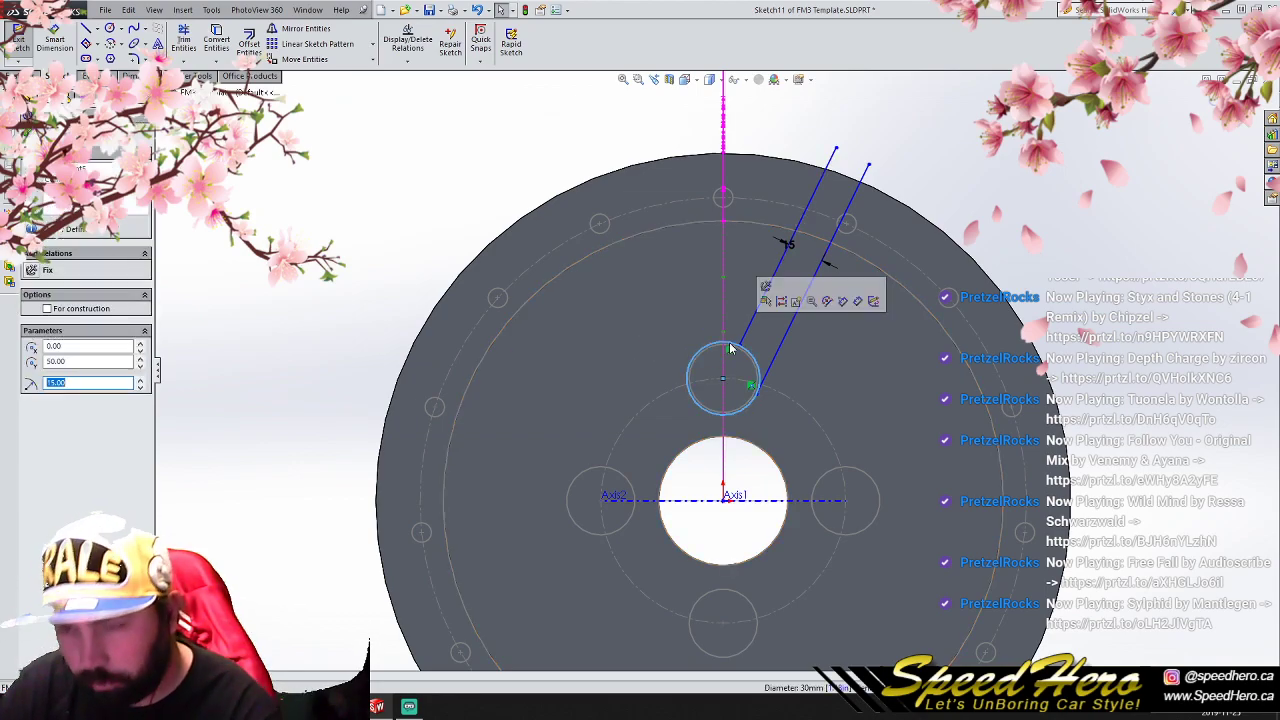
{"action": "key", "text": "Escape"}
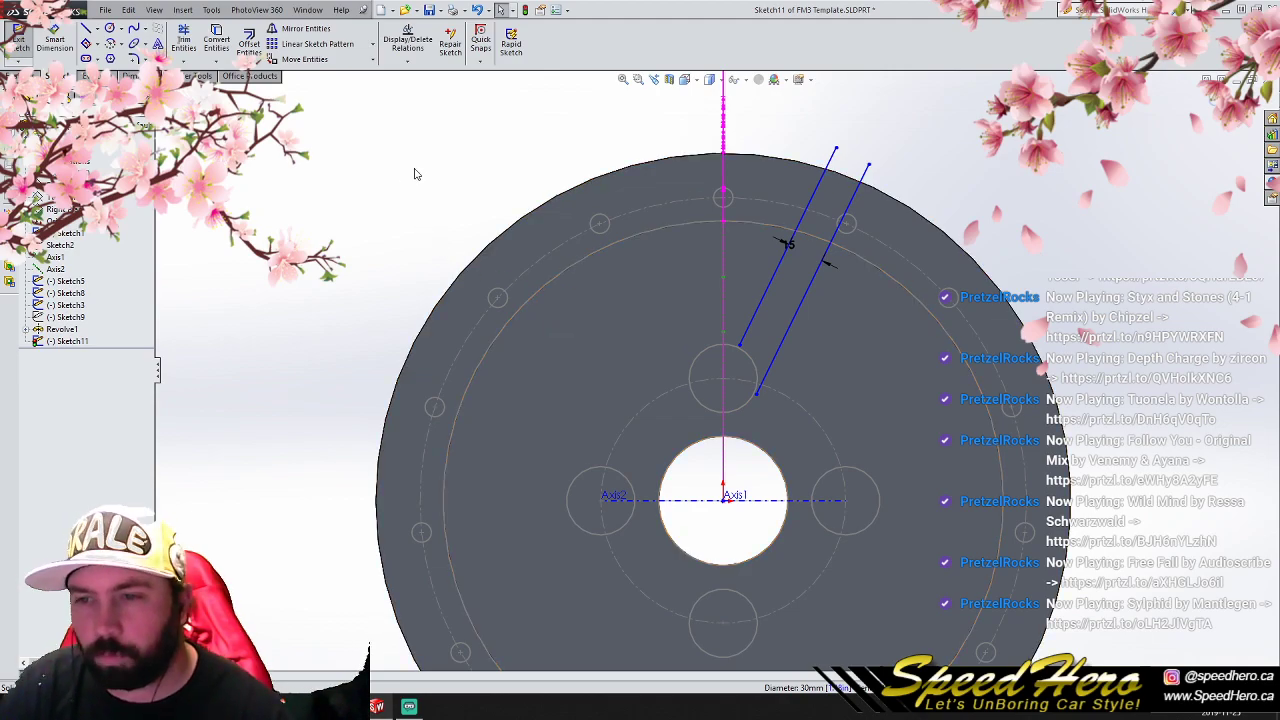
- Sketch a vertical centerline about 238 mm long from above the wheel down to the origin
{"action": "left_click", "coordinate": [97, 29]}
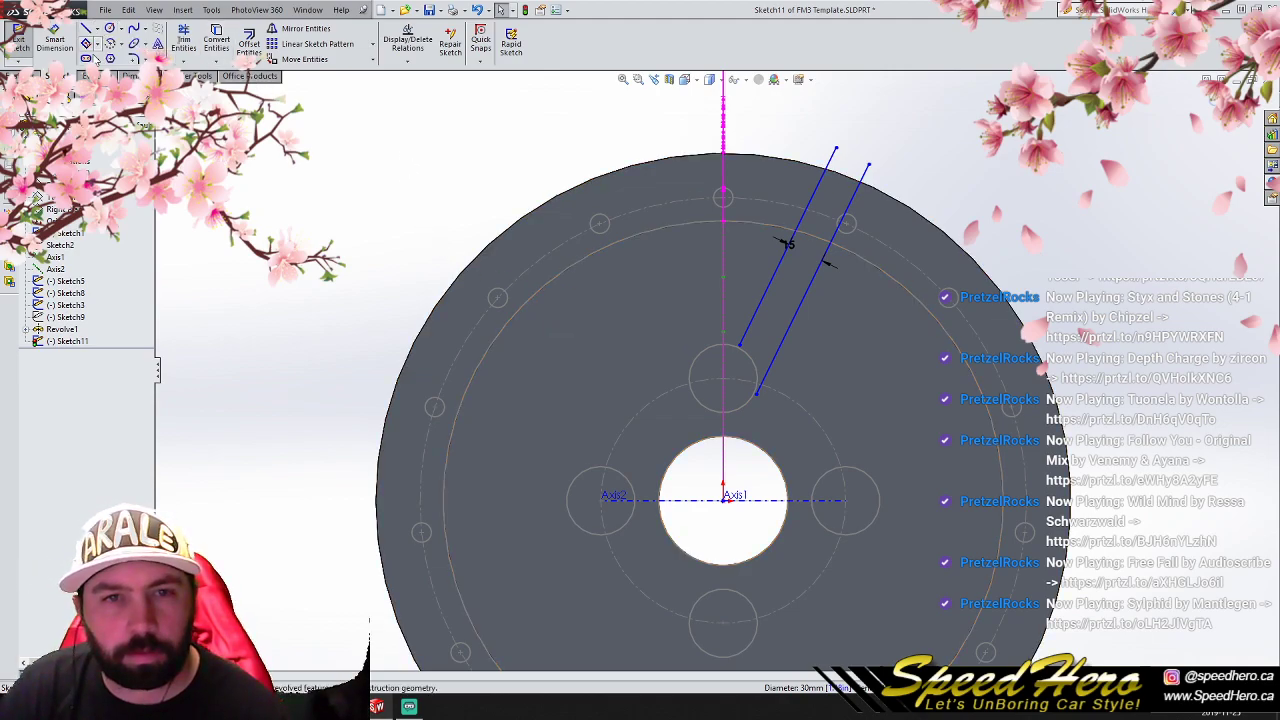
{"action": "left_click", "coordinate": [98, 56]}
{"action": "scroll", "coordinate": [690, 193], "scroll_direction": "up", "scroll_amount": 3}
{"action": "left_click", "coordinate": [720, 108]}
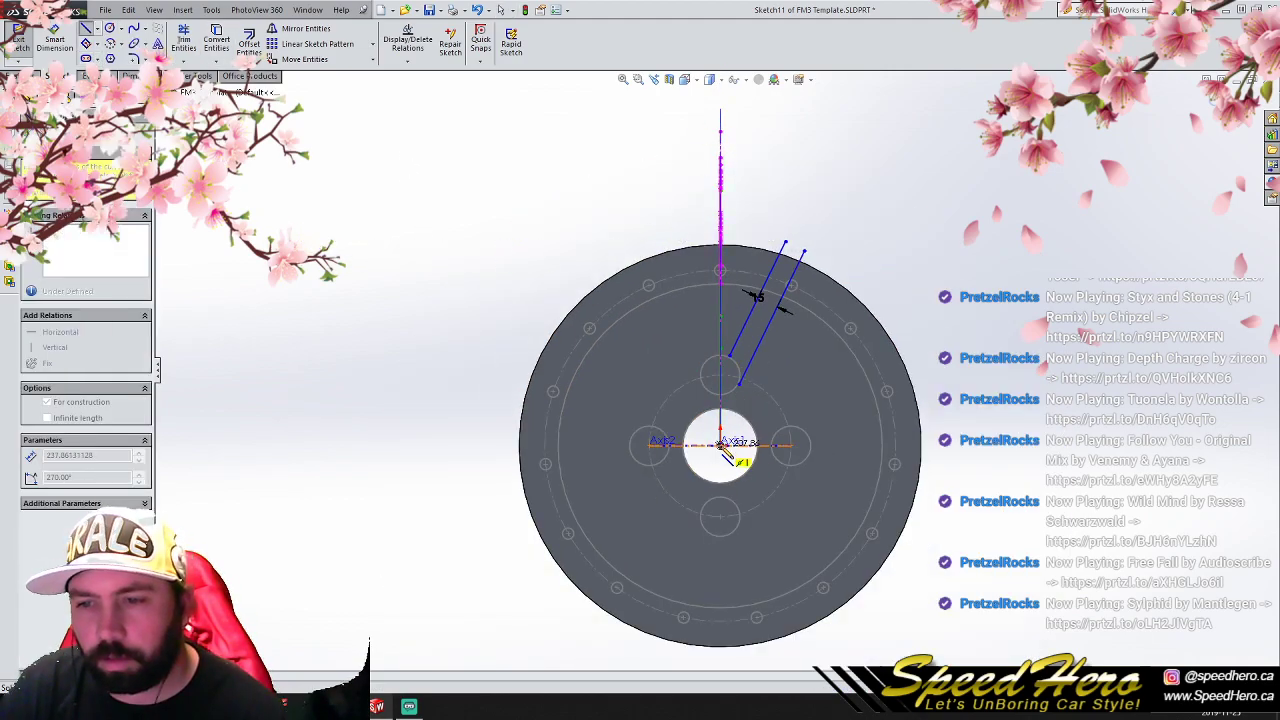
{"action": "right_click", "coordinate": [721, 445]}
{"action": "left_click", "coordinate": [753, 337]}
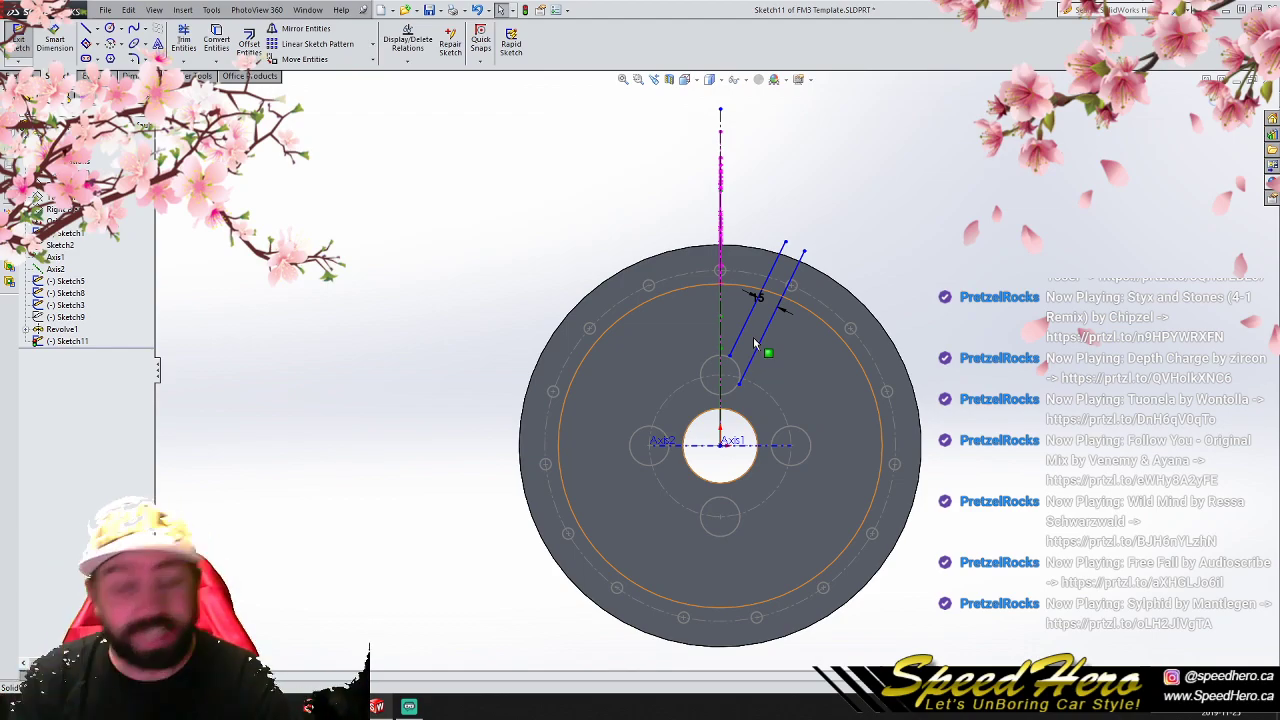
- Try to move the inner angled line's lower end onto the vertical centerline with the offset dimension in place
{"action": "scroll", "coordinate": [753, 337], "scroll_direction": "down", "scroll_amount": 5}
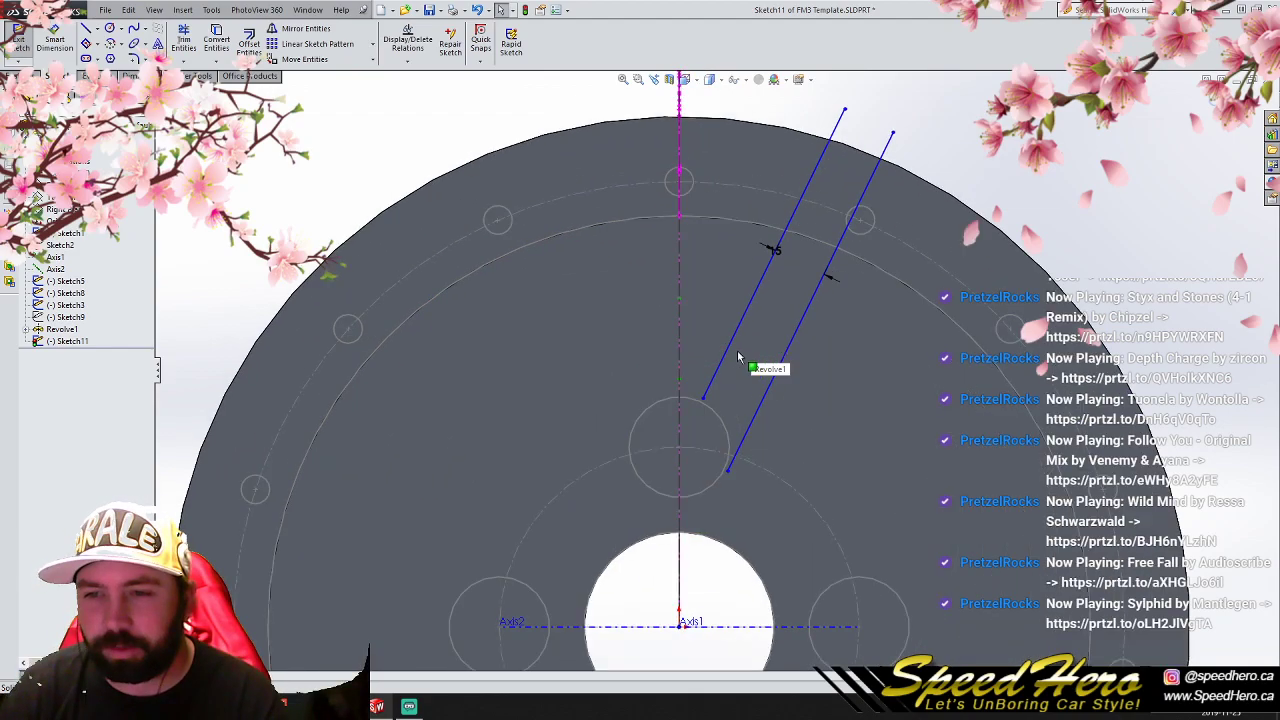
{"action": "scroll", "coordinate": [735, 388], "scroll_direction": "up", "scroll_amount": 1}
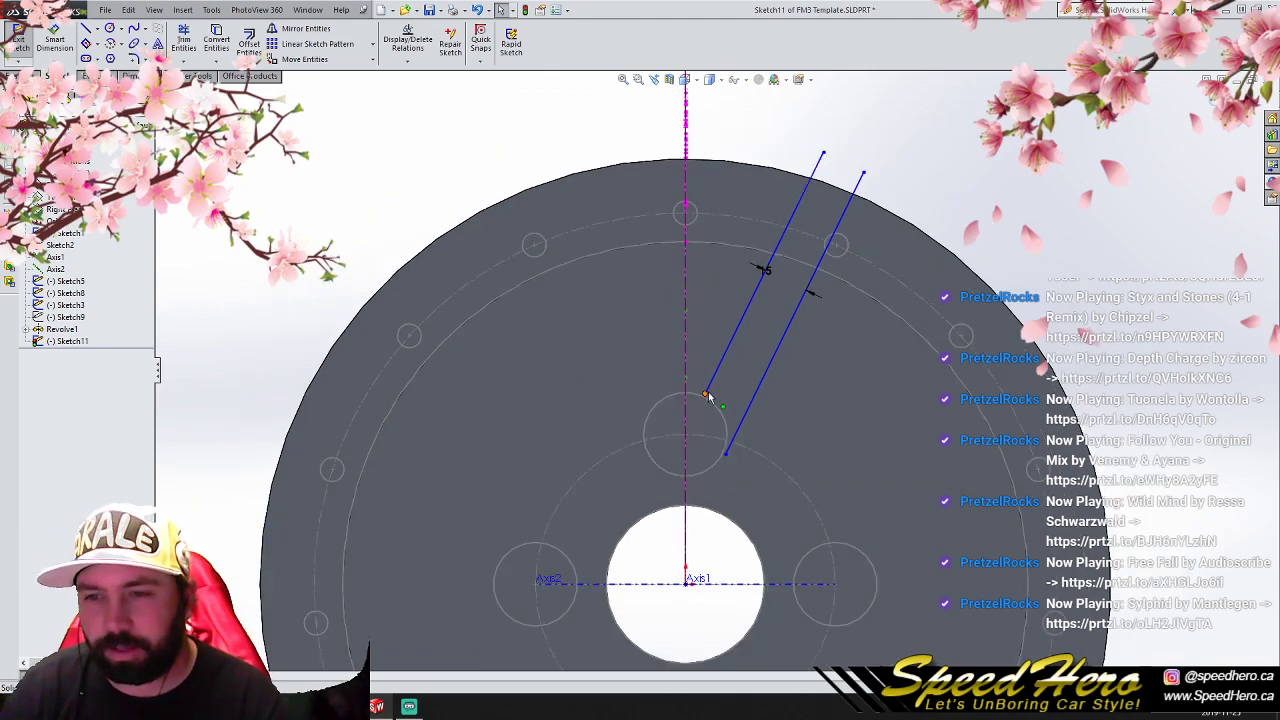
{"action": "left_click", "coordinate": [693, 388]}
{"action": "left_click_drag", "start_coordinate": [694, 388], "coordinate": [686, 383]}
{"action": "key", "text": "ctrl+z"}
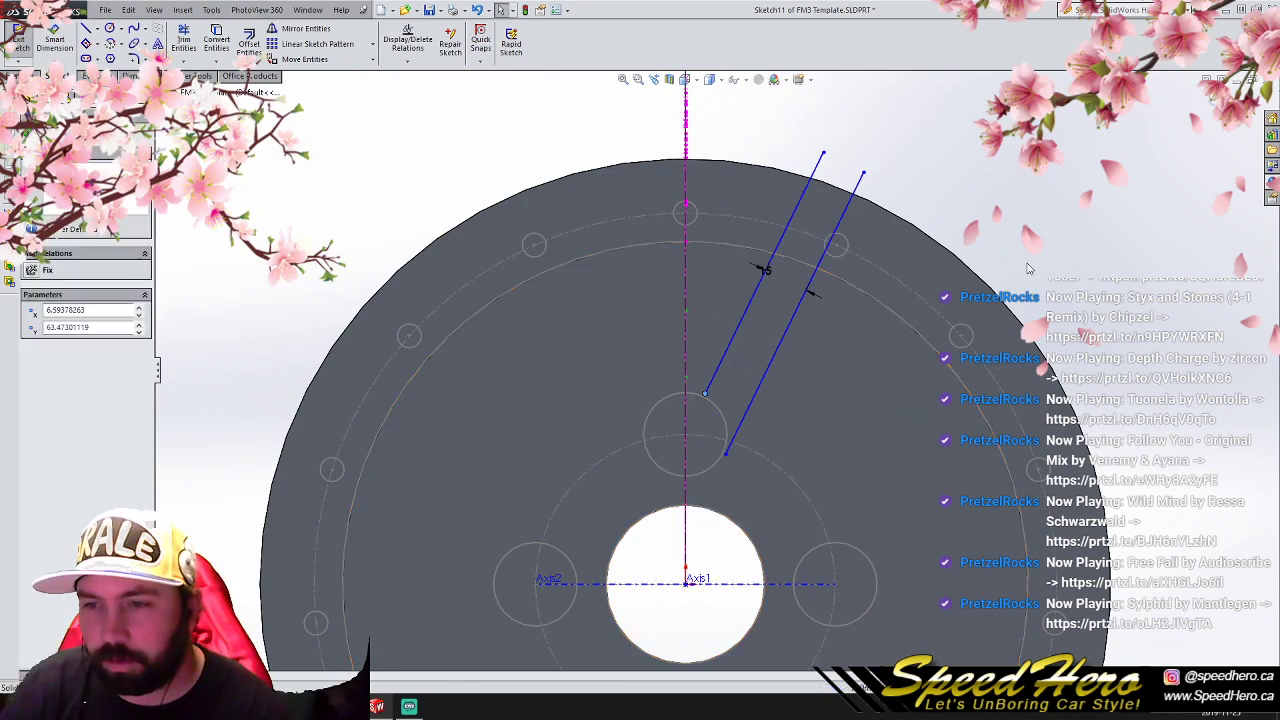
- Delete the 15 mm offset dimension and move only the inner line's lower end onto the centerline, about 67 mm above the origin
{"action": "left_click", "coordinate": [764, 271]}
{"action": "key", "text": "Delete"}
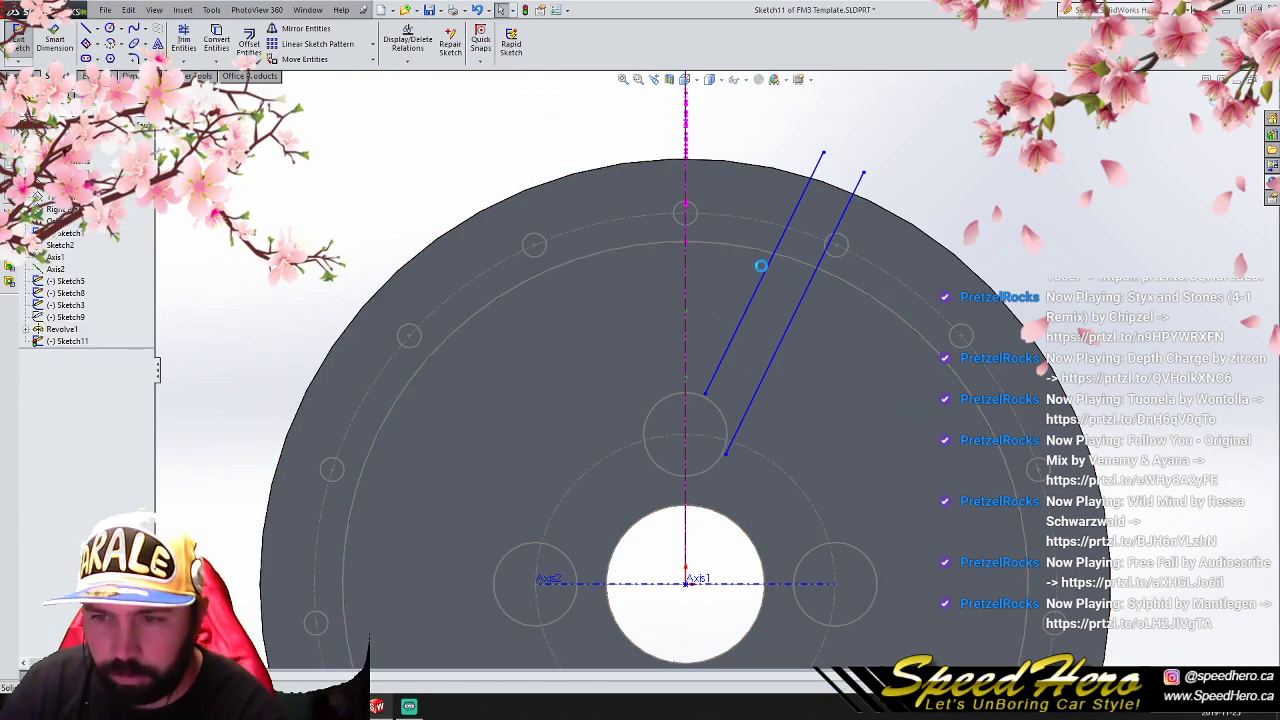
{"action": "left_click_drag", "start_coordinate": [705, 393], "coordinate": [687, 381]}
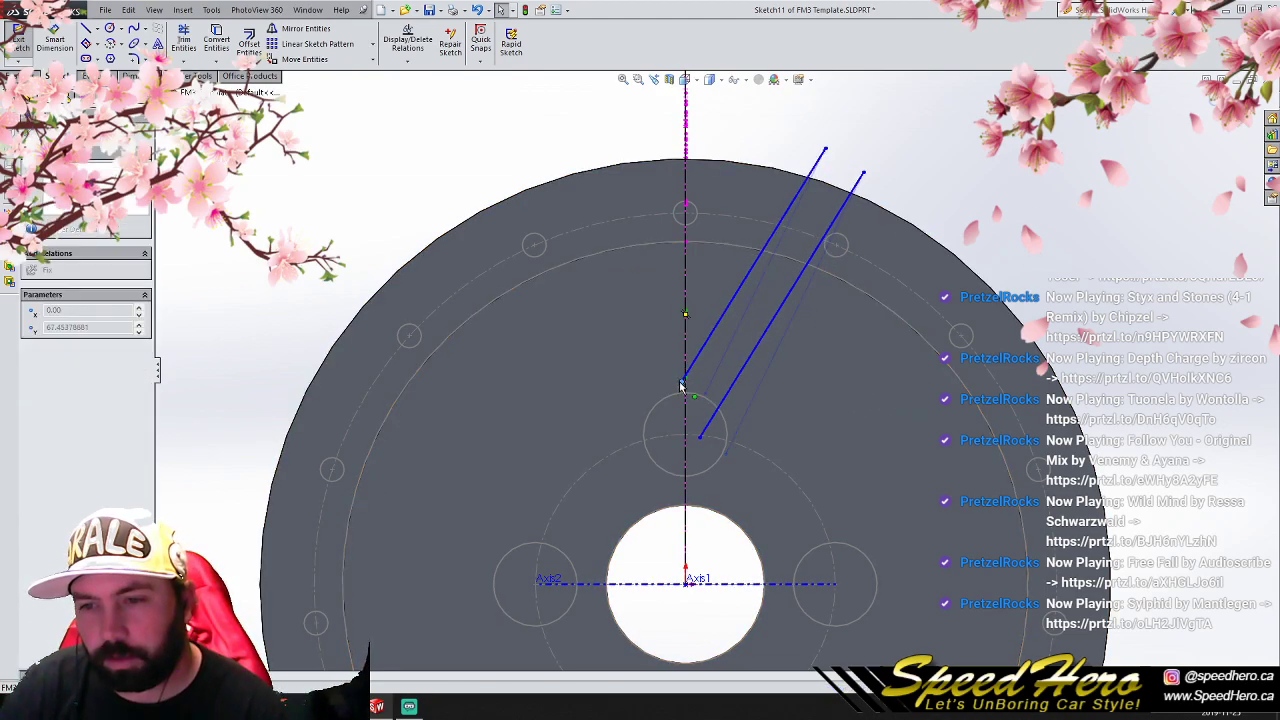
{"action": "key", "text": "ctrl+z"}
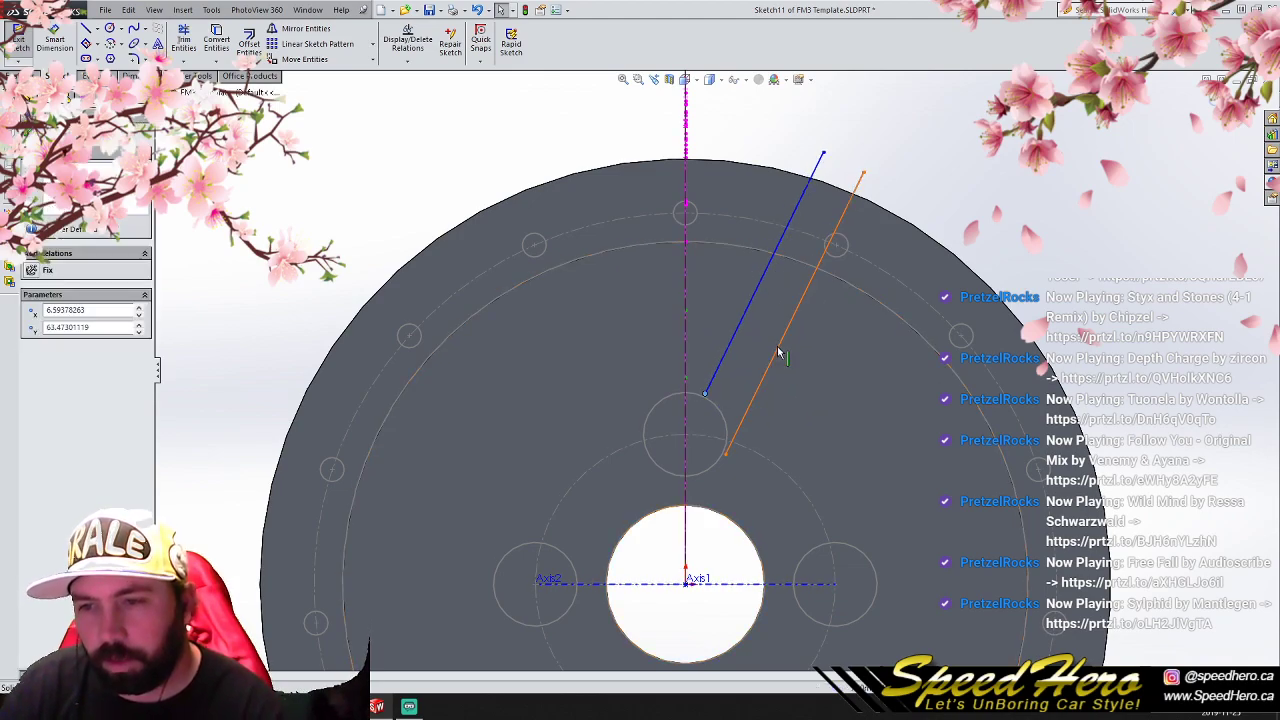
{"action": "left_click", "coordinate": [777, 349]}
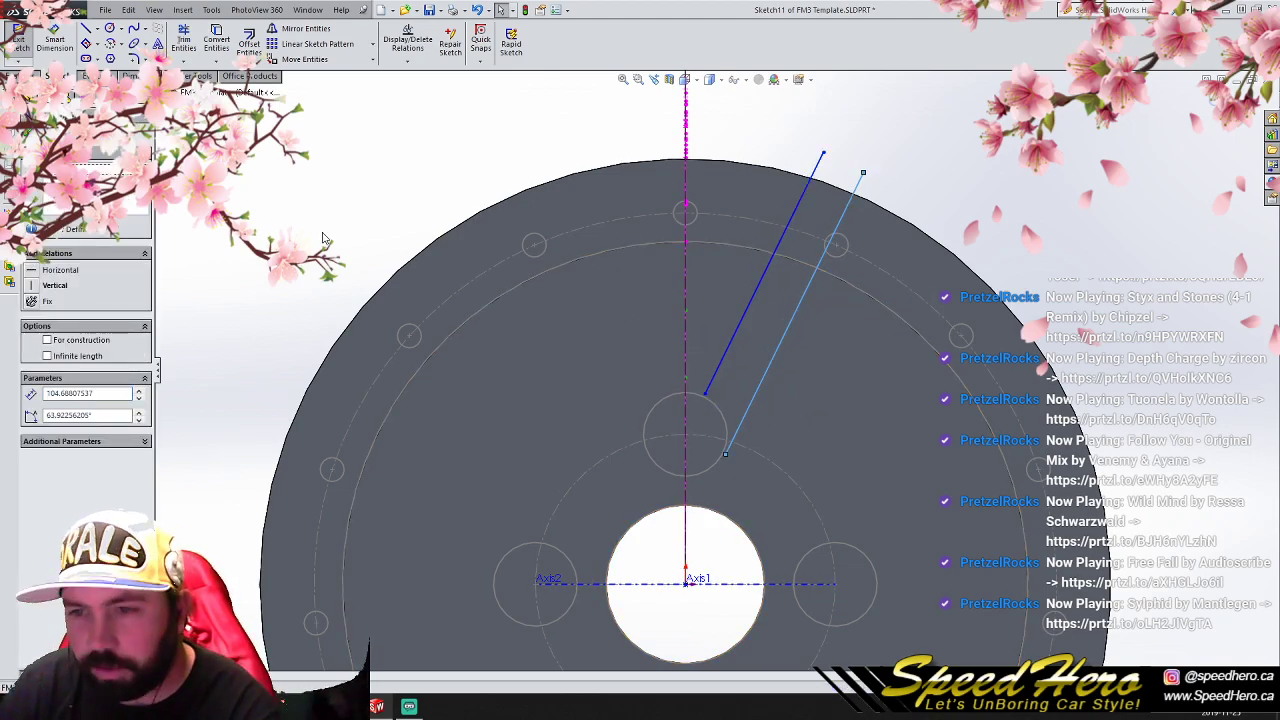
{"action": "left_click_drag", "start_coordinate": [704, 396], "coordinate": [688, 385]}
{"action": "scroll", "coordinate": [572, 314], "scroll_direction": "up", "scroll_amount": 1}
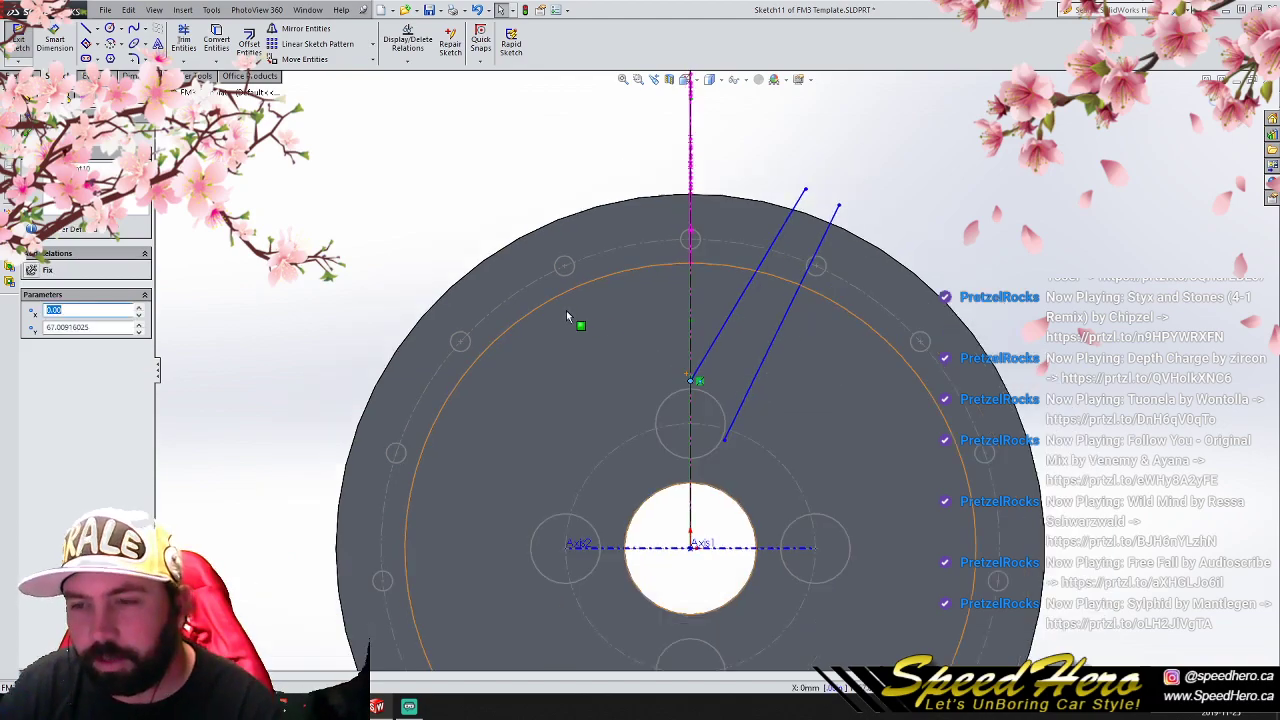
- Mirror both angled lines about the vertical centerline
{"action": "left_click", "coordinate": [458, 135]}
{"action": "left_click_drag", "start_coordinate": [451, 123], "coordinate": [946, 550]}
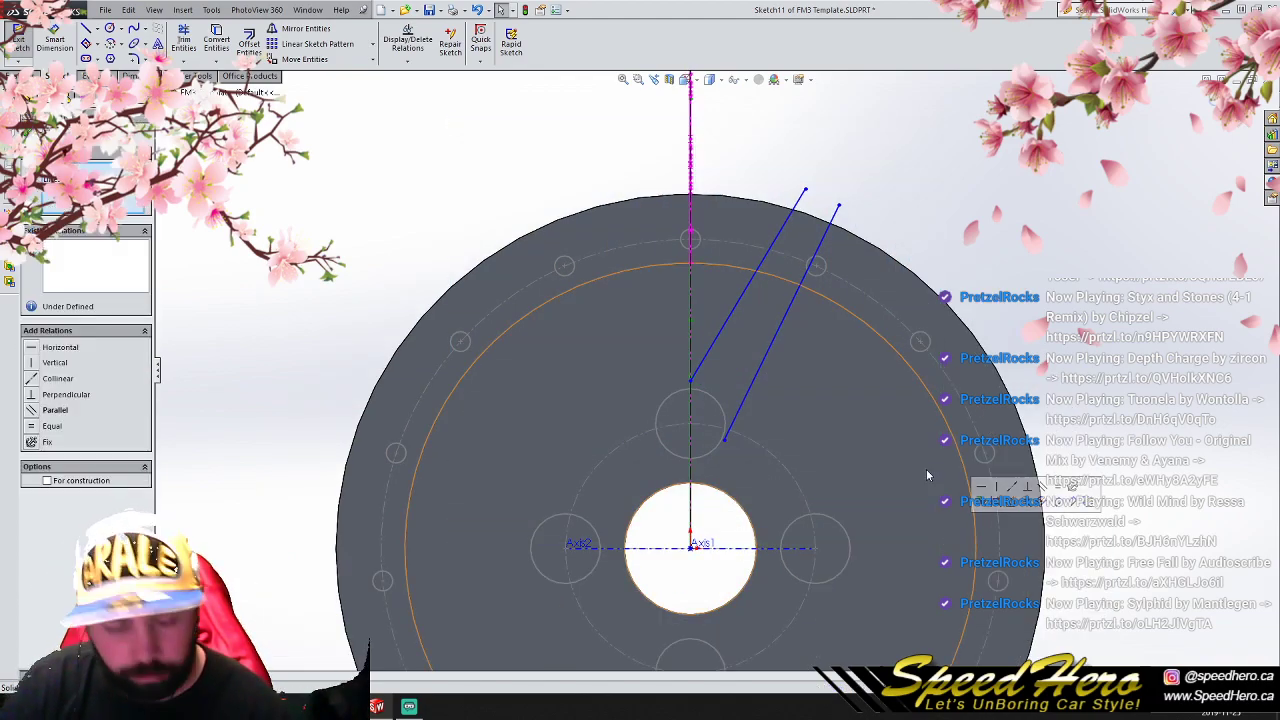
{"action": "left_click", "coordinate": [690, 318], "text": "ctrl"}
{"action": "left_click", "coordinate": [303, 29]}
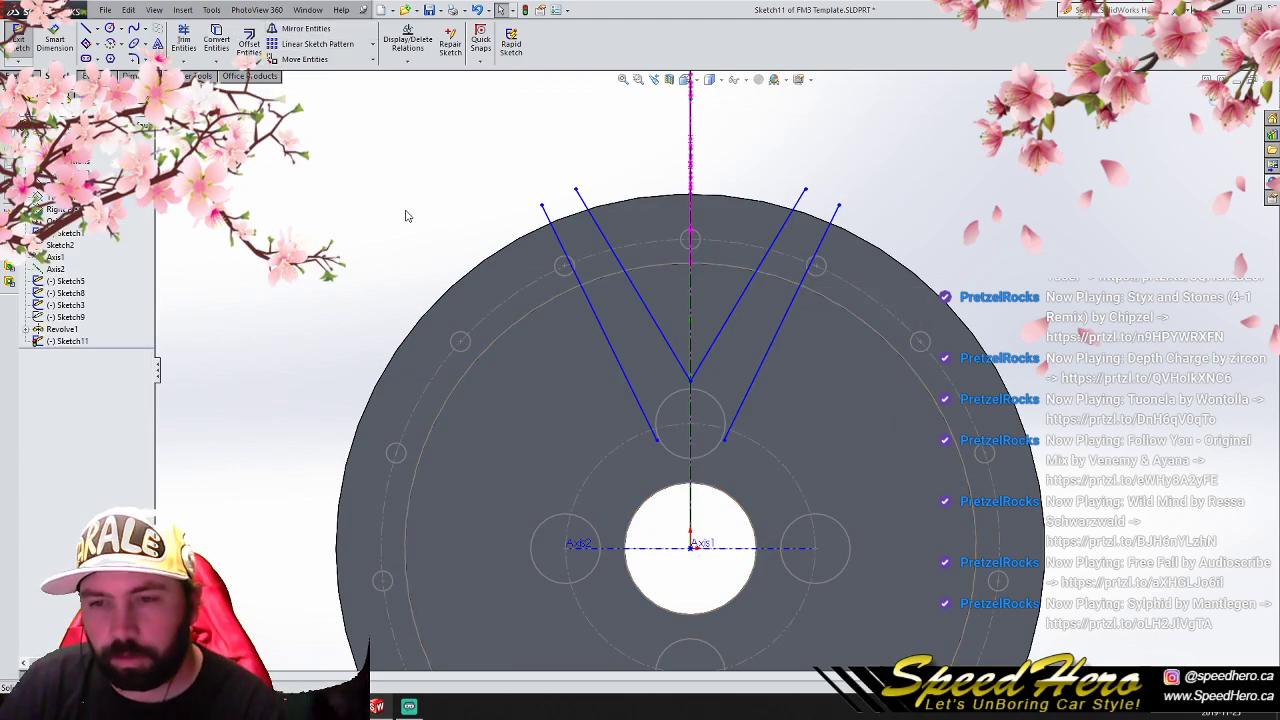
- Sketch a circle of about 64 mm radius centered on the origin, reaching the upper edge of the top lug circle
{"action": "scroll", "coordinate": [406, 211], "scroll_direction": "up", "scroll_amount": 1}
{"action": "scroll", "coordinate": [403, 209], "scroll_direction": "down", "scroll_amount": 1}
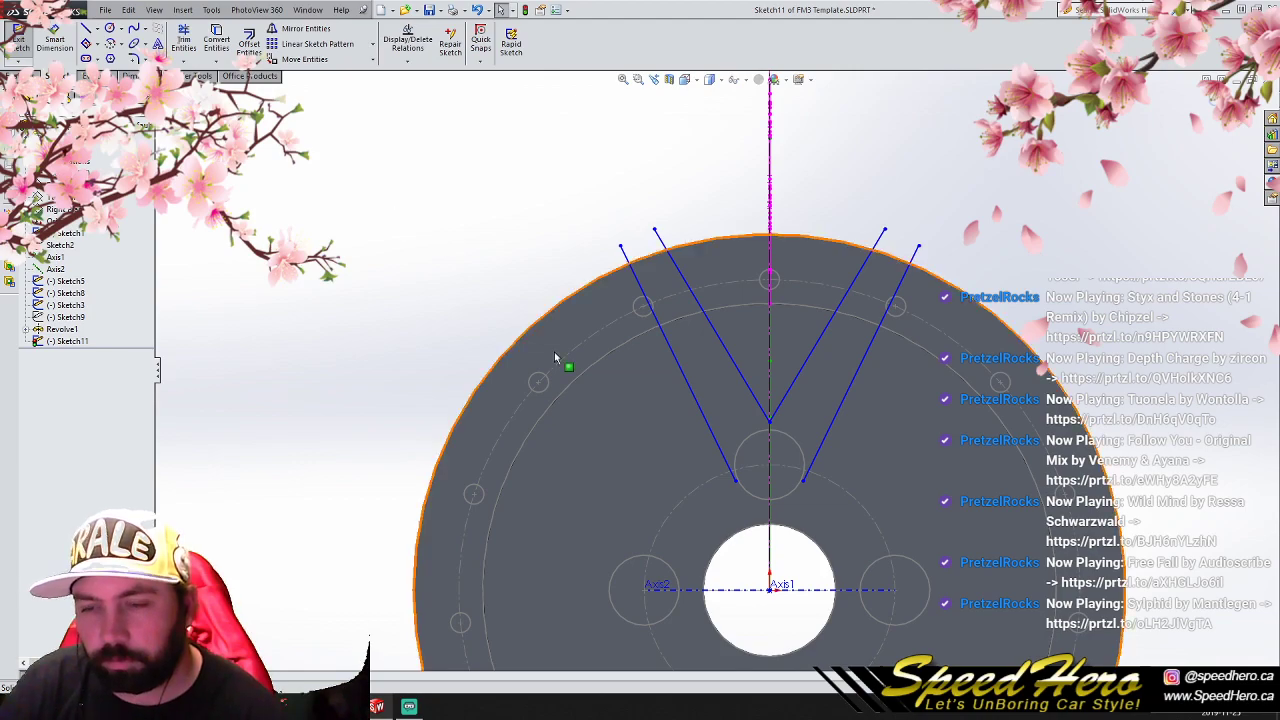
{"action": "left_click", "coordinate": [110, 29]}
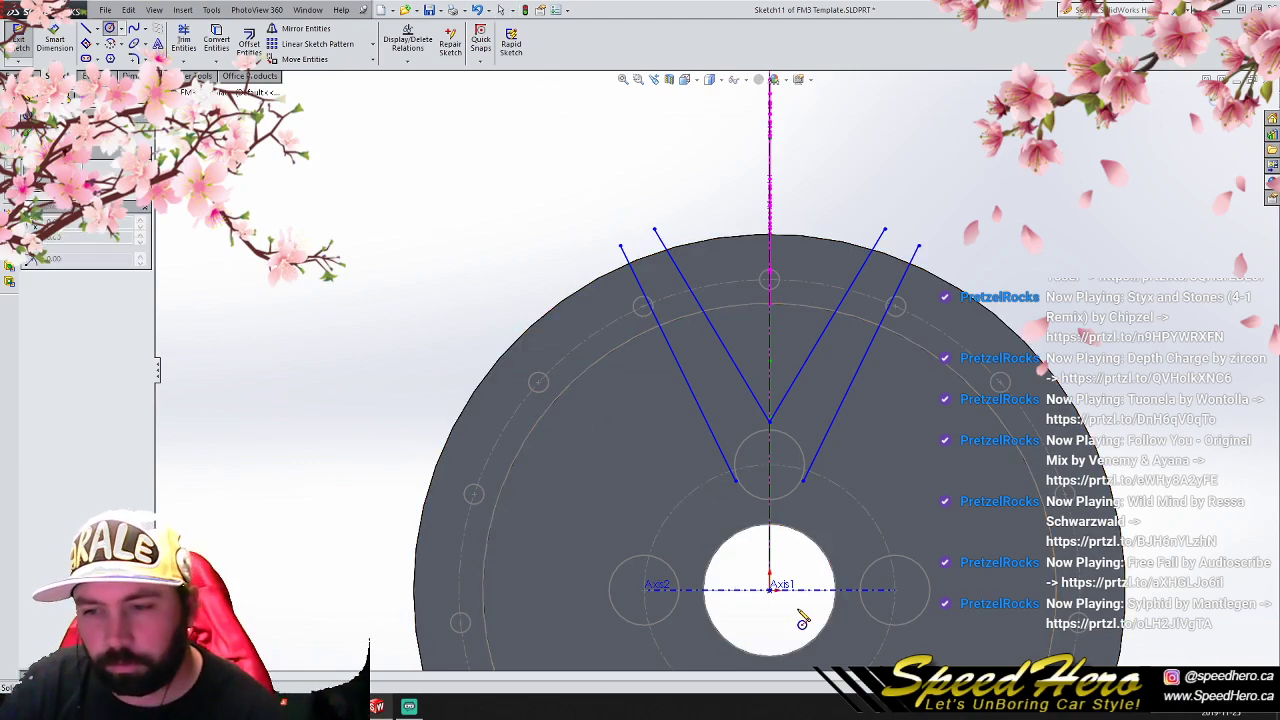
{"action": "left_click", "coordinate": [769, 588]}
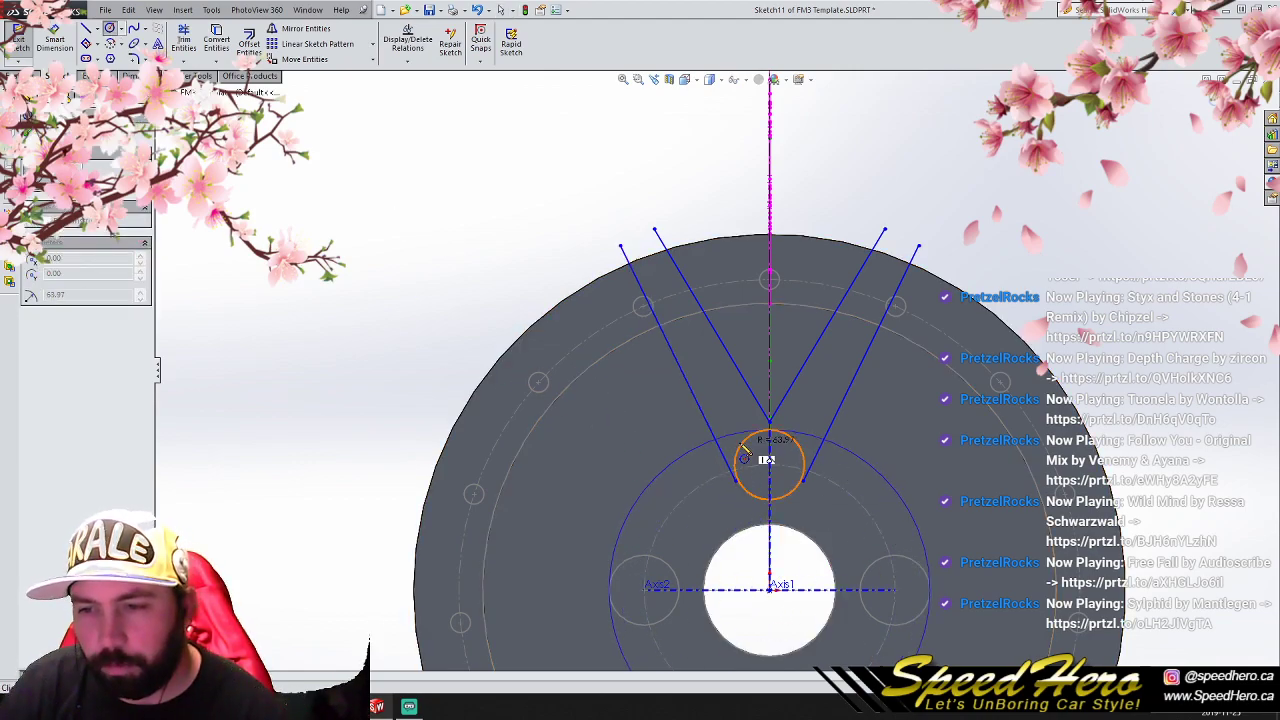
{"action": "left_click", "coordinate": [765, 437]}
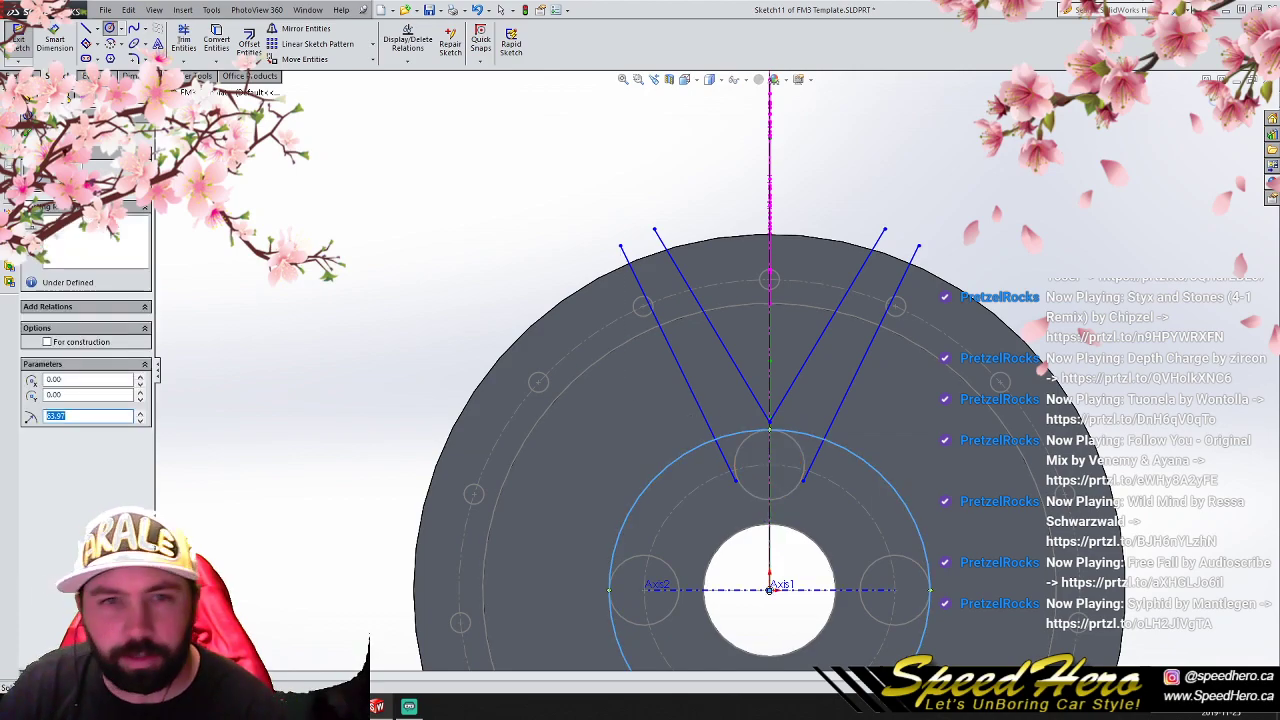
- Trim the outer angled lines' lower ends at the 64 mm radius circle and trim away the circle itself
{"action": "left_click", "coordinate": [182, 40]}
{"action": "left_click", "coordinate": [814, 459]}
{"action": "left_click", "coordinate": [847, 453]}
{"action": "left_click", "coordinate": [790, 432]}
{"action": "left_click", "coordinate": [746, 432]}
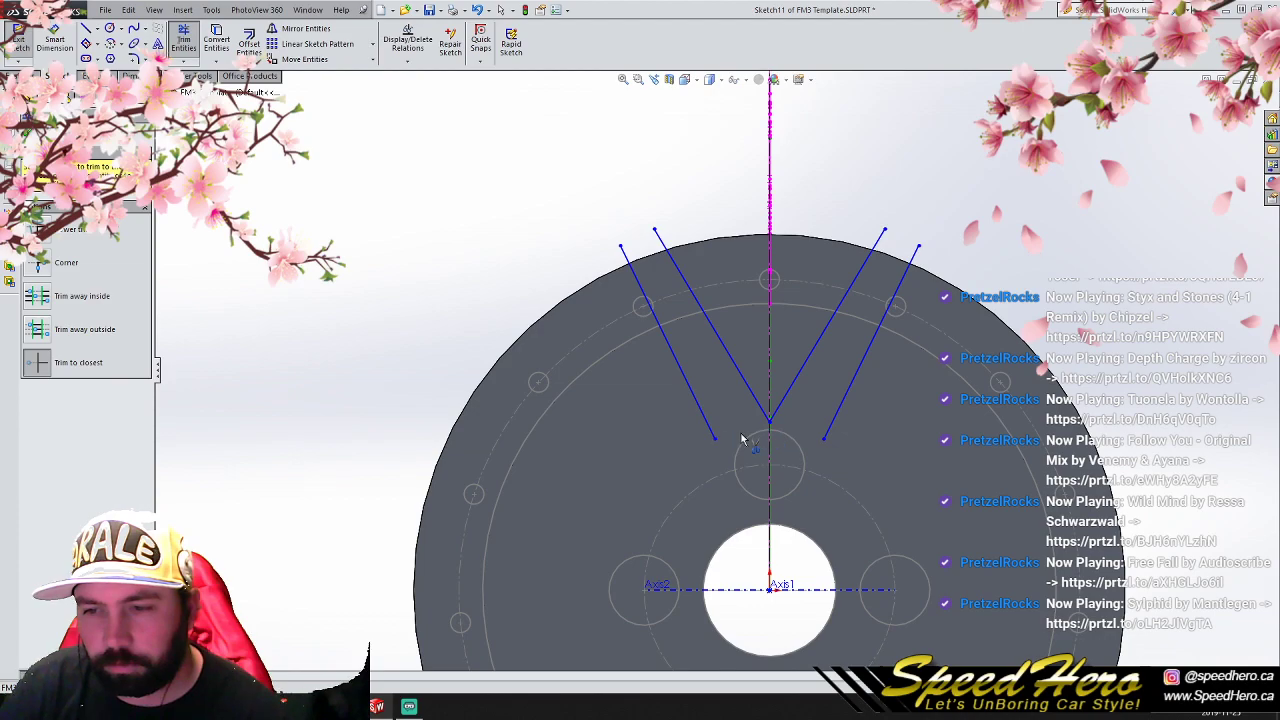
{"action": "left_click", "coordinate": [110, 28]}
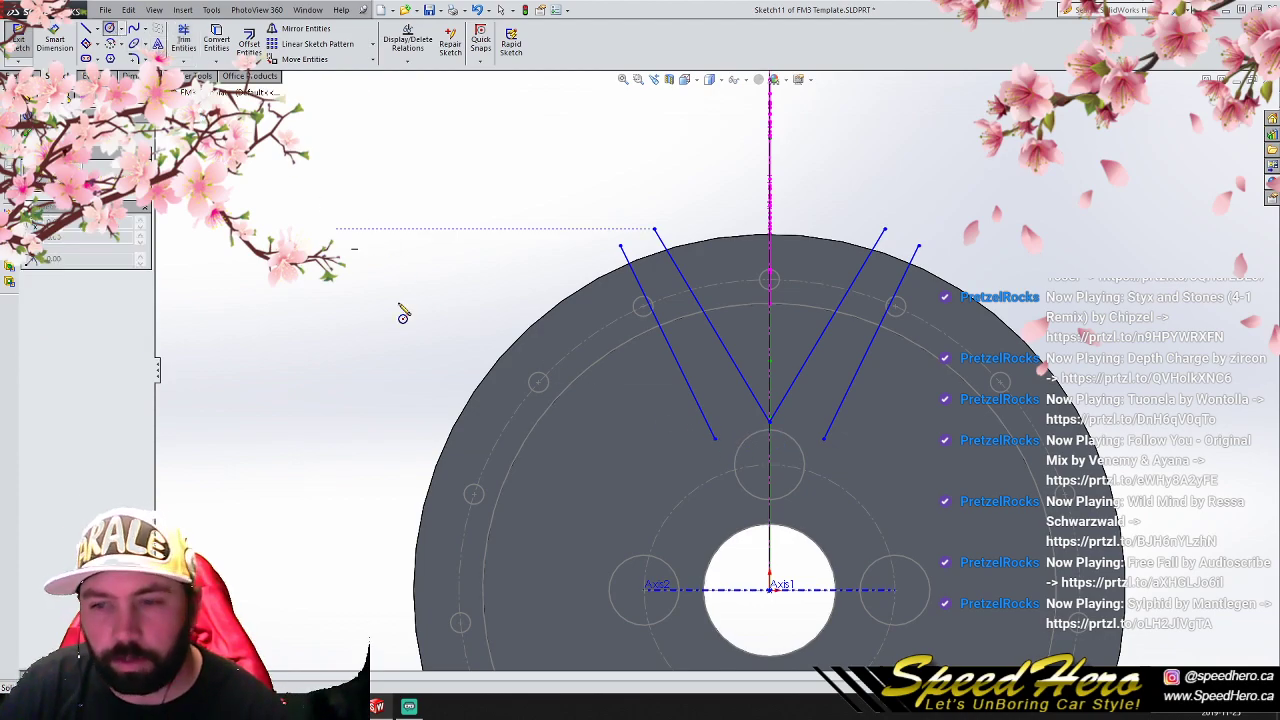
{"action": "left_click", "coordinate": [770, 590]}
{"action": "right_click", "coordinate": [716, 538]}
{"action": "left_click", "coordinate": [744, 383]}
{"action": "left_click", "coordinate": [770, 460]}
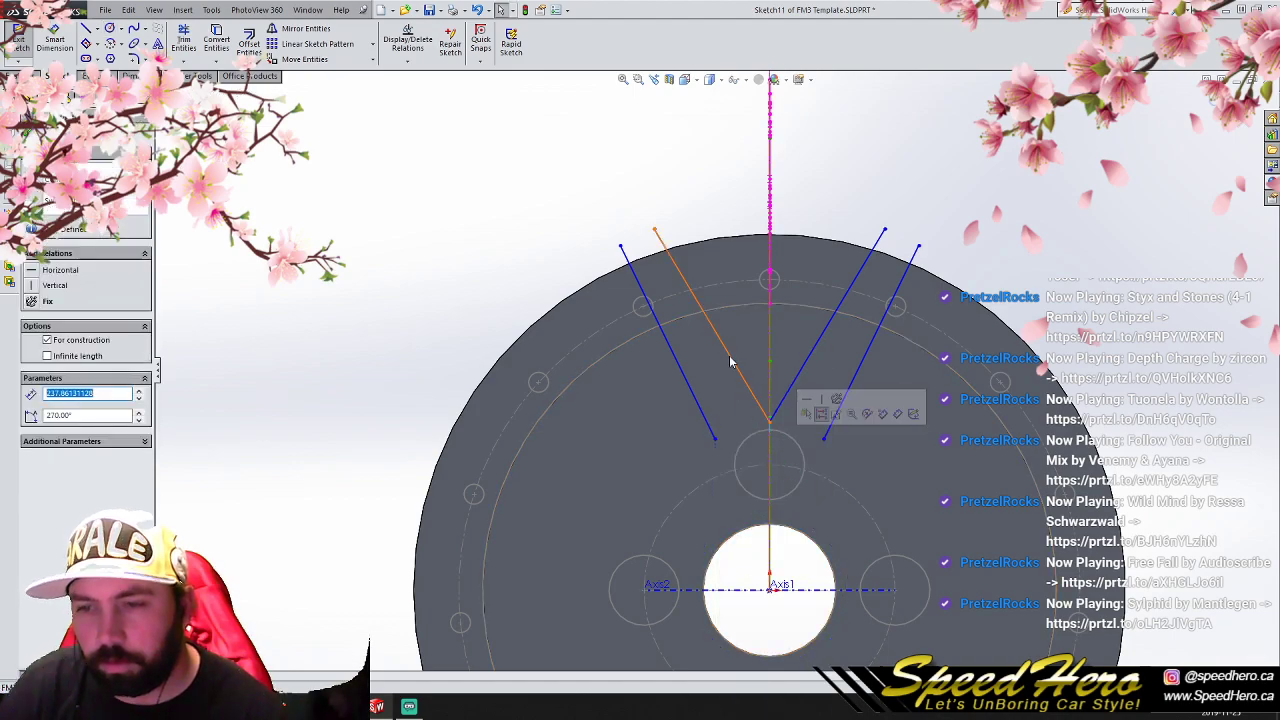
{"action": "left_click", "coordinate": [372, 45]}
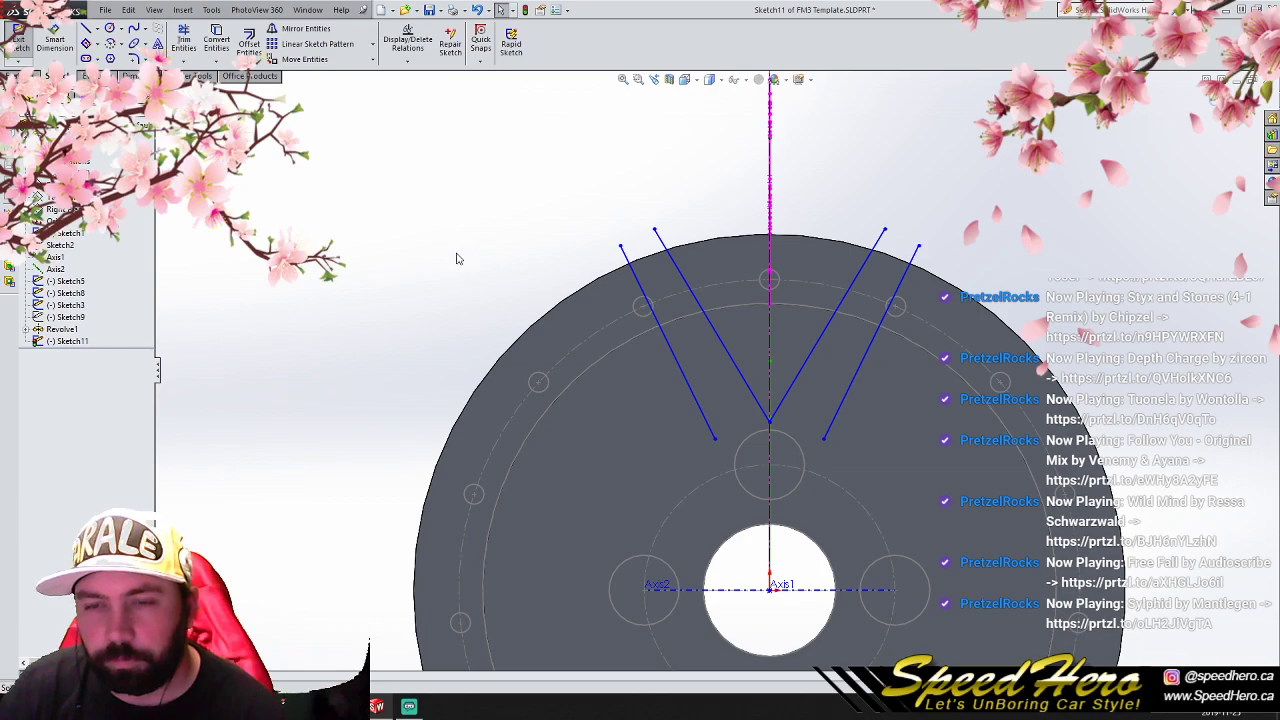
- Sketch a circle of about 110.5 mm radius centered on the origin, crossing the four angled lines near the rim
{"action": "left_click", "coordinate": [109, 28]}
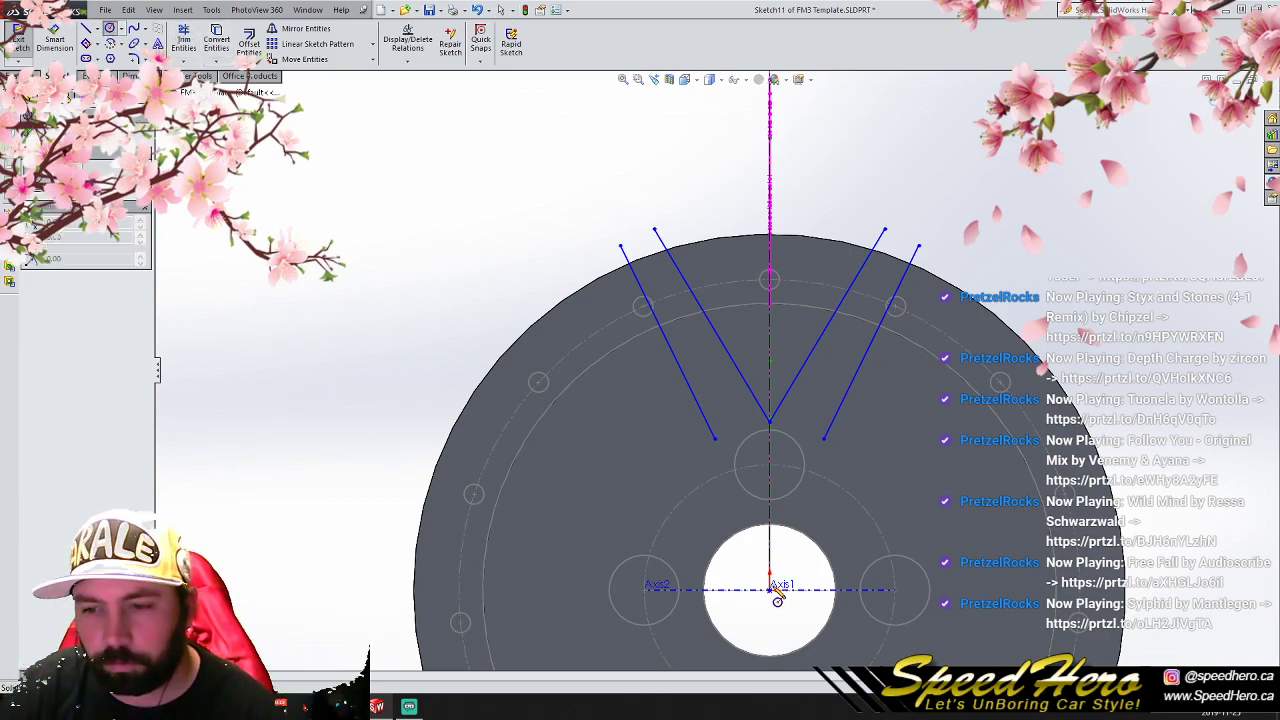
{"action": "left_click", "coordinate": [769, 590]}
{"action": "scroll", "coordinate": [728, 357], "scroll_direction": "down", "scroll_amount": 2}
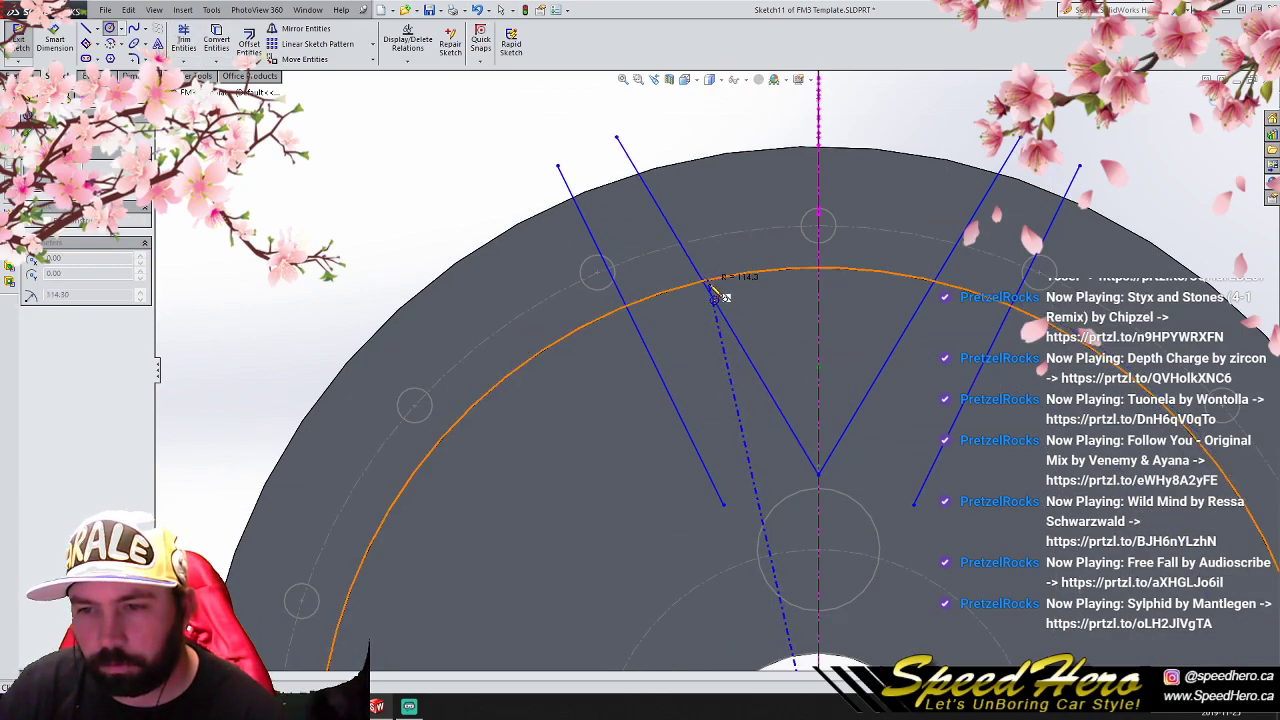
{"action": "left_click", "coordinate": [730, 310]}
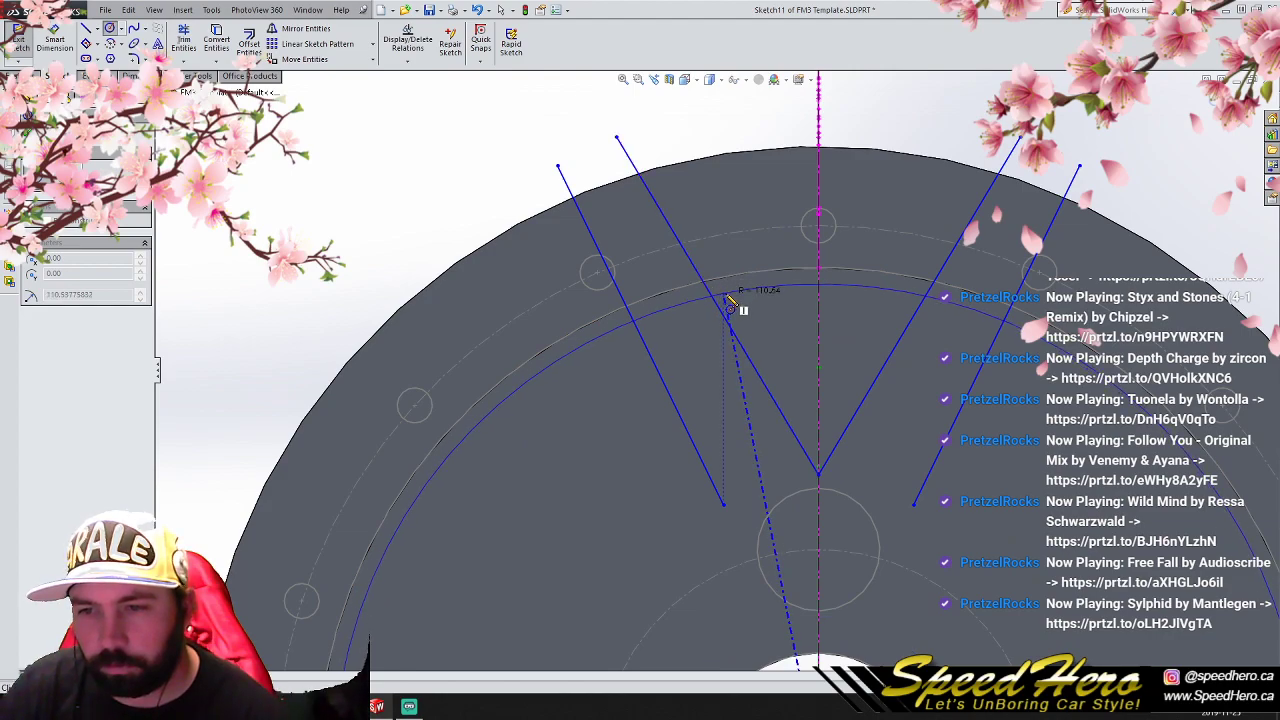
- Trim the angled lines outside the large circle and the circle itself, keeping only the arc that closes the inner V
{"action": "left_click", "coordinate": [183, 40]}
{"action": "mouse_move", "coordinate": [588, 220]}
{"action": "left_mouse_down"}
{"action": "mouse_move", "coordinate": [1024, 210]}
{"action": "mouse_move", "coordinate": [991, 190]}
{"action": "mouse_move", "coordinate": [1050, 226]}
{"action": "left_mouse_up"}
{"action": "left_click_drag", "start_coordinate": [1041, 358], "coordinate": [1046, 349]}
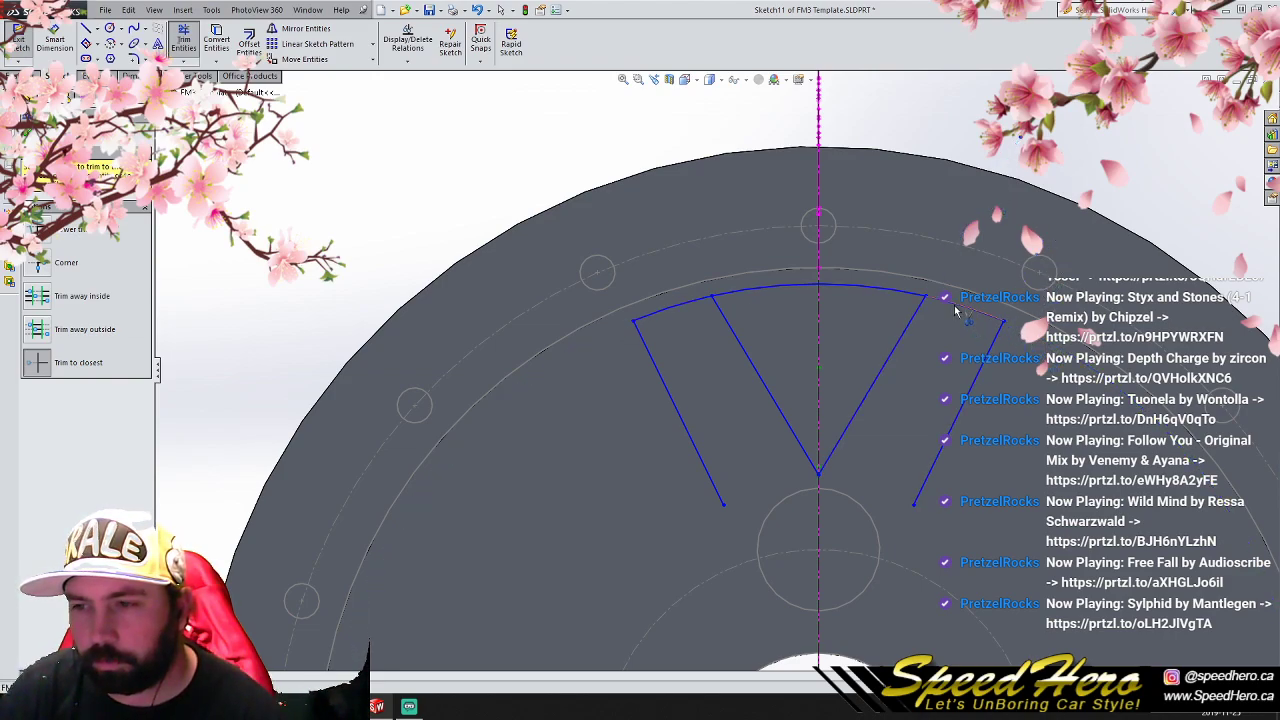
{"action": "left_click", "coordinate": [684, 304]}
{"action": "scroll", "coordinate": [700, 456], "scroll_direction": "up", "scroll_amount": 6}
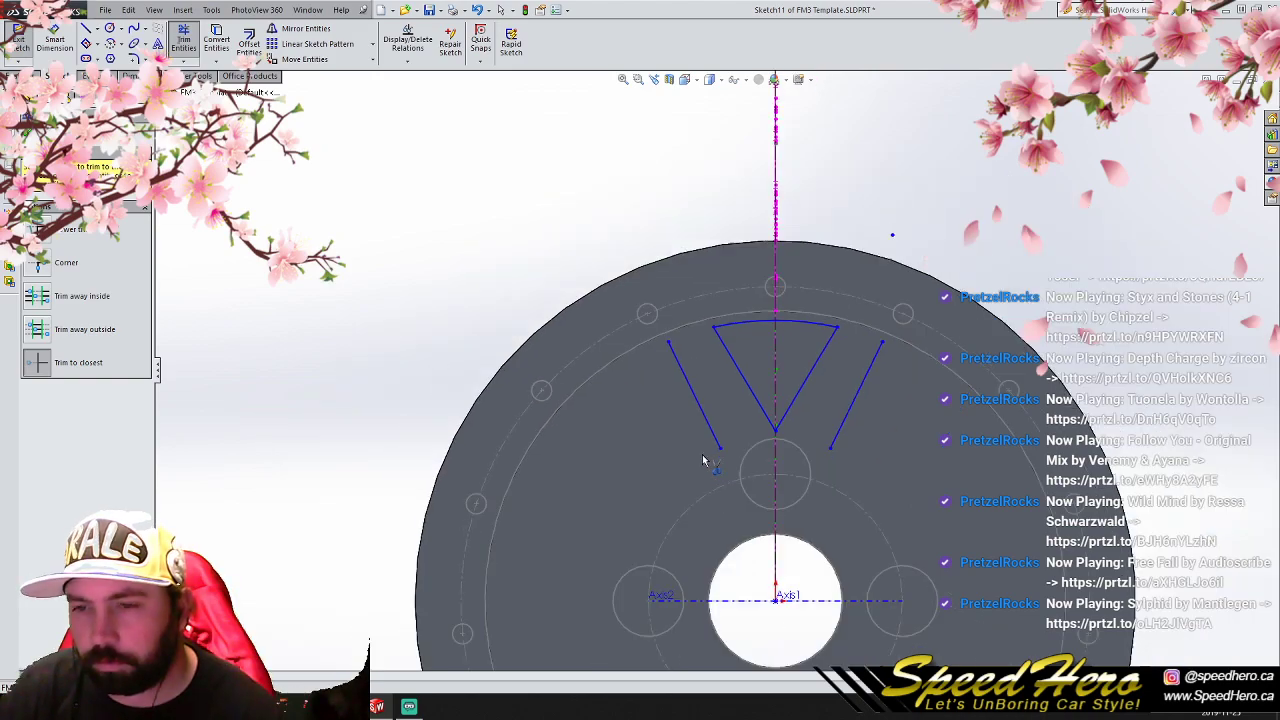
- Circular-pattern the closed V and its two outer lines about the origin as 4 equally spaced instances over 360°
{"action": "left_click", "coordinate": [183, 40]}
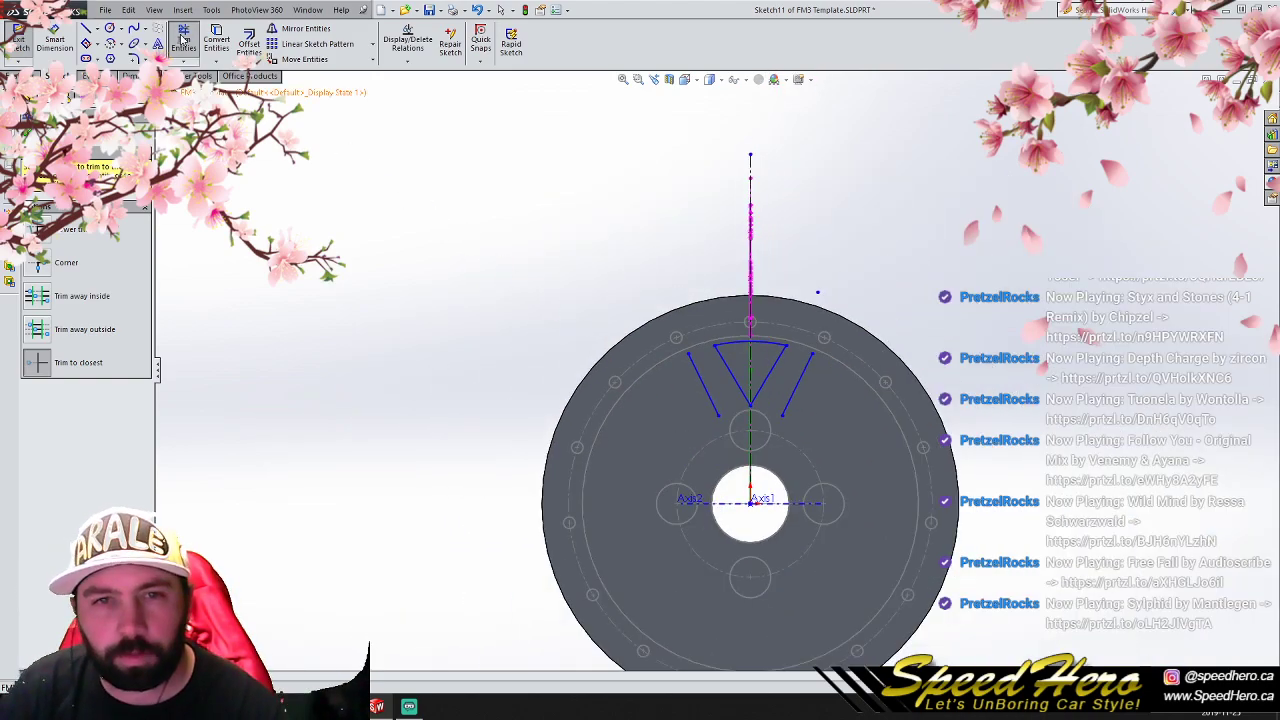
{"action": "left_click_drag", "start_coordinate": [591, 266], "coordinate": [957, 490]}
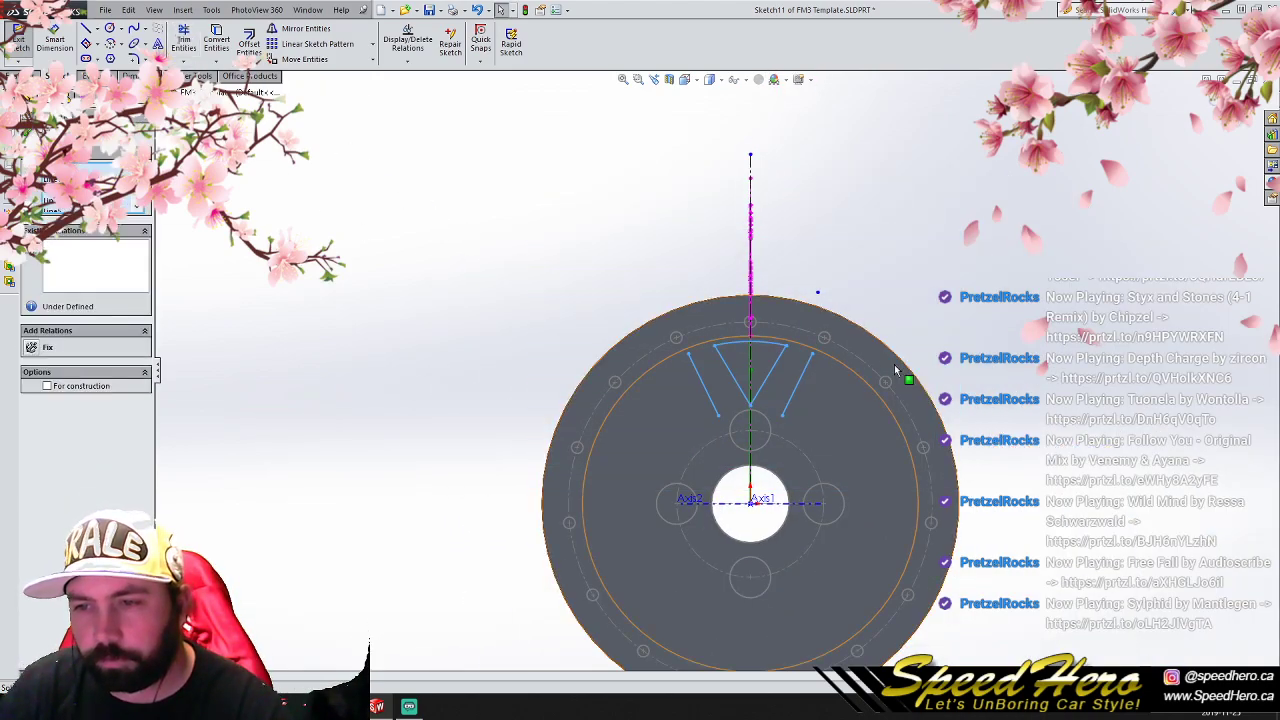
{"action": "left_click", "coordinate": [373, 45]}
{"action": "left_click", "coordinate": [298, 84]}
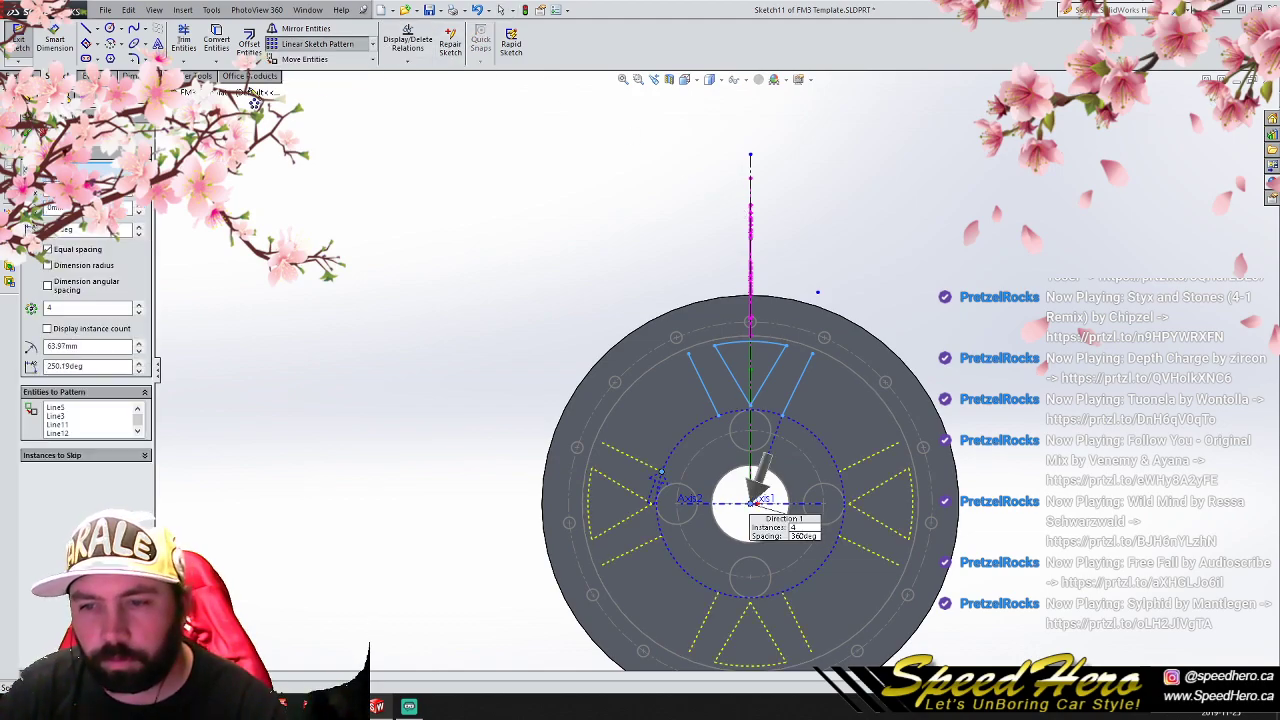
{"action": "left_click", "coordinate": [28, 132]}
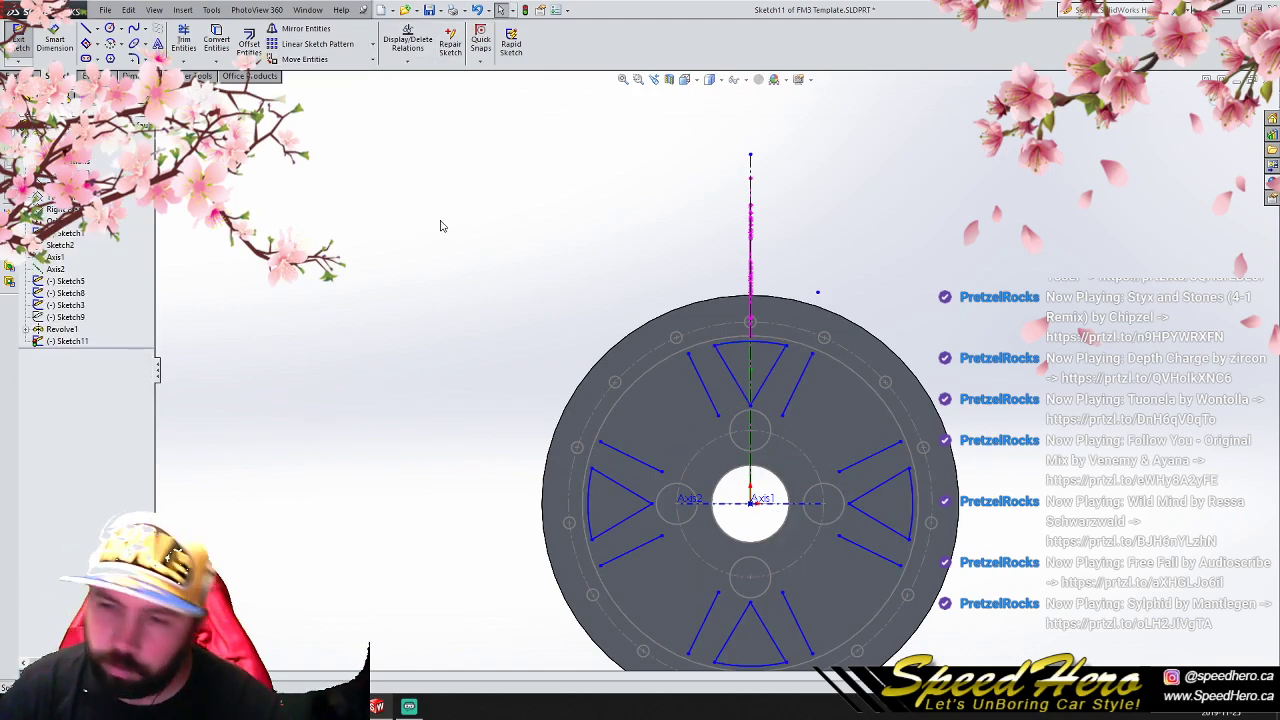
- Draw an arc centered on the origin joining the inner ends of the two lines bounding the upper-left window, radius about 64 mm
{"action": "left_click", "coordinate": [110, 28]}
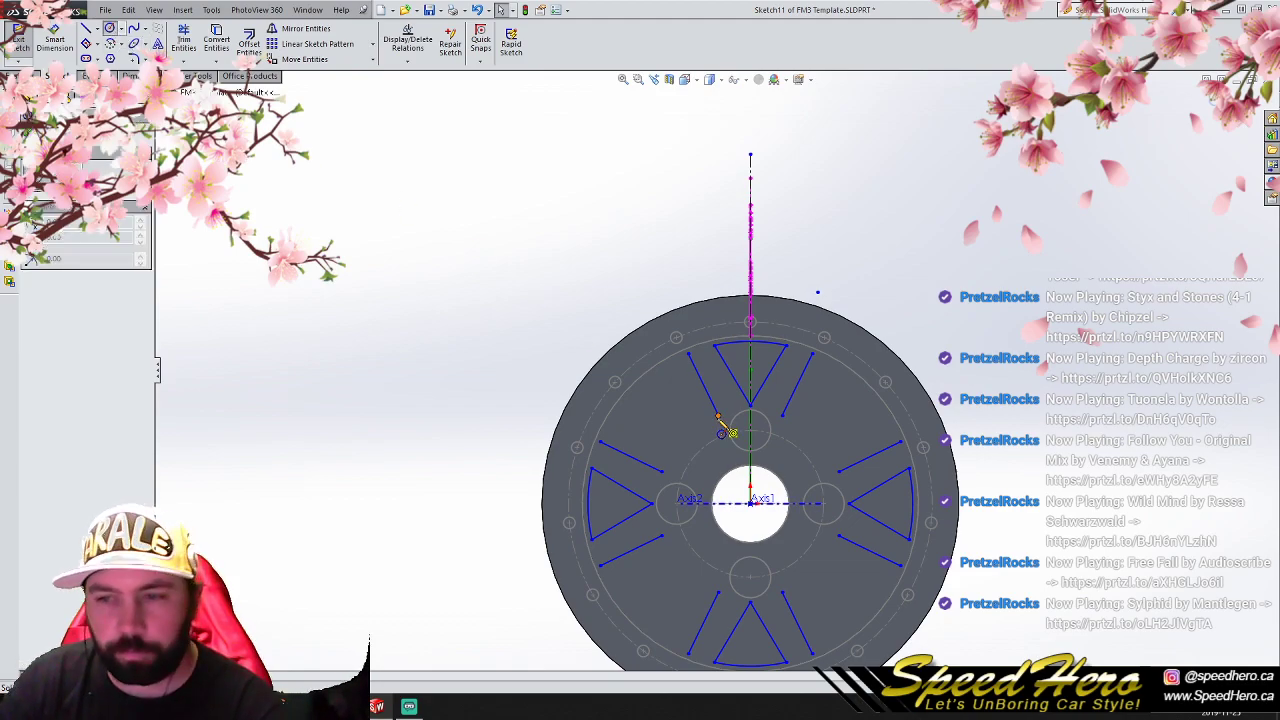
{"action": "left_click", "coordinate": [751, 501]}
{"action": "left_click", "coordinate": [718, 416]}
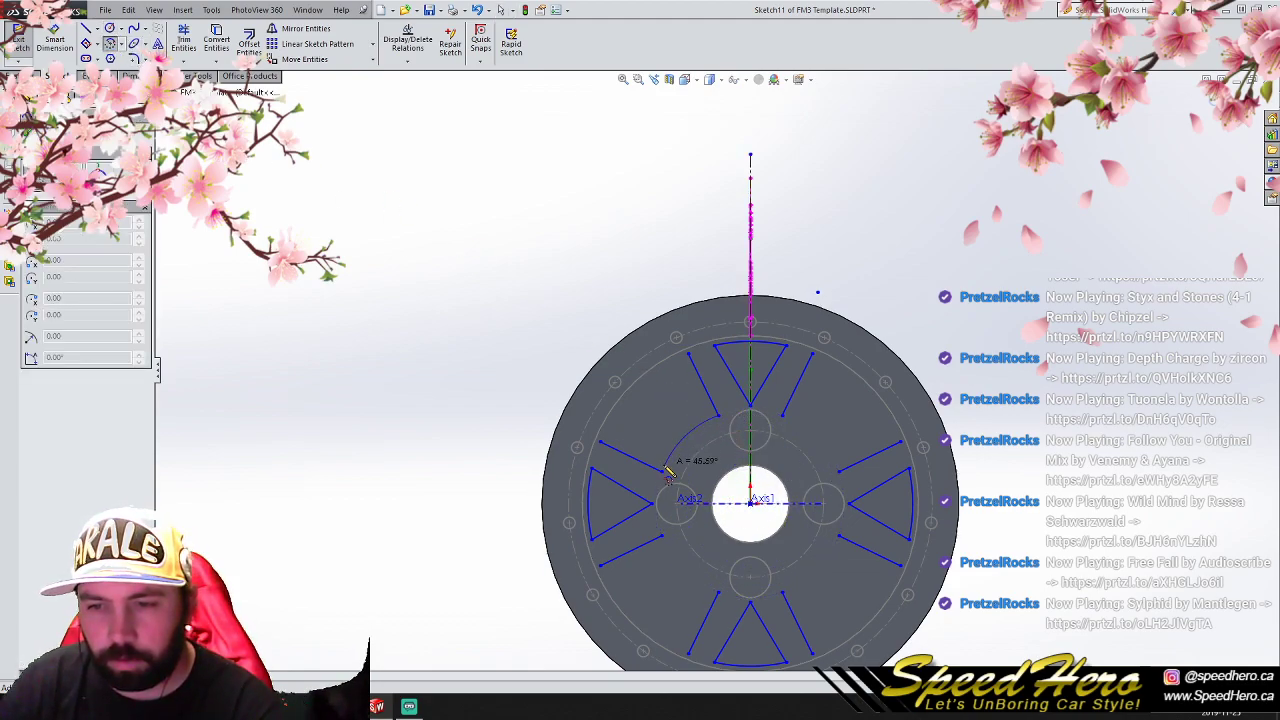
{"action": "scroll", "coordinate": [665, 474], "scroll_direction": "down", "scroll_amount": 3}
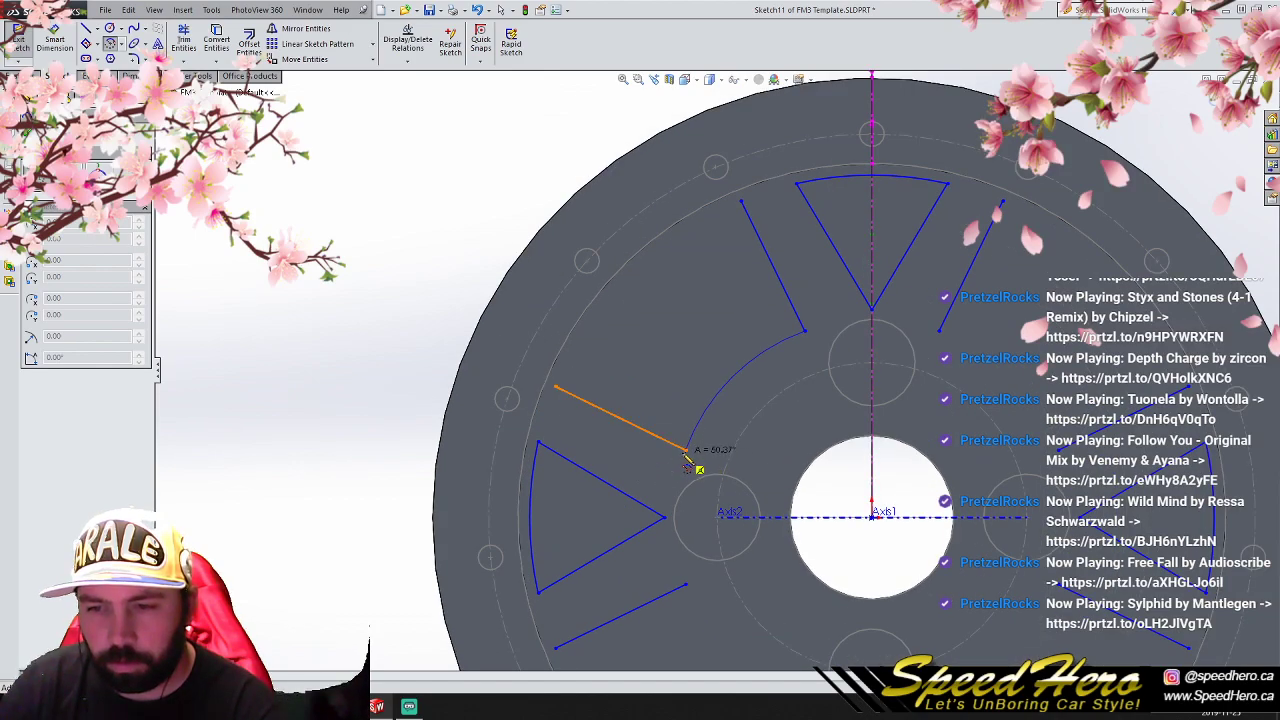
{"action": "left_click", "coordinate": [686, 451]}
- Close the upper-left window with an outer arc of about 110.5 mm radius centered on the origin
{"action": "left_click", "coordinate": [872, 516]}
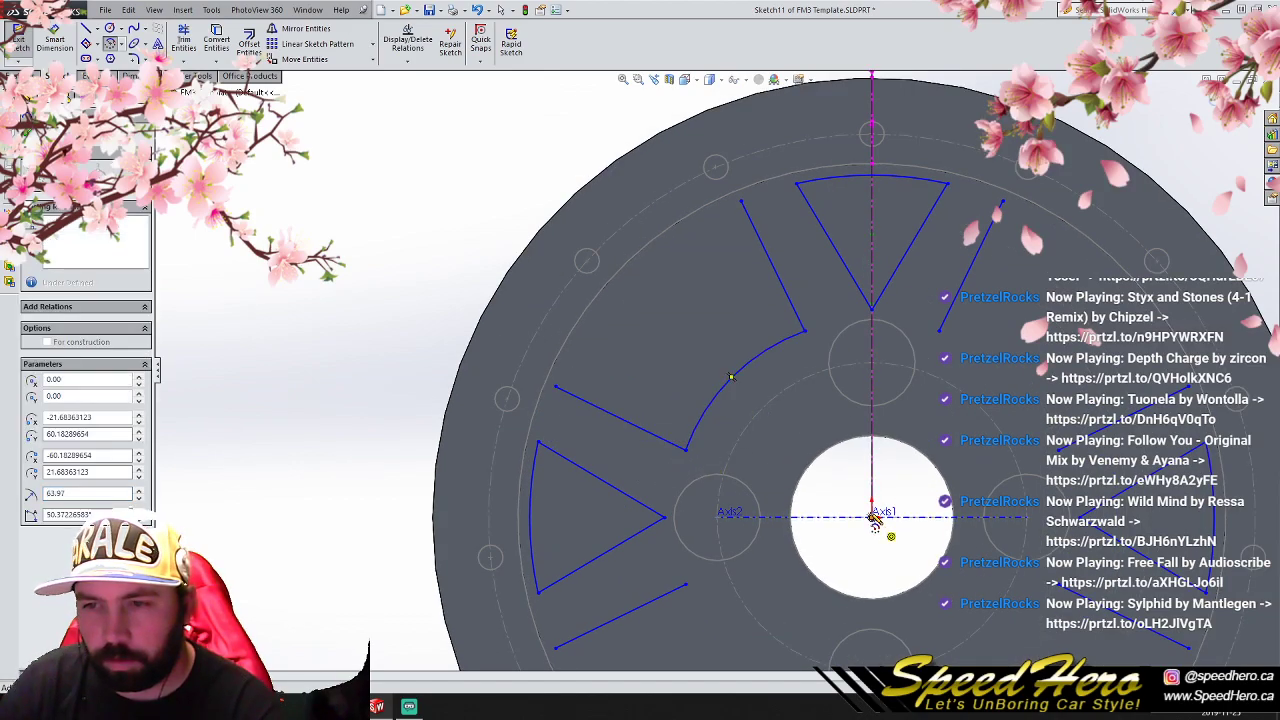
{"action": "left_click", "coordinate": [741, 203]}
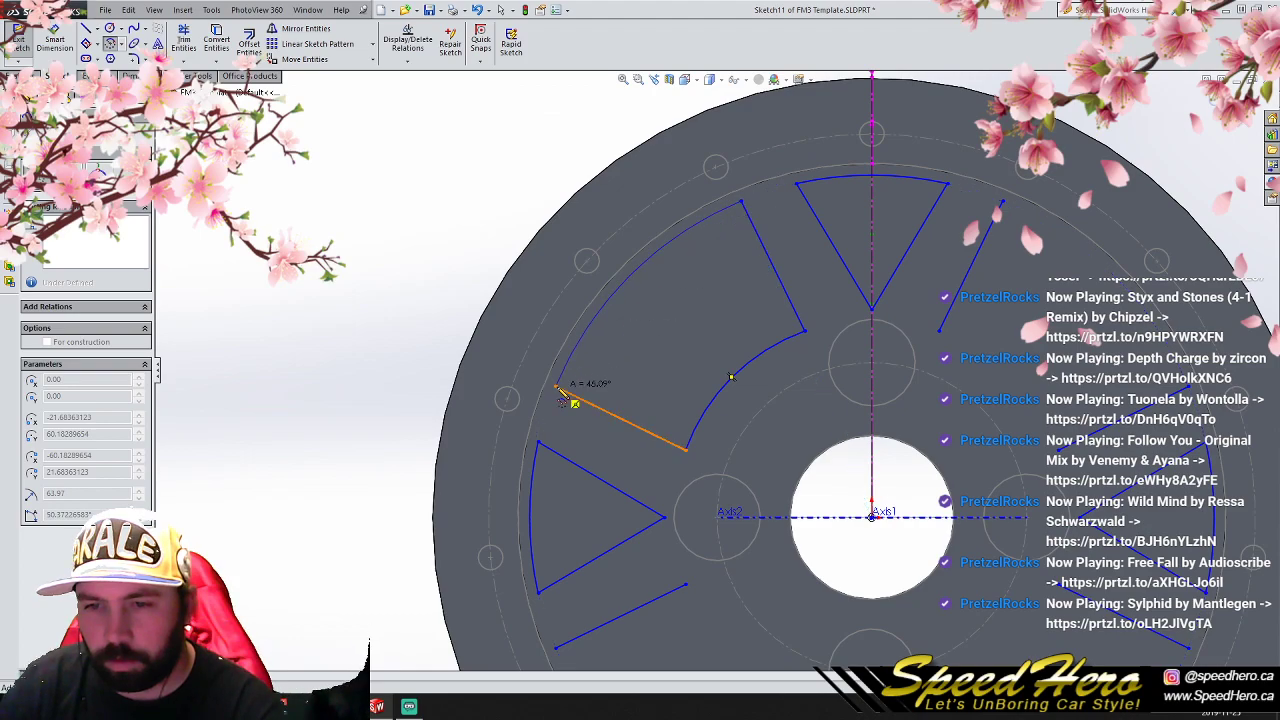
{"action": "left_click", "coordinate": [555, 386]}
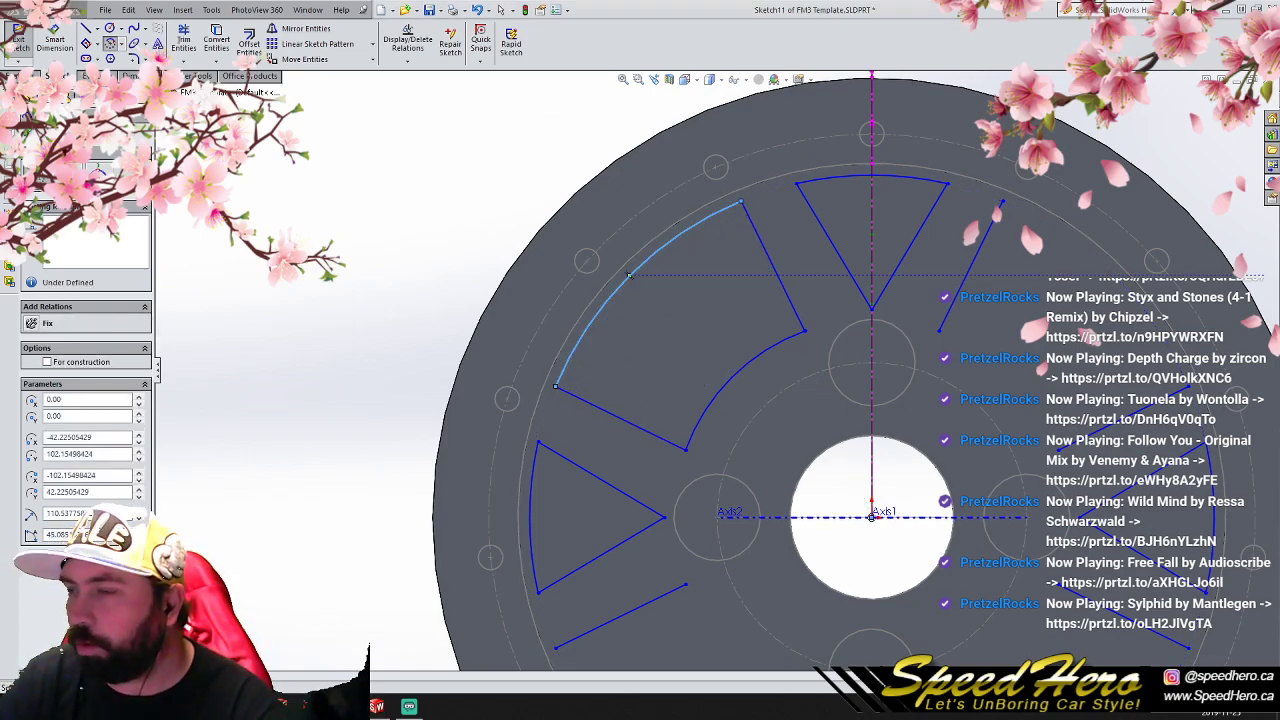
{"action": "left_click", "coordinate": [133, 59]}
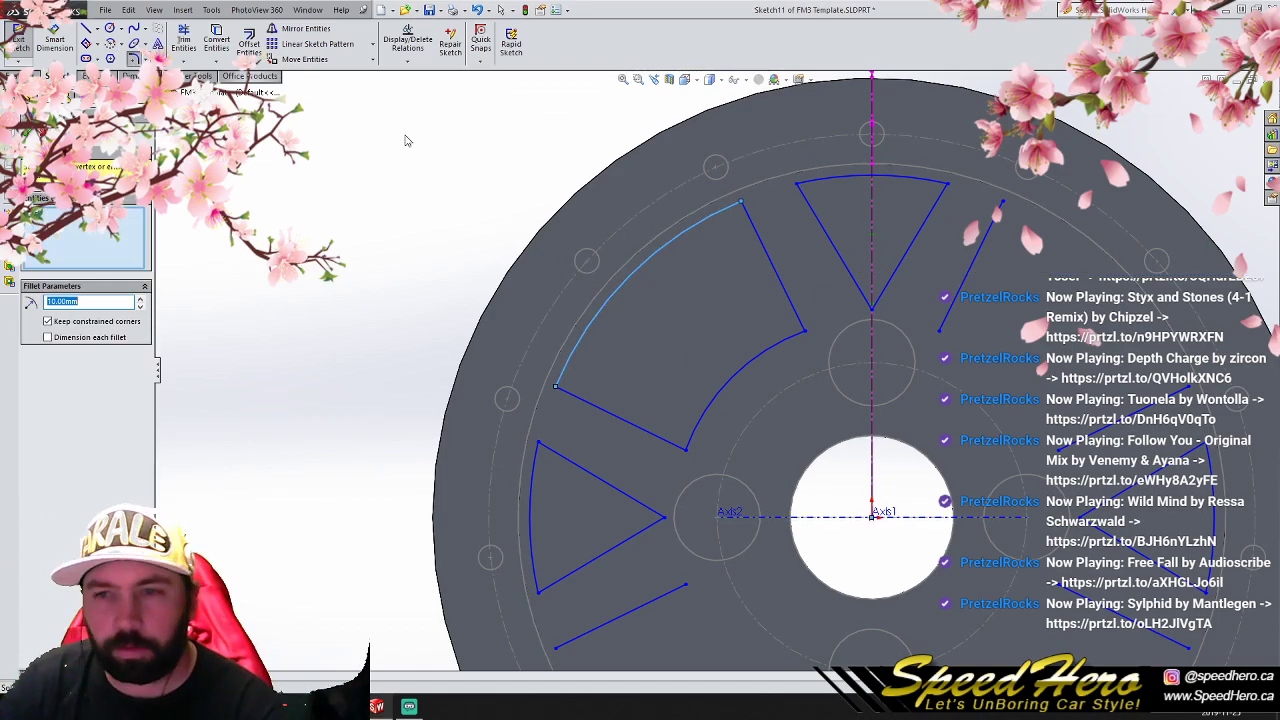
{"action": "left_click", "coordinate": [740, 207]}
{"action": "left_click", "coordinate": [804, 330]}
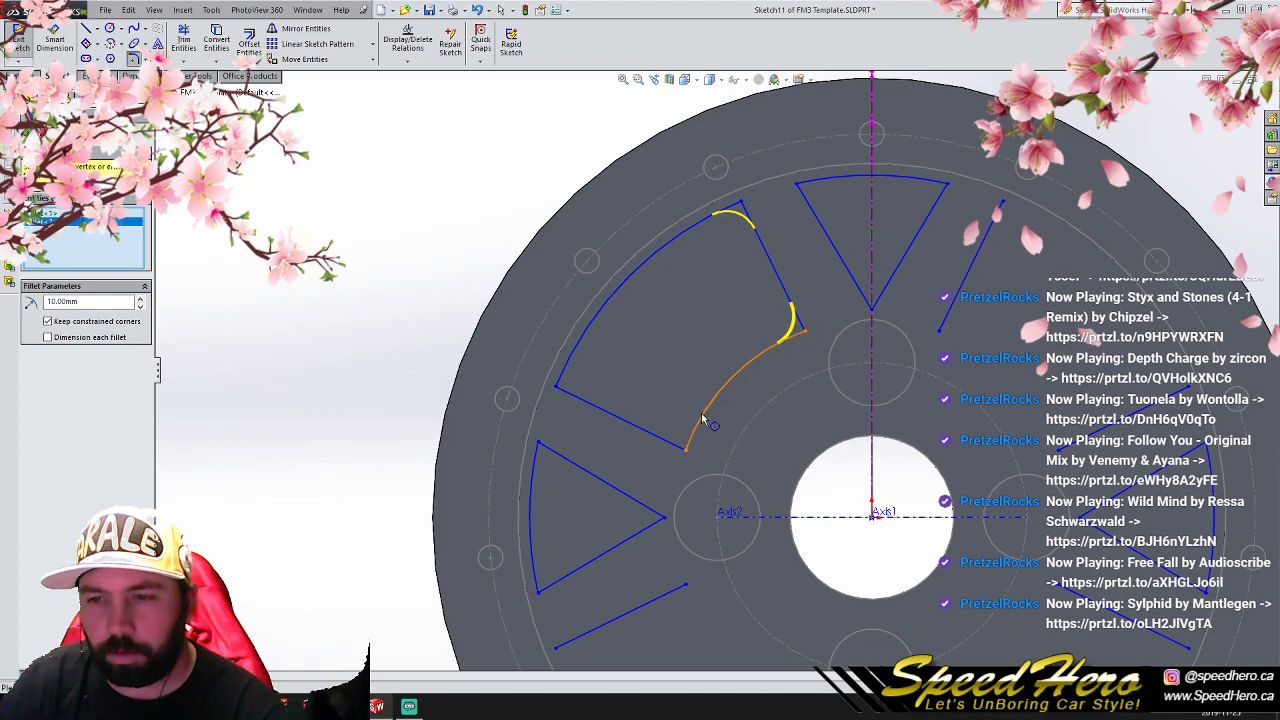
{"action": "left_click", "coordinate": [41, 132]}
{"action": "scroll", "coordinate": [457, 242], "scroll_direction": "up", "scroll_amount": 3}
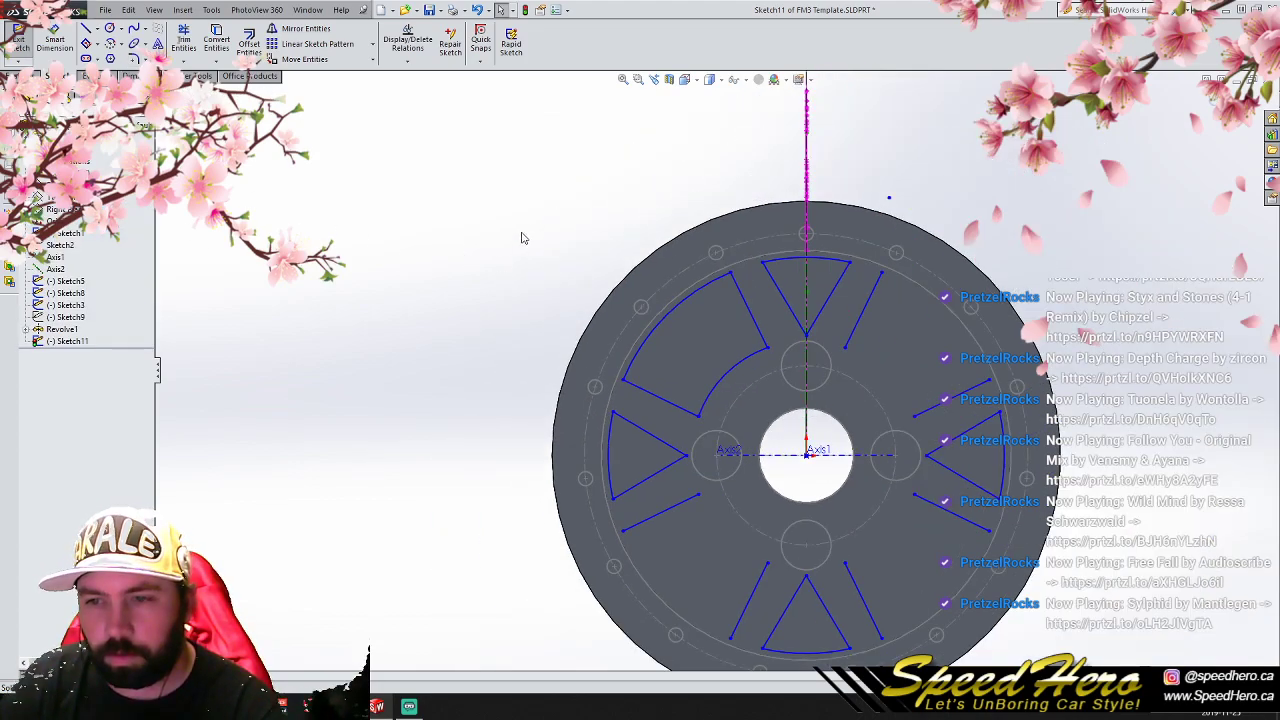
- Circular-pattern the vertical construction centerline about the origin into equally spaced instances 45° apart
{"action": "scroll", "coordinate": [685, 310], "scroll_direction": "down", "scroll_amount": 2}
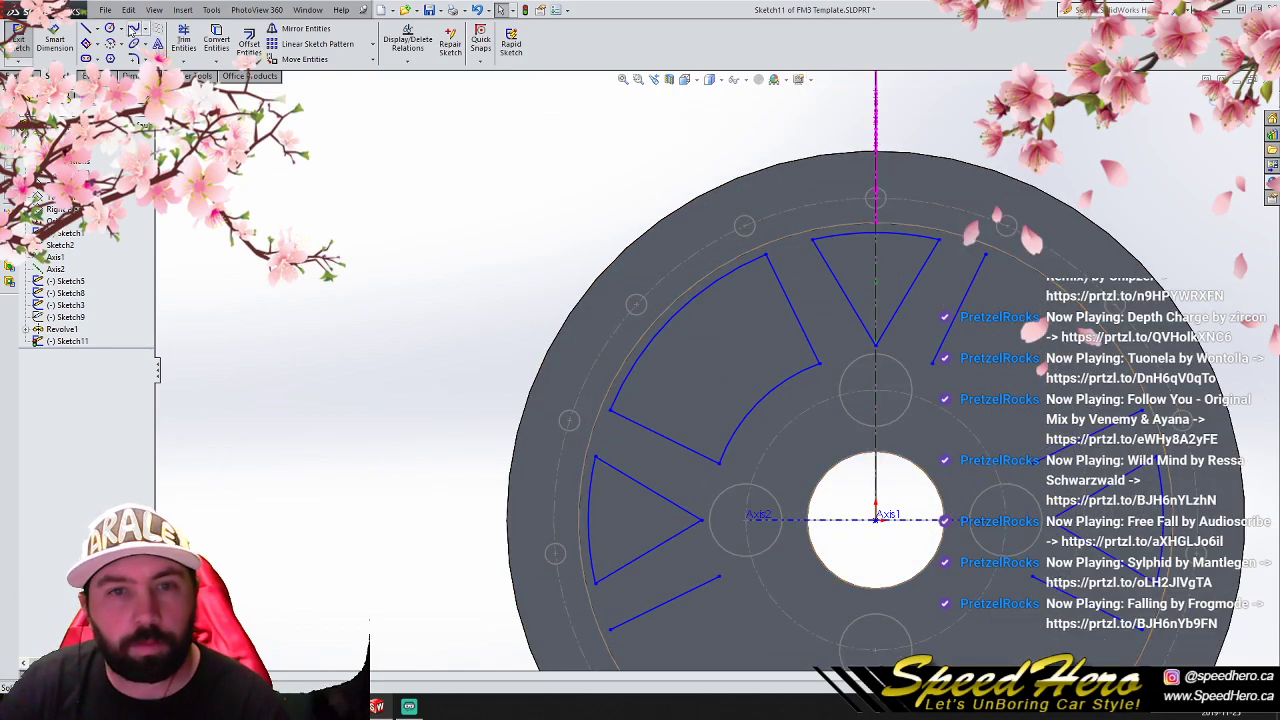
{"action": "left_click", "coordinate": [876, 430]}
{"action": "left_click", "coordinate": [371, 46]}
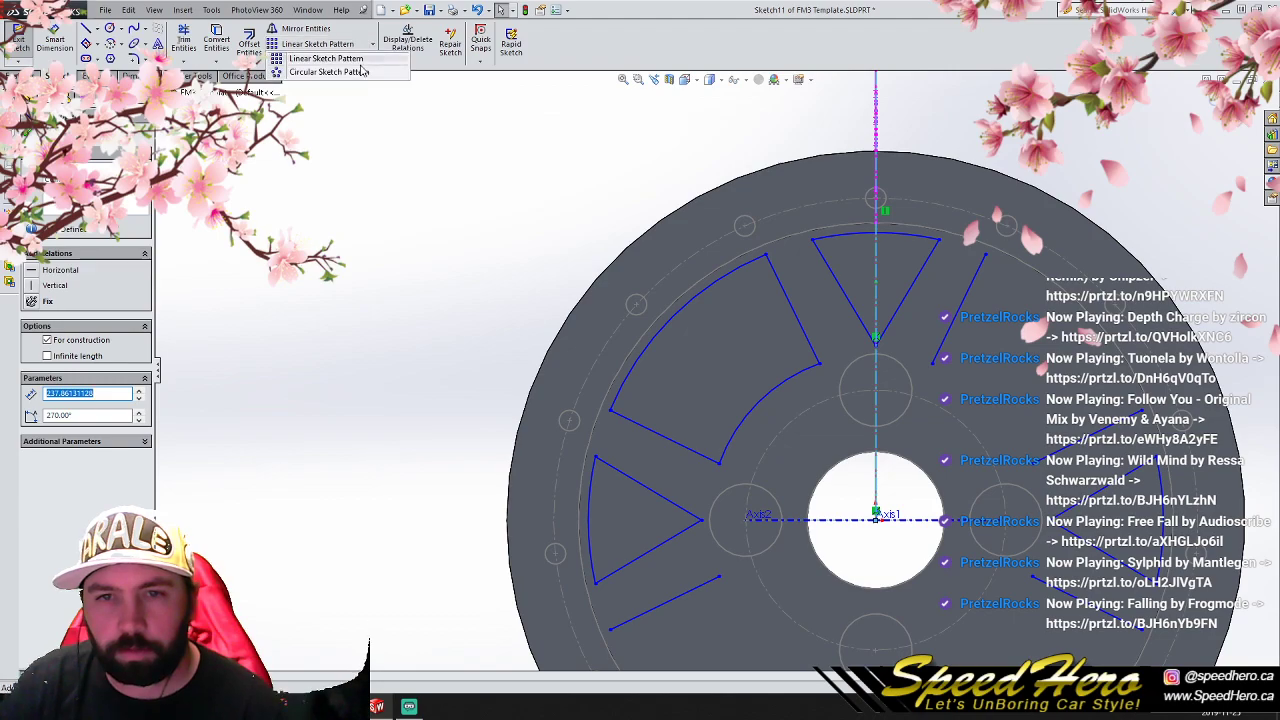
{"action": "left_click", "coordinate": [355, 72]}
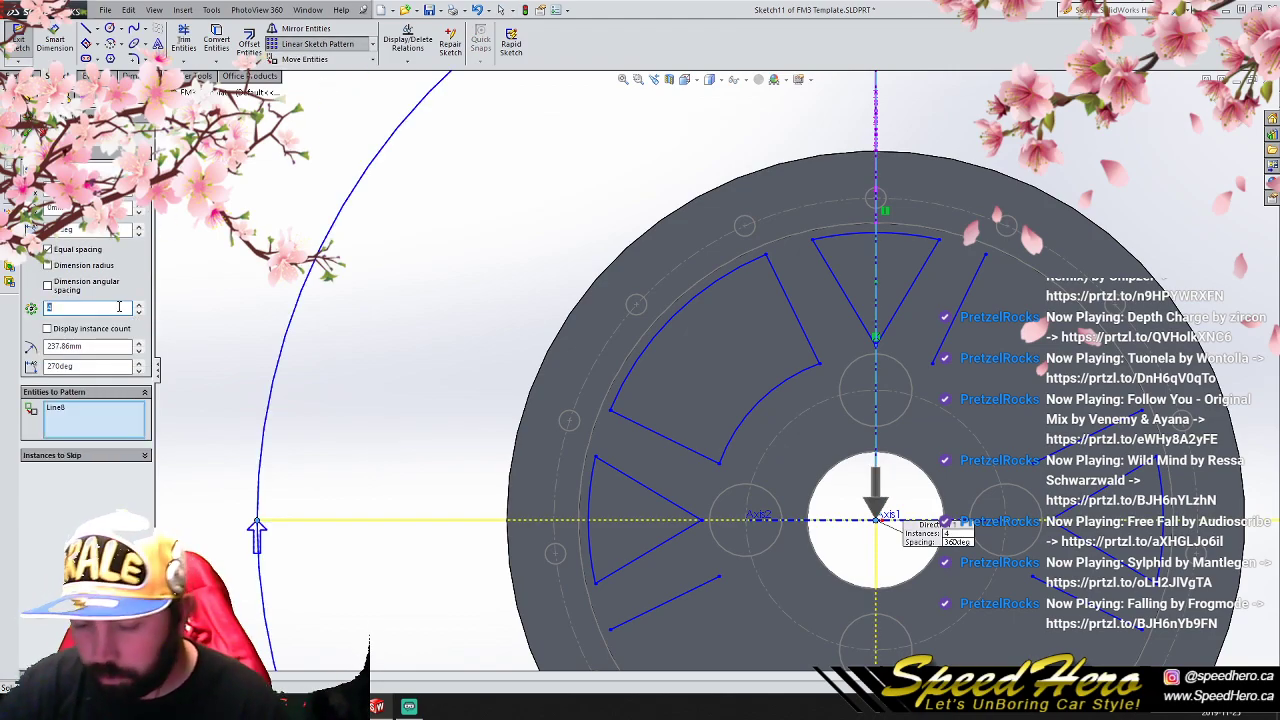
{"action": "left_click", "coordinate": [26, 134]}
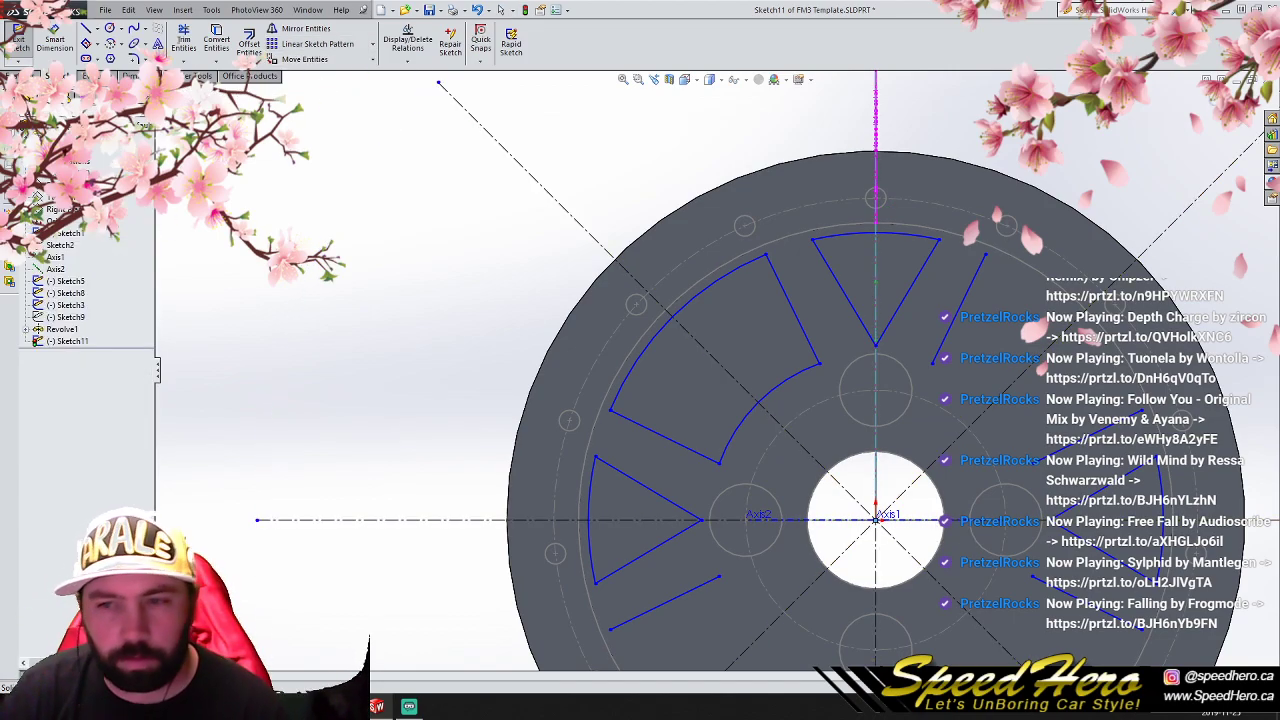
- Trim the upper-left window's lower half back to the diagonal centerline and delete the outer line on the top triangle's right side
{"action": "left_click", "coordinate": [640, 362]}
{"action": "left_click", "coordinate": [652, 428]}
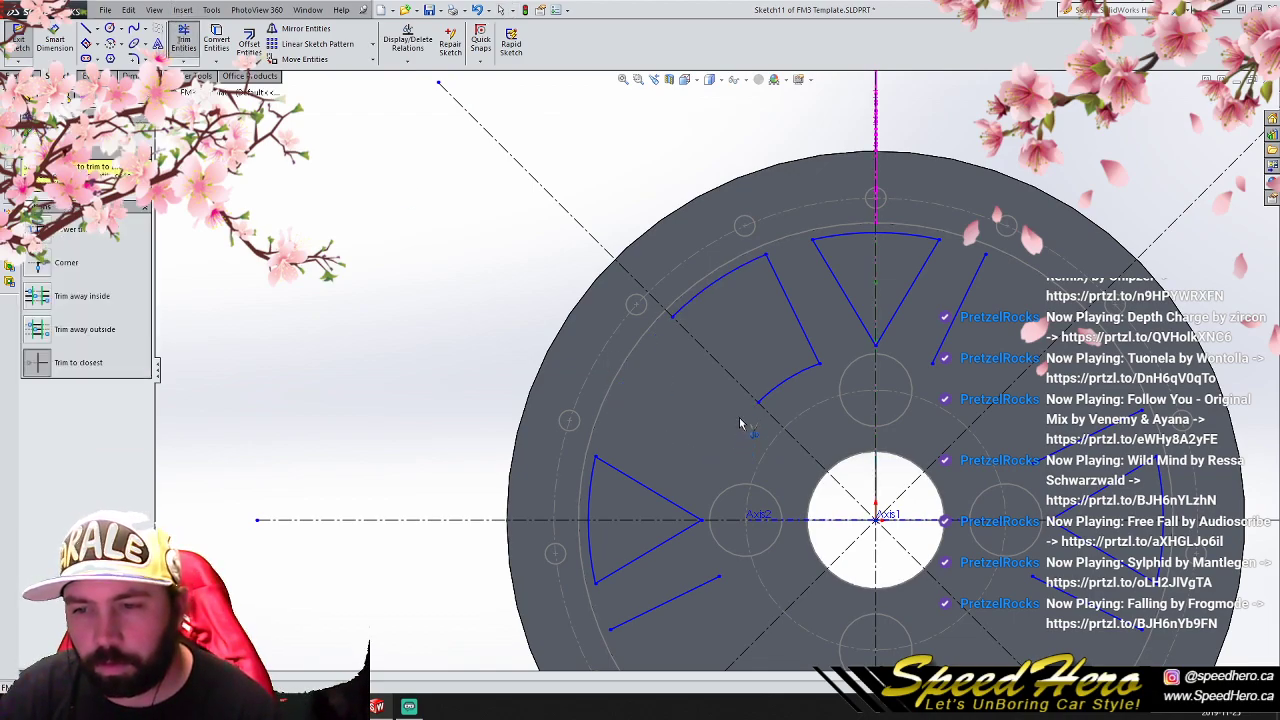
{"action": "key", "text": "Escape"}
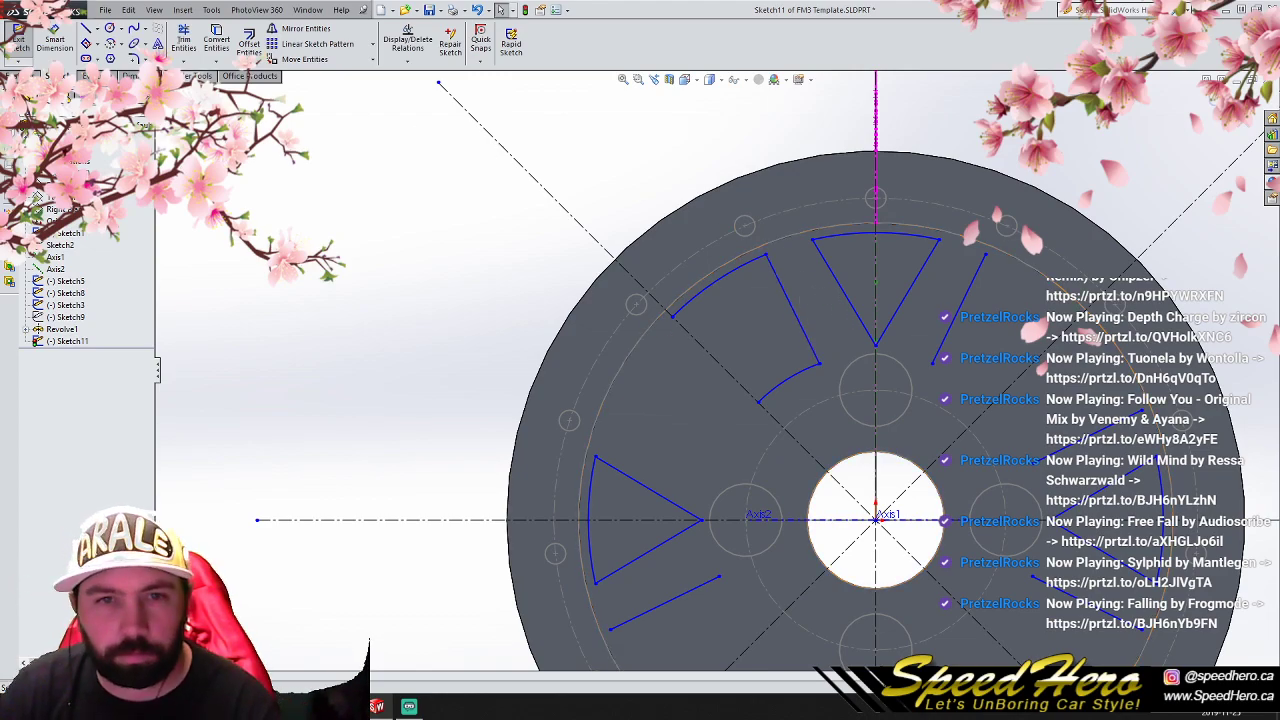
{"action": "left_click", "coordinate": [966, 300]}
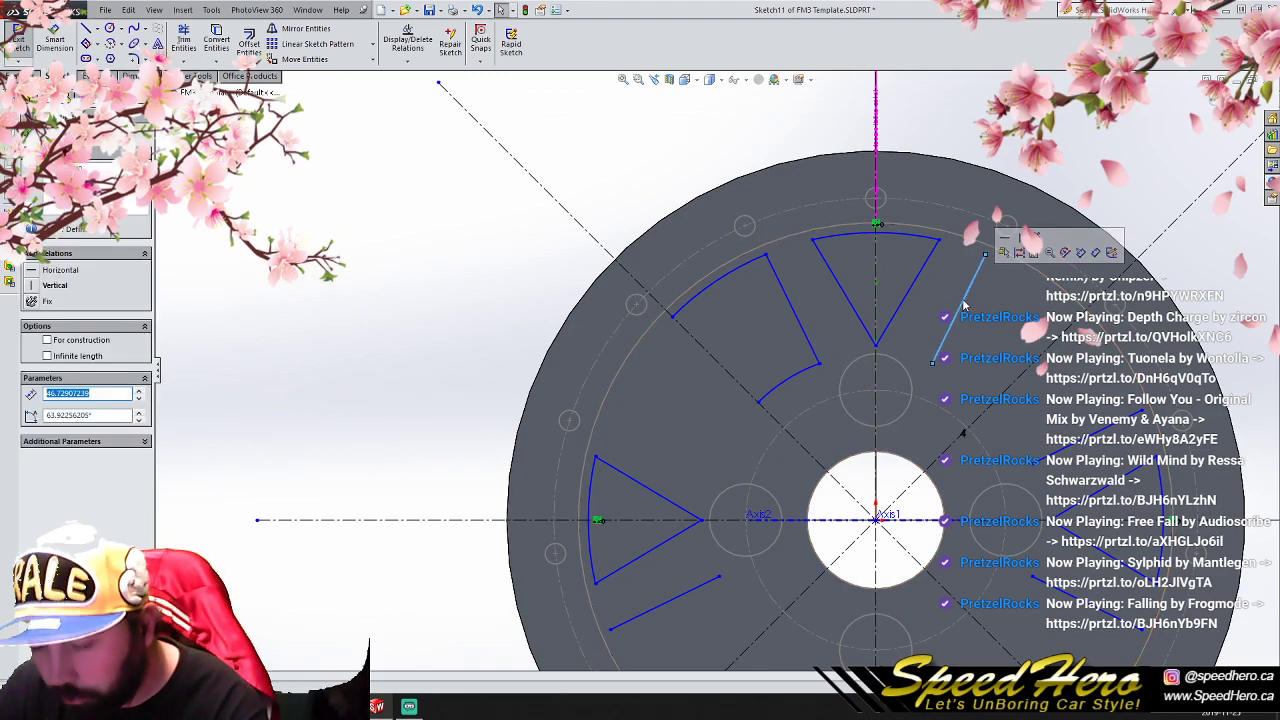
{"action": "key", "text": "Delete"}
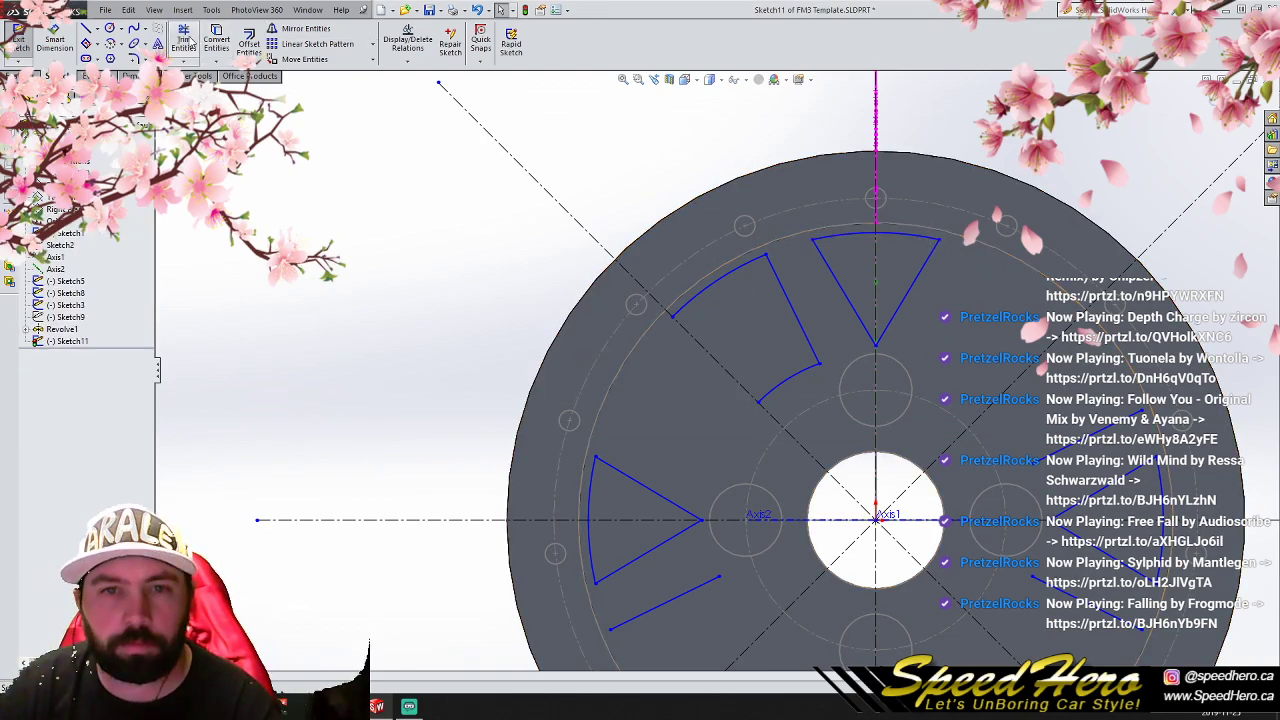
- Fillet the top triangle's three corners and the half window's two corners with a 10 mm radius
{"action": "left_click", "coordinate": [133, 59]}
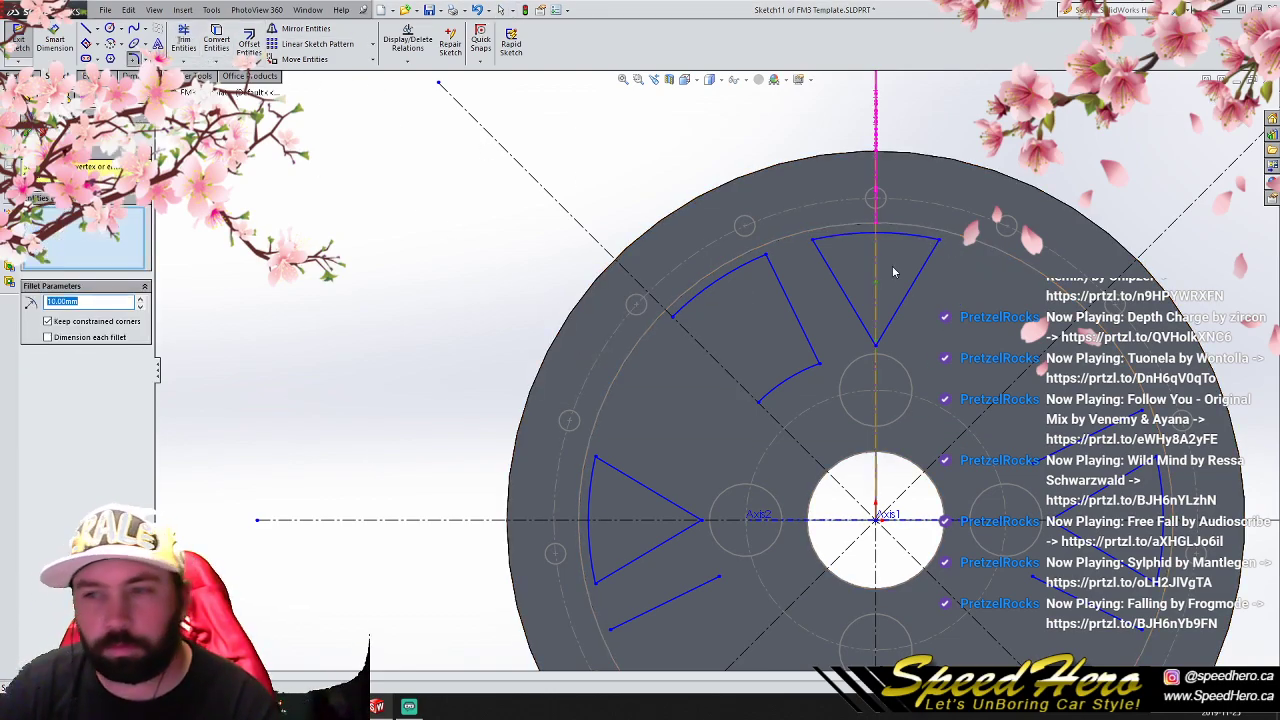
{"action": "left_click", "coordinate": [938, 241]}
{"action": "left_click", "coordinate": [877, 346]}
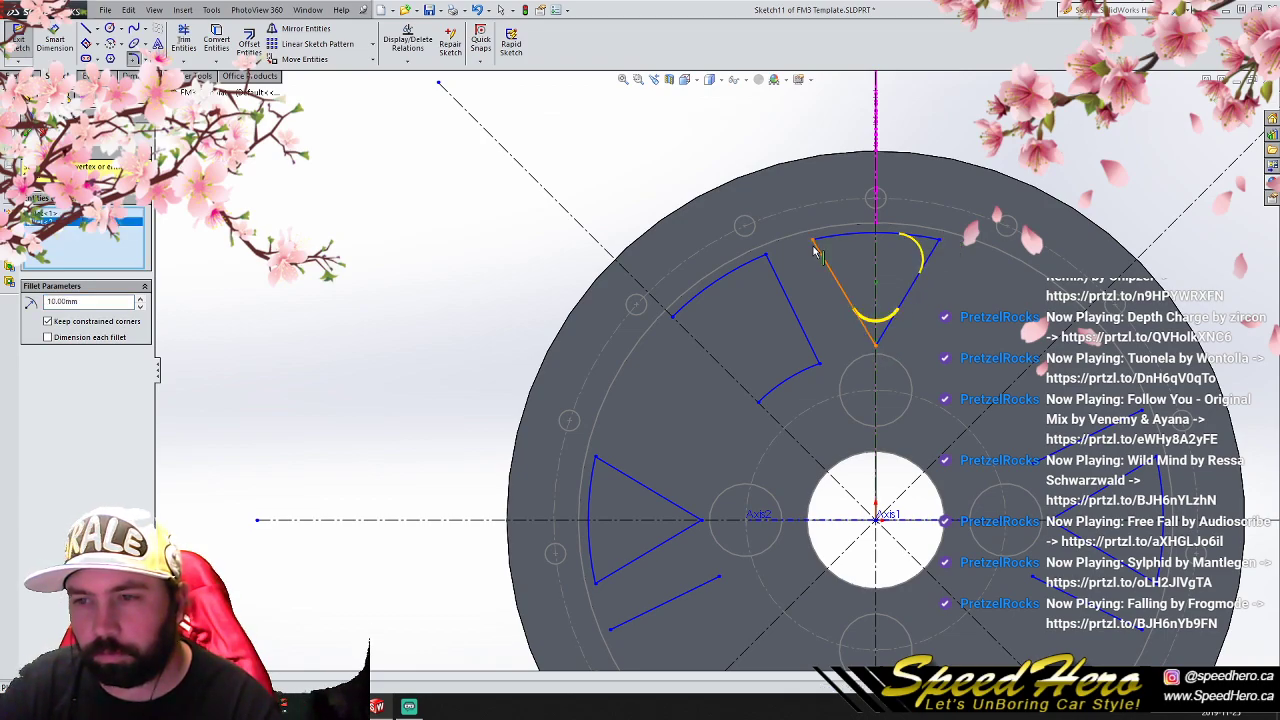
{"action": "left_click", "coordinate": [813, 242]}
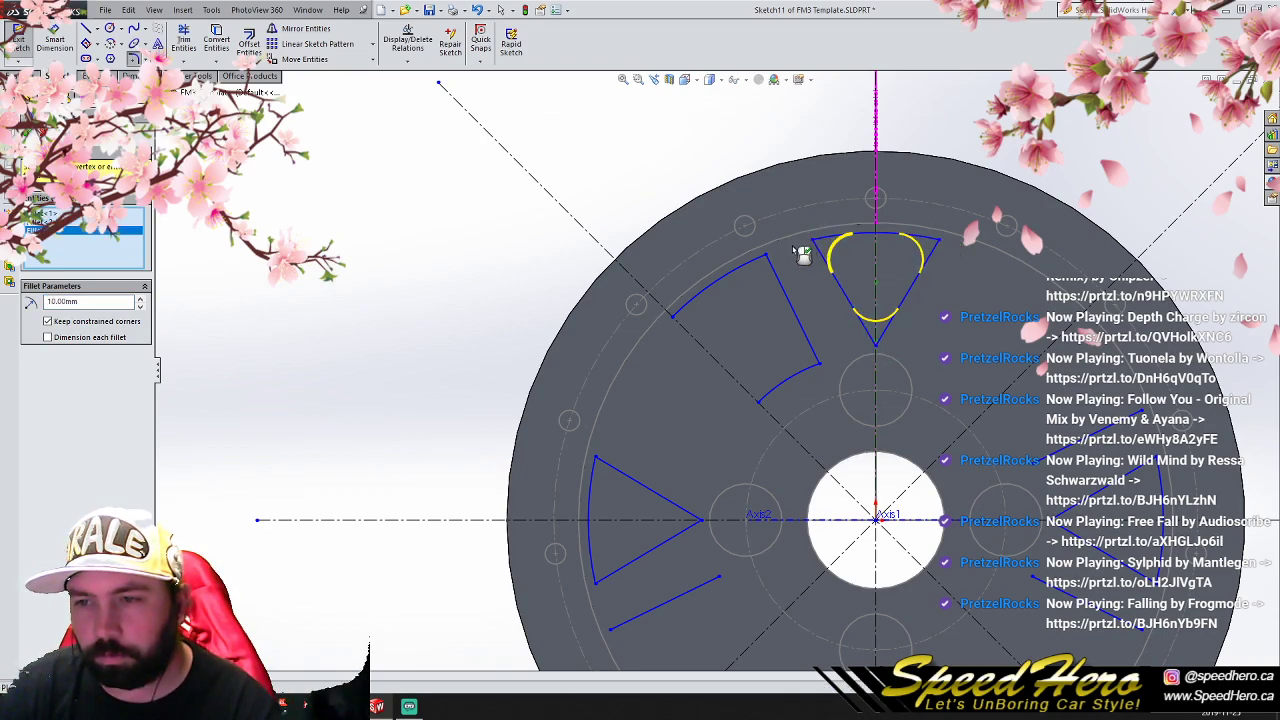
{"action": "left_click", "coordinate": [767, 257]}
{"action": "left_click", "coordinate": [820, 369]}
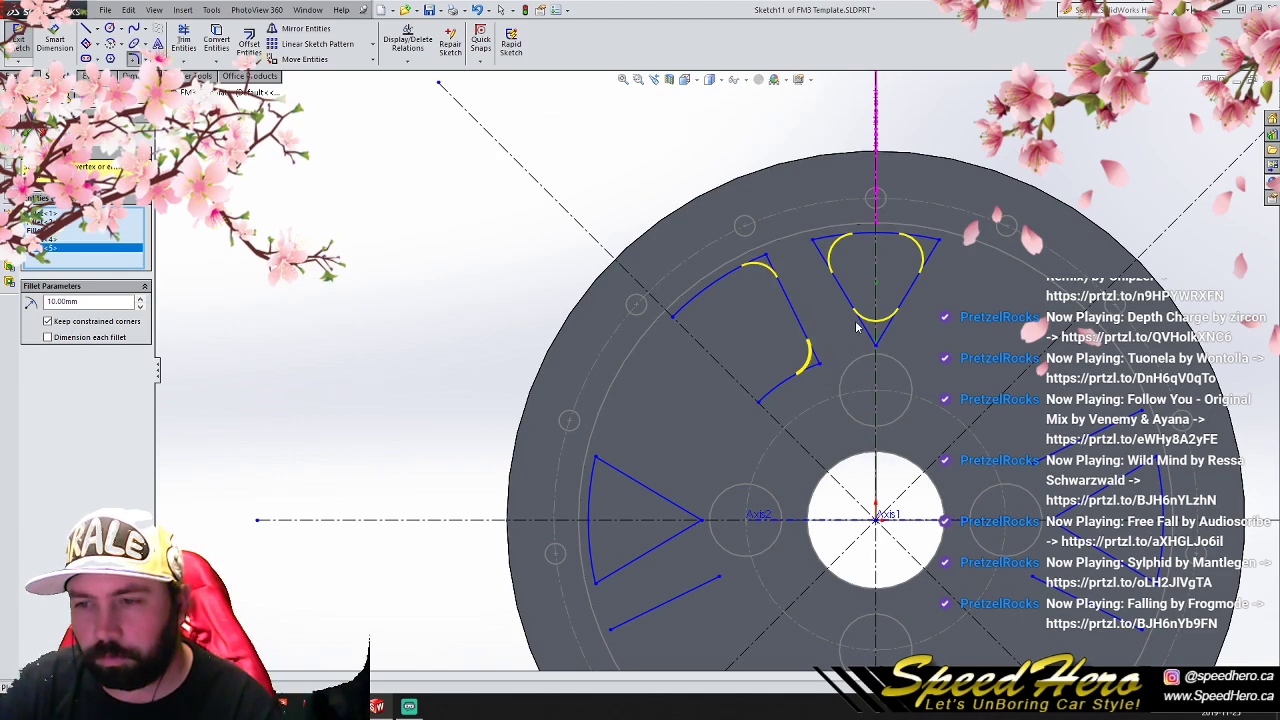
{"action": "left_click", "coordinate": [29, 131]}
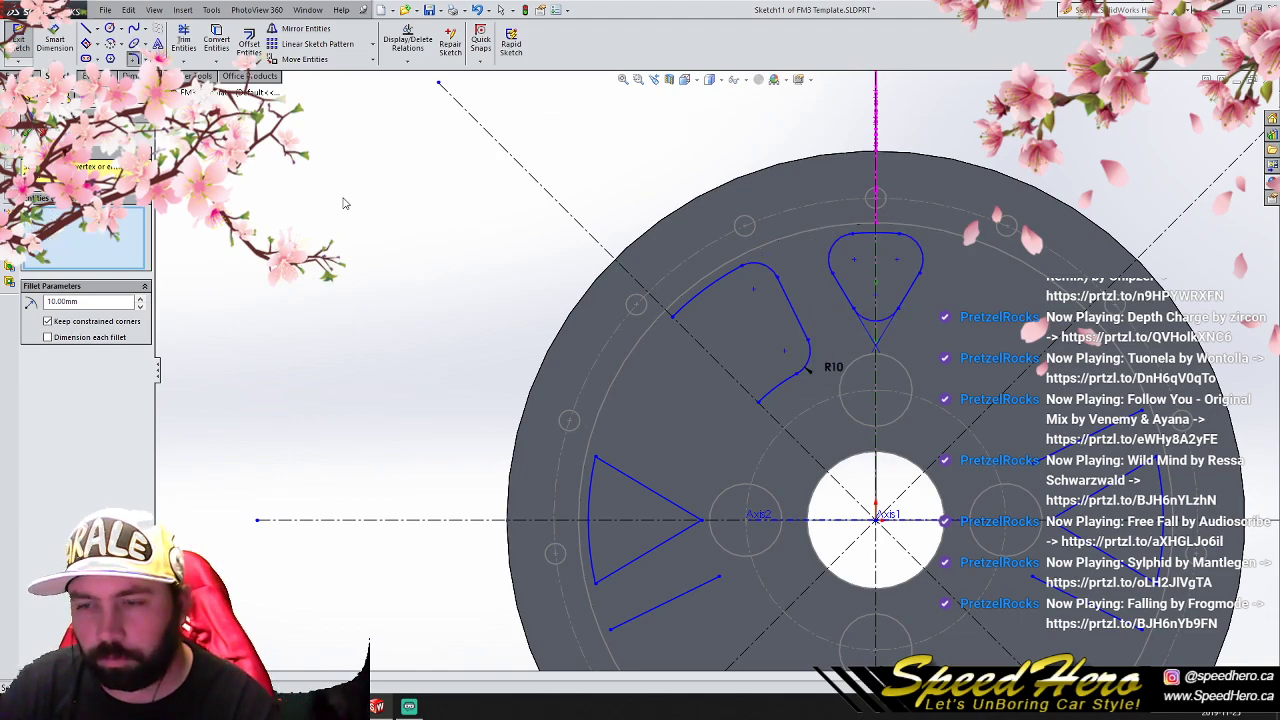
- Mirror the filleted upper-left half window about the vertical centerline, keeping the original
{"action": "left_click", "coordinate": [300, 28]}
{"action": "left_click", "coordinate": [724, 276]}
{"action": "left_click", "coordinate": [763, 268]}
{"action": "left_click", "coordinate": [800, 324]}
{"action": "left_click", "coordinate": [812, 364]}
{"action": "left_click", "coordinate": [777, 393]}
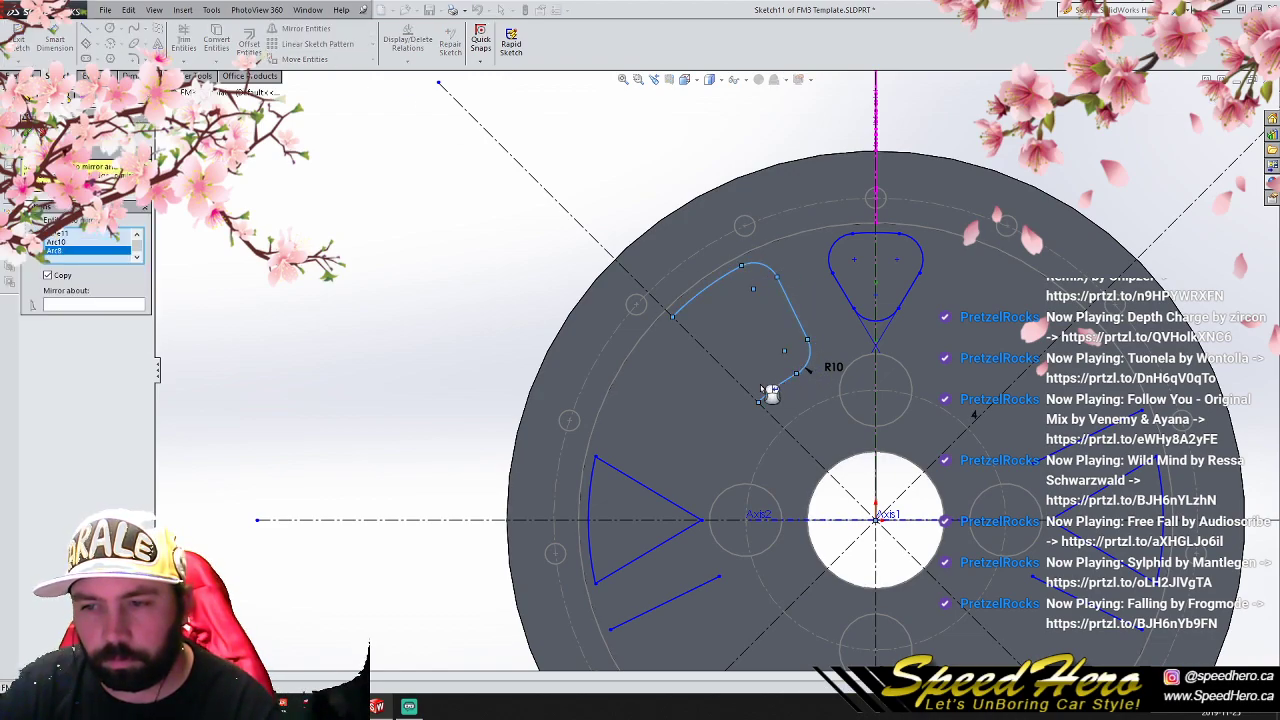
{"action": "left_click", "coordinate": [77, 312]}
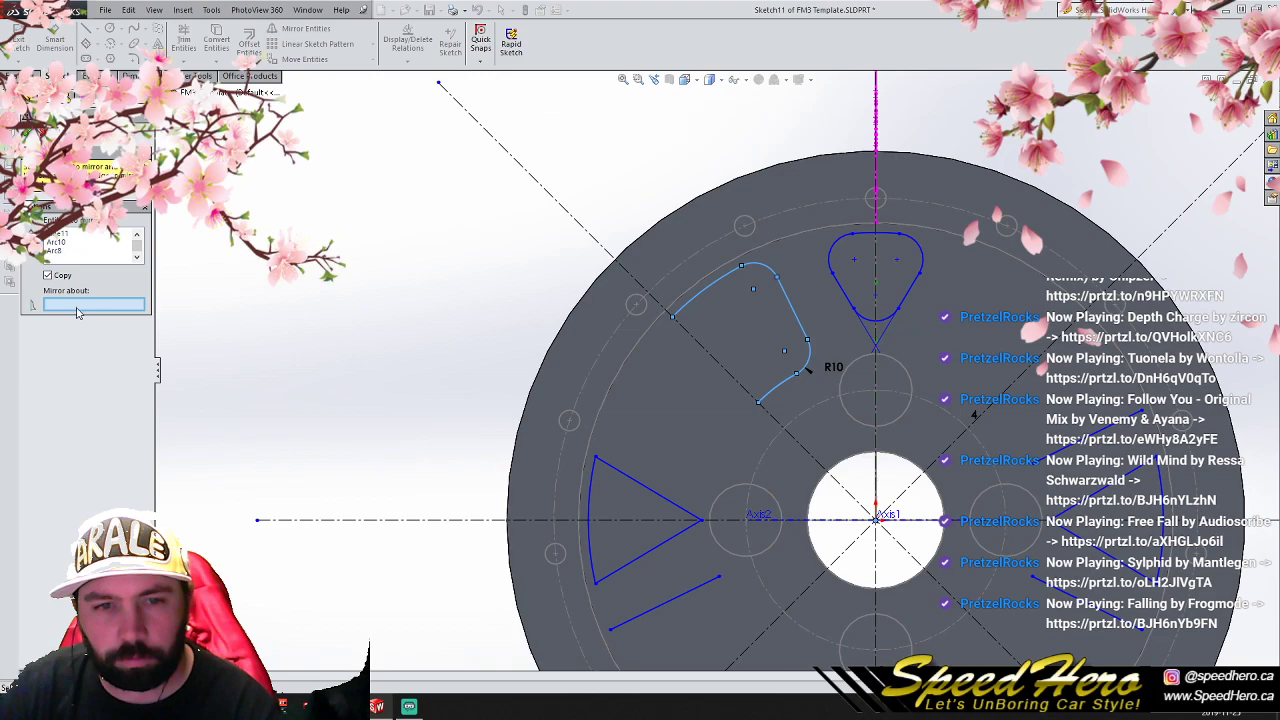
{"action": "left_click", "coordinate": [876, 476]}
{"action": "left_click", "coordinate": [26, 132]}
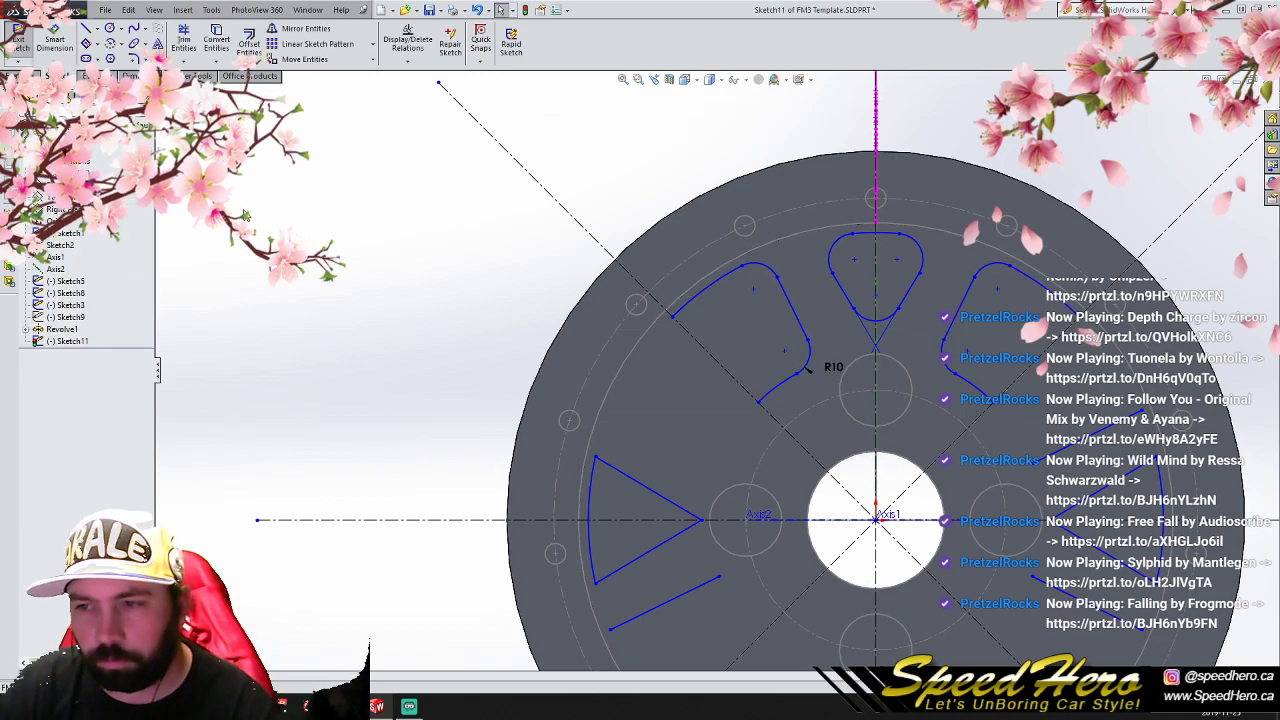
- Delete the patterned construction centerlines and the leftover unfilleted window lines around the wheel face
{"action": "scroll", "coordinate": [603, 418], "scroll_direction": "up", "scroll_amount": 8}
{"action": "left_click_drag", "start_coordinate": [976, 568], "coordinate": [579, 389]}
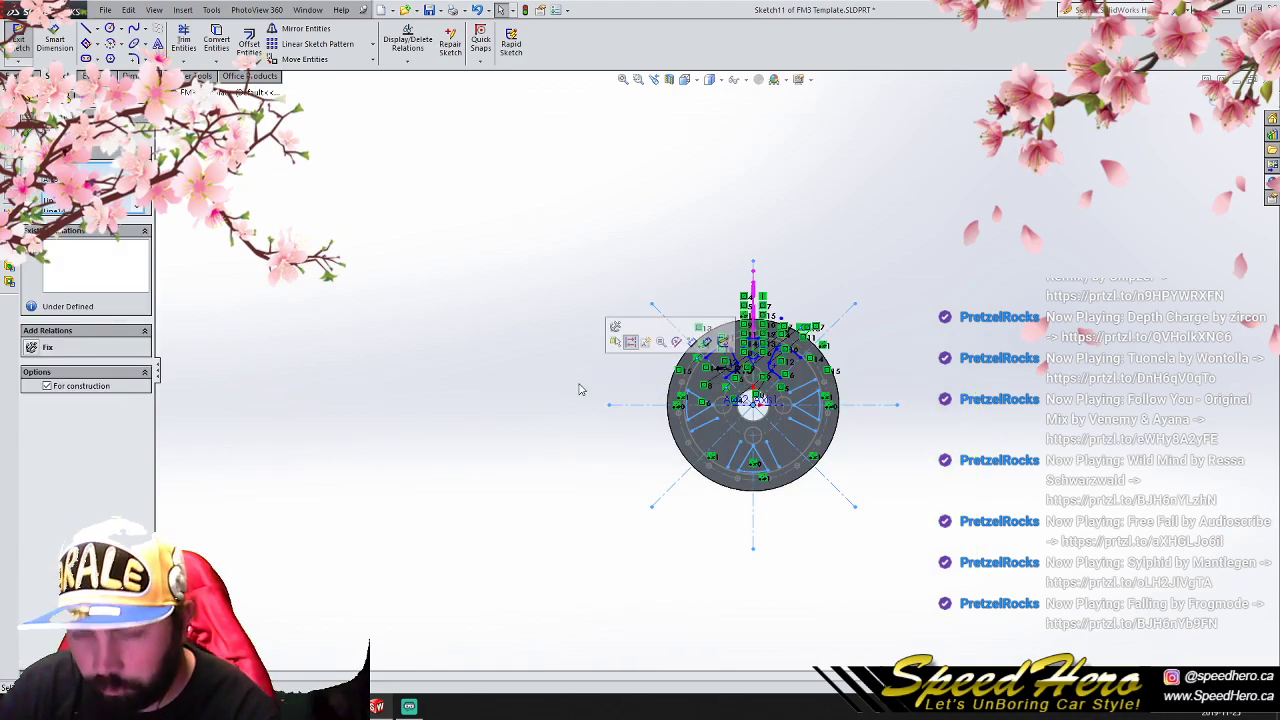
{"action": "key", "text": "Delete"}
{"action": "left_click", "coordinate": [614, 355]}
{"action": "scroll", "coordinate": [818, 392], "scroll_direction": "up", "scroll_amount": 4}
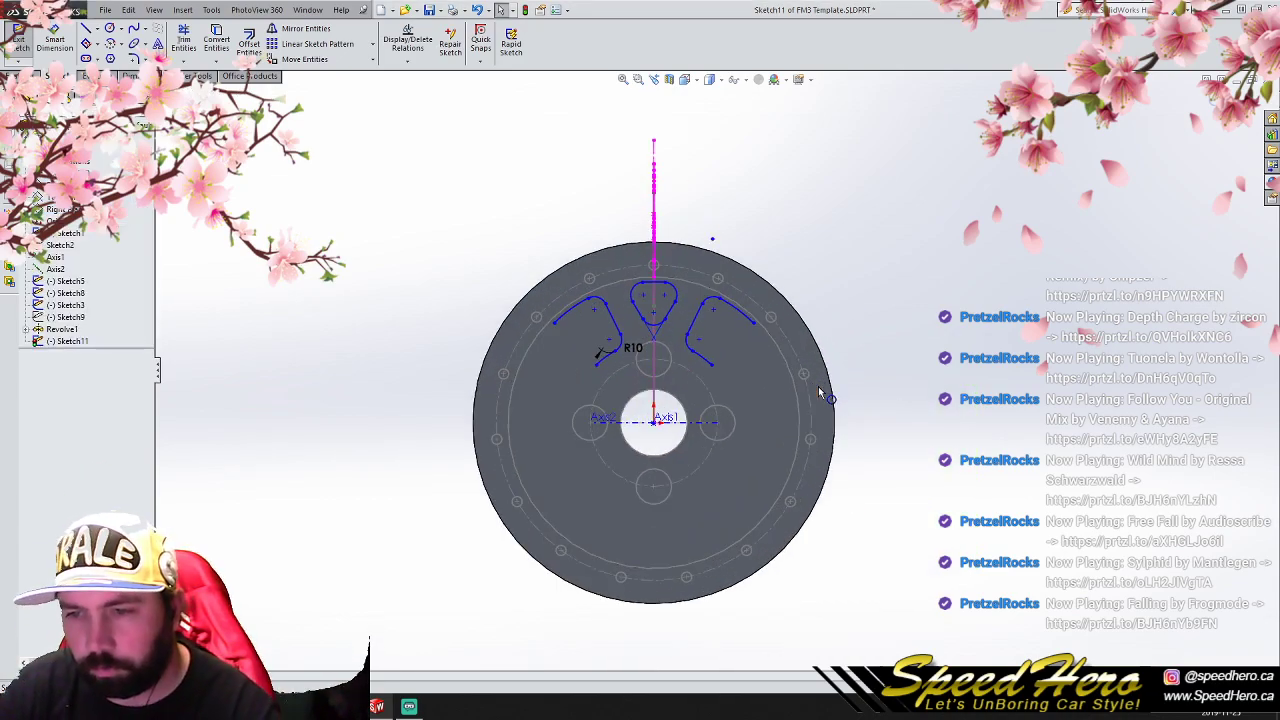
- Circular-pattern the filleted top triangle and both half windows about the origin into 4 equally spaced instances over 360°
{"action": "left_click_drag", "start_coordinate": [475, 140], "coordinate": [830, 442]}
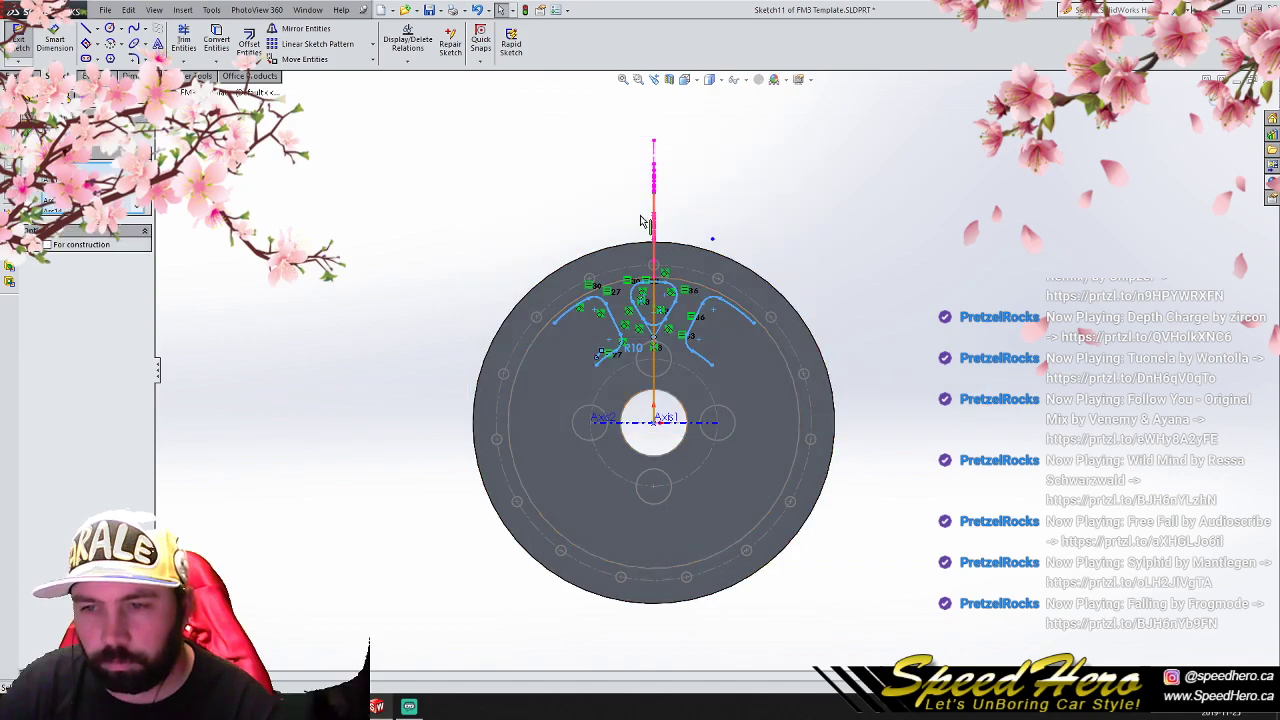
{"action": "left_click", "coordinate": [373, 44]}
{"action": "left_click", "coordinate": [362, 72]}
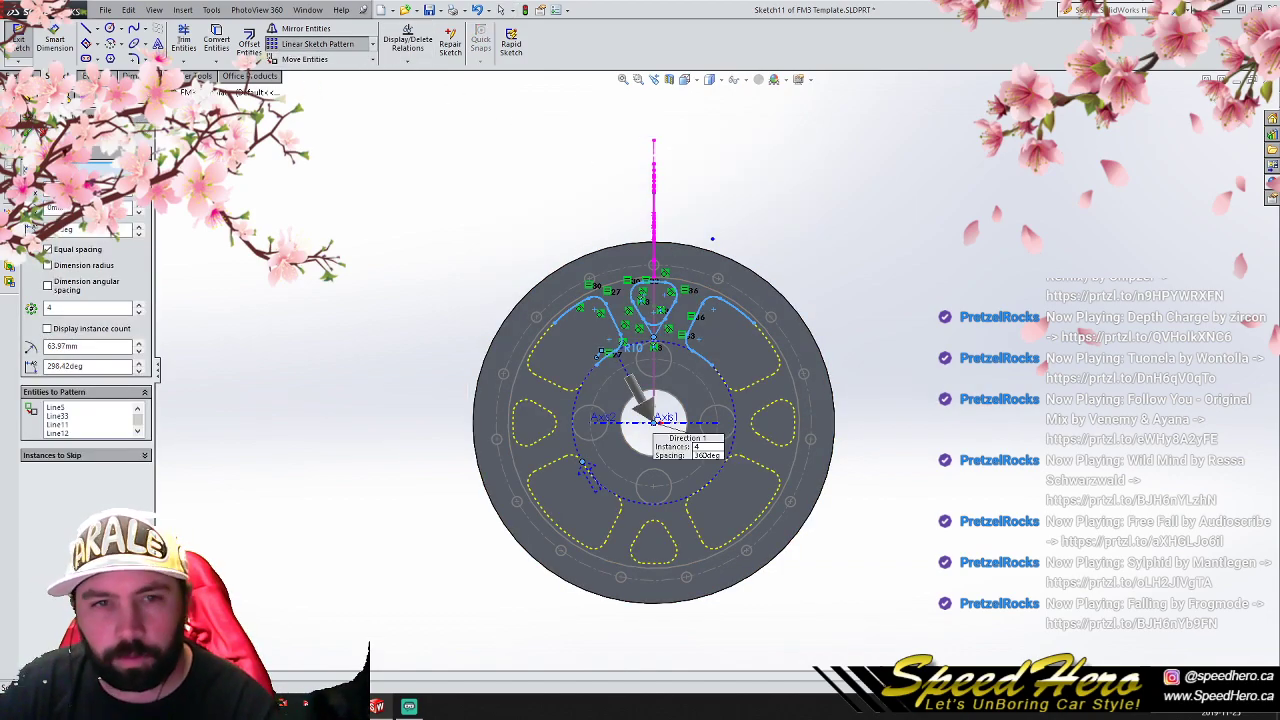
{"action": "left_click", "coordinate": [29, 133]}
{"action": "left_click", "coordinate": [353, 207]}
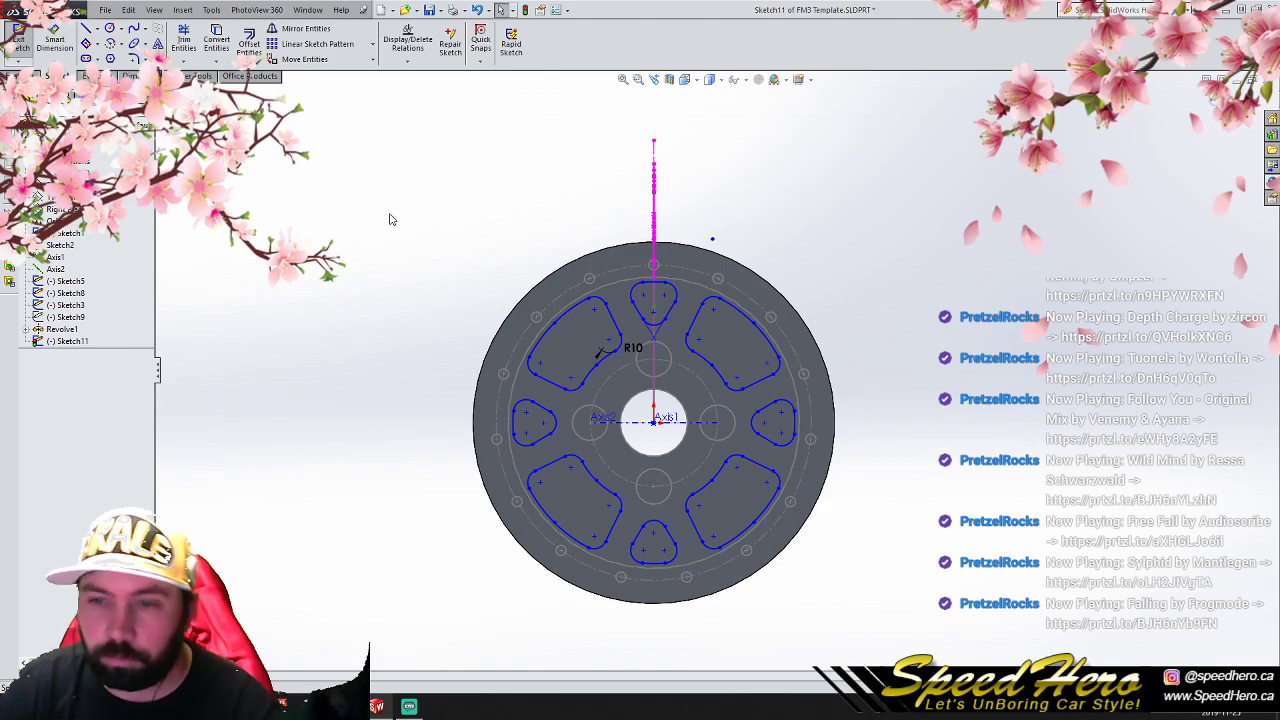
- Cut the window sketch through the wheel center with an Extruded Cut set to Through All
{"action": "left_click", "coordinate": [22, 76]}
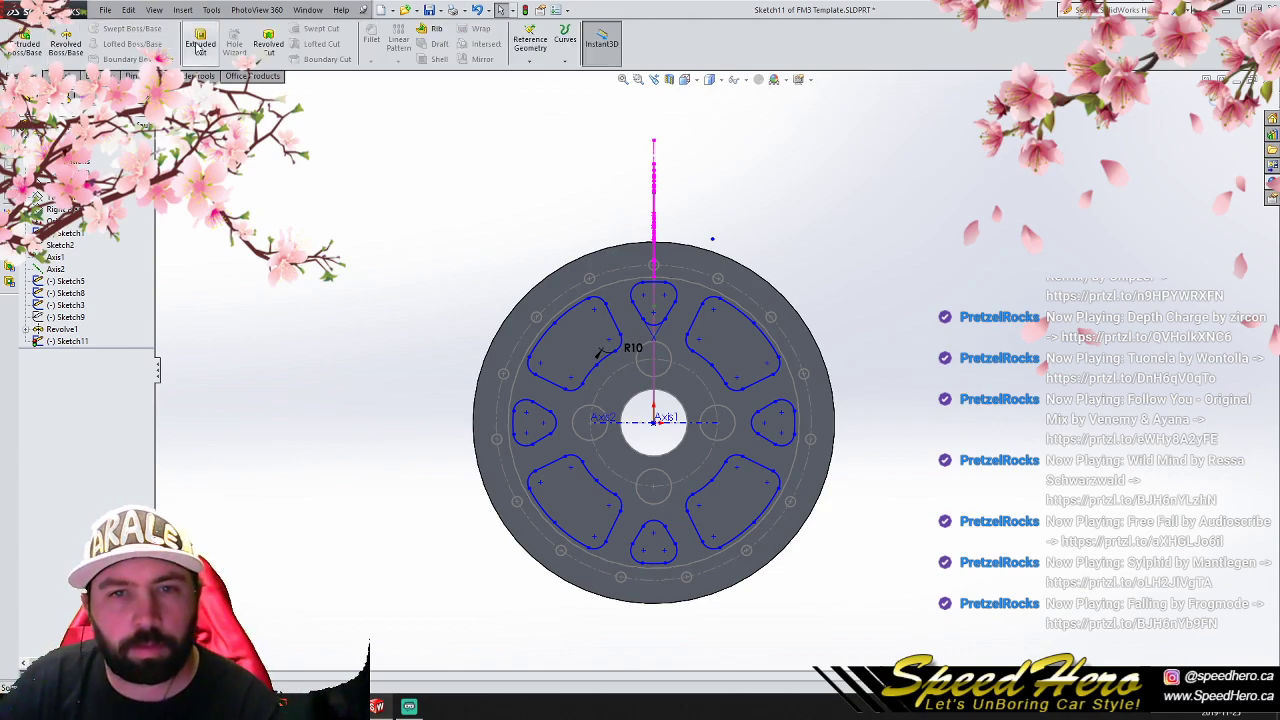
{"action": "left_click", "coordinate": [201, 43]}
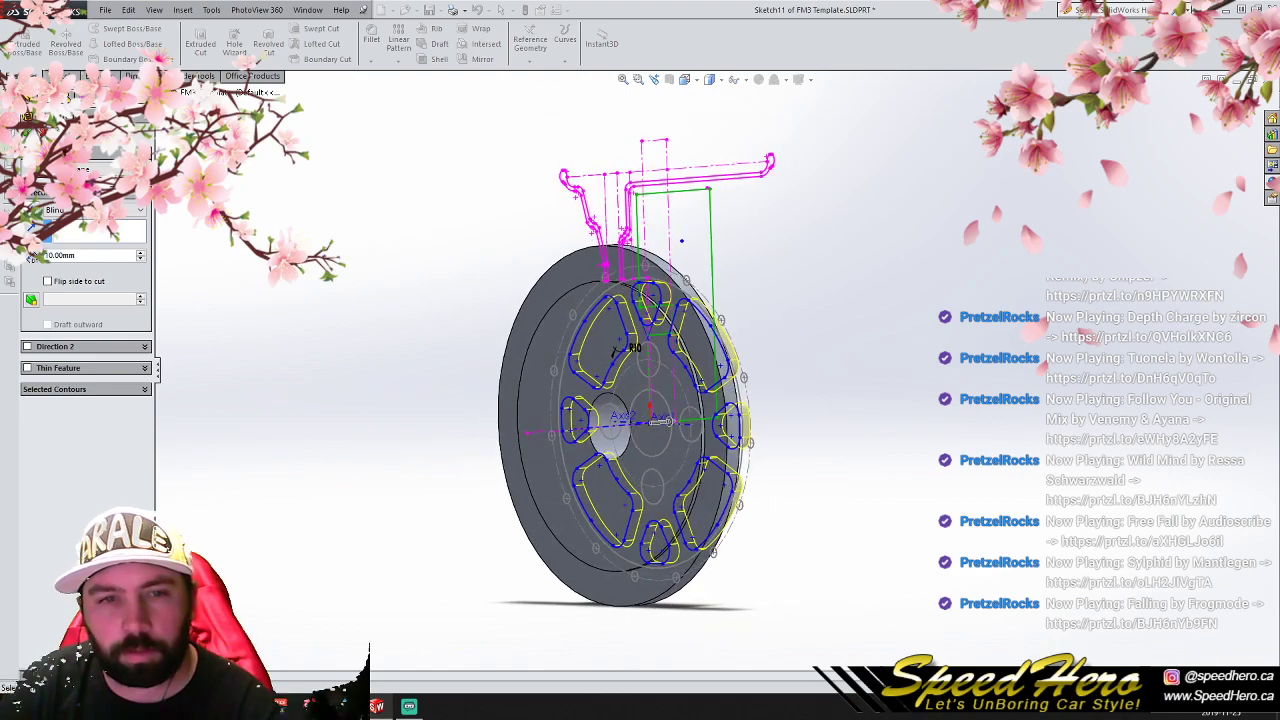
{"action": "left_click", "coordinate": [139, 210]}
{"action": "left_click", "coordinate": [70, 230]}
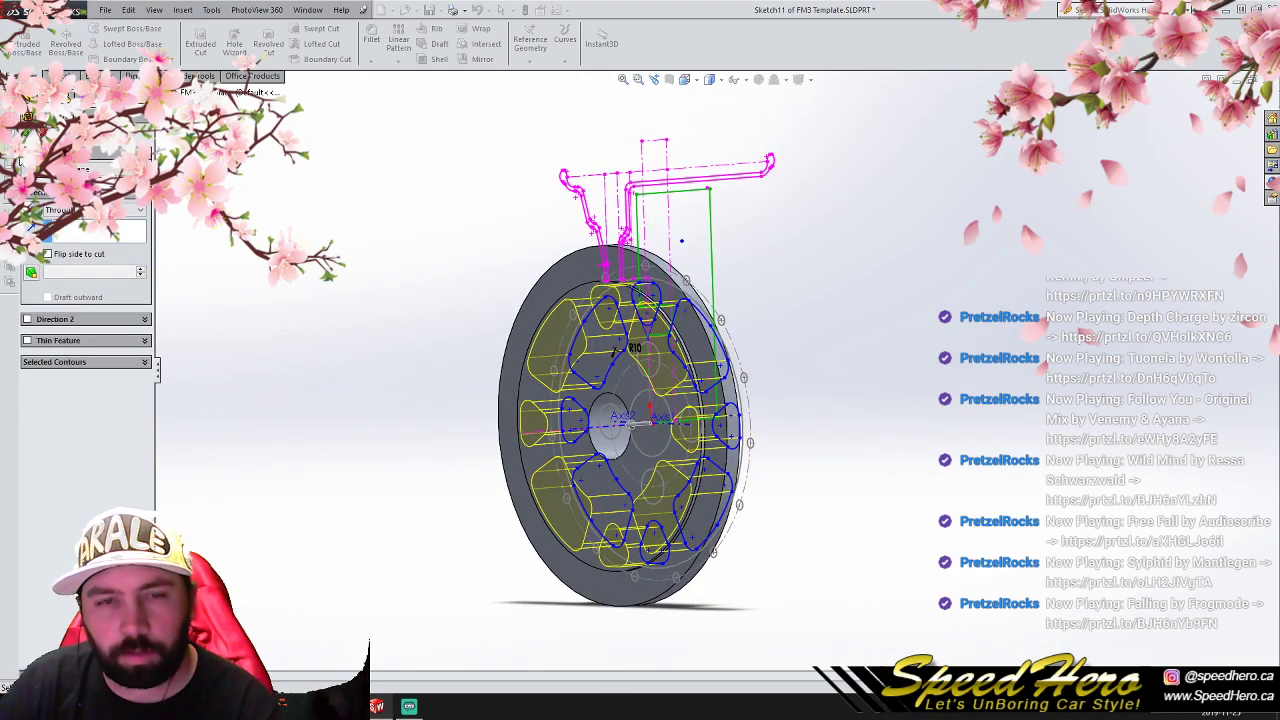
{"action": "left_click", "coordinate": [28, 132]}
{"action": "left_click", "coordinate": [273, 226]}
{"action": "middle_click_drag", "start_coordinate": [462, 305], "coordinate": [443, 437]}
- Save the part under the new name P1V3 in the project's part folder
{"action": "left_click", "coordinate": [105, 10]}
{"action": "left_click", "coordinate": [150, 120]}
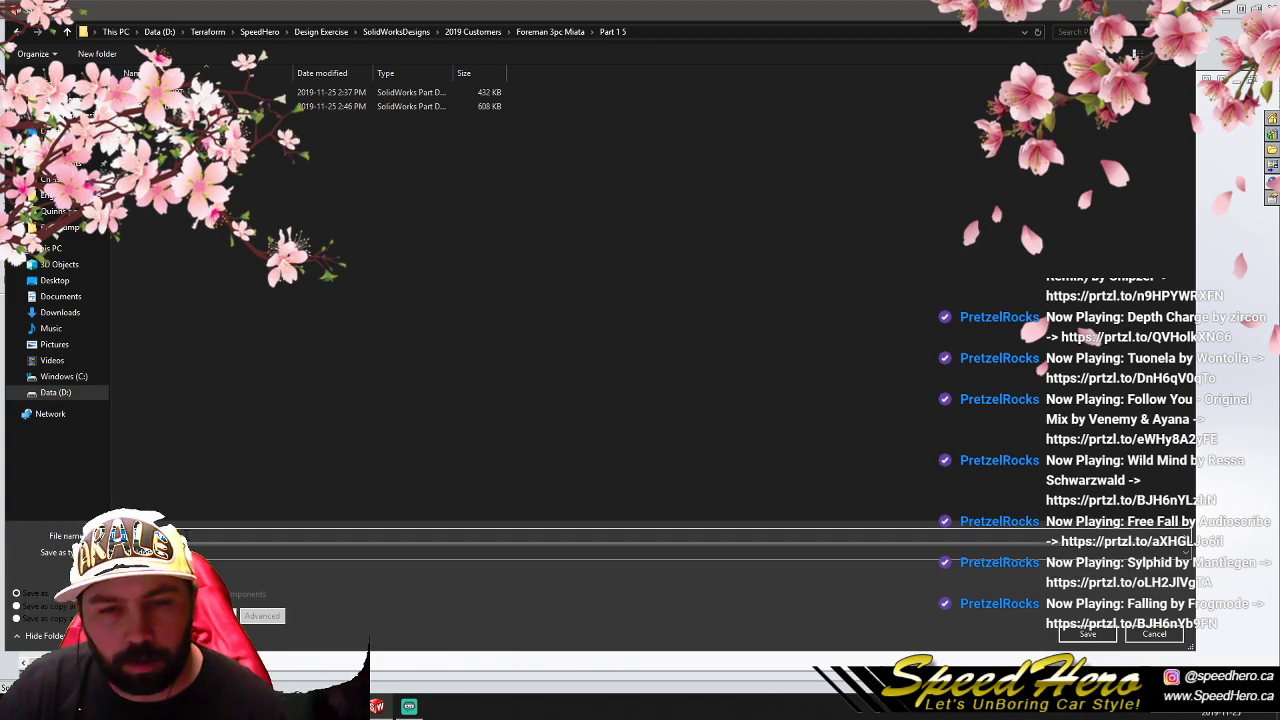
{"action": "type", "text": "P3"}
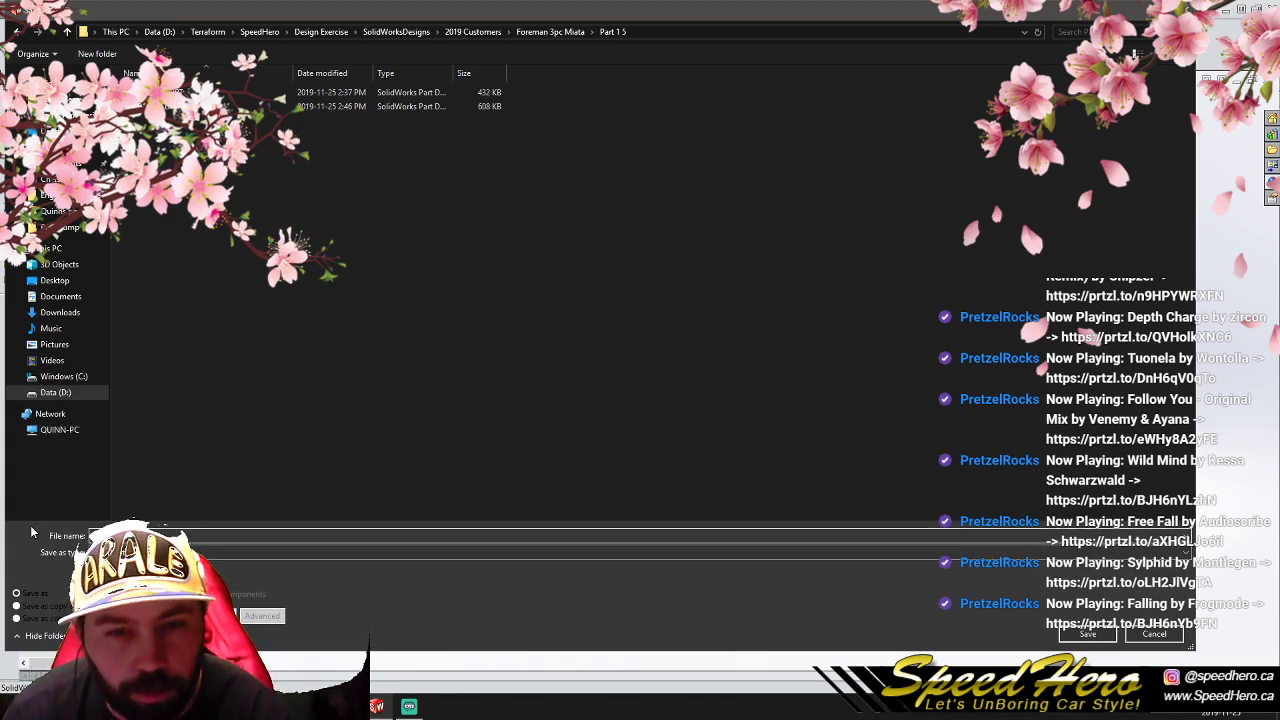
{"action": "left_click", "coordinate": [1062, 634]}
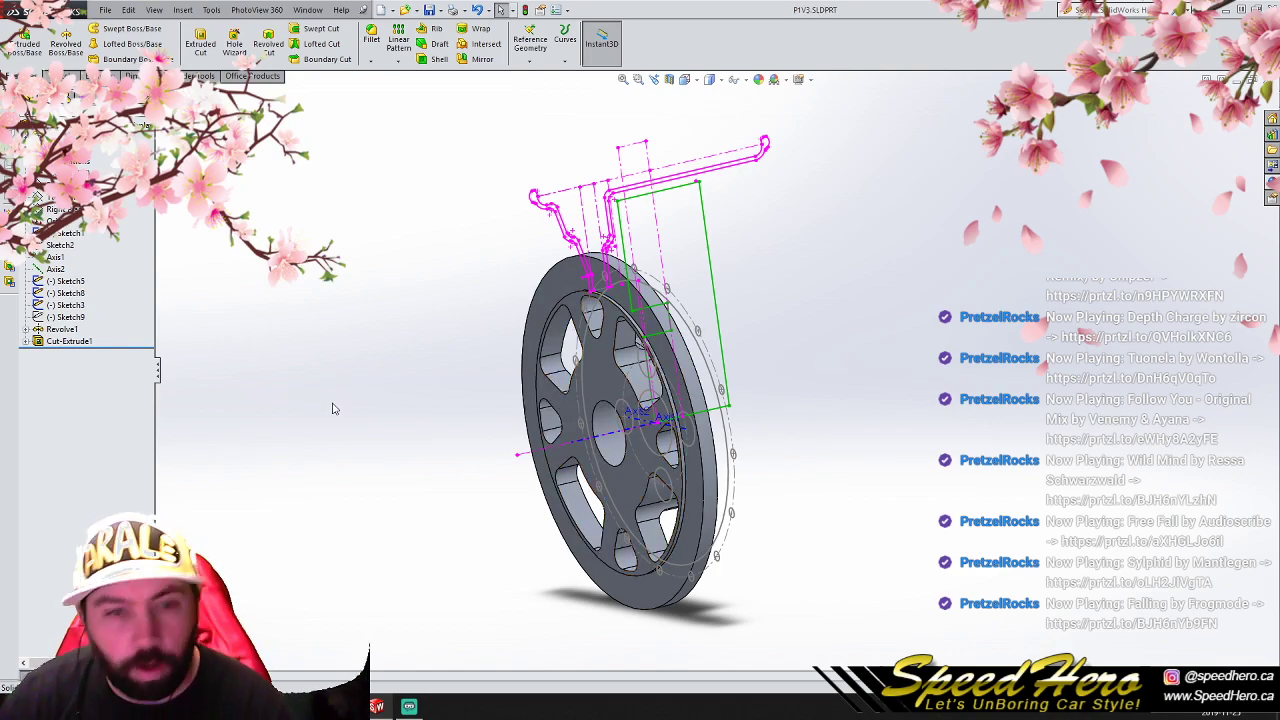
- Create a Revolved Cut from Sketch9 for the upper lug hole
{"action": "key", "text": "ctrl+1"}
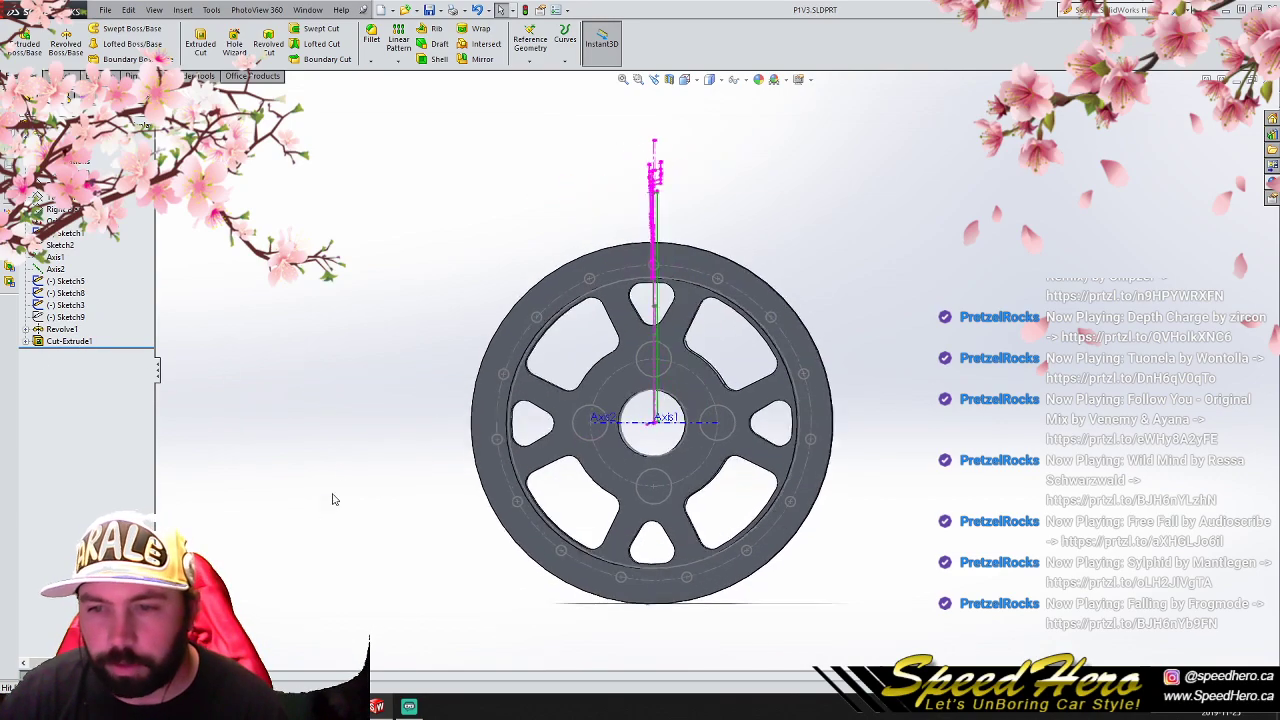
{"action": "left_click", "coordinate": [66, 317]}
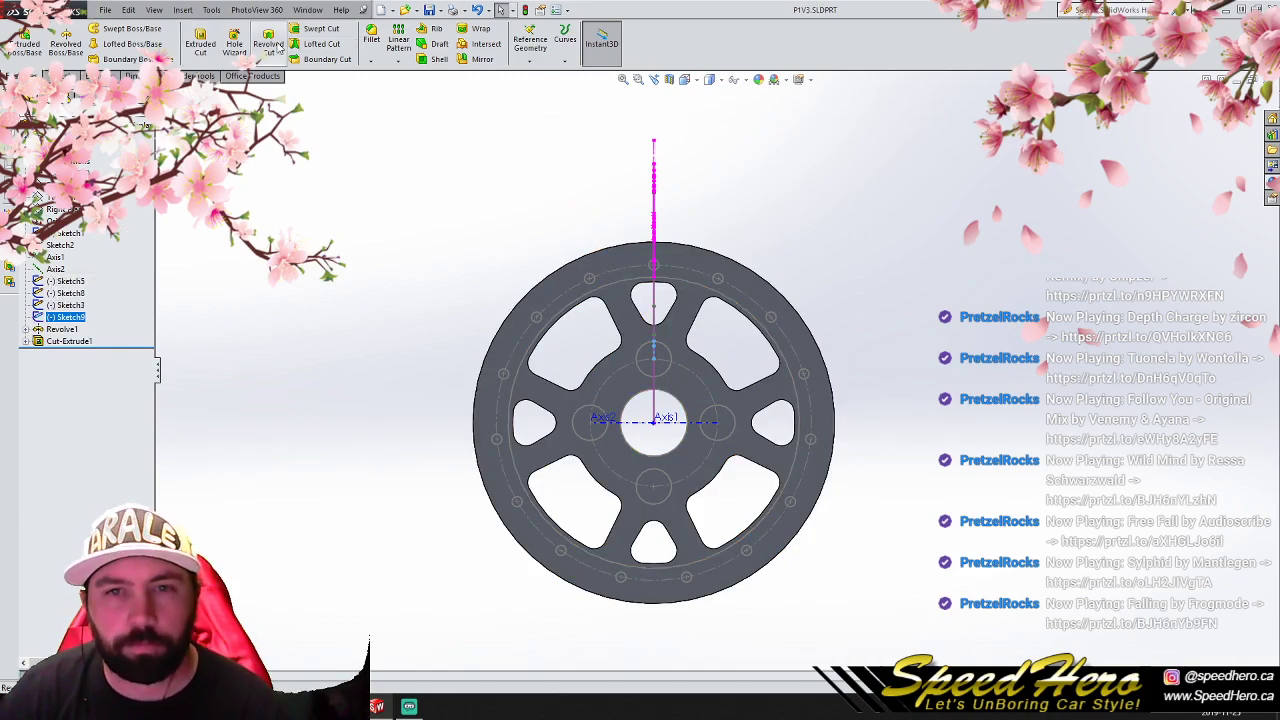
{"action": "left_click", "coordinate": [268, 40]}
{"action": "middle_click_drag", "start_coordinate": [367, 329], "coordinate": [312, 335]}
{"action": "left_click", "coordinate": [28, 132]}
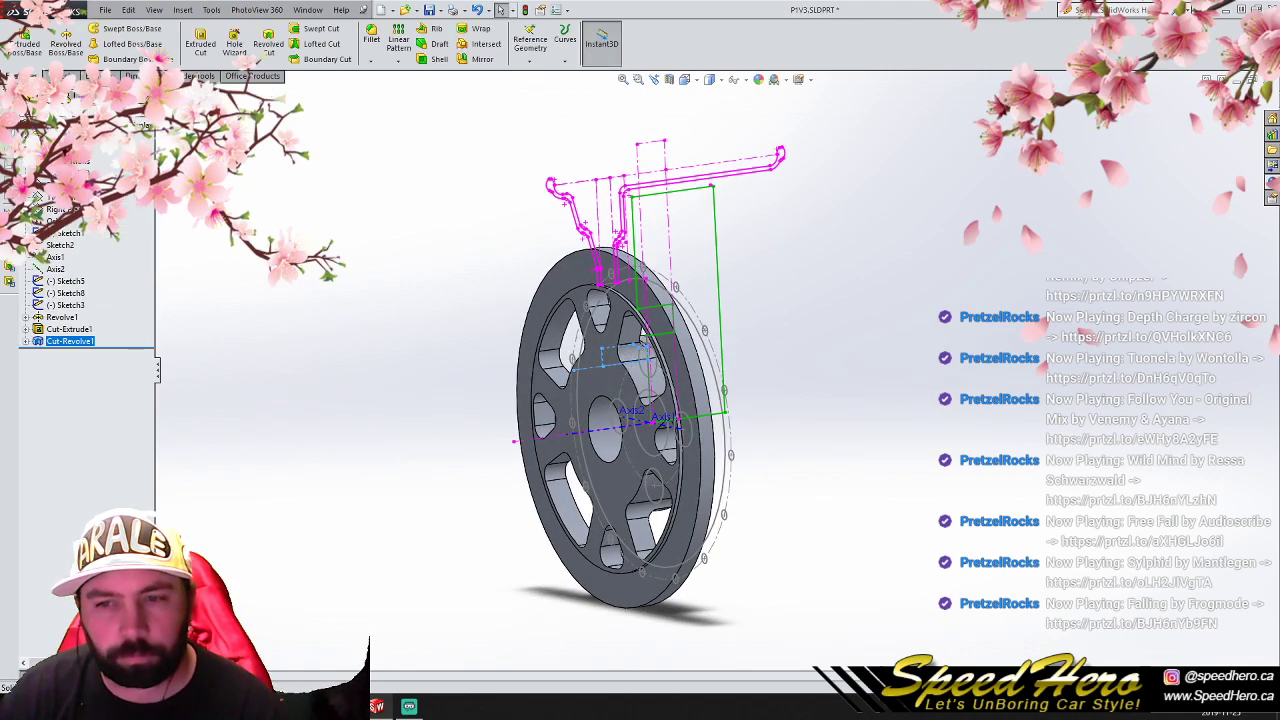
- Edit Sketch9 of the revolved cut, lengthening the lug hole profile by moving its end line out past the wheel's face
{"action": "left_click", "coordinate": [26, 343]}
{"action": "left_click", "coordinate": [51, 354]}
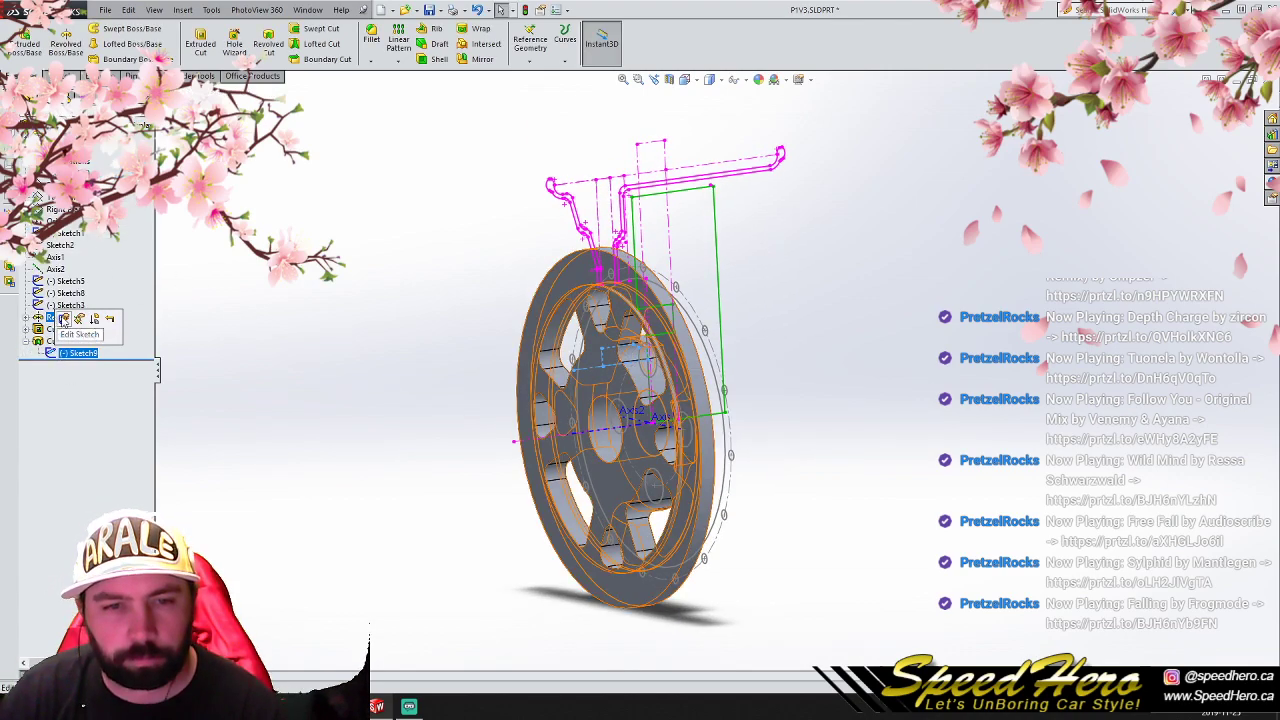
{"action": "left_click", "coordinate": [55, 315]}
{"action": "scroll", "coordinate": [603, 376], "scroll_direction": "down", "scroll_amount": 3}
{"action": "left_click_drag", "start_coordinate": [602, 345], "coordinate": [575, 348]}
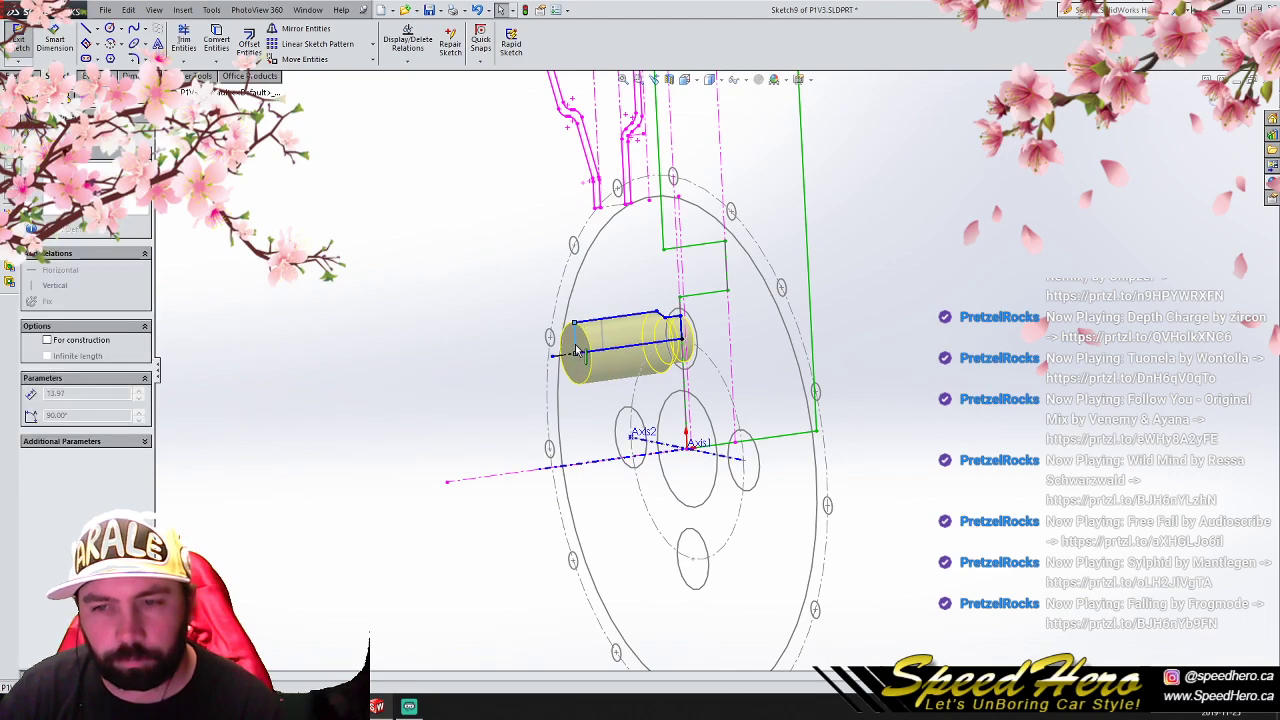
{"action": "left_click", "coordinate": [26, 132]}
{"action": "left_click", "coordinate": [1213, 99]}
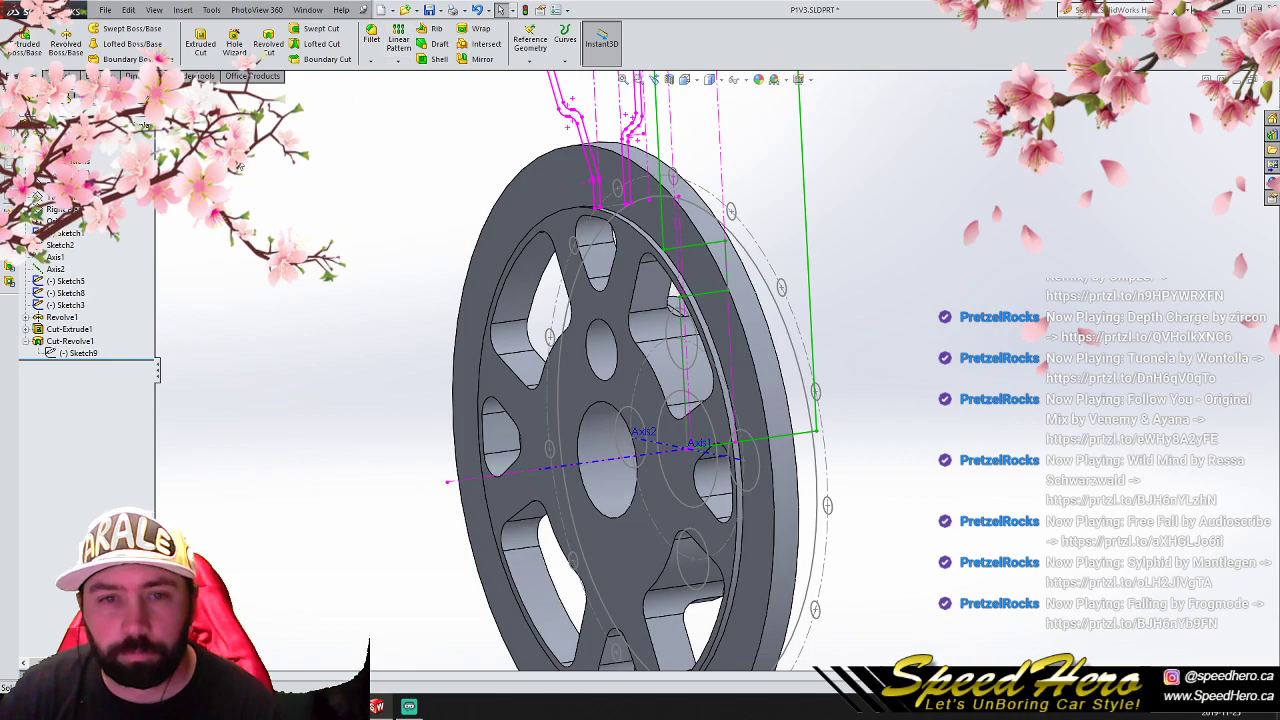
- Circular-pattern the revolved lug hole cut about Axis1 into 4 equally spaced instances over 360°
{"action": "left_click", "coordinate": [40, 341]}
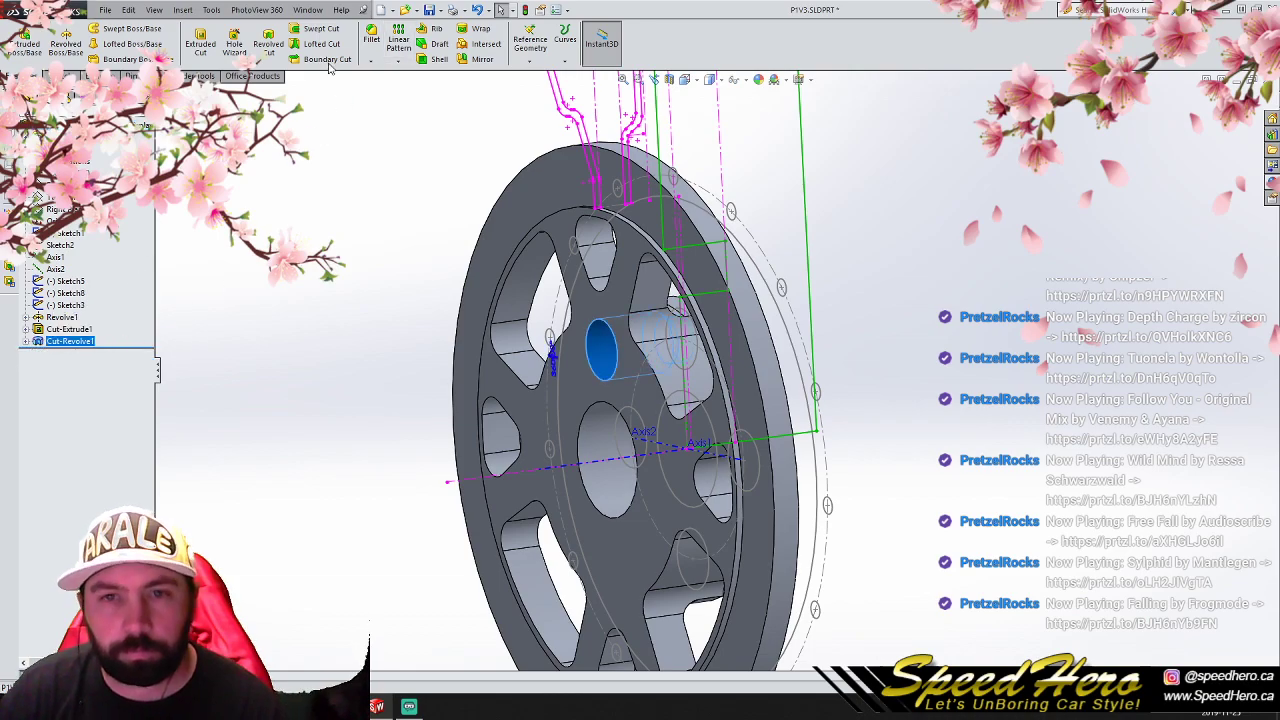
{"action": "left_click", "coordinate": [398, 60]}
{"action": "left_click", "coordinate": [400, 87]}
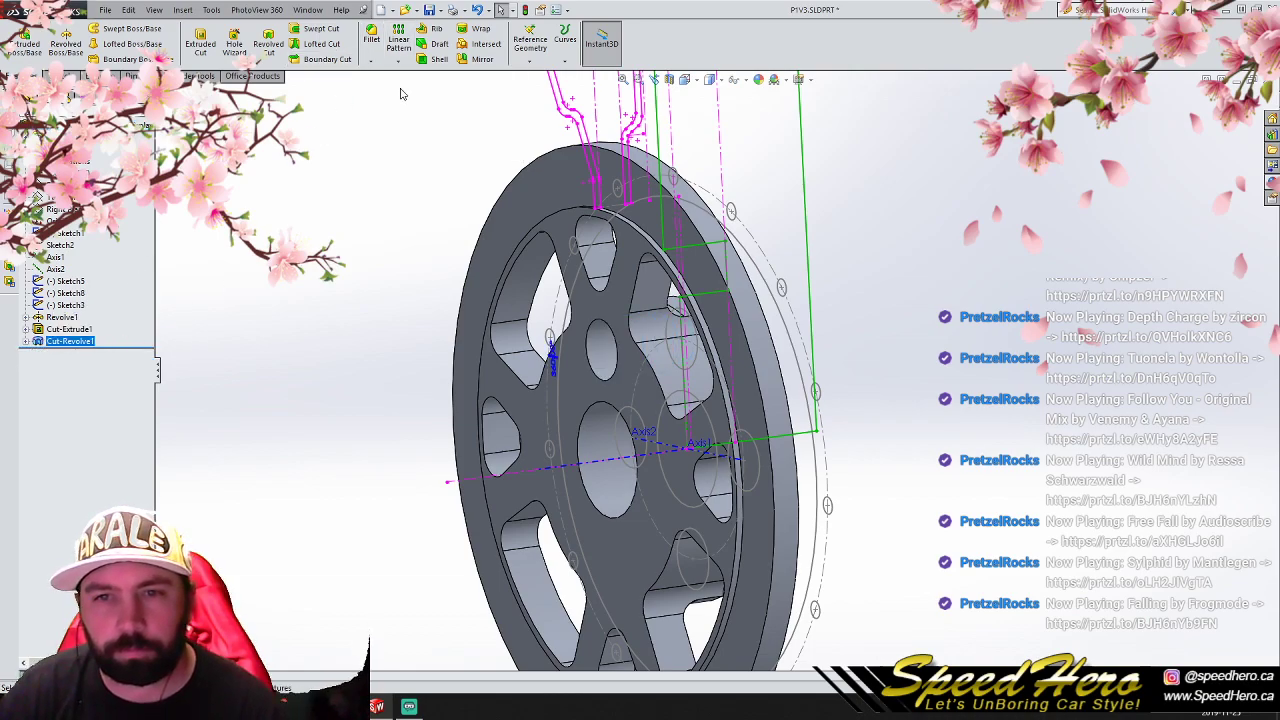
{"action": "left_click", "coordinate": [173, 93]}
{"action": "left_click", "coordinate": [203, 225]}
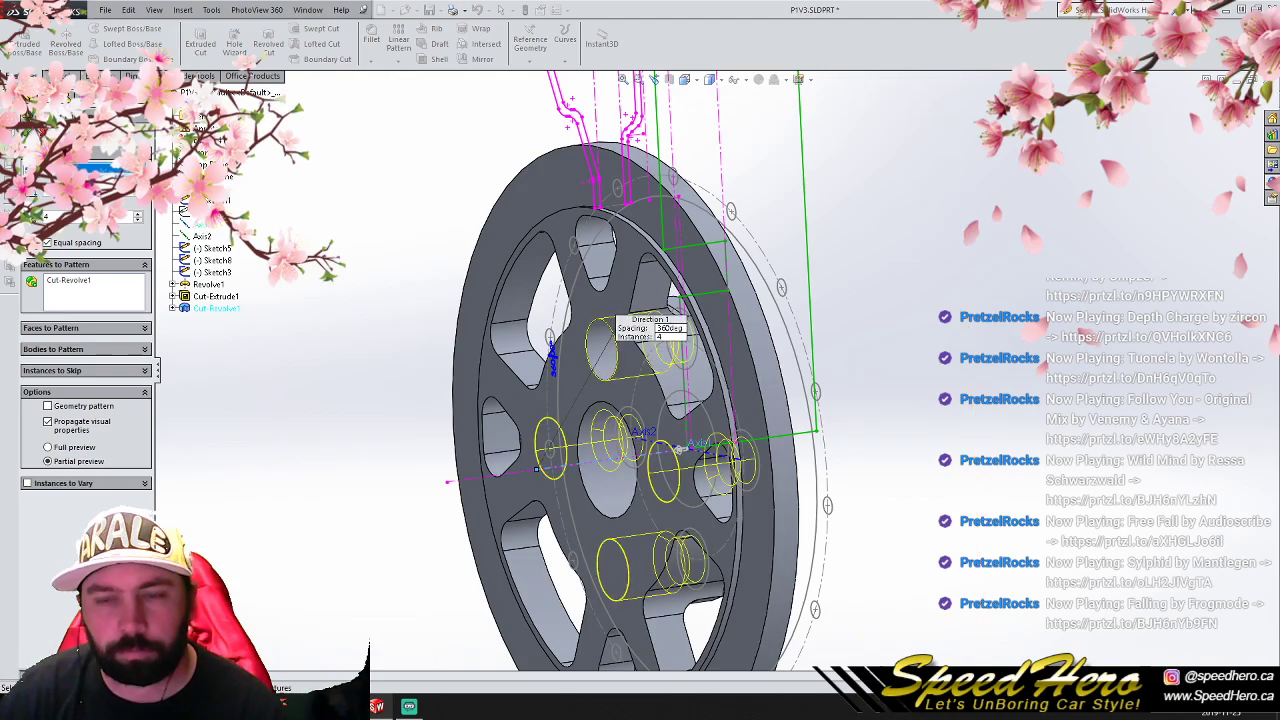
{"action": "left_click", "coordinate": [28, 133]}
- Save the P1V3 part with its four patterned lug holes
{"action": "middle_click_drag", "start_coordinate": [264, 295], "coordinate": [408, 310]}
{"action": "scroll", "coordinate": [641, 358], "scroll_direction": "up", "scroll_amount": 4}
{"action": "left_click", "coordinate": [106, 10]}
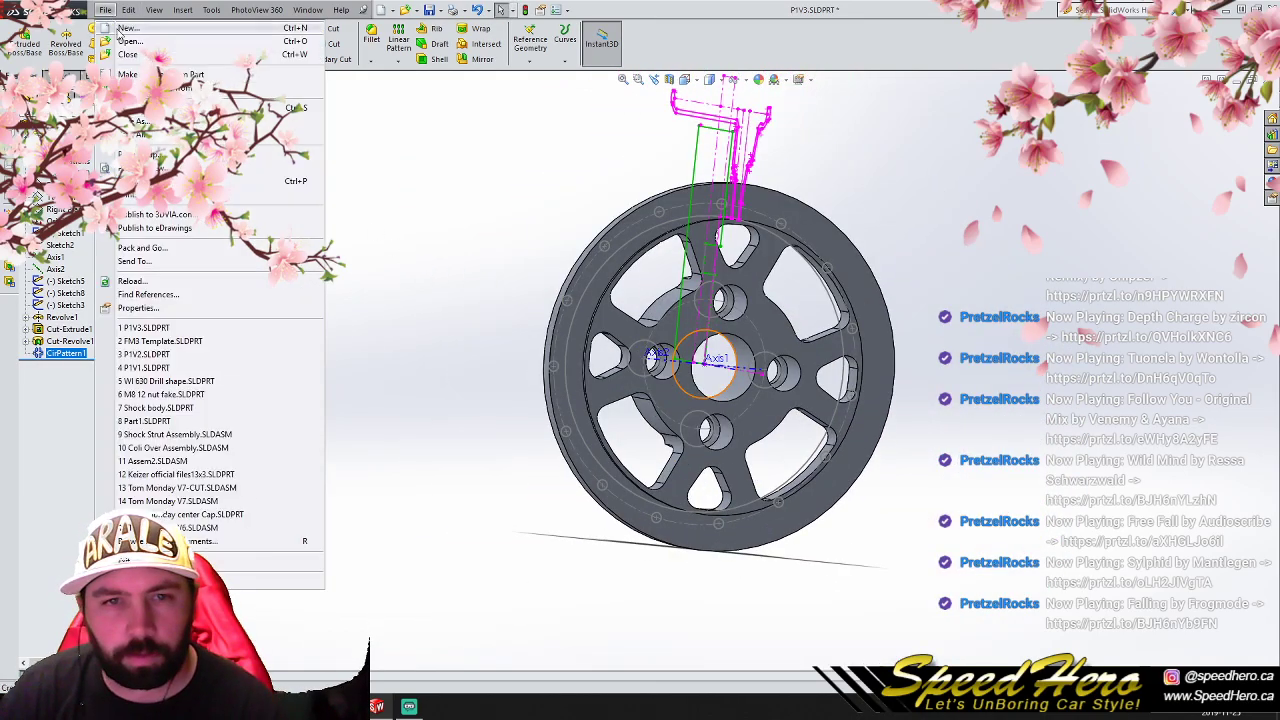
{"action": "left_click", "coordinate": [160, 110]}
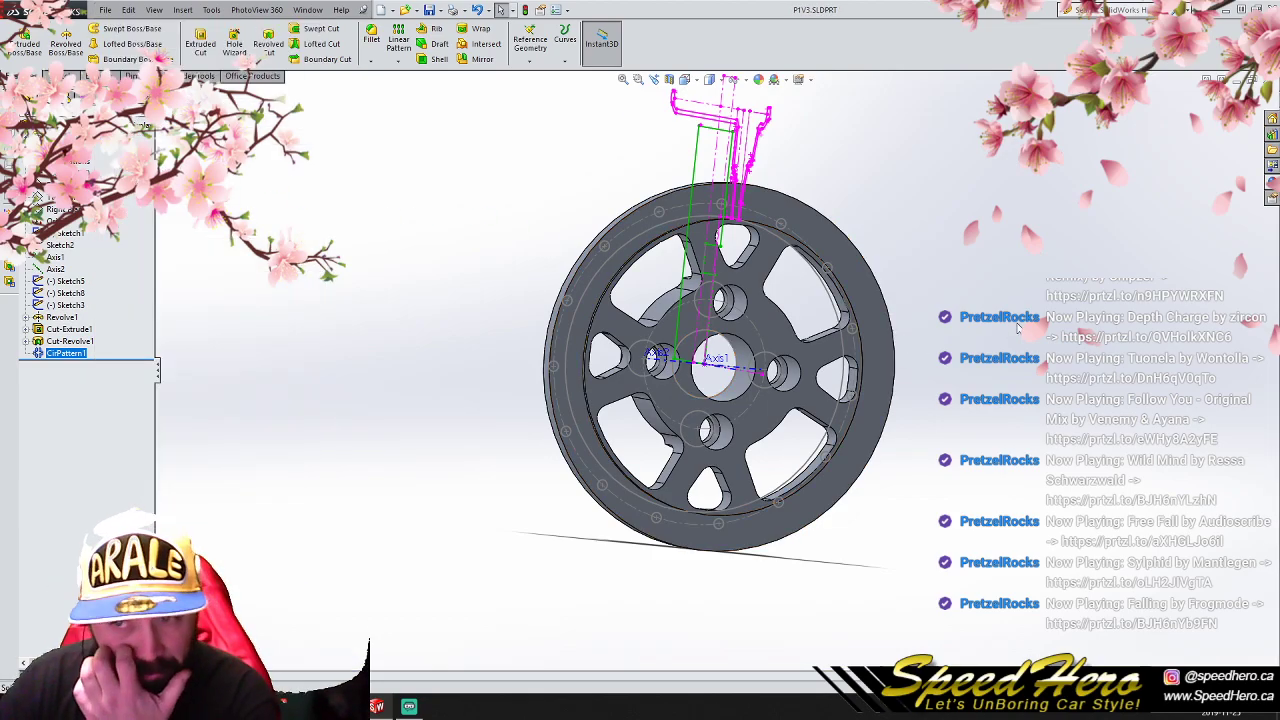
{"action": "scroll", "coordinate": [916, 402], "scroll_direction": "up", "scroll_amount": 3}
{"action": "scroll", "coordinate": [796, 381], "scroll_direction": "down", "scroll_amount": 3}
{"action": "middle_click_drag", "start_coordinate": [796, 381], "coordinate": [714, 412]}
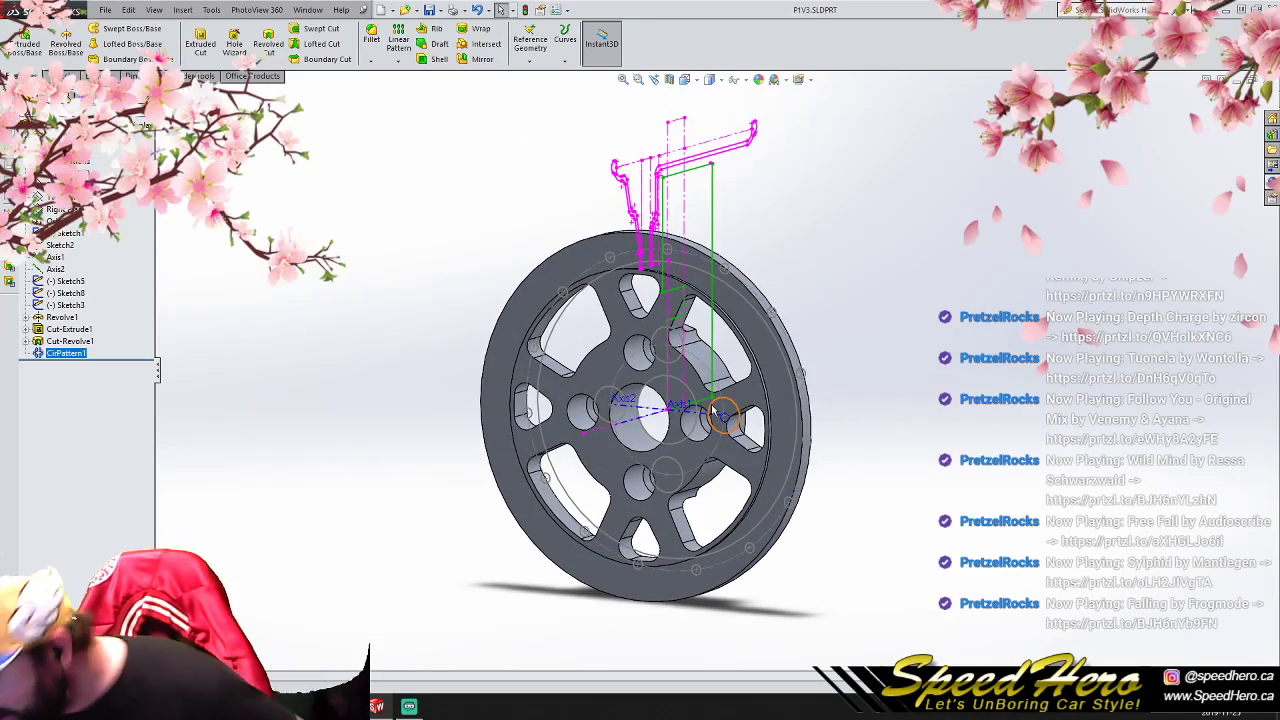
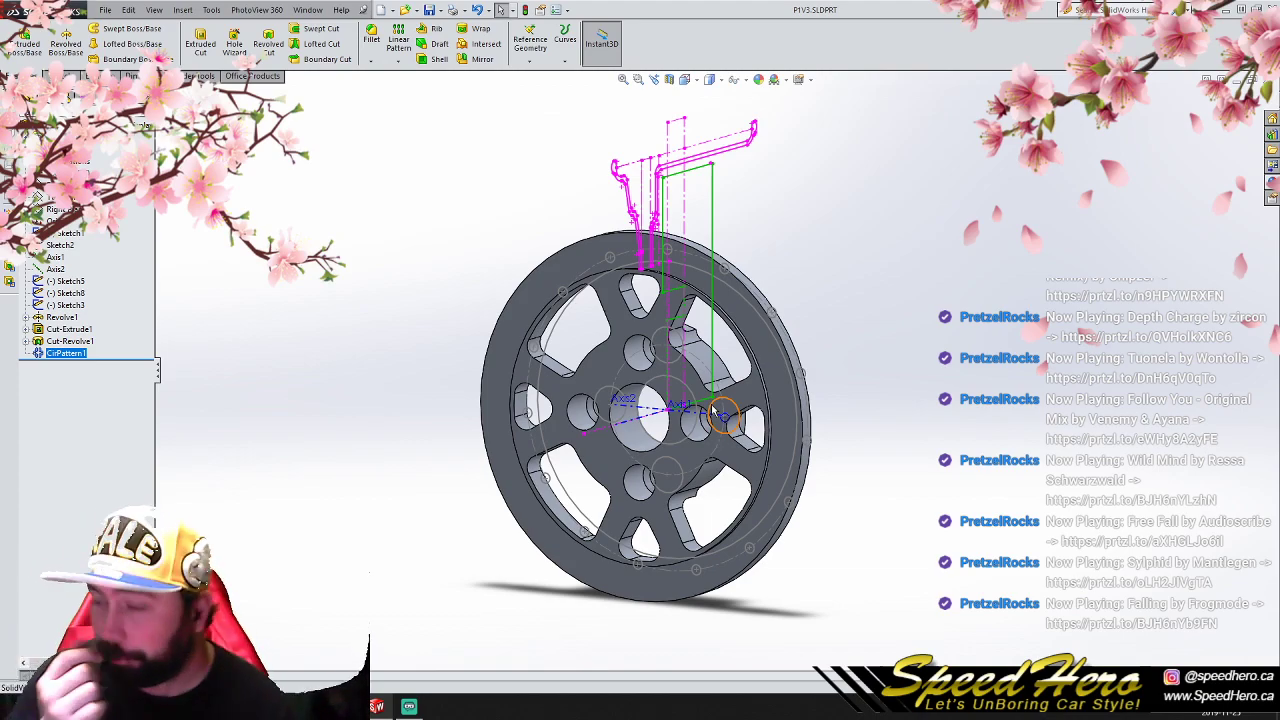
{"action": "scroll", "coordinate": [727, 345], "scroll_direction": "down", "scroll_amount": 2}
{"action": "middle_click_drag", "start_coordinate": [727, 345], "coordinate": [784, 376]}
{"action": "scroll", "coordinate": [784, 376], "scroll_direction": "up", "scroll_amount": 3}
{"action": "scroll", "coordinate": [786, 376], "scroll_direction": "down", "scroll_amount": 2}
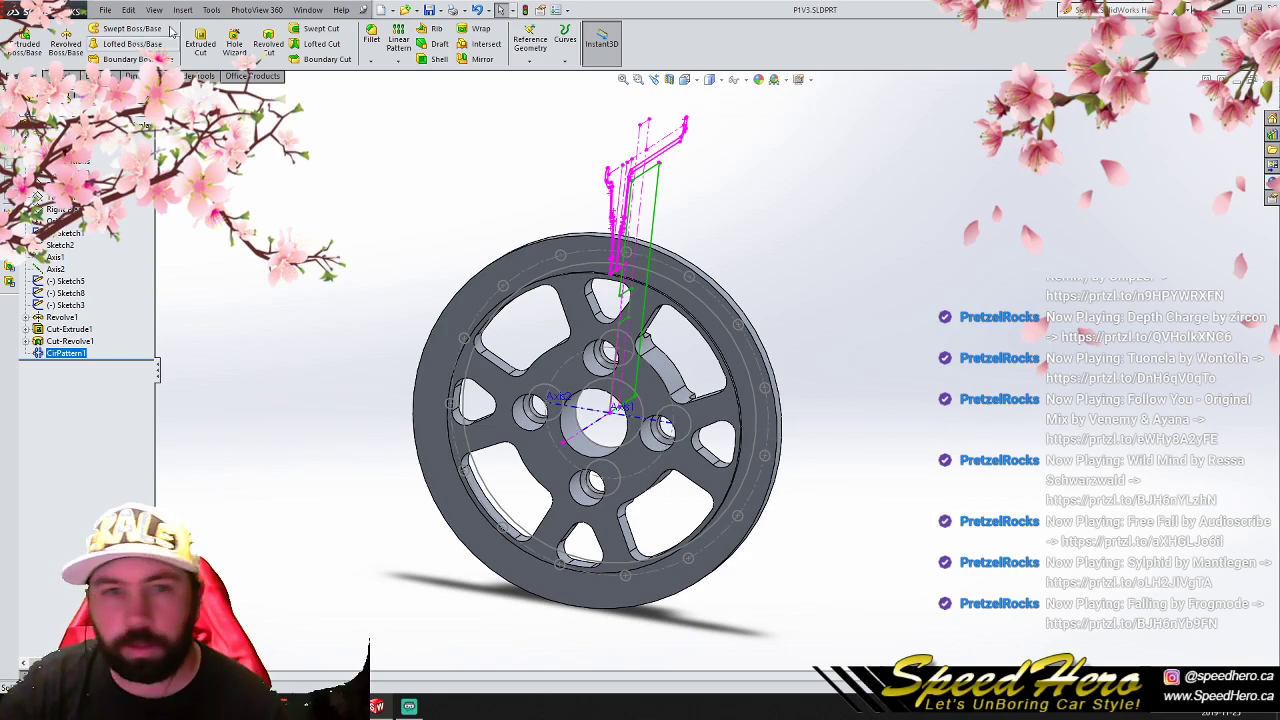
- Close the finished P1V3 part and open the FM3 Template part
{"action": "left_click", "coordinate": [105, 10]}
{"action": "left_click", "coordinate": [160, 108]}
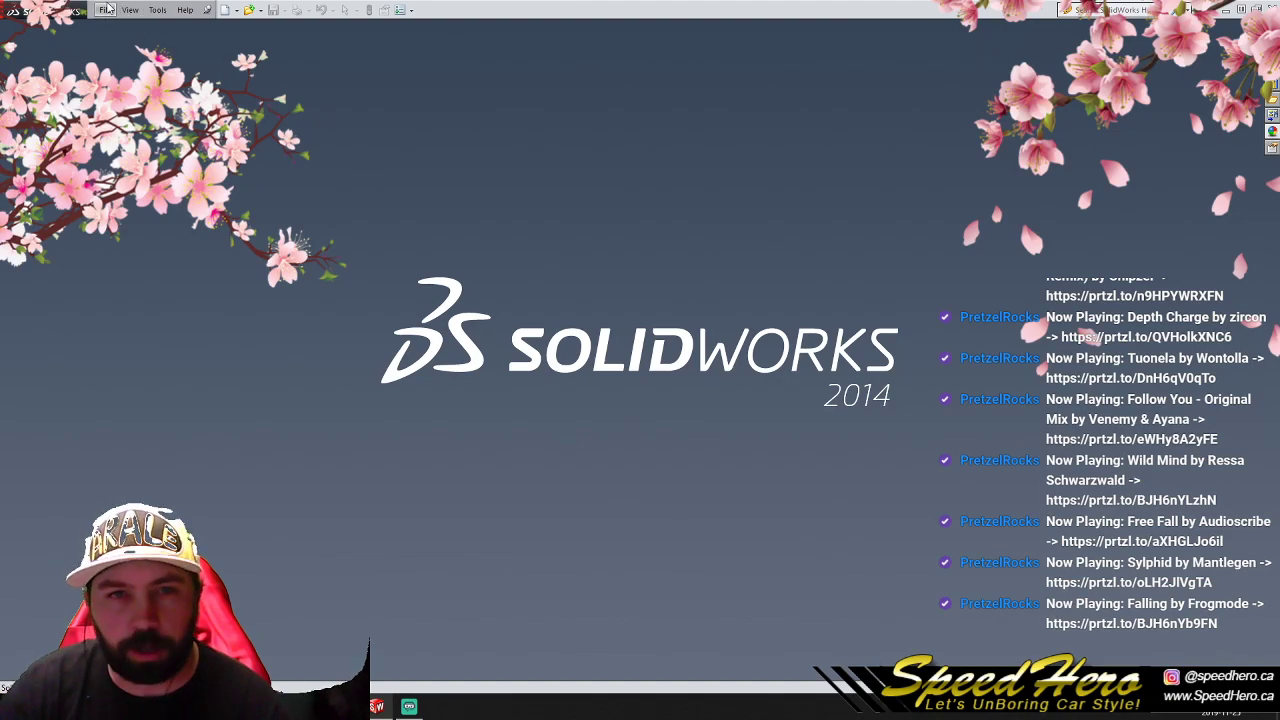
{"action": "left_click", "coordinate": [112, 8]}
{"action": "left_click", "coordinate": [160, 151]}
- Start a new sketch on the front plane of the wheel template
{"action": "scroll", "coordinate": [732, 431], "scroll_direction": "up", "scroll_amount": 1}
{"action": "key", "text": "ctrl+1"}
{"action": "scroll", "coordinate": [766, 337], "scroll_direction": "down", "scroll_amount": 2}
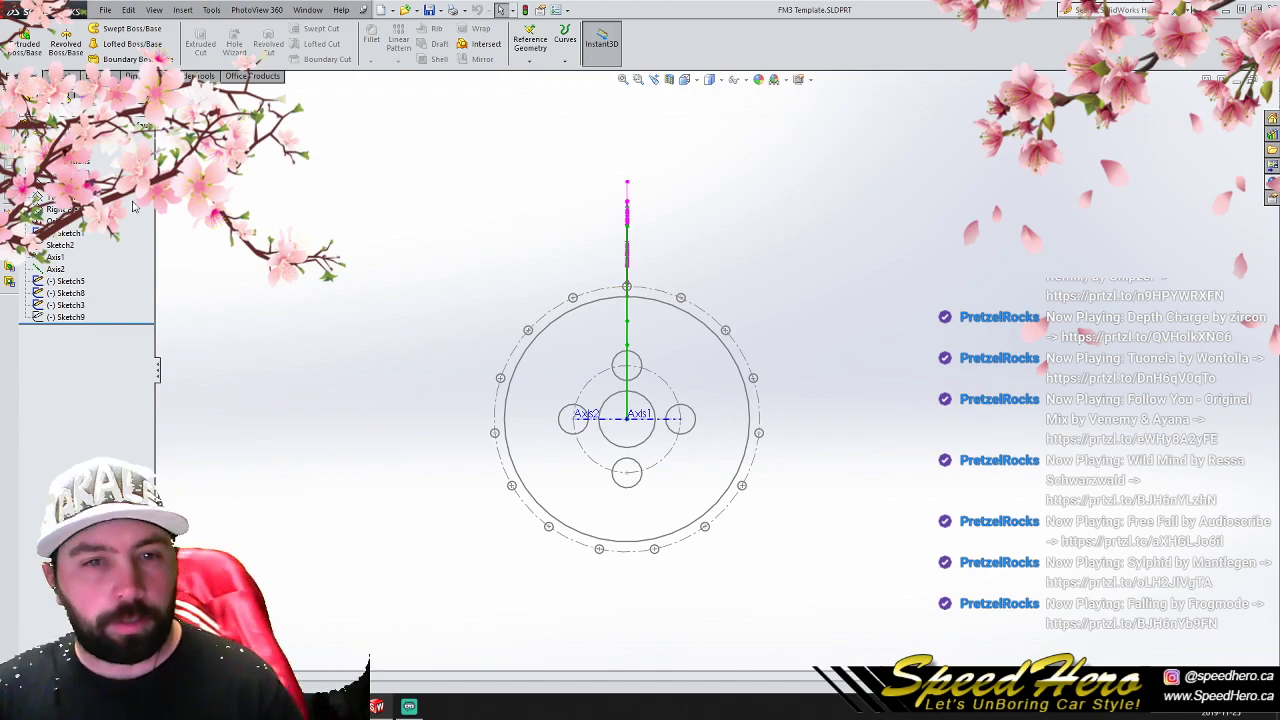
{"action": "left_click", "coordinate": [60, 184]}
{"action": "left_click", "coordinate": [57, 76]}
- Sketch a circle of about 20 mm radius centred on the upper lug hole
{"action": "left_click", "coordinate": [110, 29]}
{"action": "scroll", "coordinate": [655, 375], "scroll_direction": "down", "scroll_amount": 5}
{"action": "left_click", "coordinate": [588, 349]}
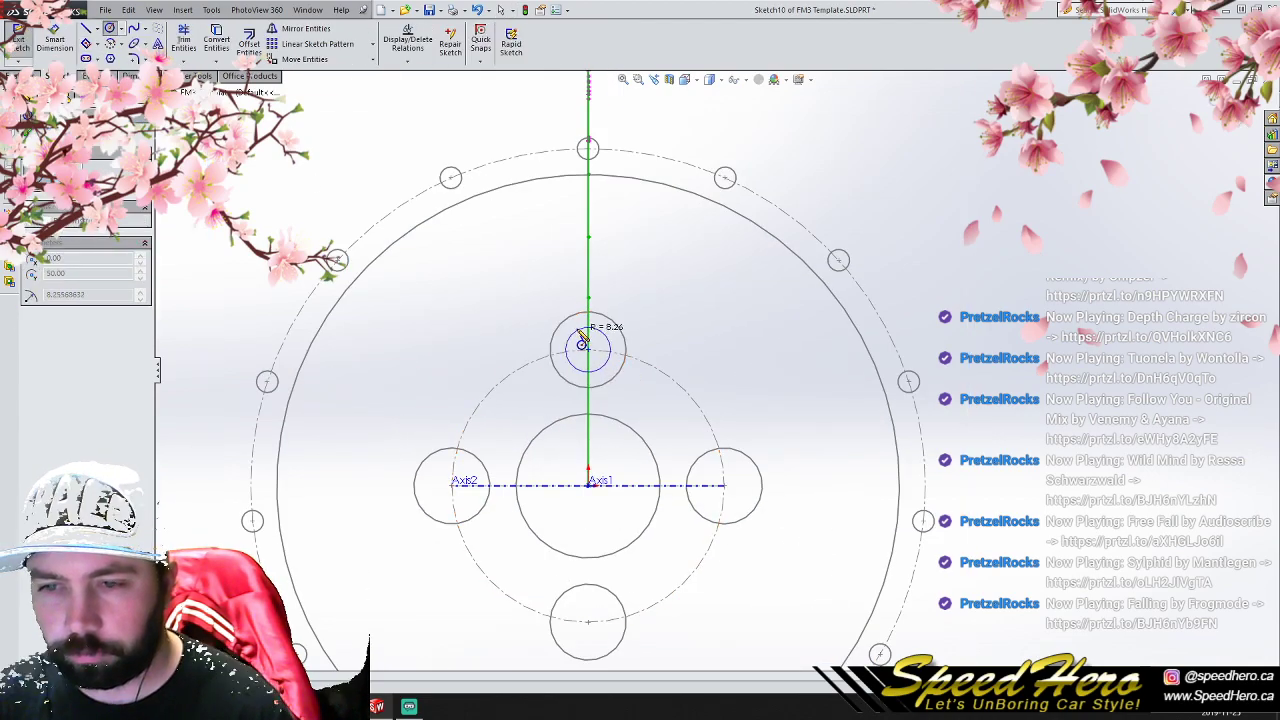
{"action": "left_click", "coordinate": [564, 301]}
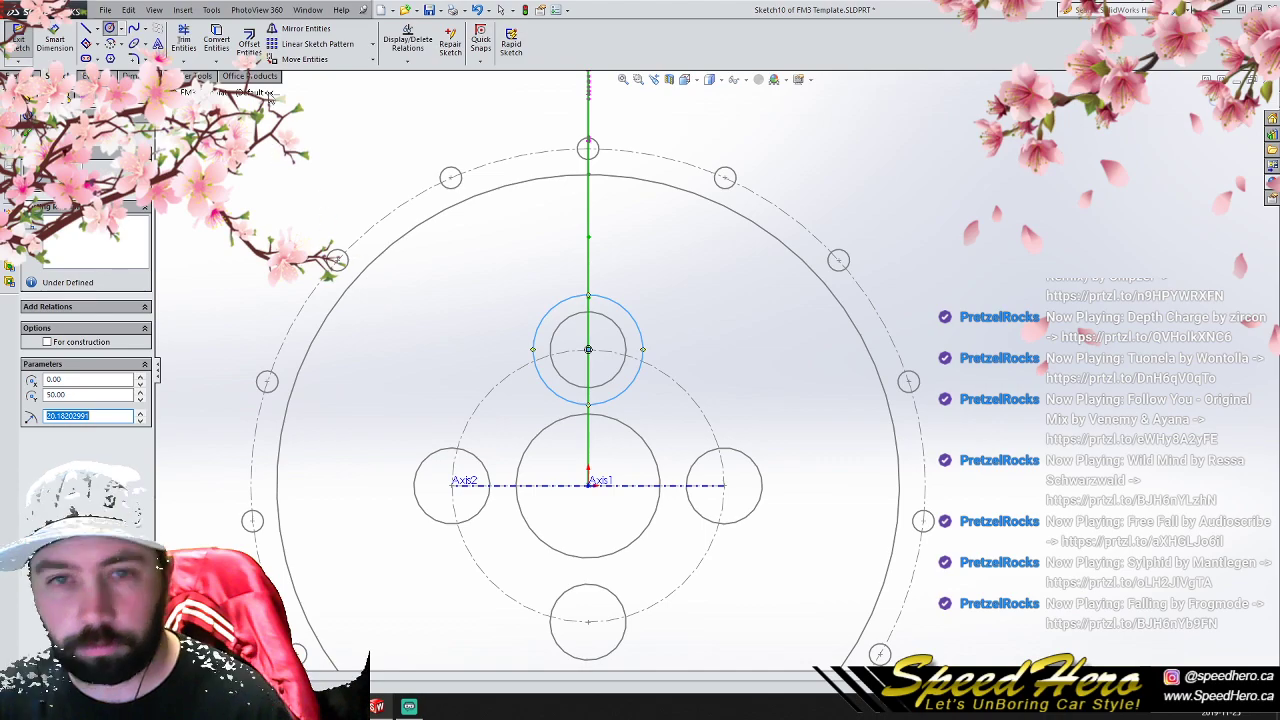
{"action": "left_click", "coordinate": [372, 44]}
{"action": "left_click", "coordinate": [358, 73]}
{"action": "key", "text": "l"}
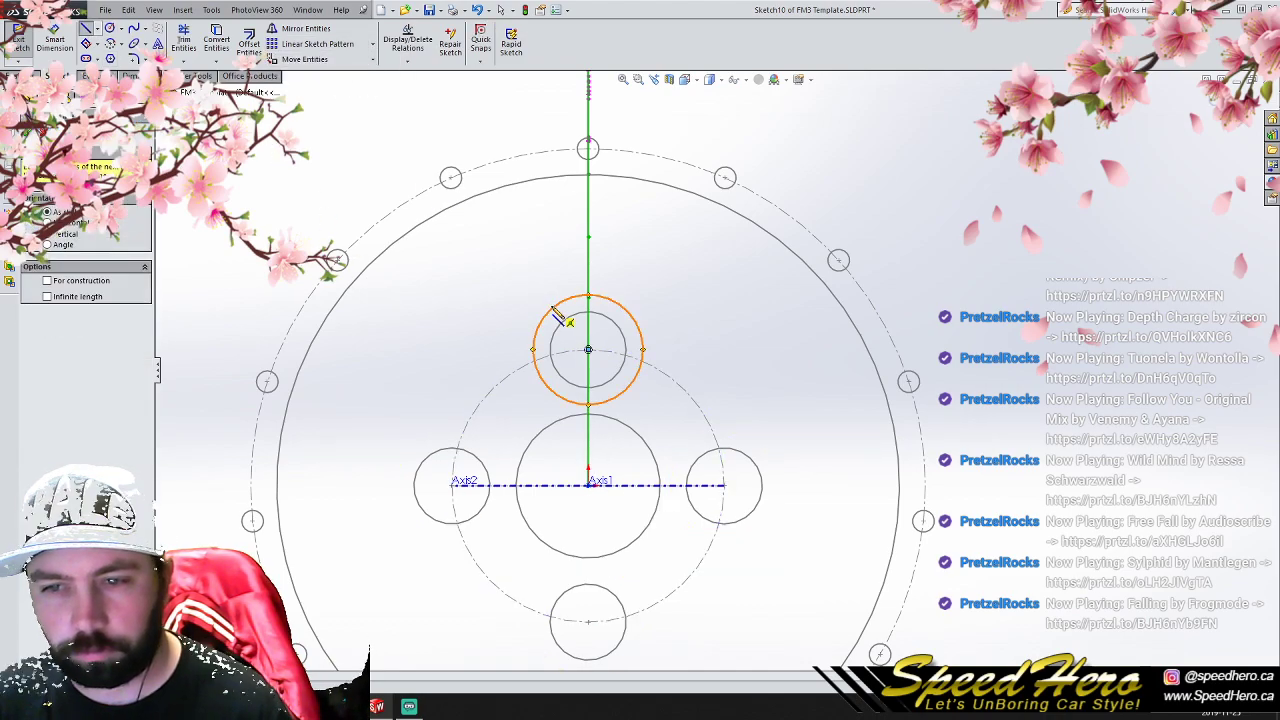
{"action": "left_click", "coordinate": [562, 318]}
{"action": "right_click", "coordinate": [424, 328]}
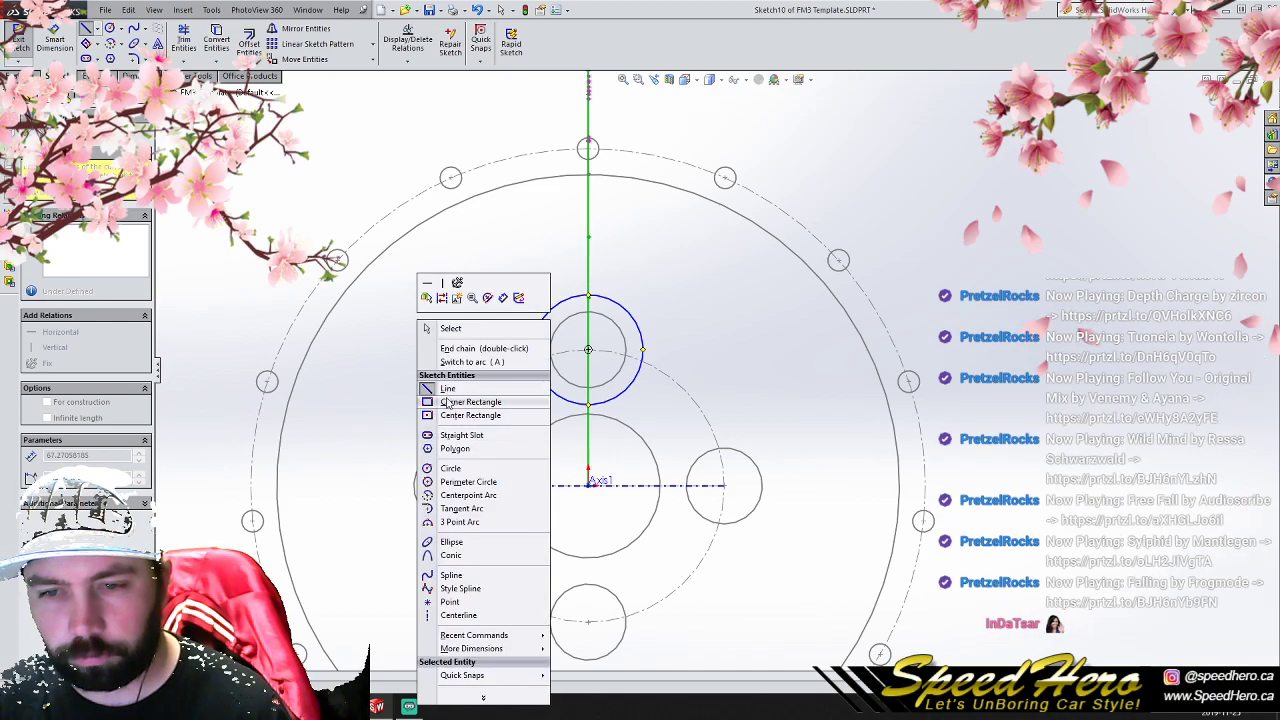
{"action": "left_click", "coordinate": [426, 330]}
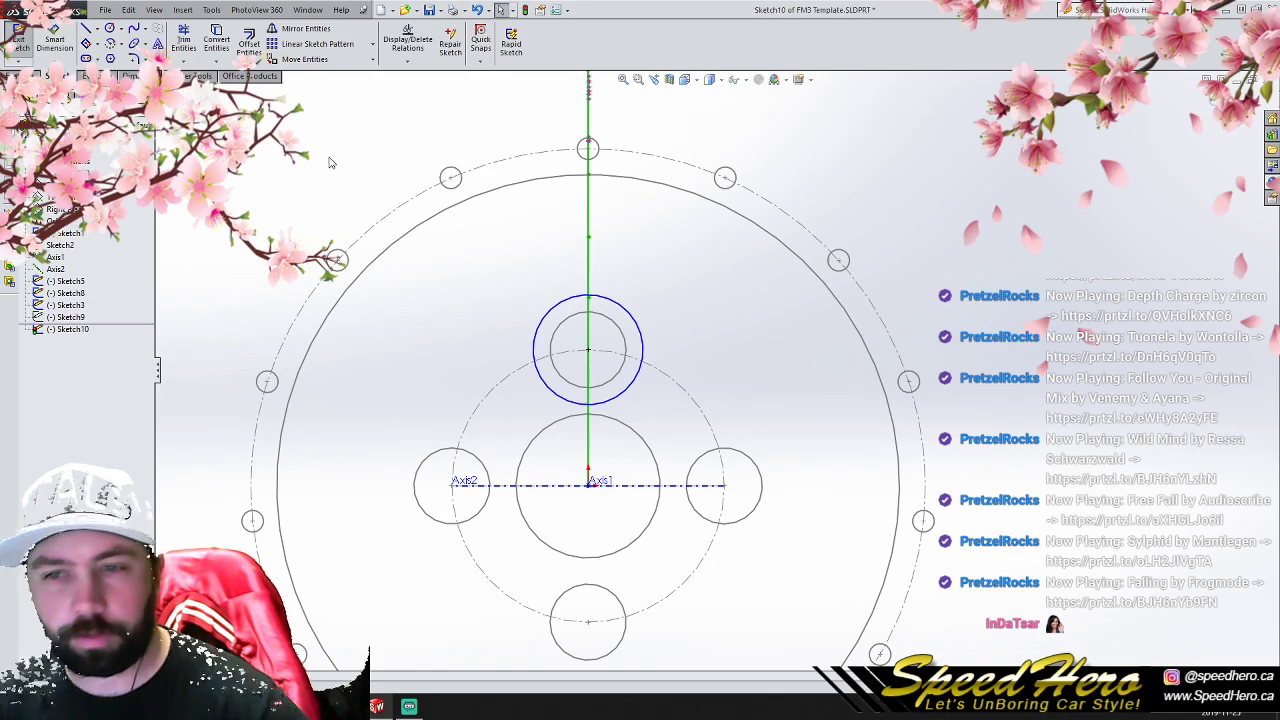
- Circular-pattern the circle around the upper lug hole into 4 equally spaced instances about the origin
{"action": "left_click", "coordinate": [552, 310]}
{"action": "left_click", "coordinate": [372, 44]}
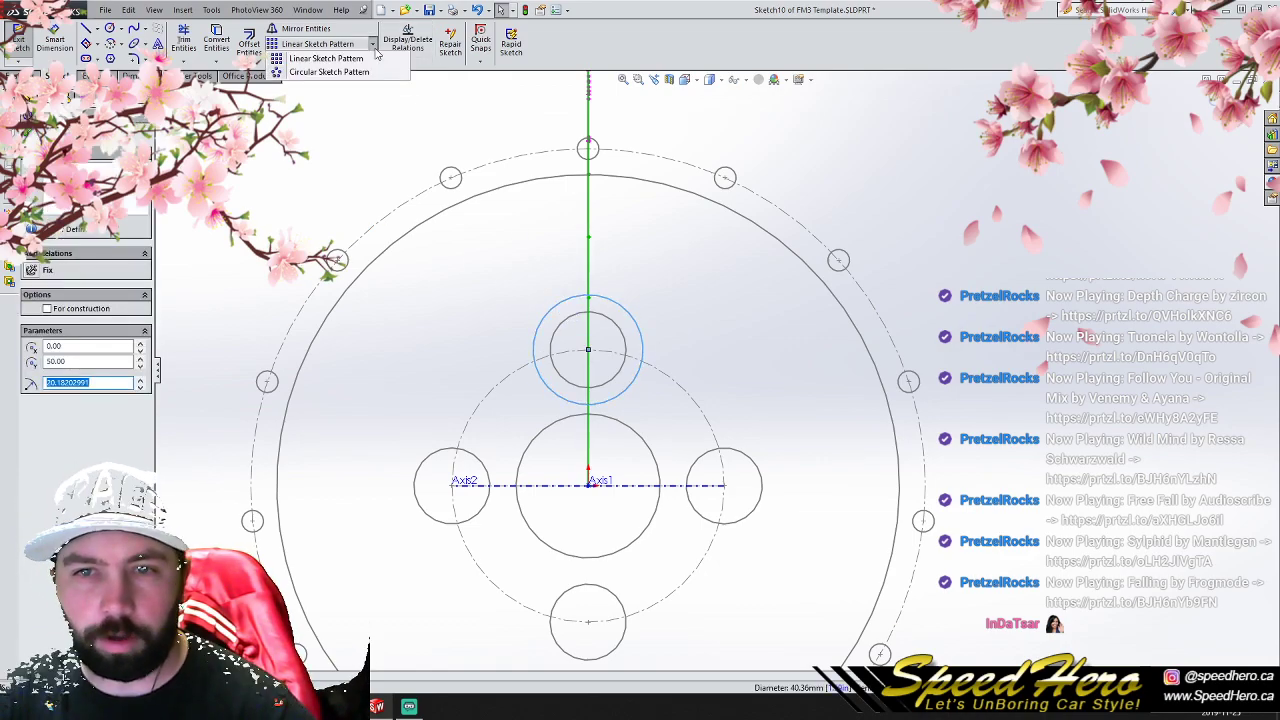
{"action": "left_click", "coordinate": [330, 72]}
{"action": "left_click", "coordinate": [28, 133]}
{"action": "left_click", "coordinate": [245, 204]}
- Draw a slanted line about 74 mm long joining the outer edges of the upper and left lug circles
{"action": "left_click", "coordinate": [86, 28]}
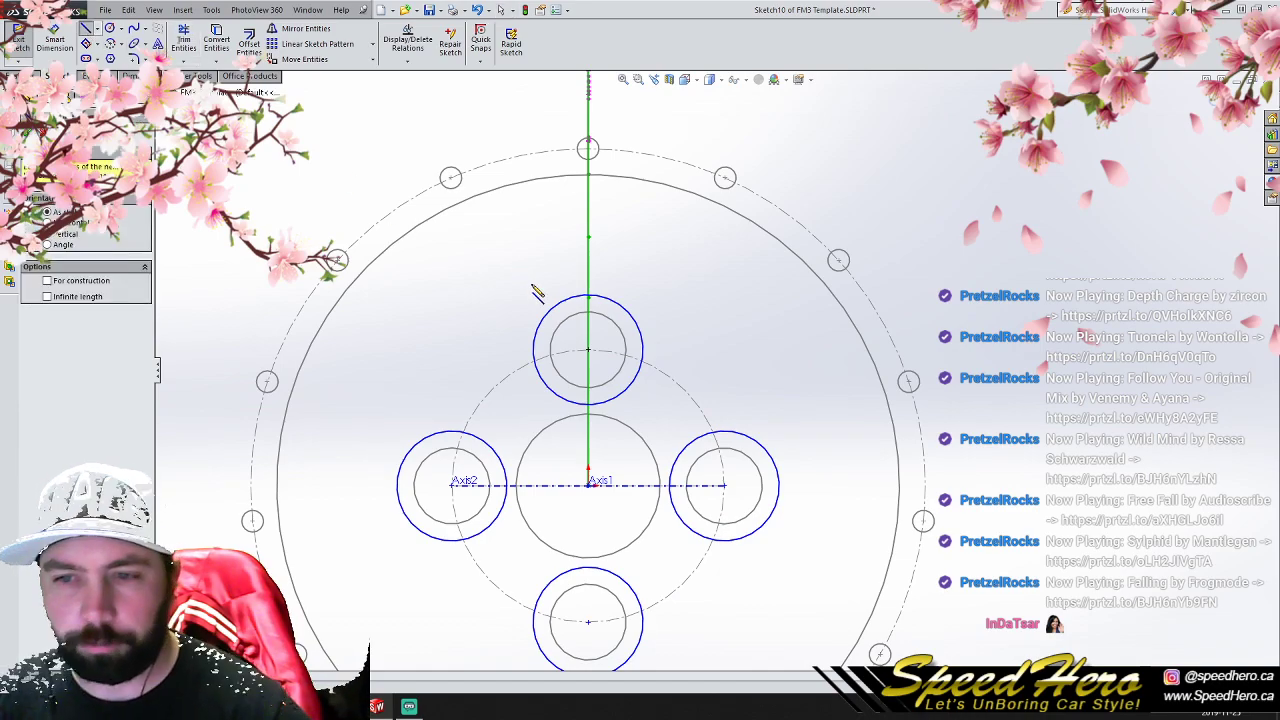
{"action": "left_click", "coordinate": [566, 315]}
{"action": "left_click", "coordinate": [414, 447]}
{"action": "right_click", "coordinate": [414, 447]}
{"action": "left_click", "coordinate": [430, 332]}
{"action": "right_click", "coordinate": [445, 319]}
{"action": "left_click", "coordinate": [453, 329]}
{"action": "left_click", "coordinate": [532, 333]}
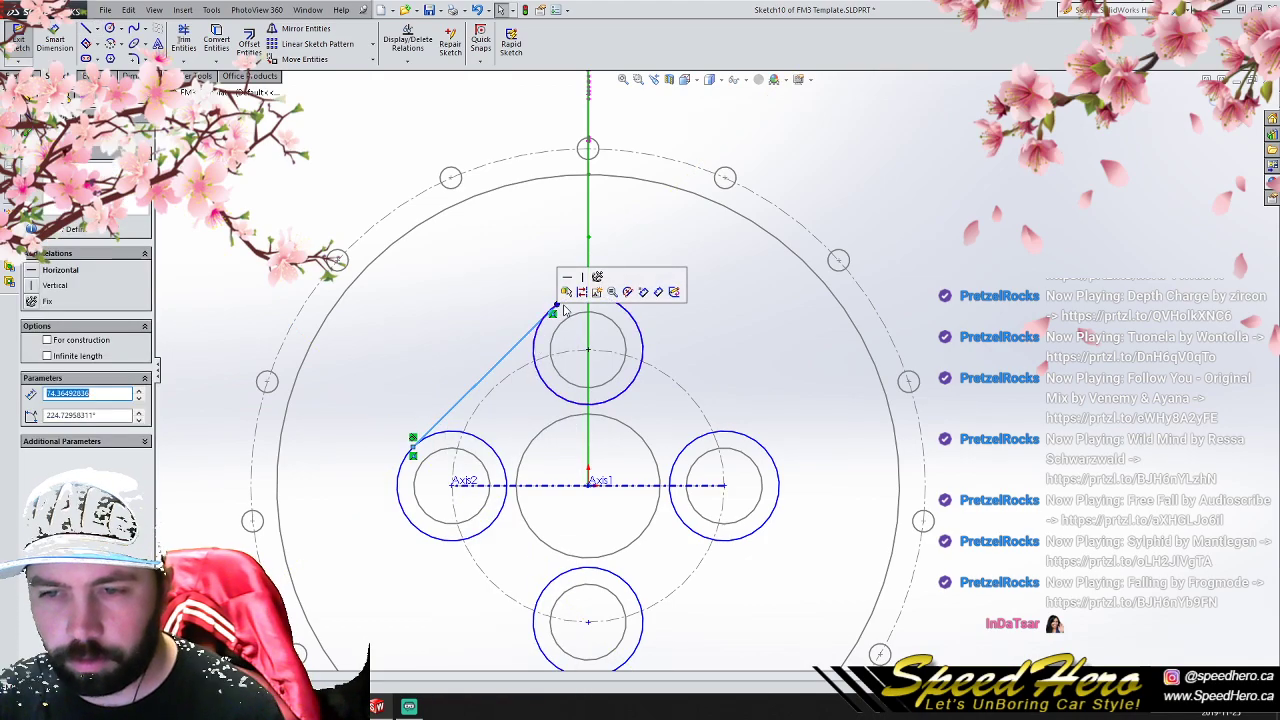
- Add tangent relations between the slanted line and both the upper and left lug circles
{"action": "key", "text": "Escape"}
{"action": "left_click", "coordinate": [534, 340]}
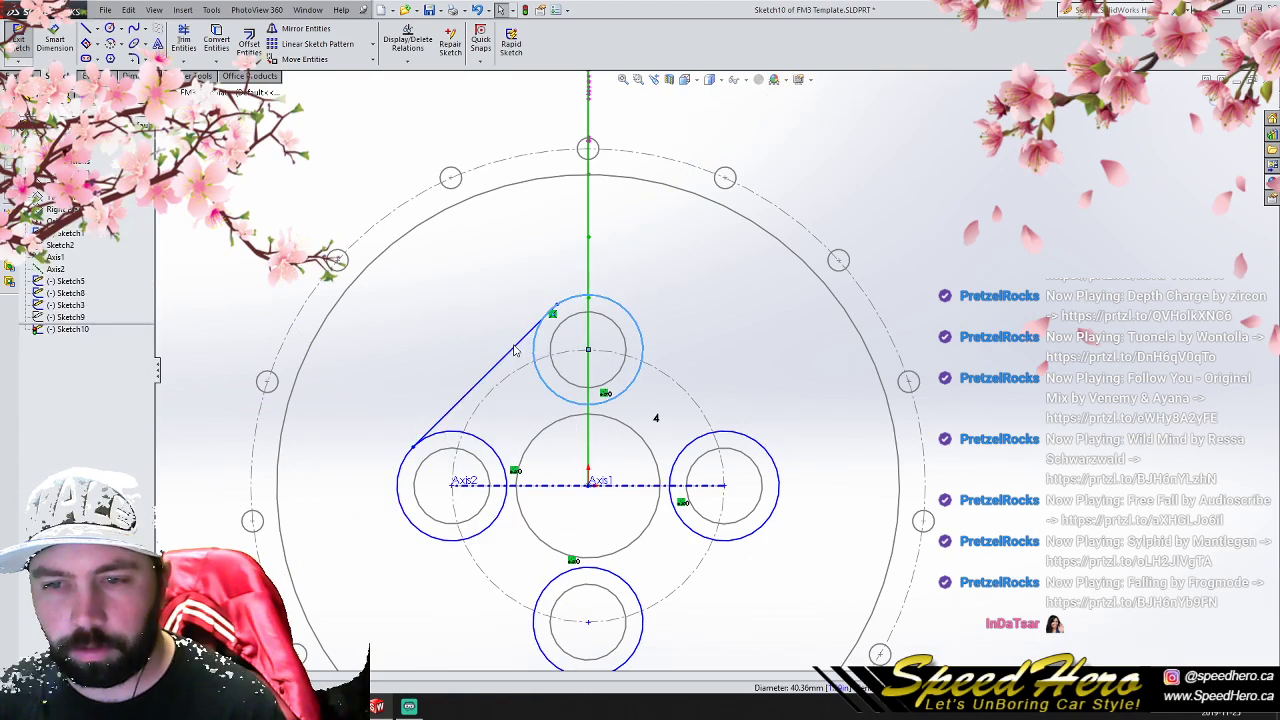
{"action": "left_click", "coordinate": [514, 347], "text": "ctrl"}
{"action": "left_click", "coordinate": [44, 348]}
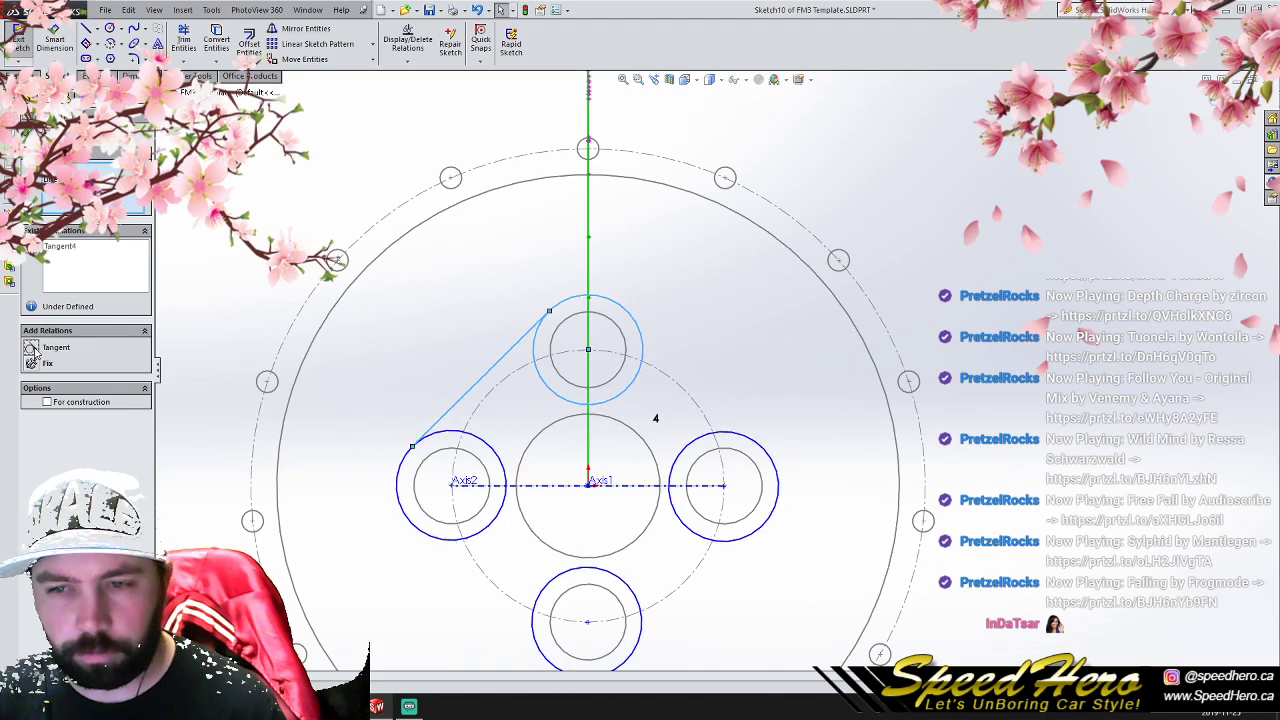
{"action": "key", "text": "Escape"}
{"action": "left_click", "coordinate": [457, 432]}
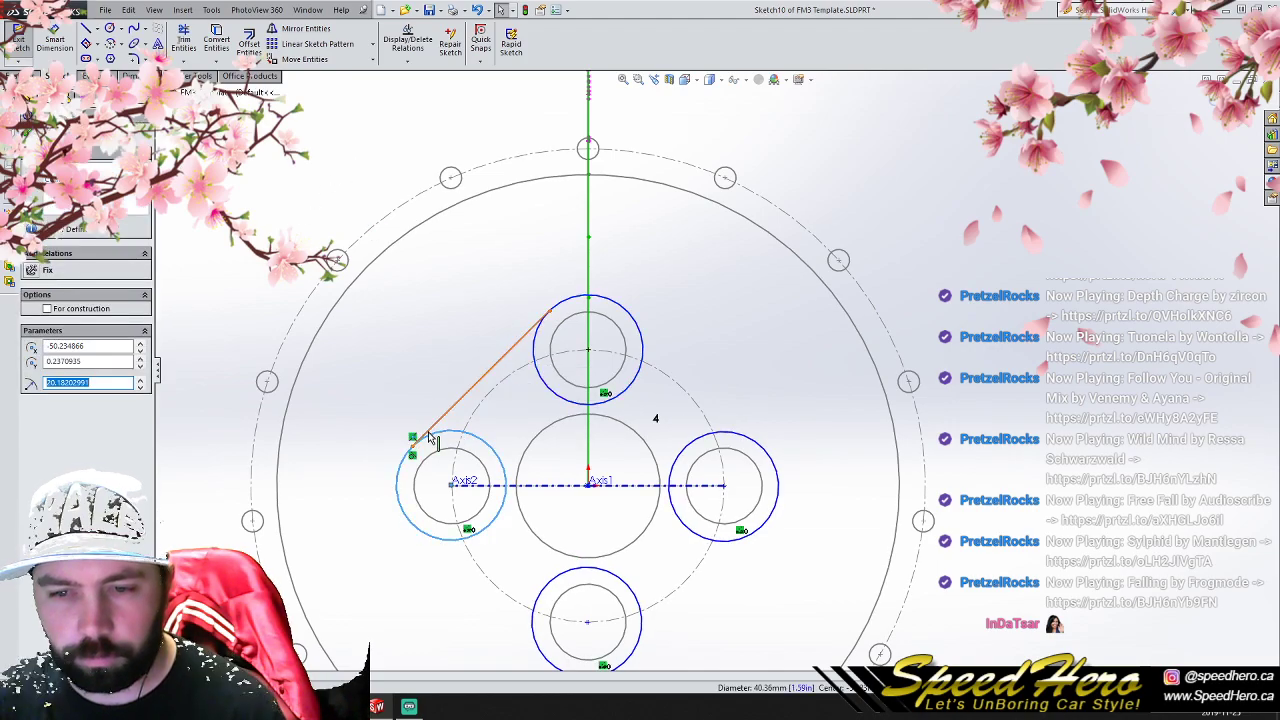
{"action": "left_click", "coordinate": [431, 434], "text": "ctrl"}
{"action": "left_click", "coordinate": [35, 349]}
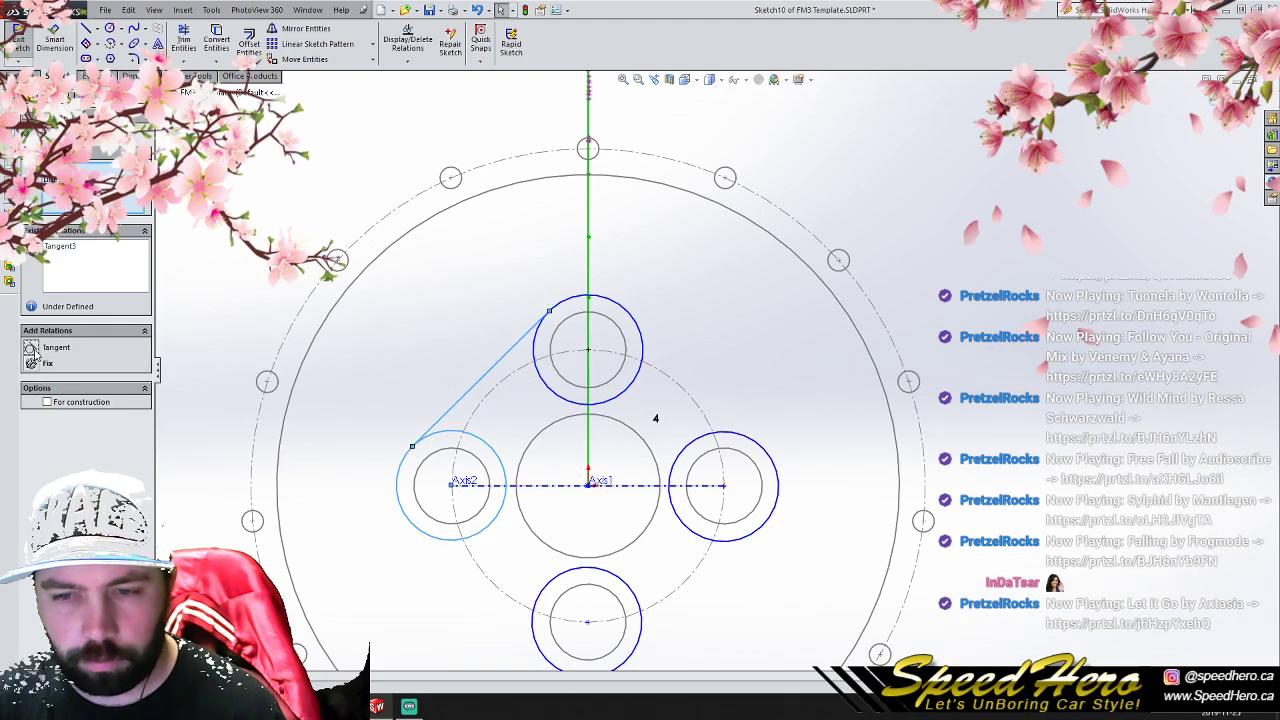
{"action": "left_click", "coordinate": [334, 234]}
- Delete the patterned lug circles and the slanted tangent line from the sketch
{"action": "scroll", "coordinate": [472, 376], "scroll_direction": "up", "scroll_amount": 2}
{"action": "scroll", "coordinate": [657, 407], "scroll_direction": "down", "scroll_amount": 2}
{"action": "mouse_move", "coordinate": [667, 428]}
{"action": "middle_mouse_down"}
{"action": "mouse_move", "coordinate": [706, 402]}
{"action": "mouse_move", "coordinate": [664, 431]}
{"action": "middle_mouse_up"}
{"action": "scroll", "coordinate": [657, 420], "scroll_direction": "up", "scroll_amount": 4}
{"action": "left_click", "coordinate": [620, 366]}
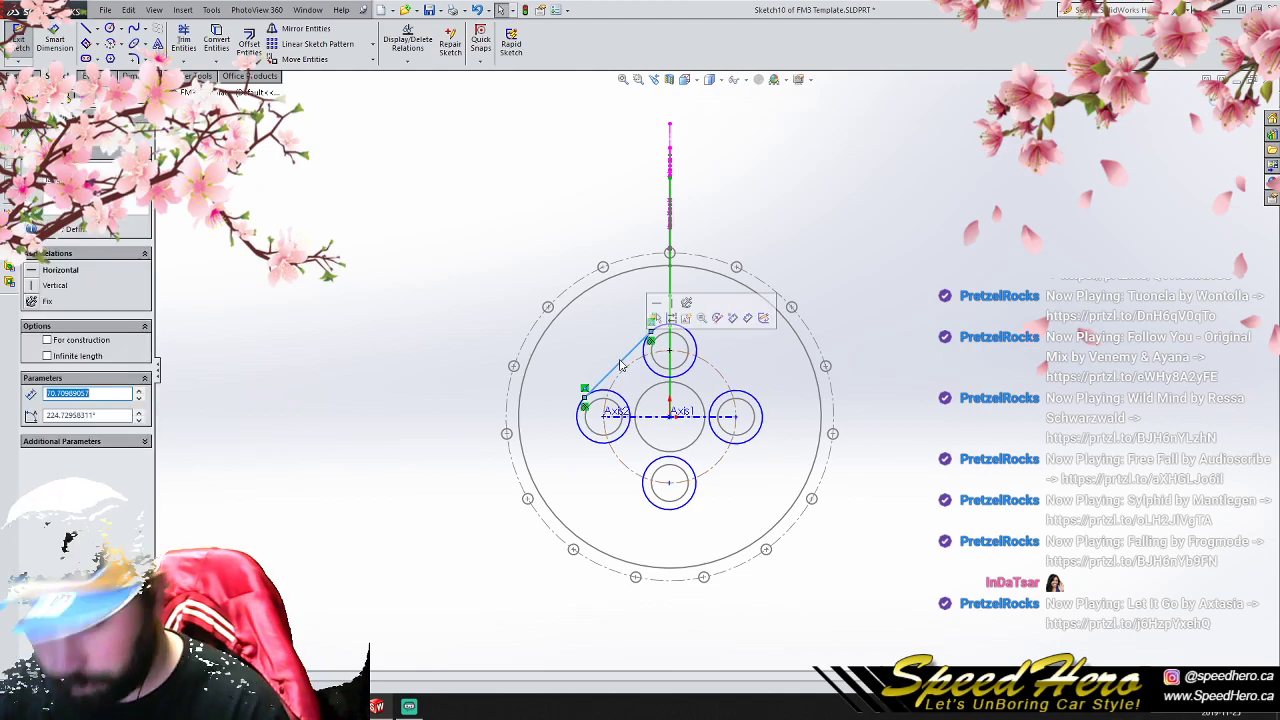
{"action": "left_click_drag", "start_coordinate": [402, 198], "coordinate": [905, 562]}
{"action": "key", "text": "Delete"}
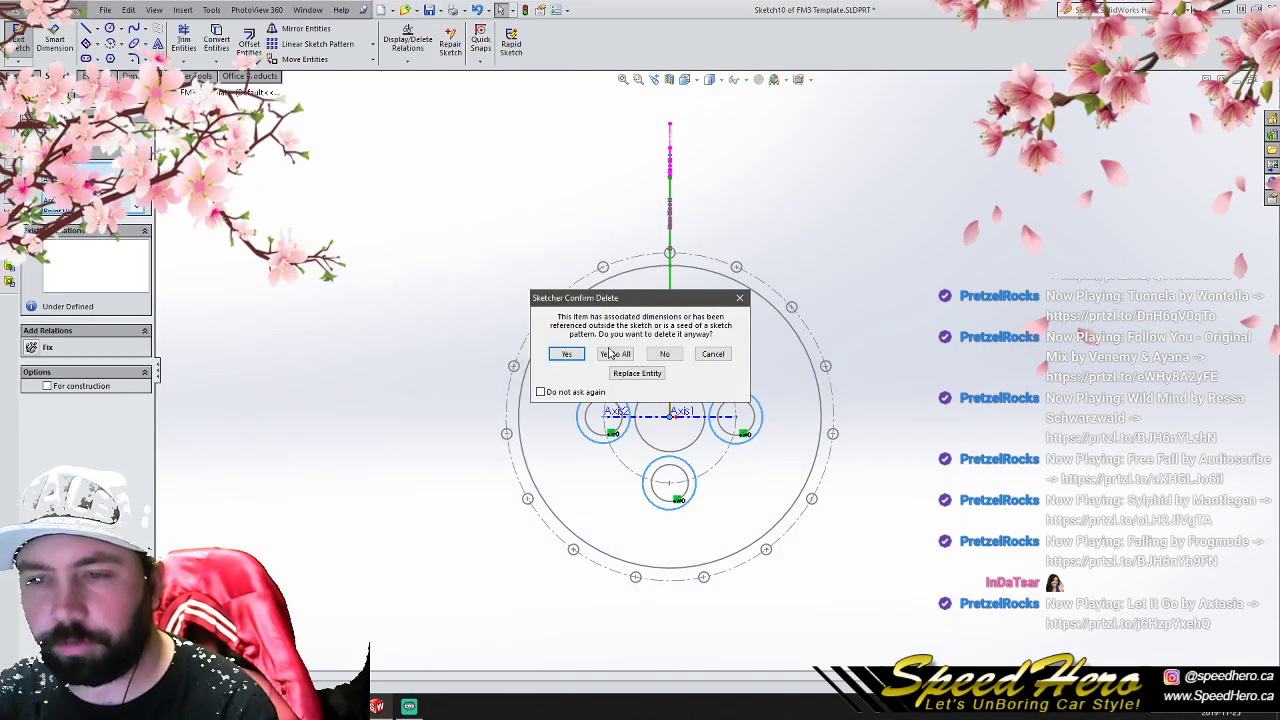
{"action": "left_click", "coordinate": [601, 357]}
- Draw a vertical centerline about 234 mm long from above the wheel down to the origin
{"action": "left_click", "coordinate": [86, 29]}
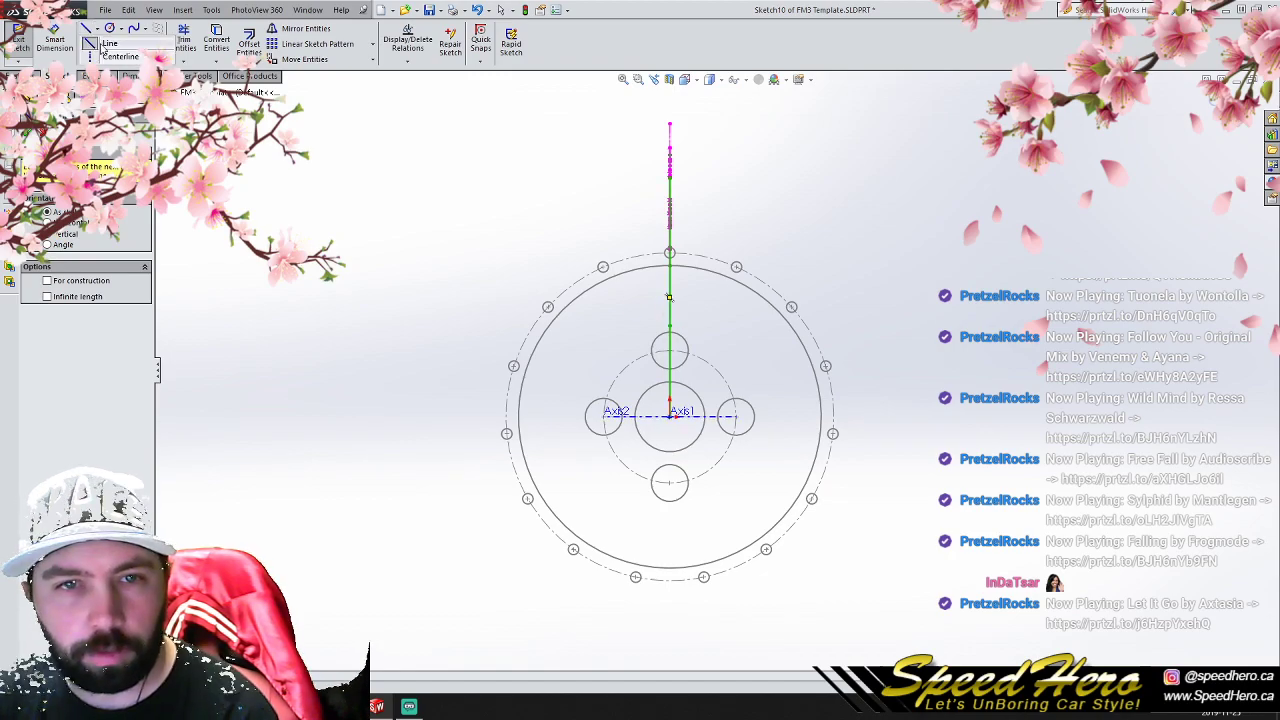
{"action": "left_click", "coordinate": [86, 59]}
{"action": "left_click", "coordinate": [97, 56]}
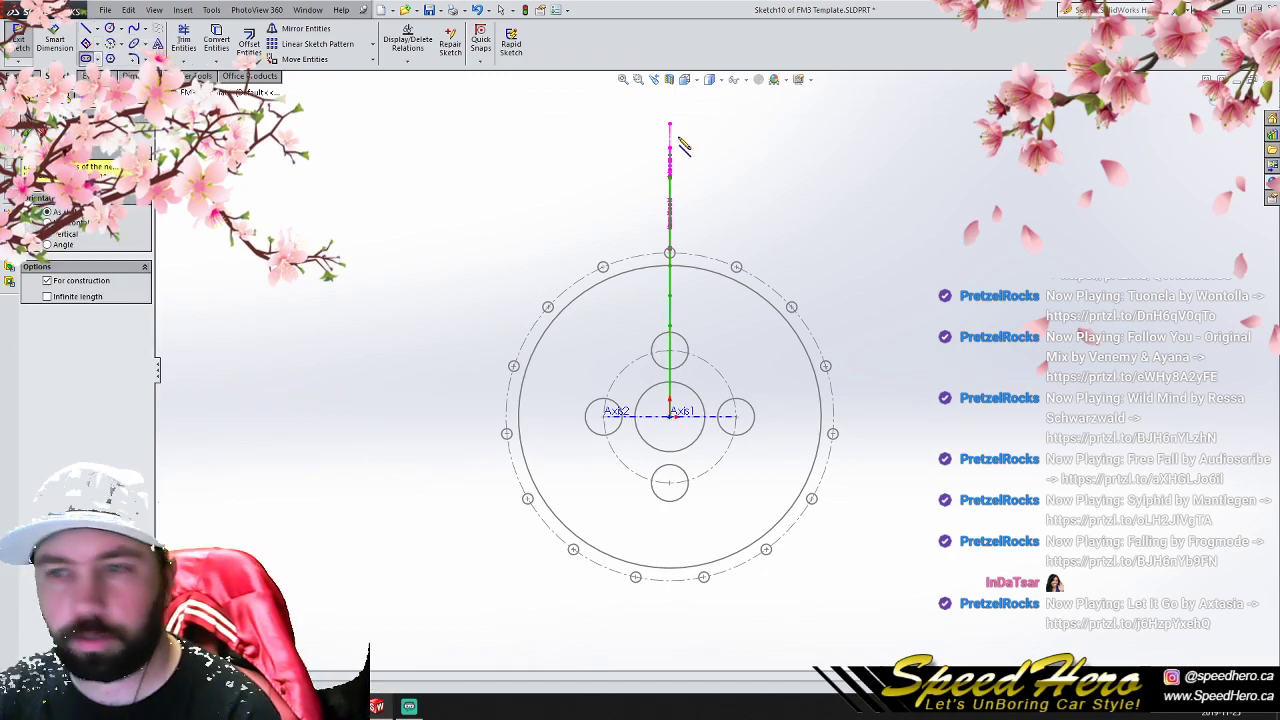
{"action": "left_click", "coordinate": [670, 108]}
{"action": "left_click", "coordinate": [679, 420]}
{"action": "right_click", "coordinate": [672, 264]}
{"action": "left_click", "coordinate": [702, 322]}
- Circular-pattern the vertical centerline about the origin into 8 equally spaced instances
{"action": "left_click", "coordinate": [670, 122]}
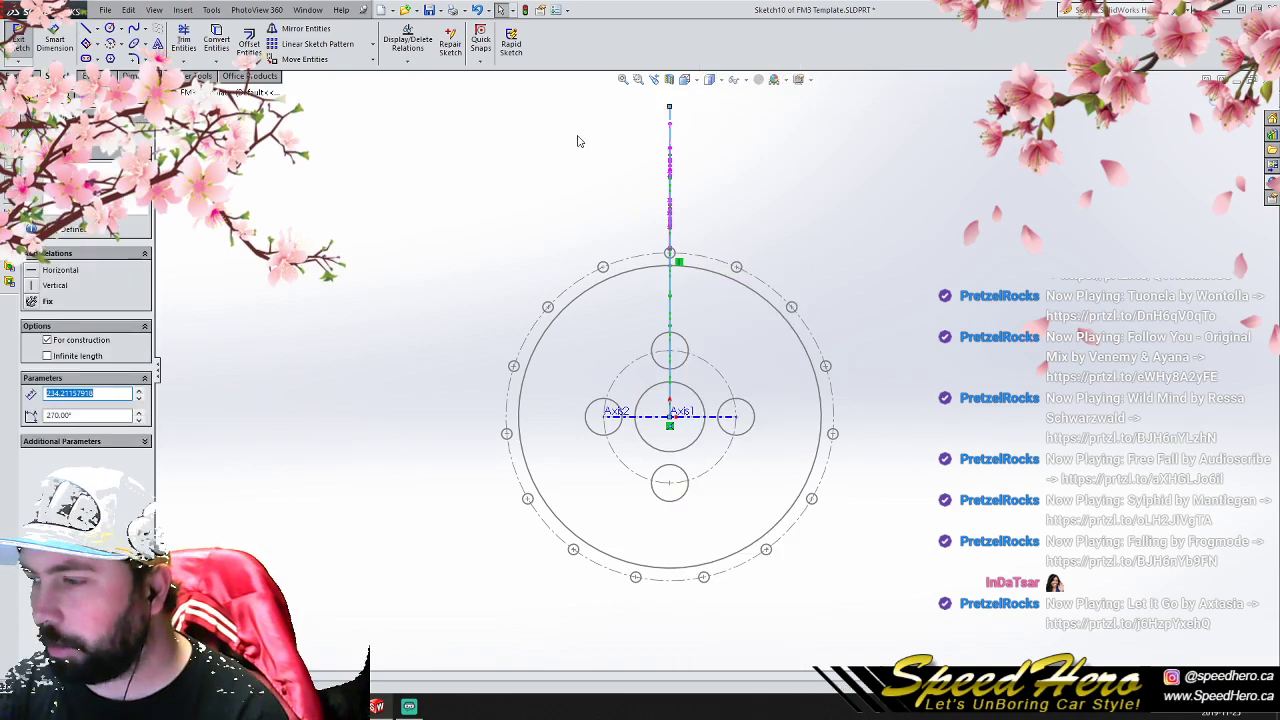
{"action": "left_click", "coordinate": [375, 44]}
{"action": "left_click", "coordinate": [330, 82]}
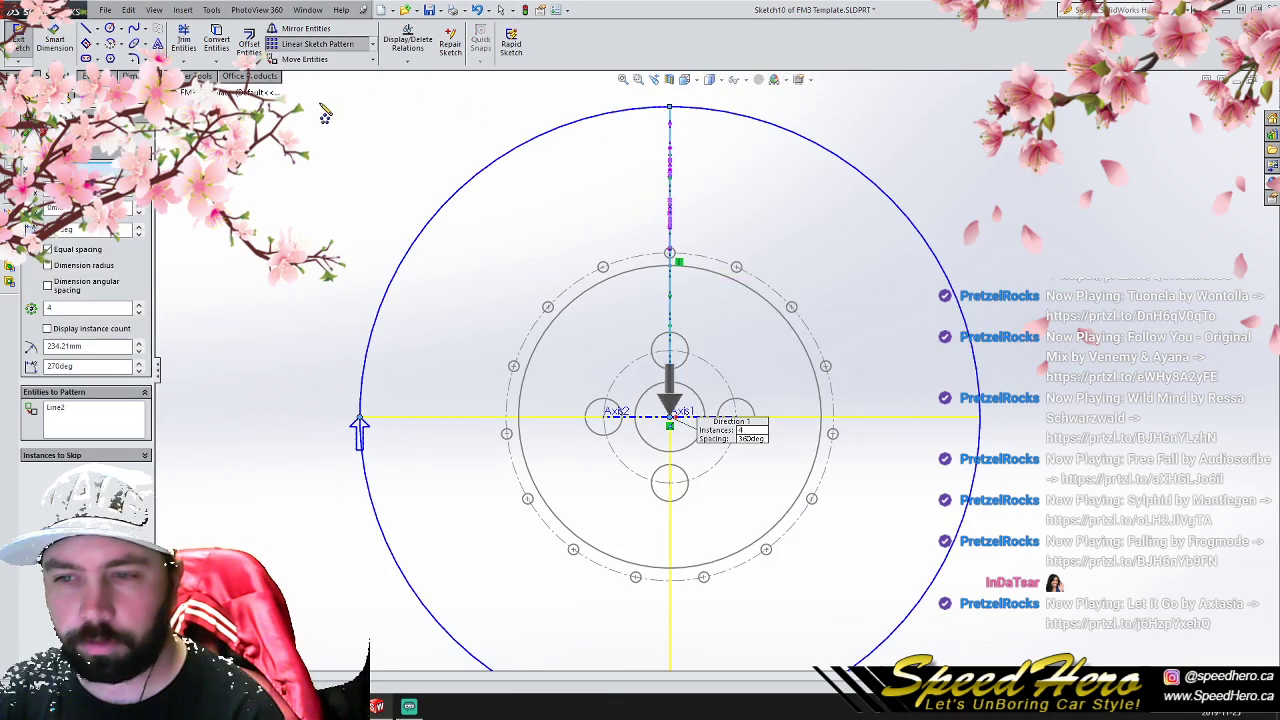
{"action": "left_click", "coordinate": [92, 309]}
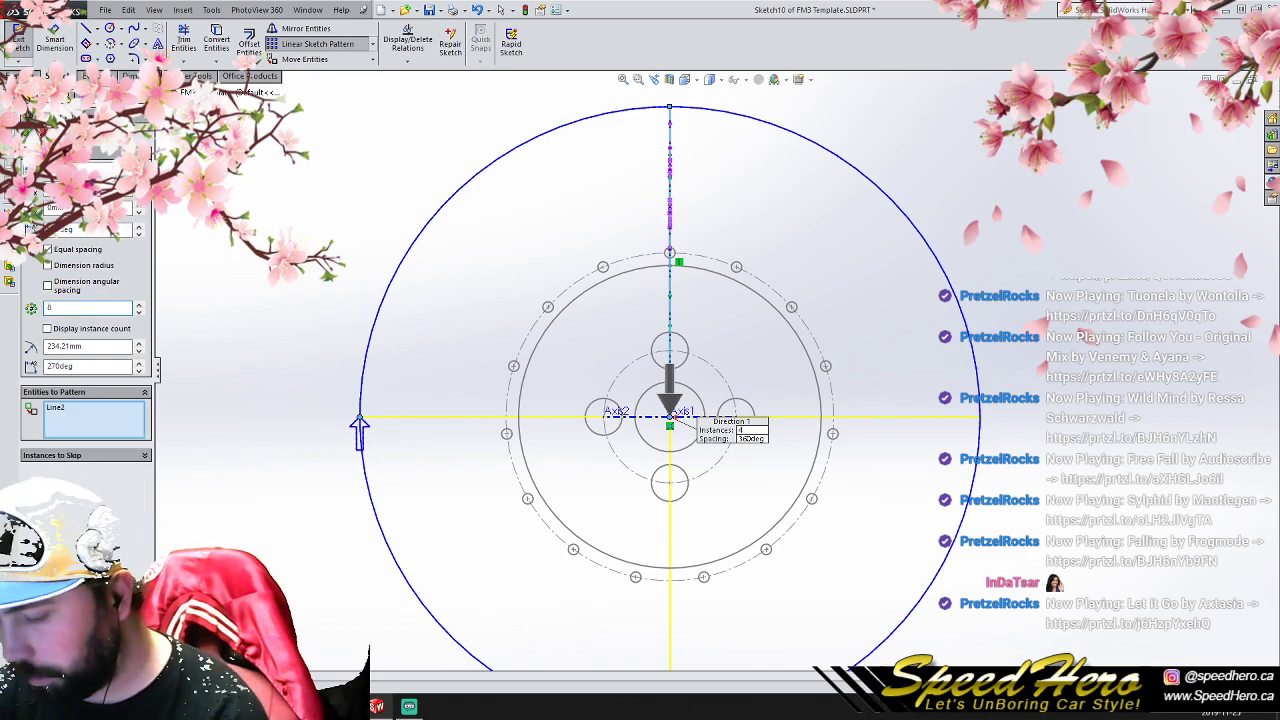
{"action": "key", "text": "Return"}
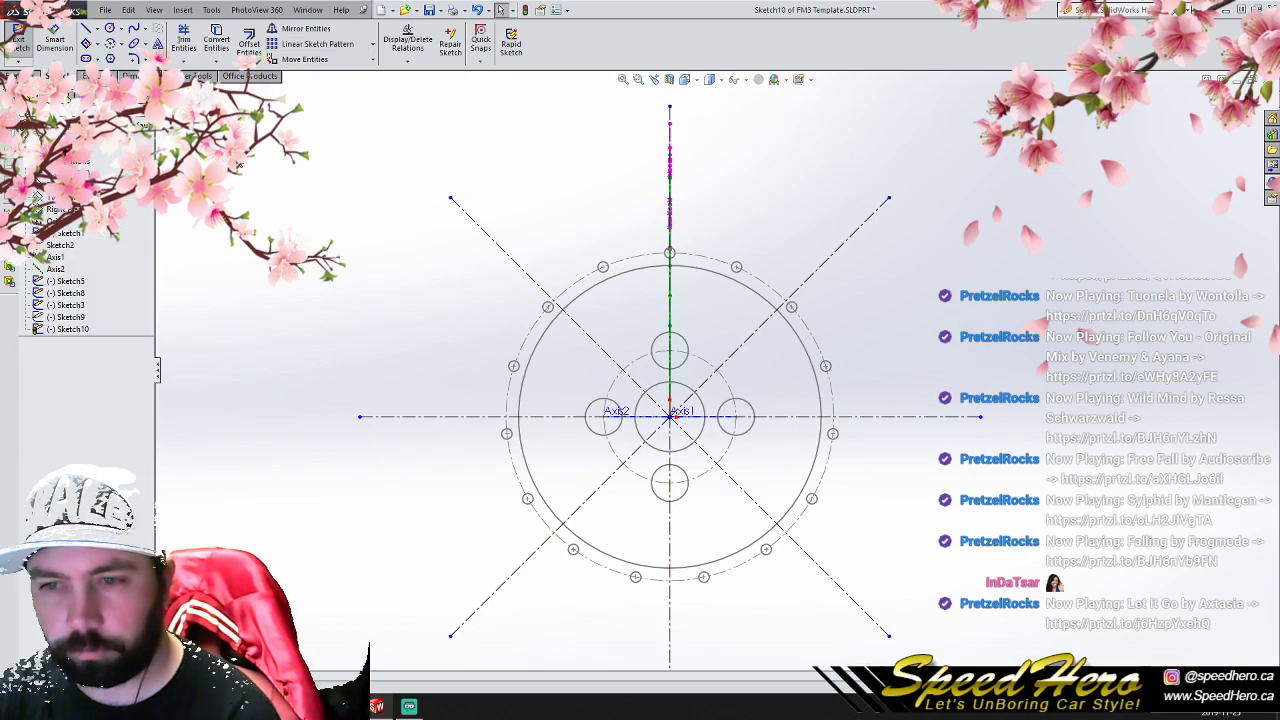
{"action": "left_click", "coordinate": [86, 28]}
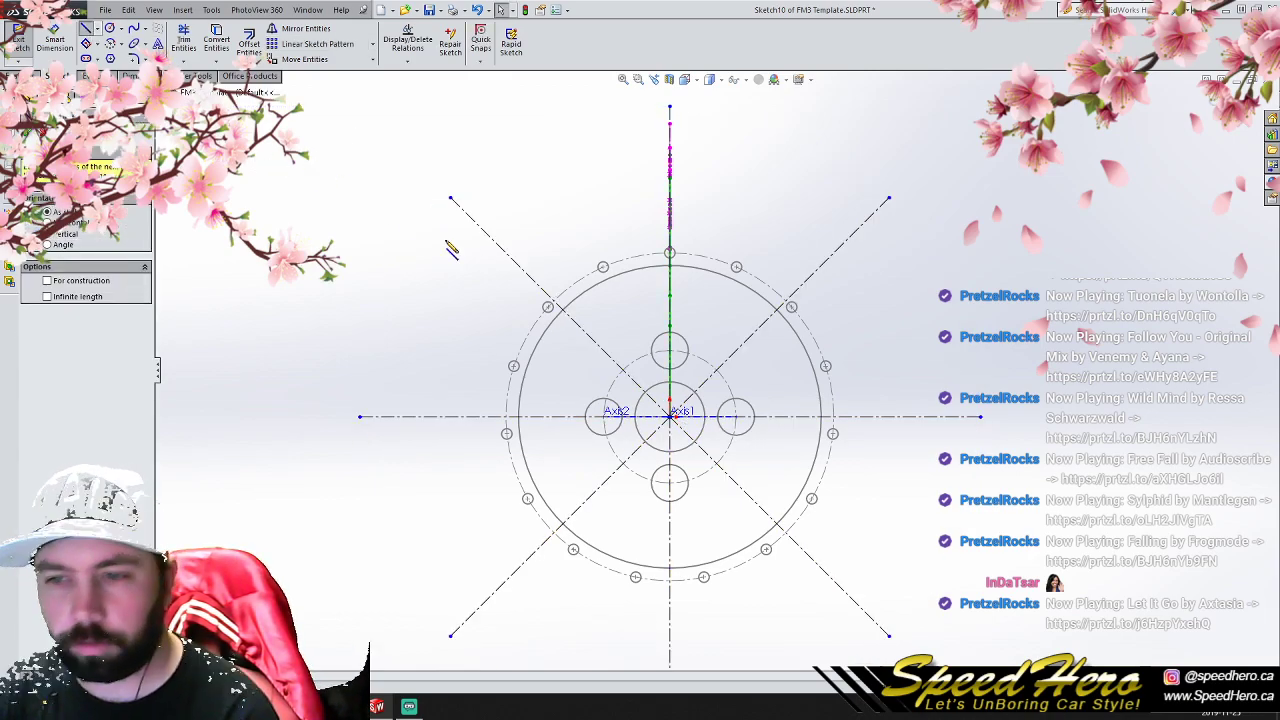
{"action": "left_click", "coordinate": [669, 309]}
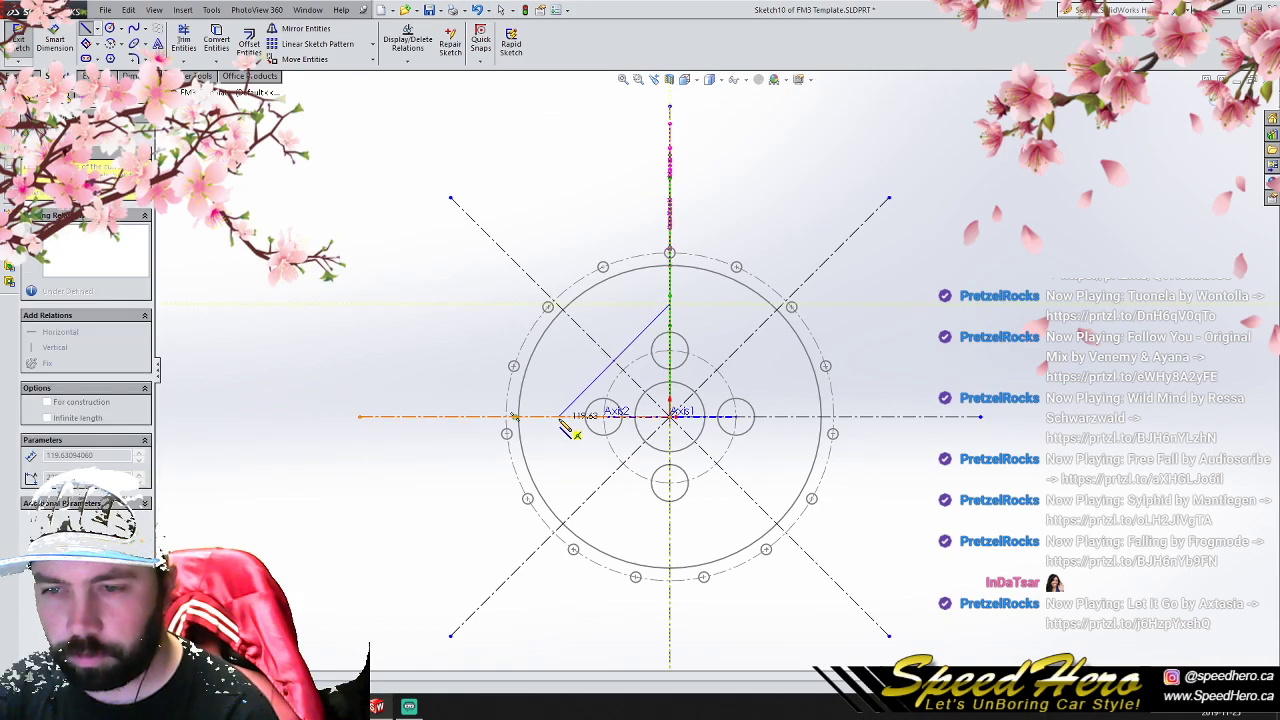
{"action": "right_click", "coordinate": [560, 422]}
{"action": "left_click", "coordinate": [564, 349]}
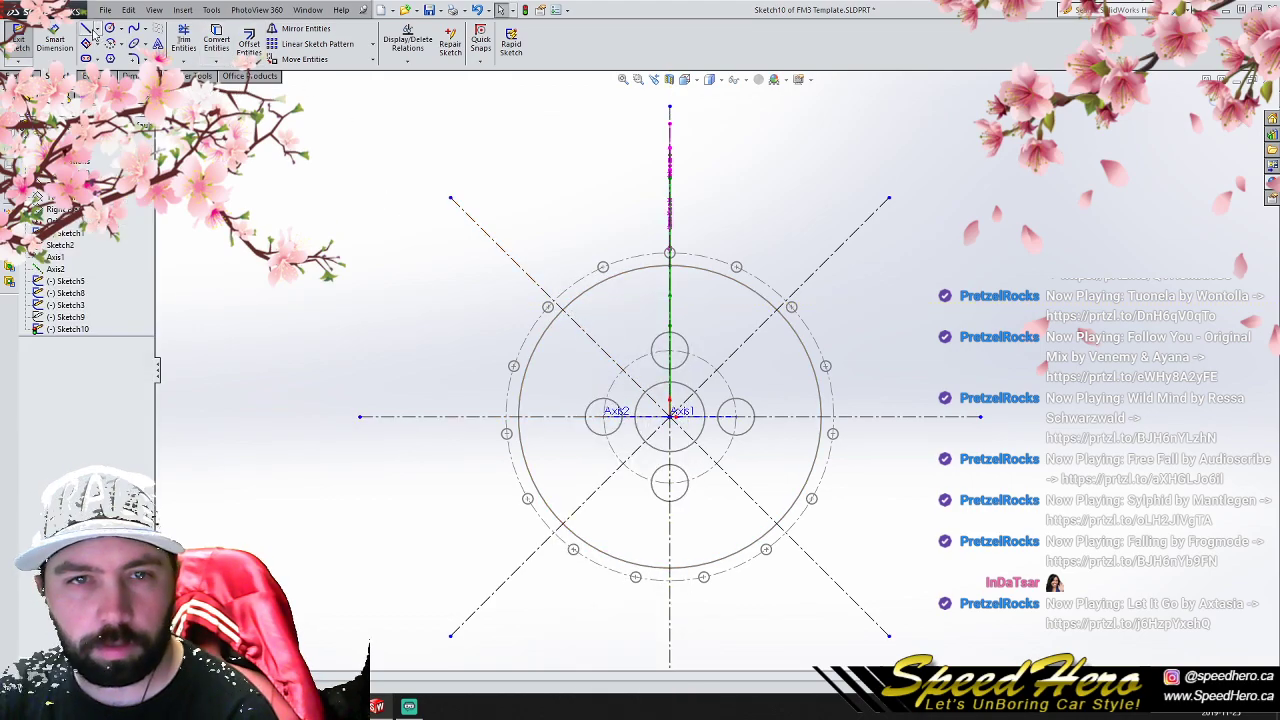
- Draw a line connecting the centres of the upper and left lug holes
{"action": "left_click", "coordinate": [670, 352]}
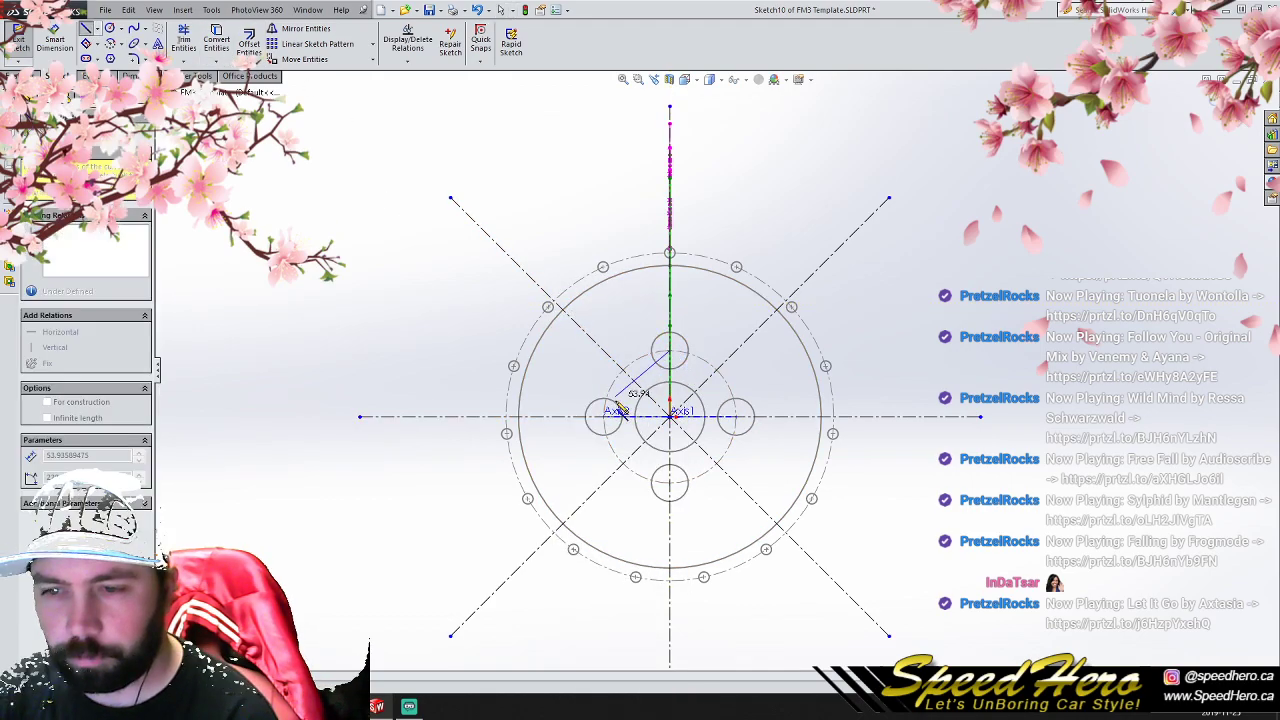
{"action": "left_click", "coordinate": [604, 416]}
{"action": "right_click", "coordinate": [606, 414]}
{"action": "left_click", "coordinate": [612, 336]}
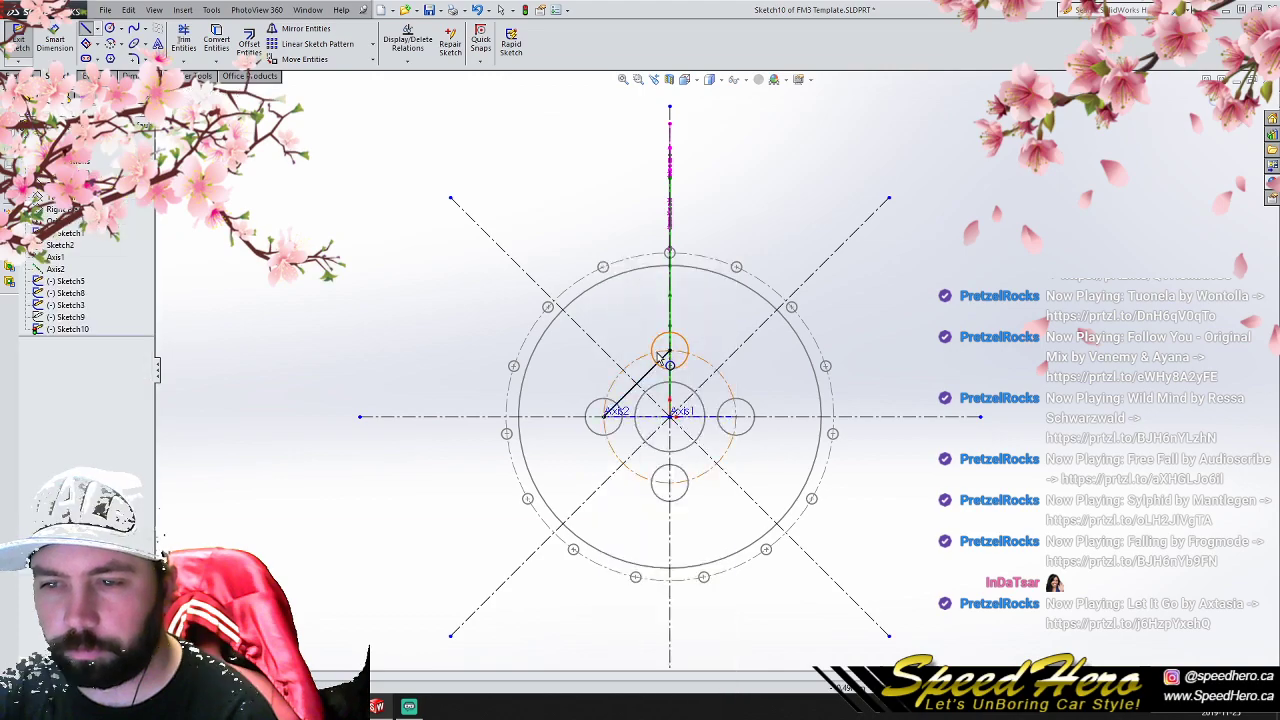
- Offset the line between the lug hole centres outward from the hub, and delete the original line
{"action": "left_click", "coordinate": [657, 372]}
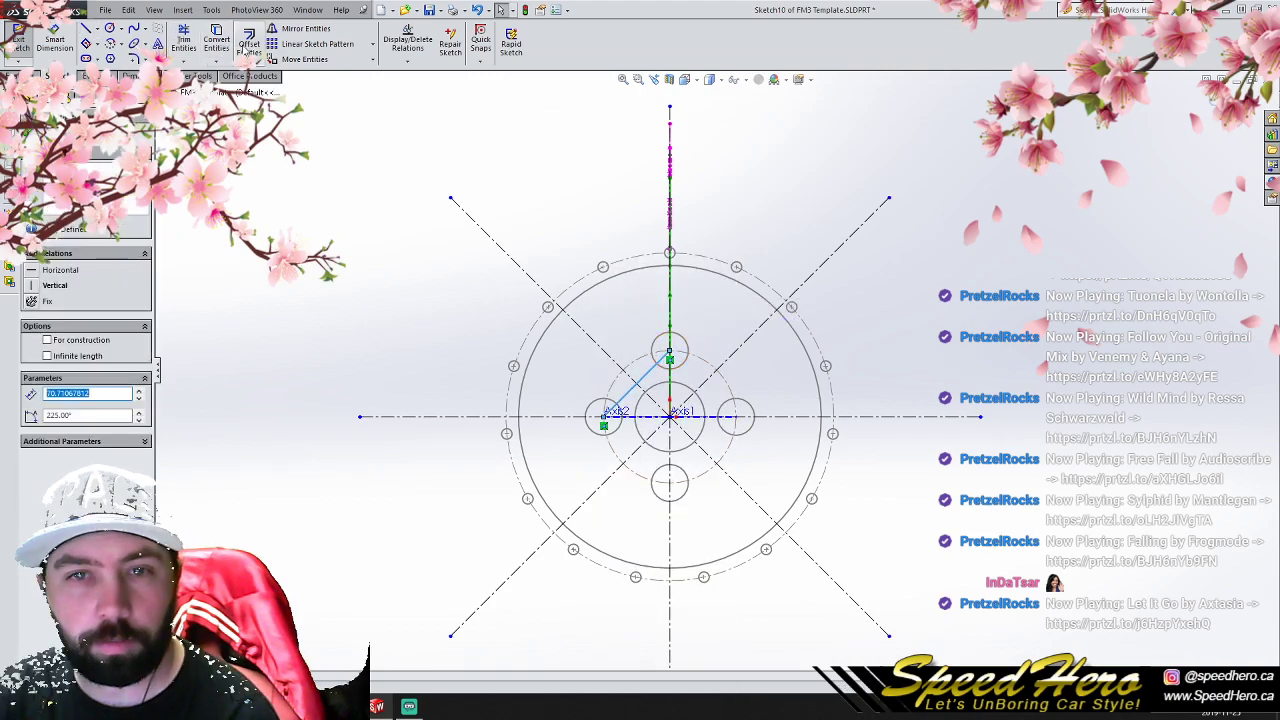
{"action": "left_click", "coordinate": [248, 42]}
{"action": "scroll", "coordinate": [480, 295], "scroll_direction": "down", "scroll_amount": 3}
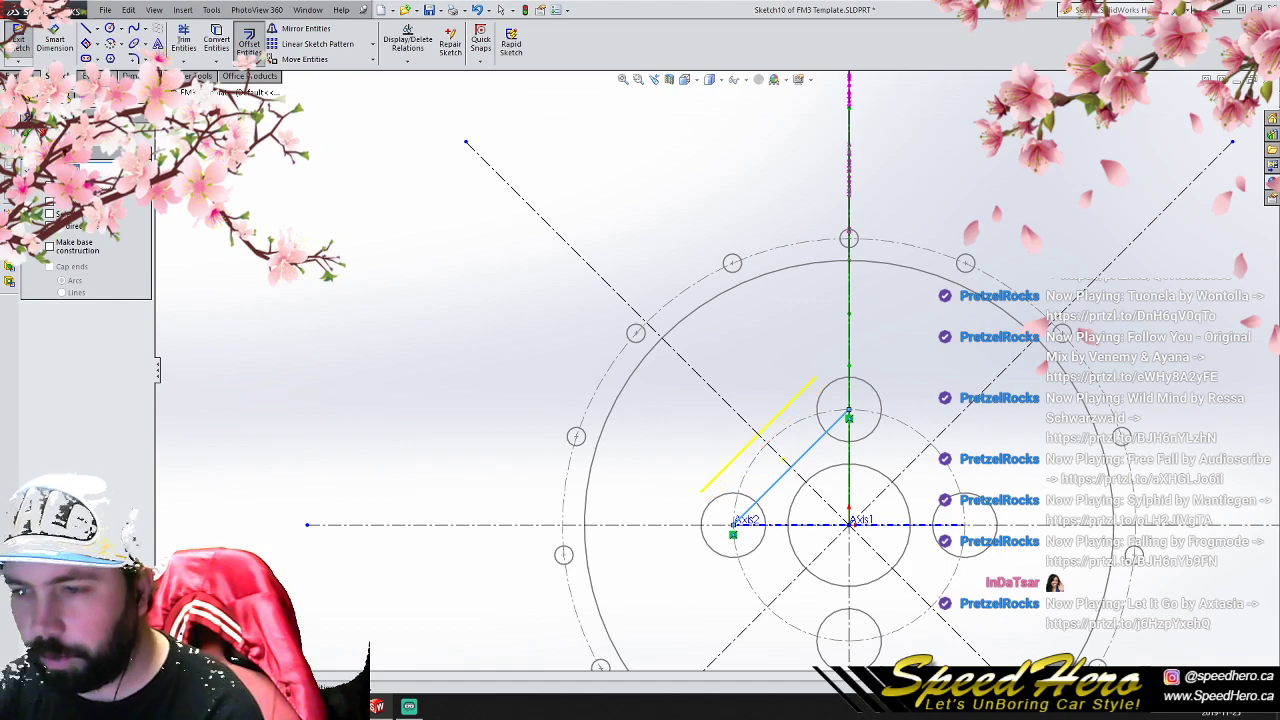
{"action": "key", "text": "Return"}
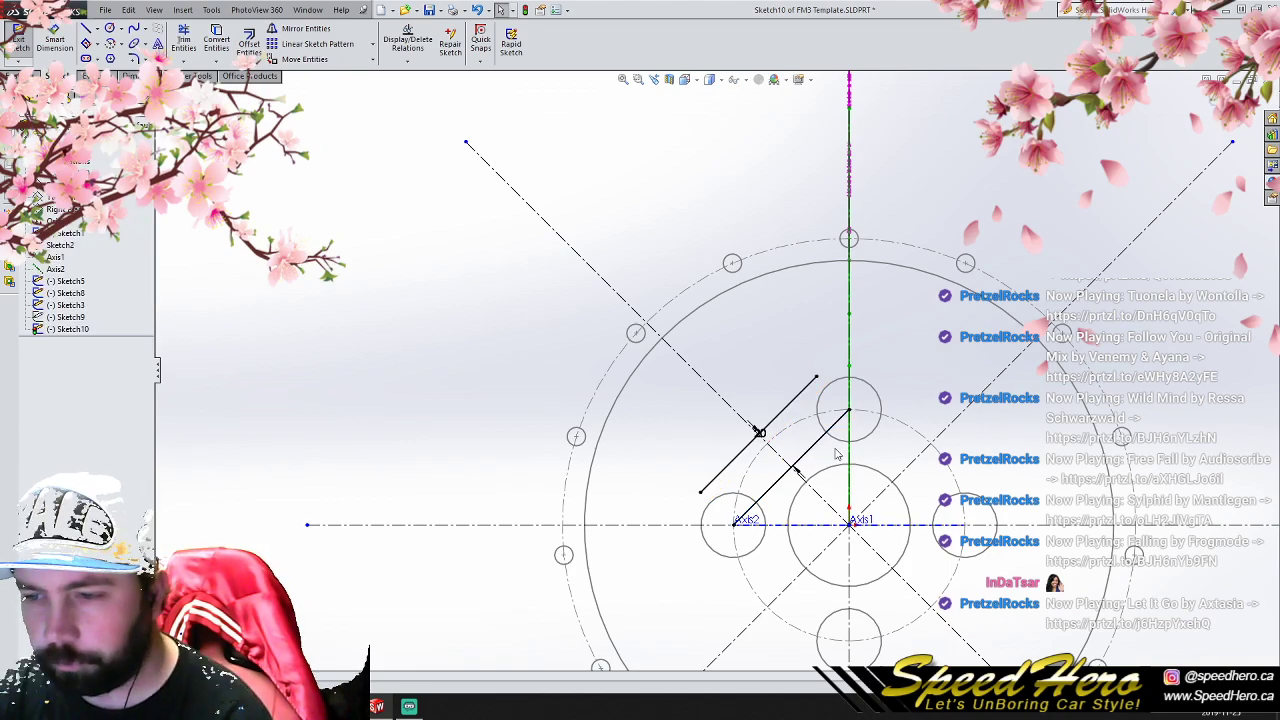
{"action": "left_click", "coordinate": [810, 452]}
{"action": "key", "text": "Delete"}
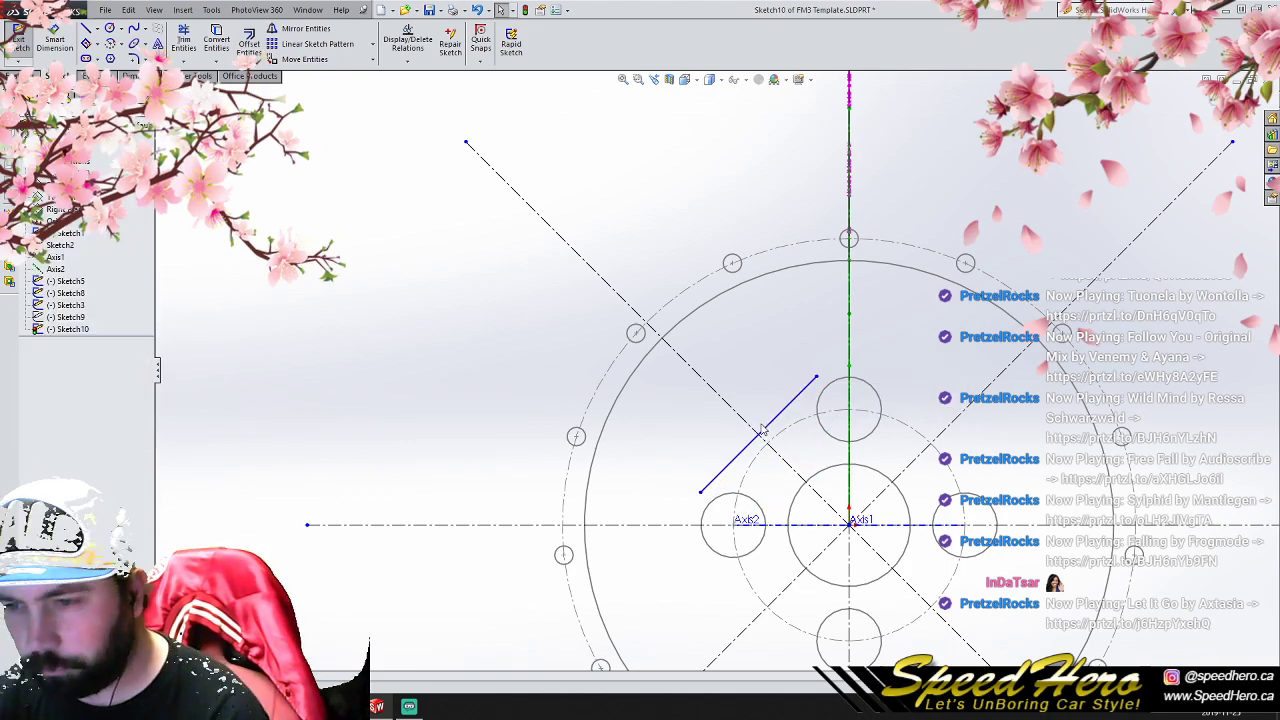
- Lengthen the offset line to about 100.71 mm so it extends past the vertical centerline
{"action": "left_click", "coordinate": [763, 440]}
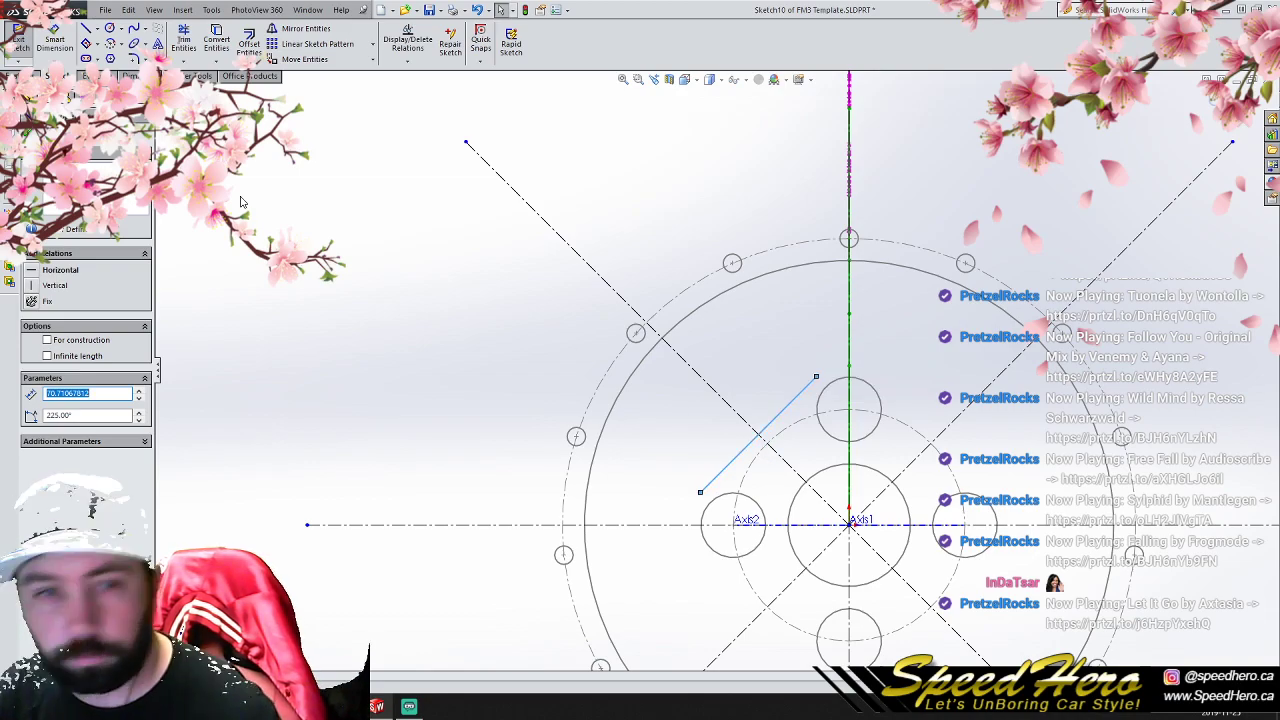
{"action": "left_click", "coordinate": [140, 391]}
{"action": "left_click", "coordinate": [140, 391]}
{"action": "left_click", "coordinate": [140, 391]}
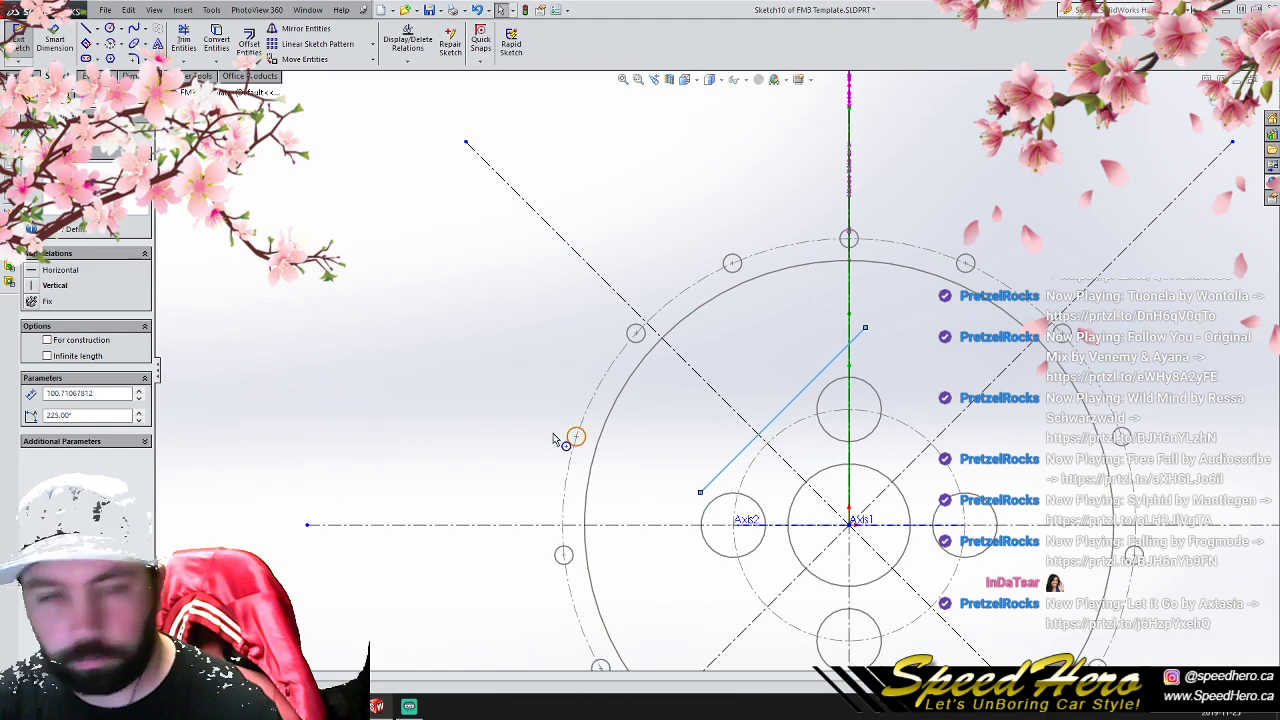
{"action": "left_click", "coordinate": [28, 132]}
{"action": "left_click", "coordinate": [403, 273]}
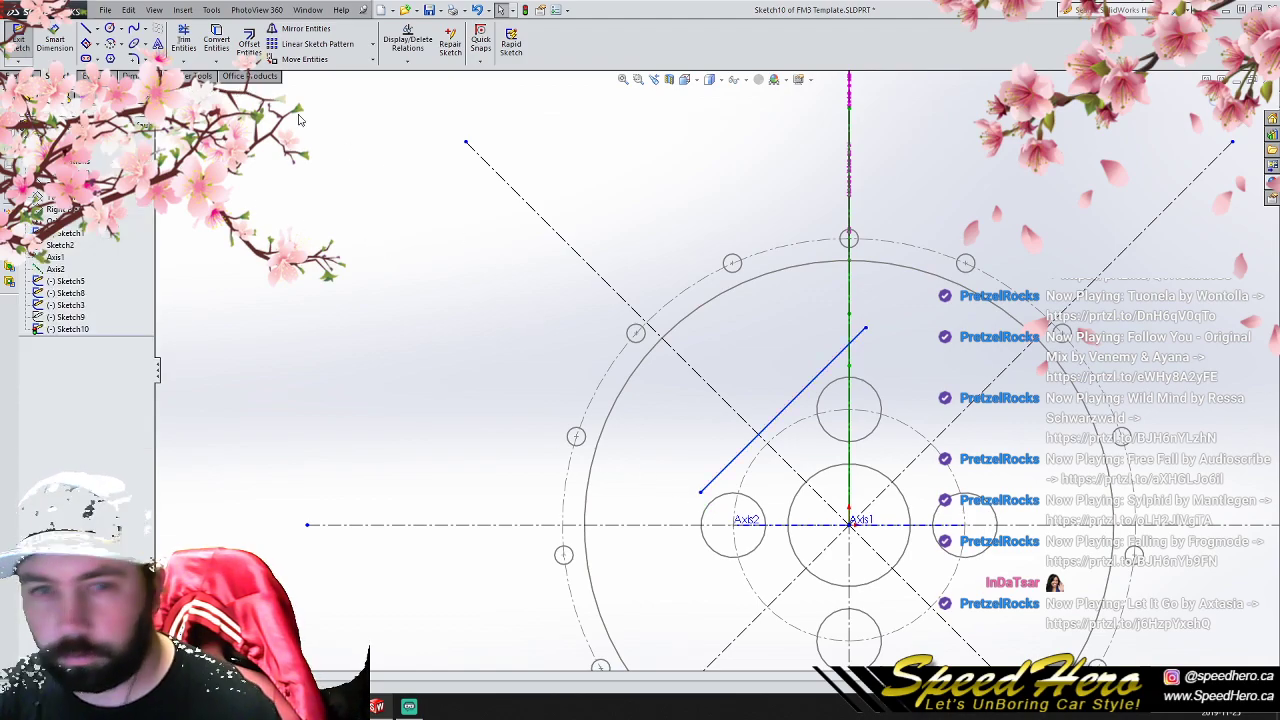
- Trim the ends of the offset line that extend past the upper-left diagonal and vertical centerlines
{"action": "left_click", "coordinate": [183, 40]}
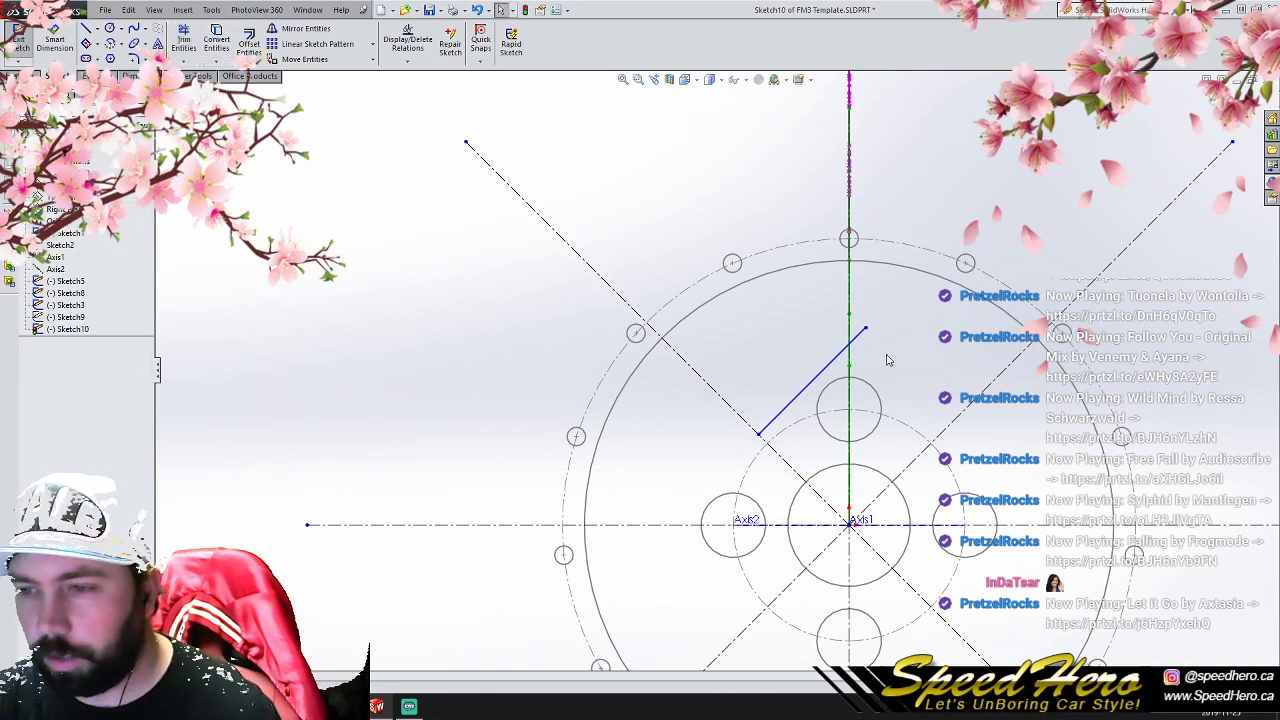
{"action": "left_click", "coordinate": [859, 339]}
{"action": "left_click", "coordinate": [183, 40]}
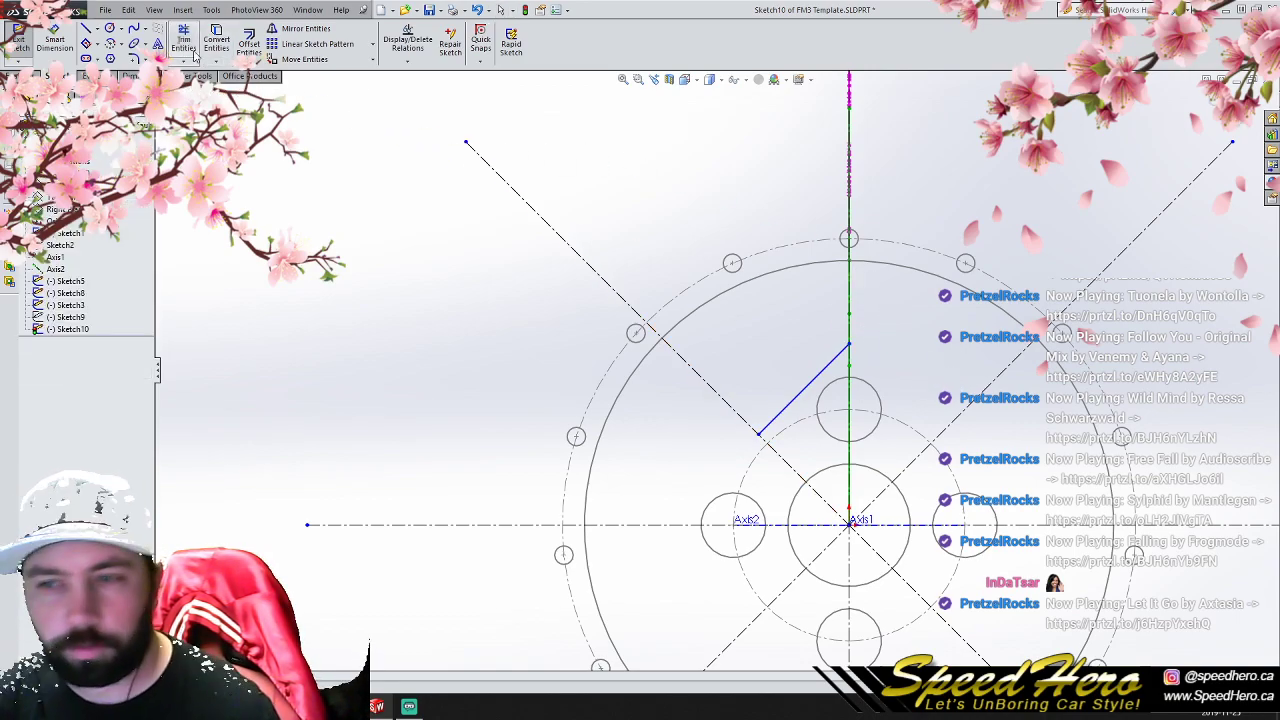
- Mirror the trimmed line about the vertical centerline, keeping the original
{"action": "left_click", "coordinate": [802, 404]}
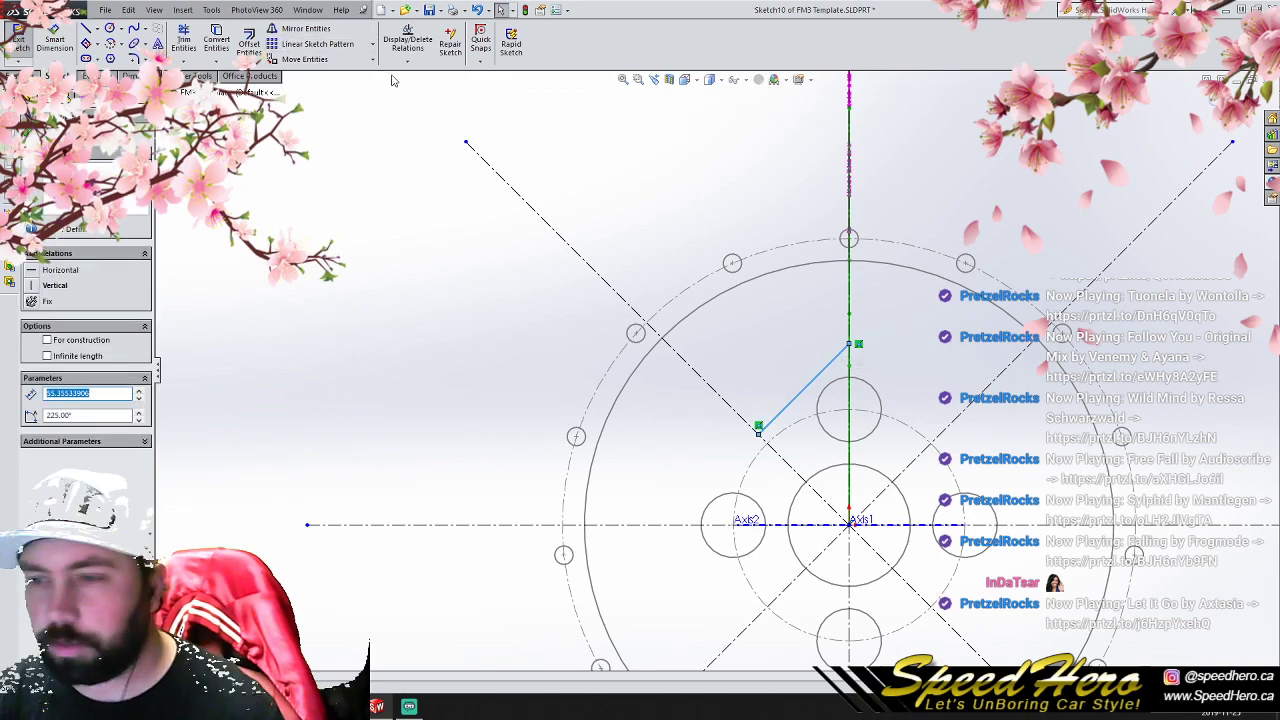
{"action": "left_click", "coordinate": [304, 29]}
{"action": "left_click", "coordinate": [130, 305]}
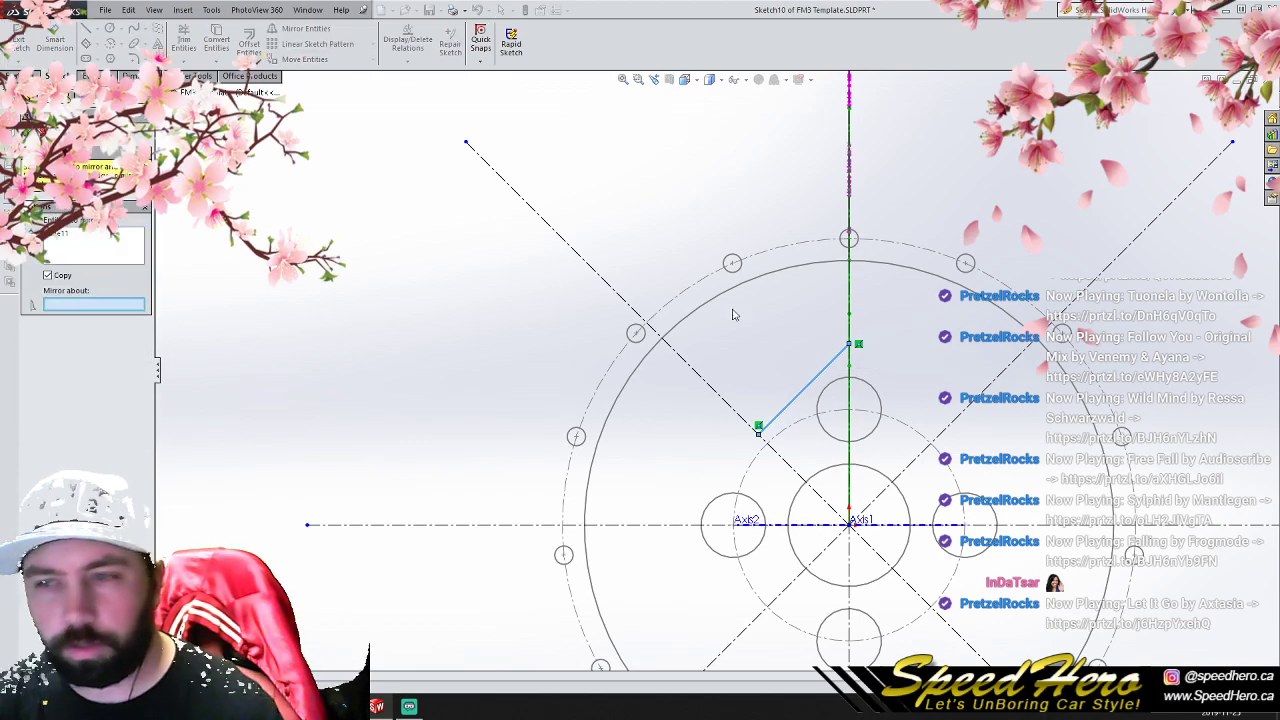
{"action": "left_click", "coordinate": [849, 288]}
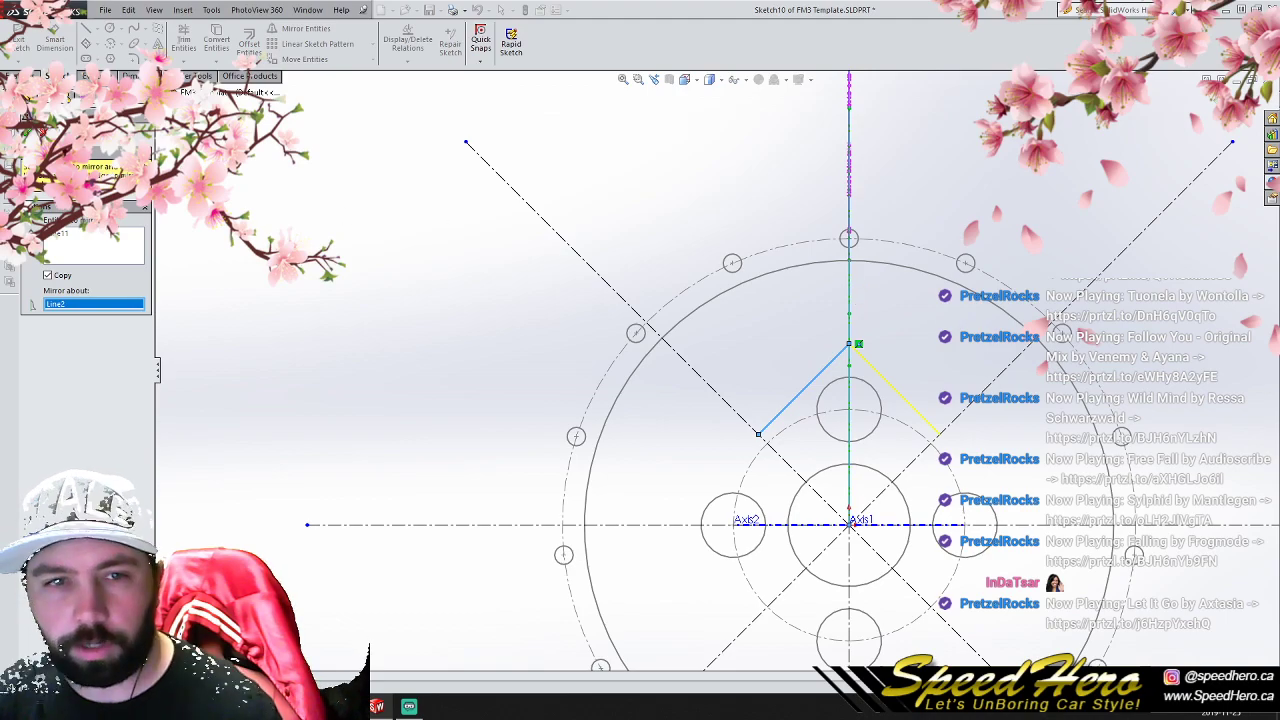
{"action": "left_click", "coordinate": [27, 131]}
- Apply a 20 mm sketch fillet to the corner where the two mirrored lines meet above the upper lug hole
{"action": "left_click", "coordinate": [133, 58]}
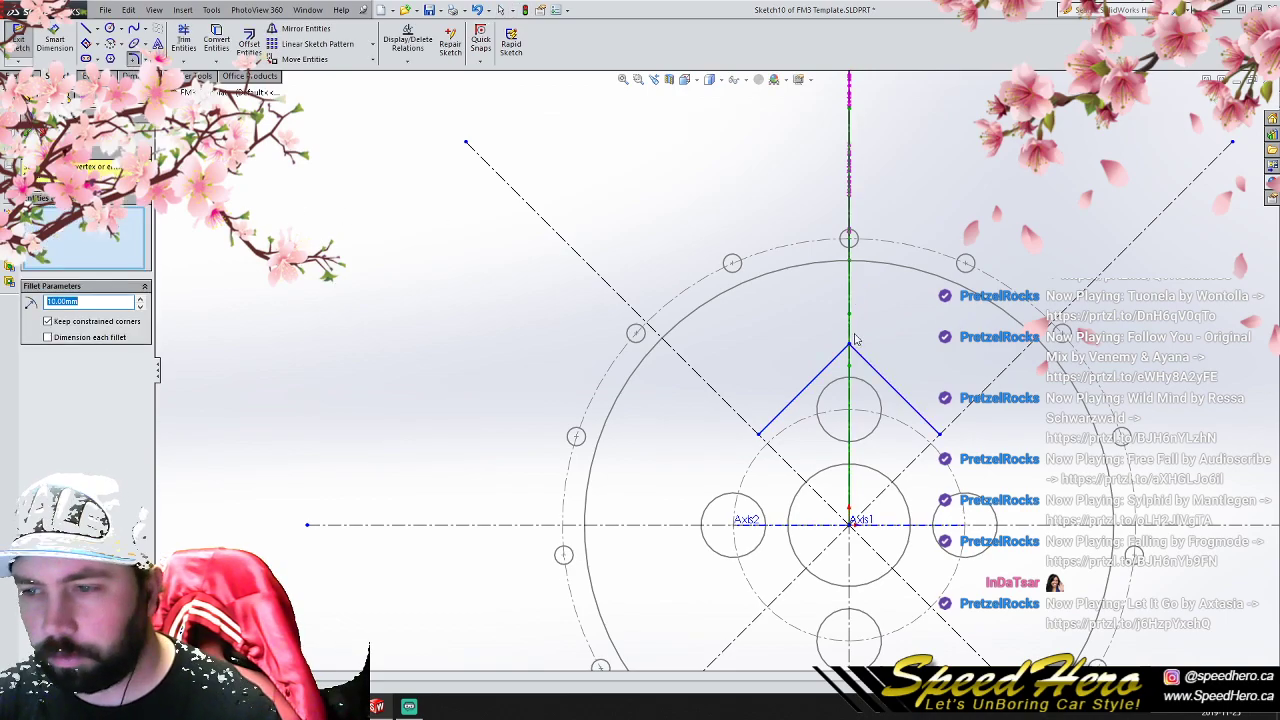
{"action": "left_click", "coordinate": [856, 353]}
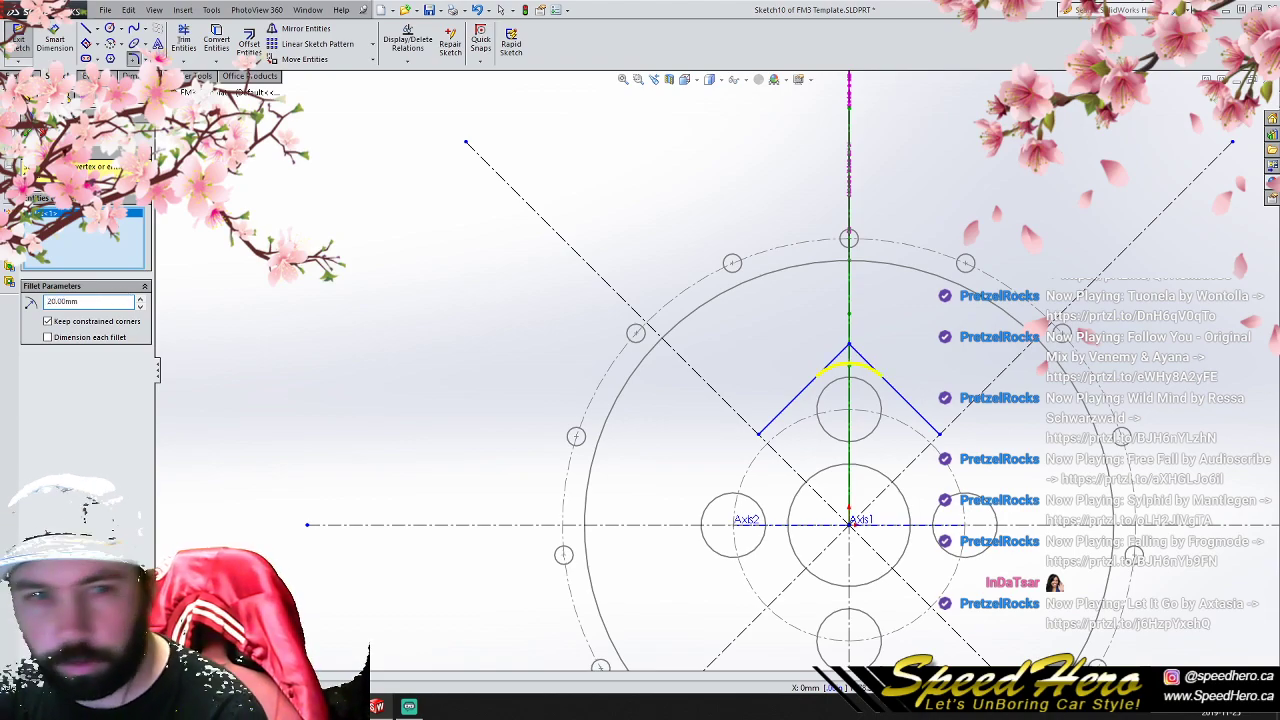
{"action": "key", "text": "Return"}
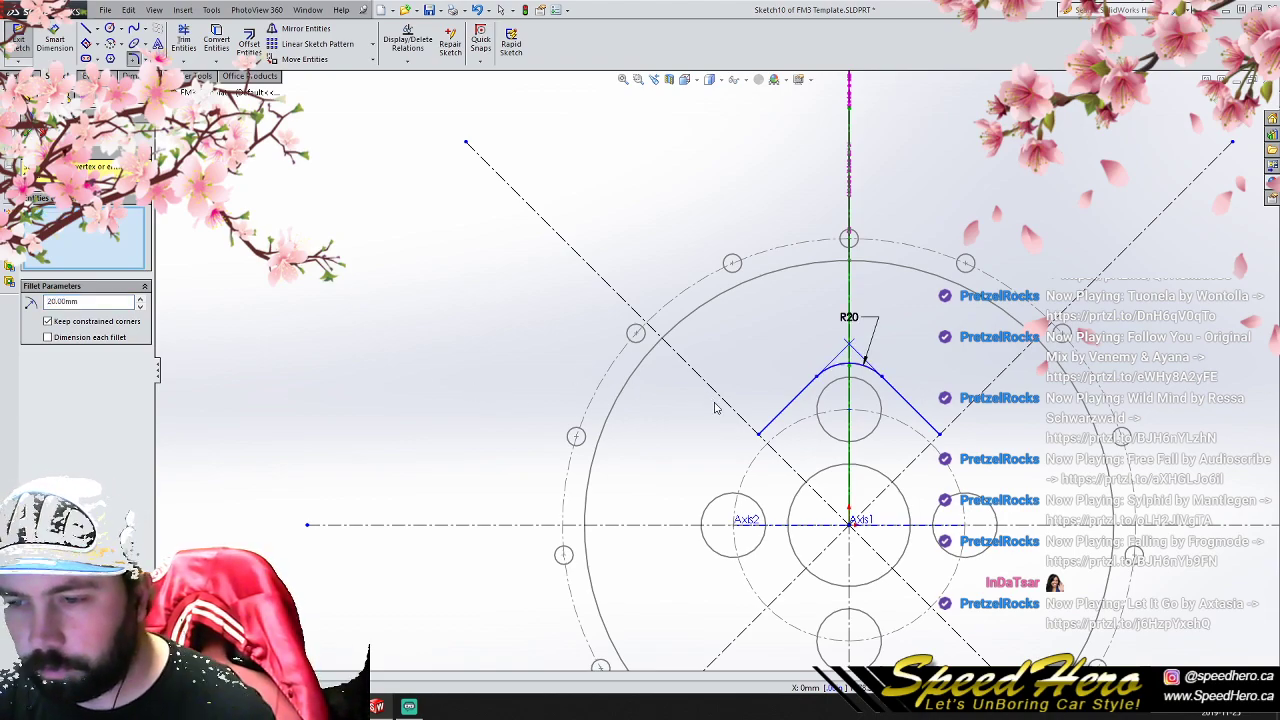
{"action": "left_click_drag", "start_coordinate": [620, 449], "coordinate": [1096, 668]}
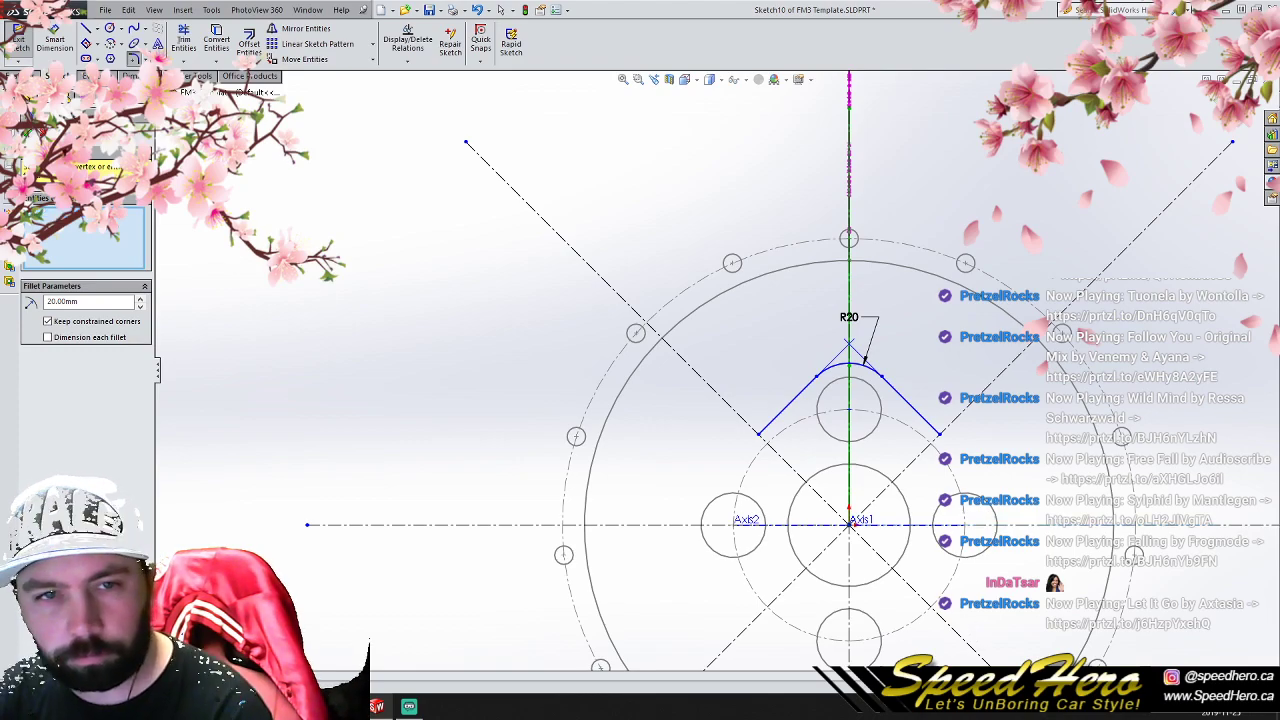
{"action": "left_click", "coordinate": [28, 133]}
- Delete the radial construction centerlines around the hub, keeping the filleted corner profile
{"action": "left_click_drag", "start_coordinate": [642, 470], "coordinate": [1097, 663]}
{"action": "scroll", "coordinate": [682, 525], "scroll_direction": "down", "scroll_amount": 2}
{"action": "scroll", "coordinate": [541, 478], "scroll_direction": "up", "scroll_amount": 8}
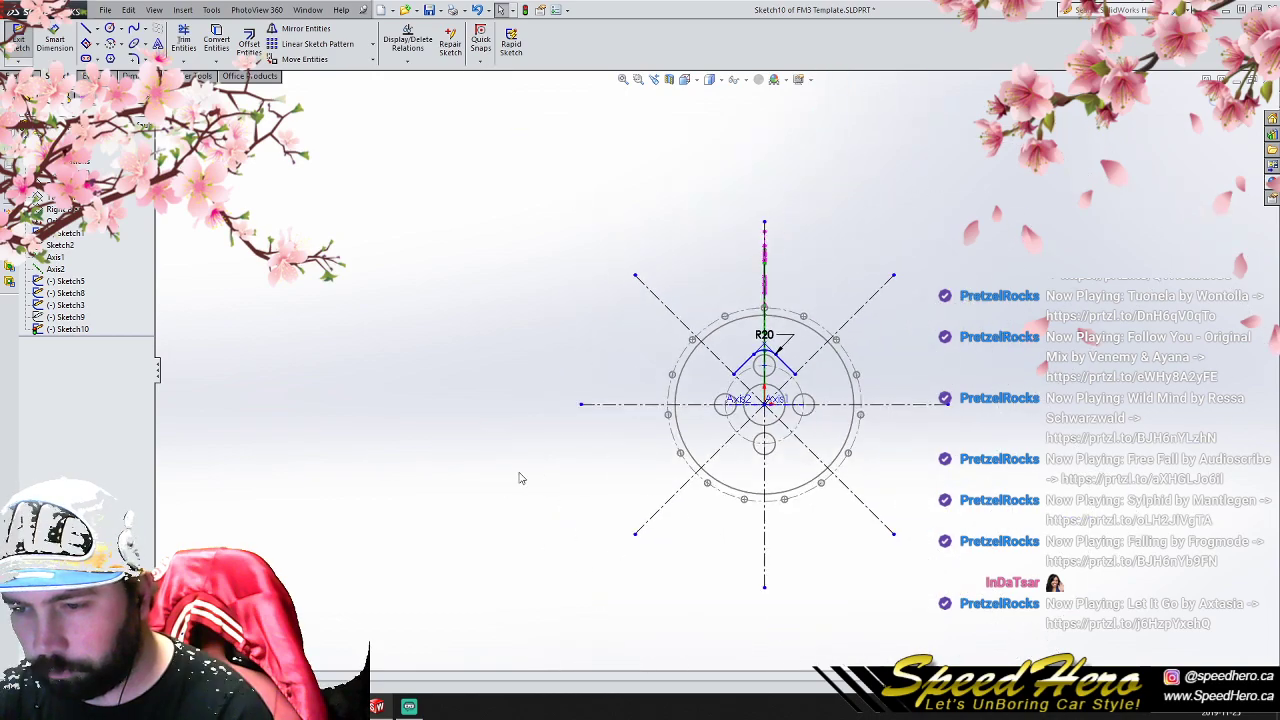
{"action": "left_click_drag", "start_coordinate": [409, 616], "coordinate": [1063, 387]}
{"action": "key", "text": "Delete"}
{"action": "scroll", "coordinate": [872, 394], "scroll_direction": "down", "scroll_amount": 3}
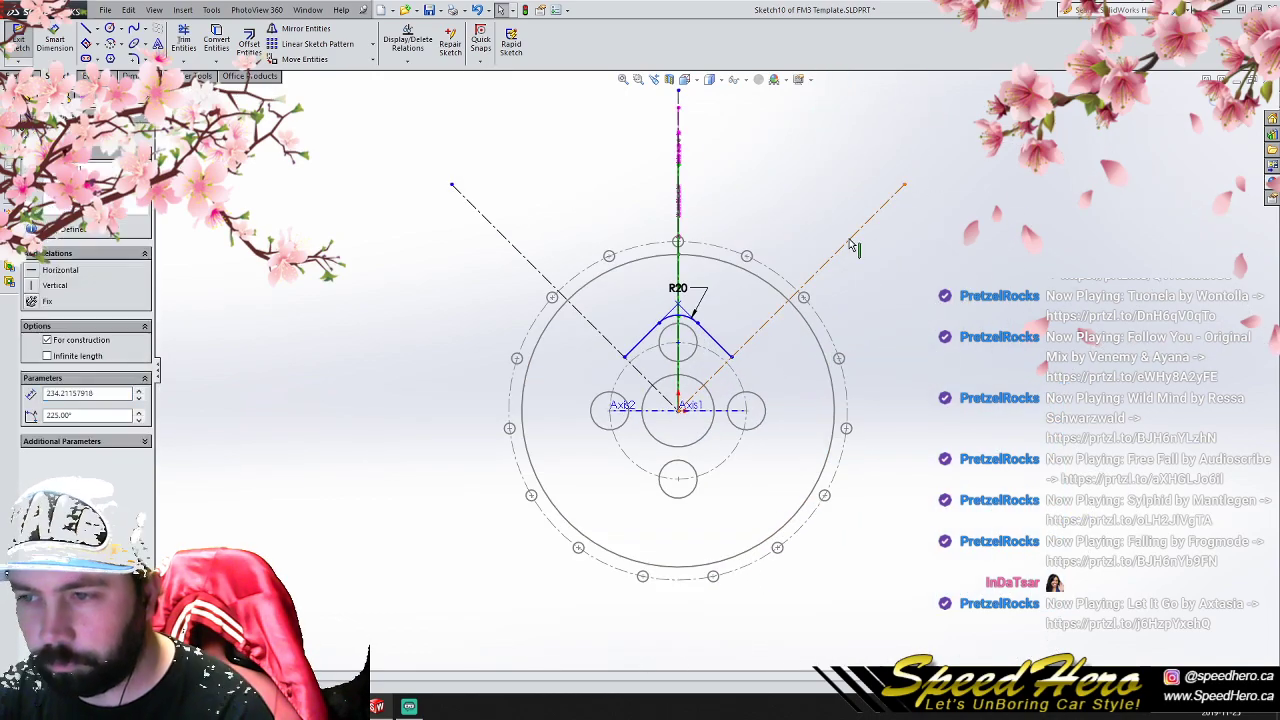
{"action": "left_click", "coordinate": [850, 245]}
{"action": "key", "text": "Delete"}
{"action": "left_click", "coordinate": [460, 193]}
{"action": "key", "text": "Delete"}
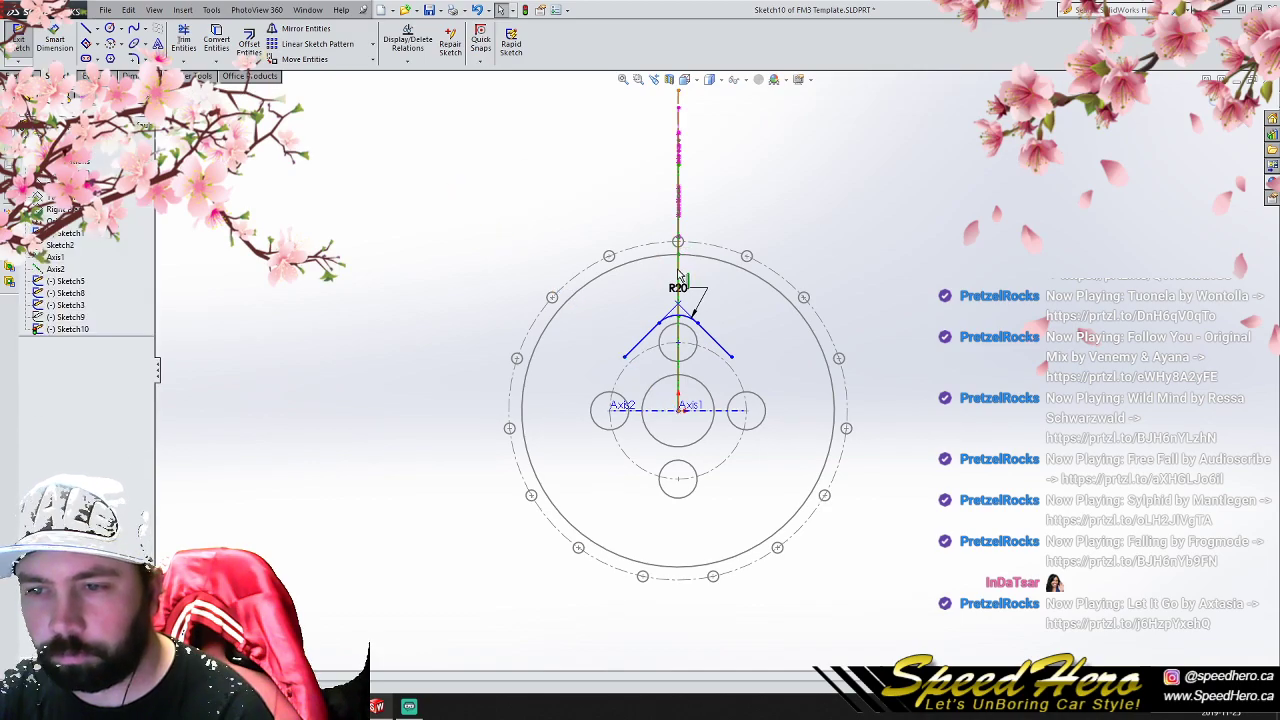
- Circular-pattern the filleted corner profile about the origin into 4 equally spaced instances to close the hub outline
{"action": "left_click_drag", "start_coordinate": [467, 190], "coordinate": [940, 604]}
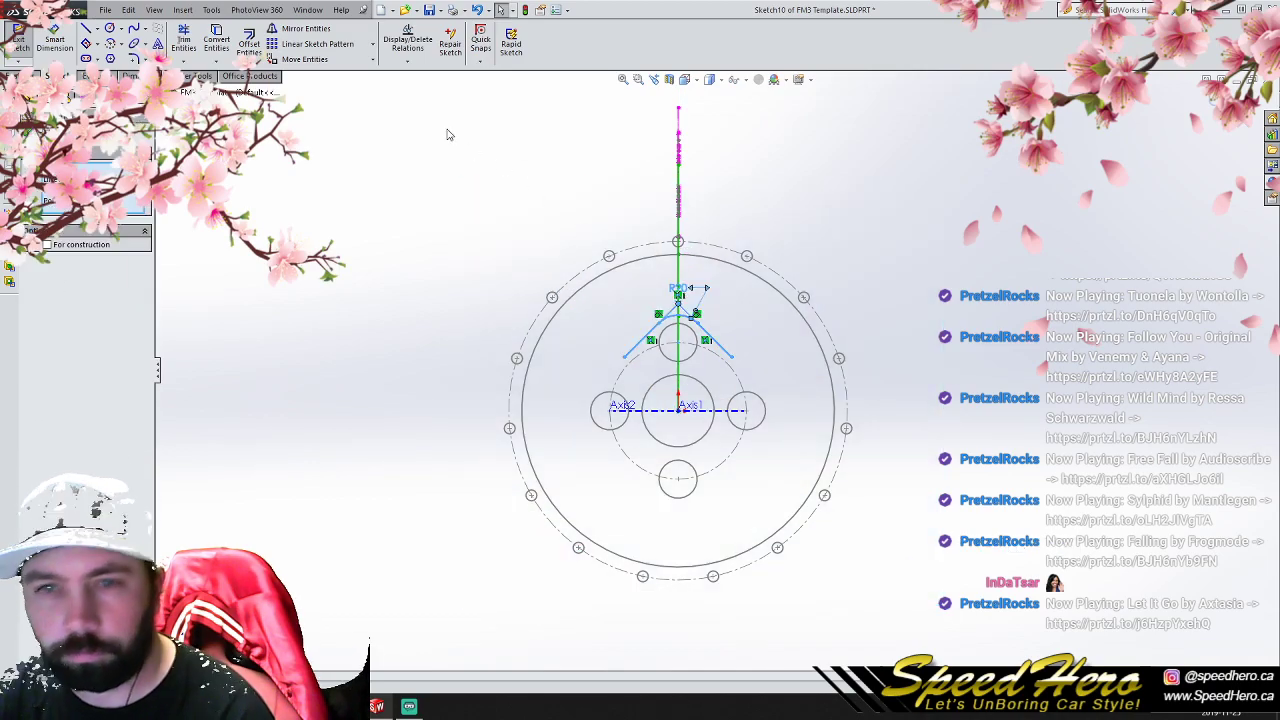
{"action": "left_click", "coordinate": [371, 44]}
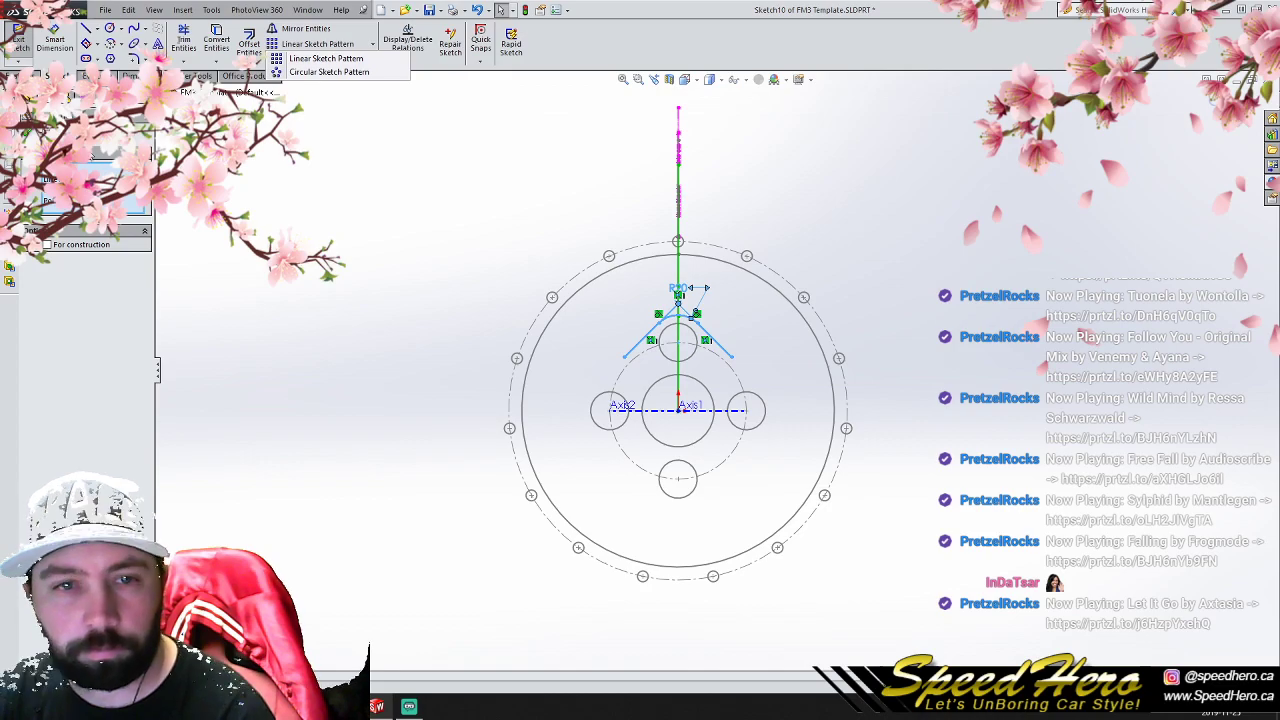
{"action": "left_click", "coordinate": [329, 72]}
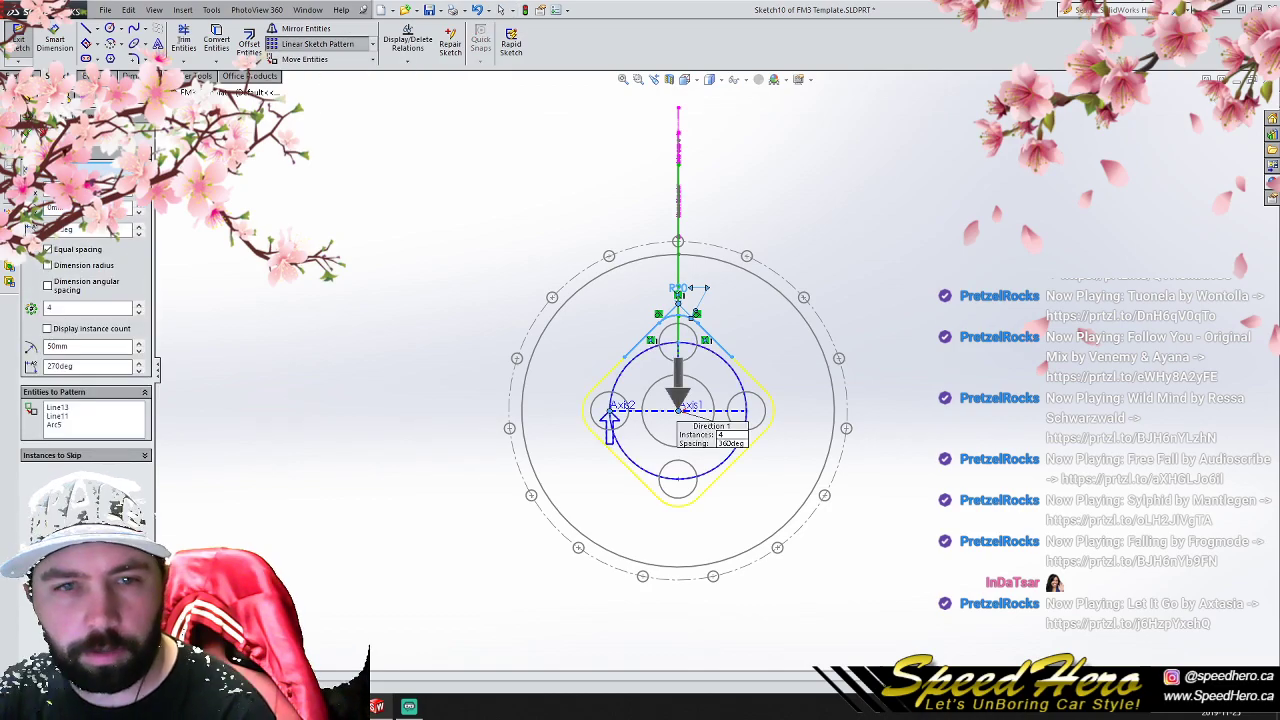
{"action": "left_click", "coordinate": [27, 132]}
{"action": "left_click", "coordinate": [441, 231]}
{"action": "scroll", "coordinate": [786, 416], "scroll_direction": "up", "scroll_amount": 2}
{"action": "scroll", "coordinate": [764, 423], "scroll_direction": "down", "scroll_amount": 1}
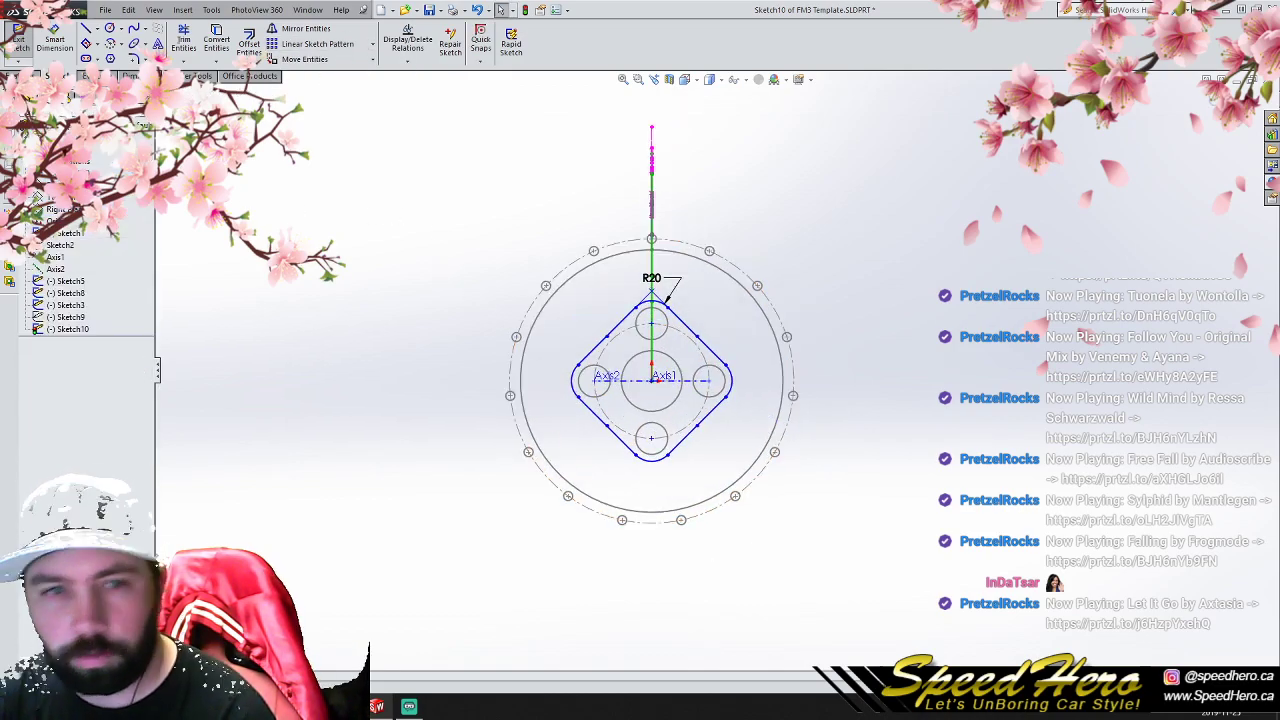
- Extrude the rounded square hub outline as a blind boss 50 mm deep
{"action": "left_click", "coordinate": [20, 76]}
{"action": "left_click", "coordinate": [24, 42]}
{"action": "middle_click_drag", "start_coordinate": [451, 314], "coordinate": [415, 336]}
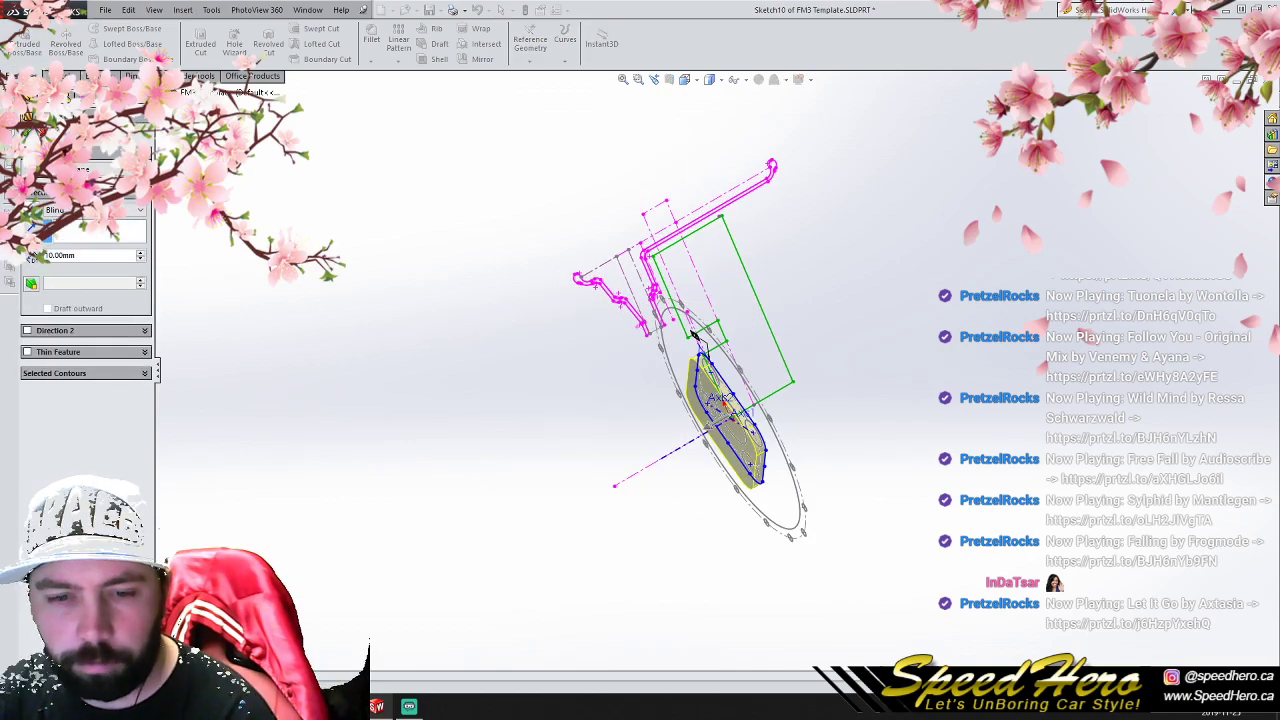
{"action": "left_click", "coordinate": [187, 640]}
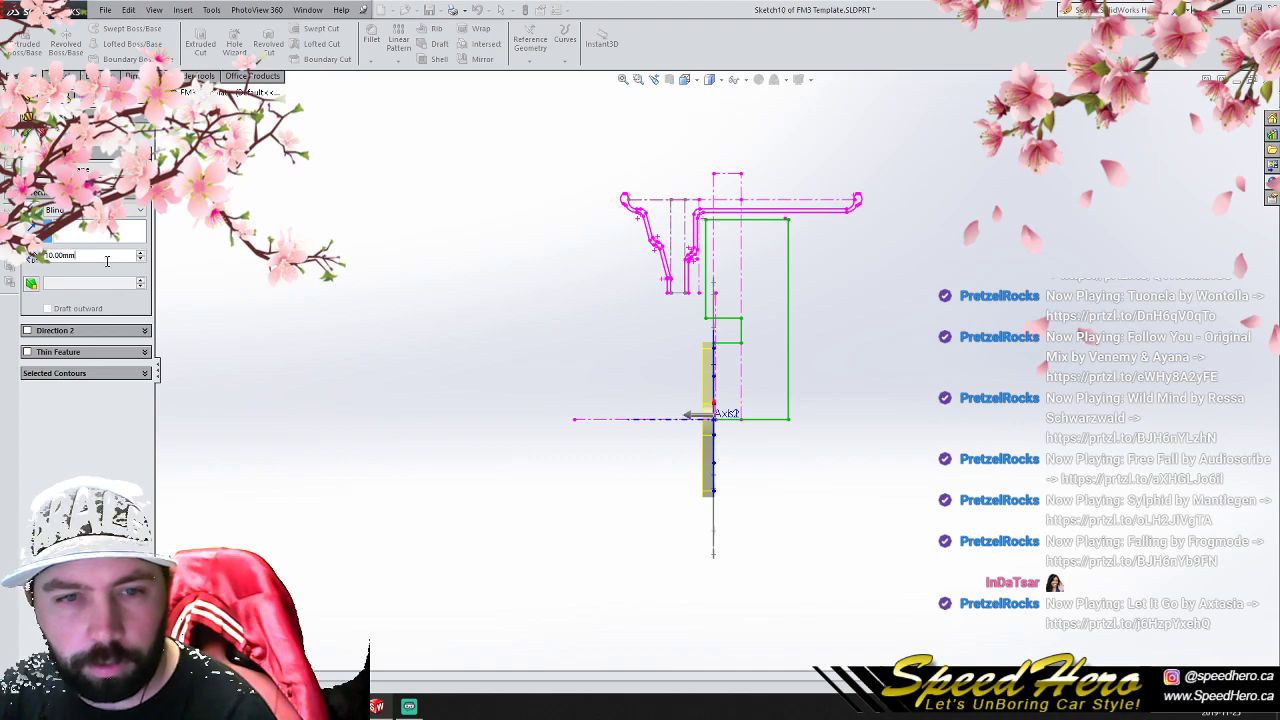
{"action": "type", "text": "50"}
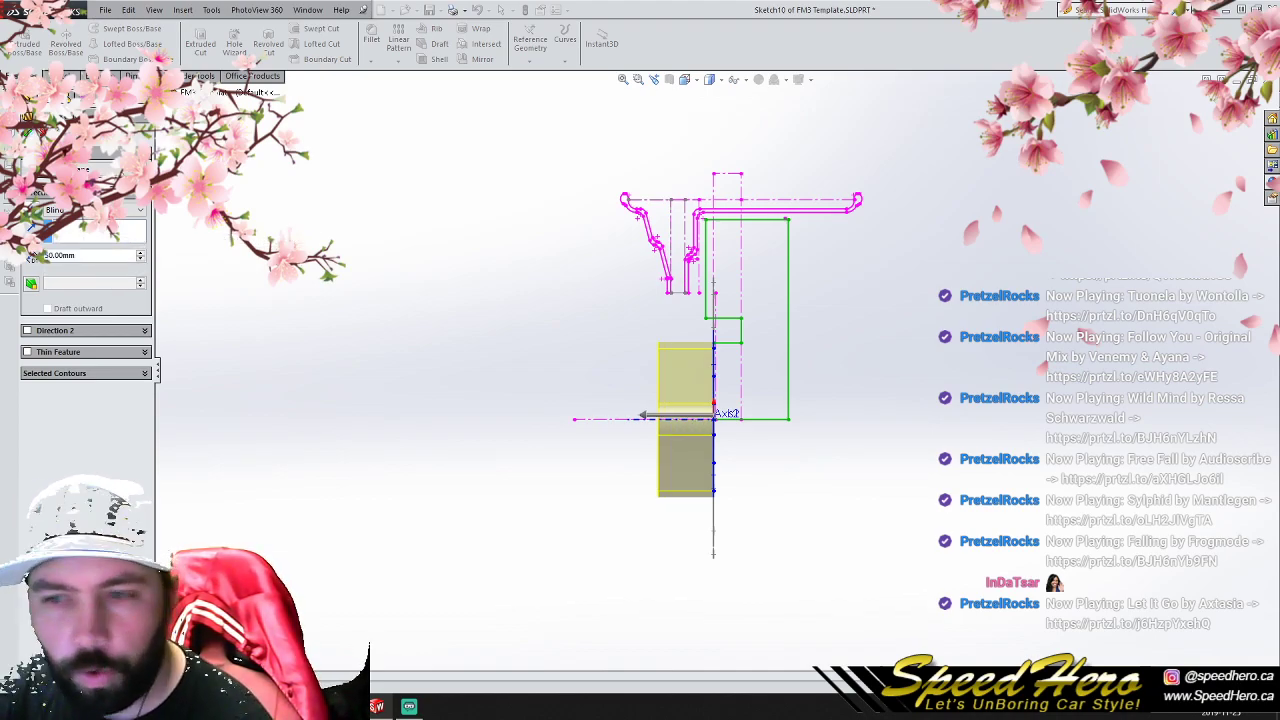
{"action": "key", "text": "Return"}
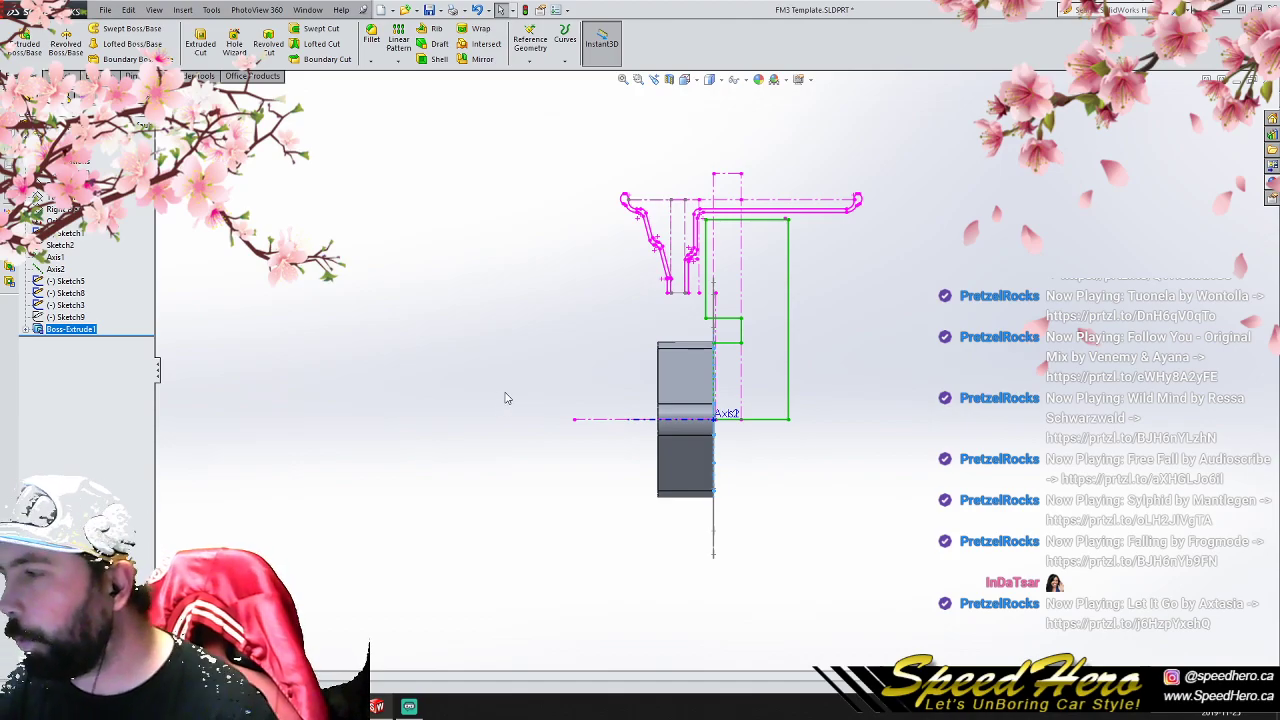
- Create a reference plane parallel to the Top Plane at an offset of about 50.54 mm through the hub block
{"action": "scroll", "coordinate": [655, 471], "scroll_direction": "up", "scroll_amount": 2}
{"action": "scroll", "coordinate": [658, 423], "scroll_direction": "down", "scroll_amount": 2}
{"action": "middle_click_drag", "start_coordinate": [658, 423], "coordinate": [760, 585]}
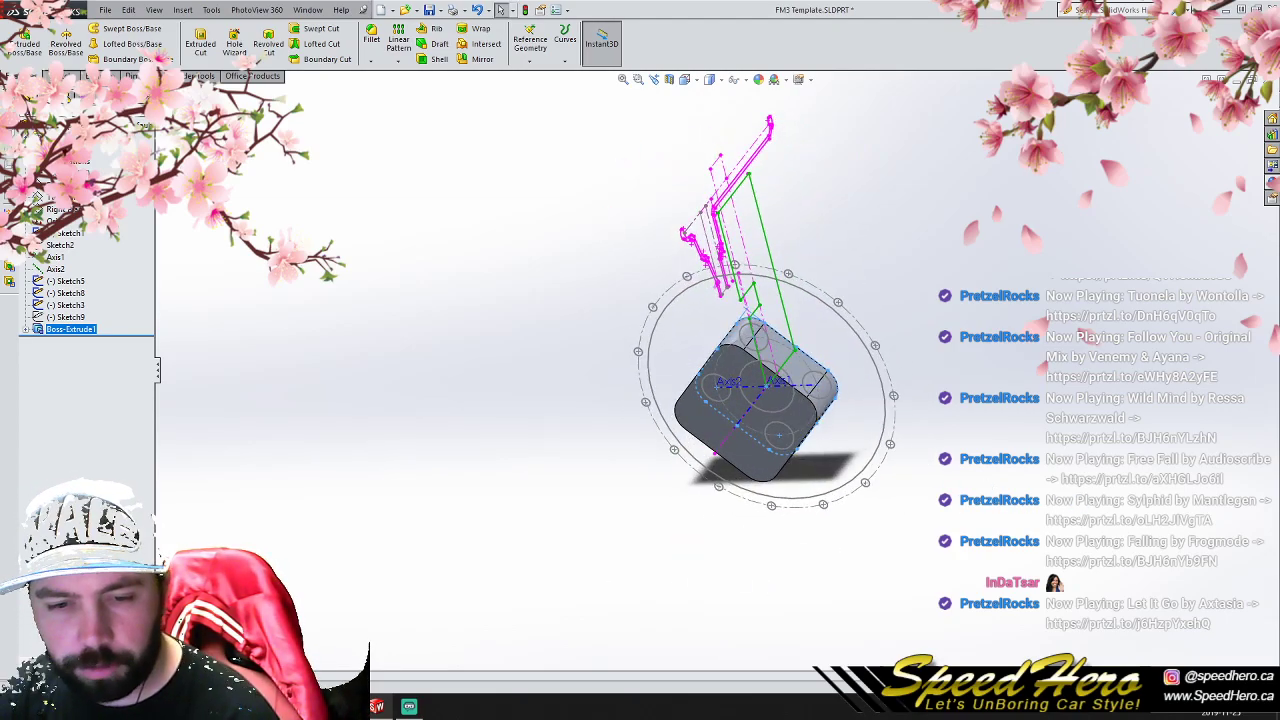
{"action": "key", "text": "ctrl+1"}
{"action": "scroll", "coordinate": [840, 380], "scroll_direction": "down", "scroll_amount": 7}
{"action": "middle_click_drag", "start_coordinate": [754, 348], "coordinate": [742, 452]}
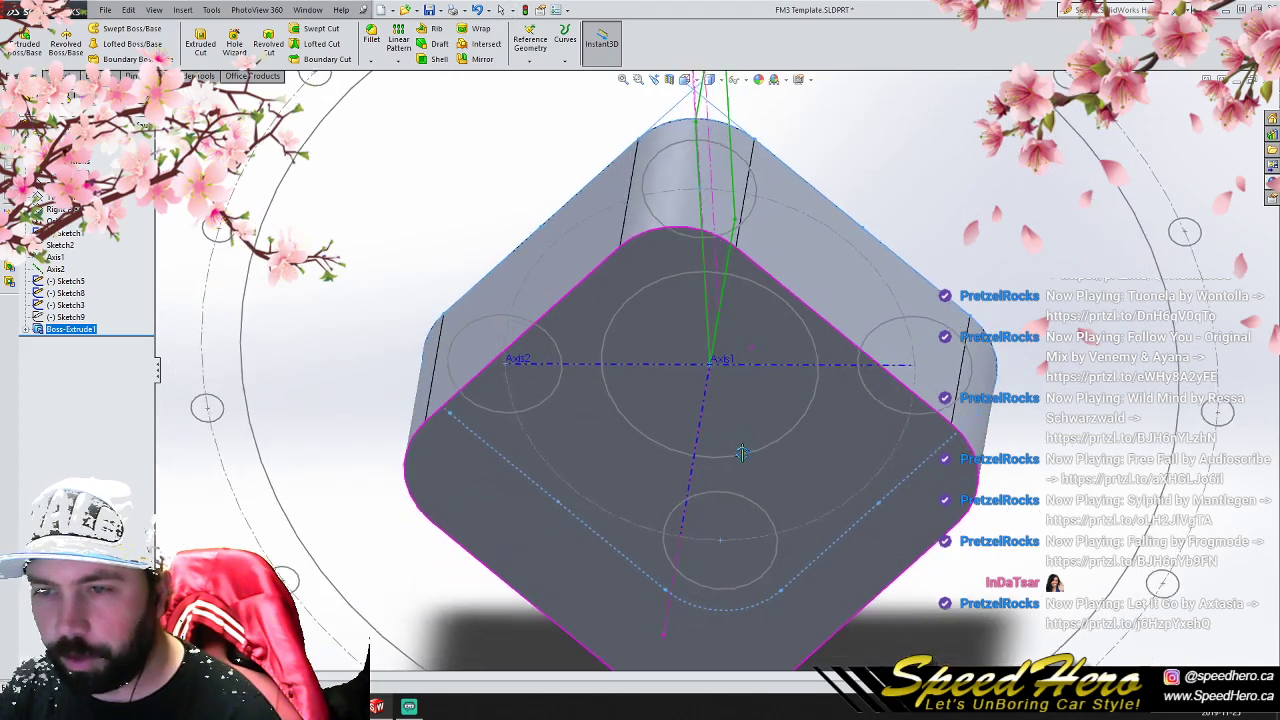
{"action": "scroll", "coordinate": [755, 474], "scroll_direction": "up", "scroll_amount": 3}
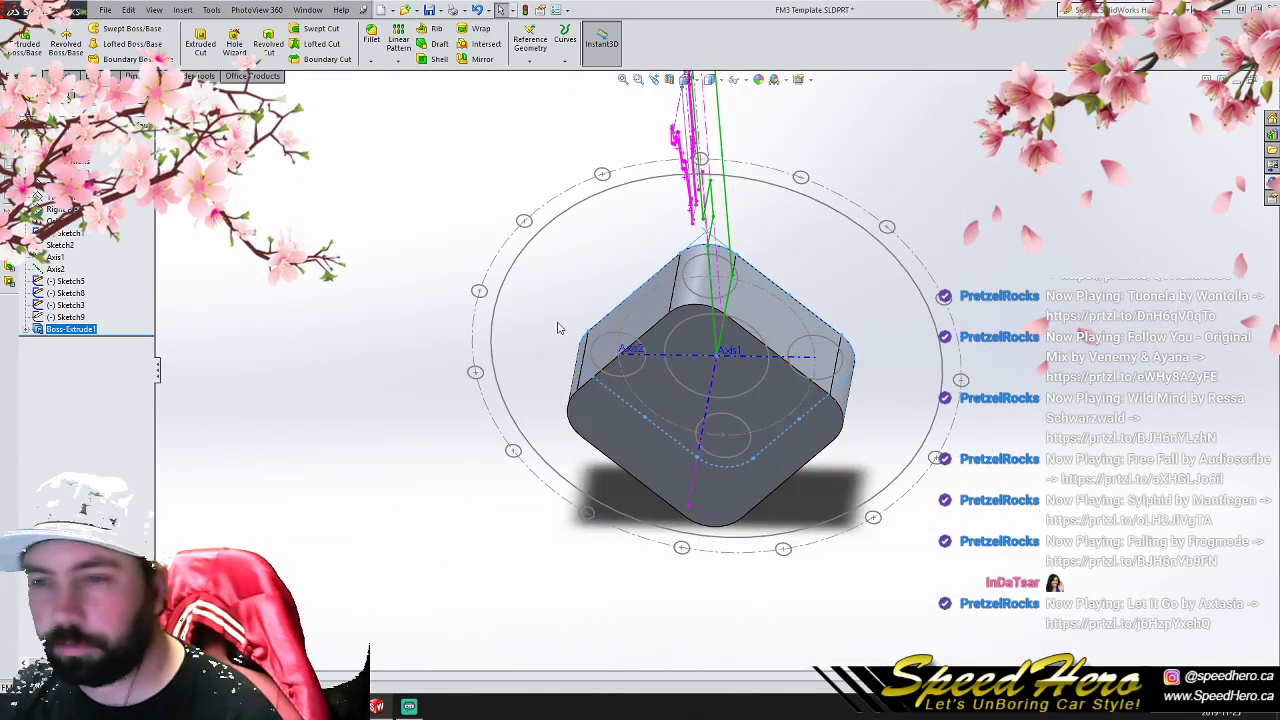
{"action": "left_click", "coordinate": [384, 247]}
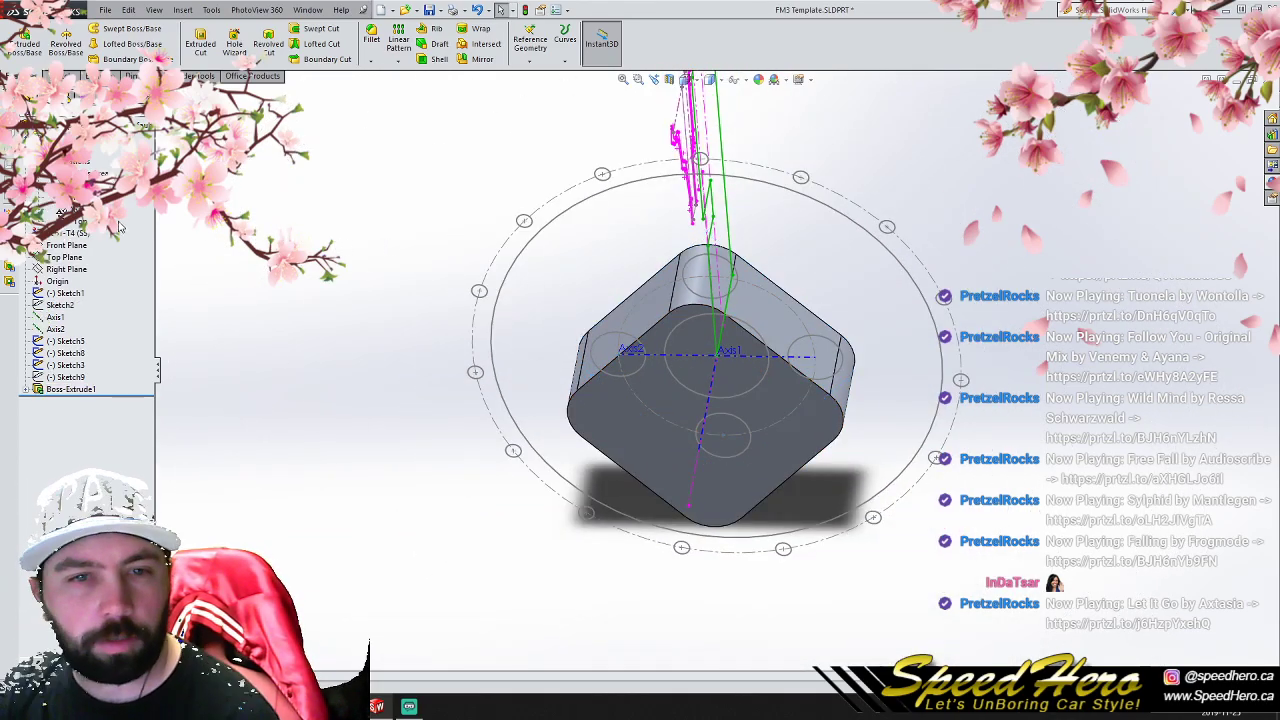
{"action": "left_click", "coordinate": [25, 162]}
{"action": "left_click", "coordinate": [56, 197]}
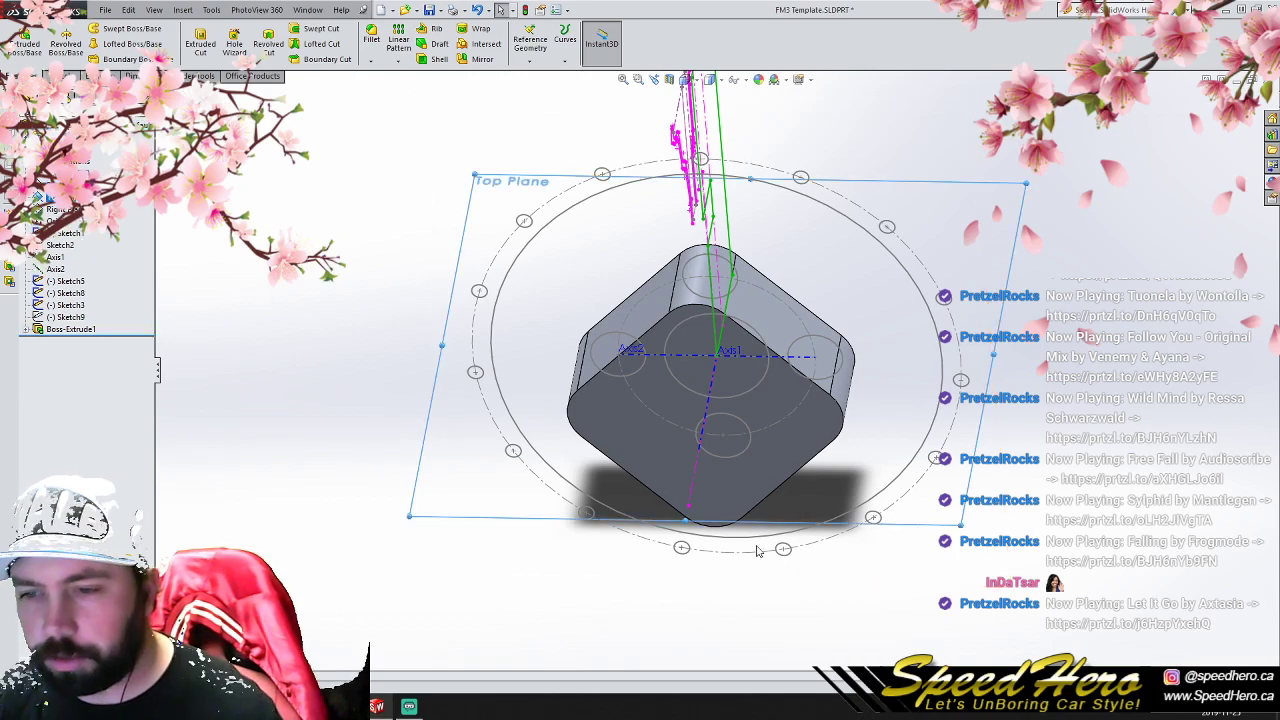
{"action": "left_click_drag", "start_coordinate": [685, 519], "coordinate": [691, 443], "text": "ctrl"}
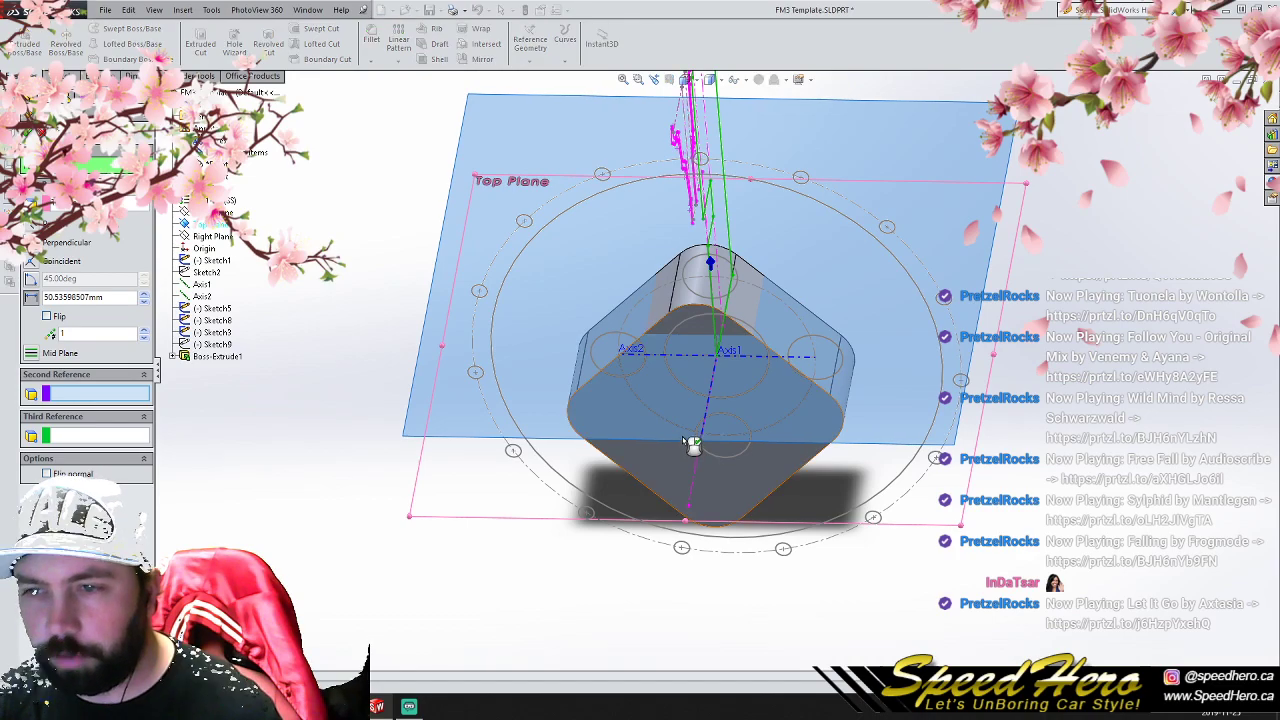
{"action": "left_click", "coordinate": [43, 133]}
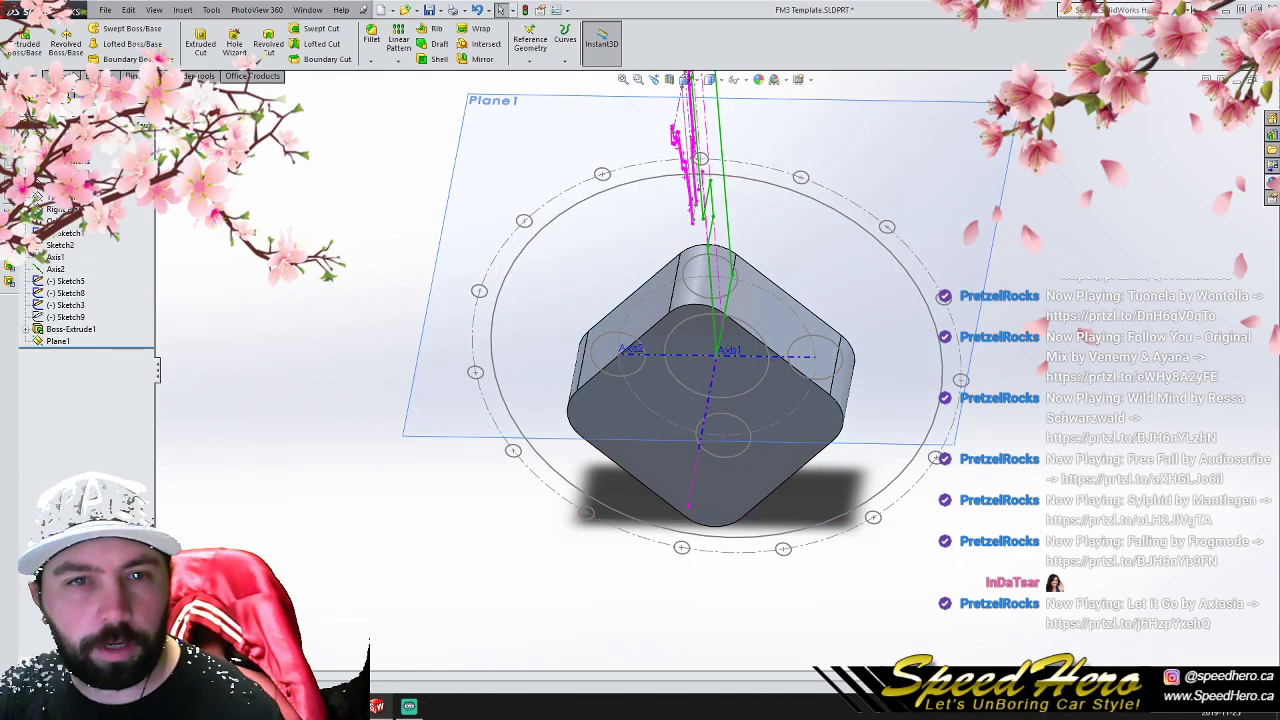
- On the new offset plane, sketch a circle of about 19.3 mm radius centred on the hub's axis line, about 25.8 mm from the origin
{"action": "left_click", "coordinate": [65, 76]}
{"action": "left_click", "coordinate": [111, 29]}
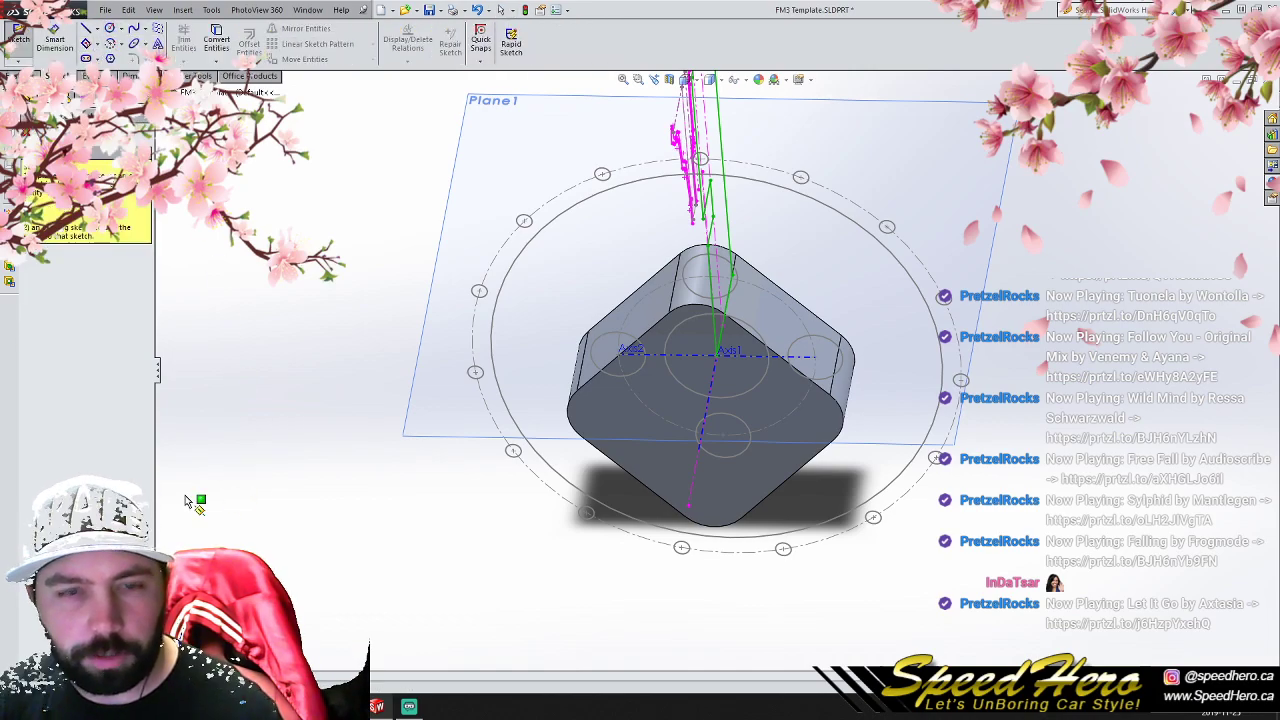
{"action": "left_click", "coordinate": [27, 134]}
{"action": "left_click", "coordinate": [58, 340]}
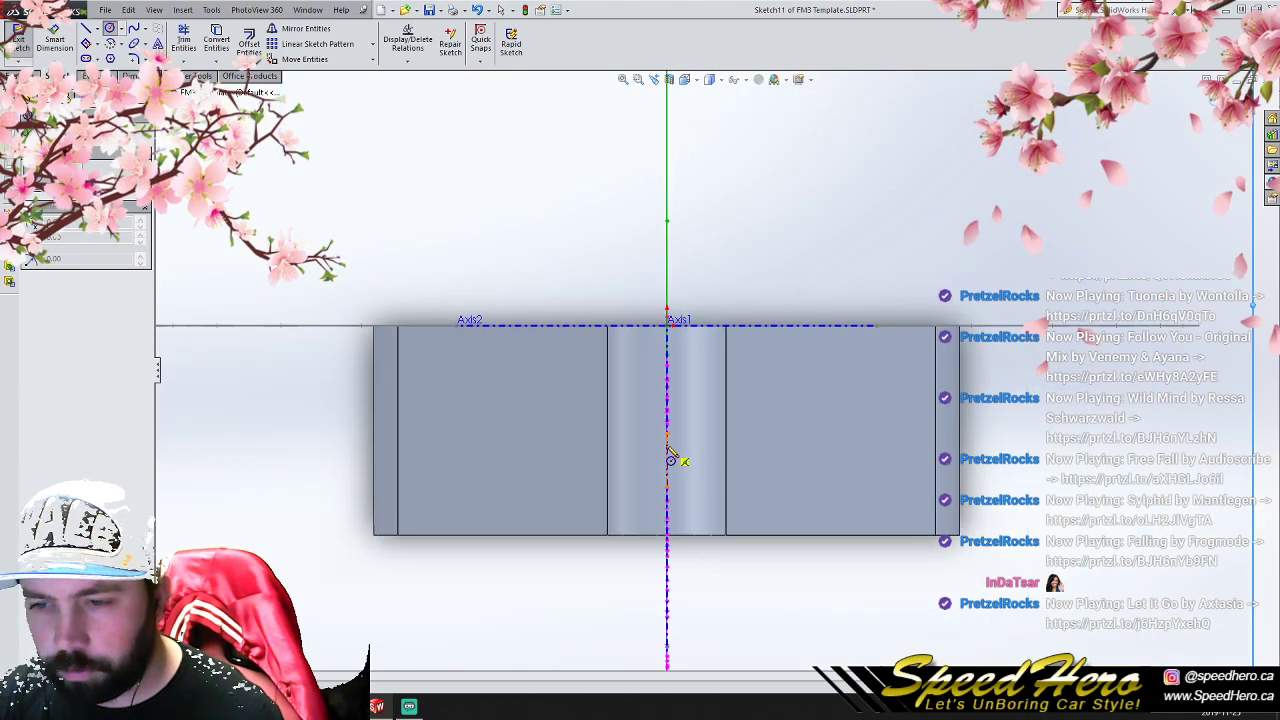
{"action": "left_click", "coordinate": [667, 432]}
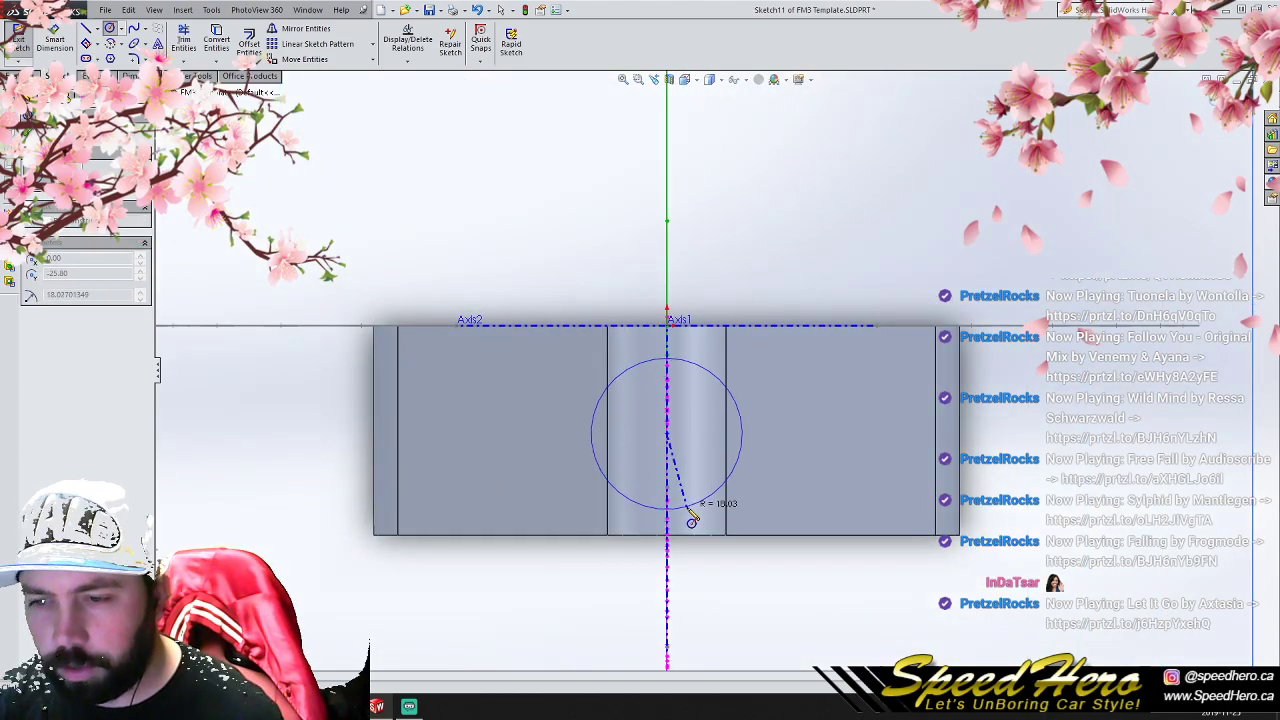
{"action": "left_click", "coordinate": [674, 518]}
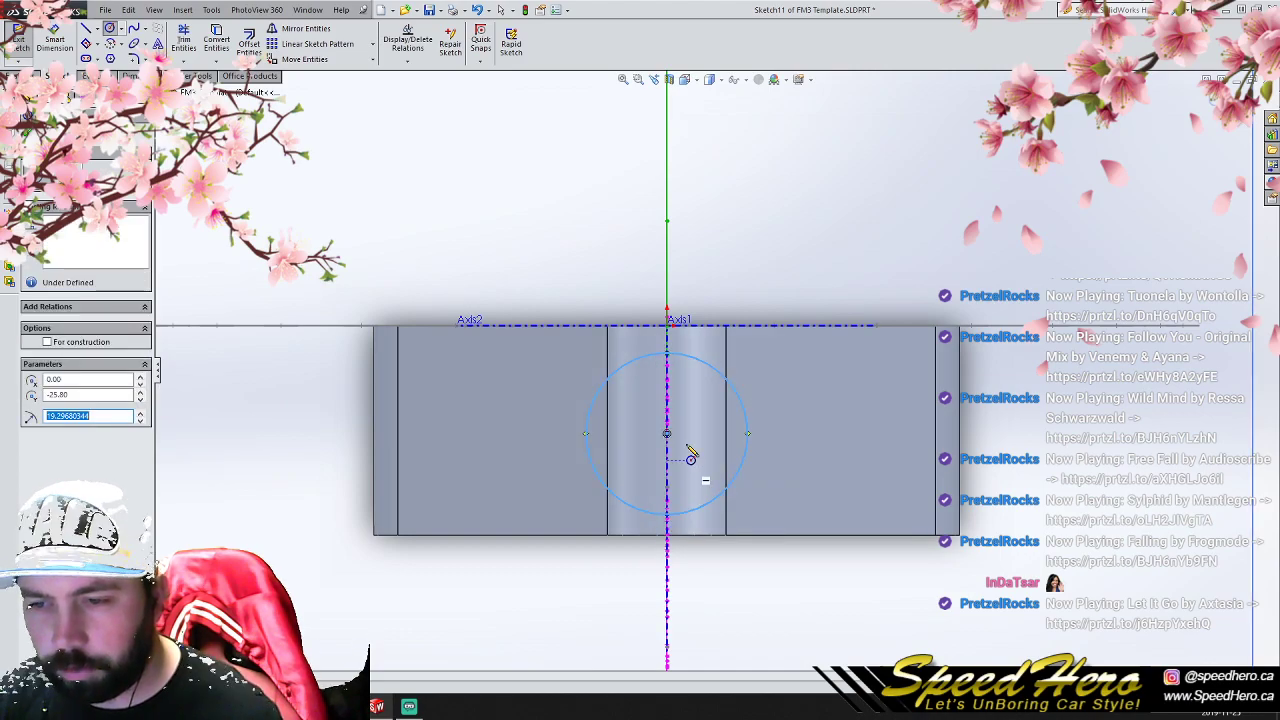
- Sketch a second circle of about 26.6 mm radius centred on the first circle's uppermost point, and trim both circles into a crescent
{"action": "left_click", "coordinate": [249, 45]}
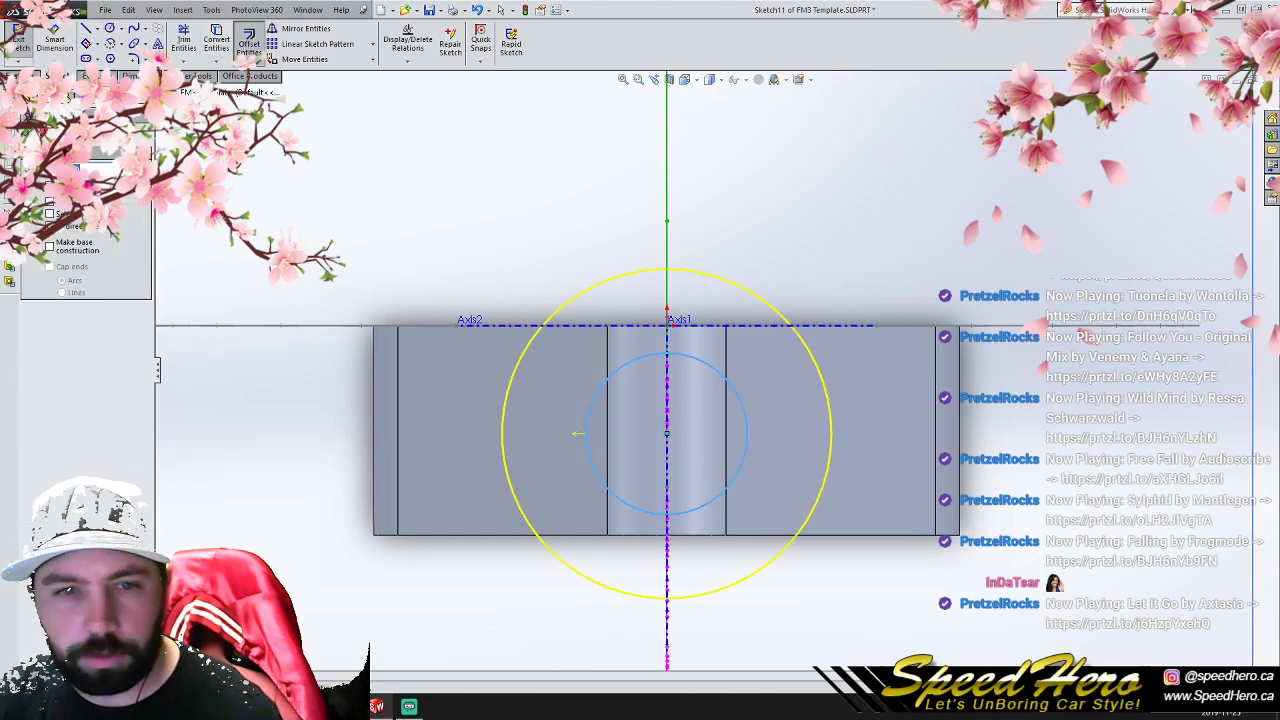
{"action": "left_click", "coordinate": [54, 205]}
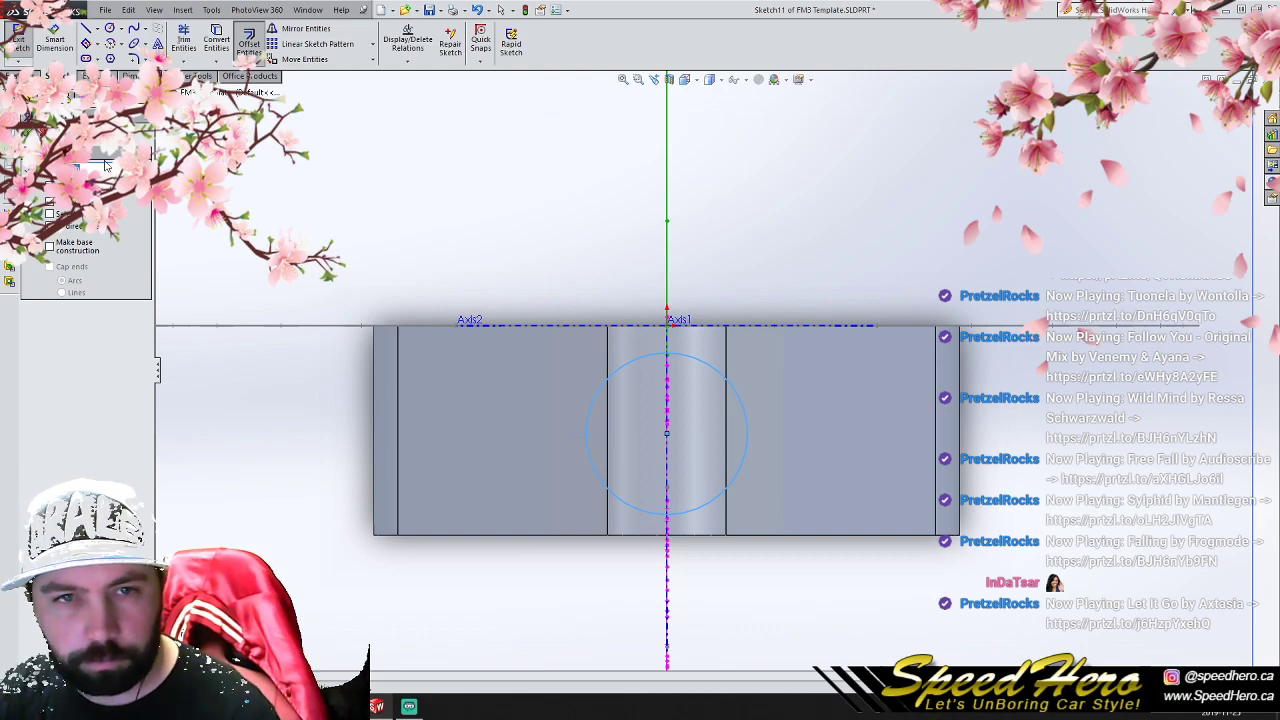
{"action": "left_click", "coordinate": [112, 29]}
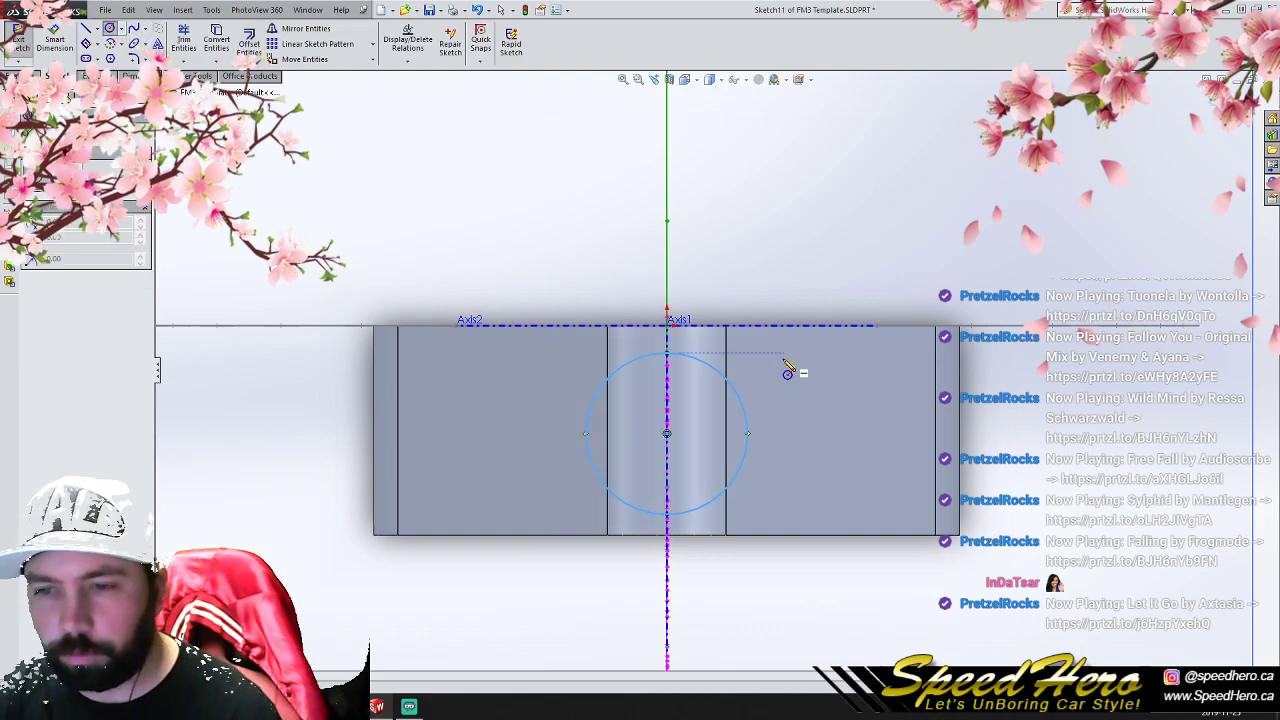
{"action": "left_click", "coordinate": [667, 354]}
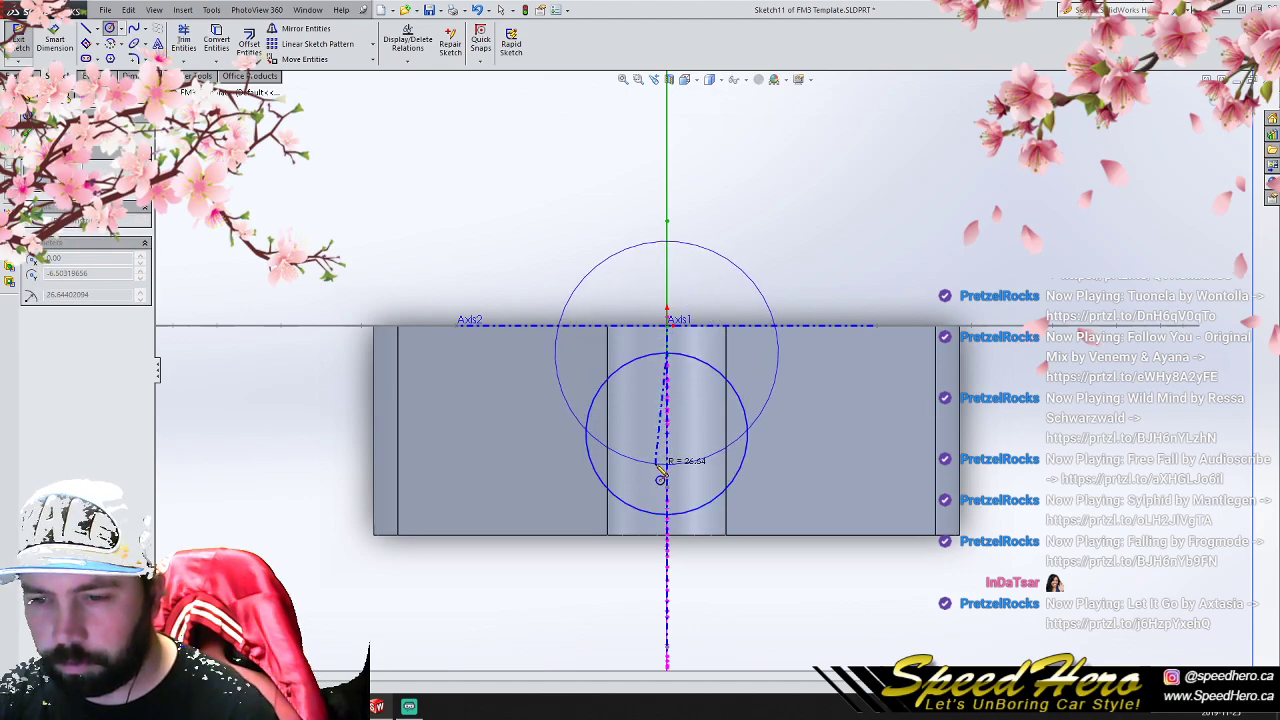
{"action": "left_click", "coordinate": [660, 478]}
{"action": "left_click", "coordinate": [183, 40]}
{"action": "left_click", "coordinate": [577, 288]}
{"action": "left_click", "coordinate": [720, 372]}
{"action": "scroll", "coordinate": [757, 490], "scroll_direction": "up", "scroll_amount": 2}
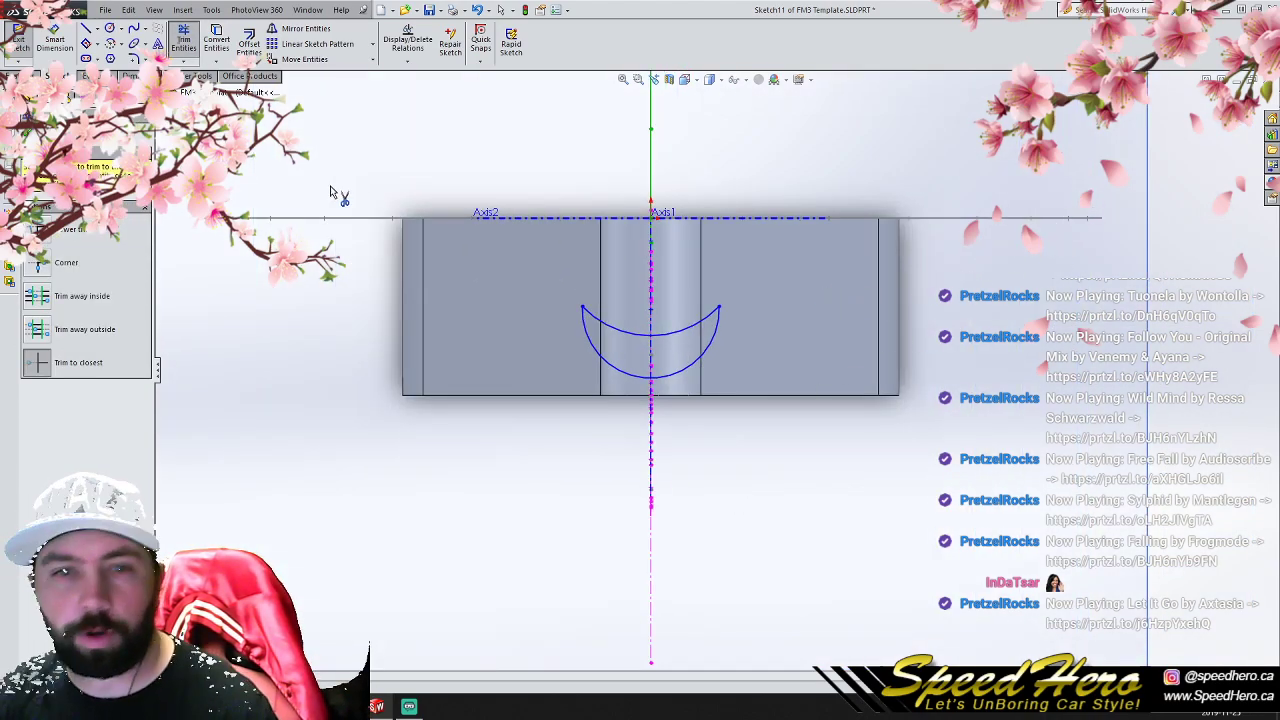
- Reshape the crescent by moving its corner point, lower arc and arc centre freehand, and exit the sketch
{"action": "left_click", "coordinate": [186, 45]}
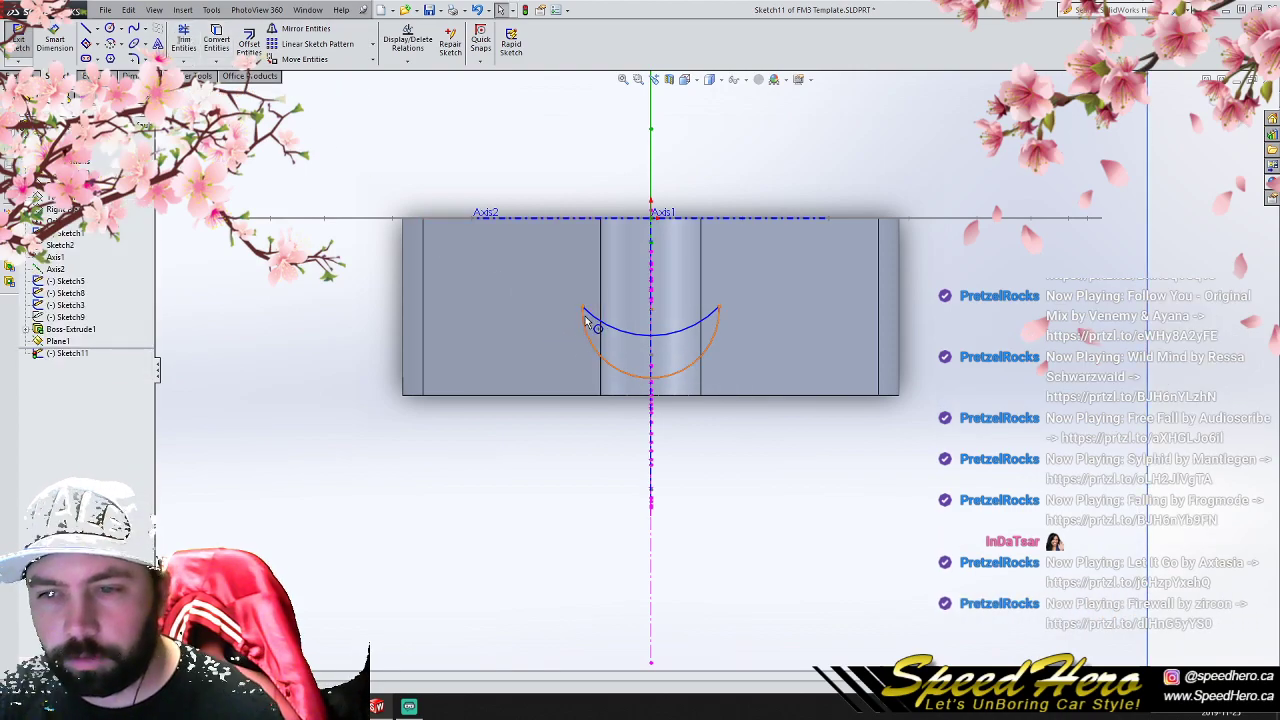
{"action": "left_click_drag", "start_coordinate": [588, 308], "coordinate": [574, 260]}
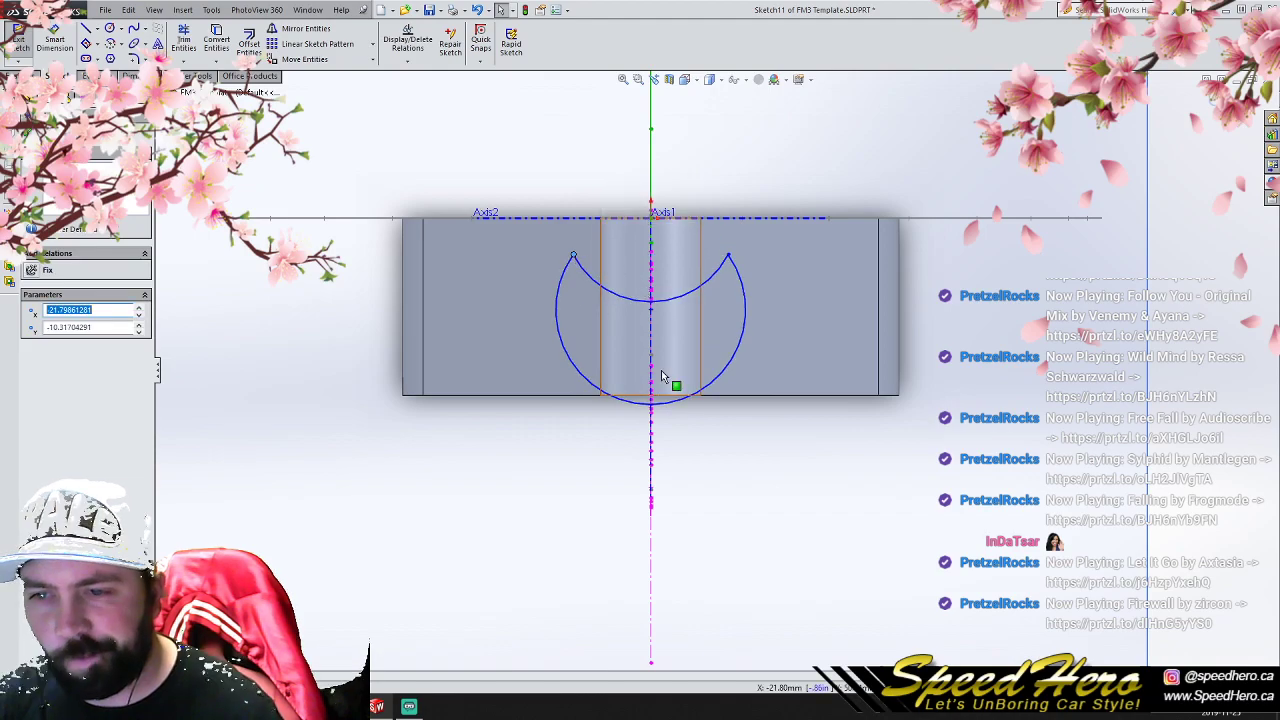
{"action": "left_click_drag", "start_coordinate": [663, 402], "coordinate": [663, 376]}
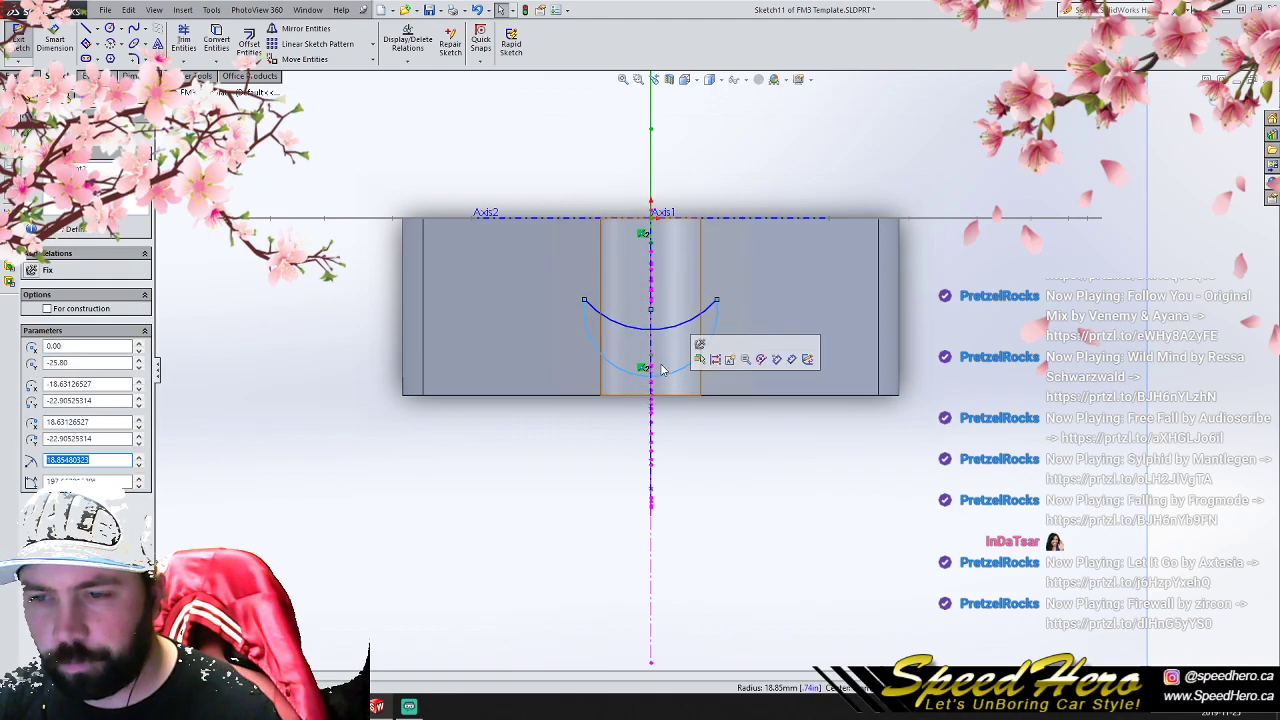
{"action": "left_click", "coordinate": [654, 329]}
{"action": "left_click_drag", "start_coordinate": [652, 310], "coordinate": [652, 286]}
{"action": "left_click_drag", "start_coordinate": [648, 351], "coordinate": [649, 378]}
{"action": "left_click", "coordinate": [1198, 116]}
{"action": "left_click", "coordinate": [1198, 116]}
- Create a reference plane parallel to the Top Plane at an offset of 125 mm
{"action": "mouse_move", "coordinate": [789, 423]}
{"action": "middle_mouse_down"}
{"action": "mouse_move", "coordinate": [786, 360]}
{"action": "mouse_move", "coordinate": [735, 250]}
{"action": "mouse_move", "coordinate": [774, 169]}
{"action": "mouse_move", "coordinate": [730, 250]}
{"action": "mouse_move", "coordinate": [745, 300]}
{"action": "mouse_move", "coordinate": [715, 345]}
{"action": "middle_mouse_up"}
{"action": "scroll", "coordinate": [722, 354], "scroll_direction": "up", "scroll_amount": 2}
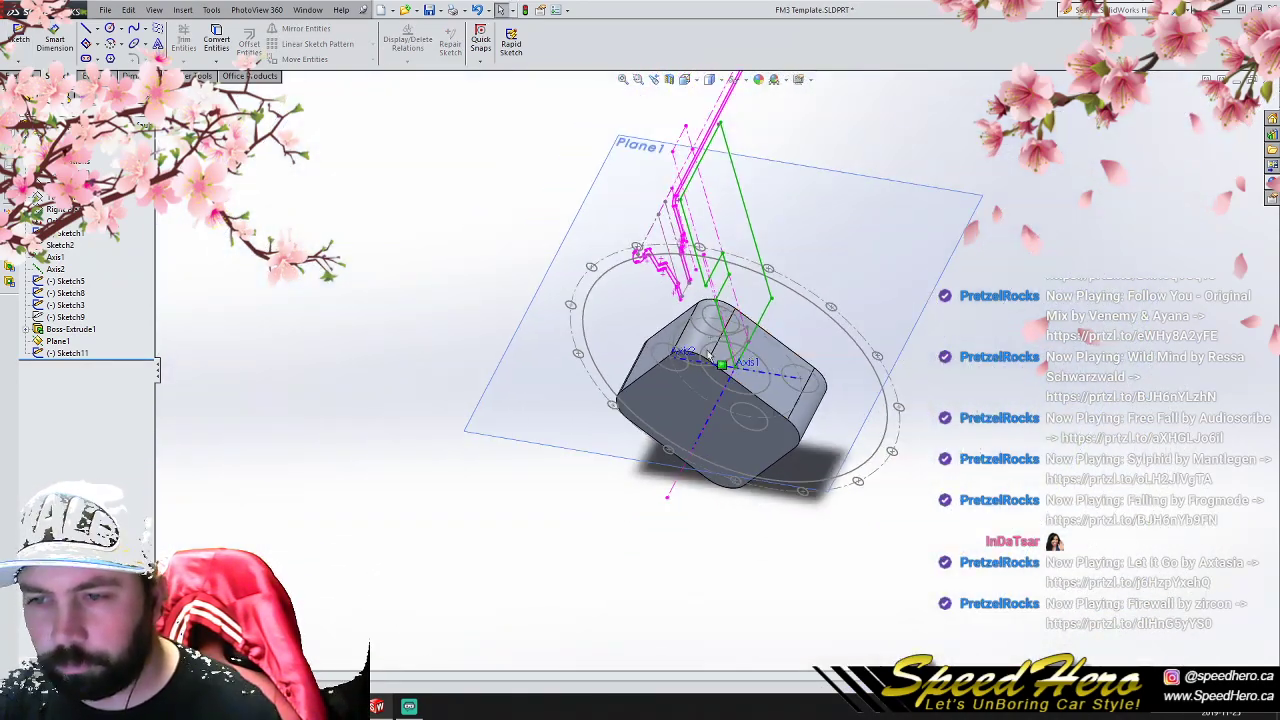
{"action": "left_click", "coordinate": [60, 211]}
{"action": "left_click", "coordinate": [60, 198]}
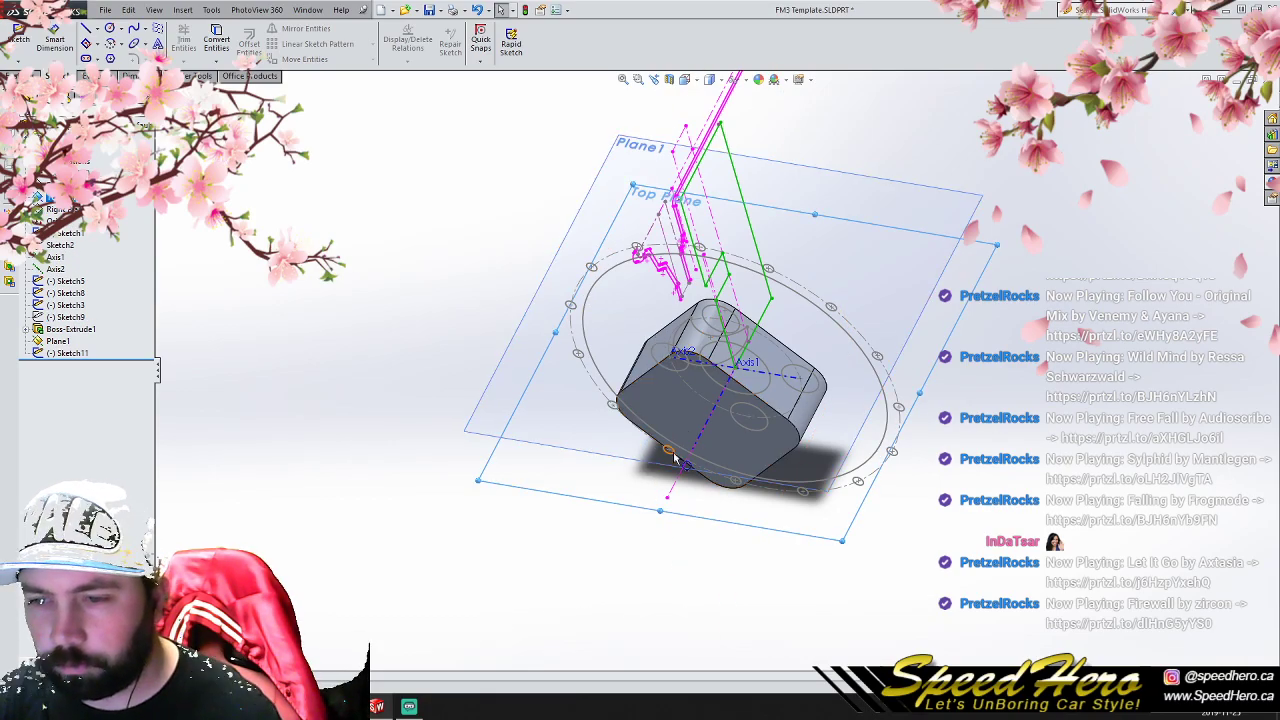
{"action": "left_click_drag", "start_coordinate": [659, 513], "coordinate": [690, 186], "text": "ctrl"}
{"action": "middle_click_drag", "start_coordinate": [700, 310], "coordinate": [674, 269]}
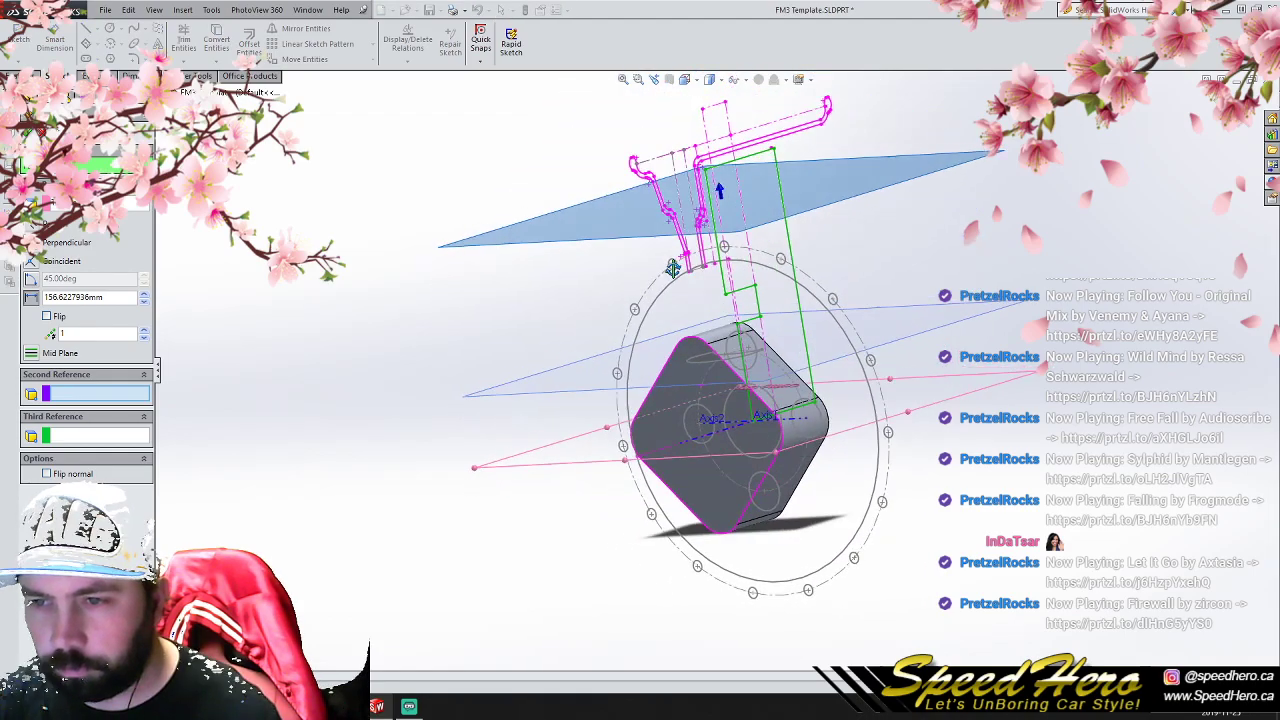
{"action": "double_click", "coordinate": [117, 294]}
{"action": "type", "text": "125"}
{"action": "key", "text": "Return"}
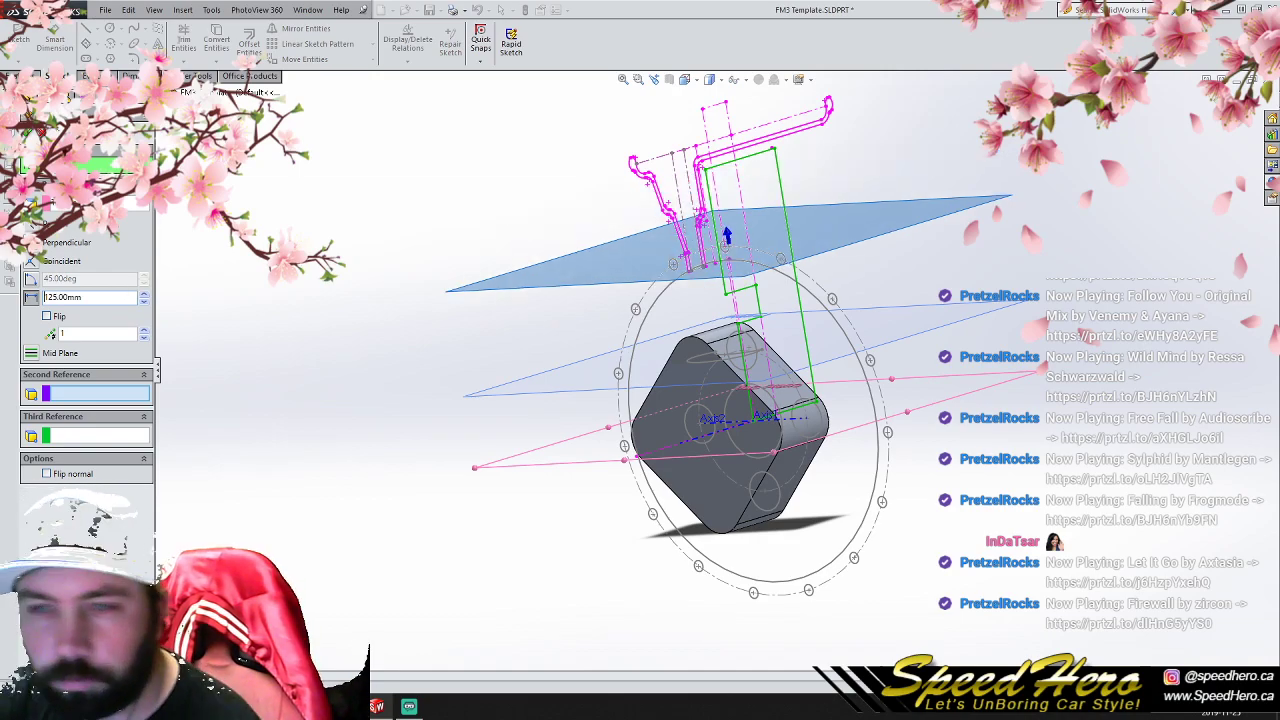
{"action": "left_click", "coordinate": [28, 134]}
- Copy the crescent sketch onto the new 125 mm offset plane
{"action": "left_click", "coordinate": [66, 353]}
{"action": "left_click", "coordinate": [58, 366]}
{"action": "key", "text": "ctrl+v"}
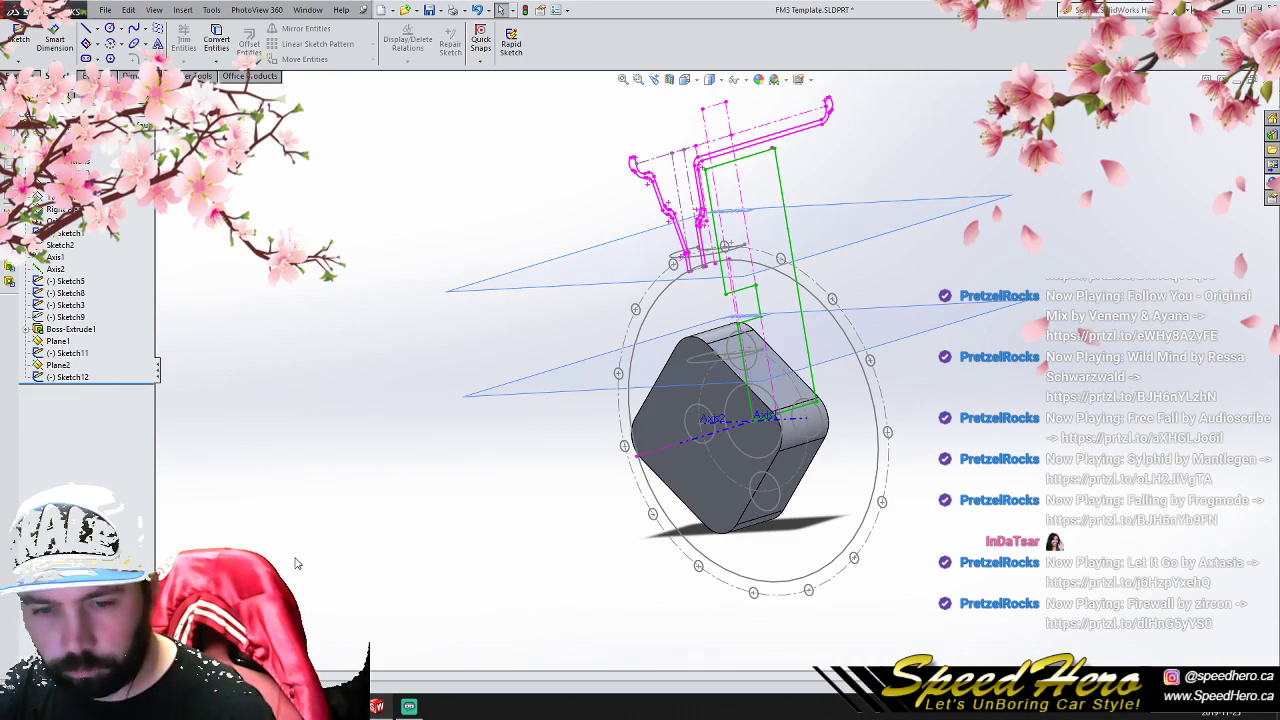
- Shrink the copied crescent until its tips are about 8.1 mm from the axis line, and exit the sketch
{"action": "key", "text": "ctrl+8"}
{"action": "left_click", "coordinate": [66, 378]}
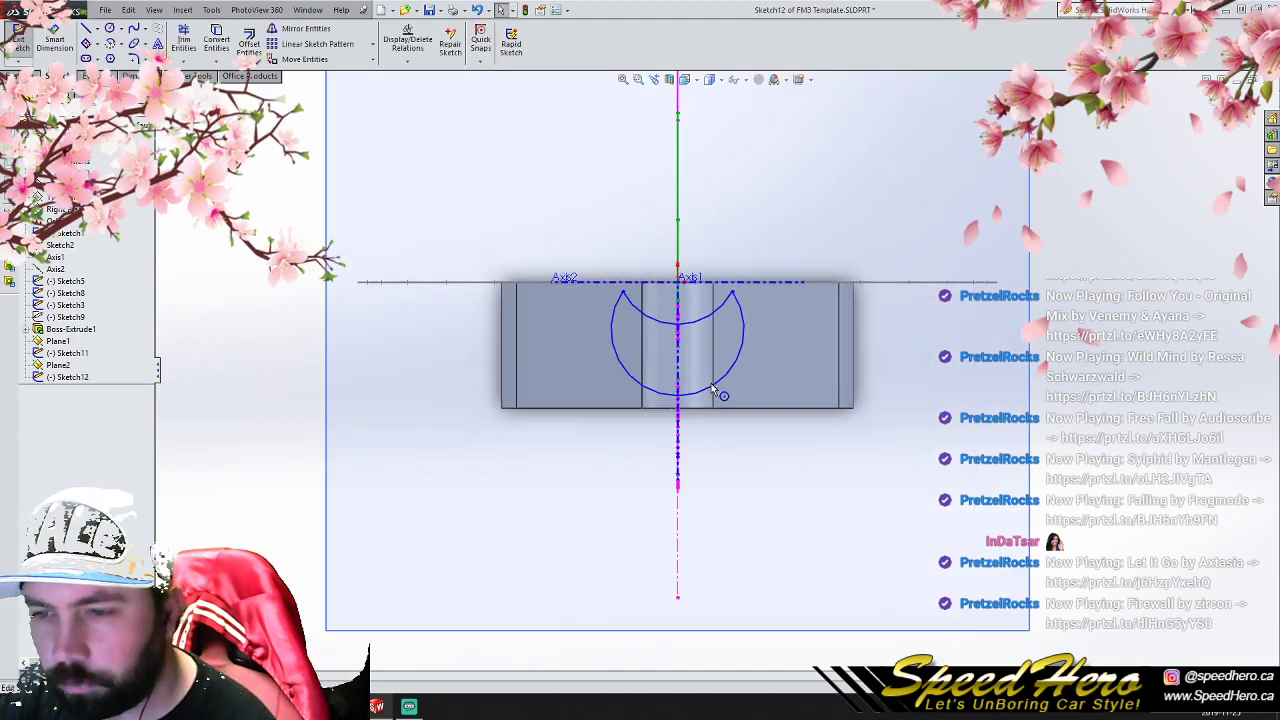
{"action": "scroll", "coordinate": [712, 390], "scroll_direction": "down", "scroll_amount": 5}
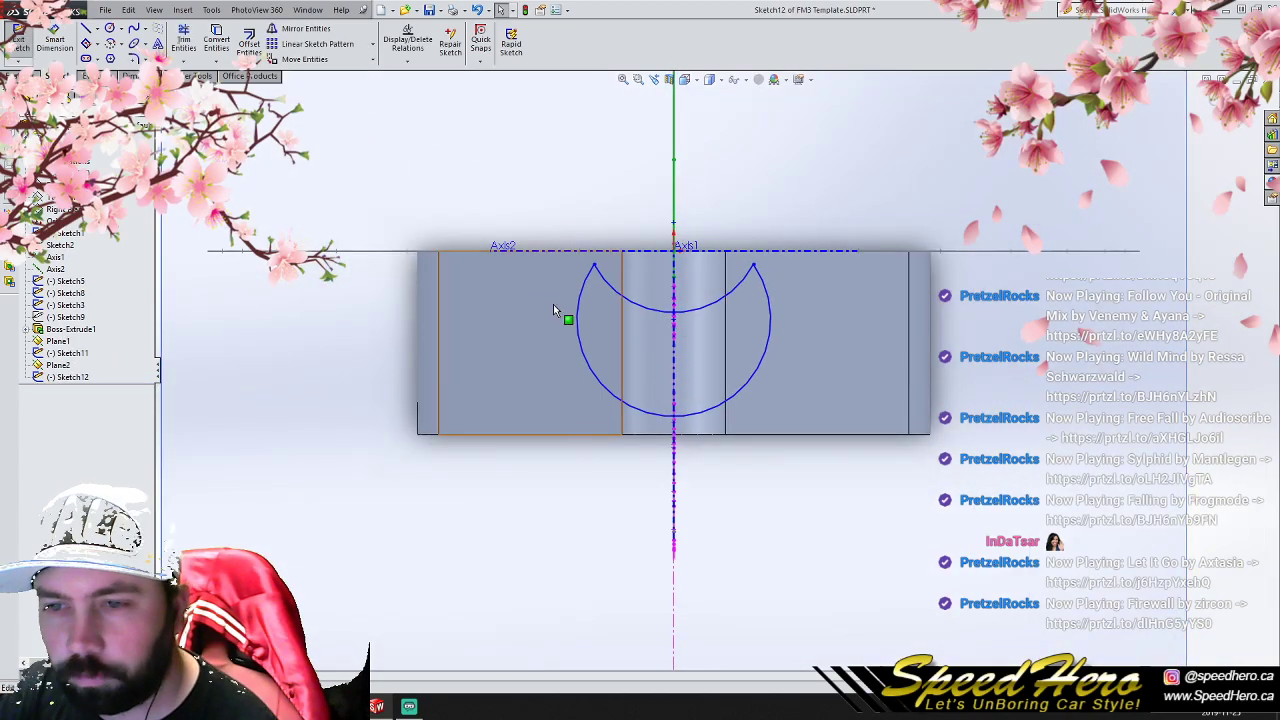
{"action": "mouse_move", "coordinate": [594, 266]}
{"action": "left_mouse_down"}
{"action": "mouse_move", "coordinate": [606, 302]}
{"action": "mouse_move", "coordinate": [635, 317]}
{"action": "left_mouse_up"}
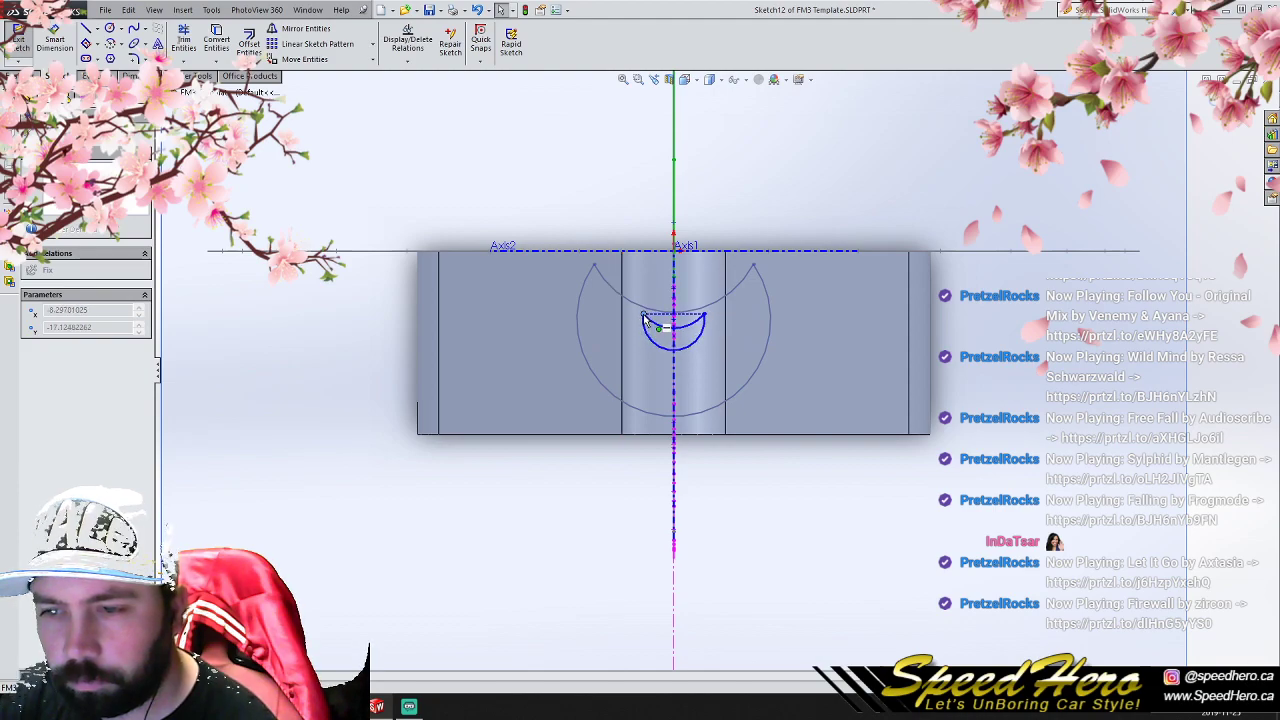
{"action": "left_click_drag", "start_coordinate": [644, 314], "coordinate": [646, 306]}
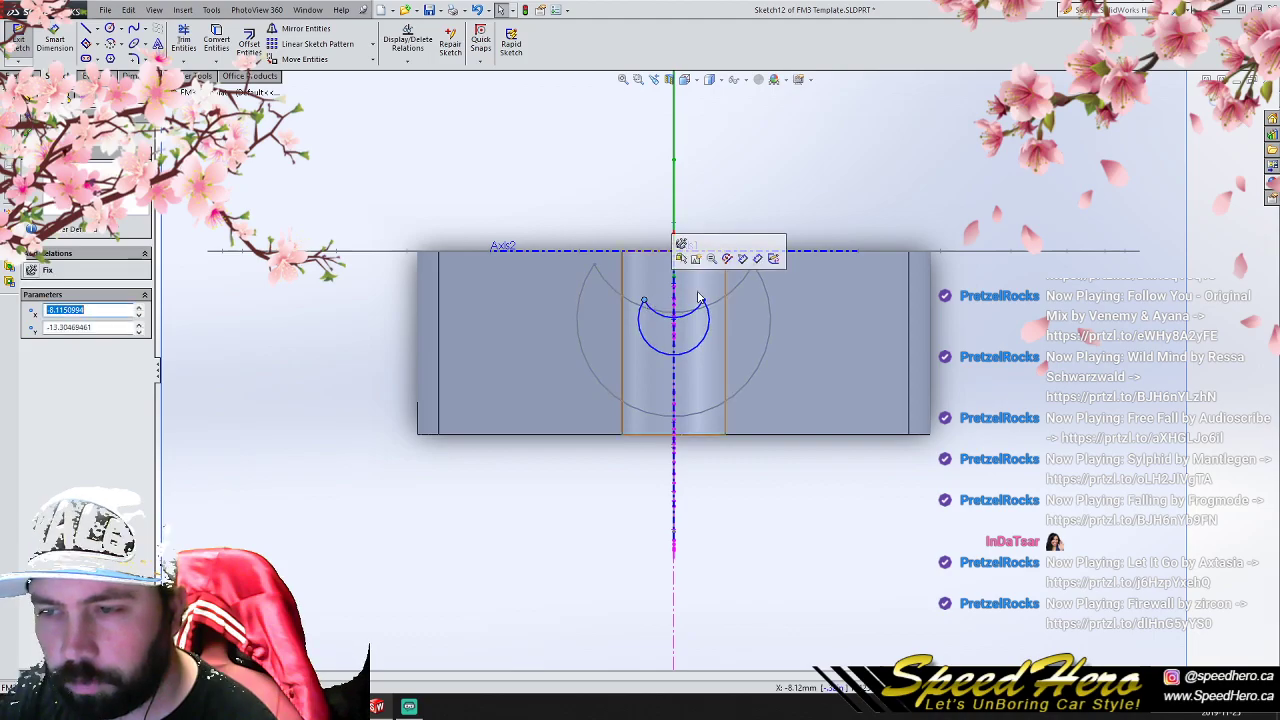
{"action": "left_click", "coordinate": [1210, 101]}
- Loft a solid spoke between the large crescent in the hub block and the small crescent on the outer plane
{"action": "middle_click_drag", "start_coordinate": [861, 407], "coordinate": [852, 225]}
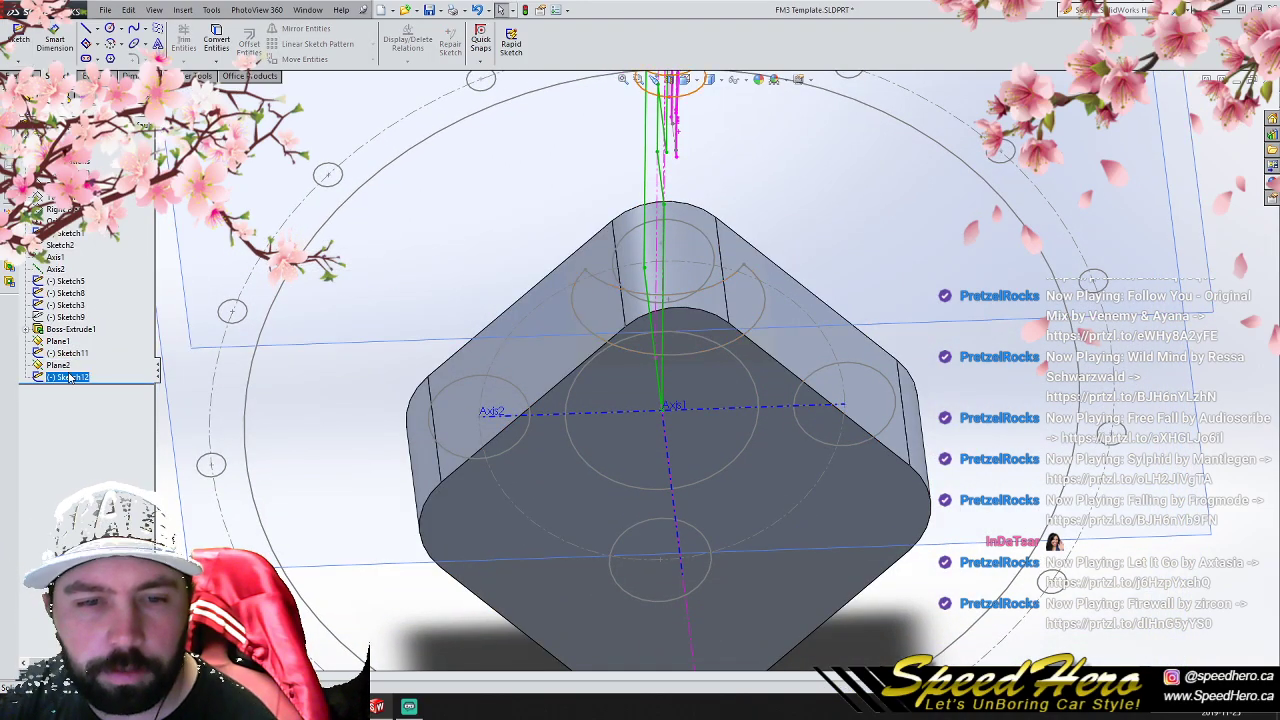
{"action": "left_click", "coordinate": [13, 76]}
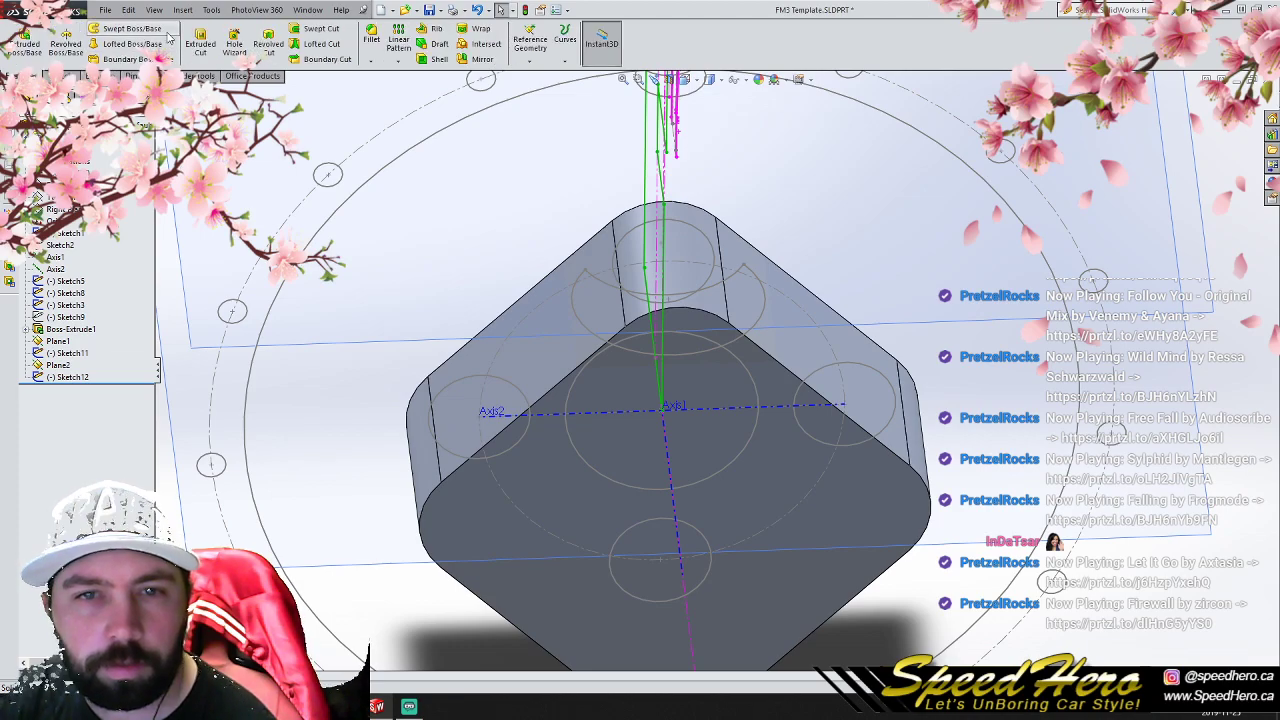
{"action": "left_click", "coordinate": [130, 44]}
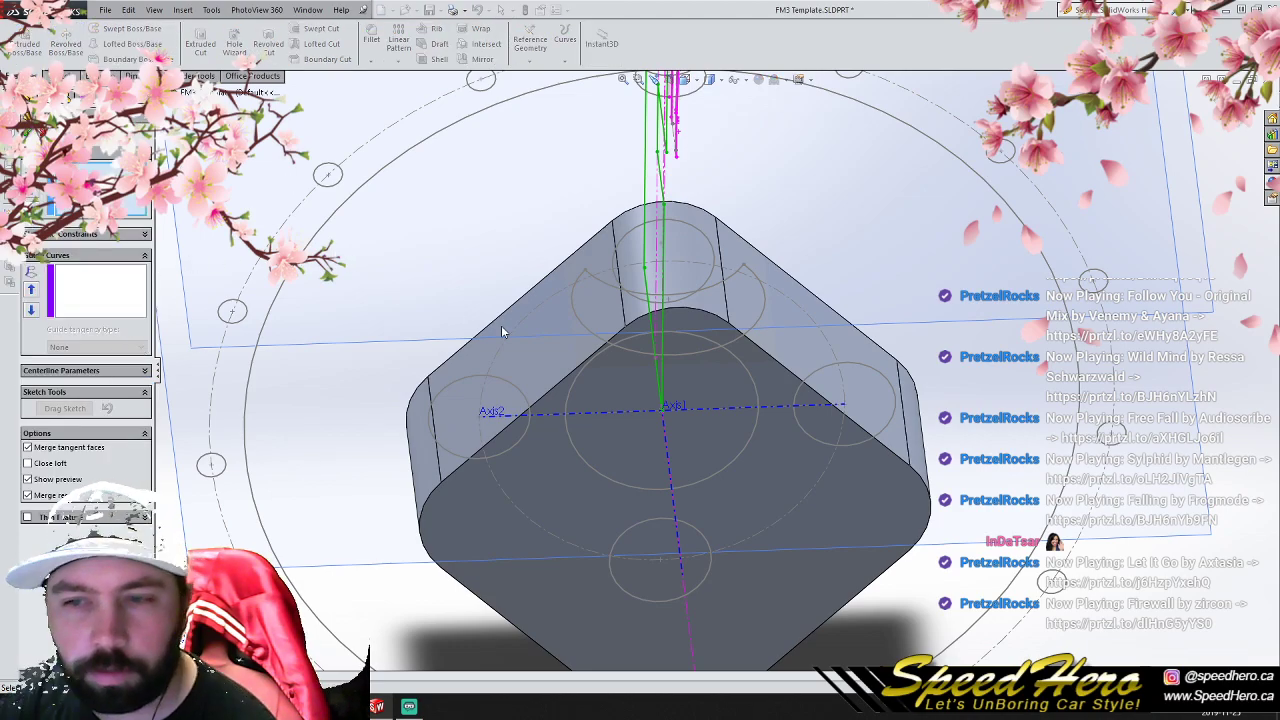
{"action": "left_click", "coordinate": [595, 262]}
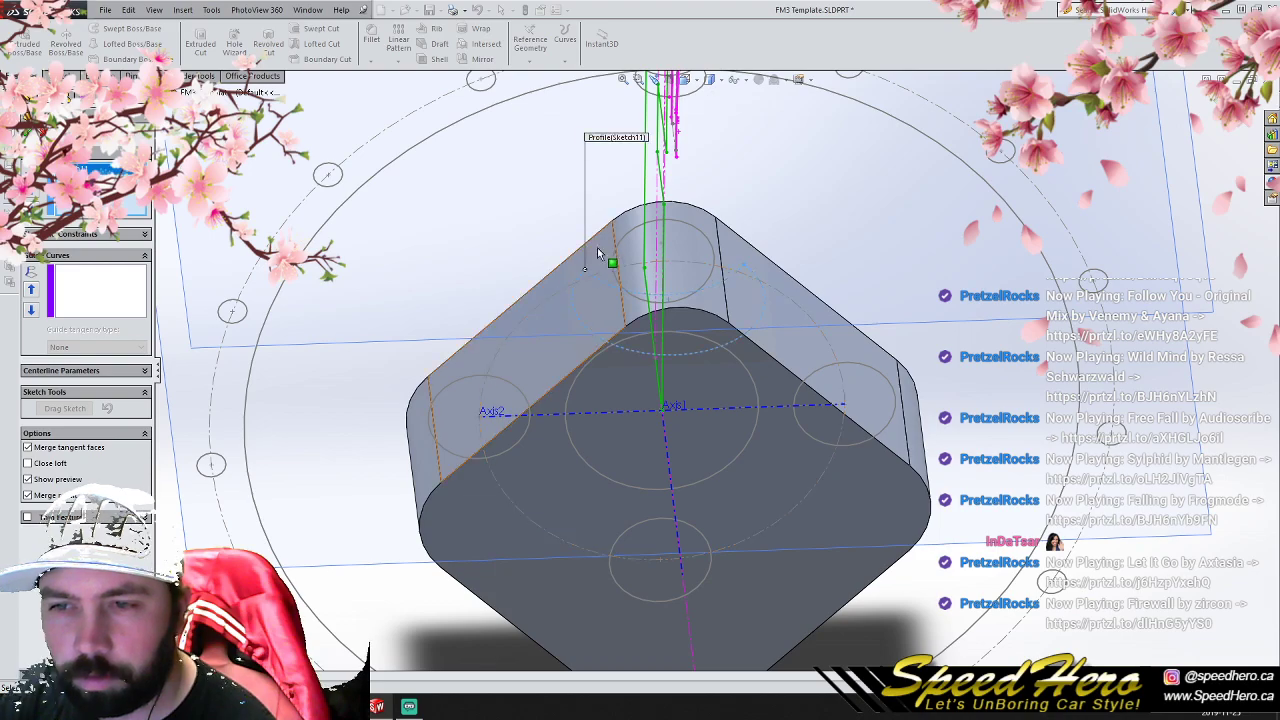
{"action": "scroll", "coordinate": [595, 262], "scroll_direction": "up", "scroll_amount": 3}
{"action": "scroll", "coordinate": [690, 228], "scroll_direction": "down", "scroll_amount": 4}
{"action": "left_click", "coordinate": [667, 226]}
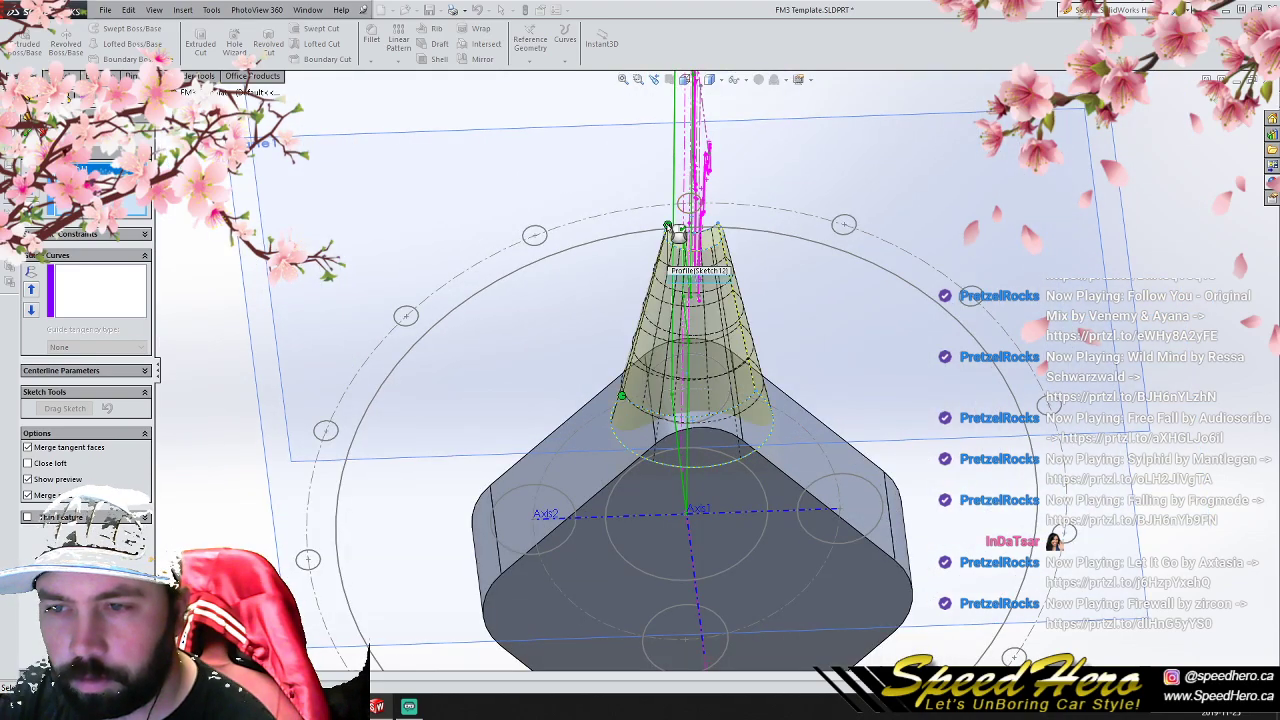
{"action": "left_click", "coordinate": [28, 130]}
{"action": "middle_click_drag", "start_coordinate": [866, 369], "coordinate": [694, 527]}
{"action": "scroll", "coordinate": [740, 388], "scroll_direction": "up", "scroll_amount": 2}
{"action": "scroll", "coordinate": [698, 525], "scroll_direction": "up", "scroll_amount": 5}
{"action": "mouse_move", "coordinate": [731, 459]}
{"action": "middle_mouse_down"}
{"action": "mouse_move", "coordinate": [623, 463]}
{"action": "mouse_move", "coordinate": [614, 509]}
{"action": "mouse_move", "coordinate": [653, 466]}
{"action": "mouse_move", "coordinate": [782, 440]}
{"action": "mouse_move", "coordinate": [757, 563]}
{"action": "mouse_move", "coordinate": [771, 643]}
{"action": "mouse_move", "coordinate": [768, 508]}
{"action": "mouse_move", "coordinate": [729, 457]}
{"action": "middle_mouse_up"}
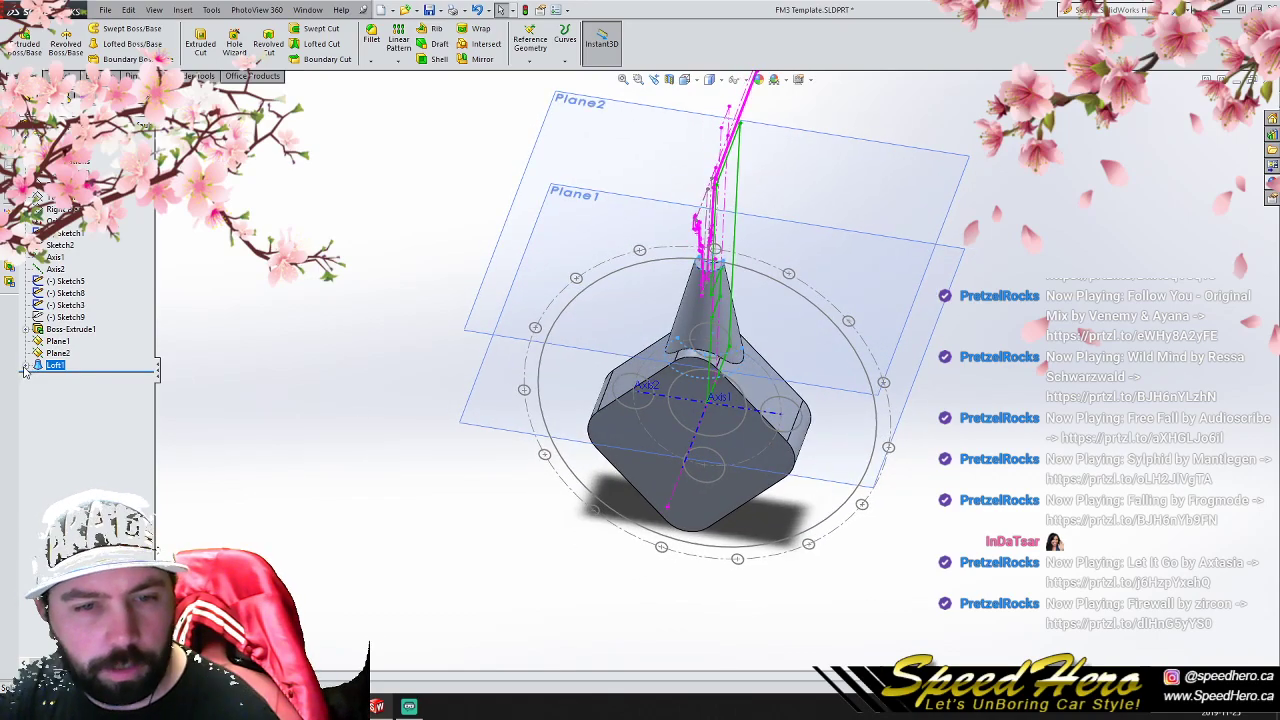
{"action": "left_click", "coordinate": [80, 389]}
{"action": "left_click", "coordinate": [67, 360]}
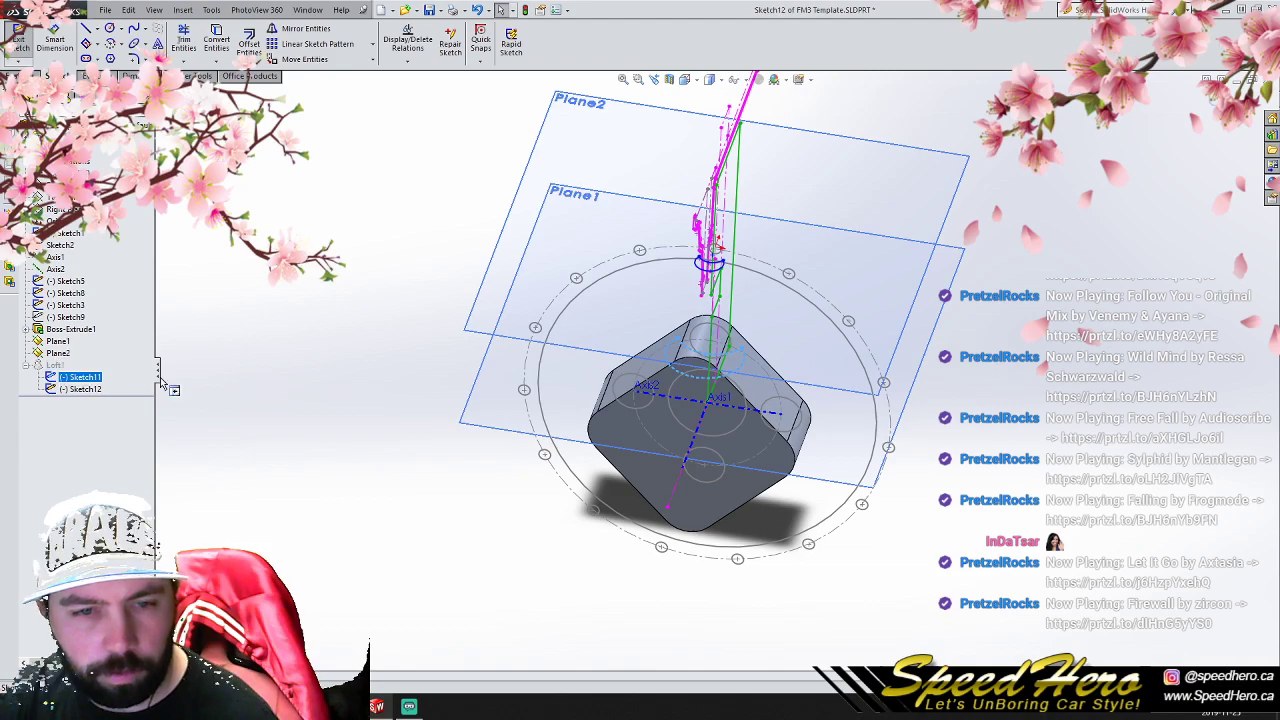
{"action": "left_click", "coordinate": [1210, 98]}
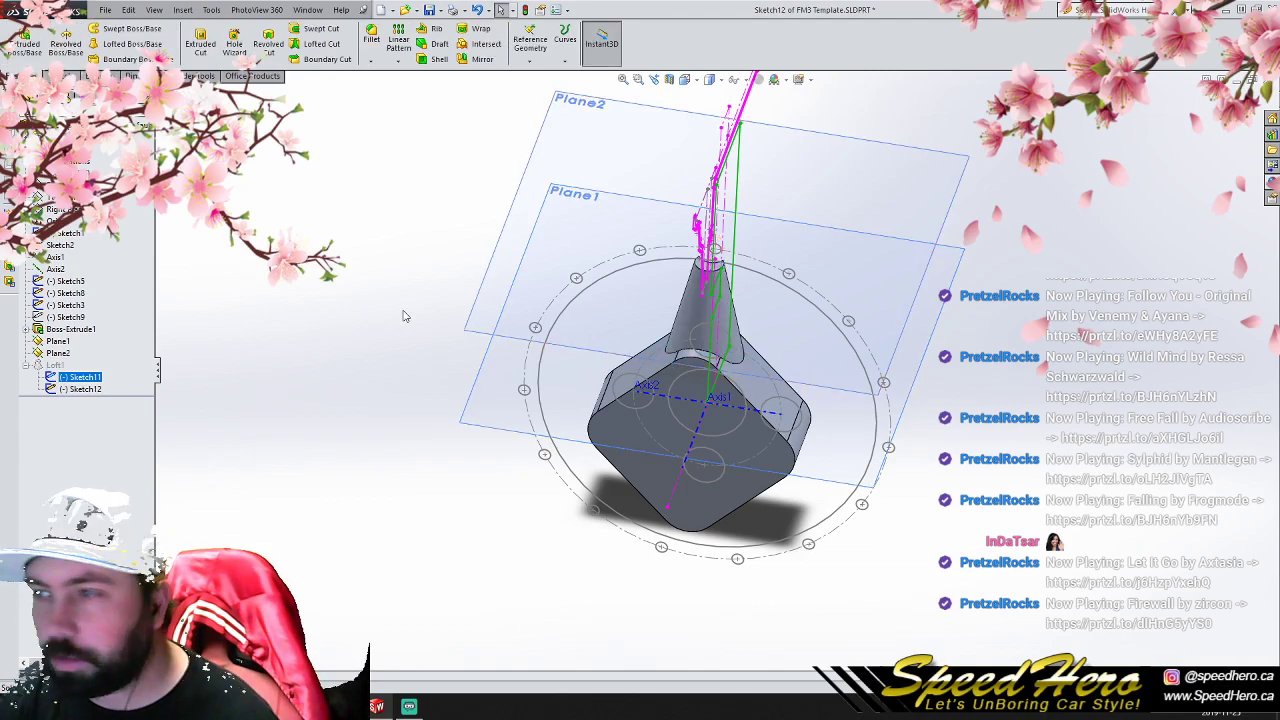
- Edit the loft's hub-side crescent sketch, enlarging the outer arc to about 30.8 mm radius and lowering the inner arc, and exit the sketch
{"action": "right_click", "coordinate": [101, 372]}
{"action": "left_click", "coordinate": [100, 339]}
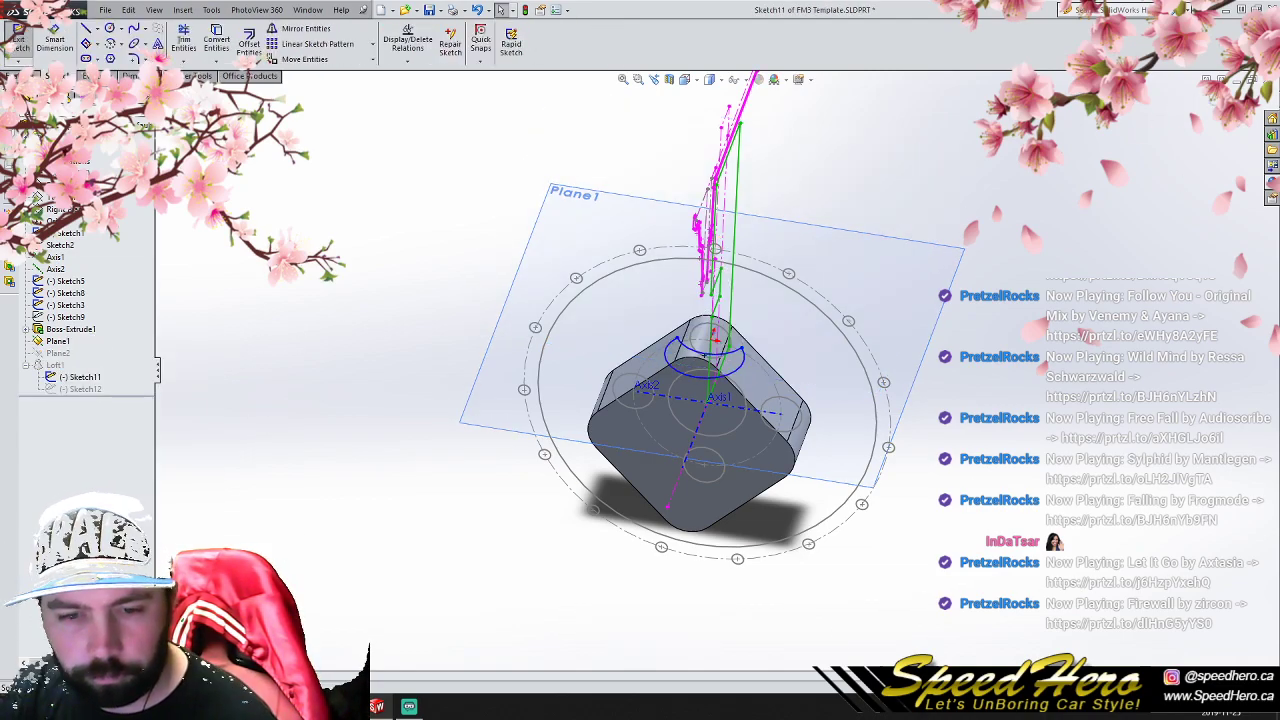
{"action": "scroll", "coordinate": [700, 362], "scroll_direction": "down", "scroll_amount": 6}
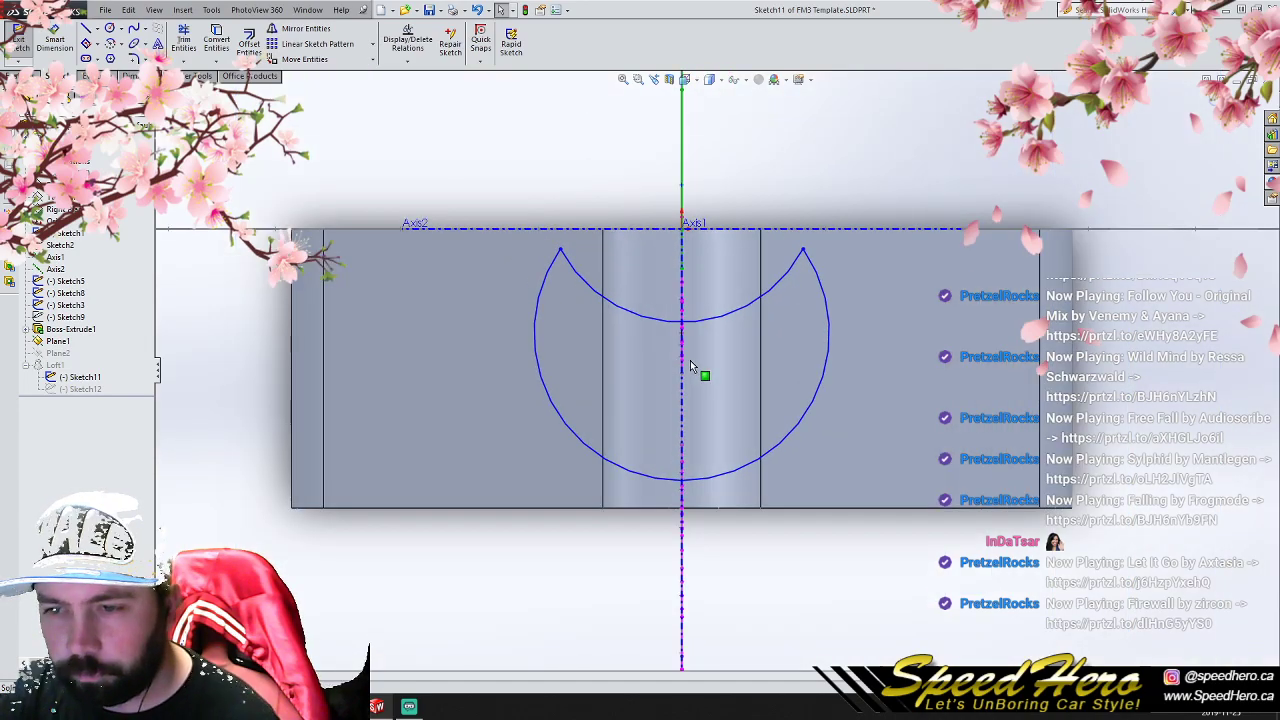
{"action": "left_click_drag", "start_coordinate": [690, 340], "coordinate": [686, 375]}
{"action": "left_click_drag", "start_coordinate": [691, 491], "coordinate": [686, 506]}
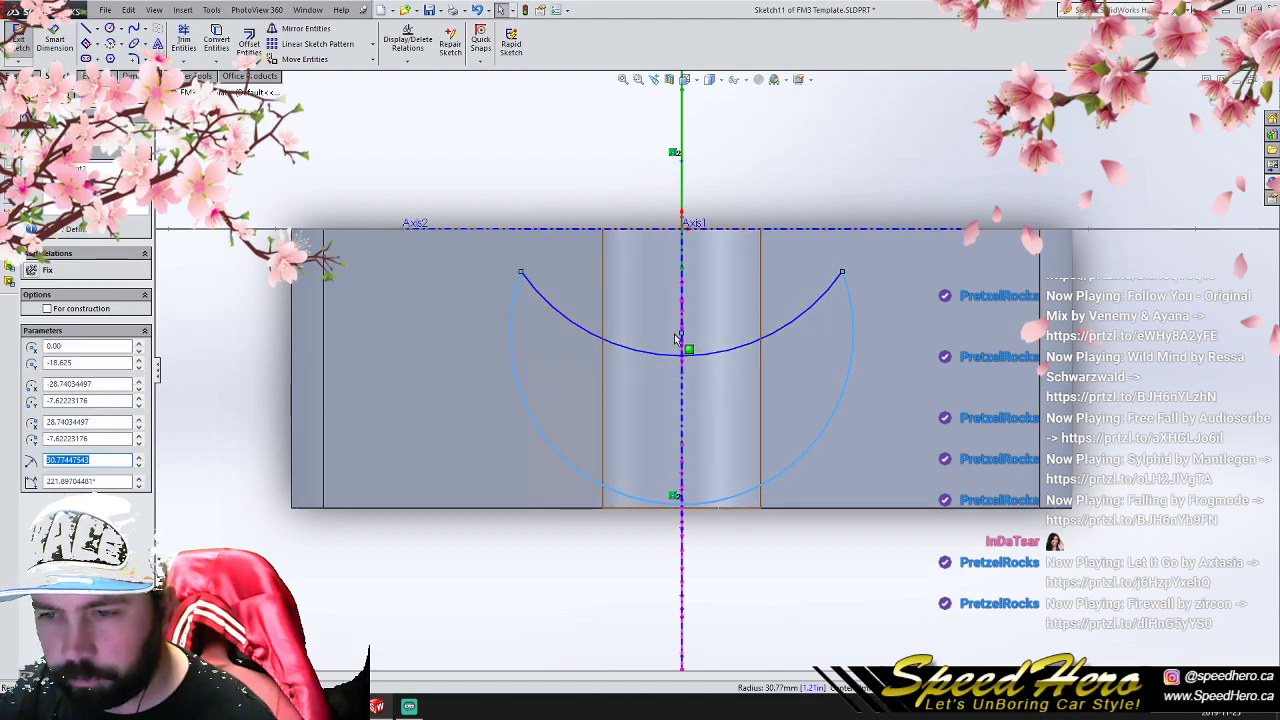
{"action": "left_click", "coordinate": [520, 273]}
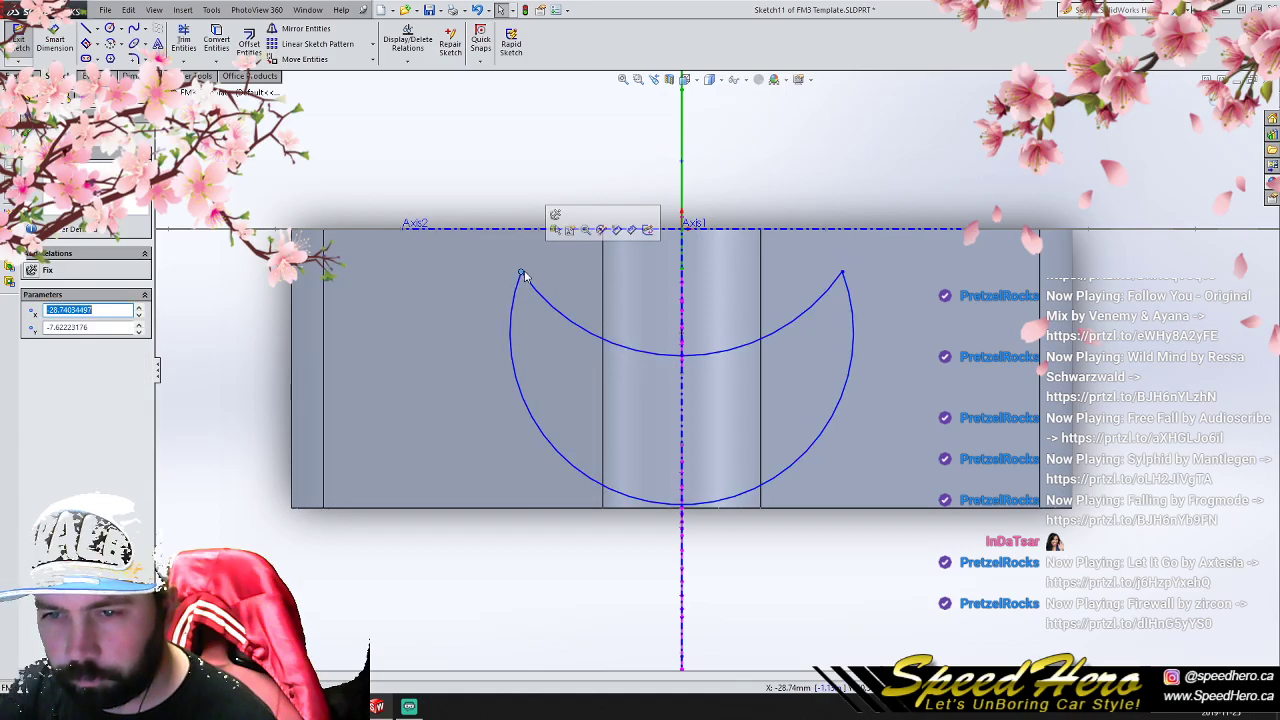
{"action": "left_click", "coordinate": [1212, 99]}
- Reopen the hub-side crescent sketch and reshape its arcs, placing the tips about 28.3 mm from the axis and 9.3 mm below the origin
{"action": "mouse_move", "coordinate": [924, 436]}
{"action": "middle_mouse_down"}
{"action": "mouse_move", "coordinate": [917, 401]}
{"action": "mouse_move", "coordinate": [806, 375]}
{"action": "mouse_move", "coordinate": [874, 231]}
{"action": "mouse_move", "coordinate": [763, 320]}
{"action": "mouse_move", "coordinate": [900, 329]}
{"action": "mouse_move", "coordinate": [923, 363]}
{"action": "middle_mouse_up"}
{"action": "scroll", "coordinate": [785, 369], "scroll_direction": "up", "scroll_amount": 5}
{"action": "mouse_move", "coordinate": [785, 369]}
{"action": "middle_mouse_down"}
{"action": "mouse_move", "coordinate": [543, 374]}
{"action": "mouse_move", "coordinate": [500, 437]}
{"action": "mouse_move", "coordinate": [528, 374]}
{"action": "mouse_move", "coordinate": [790, 420]}
{"action": "mouse_move", "coordinate": [766, 363]}
{"action": "mouse_move", "coordinate": [703, 511]}
{"action": "middle_mouse_up"}
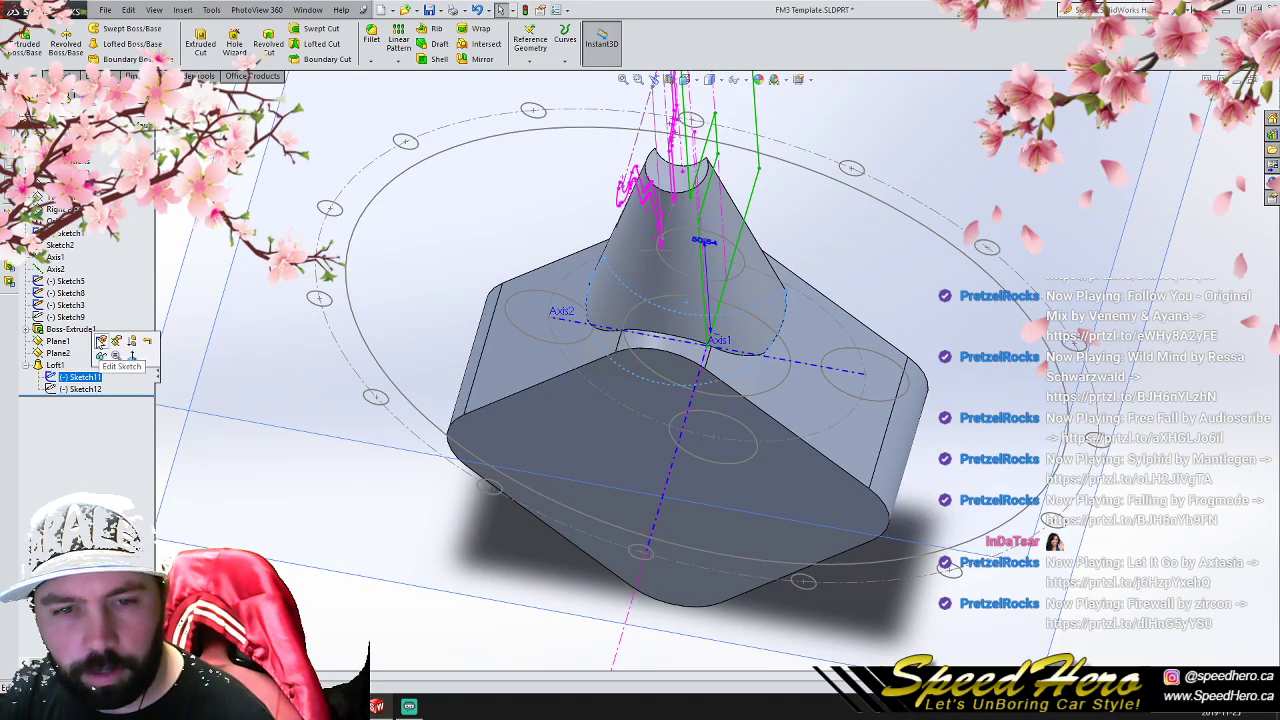
{"action": "left_click", "coordinate": [100, 341]}
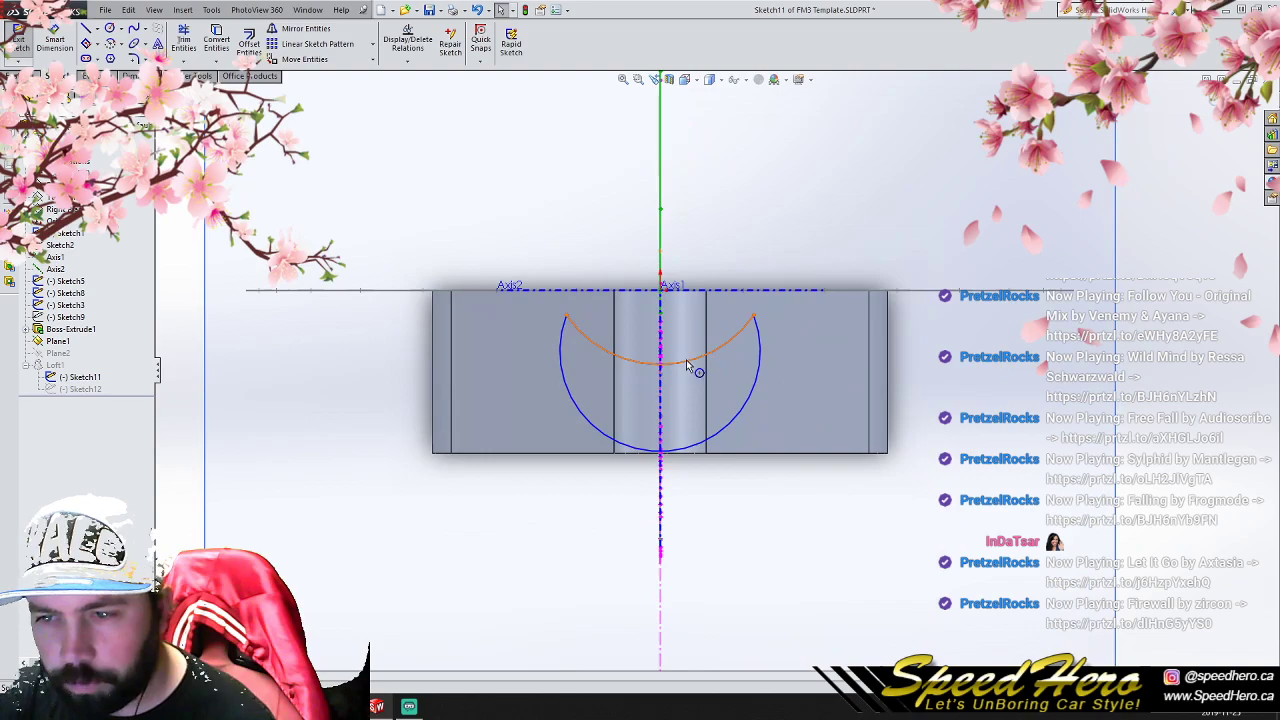
{"action": "left_click", "coordinate": [688, 360]}
{"action": "scroll", "coordinate": [676, 272], "scroll_direction": "down", "scroll_amount": 2}
{"action": "left_click_drag", "start_coordinate": [664, 245], "coordinate": [666, 312]}
{"action": "middle_click_drag", "start_coordinate": [716, 509], "coordinate": [700, 452]}
{"action": "left_click_drag", "start_coordinate": [816, 420], "coordinate": [799, 413]}
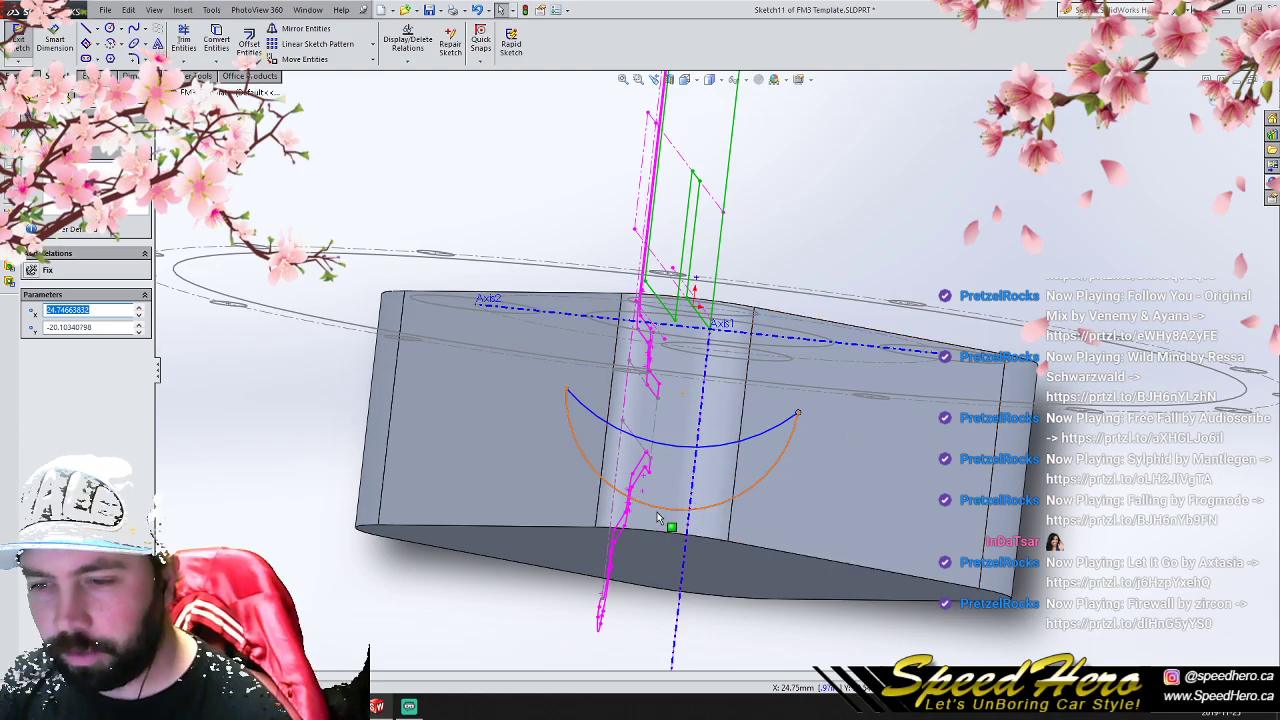
{"action": "key", "text": "ctrl+8"}
{"action": "mouse_move", "coordinate": [677, 509]}
{"action": "left_mouse_down"}
{"action": "mouse_move", "coordinate": [677, 536]}
{"action": "mouse_move", "coordinate": [684, 525]}
{"action": "left_mouse_up"}
{"action": "mouse_move", "coordinate": [800, 355]}
{"action": "left_mouse_down"}
{"action": "mouse_move", "coordinate": [796, 374]}
{"action": "mouse_move", "coordinate": [818, 358]}
{"action": "mouse_move", "coordinate": [800, 348]}
{"action": "left_mouse_up"}
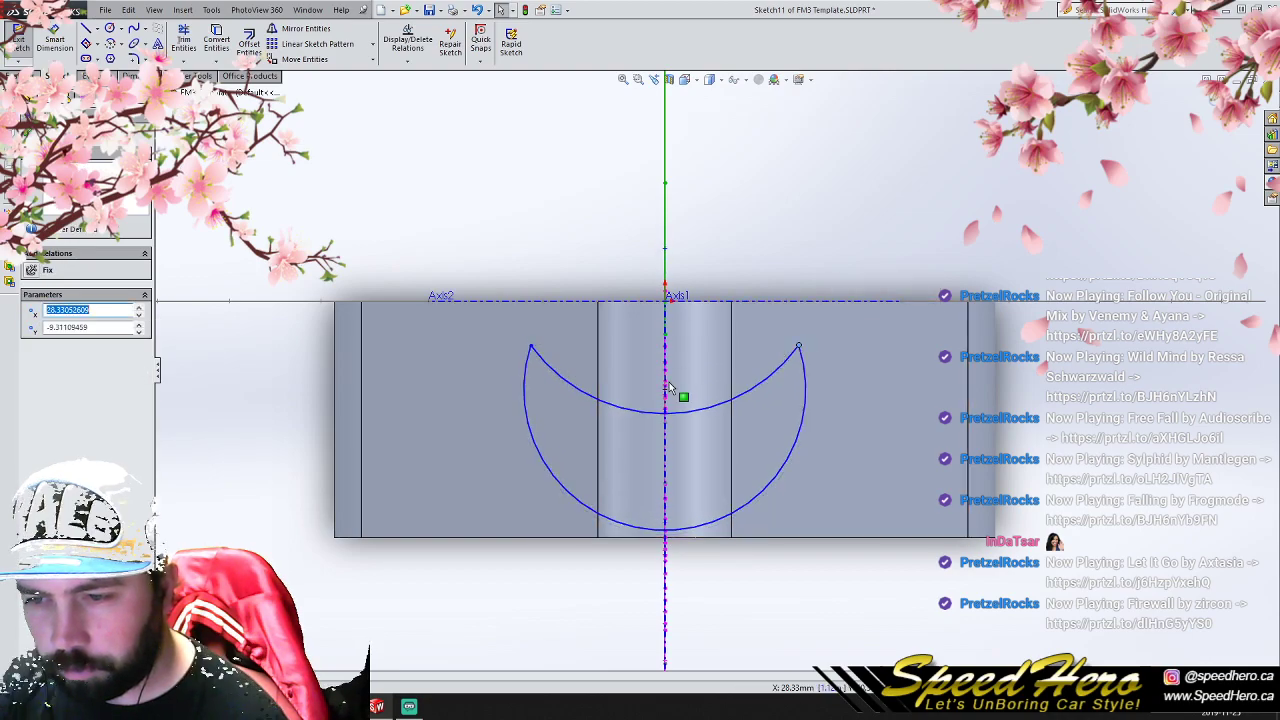
- Try to move the fixed centre point of the hub-side crescent's outer arc, and exit the sketch
{"action": "left_click", "coordinate": [655, 537]}
{"action": "left_click_drag", "start_coordinate": [666, 391], "coordinate": [665, 429]}
{"action": "left_click", "coordinate": [797, 424]}
{"action": "middle_click_drag", "start_coordinate": [665, 429], "coordinate": [718, 434]}
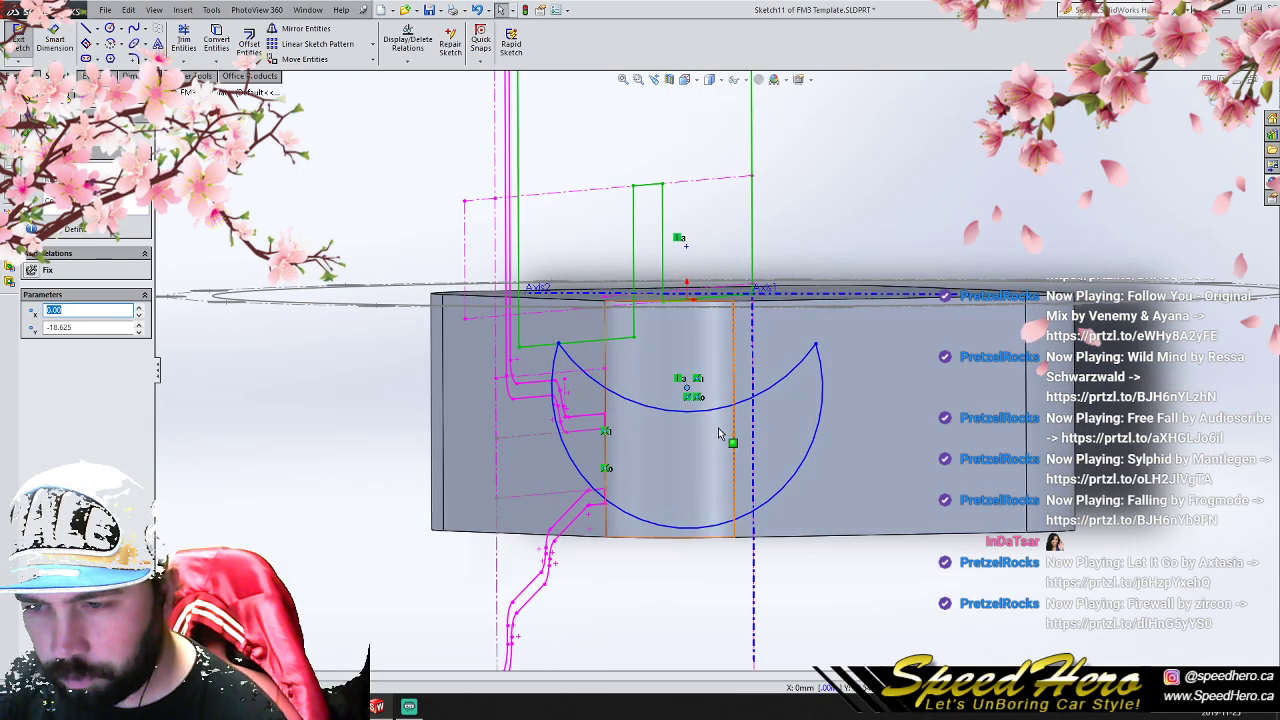
{"action": "left_click", "coordinate": [706, 370]}
{"action": "left_click", "coordinate": [687, 391]}
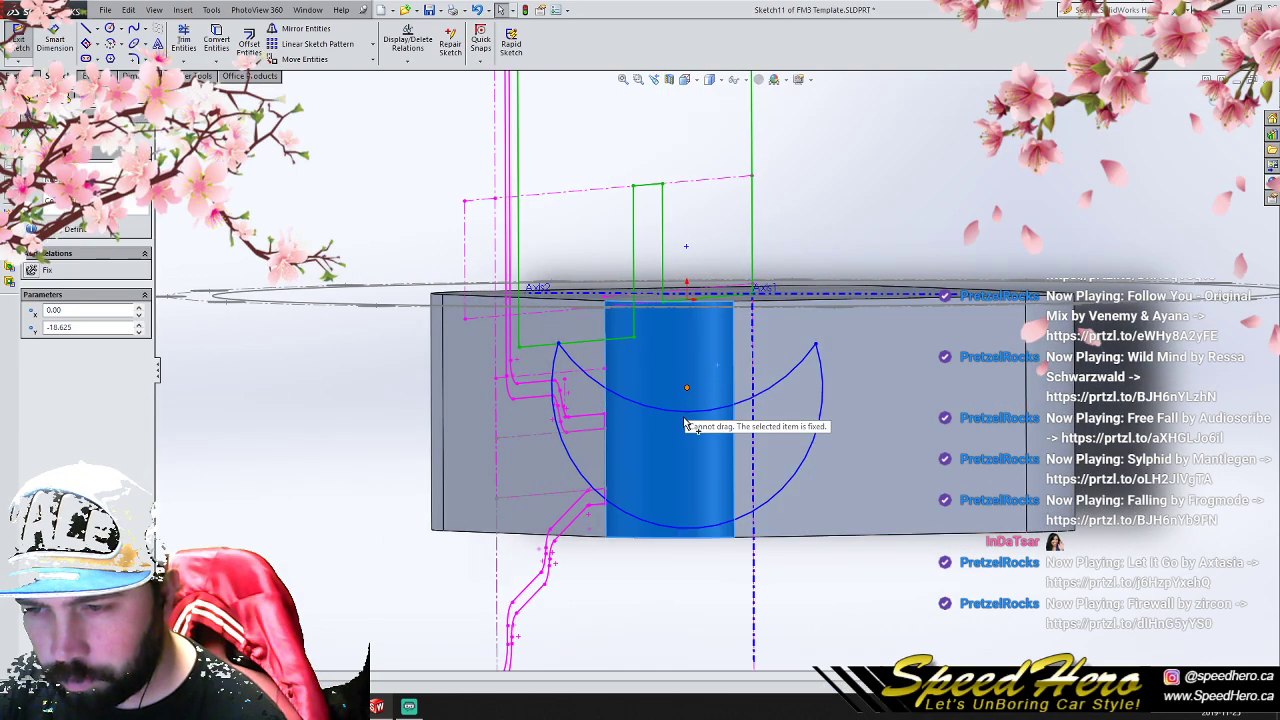
{"action": "left_click", "coordinate": [1211, 101]}
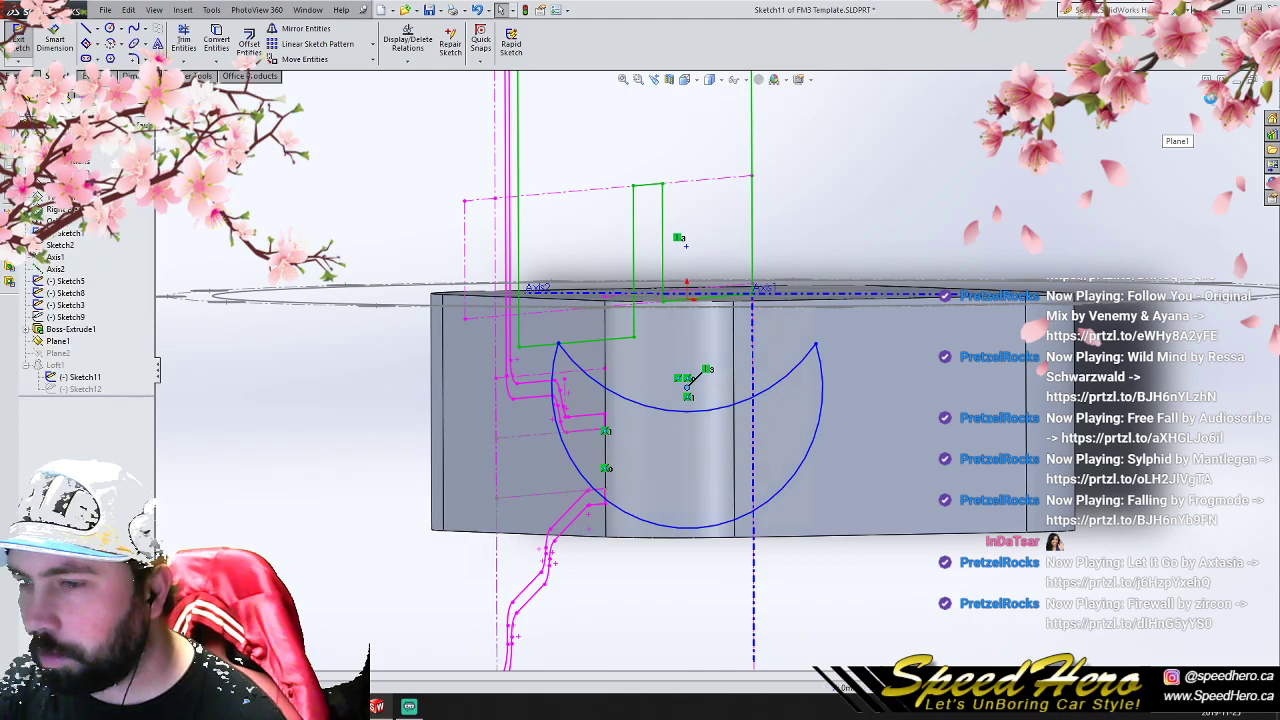
- Reopen the hub-side crescent sketch and try pulling the tips inward and flattening the outer arc into a thinner crescent
{"action": "mouse_move", "coordinate": [950, 443]}
{"action": "middle_mouse_down"}
{"action": "mouse_move", "coordinate": [748, 447]}
{"action": "mouse_move", "coordinate": [886, 431]}
{"action": "mouse_move", "coordinate": [946, 447]}
{"action": "middle_mouse_up"}
{"action": "left_click", "coordinate": [98, 379]}
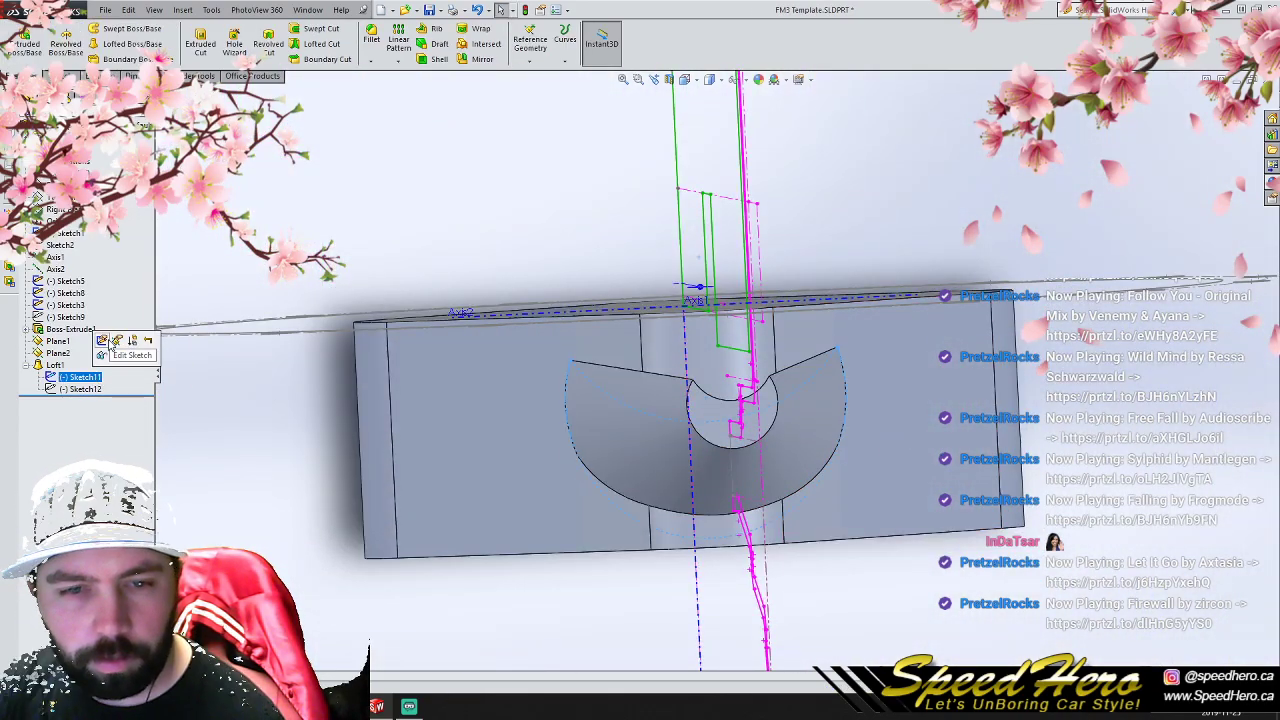
{"action": "left_click", "coordinate": [116, 341]}
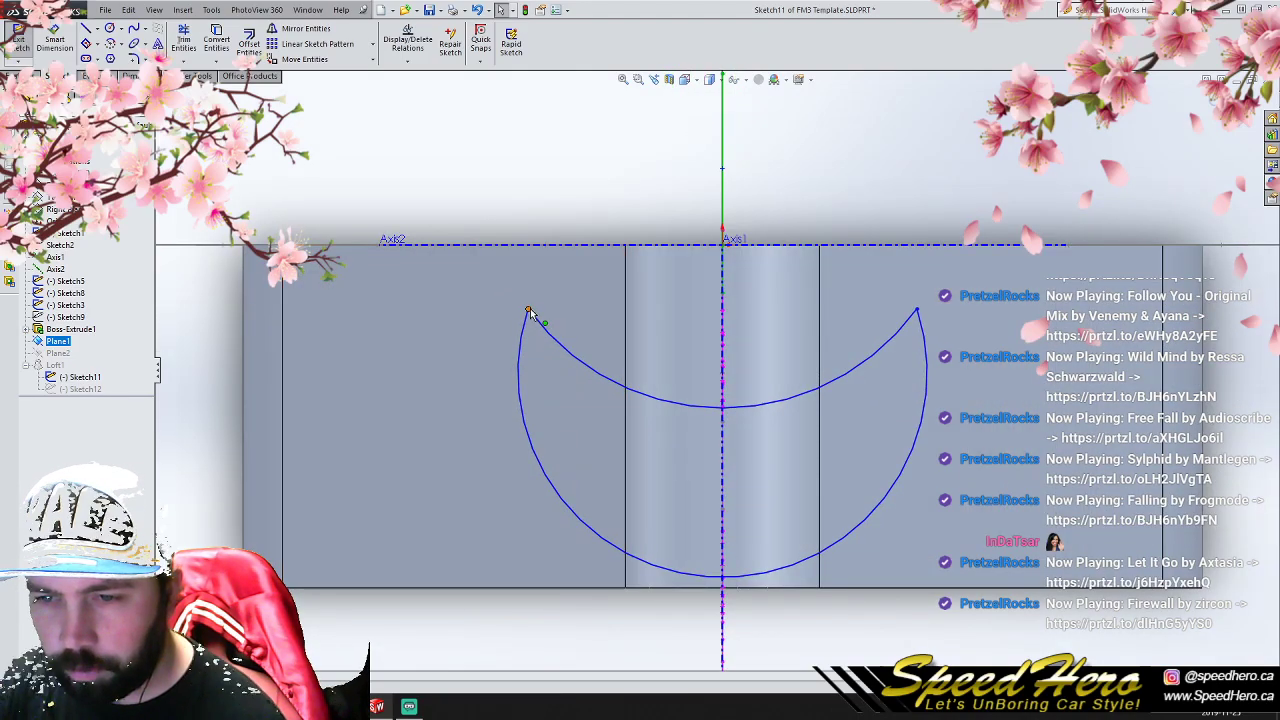
{"action": "left_click_drag", "start_coordinate": [528, 312], "coordinate": [549, 345]}
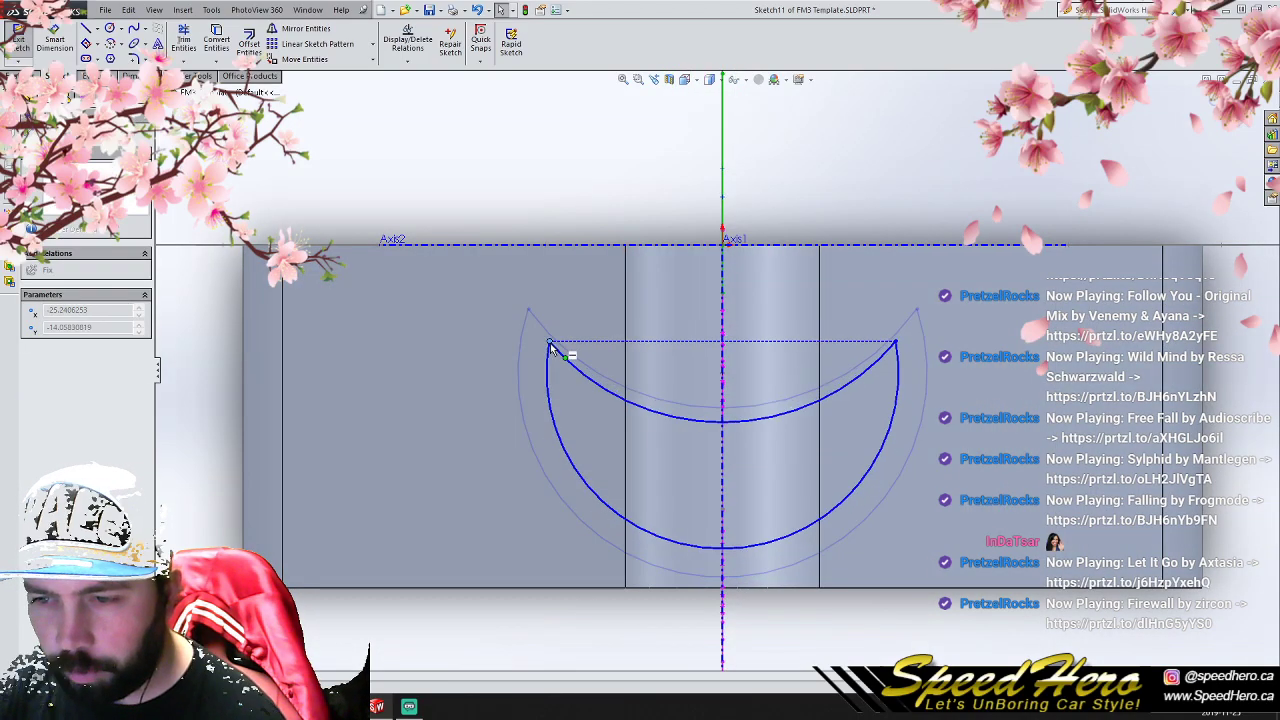
{"action": "left_click_drag", "start_coordinate": [668, 535], "coordinate": [673, 509]}
{"action": "left_click_drag", "start_coordinate": [722, 373], "coordinate": [704, 338]}
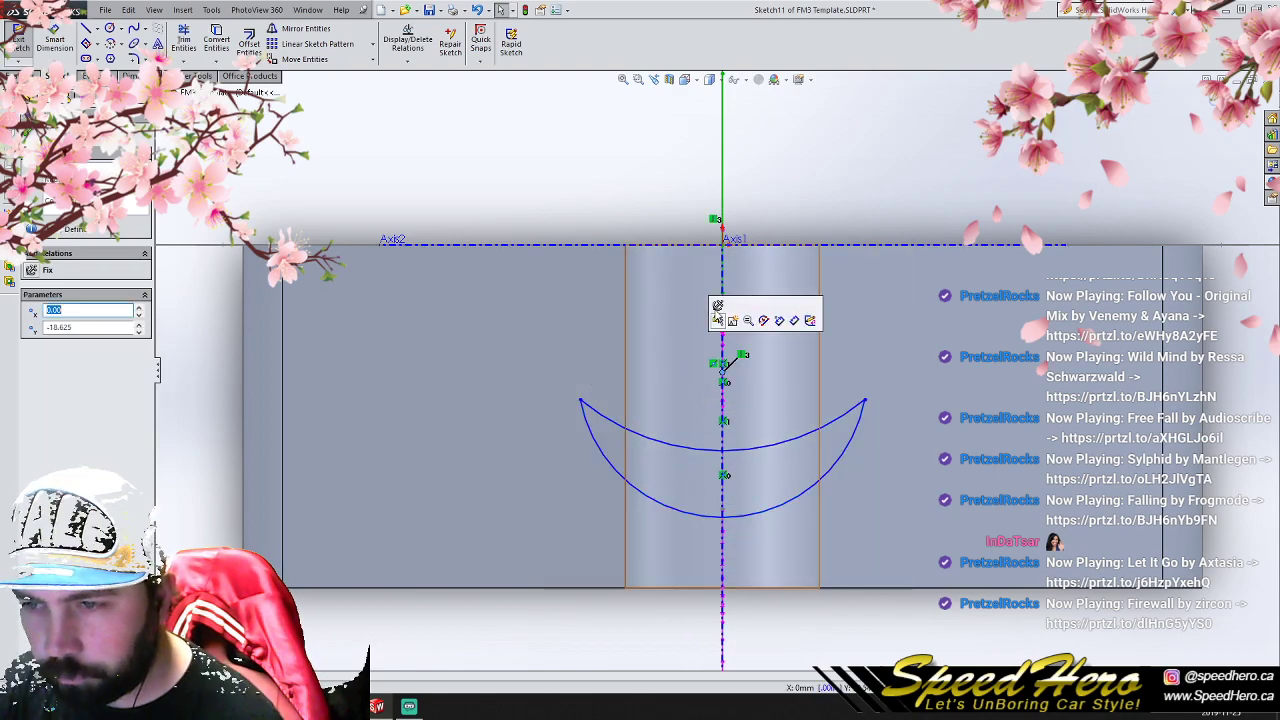
{"action": "middle_click_drag", "start_coordinate": [834, 417], "coordinate": [806, 411]}
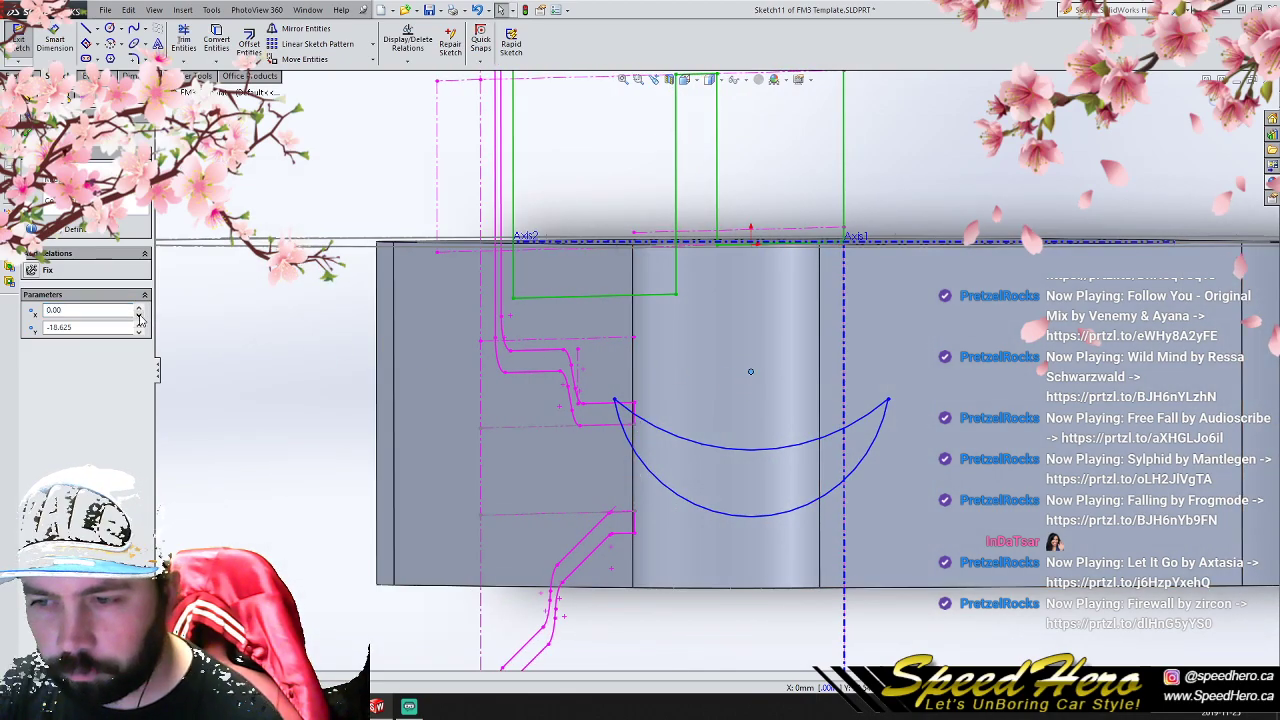
- Try shrinking the crescent to fit within the hub's rounded corner, and exit the sketch discarding all changes
{"action": "left_click", "coordinate": [257, 354]}
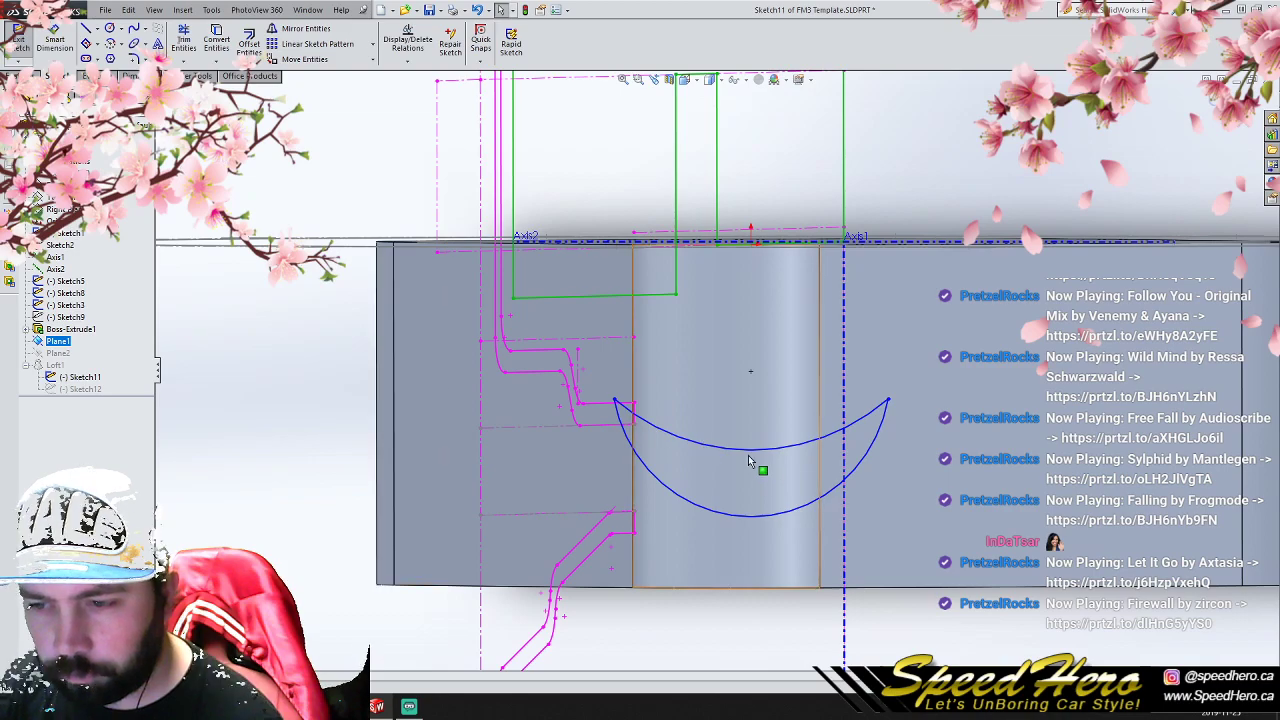
{"action": "left_click_drag", "start_coordinate": [725, 514], "coordinate": [916, 383]}
{"action": "left_click_drag", "start_coordinate": [923, 318], "coordinate": [824, 338]}
{"action": "left_click_drag", "start_coordinate": [751, 293], "coordinate": [748, 362]}
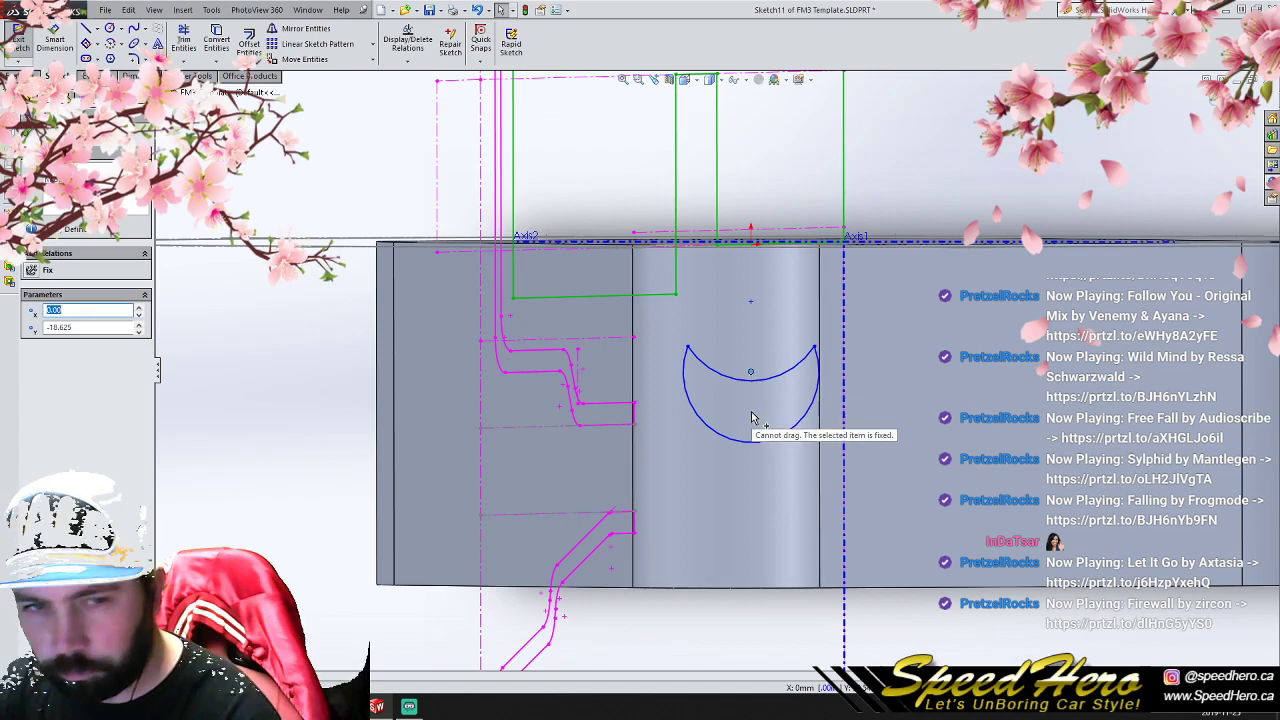
{"action": "left_click", "coordinate": [30, 130]}
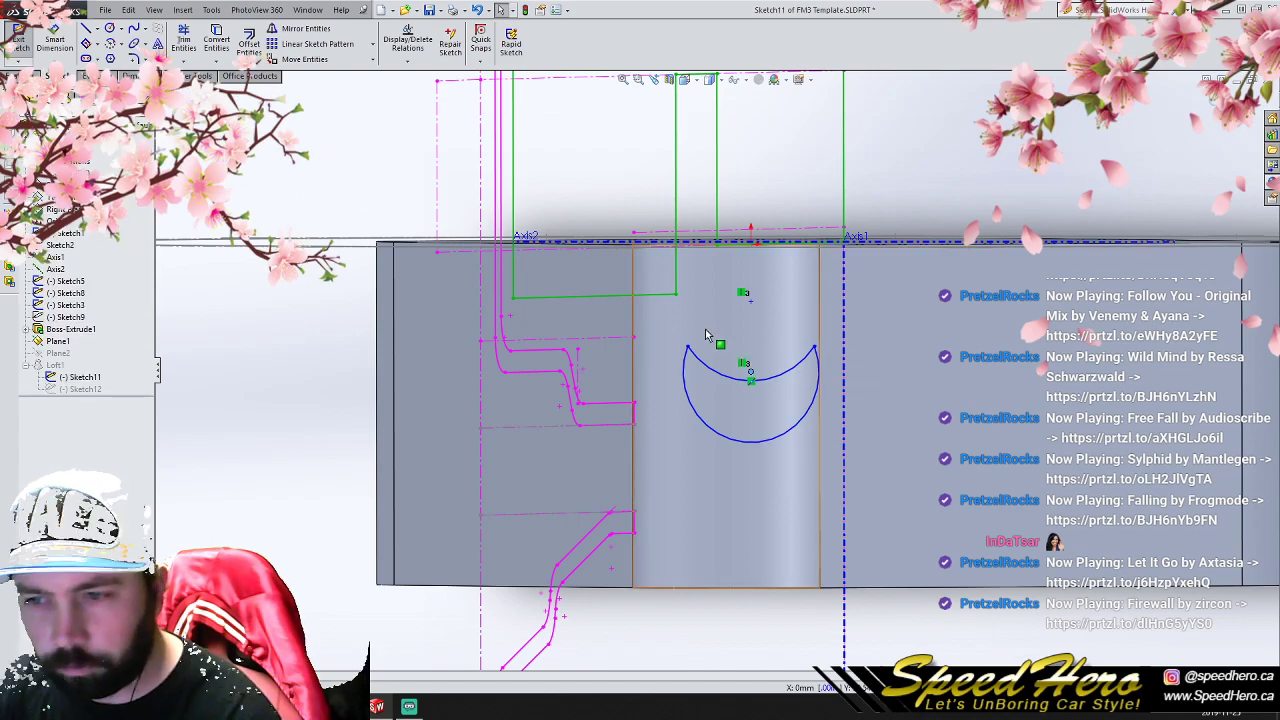
{"action": "scroll", "coordinate": [834, 363], "scroll_direction": "up", "scroll_amount": 3}
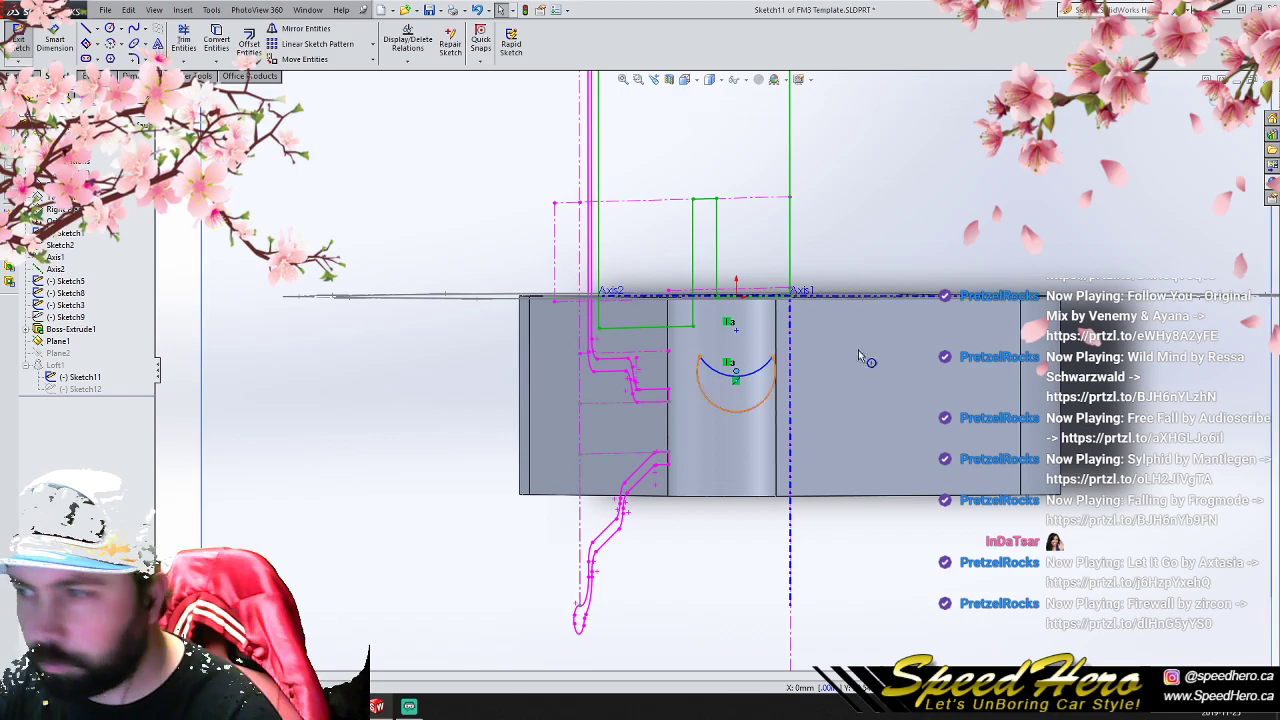
{"action": "left_click", "coordinate": [1243, 126]}
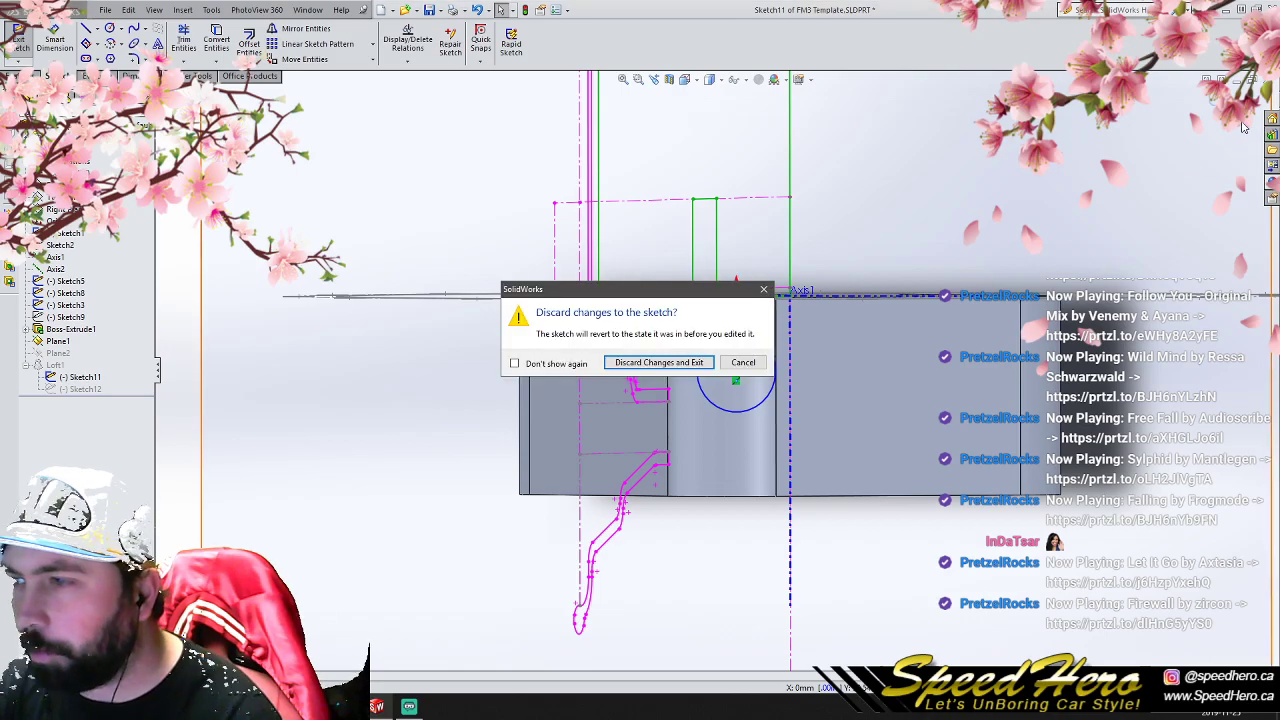
{"action": "left_click", "coordinate": [658, 362]}
- Reopen the hub-side crescent sketch, reduce the outer arc to about 25.9 mm radius, and exit the sketch
{"action": "scroll", "coordinate": [837, 429], "scroll_direction": "up", "scroll_amount": 2}
{"action": "mouse_move", "coordinate": [837, 429]}
{"action": "middle_mouse_down"}
{"action": "mouse_move", "coordinate": [710, 424]}
{"action": "mouse_move", "coordinate": [814, 391]}
{"action": "mouse_move", "coordinate": [891, 451]}
{"action": "mouse_move", "coordinate": [835, 412]}
{"action": "middle_mouse_up"}
{"action": "left_click", "coordinate": [103, 380]}
{"action": "left_click", "coordinate": [109, 342]}
{"action": "scroll", "coordinate": [733, 391], "scroll_direction": "down", "scroll_amount": 5}
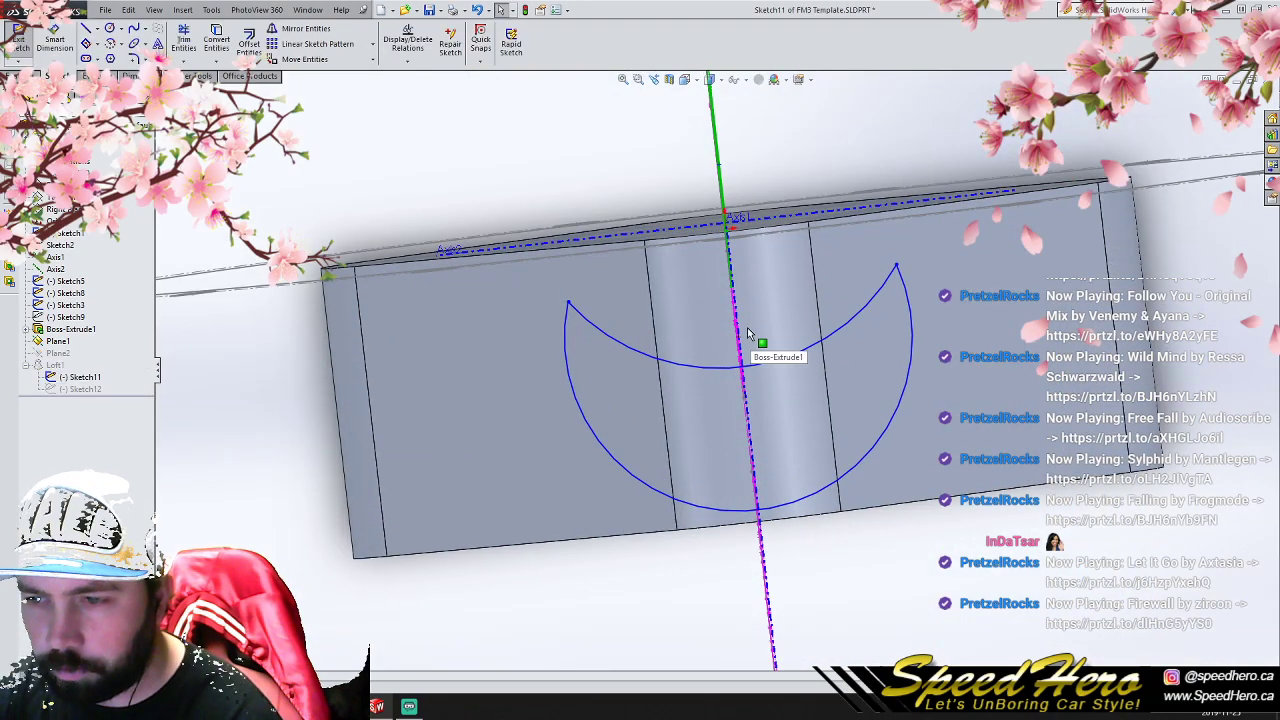
{"action": "mouse_move", "coordinate": [740, 341]}
{"action": "left_mouse_down"}
{"action": "mouse_move", "coordinate": [752, 383]}
{"action": "mouse_move", "coordinate": [745, 345]}
{"action": "left_mouse_up"}
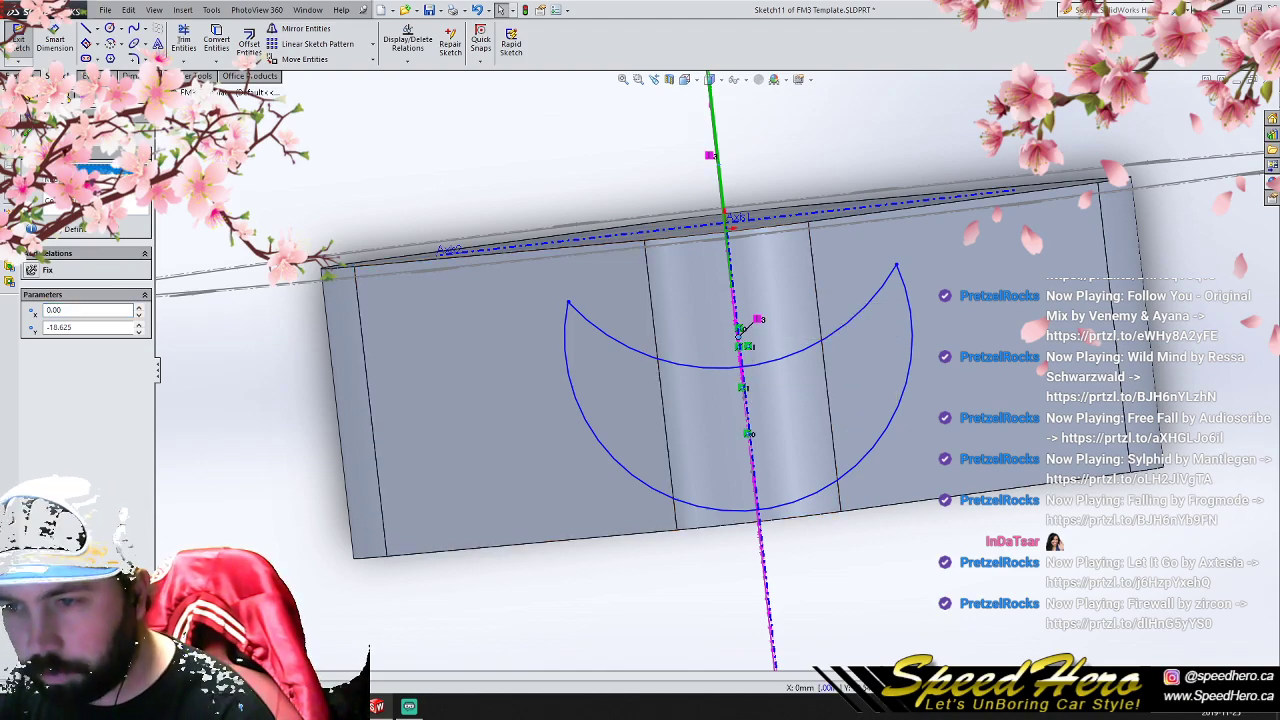
{"action": "mouse_move", "coordinate": [738, 330]}
{"action": "middle_mouse_down"}
{"action": "mouse_move", "coordinate": [619, 339]}
{"action": "mouse_move", "coordinate": [679, 241]}
{"action": "mouse_move", "coordinate": [709, 276]}
{"action": "mouse_move", "coordinate": [705, 300]}
{"action": "mouse_move", "coordinate": [660, 215]}
{"action": "mouse_move", "coordinate": [720, 290]}
{"action": "middle_mouse_up"}
{"action": "left_click", "coordinate": [678, 297]}
{"action": "left_click", "coordinate": [652, 284]}
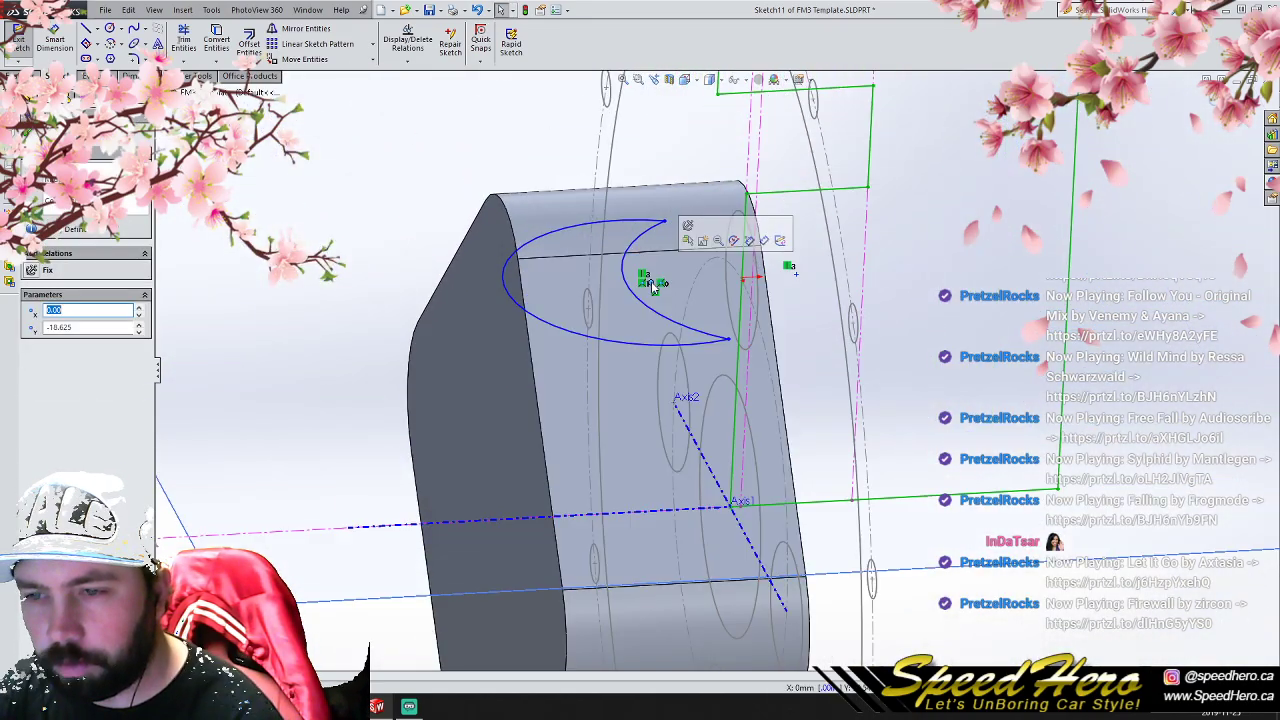
{"action": "left_click_drag", "start_coordinate": [504, 282], "coordinate": [518, 284]}
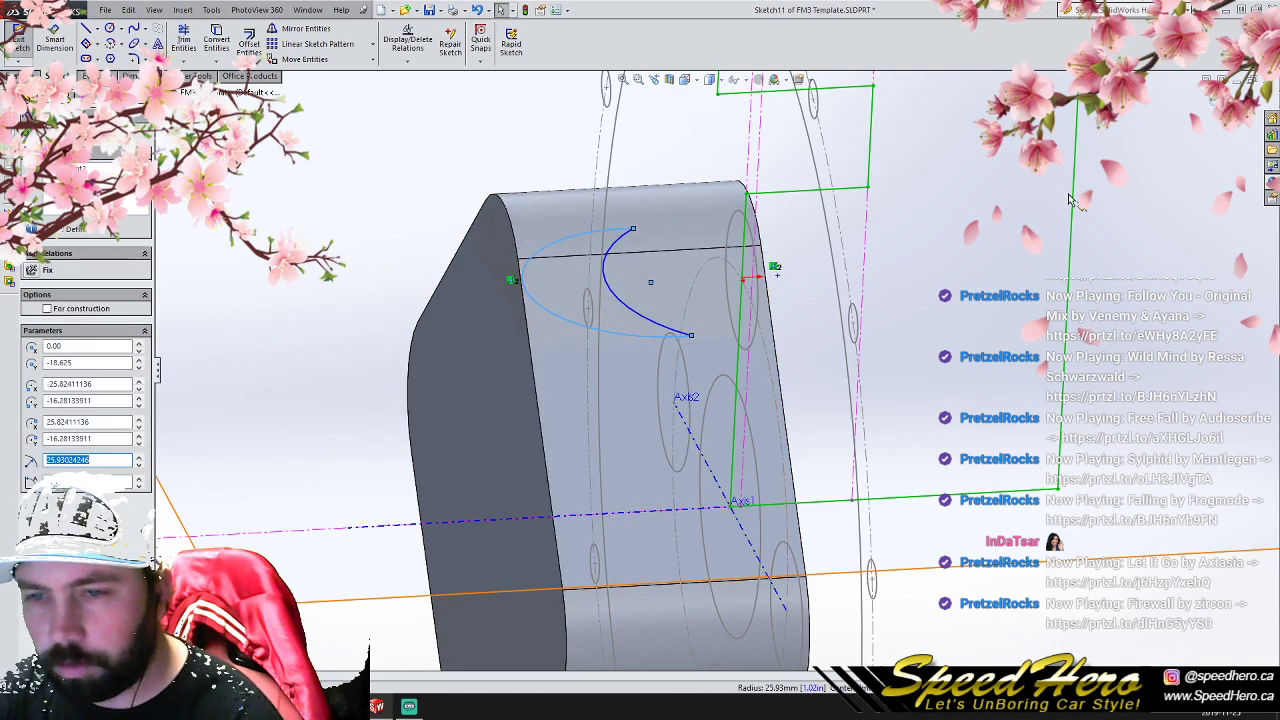
{"action": "left_click", "coordinate": [1208, 100]}
- Circular-pattern the lofted spoke about the hub's centre axis with 4 equally spaced instances over 360 degrees
{"action": "mouse_move", "coordinate": [784, 374]}
{"action": "middle_mouse_down"}
{"action": "mouse_move", "coordinate": [623, 308]}
{"action": "mouse_move", "coordinate": [845, 292]}
{"action": "middle_mouse_up"}
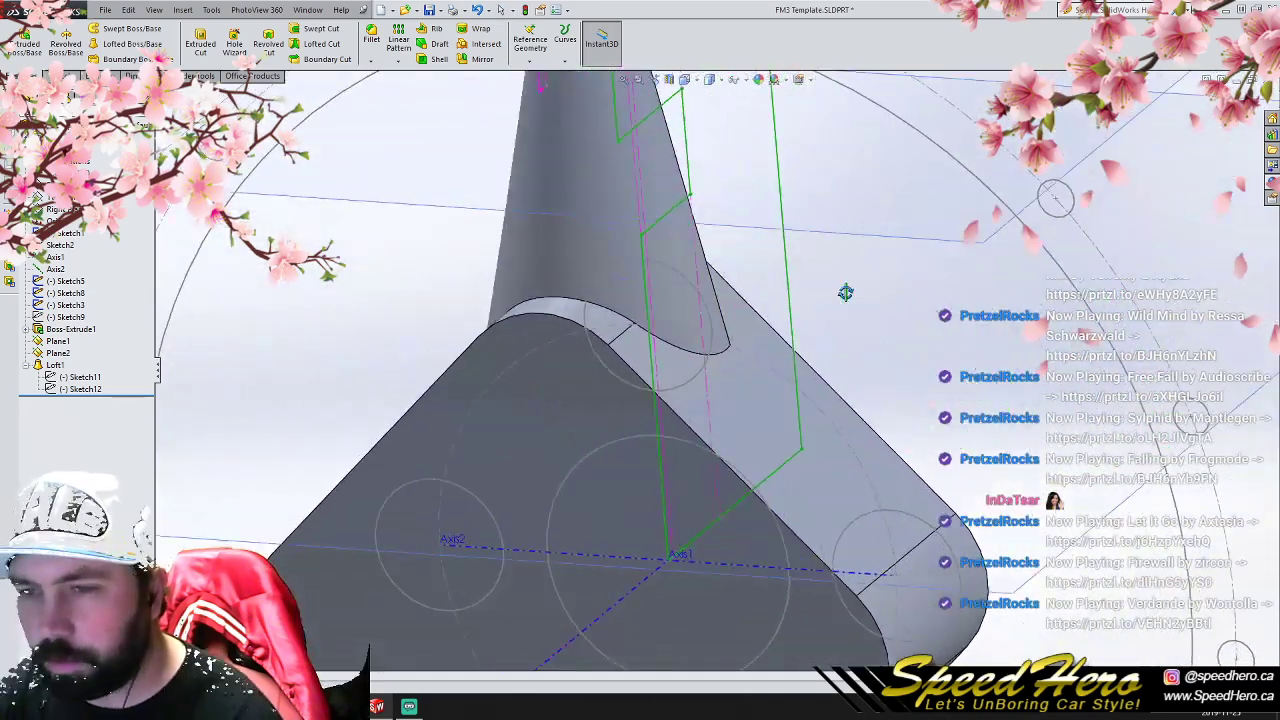
{"action": "scroll", "coordinate": [777, 363], "scroll_direction": "up", "scroll_amount": 7}
{"action": "scroll", "coordinate": [742, 380], "scroll_direction": "down", "scroll_amount": 2}
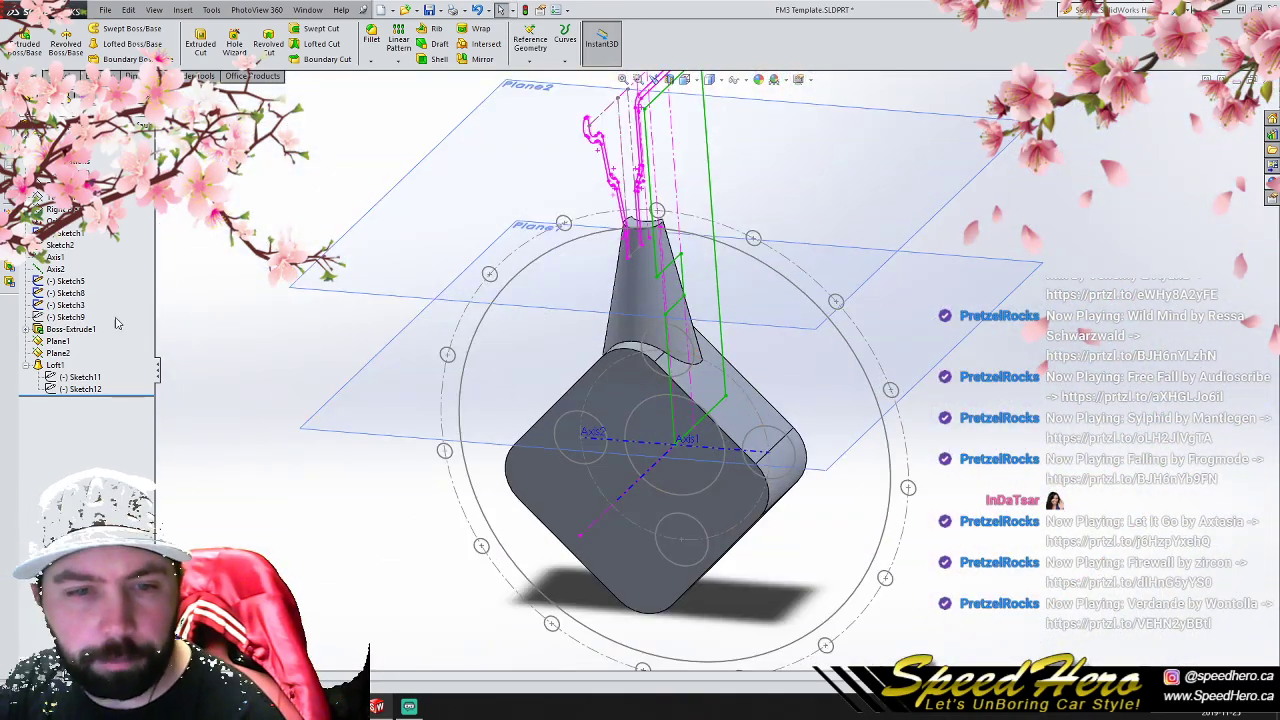
{"action": "left_click", "coordinate": [28, 366]}
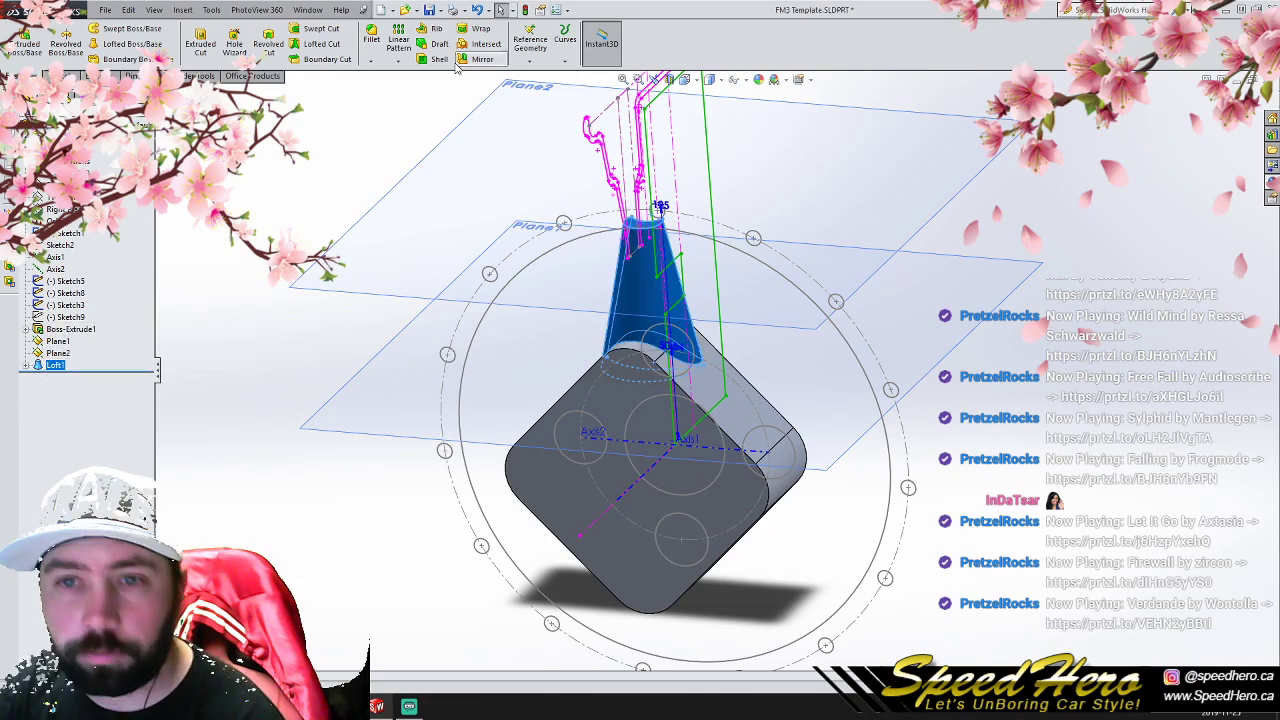
{"action": "left_click", "coordinate": [398, 62]}
{"action": "left_click", "coordinate": [415, 88]}
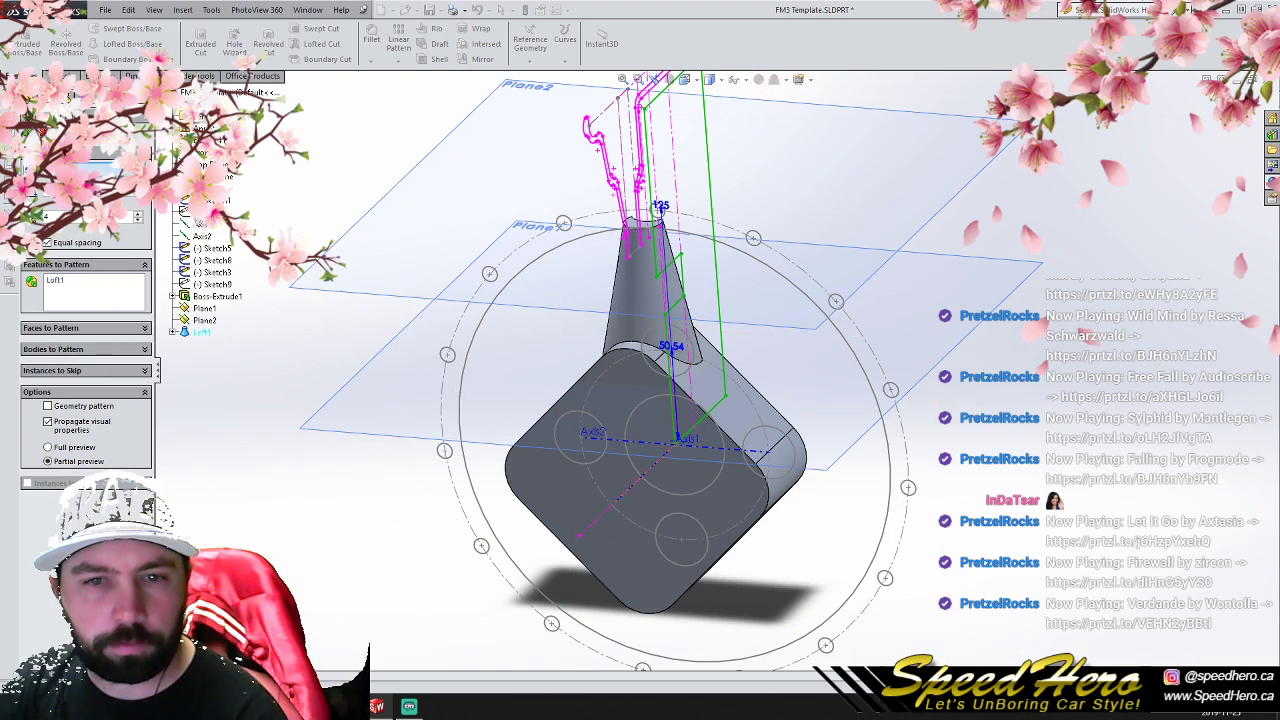
{"action": "left_click", "coordinate": [197, 231]}
{"action": "key", "text": "Return"}
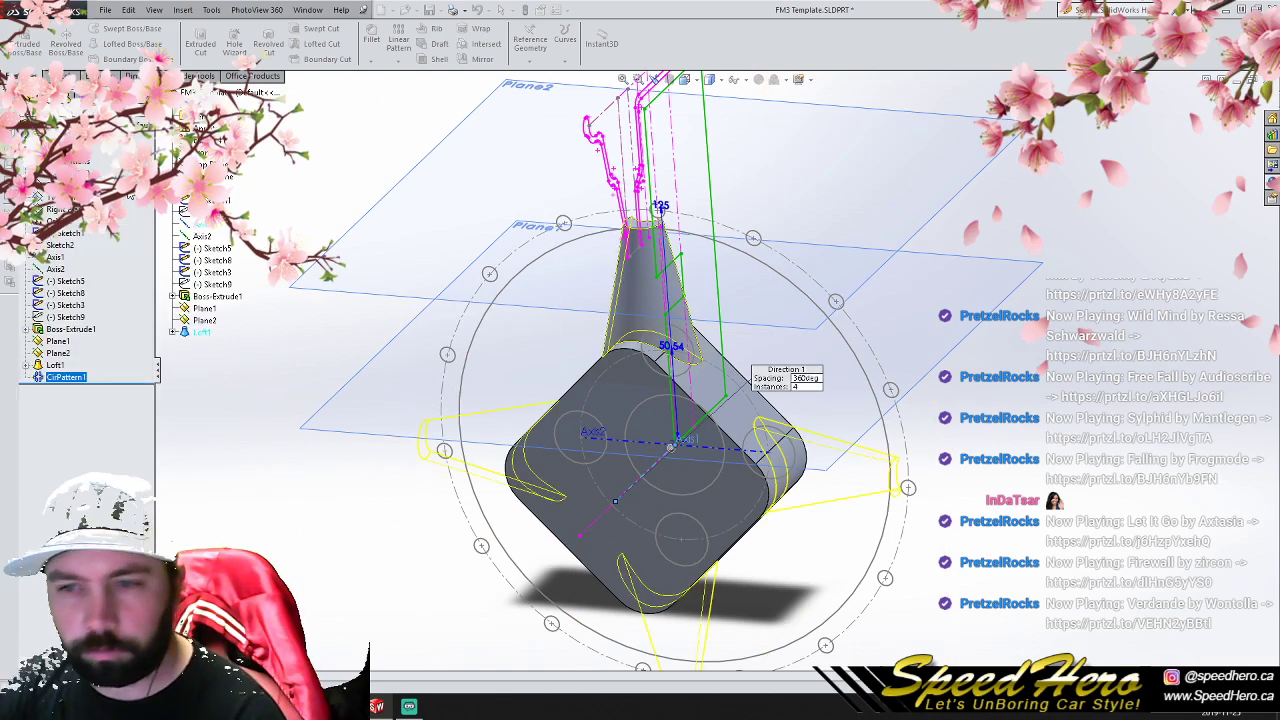
- Start a sketch on the hub block's front face and offset the face outline 5 mm inward
{"action": "key", "text": "ctrl+1"}
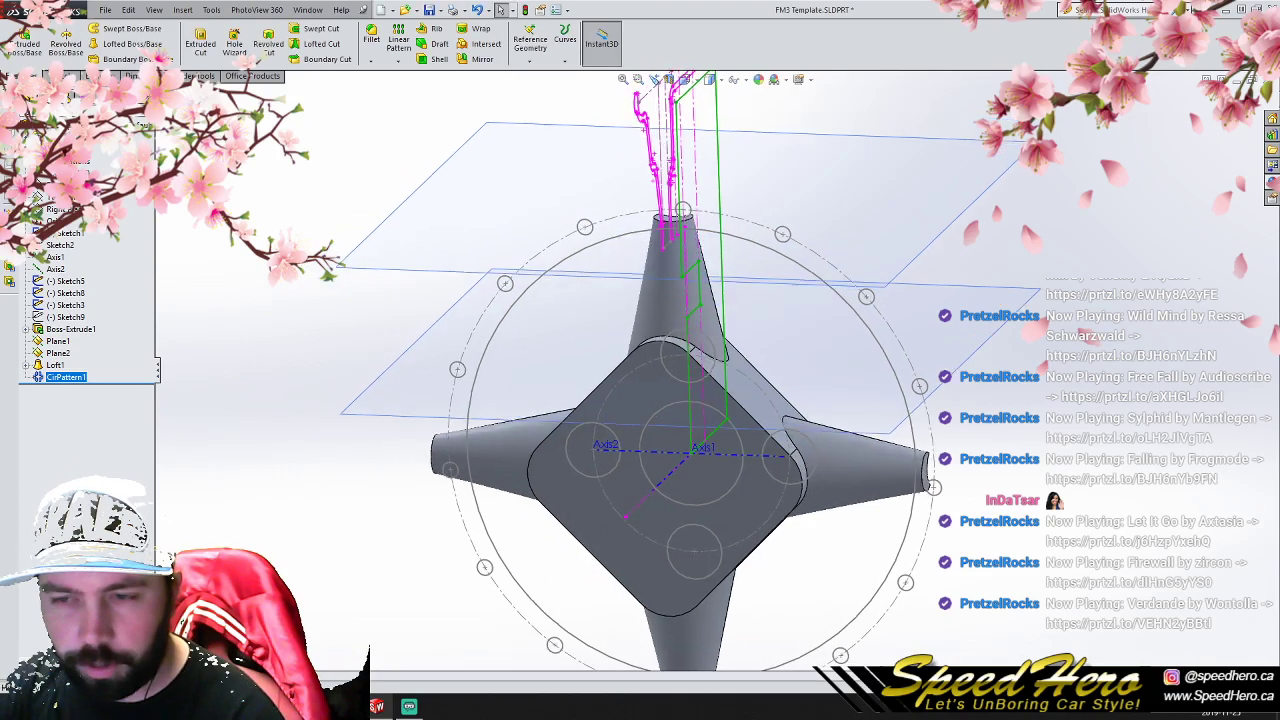
{"action": "scroll", "coordinate": [636, 532], "scroll_direction": "up", "scroll_amount": 3}
{"action": "scroll", "coordinate": [765, 440], "scroll_direction": "down", "scroll_amount": 2}
{"action": "mouse_move", "coordinate": [764, 424]}
{"action": "middle_mouse_down"}
{"action": "mouse_move", "coordinate": [755, 412]}
{"action": "mouse_move", "coordinate": [640, 428]}
{"action": "mouse_move", "coordinate": [745, 434]}
{"action": "mouse_move", "coordinate": [772, 453]}
{"action": "mouse_move", "coordinate": [767, 437]}
{"action": "middle_mouse_up"}
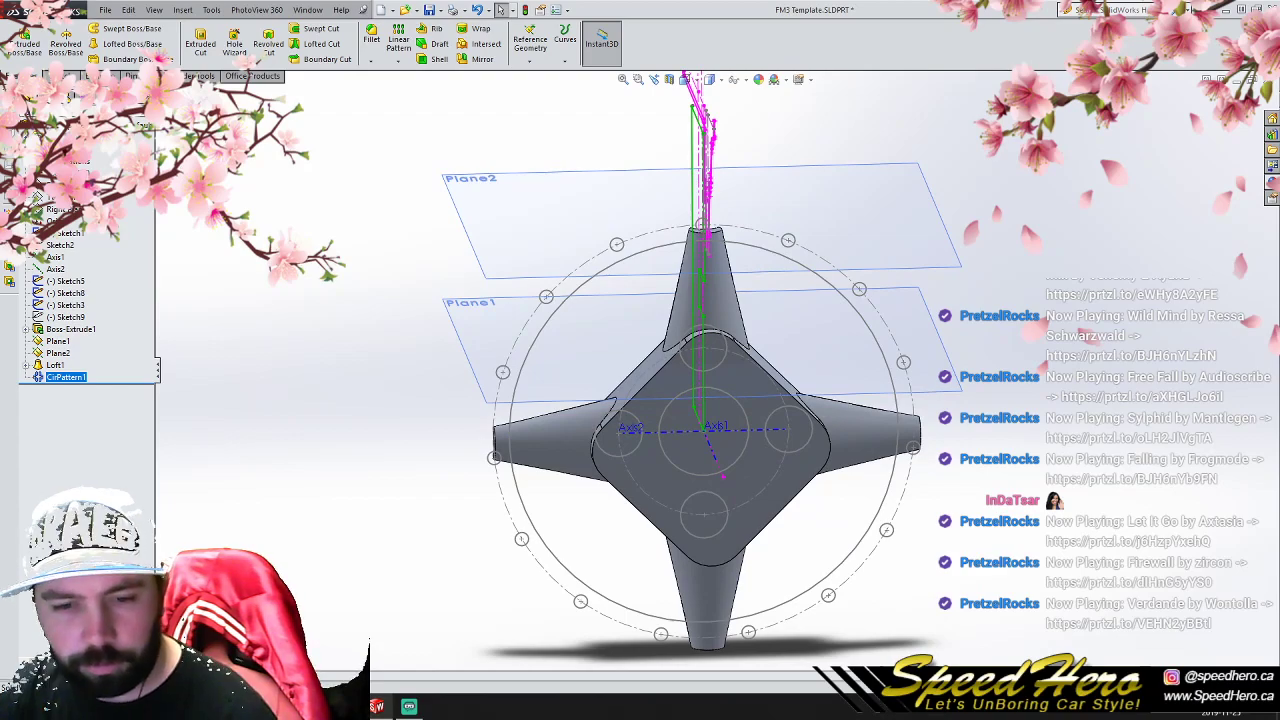
{"action": "key", "text": "ctrl+1"}
{"action": "left_click", "coordinate": [760, 399]}
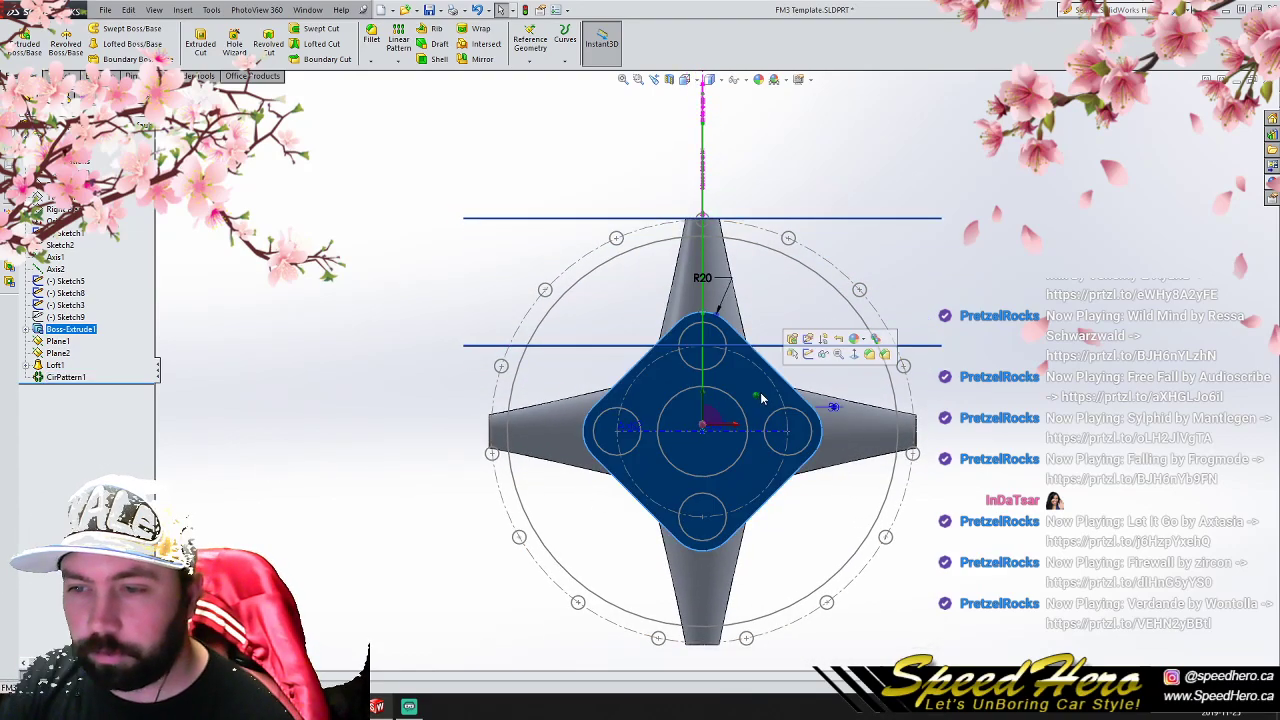
{"action": "left_click", "coordinate": [807, 354]}
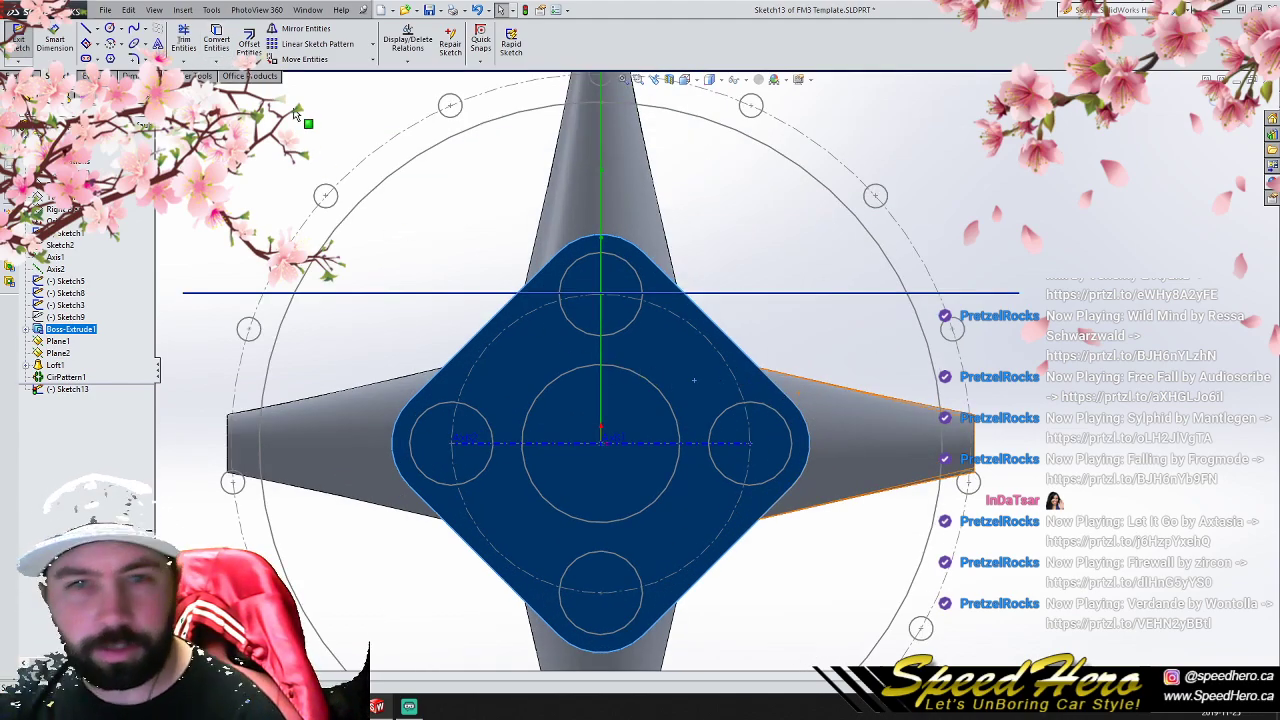
{"action": "left_click", "coordinate": [249, 44]}
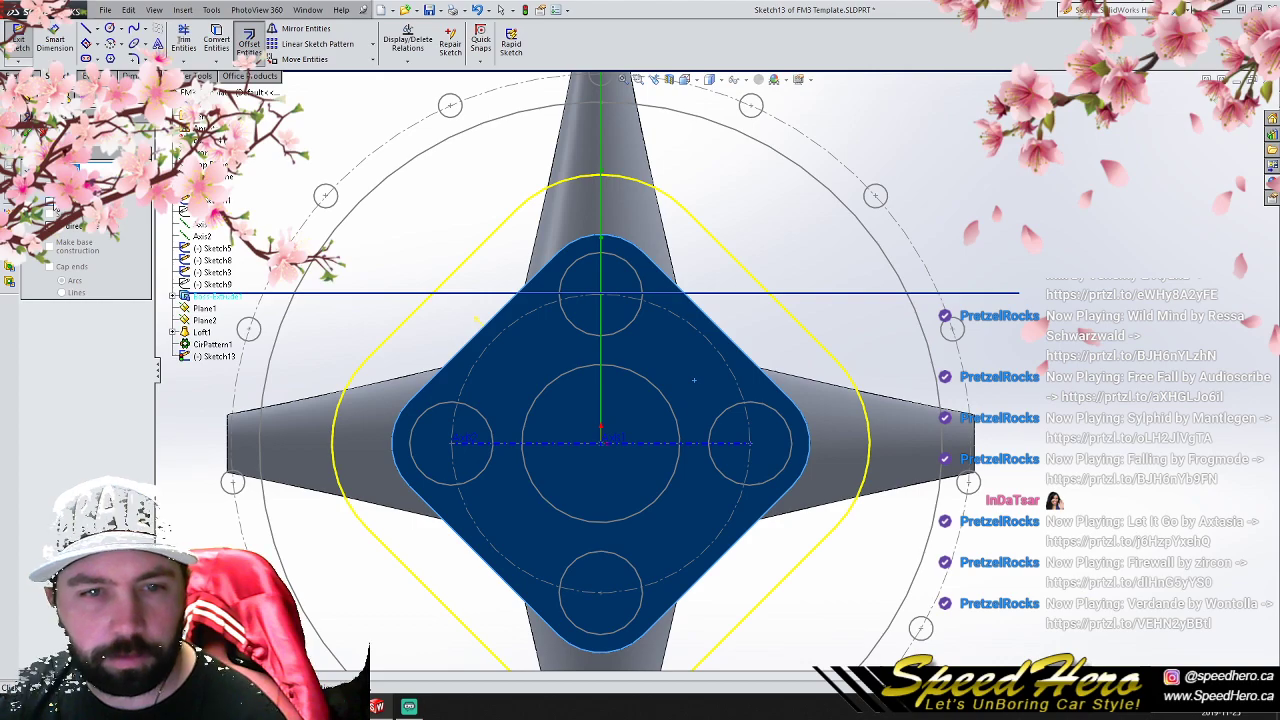
{"action": "left_click", "coordinate": [694, 380]}
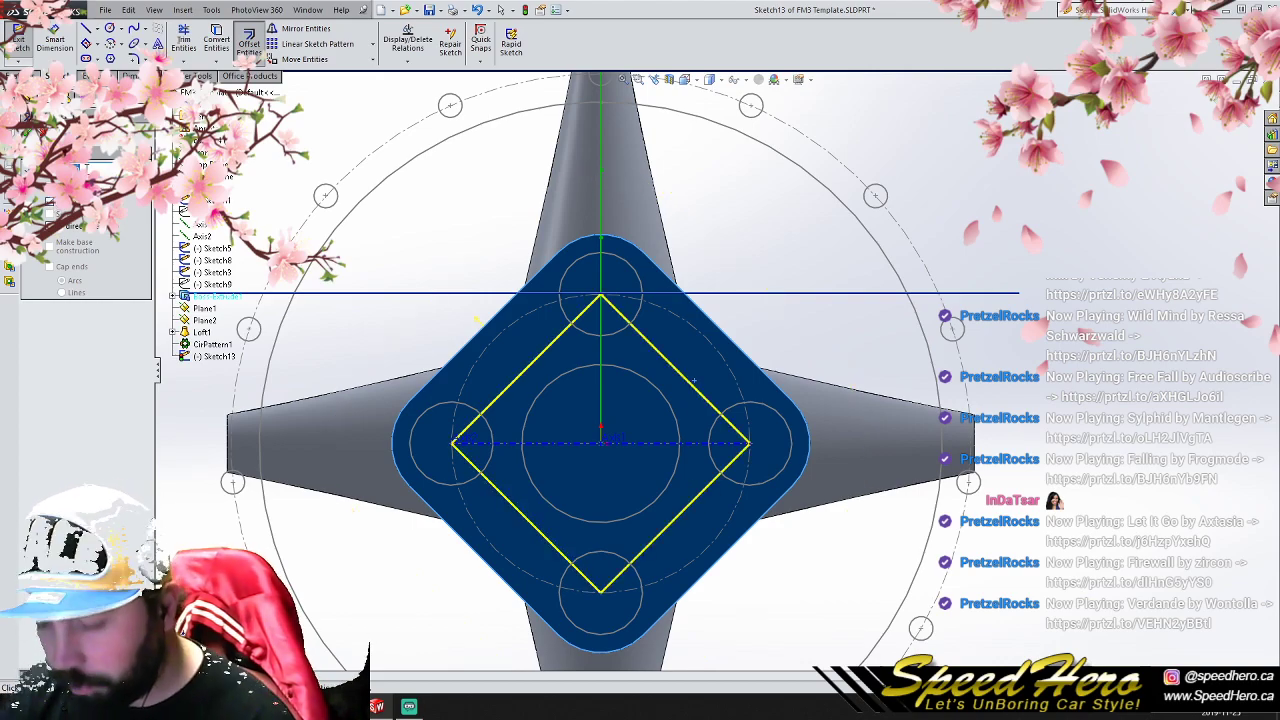
{"action": "key", "text": "Return"}
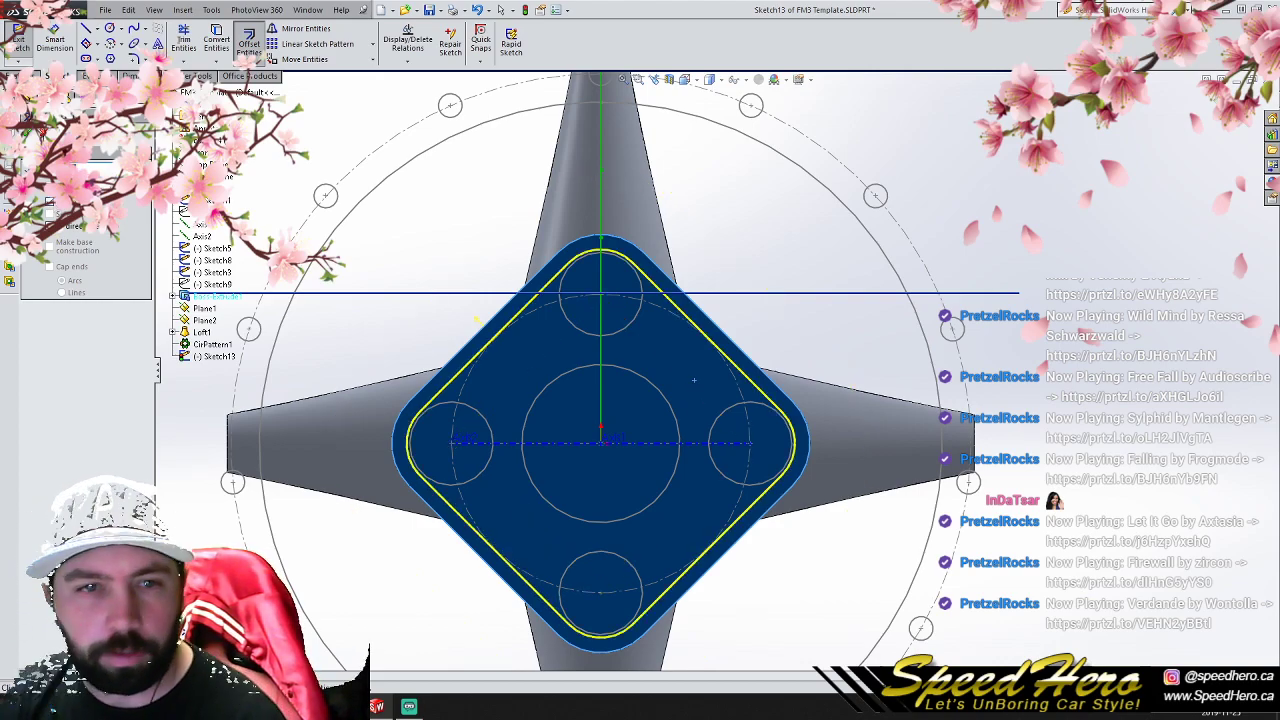
{"action": "key", "text": "Return"}
- Cut the offset outline 40 mm deep into the hub block with a 6-degree inward draft
{"action": "left_click", "coordinate": [20, 76]}
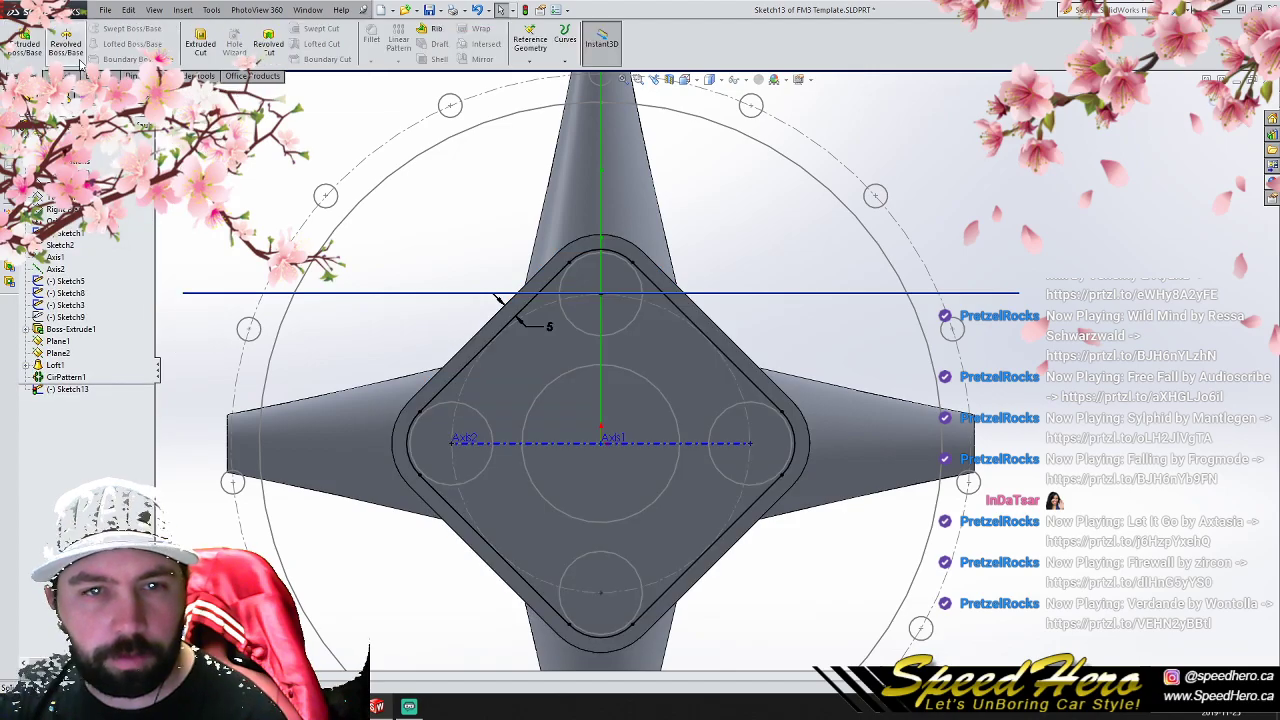
{"action": "left_click", "coordinate": [201, 44]}
{"action": "middle_click_drag", "start_coordinate": [690, 420], "coordinate": [490, 482]}
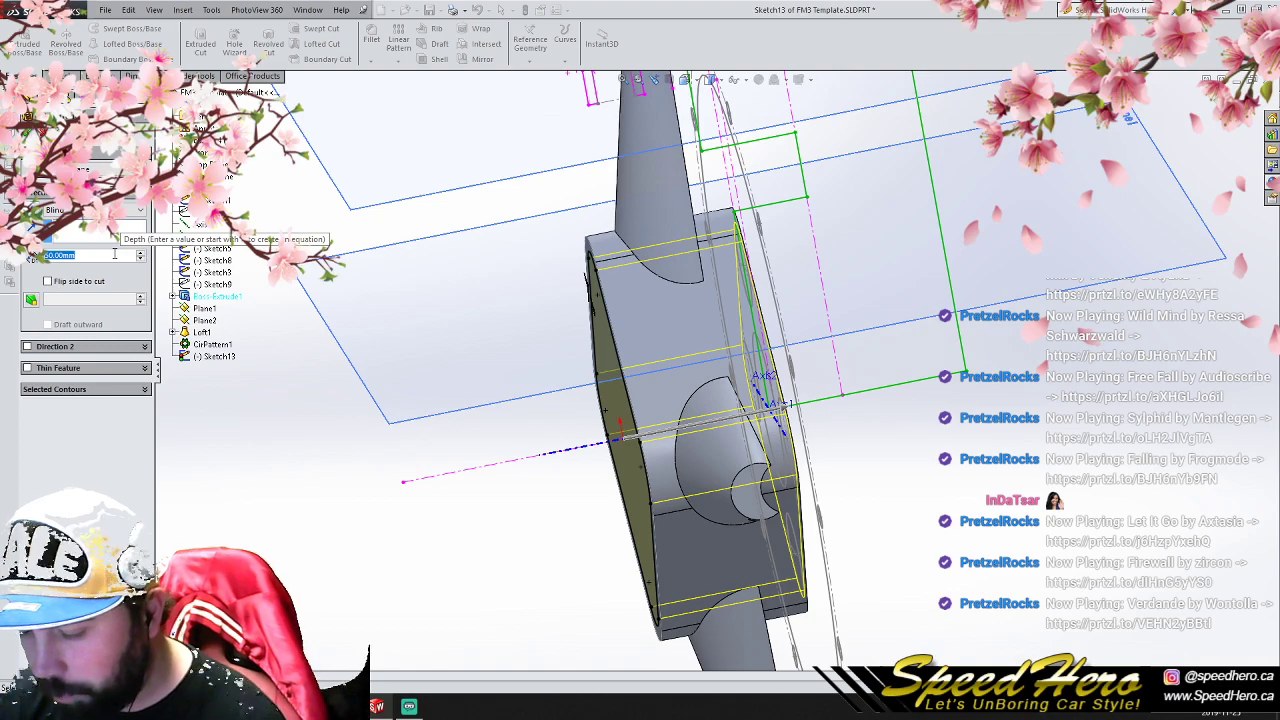
{"action": "scroll", "coordinate": [114, 254], "scroll_direction": "down", "scroll_amount": 1}
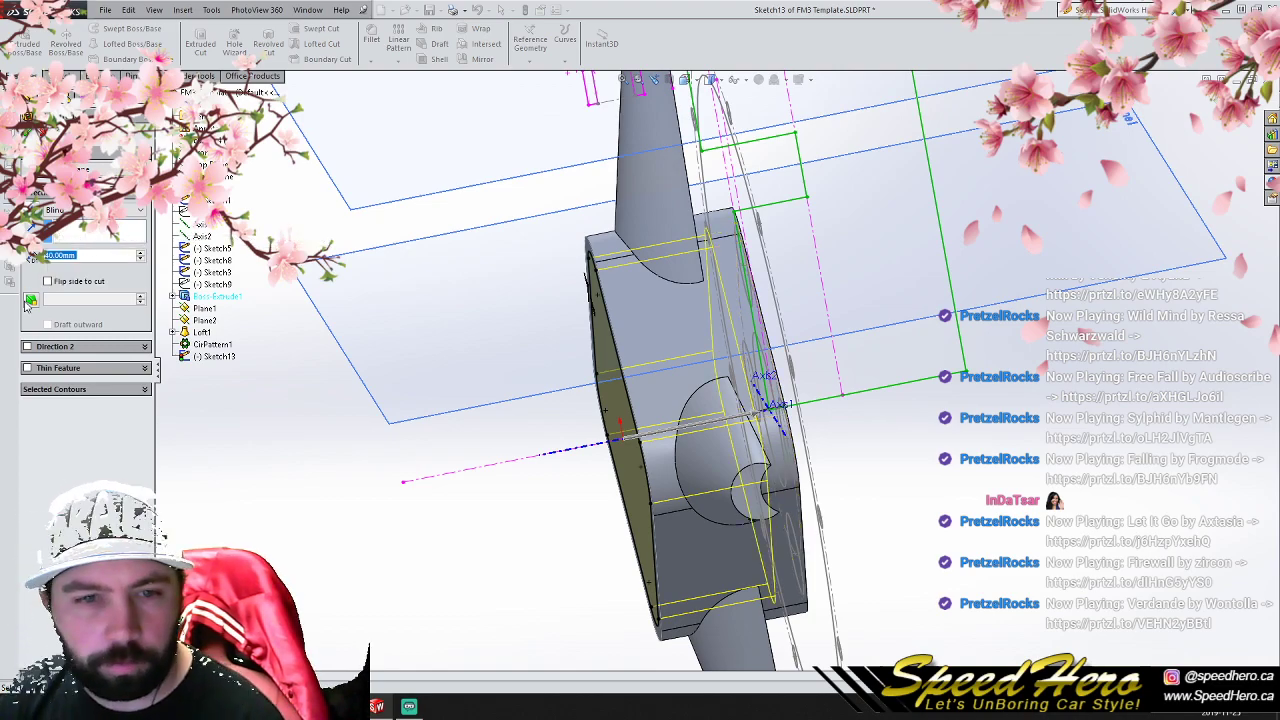
{"action": "left_click", "coordinate": [31, 300]}
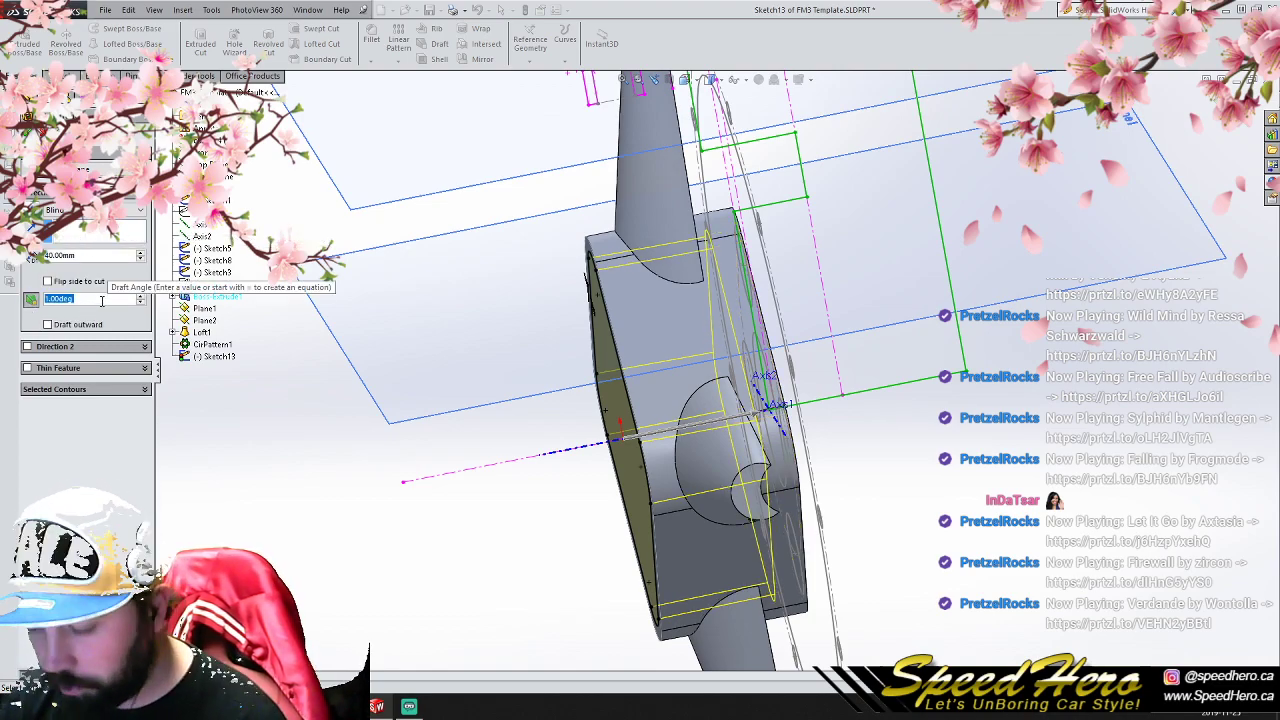
{"action": "scroll", "coordinate": [100, 301], "scroll_direction": "up", "scroll_amount": 5}
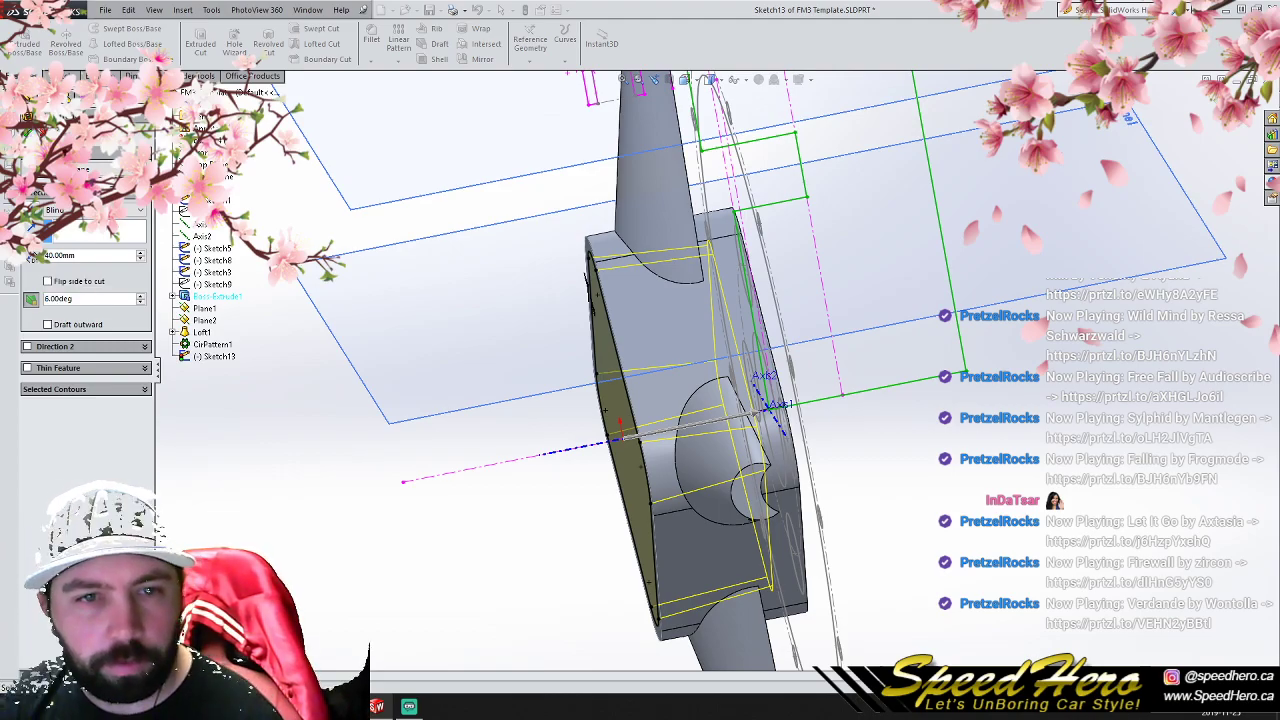
{"action": "left_click", "coordinate": [29, 118]}
{"action": "middle_click_drag", "start_coordinate": [666, 408], "coordinate": [797, 309]}
{"action": "scroll", "coordinate": [518, 366], "scroll_direction": "down", "scroll_amount": 2}
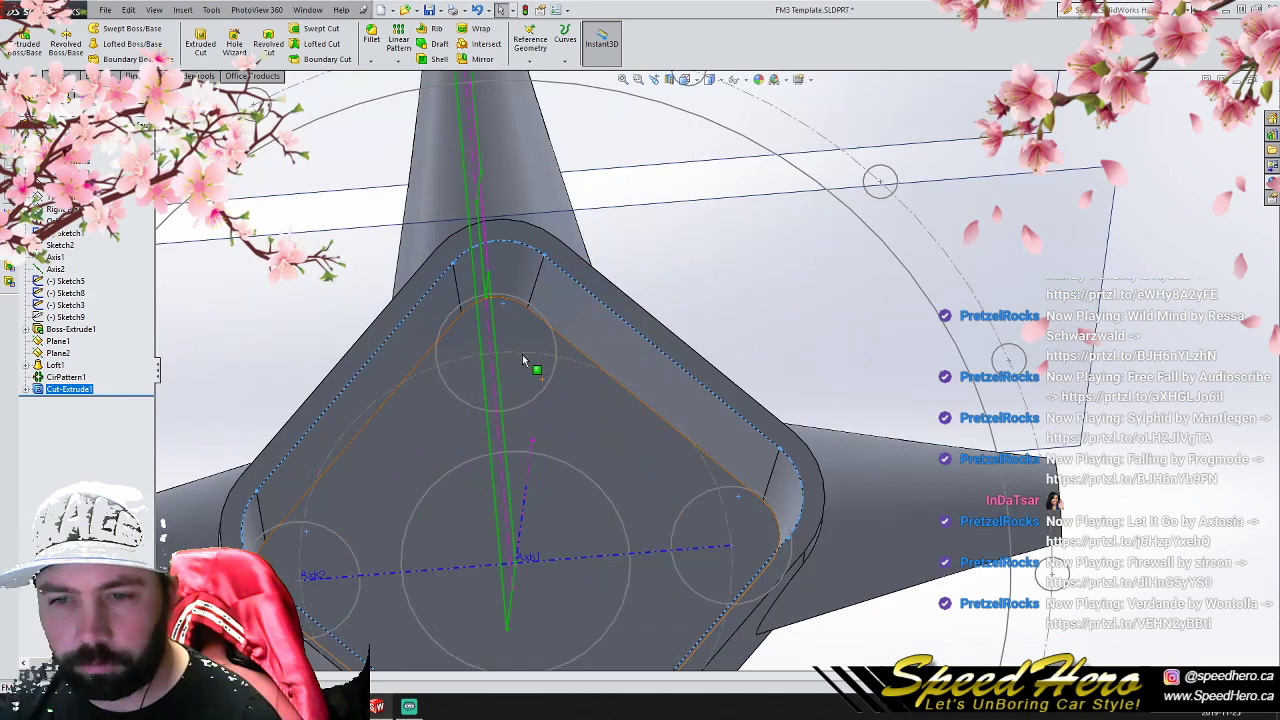
- Fillet the floor edge of the hub pocket with a 10 mm radius
{"action": "left_click", "coordinate": [505, 300]}
{"action": "left_click", "coordinate": [378, 38]}
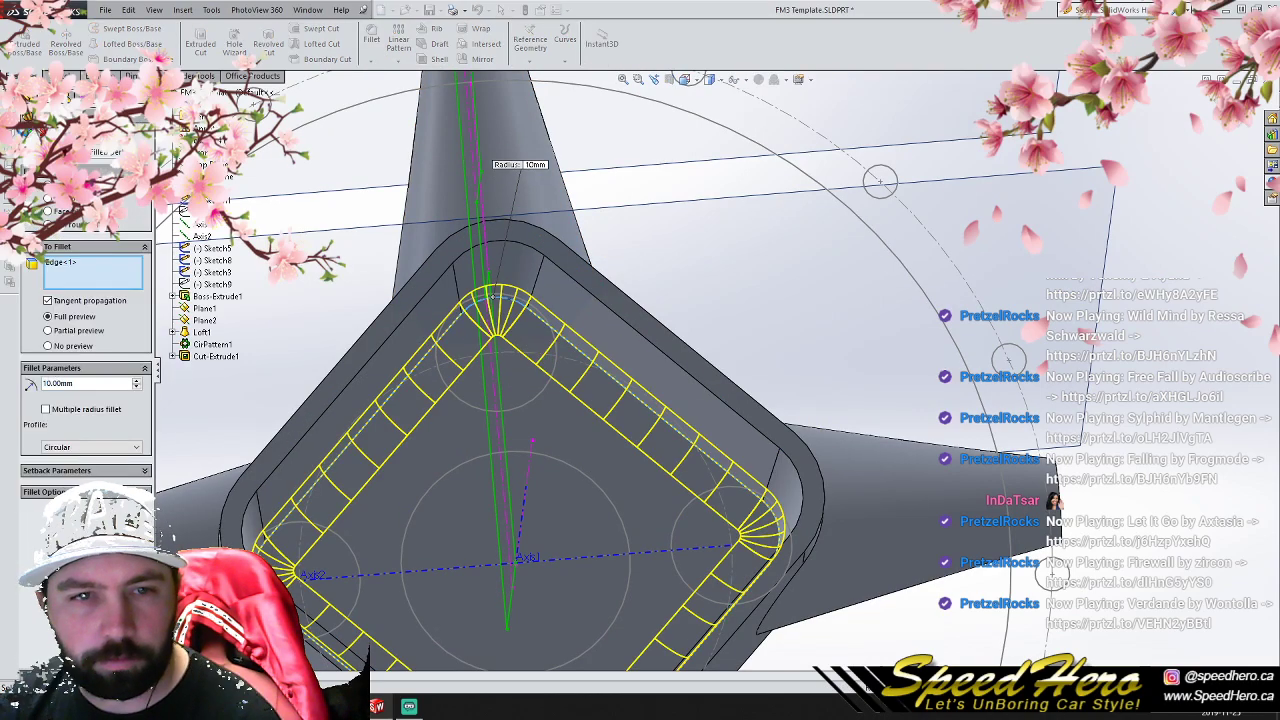
{"action": "left_click", "coordinate": [24, 132]}
- Fillet the four front-side edges where the spokes meet the hub block with a 10 mm radius
{"action": "middle_click_drag", "start_coordinate": [490, 362], "coordinate": [470, 400]}
{"action": "left_click", "coordinate": [455, 400]}
{"action": "left_click", "coordinate": [372, 36]}
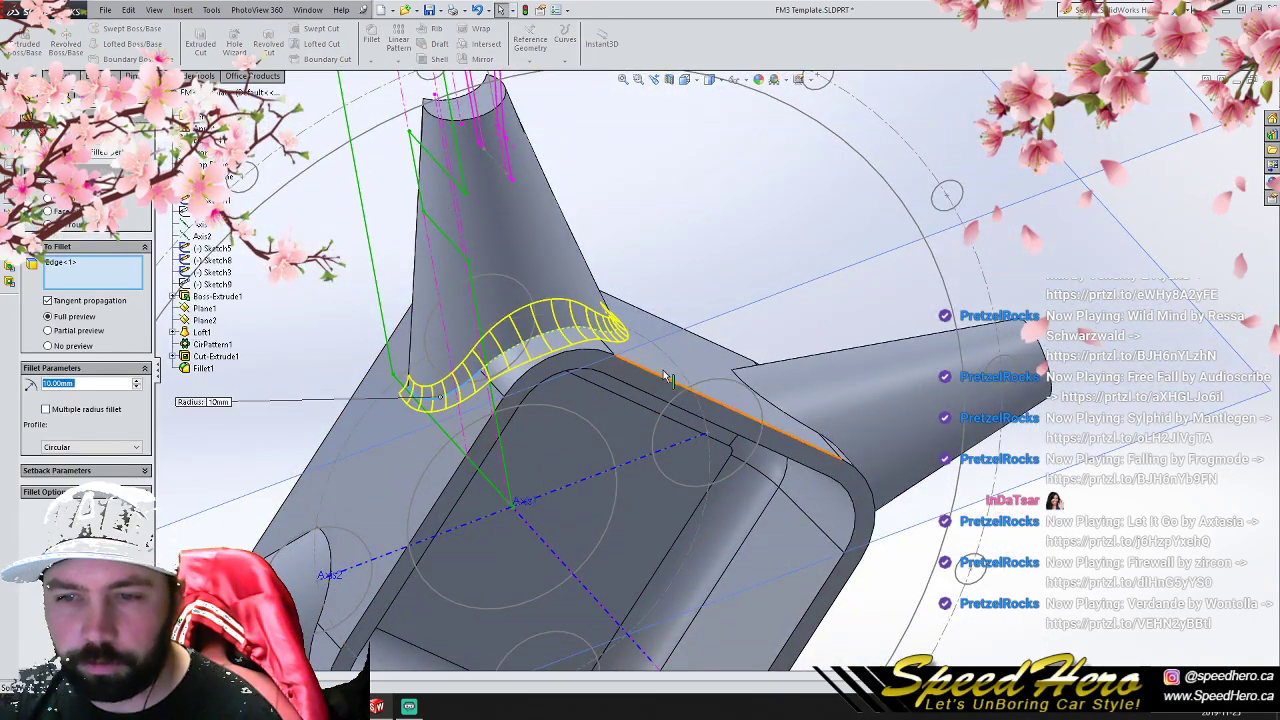
{"action": "left_click", "coordinate": [792, 462]}
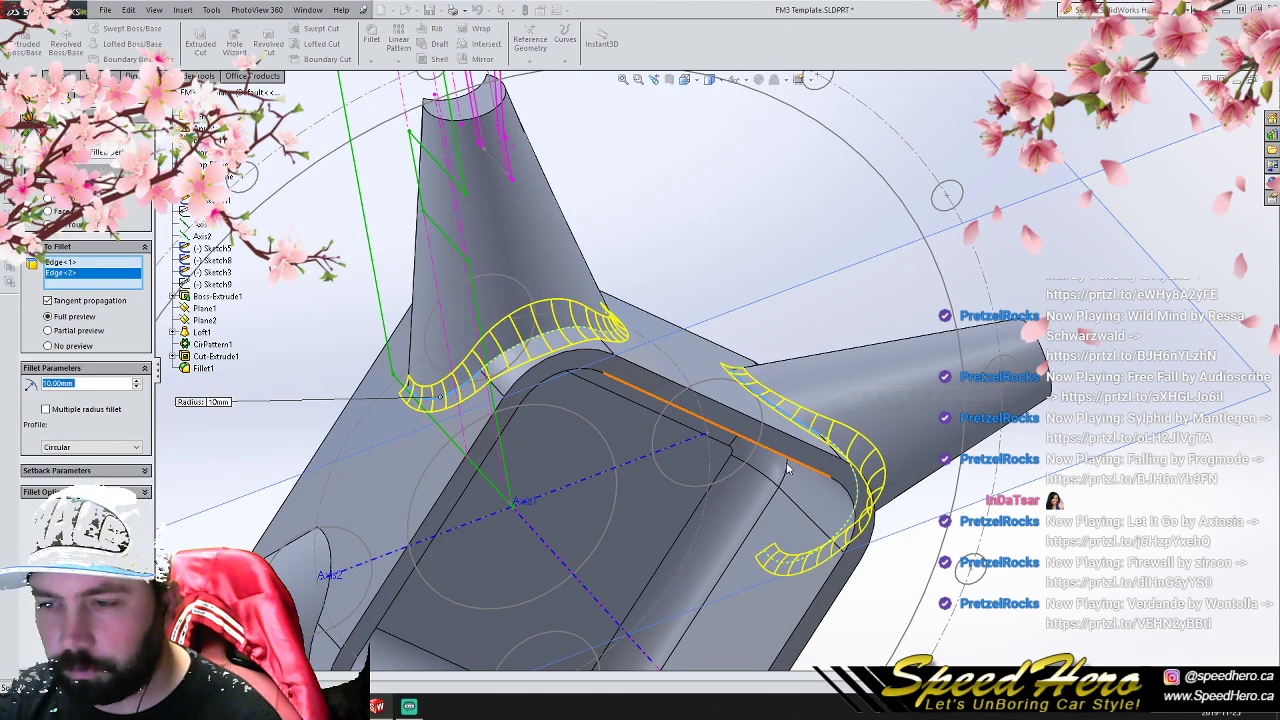
{"action": "scroll", "coordinate": [792, 462], "scroll_direction": "up", "scroll_amount": 4}
{"action": "scroll", "coordinate": [596, 529], "scroll_direction": "down", "scroll_amount": 4}
{"action": "left_click", "coordinate": [476, 402]}
{"action": "middle_click_drag", "start_coordinate": [497, 418], "coordinate": [699, 455]}
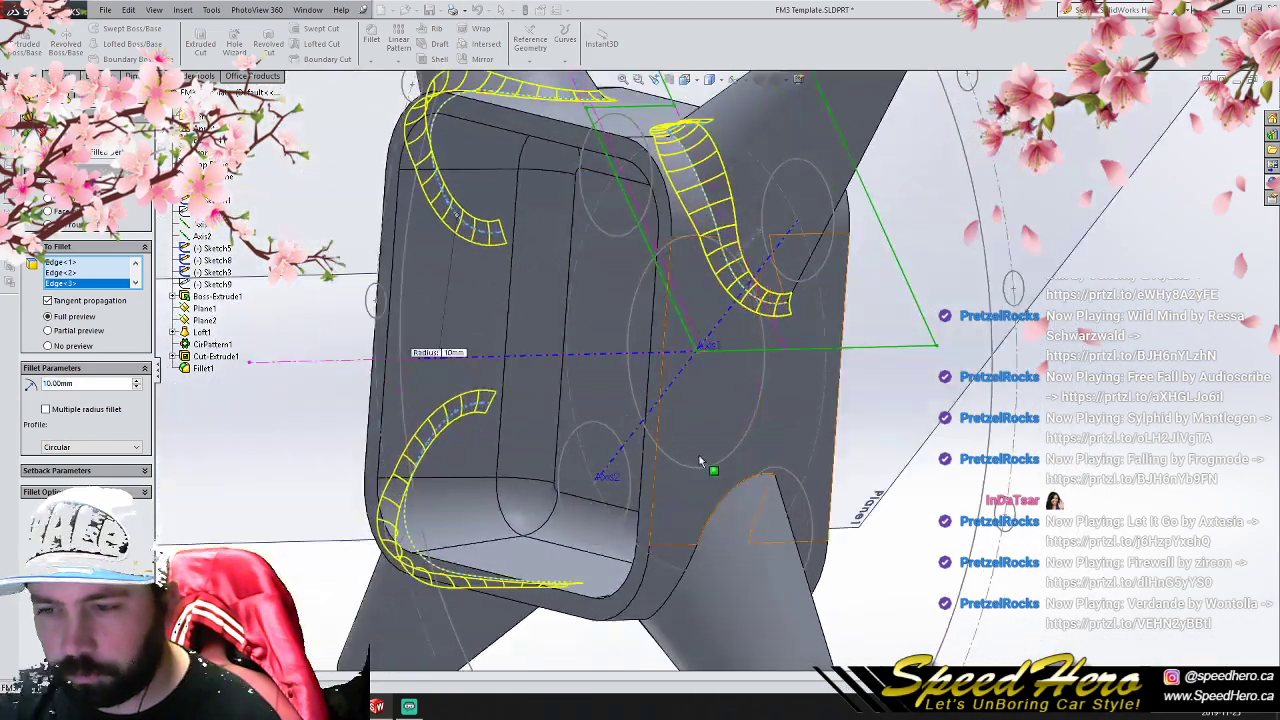
{"action": "left_click", "coordinate": [726, 507]}
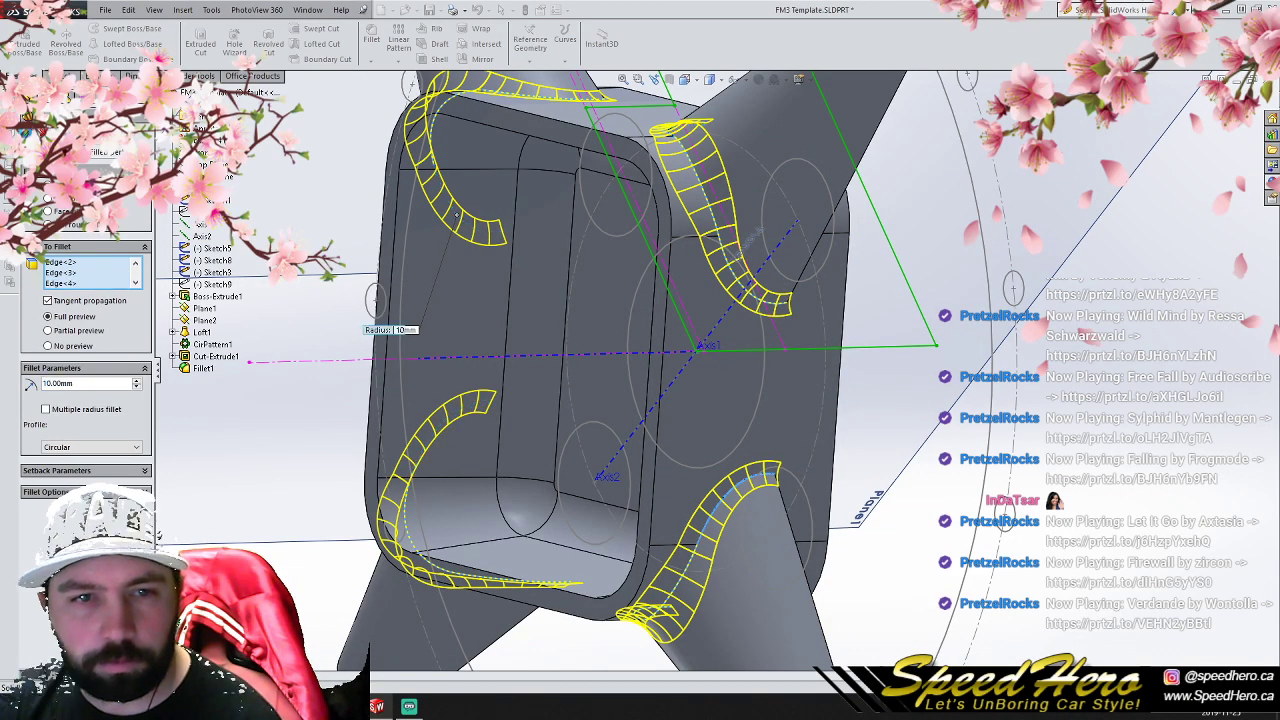
{"action": "left_click", "coordinate": [28, 131]}
- View the wheel center from the side and cut it open with a section view through the Right Plane
{"action": "scroll", "coordinate": [560, 393], "scroll_direction": "up", "scroll_amount": 4}
{"action": "middle_click_drag", "start_coordinate": [714, 377], "coordinate": [700, 330]}
{"action": "key", "text": "ctrl+4"}
{"action": "left_click", "coordinate": [70, 211]}
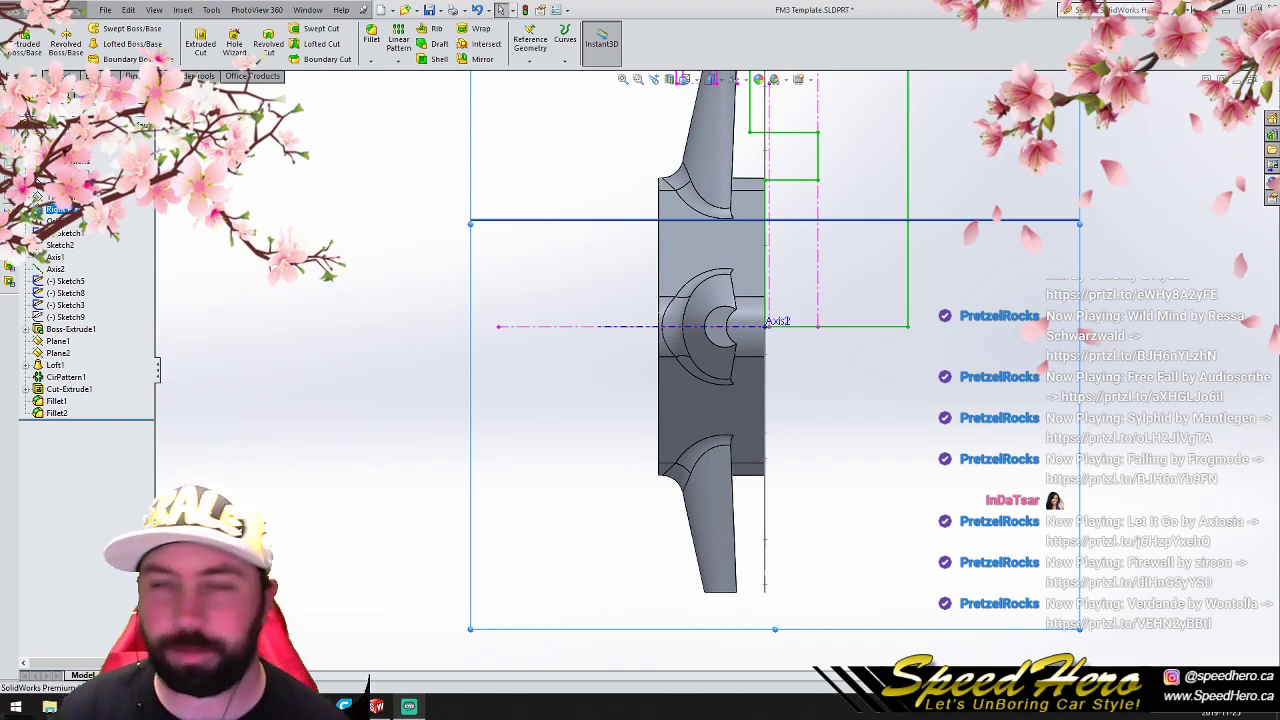
{"action": "scroll", "coordinate": [715, 378], "scroll_direction": "up", "scroll_amount": 2}
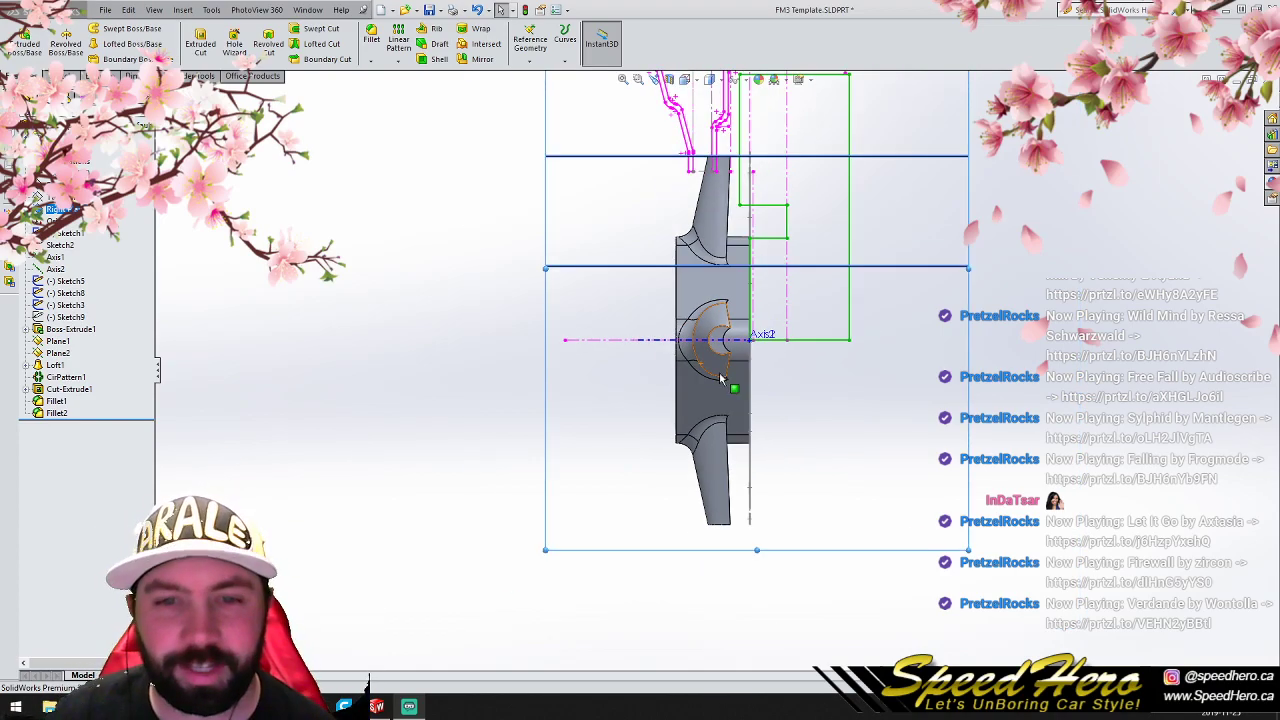
{"action": "left_click", "coordinate": [670, 80]}
{"action": "left_click", "coordinate": [30, 132]}
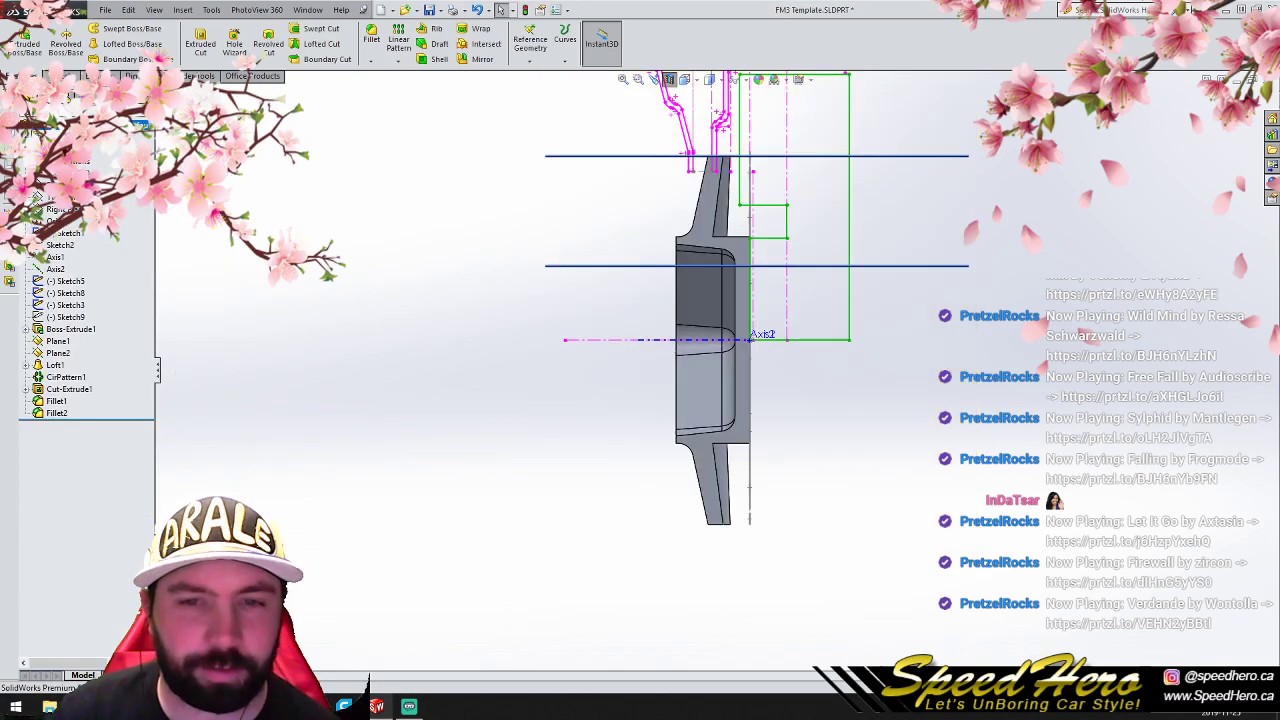
- Start a sketch on the Right Plane and draw a three-point spline curving from in front of the upper spoke's tip to the hub's centre axis
{"action": "left_click", "coordinate": [57, 210]}
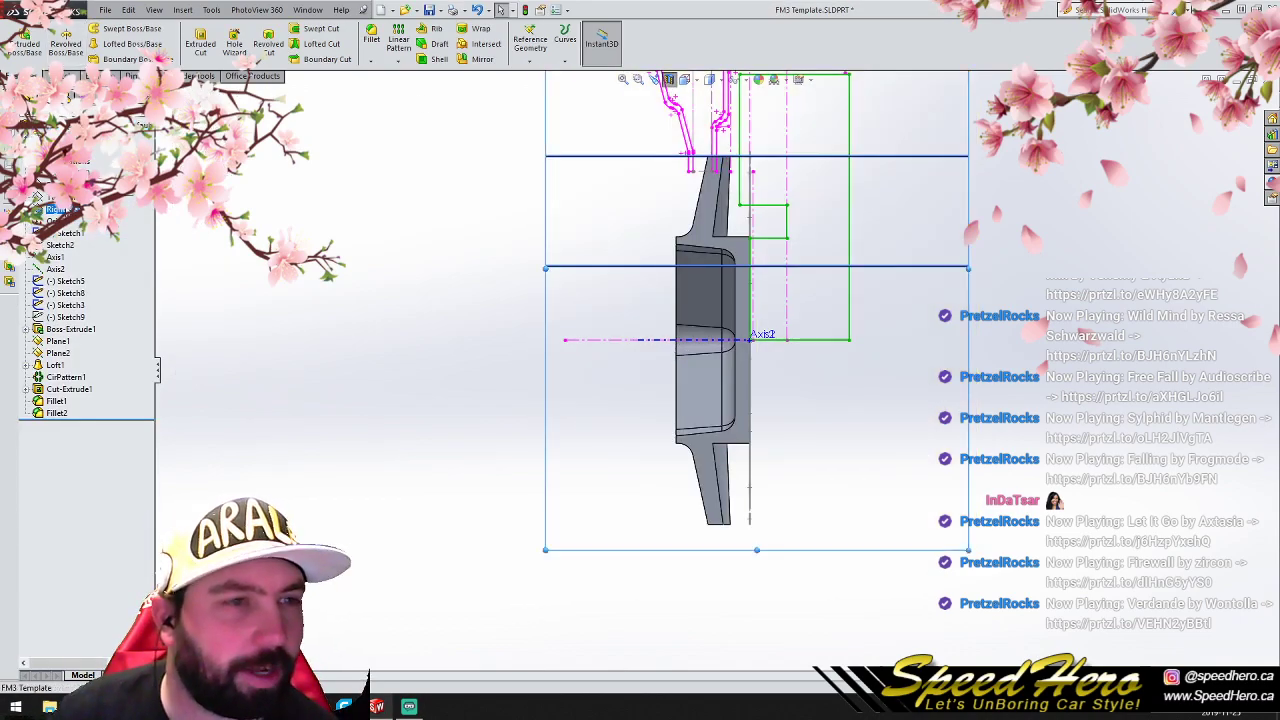
{"action": "left_click", "coordinate": [57, 76]}
{"action": "left_click", "coordinate": [133, 30]}
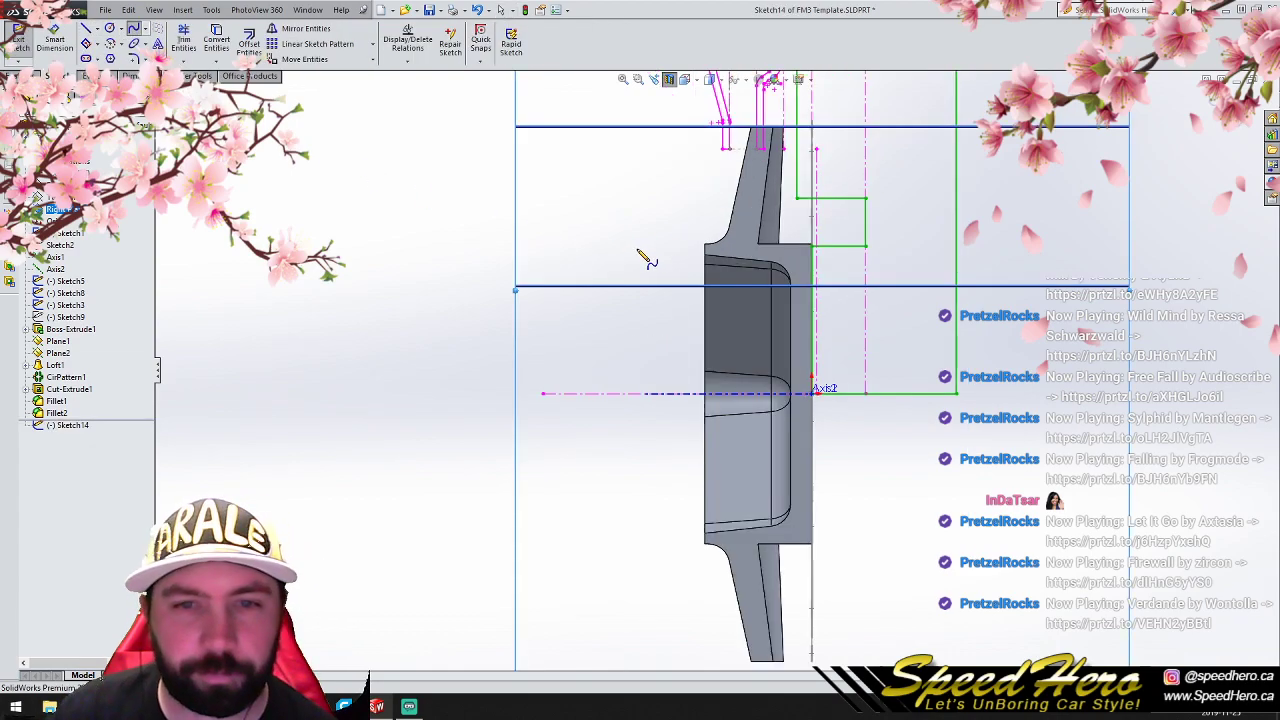
{"action": "scroll", "coordinate": [685, 150], "scroll_direction": "down", "scroll_amount": 1}
{"action": "left_click", "coordinate": [704, 99]}
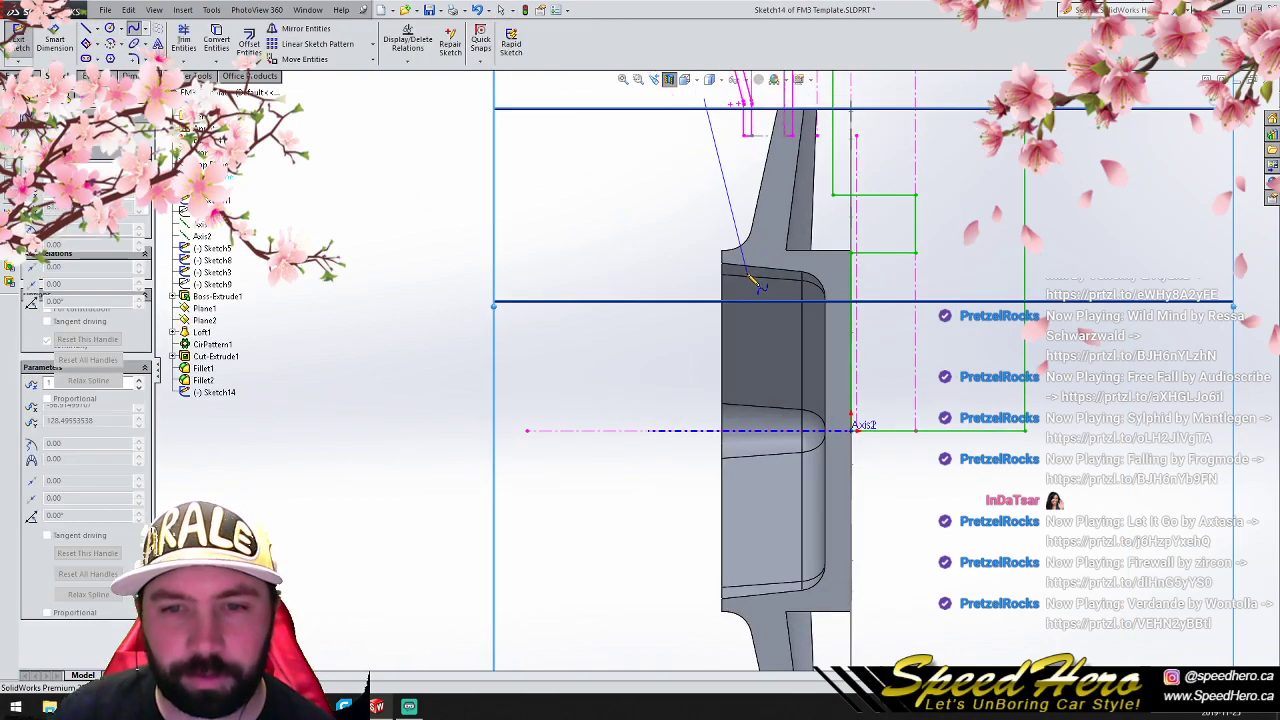
{"action": "left_click", "coordinate": [765, 313]}
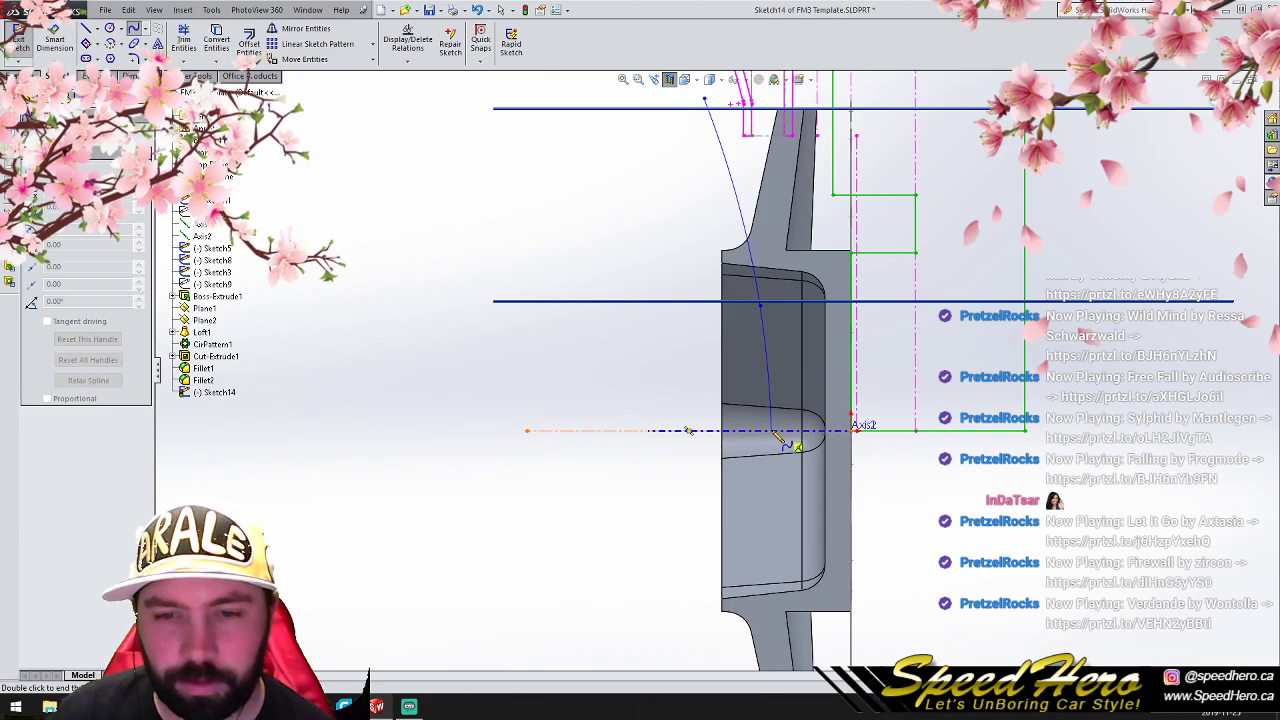
{"action": "left_click", "coordinate": [772, 431]}
- Close the spline into a profile in front of the hub with lines along the centre axis, up past the spoke tip, and back to the spline
{"action": "right_click", "coordinate": [771, 431]}
{"action": "left_click", "coordinate": [790, 388]}
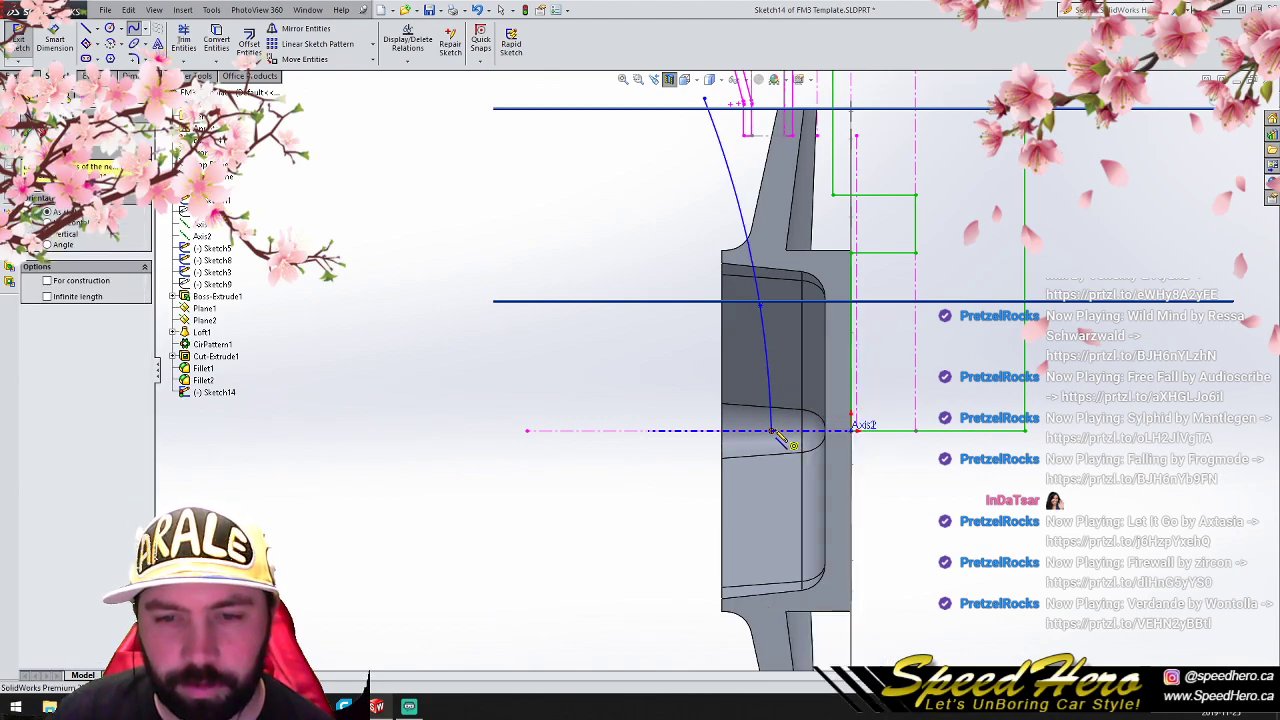
{"action": "left_click", "coordinate": [771, 431]}
{"action": "left_click", "coordinate": [528, 431]}
{"action": "key", "text": "z"}
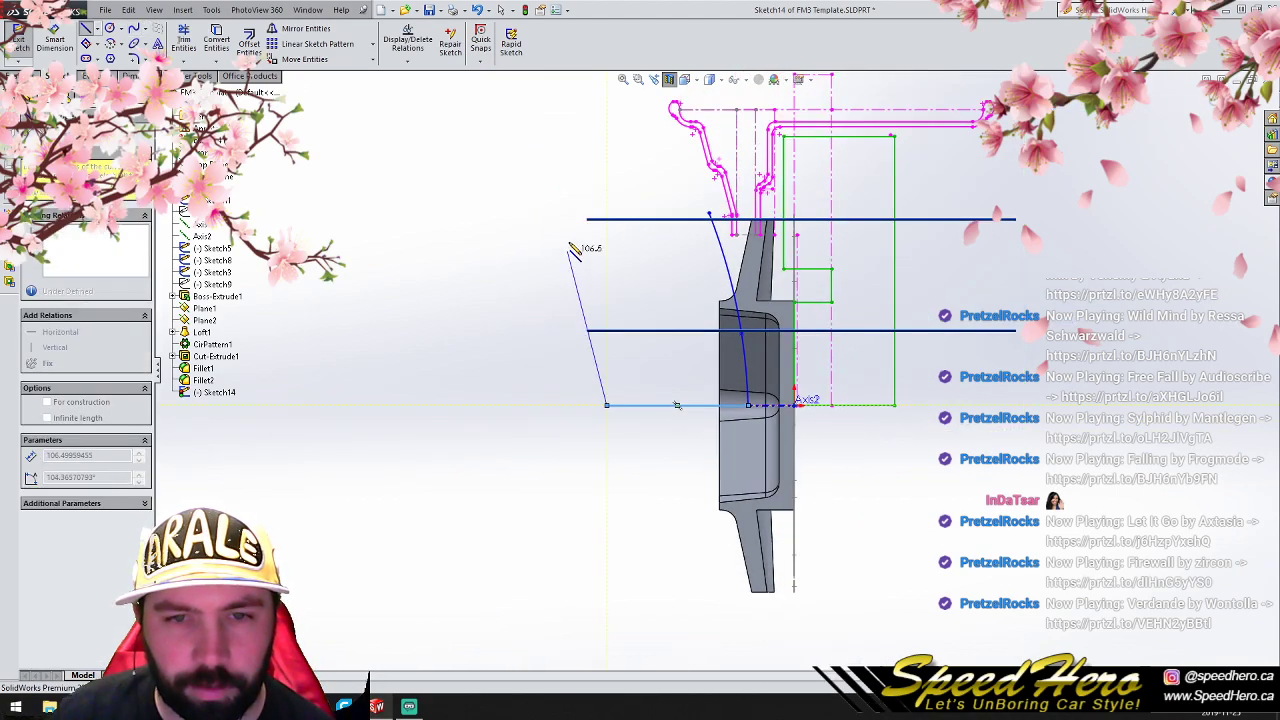
{"action": "left_click", "coordinate": [608, 213]}
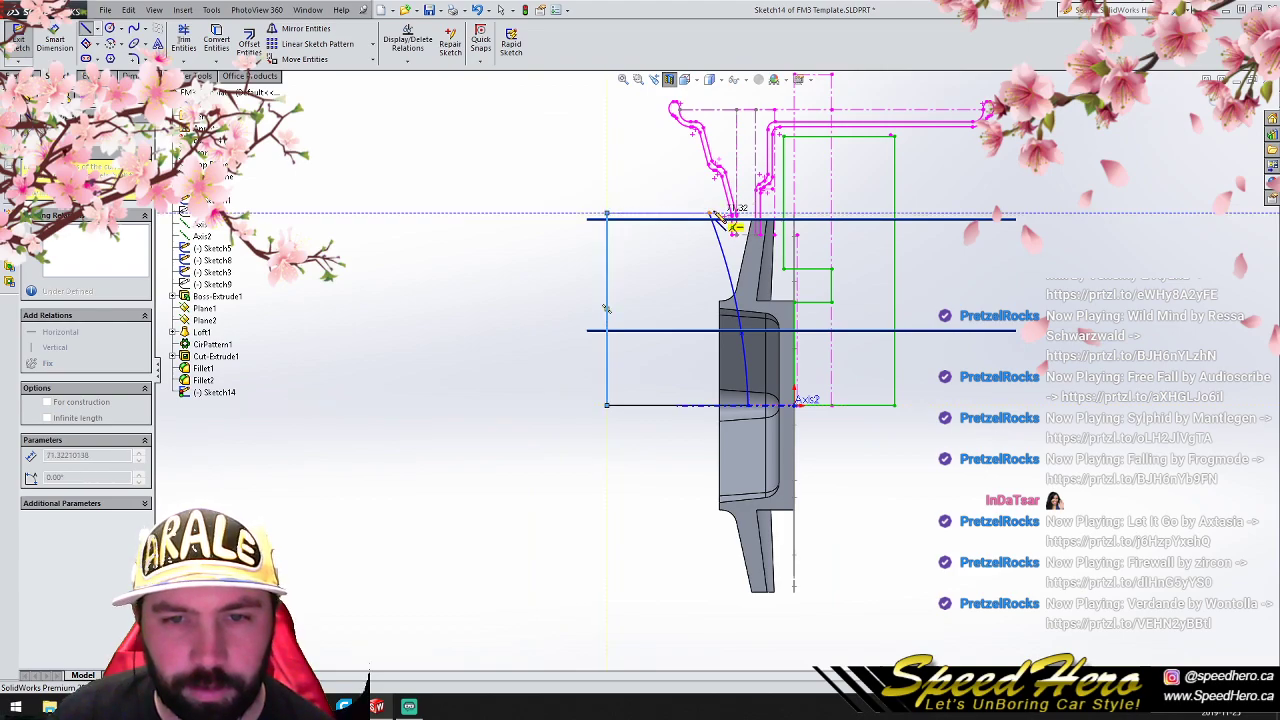
- Revolve-cut the closed profile about the hub's centre axis and turn off the section view
{"action": "left_click", "coordinate": [16, 76]}
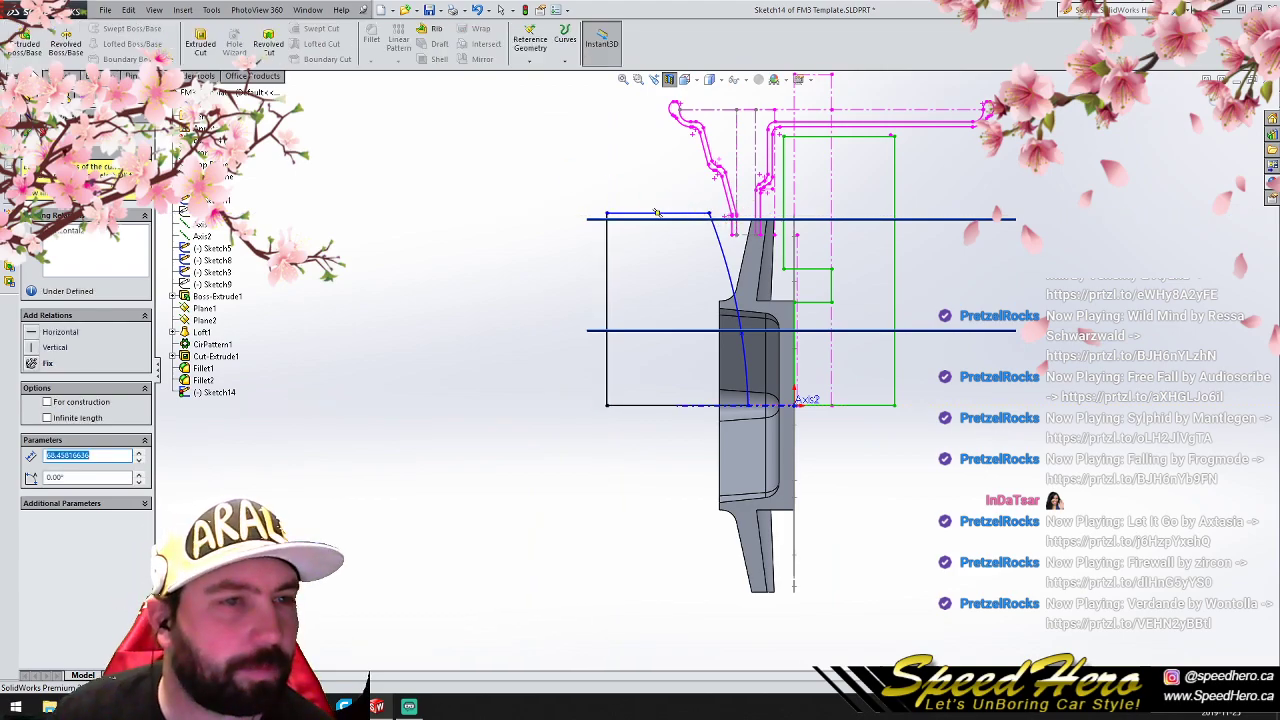
{"action": "left_click", "coordinate": [268, 43]}
{"action": "left_click", "coordinate": [197, 230]}
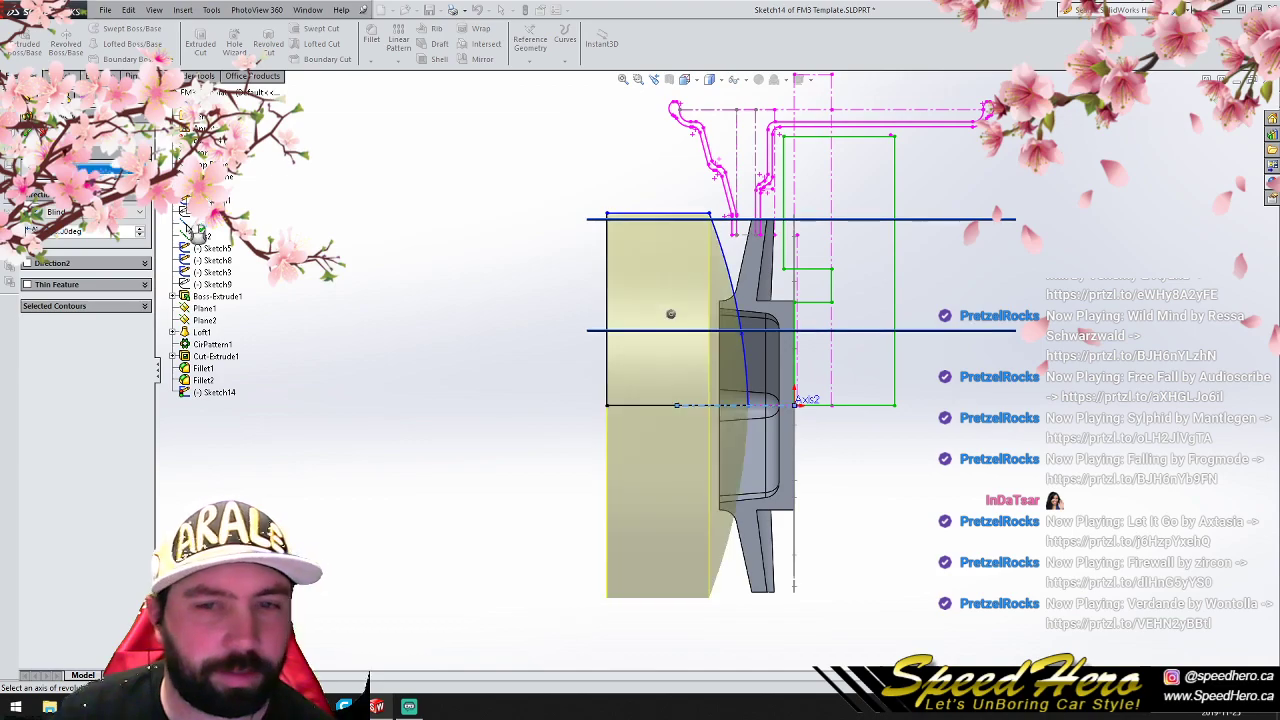
{"action": "key", "text": "Return"}
{"action": "middle_click_drag", "start_coordinate": [573, 377], "coordinate": [908, 380]}
{"action": "left_click", "coordinate": [670, 84]}
{"action": "scroll", "coordinate": [797, 377], "scroll_direction": "down", "scroll_amount": 3}
{"action": "middle_click_drag", "start_coordinate": [808, 376], "coordinate": [788, 342]}
- Hide the two spoke loft reference planes, Plane1 and Plane2
{"action": "right_click", "coordinate": [60, 356]}
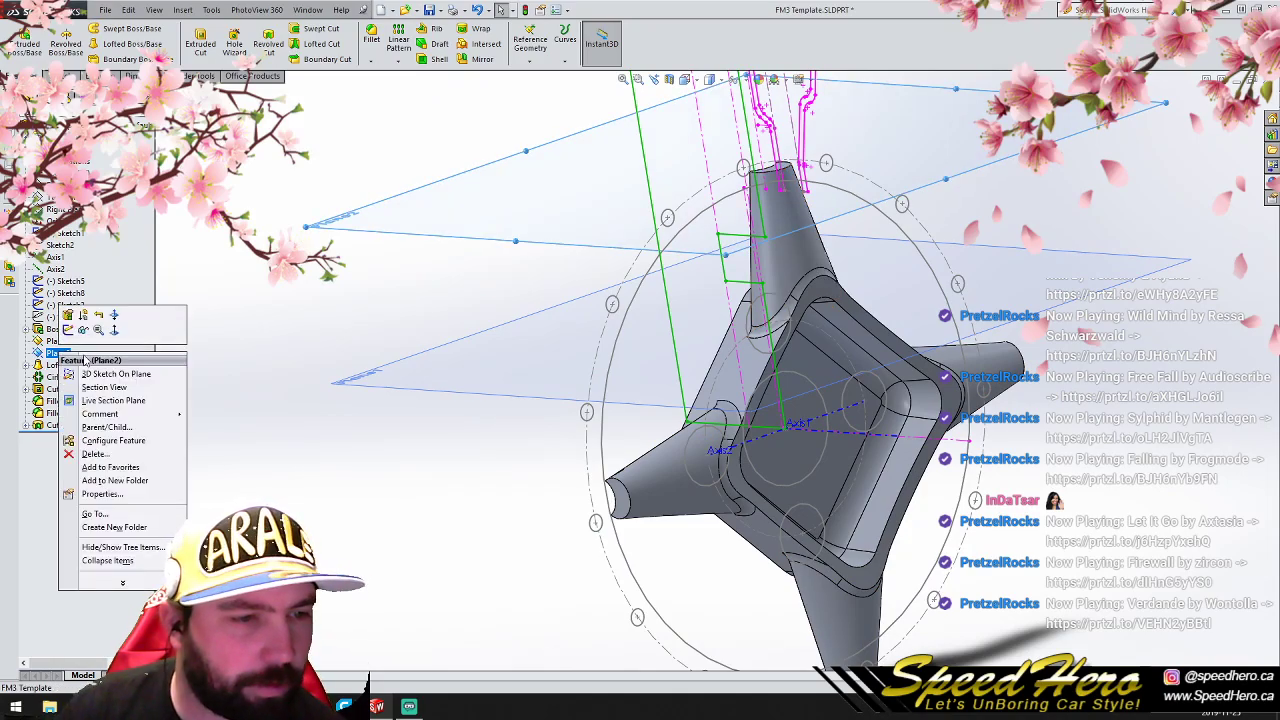
{"action": "left_click", "coordinate": [56, 341]}
{"action": "right_click", "coordinate": [56, 341]}
{"action": "left_click", "coordinate": [77, 318]}
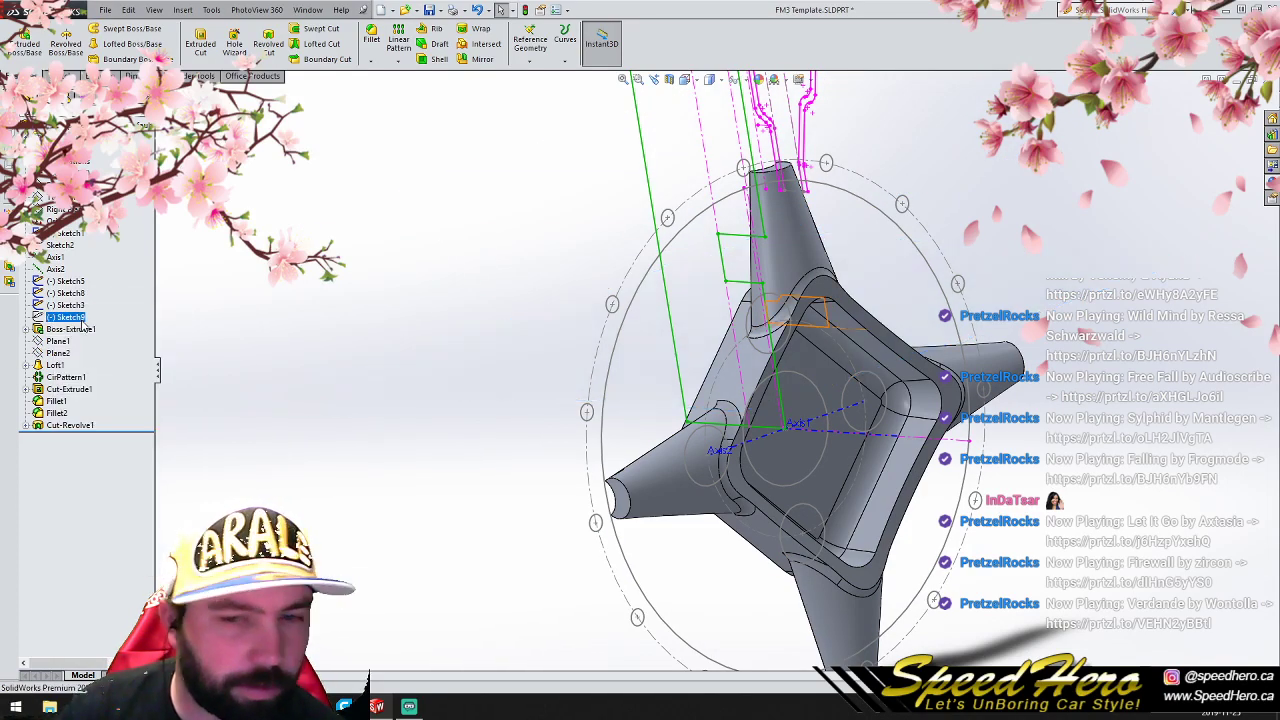
{"action": "scroll", "coordinate": [803, 461], "scroll_direction": "down", "scroll_amount": 2}
{"action": "middle_click_drag", "start_coordinate": [786, 446], "coordinate": [622, 438]}
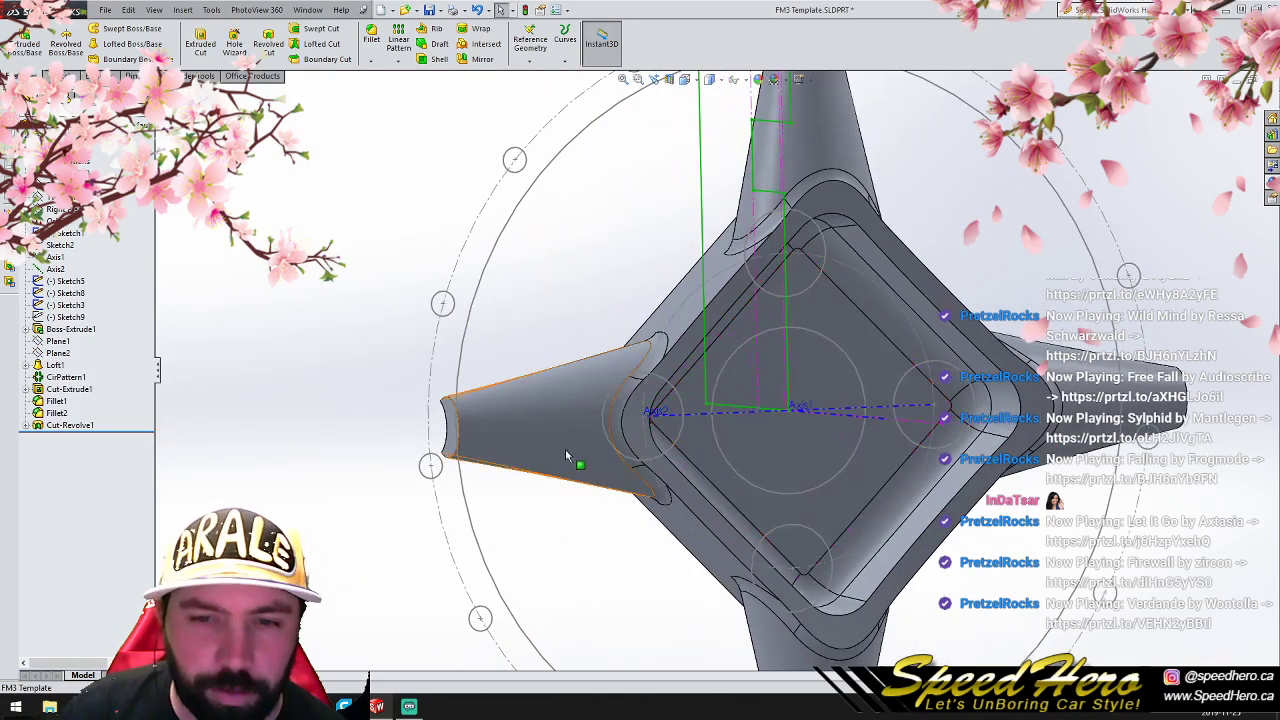
{"action": "key", "text": "ctrl+8"}
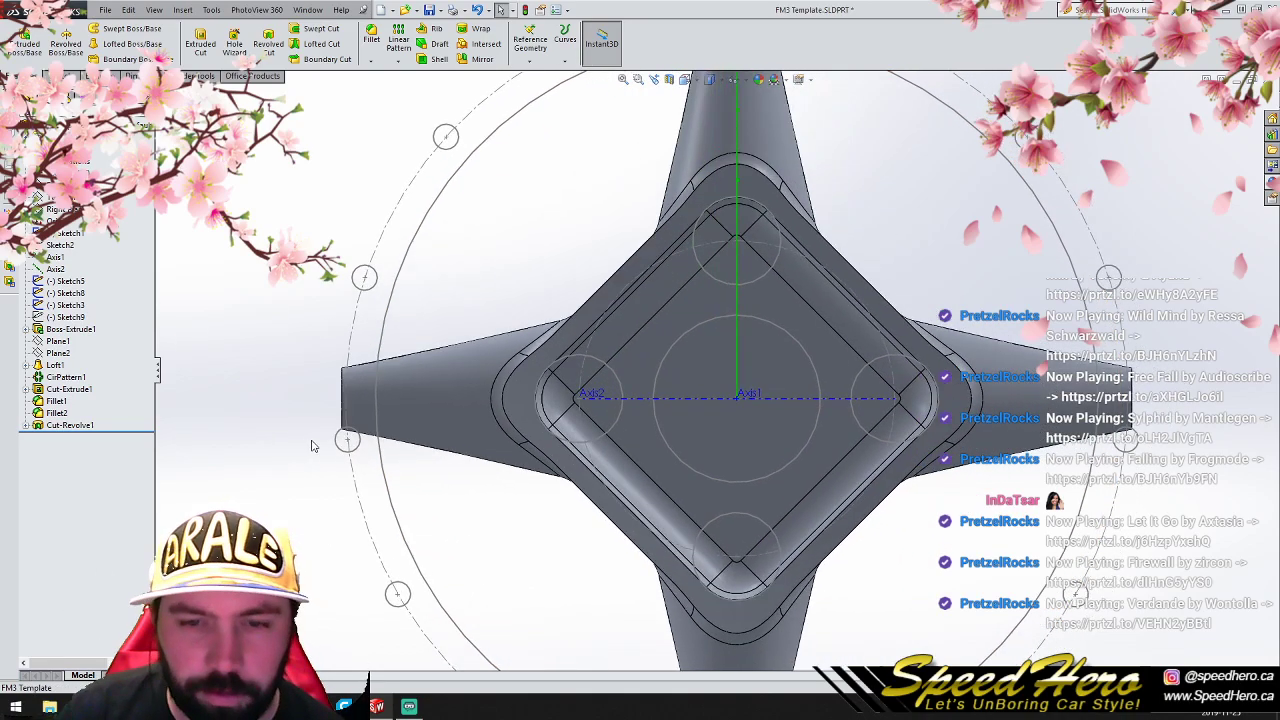
{"action": "scroll", "coordinate": [318, 437], "scroll_direction": "up", "scroll_amount": 1}
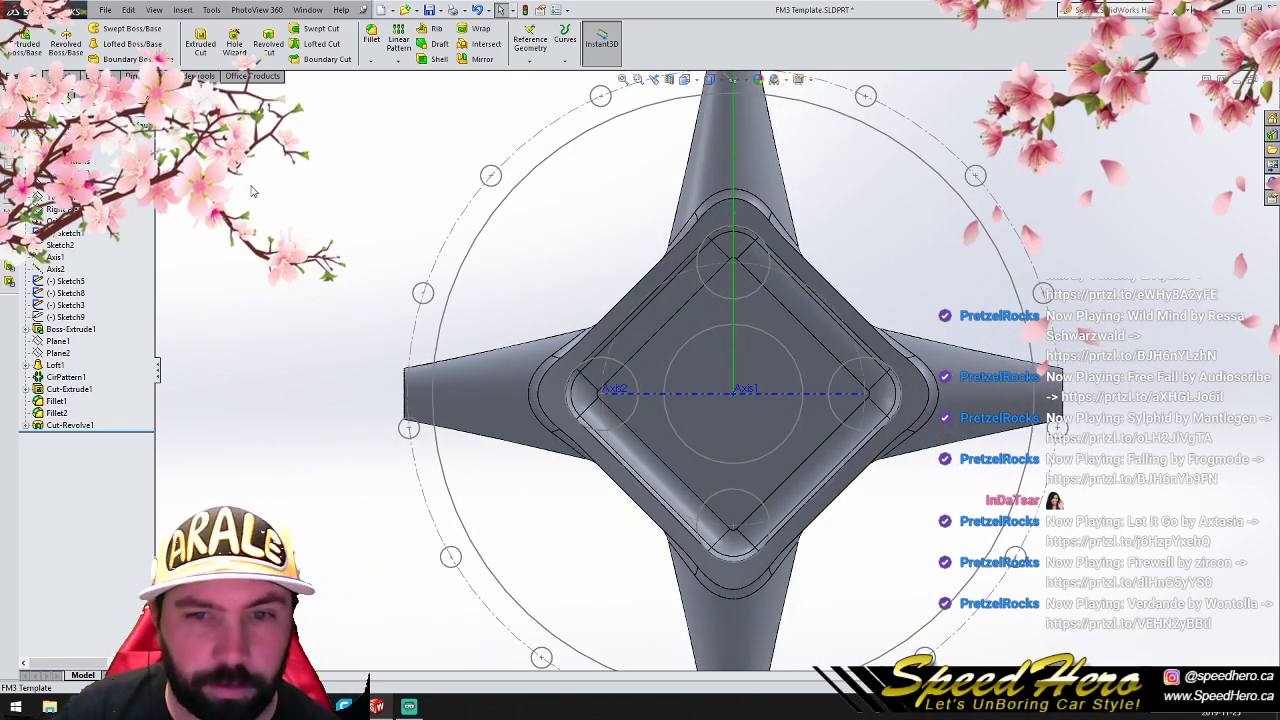
{"action": "scroll", "coordinate": [417, 280], "scroll_direction": "up", "scroll_amount": 2}
{"action": "scroll", "coordinate": [774, 323], "scroll_direction": "down", "scroll_amount": 2}
- Create a reference plane offset parallel to the Right Plane and hide it
{"action": "middle_click_drag", "start_coordinate": [772, 328], "coordinate": [457, 357]}
{"action": "left_click", "coordinate": [60, 210]}
{"action": "scroll", "coordinate": [423, 397], "scroll_direction": "up", "scroll_amount": 5}
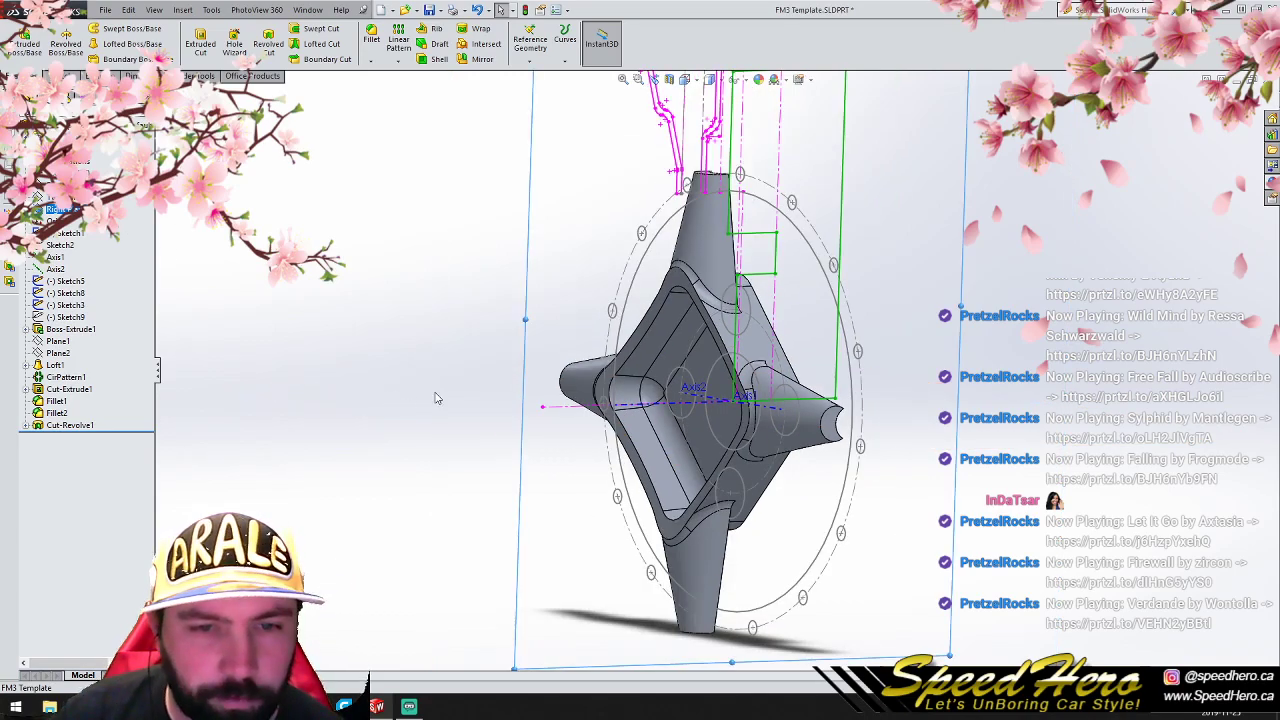
{"action": "left_click_drag", "start_coordinate": [603, 341], "coordinate": [553, 345], "text": "ctrl"}
{"action": "left_click", "coordinate": [28, 134]}
{"action": "left_click", "coordinate": [357, 310]}
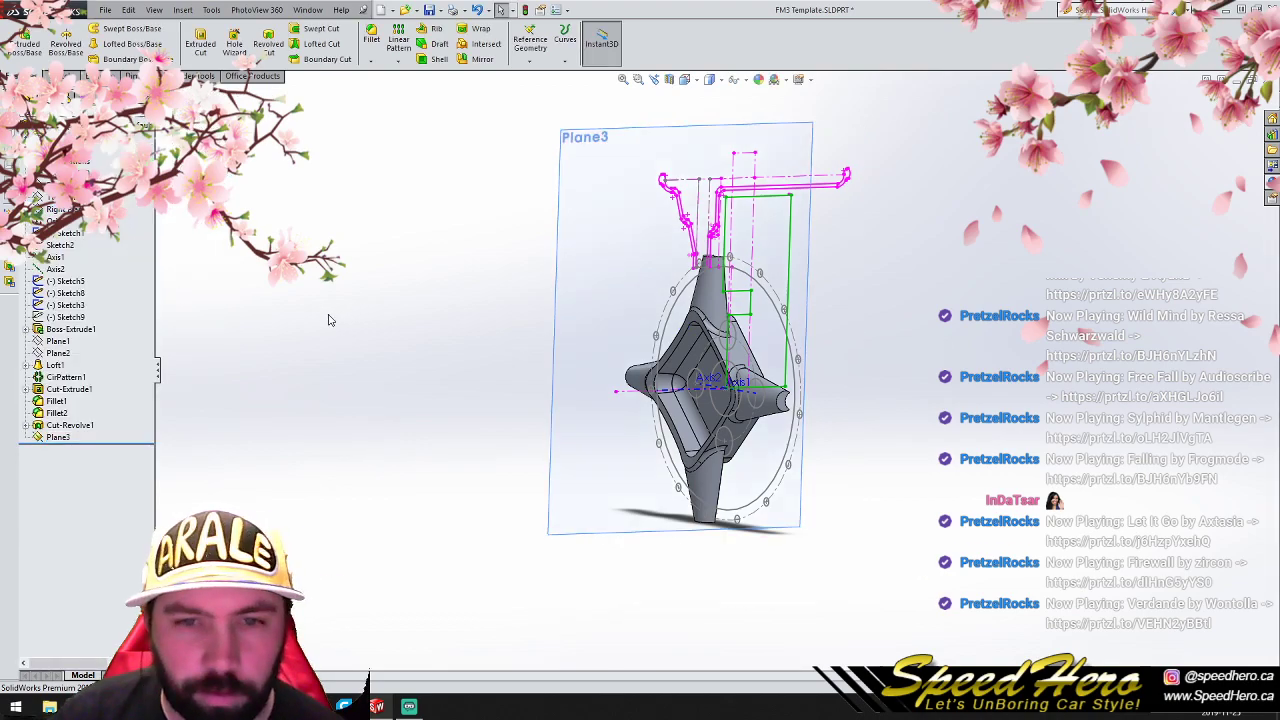
{"action": "right_click", "coordinate": [54, 437]}
{"action": "left_click", "coordinate": [277, 380]}
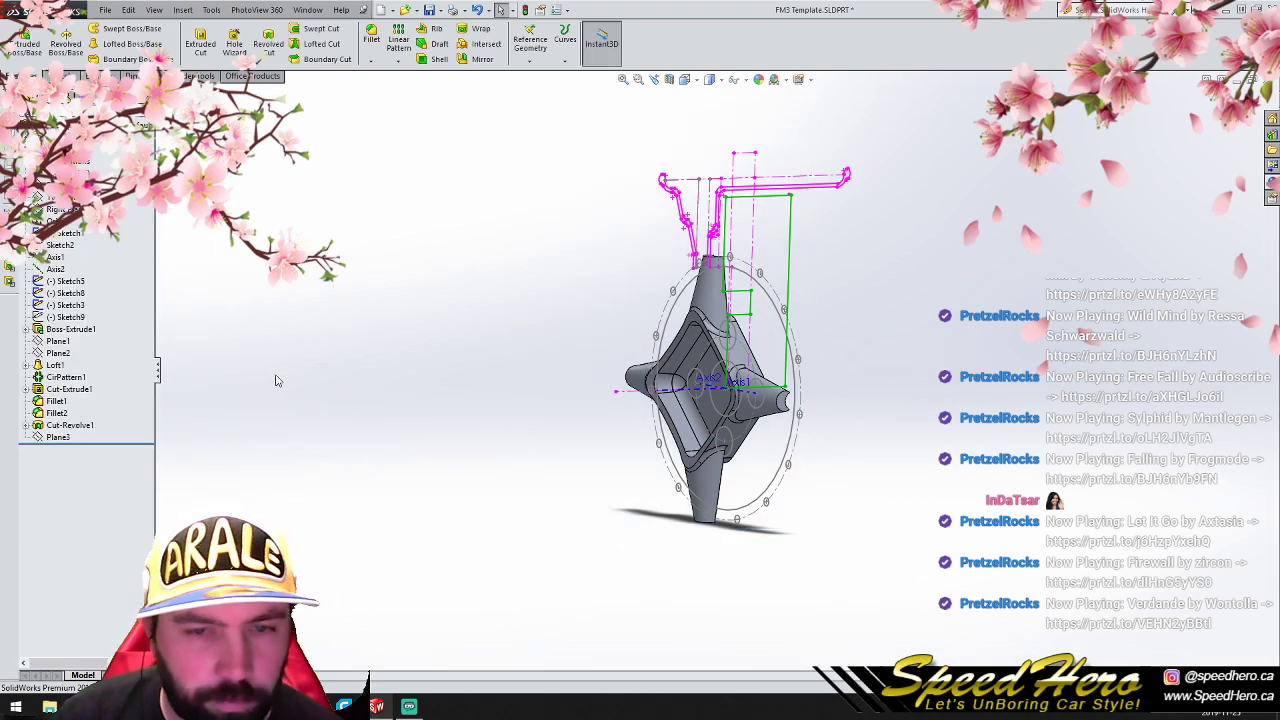
- Examine the hub and spoke wall thickness in a section view through the Right Plane, and turn the section off
{"action": "left_click", "coordinate": [60, 210]}
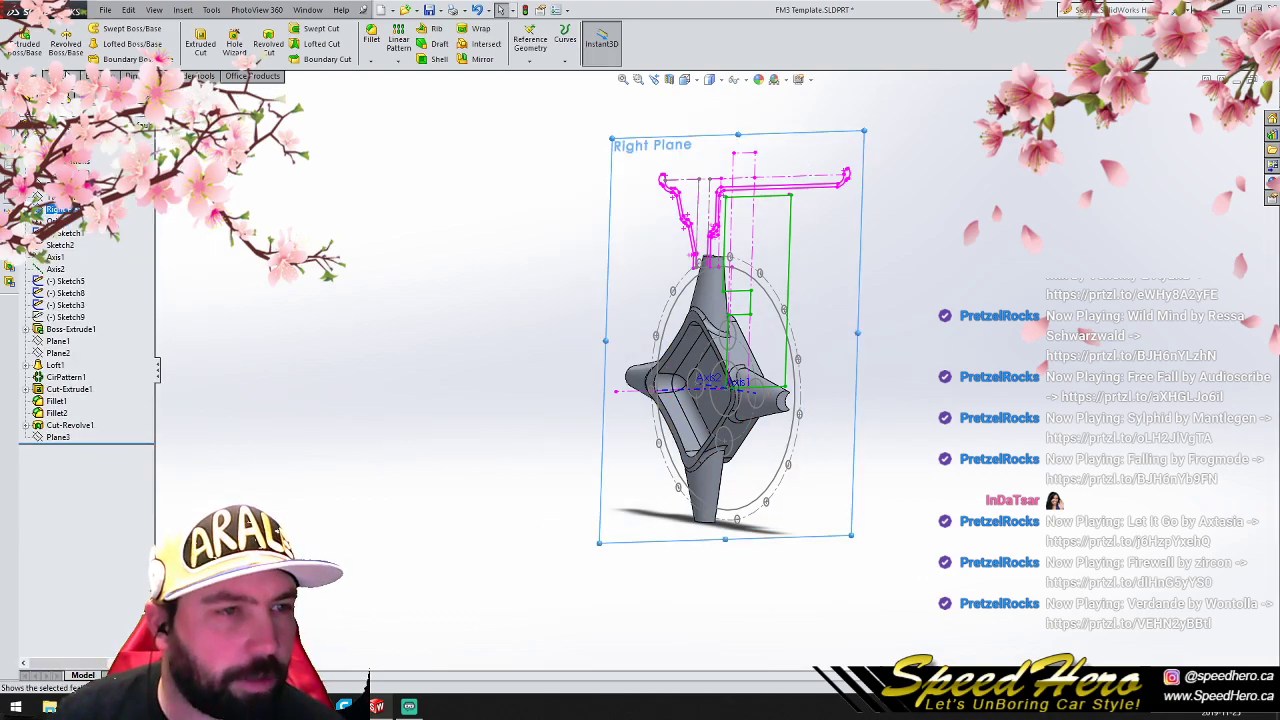
{"action": "left_click", "coordinate": [56, 76]}
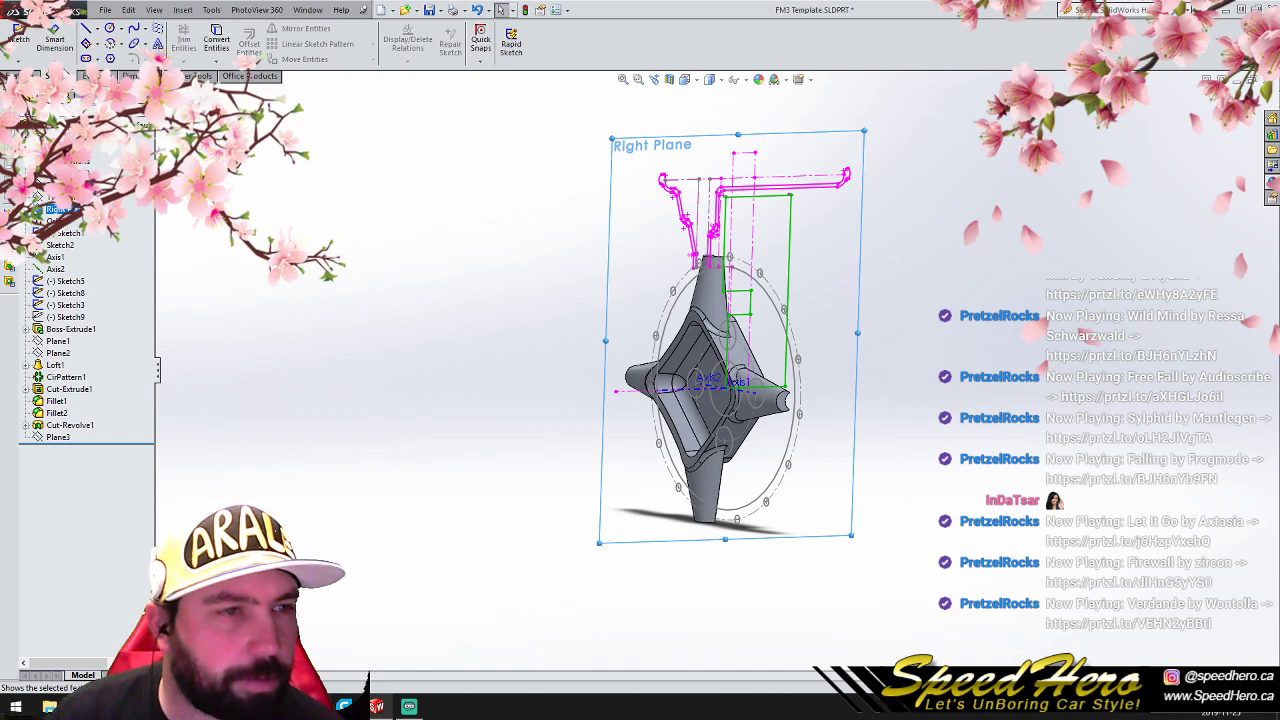
{"action": "left_click", "coordinate": [670, 84]}
{"action": "left_click", "coordinate": [29, 133]}
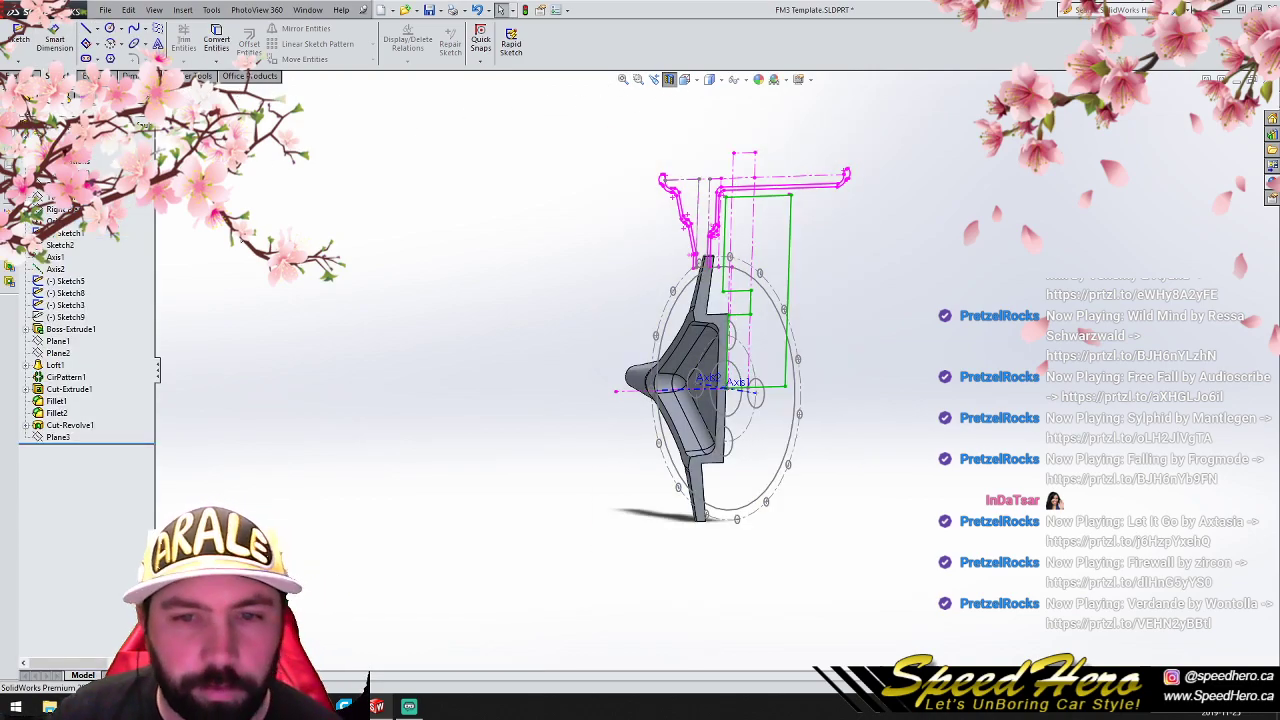
{"action": "middle_click_drag", "start_coordinate": [718, 422], "coordinate": [613, 130]}
{"action": "left_click", "coordinate": [671, 81]}
- Fillet the four curved edges where the hub's corners meet the spokes with a 10 mm radius
{"action": "scroll", "coordinate": [726, 286], "scroll_direction": "down", "scroll_amount": 5}
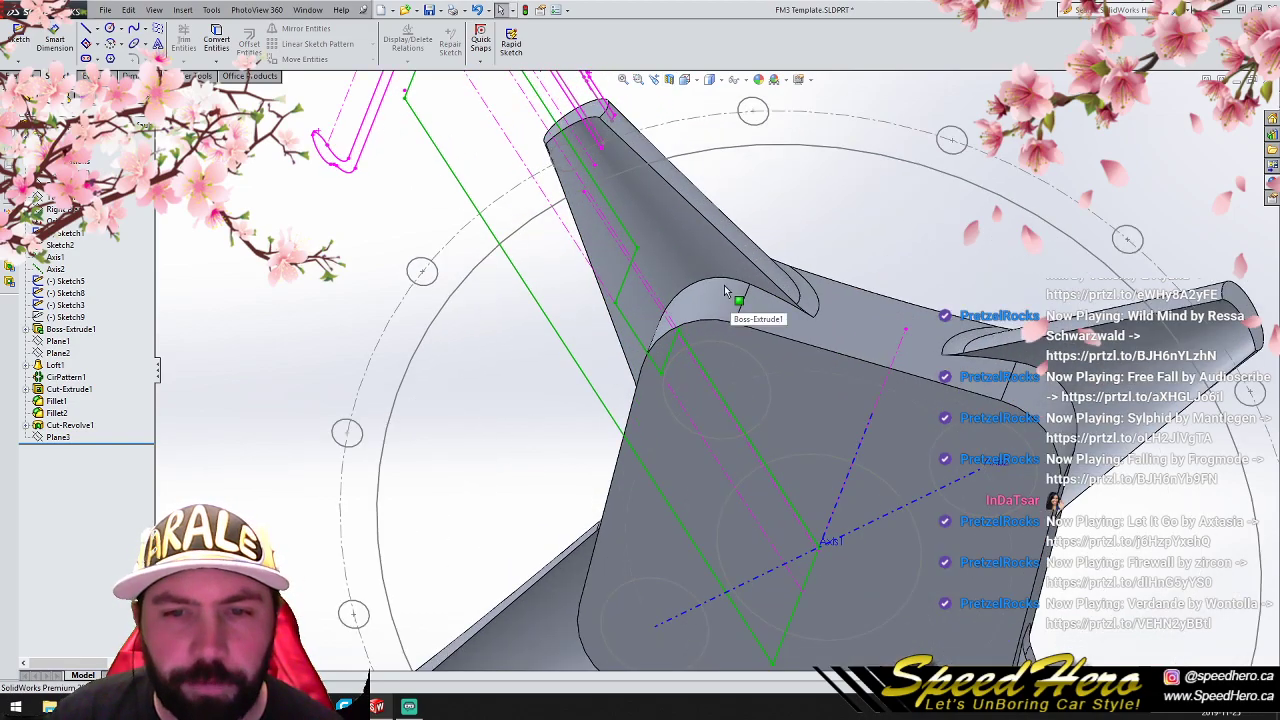
{"action": "left_click", "coordinate": [720, 280]}
{"action": "left_click", "coordinate": [706, 277]}
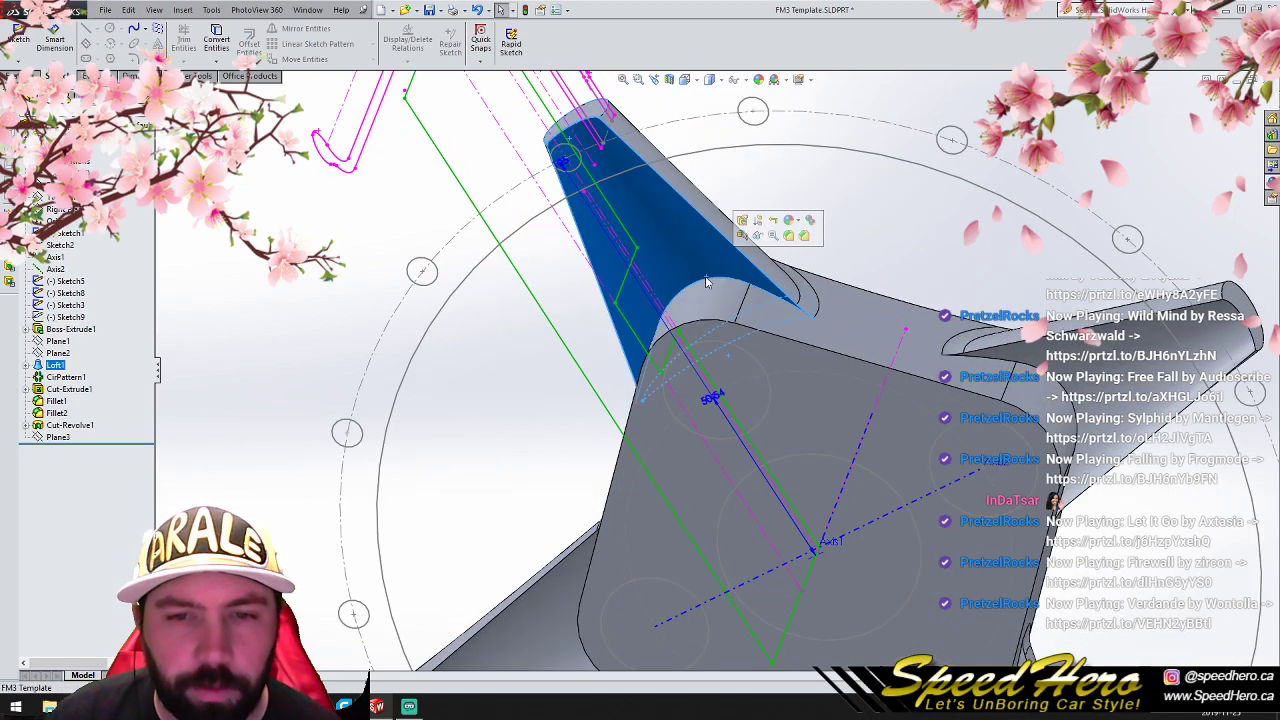
{"action": "left_click", "coordinate": [732, 278]}
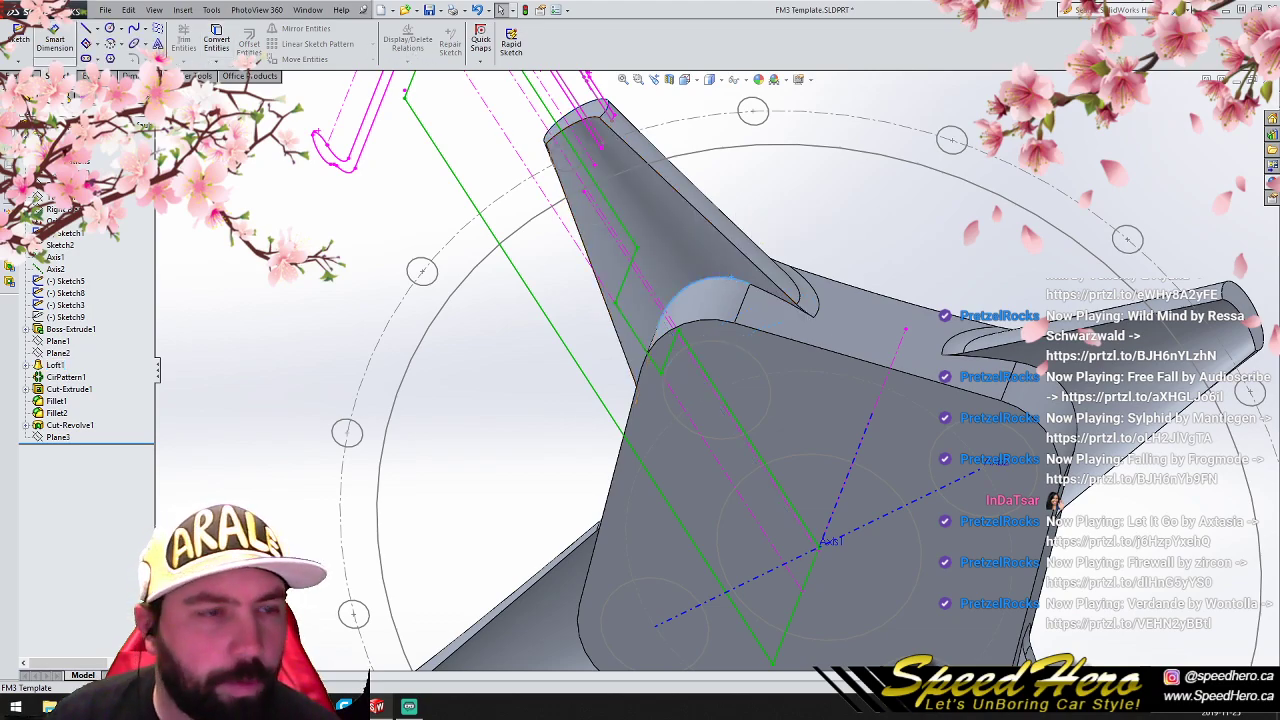
{"action": "left_click", "coordinate": [14, 76]}
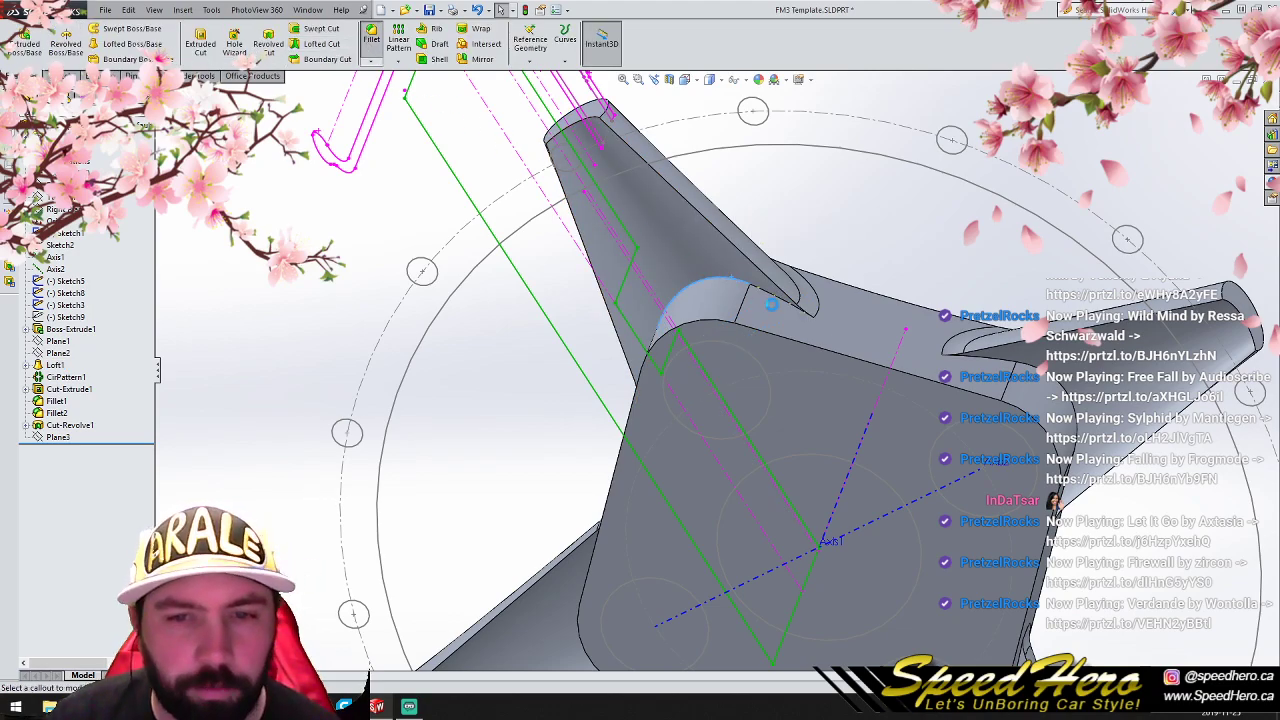
{"action": "left_click", "coordinate": [371, 38]}
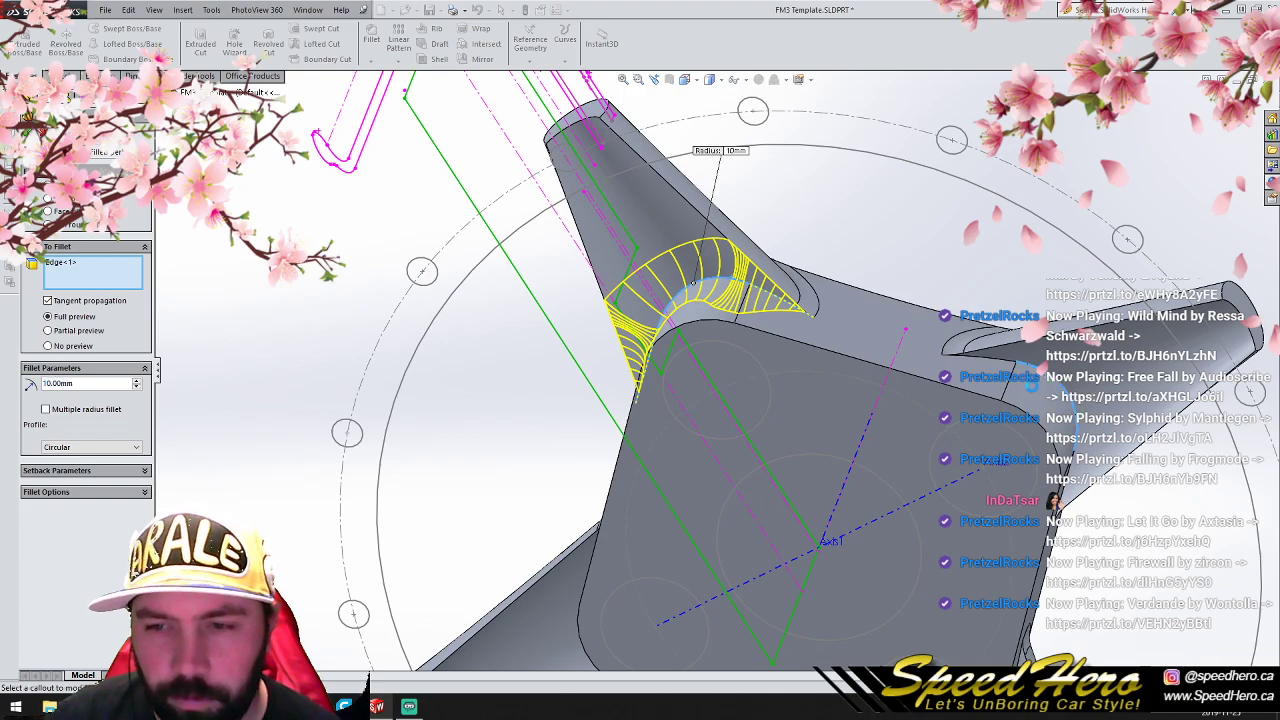
{"action": "middle_click_drag", "start_coordinate": [868, 551], "coordinate": [925, 507]}
{"action": "scroll", "coordinate": [670, 530], "scroll_direction": "up", "scroll_amount": 3}
{"action": "scroll", "coordinate": [651, 531], "scroll_direction": "down", "scroll_amount": 4}
{"action": "left_click", "coordinate": [465, 422]}
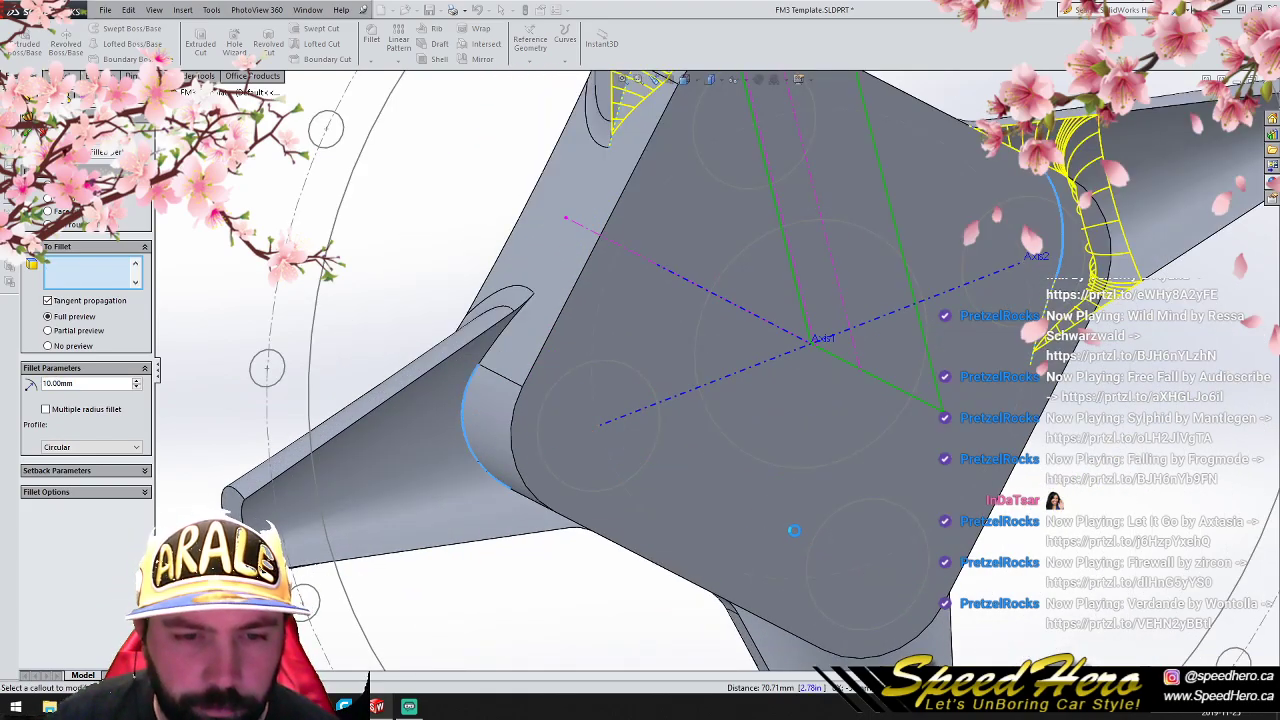
{"action": "middle_click_drag", "start_coordinate": [818, 548], "coordinate": [788, 398]}
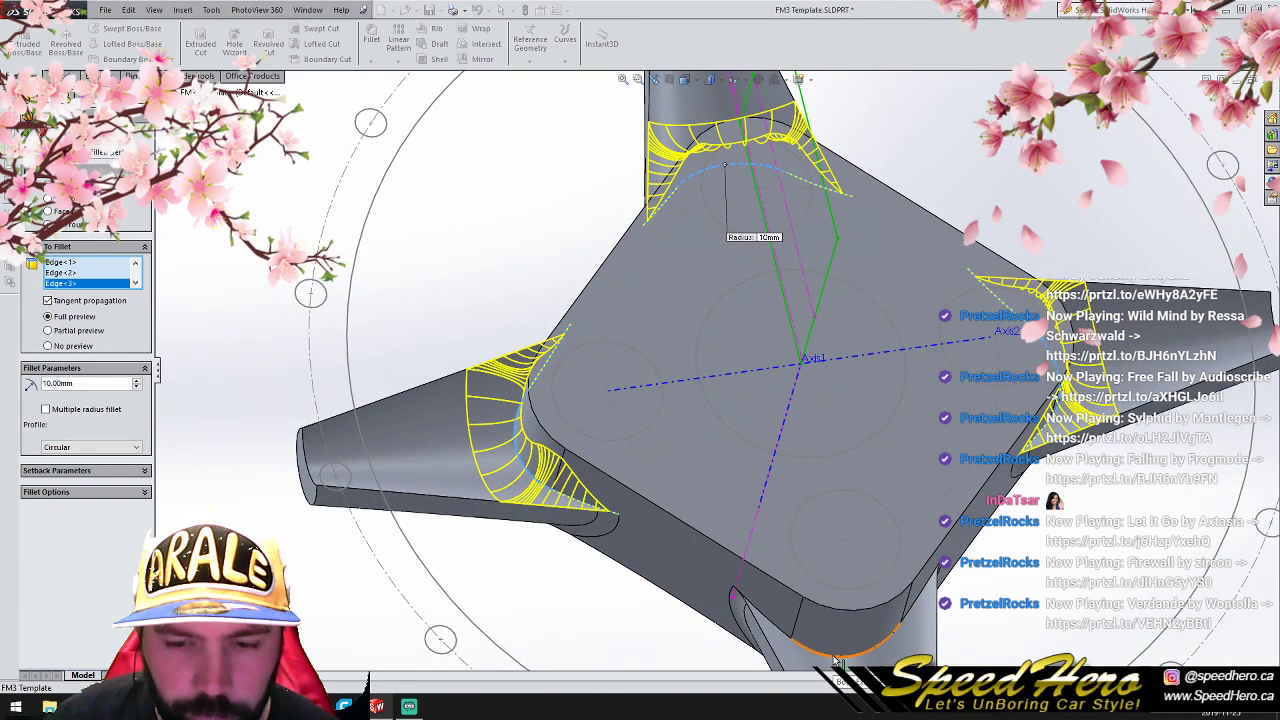
{"action": "left_click", "coordinate": [835, 660]}
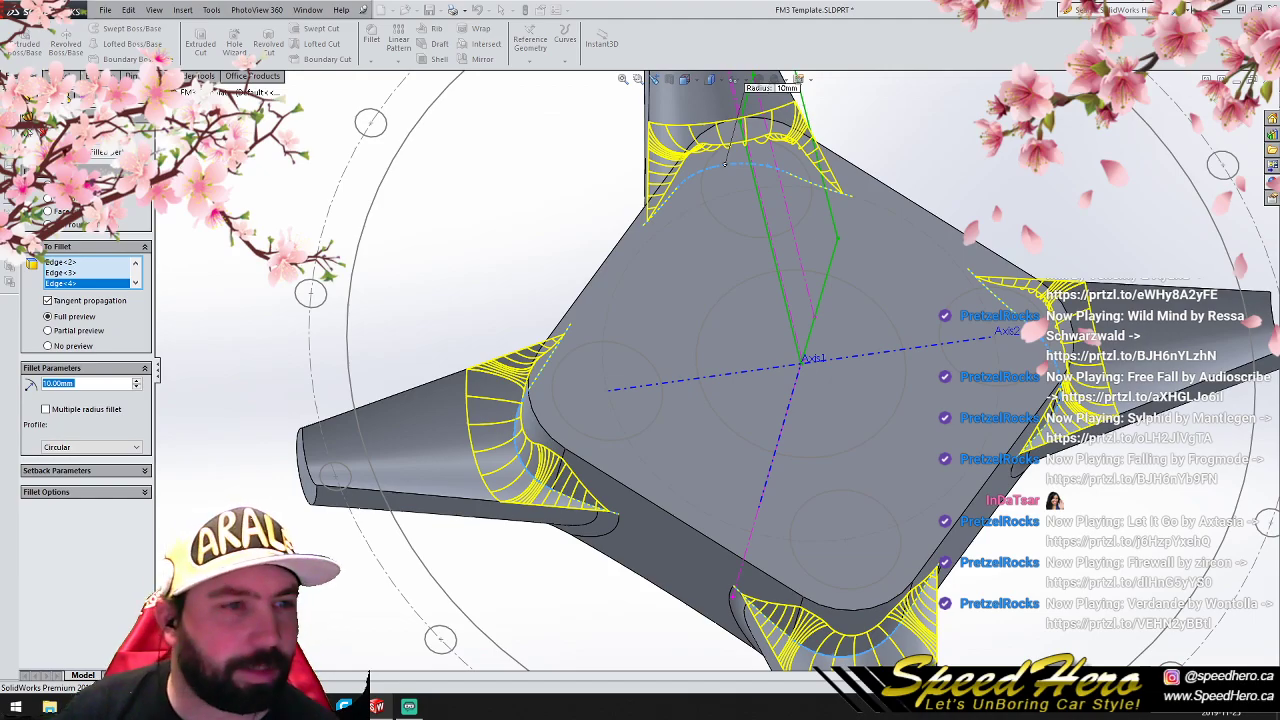
{"action": "left_click", "coordinate": [27, 132]}
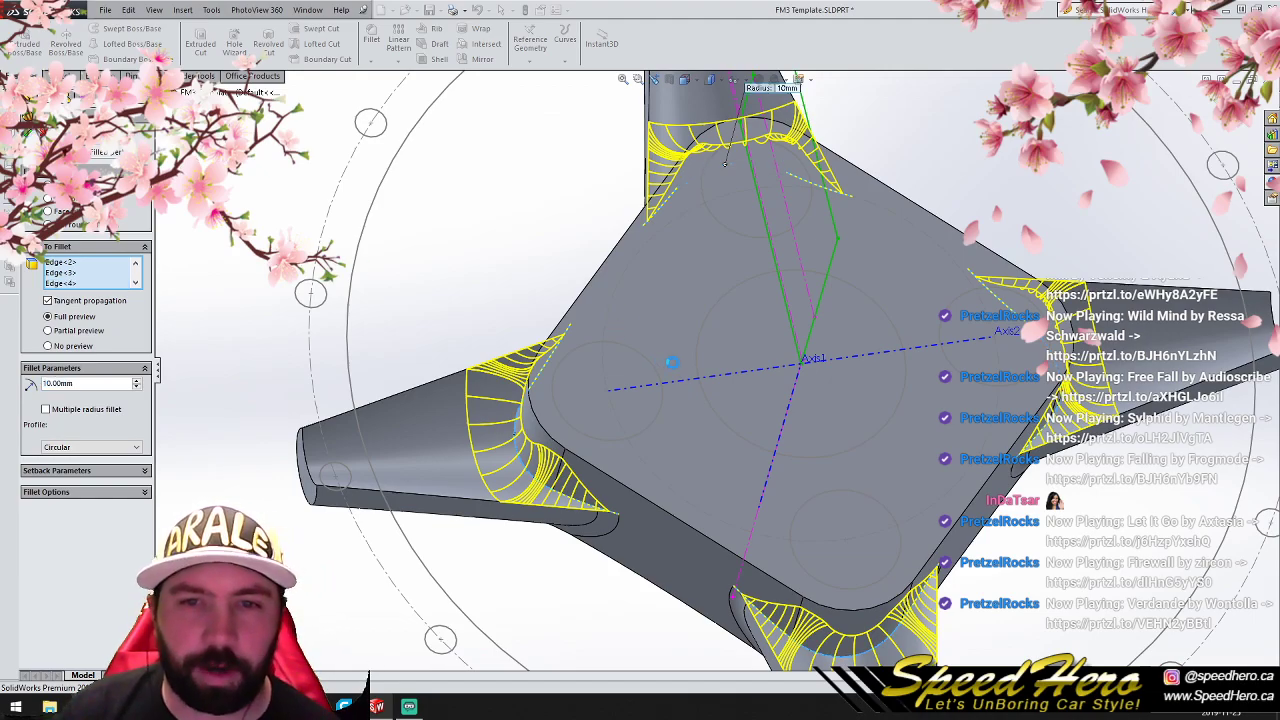
- Section the part through the Right Plane and view the cut hub profile square from the side
{"action": "middle_click_drag", "start_coordinate": [757, 400], "coordinate": [914, 374]}
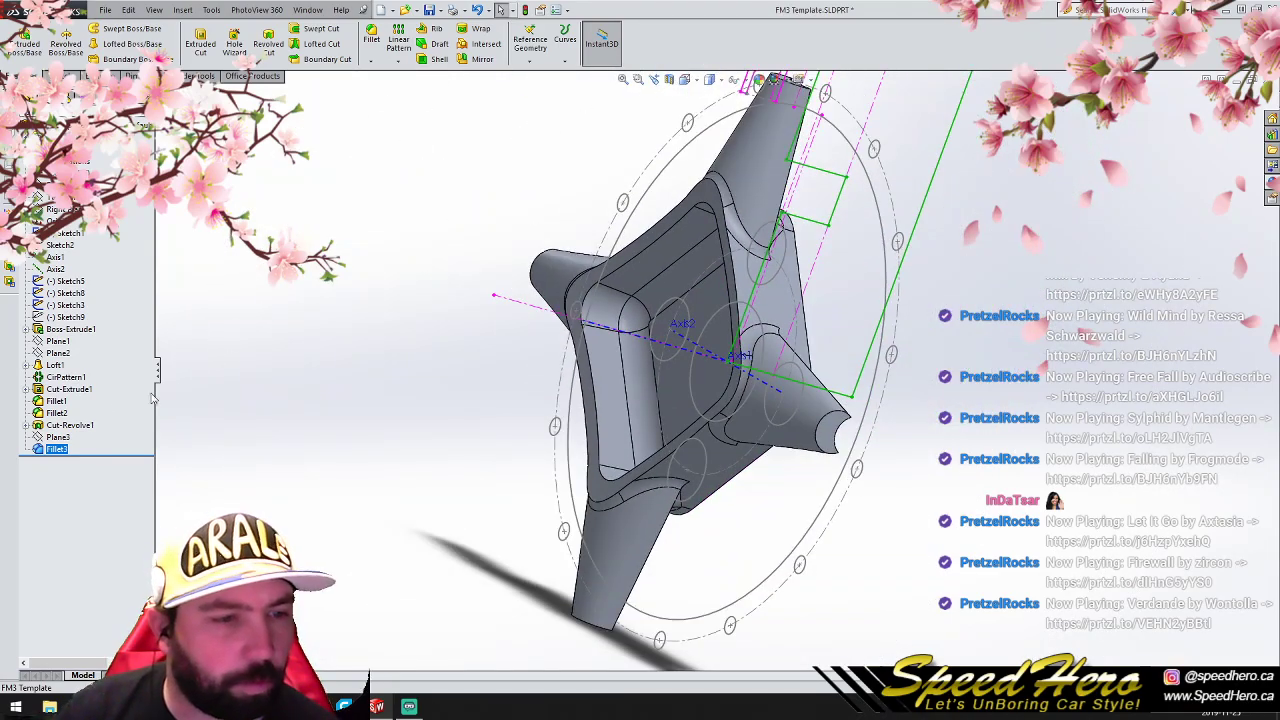
{"action": "left_click", "coordinate": [62, 209]}
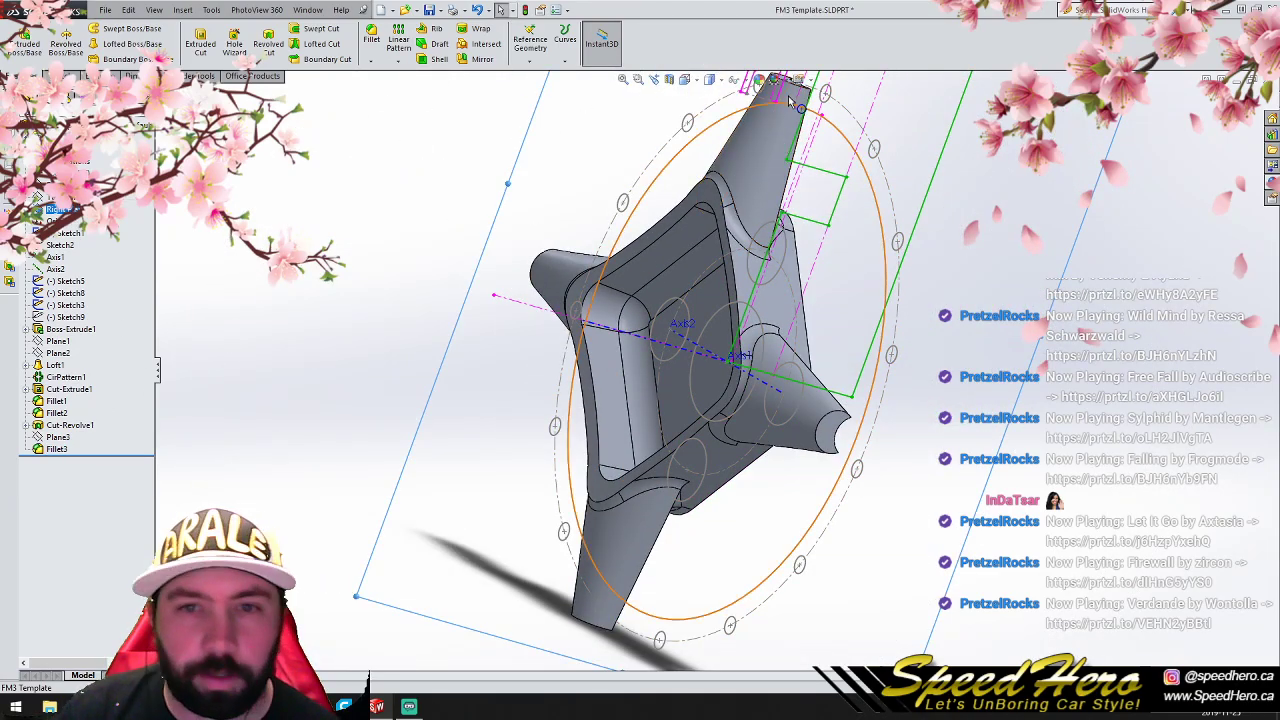
{"action": "left_click", "coordinate": [670, 80]}
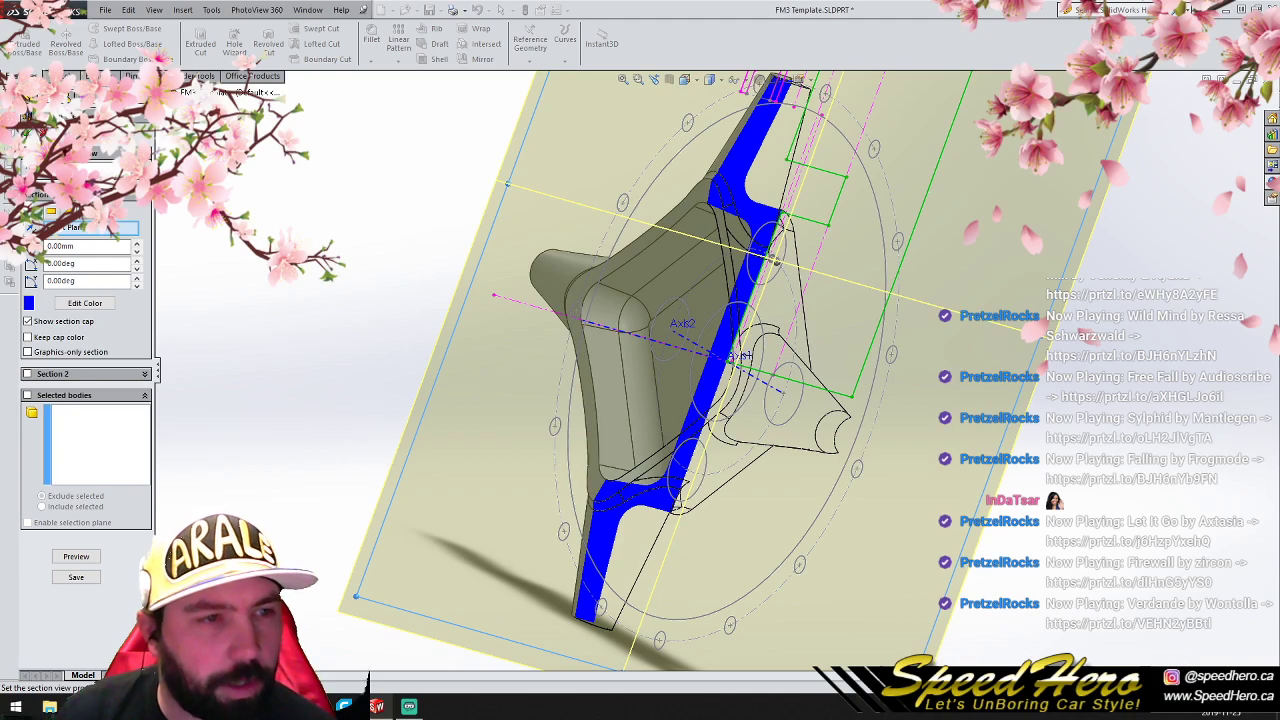
{"action": "left_click", "coordinate": [28, 132]}
{"action": "key", "text": "ctrl+4"}
{"action": "scroll", "coordinate": [700, 235], "scroll_direction": "down", "scroll_amount": 2}
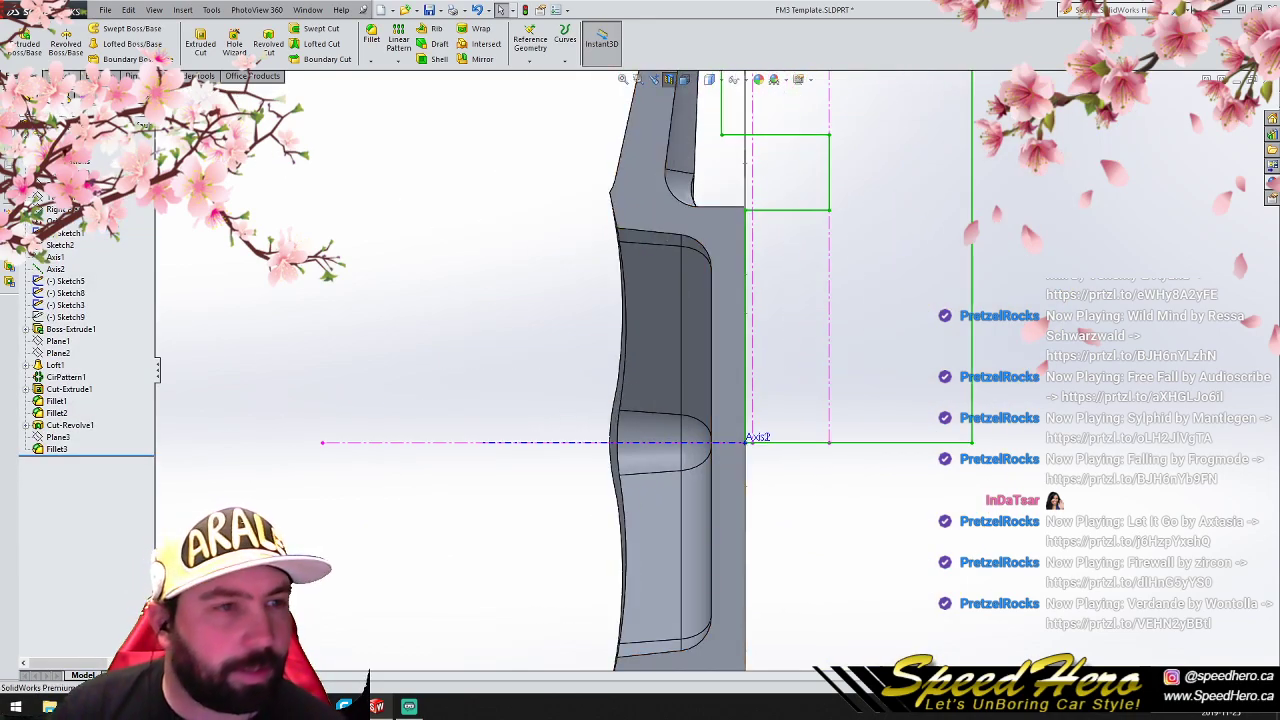
- Sketch a sloping centerline about 42 mm long on the Right Plane across the hub's upper pocket wall and exit the sketch
{"action": "left_click", "coordinate": [57, 76]}
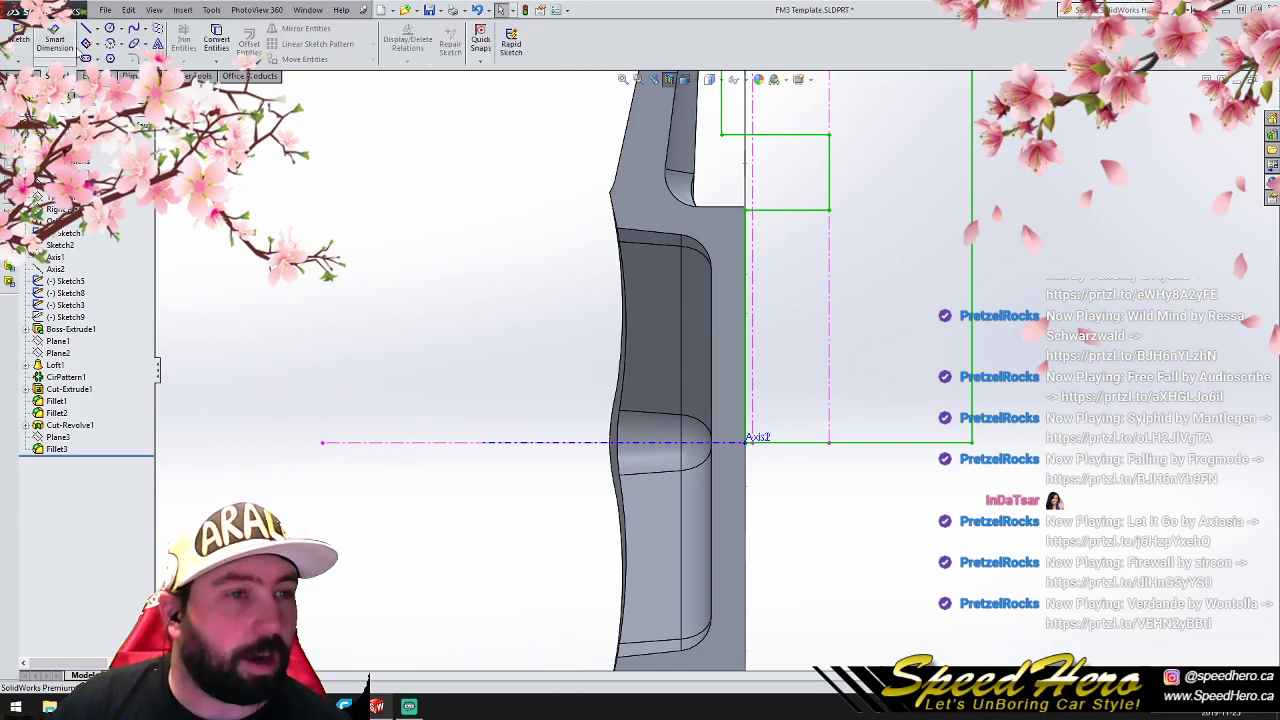
{"action": "left_click", "coordinate": [87, 30]}
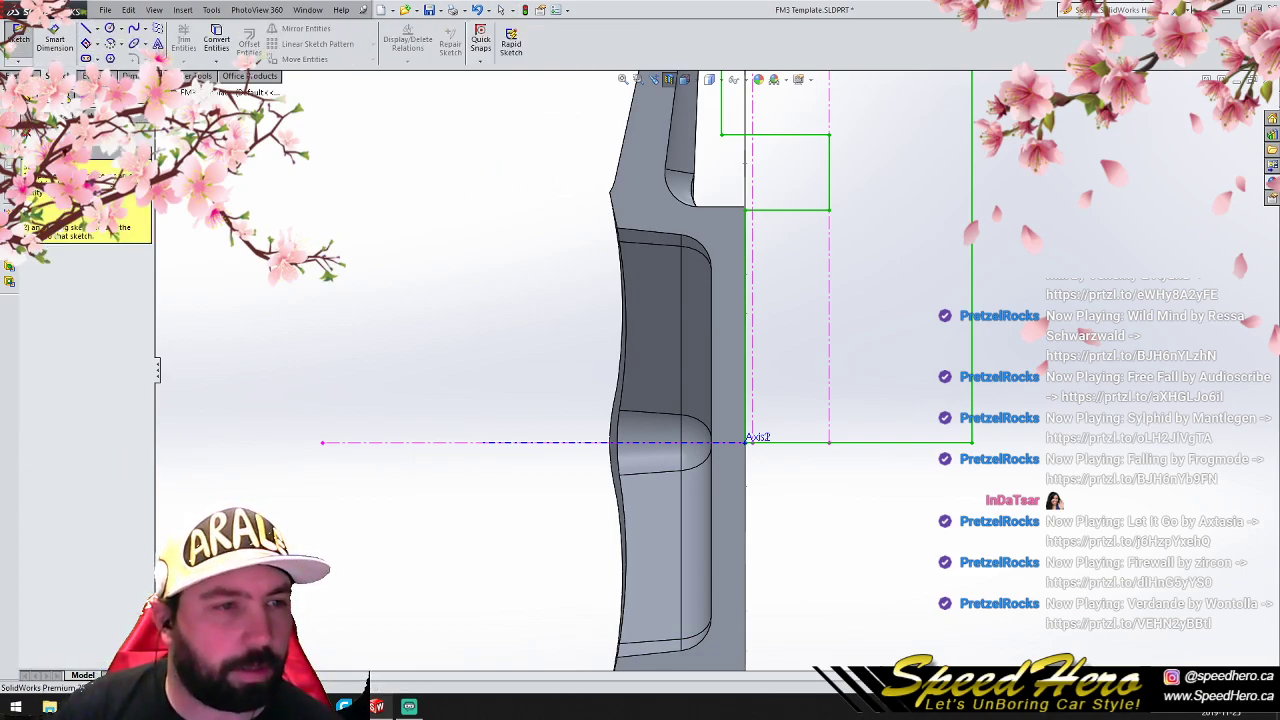
{"action": "left_click", "coordinate": [26, 132]}
{"action": "left_click", "coordinate": [59, 209]}
{"action": "left_click", "coordinate": [100, 32]}
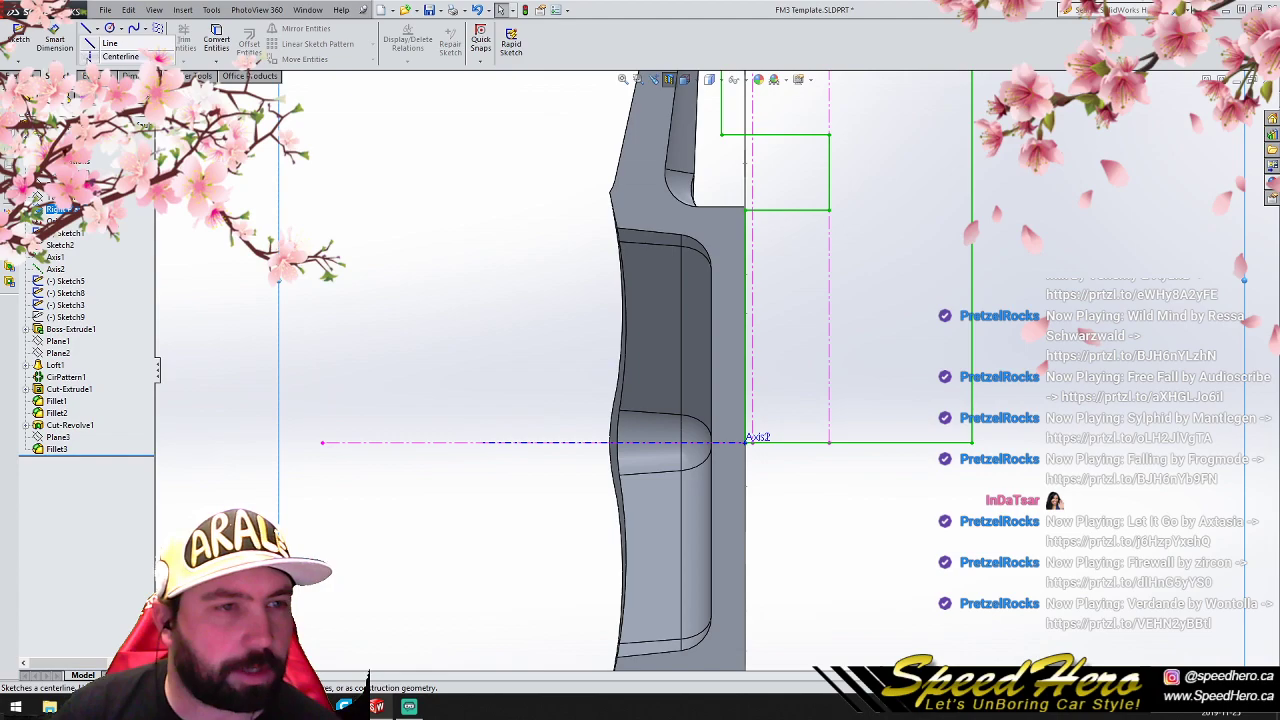
{"action": "left_click", "coordinate": [112, 55]}
{"action": "scroll", "coordinate": [699, 224], "scroll_direction": "down", "scroll_amount": 2}
{"action": "left_click", "coordinate": [536, 211]}
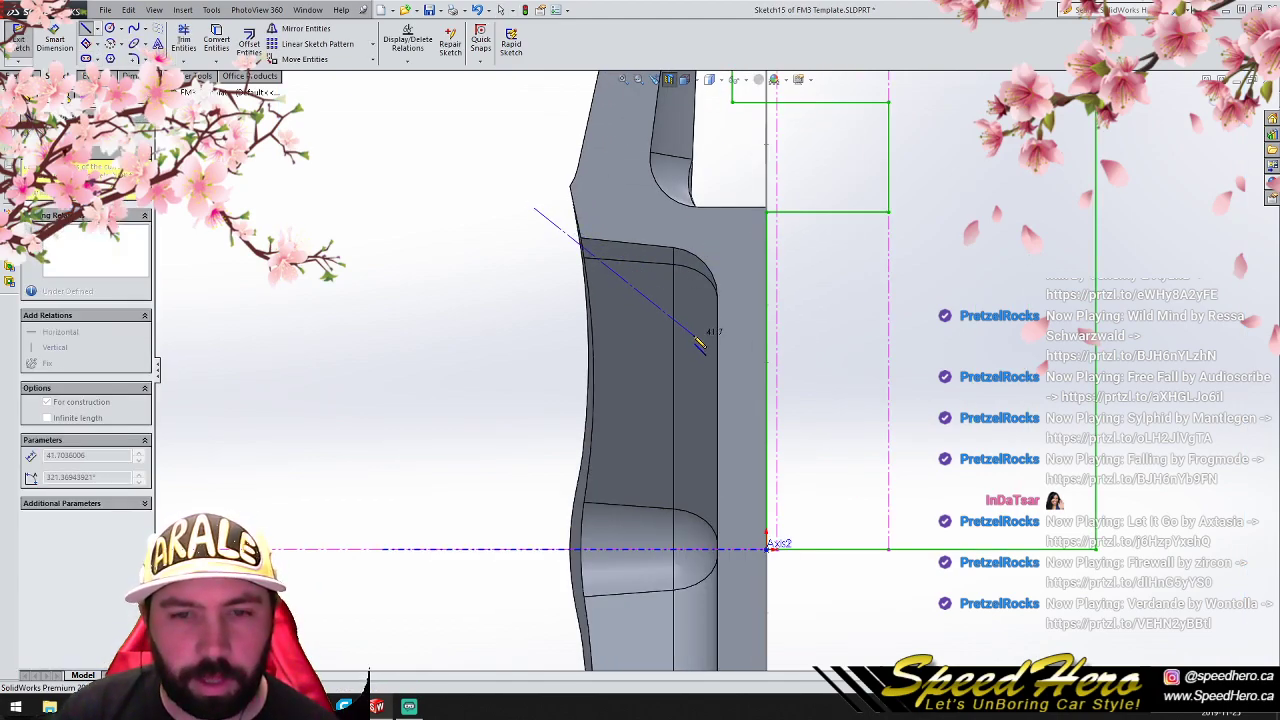
{"action": "left_click", "coordinate": [693, 334]}
{"action": "right_click", "coordinate": [692, 330]}
{"action": "left_click", "coordinate": [708, 338]}
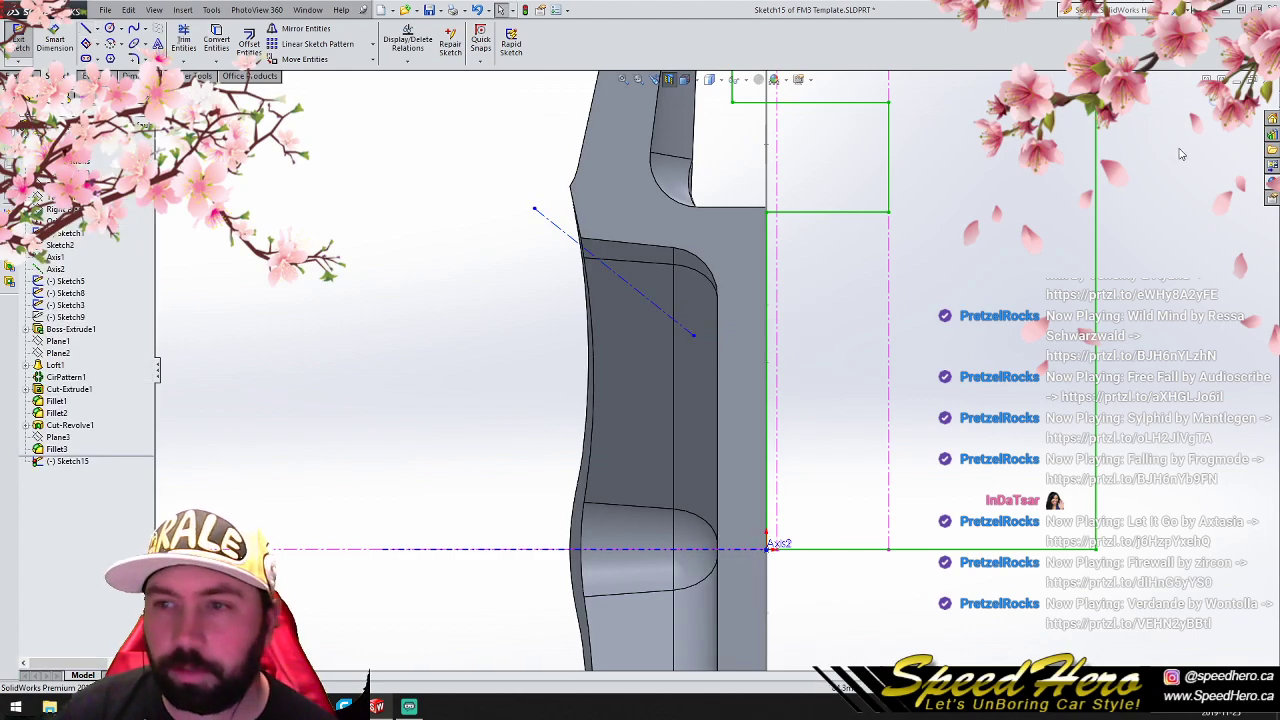
{"action": "left_click", "coordinate": [1213, 99]}
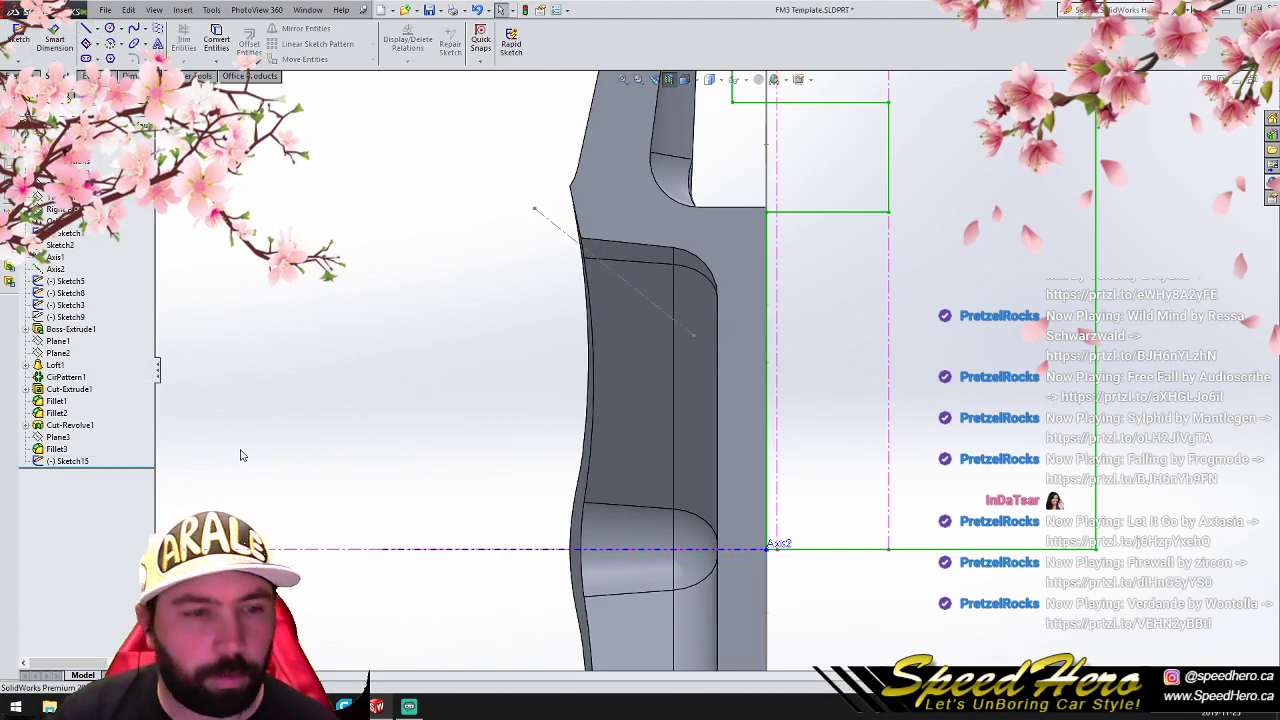
- Copy the sloping centerline sketch onto Plane3 and create a reference plane coincident with both lines
{"action": "left_click", "coordinate": [83, 466]}
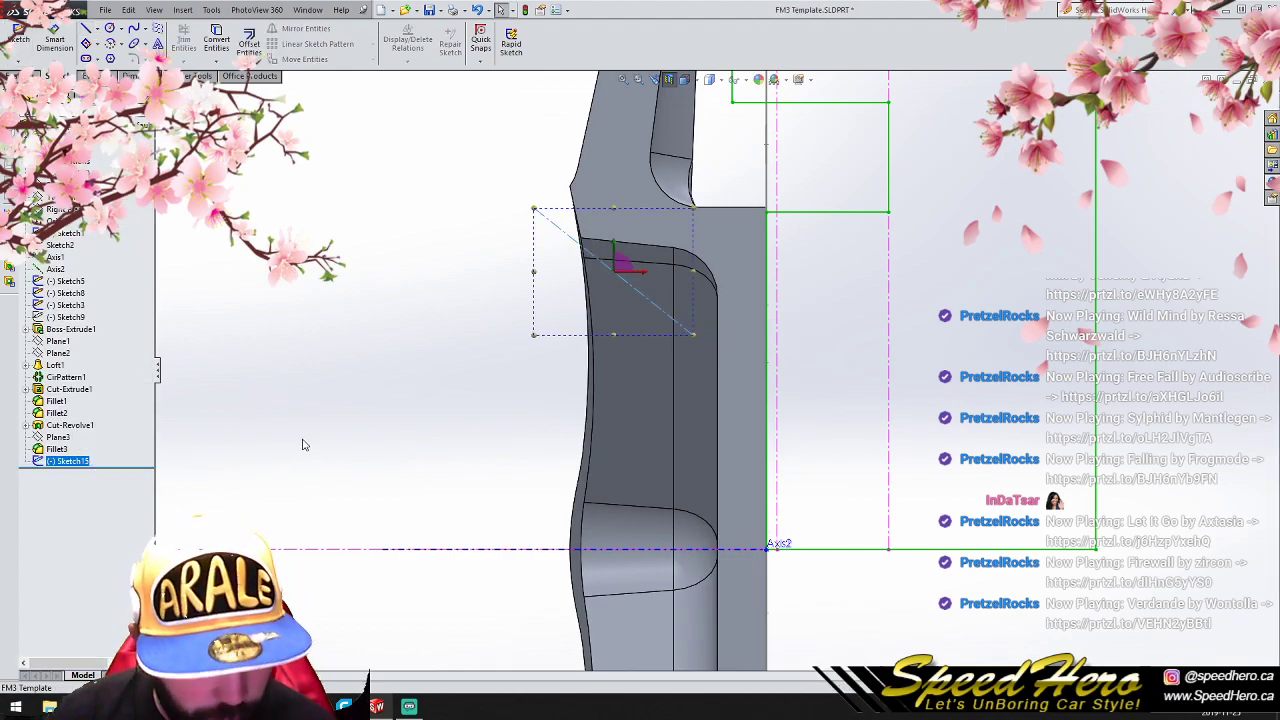
{"action": "left_click", "coordinate": [57, 437]}
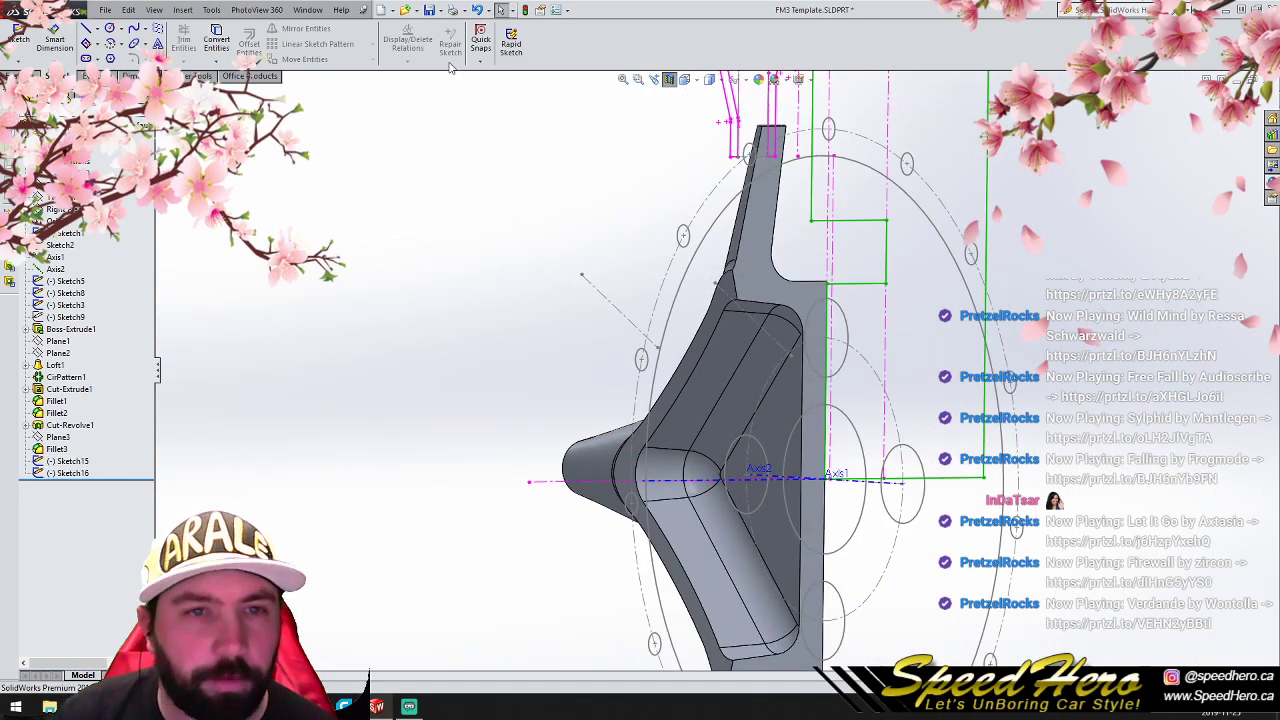
{"action": "left_click", "coordinate": [14, 76]}
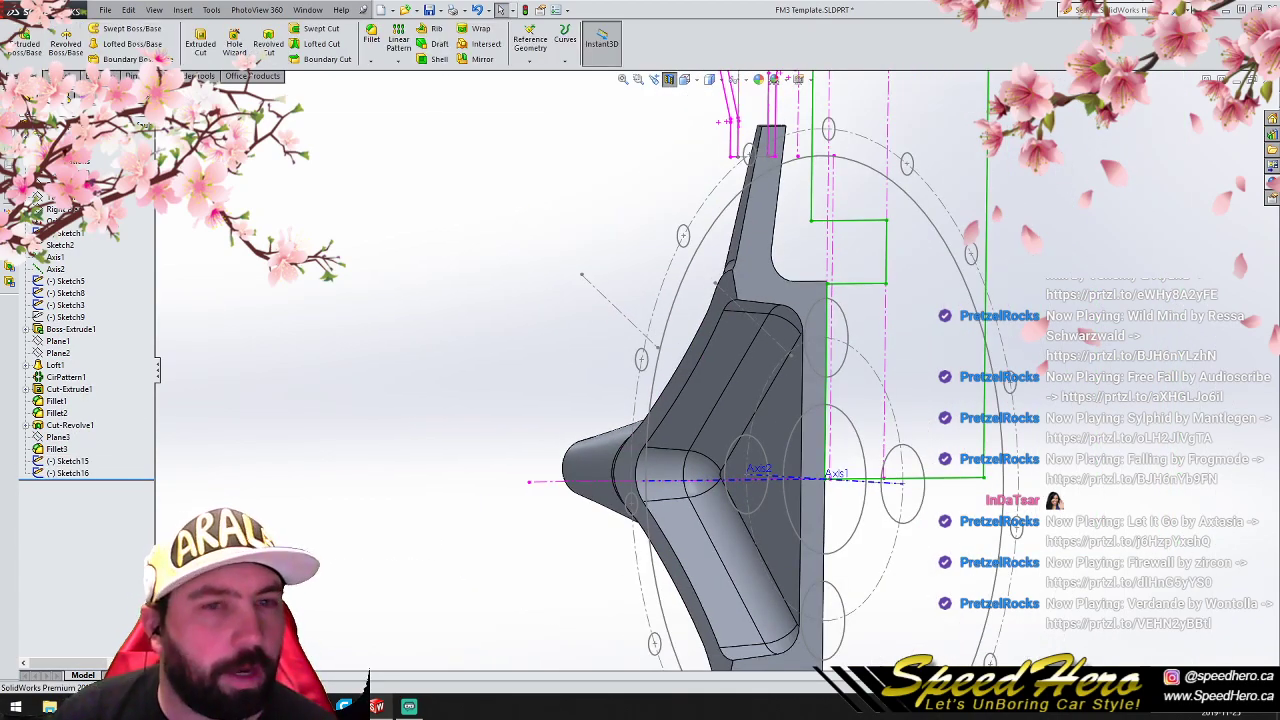
{"action": "left_click", "coordinate": [533, 52]}
{"action": "left_click", "coordinate": [545, 75]}
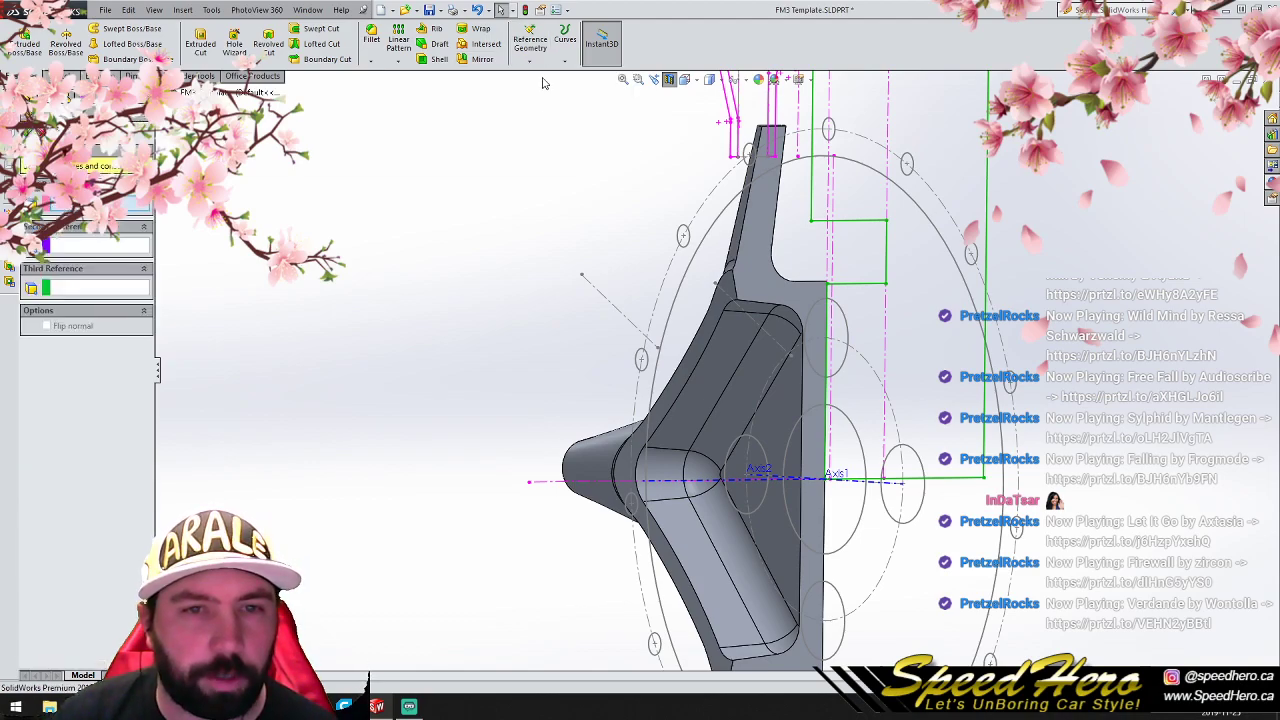
{"action": "left_click", "coordinate": [620, 308]}
{"action": "left_click", "coordinate": [777, 347]}
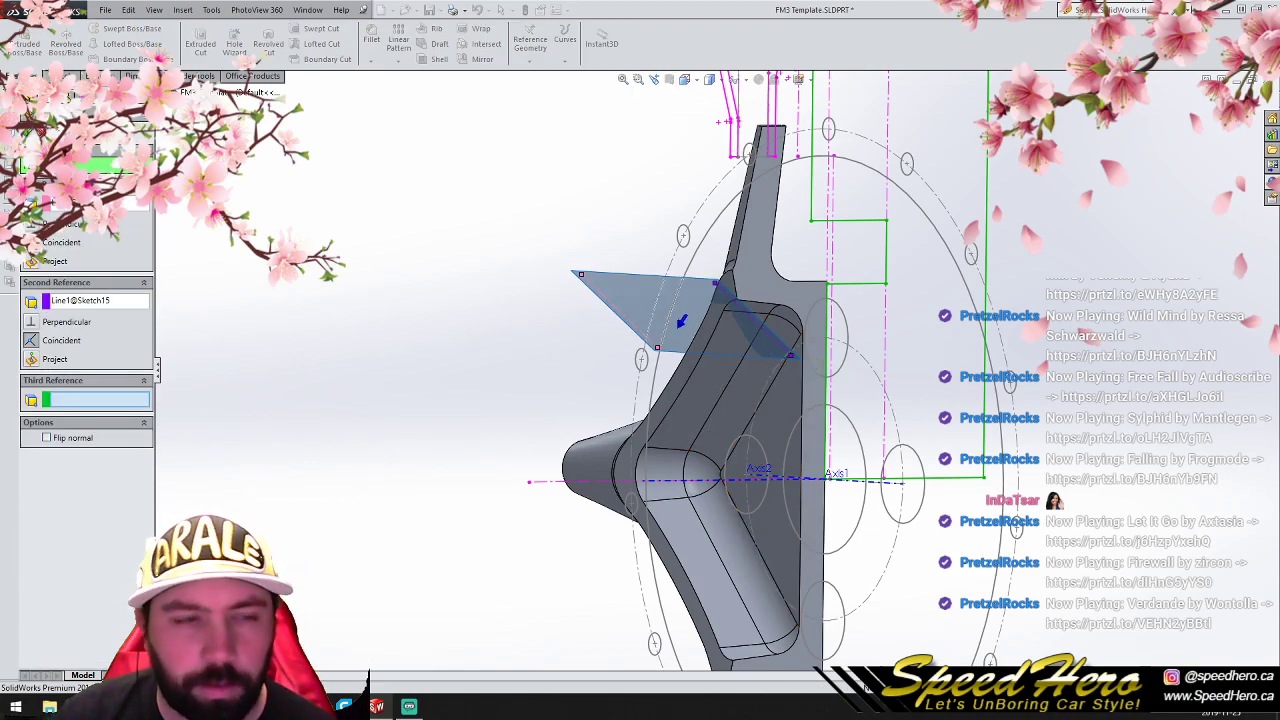
{"action": "key", "text": "Return"}
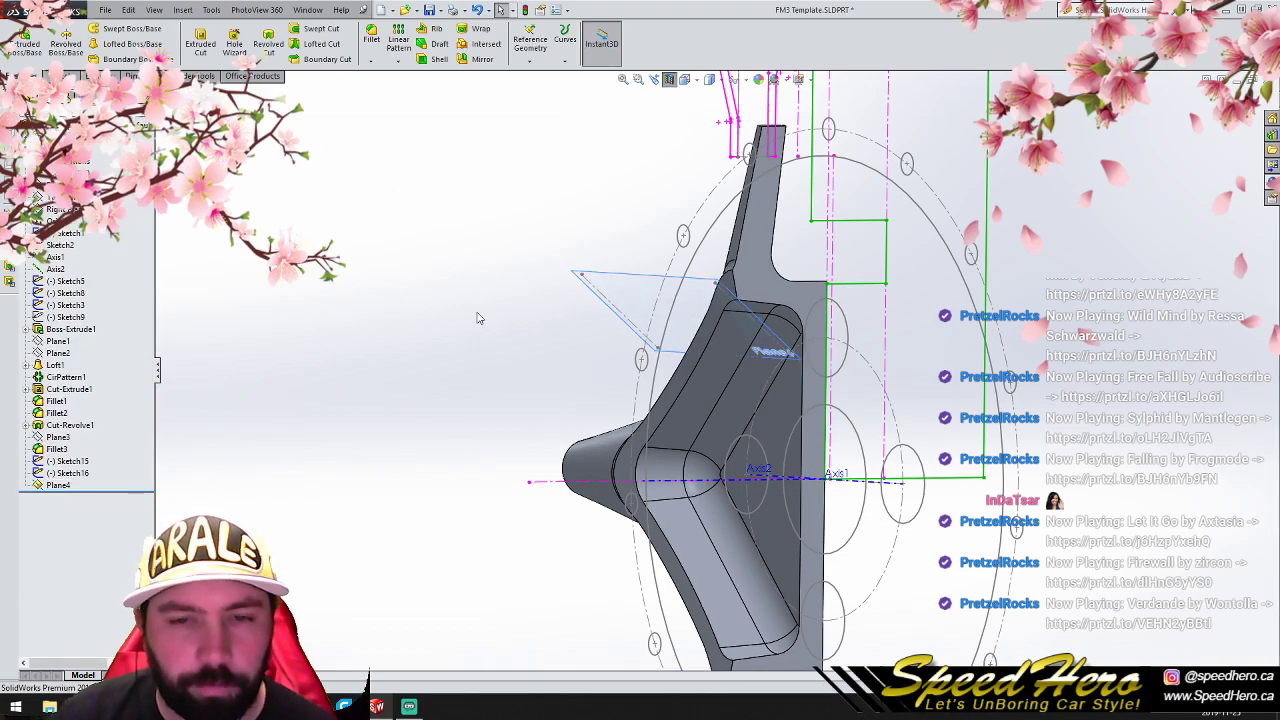
- Orient the view normal to the new Plane4, facing the hub's hollow side, and turn off the section view
{"action": "right_click", "coordinate": [685, 322]}
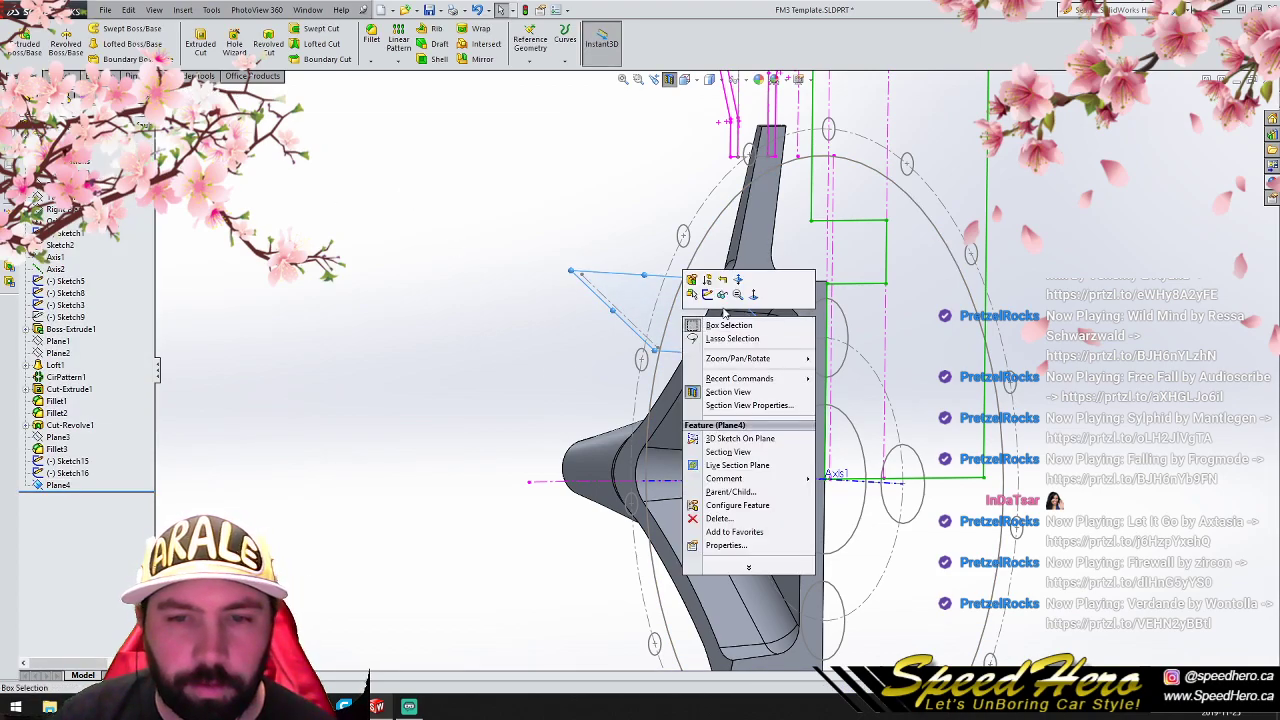
{"action": "left_click", "coordinate": [757, 298]}
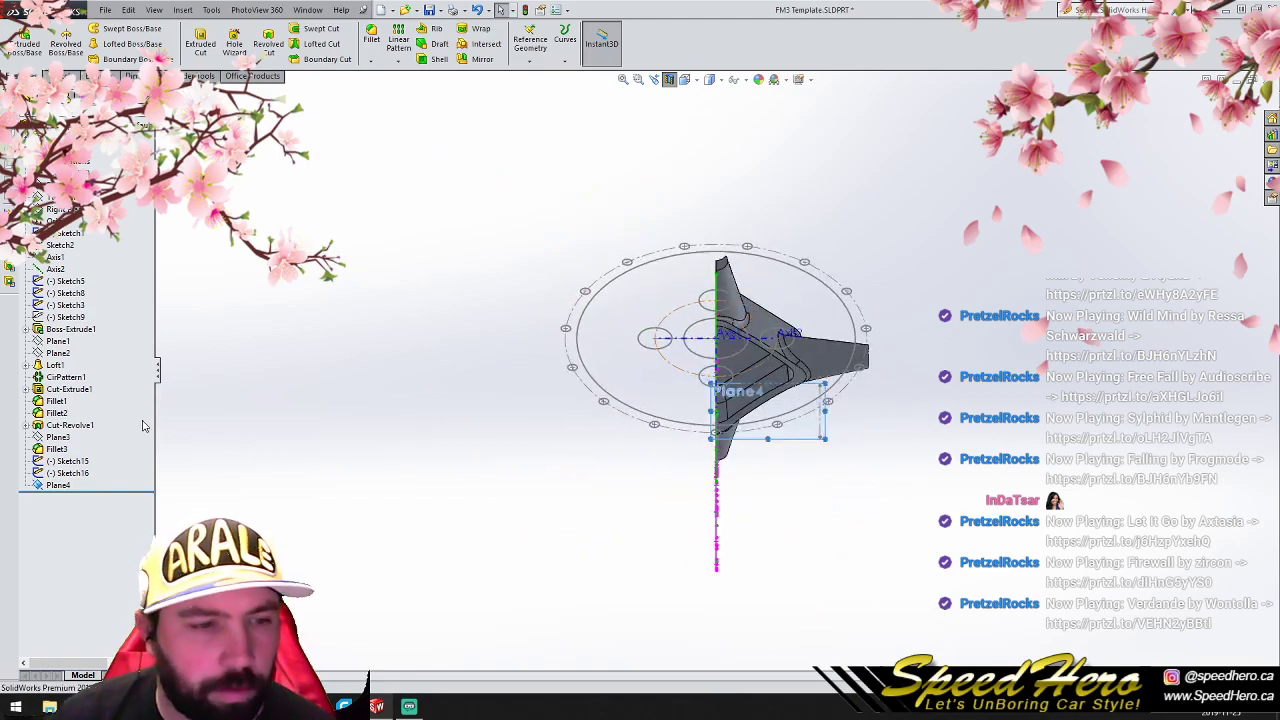
{"action": "right_click", "coordinate": [790, 415]}
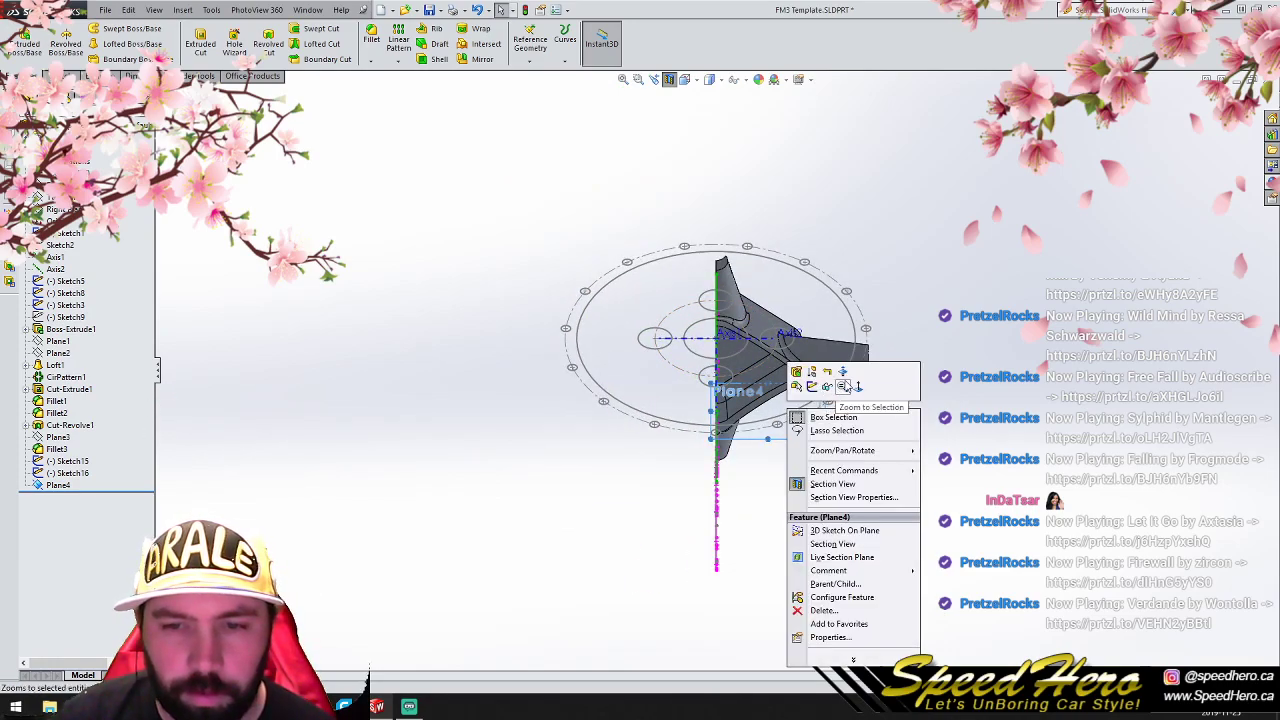
{"action": "left_click", "coordinate": [846, 369]}
{"action": "right_click", "coordinate": [846, 369]}
{"action": "left_click", "coordinate": [858, 385]}
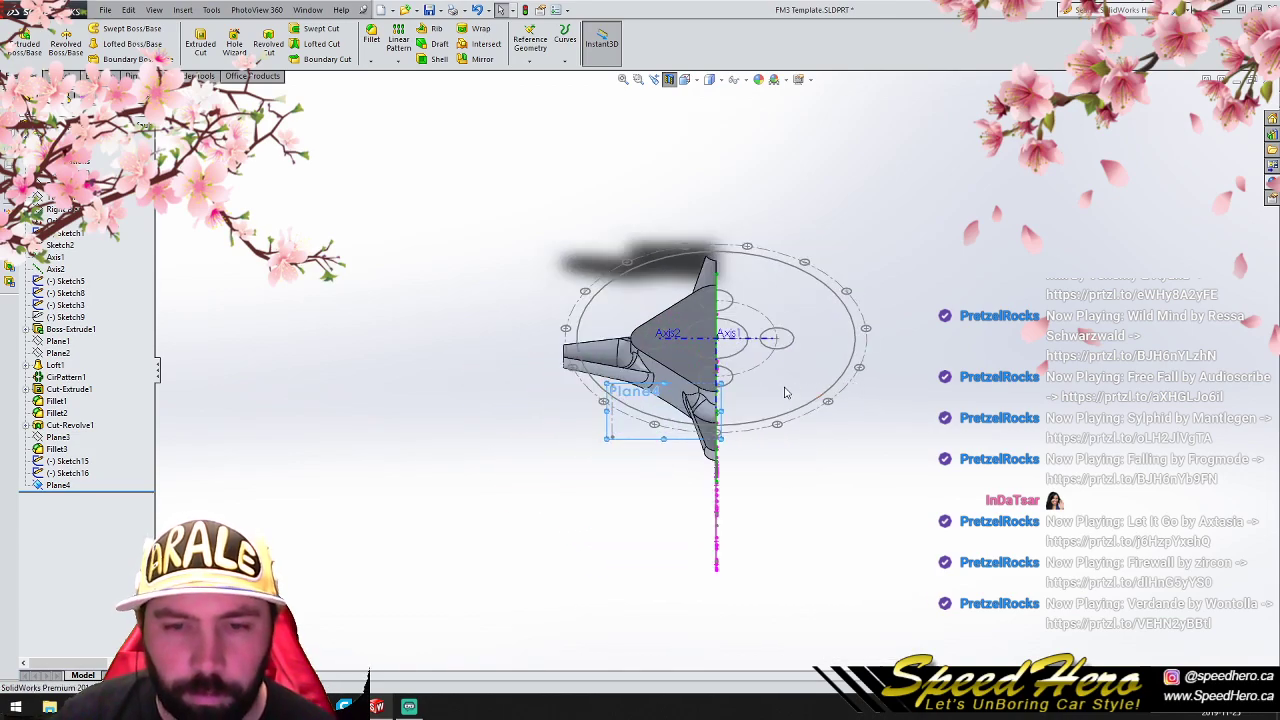
{"action": "right_click", "coordinate": [628, 437]}
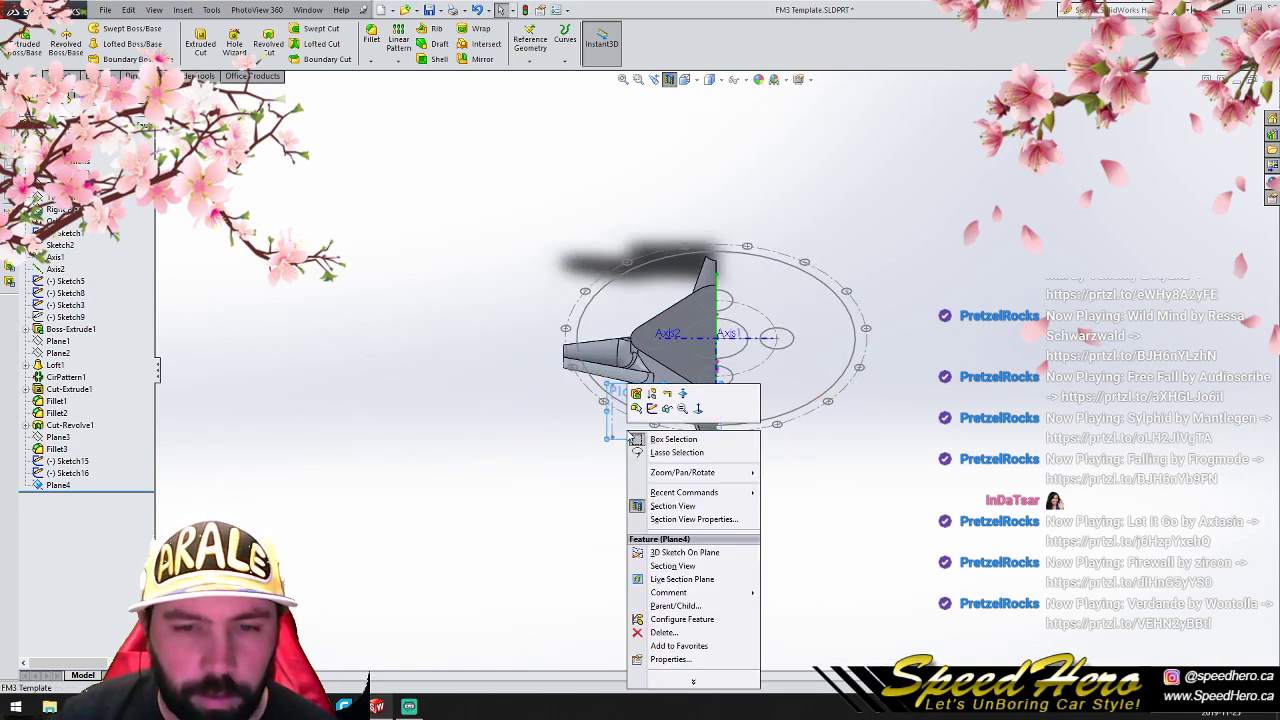
{"action": "left_click", "coordinate": [684, 409]}
{"action": "right_click", "coordinate": [634, 432]}
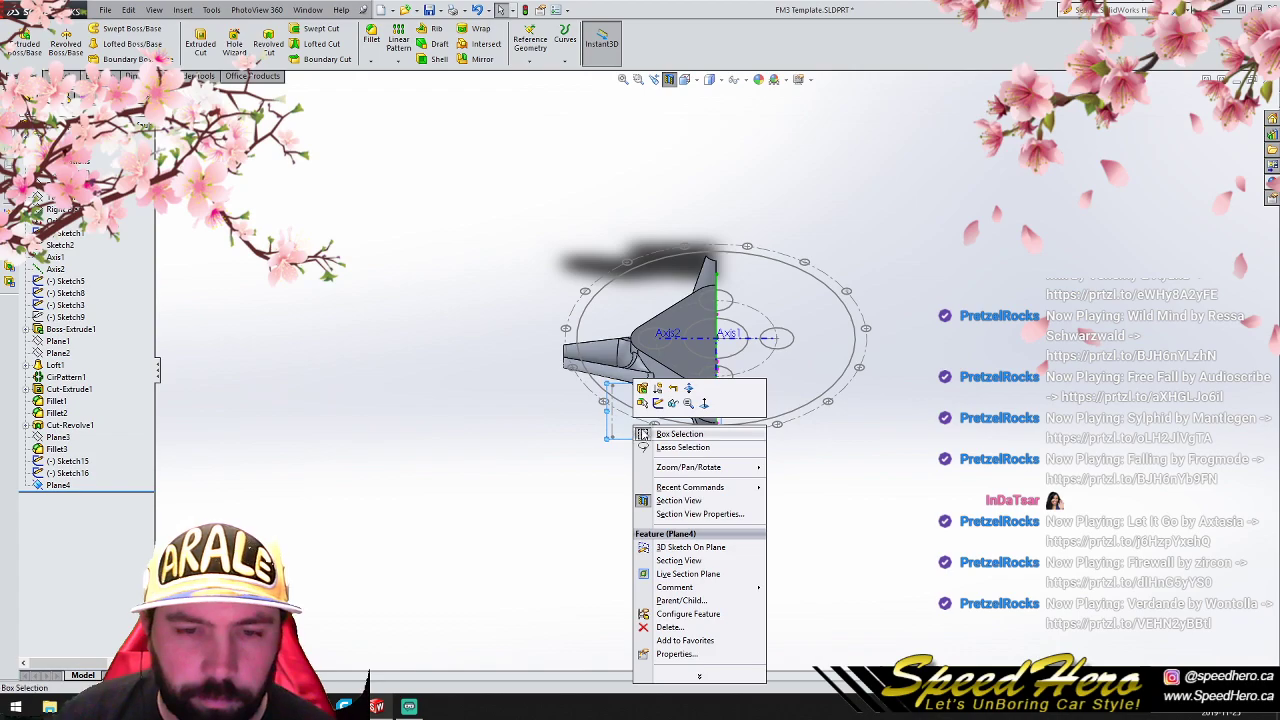
{"action": "left_click", "coordinate": [703, 403]}
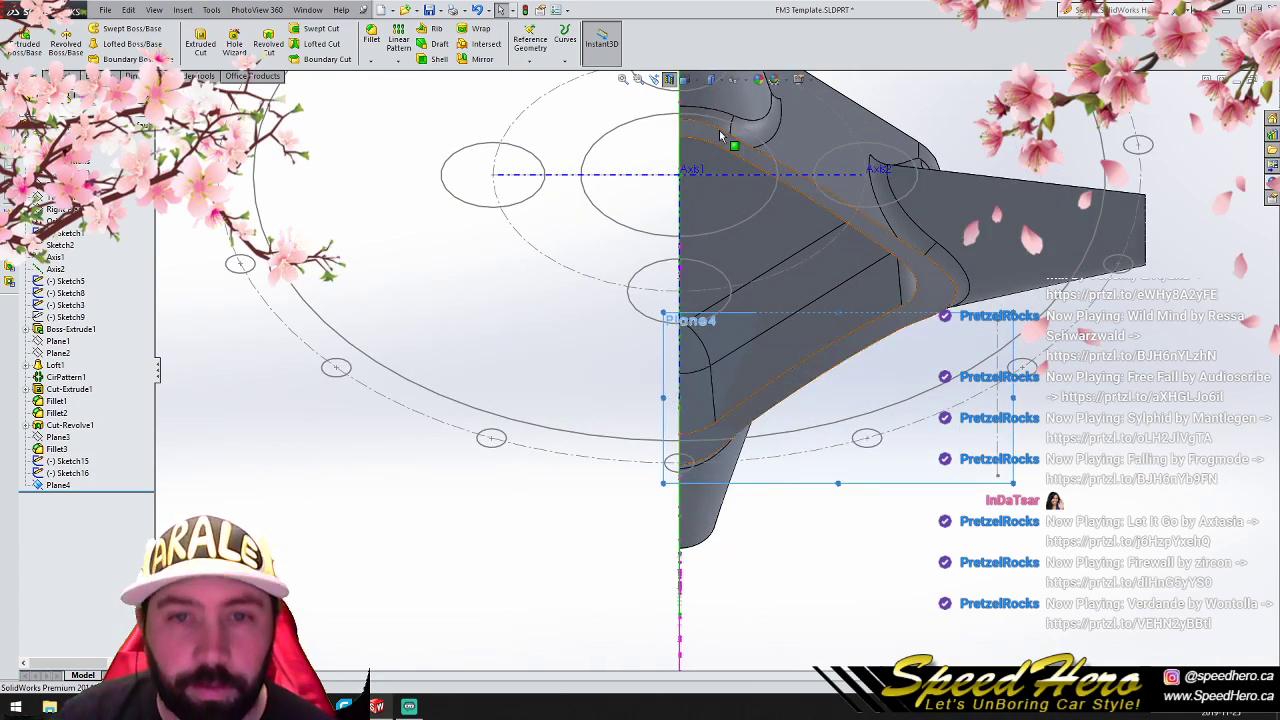
{"action": "left_click", "coordinate": [662, 80]}
{"action": "scroll", "coordinate": [556, 300], "scroll_direction": "down", "scroll_amount": 3}
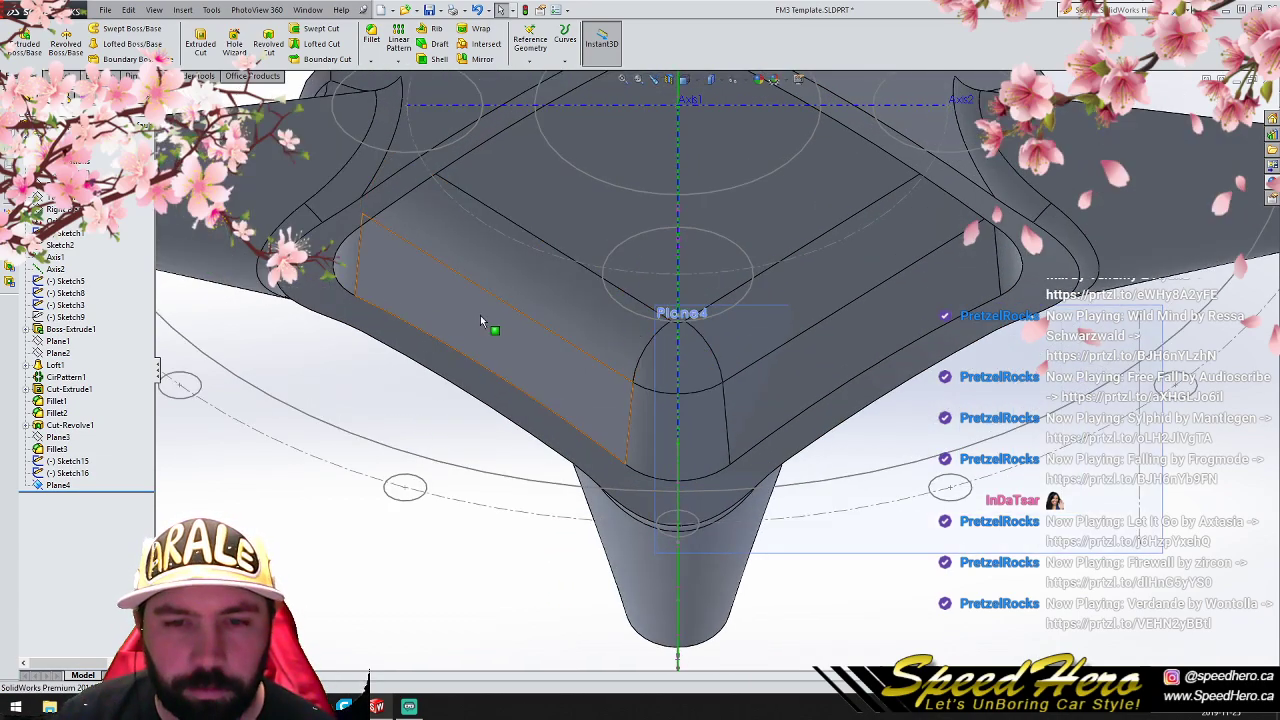
- Sketch a circle of about 11.1 mm radius on Plane4, centred on the vertical centreline over the pocket's rounded corner
{"action": "left_click", "coordinate": [62, 76]}
{"action": "left_click", "coordinate": [58, 485]}
{"action": "left_click", "coordinate": [109, 29]}
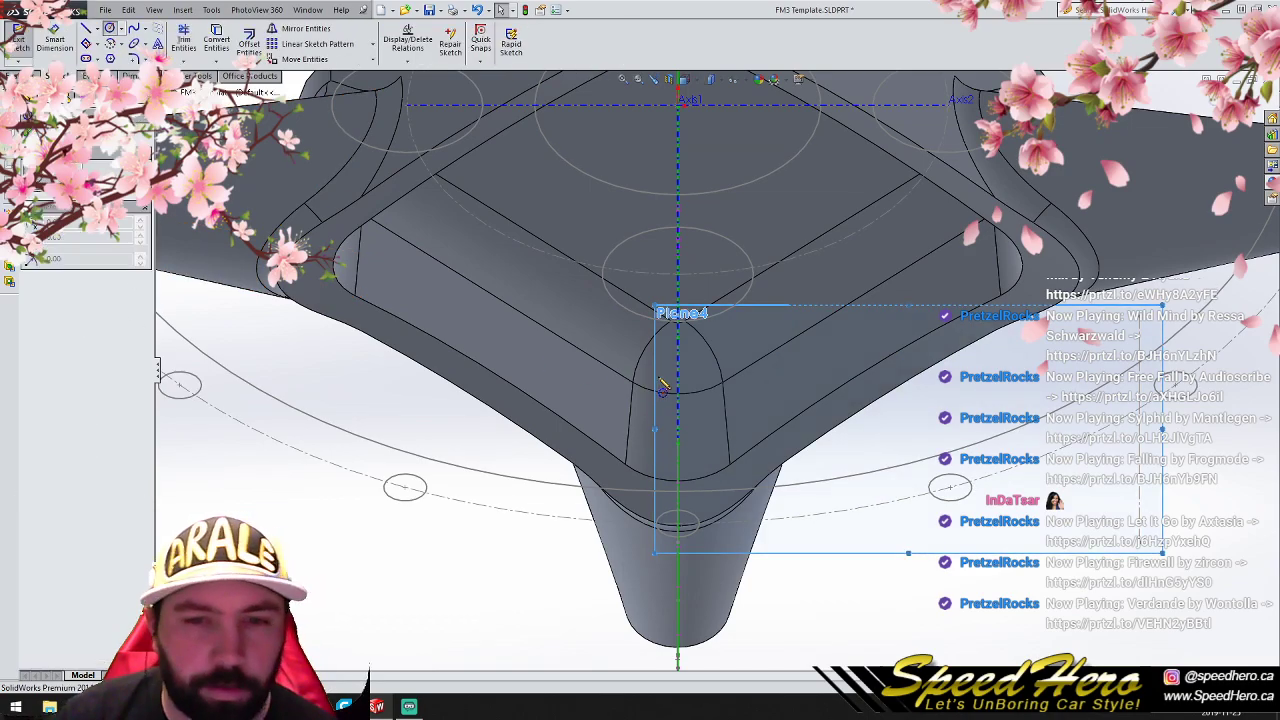
{"action": "left_click", "coordinate": [695, 402]}
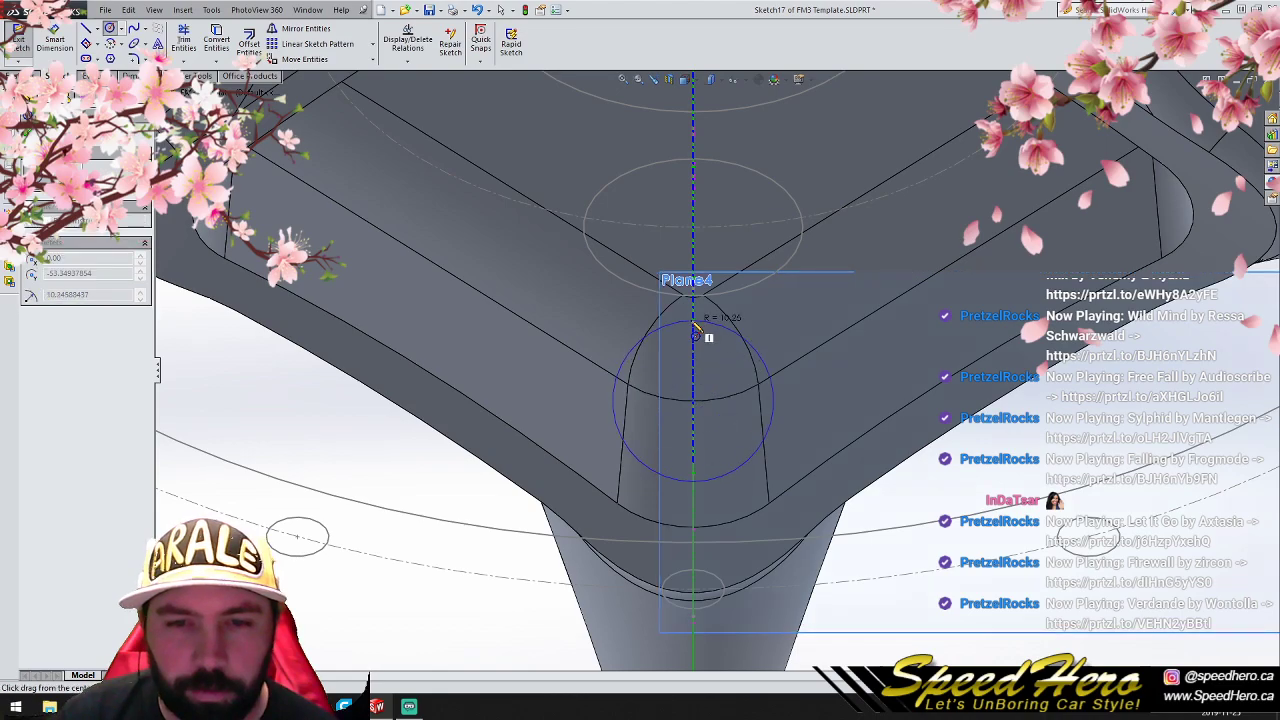
{"action": "left_click", "coordinate": [697, 323]}
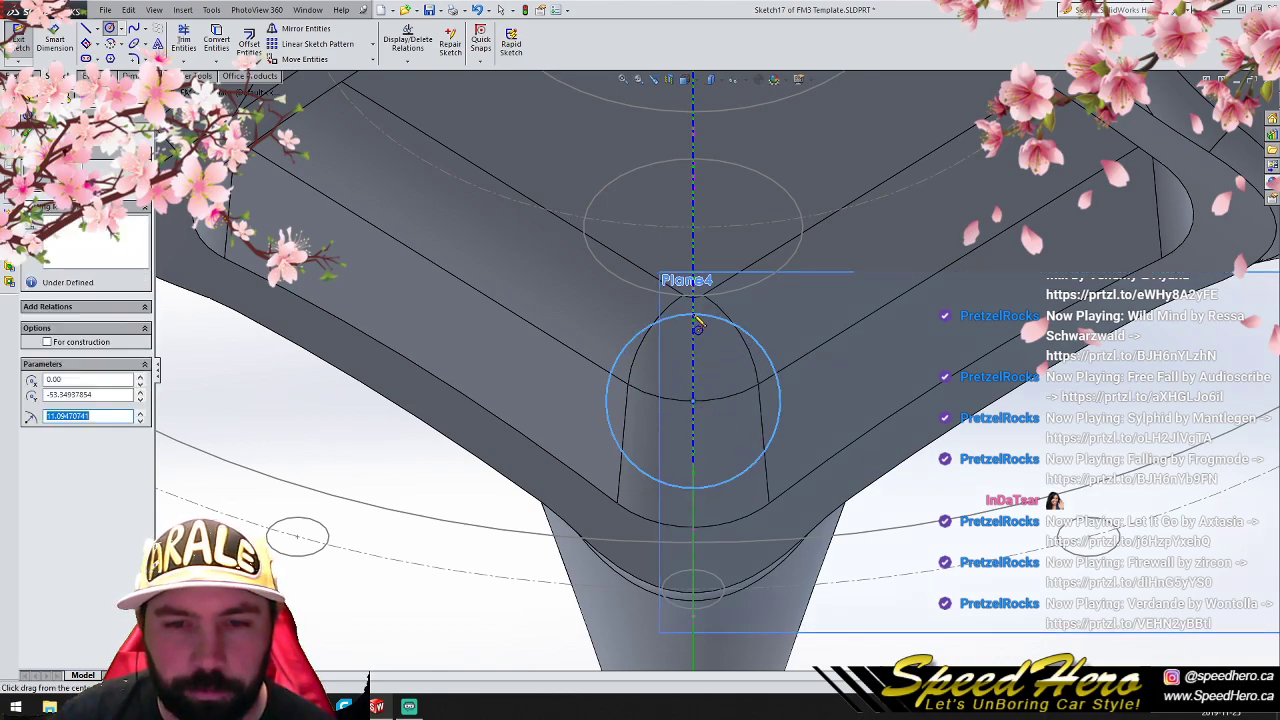
- Extrude-cut the circle through all, making a round hole at the pocket corner
{"action": "left_click", "coordinate": [22, 76]}
{"action": "left_click", "coordinate": [201, 44]}
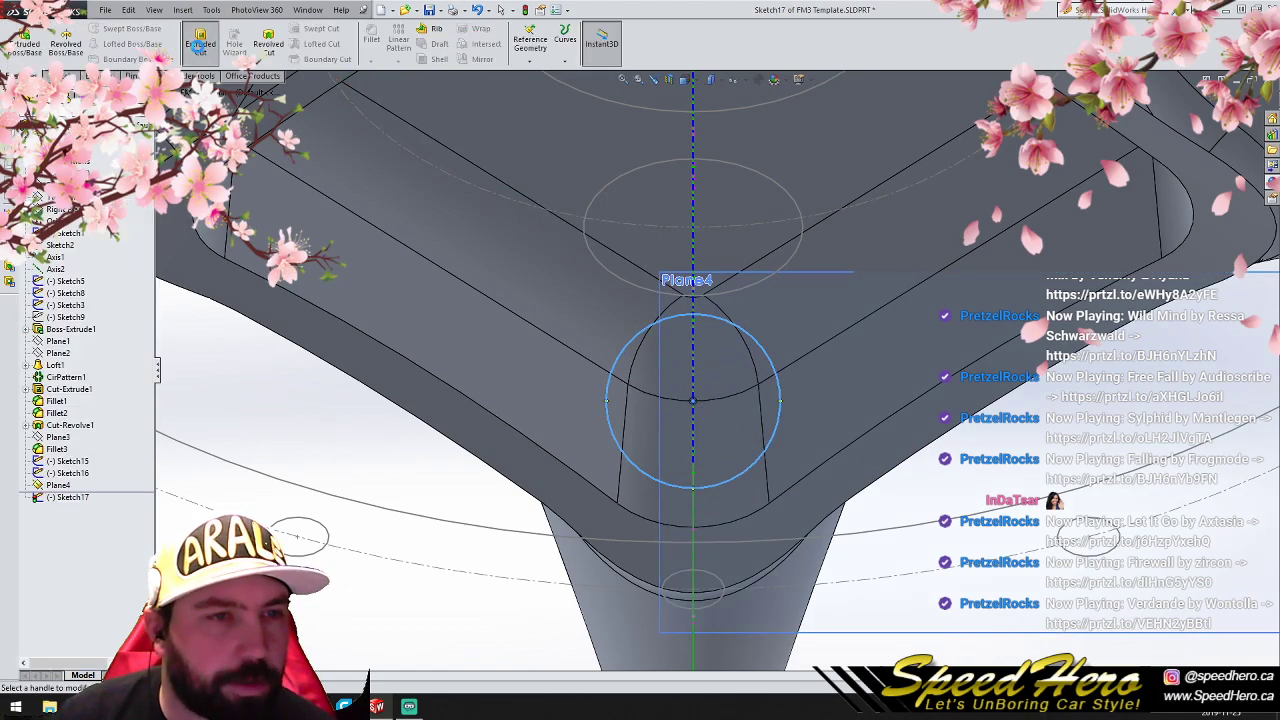
{"action": "middle_click_drag", "start_coordinate": [475, 367], "coordinate": [434, 367]}
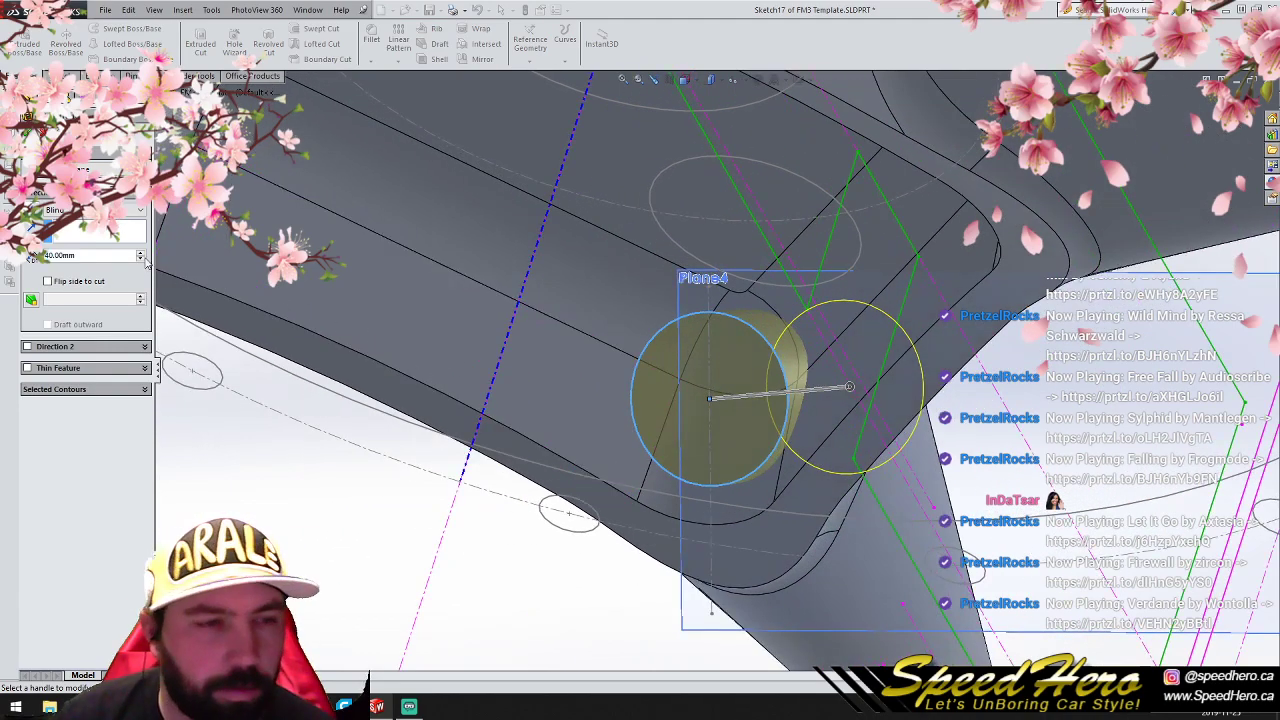
{"action": "left_click", "coordinate": [92, 236]}
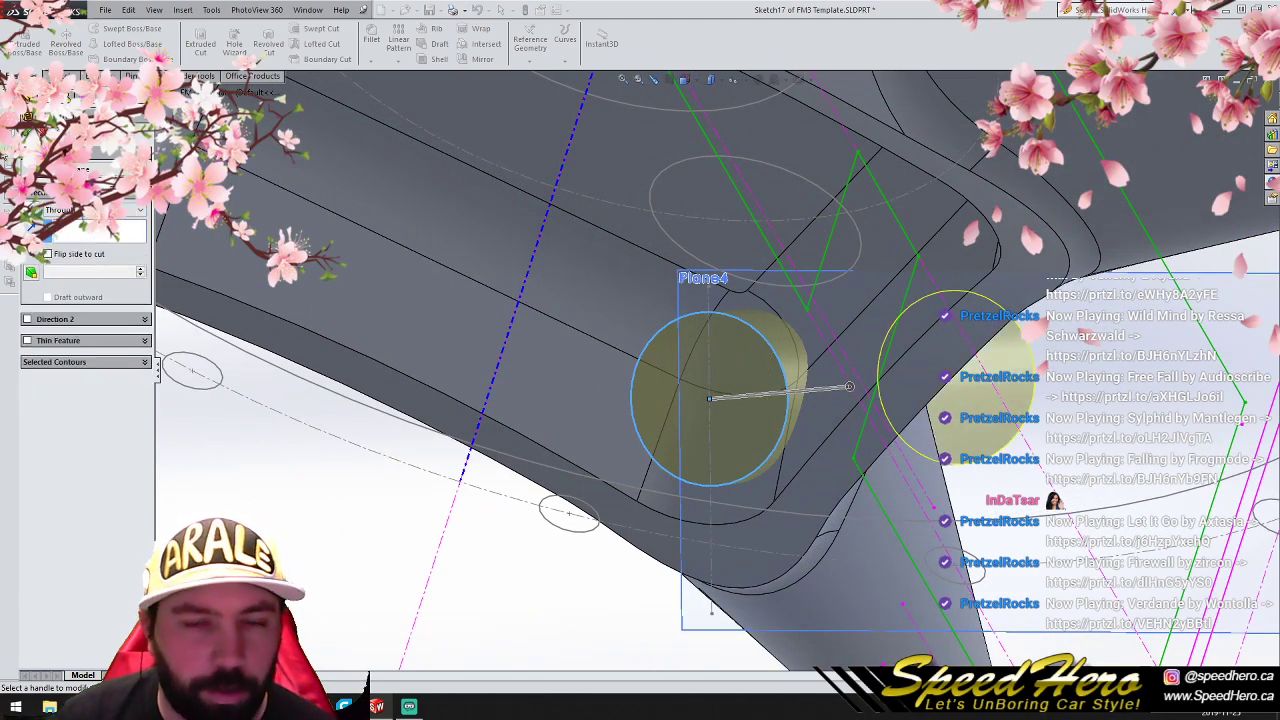
{"action": "left_click", "coordinate": [28, 132]}
{"action": "scroll", "coordinate": [791, 443], "scroll_direction": "up", "scroll_amount": 4}
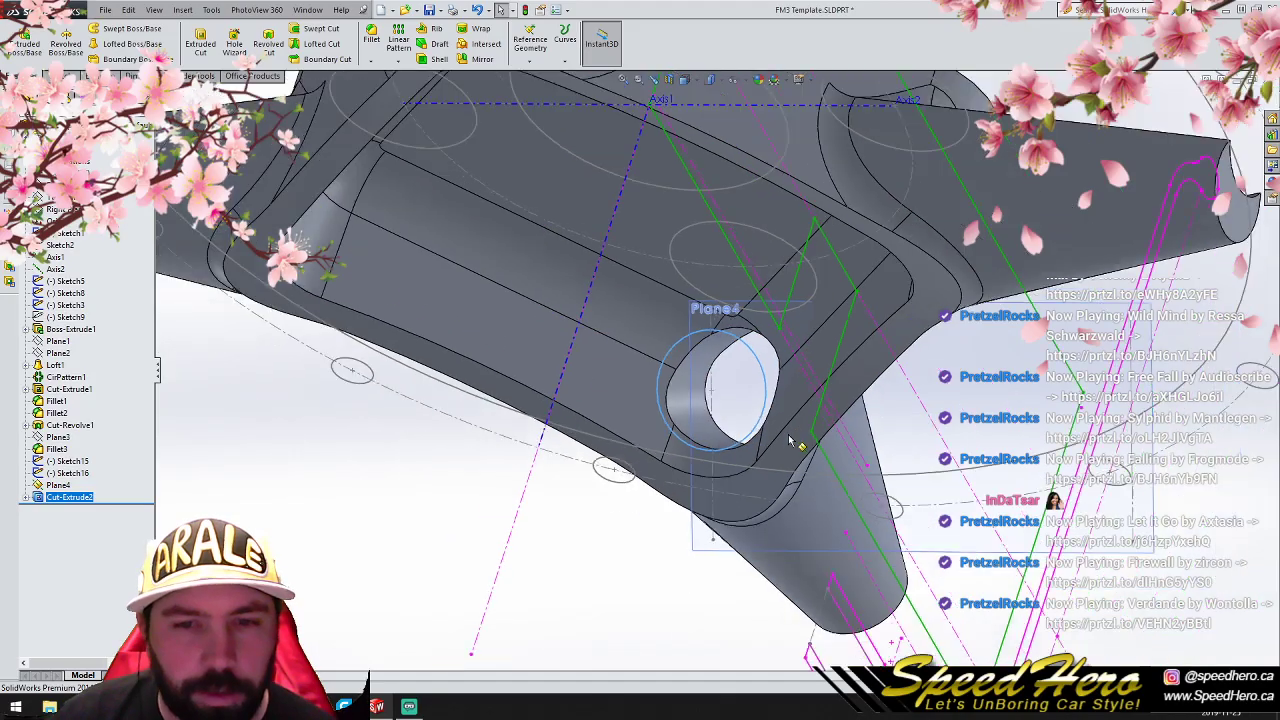
{"action": "middle_click_drag", "start_coordinate": [794, 436], "coordinate": [795, 315]}
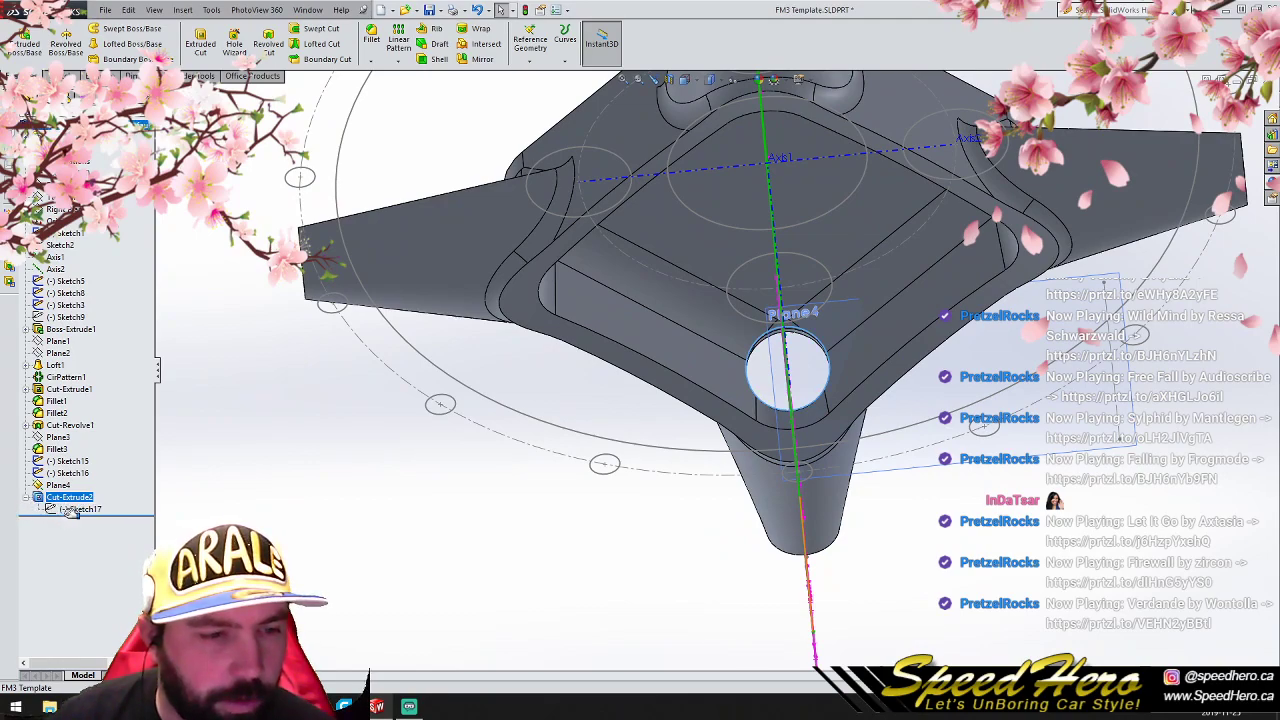
- Edit the hole's circle sketch, move the circle outward to about Y -57.05 mm toward the hub rim, and exit the sketch
{"action": "left_click", "coordinate": [72, 510]}
{"action": "left_click", "coordinate": [79, 480]}
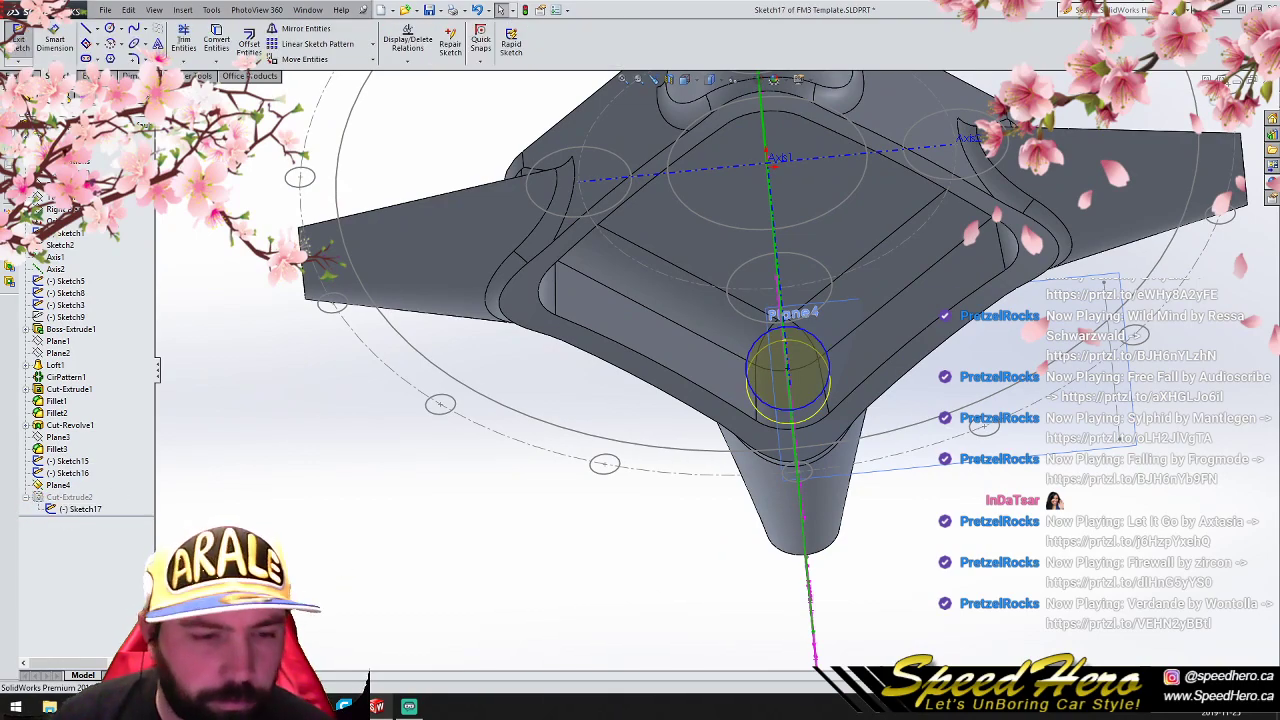
{"action": "scroll", "coordinate": [790, 380], "scroll_direction": "down", "scroll_amount": 5}
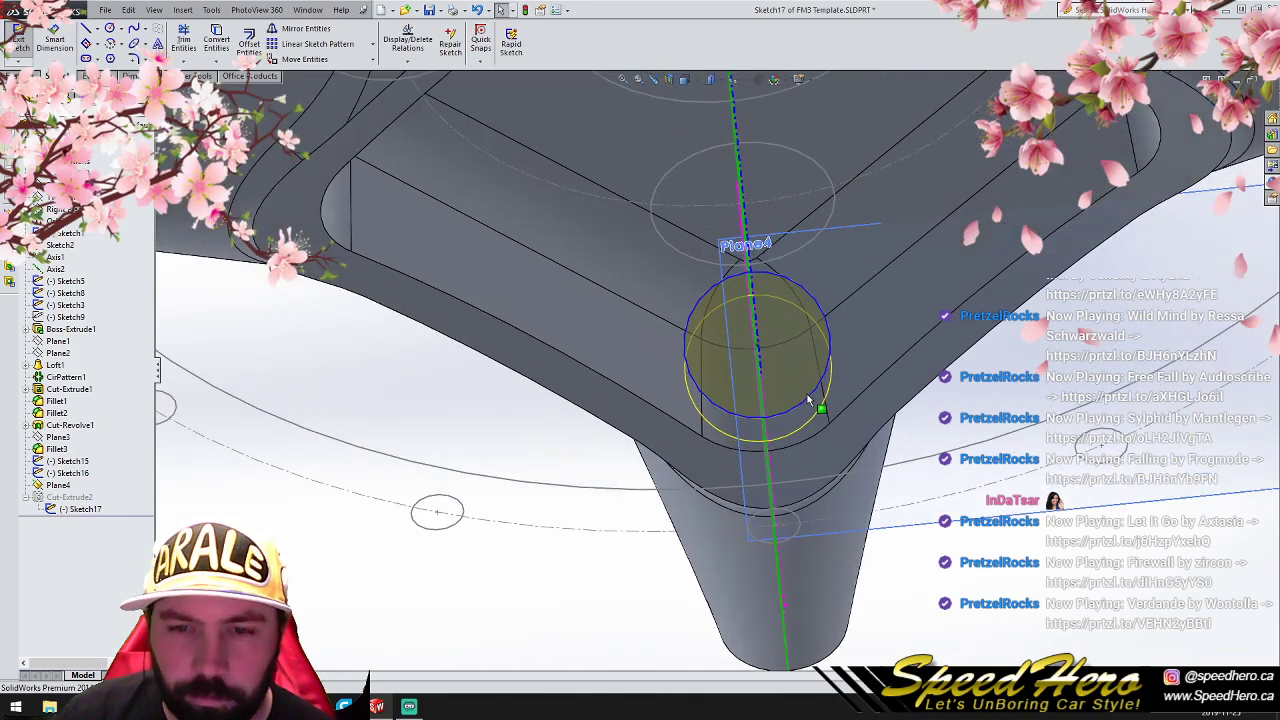
{"action": "left_click", "coordinate": [748, 339]}
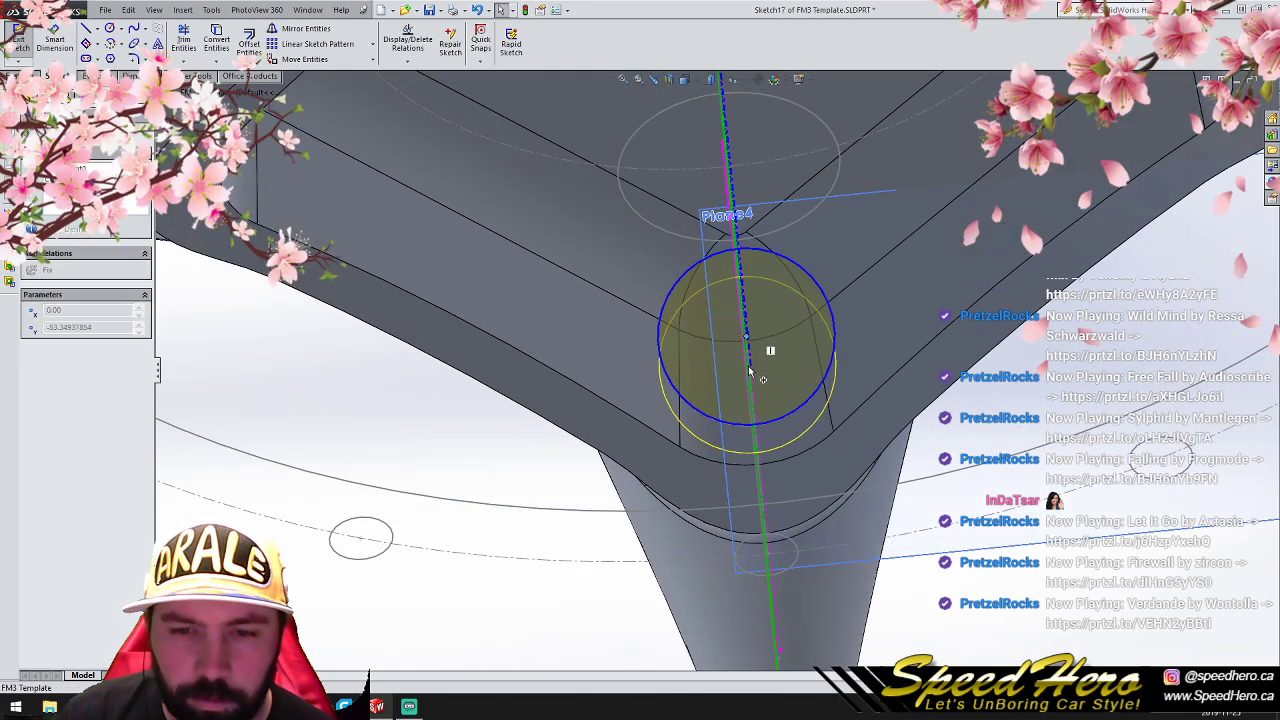
{"action": "scroll", "coordinate": [793, 355], "scroll_direction": "down", "scroll_amount": 2}
{"action": "middle_click_drag", "start_coordinate": [793, 355], "coordinate": [767, 361]}
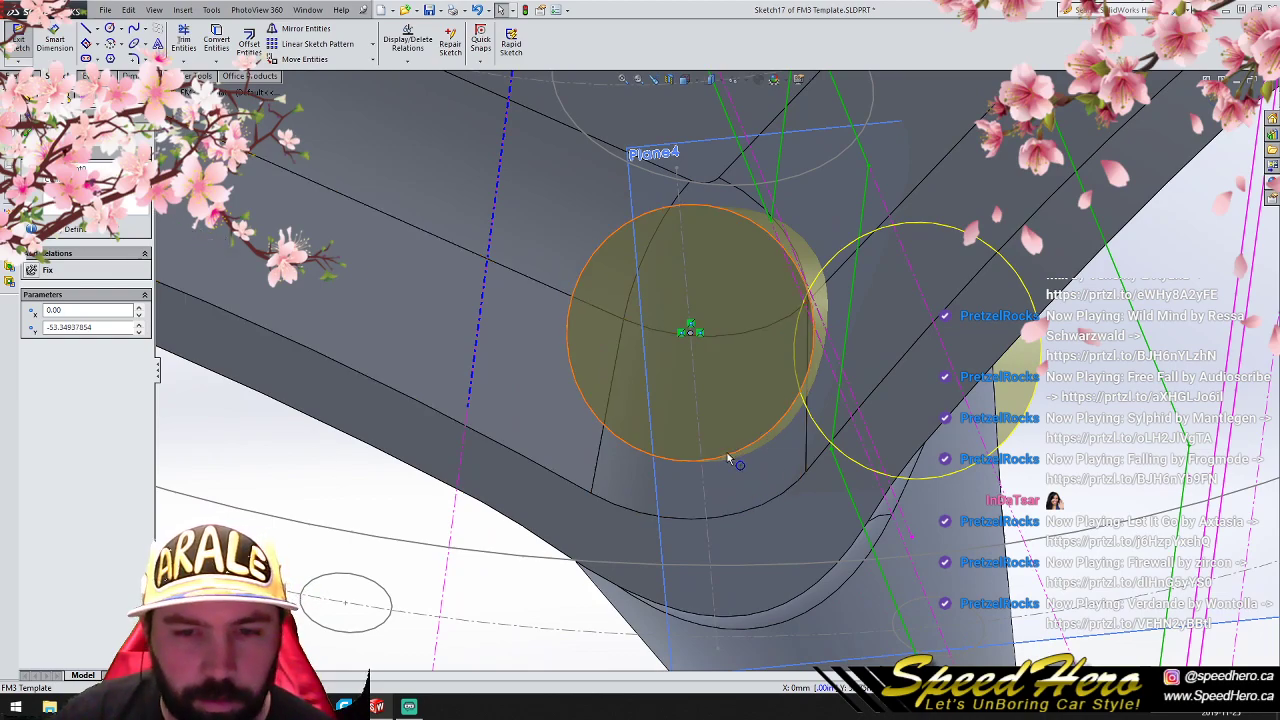
{"action": "left_click", "coordinate": [716, 381]}
{"action": "left_click", "coordinate": [690, 338]}
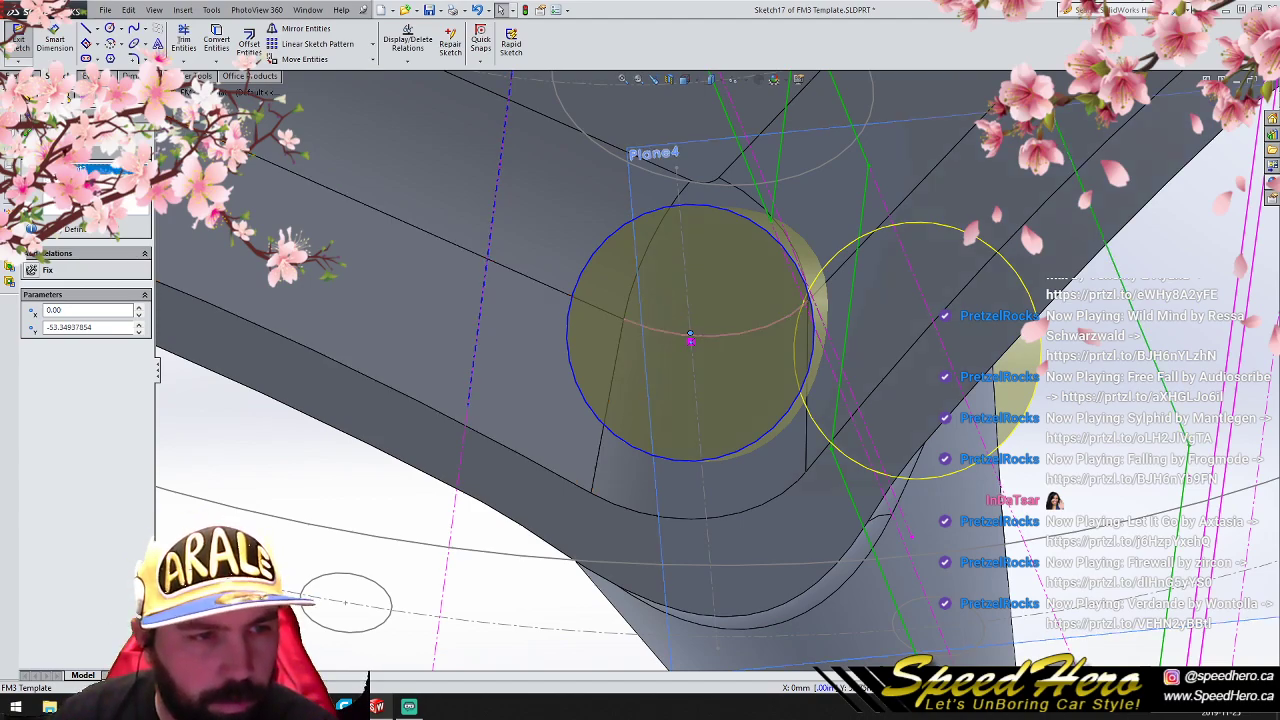
{"action": "left_click_drag", "start_coordinate": [691, 338], "coordinate": [697, 381]}
{"action": "mouse_move", "coordinate": [697, 381]}
{"action": "middle_mouse_down"}
{"action": "mouse_move", "coordinate": [740, 430]}
{"action": "mouse_move", "coordinate": [757, 480]}
{"action": "mouse_move", "coordinate": [830, 472]}
{"action": "mouse_move", "coordinate": [694, 526]}
{"action": "mouse_move", "coordinate": [637, 511]}
{"action": "mouse_move", "coordinate": [757, 469]}
{"action": "mouse_move", "coordinate": [836, 460]}
{"action": "middle_mouse_up"}
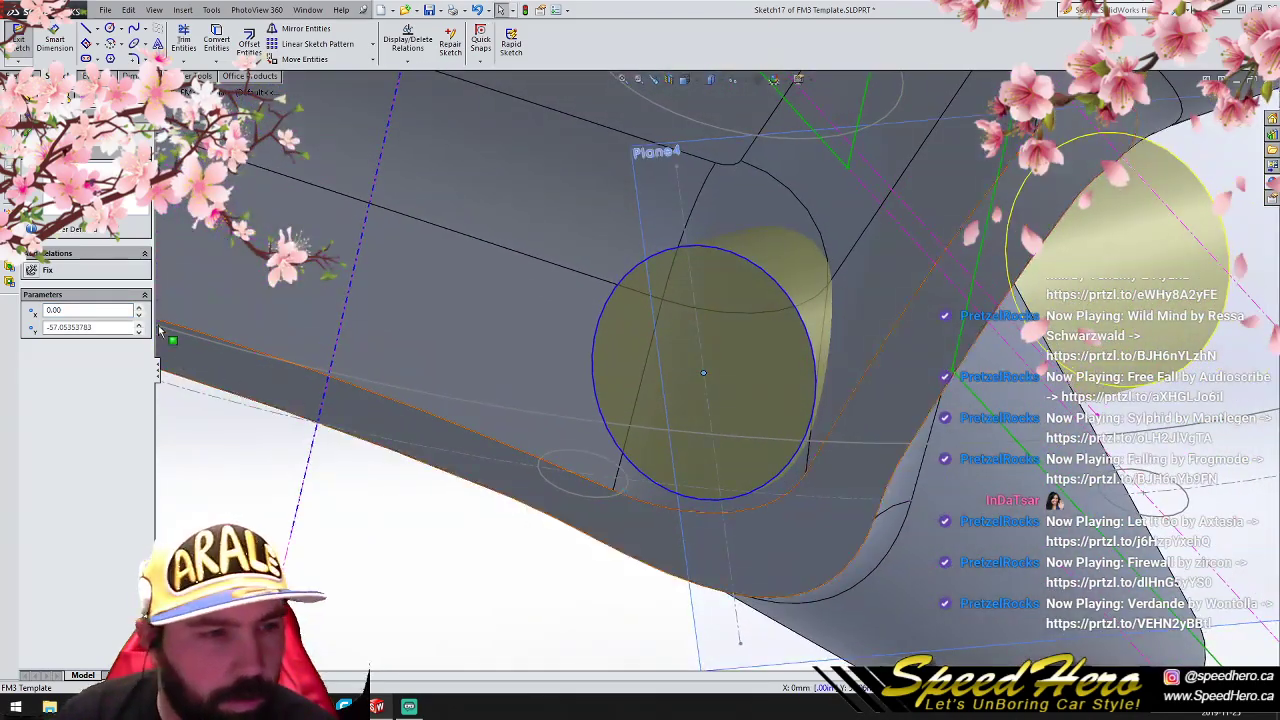
{"action": "left_click", "coordinate": [30, 125]}
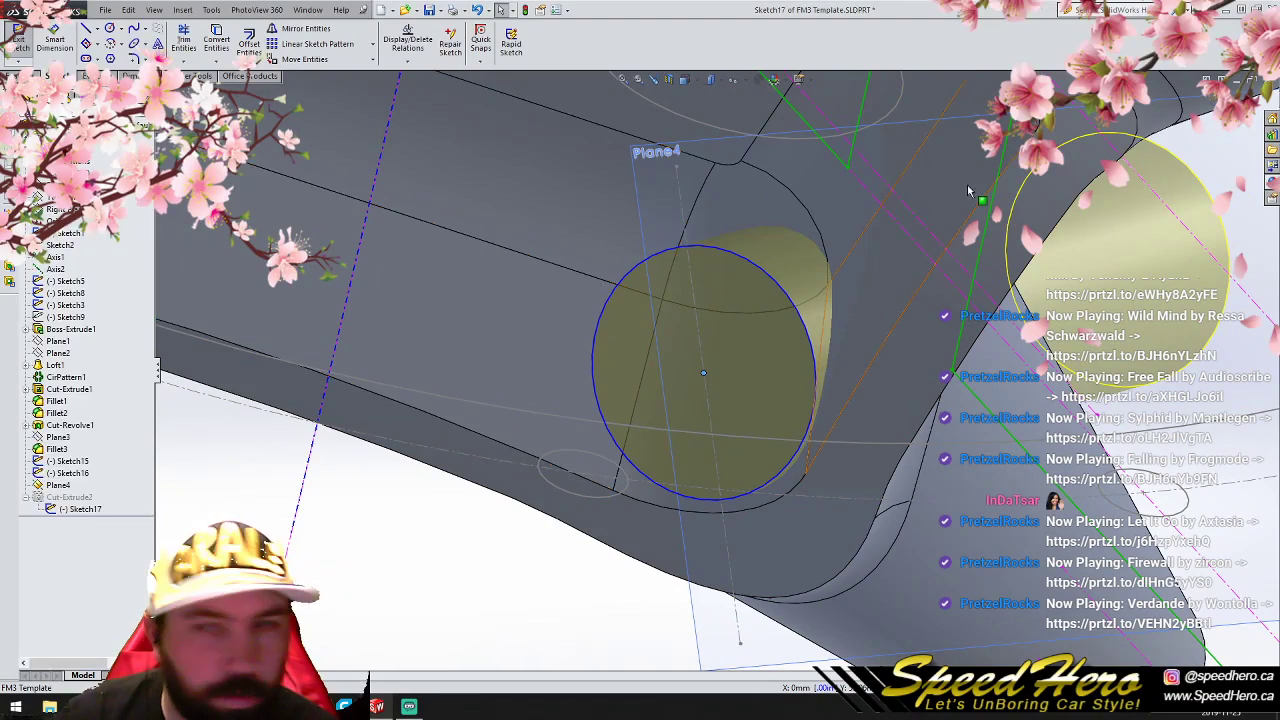
{"action": "left_click", "coordinate": [18, 32]}
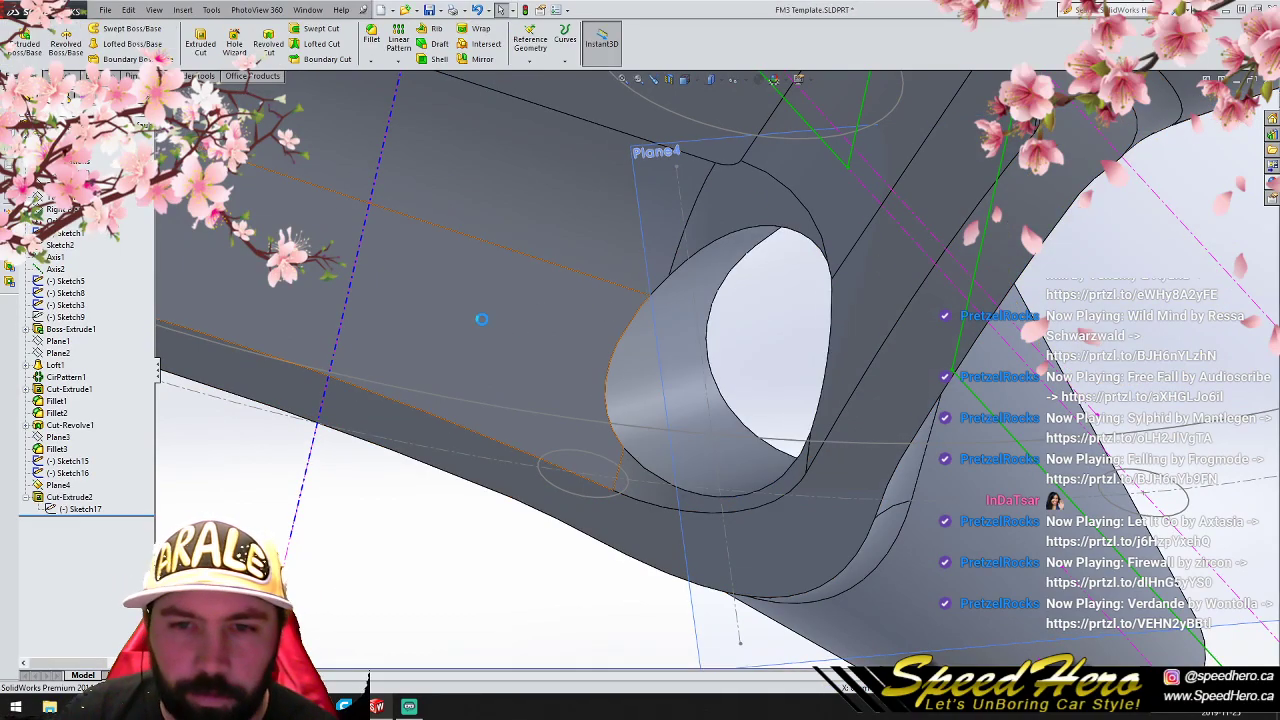
- Edit the through-all hole cut to add a 6 degree outward draft
{"action": "right_click", "coordinate": [68, 497]}
{"action": "left_click", "coordinate": [69, 460]}
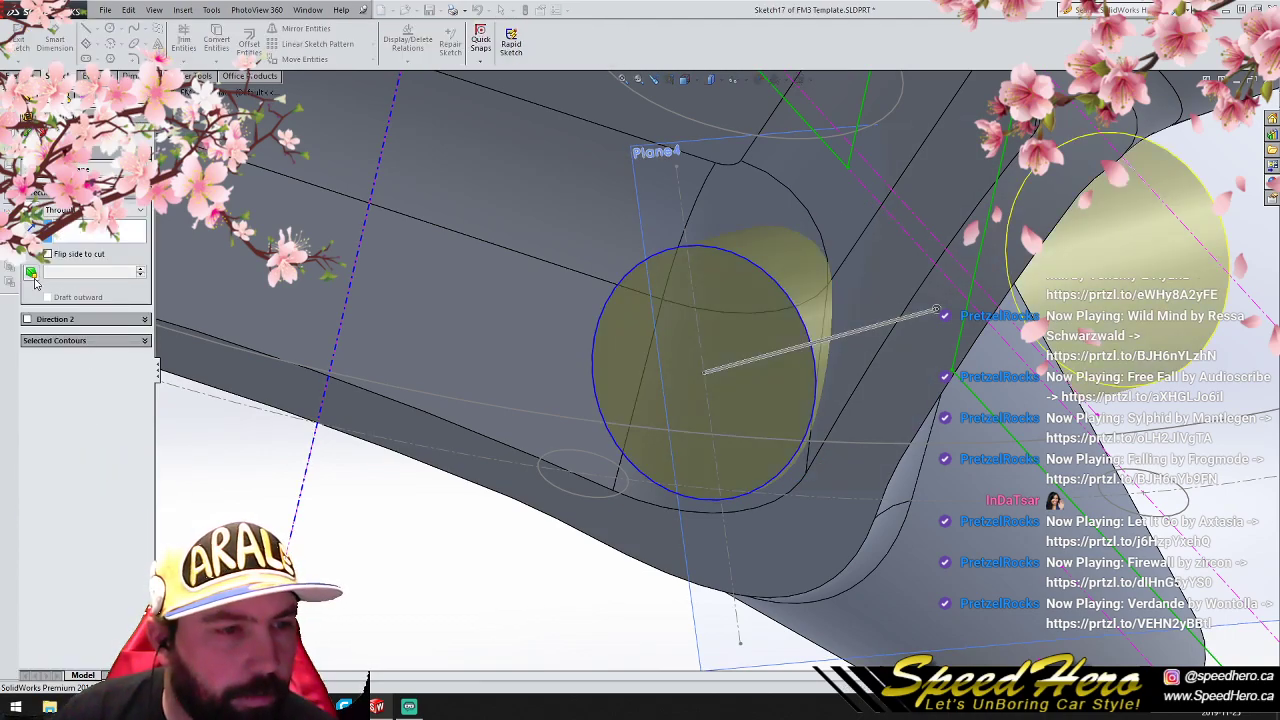
{"action": "left_click", "coordinate": [47, 297]}
{"action": "middle_click_drag", "start_coordinate": [771, 471], "coordinate": [700, 415]}
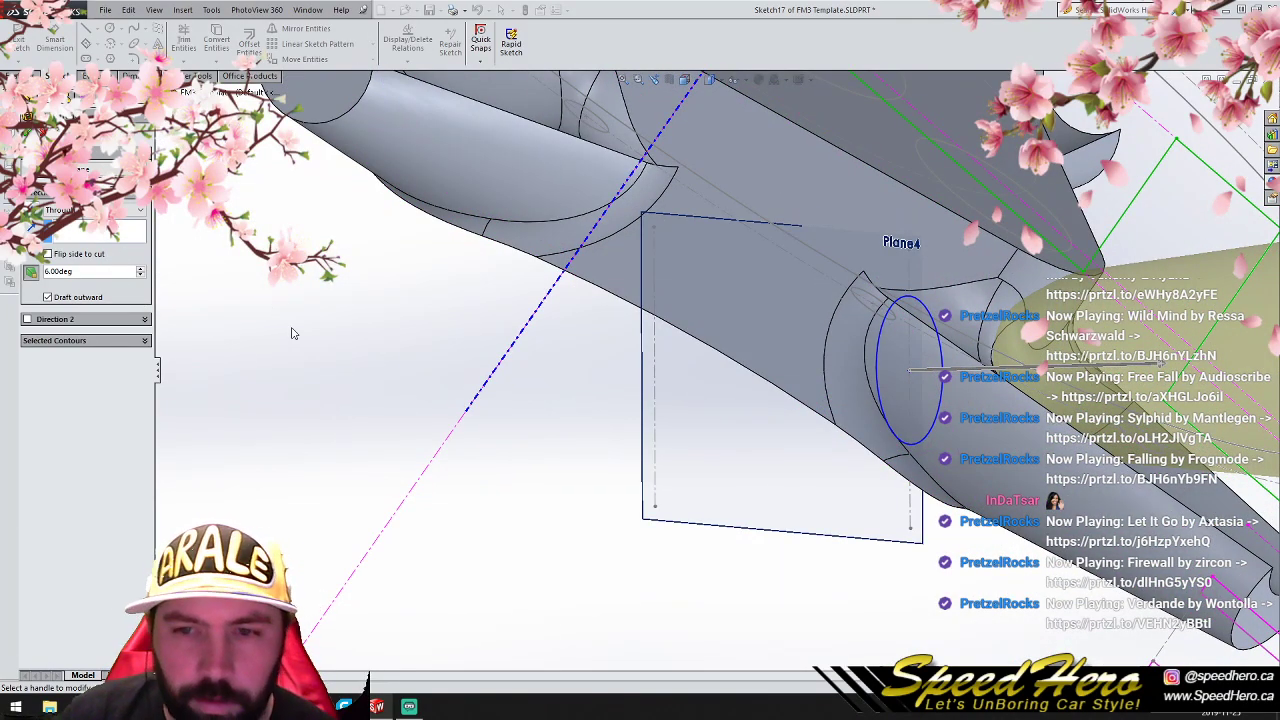
{"action": "middle_click_drag", "start_coordinate": [918, 486], "coordinate": [1080, 402]}
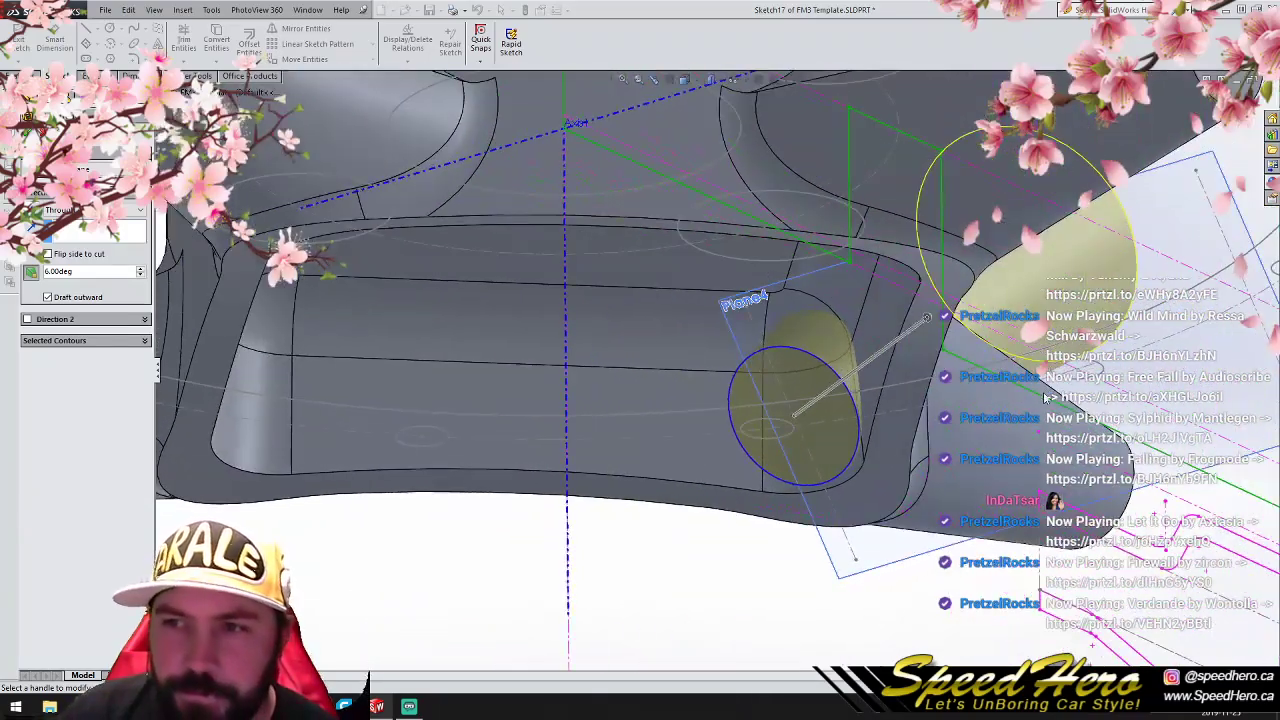
{"action": "scroll", "coordinate": [1080, 402], "scroll_direction": "up", "scroll_amount": 3}
{"action": "scroll", "coordinate": [716, 378], "scroll_direction": "up", "scroll_amount": 3}
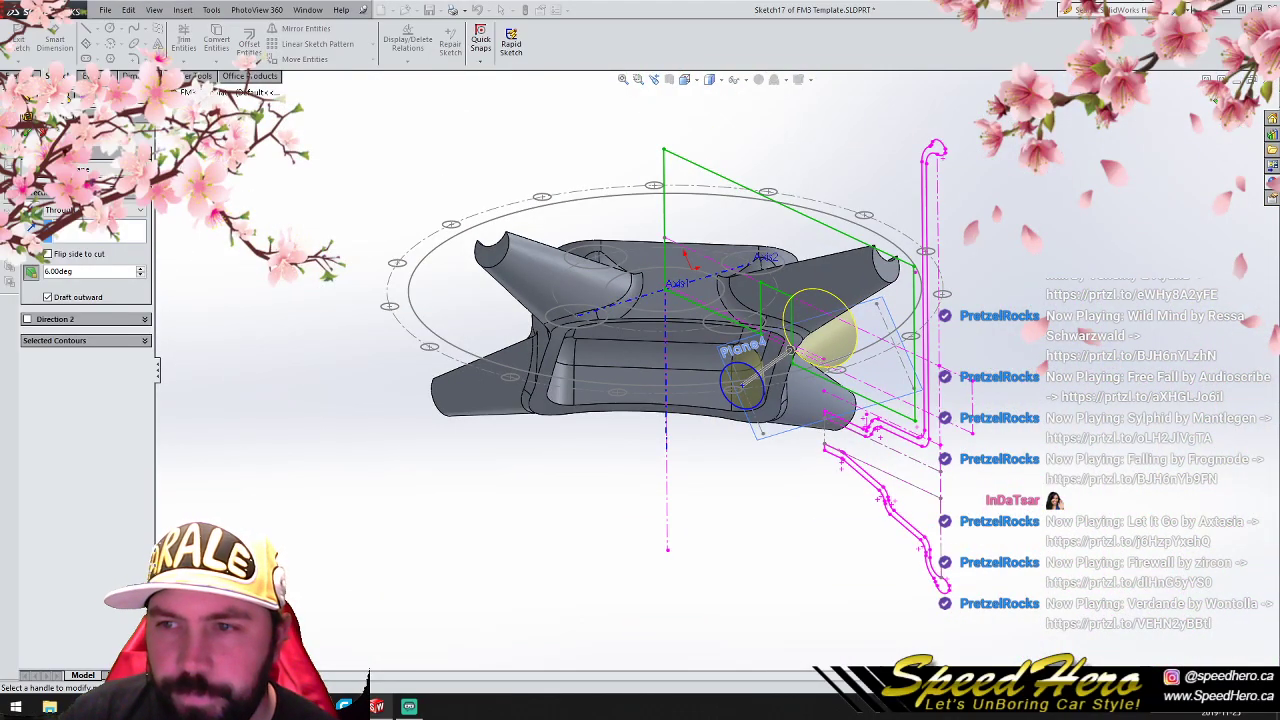
{"action": "left_click", "coordinate": [1208, 112]}
- Edit Sketch15 in the side view, move both centerline endpoints to give it a shallower slope, and exit, ignoring the Plane4 rebuild error
{"action": "middle_click_drag", "start_coordinate": [1208, 112], "coordinate": [198, 440]}
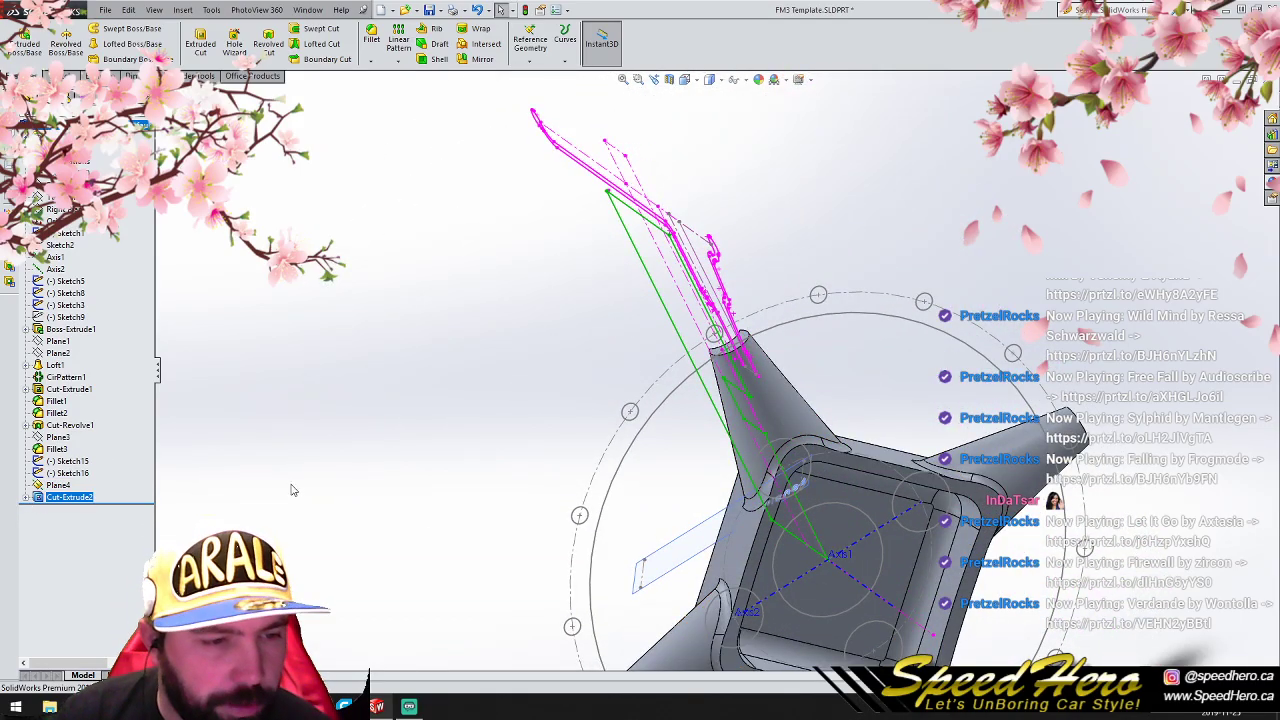
{"action": "key", "text": "ctrl+4"}
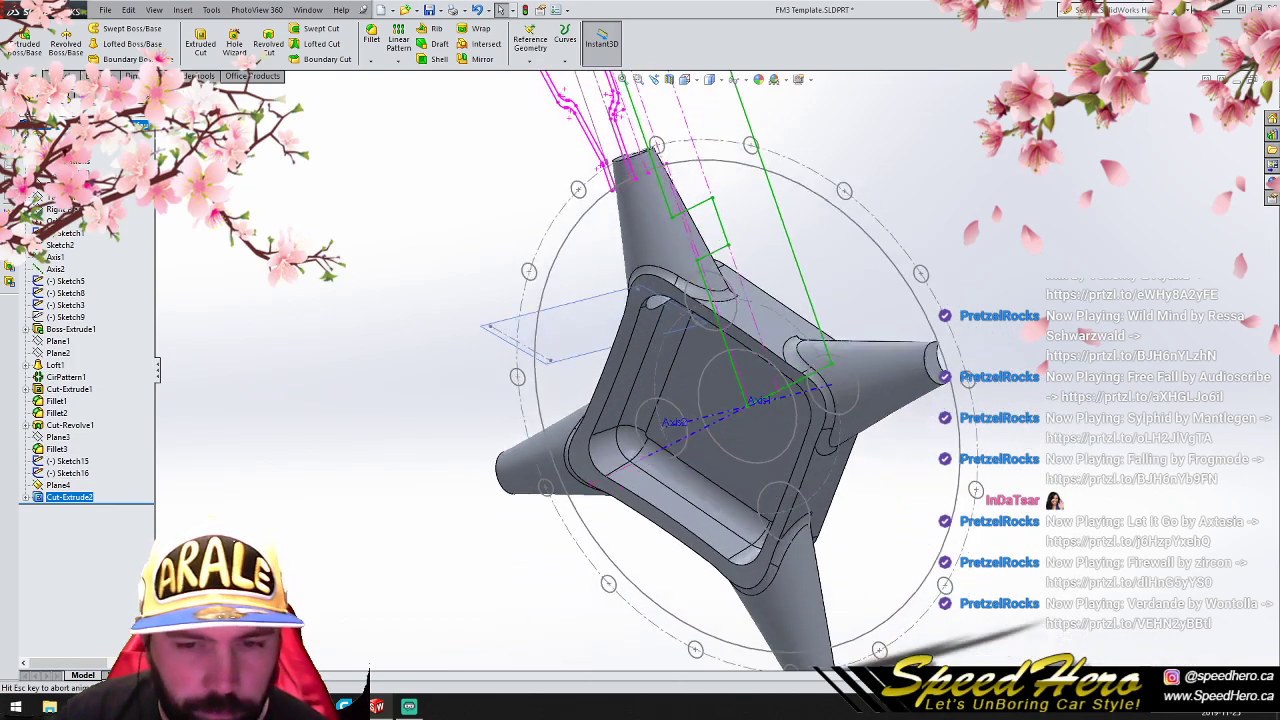
{"action": "scroll", "coordinate": [646, 252], "scroll_direction": "up", "scroll_amount": 3}
{"action": "left_click", "coordinate": [541, 180]}
{"action": "scroll", "coordinate": [677, 314], "scroll_direction": "down", "scroll_amount": 3}
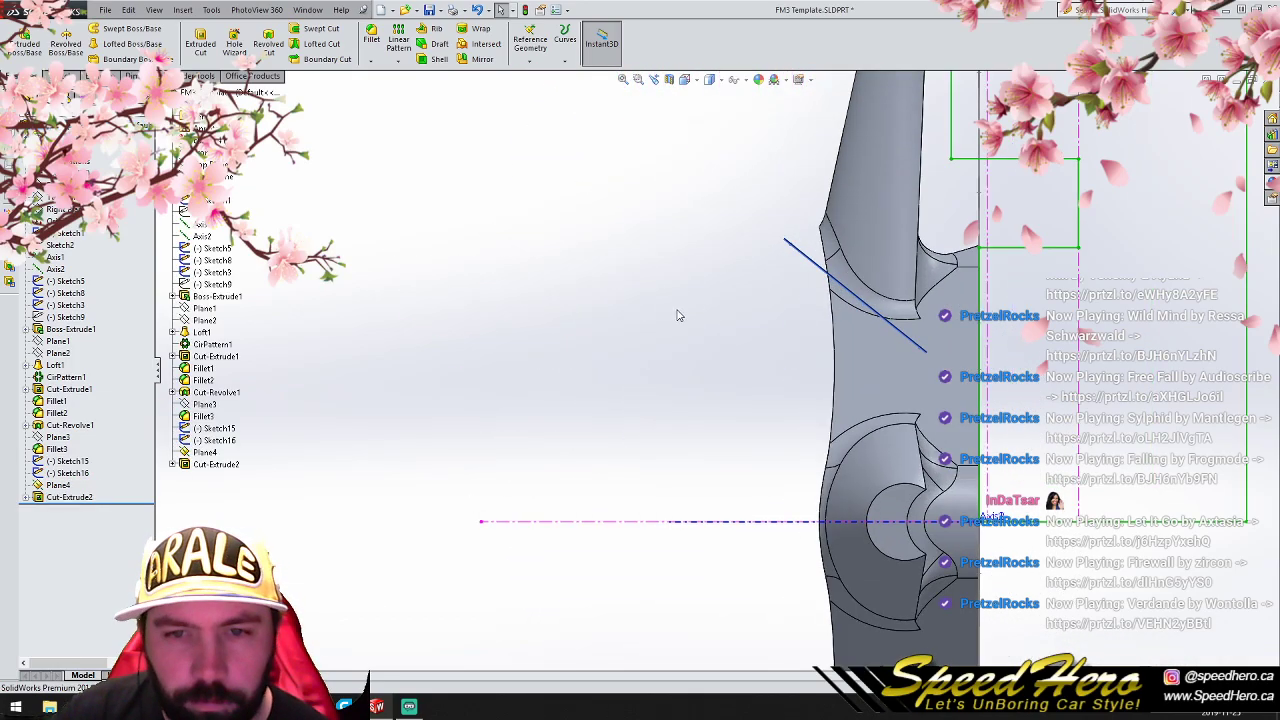
{"action": "middle_click_drag", "start_coordinate": [677, 314], "coordinate": [700, 303]}
{"action": "left_click", "coordinate": [754, 265]}
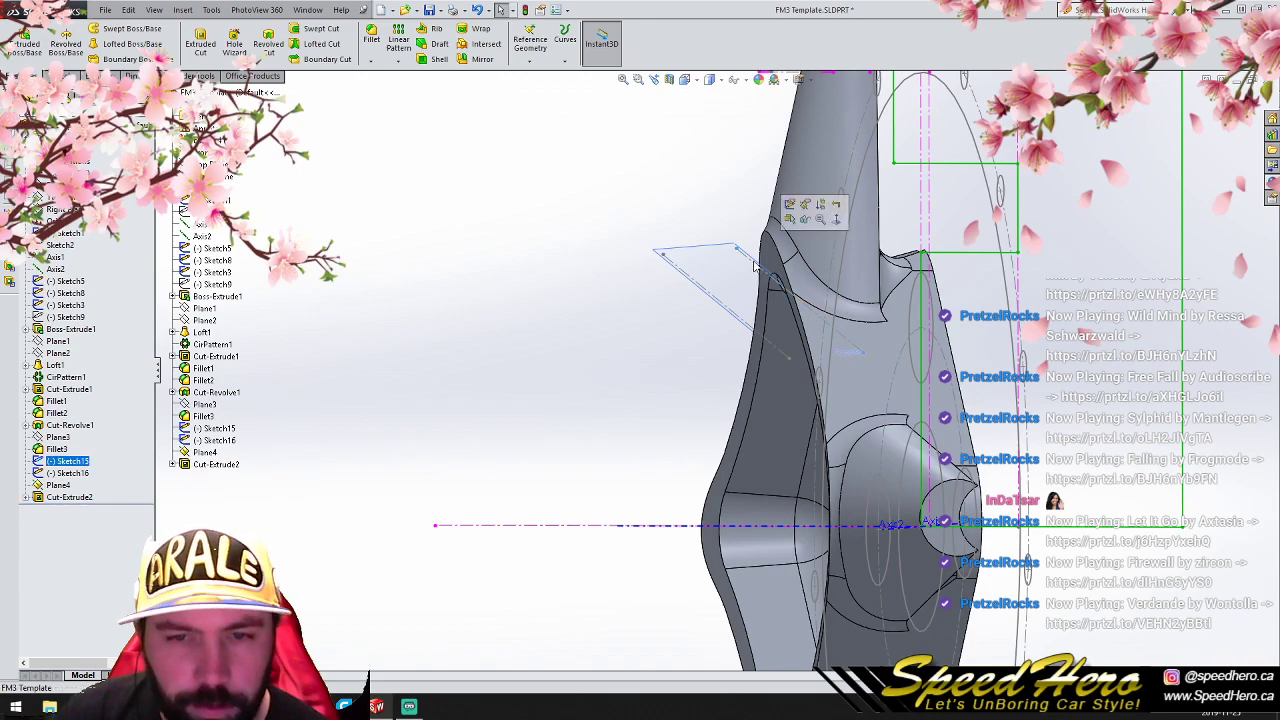
{"action": "right_click", "coordinate": [66, 463]}
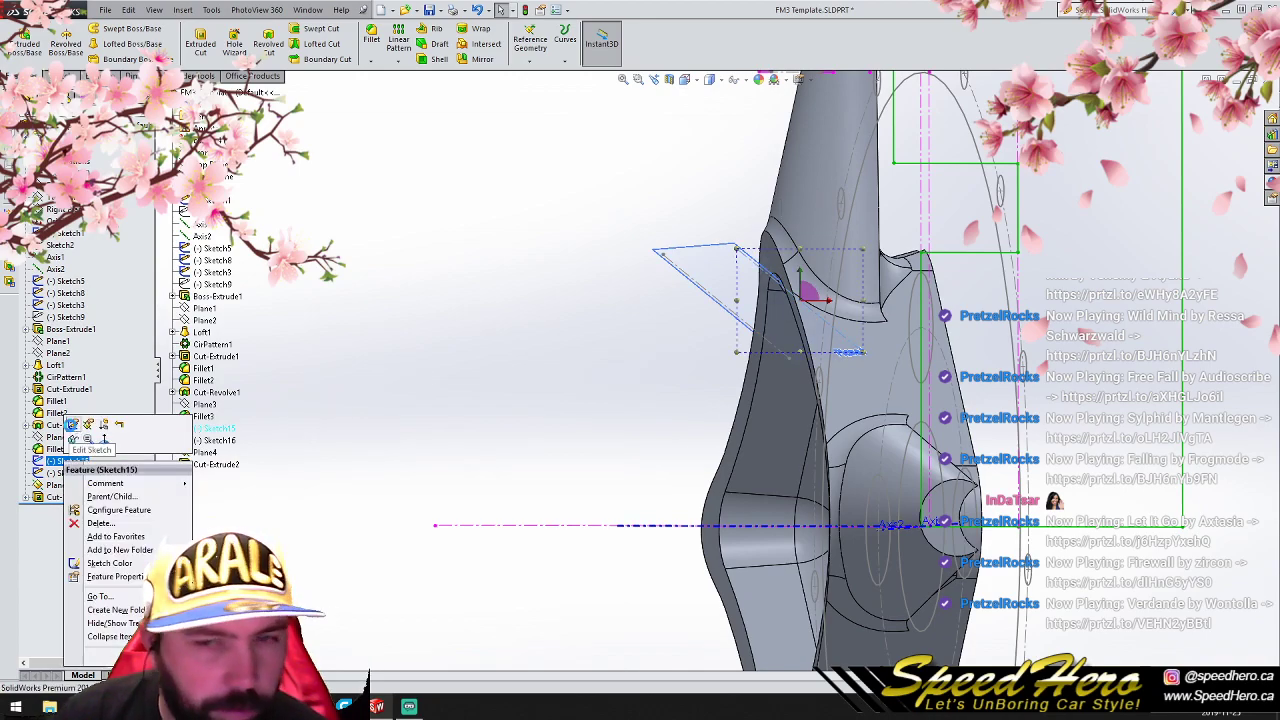
{"action": "left_click", "coordinate": [72, 426]}
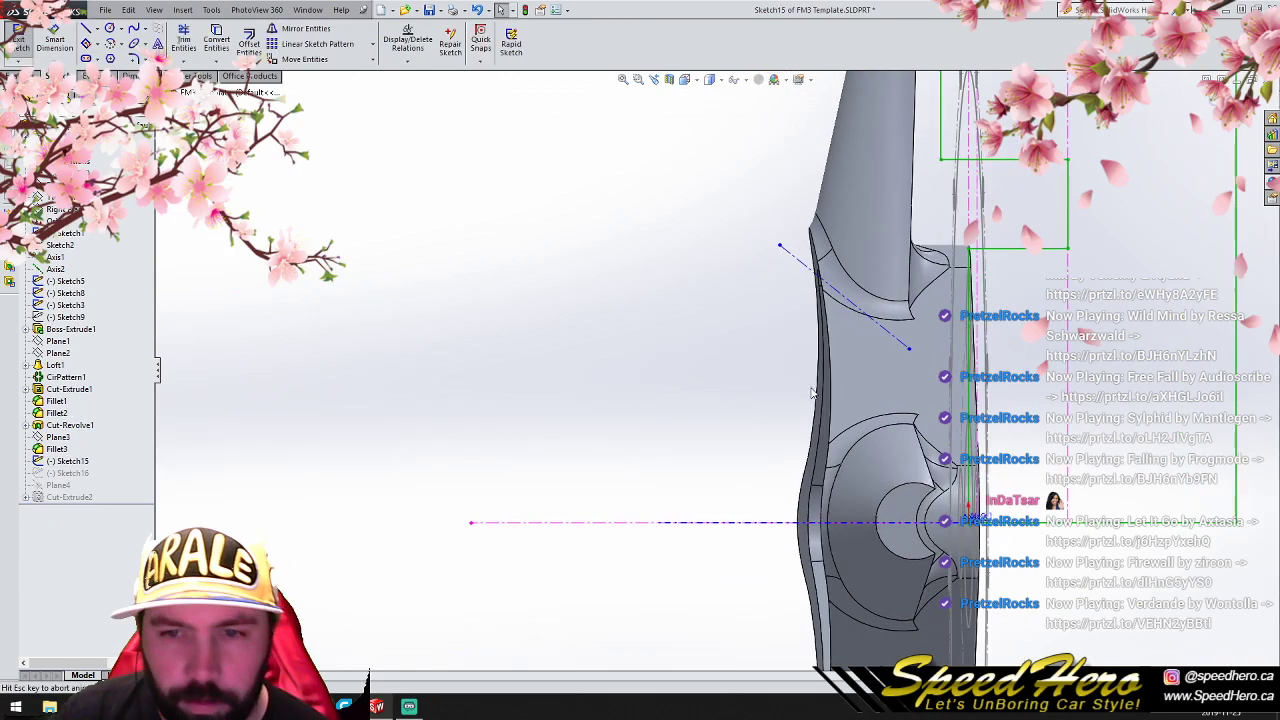
{"action": "left_click_drag", "start_coordinate": [790, 247], "coordinate": [786, 268]}
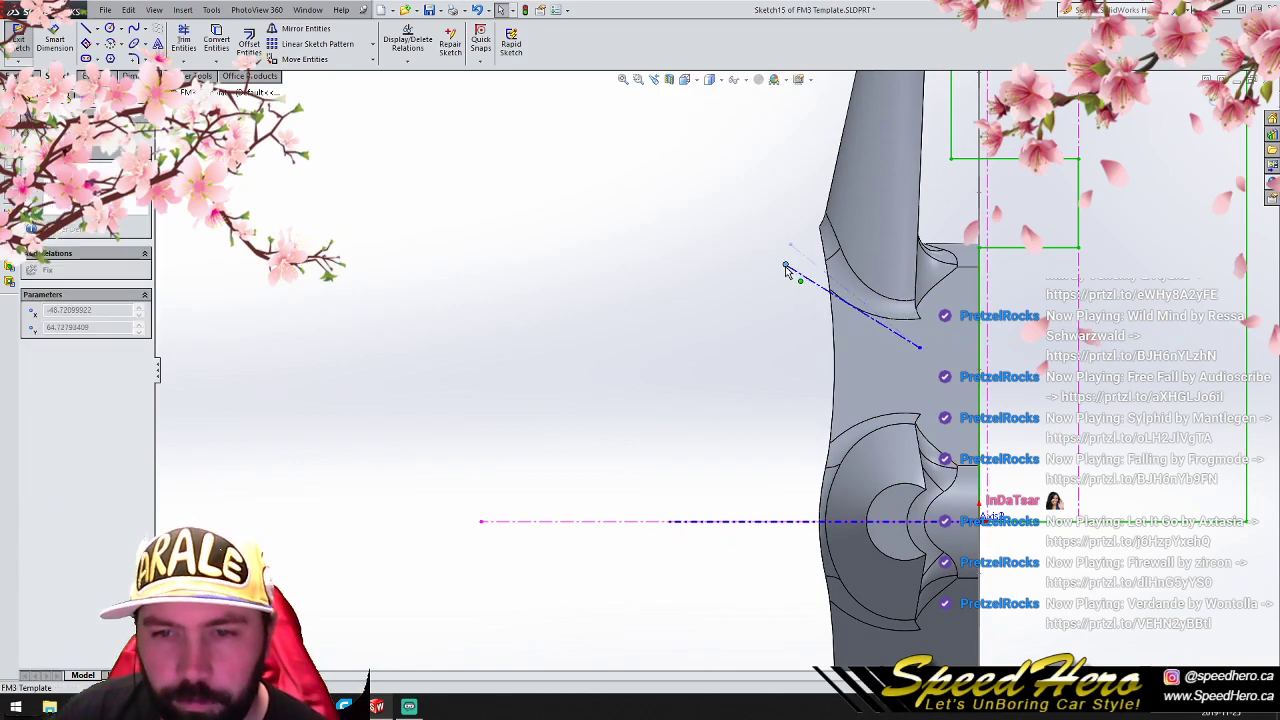
{"action": "left_click_drag", "start_coordinate": [921, 347], "coordinate": [935, 333]}
{"action": "left_click", "coordinate": [1236, 98]}
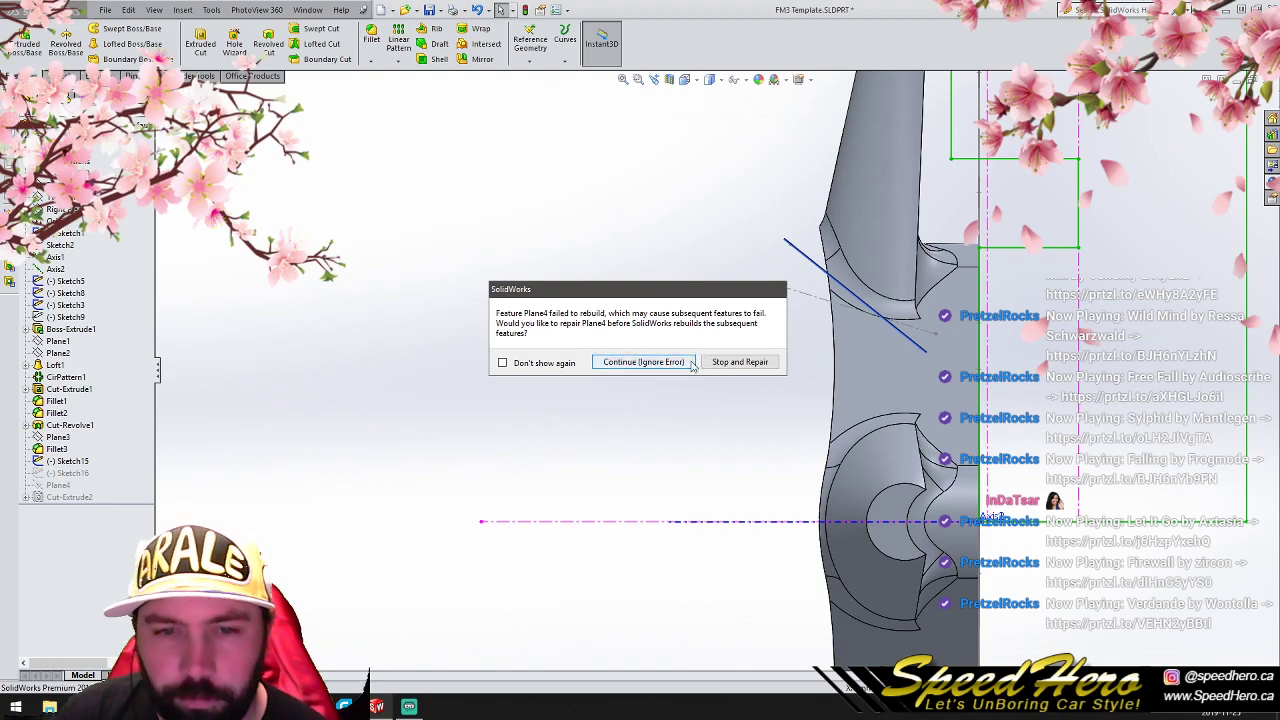
{"action": "left_click", "coordinate": [658, 365]}
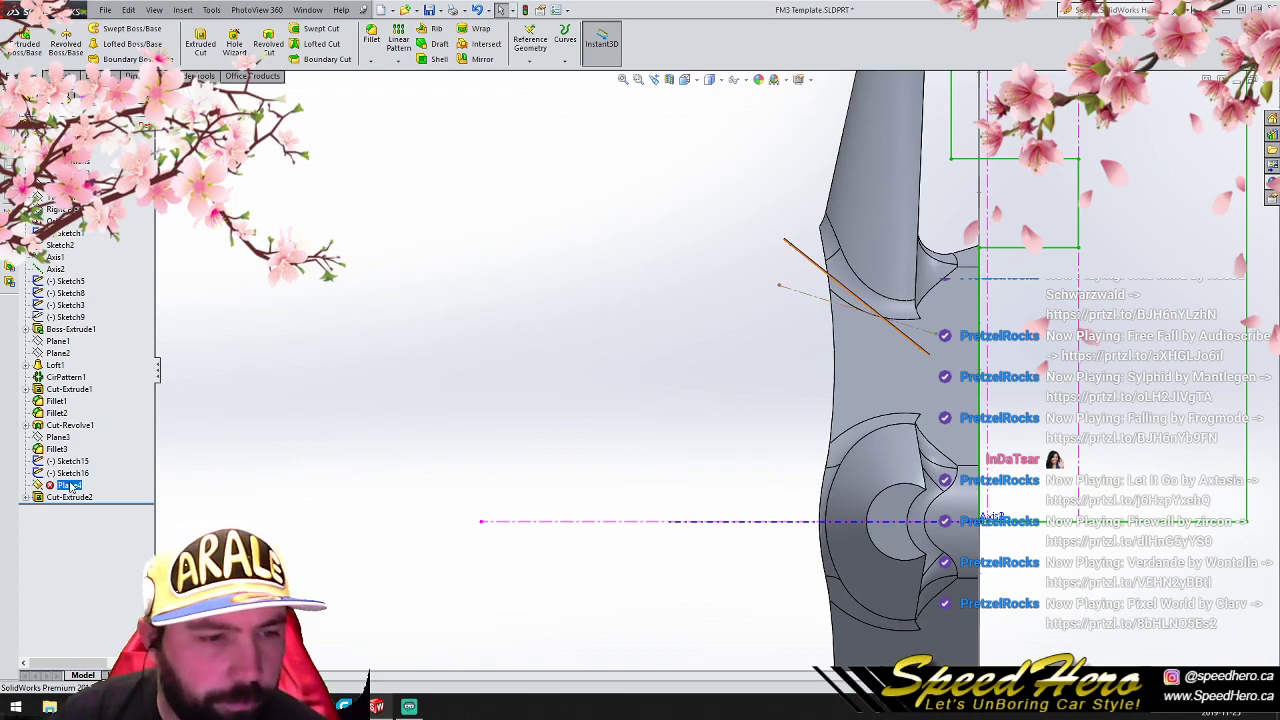
- Delete Plane4 together with the hole cut that depends on it
{"action": "right_click", "coordinate": [72, 486]}
{"action": "left_click", "coordinate": [104, 569]}
{"action": "left_click", "coordinate": [712, 290]}
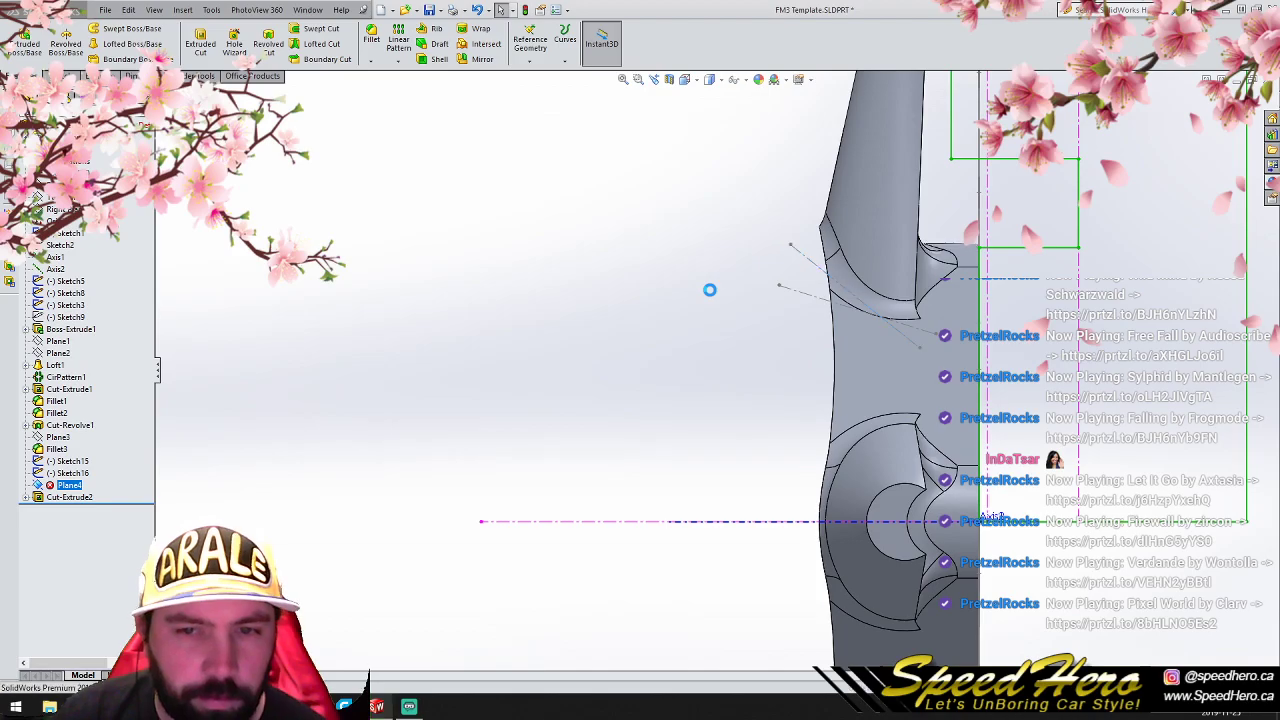
- Delete Sketch16, the steeper centerline copy on Plane3
{"action": "left_click", "coordinate": [808, 286]}
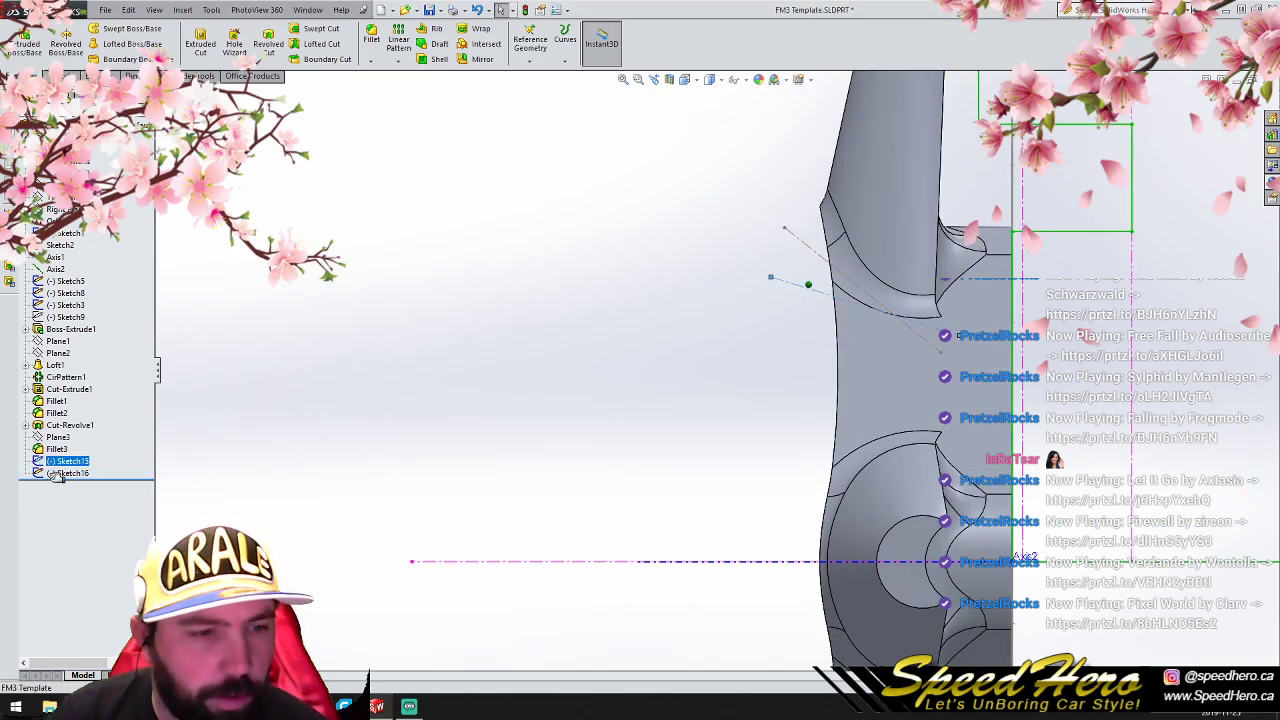
{"action": "mouse_move", "coordinate": [640, 362]}
{"action": "middle_mouse_down"}
{"action": "mouse_move", "coordinate": [660, 363]}
{"action": "mouse_move", "coordinate": [650, 368]}
{"action": "middle_mouse_up"}
{"action": "left_click", "coordinate": [741, 236]}
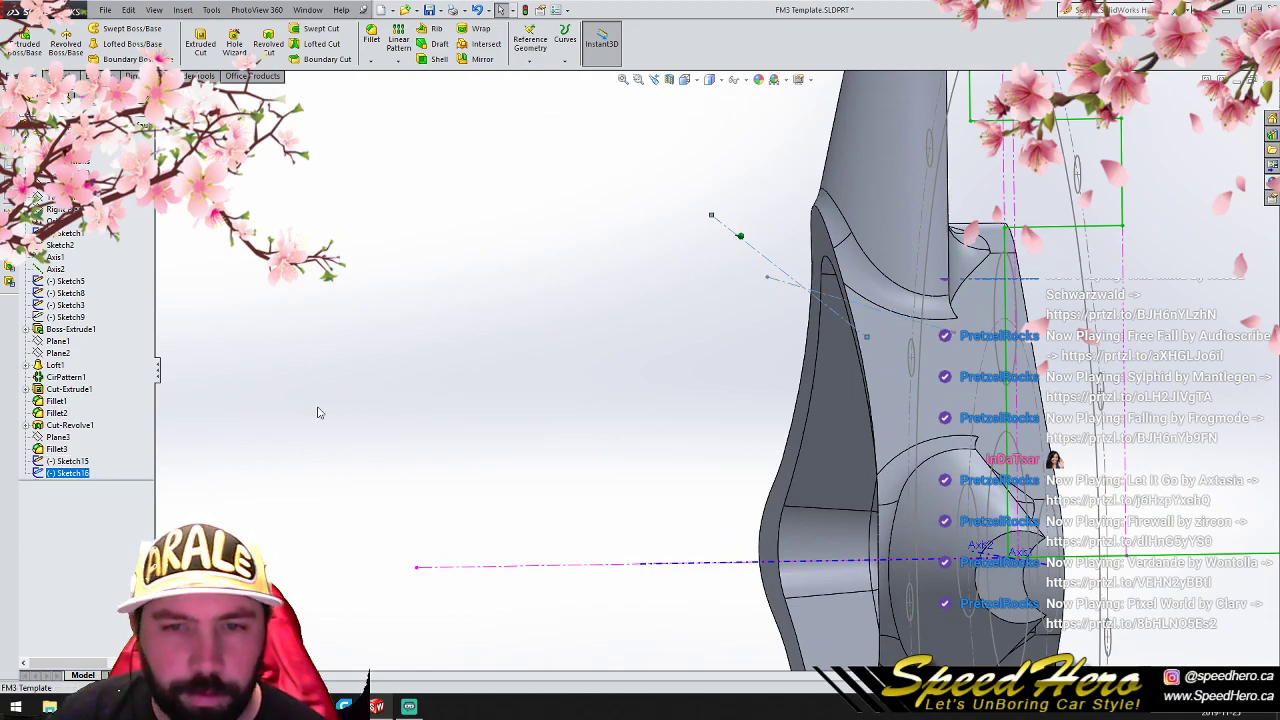
{"action": "right_click", "coordinate": [73, 476]}
{"action": "left_click", "coordinate": [108, 537]}
{"action": "left_click", "coordinate": [722, 286]}
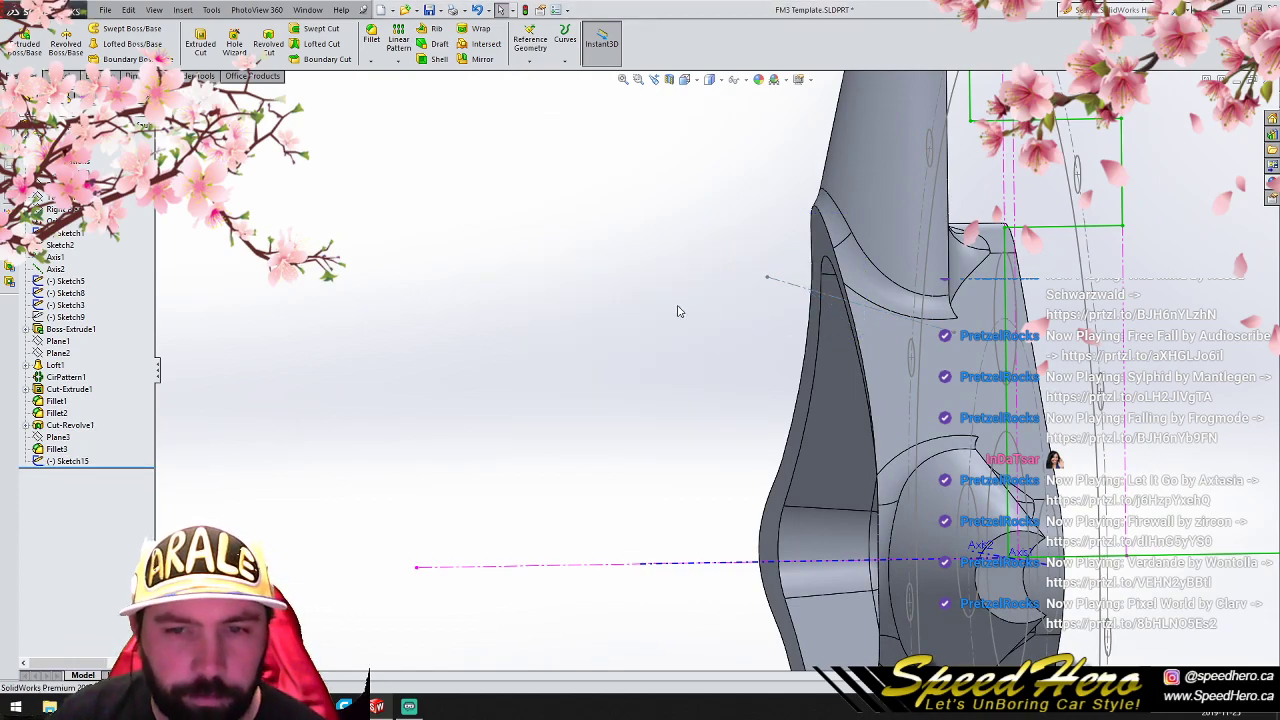
- Copy Sketch15 with the shallower centerline and paste it onto Plane3
{"action": "left_click", "coordinate": [60, 438]}
{"action": "left_click", "coordinate": [64, 461]}
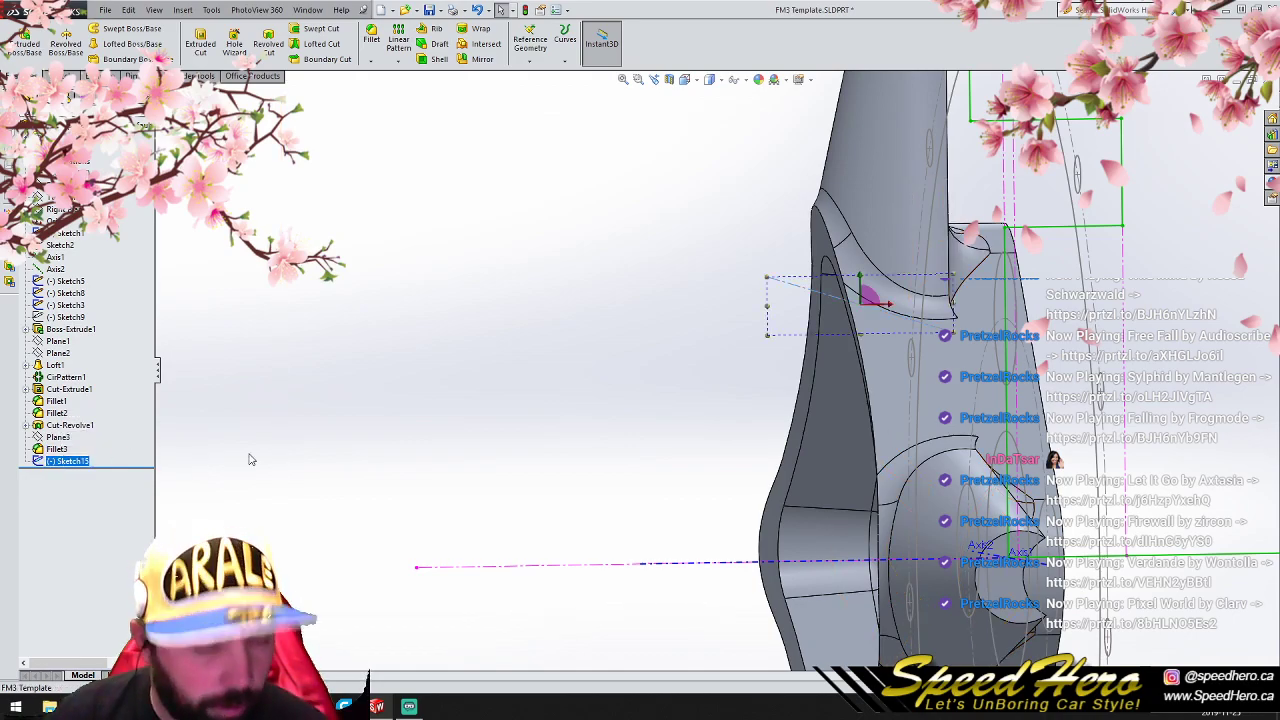
{"action": "left_click", "coordinate": [380, 389]}
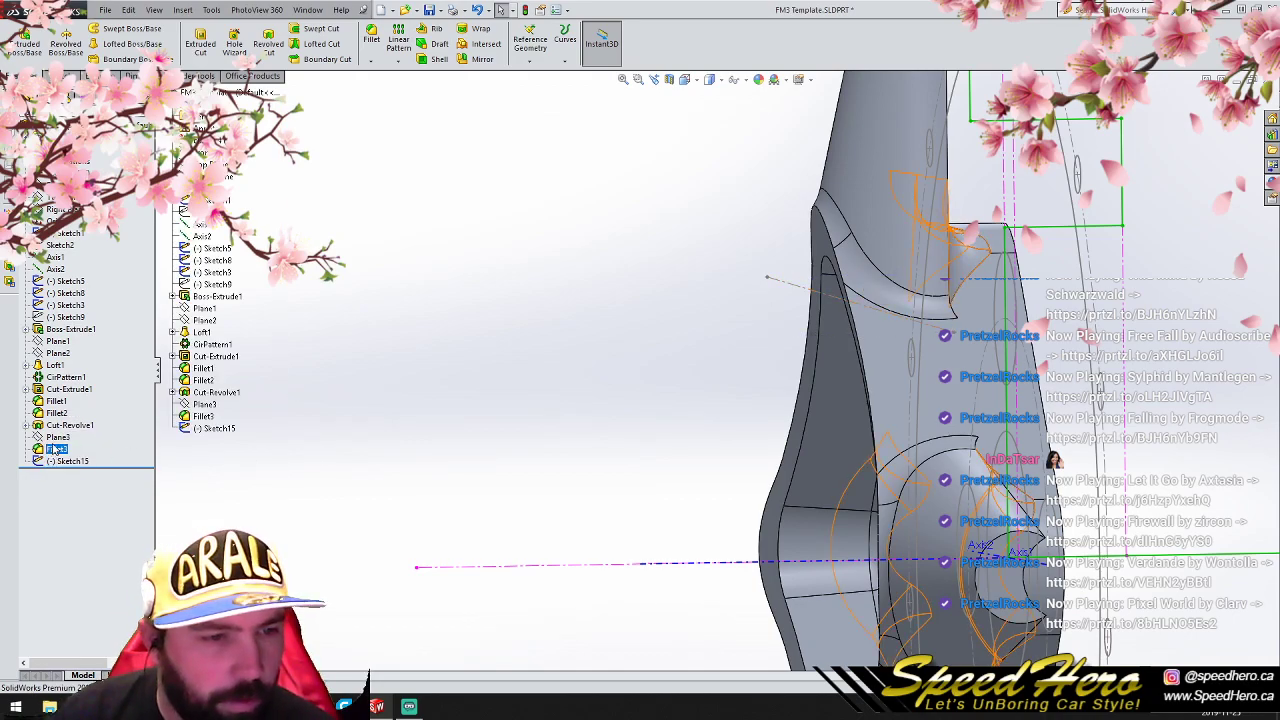
{"action": "left_click", "coordinate": [57, 438]}
{"action": "key", "text": "ctrl+v"}
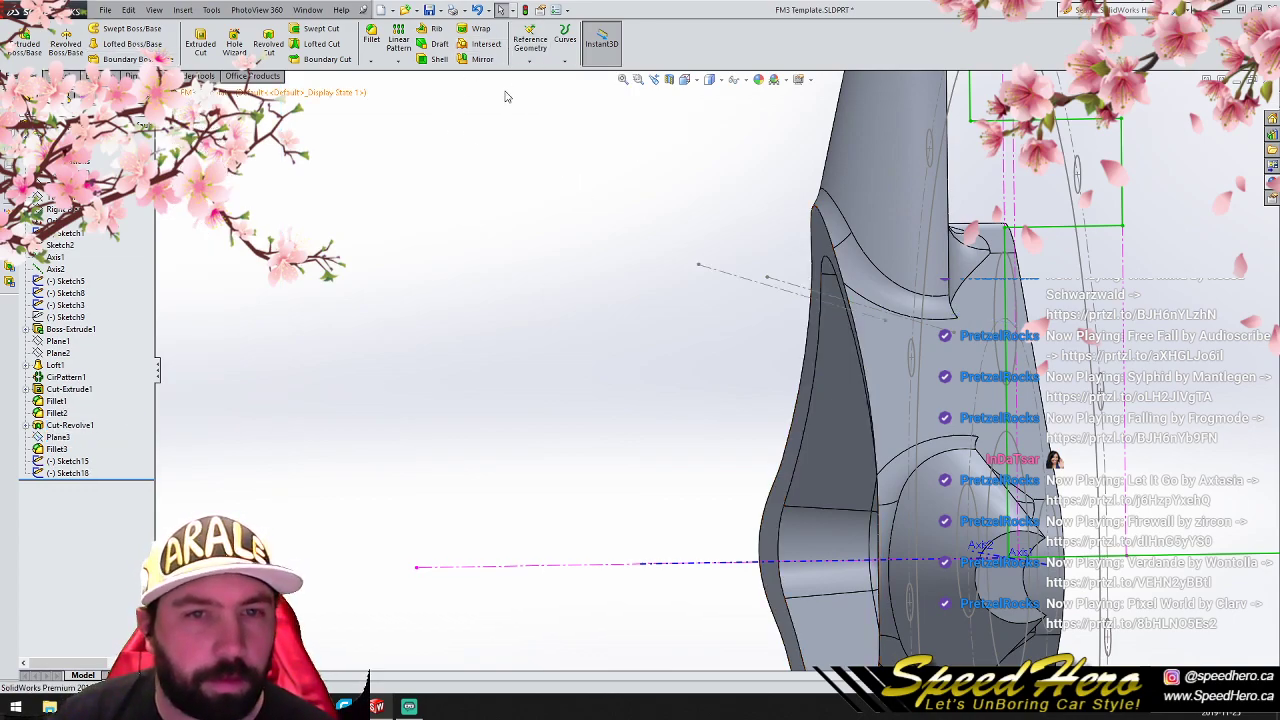
- Create a reference plane through the Sketch15 centerline and its pasted copy on Plane3
{"action": "left_click", "coordinate": [527, 48]}
{"action": "left_click", "coordinate": [545, 78]}
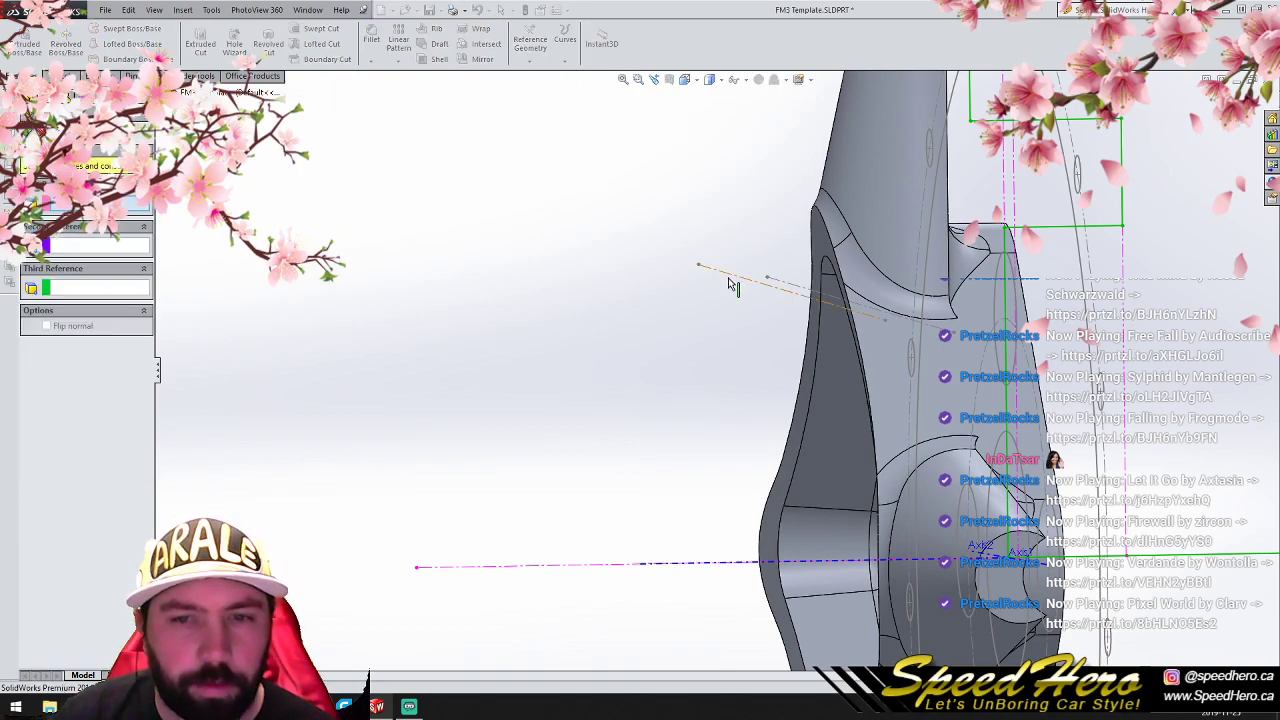
{"action": "left_click", "coordinate": [790, 283]}
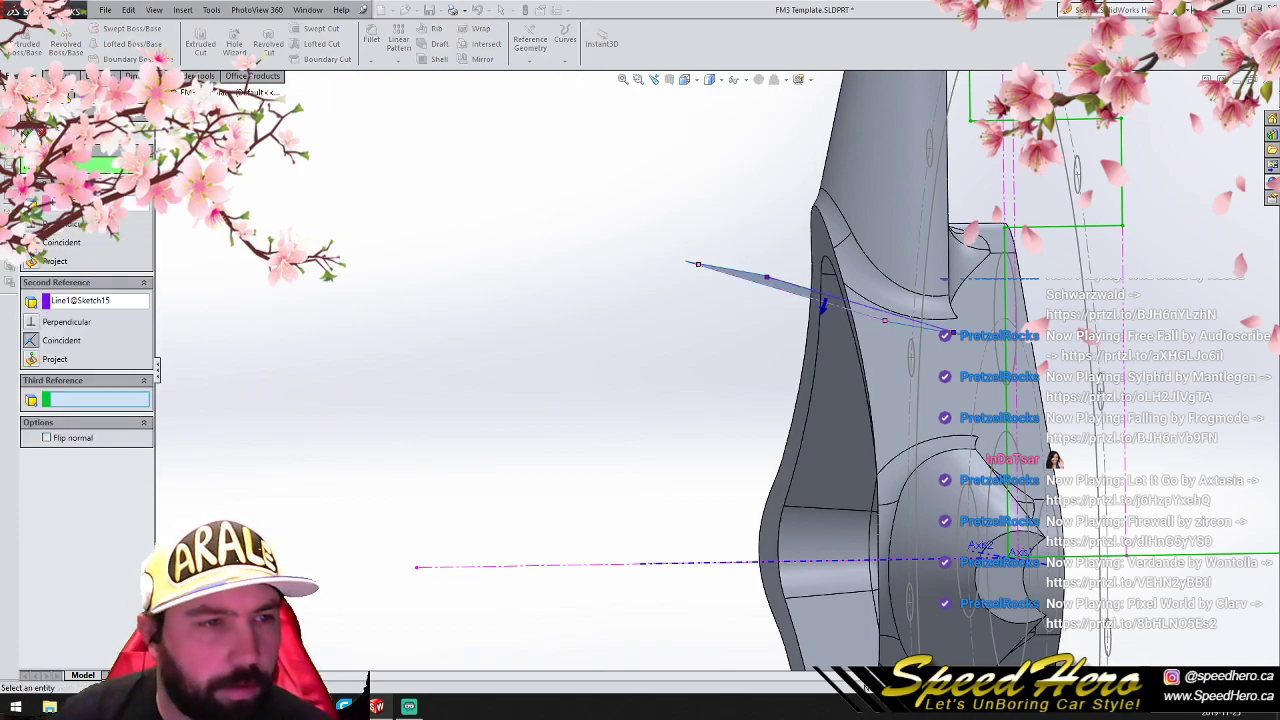
{"action": "key", "text": "Return"}
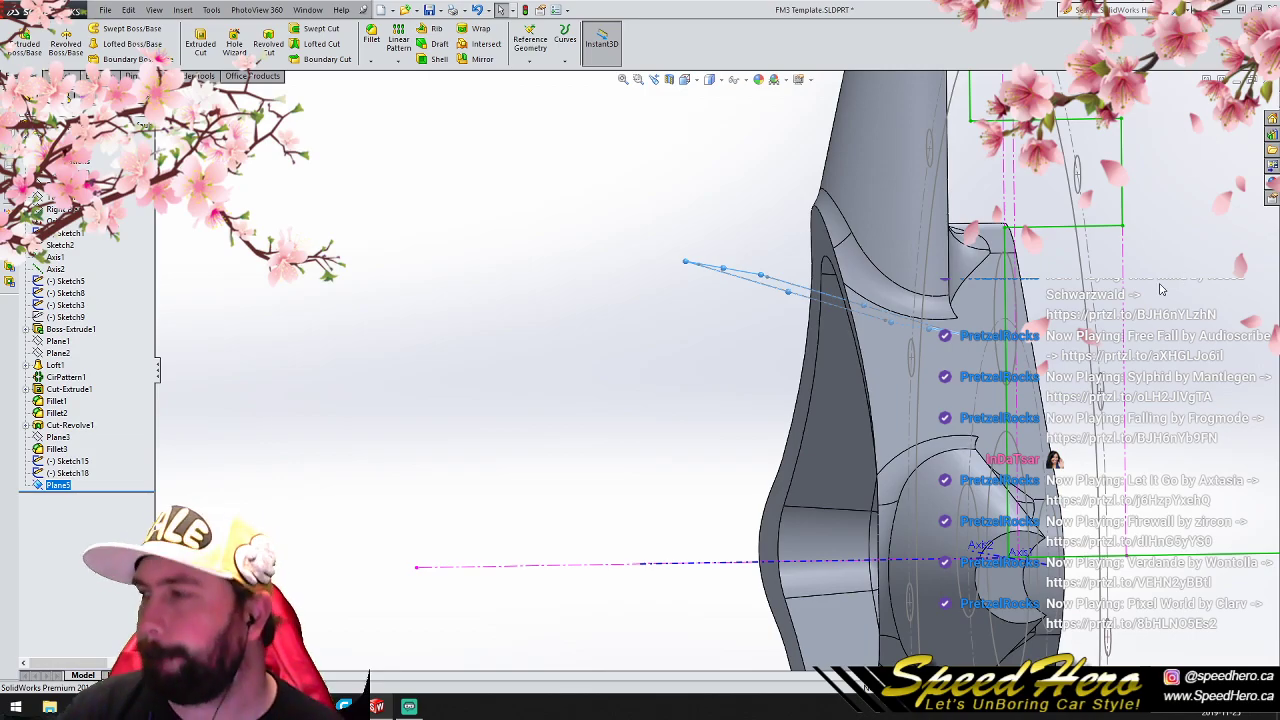
- Sketch a circle of about 12.6 mm radius on Plane5, centred on the axis line about 47 mm from the origin
{"action": "middle_click_drag", "start_coordinate": [510, 330], "coordinate": [640, 340]}
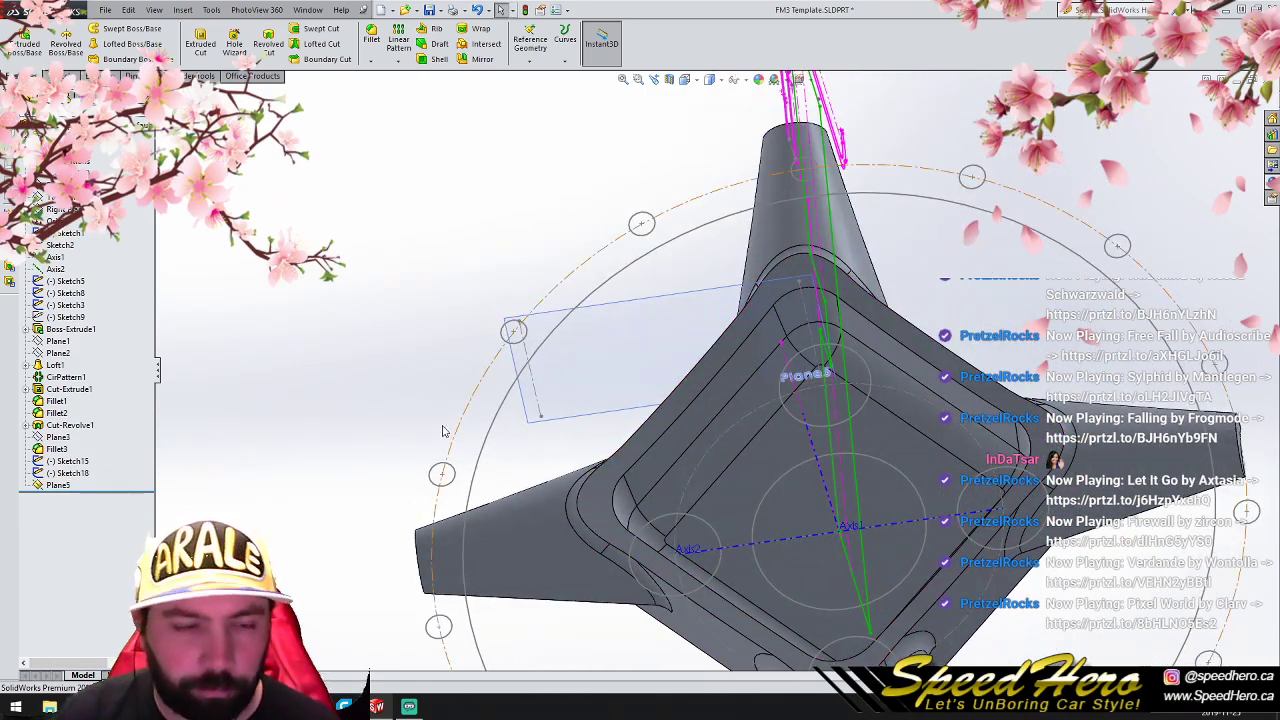
{"action": "right_click", "coordinate": [613, 352]}
{"action": "left_click", "coordinate": [681, 329]}
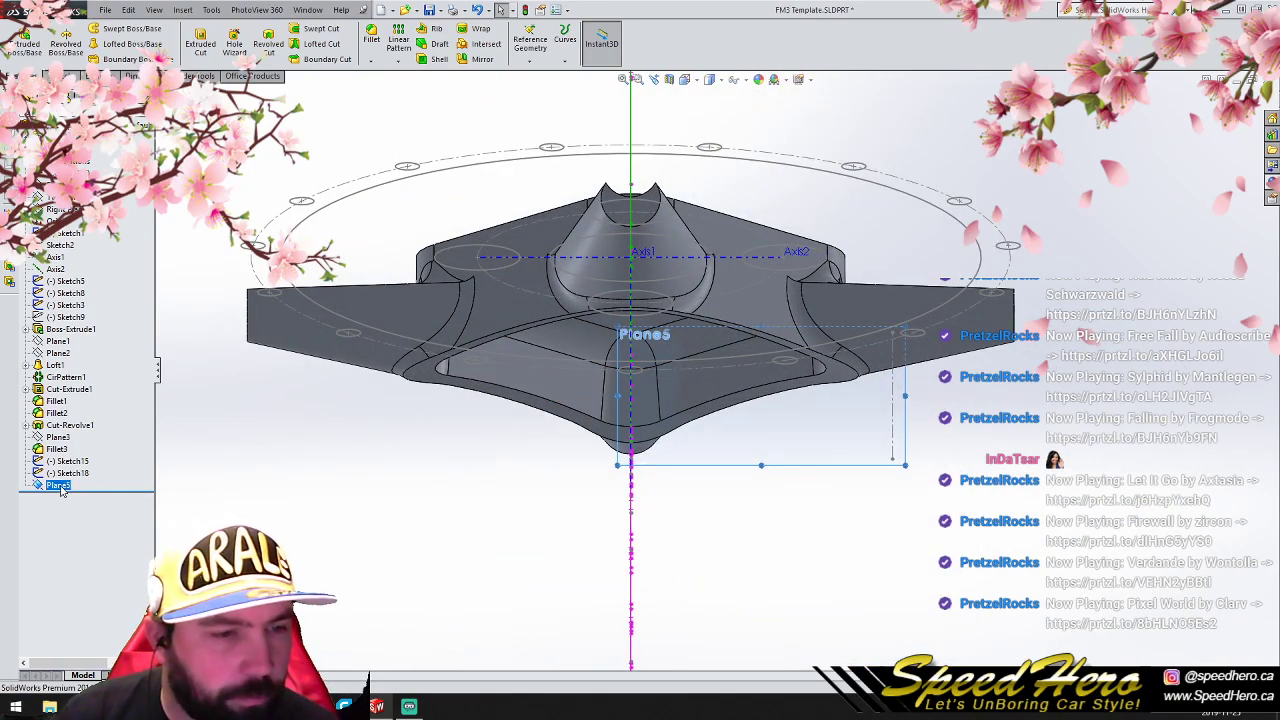
{"action": "left_click", "coordinate": [57, 76]}
{"action": "left_click", "coordinate": [110, 29]}
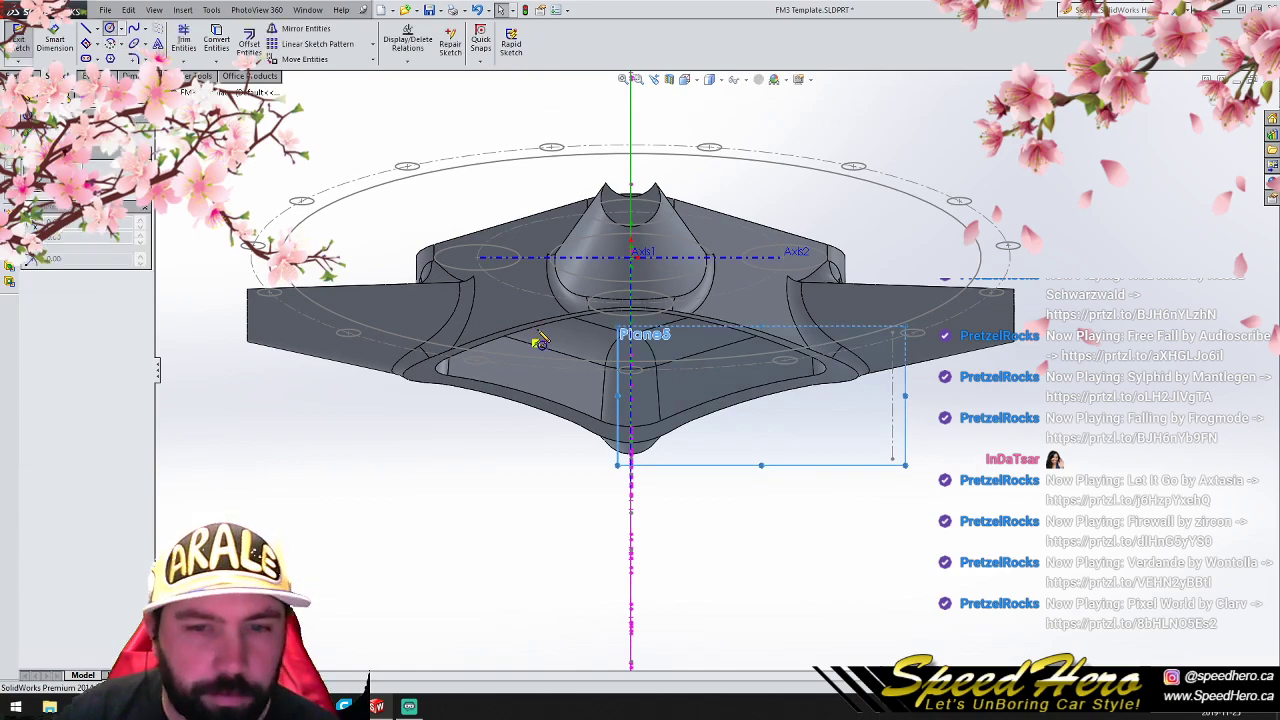
{"action": "scroll", "coordinate": [543, 341], "scroll_direction": "down", "scroll_amount": 5}
{"action": "left_click", "coordinate": [804, 522]}
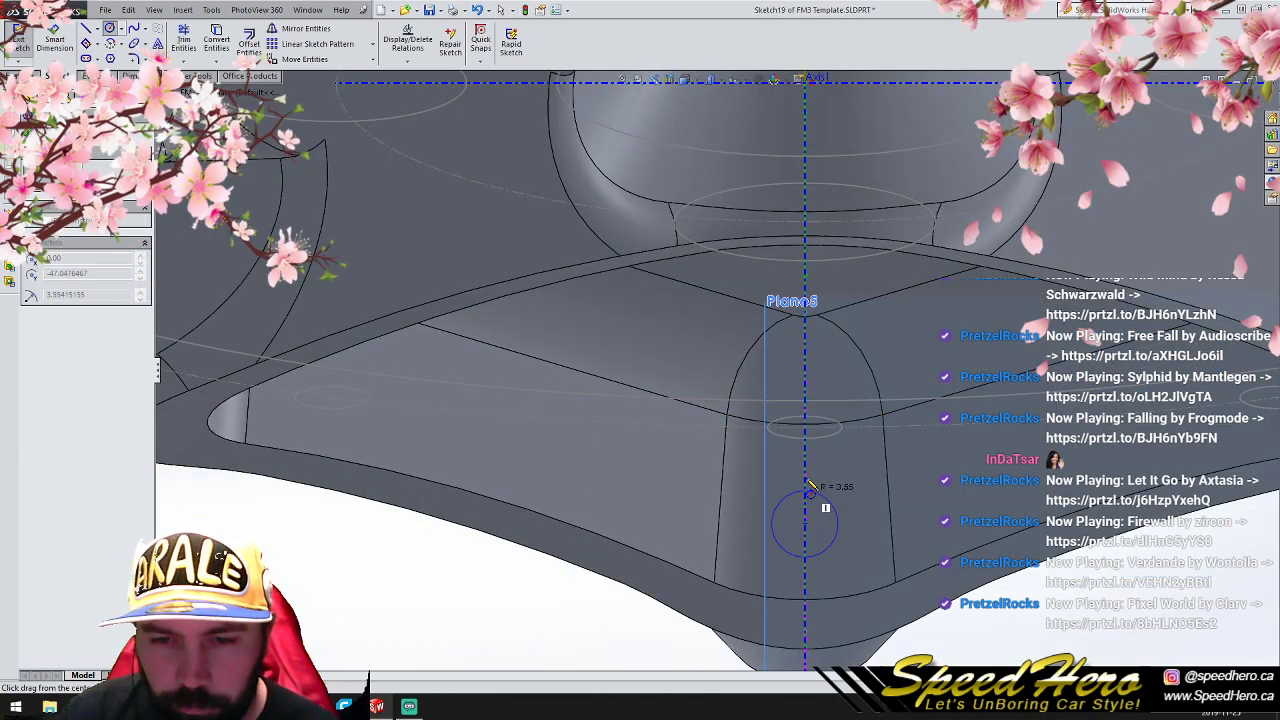
{"action": "left_click", "coordinate": [832, 418]}
- Cut the circle through all of the hub's pocket corner with an Extruded Cut
{"action": "left_click", "coordinate": [13, 76]}
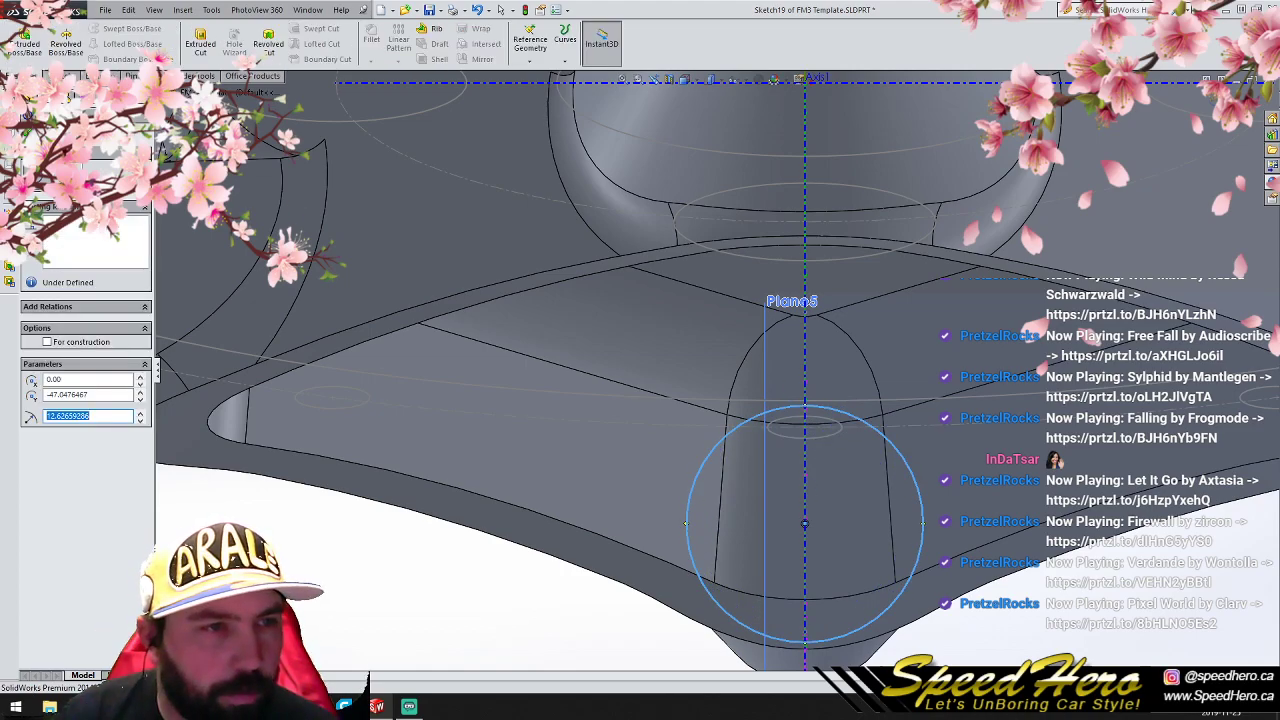
{"action": "left_click", "coordinate": [204, 46]}
{"action": "left_click", "coordinate": [90, 210]}
{"action": "left_click", "coordinate": [83, 232]}
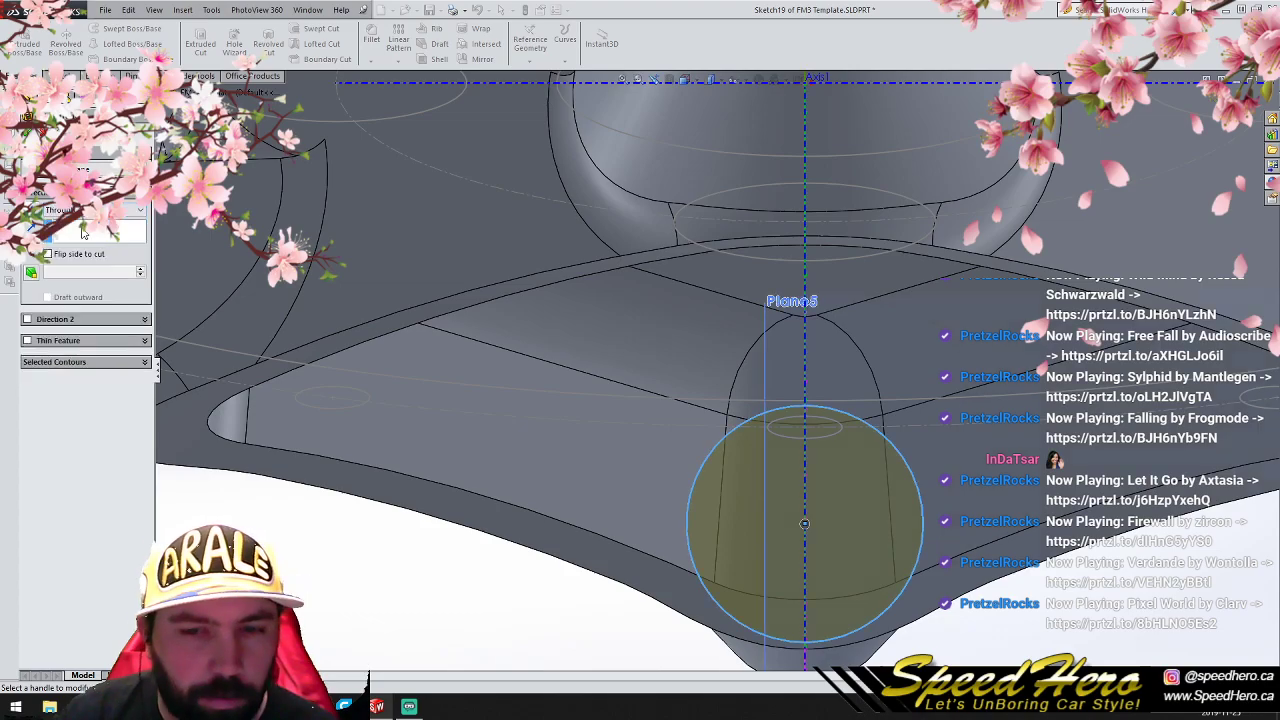
{"action": "scroll", "coordinate": [609, 486], "scroll_direction": "up", "scroll_amount": 3}
{"action": "middle_click_drag", "start_coordinate": [609, 486], "coordinate": [729, 129]}
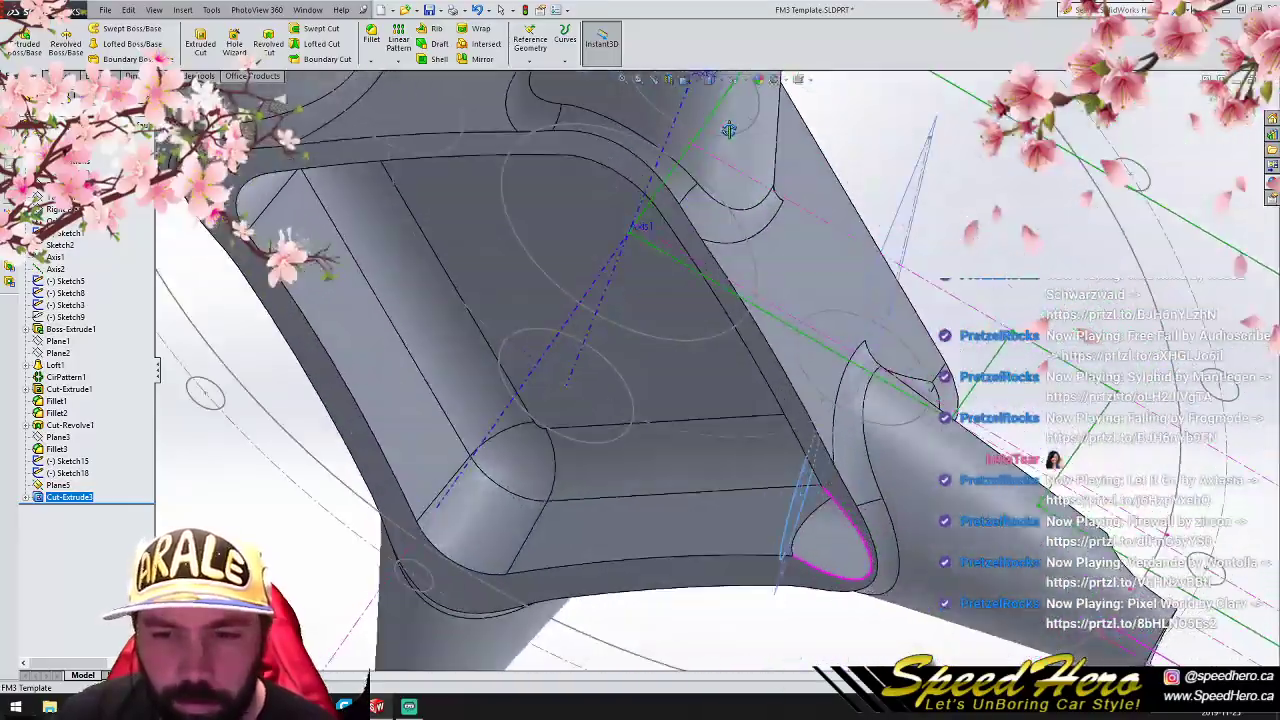
- Edit Sketch19 to move the hole circle's centre along the axis line to about Y -37.6 mm, and exit the sketch
{"action": "scroll", "coordinate": [826, 440], "scroll_direction": "up", "scroll_amount": 3}
{"action": "scroll", "coordinate": [826, 442], "scroll_direction": "down", "scroll_amount": 4}
{"action": "middle_click_drag", "start_coordinate": [826, 442], "coordinate": [872, 492]}
{"action": "left_click", "coordinate": [80, 509]}
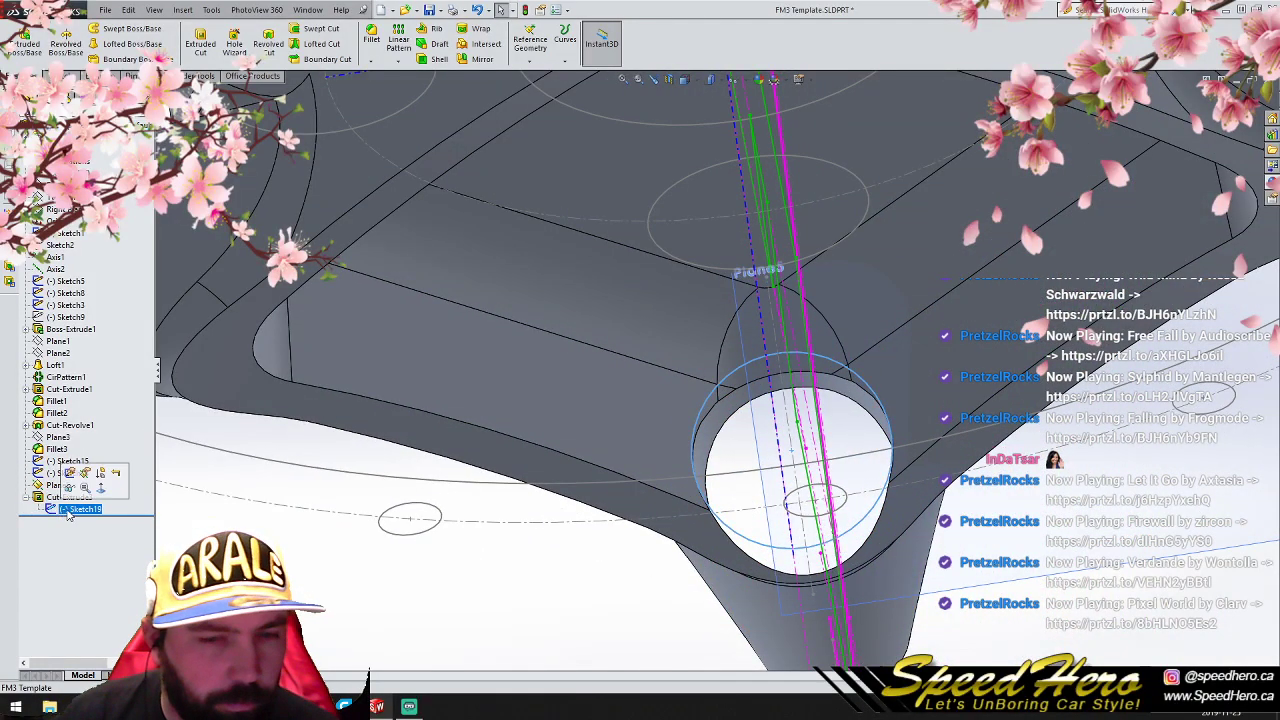
{"action": "left_click", "coordinate": [797, 443]}
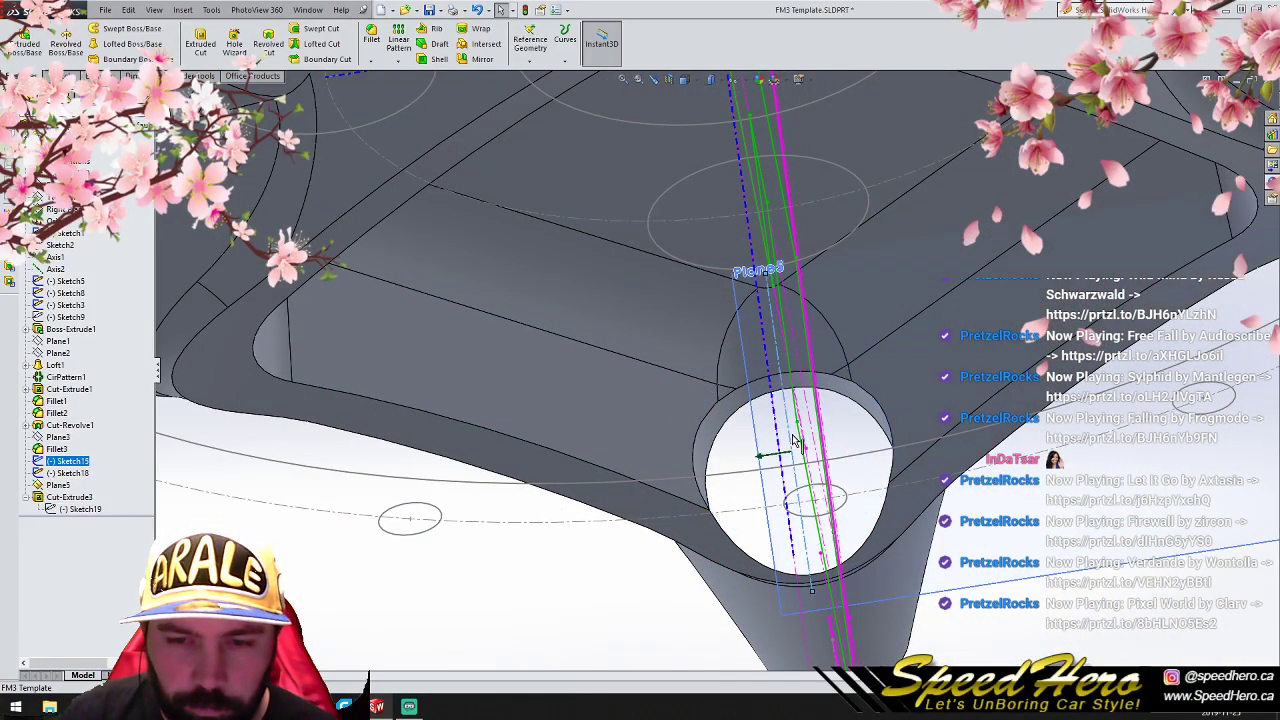
{"action": "left_click", "coordinate": [399, 479]}
{"action": "left_click", "coordinate": [78, 509]}
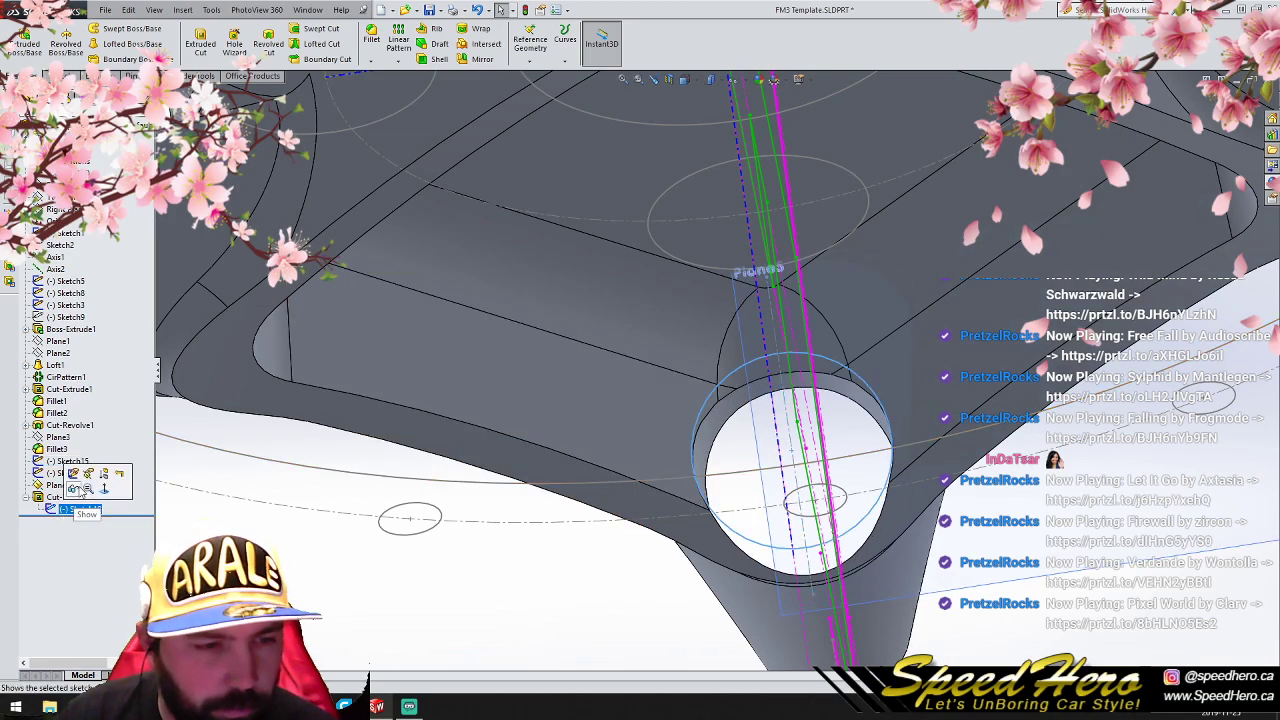
{"action": "left_click", "coordinate": [127, 484]}
{"action": "left_click_drag", "start_coordinate": [790, 455], "coordinate": [788, 399]}
{"action": "mouse_move", "coordinate": [788, 397]}
{"action": "middle_mouse_down"}
{"action": "mouse_move", "coordinate": [648, 485]}
{"action": "mouse_move", "coordinate": [603, 409]}
{"action": "mouse_move", "coordinate": [740, 380]}
{"action": "mouse_move", "coordinate": [838, 334]}
{"action": "mouse_move", "coordinate": [891, 377]}
{"action": "mouse_move", "coordinate": [790, 410]}
{"action": "middle_mouse_up"}
{"action": "left_click_drag", "start_coordinate": [779, 388], "coordinate": [778, 383]}
{"action": "middle_click_drag", "start_coordinate": [878, 371], "coordinate": [600, 425]}
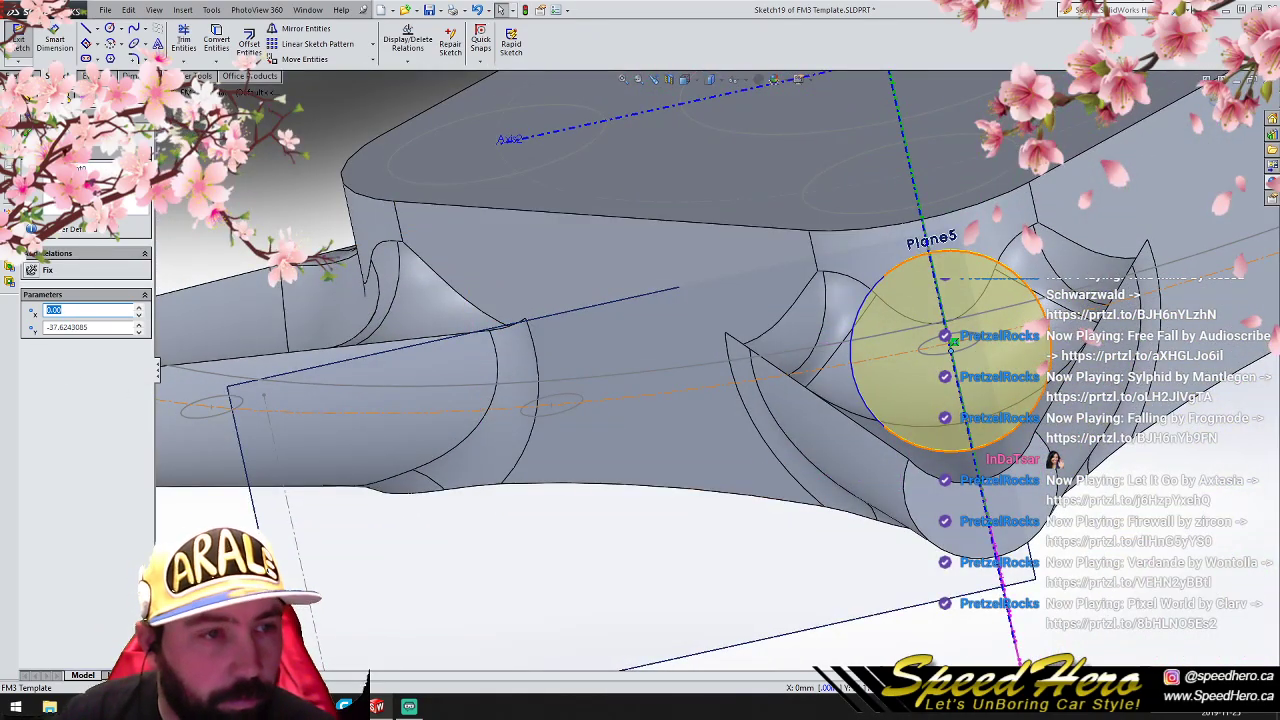
{"action": "left_click", "coordinate": [29, 125]}
{"action": "left_click", "coordinate": [1243, 107]}
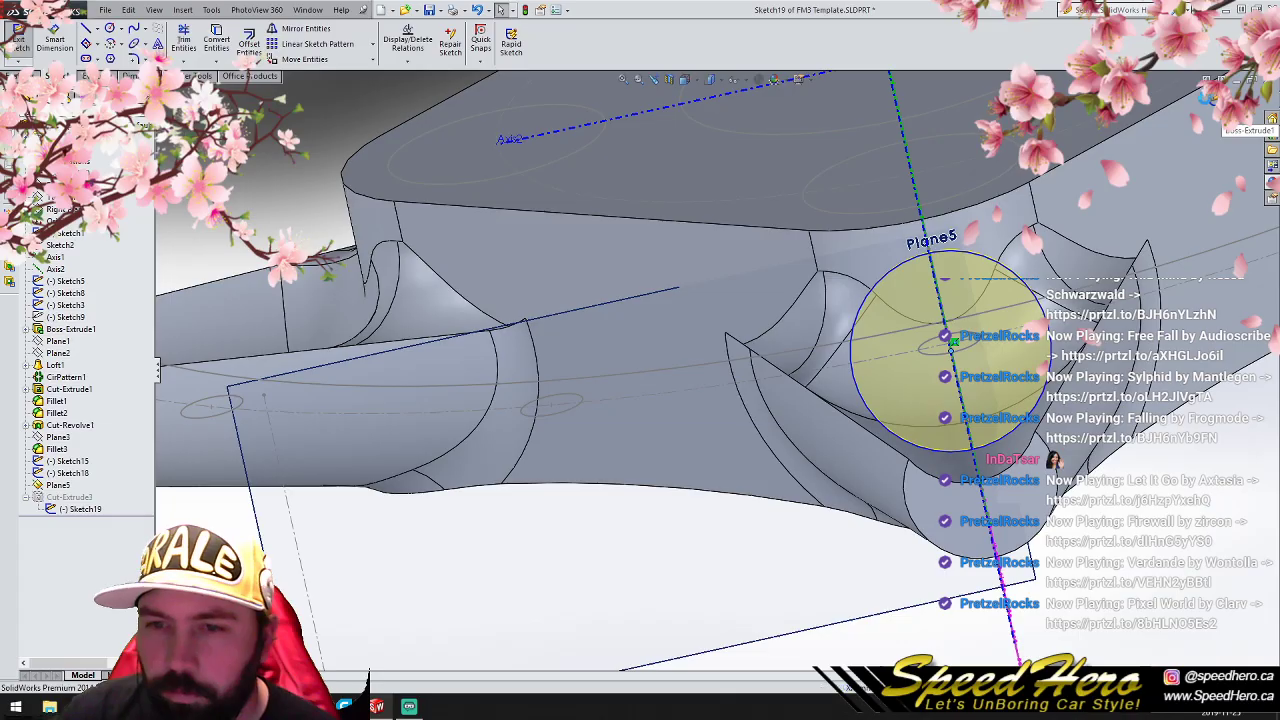
- Set up a 10 mm fillet on the hole's edge inside the pocket, leaving the spoke-side edge out of the selection
{"action": "middle_click_drag", "start_coordinate": [1157, 245], "coordinate": [1014, 366]}
{"action": "scroll", "coordinate": [1014, 366], "scroll_direction": "up", "scroll_amount": 4}
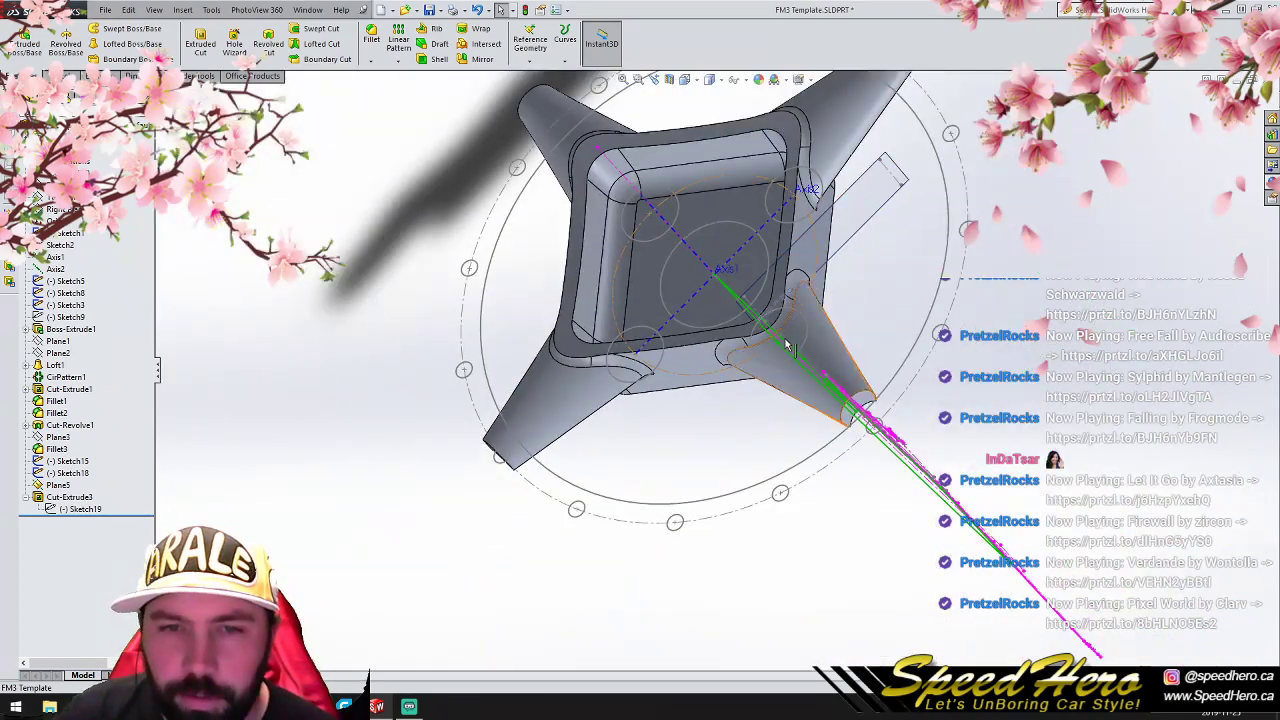
{"action": "scroll", "coordinate": [791, 346], "scroll_direction": "up", "scroll_amount": 4}
{"action": "key", "text": "ctrl+1"}
{"action": "scroll", "coordinate": [713, 226], "scroll_direction": "down", "scroll_amount": 7}
{"action": "middle_click_drag", "start_coordinate": [568, 369], "coordinate": [564, 320]}
{"action": "right_click", "coordinate": [608, 348]}
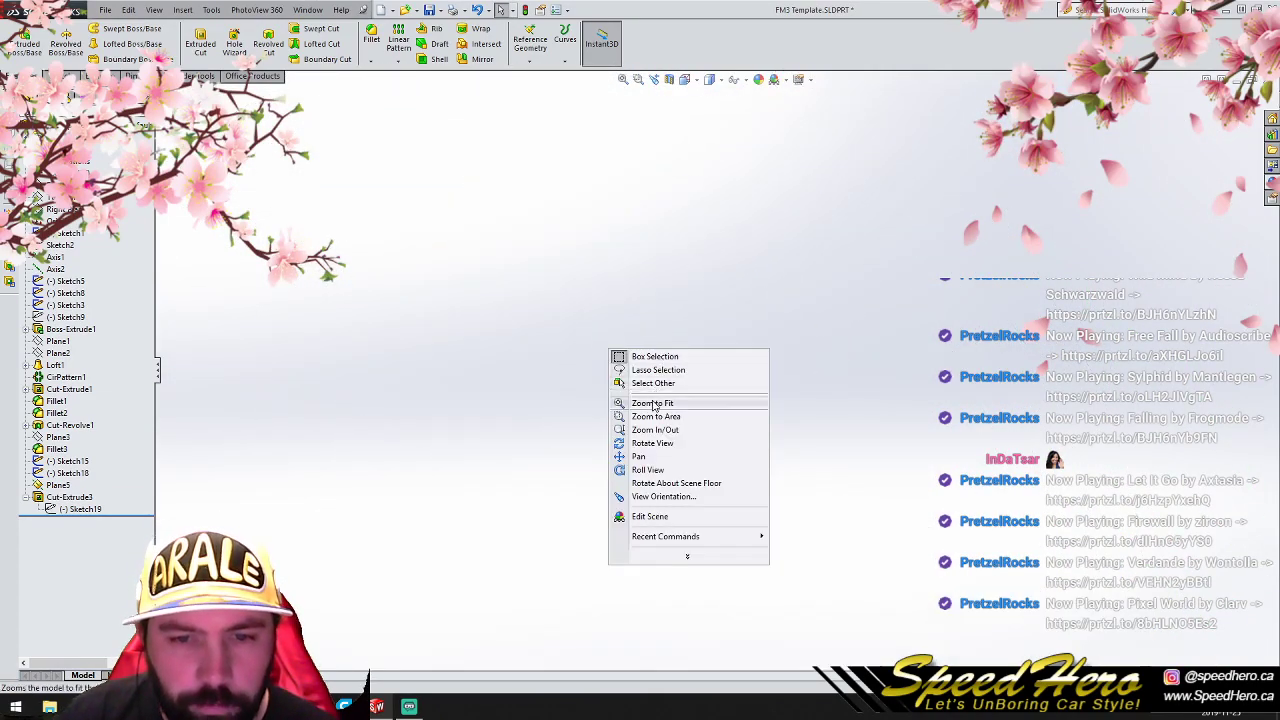
{"action": "left_click", "coordinate": [654, 410]}
{"action": "scroll", "coordinate": [677, 378], "scroll_direction": "down", "scroll_amount": 8}
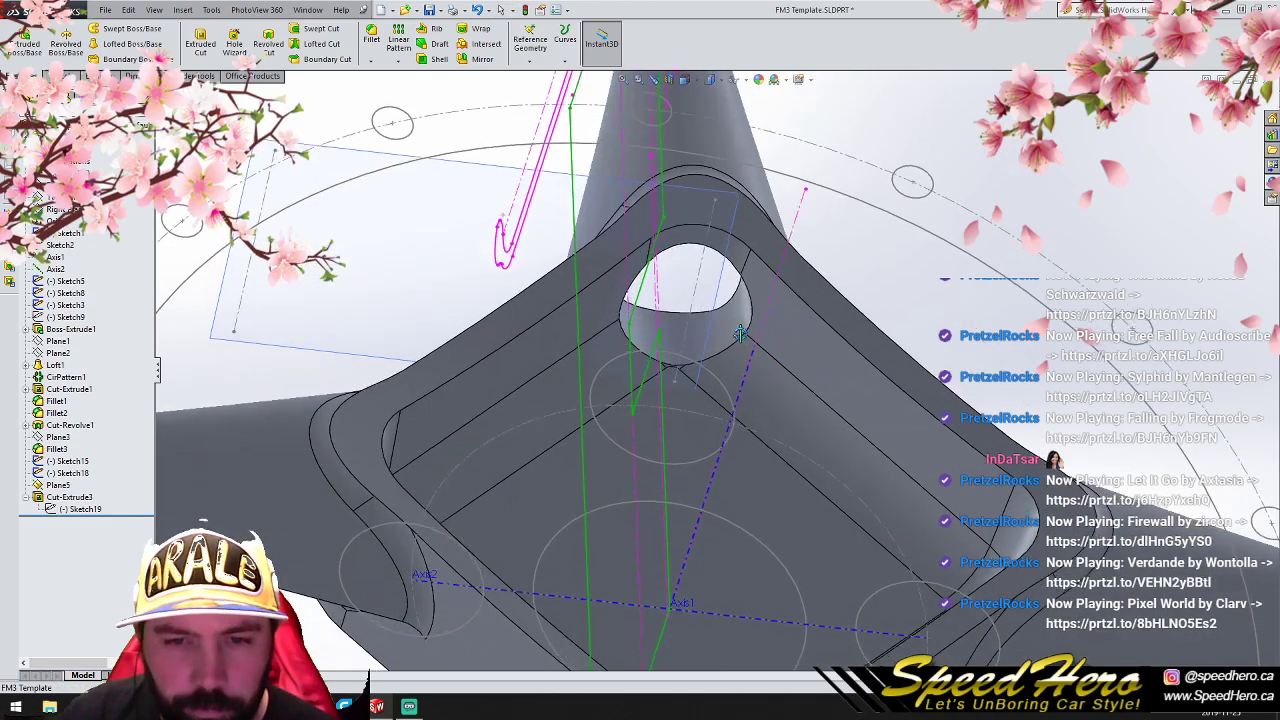
{"action": "left_click", "coordinate": [722, 352]}
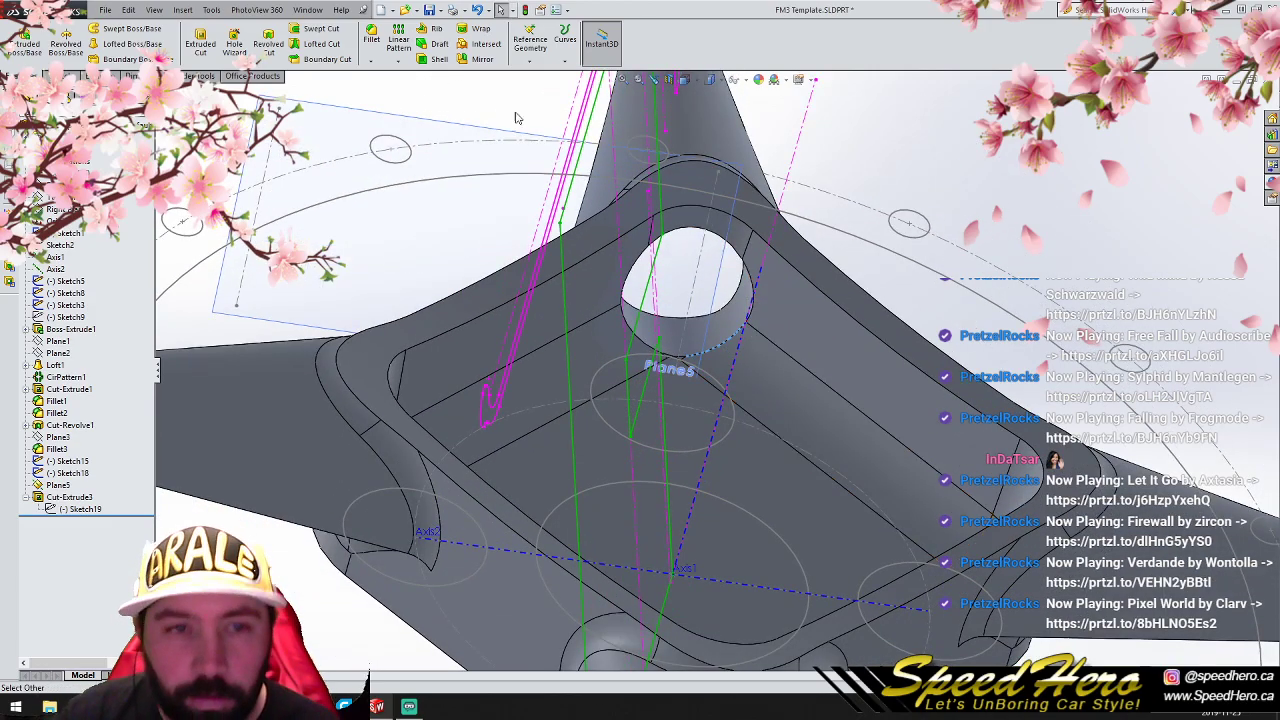
{"action": "left_click", "coordinate": [371, 40]}
{"action": "middle_click_drag", "start_coordinate": [560, 330], "coordinate": [800, 200]}
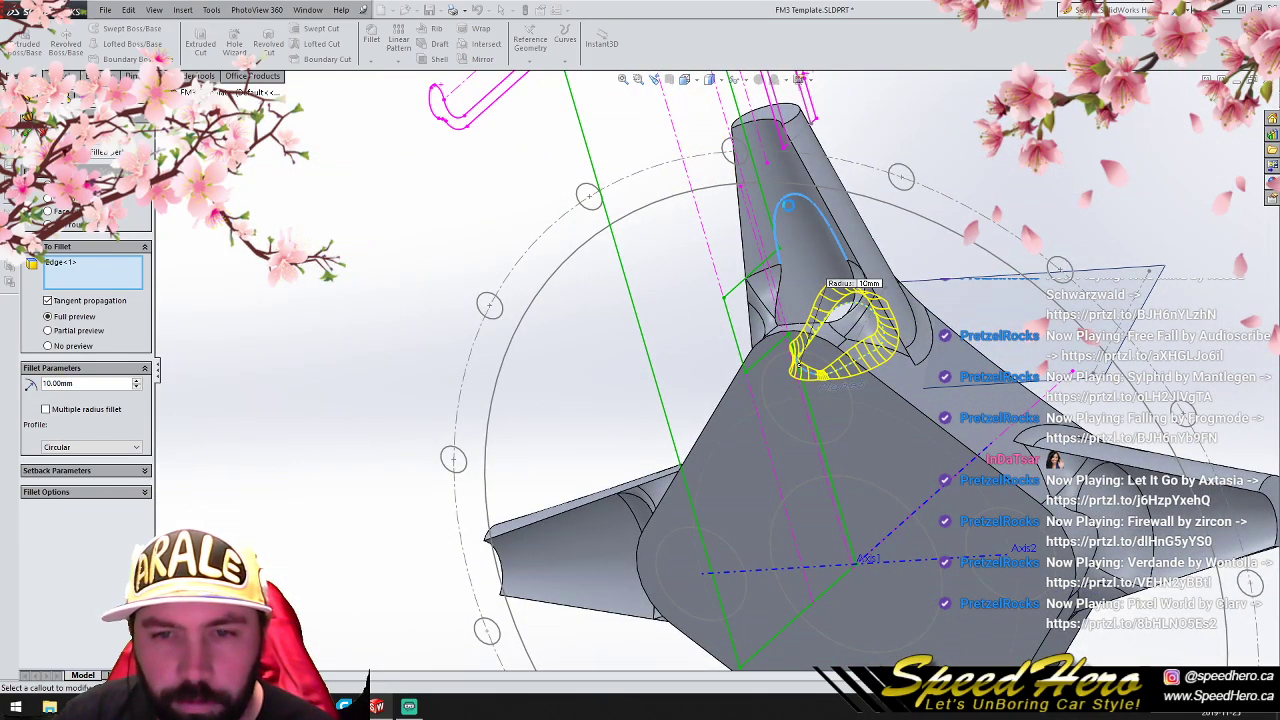
{"action": "left_click", "coordinate": [792, 308]}
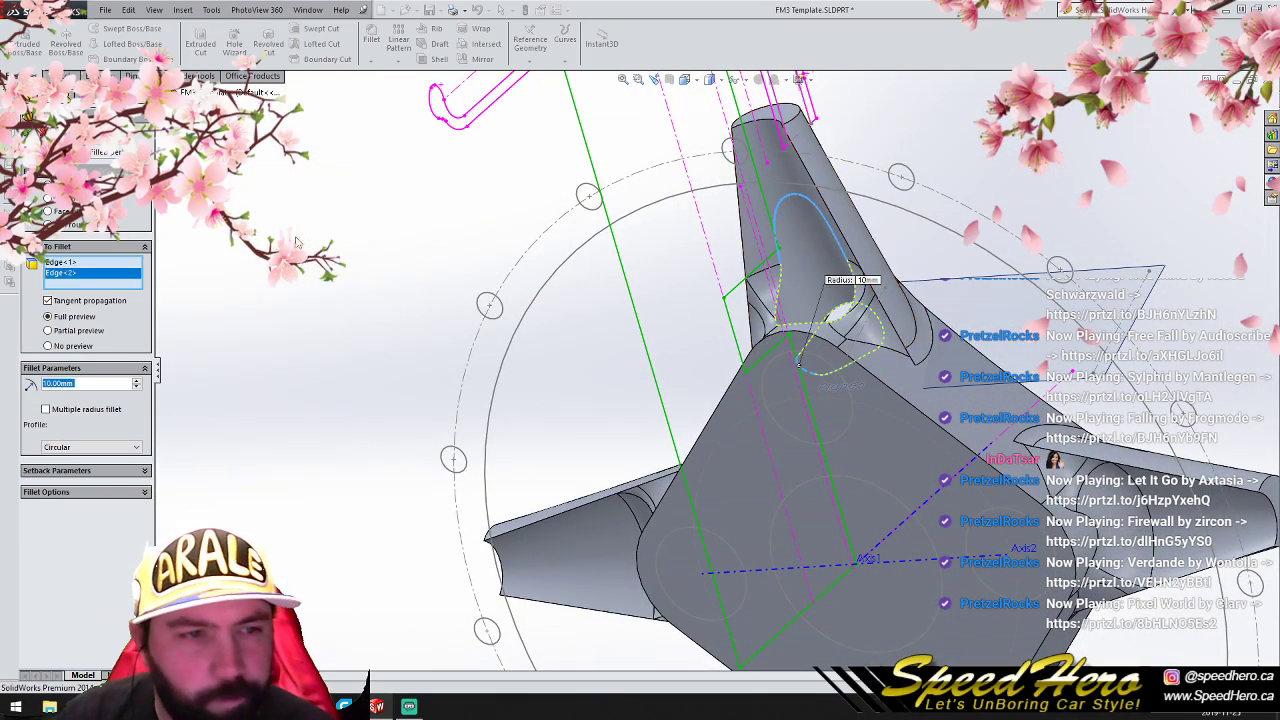
{"action": "right_click", "coordinate": [90, 273]}
{"action": "left_click", "coordinate": [124, 298]}
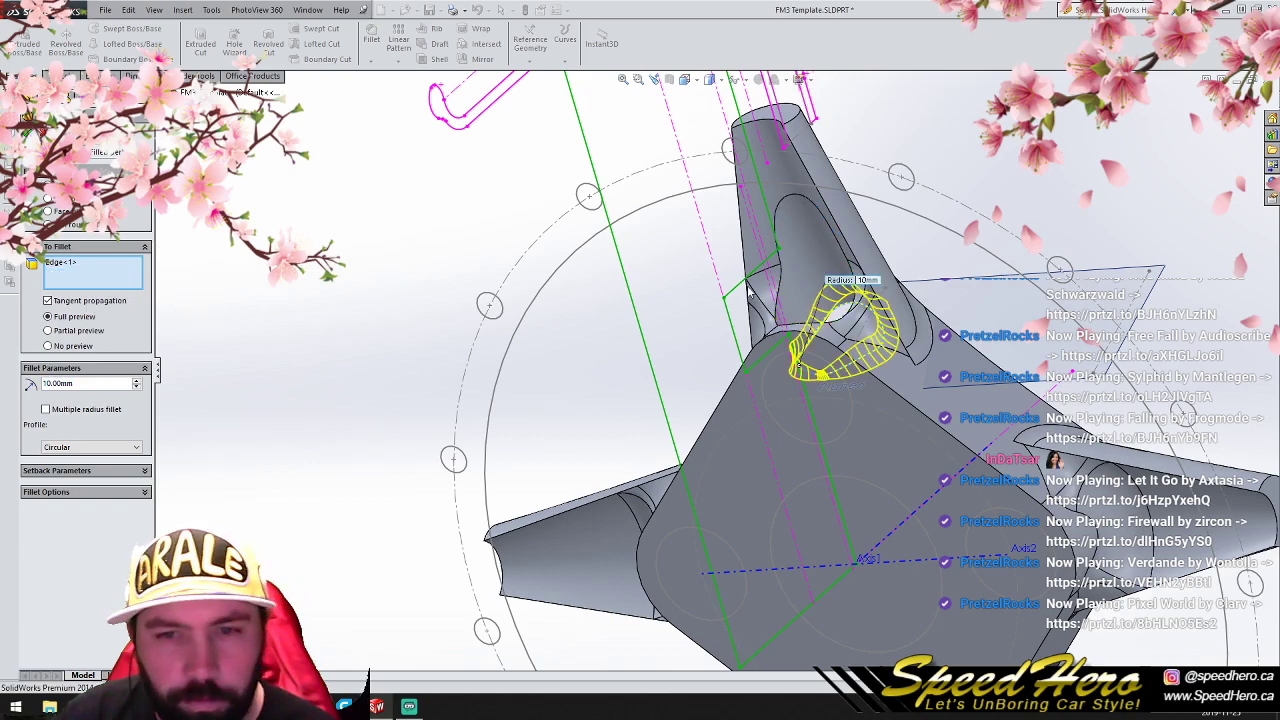
- Fillet the hole's spoke-side edge, trying a 1 mm radius before adding a second edge and setting the radius to 5 mm
{"action": "scroll", "coordinate": [797, 325], "scroll_direction": "down", "scroll_amount": 3}
{"action": "middle_click_drag", "start_coordinate": [800, 328], "coordinate": [791, 436]}
{"action": "left_click", "coordinate": [762, 370]}
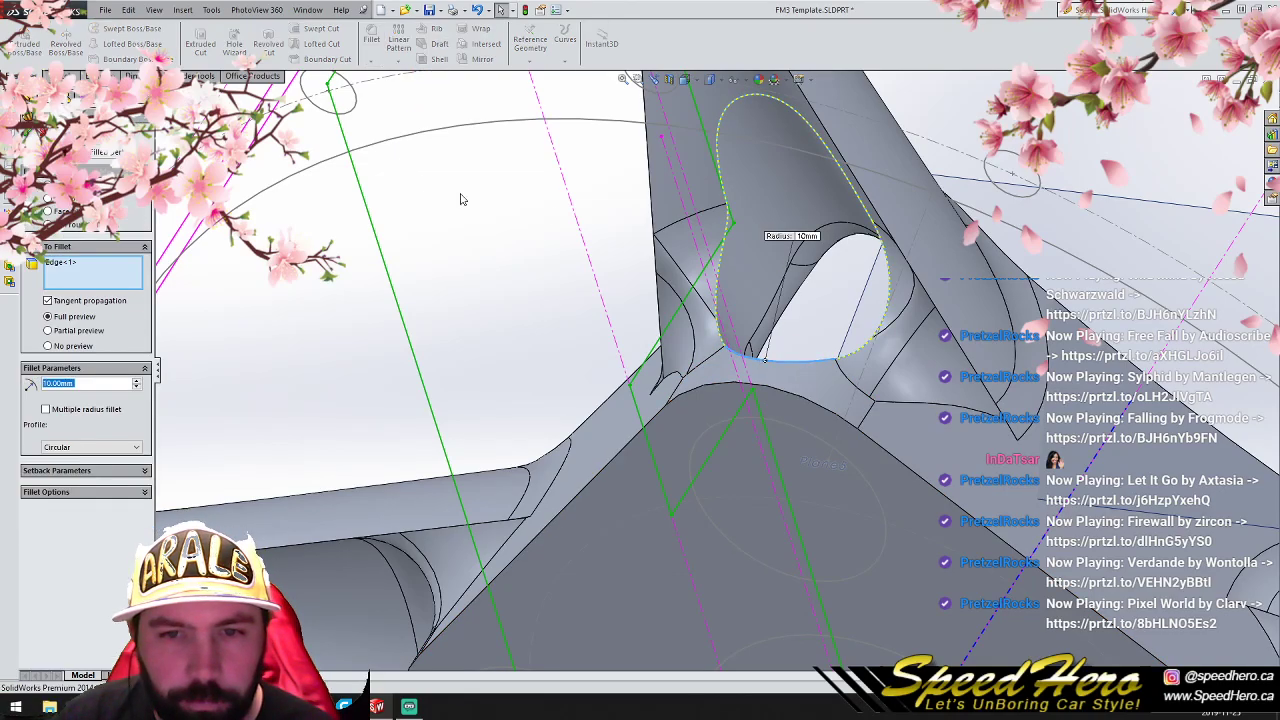
{"action": "type", "text": "5"}
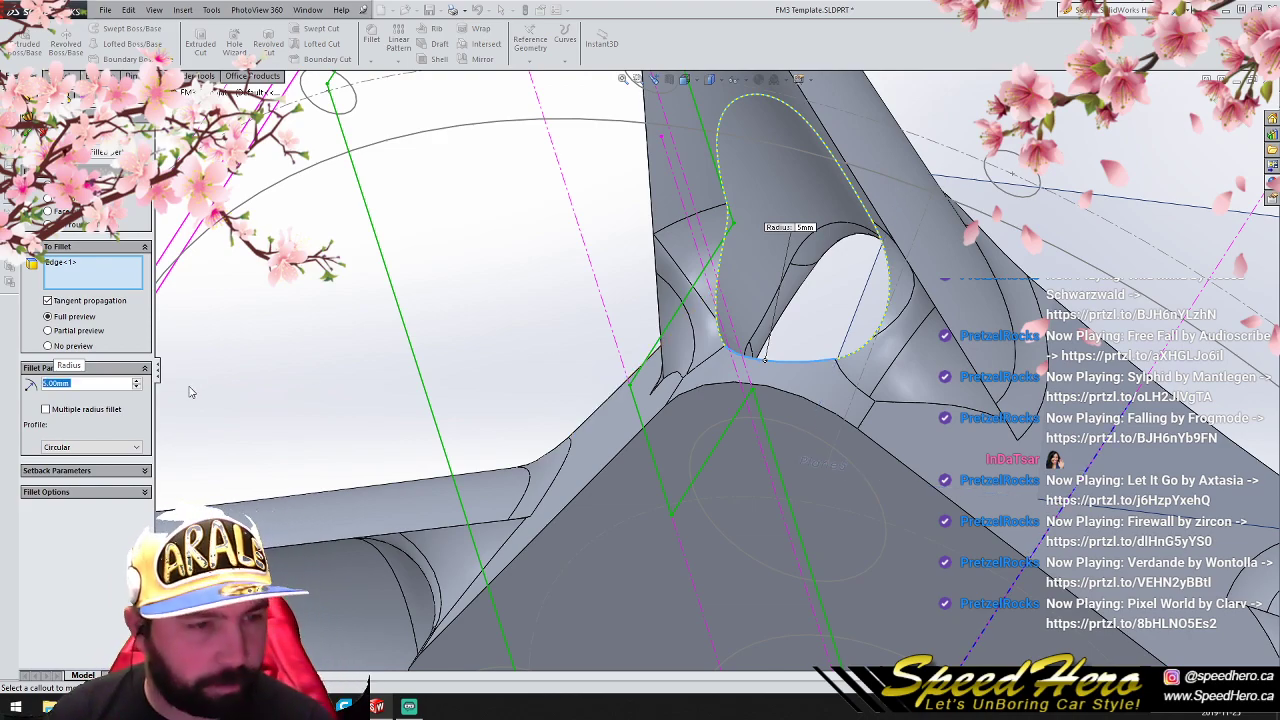
{"action": "type", "text": "1"}
{"action": "key", "text": "Return"}
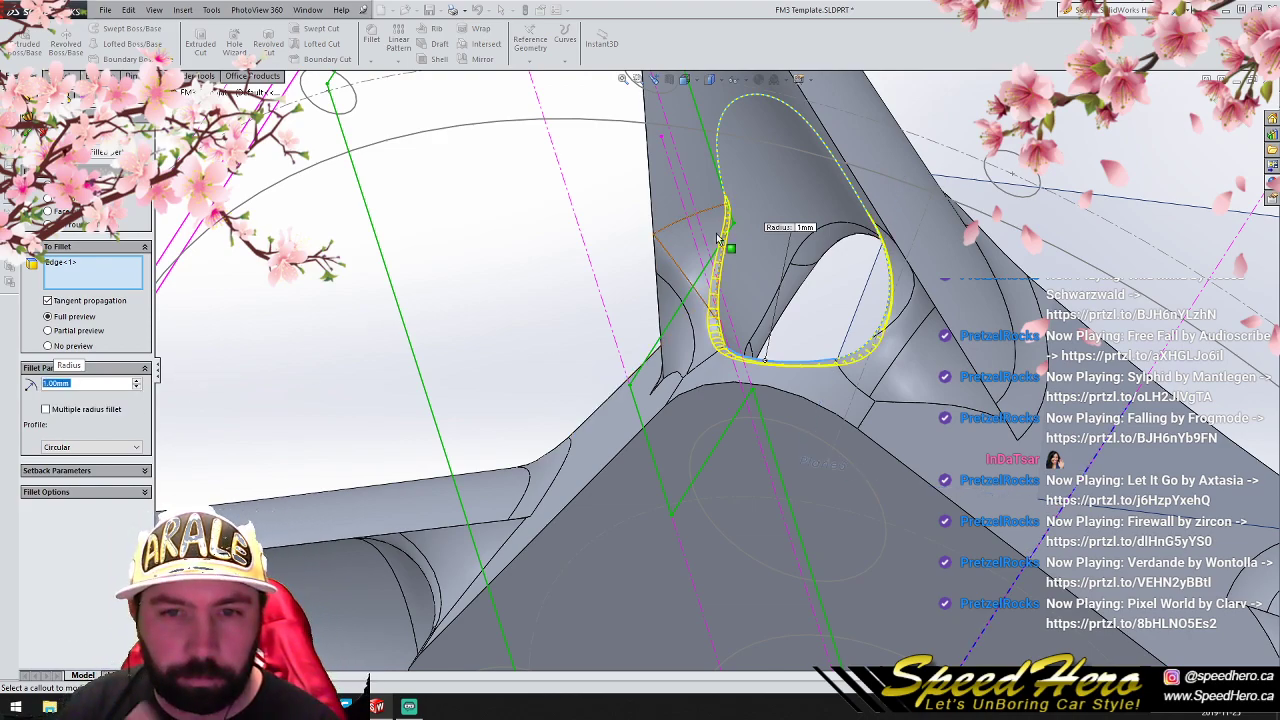
{"action": "middle_click_drag", "start_coordinate": [760, 202], "coordinate": [818, 203]}
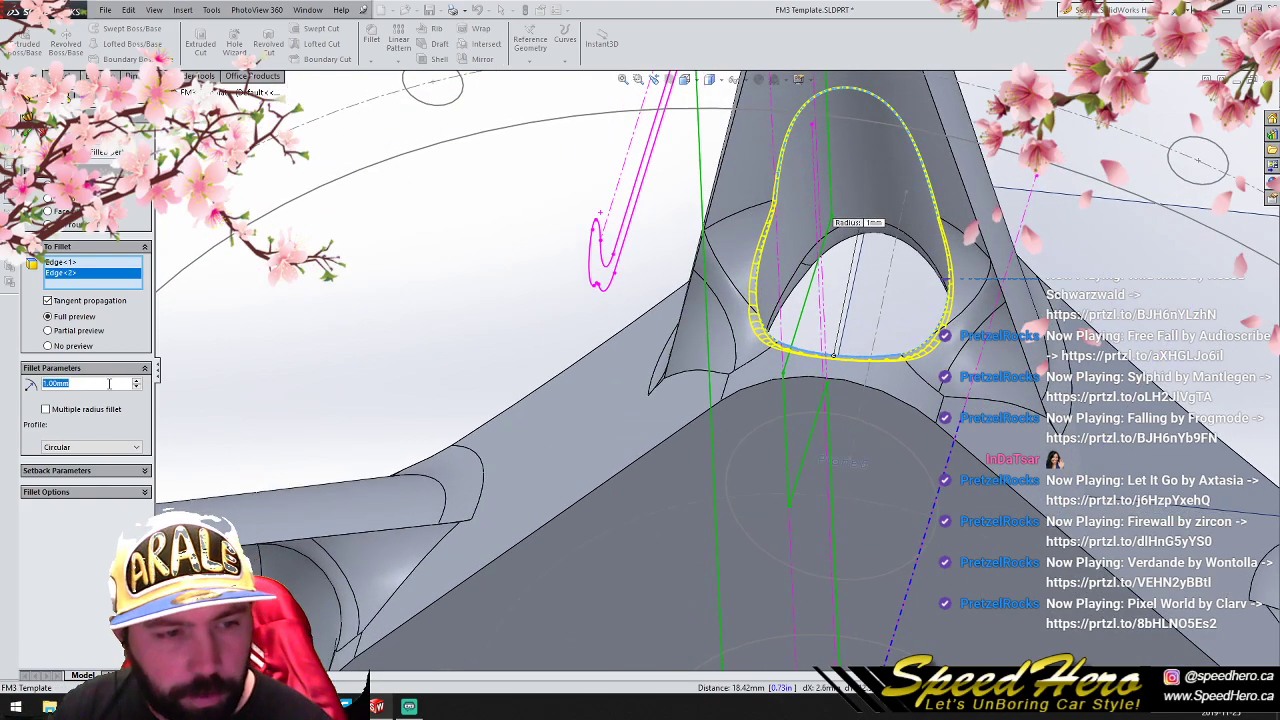
{"action": "type", "text": "5"}
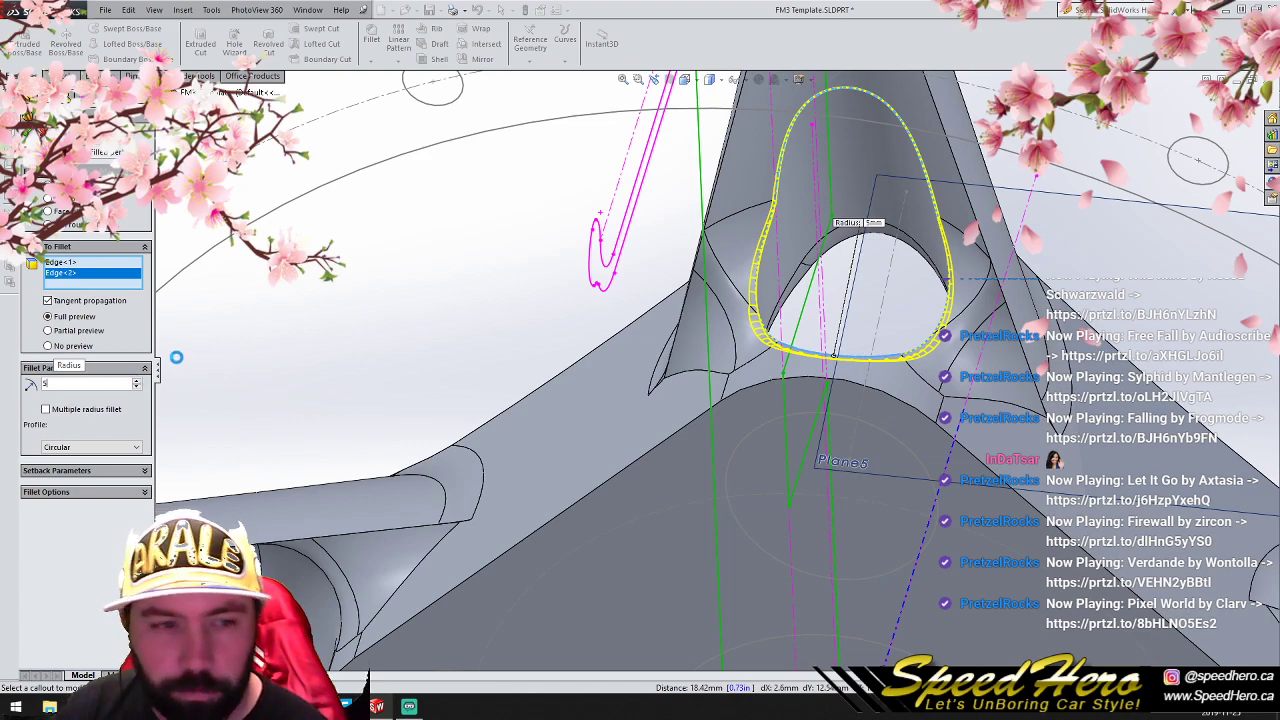
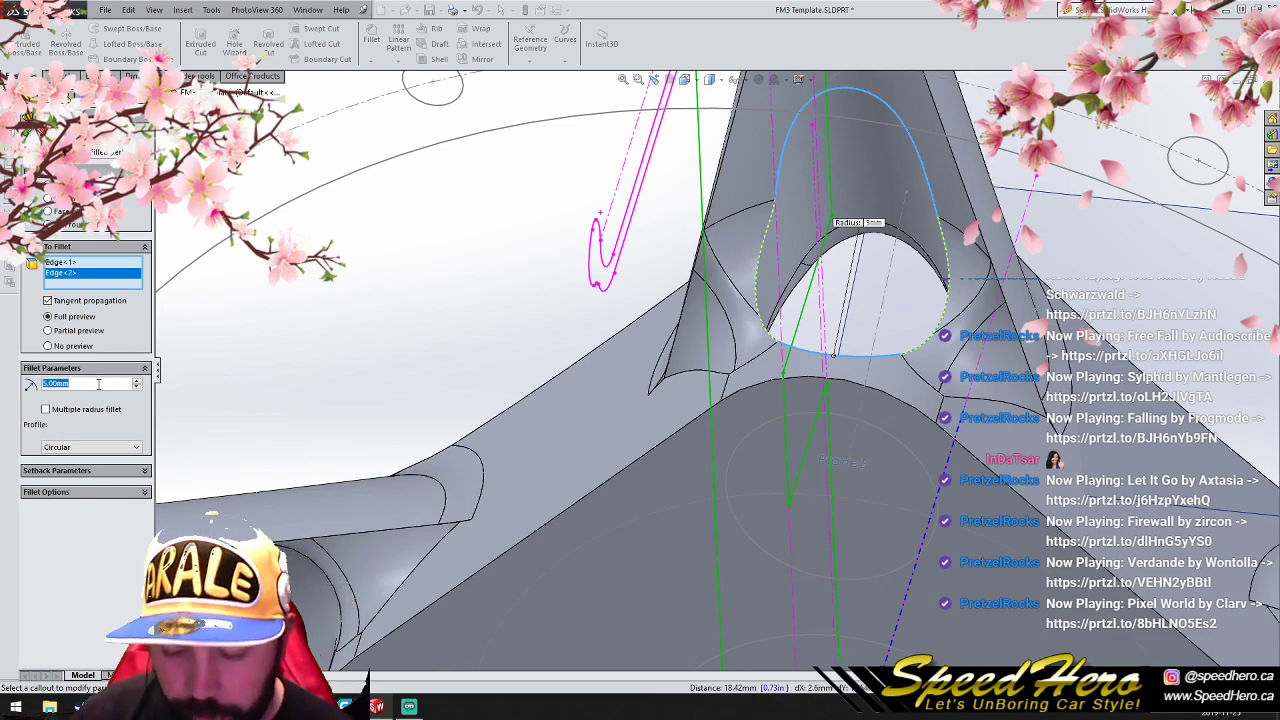
- Apply a 1 mm fillet to the two selected edges around the opening at the base of the spoke
{"action": "type", "text": "2"}
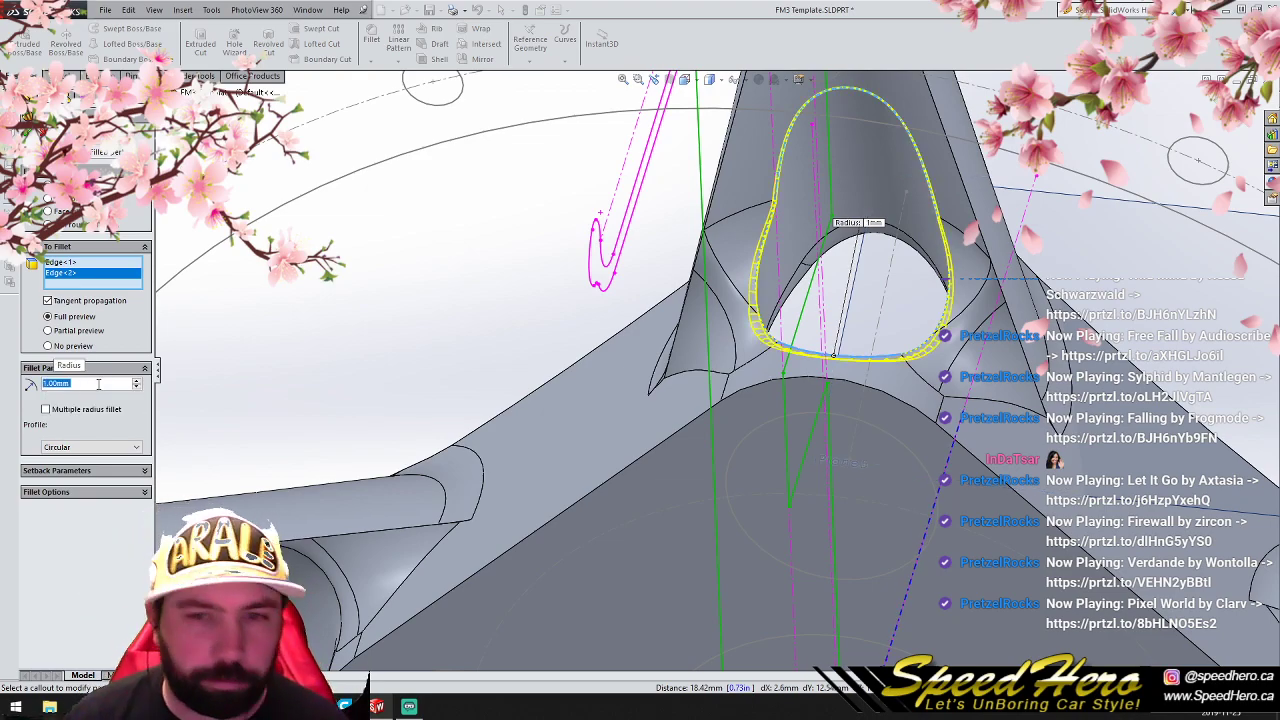
{"action": "left_click", "coordinate": [27, 130]}
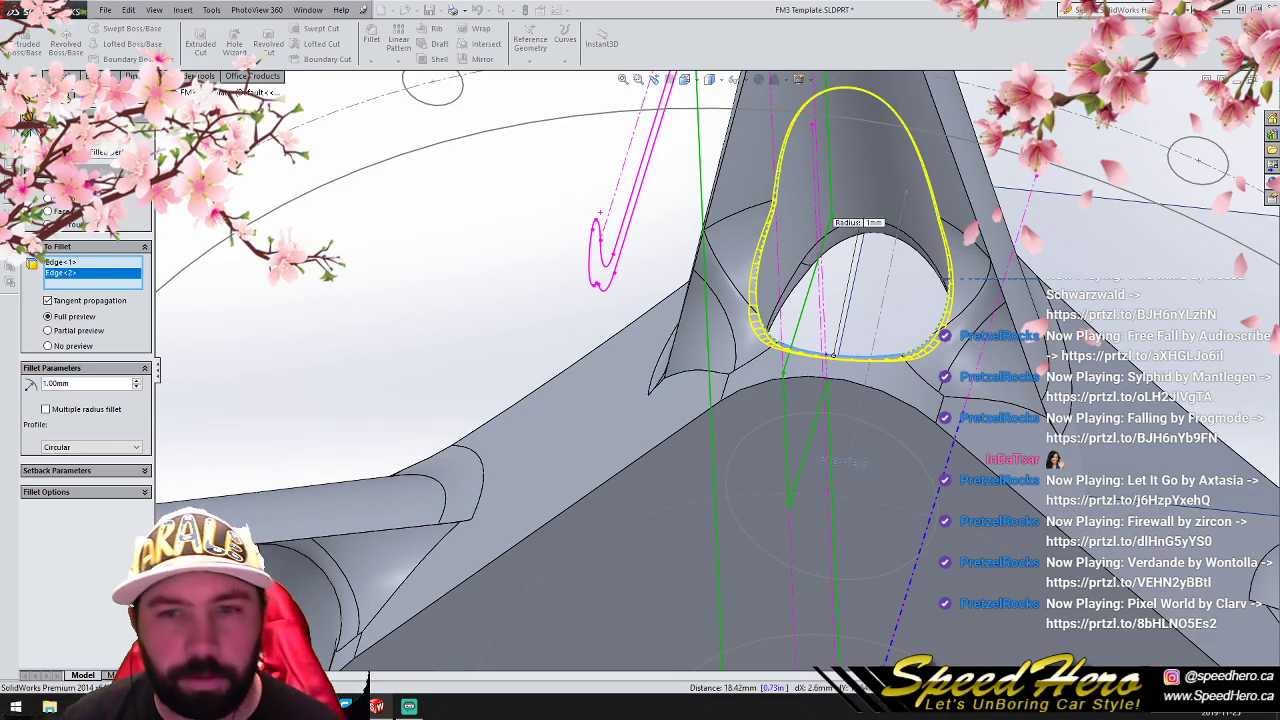
{"action": "scroll", "coordinate": [718, 371], "scroll_direction": "up", "scroll_amount": 3}
{"action": "mouse_move", "coordinate": [758, 361]}
{"action": "middle_mouse_down"}
{"action": "mouse_move", "coordinate": [582, 384]}
{"action": "mouse_move", "coordinate": [503, 363]}
{"action": "mouse_move", "coordinate": [586, 400]}
{"action": "mouse_move", "coordinate": [654, 409]}
{"action": "mouse_move", "coordinate": [628, 420]}
{"action": "middle_mouse_up"}
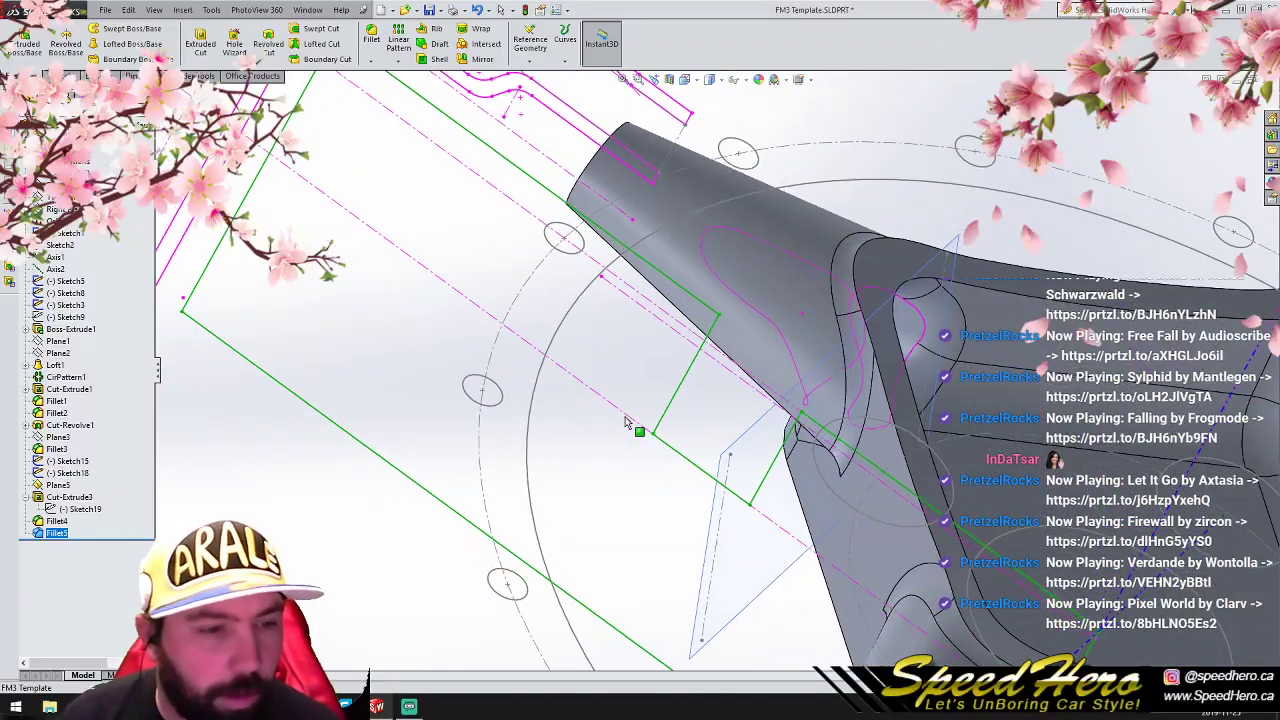
{"action": "left_click", "coordinate": [80, 498]}
{"action": "left_click", "coordinate": [60, 533], "text": "shift"}
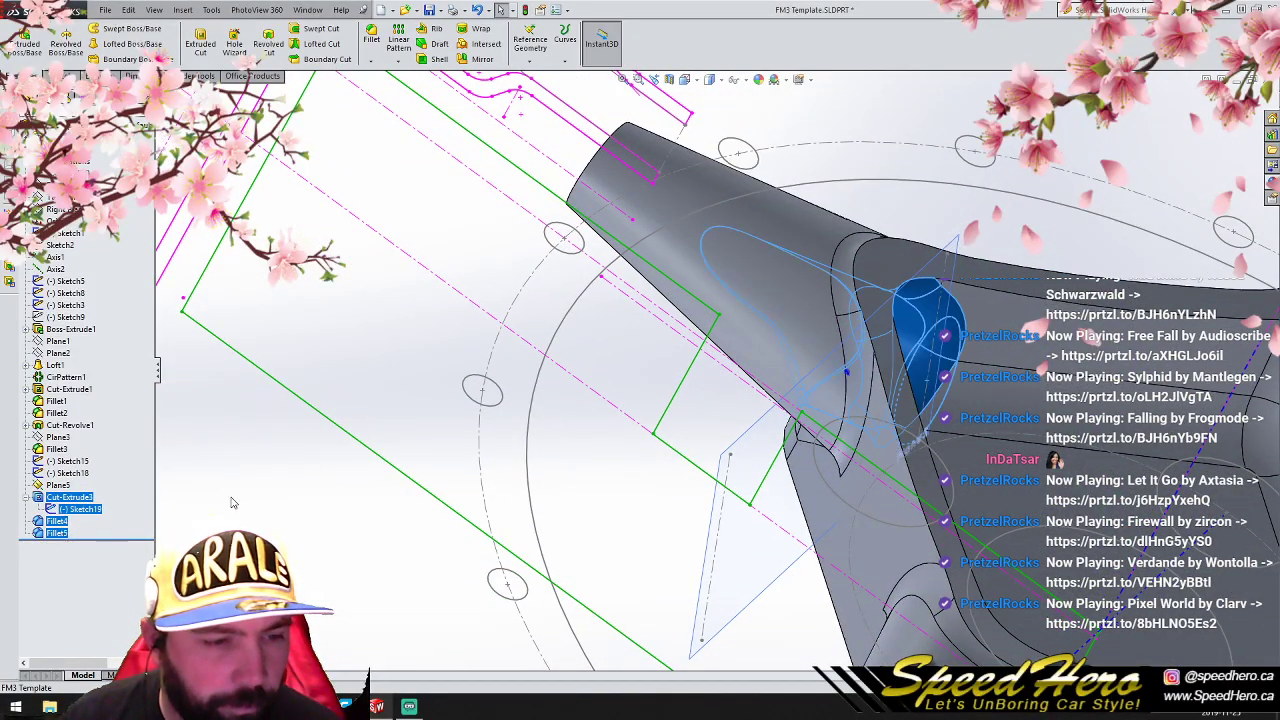
{"action": "left_click", "coordinate": [400, 62]}
{"action": "left_click", "coordinate": [425, 87]}
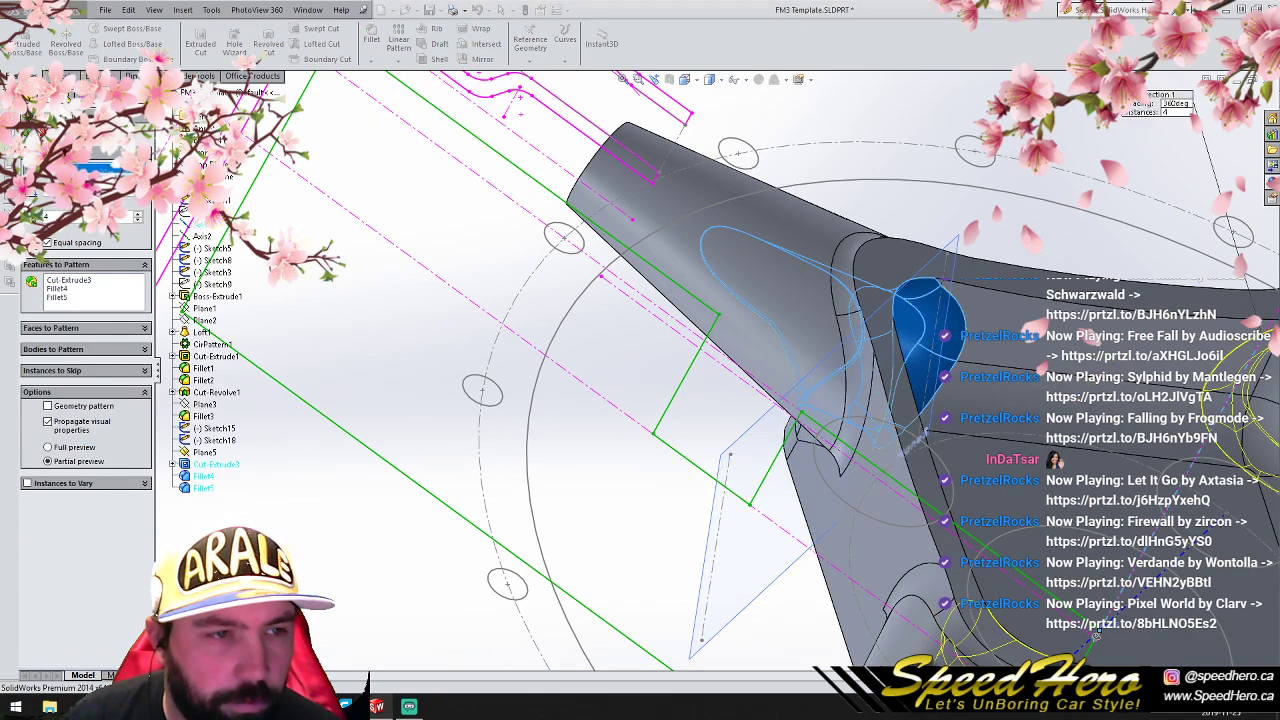
{"action": "left_click", "coordinate": [41, 132]}
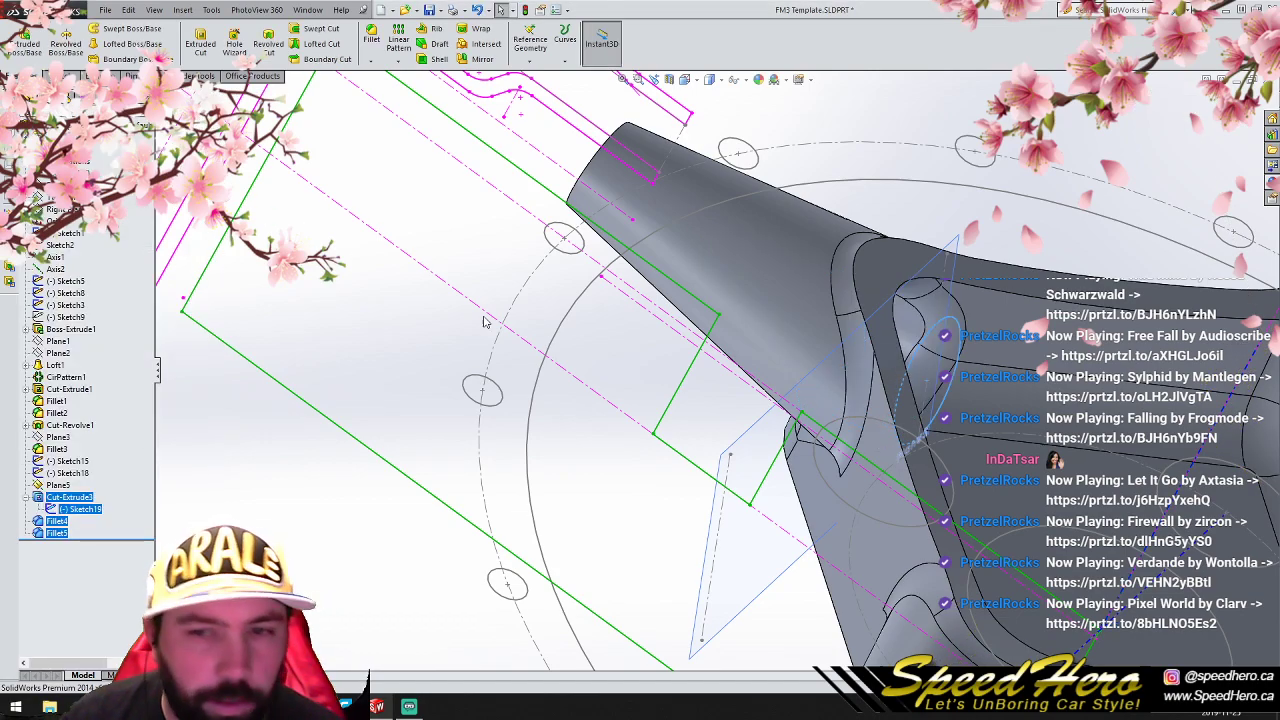
- Hide Plane5, Sketch18 and Sketch15 from the model view
{"action": "scroll", "coordinate": [735, 388], "scroll_direction": "up", "scroll_amount": 6}
{"action": "scroll", "coordinate": [434, 594], "scroll_direction": "up", "scroll_amount": 3}
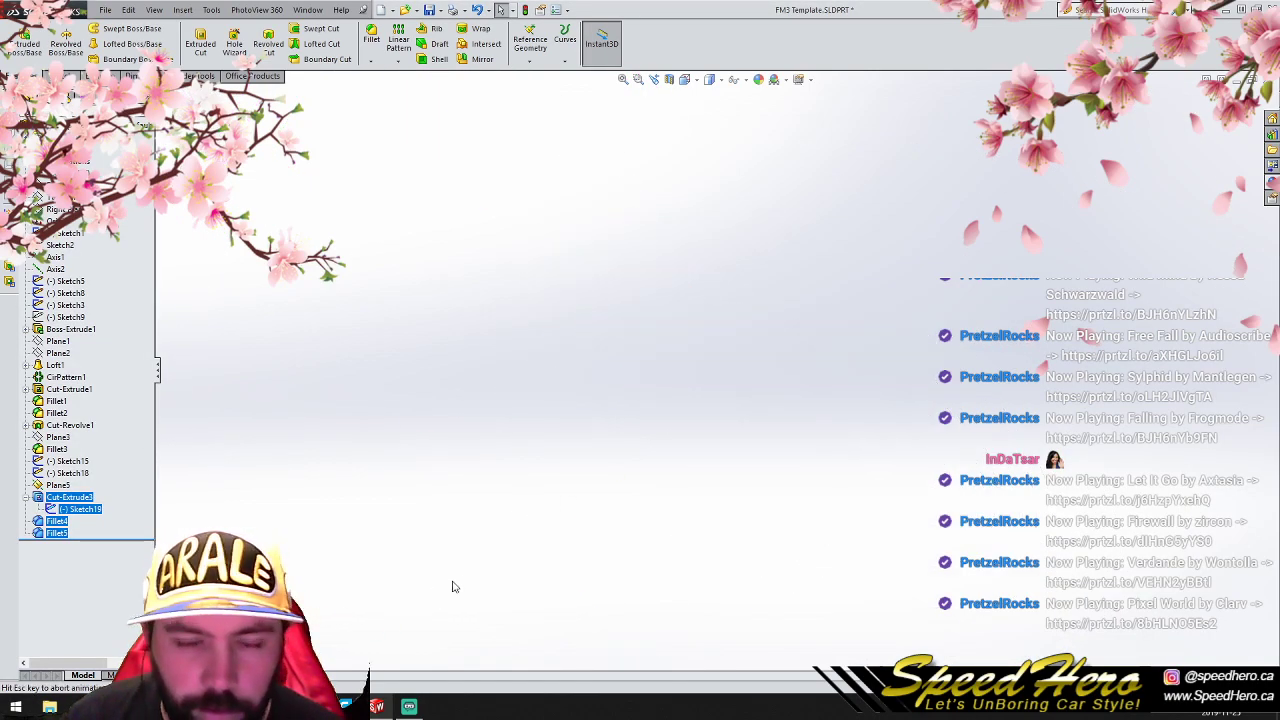
{"action": "right_click", "coordinate": [541, 263]}
{"action": "mouse_move", "coordinate": [627, 319]}
{"action": "left_click", "coordinate": [718, 318]}
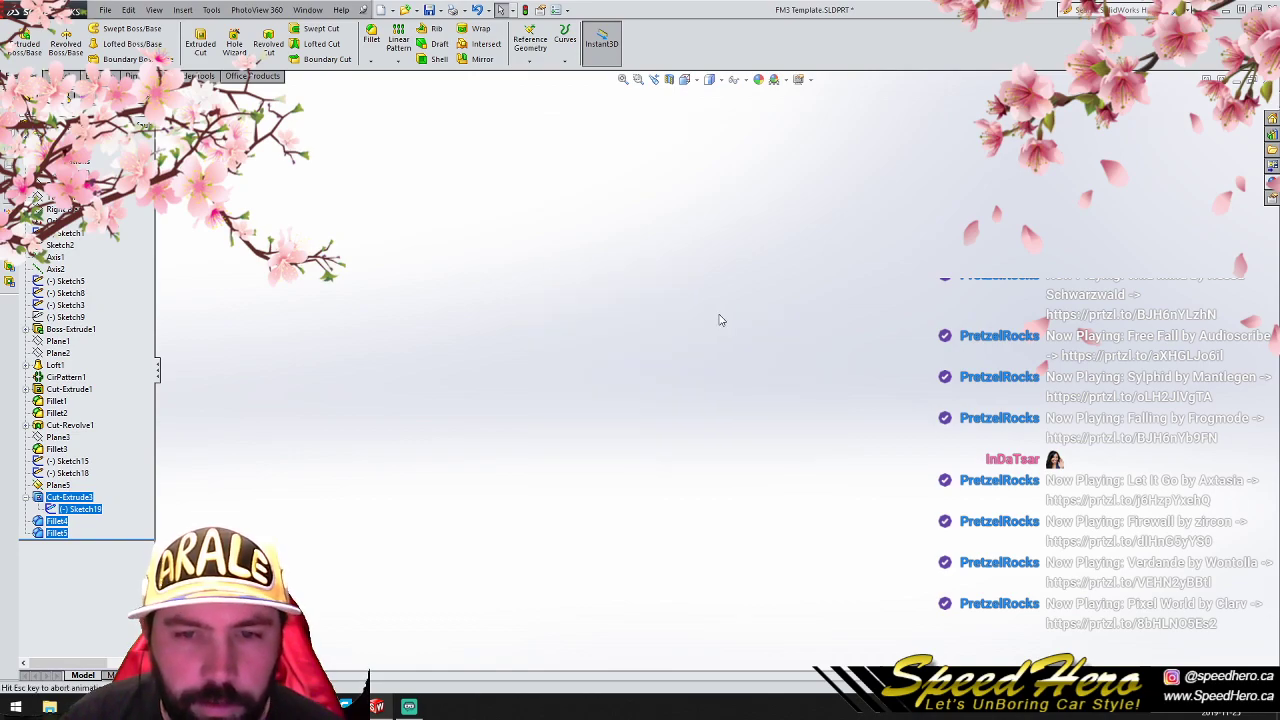
{"action": "scroll", "coordinate": [783, 358], "scroll_direction": "down", "scroll_amount": 3}
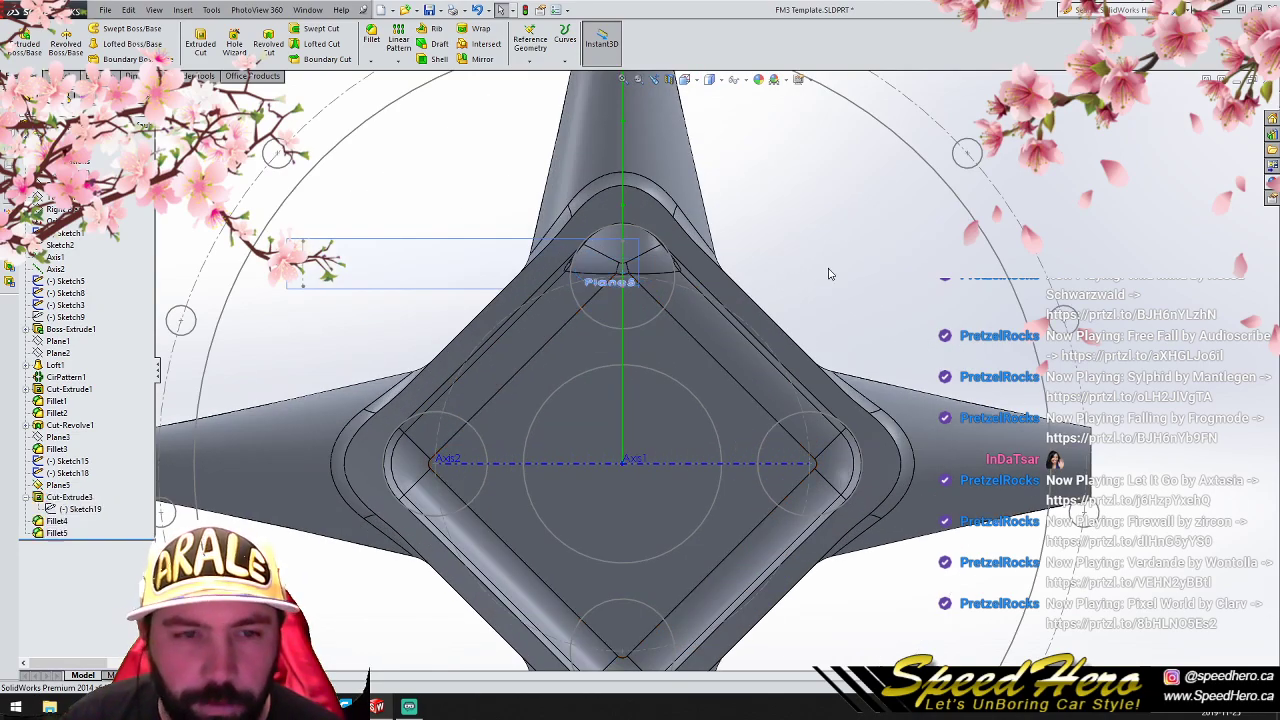
{"action": "key", "text": "f"}
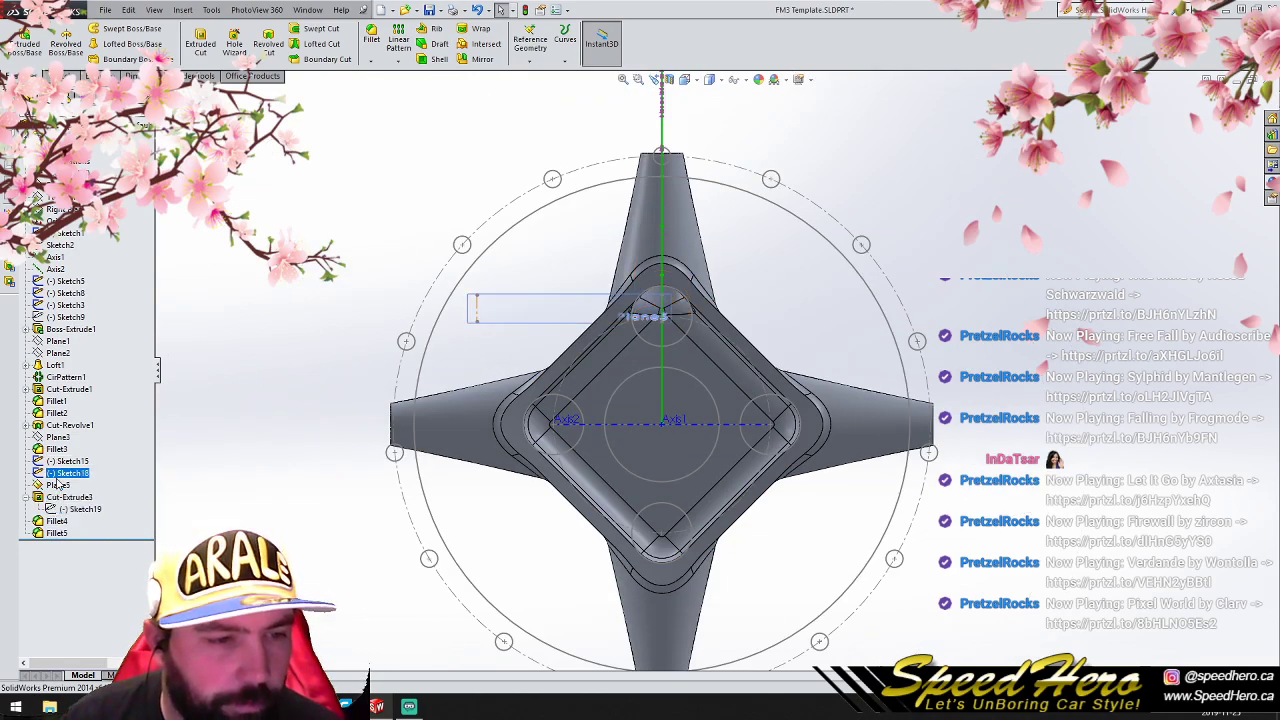
{"action": "right_click", "coordinate": [55, 485]}
{"action": "left_click", "coordinate": [81, 461]}
{"action": "scroll", "coordinate": [619, 381], "scroll_direction": "down", "scroll_amount": 1}
{"action": "middle_click_drag", "start_coordinate": [619, 381], "coordinate": [594, 379]}
{"action": "right_click", "coordinate": [60, 476]}
{"action": "left_click", "coordinate": [85, 452]}
{"action": "right_click", "coordinate": [62, 463]}
{"action": "left_click", "coordinate": [87, 438]}
- Examine the spokes, centre pocket and corner opening from the front and at an angle
{"action": "middle_click_drag", "start_coordinate": [630, 372], "coordinate": [697, 292]}
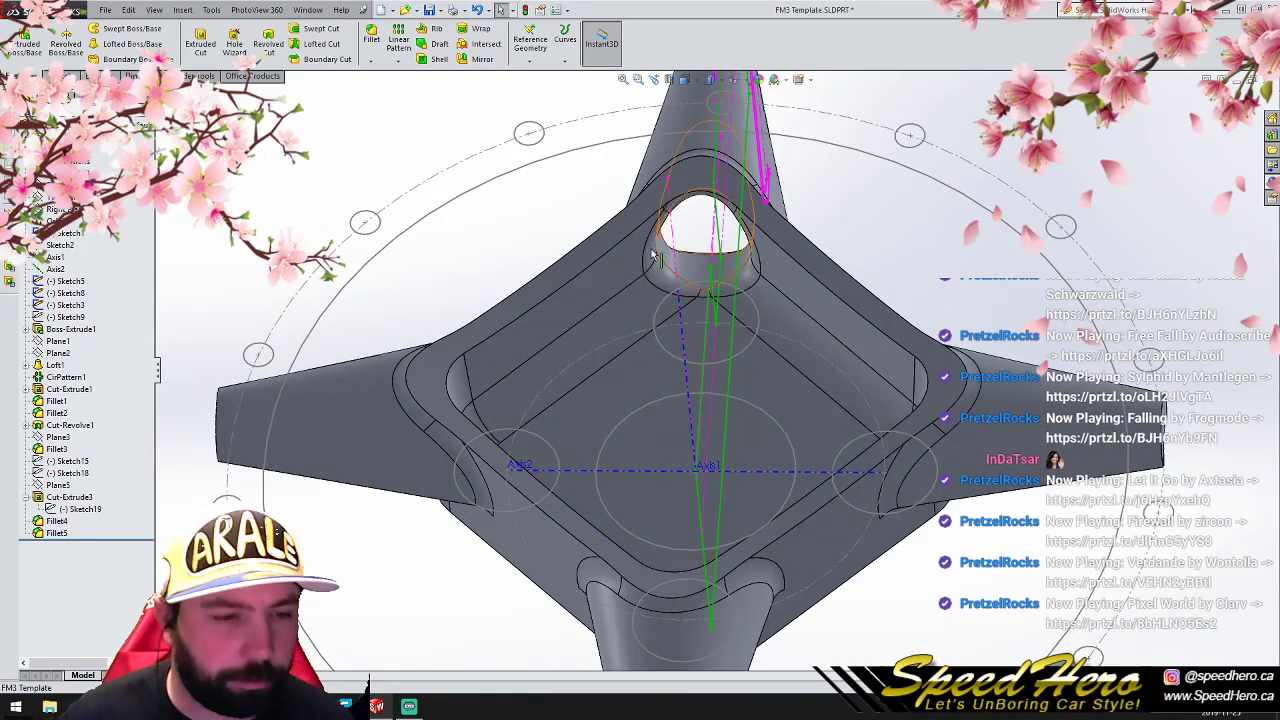
{"action": "middle_click_drag", "start_coordinate": [704, 468], "coordinate": [717, 514]}
{"action": "right_click_drag", "start_coordinate": [717, 516], "coordinate": [729, 508]}
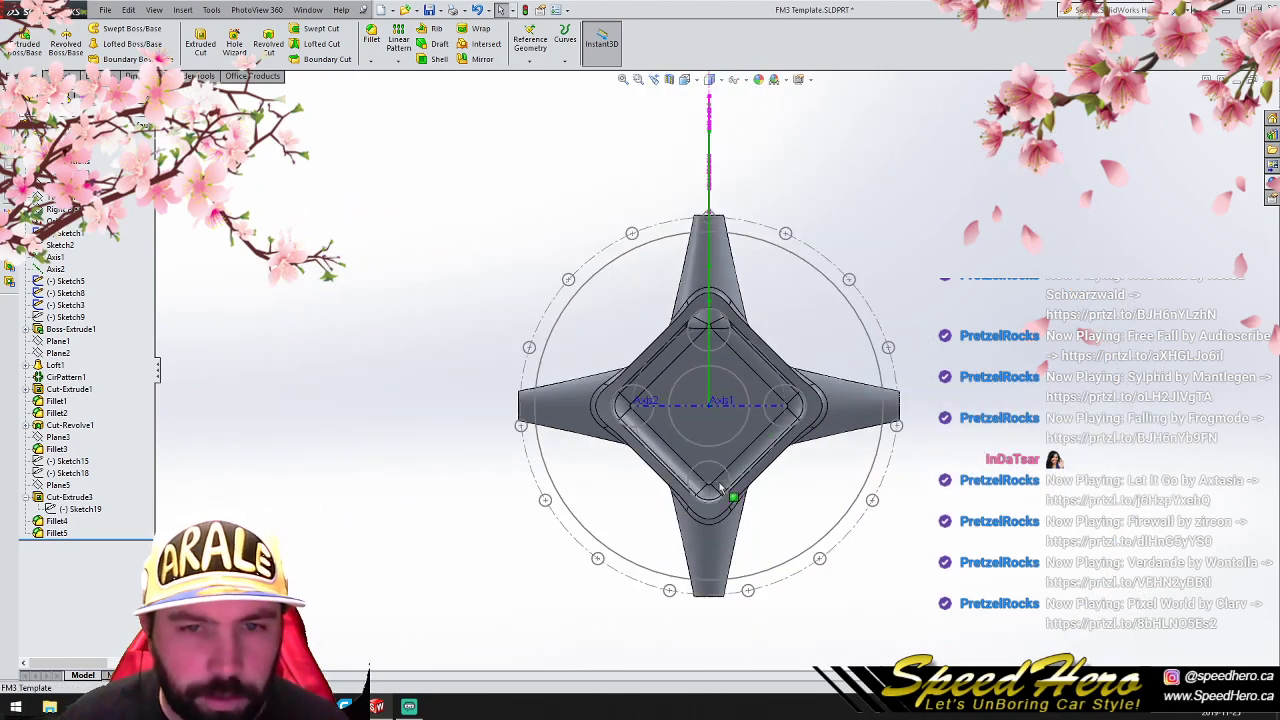
{"action": "scroll", "coordinate": [775, 326], "scroll_direction": "down", "scroll_amount": 2}
{"action": "scroll", "coordinate": [662, 245], "scroll_direction": "up", "scroll_amount": 4}
{"action": "middle_click_drag", "start_coordinate": [699, 295], "coordinate": [560, 420]}
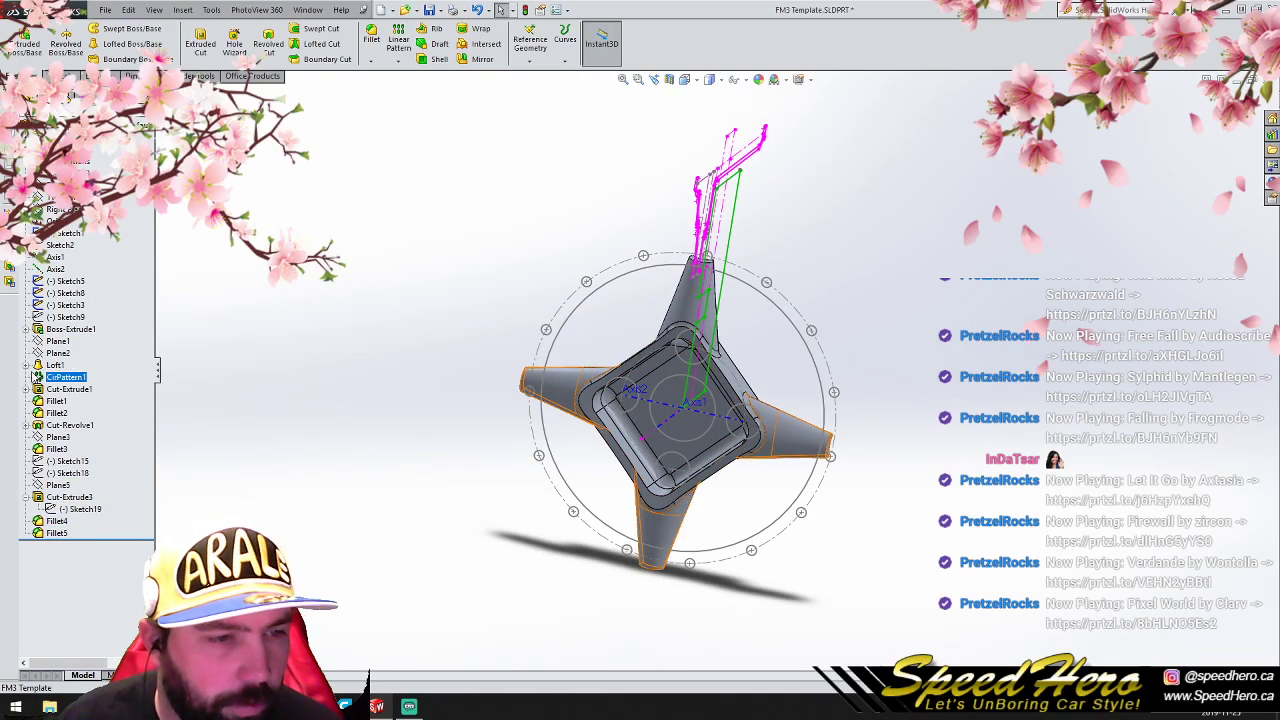
- Edit Loft1's Sketch12, move its crescent profile by -15 mm in Y, and rebuild the model past the Fillet3 error
{"action": "left_click", "coordinate": [27, 366]}
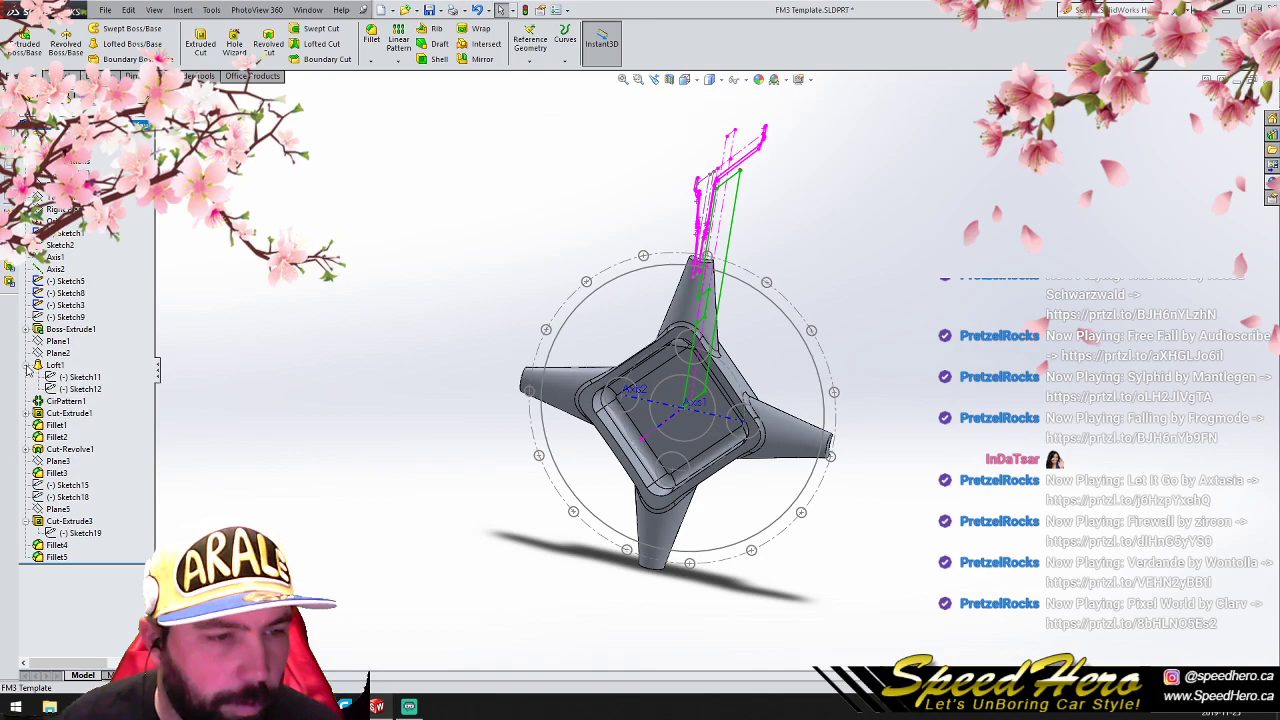
{"action": "left_click", "coordinate": [79, 388]}
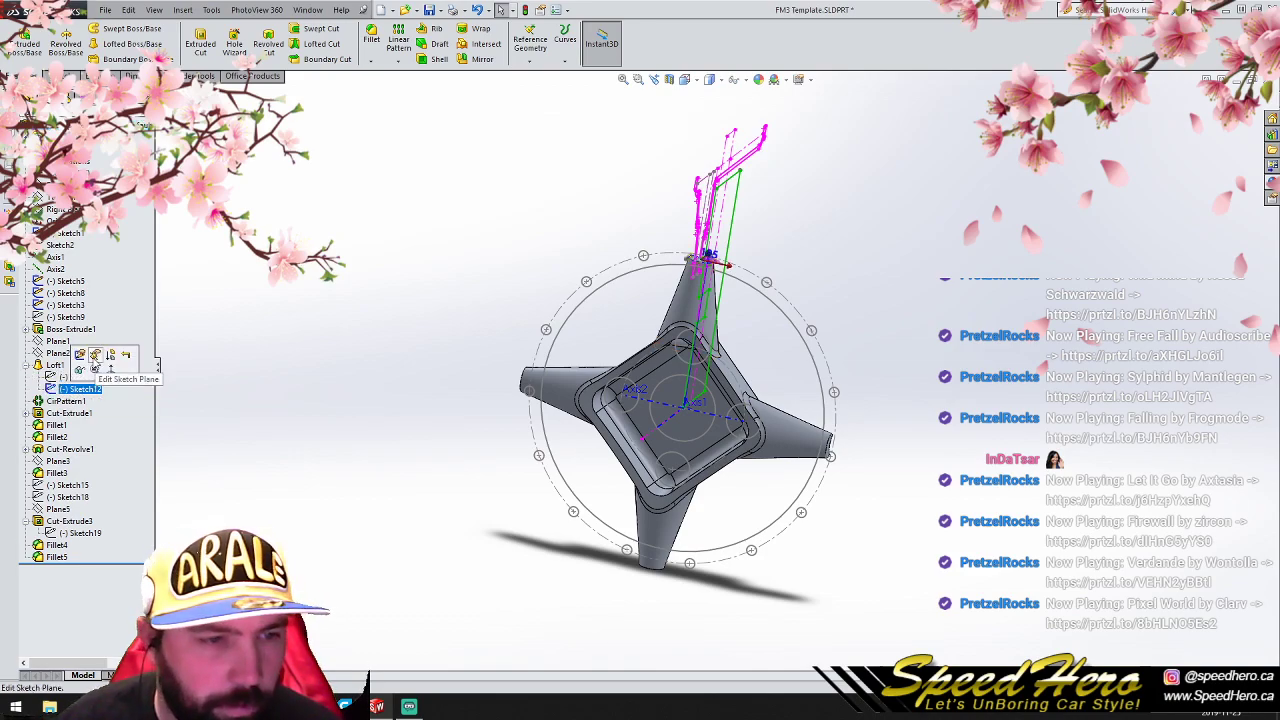
{"action": "key", "text": "ctrl+8"}
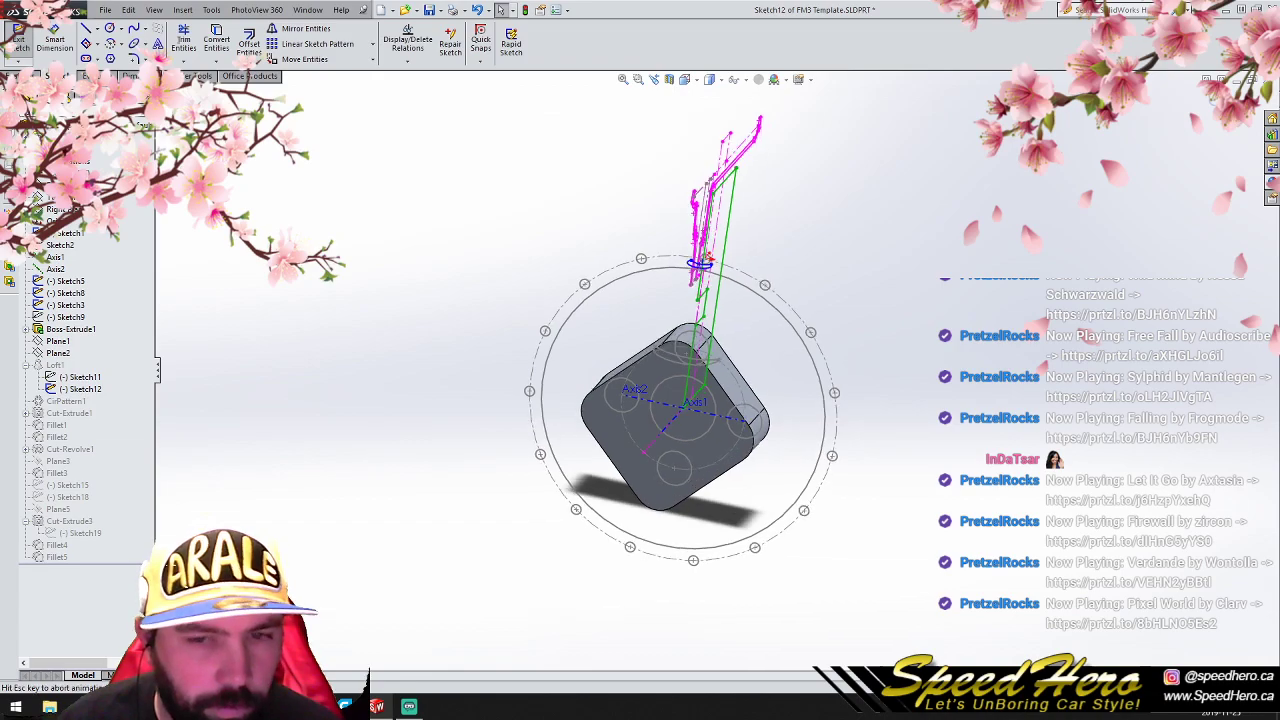
{"action": "scroll", "coordinate": [668, 438], "scroll_direction": "down", "scroll_amount": 4}
{"action": "left_click_drag", "start_coordinate": [621, 280], "coordinate": [770, 465]}
{"action": "left_click", "coordinate": [313, 61]}
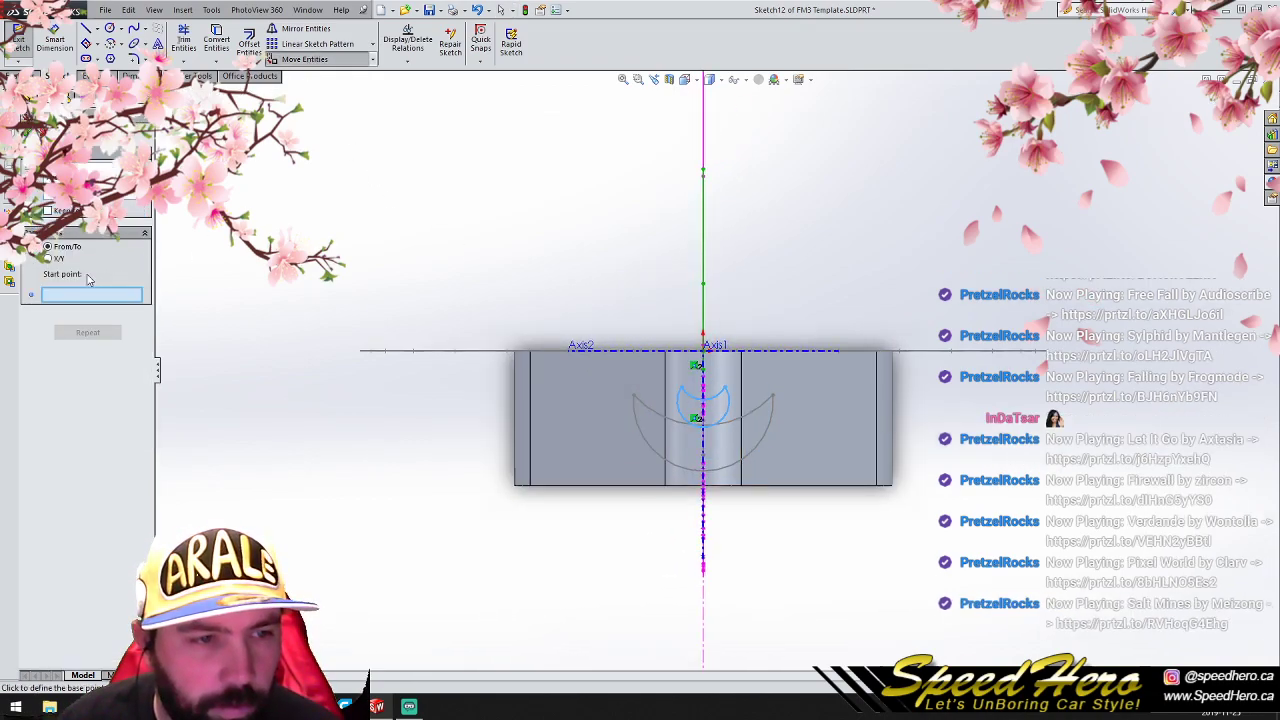
{"action": "left_click", "coordinate": [51, 259]}
{"action": "left_click", "coordinate": [139, 304]}
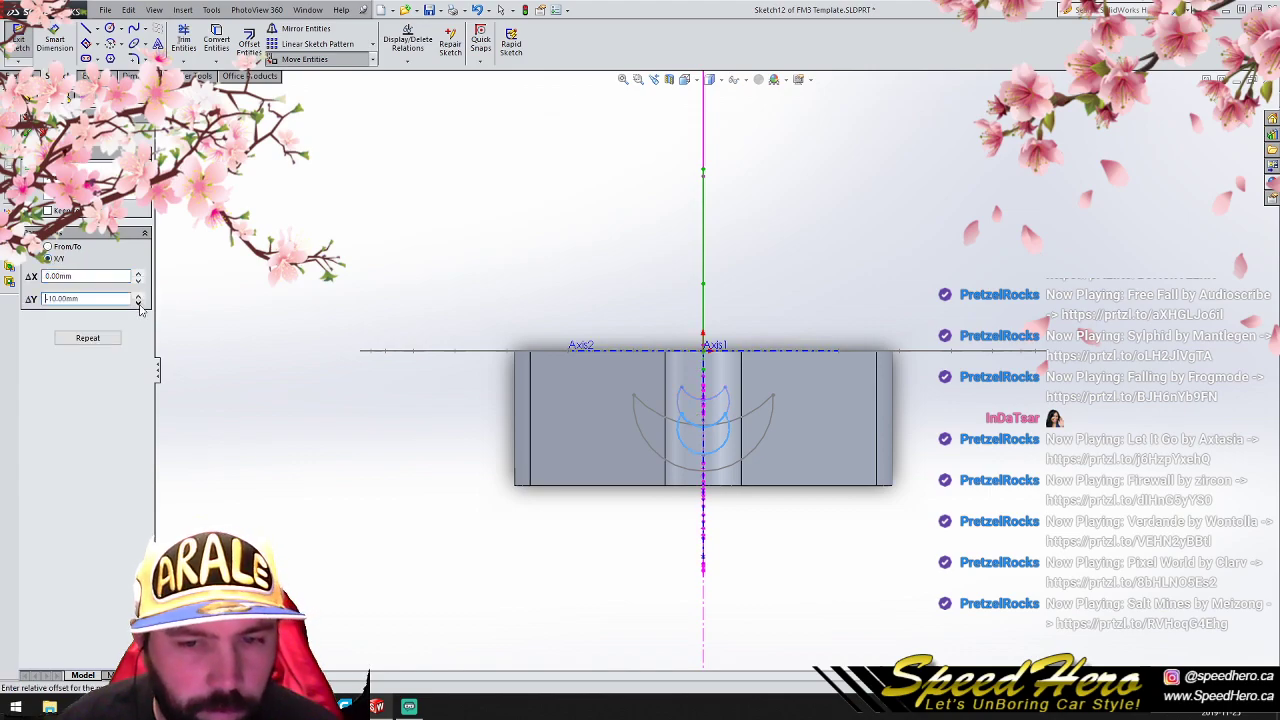
{"action": "middle_click_drag", "start_coordinate": [949, 469], "coordinate": [888, 456]}
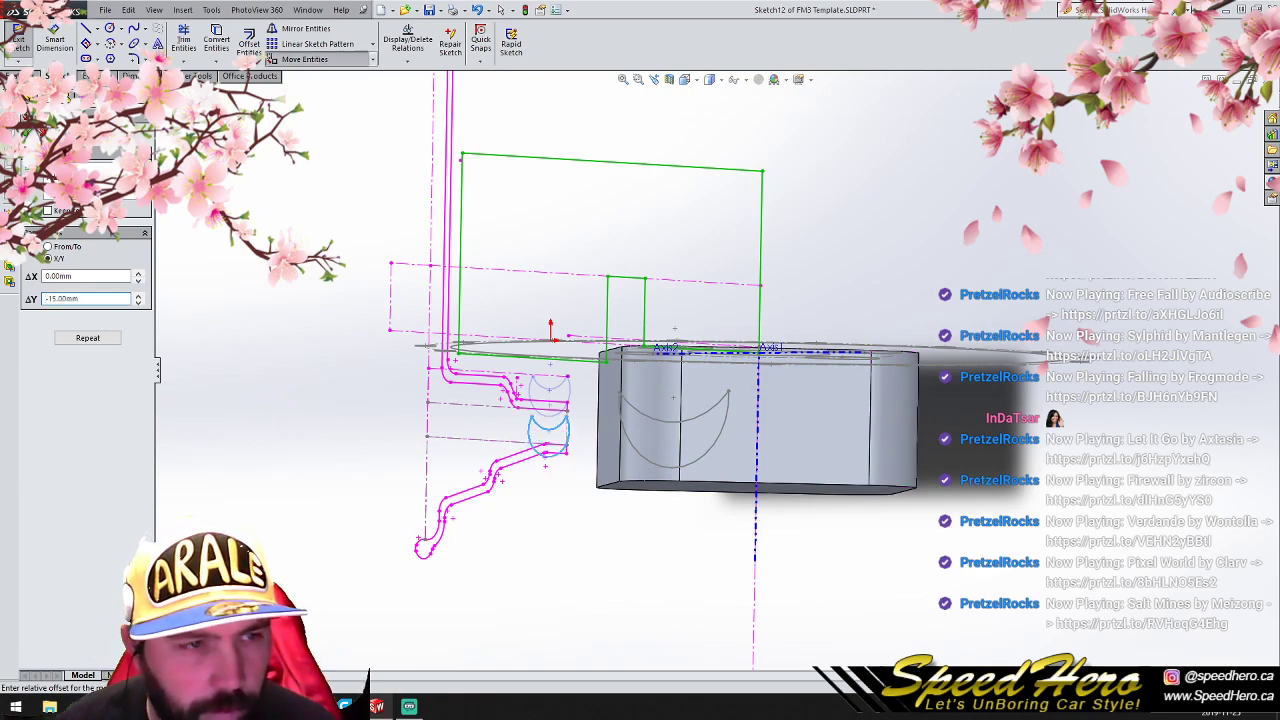
{"action": "key", "text": "Return"}
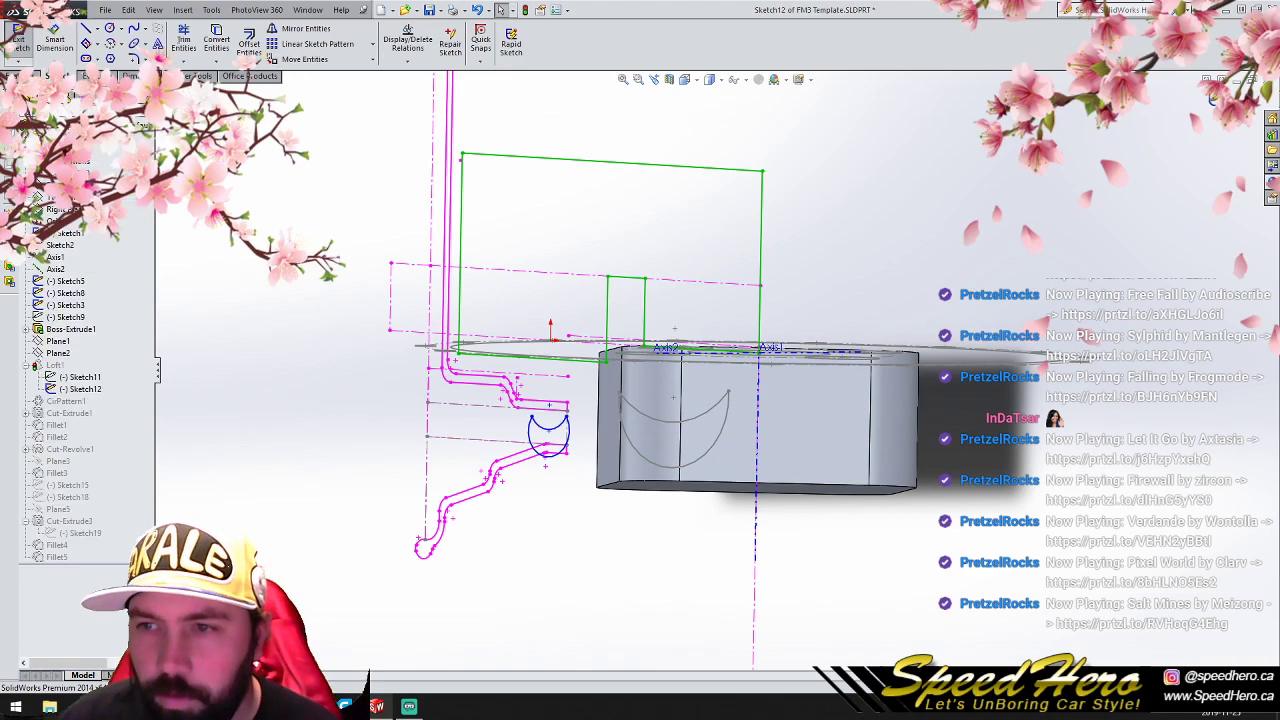
{"action": "left_click", "coordinate": [1213, 100]}
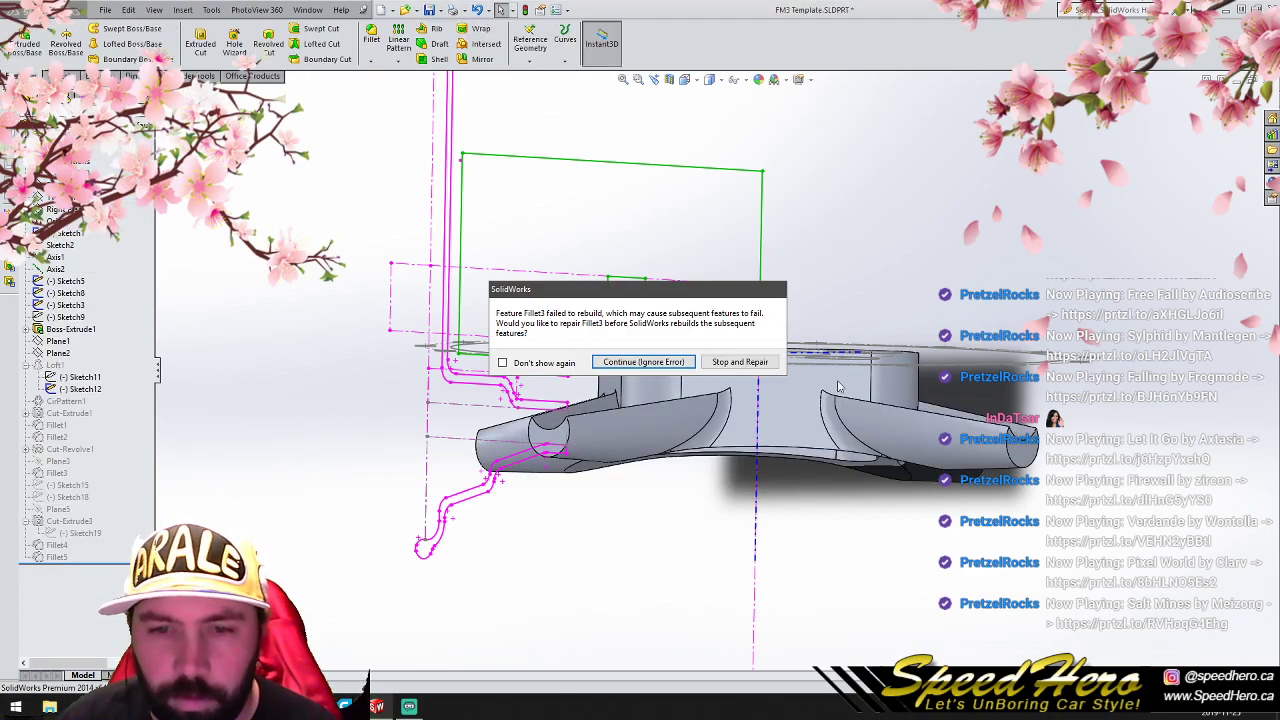
{"action": "left_click", "coordinate": [650, 360]}
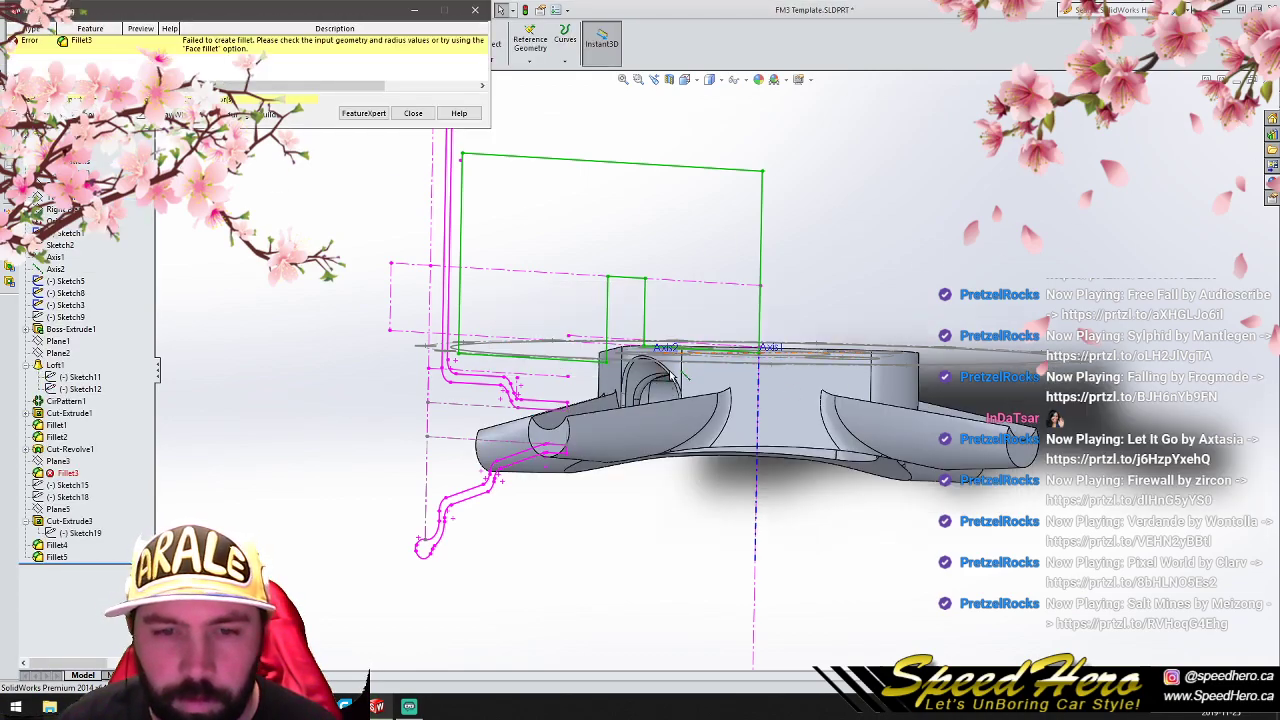
{"action": "left_click", "coordinate": [413, 113]}
- Edit the failed Fillet3 and set its radius to 5 mm
{"action": "mouse_move", "coordinate": [625, 435]}
{"action": "middle_mouse_down"}
{"action": "mouse_move", "coordinate": [678, 439]}
{"action": "mouse_move", "coordinate": [742, 378]}
{"action": "mouse_move", "coordinate": [785, 250]}
{"action": "mouse_move", "coordinate": [766, 189]}
{"action": "mouse_move", "coordinate": [689, 249]}
{"action": "mouse_move", "coordinate": [866, 351]}
{"action": "mouse_move", "coordinate": [849, 429]}
{"action": "mouse_move", "coordinate": [854, 503]}
{"action": "mouse_move", "coordinate": [154, 471]}
{"action": "middle_mouse_up"}
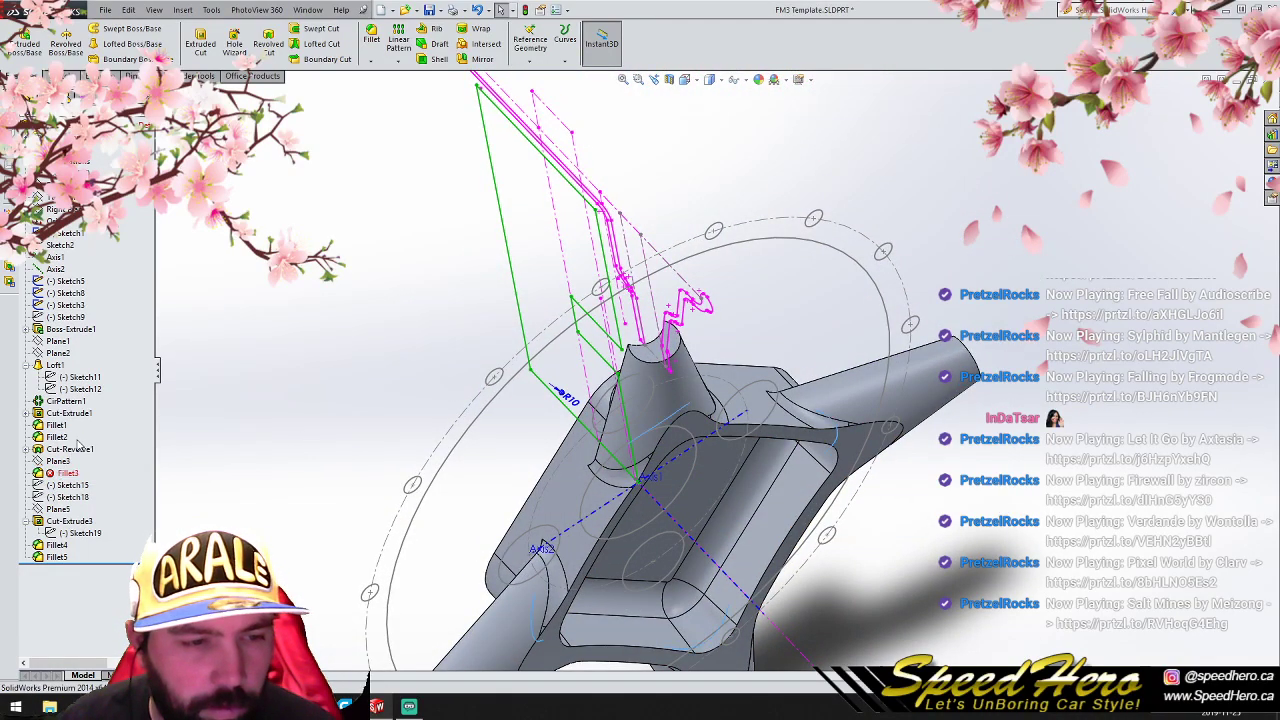
{"action": "scroll", "coordinate": [674, 436], "scroll_direction": "down", "scroll_amount": 3}
{"action": "middle_click_drag", "start_coordinate": [676, 436], "coordinate": [762, 504]}
{"action": "double_click", "coordinate": [95, 290]}
{"action": "type", "text": "5"}
{"action": "key", "text": "Return"}
{"action": "key", "text": "Return"}
- Edit Fillet5 and remove the missing edge from its items to fillet
{"action": "middle_click_drag", "start_coordinate": [666, 464], "coordinate": [714, 470]}
{"action": "middle_click_drag", "start_coordinate": [611, 462], "coordinate": [640, 405]}
{"action": "middle_click_drag", "start_coordinate": [820, 452], "coordinate": [738, 457]}
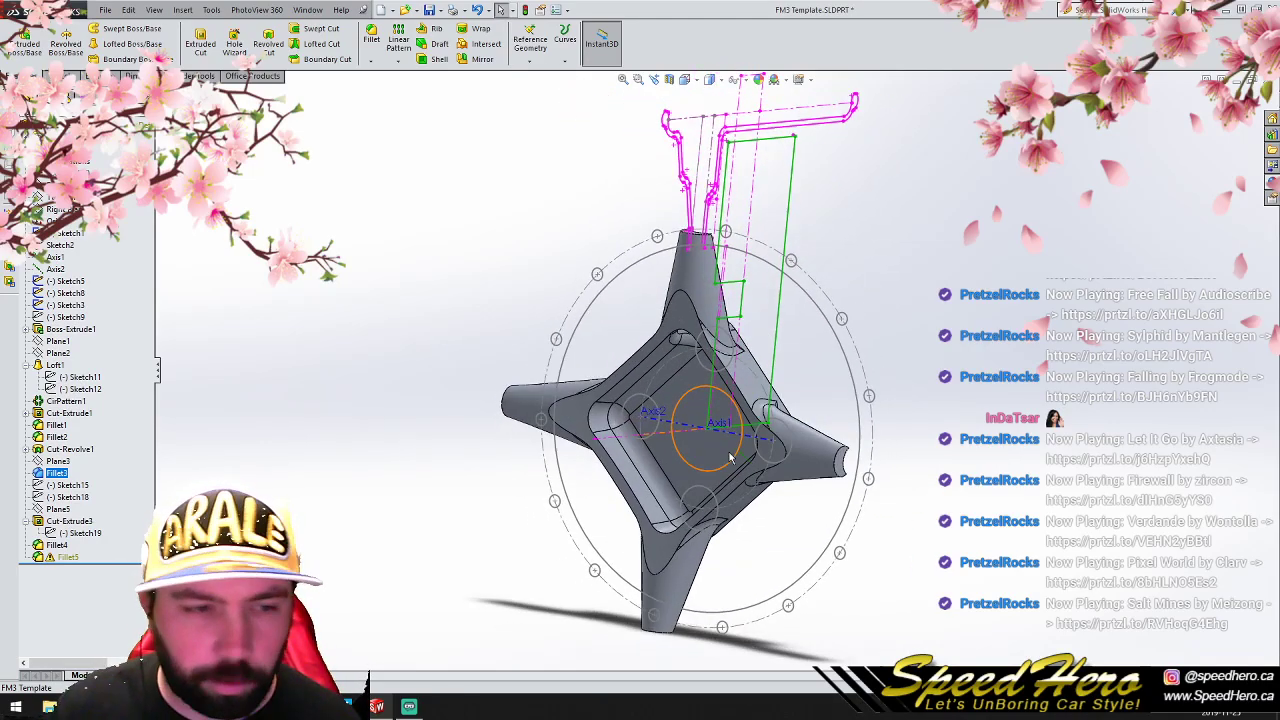
{"action": "left_click", "coordinate": [26, 366]}
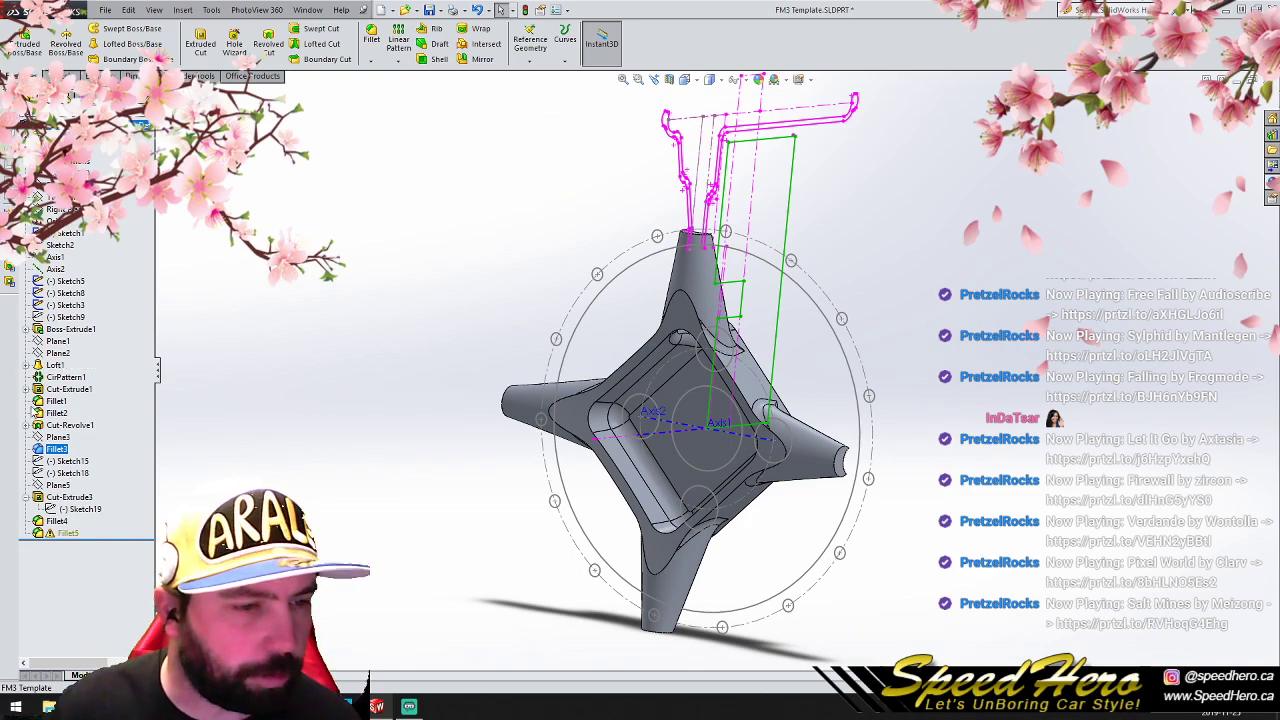
{"action": "left_click", "coordinate": [26, 499]}
{"action": "left_click", "coordinate": [66, 522]}
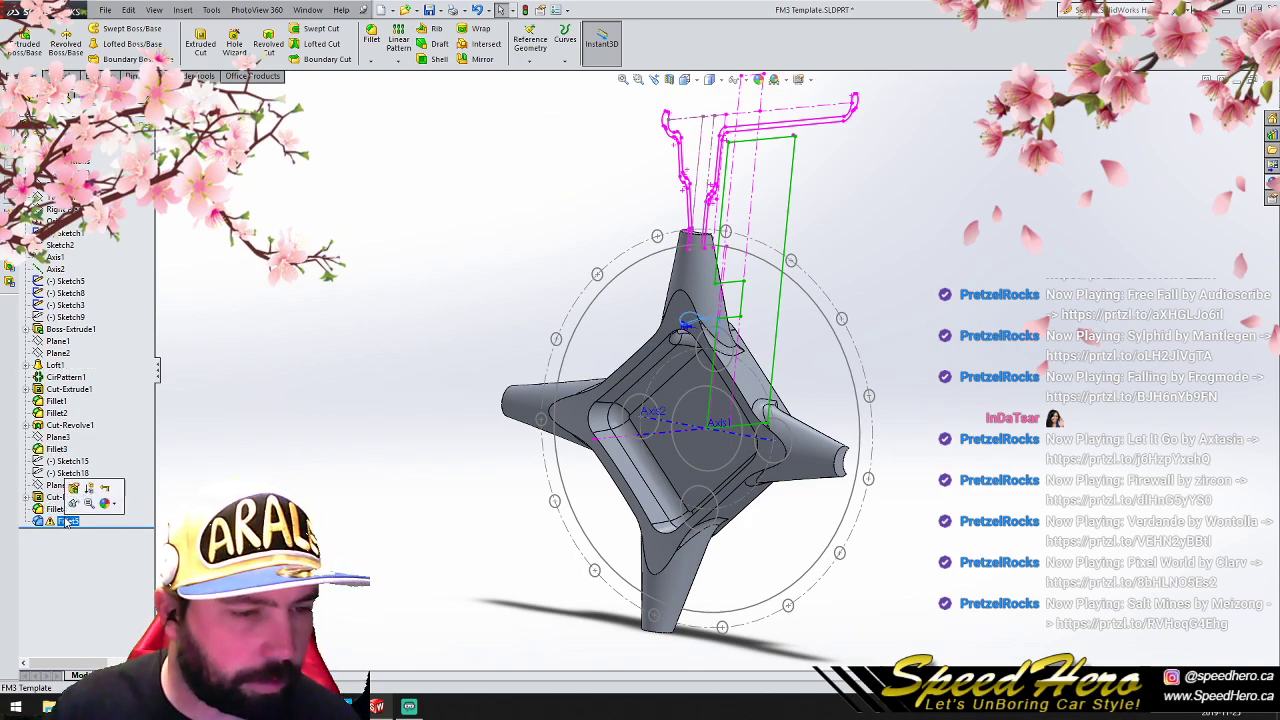
{"action": "left_click", "coordinate": [73, 489]}
{"action": "scroll", "coordinate": [713, 242], "scroll_direction": "down", "scroll_amount": 6}
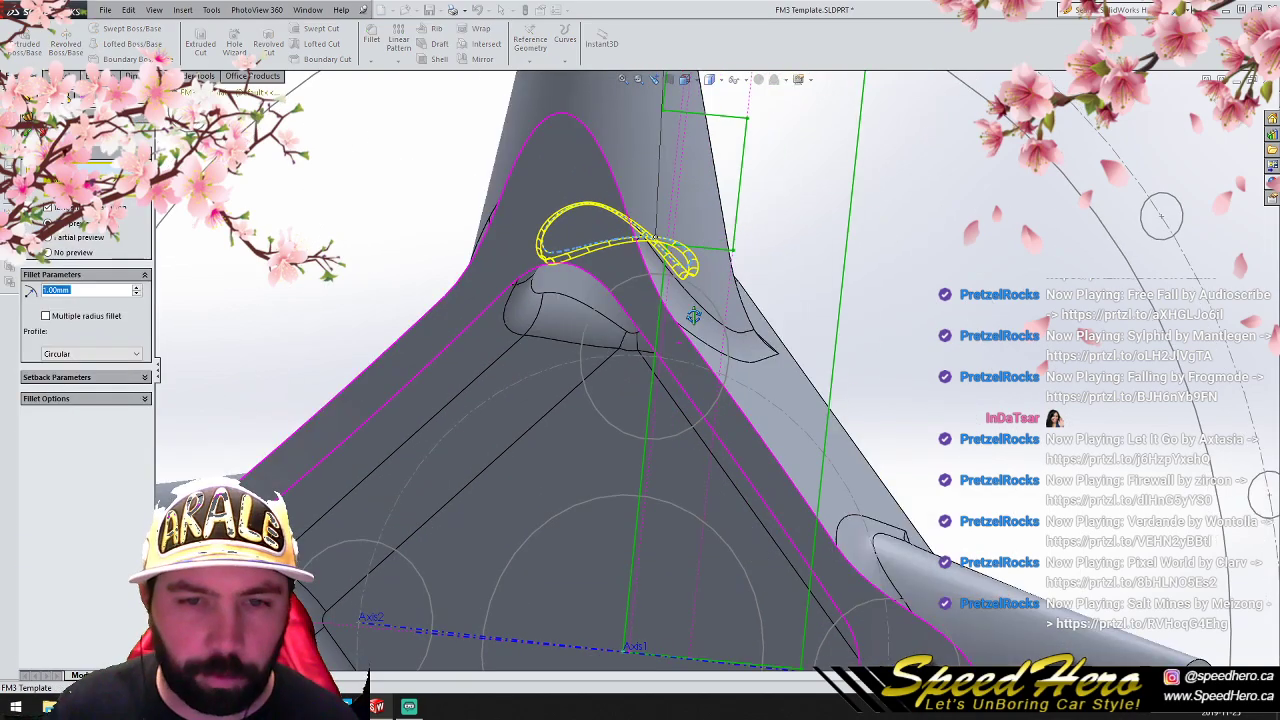
{"action": "middle_click_drag", "start_coordinate": [713, 242], "coordinate": [711, 207]}
{"action": "right_click", "coordinate": [72, 181]}
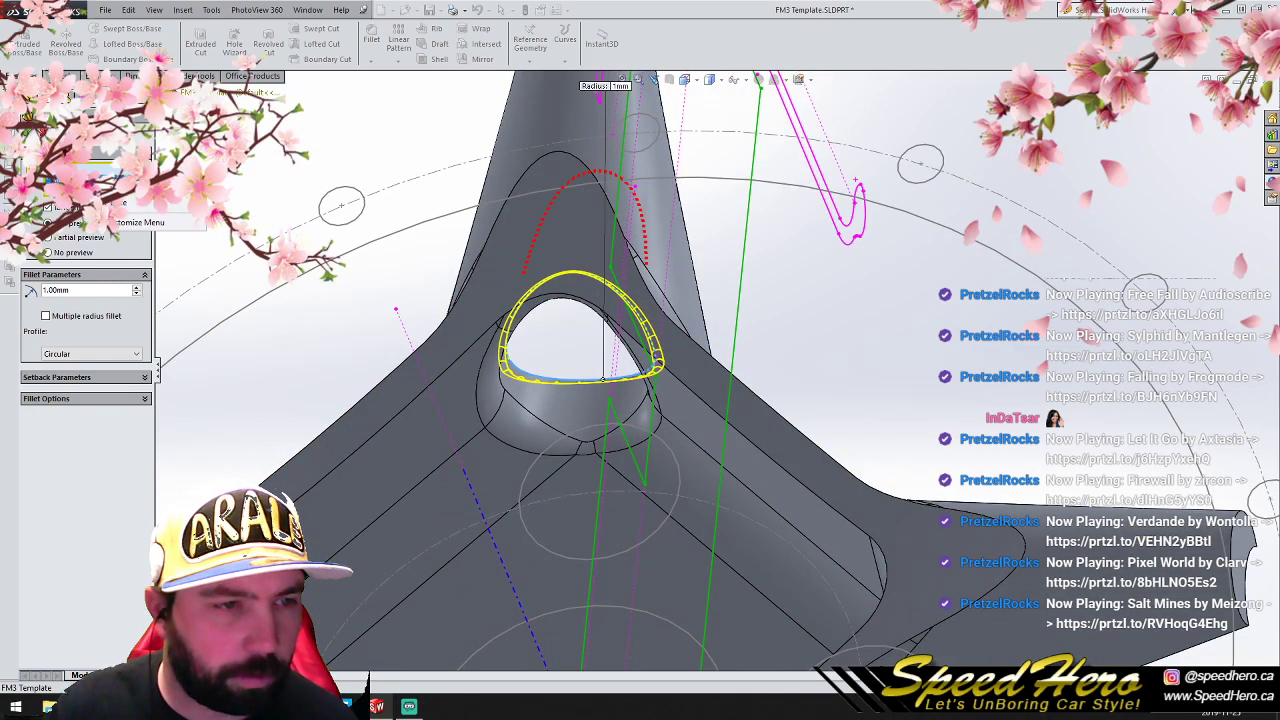
{"action": "left_click", "coordinate": [108, 203]}
- Set Fillet5's radius around the opening to 5 mm and apply it
{"action": "scroll", "coordinate": [592, 408], "scroll_direction": "up", "scroll_amount": 2}
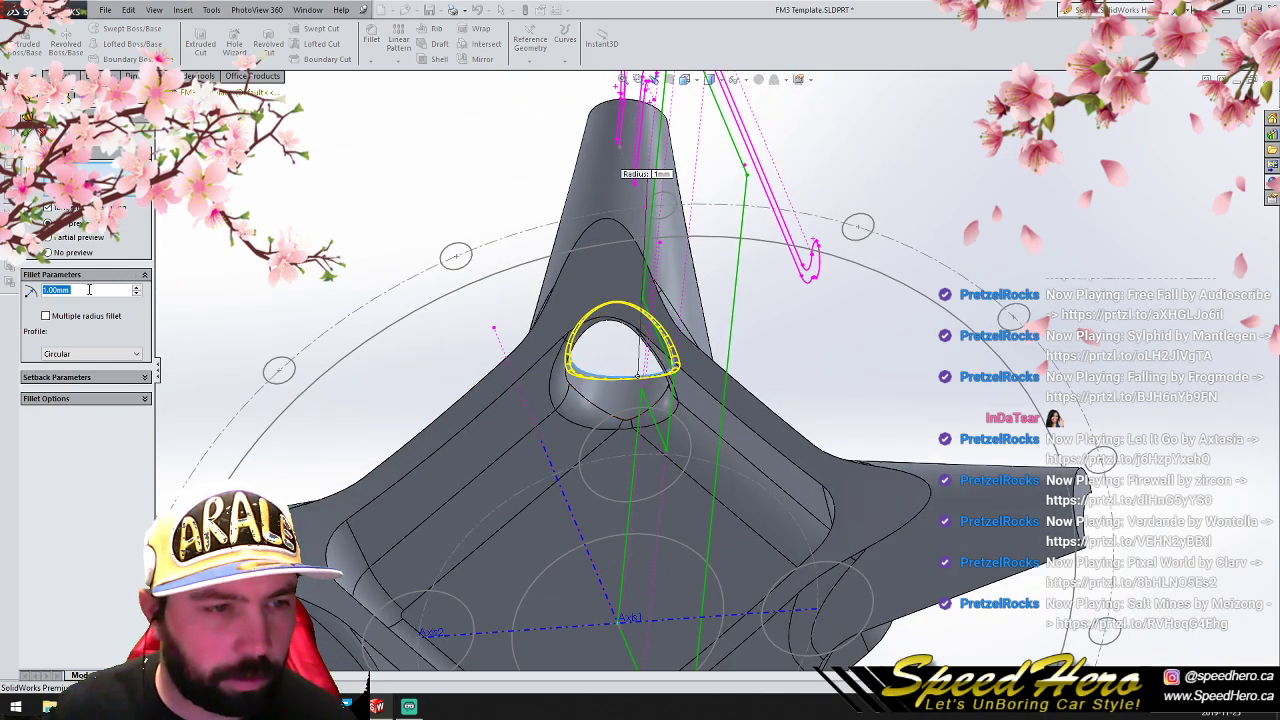
{"action": "type", "text": "5"}
{"action": "key", "text": "Return"}
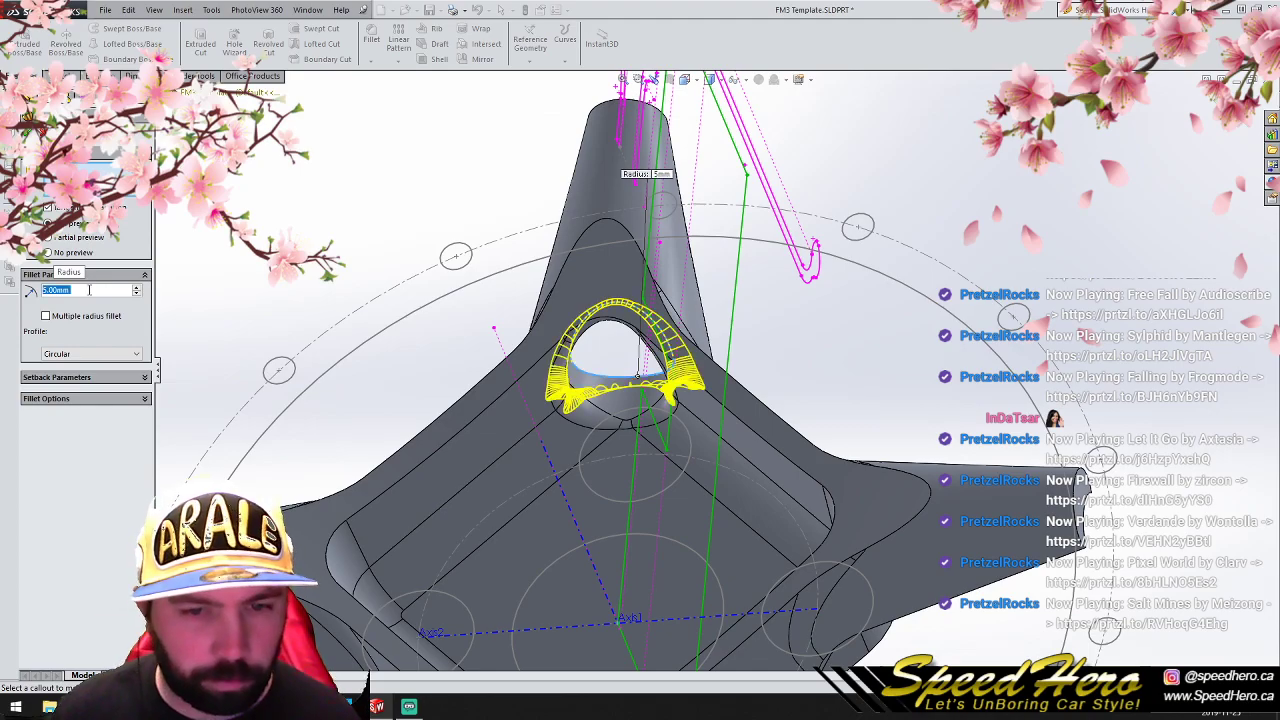
{"action": "left_click", "coordinate": [27, 131]}
- Examine the reshaped spokes and the enlarged opening fillet from several angles and from the front
{"action": "middle_click_drag", "start_coordinate": [672, 462], "coordinate": [820, 543]}
{"action": "middle_click_drag", "start_coordinate": [737, 523], "coordinate": [681, 558]}
{"action": "scroll", "coordinate": [695, 490], "scroll_direction": "up", "scroll_amount": 3}
{"action": "middle_click_drag", "start_coordinate": [701, 468], "coordinate": [783, 458]}
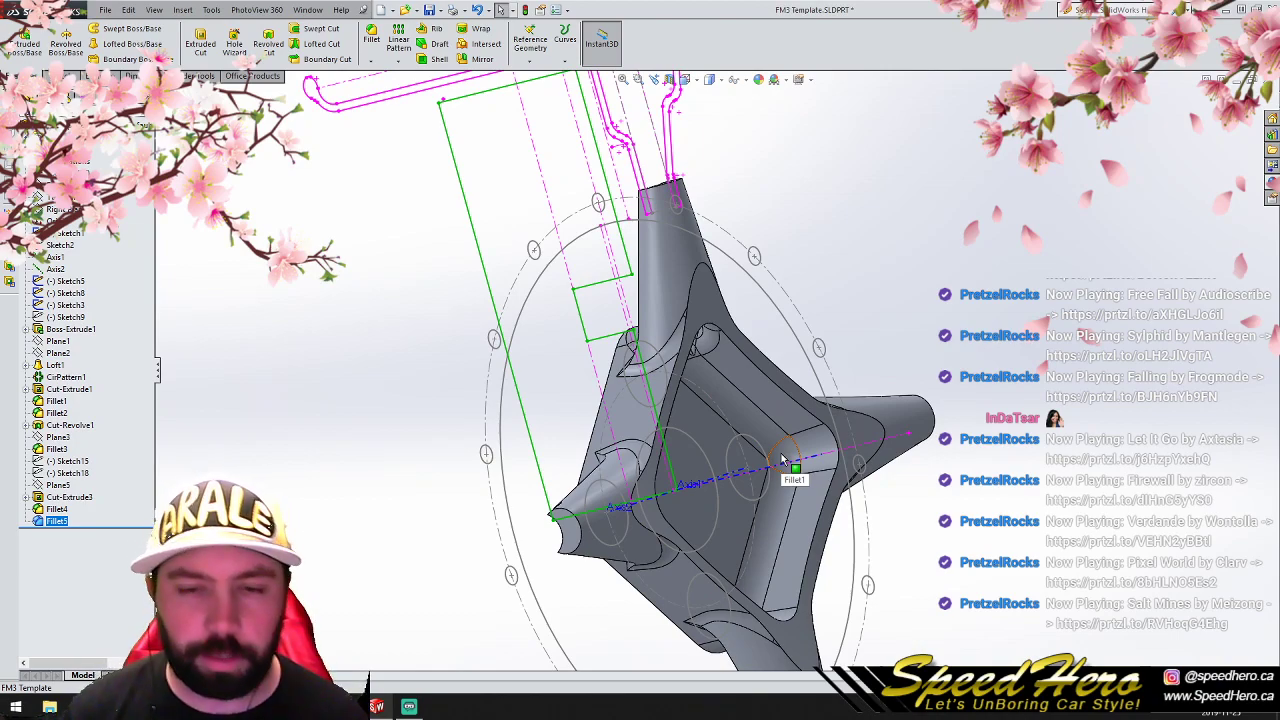
{"action": "key", "text": "ctrl+1"}
{"action": "scroll", "coordinate": [766, 197], "scroll_direction": "up", "scroll_amount": 7}
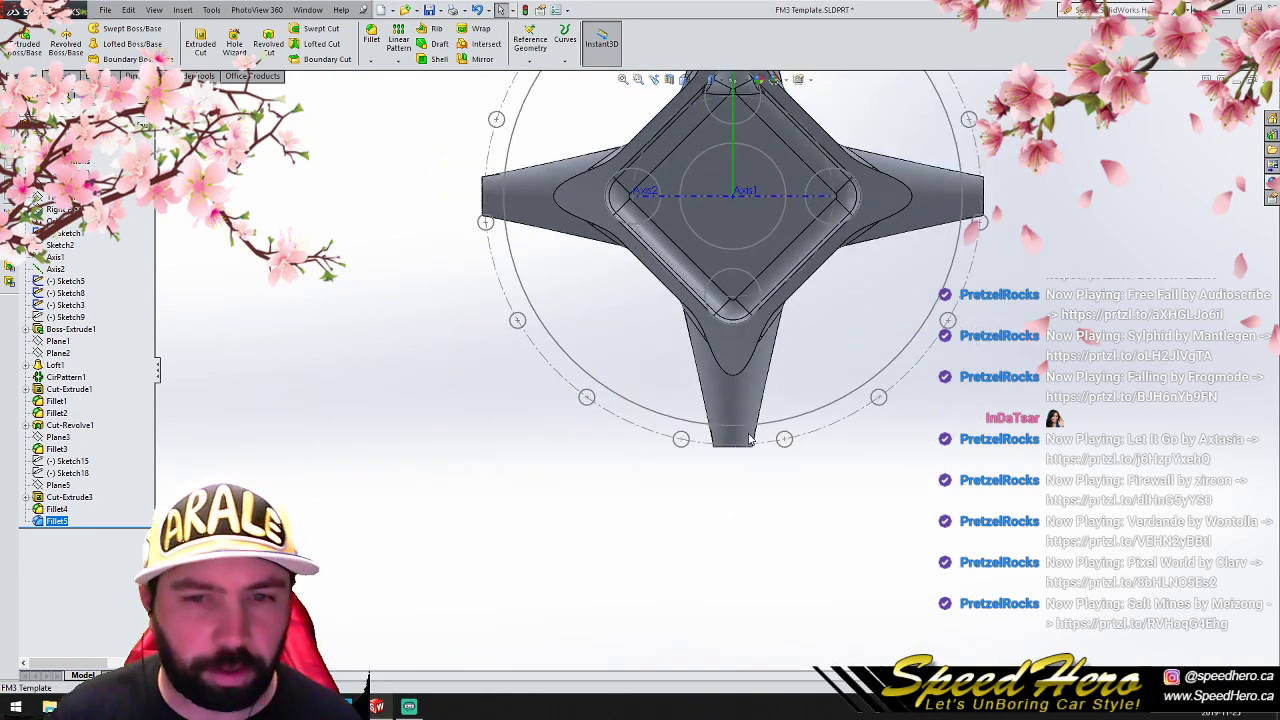
{"action": "scroll", "coordinate": [767, 205], "scroll_direction": "down", "scroll_amount": 6}
{"action": "scroll", "coordinate": [682, 302], "scroll_direction": "up", "scroll_amount": 2}
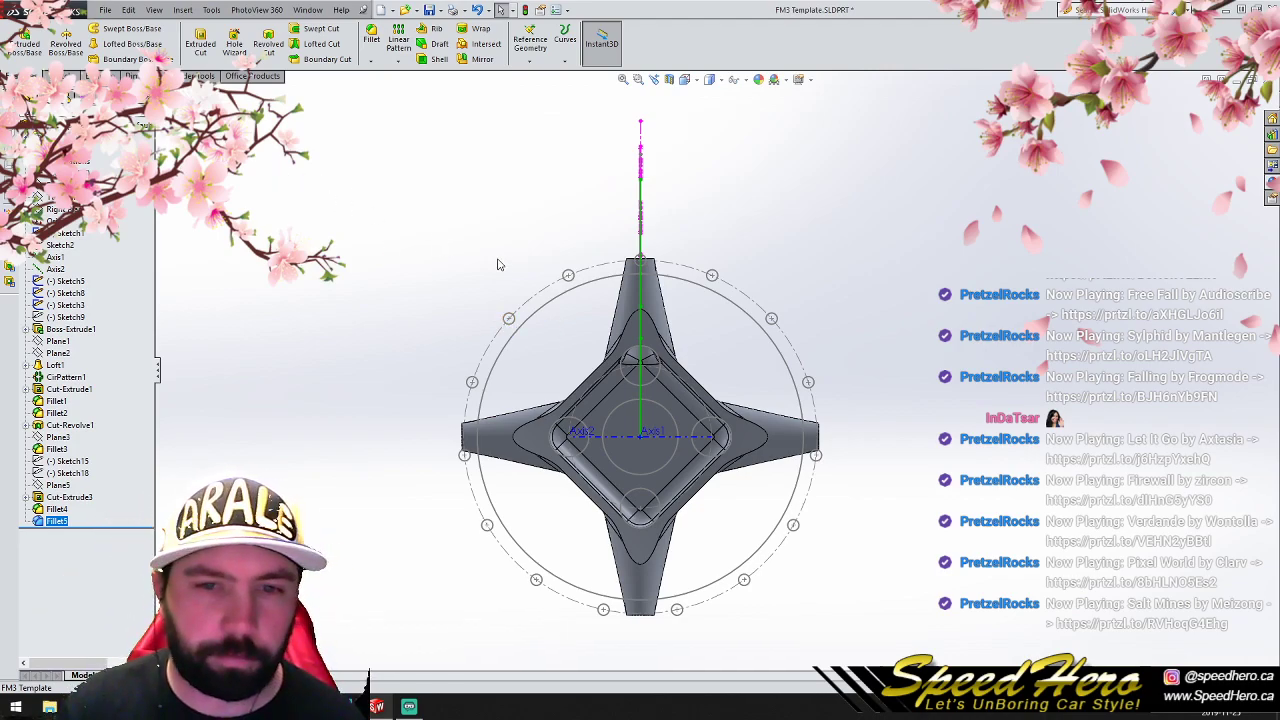
- Section the model along its vertical centre plane and view the cut from the right side
{"action": "left_click", "coordinate": [669, 79]}
{"action": "key", "text": "Return"}
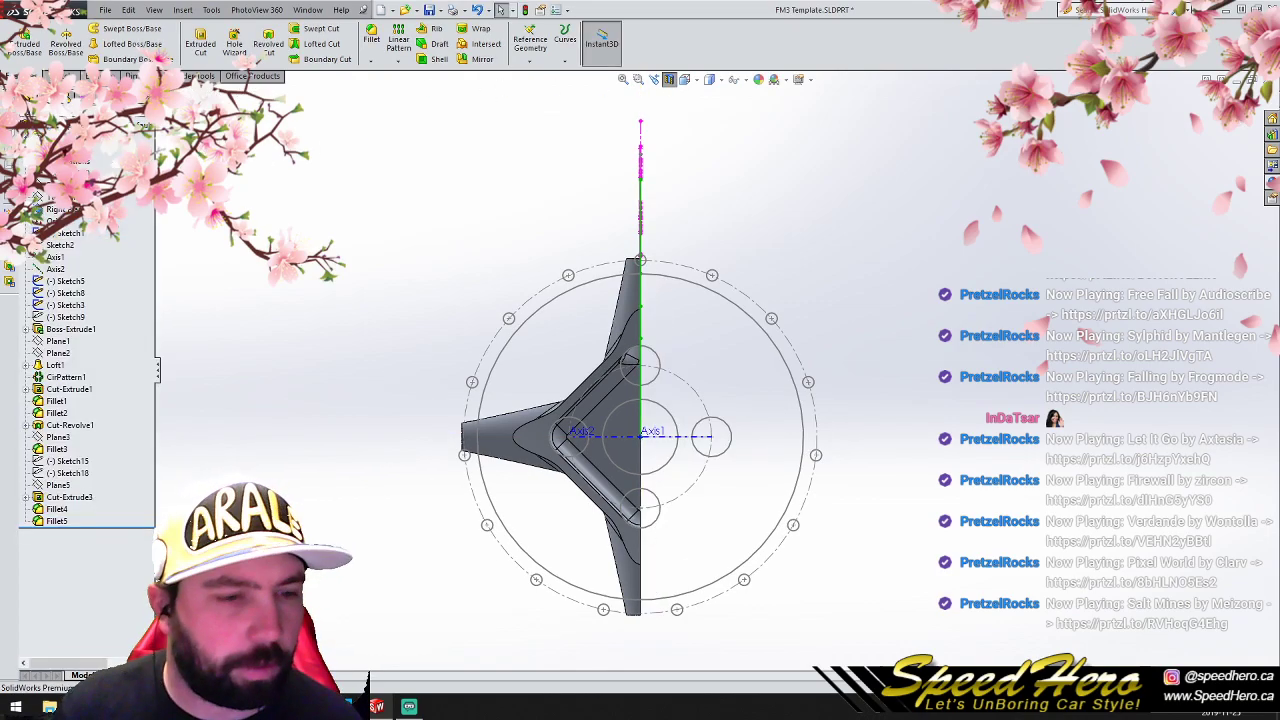
{"action": "key", "text": "ctrl+4"}
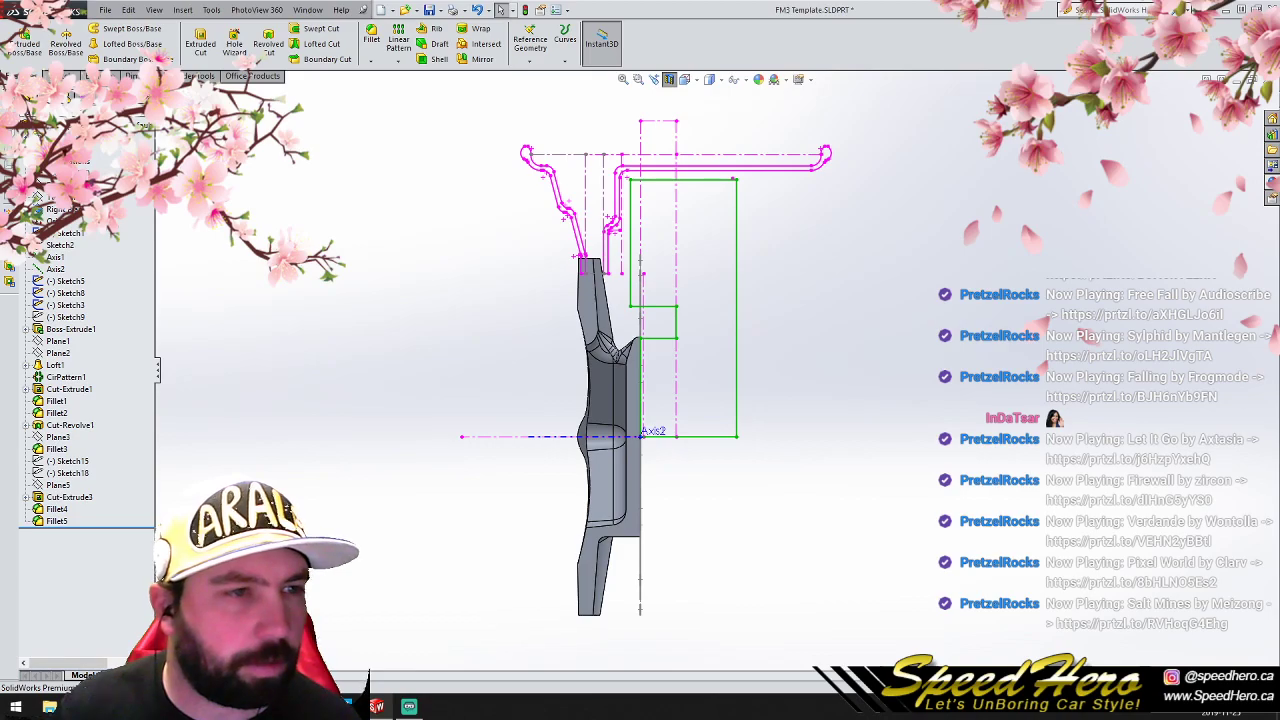
- Start a sketch on the Right Plane and draw a short horizontal line across the spoke tip, coincident with the front rim flange's lower end
{"action": "left_click", "coordinate": [60, 209]}
{"action": "left_click", "coordinate": [70, 76]}
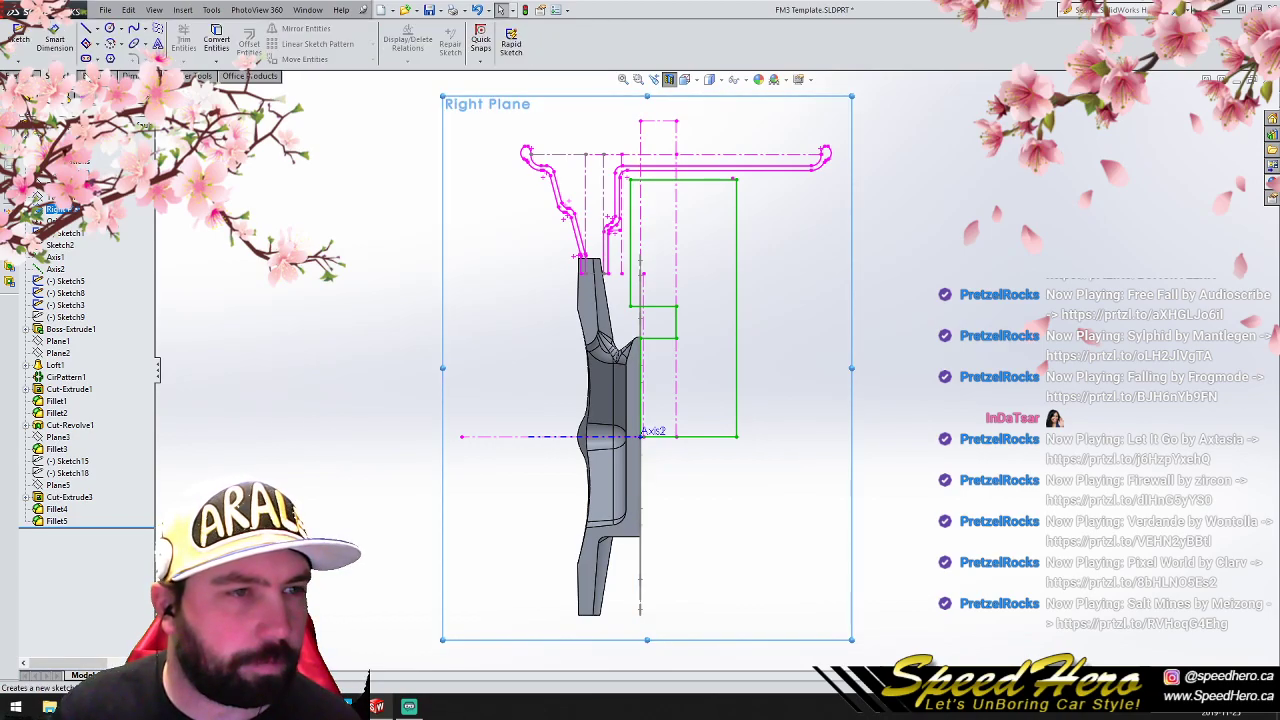
{"action": "left_click", "coordinate": [85, 28]}
{"action": "scroll", "coordinate": [611, 266], "scroll_direction": "down", "scroll_amount": 7}
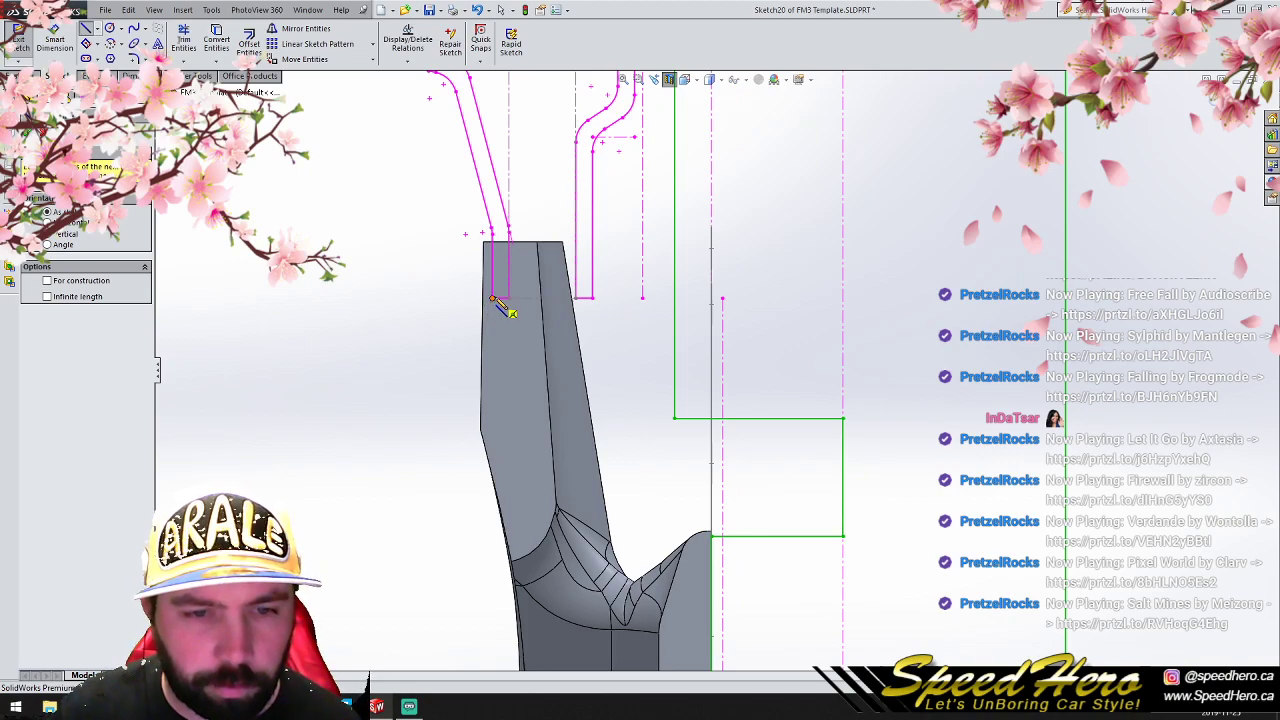
{"action": "left_click", "coordinate": [421, 295]}
{"action": "left_click", "coordinate": [461, 295]}
{"action": "right_click", "coordinate": [461, 295]}
{"action": "left_click", "coordinate": [472, 303]}
{"action": "left_click", "coordinate": [461, 295]}
{"action": "left_click", "coordinate": [509, 298], "text": "ctrl"}
{"action": "left_click", "coordinate": [45, 377]}
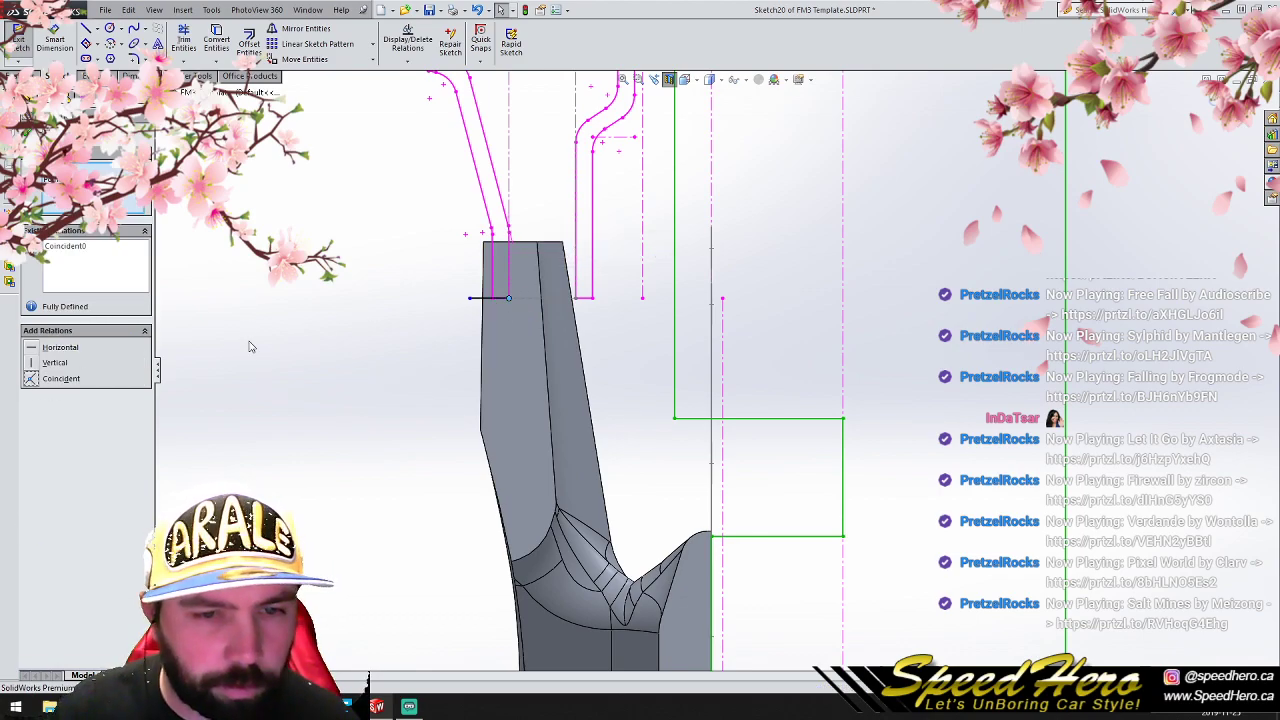
- Move the free end of the short line onto the spoke's front face
{"action": "left_click", "coordinate": [249, 341]}
{"action": "scroll", "coordinate": [368, 324], "scroll_direction": "down", "scroll_amount": 2}
{"action": "left_click", "coordinate": [517, 293]}
{"action": "middle_click_drag", "start_coordinate": [509, 300], "coordinate": [587, 323]}
{"action": "left_click", "coordinate": [573, 321]}
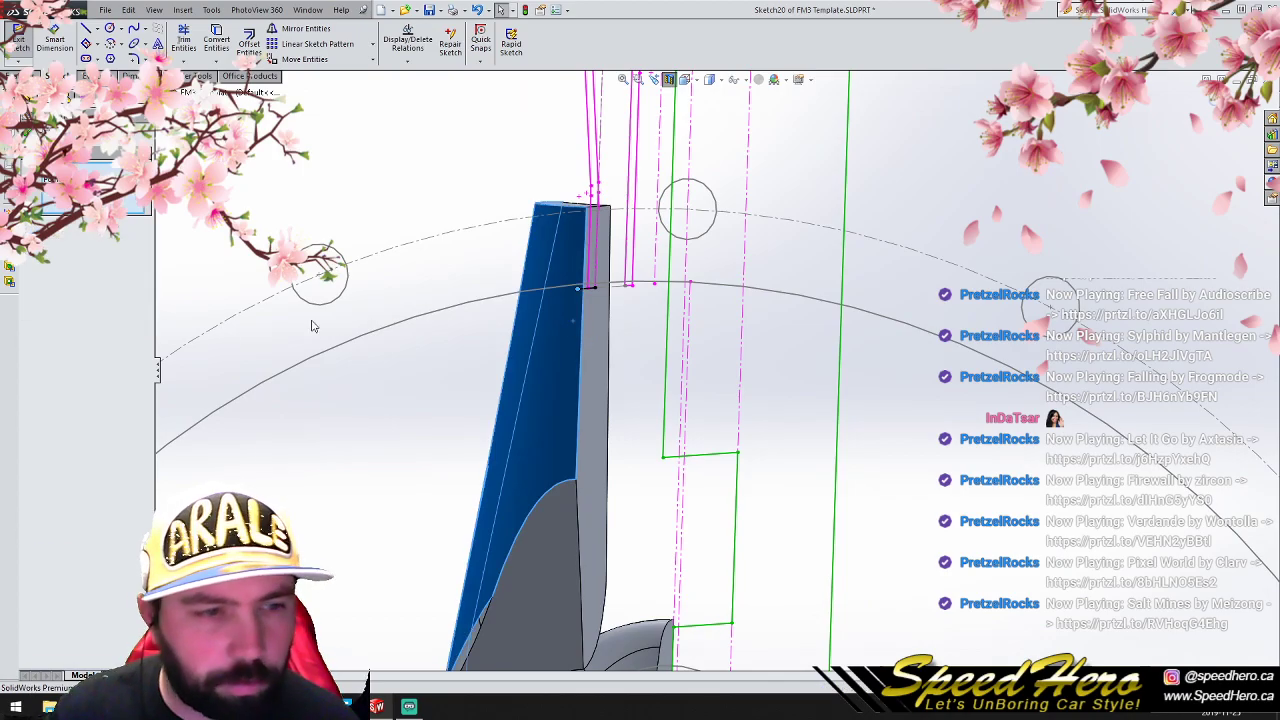
{"action": "left_click", "coordinate": [426, 179]}
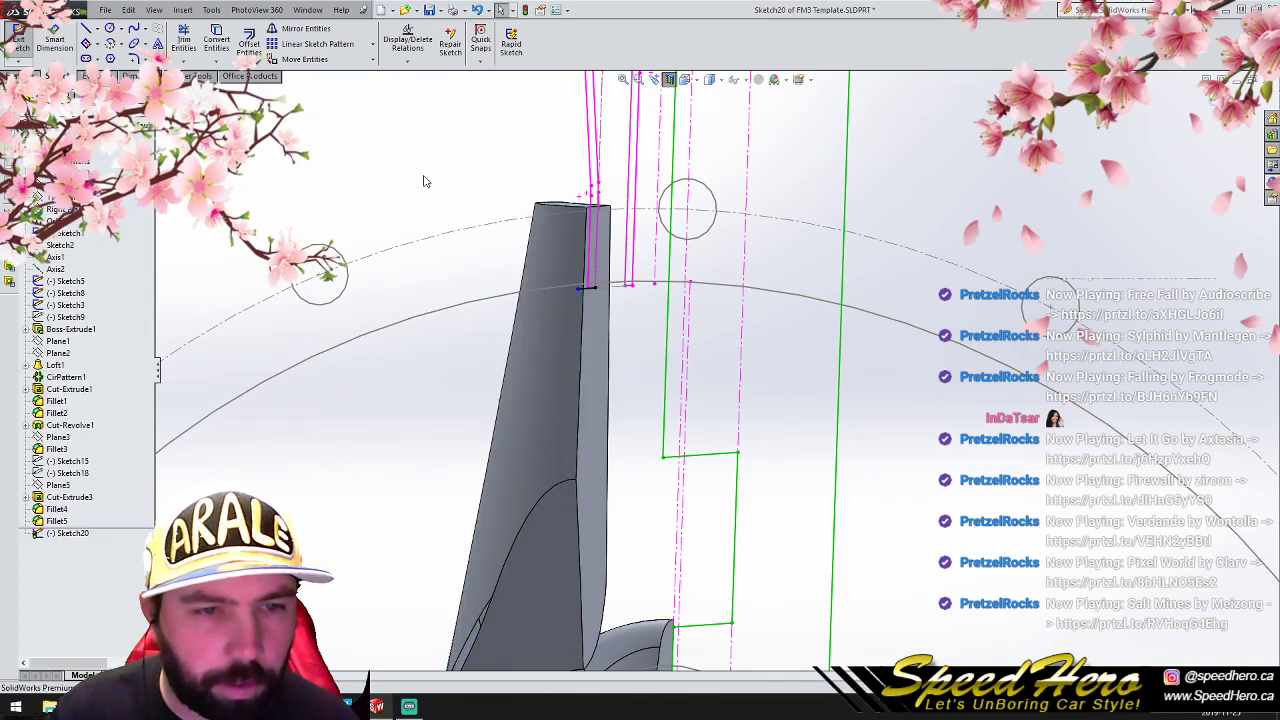
{"action": "scroll", "coordinate": [622, 348], "scroll_direction": "up", "scroll_amount": 3}
{"action": "scroll", "coordinate": [625, 350], "scroll_direction": "down", "scroll_amount": 3}
{"action": "mouse_move", "coordinate": [655, 363]}
{"action": "middle_mouse_down"}
{"action": "mouse_move", "coordinate": [572, 358]}
{"action": "mouse_move", "coordinate": [534, 374]}
{"action": "mouse_move", "coordinate": [689, 351]}
{"action": "middle_mouse_up"}
{"action": "left_click_drag", "start_coordinate": [610, 287], "coordinate": [648, 288]}
{"action": "scroll", "coordinate": [737, 339], "scroll_direction": "up", "scroll_amount": 3}
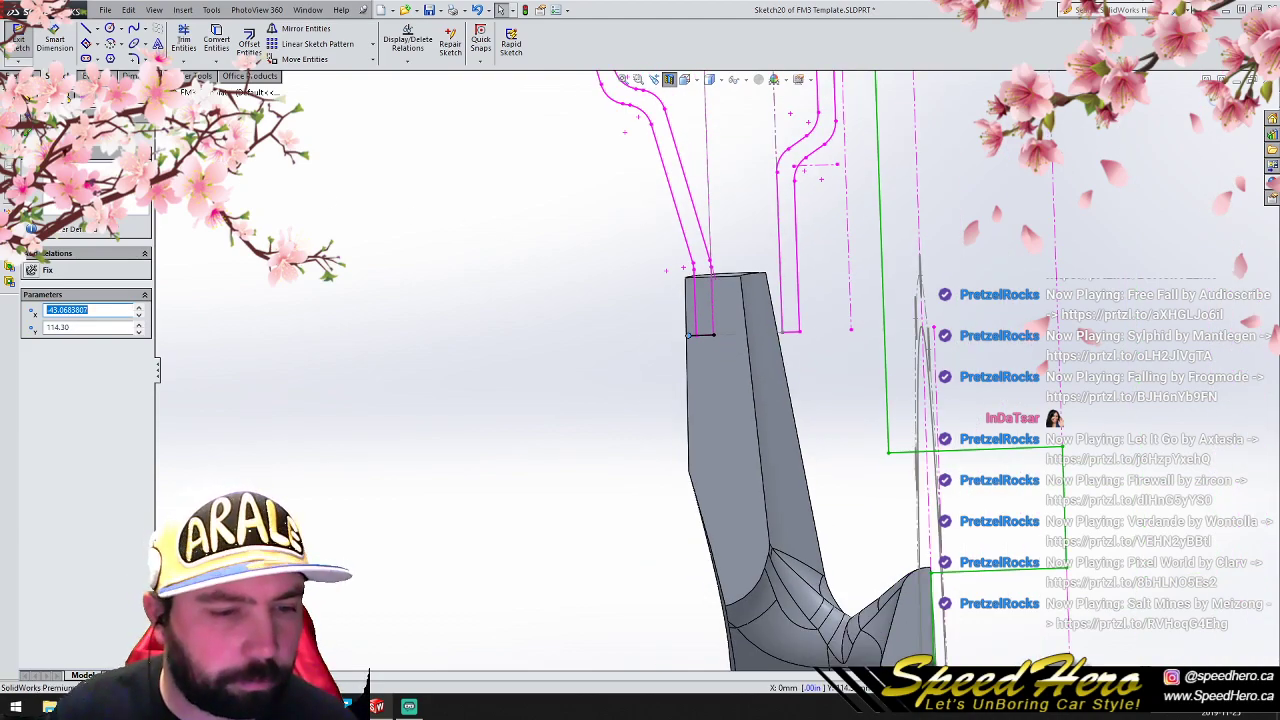
- Complete a closed ring profile between the two rim flanges, stepping up between them and tapering below, with the closing slanted side about 9 mm long
{"action": "key", "text": "l"}
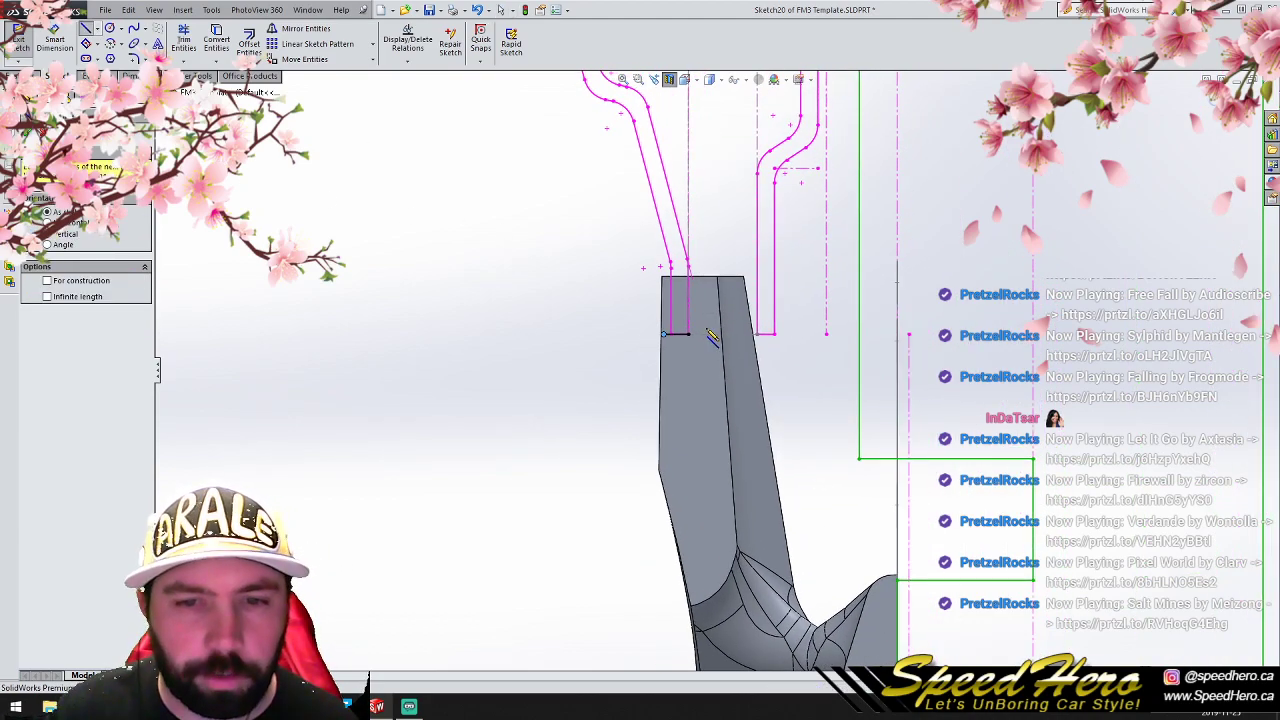
{"action": "left_click", "coordinate": [688, 333]}
{"action": "left_click", "coordinate": [688, 235]}
{"action": "left_click", "coordinate": [757, 235]}
{"action": "left_click", "coordinate": [757, 333]}
{"action": "left_click", "coordinate": [773, 333]}
{"action": "left_click", "coordinate": [751, 375]}
{"action": "left_click", "coordinate": [688, 375]}
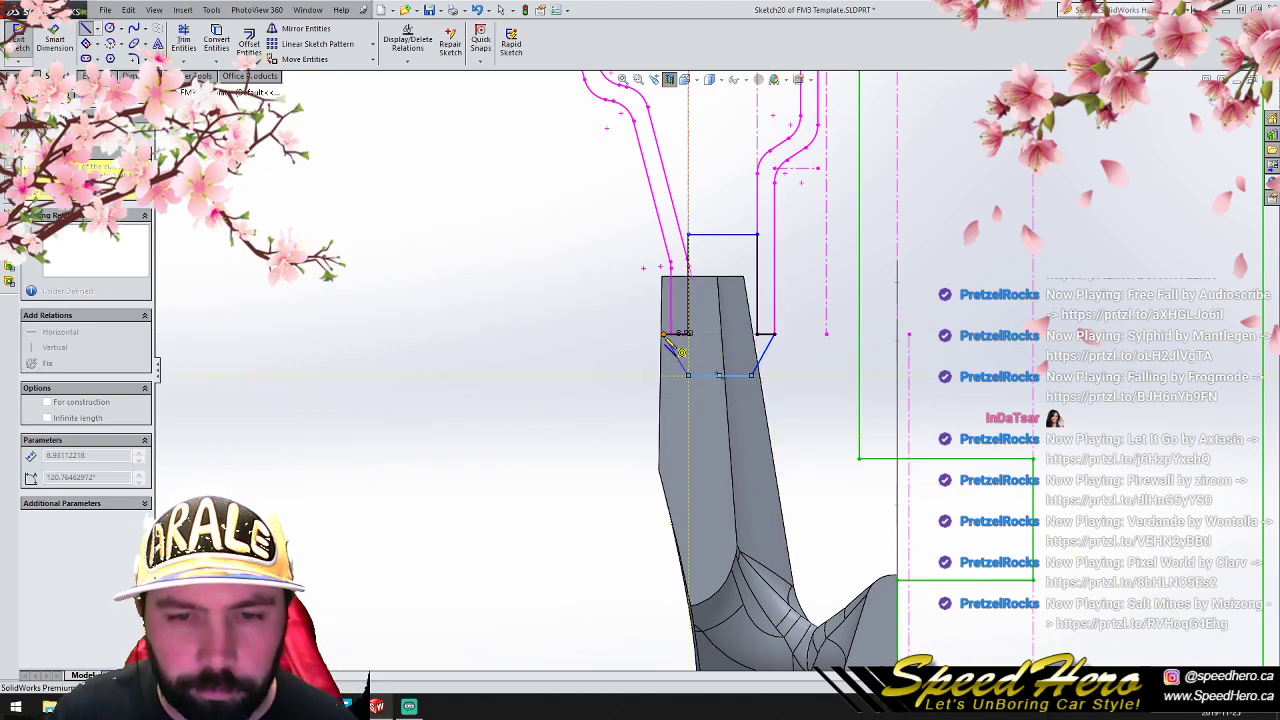
{"action": "left_click", "coordinate": [662, 334]}
{"action": "scroll", "coordinate": [700, 393], "scroll_direction": "up", "scroll_amount": 5}
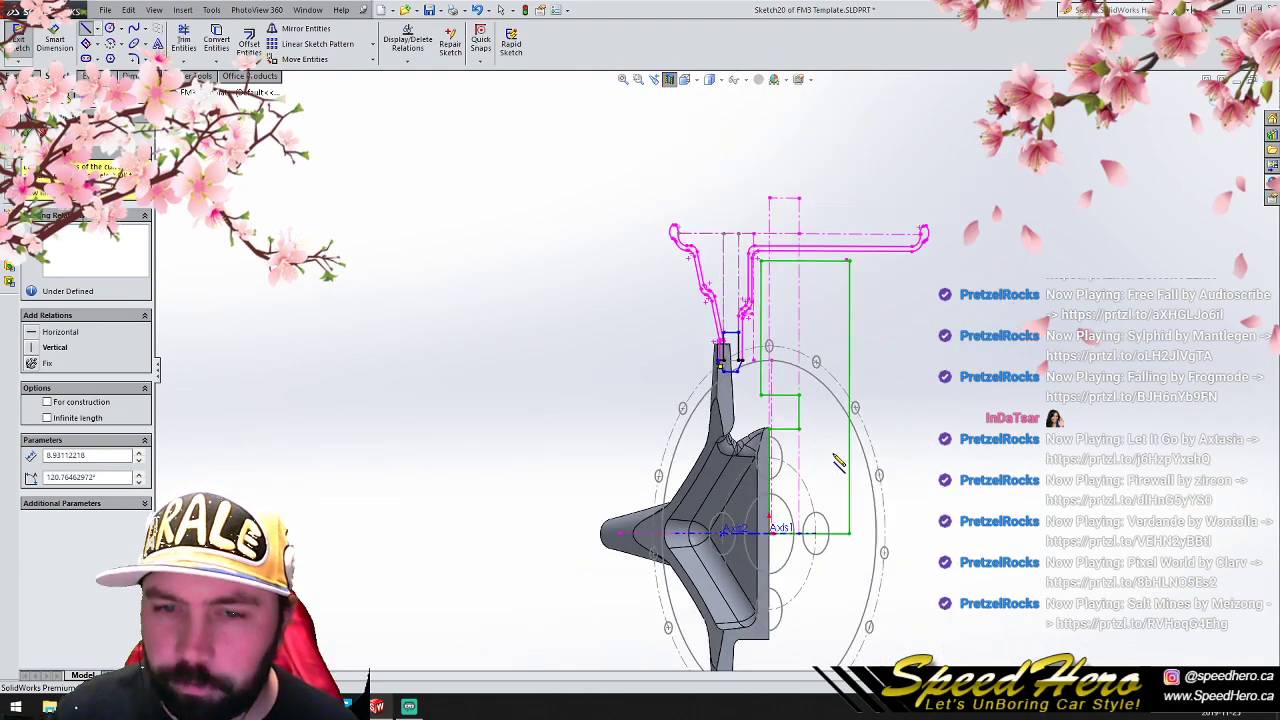
- Round the two lower corners of the ring profile with 5 mm sketch fillets
{"action": "left_click", "coordinate": [20, 76]}
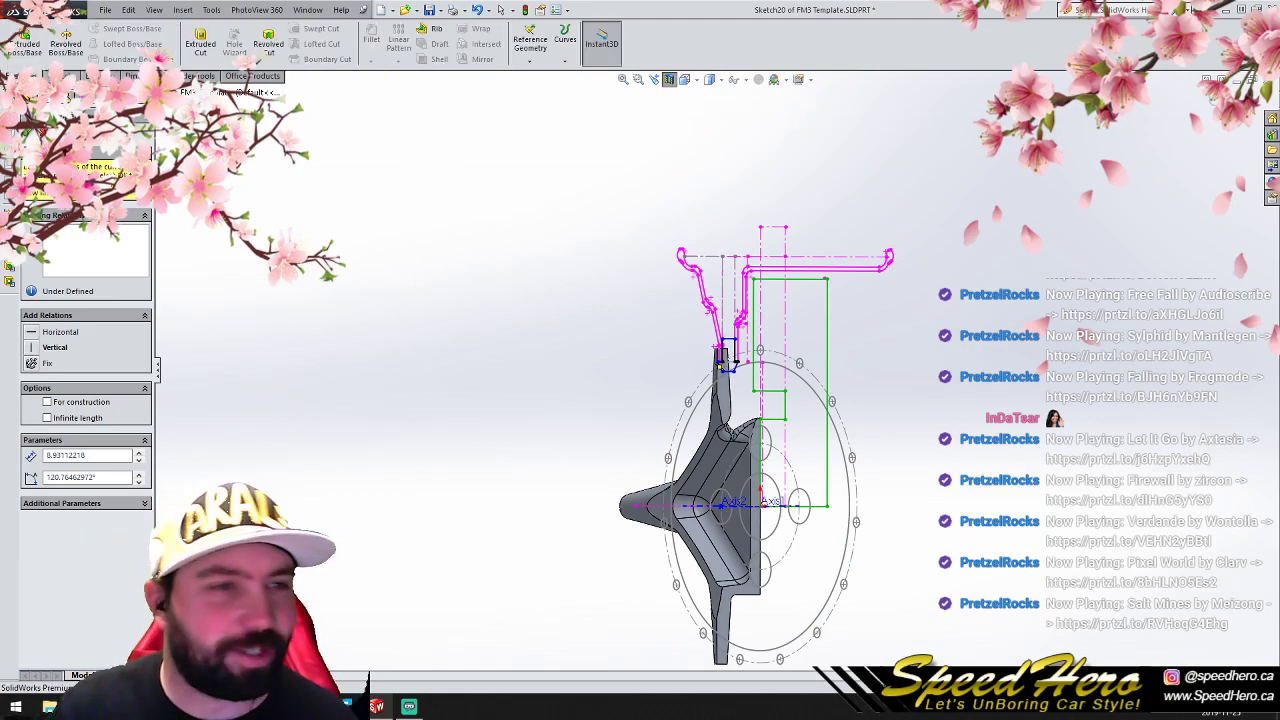
{"action": "left_click", "coordinate": [719, 362]}
{"action": "left_click", "coordinate": [68, 76]}
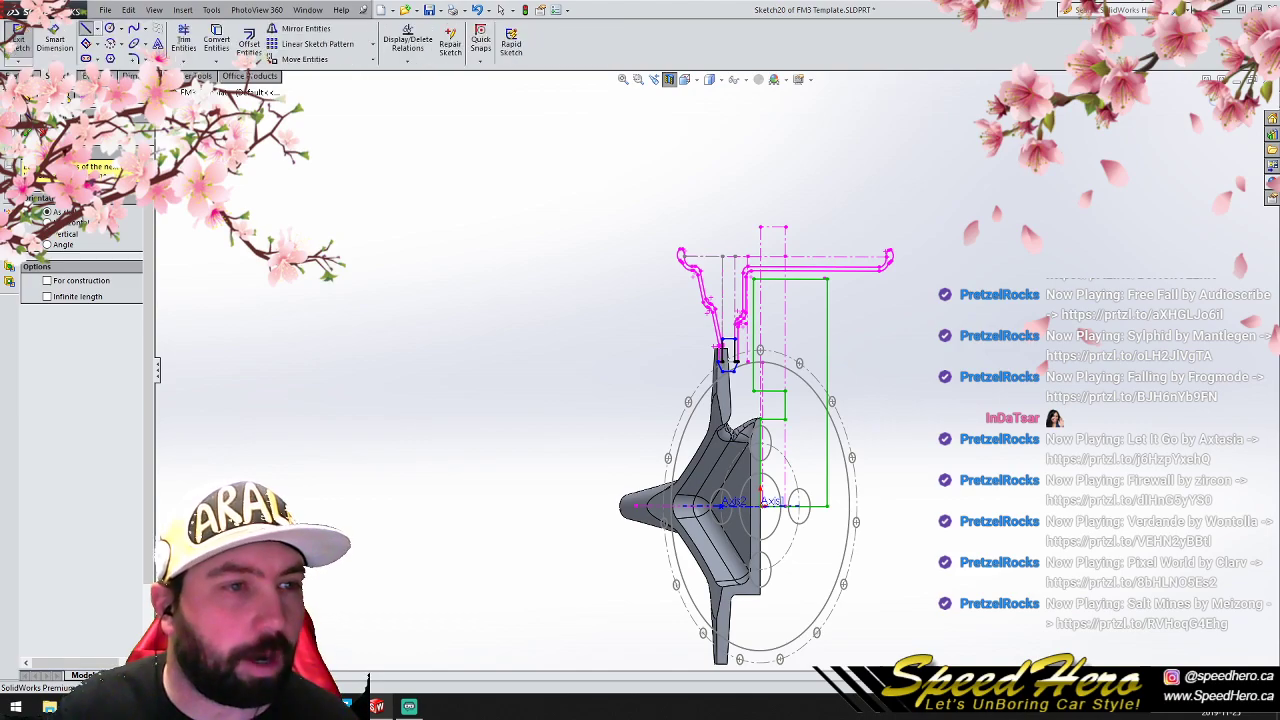
{"action": "left_click", "coordinate": [111, 58]}
{"action": "scroll", "coordinate": [588, 360], "scroll_direction": "down", "scroll_amount": 3}
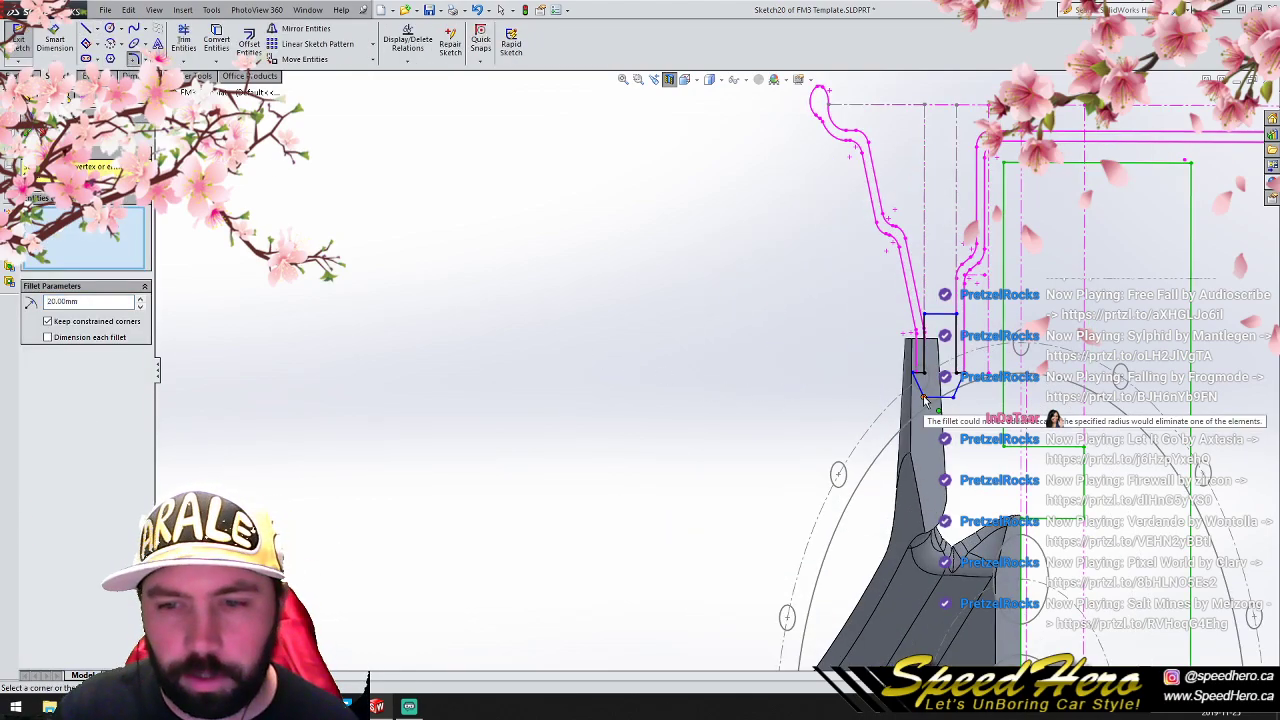
{"action": "left_click", "coordinate": [102, 303]}
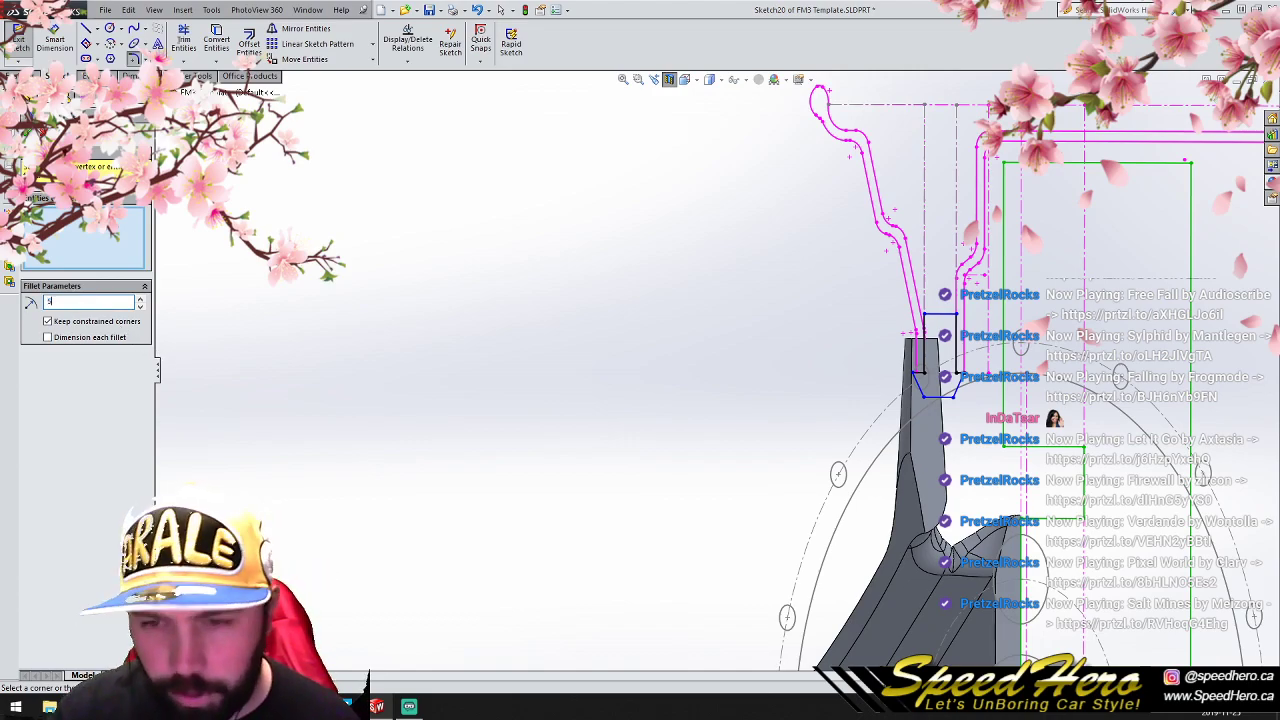
{"action": "type", "text": "5"}
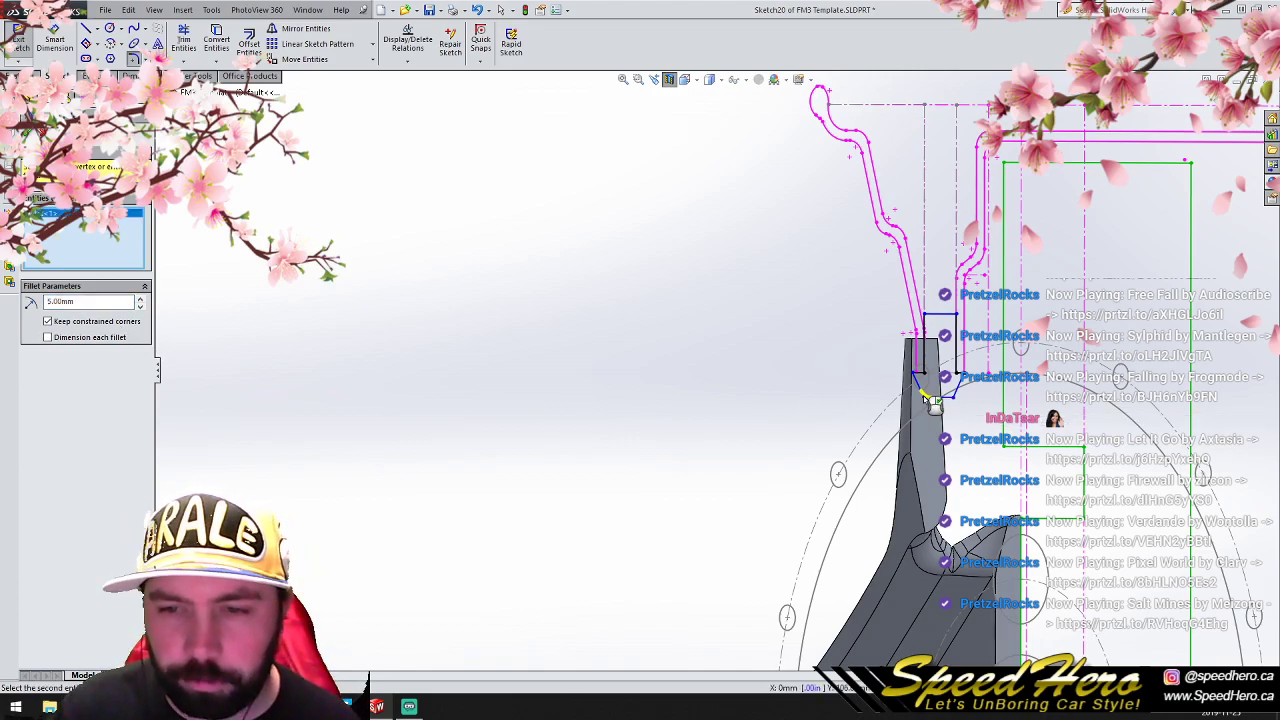
{"action": "left_click", "coordinate": [926, 397]}
{"action": "left_click", "coordinate": [30, 131]}
{"action": "left_click", "coordinate": [30, 131]}
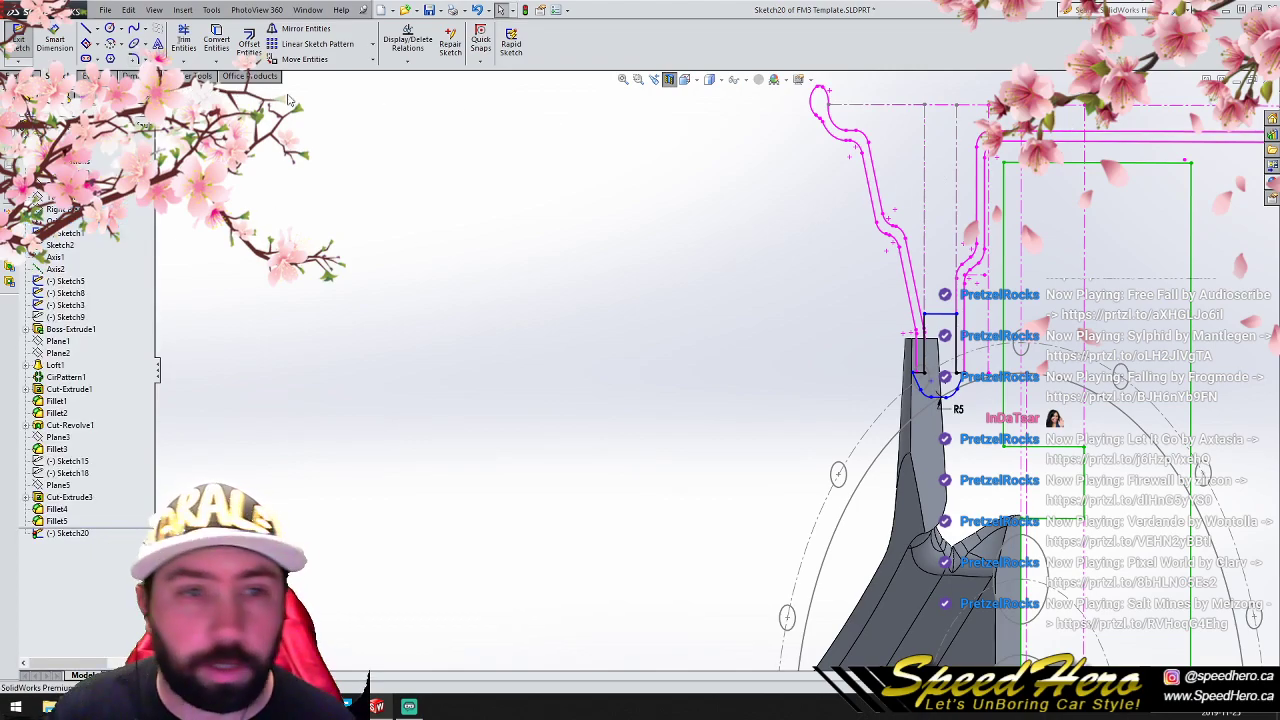
- Revolve the profile about the wheel's central axis into a full ring, merged with the spokes, and turn off the section view
{"action": "left_click", "coordinate": [24, 76]}
{"action": "left_click", "coordinate": [66, 43]}
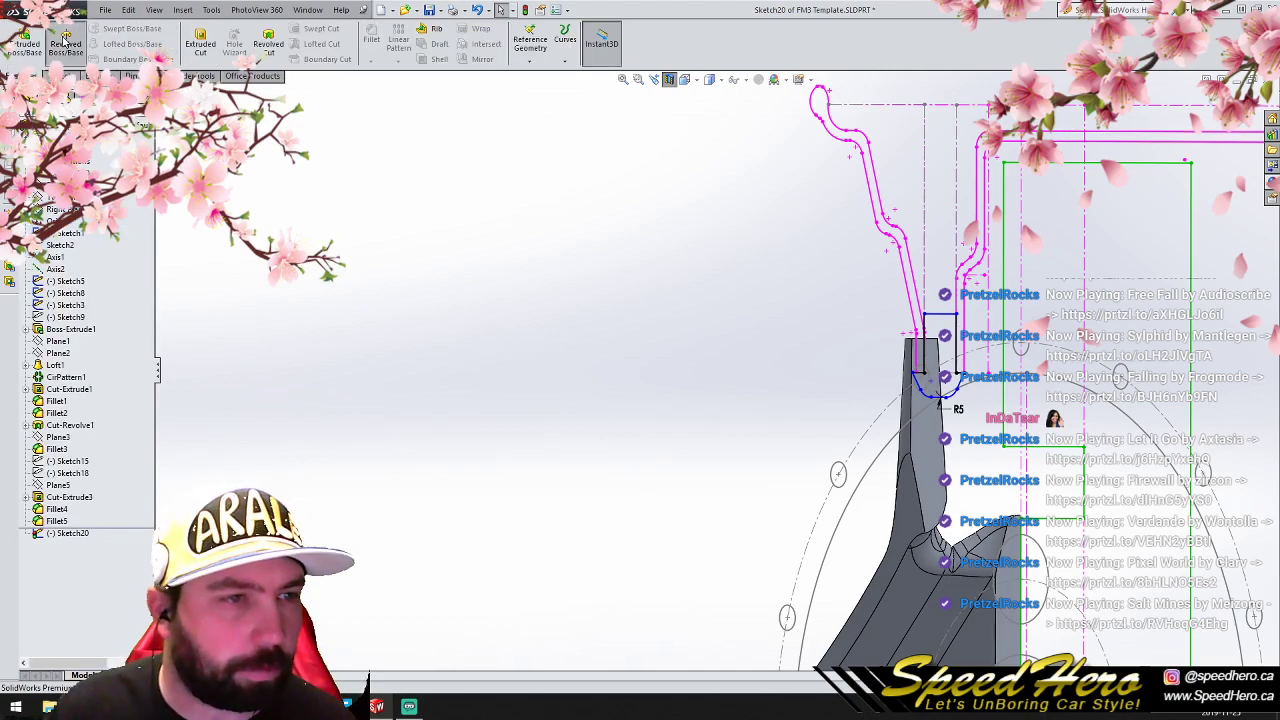
{"action": "left_click", "coordinate": [253, 91]}
{"action": "left_click", "coordinate": [202, 232]}
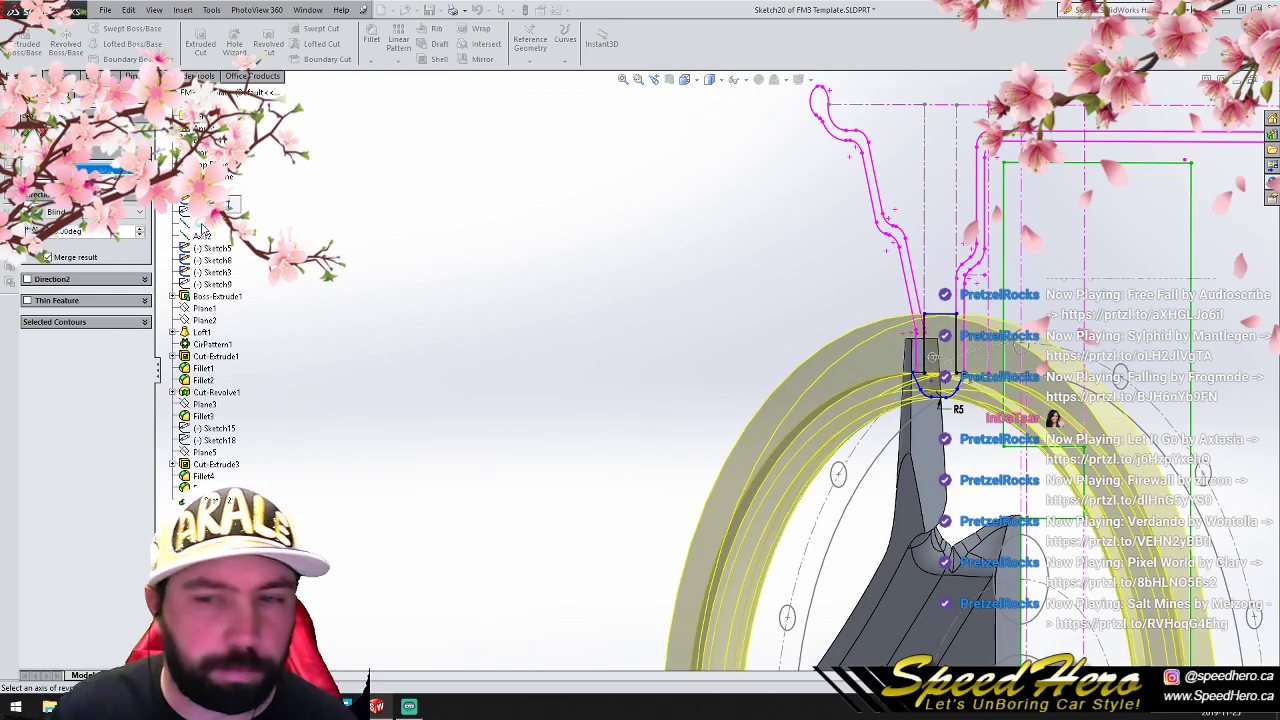
{"action": "key", "text": "Return"}
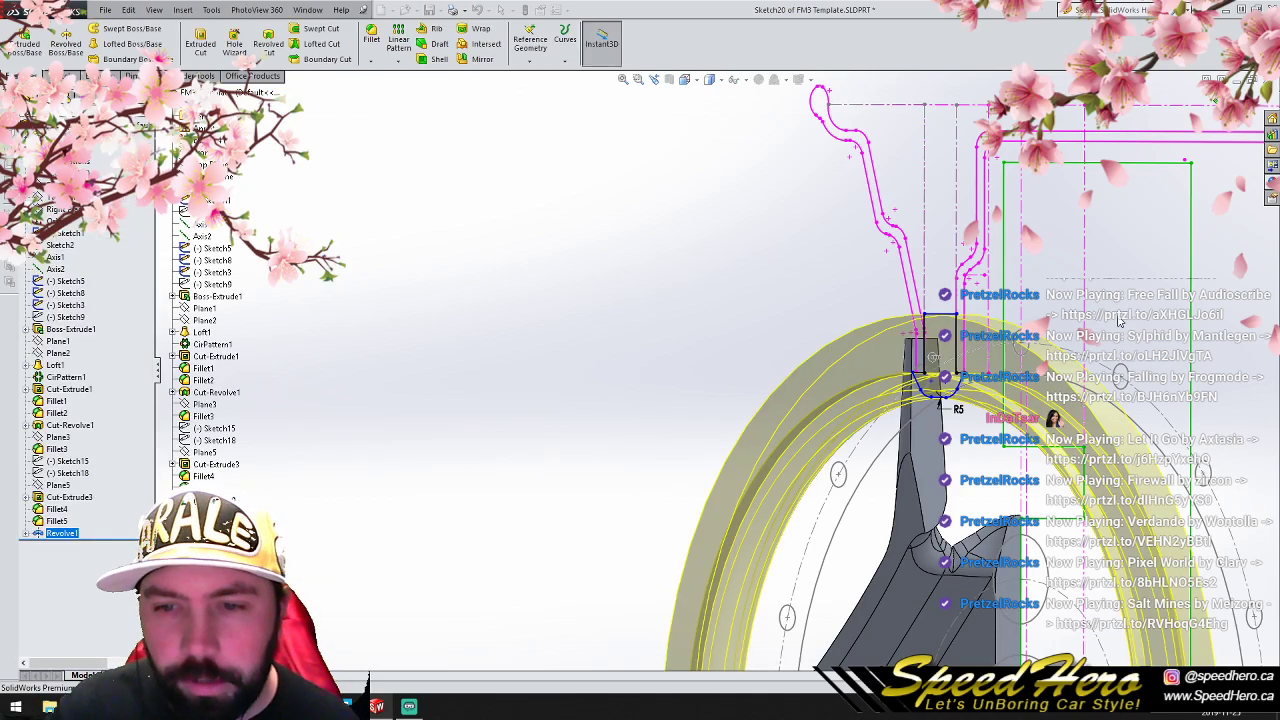
{"action": "left_click", "coordinate": [671, 84]}
- Start a 1 mm fillet on the edge where one side of the top spoke meets the new ring
{"action": "middle_click_drag", "start_coordinate": [960, 330], "coordinate": [865, 362]}
{"action": "scroll", "coordinate": [873, 349], "scroll_direction": "down", "scroll_amount": 6}
{"action": "scroll", "coordinate": [873, 352], "scroll_direction": "down", "scroll_amount": 2}
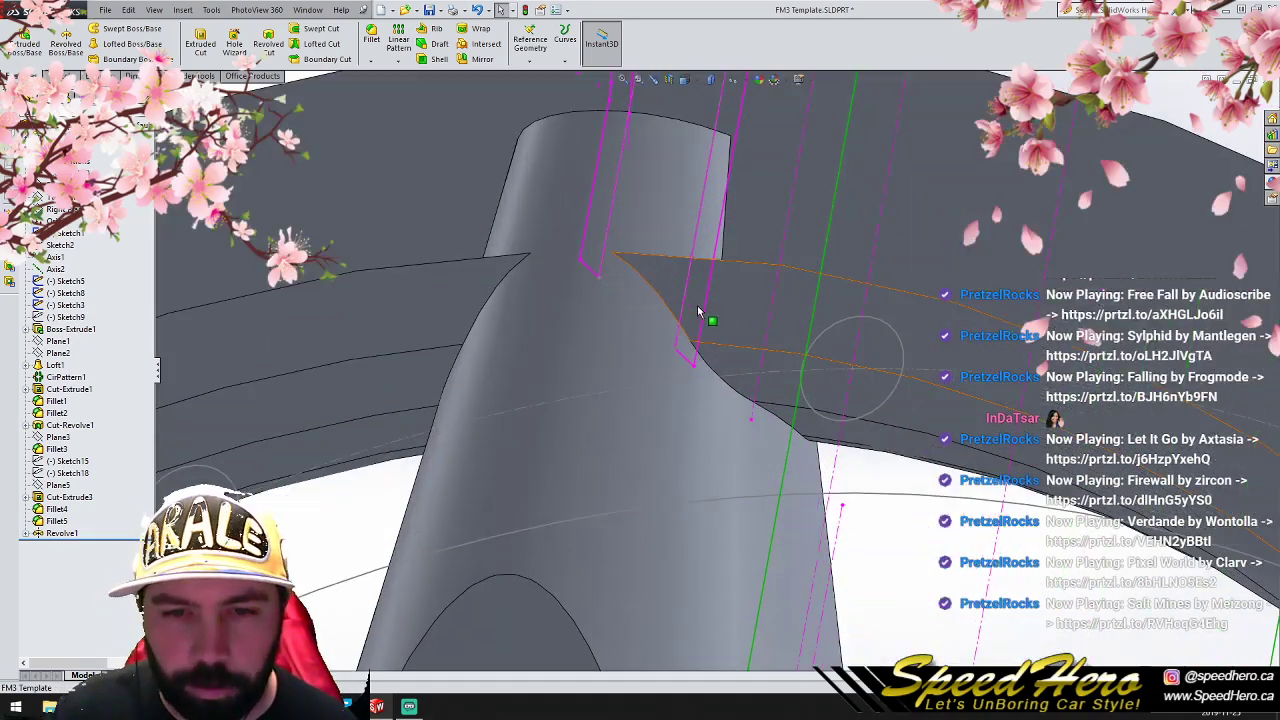
{"action": "left_click", "coordinate": [688, 300]}
{"action": "left_click", "coordinate": [376, 42]}
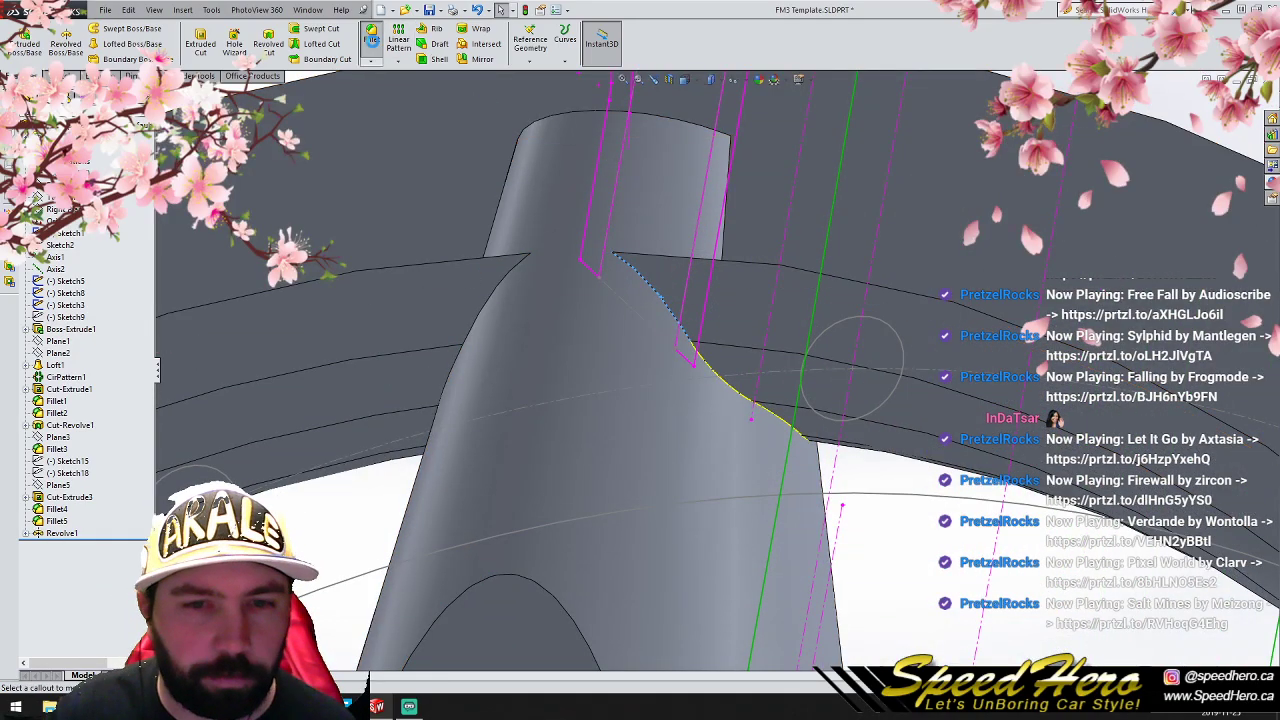
{"action": "type", "text": "1"}
{"action": "key", "text": "Return"}
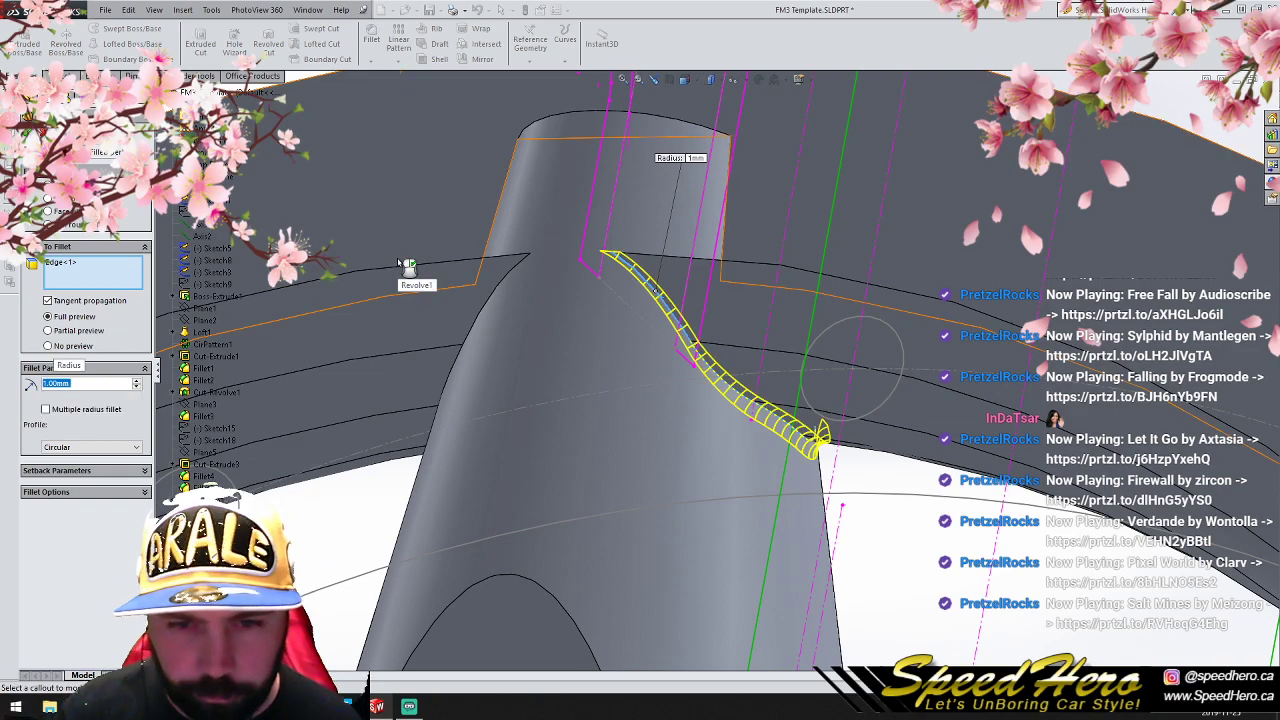
- Set the fillet radius to 2.5 mm, add the matching edge on the spoke's opposite side and apply the fillet
{"action": "type", "text": "2"}
{"action": "key", "text": "Return"}
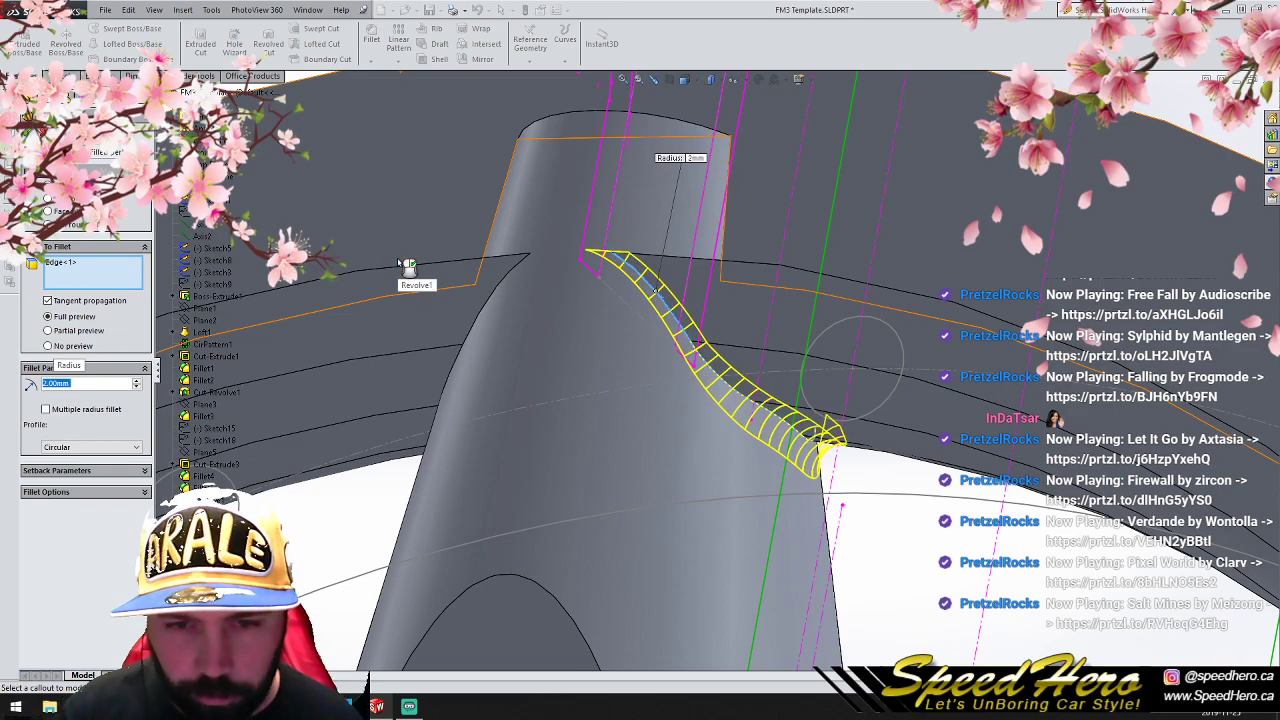
{"action": "type", "text": "2."}
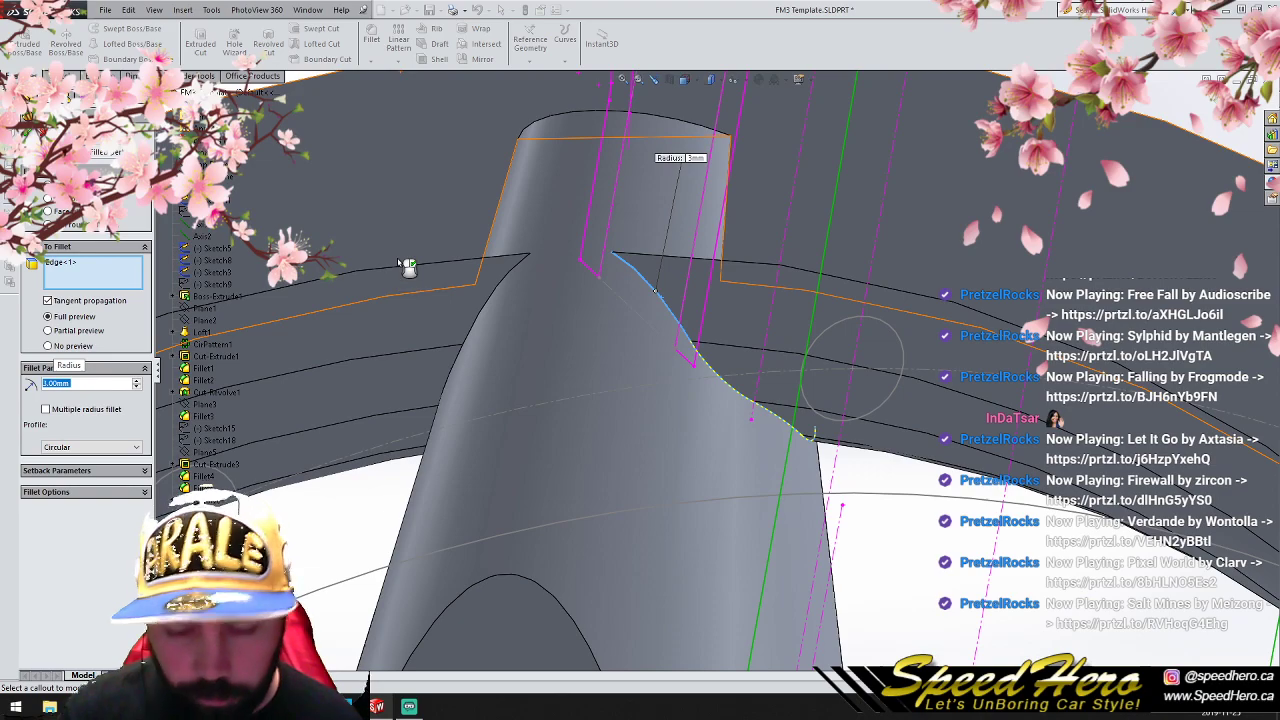
{"action": "type", "text": "5"}
{"action": "key", "text": "Return"}
{"action": "middle_click_drag", "start_coordinate": [407, 265], "coordinate": [420, 360]}
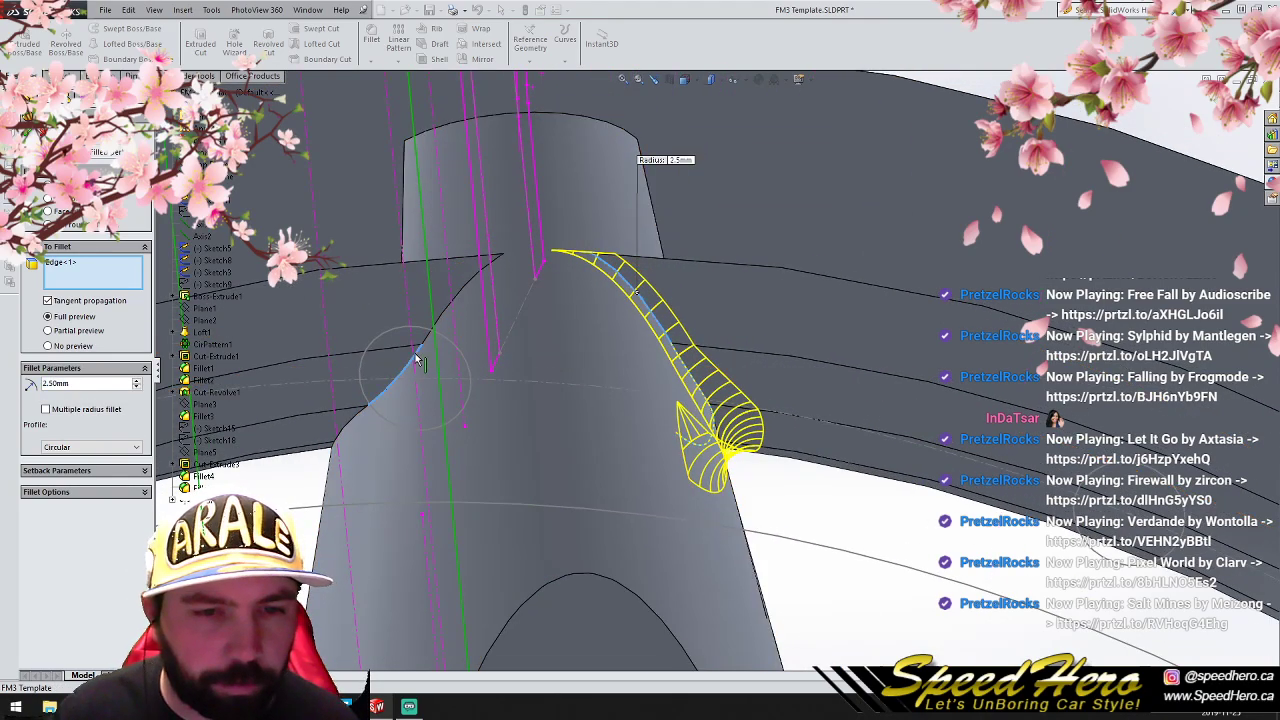
{"action": "left_click", "coordinate": [418, 360]}
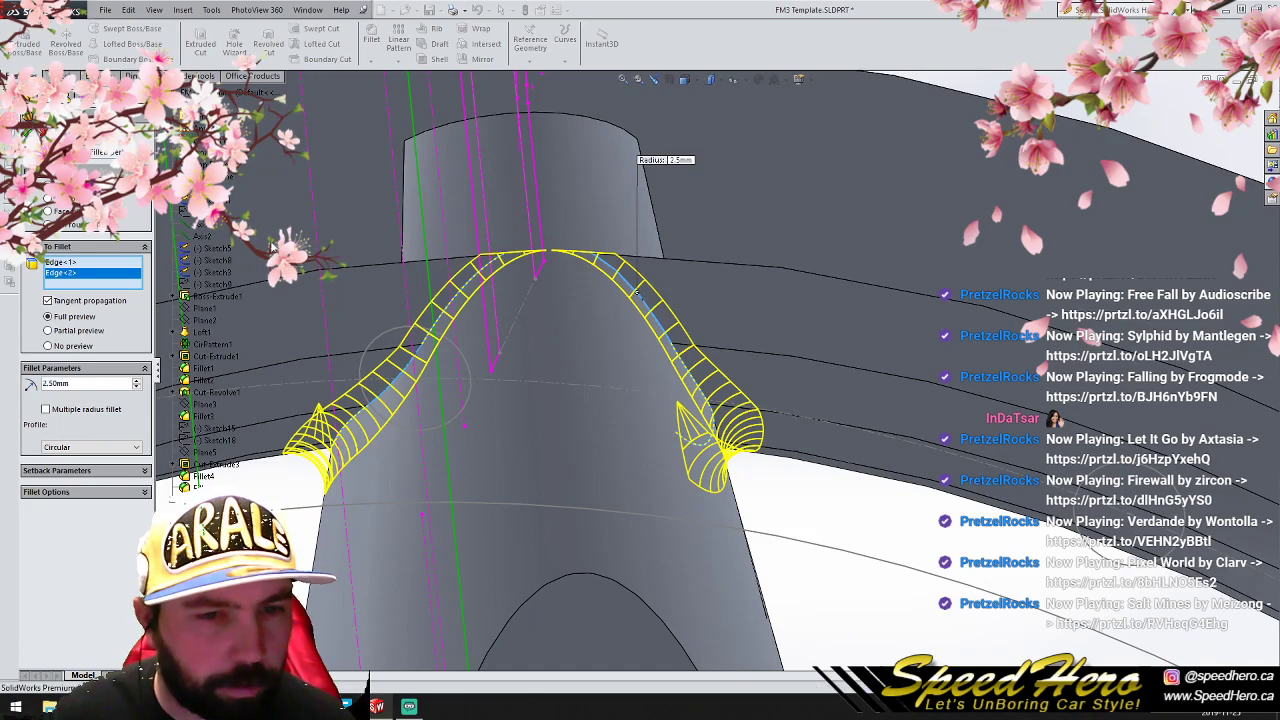
{"action": "key", "text": "Return"}
- Section the whole model along the Right Plane
{"action": "scroll", "coordinate": [620, 405], "scroll_direction": "up", "scroll_amount": 5}
{"action": "middle_click_drag", "start_coordinate": [691, 451], "coordinate": [600, 538]}
{"action": "scroll", "coordinate": [610, 537], "scroll_direction": "up", "scroll_amount": 6}
{"action": "scroll", "coordinate": [680, 505], "scroll_direction": "down", "scroll_amount": 3}
{"action": "middle_click_drag", "start_coordinate": [680, 505], "coordinate": [790, 442]}
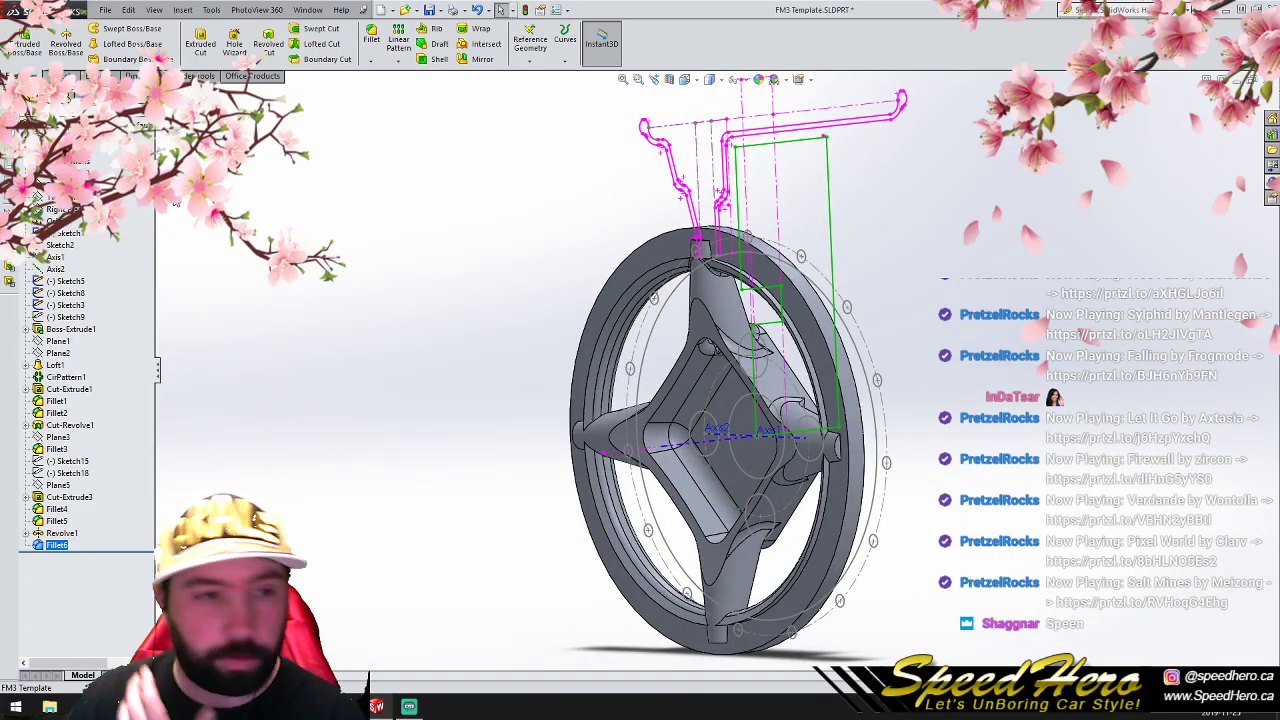
{"action": "left_click", "coordinate": [62, 209]}
{"action": "left_click", "coordinate": [58, 76]}
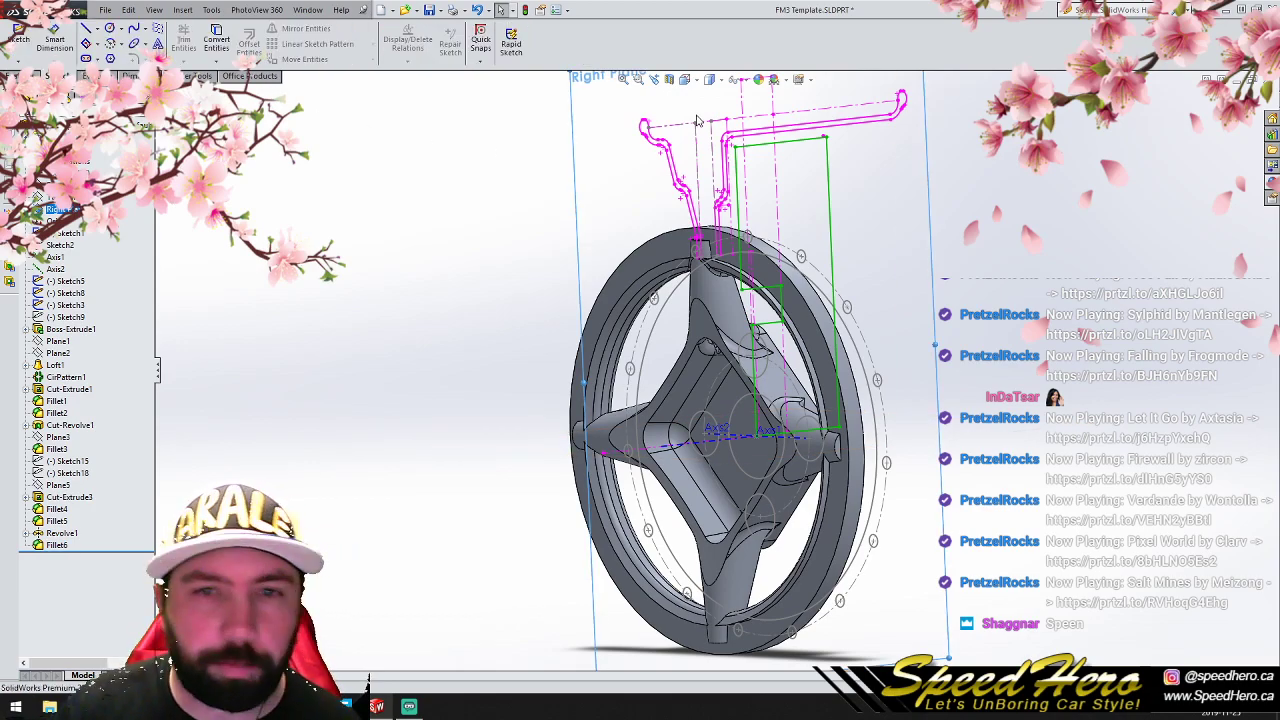
{"action": "left_click", "coordinate": [669, 80]}
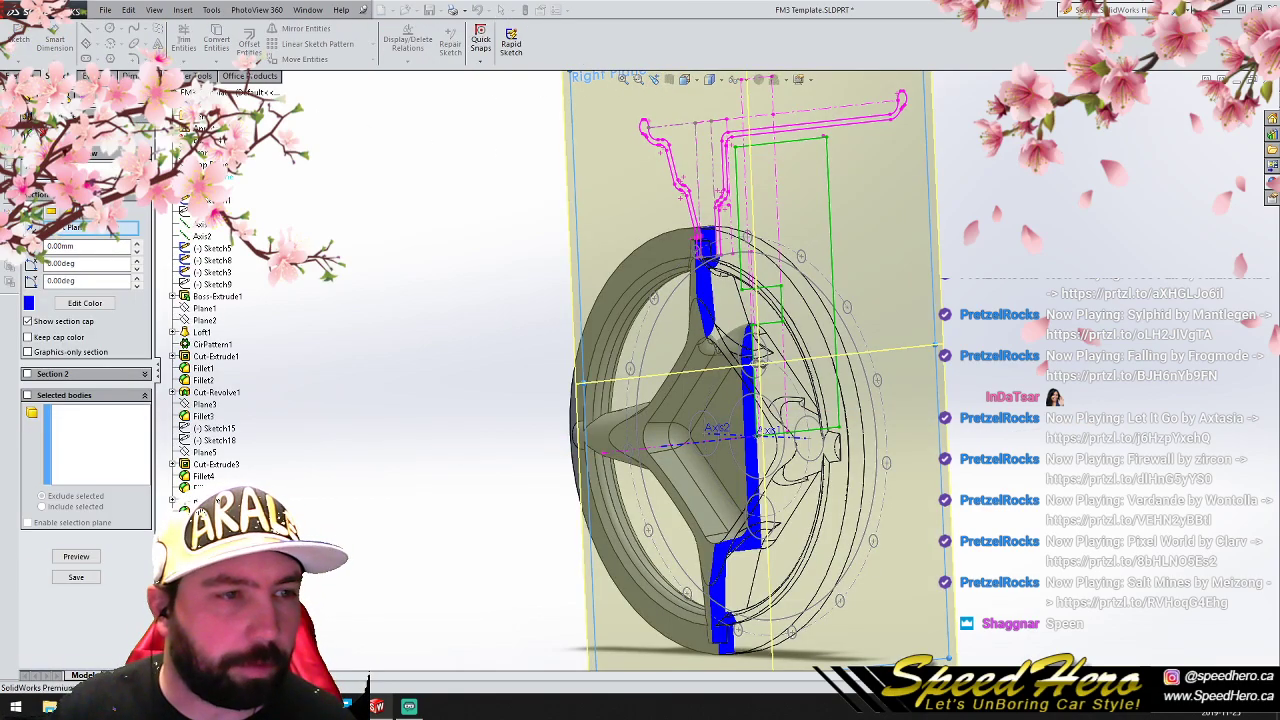
{"action": "left_click", "coordinate": [28, 131]}
- Sketch a closed rectangle about 8 by 18.6 mm on the Right Plane, covering the ring's front shoulder beside the rim profile
{"action": "left_click", "coordinate": [60, 209]}
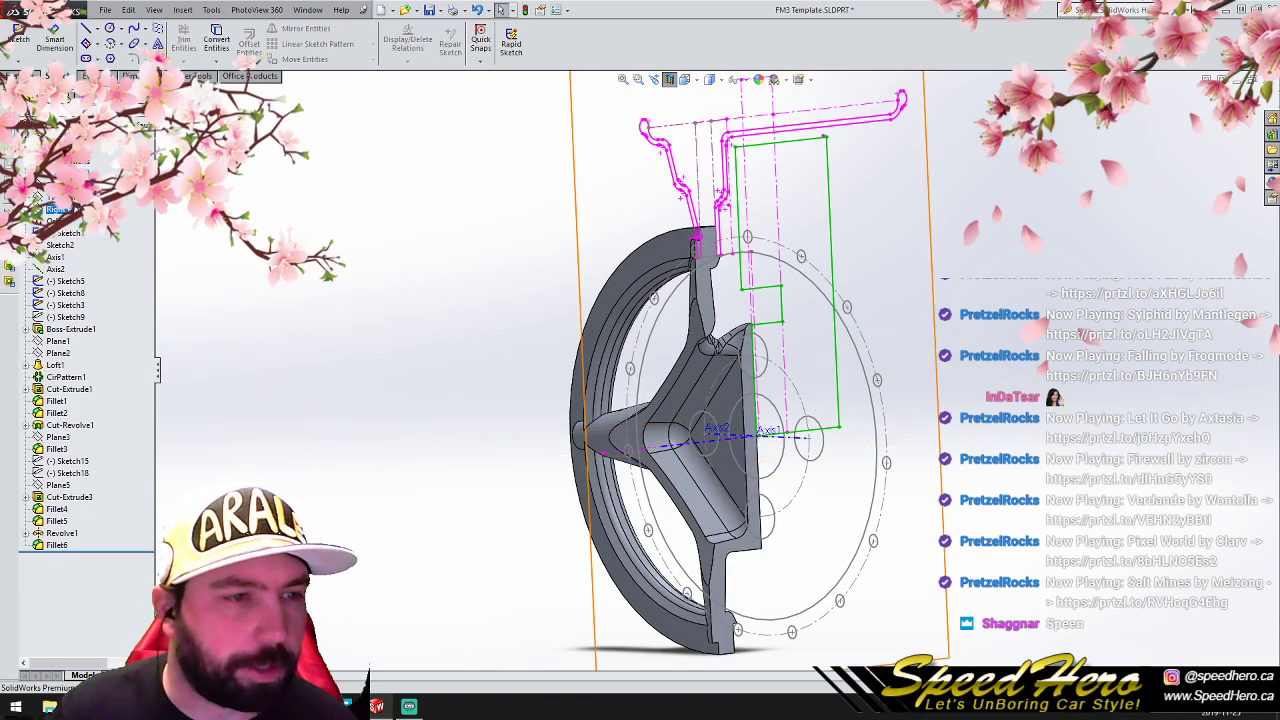
{"action": "left_click", "coordinate": [87, 29]}
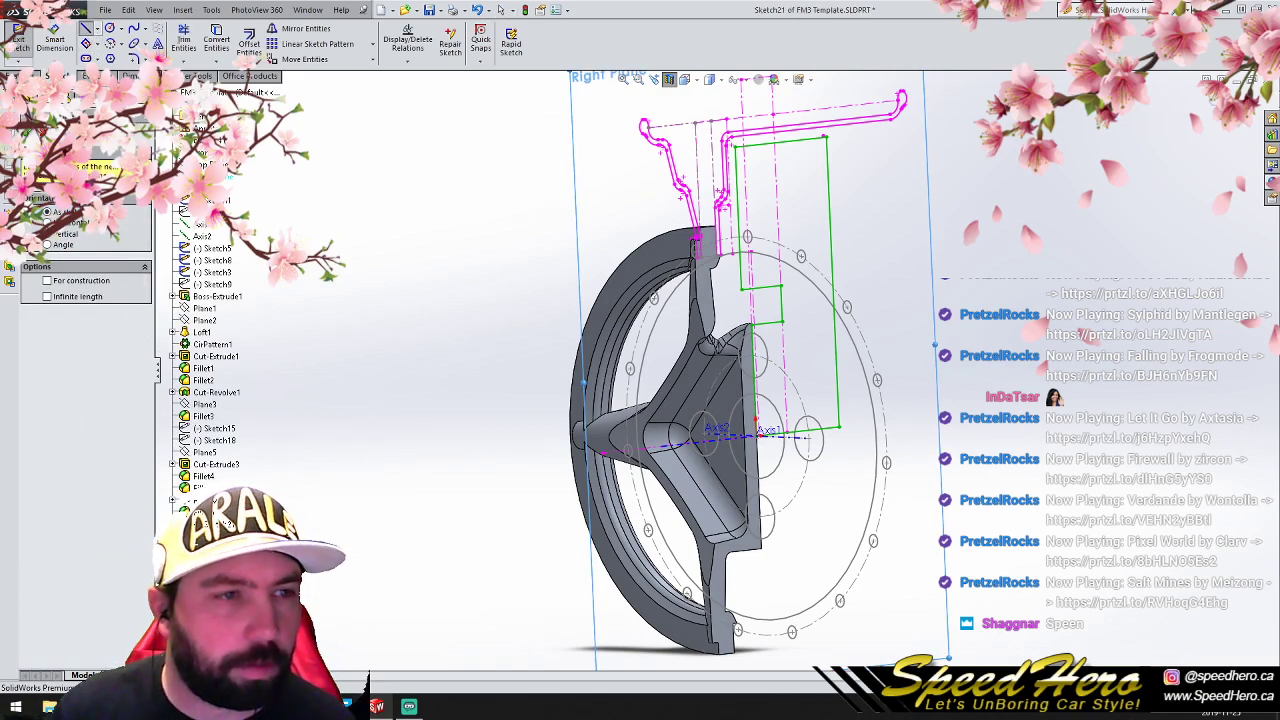
{"action": "key", "text": "ctrl+8"}
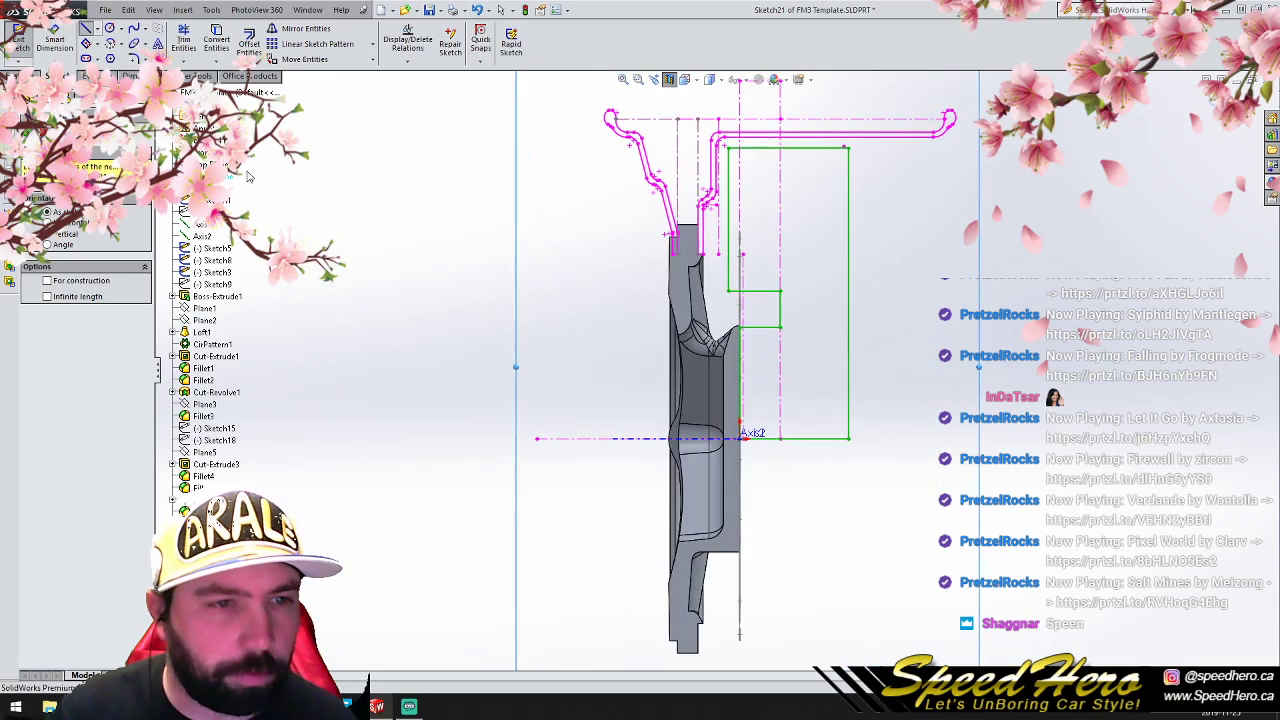
{"action": "scroll", "coordinate": [660, 245], "scroll_direction": "down", "scroll_amount": 5}
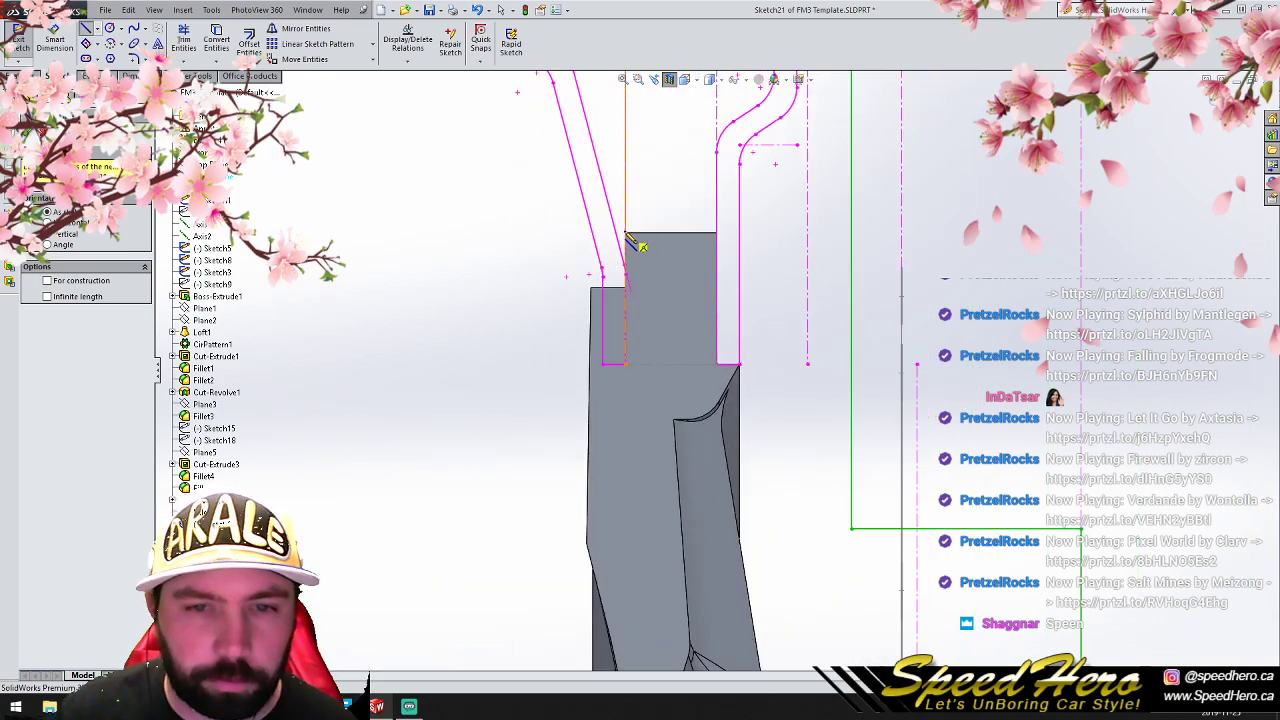
{"action": "left_click", "coordinate": [626, 233]}
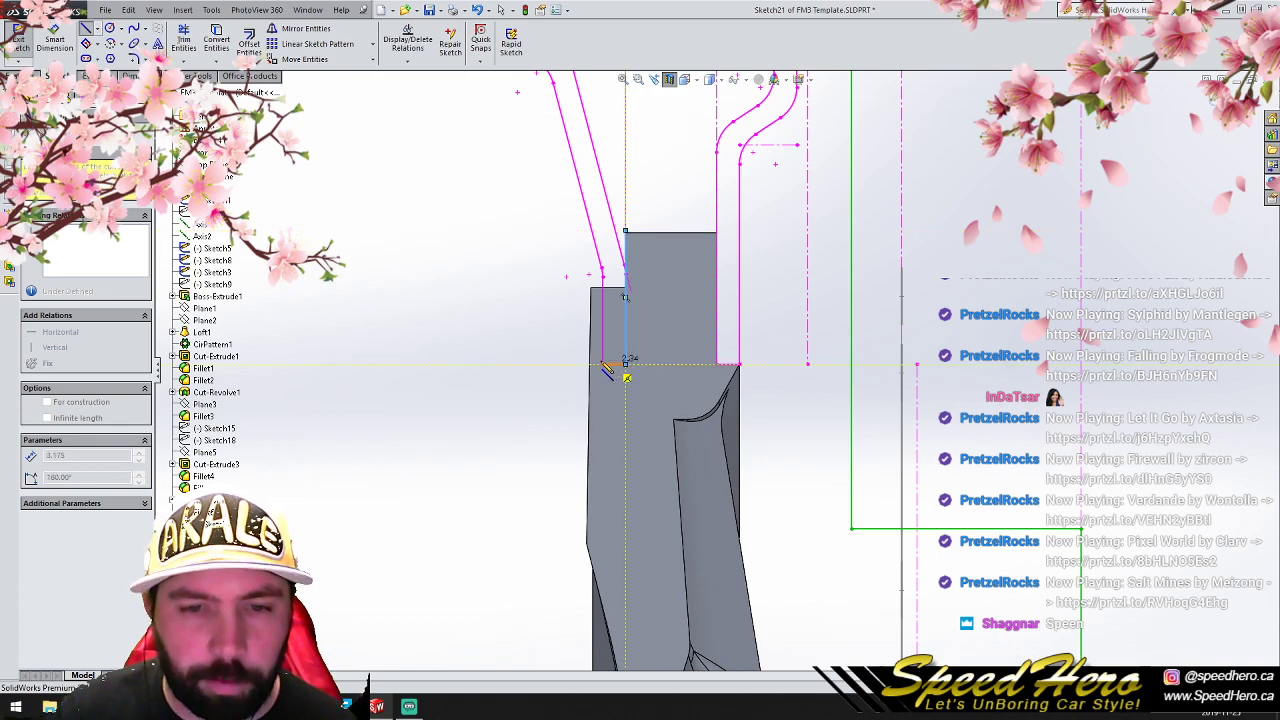
{"action": "left_click", "coordinate": [568, 364]}
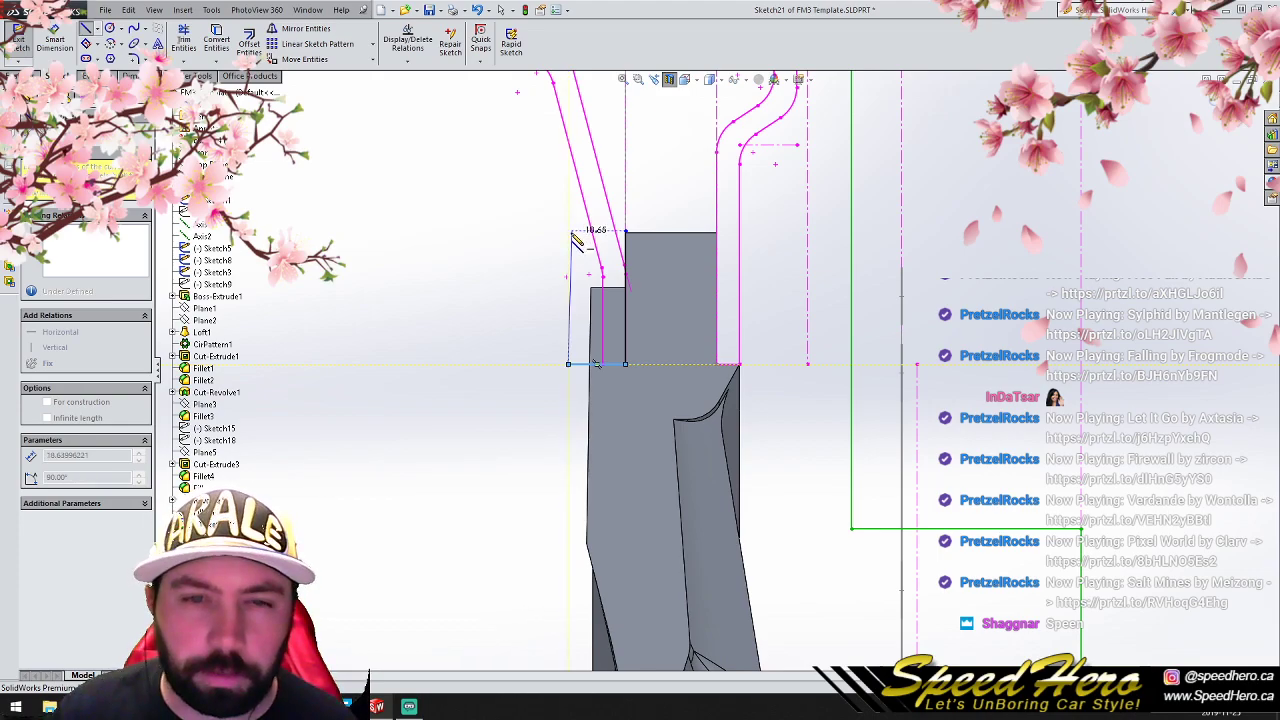
{"action": "left_click", "coordinate": [569, 233]}
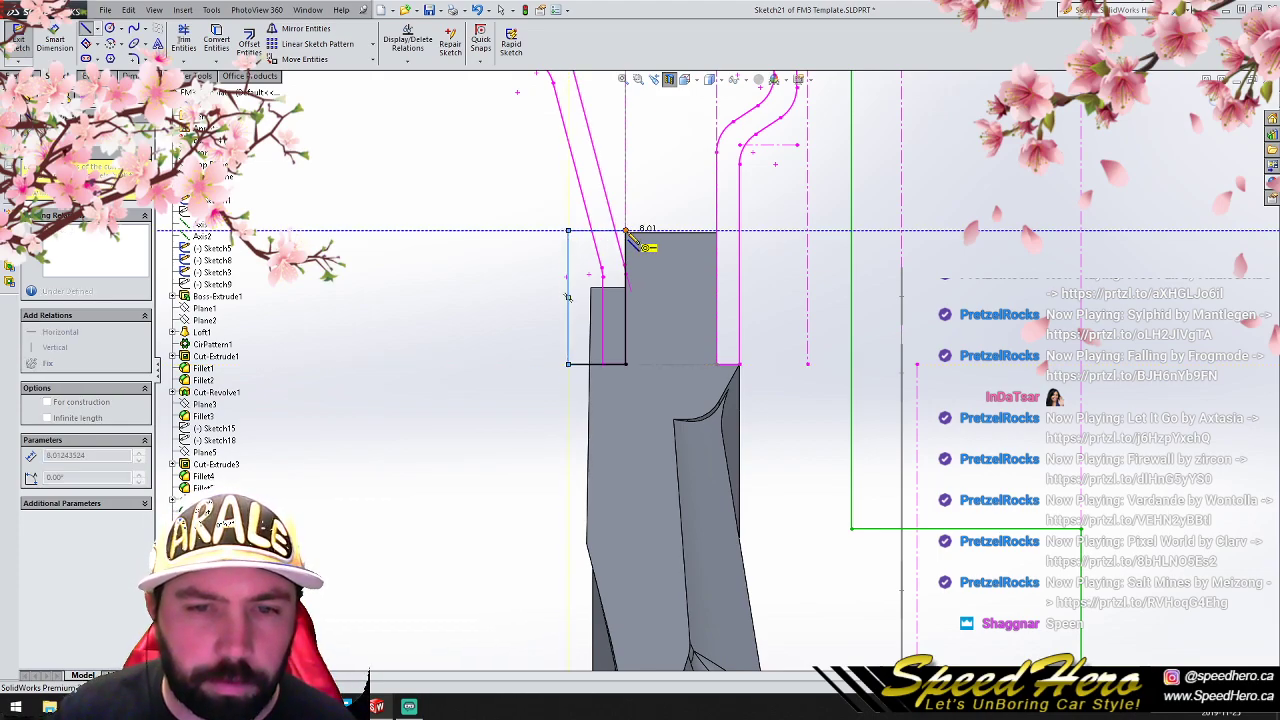
{"action": "left_click", "coordinate": [626, 232]}
- Revolve-cut the rectangle about the wheel's central axis to trim the ring's front shoulder, and turn off the section view
{"action": "left_click", "coordinate": [14, 77]}
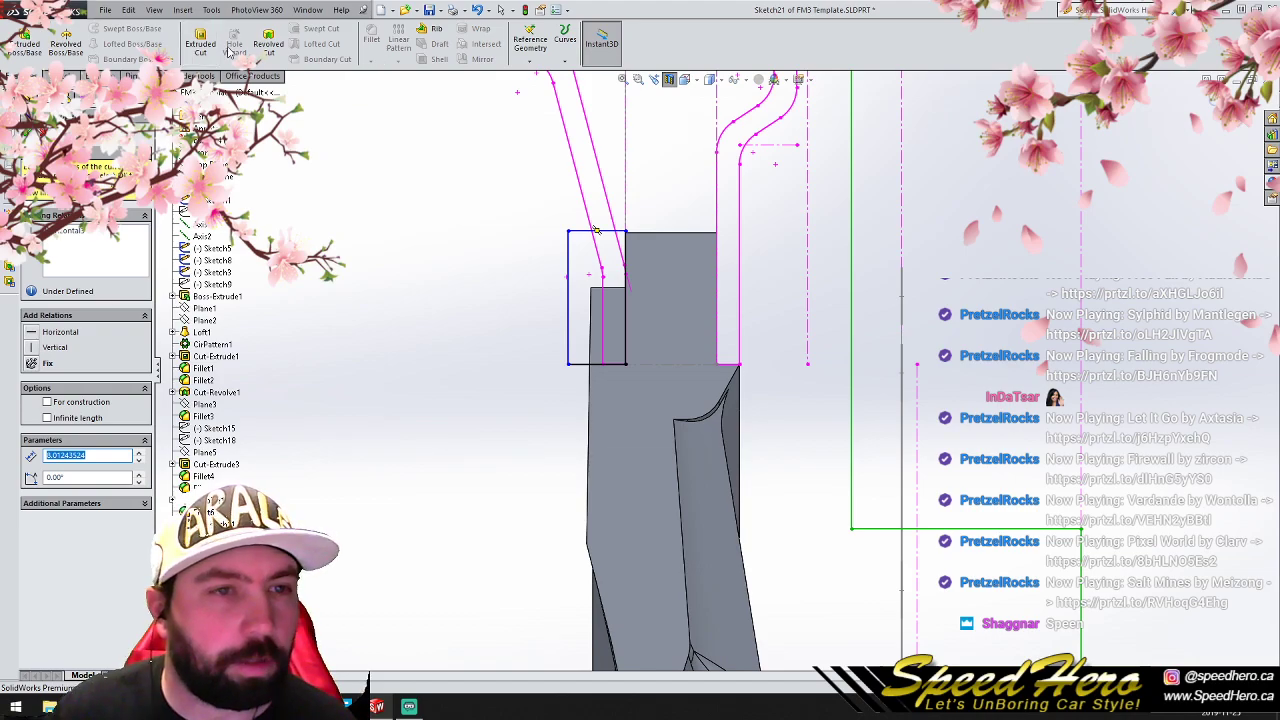
{"action": "left_click", "coordinate": [268, 42]}
{"action": "left_click", "coordinate": [201, 227]}
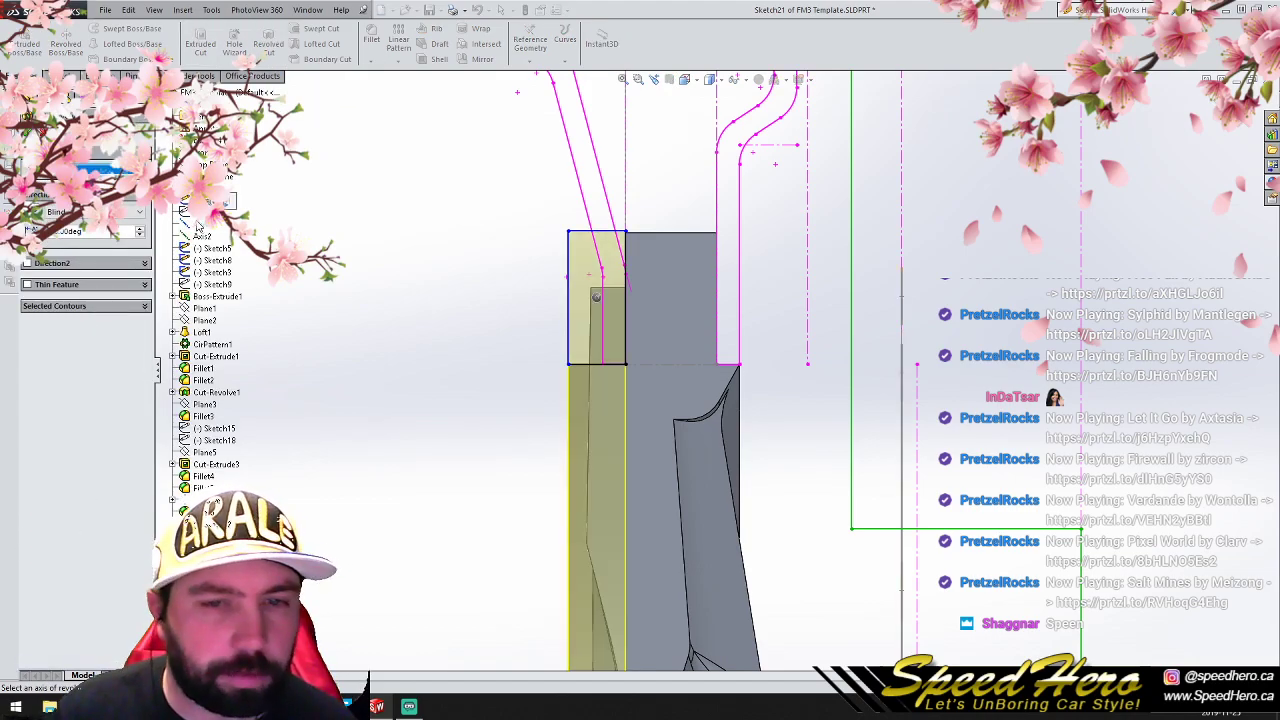
{"action": "key", "text": "Return"}
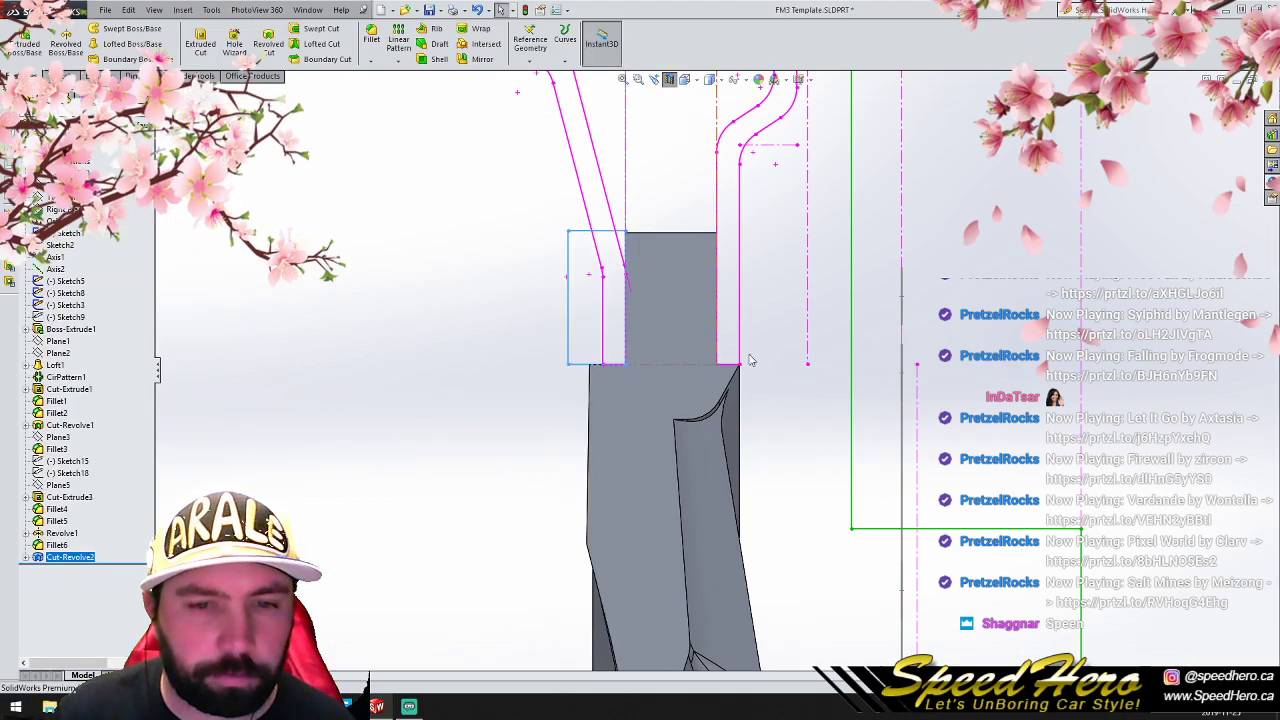
{"action": "scroll", "coordinate": [922, 450], "scroll_direction": "up", "scroll_amount": 5}
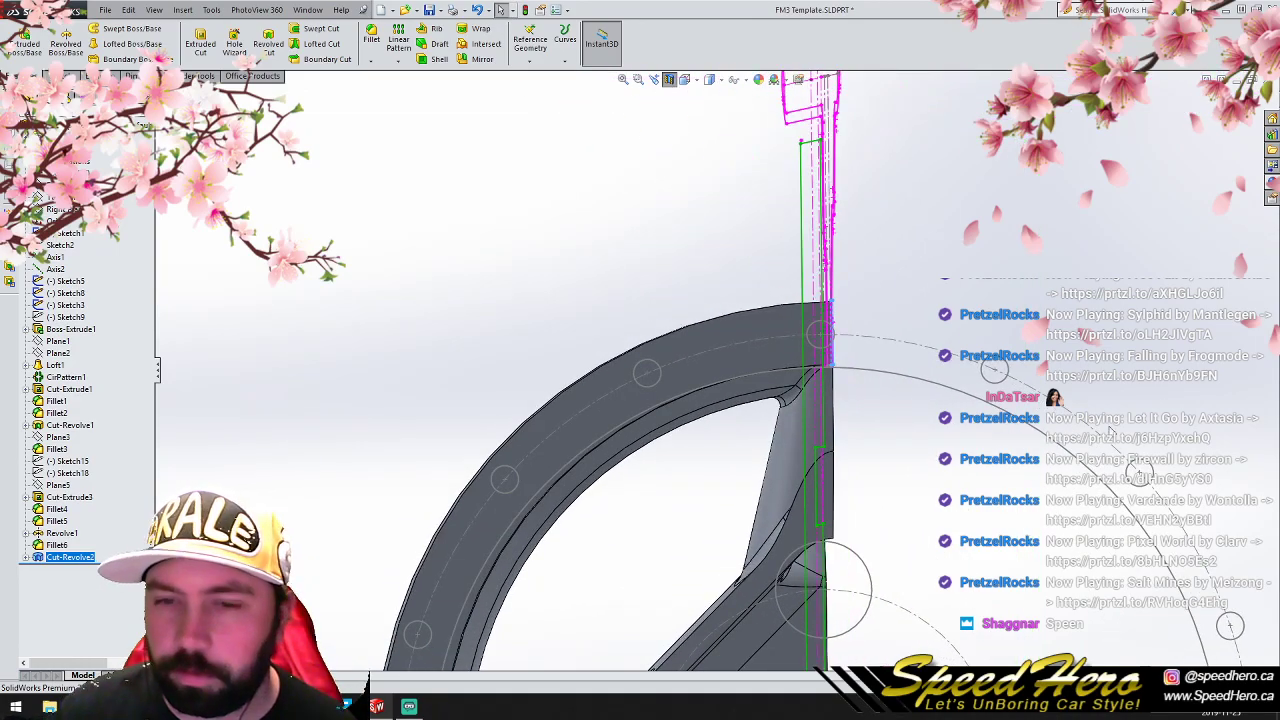
{"action": "scroll", "coordinate": [760, 465], "scroll_direction": "up", "scroll_amount": 5}
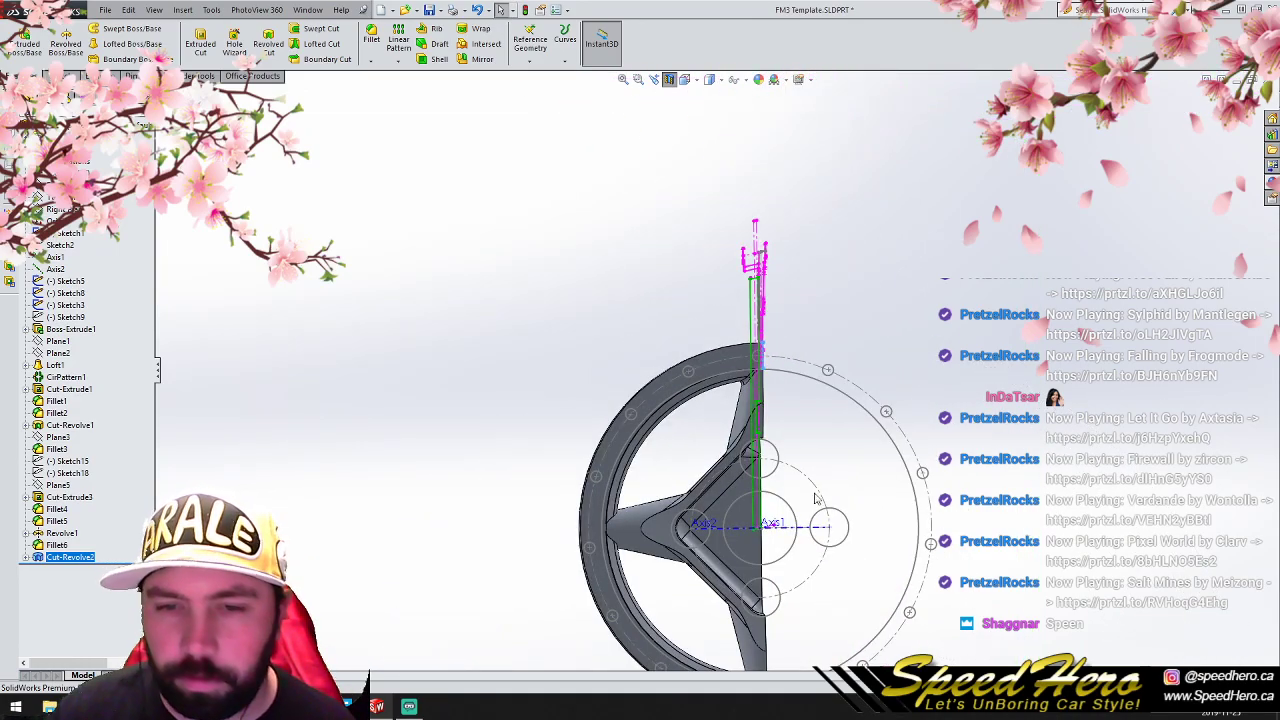
{"action": "left_click", "coordinate": [670, 80]}
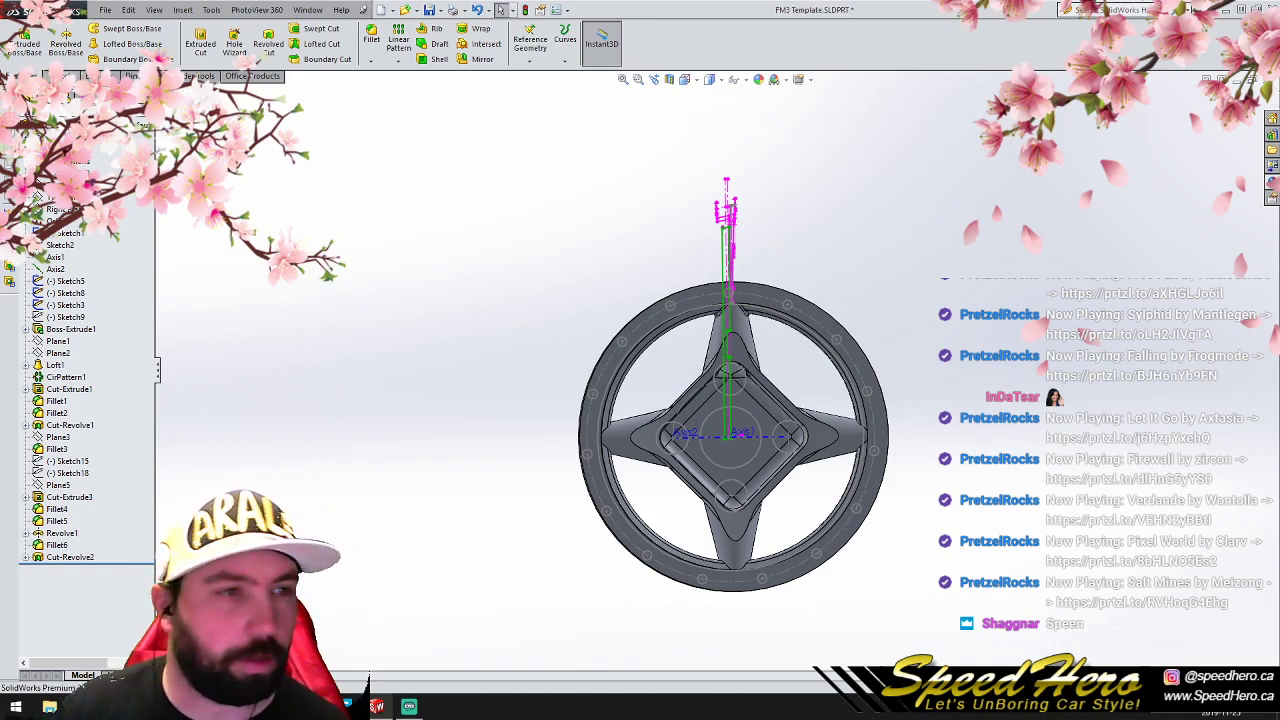
- Sketch a circle of about 26.46 mm radius on the Front Plane, centred on the origin and matching the existing centre-bore circle
{"action": "left_click", "coordinate": [57, 76]}
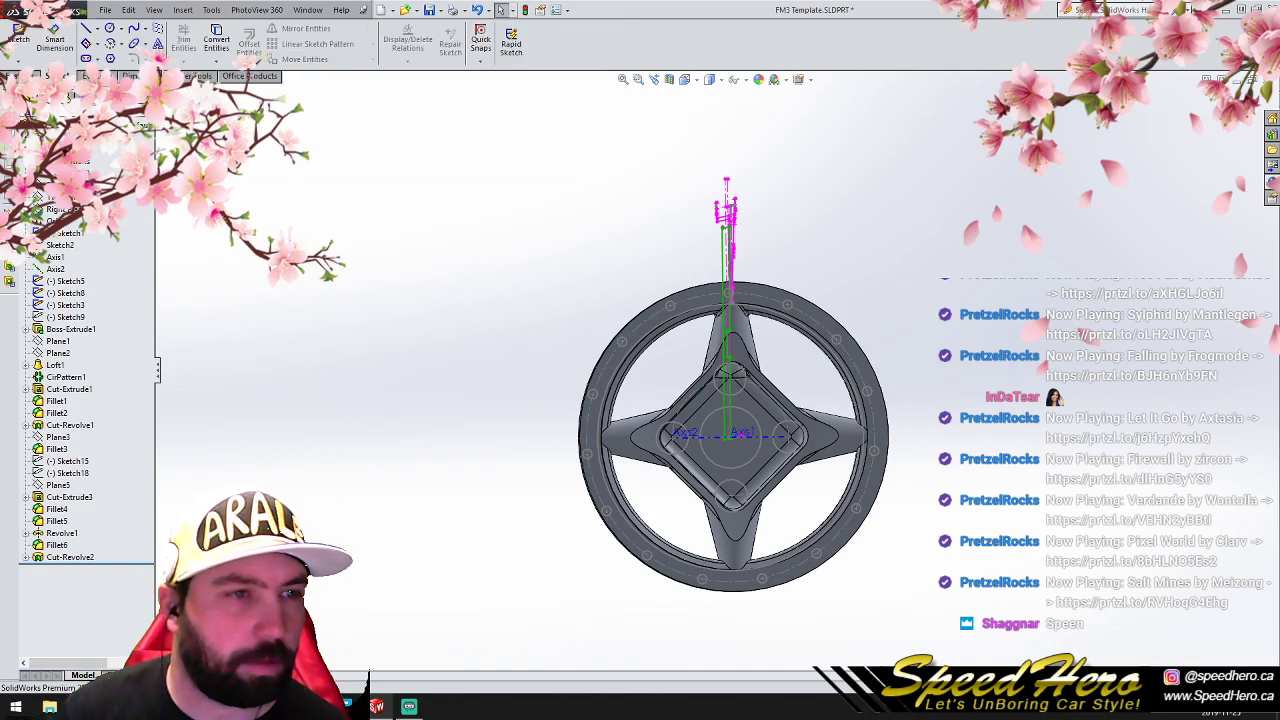
{"action": "left_click", "coordinate": [62, 197]}
{"action": "left_click", "coordinate": [62, 185]}
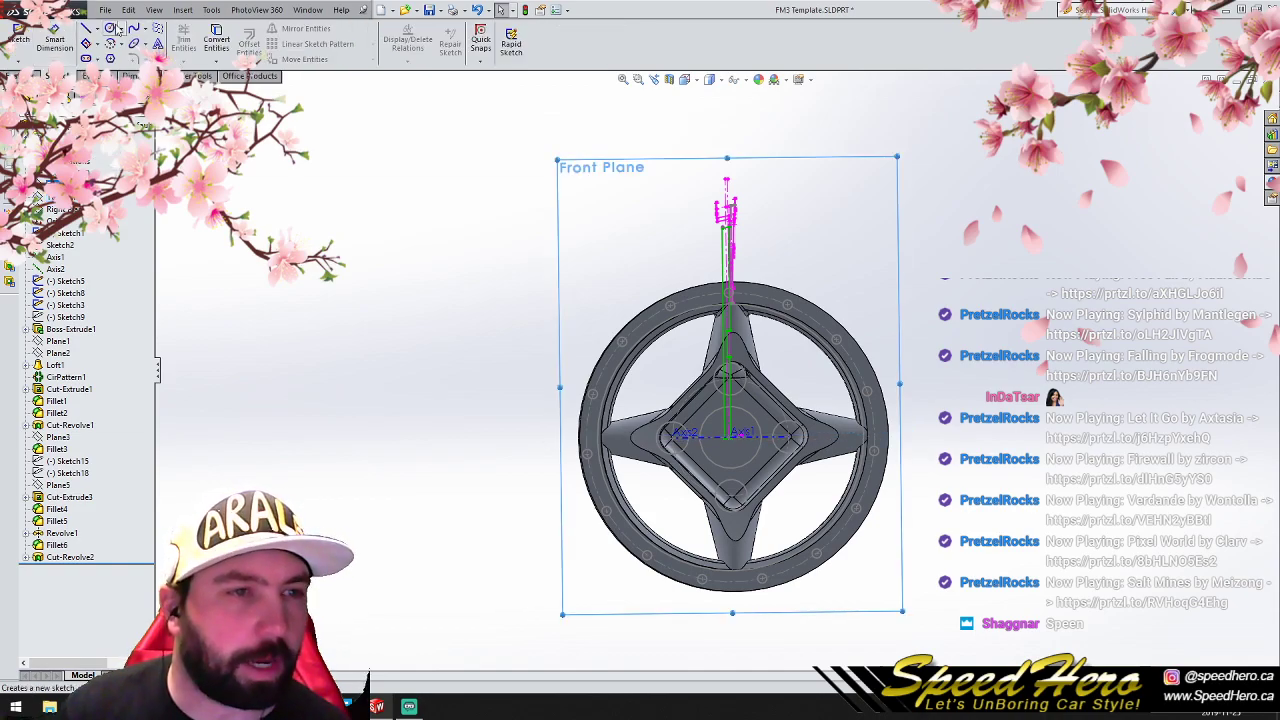
{"action": "left_click", "coordinate": [109, 28]}
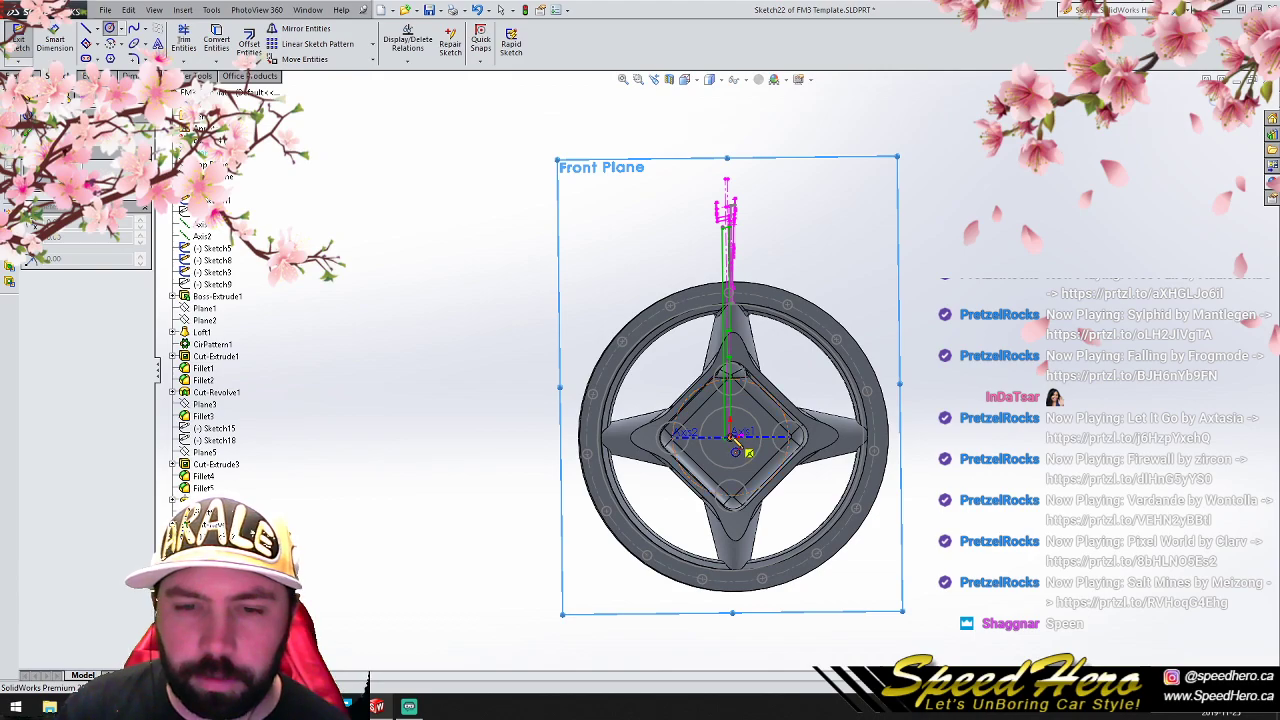
{"action": "left_click_drag", "start_coordinate": [731, 436], "coordinate": [731, 466]}
- Cut the centre bore from the circle as a 40 mm blind extruded cut, reversed to pass through the hub
{"action": "left_click", "coordinate": [16, 76]}
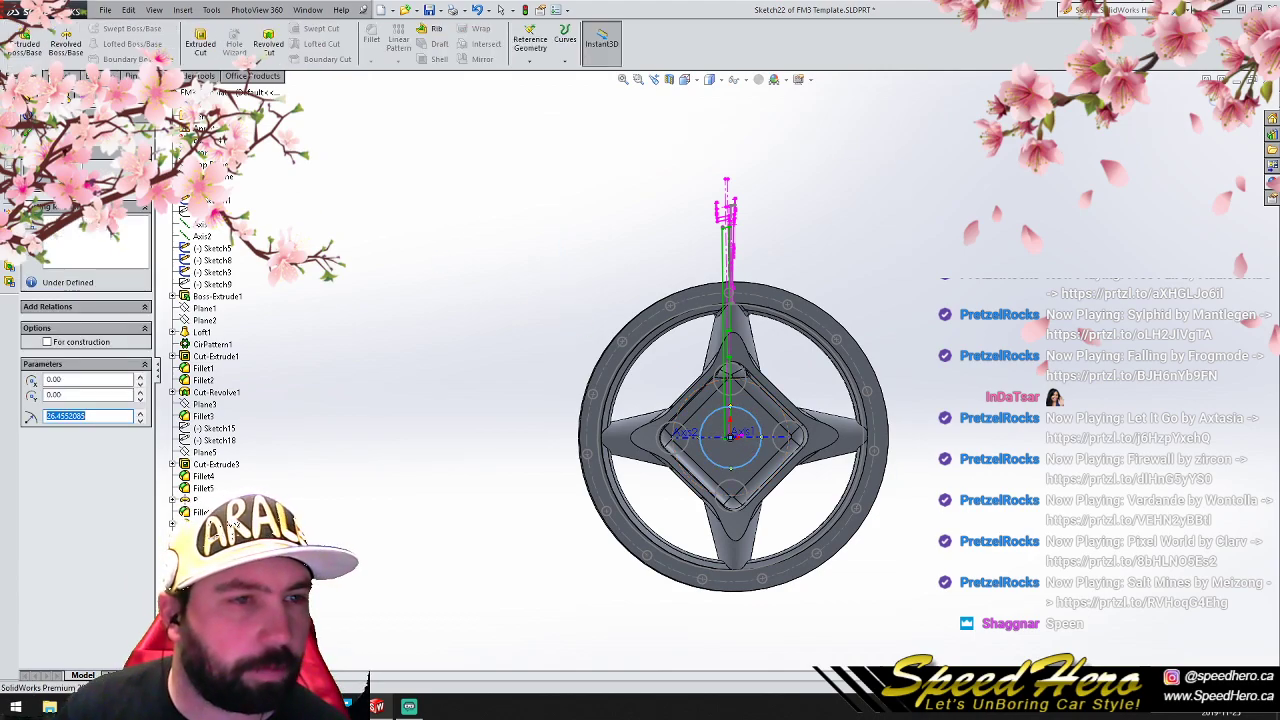
{"action": "left_click", "coordinate": [200, 42]}
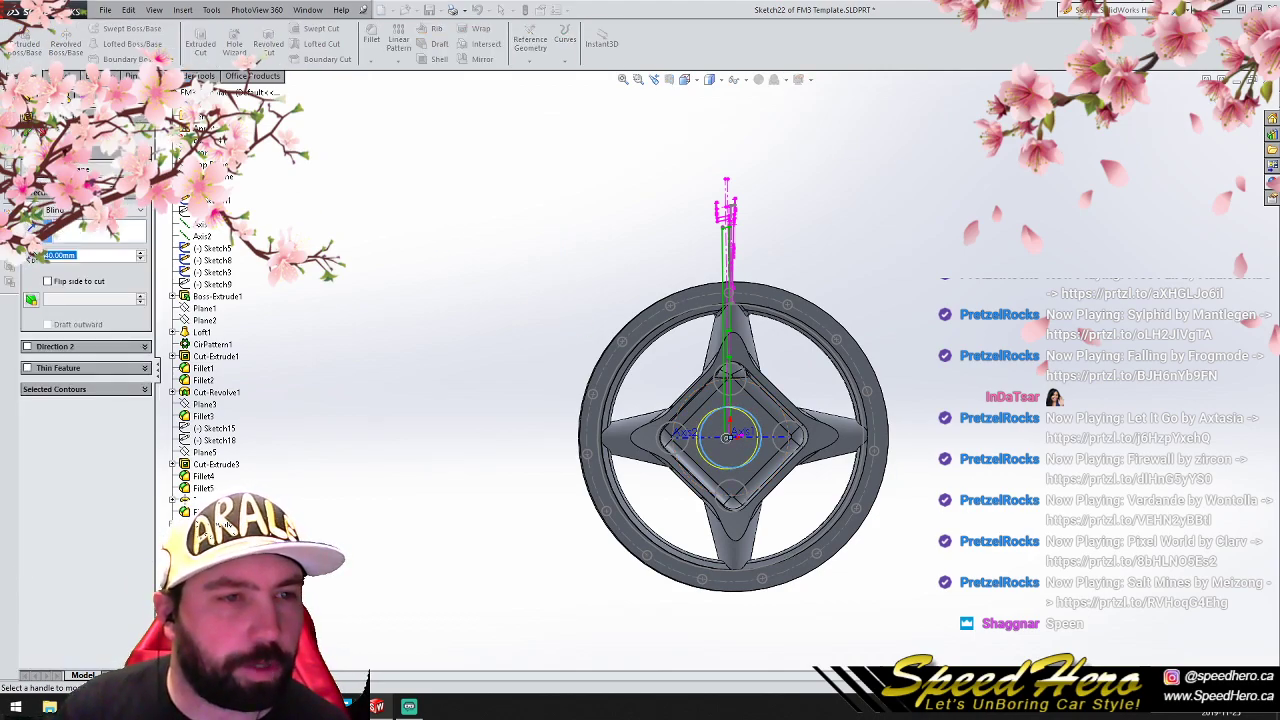
{"action": "middle_click_drag", "start_coordinate": [459, 375], "coordinate": [361, 384]}
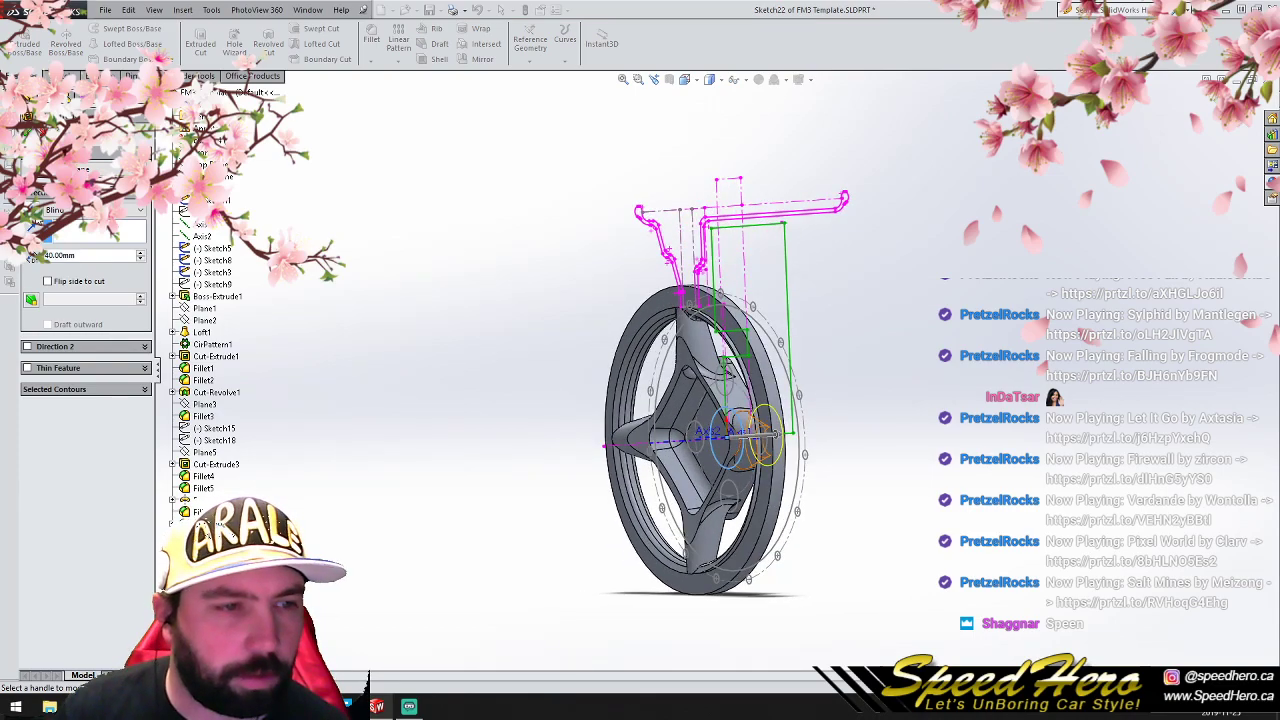
{"action": "left_click", "coordinate": [36, 212]}
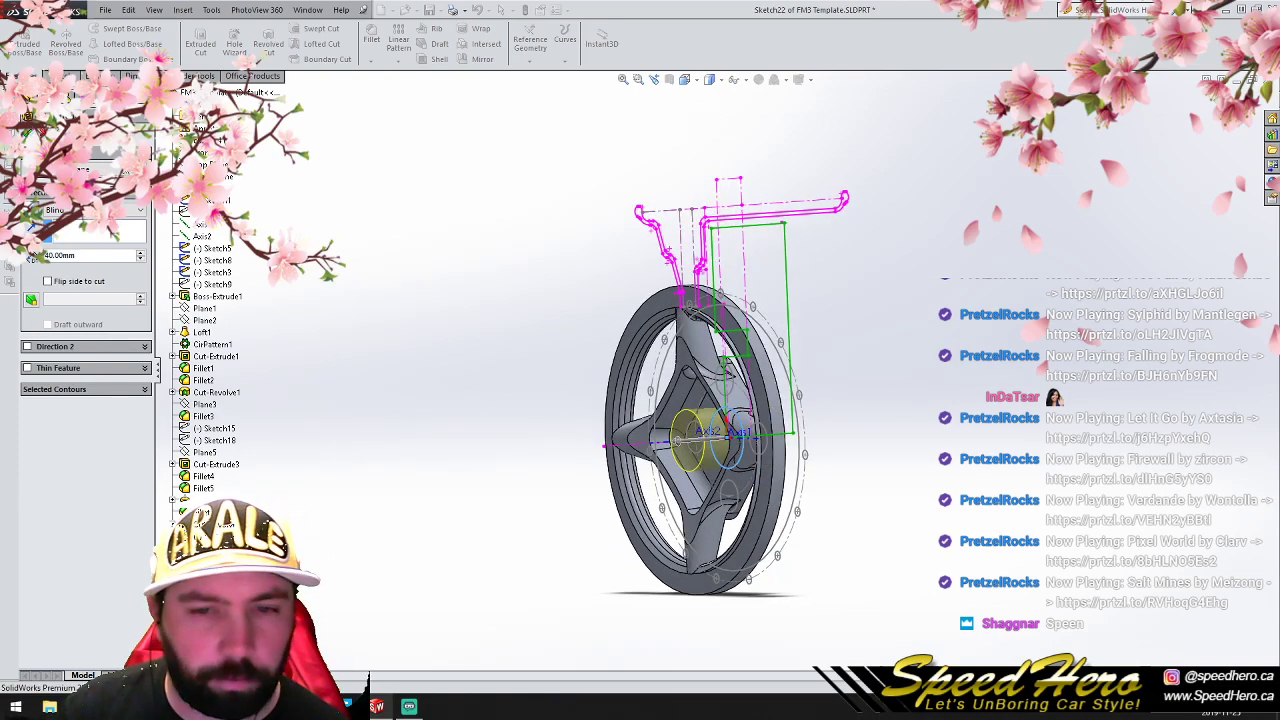
{"action": "left_click", "coordinate": [28, 134]}
- Cut the lug hole at the hub's top corner by applying a revolved cut to Sketch9
{"action": "key", "text": "ctrl+1"}
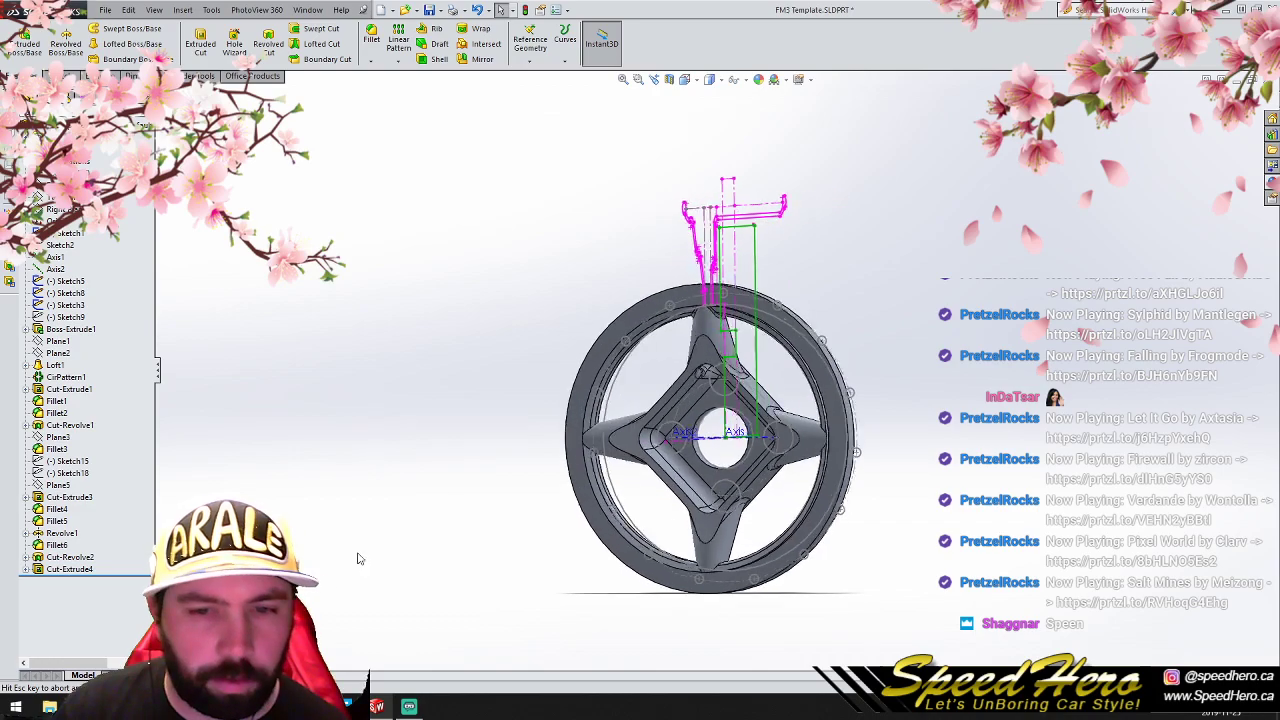
{"action": "scroll", "coordinate": [721, 402], "scroll_direction": "down", "scroll_amount": 3}
{"action": "left_click", "coordinate": [58, 485]}
{"action": "key", "text": "Escape"}
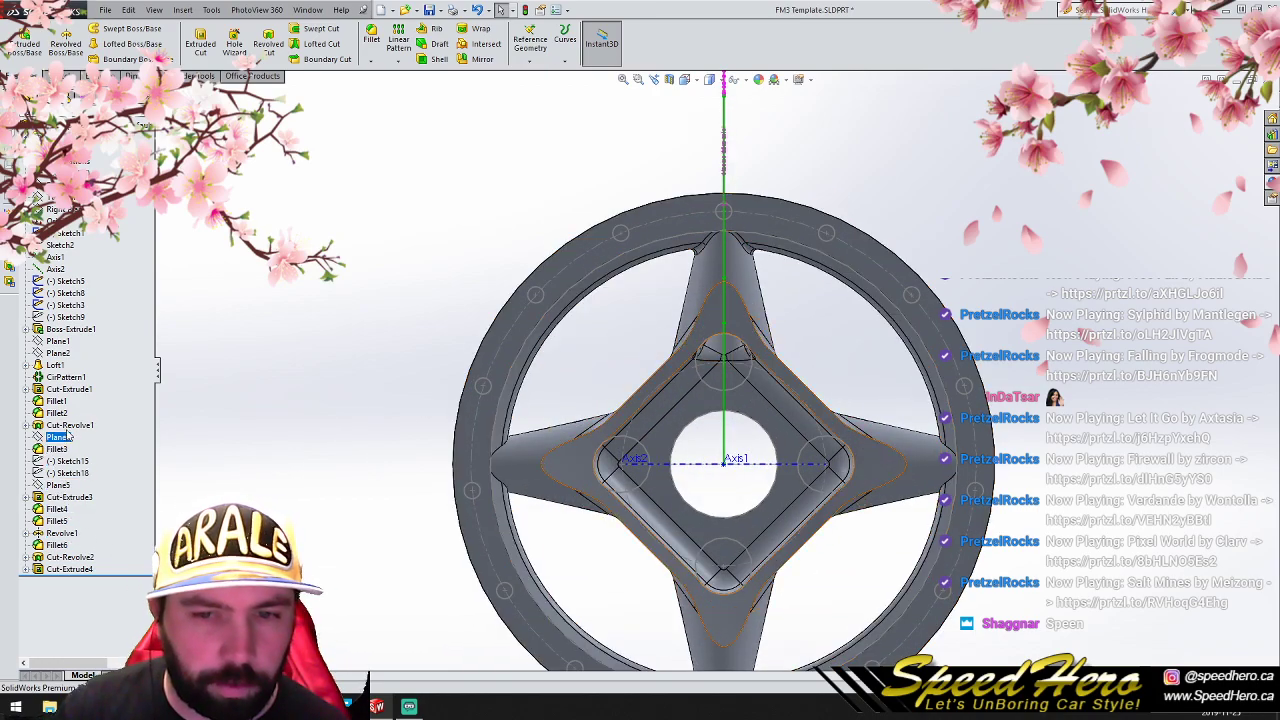
{"action": "left_click", "coordinate": [70, 317]}
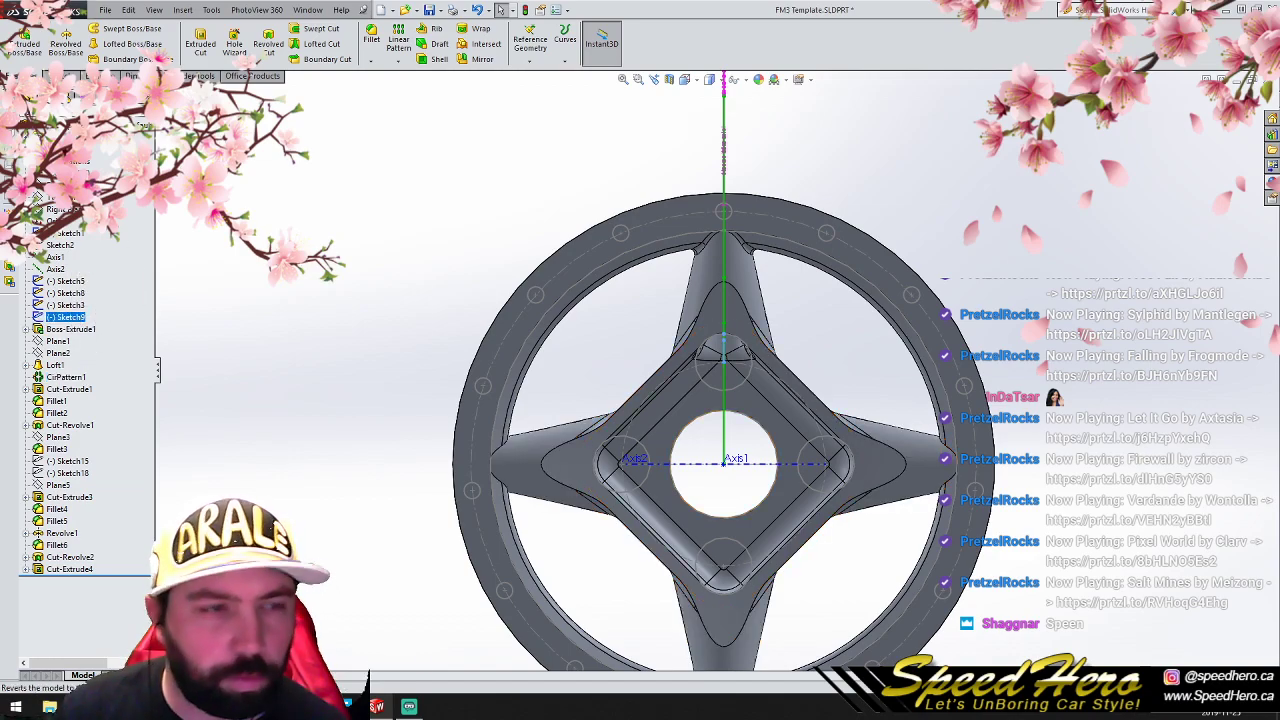
{"action": "left_click", "coordinate": [268, 44]}
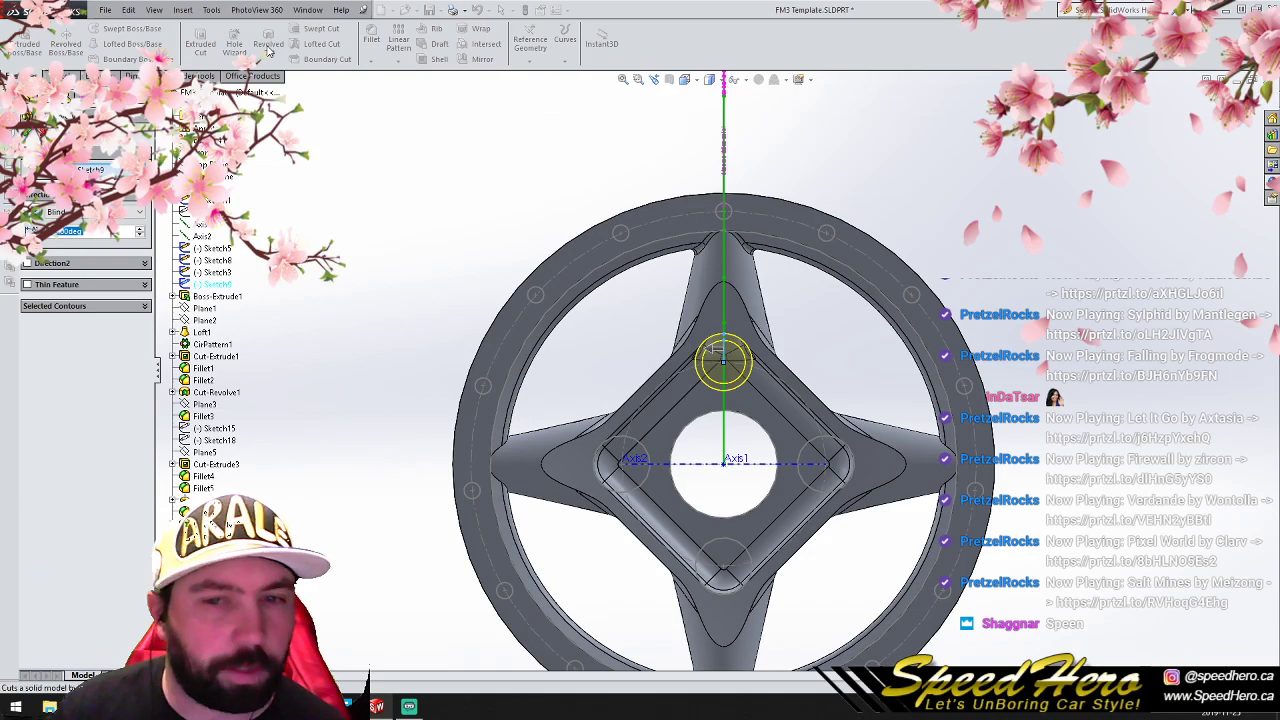
{"action": "left_click", "coordinate": [26, 132]}
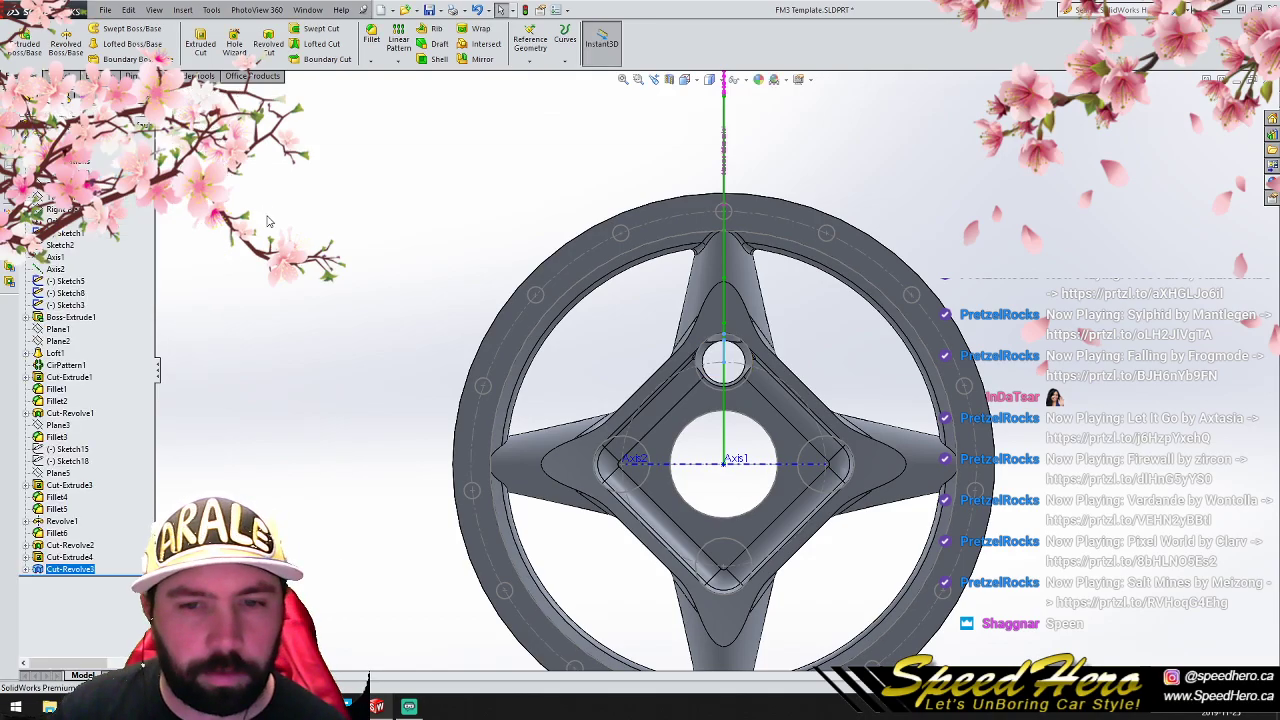
- Examine the new lug hole and centre bore from the back, the side and the front of the wheel
{"action": "middle_click_drag", "start_coordinate": [753, 442], "coordinate": [825, 403]}
{"action": "scroll", "coordinate": [704, 431], "scroll_direction": "up", "scroll_amount": 3}
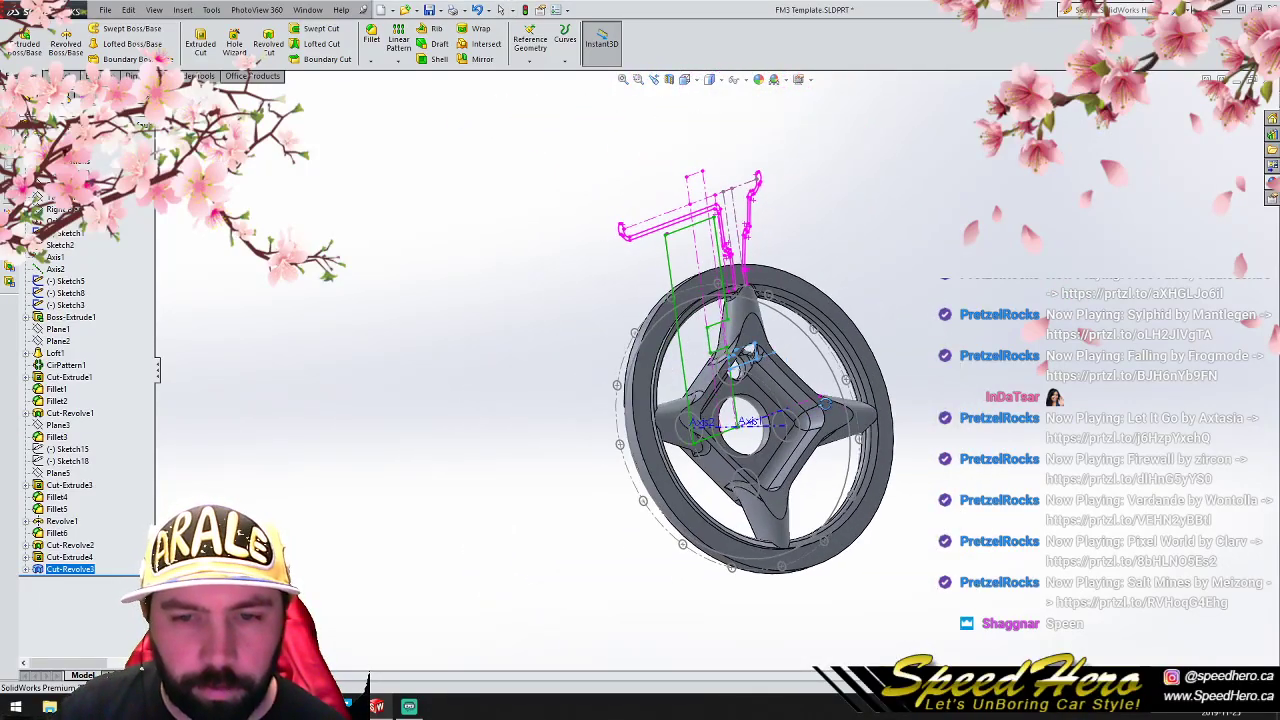
{"action": "middle_click_drag", "start_coordinate": [765, 430], "coordinate": [729, 498]}
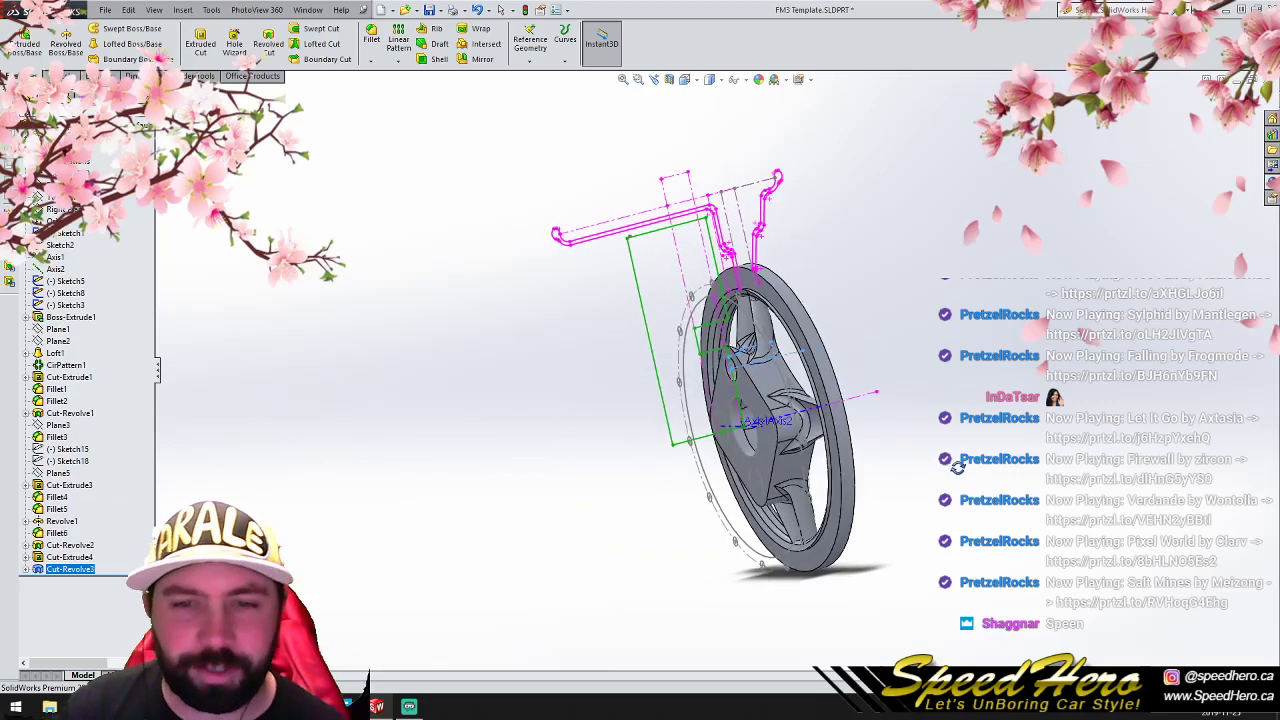
{"action": "middle_click_drag", "start_coordinate": [986, 513], "coordinate": [644, 384]}
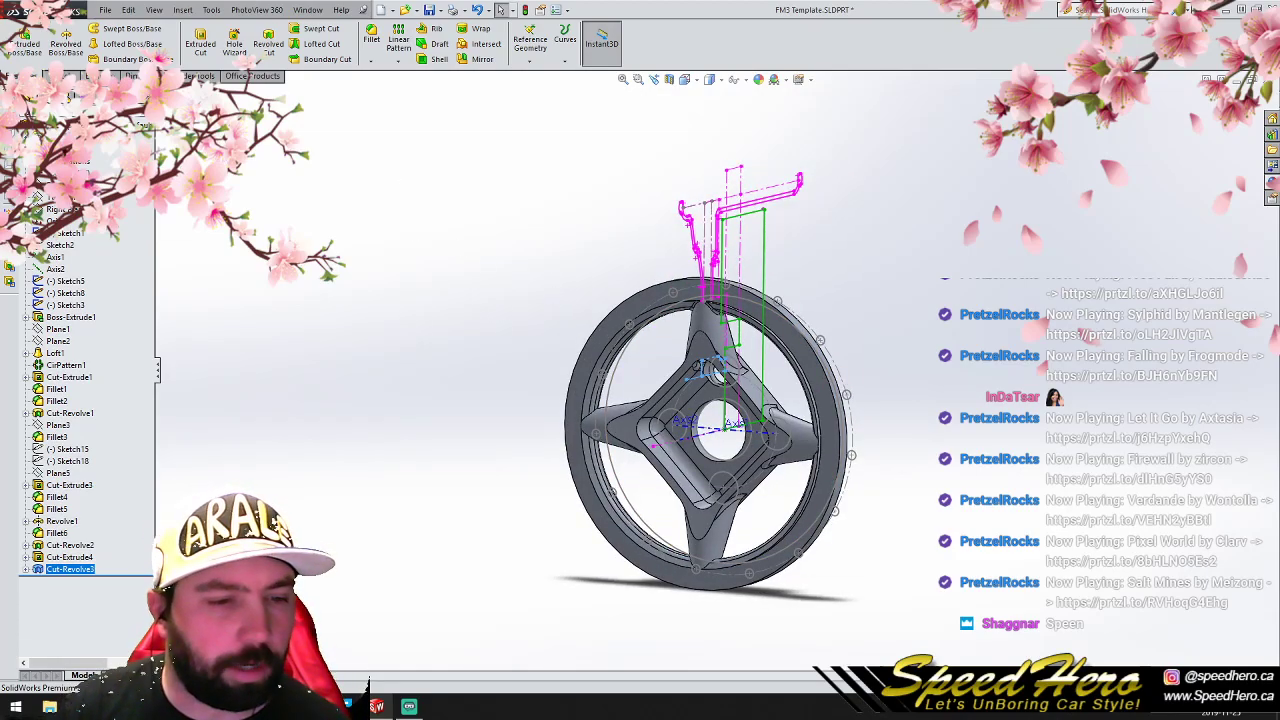
{"action": "key", "text": "ctrl+1"}
{"action": "scroll", "coordinate": [745, 405], "scroll_direction": "up", "scroll_amount": 5}
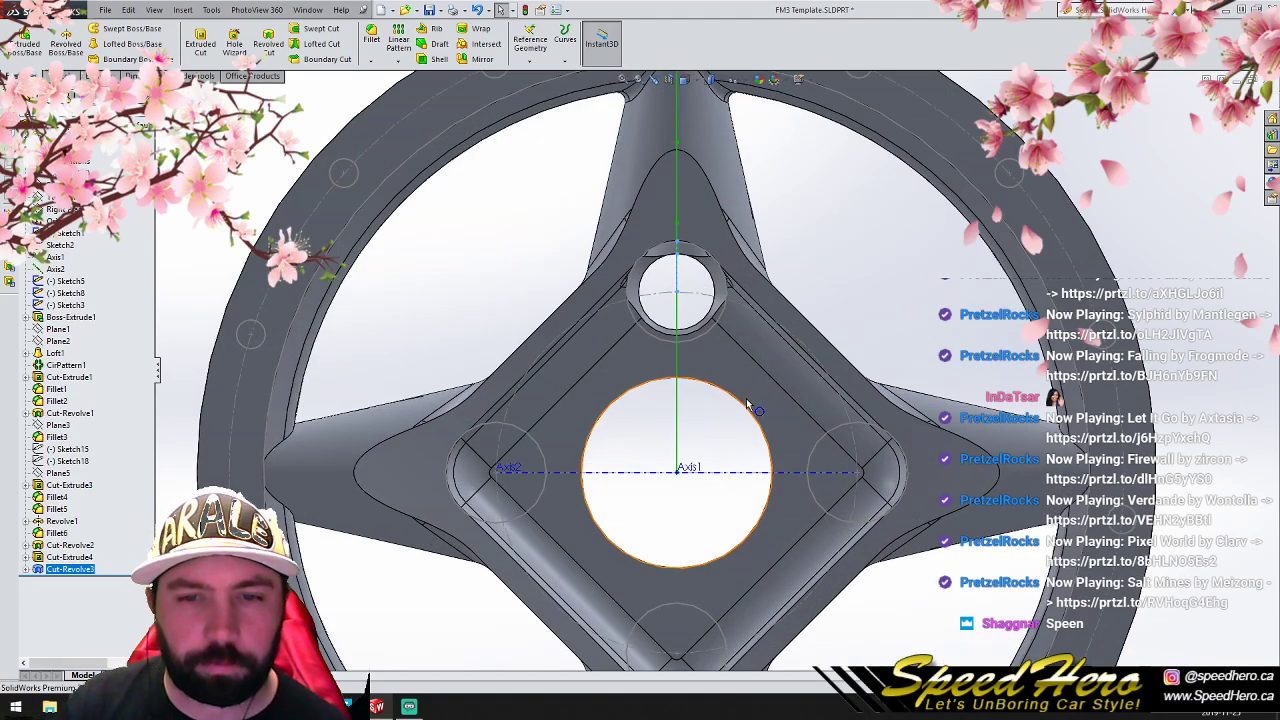
{"action": "scroll", "coordinate": [750, 405], "scroll_direction": "down", "scroll_amount": 5}
{"action": "scroll", "coordinate": [741, 364], "scroll_direction": "up", "scroll_amount": 2}
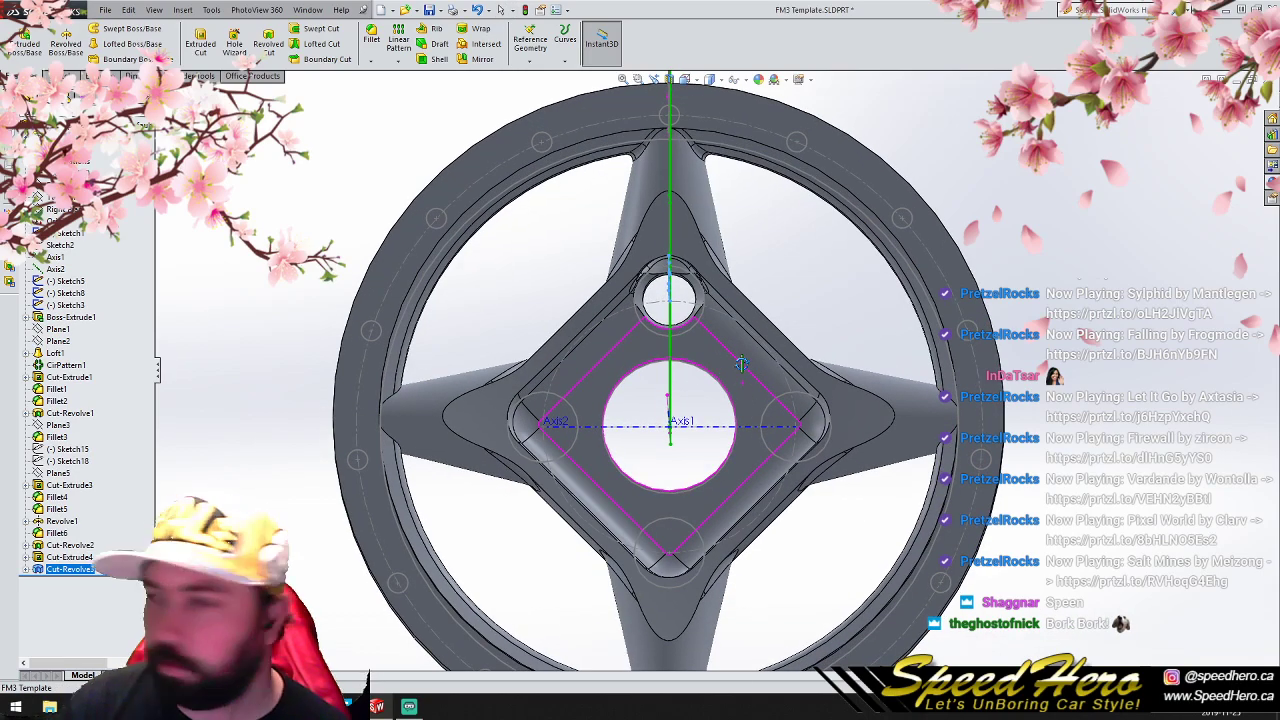
{"action": "middle_click_drag", "start_coordinate": [741, 364], "coordinate": [731, 360]}
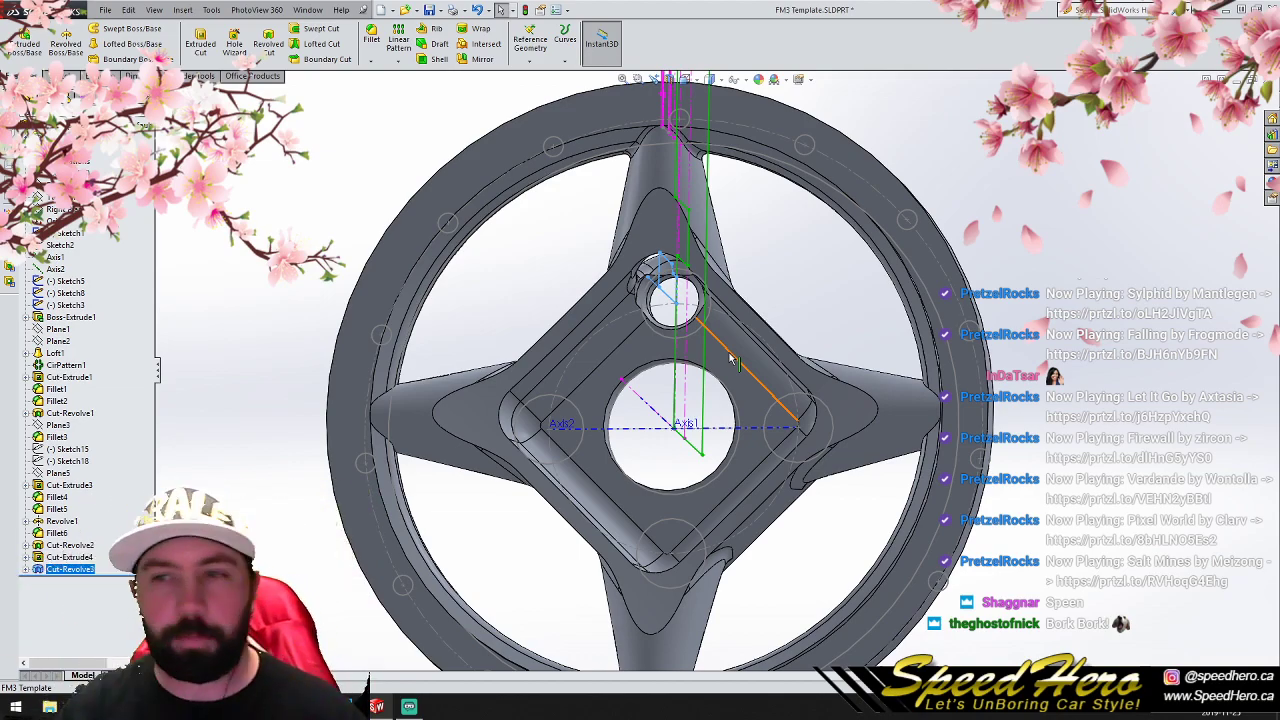
{"action": "scroll", "coordinate": [726, 356], "scroll_direction": "up", "scroll_amount": 2}
{"action": "scroll", "coordinate": [723, 352], "scroll_direction": "down", "scroll_amount": 2}
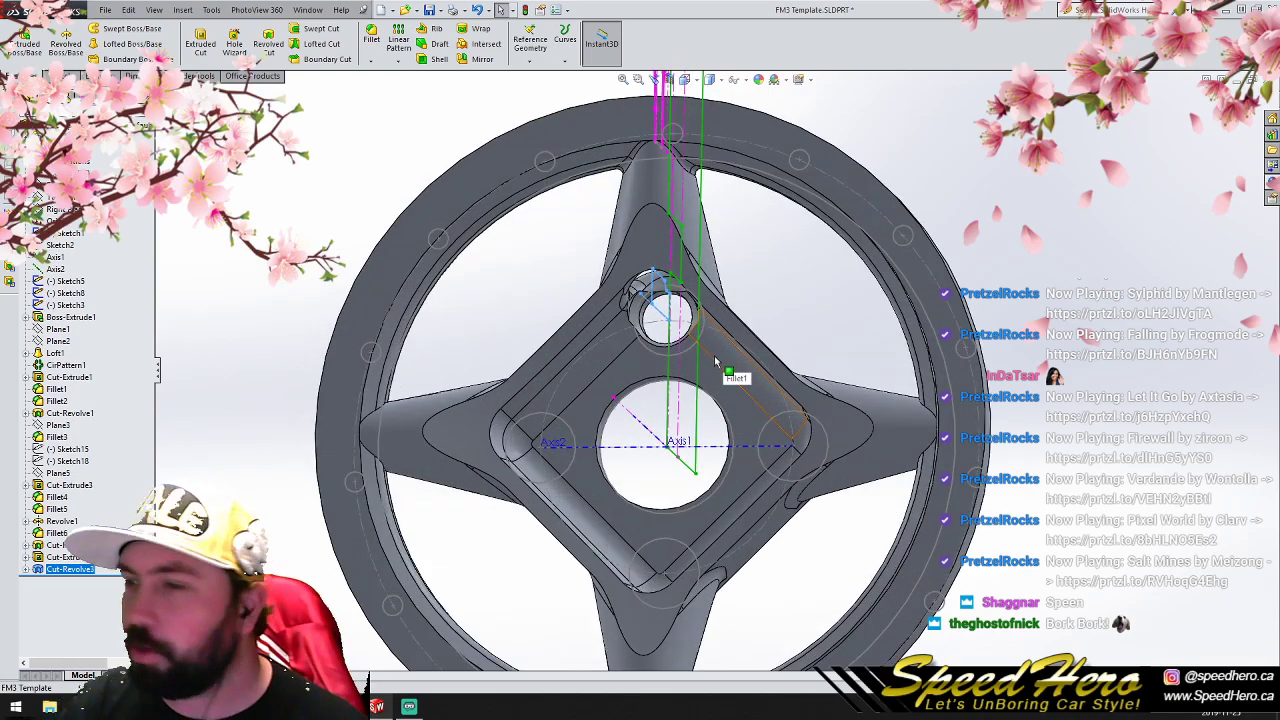
{"action": "scroll", "coordinate": [715, 358], "scroll_direction": "up", "scroll_amount": 2}
{"action": "scroll", "coordinate": [700, 350], "scroll_direction": "down", "scroll_amount": 2}
{"action": "middle_click_drag", "start_coordinate": [697, 348], "coordinate": [716, 388]}
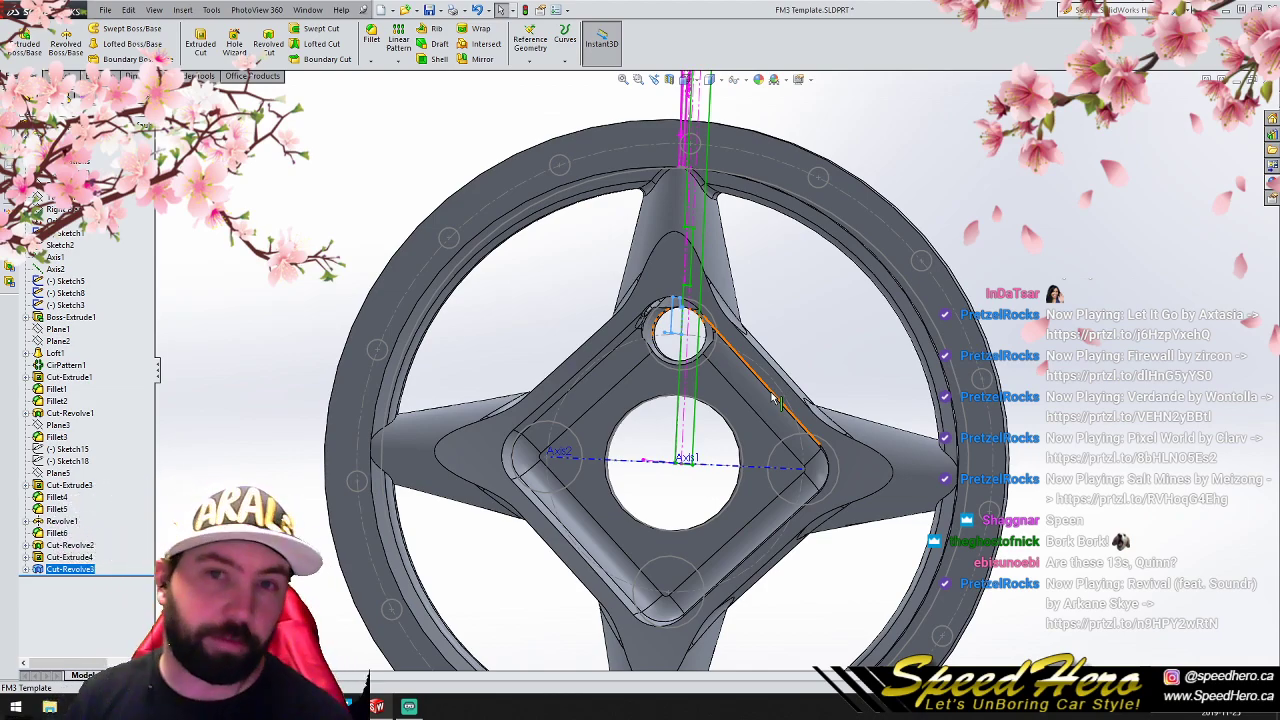
{"action": "scroll", "coordinate": [795, 375], "scroll_direction": "down", "scroll_amount": 4}
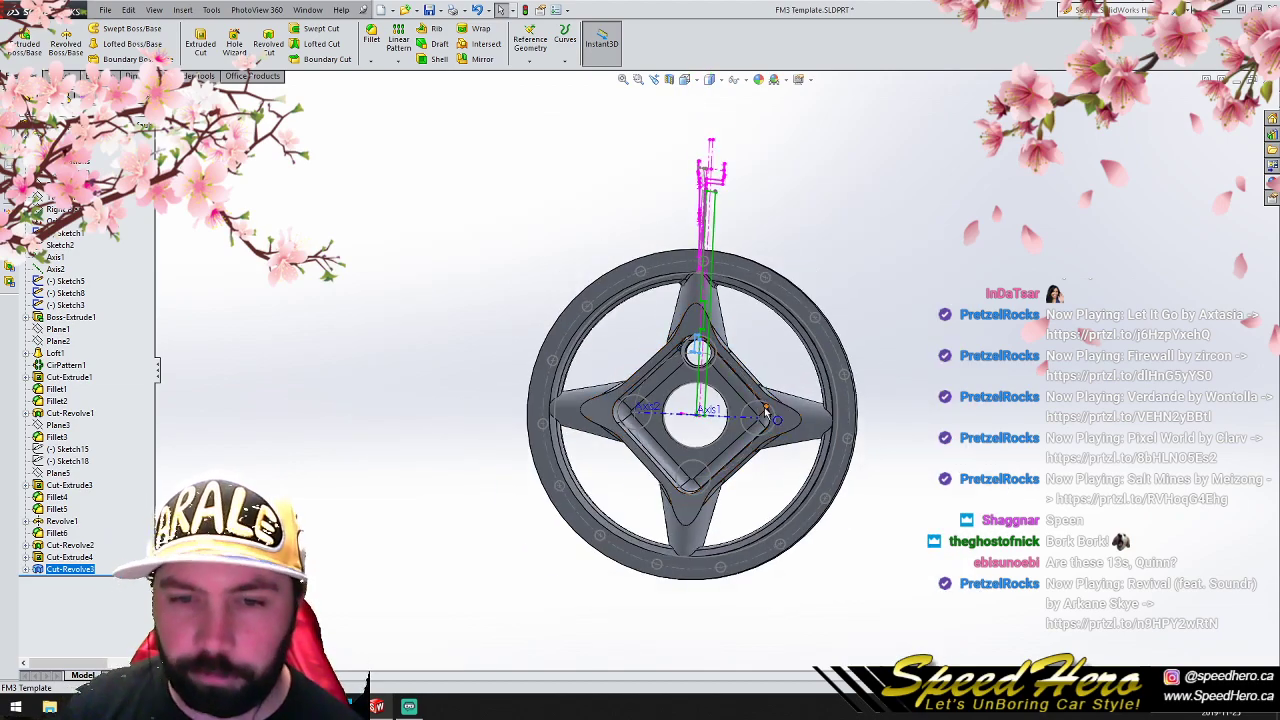
{"action": "key", "text": "ctrl+1"}
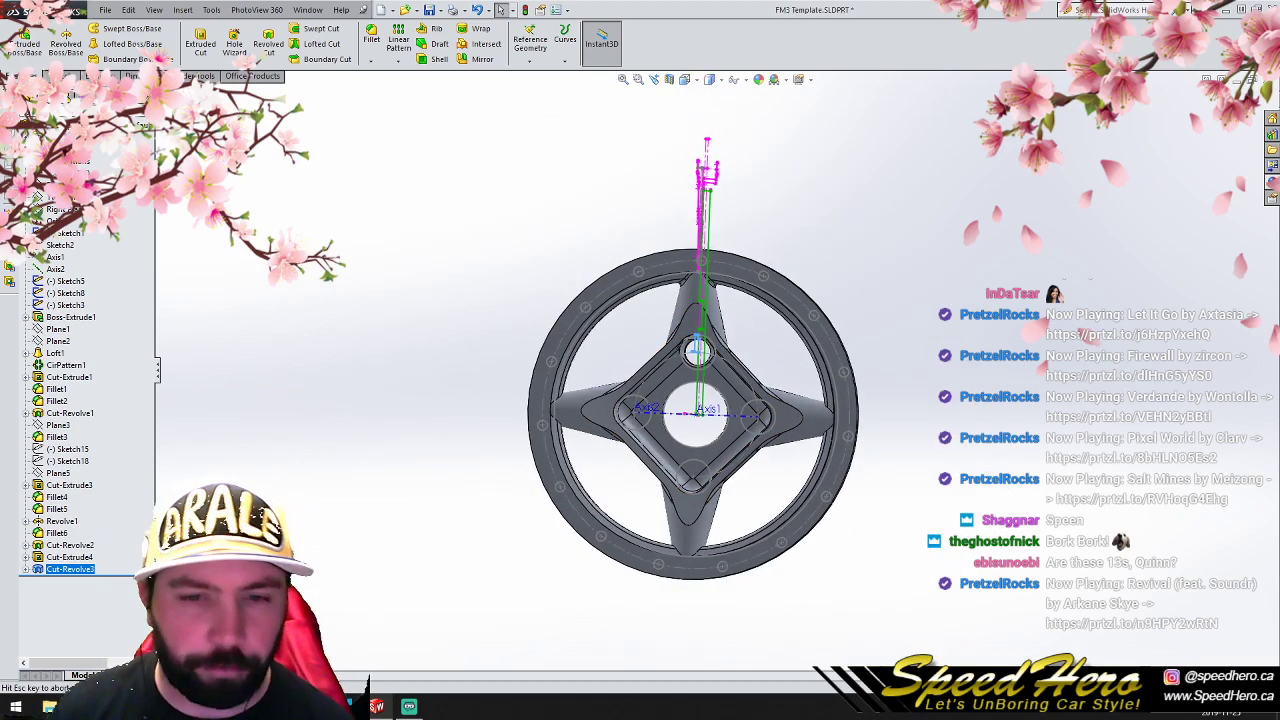
- Sketch a vertical centreline about 231 mm long on the Front Plane, from above the wheel down to the origin
{"action": "left_click", "coordinate": [317, 423]}
{"action": "left_click", "coordinate": [62, 185]}
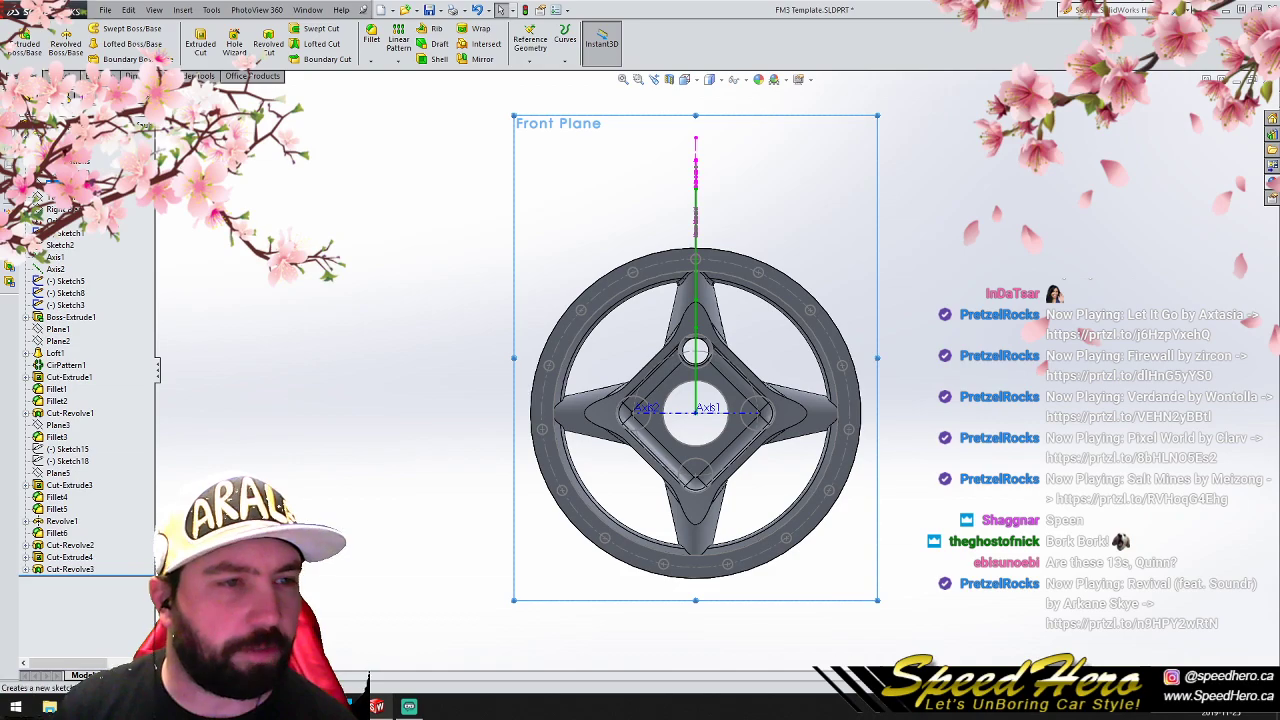
{"action": "left_click", "coordinate": [62, 76]}
{"action": "left_click", "coordinate": [97, 29]}
{"action": "left_click", "coordinate": [97, 56]}
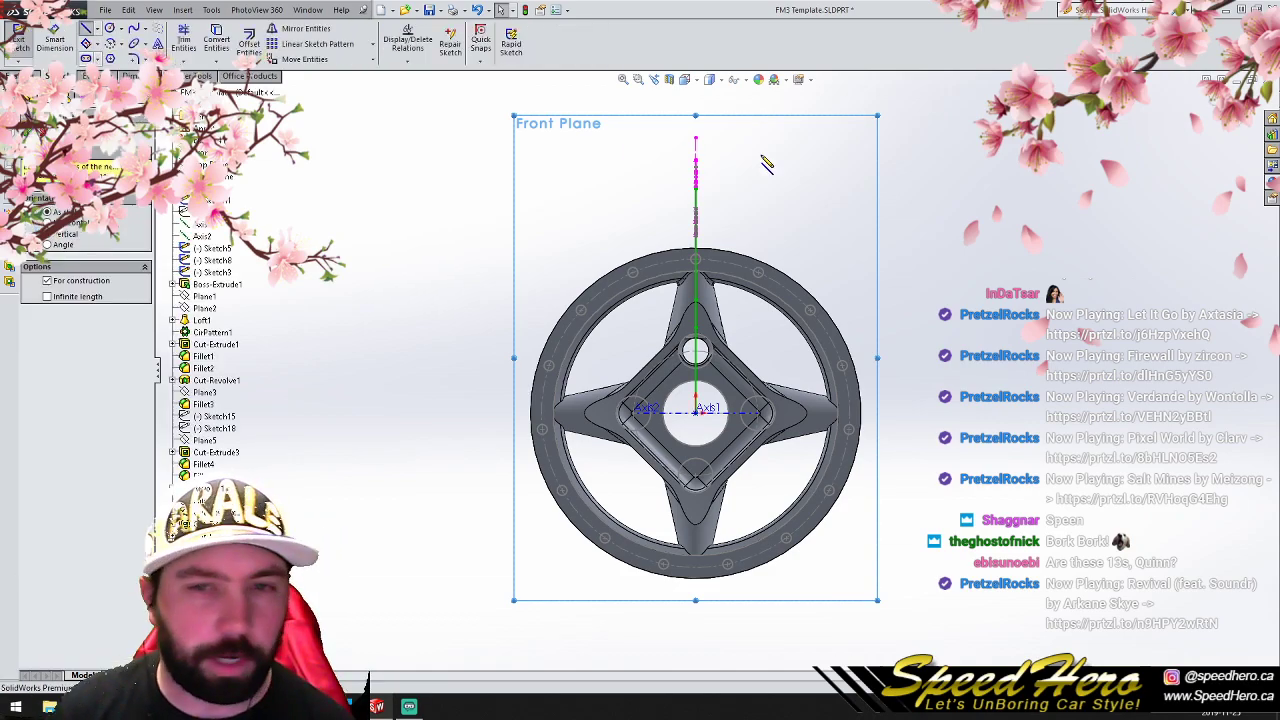
{"action": "left_click", "coordinate": [698, 130]}
{"action": "left_click", "coordinate": [696, 410]}
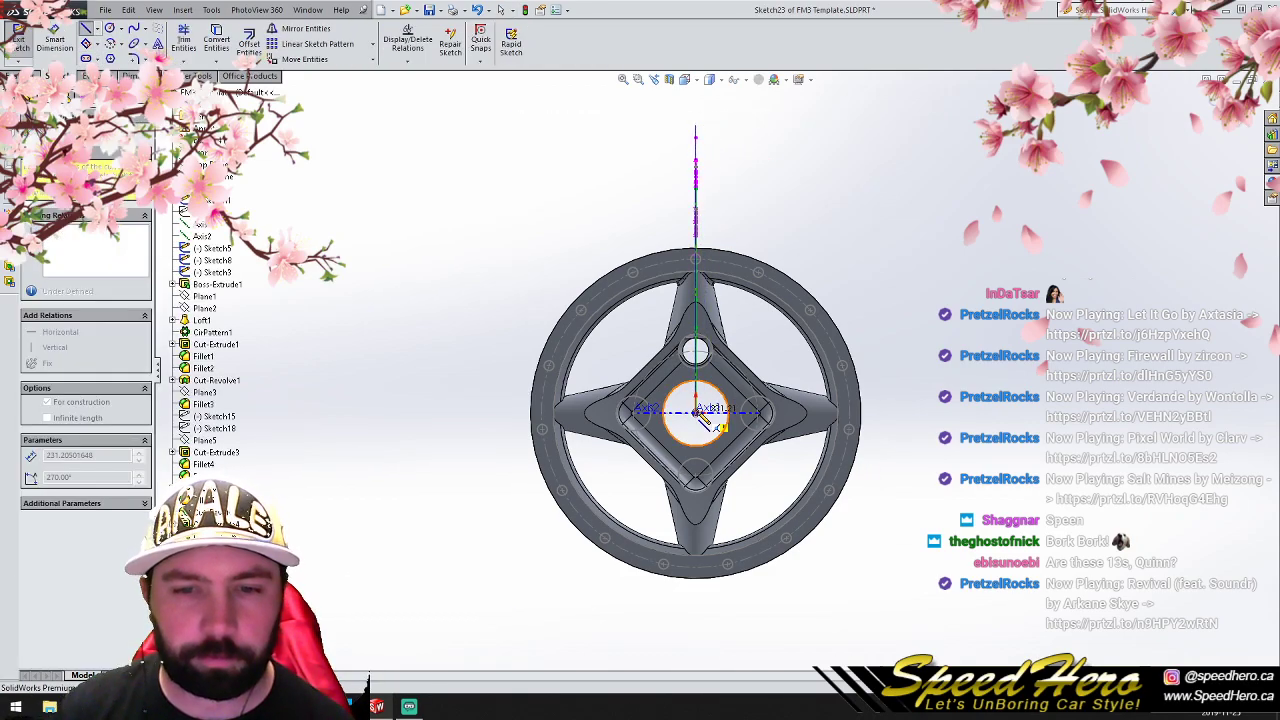
{"action": "right_click", "coordinate": [697, 265]}
{"action": "left_click", "coordinate": [706, 322]}
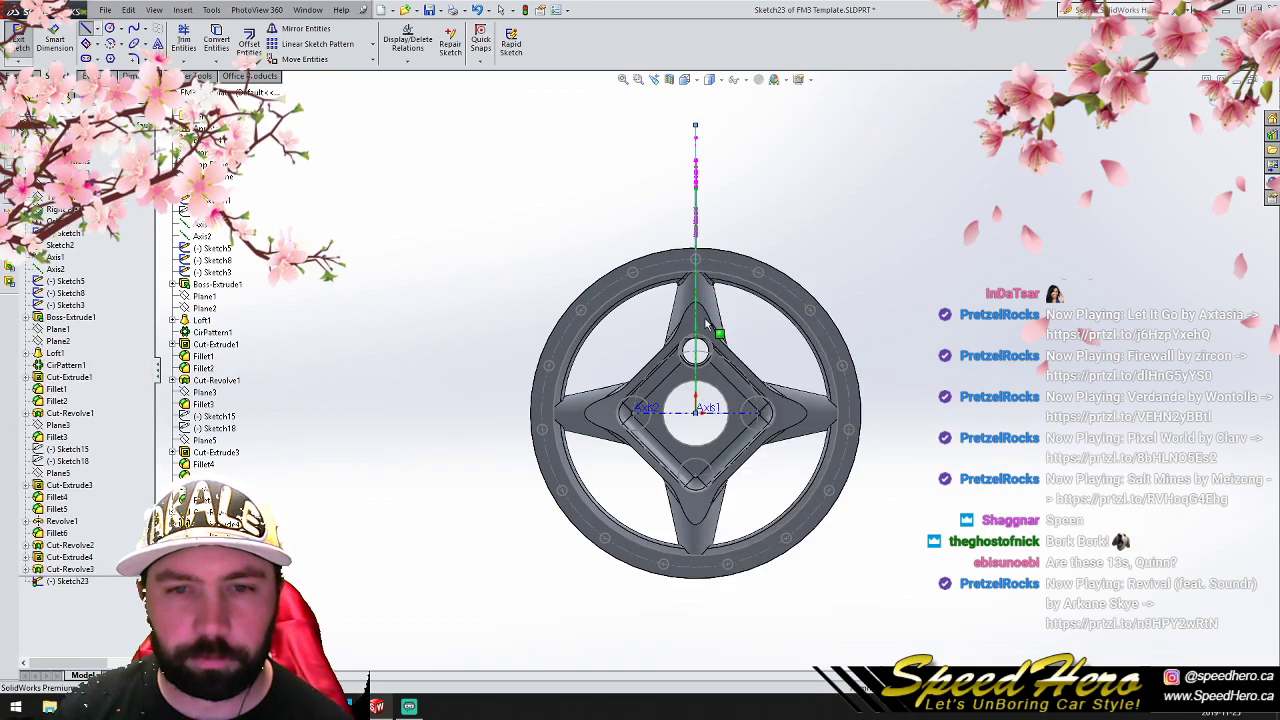
- Pattern the vertical centreline circularly around the origin as 8 equally spaced instances over 360 degrees
{"action": "left_click", "coordinate": [698, 160]}
{"action": "left_click", "coordinate": [372, 44]}
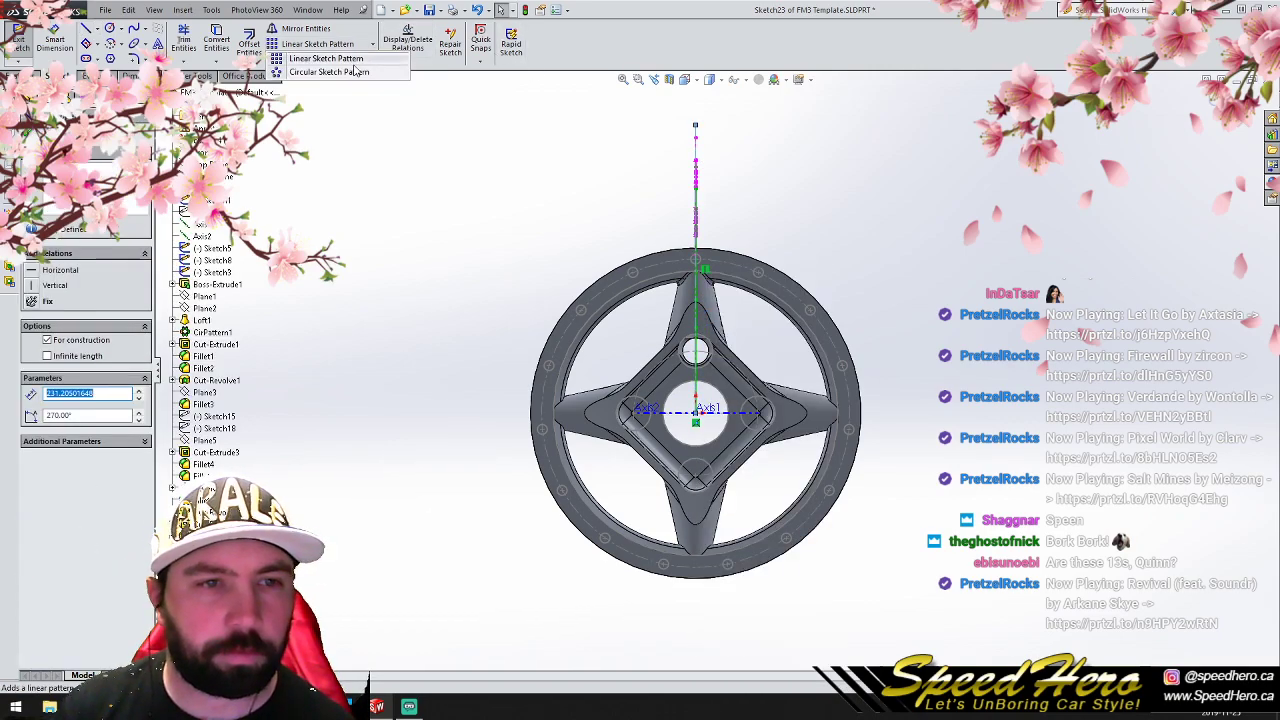
{"action": "left_click", "coordinate": [320, 76]}
{"action": "double_click", "coordinate": [105, 309]}
{"action": "type", "text": "8"}
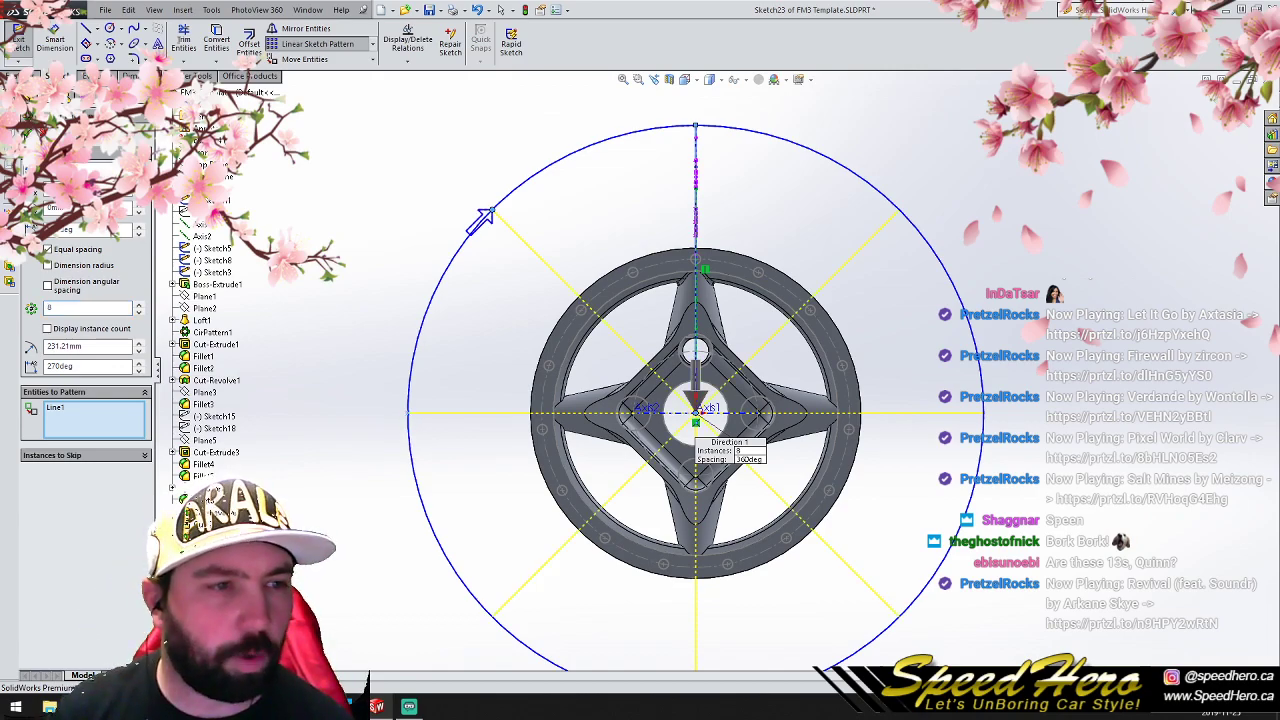
{"action": "key", "text": "Return"}
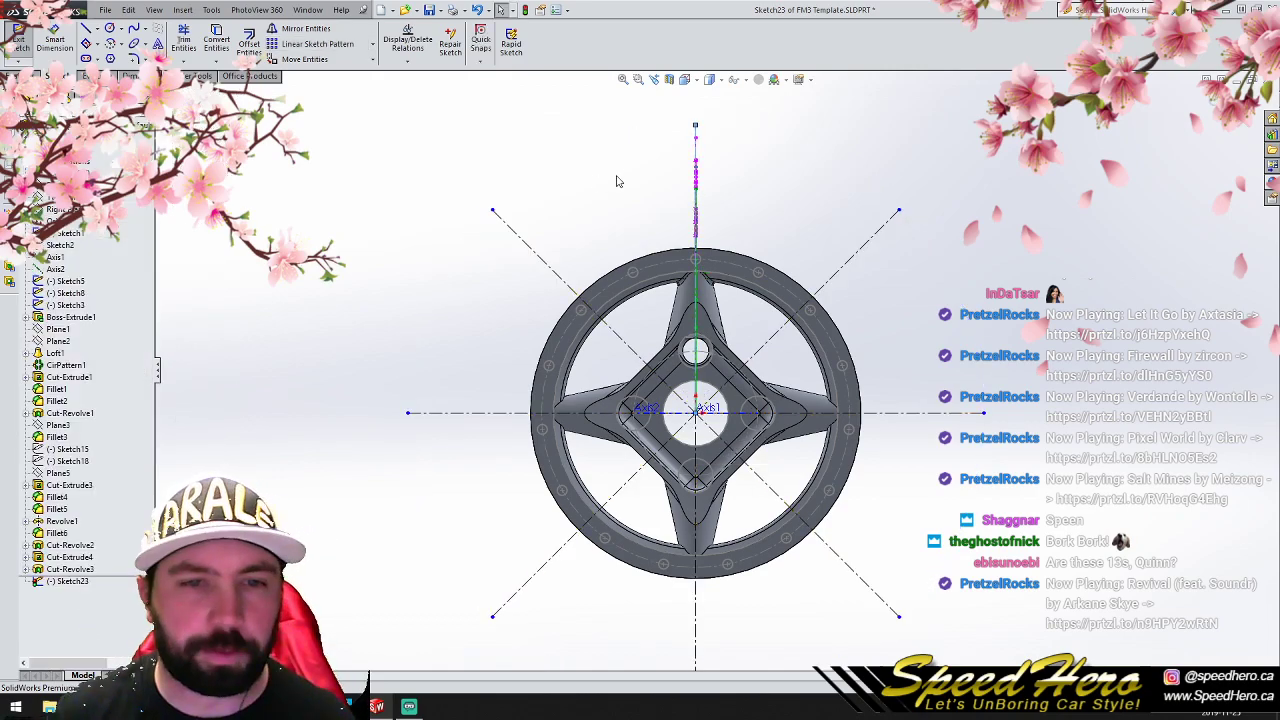
- Delete every patterned centreline except the two upper diagonals on either side of the top spoke
{"action": "left_click", "coordinate": [537, 258]}
{"action": "left_click", "coordinate": [864, 246], "text": "ctrl"}
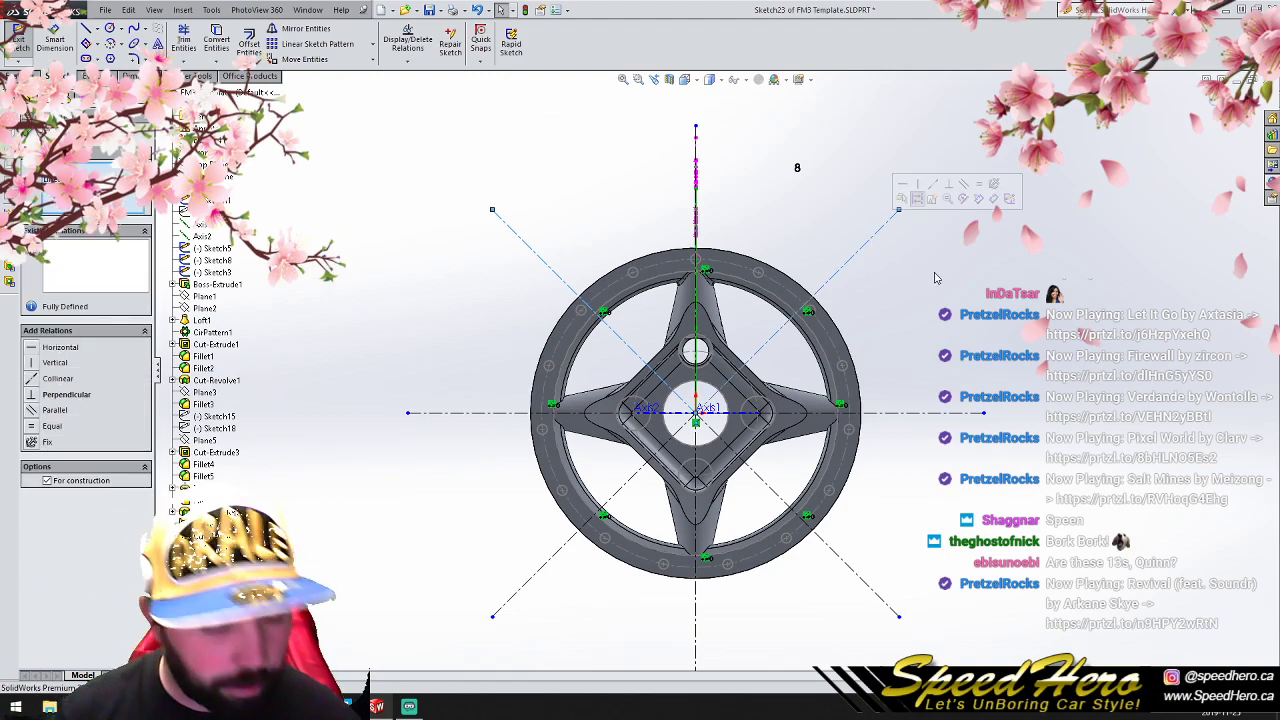
{"action": "key", "text": "ctrl+a"}
{"action": "left_click", "coordinate": [850, 259], "text": "ctrl"}
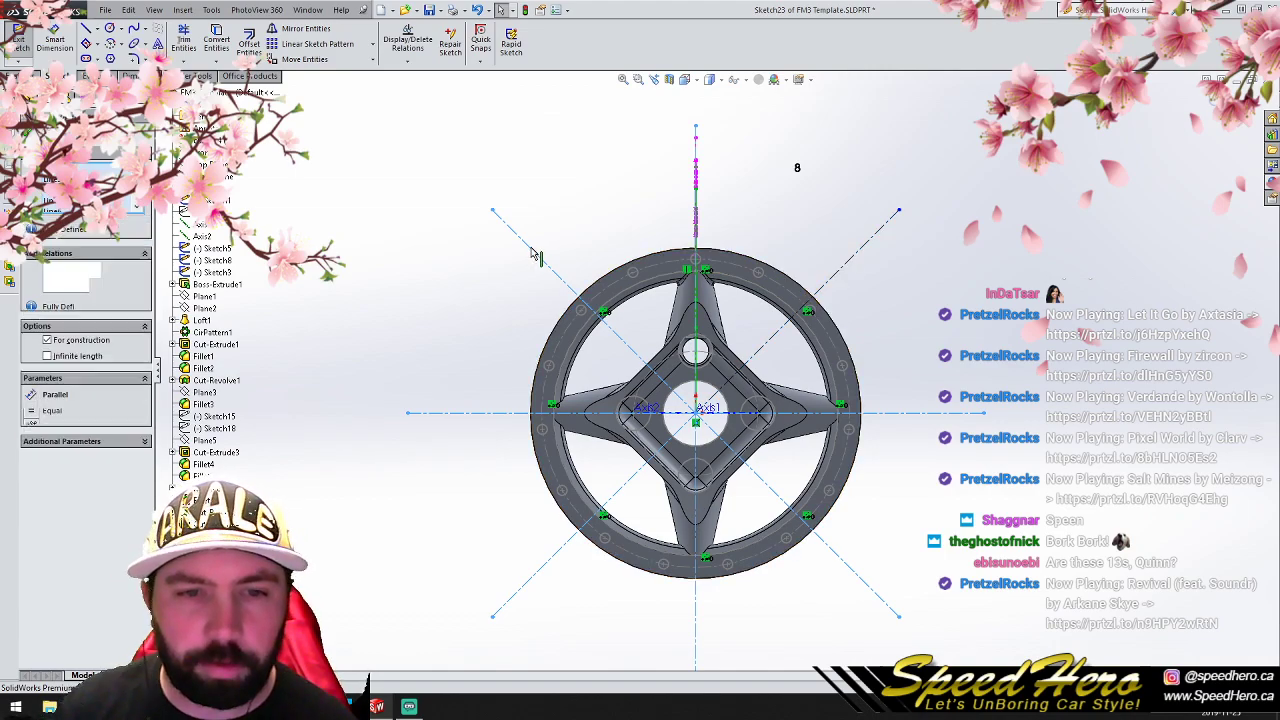
{"action": "key", "text": "Delete"}
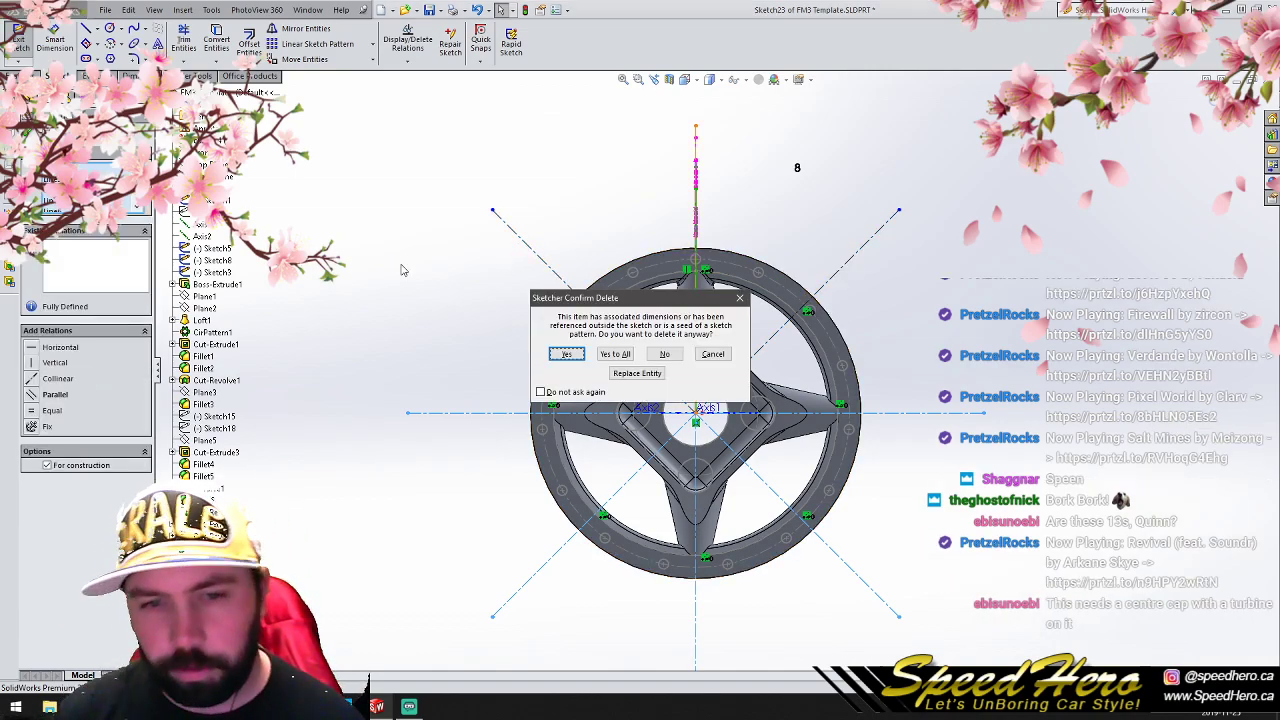
{"action": "left_click", "coordinate": [567, 354]}
- Sketch a circle of about 231.2 mm radius from the origin to the diagonals' outer ends and trim its arc above the top spoke
{"action": "left_click", "coordinate": [110, 28]}
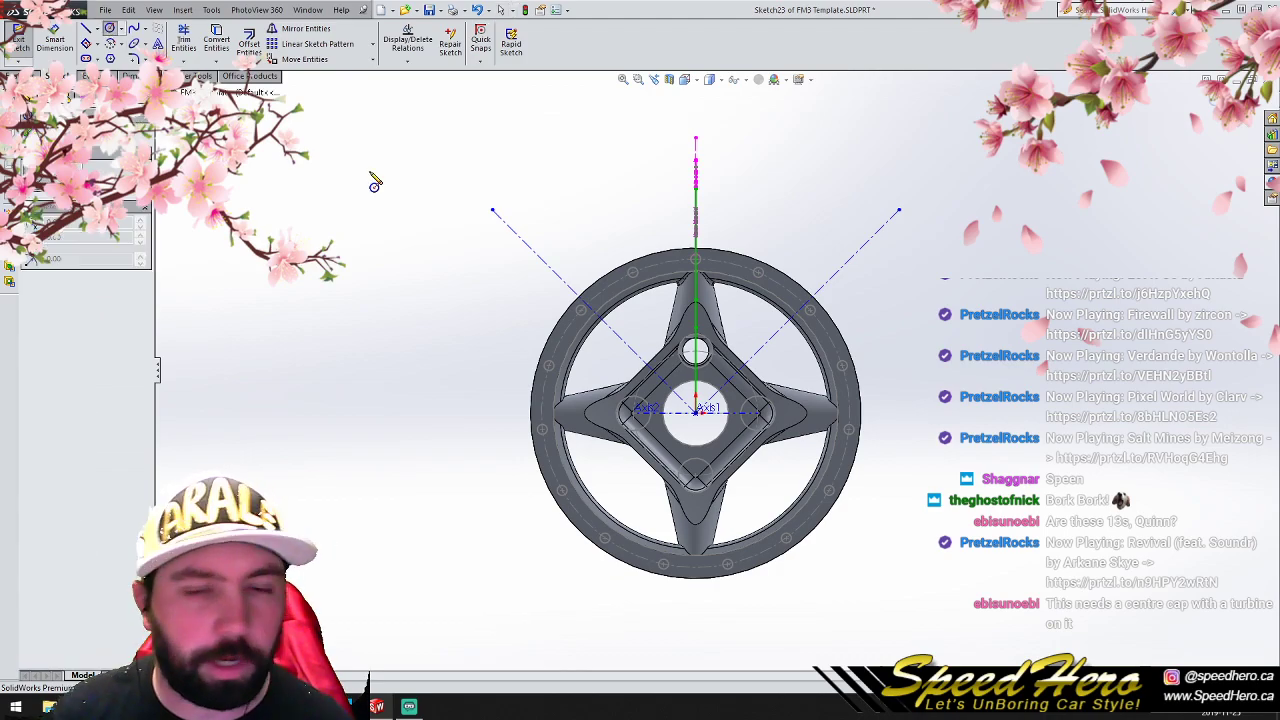
{"action": "left_click", "coordinate": [695, 410]}
{"action": "left_click", "coordinate": [492, 218]}
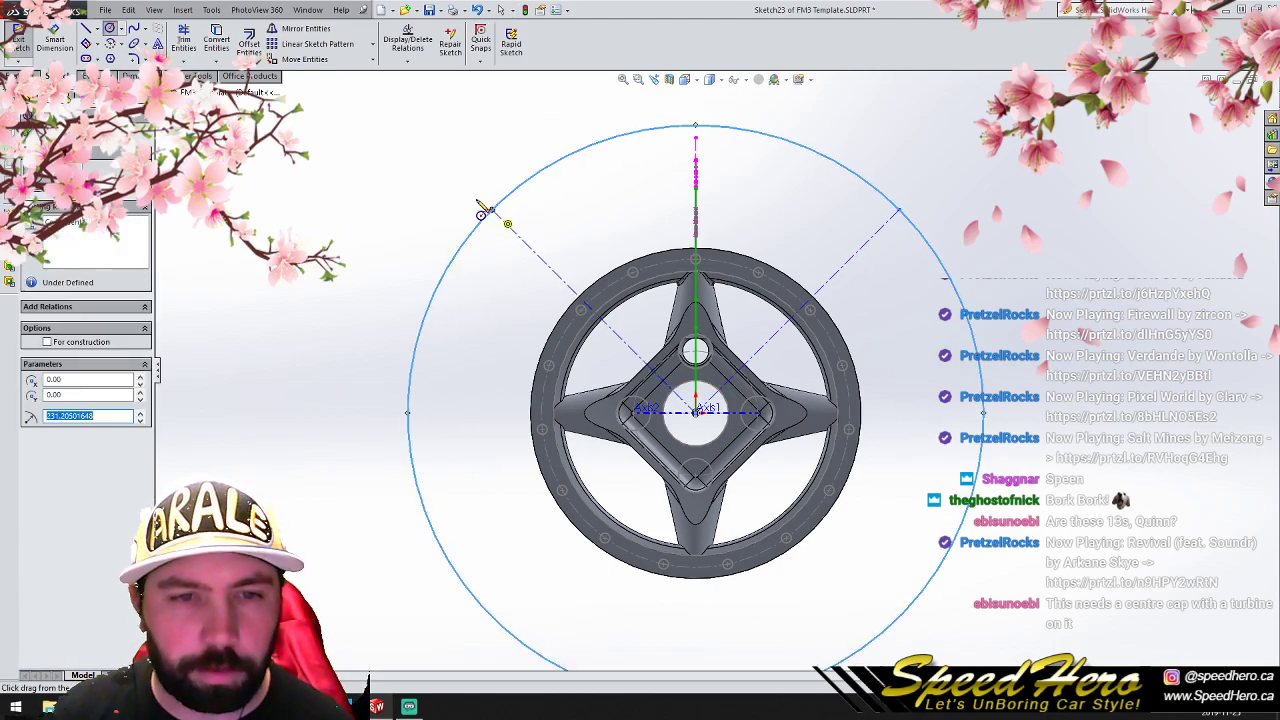
{"action": "left_click", "coordinate": [183, 40]}
{"action": "left_click", "coordinate": [558, 158]}
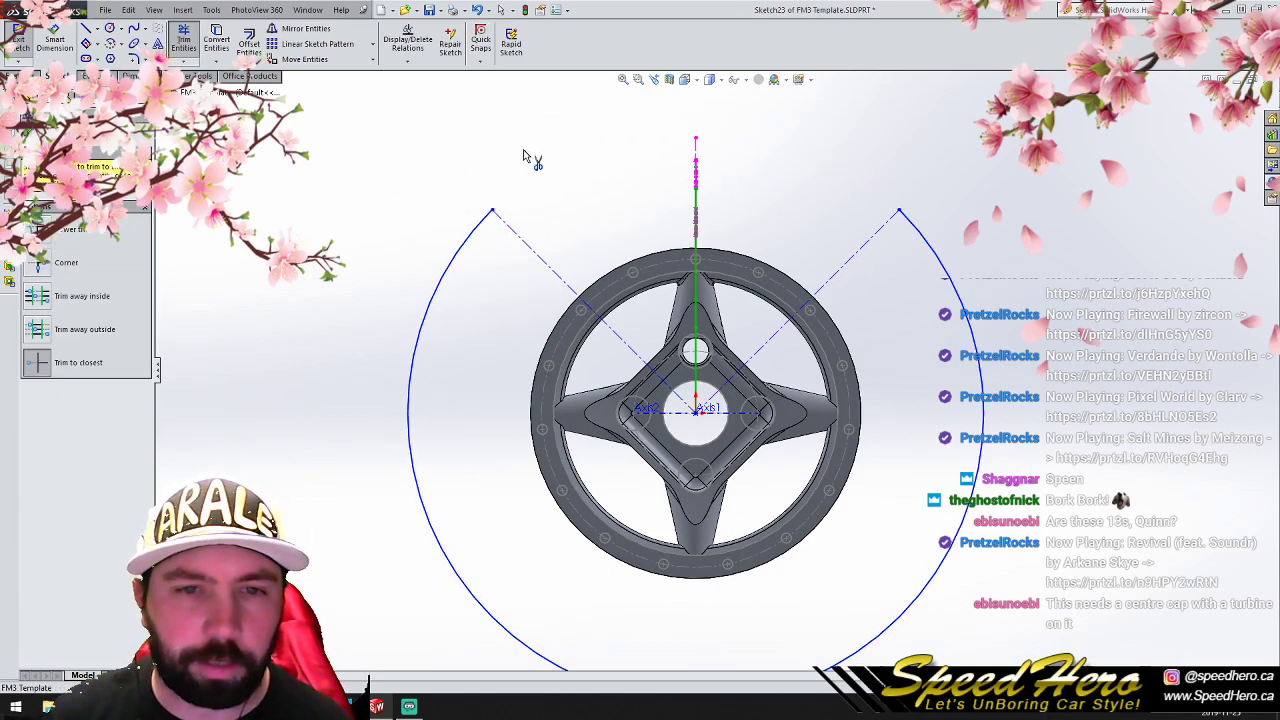
- Convert the two diagonal construction lines into solid sketch lines to close the sector profile
{"action": "left_click", "coordinate": [182, 40]}
{"action": "left_click", "coordinate": [539, 257]}
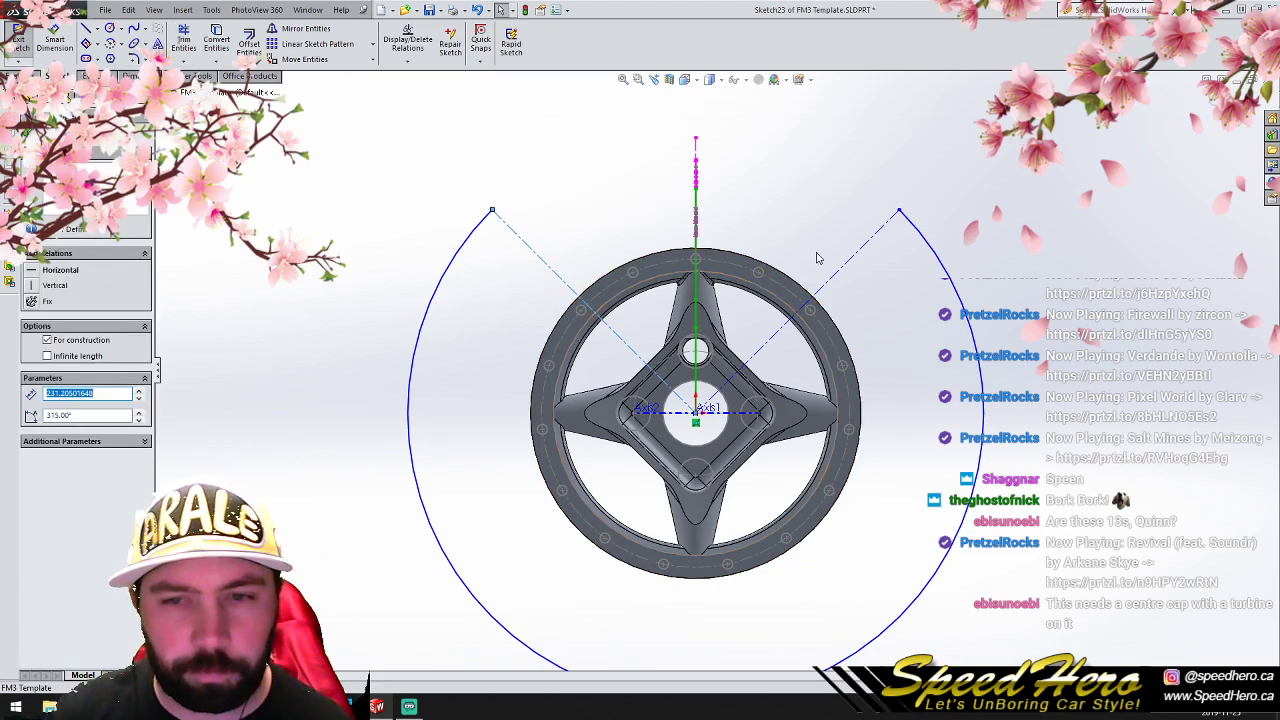
{"action": "left_click", "coordinate": [863, 252], "text": "ctrl"}
{"action": "left_click", "coordinate": [47, 482]}
{"action": "left_click", "coordinate": [263, 343]}
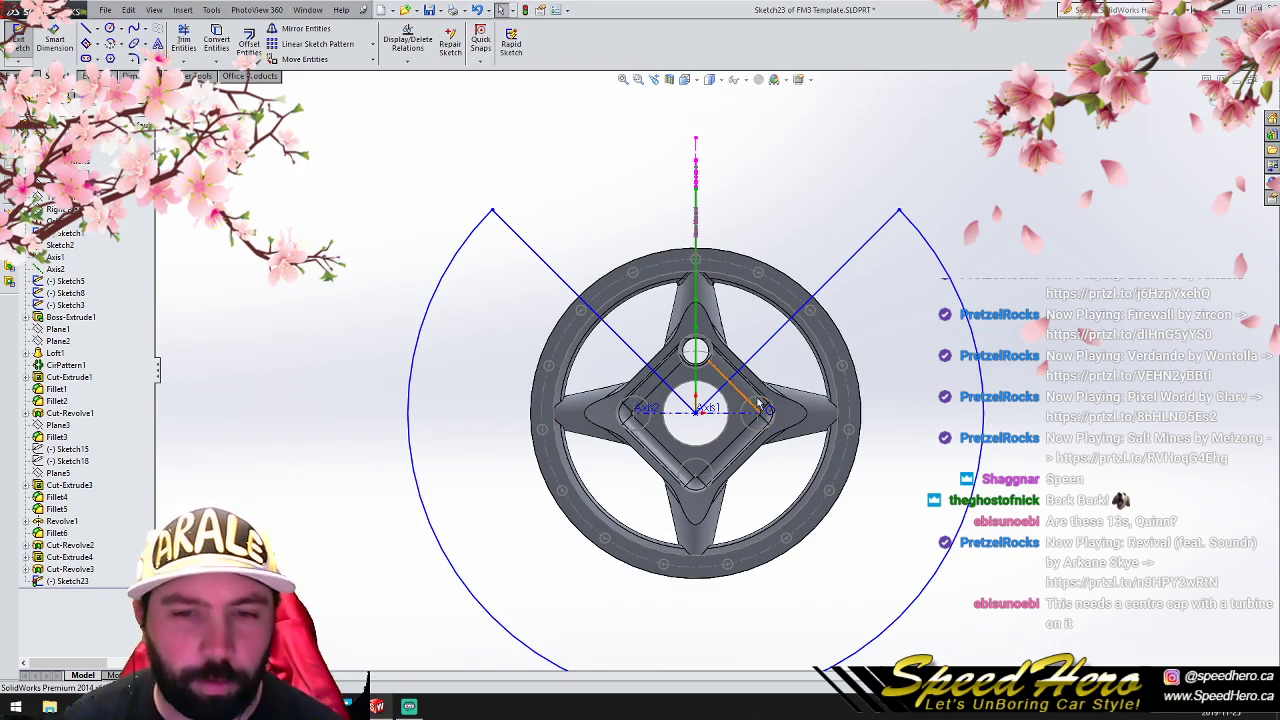
- Examine the sector profile against the wheel from the front and at an angle
{"action": "scroll", "coordinate": [748, 406], "scroll_direction": "down", "scroll_amount": 2}
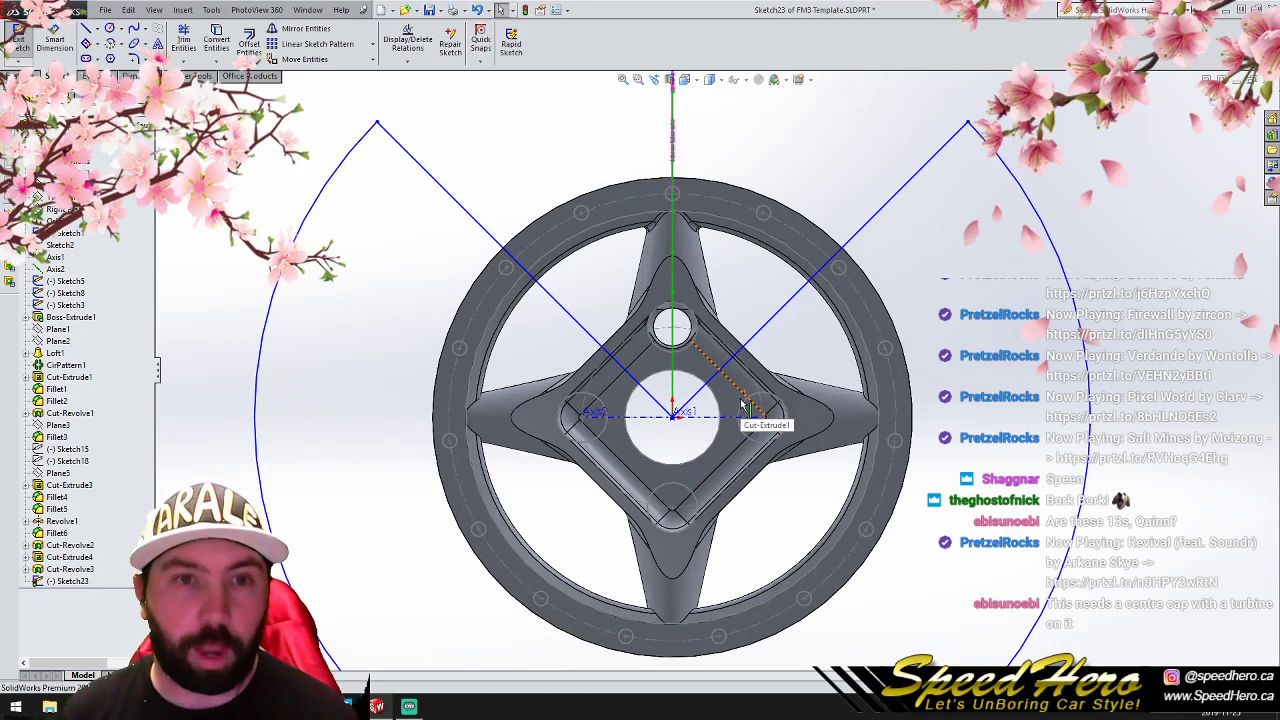
{"action": "scroll", "coordinate": [745, 410], "scroll_direction": "down", "scroll_amount": 2}
{"action": "mouse_move", "coordinate": [732, 342]}
{"action": "middle_mouse_down"}
{"action": "mouse_move", "coordinate": [792, 362]}
{"action": "mouse_move", "coordinate": [726, 338]}
{"action": "middle_mouse_up"}
{"action": "scroll", "coordinate": [682, 397], "scroll_direction": "up", "scroll_amount": 4}
{"action": "middle_click_drag", "start_coordinate": [700, 410], "coordinate": [722, 536]}
{"action": "scroll", "coordinate": [738, 498], "scroll_direction": "up", "scroll_amount": 3}
{"action": "scroll", "coordinate": [742, 498], "scroll_direction": "down", "scroll_amount": 2}
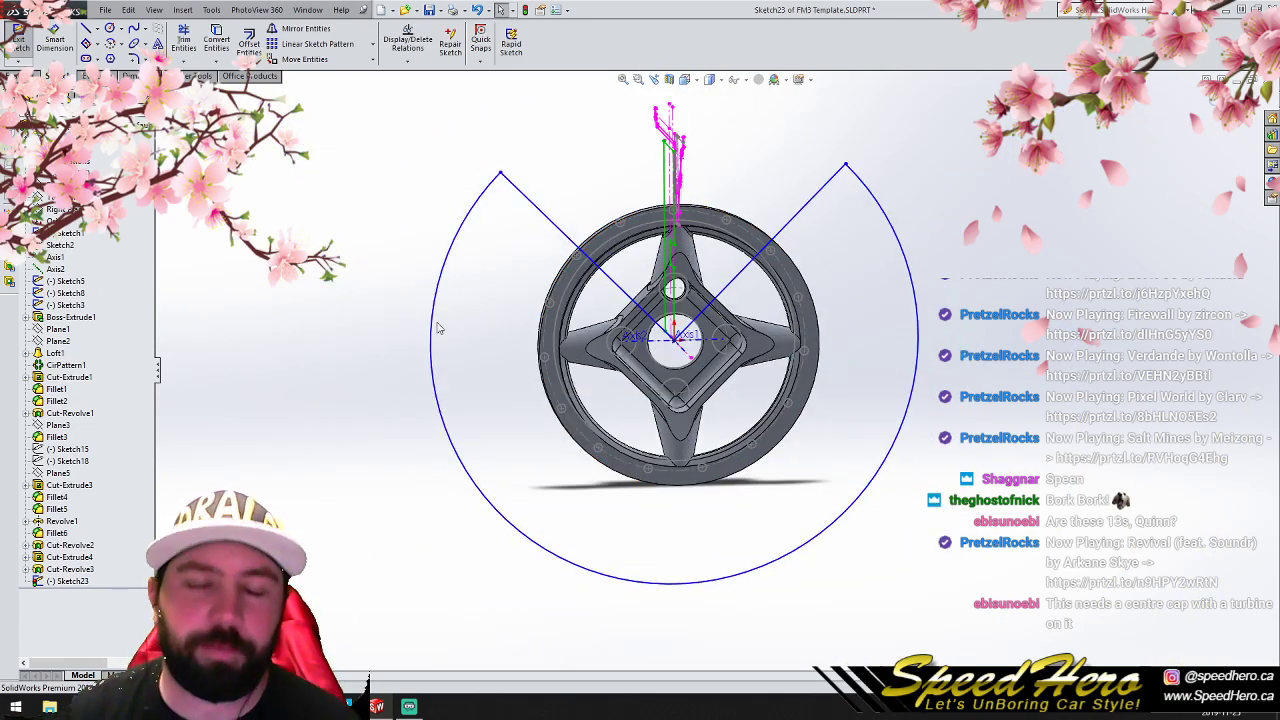
{"action": "scroll", "coordinate": [708, 360], "scroll_direction": "up", "scroll_amount": 3}
{"action": "scroll", "coordinate": [743, 331], "scroll_direction": "down", "scroll_amount": 3}
{"action": "middle_click_drag", "start_coordinate": [731, 343], "coordinate": [640, 350]}
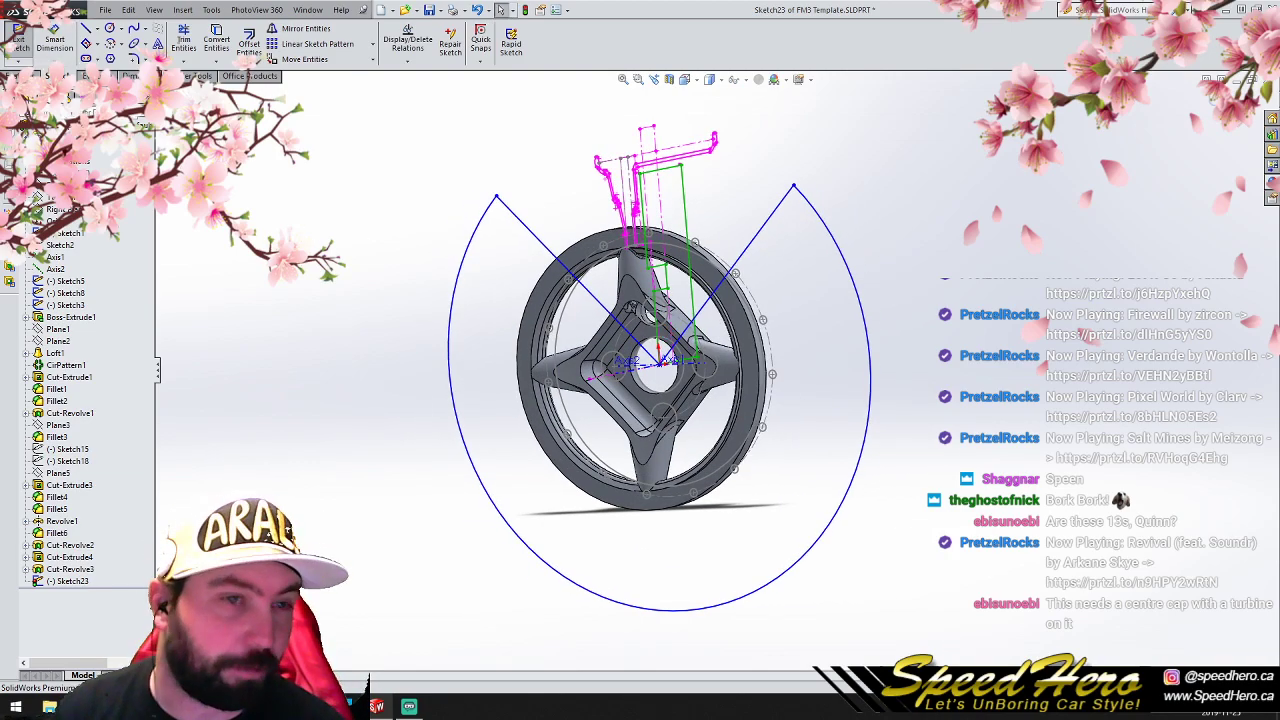
- Cut away everything but the top quarter of the wheel by extruding the sector profile Through All in both directions
{"action": "left_click", "coordinate": [26, 76]}
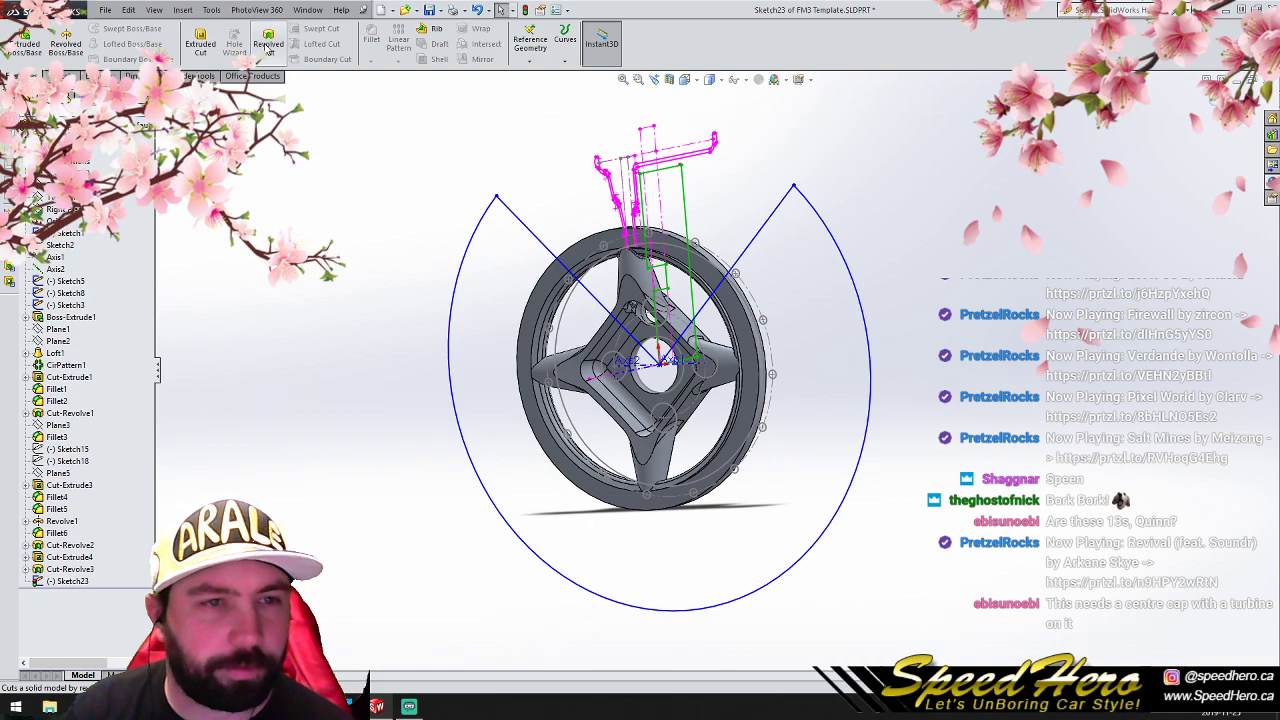
{"action": "left_click", "coordinate": [200, 42]}
{"action": "left_click", "coordinate": [95, 210]}
{"action": "left_click", "coordinate": [110, 232]}
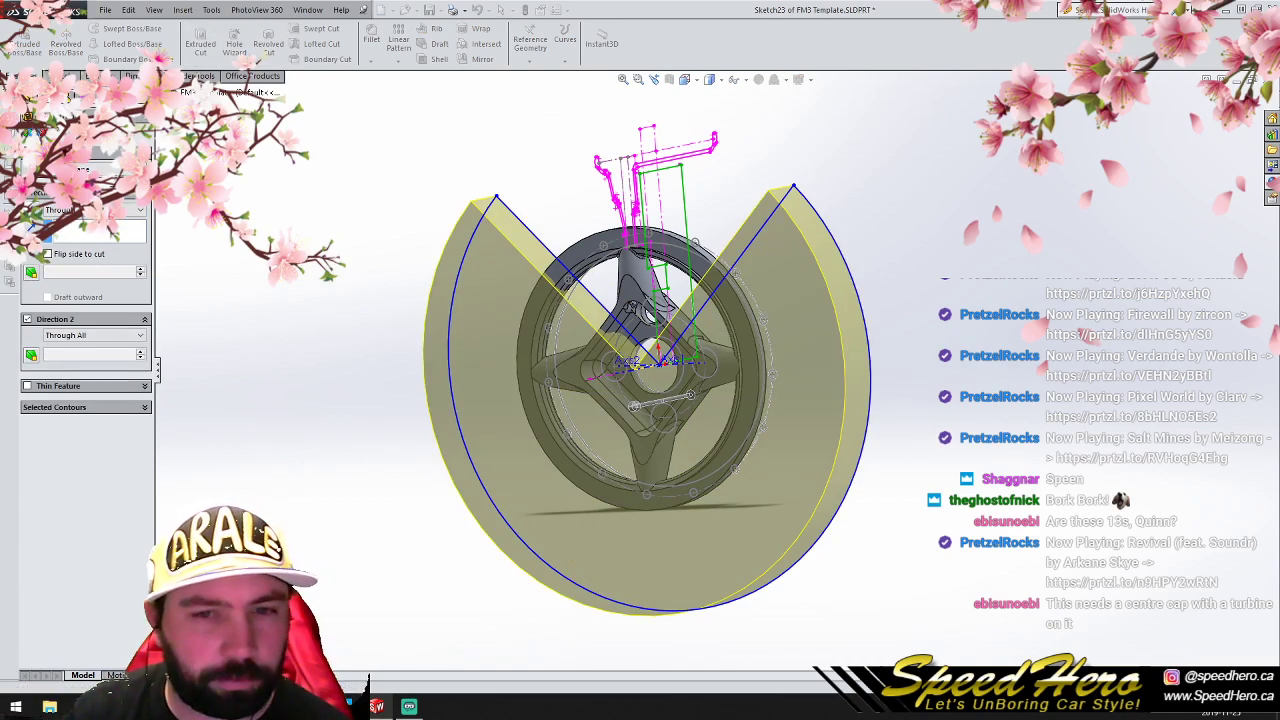
{"action": "key", "text": "Return"}
{"action": "key", "text": "Escape"}
- Circular-pattern the remaining quarter body around Axis1 as 4 equally spaced instances over 360 degrees
{"action": "scroll", "coordinate": [664, 350], "scroll_direction": "down", "scroll_amount": 3}
{"action": "middle_click_drag", "start_coordinate": [655, 363], "coordinate": [664, 317]}
{"action": "scroll", "coordinate": [662, 314], "scroll_direction": "up", "scroll_amount": 3}
{"action": "scroll", "coordinate": [662, 314], "scroll_direction": "down", "scroll_amount": 3}
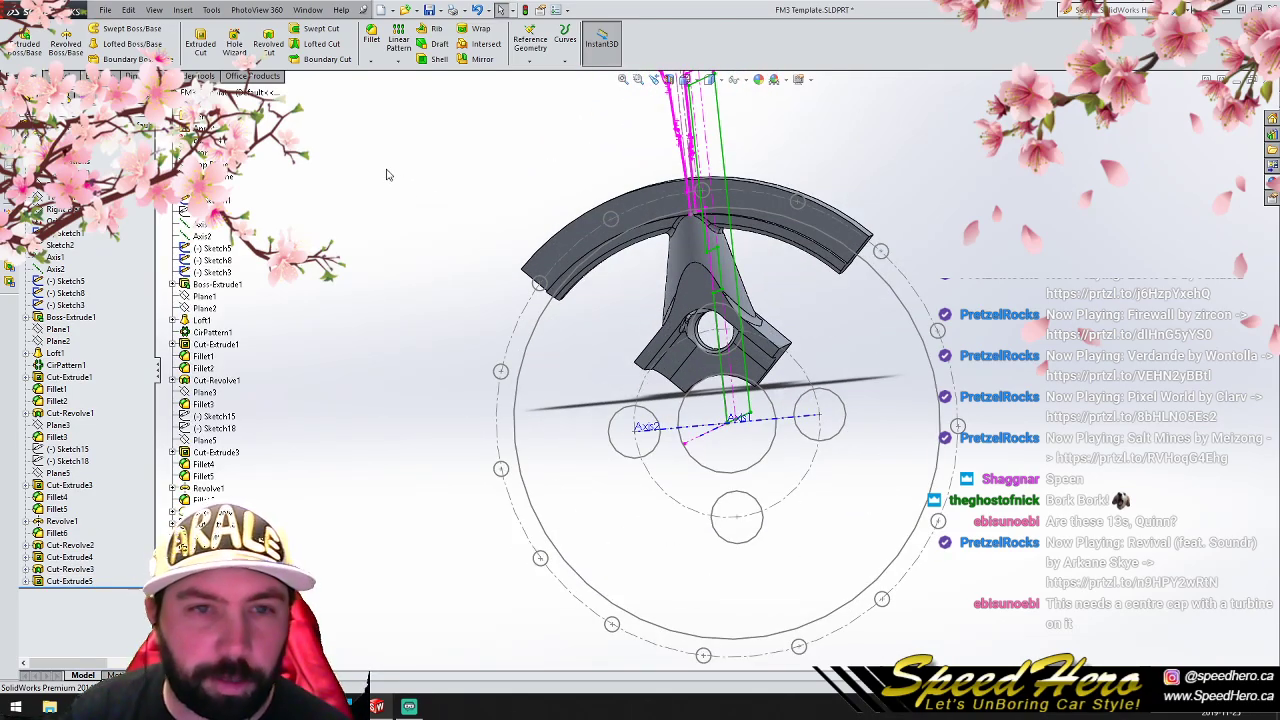
{"action": "left_click", "coordinate": [398, 61]}
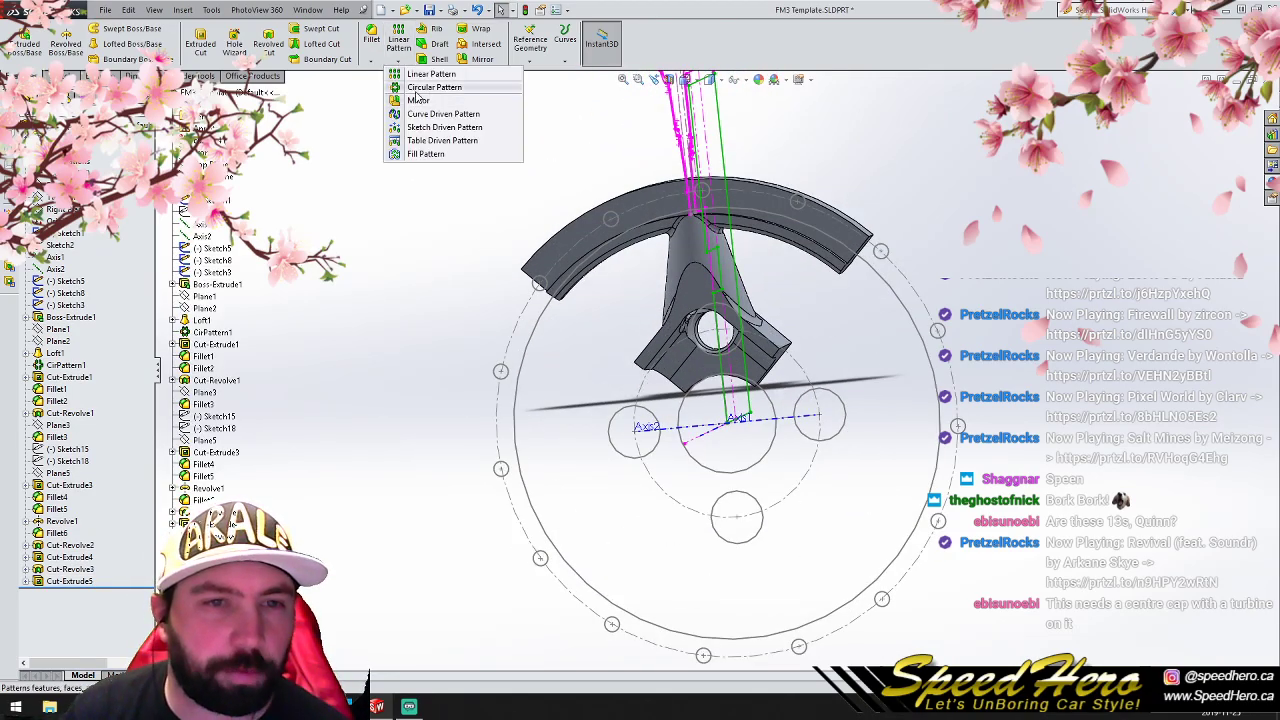
{"action": "left_click", "coordinate": [430, 88]}
{"action": "left_click", "coordinate": [95, 348]}
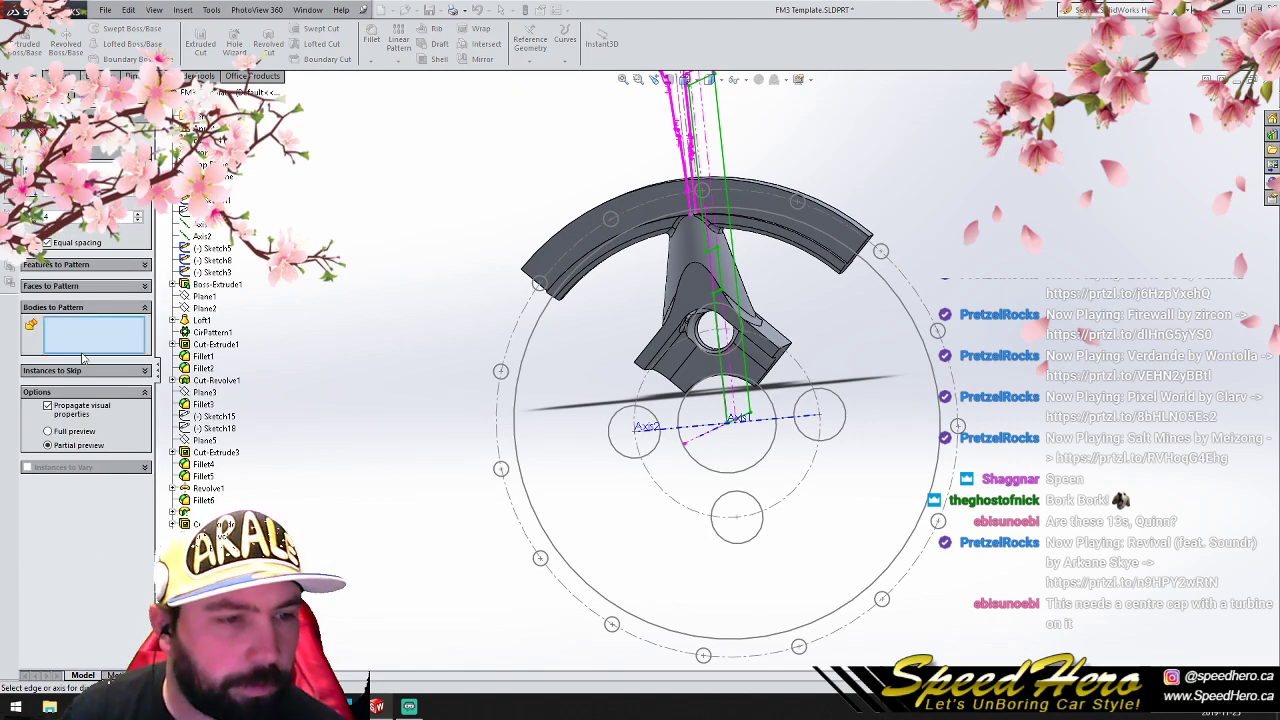
{"action": "left_click", "coordinate": [604, 216]}
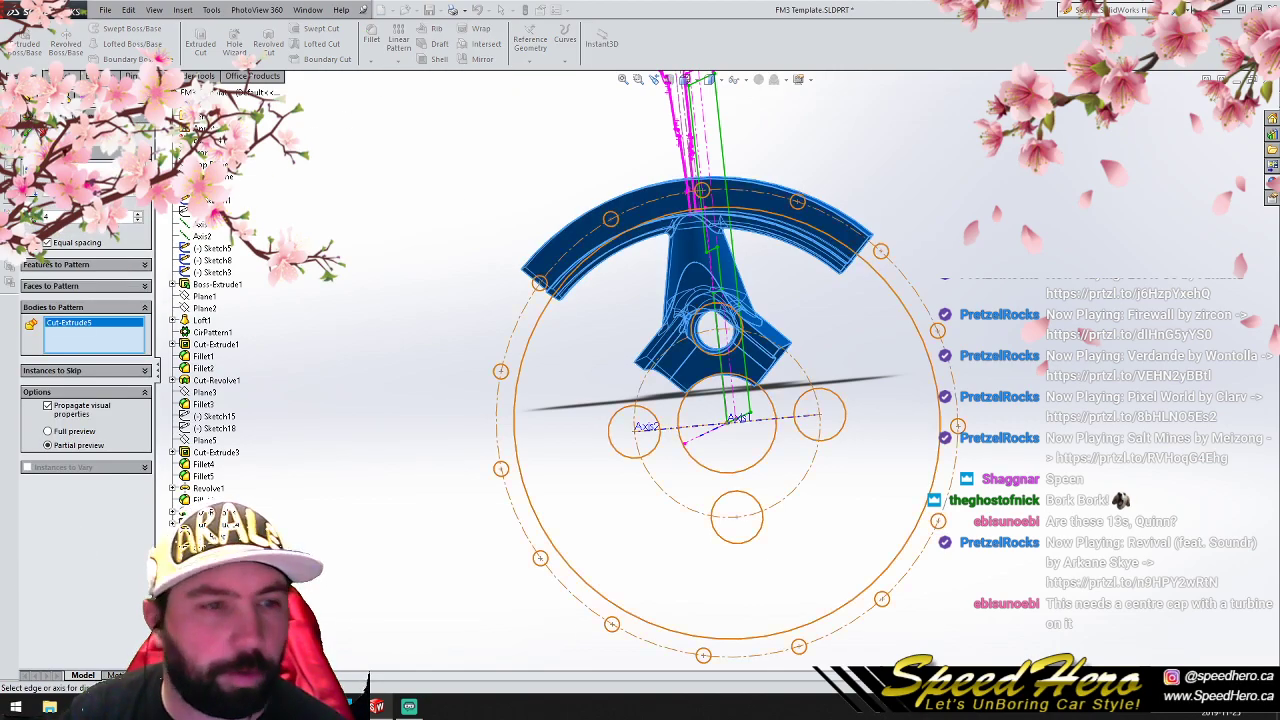
{"action": "left_click", "coordinate": [199, 224]}
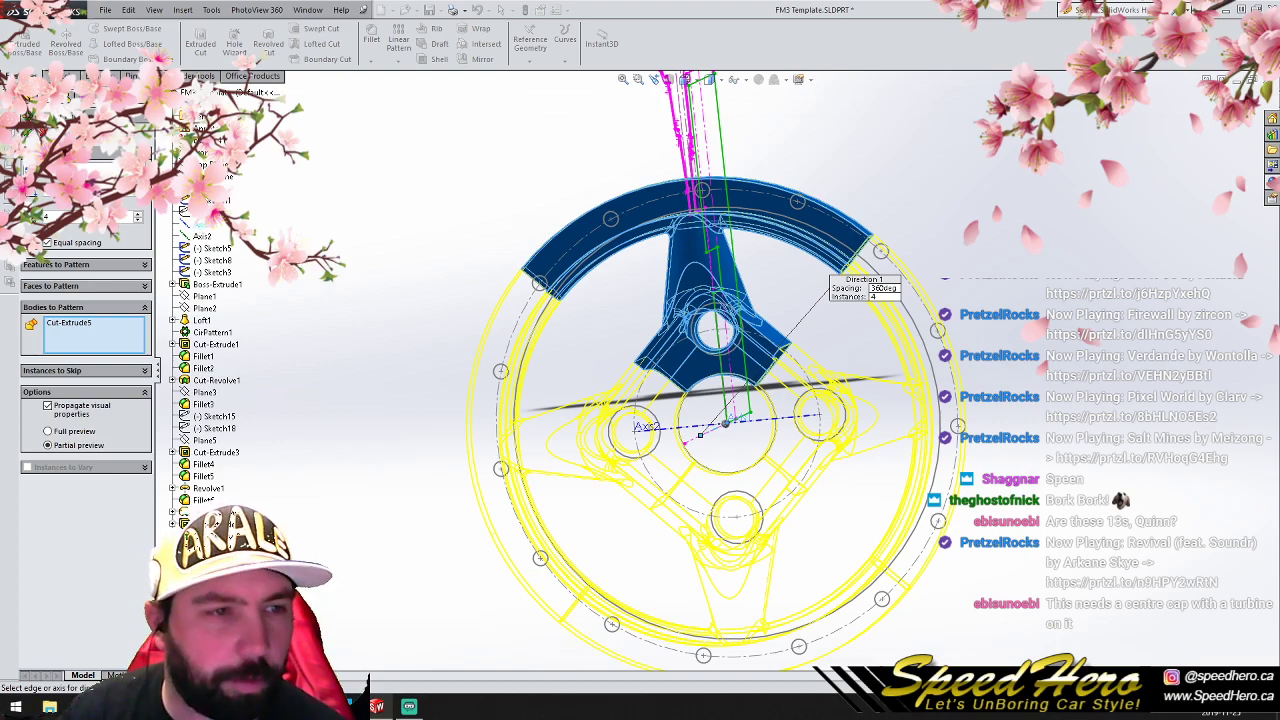
{"action": "left_click", "coordinate": [28, 131]}
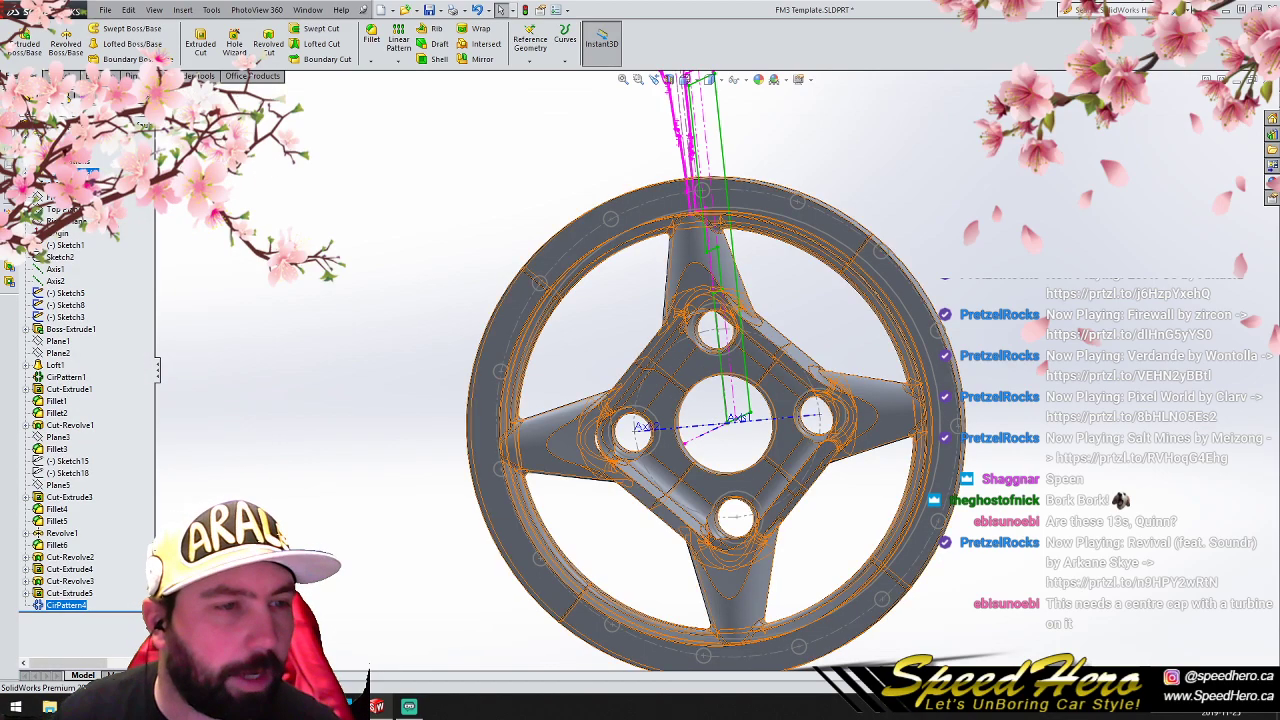
- Combine the four quarter-wheel solid bodies into a single body
{"action": "left_click", "coordinate": [26, 173]}
{"action": "left_click", "coordinate": [68, 185]}
{"action": "left_click", "coordinate": [71, 221], "text": "shift"}
{"action": "right_click", "coordinate": [71, 221]}
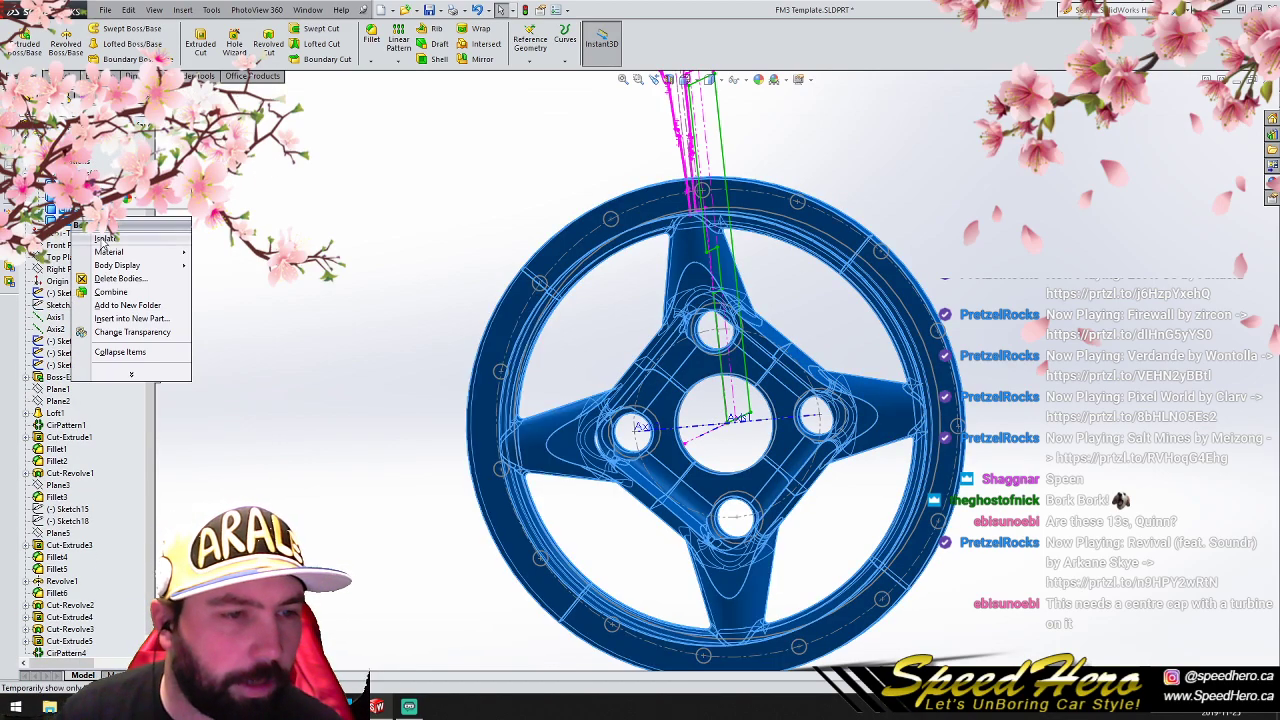
{"action": "left_click", "coordinate": [111, 291]}
{"action": "left_click", "coordinate": [28, 132]}
- Start a 2.5 mm fillet on the edge where the first spoke's back face meets the mounting ring
{"action": "mouse_move", "coordinate": [762, 438]}
{"action": "middle_mouse_down"}
{"action": "mouse_move", "coordinate": [501, 470]}
{"action": "mouse_move", "coordinate": [594, 460]}
{"action": "mouse_move", "coordinate": [935, 493]}
{"action": "mouse_move", "coordinate": [753, 478]}
{"action": "mouse_move", "coordinate": [741, 463]}
{"action": "mouse_move", "coordinate": [903, 449]}
{"action": "mouse_move", "coordinate": [906, 459]}
{"action": "mouse_move", "coordinate": [451, 423]}
{"action": "mouse_move", "coordinate": [436, 457]}
{"action": "middle_mouse_up"}
{"action": "scroll", "coordinate": [715, 262], "scroll_direction": "down", "scroll_amount": 10}
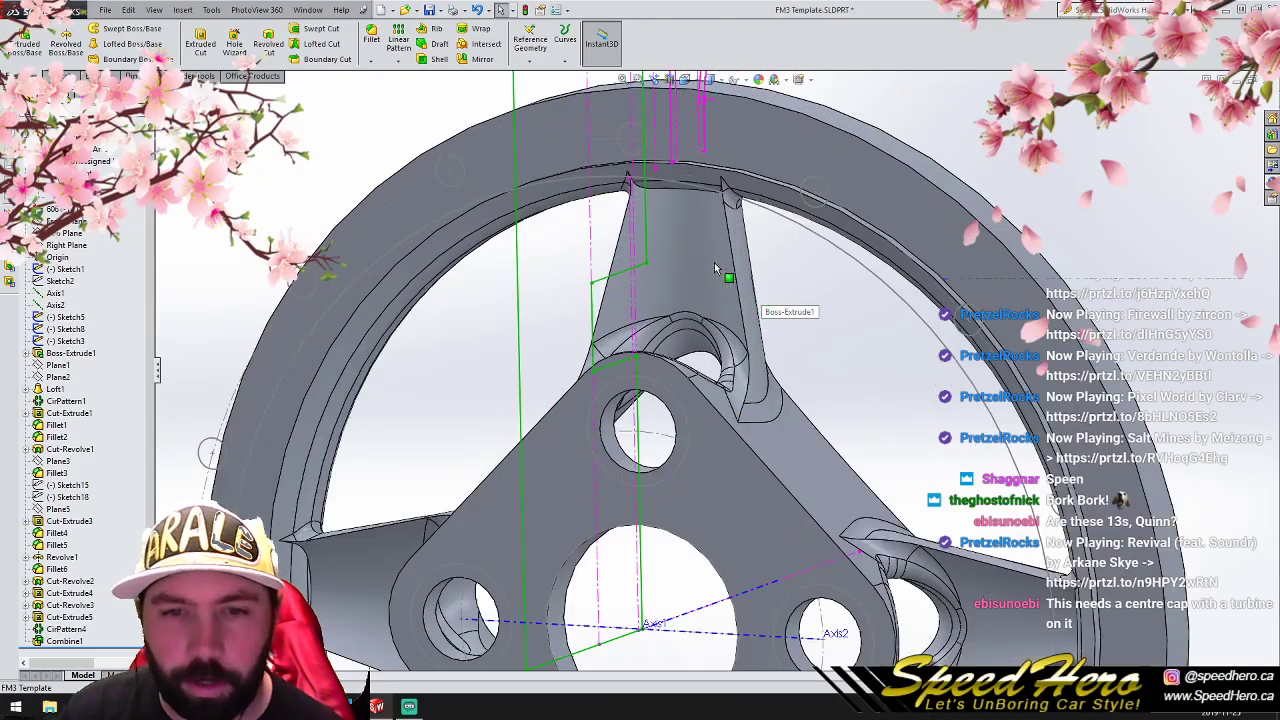
{"action": "left_click", "coordinate": [650, 164]}
{"action": "left_click", "coordinate": [868, 309]}
{"action": "scroll", "coordinate": [785, 308], "scroll_direction": "down", "scroll_amount": 3}
{"action": "middle_click_drag", "start_coordinate": [735, 285], "coordinate": [632, 220]}
{"action": "scroll", "coordinate": [595, 140], "scroll_direction": "down", "scroll_amount": 5}
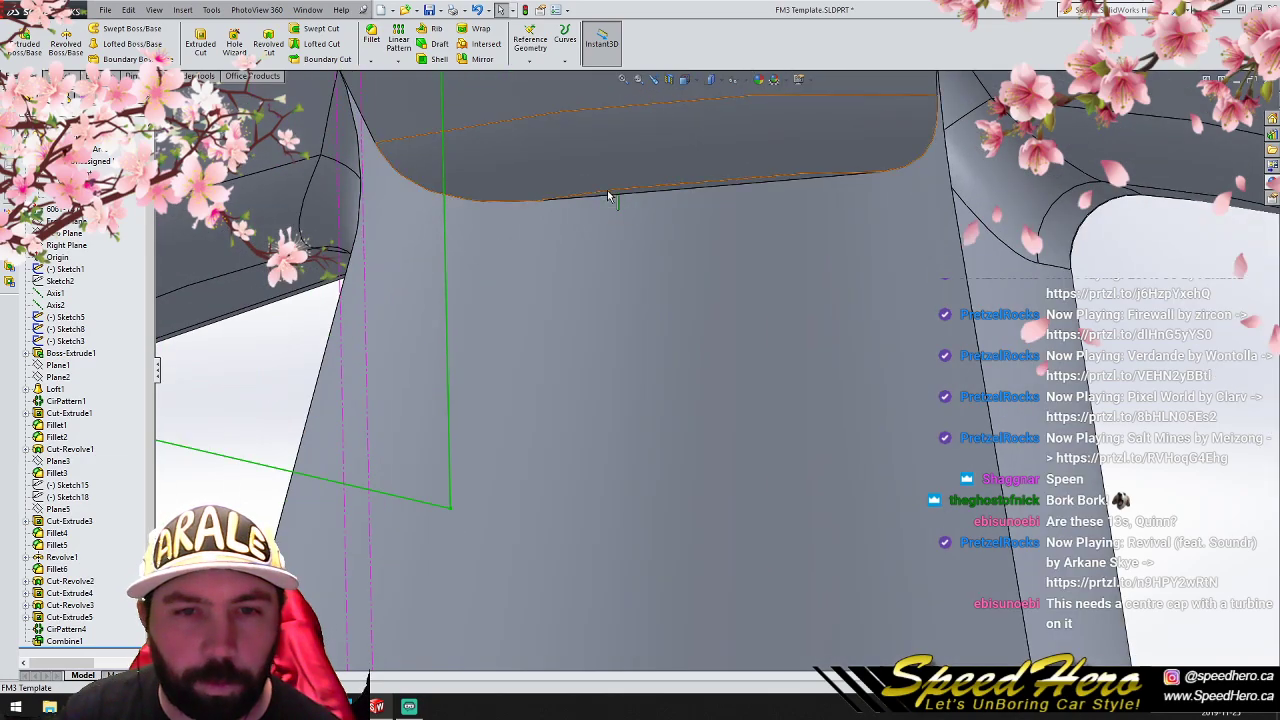
{"action": "left_click", "coordinate": [607, 190]}
{"action": "left_click", "coordinate": [371, 40]}
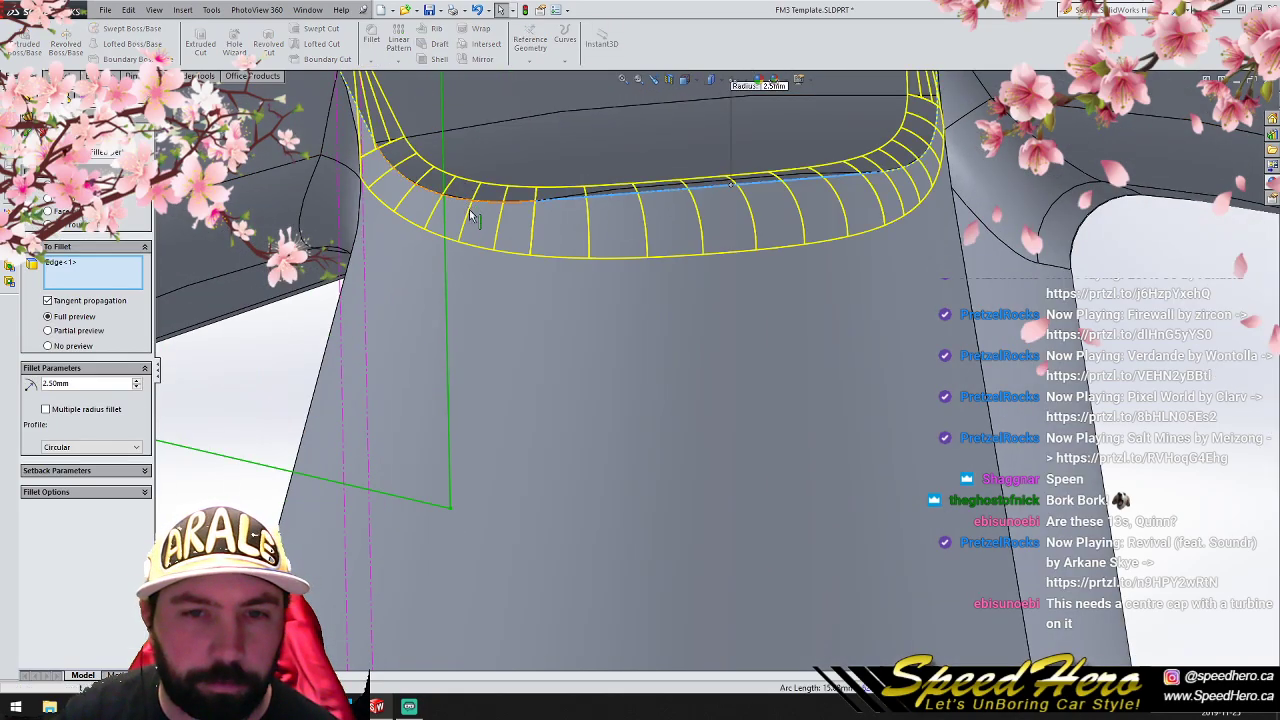
- Add the edge where the second spoke's back face meets the outer ring to the 2.5 mm fillet
{"action": "scroll", "coordinate": [667, 454], "scroll_direction": "up", "scroll_amount": 6}
{"action": "scroll", "coordinate": [900, 553], "scroll_direction": "down", "scroll_amount": 4}
{"action": "middle_click_drag", "start_coordinate": [813, 470], "coordinate": [803, 377]}
{"action": "scroll", "coordinate": [798, 375], "scroll_direction": "down", "scroll_amount": 3}
{"action": "left_click", "coordinate": [752, 380]}
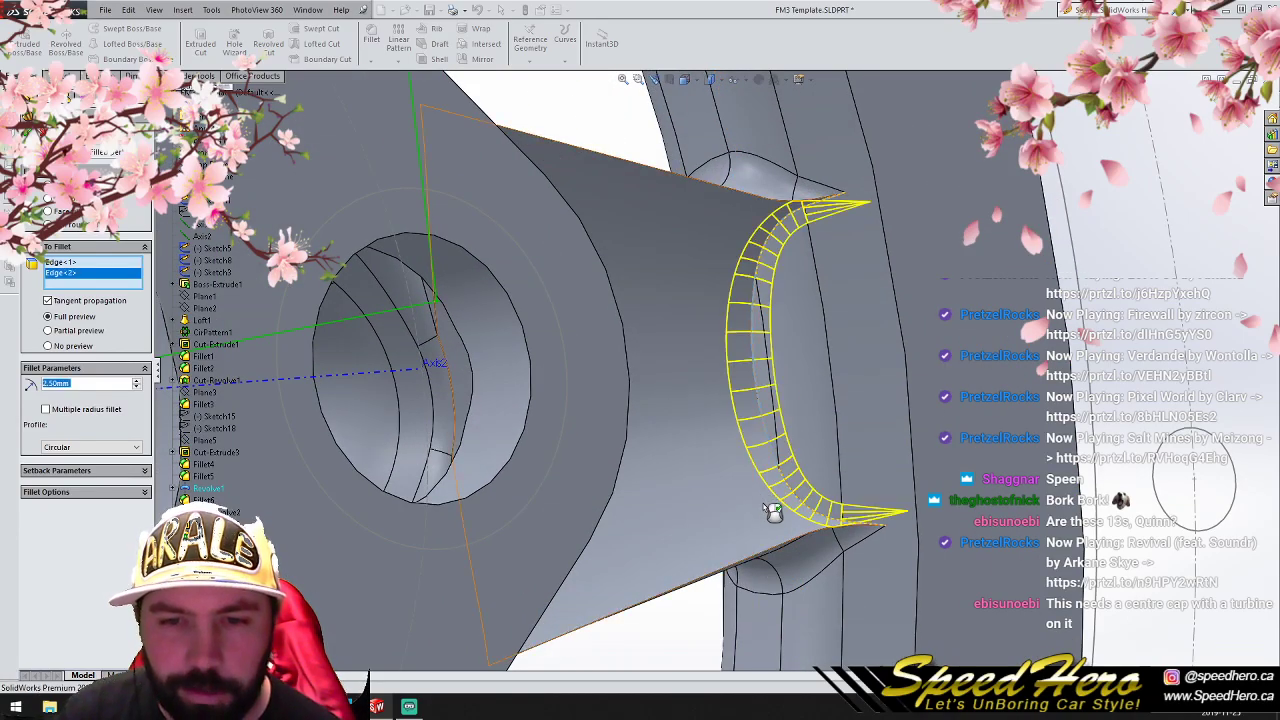
- Add the matching edges at the outer ends of the third and fourth spokes and apply the 2.5 mm fillet
{"action": "scroll", "coordinate": [766, 510], "scroll_direction": "up", "scroll_amount": 6}
{"action": "scroll", "coordinate": [447, 595], "scroll_direction": "down", "scroll_amount": 6}
{"action": "scroll", "coordinate": [447, 590], "scroll_direction": "up", "scroll_amount": 1}
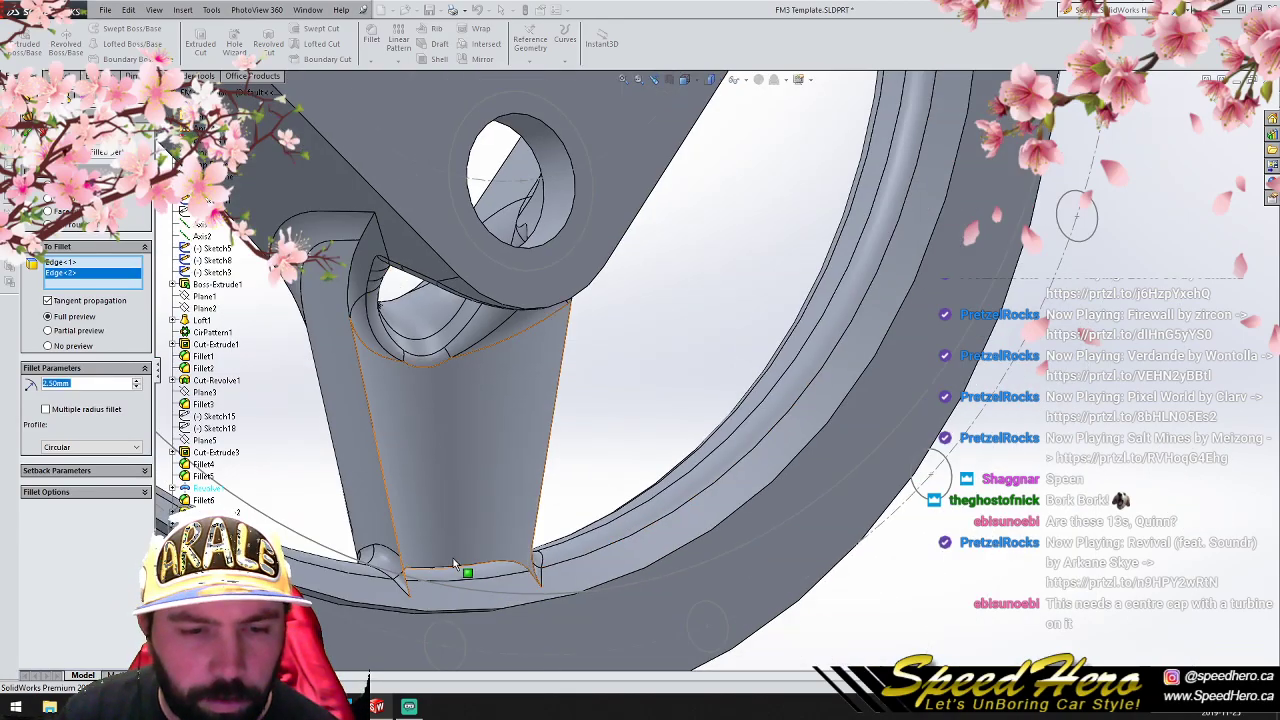
{"action": "middle_click_drag", "start_coordinate": [459, 565], "coordinate": [453, 641]}
{"action": "scroll", "coordinate": [455, 641], "scroll_direction": "down", "scroll_amount": 2}
{"action": "left_click", "coordinate": [463, 556]}
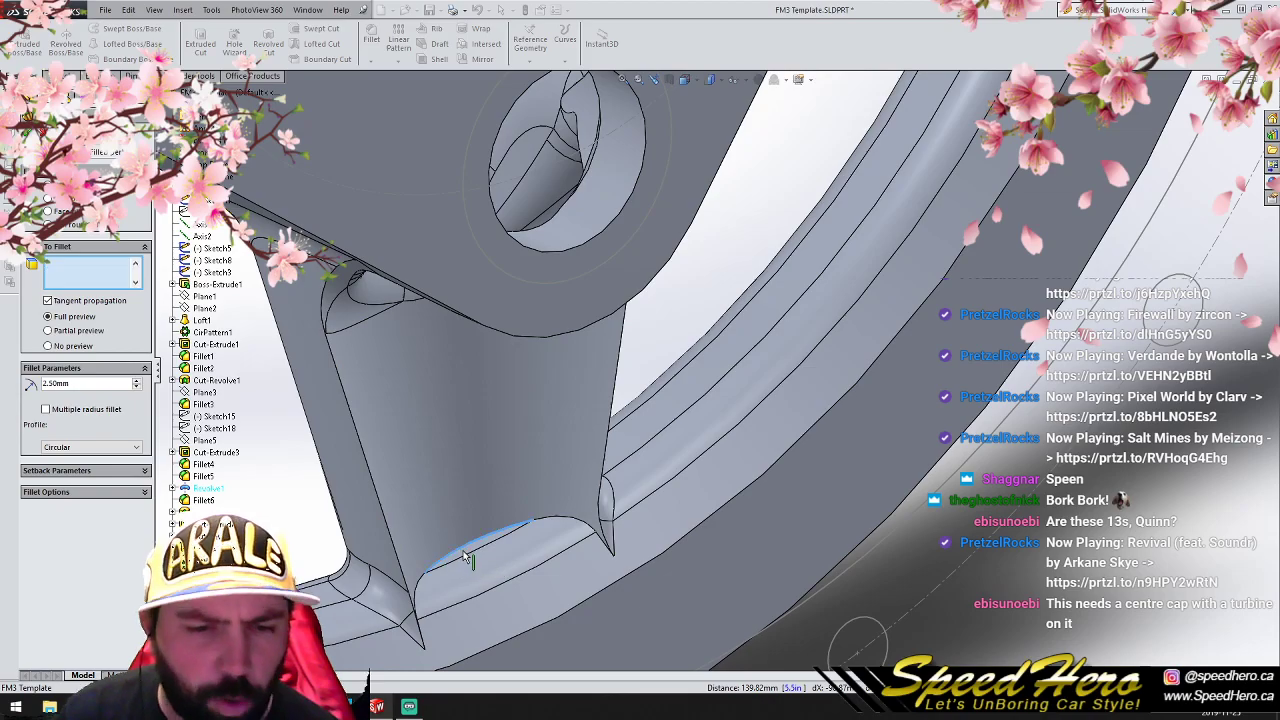
{"action": "scroll", "coordinate": [551, 529], "scroll_direction": "up", "scroll_amount": 8}
{"action": "scroll", "coordinate": [587, 326], "scroll_direction": "down", "scroll_amount": 8}
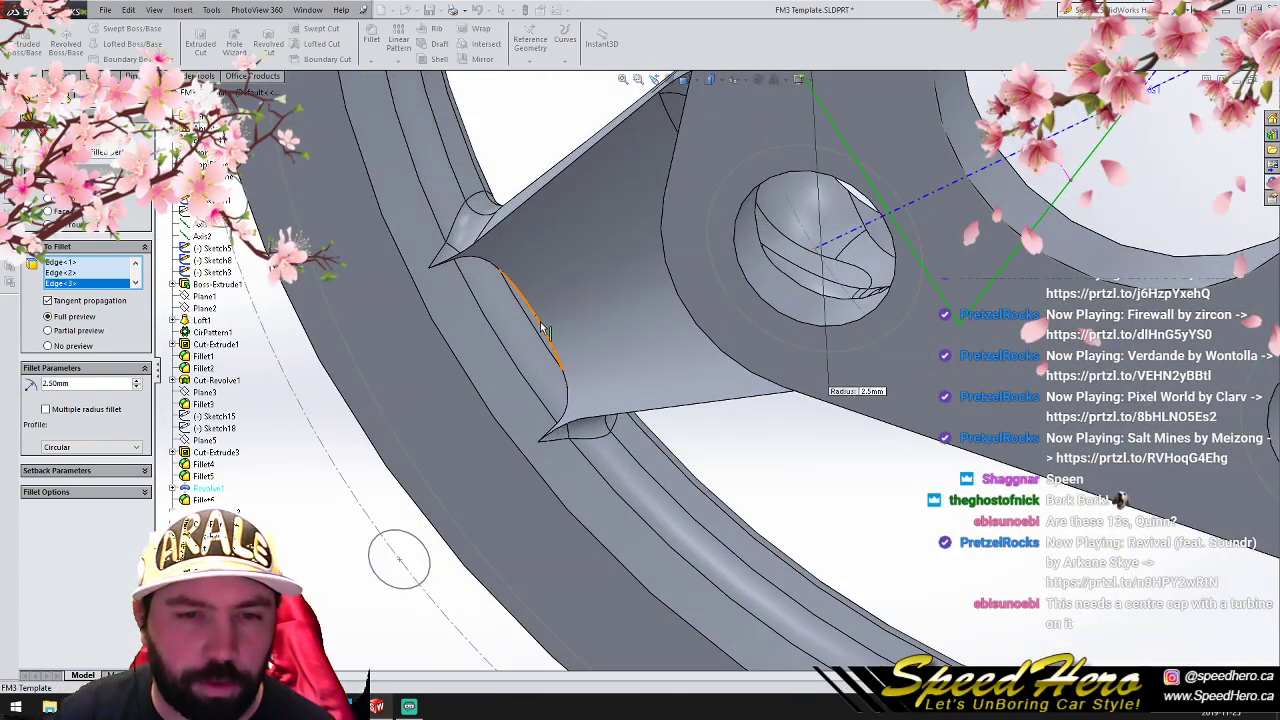
{"action": "left_click", "coordinate": [545, 332]}
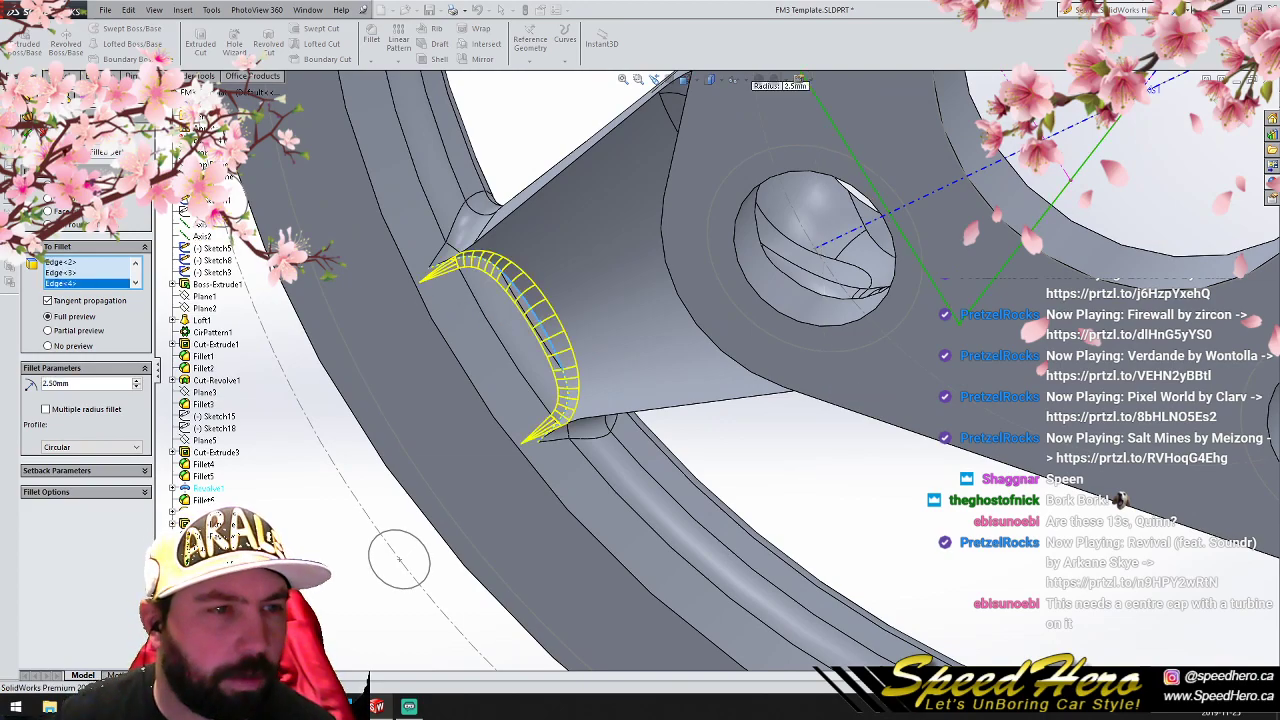
{"action": "key", "text": "Return"}
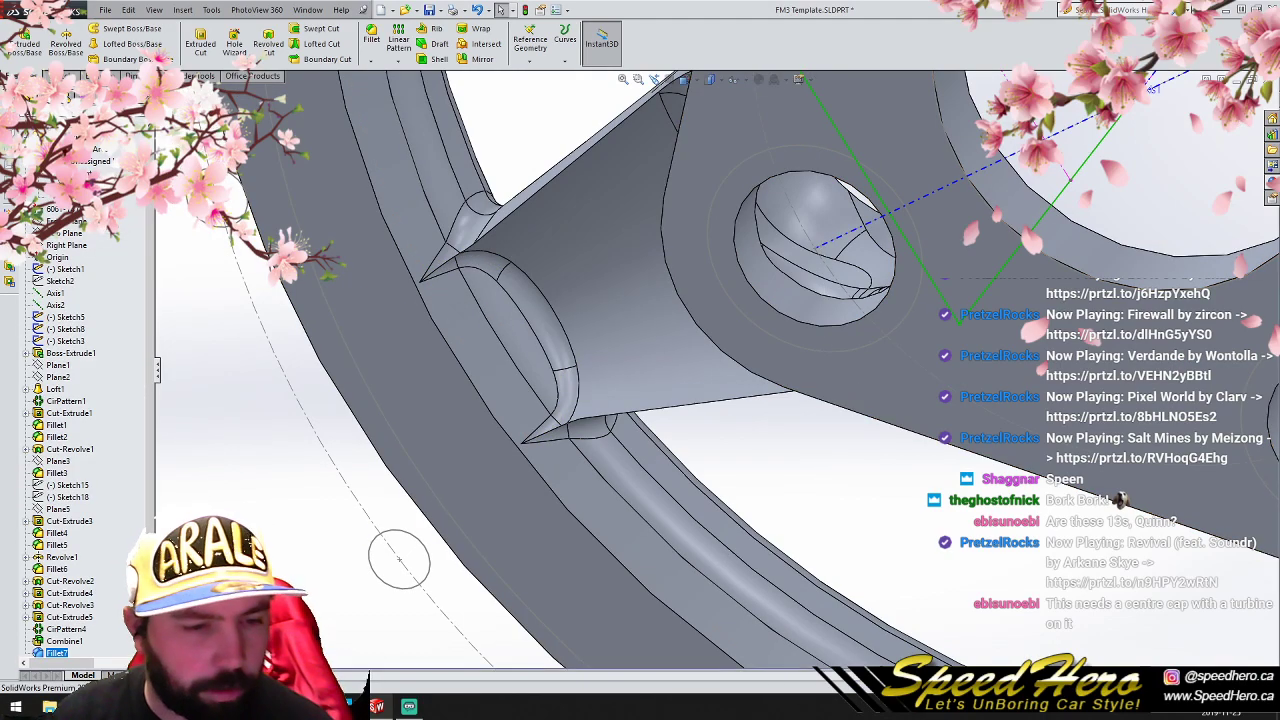
- Switch to the Firefox browser and search the web for "ssr mk2r" in a new tab
{"action": "key", "text": "alt+Tab"}
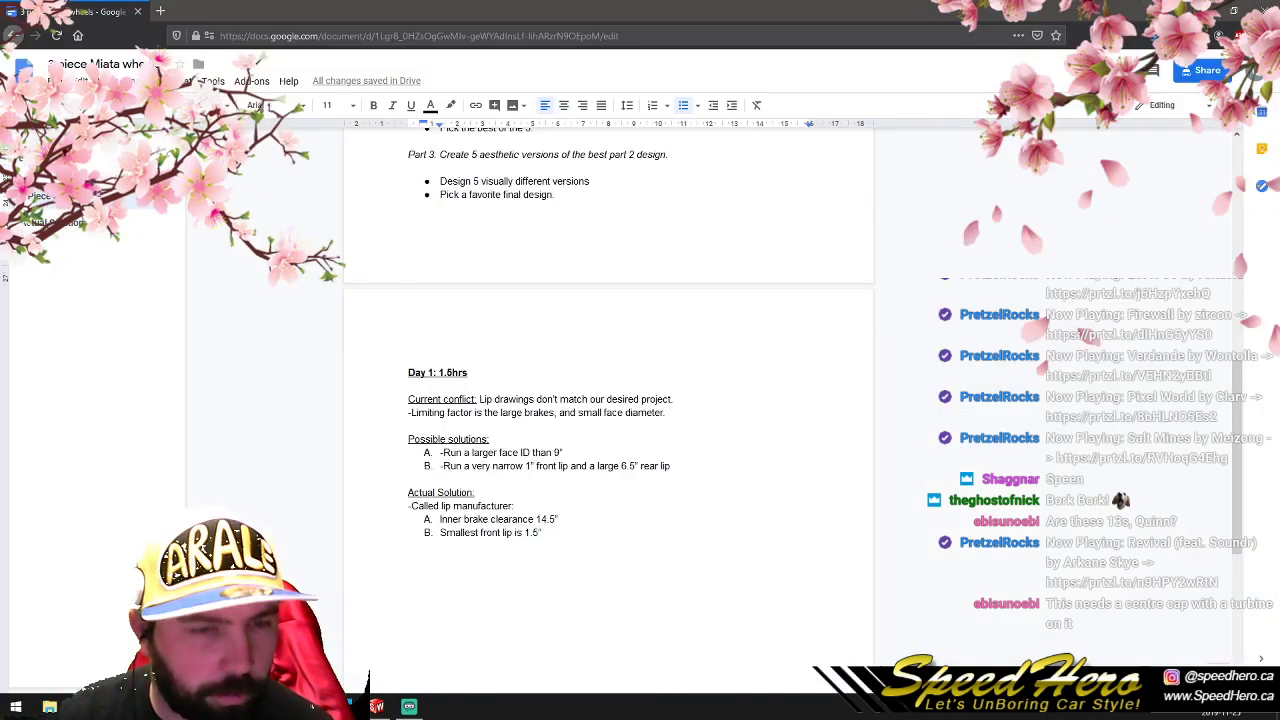
{"action": "left_click", "coordinate": [159, 12]}
{"action": "type", "text": "ssr mk2r"}
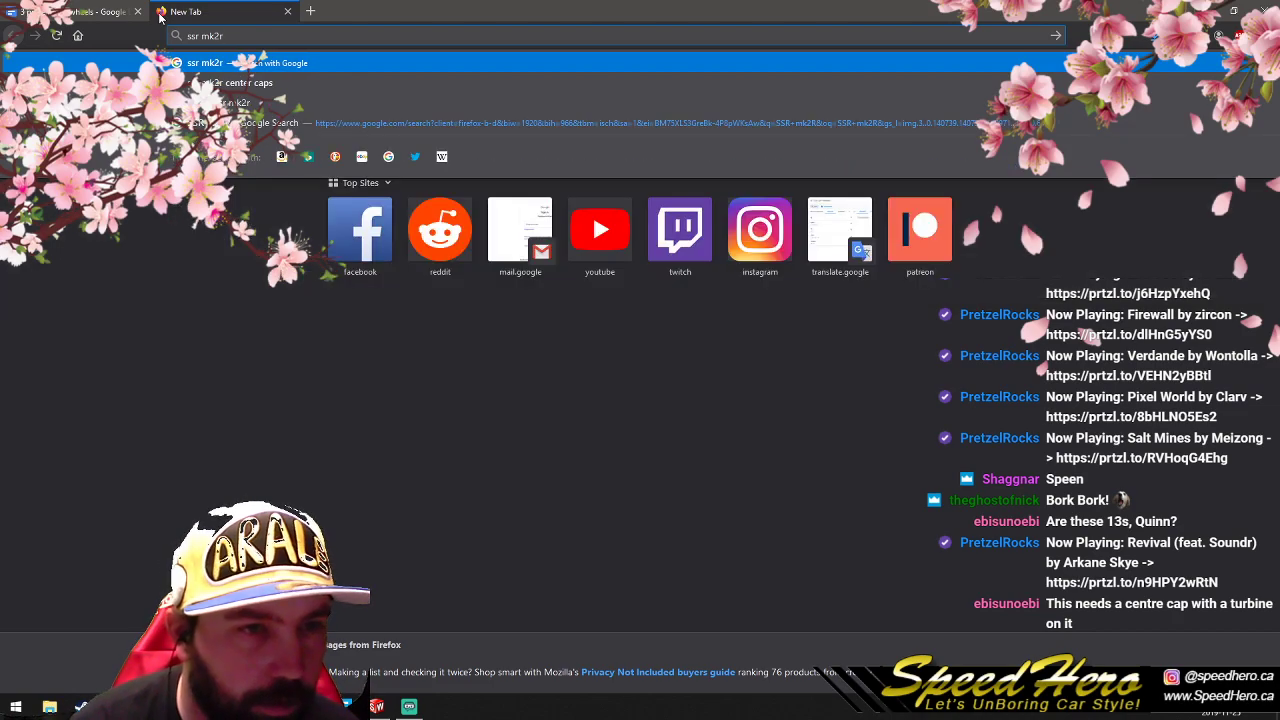
{"action": "key", "text": "Return"}
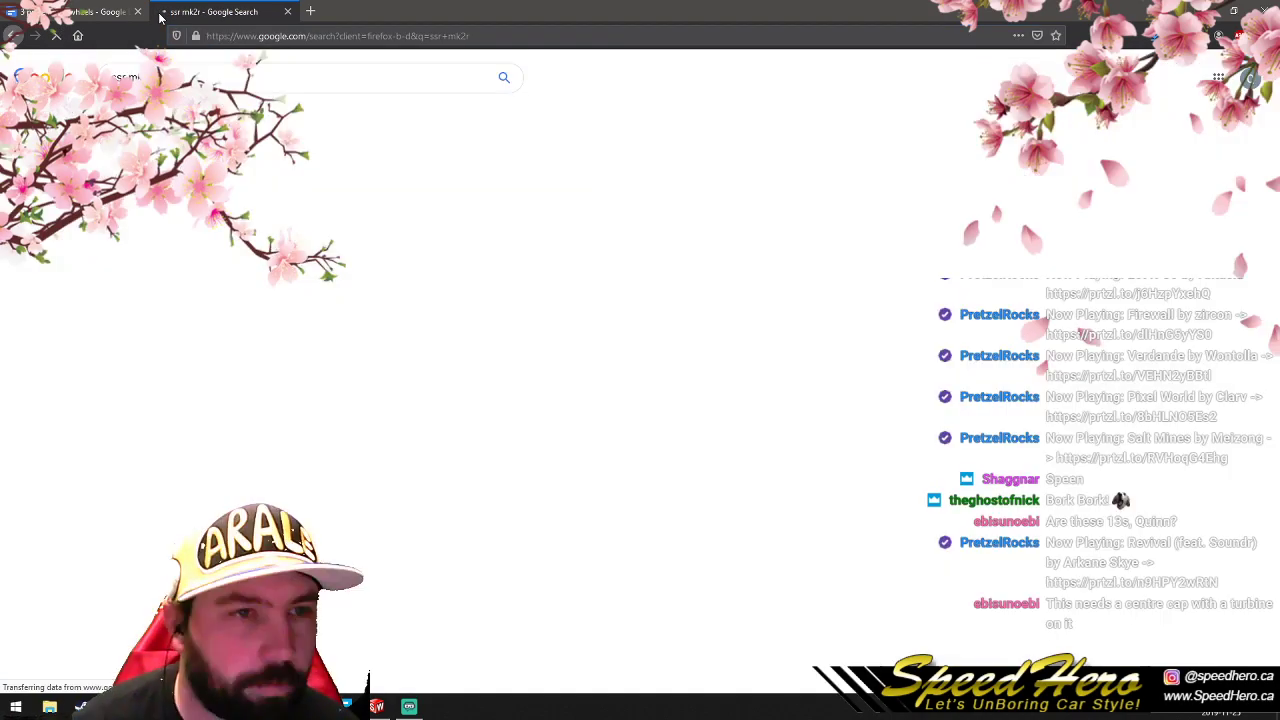
- Show the image results, enlarge the photo of the single red SSR MK2R wheel on a yellow background, and close the search tab
{"action": "left_click", "coordinate": [172, 117]}
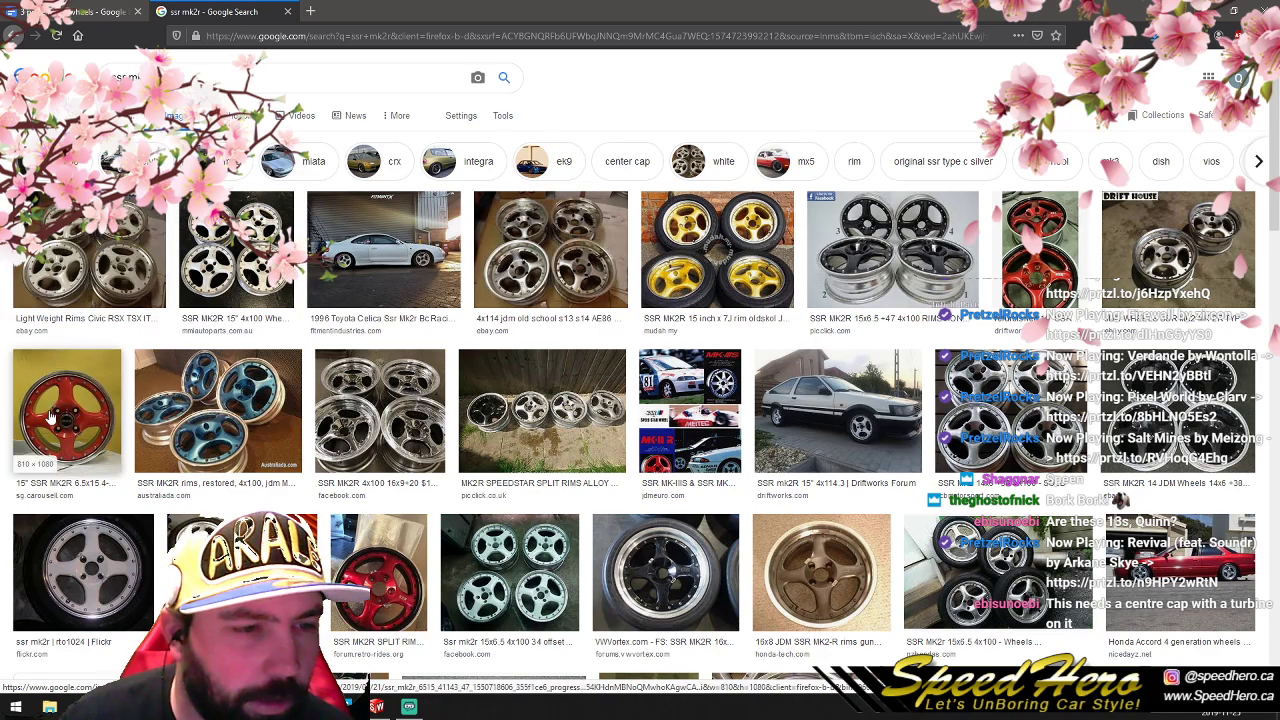
{"action": "left_click", "coordinate": [66, 418]}
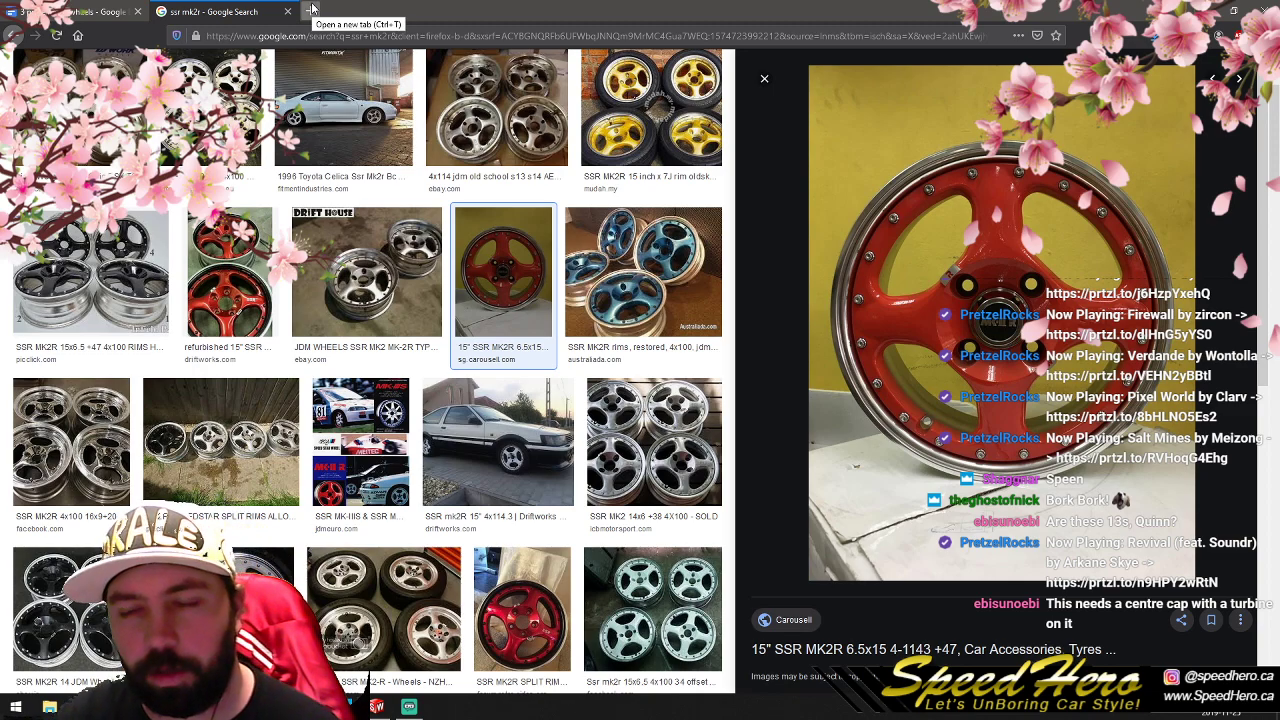
{"action": "mouse_move", "coordinate": [497, 113]}
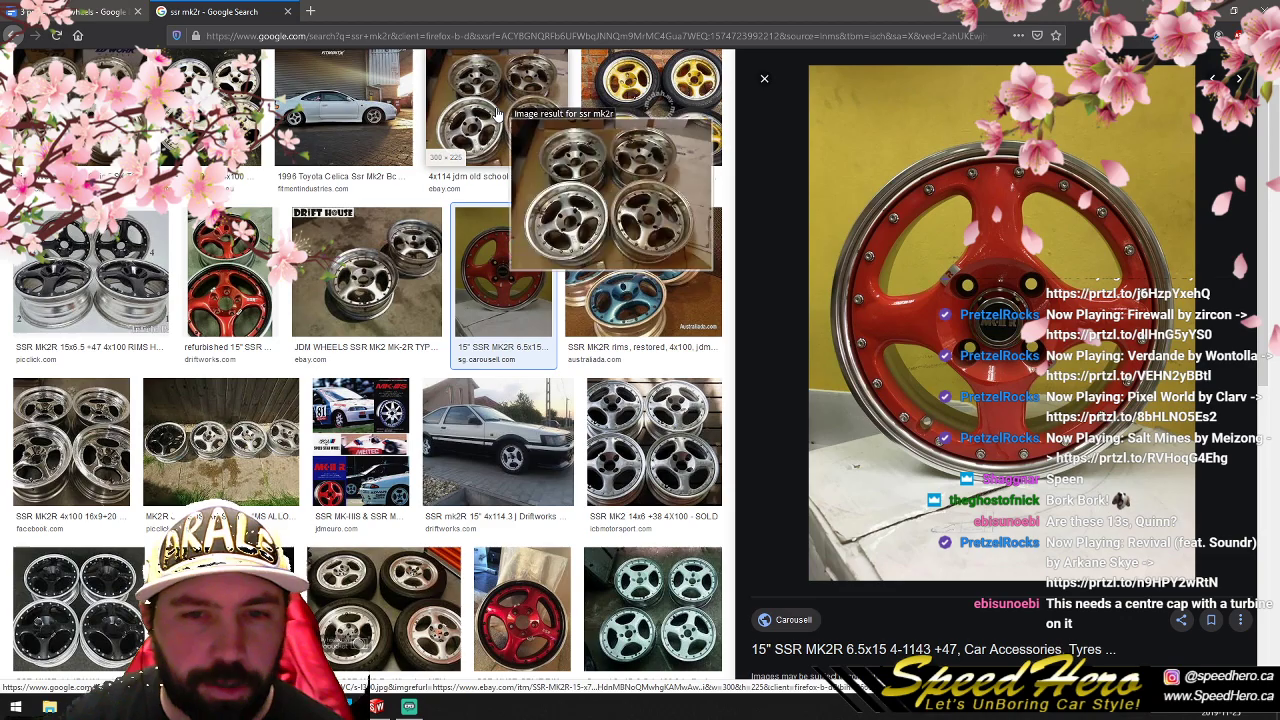
{"action": "mouse_move", "coordinate": [912, 360]}
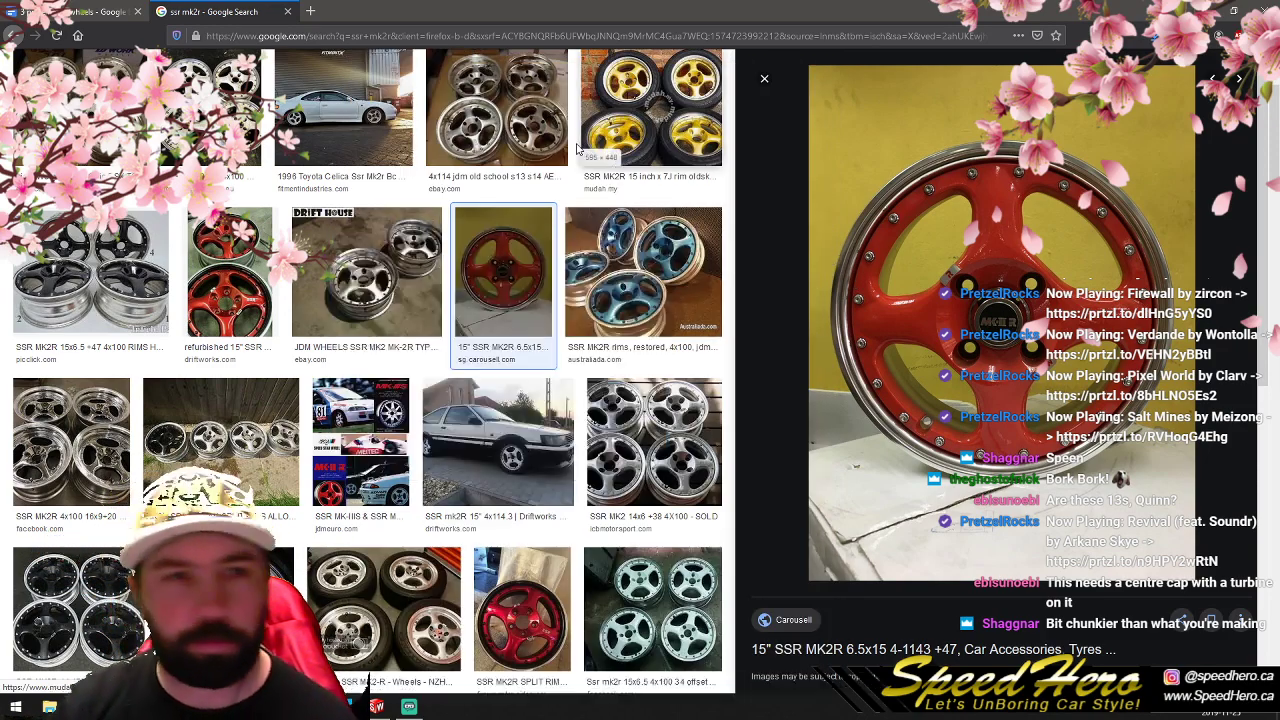
{"action": "left_click", "coordinate": [287, 11]}
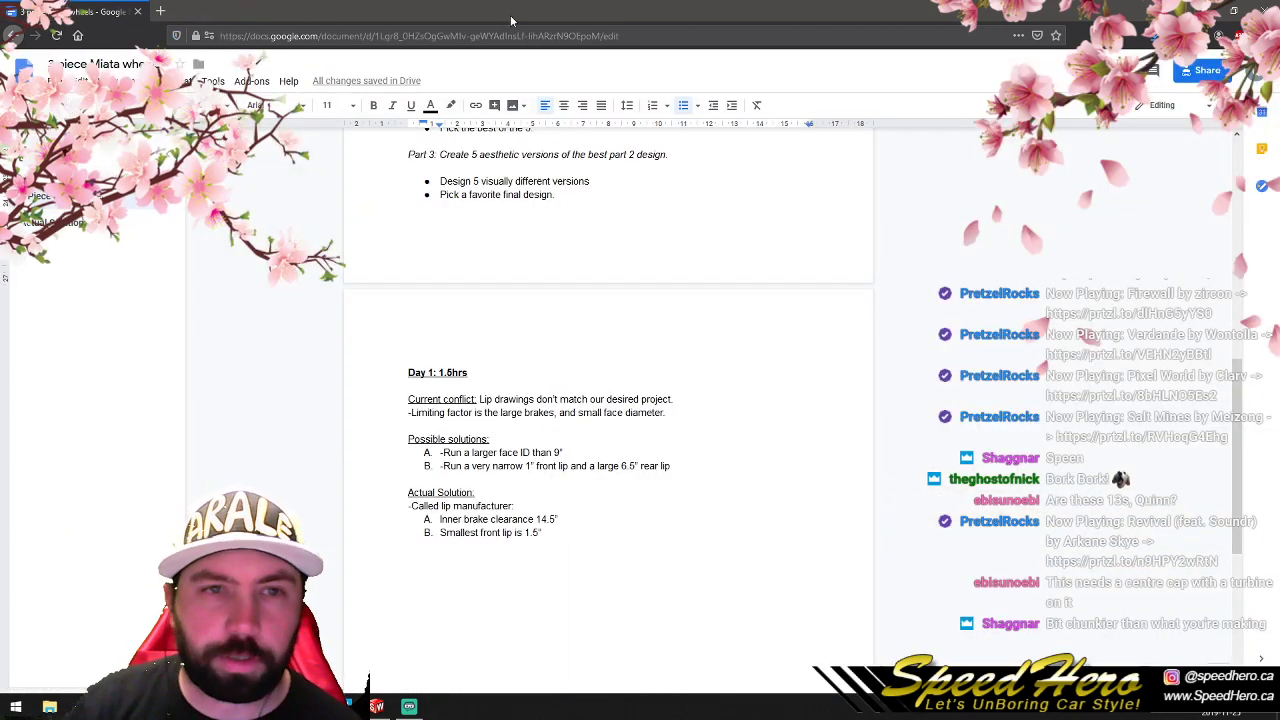
- Review the wheel specifications and the three-part design checklist in the project document
{"action": "scroll", "coordinate": [659, 371], "scroll_direction": "up", "scroll_amount": 3}
{"action": "scroll", "coordinate": [693, 401], "scroll_direction": "up", "scroll_amount": 2}
{"action": "scroll", "coordinate": [724, 391], "scroll_direction": "up", "scroll_amount": 1}
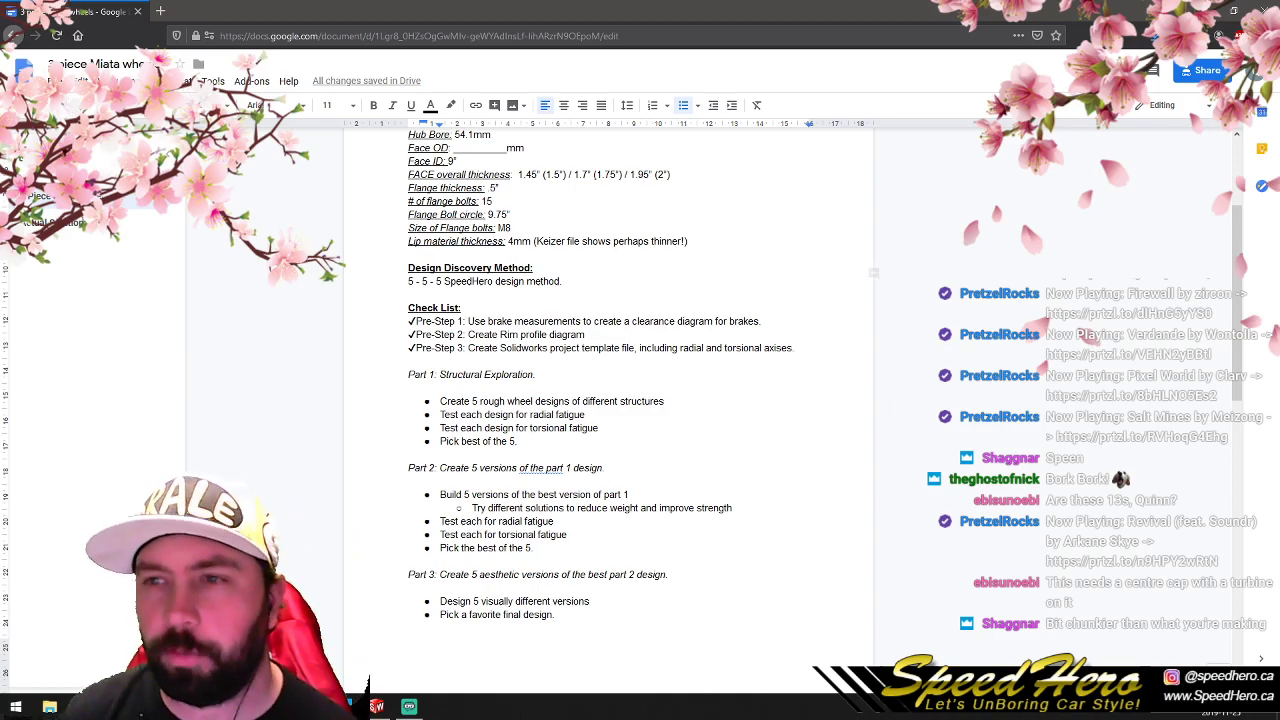
- Switch back to SolidWorks and examine the complete wheel's spokes and hub from the front and at an angle
{"action": "key", "text": "alt+Tab"}
{"action": "scroll", "coordinate": [797, 406], "scroll_direction": "up", "scroll_amount": 6}
{"action": "middle_click_drag", "start_coordinate": [826, 367], "coordinate": [638, 419]}
{"action": "scroll", "coordinate": [851, 328], "scroll_direction": "down", "scroll_amount": 3}
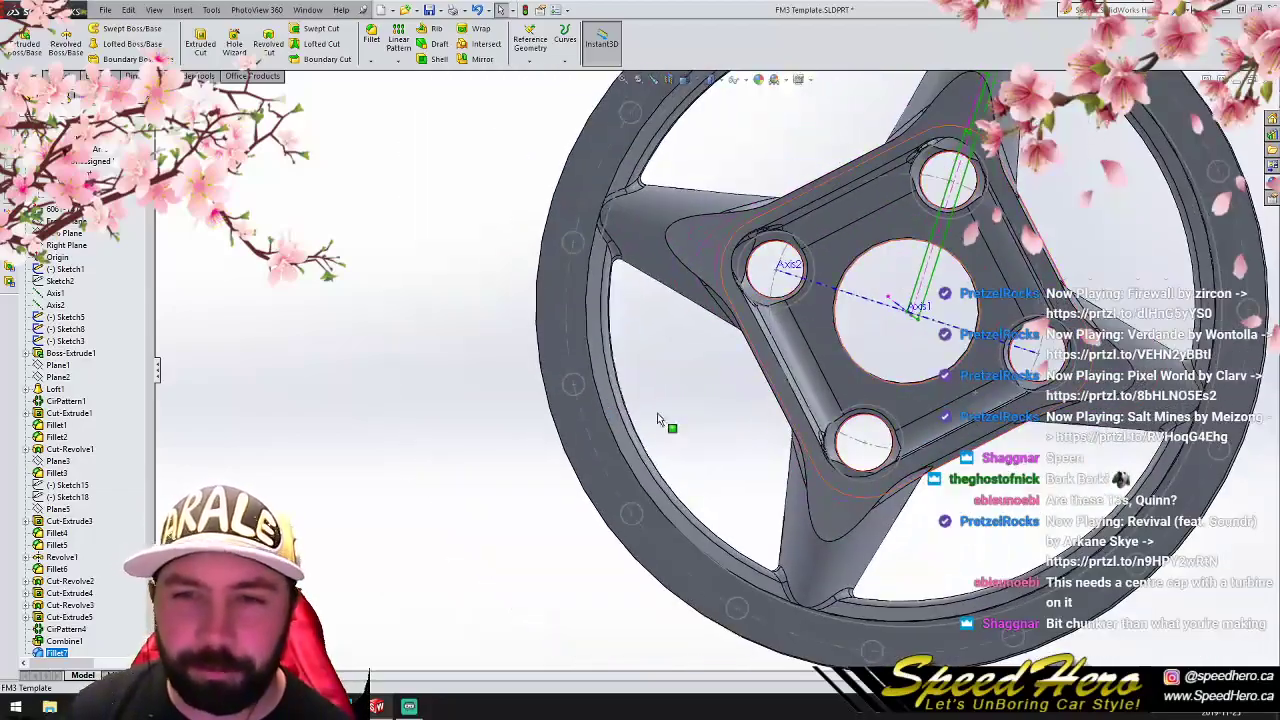
{"action": "scroll", "coordinate": [908, 316], "scroll_direction": "up", "scroll_amount": 4}
{"action": "scroll", "coordinate": [796, 355], "scroll_direction": "down", "scroll_amount": 5}
{"action": "middle_click_drag", "start_coordinate": [766, 386], "coordinate": [606, 425]}
{"action": "scroll", "coordinate": [606, 426], "scroll_direction": "up", "scroll_amount": 4}
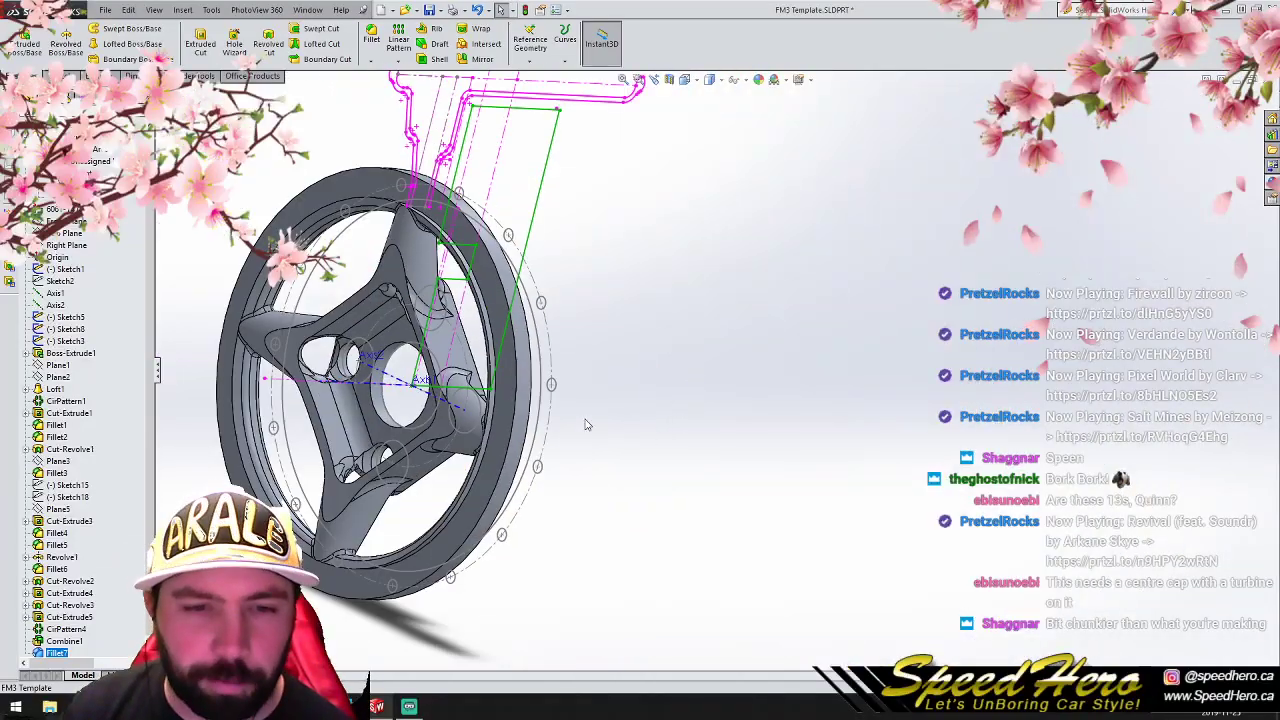
{"action": "scroll", "coordinate": [291, 385], "scroll_direction": "up", "scroll_amount": 4}
{"action": "scroll", "coordinate": [430, 368], "scroll_direction": "down", "scroll_amount": 6}
- Examine the fillets and pocket edges around the upper lug hole up close
{"action": "middle_click_drag", "start_coordinate": [788, 411], "coordinate": [876, 388]}
{"action": "scroll", "coordinate": [918, 294], "scroll_direction": "down", "scroll_amount": 6}
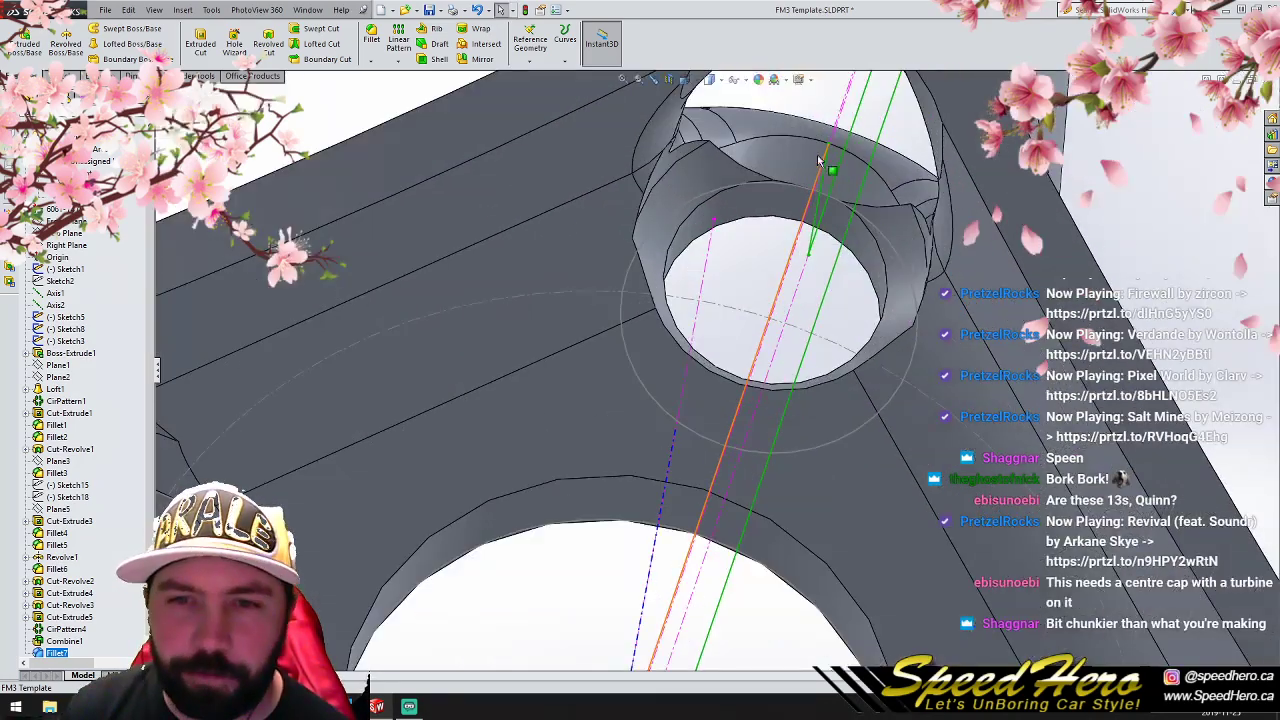
{"action": "scroll", "coordinate": [783, 286], "scroll_direction": "up", "scroll_amount": 2}
{"action": "middle_click_drag", "start_coordinate": [783, 286], "coordinate": [730, 240]}
{"action": "scroll", "coordinate": [672, 212], "scroll_direction": "down", "scroll_amount": 7}
{"action": "middle_click_drag", "start_coordinate": [680, 345], "coordinate": [698, 374]}
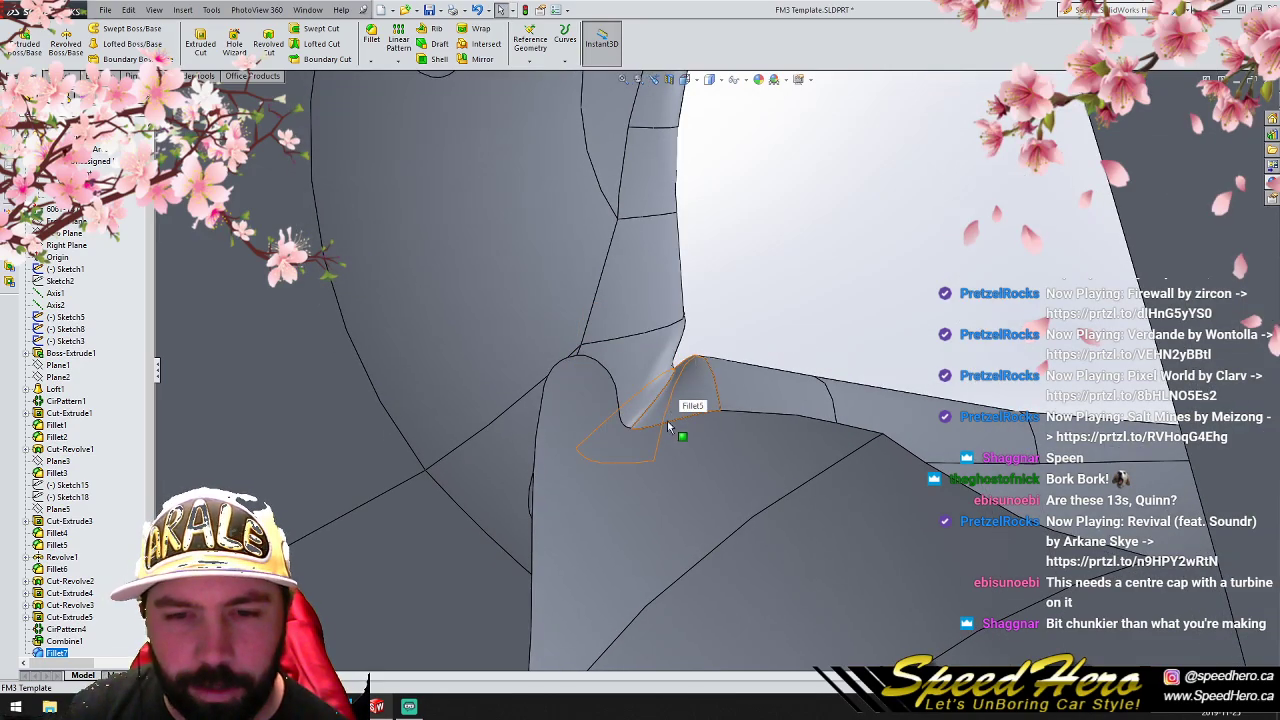
{"action": "scroll", "coordinate": [763, 434], "scroll_direction": "up", "scroll_amount": 8}
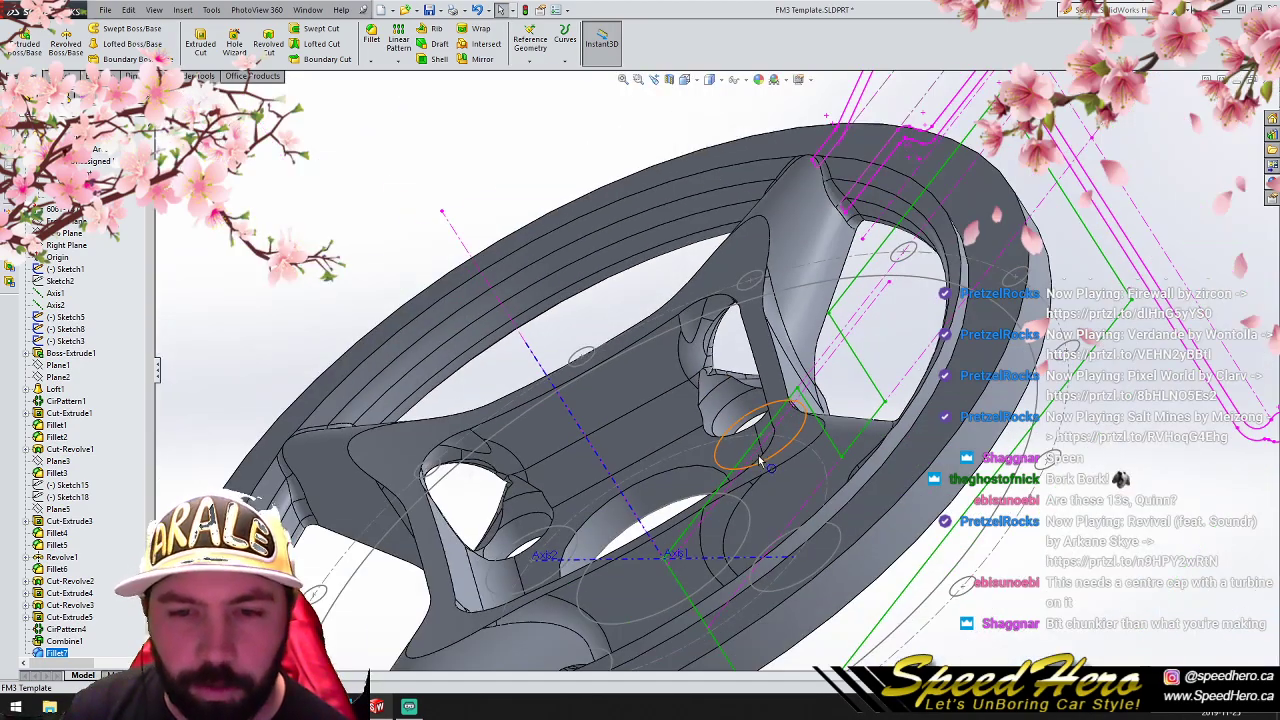
{"action": "middle_click_drag", "start_coordinate": [754, 437], "coordinate": [833, 577]}
{"action": "scroll", "coordinate": [833, 577], "scroll_direction": "up", "scroll_amount": 8}
{"action": "scroll", "coordinate": [739, 422], "scroll_direction": "down", "scroll_amount": 5}
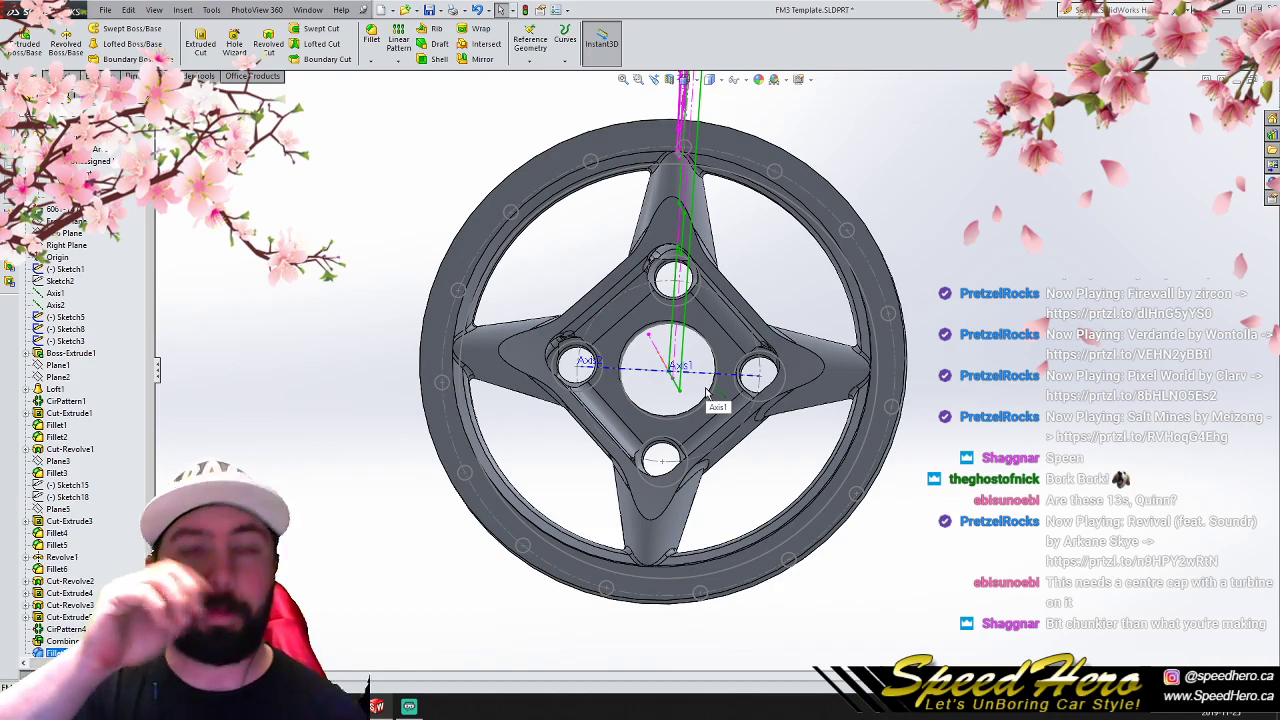
- Orient the wheel to the front view and save the part as P1V4 in the Part 1 5 folder
{"action": "scroll", "coordinate": [710, 390], "scroll_direction": "down", "scroll_amount": 3}
{"action": "middle_click_drag", "start_coordinate": [710, 390], "coordinate": [569, 494]}
{"action": "scroll", "coordinate": [686, 415], "scroll_direction": "up", "scroll_amount": 3}
{"action": "scroll", "coordinate": [686, 415], "scroll_direction": "up", "scroll_amount": 1}
{"action": "key", "text": "ctrl+1"}
{"action": "left_click", "coordinate": [108, 11]}
{"action": "left_click", "coordinate": [131, 122]}
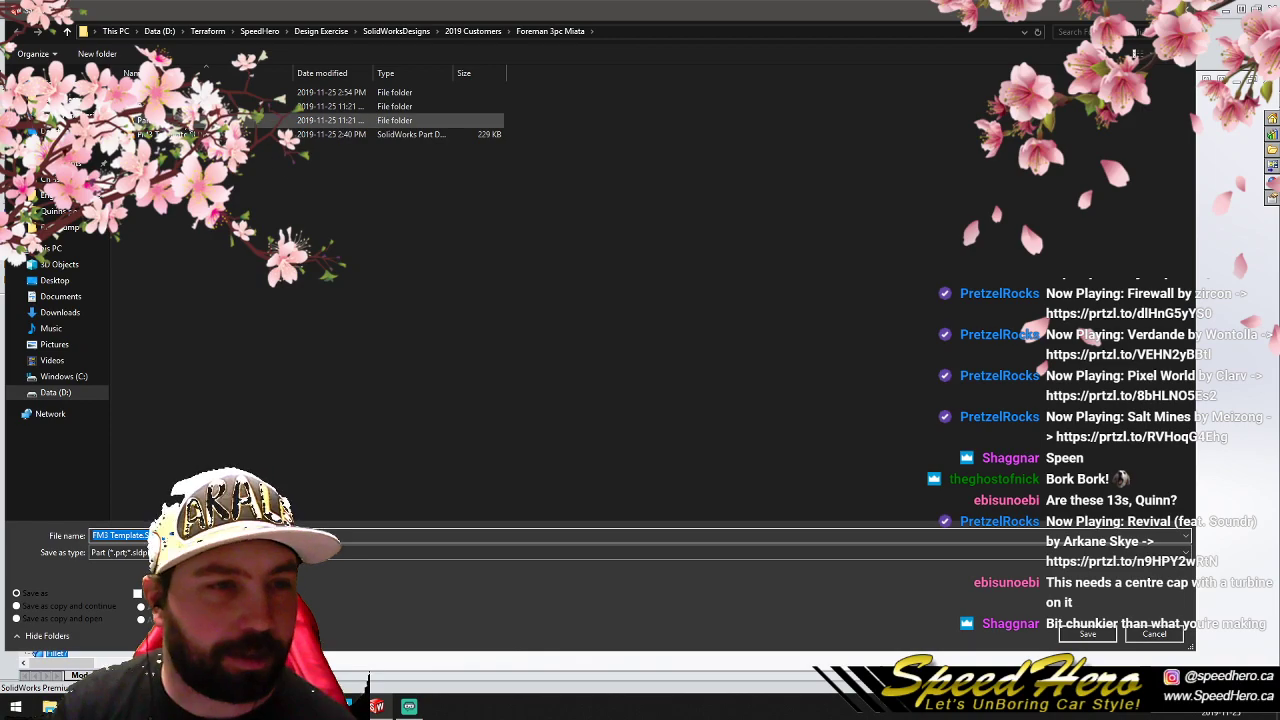
{"action": "double_click", "coordinate": [172, 93]}
{"action": "left_click", "coordinate": [200, 536]}
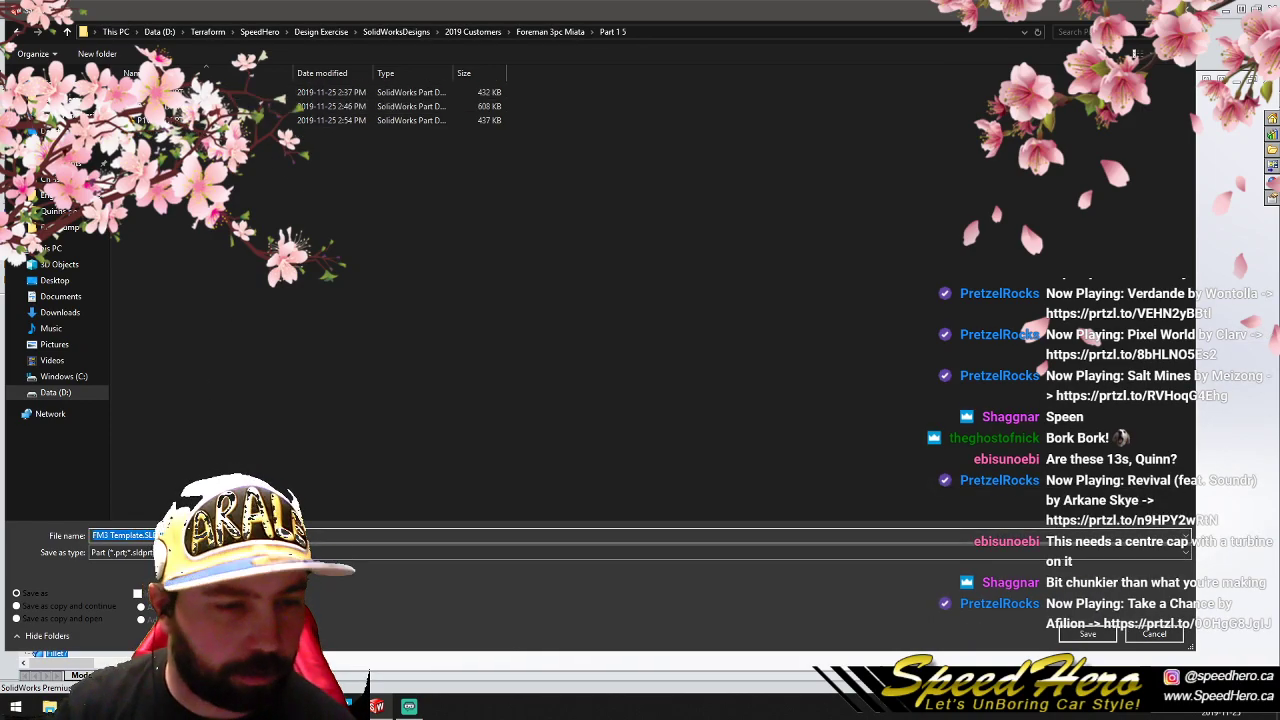
{"action": "type", "text": "P1V4"}
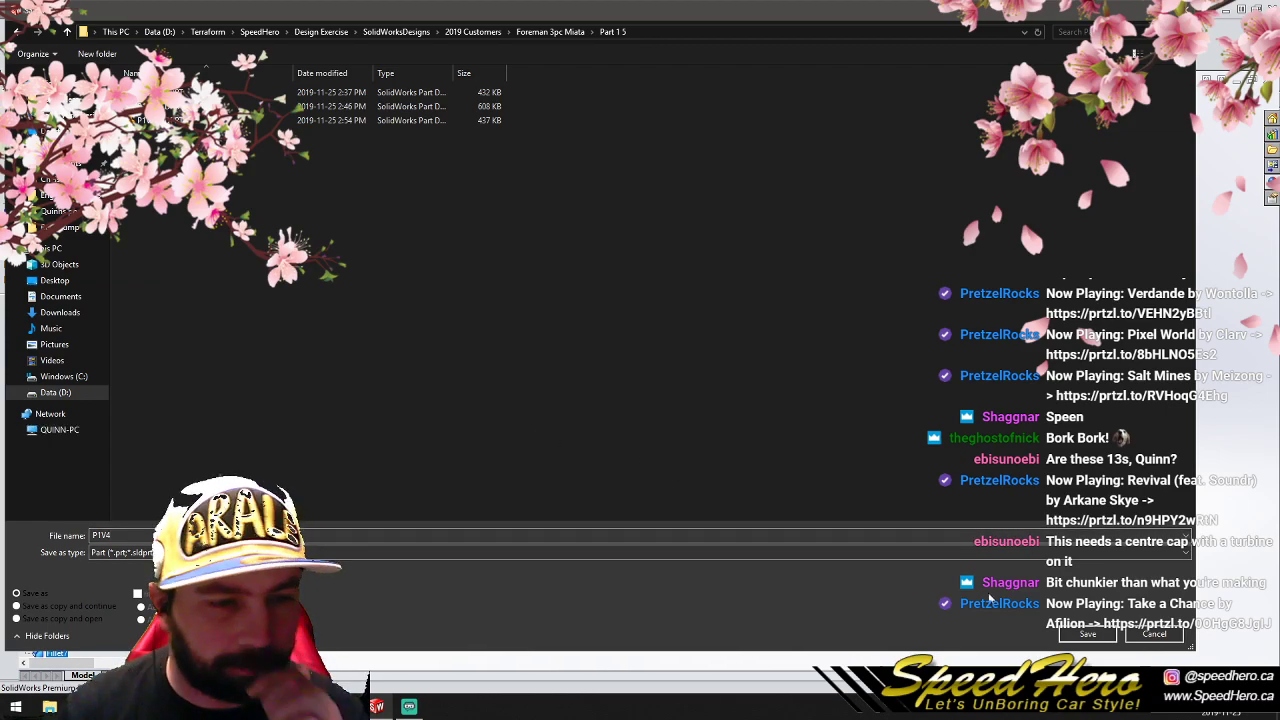
{"action": "left_click", "coordinate": [1090, 640]}
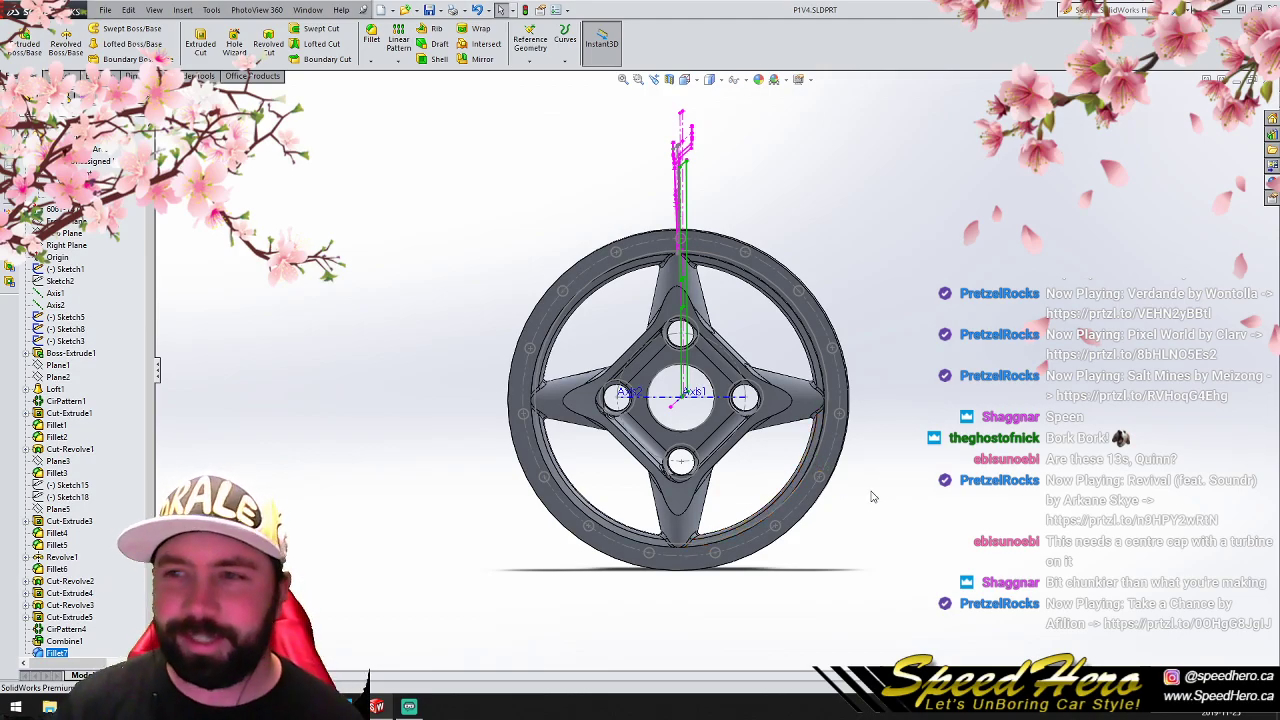
- Examine the saved four-spoke wheel from the front and from an oblique angle
{"action": "scroll", "coordinate": [725, 455], "scroll_direction": "up", "scroll_amount": 3}
{"action": "scroll", "coordinate": [724, 448], "scroll_direction": "down", "scroll_amount": 3}
{"action": "middle_click_drag", "start_coordinate": [724, 448], "coordinate": [596, 320]}
{"action": "scroll", "coordinate": [738, 368], "scroll_direction": "up", "scroll_amount": 3}
{"action": "scroll", "coordinate": [728, 334], "scroll_direction": "down", "scroll_amount": 3}
{"action": "scroll", "coordinate": [688, 330], "scroll_direction": "down", "scroll_amount": 2}
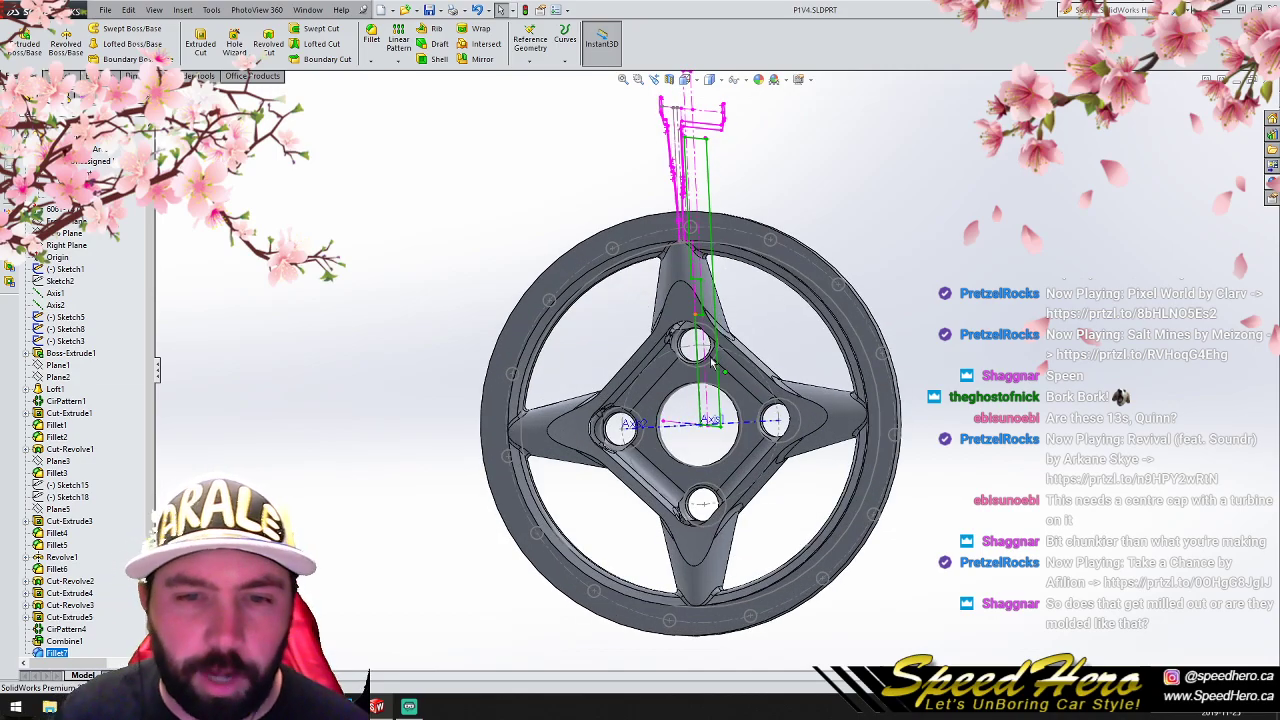
{"action": "scroll", "coordinate": [726, 468], "scroll_direction": "up", "scroll_amount": 2}
{"action": "scroll", "coordinate": [738, 424], "scroll_direction": "down", "scroll_amount": 2}
{"action": "middle_click_drag", "start_coordinate": [673, 400], "coordinate": [795, 338]}
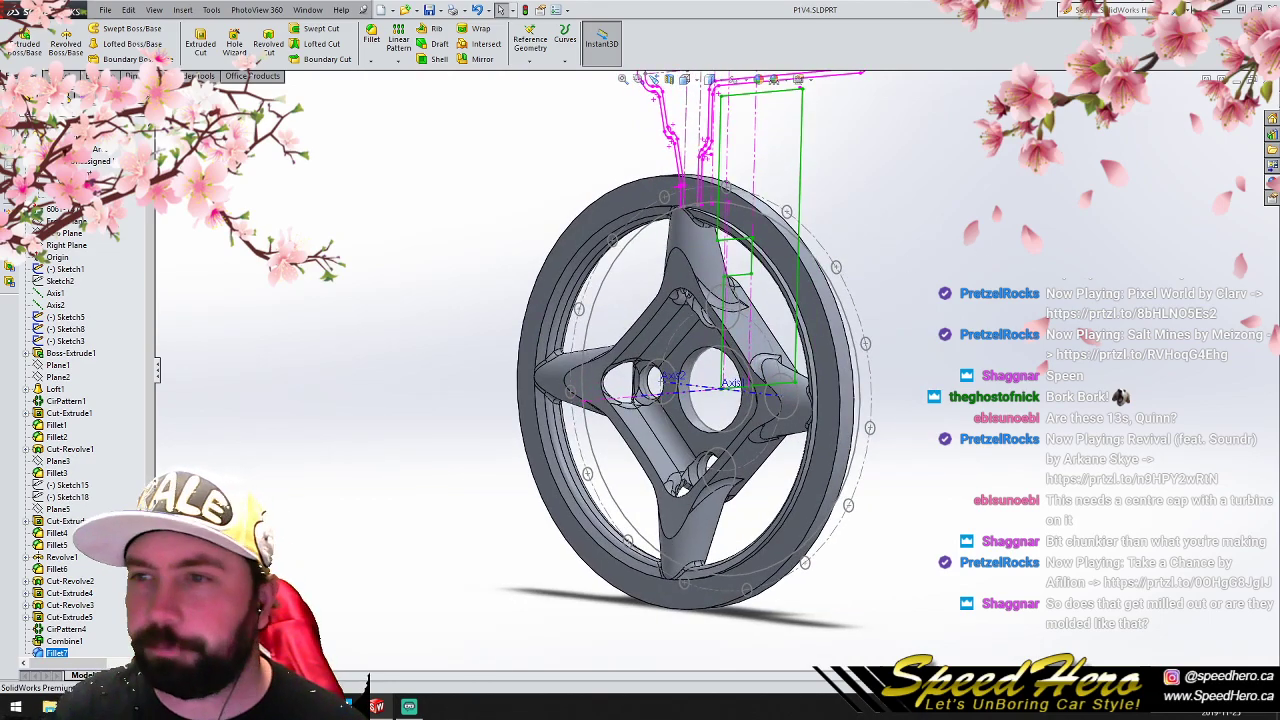
- Close the P1V4 part and open the FM3 Template part again
{"action": "left_click", "coordinate": [1267, 80]}
{"action": "left_click", "coordinate": [105, 10]}
{"action": "left_click", "coordinate": [160, 74]}
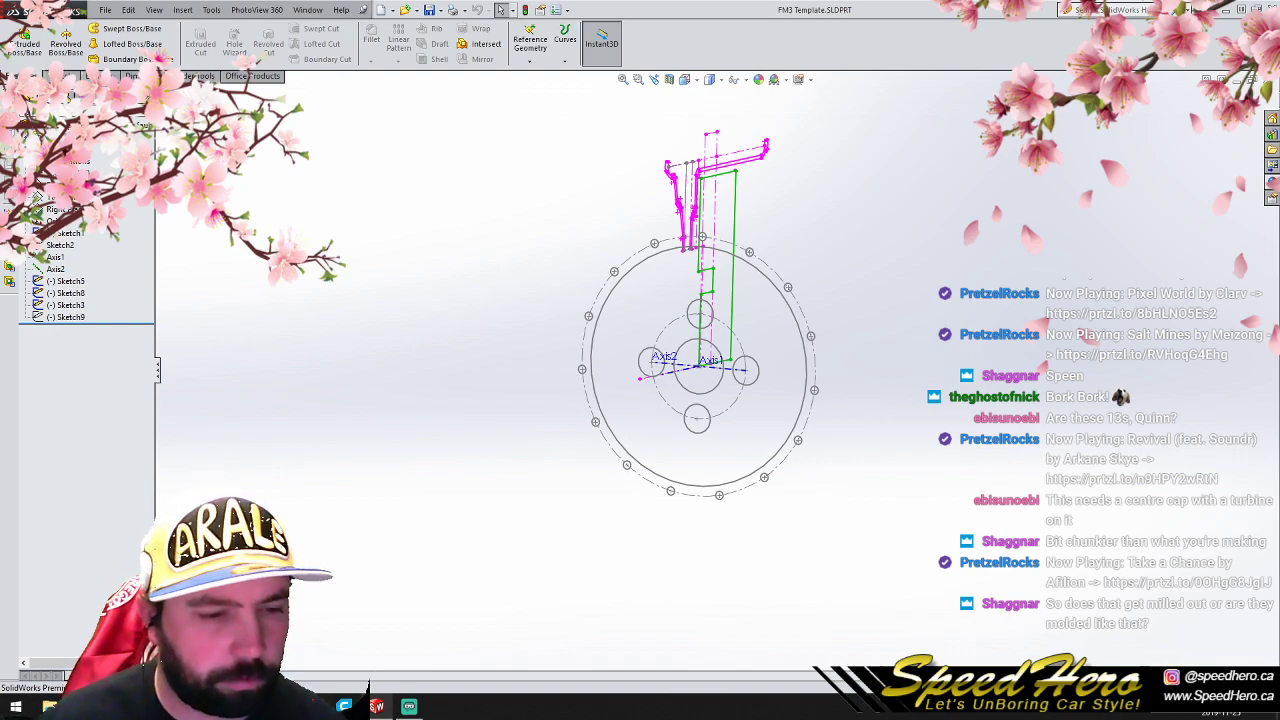
{"action": "left_click", "coordinate": [187, 641]}
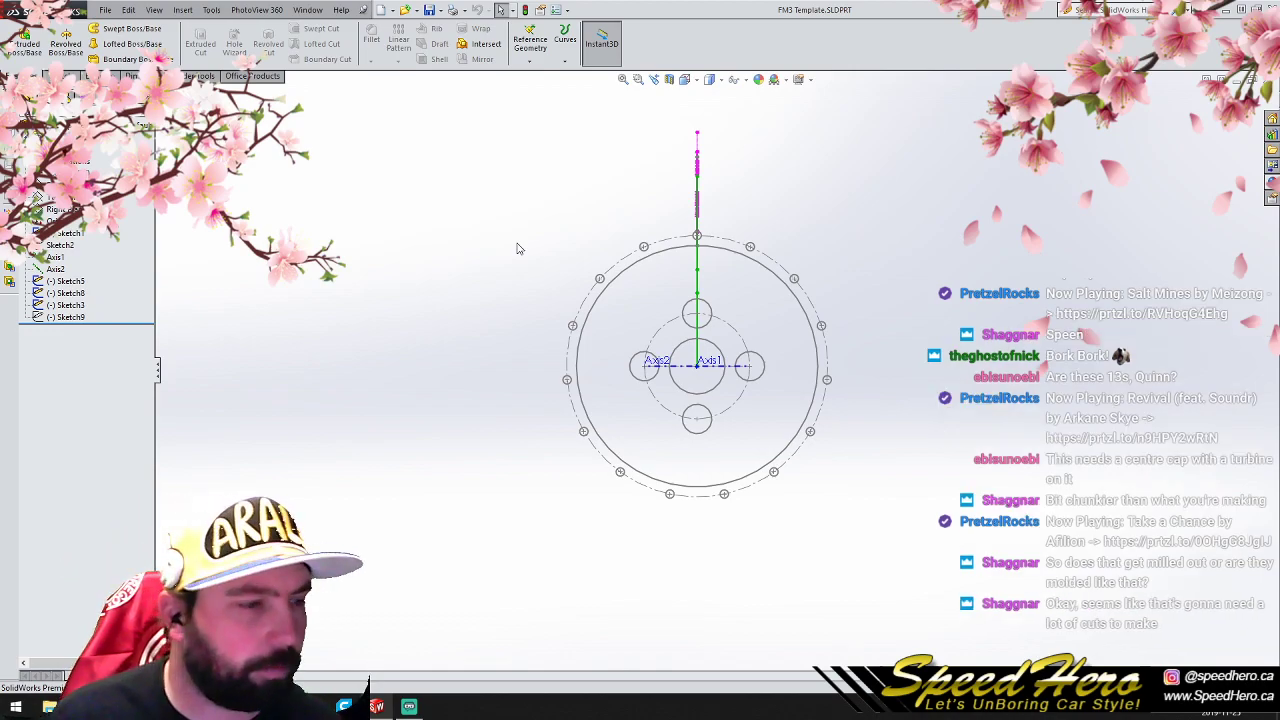
- Sketch a circle of about 69 mm radius centred on the origin on the Front Plane, enclosing the four lug holes
{"action": "mouse_move", "coordinate": [731, 340]}
{"action": "middle_mouse_down"}
{"action": "mouse_move", "coordinate": [600, 343]}
{"action": "mouse_move", "coordinate": [760, 331]}
{"action": "mouse_move", "coordinate": [600, 343]}
{"action": "mouse_move", "coordinate": [610, 340]}
{"action": "middle_mouse_up"}
{"action": "key", "text": "ctrl+1"}
{"action": "scroll", "coordinate": [715, 354], "scroll_direction": "up", "scroll_amount": 3}
{"action": "scroll", "coordinate": [714, 354], "scroll_direction": "down", "scroll_amount": 4}
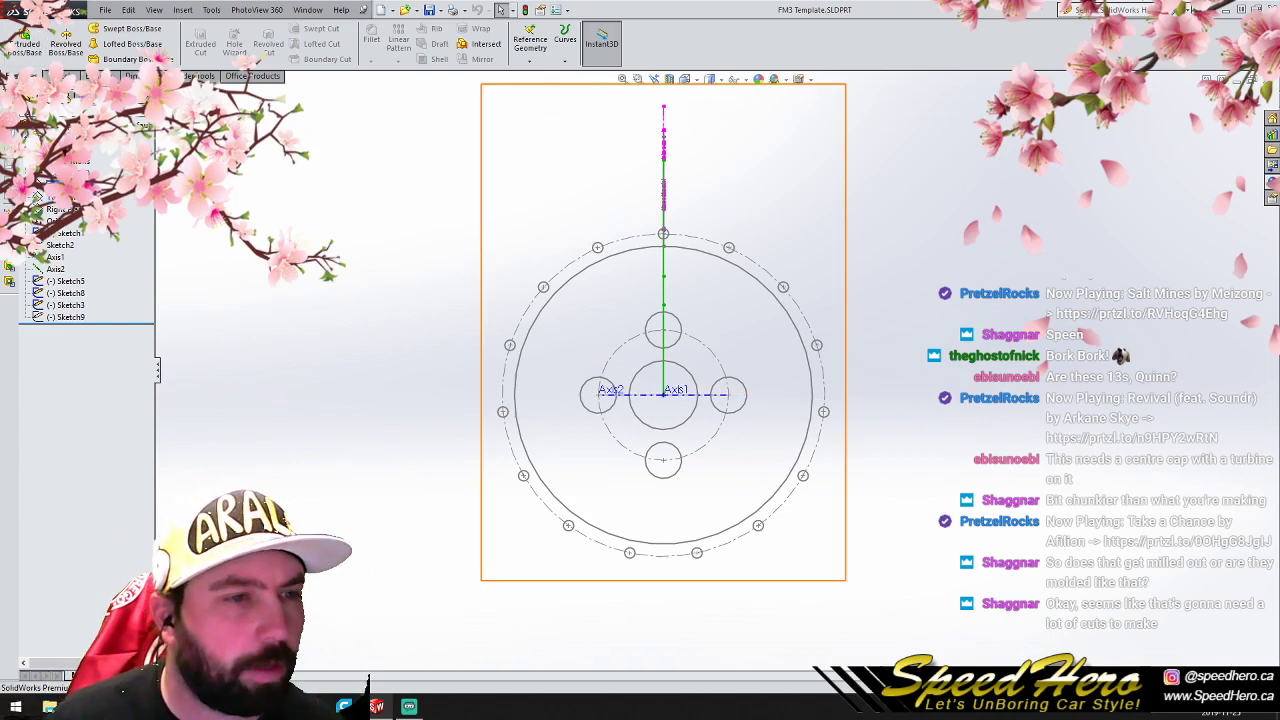
{"action": "left_click", "coordinate": [62, 184]}
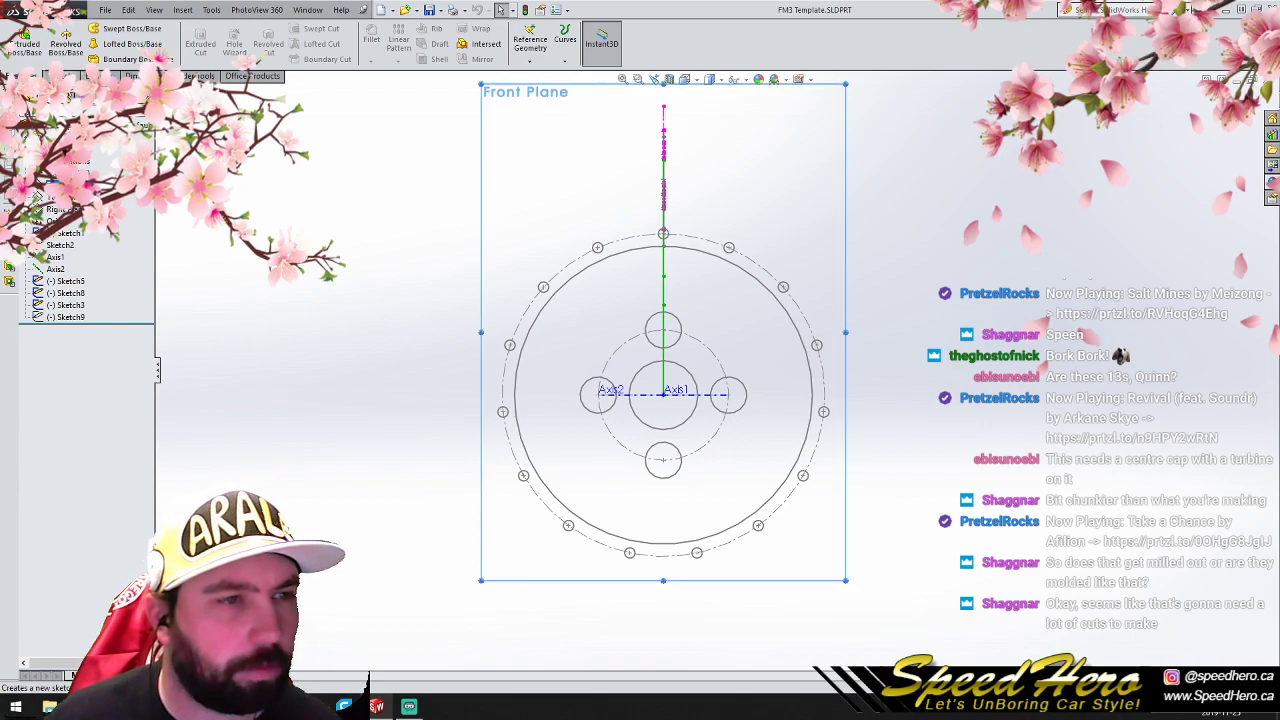
{"action": "left_click", "coordinate": [58, 76]}
{"action": "left_click", "coordinate": [111, 28]}
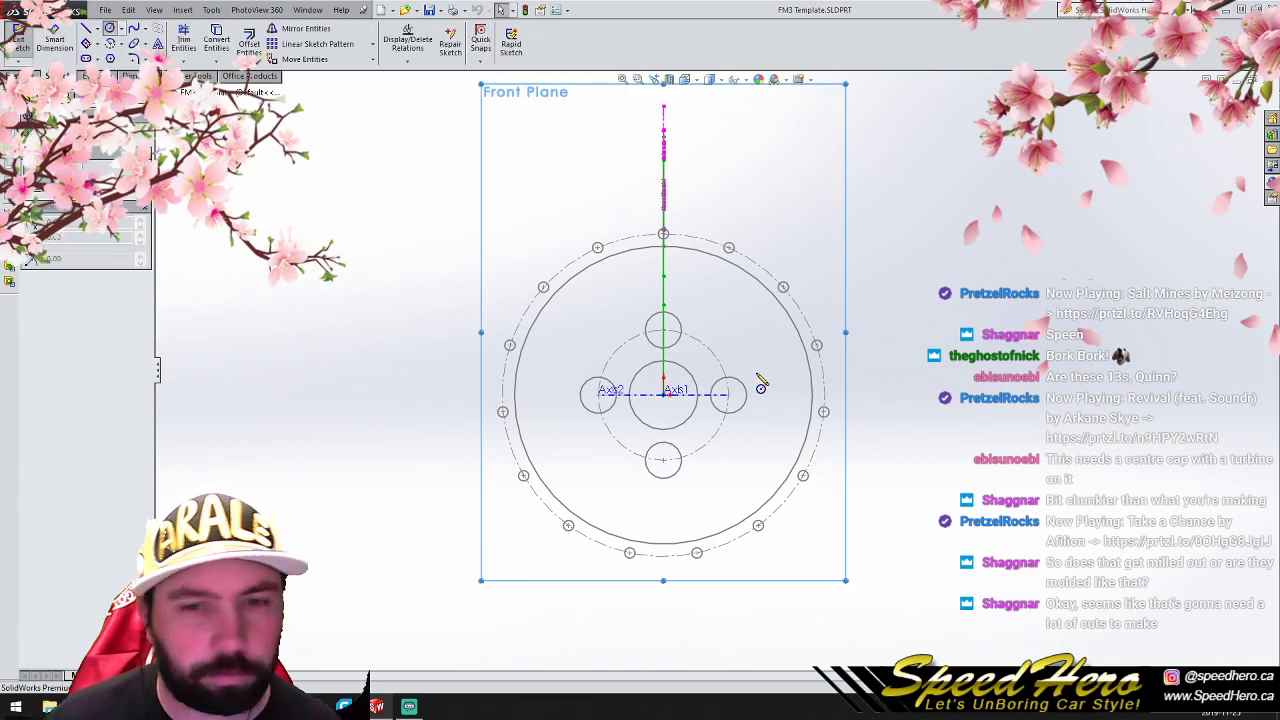
{"action": "left_click", "coordinate": [663, 393]}
{"action": "left_click", "coordinate": [671, 316]}
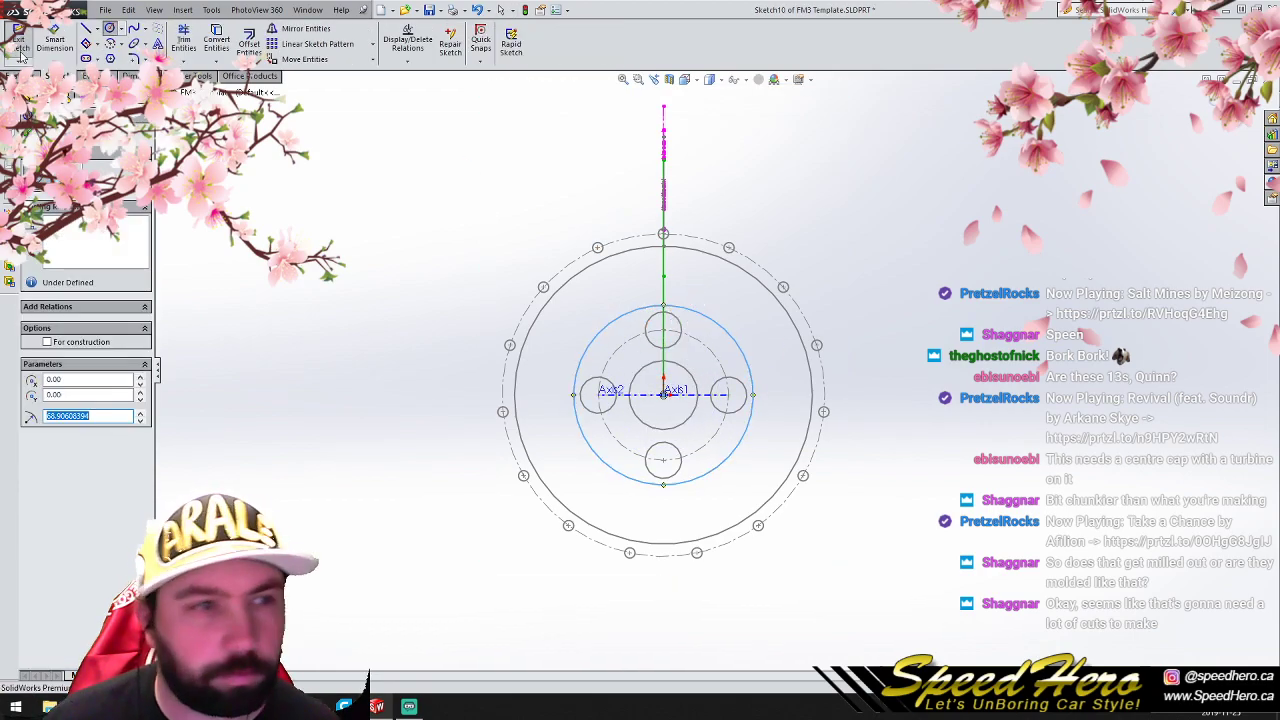
- Extrude the hub circle 25.4 mm with a 6 degree outward draft to form the central disc
{"action": "left_click", "coordinate": [30, 74]}
{"action": "left_click", "coordinate": [28, 42]}
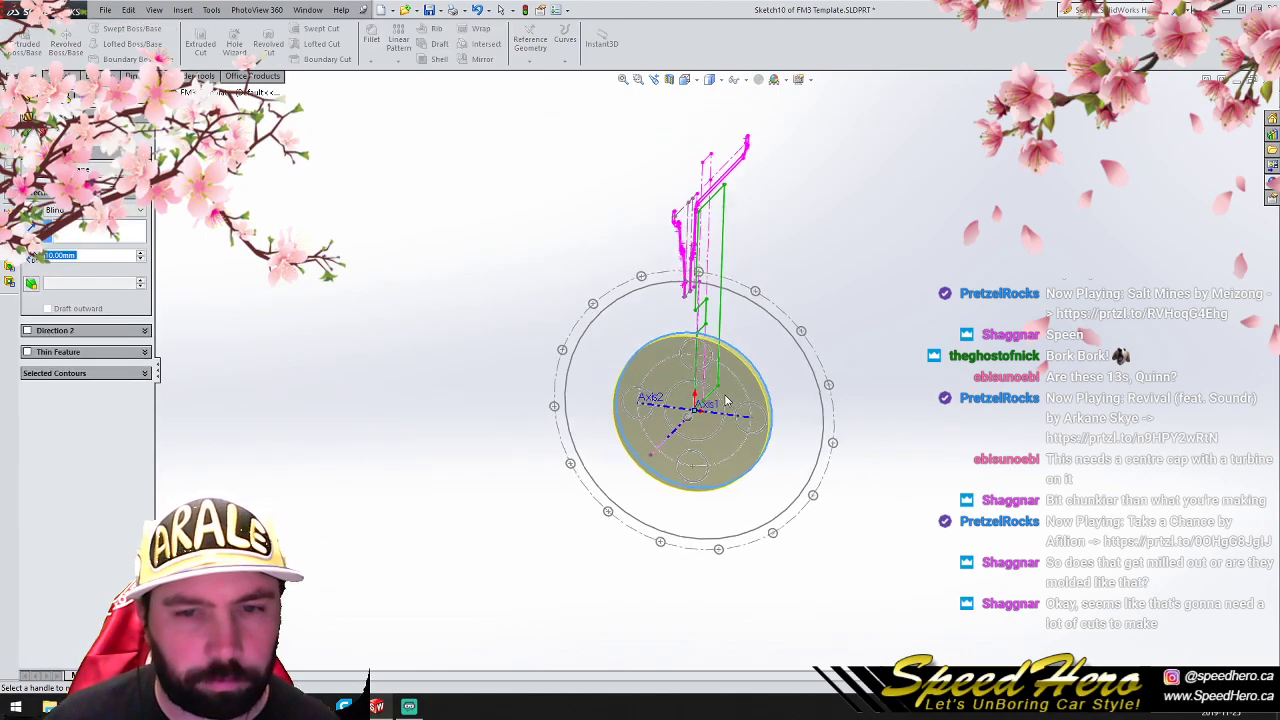
{"action": "middle_click_drag", "start_coordinate": [760, 433], "coordinate": [714, 363]}
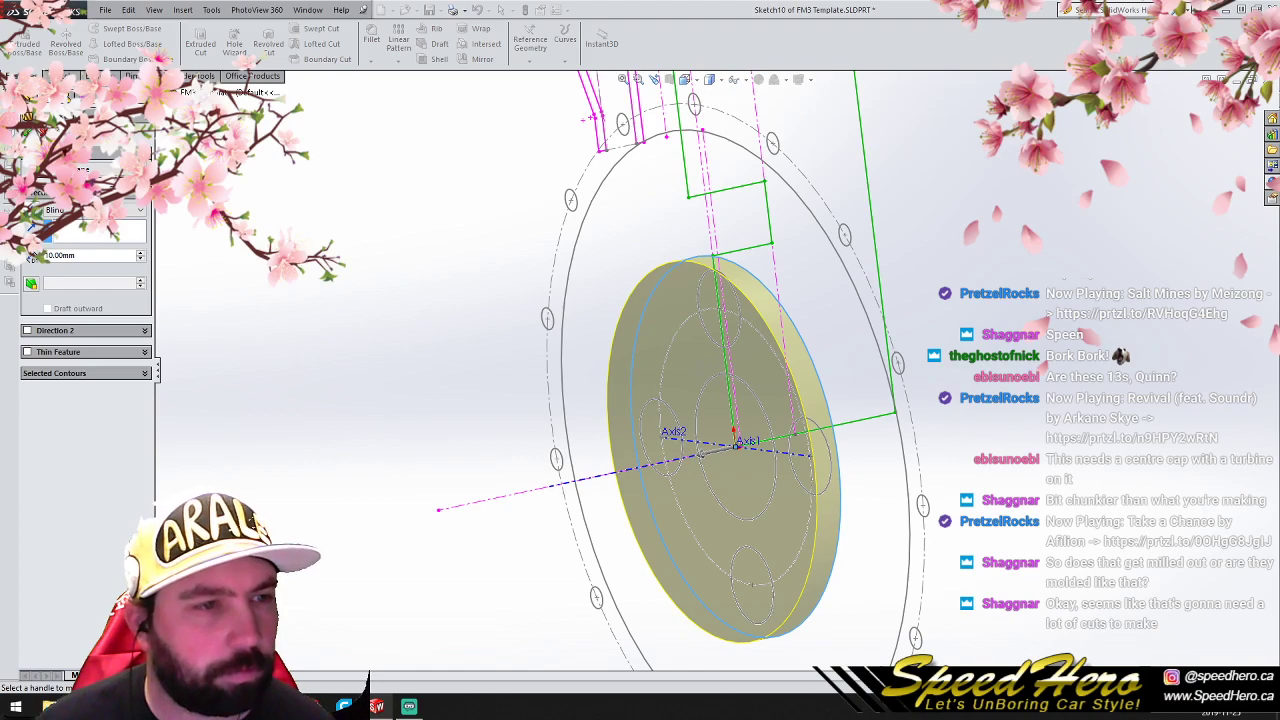
{"action": "double_click", "coordinate": [93, 256]}
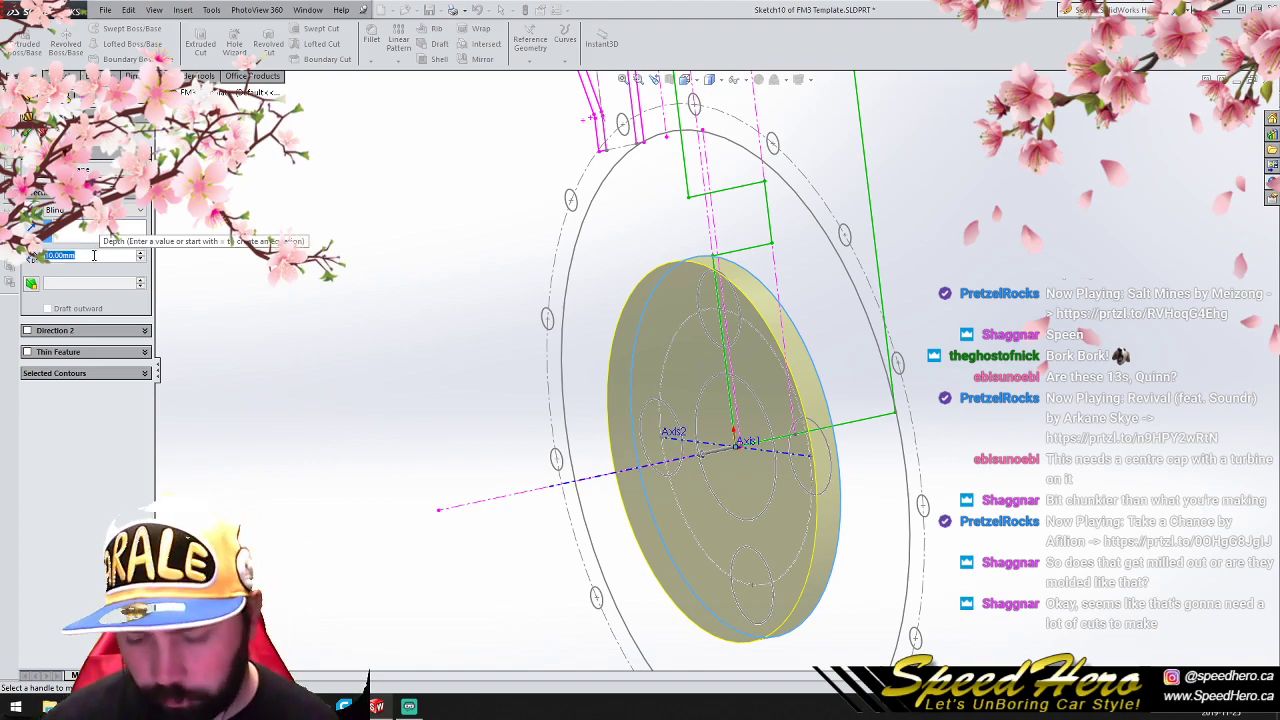
{"action": "type", "text": "25.4"}
{"action": "key", "text": "Return"}
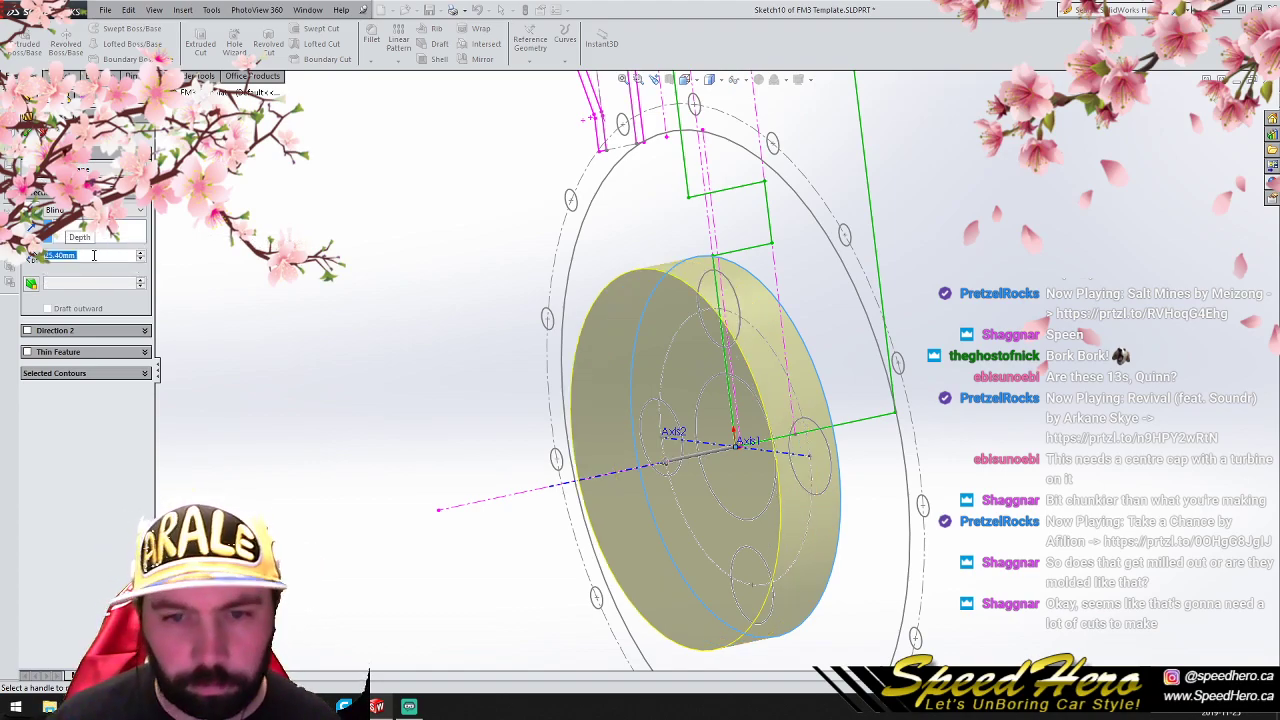
{"action": "left_click", "coordinate": [31, 283]}
{"action": "left_click", "coordinate": [47, 308]}
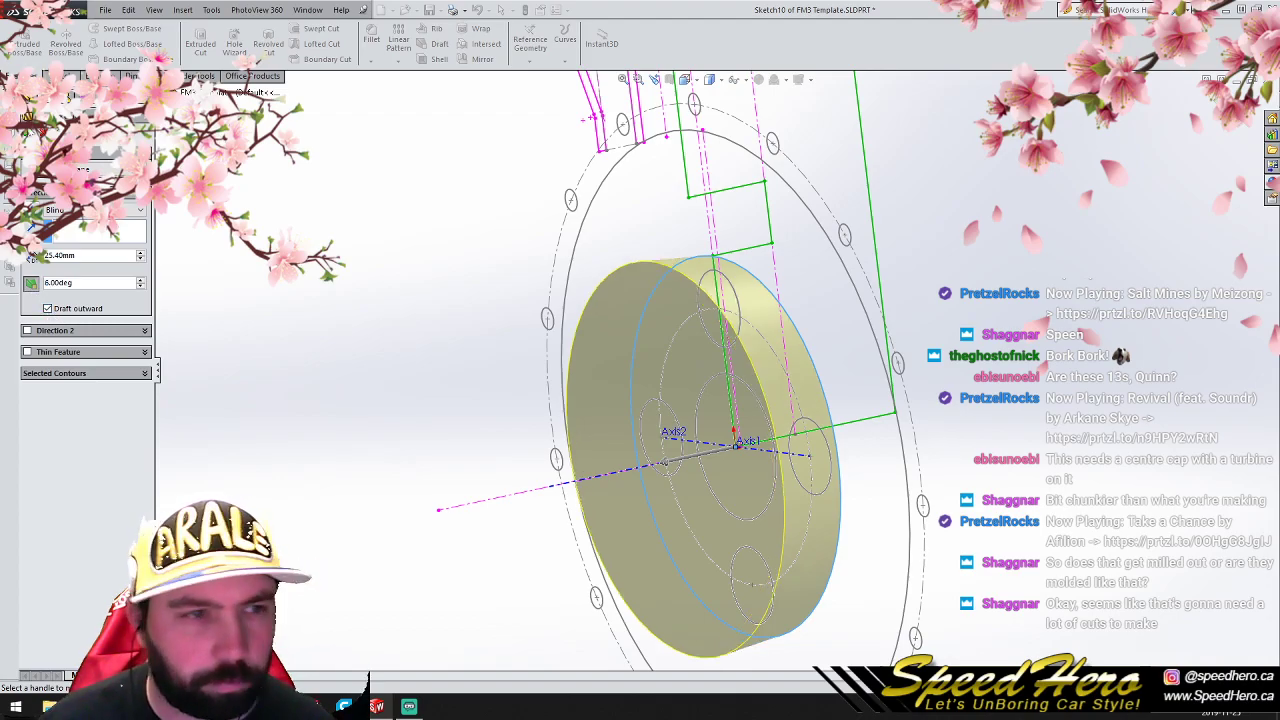
{"action": "key", "text": "Return"}
- Apply a section view through the hub disc along the Right Plane and look at the cut face side-on
{"action": "mouse_move", "coordinate": [709, 397]}
{"action": "middle_mouse_down"}
{"action": "mouse_move", "coordinate": [686, 389]}
{"action": "mouse_move", "coordinate": [689, 369]}
{"action": "mouse_move", "coordinate": [836, 365]}
{"action": "mouse_move", "coordinate": [660, 352]}
{"action": "mouse_move", "coordinate": [731, 348]}
{"action": "mouse_move", "coordinate": [695, 372]}
{"action": "mouse_move", "coordinate": [735, 394]}
{"action": "mouse_move", "coordinate": [737, 358]}
{"action": "mouse_move", "coordinate": [708, 394]}
{"action": "middle_mouse_up"}
{"action": "scroll", "coordinate": [708, 394], "scroll_direction": "up", "scroll_amount": 4}
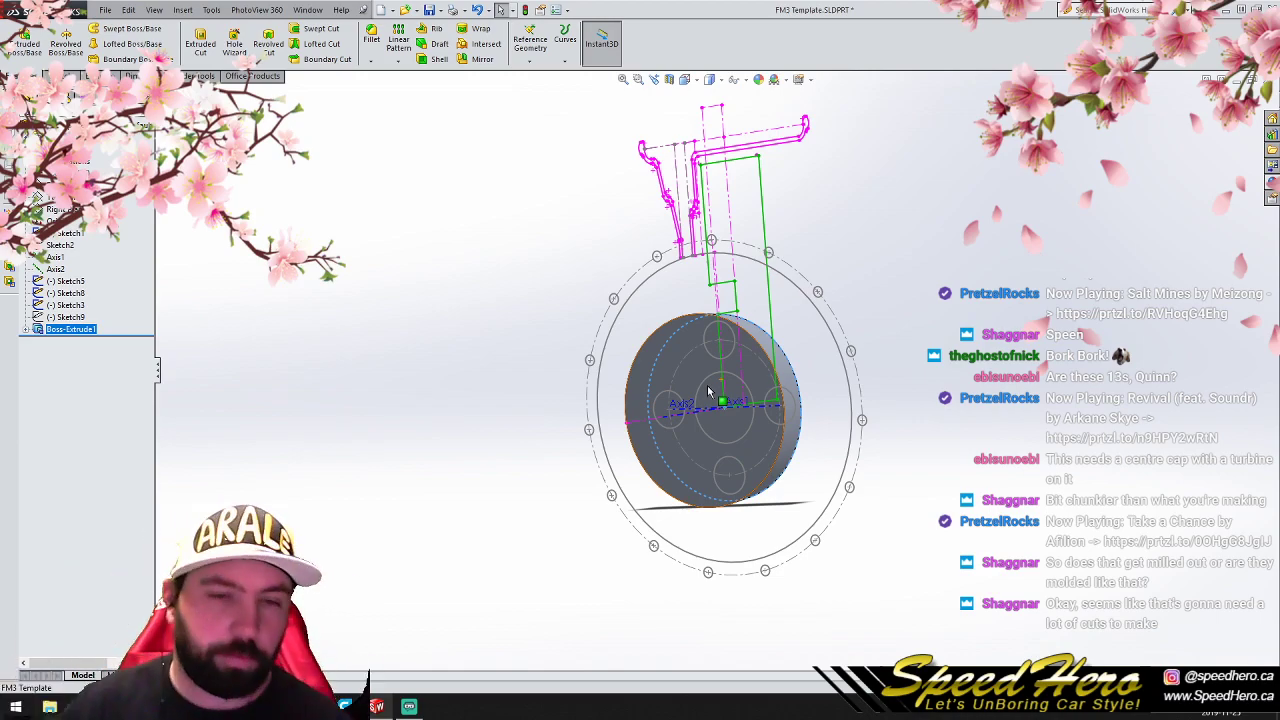
{"action": "key", "text": "ctrl+1"}
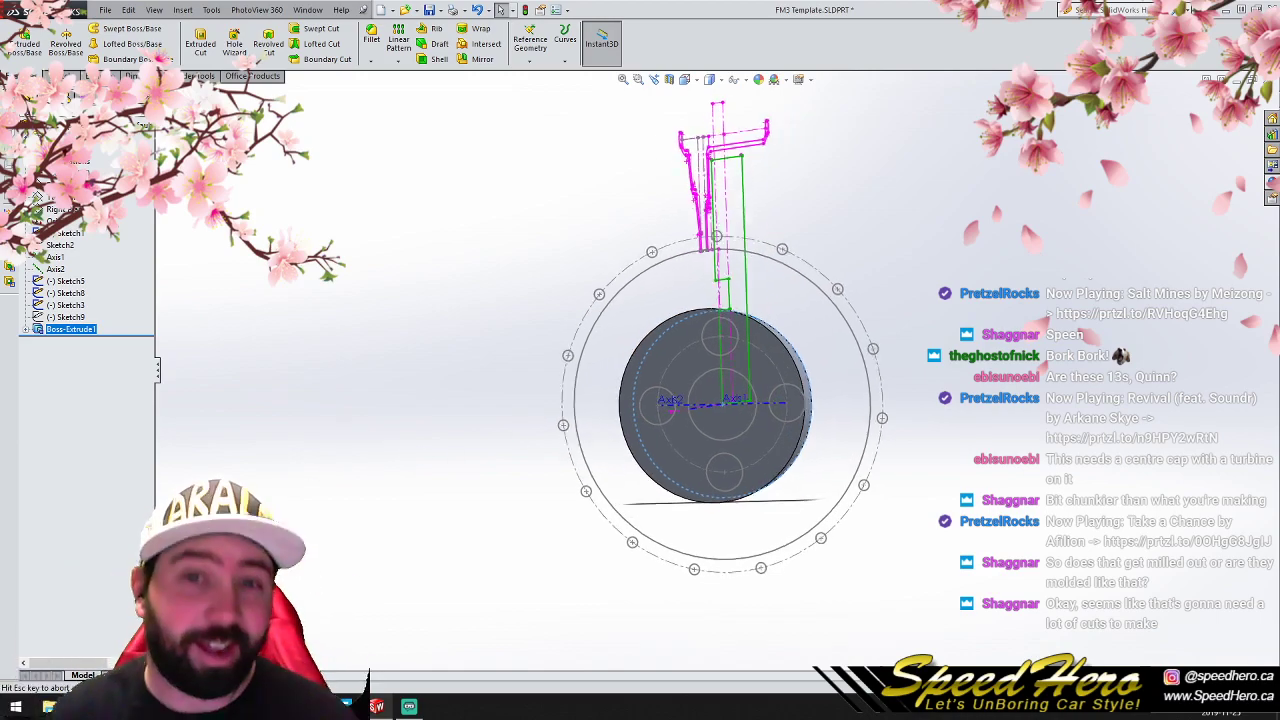
{"action": "scroll", "coordinate": [328, 413], "scroll_direction": "down", "scroll_amount": 3}
{"action": "scroll", "coordinate": [1061, 437], "scroll_direction": "up", "scroll_amount": 4}
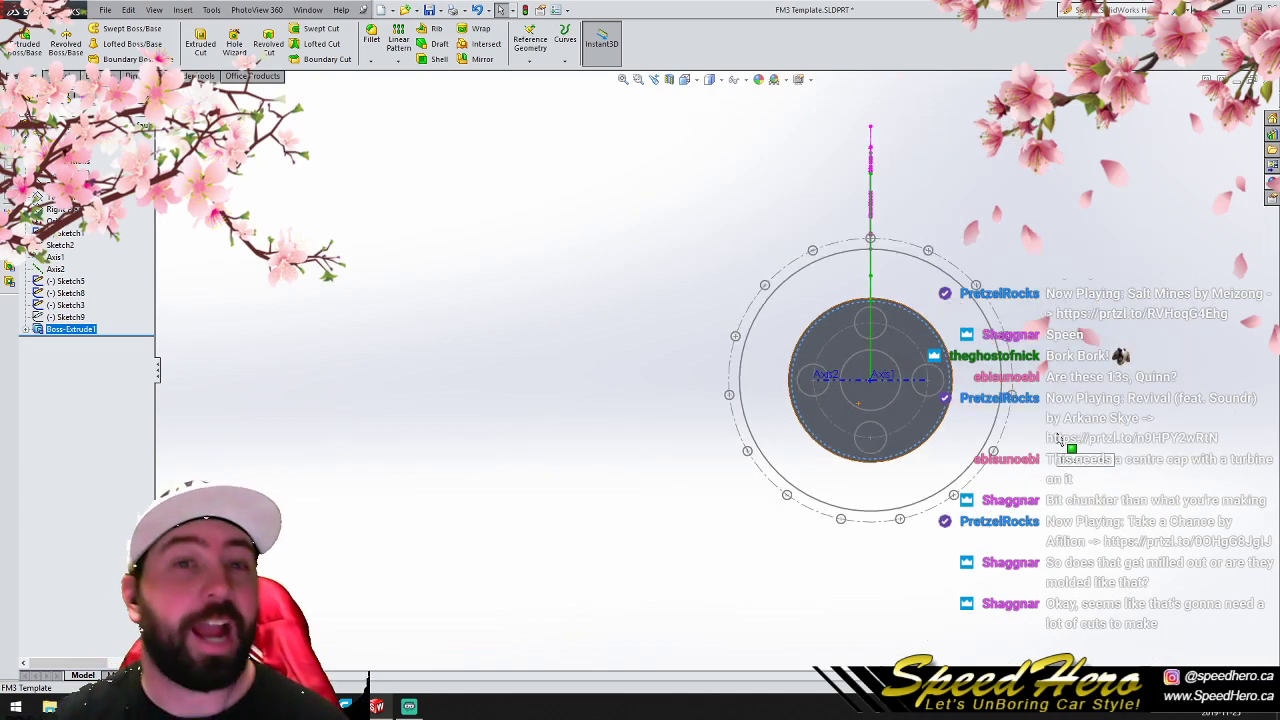
{"action": "scroll", "coordinate": [1016, 406], "scroll_direction": "down", "scroll_amount": 3}
{"action": "scroll", "coordinate": [624, 259], "scroll_direction": "up", "scroll_amount": 3}
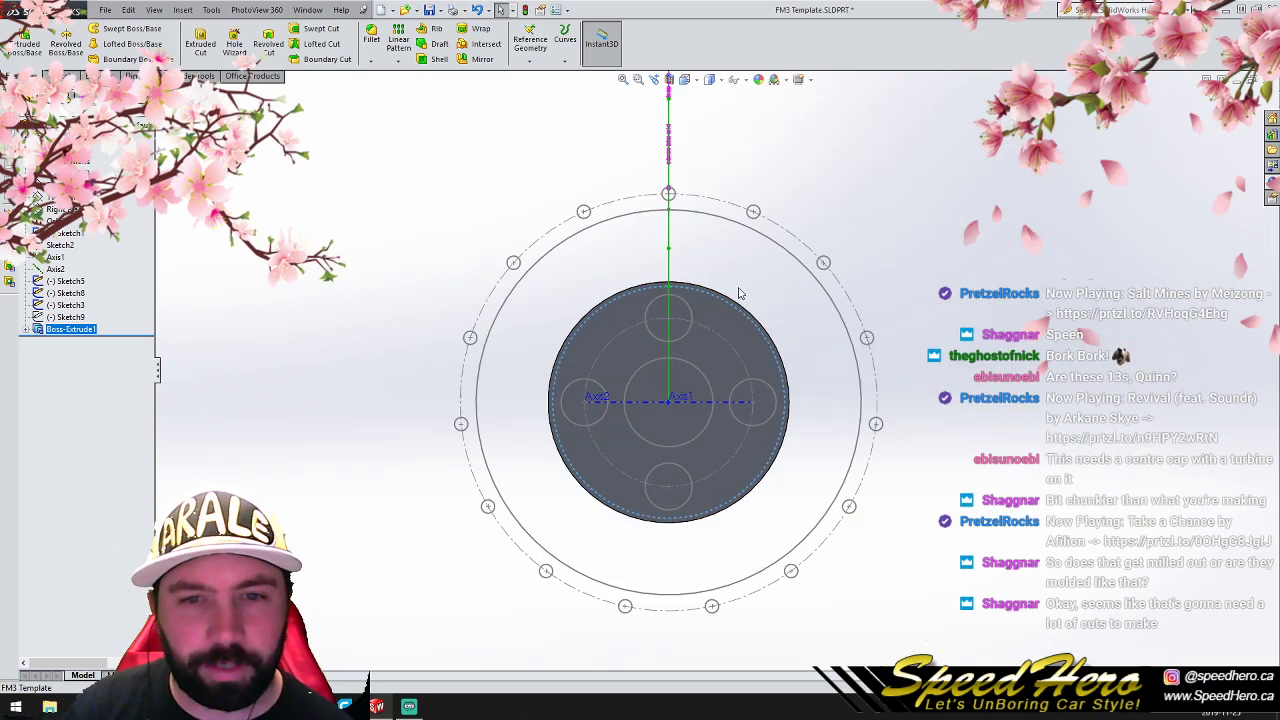
{"action": "middle_click_drag", "start_coordinate": [630, 338], "coordinate": [644, 370]}
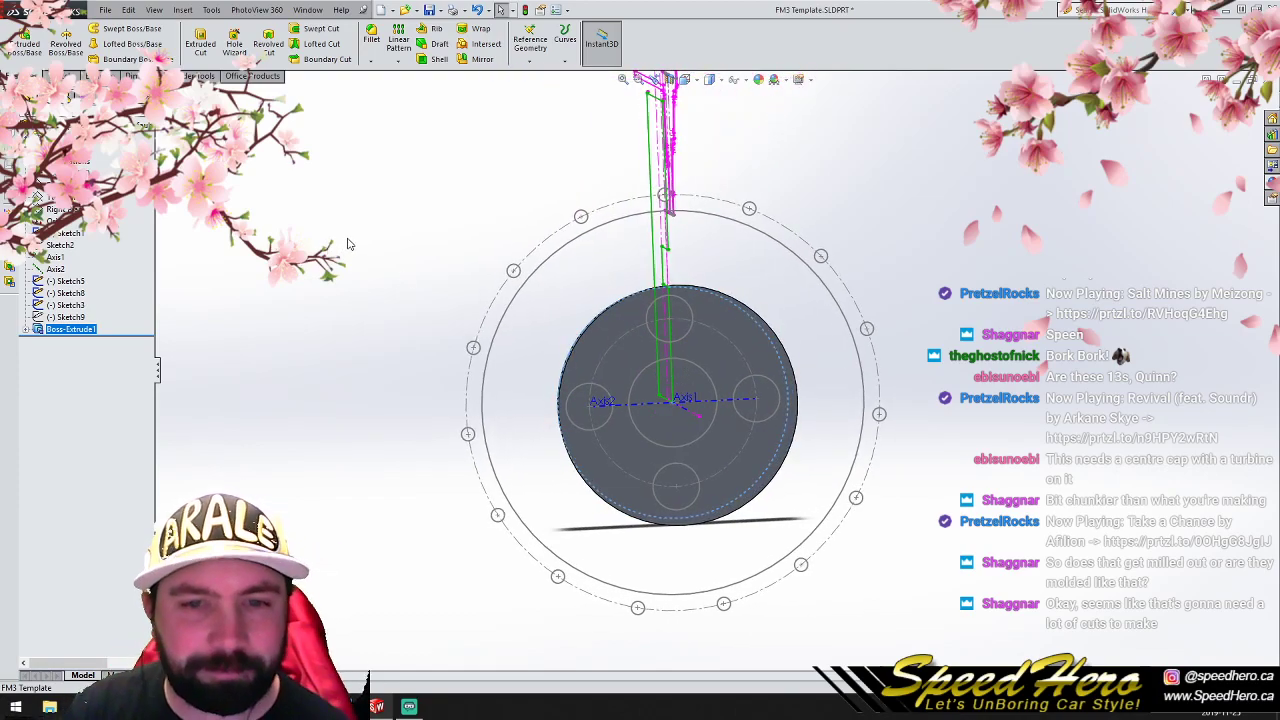
{"action": "left_click", "coordinate": [668, 80]}
{"action": "left_click", "coordinate": [51, 211]}
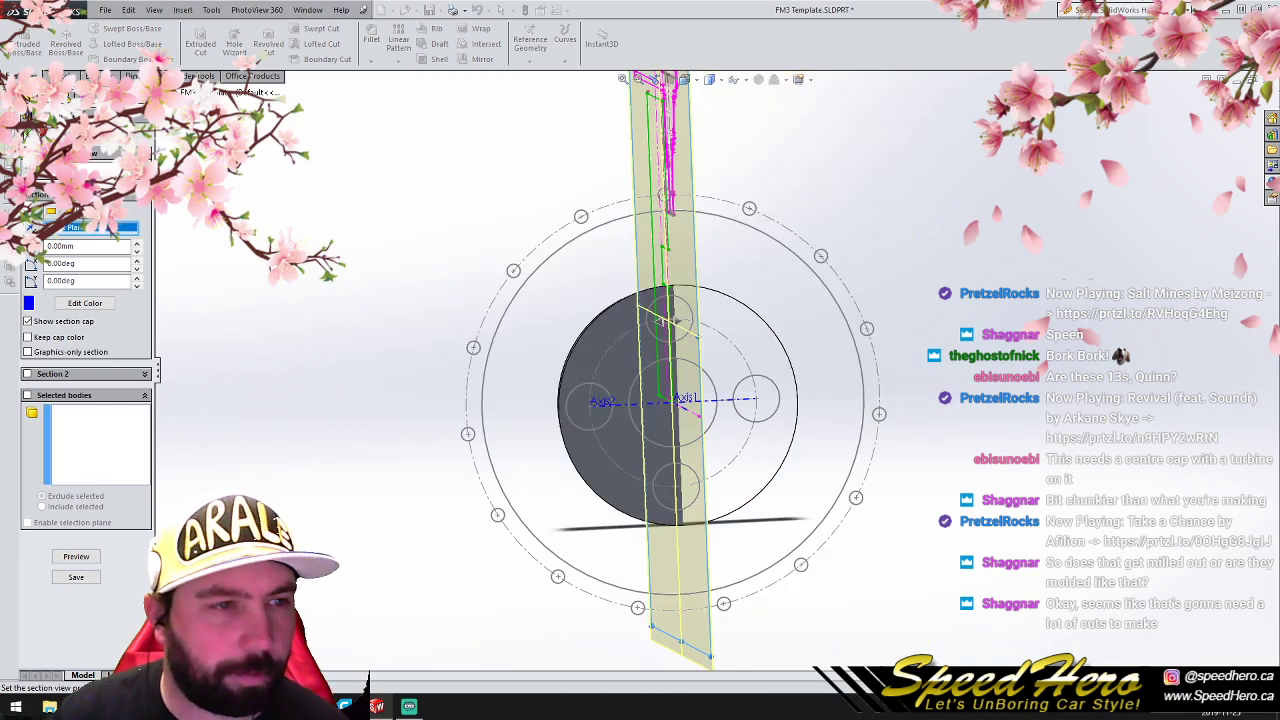
{"action": "left_click", "coordinate": [26, 136]}
{"action": "key", "text": "ctrl+4"}
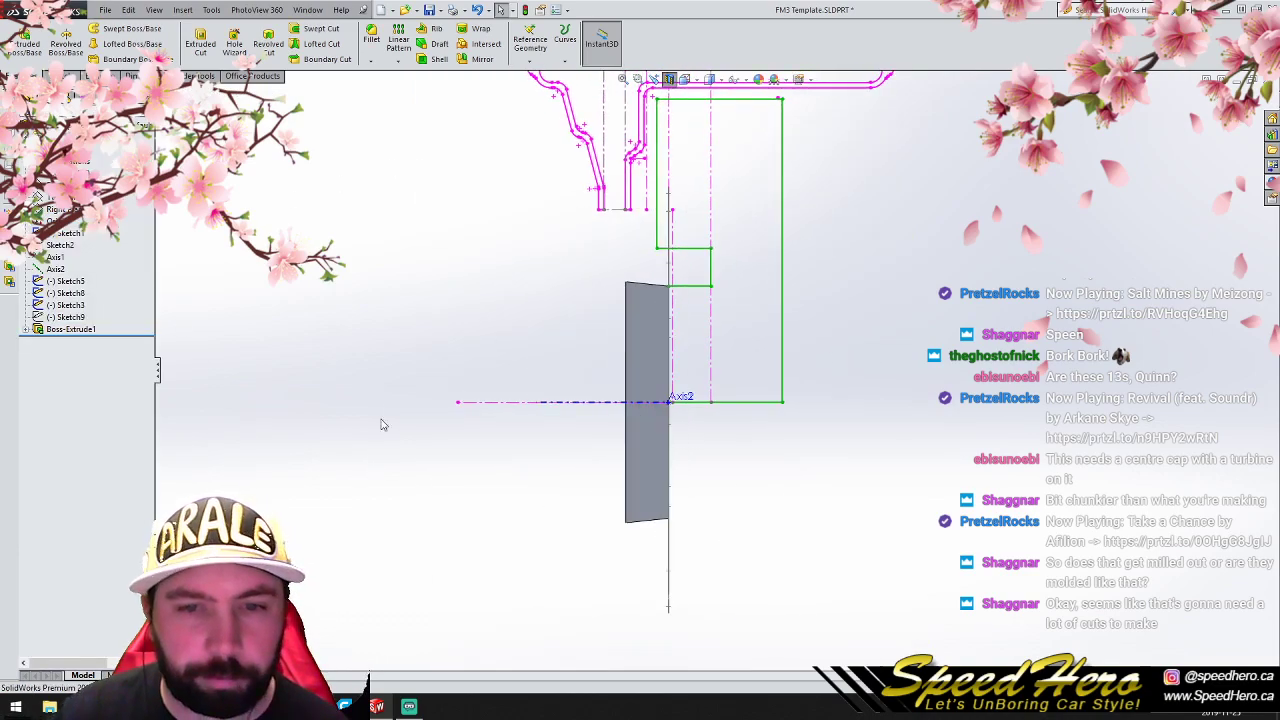
- Sketch a diagonal centerline about 33 mm long on the Right Plane, from the disc's upper rear corner to its front face
{"action": "left_click", "coordinate": [58, 209]}
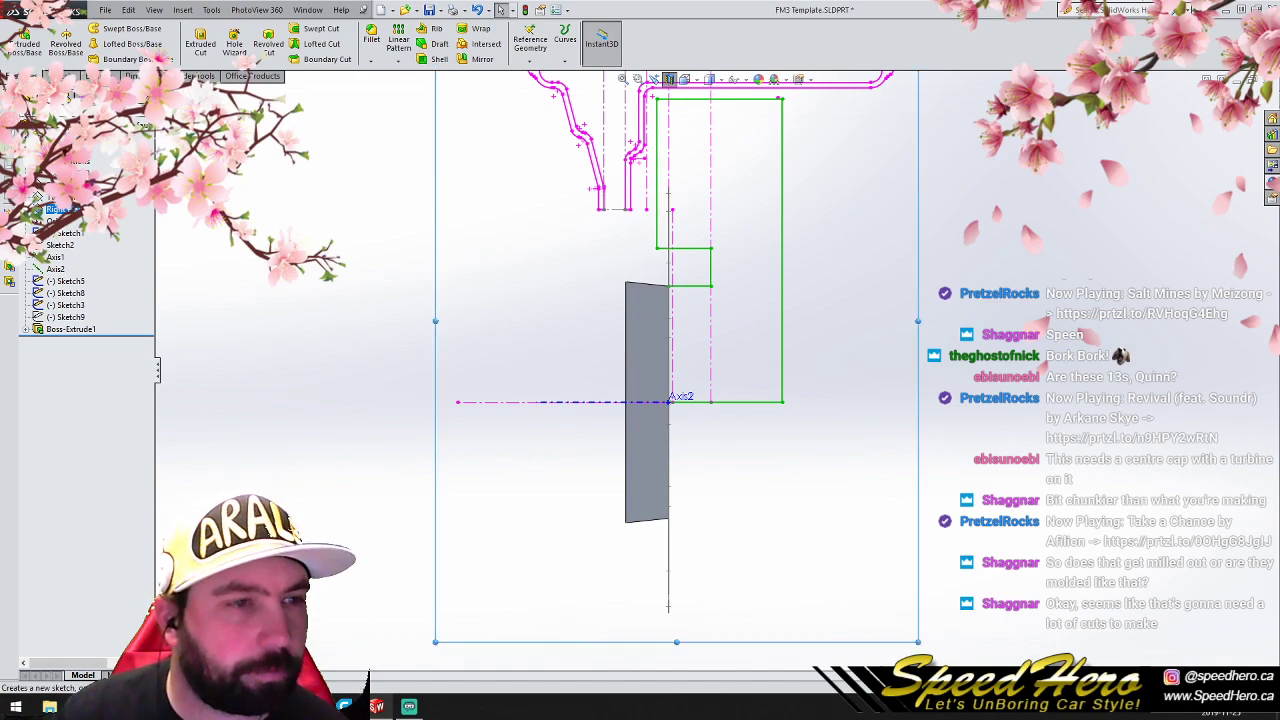
{"action": "left_click", "coordinate": [69, 76]}
{"action": "left_click", "coordinate": [96, 29]}
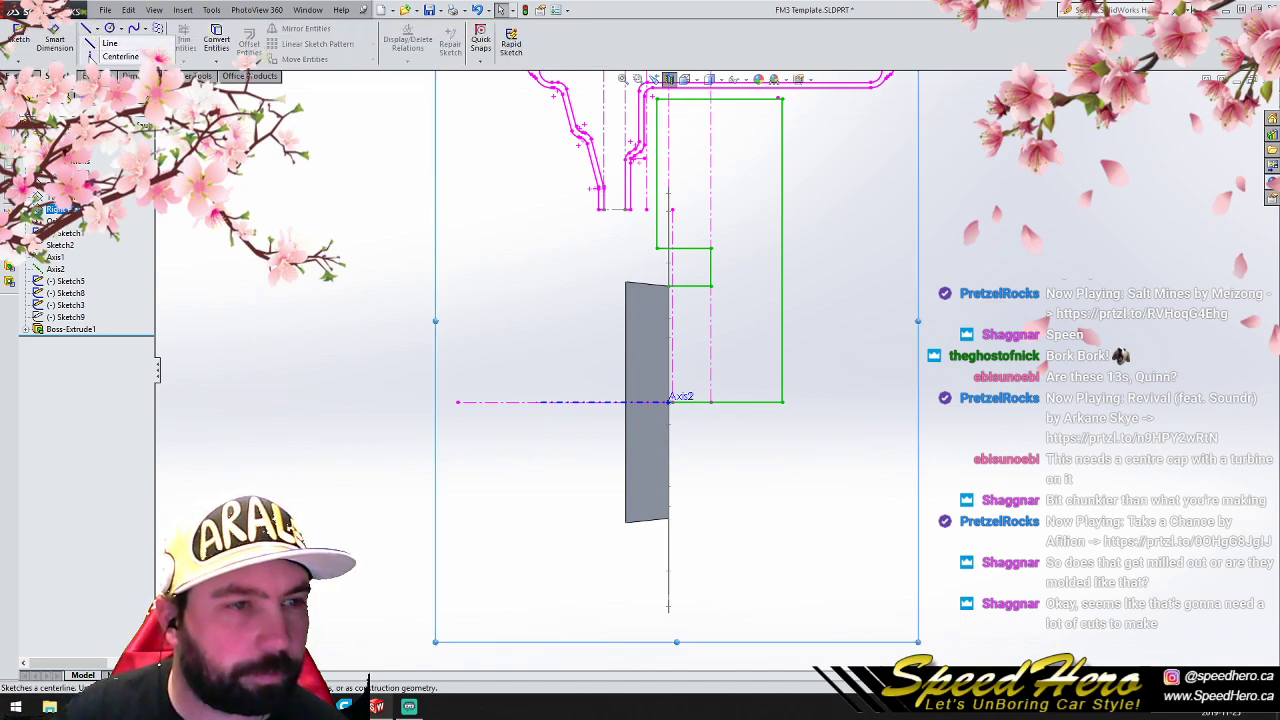
{"action": "left_click", "coordinate": [96, 55]}
{"action": "scroll", "coordinate": [668, 305], "scroll_direction": "down", "scroll_amount": 3}
{"action": "left_click", "coordinate": [688, 281]}
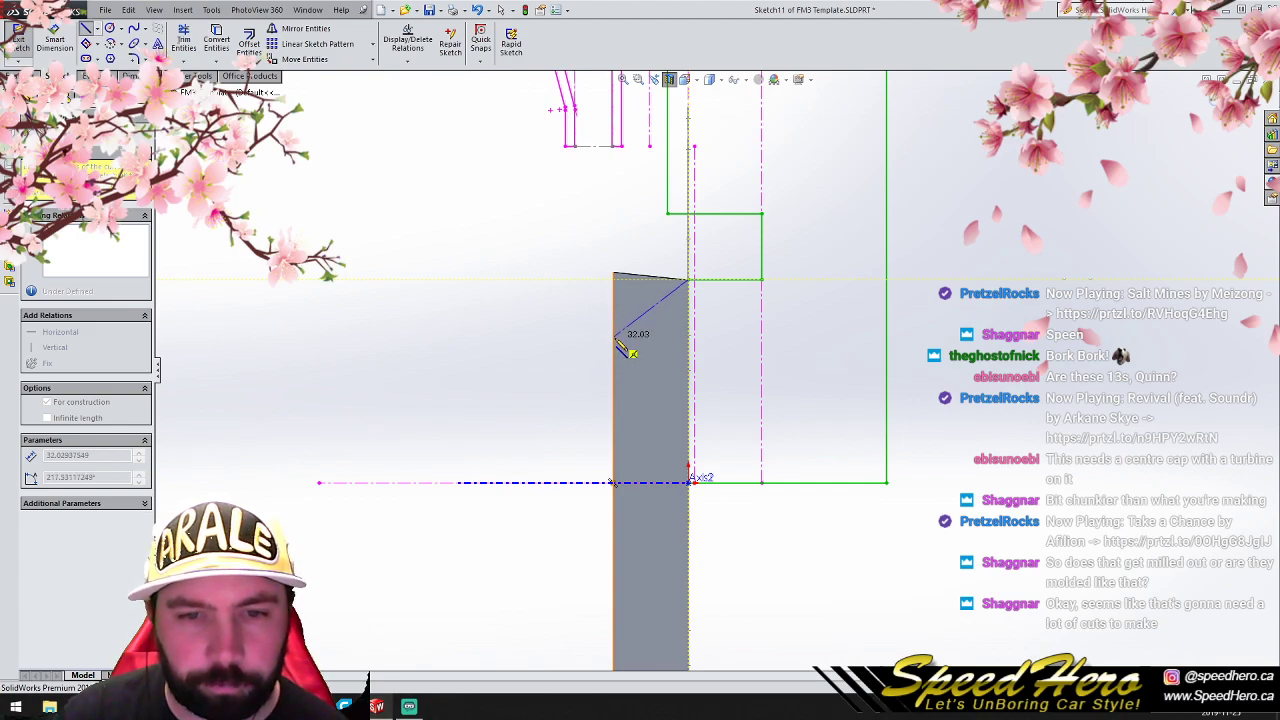
{"action": "right_click", "coordinate": [617, 342]}
{"action": "left_click", "coordinate": [645, 335]}
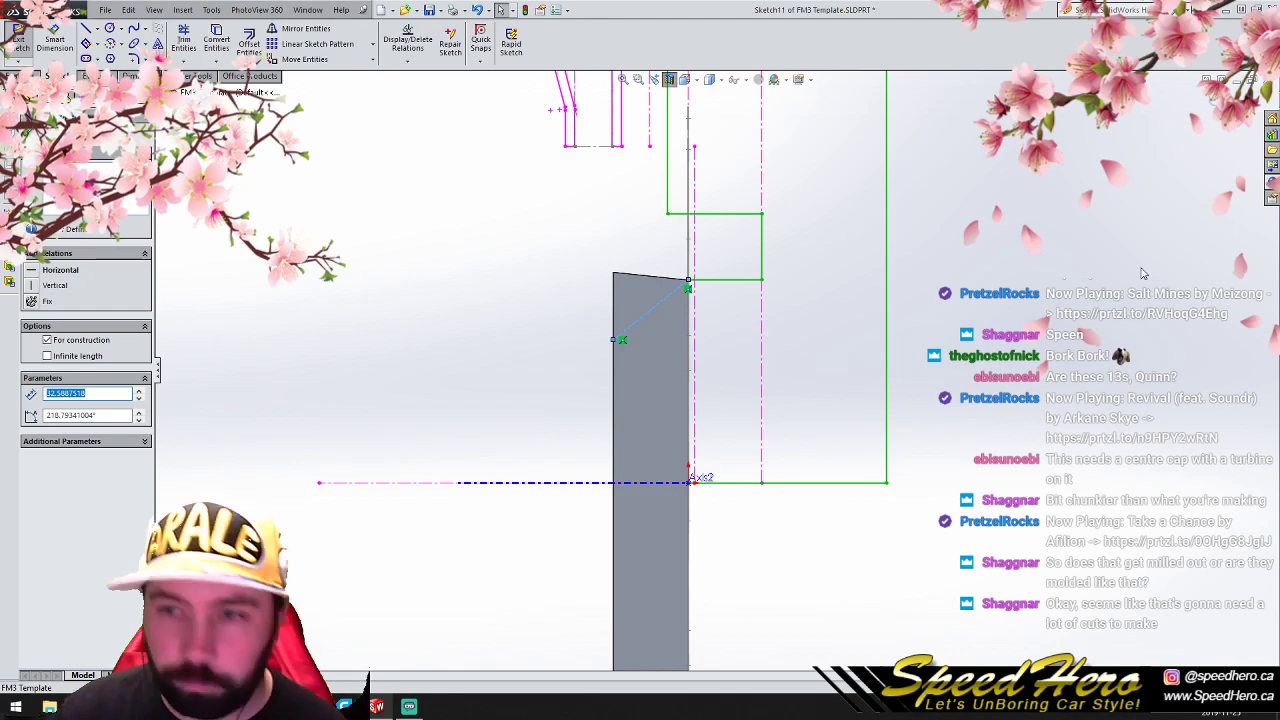
{"action": "left_click", "coordinate": [1213, 102]}
- Sketch a three-point spline on the Right Plane from the middle of the diagonal centerline up to the construction line between the barrel flanges
{"action": "mouse_move", "coordinate": [605, 370]}
{"action": "middle_mouse_down"}
{"action": "mouse_move", "coordinate": [709, 383]}
{"action": "mouse_move", "coordinate": [780, 449]}
{"action": "middle_mouse_up"}
{"action": "scroll", "coordinate": [776, 448], "scroll_direction": "up", "scroll_amount": 3}
{"action": "left_click", "coordinate": [62, 210]}
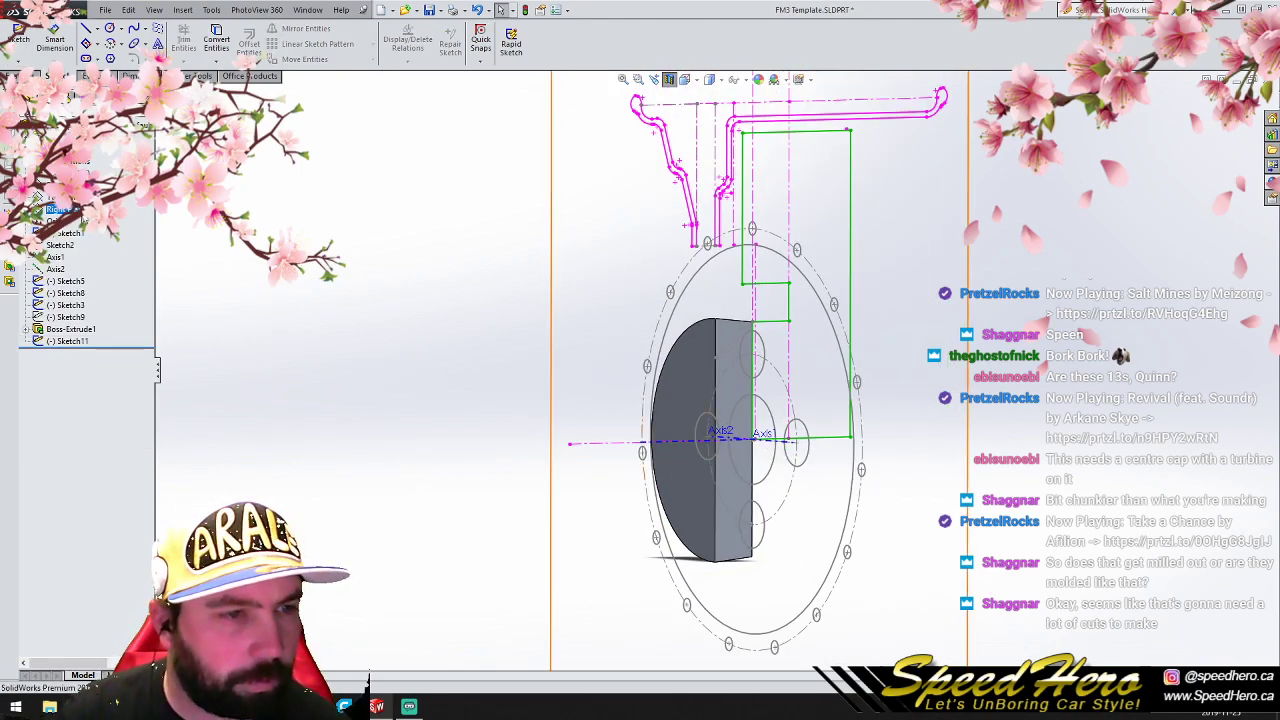
{"action": "left_click", "coordinate": [98, 30]}
{"action": "left_click", "coordinate": [97, 59]}
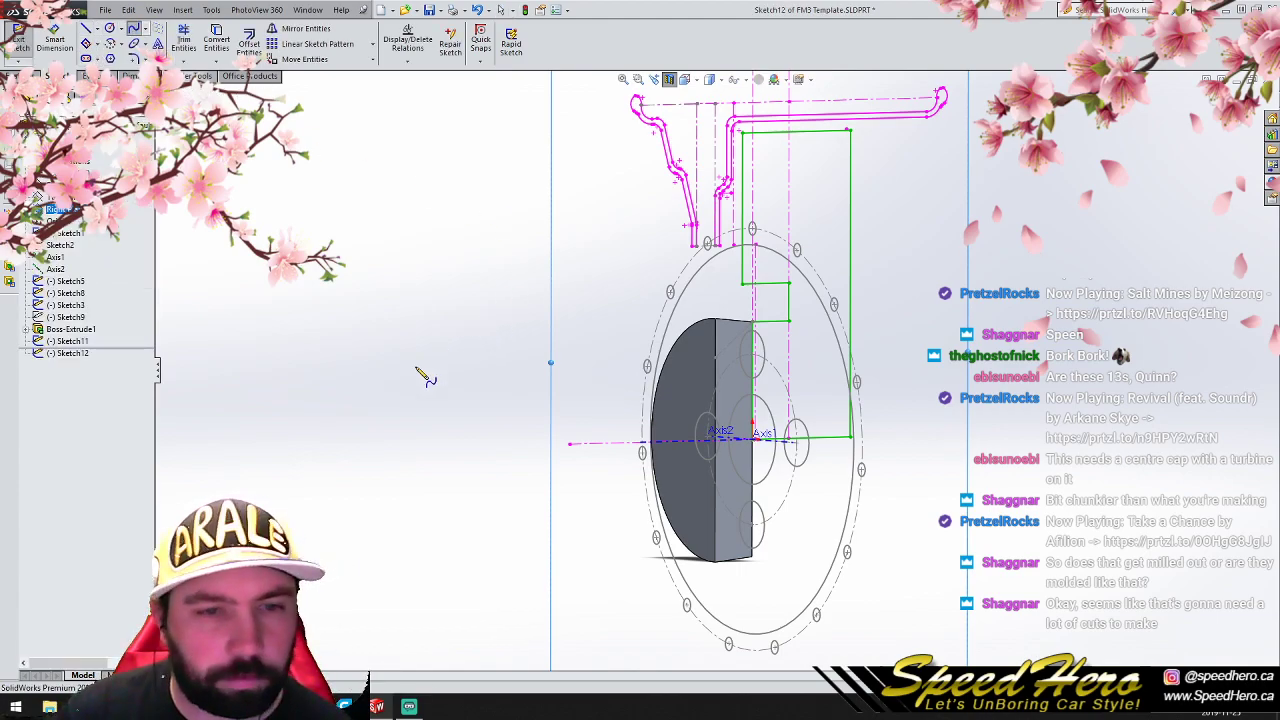
{"action": "scroll", "coordinate": [457, 225], "scroll_direction": "up", "scroll_amount": 3}
{"action": "scroll", "coordinate": [868, 424], "scroll_direction": "down", "scroll_amount": 3}
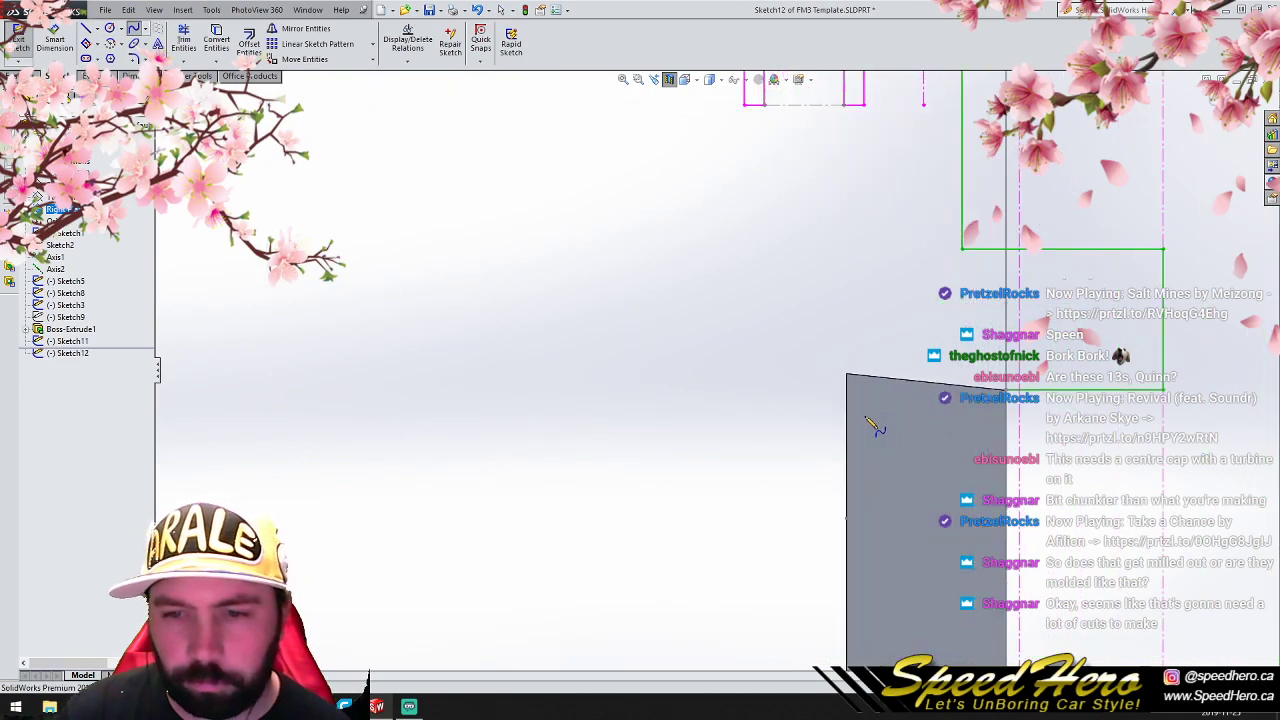
{"action": "left_click", "coordinate": [926, 455]}
{"action": "left_click", "coordinate": [836, 313]}
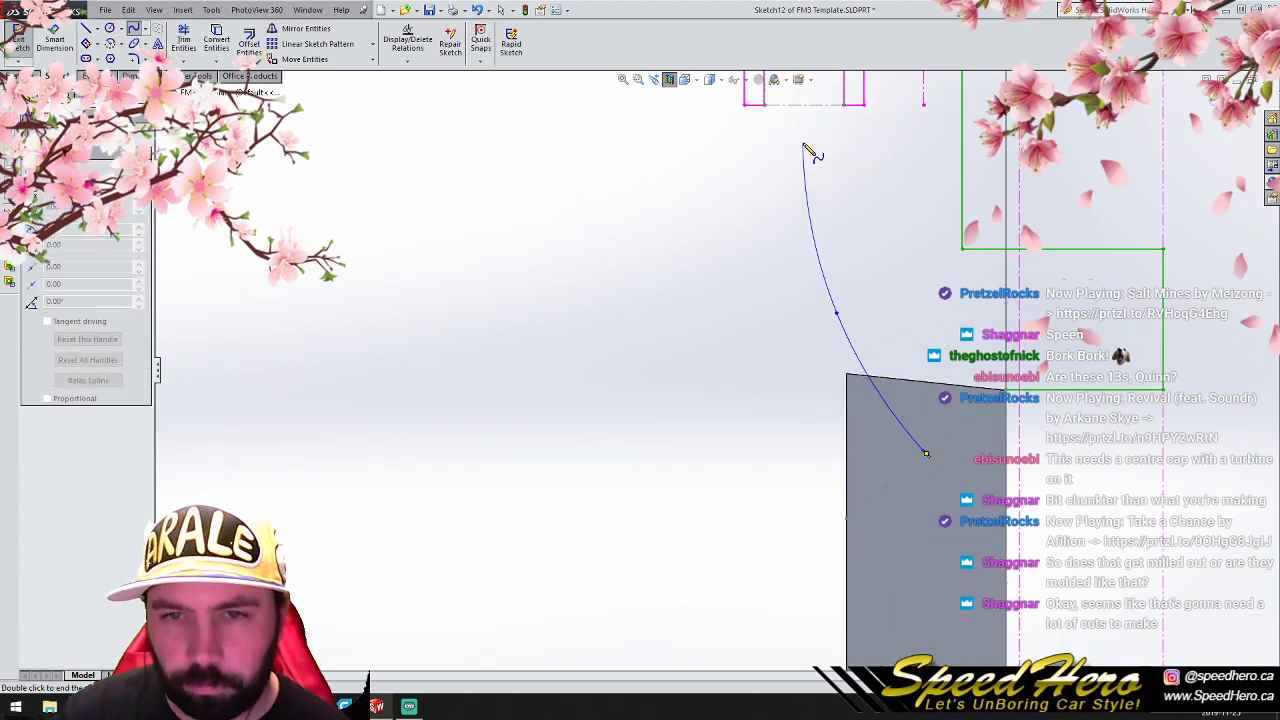
{"action": "right_click", "coordinate": [804, 106]}
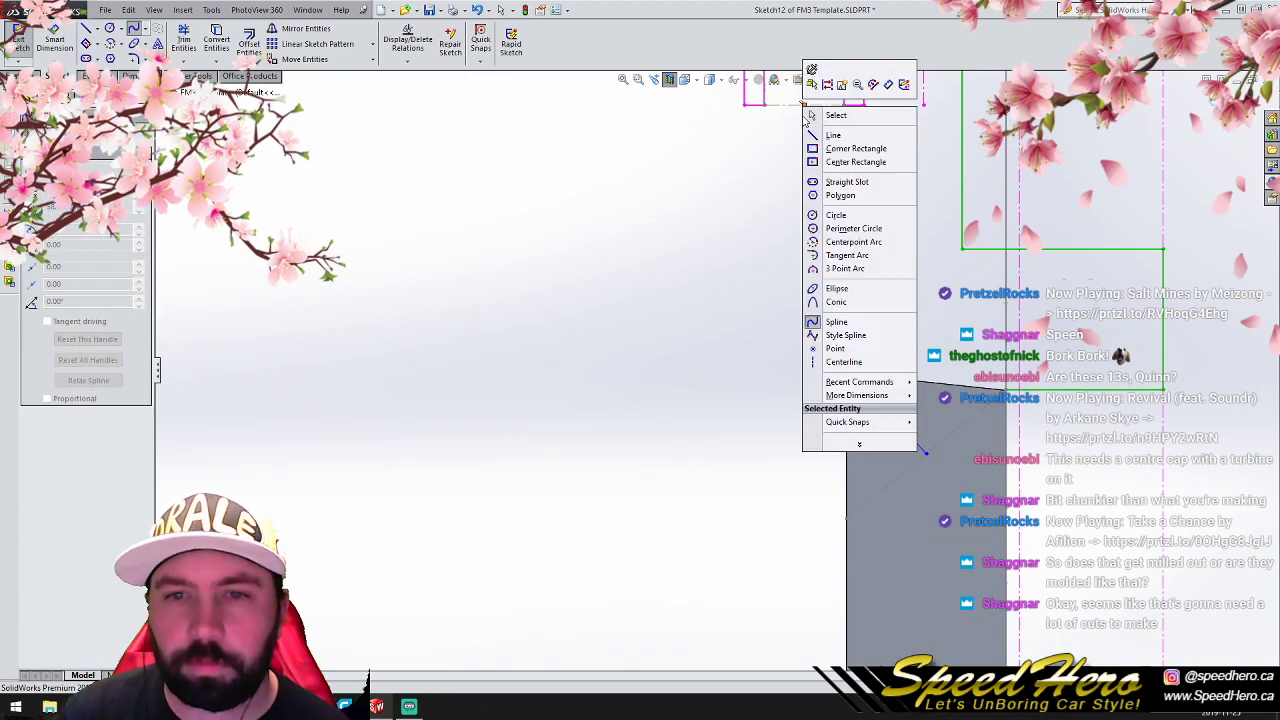
{"action": "left_click", "coordinate": [832, 117]}
{"action": "left_click", "coordinate": [1213, 100]}
- Create a plane offset about 66.7 mm from the Right Plane with the direction flipped, and hide it
{"action": "scroll", "coordinate": [960, 410], "scroll_direction": "up", "scroll_amount": 3}
{"action": "mouse_move", "coordinate": [798, 484]}
{"action": "middle_mouse_down"}
{"action": "mouse_move", "coordinate": [849, 534]}
{"action": "mouse_move", "coordinate": [893, 548]}
{"action": "mouse_move", "coordinate": [802, 453]}
{"action": "mouse_move", "coordinate": [860, 438]}
{"action": "mouse_move", "coordinate": [884, 482]}
{"action": "mouse_move", "coordinate": [865, 440]}
{"action": "middle_mouse_up"}
{"action": "scroll", "coordinate": [893, 548], "scroll_direction": "up", "scroll_amount": 2}
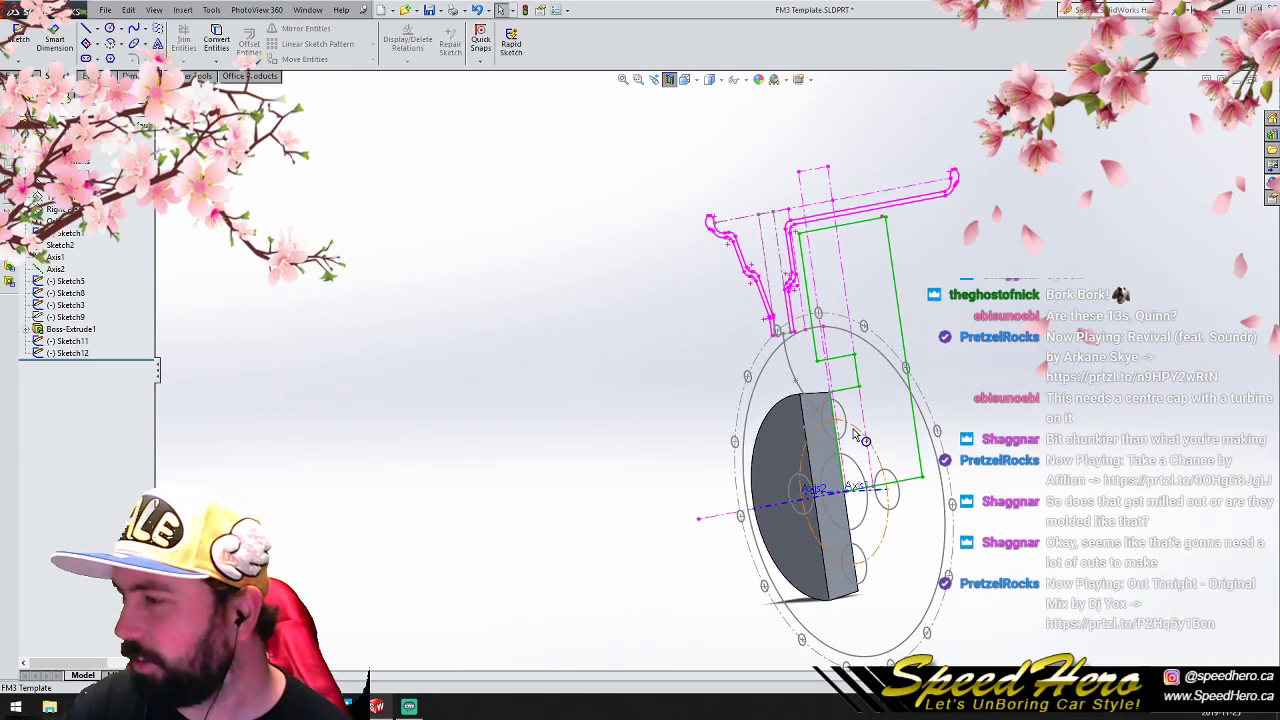
{"action": "scroll", "coordinate": [870, 438], "scroll_direction": "down", "scroll_amount": 4}
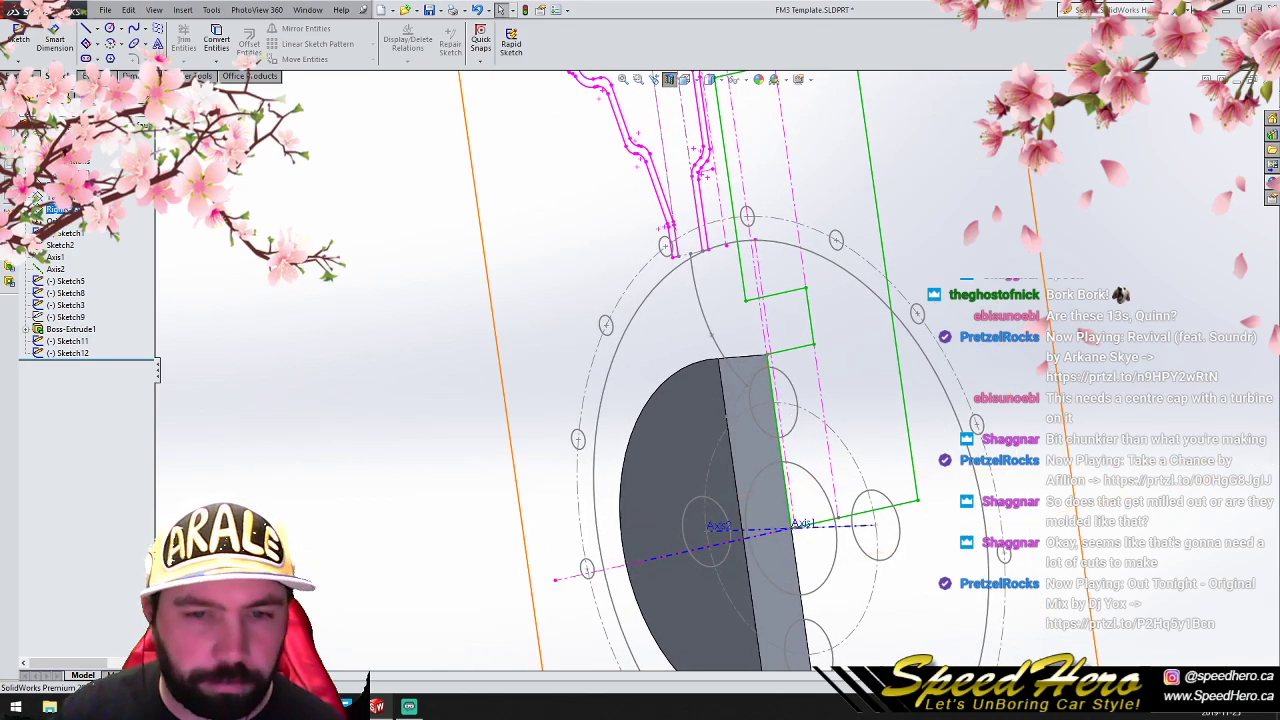
{"action": "left_click", "coordinate": [60, 209]}
{"action": "scroll", "coordinate": [598, 507], "scroll_direction": "up", "scroll_amount": 3}
{"action": "left_click_drag", "start_coordinate": [598, 425], "coordinate": [531, 425], "text": "ctrl"}
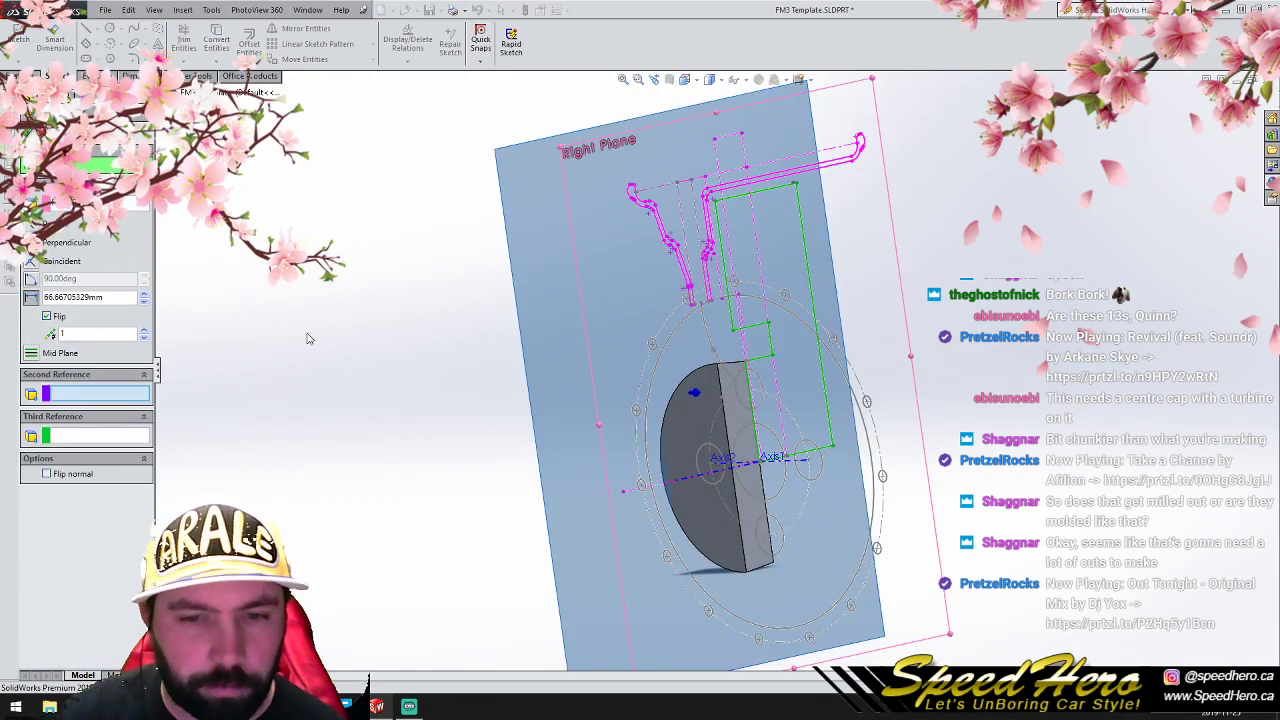
{"action": "left_click", "coordinate": [27, 132]}
{"action": "right_click", "coordinate": [53, 366]}
{"action": "left_click", "coordinate": [73, 342]}
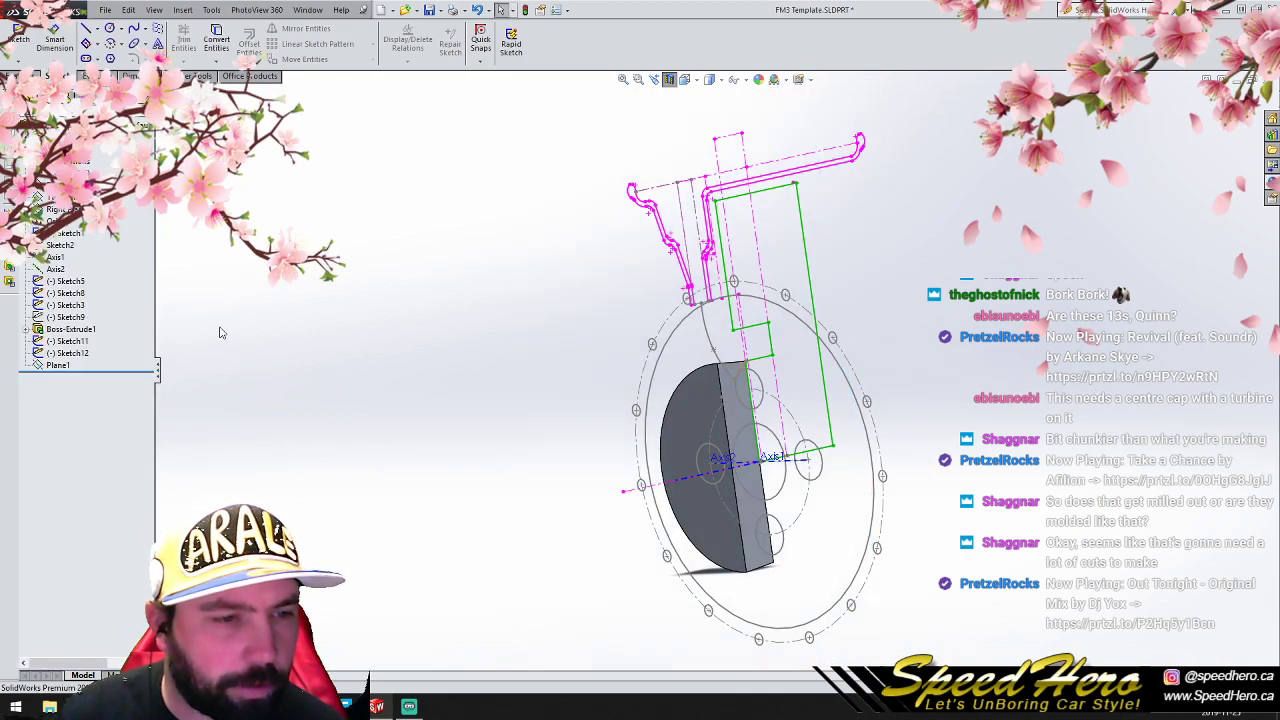
- Copy the diagonal centerline sketch, Sketch11, onto the new offset plane
{"action": "left_click", "coordinate": [68, 341]}
{"action": "left_click", "coordinate": [455, 352]}
{"action": "left_click", "coordinate": [68, 366]}
{"action": "key", "text": "ctrl+v"}
{"action": "left_click", "coordinate": [322, 323]}
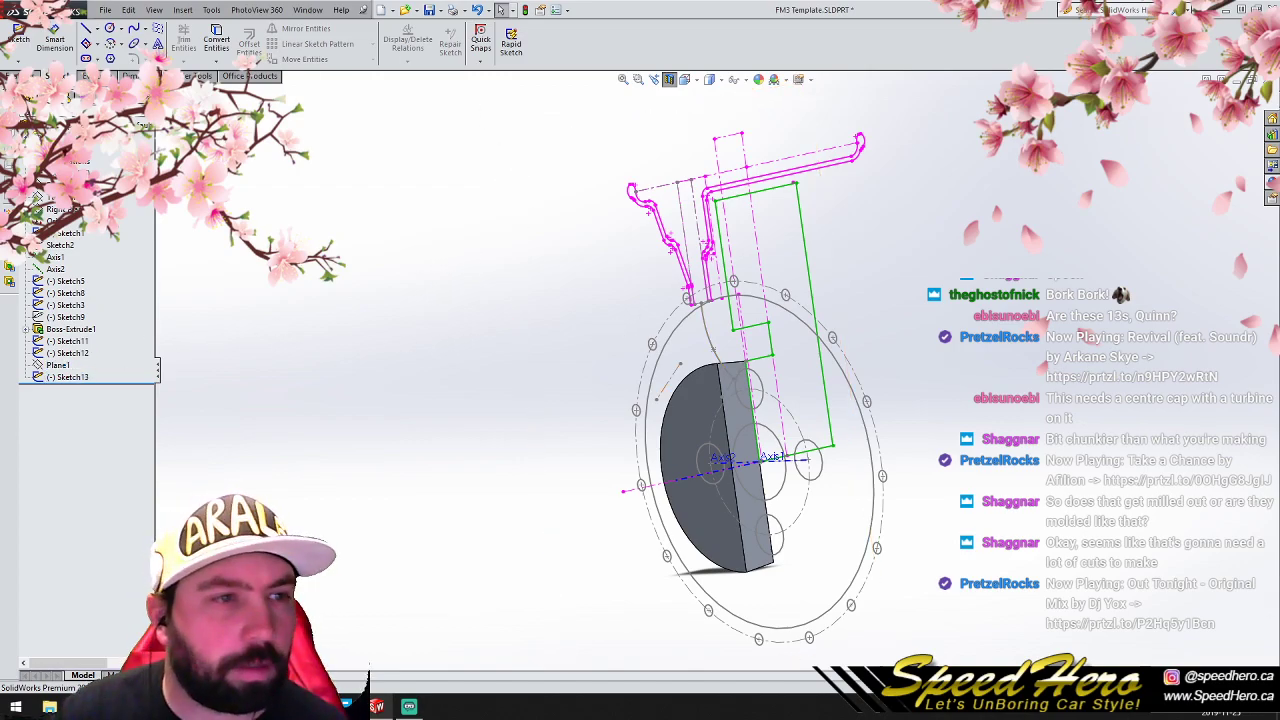
- Create an inclined reference plane passing through the copied centerline and the original centerline of Sketch11
{"action": "left_click", "coordinate": [22, 76]}
{"action": "left_click", "coordinate": [532, 45]}
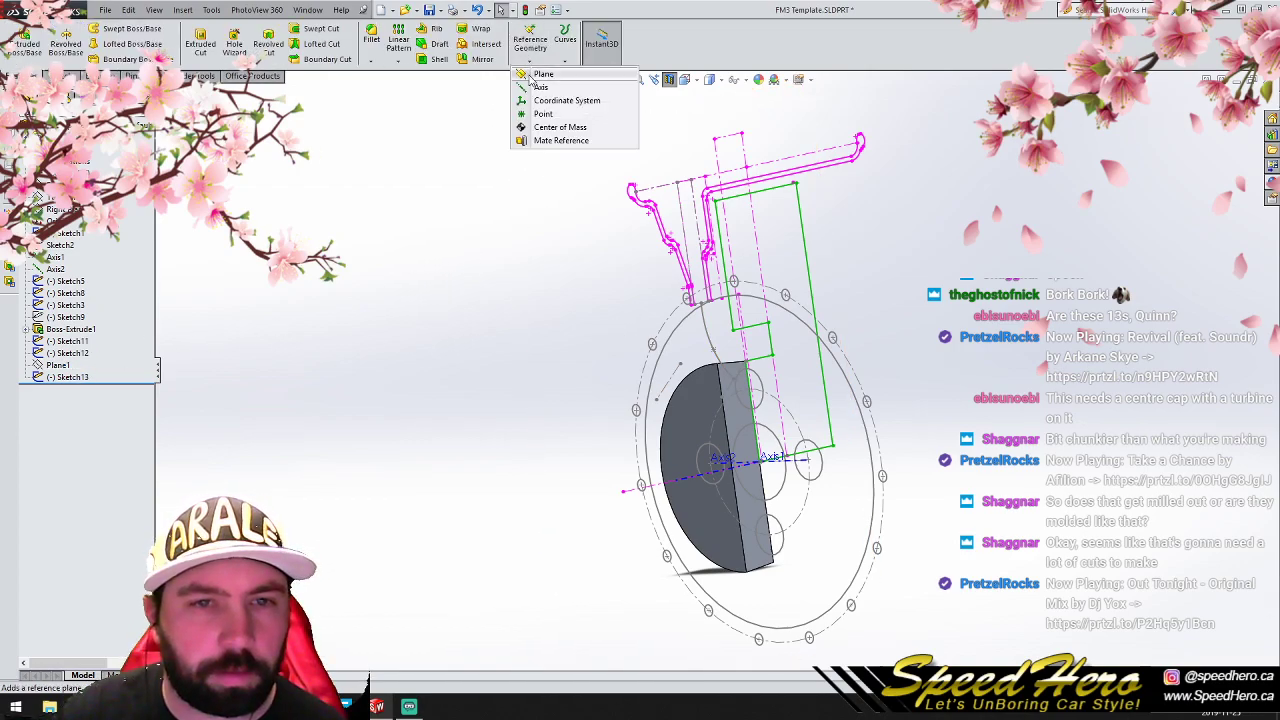
{"action": "left_click", "coordinate": [540, 75]}
{"action": "scroll", "coordinate": [735, 396], "scroll_direction": "down", "scroll_amount": 4}
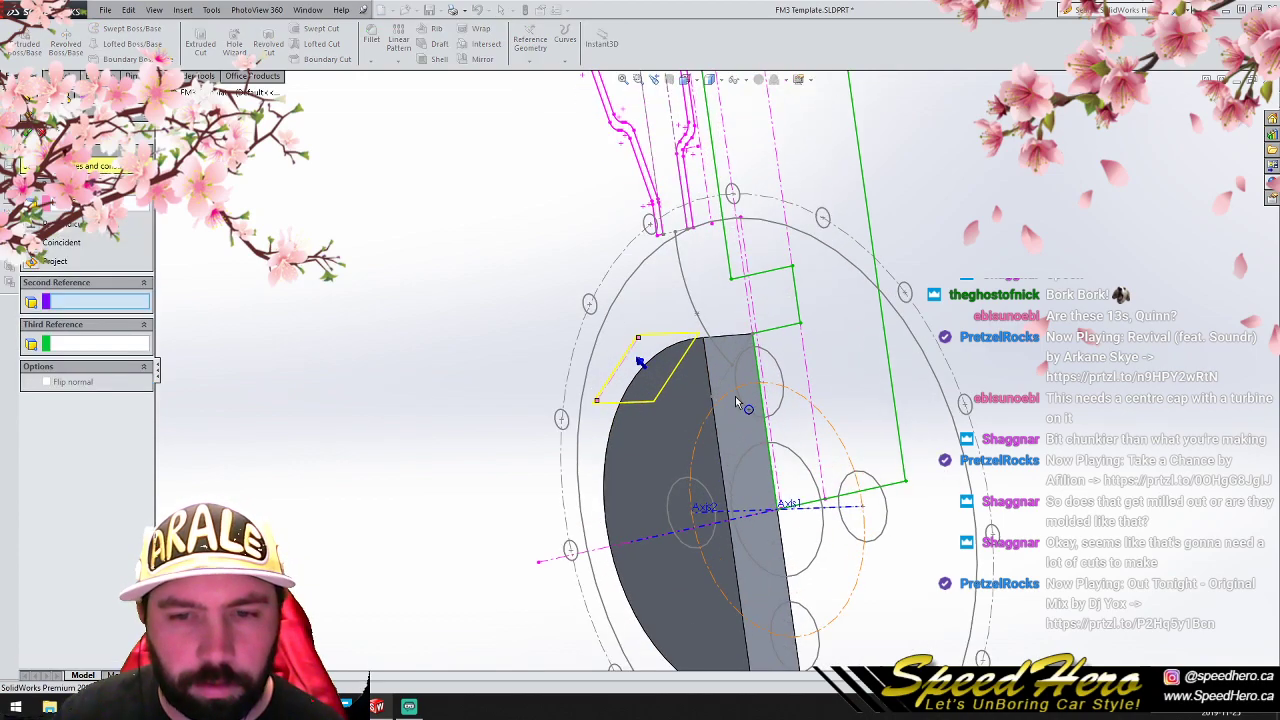
{"action": "left_click", "coordinate": [773, 330]}
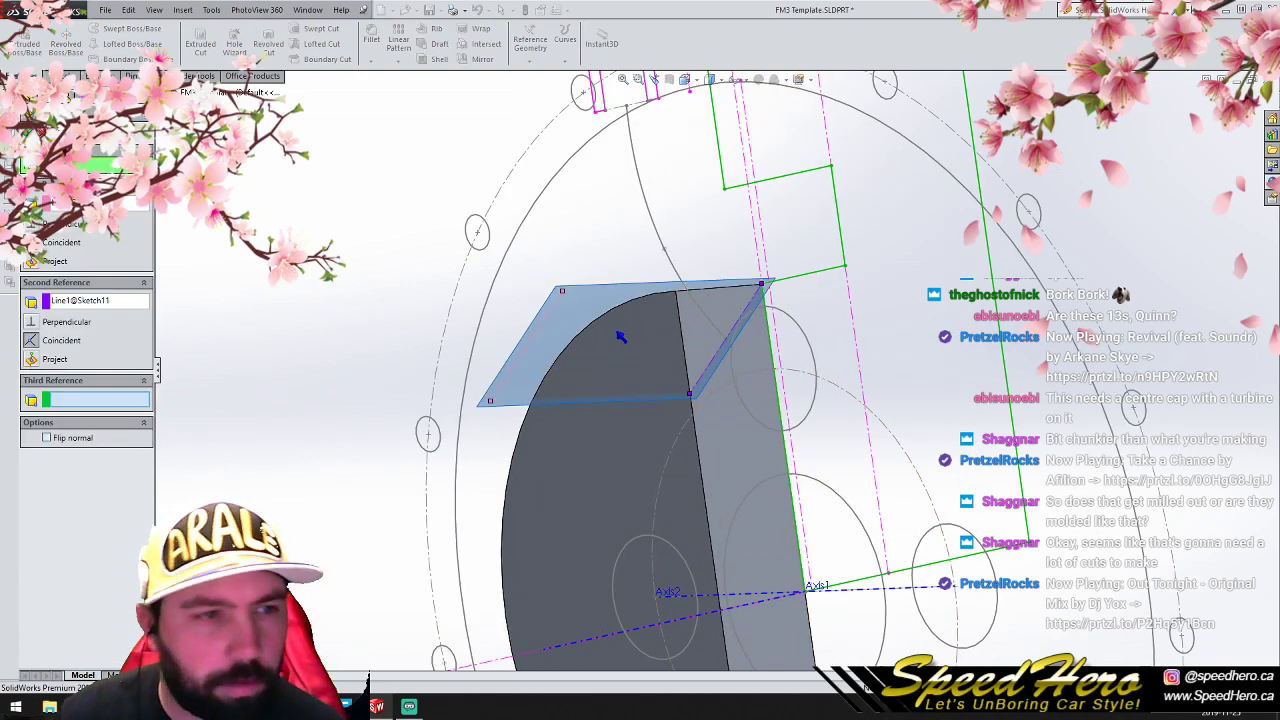
{"action": "key", "text": "Return"}
- Create a plane parallel to the Top Plane that passes through the bend point on the front barrel's flange profile
{"action": "scroll", "coordinate": [406, 363], "scroll_direction": "up", "scroll_amount": 4}
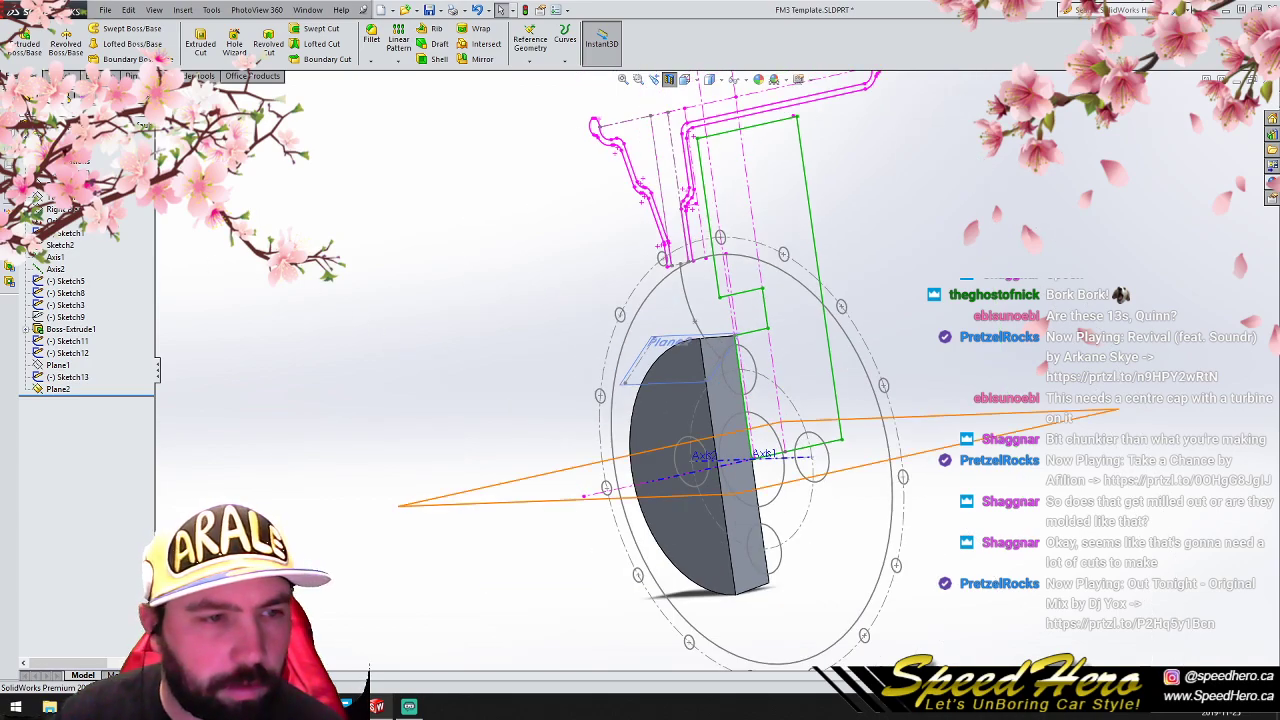
{"action": "left_click_drag", "start_coordinate": [565, 498], "coordinate": [733, 272], "text": "ctrl"}
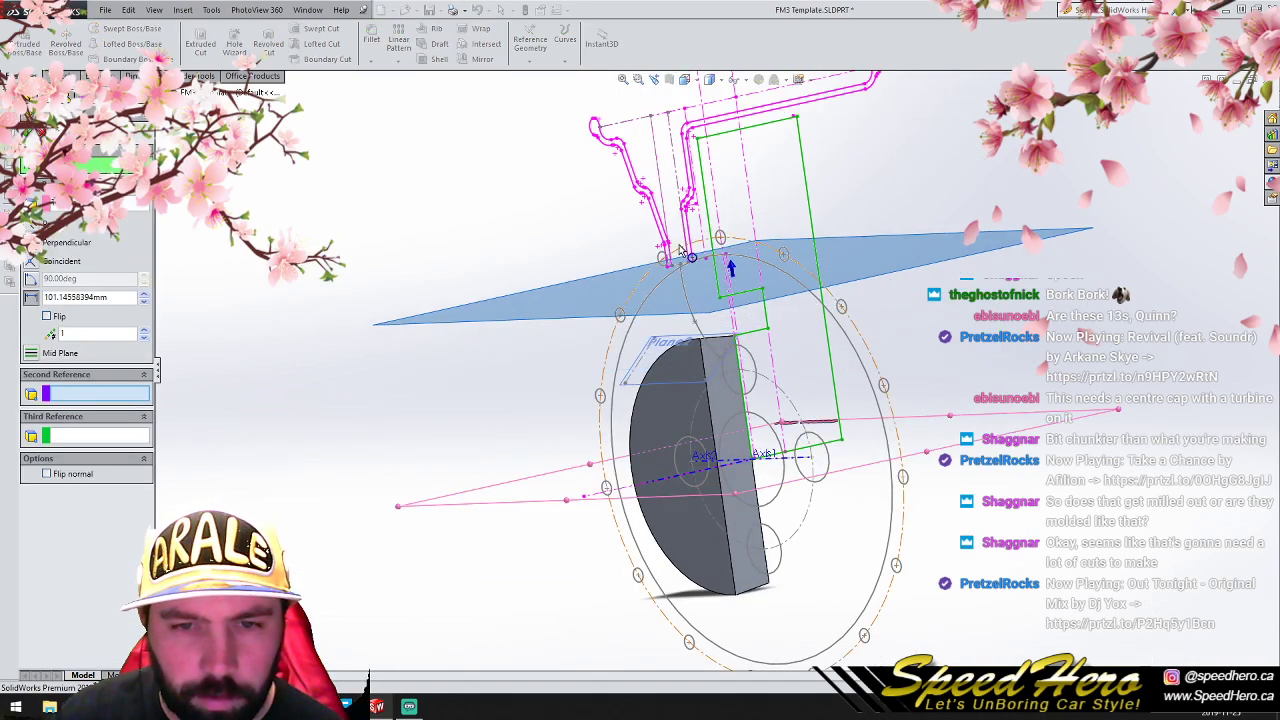
{"action": "scroll", "coordinate": [688, 255], "scroll_direction": "down", "scroll_amount": 3}
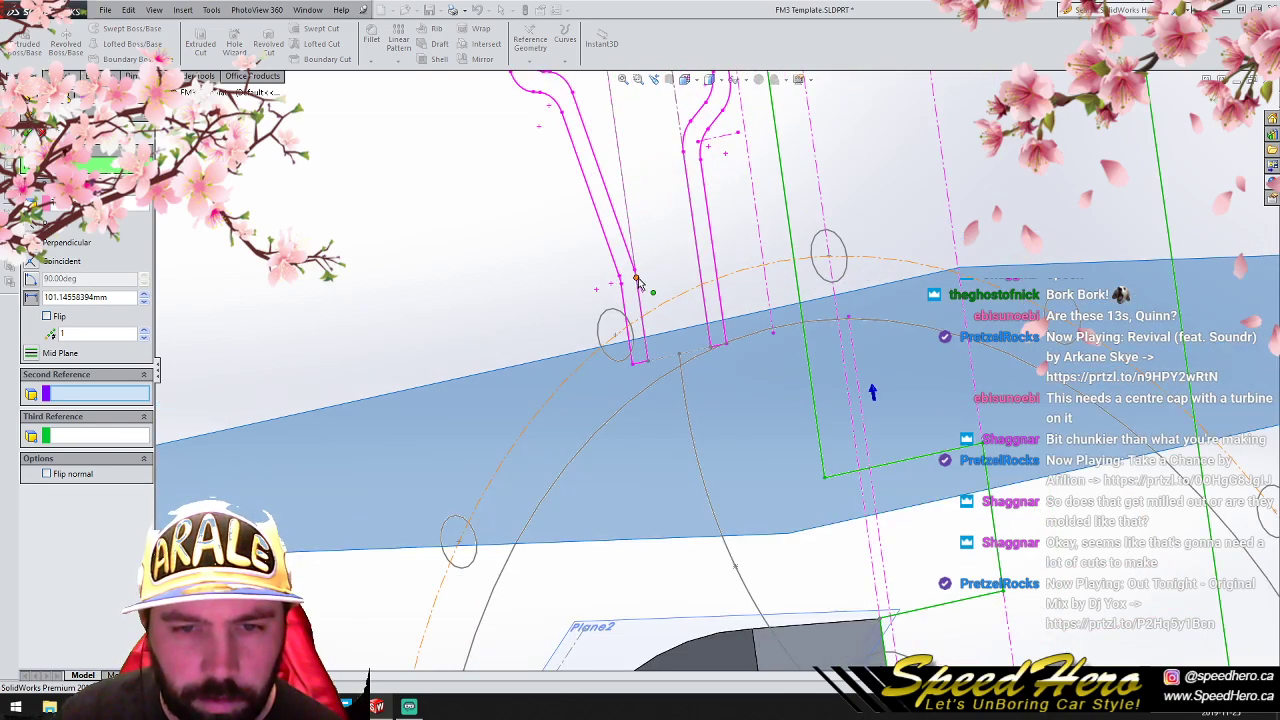
{"action": "left_click", "coordinate": [637, 281]}
{"action": "left_click", "coordinate": [29, 131]}
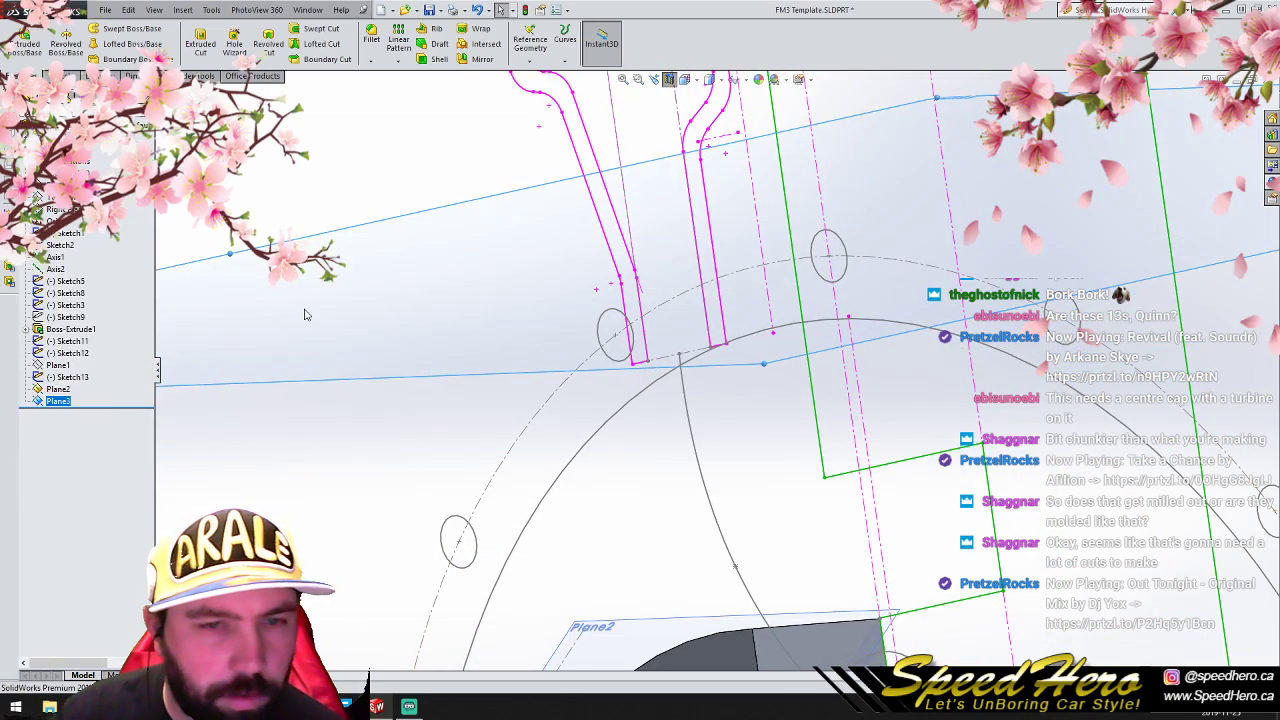
- Sketch a circle with a radius of about 10.8 mm on Plane2, centered at x = 0 near the hub's upper edge
{"action": "scroll", "coordinate": [454, 387], "scroll_direction": "up", "scroll_amount": 5}
{"action": "key", "text": "ctrl+8"}
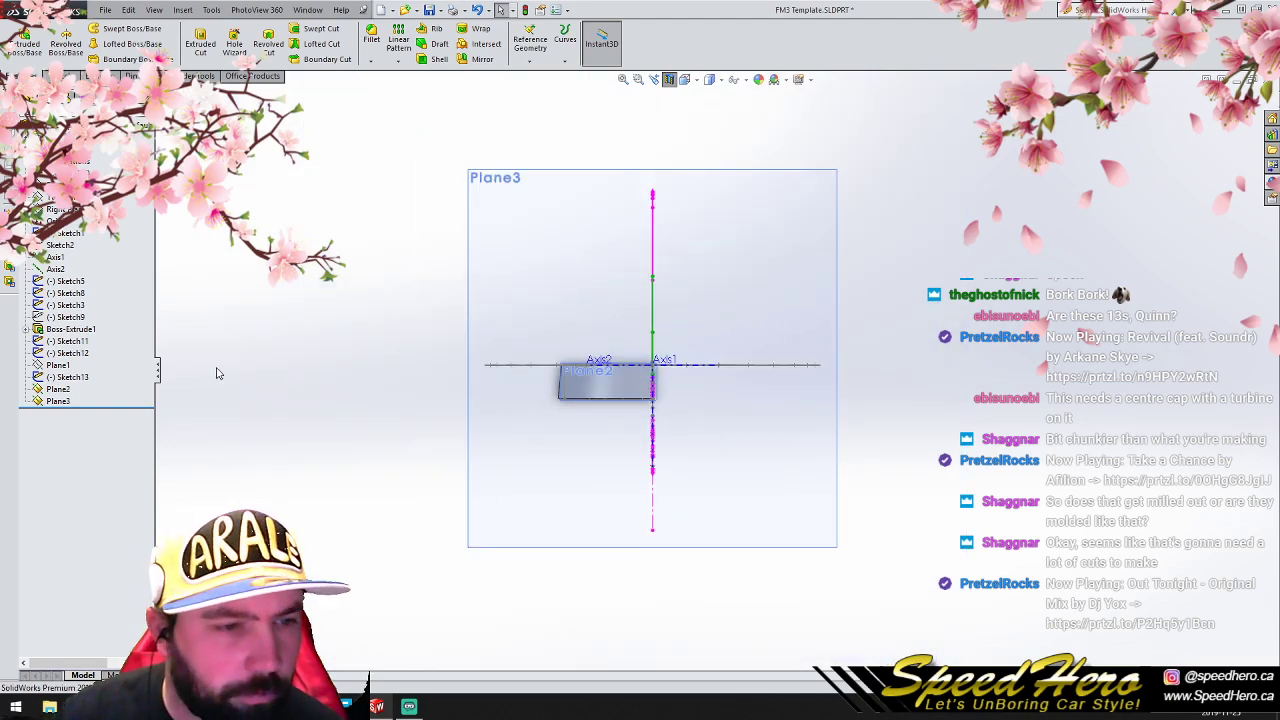
{"action": "right_click", "coordinate": [57, 391]}
{"action": "left_click", "coordinate": [112, 367]}
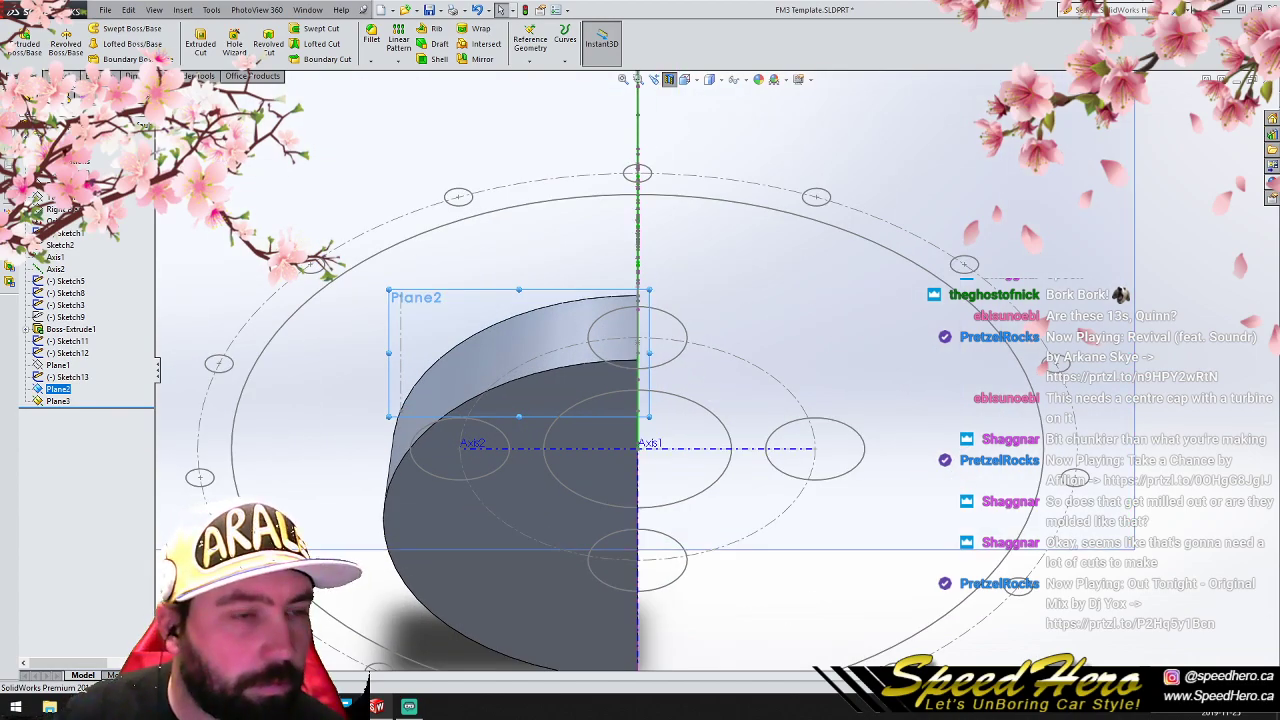
{"action": "left_click", "coordinate": [57, 76]}
{"action": "left_click", "coordinate": [110, 29]}
{"action": "scroll", "coordinate": [676, 352], "scroll_direction": "down", "scroll_amount": 1}
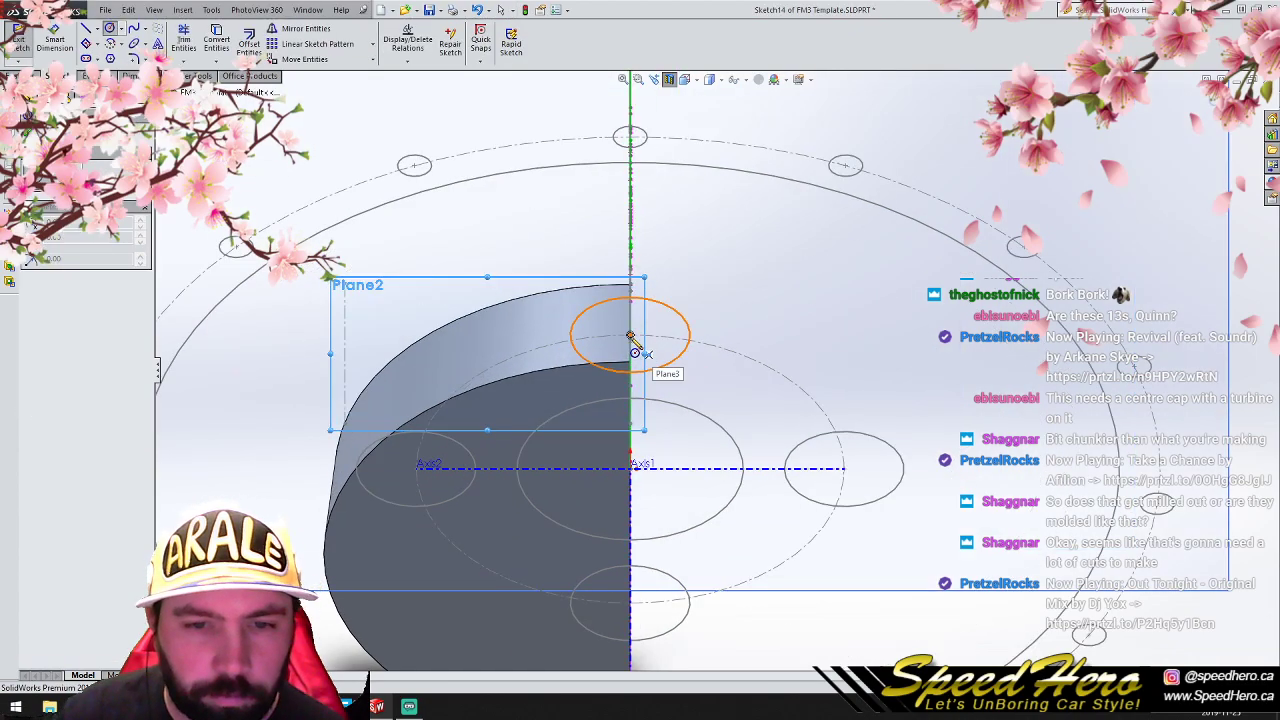
{"action": "left_click", "coordinate": [630, 337]}
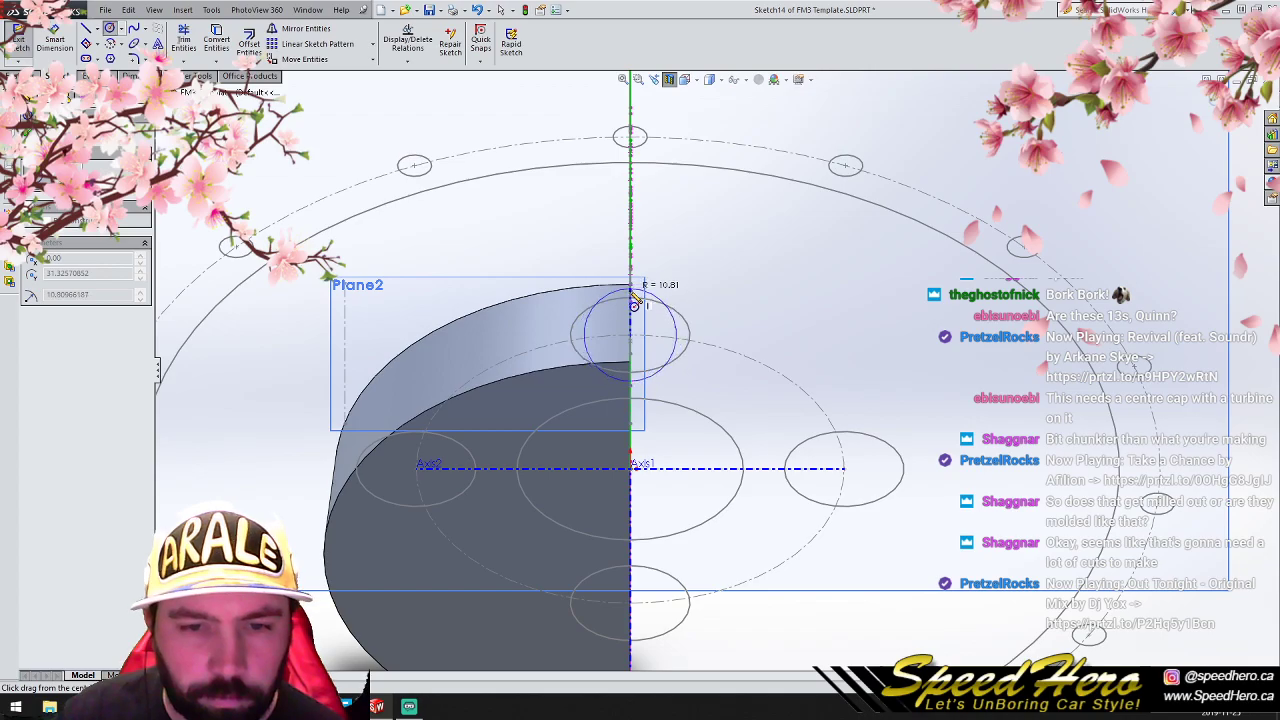
{"action": "left_click", "coordinate": [633, 294]}
{"action": "mouse_move", "coordinate": [720, 358]}
{"action": "middle_mouse_down"}
{"action": "mouse_move", "coordinate": [634, 363]}
{"action": "mouse_move", "coordinate": [657, 345]}
{"action": "mouse_move", "coordinate": [667, 383]}
{"action": "middle_mouse_up"}
{"action": "right_click", "coordinate": [685, 397]}
{"action": "left_click", "coordinate": [694, 348]}
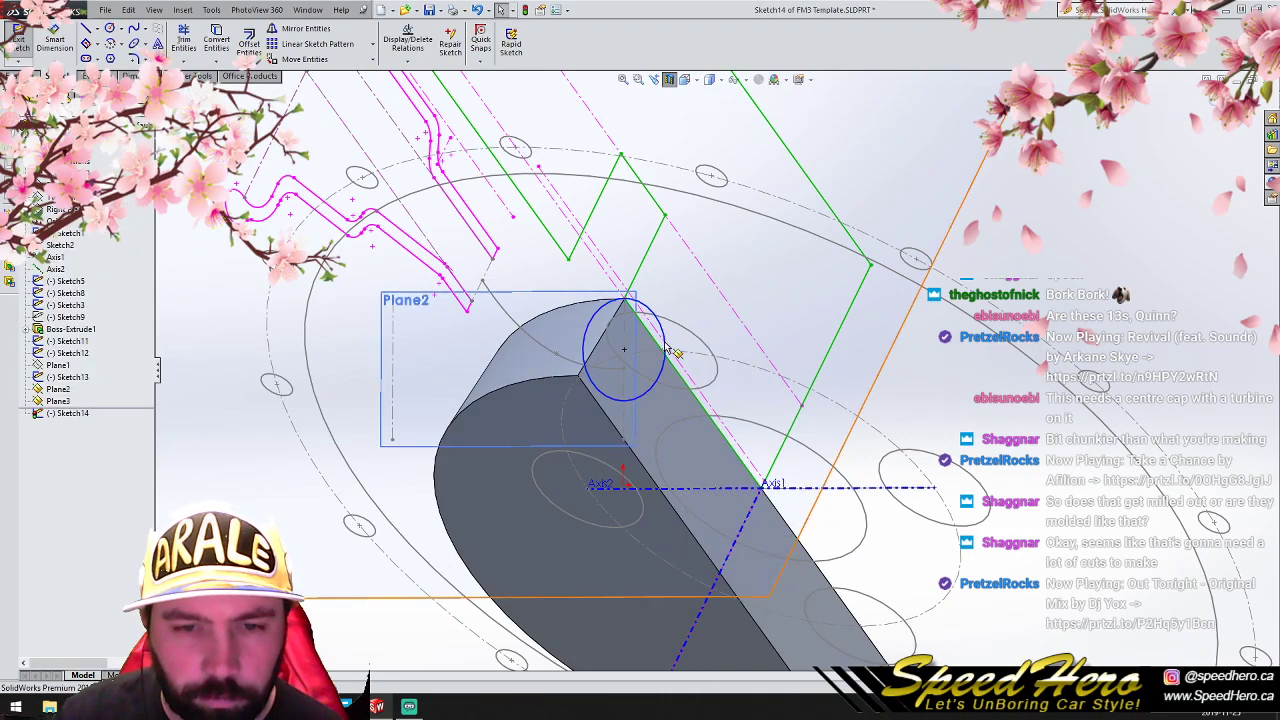
- Move the Plane2 circle's center down to about y = 26.94 and close the sketch
{"action": "left_click", "coordinate": [625, 351]}
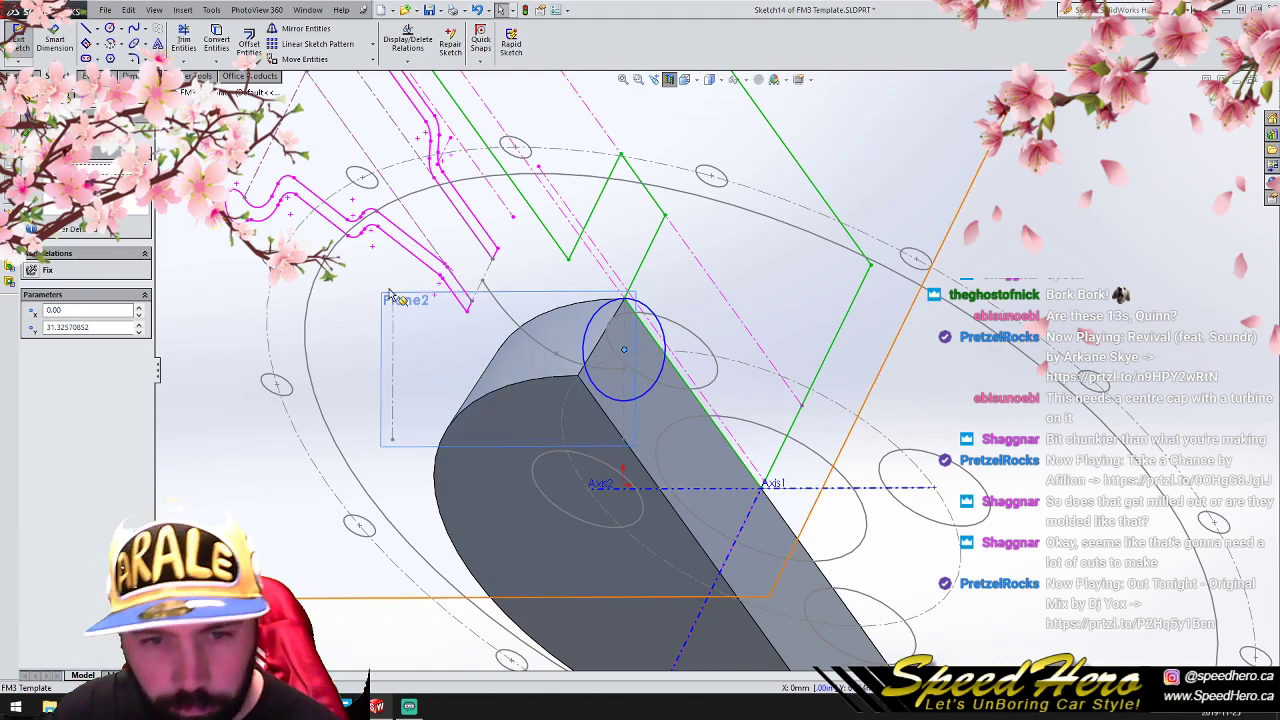
{"action": "left_click_drag", "start_coordinate": [622, 352], "coordinate": [623, 375]}
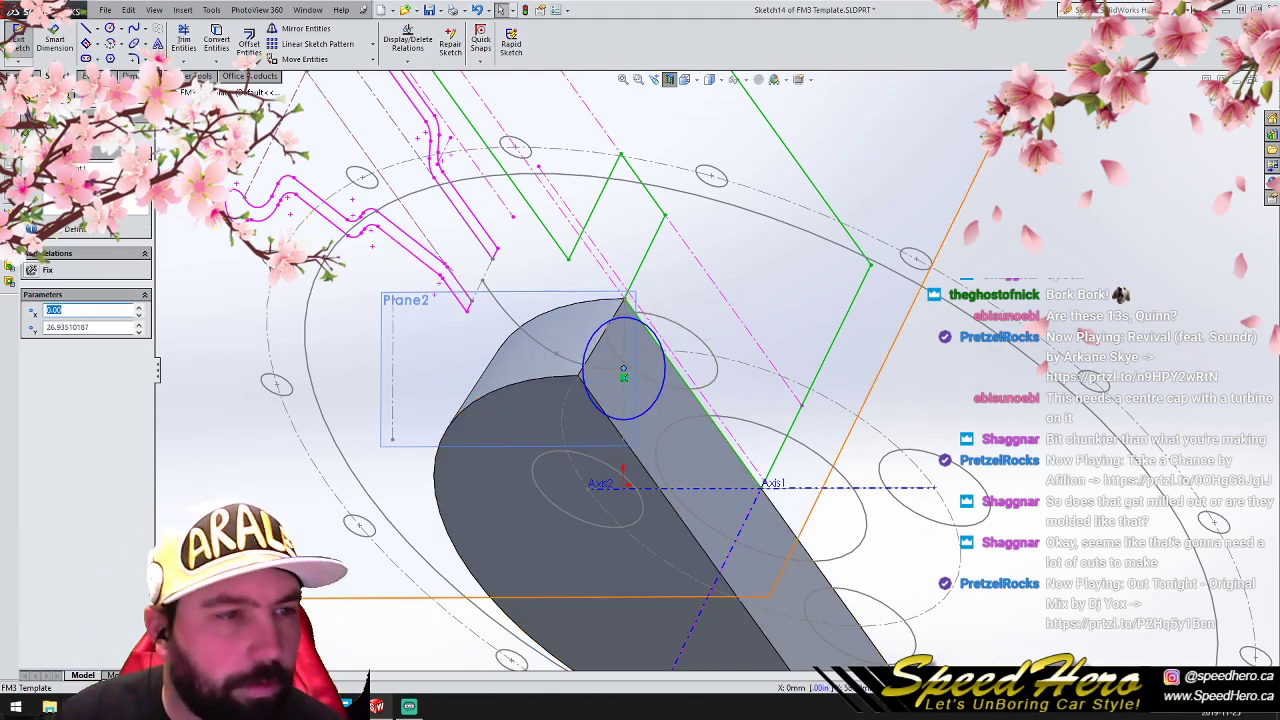
{"action": "left_click", "coordinate": [30, 131]}
{"action": "left_click", "coordinate": [18, 38]}
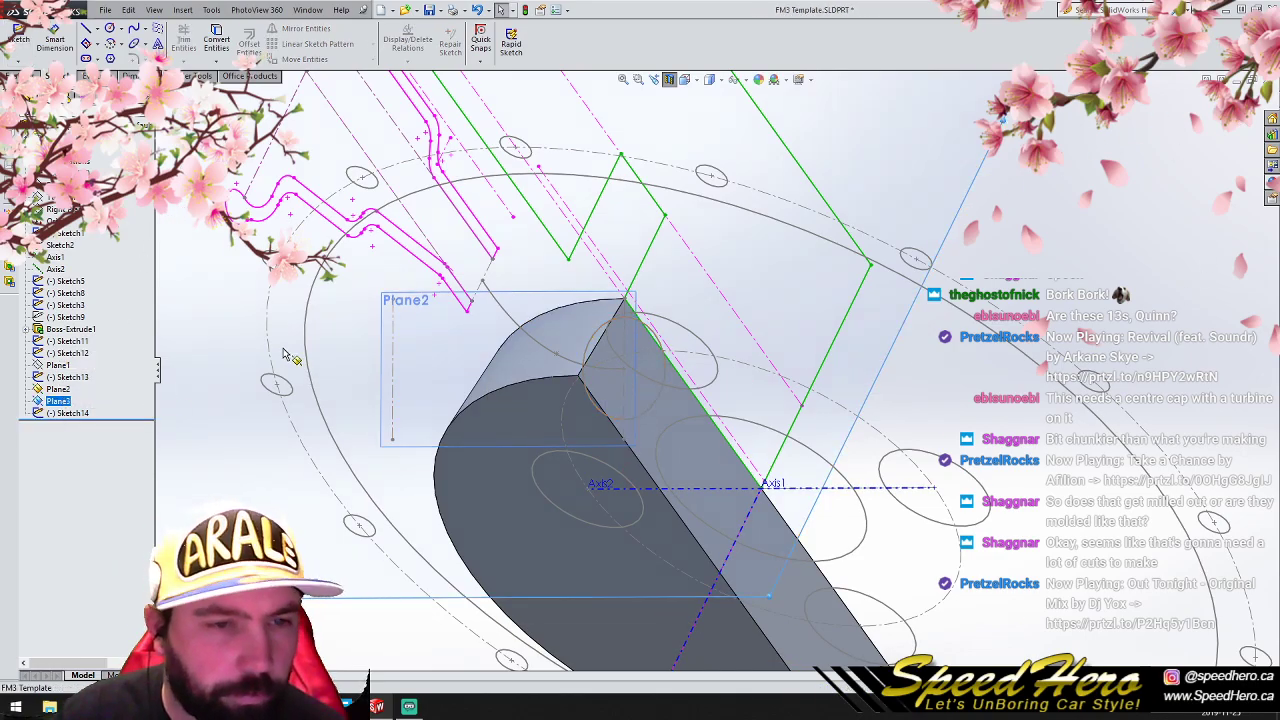
- Sketch a circle with a radius of about 4.6 mm on Plane3, clear of the existing geometry
{"action": "key", "text": "ctrl+8"}
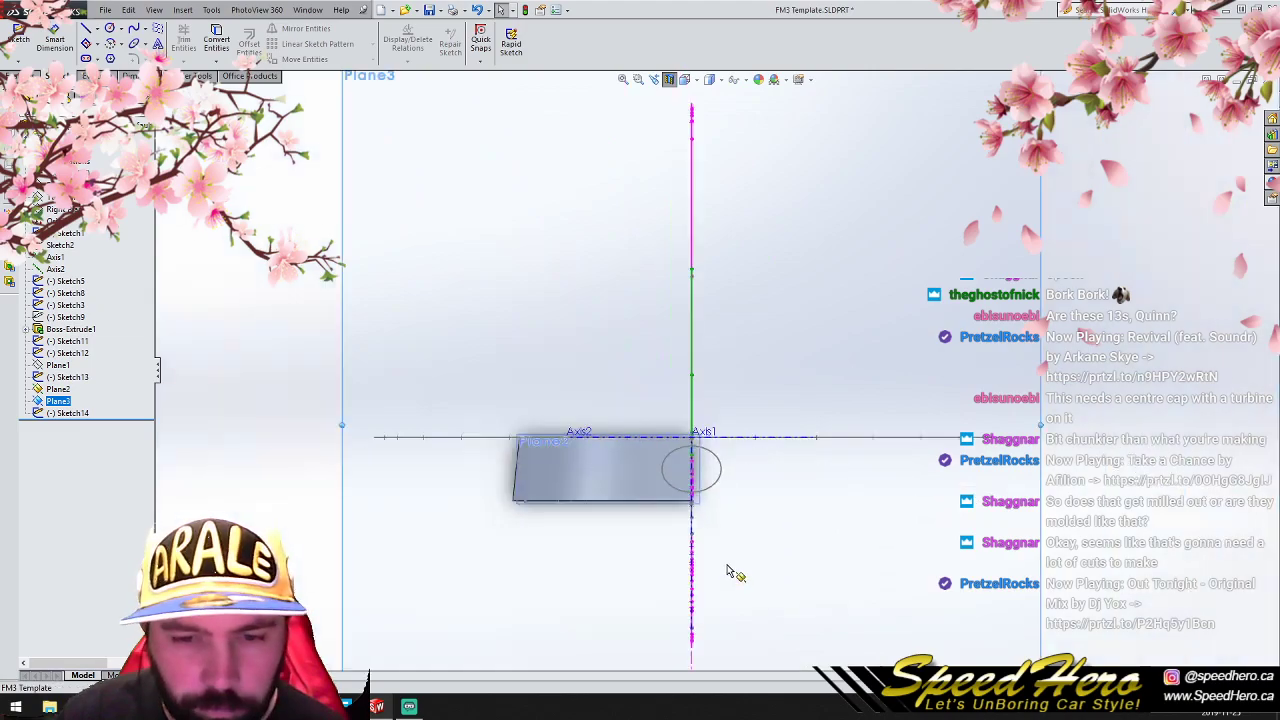
{"action": "left_click", "coordinate": [111, 30]}
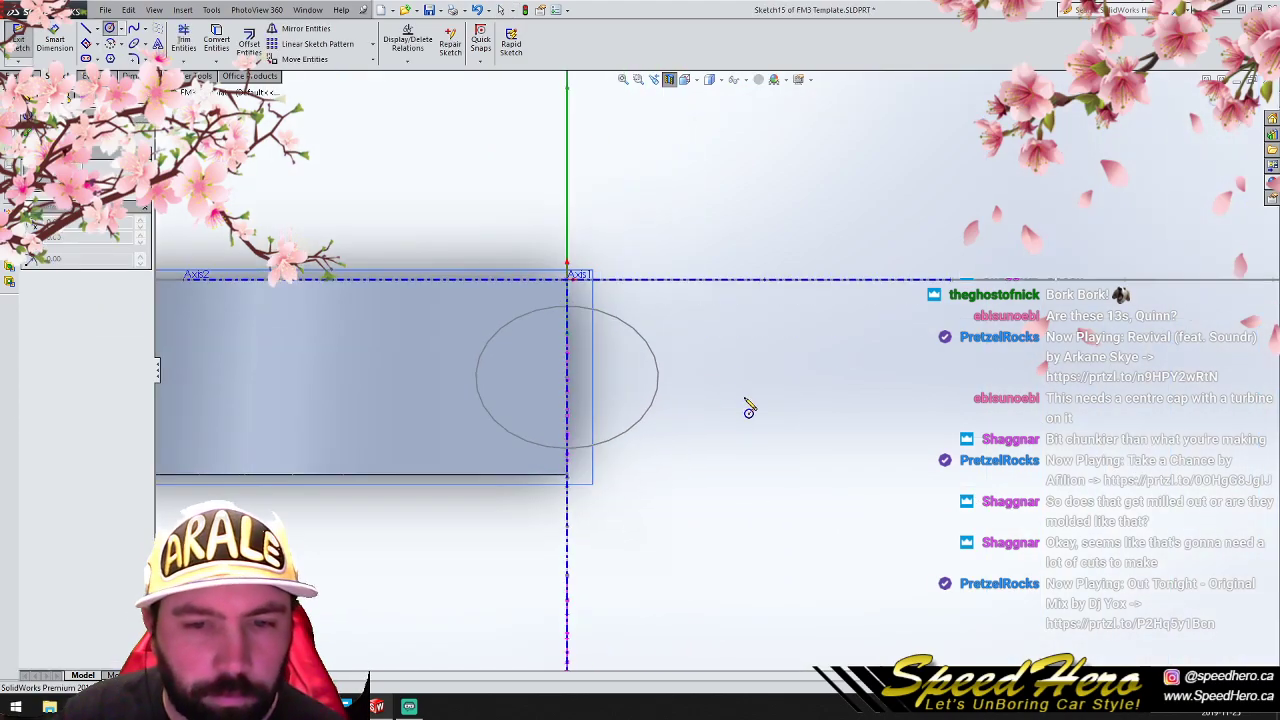
{"action": "left_click", "coordinate": [444, 163]}
{"action": "left_click", "coordinate": [470, 192]}
{"action": "right_click", "coordinate": [480, 205]}
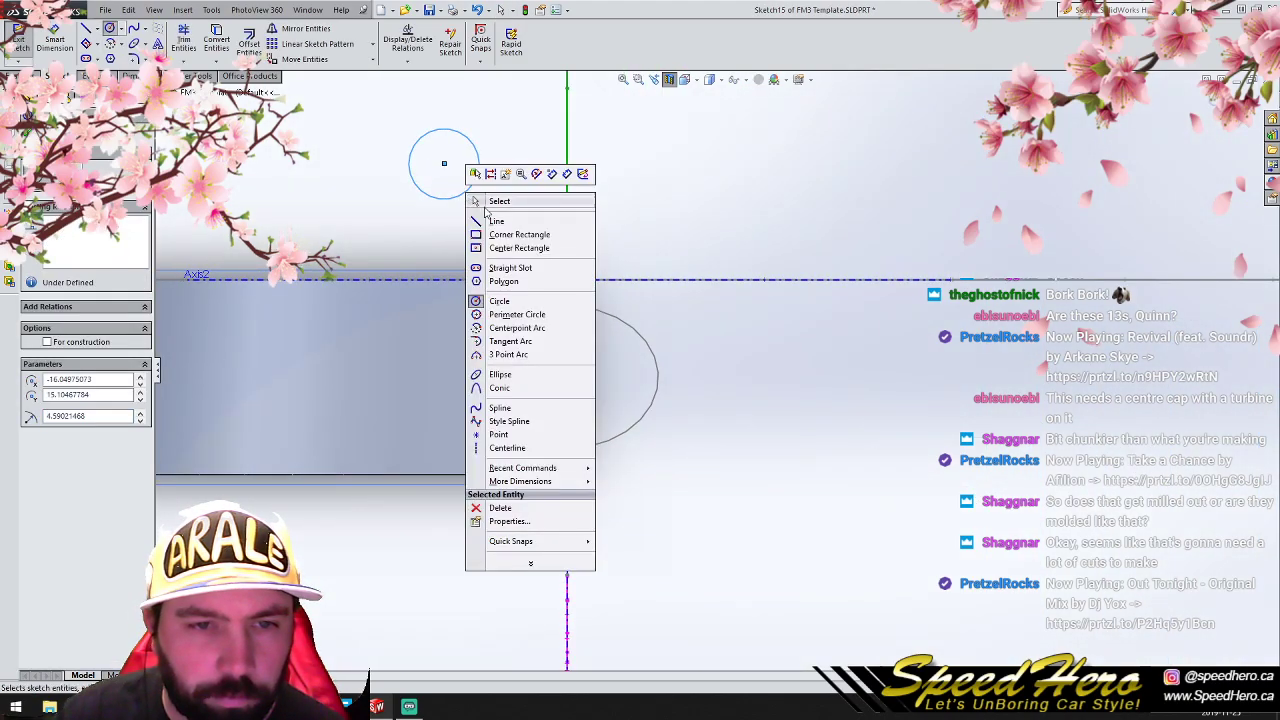
{"action": "left_click", "coordinate": [478, 201]}
- Make the Plane3 circle's center coincident with the outer end of the curved spoke guide and close the sketch
{"action": "left_click", "coordinate": [602, 318]}
{"action": "middle_click_drag", "start_coordinate": [602, 318], "coordinate": [576, 314]}
{"action": "scroll", "coordinate": [485, 438], "scroll_direction": "up", "scroll_amount": 2}
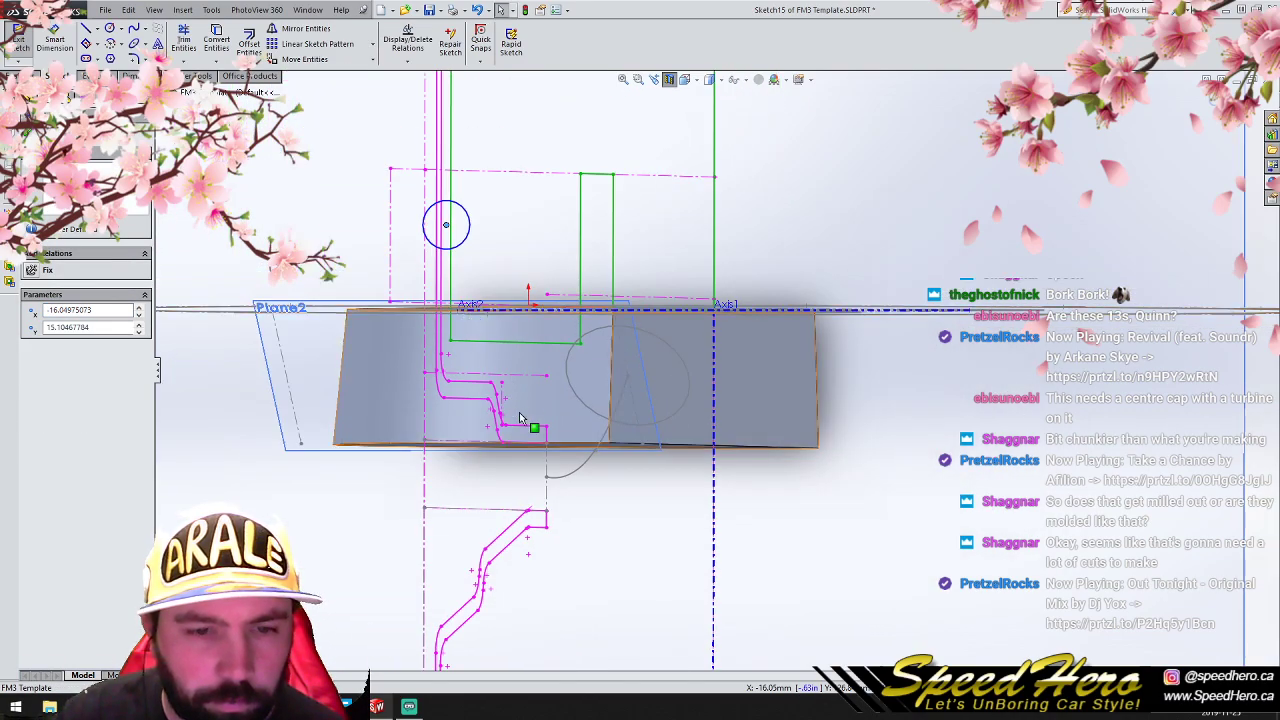
{"action": "mouse_move", "coordinate": [449, 232]}
{"action": "left_mouse_down"}
{"action": "mouse_move", "coordinate": [546, 464]}
{"action": "mouse_move", "coordinate": [546, 484]}
{"action": "mouse_move", "coordinate": [529, 480]}
{"action": "left_mouse_up"}
{"action": "left_click", "coordinate": [546, 477], "text": "ctrl"}
{"action": "left_click", "coordinate": [47, 384]}
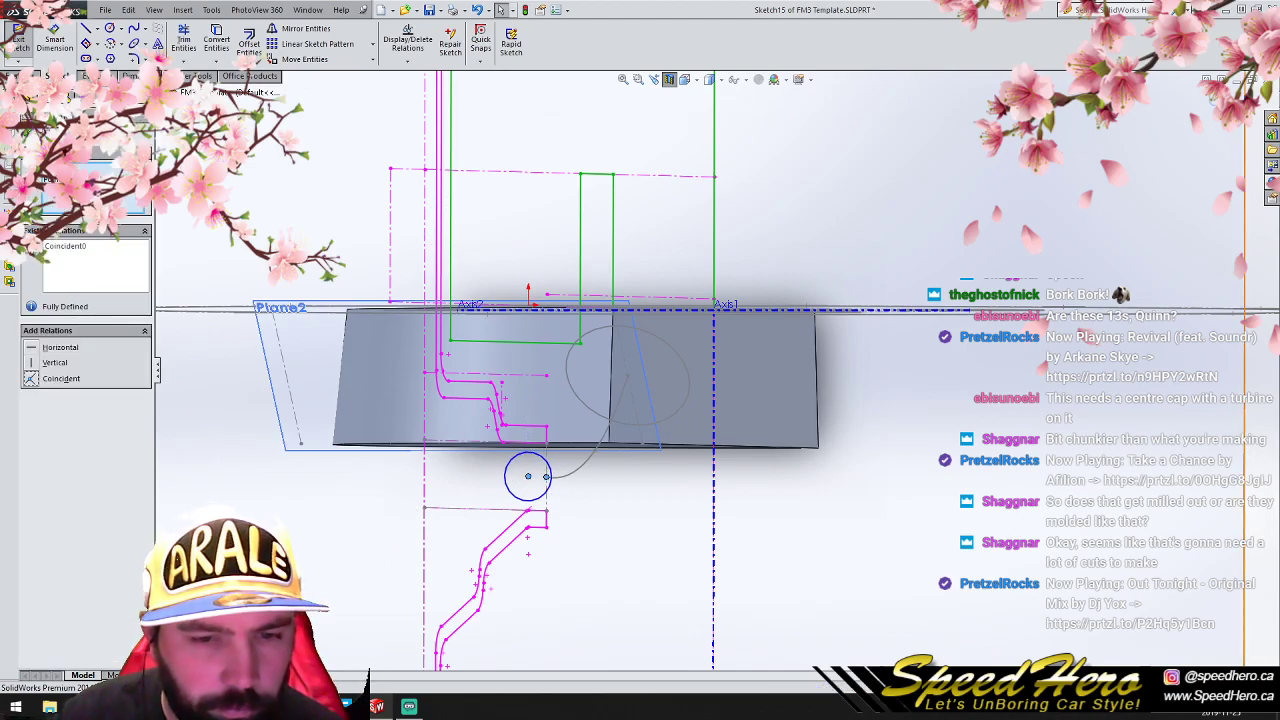
{"action": "key", "text": "Escape"}
{"action": "key", "text": "ctrl+4"}
{"action": "scroll", "coordinate": [619, 264], "scroll_direction": "down", "scroll_amount": 2}
{"action": "middle_click_drag", "start_coordinate": [620, 259], "coordinate": [630, 357]}
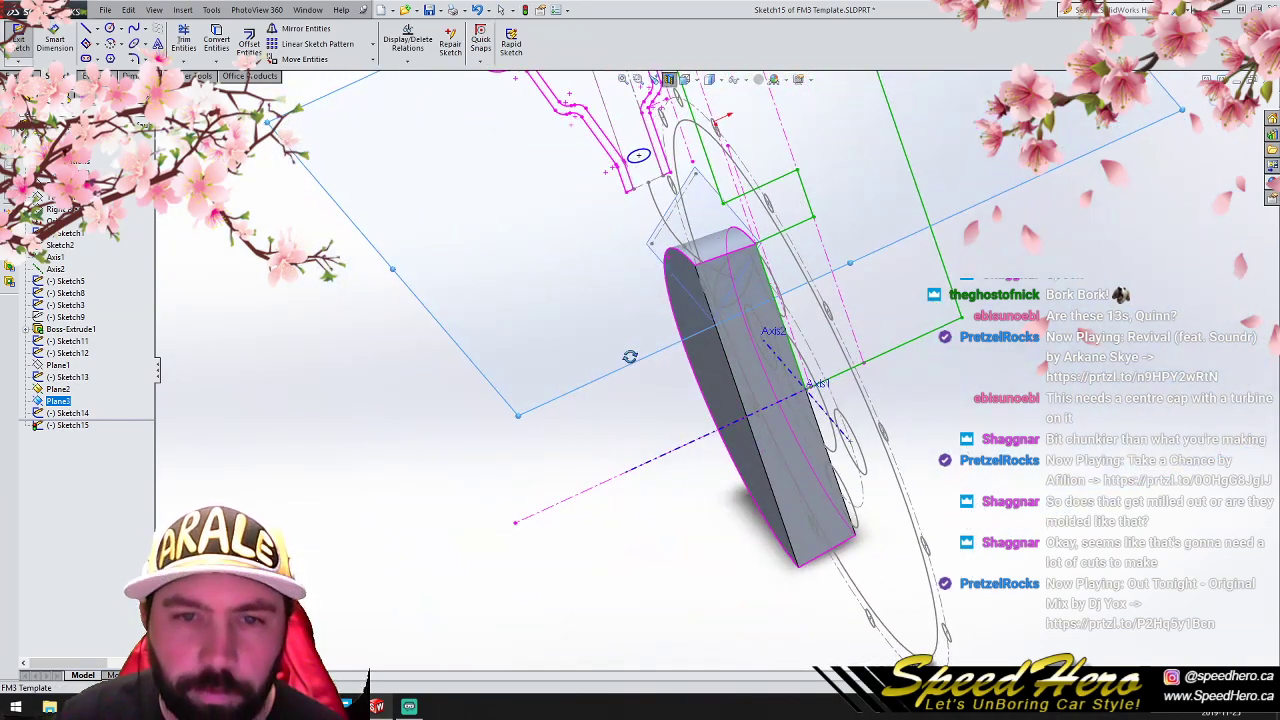
{"action": "left_click", "coordinate": [281, 318]}
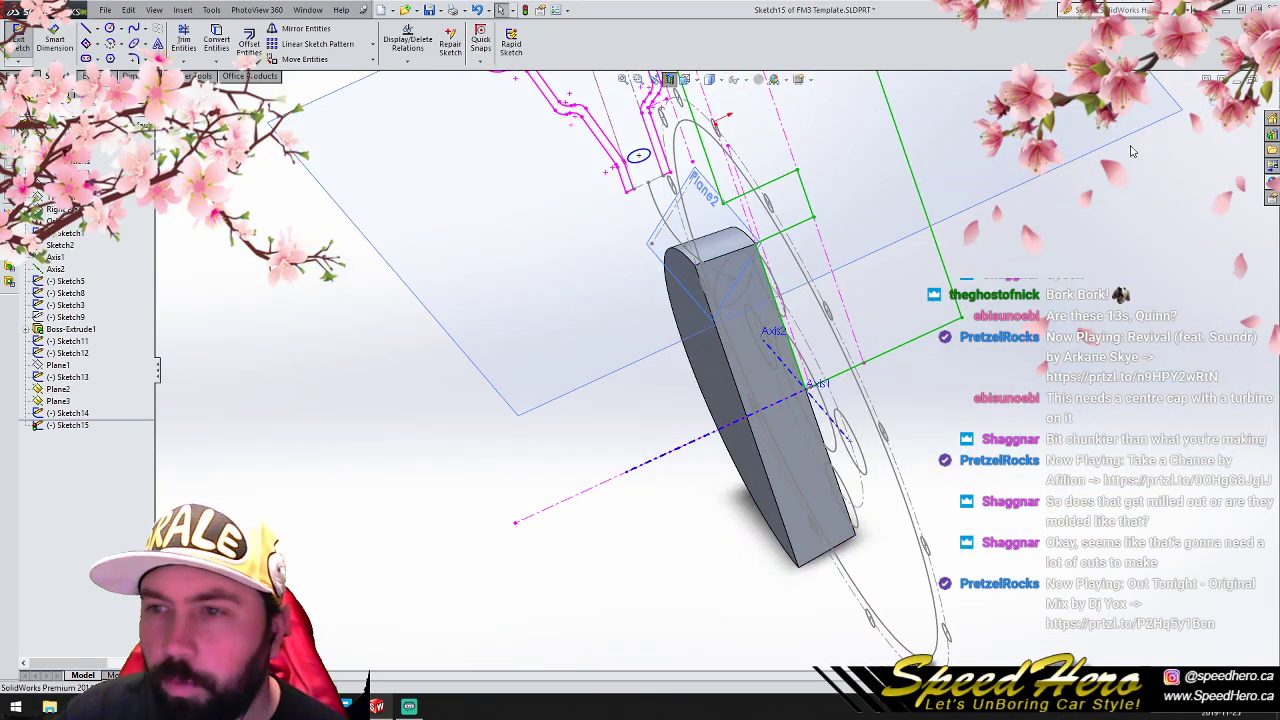
{"action": "left_click", "coordinate": [18, 42]}
- Sketch a three-point spline on the Right Plane from the Plane2 circle's center along the existing guide to the Plane3 circle's center
{"action": "left_click", "coordinate": [56, 209]}
{"action": "left_click", "coordinate": [133, 30]}
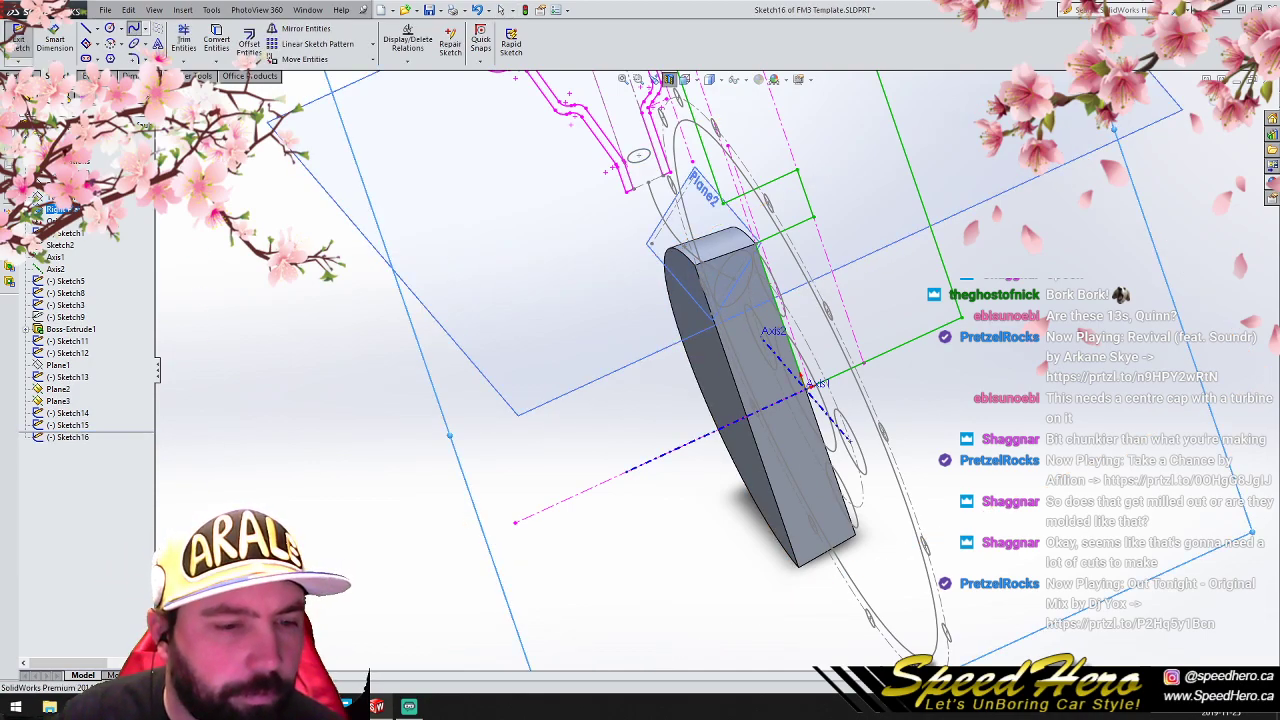
{"action": "key", "text": "ctrl+8"}
{"action": "scroll", "coordinate": [736, 215], "scroll_direction": "down", "scroll_amount": 4}
{"action": "middle_click_drag", "start_coordinate": [667, 373], "coordinate": [716, 357]}
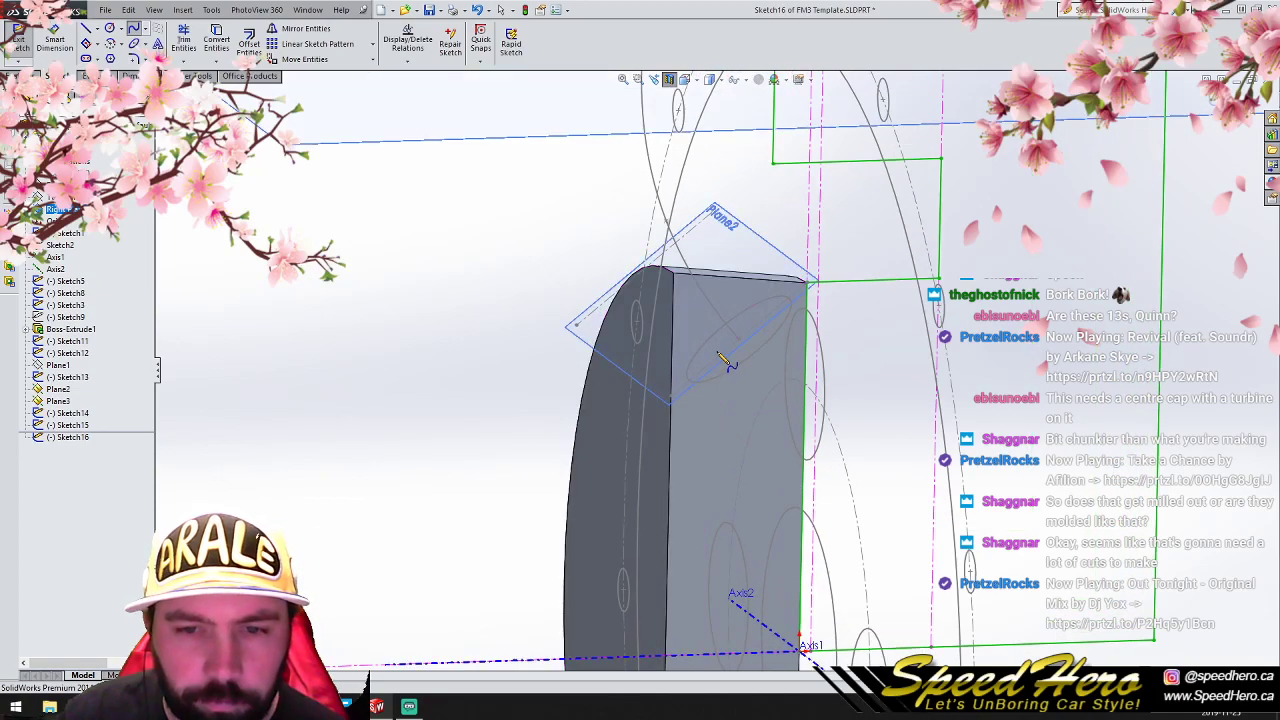
{"action": "left_click", "coordinate": [739, 339]}
{"action": "scroll", "coordinate": [720, 360], "scroll_direction": "up", "scroll_amount": 5}
{"action": "scroll", "coordinate": [718, 218], "scroll_direction": "down", "scroll_amount": 3}
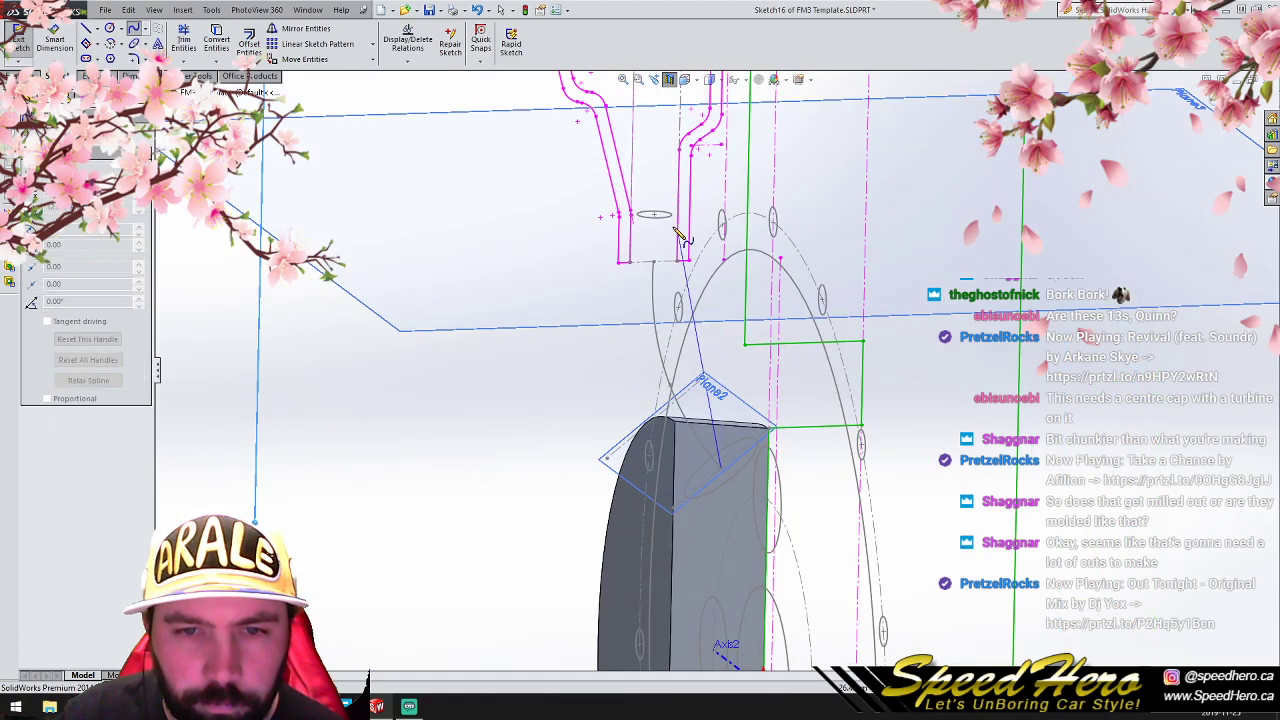
{"action": "left_click", "coordinate": [671, 386]}
{"action": "left_click", "coordinate": [655, 214]}
{"action": "right_click", "coordinate": [1180, 175]}
{"action": "left_click", "coordinate": [1180, 188]}
{"action": "left_click", "coordinate": [1243, 96]}
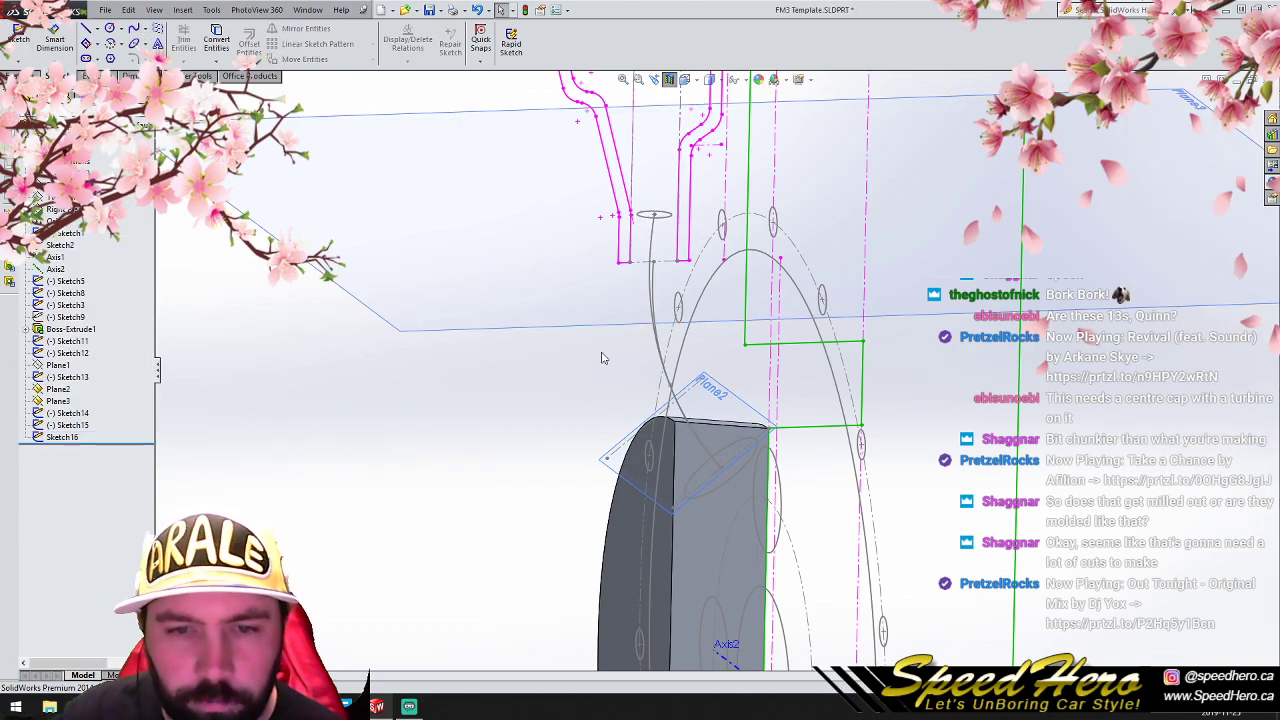
- Hide Sketch12, the original curved spoke guide
{"action": "left_click", "coordinate": [68, 353]}
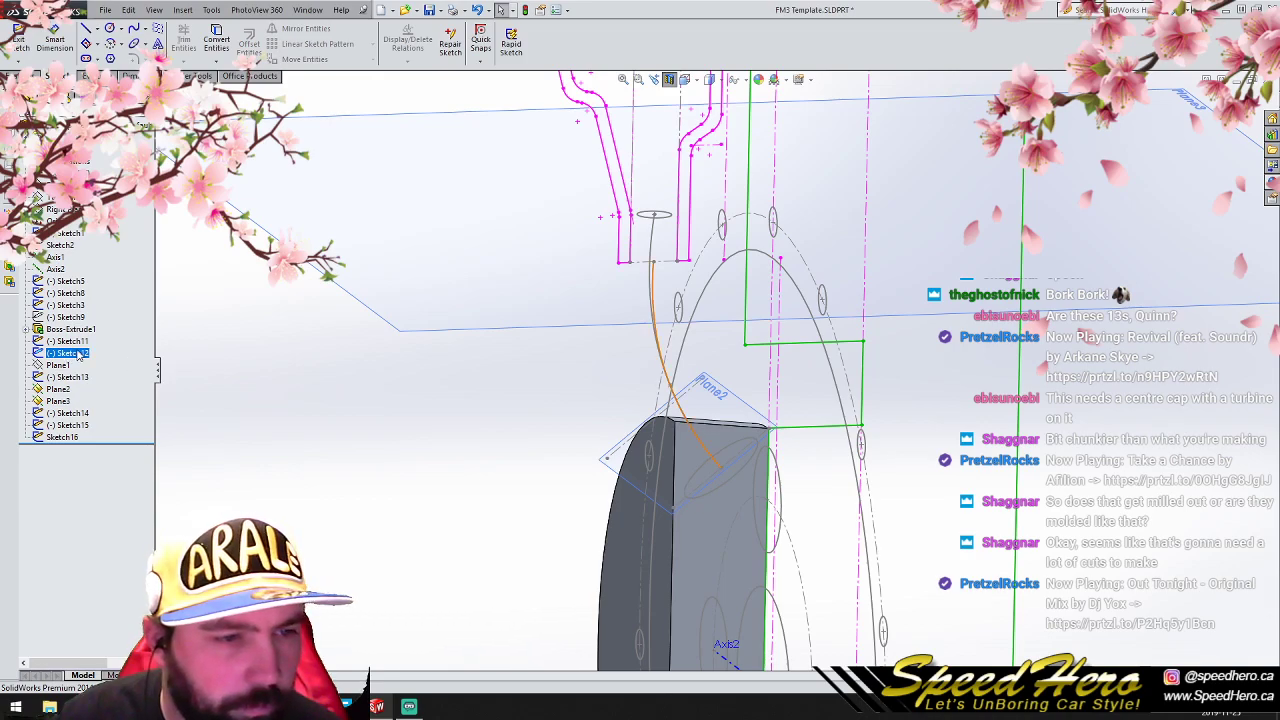
{"action": "right_click", "coordinate": [77, 353]}
{"action": "left_click", "coordinate": [78, 328]}
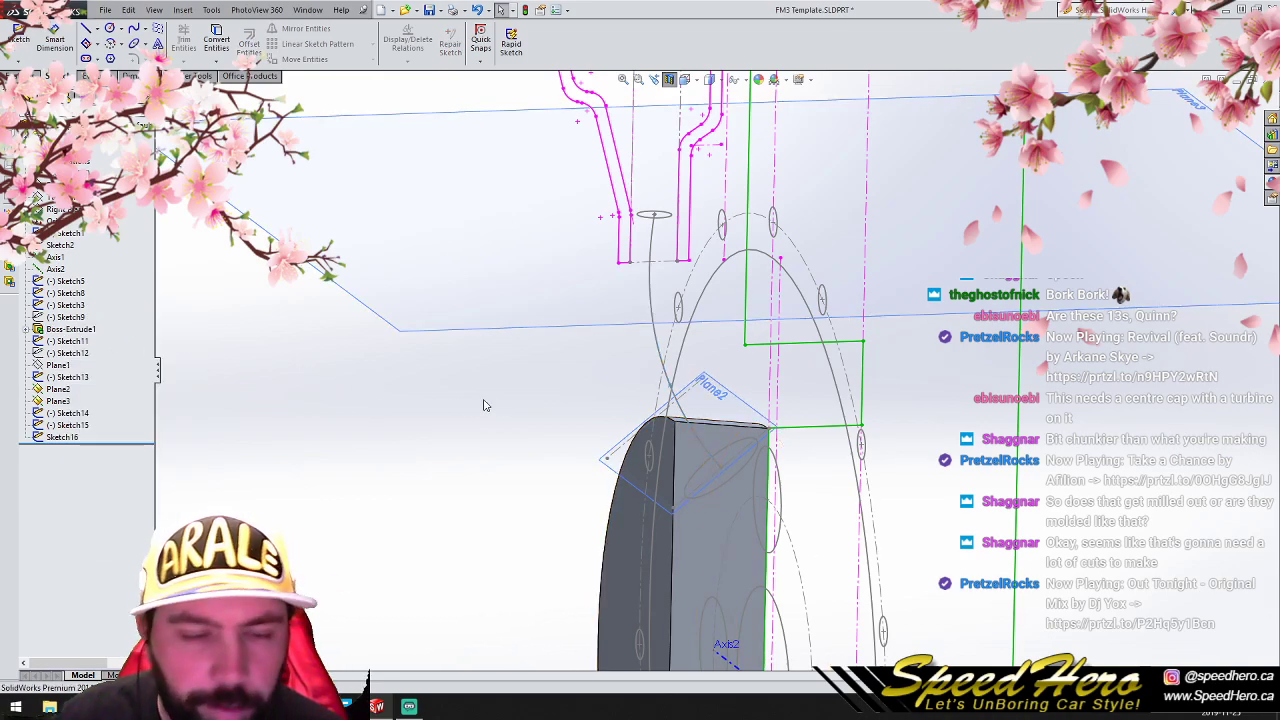
- Try to loft between the Plane2 and Plane3 circles, using the spline Sketch16 as the guide curve
{"action": "scroll", "coordinate": [396, 392], "scroll_direction": "up", "scroll_amount": 1}
{"action": "left_click", "coordinate": [15, 76]}
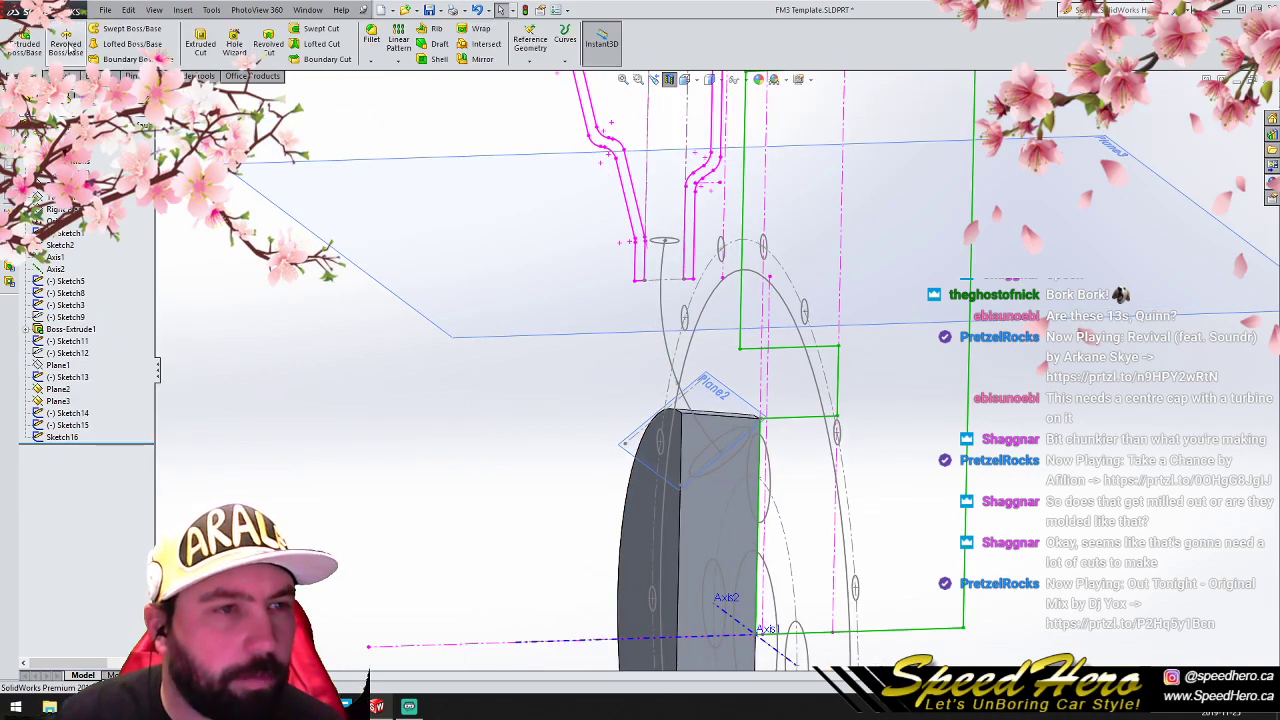
{"action": "left_click", "coordinate": [122, 45]}
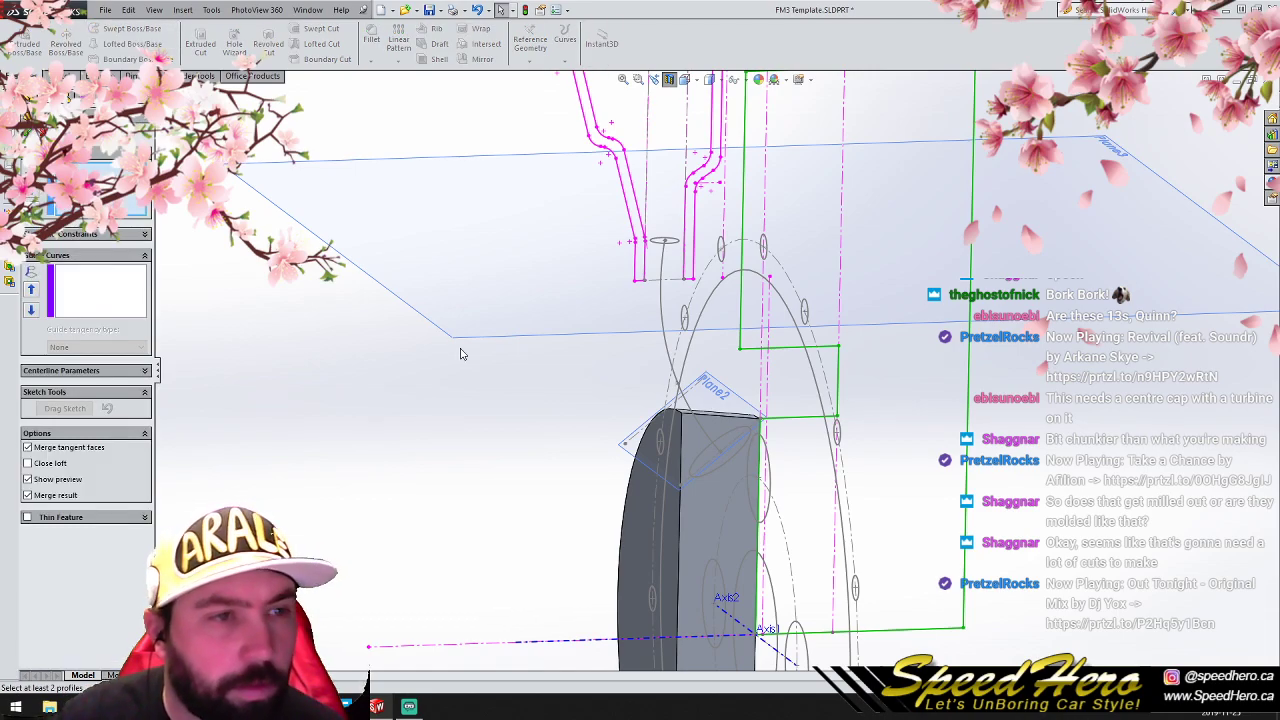
{"action": "left_click", "coordinate": [741, 449]}
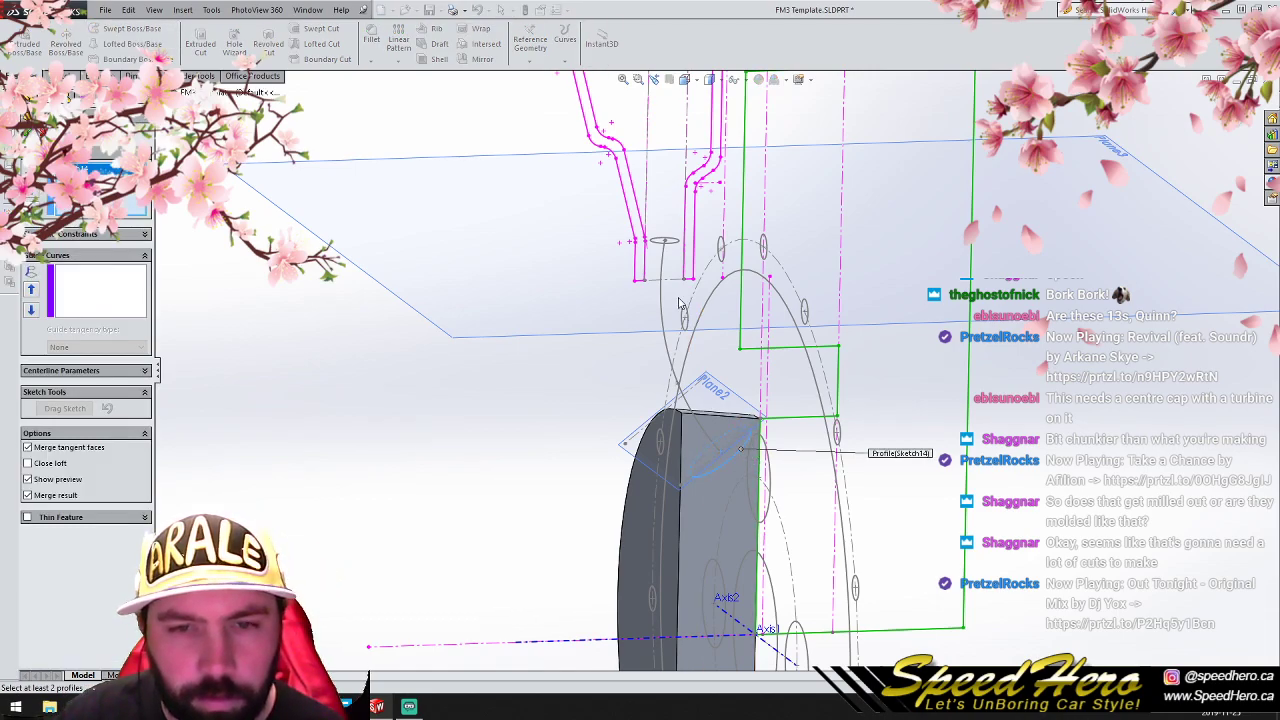
{"action": "left_click", "coordinate": [668, 242]}
{"action": "left_click", "coordinate": [60, 305]}
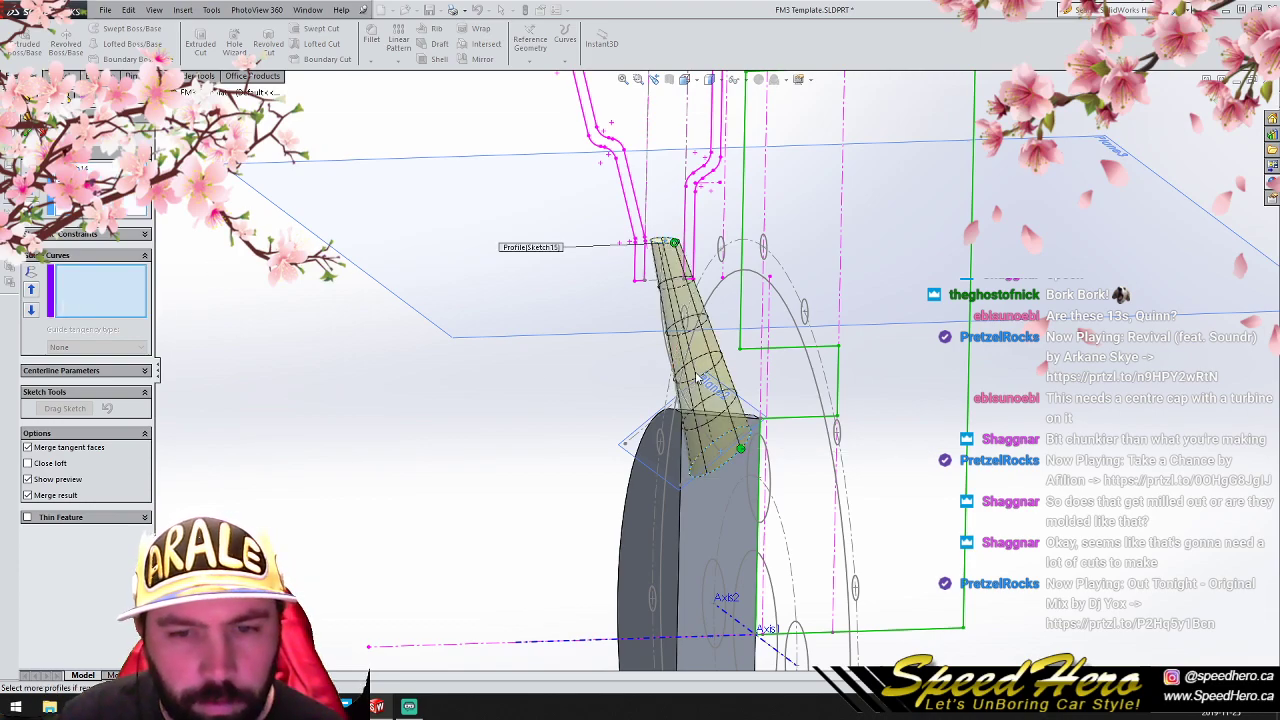
{"action": "scroll", "coordinate": [692, 364], "scroll_direction": "down", "scroll_amount": 3}
{"action": "middle_click_drag", "start_coordinate": [712, 373], "coordinate": [686, 366]}
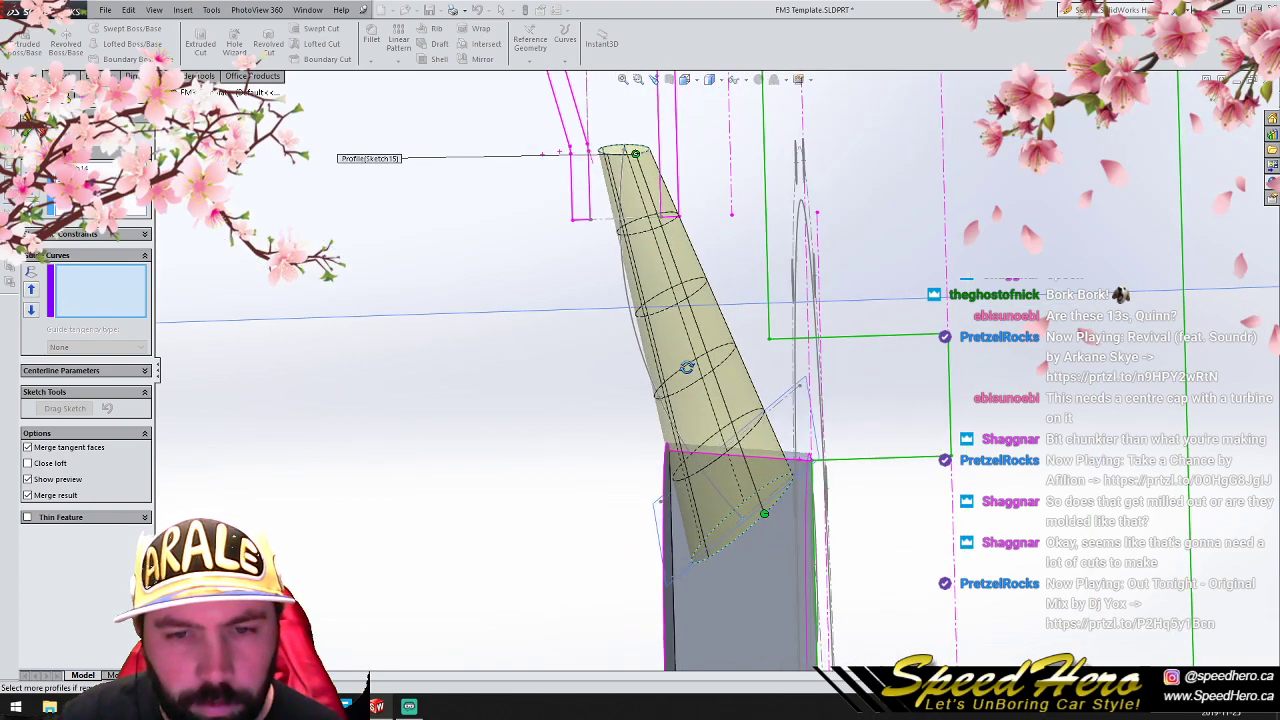
{"action": "left_click", "coordinate": [636, 340]}
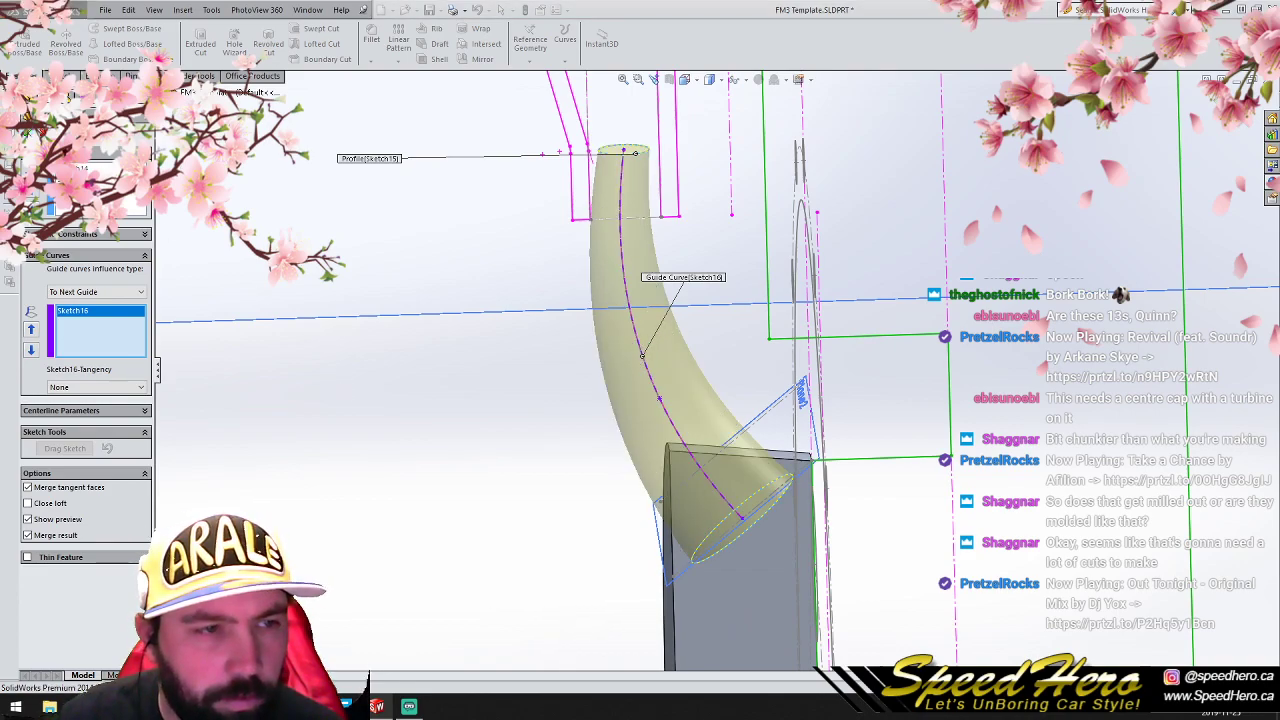
{"action": "mouse_move", "coordinate": [290, 357]}
{"action": "middle_mouse_down"}
{"action": "mouse_move", "coordinate": [349, 389]}
{"action": "mouse_move", "coordinate": [334, 231]}
{"action": "mouse_move", "coordinate": [423, 386]}
{"action": "mouse_move", "coordinate": [404, 274]}
{"action": "middle_mouse_up"}
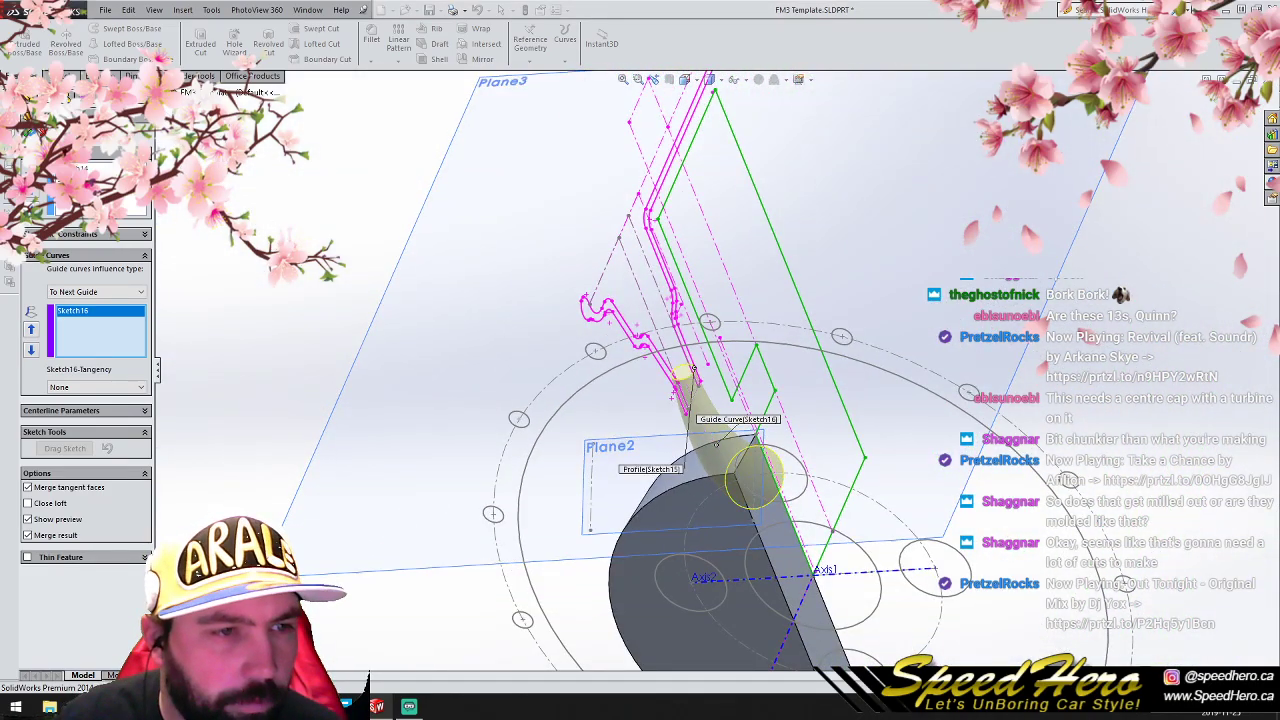
{"action": "key", "text": "Escape"}
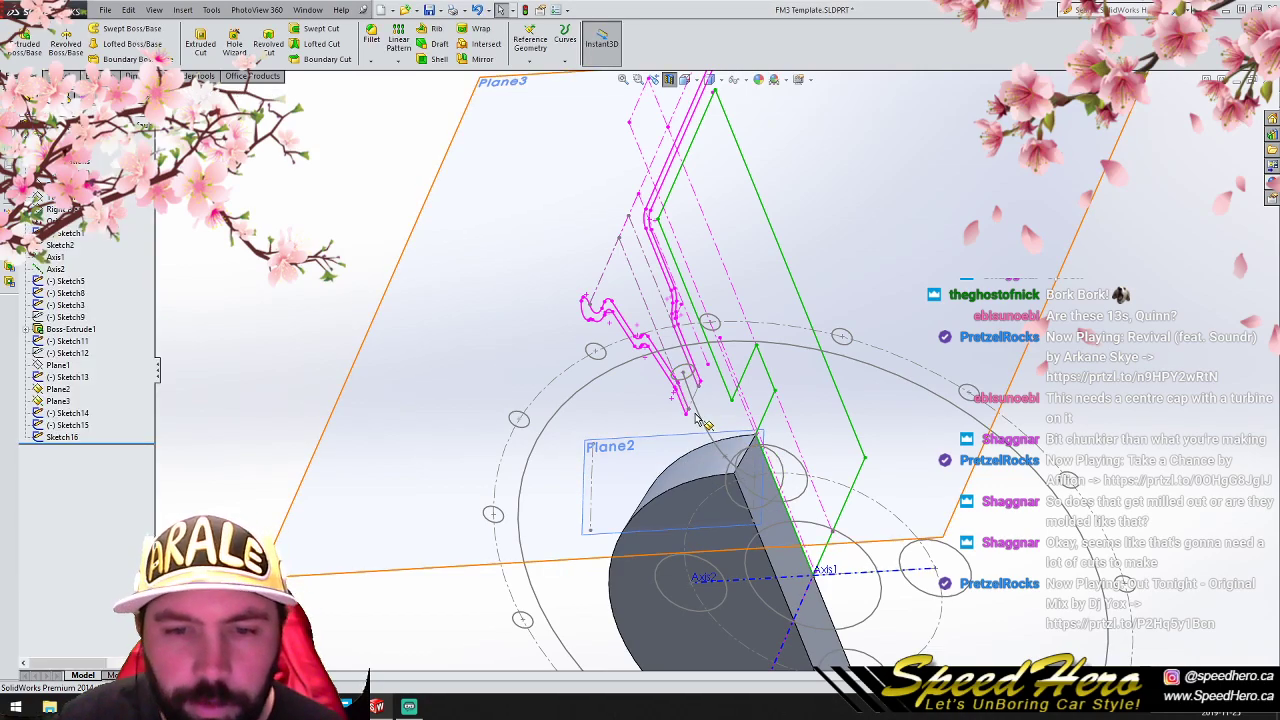
{"action": "scroll", "coordinate": [697, 420], "scroll_direction": "up", "scroll_amount": 2}
{"action": "left_click", "coordinate": [705, 418]}
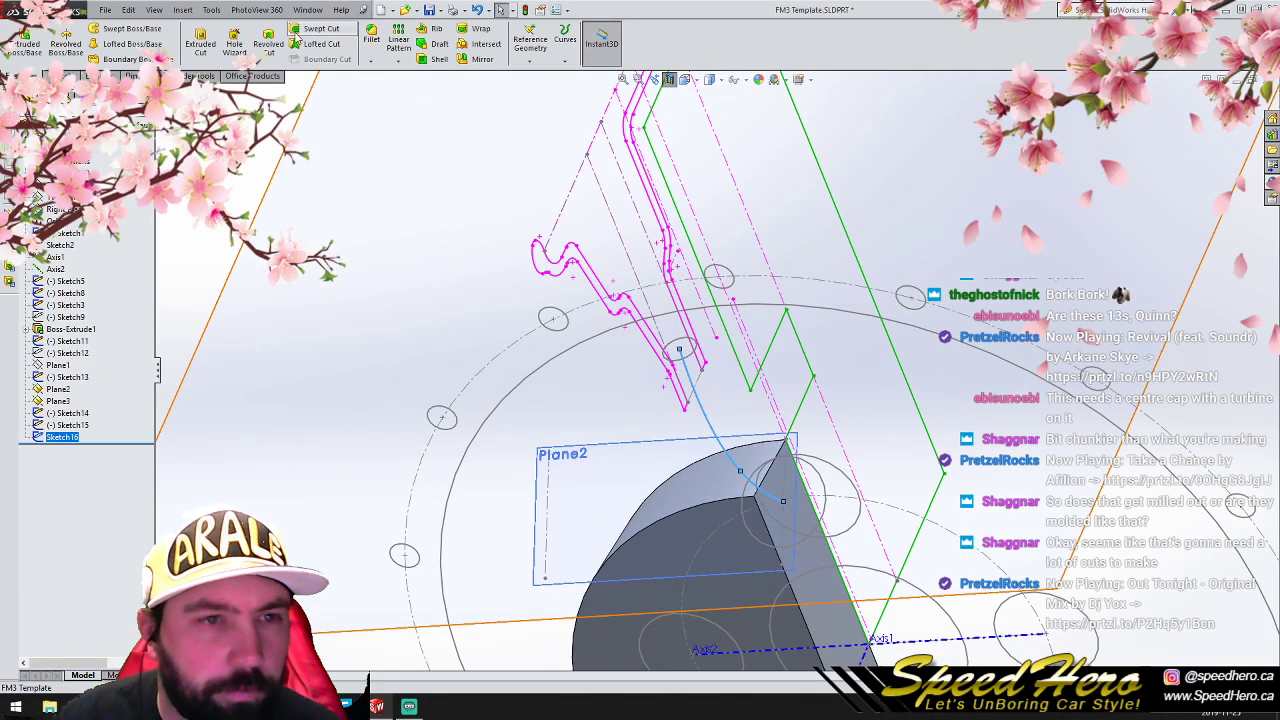
{"action": "left_click", "coordinate": [131, 44]}
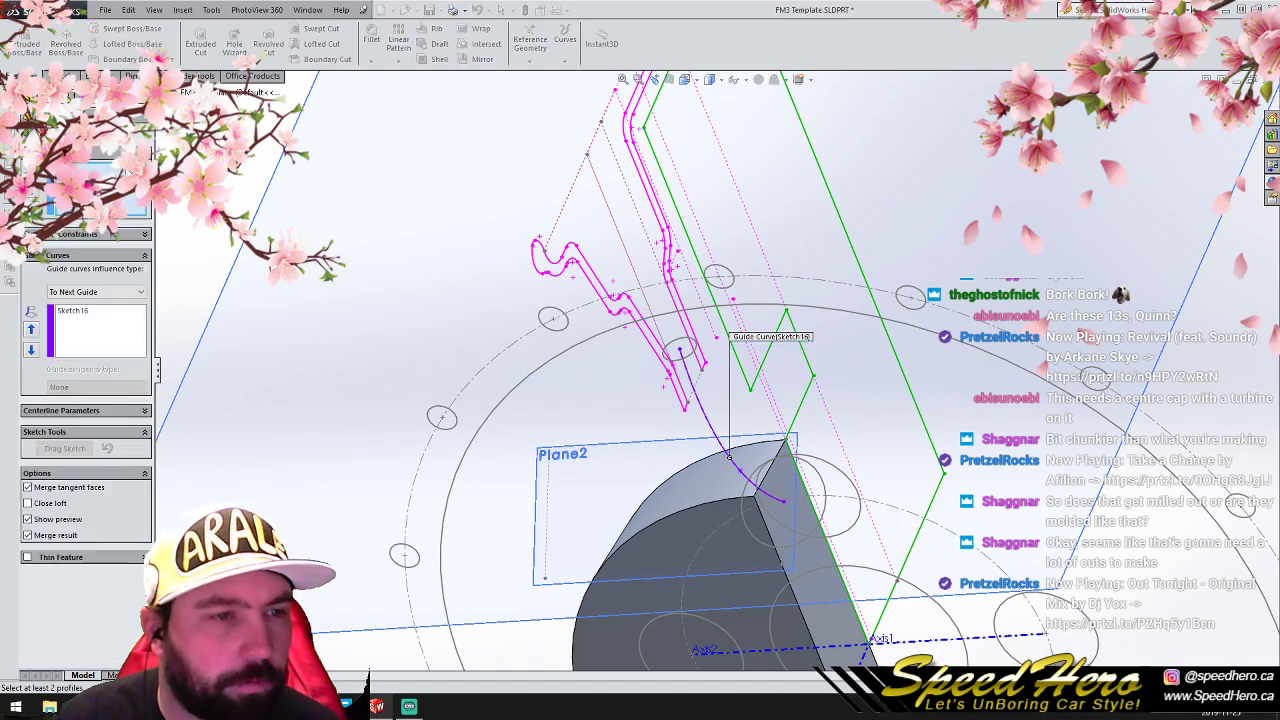
{"action": "scroll", "coordinate": [705, 402], "scroll_direction": "down", "scroll_amount": 2}
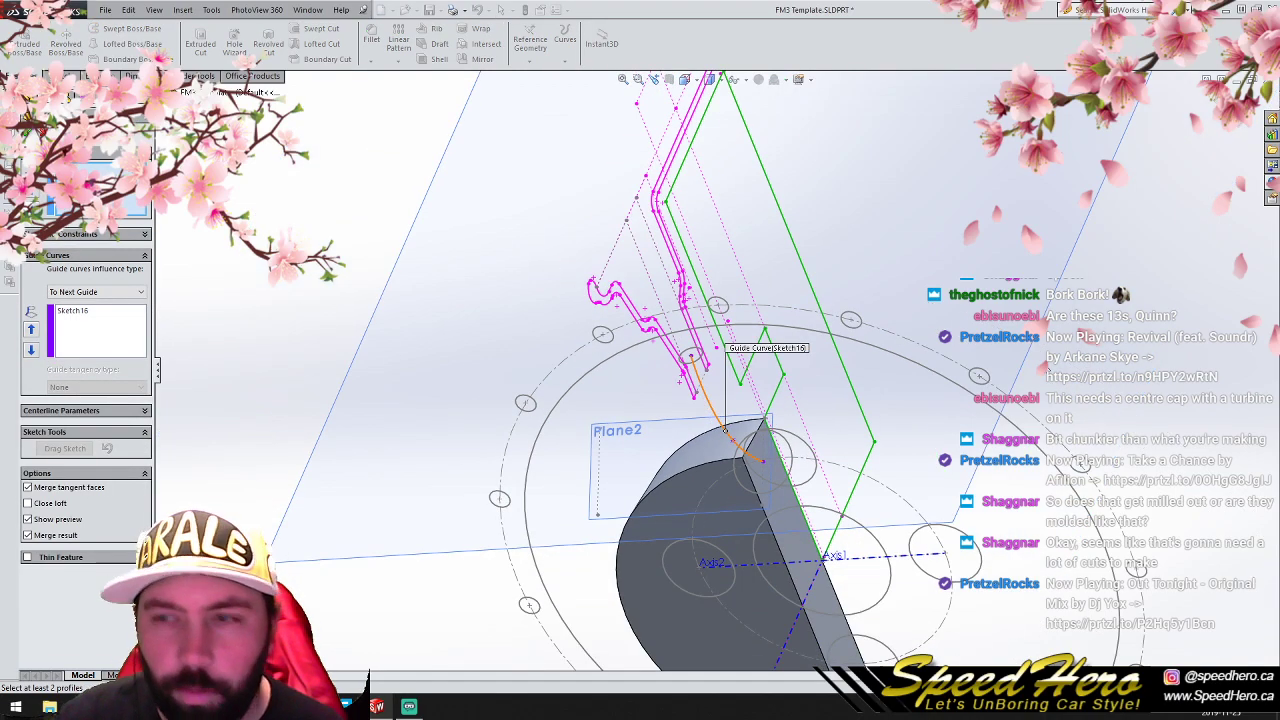
{"action": "key", "text": "Escape"}
- Undo the spline sketch, the Plane3 circle sketch and the last move of the Plane2 circle
{"action": "key", "text": "f"}
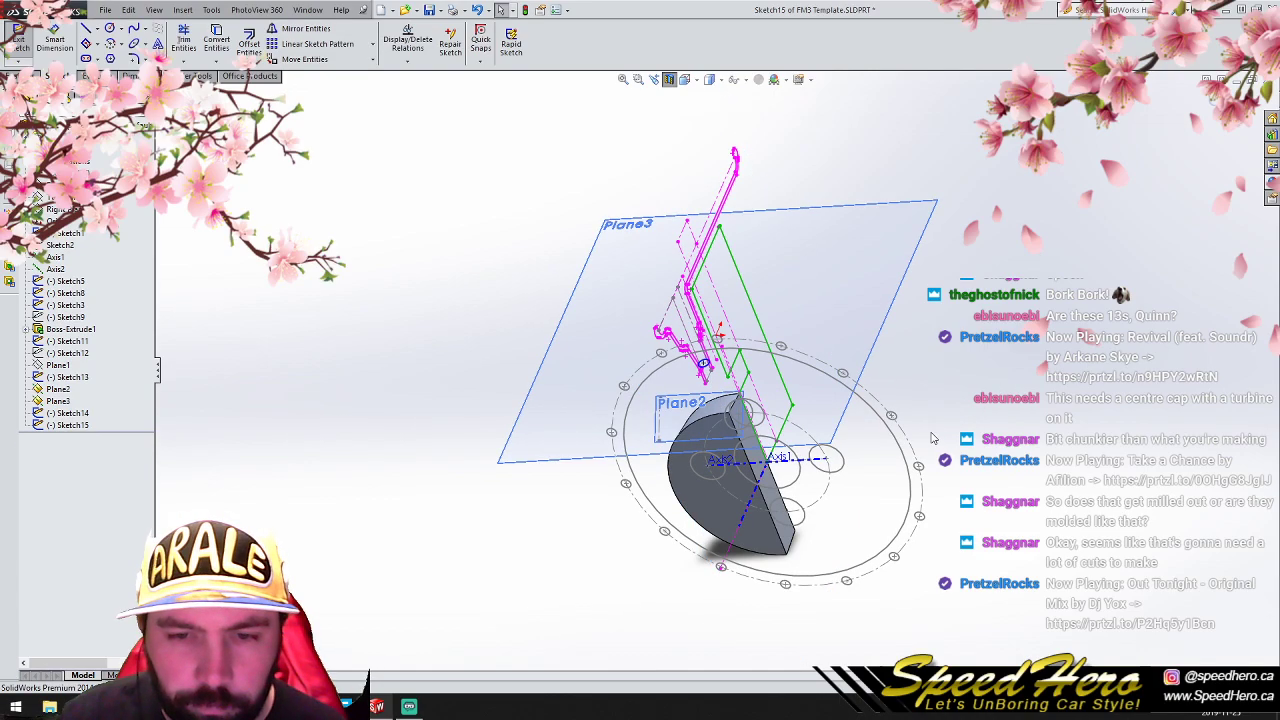
{"action": "key", "text": "Escape"}
{"action": "key", "text": "ctrl+z"}
{"action": "key", "text": "ctrl+z"}
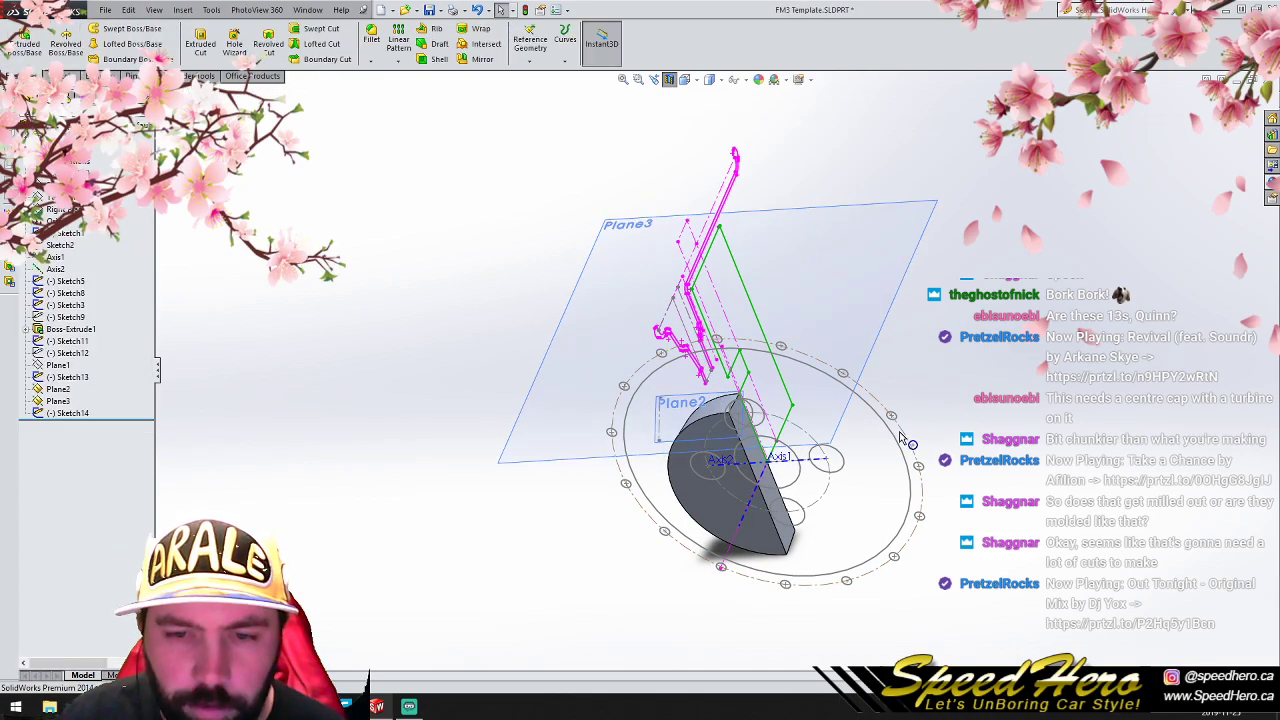
{"action": "key", "text": "ctrl+z"}
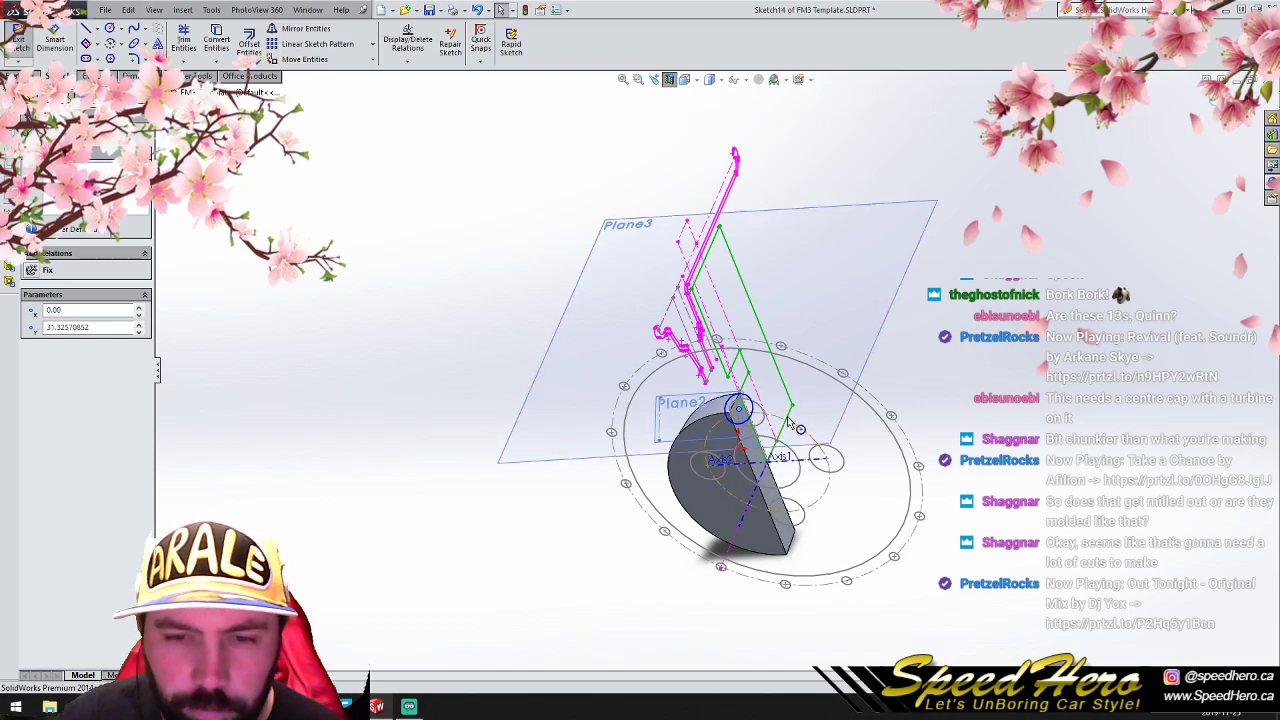
- Close the Plane2 circle sketch
{"action": "scroll", "coordinate": [852, 395], "scroll_direction": "down", "scroll_amount": 4}
{"action": "left_click", "coordinate": [1211, 98]}
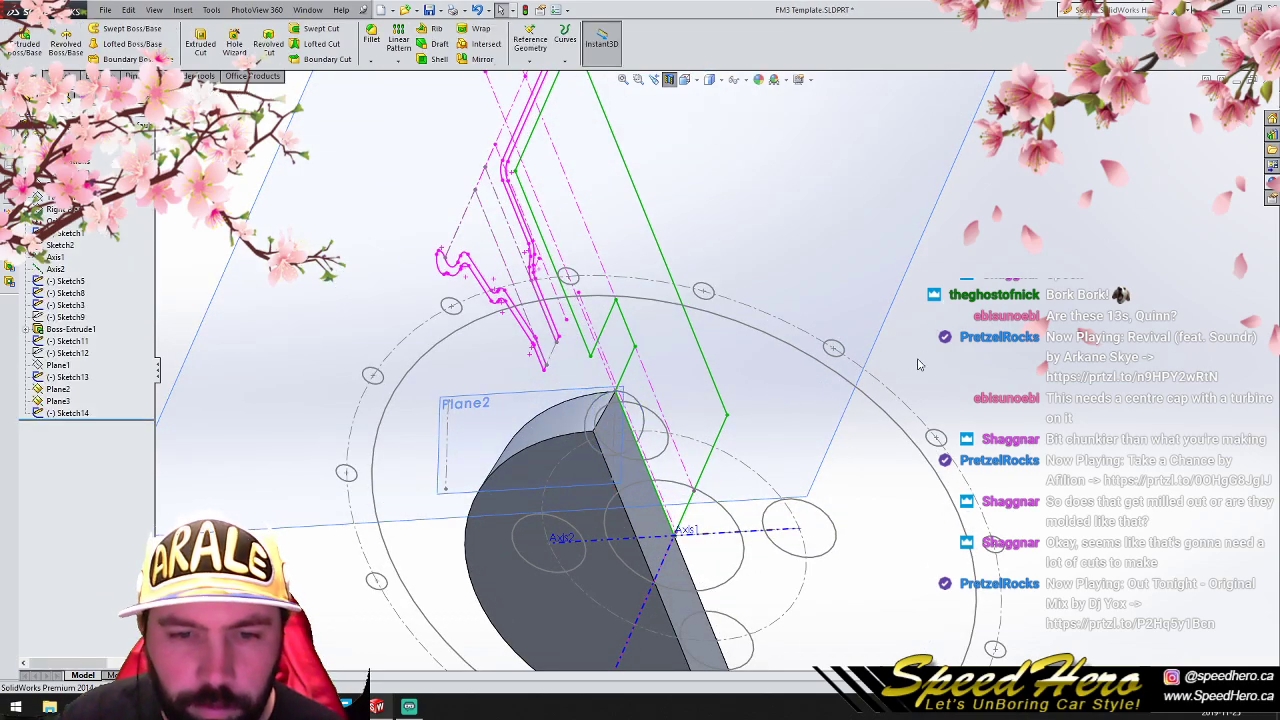
{"action": "scroll", "coordinate": [862, 394], "scroll_direction": "up", "scroll_amount": 2}
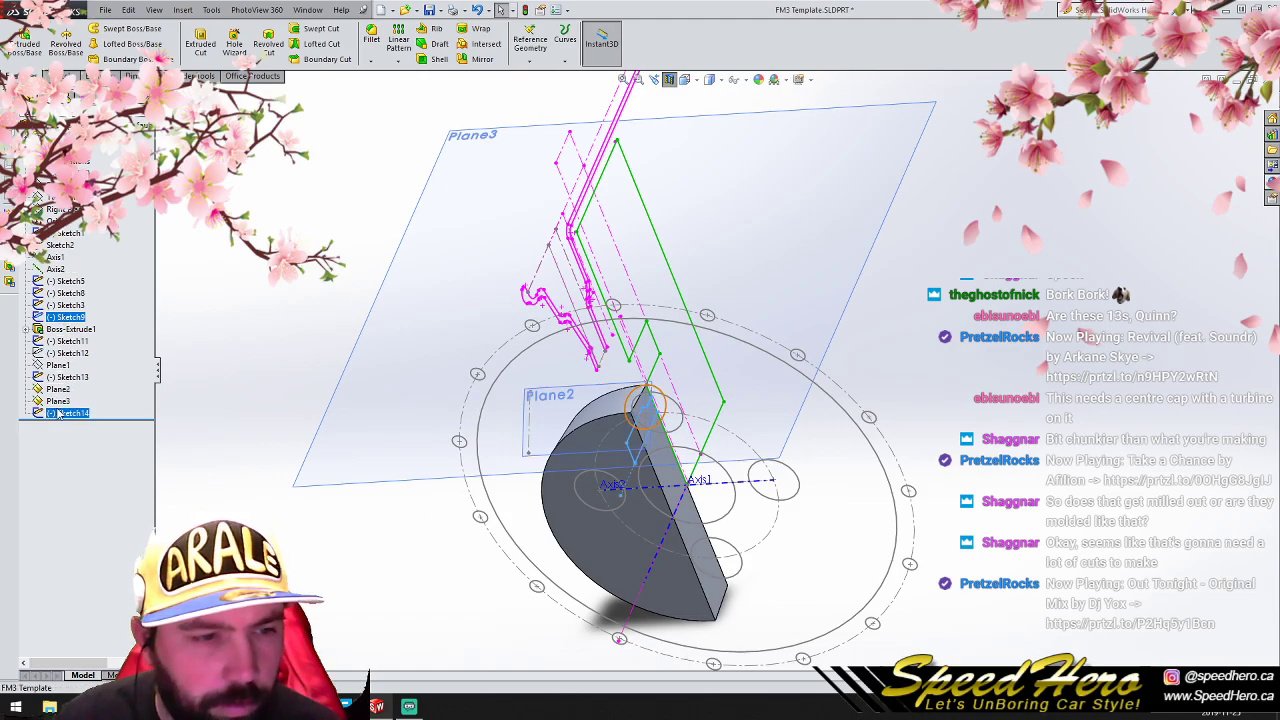
{"action": "left_click", "coordinate": [66, 353], "text": "ctrl"}
{"action": "left_click", "coordinate": [295, 303]}
{"action": "scroll", "coordinate": [622, 381], "scroll_direction": "down", "scroll_amount": 3}
{"action": "mouse_move", "coordinate": [694, 437]}
{"action": "middle_mouse_down"}
{"action": "mouse_move", "coordinate": [643, 444]}
{"action": "mouse_move", "coordinate": [656, 454]}
{"action": "mouse_move", "coordinate": [677, 434]}
{"action": "mouse_move", "coordinate": [686, 443]}
{"action": "mouse_move", "coordinate": [684, 420]}
{"action": "middle_mouse_up"}
{"action": "scroll", "coordinate": [684, 420], "scroll_direction": "up", "scroll_amount": 3}
{"action": "left_click", "coordinate": [78, 400]}
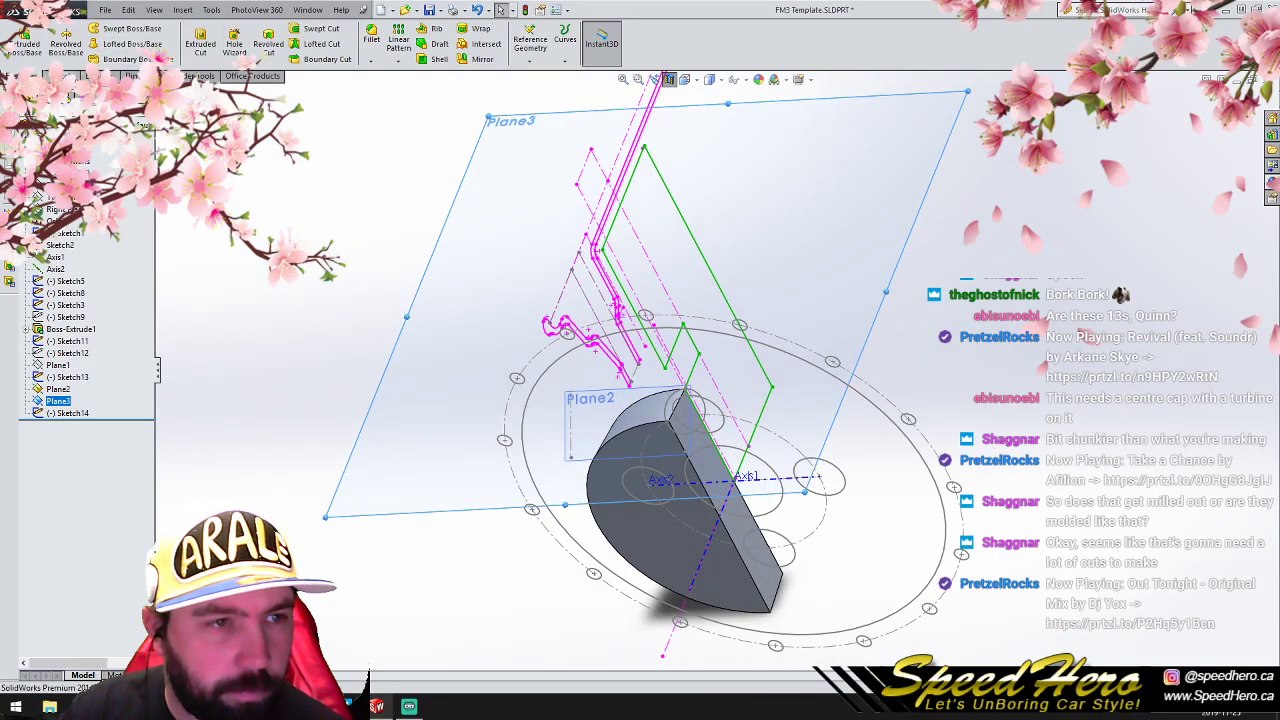
{"action": "left_click", "coordinate": [229, 324]}
- Delete Sketch14, the circle sketch on Plane2, and undo the deletion
{"action": "left_click", "coordinate": [80, 414]}
{"action": "key", "text": "Delete"}
{"action": "key", "text": "Return"}
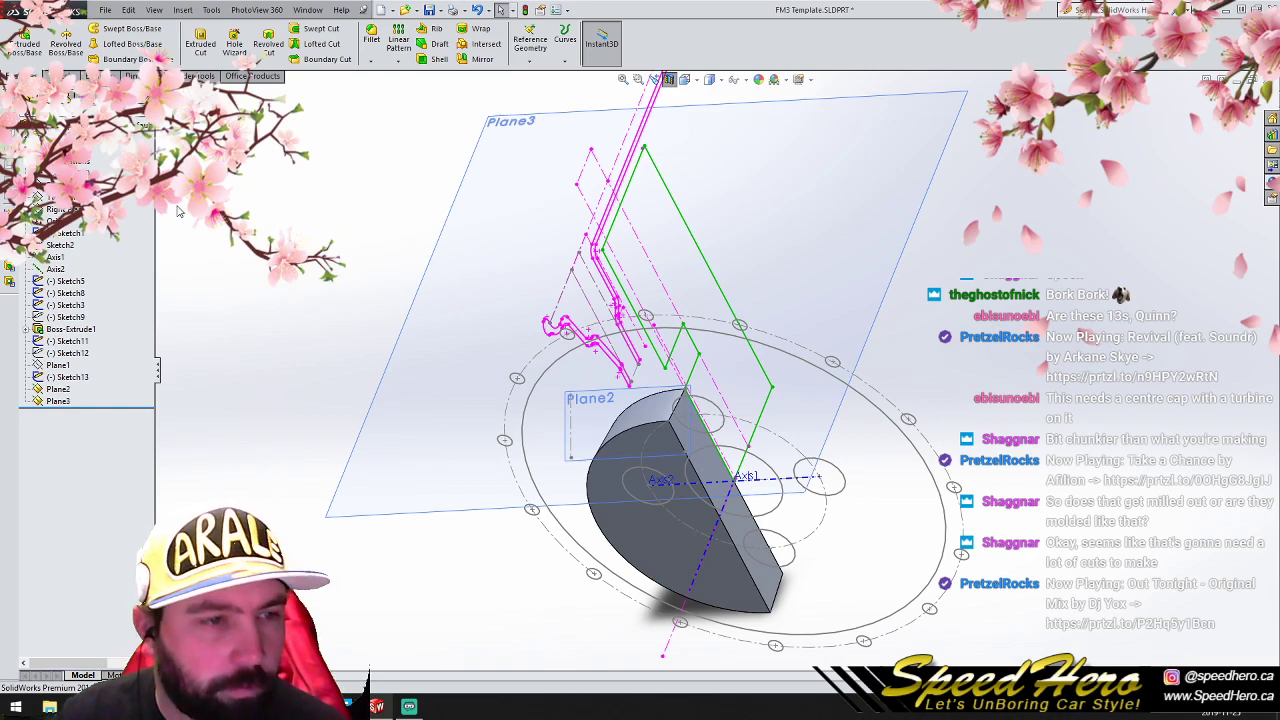
{"action": "key", "text": "ctrl+z"}
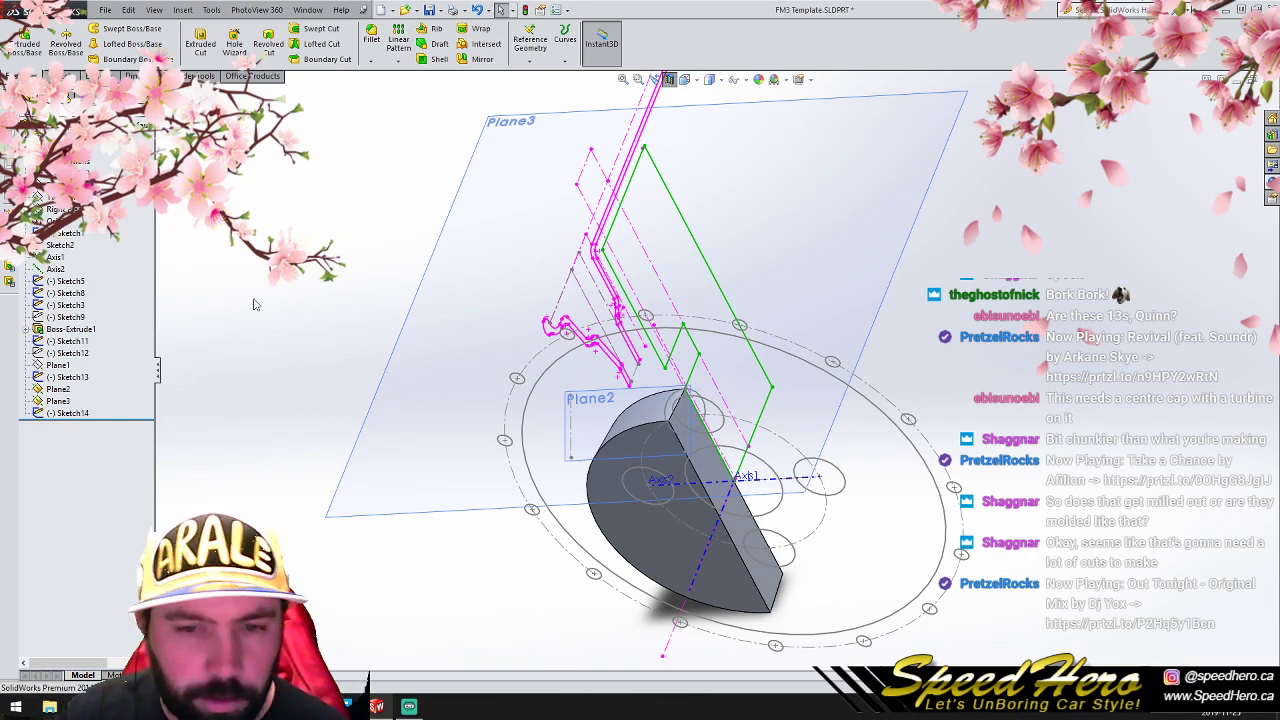
- Sketch a circle about 20 mm in diameter on Plane3, away from the wheel geometry
{"action": "left_click", "coordinate": [58, 401]}
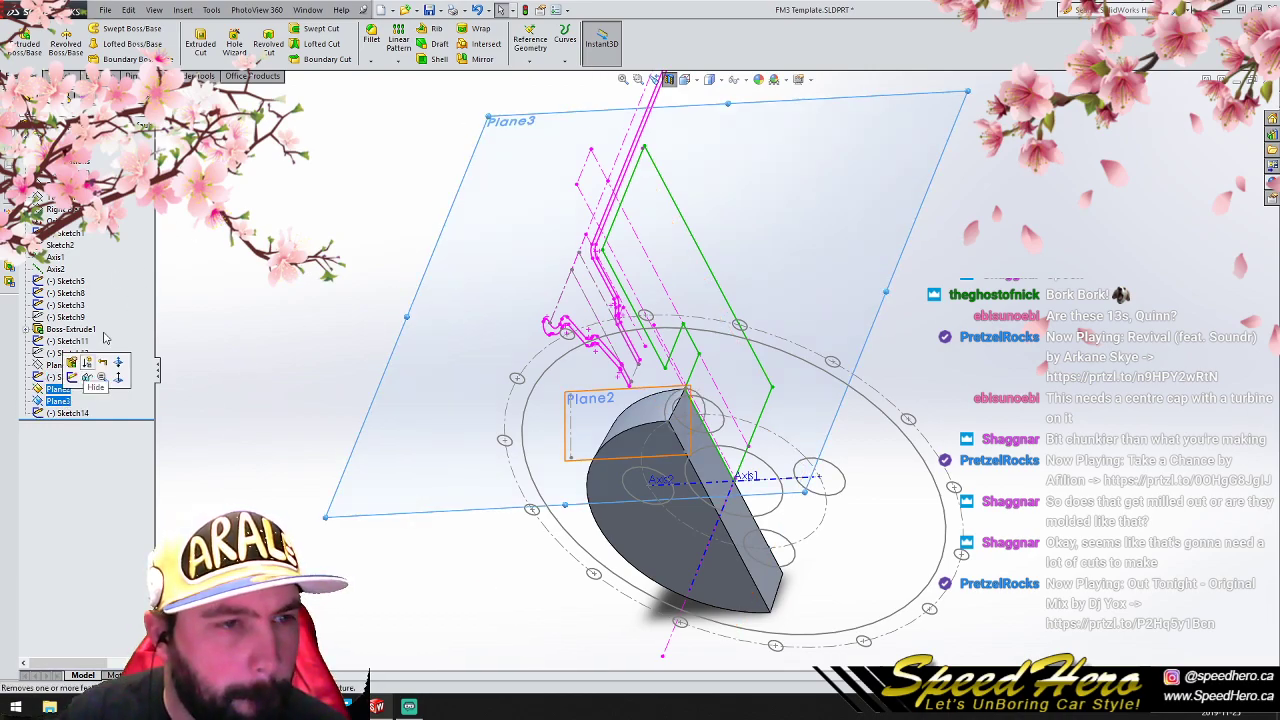
{"action": "left_click", "coordinate": [57, 76]}
{"action": "left_click", "coordinate": [110, 32]}
{"action": "left_click_drag", "start_coordinate": [265, 271], "coordinate": [274, 278]}
{"action": "right_click", "coordinate": [274, 278]}
{"action": "left_click", "coordinate": [286, 289]}
{"action": "key", "text": "Escape"}
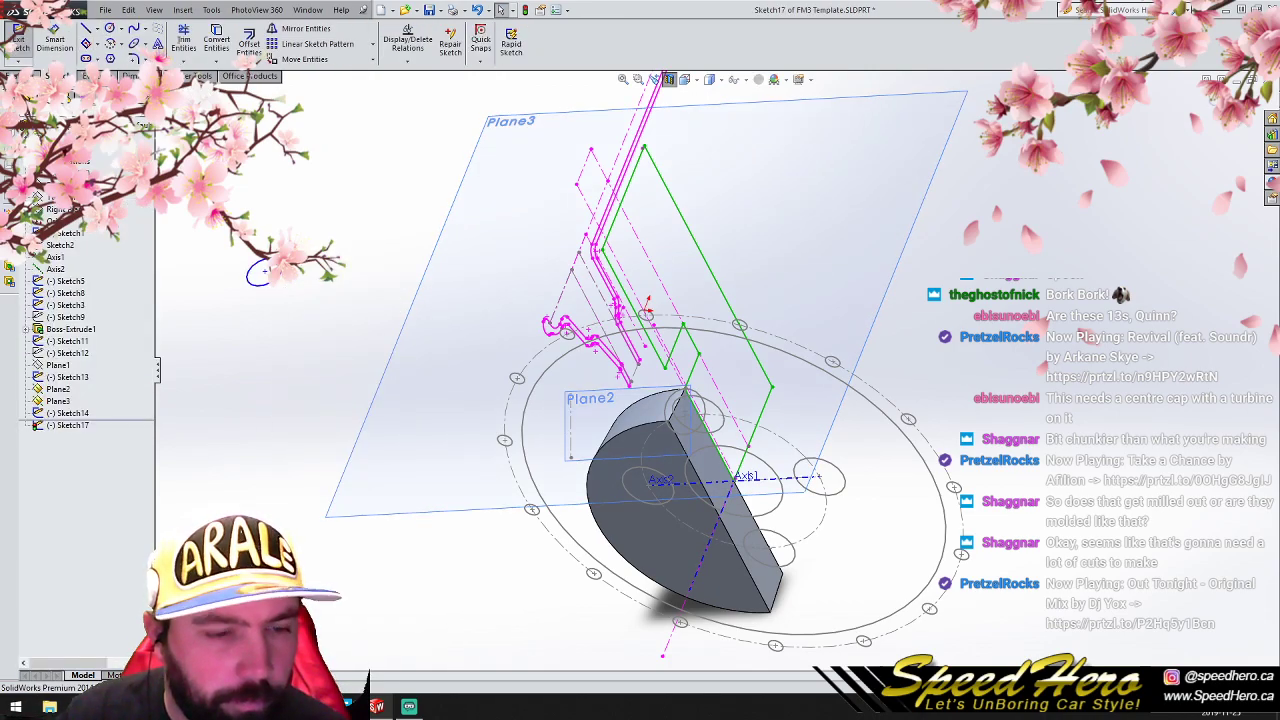
{"action": "key", "text": "ctrl+8"}
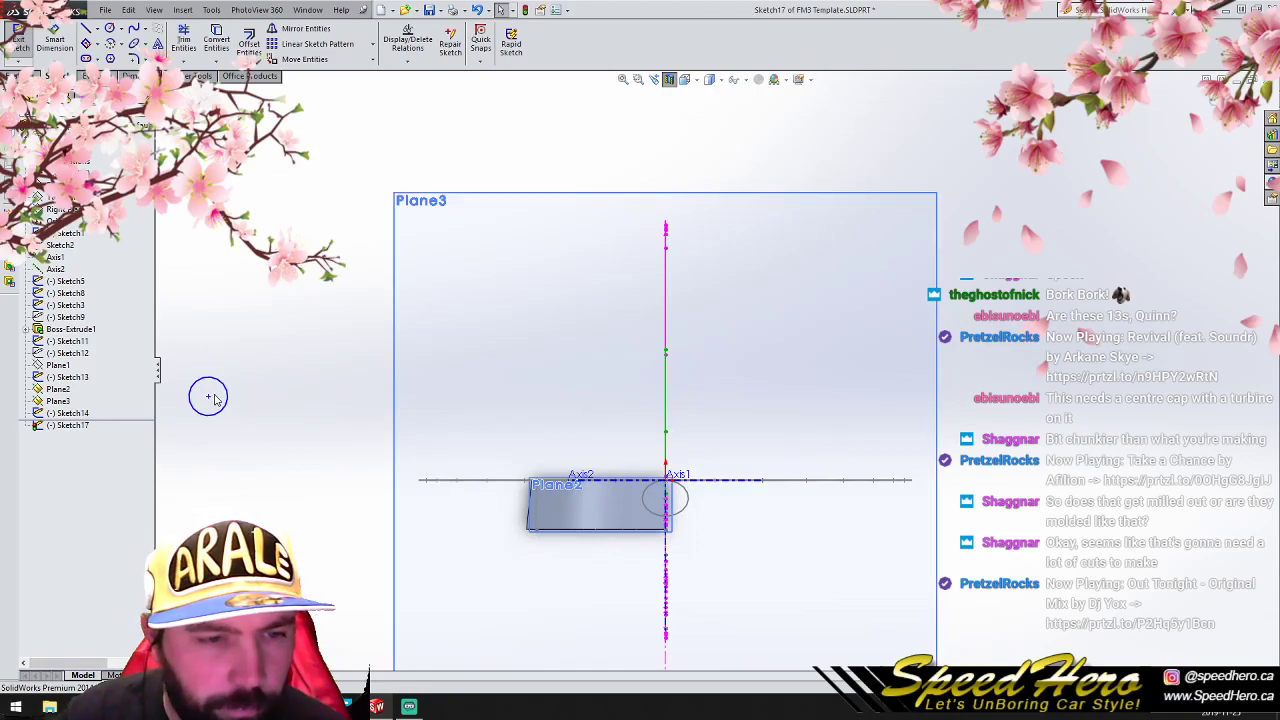
- Place the Plane3 circle's center on the vertical centerline at X 0, Y -14.625 and delete the center point's relations
{"action": "mouse_move", "coordinate": [208, 398]}
{"action": "left_mouse_down"}
{"action": "mouse_move", "coordinate": [609, 506]}
{"action": "mouse_move", "coordinate": [665, 508]}
{"action": "left_mouse_up"}
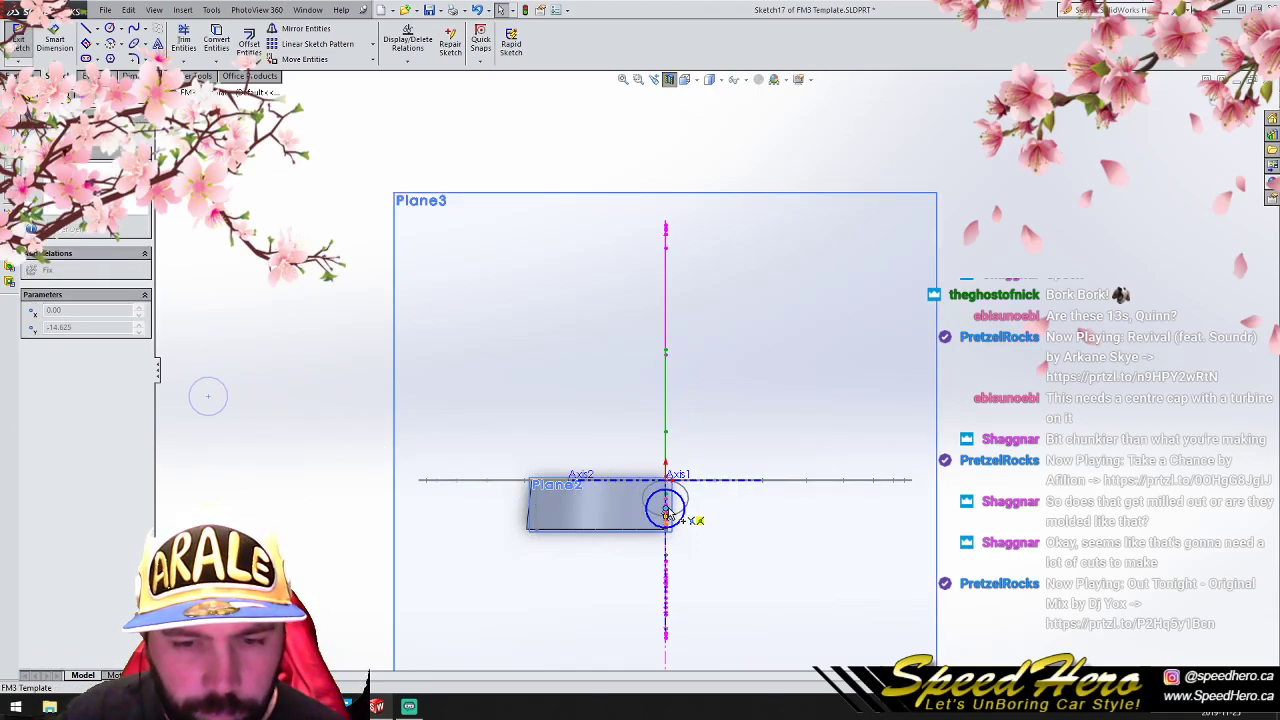
{"action": "middle_click_drag", "start_coordinate": [777, 553], "coordinate": [712, 542]}
{"action": "scroll", "coordinate": [582, 516], "scroll_direction": "down", "scroll_amount": 5}
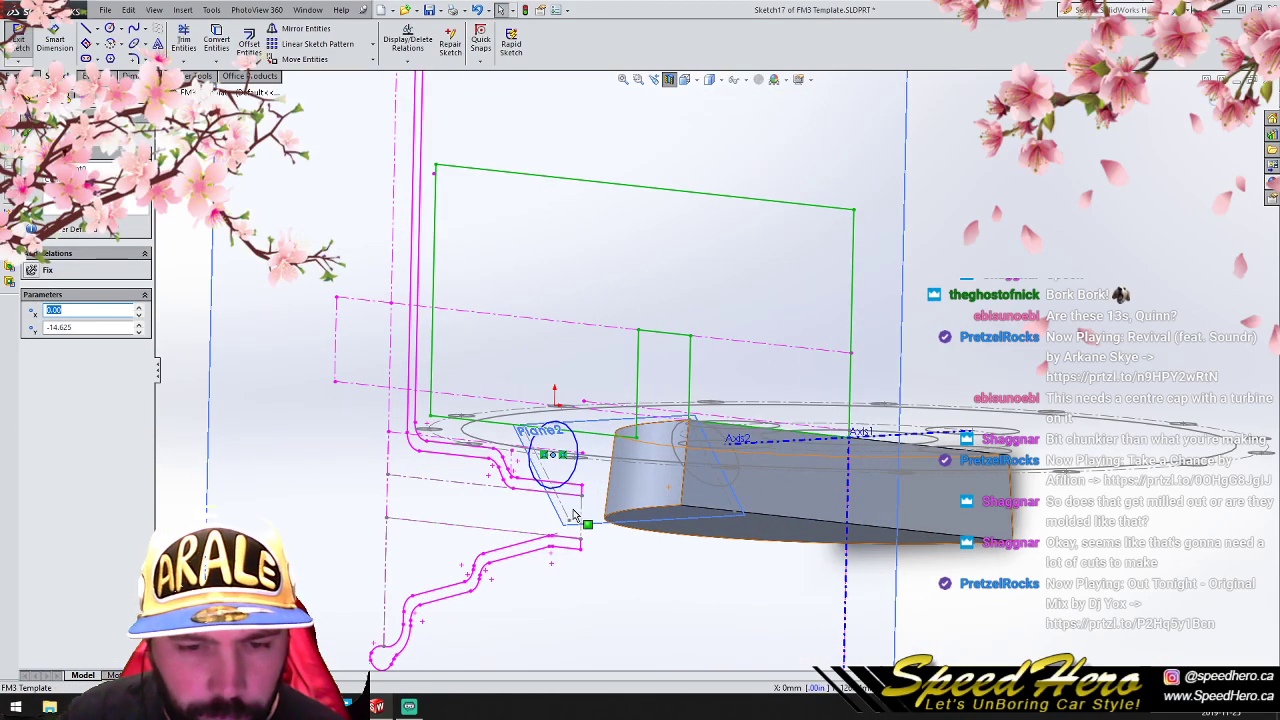
{"action": "left_click", "coordinate": [88, 169]}
{"action": "left_click", "coordinate": [80, 180]}
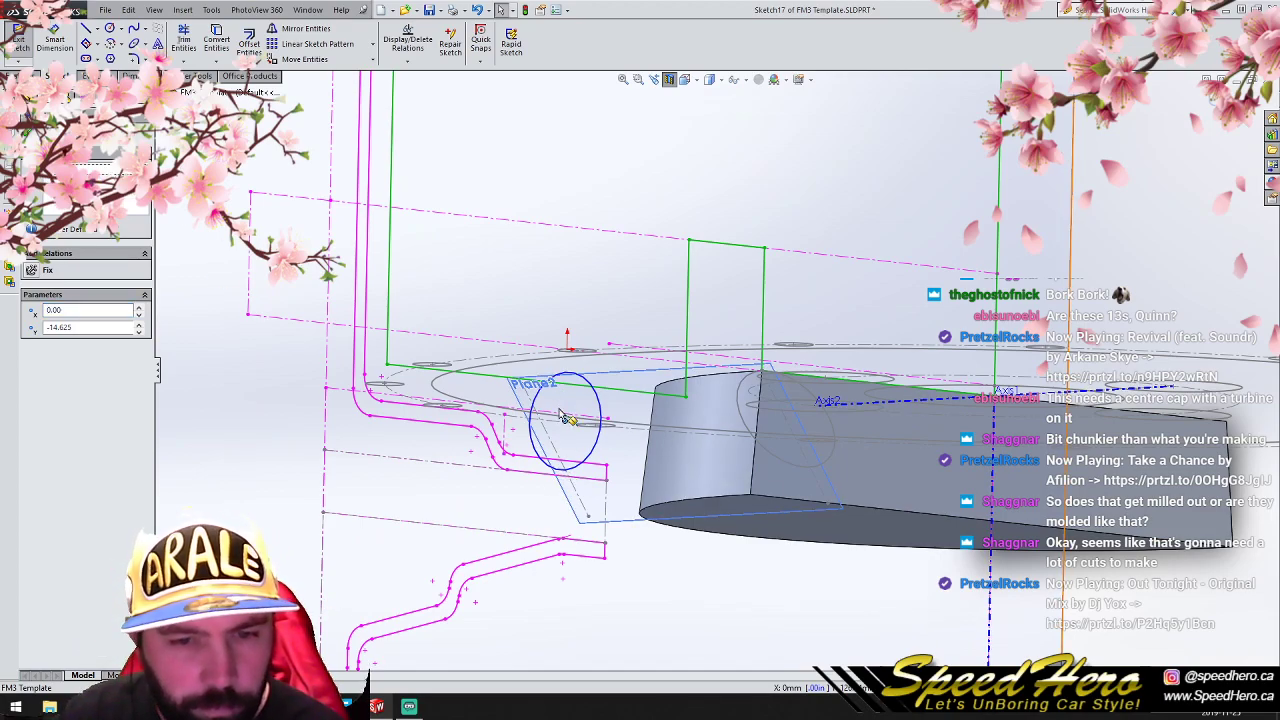
{"action": "left_click", "coordinate": [304, 59]}
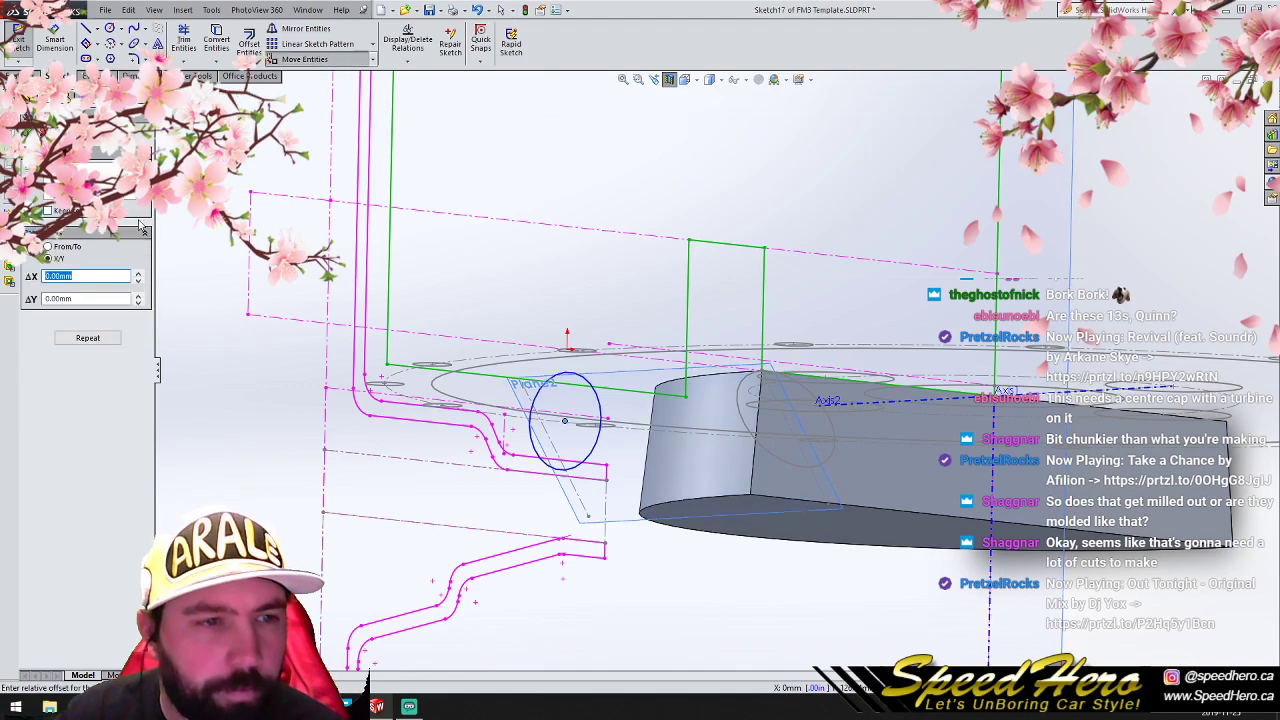
{"action": "left_click", "coordinate": [139, 297]}
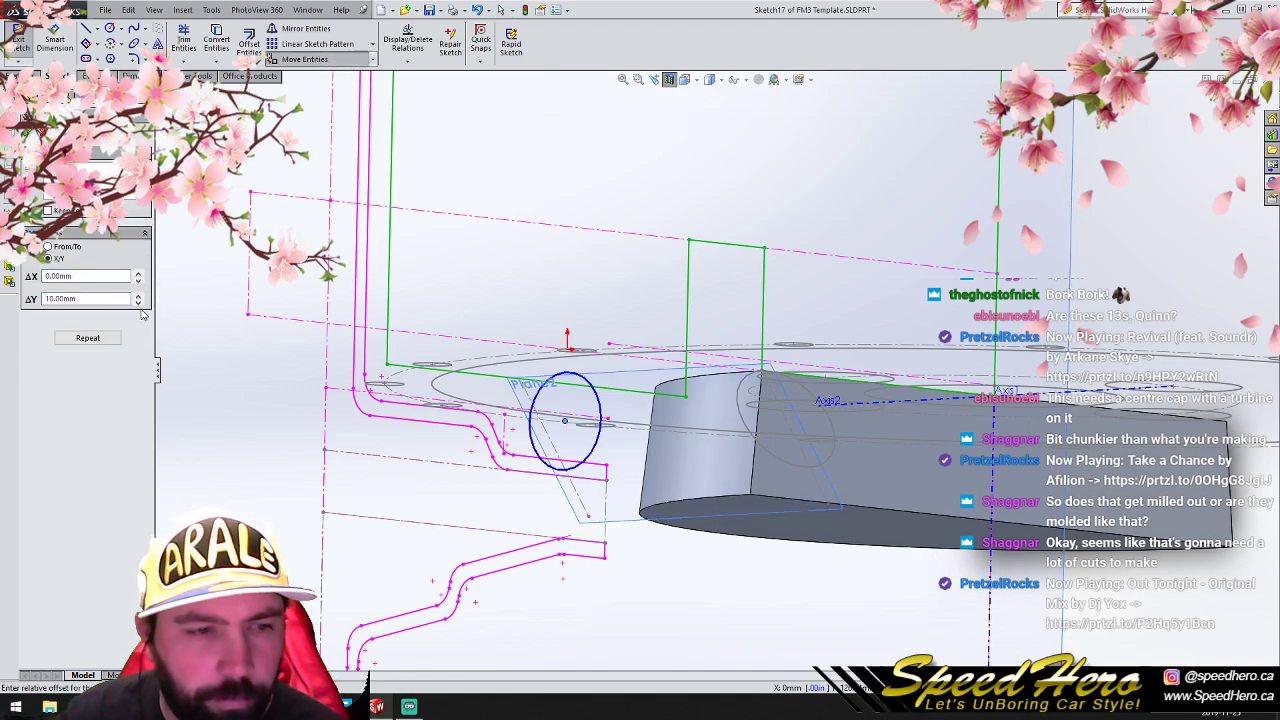
{"action": "key", "text": "Escape"}
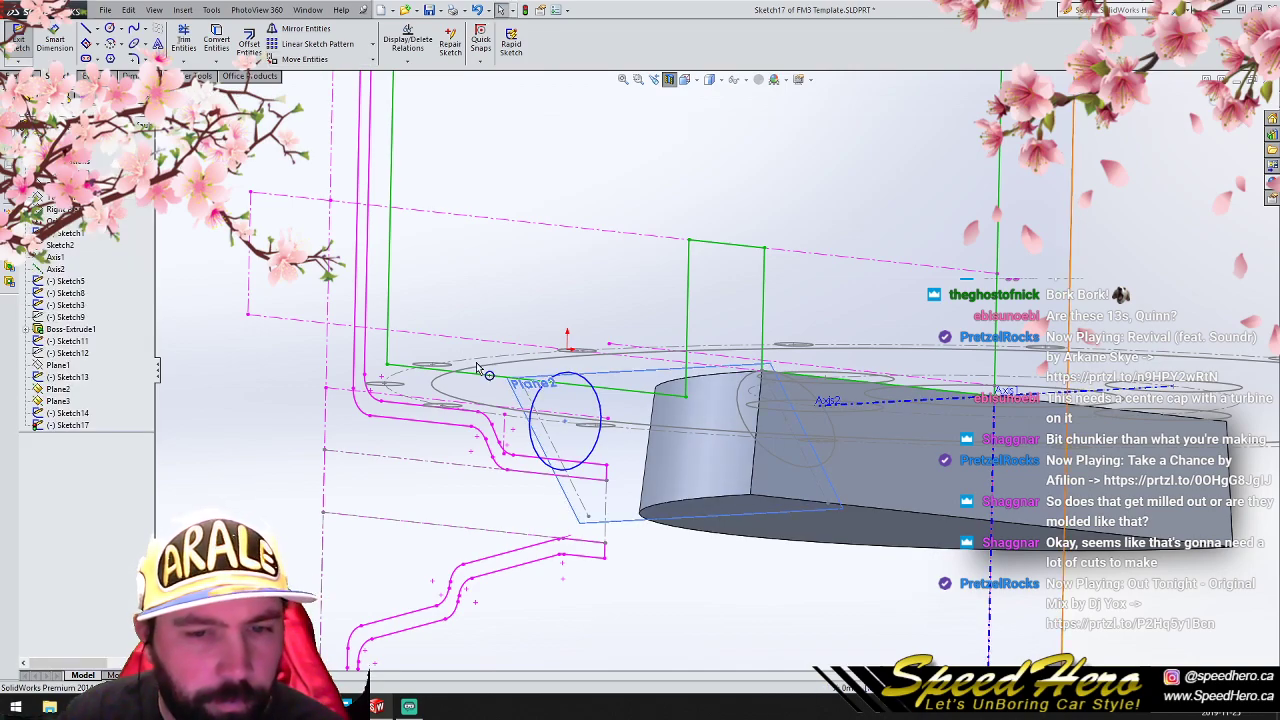
{"action": "left_click_drag", "start_coordinate": [567, 425], "coordinate": [575, 511]}
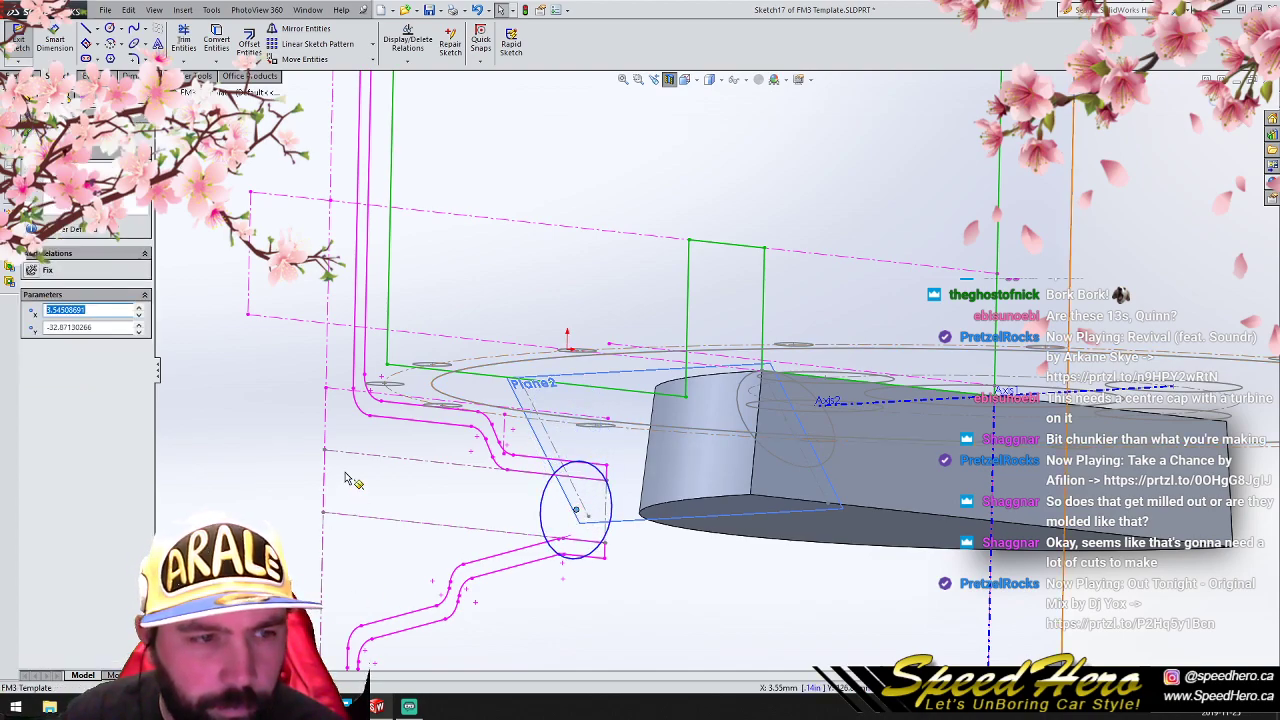
{"action": "key", "text": "Escape"}
{"action": "key", "text": "ctrl+z"}
- Use Move Entities to shift the Plane3 circle and its center by ΔX 0 mm and ΔY -17 mm
{"action": "left_click", "coordinate": [252, 191]}
{"action": "left_click_drag", "start_coordinate": [236, 171], "coordinate": [606, 510]}
{"action": "left_click", "coordinate": [300, 59]}
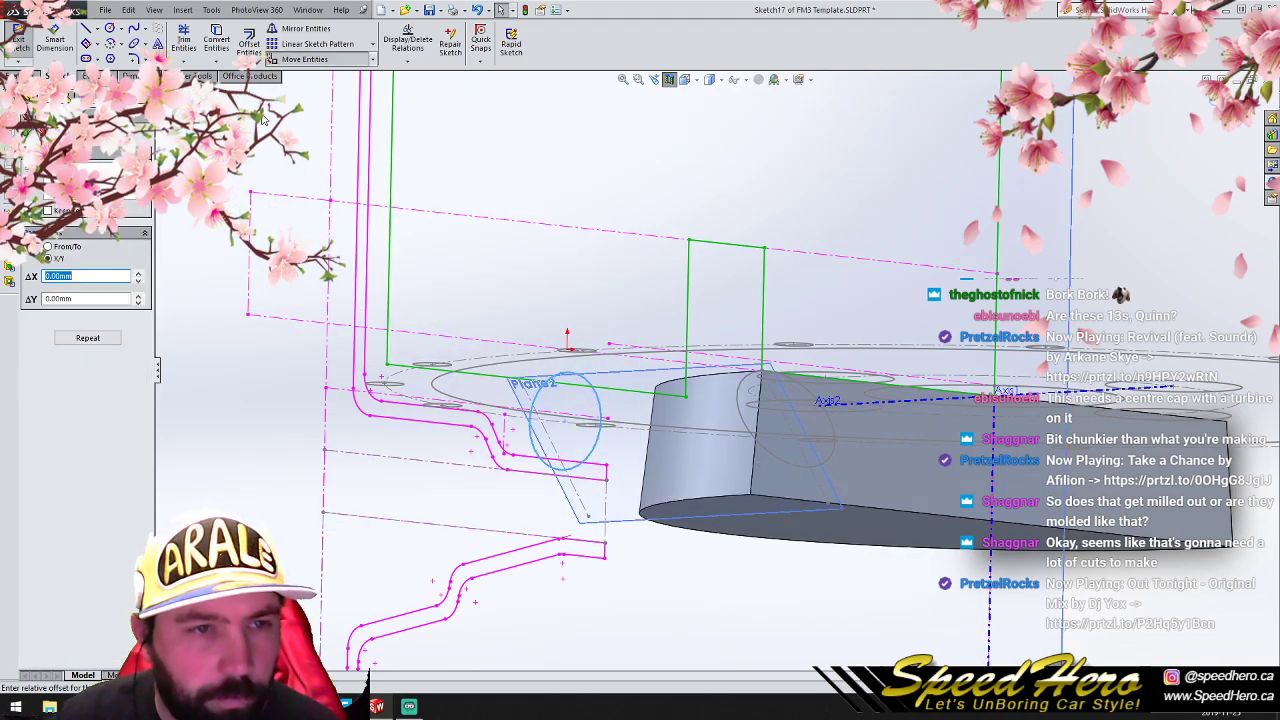
{"action": "left_click", "coordinate": [139, 277]}
{"action": "left_click", "coordinate": [139, 282]}
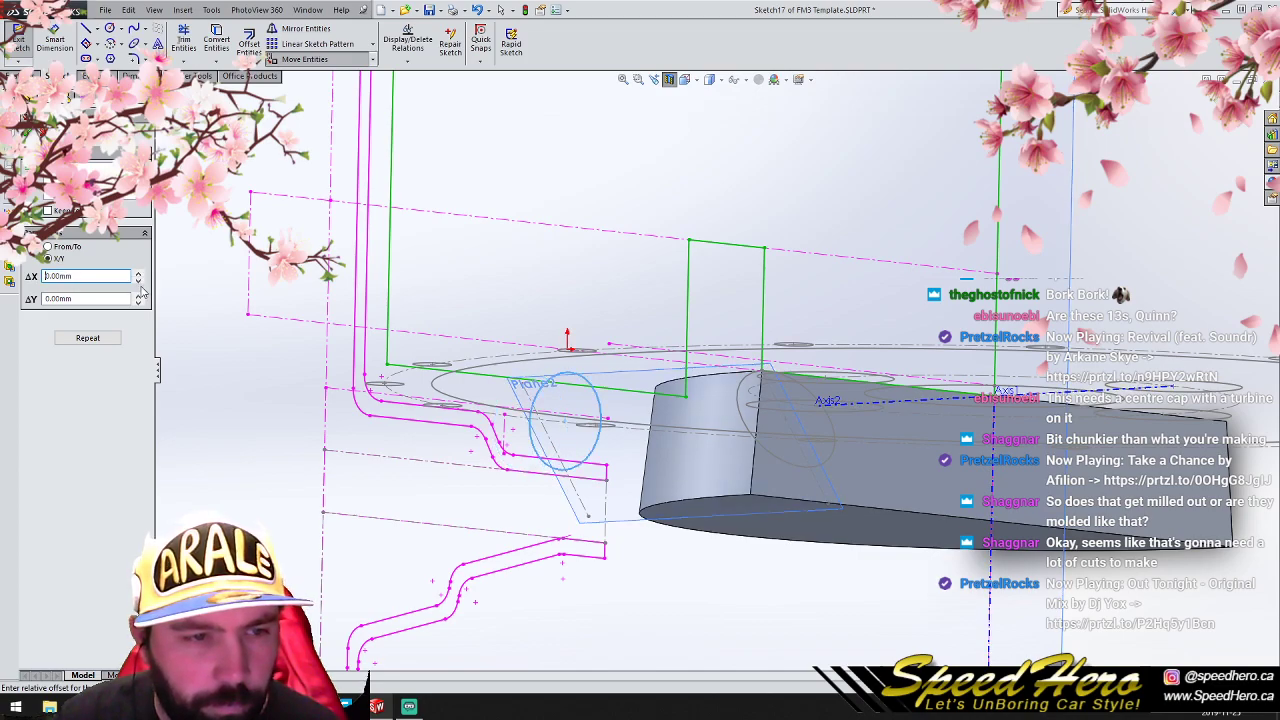
{"action": "left_click", "coordinate": [137, 297]}
{"action": "left_click", "coordinate": [140, 303]}
{"action": "left_click", "coordinate": [140, 303]}
{"action": "left_click", "coordinate": [140, 303]}
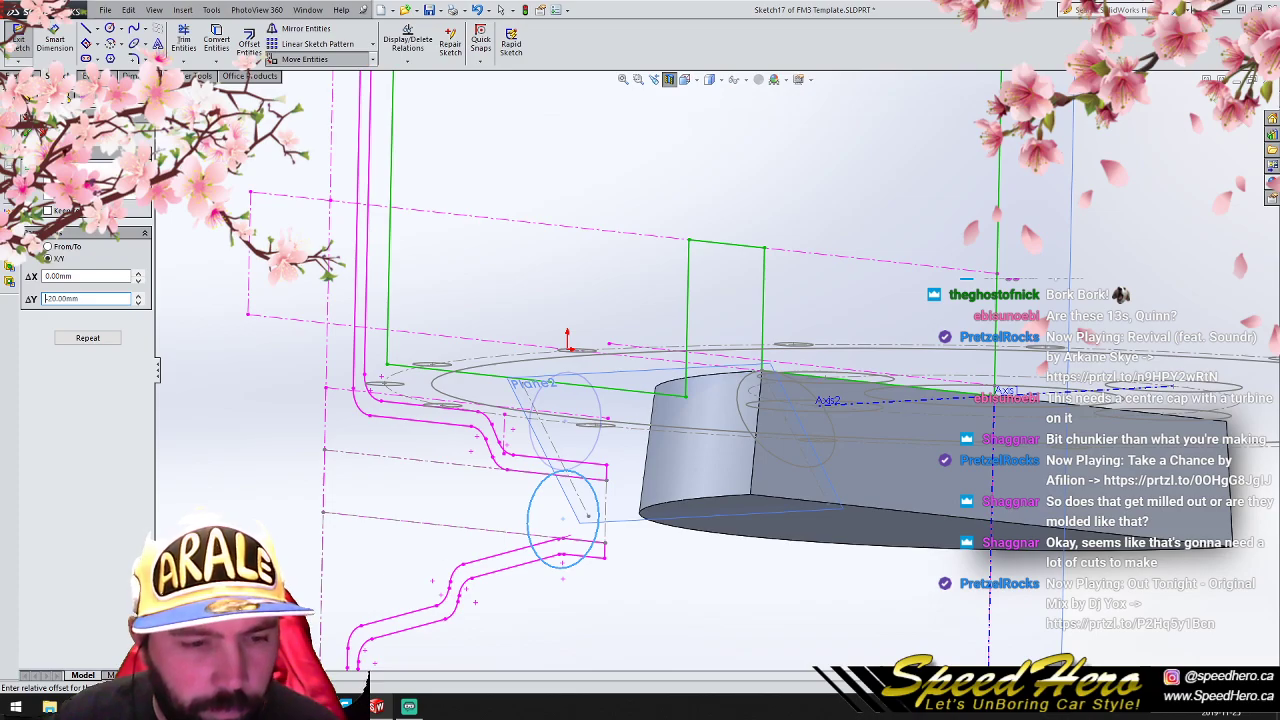
{"action": "key", "text": "ctrl+8"}
{"action": "scroll", "coordinate": [848, 567], "scroll_direction": "down", "scroll_amount": 3}
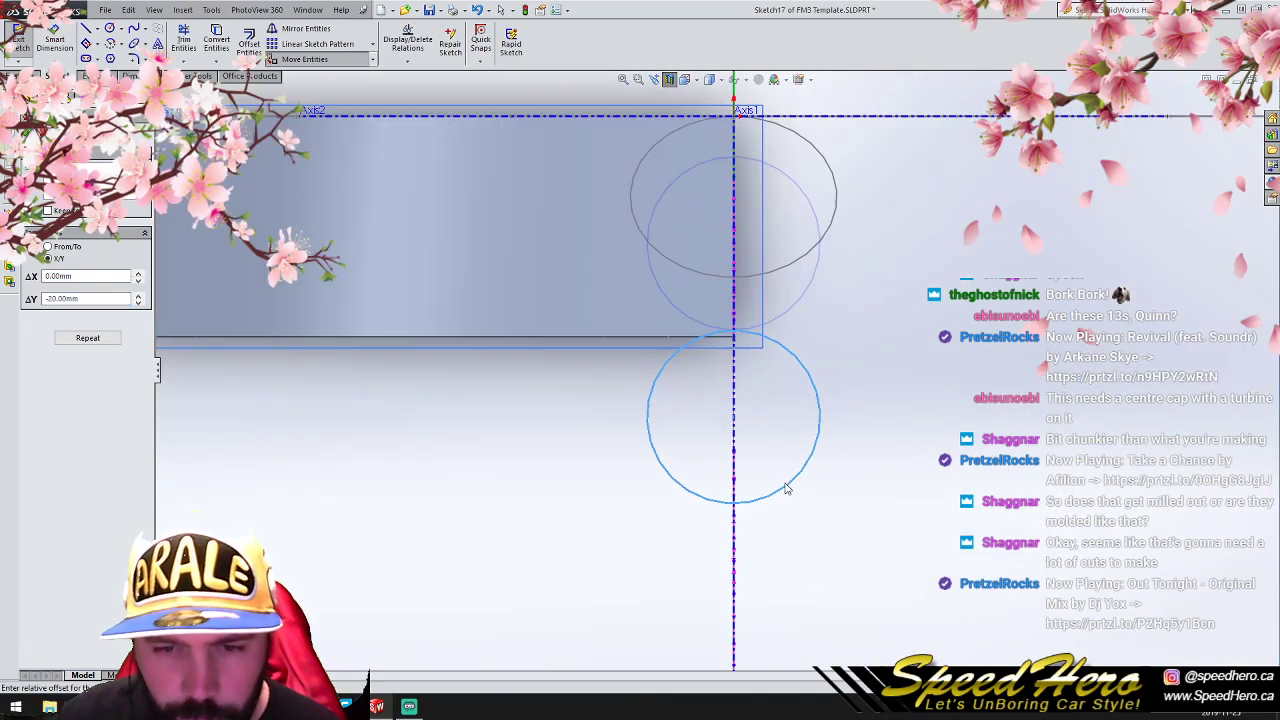
{"action": "left_click", "coordinate": [792, 479]}
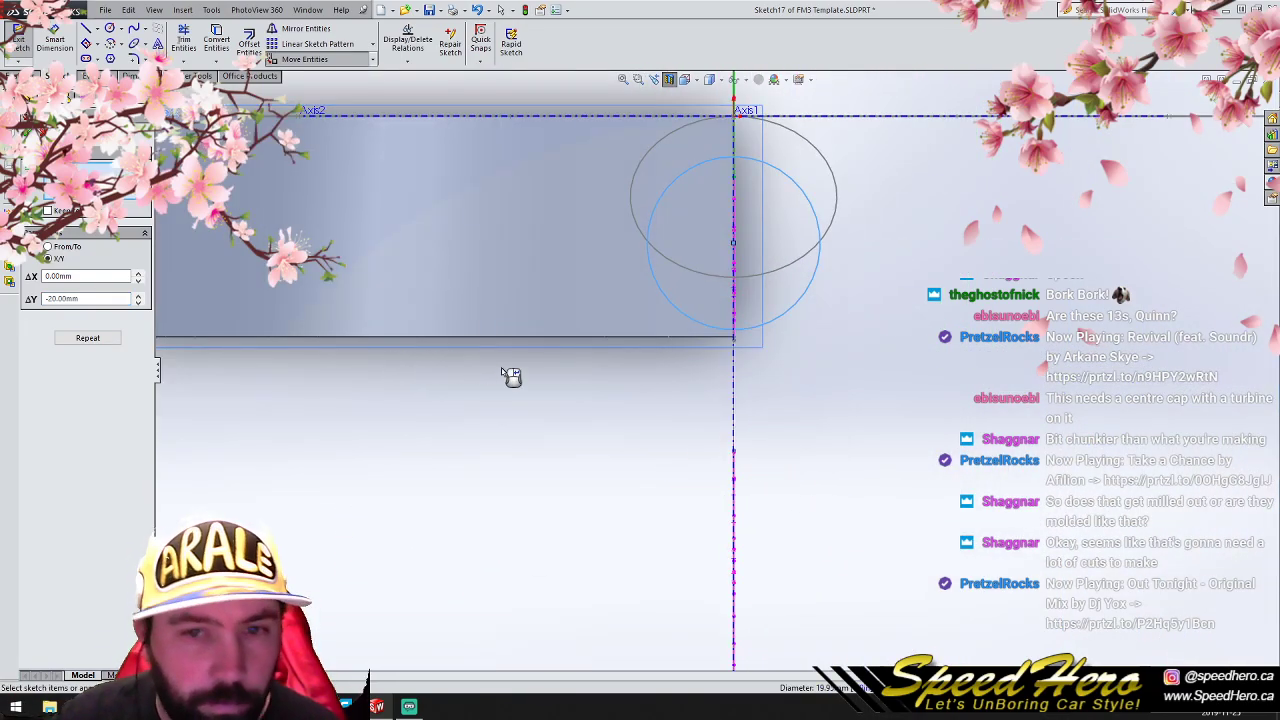
{"action": "scroll", "coordinate": [558, 377], "scroll_direction": "up", "scroll_amount": 1}
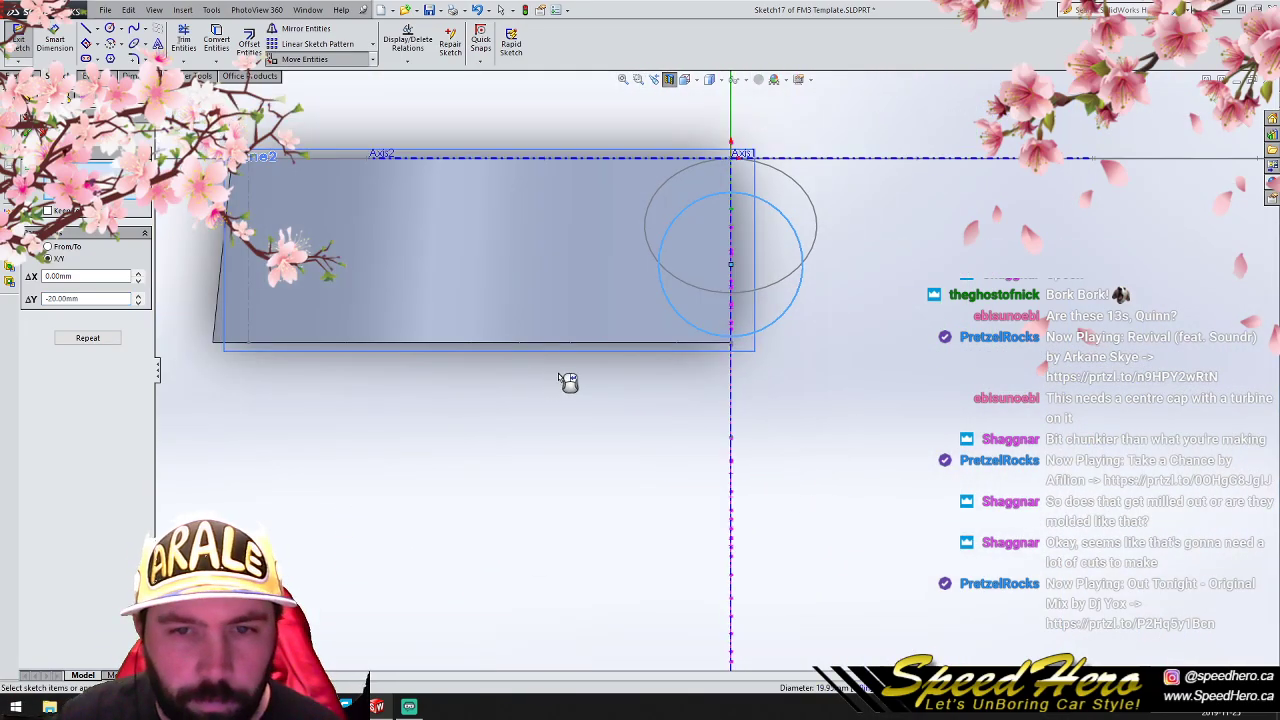
{"action": "left_click", "coordinate": [138, 296]}
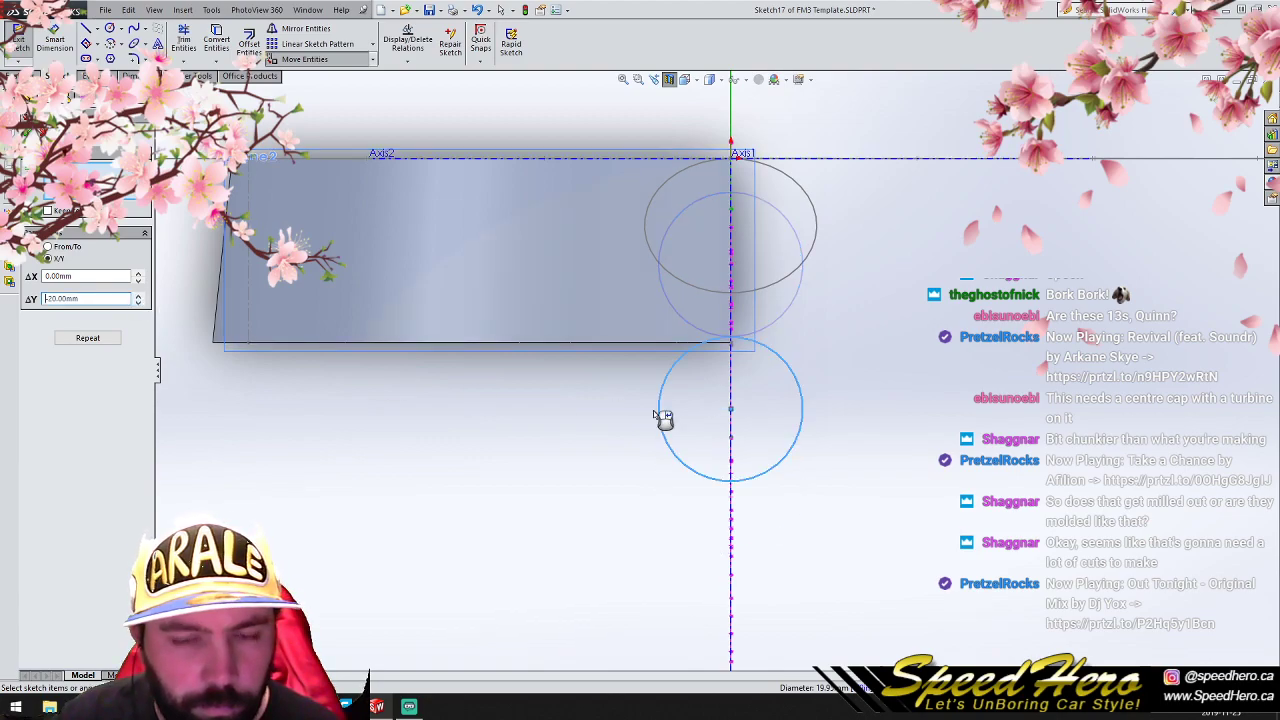
{"action": "middle_click_drag", "start_coordinate": [614, 408], "coordinate": [651, 409]}
{"action": "double_click", "coordinate": [100, 300]}
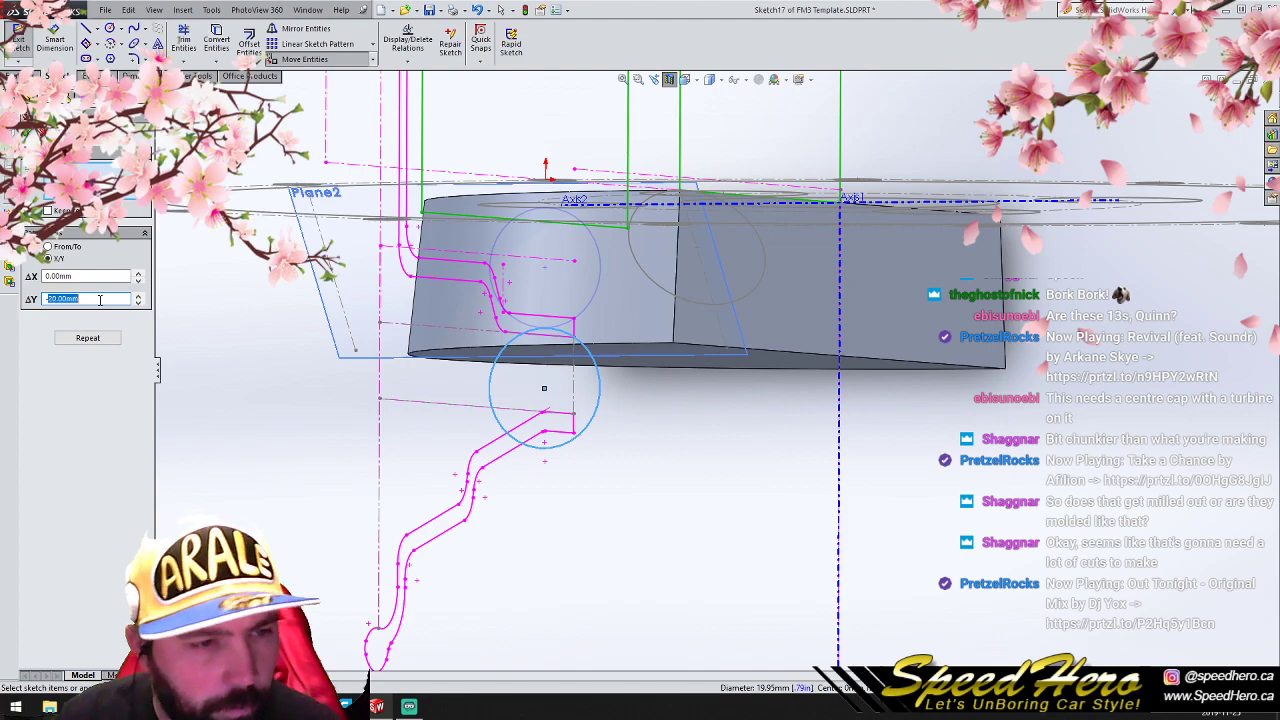
{"action": "type", "text": "-15"}
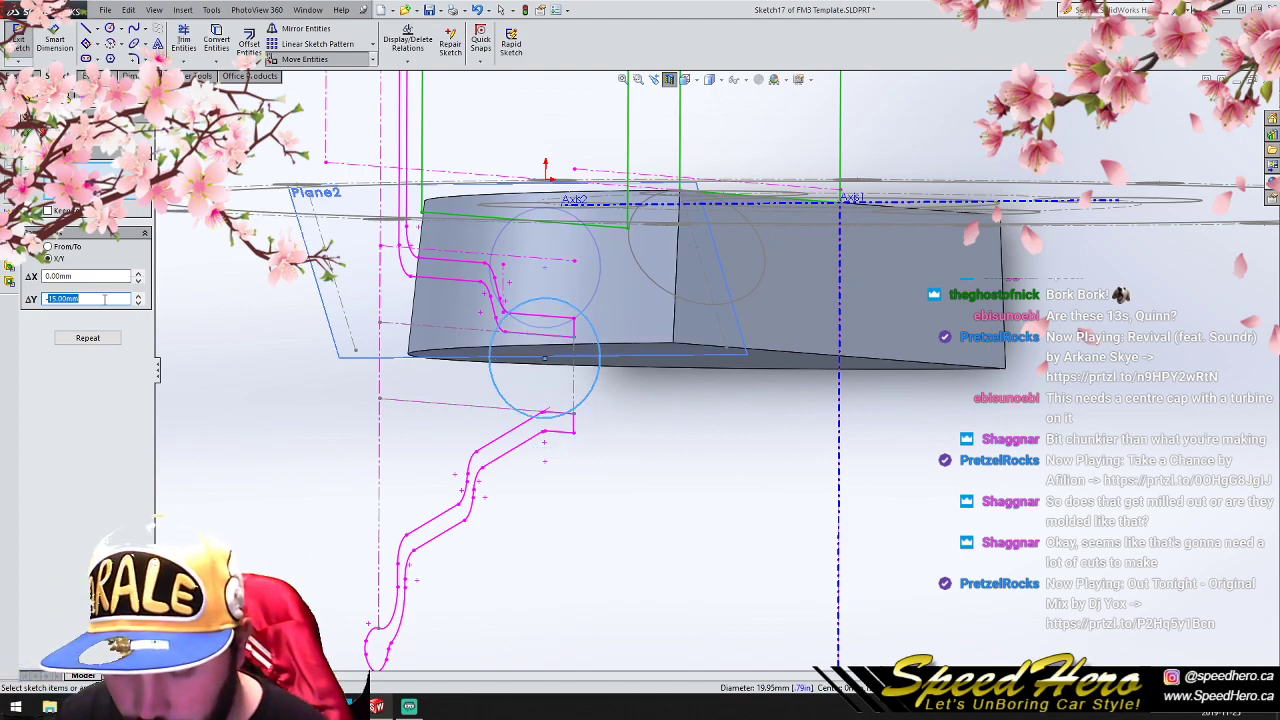
{"action": "key", "text": "Return"}
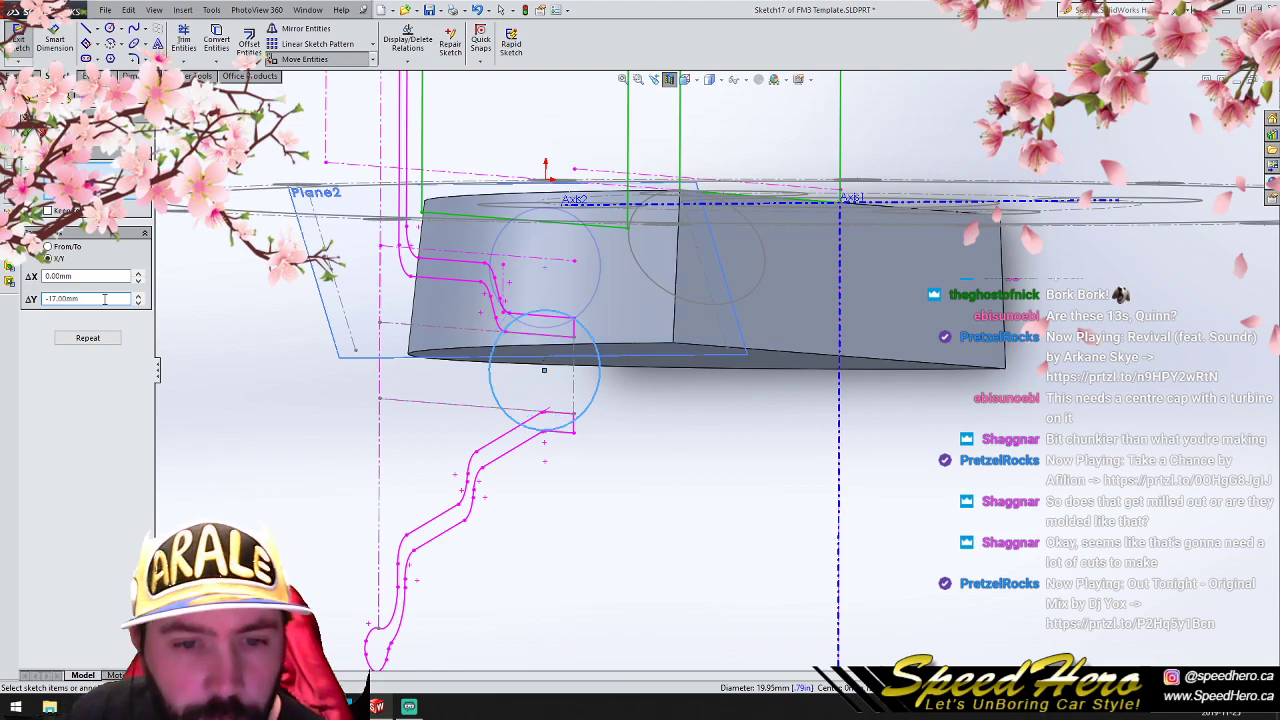
{"action": "left_click", "coordinate": [26, 132]}
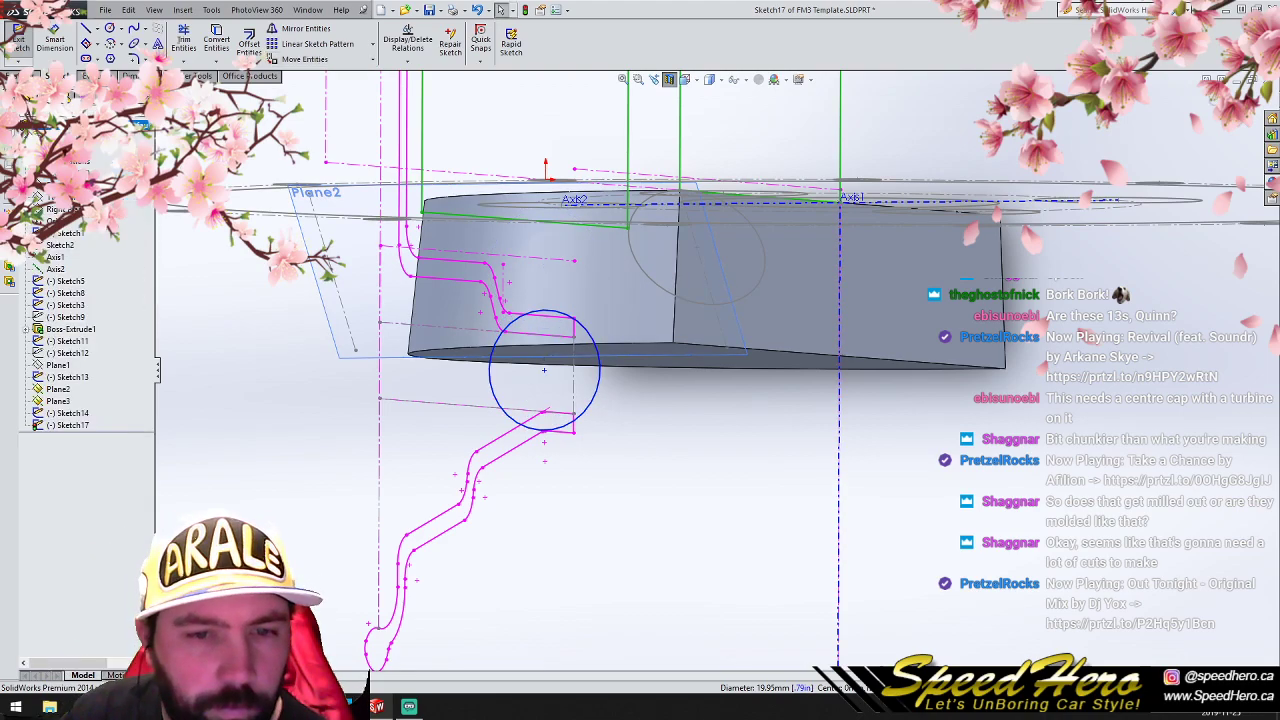
- Set the Plane3 circle's radius to 7 mm and close the sketch
{"action": "left_click", "coordinate": [598, 371]}
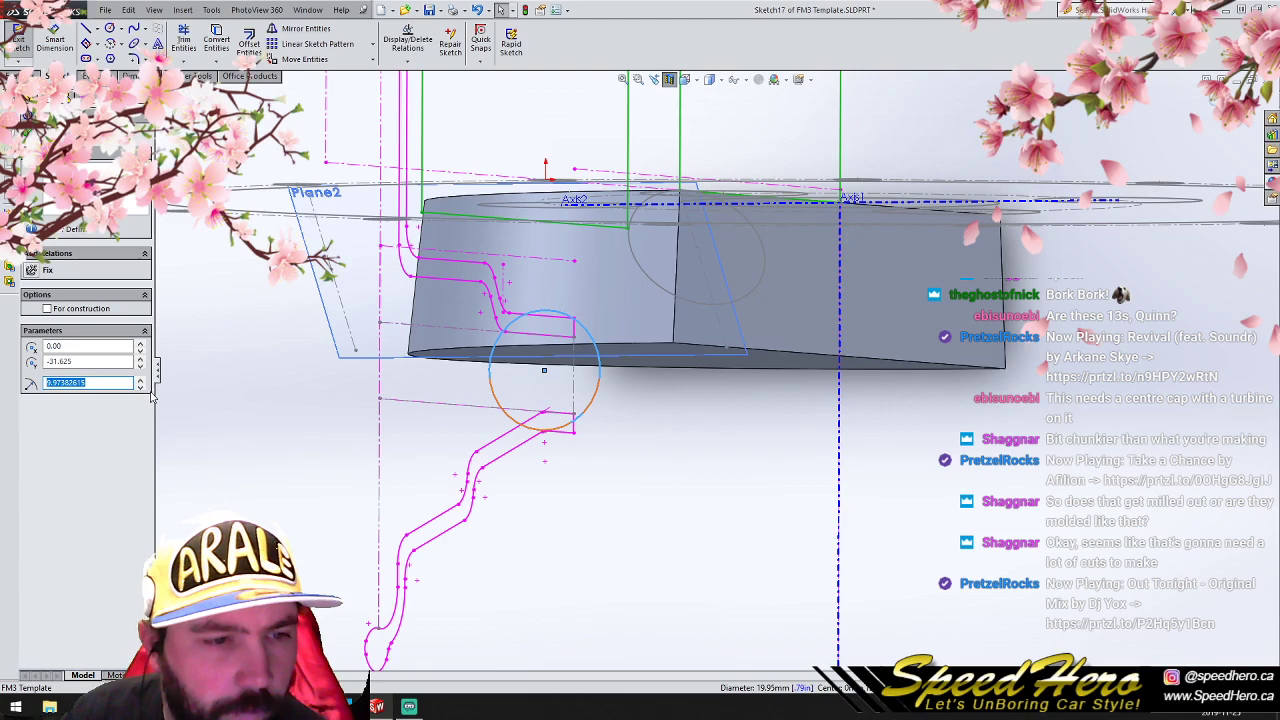
{"action": "type", "text": "7"}
{"action": "key", "text": "Return"}
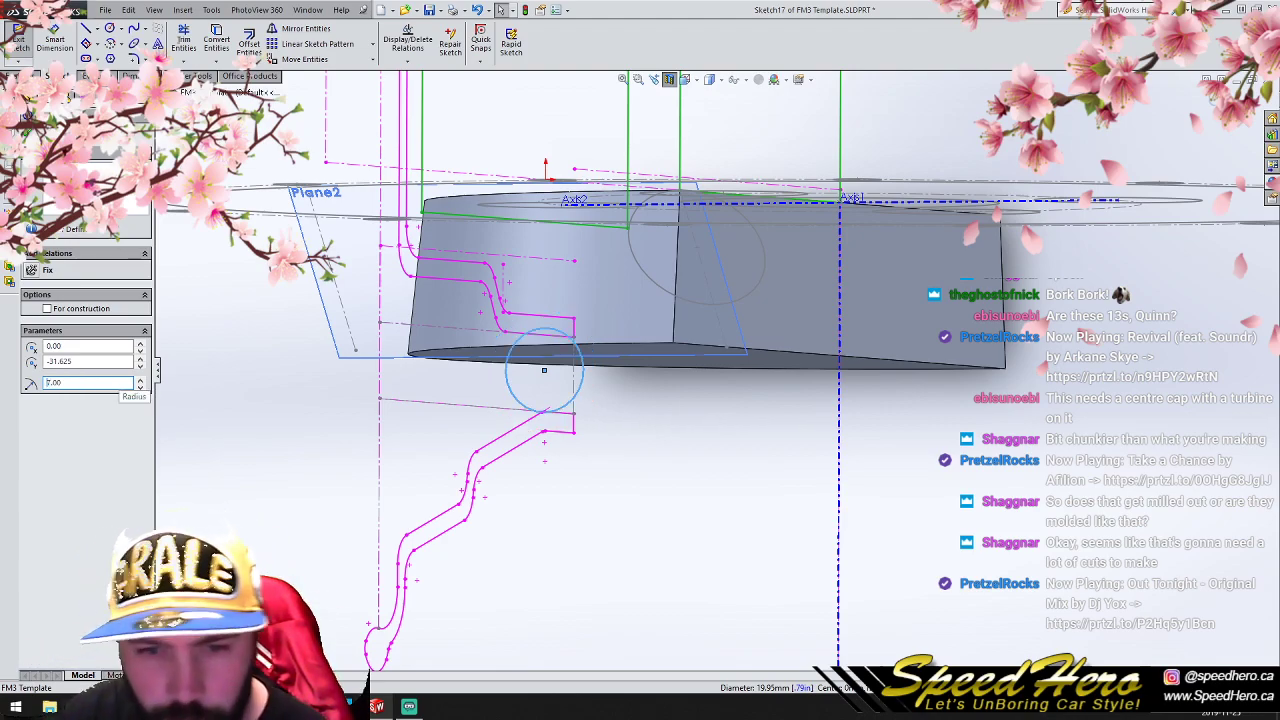
{"action": "left_click", "coordinate": [26, 132]}
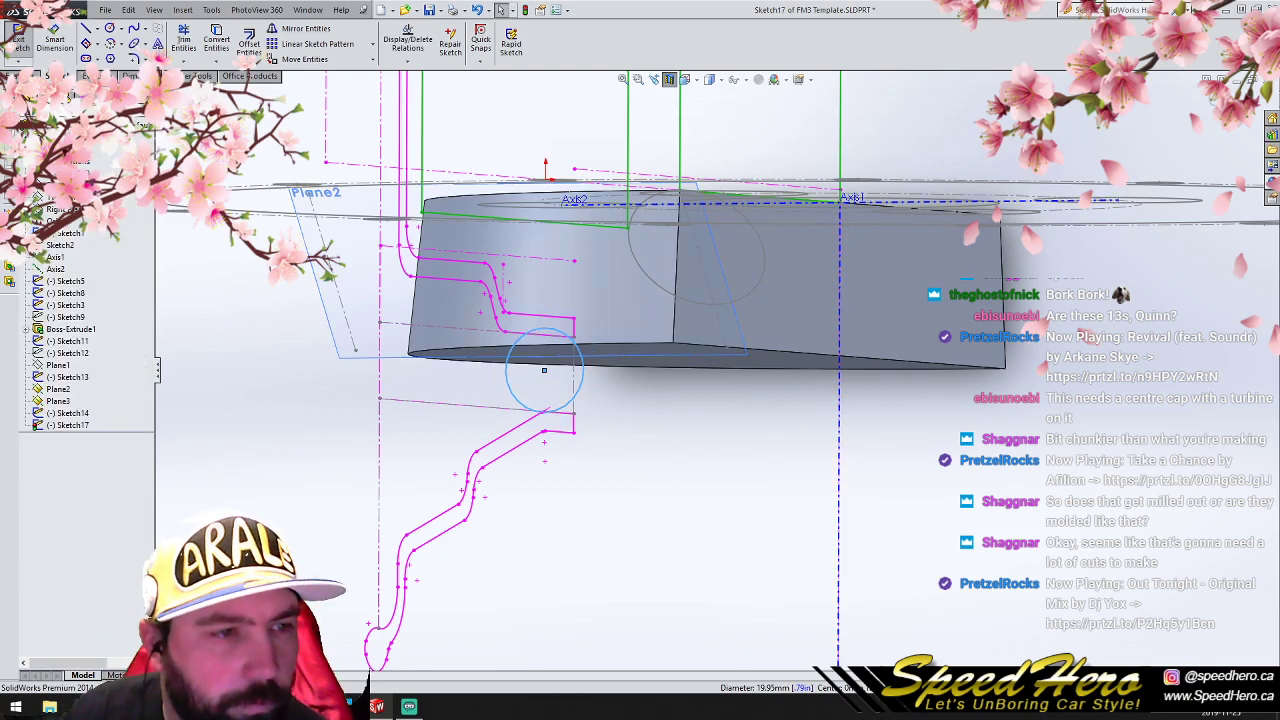
{"action": "left_click", "coordinate": [1212, 99]}
- Sketch a three-point spline on the Right Plane, in the empty area beside the barrel profile
{"action": "scroll", "coordinate": [650, 455], "scroll_direction": "up", "scroll_amount": 2}
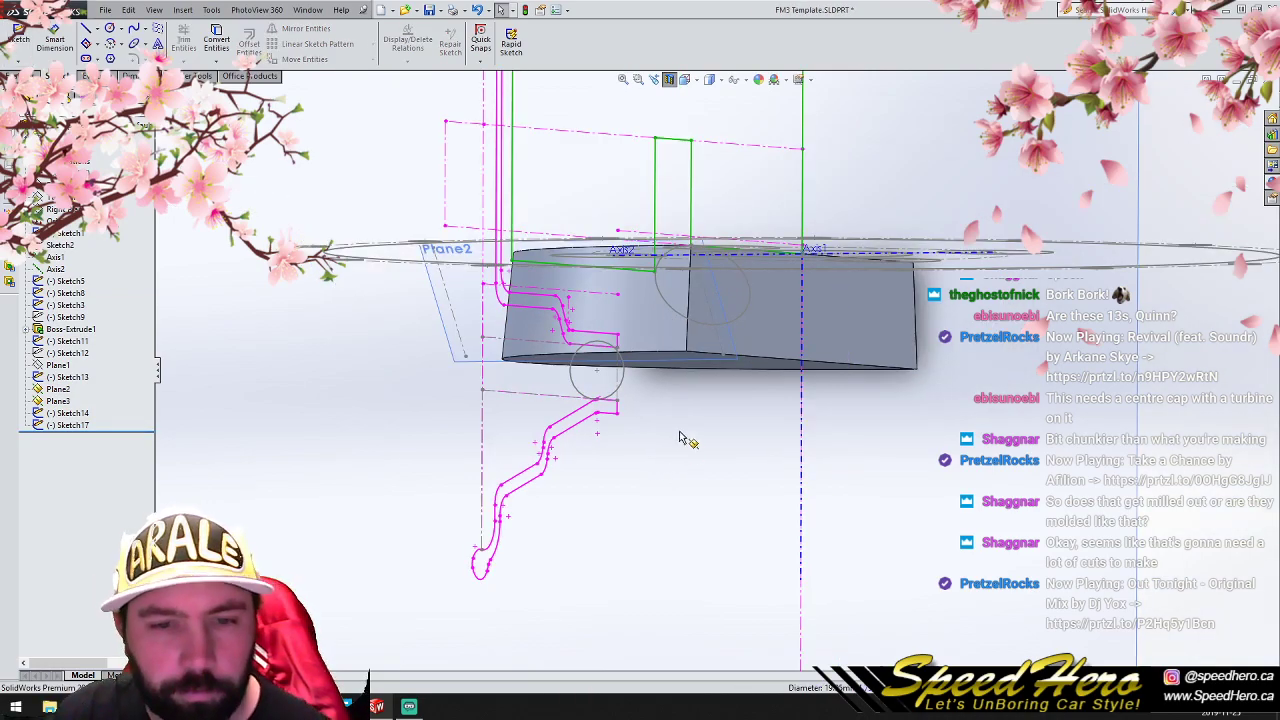
{"action": "left_click", "coordinate": [71, 211]}
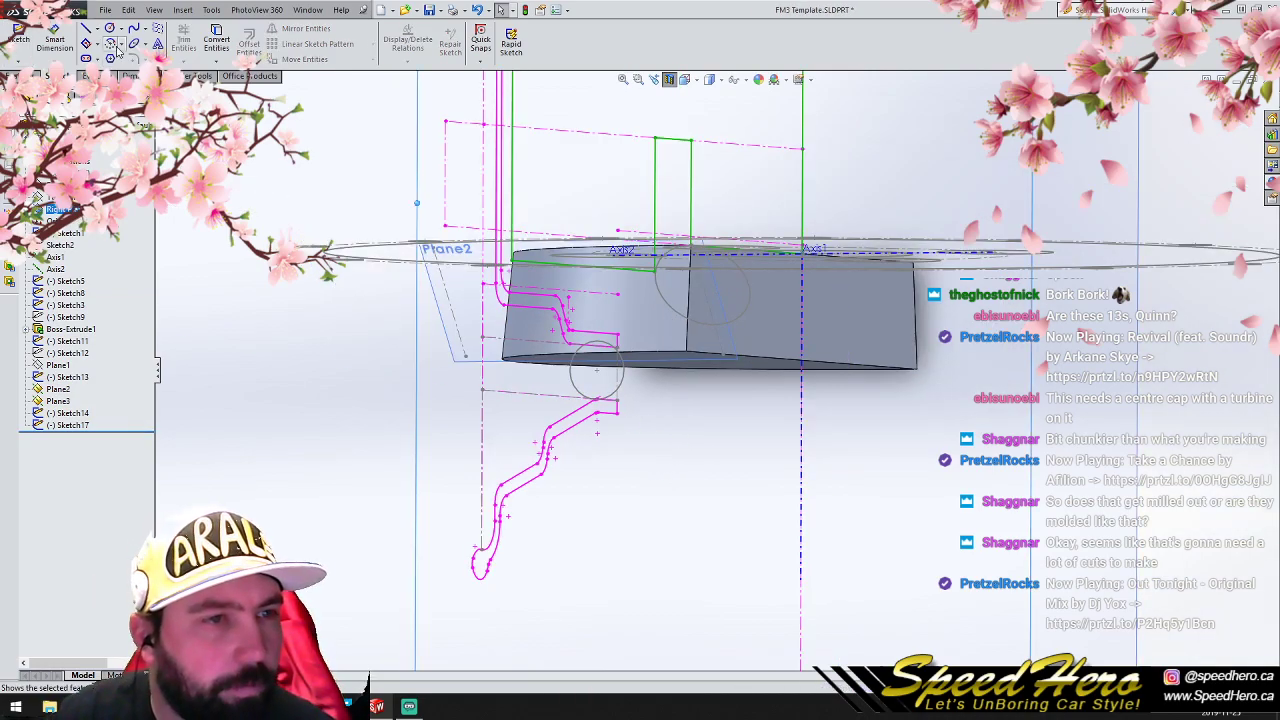
{"action": "left_click", "coordinate": [135, 30]}
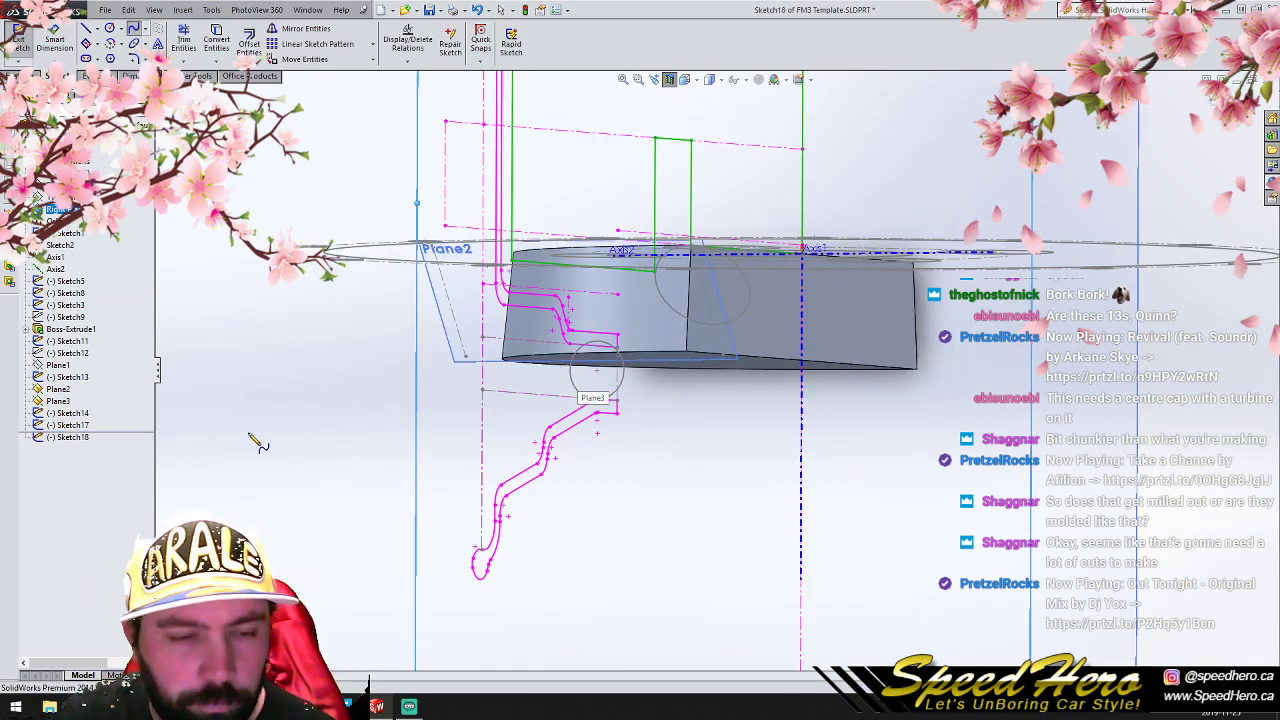
{"action": "left_click", "coordinate": [180, 358]}
{"action": "left_click", "coordinate": [233, 412]}
{"action": "right_click", "coordinate": [296, 424]}
{"action": "left_click", "coordinate": [306, 380]}
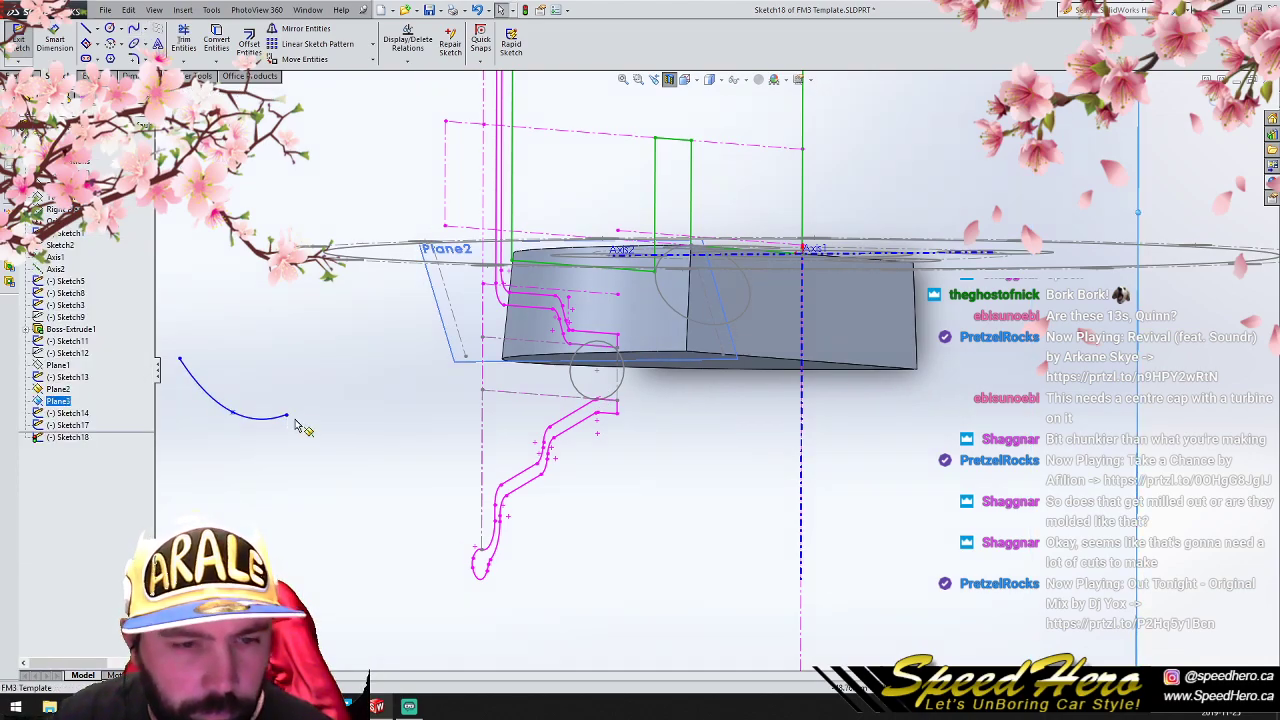
- Make the spline's end point coincident with the center of the Plane2 circle
{"action": "left_click", "coordinate": [286, 415]}
{"action": "scroll", "coordinate": [735, 367], "scroll_direction": "down", "scroll_amount": 2}
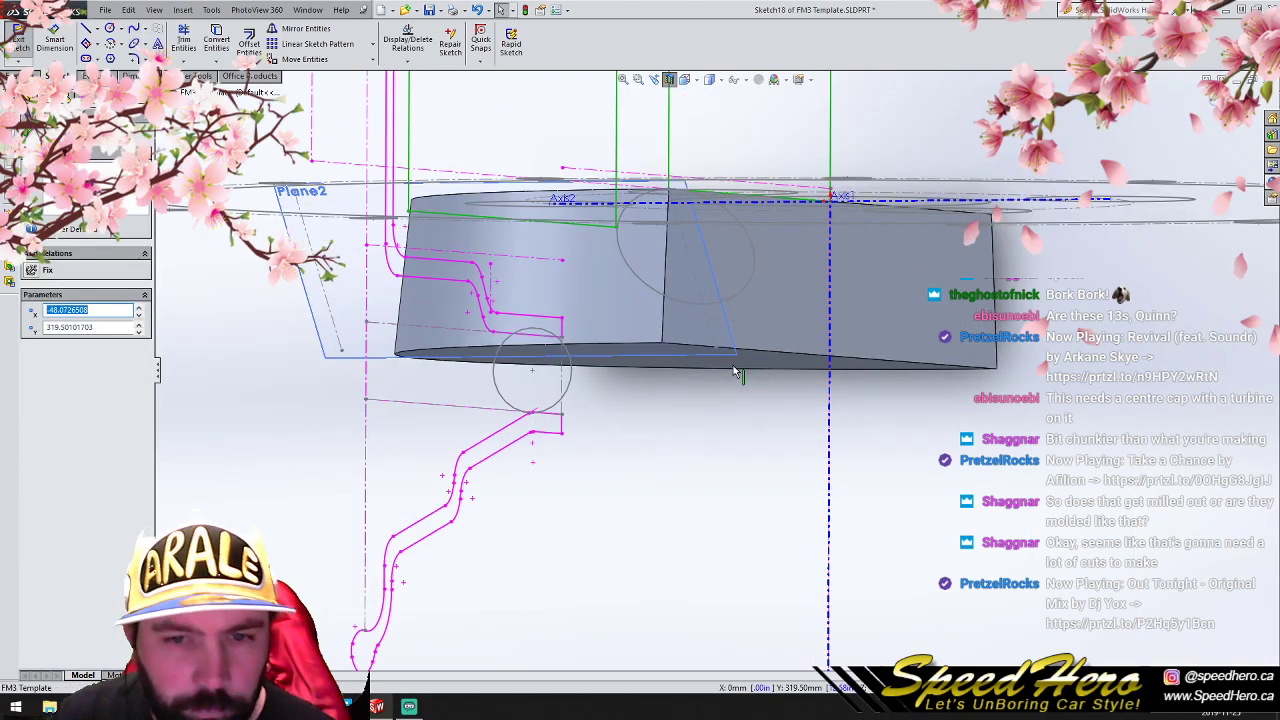
{"action": "left_click", "coordinate": [685, 247], "text": "ctrl"}
{"action": "left_click", "coordinate": [45, 380]}
{"action": "scroll", "coordinate": [480, 460], "scroll_direction": "up", "scroll_amount": 2}
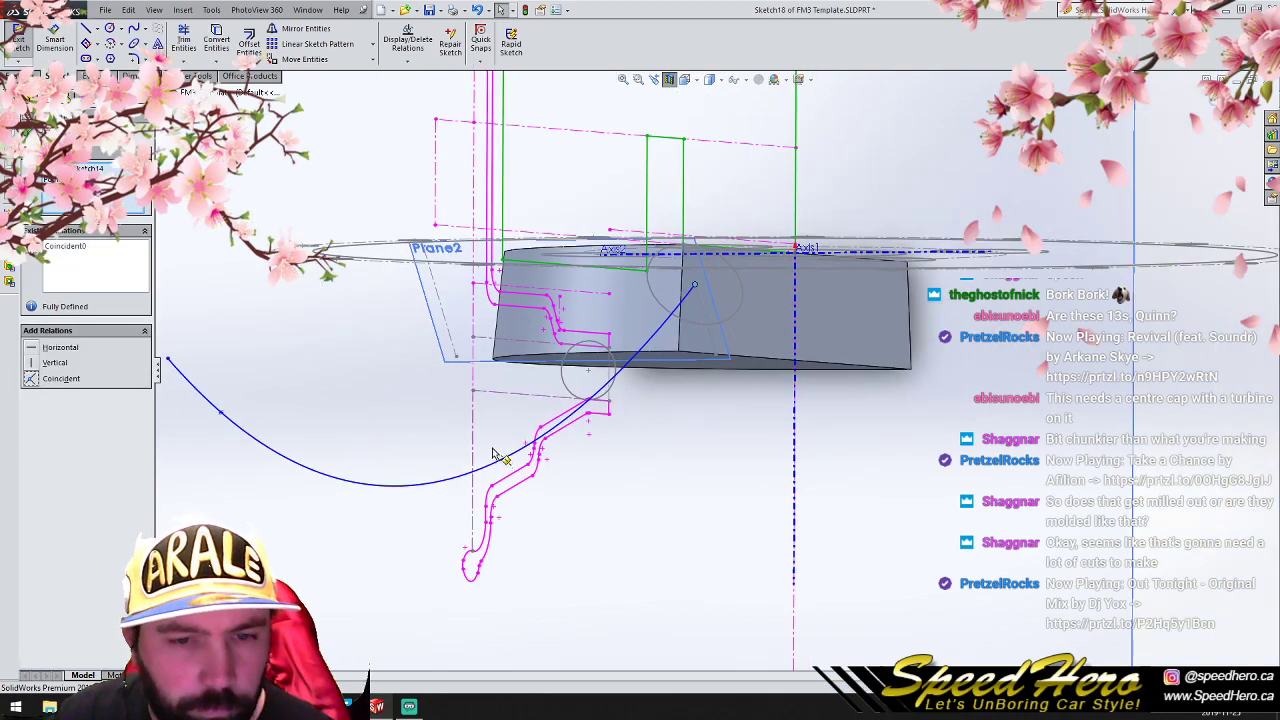
- Make the spline's free start point coincident with the center of the Plane3 circle
{"action": "left_click", "coordinate": [167, 360]}
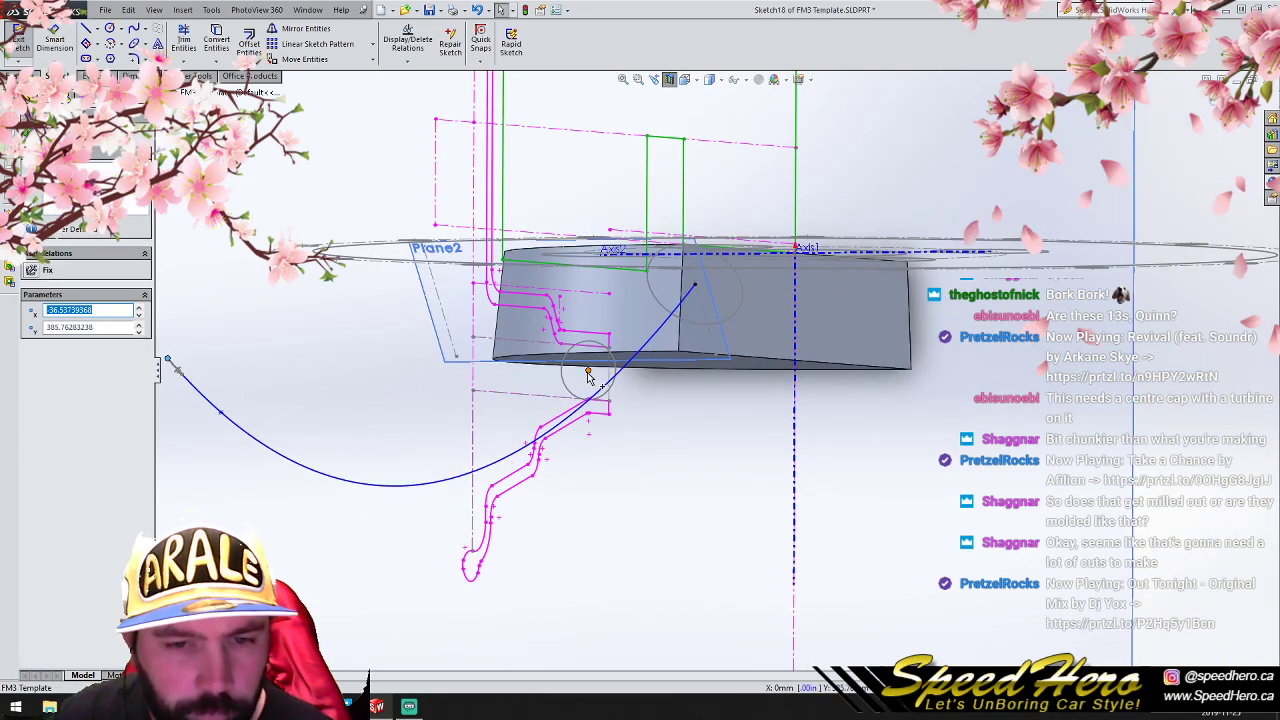
{"action": "left_click", "coordinate": [588, 375], "text": "ctrl"}
{"action": "left_click", "coordinate": [45, 378]}
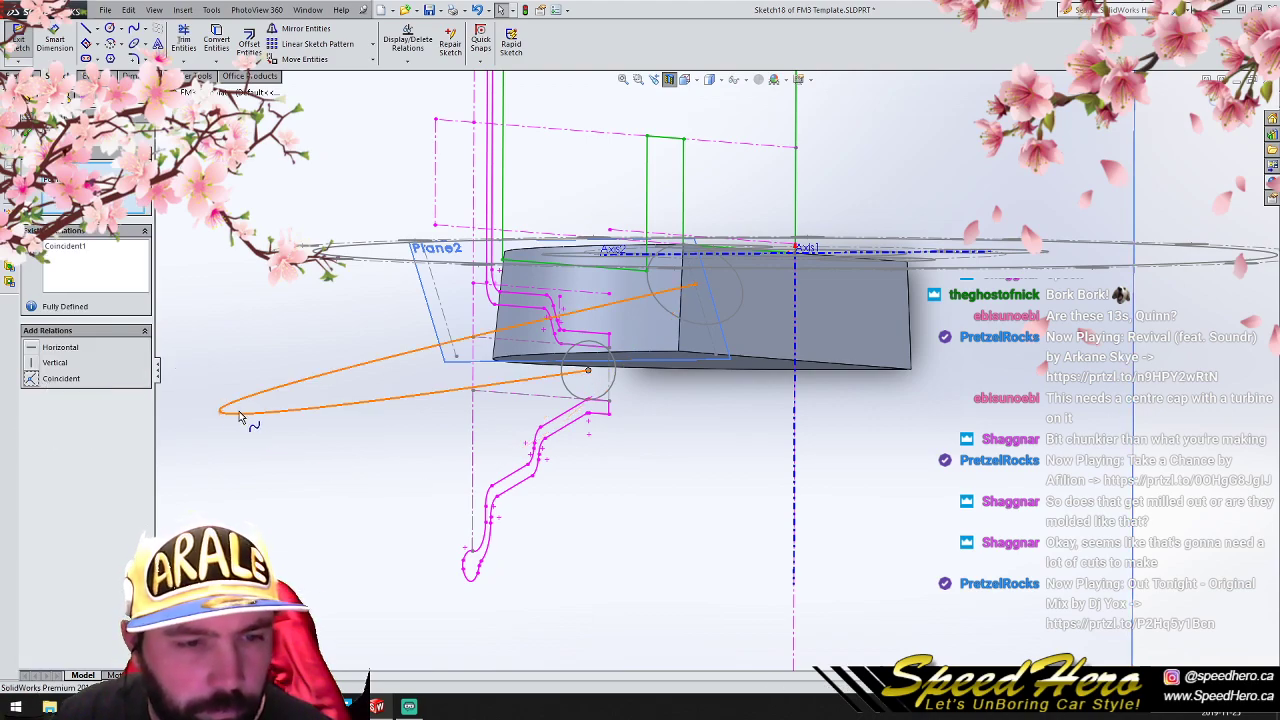
- Reshape the spline into a gentle curve by moving its middle point between the two circle centers, and close the sketch
{"action": "key", "text": "ctrl+8"}
{"action": "scroll", "coordinate": [717, 250], "scroll_direction": "up", "scroll_amount": 6}
{"action": "scroll", "coordinate": [717, 186], "scroll_direction": "up", "scroll_amount": 3}
{"action": "scroll", "coordinate": [709, 193], "scroll_direction": "down", "scroll_amount": 3}
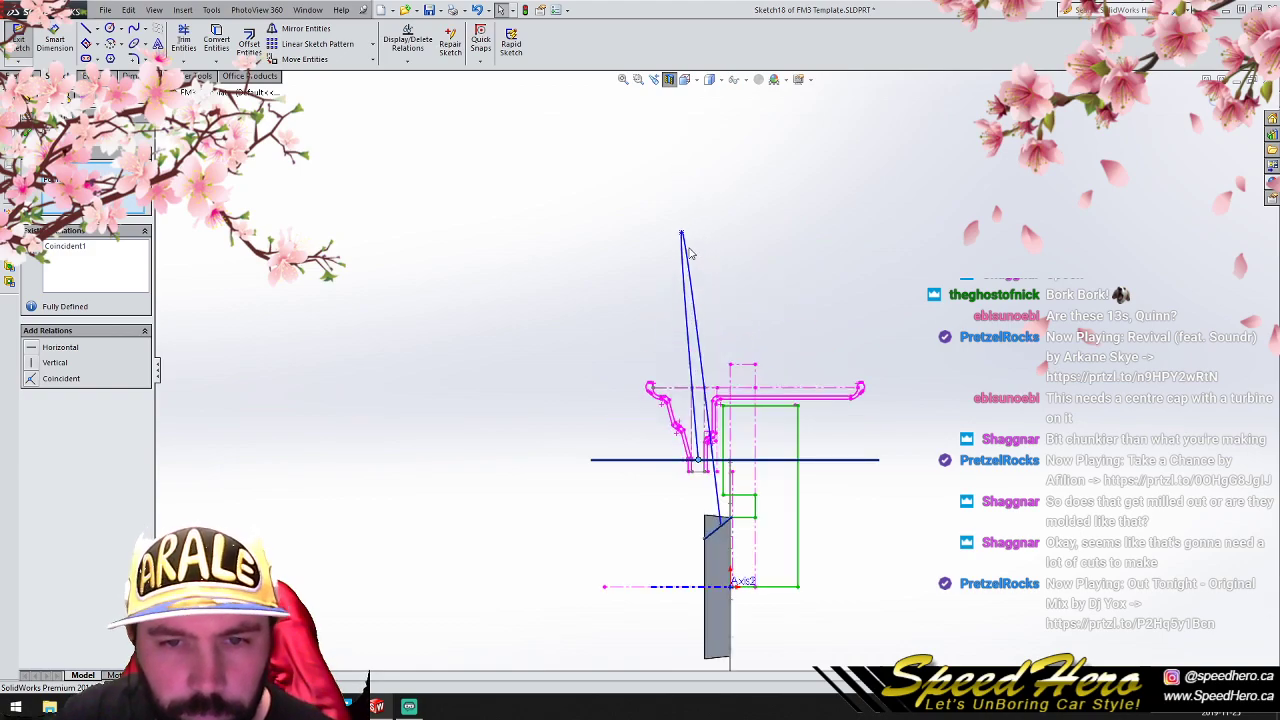
{"action": "left_click_drag", "start_coordinate": [681, 233], "coordinate": [706, 503]}
{"action": "left_click", "coordinate": [1210, 97]}
{"action": "middle_click_drag", "start_coordinate": [728, 517], "coordinate": [778, 556]}
{"action": "scroll", "coordinate": [740, 566], "scroll_direction": "down", "scroll_amount": 6}
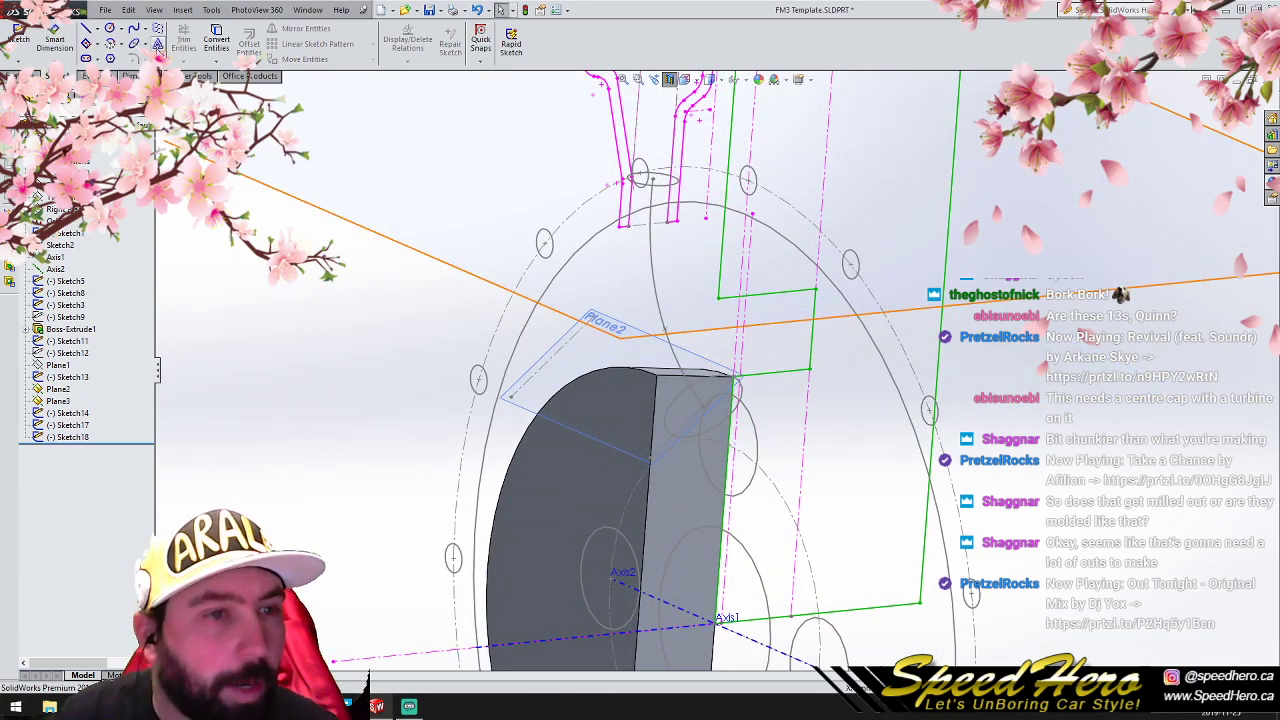
- Try to loft a spoke between the Plane2 and Plane3 circles, using the spline sketch as the guide curve
{"action": "left_click", "coordinate": [24, 76]}
{"action": "left_click", "coordinate": [132, 44]}
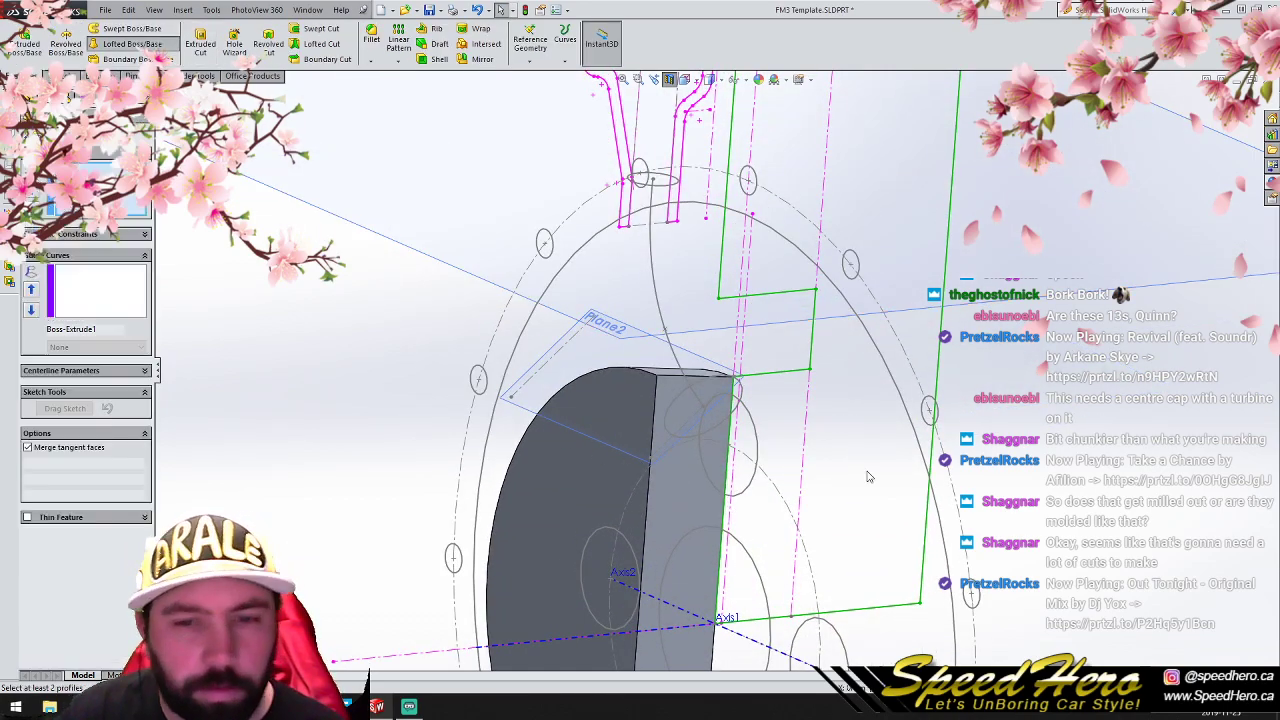
{"action": "left_click", "coordinate": [718, 425]}
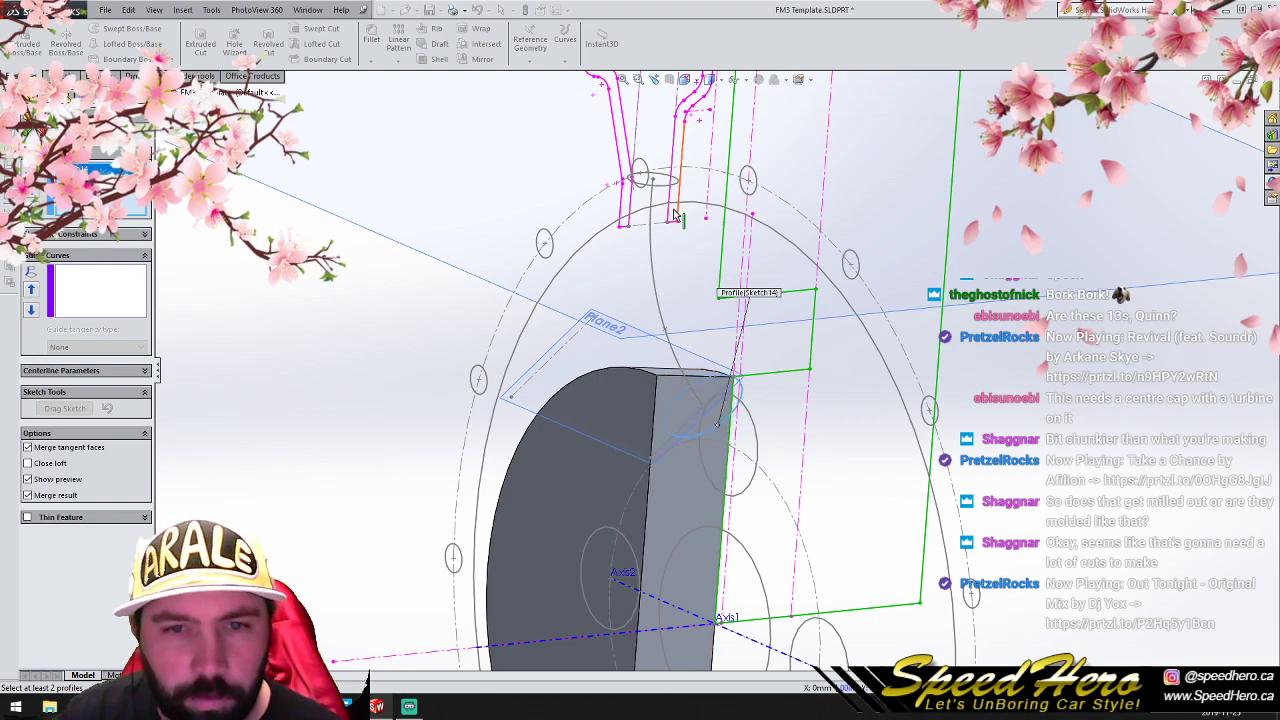
{"action": "left_click", "coordinate": [661, 184]}
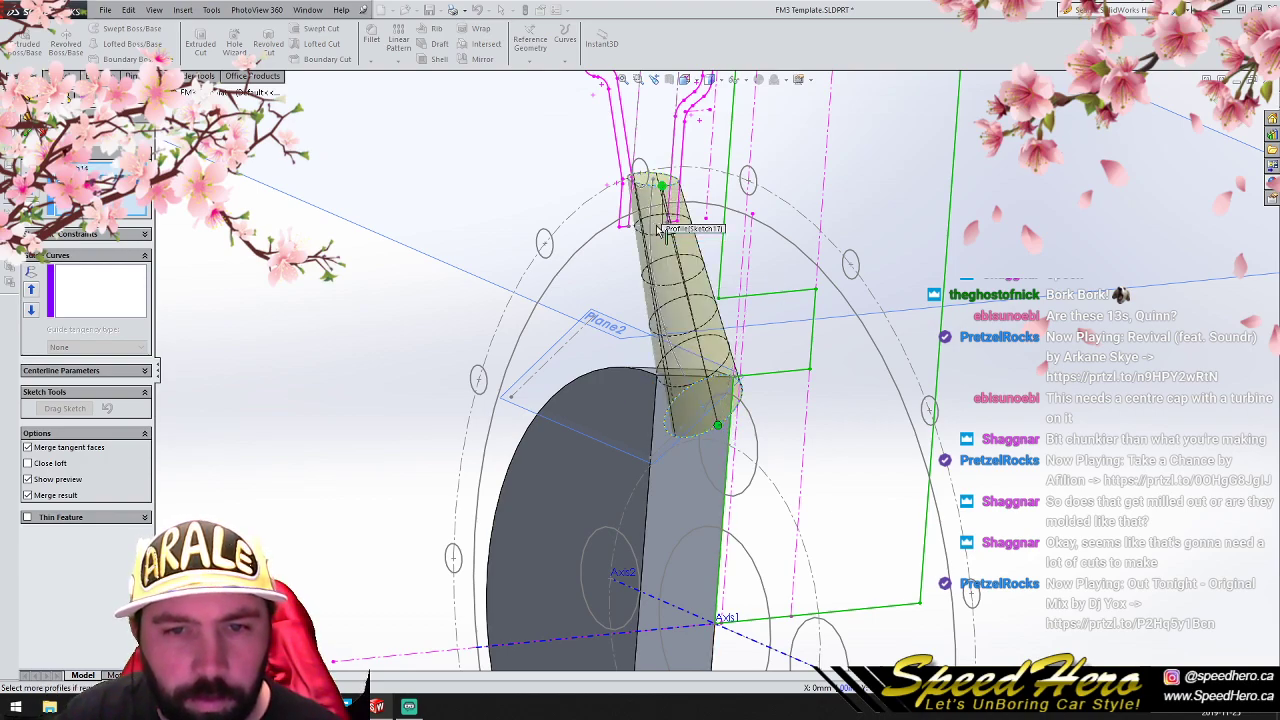
{"action": "left_click", "coordinate": [101, 300]}
{"action": "left_click", "coordinate": [660, 283]}
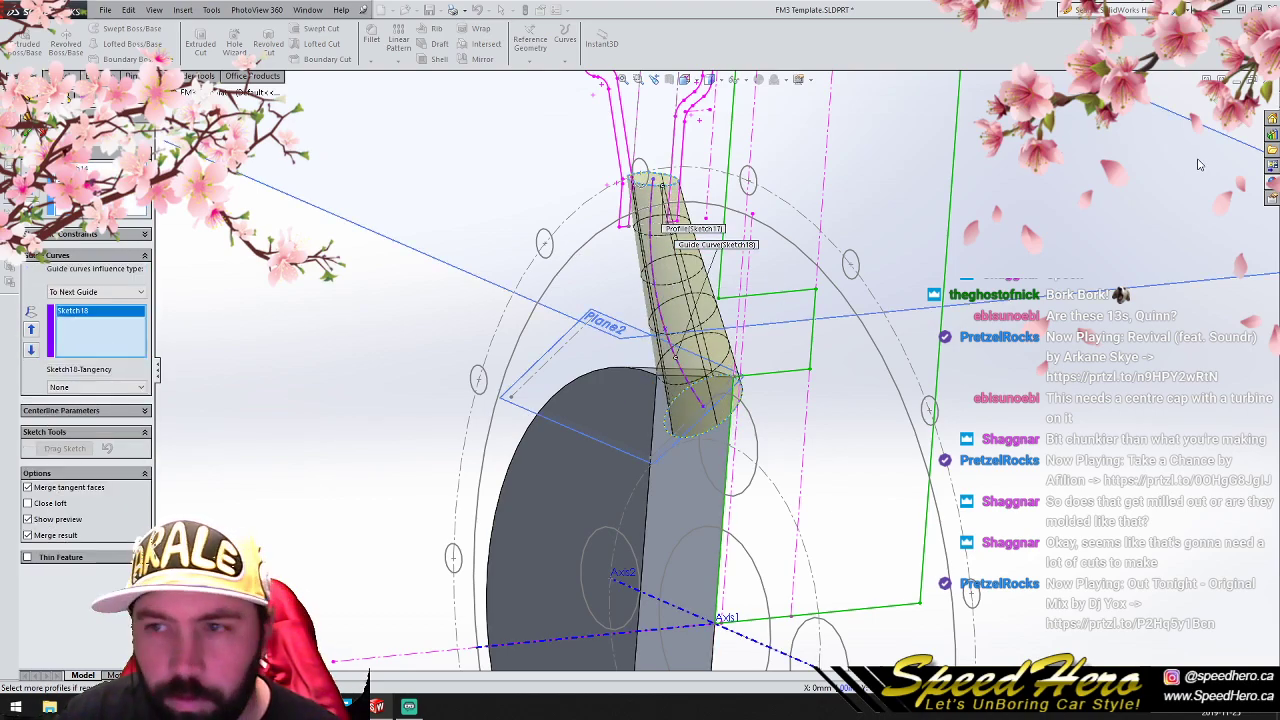
{"action": "middle_click_drag", "start_coordinate": [797, 318], "coordinate": [737, 323]}
{"action": "middle_click_drag", "start_coordinate": [1214, 307], "coordinate": [940, 348], "text": "ctrl"}
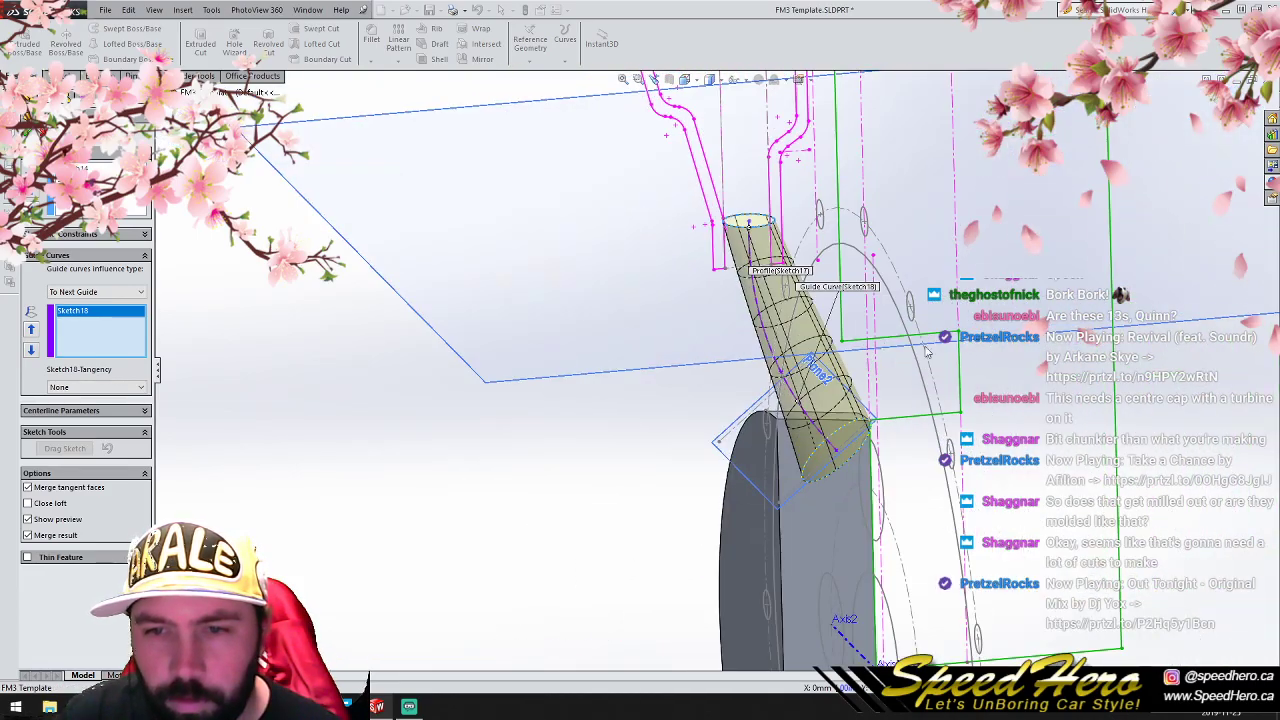
{"action": "scroll", "coordinate": [782, 372], "scroll_direction": "down", "scroll_amount": 2}
{"action": "mouse_move", "coordinate": [782, 372]}
{"action": "middle_mouse_down"}
{"action": "mouse_move", "coordinate": [772, 443]}
{"action": "mouse_move", "coordinate": [922, 437]}
{"action": "middle_mouse_up"}
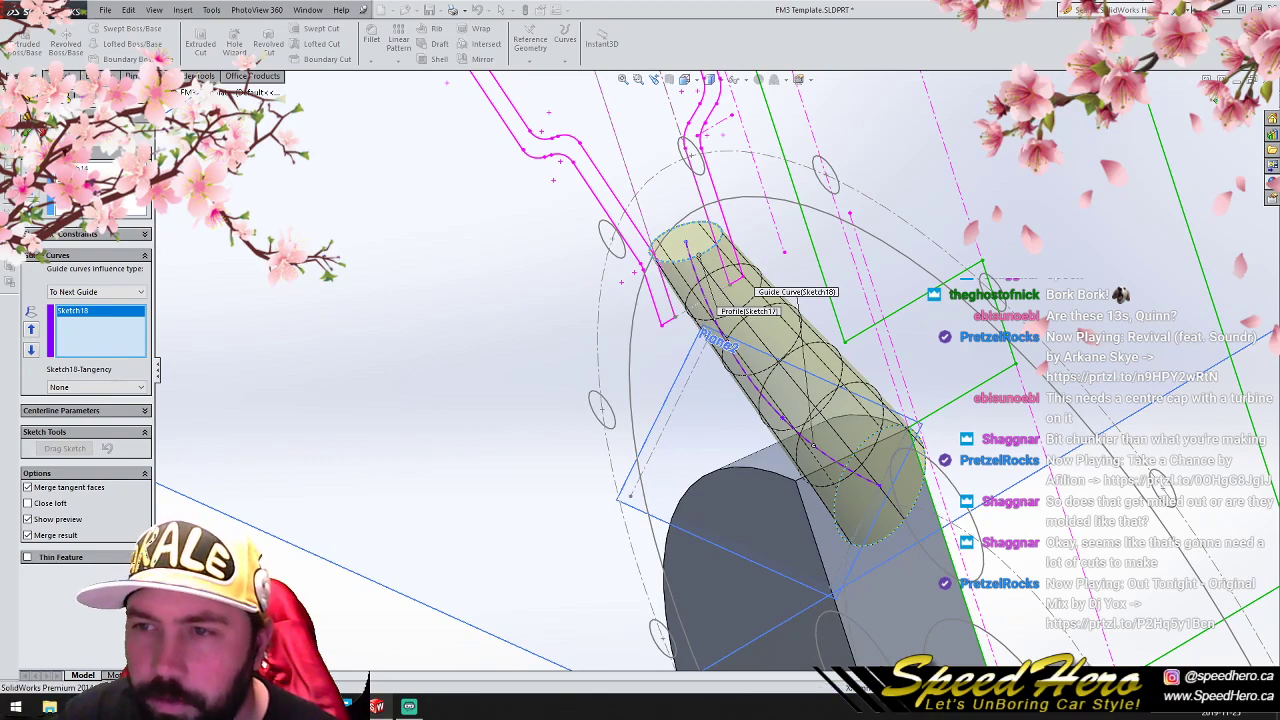
{"action": "left_click", "coordinate": [1192, 110]}
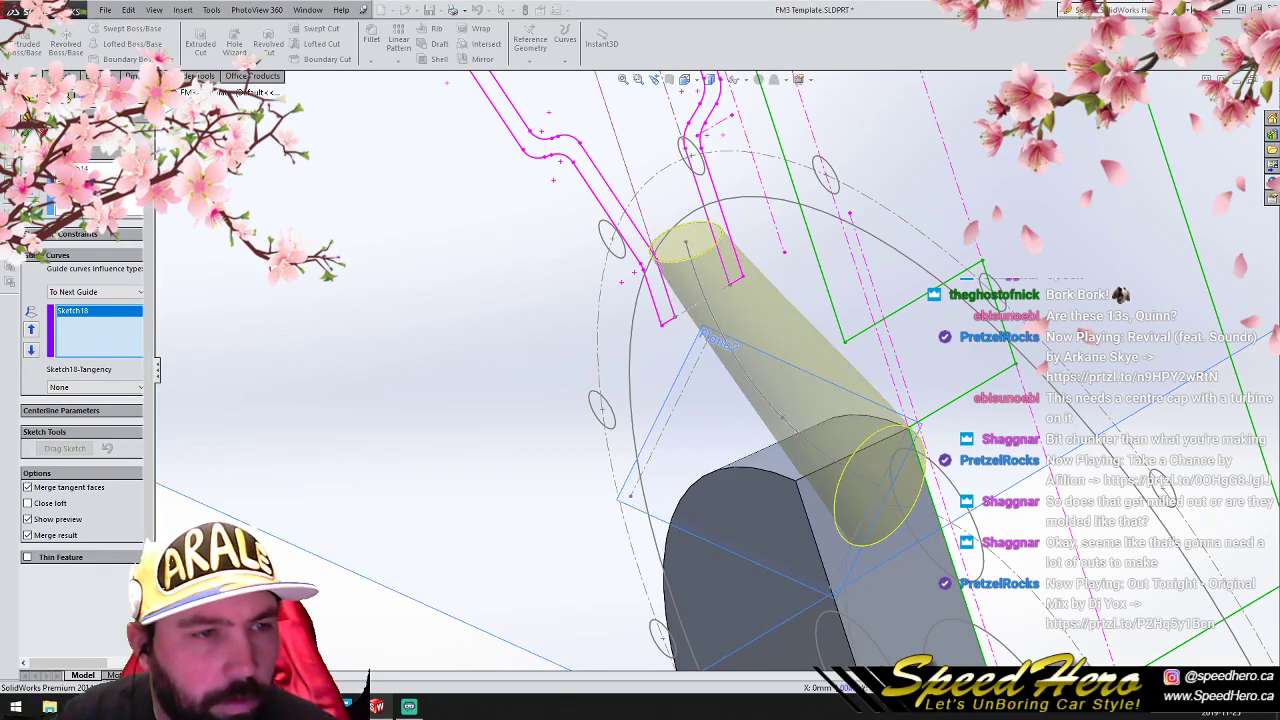
- Close the FM3 Template part without saving its changes and reopen it to start over from the clean template
{"action": "scroll", "coordinate": [1192, 110], "scroll_direction": "up", "scroll_amount": 5}
{"action": "left_click", "coordinate": [1267, 80]}
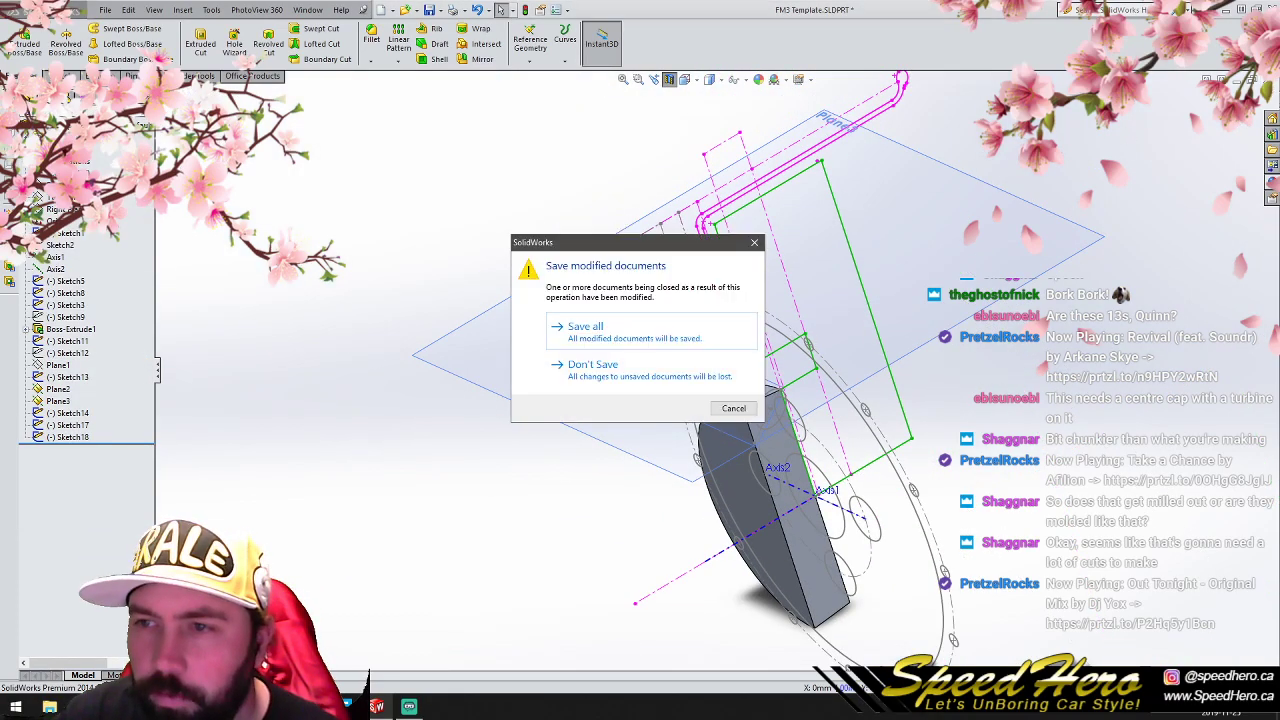
{"action": "left_click", "coordinate": [640, 373]}
{"action": "left_click", "coordinate": [101, 14]}
{"action": "left_click", "coordinate": [132, 61]}
{"action": "scroll", "coordinate": [553, 469], "scroll_direction": "up", "scroll_amount": 3}
{"action": "scroll", "coordinate": [820, 312], "scroll_direction": "down", "scroll_amount": 3}
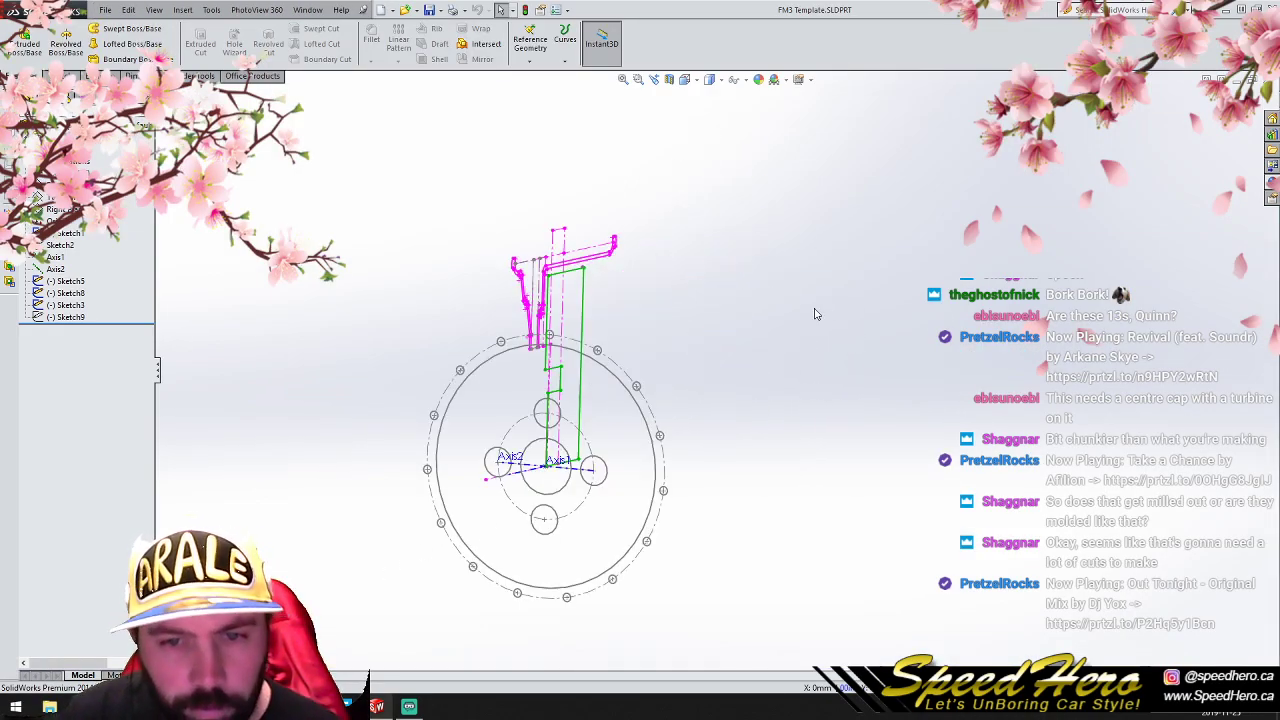
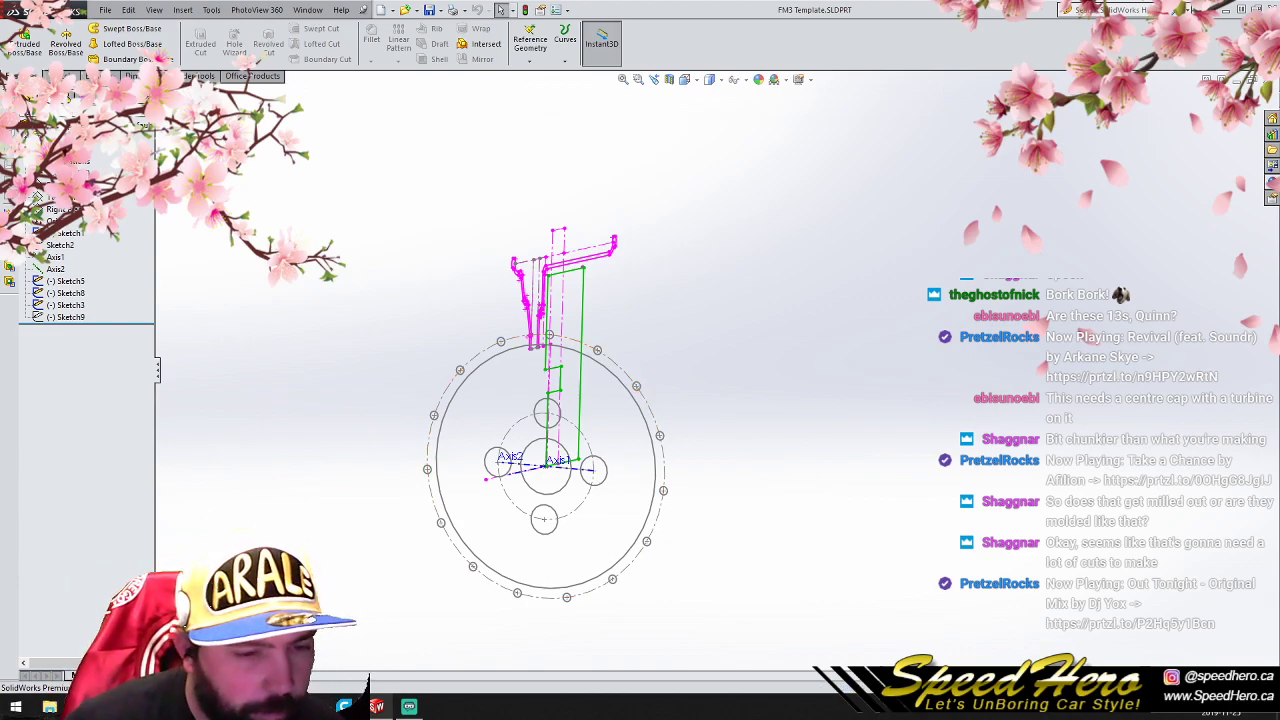
- Create a reference plane parallel to the Top Plane through the inner end point of the rim profile in Sketch8
{"action": "key", "text": "ctrl+1"}
{"action": "scroll", "coordinate": [684, 364], "scroll_direction": "up", "scroll_amount": 2}
{"action": "scroll", "coordinate": [633, 425], "scroll_direction": "down", "scroll_amount": 4}
{"action": "mouse_move", "coordinate": [631, 434]}
{"action": "middle_mouse_down"}
{"action": "mouse_move", "coordinate": [477, 455]}
{"action": "mouse_move", "coordinate": [534, 483]}
{"action": "mouse_move", "coordinate": [506, 457]}
{"action": "mouse_move", "coordinate": [419, 445]}
{"action": "middle_mouse_up"}
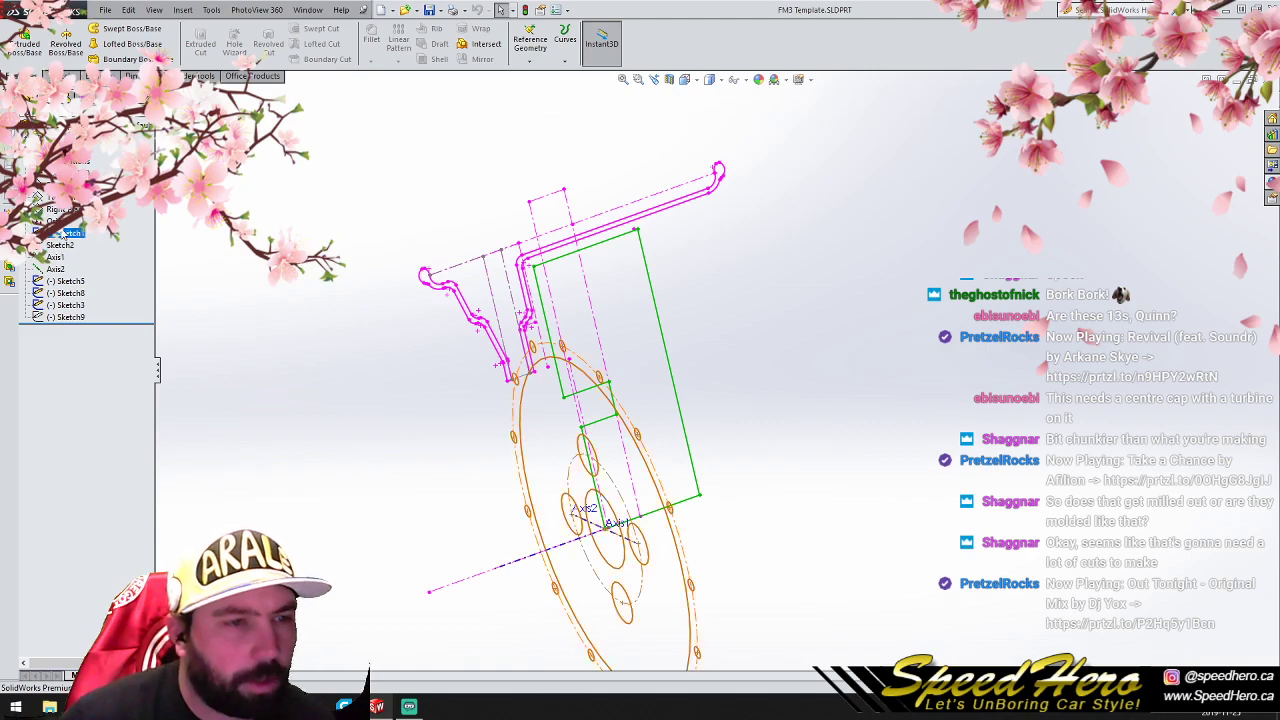
{"action": "left_click", "coordinate": [55, 197]}
{"action": "left_click_drag", "start_coordinate": [702, 567], "coordinate": [530, 410], "text": "ctrl"}
{"action": "left_click", "coordinate": [529, 376]}
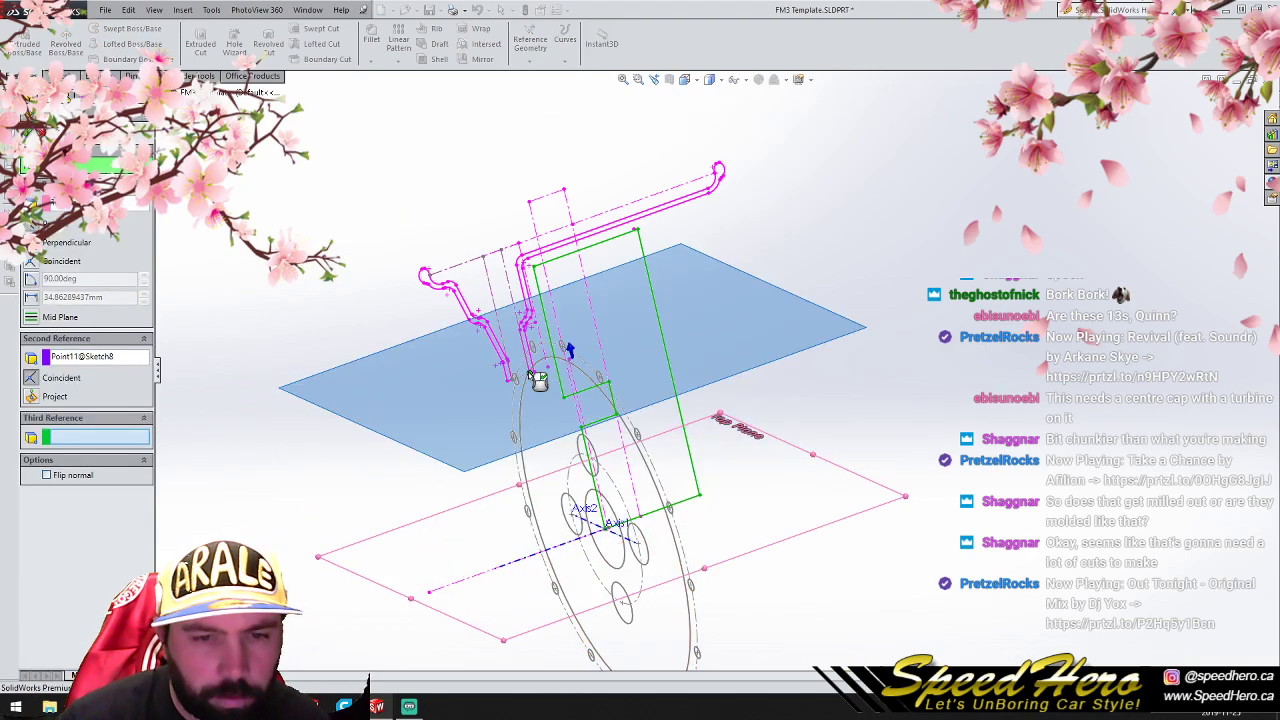
{"action": "key", "text": "Return"}
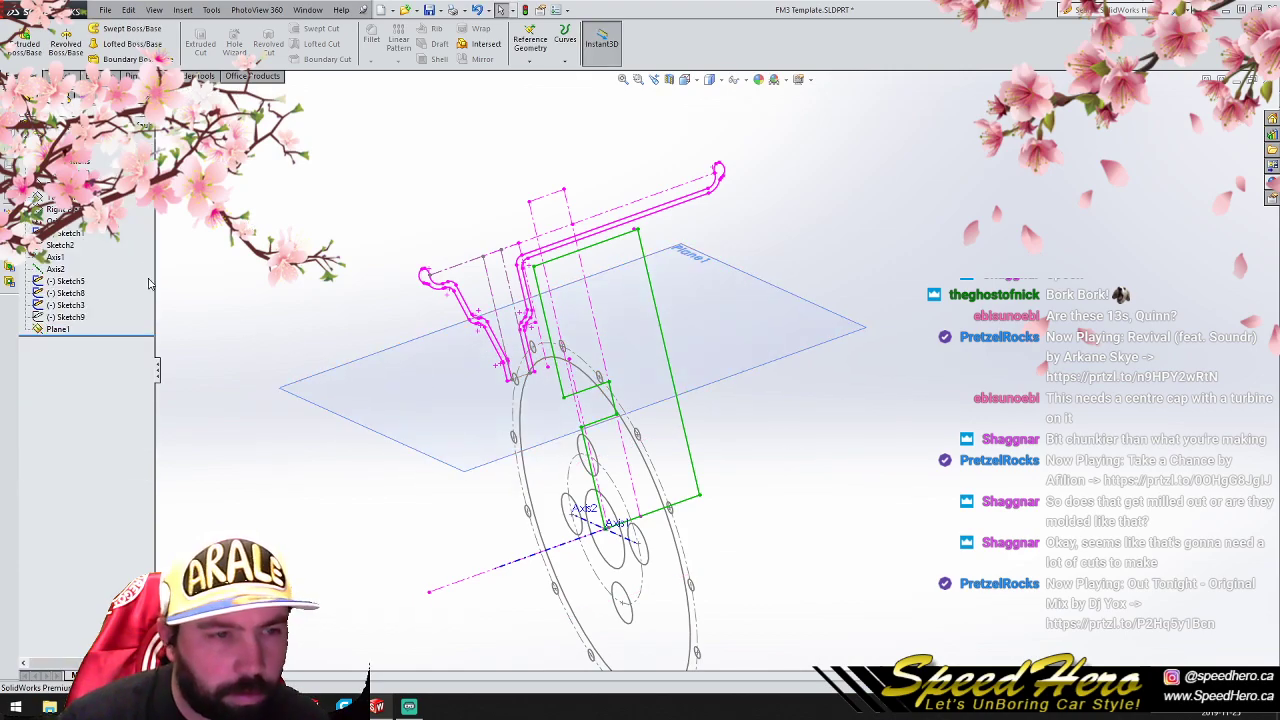
- Sketch a slanted construction line on the Right Plane starting at the hub profile's inner step corner, and close the sketch
{"action": "left_click", "coordinate": [62, 210]}
{"action": "left_click", "coordinate": [58, 76]}
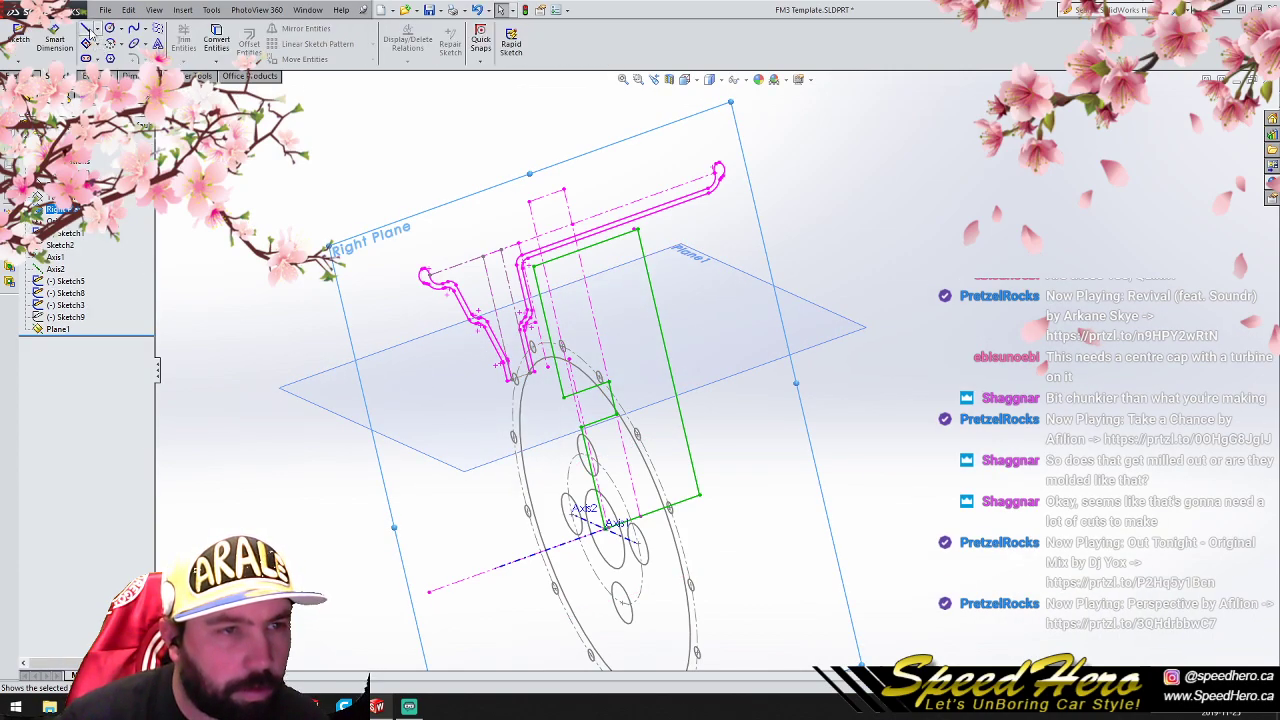
{"action": "left_click", "coordinate": [86, 30]}
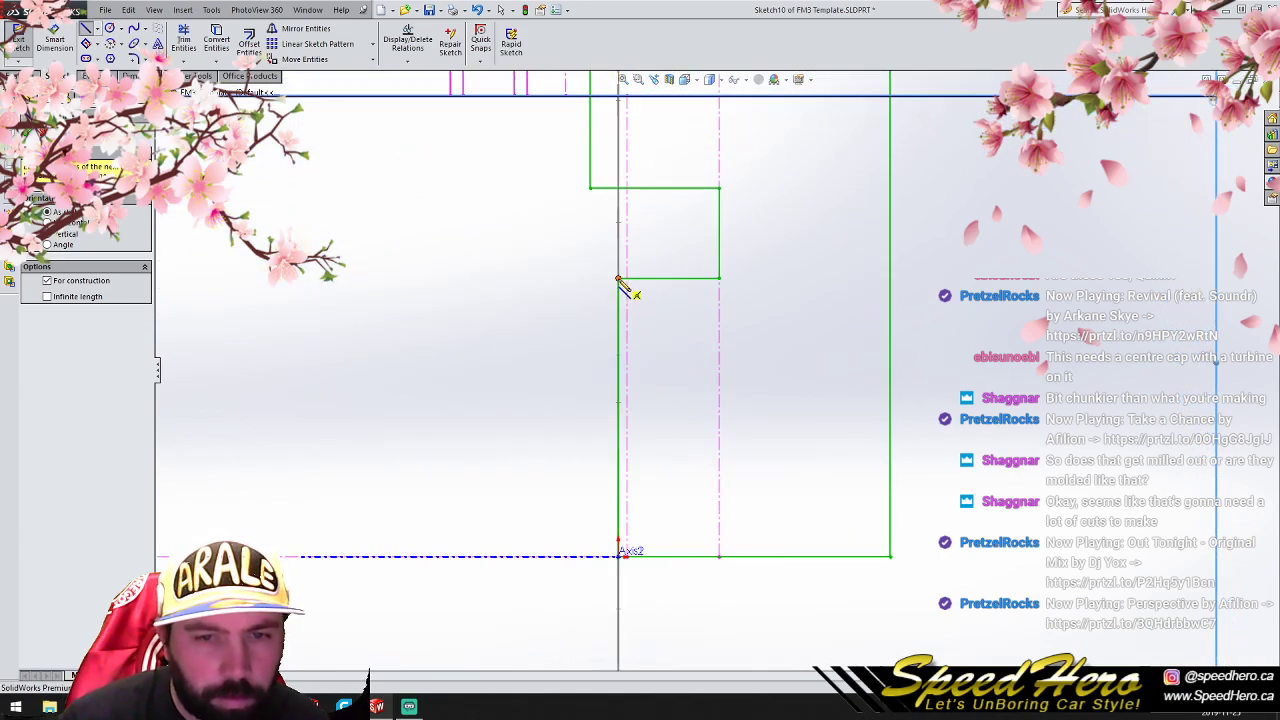
{"action": "left_click", "coordinate": [620, 279]}
{"action": "right_click", "coordinate": [541, 333]}
{"action": "left_click", "coordinate": [545, 336]}
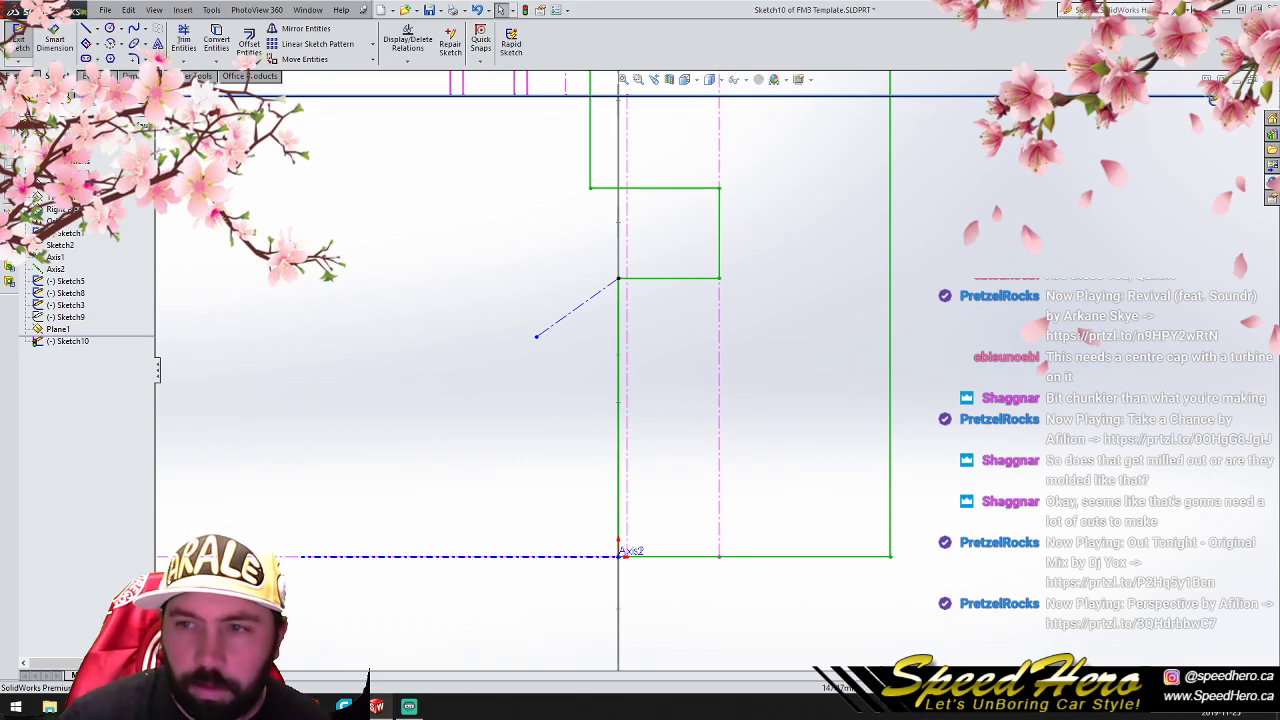
{"action": "left_click", "coordinate": [1224, 102]}
- Create a reference plane offset about 114.49 mm from the Right Plane
{"action": "middle_click_drag", "start_coordinate": [740, 450], "coordinate": [700, 490]}
{"action": "right_click", "coordinate": [706, 487]}
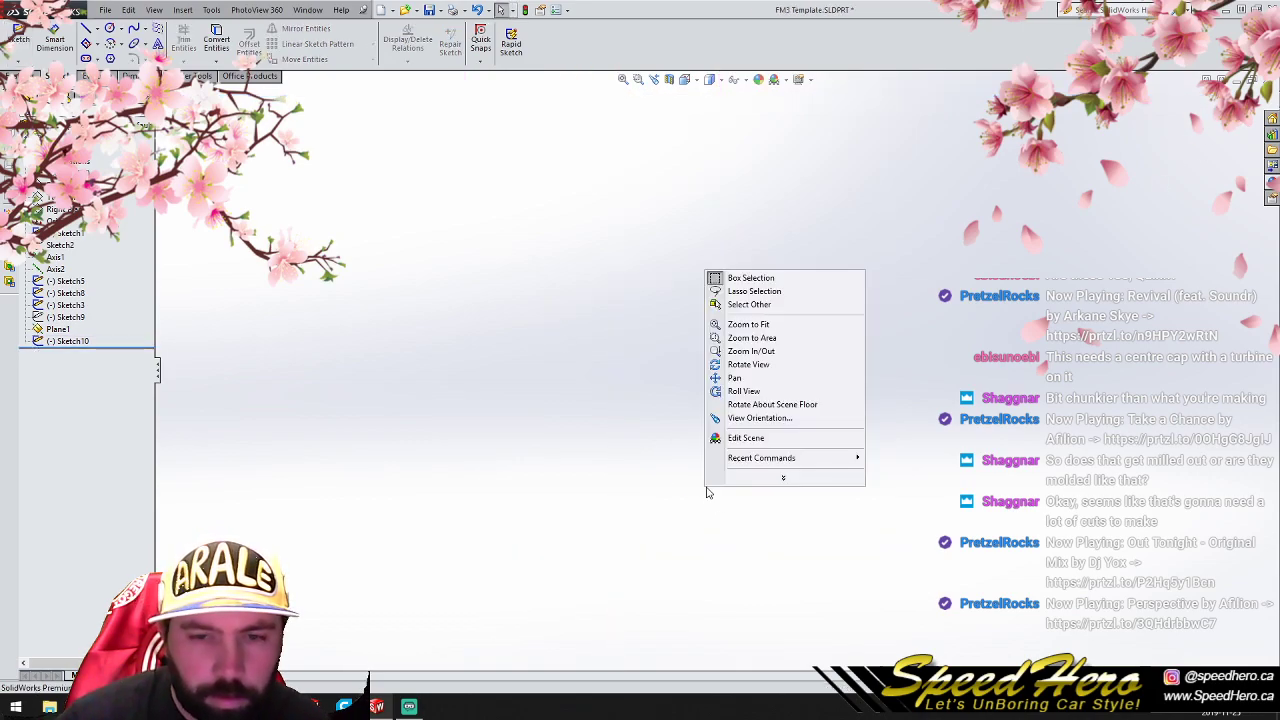
{"action": "left_click", "coordinate": [750, 325]}
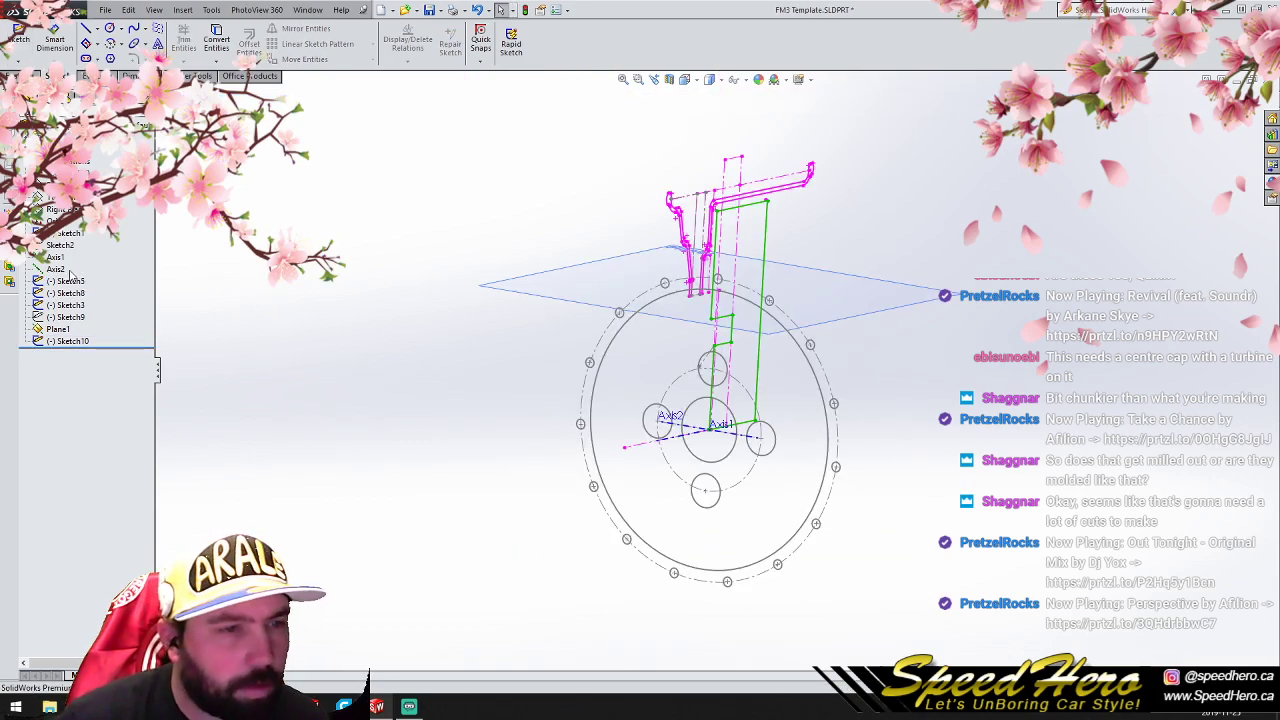
{"action": "left_click", "coordinate": [70, 210]}
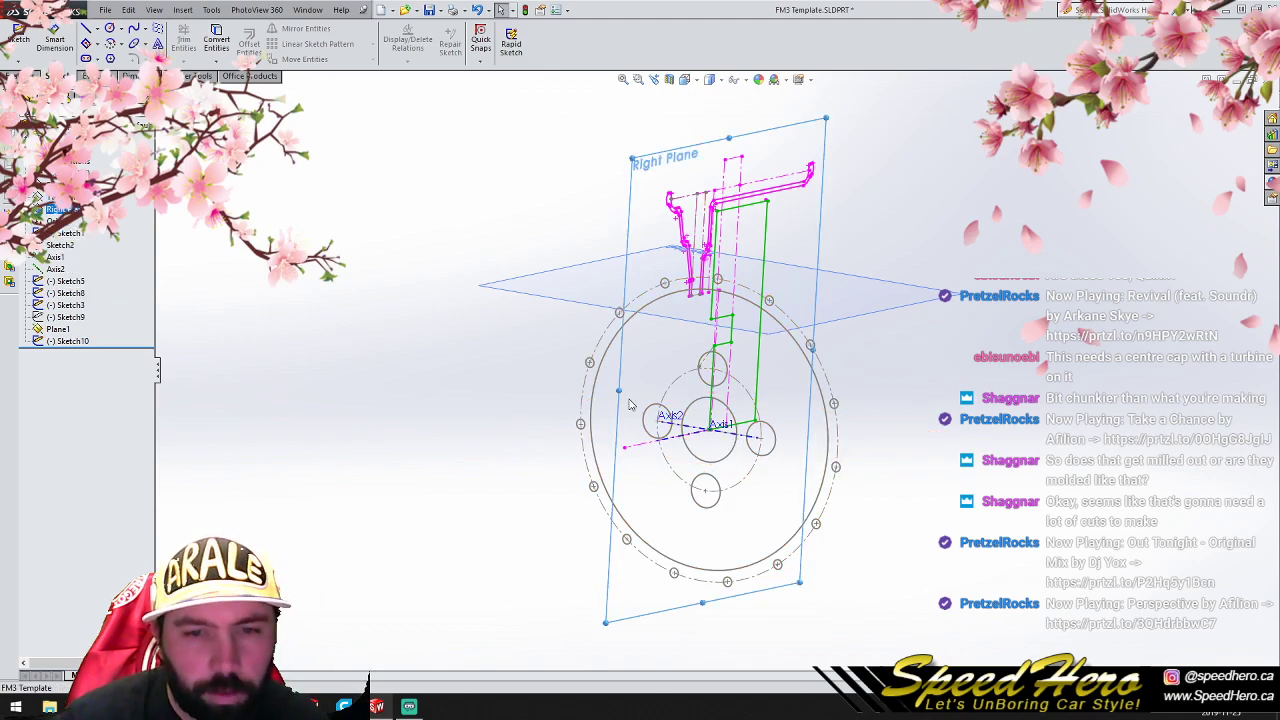
{"action": "left_click_drag", "start_coordinate": [619, 390], "coordinate": [550, 451], "text": "ctrl"}
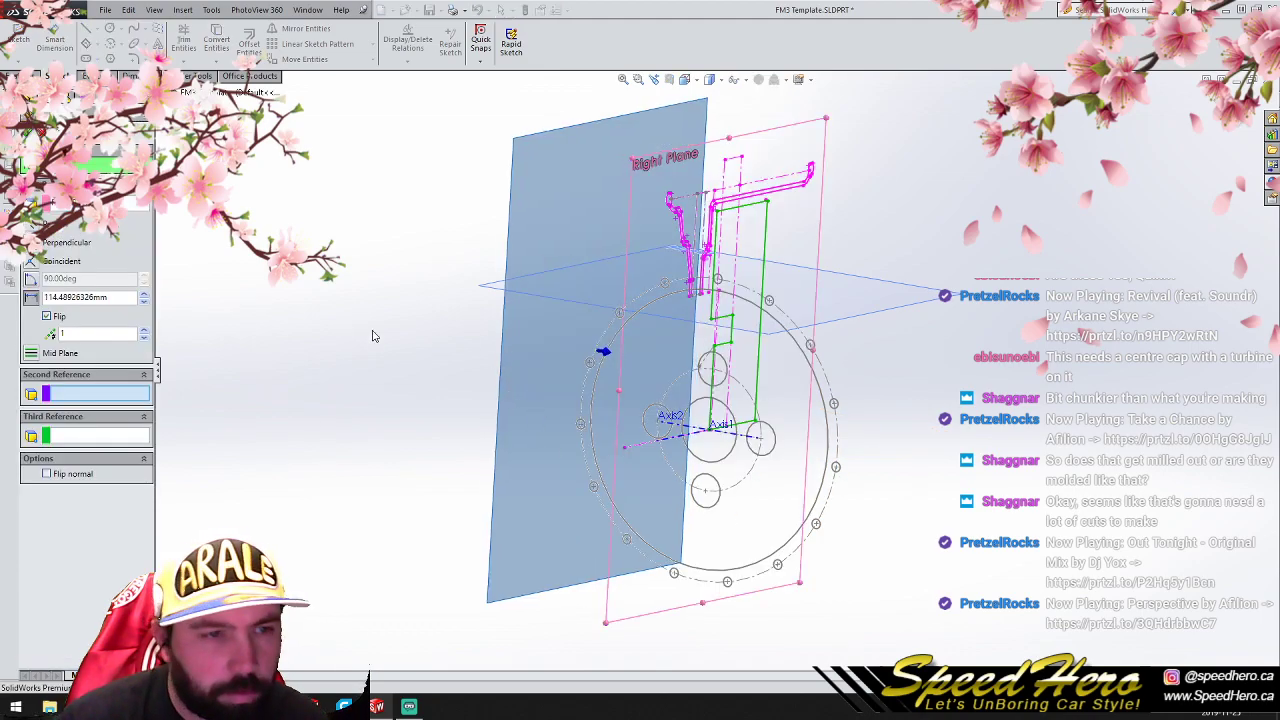
{"action": "left_click", "coordinate": [28, 134]}
{"action": "left_click", "coordinate": [276, 334]}
- Copy the slanted construction-line sketch onto Plane2 and create a reference plane through the copied and original lines
{"action": "left_click", "coordinate": [68, 341]}
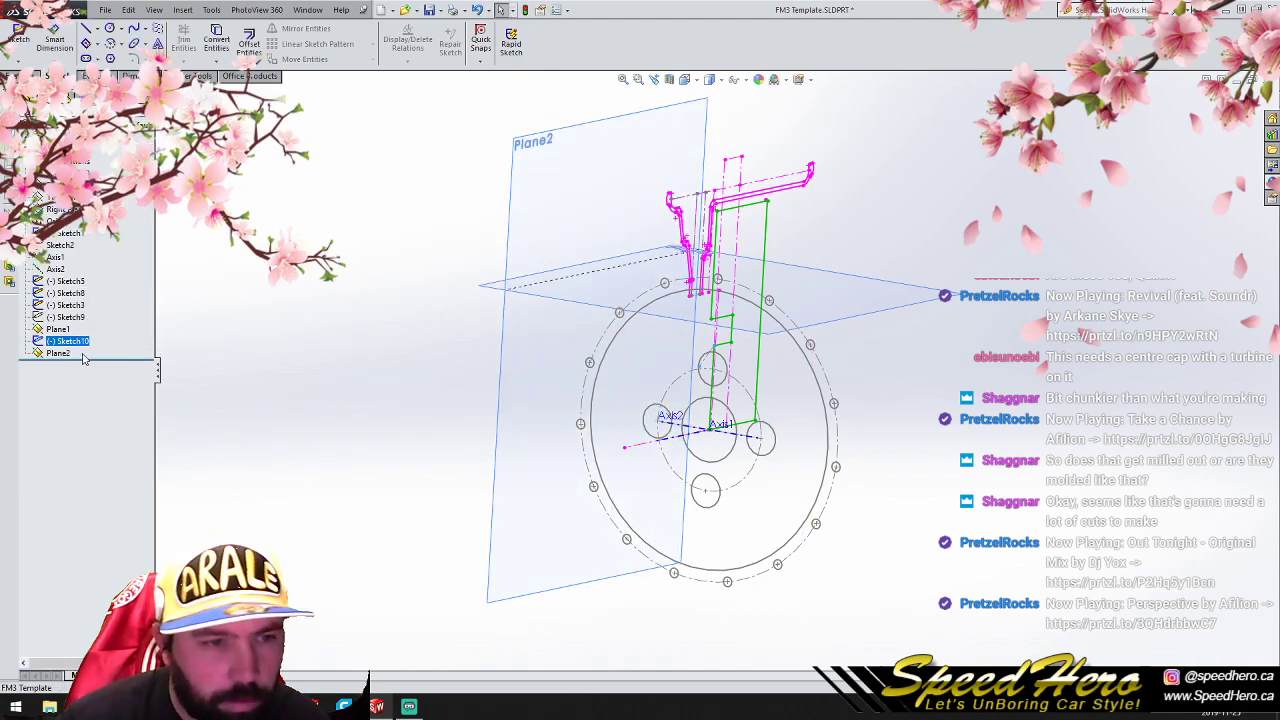
{"action": "left_click", "coordinate": [60, 353]}
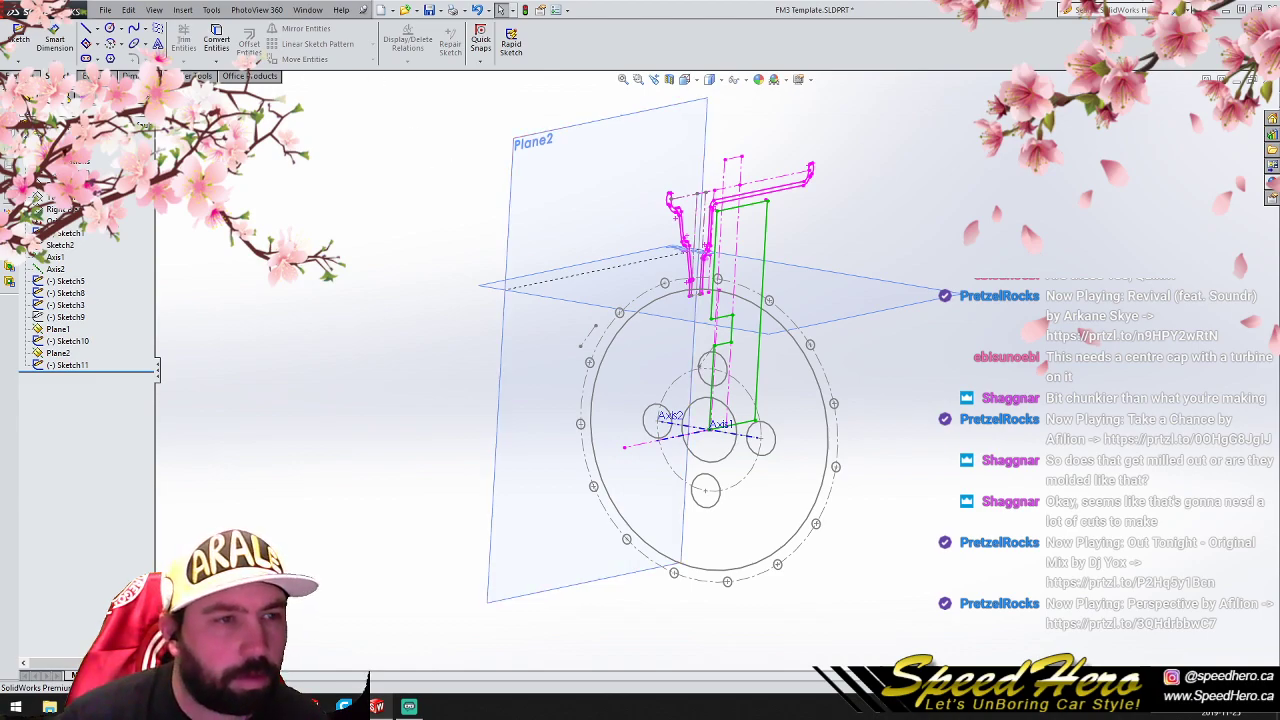
{"action": "left_click", "coordinate": [530, 44]}
{"action": "left_click", "coordinate": [535, 69]}
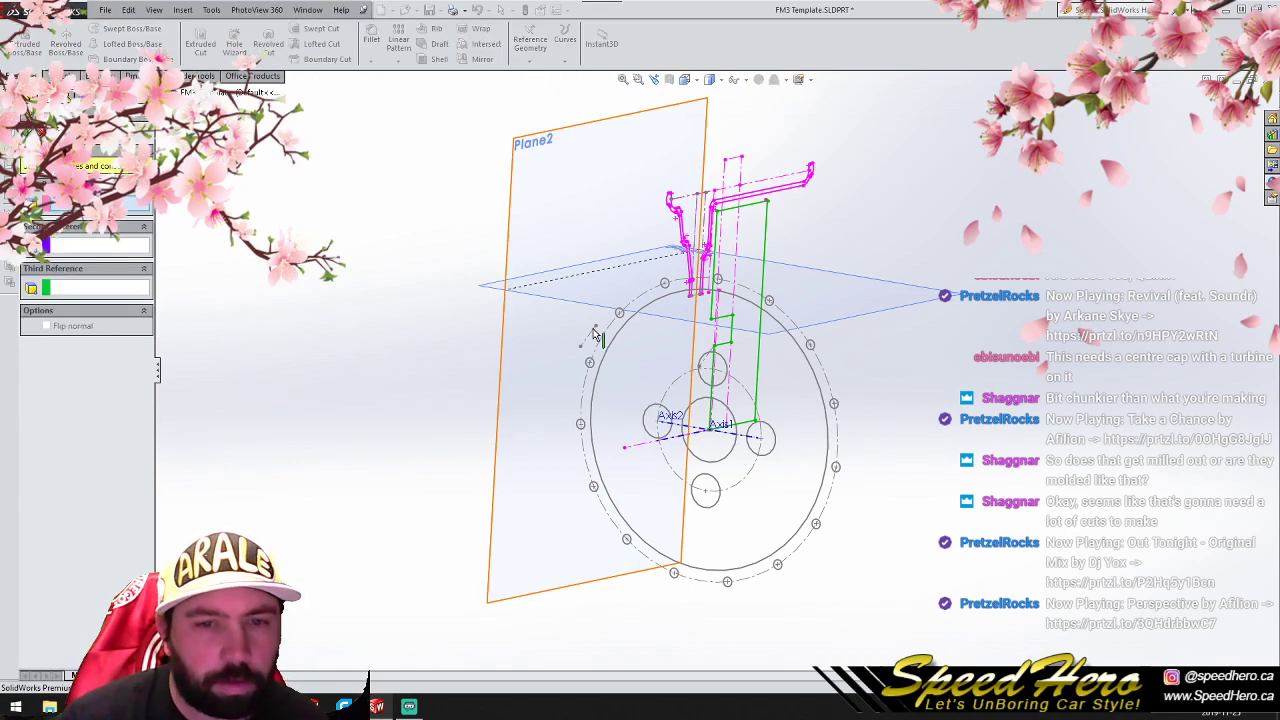
{"action": "left_click", "coordinate": [593, 330]}
{"action": "scroll", "coordinate": [718, 369], "scroll_direction": "down", "scroll_amount": 4}
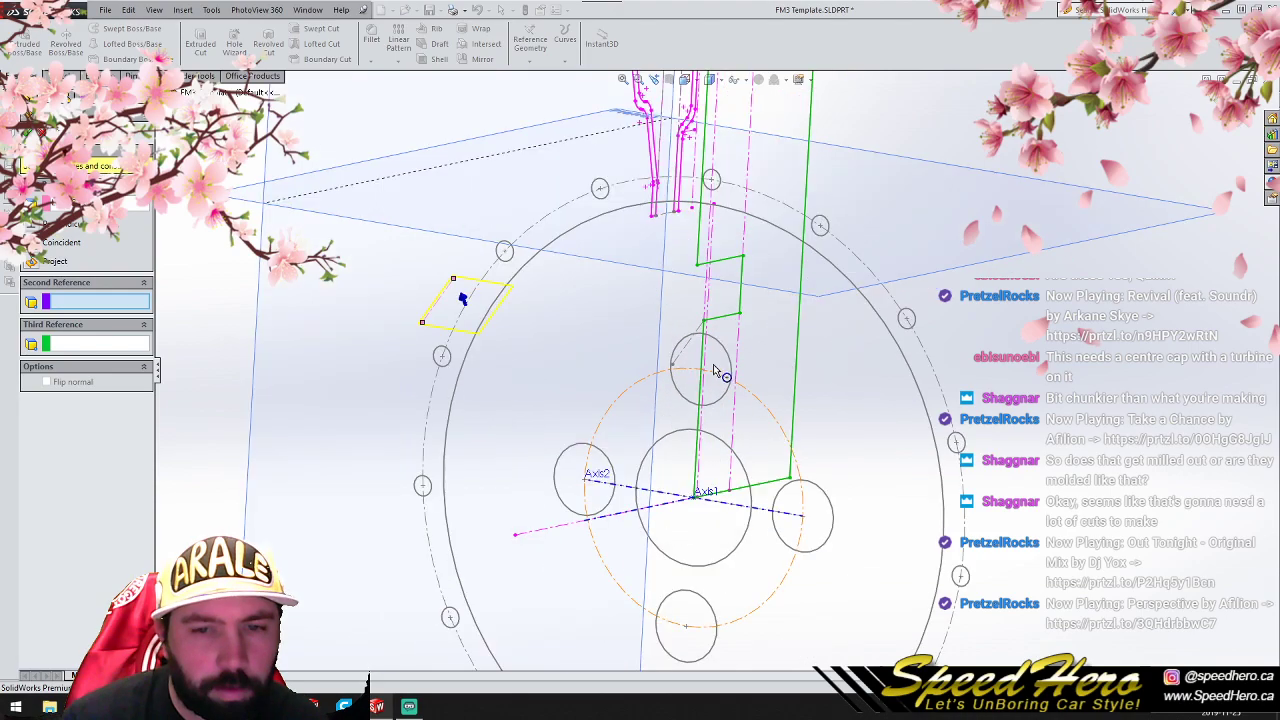
{"action": "left_click", "coordinate": [688, 357]}
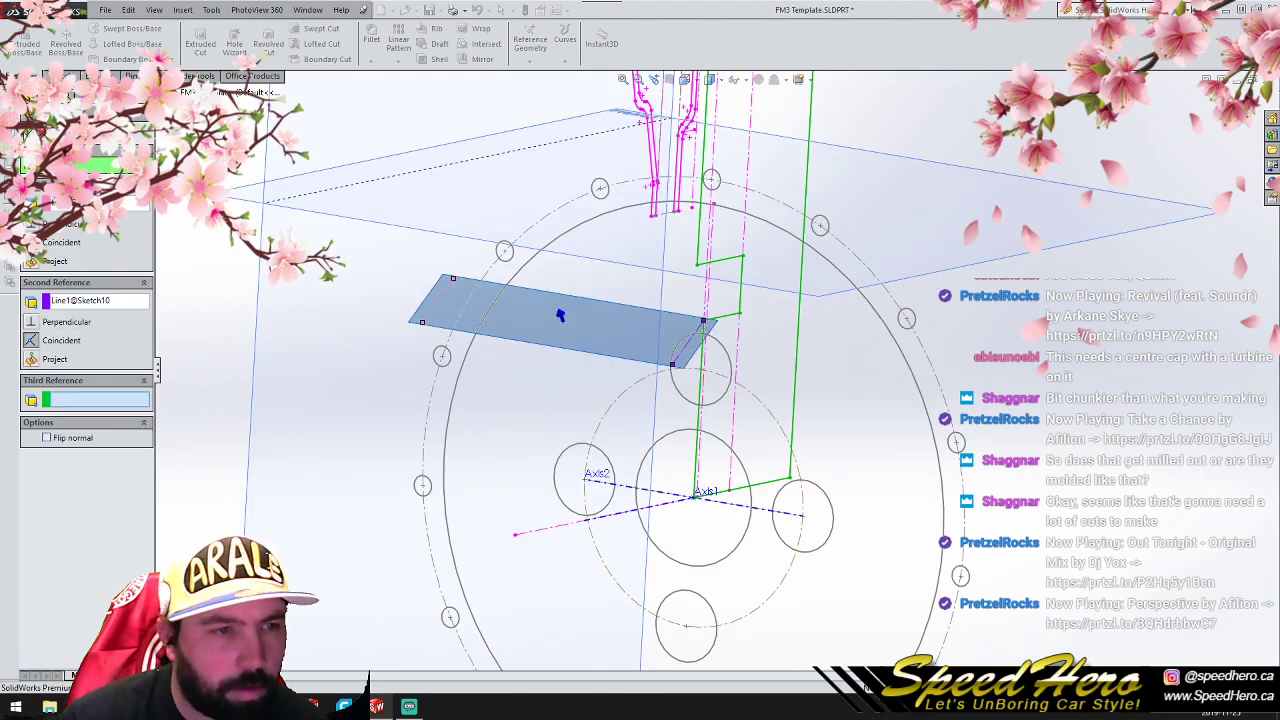
{"action": "key", "text": "Return"}
- Start a new sketch on Plane3 and orient the view normal to that plane
{"action": "left_click", "coordinate": [62, 378]}
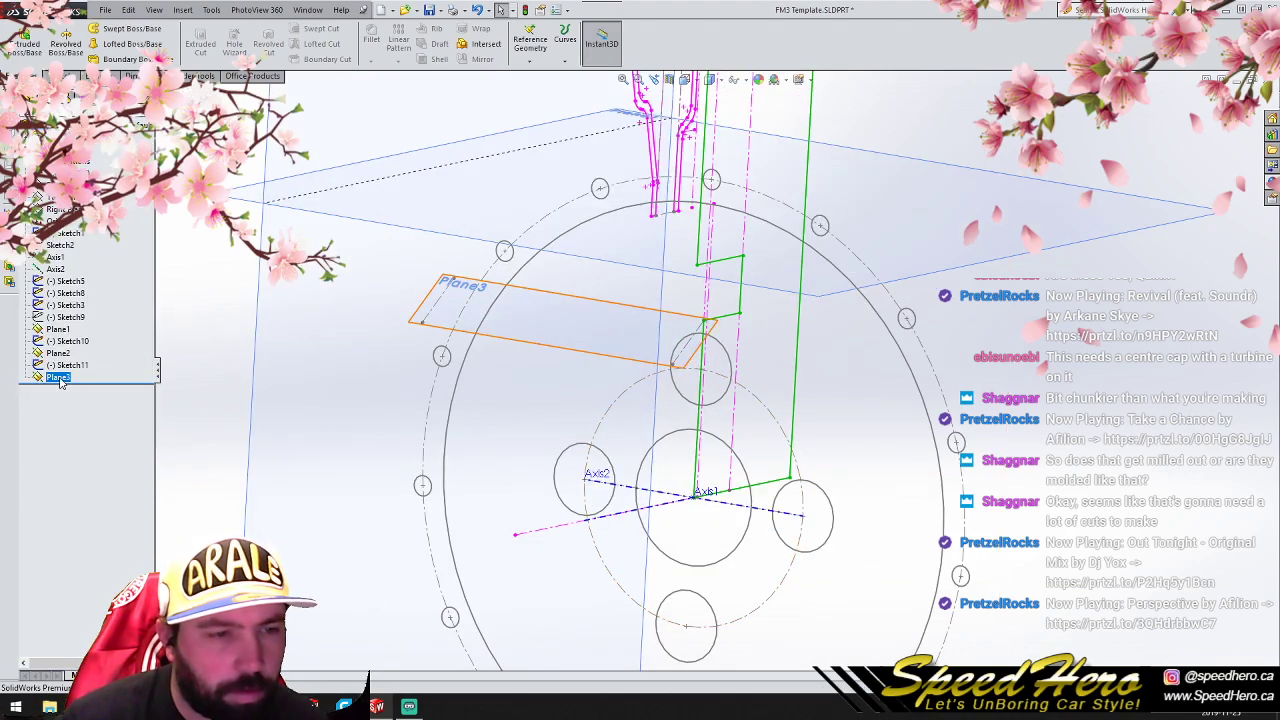
{"action": "left_click", "coordinate": [69, 356]}
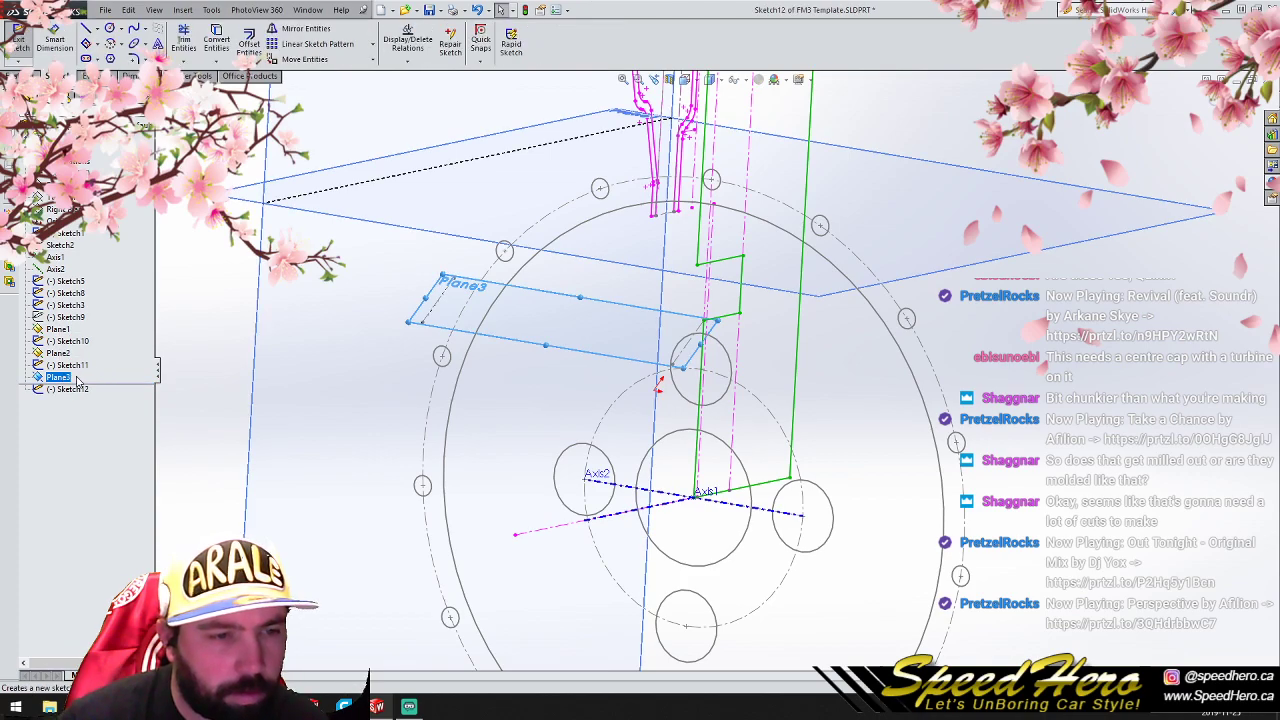
{"action": "right_click", "coordinate": [62, 378]}
{"action": "left_click", "coordinate": [121, 366]}
{"action": "right_click", "coordinate": [376, 358]}
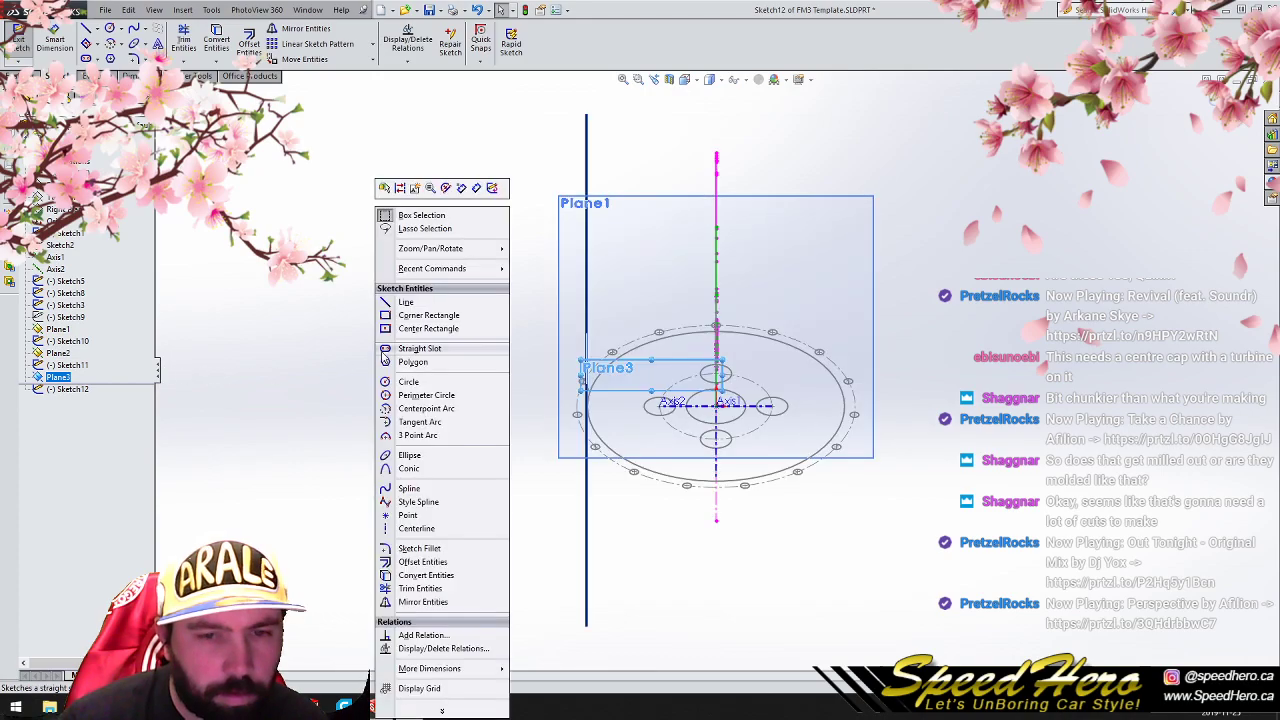
{"action": "left_click", "coordinate": [722, 417]}
{"action": "scroll", "coordinate": [724, 417], "scroll_direction": "down", "scroll_amount": 4}
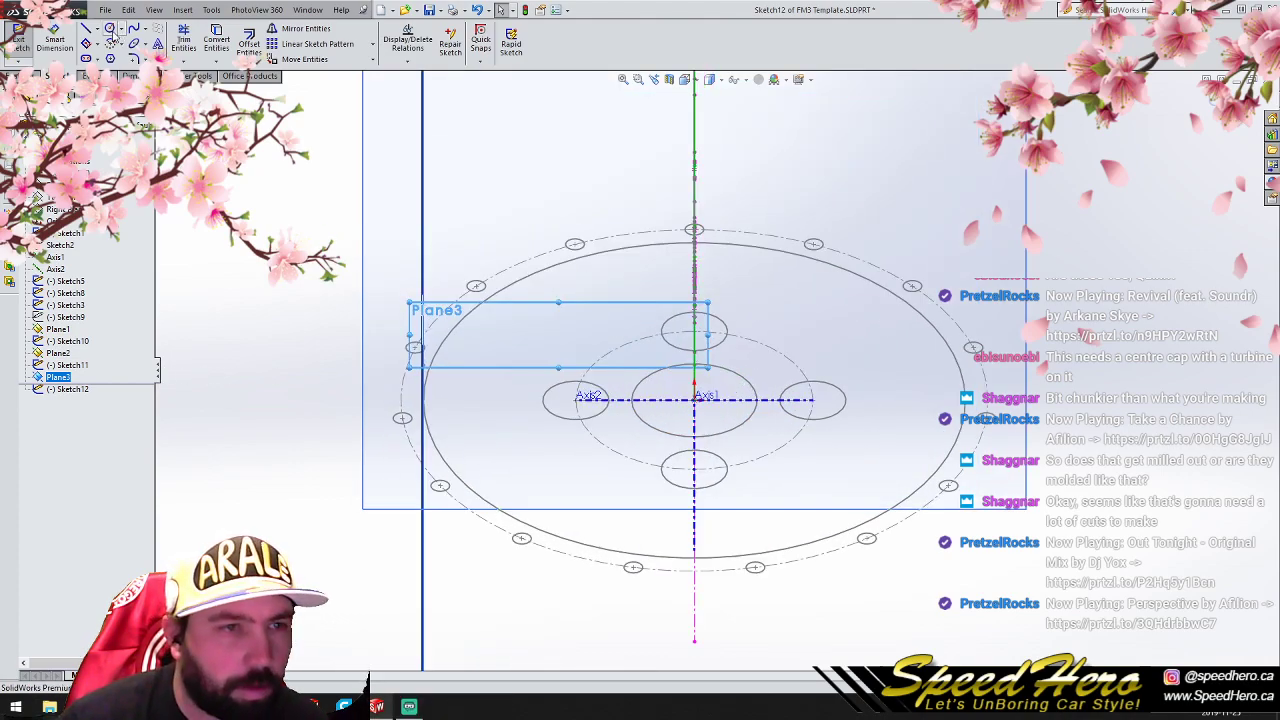
{"action": "left_click", "coordinate": [110, 29]}
{"action": "scroll", "coordinate": [674, 354], "scroll_direction": "down", "scroll_amount": 3}
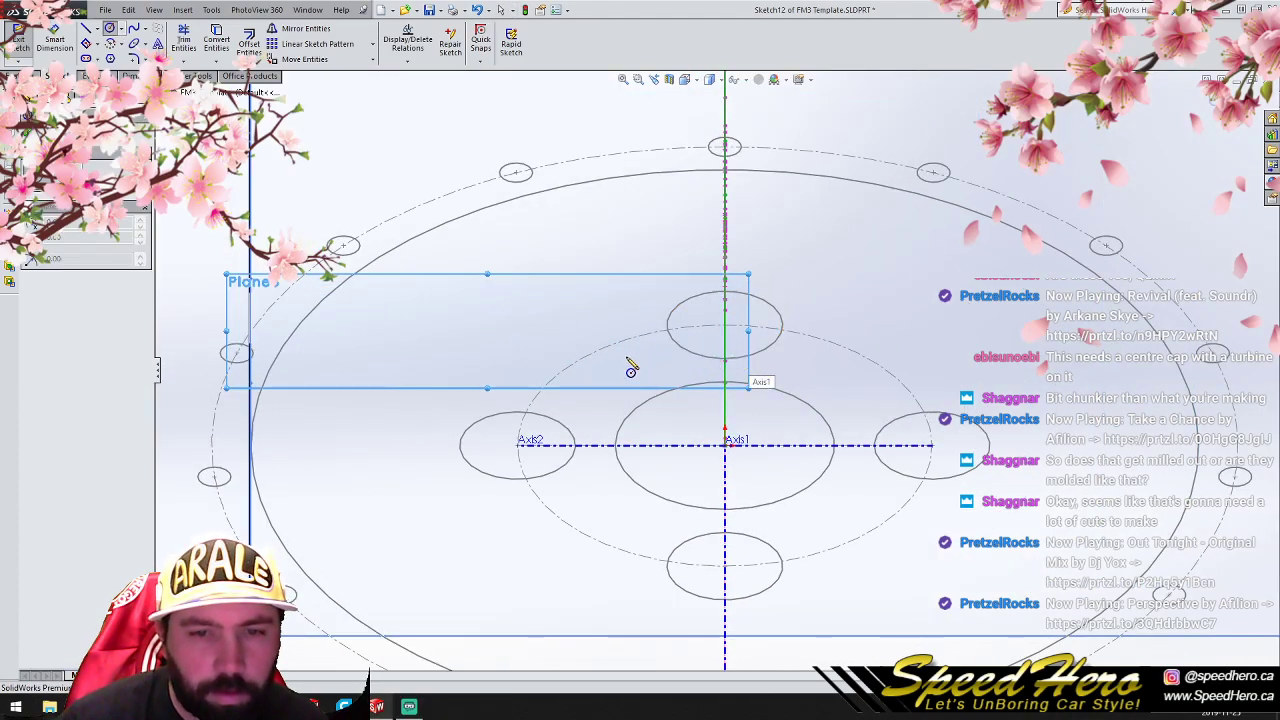
{"action": "left_click", "coordinate": [530, 325]}
{"action": "right_click", "coordinate": [543, 343]}
{"action": "left_click", "coordinate": [568, 357]}
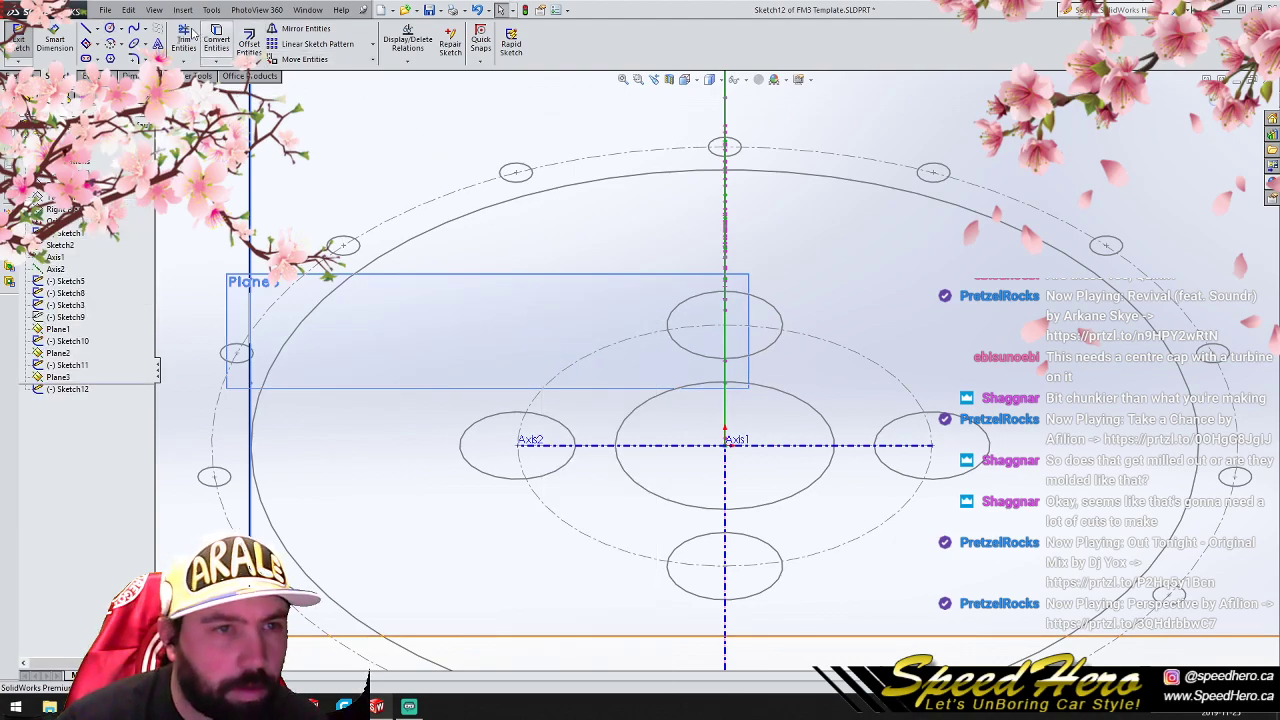
- Sketch a circle of about 10.76 mm radius on Plane3, centered on the vertical centerline near the upper bolt hole, and close the sketch
{"action": "left_click", "coordinate": [110, 29]}
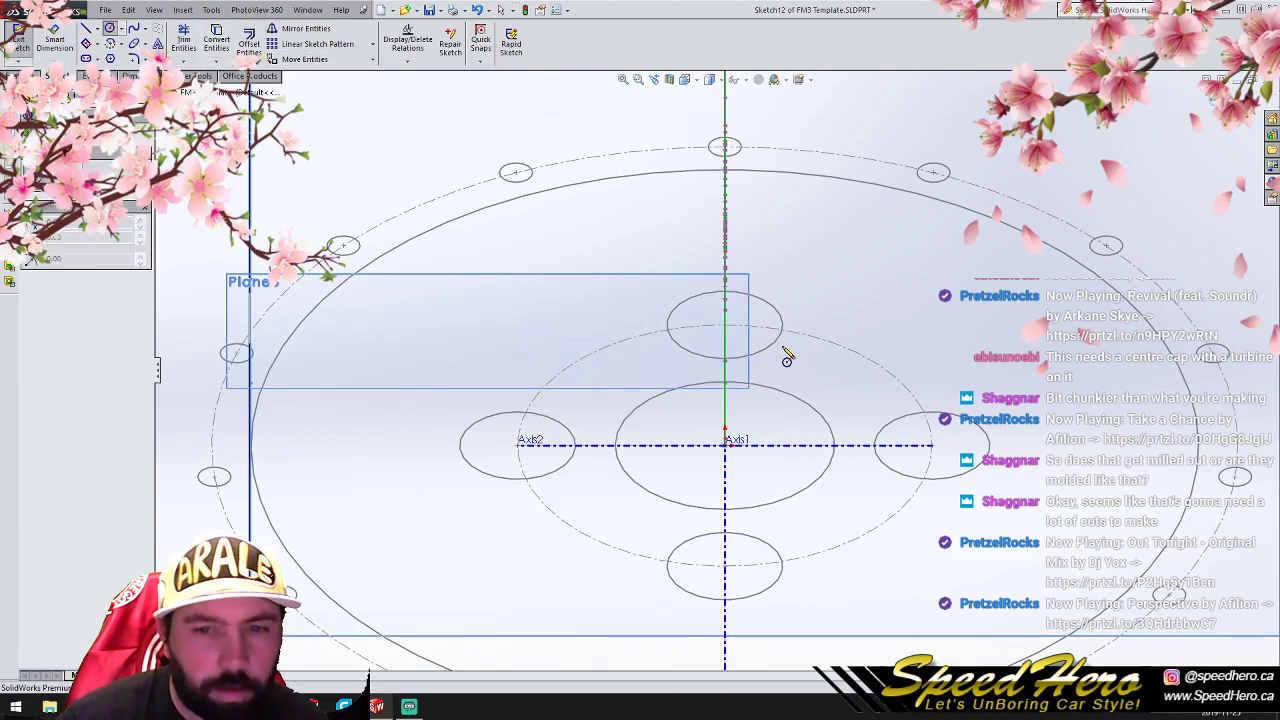
{"action": "left_click", "coordinate": [725, 343]}
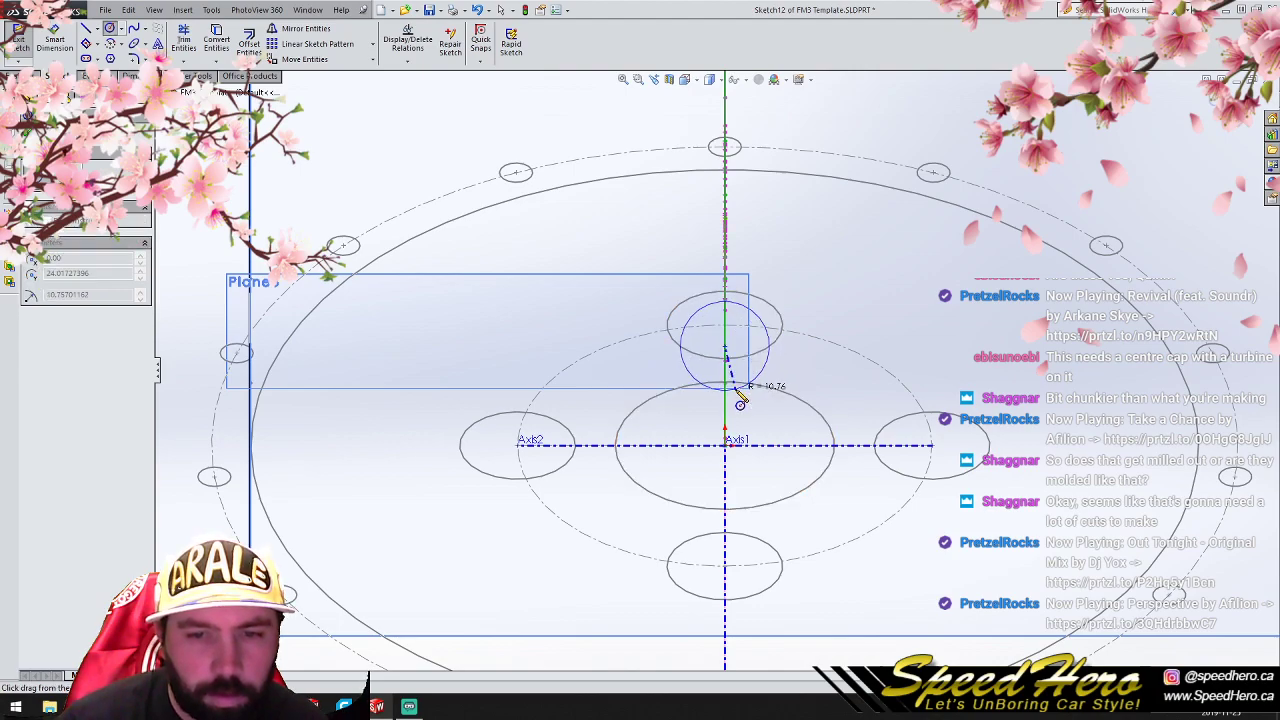
{"action": "left_click", "coordinate": [735, 390]}
{"action": "right_click", "coordinate": [736, 390]}
{"action": "left_click", "coordinate": [769, 348]}
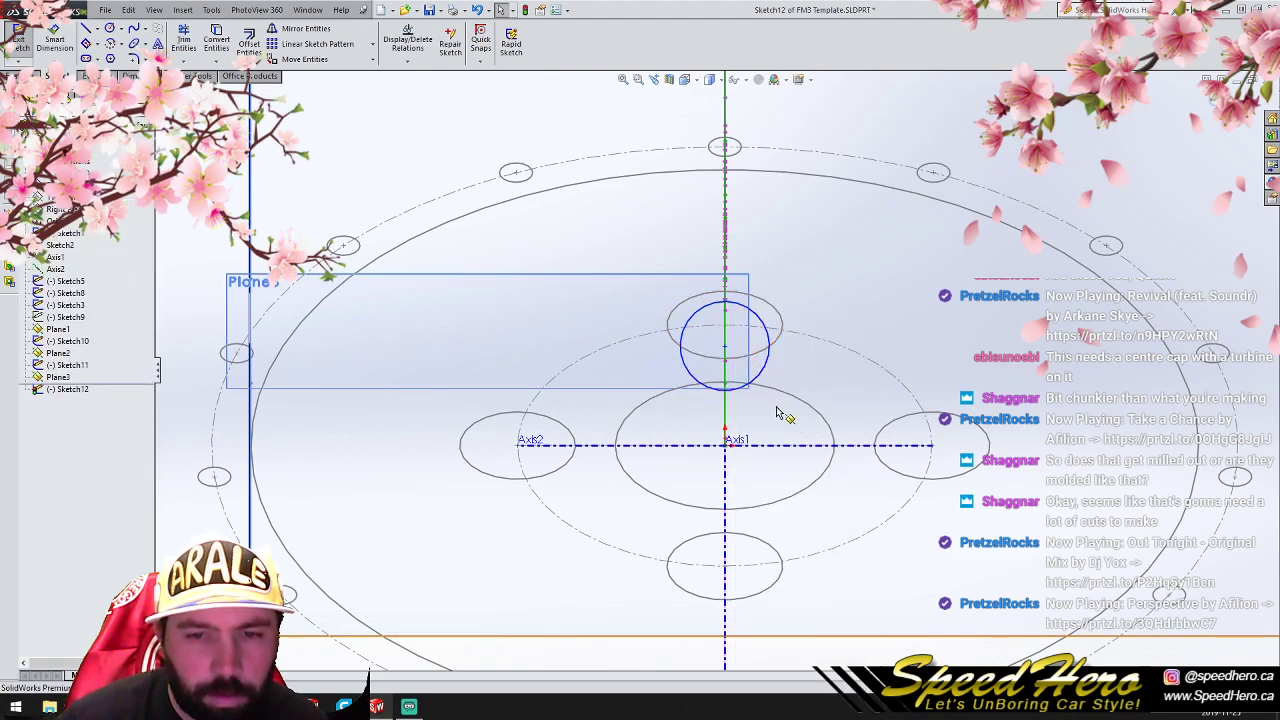
{"action": "scroll", "coordinate": [775, 410], "scroll_direction": "down", "scroll_amount": 2}
{"action": "mouse_move", "coordinate": [769, 413]}
{"action": "middle_mouse_down"}
{"action": "mouse_move", "coordinate": [694, 397]}
{"action": "mouse_move", "coordinate": [717, 366]}
{"action": "mouse_move", "coordinate": [714, 410]}
{"action": "mouse_move", "coordinate": [722, 385]}
{"action": "middle_mouse_up"}
{"action": "left_click", "coordinate": [1238, 100]}
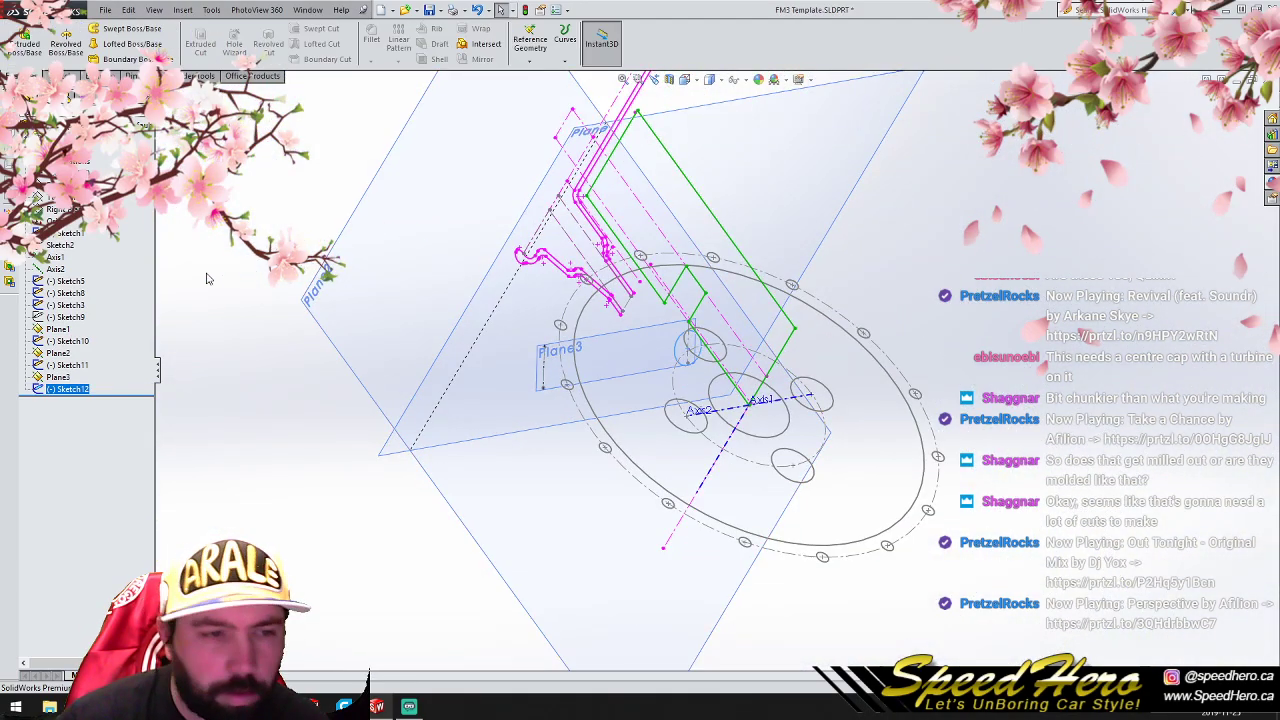
- Sketch a circle of about 3.93 mm radius on Plane1, centered on the gap between the two inner rim profile ends
{"action": "left_click", "coordinate": [66, 354]}
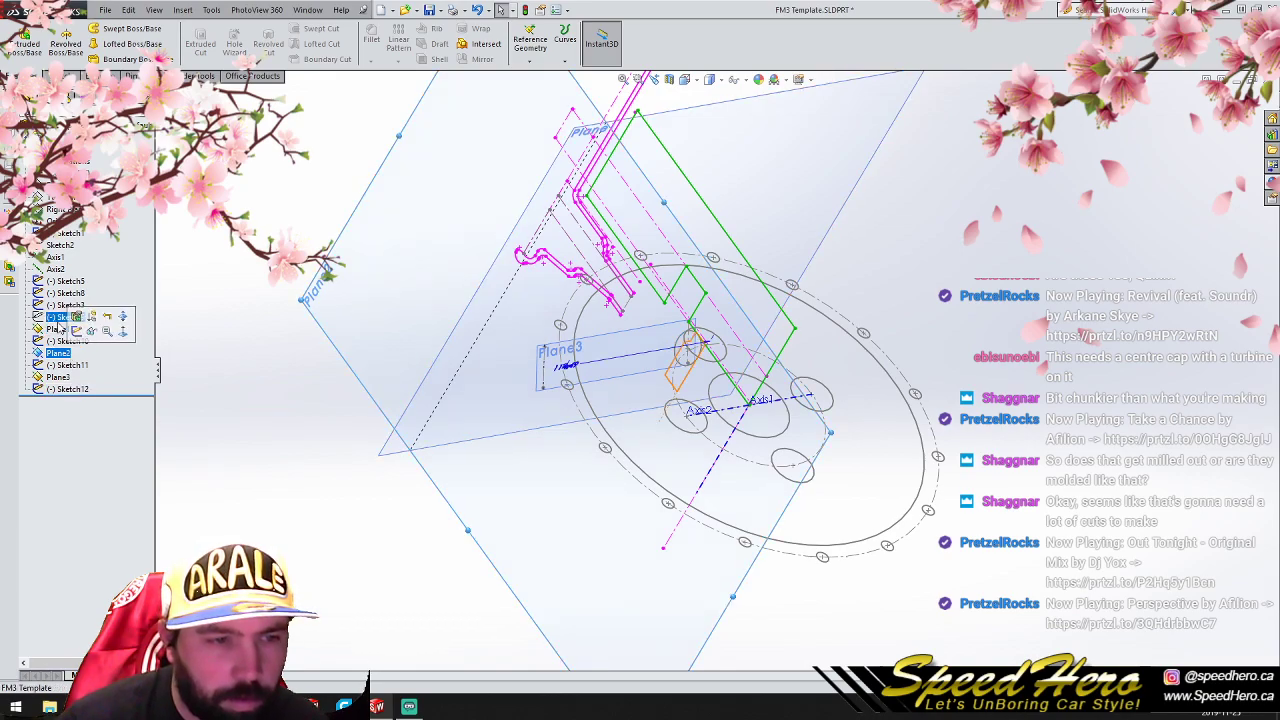
{"action": "left_click", "coordinate": [58, 330]}
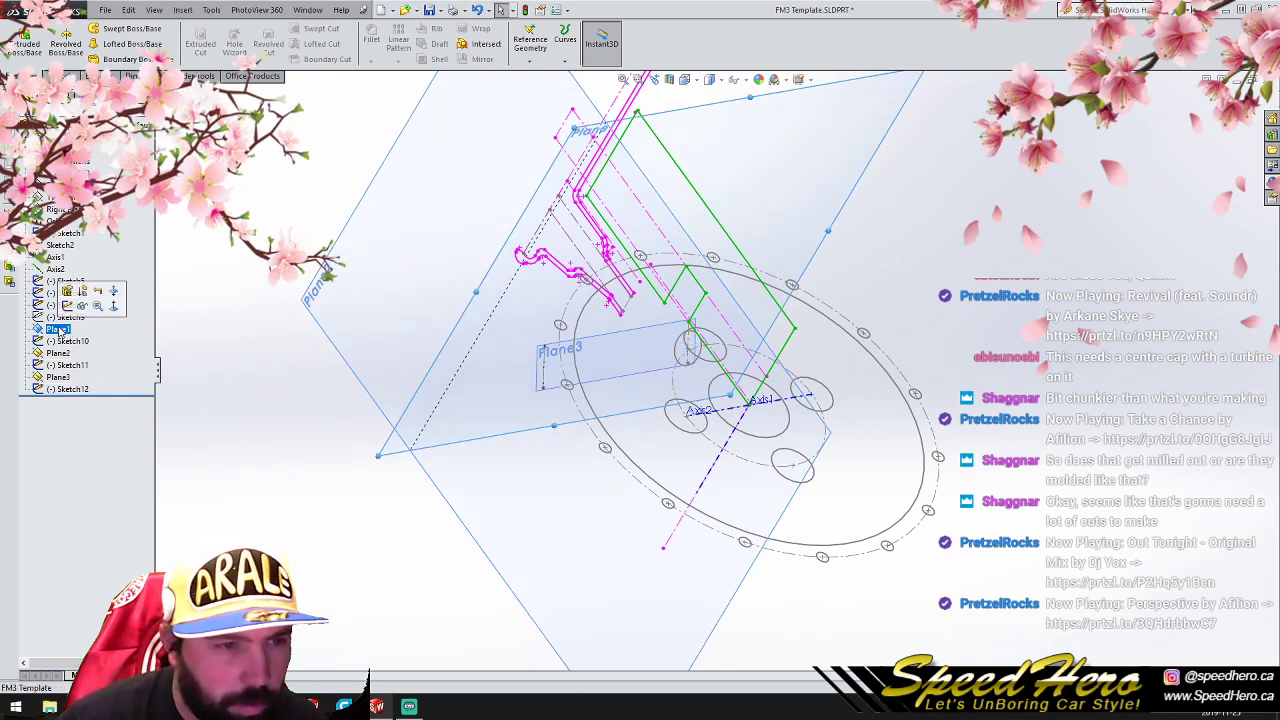
{"action": "left_click", "coordinate": [68, 307]}
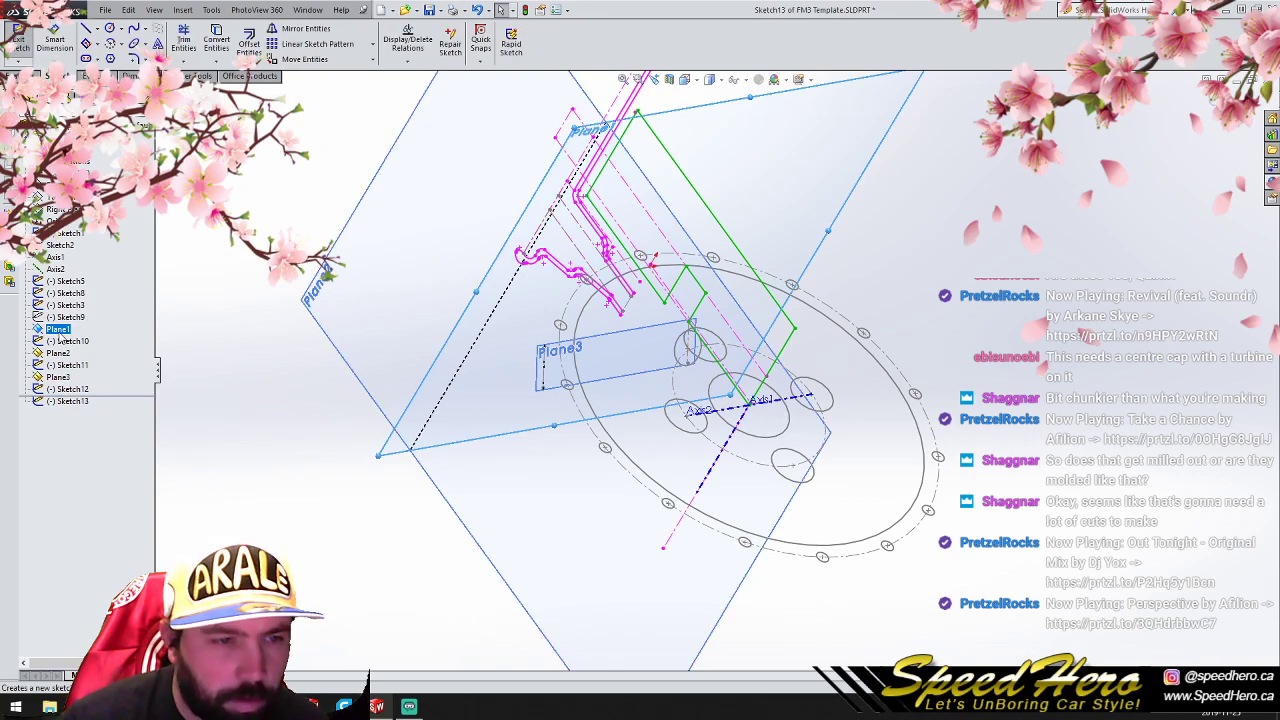
{"action": "right_click", "coordinate": [60, 333]}
{"action": "left_click", "coordinate": [117, 316]}
{"action": "scroll", "coordinate": [737, 414], "scroll_direction": "down", "scroll_amount": 3}
{"action": "left_click", "coordinate": [110, 29]}
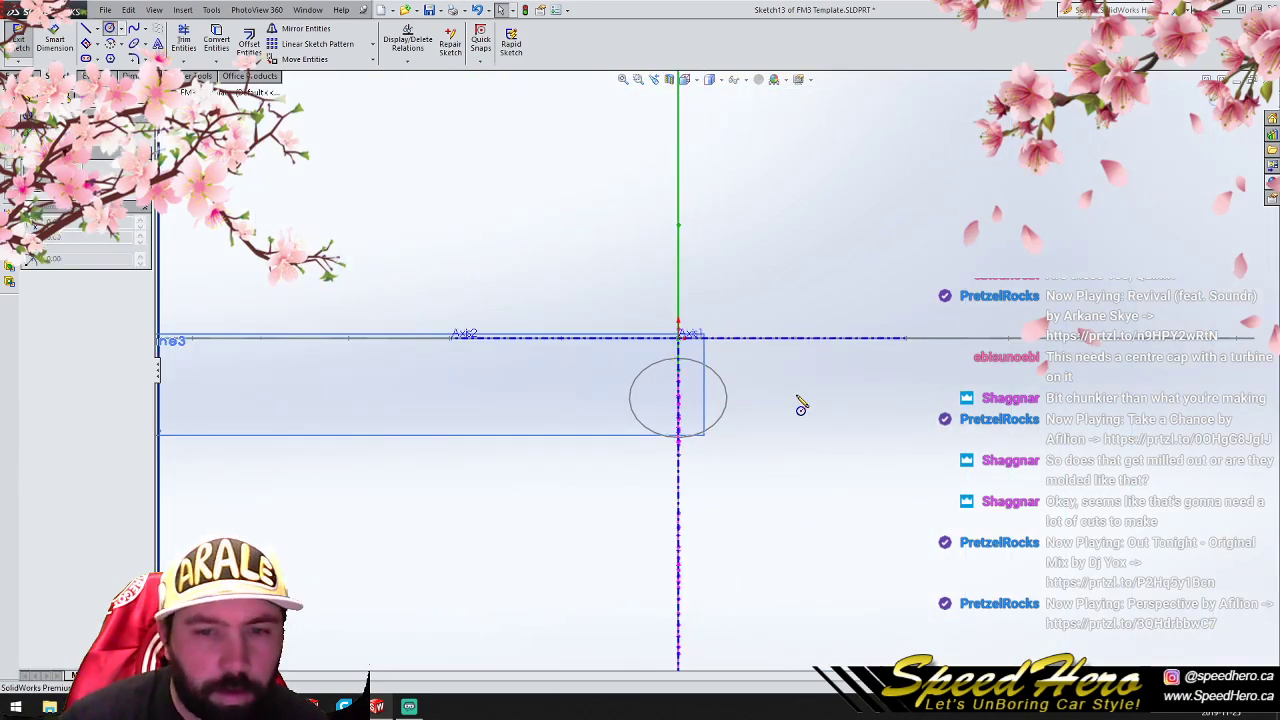
{"action": "scroll", "coordinate": [800, 405], "scroll_direction": "down", "scroll_amount": 2}
{"action": "mouse_move", "coordinate": [437, 187]}
{"action": "left_mouse_down"}
{"action": "mouse_move", "coordinate": [585, 372]}
{"action": "mouse_move", "coordinate": [574, 380]}
{"action": "mouse_move", "coordinate": [575, 322]}
{"action": "left_mouse_up"}
{"action": "right_click", "coordinate": [465, 224]}
{"action": "left_click", "coordinate": [474, 221]}
{"action": "middle_click_drag", "start_coordinate": [600, 358], "coordinate": [597, 370]}
{"action": "left_click_drag", "start_coordinate": [472, 328], "coordinate": [469, 560]}
- Set the Plane1 circle's radius to 7 mm and close the sketch
{"action": "left_click", "coordinate": [490, 537]}
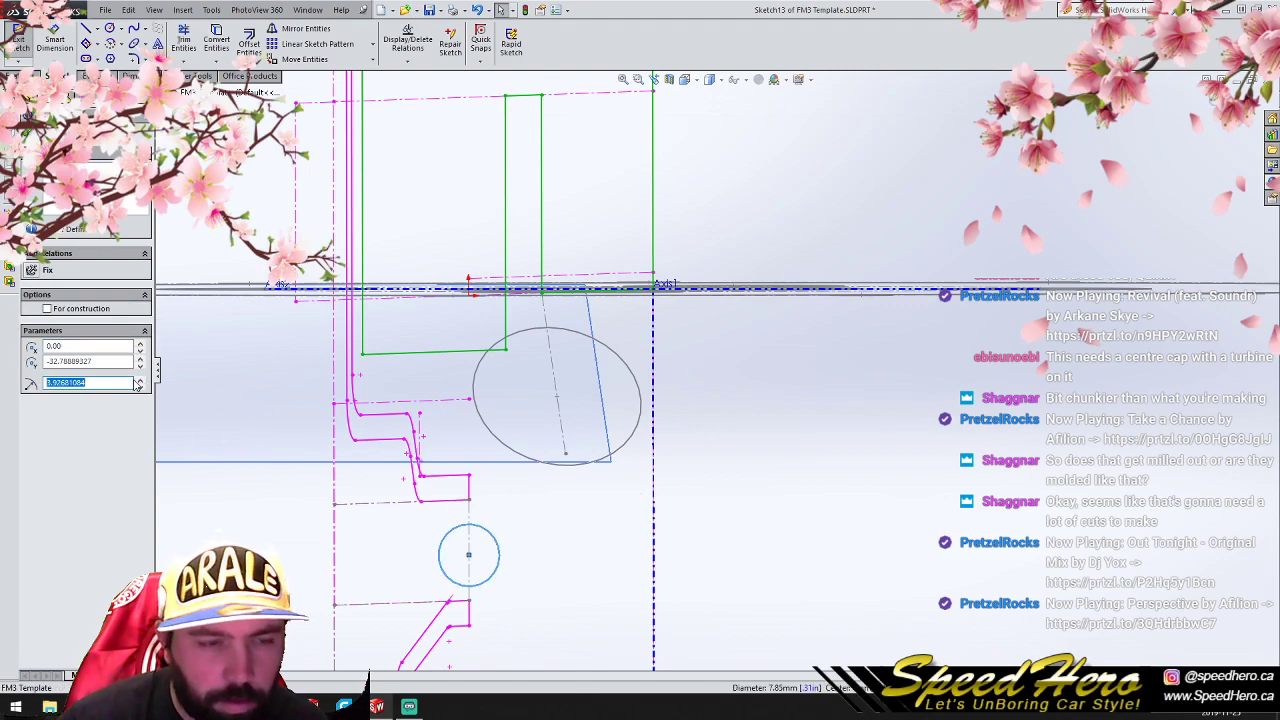
{"action": "key", "text": "Return"}
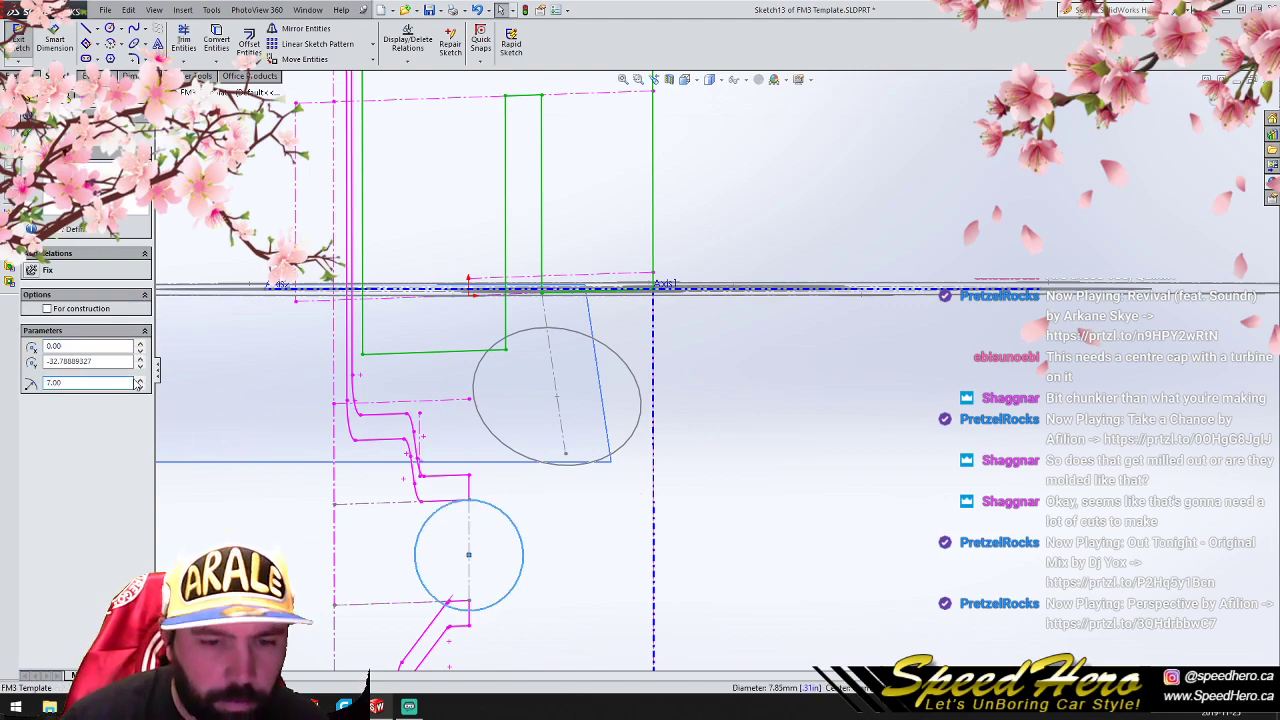
{"action": "left_click", "coordinate": [28, 133]}
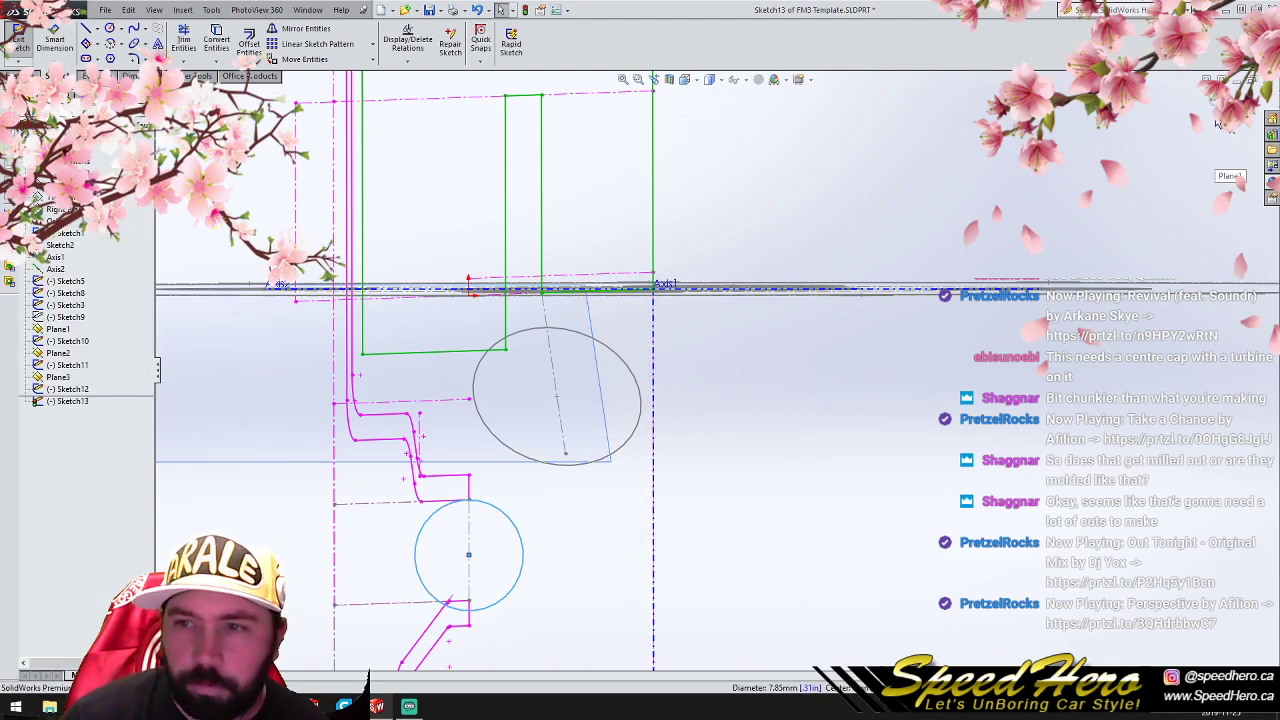
{"action": "left_click", "coordinate": [1244, 102]}
{"action": "scroll", "coordinate": [779, 432], "scroll_direction": "up", "scroll_amount": 4}
{"action": "scroll", "coordinate": [779, 432], "scroll_direction": "up", "scroll_amount": 4}
{"action": "left_click", "coordinate": [1105, 421]}
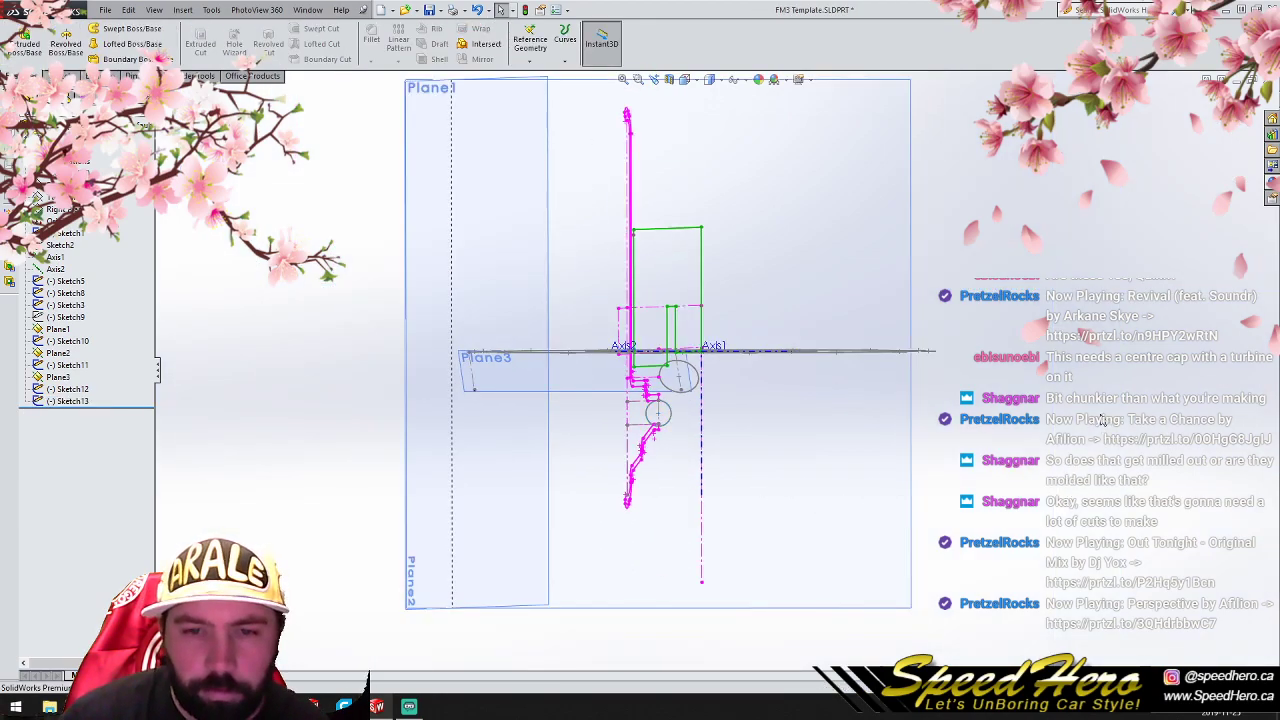
- Start a sketch on the Right Plane and draw a three-point spline in the empty area away from the wheel profiles
{"action": "left_click", "coordinate": [60, 209]}
{"action": "left_click", "coordinate": [70, 76]}
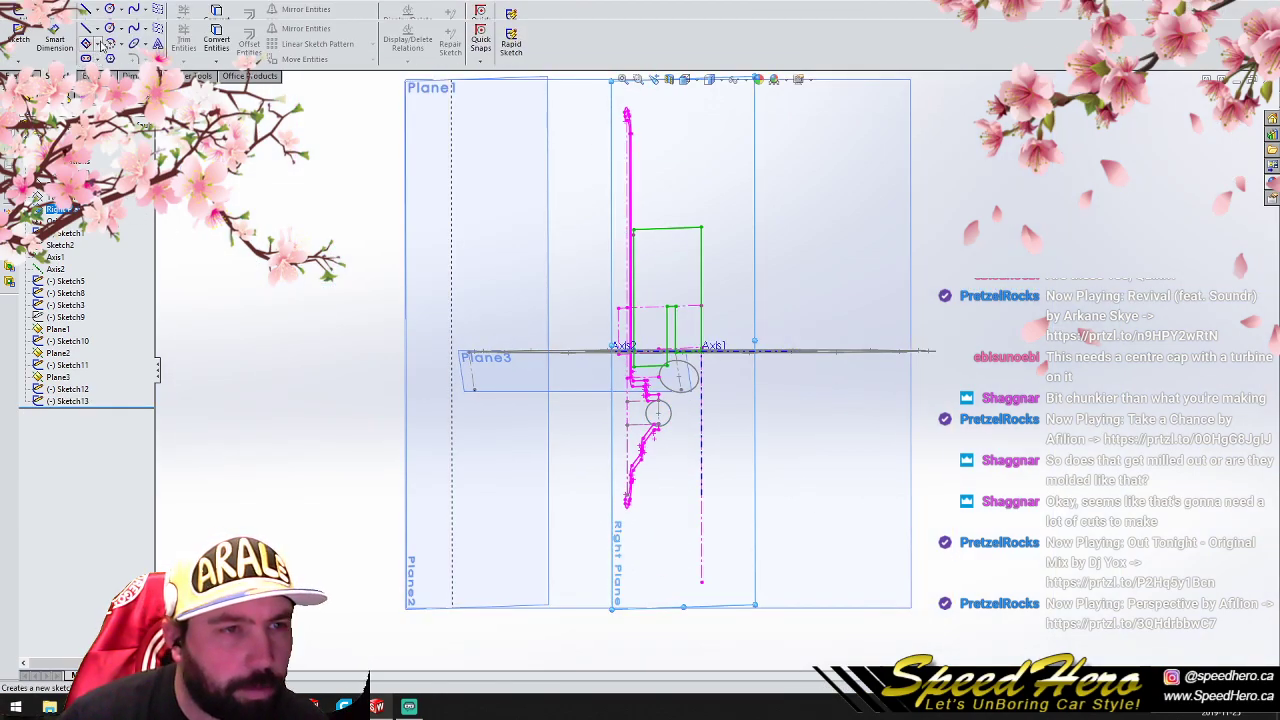
{"action": "left_click", "coordinate": [136, 34]}
{"action": "left_click", "coordinate": [216, 214]}
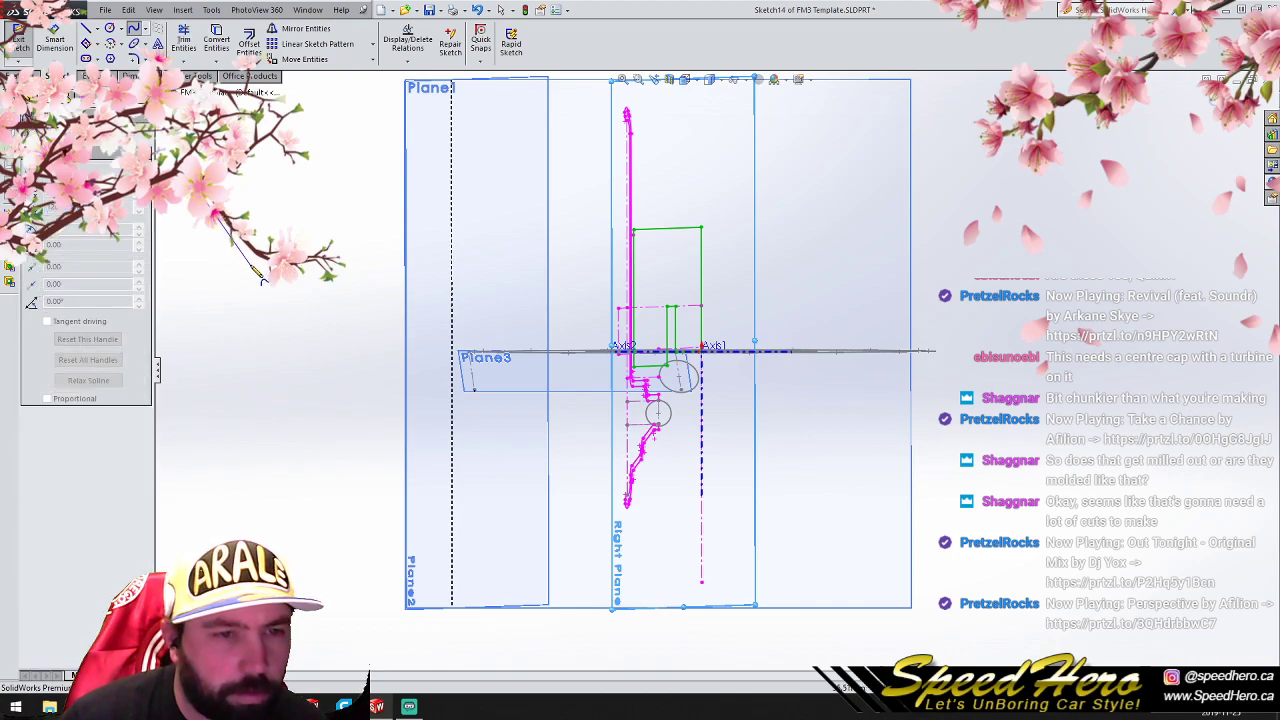
{"action": "left_click", "coordinate": [249, 265]}
{"action": "right_click", "coordinate": [322, 296]}
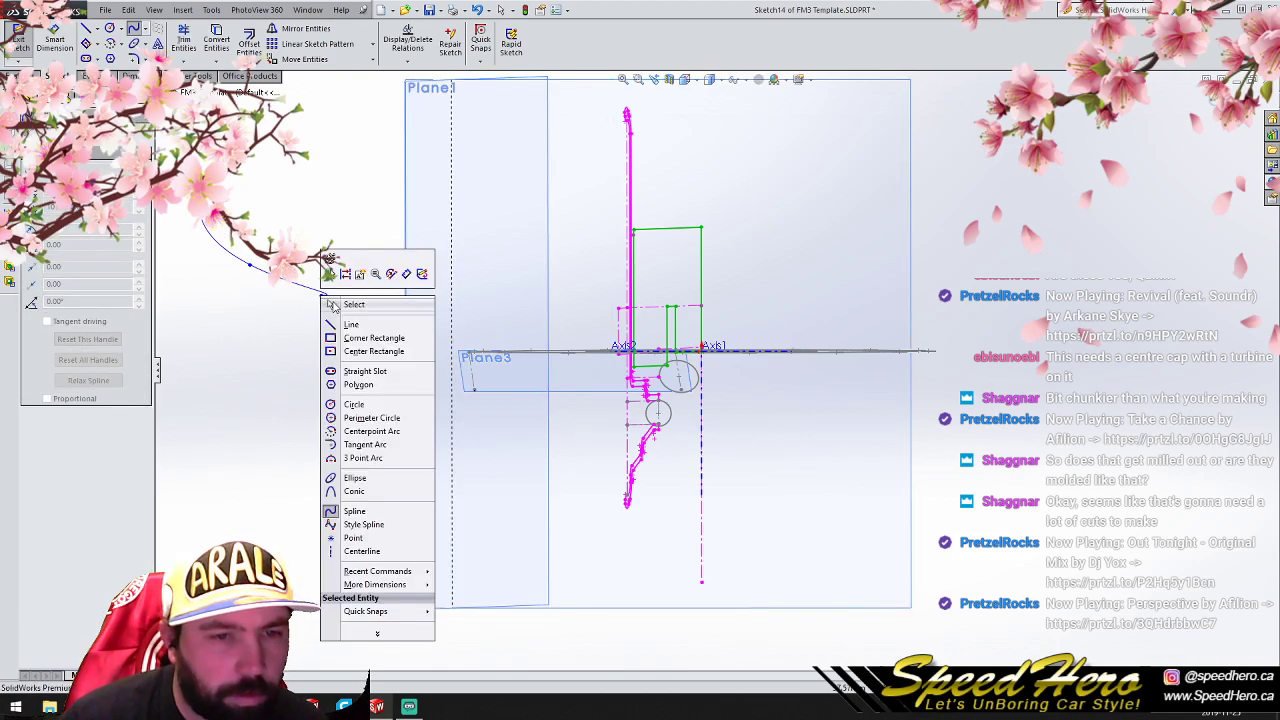
{"action": "left_click", "coordinate": [335, 306]}
- Pierce the spline's inner endpoint to the spoke circle on Plane3
{"action": "left_click", "coordinate": [323, 297]}
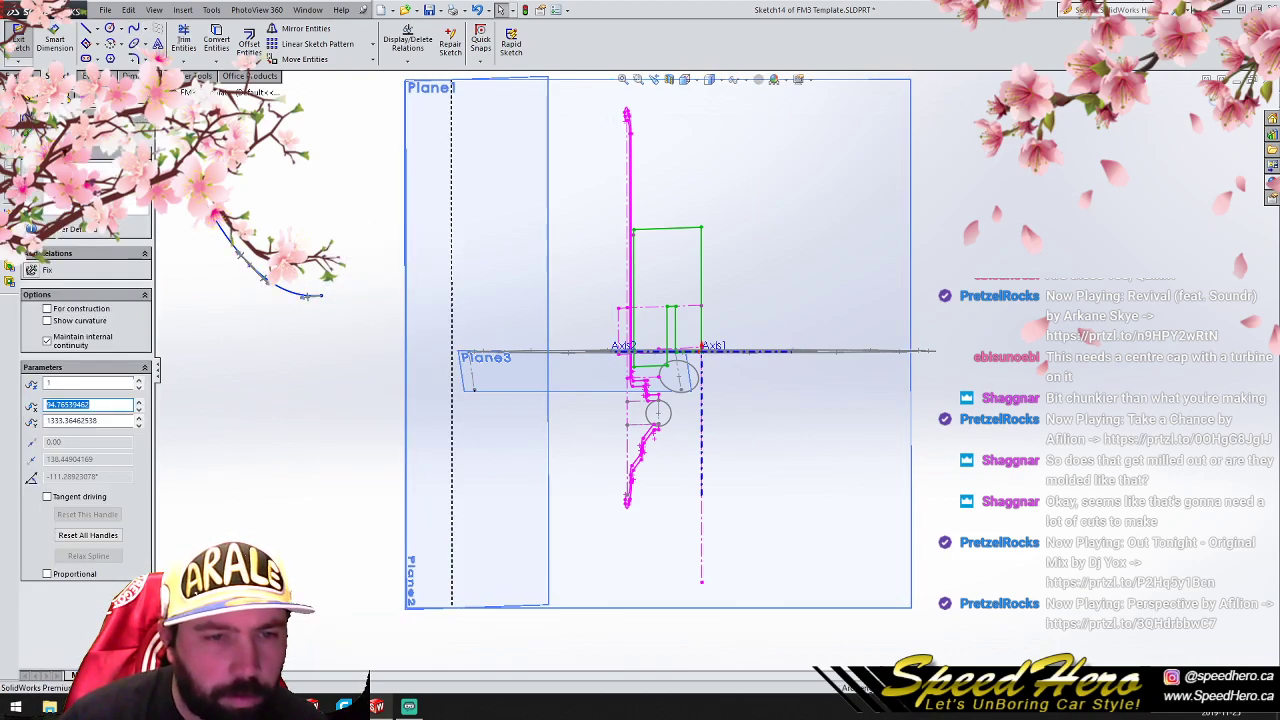
{"action": "scroll", "coordinate": [680, 429], "scroll_direction": "down", "scroll_amount": 2}
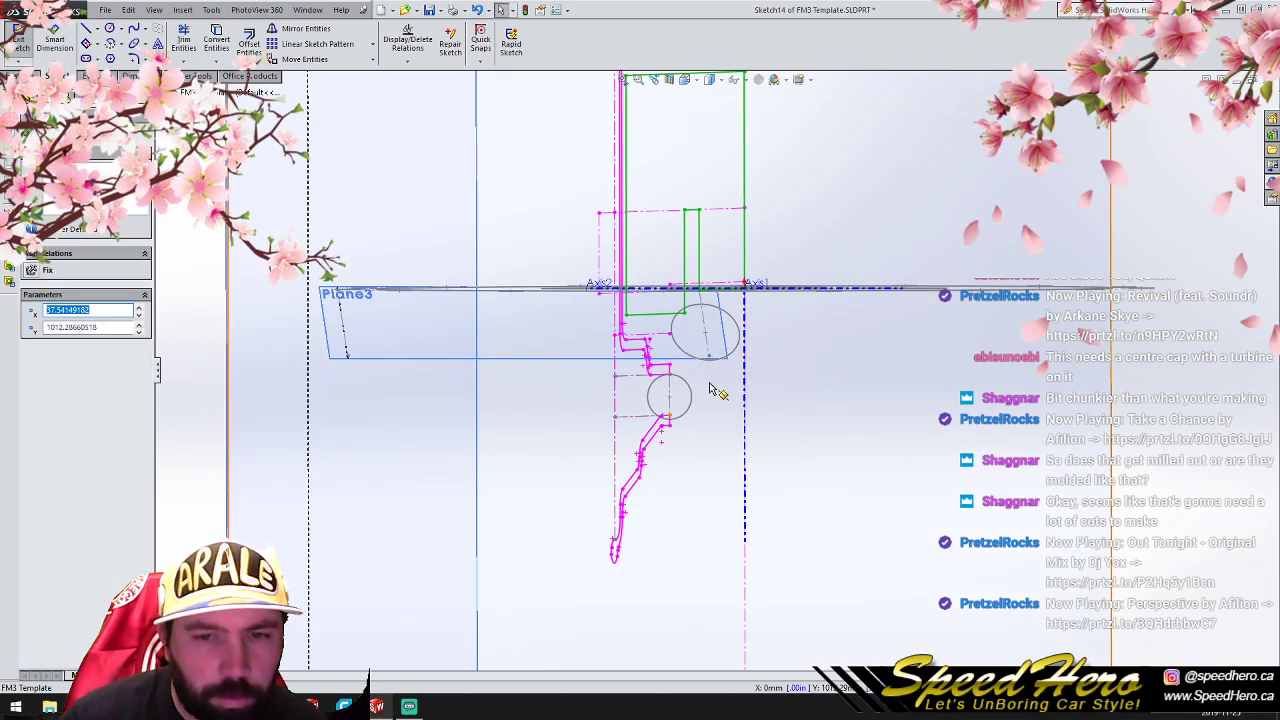
{"action": "scroll", "coordinate": [716, 386], "scroll_direction": "down", "scroll_amount": 2}
{"action": "left_click", "coordinate": [753, 334], "text": "ctrl"}
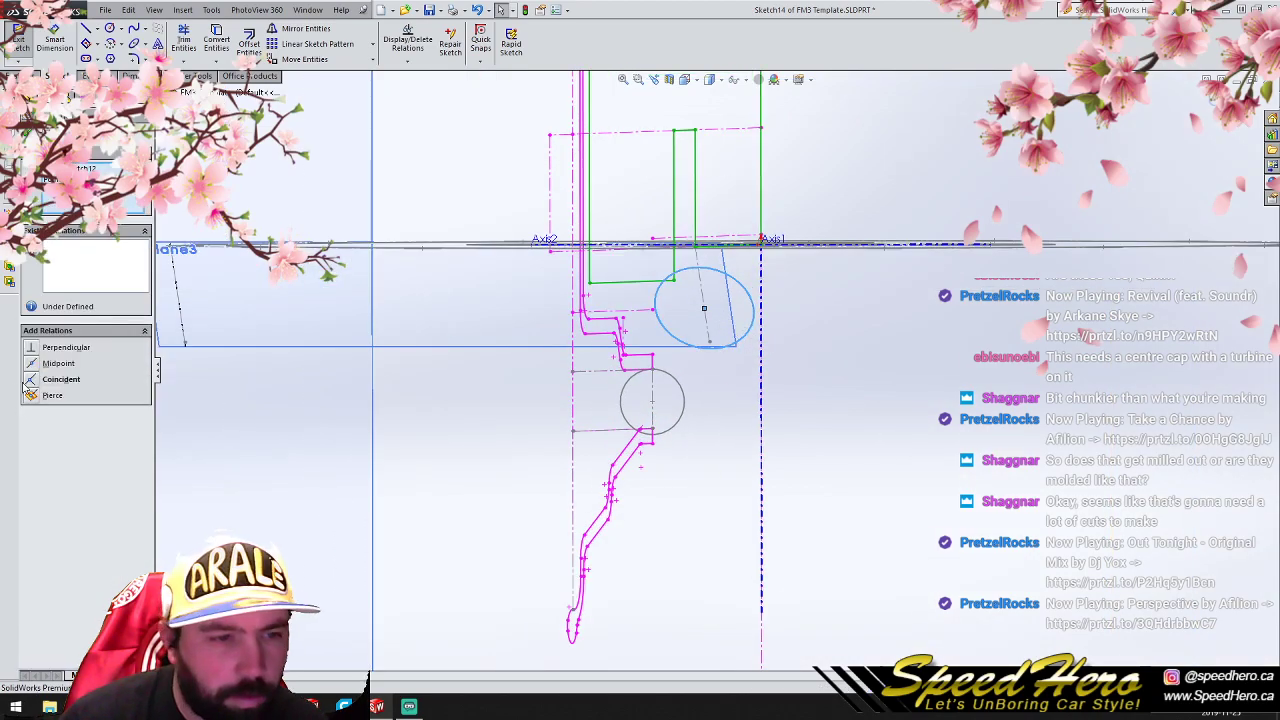
{"action": "left_click", "coordinate": [50, 395]}
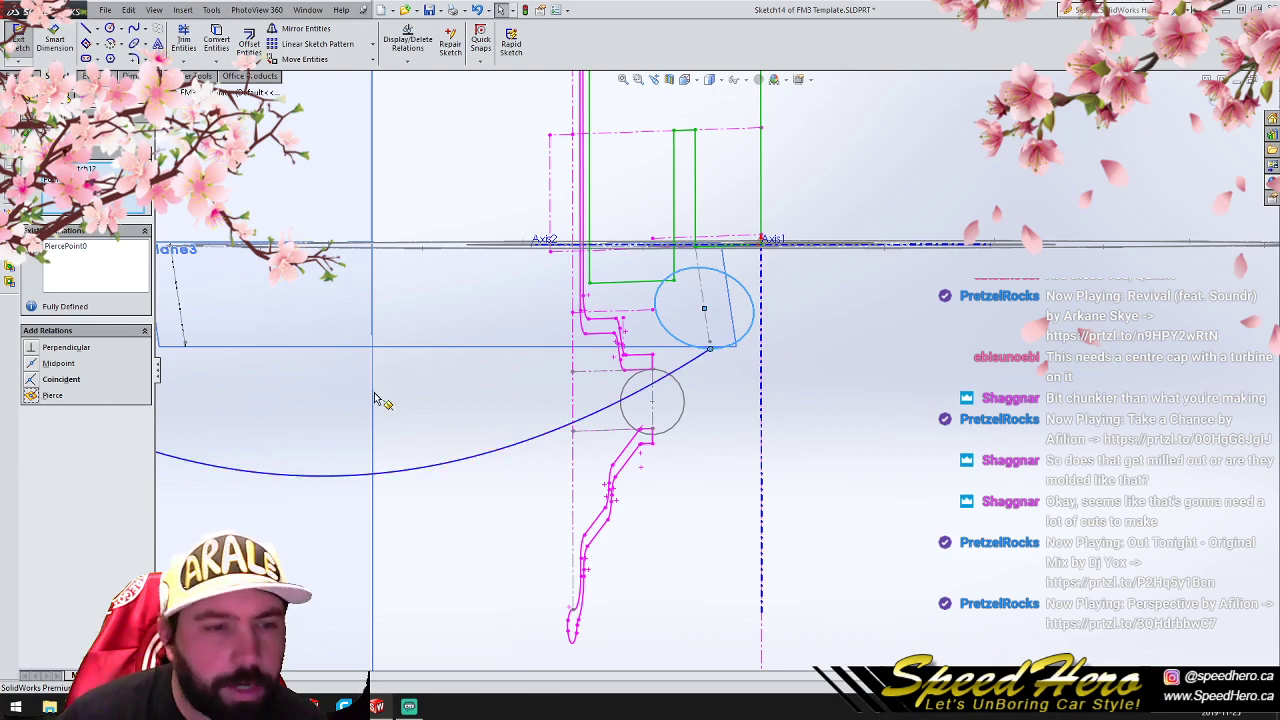
- Pierce the spline's other endpoint to the 7 mm radius circle on Plane1
{"action": "scroll", "coordinate": [366, 386], "scroll_direction": "up", "scroll_amount": 3}
{"action": "left_click", "coordinate": [395, 212]}
{"action": "scroll", "coordinate": [748, 430], "scroll_direction": "down", "scroll_amount": 2}
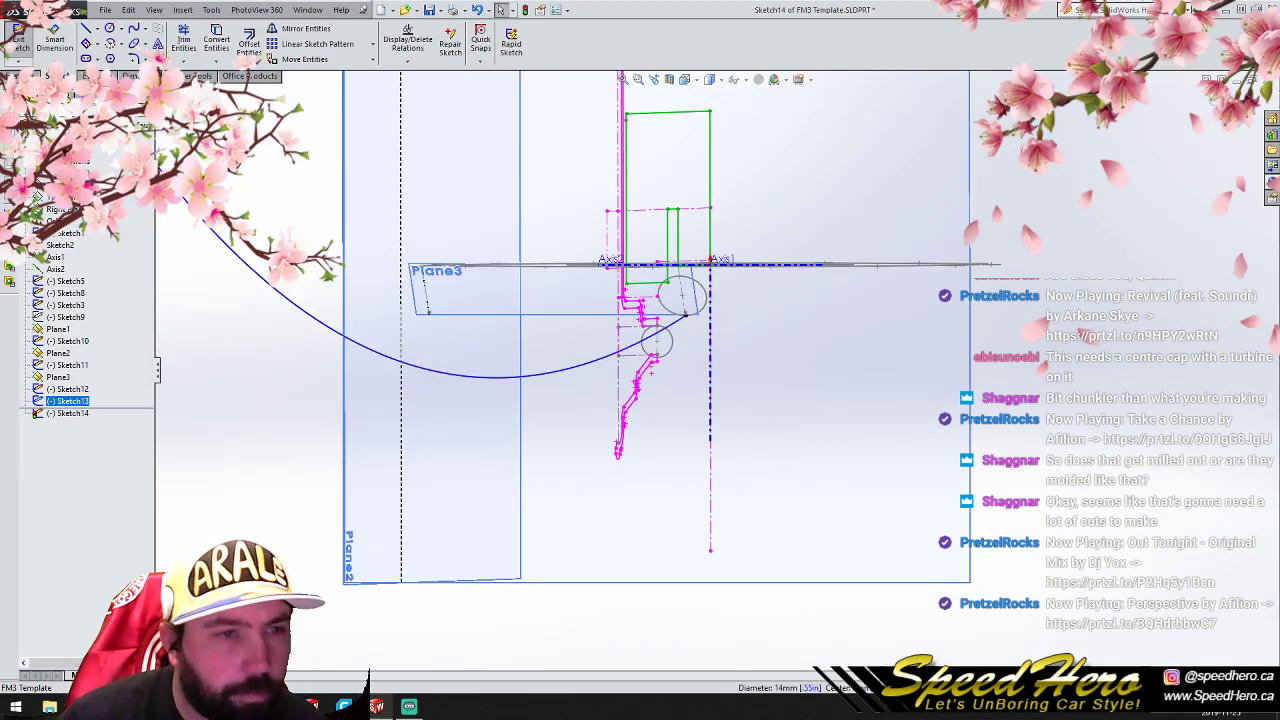
{"action": "scroll", "coordinate": [257, 270], "scroll_direction": "up", "scroll_amount": 2}
{"action": "left_click", "coordinate": [281, 161]}
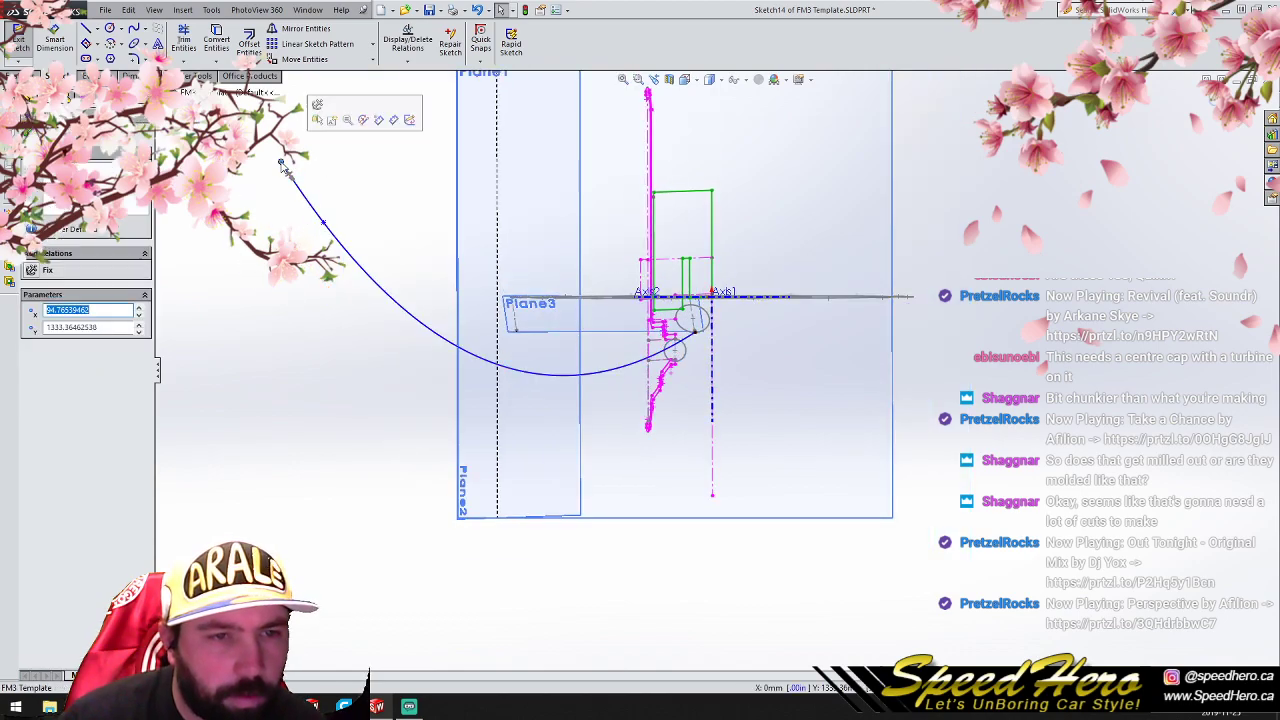
{"action": "left_click", "coordinate": [685, 368], "text": "ctrl"}
{"action": "left_click", "coordinate": [33, 396]}
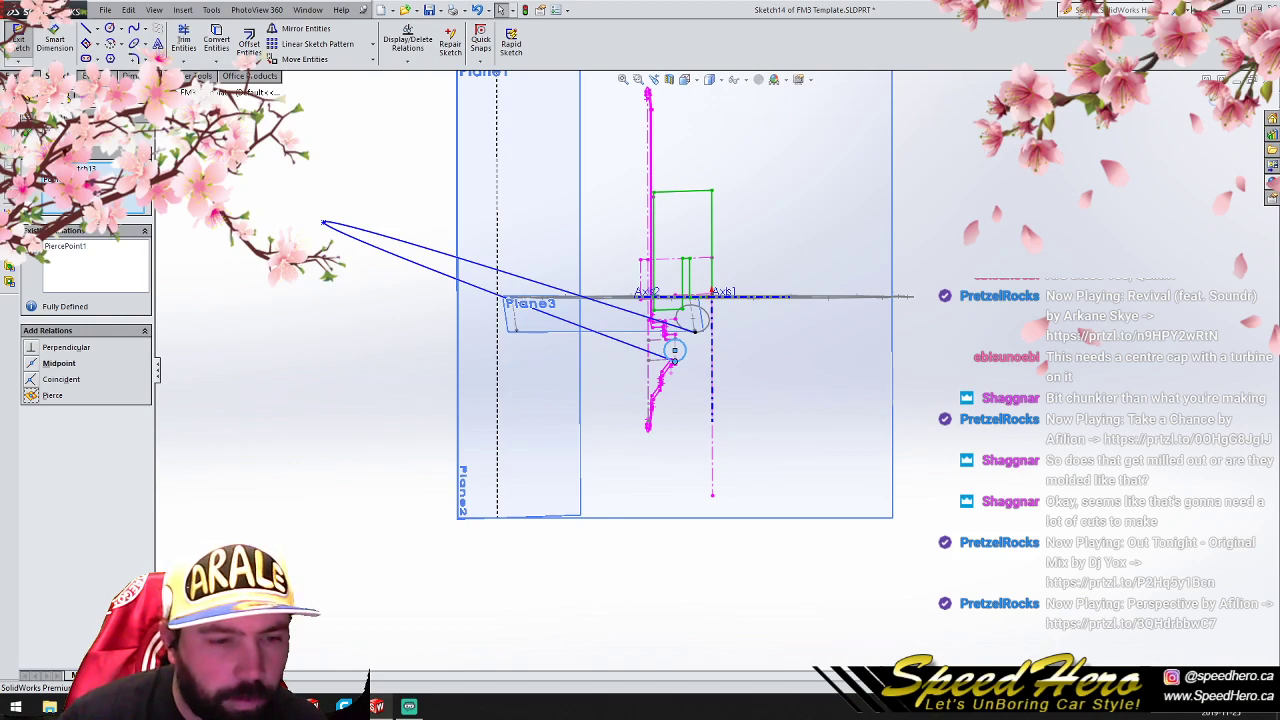
- Reposition the spline's middle point between the two circles to form a gentle outward bow, and close the sketch
{"action": "middle_click_drag", "start_coordinate": [640, 400], "coordinate": [477, 494]}
{"action": "key", "text": "ctrl+8"}
{"action": "scroll", "coordinate": [793, 245], "scroll_direction": "up", "scroll_amount": 5}
{"action": "scroll", "coordinate": [744, 219], "scroll_direction": "down", "scroll_amount": 2}
{"action": "left_click_drag", "start_coordinate": [684, 236], "coordinate": [651, 552]}
{"action": "scroll", "coordinate": [660, 553], "scroll_direction": "down", "scroll_amount": 3}
{"action": "scroll", "coordinate": [660, 553], "scroll_direction": "down", "scroll_amount": 5}
{"action": "mouse_move", "coordinate": [652, 381]}
{"action": "left_mouse_down"}
{"action": "mouse_move", "coordinate": [703, 252]}
{"action": "mouse_move", "coordinate": [726, 293]}
{"action": "left_mouse_up"}
{"action": "key", "text": "ctrl+b"}
- Loft the spoke between the Plane3 and Plane1 circles, using the spline as the guide curve
{"action": "scroll", "coordinate": [802, 385], "scroll_direction": "up", "scroll_amount": 2}
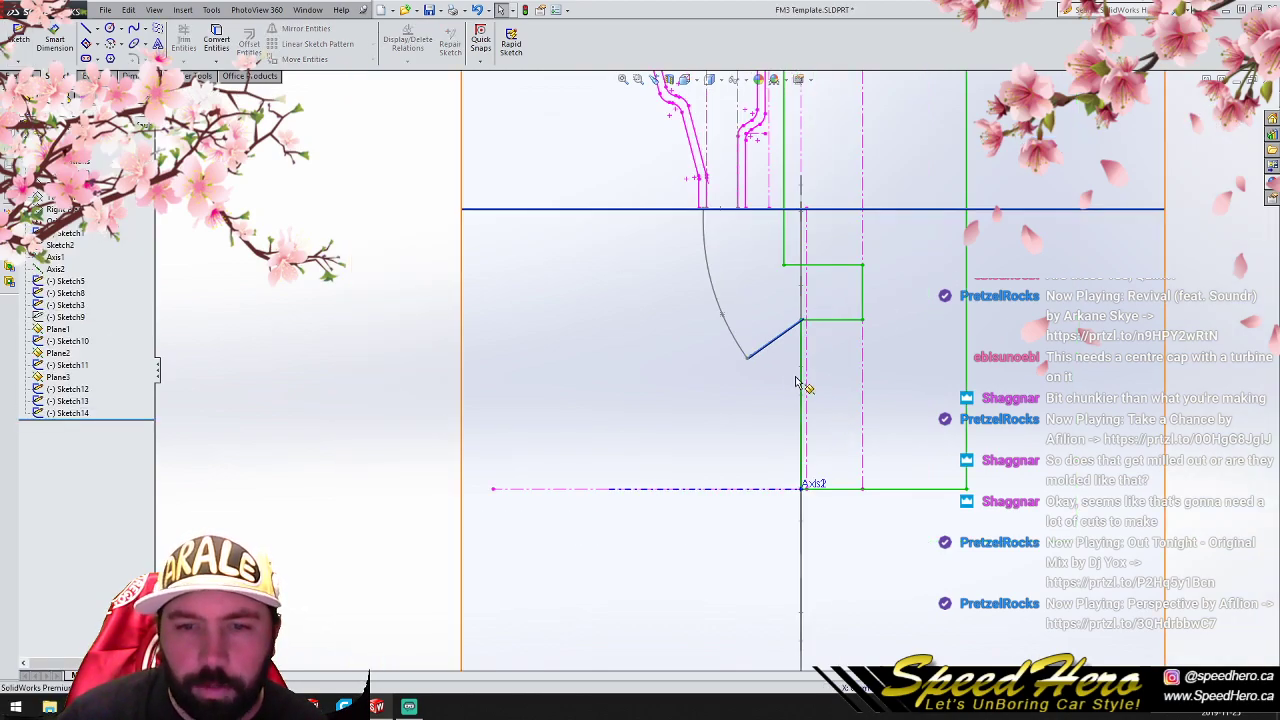
{"action": "middle_click_drag", "start_coordinate": [793, 381], "coordinate": [378, 307]}
{"action": "left_click", "coordinate": [27, 76]}
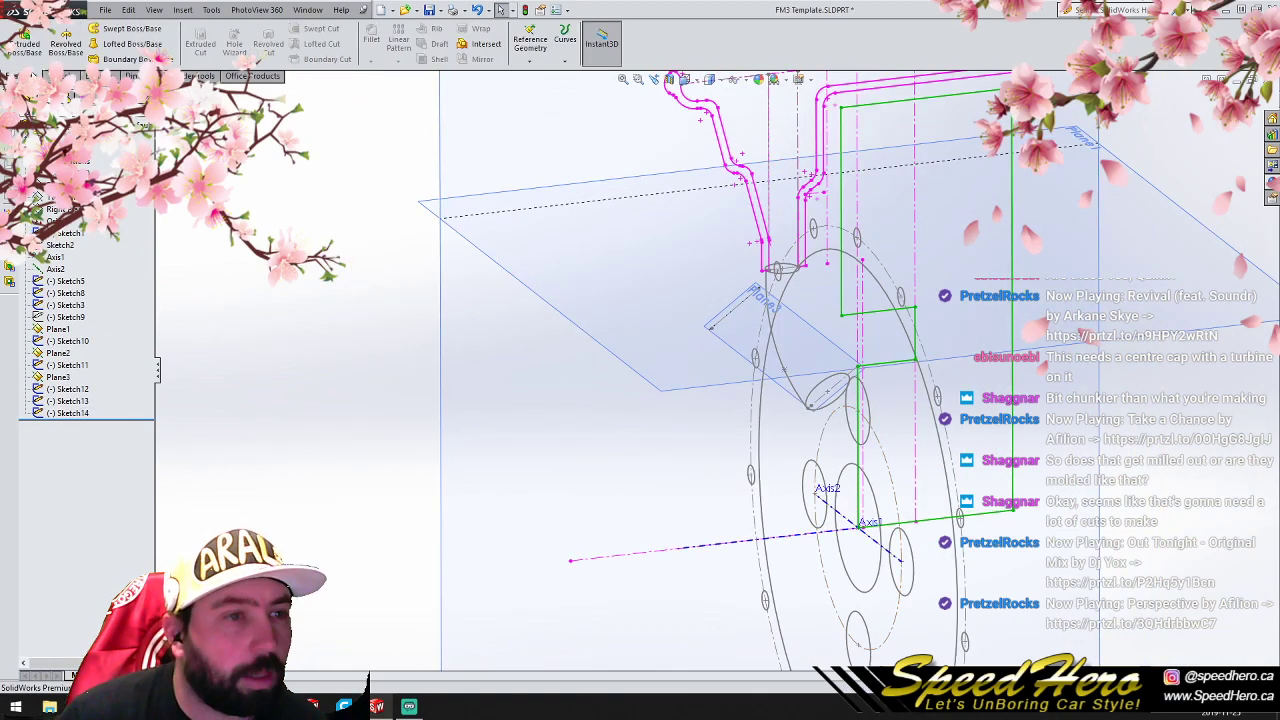
{"action": "left_click", "coordinate": [125, 43]}
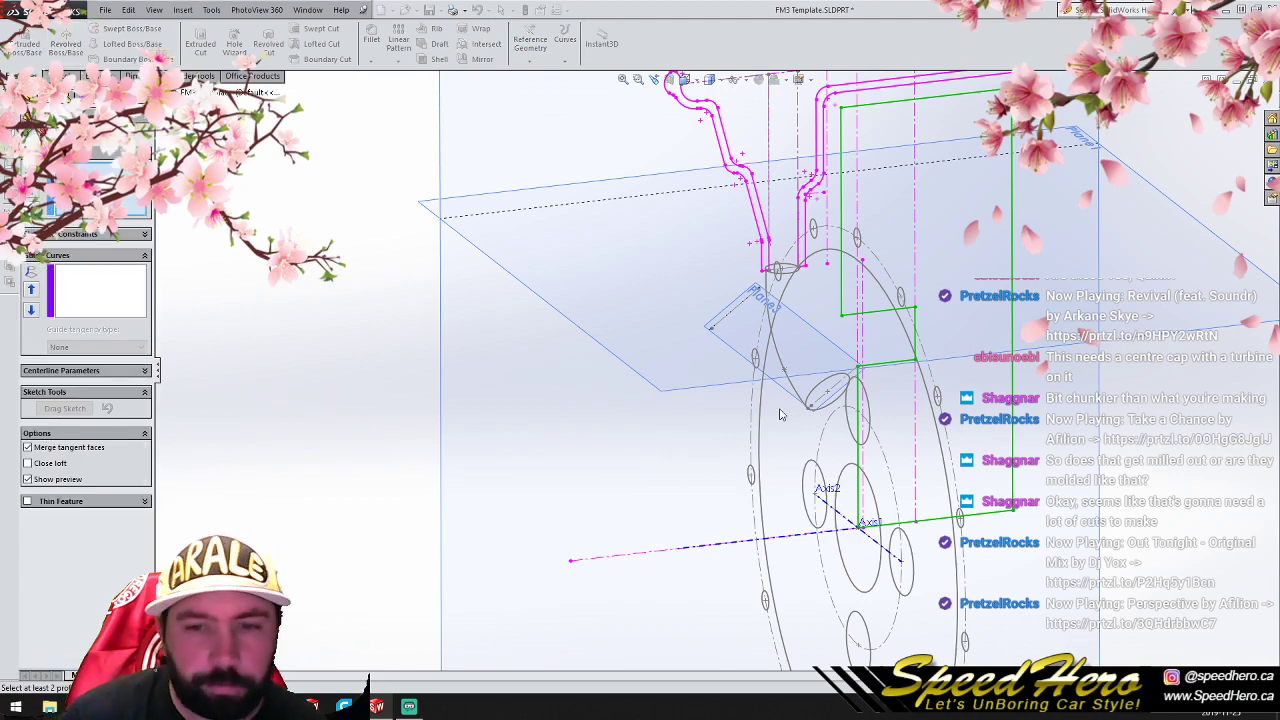
{"action": "left_click", "coordinate": [839, 404]}
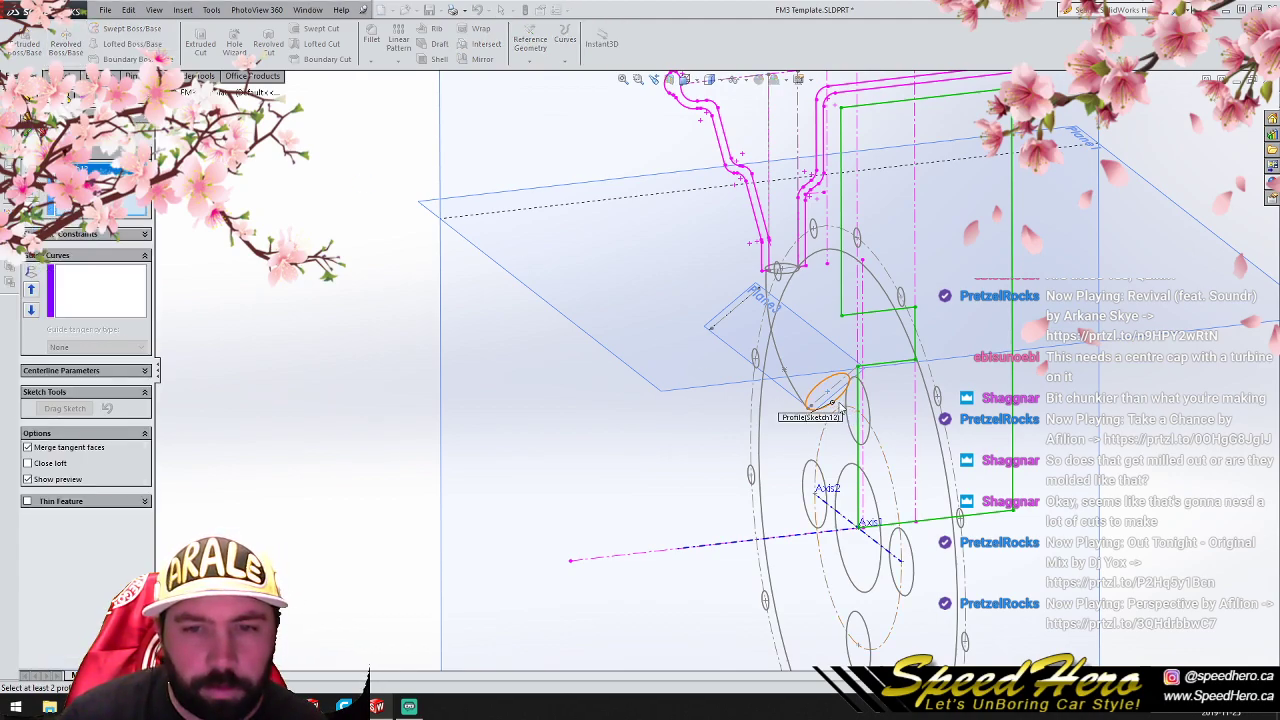
{"action": "left_click", "coordinate": [790, 280]}
{"action": "left_click", "coordinate": [130, 300]}
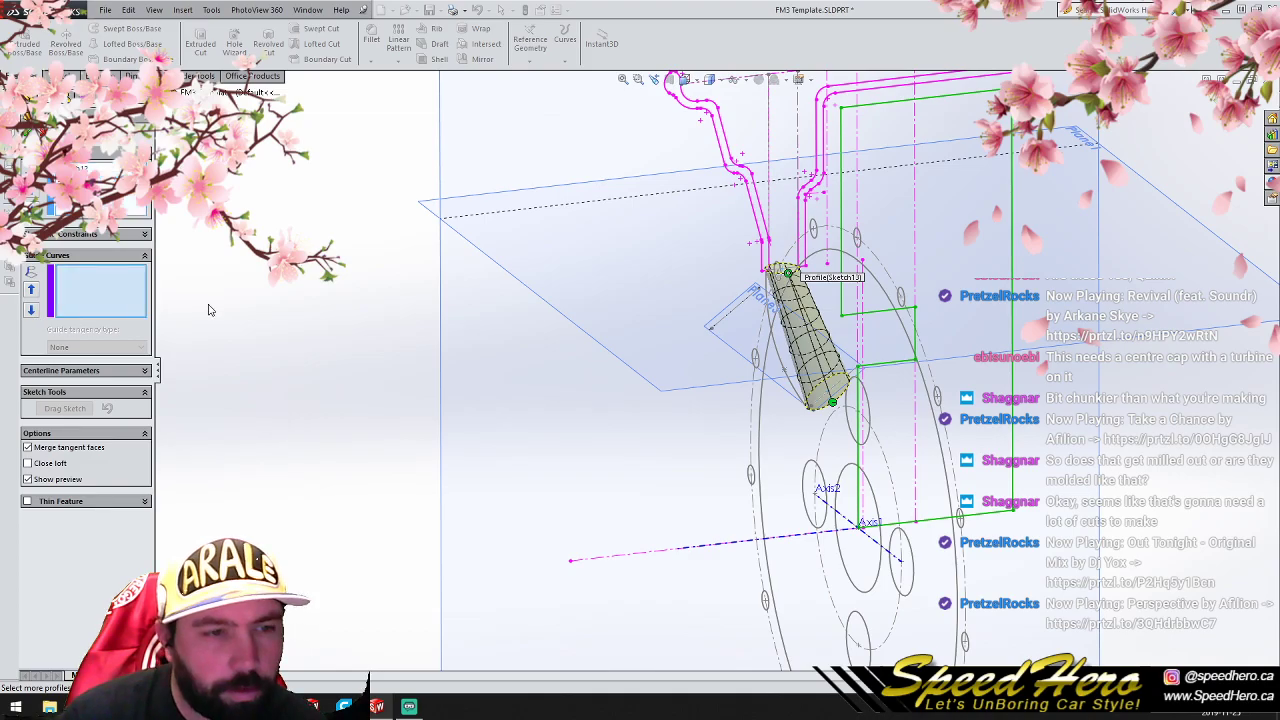
{"action": "left_click", "coordinate": [776, 355]}
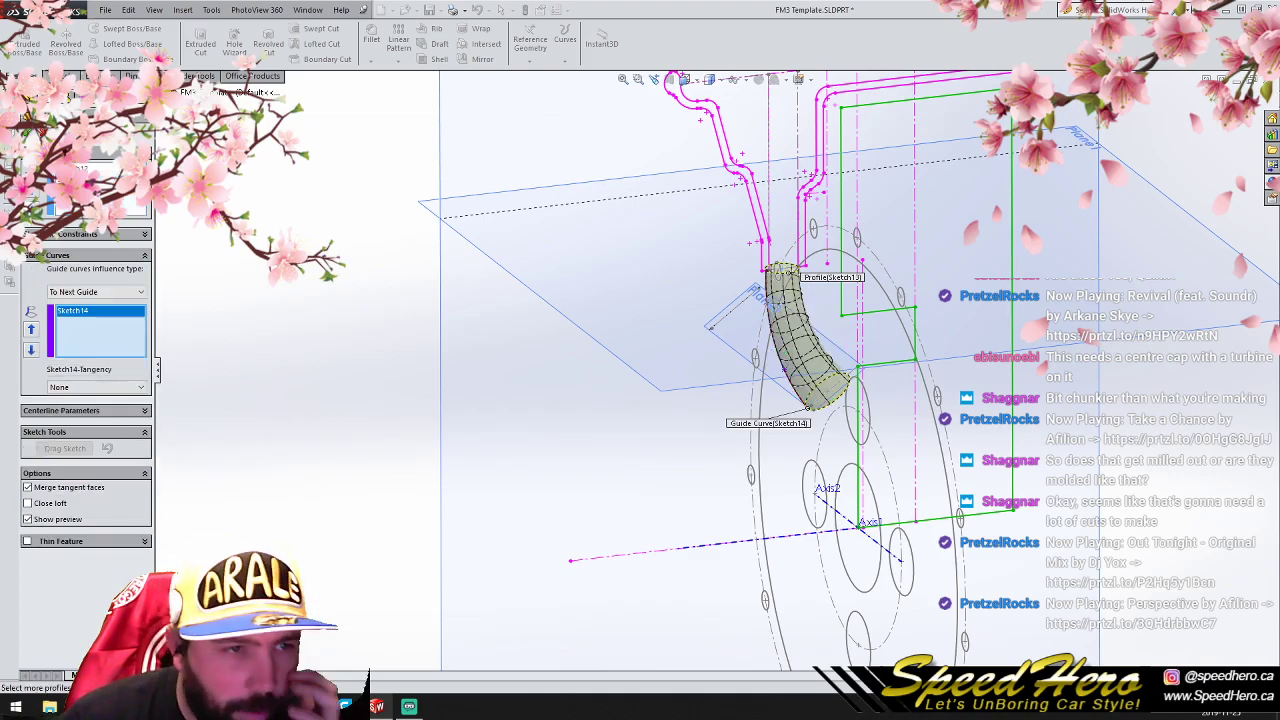
{"action": "left_click", "coordinate": [28, 131]}
- Sketch a circle of 60 mm radius on the Front Plane, centered on the origin and reaching the hub profile's corner
{"action": "scroll", "coordinate": [837, 449], "scroll_direction": "up", "scroll_amount": 2}
{"action": "scroll", "coordinate": [837, 449], "scroll_direction": "down", "scroll_amount": 1}
{"action": "mouse_move", "coordinate": [820, 447]}
{"action": "middle_mouse_down"}
{"action": "mouse_move", "coordinate": [871, 427]}
{"action": "mouse_move", "coordinate": [823, 437]}
{"action": "mouse_move", "coordinate": [670, 377]}
{"action": "middle_mouse_up"}
{"action": "key", "text": "ctrl+1"}
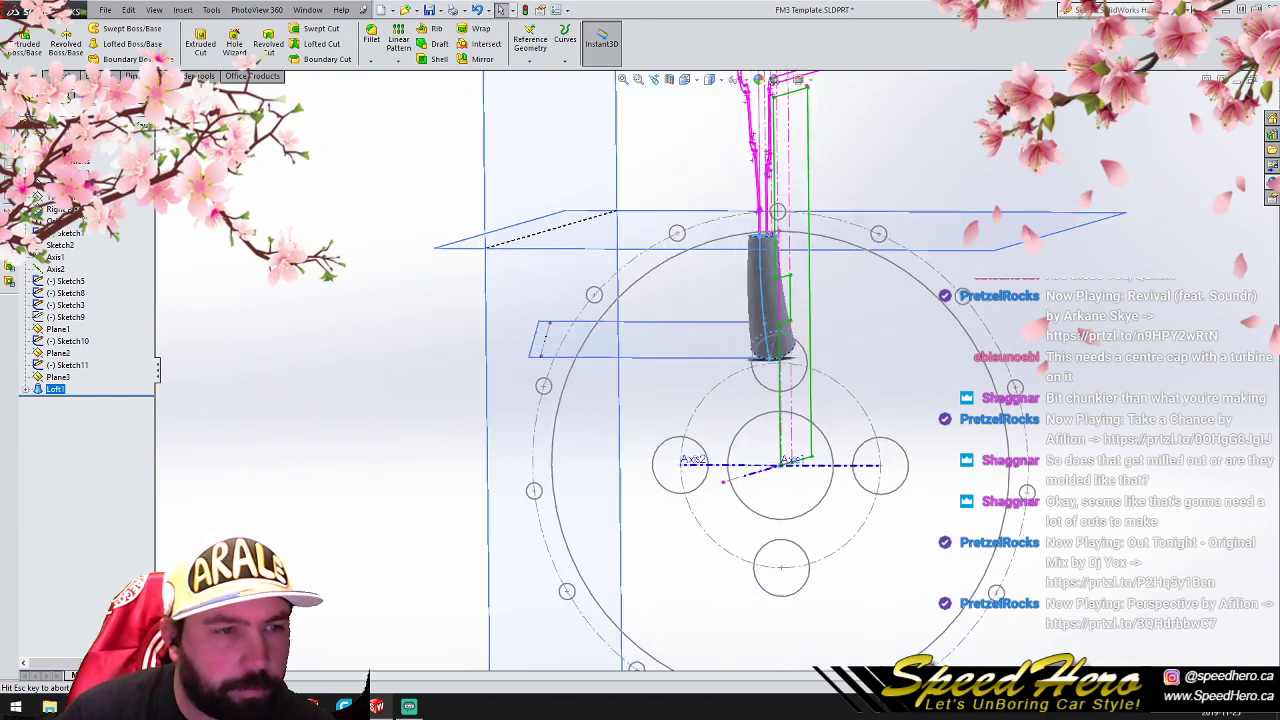
{"action": "left_click", "coordinate": [56, 185]}
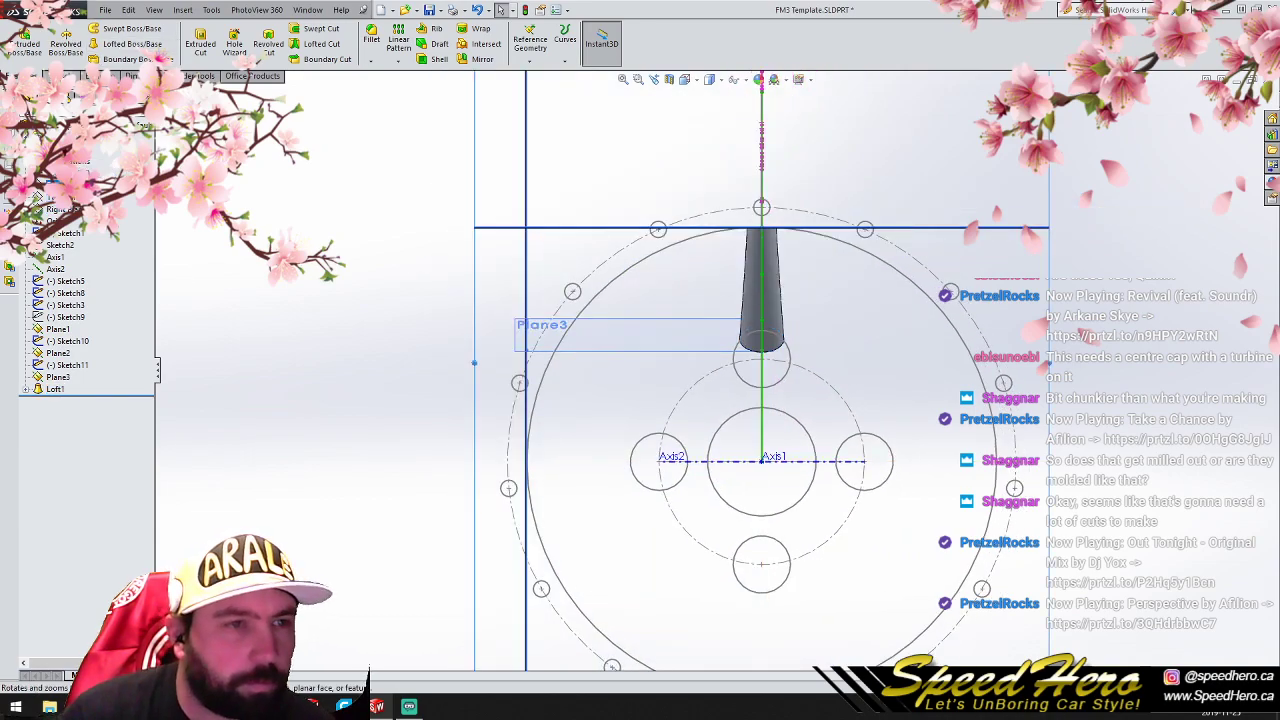
{"action": "left_click", "coordinate": [68, 76]}
{"action": "left_click", "coordinate": [110, 28]}
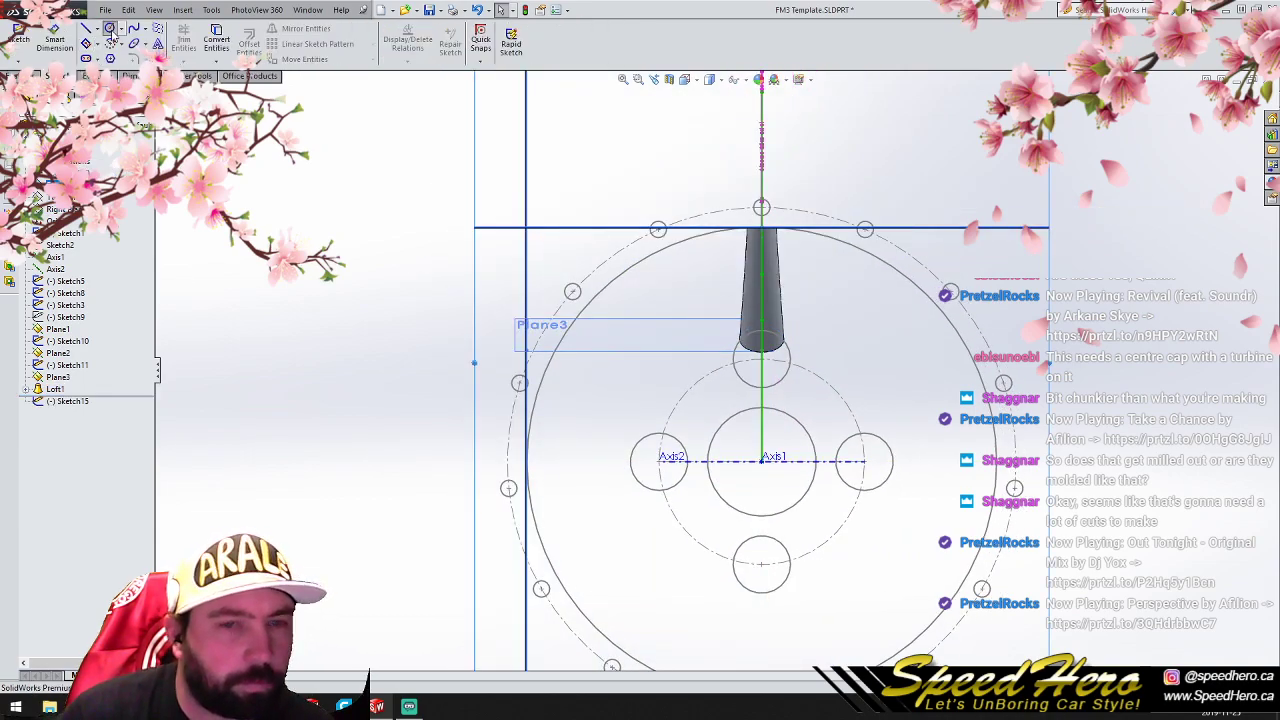
{"action": "left_click", "coordinate": [767, 462]}
{"action": "scroll", "coordinate": [757, 349], "scroll_direction": "down", "scroll_amount": 3}
{"action": "middle_click_drag", "start_coordinate": [760, 386], "coordinate": [675, 390]}
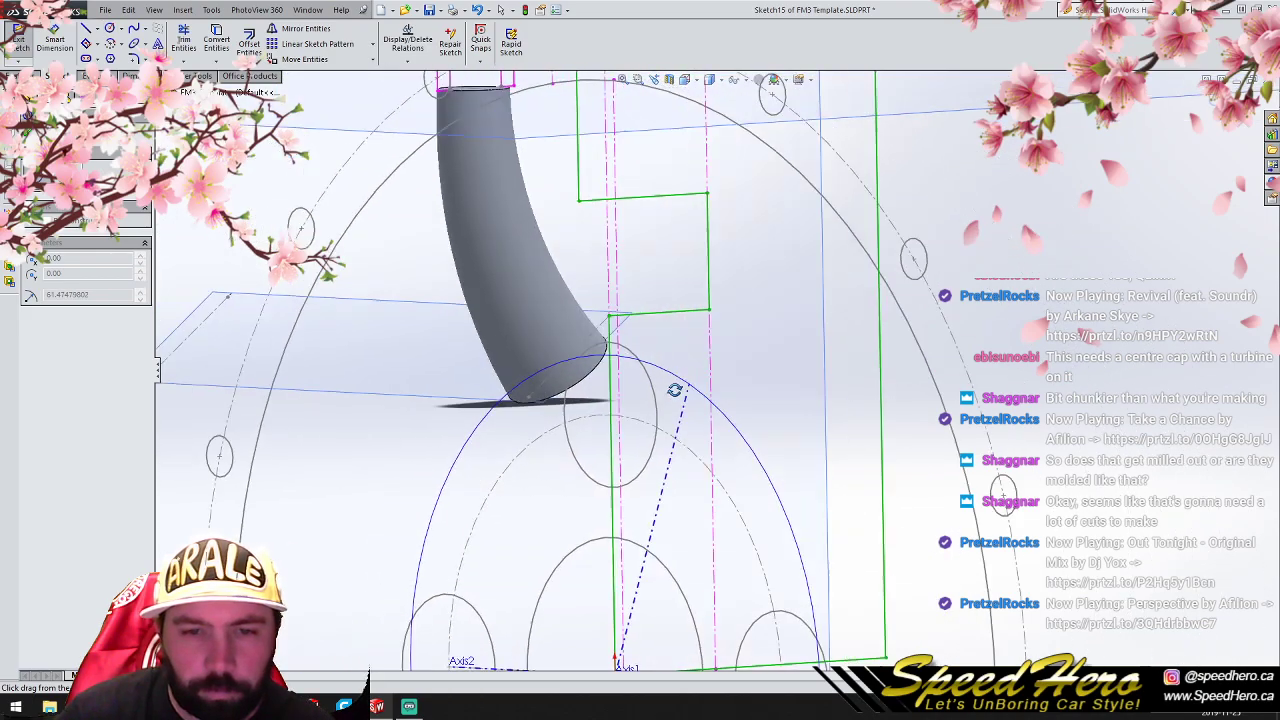
{"action": "left_click", "coordinate": [611, 320]}
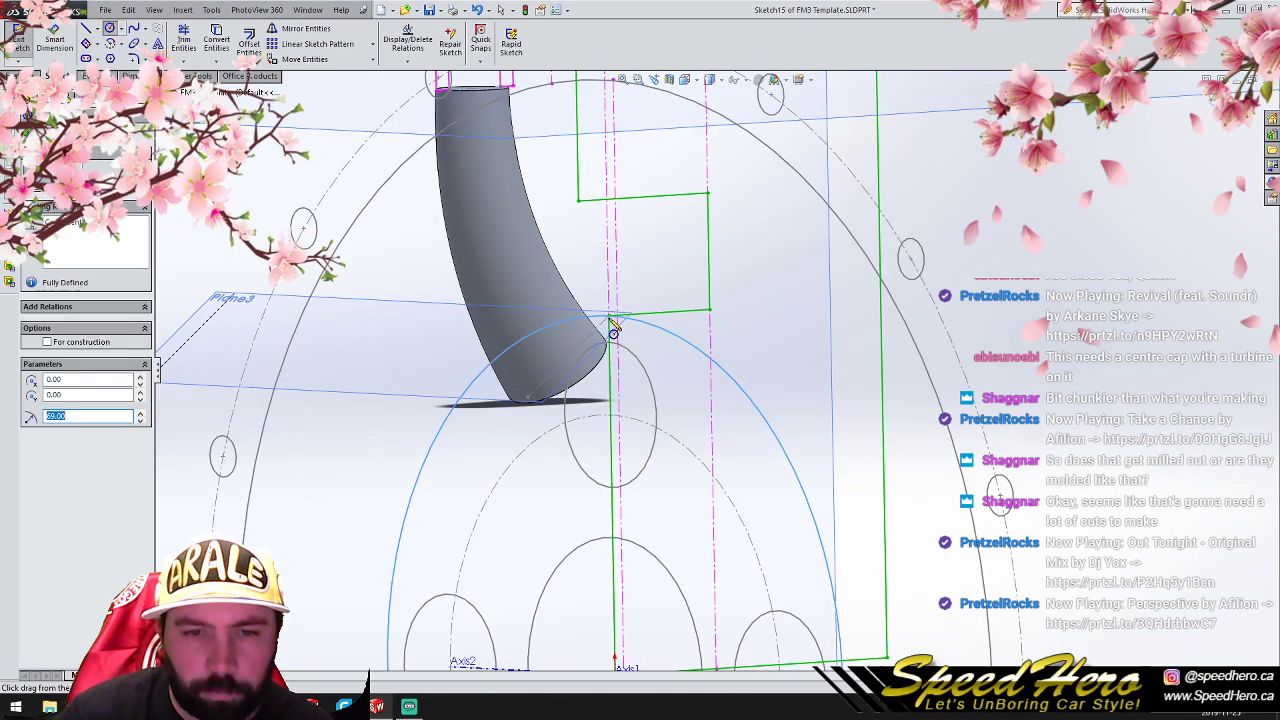
- Extrude the hub circle 25.4 mm with merged result and a 10-degree inward draft
{"action": "left_click", "coordinate": [30, 76]}
{"action": "left_click", "coordinate": [32, 52]}
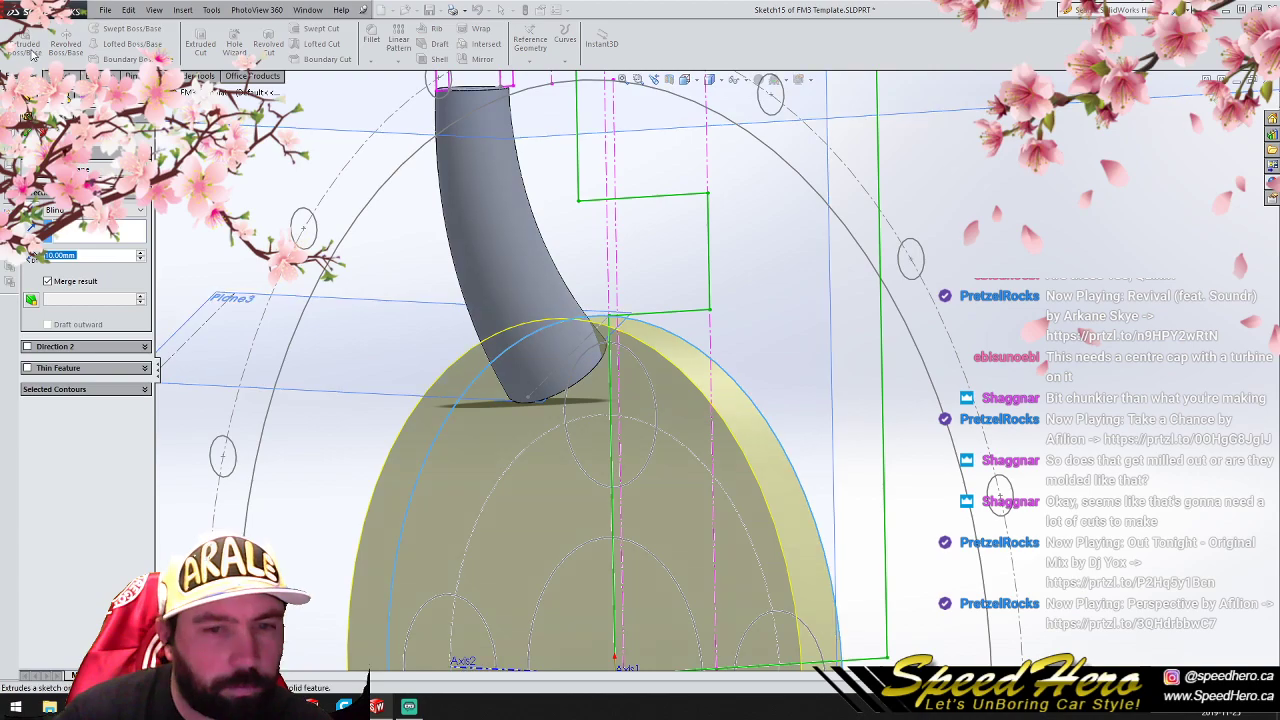
{"action": "type", "text": "25.4"}
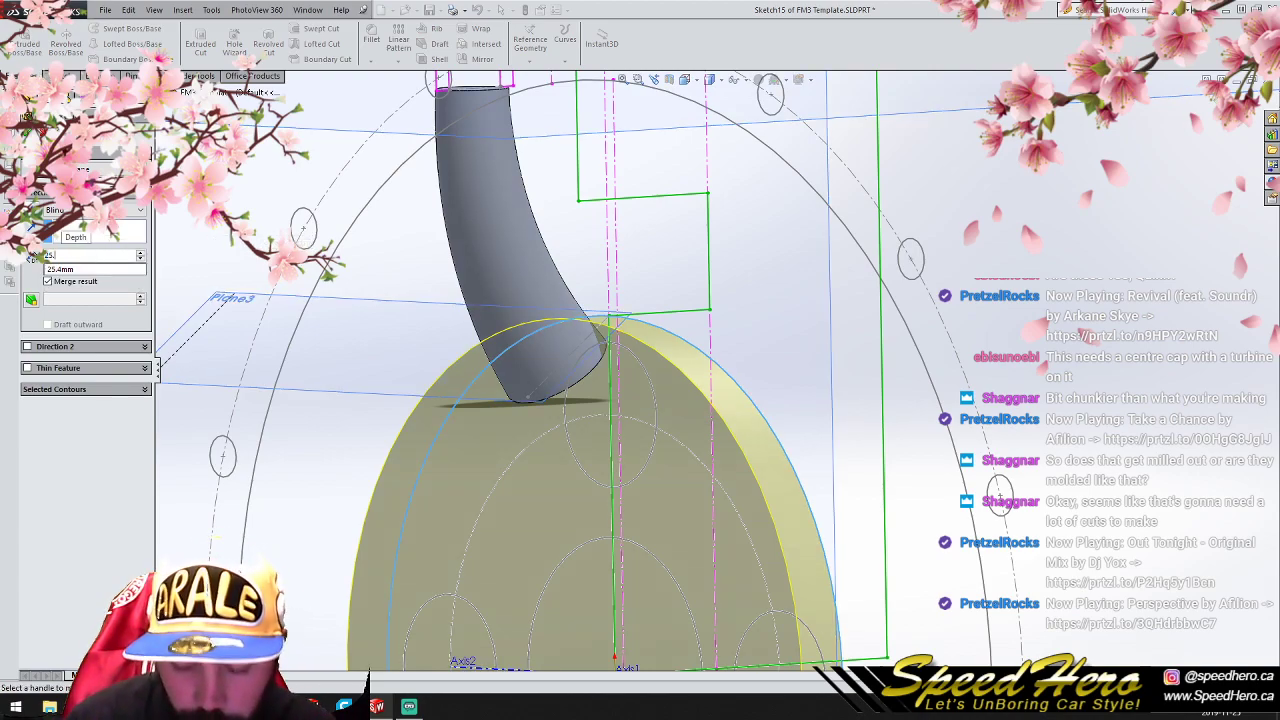
{"action": "key", "text": "Return"}
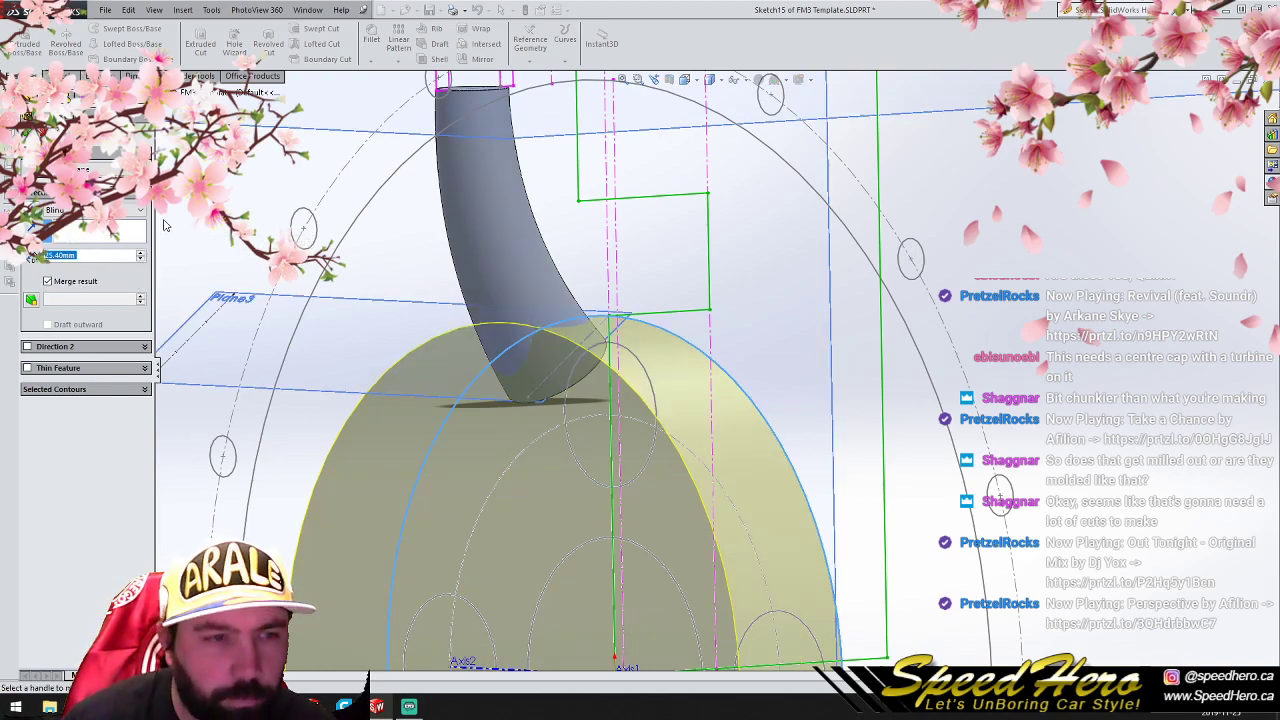
{"action": "left_click", "coordinate": [31, 299]}
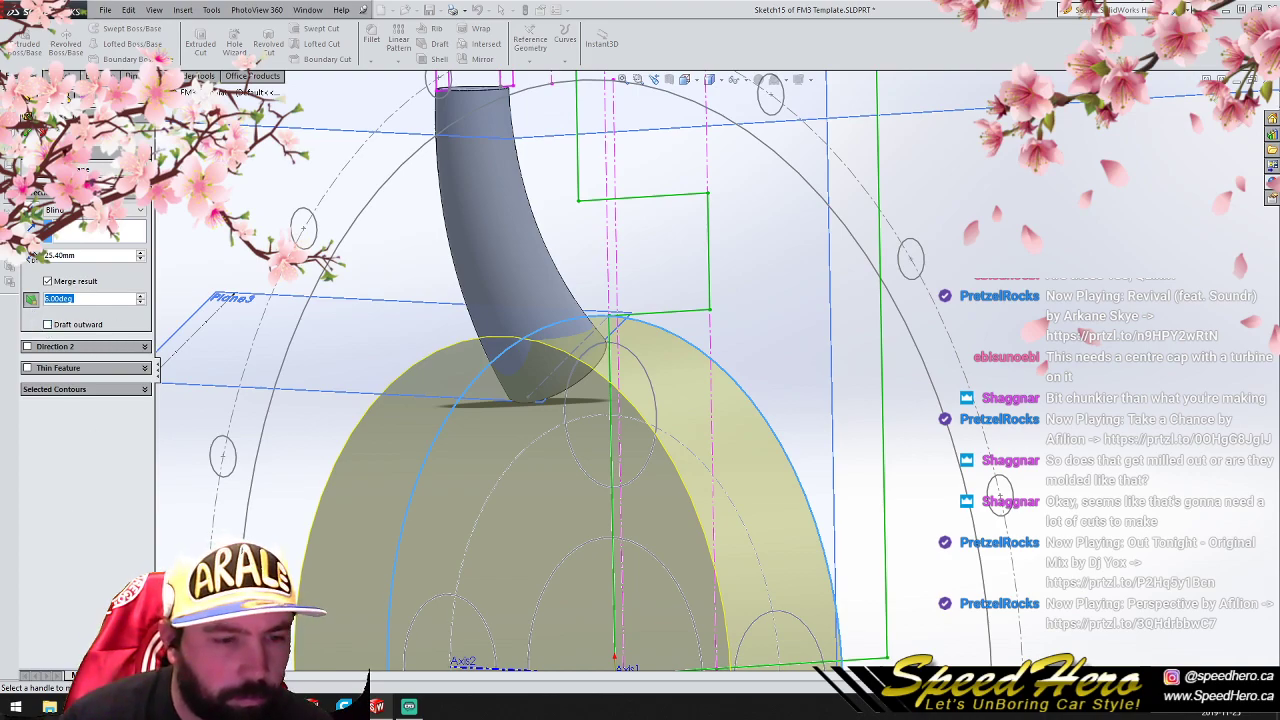
{"action": "key", "text": "ctrl+8"}
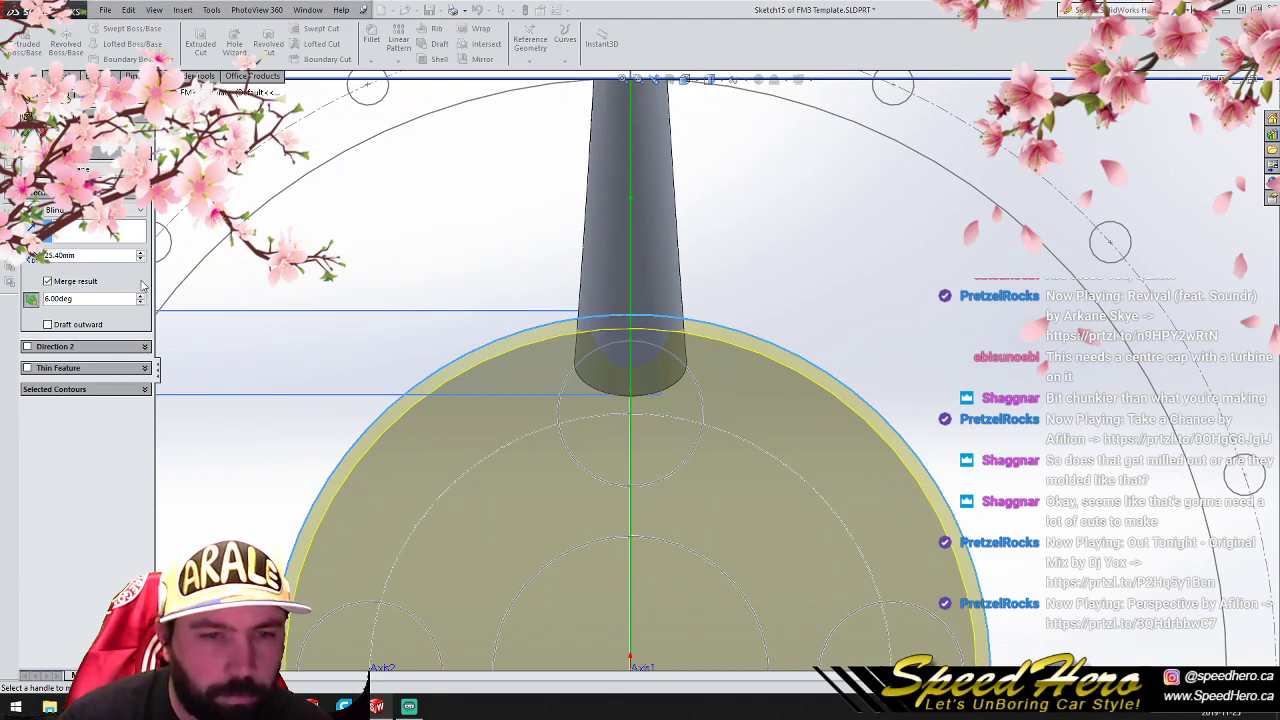
{"action": "left_click", "coordinate": [141, 298]}
{"action": "left_click", "coordinate": [141, 298]}
{"action": "left_click", "coordinate": [141, 298]}
{"action": "left_click", "coordinate": [141, 298]}
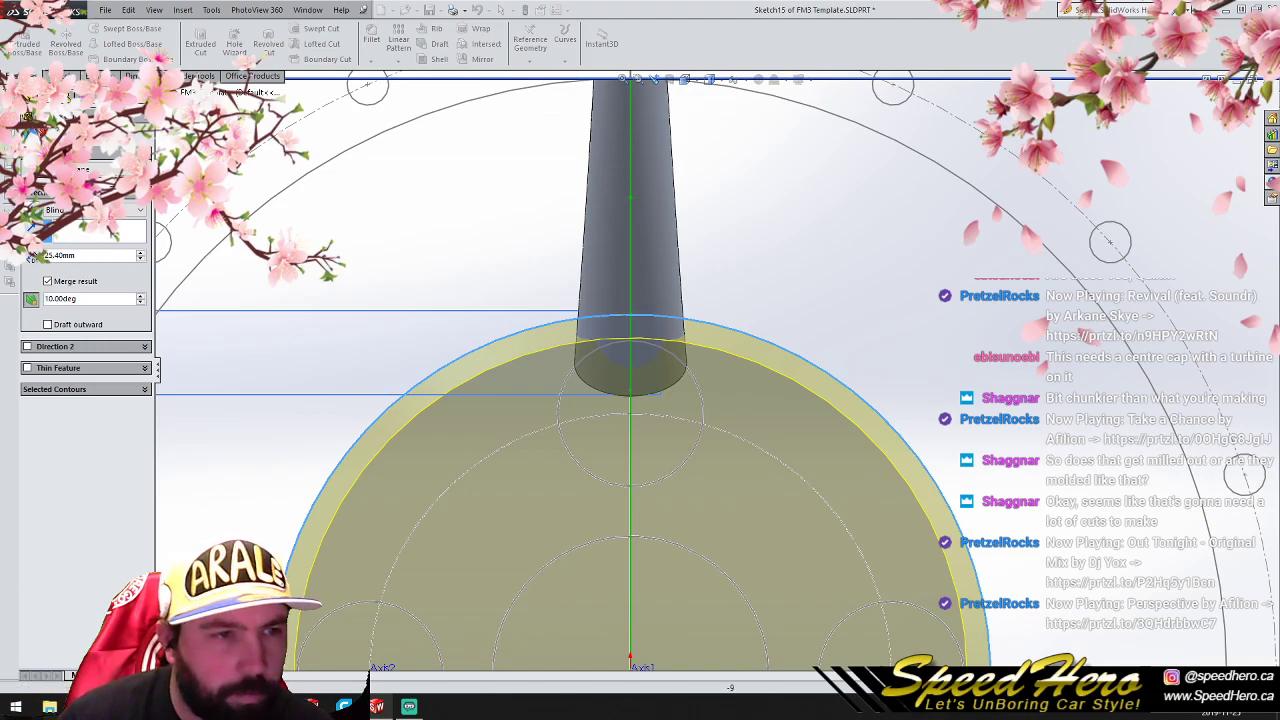
{"action": "left_click", "coordinate": [28, 132]}
- Fillet the outer edge of the hub disc's front face with a 5 mm radius
{"action": "middle_click_drag", "start_coordinate": [649, 398], "coordinate": [601, 457]}
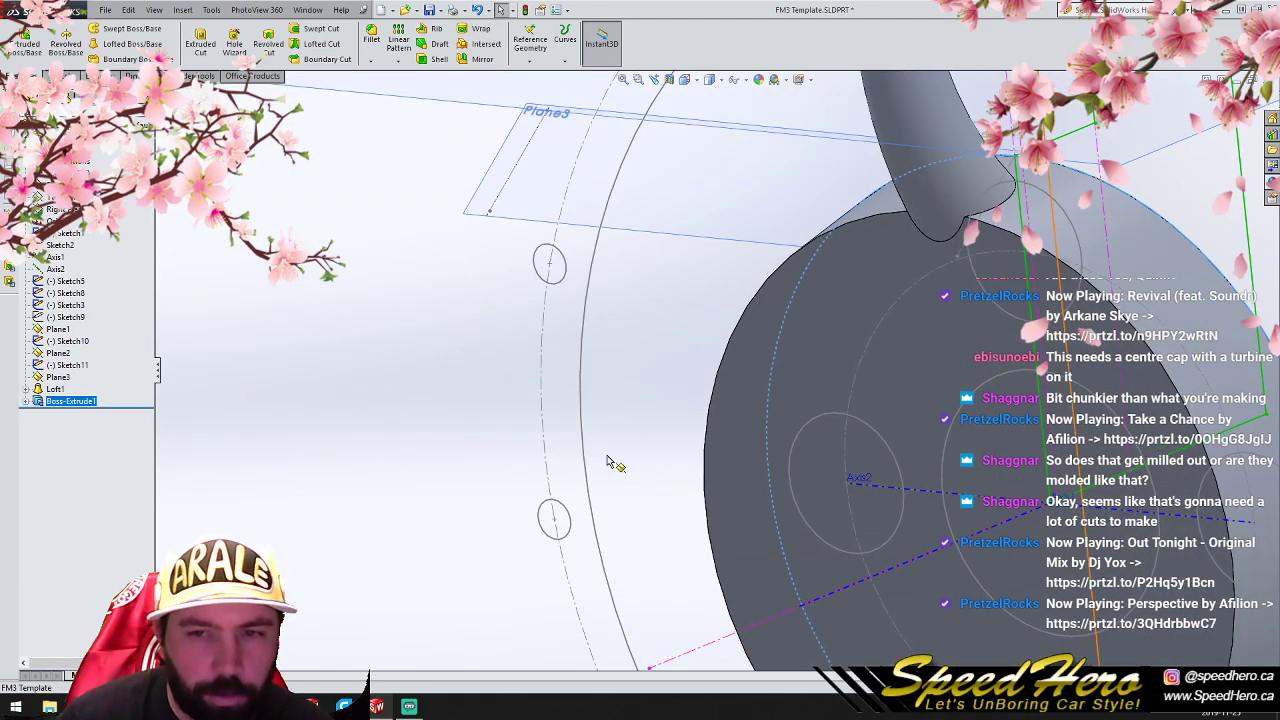
{"action": "scroll", "coordinate": [601, 457], "scroll_direction": "up", "scroll_amount": 4}
{"action": "scroll", "coordinate": [903, 378], "scroll_direction": "up", "scroll_amount": 1}
{"action": "scroll", "coordinate": [903, 378], "scroll_direction": "down", "scroll_amount": 3}
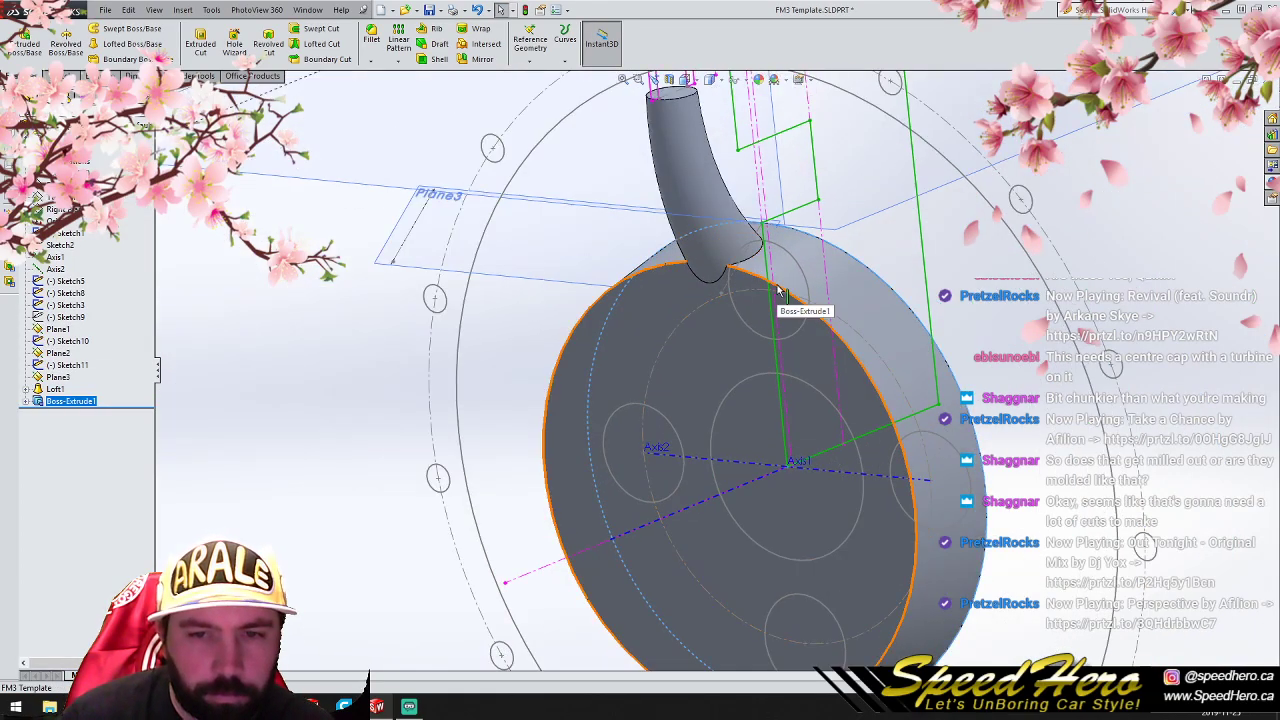
{"action": "left_click", "coordinate": [776, 286]}
{"action": "left_click", "coordinate": [371, 40]}
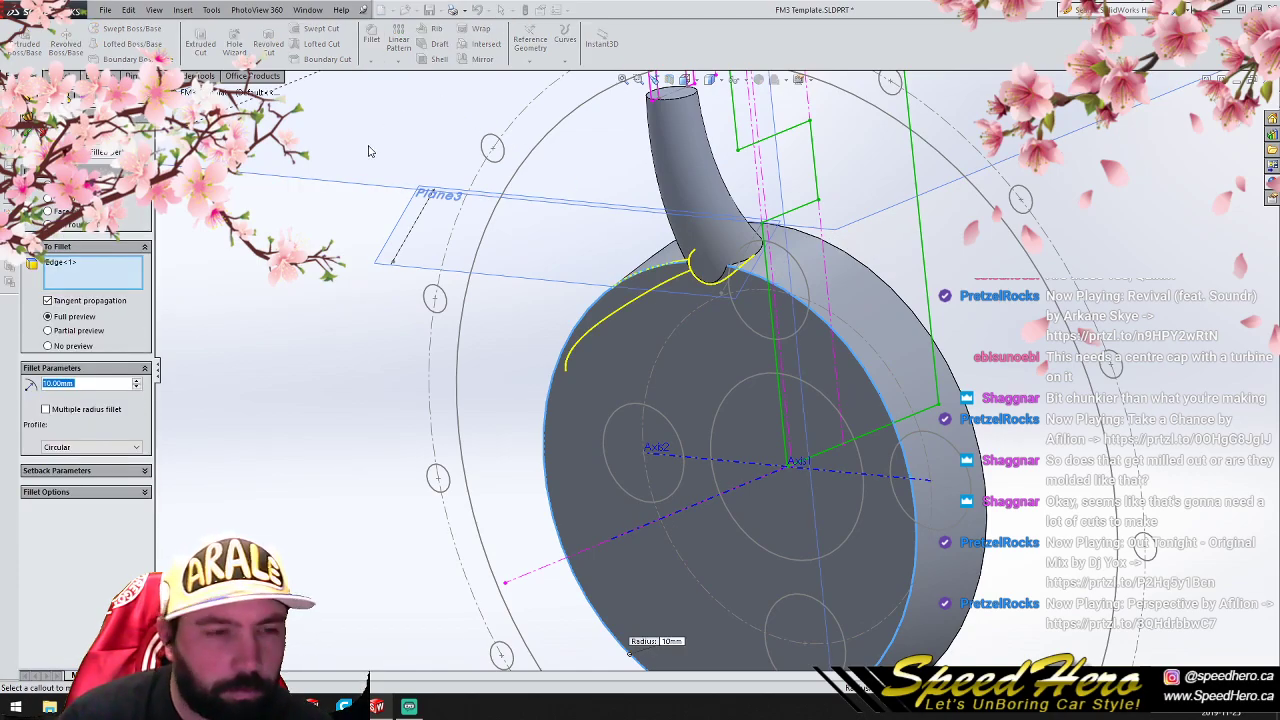
{"action": "type", "text": "1"}
{"action": "key", "text": "Return"}
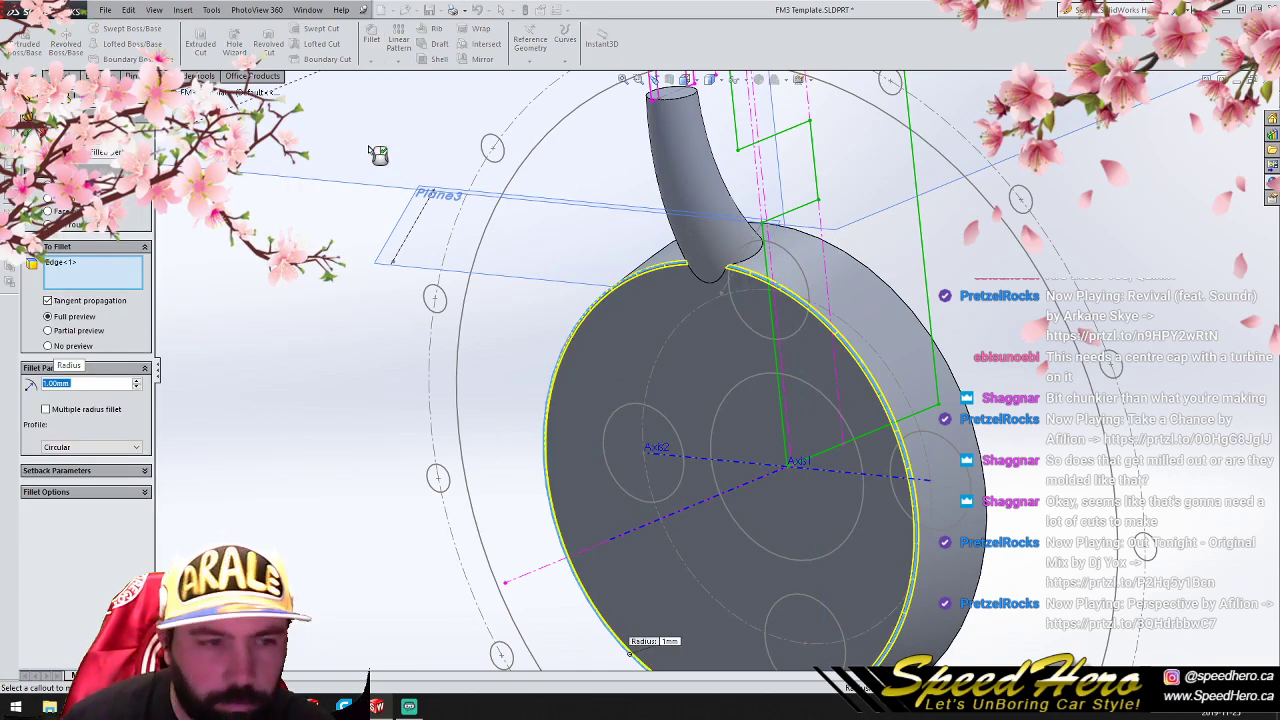
{"action": "type", "text": "5"}
{"action": "key", "text": "Return"}
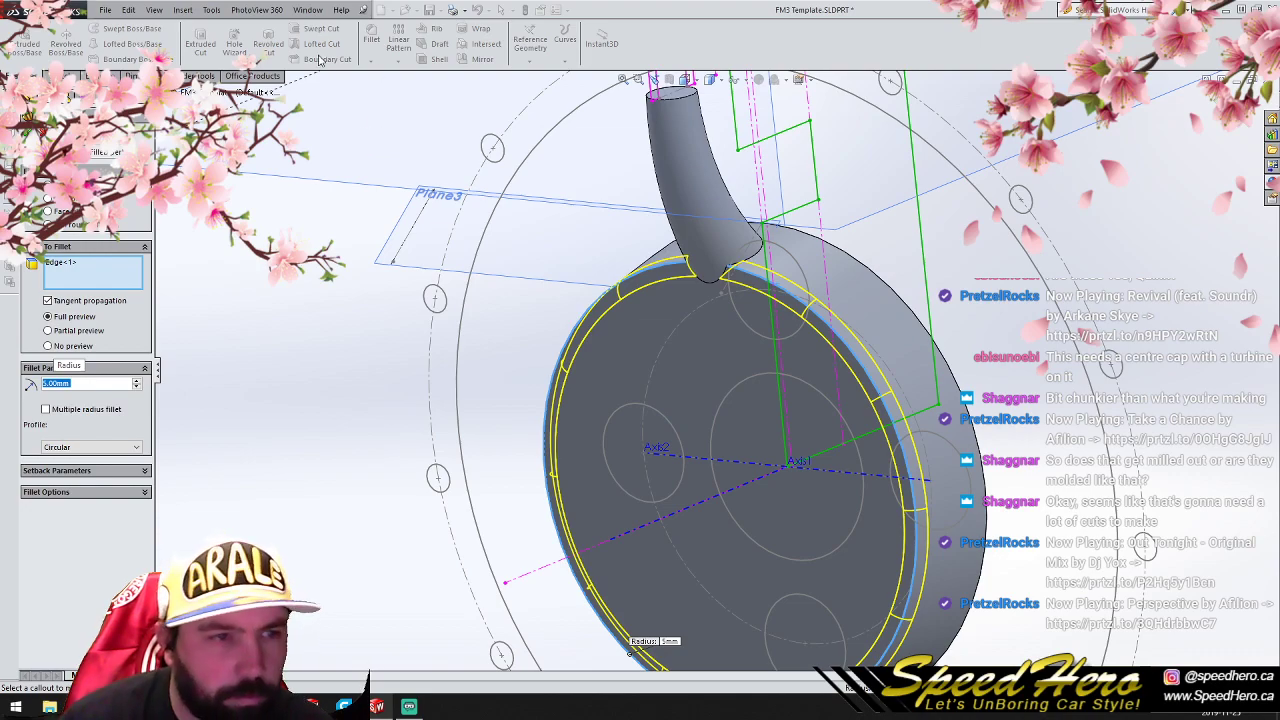
{"action": "left_click", "coordinate": [28, 131]}
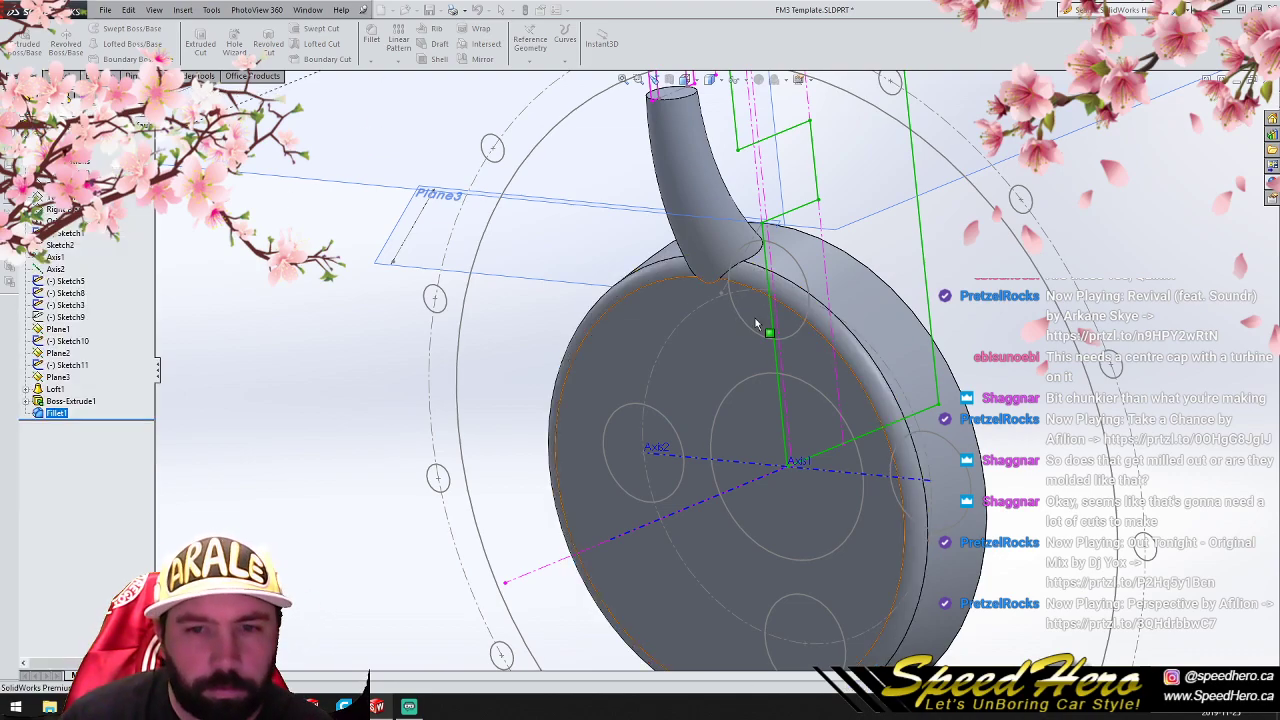
- Try to fillet the edge where the lofted spoke meets the hub with a 5 mm radius
{"action": "left_click", "coordinate": [722, 276]}
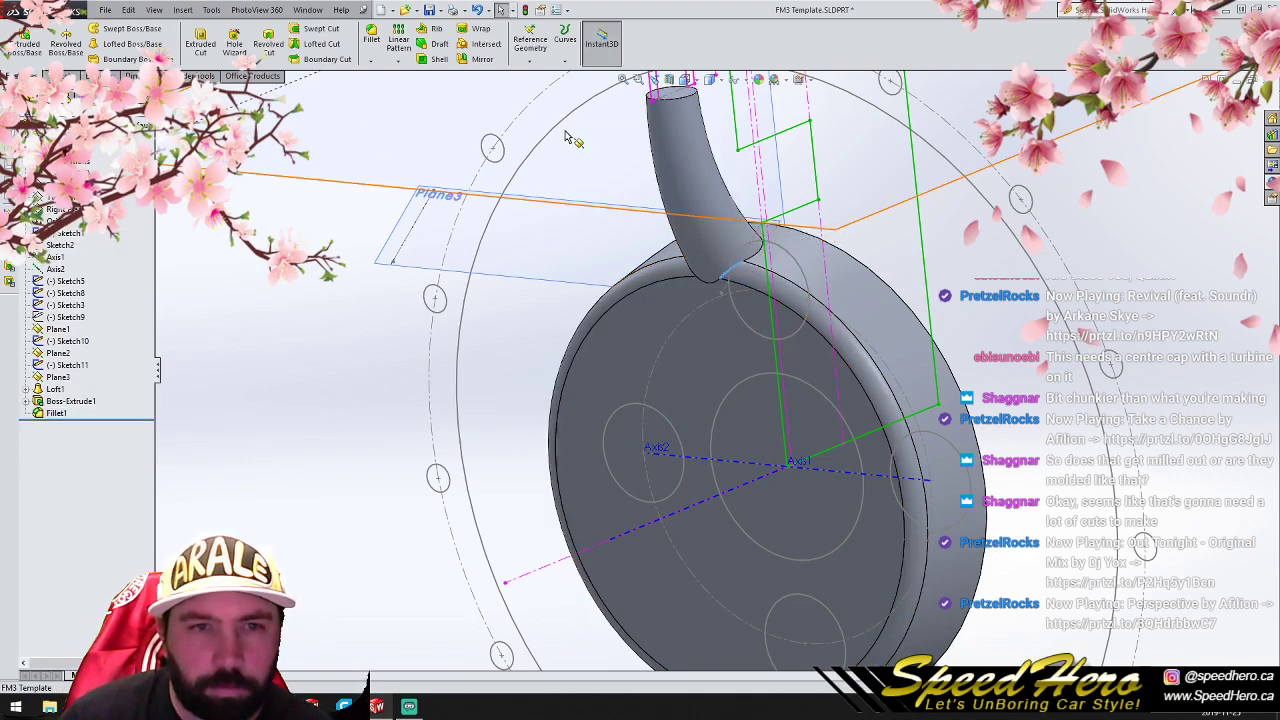
{"action": "left_click", "coordinate": [371, 40]}
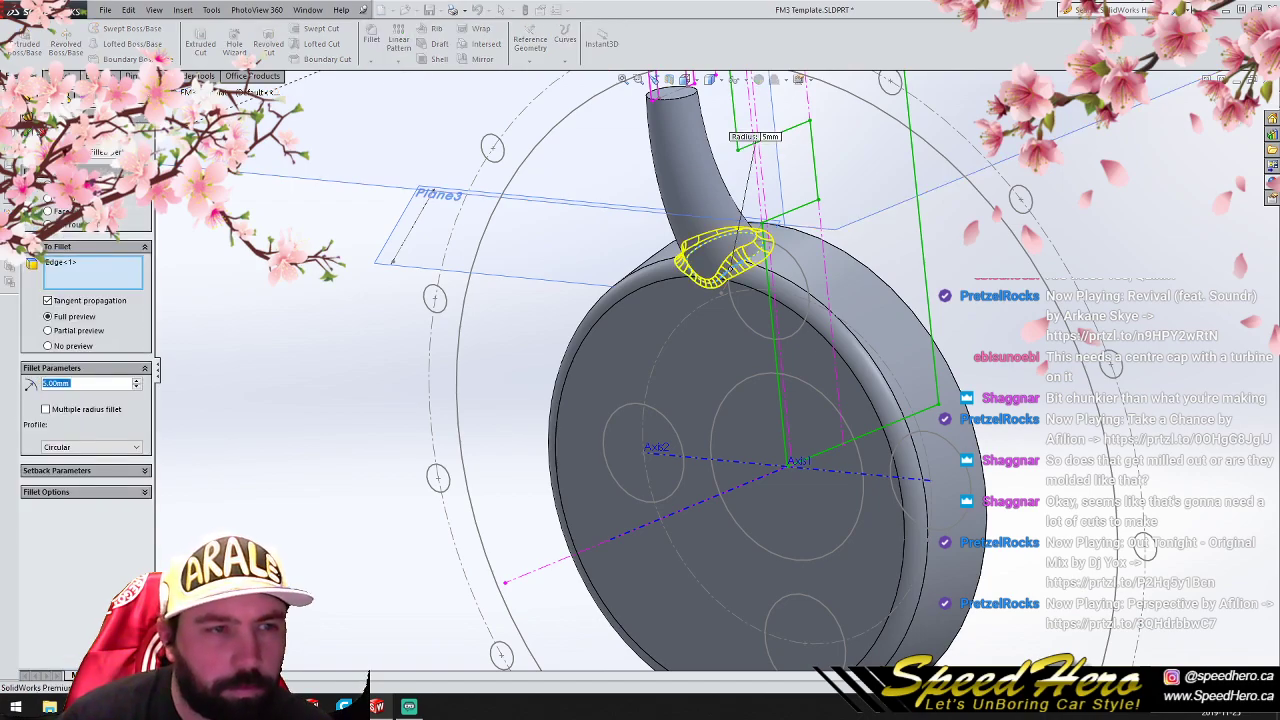
{"action": "left_click", "coordinate": [28, 131]}
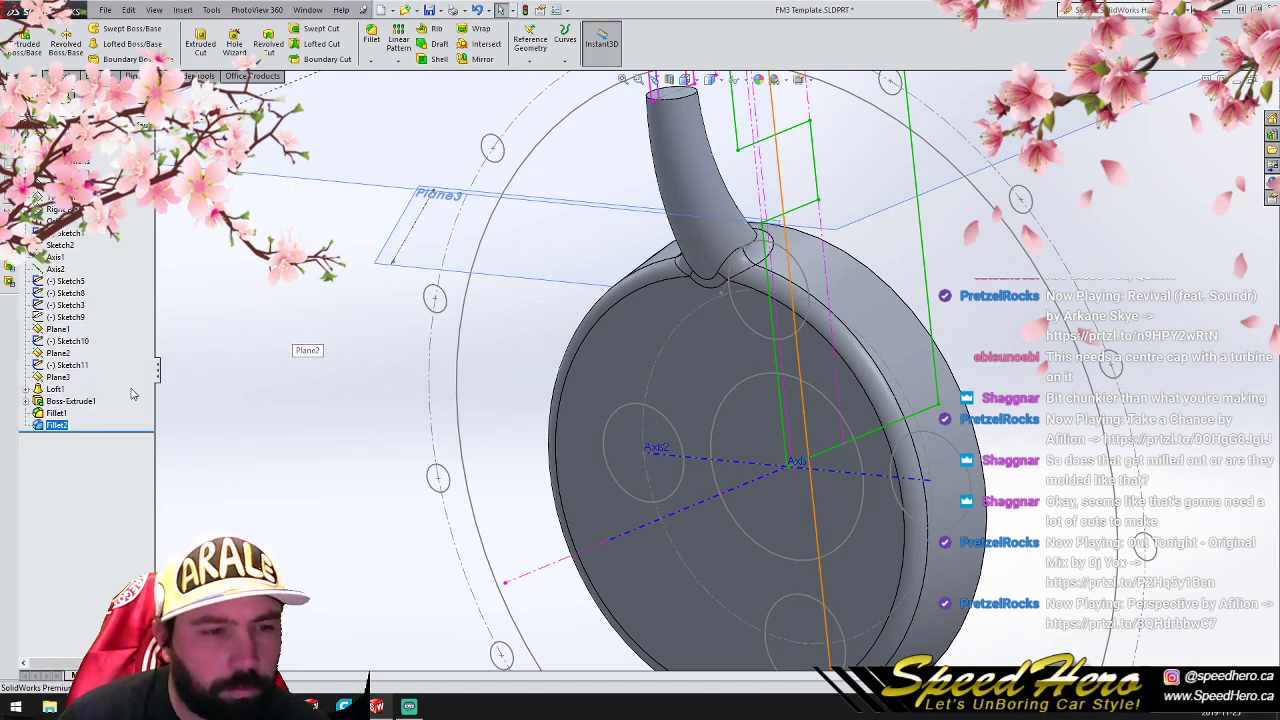
- Undo both the spoke joint fillet and the hub disc's edge fillet
{"action": "key", "text": "ctrl+z"}
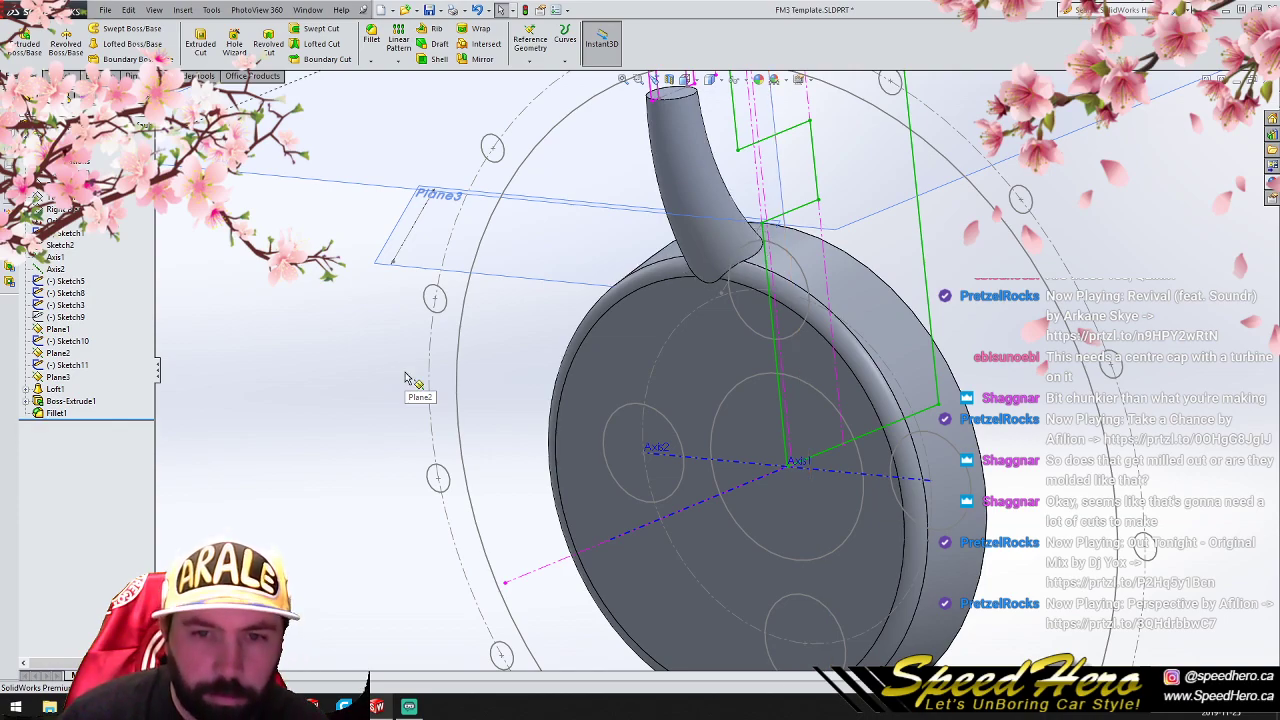
{"action": "key", "text": "ctrl+z"}
{"action": "left_click", "coordinate": [405, 382]}
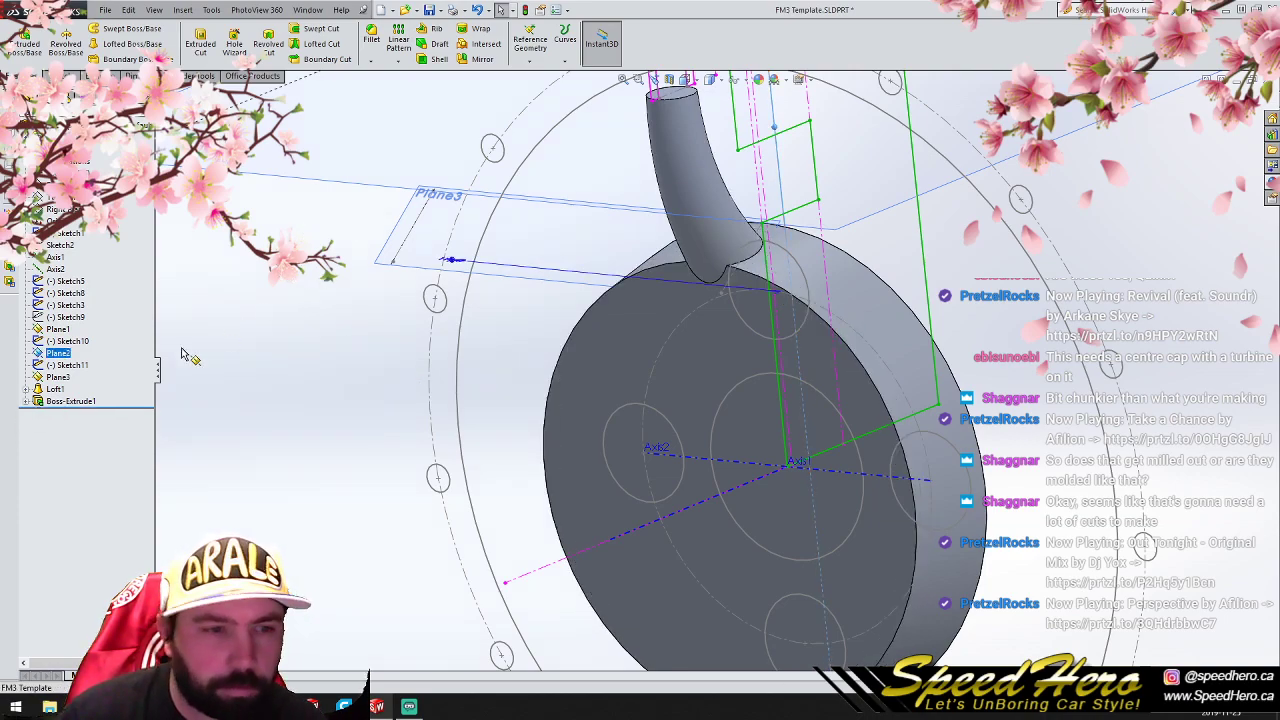
- Circular-pattern the lofted spoke around Axis1 with 8 equally spaced instances over 360 degrees
{"action": "left_click", "coordinate": [54, 389]}
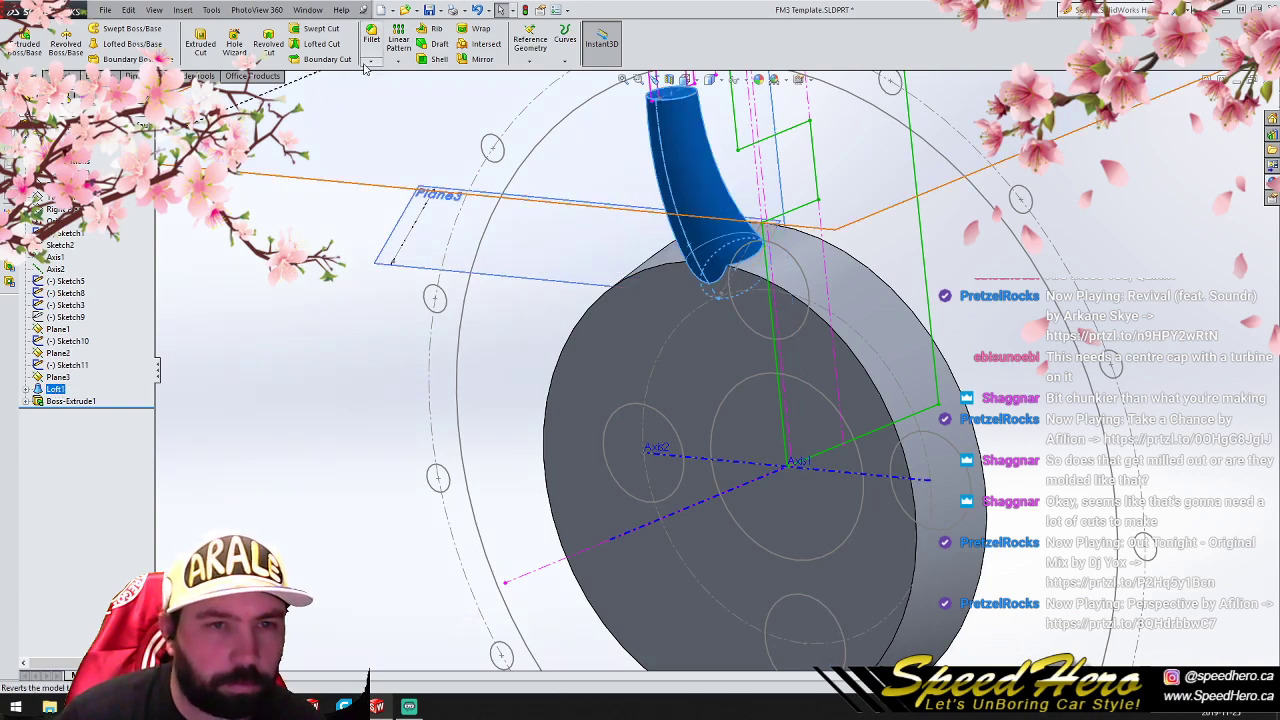
{"action": "left_click", "coordinate": [397, 61]}
{"action": "left_click", "coordinate": [419, 92]}
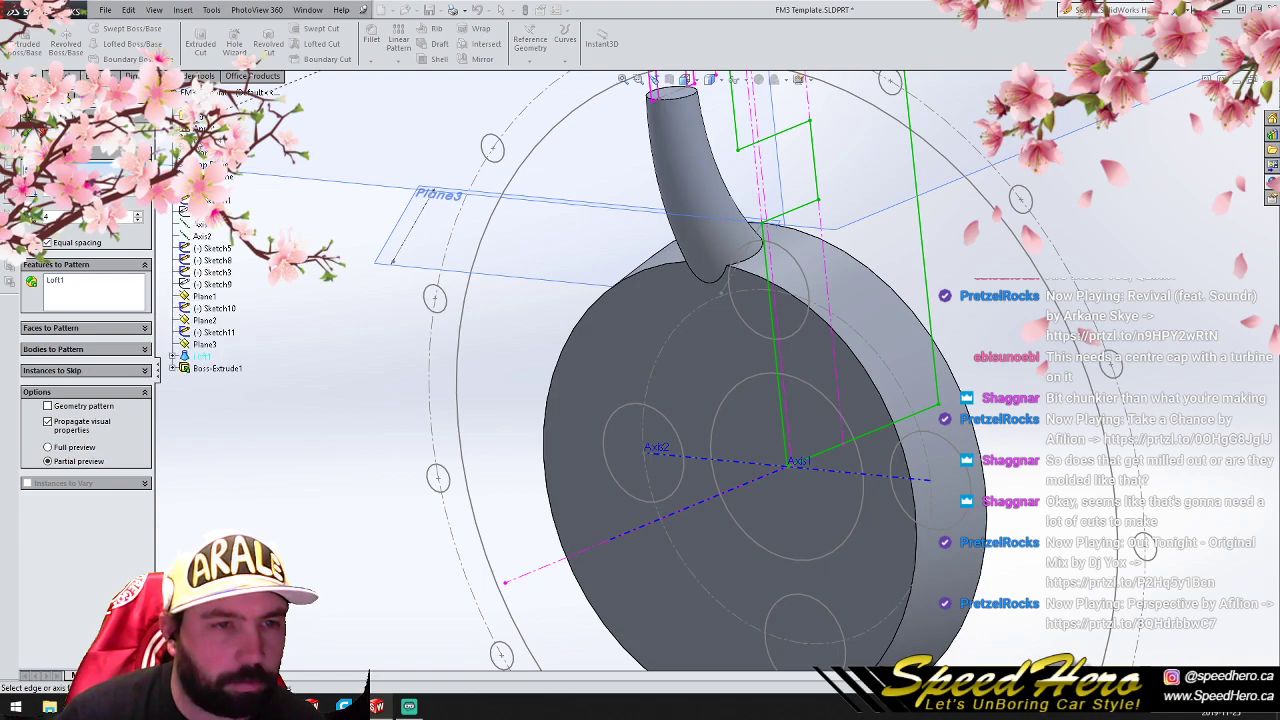
{"action": "left_click", "coordinate": [187, 224]}
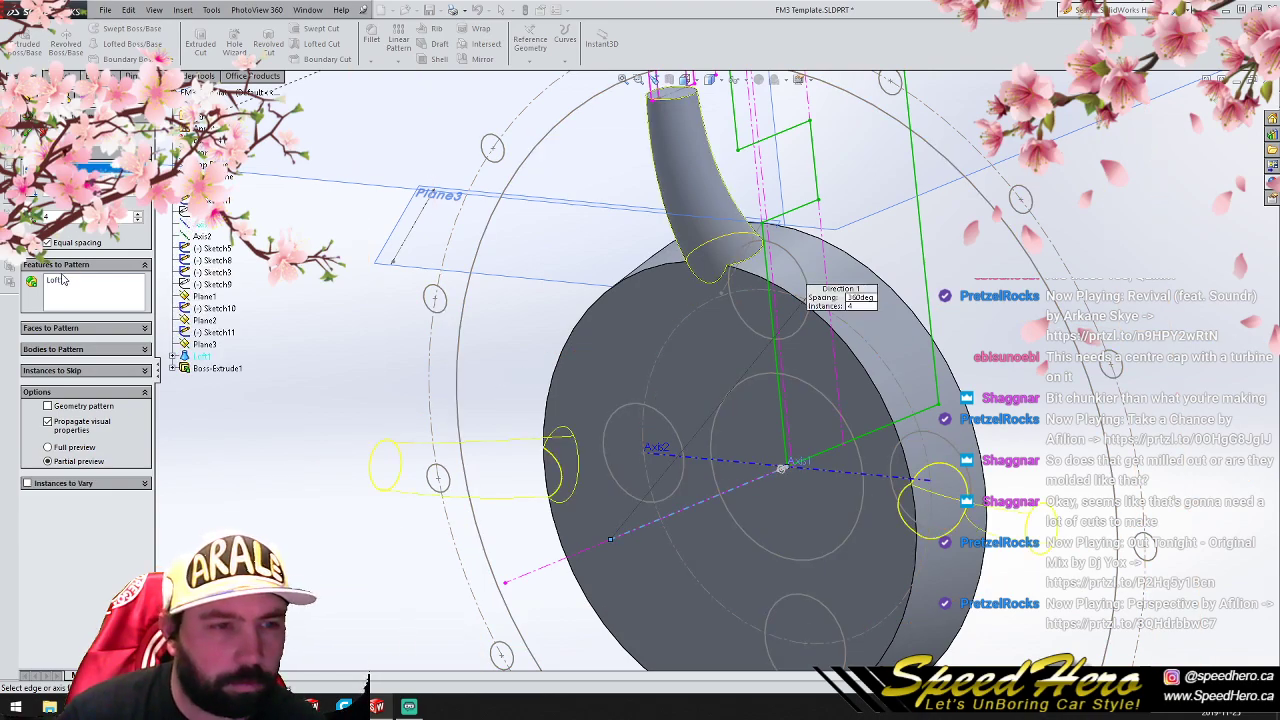
{"action": "type", "text": "8"}
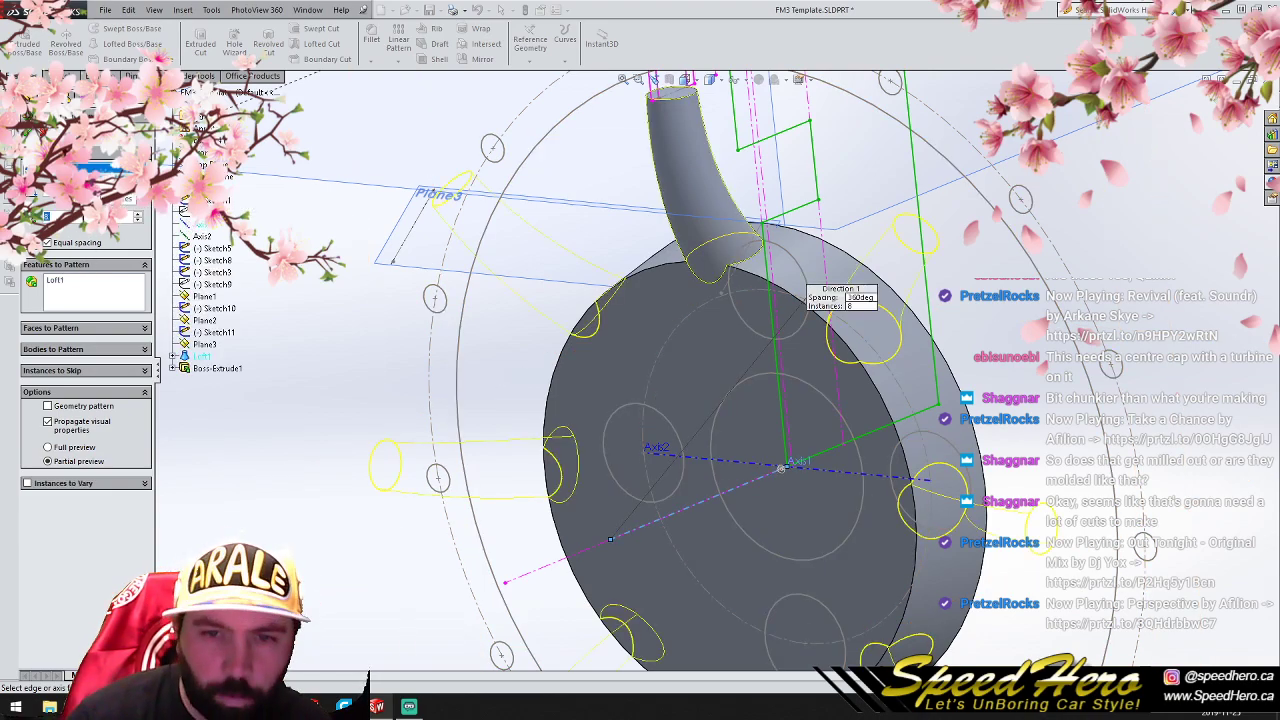
{"action": "left_click", "coordinate": [27, 133]}
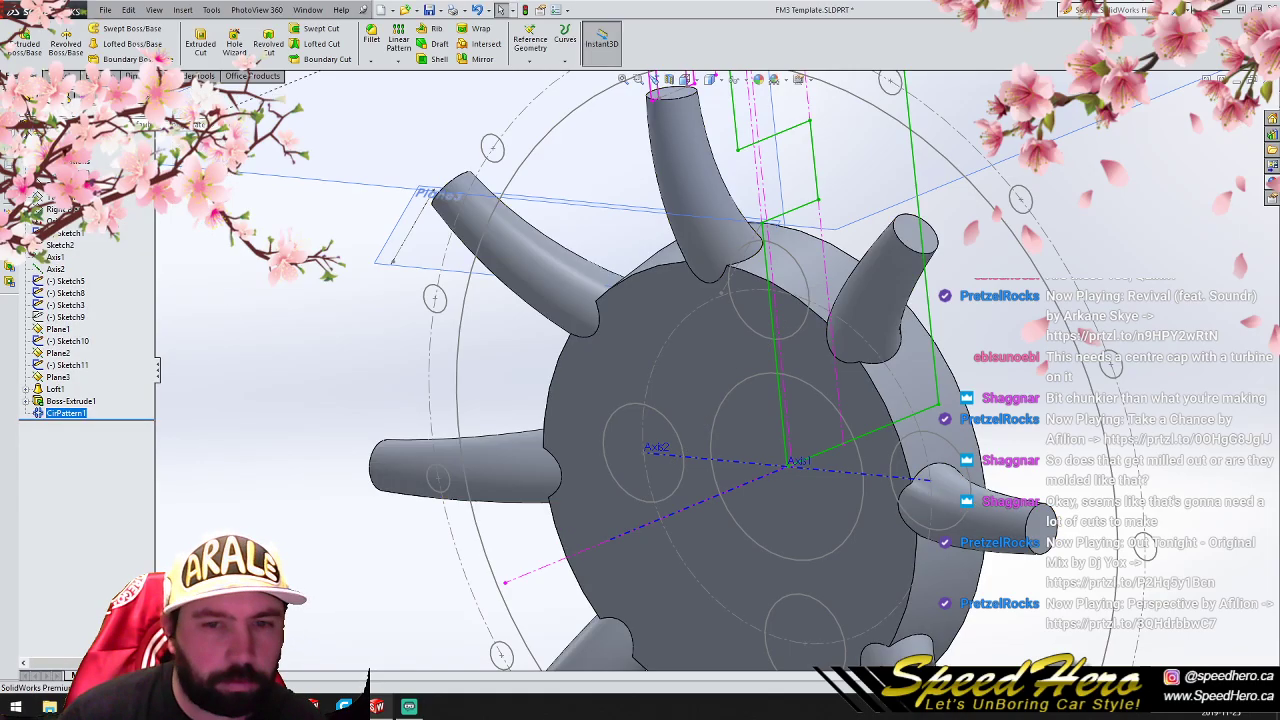
- Fillet the hub disc's front face, including its spoke joints, with a 5 mm radius
{"action": "scroll", "coordinate": [751, 470], "scroll_direction": "up", "scroll_amount": 3}
{"action": "scroll", "coordinate": [753, 442], "scroll_direction": "down", "scroll_amount": 1}
{"action": "middle_click_drag", "start_coordinate": [753, 440], "coordinate": [712, 294]}
{"action": "left_click", "coordinate": [707, 279]}
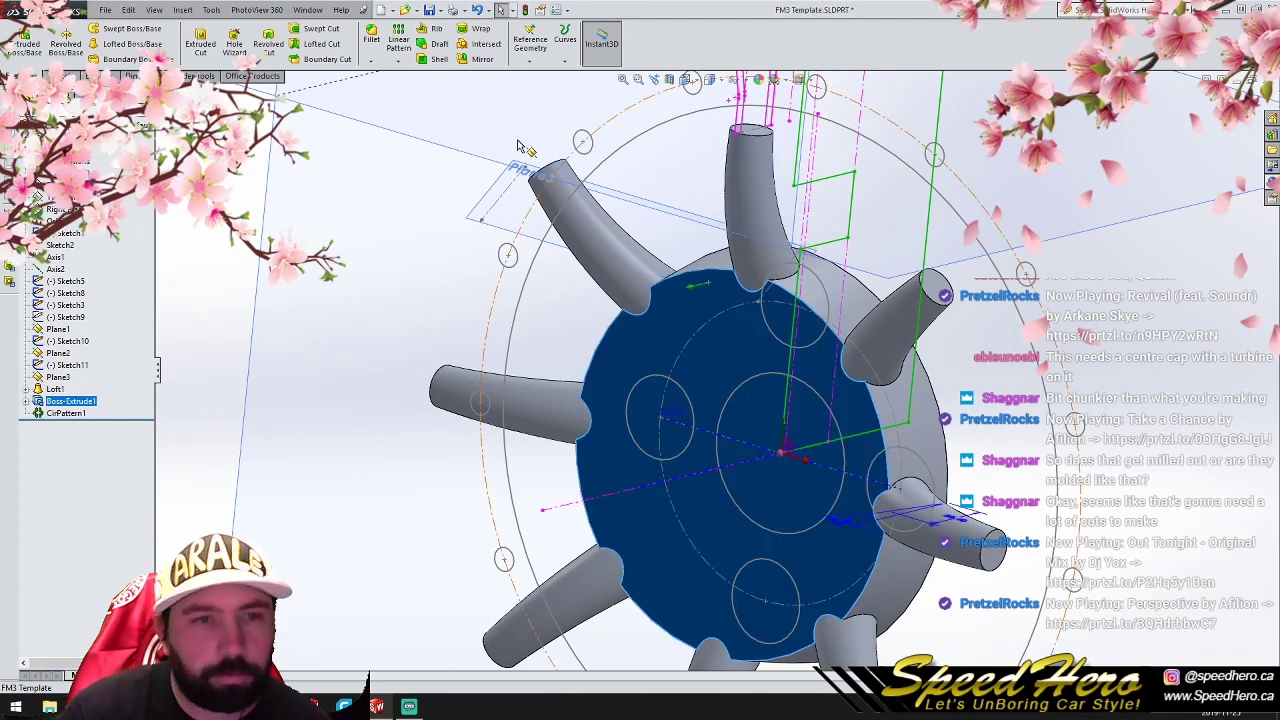
{"action": "left_click", "coordinate": [372, 40]}
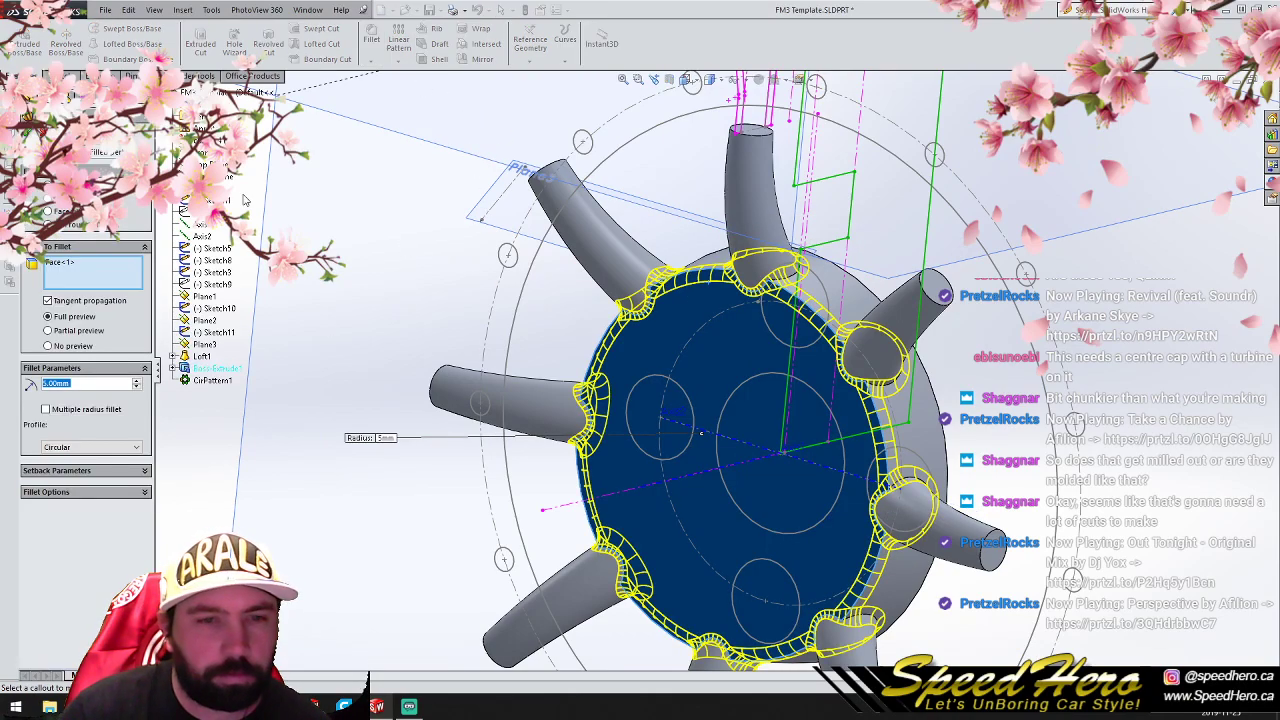
{"action": "key", "text": "Return"}
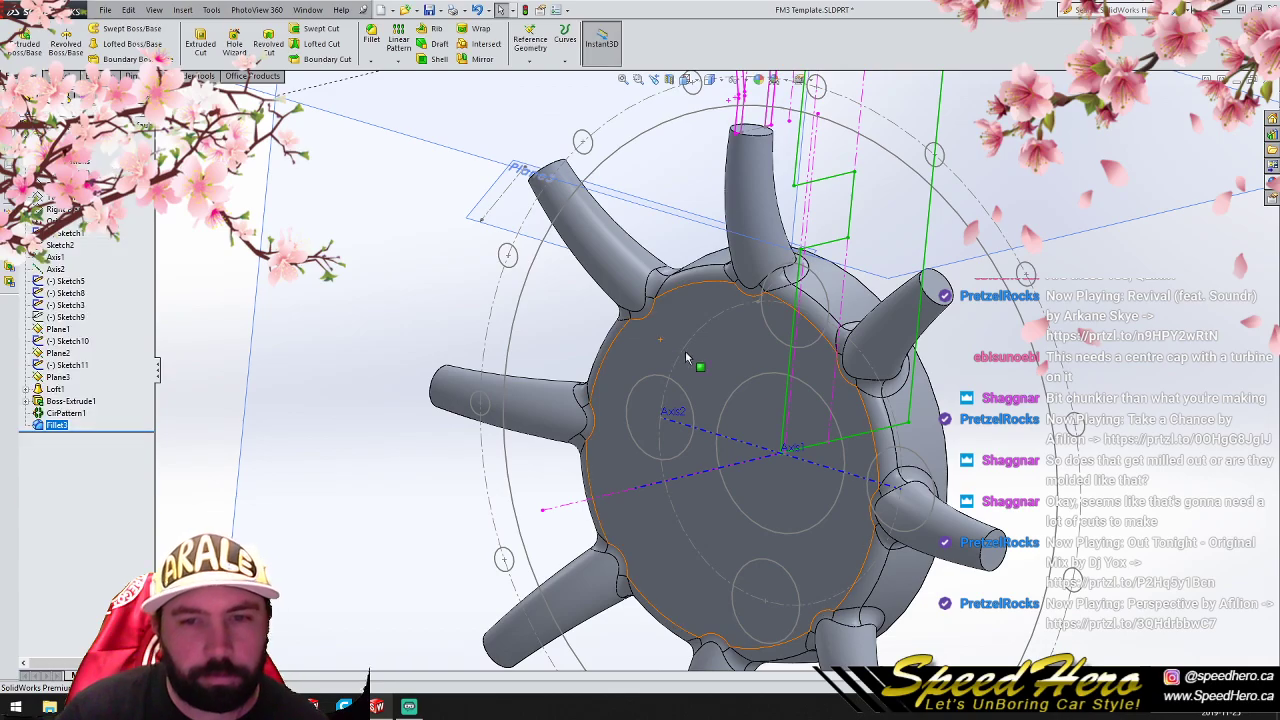
- Show a side section view cutting the wheel lengthwise through its hub and top spoke
{"action": "scroll", "coordinate": [686, 358], "scroll_direction": "up", "scroll_amount": 2}
{"action": "middle_click_drag", "start_coordinate": [804, 417], "coordinate": [800, 368]}
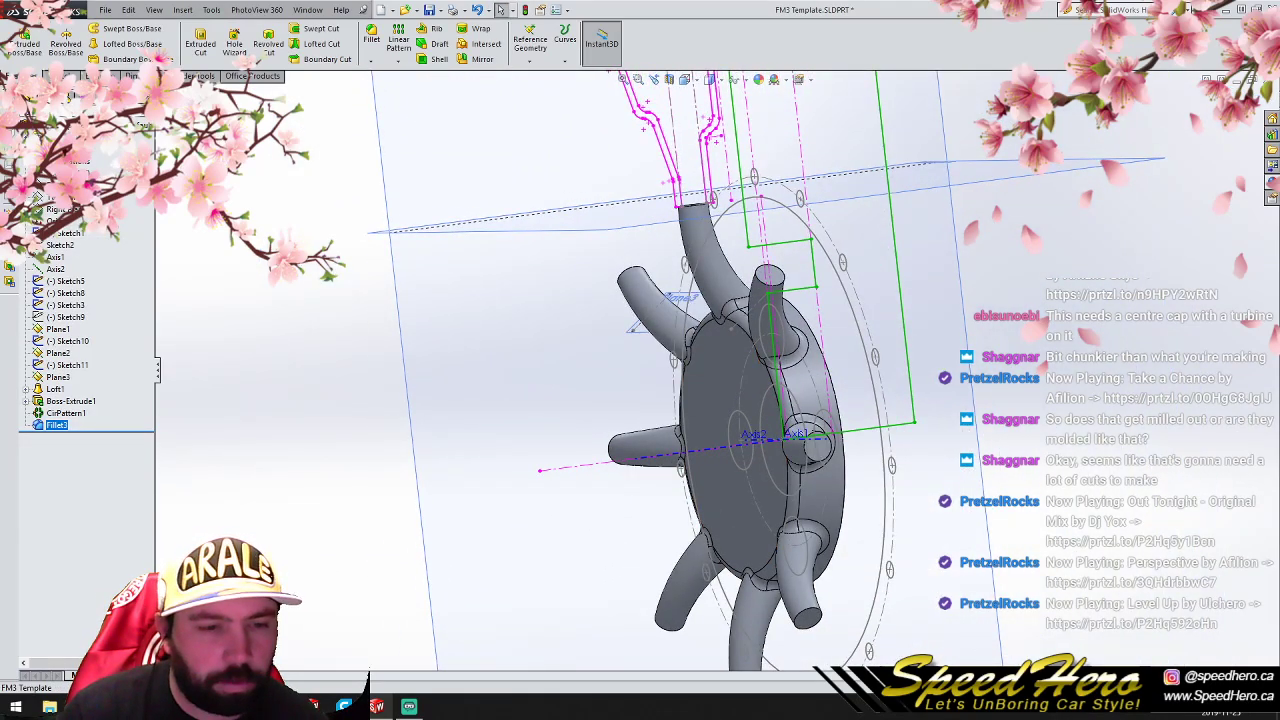
{"action": "key", "text": "ctrl+4"}
{"action": "left_click", "coordinate": [670, 82]}
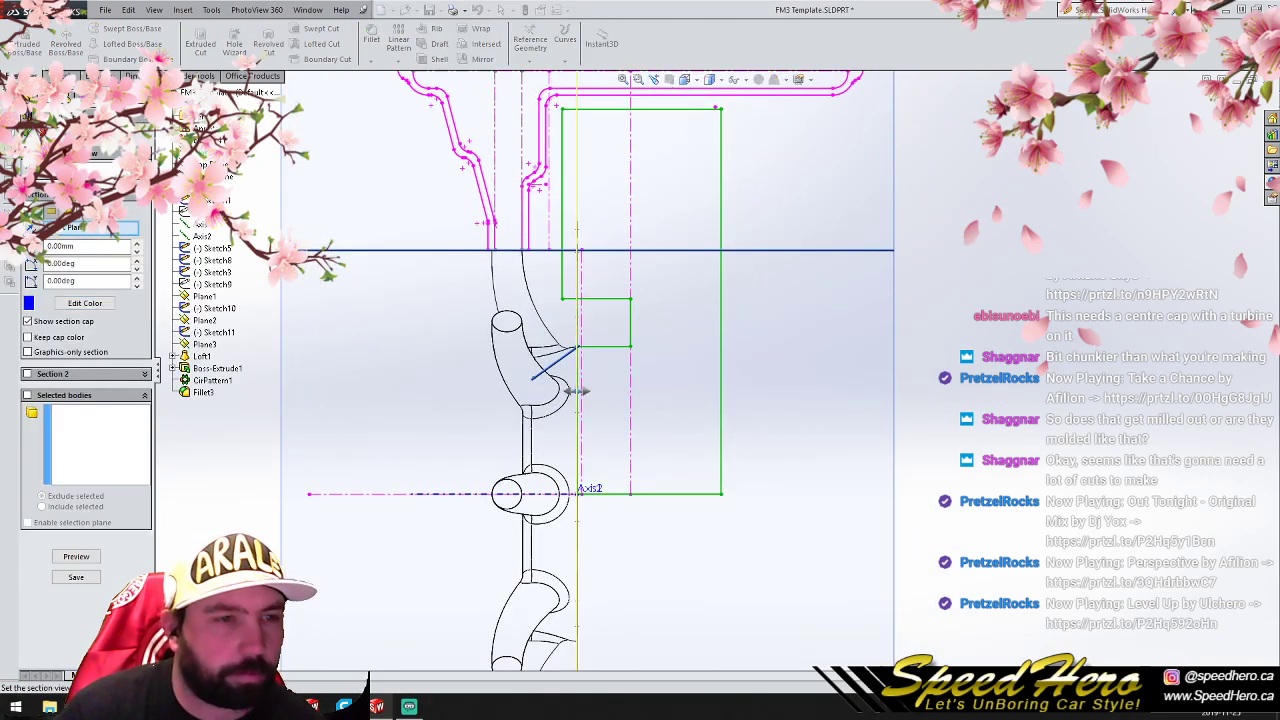
{"action": "key", "text": "Escape"}
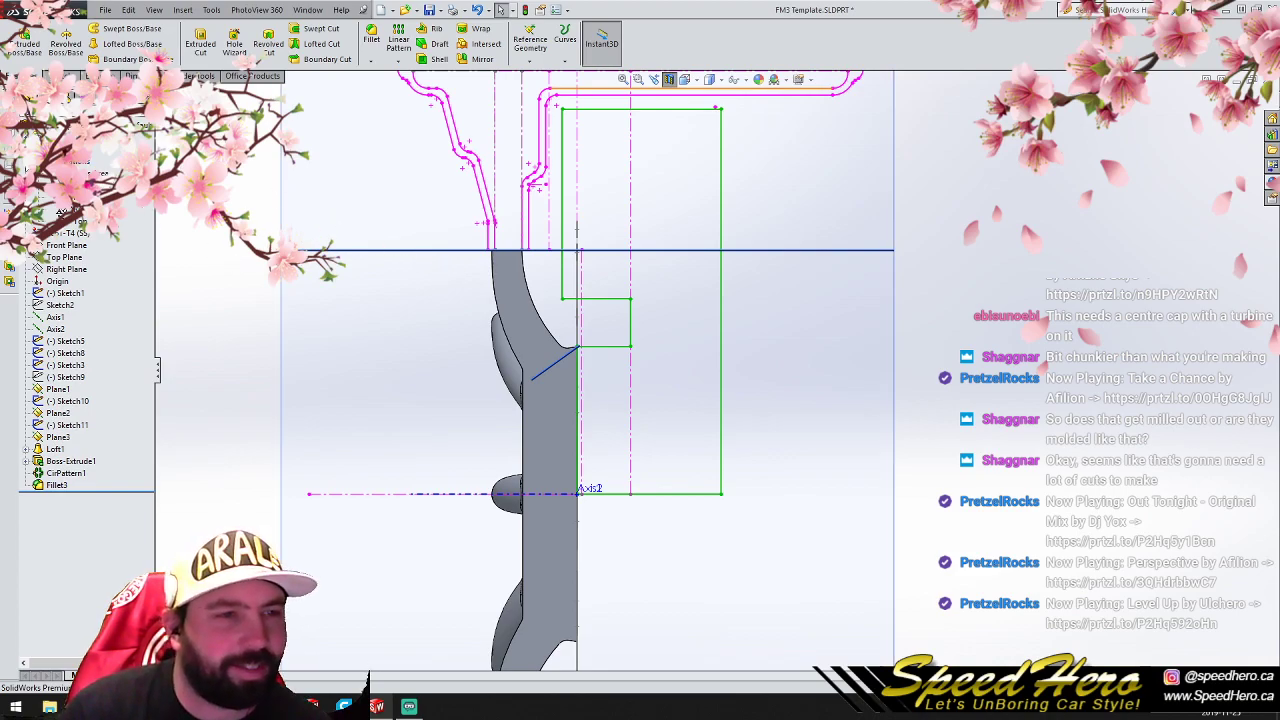
- Sketch a line profile on the Right Plane with a block about 17.6 mm tall above the spoke end and a tapered section reaching into the spoke
{"action": "left_click", "coordinate": [26, 161]}
{"action": "left_click", "coordinate": [62, 209]}
{"action": "left_click", "coordinate": [52, 76]}
{"action": "left_click", "coordinate": [130, 76]}
{"action": "left_click", "coordinate": [54, 76]}
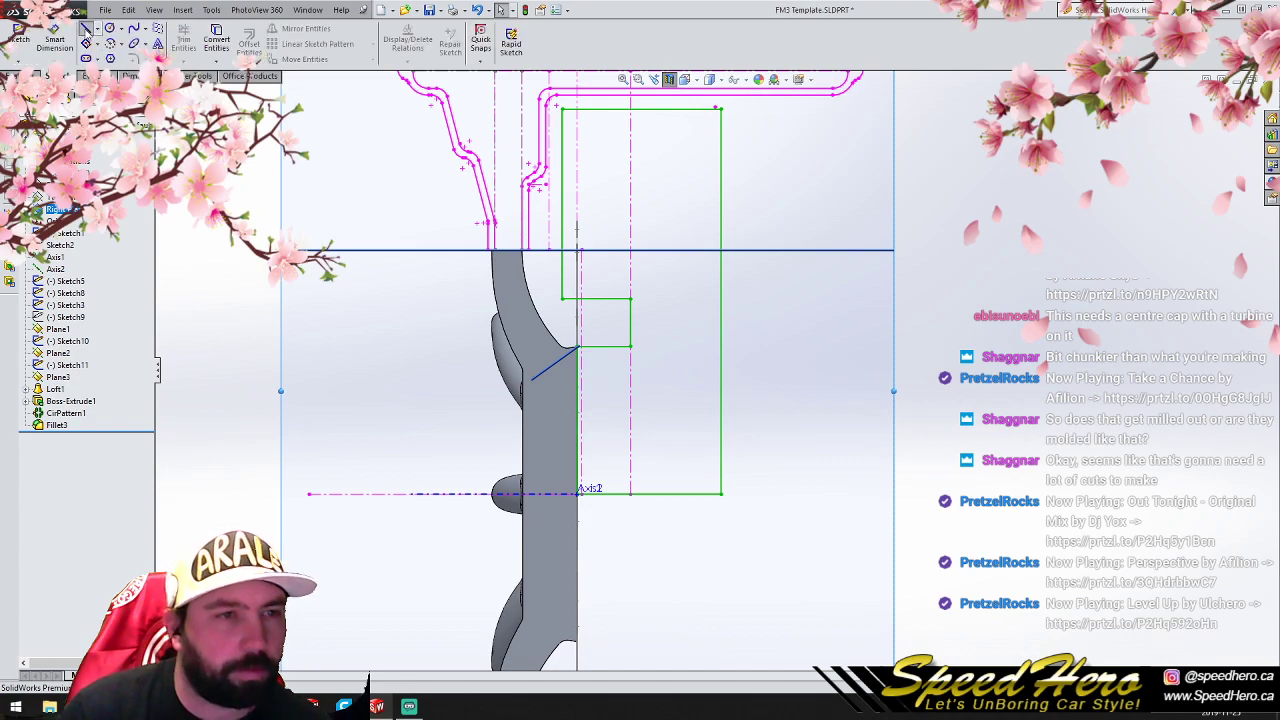
{"action": "left_click", "coordinate": [86, 29]}
{"action": "left_click", "coordinate": [452, 265]}
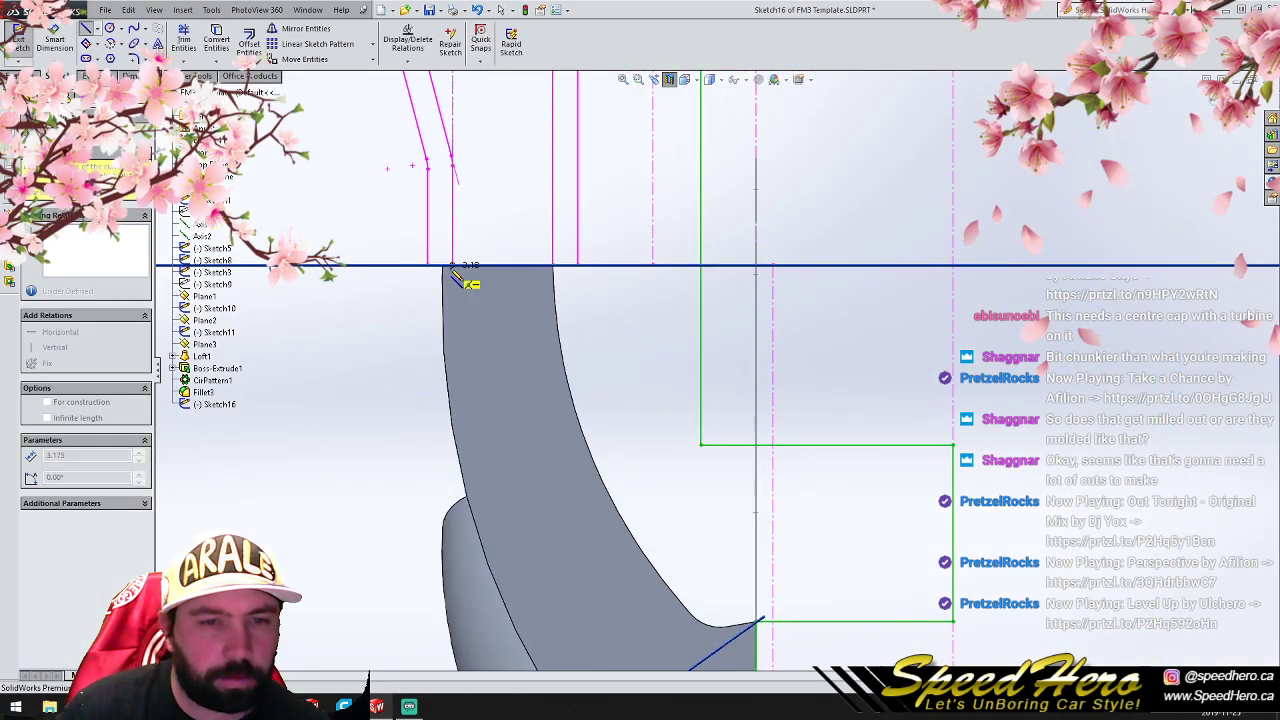
{"action": "left_click", "coordinate": [452, 126]}
{"action": "left_click", "coordinate": [552, 126]}
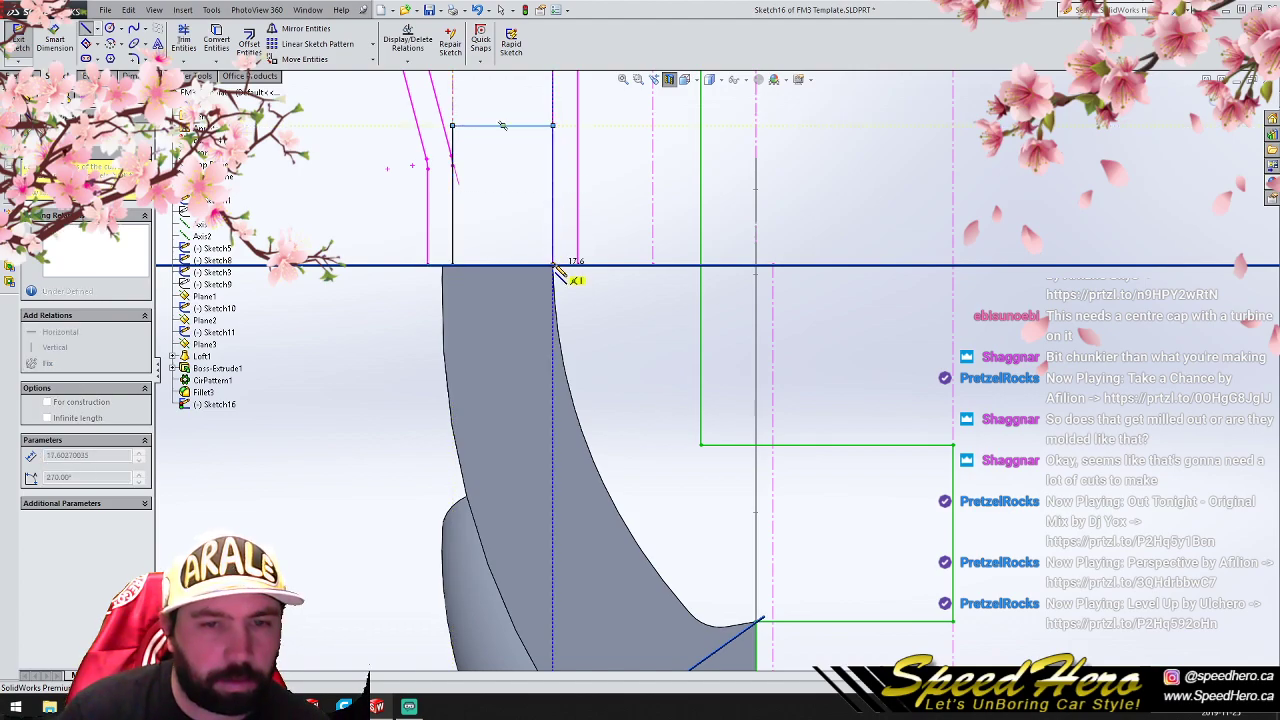
{"action": "left_click", "coordinate": [553, 266]}
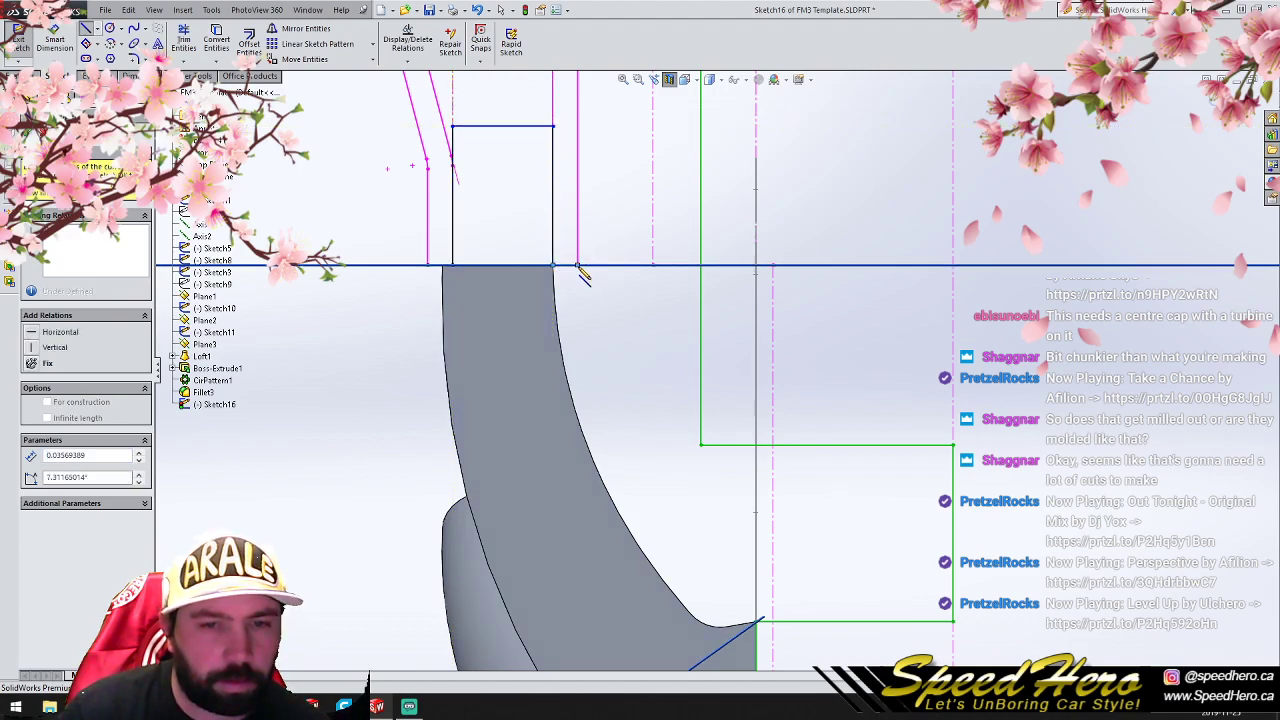
{"action": "left_click", "coordinate": [556, 332]}
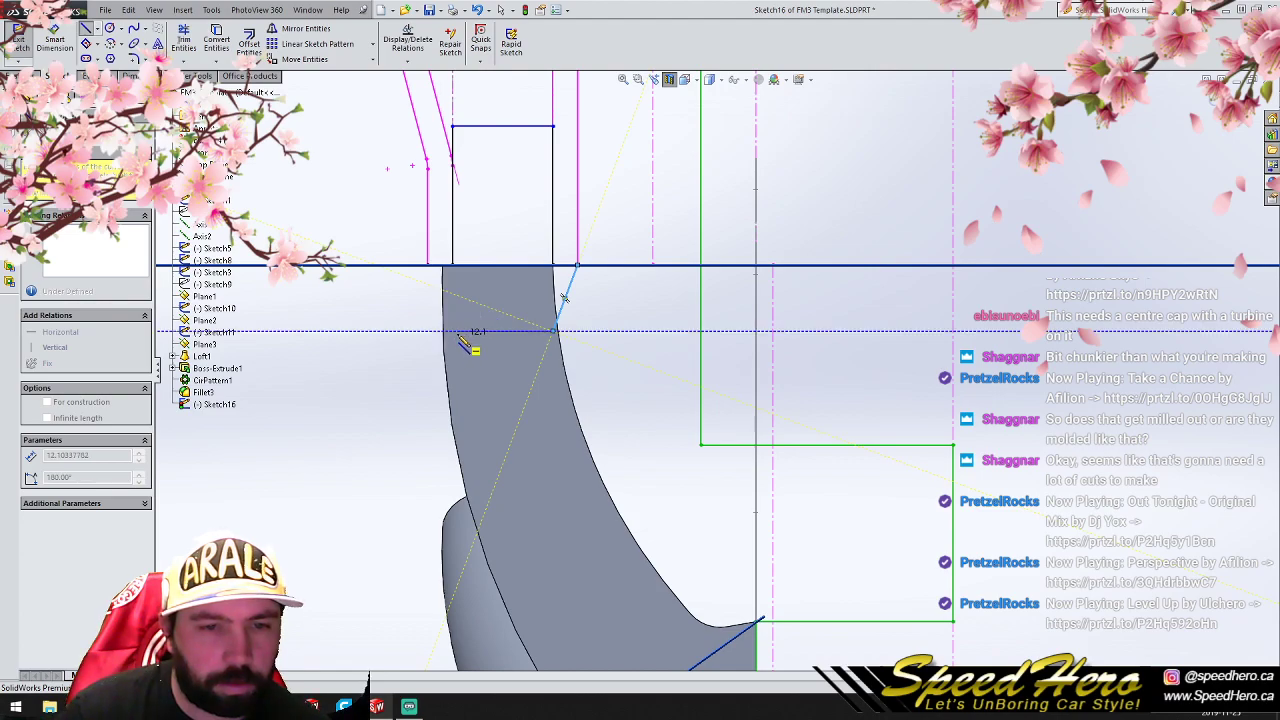
{"action": "left_click", "coordinate": [456, 331]}
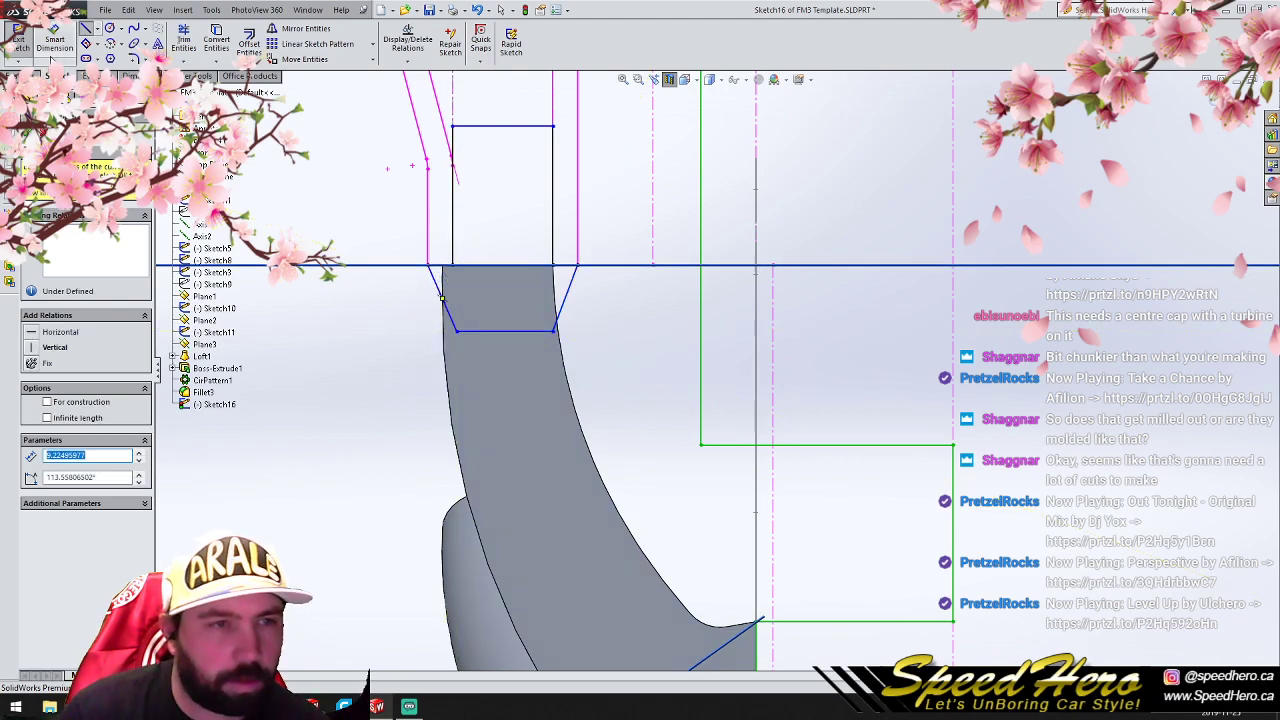
- Round the two lower corners of the tapered profile with 5 mm sketch fillets
{"action": "left_click", "coordinate": [134, 60]}
{"action": "left_click", "coordinate": [457, 331]}
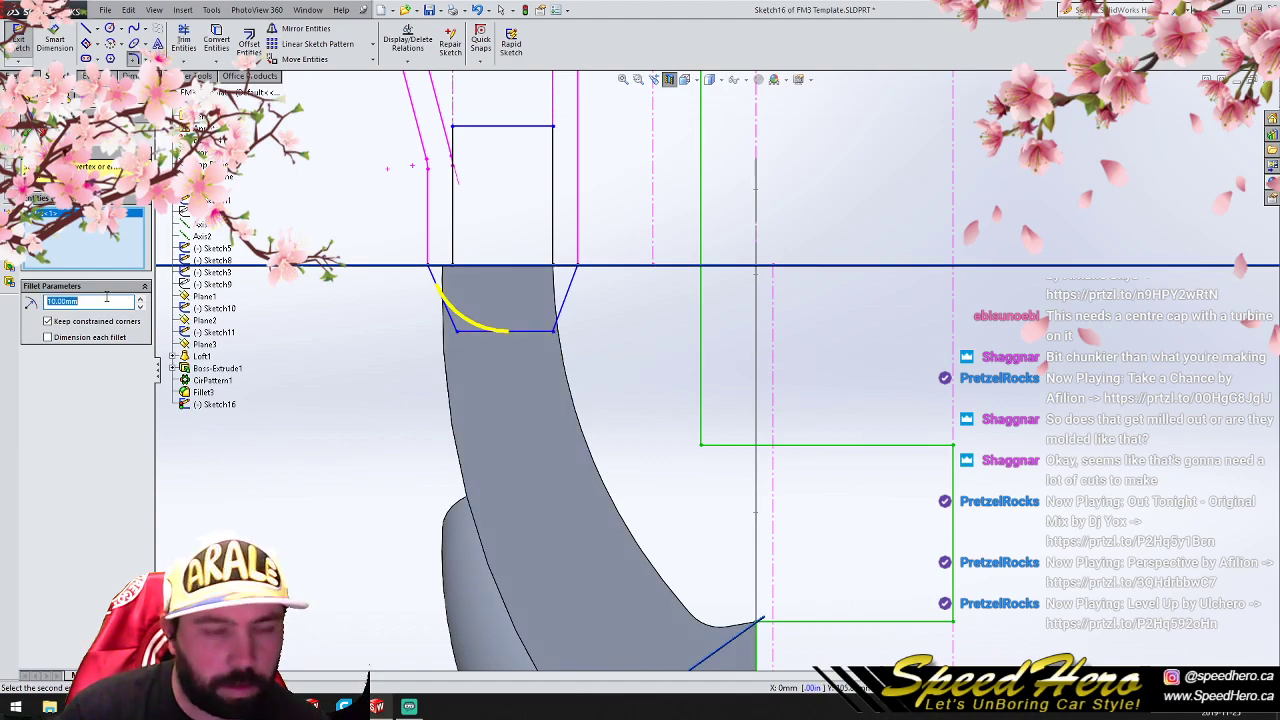
{"action": "type", "text": "5"}
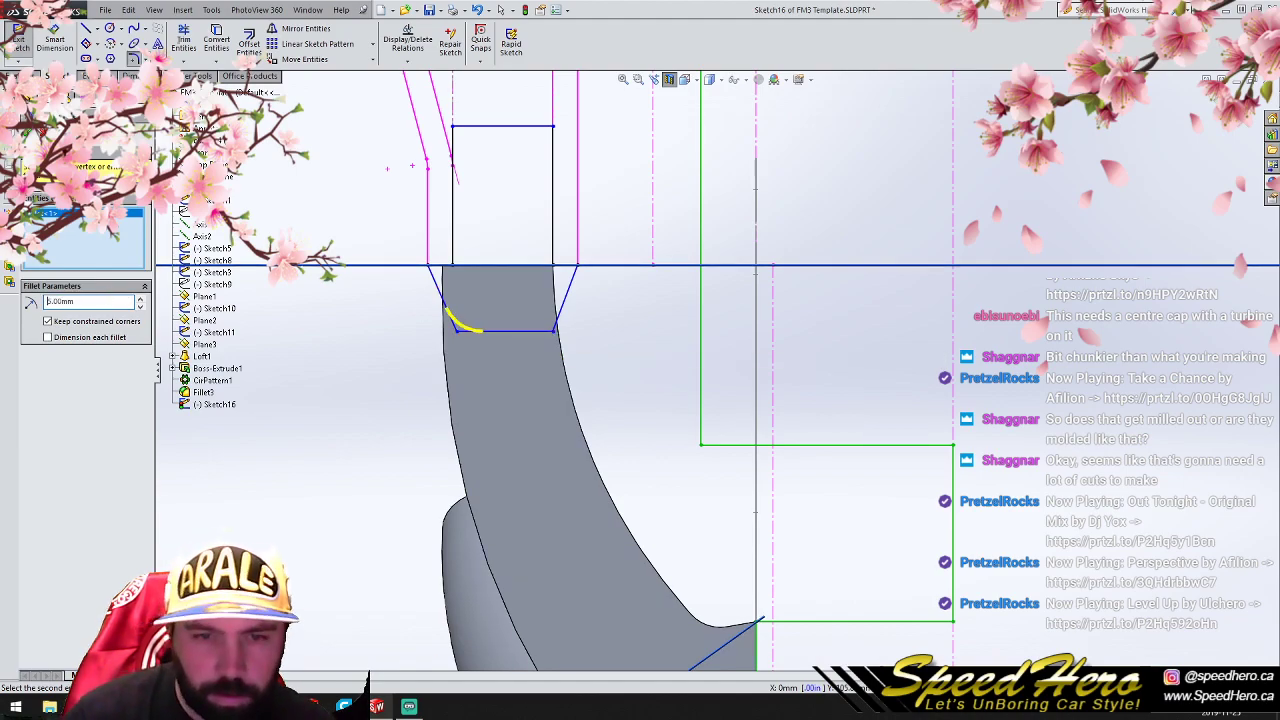
{"action": "left_click", "coordinate": [552, 333]}
{"action": "key", "text": "Return"}
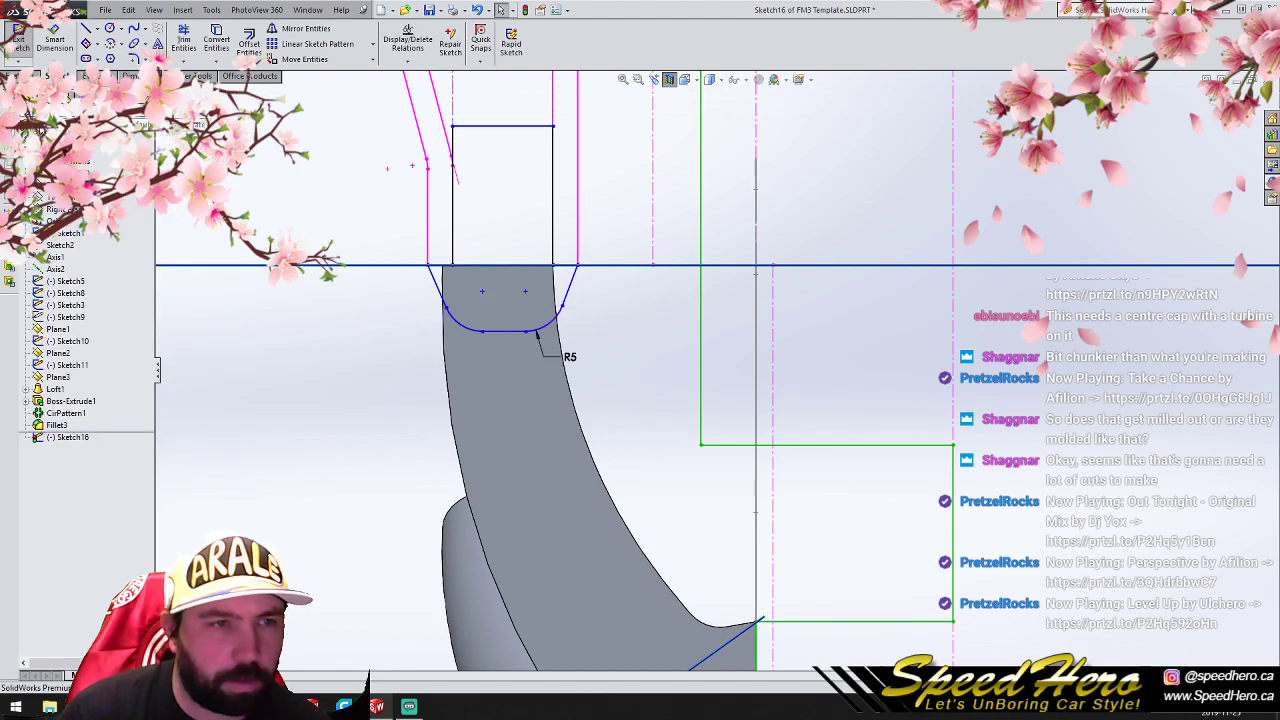
- Revolve the profile fully around Axis1 with merged result to form a ring joining the spoke ends
{"action": "left_click", "coordinate": [22, 76]}
{"action": "left_click", "coordinate": [66, 44]}
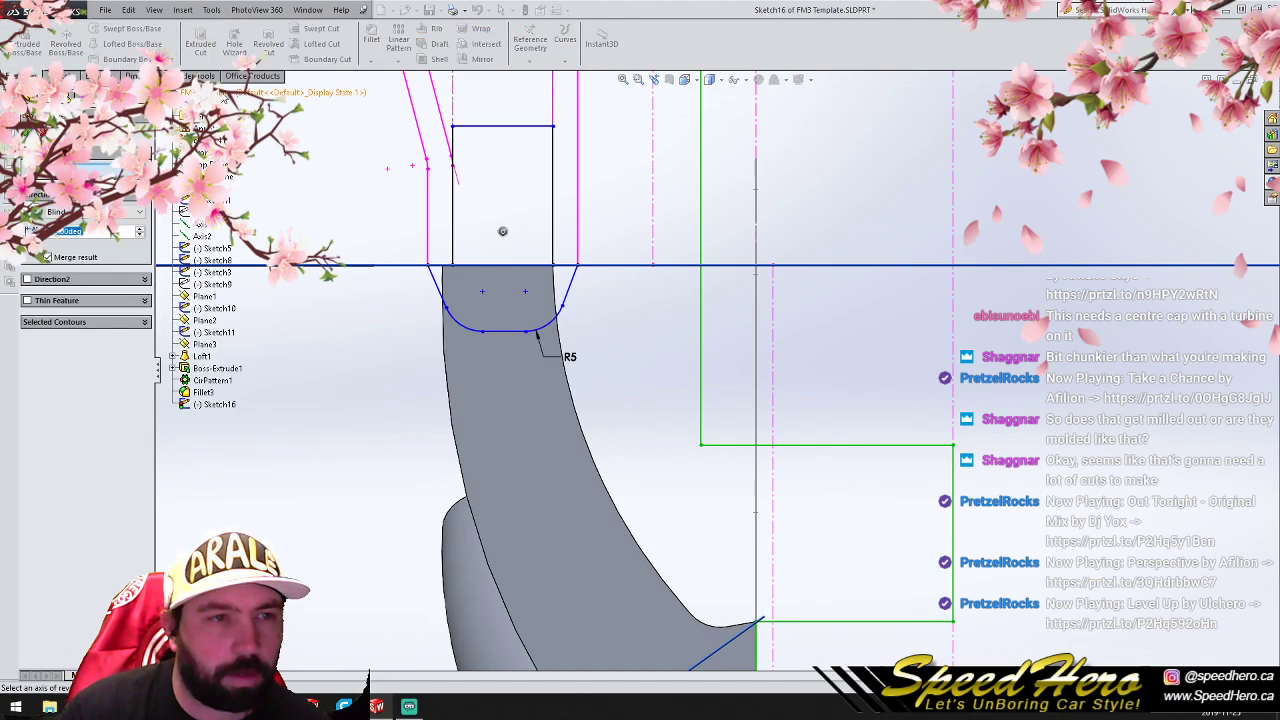
{"action": "left_click", "coordinate": [201, 233]}
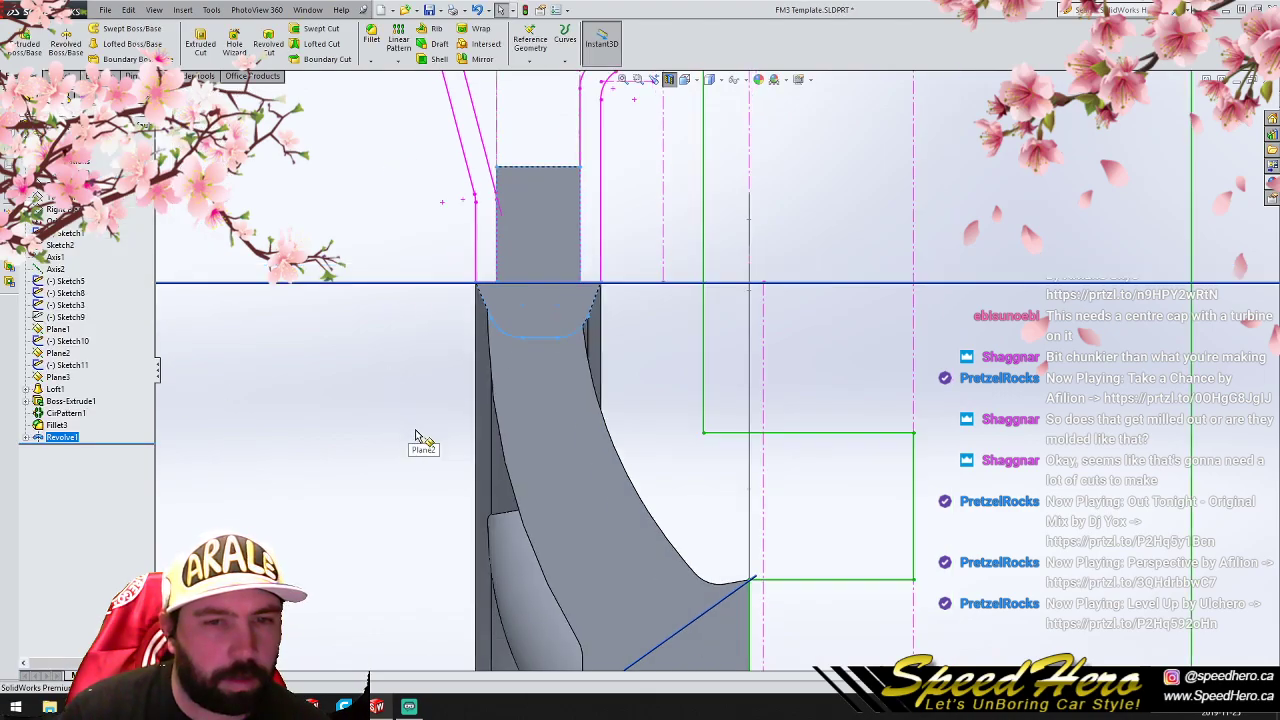
- Examine the whole wheel's ring, spokes and hub from several angles with the section view off
{"action": "scroll", "coordinate": [664, 151], "scroll_direction": "up", "scroll_amount": 5}
{"action": "middle_click_drag", "start_coordinate": [860, 478], "coordinate": [670, 500]}
{"action": "scroll", "coordinate": [519, 472], "scroll_direction": "down", "scroll_amount": 2}
{"action": "scroll", "coordinate": [519, 472], "scroll_direction": "up", "scroll_amount": 7}
{"action": "scroll", "coordinate": [617, 495], "scroll_direction": "down", "scroll_amount": 5}
{"action": "middle_click_drag", "start_coordinate": [700, 405], "coordinate": [865, 341]}
{"action": "scroll", "coordinate": [715, 390], "scroll_direction": "up", "scroll_amount": 3}
{"action": "scroll", "coordinate": [809, 371], "scroll_direction": "down", "scroll_amount": 1}
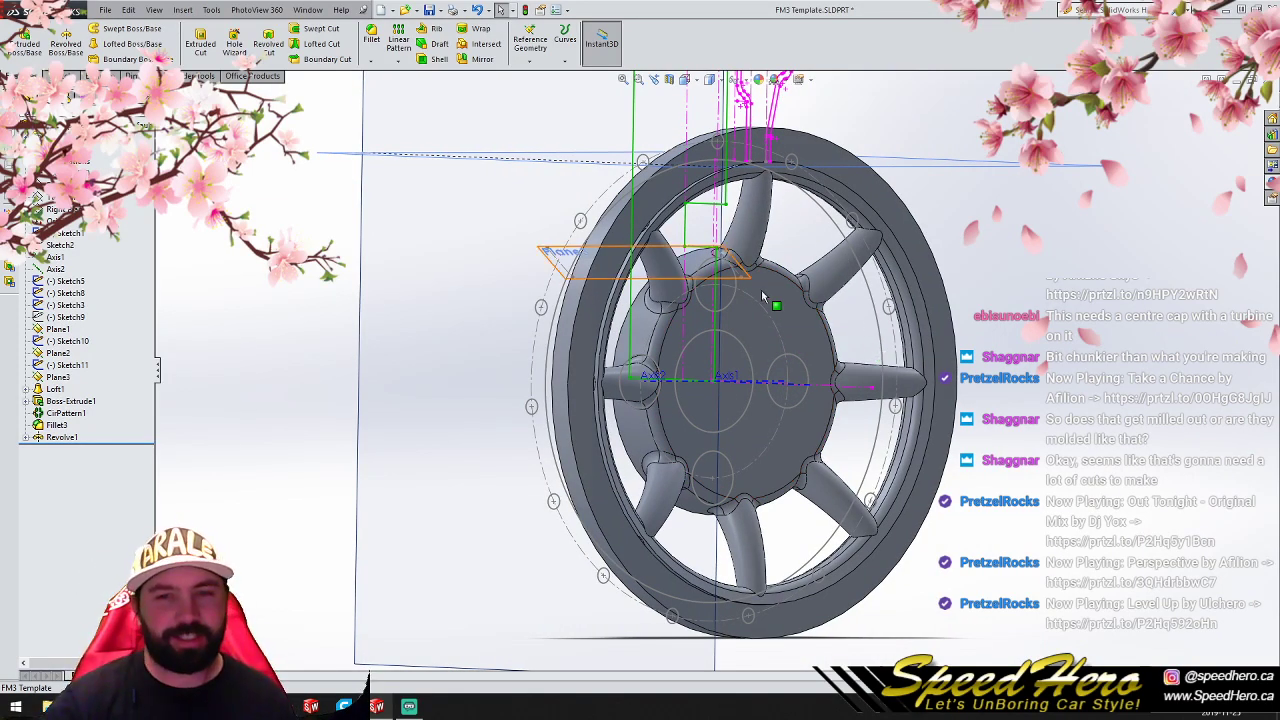
{"action": "scroll", "coordinate": [777, 354], "scroll_direction": "up", "scroll_amount": 3}
{"action": "scroll", "coordinate": [775, 356], "scroll_direction": "down", "scroll_amount": 3}
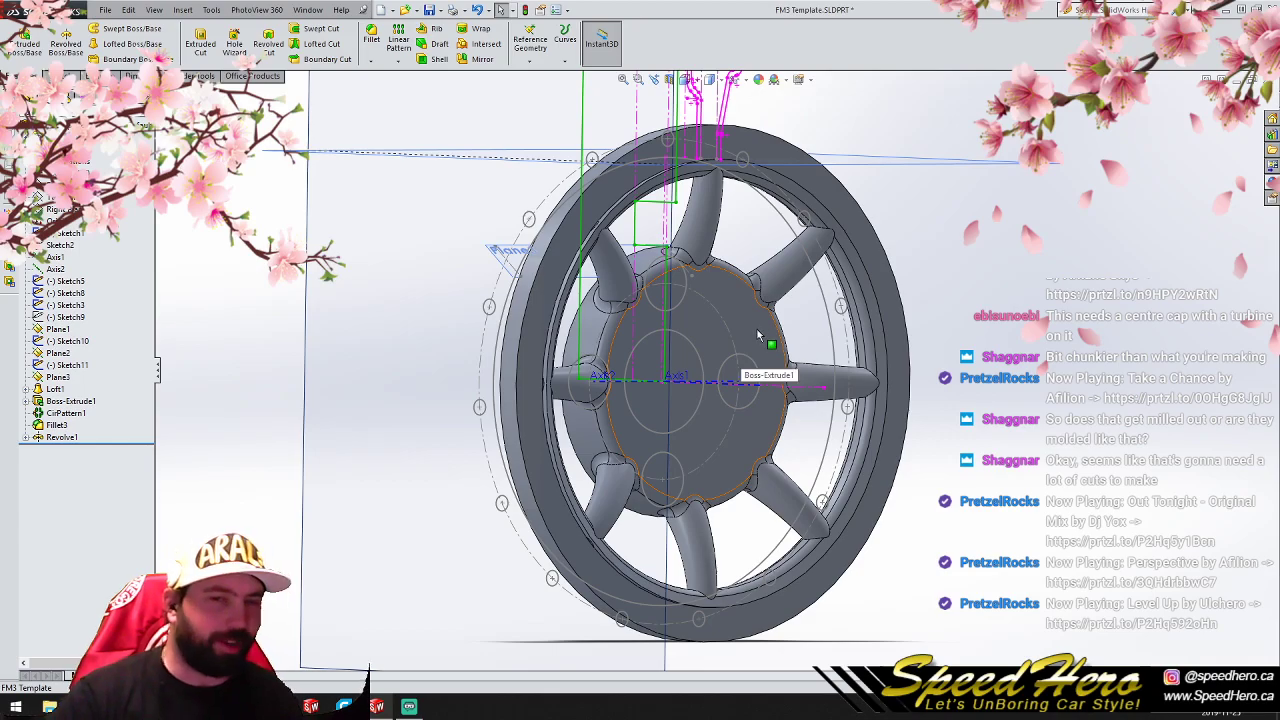
- Start a 5 mm fillet on the edges where four neighbouring spokes, from upper left to right, meet the ring
{"action": "scroll", "coordinate": [759, 333], "scroll_direction": "down", "scroll_amount": 2}
{"action": "middle_click_drag", "start_coordinate": [738, 345], "coordinate": [548, 224]}
{"action": "scroll", "coordinate": [501, 280], "scroll_direction": "down", "scroll_amount": 5}
{"action": "left_click", "coordinate": [466, 358]}
{"action": "scroll", "coordinate": [466, 360], "scroll_direction": "up", "scroll_amount": 2}
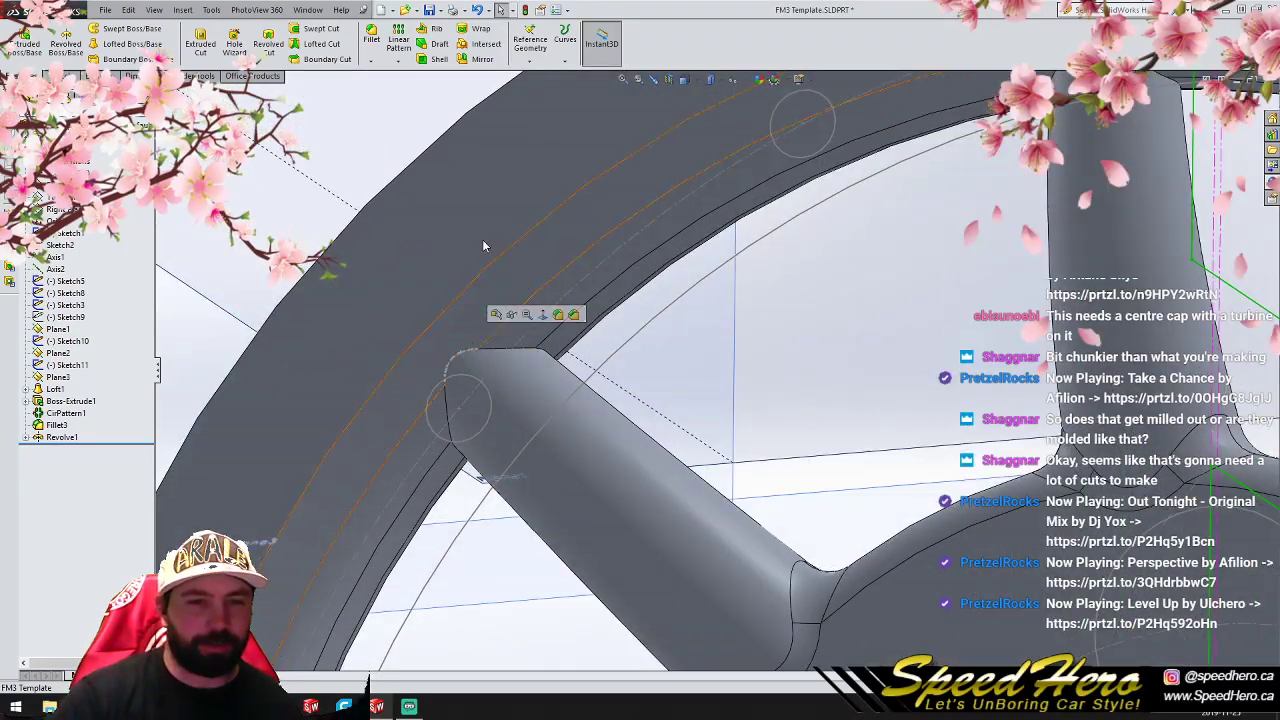
{"action": "left_click", "coordinate": [371, 40]}
{"action": "scroll", "coordinate": [982, 288], "scroll_direction": "up", "scroll_amount": 6}
{"action": "scroll", "coordinate": [826, 287], "scroll_direction": "down", "scroll_amount": 3}
{"action": "left_click", "coordinate": [826, 285]}
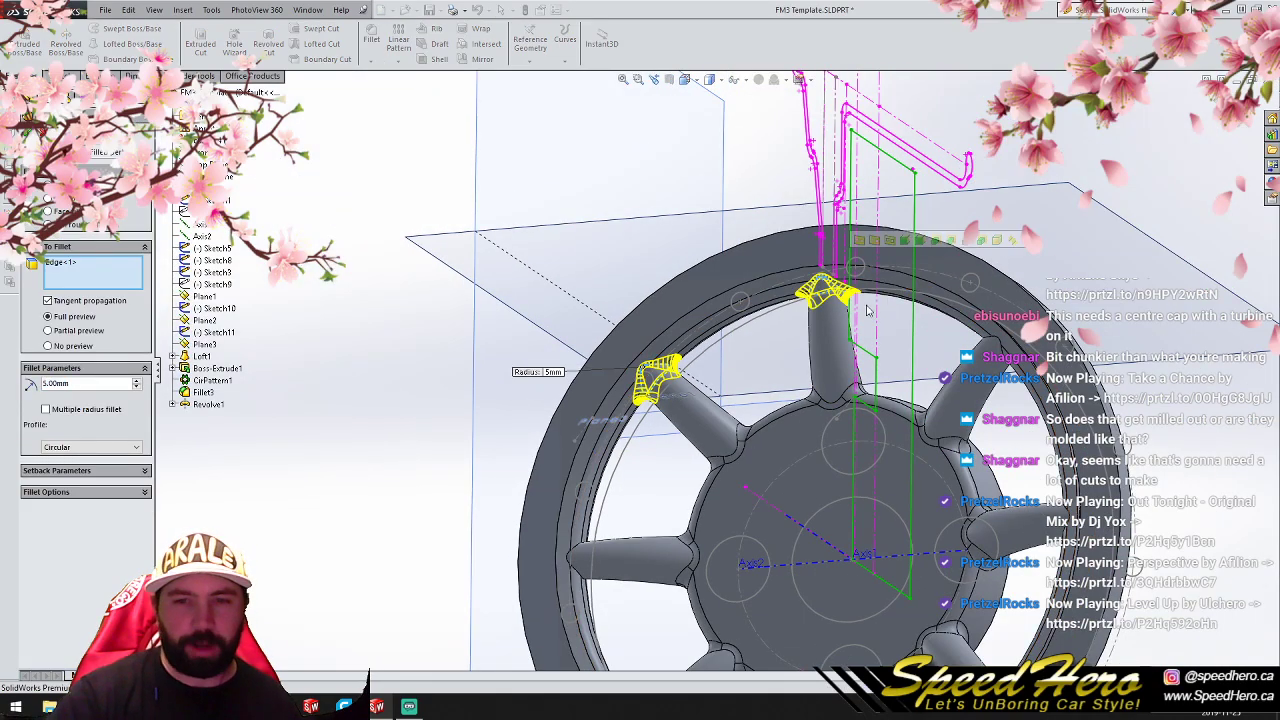
{"action": "left_click", "coordinate": [1000, 345]}
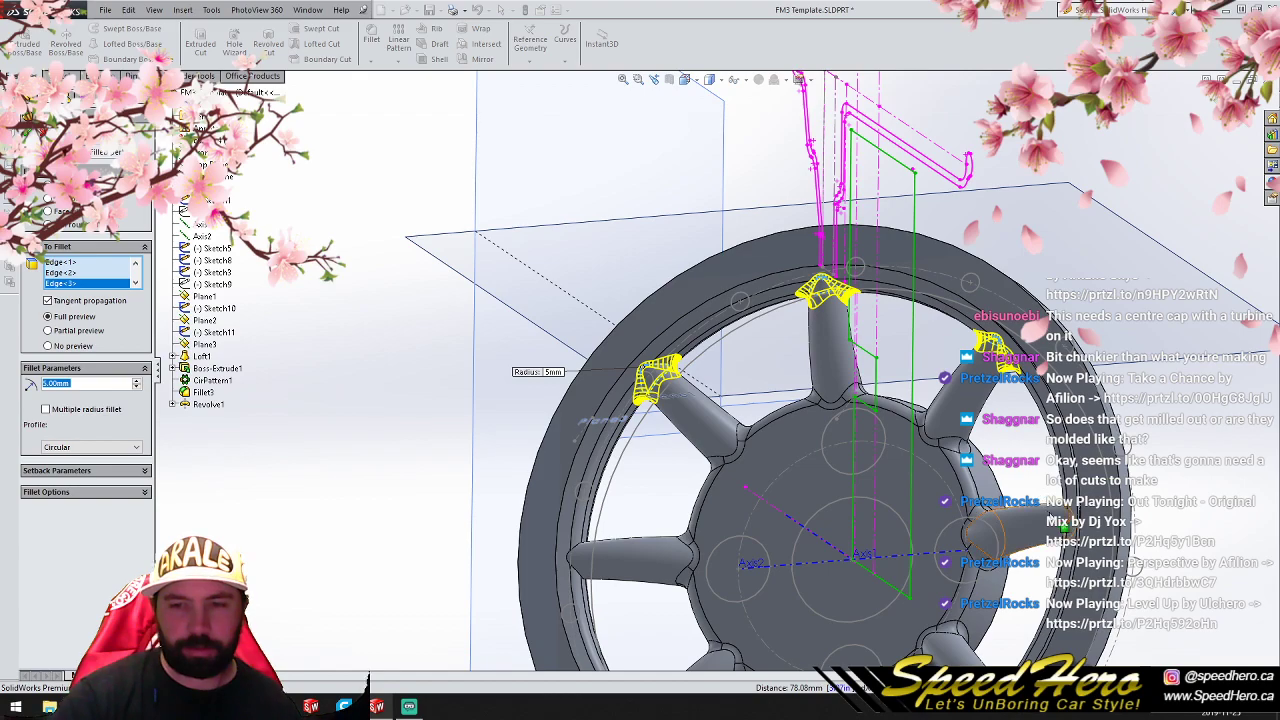
{"action": "left_click", "coordinate": [1065, 548]}
- Add the lower-right spoke's edge at the ring to the 5 mm fillet and remove the mistakenly selected spoke face
{"action": "scroll", "coordinate": [1030, 565], "scroll_direction": "up", "scroll_amount": 3}
{"action": "scroll", "coordinate": [770, 477], "scroll_direction": "down", "scroll_amount": 8}
{"action": "middle_click_drag", "start_coordinate": [770, 477], "coordinate": [512, 376]}
{"action": "left_click", "coordinate": [512, 370]}
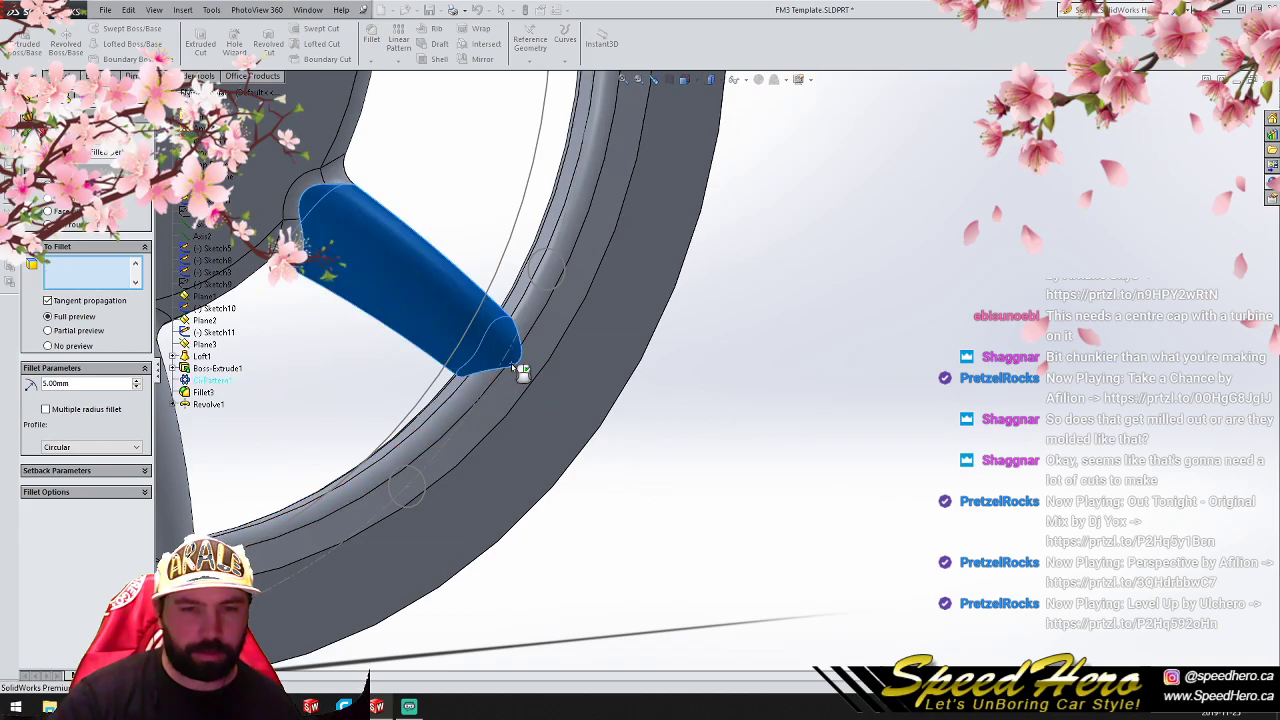
{"action": "scroll", "coordinate": [508, 368], "scroll_direction": "down", "scroll_amount": 1}
{"action": "middle_click_drag", "start_coordinate": [508, 368], "coordinate": [470, 340]}
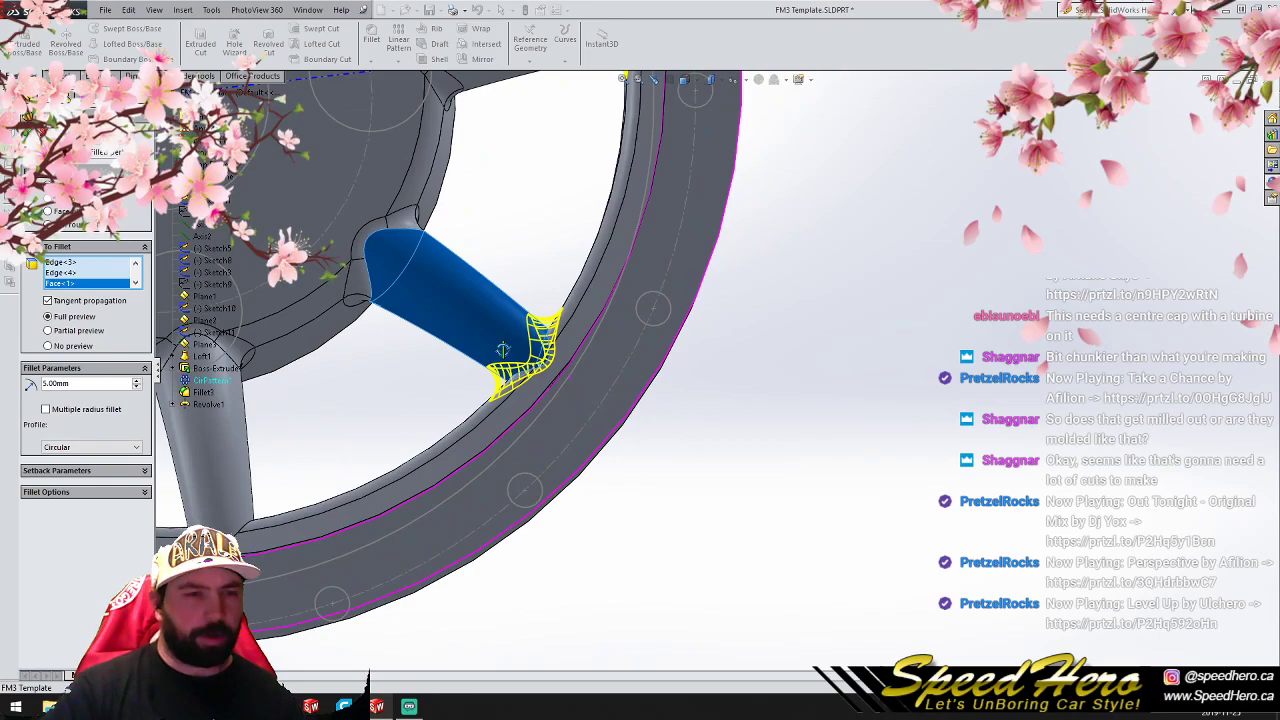
{"action": "left_click", "coordinate": [95, 305]}
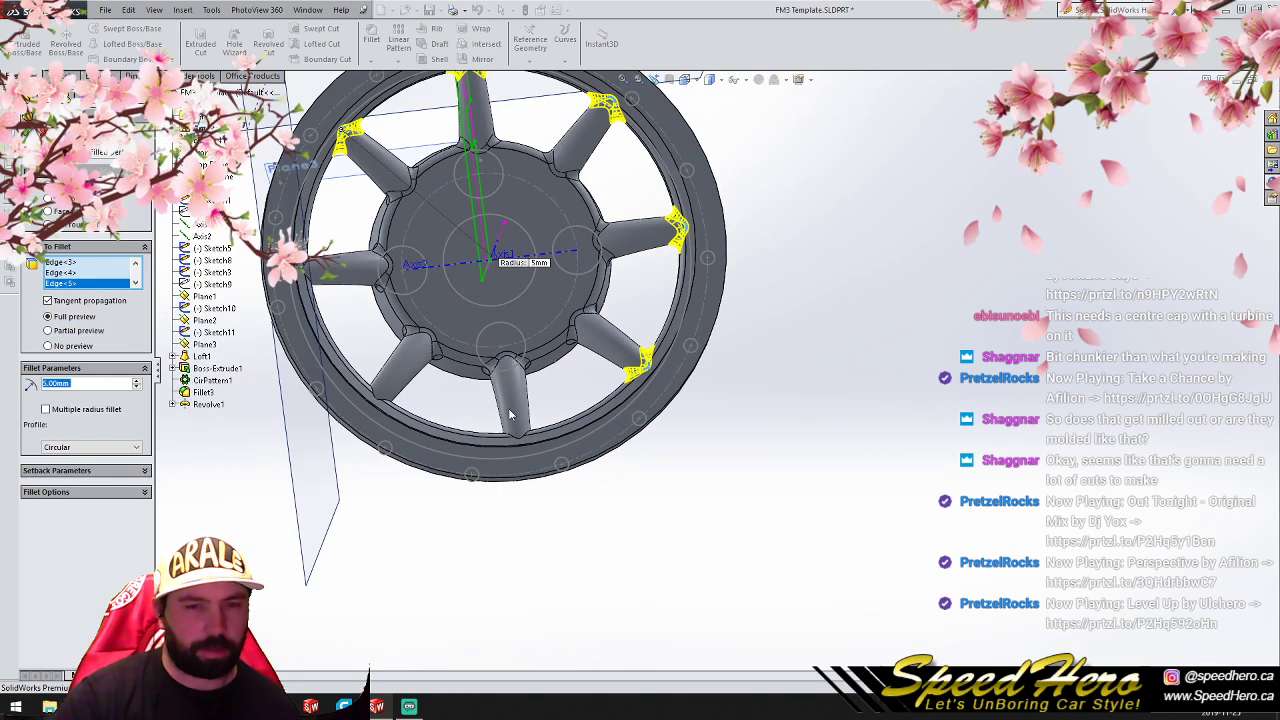
- Add the ring joint edges of the three remaining spokes and complete the 5 mm fillet
{"action": "scroll", "coordinate": [630, 465], "scroll_direction": "down", "scroll_amount": 3}
{"action": "left_click", "coordinate": [616, 472]}
{"action": "left_click", "coordinate": [258, 372]}
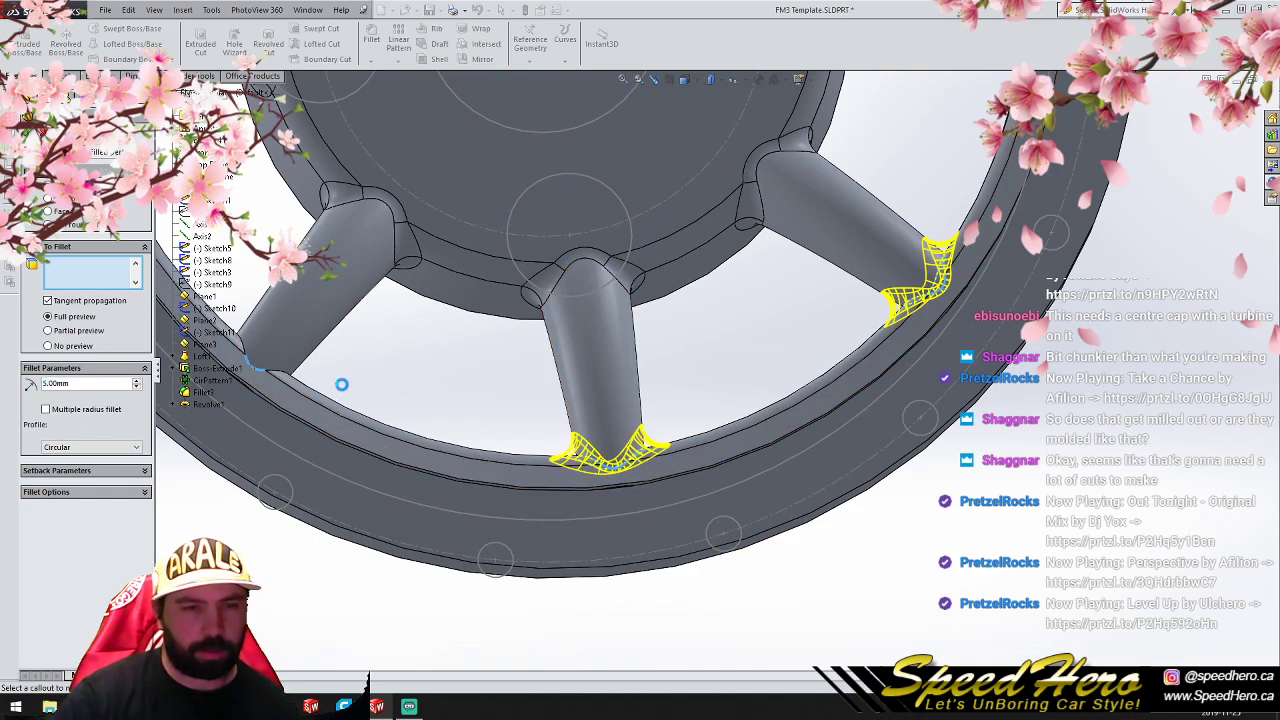
{"action": "scroll", "coordinate": [423, 366], "scroll_direction": "up", "scroll_amount": 3}
{"action": "scroll", "coordinate": [480, 360], "scroll_direction": "down", "scroll_amount": 6}
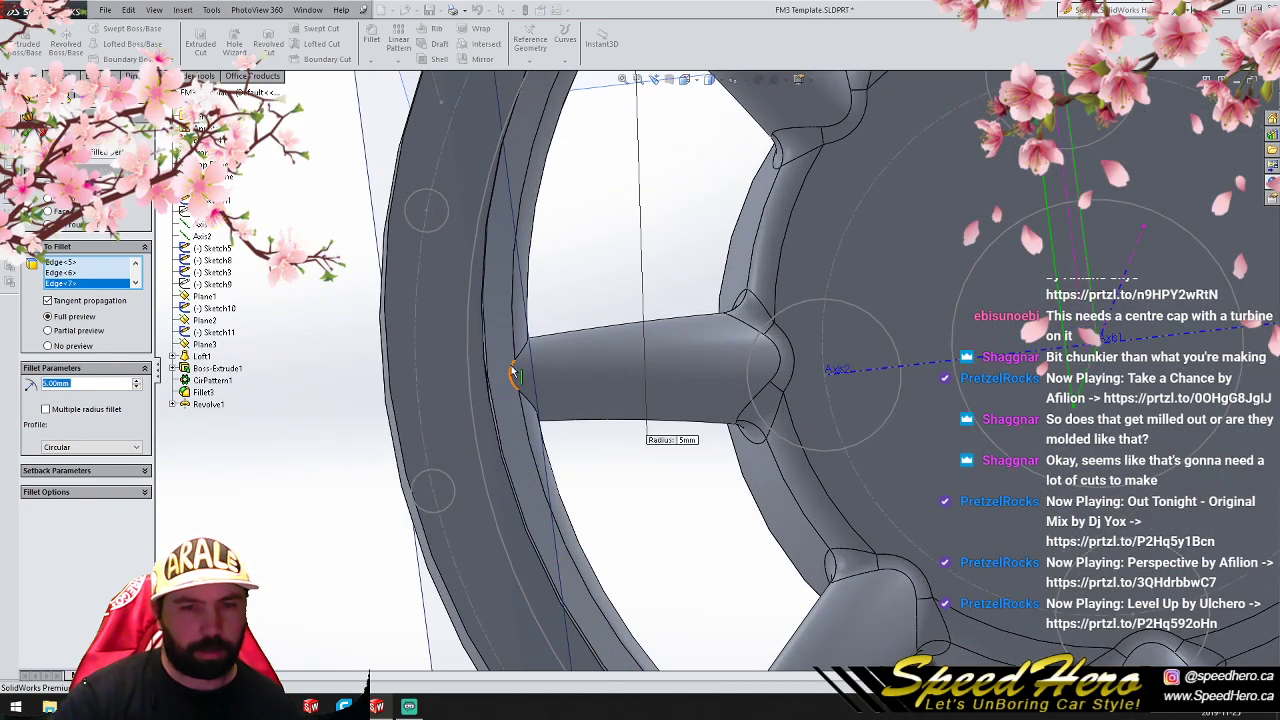
{"action": "left_click", "coordinate": [512, 366]}
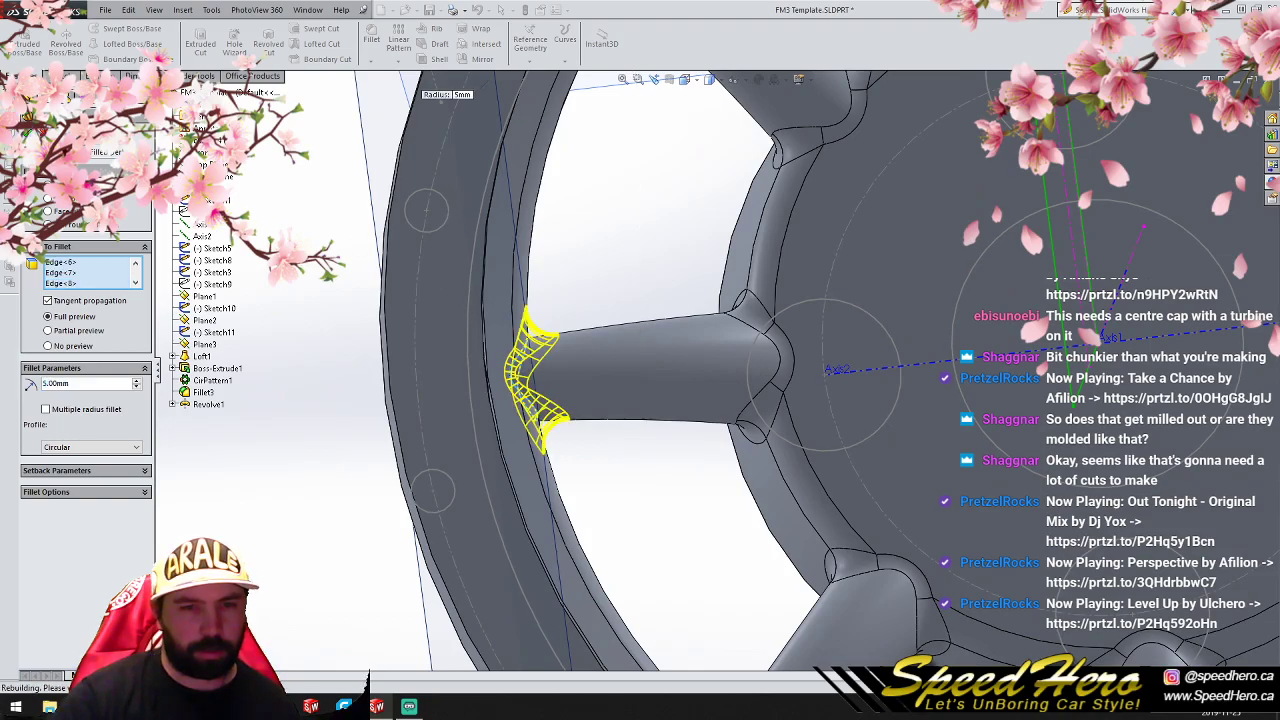
{"action": "left_click", "coordinate": [28, 131]}
- Edit the hub extrusion's sketch to add a centre bore circle at the origin matching the inner construction circle, and rebuild
{"action": "scroll", "coordinate": [692, 356], "scroll_direction": "up", "scroll_amount": 8}
{"action": "scroll", "coordinate": [832, 371], "scroll_direction": "down", "scroll_amount": 4}
{"action": "middle_click_drag", "start_coordinate": [785, 378], "coordinate": [340, 342]}
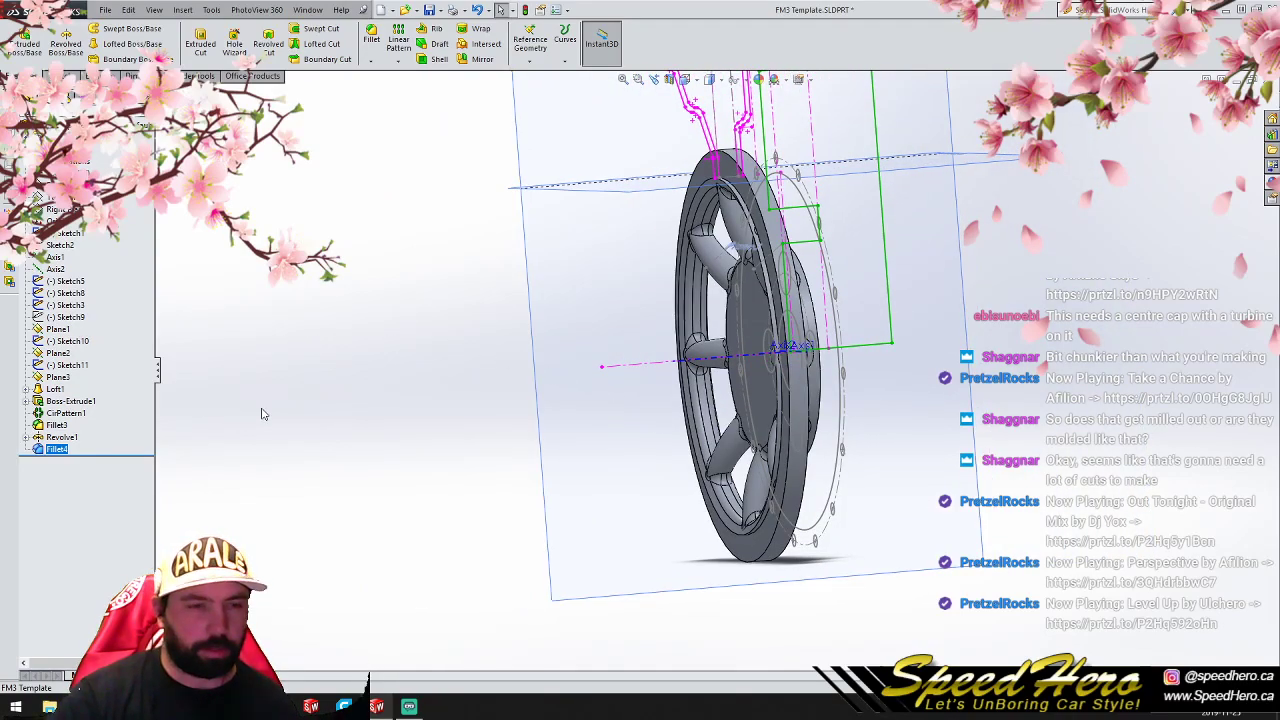
{"action": "left_click", "coordinate": [25, 401]}
{"action": "left_click", "coordinate": [72, 413]}
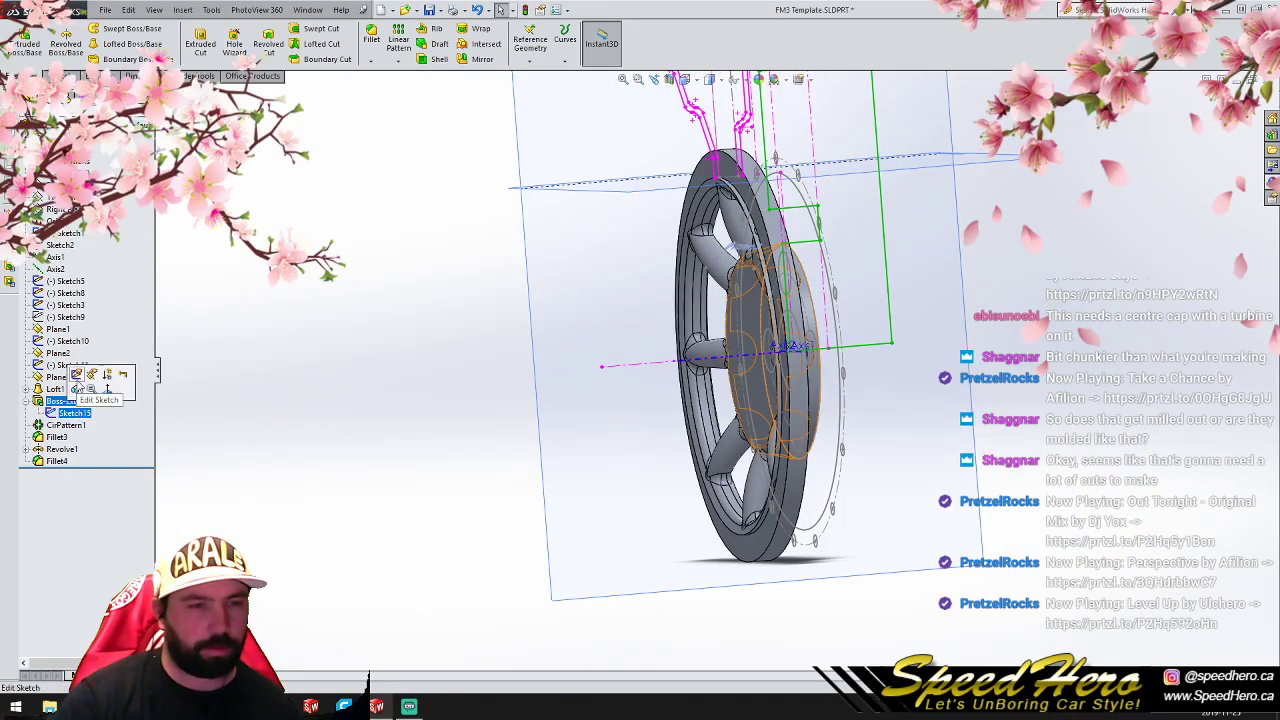
{"action": "left_click", "coordinate": [77, 375]}
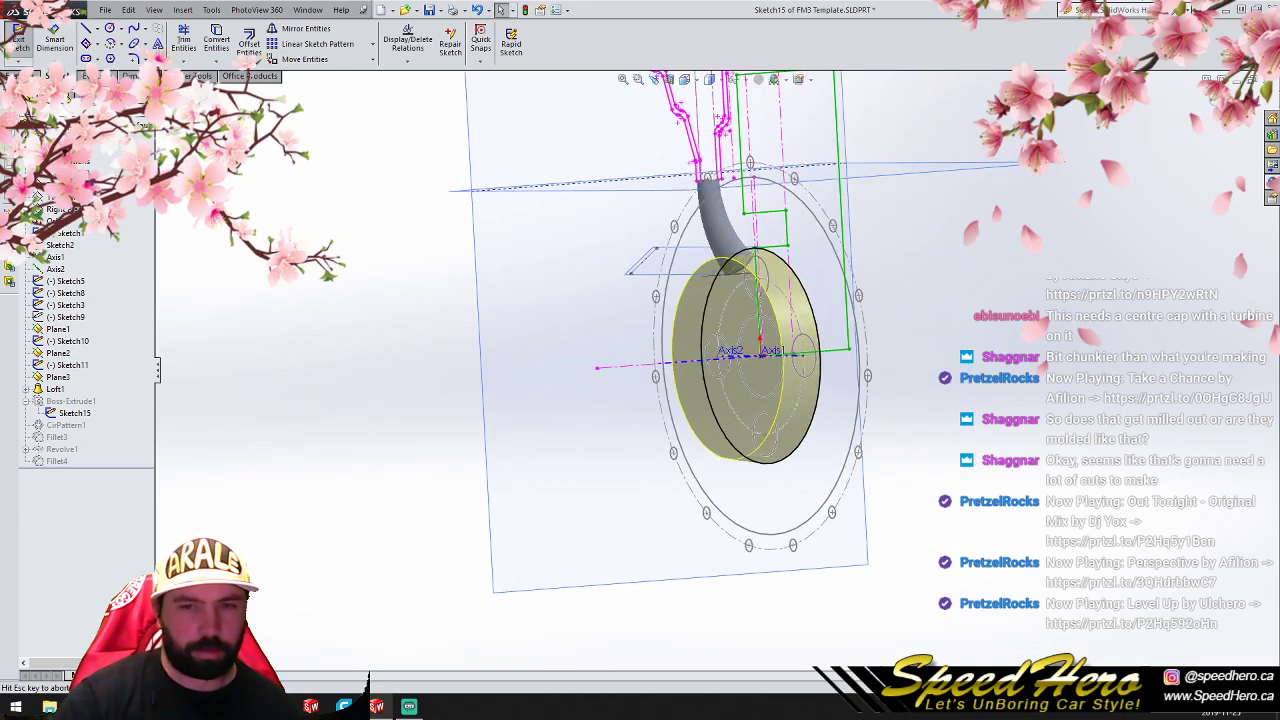
{"action": "left_click", "coordinate": [110, 29]}
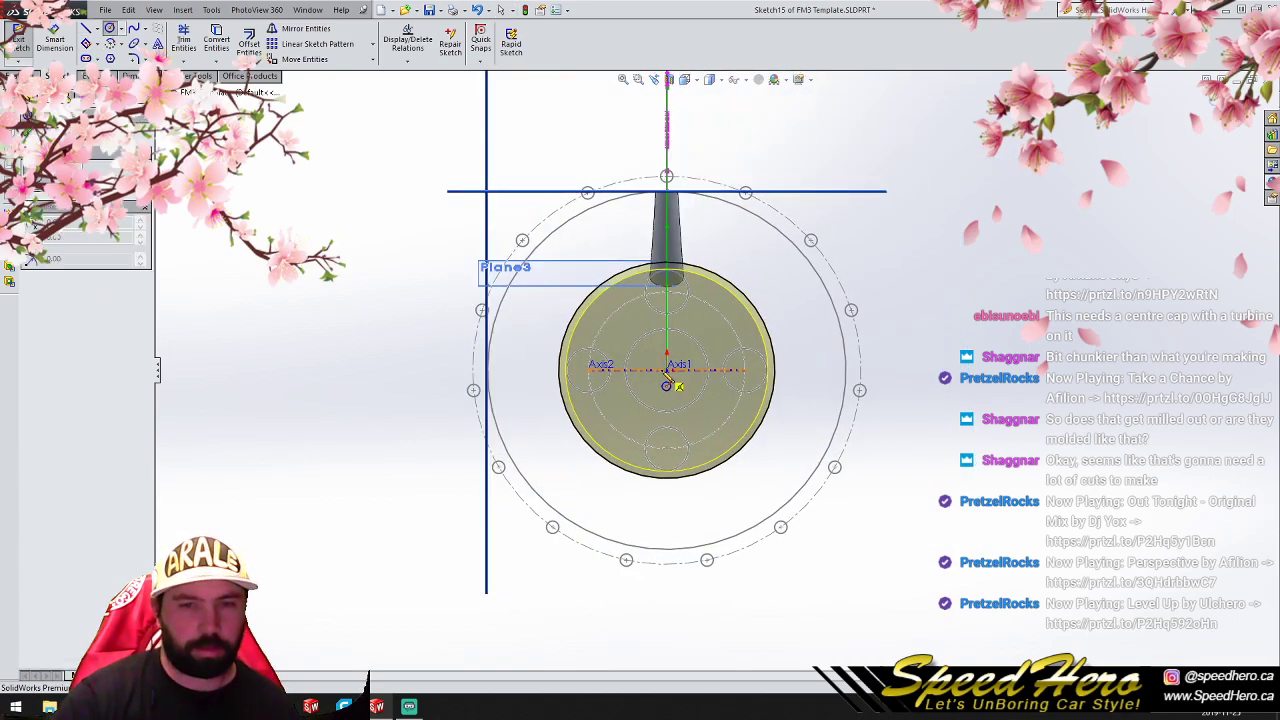
{"action": "left_click", "coordinate": [667, 369]}
{"action": "left_click", "coordinate": [687, 334]}
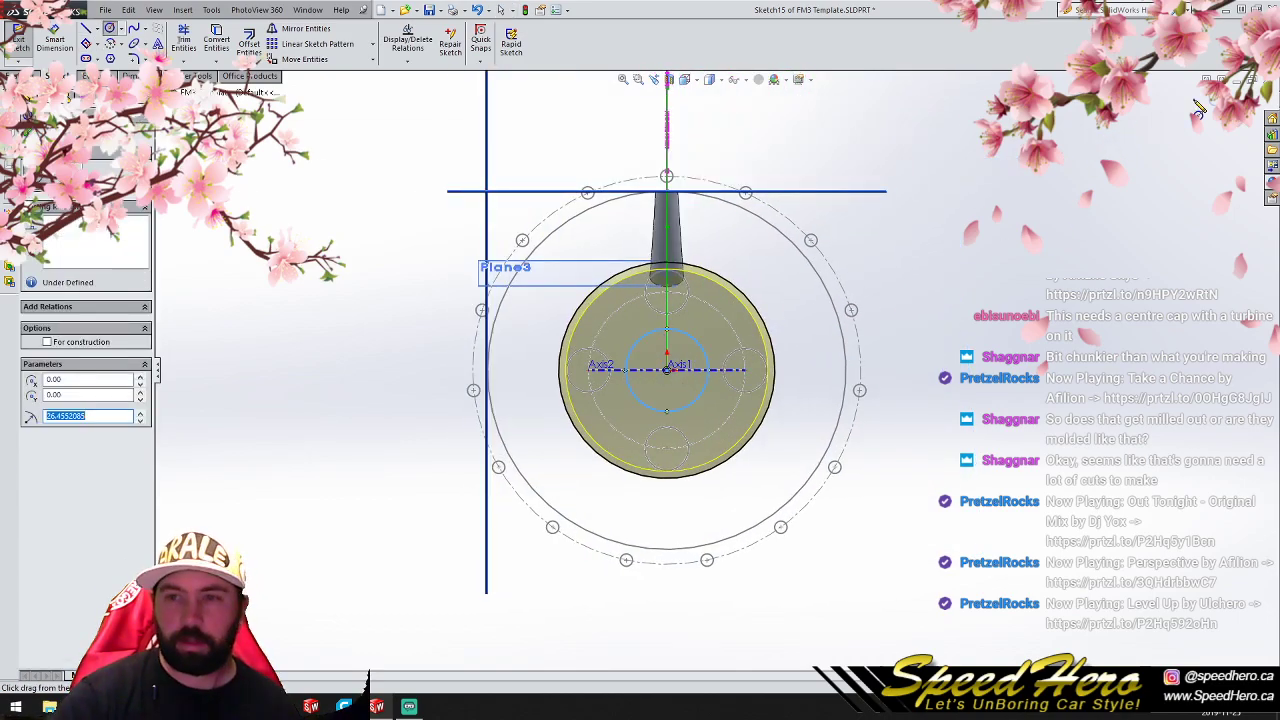
{"action": "left_click", "coordinate": [1211, 100]}
- Cut the upper lug hole in the hub with a full revolved cut using Sketch9
{"action": "scroll", "coordinate": [875, 412], "scroll_direction": "up", "scroll_amount": 1}
{"action": "scroll", "coordinate": [704, 376], "scroll_direction": "down", "scroll_amount": 2}
{"action": "mouse_move", "coordinate": [702, 377]}
{"action": "middle_mouse_down"}
{"action": "mouse_move", "coordinate": [598, 374]}
{"action": "mouse_move", "coordinate": [644, 371]}
{"action": "middle_mouse_up"}
{"action": "scroll", "coordinate": [644, 371], "scroll_direction": "up", "scroll_amount": 1}
{"action": "scroll", "coordinate": [644, 371], "scroll_direction": "down", "scroll_amount": 2}
{"action": "left_click", "coordinate": [38, 366]}
{"action": "left_click", "coordinate": [40, 342]}
{"action": "left_click", "coordinate": [64, 318]}
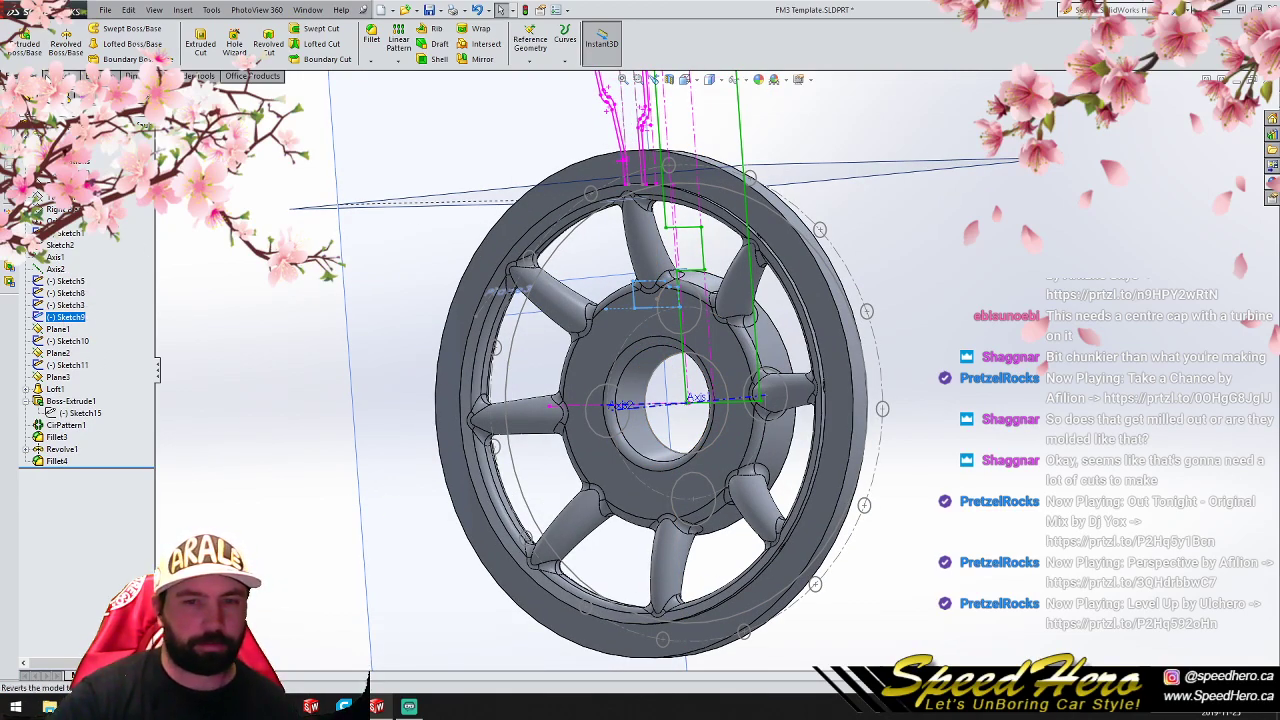
{"action": "left_click", "coordinate": [268, 46]}
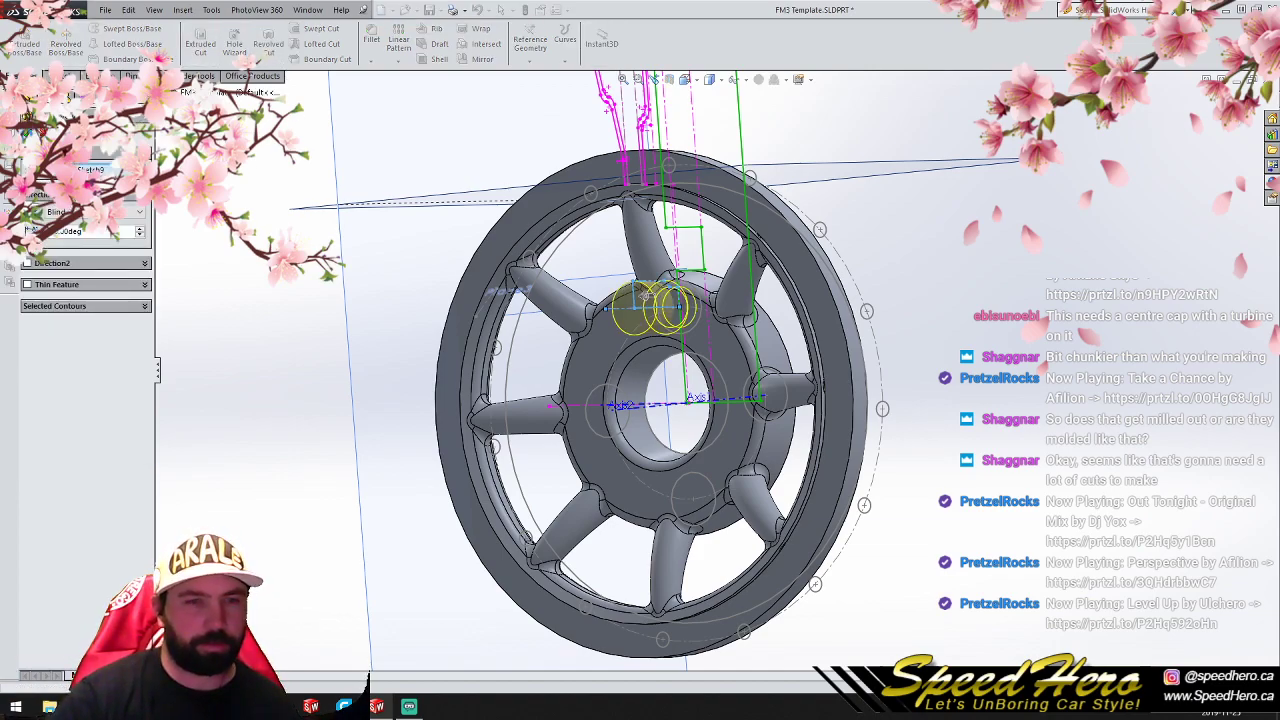
{"action": "left_click", "coordinate": [27, 132]}
- Circular-pattern the revolved lug hole cut around Axis1 with 4 equally spaced instances over 360 degrees
{"action": "mouse_move", "coordinate": [609, 386]}
{"action": "middle_mouse_down"}
{"action": "mouse_move", "coordinate": [680, 380]}
{"action": "mouse_move", "coordinate": [608, 384]}
{"action": "mouse_move", "coordinate": [624, 380]}
{"action": "middle_mouse_up"}
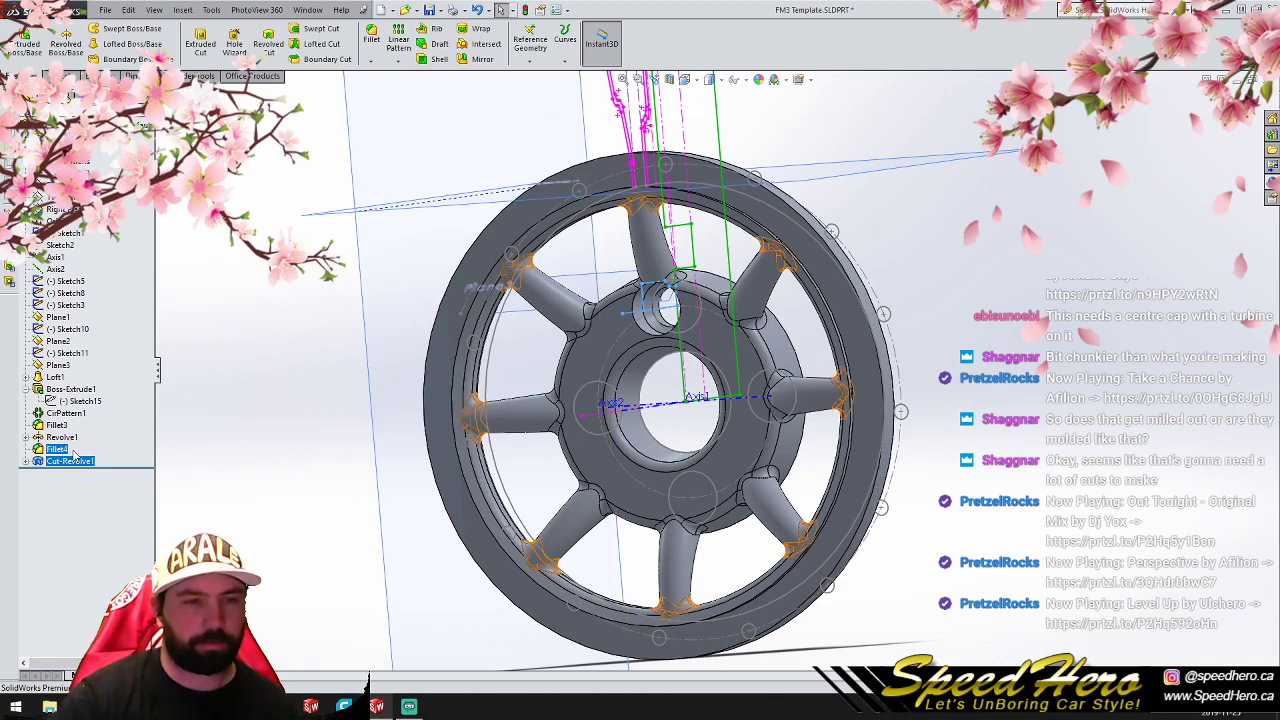
{"action": "left_click", "coordinate": [398, 60]}
{"action": "left_click", "coordinate": [397, 95]}
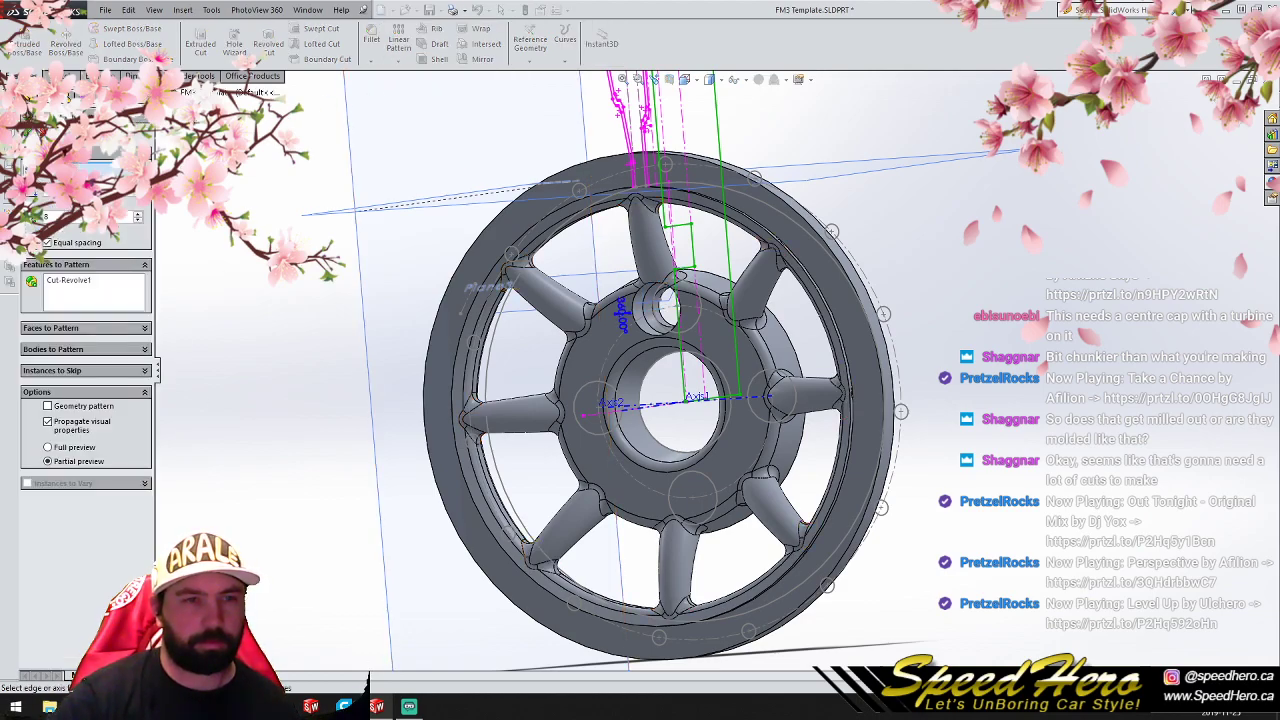
{"action": "left_click", "coordinate": [162, 93]}
{"action": "left_click", "coordinate": [202, 225]}
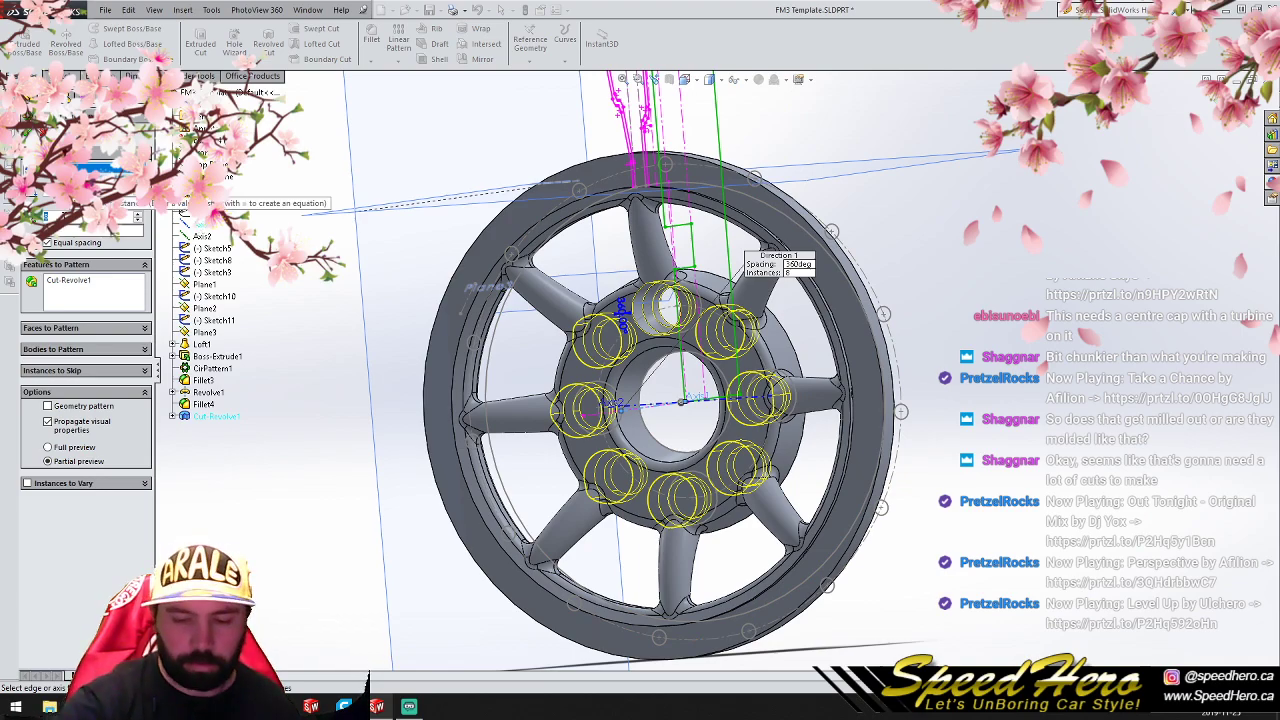
{"action": "type", "text": "4"}
{"action": "left_click", "coordinate": [28, 132]}
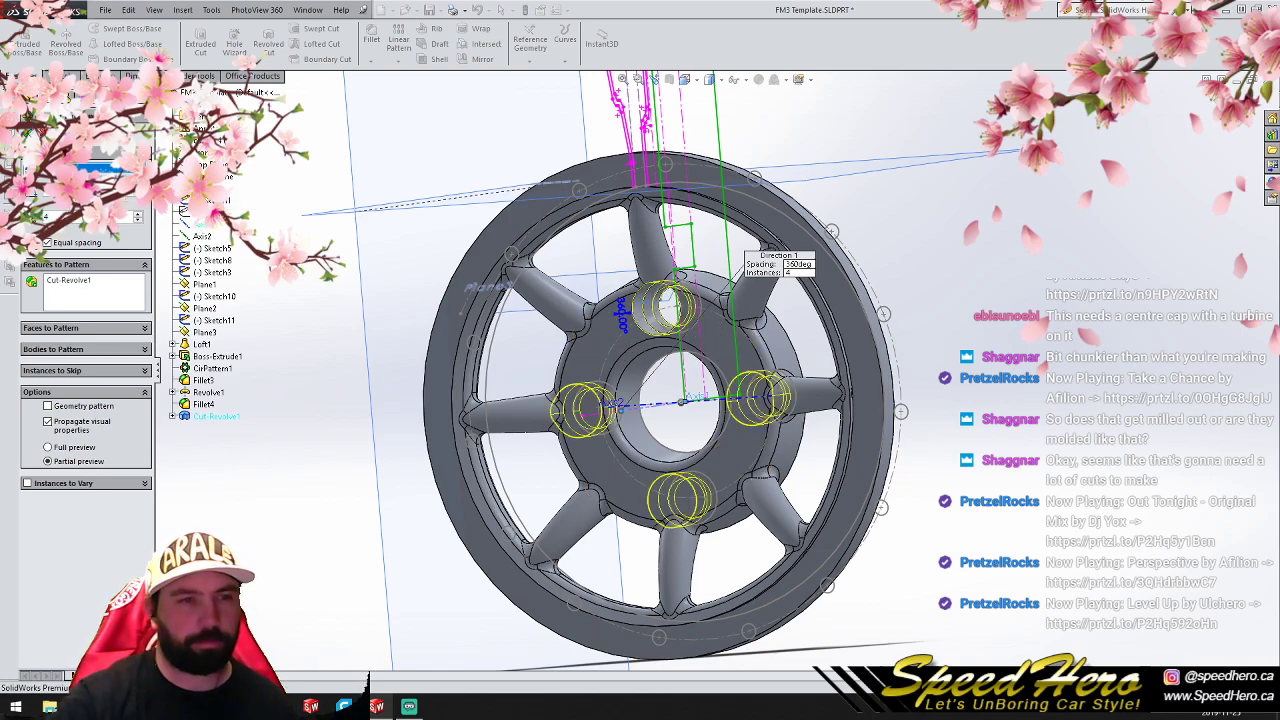
- Save the finished eight-spoke wheel as a new part file named P1V5.SLDPRT alongside the earlier versions
{"action": "scroll", "coordinate": [670, 403], "scroll_direction": "up", "scroll_amount": 4}
{"action": "scroll", "coordinate": [711, 400], "scroll_direction": "down", "scroll_amount": 2}
{"action": "middle_click_drag", "start_coordinate": [728, 414], "coordinate": [597, 367]}
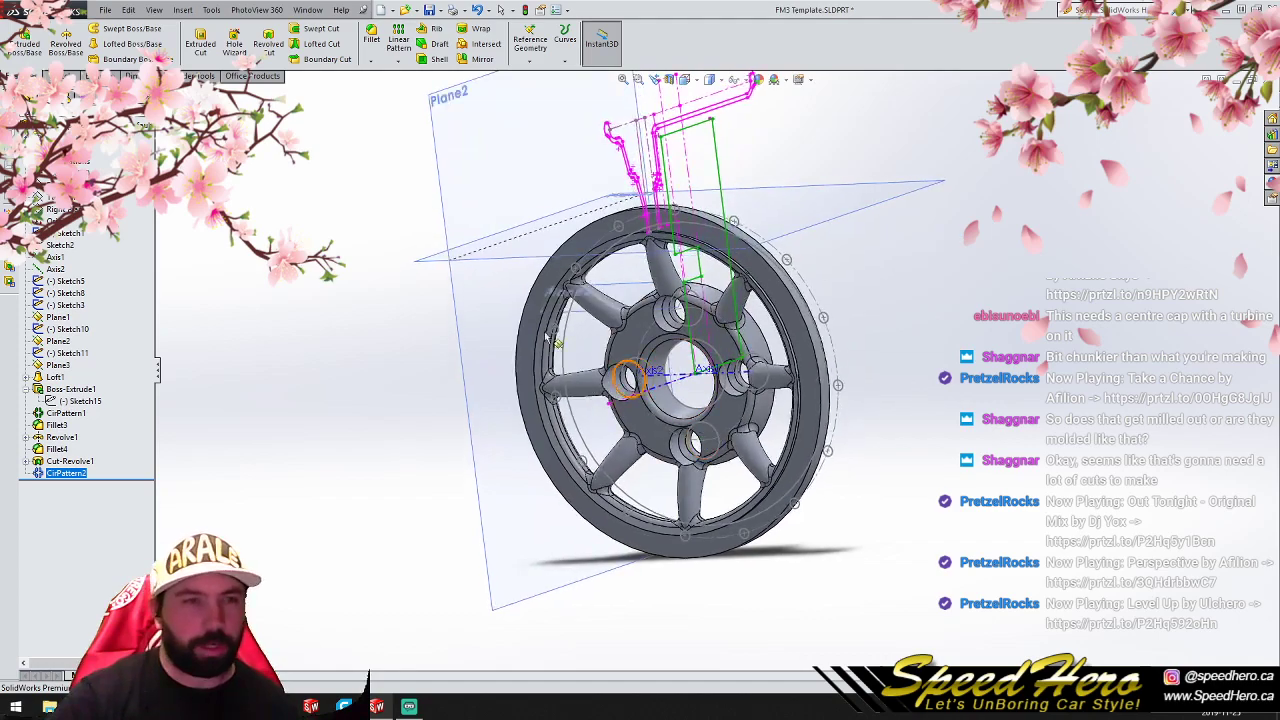
{"action": "left_click", "coordinate": [105, 10]}
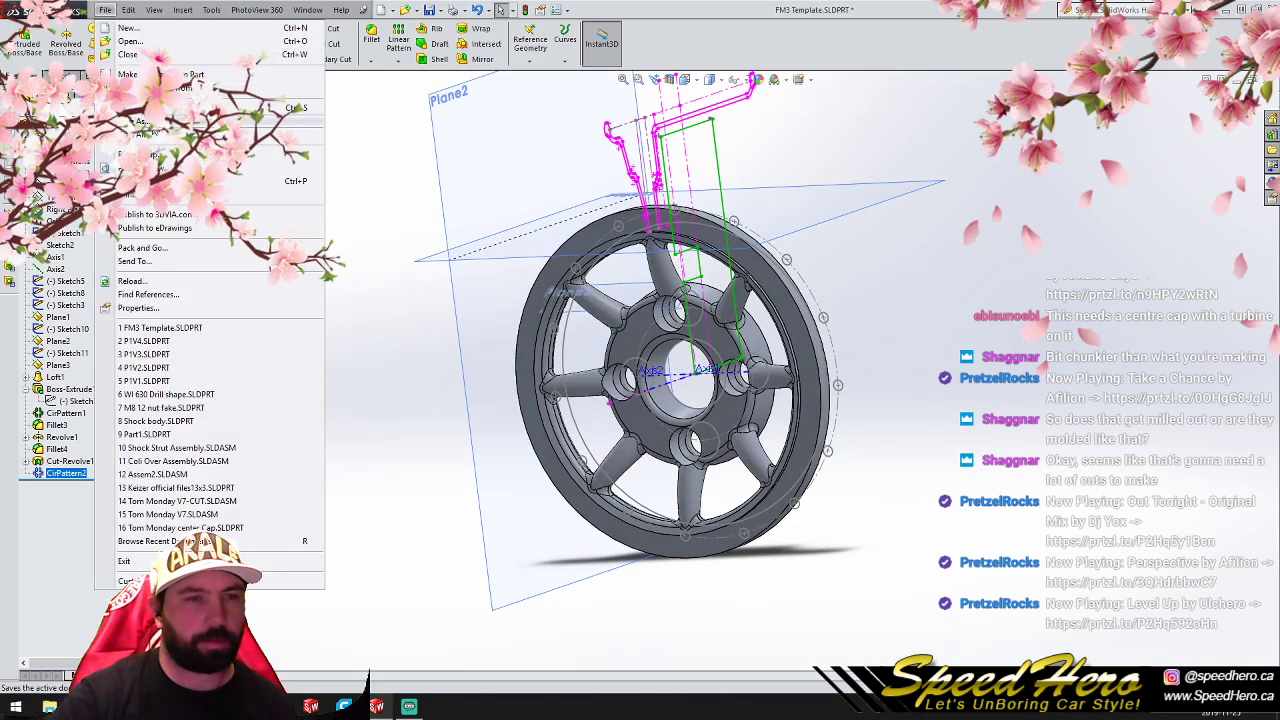
{"action": "left_click", "coordinate": [140, 121]}
{"action": "double_click", "coordinate": [176, 92]}
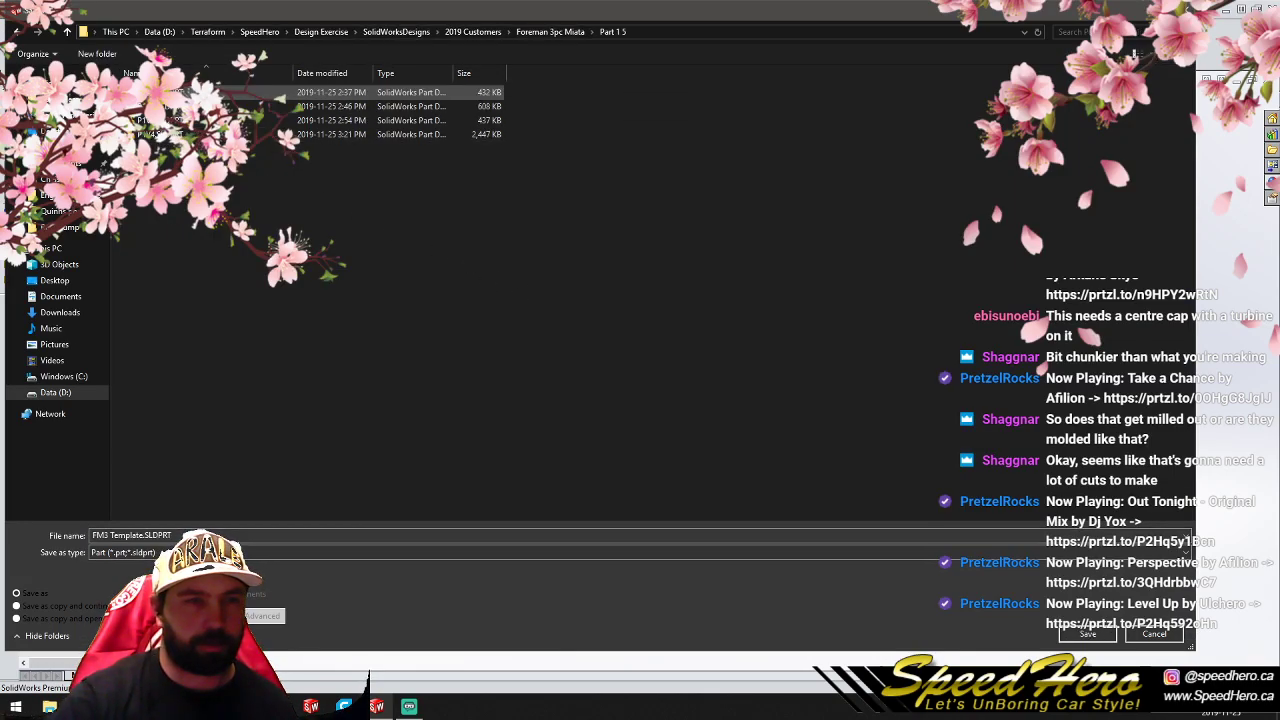
{"action": "left_click", "coordinate": [162, 134]}
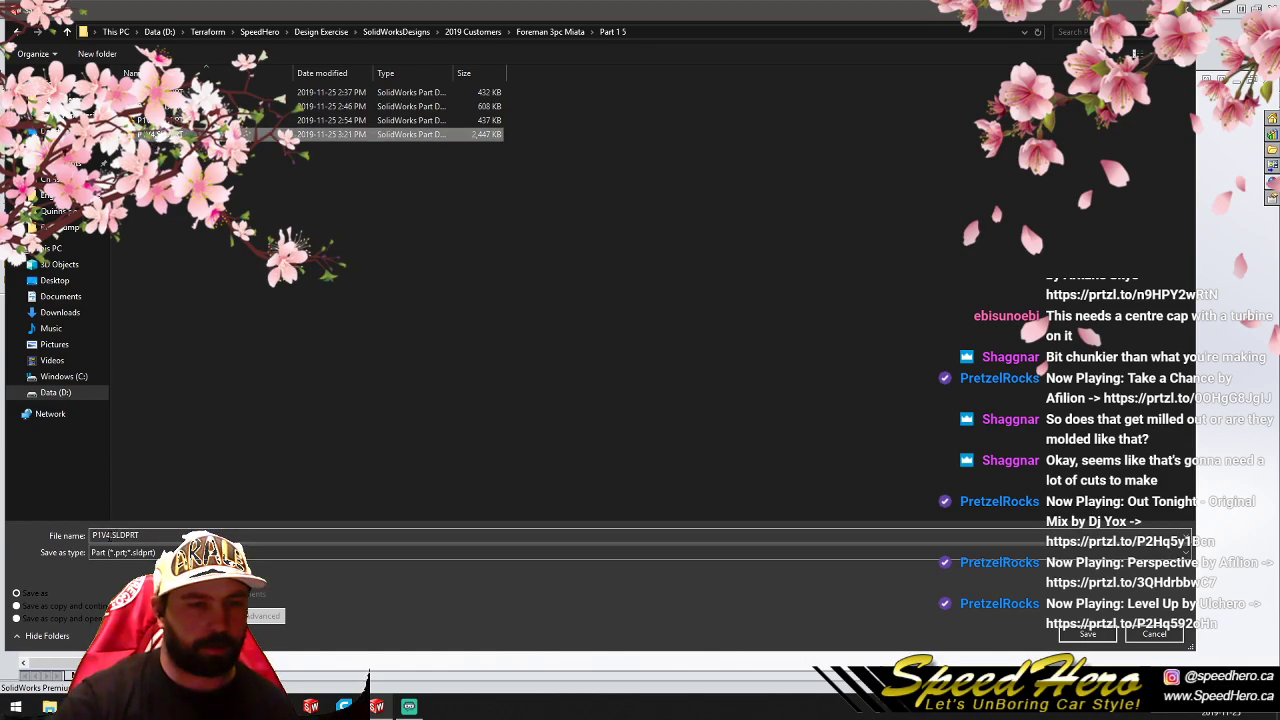
{"action": "double_click", "coordinate": [115, 535]}
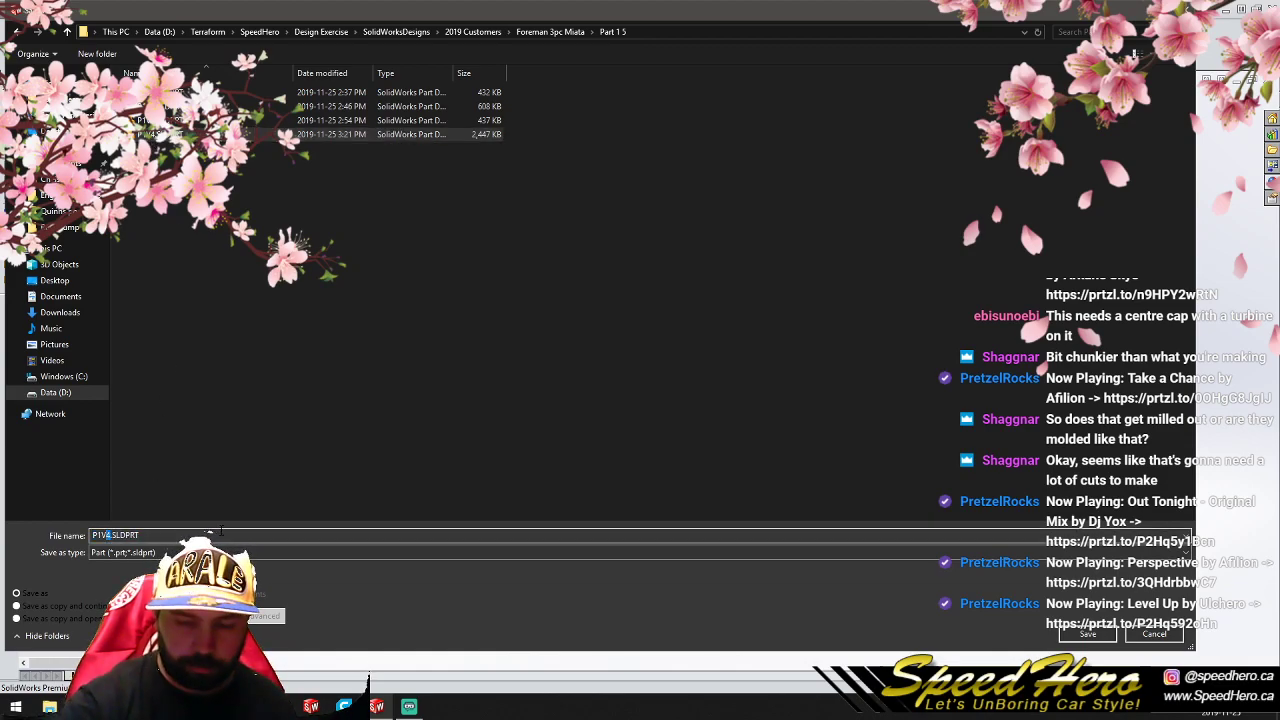
{"action": "type", "text": "5"}
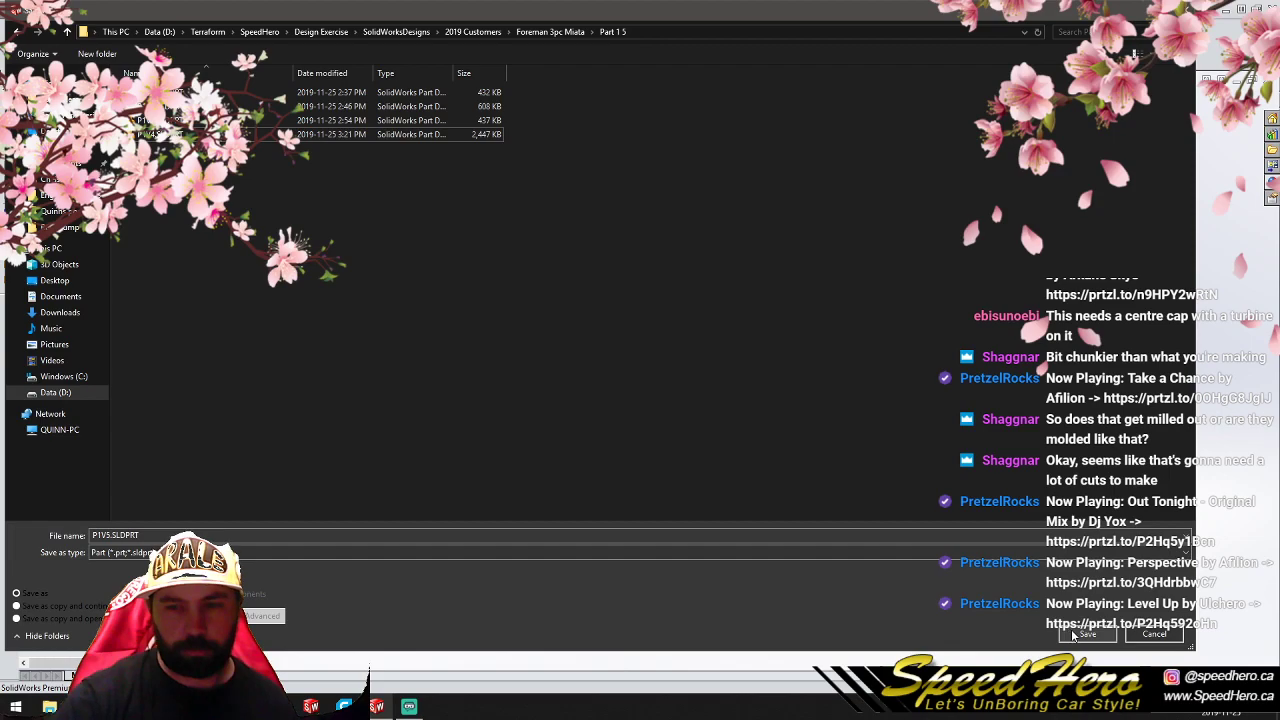
{"action": "left_click", "coordinate": [1074, 634]}
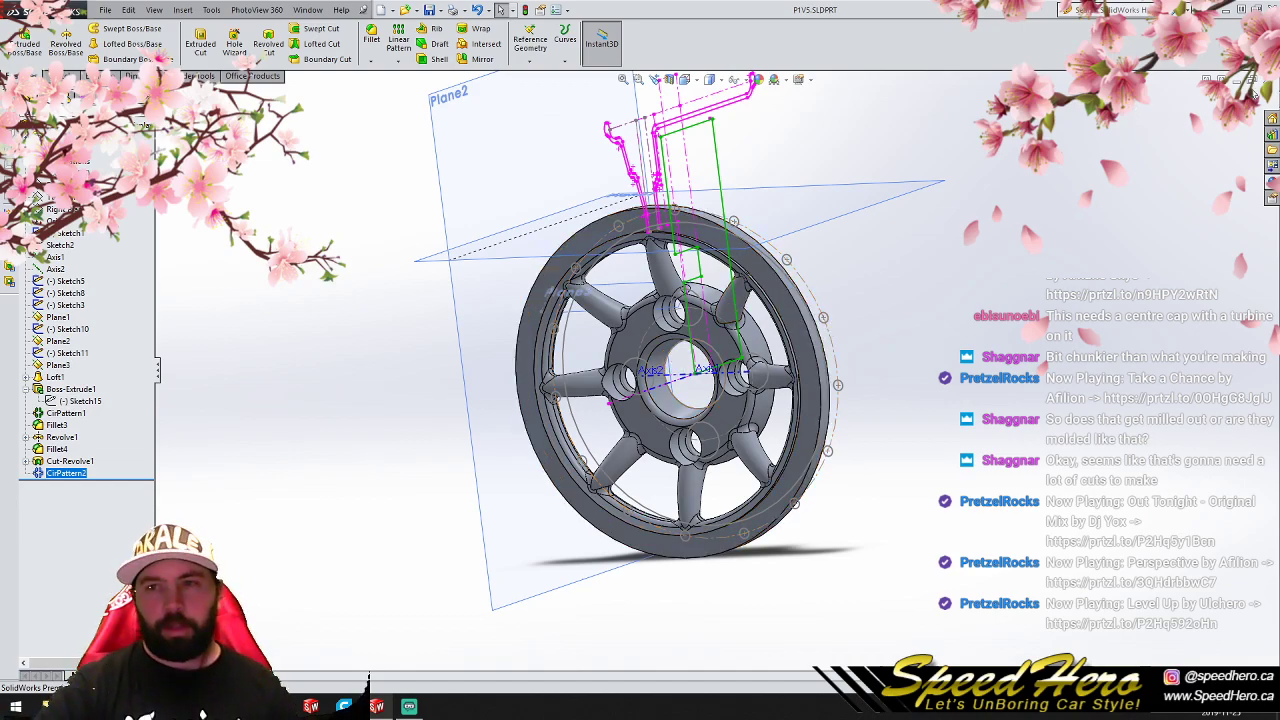
- Close P1V5 and open P1V1.SLDPRT to examine the first wheel design at an angle
{"action": "key", "text": "ctrl+w"}
{"action": "left_click", "coordinate": [106, 14]}
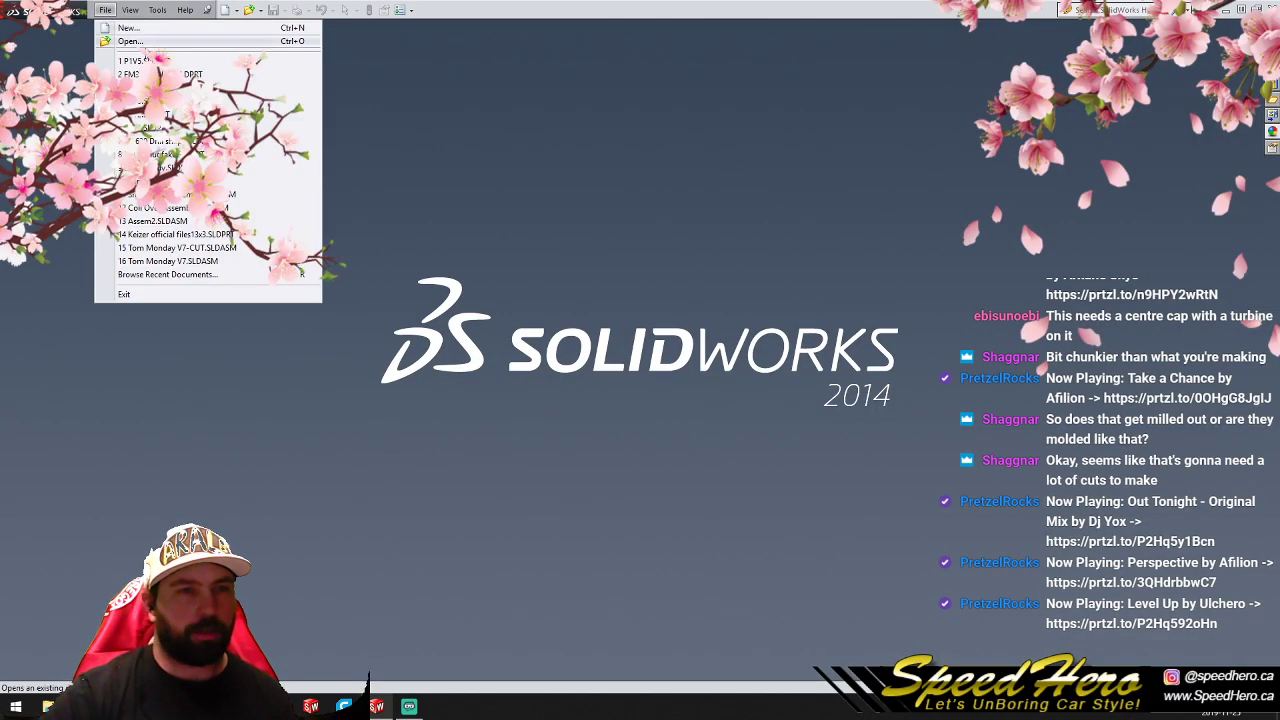
{"action": "left_click", "coordinate": [168, 136]}
{"action": "scroll", "coordinate": [713, 411], "scroll_direction": "down", "scroll_amount": 4}
{"action": "middle_click_drag", "start_coordinate": [713, 400], "coordinate": [681, 366]}
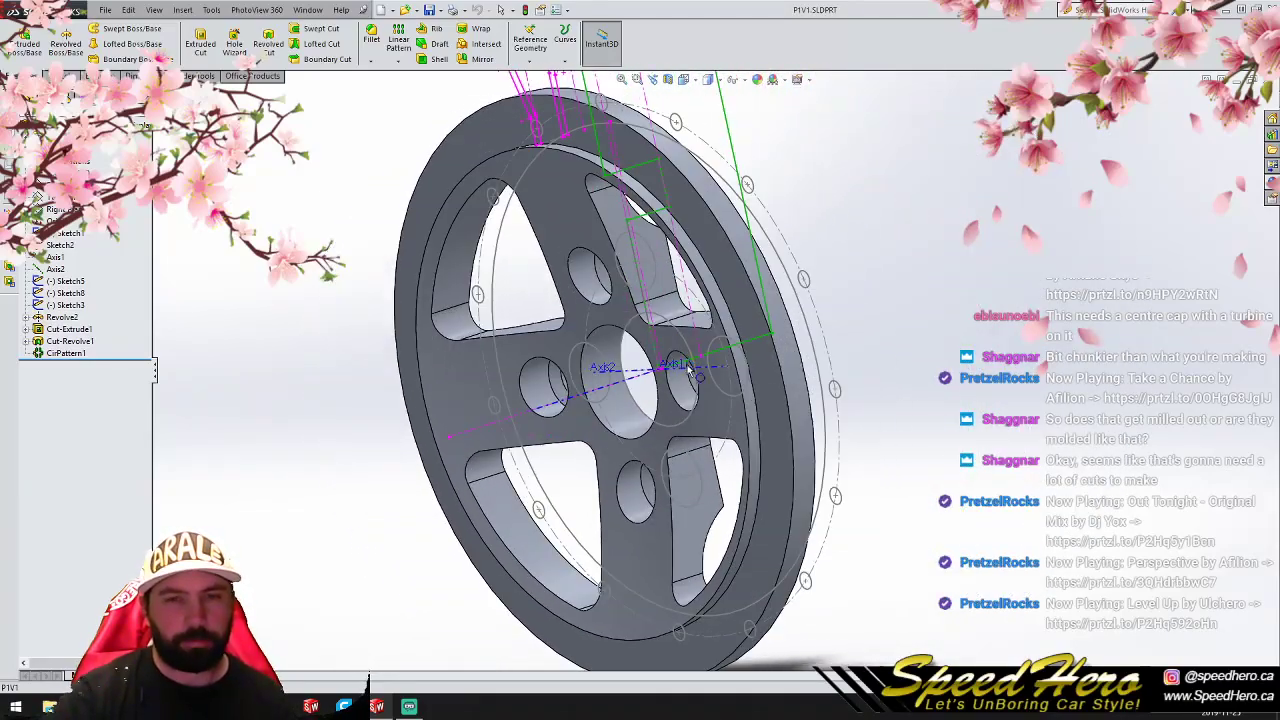
- Close P1V1 and open P1V2.SLDPRT to examine the slots and holes of the second wheel design
{"action": "left_click", "coordinate": [1267, 81]}
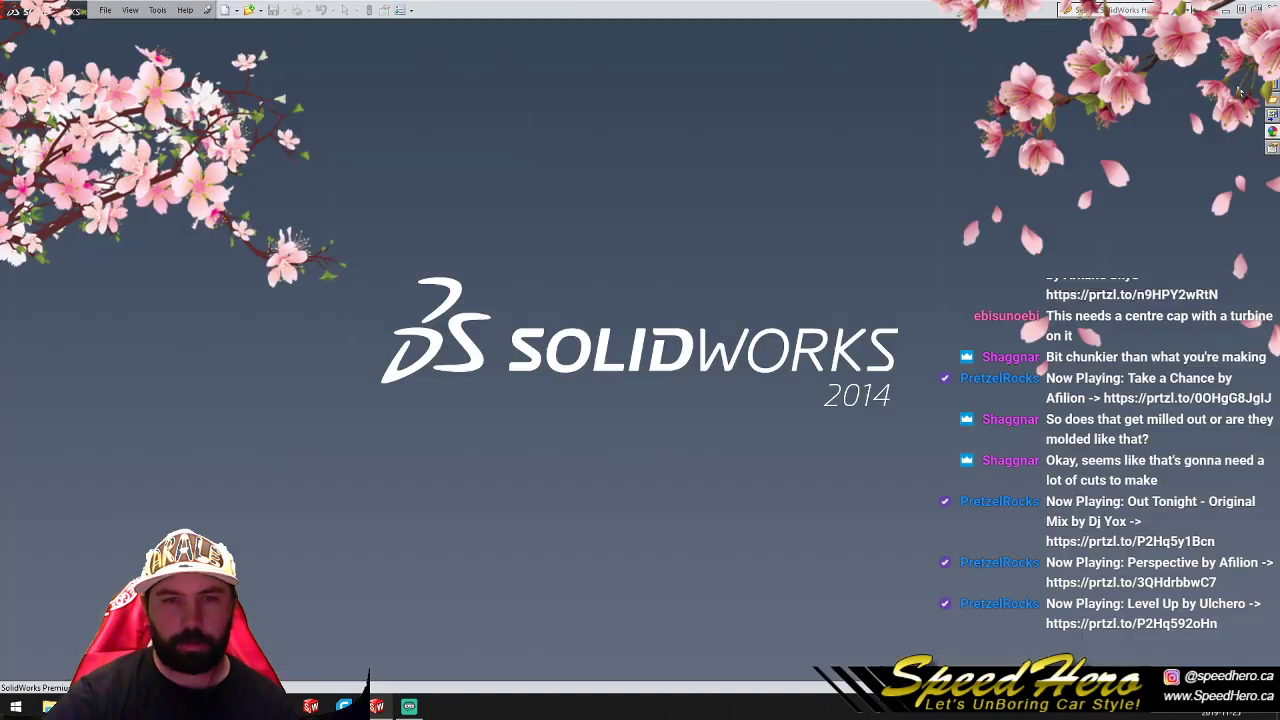
{"action": "left_click", "coordinate": [110, 10]}
{"action": "left_click", "coordinate": [152, 132]}
{"action": "scroll", "coordinate": [700, 352], "scroll_direction": "down", "scroll_amount": 4}
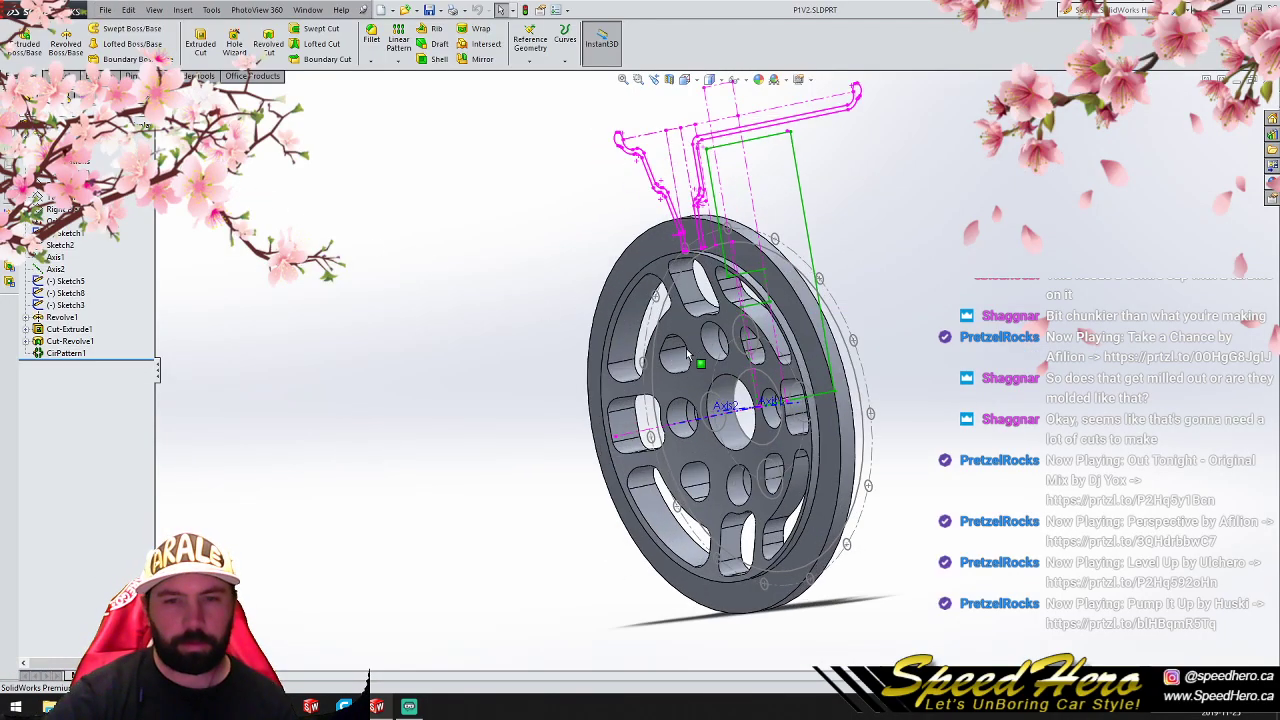
{"action": "middle_click_drag", "start_coordinate": [706, 360], "coordinate": [915, 320]}
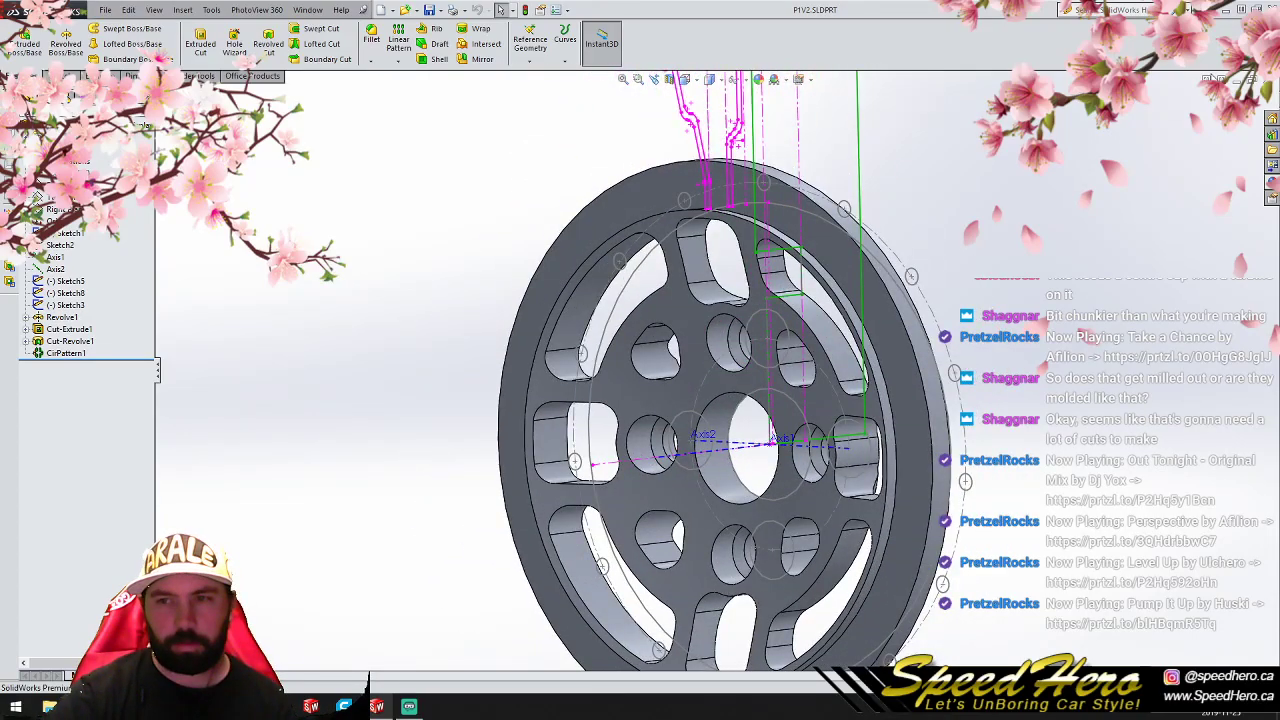
- Close P1V2 and open P1V3.SLDPRT to examine the third wheel design's openings up close
{"action": "left_click", "coordinate": [1262, 80]}
{"action": "left_click", "coordinate": [105, 10]}
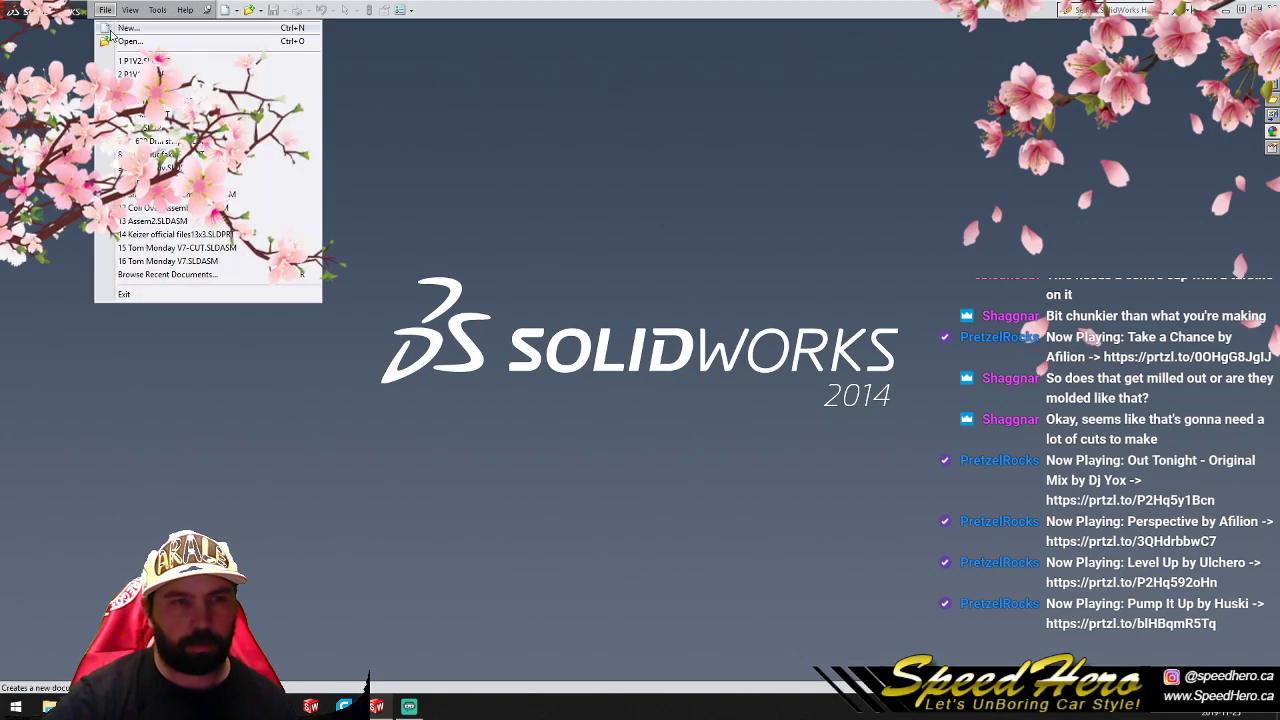
{"action": "left_click", "coordinate": [150, 129]}
{"action": "scroll", "coordinate": [606, 420], "scroll_direction": "down", "scroll_amount": 2}
{"action": "middle_click_drag", "start_coordinate": [607, 409], "coordinate": [660, 430]}
{"action": "scroll", "coordinate": [668, 431], "scroll_direction": "up", "scroll_amount": 3}
{"action": "scroll", "coordinate": [740, 415], "scroll_direction": "down", "scroll_amount": 5}
{"action": "middle_click_drag", "start_coordinate": [742, 415], "coordinate": [793, 398]}
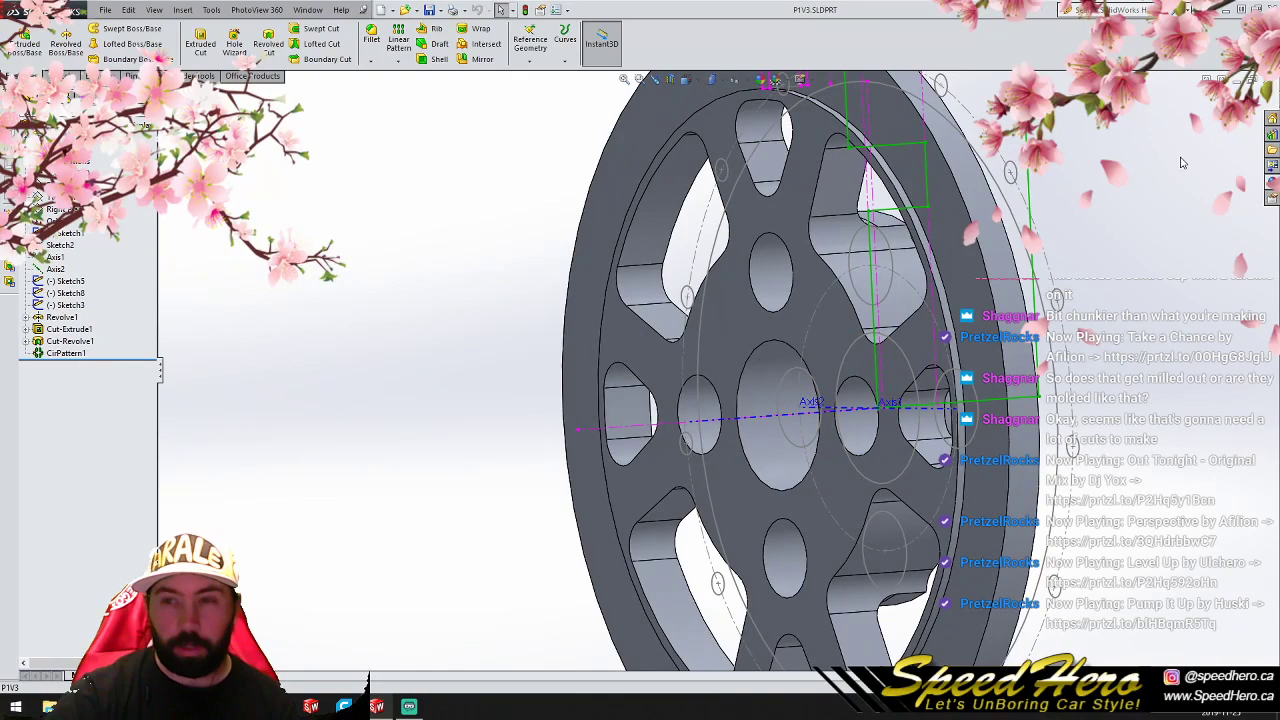
- Close P1V3 and open P1V4.SLDPRT to examine the fourth design's four spokes and pocketed hub
{"action": "left_click", "coordinate": [1253, 79]}
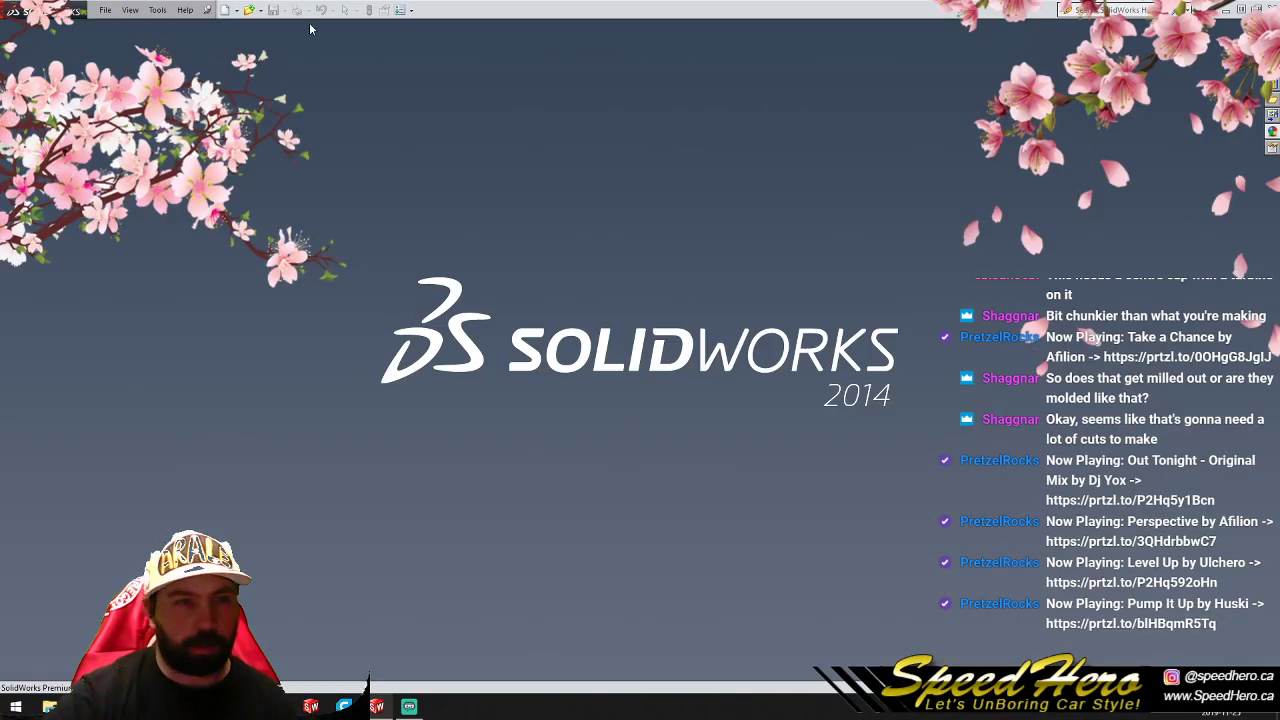
{"action": "left_click", "coordinate": [110, 15]}
{"action": "left_click", "coordinate": [151, 130]}
{"action": "scroll", "coordinate": [700, 385], "scroll_direction": "up", "scroll_amount": 3}
{"action": "scroll", "coordinate": [690, 380], "scroll_direction": "down", "scroll_amount": 6}
{"action": "middle_click_drag", "start_coordinate": [715, 390], "coordinate": [1150, 110]}
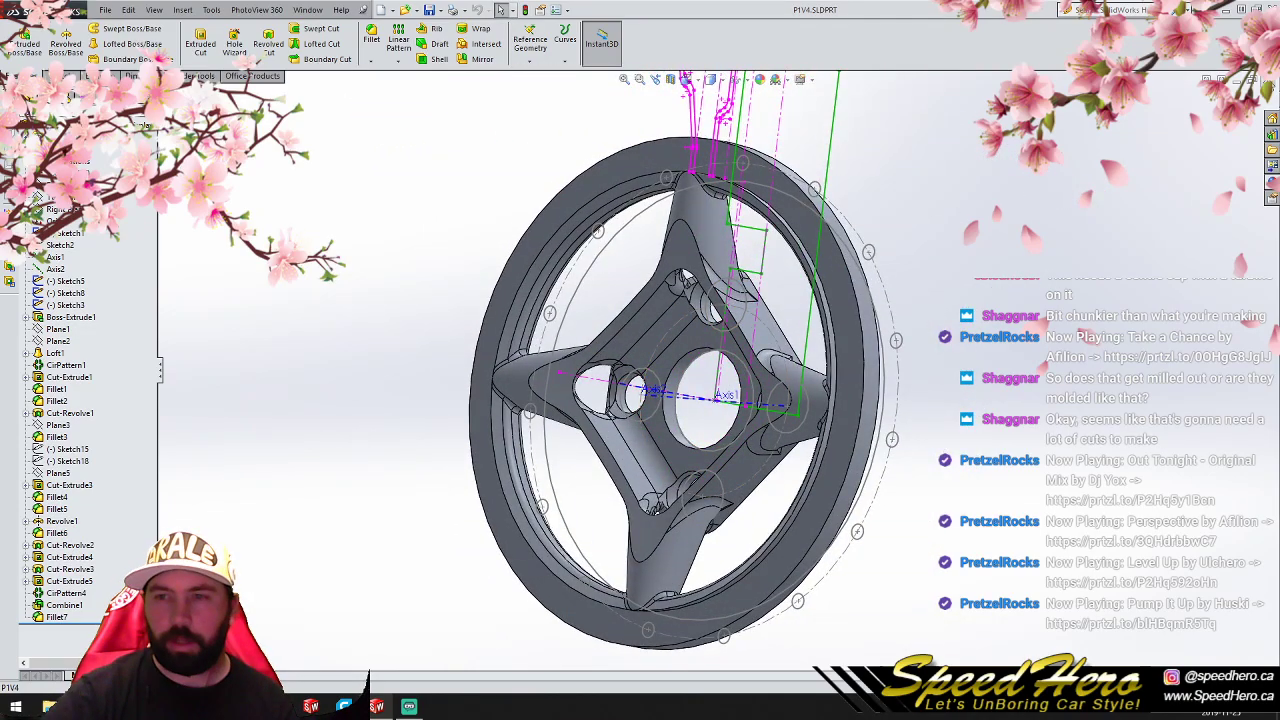
- Close P1V4 and reopen P1V5.SLDPRT to examine the eight-spoke wheel's face and lug holes
{"action": "left_click", "coordinate": [1268, 81]}
{"action": "left_click", "coordinate": [103, 11]}
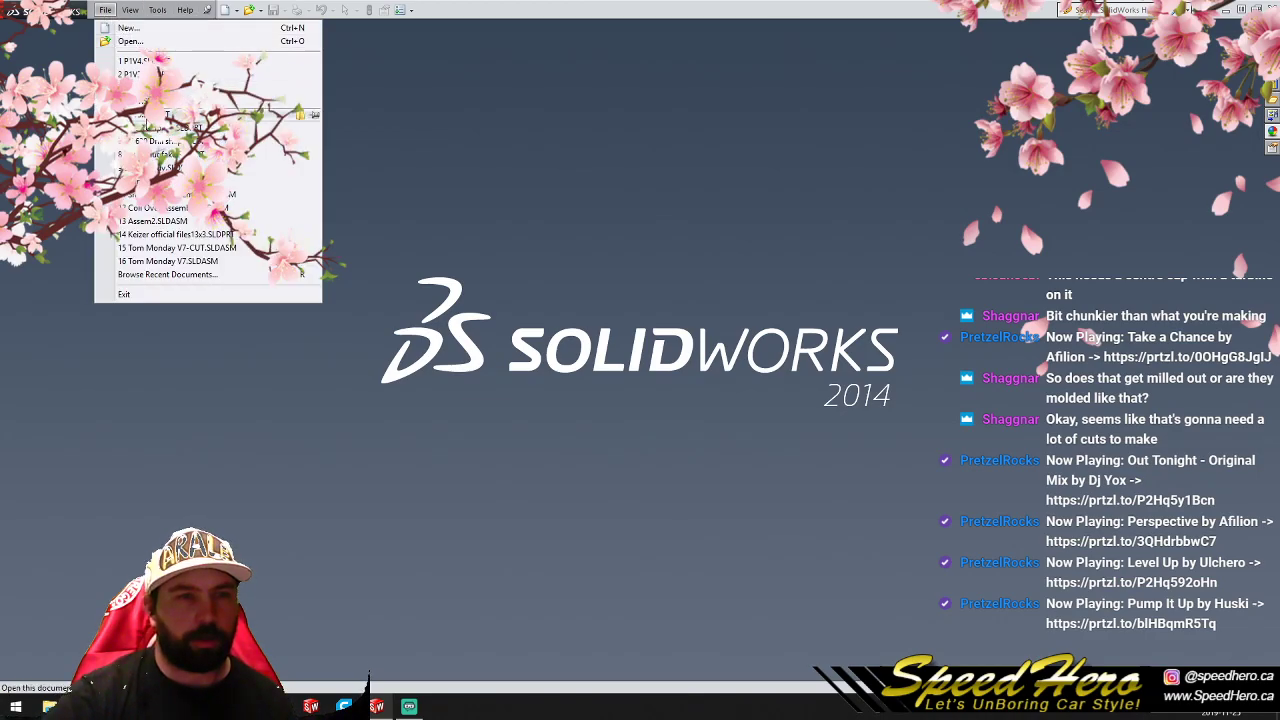
{"action": "left_click", "coordinate": [160, 223]}
{"action": "scroll", "coordinate": [672, 350], "scroll_direction": "down", "scroll_amount": 2}
{"action": "scroll", "coordinate": [680, 360], "scroll_direction": "up", "scroll_amount": 3}
{"action": "scroll", "coordinate": [694, 388], "scroll_direction": "down", "scroll_amount": 3}
{"action": "middle_click_drag", "start_coordinate": [735, 378], "coordinate": [600, 398]}
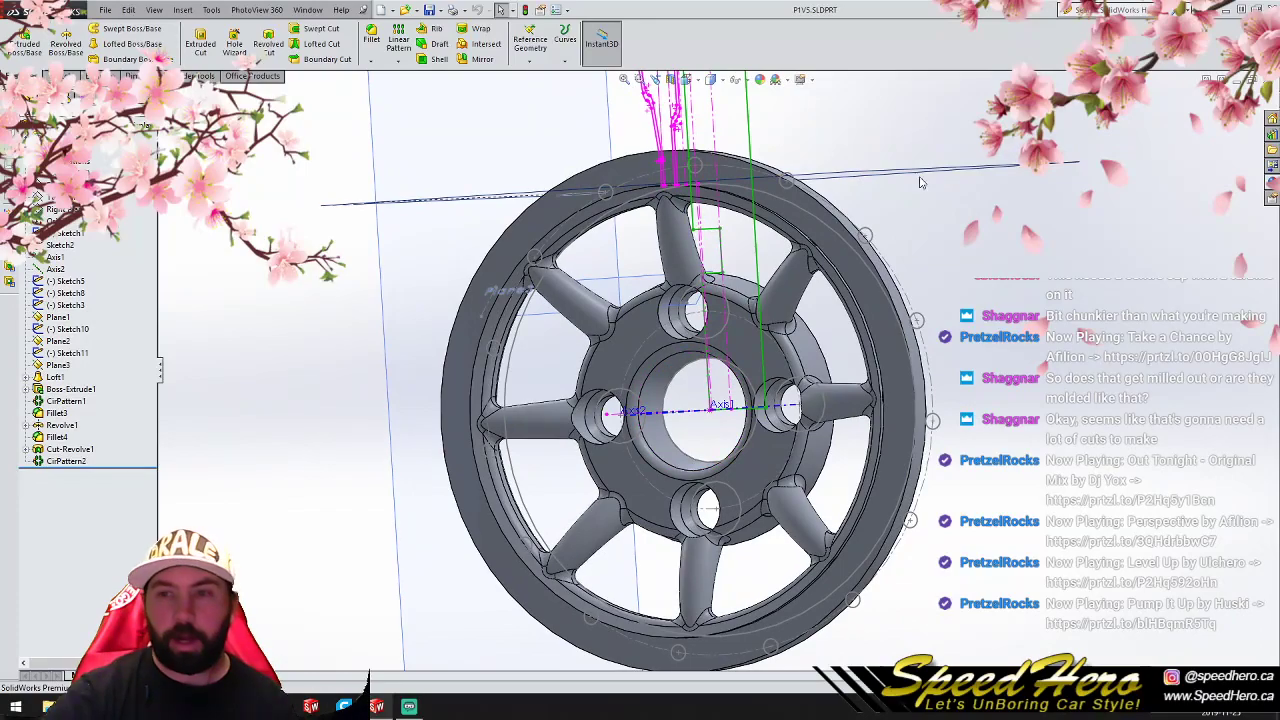
- Close P1V5 and open P1V1 and P1V2 from the Foreman 3pc Miata project folder under 2019 Customers
{"action": "left_click", "coordinate": [1240, 80]}
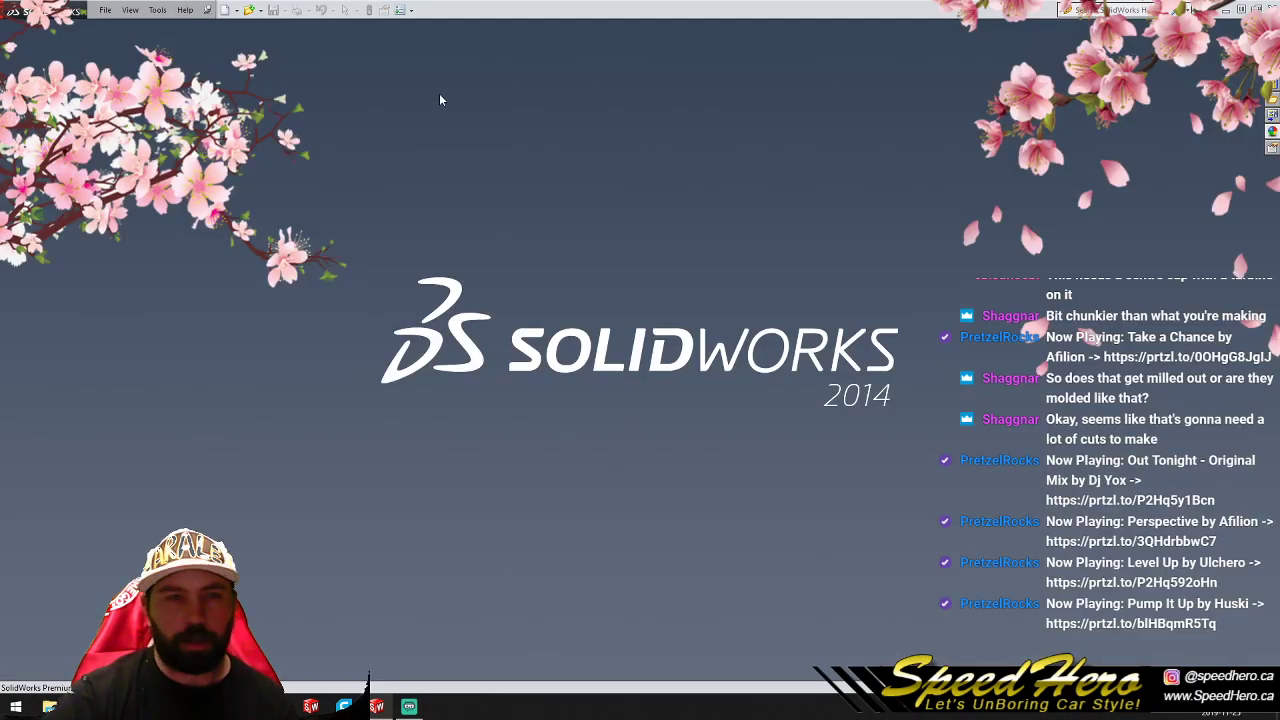
{"action": "left_click", "coordinate": [105, 10]}
{"action": "left_click", "coordinate": [49, 706]}
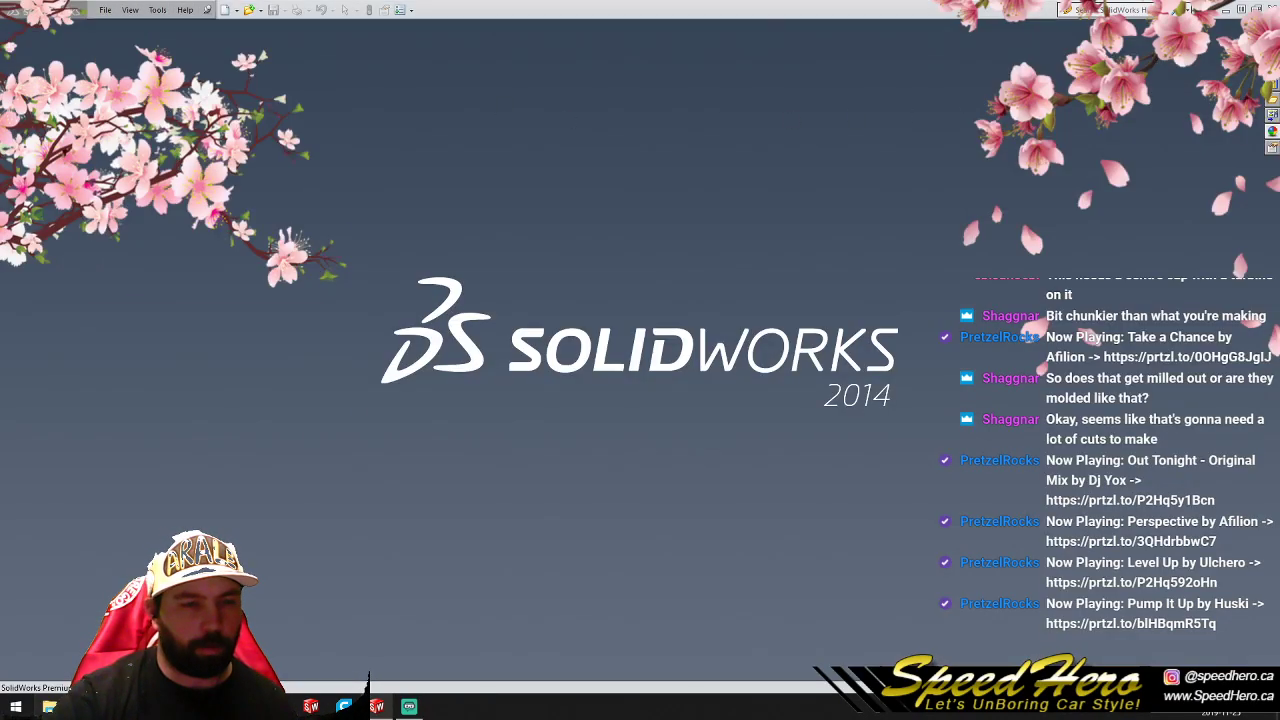
{"action": "double_click", "coordinate": [300, 97]}
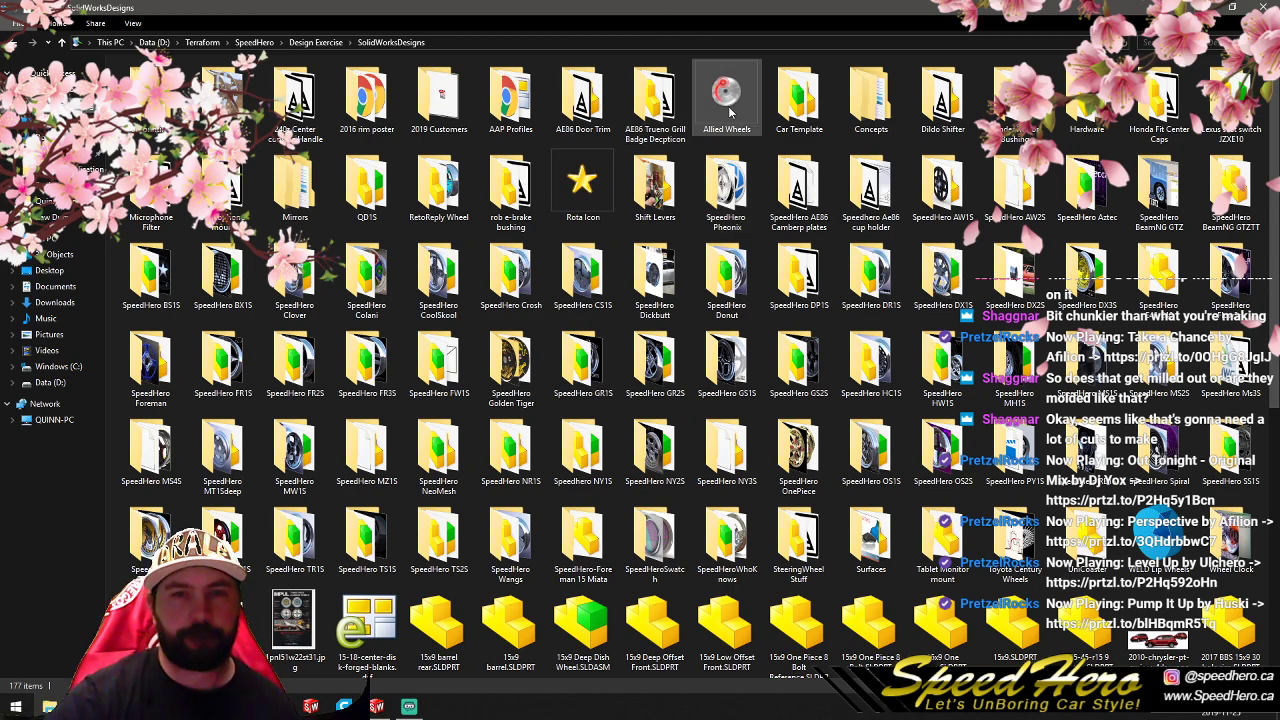
{"action": "double_click", "coordinate": [423, 110]}
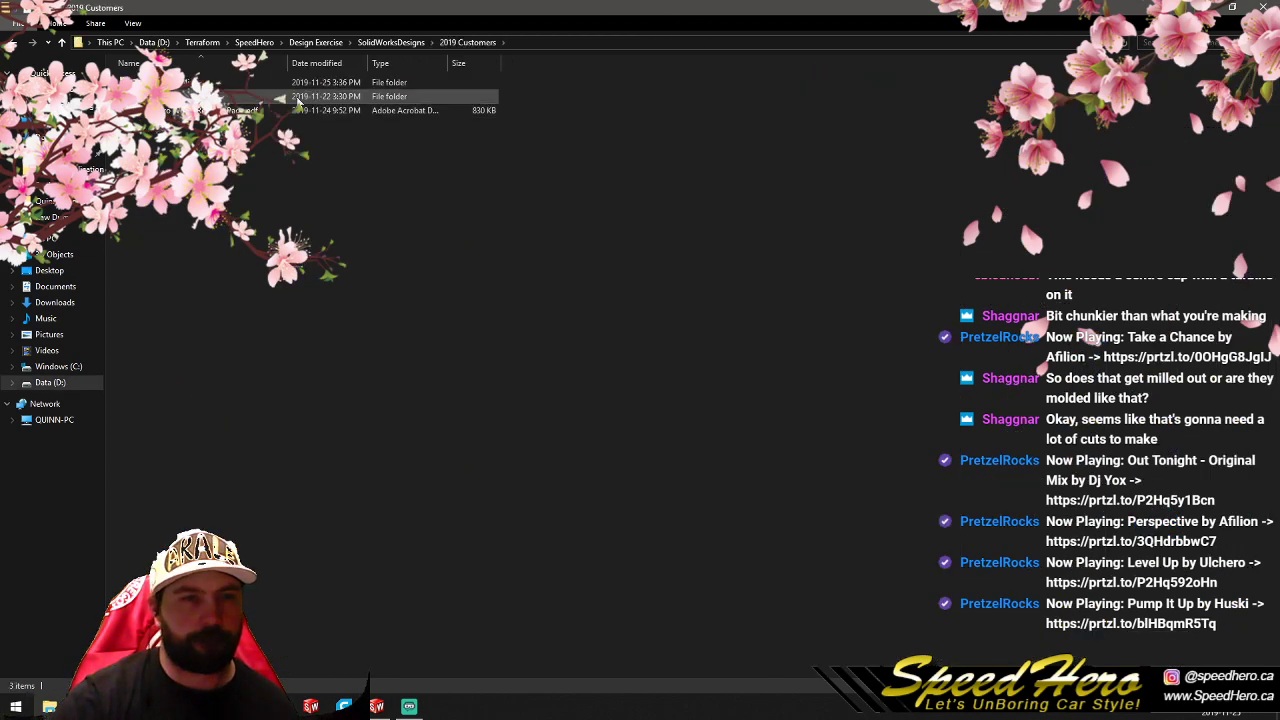
{"action": "double_click", "coordinate": [318, 96]}
{"action": "double_click", "coordinate": [216, 82]}
{"action": "left_click", "coordinate": [206, 83]}
{"action": "left_click", "coordinate": [157, 142], "text": "shift"}
{"action": "key", "text": "Return"}
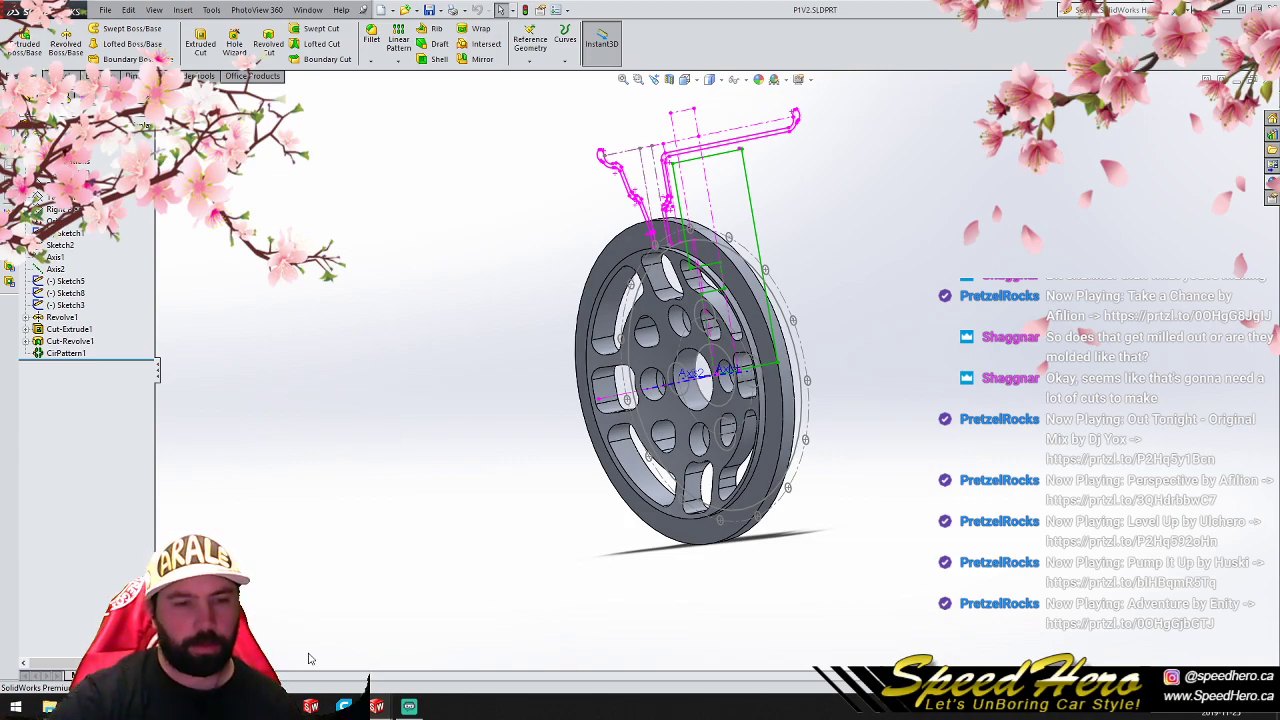
- Open P1V3.SLDPRT and P1V4.SLDPRT from the same project folder alongside the other wheel versions
{"action": "left_click", "coordinate": [376, 706]}
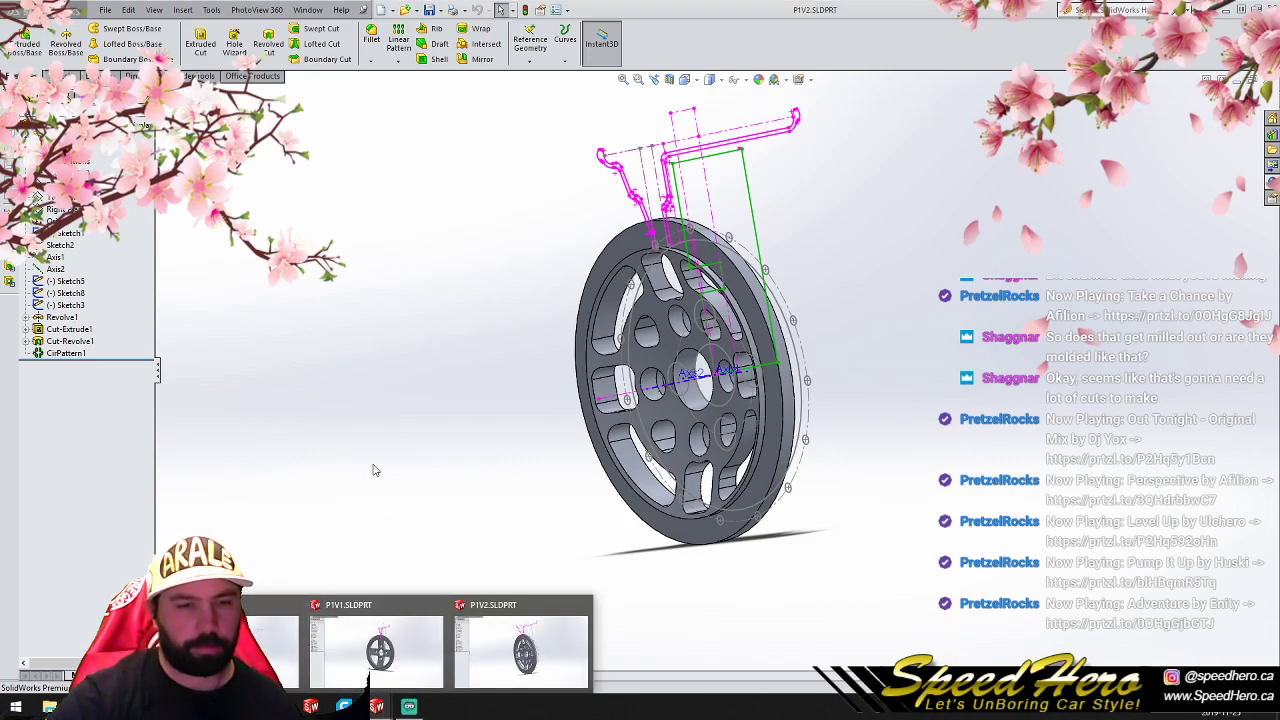
{"action": "left_click", "coordinate": [49, 706]}
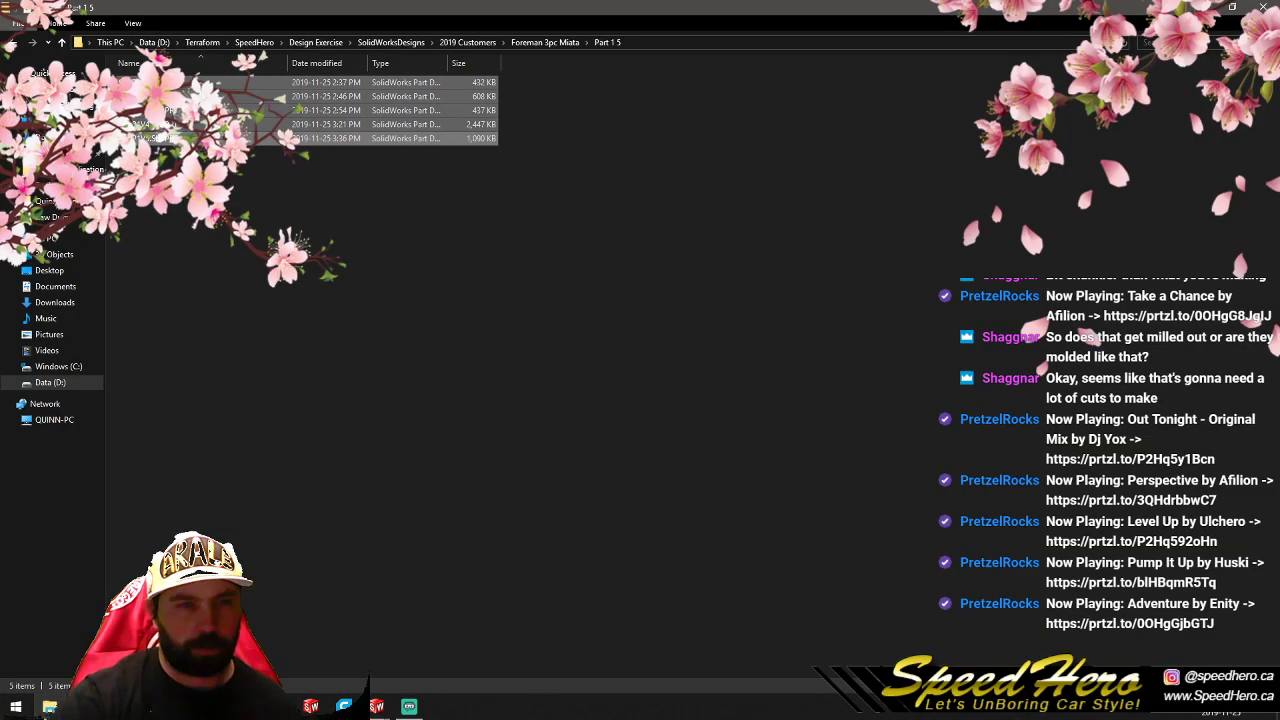
{"action": "double_click", "coordinate": [282, 110]}
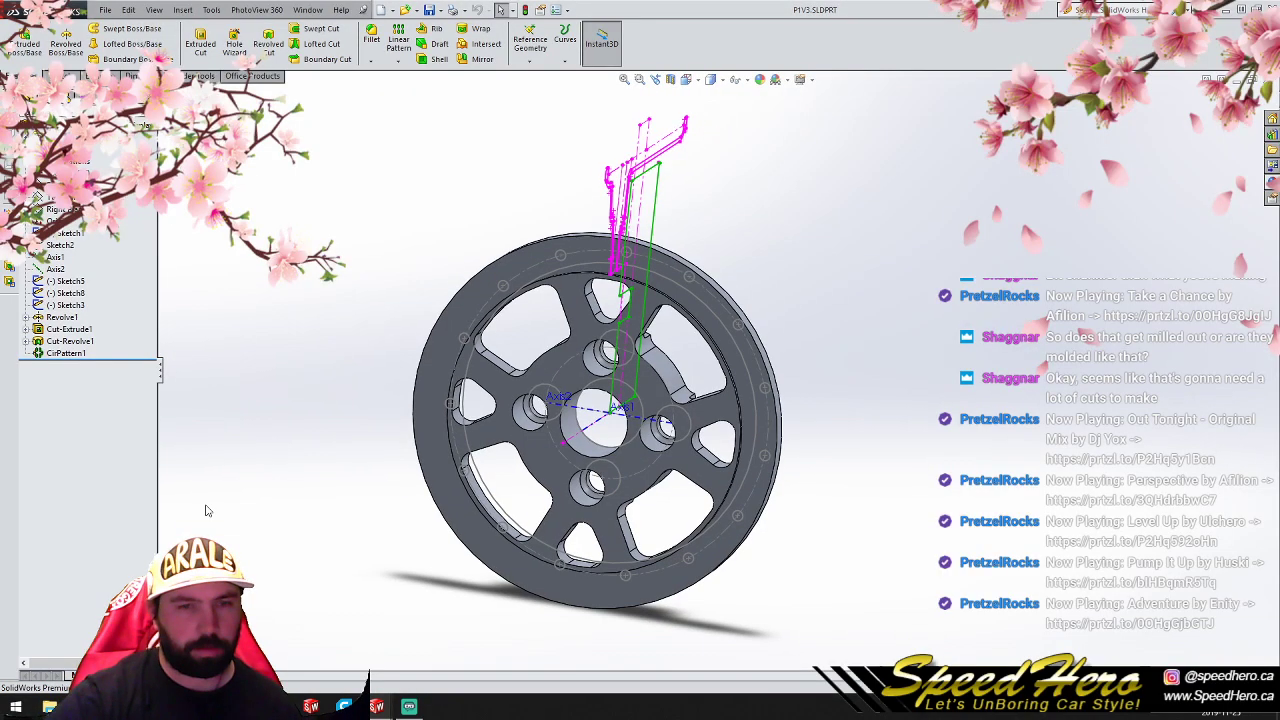
{"action": "left_click", "coordinate": [49, 706]}
{"action": "double_click", "coordinate": [272, 125]}
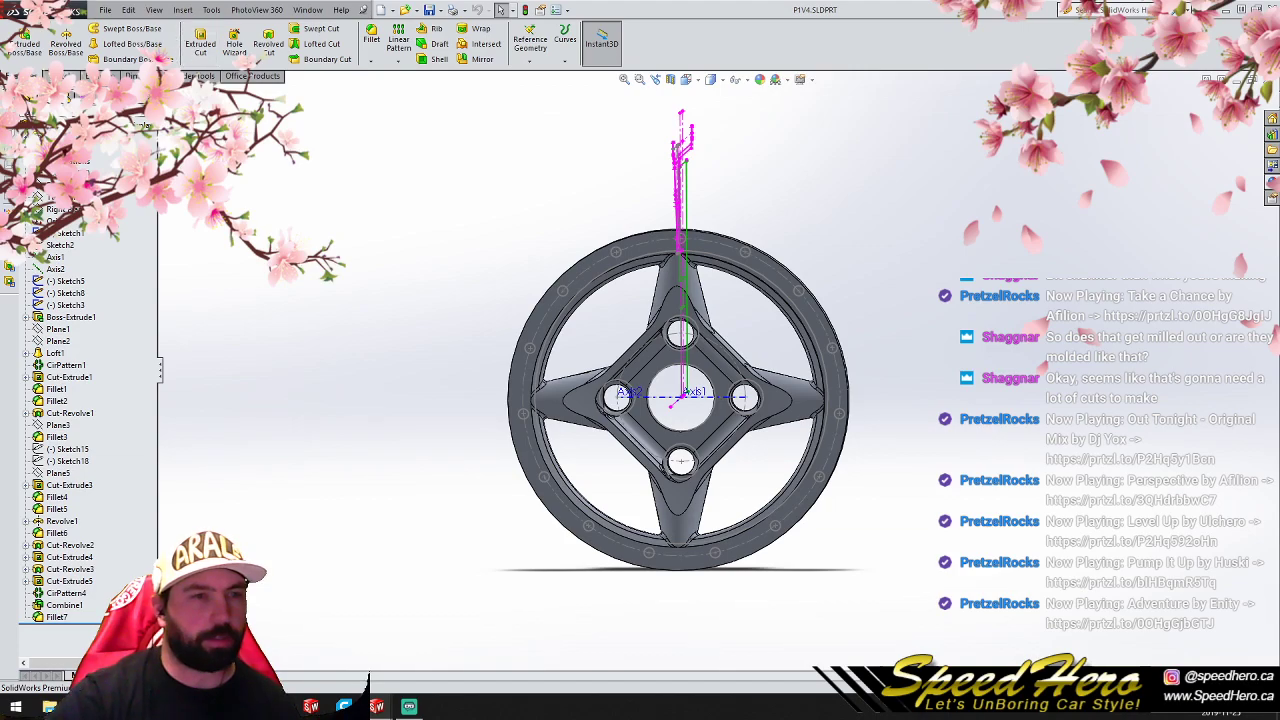
- Evaluate the mass properties of the four-spoke P1V4 wheel and close the report
{"action": "left_click", "coordinate": [97, 76]}
{"action": "left_click", "coordinate": [93, 46]}
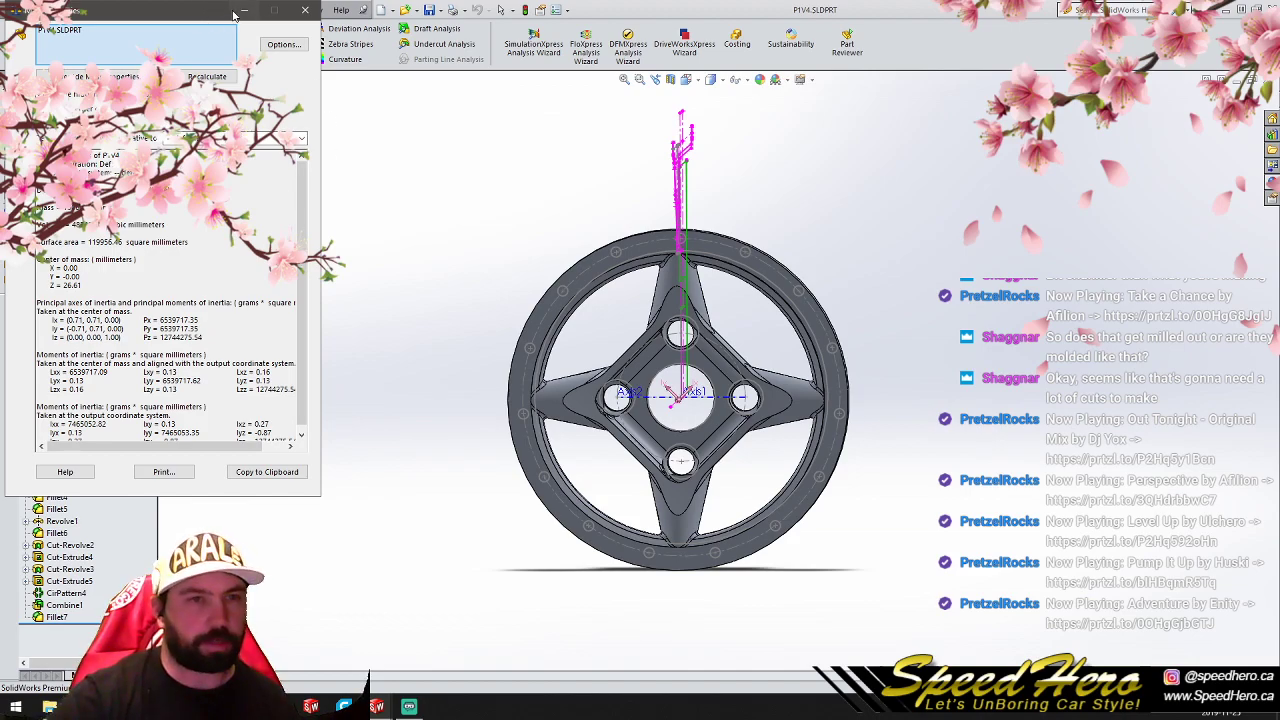
{"action": "key", "text": "Escape"}
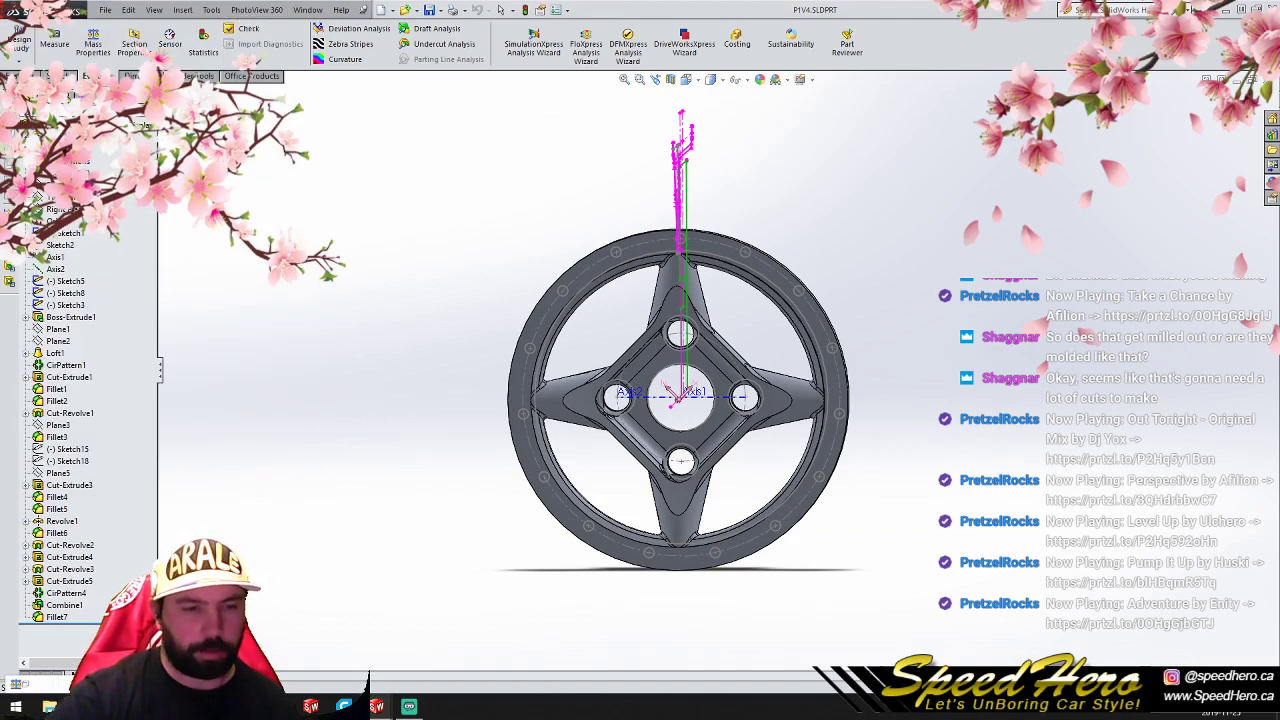
- Switch to the Miata wheels notes in Google Docs and add a "Part 1 Results:" line below the Actual Solution list
{"action": "left_click", "coordinate": [115, 706]}
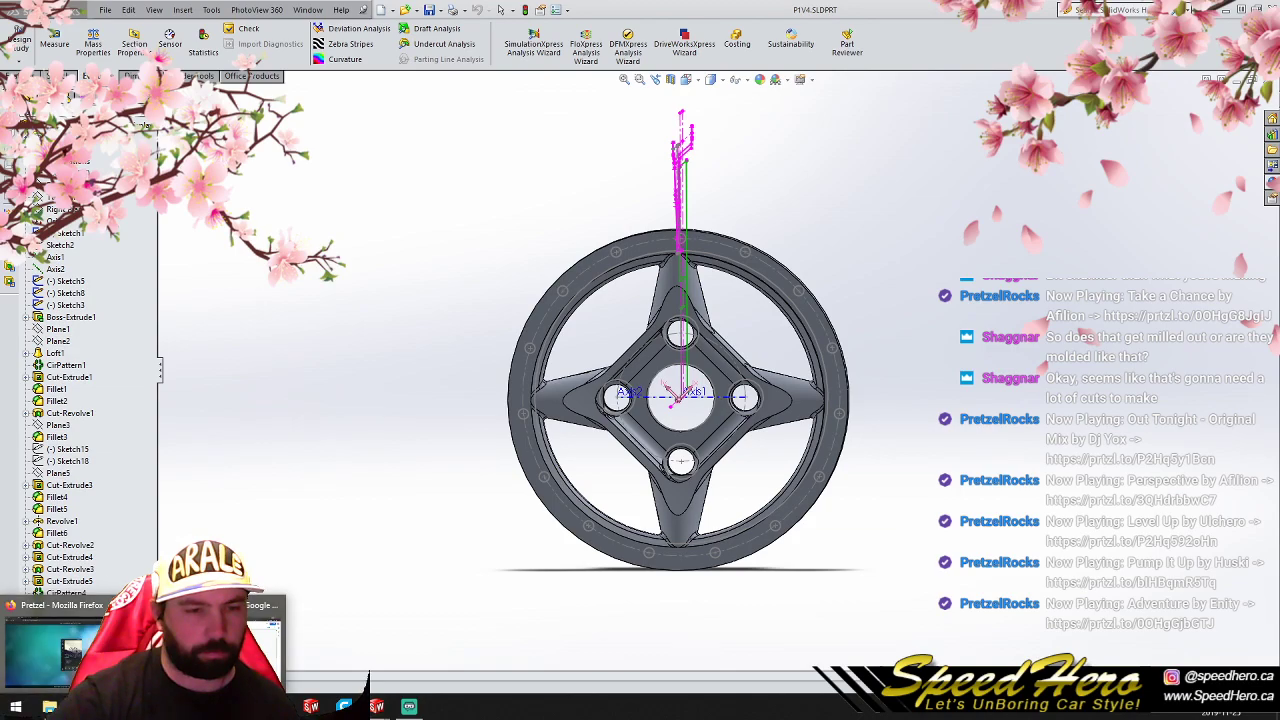
{"action": "left_click", "coordinate": [72, 645]}
{"action": "scroll", "coordinate": [327, 380], "scroll_direction": "down", "scroll_amount": 5}
{"action": "scroll", "coordinate": [327, 380], "scroll_direction": "down", "scroll_amount": 3}
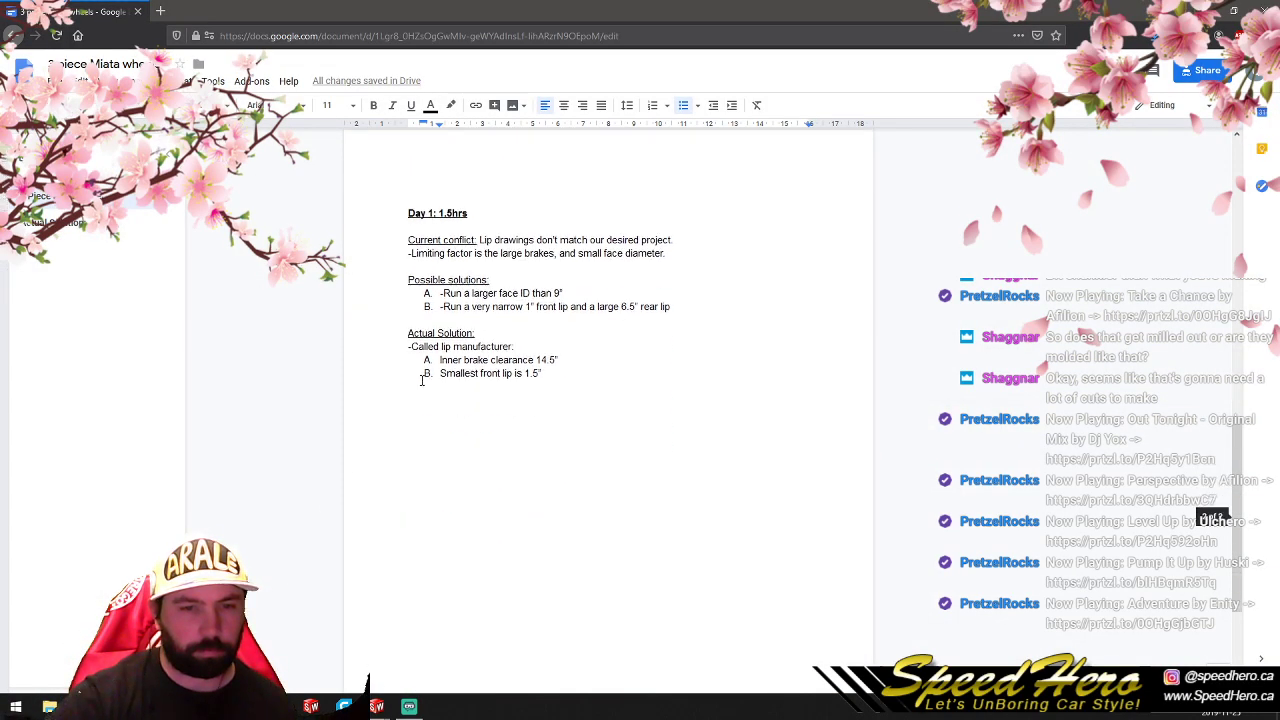
{"action": "left_click", "coordinate": [655, 381]}
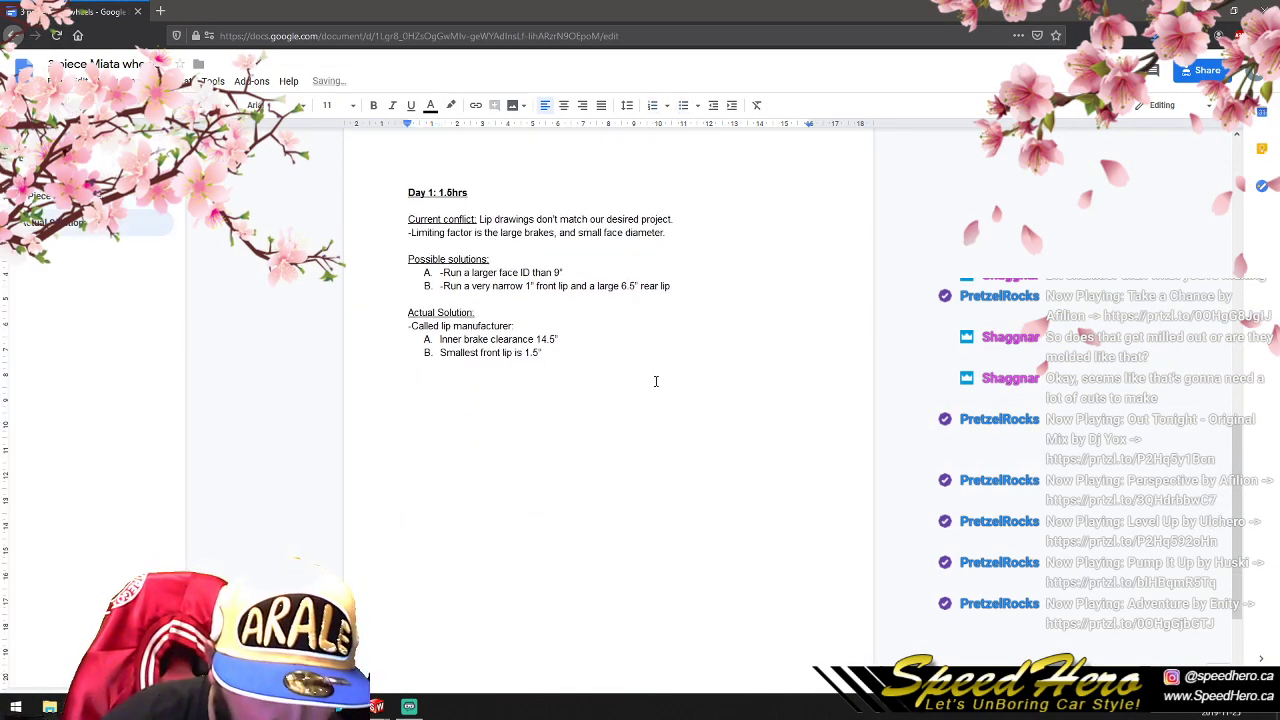
{"action": "type", "text": "Part 1 Results:"}
- List the version labels V1, V2, V3, V4 and V5 on separate lines beneath "Part 1 Results:"
{"action": "key", "text": "Return"}
{"action": "key", "text": "Return"}
{"action": "type", "text": "V1"}
{"action": "key", "text": "Return"}
{"action": "key", "text": "Return"}
{"action": "type", "text": "V2"}
{"action": "key", "text": "Return"}
{"action": "key", "text": "Return"}
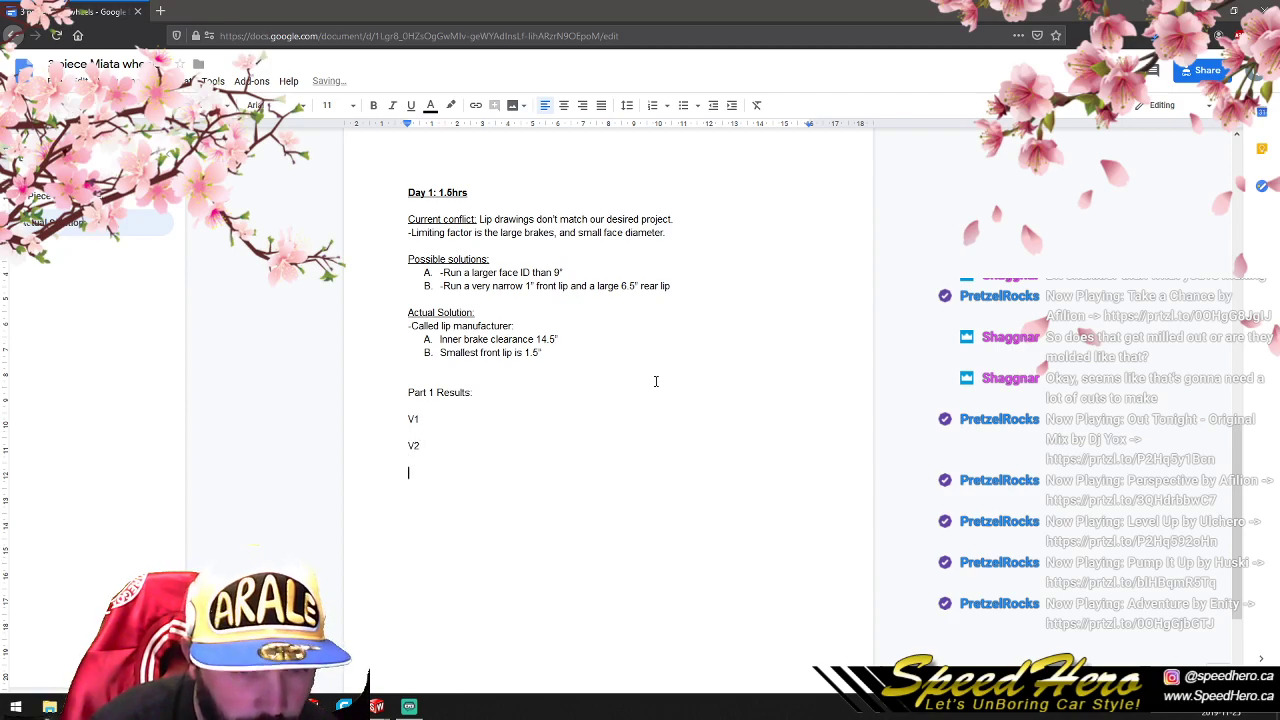
{"action": "type", "text": "V3"}
{"action": "key", "text": "Return"}
{"action": "key", "text": "Return"}
{"action": "type", "text": "V4"}
{"action": "key", "text": "Return"}
{"action": "type", "text": "V5"}
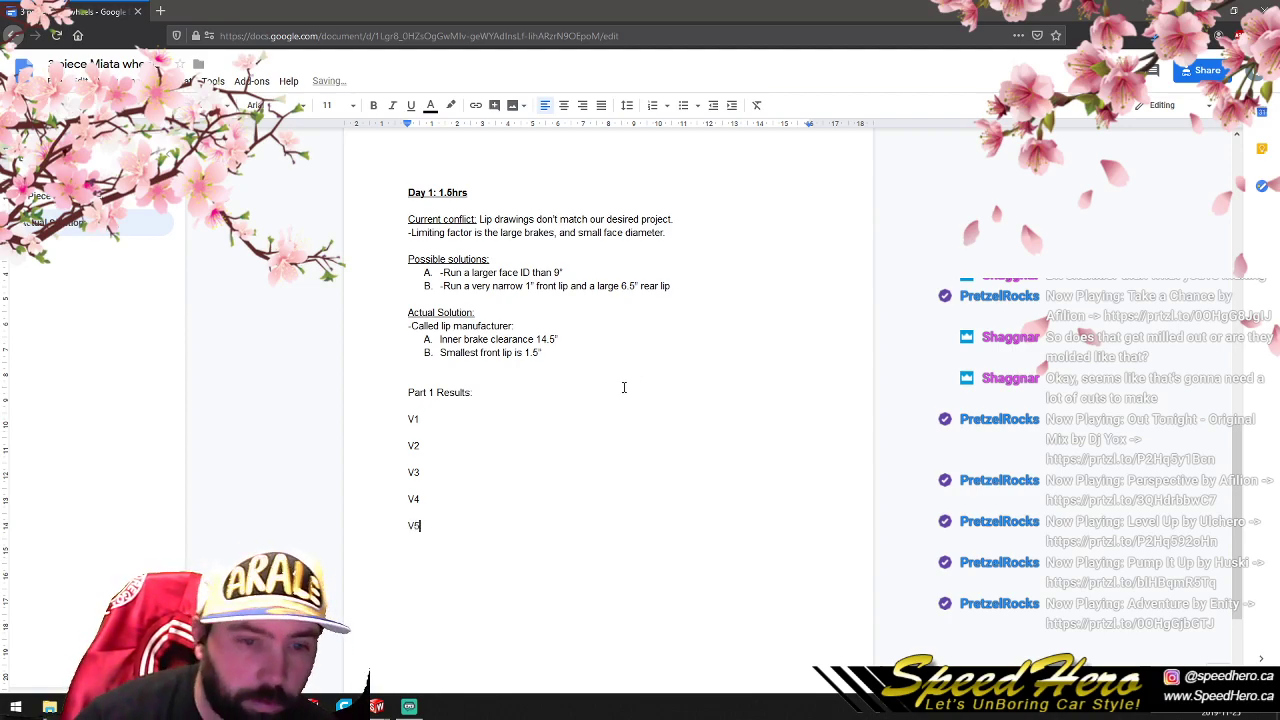
- Try a "Weight" line under V1, and delete the whole V1 to V5 list
{"action": "left_click", "coordinate": [436, 418]}
{"action": "type", "text": ":"}
{"action": "key", "text": "Return"}
{"action": "type", "text": "Weight"}
{"action": "left_click", "coordinate": [435, 457]}
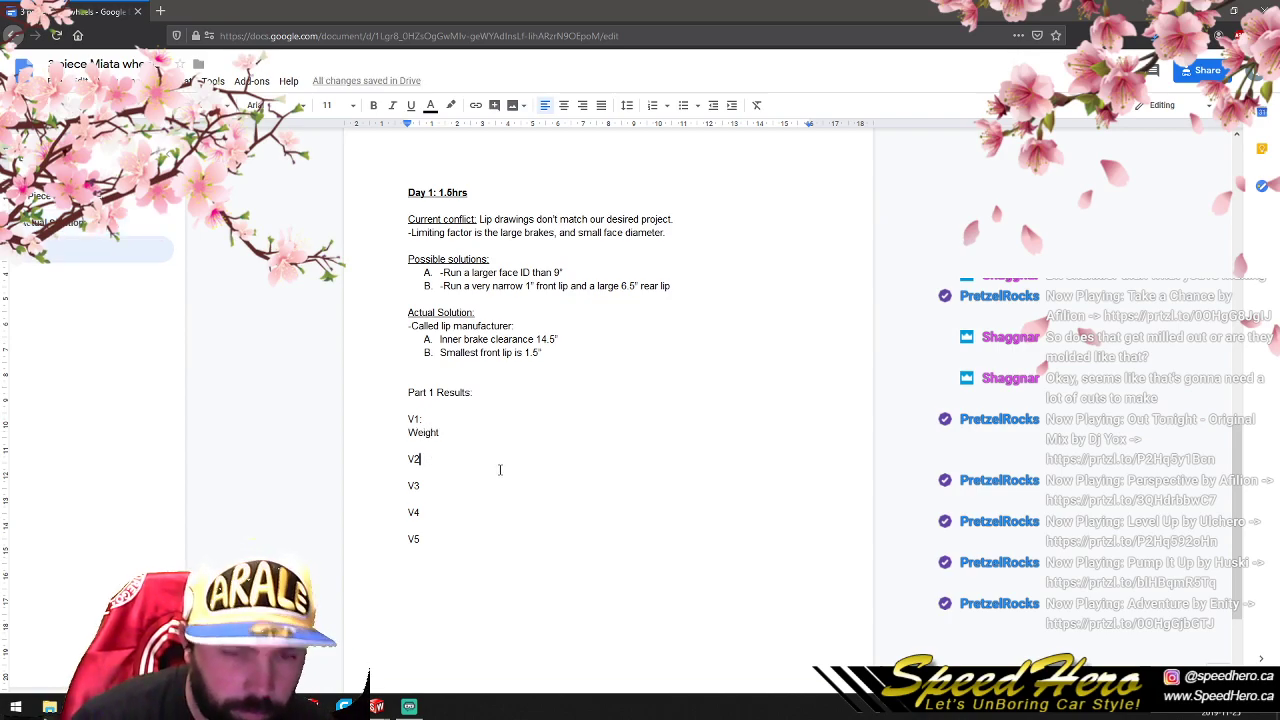
{"action": "key", "text": "Down"}
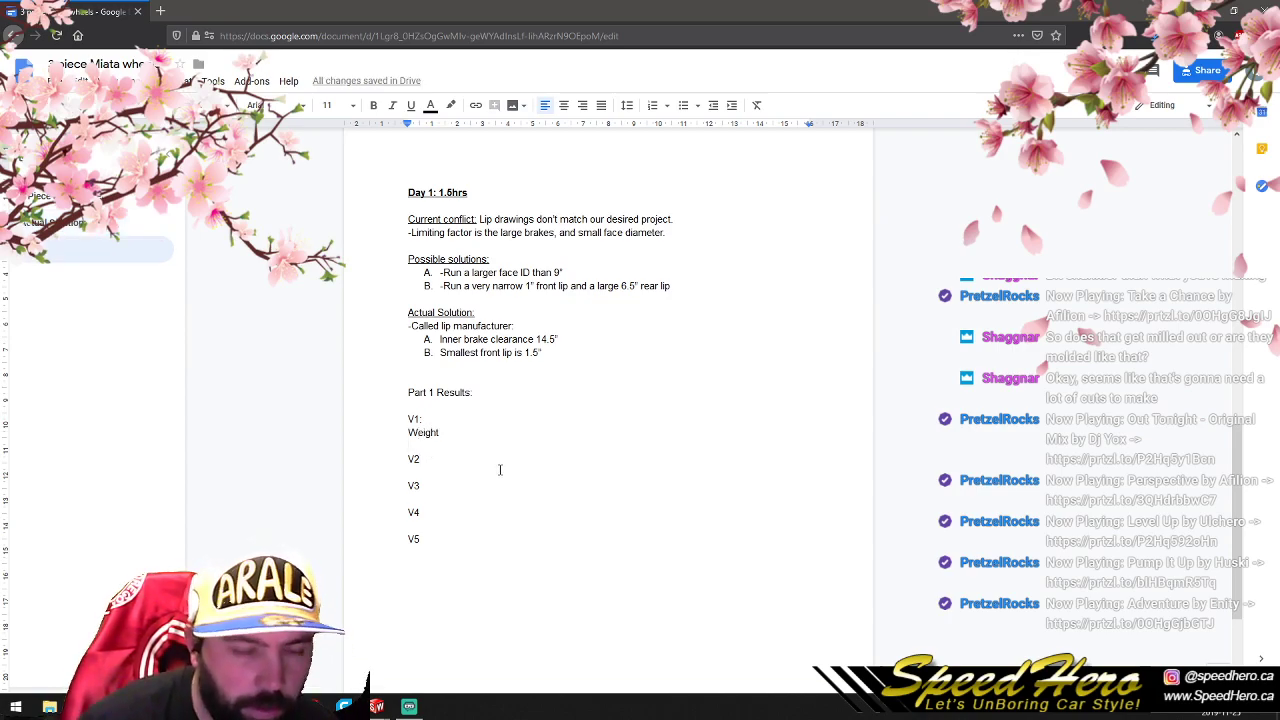
{"action": "left_click_drag", "start_coordinate": [471, 524], "coordinate": [397, 460]}
{"action": "left_click_drag", "start_coordinate": [458, 545], "coordinate": [391, 418]}
{"action": "key", "text": "BackSpace"}
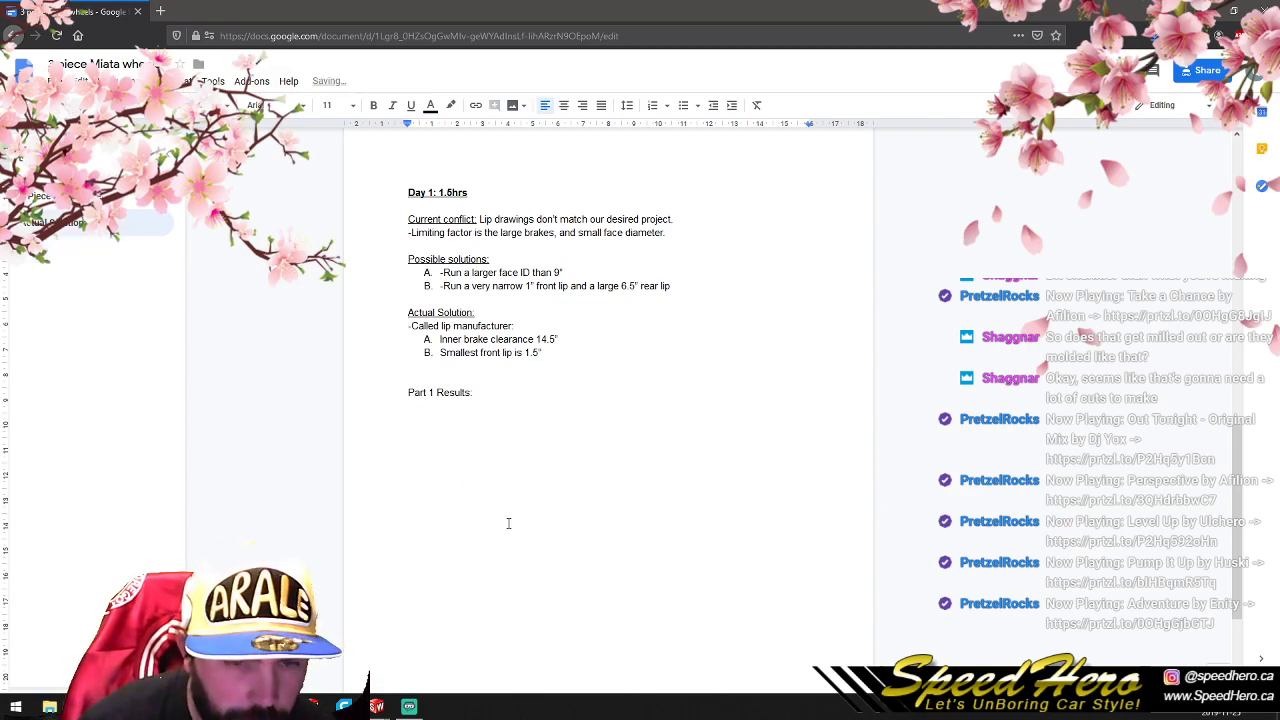
- Add a "V1:" label under "Part 1 Results:" with "Weight" and "Strength" beneath it as a numbered list
{"action": "key", "text": "Return"}
{"action": "type", "text": "V1:"}
{"action": "key", "text": "Return"}
{"action": "type", "text": "Weight"}
{"action": "key", "text": "Return"}
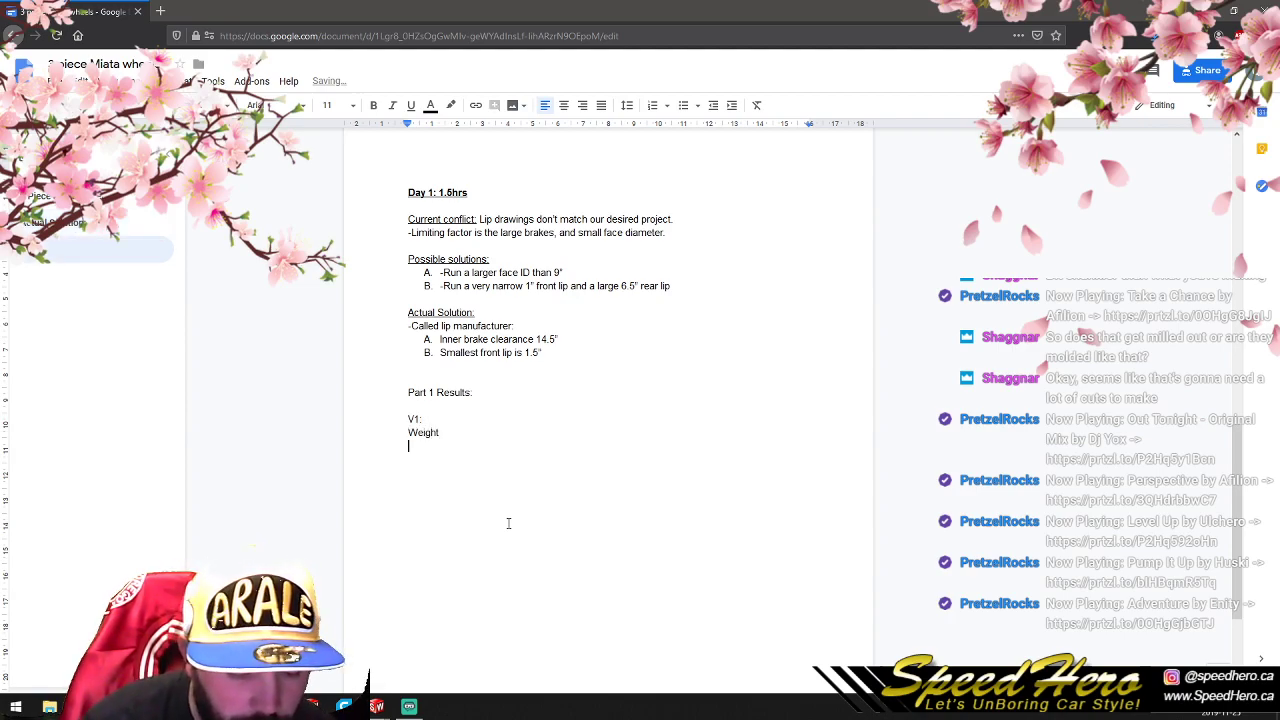
{"action": "type", "text": "Strength"}
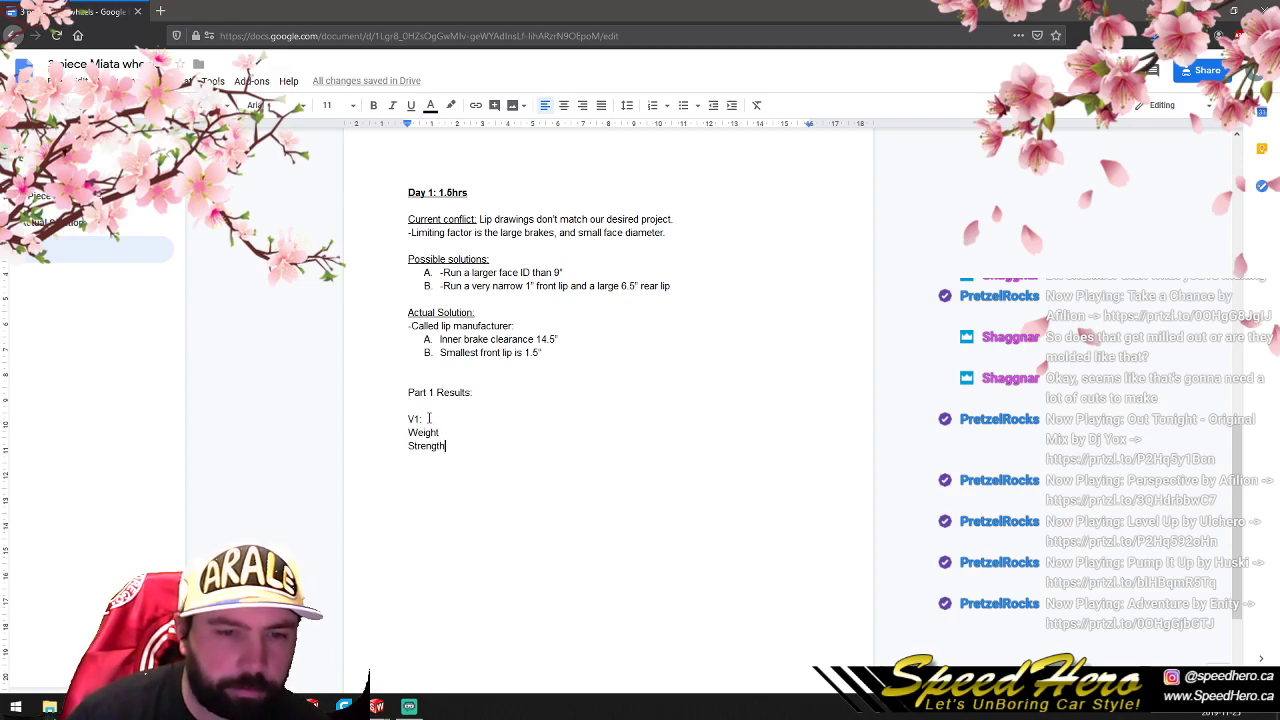
{"action": "left_click_drag", "start_coordinate": [477, 449], "coordinate": [402, 434]}
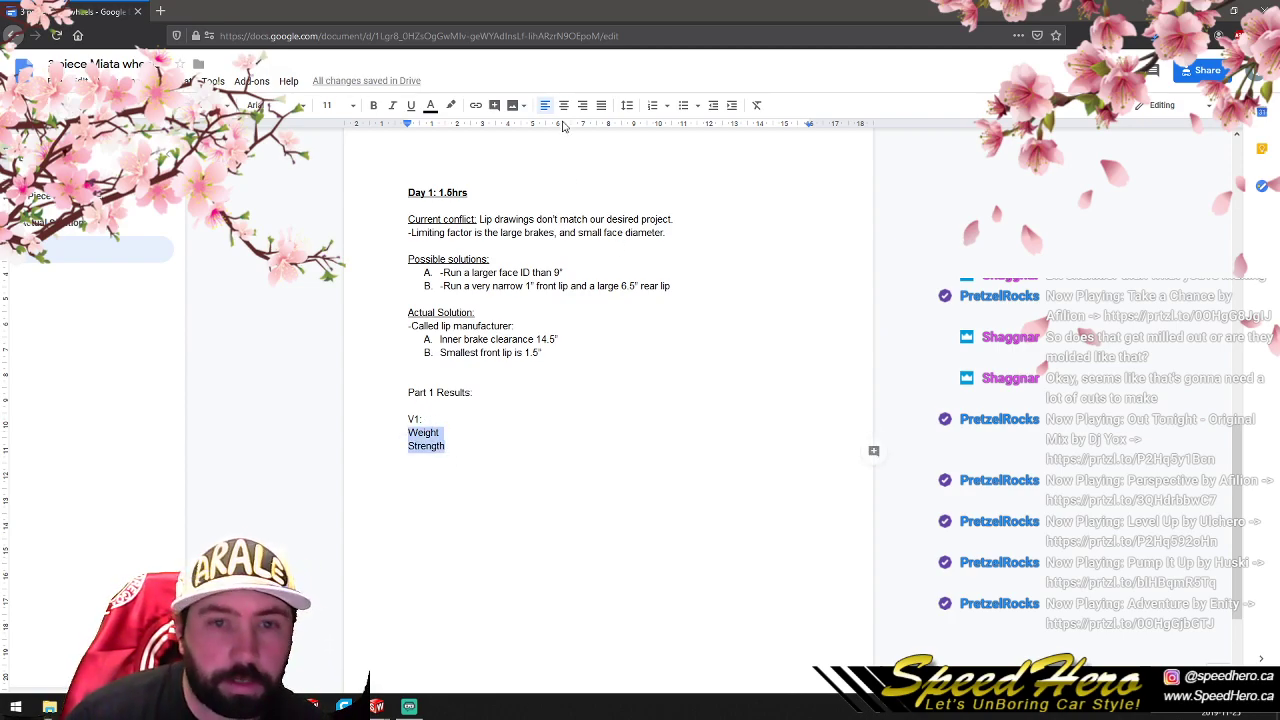
{"action": "left_click", "coordinate": [652, 105]}
- Copy the V1 block with its Weight and Strength items and paste it four times below the original
{"action": "left_click_drag", "start_coordinate": [524, 449], "coordinate": [400, 420]}
{"action": "key", "text": "ctrl+c"}
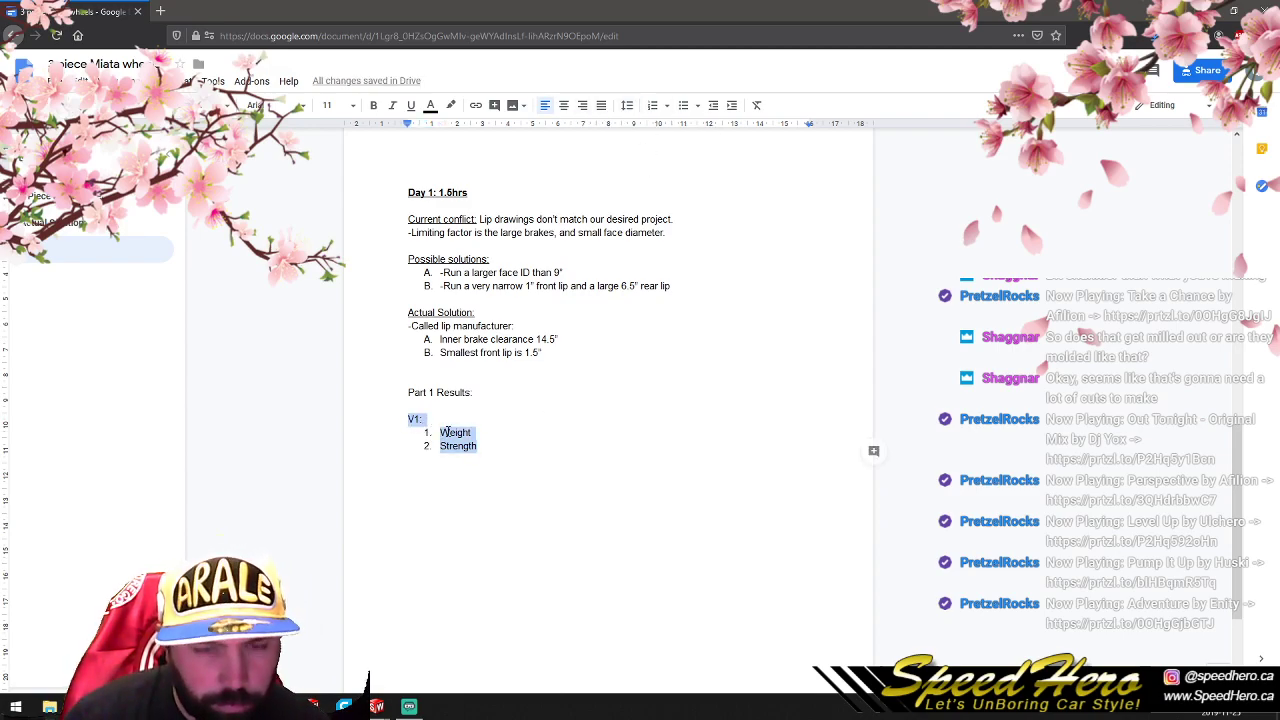
{"action": "left_click", "coordinate": [524, 446]}
{"action": "key", "text": "Return"}
{"action": "key", "text": "Return"}
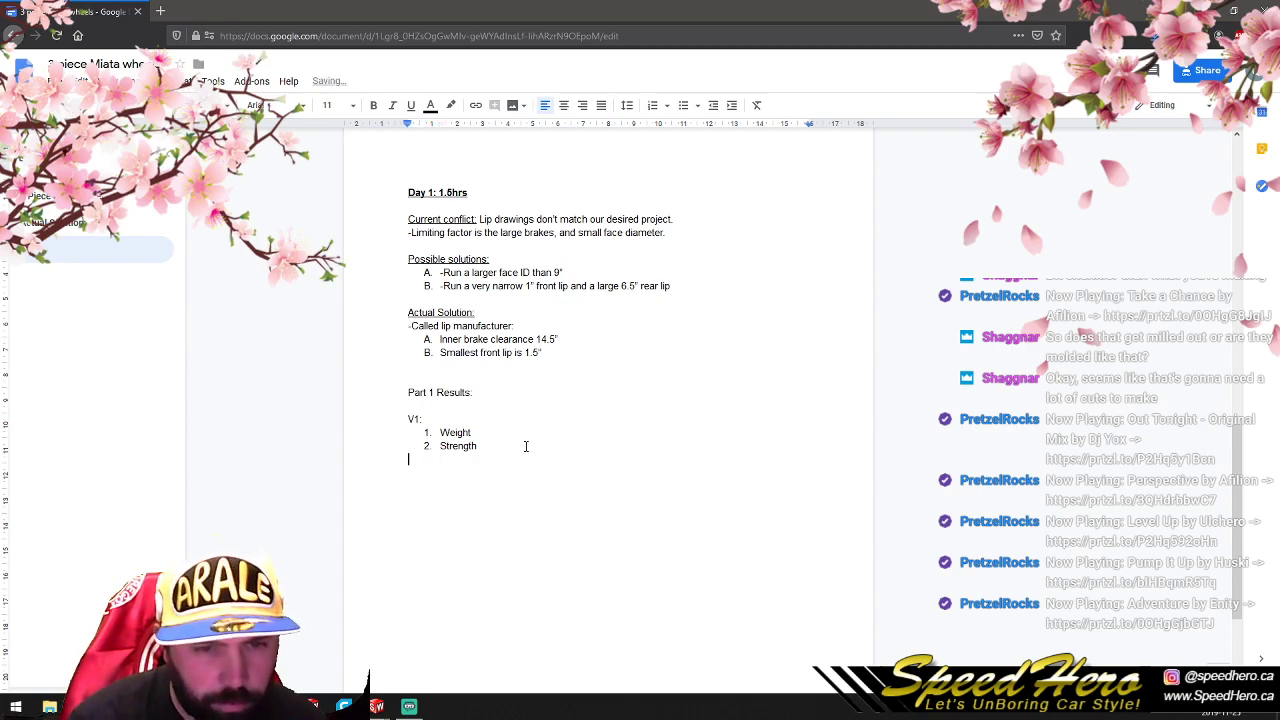
{"action": "key", "text": "ctrl+v"}
{"action": "key", "text": "Return"}
{"action": "key", "text": "Return"}
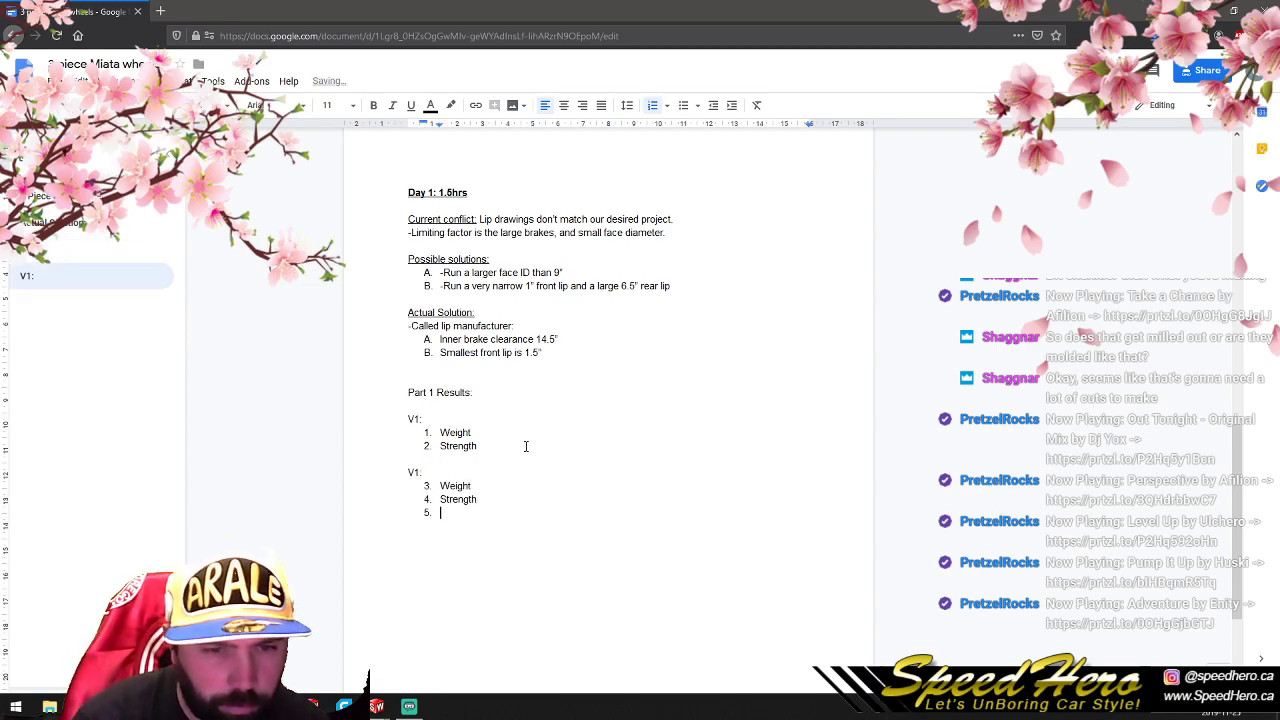
{"action": "key", "text": "ctrl+v"}
{"action": "key", "text": "Return"}
{"action": "key", "text": "Return"}
{"action": "key", "text": "ctrl+v"}
{"action": "key", "text": "Return"}
{"action": "key", "text": "Return"}
{"action": "key", "text": "ctrl+v"}
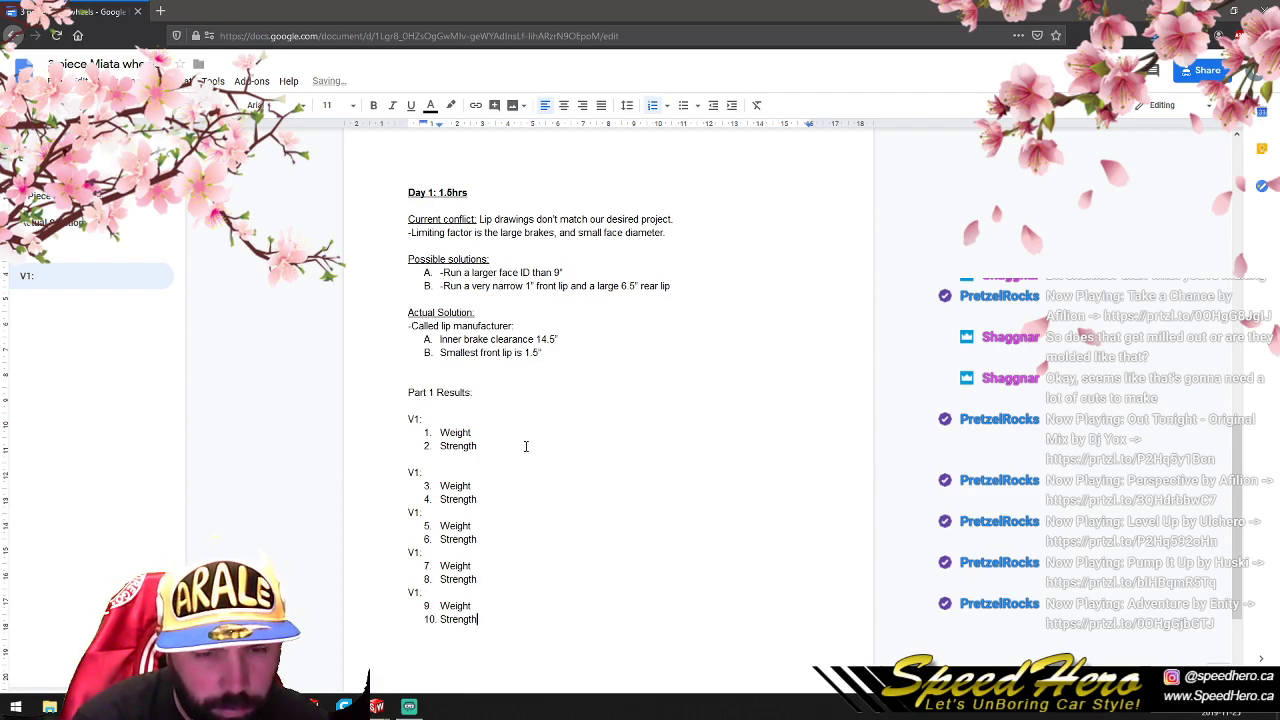
- Remove the blank line after the first block and relabel the second and third blocks as "V2:" and "V3:"
{"action": "left_click", "coordinate": [432, 459]}
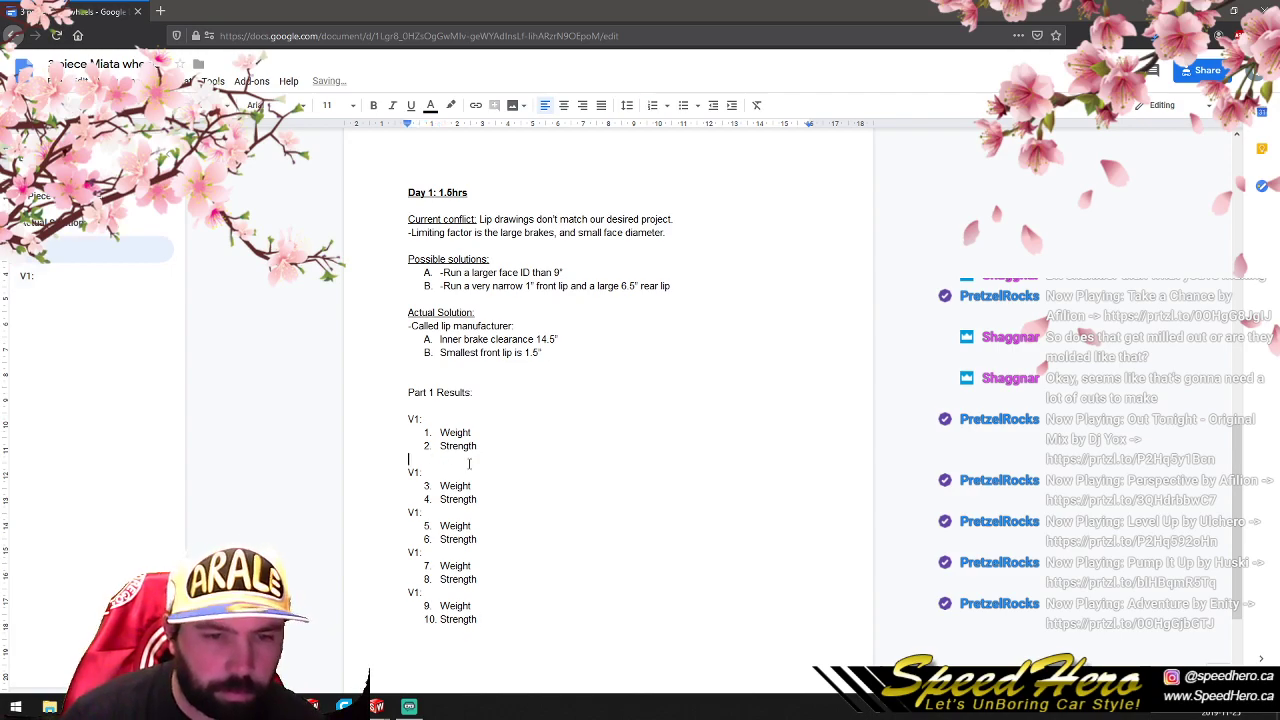
{"action": "key", "text": "BackSpace"}
{"action": "left_click", "coordinate": [422, 459]}
{"action": "key", "text": "BackSpace"}
{"action": "key", "text": "BackSpace"}
{"action": "type", "text": "2:"}
{"action": "left_click", "coordinate": [420, 499]}
{"action": "key", "text": "BackSpace"}
{"action": "key", "text": "BackSpace"}
{"action": "type", "text": "3:"}
- Relabel the fourth and fifth result blocks as "V4:" and "V5:"
{"action": "left_click", "coordinate": [420, 539]}
{"action": "key", "text": "BackSpace"}
{"action": "key", "text": "BackSpace"}
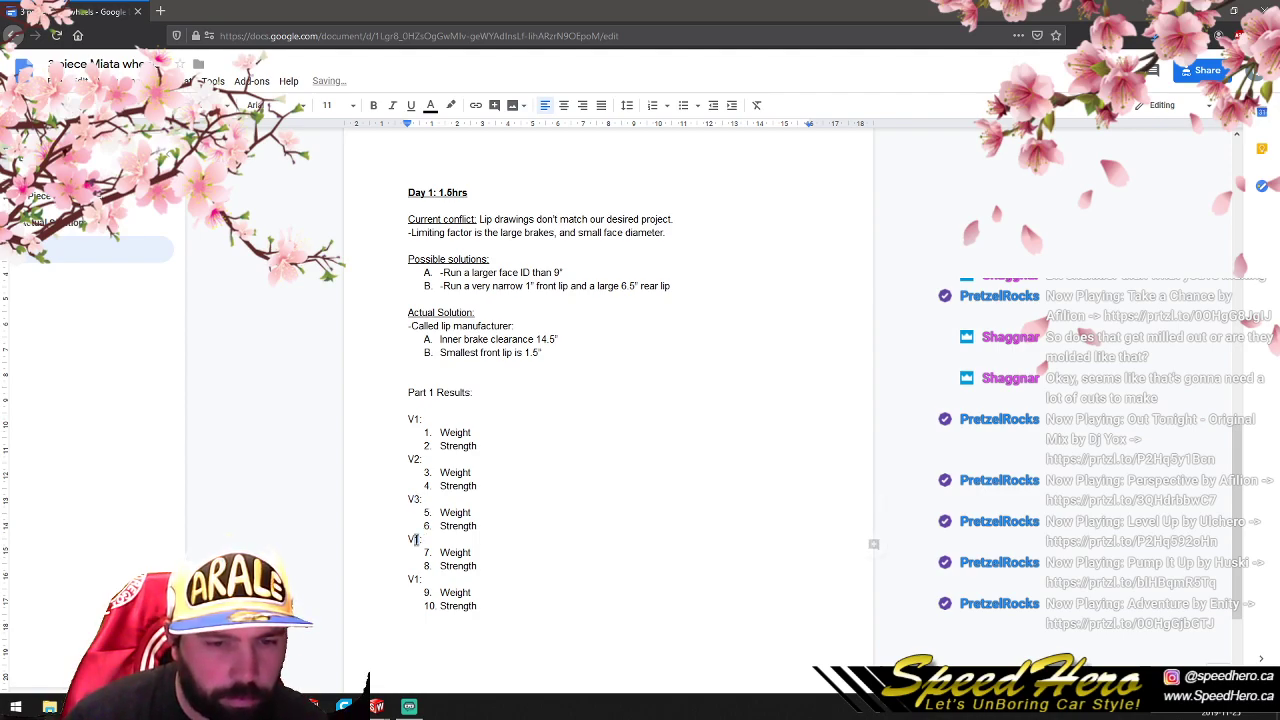
{"action": "type", "text": "4:"}
{"action": "left_click", "coordinate": [420, 579]}
{"action": "key", "text": "BackSpace"}
{"action": "key", "text": "BackSpace"}
{"action": "type", "text": "5:"}
{"action": "left_click", "coordinate": [592, 563]}
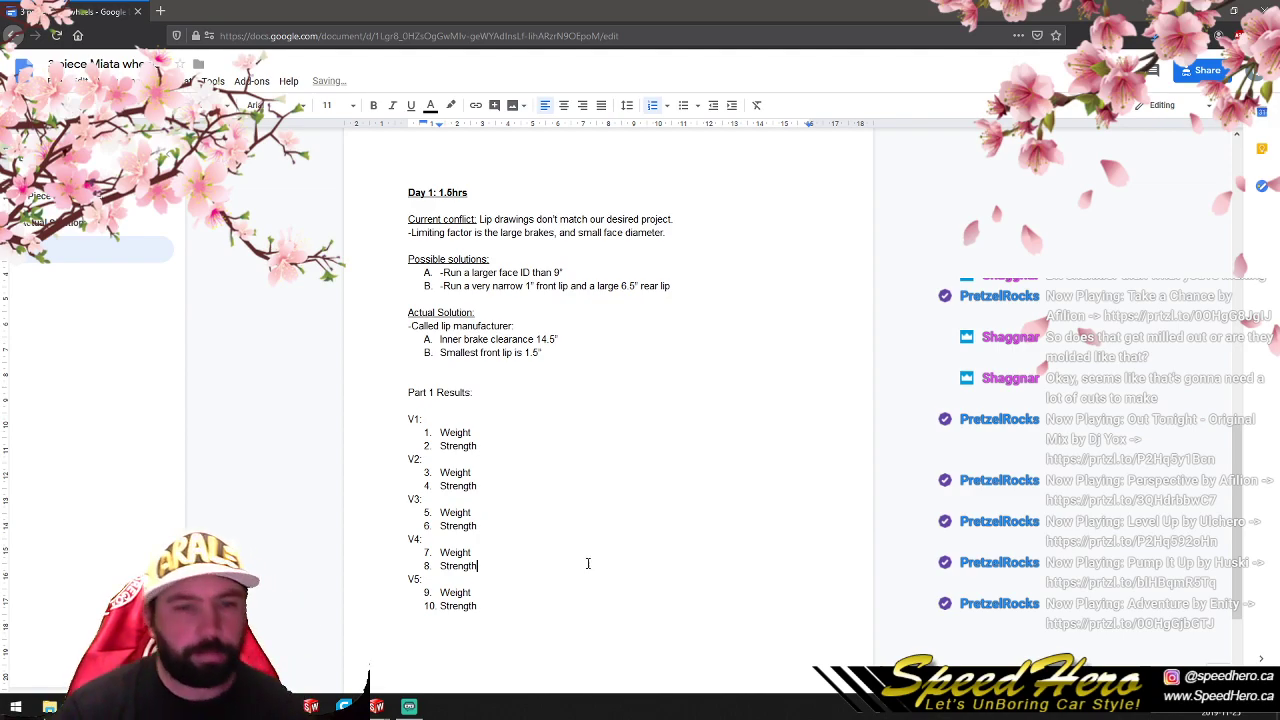
- Switch to P1V1.SLDPRT in SolidWorks and evaluate the wheel's mass properties, closing the report when done
{"action": "left_click", "coordinate": [144, 707]}
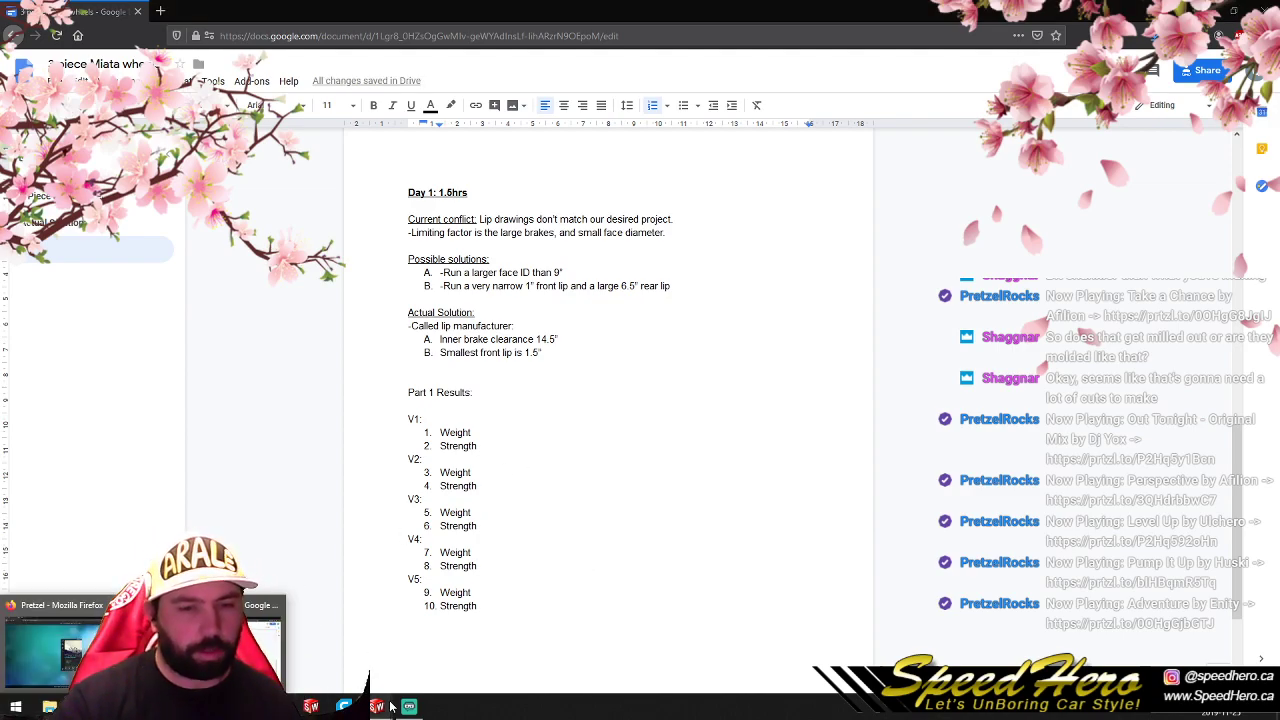
{"action": "mouse_move", "coordinate": [388, 705]}
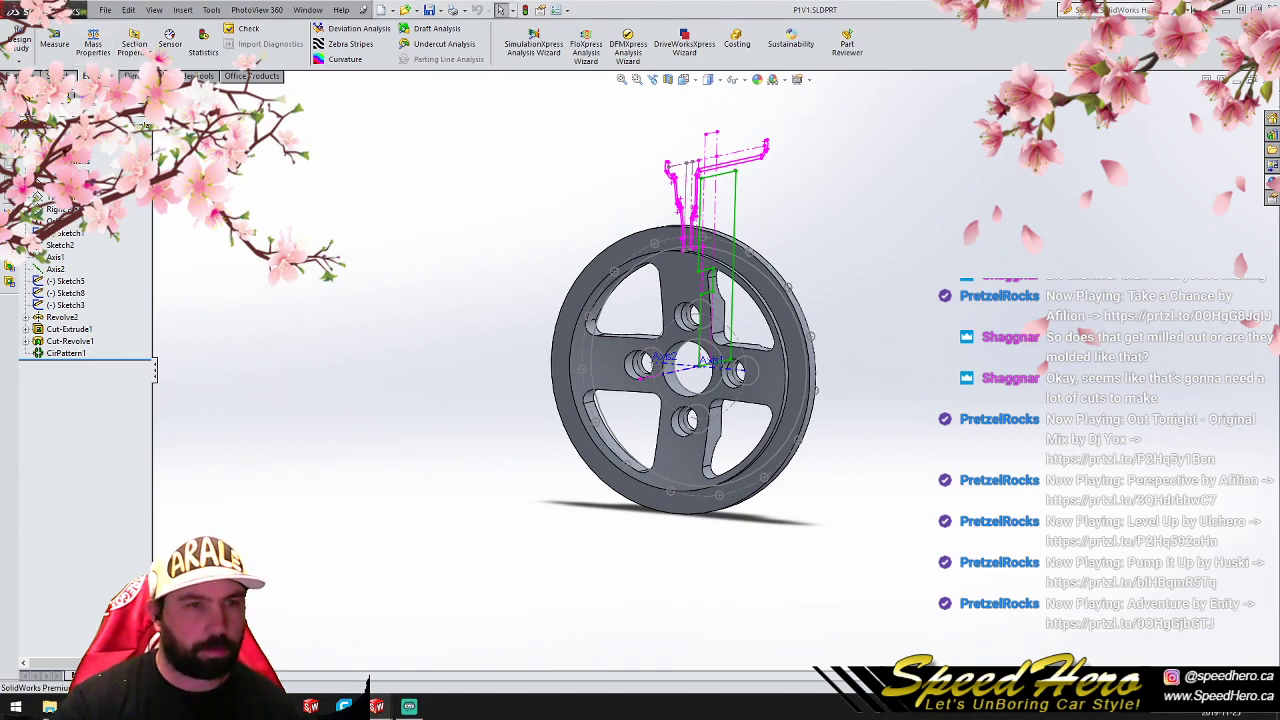
{"action": "left_click", "coordinate": [93, 45]}
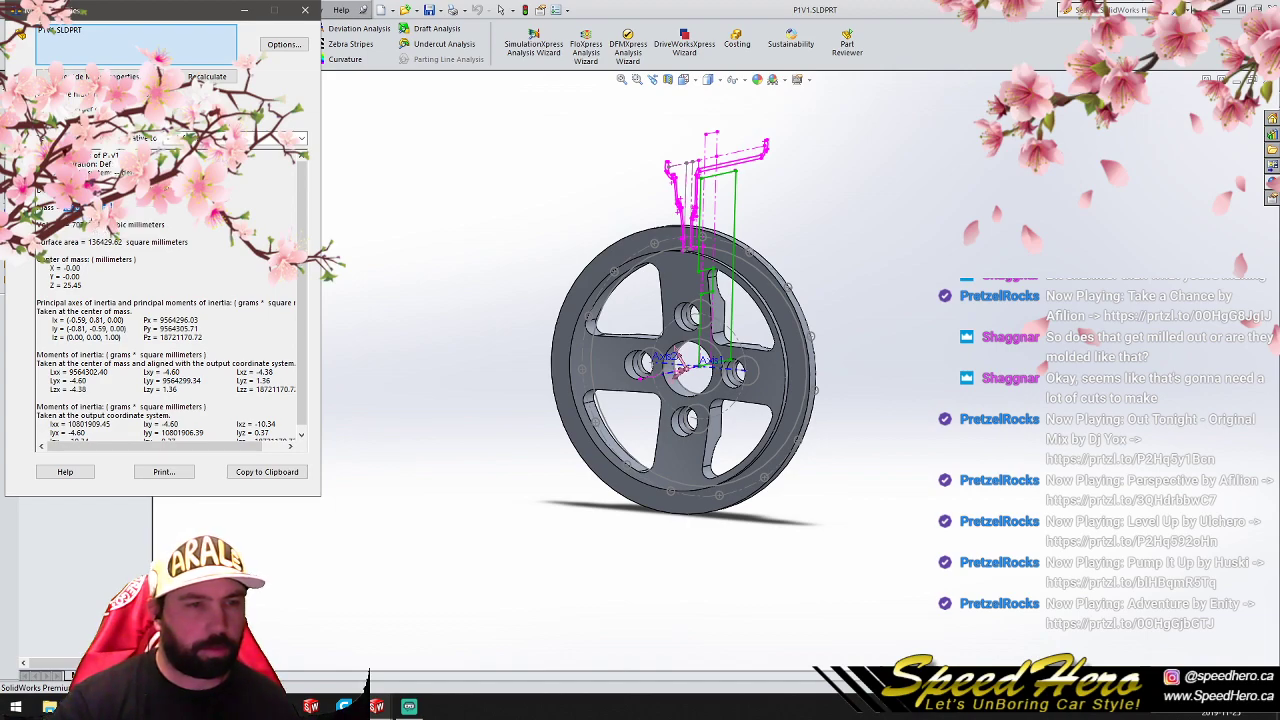
{"action": "left_click", "coordinate": [305, 9]}
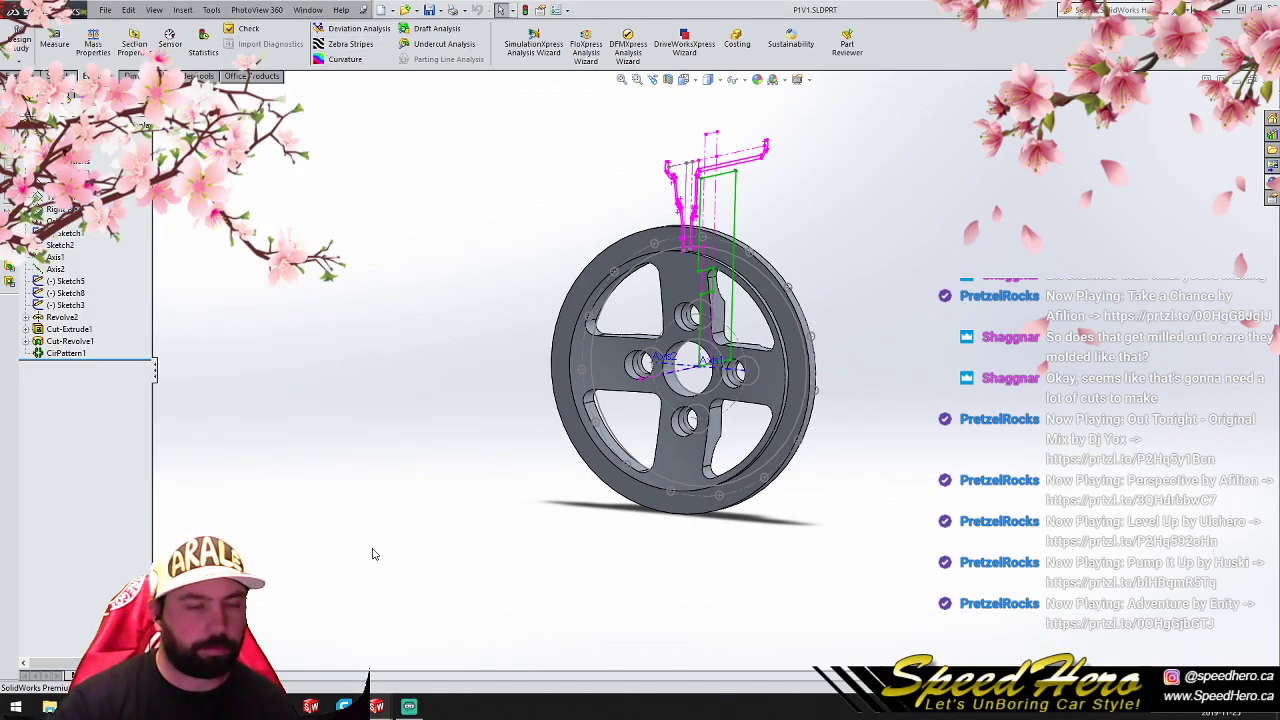
- Switch to the Miata wheels notes in Google Docs and record V1's weight as ": 1910.23 grams"
{"action": "mouse_move", "coordinate": [49, 707]}
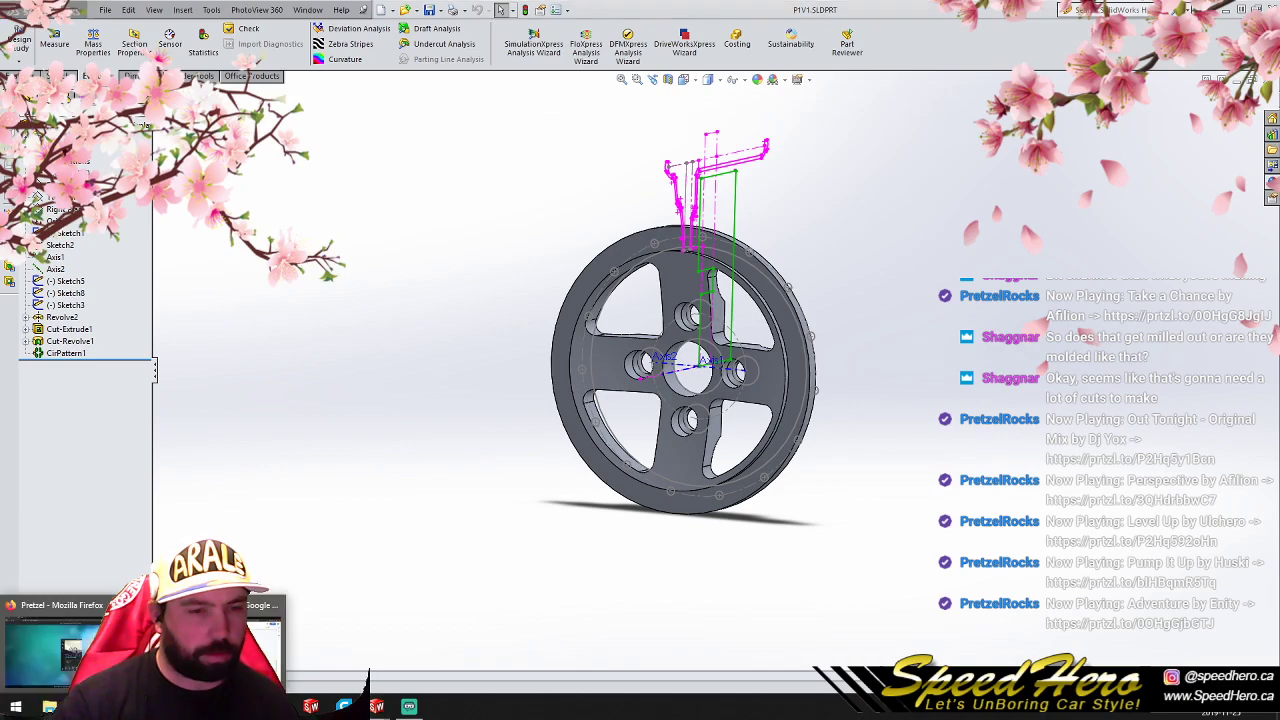
{"action": "left_click", "coordinate": [240, 648]}
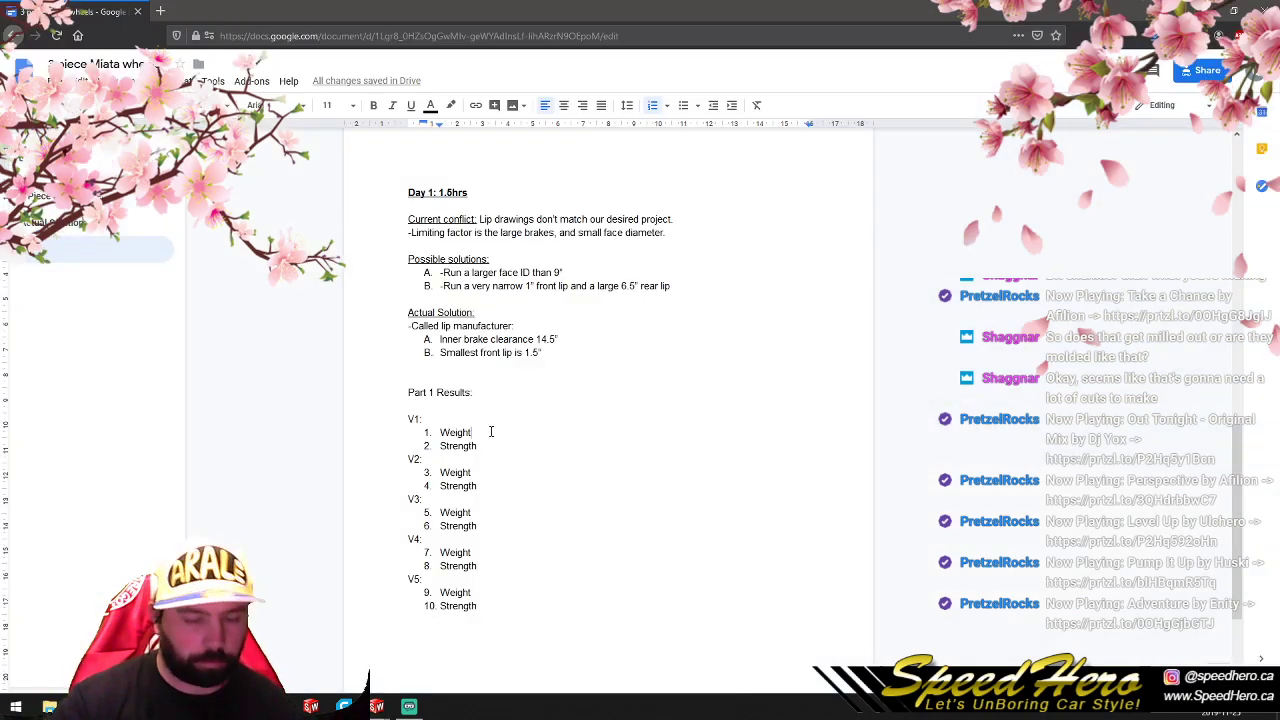
{"action": "type", "text": ": "}
{"action": "type", "text": "190.23 grams"}
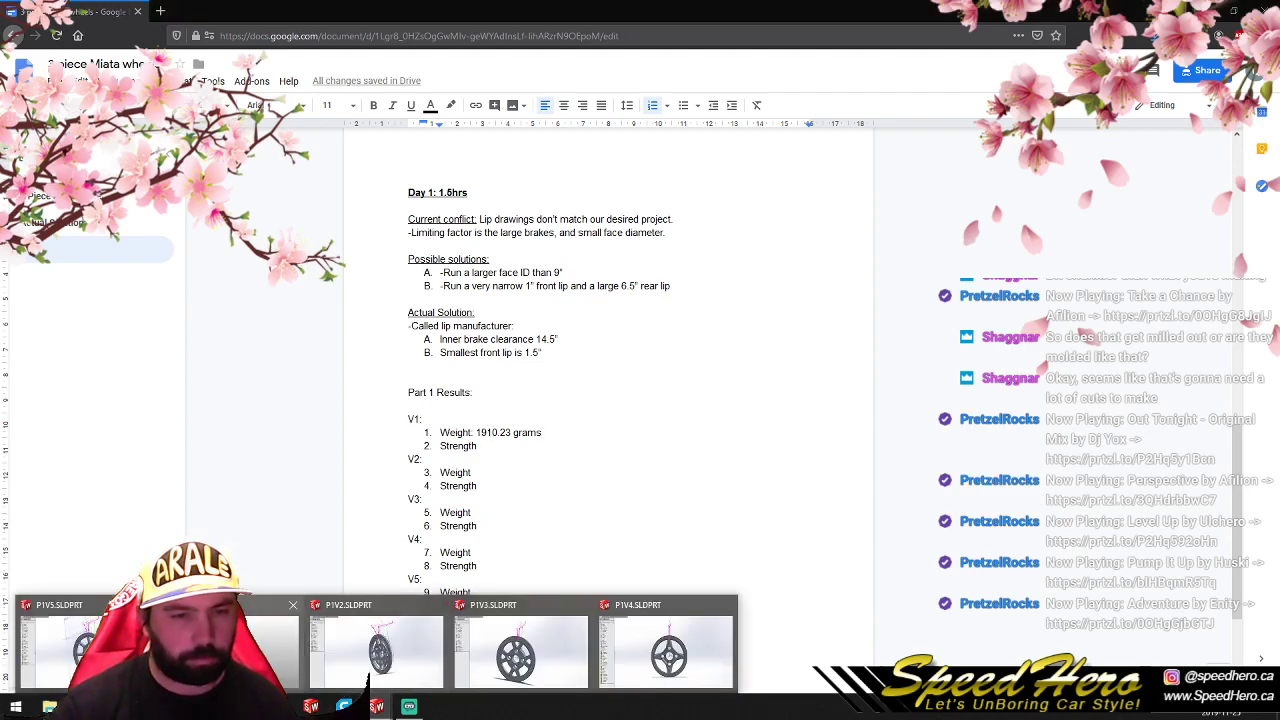
- Return to P1V1.SLDPRT in SolidWorks and close that part
{"action": "left_click", "coordinate": [238, 655]}
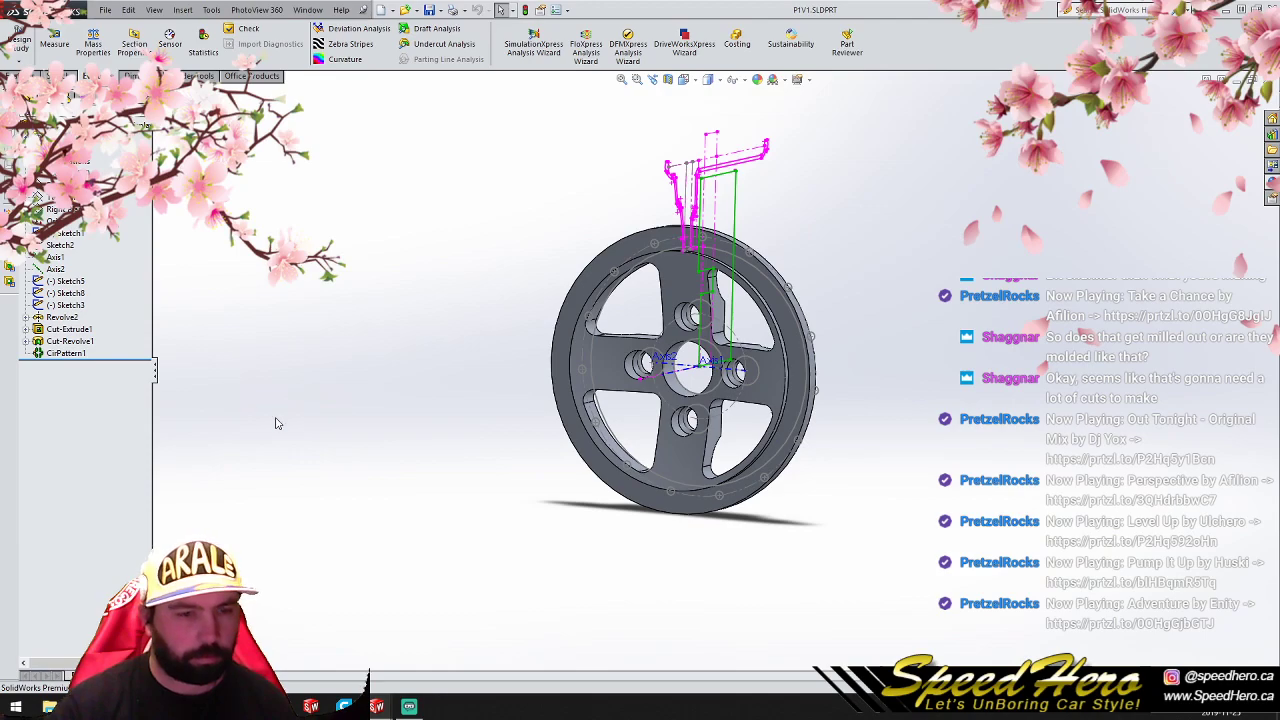
{"action": "left_click", "coordinate": [1252, 80]}
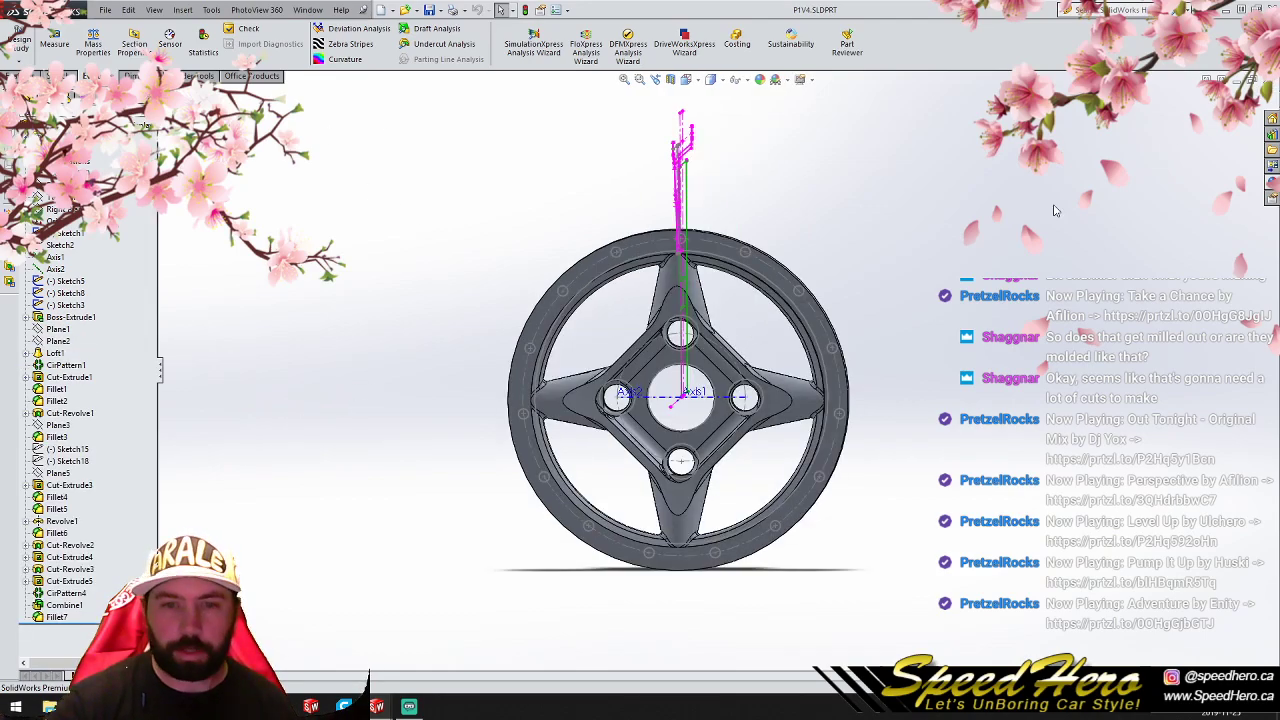
{"action": "mouse_move", "coordinate": [115, 706]}
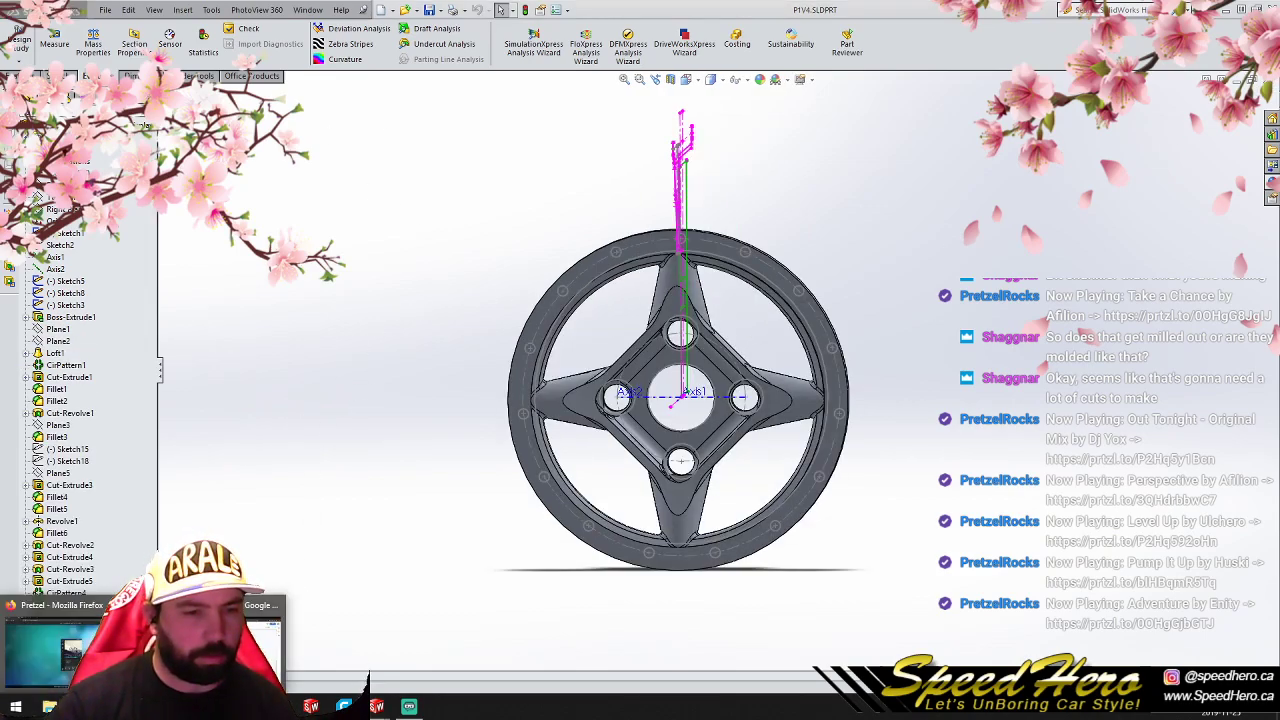
- Bring up P1V2.SLDPRT and evaluate the wheel's mass properties, closing the report when done
{"action": "mouse_move", "coordinate": [377, 706]}
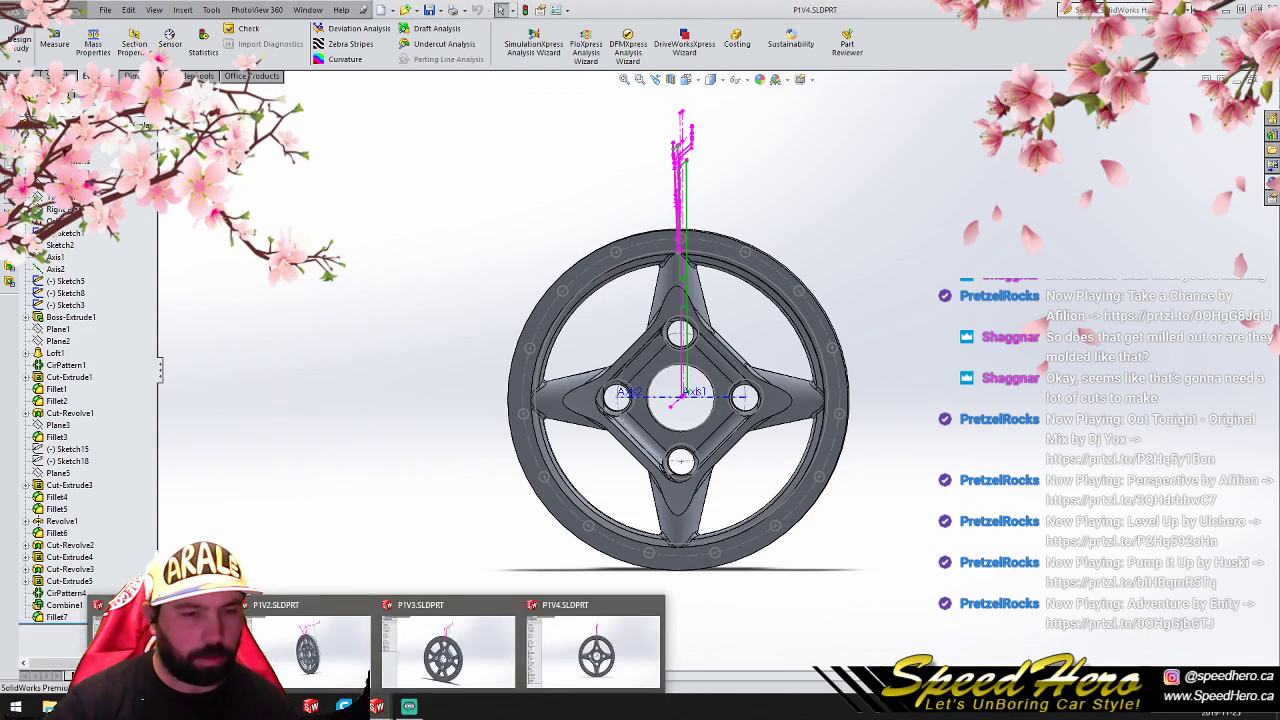
{"action": "left_click", "coordinate": [310, 645]}
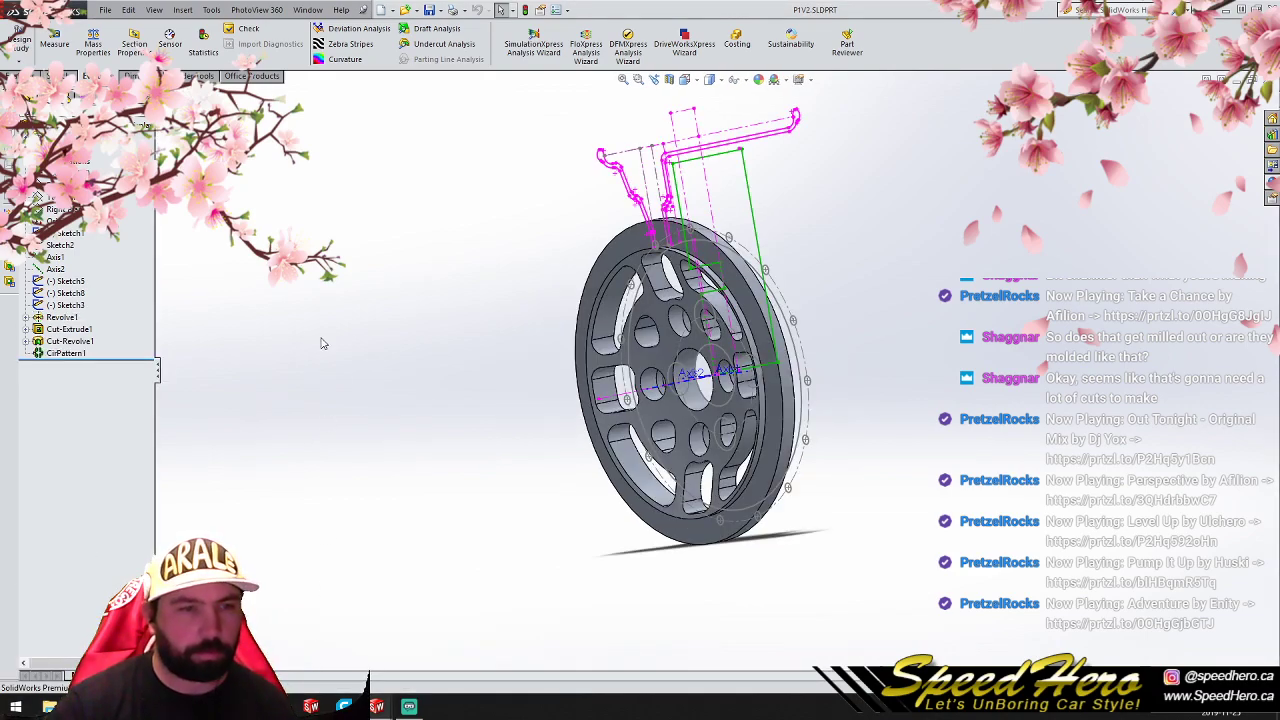
{"action": "left_click", "coordinate": [101, 50]}
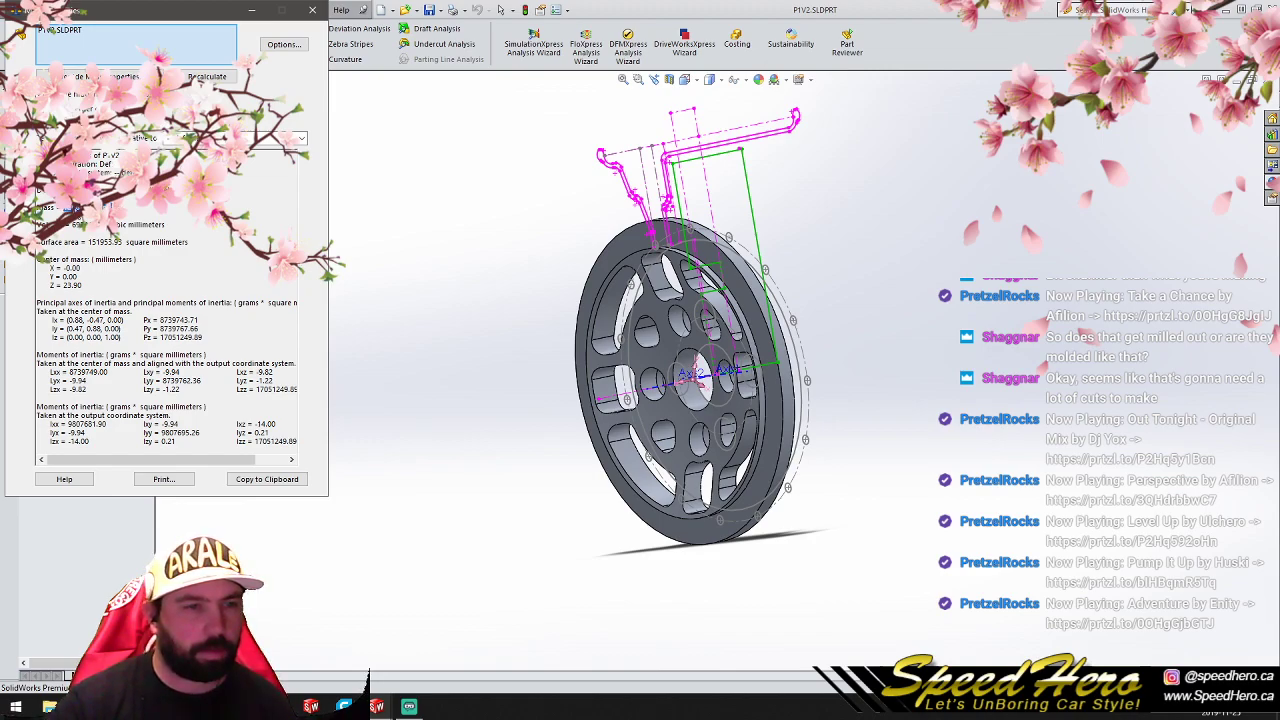
{"action": "left_click", "coordinate": [312, 11]}
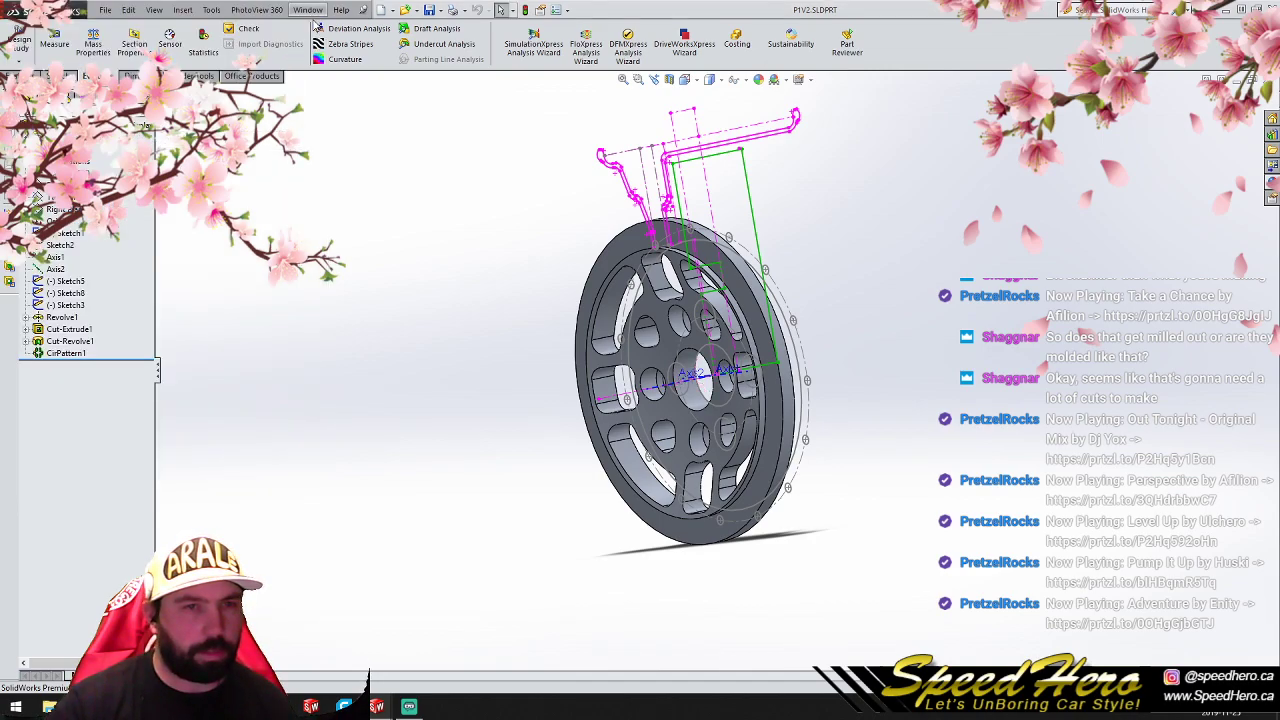
- Switch to the Google Docs notes and record V2's weight as ": 1868.99 grams"
{"action": "mouse_move", "coordinate": [115, 706]}
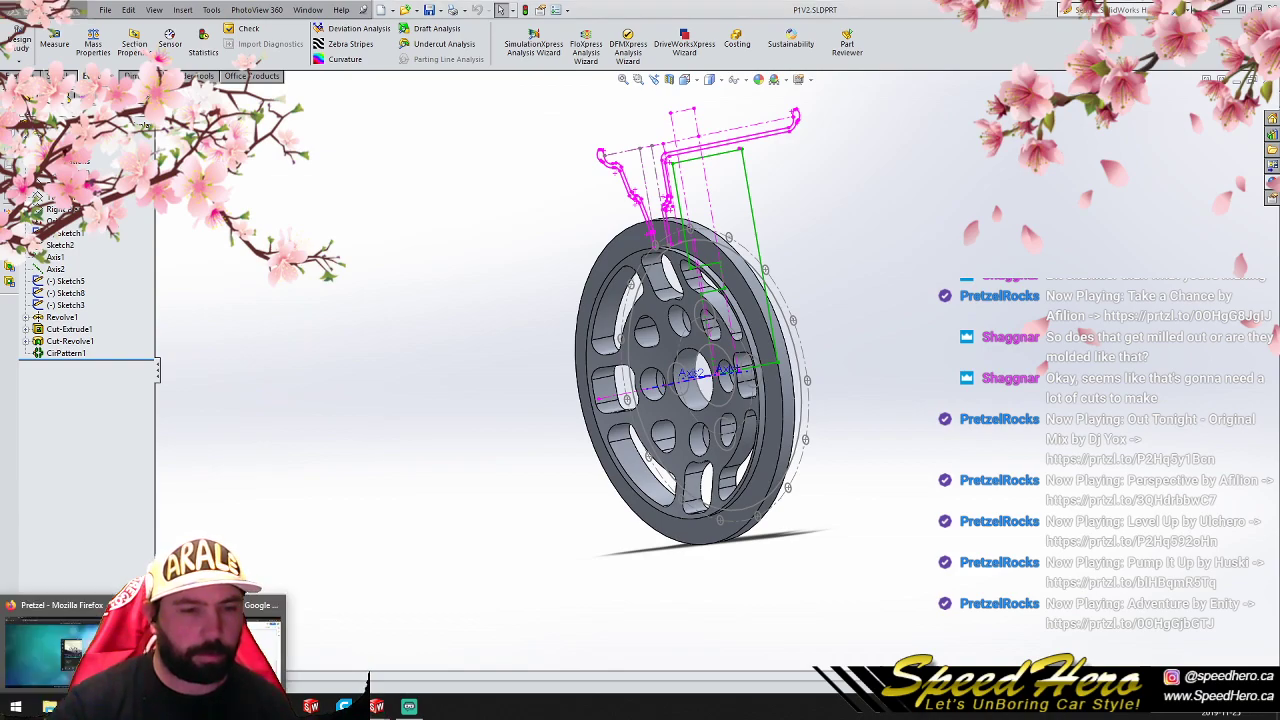
{"action": "left_click", "coordinate": [214, 648]}
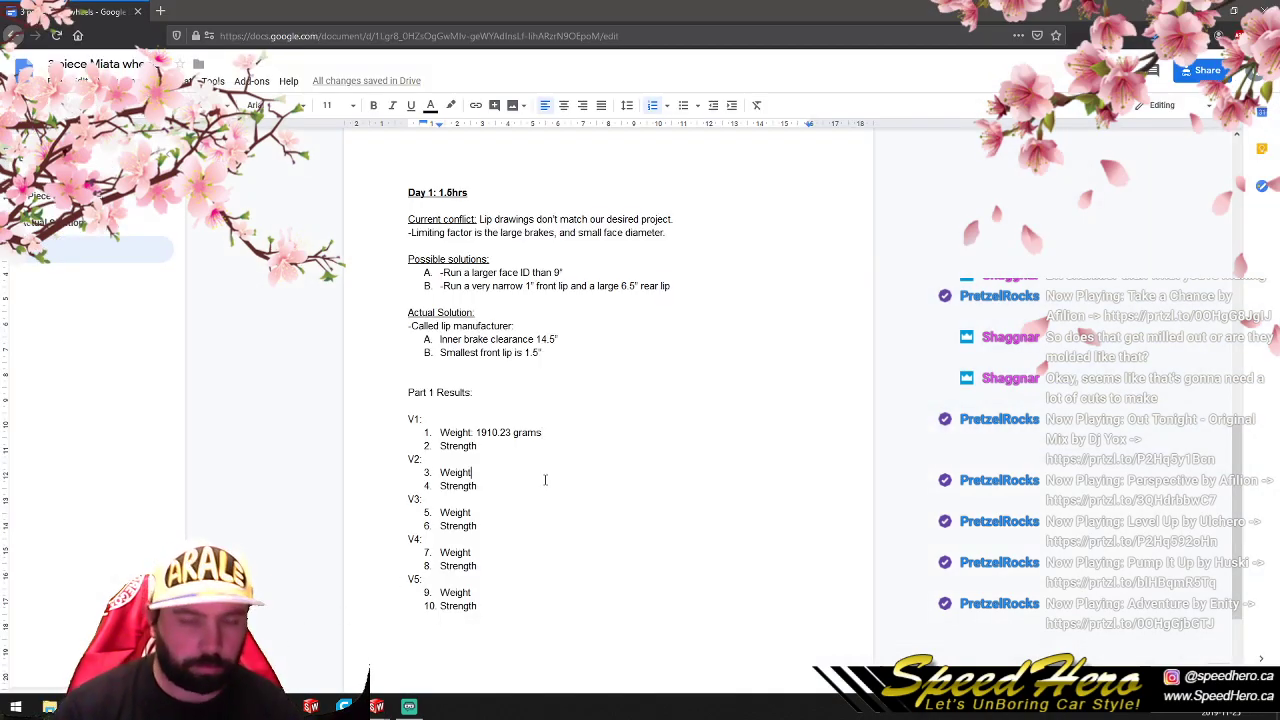
{"action": "type", "text": ": 1868.99 grams"}
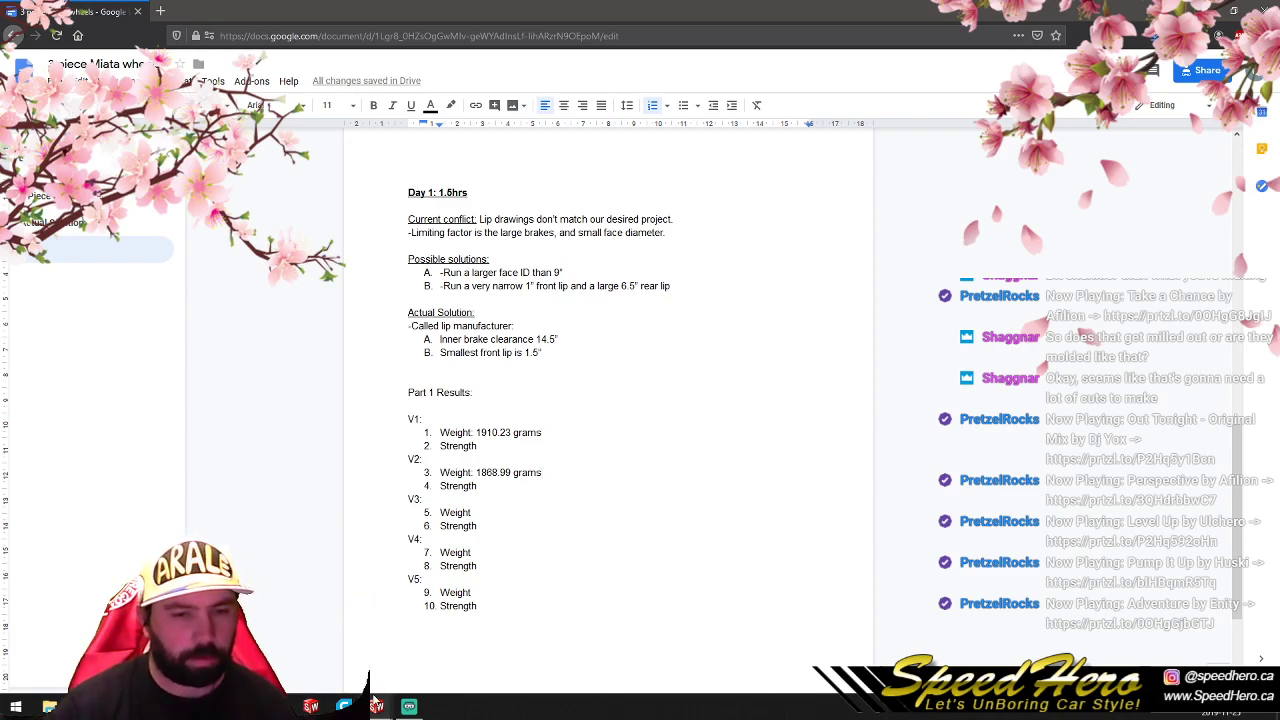
- Return to P1V2.SLDPRT in SolidWorks and close that part
{"action": "mouse_move", "coordinate": [378, 706]}
{"action": "left_click", "coordinate": [278, 653]}
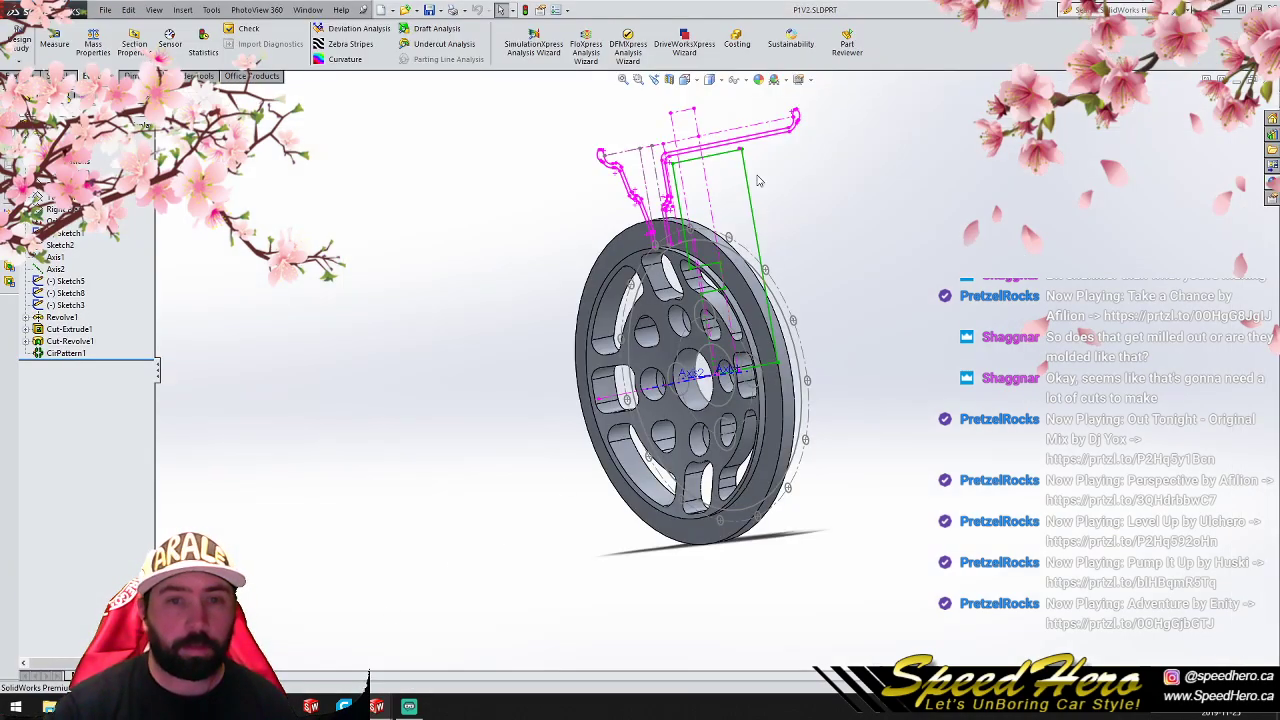
{"action": "left_click", "coordinate": [1271, 83]}
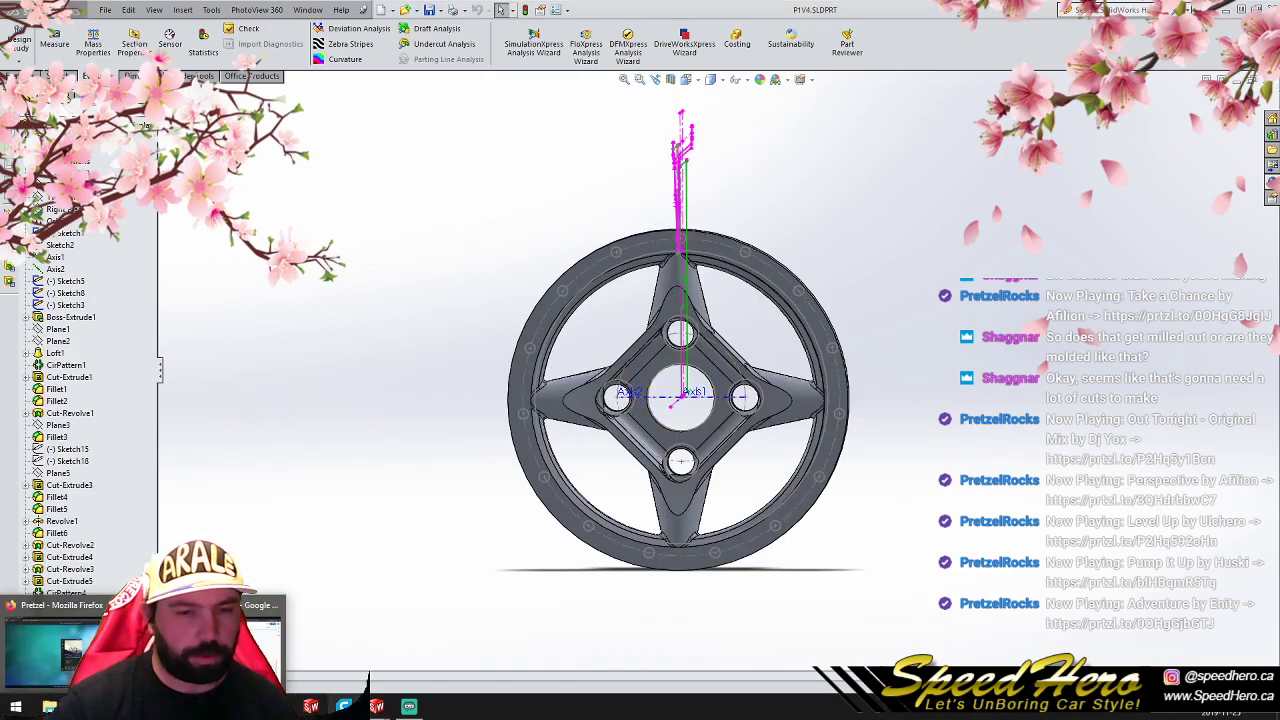
- Bring up P1V3.SLDPRT and evaluate the wheel's mass properties, closing the report when done
{"action": "mouse_move", "coordinate": [376, 706]}
{"action": "left_click", "coordinate": [386, 632]}
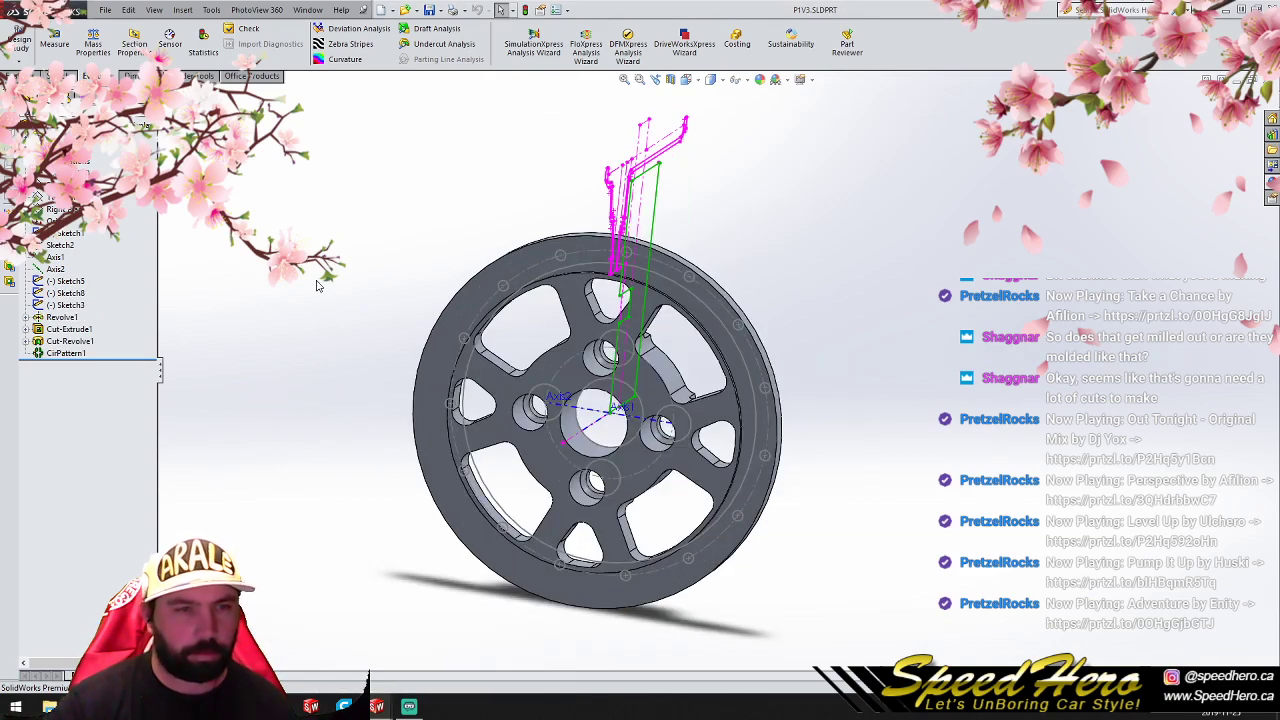
{"action": "left_click", "coordinate": [95, 48]}
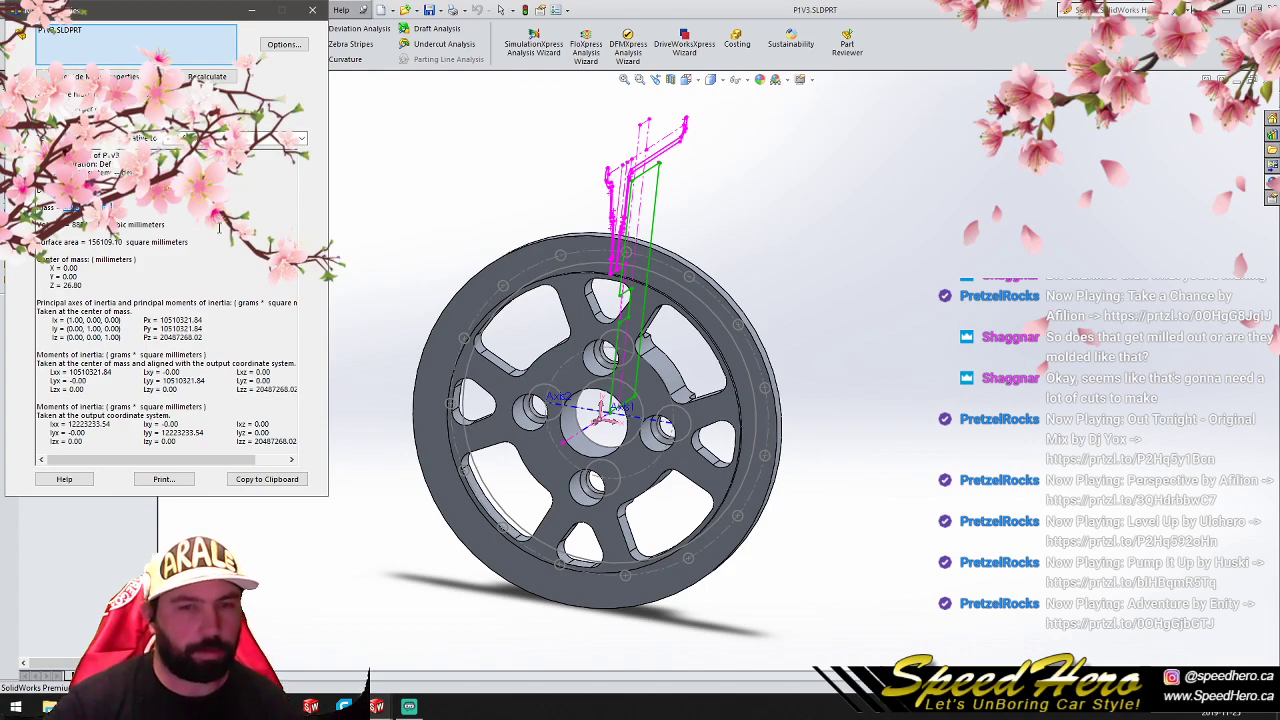
{"action": "left_click", "coordinate": [312, 10]}
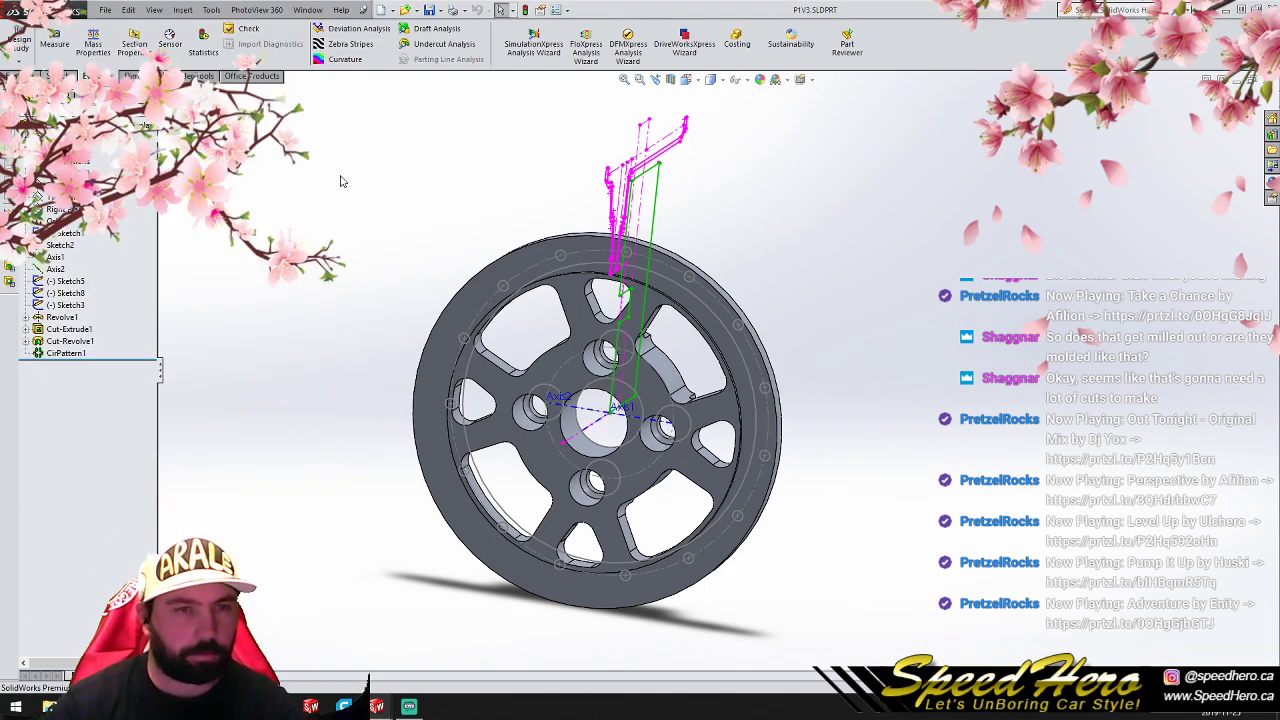
- Switch to the Google Docs notes and record V3's weight as ": 2385.22 grams"
{"action": "left_click", "coordinate": [148, 706]}
{"action": "left_click", "coordinate": [262, 638]}
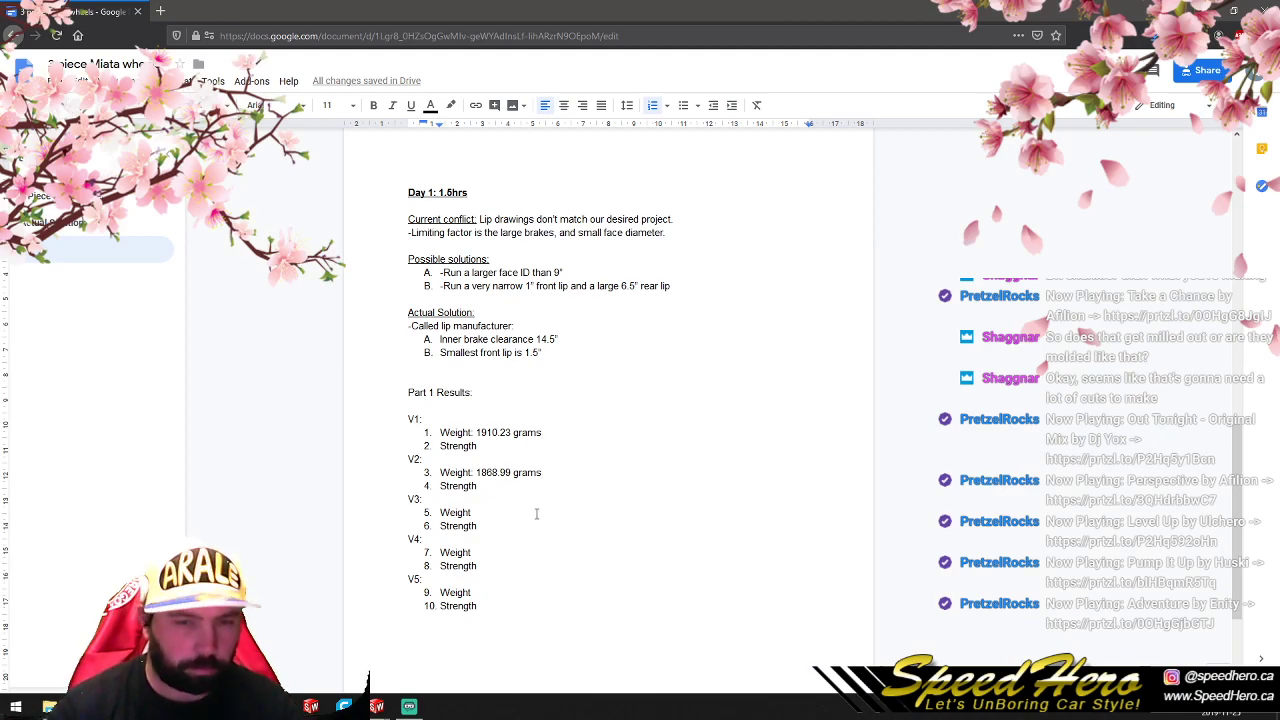
{"action": "type", "text": ":"}
{"action": "type", "text": "2385.22 grams"}
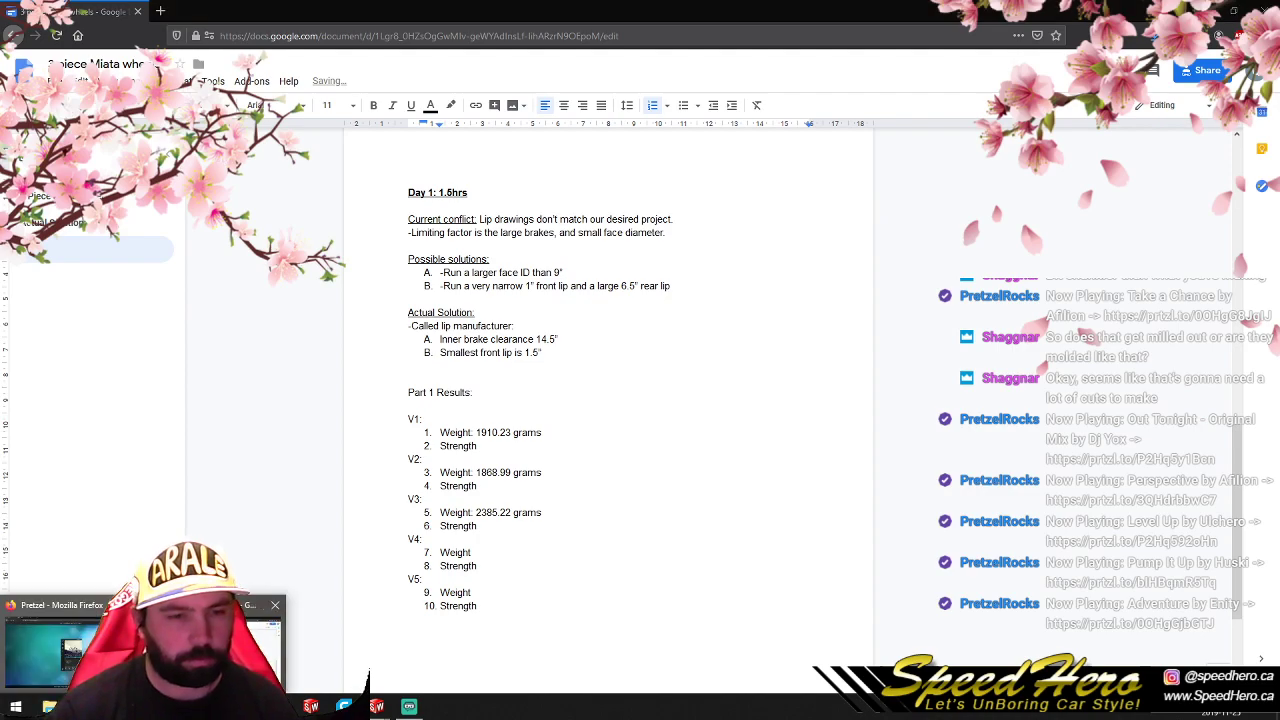
- Return to P1V3.SLDPRT in SolidWorks and close that part
{"action": "mouse_move", "coordinate": [376, 706]}
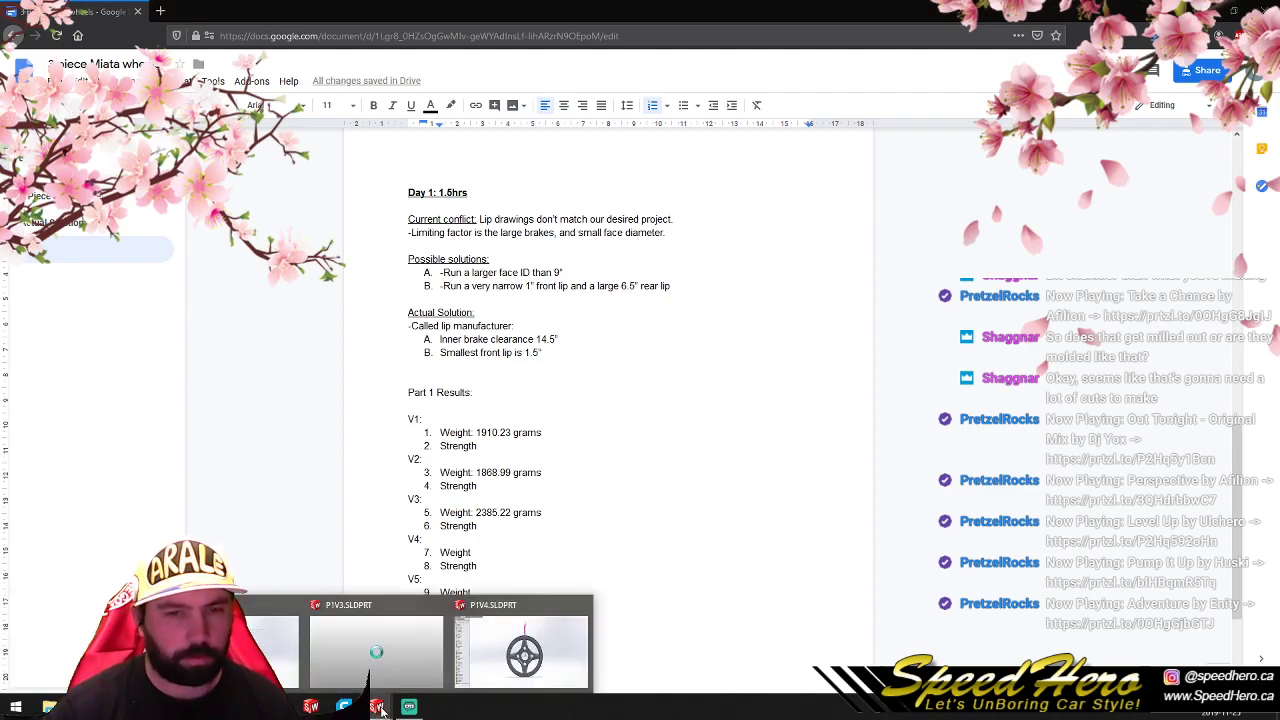
{"action": "left_click", "coordinate": [371, 645]}
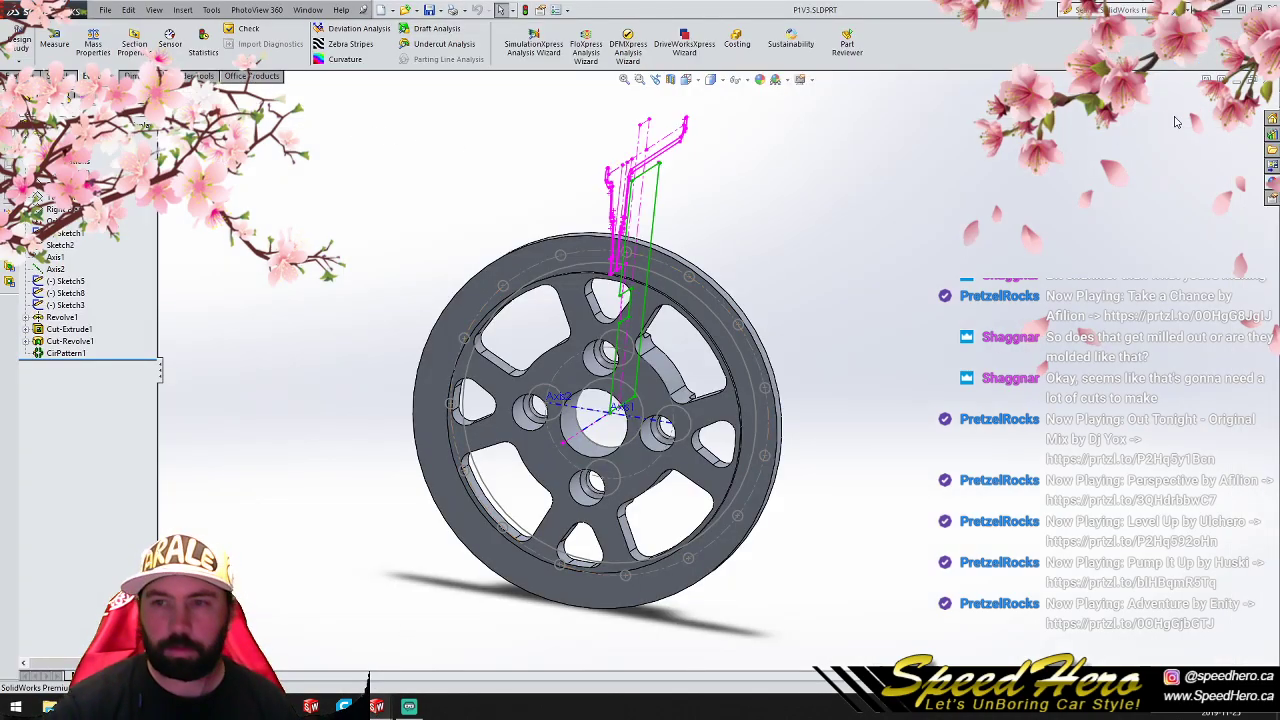
{"action": "left_click", "coordinate": [1254, 80]}
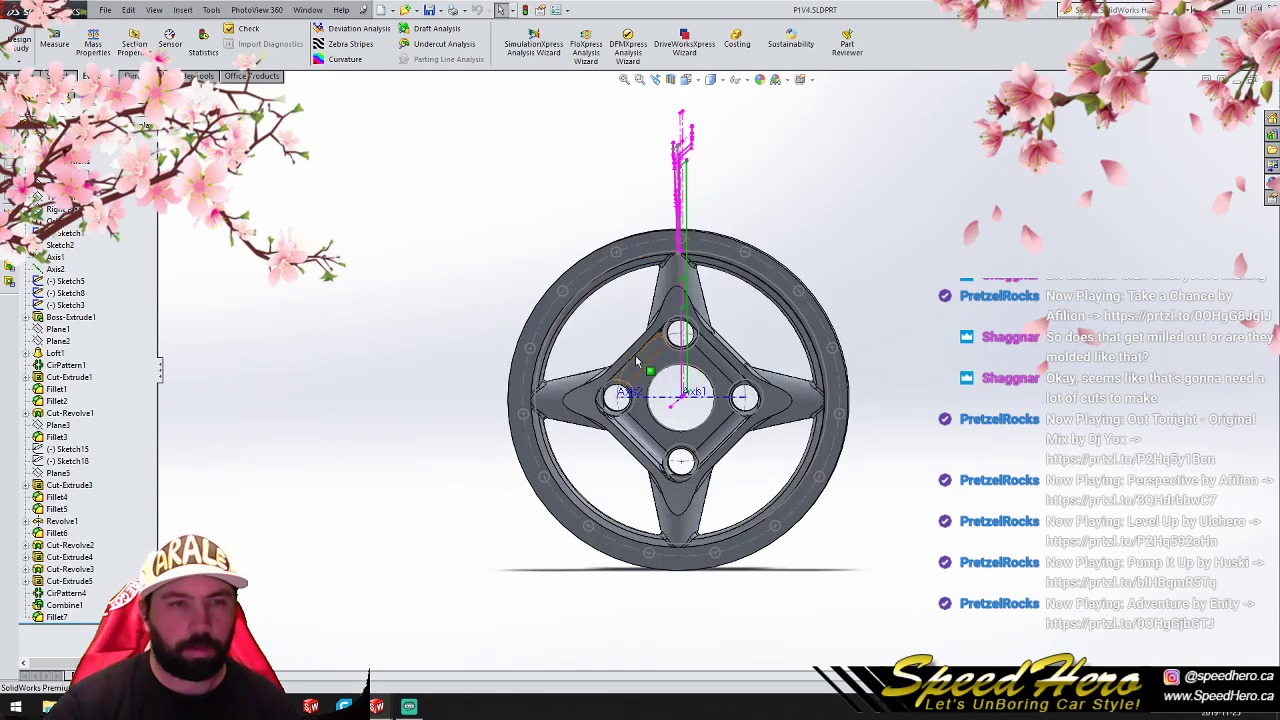
- Evaluate the mass properties of the four-spoke wheel in P1V4.SLDPRT, closing the report when done
{"action": "scroll", "coordinate": [686, 372], "scroll_direction": "up", "scroll_amount": 2}
{"action": "scroll", "coordinate": [700, 400], "scroll_direction": "down", "scroll_amount": 2}
{"action": "middle_click_drag", "start_coordinate": [768, 402], "coordinate": [703, 403]}
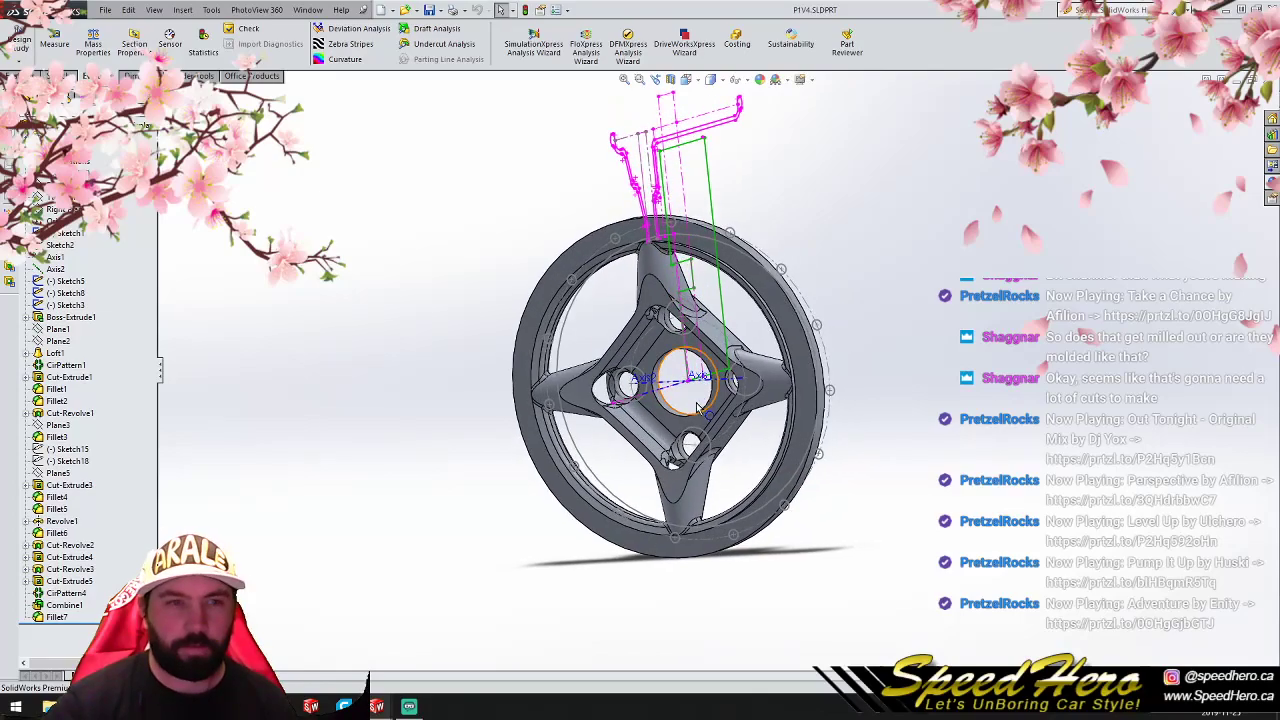
{"action": "left_click", "coordinate": [93, 43]}
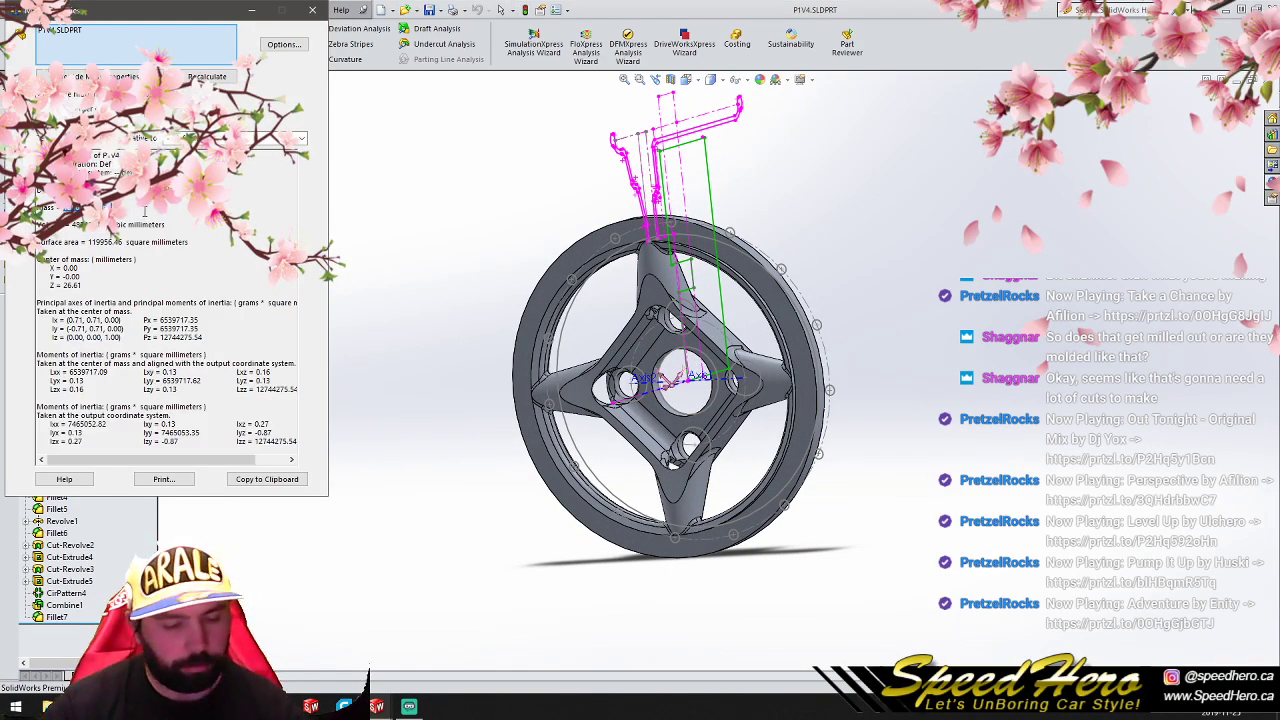
{"action": "left_click", "coordinate": [312, 9]}
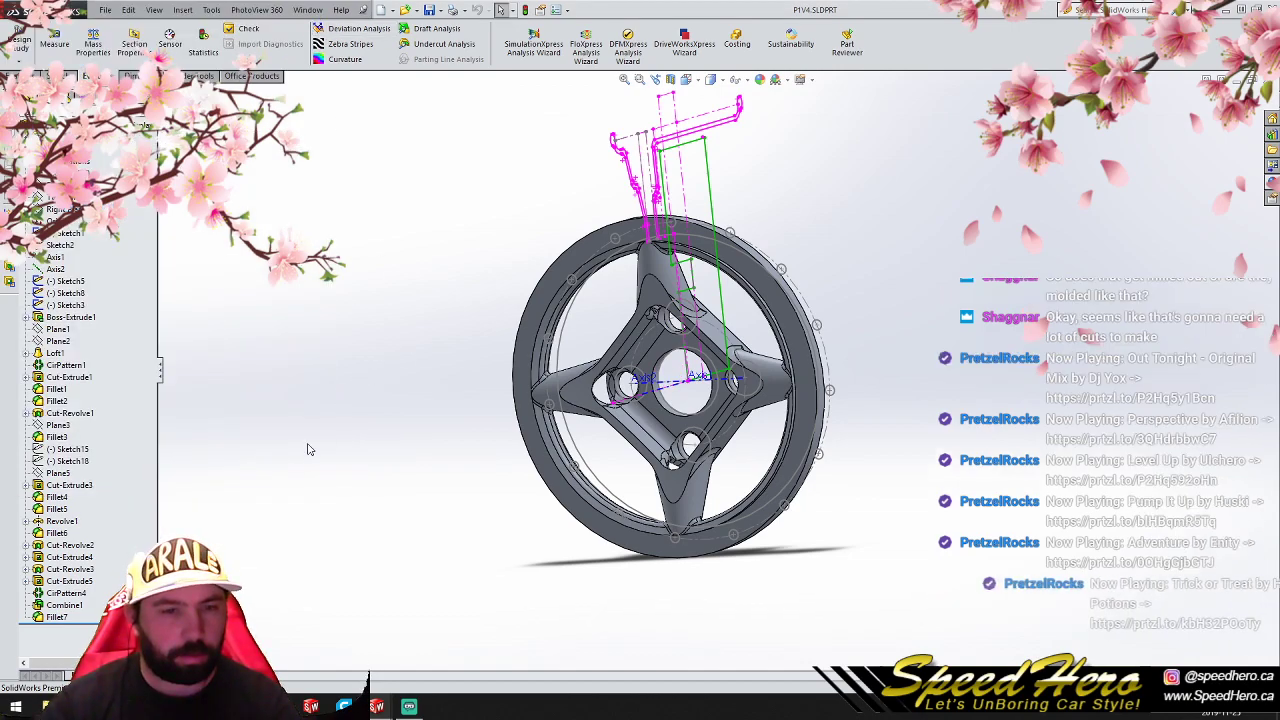
- In the Google Docs notes, record V4's weight as ": 1306.48 grams" and add a colon after V5's Weight label
{"action": "mouse_move", "coordinate": [82, 706]}
{"action": "left_click", "coordinate": [230, 645]}
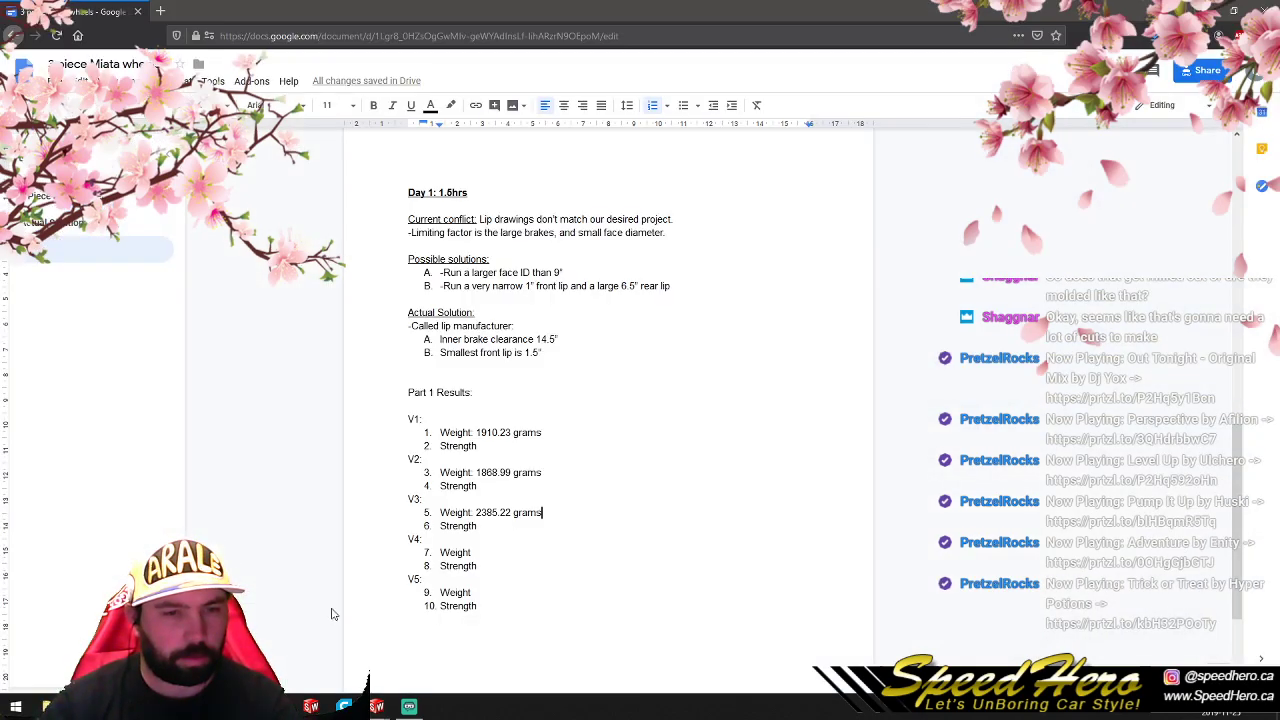
{"action": "left_click", "coordinate": [493, 553]}
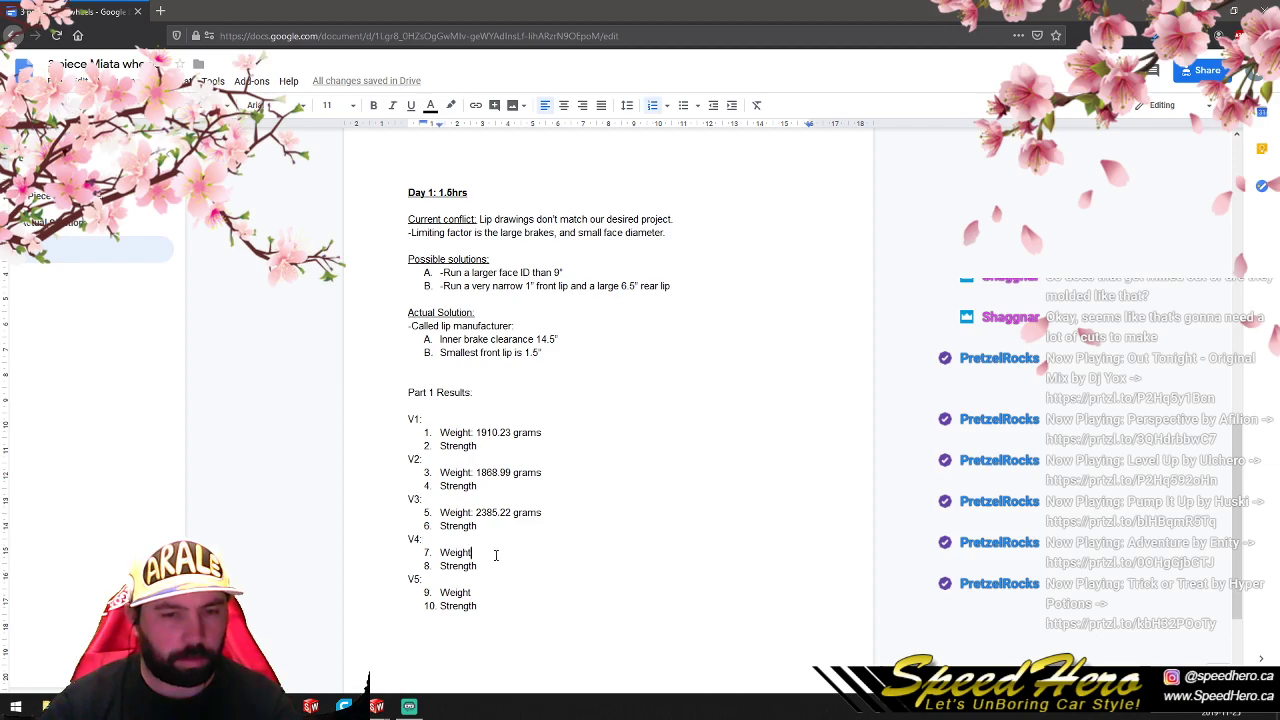
{"action": "type", "text": ": 1306.48 grams"}
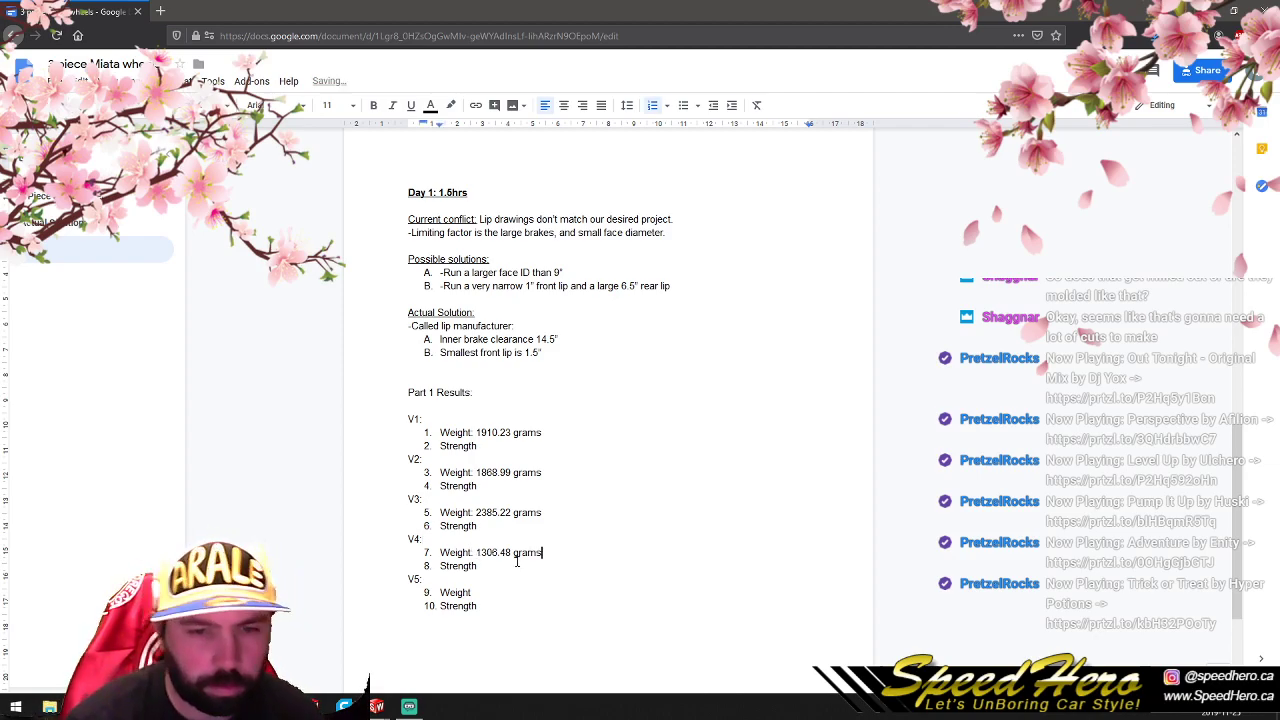
{"action": "left_click", "coordinate": [498, 592]}
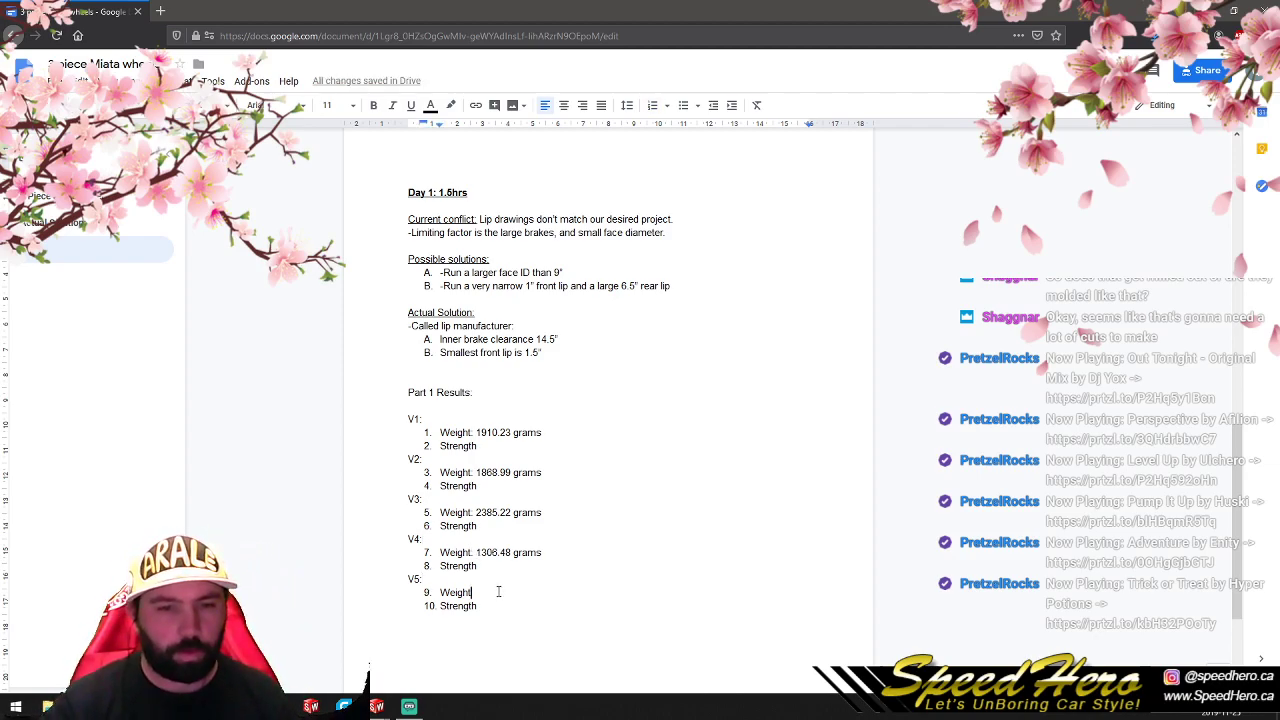
{"action": "type", "text": ":"}
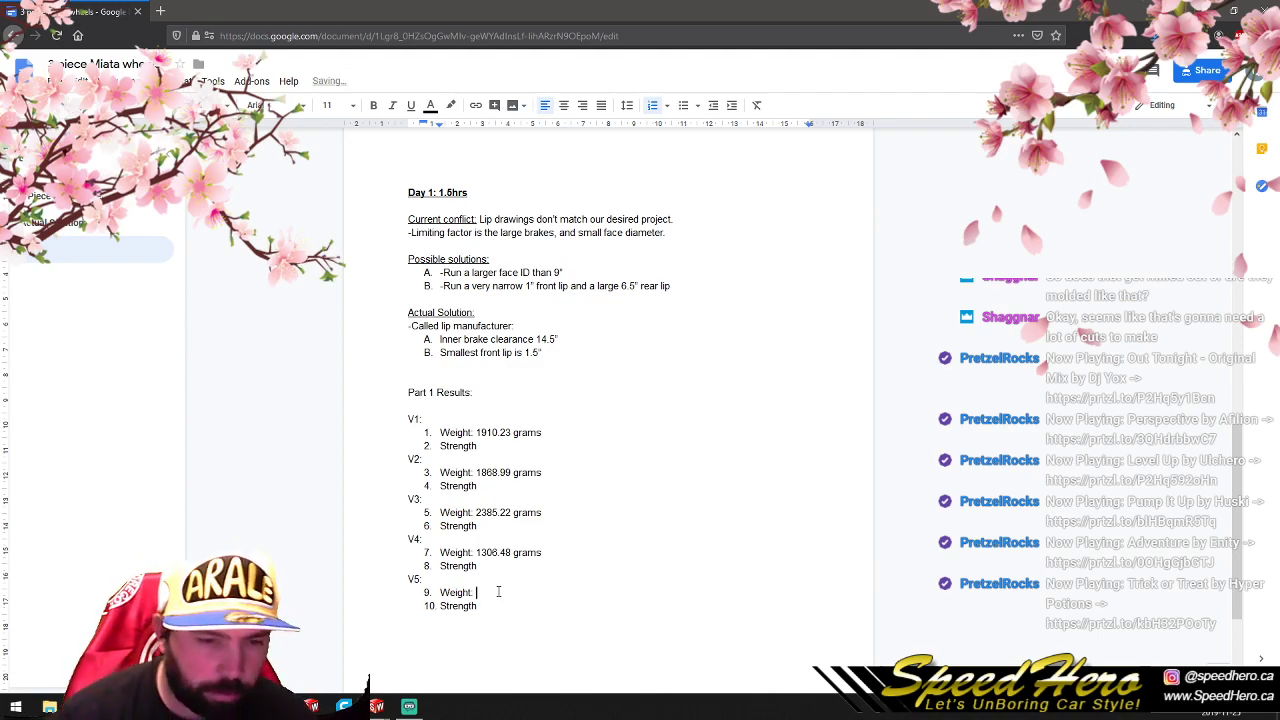
- Close the P1V4.SLDPRT window, then switch to P1V5.SLDPRT in SolidWorks and evaluate its mass properties
{"action": "left_click", "coordinate": [376, 714]}
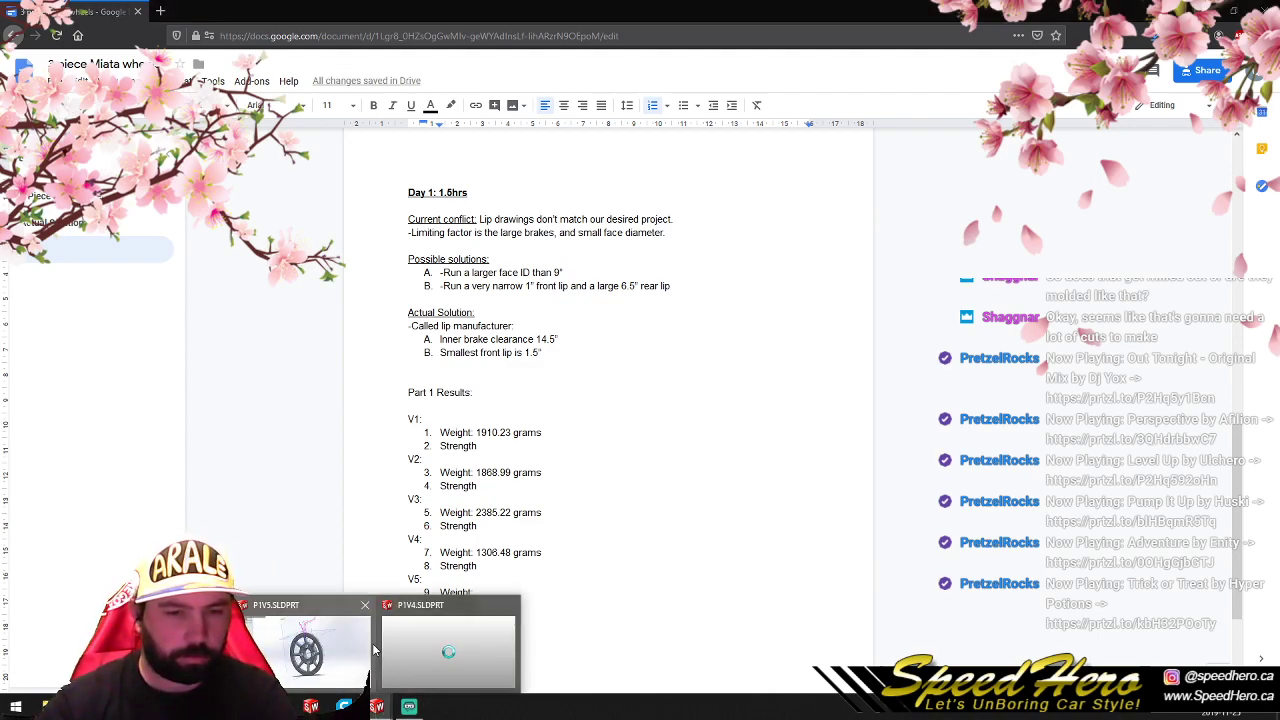
{"action": "left_click", "coordinate": [514, 604]}
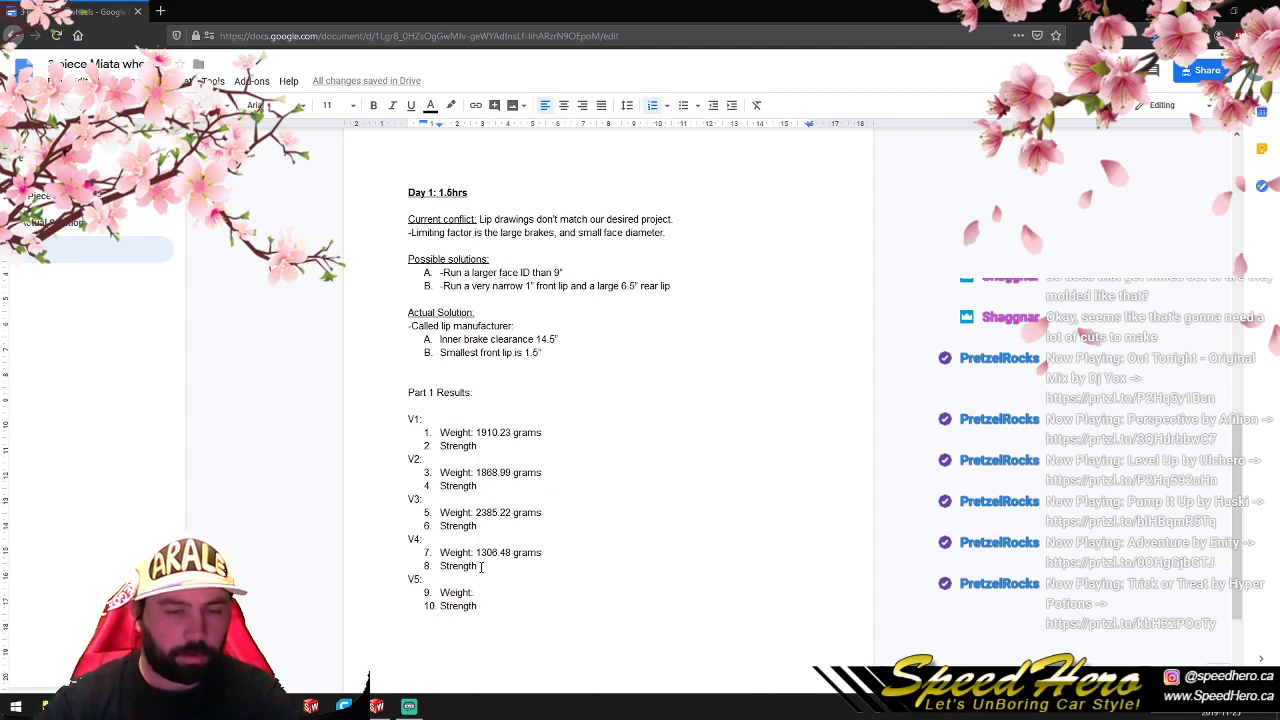
{"action": "left_click", "coordinate": [380, 708]}
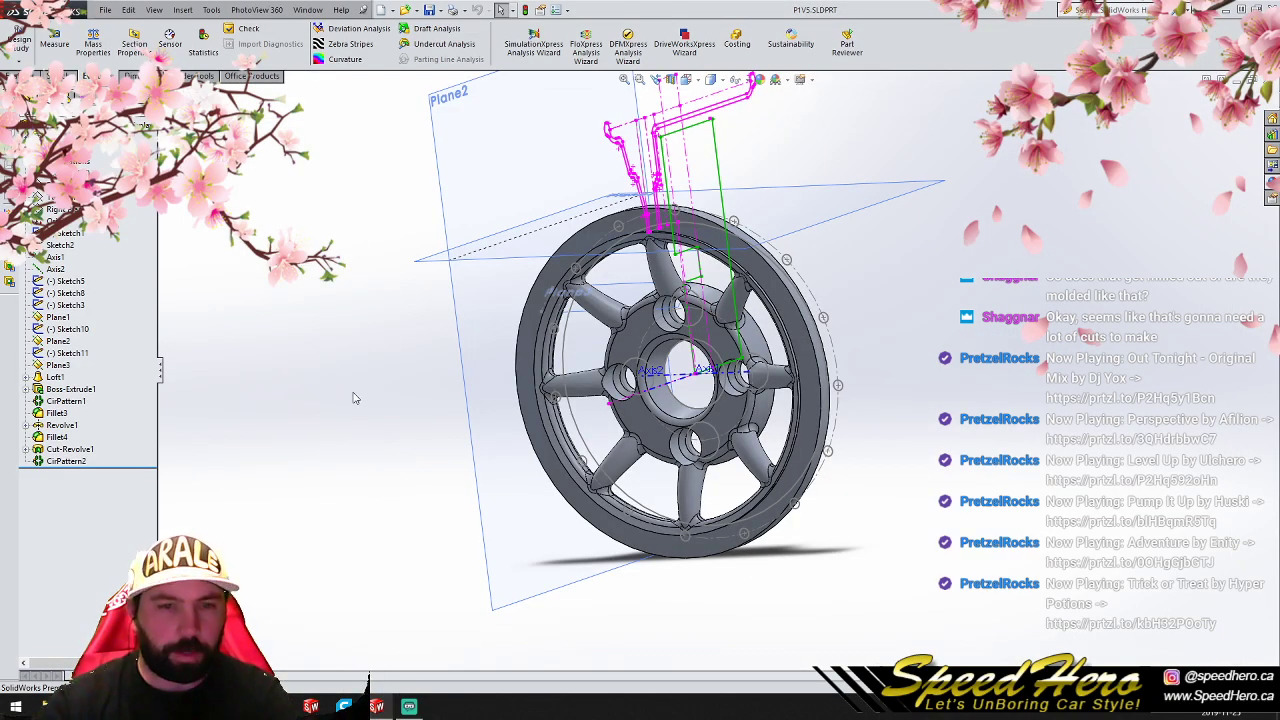
{"action": "left_click", "coordinate": [93, 43]}
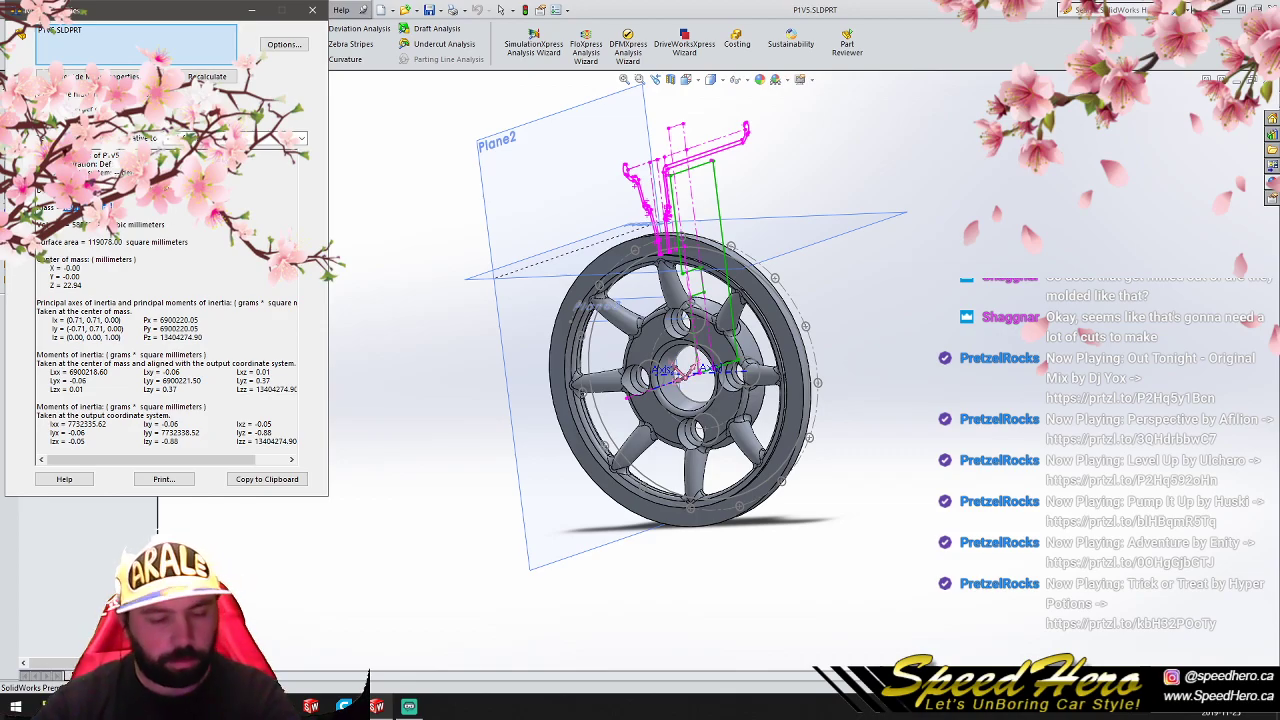
- Close the P1V5 mass properties report and record V5's weight in the Google Docs notes as "1581.12 grams"
{"action": "left_click", "coordinate": [312, 10]}
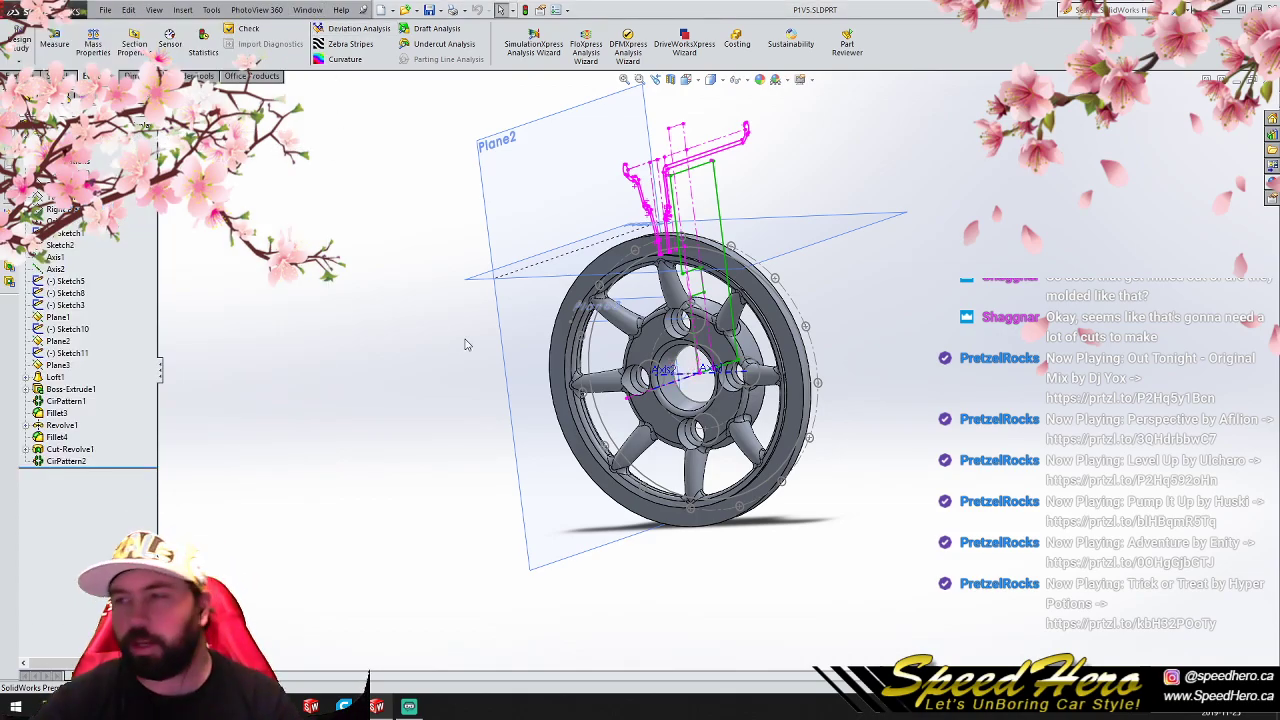
{"action": "scroll", "coordinate": [470, 345], "scroll_direction": "down", "scroll_amount": 5}
{"action": "middle_click_drag", "start_coordinate": [606, 397], "coordinate": [373, 397]}
{"action": "scroll", "coordinate": [710, 368], "scroll_direction": "down", "scroll_amount": 2}
{"action": "scroll", "coordinate": [768, 437], "scroll_direction": "up", "scroll_amount": 4}
{"action": "mouse_move", "coordinate": [145, 706]}
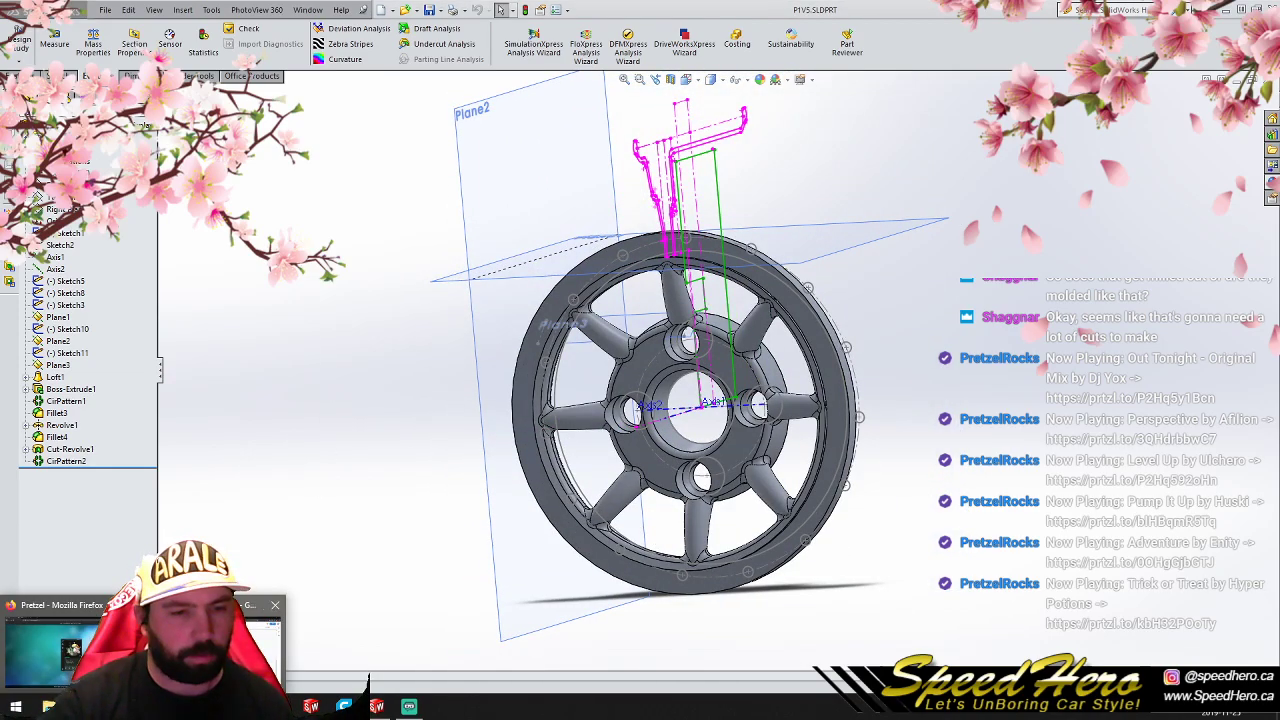
{"action": "left_click", "coordinate": [200, 648]}
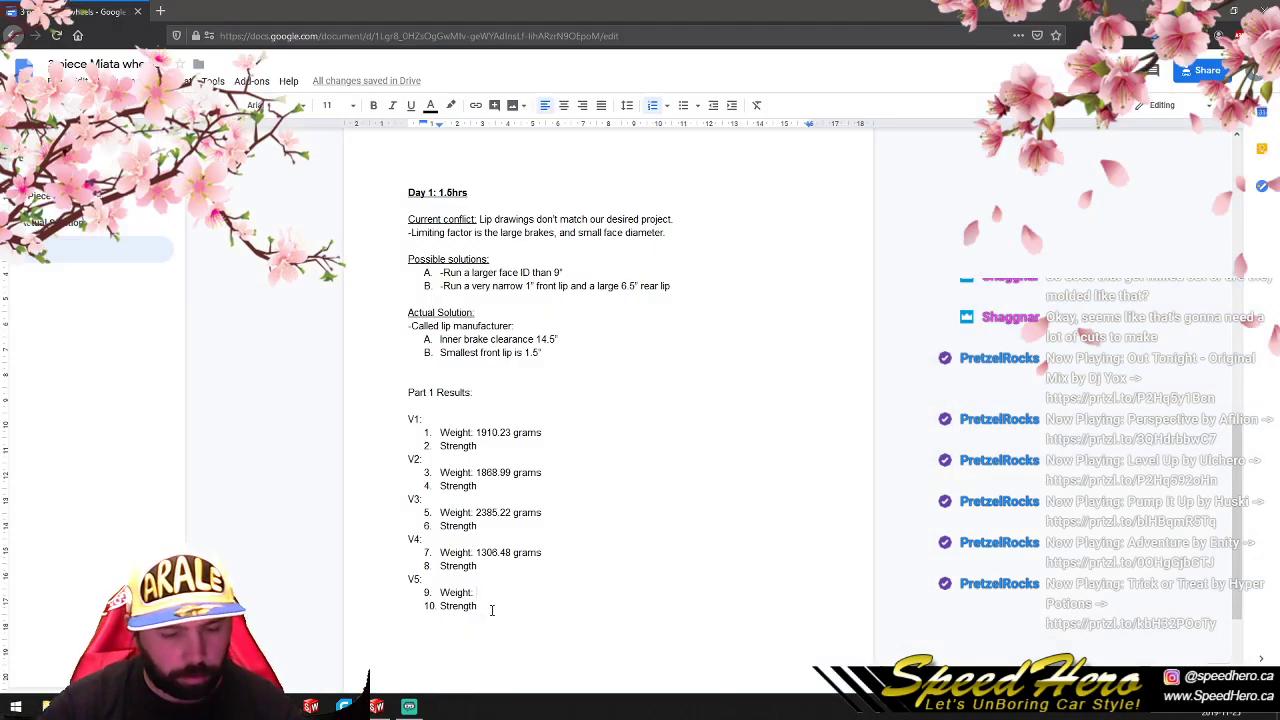
{"action": "type", "text": "1581.12 grams"}
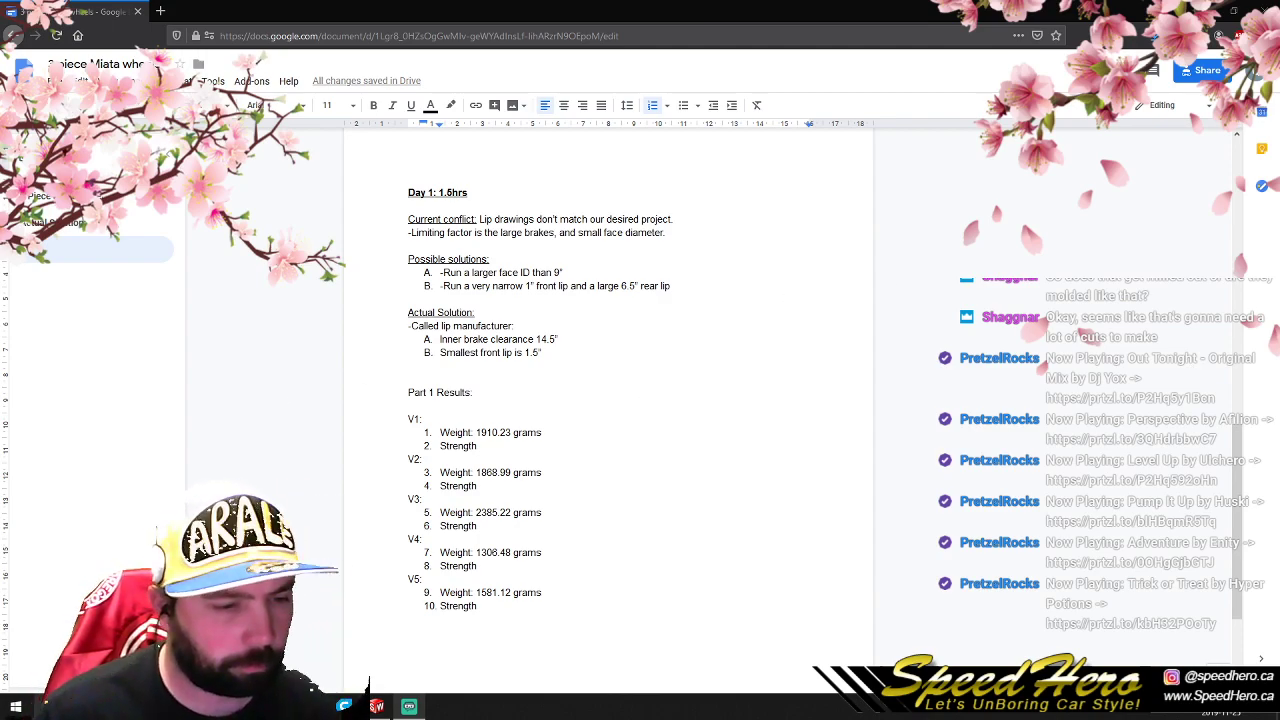
- In File Explorer, copy all five SolidWorks part files from Part 1 5 into the customer's part 1 folder under the network's shared Stress simulations folder
{"action": "left_click", "coordinate": [151, 707]}
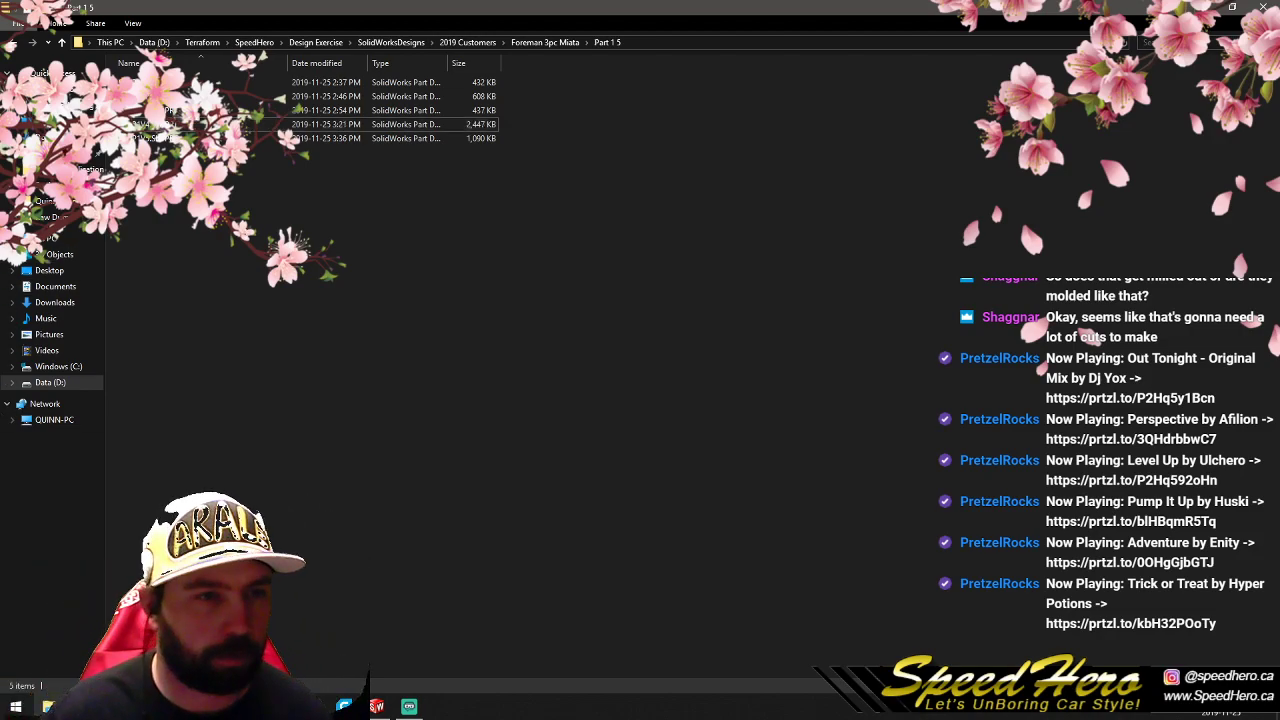
{"action": "right_click", "coordinate": [220, 231]}
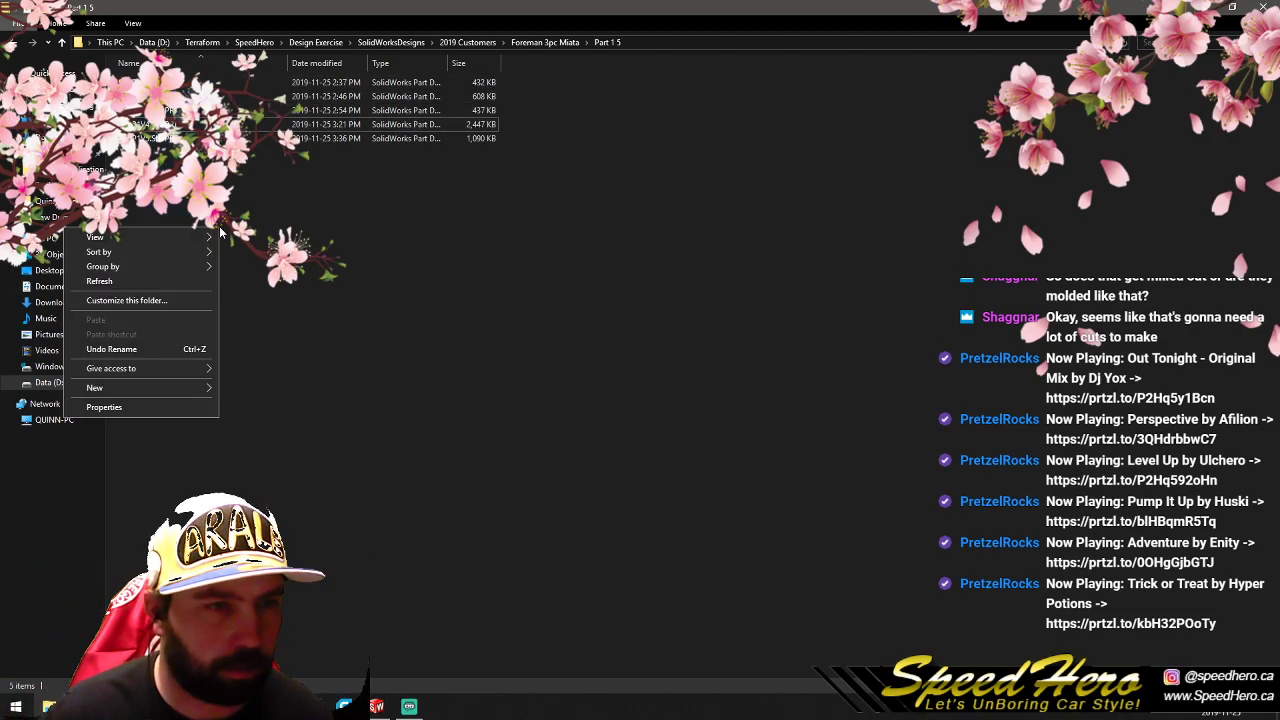
{"action": "left_click_drag", "start_coordinate": [182, 173], "coordinate": [152, 82]}
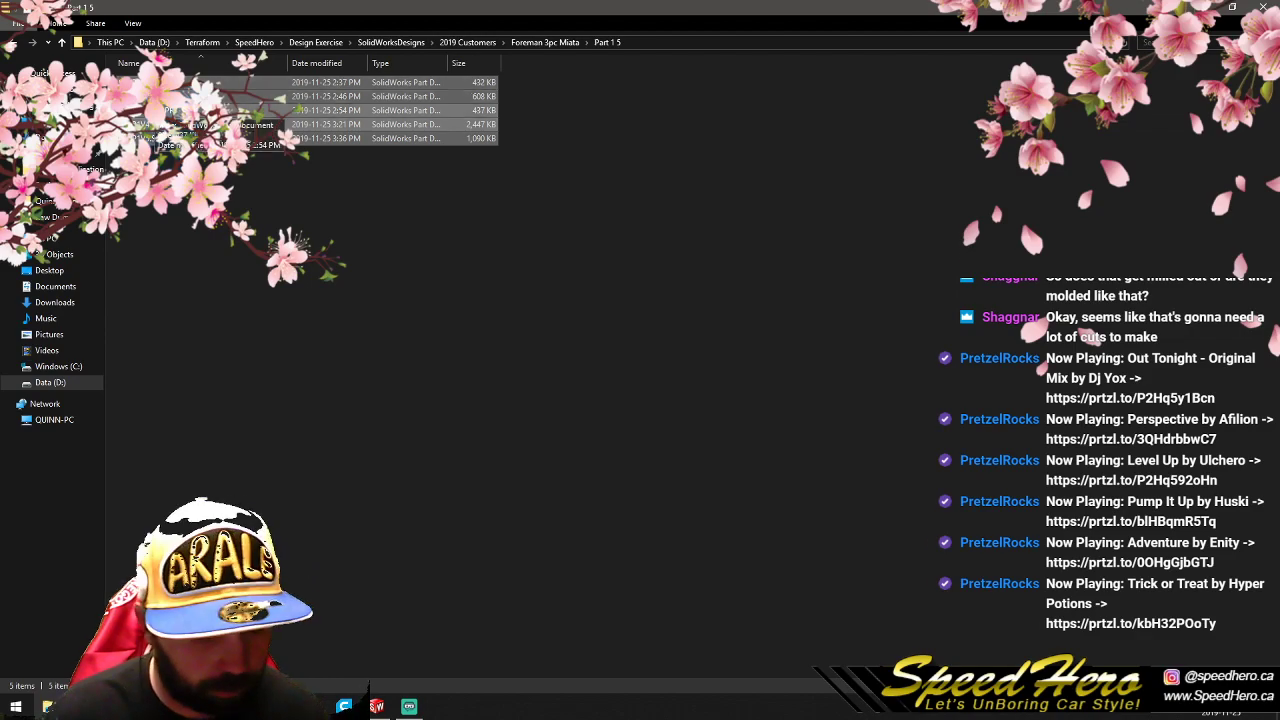
{"action": "left_click", "coordinate": [12, 419]}
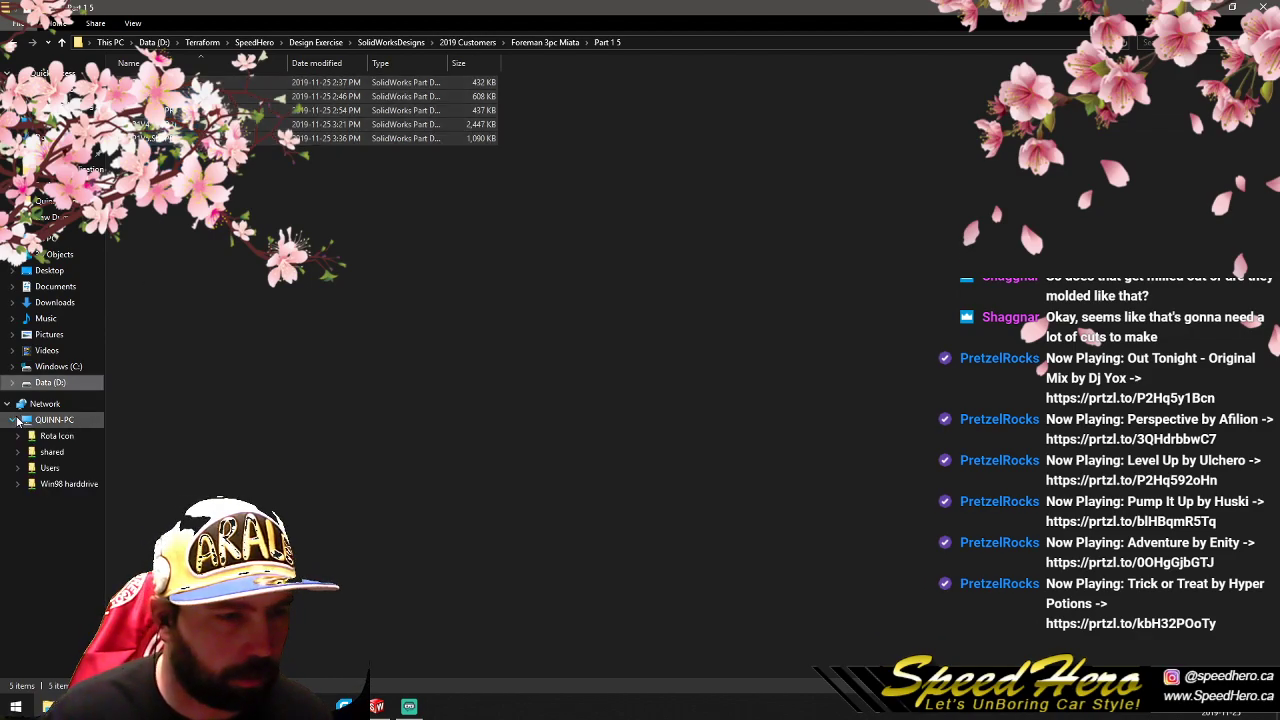
{"action": "left_click", "coordinate": [51, 452]}
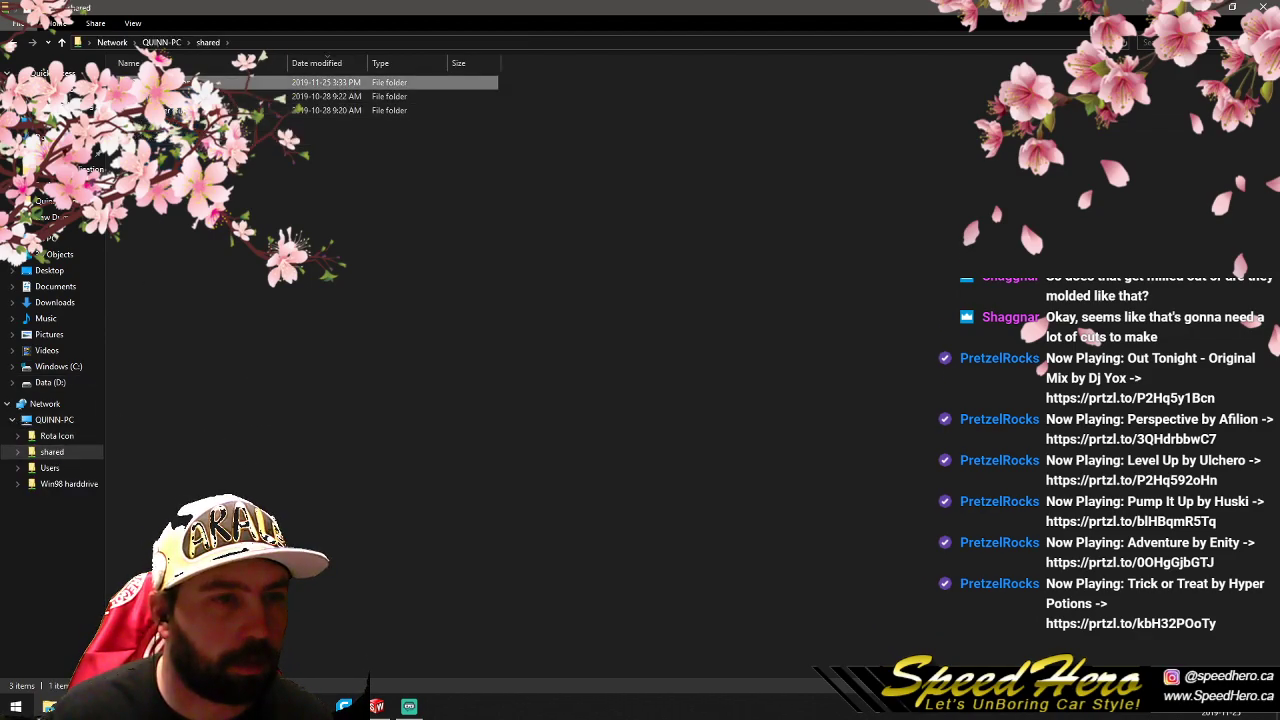
{"action": "double_click", "coordinate": [188, 84]}
{"action": "double_click", "coordinate": [188, 84]}
{"action": "right_click", "coordinate": [201, 147]}
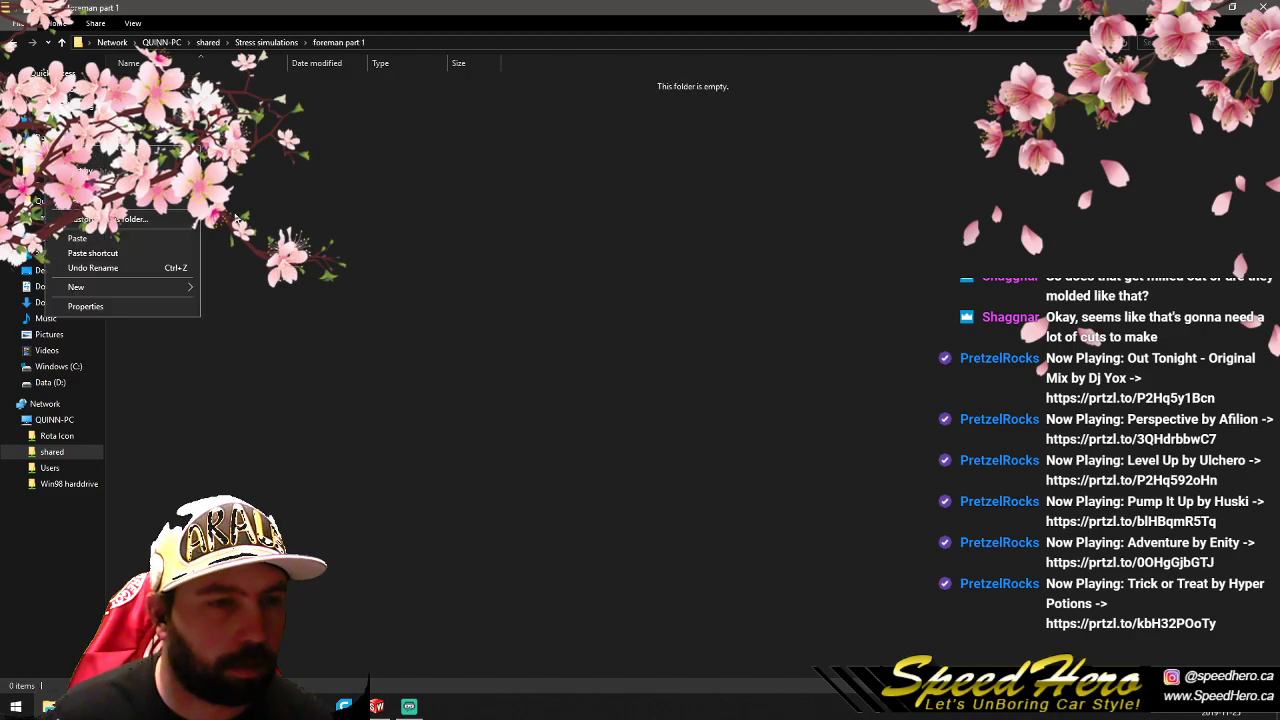
{"action": "left_click", "coordinate": [146, 240]}
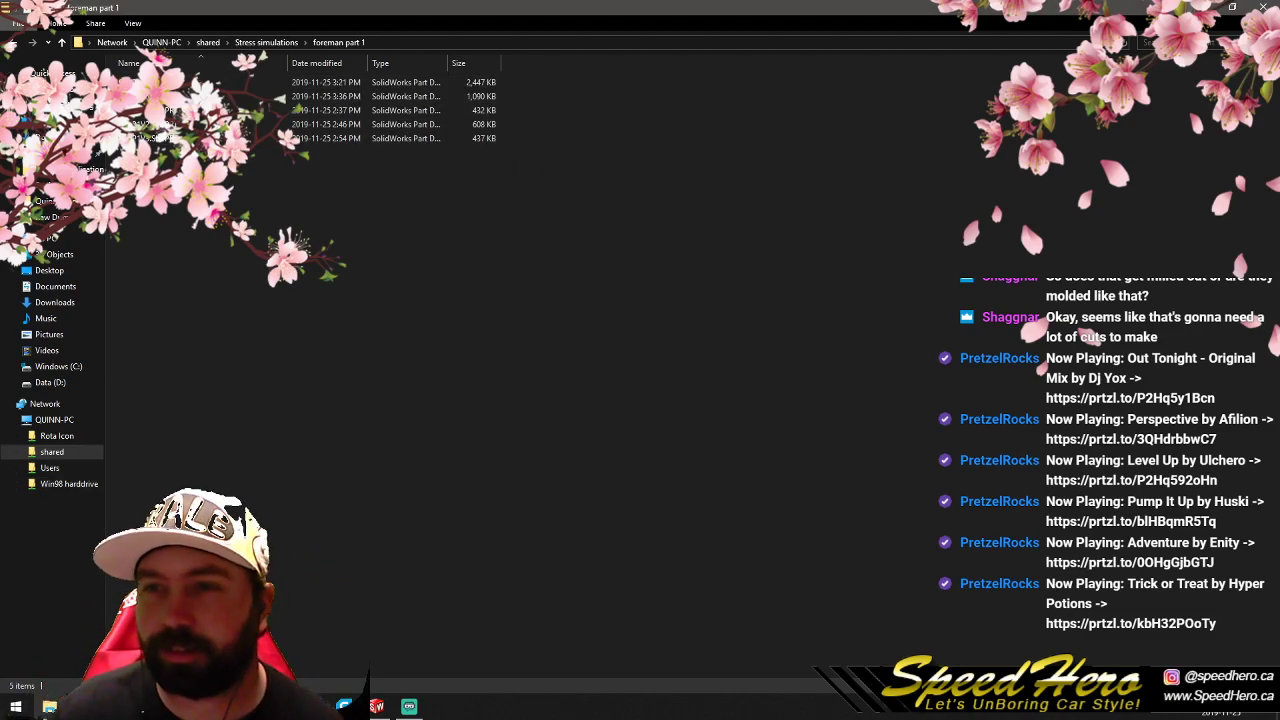
{"action": "left_click", "coordinate": [1190, 7]}
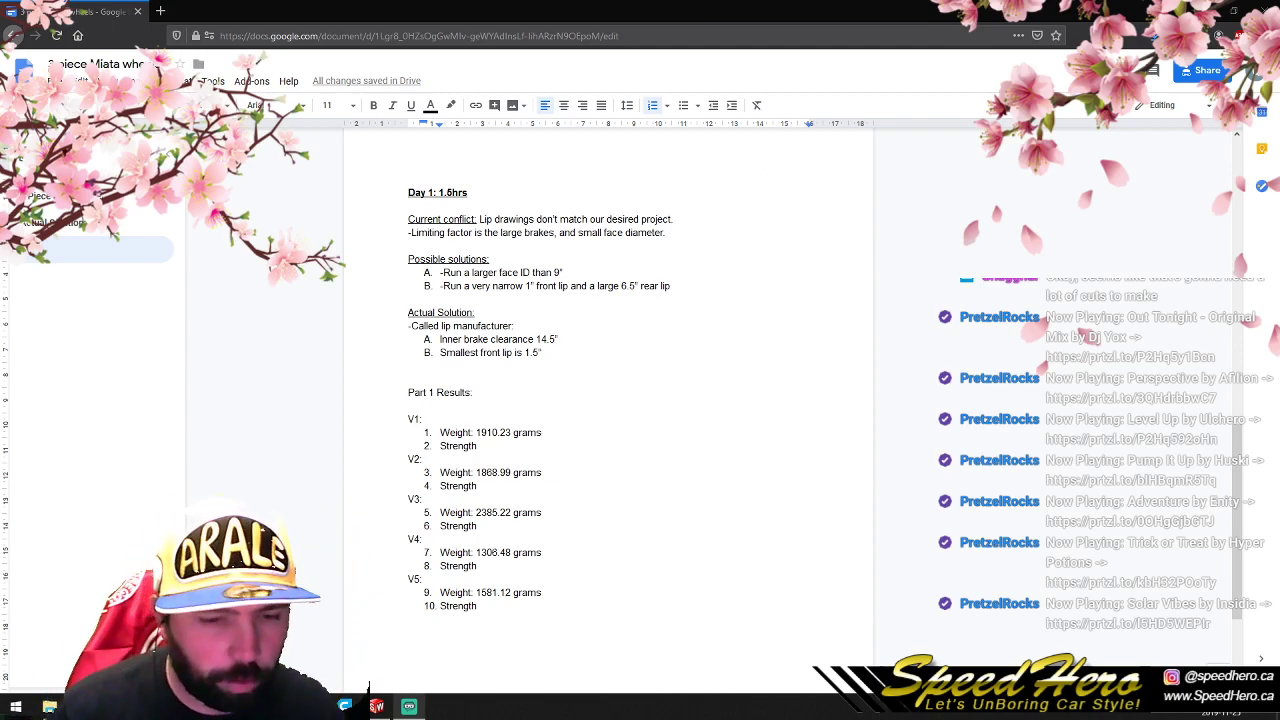
- Switch to P1V5.SLDPRT in SolidWorks and revolve the Sketch3 rim profile about Axis1 into a solid barrel around the wheel
{"action": "left_click", "coordinate": [385, 708]}
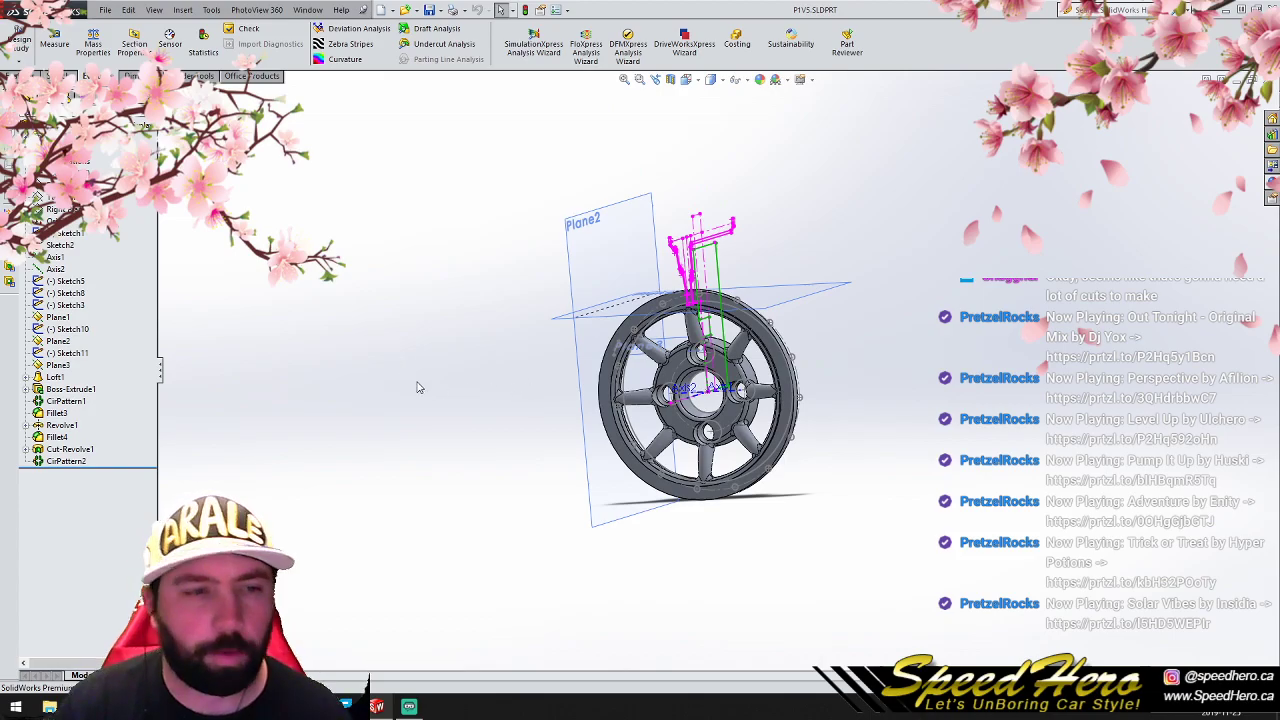
{"action": "mouse_move", "coordinate": [712, 392]}
{"action": "middle_mouse_down"}
{"action": "mouse_move", "coordinate": [697, 378]}
{"action": "mouse_move", "coordinate": [724, 393]}
{"action": "middle_mouse_up"}
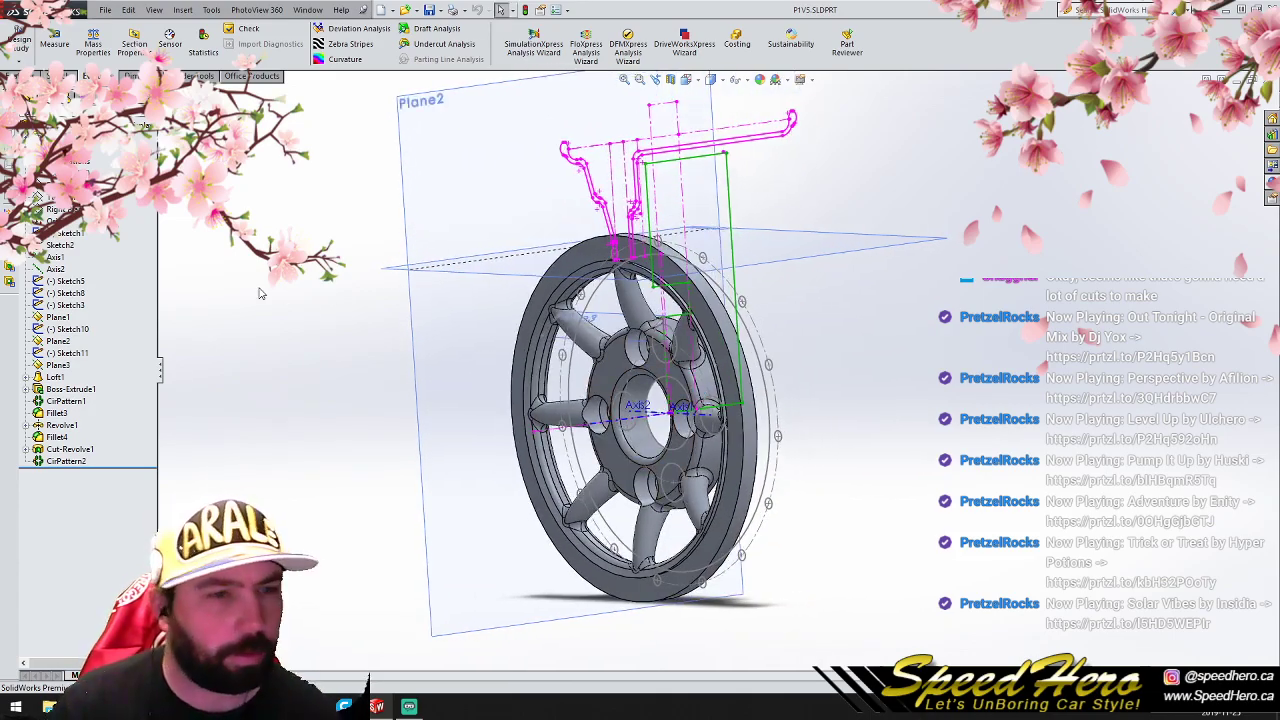
{"action": "left_click", "coordinate": [65, 449]}
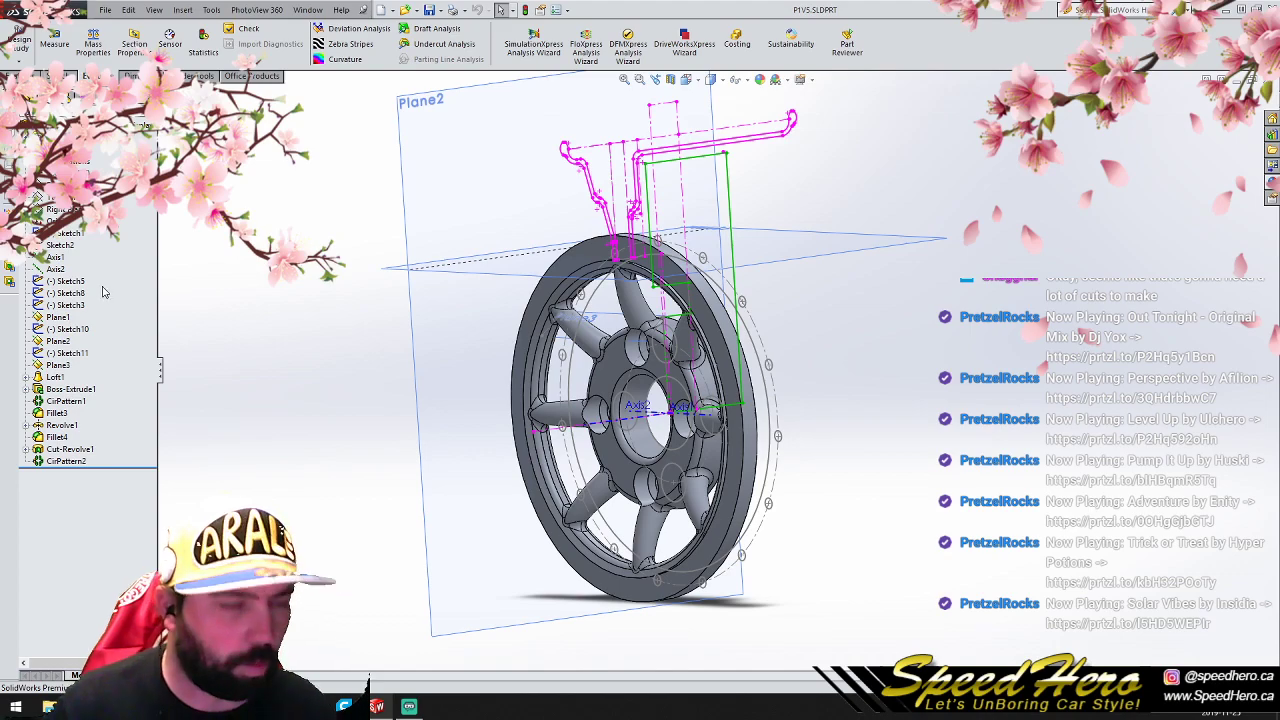
{"action": "left_click", "coordinate": [65, 292]}
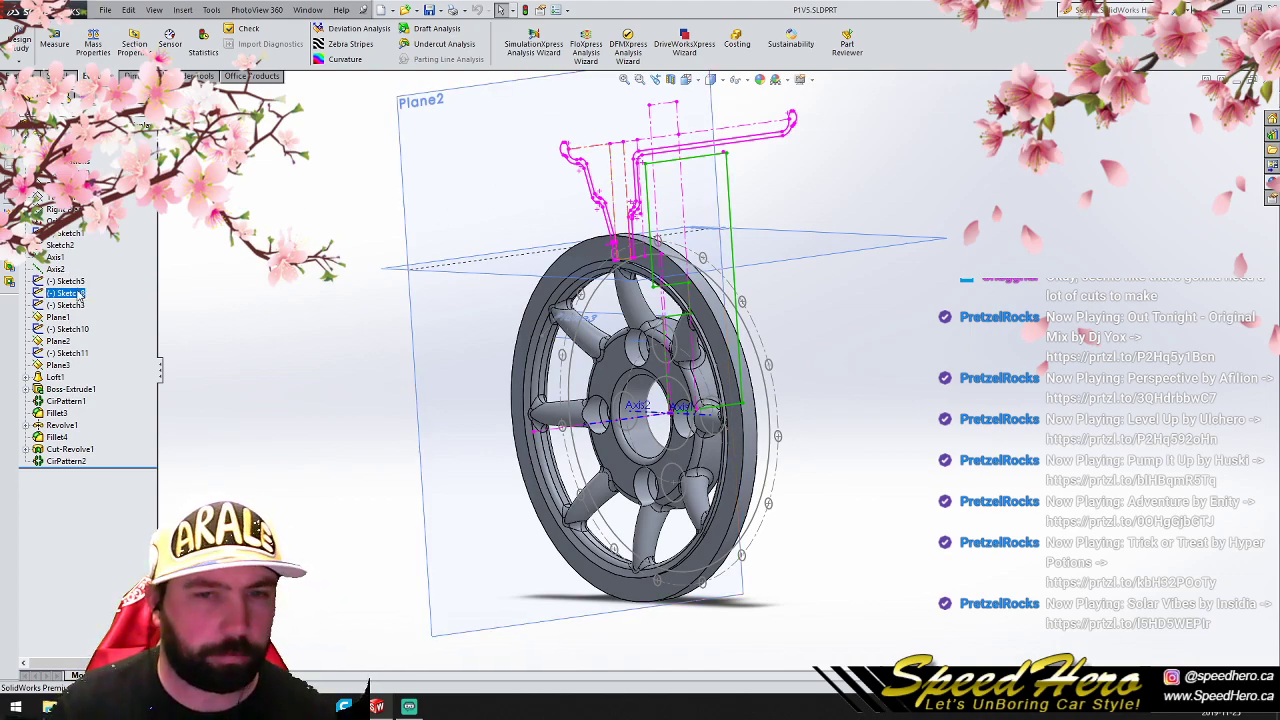
{"action": "left_click", "coordinate": [65, 282]}
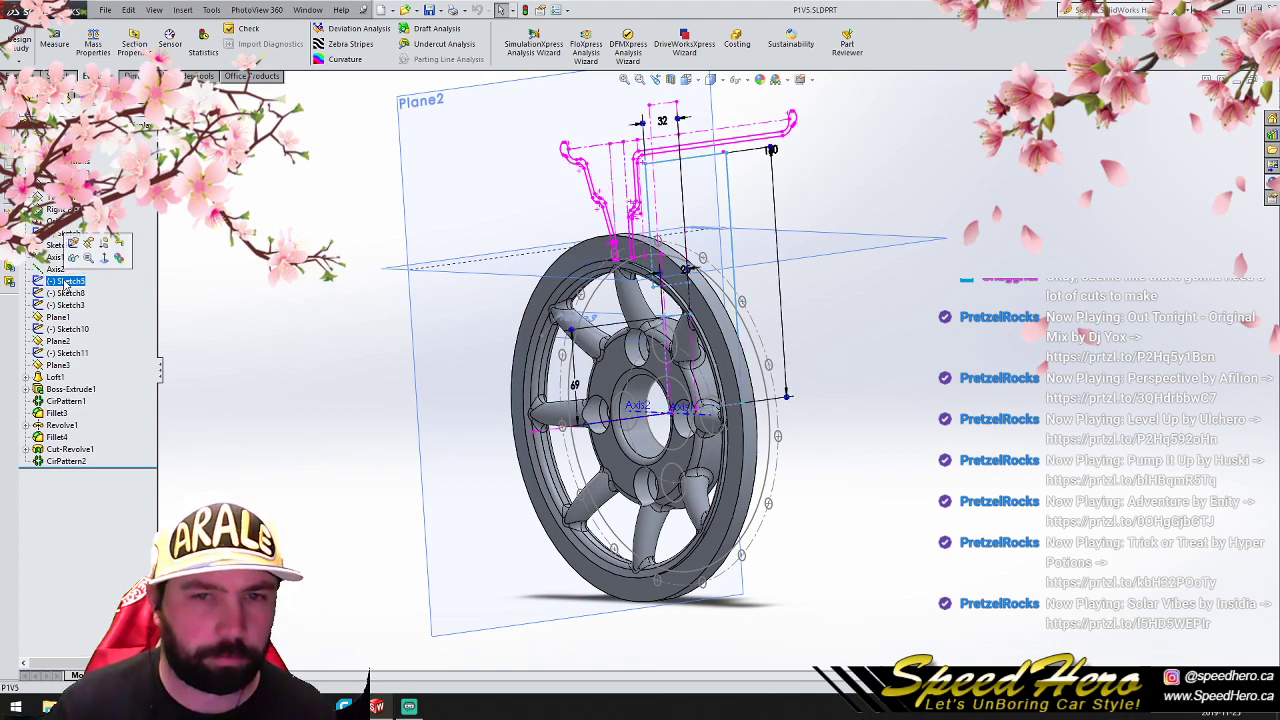
{"action": "left_click", "coordinate": [65, 305]}
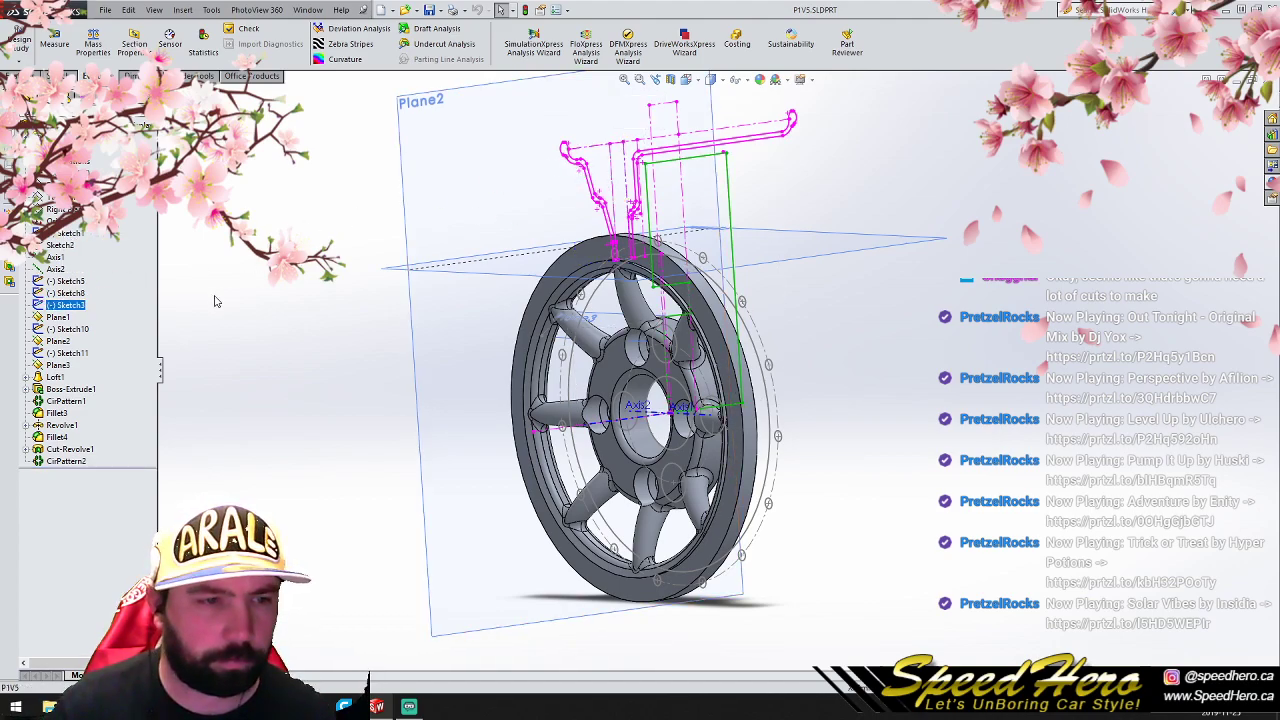
{"action": "left_click", "coordinate": [68, 305]}
{"action": "left_click", "coordinate": [14, 77]}
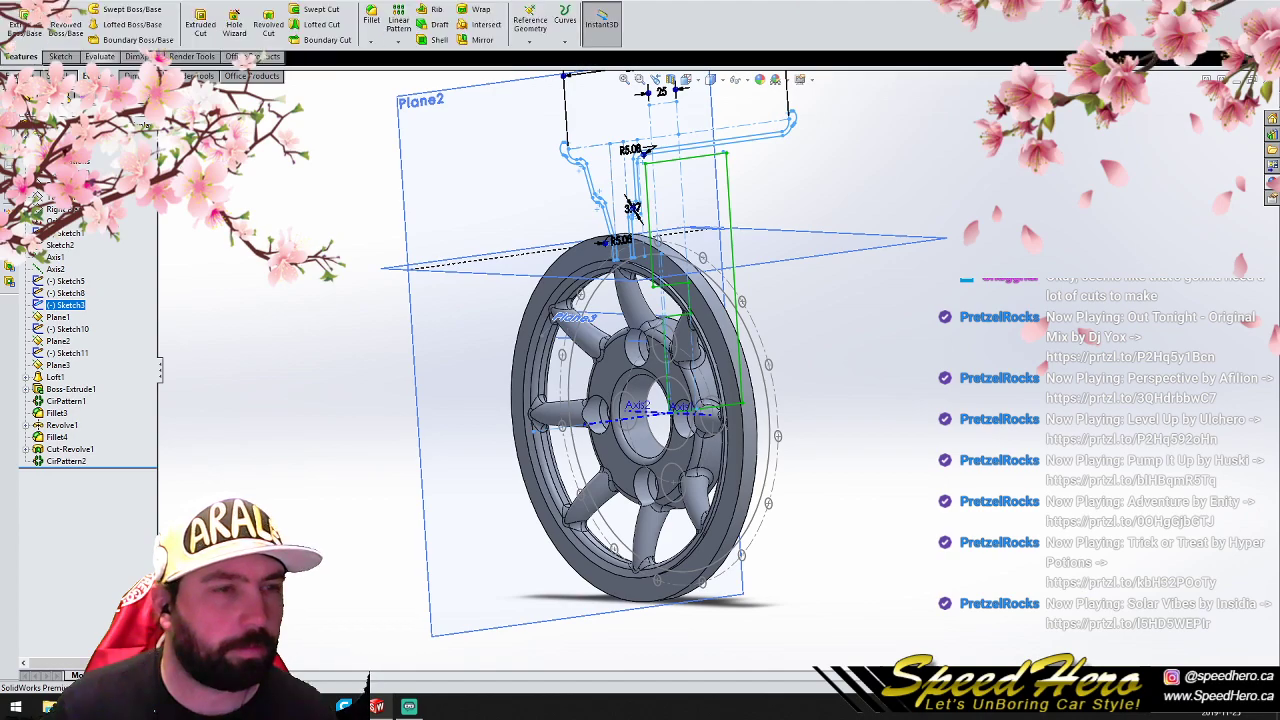
{"action": "left_click", "coordinate": [66, 40]}
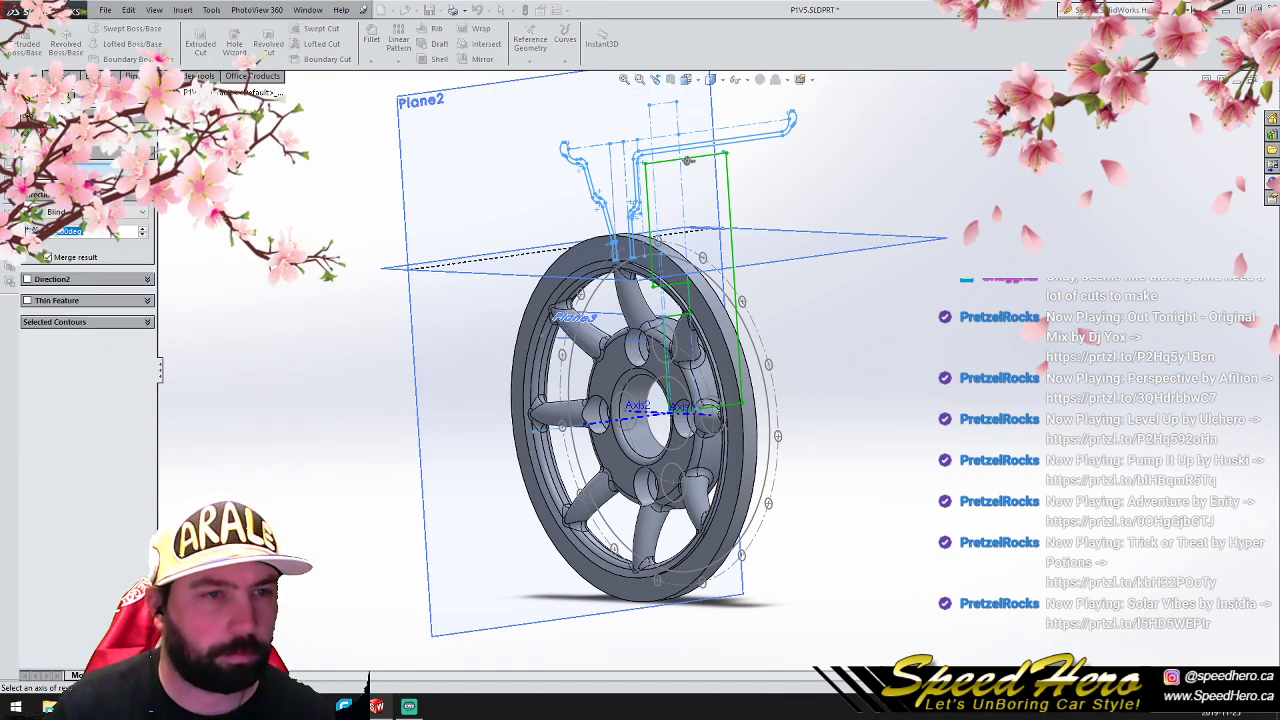
{"action": "left_click", "coordinate": [198, 234]}
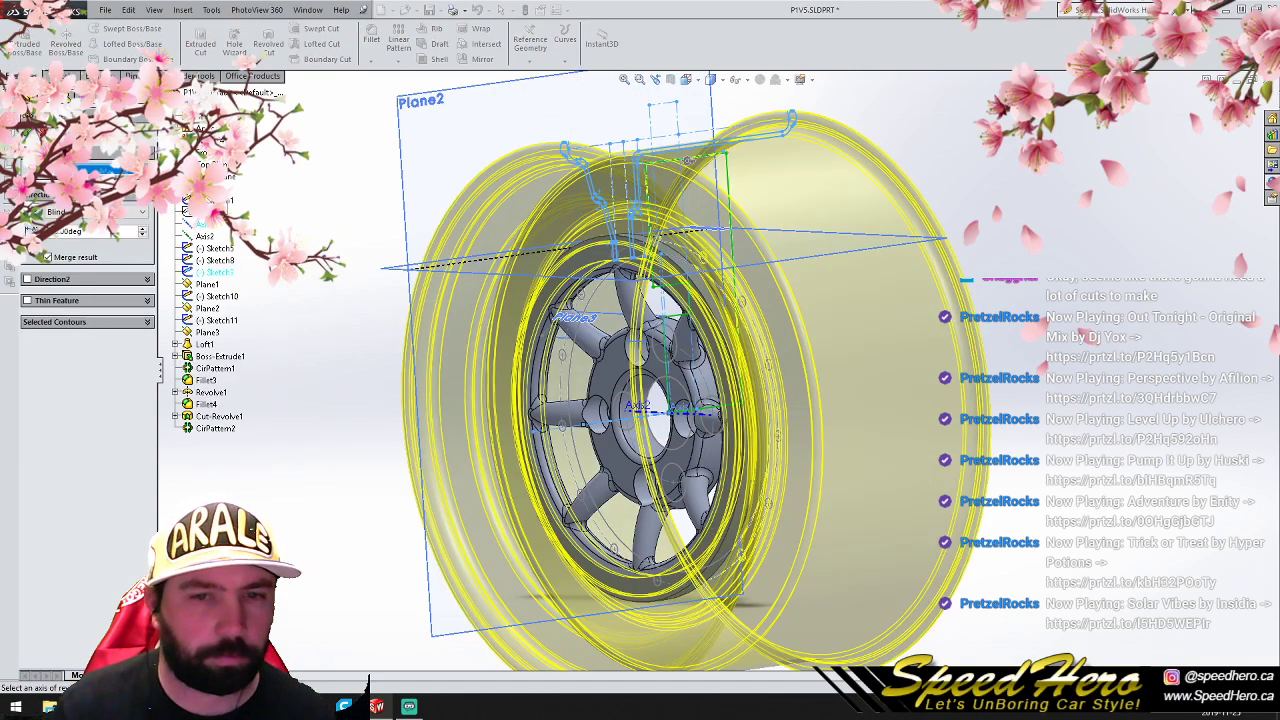
{"action": "right_click", "coordinate": [687, 159]}
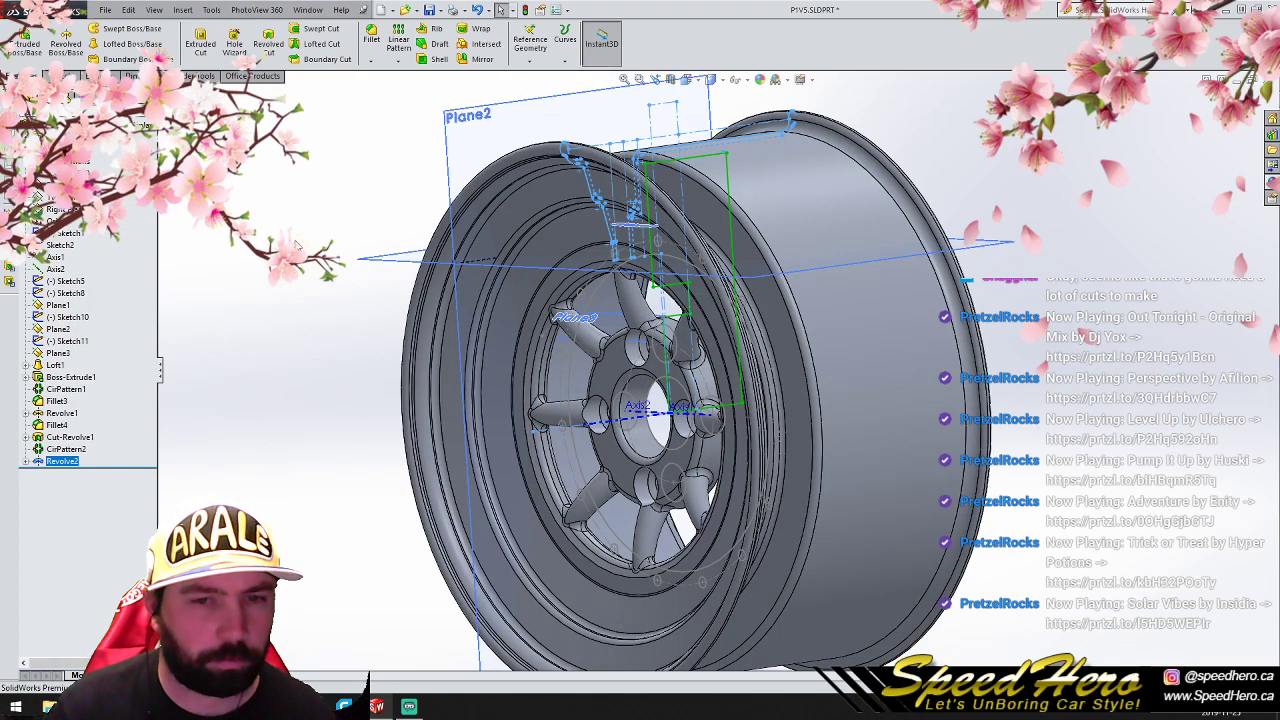
- Save and close P1V5.SLDPRT, and open P1V4.SLDPRT
{"action": "scroll", "coordinate": [690, 447], "scroll_direction": "up", "scroll_amount": 3}
{"action": "scroll", "coordinate": [690, 447], "scroll_direction": "down", "scroll_amount": 1}
{"action": "middle_click_drag", "start_coordinate": [696, 447], "coordinate": [655, 446]}
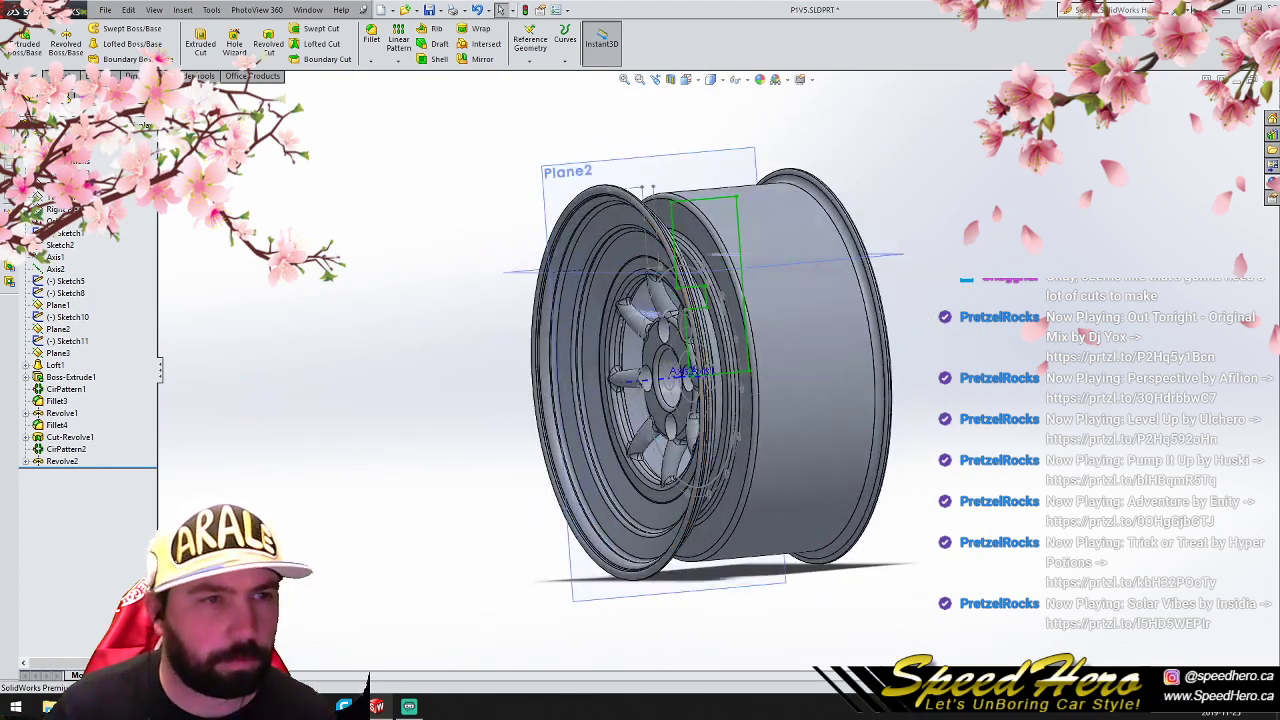
{"action": "left_click", "coordinate": [105, 11]}
{"action": "left_click", "coordinate": [140, 107]}
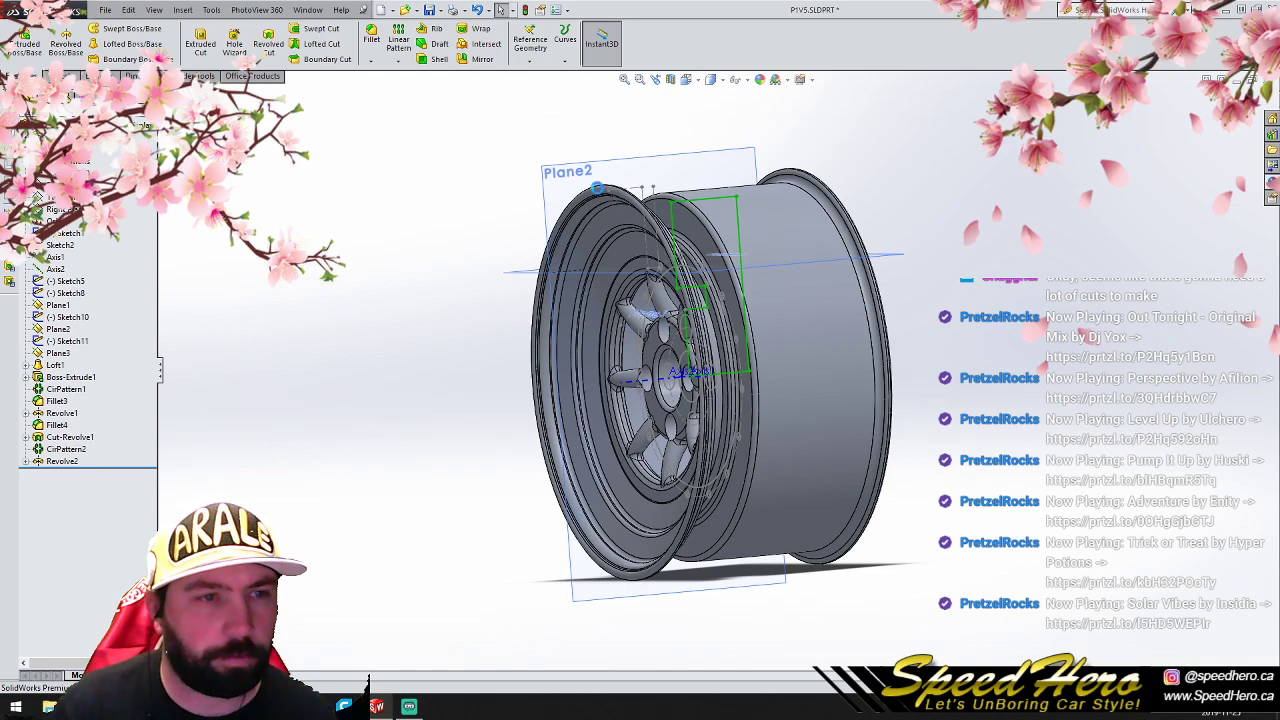
{"action": "left_click", "coordinate": [1272, 81]}
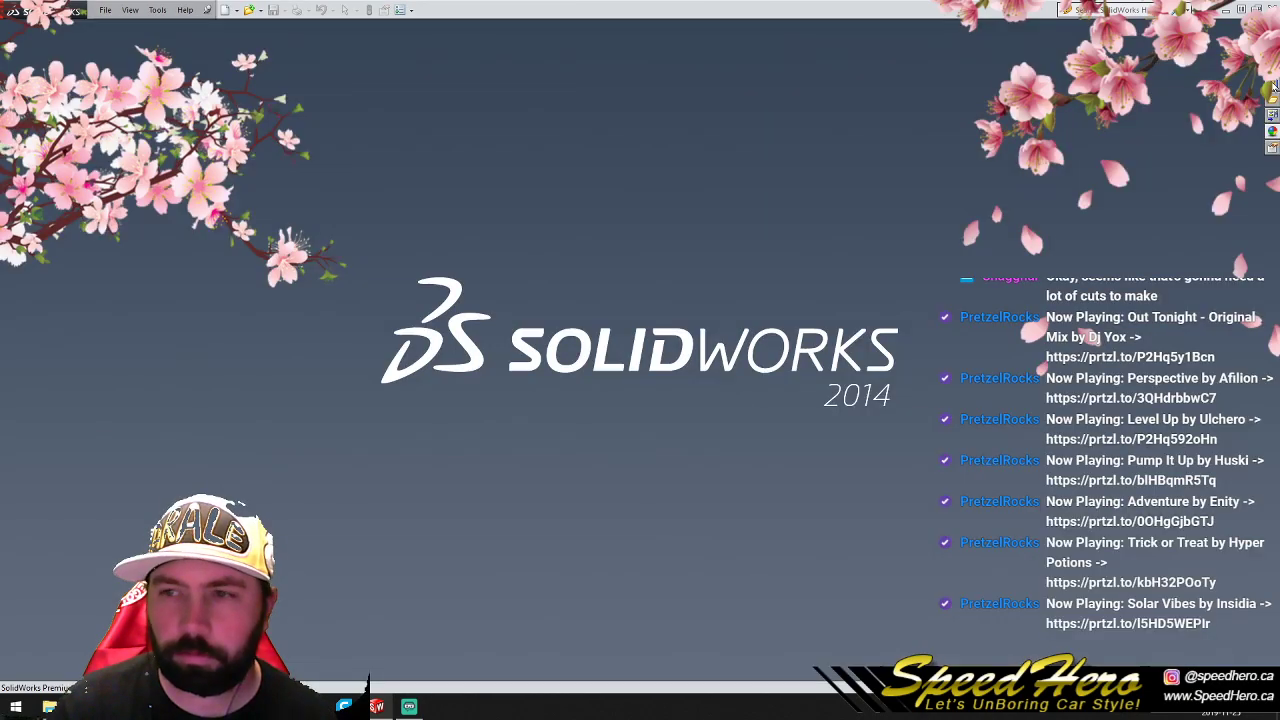
{"action": "left_click", "coordinate": [105, 10]}
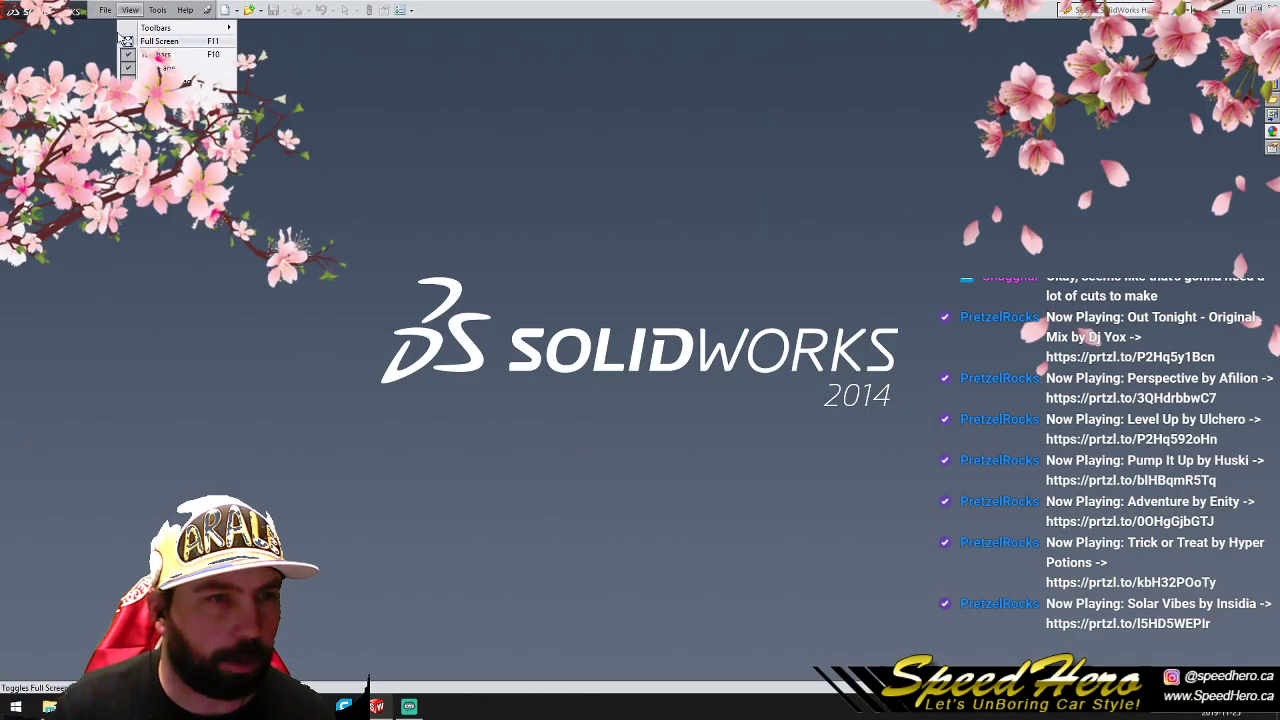
{"action": "left_click", "coordinate": [130, 74]}
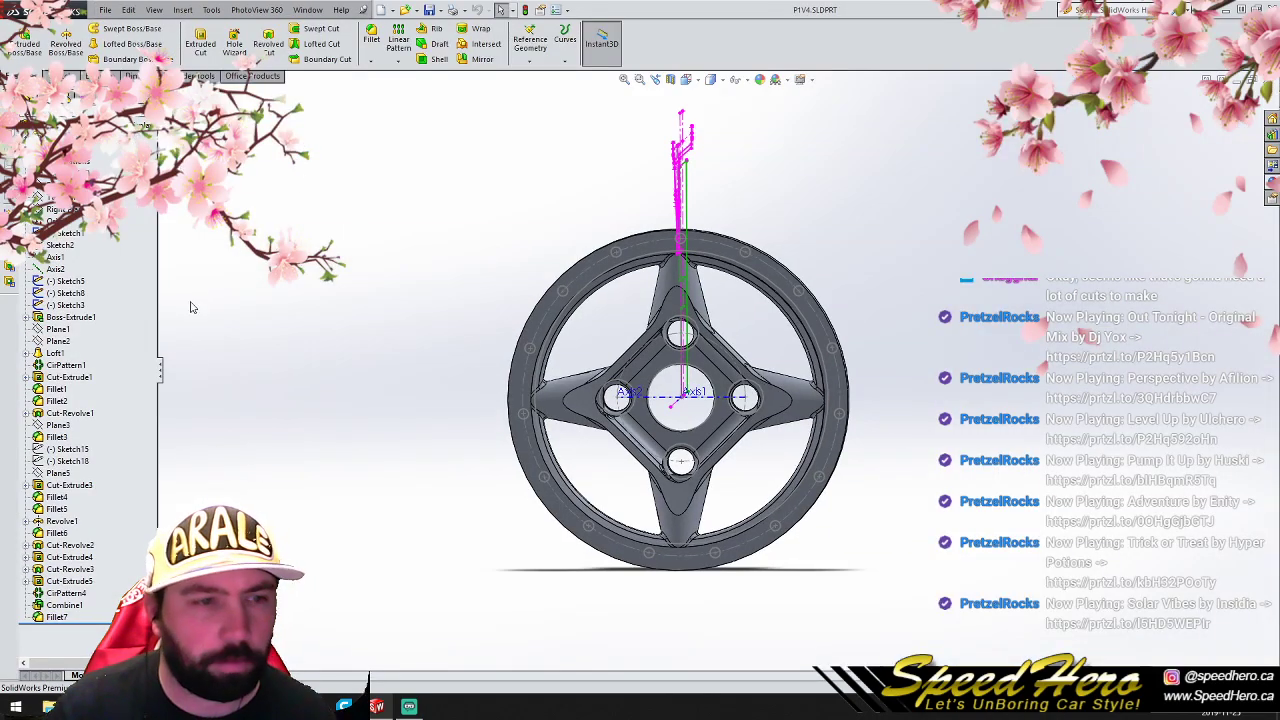
- Revolve the Sketch3 rim profile about Axis1 in P1V4.SLDPRT to add the barrel around the four-spoke center
{"action": "middle_click_drag", "start_coordinate": [362, 283], "coordinate": [274, 300]}
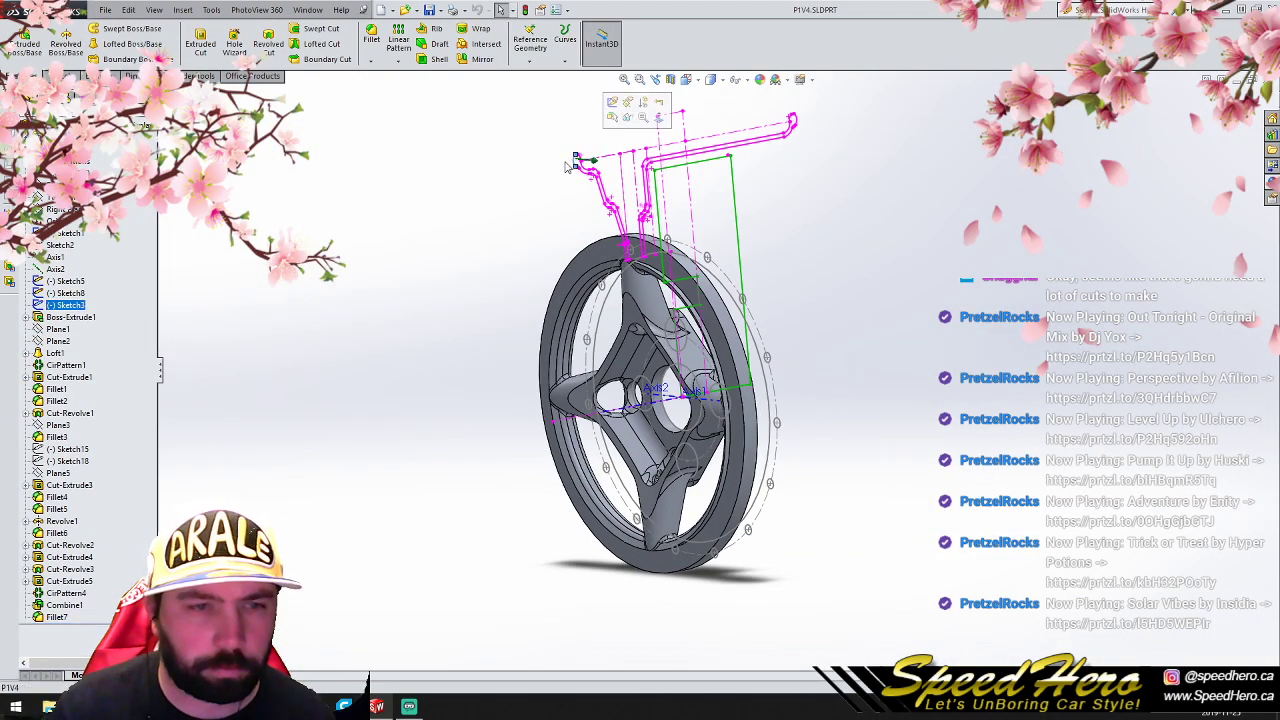
{"action": "left_click", "coordinate": [92, 305]}
{"action": "left_click", "coordinate": [66, 50]}
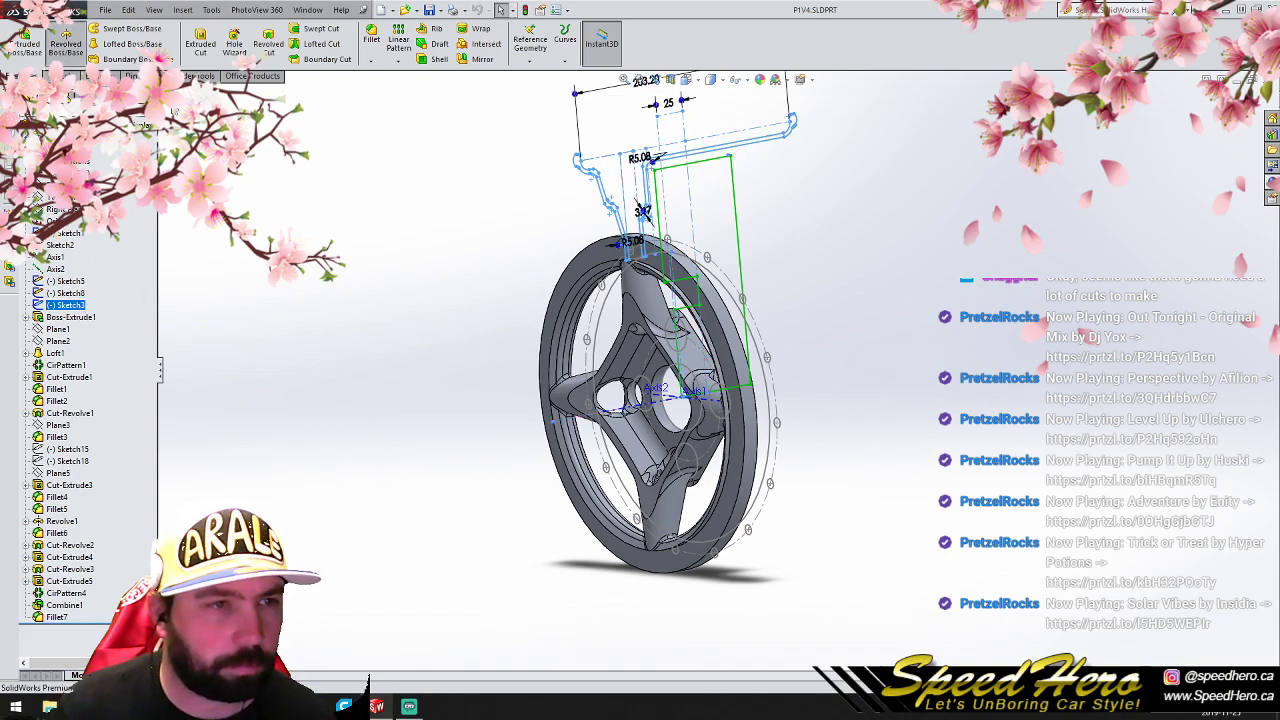
{"action": "left_click", "coordinate": [204, 234]}
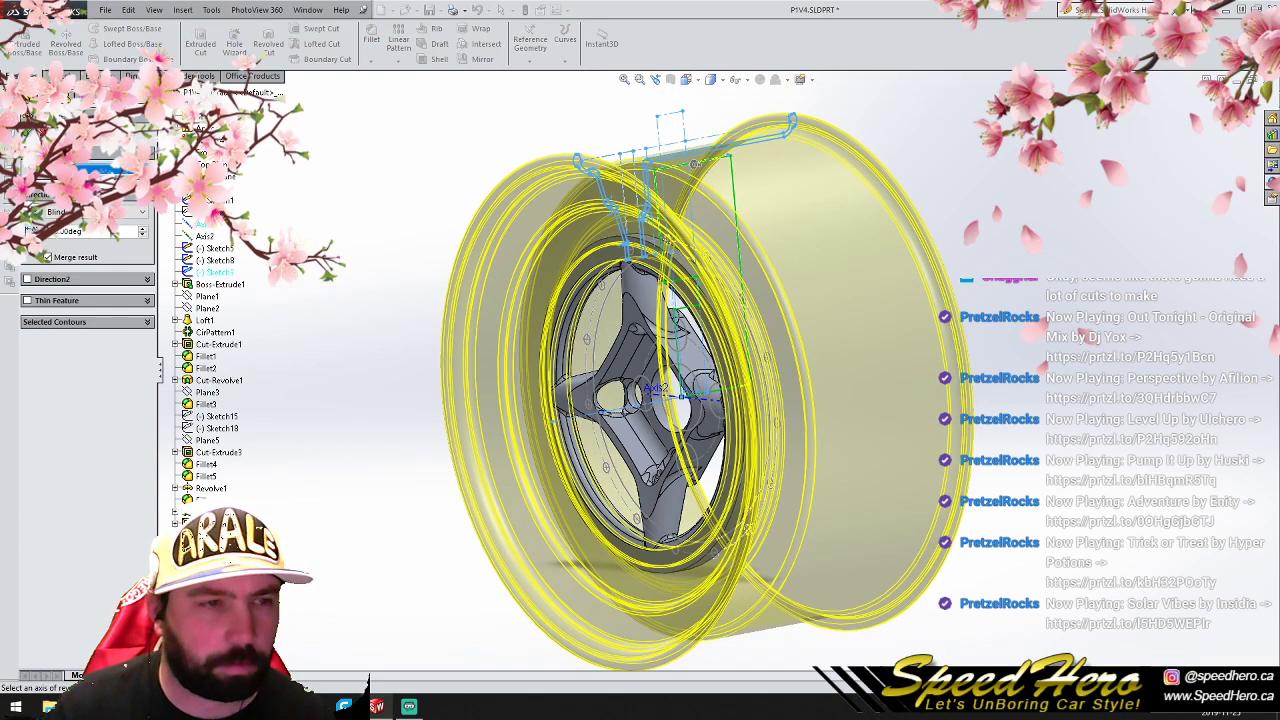
{"action": "left_click", "coordinate": [27, 132]}
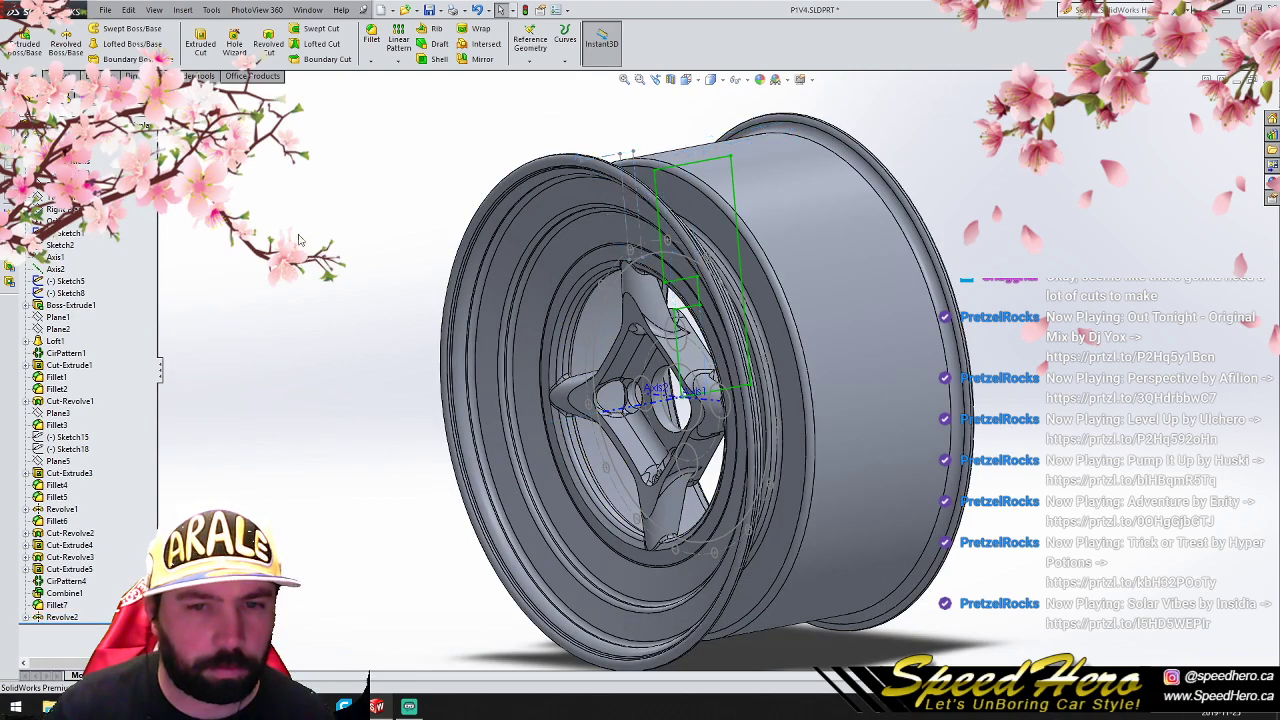
- Save and close P1V4.SLDPRT, and open P1V3.SLDPRT
{"action": "left_click", "coordinate": [105, 10]}
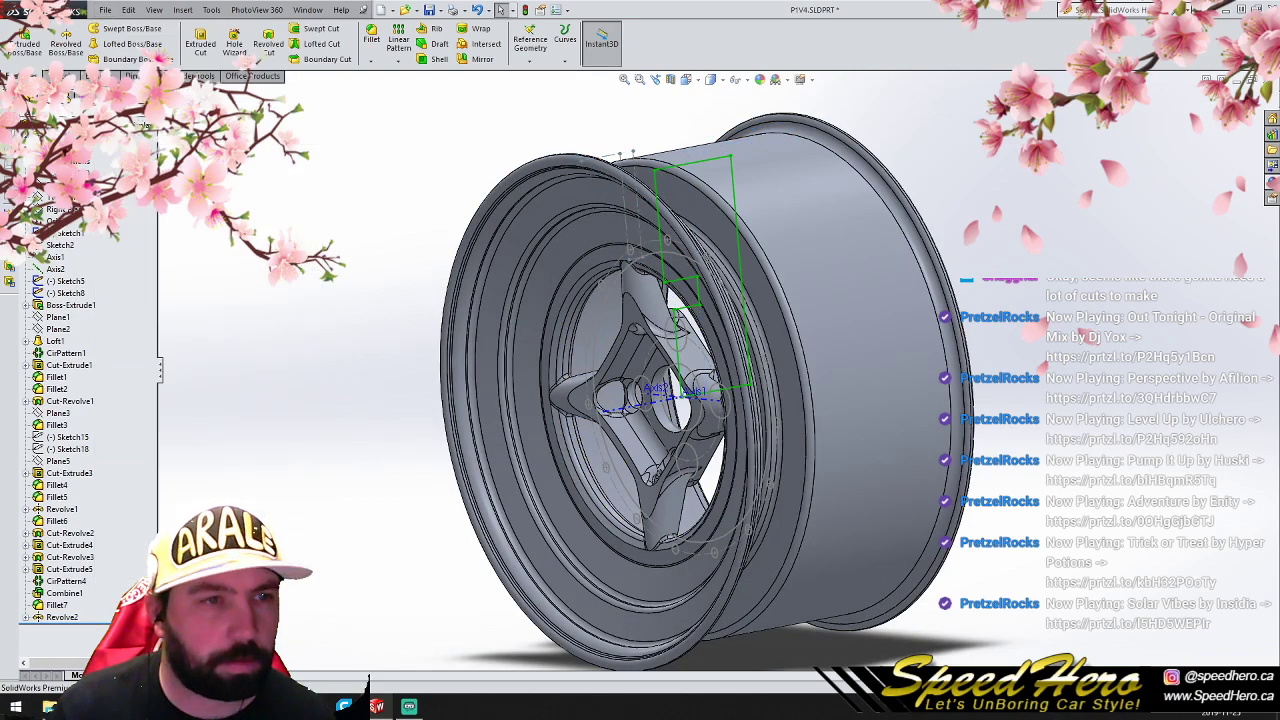
{"action": "left_click", "coordinate": [1253, 79]}
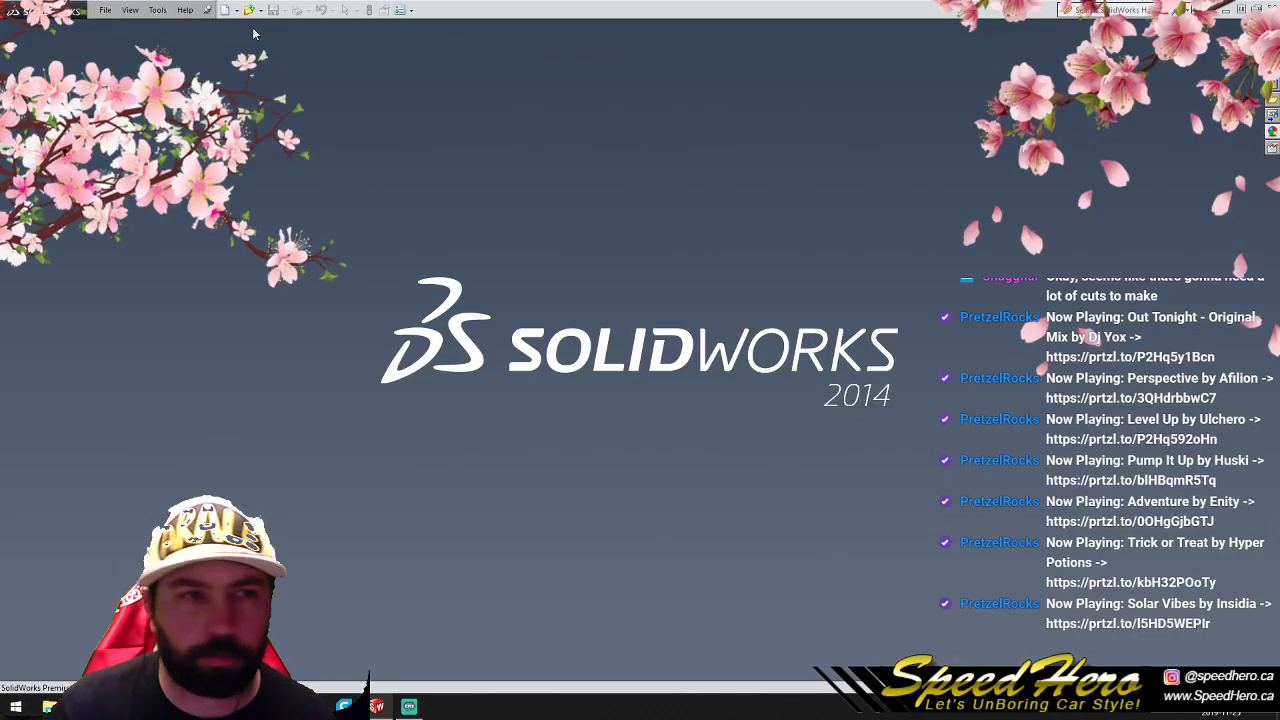
{"action": "left_click", "coordinate": [106, 12]}
{"action": "left_click", "coordinate": [130, 74]}
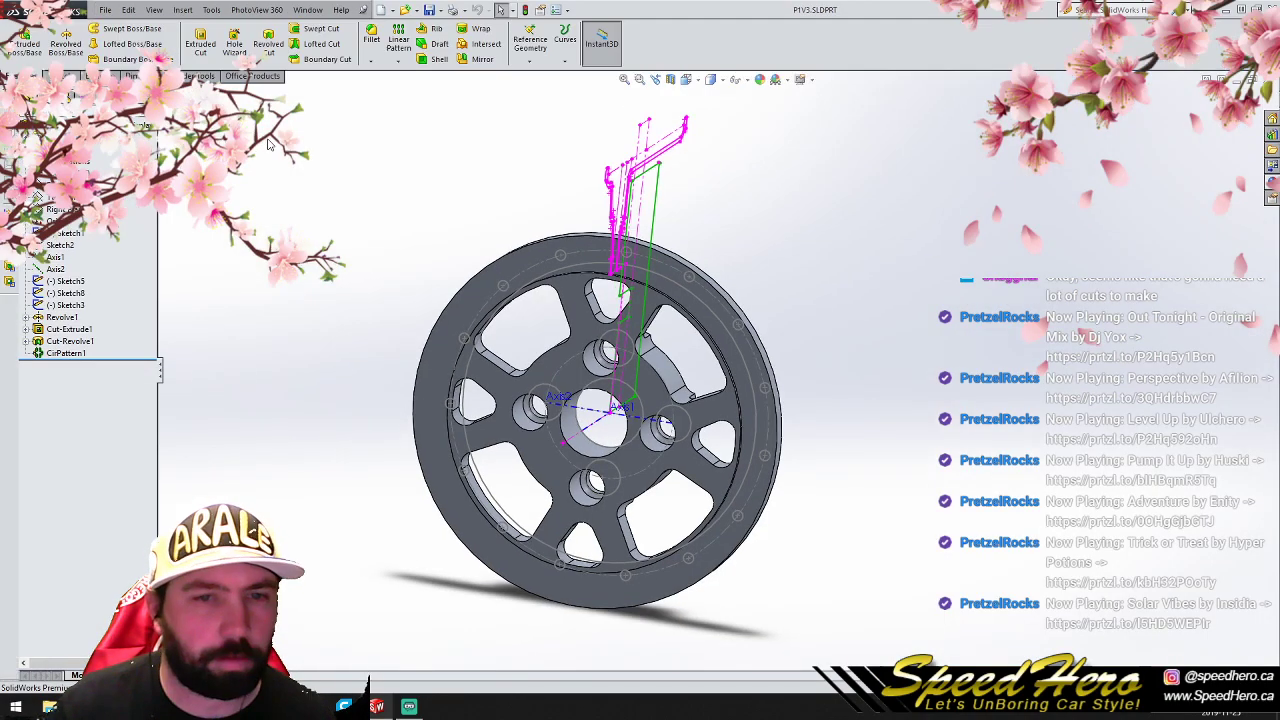
{"action": "left_click", "coordinate": [66, 293]}
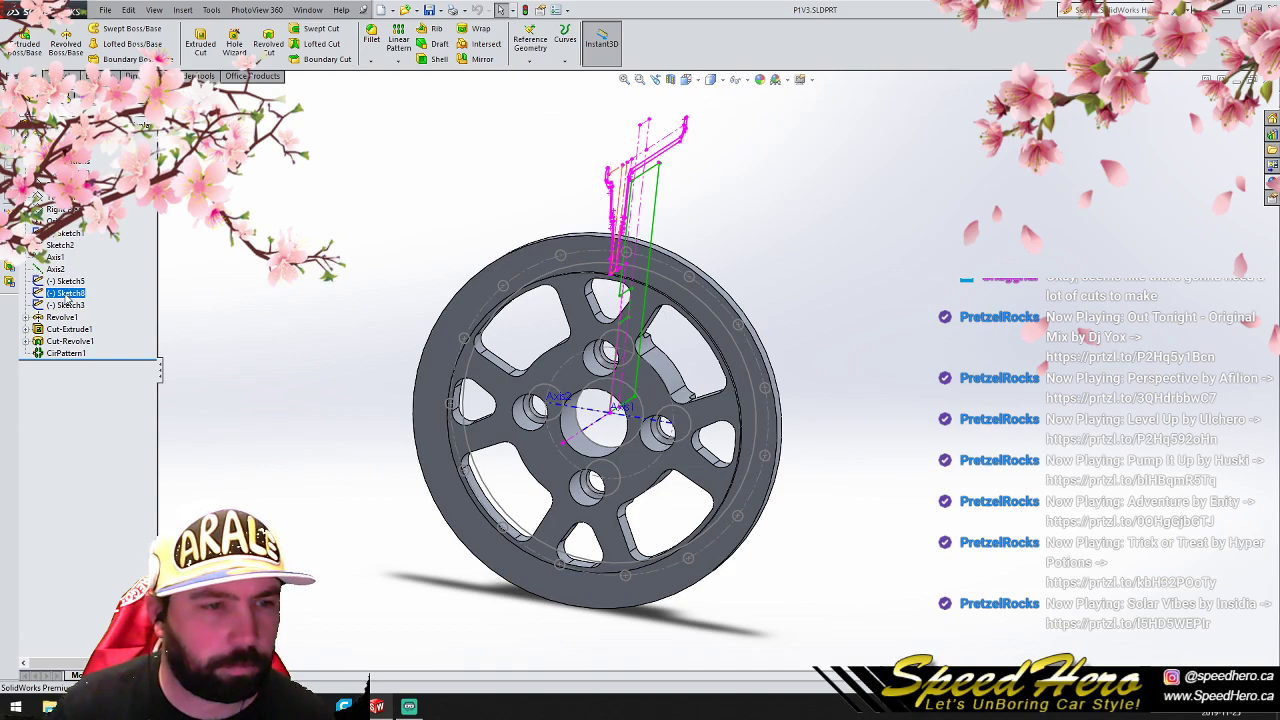
- Revolve the Sketch3 rim profile about Axis1 in P1V3.SLDPRT to add the barrel around the wheel center
{"action": "left_click", "coordinate": [65, 305]}
{"action": "left_click", "coordinate": [66, 44]}
{"action": "left_click", "coordinate": [196, 222]}
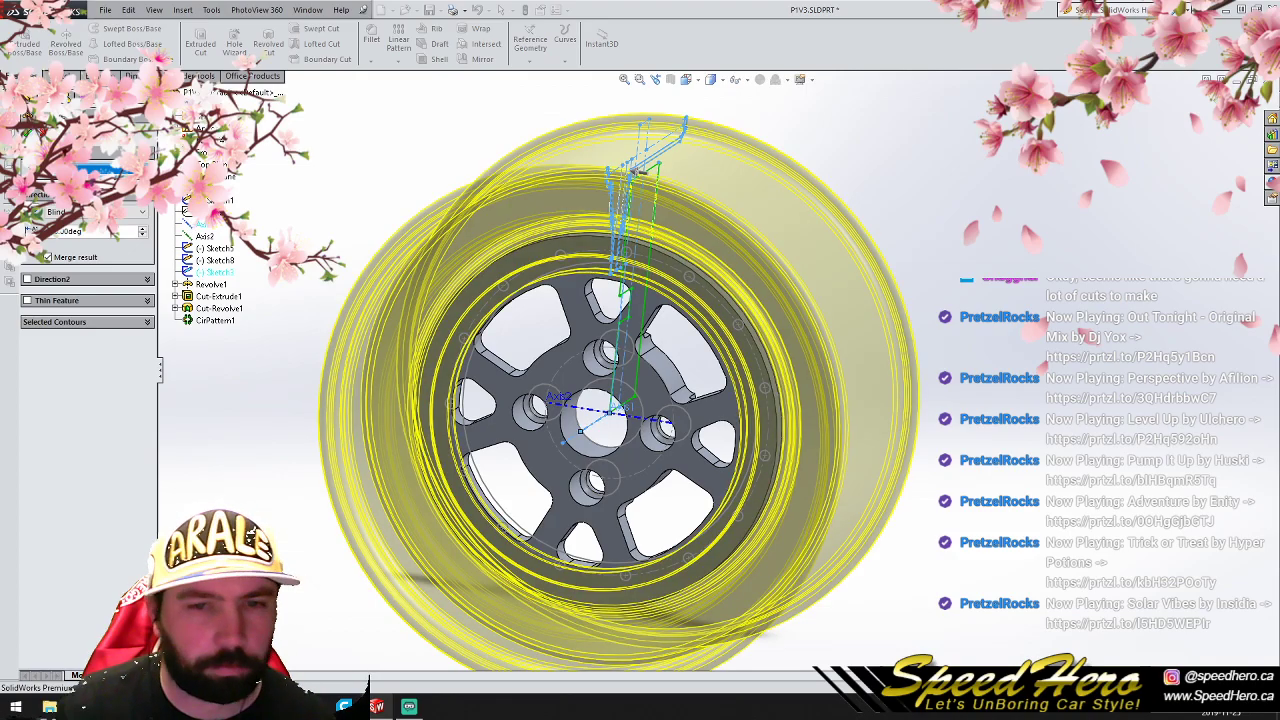
{"action": "left_click", "coordinate": [28, 133]}
{"action": "scroll", "coordinate": [347, 281], "scroll_direction": "up", "scroll_amount": 2}
{"action": "middle_click_drag", "start_coordinate": [640, 420], "coordinate": [674, 365]}
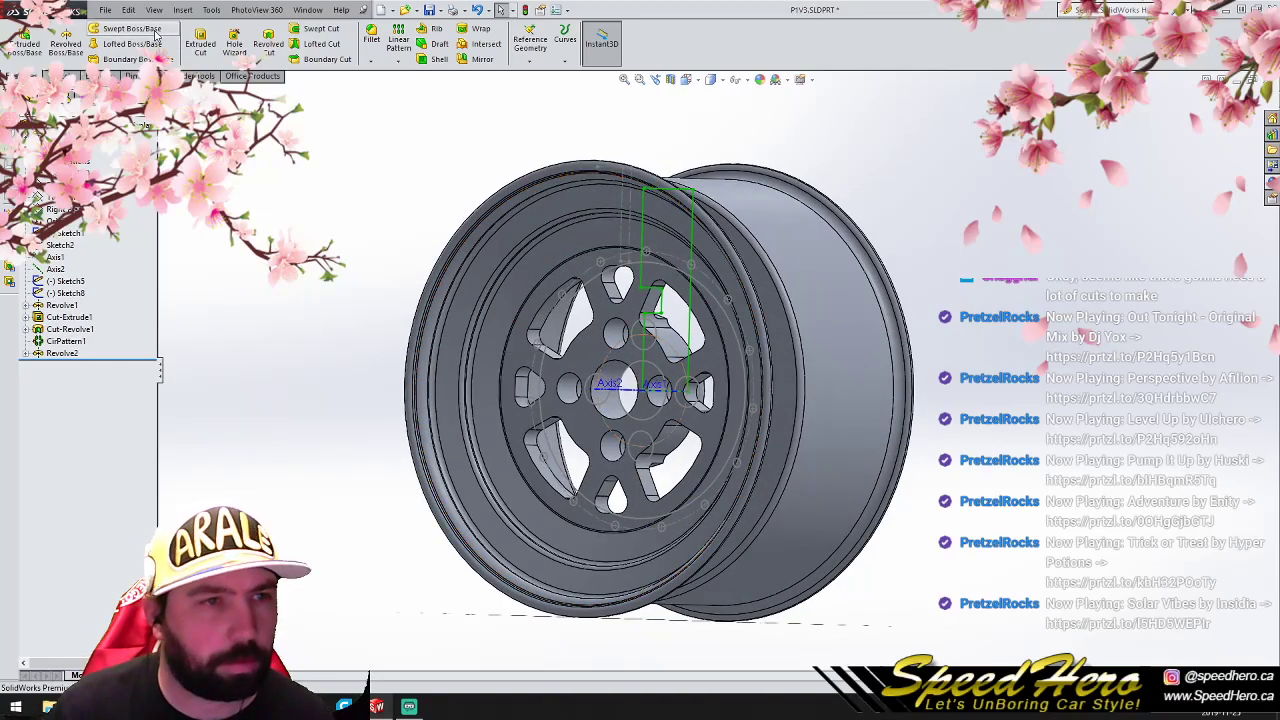
- Save and close P1V3.SLDPRT, and open P1V2.SLDPRT
{"action": "left_click", "coordinate": [105, 10]}
{"action": "left_click", "coordinate": [125, 109]}
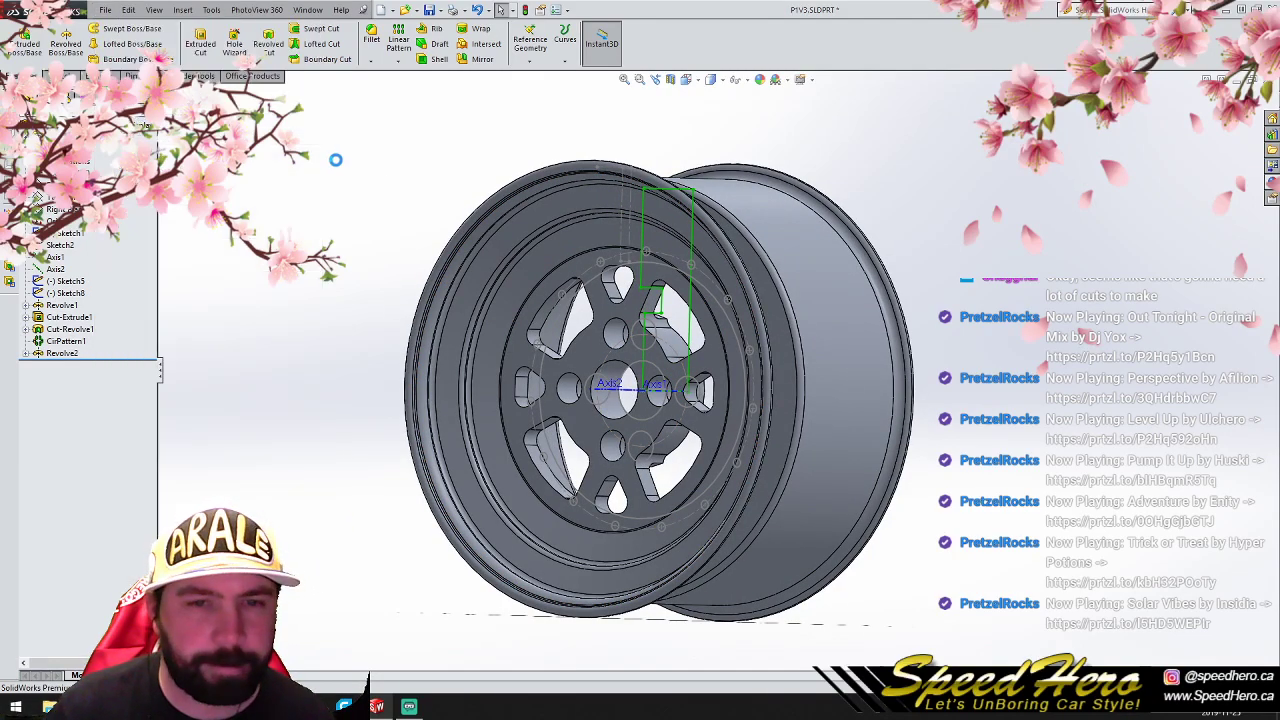
{"action": "left_click", "coordinate": [1252, 80]}
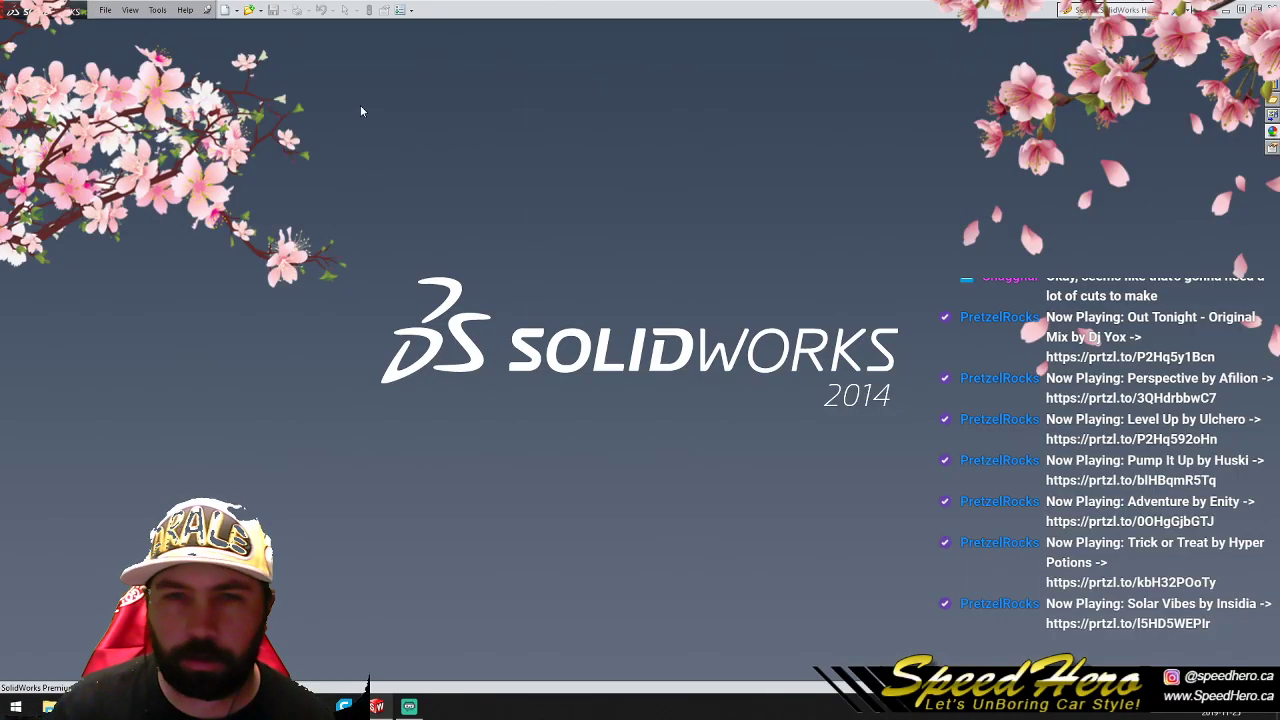
{"action": "left_click", "coordinate": [105, 10]}
{"action": "left_click", "coordinate": [140, 74]}
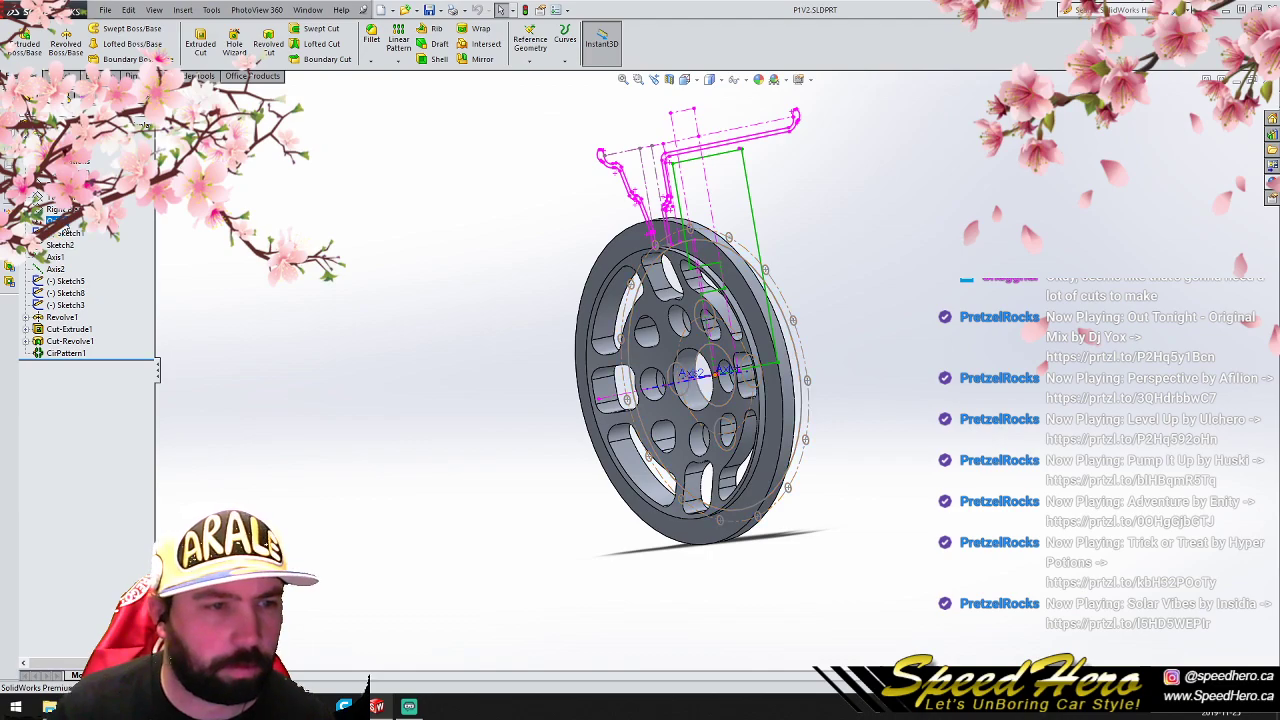
- Revolve the Sketch3 rim profile about Axis1 in P1V2.SLDPRT to form the barrel
{"action": "left_click", "coordinate": [65, 304]}
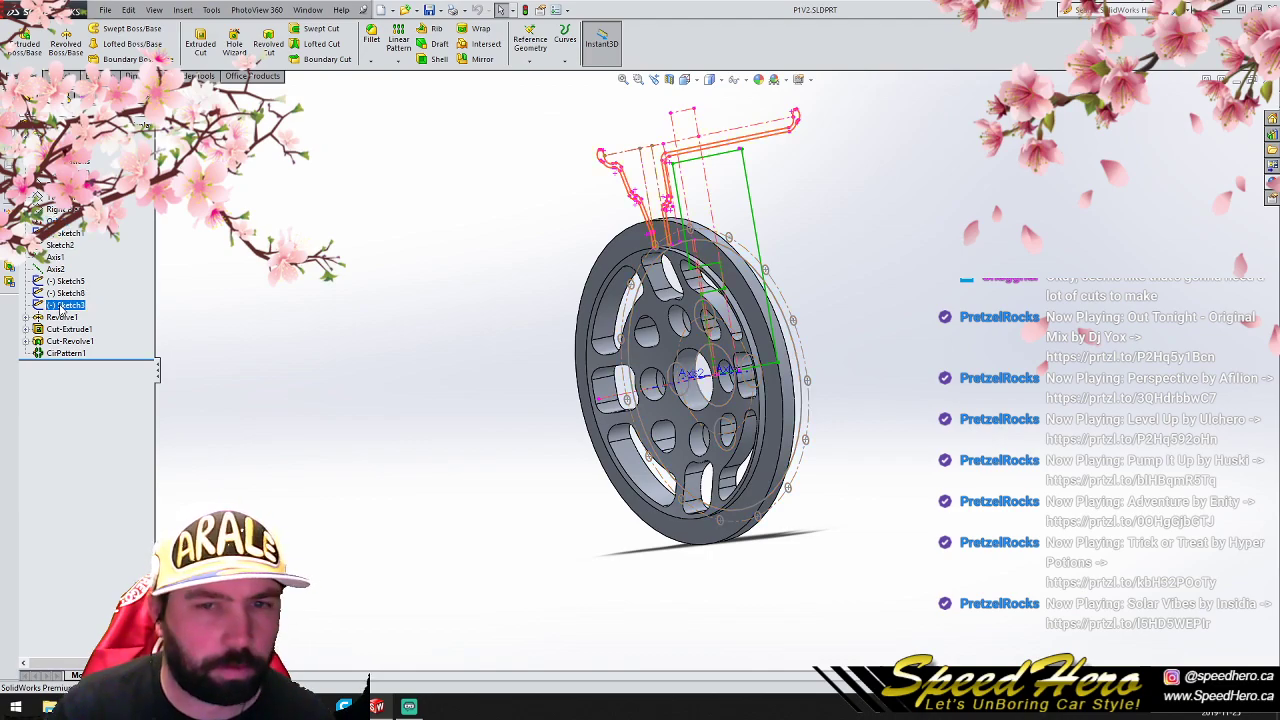
{"action": "left_click", "coordinate": [66, 40]}
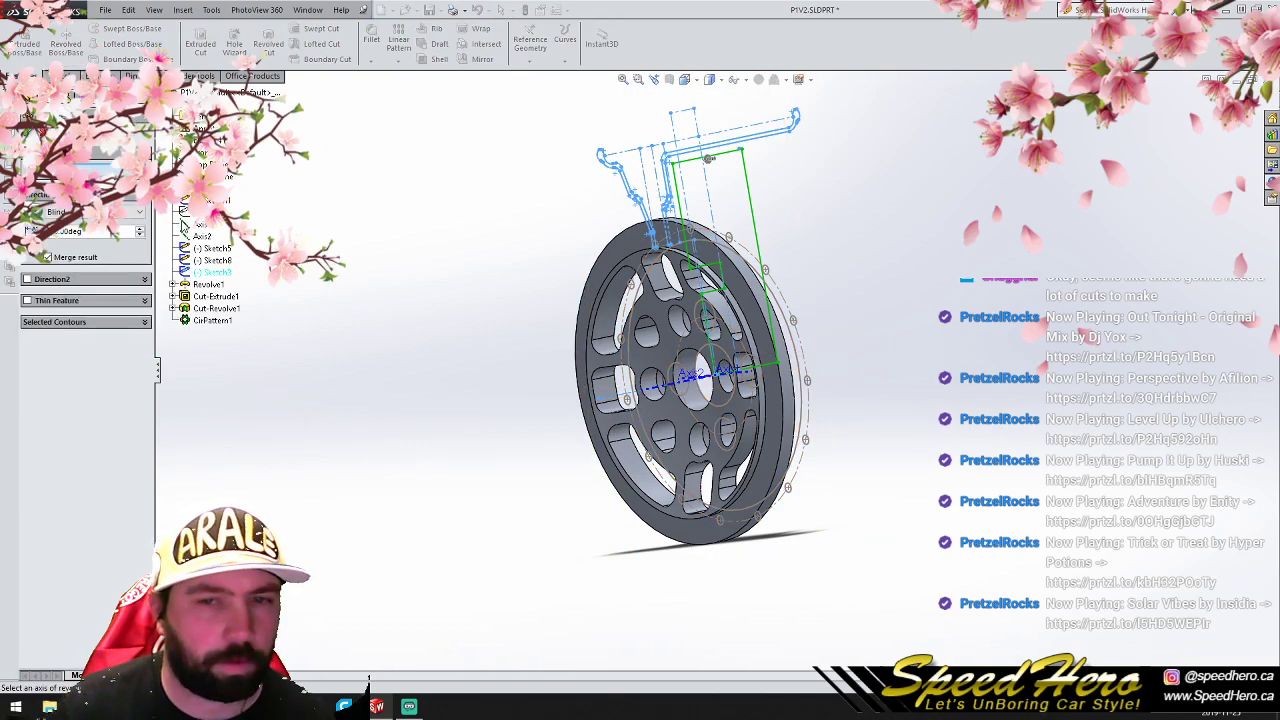
{"action": "left_click", "coordinate": [189, 227]}
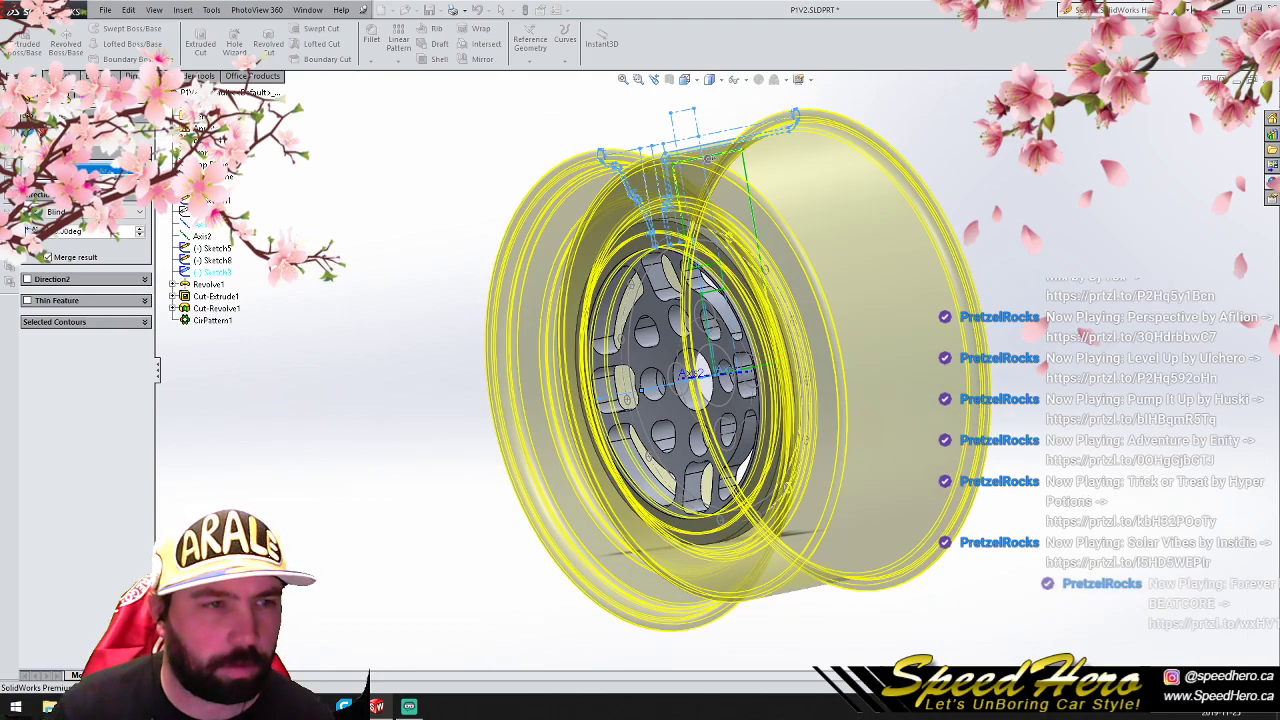
{"action": "left_click", "coordinate": [27, 132]}
{"action": "left_click", "coordinate": [345, 175]}
- Save and close P1V2.SLDPRT, and open P1V1.SLDPRT
{"action": "left_click", "coordinate": [106, 10]}
{"action": "left_click", "coordinate": [134, 109]}
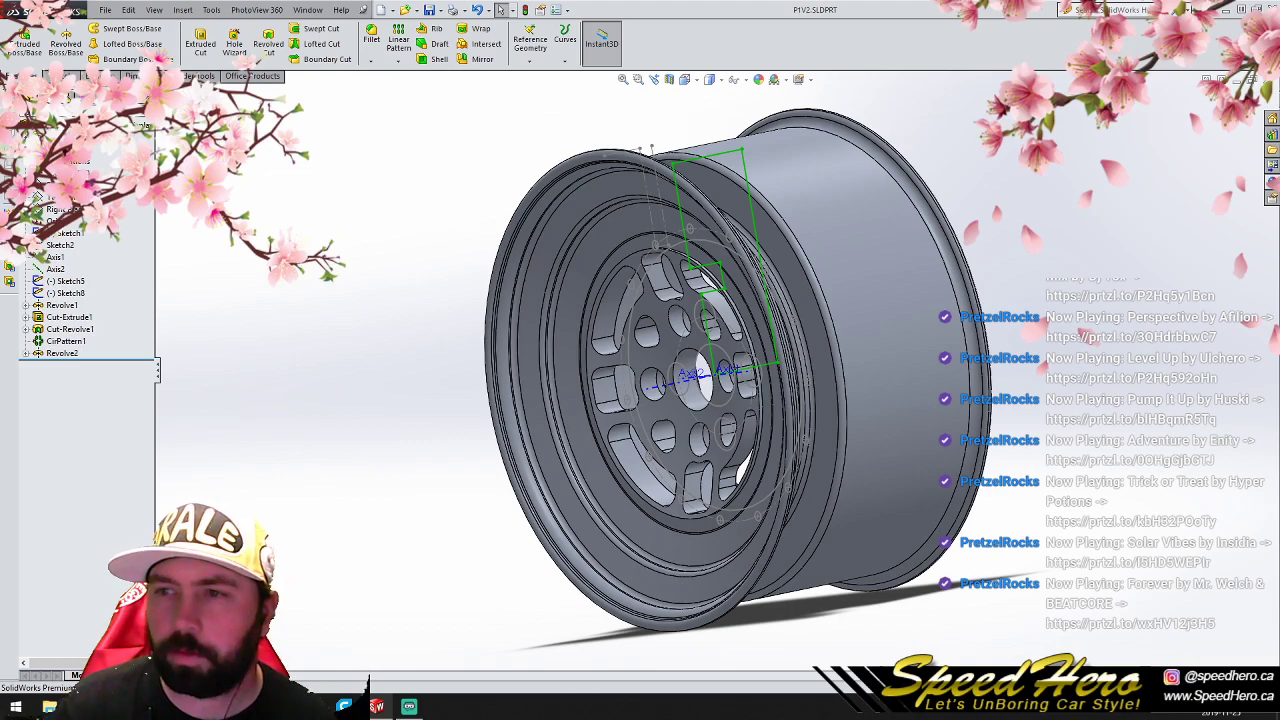
{"action": "left_click", "coordinate": [1268, 79]}
{"action": "left_click", "coordinate": [106, 10]}
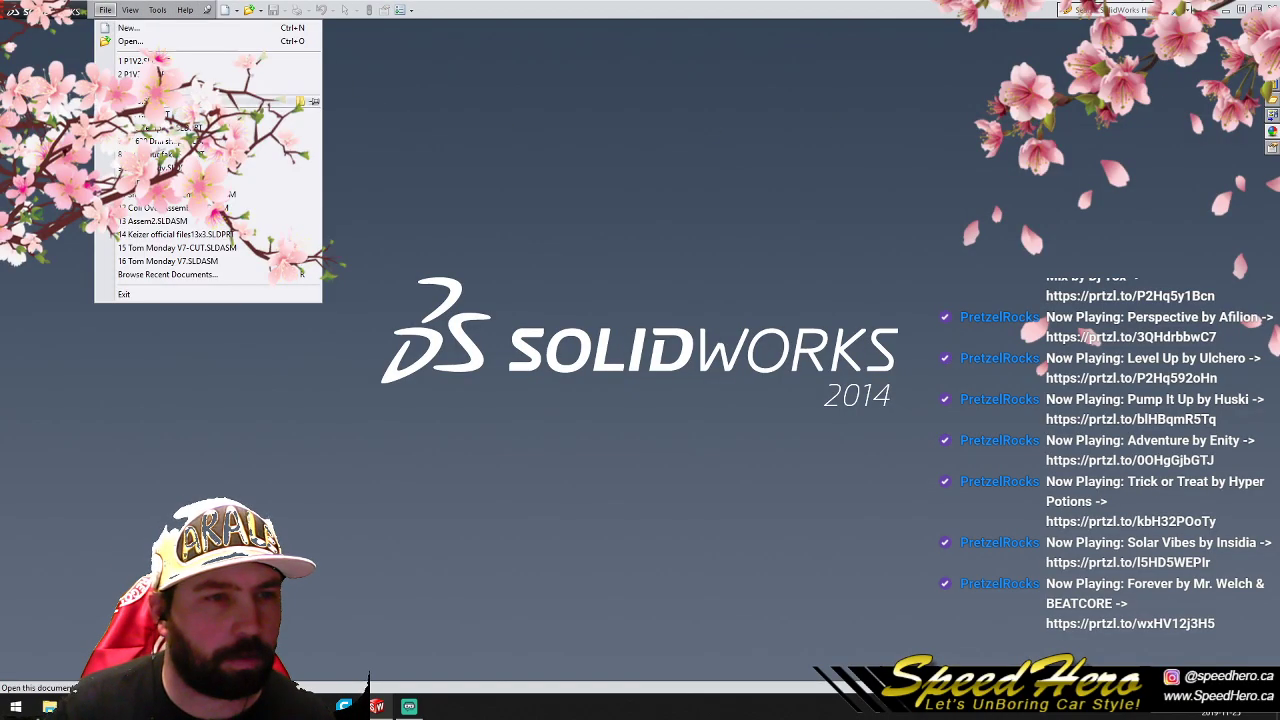
{"action": "left_click", "coordinate": [130, 74]}
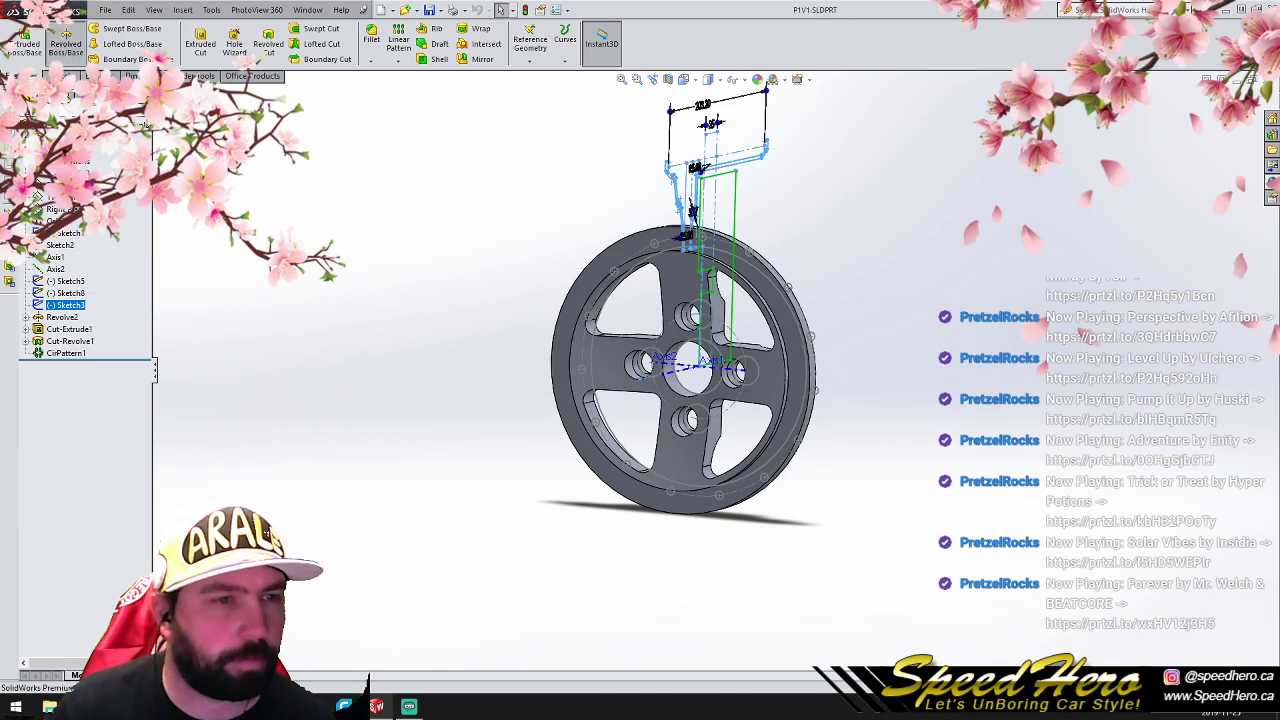
- Revolve the Sketch3 rim profile about Axis1 in P1V1.SLDPRT to add the barrel around the four-spoke center
{"action": "left_click", "coordinate": [65, 38]}
{"action": "left_click", "coordinate": [199, 224]}
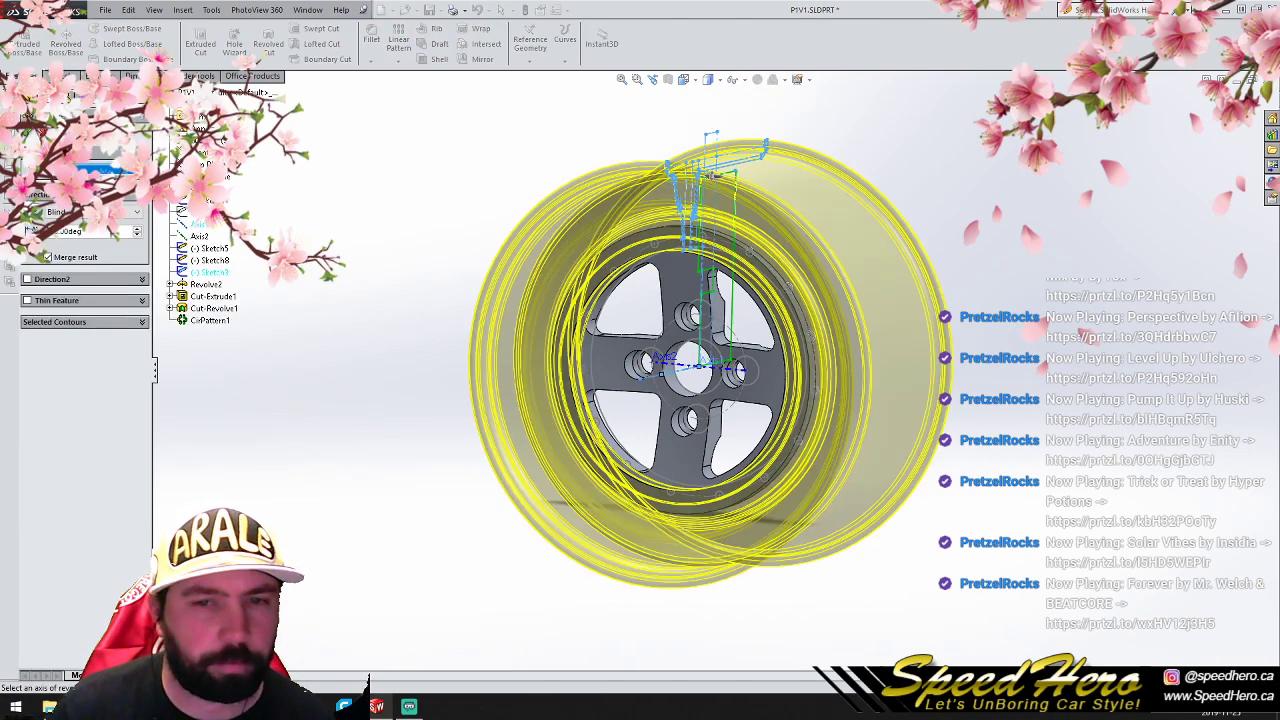
{"action": "right_click", "coordinate": [710, 175]}
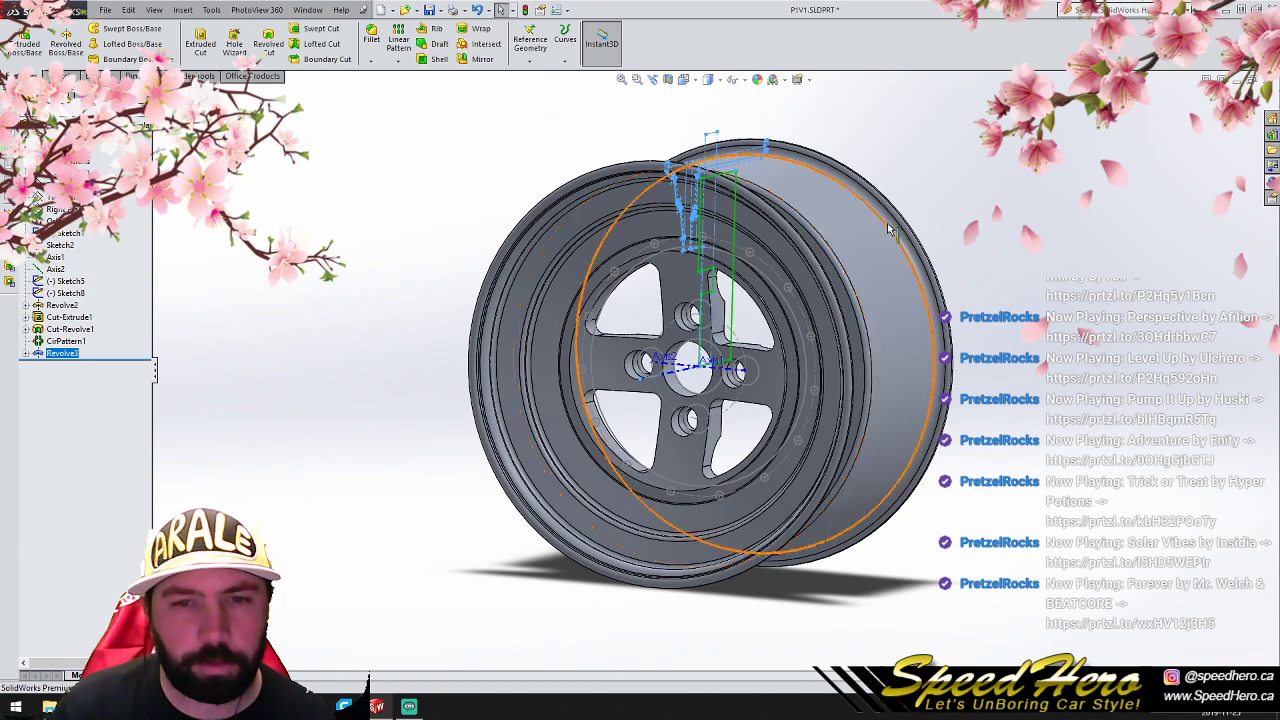
{"action": "left_click", "coordinate": [424, 244]}
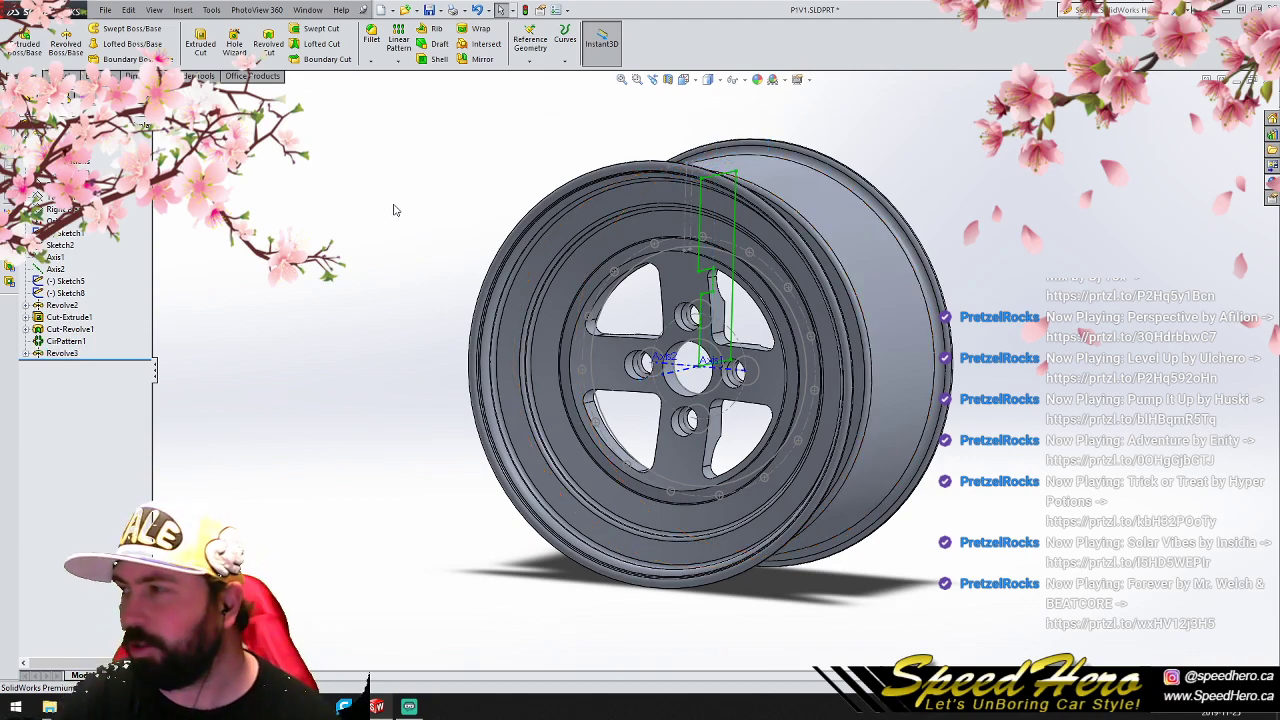
- Save and close P1V1.SLDPRT, and exit SolidWorks
{"action": "left_click", "coordinate": [105, 10]}
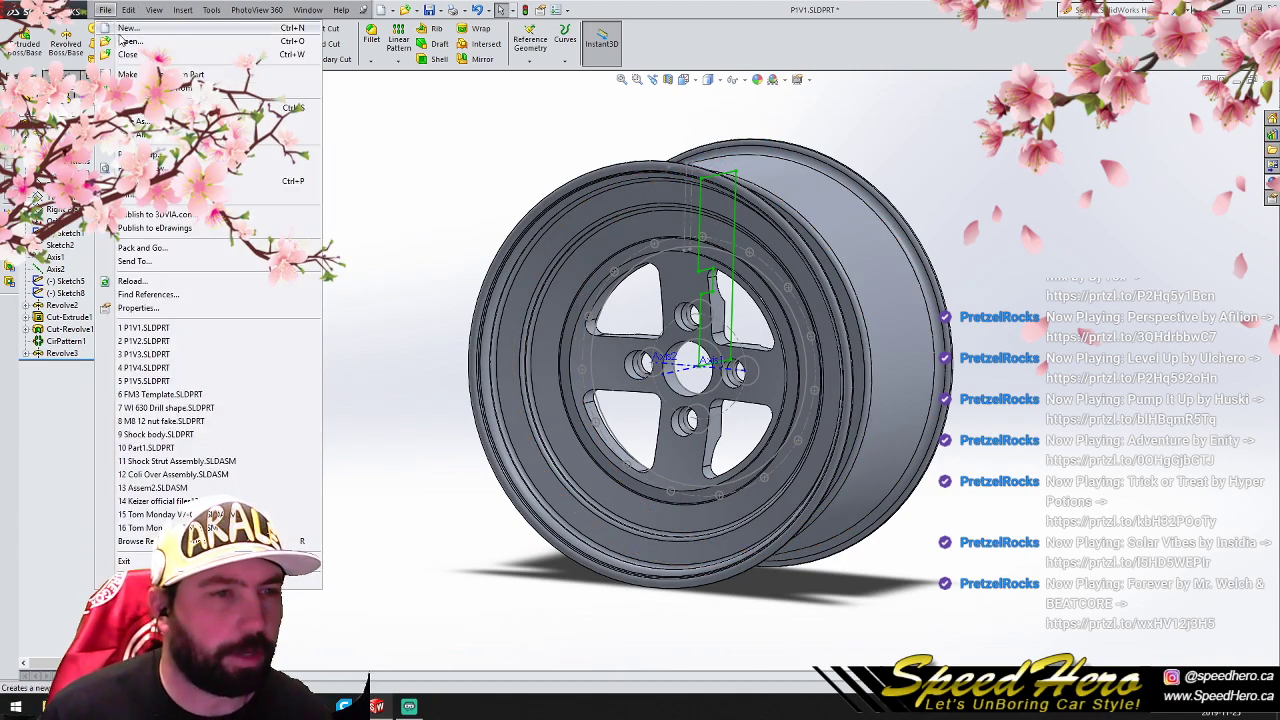
{"action": "left_click", "coordinate": [135, 107]}
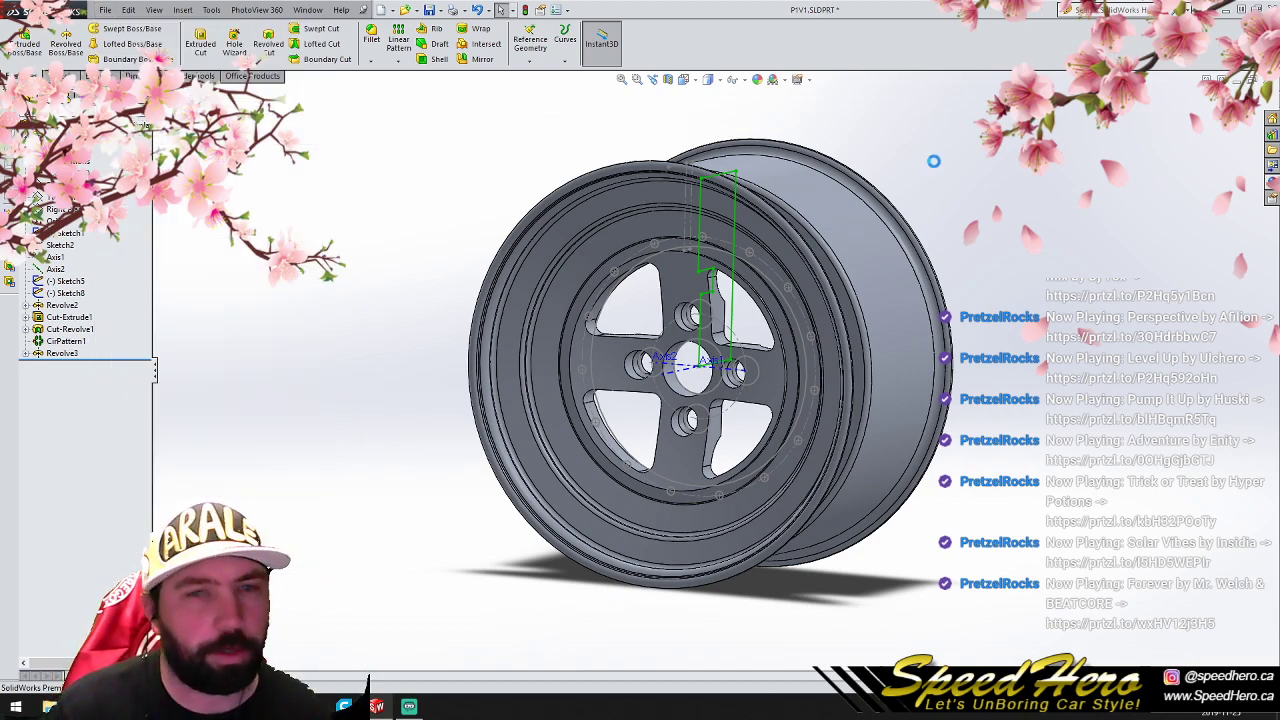
{"action": "left_click", "coordinate": [1271, 82]}
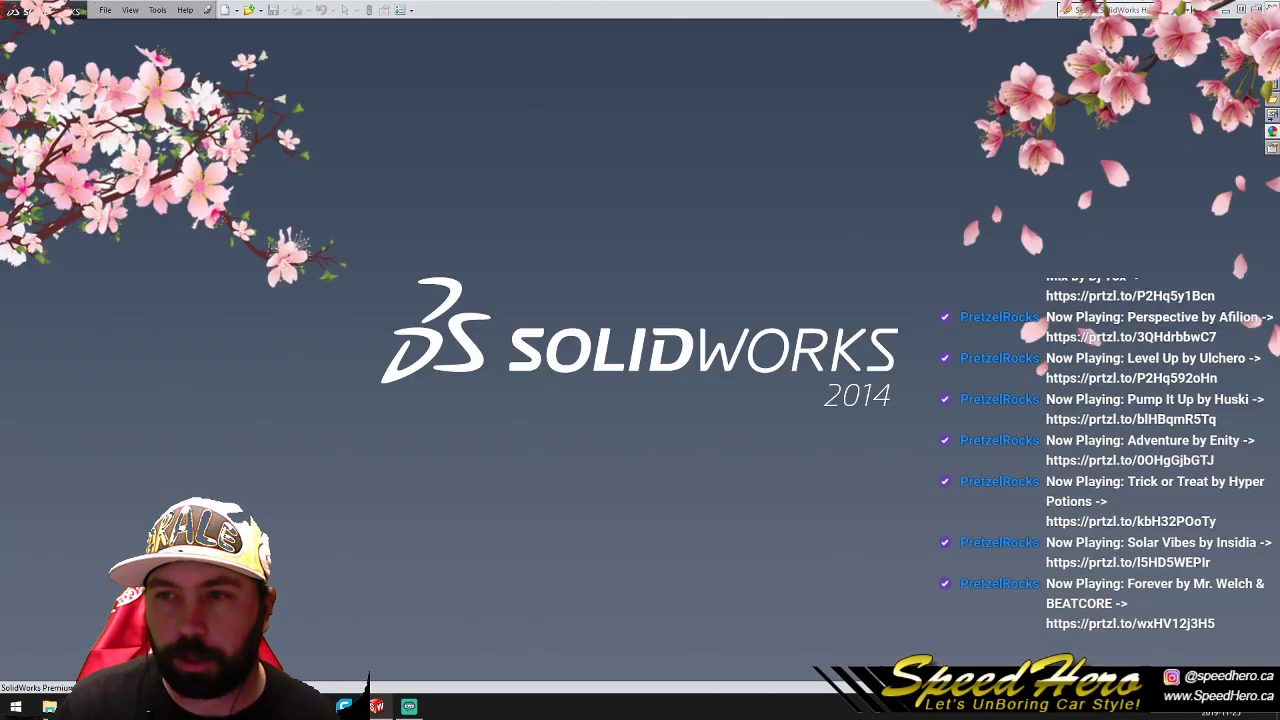
{"action": "left_click", "coordinate": [1271, 8]}
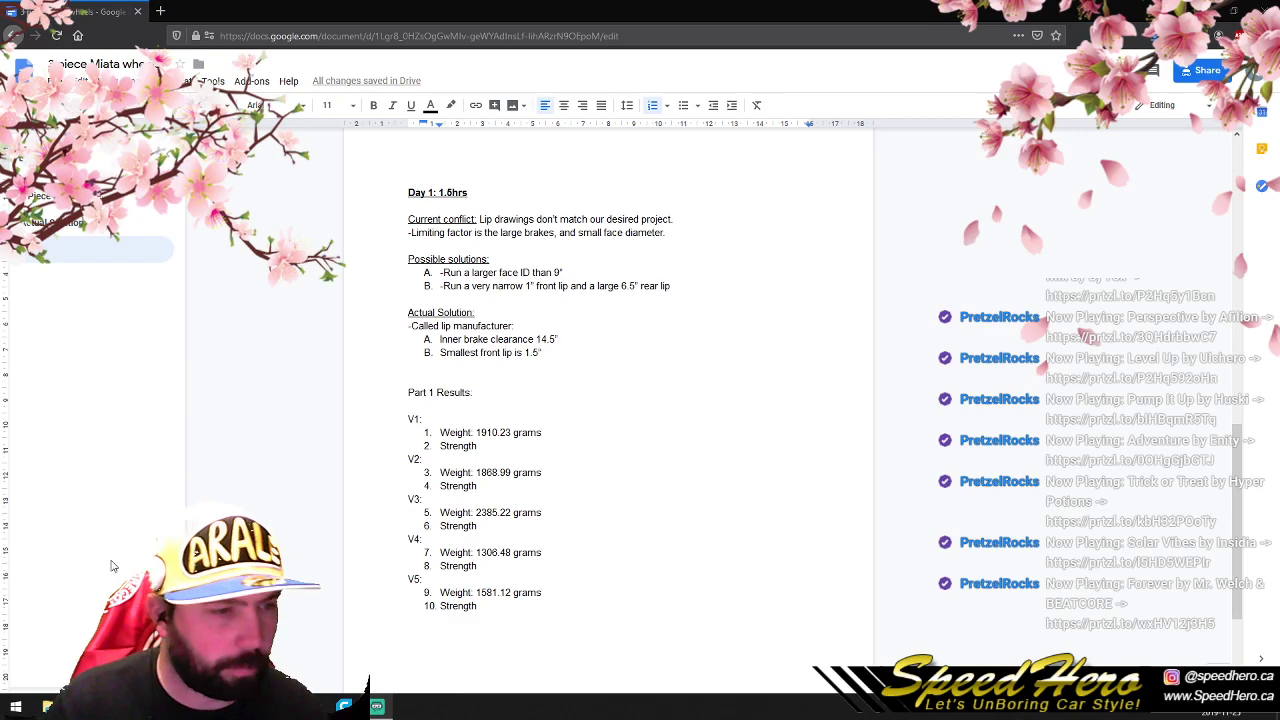
- Switch to File Explorer and copy all five part files from the Part 1 5 folder under 2019 Customers, Foreman 3pc Miata
{"action": "left_click", "coordinate": [48, 706]}
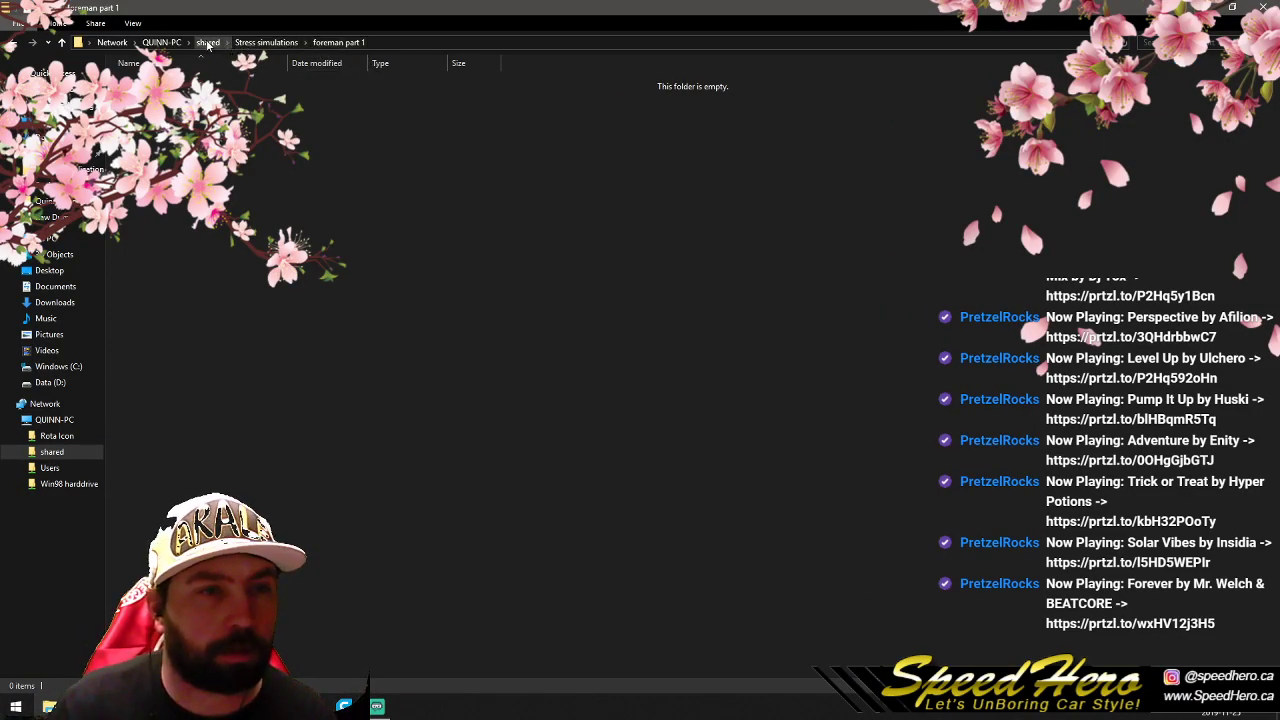
{"action": "left_click", "coordinate": [72, 106]}
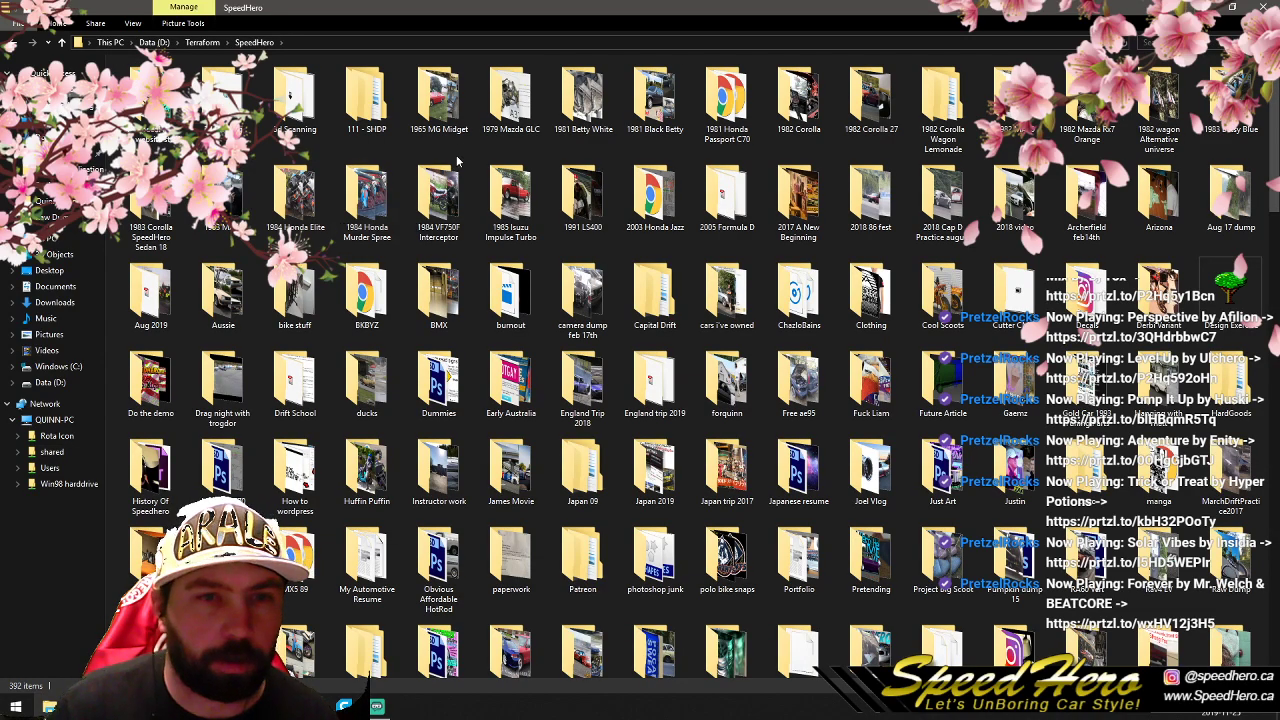
{"action": "left_click", "coordinate": [78, 108]}
{"action": "double_click", "coordinate": [440, 107]}
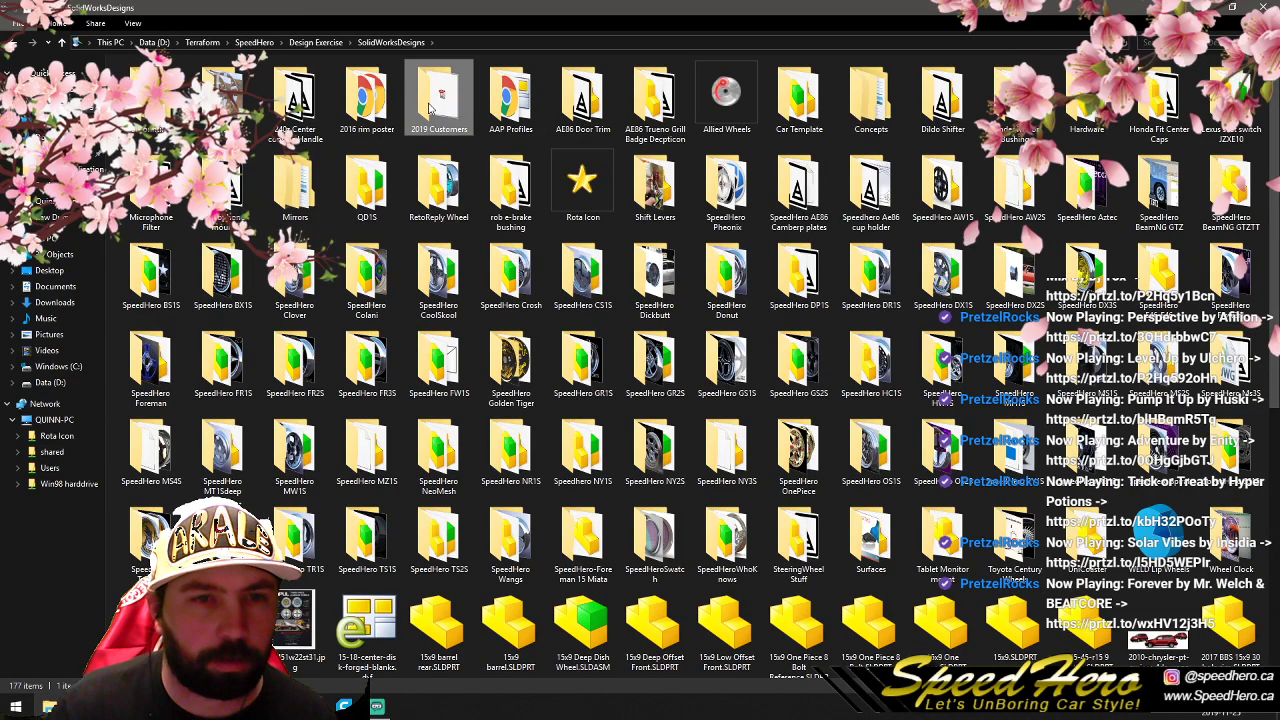
{"action": "double_click", "coordinate": [210, 83]}
{"action": "double_click", "coordinate": [210, 83]}
{"action": "left_click", "coordinate": [210, 83]}
{"action": "left_click", "coordinate": [165, 138], "text": "shift"}
{"action": "right_click", "coordinate": [164, 141]}
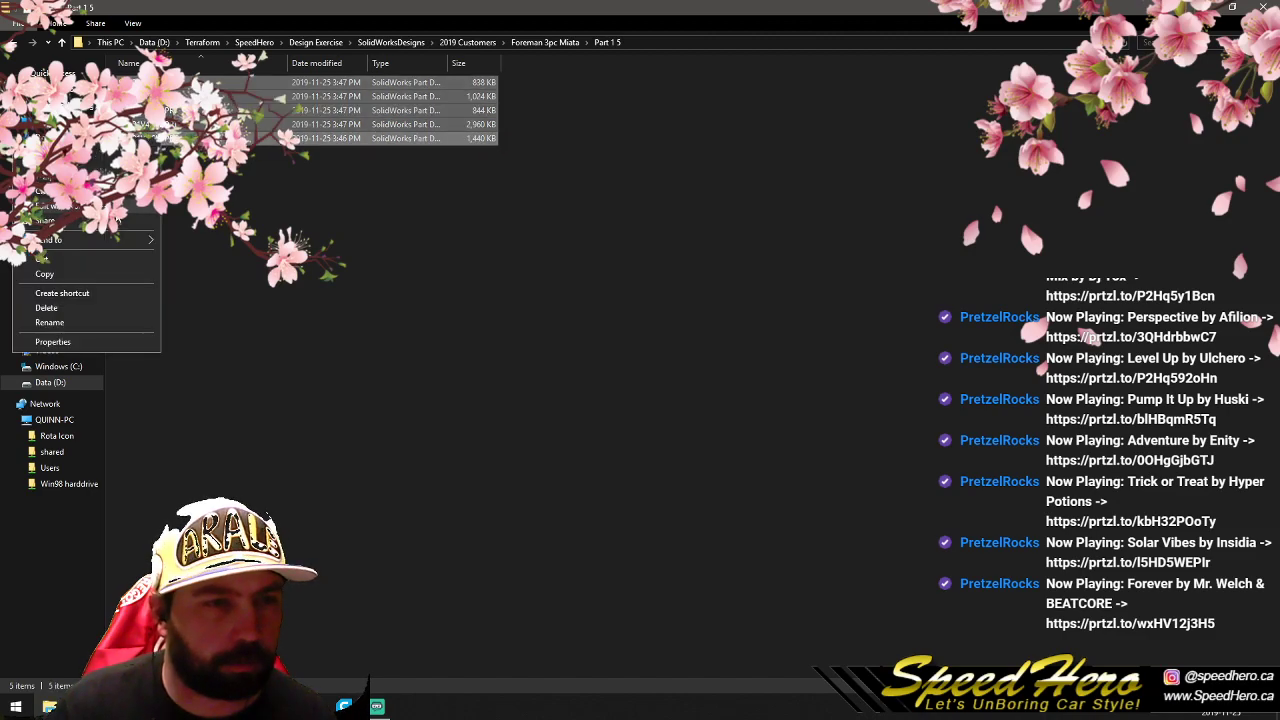
{"action": "left_click", "coordinate": [91, 276]}
- Paste the five copied parts into the foreman part 1 folder under Stress simulations on the shared network drive, and put File Explorer away
{"action": "left_click", "coordinate": [51, 452]}
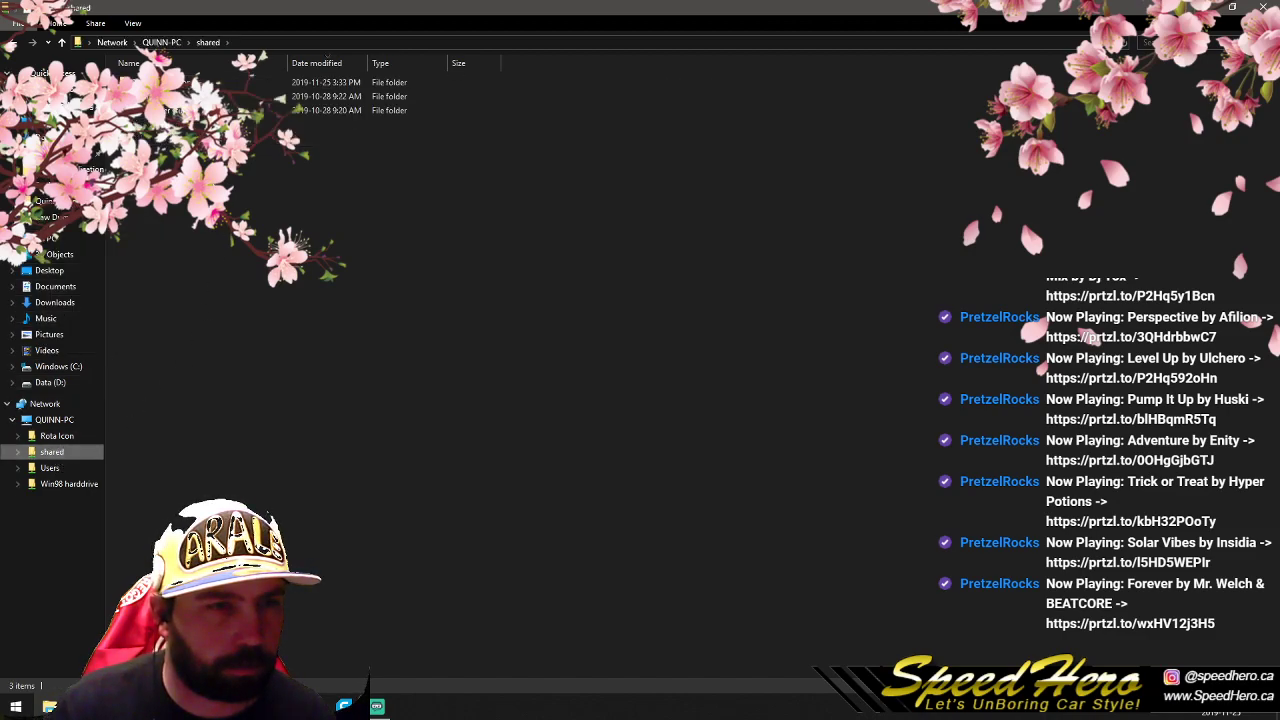
{"action": "double_click", "coordinate": [210, 83]}
{"action": "double_click", "coordinate": [210, 83]}
{"action": "right_click", "coordinate": [197, 197]}
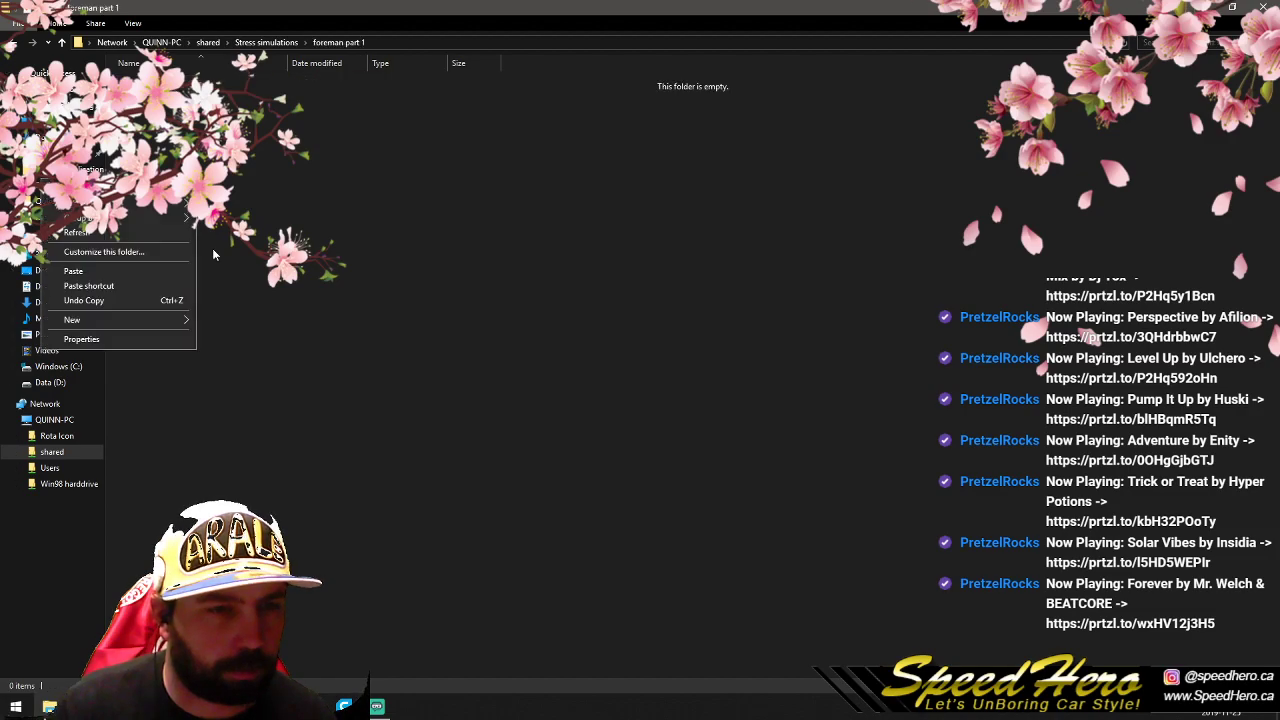
{"action": "left_click", "coordinate": [134, 271]}
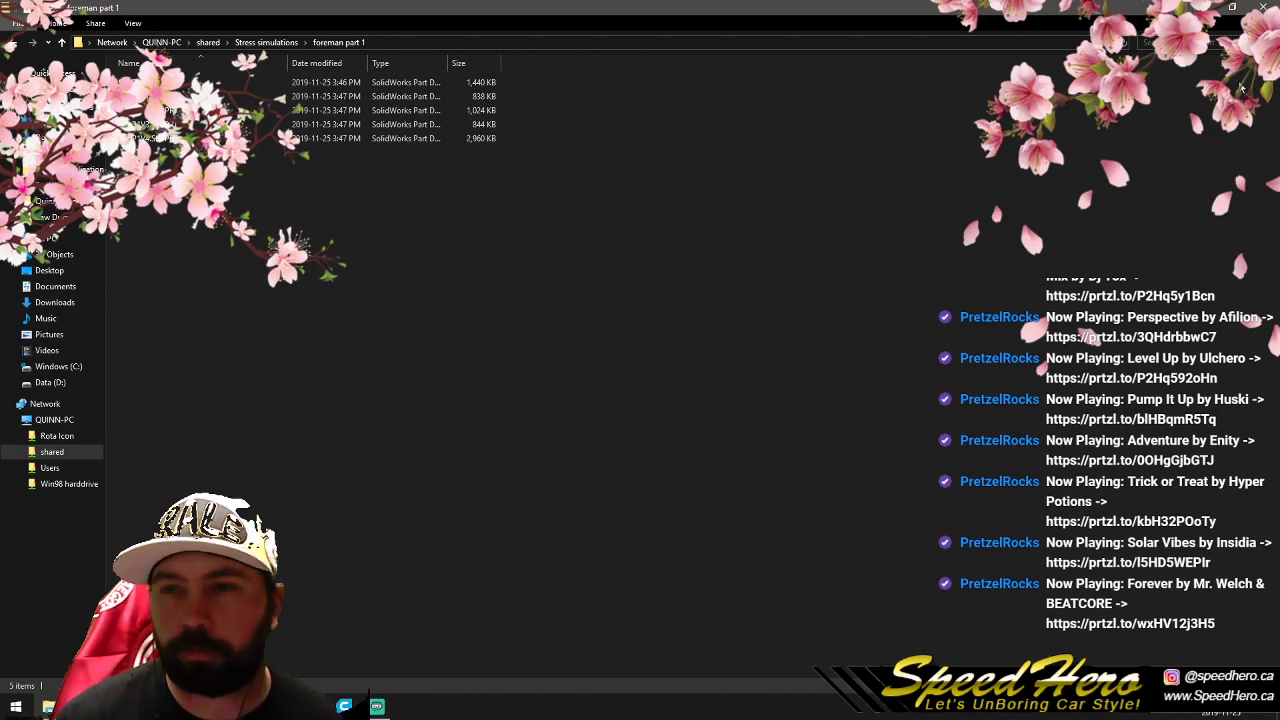
{"action": "left_click", "coordinate": [1202, 7]}
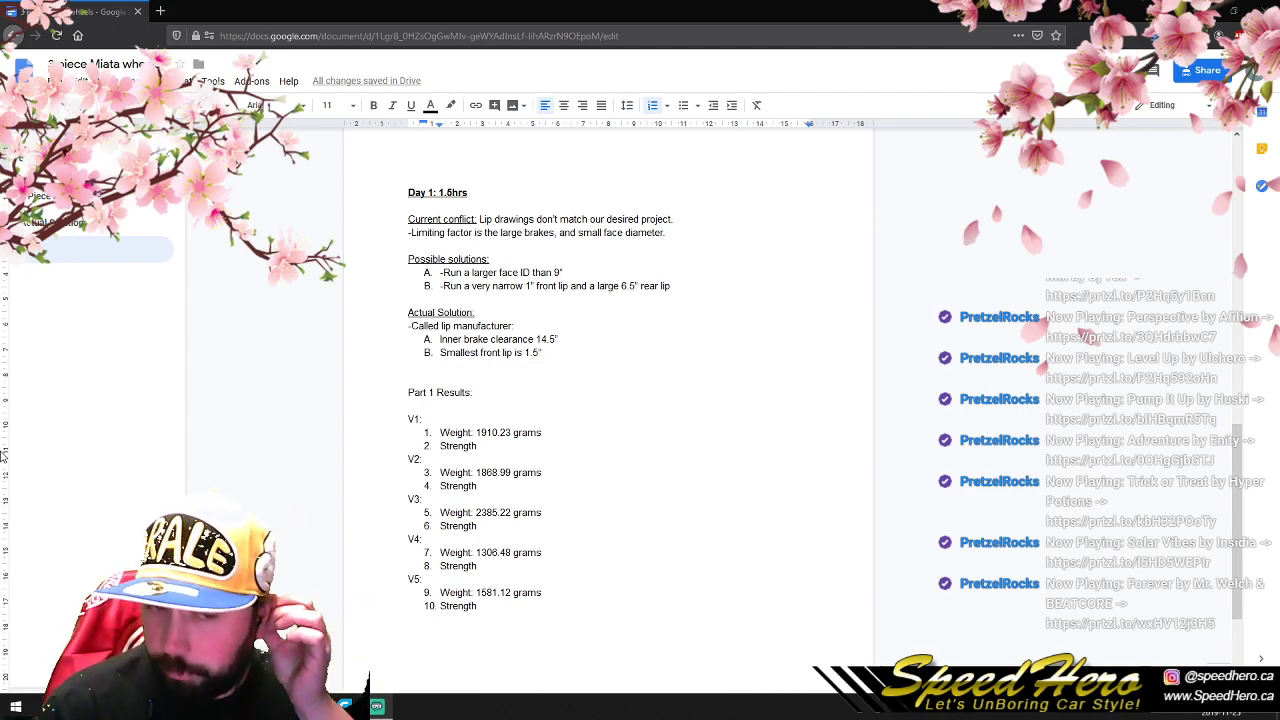
- Enter "1." after Strength under V1 in the Part 1 Results of the Google Docs notes
{"action": "left_click", "coordinate": [585, 435]}
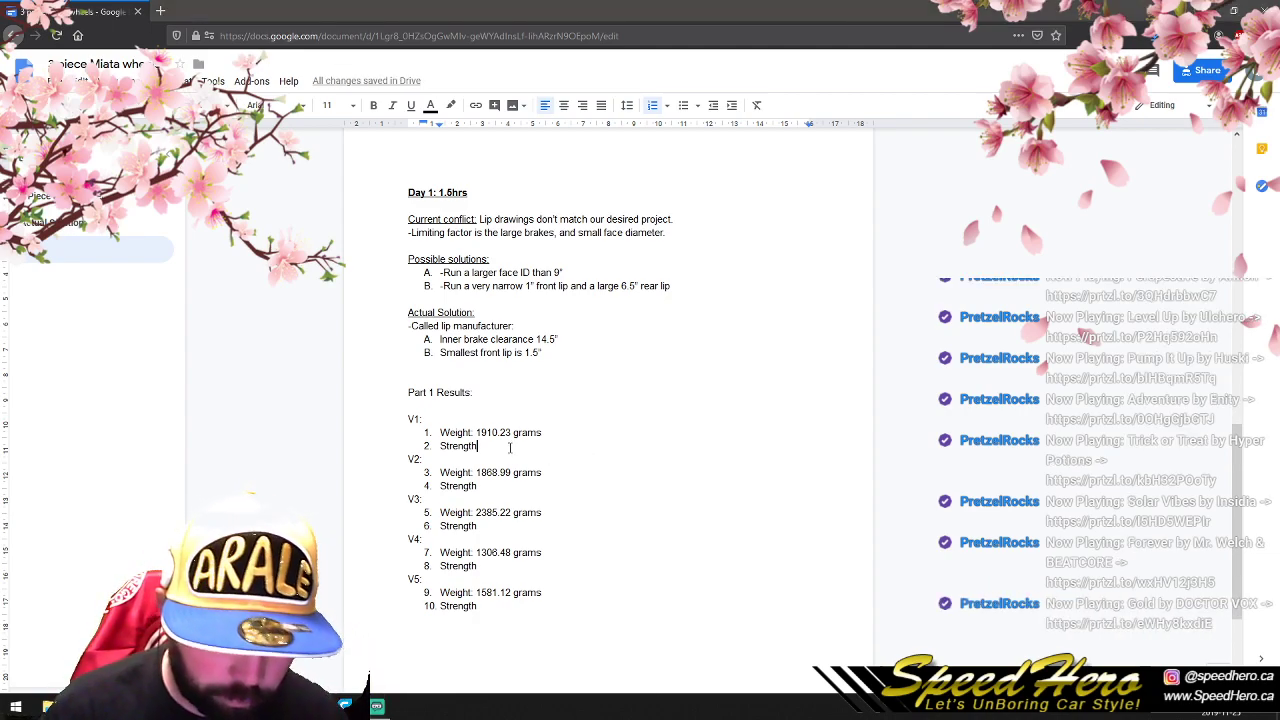
{"action": "type", "text": "1"}
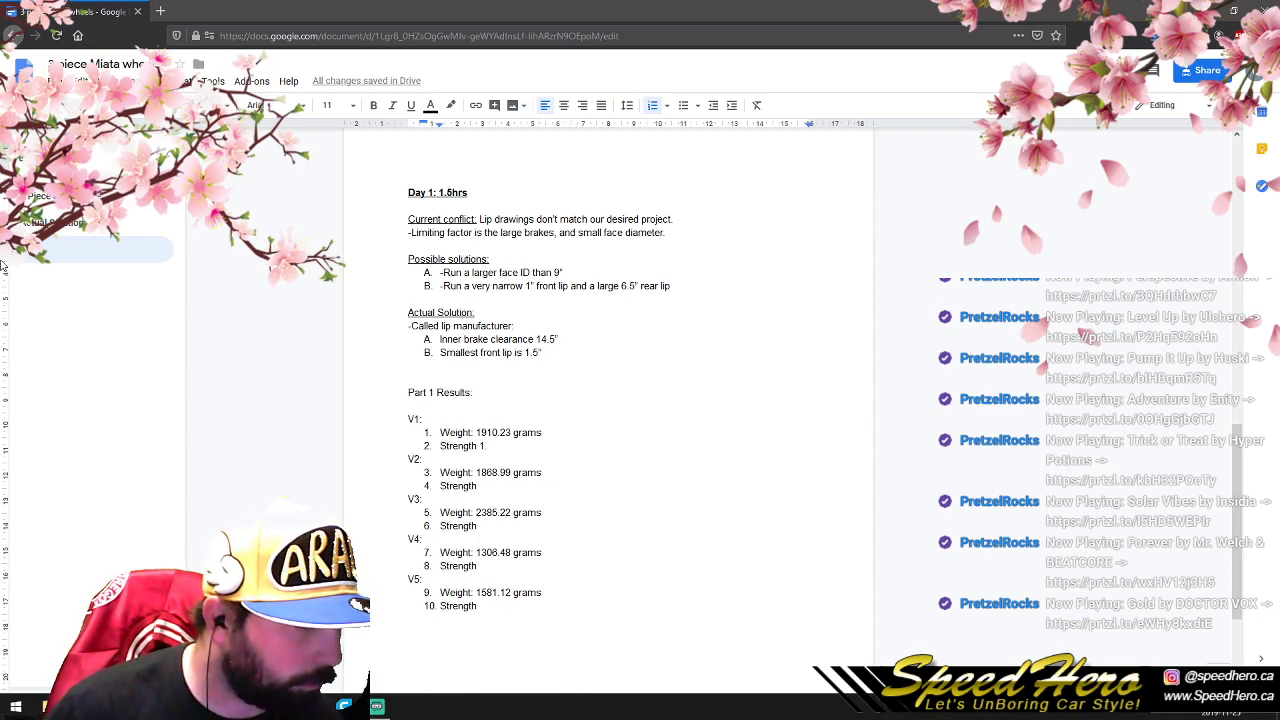
{"action": "type", "text": ":"}
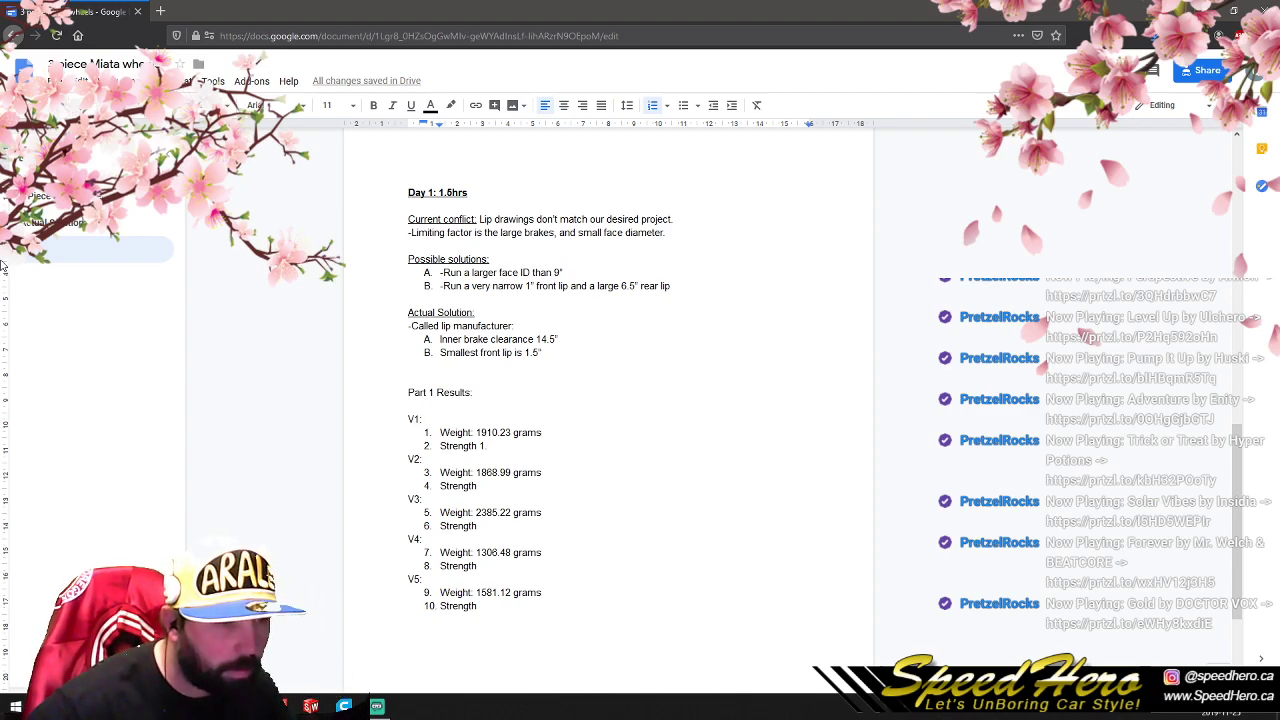
- Open the P1V1 stress result images from the shared foreman part 1 folder at full size and compare the front and angled views
{"action": "key", "text": "alt+Tab"}
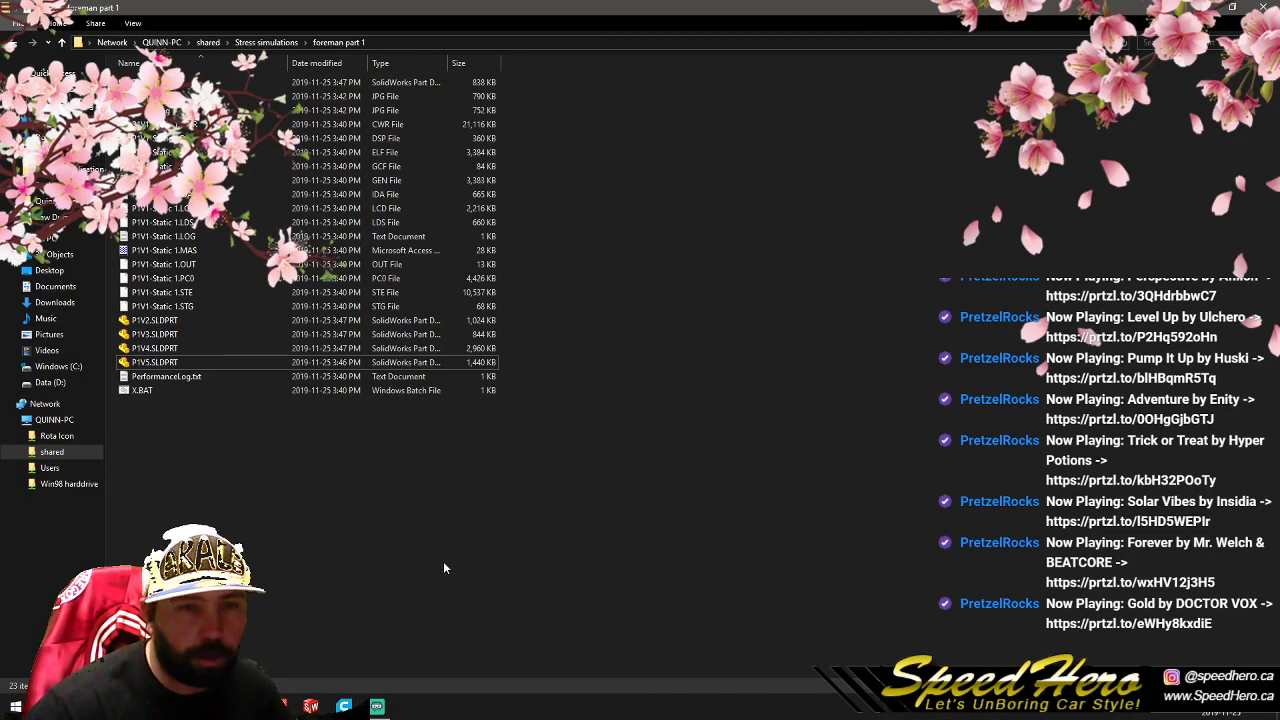
{"action": "double_click", "coordinate": [280, 96]}
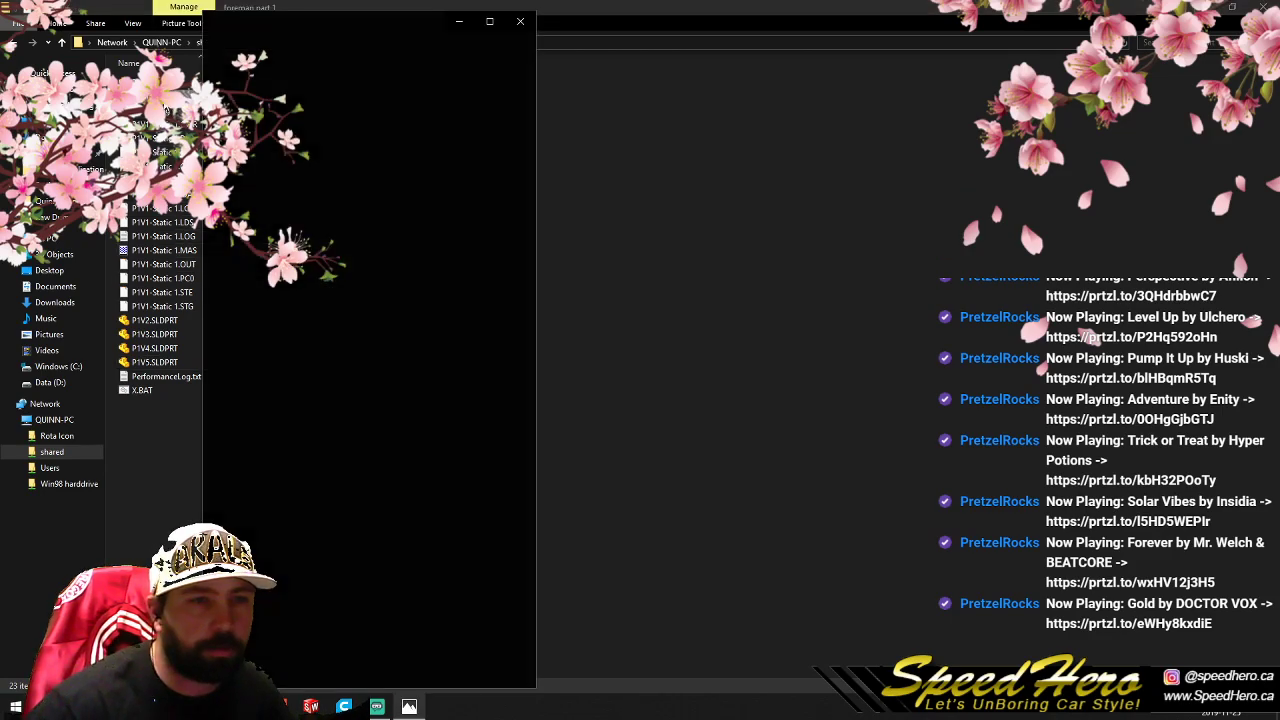
{"action": "left_click", "coordinate": [486, 18]}
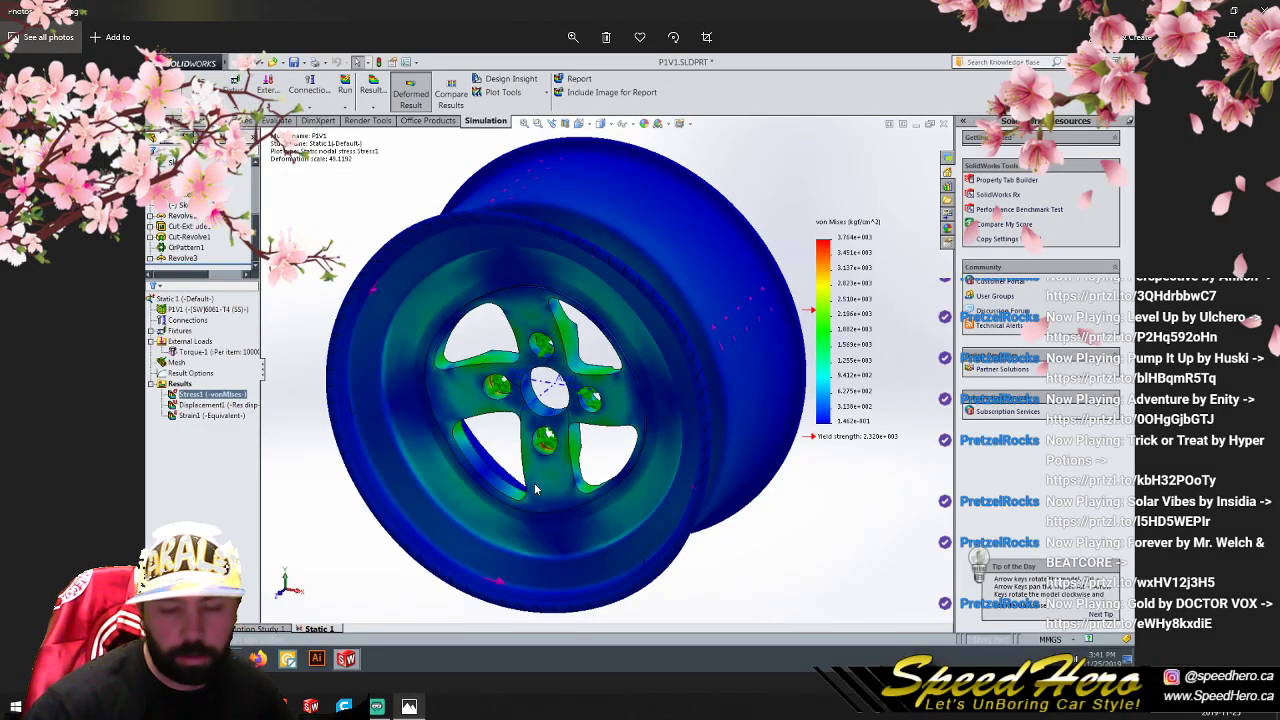
{"action": "key", "text": "Right"}
{"action": "key", "text": "Left"}
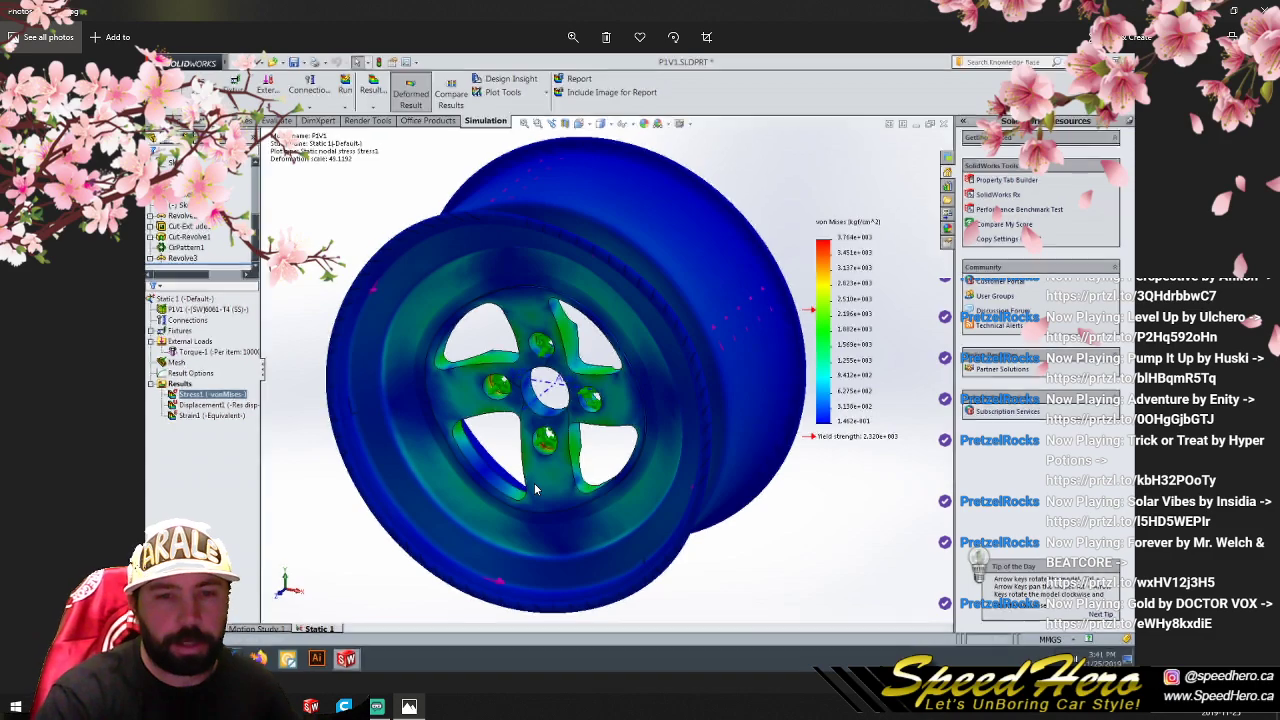
{"action": "key", "text": "Right"}
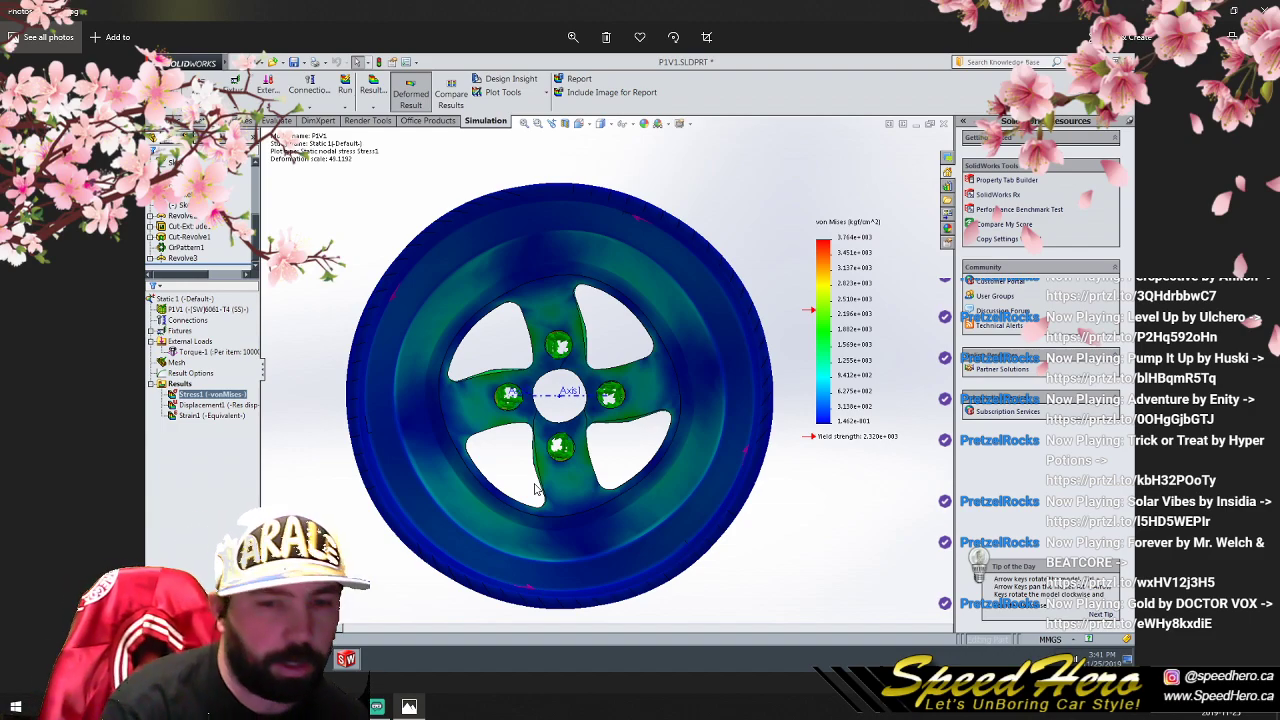
{"action": "key", "text": "Right"}
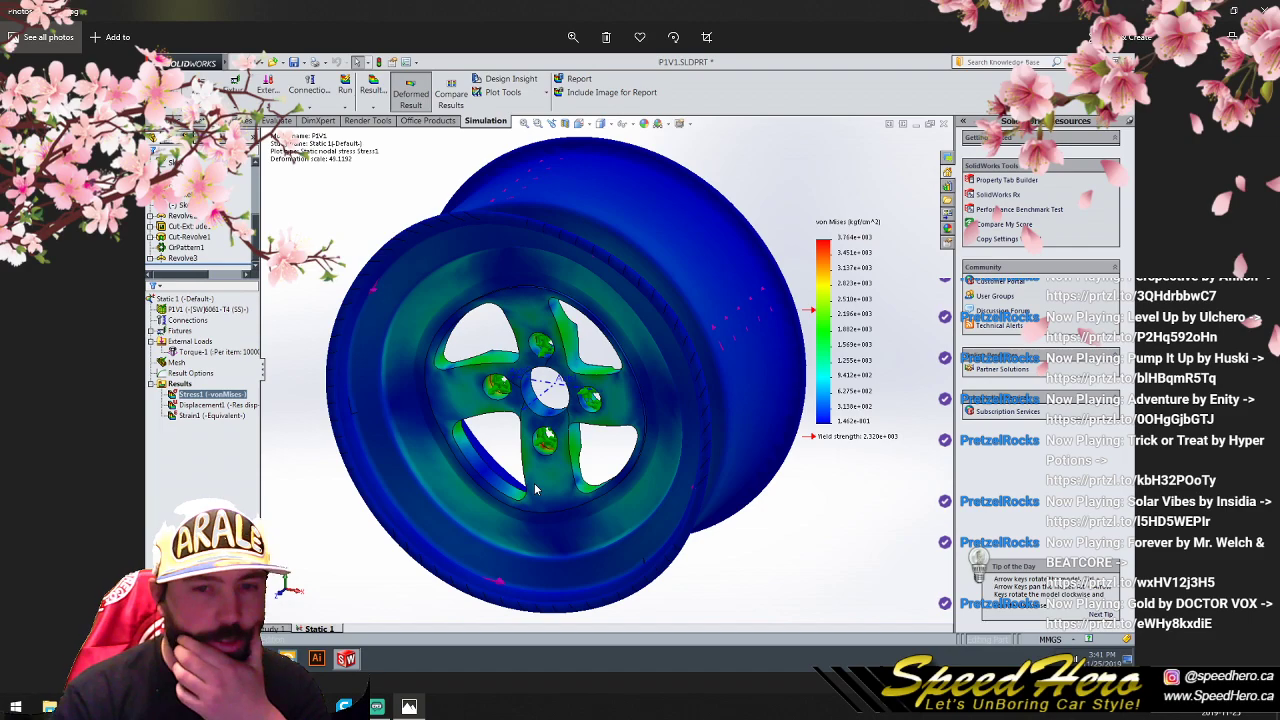
- Recheck the P1V1 Static 1 stress views, and open the Copy of [Static 1] stress image from the shared foreman part 1 folder
{"action": "key", "text": "Left"}
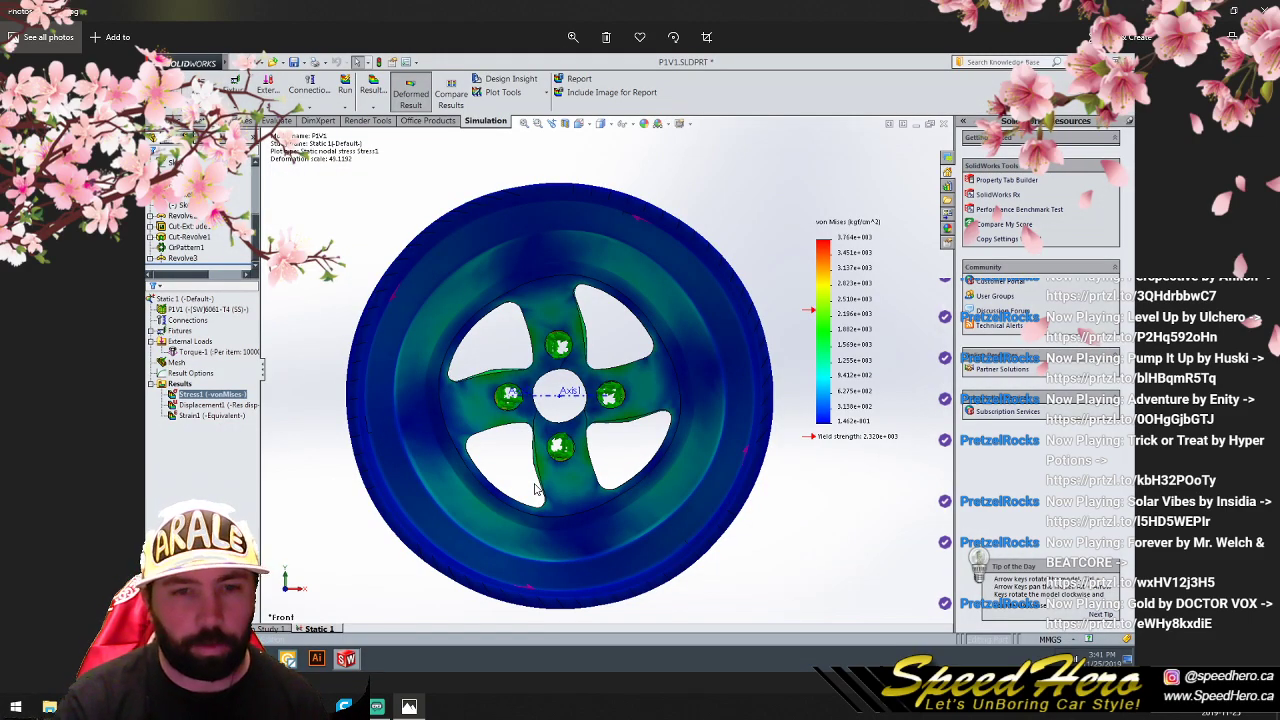
{"action": "key", "text": "Right"}
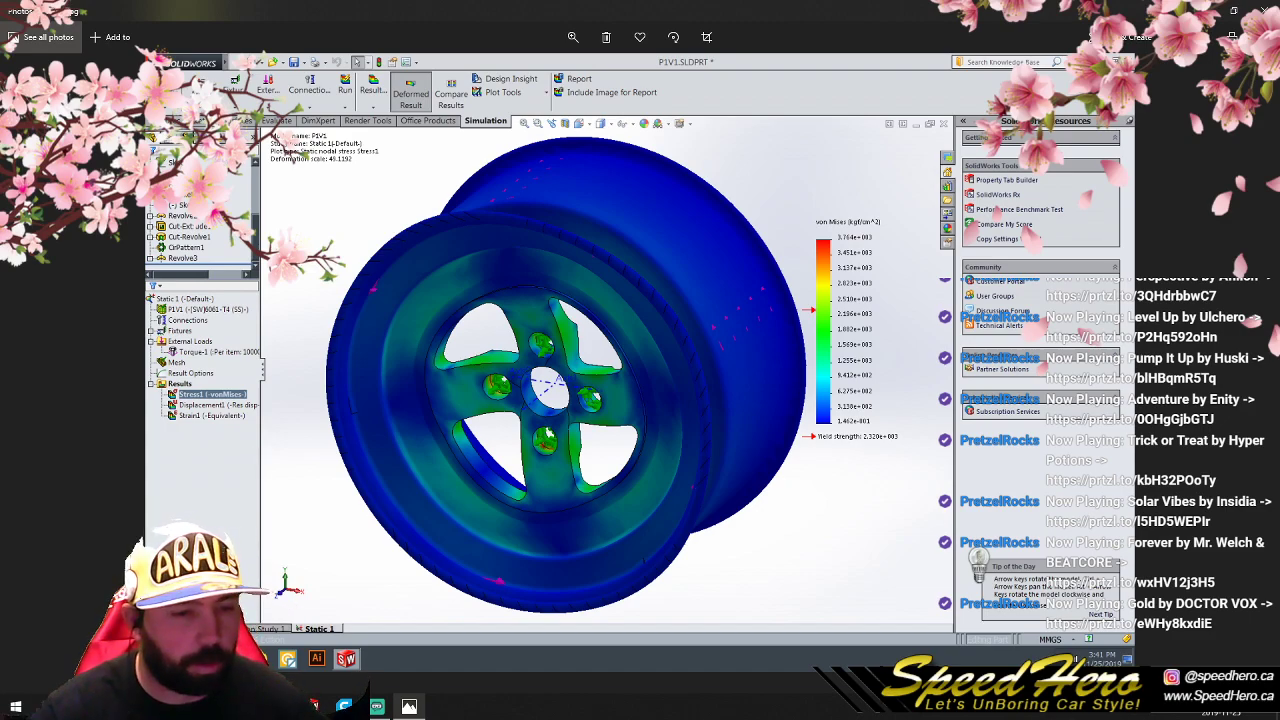
{"action": "left_click", "coordinate": [48, 706]}
{"action": "left_click", "coordinate": [728, 307]}
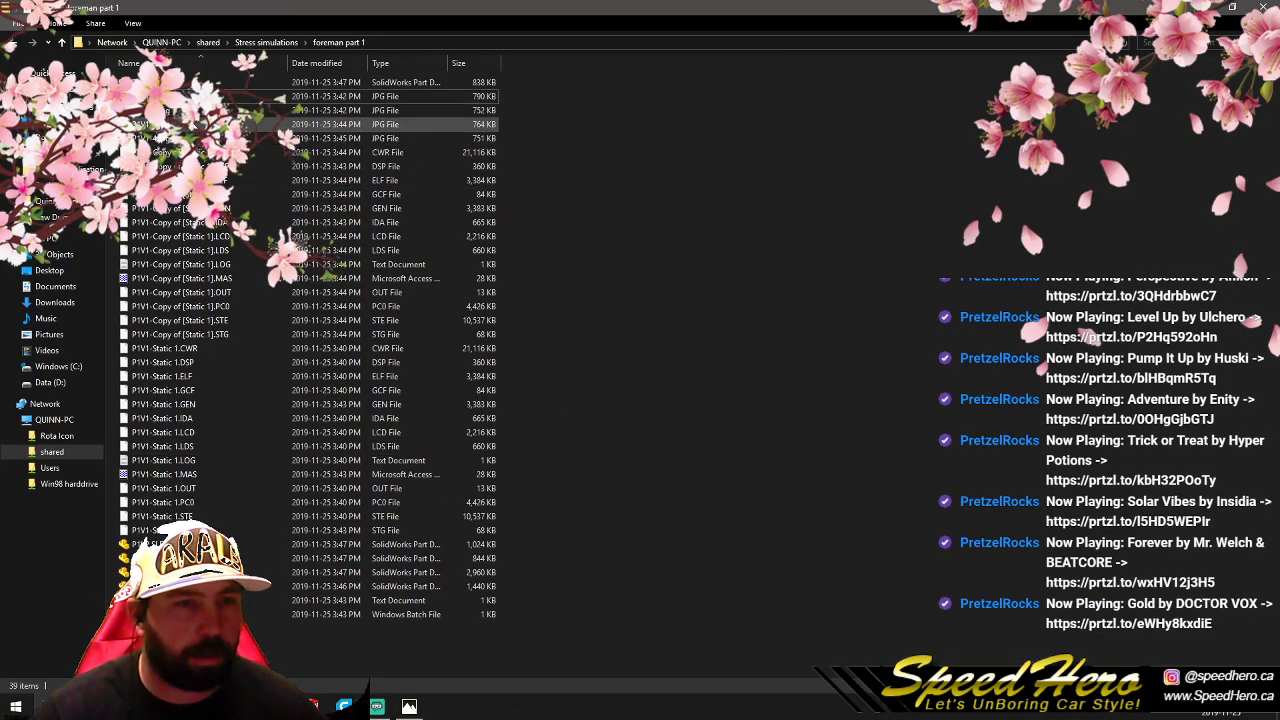
{"action": "double_click", "coordinate": [330, 124]}
{"action": "left_click", "coordinate": [490, 22]}
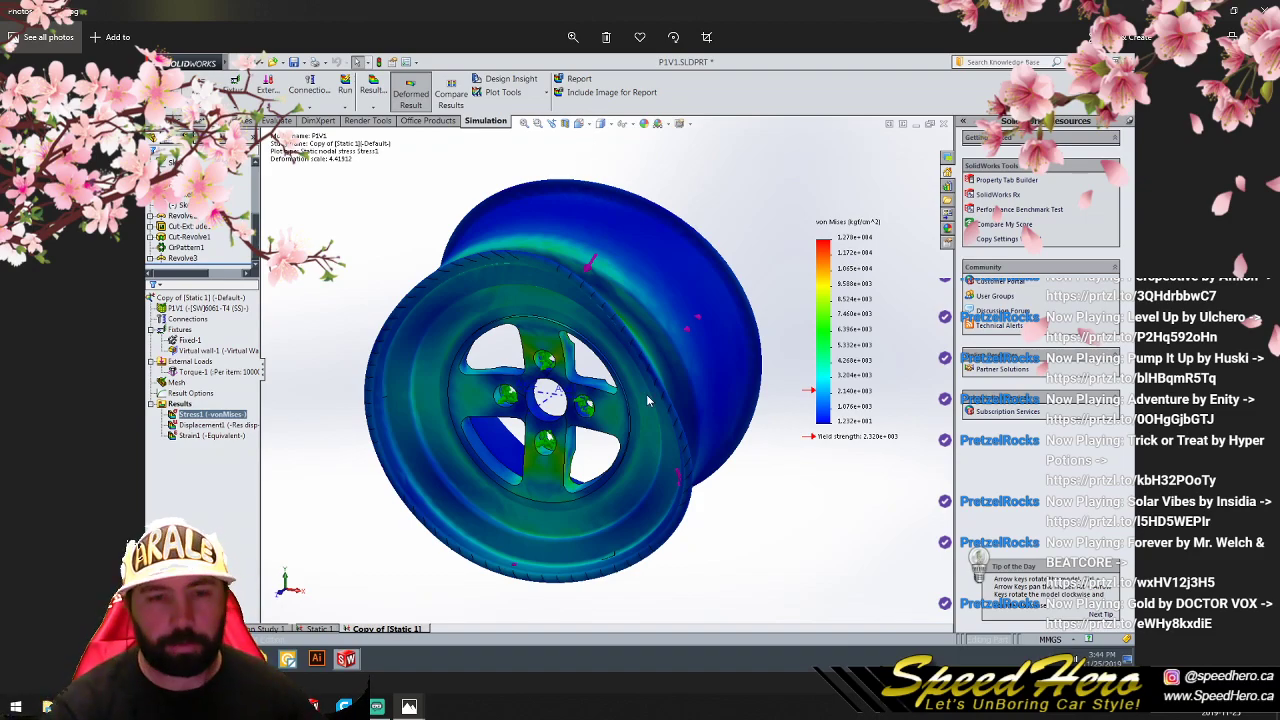
- Compare the angled and front stress views of the P1V1 Copy of [Static 1] study
{"action": "key", "text": "Right"}
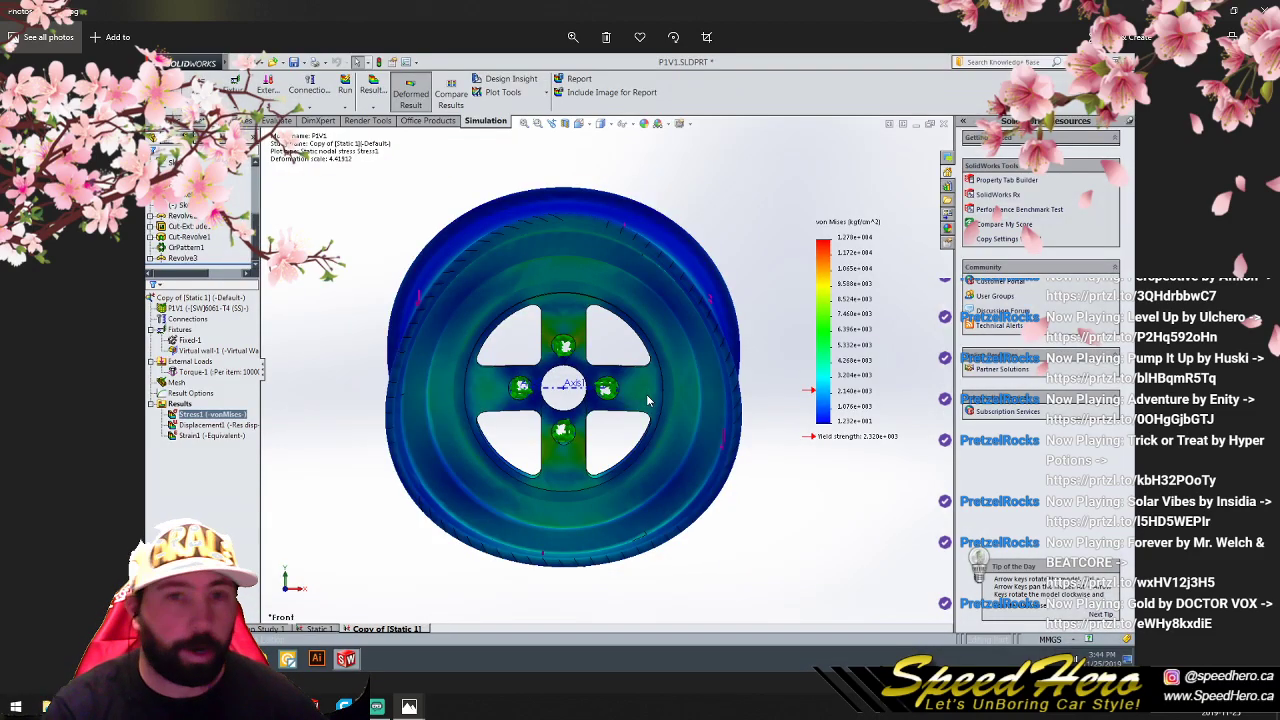
{"action": "key", "text": "Left"}
{"action": "key", "text": "Right"}
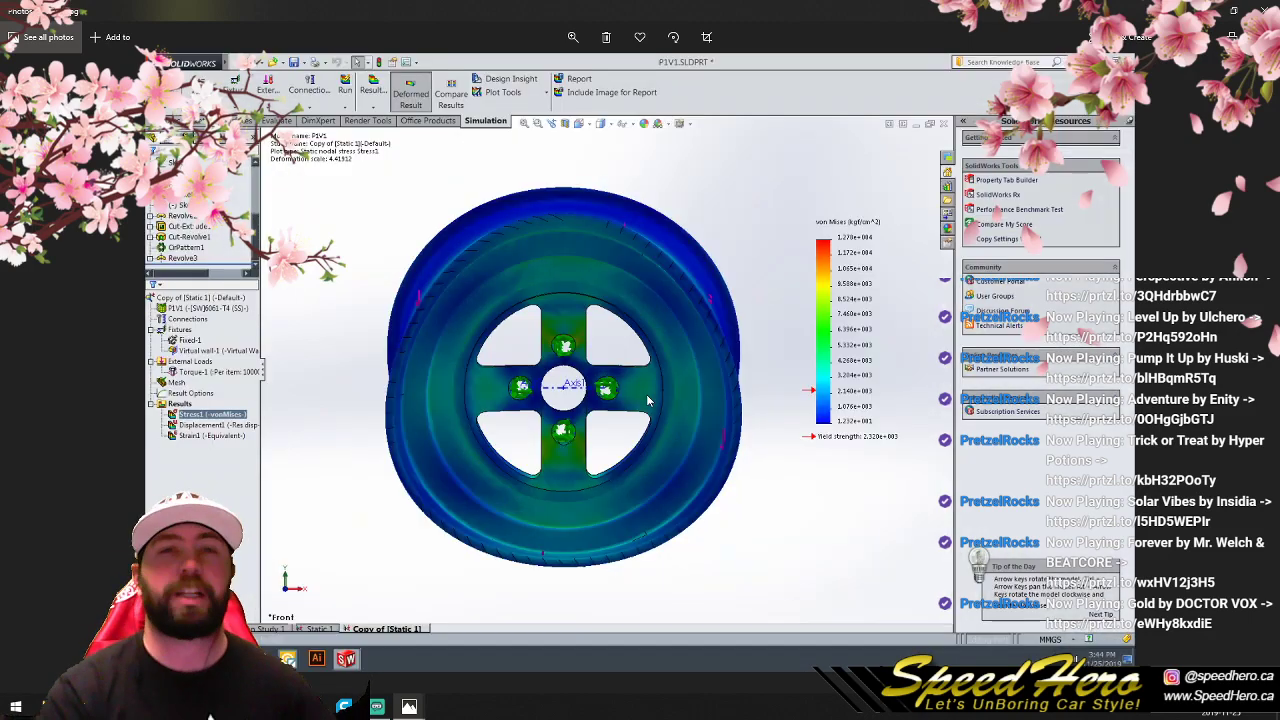
{"action": "key", "text": "Left"}
{"action": "key", "text": "Right"}
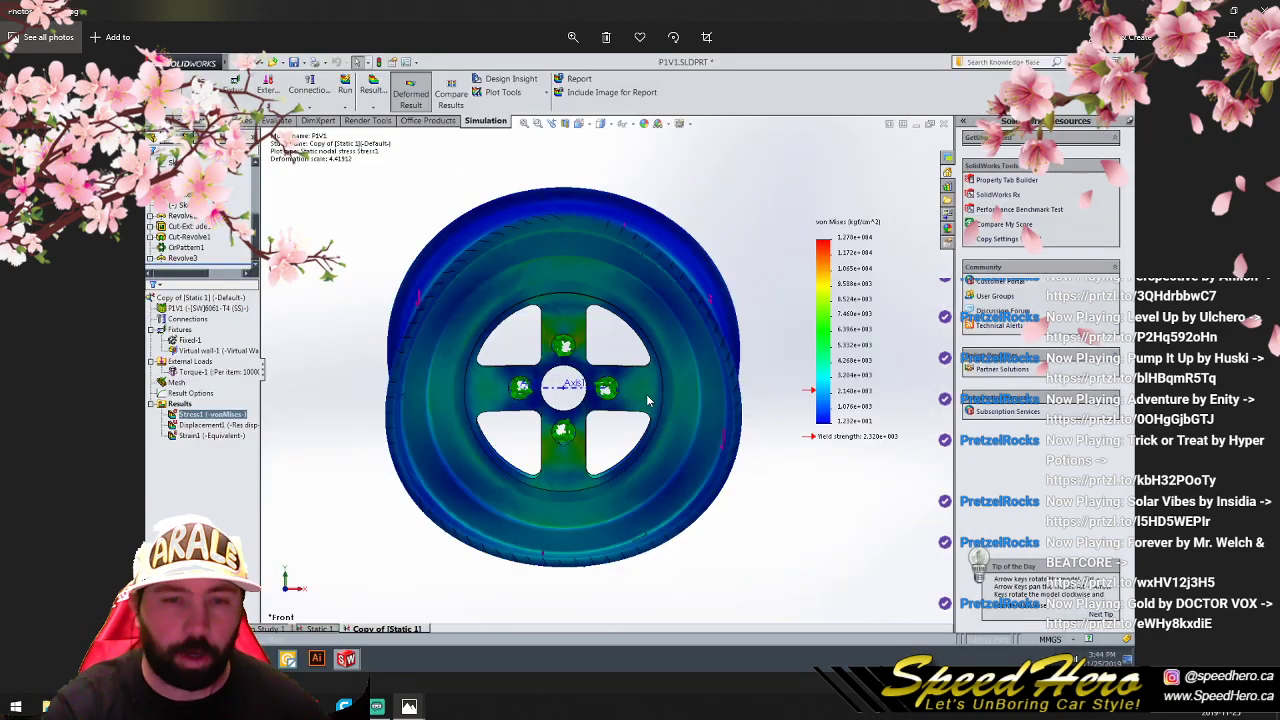
{"action": "key", "text": "Left"}
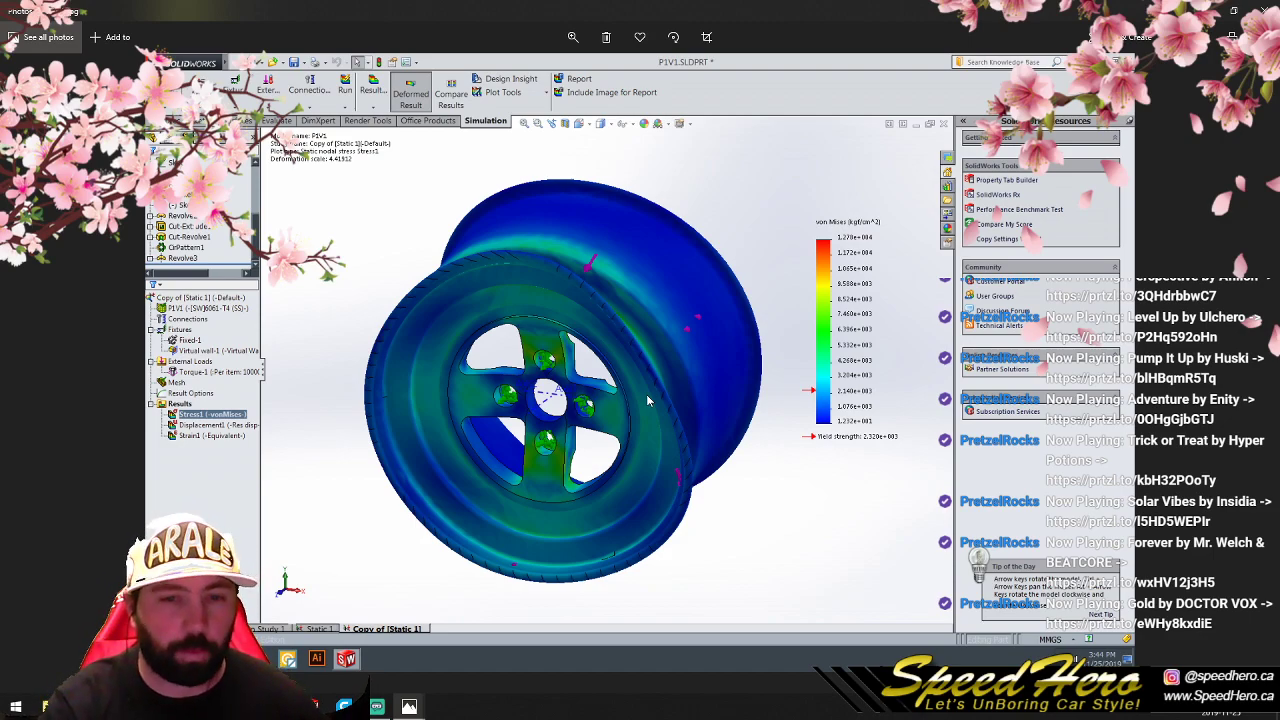
{"action": "key", "text": "Right"}
- Compare the P1V1 stress images of Static 1 with those of Copy of [Static 1], examining the spokes and bolt holes
{"action": "key", "text": "Right"}
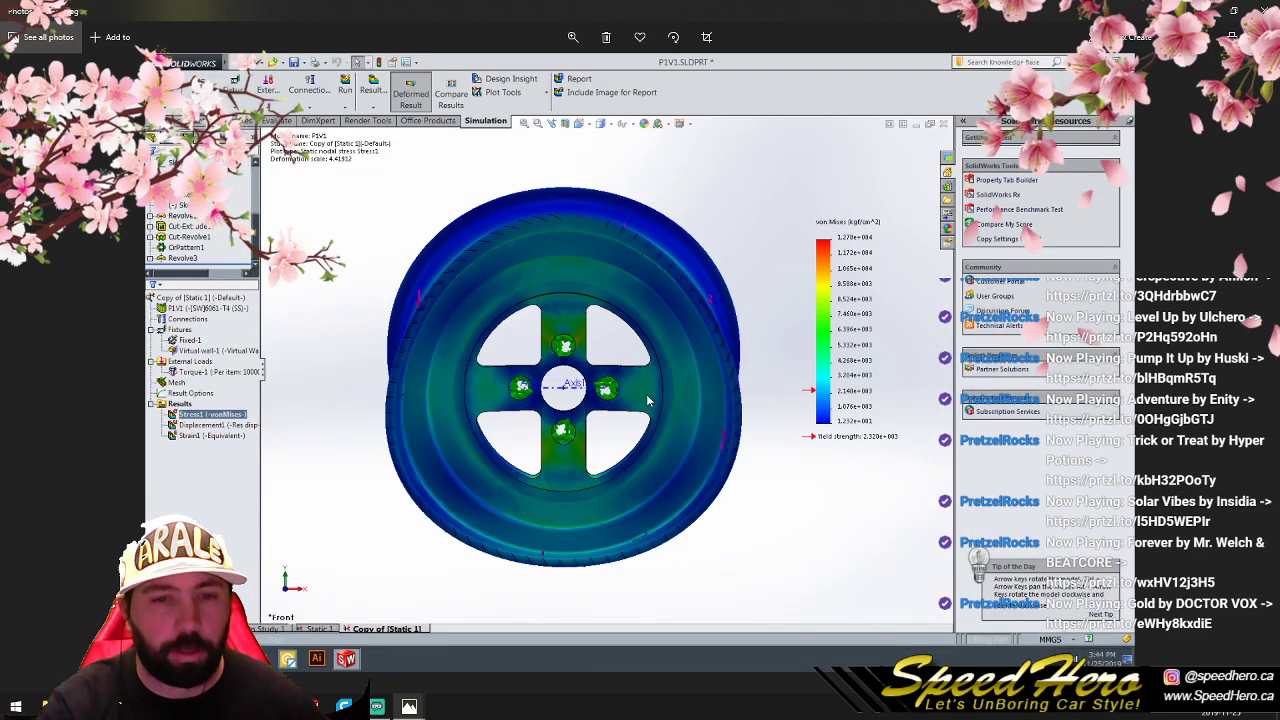
{"action": "key", "text": "Right"}
{"action": "key", "text": "Right"}
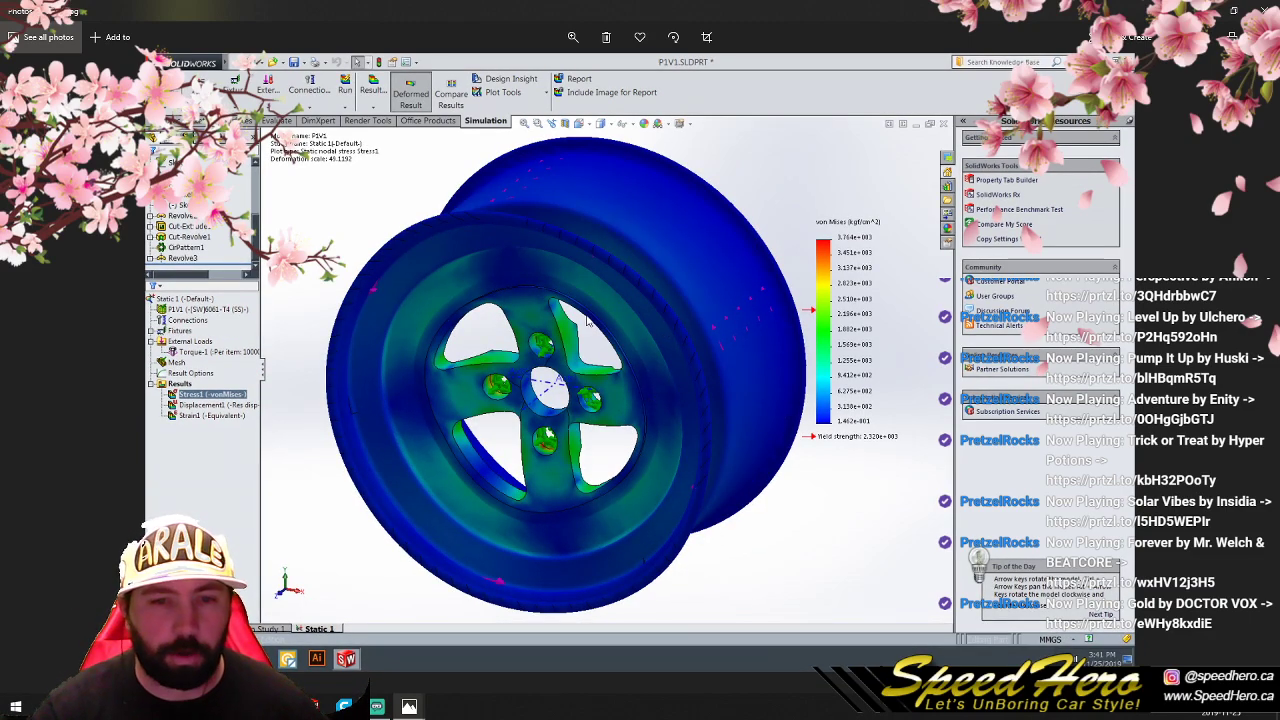
{"action": "key", "text": "Right"}
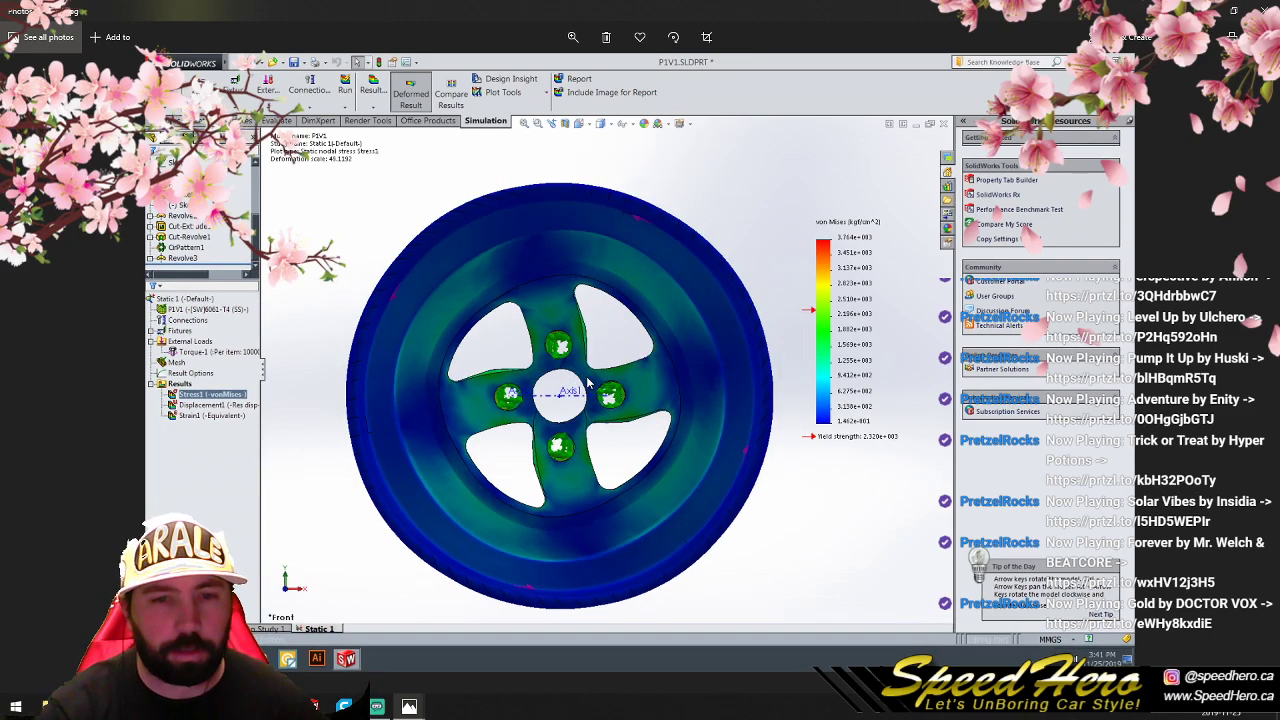
{"action": "key", "text": "Right"}
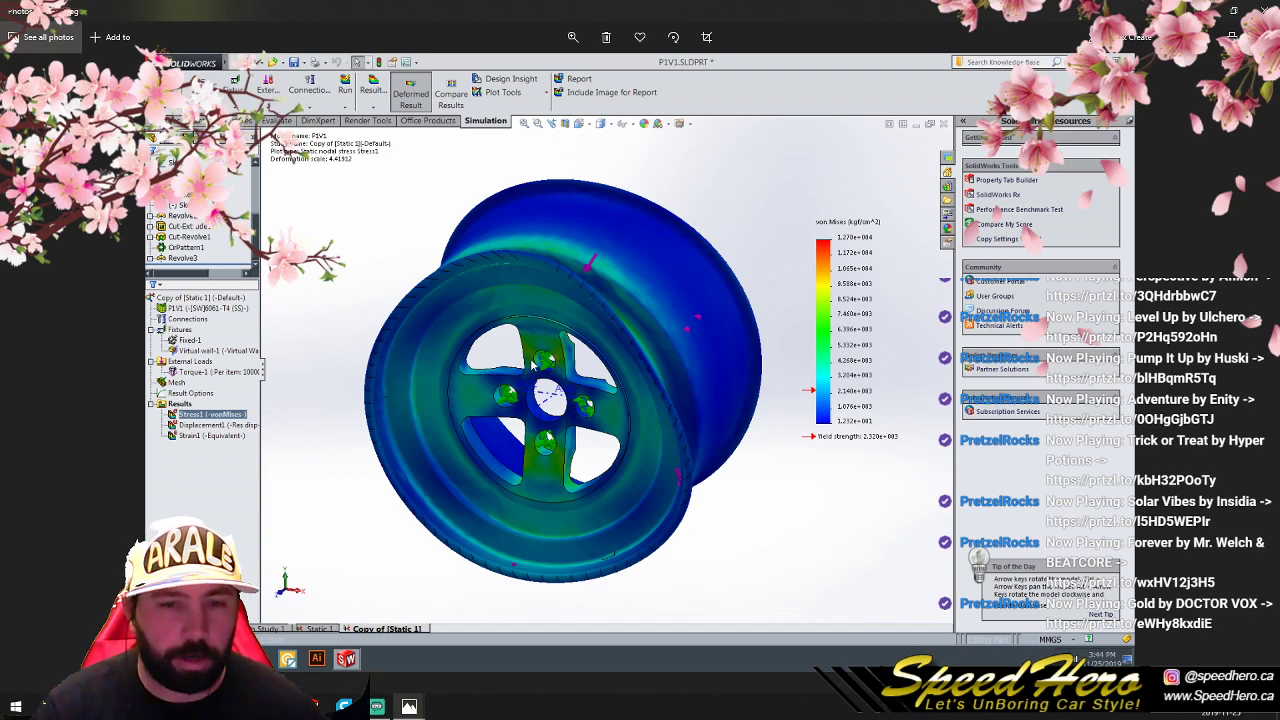
{"action": "key", "text": "Left"}
{"action": "key", "text": "Right"}
{"action": "key", "text": "Left"}
{"action": "key", "text": "Right"}
{"action": "key", "text": "Left"}
{"action": "key", "text": "Right"}
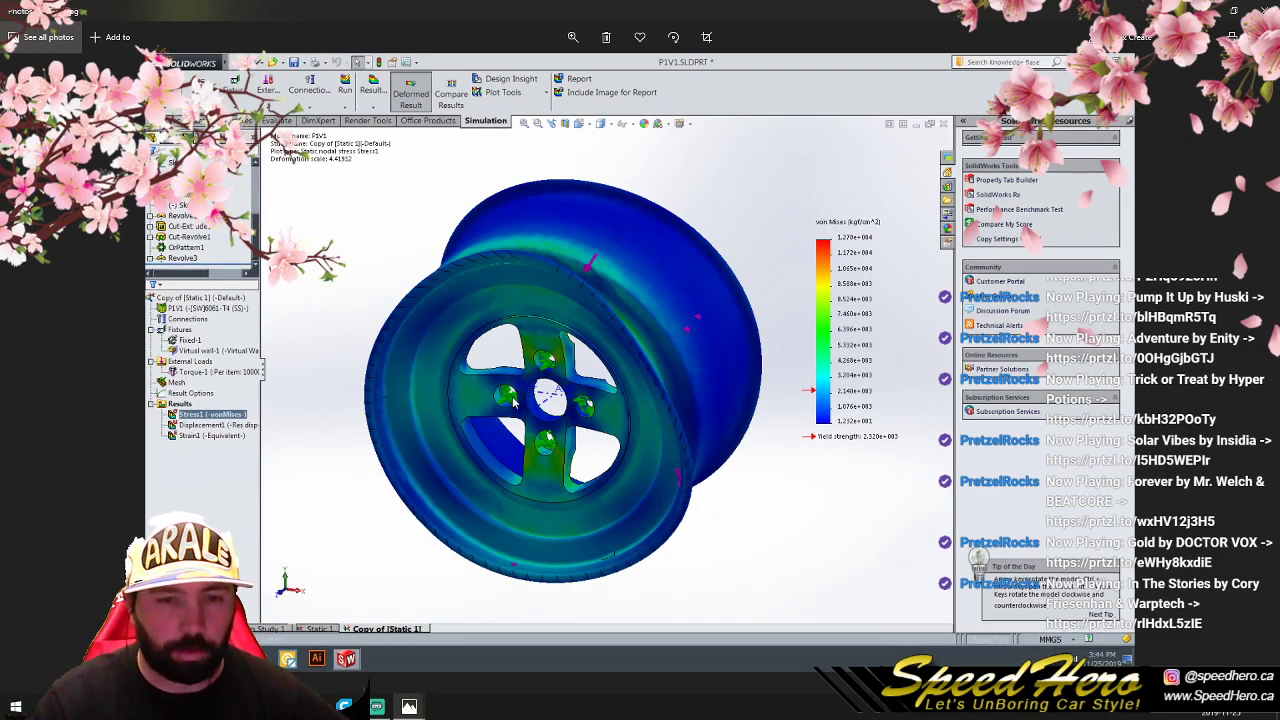
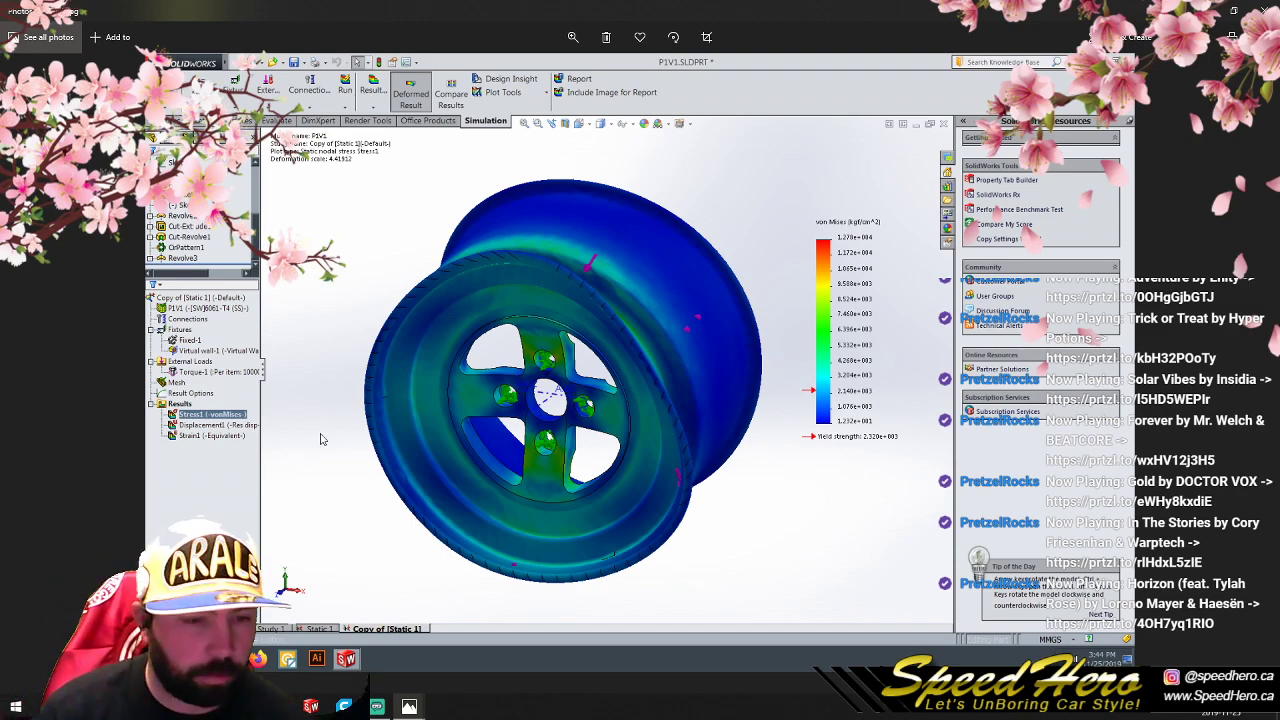
- Open the P1V2-1.jpg stress image from the shared foreman part 1 folder at full size
{"action": "left_click", "coordinate": [248, 706]}
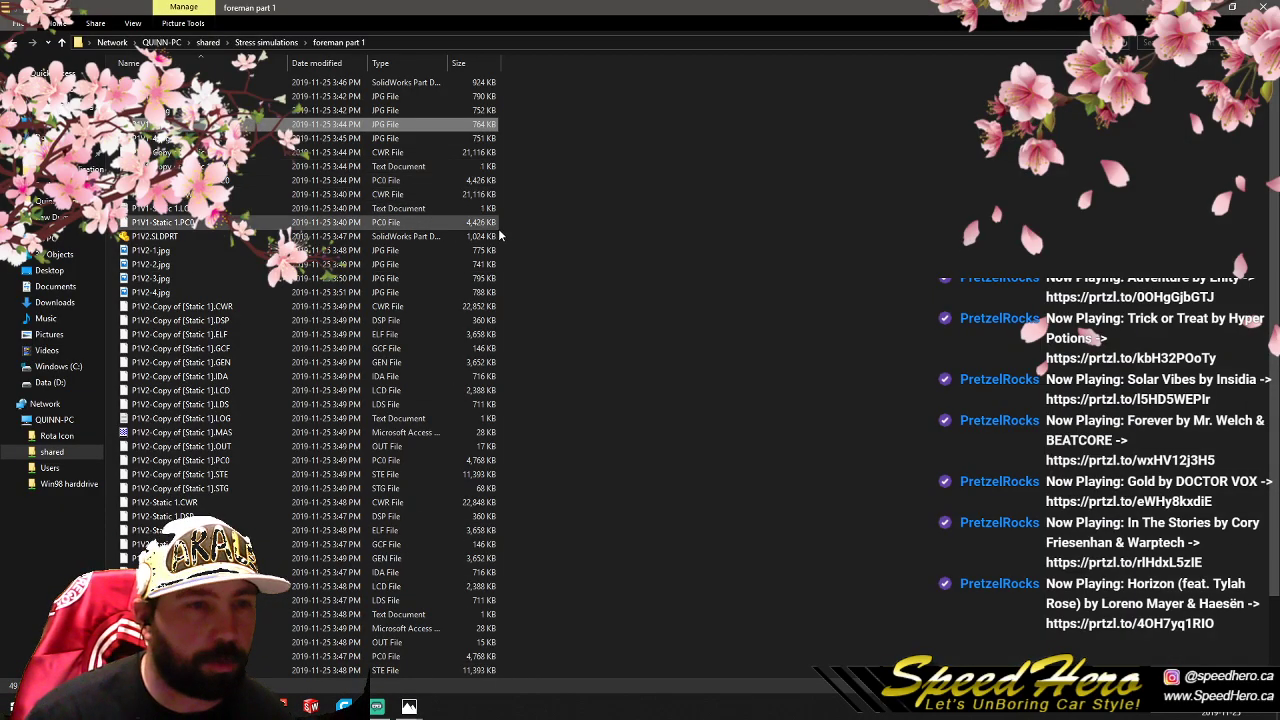
{"action": "left_click", "coordinate": [743, 252]}
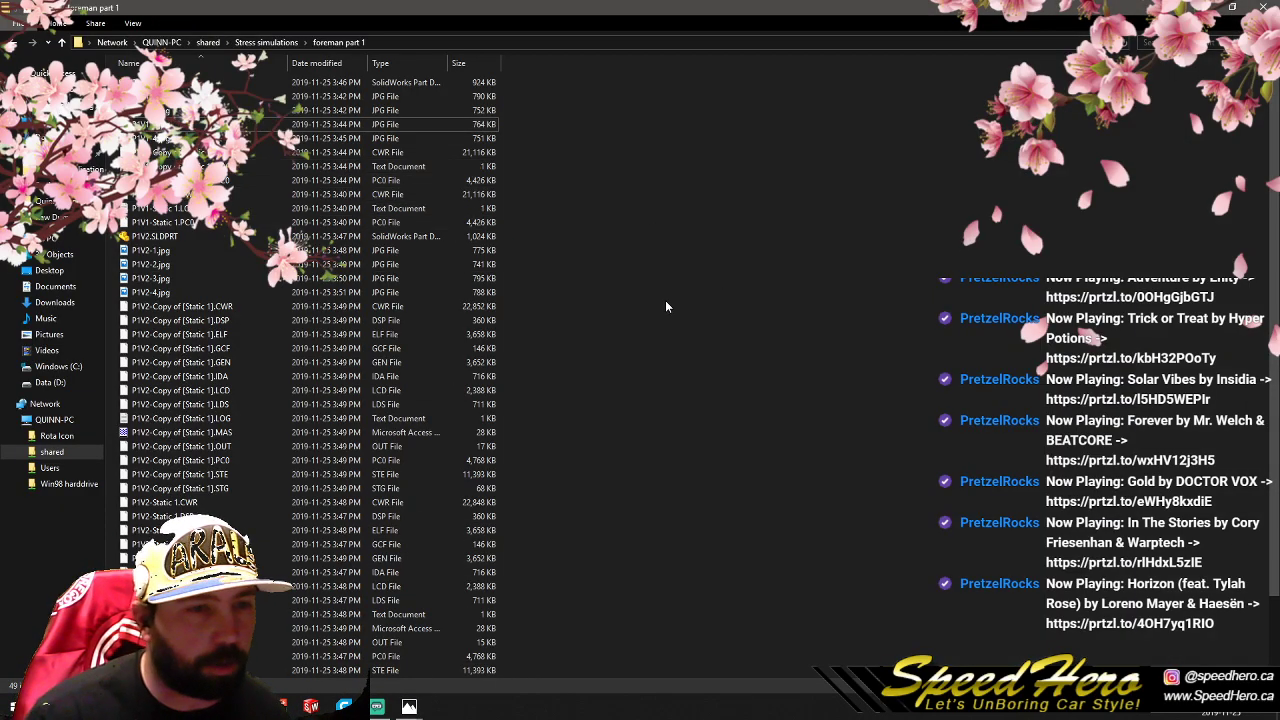
{"action": "double_click", "coordinate": [173, 250]}
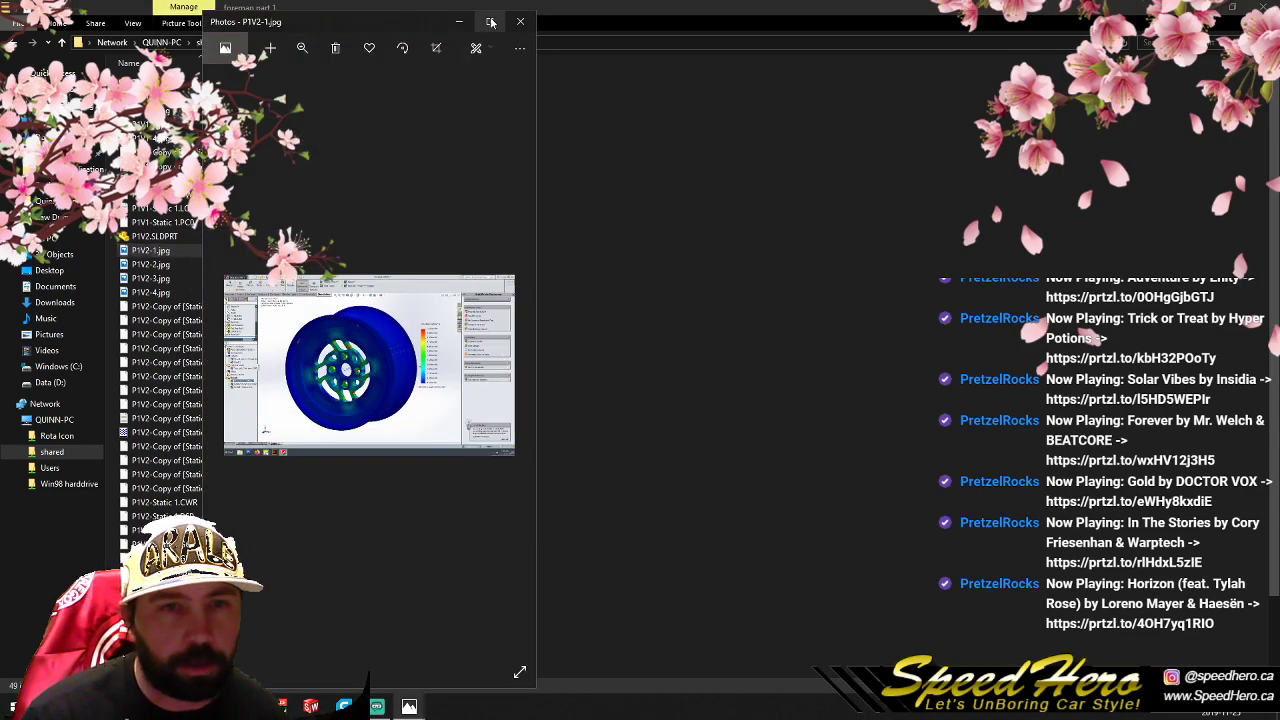
{"action": "left_click", "coordinate": [491, 22]}
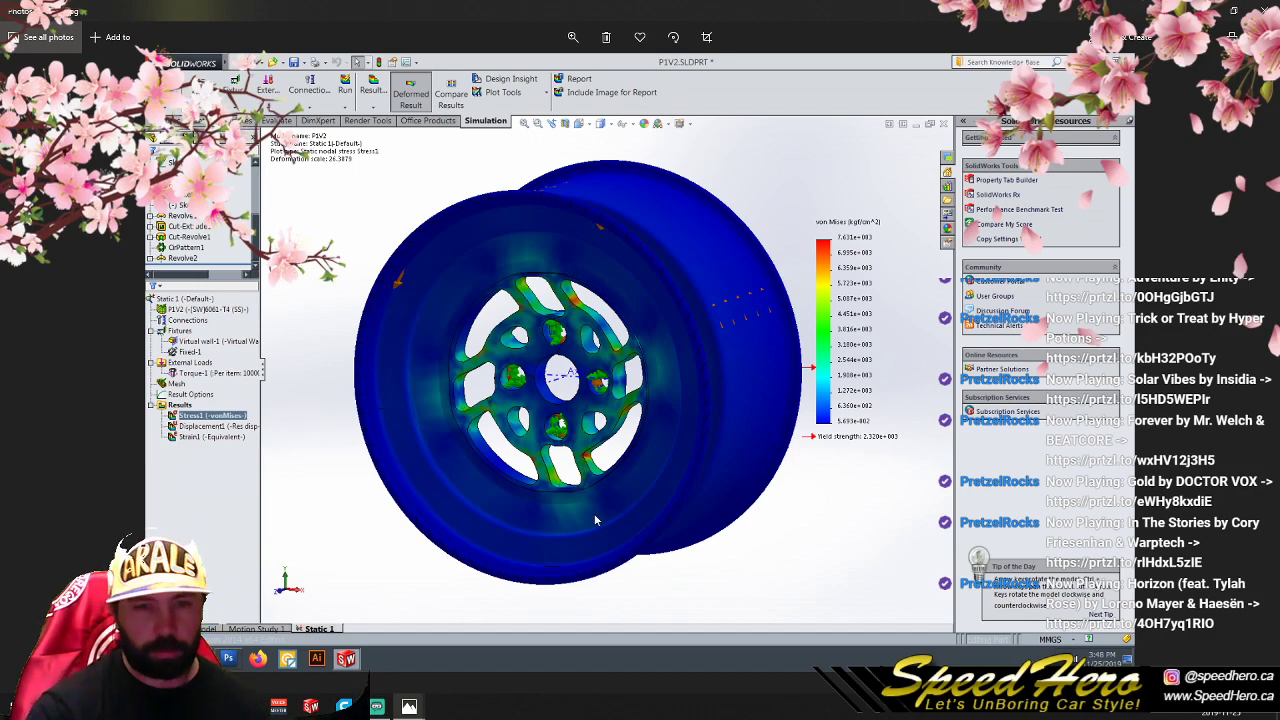
- Compare the P1V2 stress images of the Static 1 study with those of Copy of [Static 1]
{"action": "key", "text": "ctrl+1"}
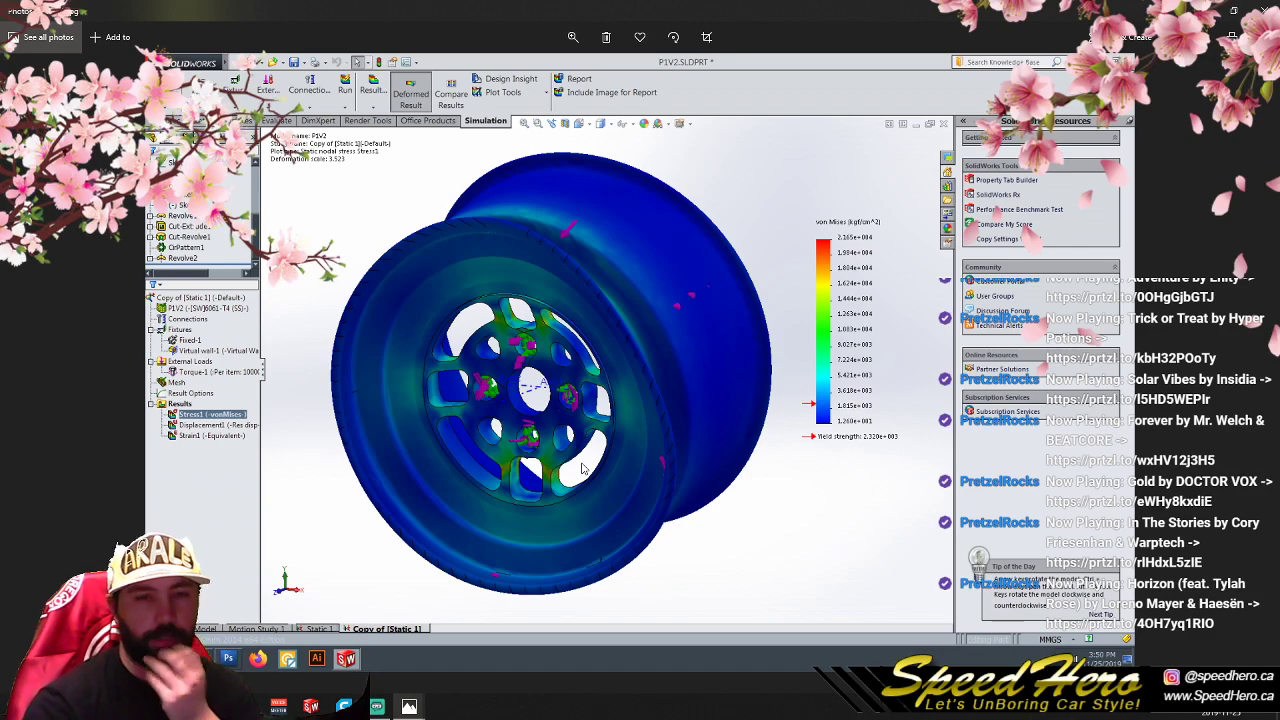
{"action": "key", "text": "ctrl+1"}
{"action": "key", "text": "ctrl+7"}
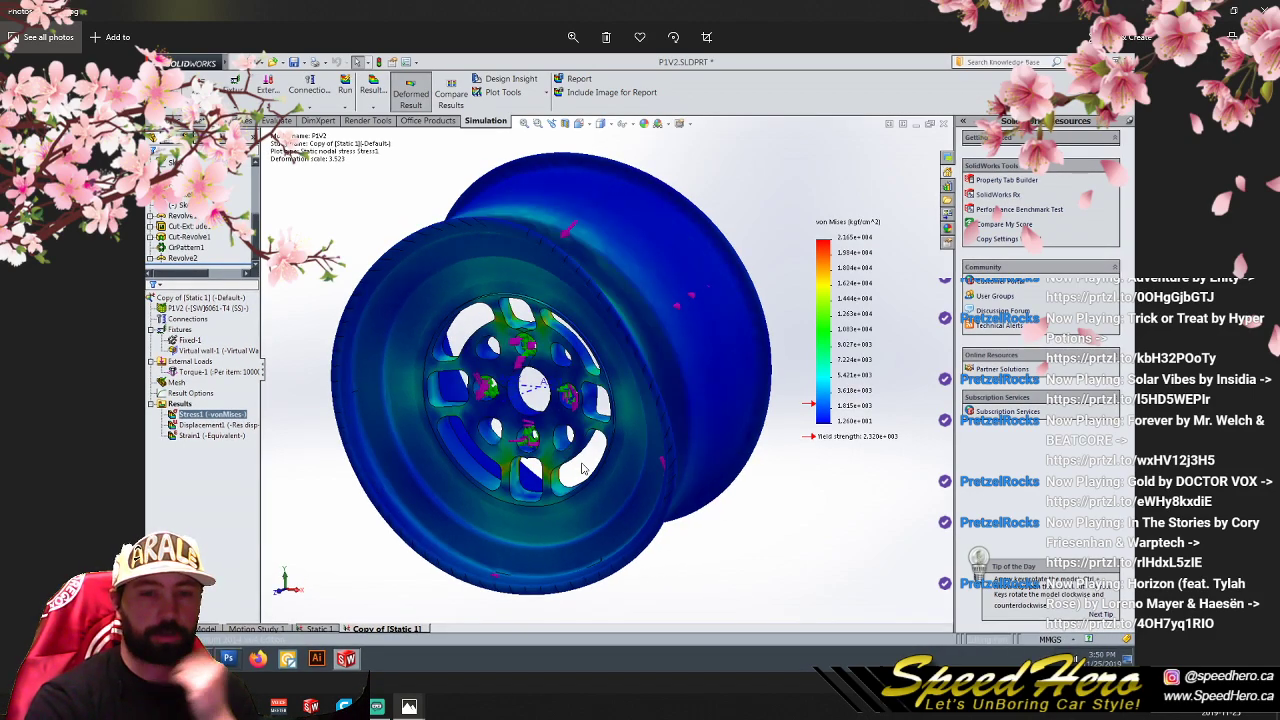
{"action": "key", "text": "ctrl+1"}
{"action": "key", "text": "ctrl+7"}
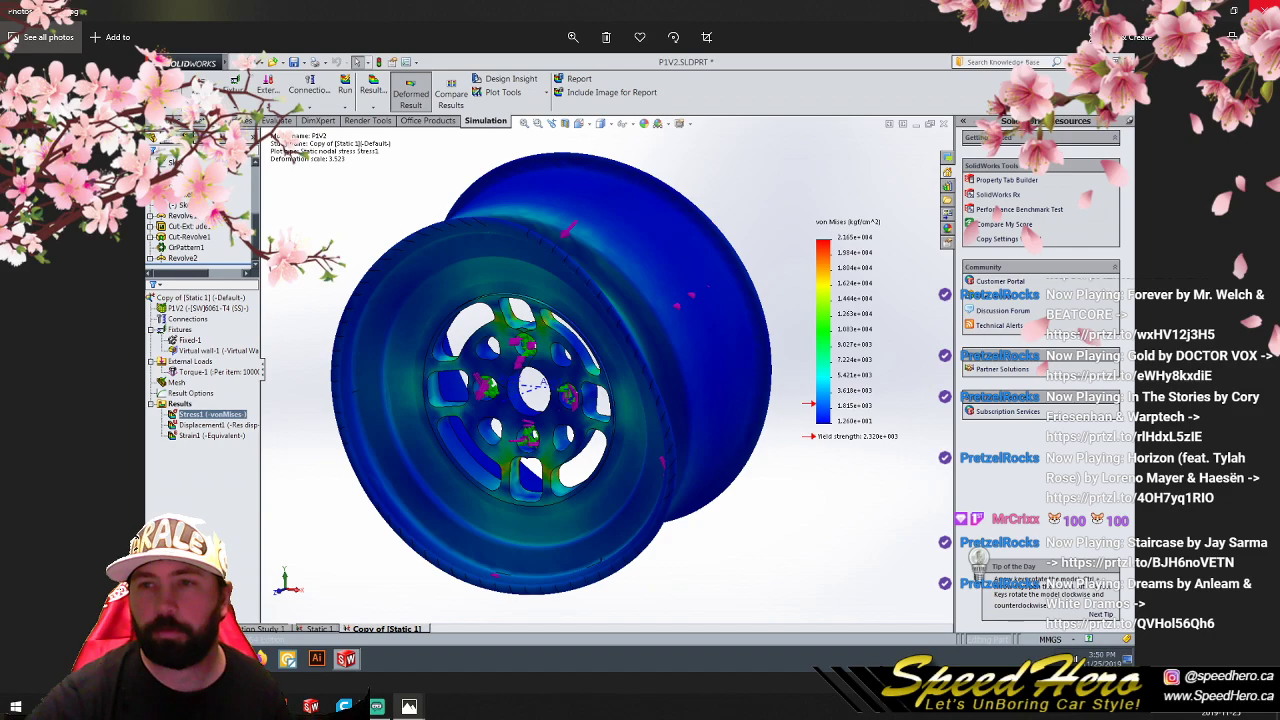
- Close the P1V2 image and the remaining P1V1-3.jpg and P1V1-1.jpg image windows
{"action": "left_click", "coordinate": [1264, 8]}
{"action": "mouse_move", "coordinate": [409, 706]}
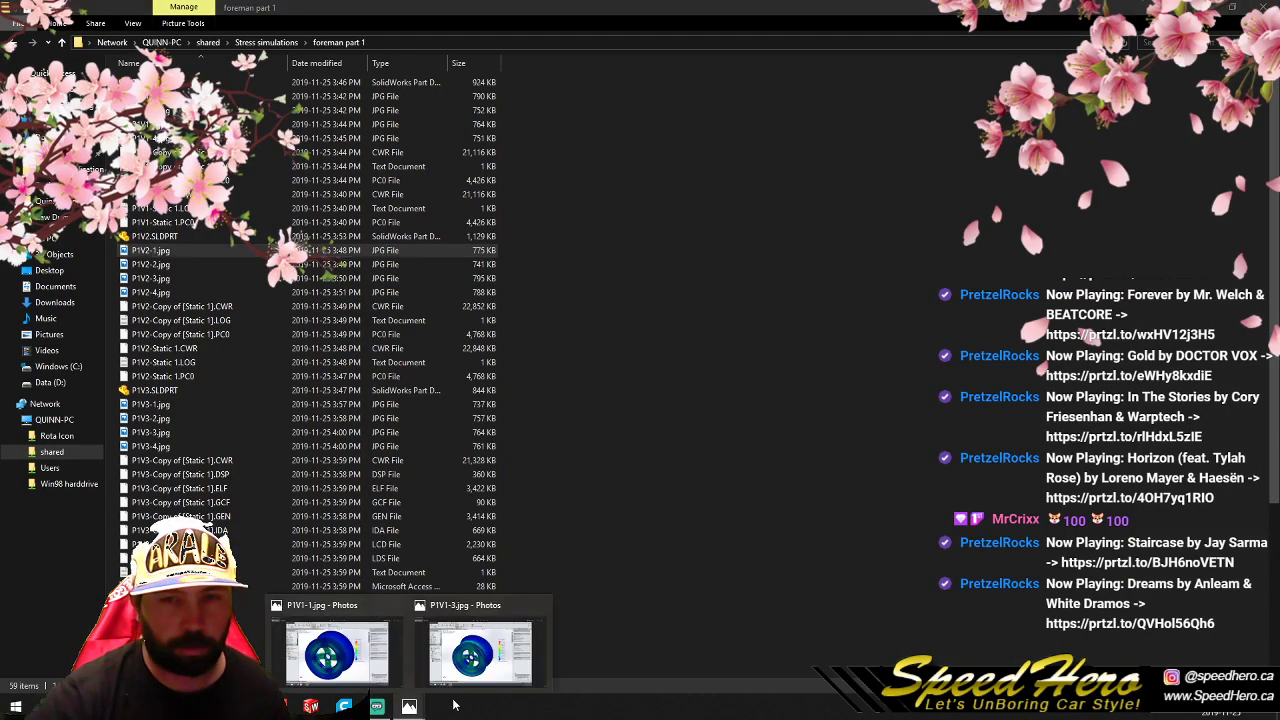
{"action": "left_click", "coordinate": [539, 607]}
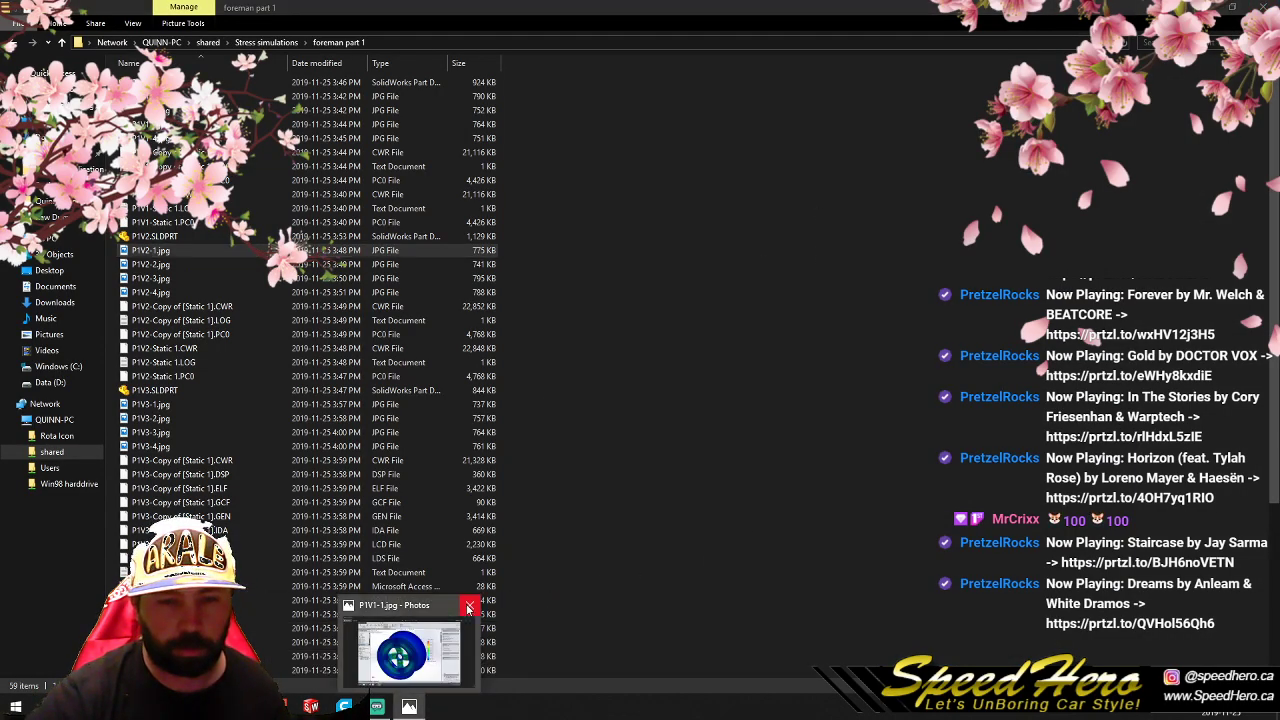
{"action": "left_click", "coordinate": [468, 606]}
{"action": "left_click", "coordinate": [732, 478]}
- Open P1V3-1.jpg from the foreman part 1 folder and examine the stress around the spokes and bolt holes up close
{"action": "double_click", "coordinate": [178, 404]}
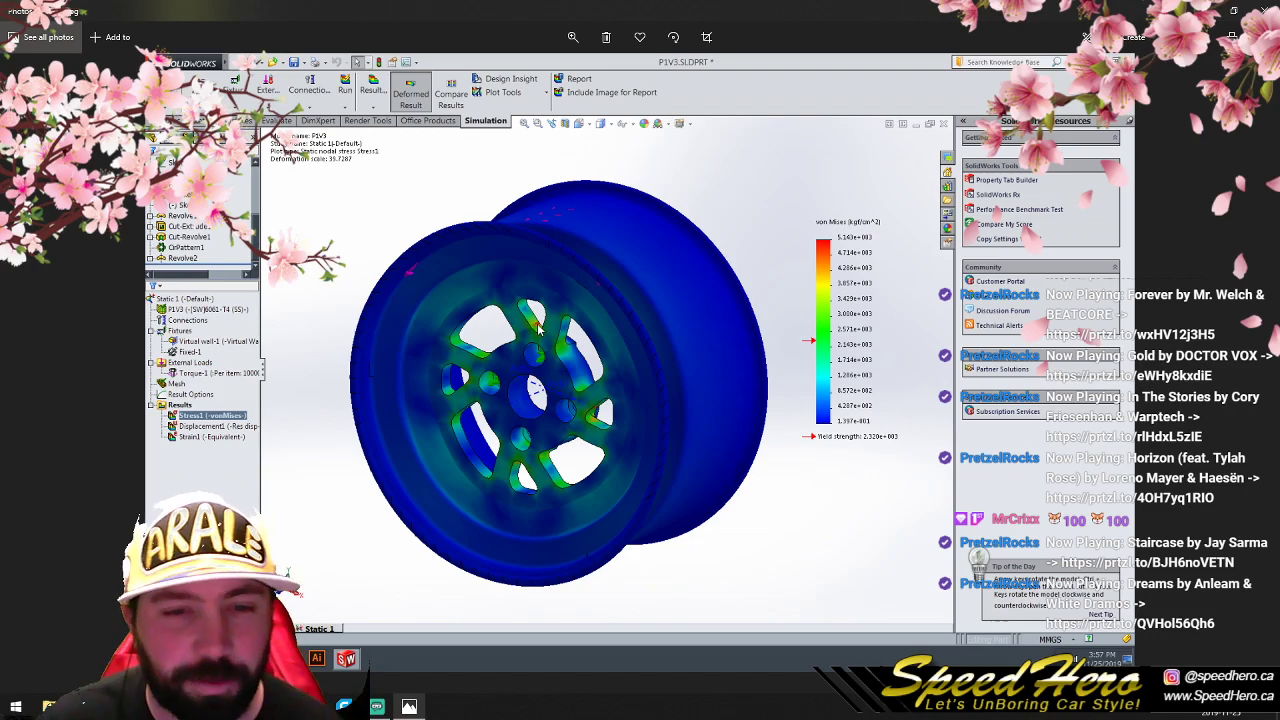
{"action": "left_click", "coordinate": [570, 37]}
{"action": "left_click_drag", "start_coordinate": [517, 68], "coordinate": [563, 69]}
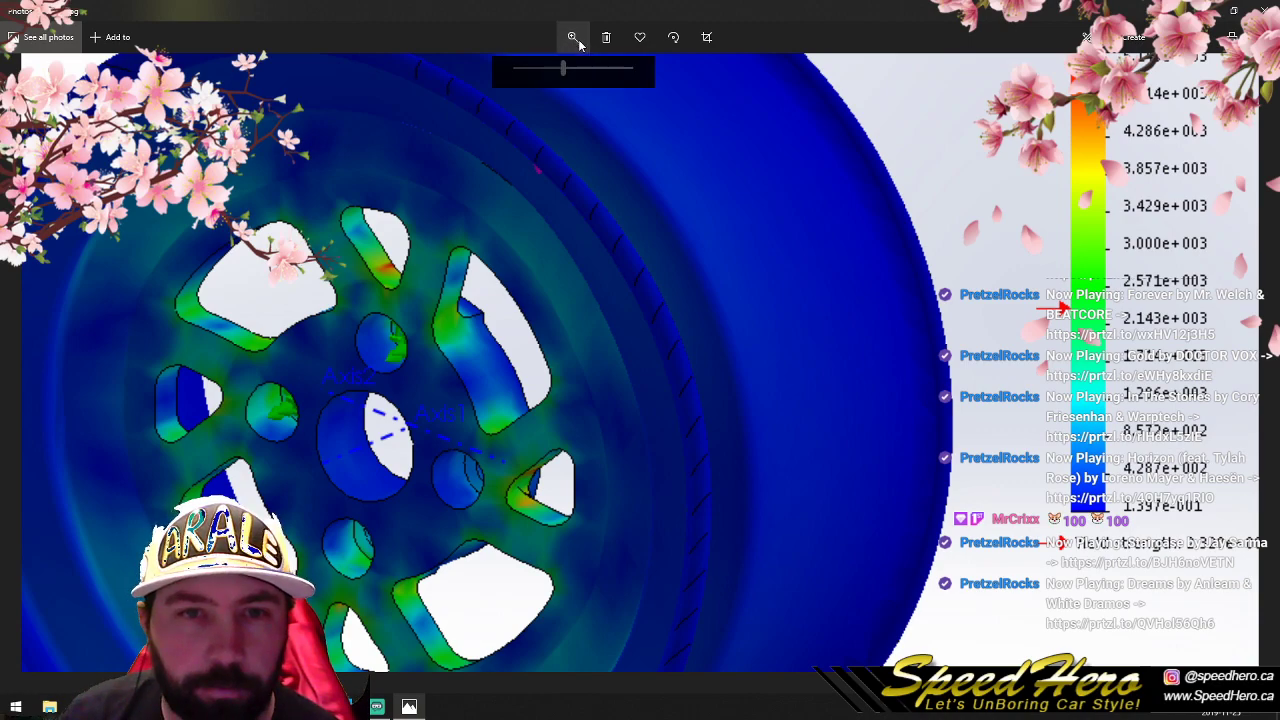
{"action": "left_click", "coordinate": [516, 67]}
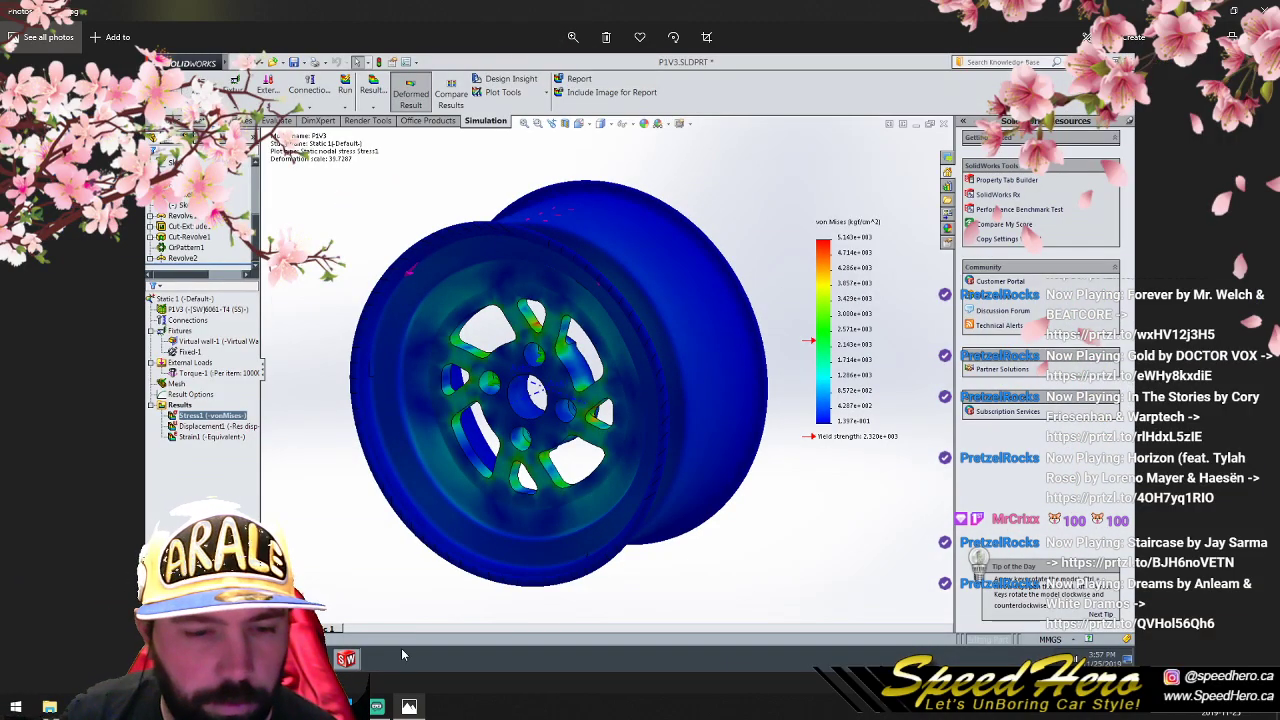
- Compare the angled and front stress views of the P1V3 Static 1 study, and bring up the Copy of [Static 1] image
{"action": "key", "text": "Right"}
{"action": "key", "text": "Left"}
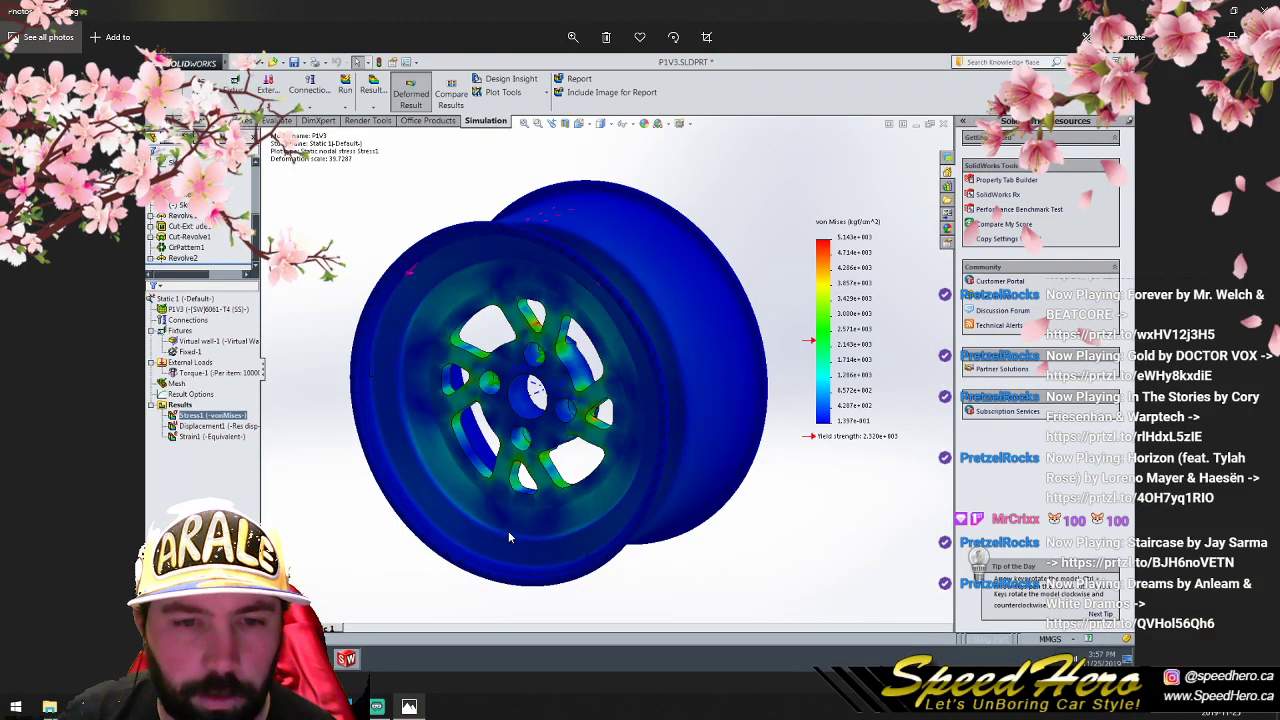
{"action": "key", "text": "Right"}
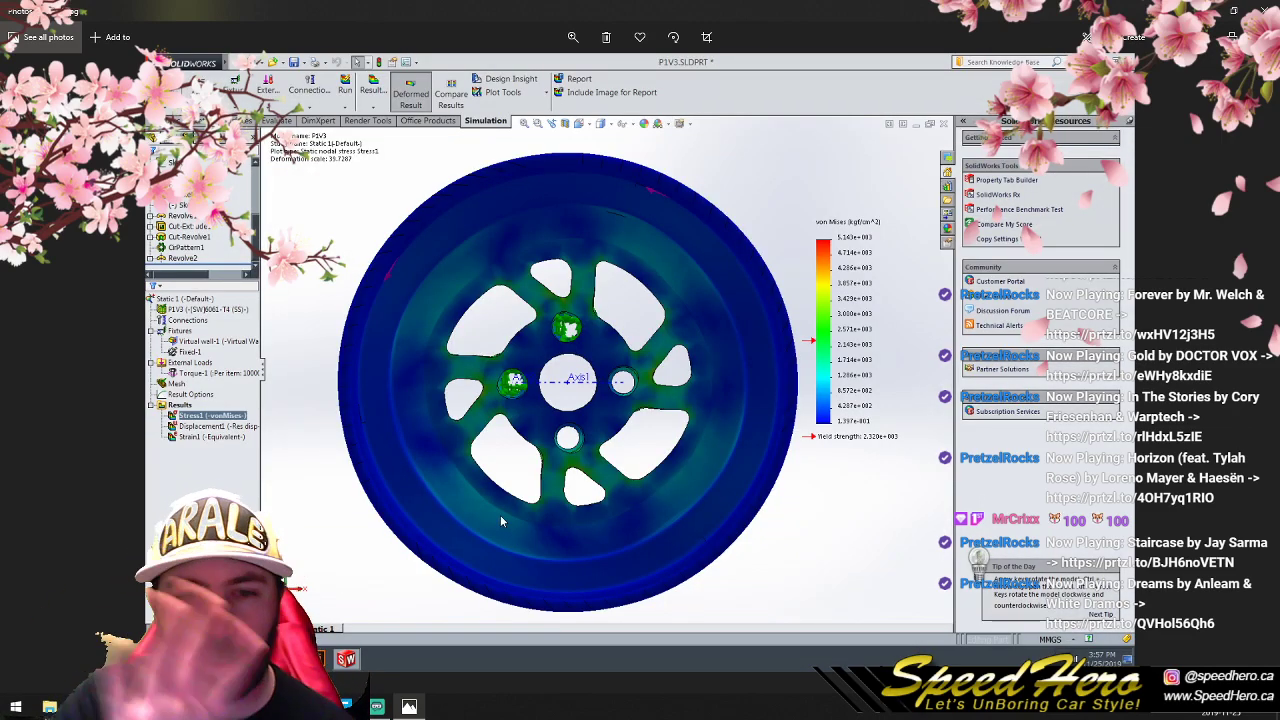
{"action": "key", "text": "Left"}
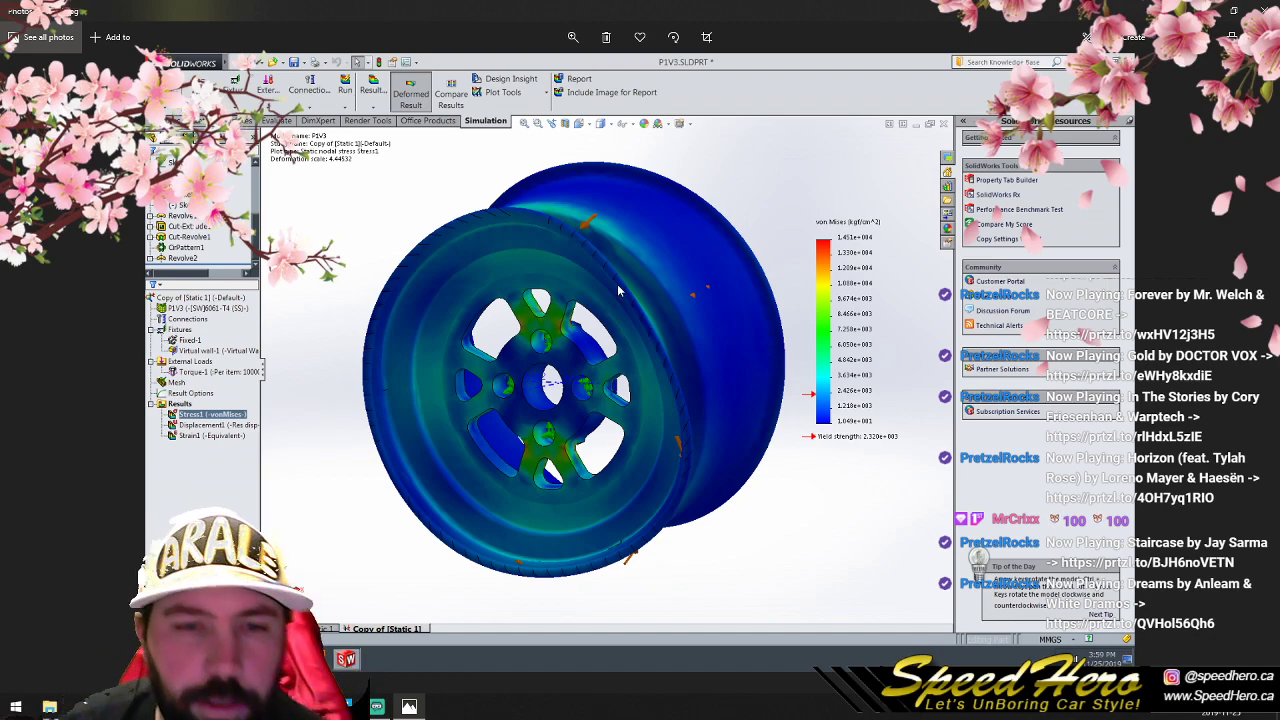
- Examine the spokes and bolt holes up close in the angled P1V3 Copy of [Static 1] stress image
{"action": "scroll", "coordinate": [561, 338], "scroll_direction": "down", "scroll_amount": 1}
{"action": "scroll", "coordinate": [562, 324], "scroll_direction": "up", "scroll_amount": 1}
{"action": "left_click", "coordinate": [573, 38]}
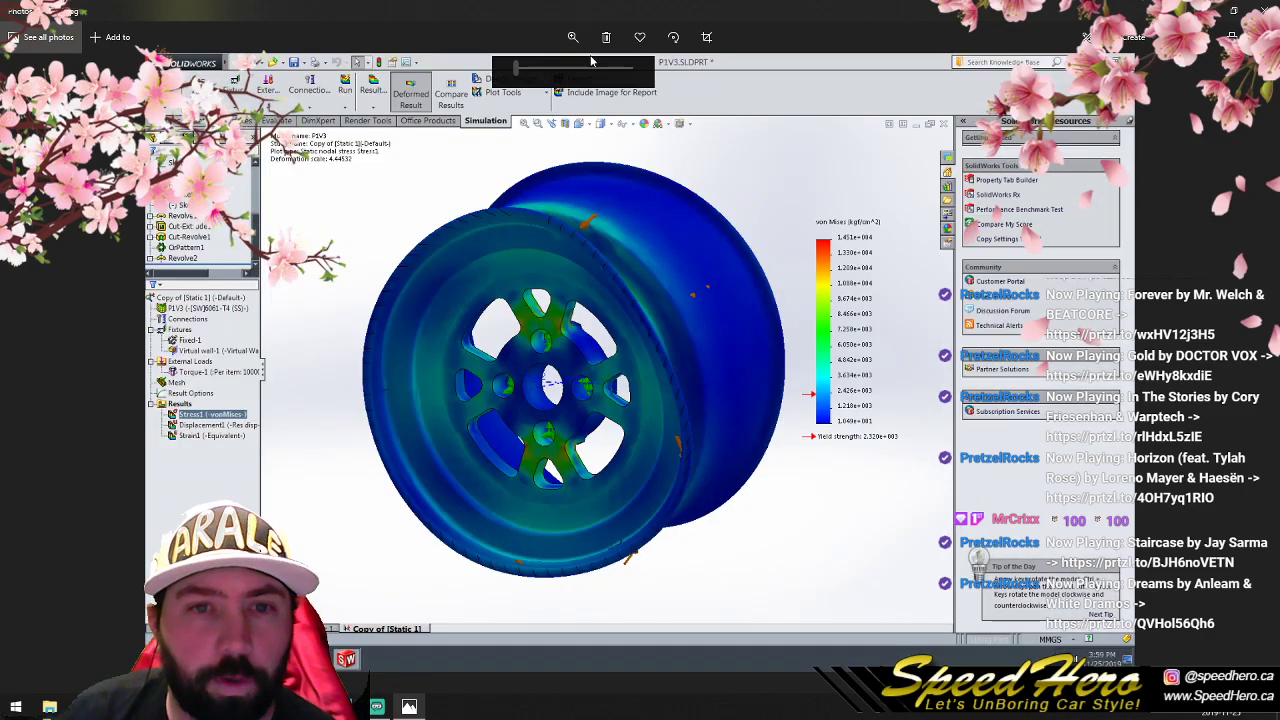
{"action": "left_click_drag", "start_coordinate": [517, 69], "coordinate": [562, 70]}
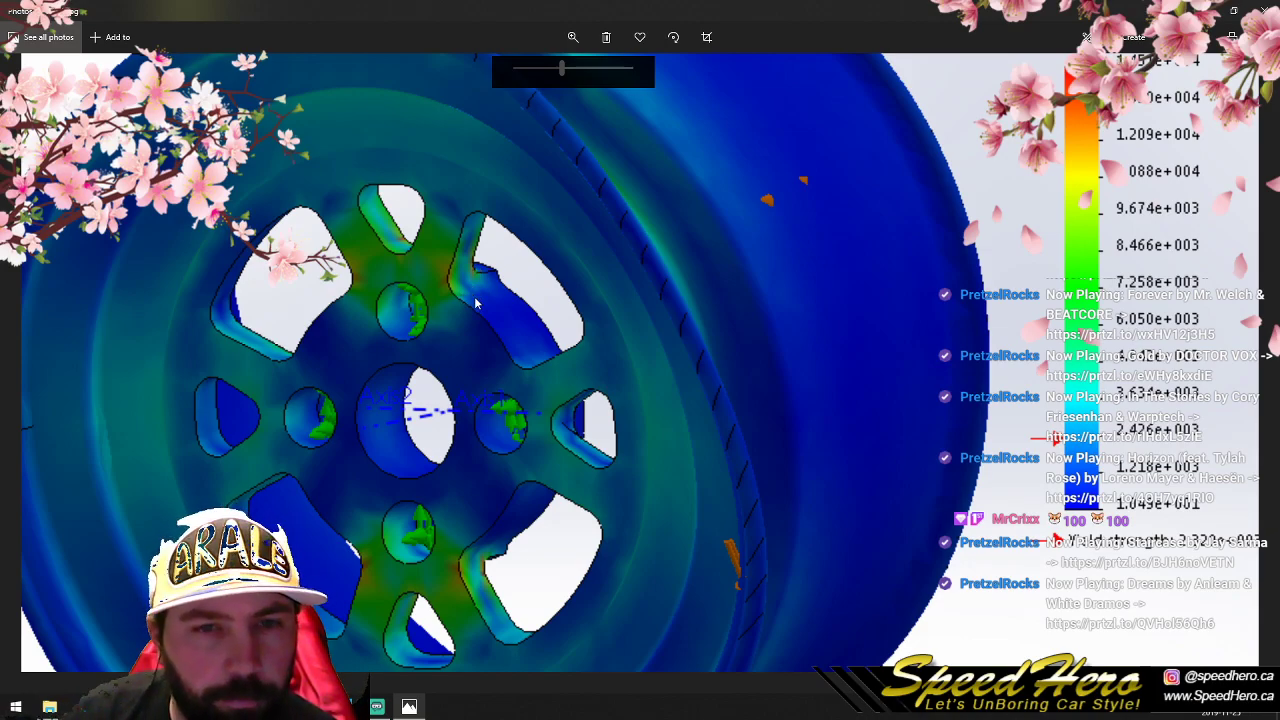
{"action": "mouse_move", "coordinate": [563, 76]}
{"action": "left_mouse_down"}
{"action": "mouse_move", "coordinate": [528, 79]}
{"action": "mouse_move", "coordinate": [553, 80]}
{"action": "left_mouse_up"}
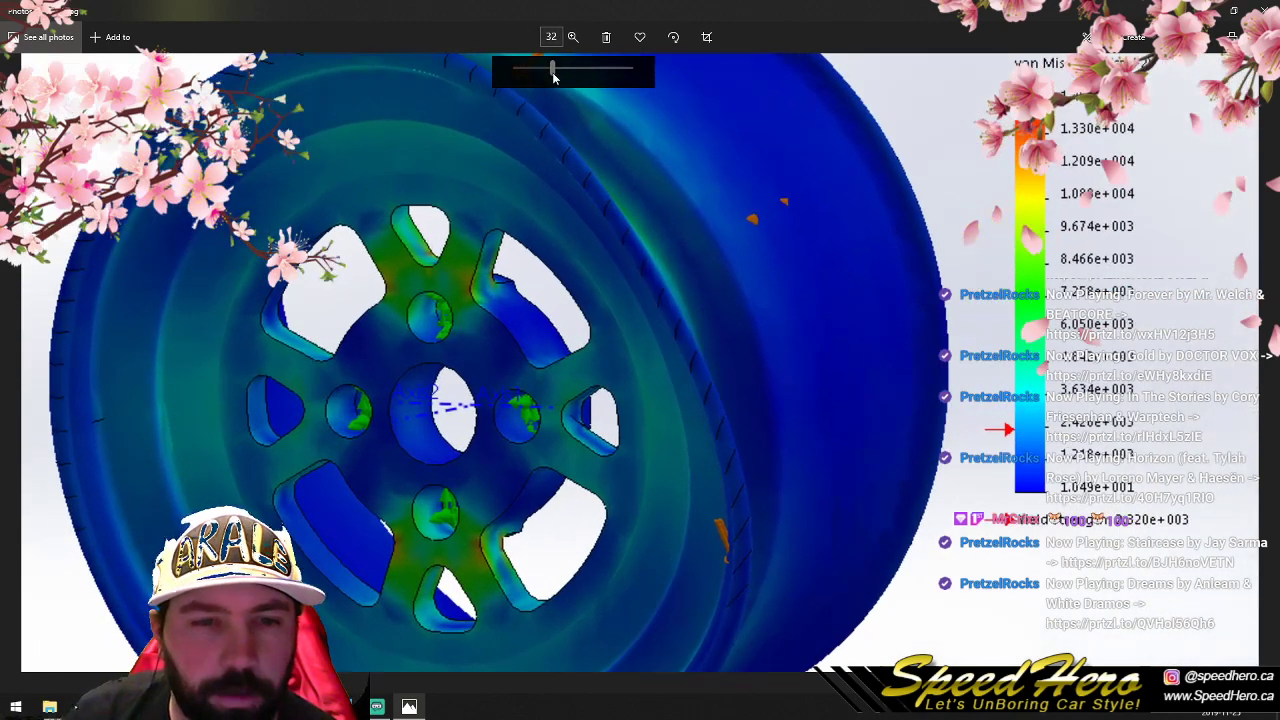
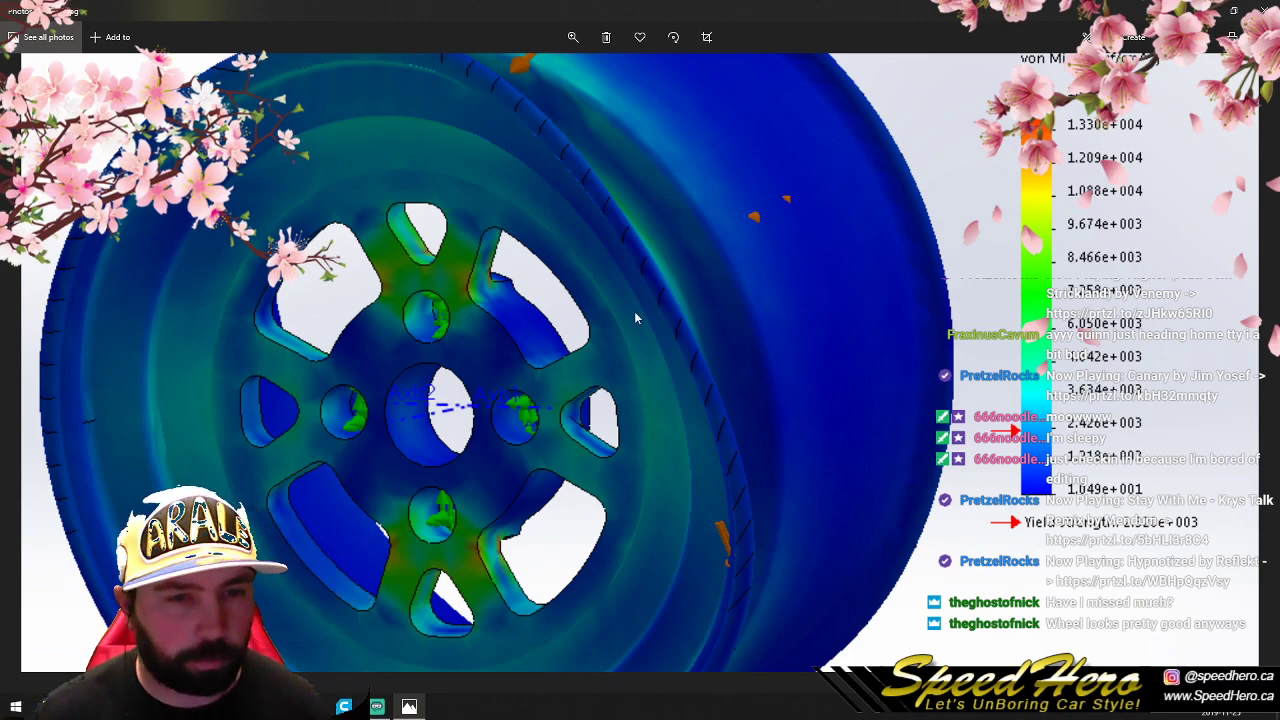
- Close the P1V3 image, open P1V4-1.jpg, and examine the spoke and bolt-hole stress up close before returning to the full view
{"action": "left_click", "coordinate": [1265, 9]}
{"action": "left_click", "coordinate": [815, 358]}
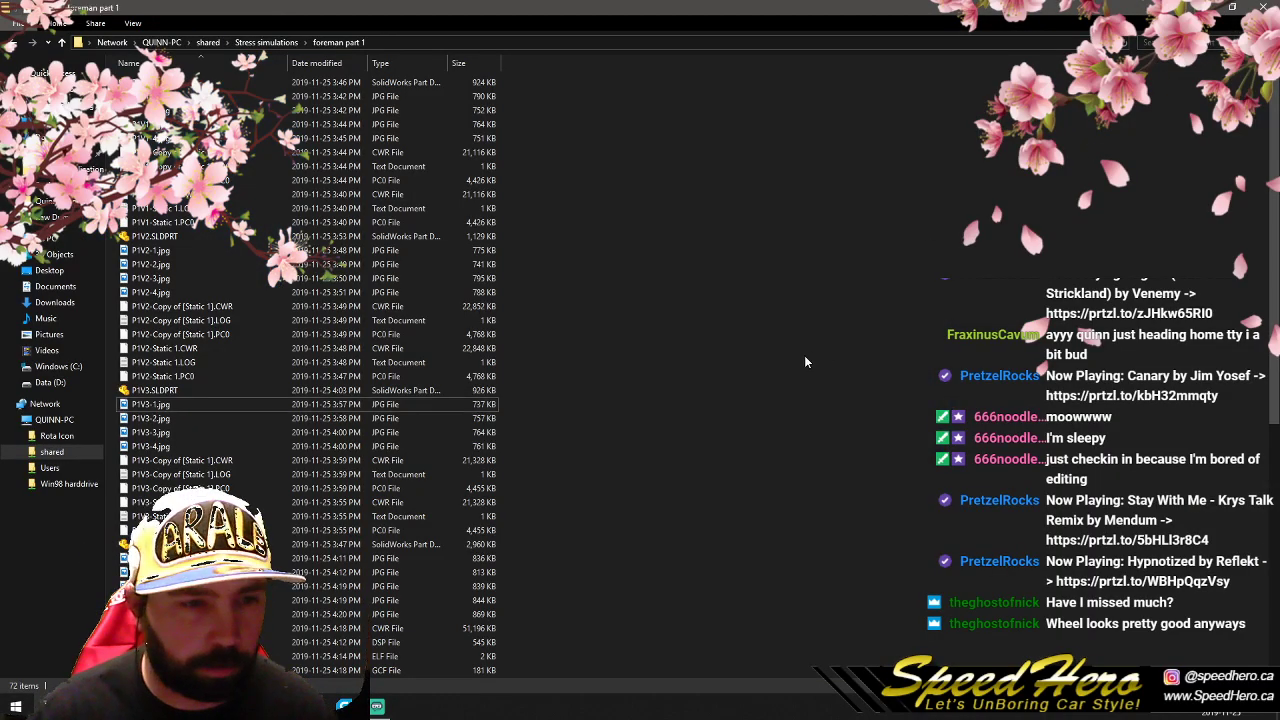
{"action": "scroll", "coordinate": [523, 500], "scroll_direction": "down", "scroll_amount": 7}
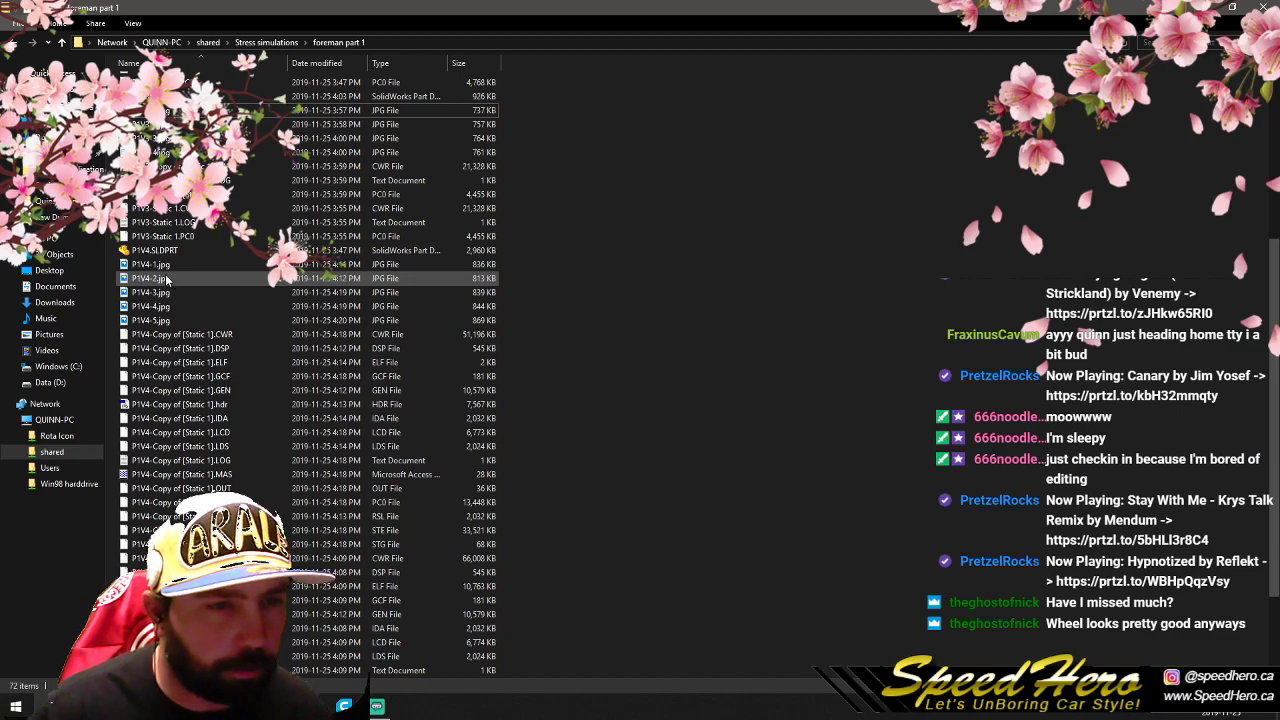
{"action": "double_click", "coordinate": [168, 281]}
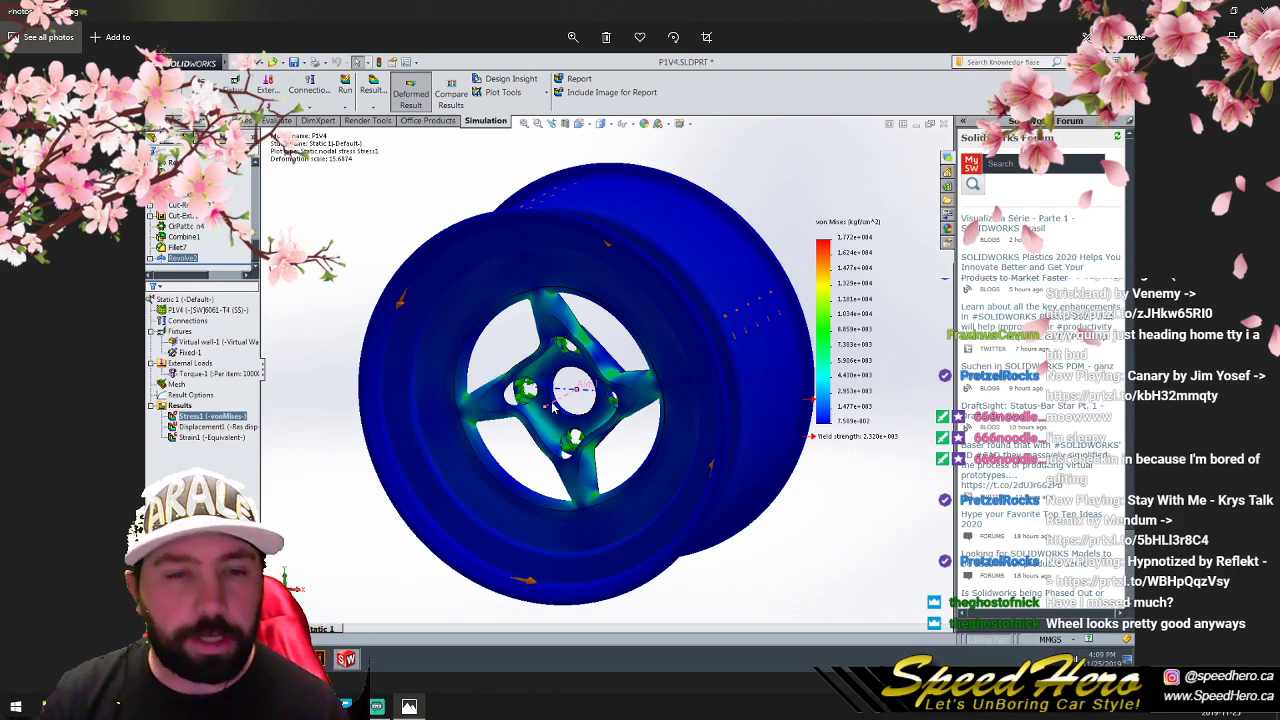
{"action": "left_click", "coordinate": [572, 37]}
{"action": "left_click", "coordinate": [550, 71]}
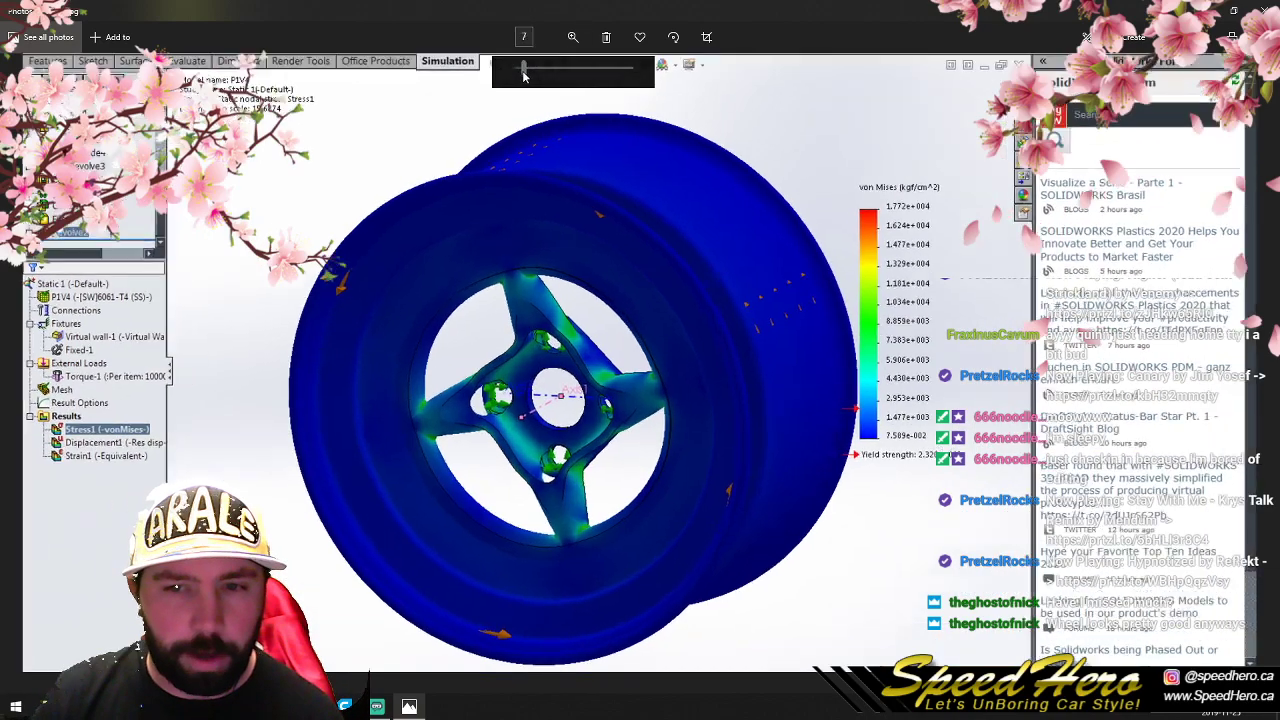
{"action": "left_click_drag", "start_coordinate": [550, 83], "coordinate": [560, 94]}
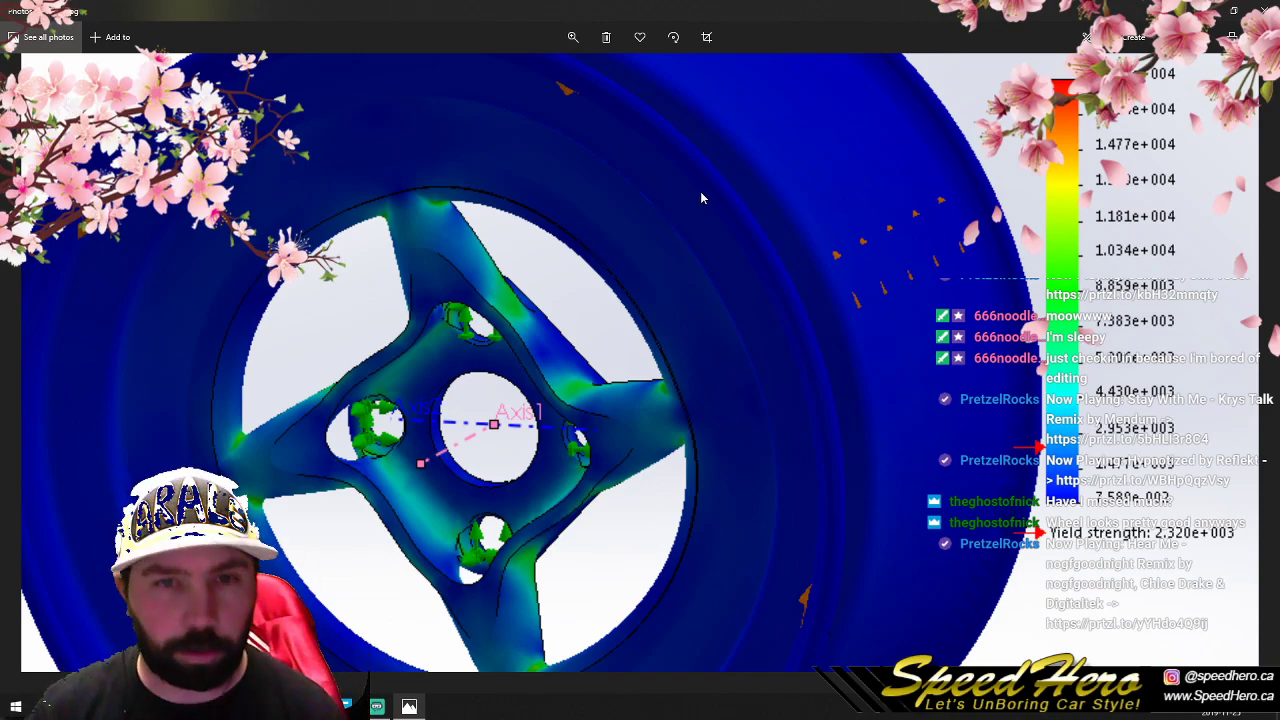
{"action": "left_click", "coordinate": [573, 37]}
{"action": "left_click_drag", "start_coordinate": [574, 68], "coordinate": [515, 68]}
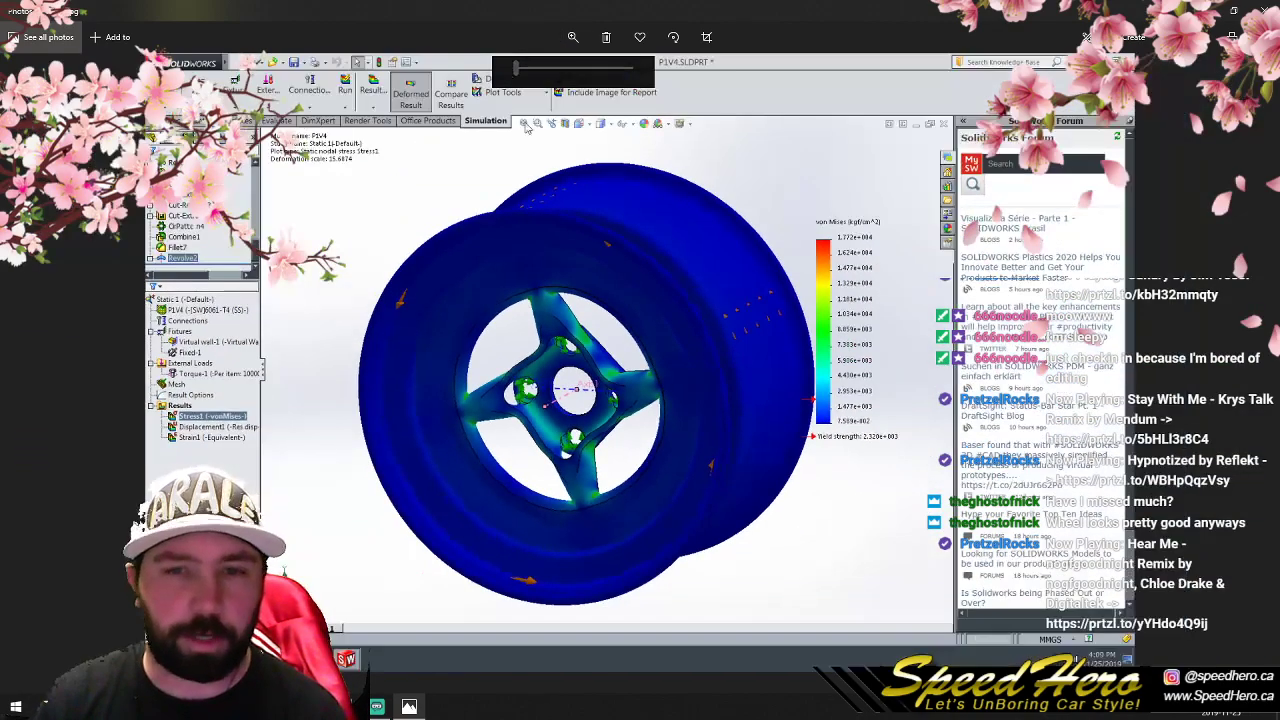
- Browse the P1V4 stress images and compare the Static 1 plots with those of the Copy of [Static 1] study
{"action": "left_click", "coordinate": [910, 304]}
{"action": "scroll", "coordinate": [618, 550], "scroll_direction": "down", "scroll_amount": 1}
{"action": "scroll", "coordinate": [645, 518], "scroll_direction": "up", "scroll_amount": 1}
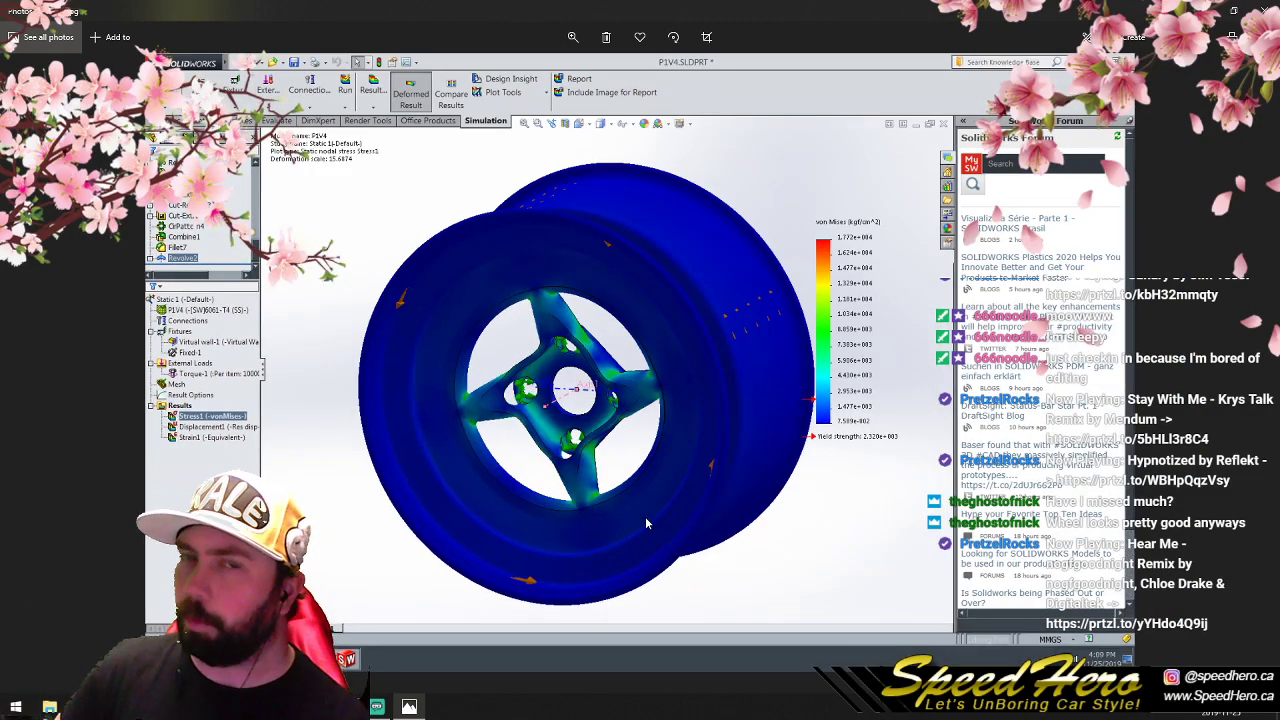
{"action": "scroll", "coordinate": [645, 516], "scroll_direction": "down", "scroll_amount": 2}
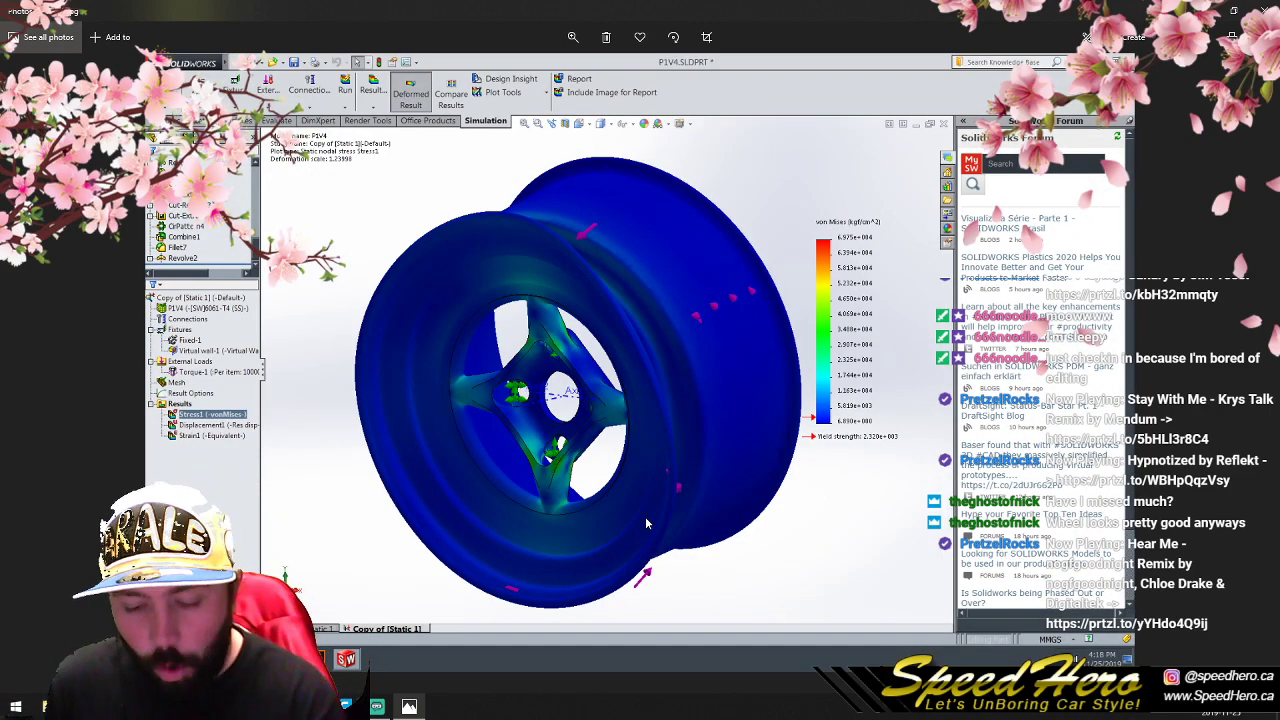
{"action": "scroll", "coordinate": [645, 523], "scroll_direction": "up", "scroll_amount": 1}
{"action": "scroll", "coordinate": [645, 523], "scroll_direction": "up", "scroll_amount": 1}
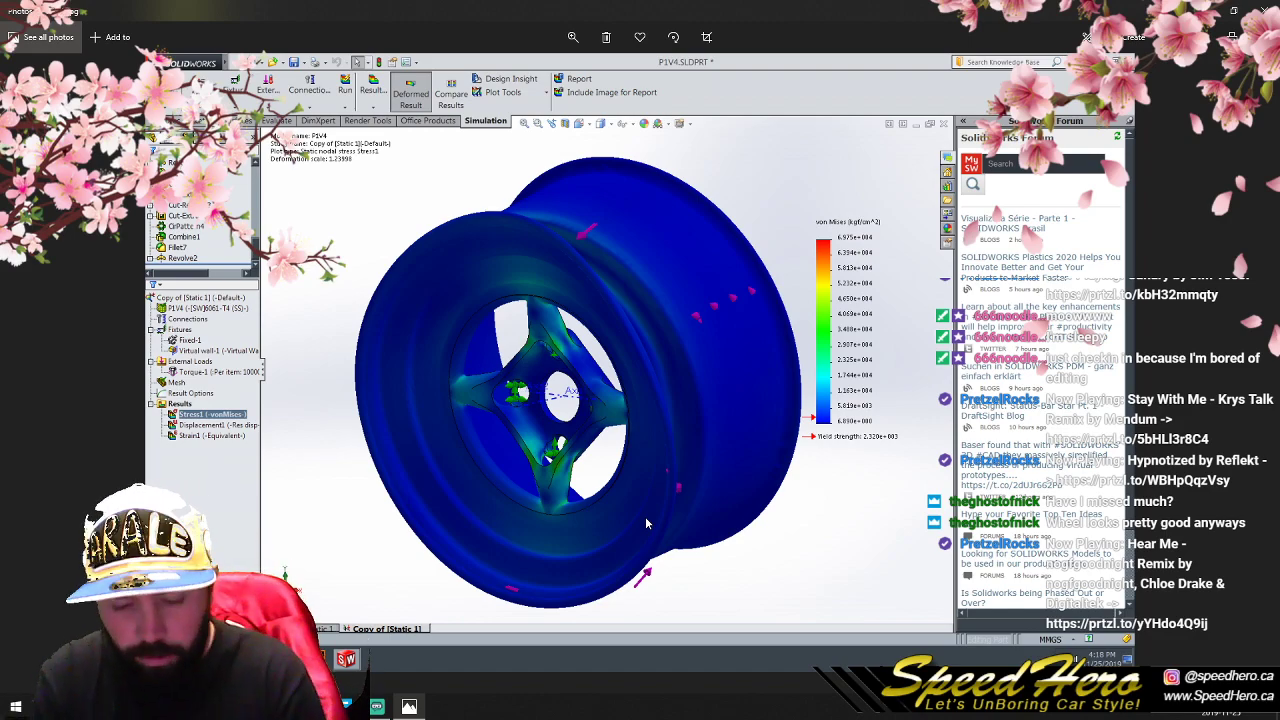
{"action": "scroll", "coordinate": [646, 520], "scroll_direction": "up", "scroll_amount": 2}
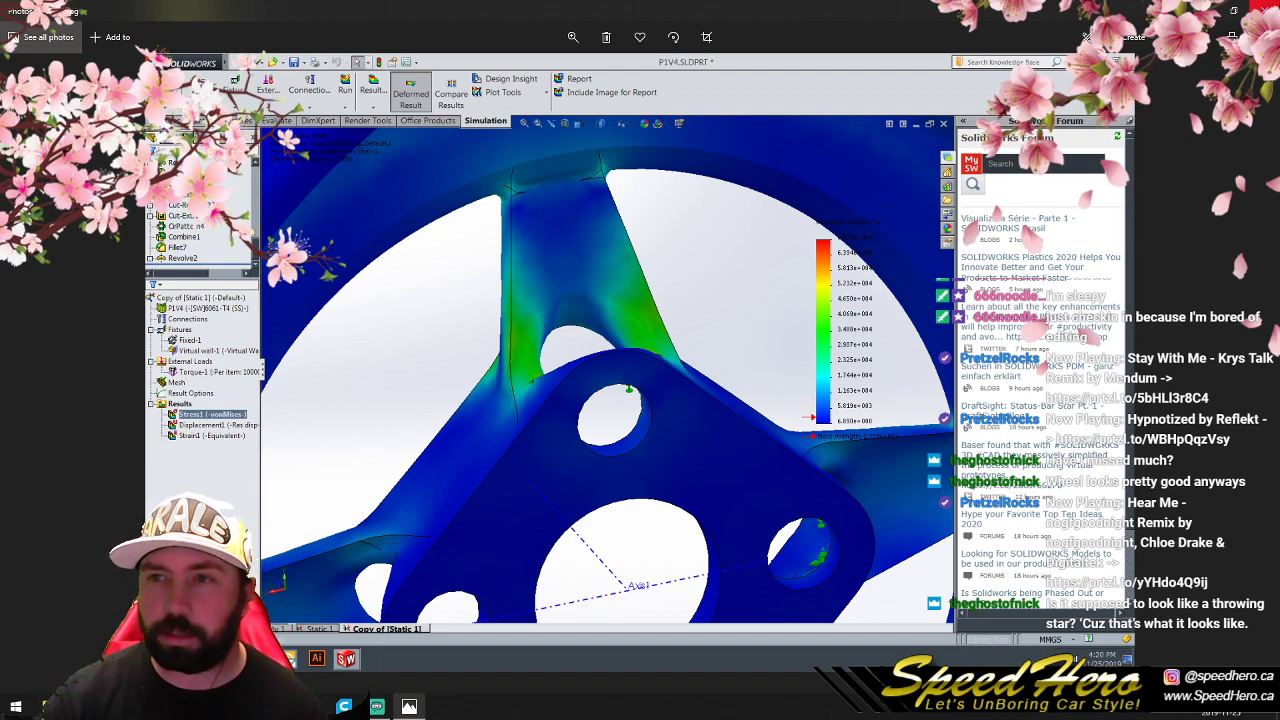
- Close the current P1V4 image, then open P1V4-6.jpg to inspect the stress around one spoke and close it
{"action": "left_click", "coordinate": [1262, 8]}
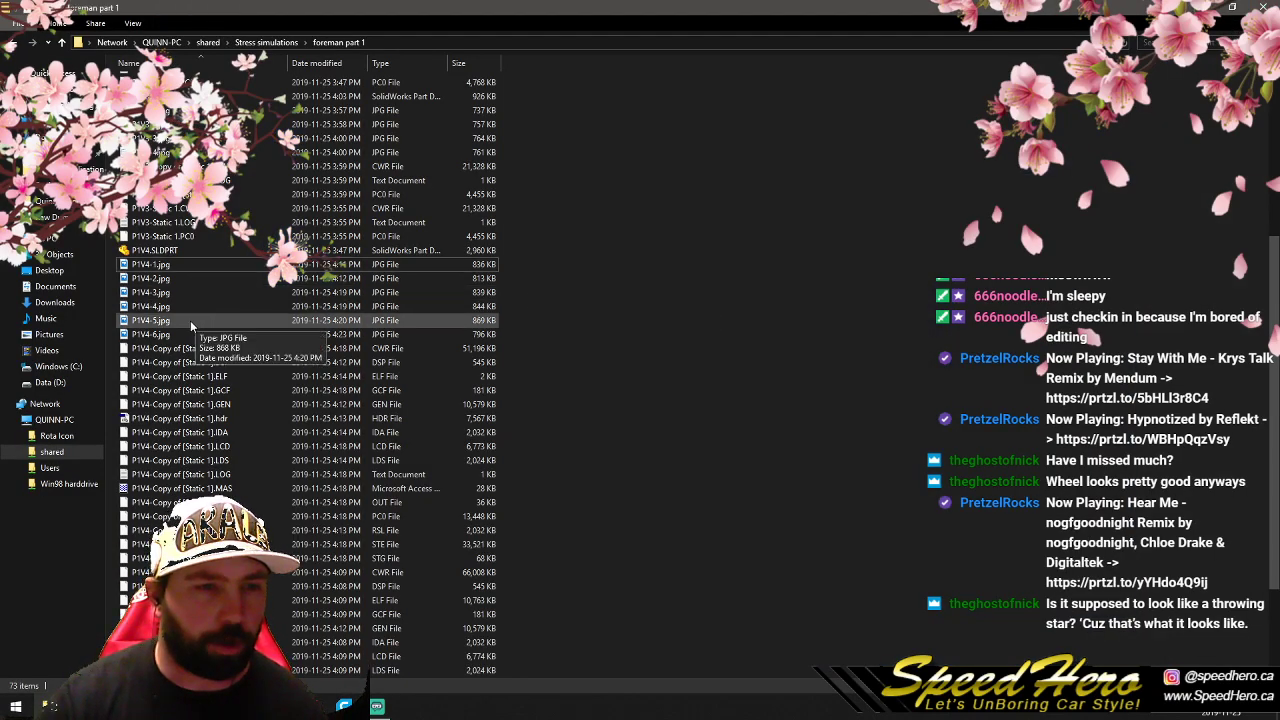
{"action": "double_click", "coordinate": [170, 333]}
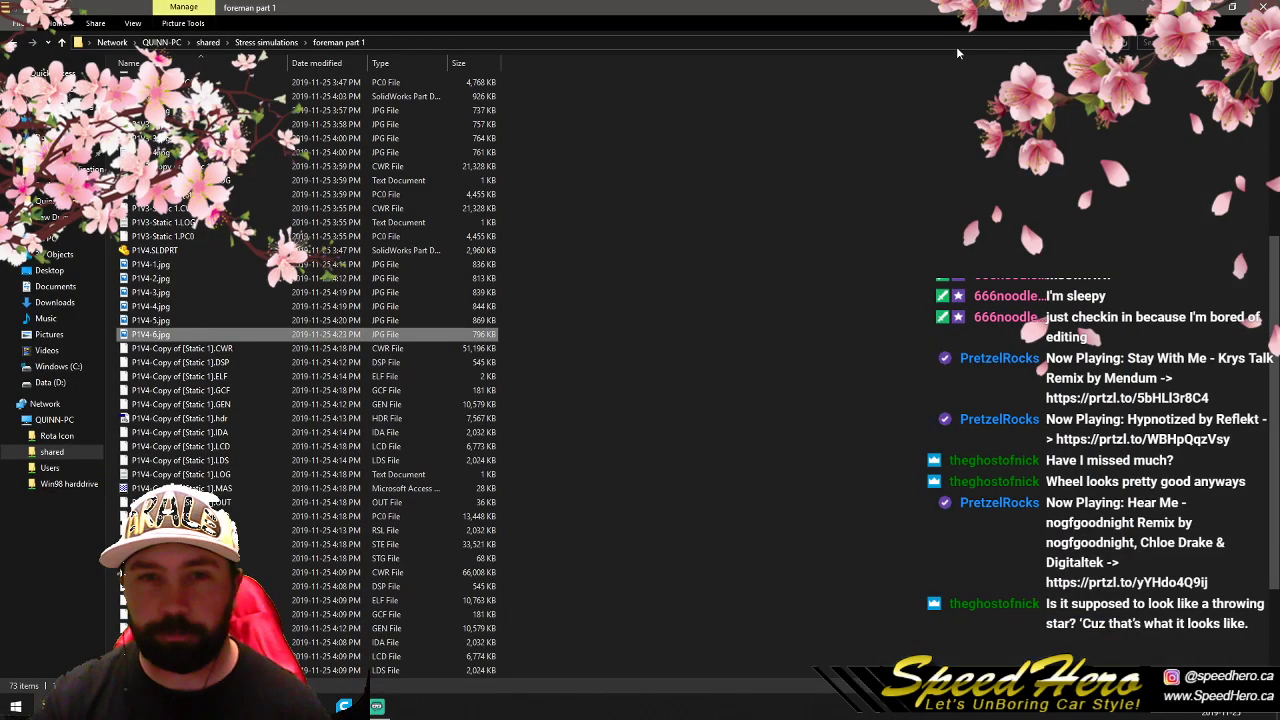
{"action": "left_click", "coordinate": [1262, 8]}
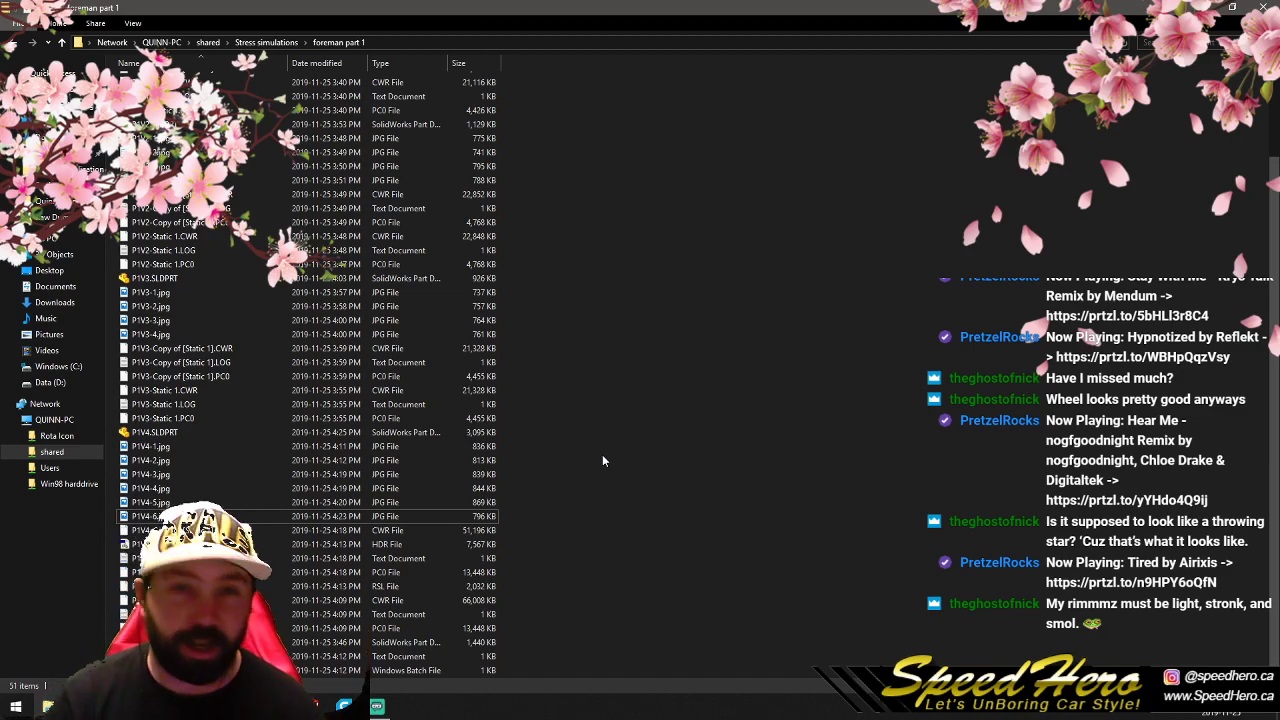
- Find the P1V5 results in the foreman part 1 folder and open P1V5-1.jpg
{"action": "scroll", "coordinate": [603, 461], "scroll_direction": "down", "scroll_amount": 4}
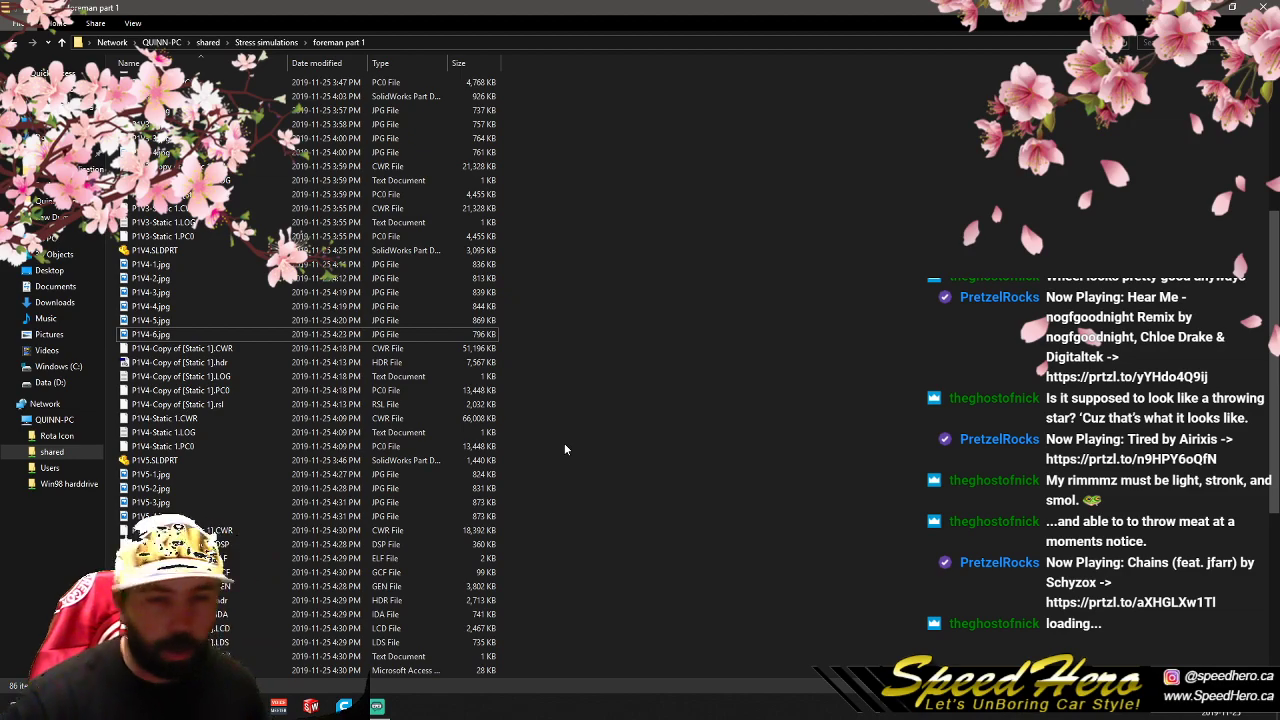
{"action": "scroll", "coordinate": [610, 417], "scroll_direction": "down", "scroll_amount": 7}
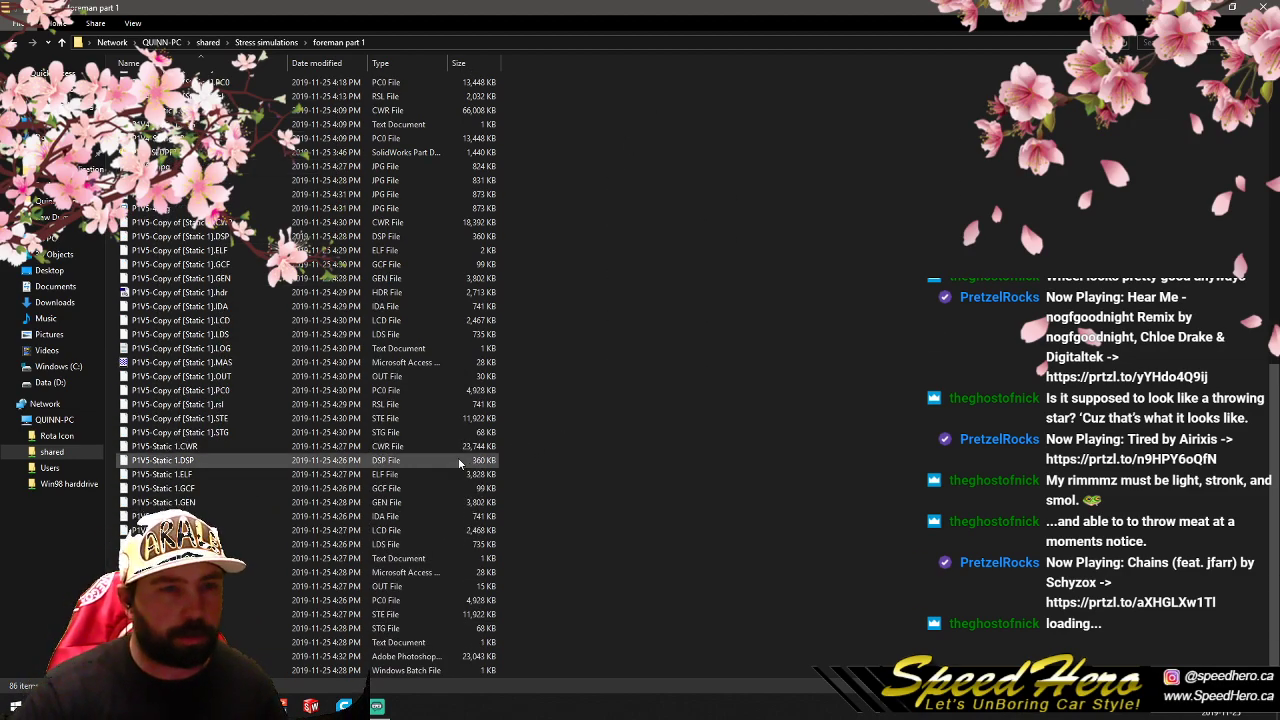
{"action": "scroll", "coordinate": [668, 462], "scroll_direction": "up", "scroll_amount": 6}
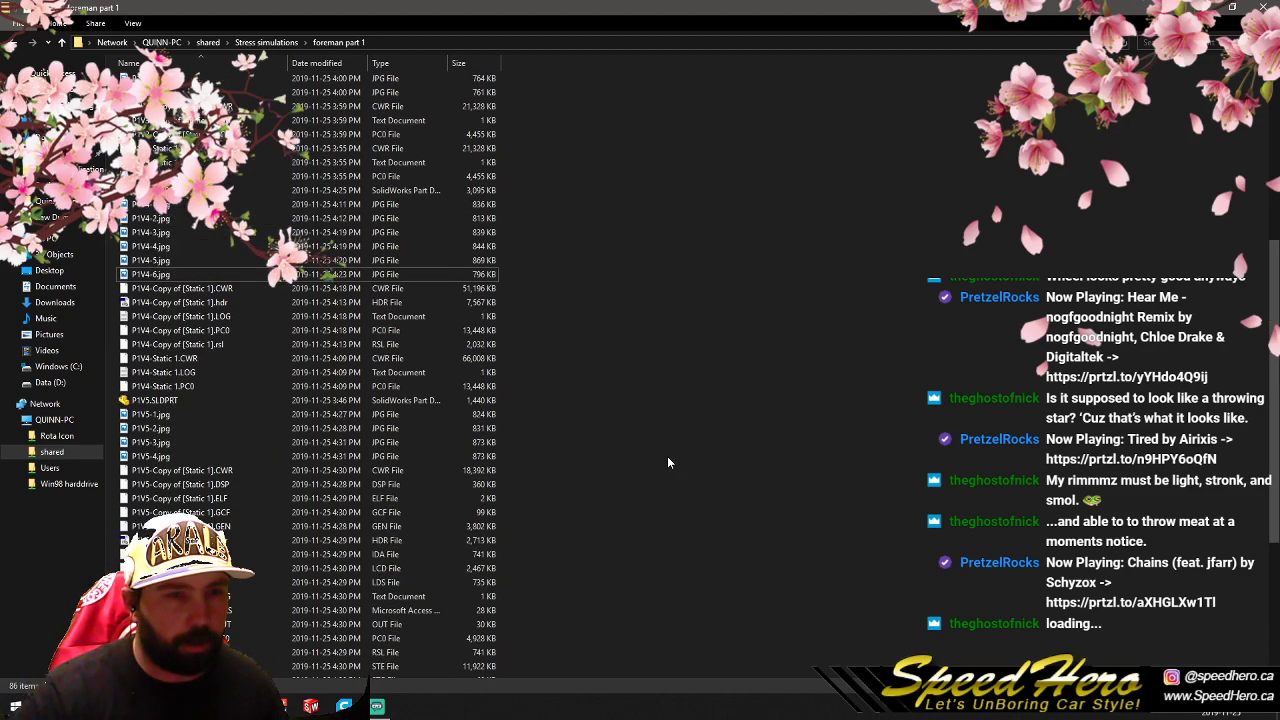
{"action": "scroll", "coordinate": [666, 464], "scroll_direction": "down", "scroll_amount": 6}
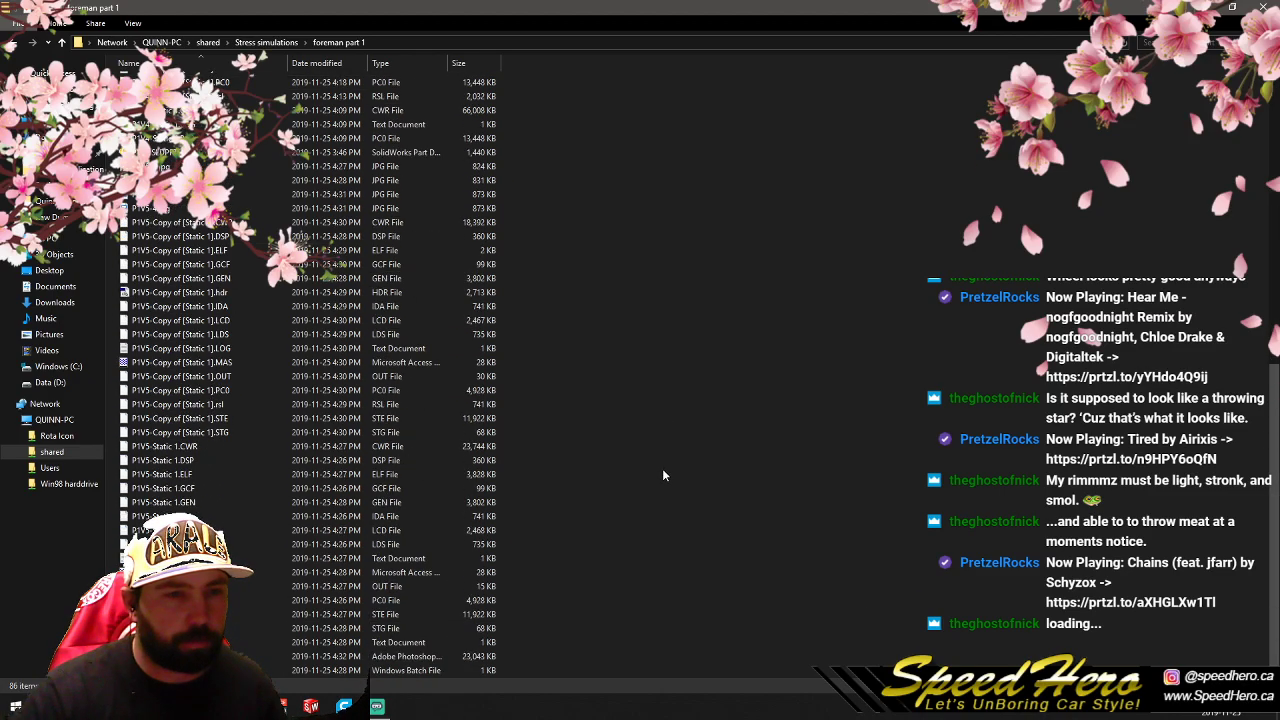
{"action": "double_click", "coordinate": [230, 166]}
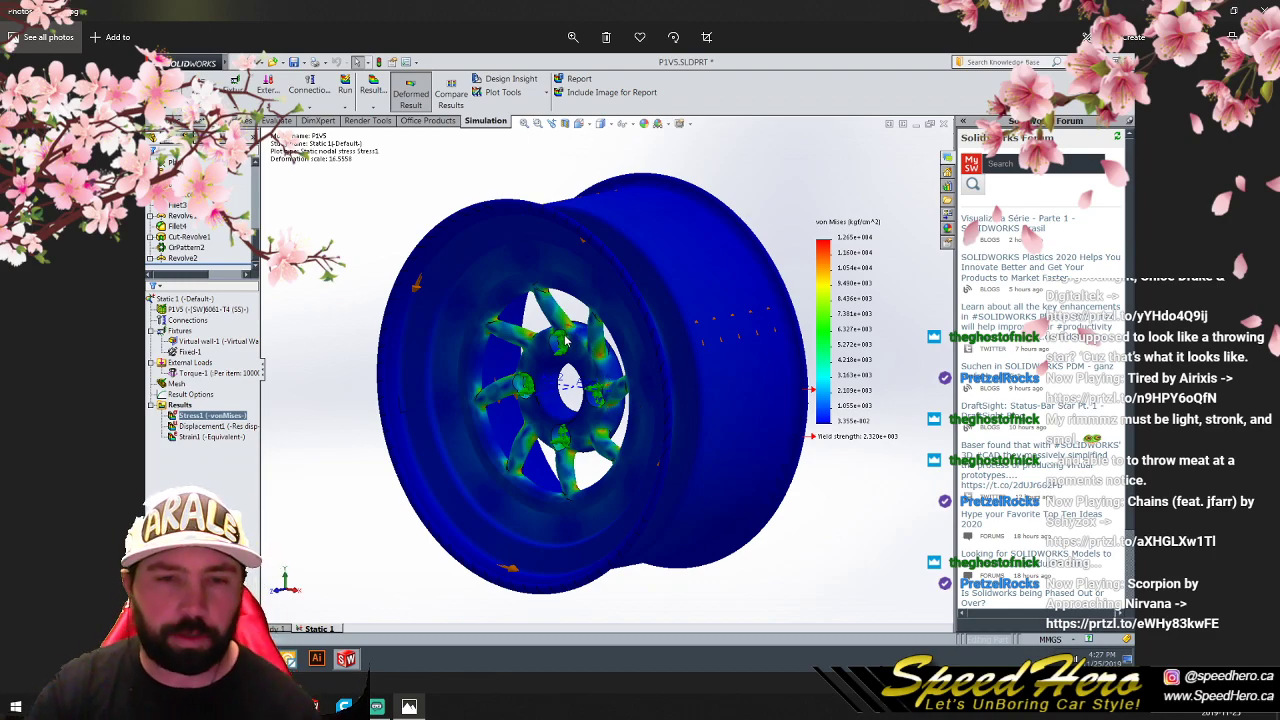
- Examine the spokes and bolt holes up close in the angled P1V5 Static 1 stress image, then return to the full view
{"action": "left_click", "coordinate": [573, 37]}
{"action": "left_click", "coordinate": [519, 71]}
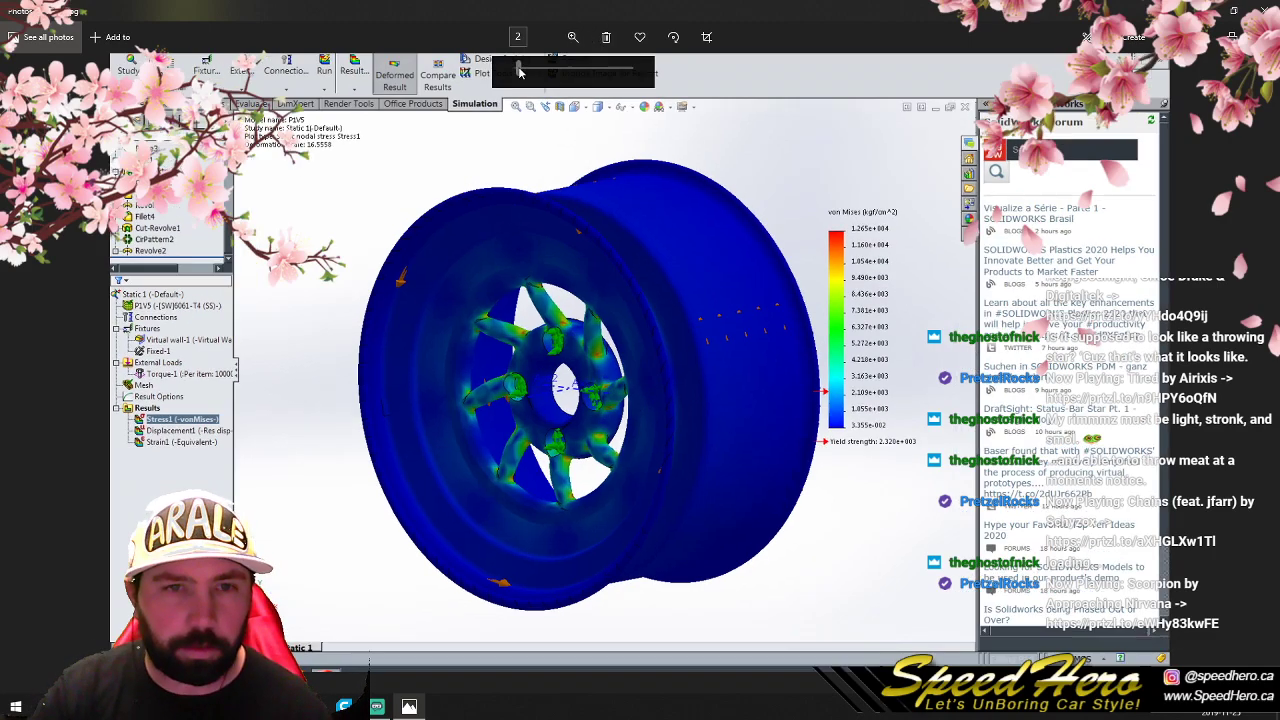
{"action": "left_click_drag", "start_coordinate": [519, 71], "coordinate": [558, 68]}
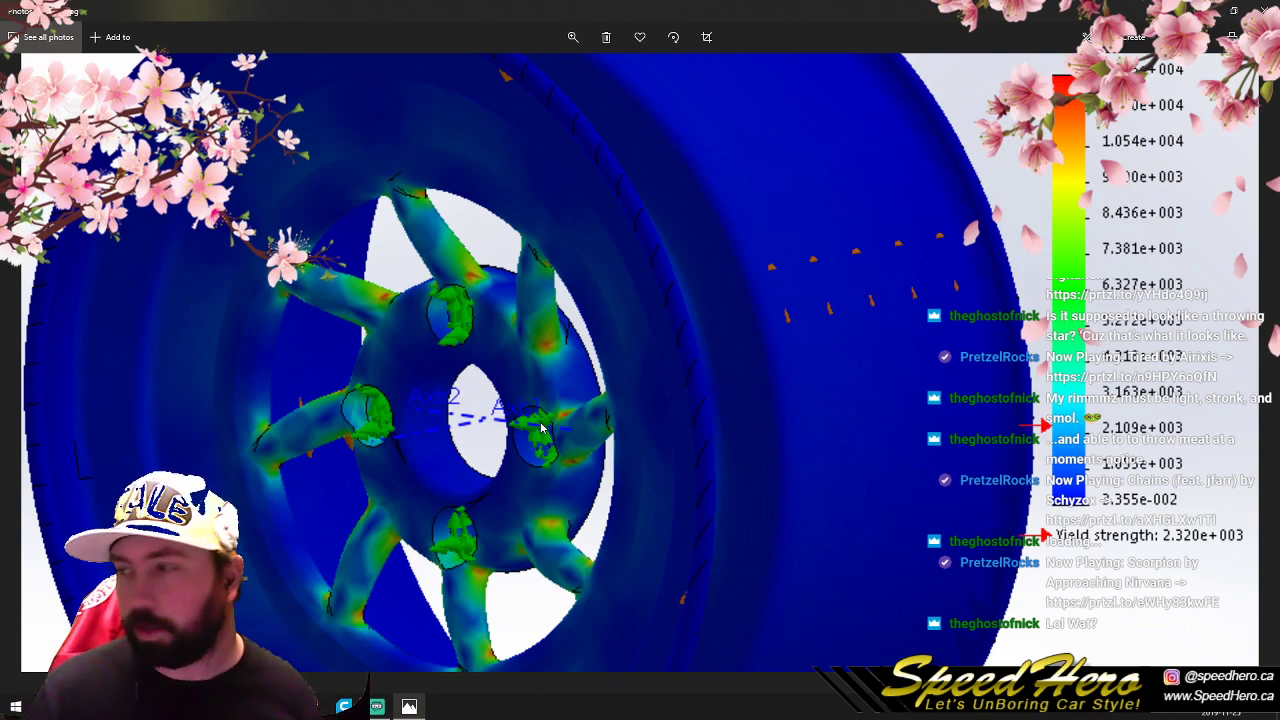
{"action": "mouse_move", "coordinate": [130, 272]}
{"action": "left_mouse_down"}
{"action": "mouse_move", "coordinate": [163, 281]}
{"action": "mouse_move", "coordinate": [140, 272]}
{"action": "left_mouse_up"}
{"action": "left_click", "coordinate": [569, 40]}
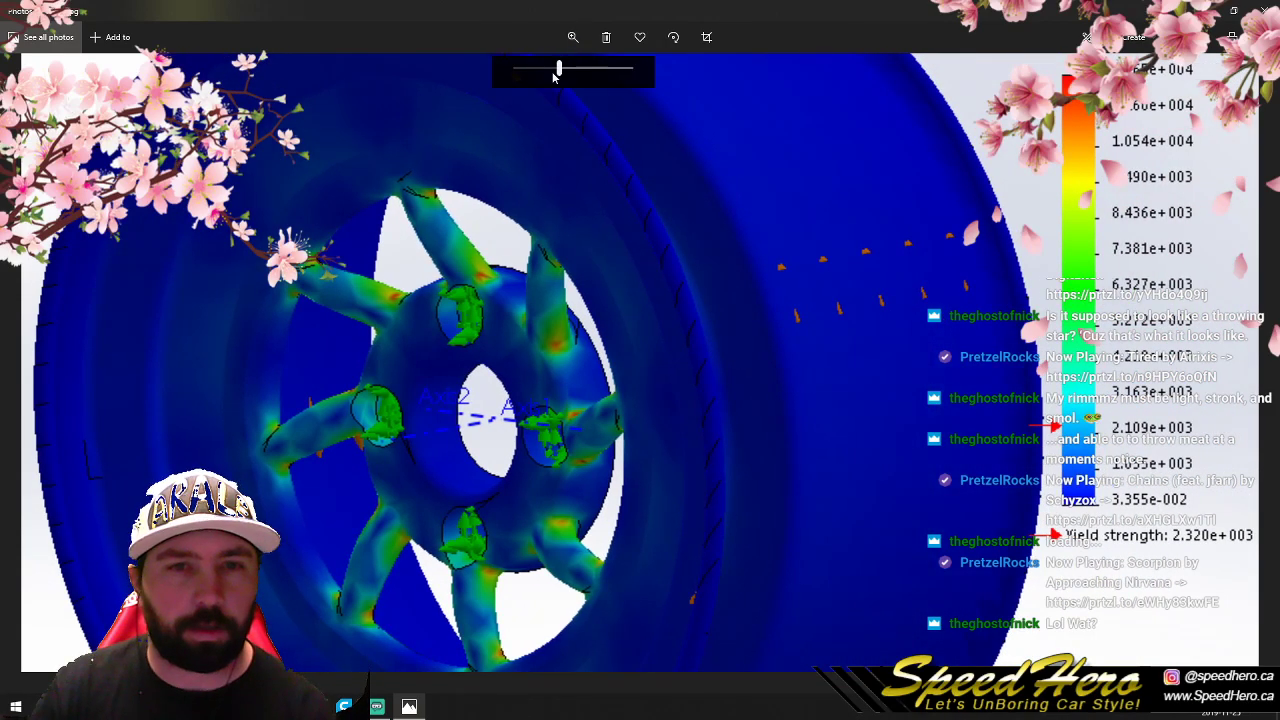
{"action": "left_click_drag", "start_coordinate": [556, 72], "coordinate": [515, 70]}
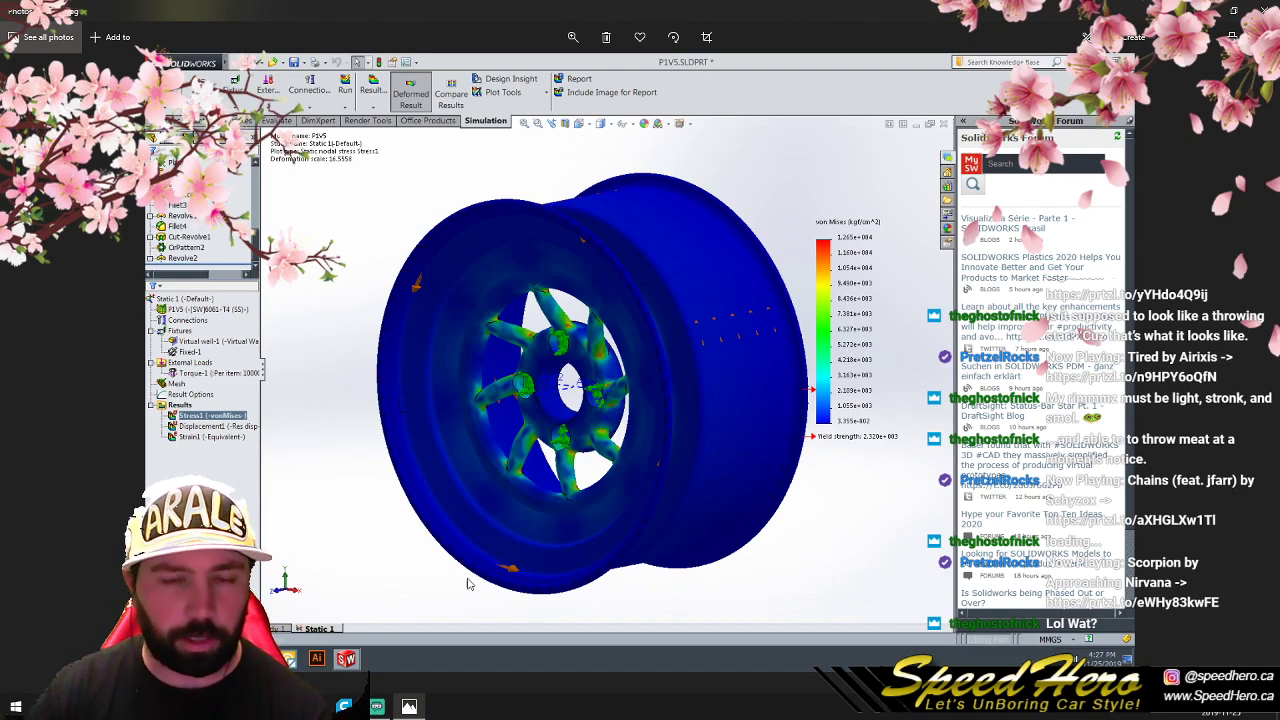
- Compare the remaining P1V5 views, examine the angled Copy of [Static 1] image up close, and close the image viewer
{"action": "key", "text": "Right"}
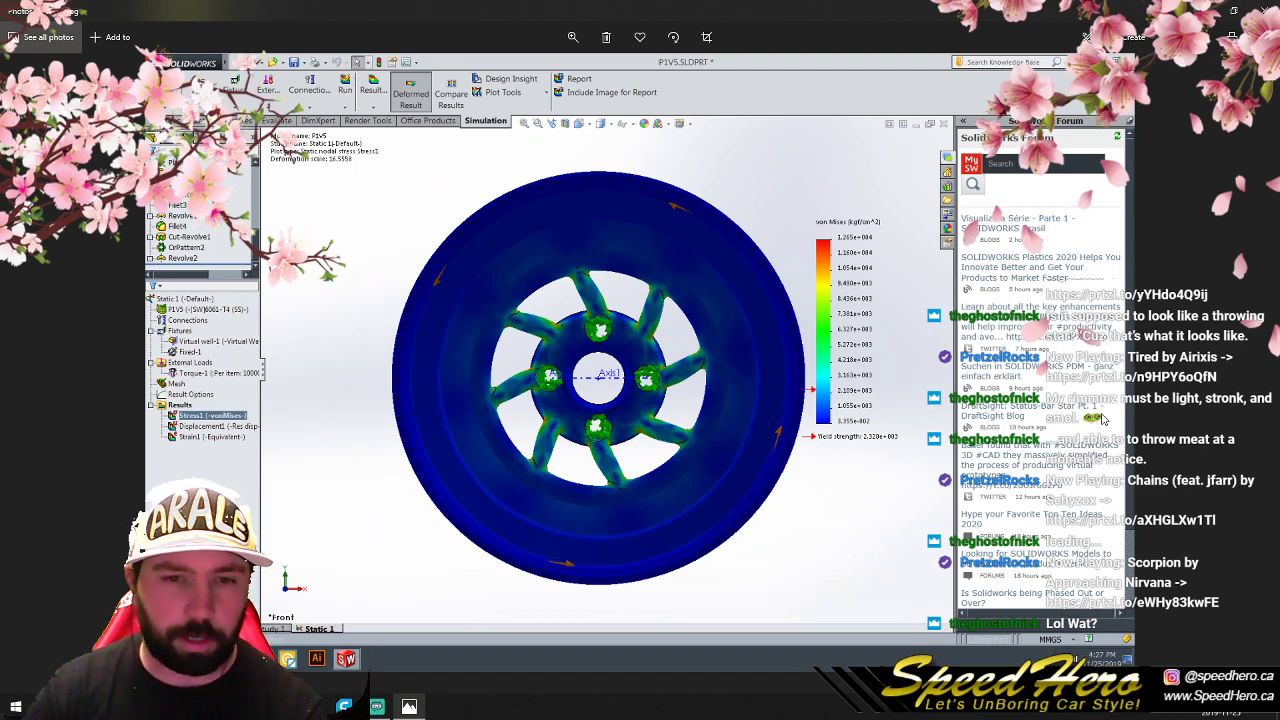
{"action": "key", "text": "Right"}
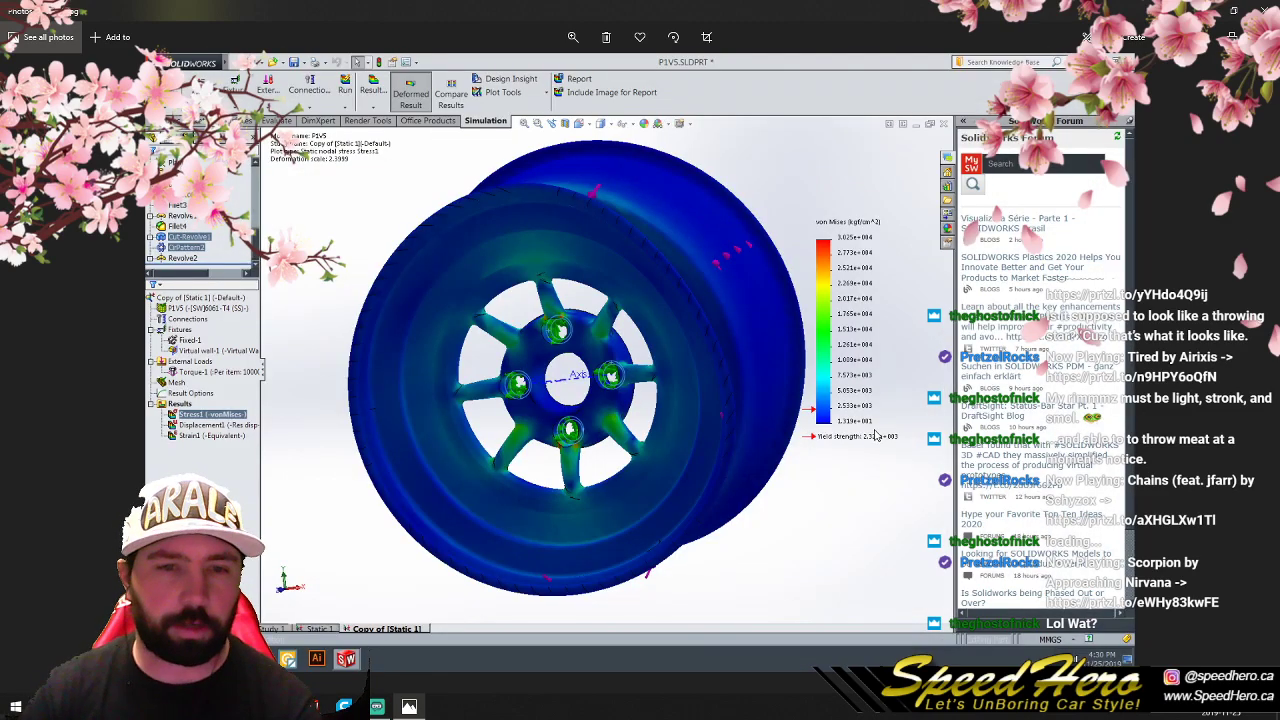
{"action": "key", "text": "Right"}
{"action": "key", "text": "Left"}
{"action": "left_click", "coordinate": [573, 37]}
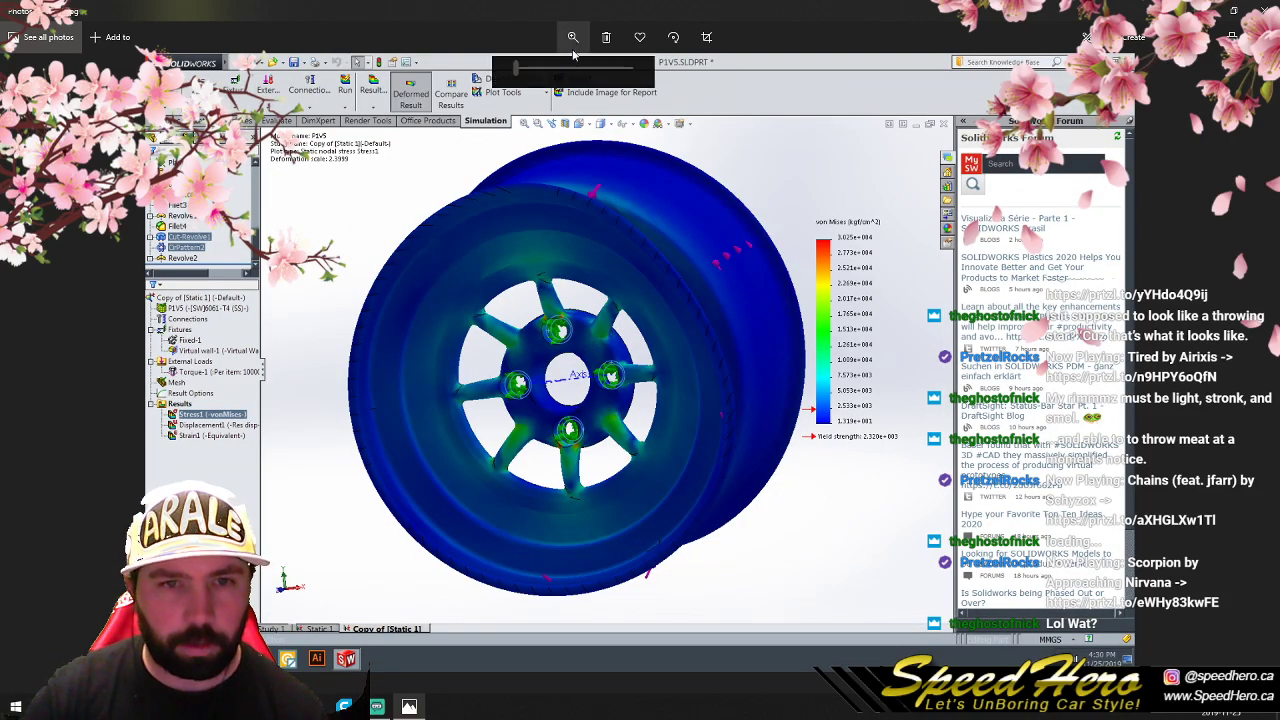
{"action": "left_click_drag", "start_coordinate": [515, 69], "coordinate": [549, 69]}
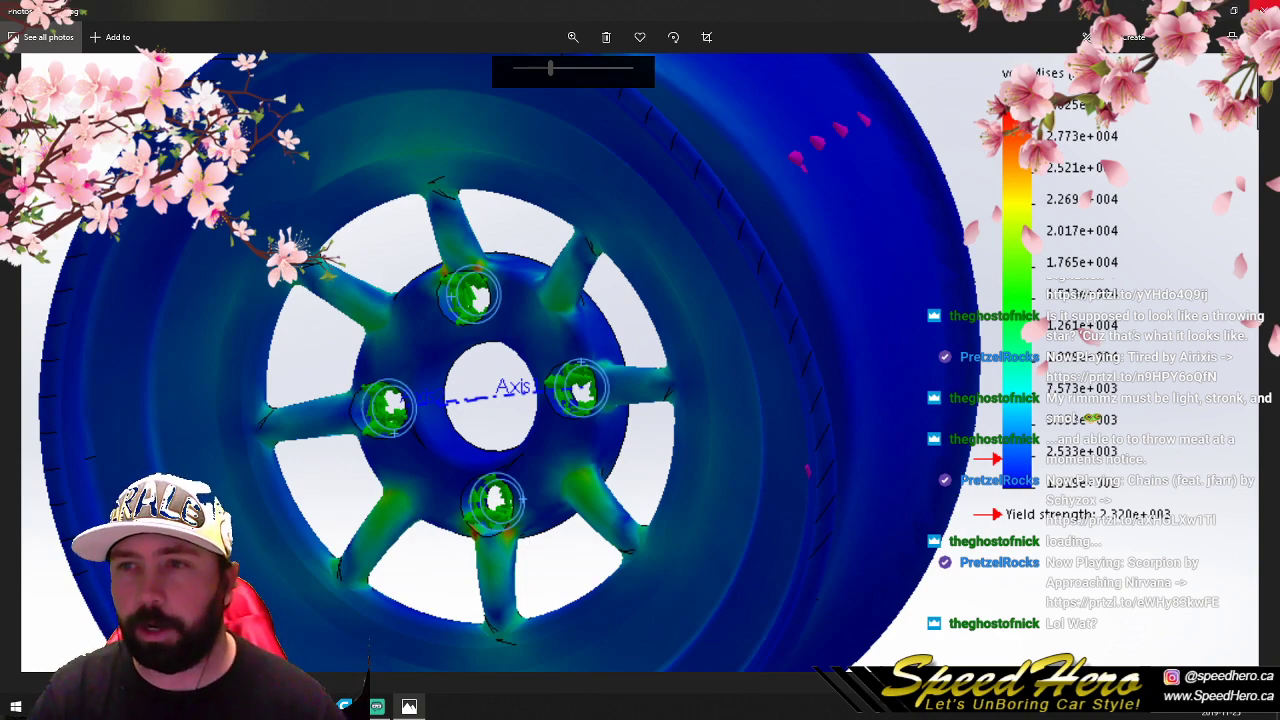
{"action": "left_click", "coordinate": [1256, 8]}
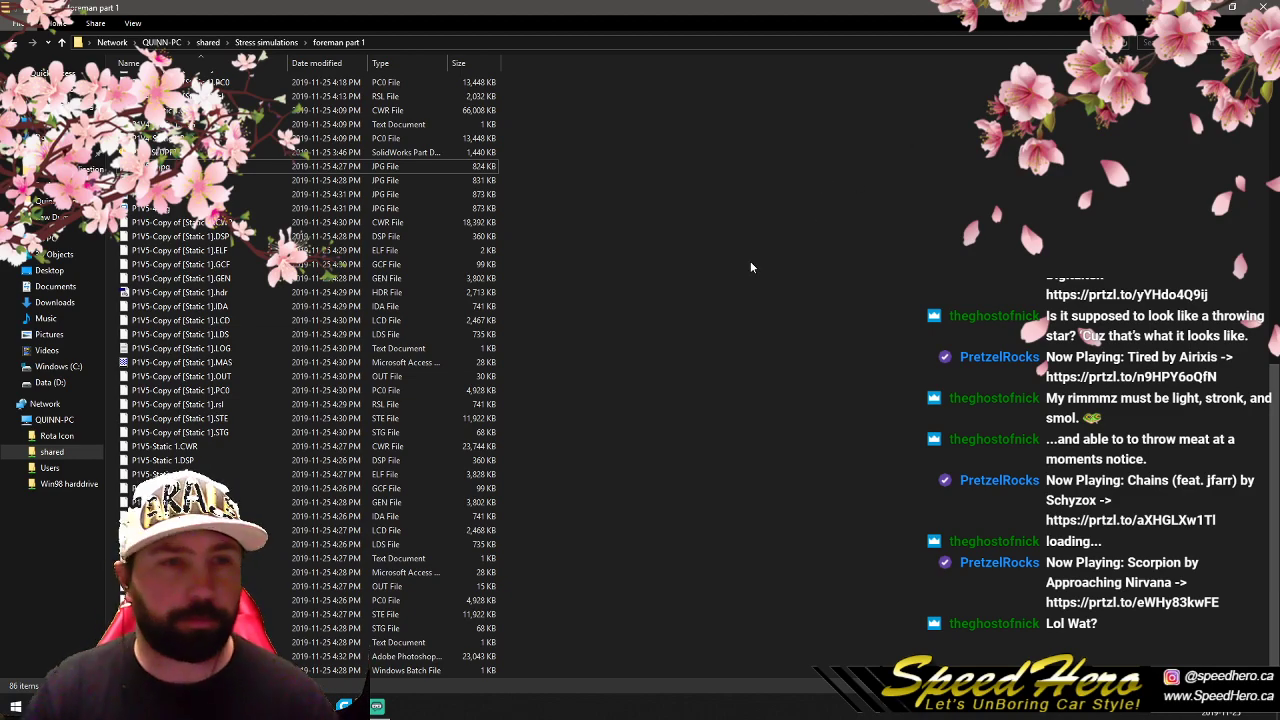
- Copy the foreman part 1 results folder from the shared Stress simulations folder
{"action": "scroll", "coordinate": [566, 348], "scroll_direction": "up", "scroll_amount": 14}
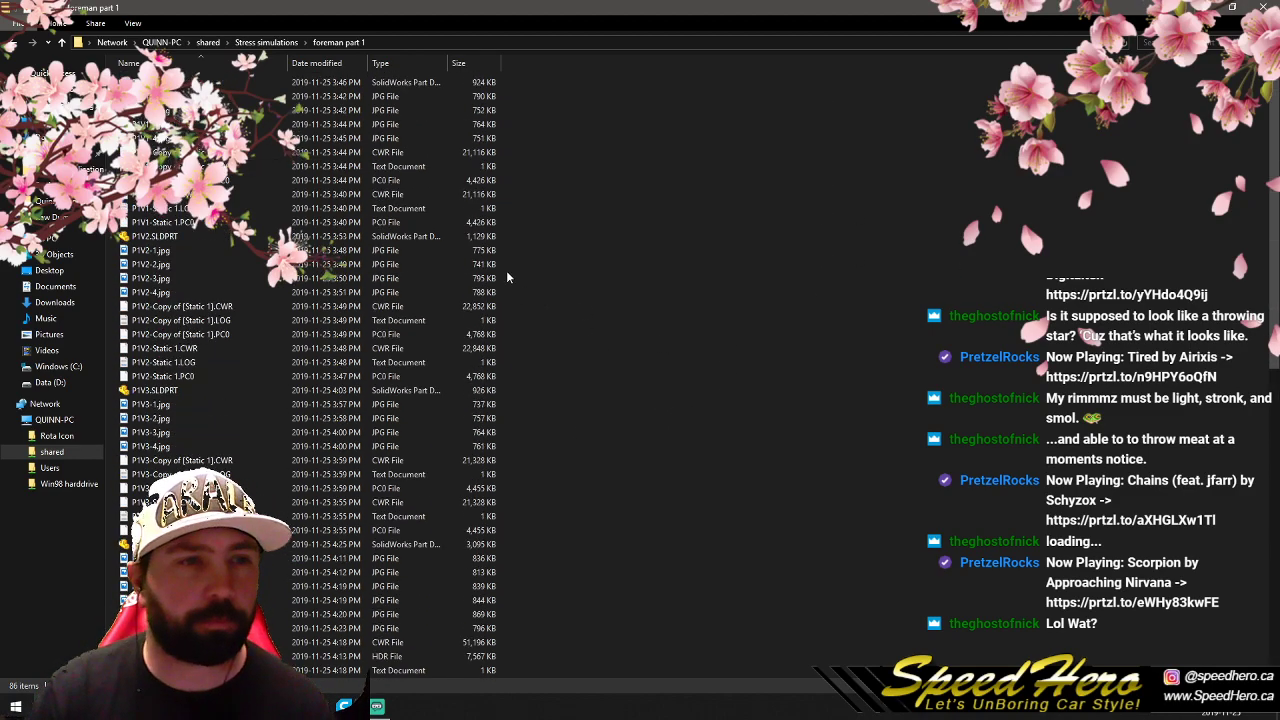
{"action": "left_click", "coordinate": [262, 42]}
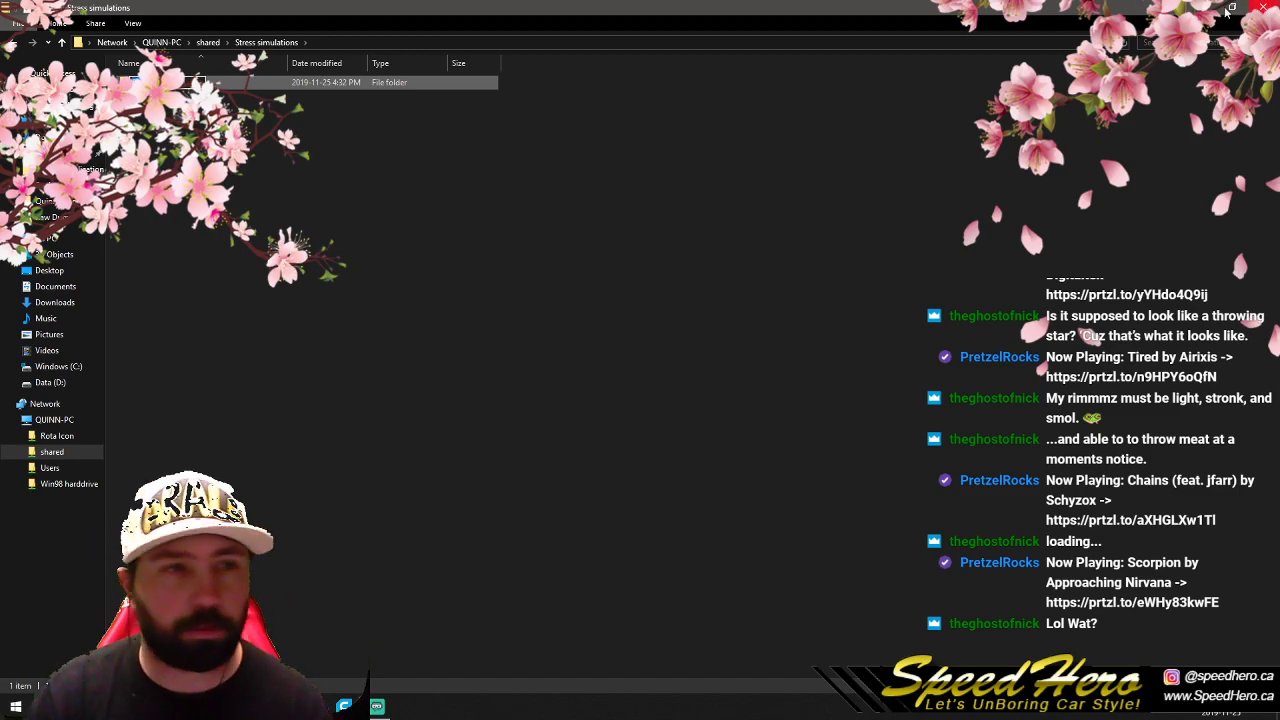
{"action": "left_click", "coordinate": [271, 137]}
{"action": "right_click", "coordinate": [182, 84]}
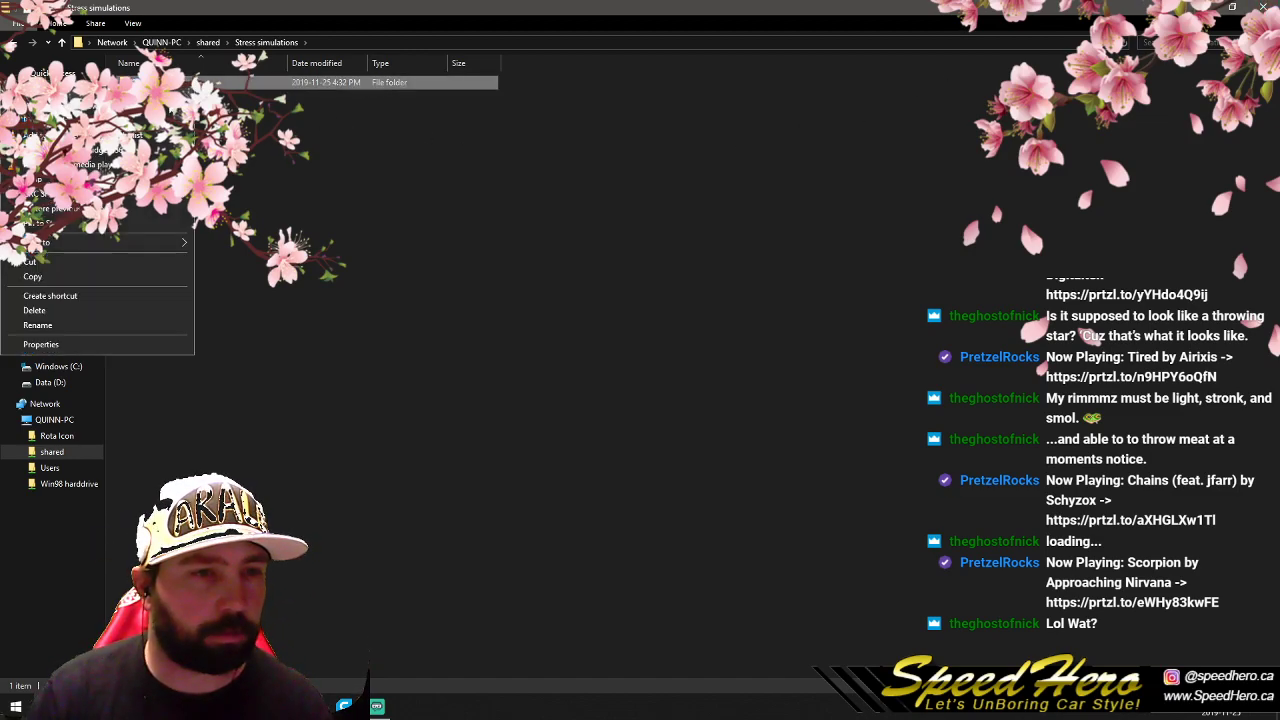
{"action": "left_click", "coordinate": [103, 277]}
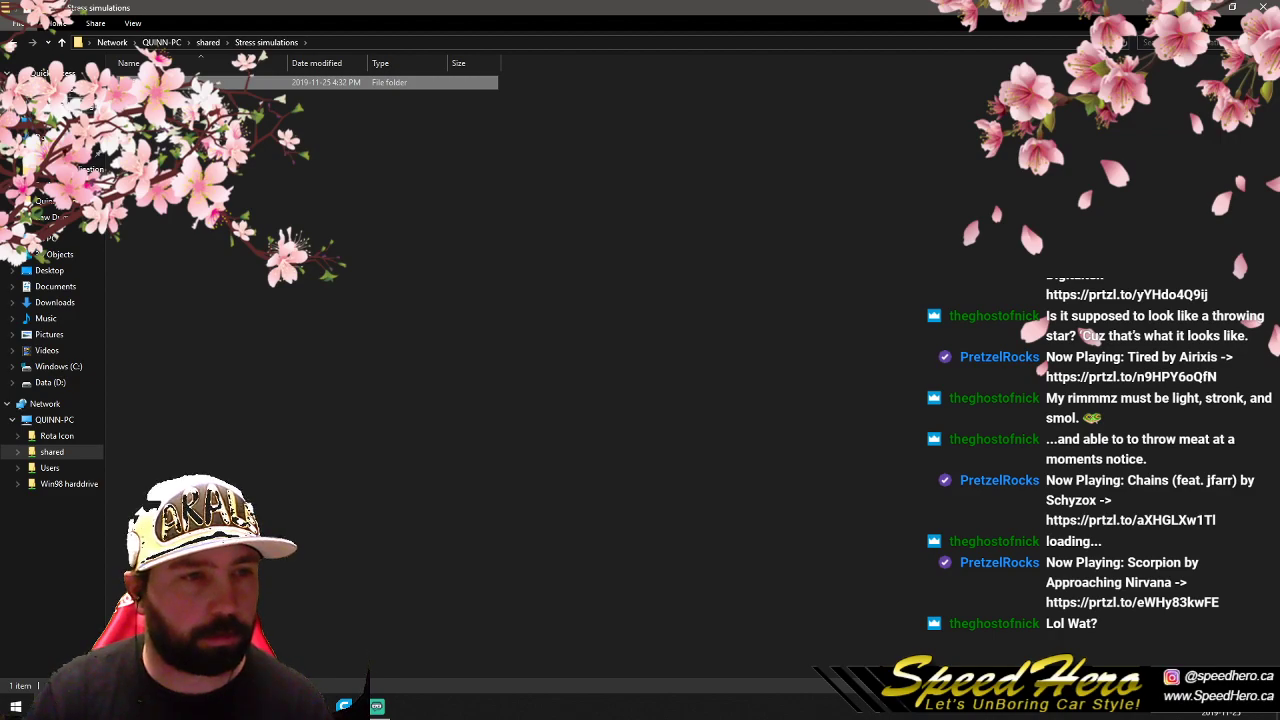
- Paste the copied results folder into Part 1 5, inside Foreman 3pc Miata under 2019 Customers in SolidWorksDesigns
{"action": "left_click", "coordinate": [62, 105]}
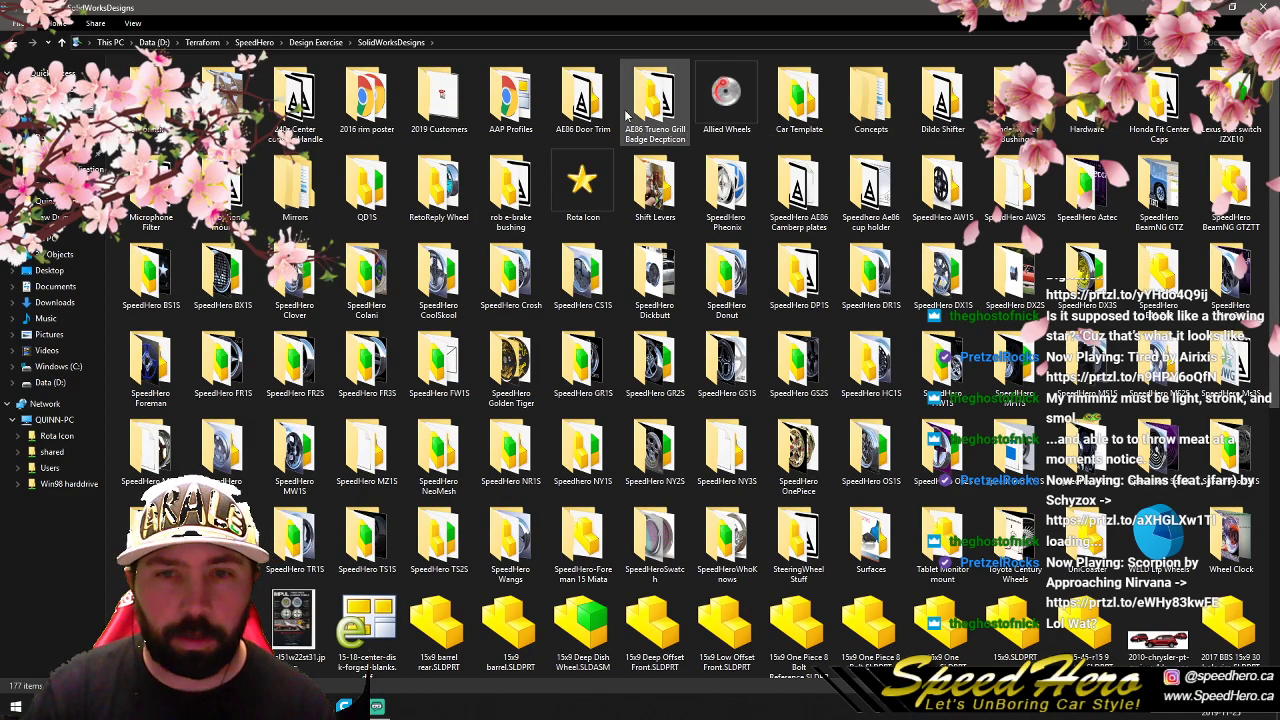
{"action": "double_click", "coordinate": [428, 113]}
{"action": "double_click", "coordinate": [400, 82]}
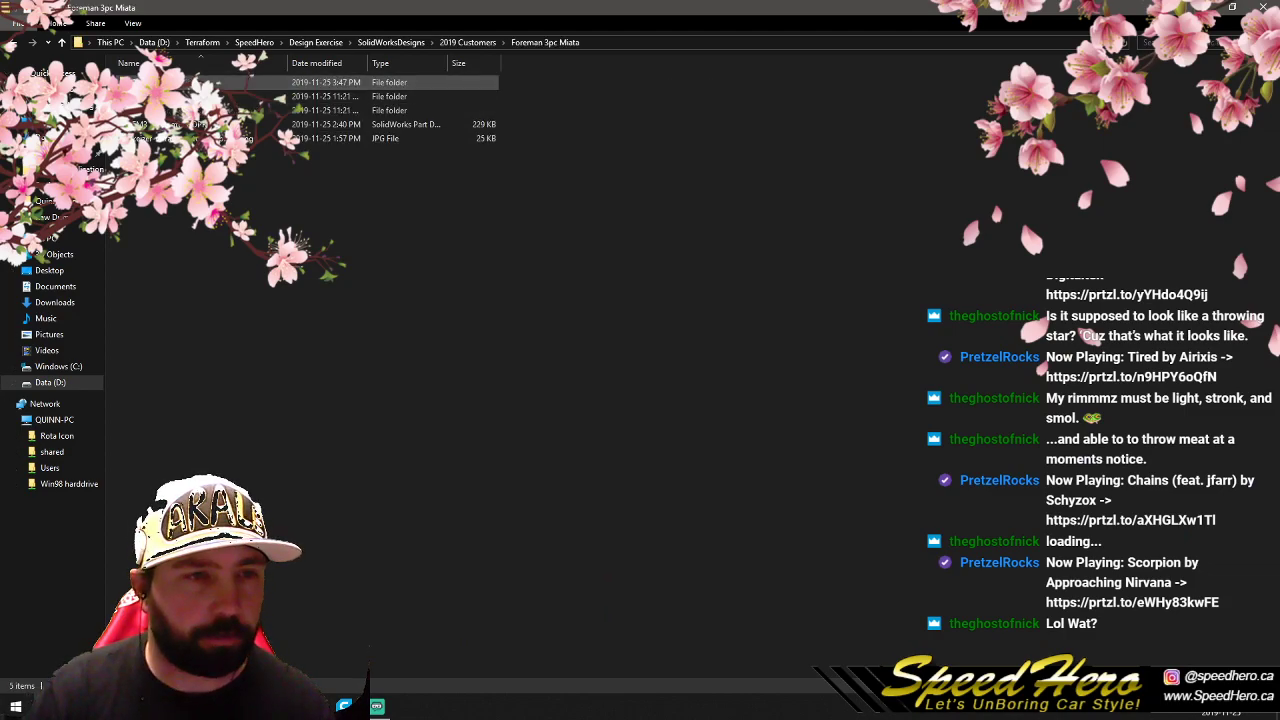
{"action": "double_click", "coordinate": [240, 82]}
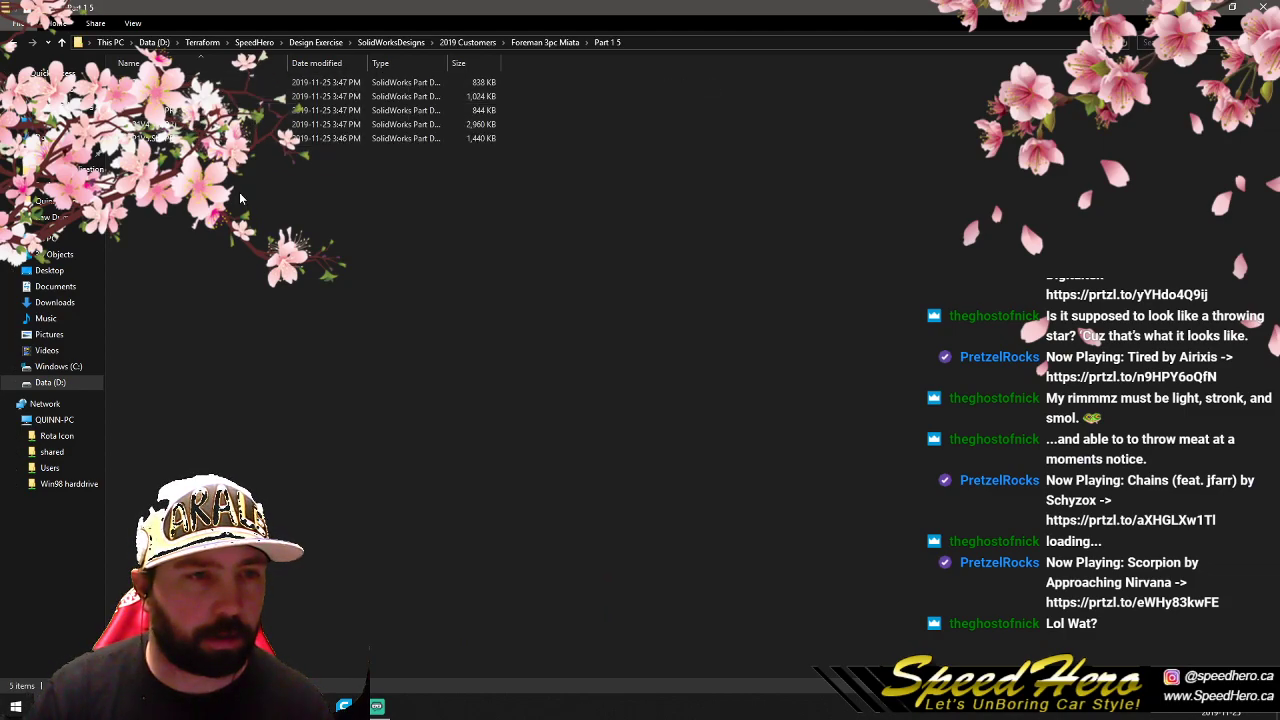
{"action": "right_click", "coordinate": [236, 266]}
{"action": "left_click", "coordinate": [113, 357]}
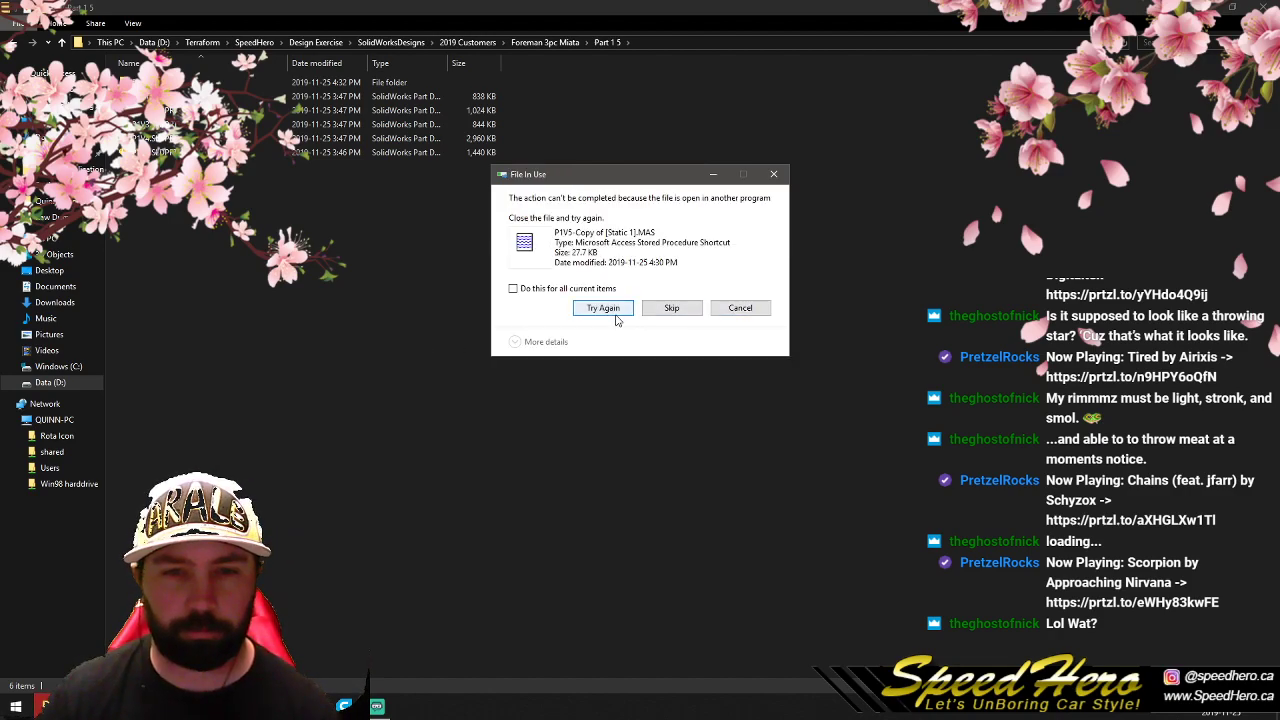
- Skip the in-use P1V5-Copy of [Static 1].MAS file and open the pasted foreman part 1 folder
{"action": "left_click", "coordinate": [651, 312]}
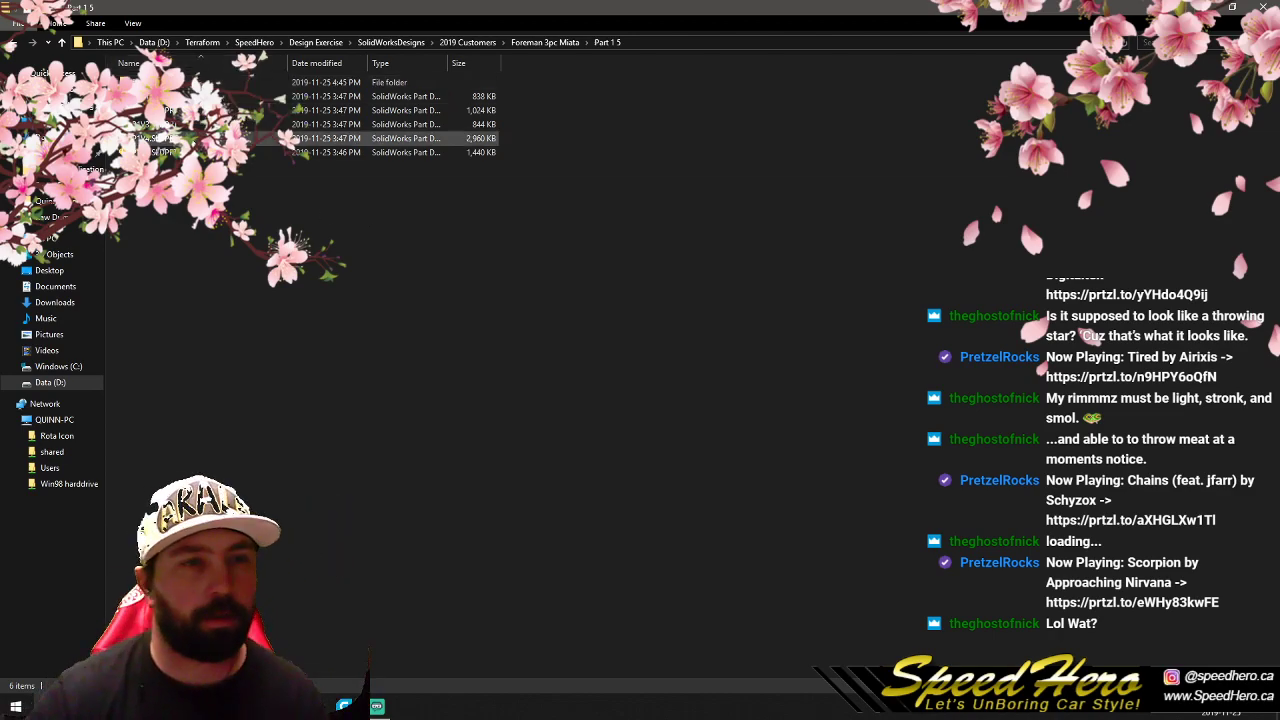
{"action": "double_click", "coordinate": [200, 82]}
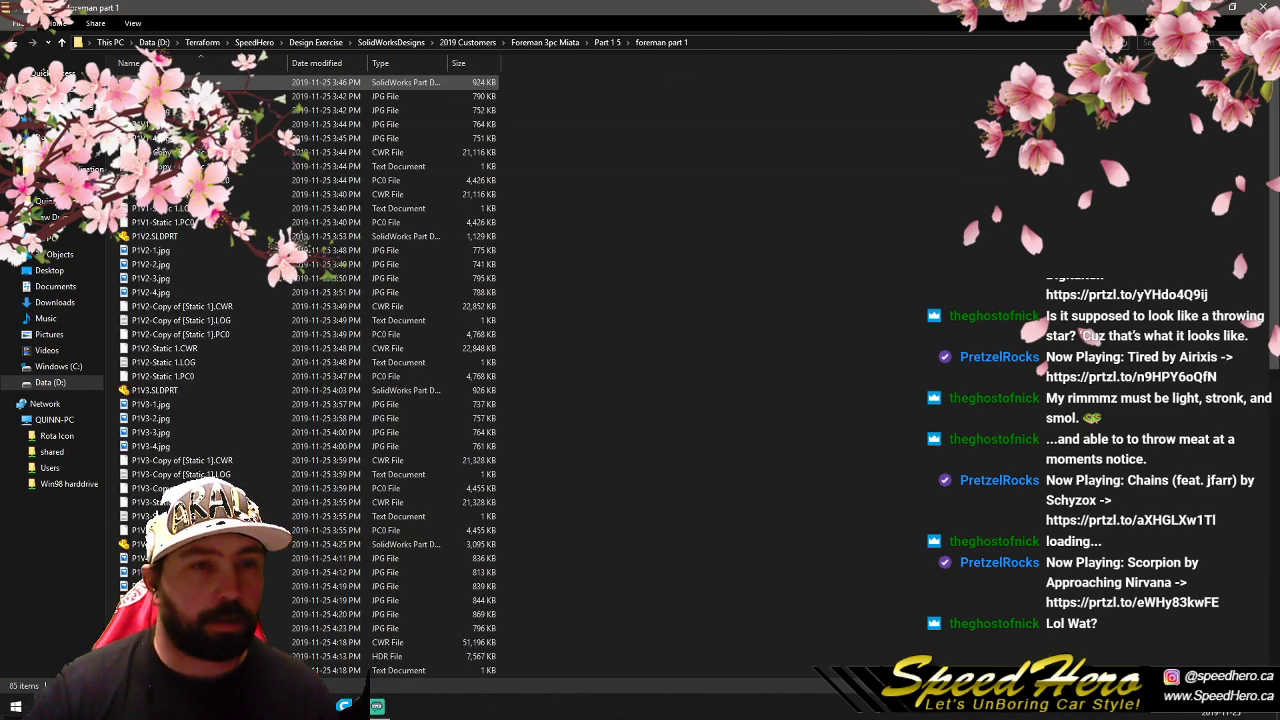
- Select the JPG images numbered 1 and 3 of every wheel version from P1V1 to P1V5 together
{"action": "left_click", "coordinate": [280, 96]}
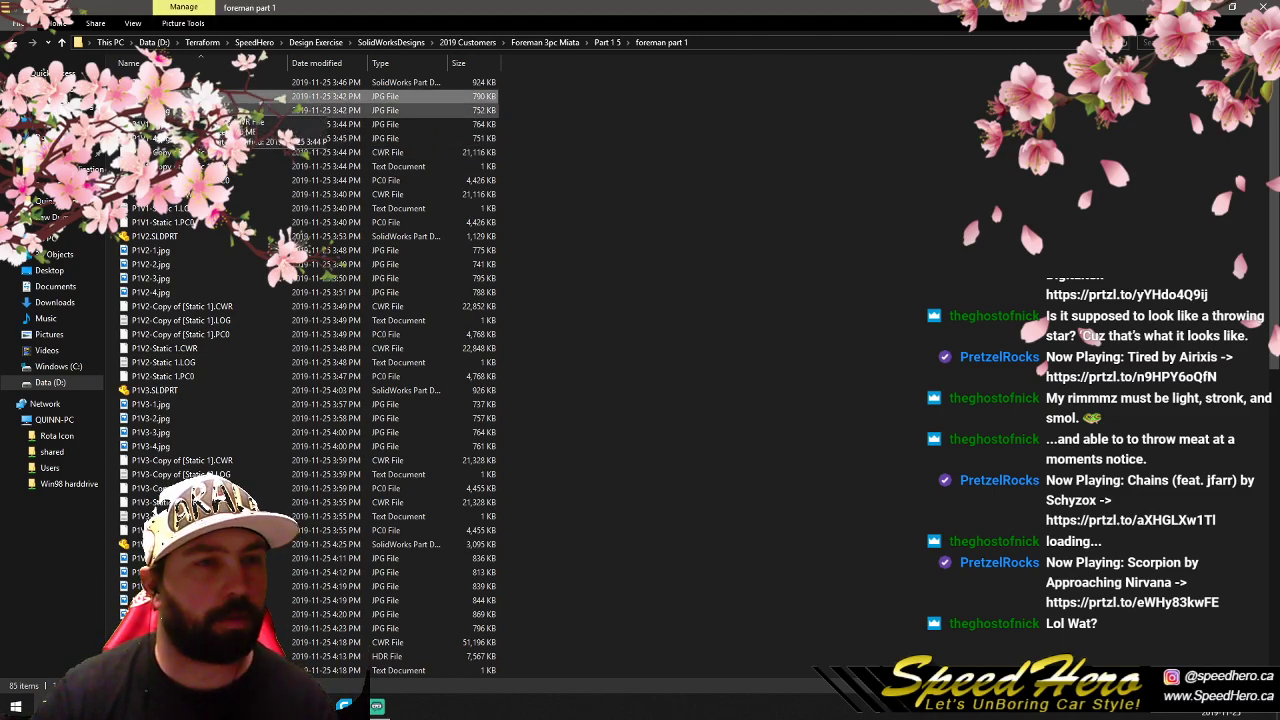
{"action": "left_click", "coordinate": [172, 126], "text": "ctrl"}
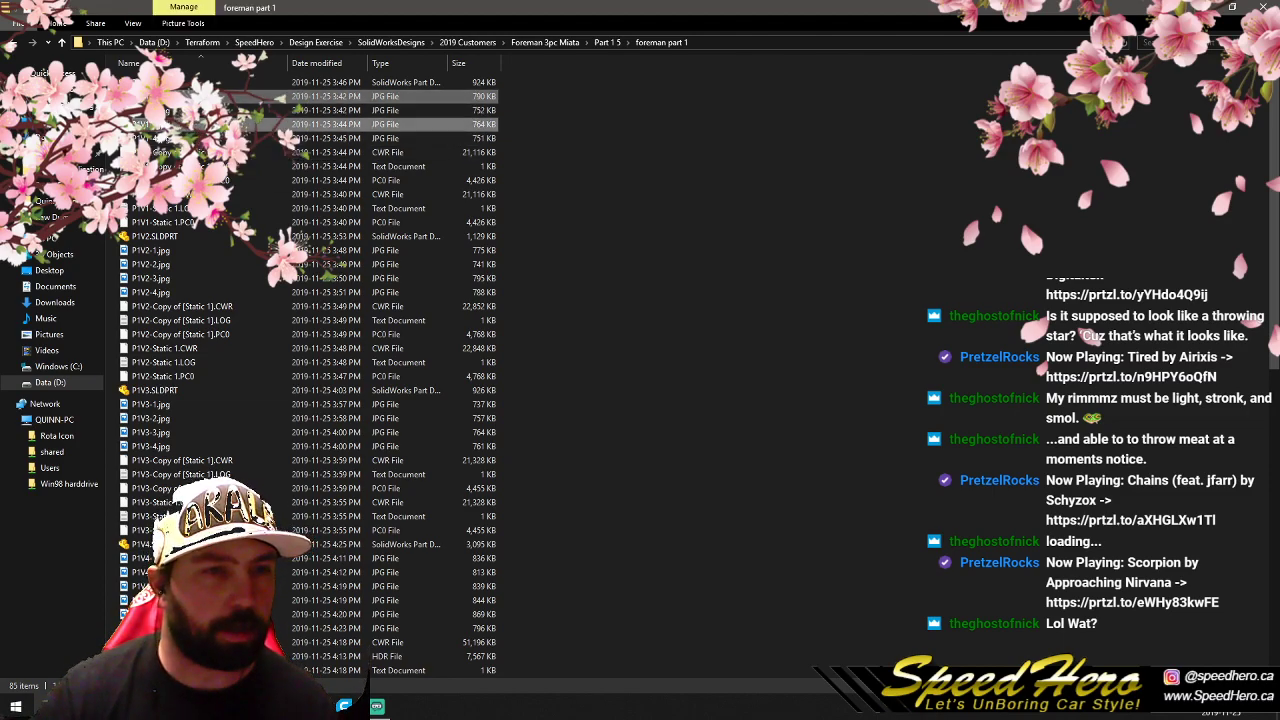
{"action": "left_click", "coordinate": [176, 253], "text": "ctrl"}
{"action": "left_click", "coordinate": [166, 278], "text": "ctrl"}
{"action": "scroll", "coordinate": [166, 278], "scroll_direction": "down", "scroll_amount": 2}
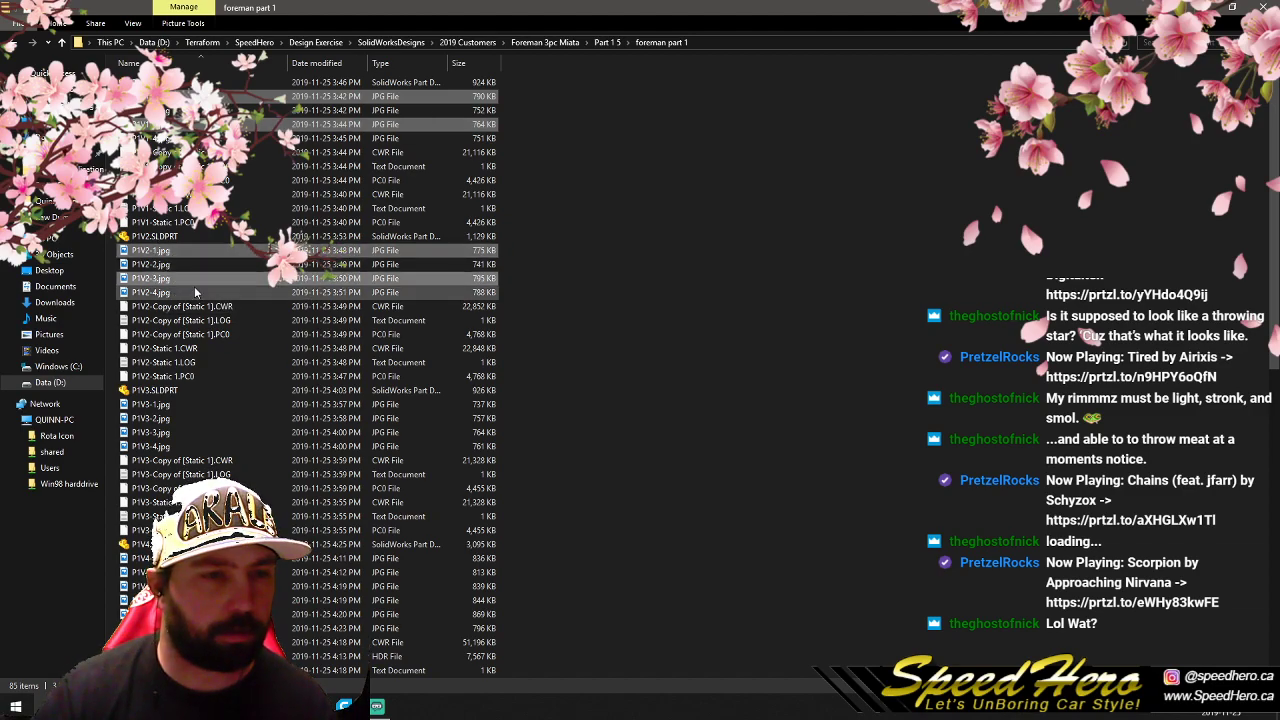
{"action": "left_click", "coordinate": [157, 320], "text": "ctrl"}
{"action": "left_click", "coordinate": [158, 352], "text": "ctrl"}
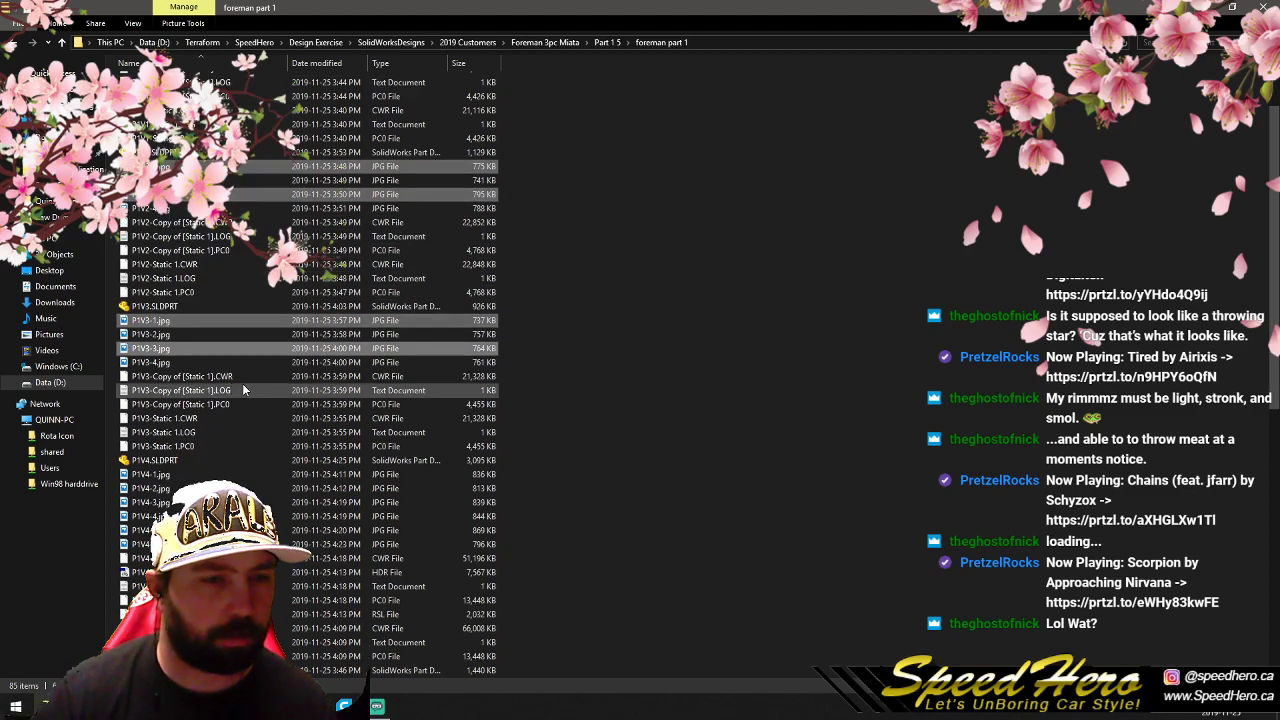
{"action": "scroll", "coordinate": [158, 340], "scroll_direction": "down", "scroll_amount": 4}
{"action": "left_click", "coordinate": [157, 307], "text": "ctrl"}
{"action": "left_click", "coordinate": [162, 334], "text": "ctrl"}
{"action": "scroll", "coordinate": [222, 366], "scroll_direction": "down", "scroll_amount": 3}
{"action": "scroll", "coordinate": [222, 366], "scroll_direction": "down", "scroll_amount": 1}
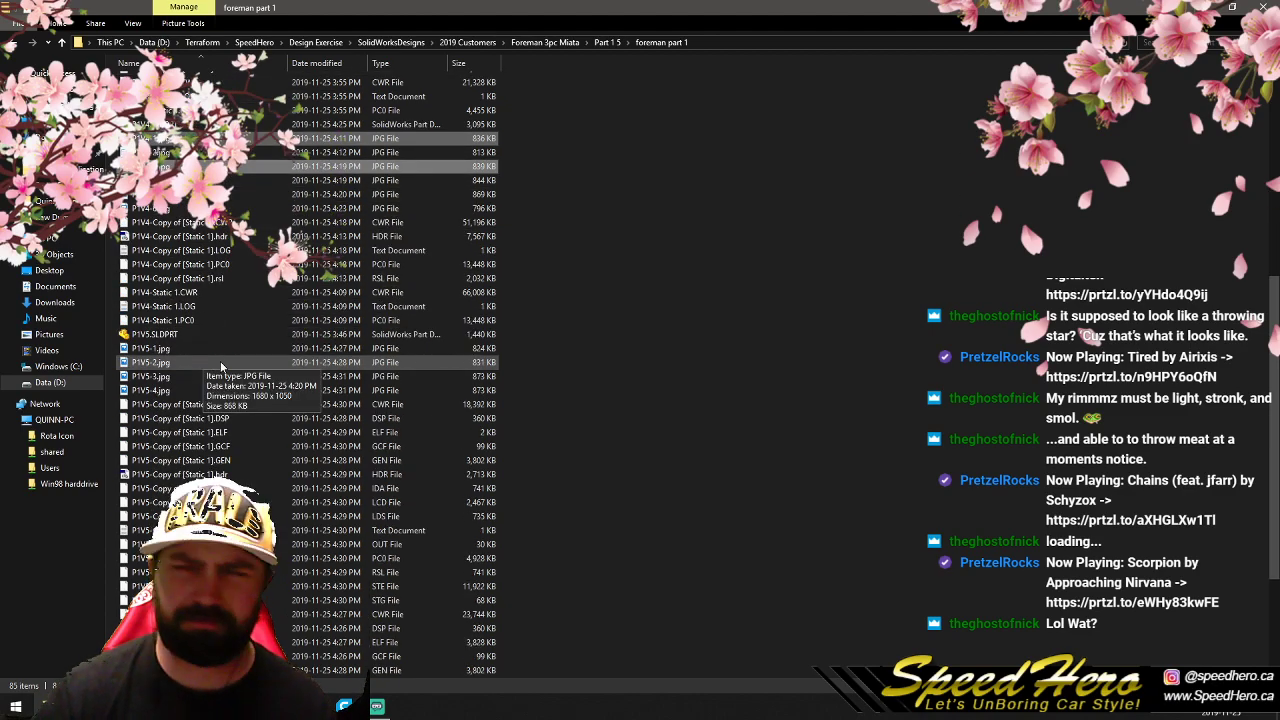
{"action": "scroll", "coordinate": [222, 366], "scroll_direction": "down", "scroll_amount": 2}
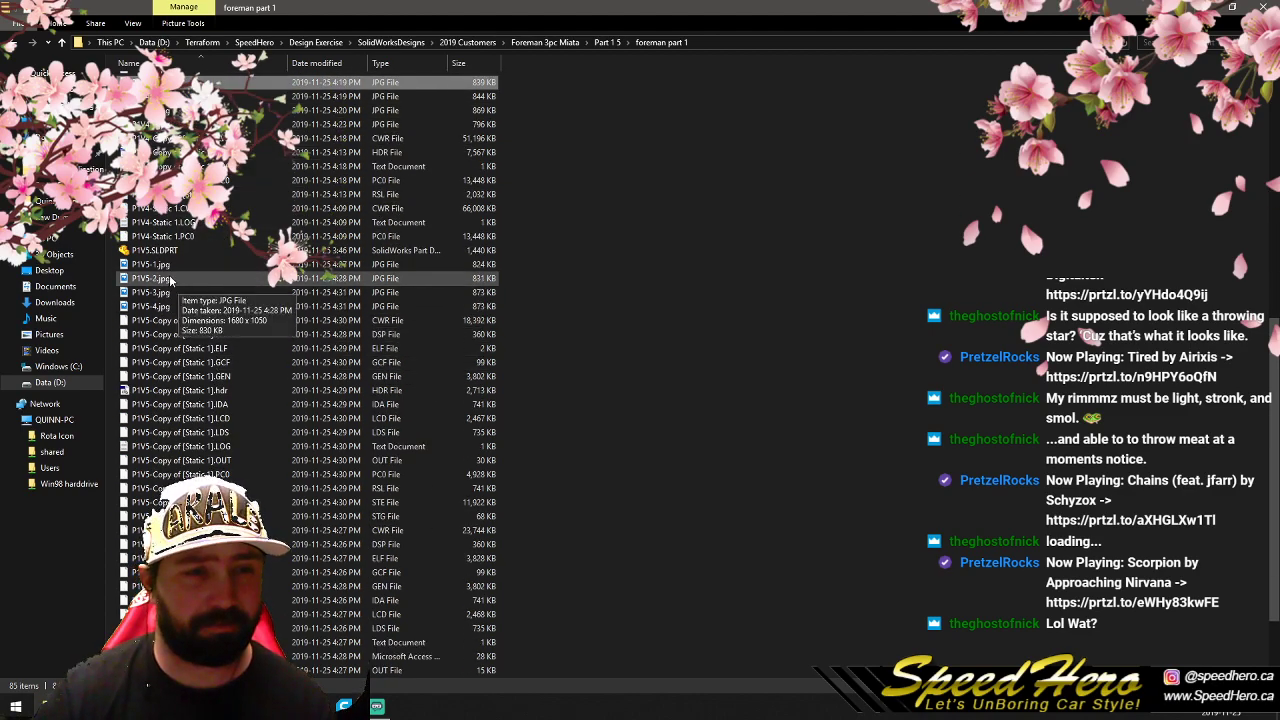
{"action": "left_click", "coordinate": [212, 265], "text": "ctrl"}
{"action": "left_click", "coordinate": [208, 292], "text": "ctrl"}
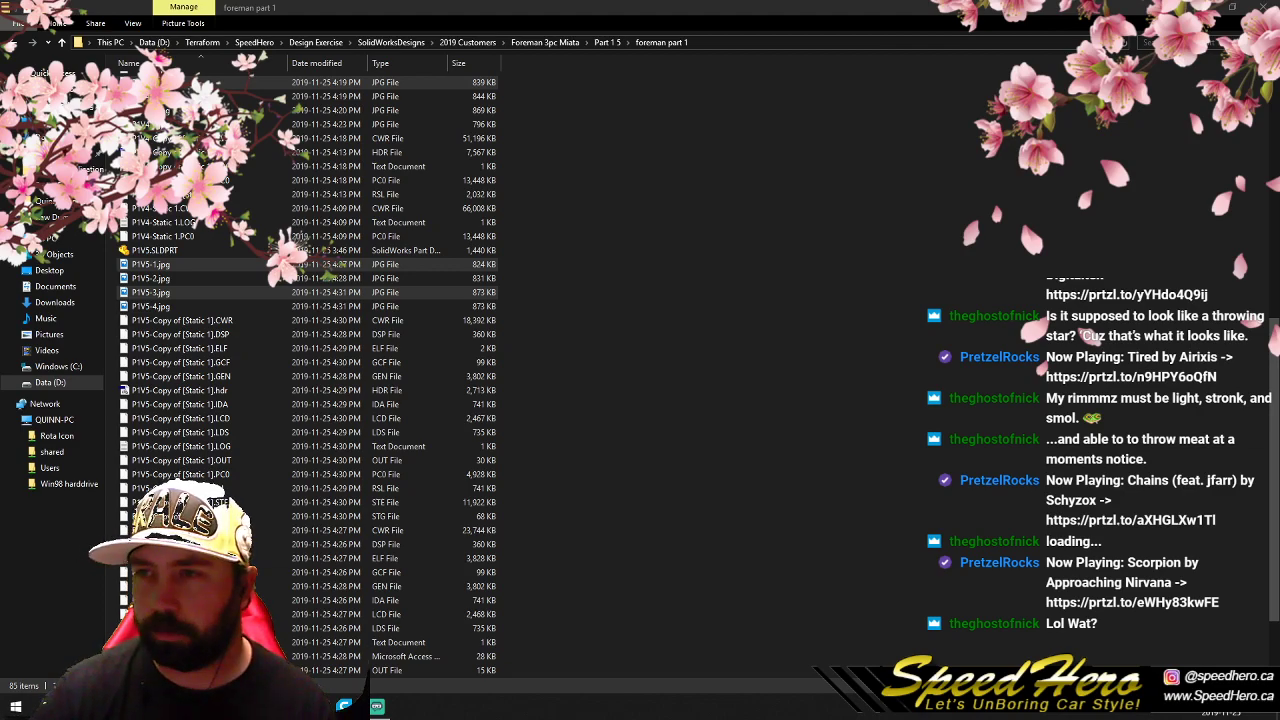
{"action": "scroll", "coordinate": [300, 480], "scroll_direction": "down", "scroll_amount": 2}
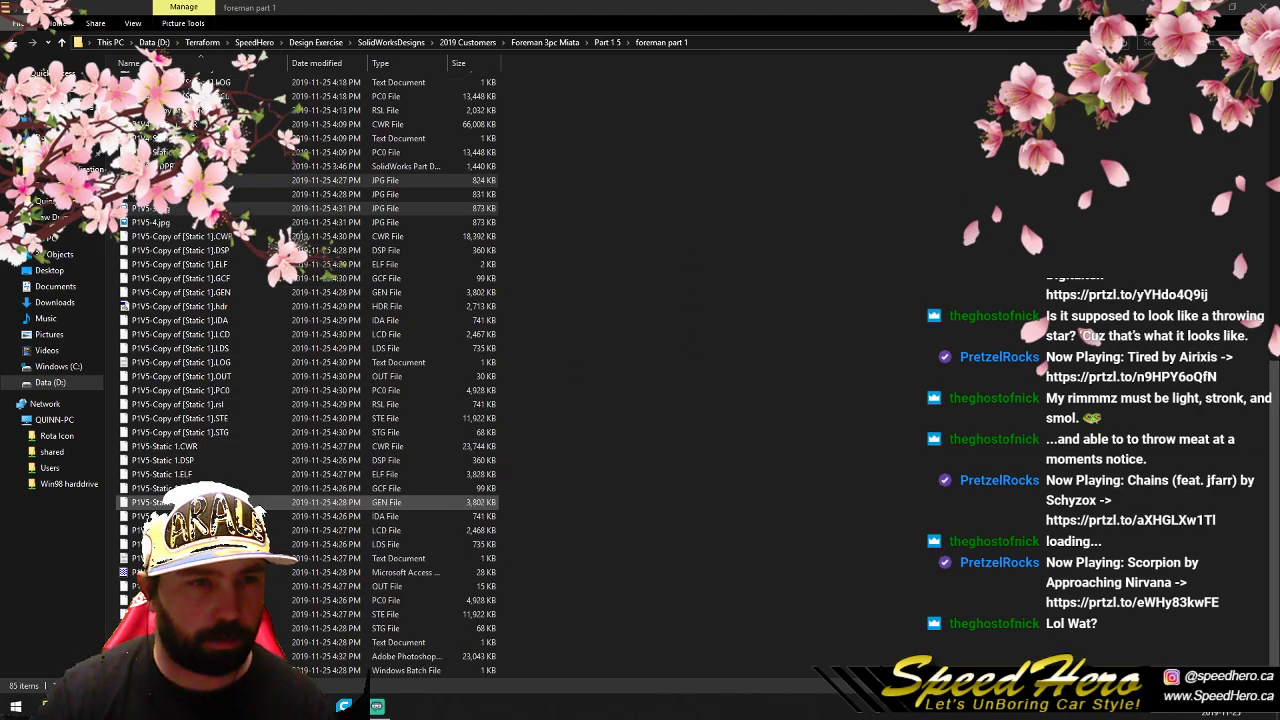
- Open the selected wheel images as separate documents in Photoshop
{"action": "right_click", "coordinate": [175, 182]}
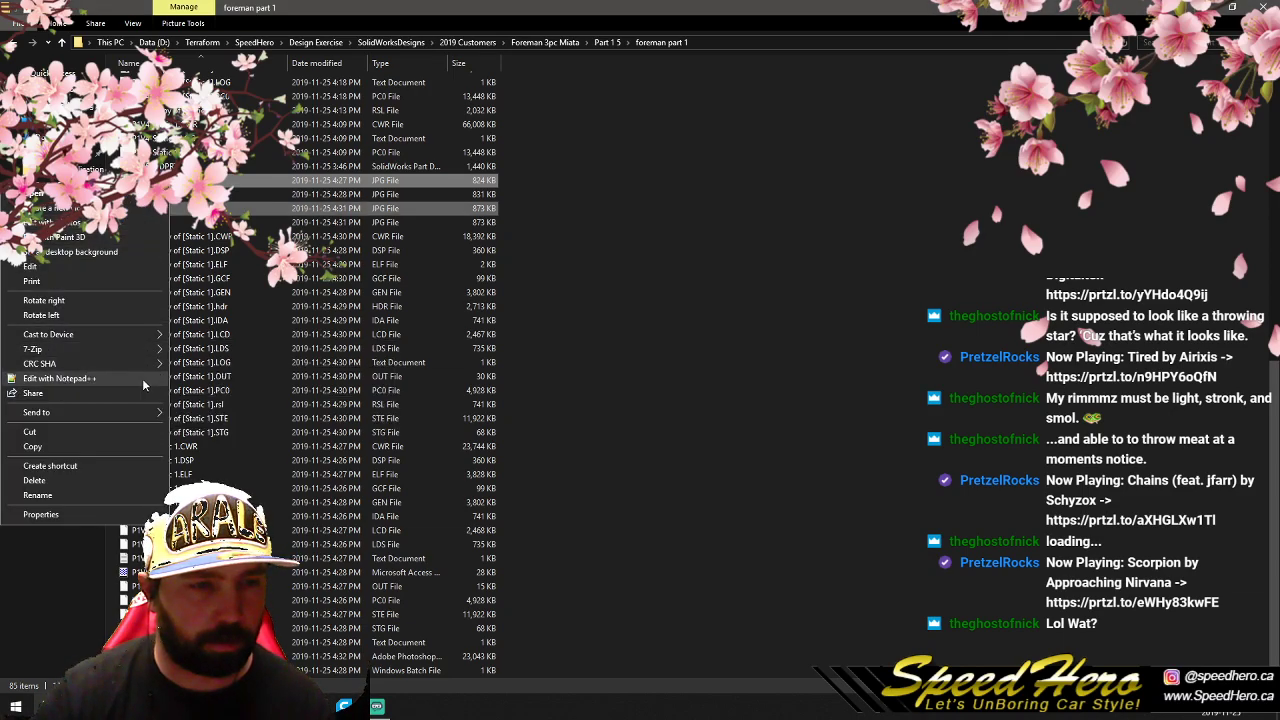
{"action": "mouse_move", "coordinate": [135, 364]}
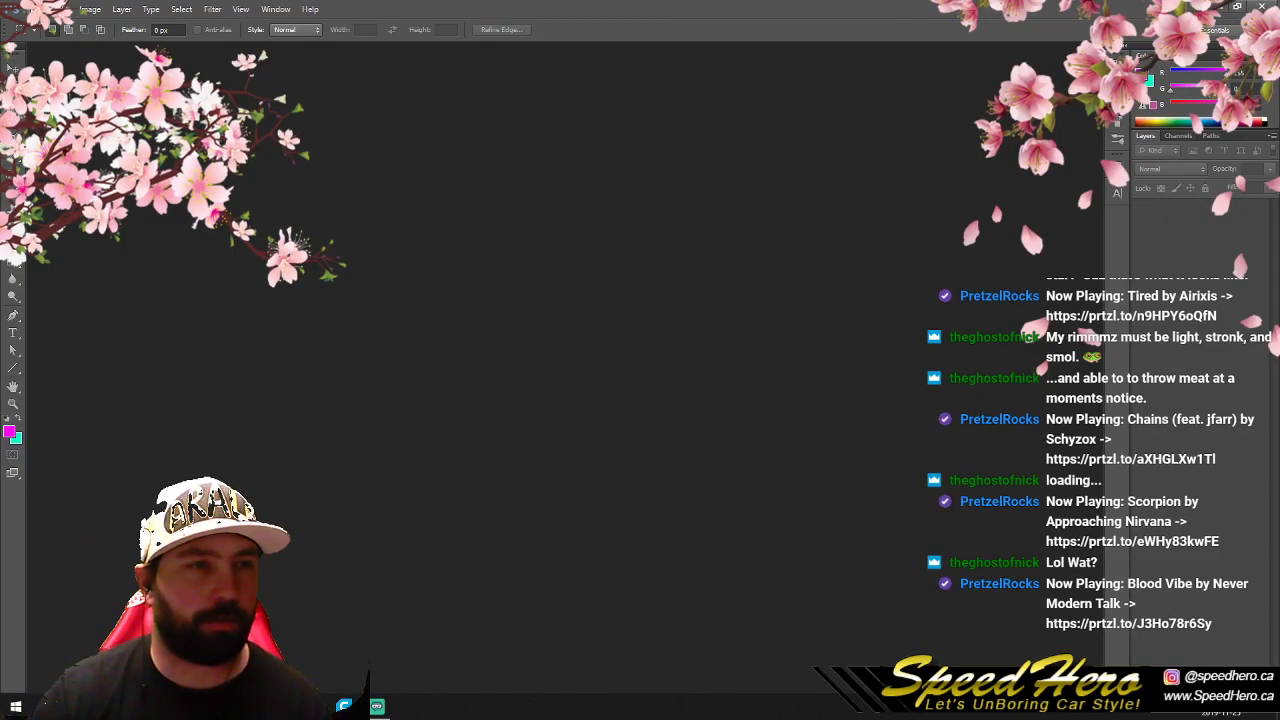
{"action": "left_click", "coordinate": [36, 9]}
{"action": "left_click", "coordinate": [414, 5]}
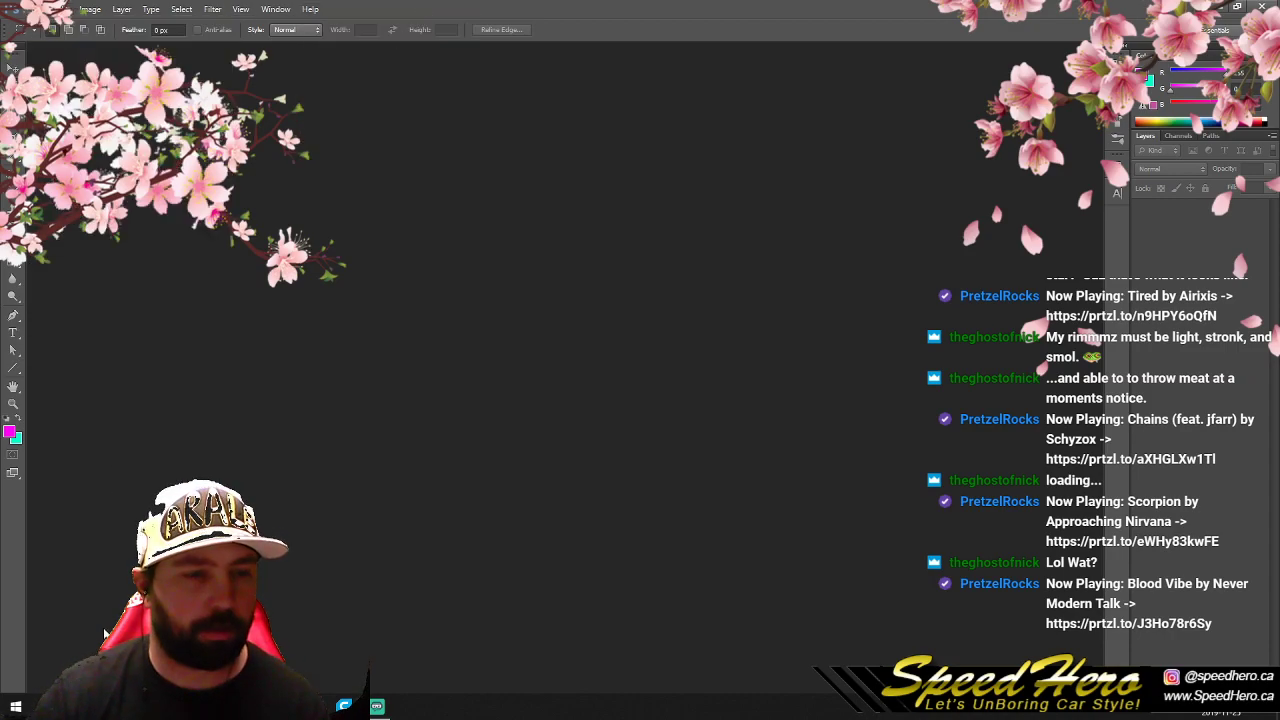
{"action": "left_click", "coordinate": [89, 706]}
{"action": "left_click_drag", "start_coordinate": [172, 208], "coordinate": [358, 398]}
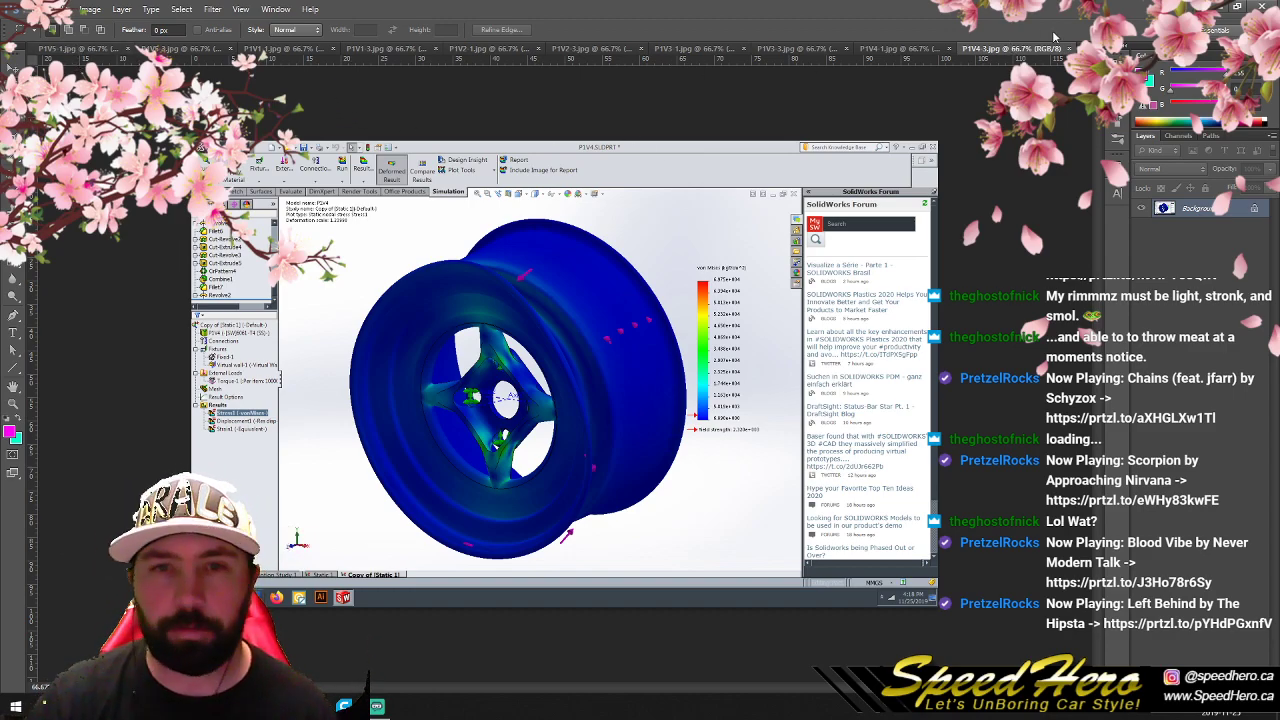
- Close all the separately opened wheel image documents
{"action": "left_click", "coordinate": [125, 49]}
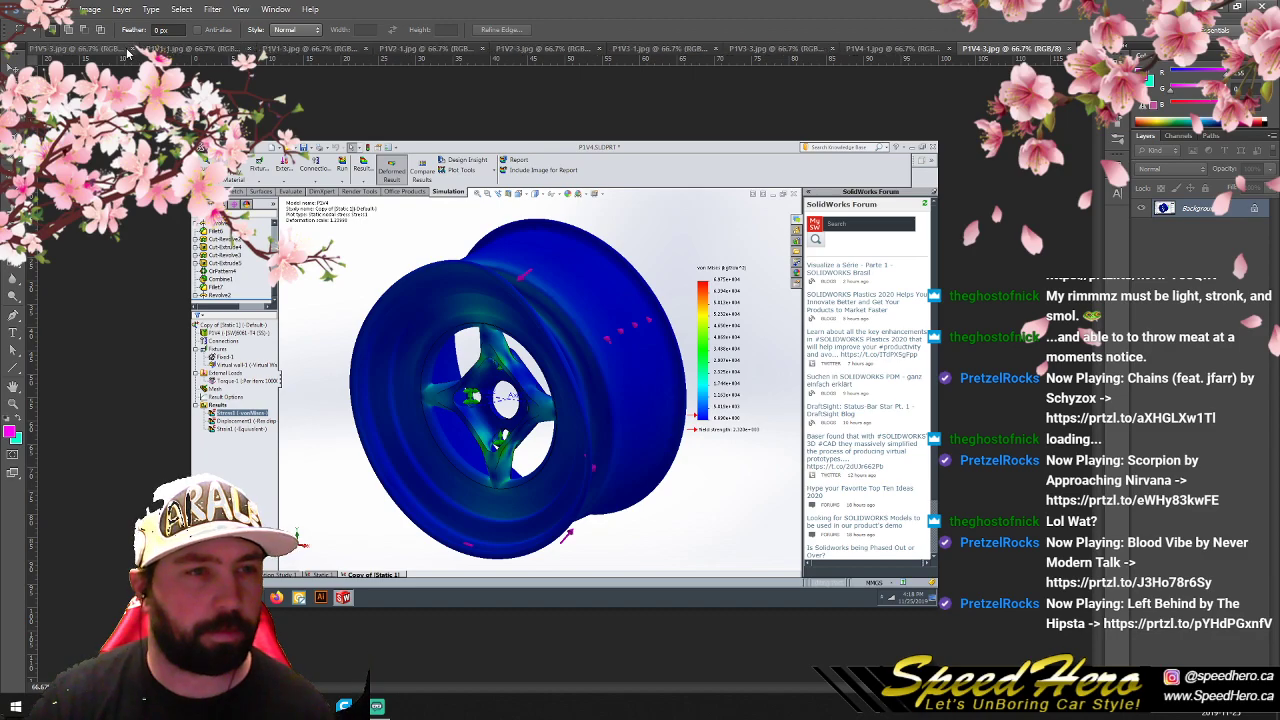
{"action": "left_click", "coordinate": [131, 49]}
{"action": "left_click", "coordinate": [141, 49]}
{"action": "left_click", "coordinate": [141, 49]}
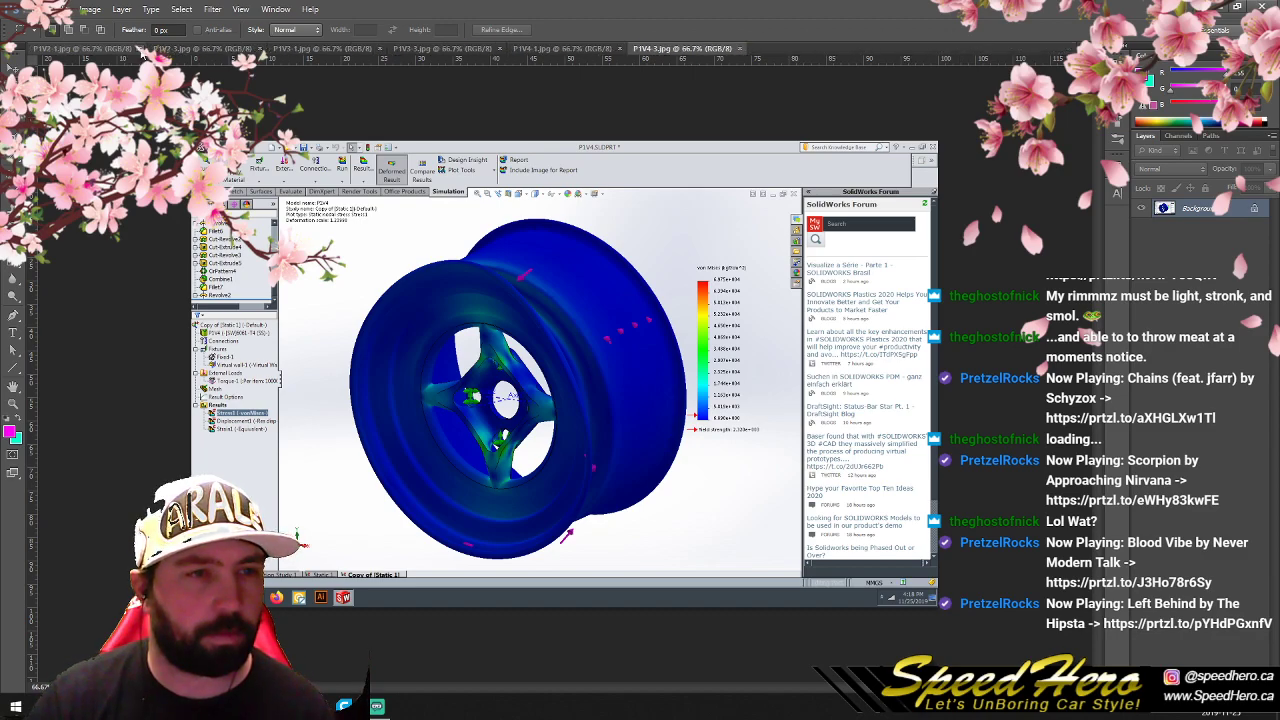
{"action": "left_click", "coordinate": [141, 50]}
{"action": "left_click", "coordinate": [141, 50]}
{"action": "left_click", "coordinate": [141, 50]}
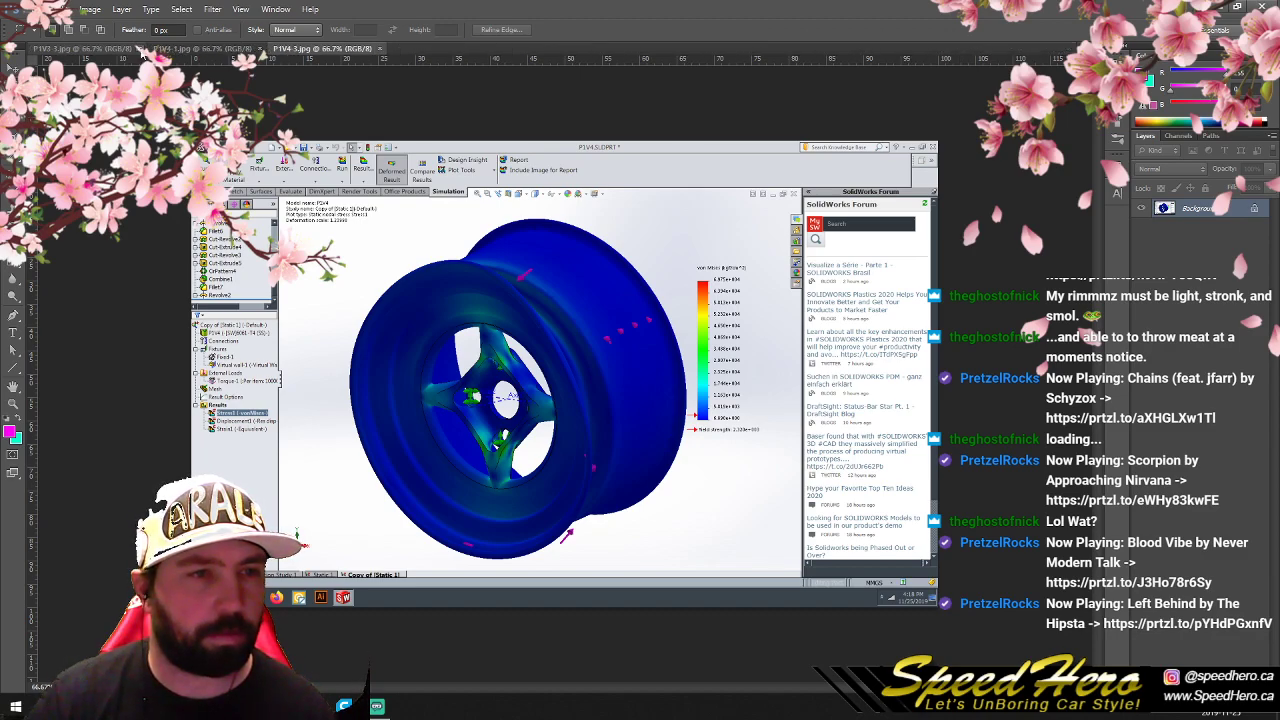
{"action": "left_click", "coordinate": [141, 49]}
{"action": "left_click", "coordinate": [141, 49]}
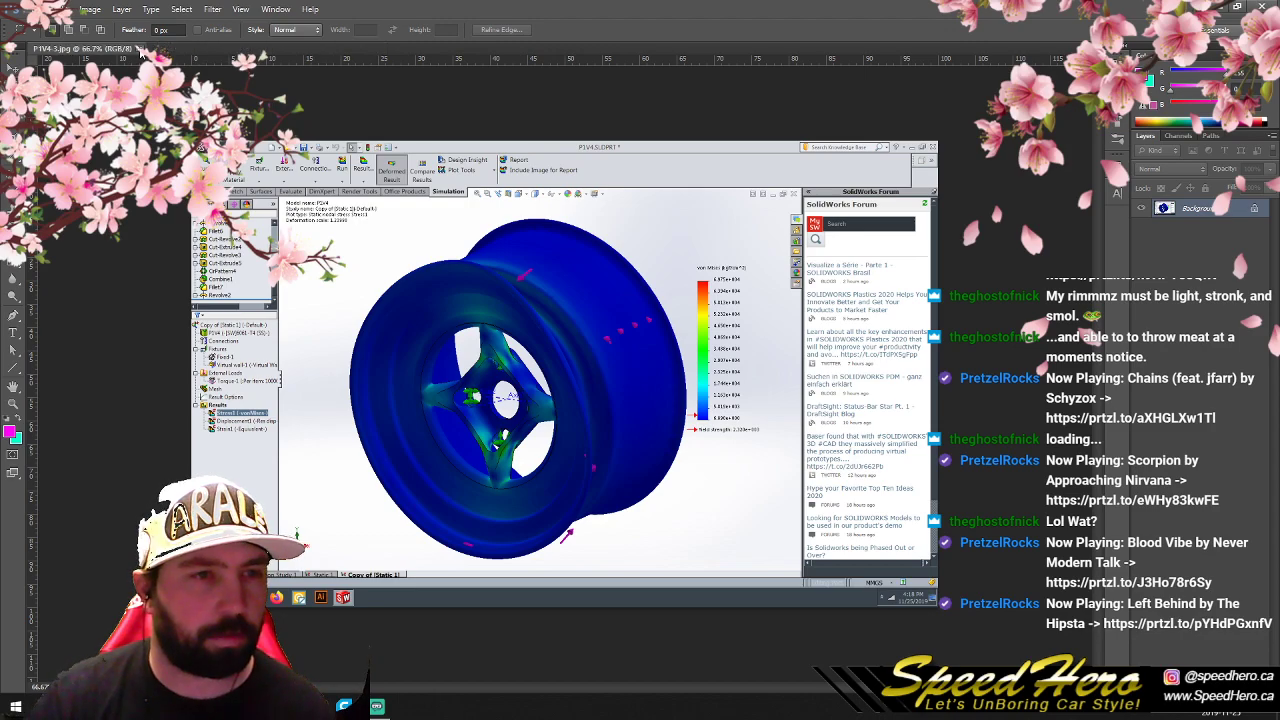
{"action": "left_click", "coordinate": [141, 49]}
- Create a new portrait page document with a white background from a paper preset
{"action": "key", "text": "ctrl+n"}
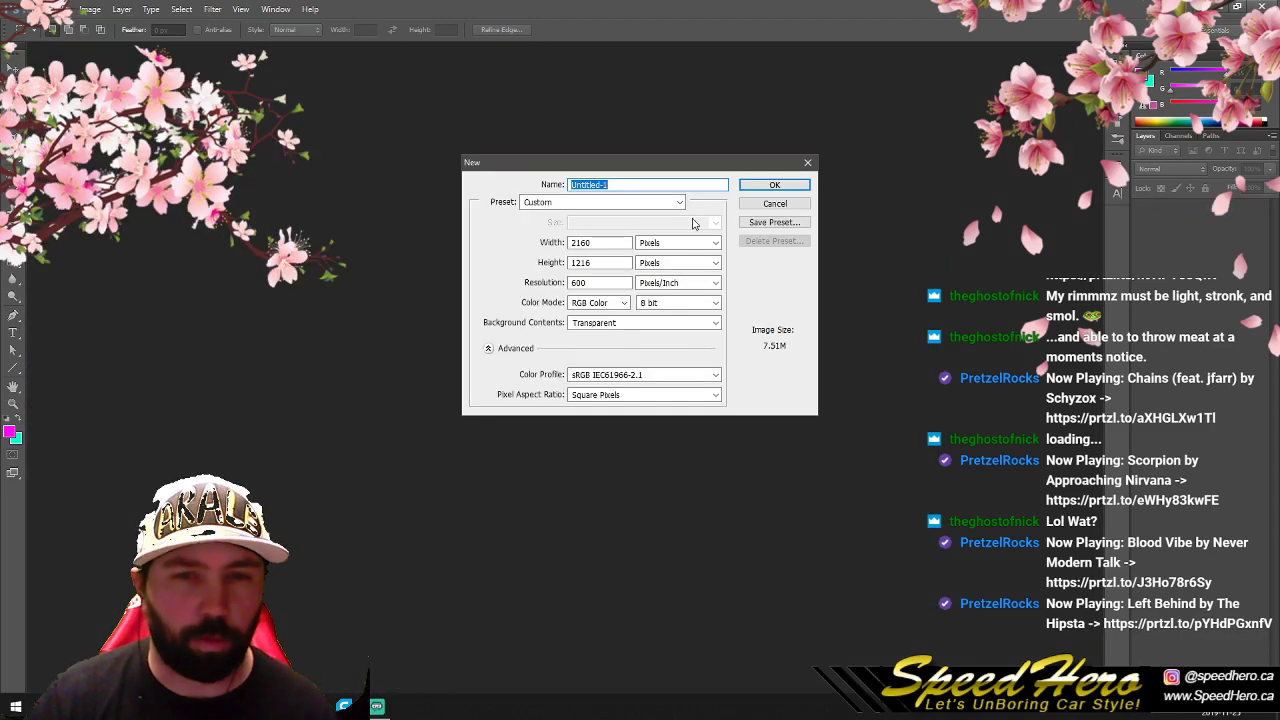
{"action": "left_click", "coordinate": [662, 202]}
{"action": "left_click", "coordinate": [597, 247]}
{"action": "left_click", "coordinate": [747, 187]}
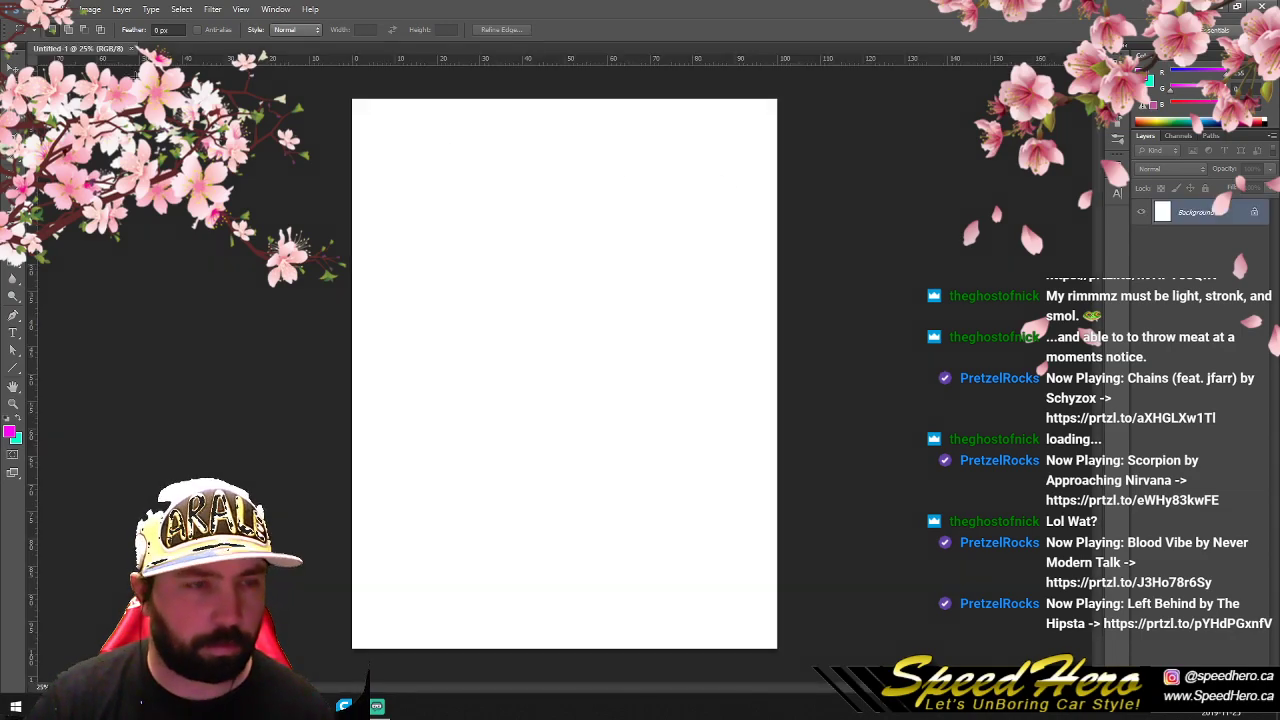
- Try to place the selected wheel images into the blank document, stopping after P1V5-1 and deleting its layer
{"action": "left_click", "coordinate": [76, 706]}
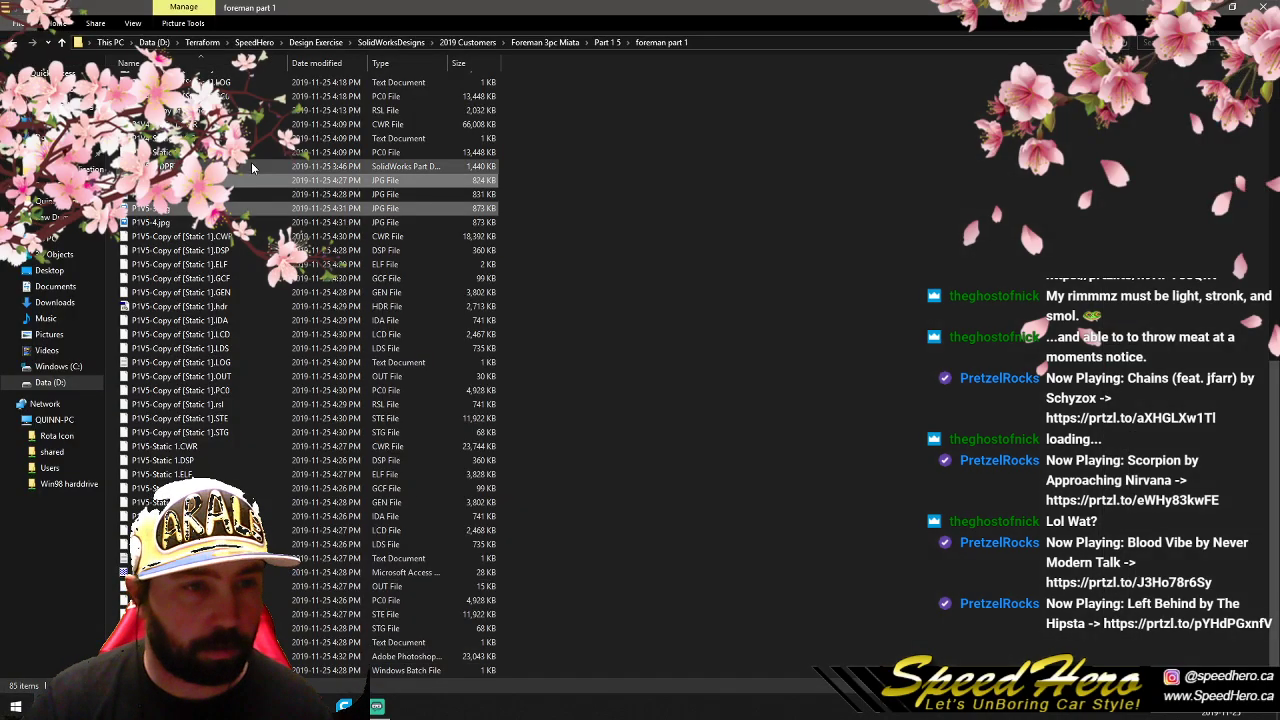
{"action": "left_click_drag", "start_coordinate": [160, 181], "coordinate": [278, 706]}
{"action": "left_click_drag", "start_coordinate": [366, 678], "coordinate": [498, 383]}
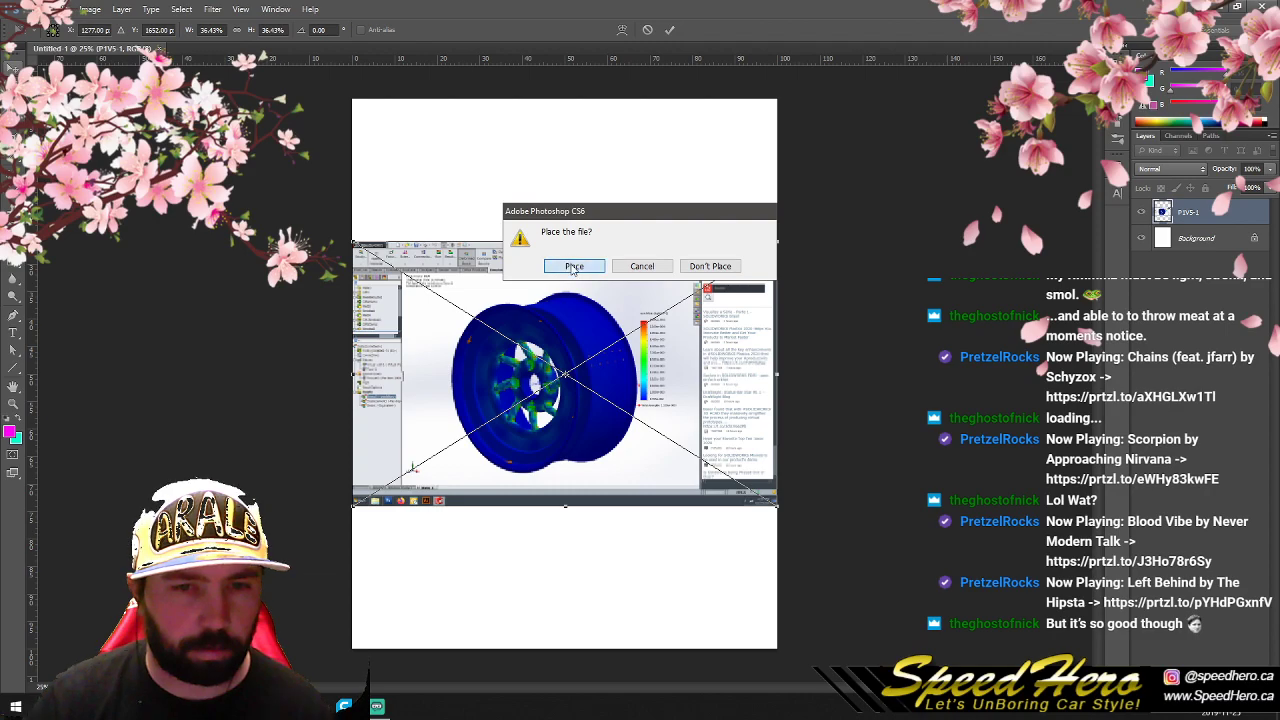
{"action": "left_click", "coordinate": [574, 266]}
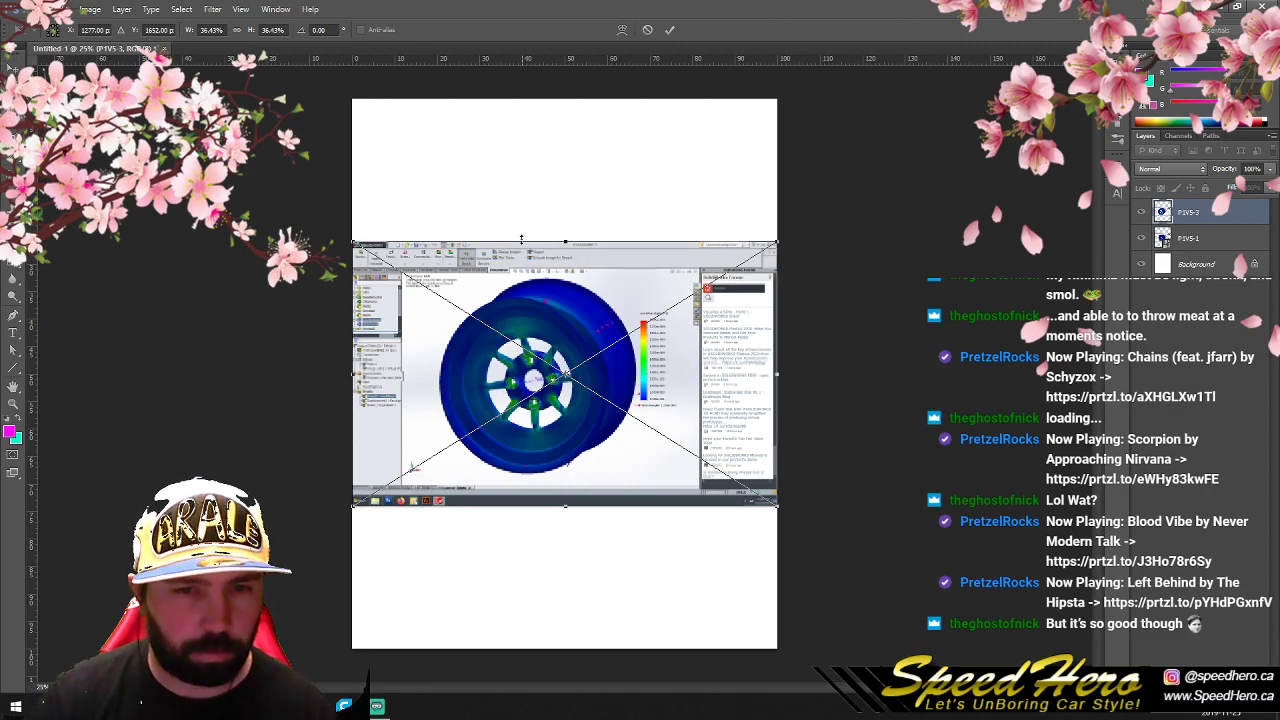
{"action": "key", "text": "Return"}
{"action": "left_click", "coordinate": [623, 267]}
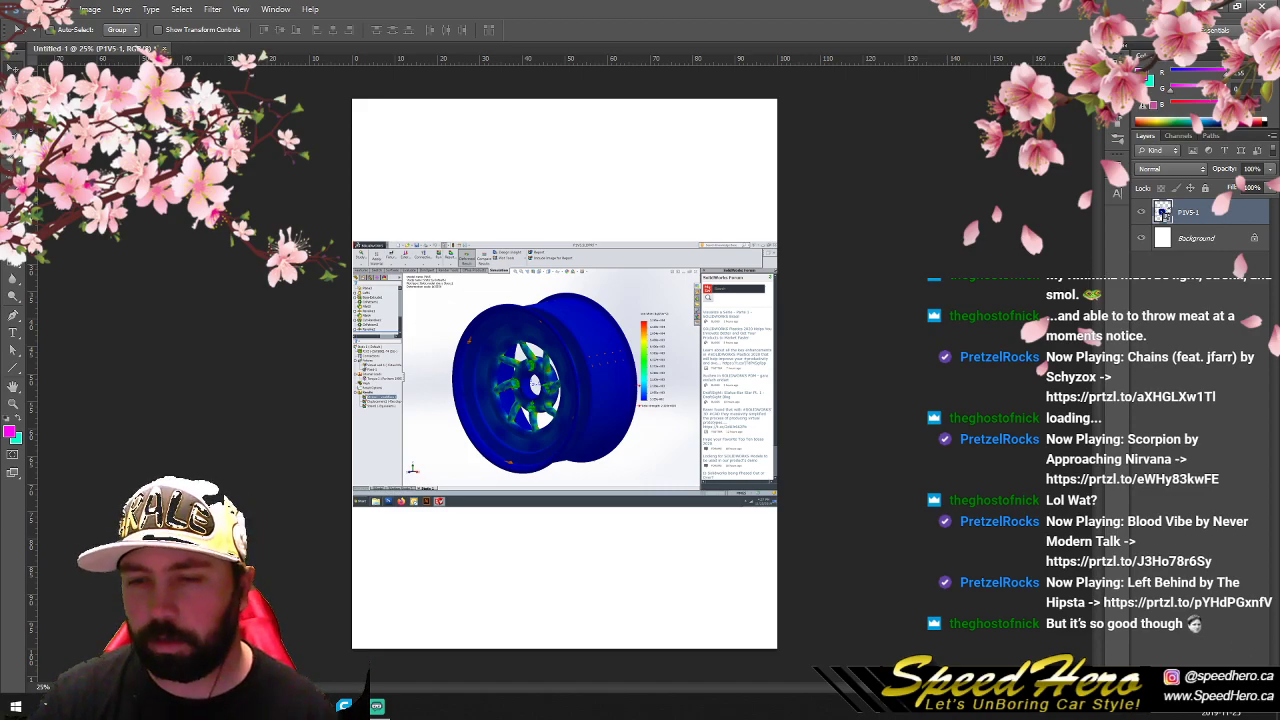
{"action": "key", "text": "Delete"}
{"action": "left_click", "coordinate": [574, 266]}
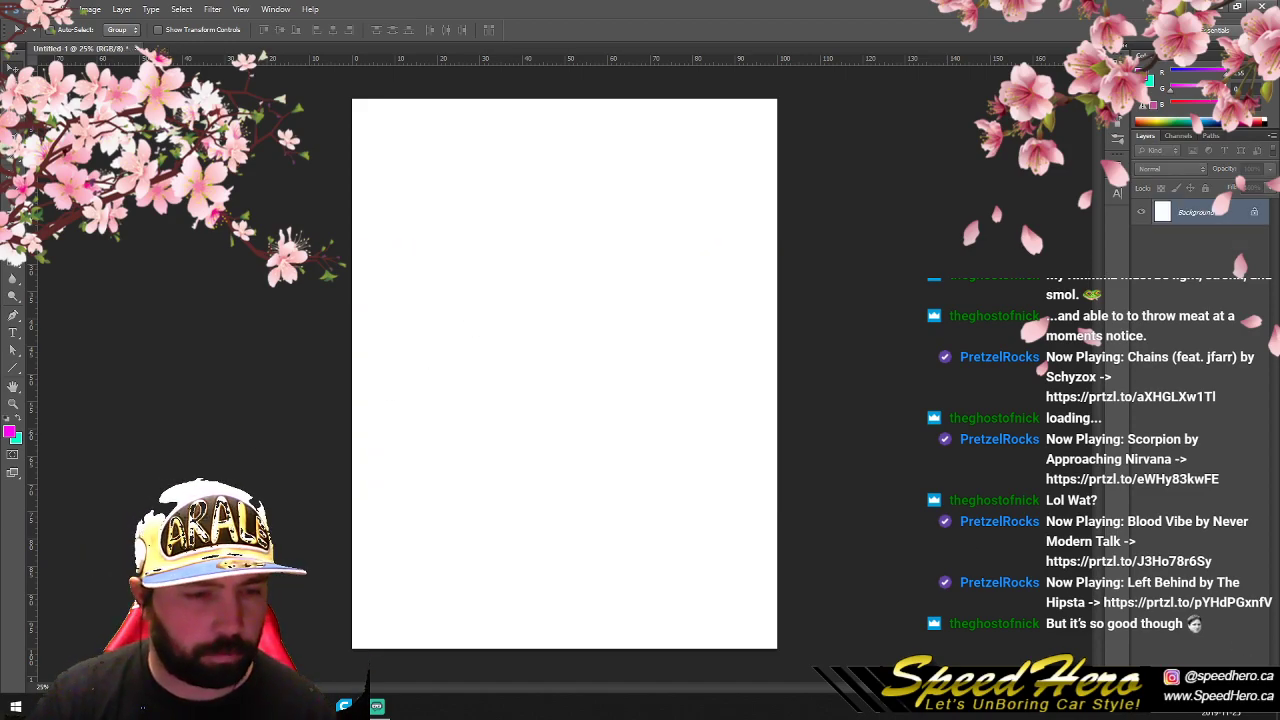
- Place all selected P1V1 to P1V5 images from the results folder into the blank document as stacked layers
{"action": "key", "text": "alt+Tab"}
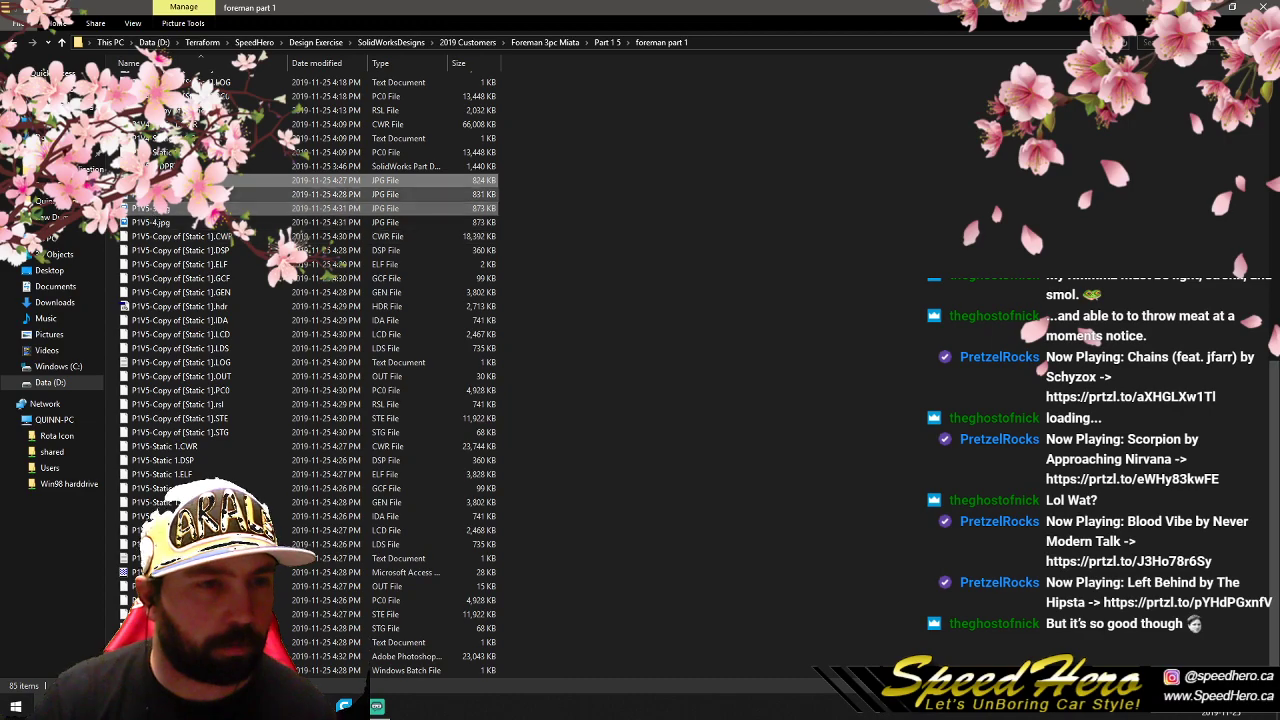
{"action": "key", "text": "alt+Tab"}
{"action": "left_click_drag", "start_coordinate": [151, 181], "coordinate": [512, 406]}
{"action": "key", "text": "Return"}
{"action": "key", "text": "Return"}
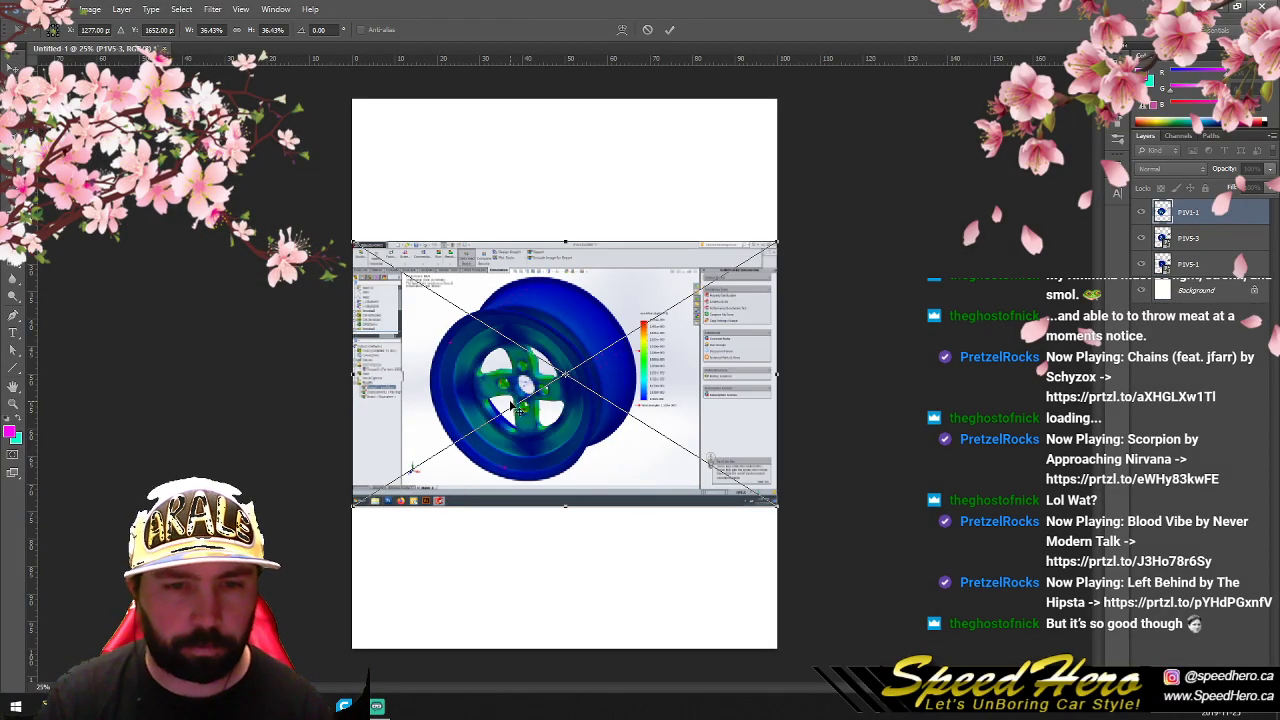
{"action": "key", "text": "Return"}
{"action": "key", "text": "Return"}
{"action": "key", "text": "Return"}
{"action": "key", "text": "Return"}
{"action": "key", "text": "Return"}
{"action": "key", "text": "Return"}
{"action": "key", "text": "Return"}
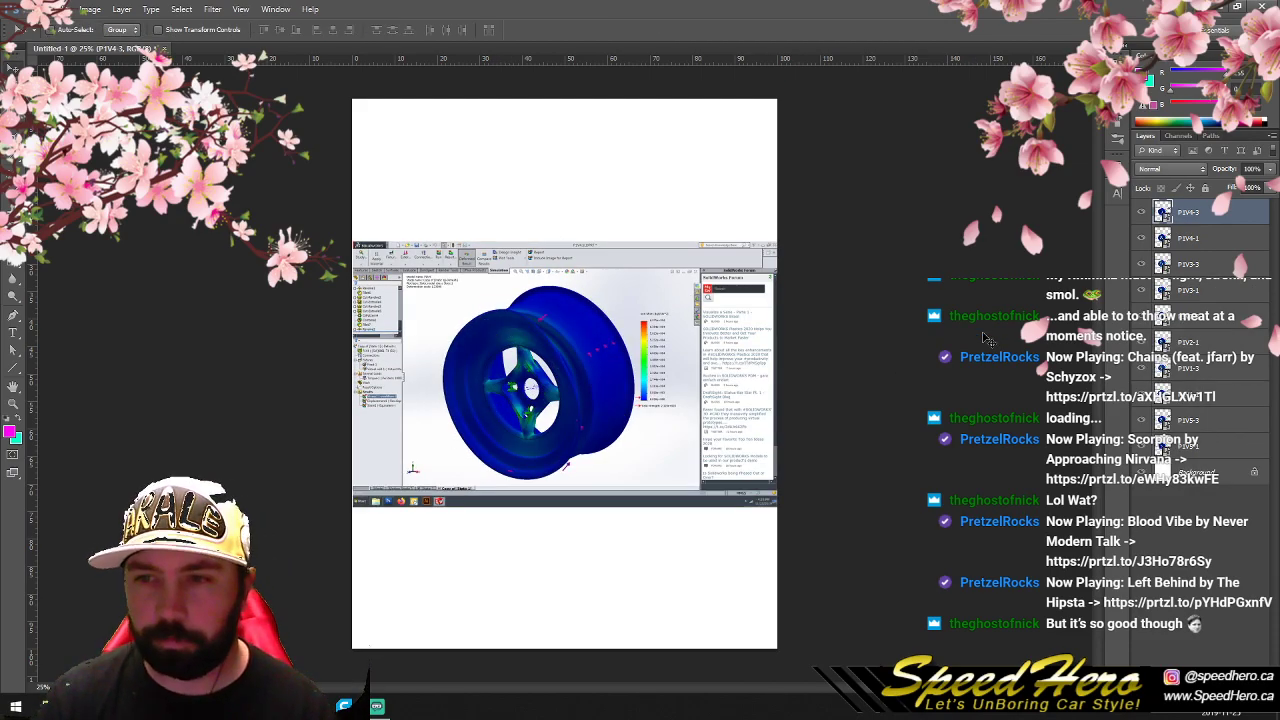
{"action": "left_click", "coordinate": [13, 405]}
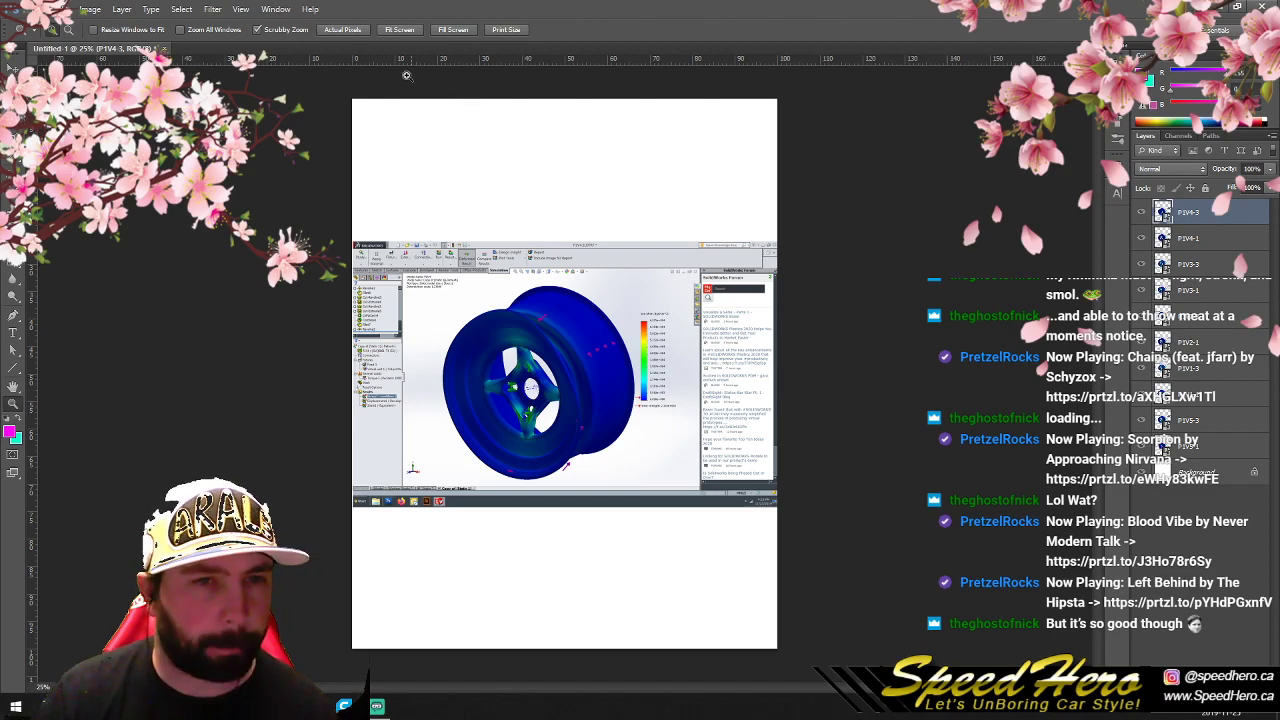
{"action": "left_click", "coordinate": [60, 9]}
{"action": "mouse_move", "coordinate": [200, 270]}
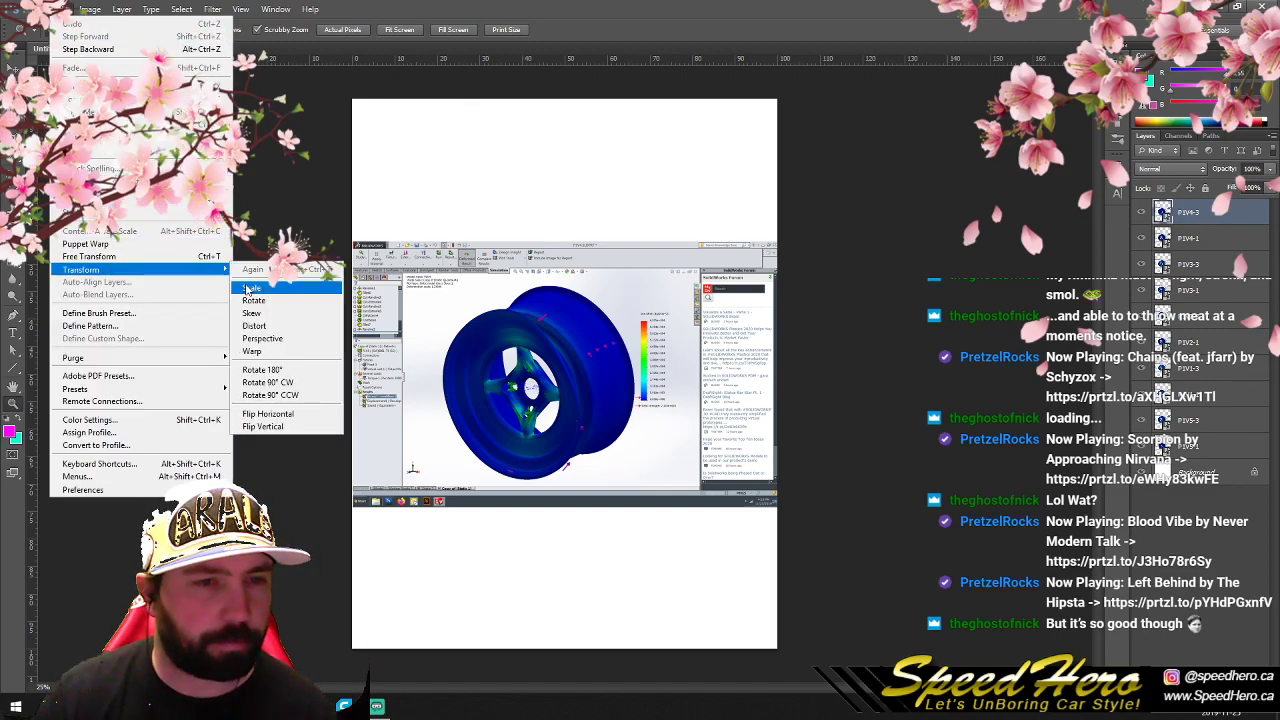
{"action": "mouse_move", "coordinate": [35, 9]}
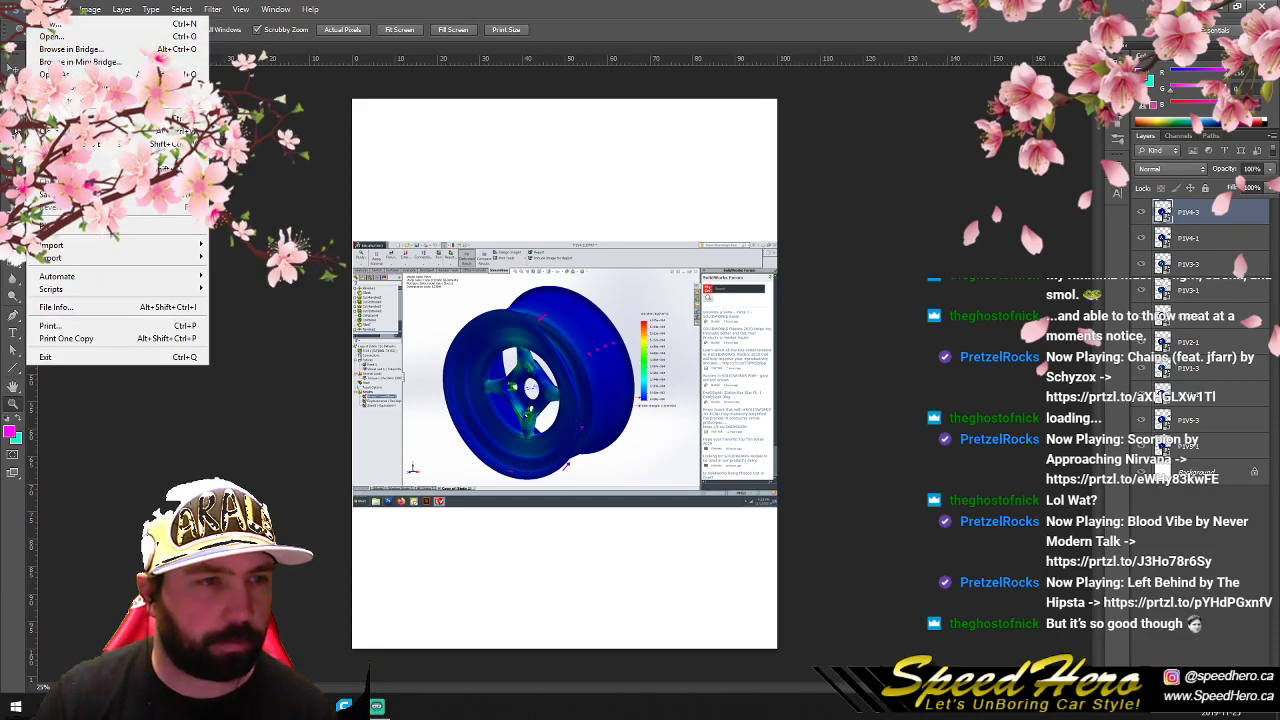
- Crop the document closely around the wheel, cutting off the blank page areas and the screenshot's side panels
{"action": "left_click", "coordinate": [13, 140]}
{"action": "left_click_drag", "start_coordinate": [349, 375], "coordinate": [412, 375]}
{"action": "left_click_drag", "start_coordinate": [745, 378], "coordinate": [679, 378]}
{"action": "left_click_drag", "start_coordinate": [564, 101], "coordinate": [571, 175]}
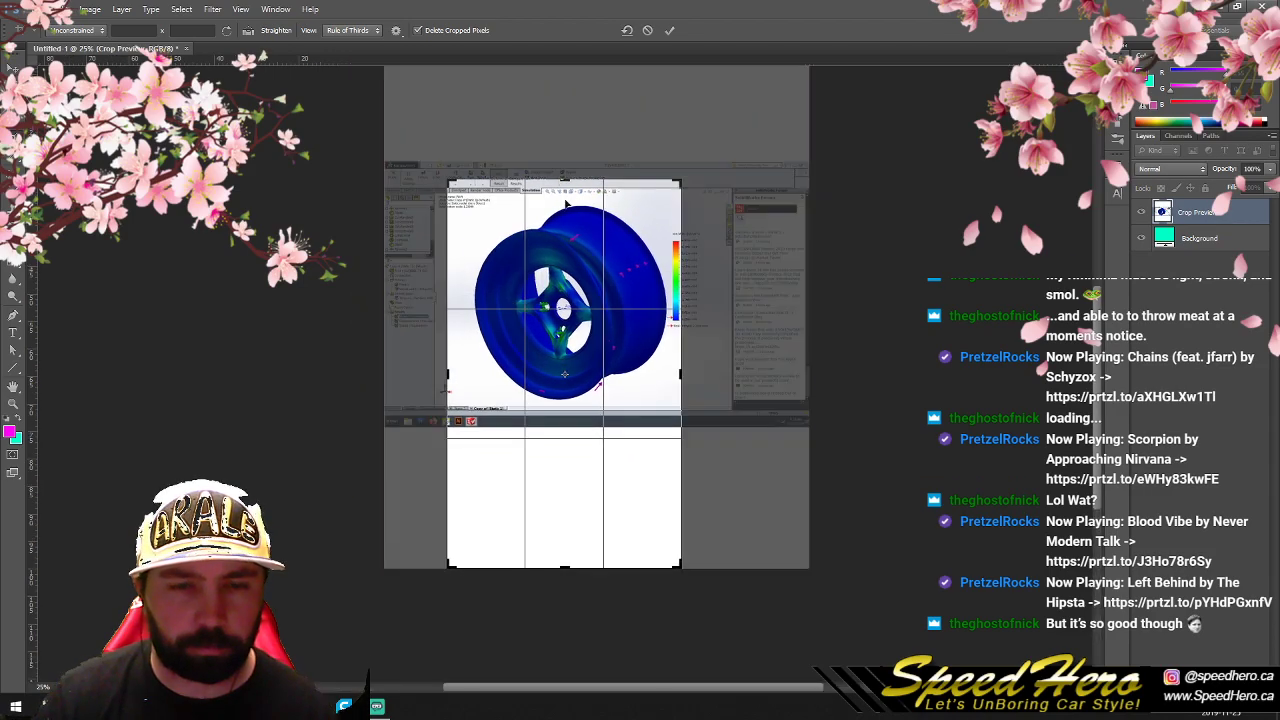
{"action": "left_click_drag", "start_coordinate": [556, 576], "coordinate": [570, 497]}
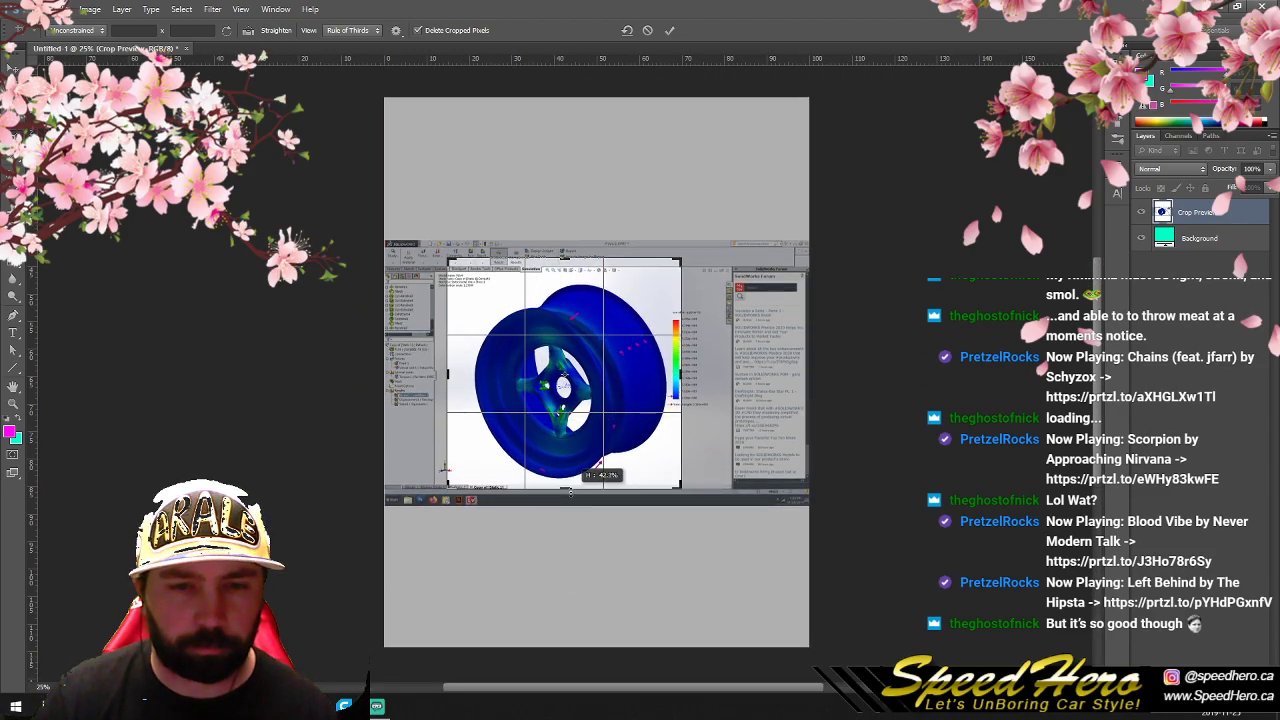
{"action": "key", "text": "v"}
{"action": "left_click", "coordinate": [576, 264]}
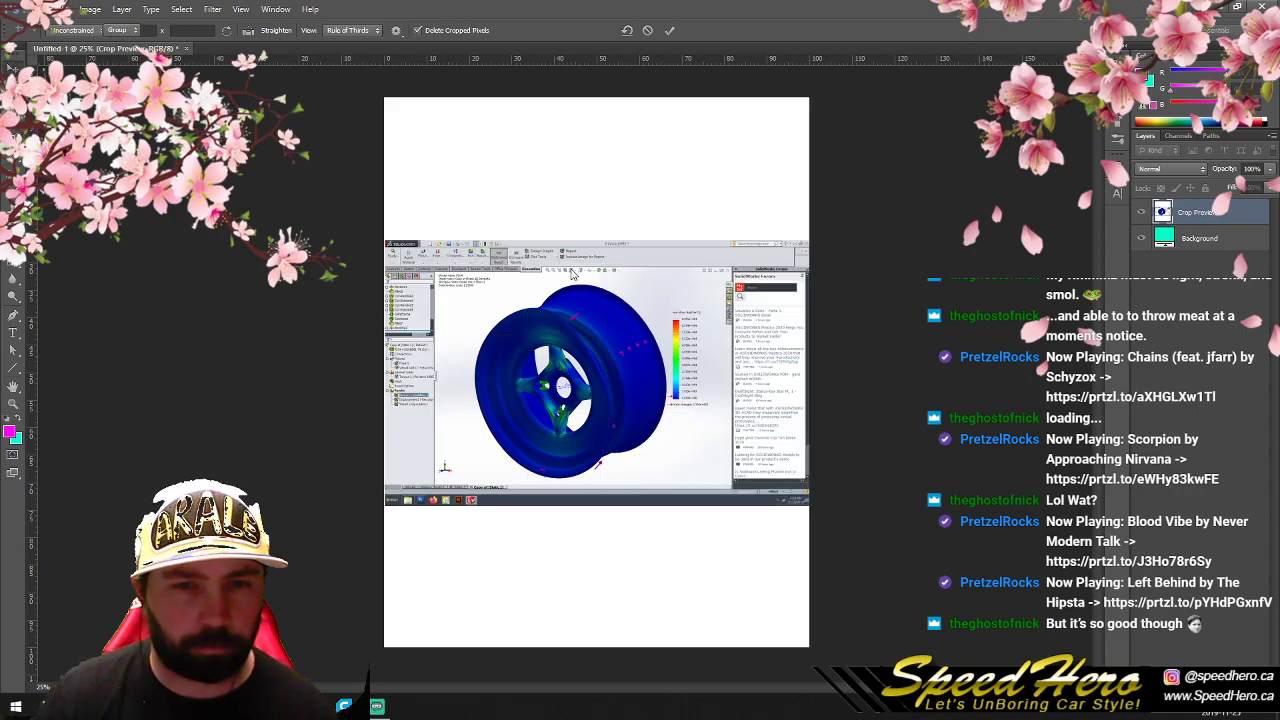
- Enlarge the view of the cropped wheel image to 50%
{"action": "left_click", "coordinate": [13, 404]}
{"action": "right_click", "coordinate": [464, 378]}
{"action": "left_click", "coordinate": [488, 386]}
{"action": "right_click", "coordinate": [491, 366]}
{"action": "left_click", "coordinate": [508, 376]}
{"action": "right_click", "coordinate": [511, 372]}
{"action": "left_click", "coordinate": [554, 447]}
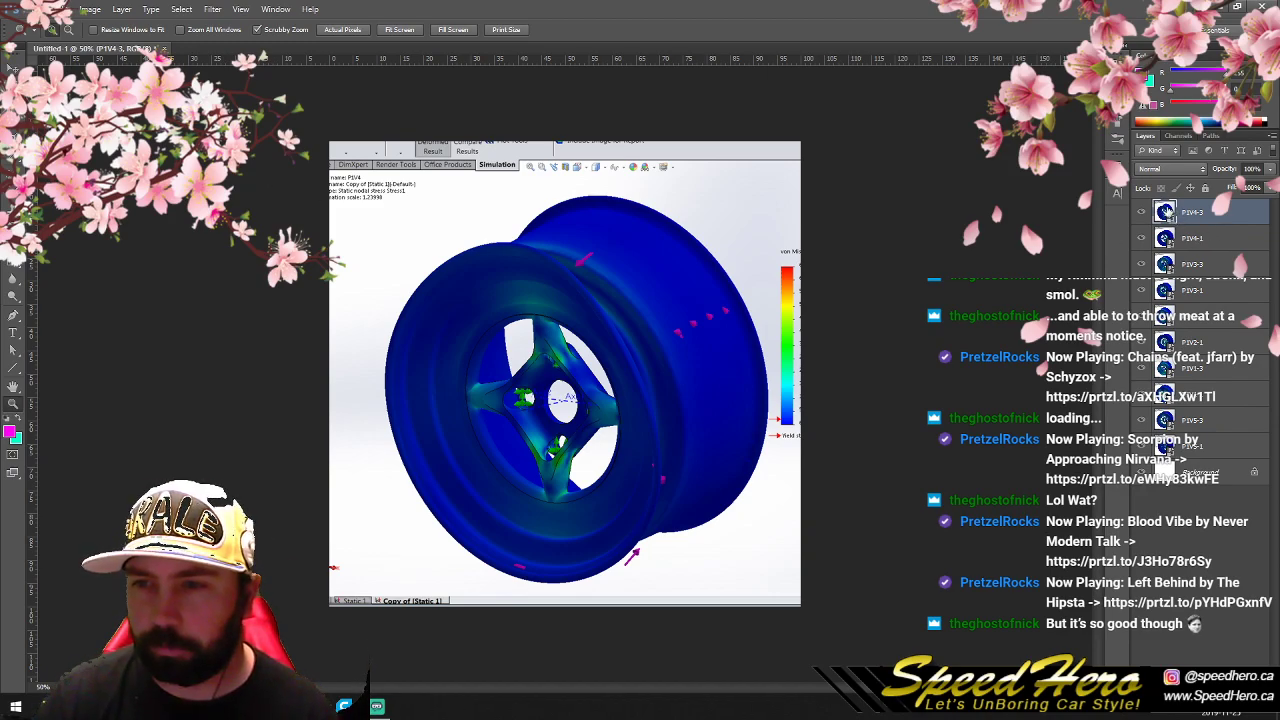
- Reorder the wheel image layers in pairs from P1V1 at the top of the stack down to P1V5 above the background
{"action": "left_click", "coordinate": [1170, 230], "text": "shift"}
{"action": "left_click_drag", "start_coordinate": [1167, 211], "coordinate": [1205, 416]}
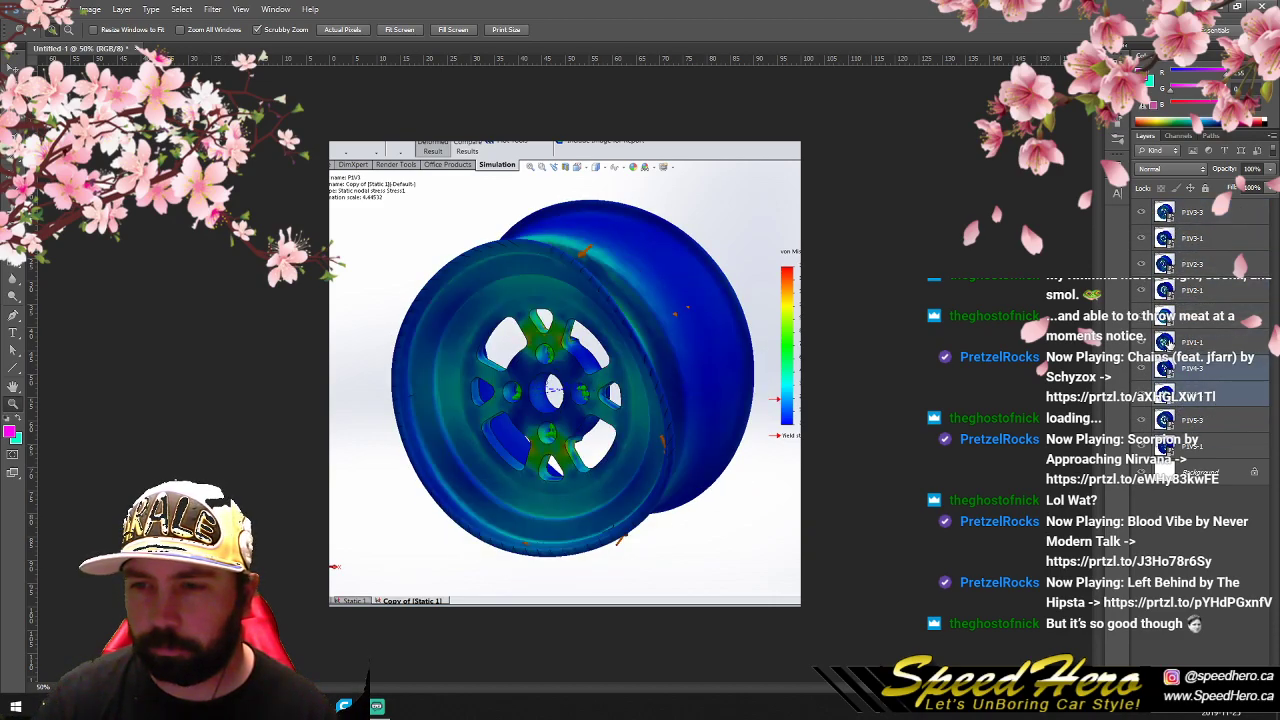
{"action": "left_click", "coordinate": [1164, 338]}
{"action": "left_click", "coordinate": [1163, 319], "text": "shift"}
{"action": "left_click_drag", "start_coordinate": [1163, 319], "coordinate": [1167, 204]}
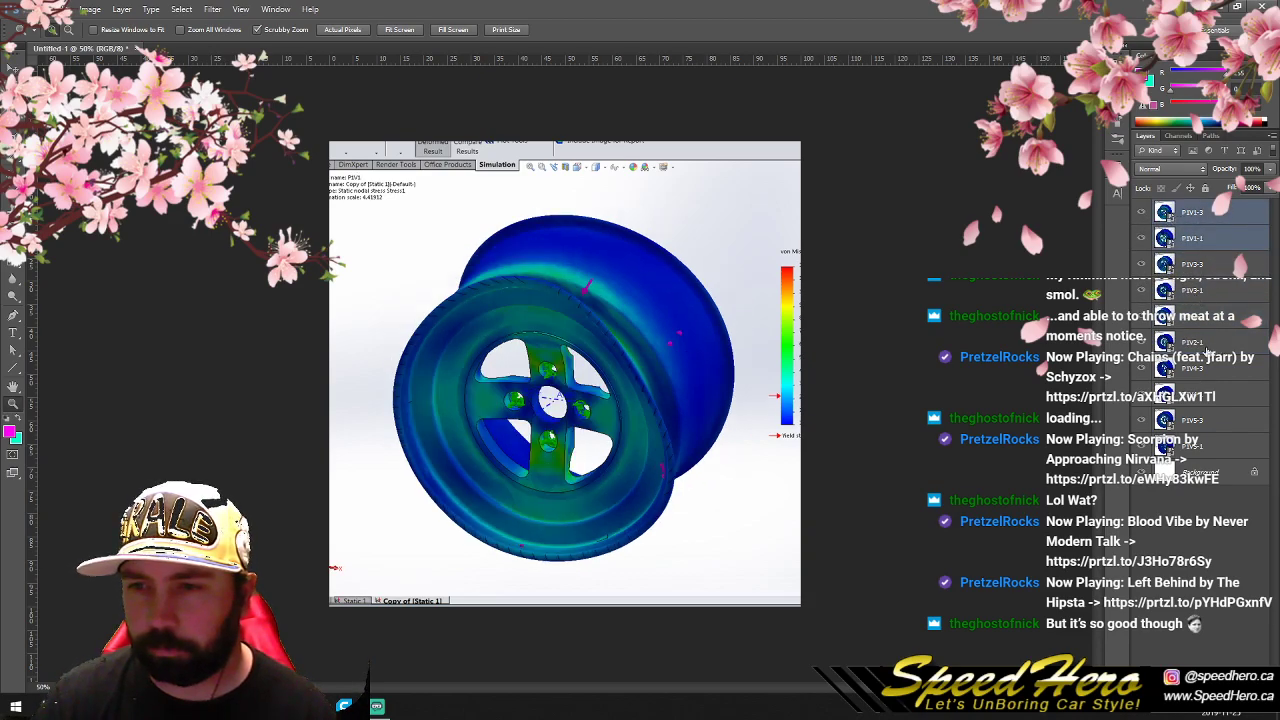
{"action": "left_click", "coordinate": [1162, 318]}
{"action": "left_click", "coordinate": [1166, 342], "text": "shift"}
{"action": "left_click_drag", "start_coordinate": [1165, 318], "coordinate": [1170, 255]}
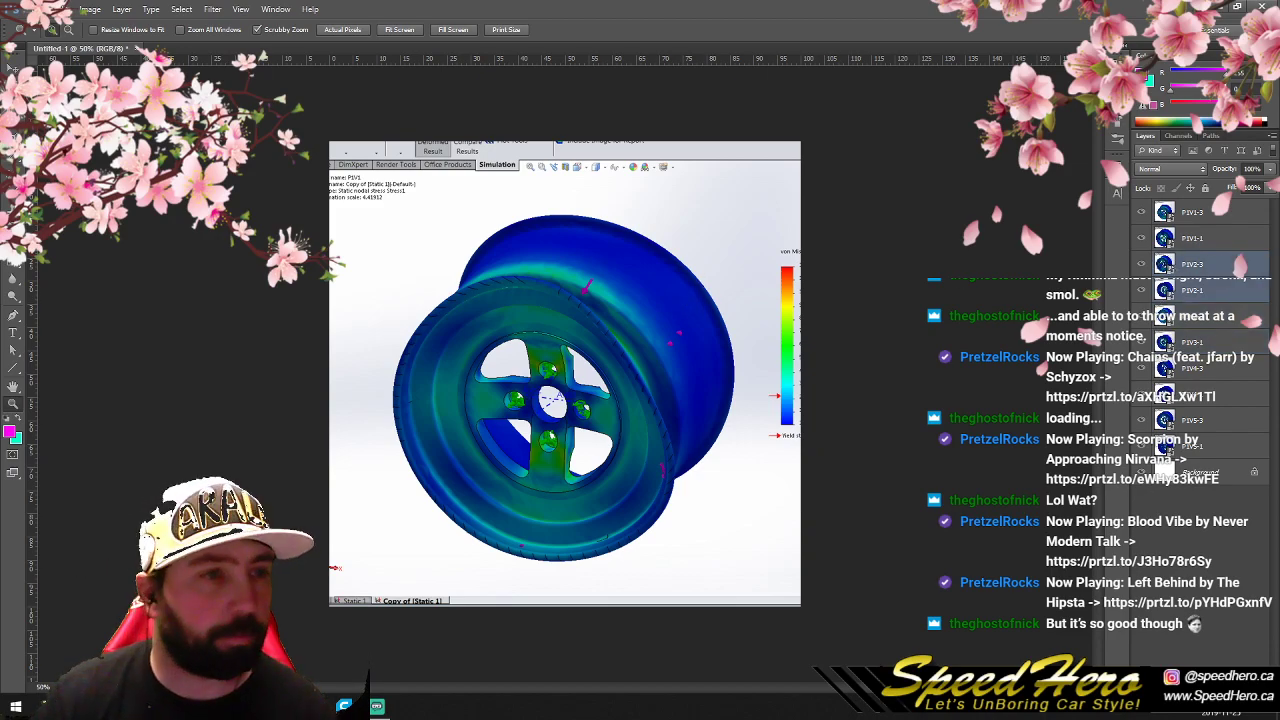
- Rasterize all ten wheel image layers, from P1V1-3 down to P1V5-1
{"action": "right_click", "coordinate": [1219, 218]}
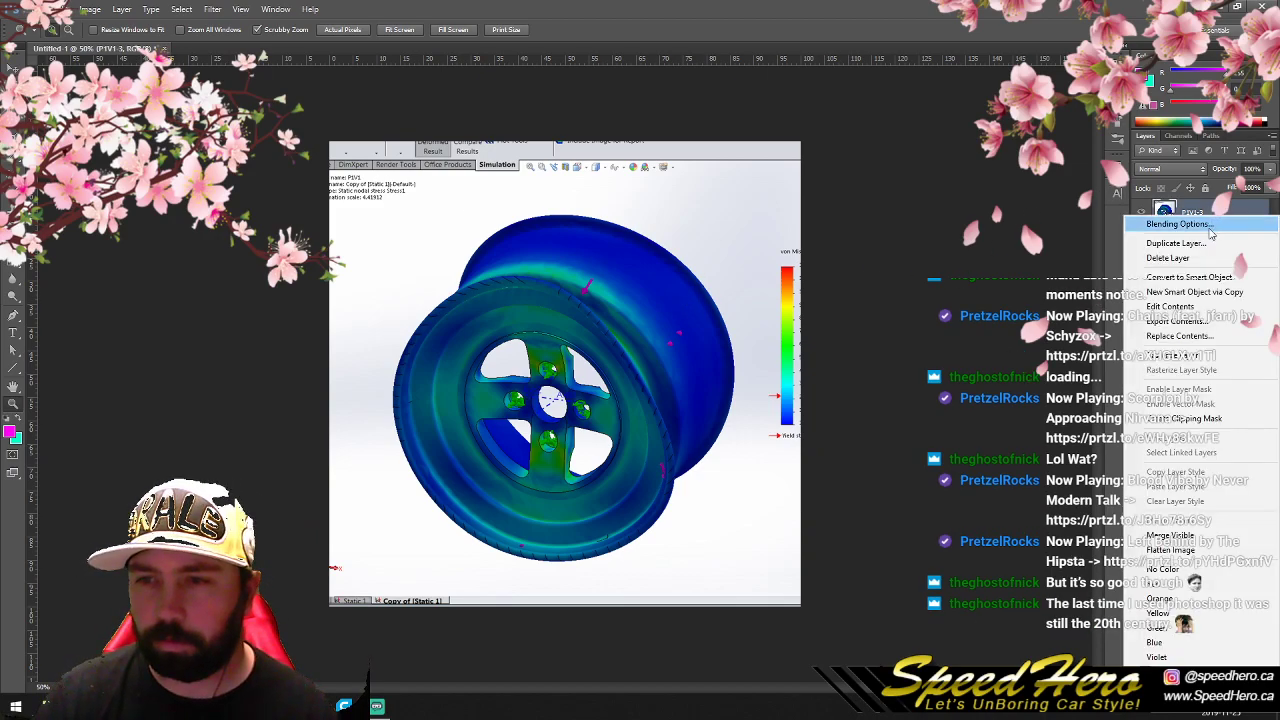
{"action": "left_click", "coordinate": [1178, 360]}
{"action": "right_click", "coordinate": [1231, 243]}
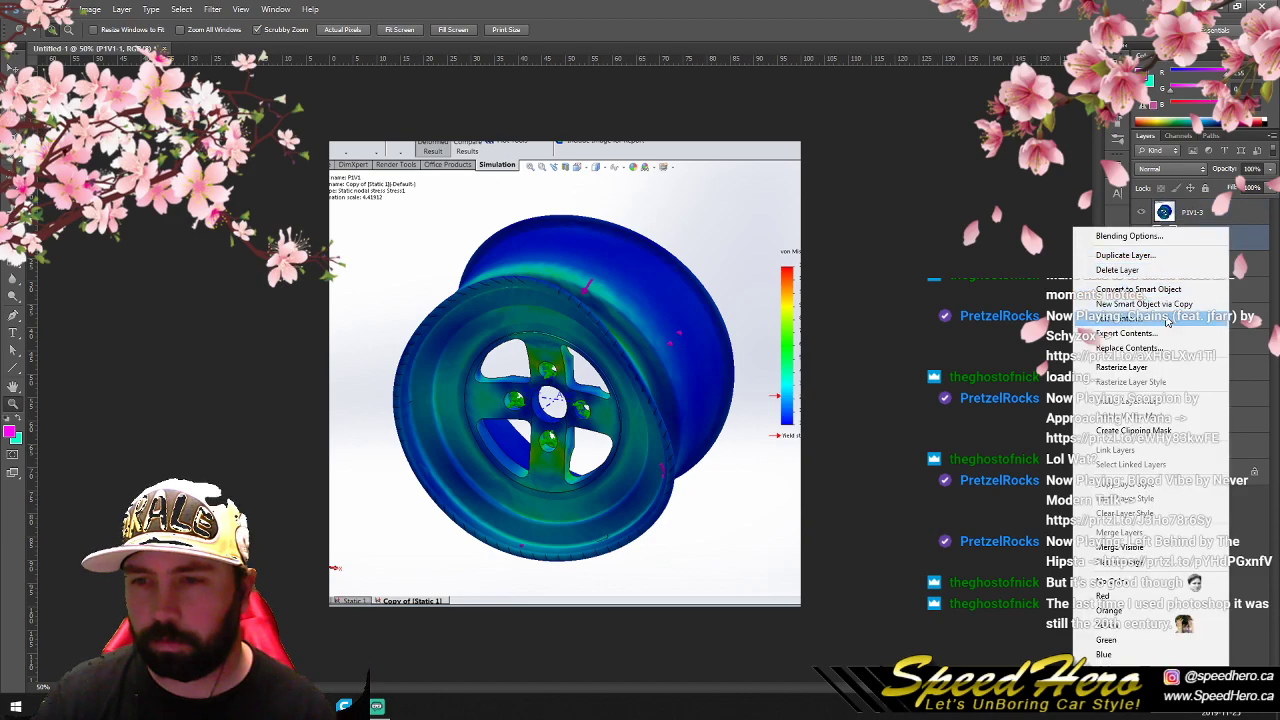
{"action": "left_click", "coordinate": [1166, 365]}
{"action": "right_click", "coordinate": [1222, 266]}
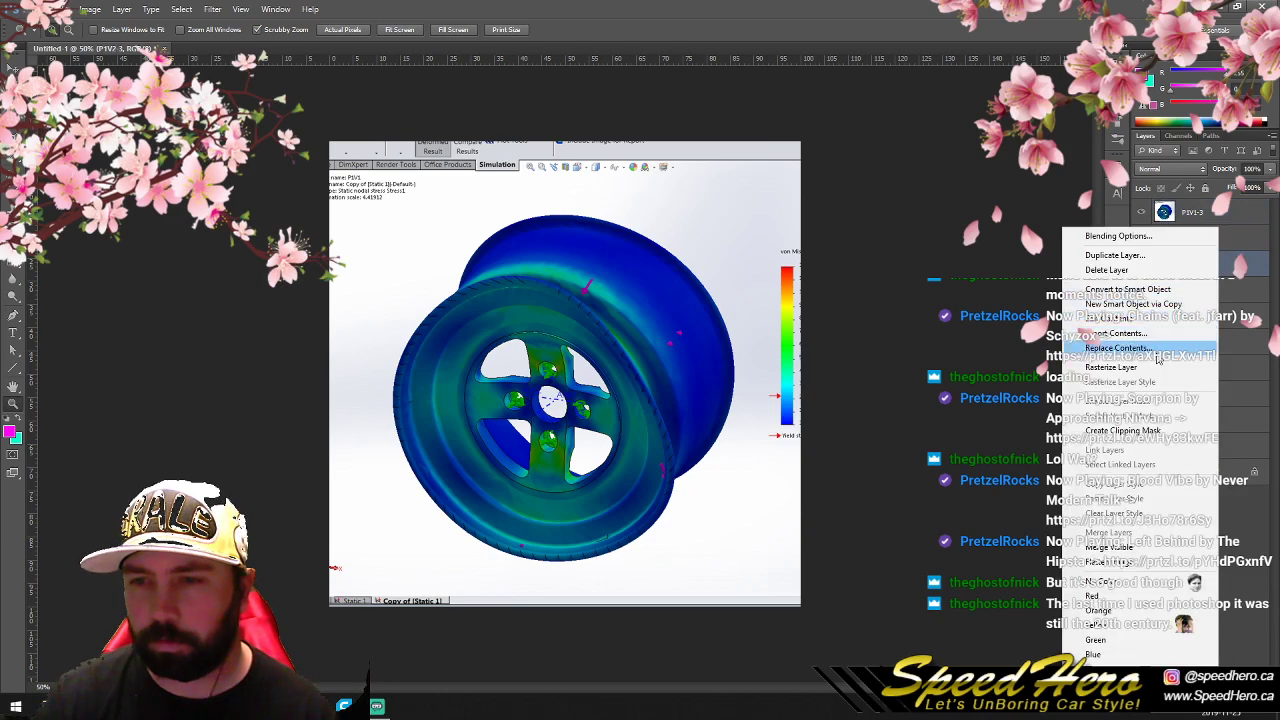
{"action": "left_click", "coordinate": [1166, 368]}
{"action": "right_click", "coordinate": [1220, 293]}
{"action": "left_click", "coordinate": [1196, 365]}
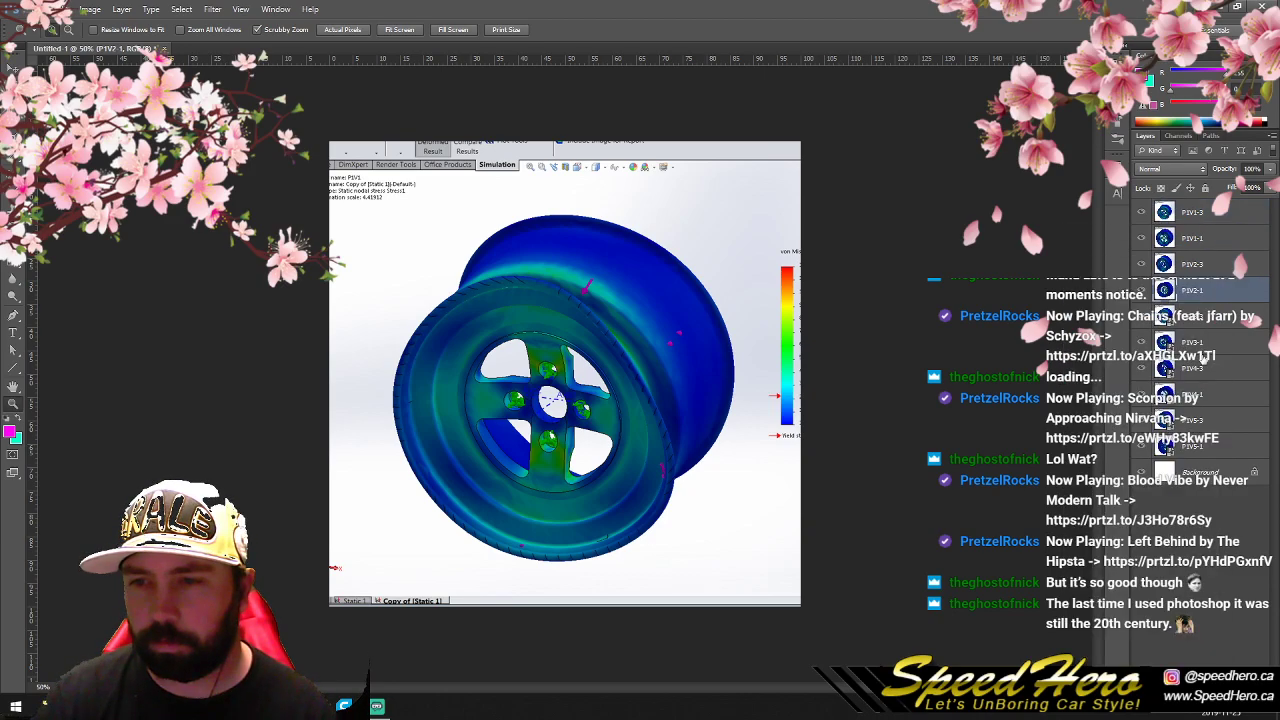
{"action": "right_click", "coordinate": [1220, 316]}
{"action": "left_click", "coordinate": [1166, 367]}
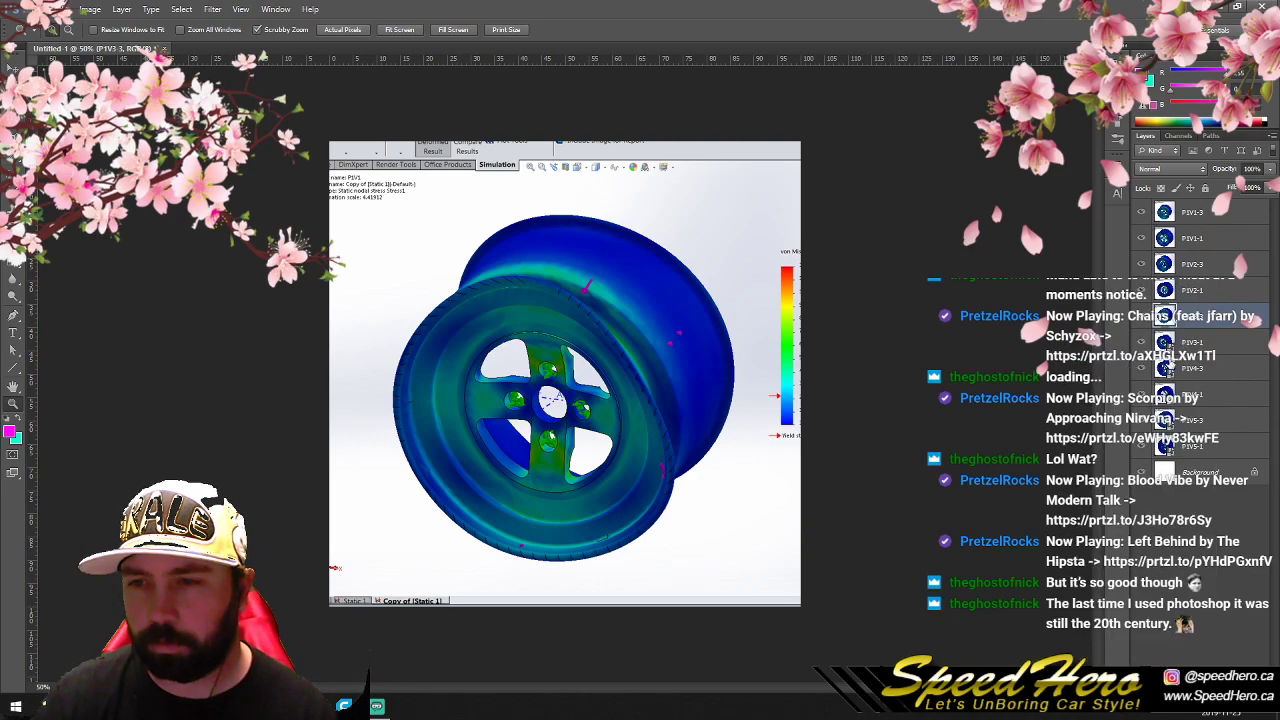
{"action": "right_click", "coordinate": [1221, 342]}
{"action": "left_click", "coordinate": [1164, 368]}
{"action": "right_click", "coordinate": [1216, 370]}
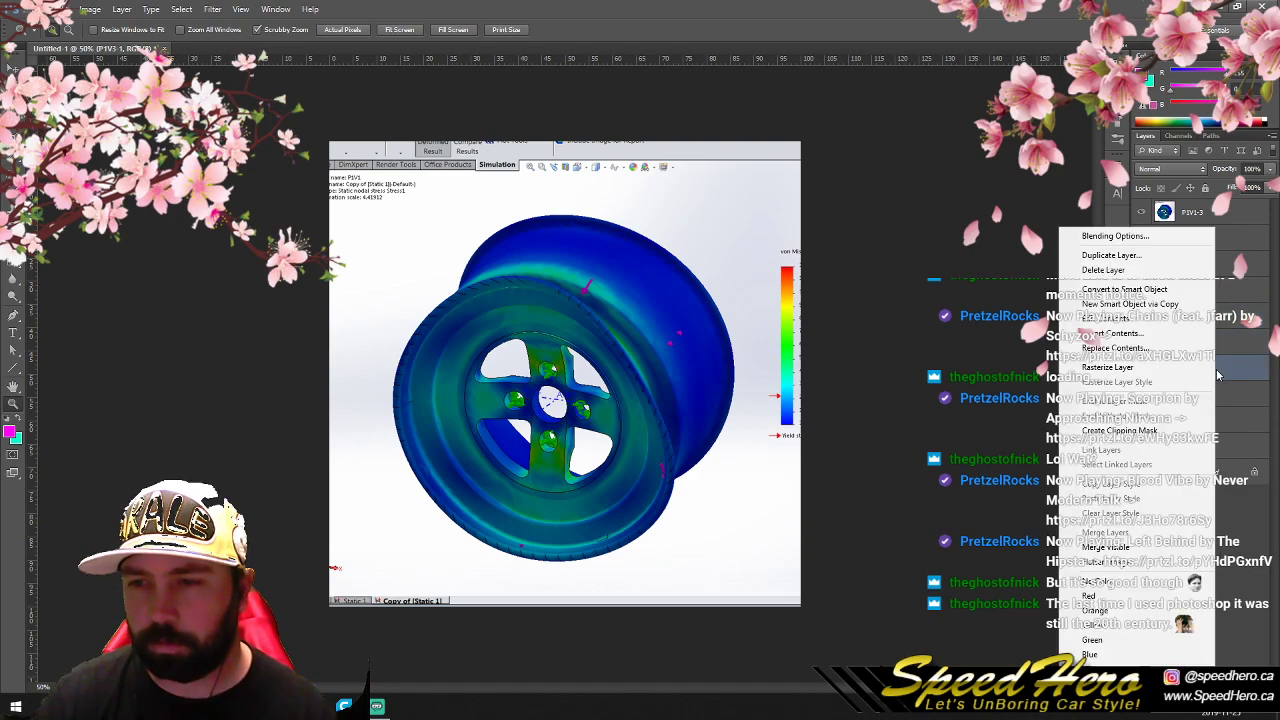
{"action": "left_click", "coordinate": [1146, 370]}
{"action": "right_click", "coordinate": [1222, 399]}
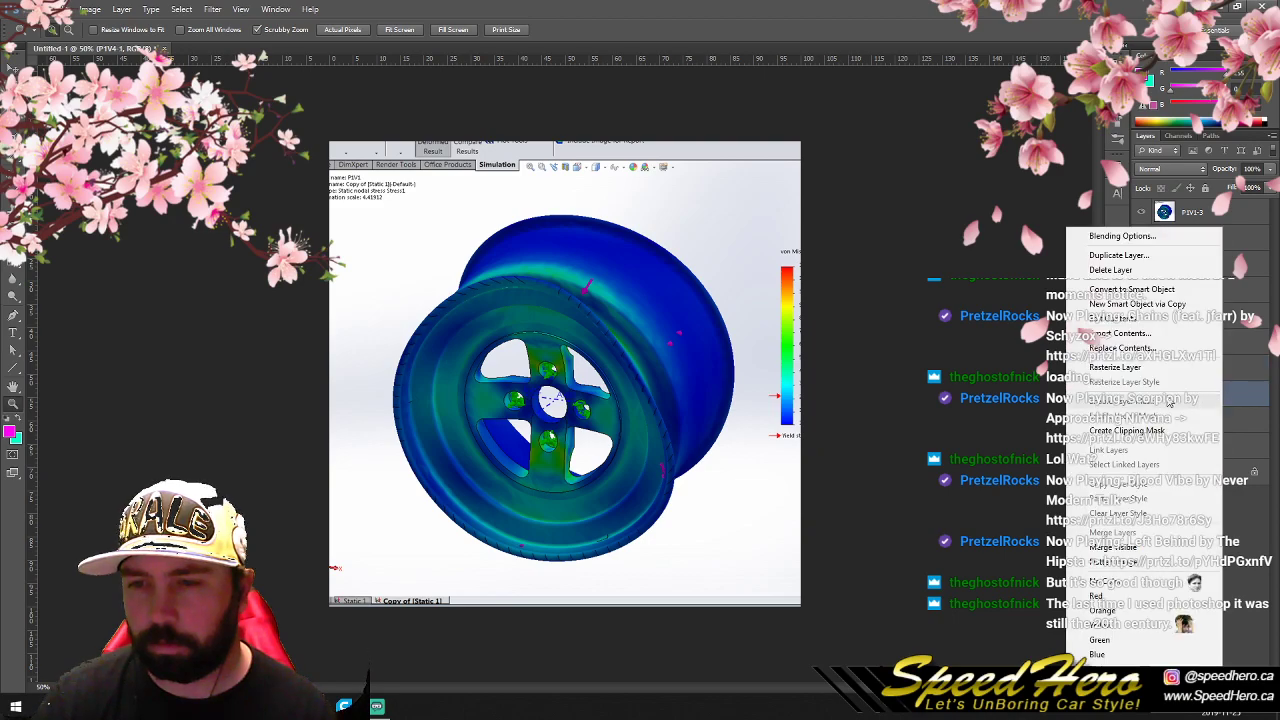
{"action": "left_click", "coordinate": [1138, 374]}
{"action": "right_click", "coordinate": [1220, 420]}
{"action": "left_click", "coordinate": [1124, 369]}
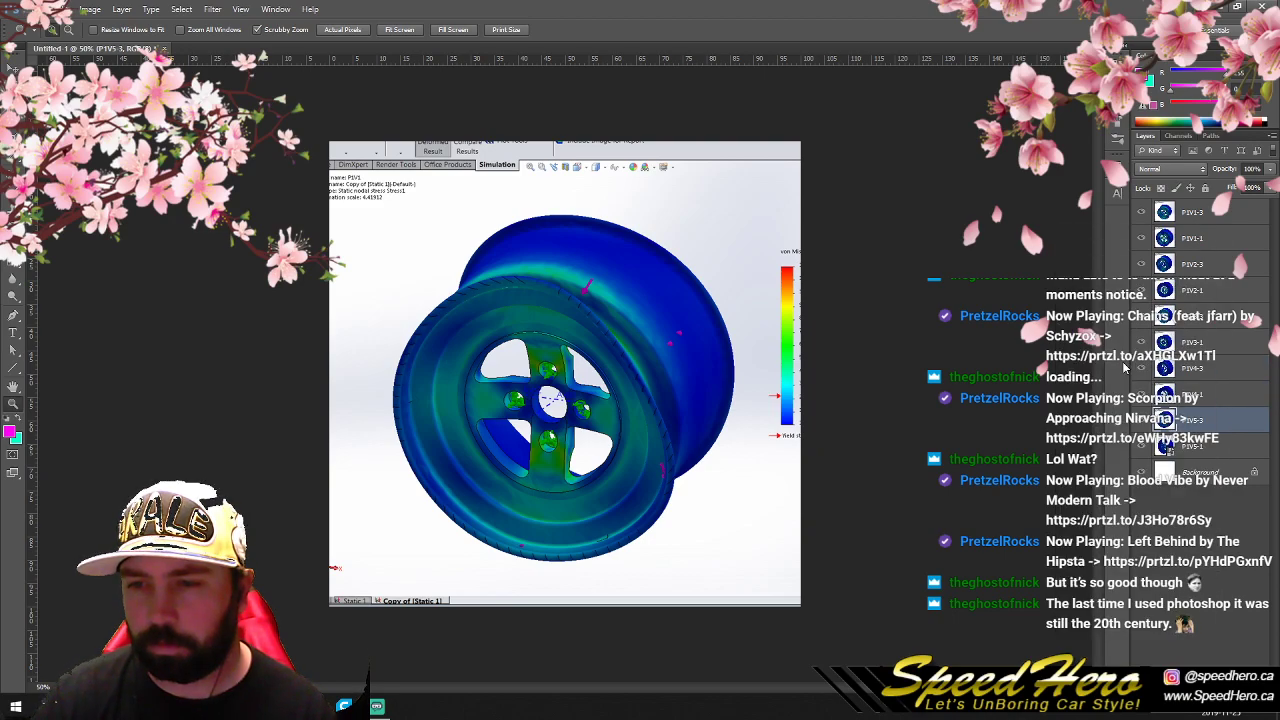
{"action": "right_click", "coordinate": [1221, 450]}
{"action": "left_click", "coordinate": [1130, 369]}
- Hide the -3 image layers of P1V1 to P1V5, leaving the -1 layers shown
{"action": "scroll", "coordinate": [1020, 328], "scroll_direction": "up", "scroll_amount": 1, "text": "alt"}
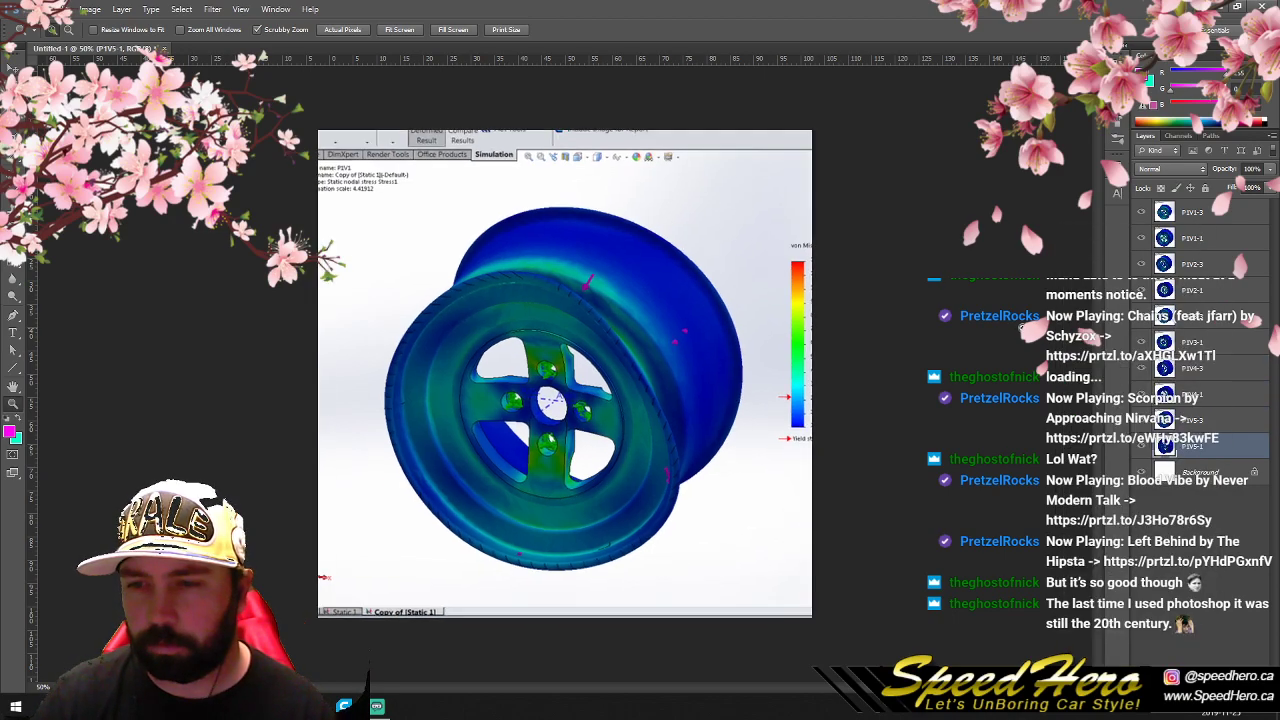
{"action": "right_click", "coordinate": [251, 307]}
{"action": "left_click", "coordinate": [275, 316]}
{"action": "right_click", "coordinate": [389, 328]}
{"action": "left_click", "coordinate": [415, 400]}
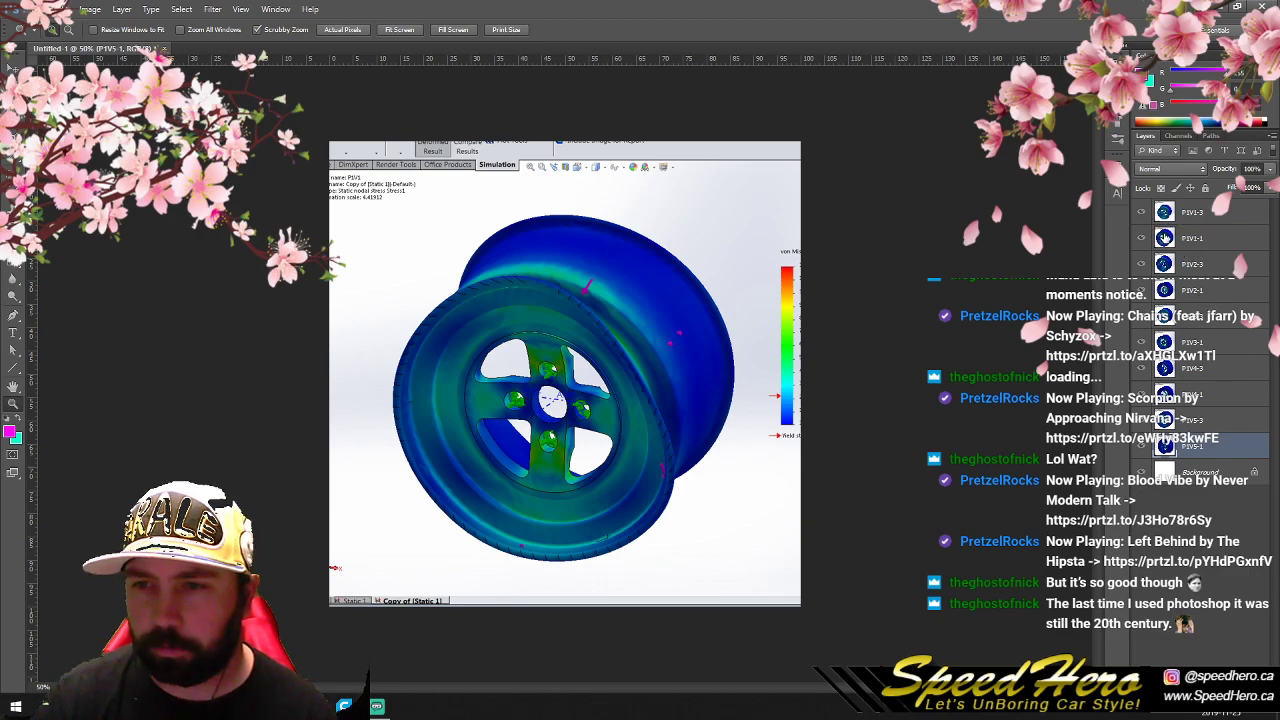
{"action": "left_click", "coordinate": [1142, 212]}
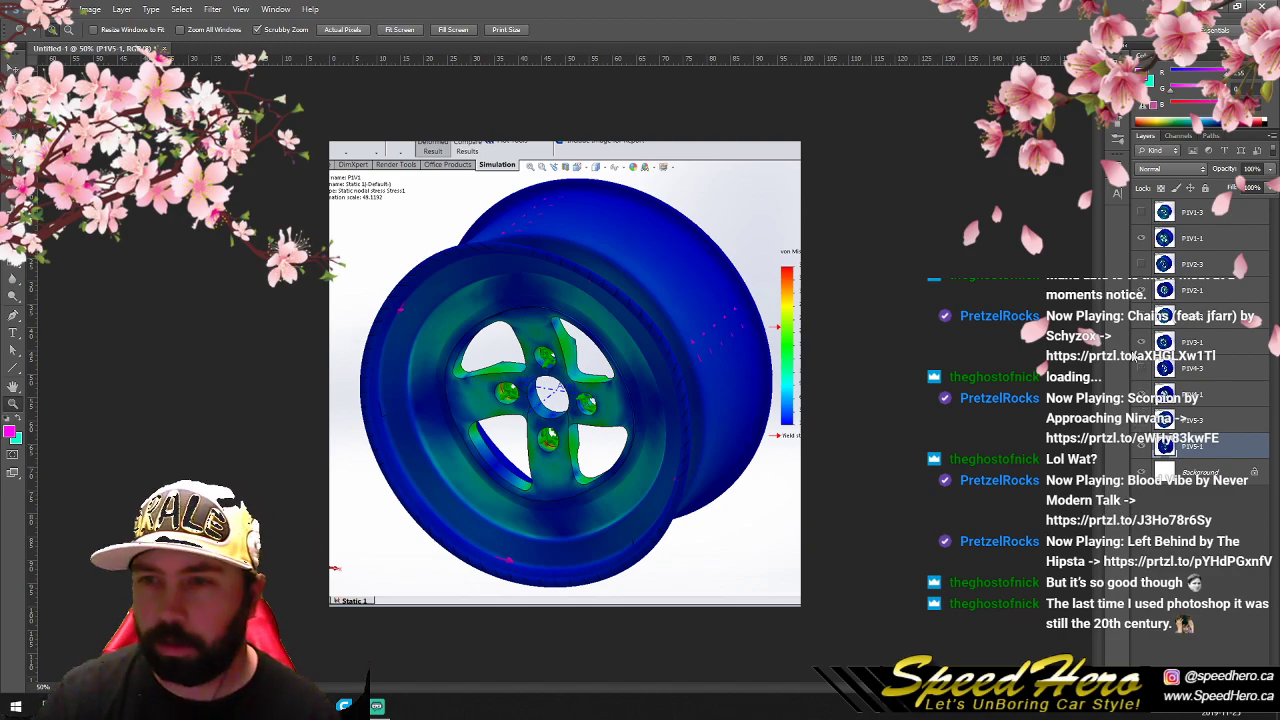
- Try to enlarge the canvas to 200% width and 300% height, anchored at the image's upper-left corner
{"action": "left_click", "coordinate": [62, 9]}
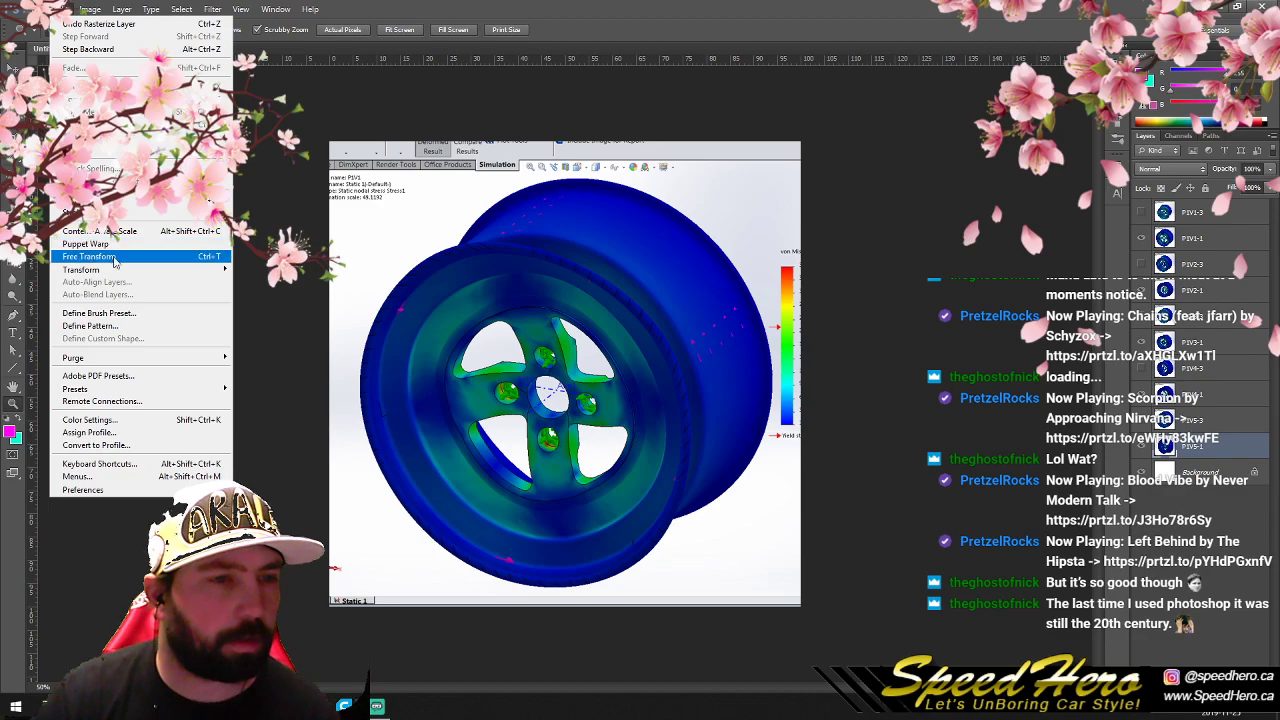
{"action": "mouse_move", "coordinate": [88, 9]}
{"action": "left_click", "coordinate": [175, 117]}
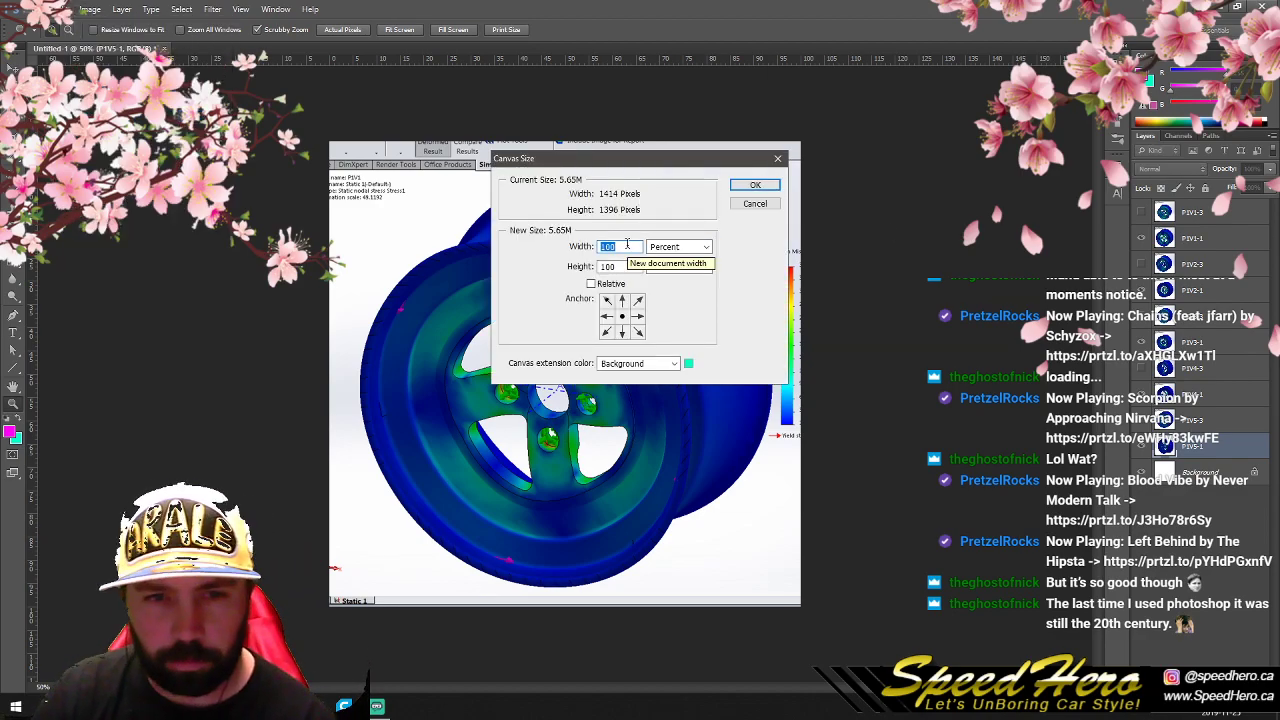
{"action": "type", "text": "200"}
{"action": "key", "text": "Tab"}
{"action": "type", "text": "300"}
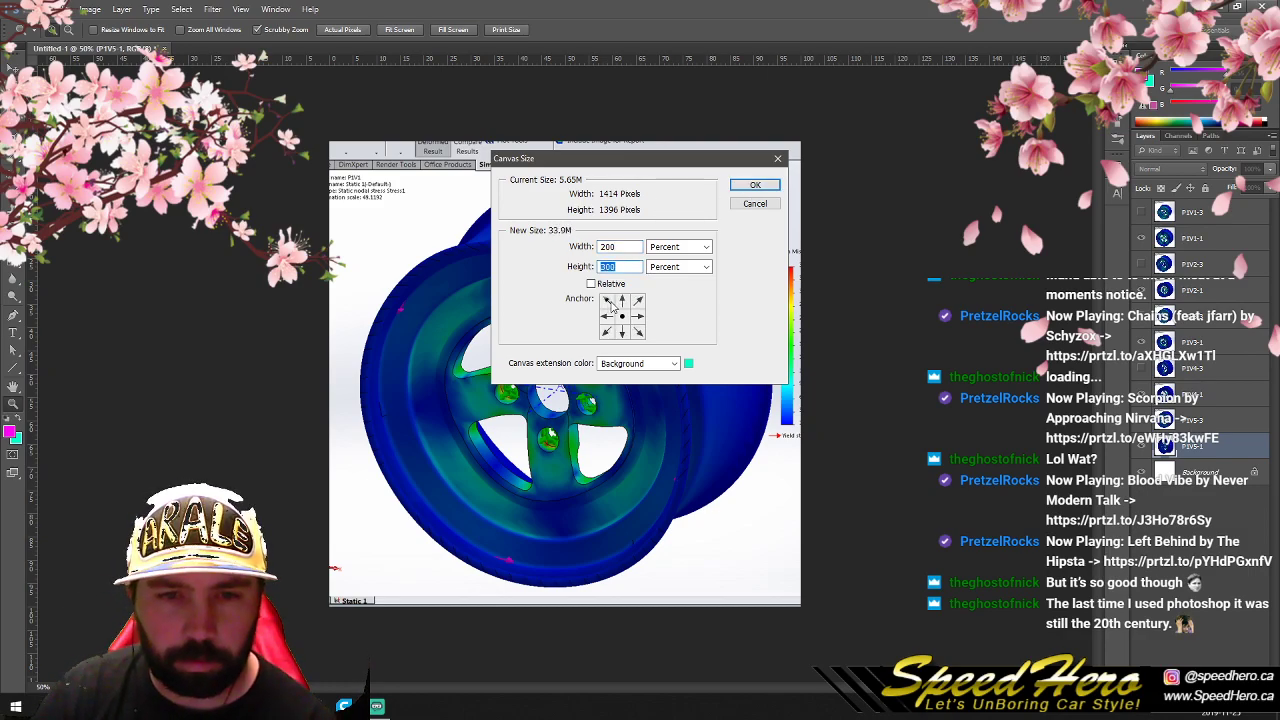
{"action": "left_click", "coordinate": [755, 185]}
{"action": "right_click", "coordinate": [474, 258]}
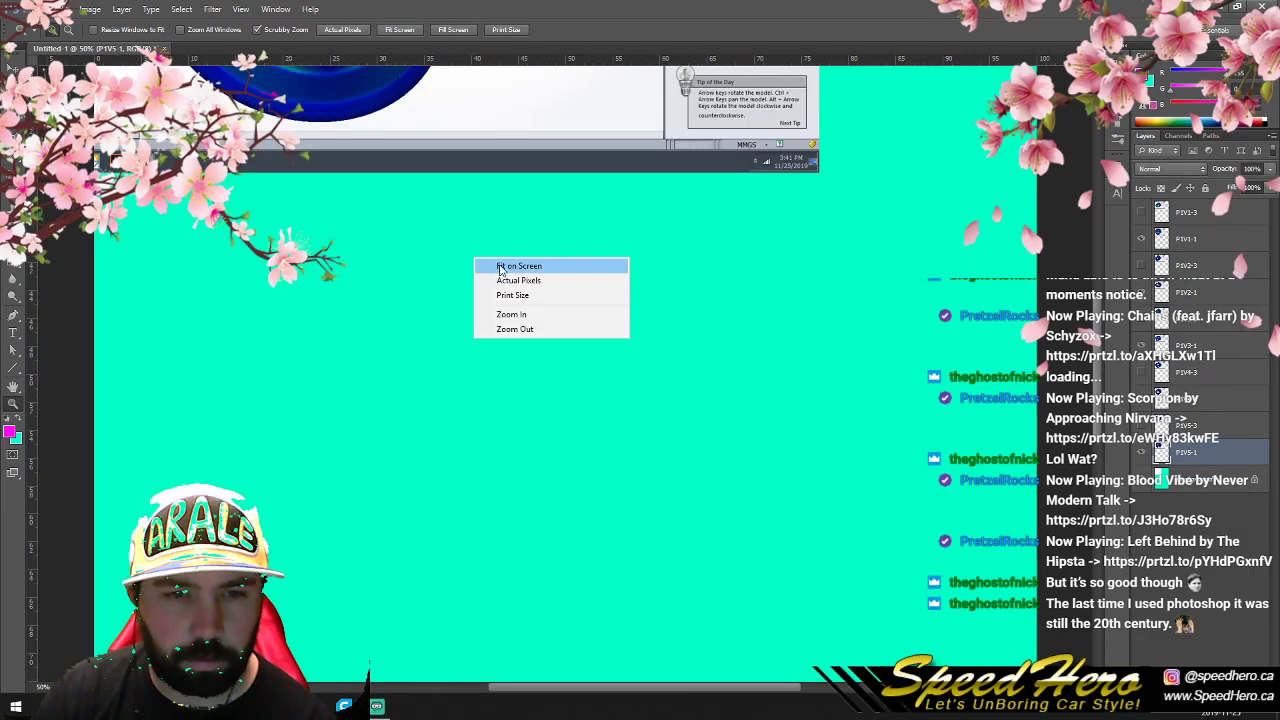
{"action": "left_click", "coordinate": [500, 267]}
- Try to move the P1V2-1 image to the right of P1V1-1, and undo back to the cropped canvas size
{"action": "key", "text": "m"}
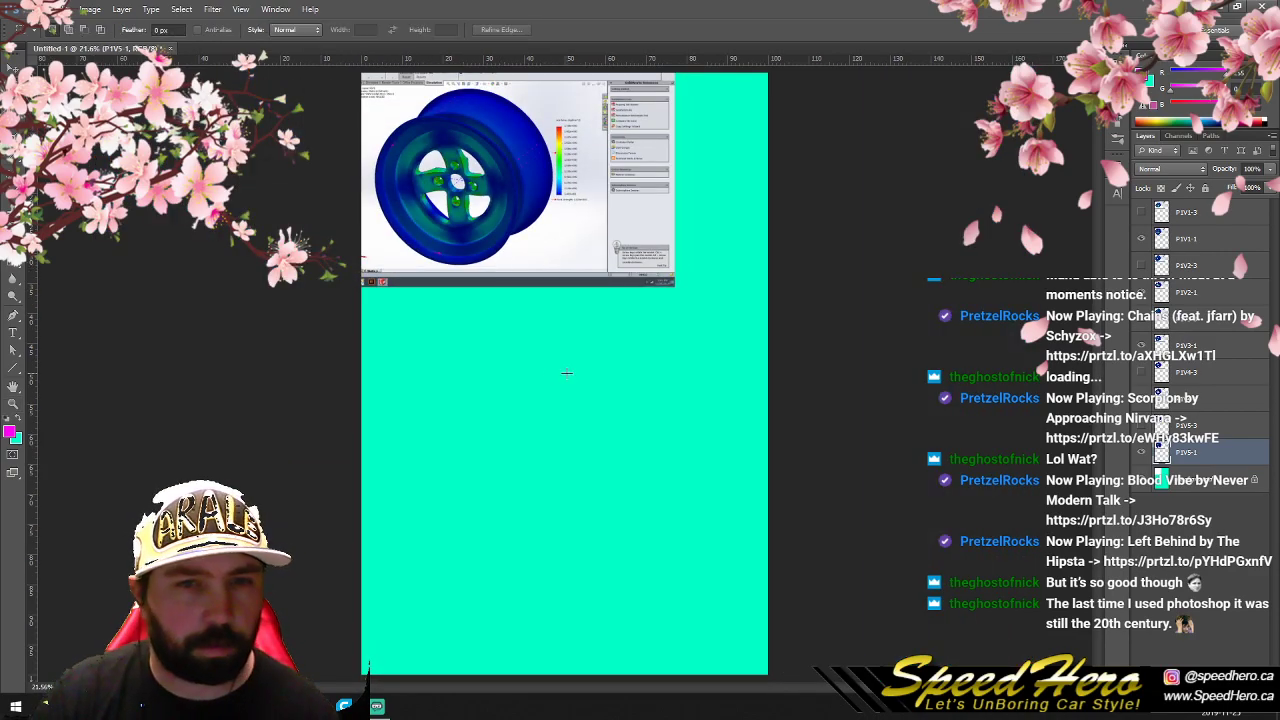
{"action": "left_click_drag", "start_coordinate": [884, 367], "coordinate": [560, 28]}
{"action": "left_click", "coordinate": [1030, 293]}
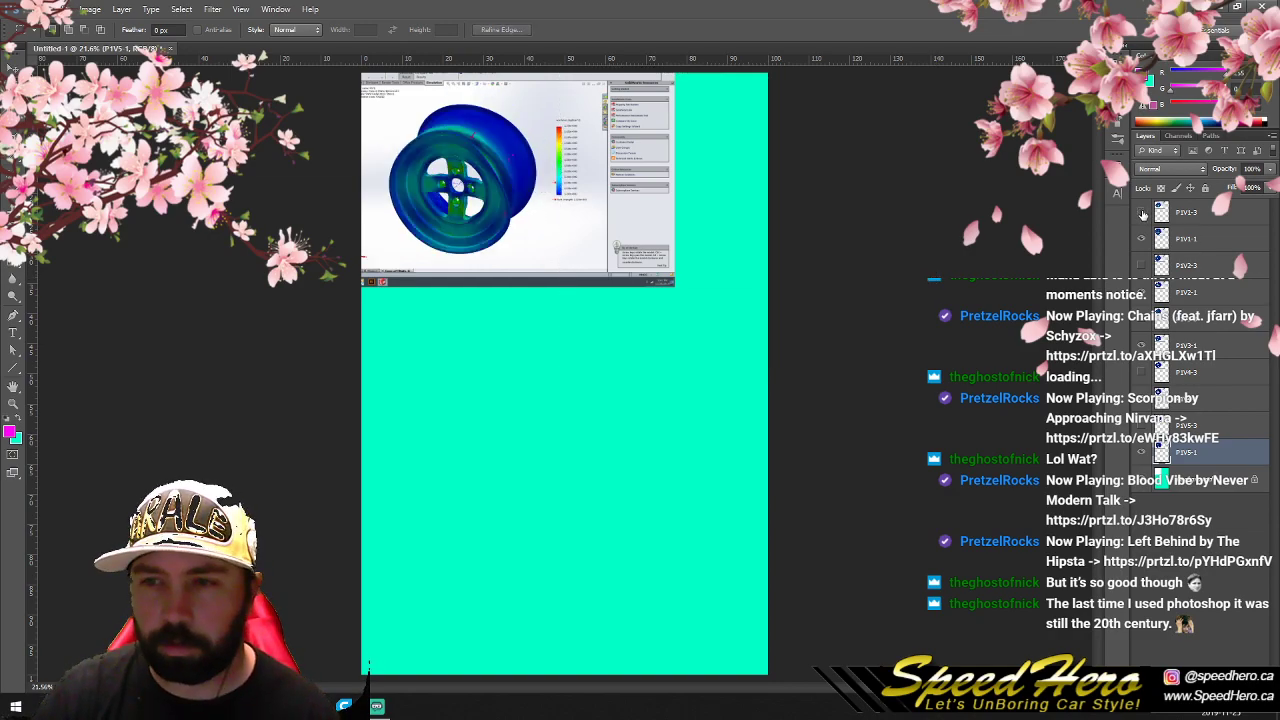
{"action": "left_click", "coordinate": [1160, 241]}
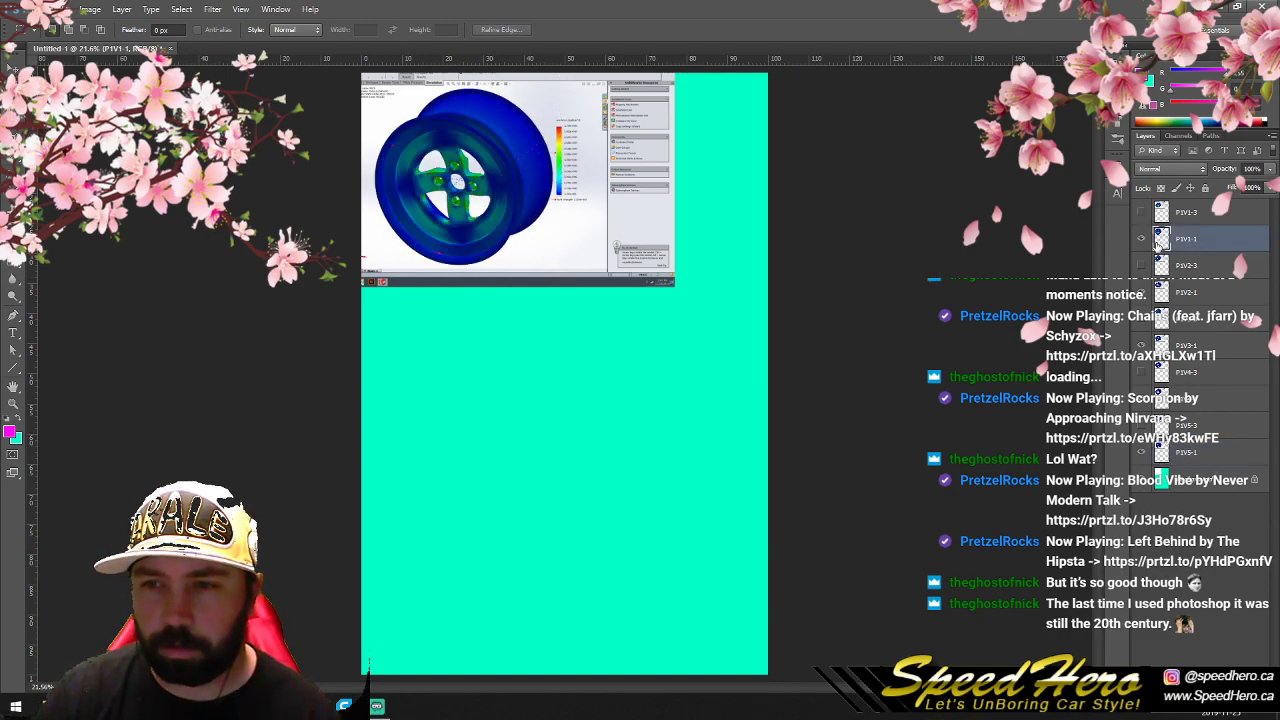
{"action": "left_click", "coordinate": [1175, 292]}
{"action": "key", "text": "v"}
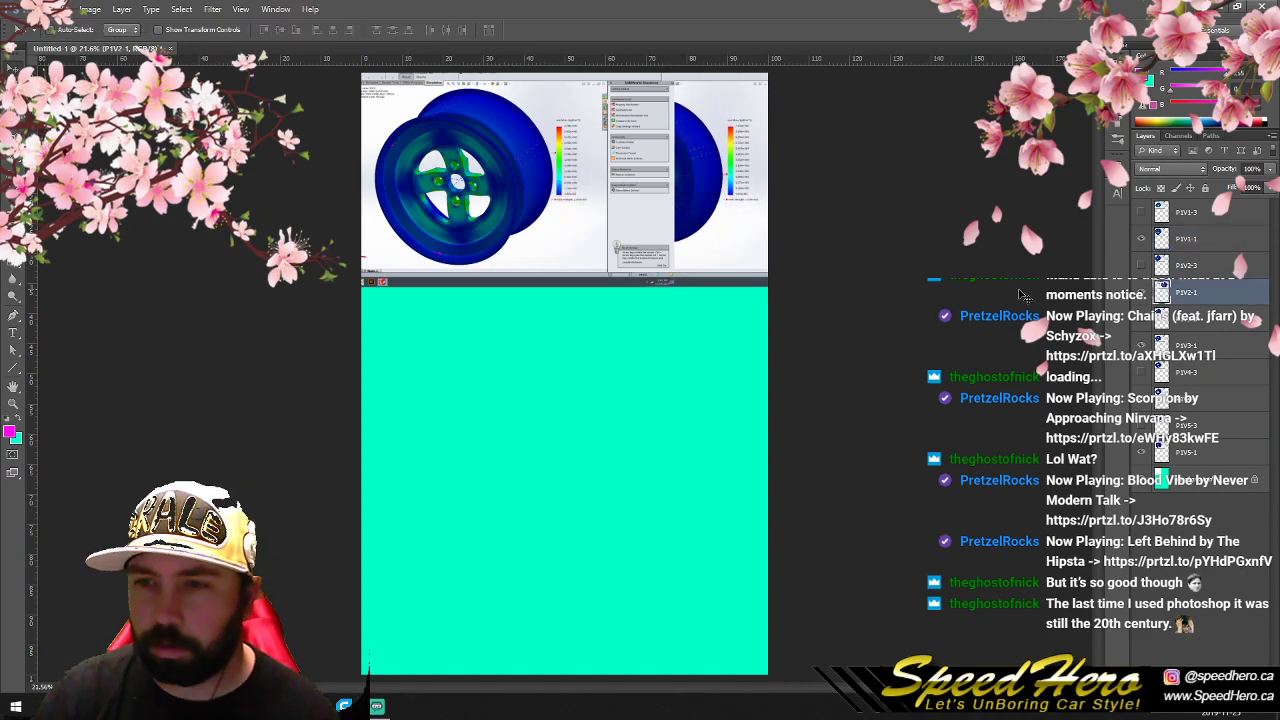
{"action": "key", "text": "ctrl+alt+z"}
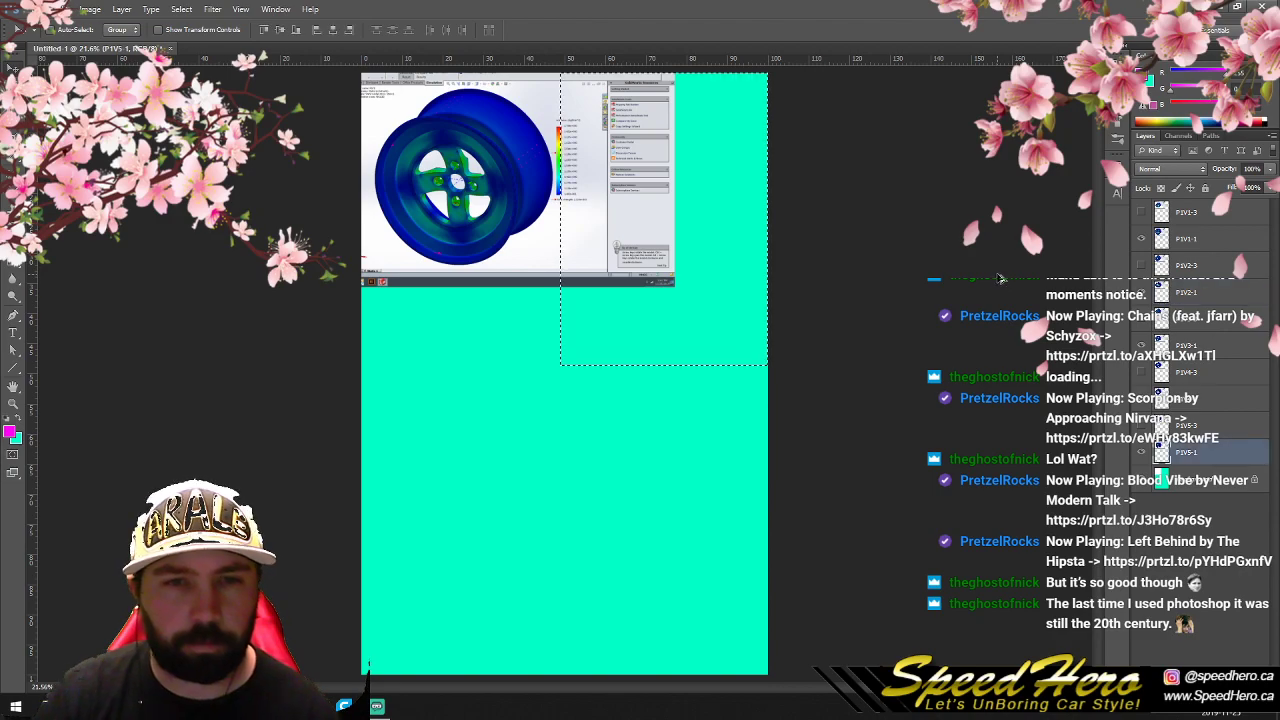
{"action": "key", "text": "ctrl+alt+z"}
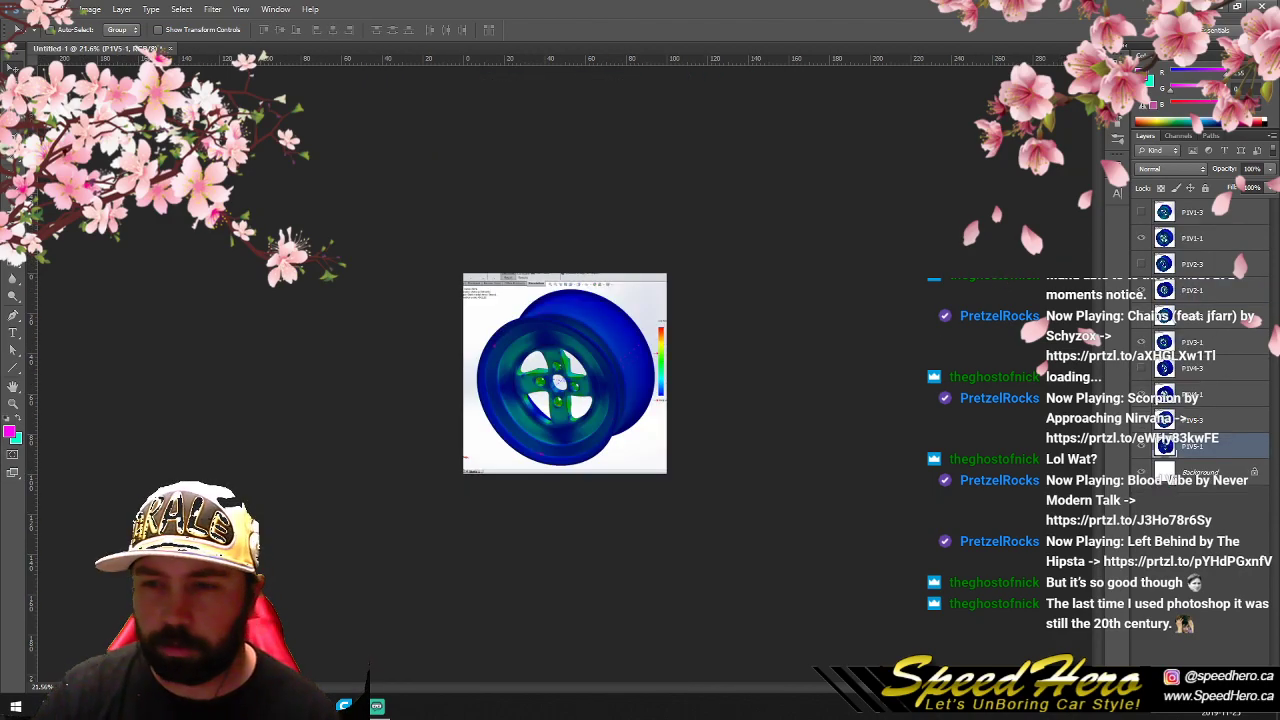
- Add a new layer above P1V1-3, fill it with black, and hide it
{"action": "left_click", "coordinate": [1176, 220]}
{"action": "key", "text": "ctrl+shift+alt+n"}
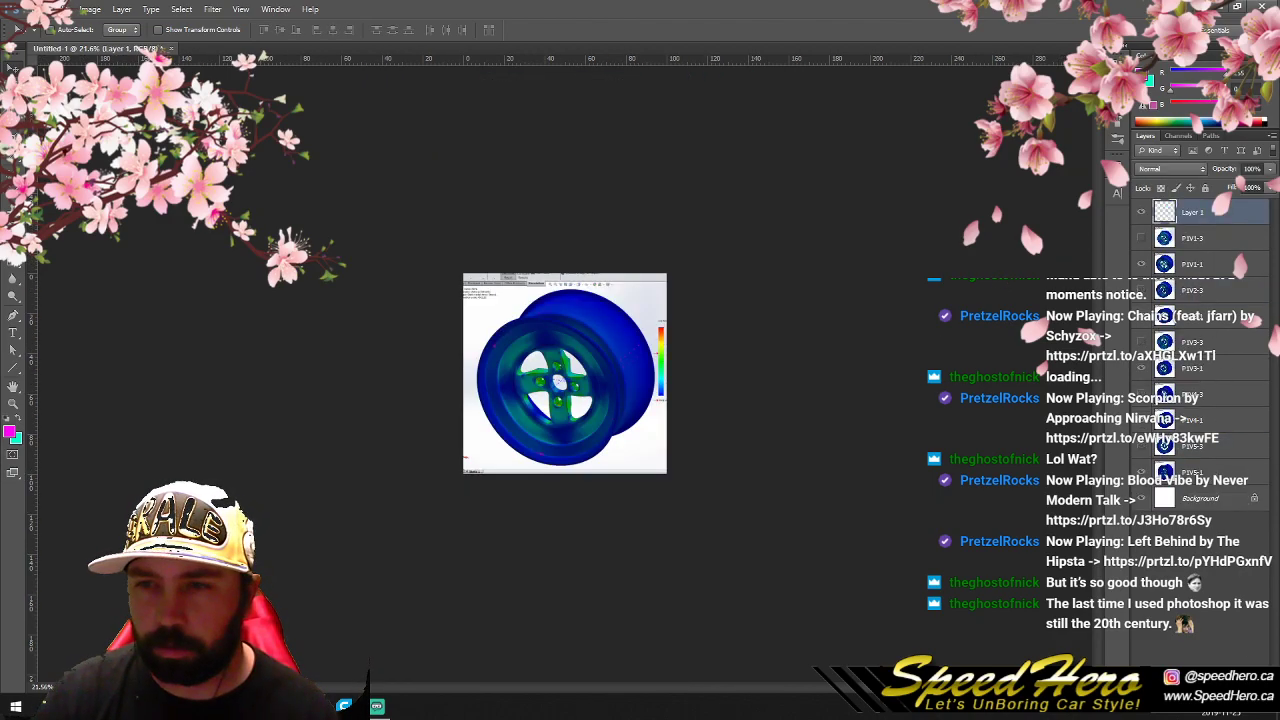
{"action": "left_click", "coordinate": [68, 9]}
{"action": "mouse_move", "coordinate": [90, 9]}
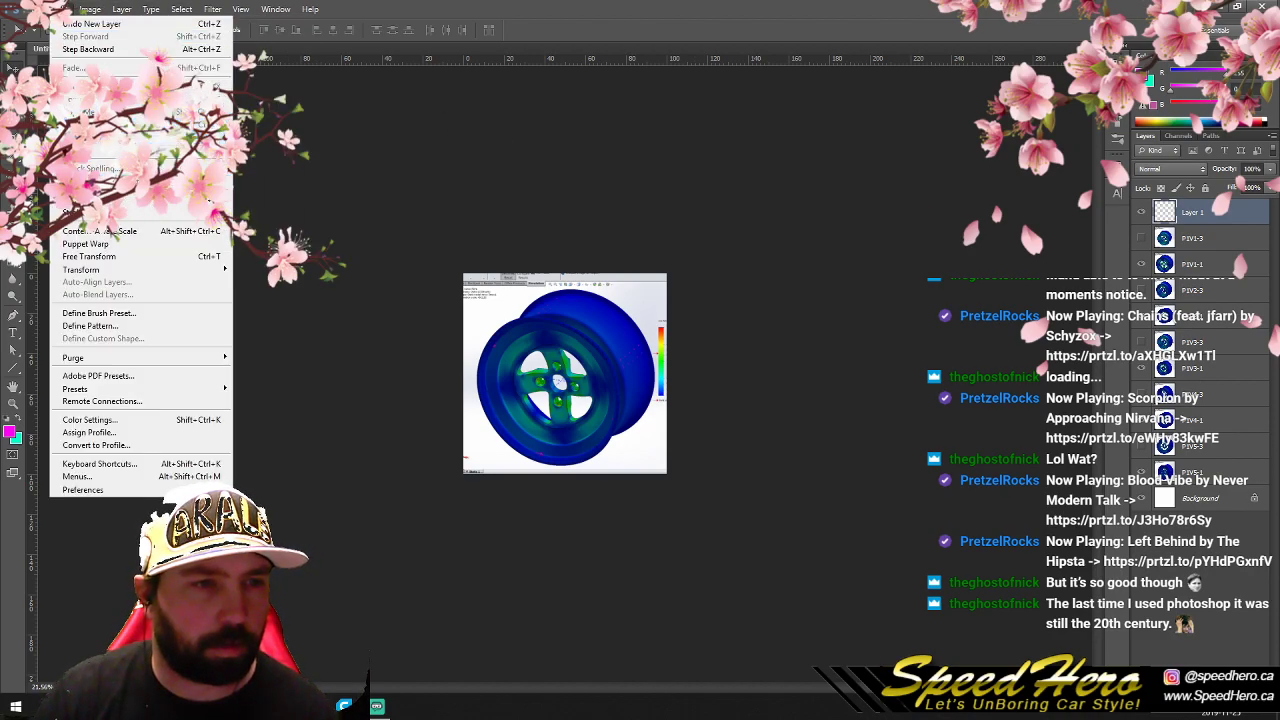
{"action": "left_click", "coordinate": [110, 198]}
{"action": "left_click", "coordinate": [712, 206]}
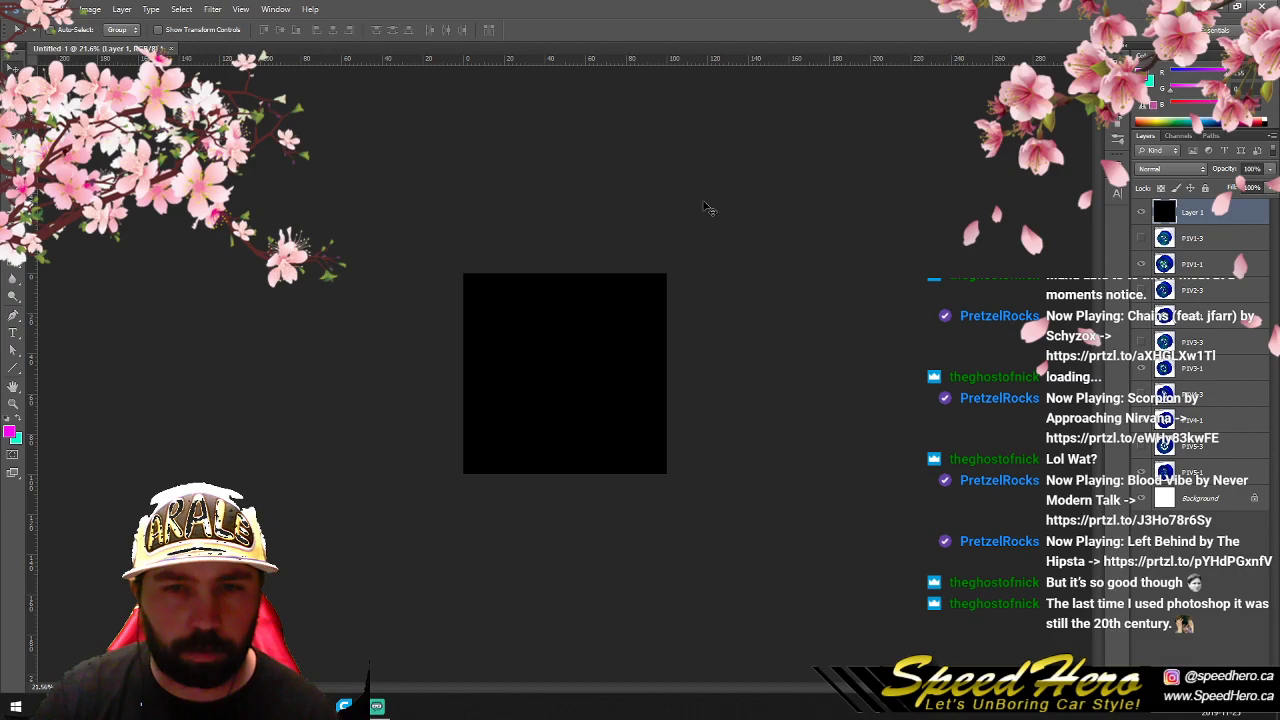
{"action": "left_click", "coordinate": [1143, 214]}
- Enlarge the canvas to 200% width and 300% height around the centre anchor
{"action": "left_click", "coordinate": [90, 9]}
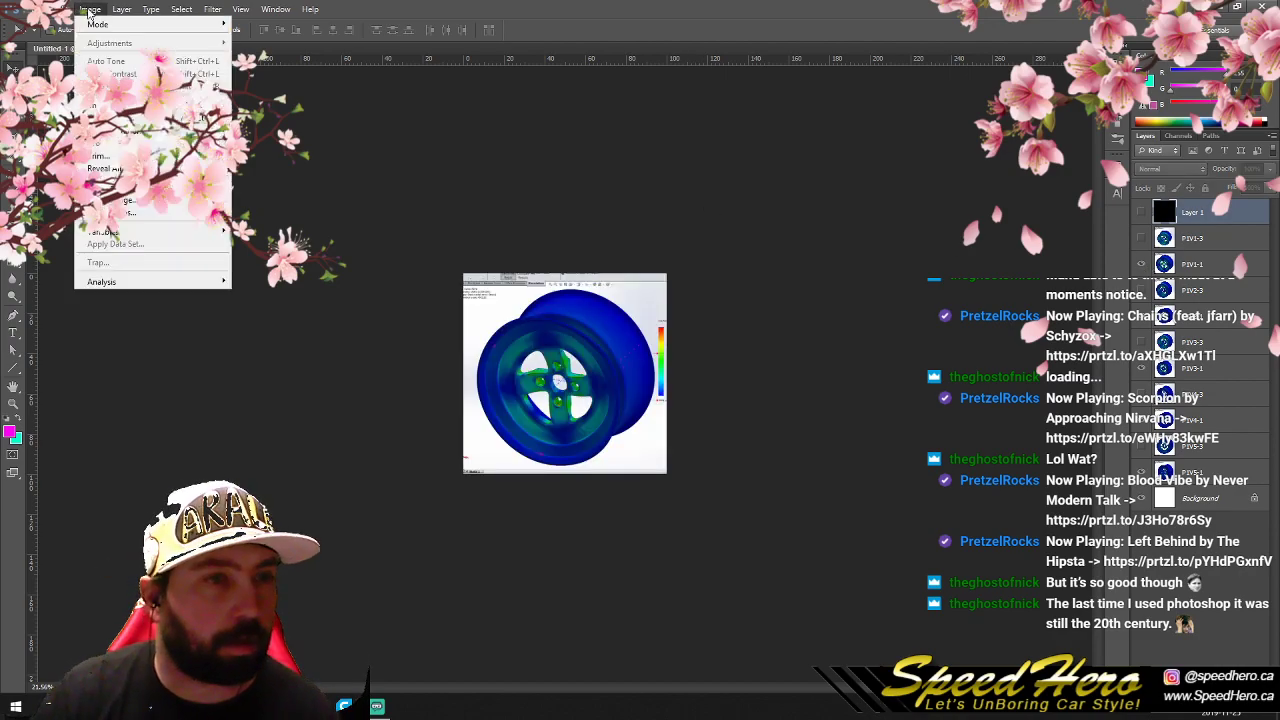
{"action": "left_click", "coordinate": [115, 117]}
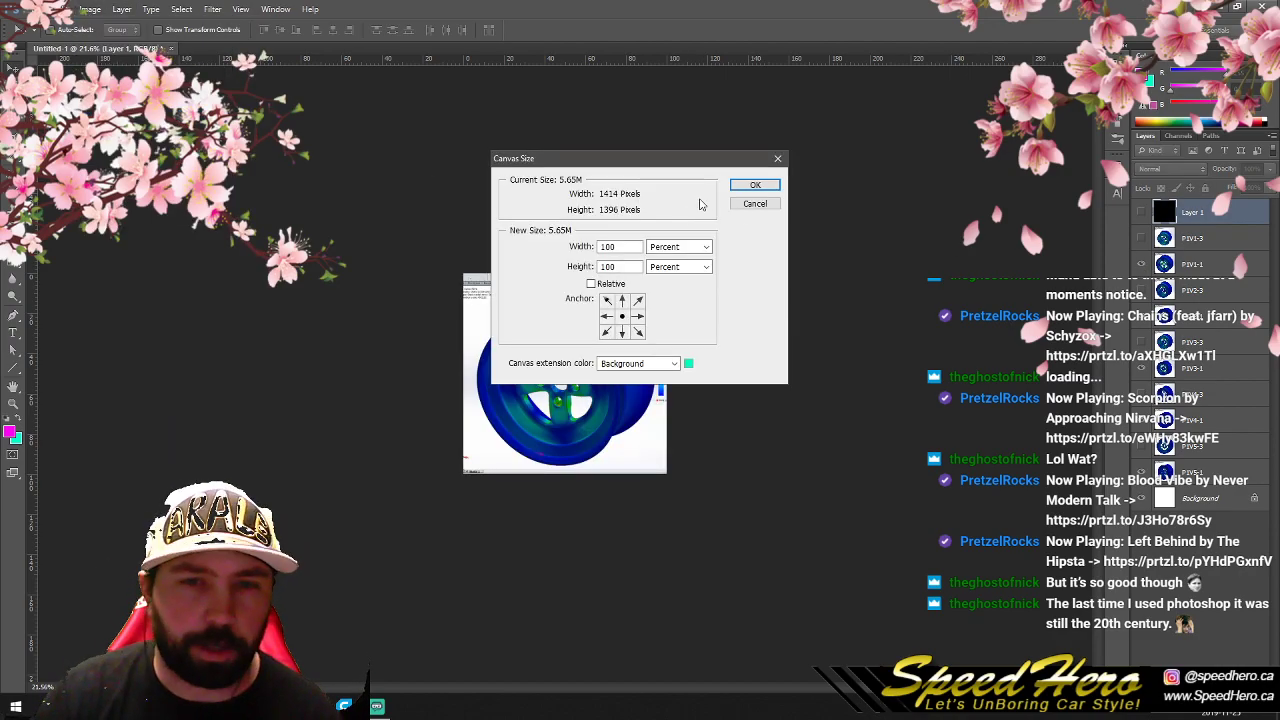
{"action": "left_click", "coordinate": [630, 246]}
{"action": "type", "text": "200"}
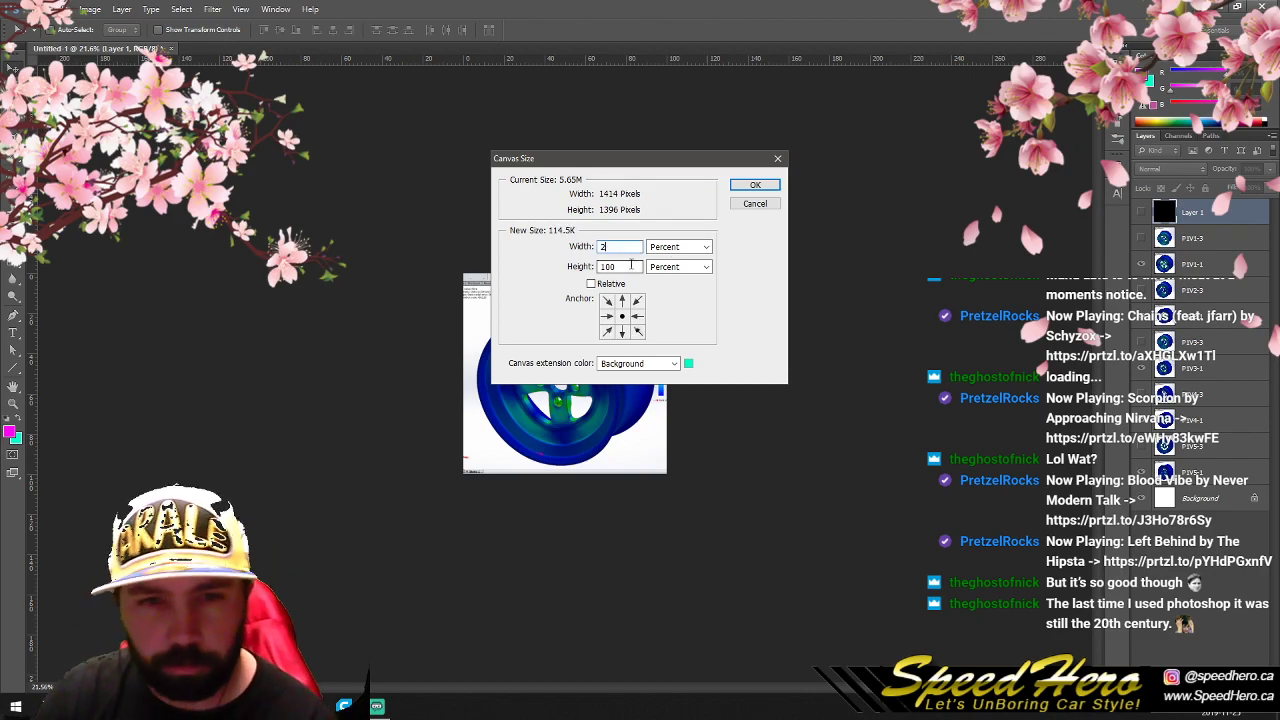
{"action": "left_click", "coordinate": [620, 267]}
{"action": "type", "text": "300"}
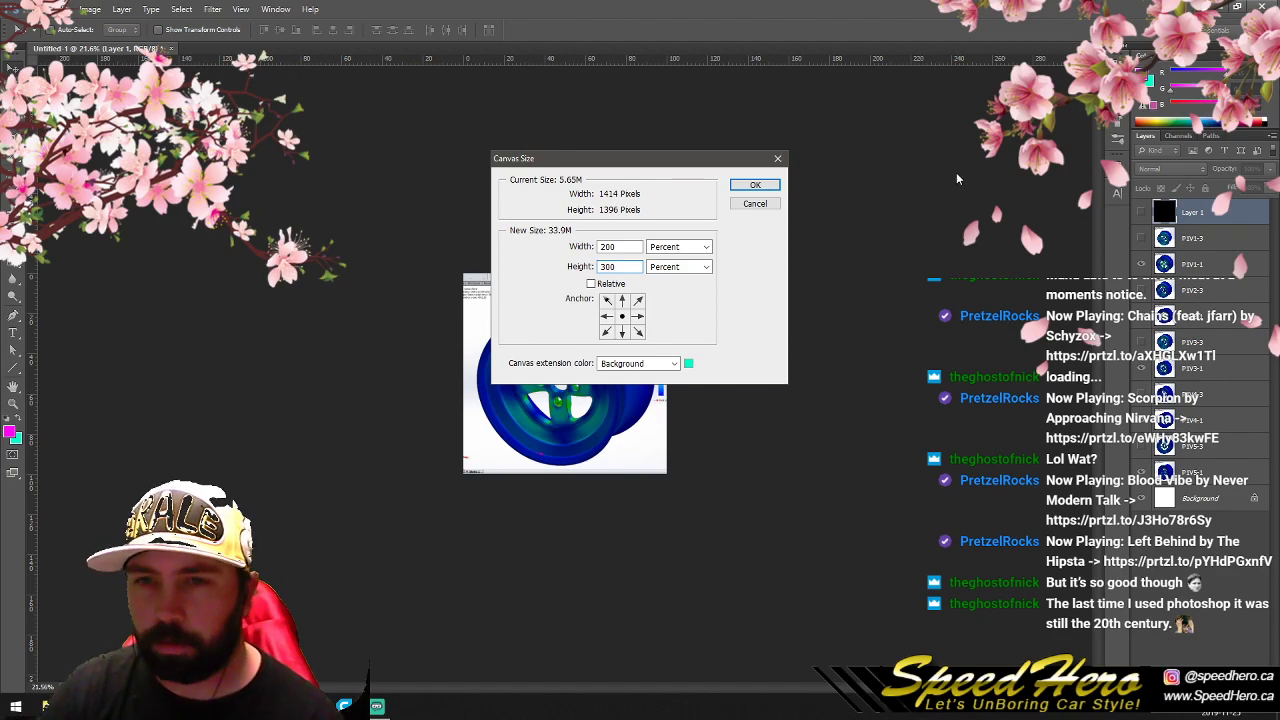
{"action": "left_click", "coordinate": [764, 187]}
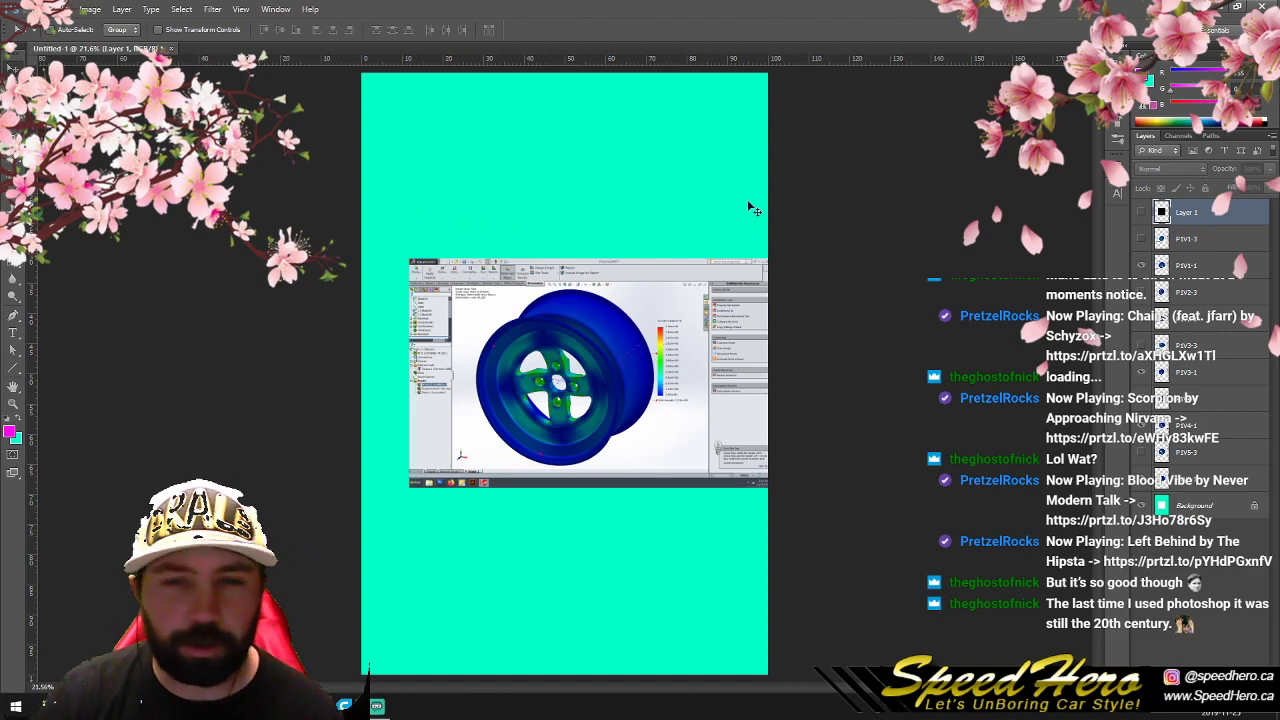
- Load the black layer's square as a selection and invert it to cover everything outside the square
{"action": "left_click", "coordinate": [1162, 212], "text": "ctrl"}
{"action": "left_click", "coordinate": [181, 9]}
{"action": "left_click", "coordinate": [200, 60]}
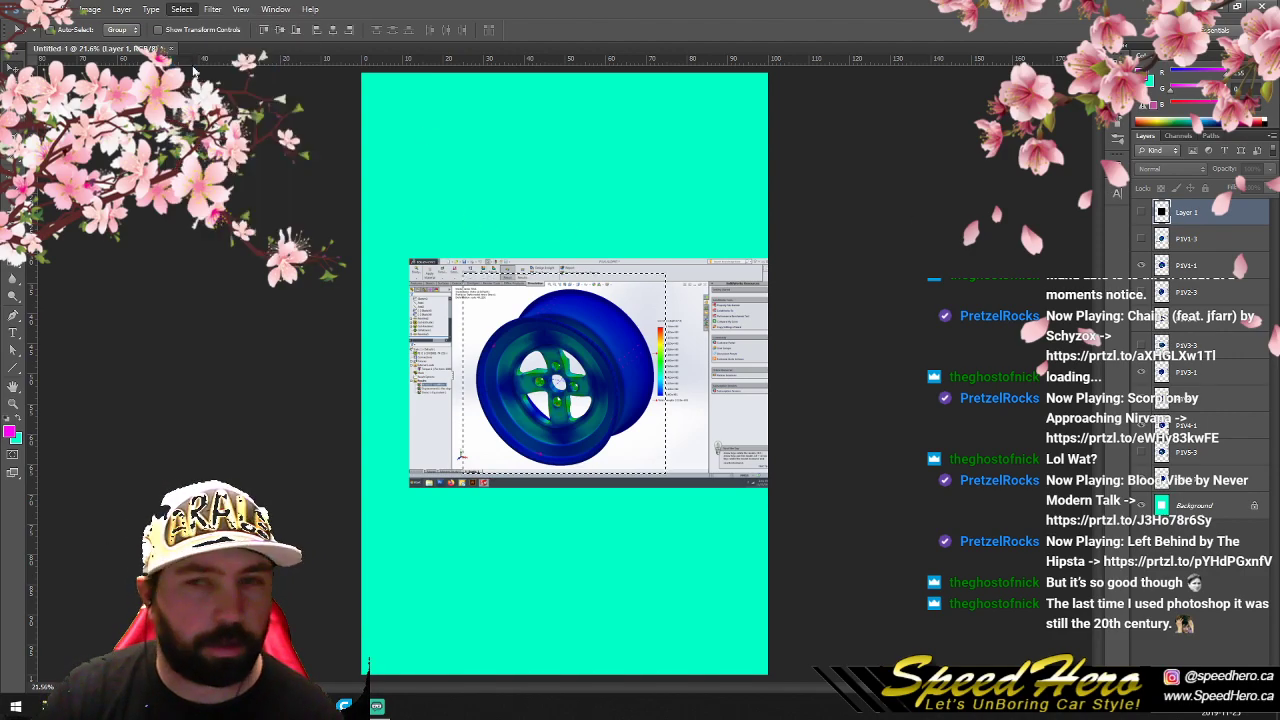
- Clear everything outside the square selection on all layers from P1V1-3 to P1V5-1, with P1V1-3 visible, and deselect
{"action": "left_click", "coordinate": [1162, 240]}
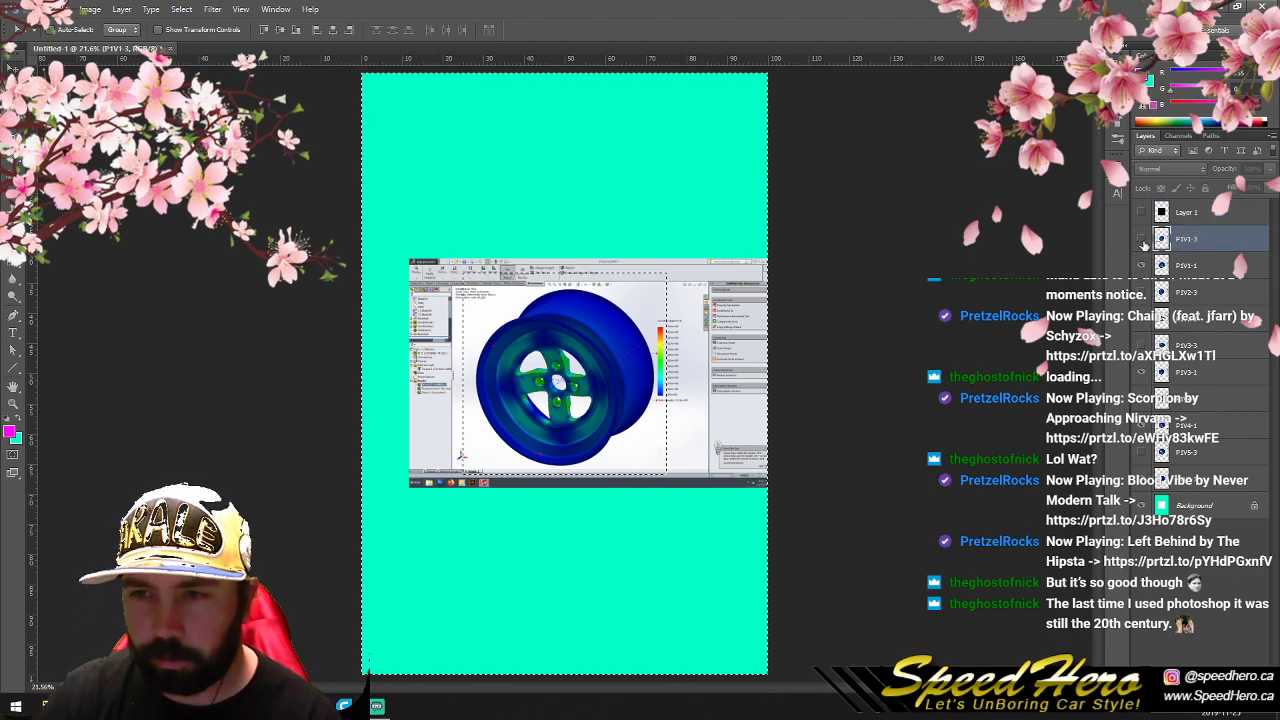
{"action": "left_click", "coordinate": [1142, 239]}
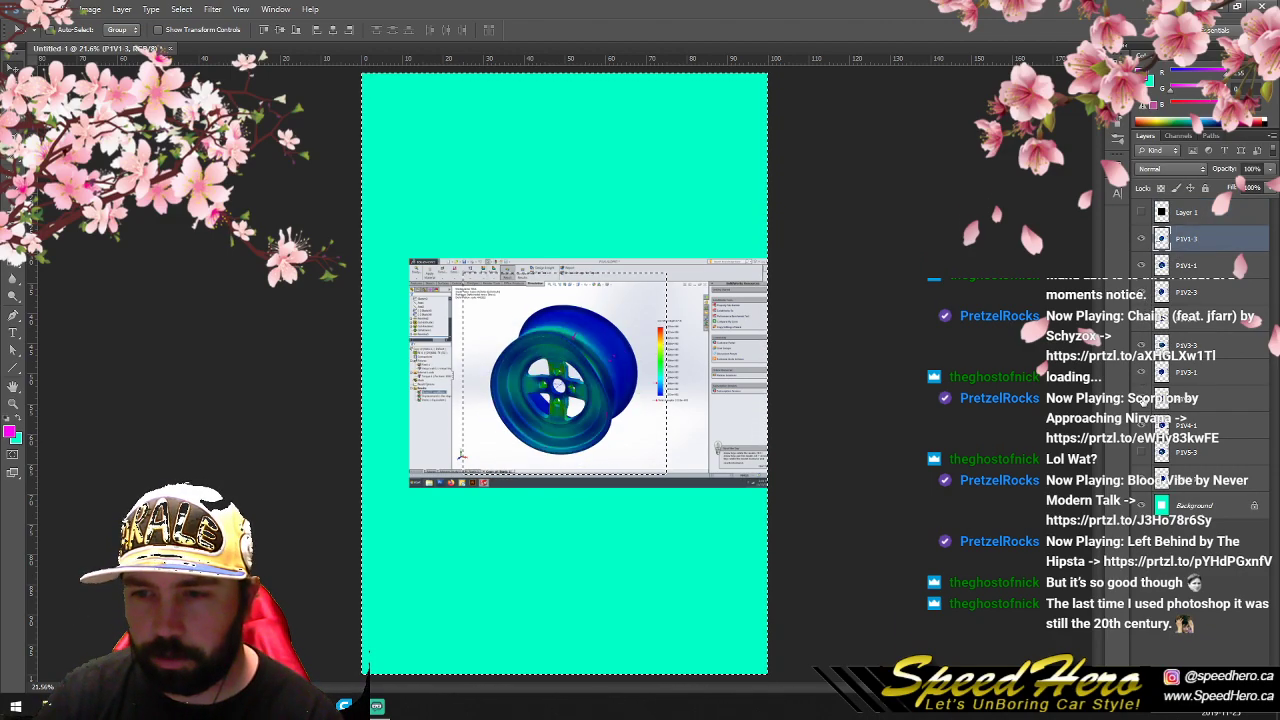
{"action": "left_click", "coordinate": [1161, 264]}
{"action": "left_click", "coordinate": [1163, 292]}
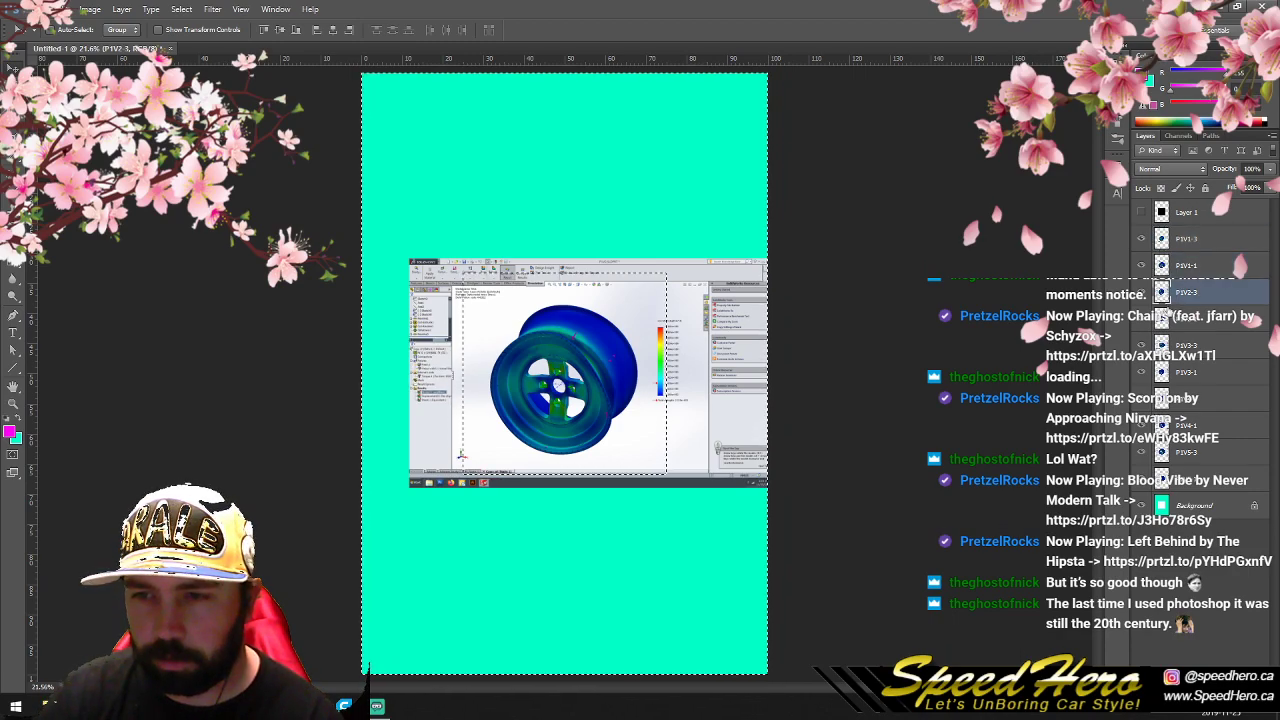
{"action": "left_click", "coordinate": [1161, 318]}
{"action": "left_click", "coordinate": [1161, 345]}
{"action": "left_click", "coordinate": [1161, 372]}
{"action": "left_click", "coordinate": [1161, 398]}
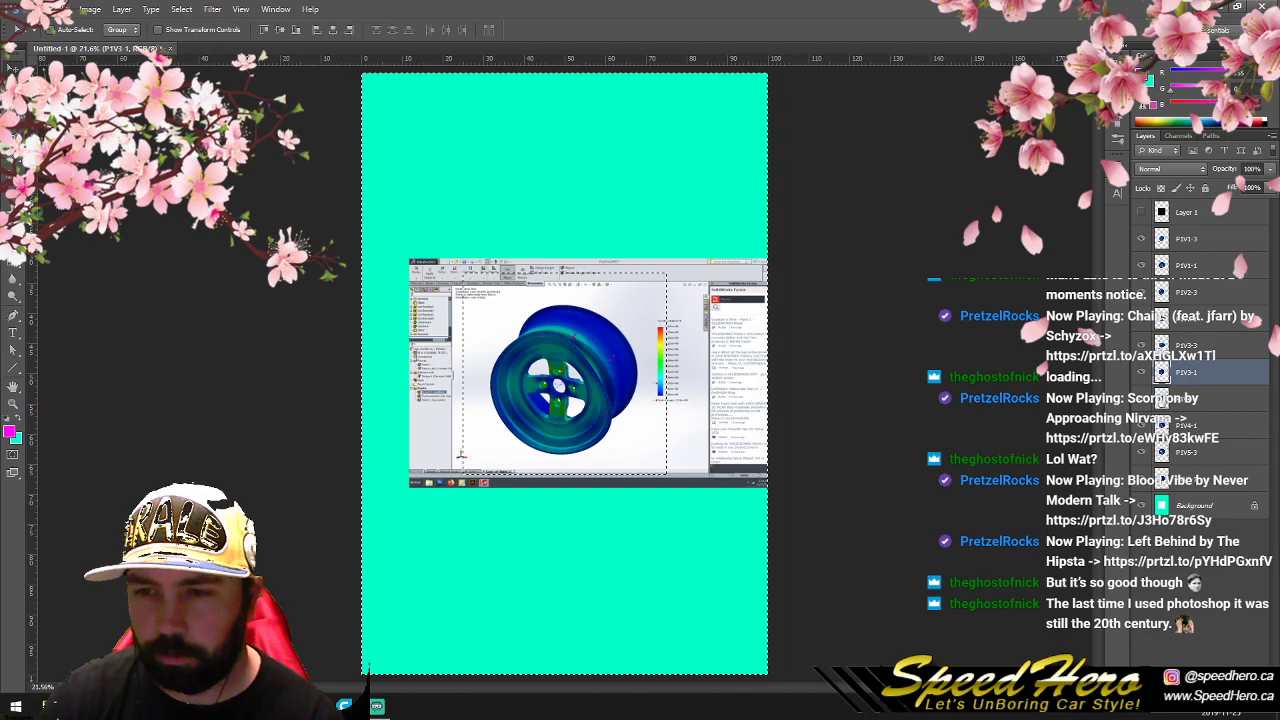
{"action": "left_click", "coordinate": [1161, 425]}
{"action": "left_click", "coordinate": [1161, 452]}
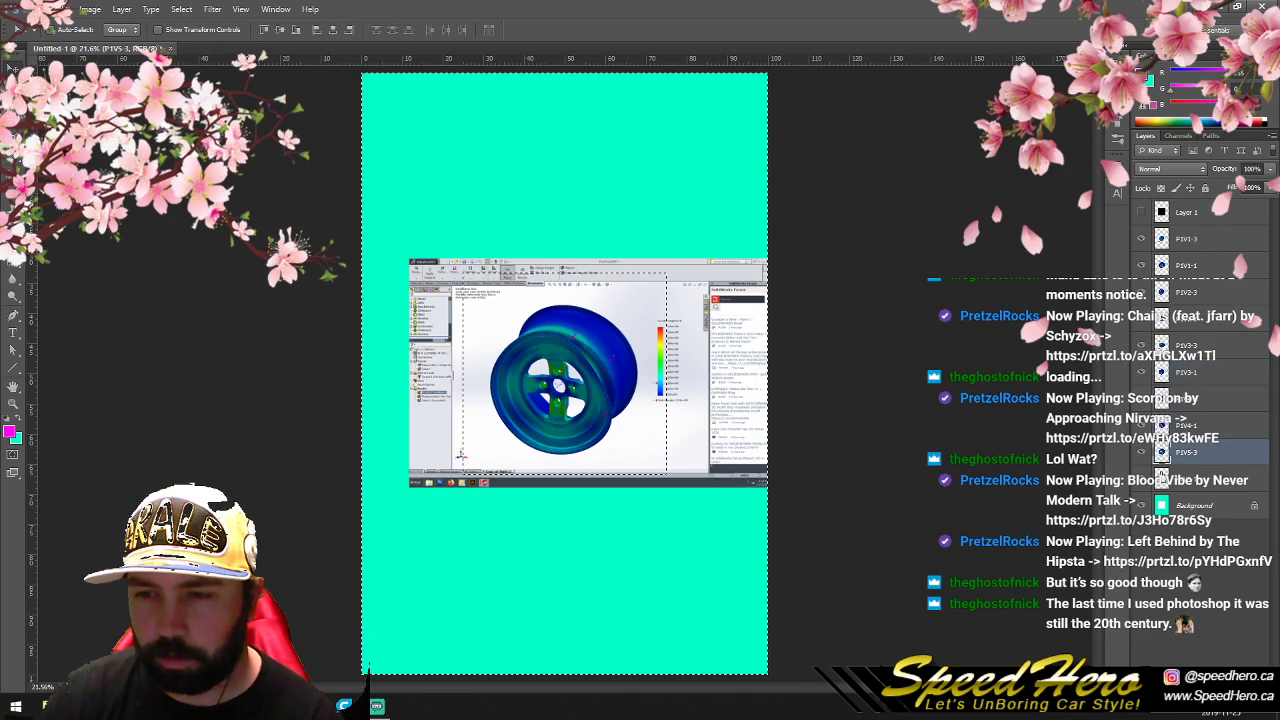
{"action": "left_click", "coordinate": [1161, 479]}
{"action": "key", "text": "m"}
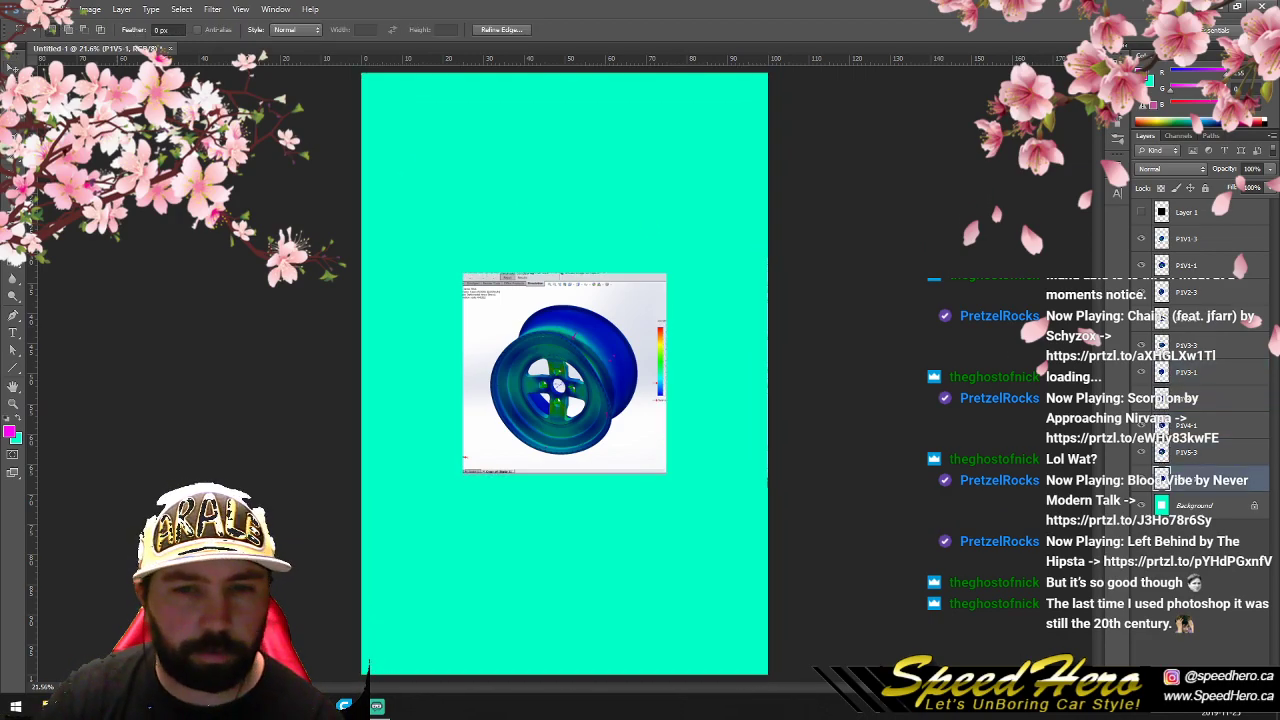
- Place the P1V1-1 image in the upper-left corner of the canvas and erase the leftover pixels beside it
{"action": "left_click", "coordinate": [1161, 265]}
{"action": "key", "text": "v"}
{"action": "left_click_drag", "start_coordinate": [557, 350], "coordinate": [444, 244]}
{"action": "key", "text": "m"}
{"action": "left_click_drag", "start_coordinate": [626, 119], "coordinate": [750, 485]}
{"action": "key", "text": "Delete"}
{"action": "key", "text": "ctrl+d"}
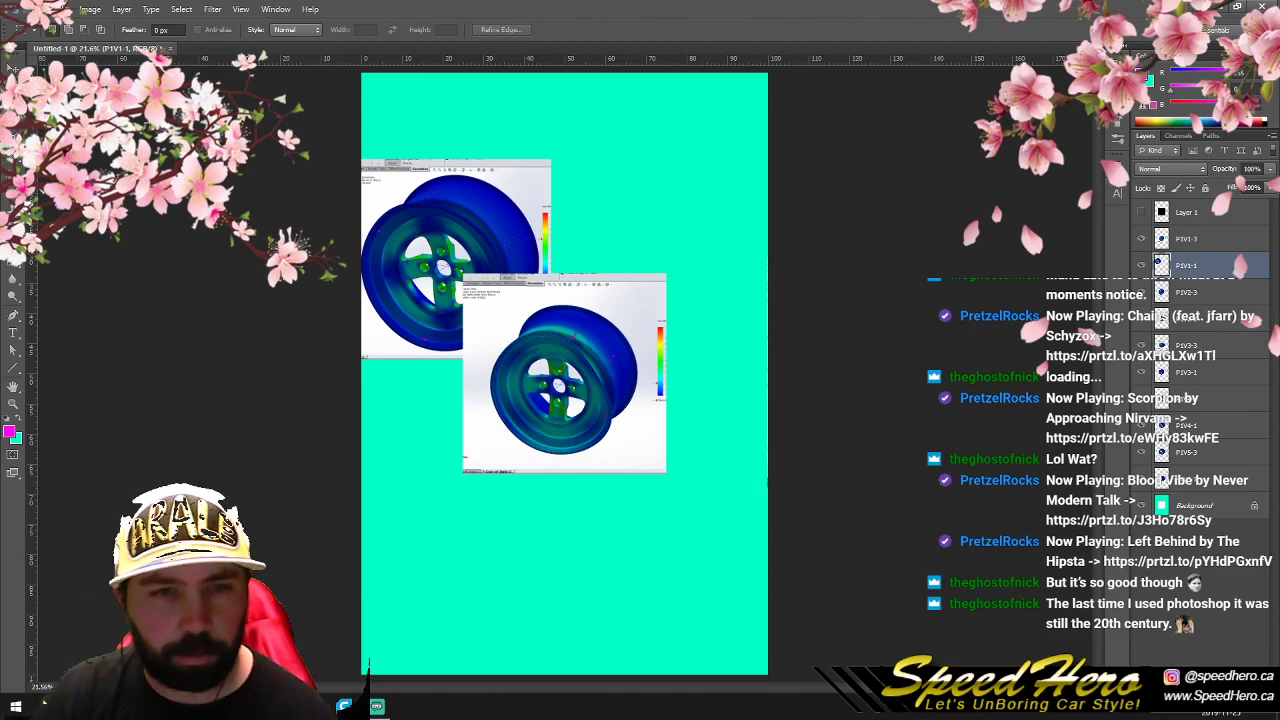
{"action": "key", "text": "v"}
{"action": "left_click_drag", "start_coordinate": [412, 245], "coordinate": [427, 158]}
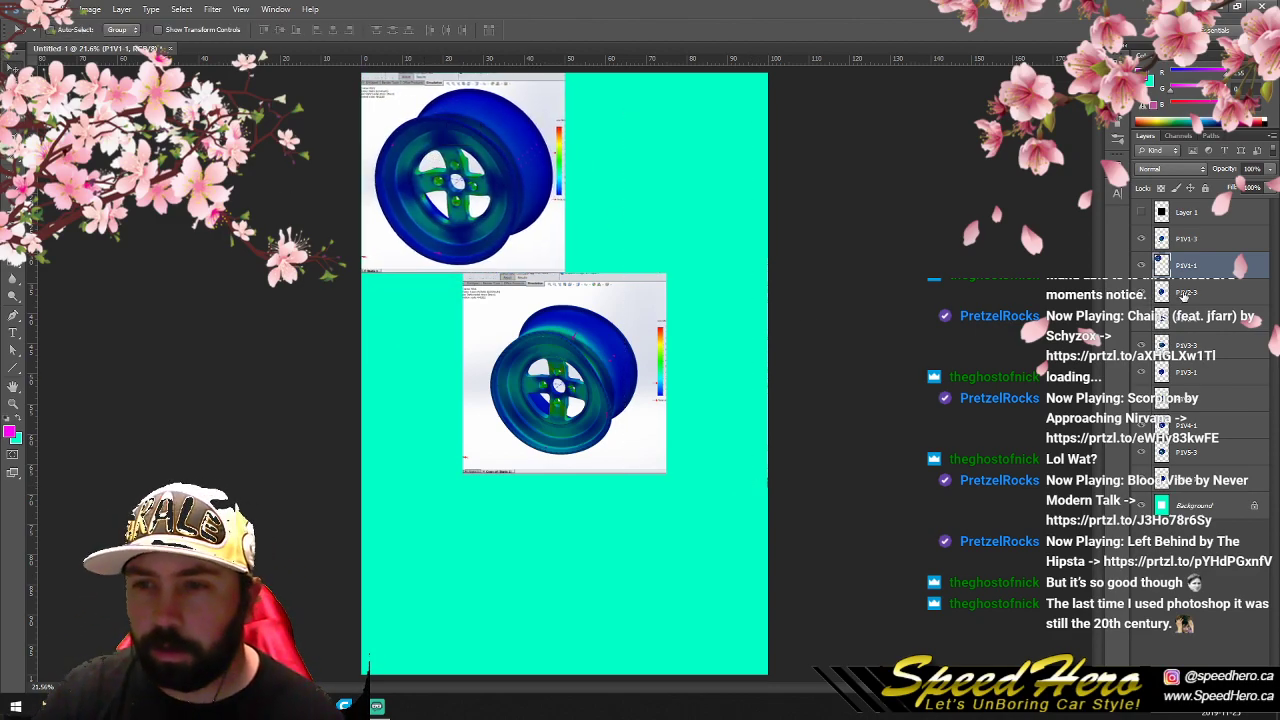
- Hide P1V1-3 and P1V2-3 and place the P1V2-1 image in the upper-right corner, beside P1V1-1
{"action": "left_click", "coordinate": [1142, 239]}
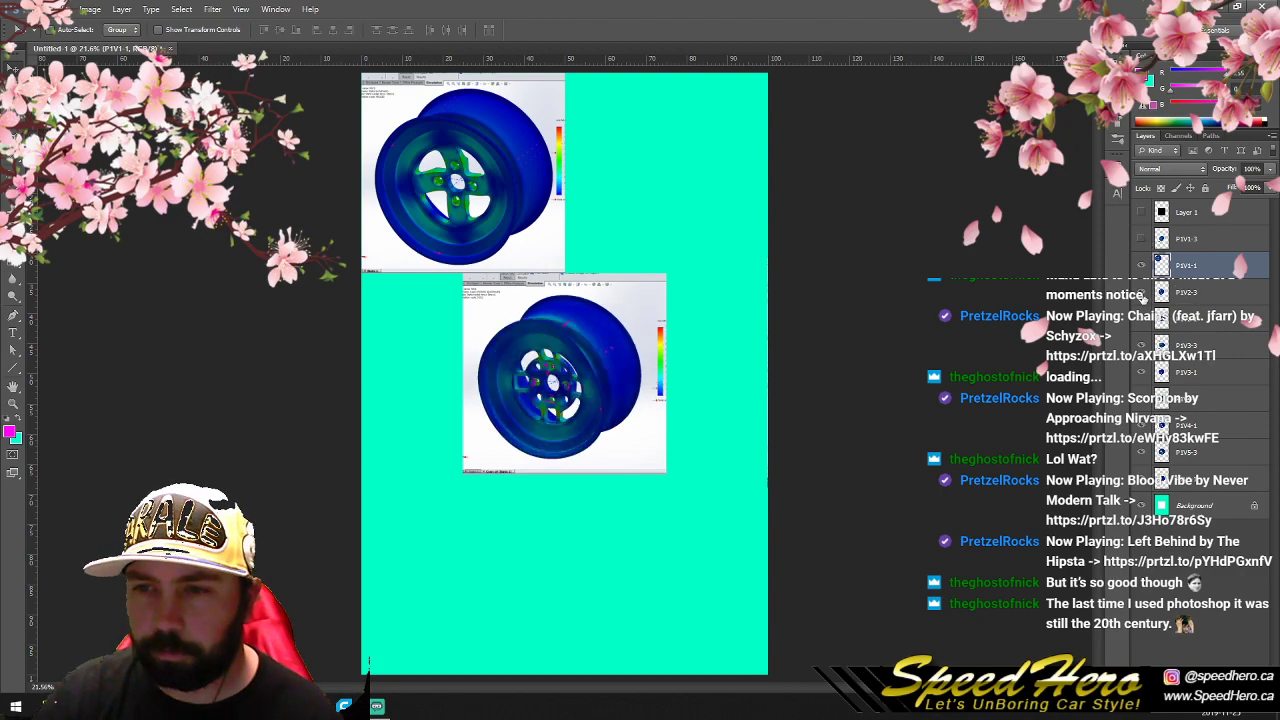
{"action": "left_click", "coordinate": [1141, 293]}
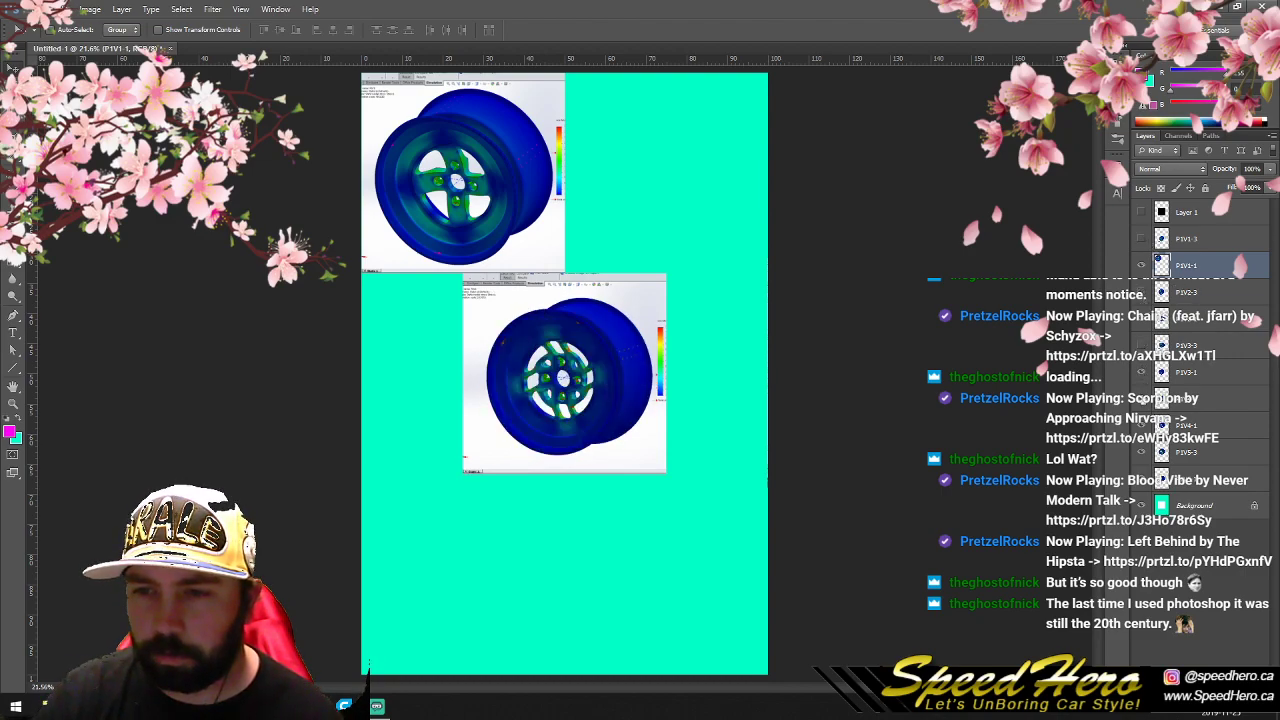
{"action": "left_click", "coordinate": [1185, 292]}
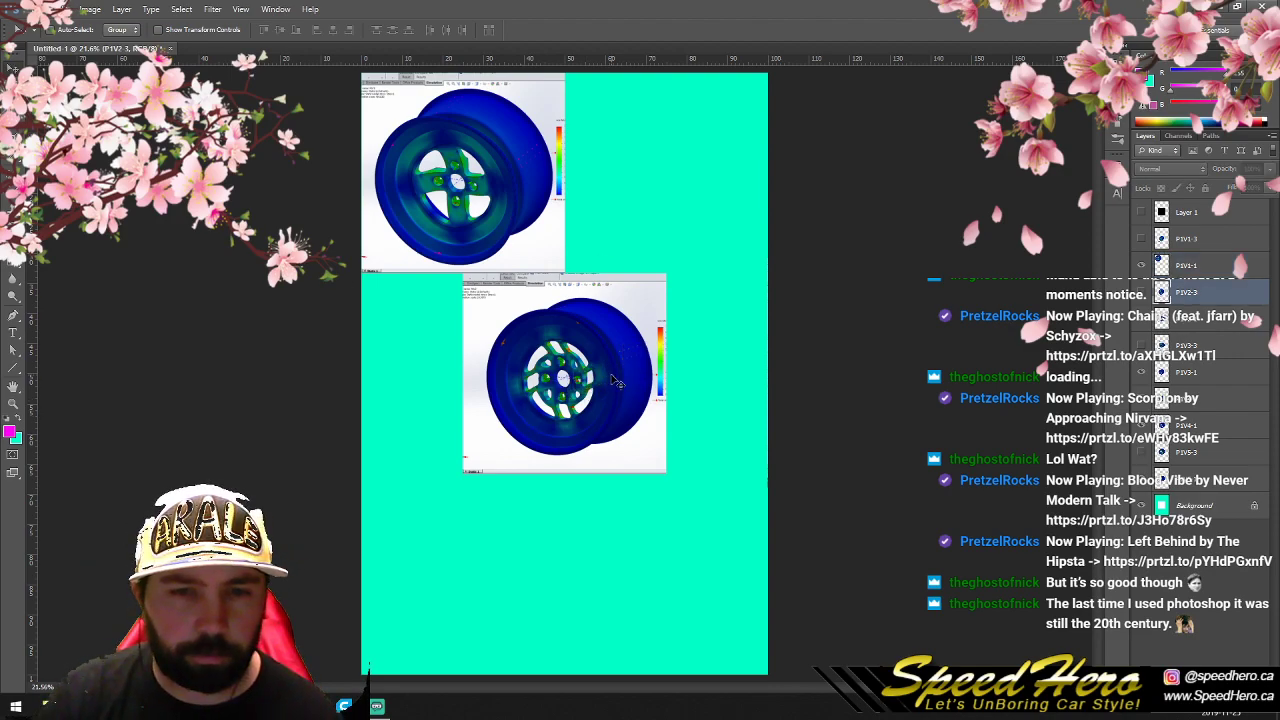
{"action": "left_click", "coordinate": [1183, 308]}
{"action": "left_click_drag", "start_coordinate": [617, 404], "coordinate": [680, 204]}
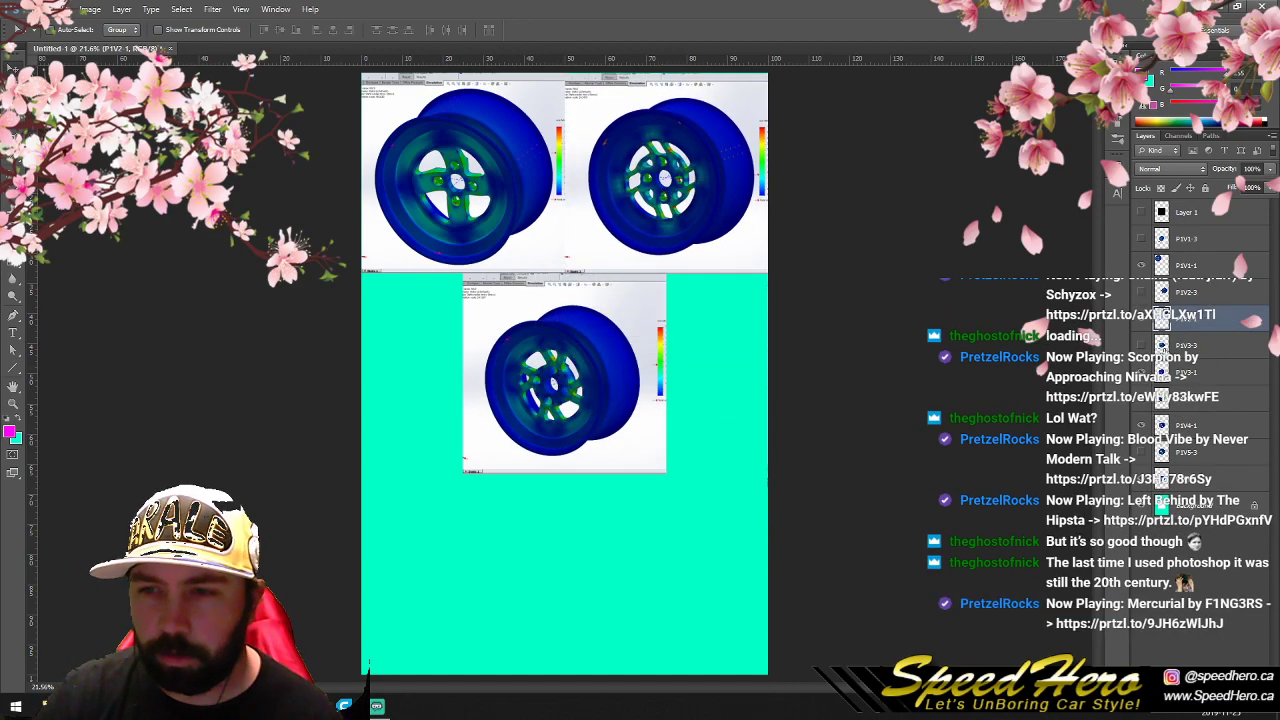
- Place the P1V3-1 image directly below P1V1-1 at the canvas's left edge and cut away its leftover strip
{"action": "left_click", "coordinate": [1163, 377]}
{"action": "left_click_drag", "start_coordinate": [611, 383], "coordinate": [511, 385]}
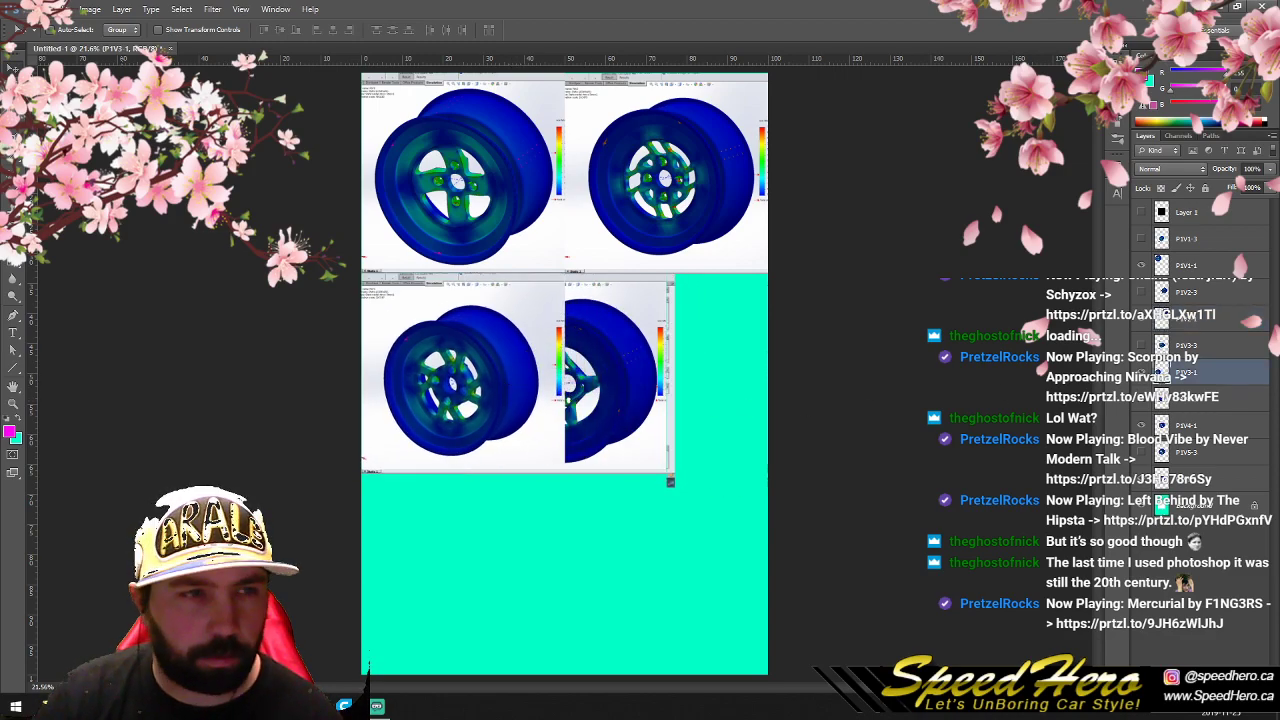
{"action": "key", "text": "m"}
{"action": "left_click_drag", "start_coordinate": [747, 613], "coordinate": [602, 197]}
{"action": "key", "text": "ctrl+x"}
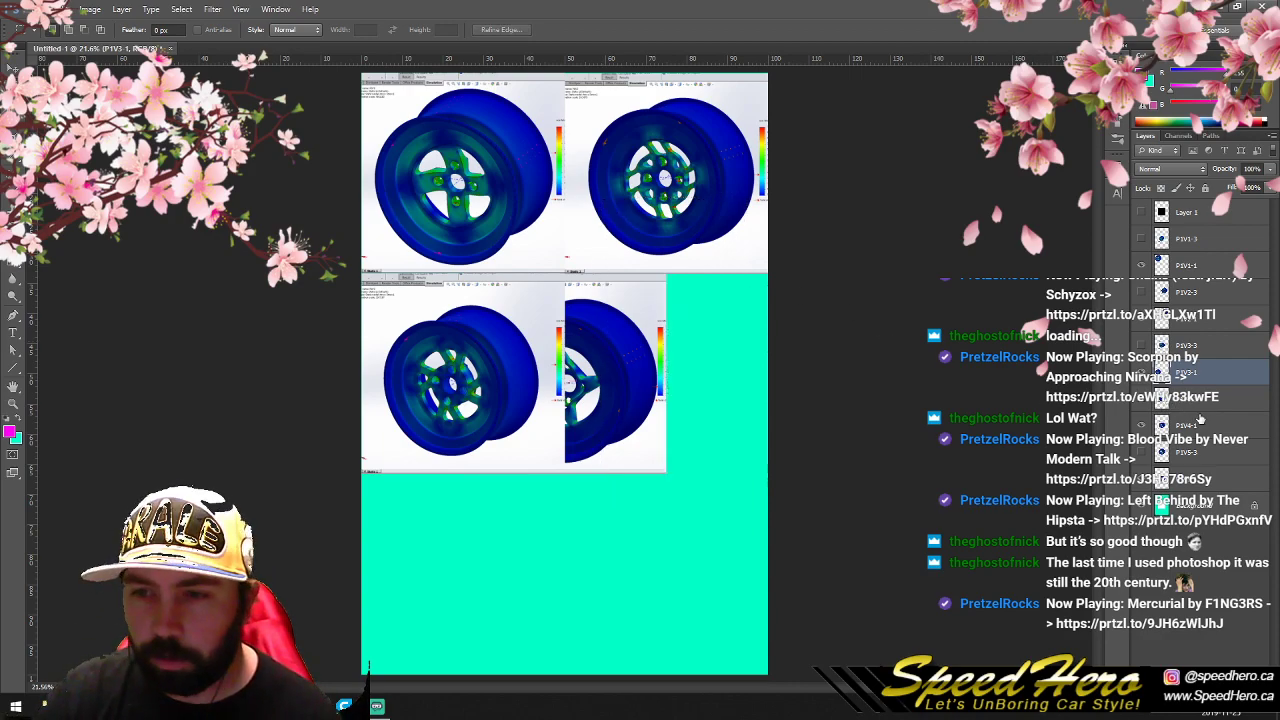
- Place the P1V4-1 image to the right of P1V3-1 and the P1V5-1 image centred along the bottom of the canvas
{"action": "left_click", "coordinate": [1166, 432]}
{"action": "key", "text": "v"}
{"action": "left_click_drag", "start_coordinate": [602, 376], "coordinate": [702, 373]}
{"action": "left_click", "coordinate": [1163, 480]}
{"action": "left_click_drag", "start_coordinate": [645, 438], "coordinate": [673, 610]}
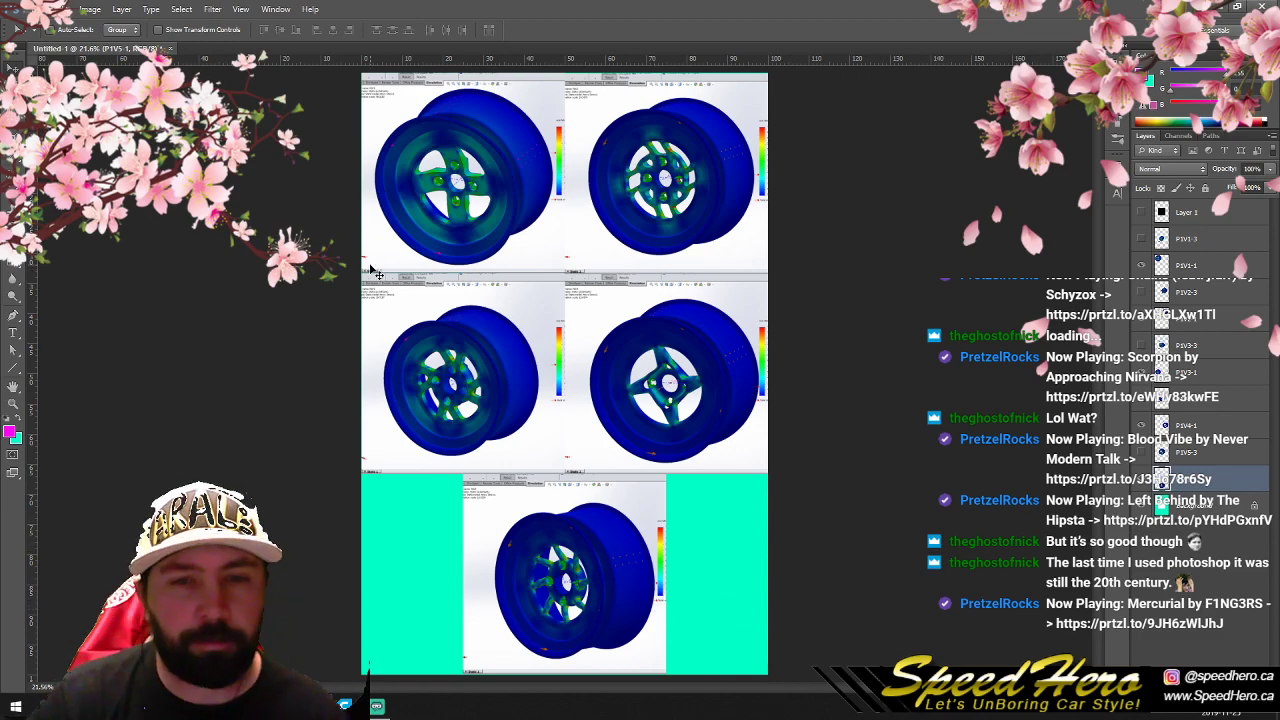
- Start saving a copy of the layout in JPEG format in the Part 1 5 folder
{"action": "left_click", "coordinate": [18, 9]}
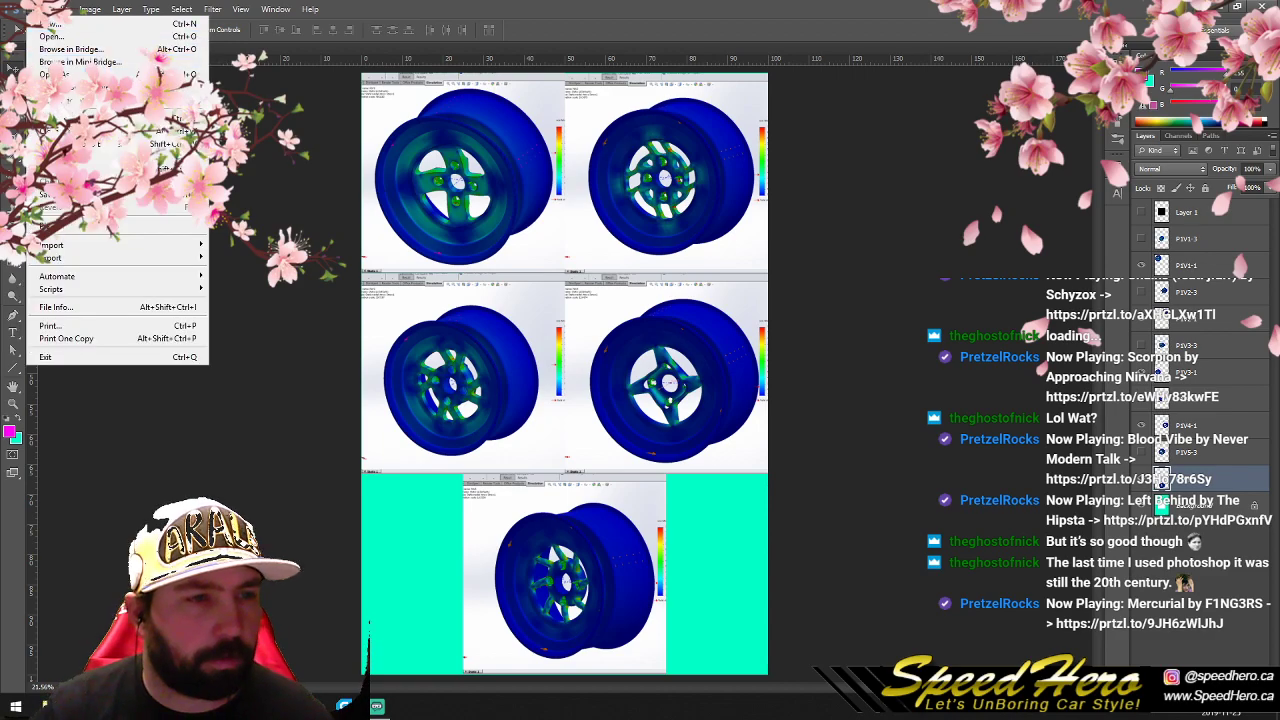
{"action": "left_click", "coordinate": [100, 156]}
{"action": "left_click", "coordinate": [748, 389]}
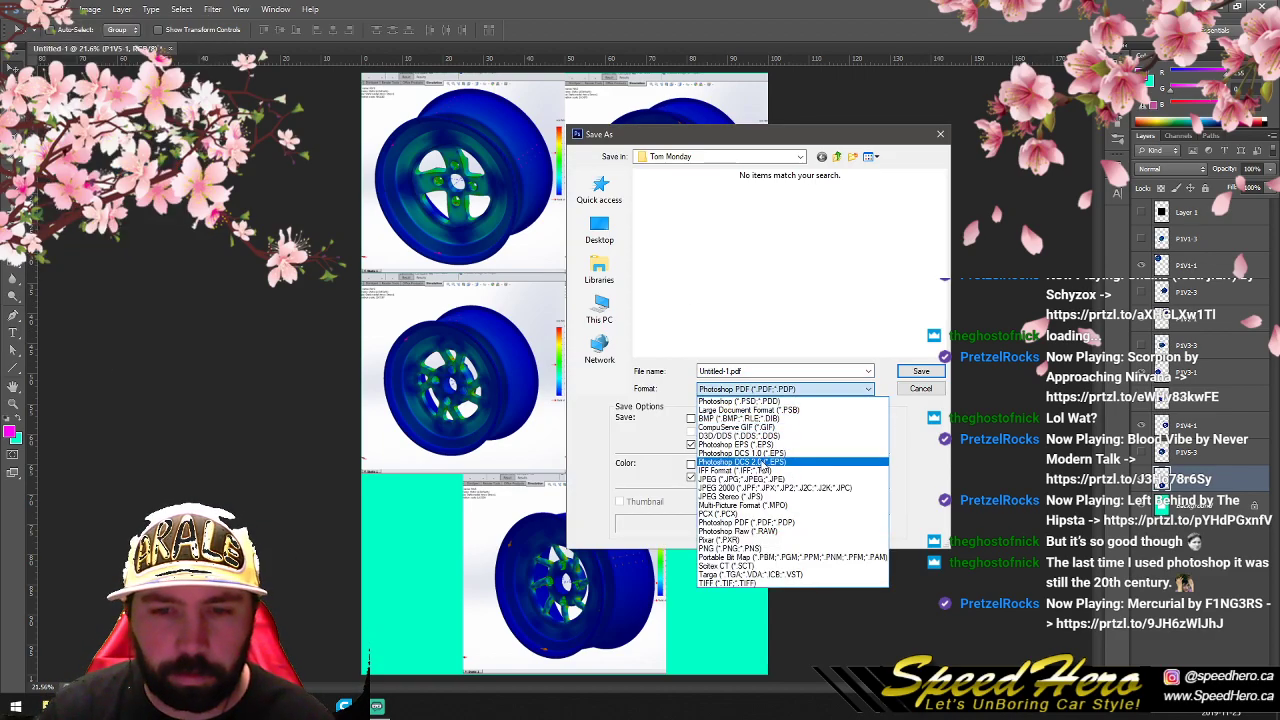
{"action": "left_click", "coordinate": [760, 482]}
{"action": "left_click", "coordinate": [800, 157]}
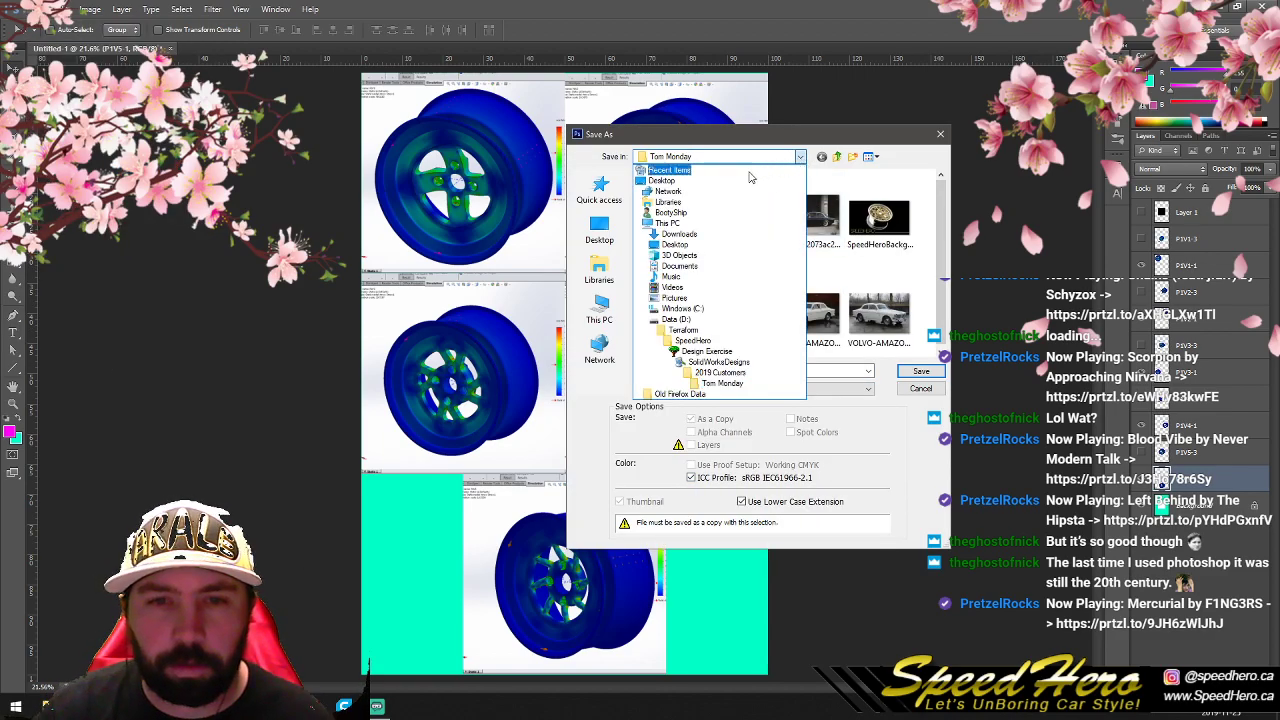
{"action": "left_click", "coordinate": [718, 370]}
{"action": "double_click", "coordinate": [684, 191]}
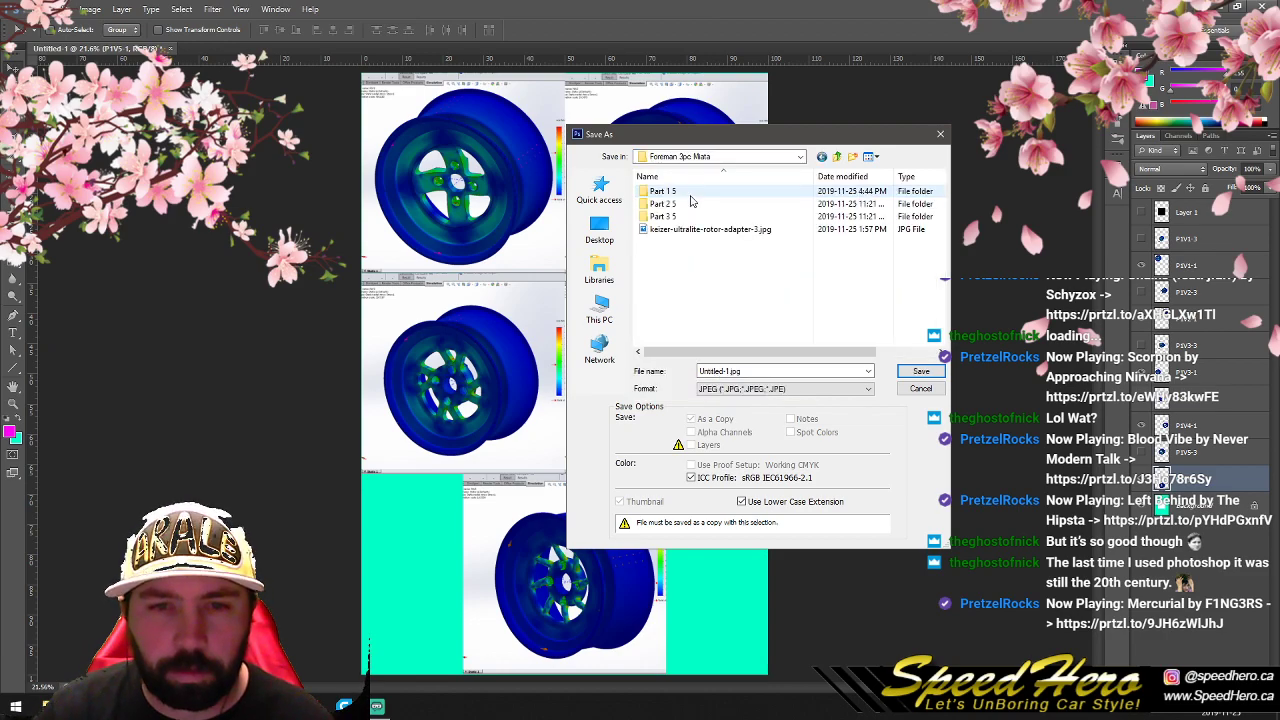
{"action": "double_click", "coordinate": [672, 204]}
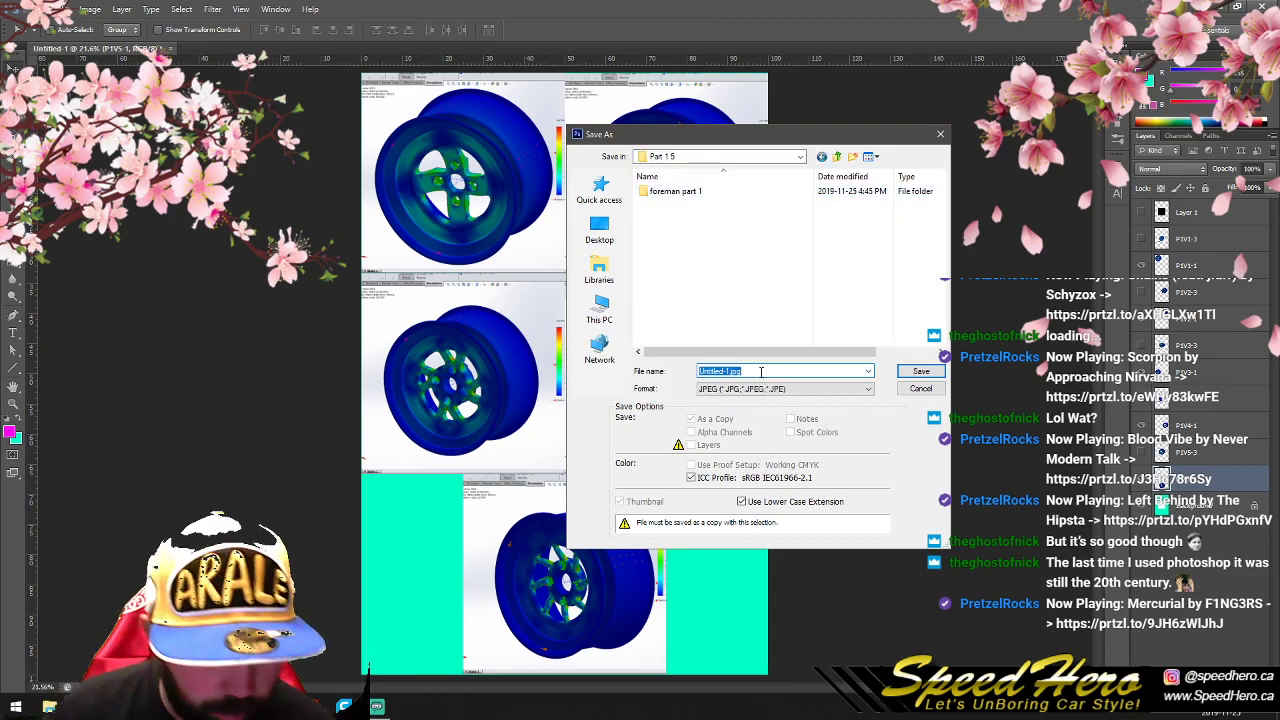
- Name the JPEG copy Stress Tests Part 1 and save it
{"action": "type", "text": "Stress S"}
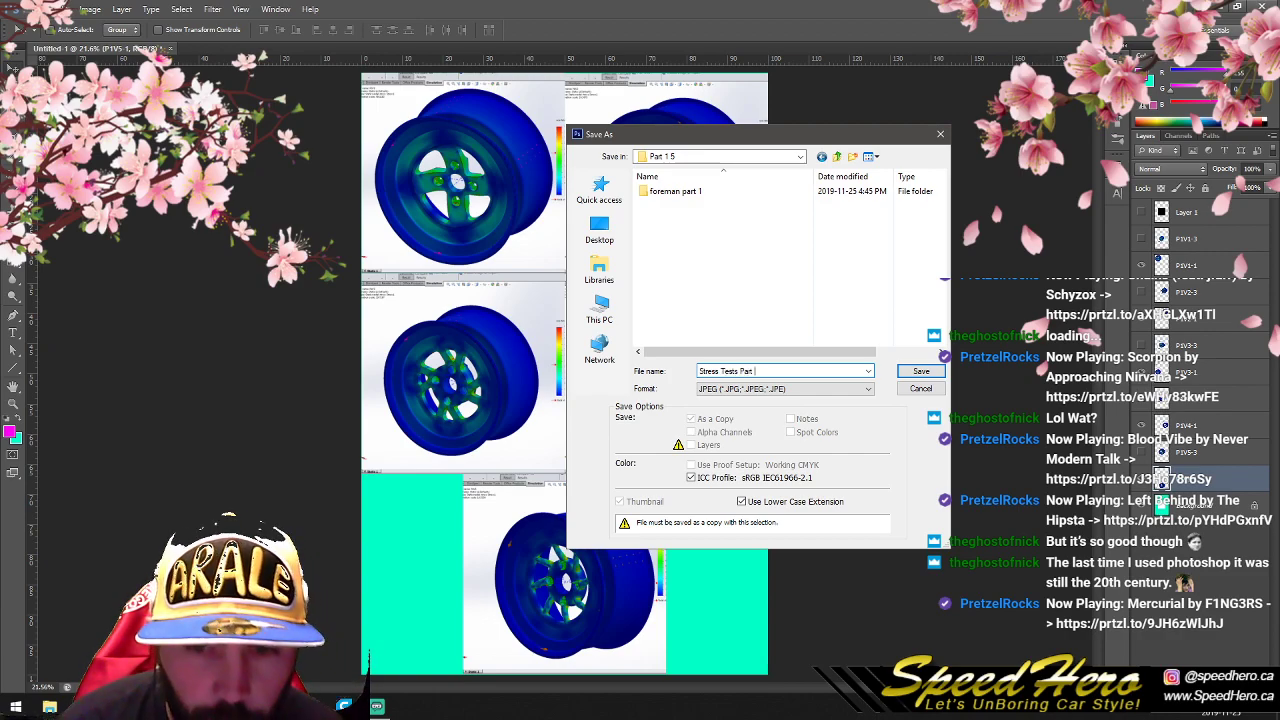
{"action": "left_click", "coordinate": [920, 372]}
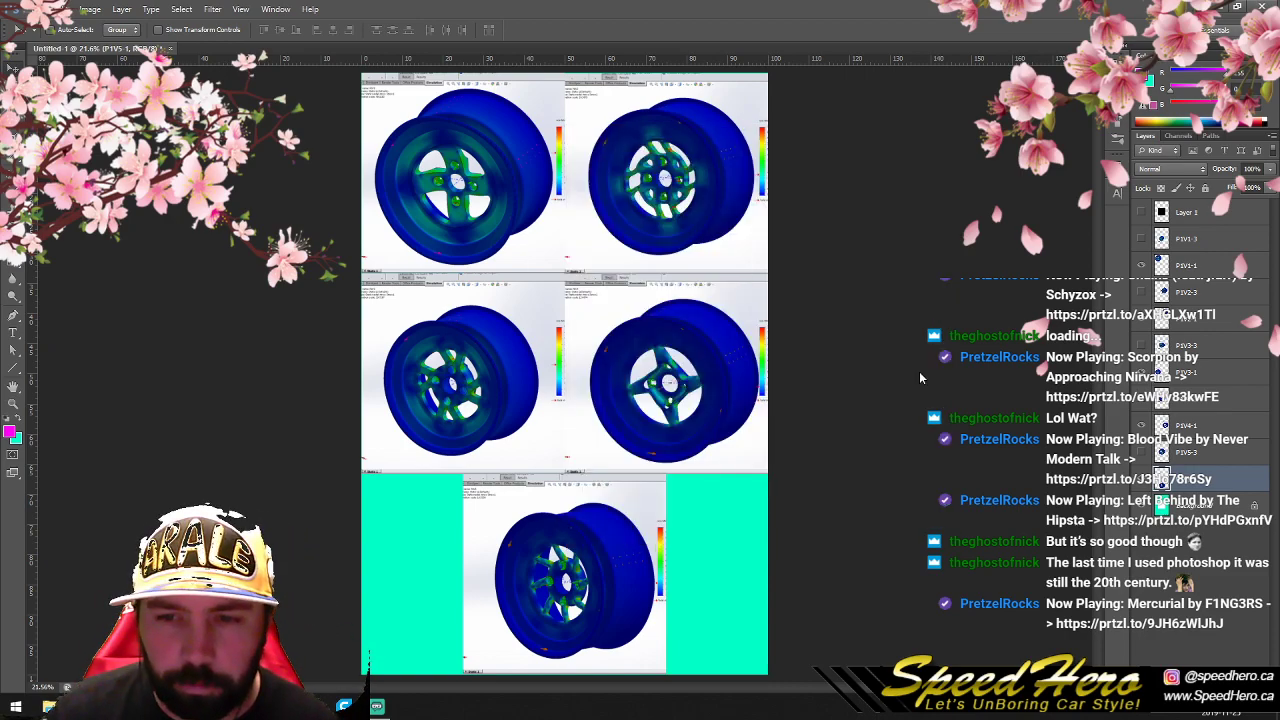
{"action": "left_click", "coordinate": [718, 196]}
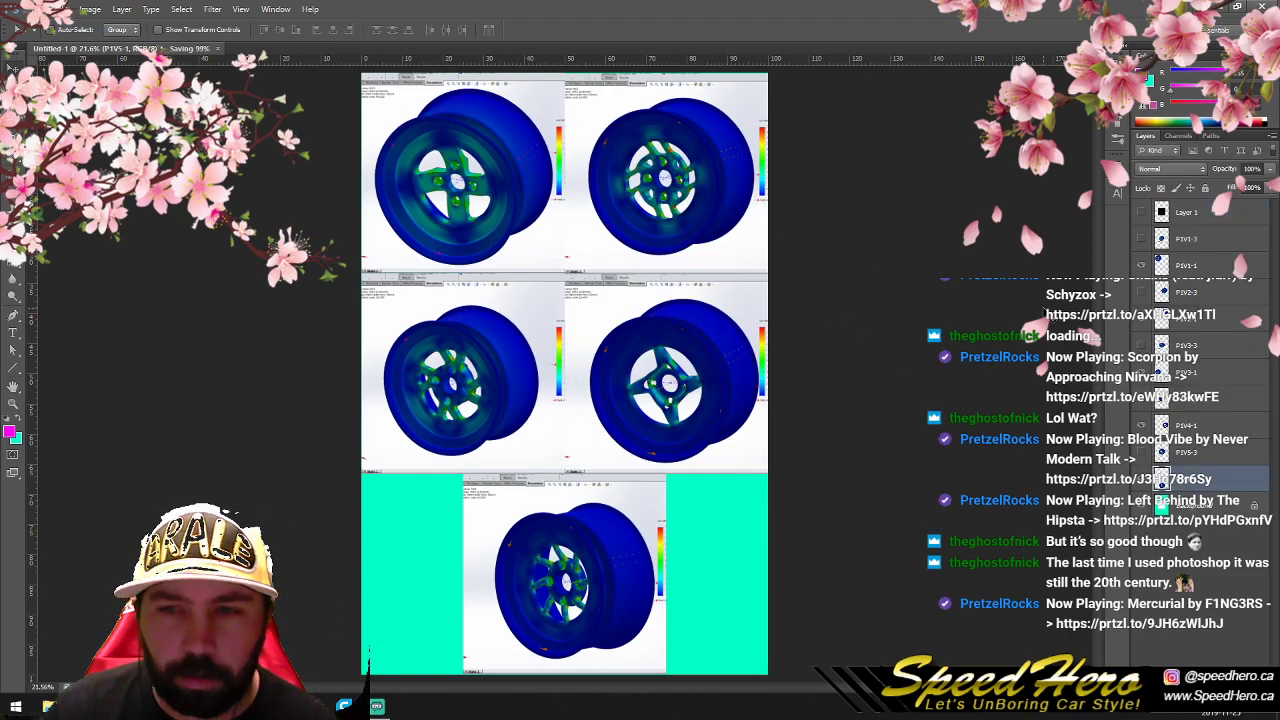
- Hide the five layers ending in -1 and show the P1V1-3 to P1V5-3 layers
{"action": "left_click", "coordinate": [1141, 465]}
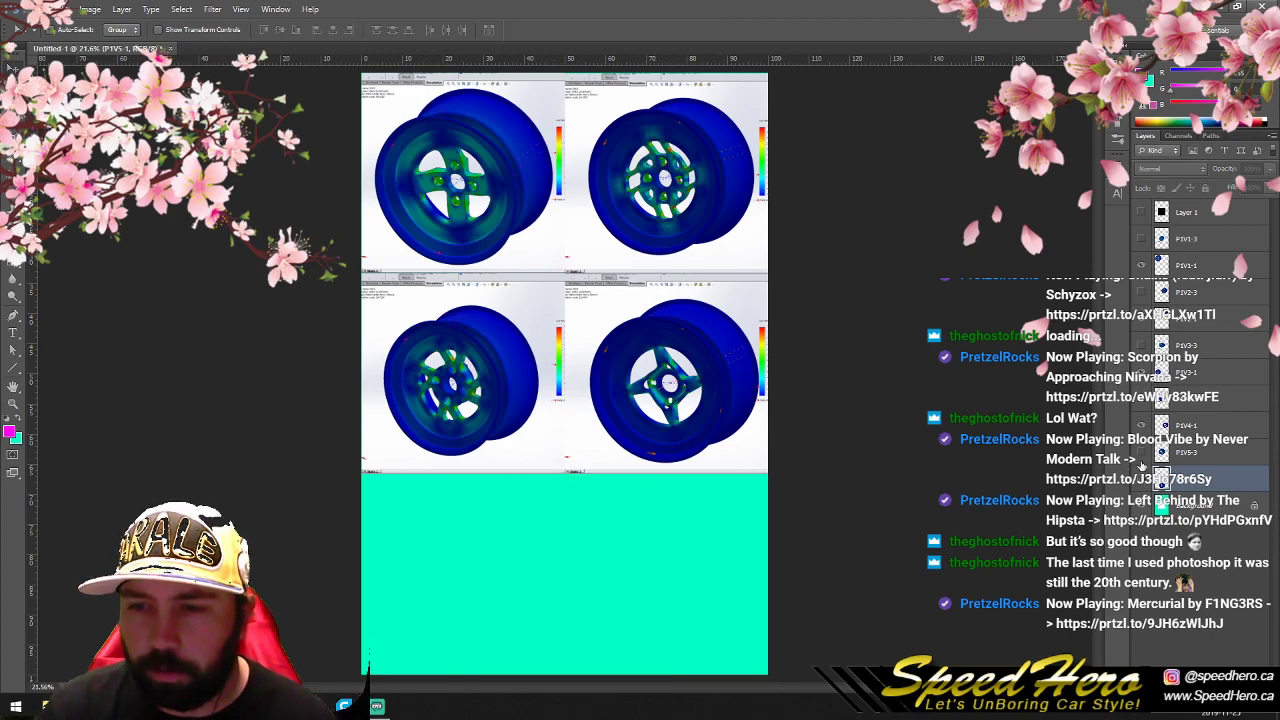
{"action": "left_click", "coordinate": [1141, 398]}
{"action": "left_click", "coordinate": [1141, 345]}
{"action": "left_click", "coordinate": [1142, 318]}
{"action": "left_click", "coordinate": [1143, 265]}
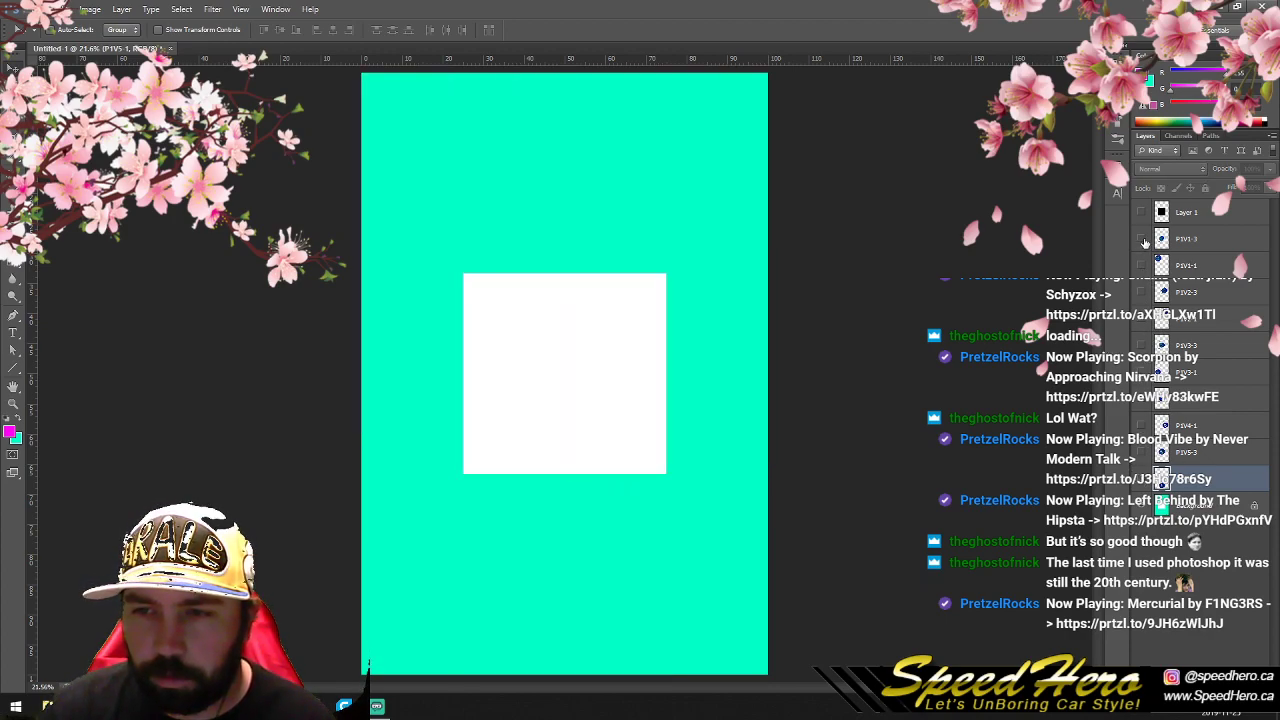
{"action": "left_click", "coordinate": [1141, 239]}
{"action": "left_click", "coordinate": [1141, 291]}
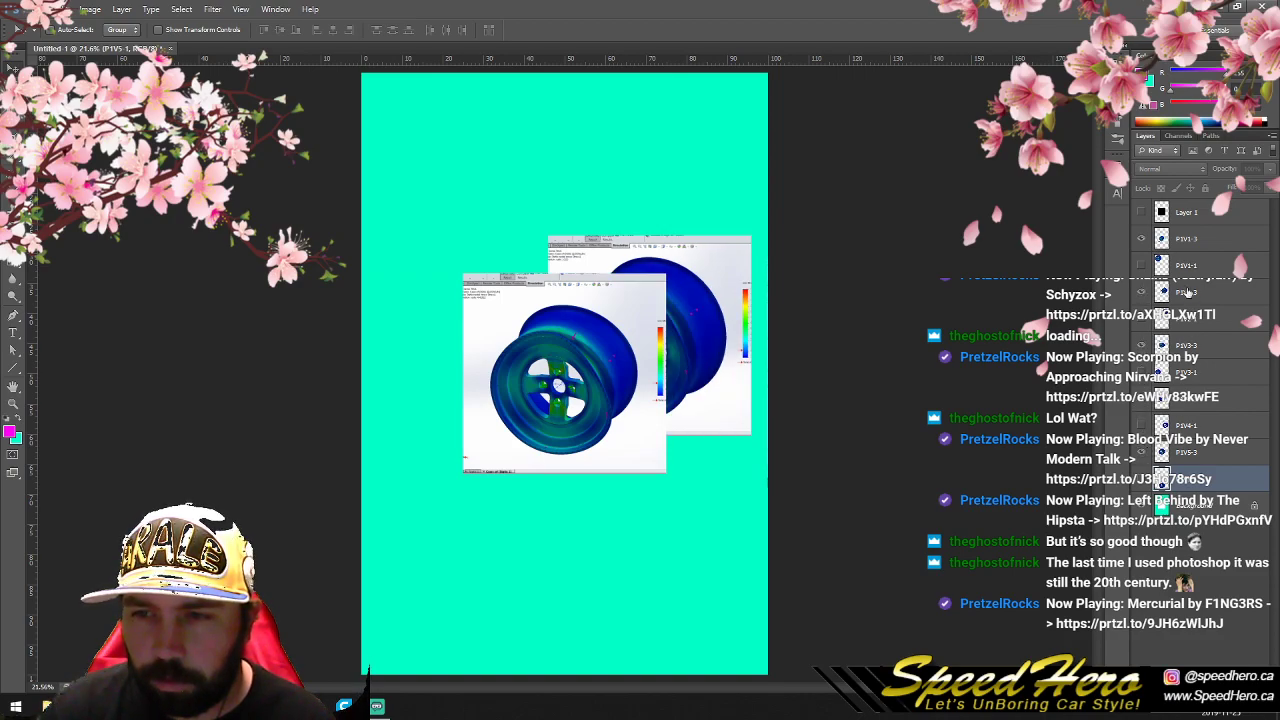
- Place the P1V1-3 image in the upper-left corner of the canvas and erase its leftover strip
{"action": "left_click", "coordinate": [1164, 240]}
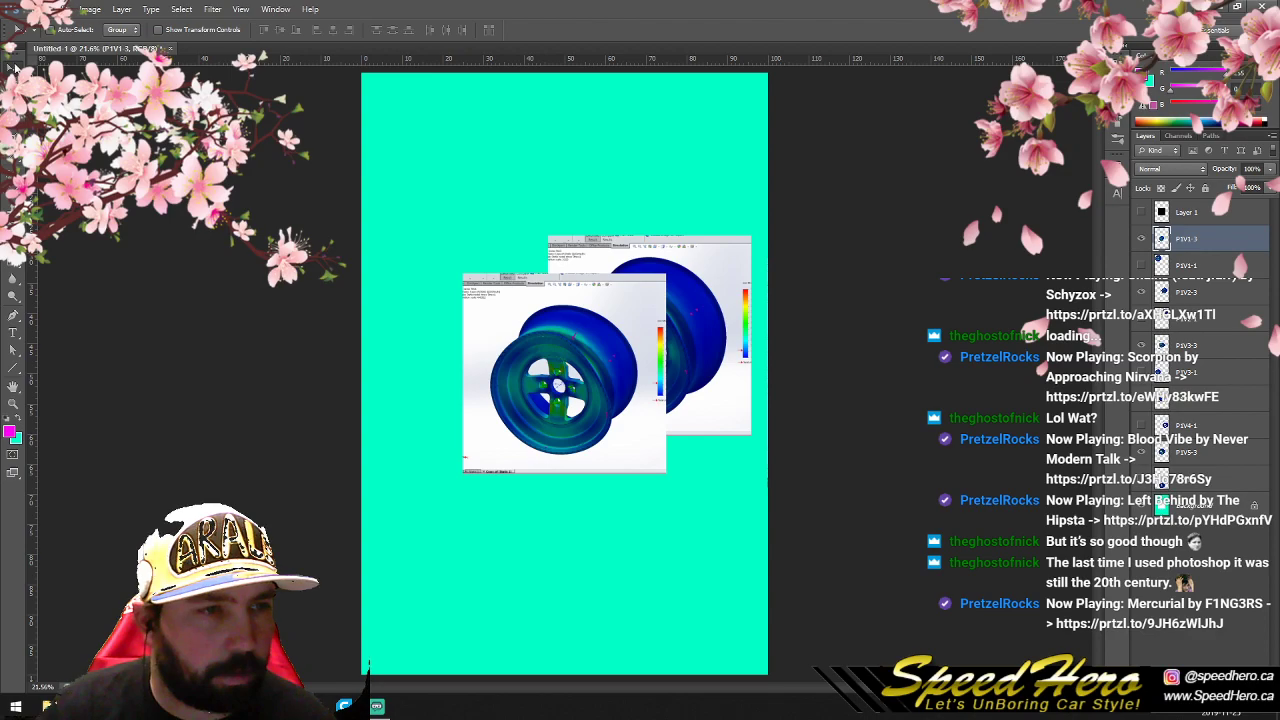
{"action": "left_click_drag", "start_coordinate": [603, 324], "coordinate": [452, 167]}
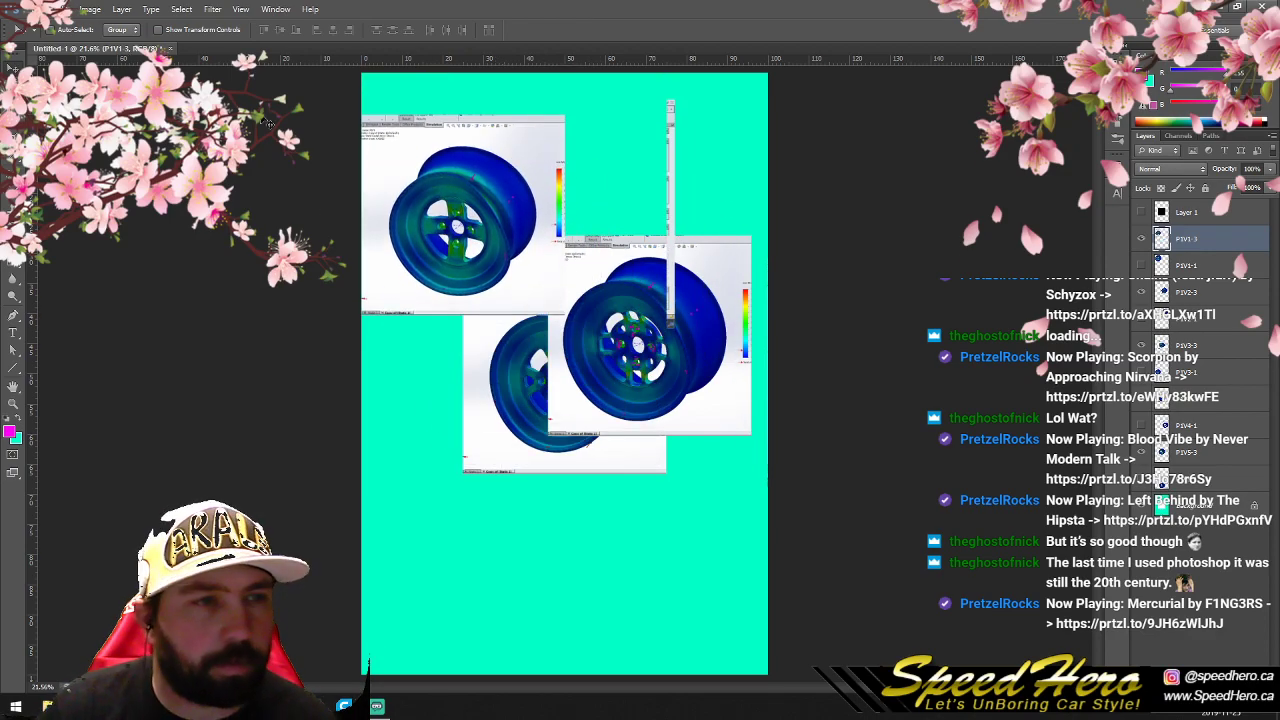
{"action": "key", "text": "m"}
{"action": "left_click_drag", "start_coordinate": [705, 89], "coordinate": [622, 388]}
{"action": "key", "text": "Delete"}
{"action": "key", "text": "ctrl+d"}
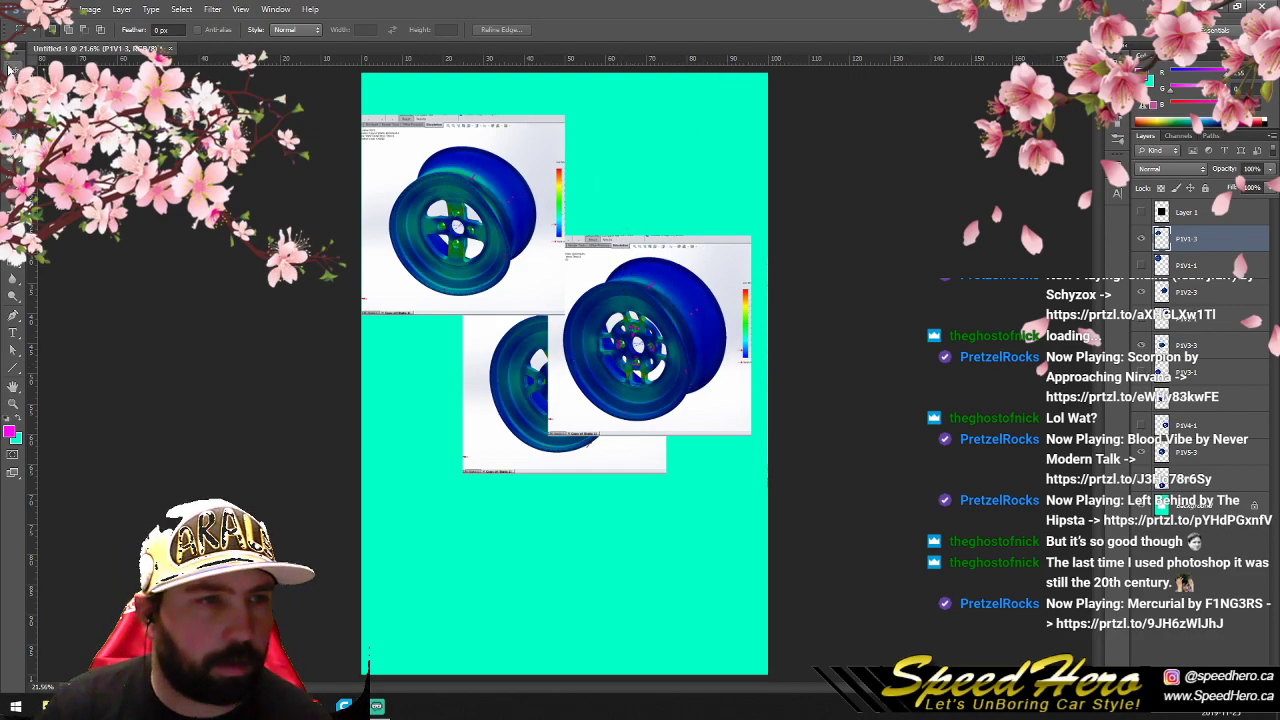
{"action": "key", "text": "v"}
{"action": "left_click_drag", "start_coordinate": [456, 255], "coordinate": [457, 213]}
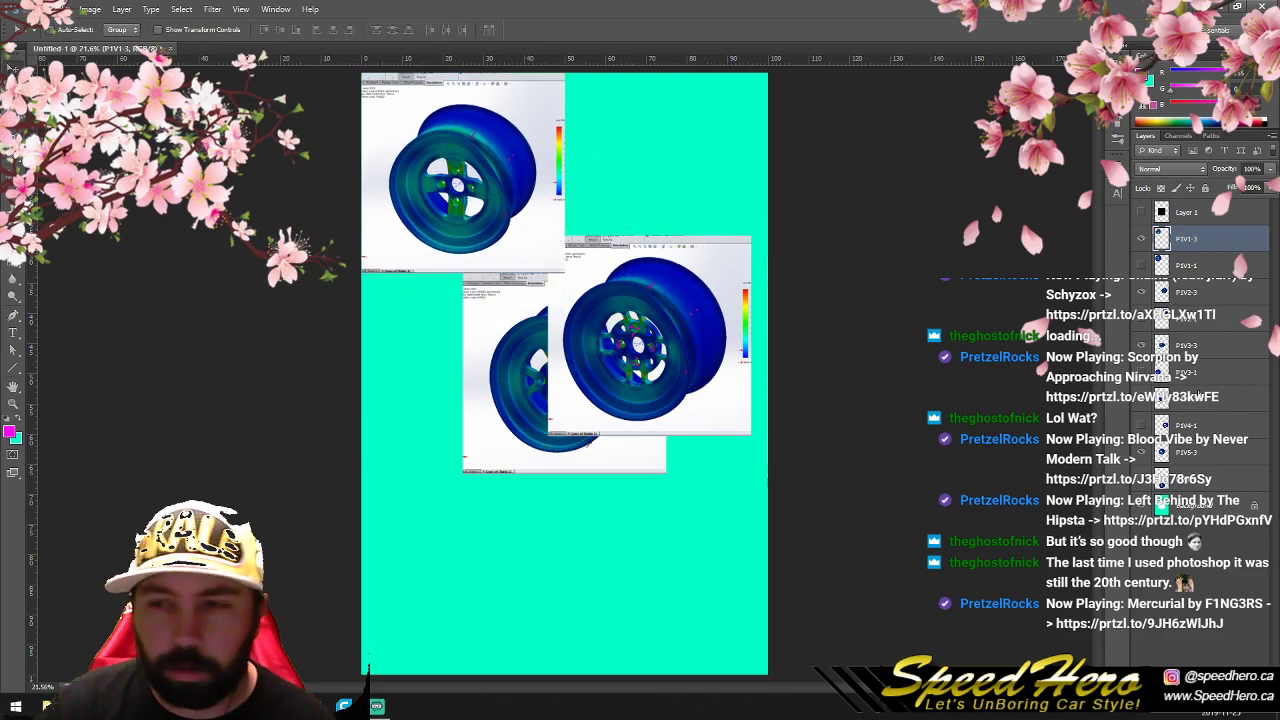
- Place the P1V2-3 image in the upper-right corner and the P1V3-3 image directly below P1V1-3
{"action": "left_click", "coordinate": [1166, 293]}
{"action": "left_click_drag", "start_coordinate": [662, 372], "coordinate": [688, 218]}
{"action": "left_click", "coordinate": [1166, 345]}
{"action": "left_click_drag", "start_coordinate": [653, 383], "coordinate": [531, 372]}
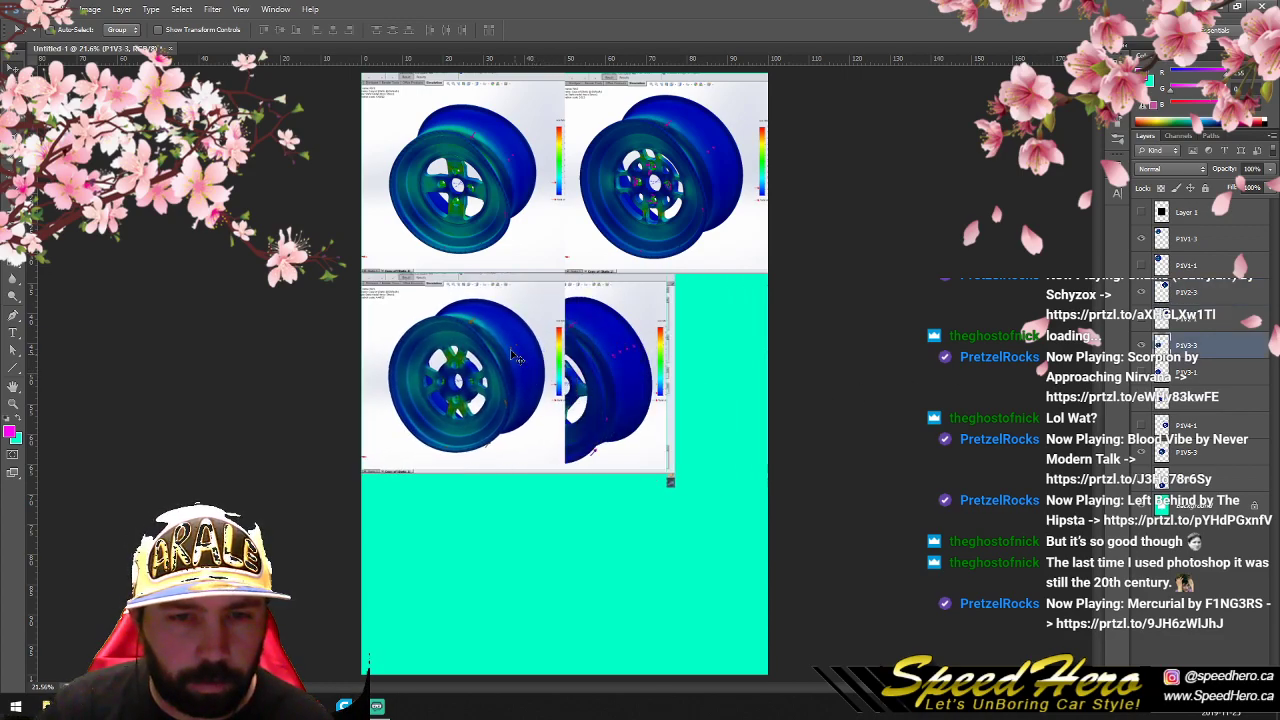
- Erase the leftover strip to the right of the P1V3-3 image and deselect
{"action": "key", "text": "m"}
{"action": "left_click_drag", "start_coordinate": [727, 523], "coordinate": [611, 192]}
{"action": "key", "text": "Delete"}
{"action": "key", "text": "ctrl+d"}
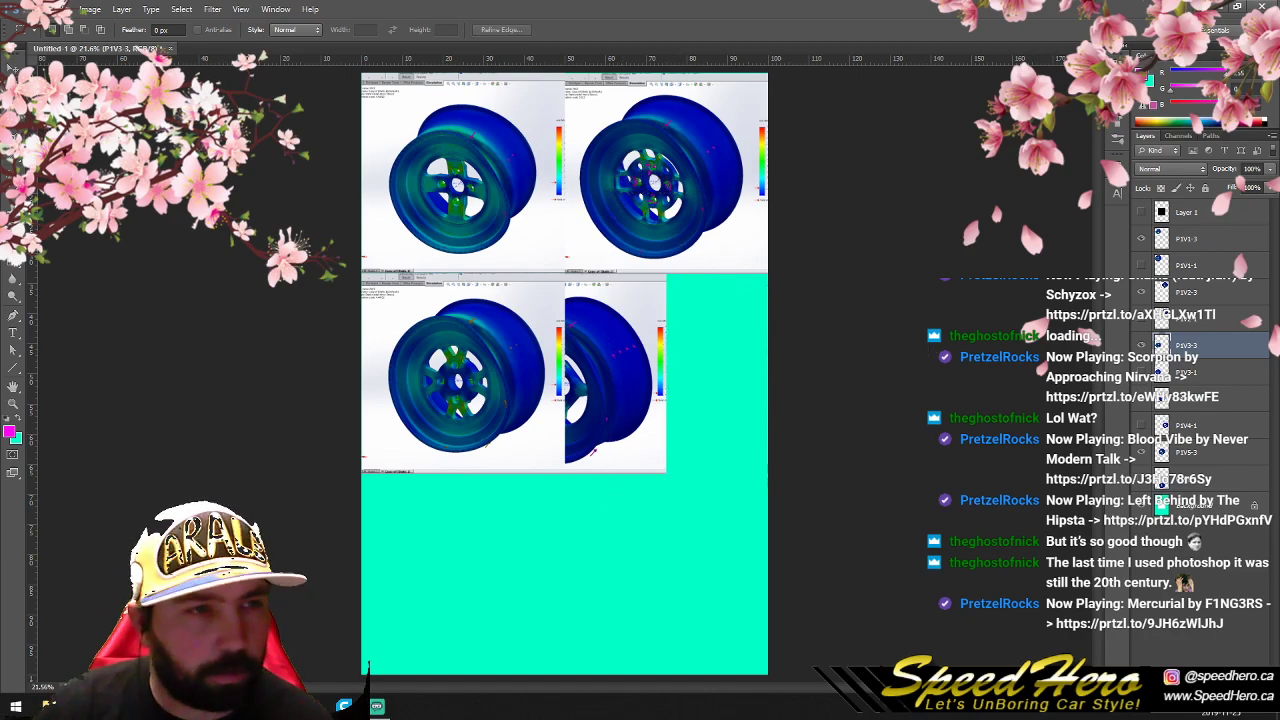
- Place the P1V4-3 image directly right of P1V3-3 and center the P1V5-3 image in the bottom row
{"action": "left_click", "coordinate": [1162, 399]}
{"action": "key", "text": "v"}
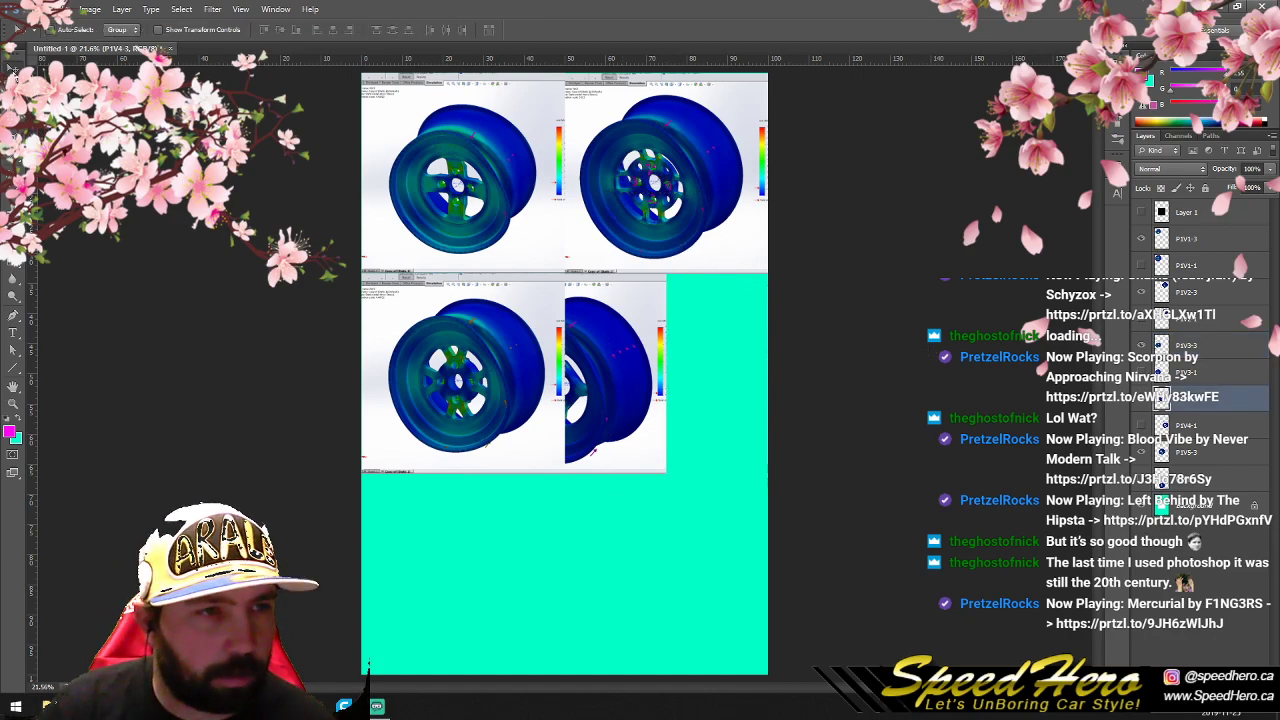
{"action": "left_click_drag", "start_coordinate": [596, 350], "coordinate": [698, 351]}
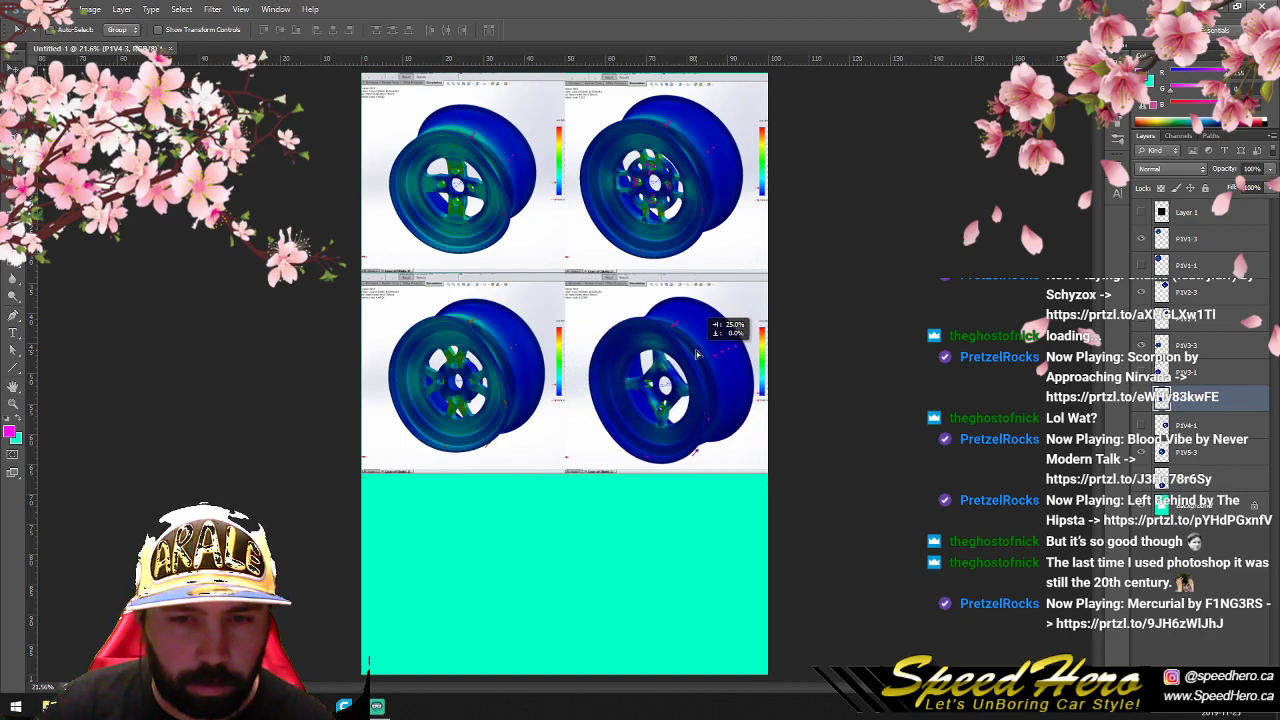
{"action": "left_click", "coordinate": [1164, 454]}
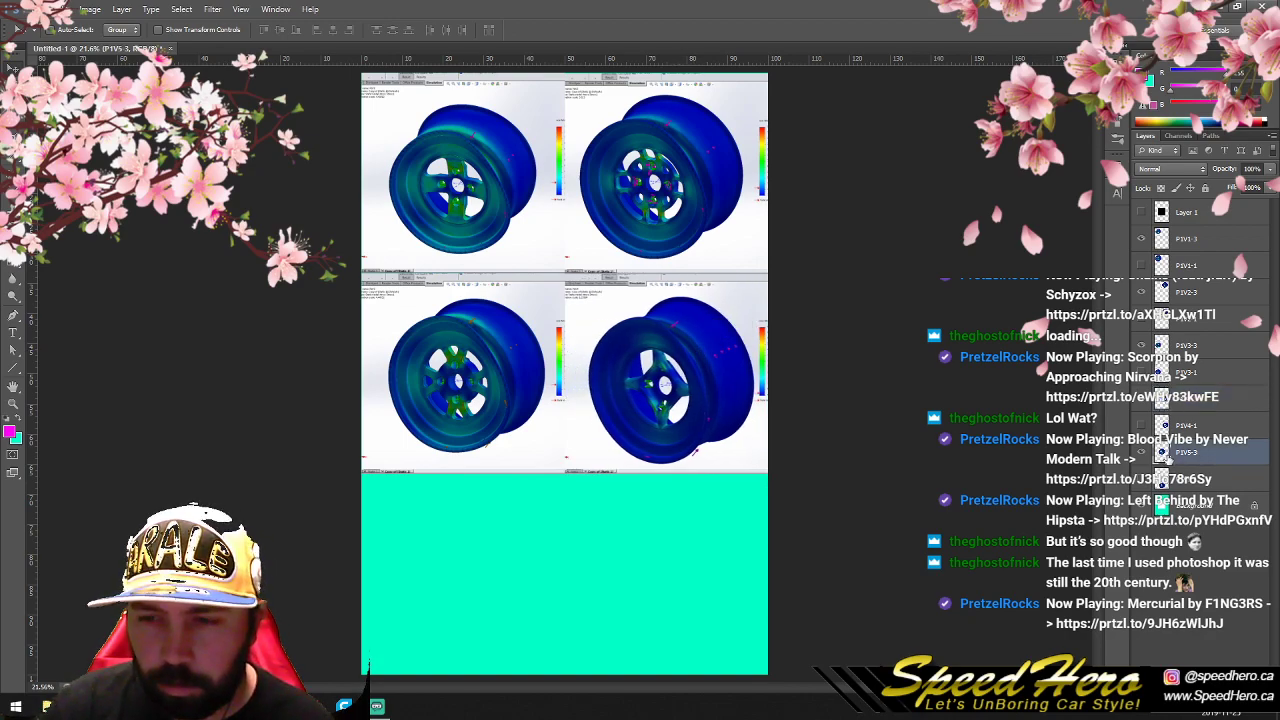
{"action": "left_click_drag", "start_coordinate": [598, 380], "coordinate": [590, 578]}
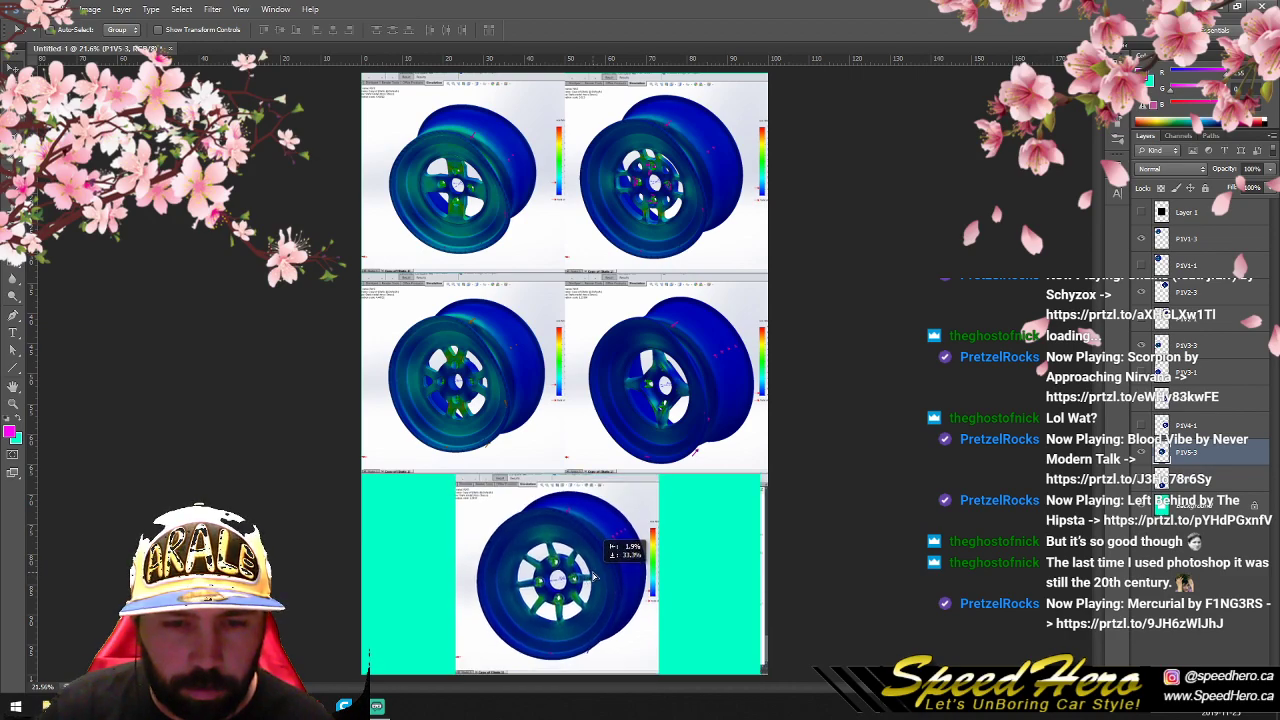
- Erase the leftover strip to the right of the P1V5-3 image and deselect
{"action": "key", "text": "m"}
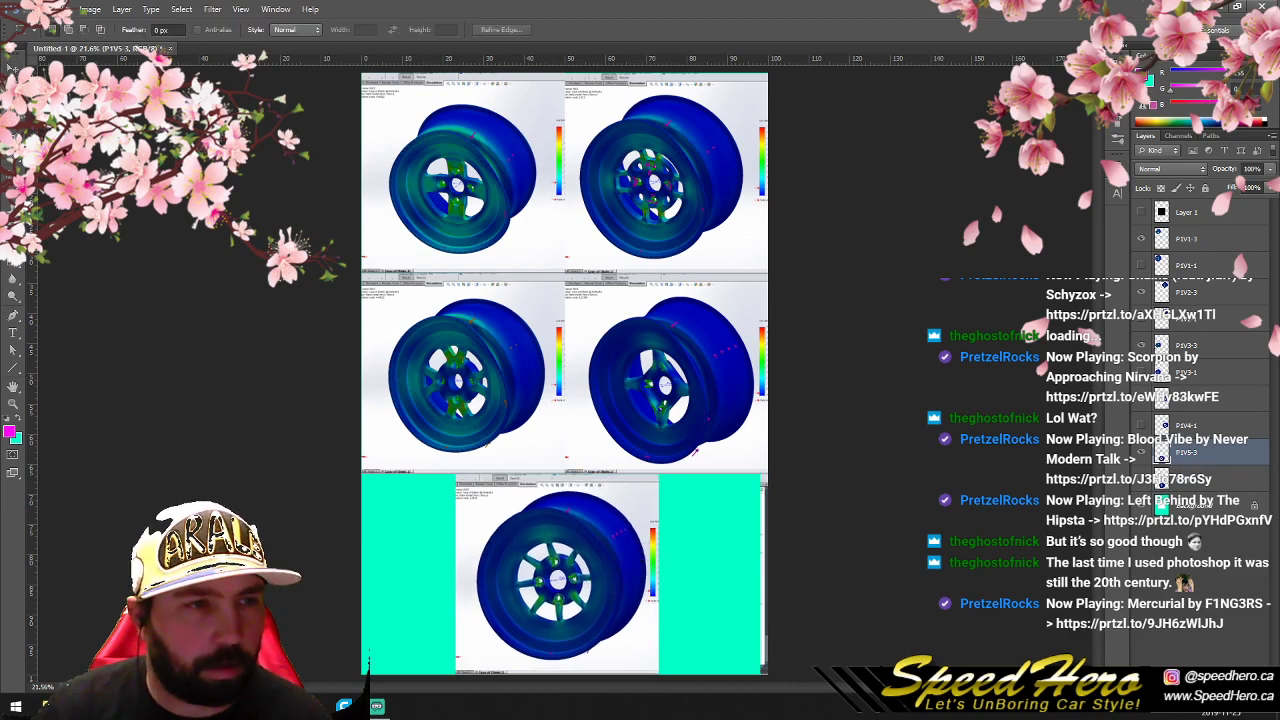
{"action": "left_click_drag", "start_coordinate": [721, 453], "coordinate": [885, 690]}
{"action": "key", "text": "Delete"}
{"action": "key", "text": "ctrl+d"}
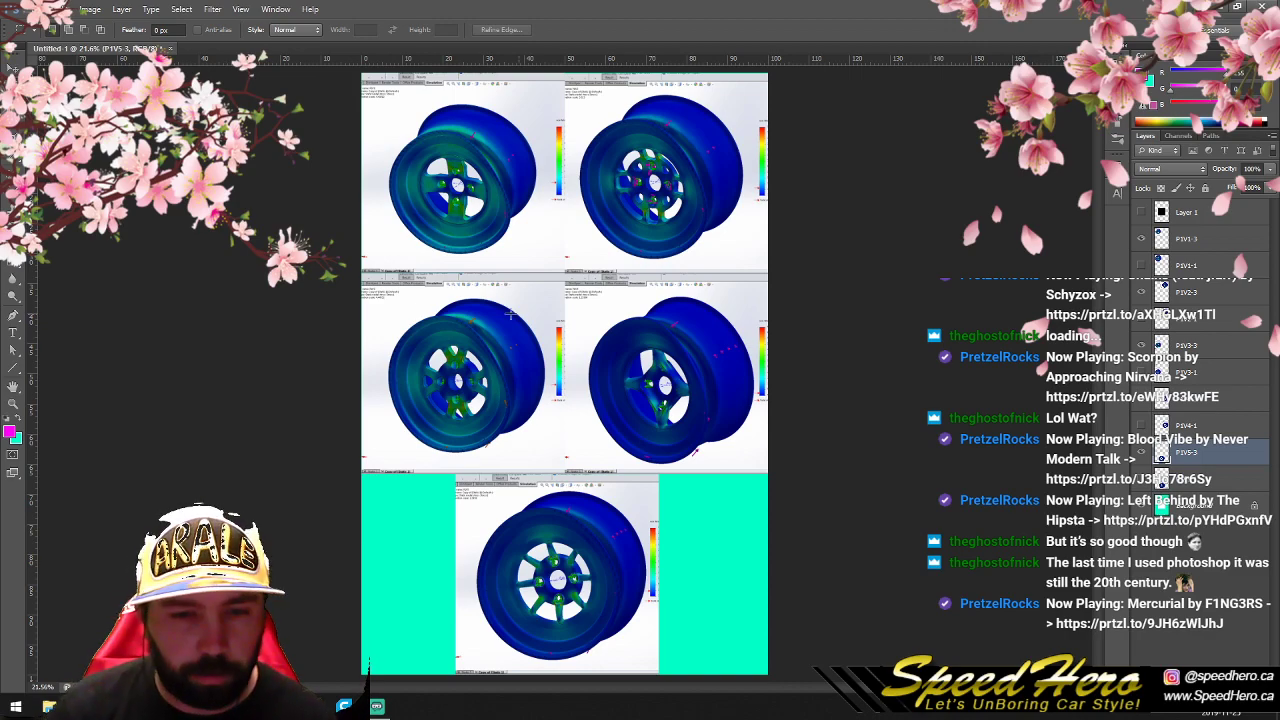
- Try to save the finished -3 sheet as a JPEG named after Stress Tests Part 1-1, numbered 2
{"action": "left_click", "coordinate": [36, 9]}
{"action": "left_click", "coordinate": [98, 171]}
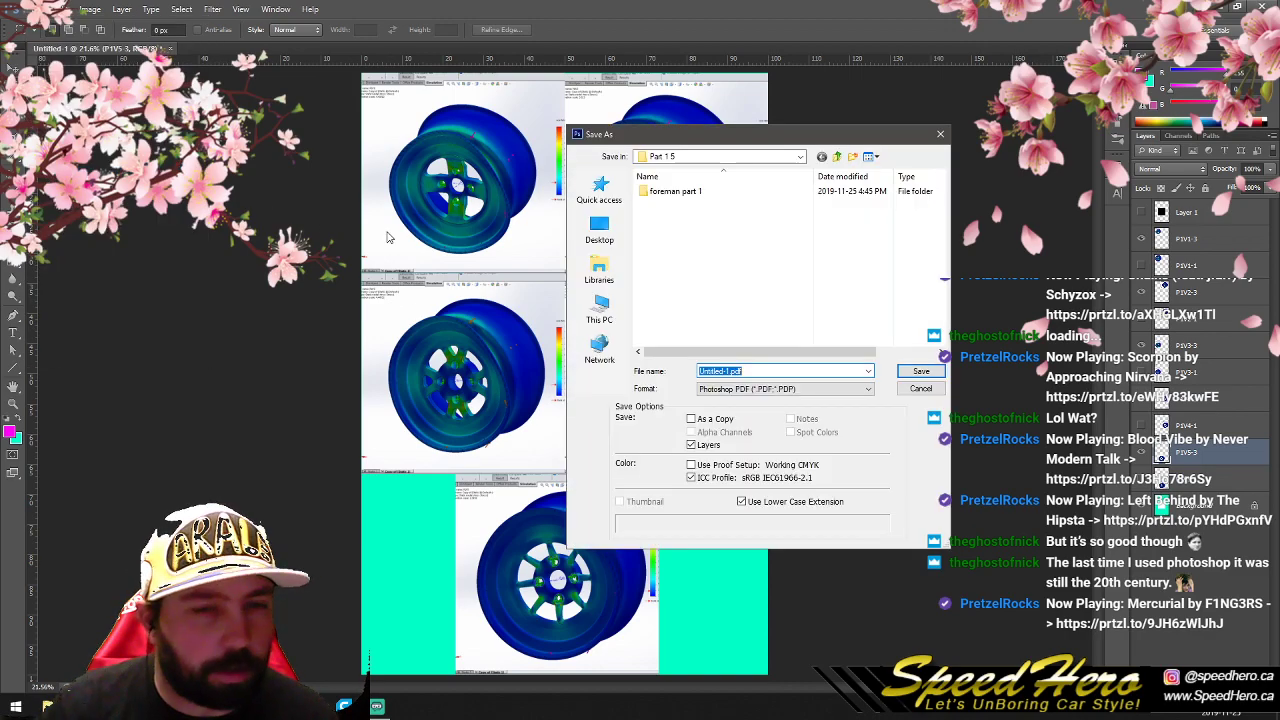
{"action": "left_click", "coordinate": [775, 390]}
{"action": "left_click", "coordinate": [740, 479]}
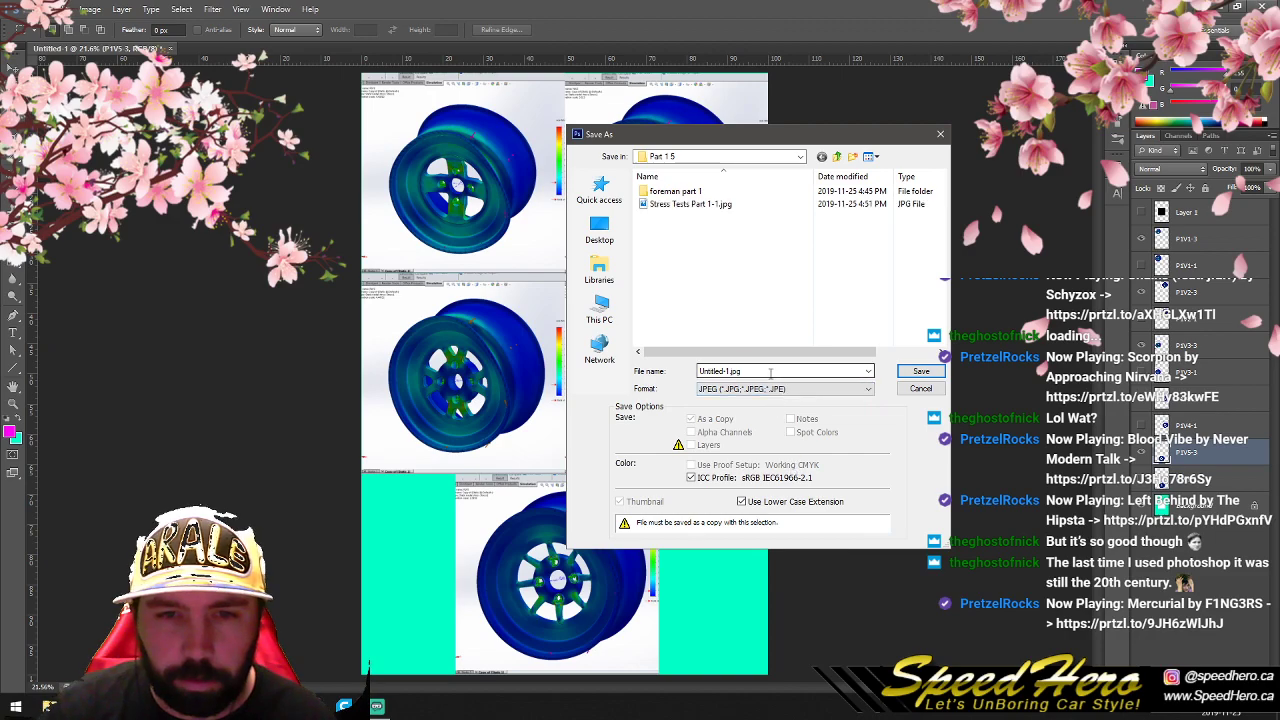
{"action": "left_click", "coordinate": [690, 204]}
{"action": "left_click", "coordinate": [765, 371]}
{"action": "left_click", "coordinate": [765, 371]}
{"action": "type", "text": "2"}
{"action": "left_click", "coordinate": [921, 371]}
{"action": "left_click", "coordinate": [723, 191]}
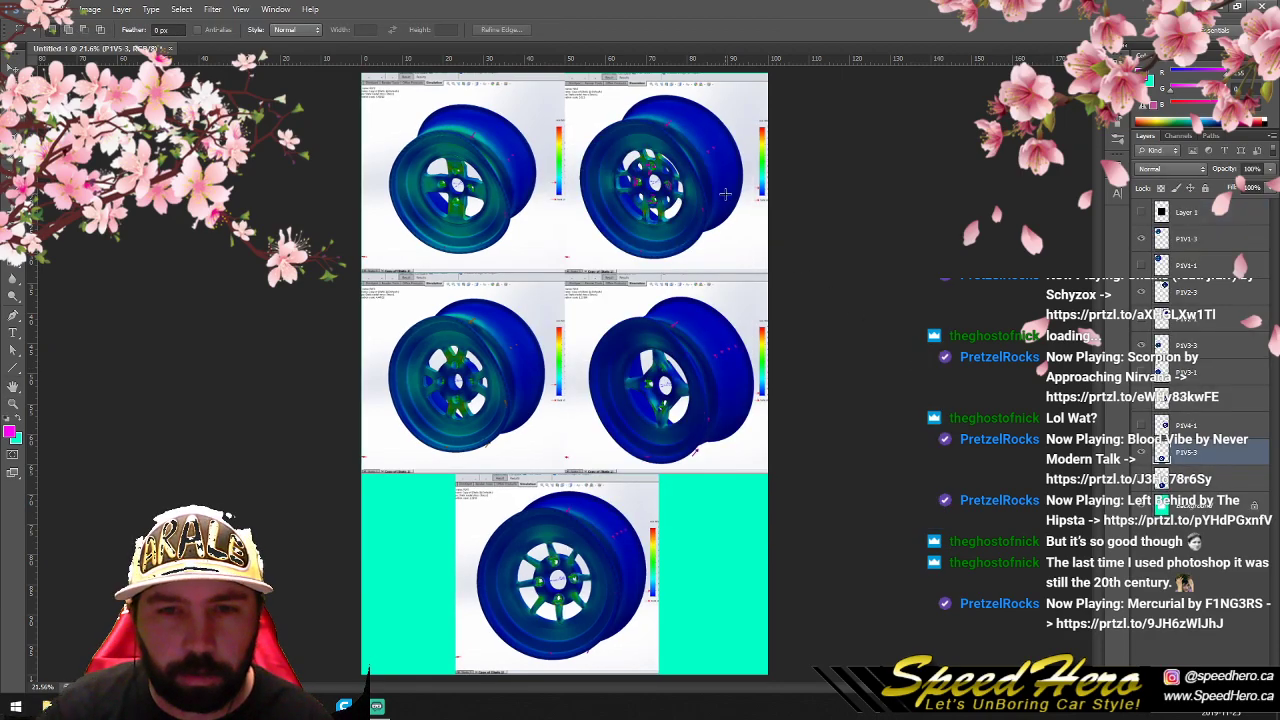
- Save the sheet as a JPEG named Stress Tests Part 1-2.jpg at maximum quality 12, progressive with 3 scans
{"action": "left_click", "coordinate": [40, 10]}
{"action": "left_click", "coordinate": [80, 168]}
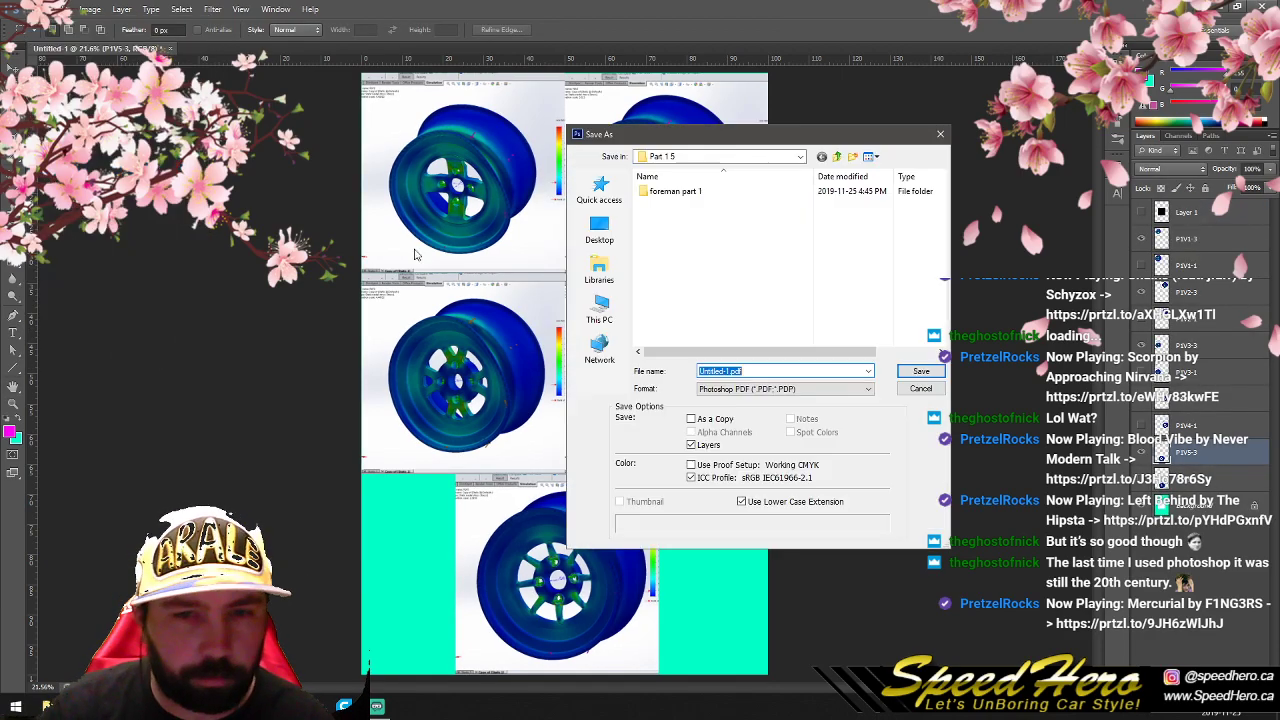
{"action": "left_click", "coordinate": [758, 391]}
{"action": "left_click", "coordinate": [760, 476]}
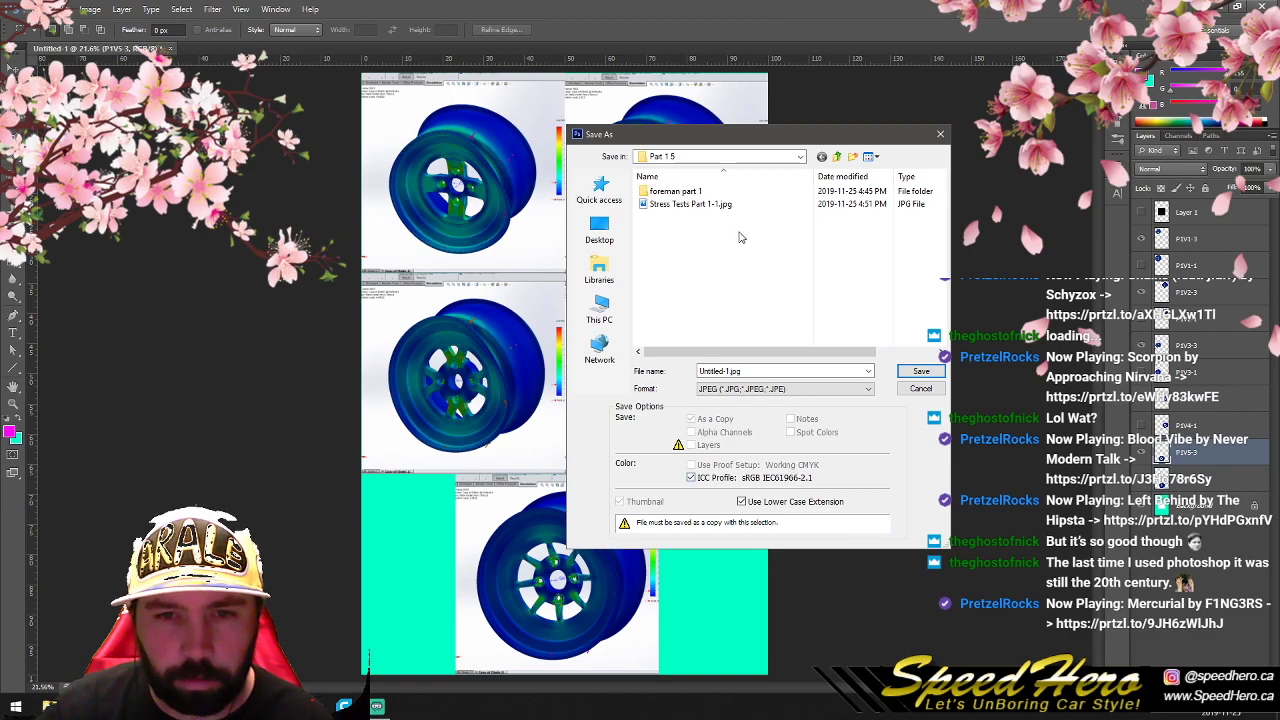
{"action": "left_click", "coordinate": [745, 204]}
{"action": "left_click", "coordinate": [766, 371]}
{"action": "left_click", "coordinate": [766, 371]}
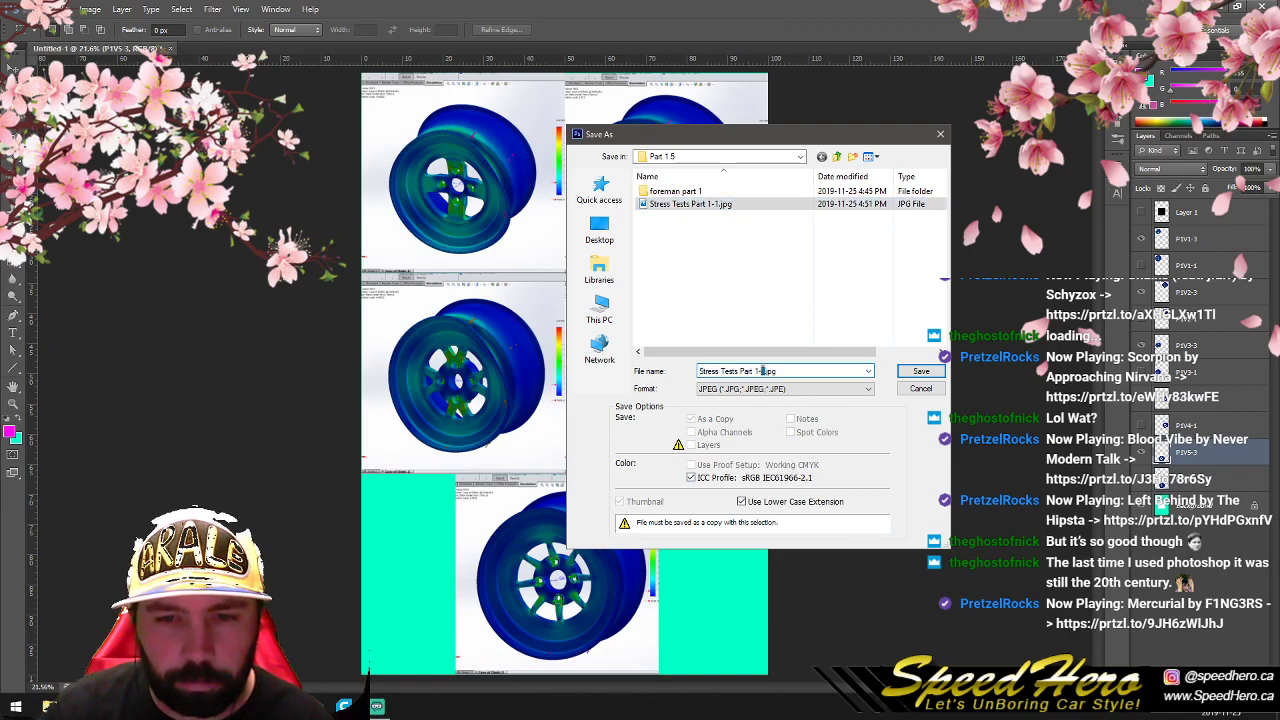
{"action": "type", "text": "2"}
{"action": "left_click", "coordinate": [920, 371]}
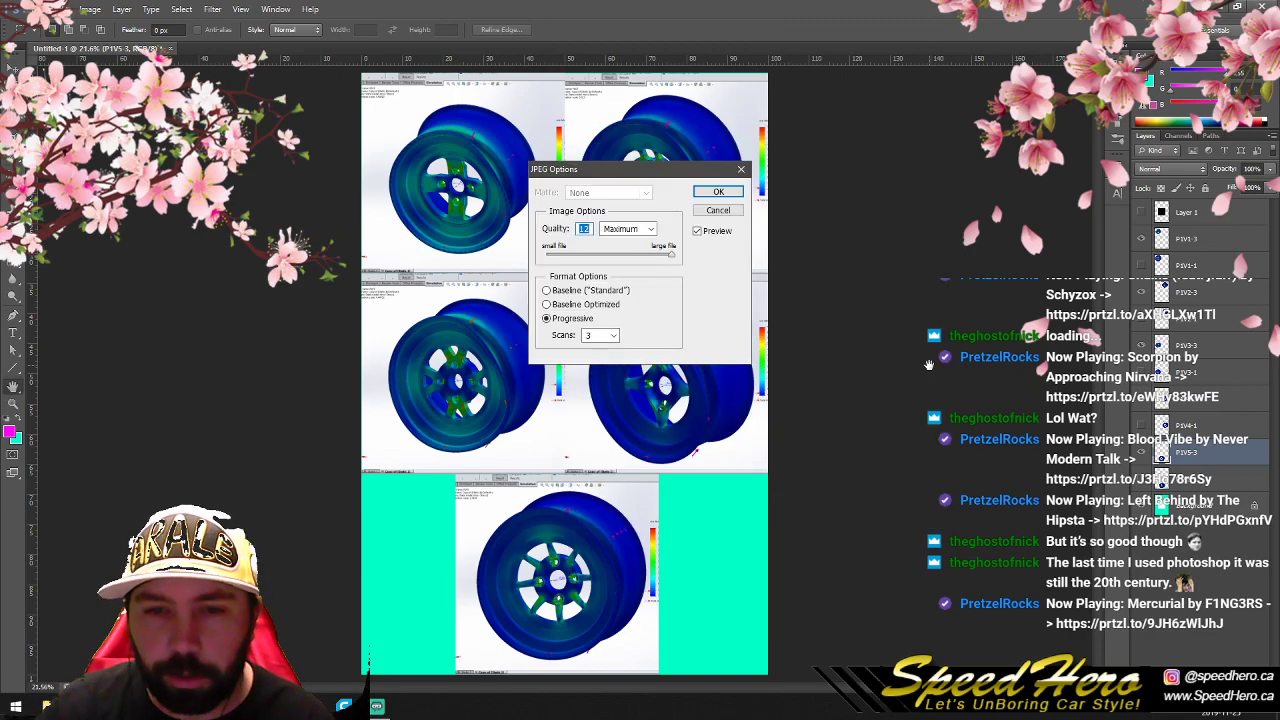
{"action": "left_click", "coordinate": [720, 194]}
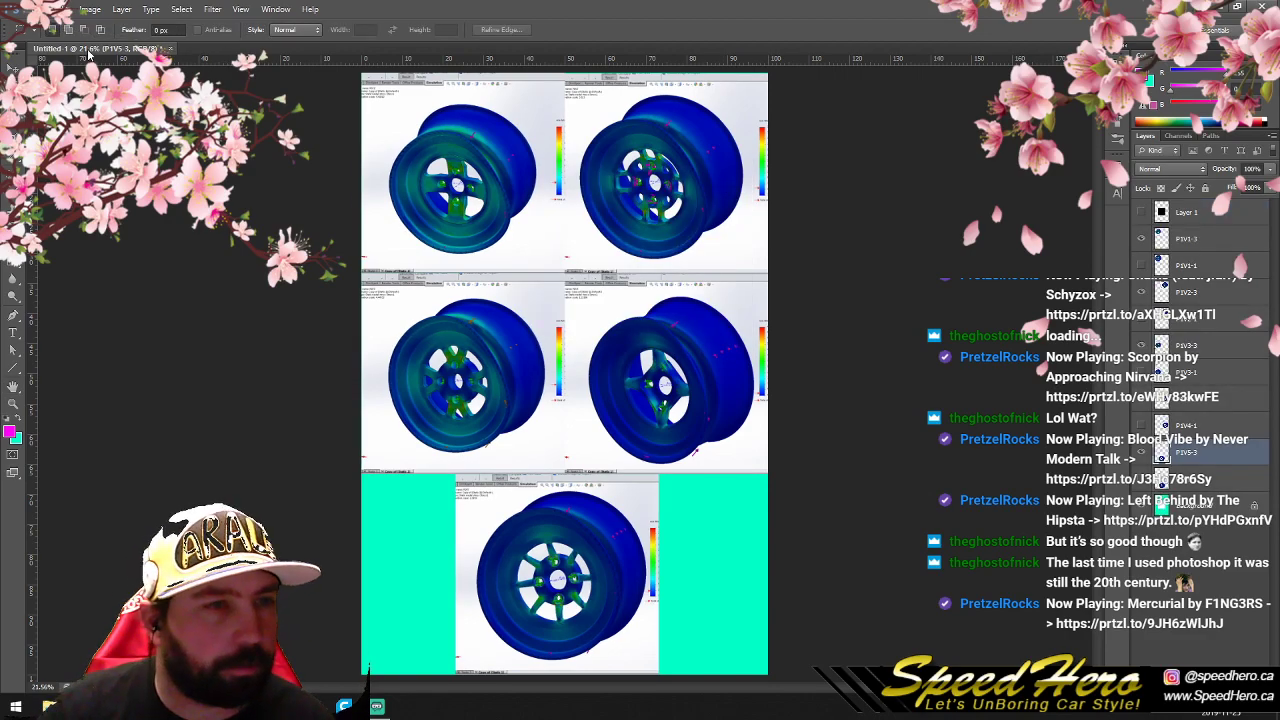
- Switch to File Explorer and open Stress Tests Part 1-1.jpg and Stress Tests Part 1-2.jpg in separate reduced viewer windows
{"action": "key", "text": "alt+Tab"}
{"action": "scroll", "coordinate": [643, 348], "scroll_direction": "up", "scroll_amount": 12}
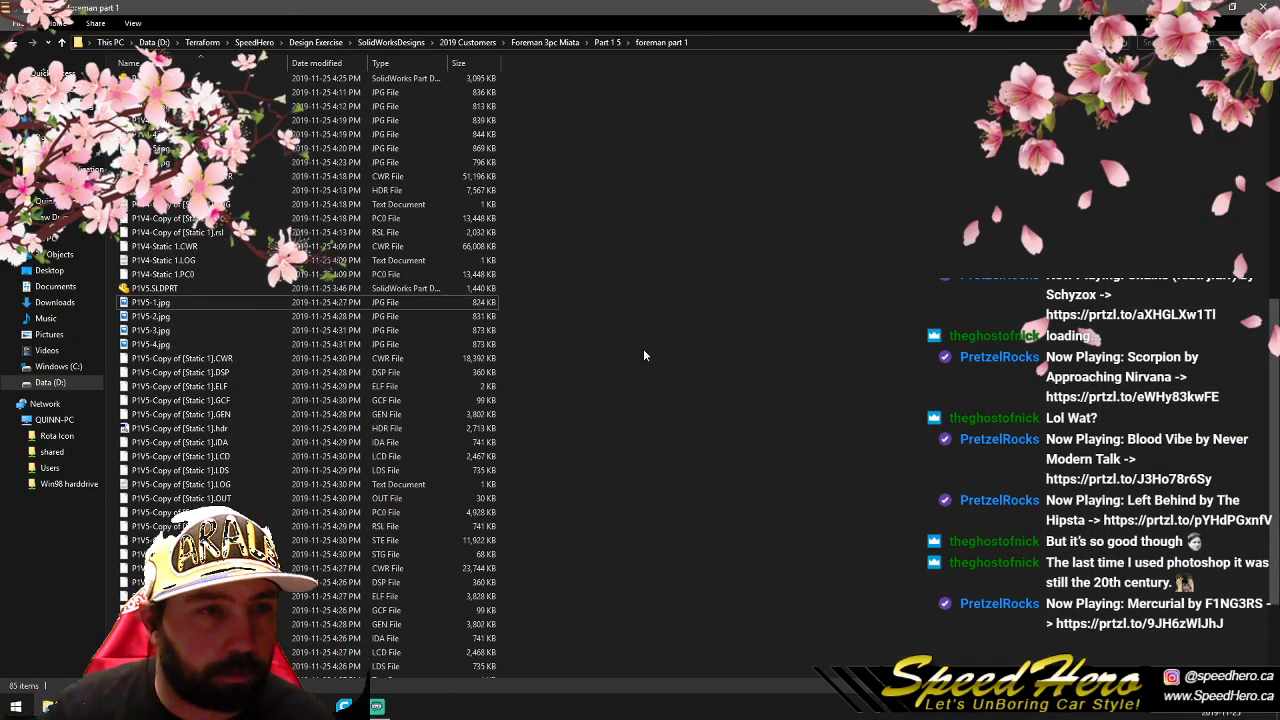
{"action": "left_click", "coordinate": [610, 43]}
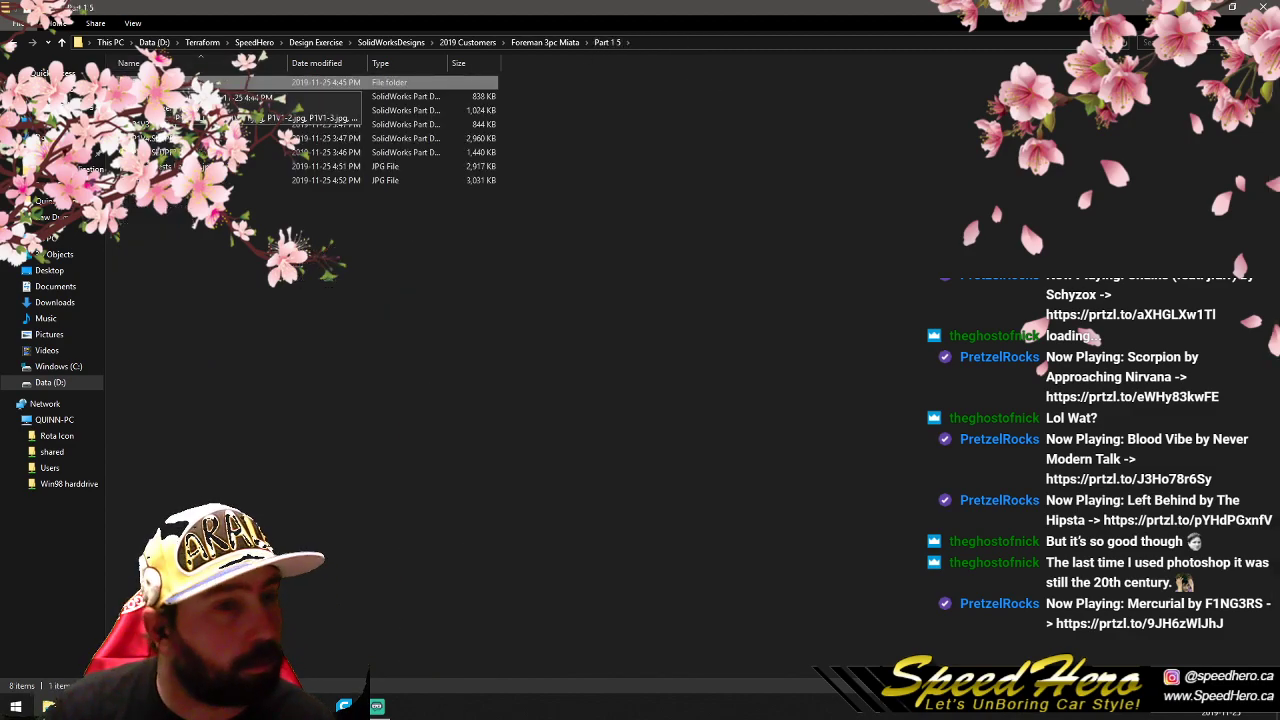
{"action": "double_click", "coordinate": [210, 166]}
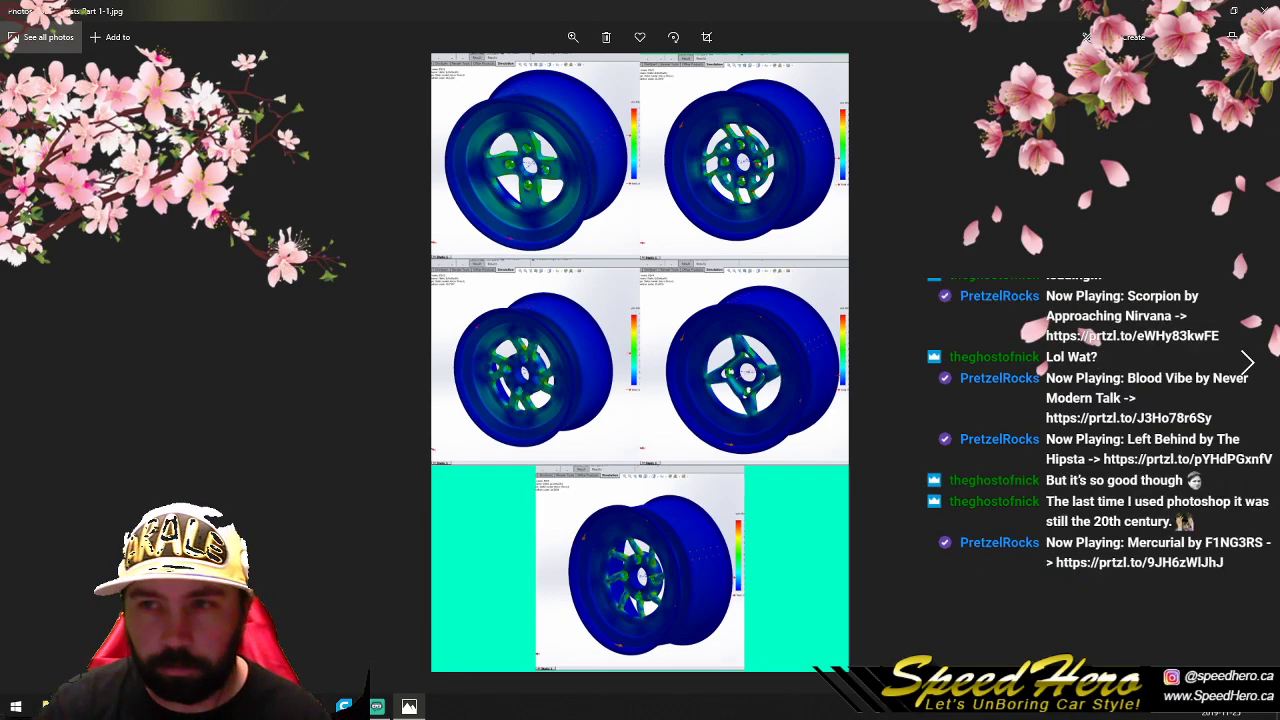
{"action": "left_click", "coordinate": [1233, 10]}
{"action": "left_click_drag", "start_coordinate": [377, 23], "coordinate": [824, 34]}
{"action": "double_click", "coordinate": [165, 181]}
{"action": "left_click", "coordinate": [1233, 10]}
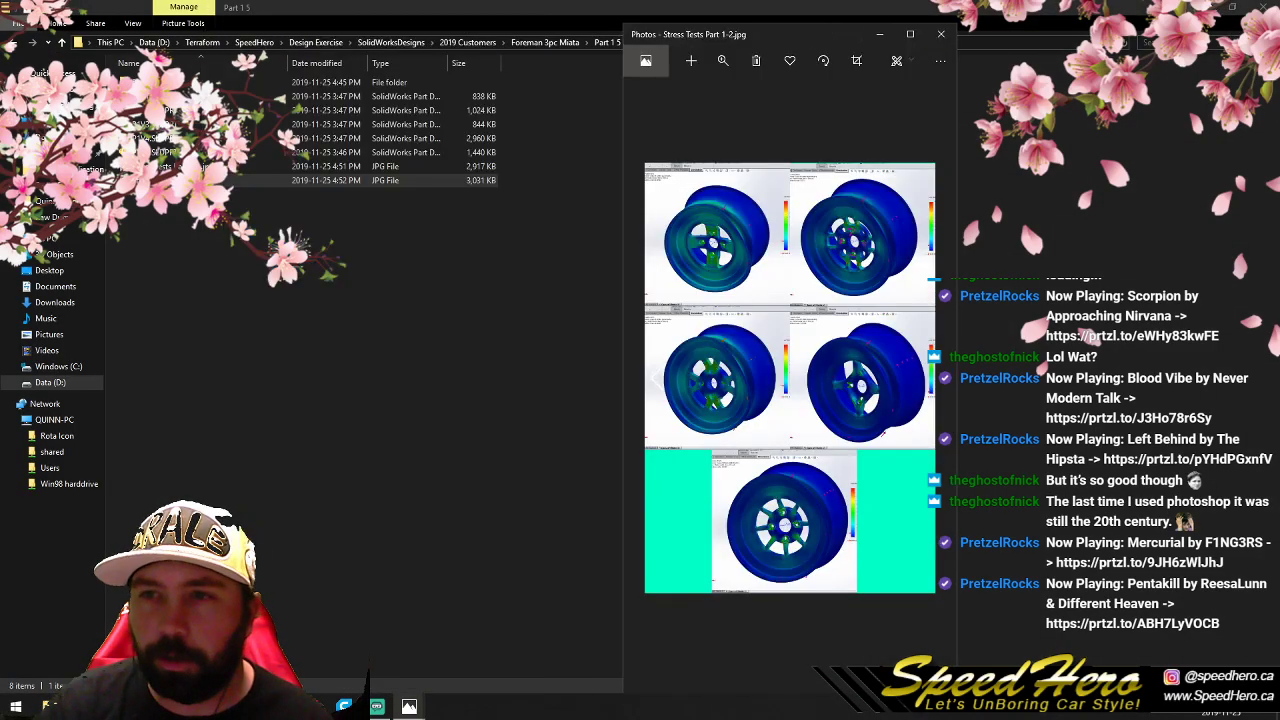
- Arrange the two saved stress test sheets side by side to compare the wheels, and close both viewers
{"action": "left_click", "coordinate": [1203, 8]}
{"action": "left_click_drag", "start_coordinate": [391, 36], "coordinate": [391, 14]}
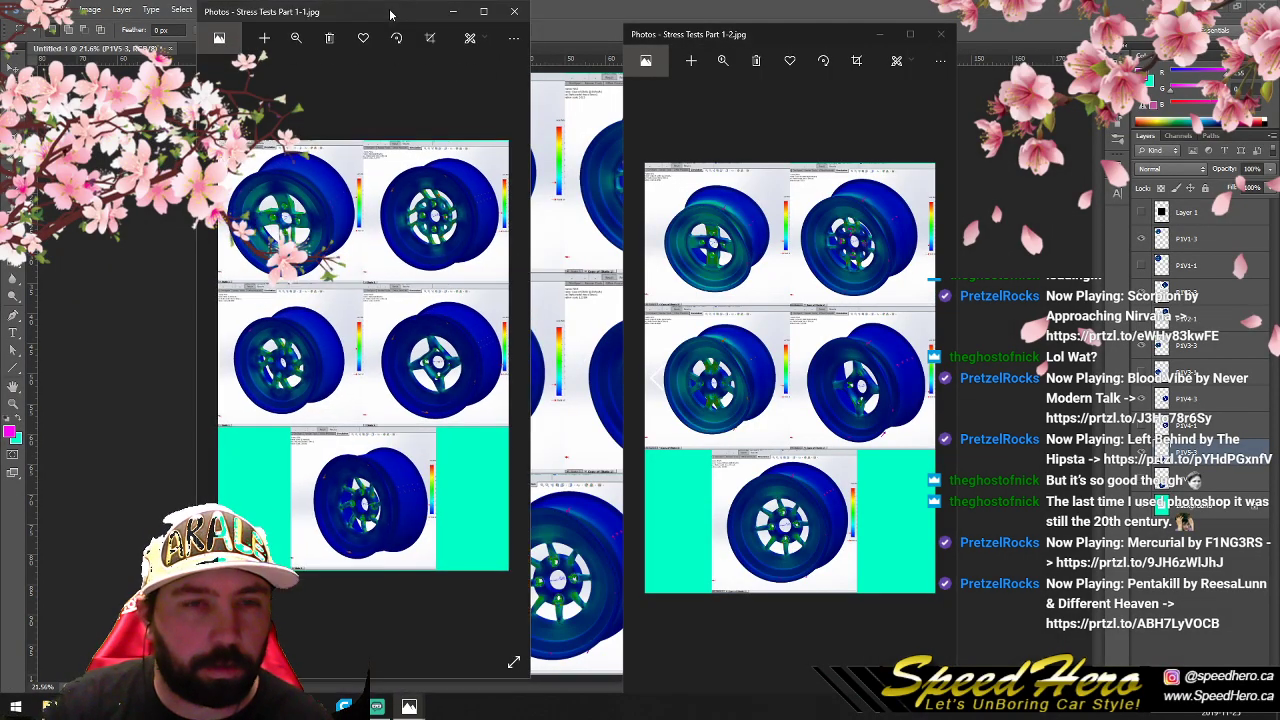
{"action": "left_click_drag", "start_coordinate": [706, 40], "coordinate": [610, 12]}
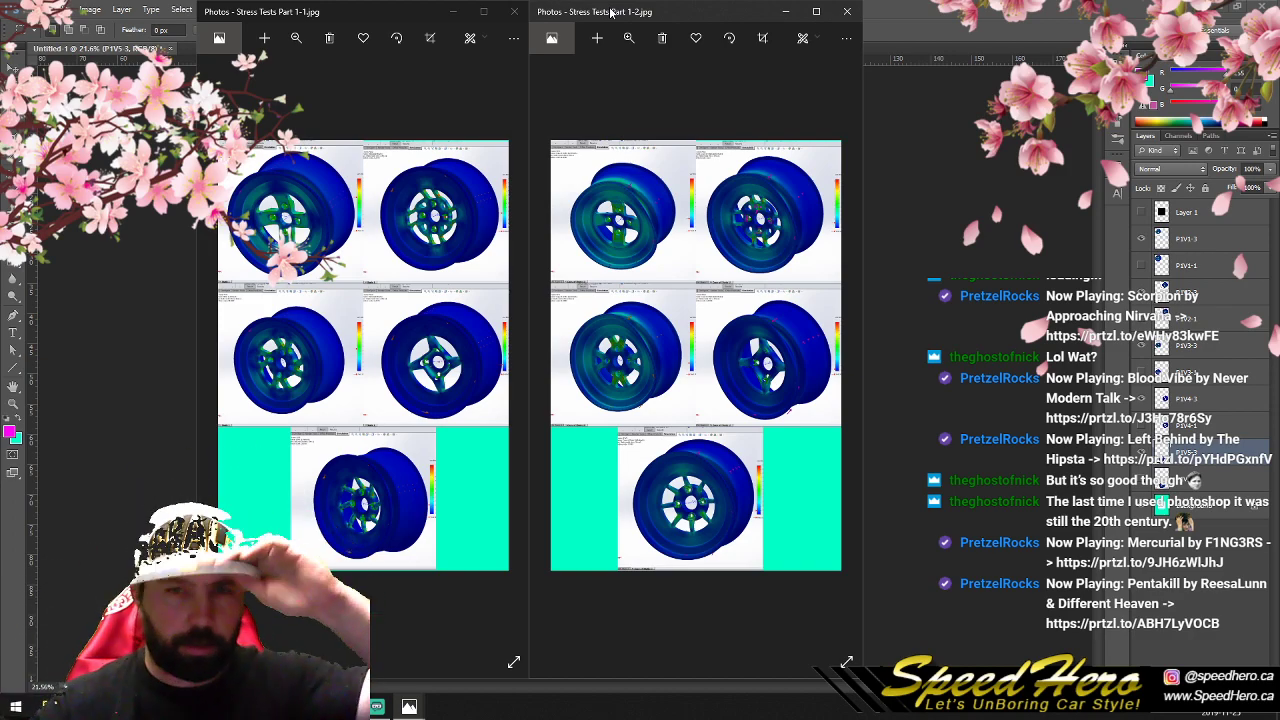
{"action": "left_click", "coordinate": [847, 11]}
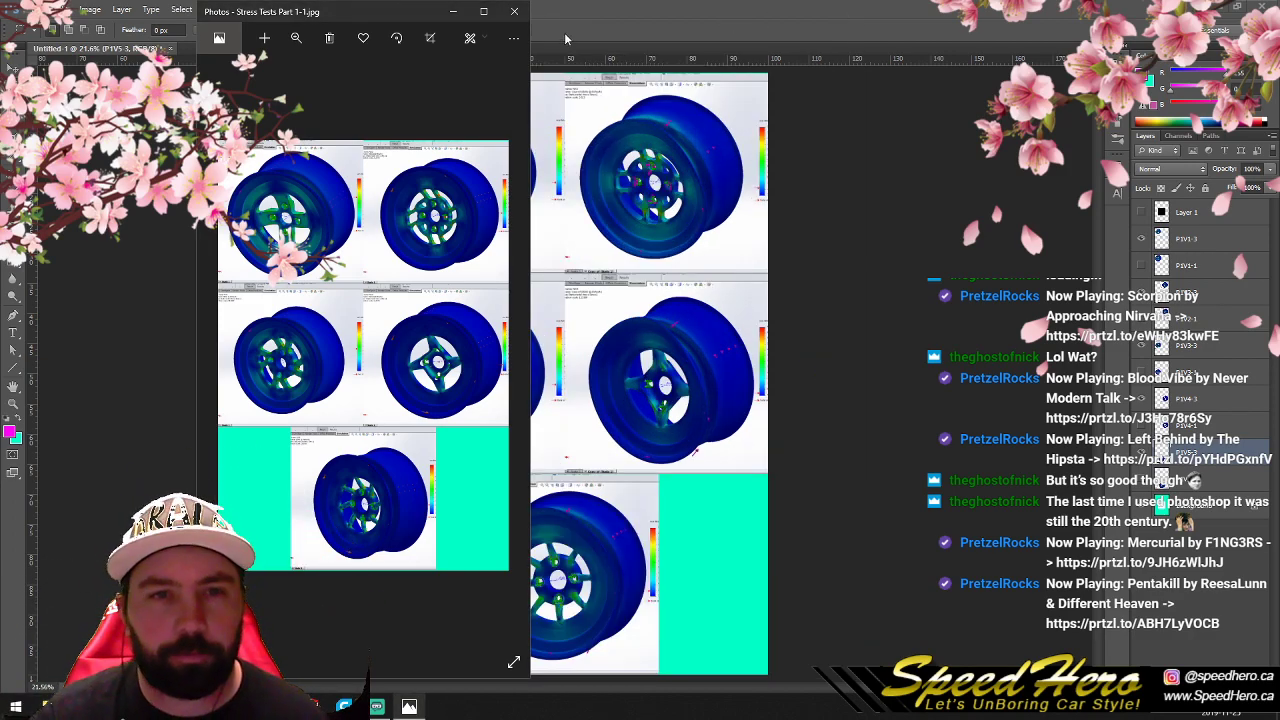
{"action": "left_click", "coordinate": [514, 11]}
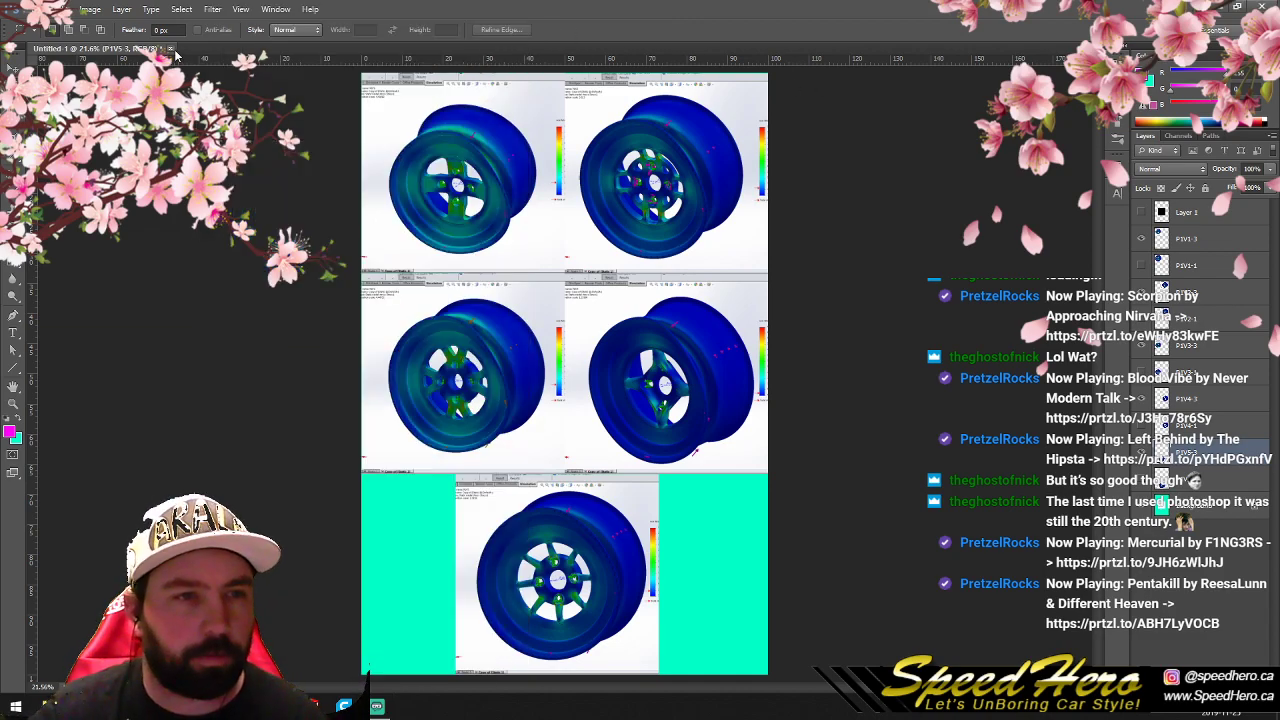
- Close the untitled document without saving and open Stress Tests Part 1-1.jpg and Stress Tests Part 1-2.jpg for editing
{"action": "left_click", "coordinate": [171, 49]}
{"action": "left_click", "coordinate": [626, 266]}
{"action": "left_click", "coordinate": [35, 9]}
{"action": "left_click", "coordinate": [50, 36]}
{"action": "left_click", "coordinate": [707, 286]}
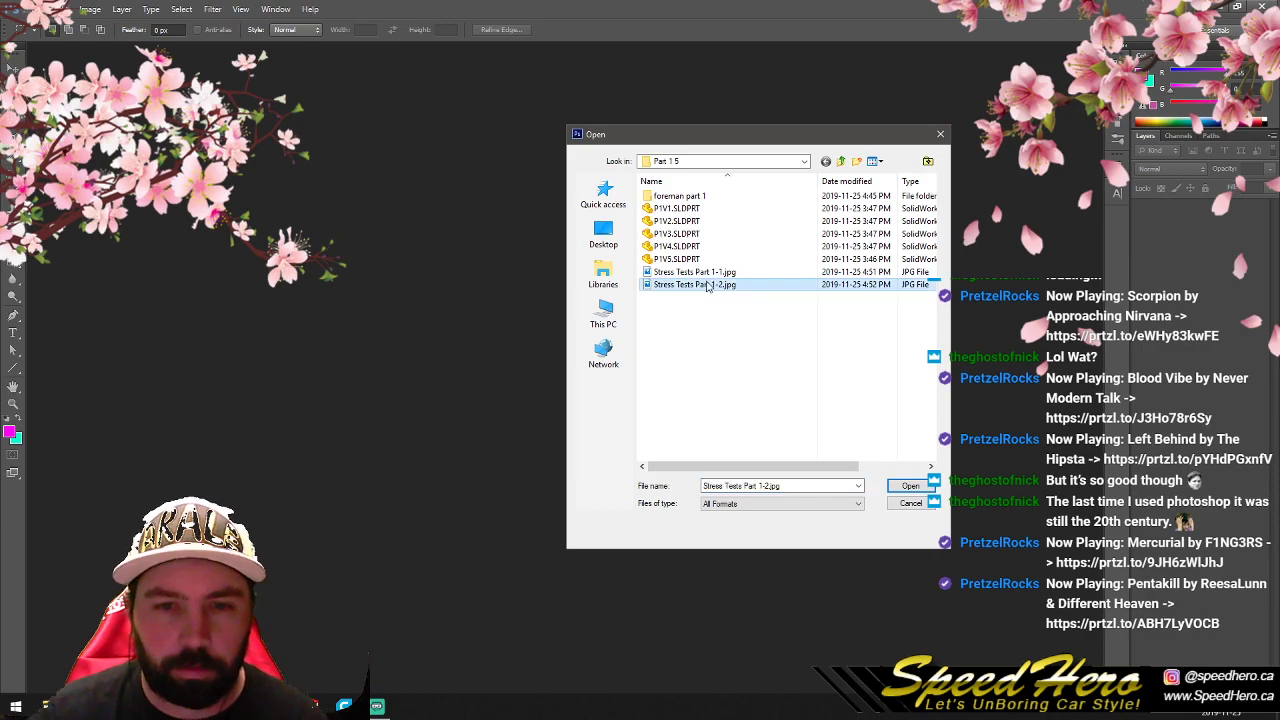
{"action": "left_click", "coordinate": [695, 272], "text": "shift"}
{"action": "left_click", "coordinate": [906, 485]}
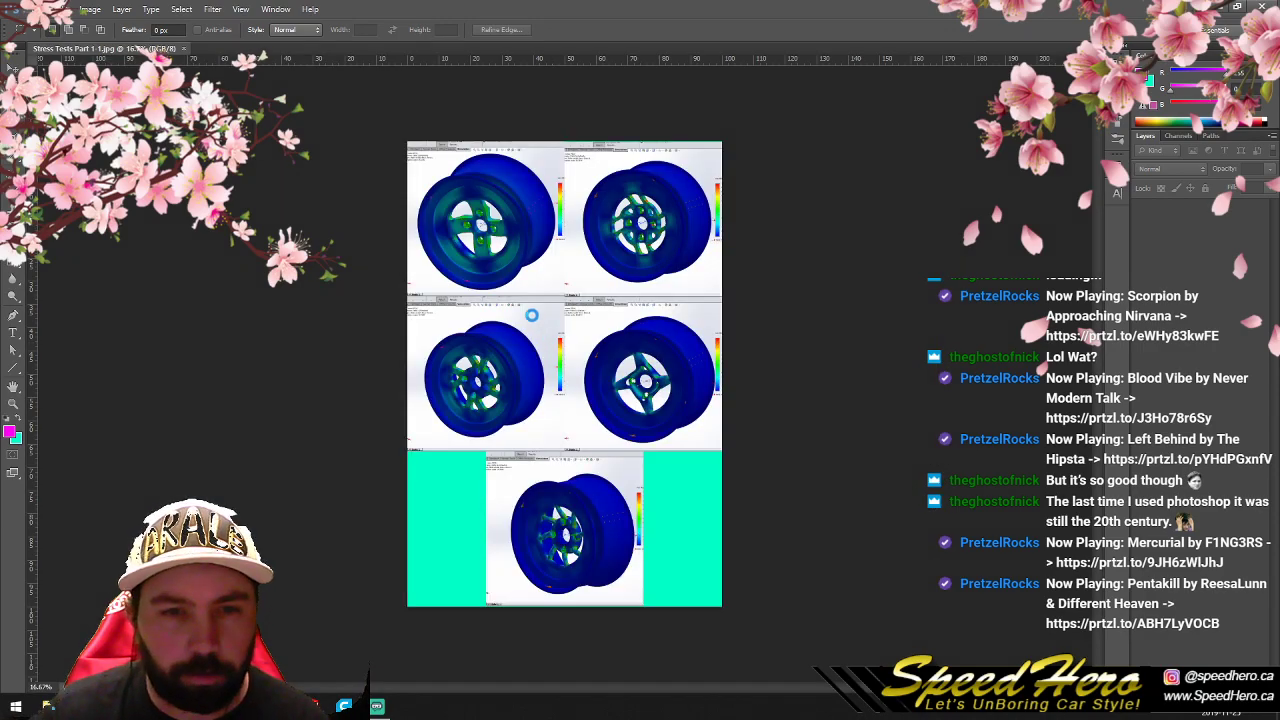
- Copy the entire Part 1-2 sheet and extend the Part 1-1 canvas to the right at 200 percent width
{"action": "key", "text": "ctrl+a"}
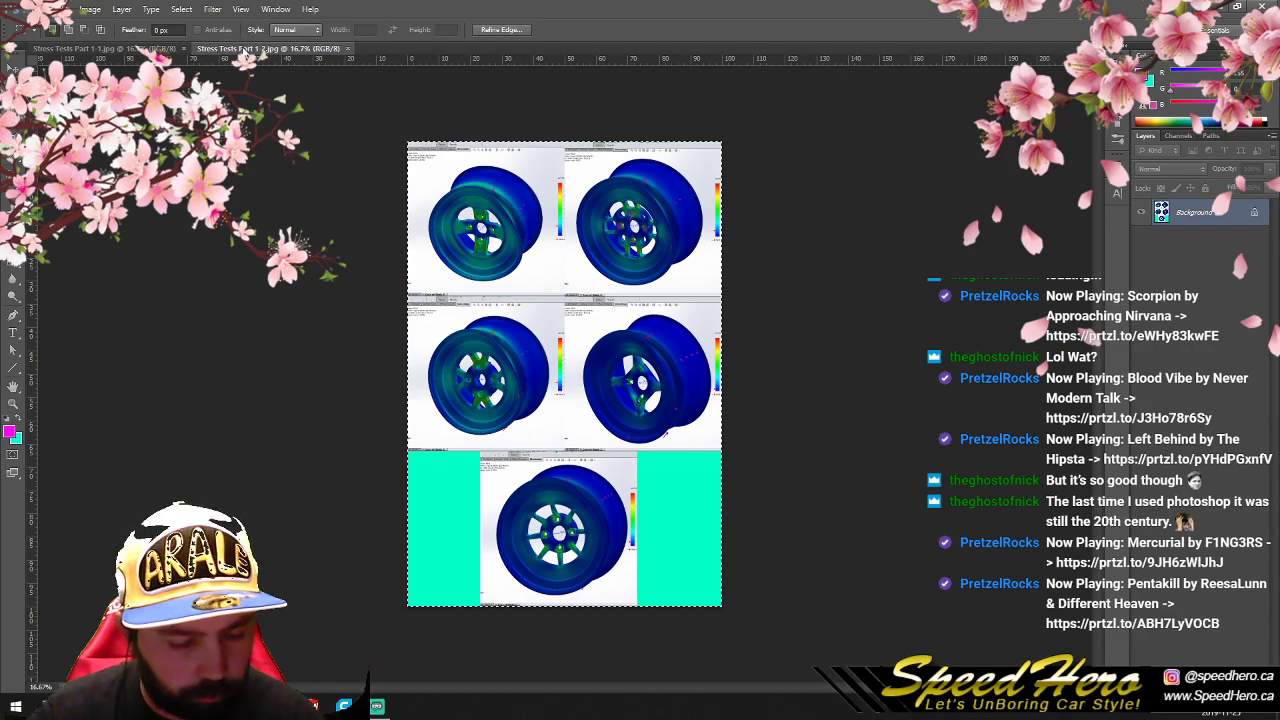
{"action": "key", "text": "ctrl+Tab"}
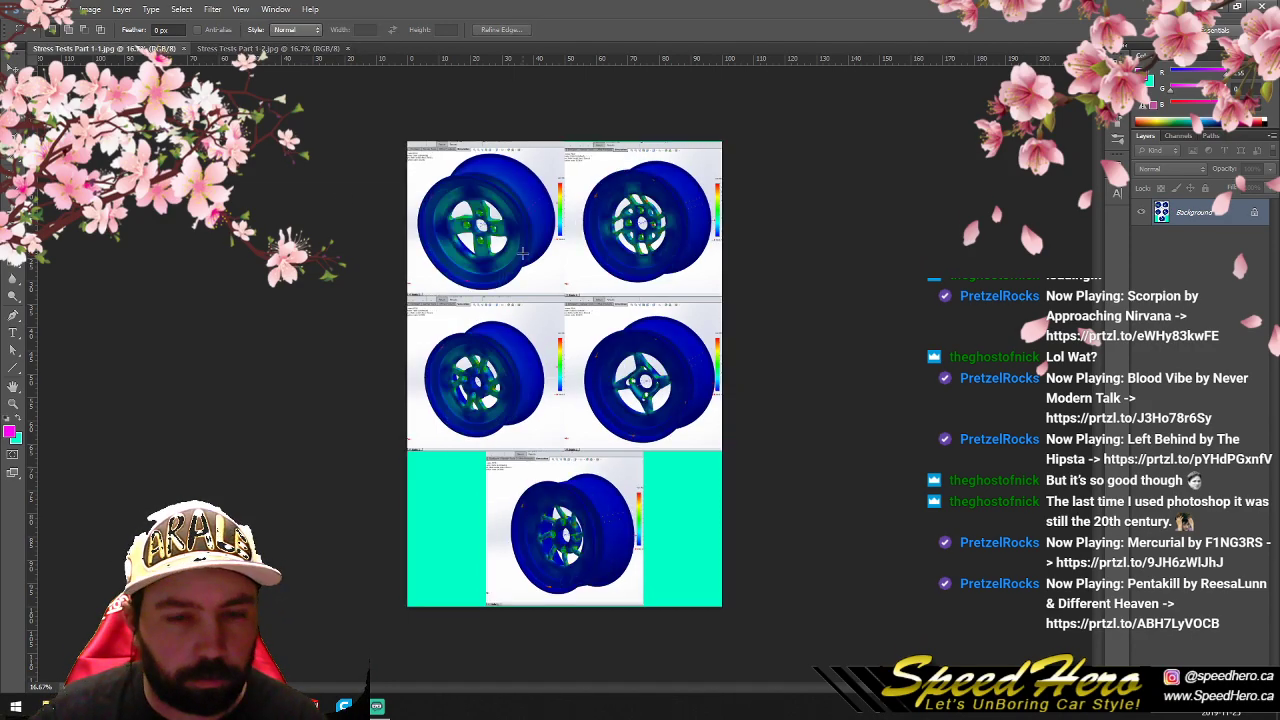
{"action": "left_click", "coordinate": [60, 9]}
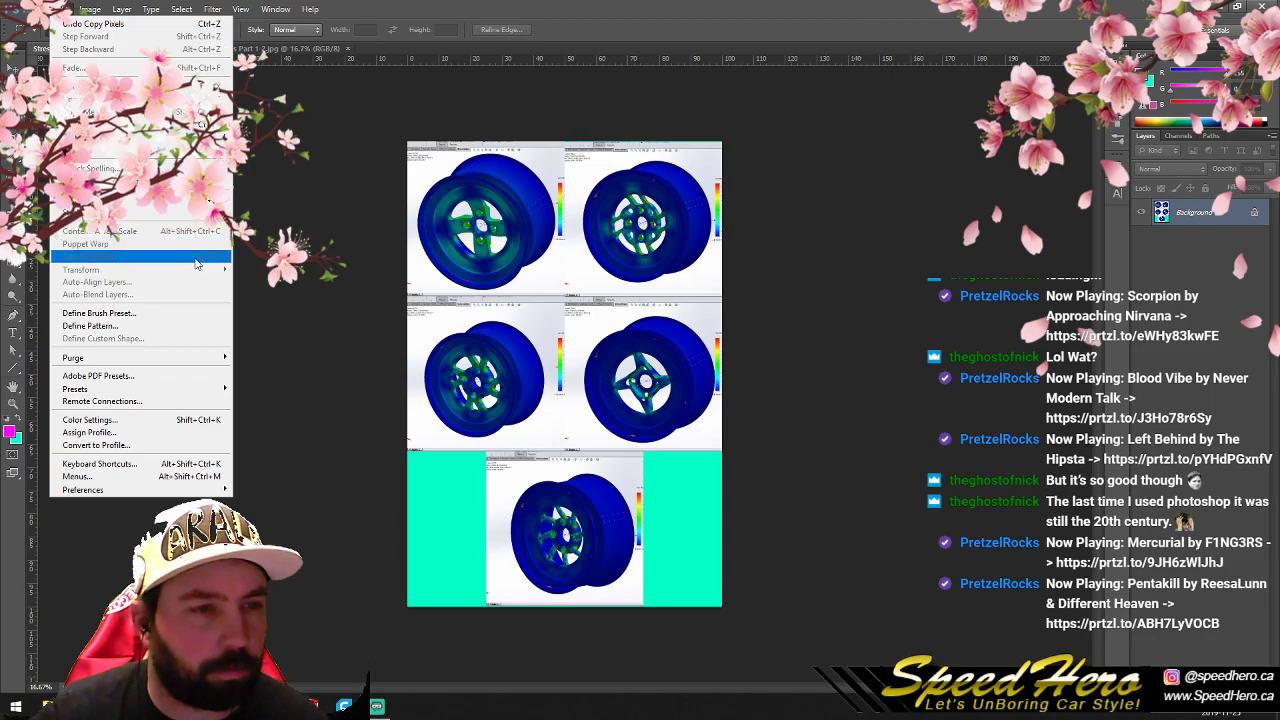
{"action": "mouse_move", "coordinate": [90, 9]}
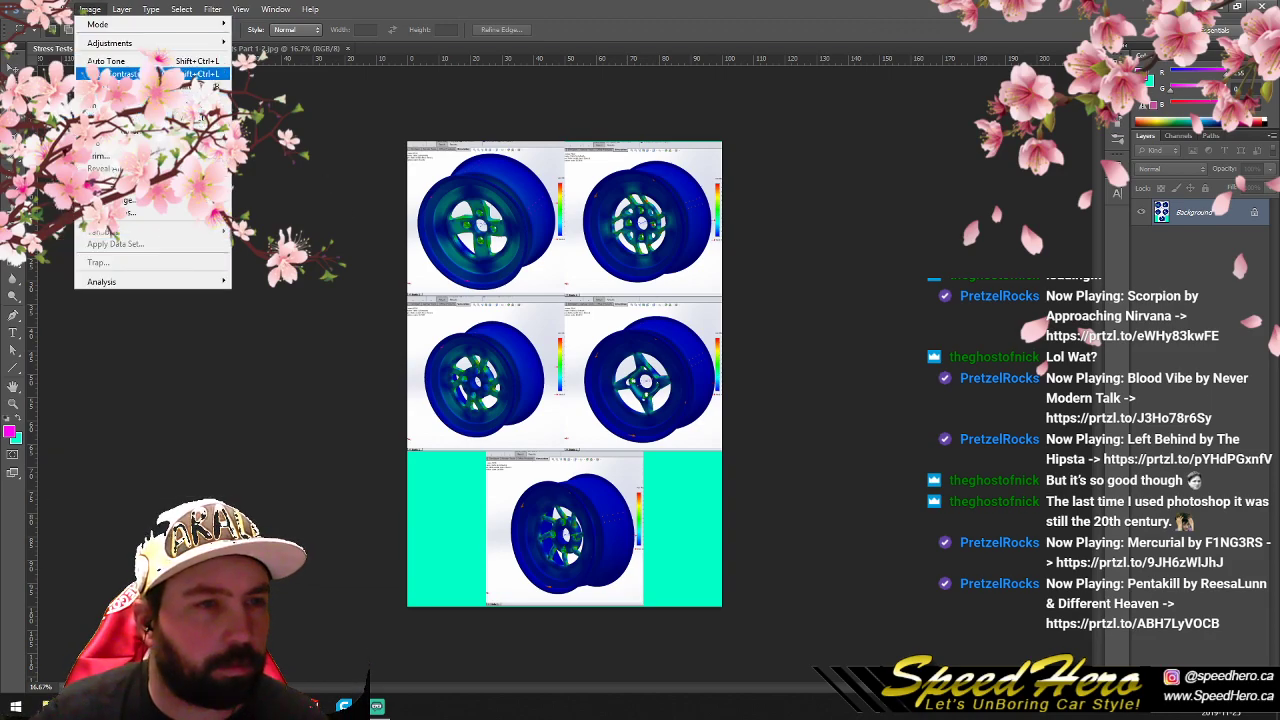
{"action": "left_click", "coordinate": [200, 120]}
{"action": "left_click", "coordinate": [606, 316]}
{"action": "double_click", "coordinate": [630, 247]}
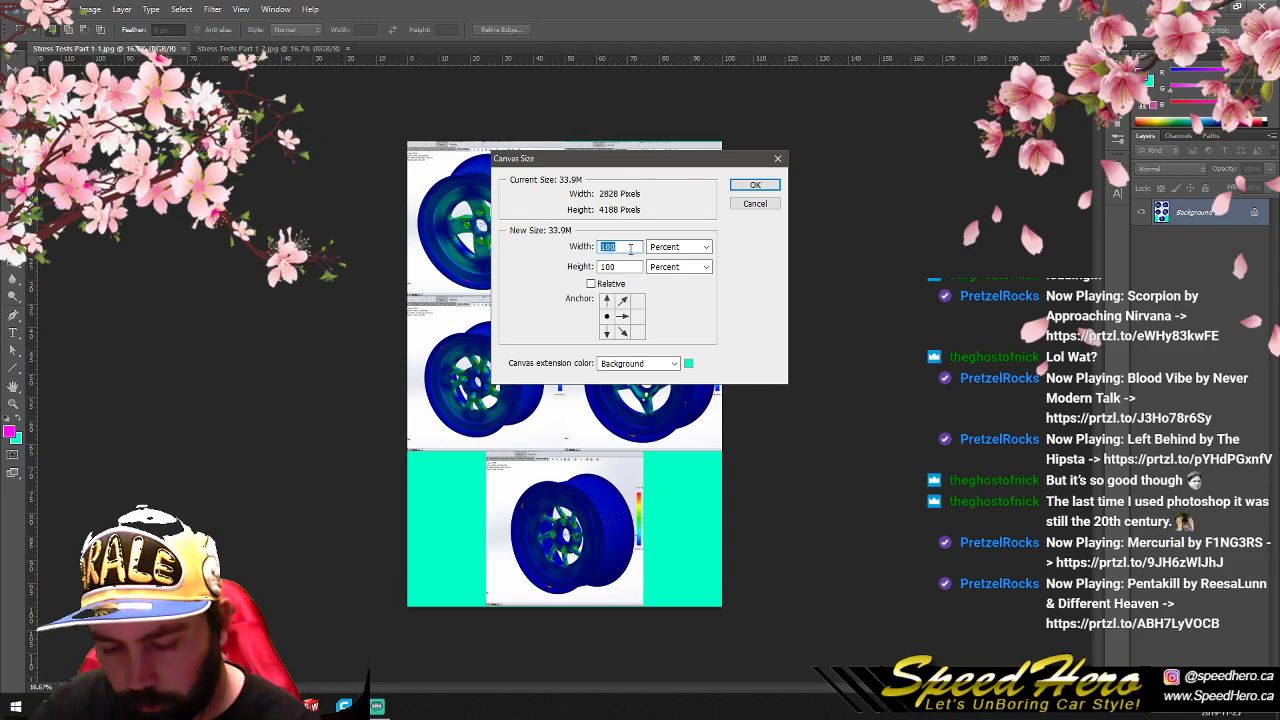
{"action": "type", "text": "200"}
{"action": "left_click", "coordinate": [735, 185]}
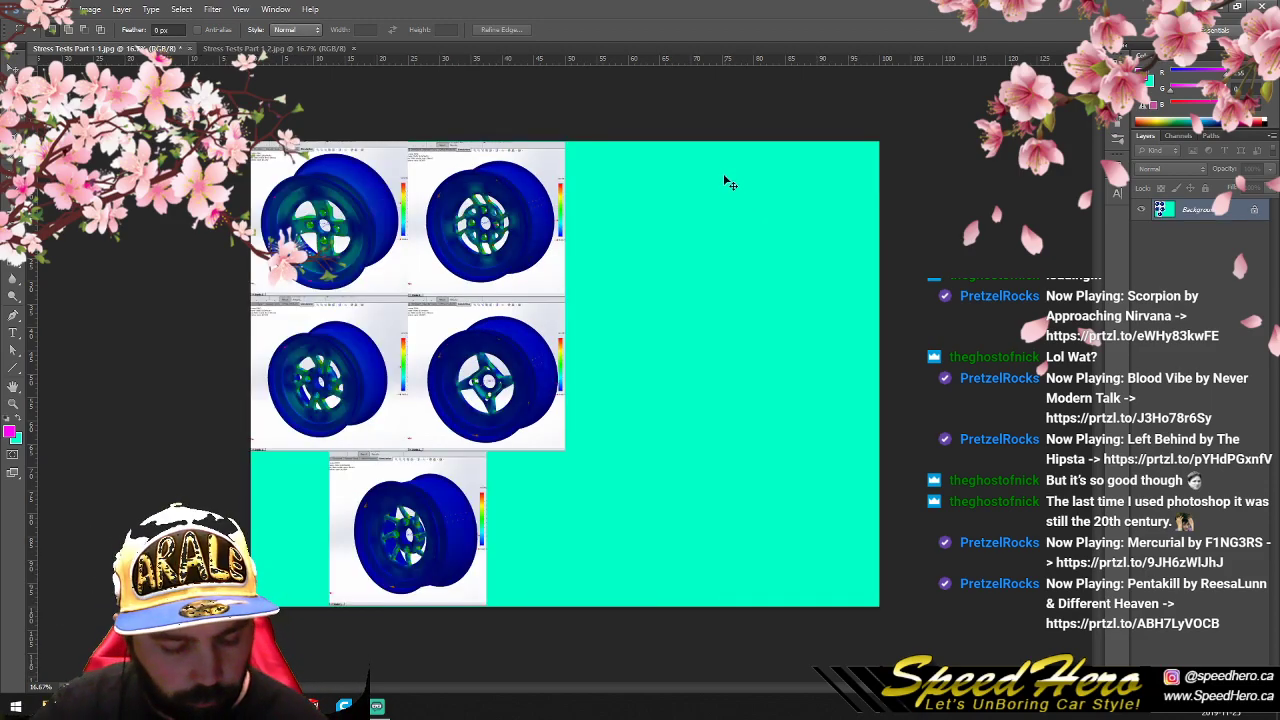
- Paste the copied sheet into the empty right half of the Part 1-1 canvas and merge it with the background
{"action": "key", "text": "ctrl+v"}
{"action": "left_click", "coordinate": [13, 68]}
{"action": "left_click_drag", "start_coordinate": [530, 333], "coordinate": [683, 334]}
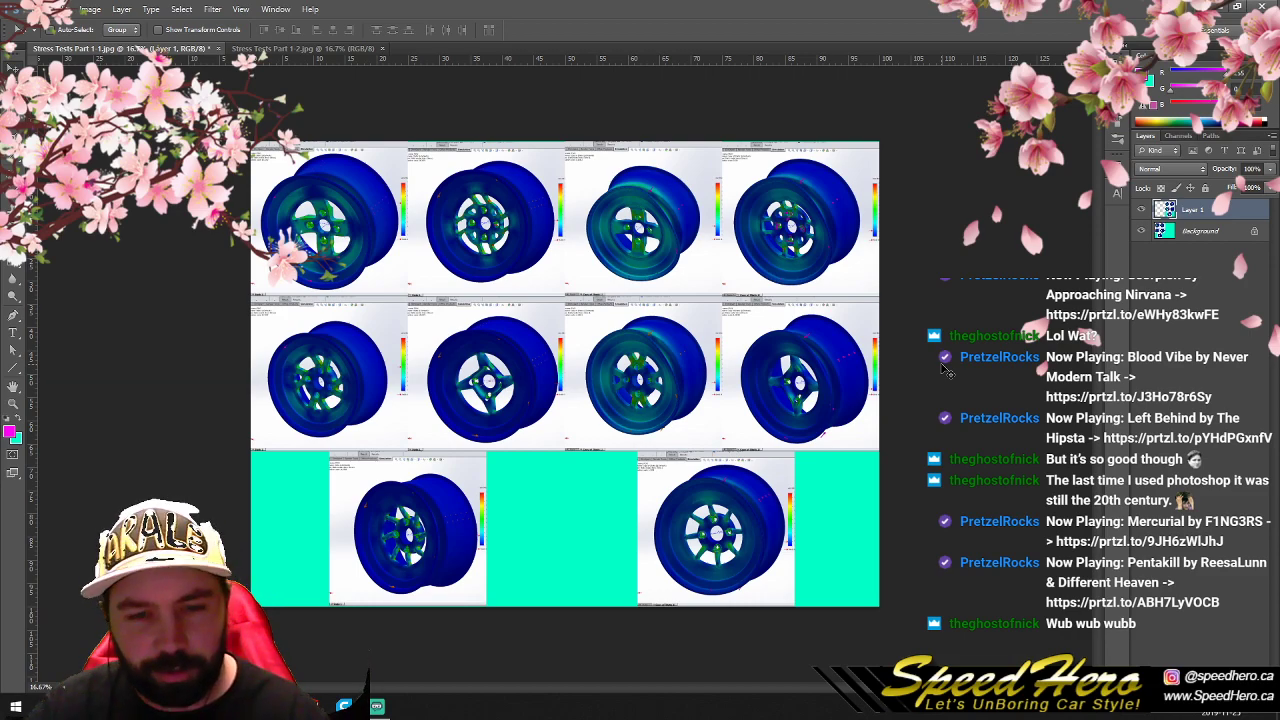
{"action": "key", "text": "ctrl+e"}
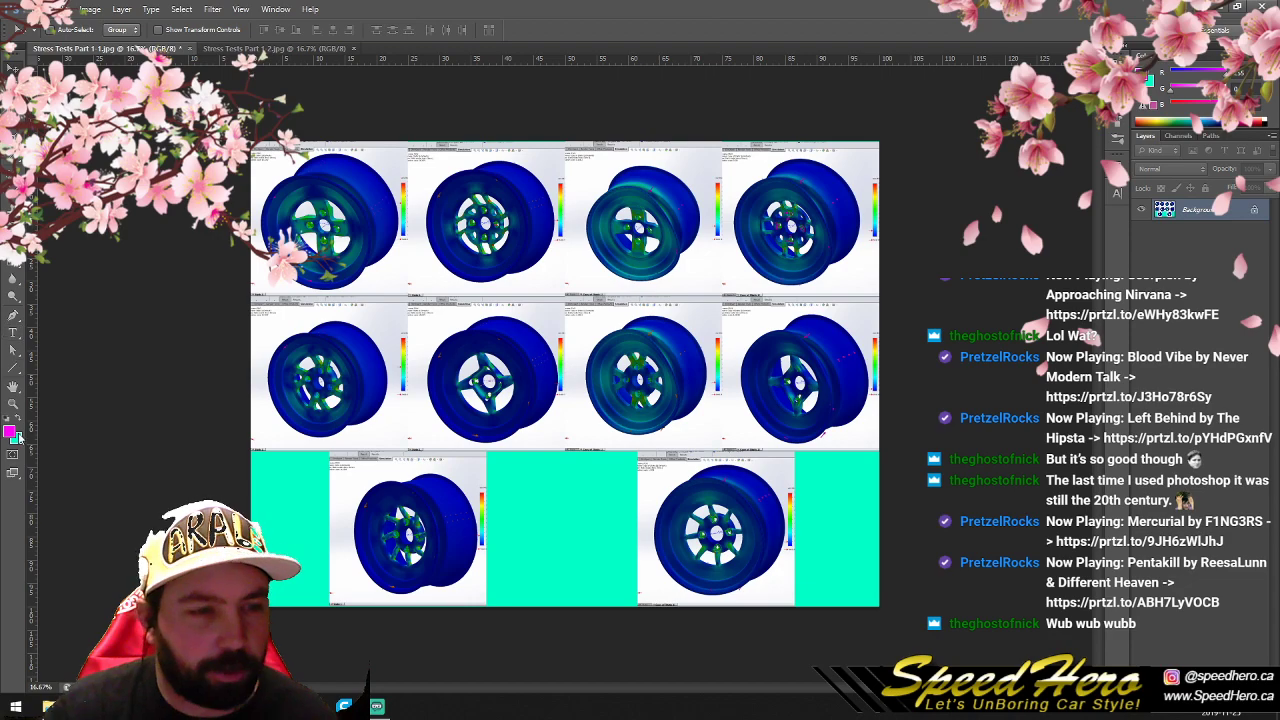
- Set the foreground color to yellow, fff600
{"action": "left_click", "coordinate": [12, 430]}
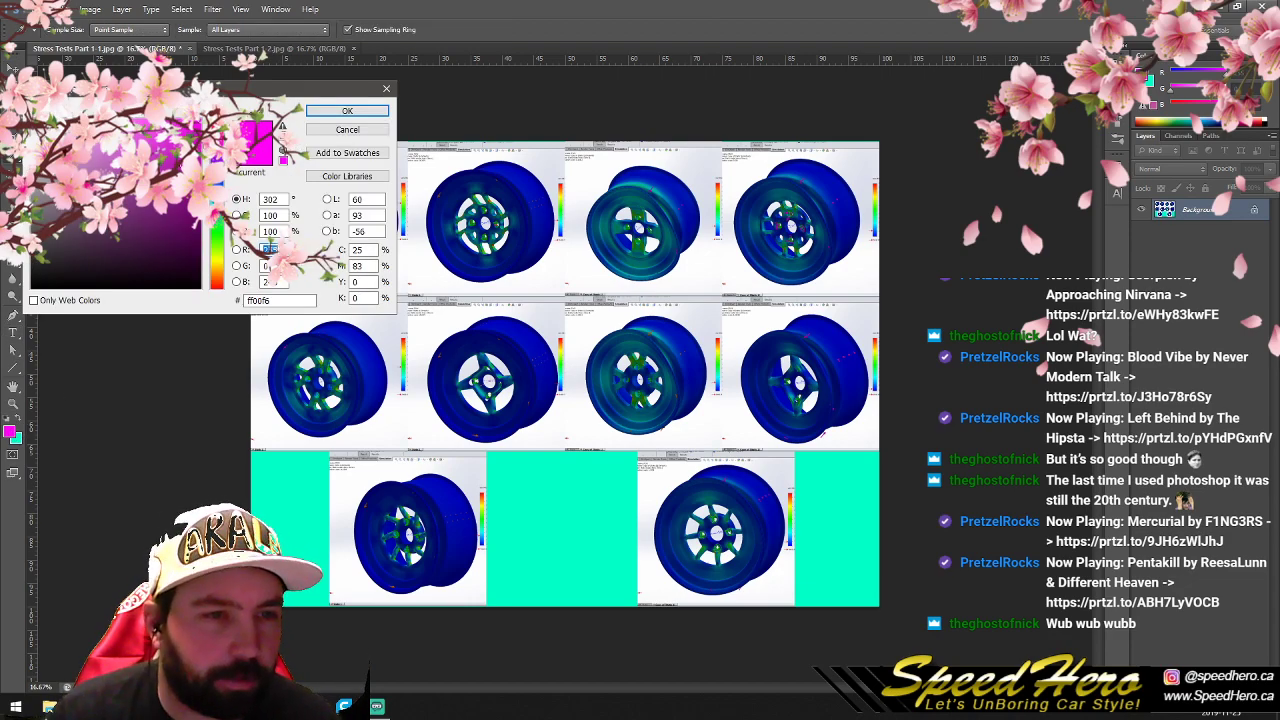
{"action": "left_click_drag", "start_coordinate": [219, 148], "coordinate": [224, 262]}
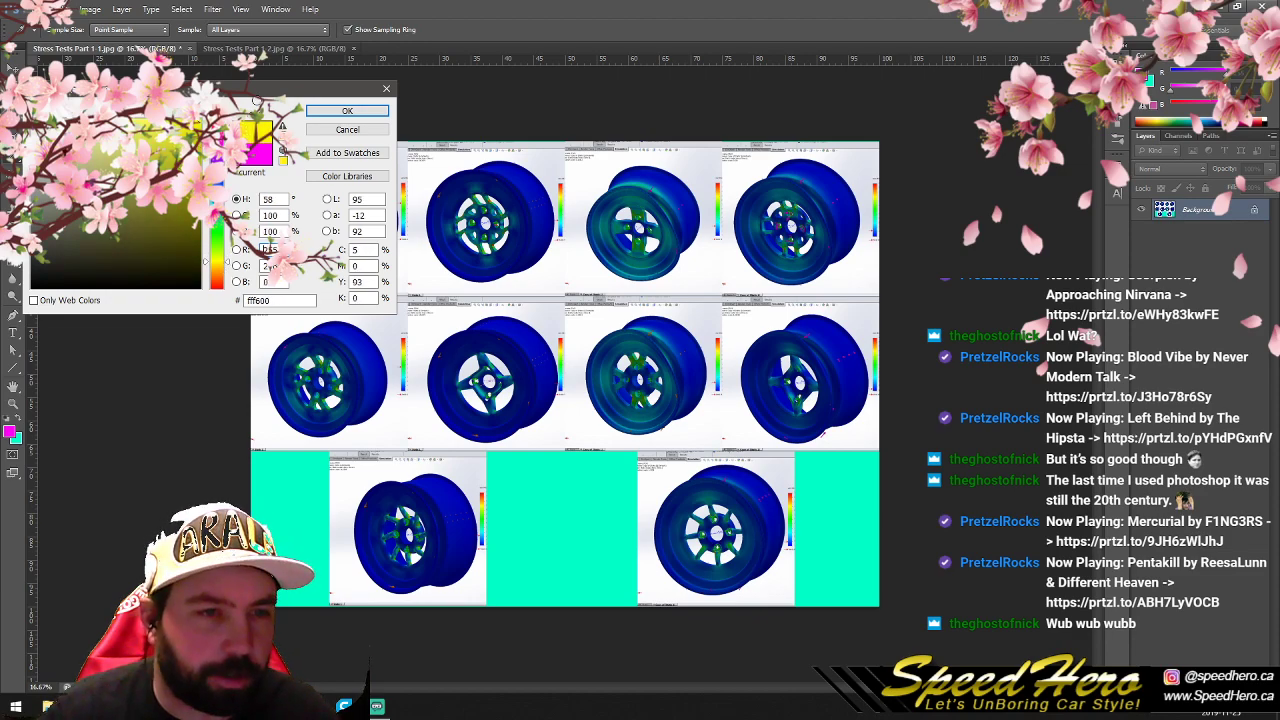
{"action": "left_click", "coordinate": [345, 111]}
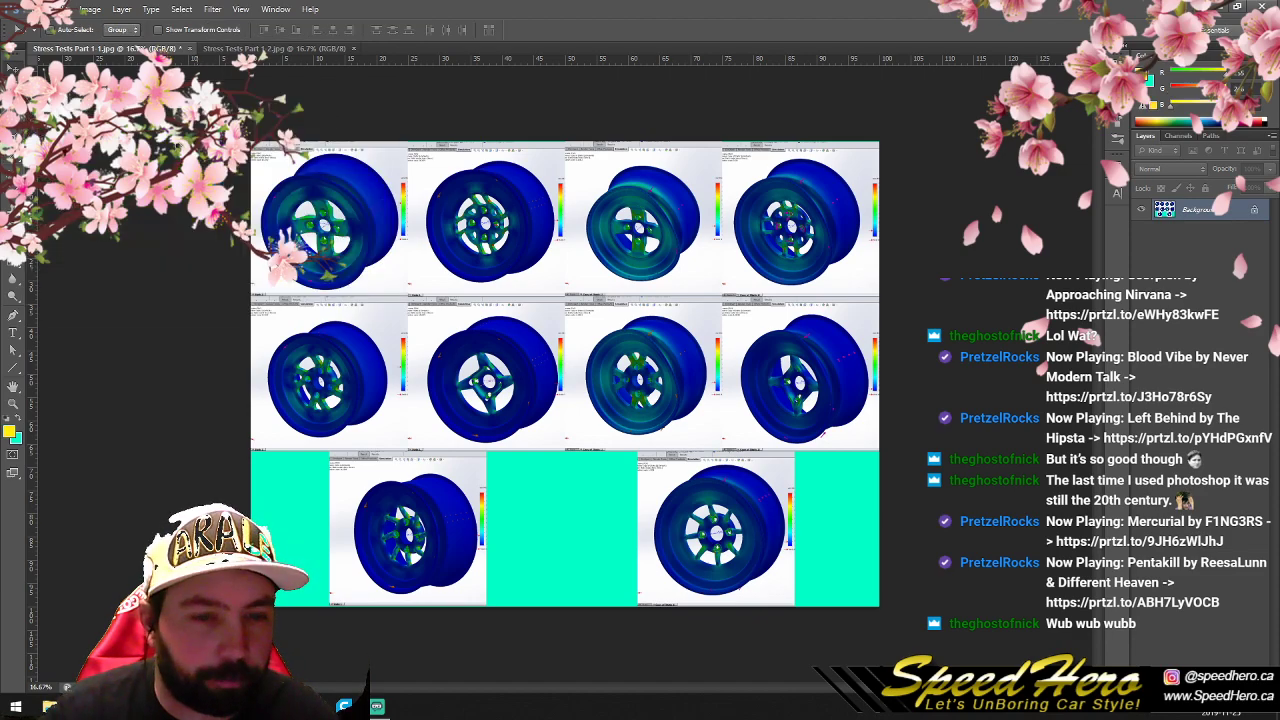
- Reset the colors to default black and white and add a 24 pt text label "V1" at the lower-left of the first wheel image
{"action": "left_click", "coordinate": [7, 421]}
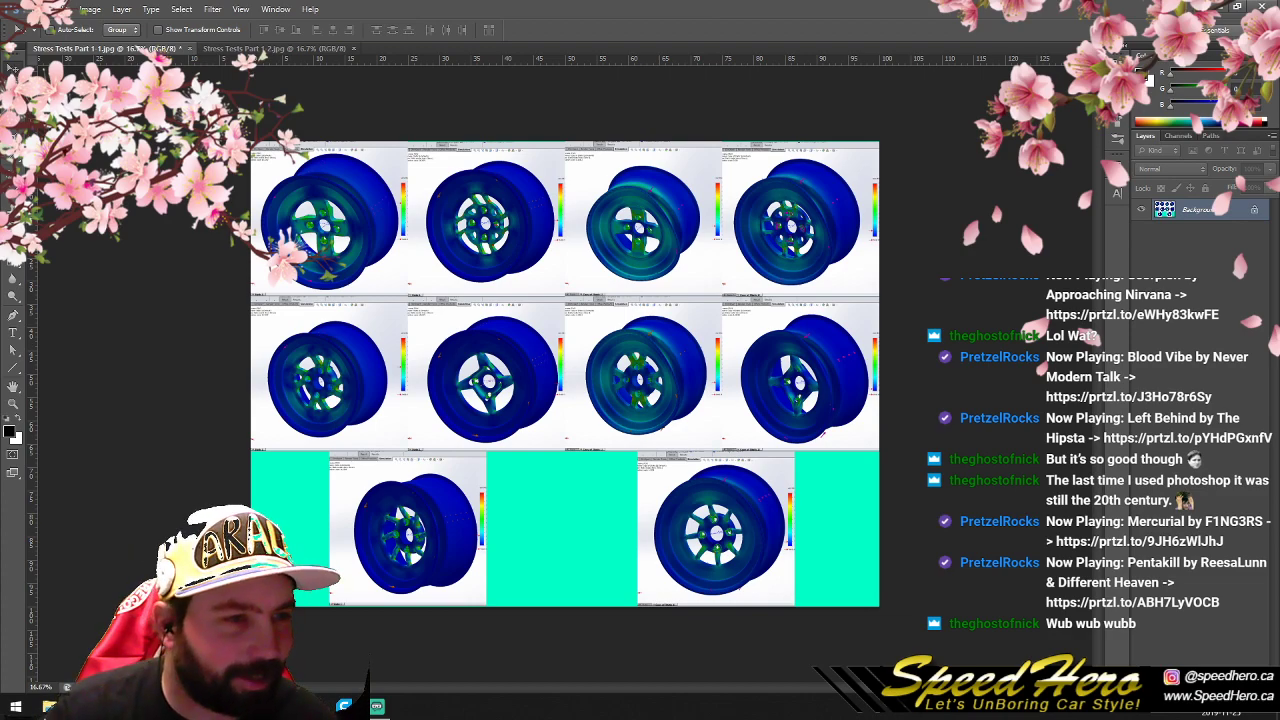
{"action": "left_click", "coordinate": [13, 333]}
{"action": "left_click", "coordinate": [252, 272]}
{"action": "type", "text": "#1"}
{"action": "key", "text": "ctrl+a"}
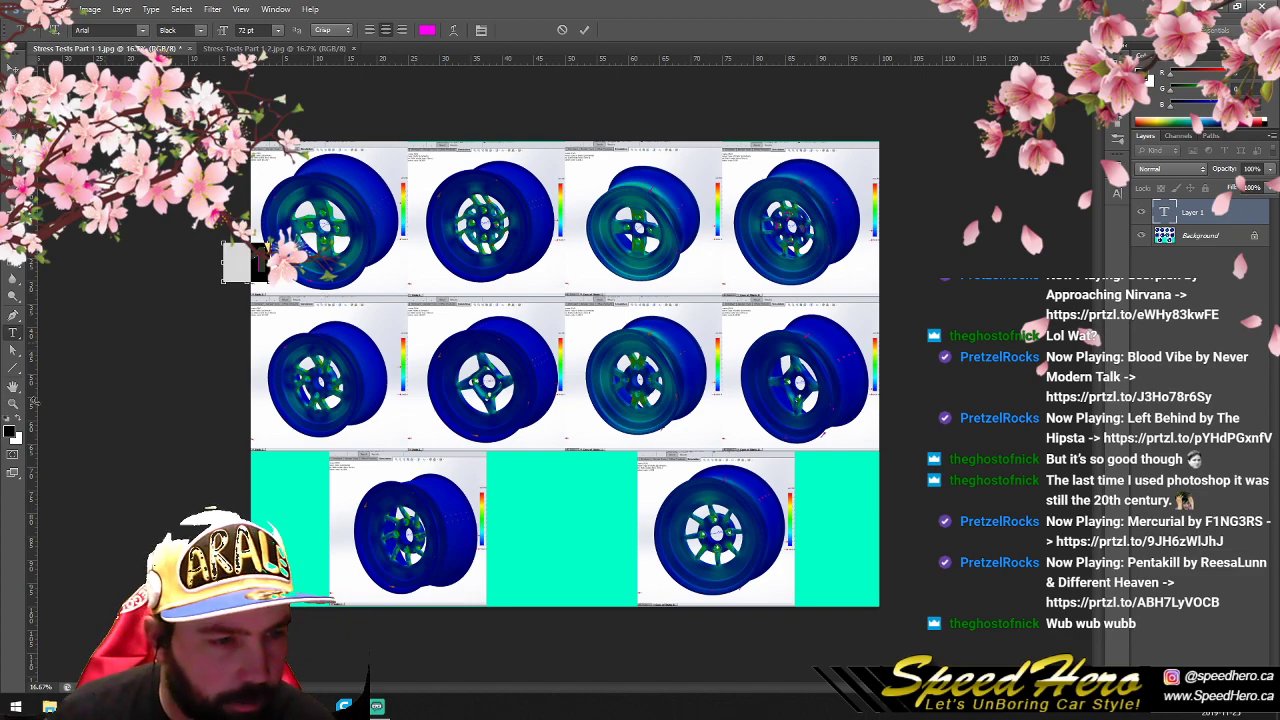
{"action": "left_click", "coordinate": [1117, 193]}
{"action": "left_click", "coordinate": [1024, 220]}
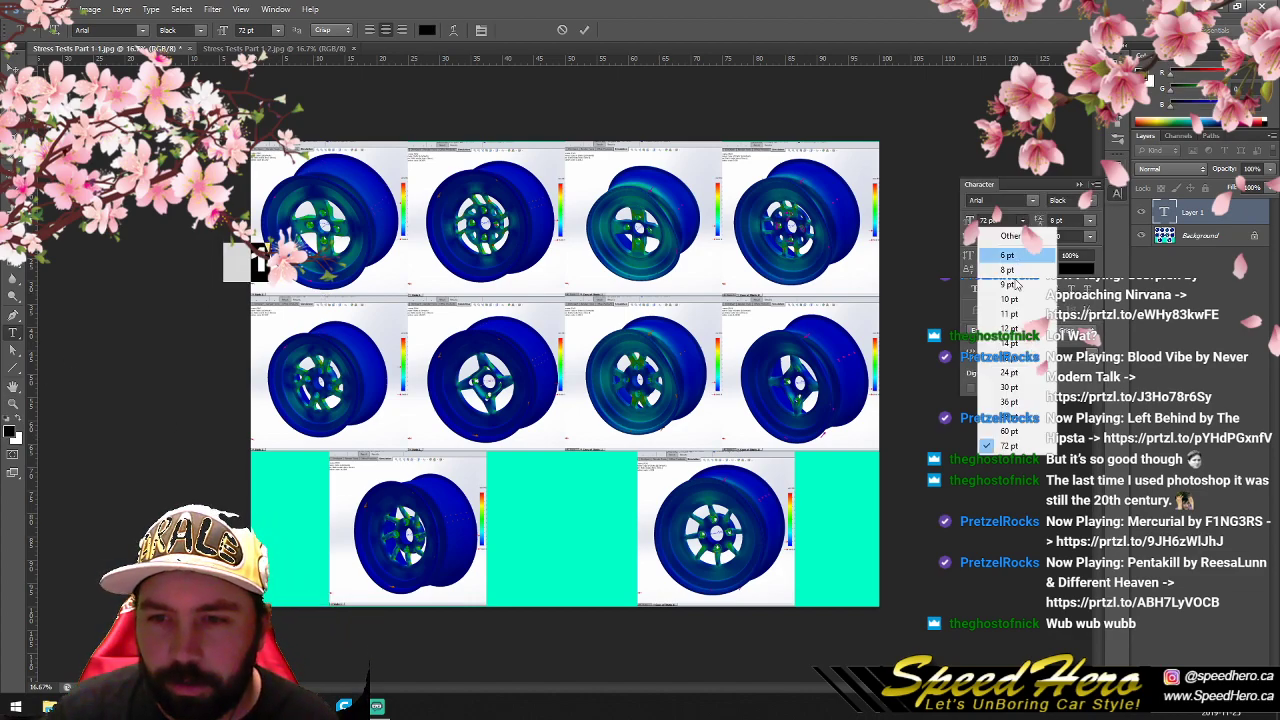
{"action": "left_click", "coordinate": [1019, 373]}
{"action": "left_click", "coordinate": [13, 68]}
{"action": "left_click_drag", "start_coordinate": [252, 267], "coordinate": [270, 277]}
- Duplicate the V1 label onto the second wheel image in the top row and change its text to "V2"
{"action": "left_click", "coordinate": [121, 9]}
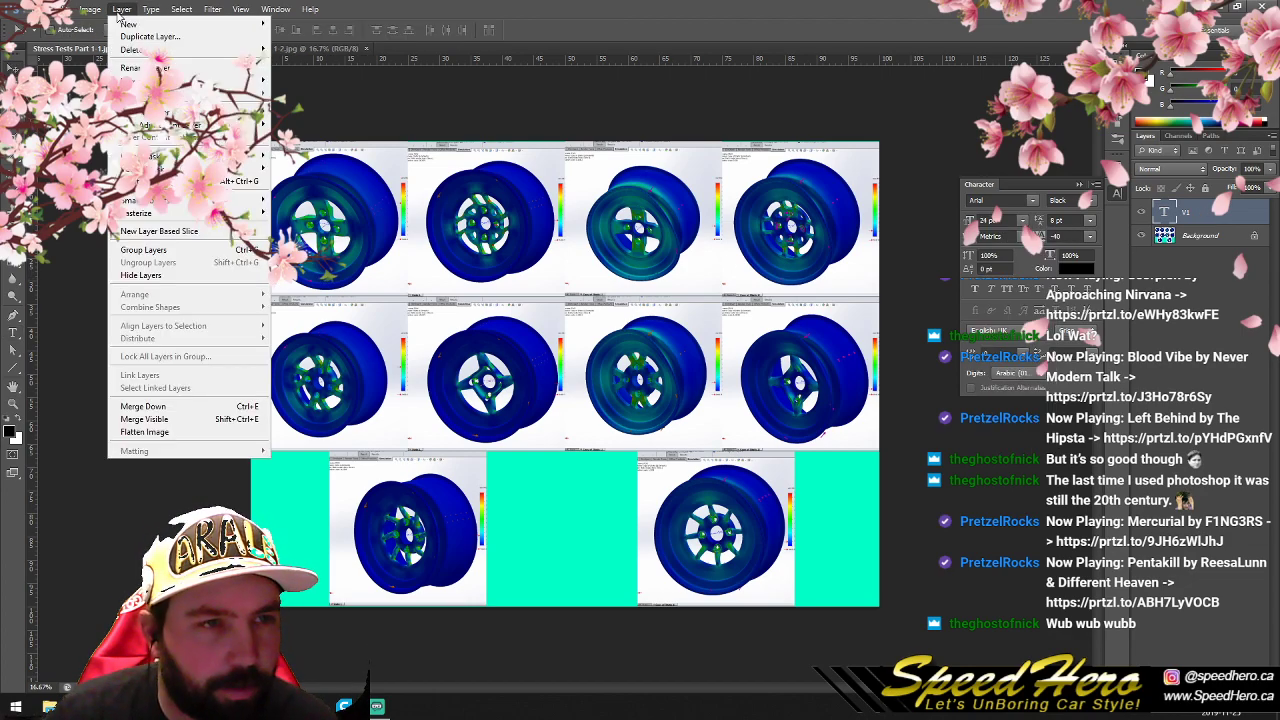
{"action": "left_click", "coordinate": [150, 40]}
{"action": "left_click", "coordinate": [745, 221]}
{"action": "left_click_drag", "start_coordinate": [263, 277], "coordinate": [428, 283]}
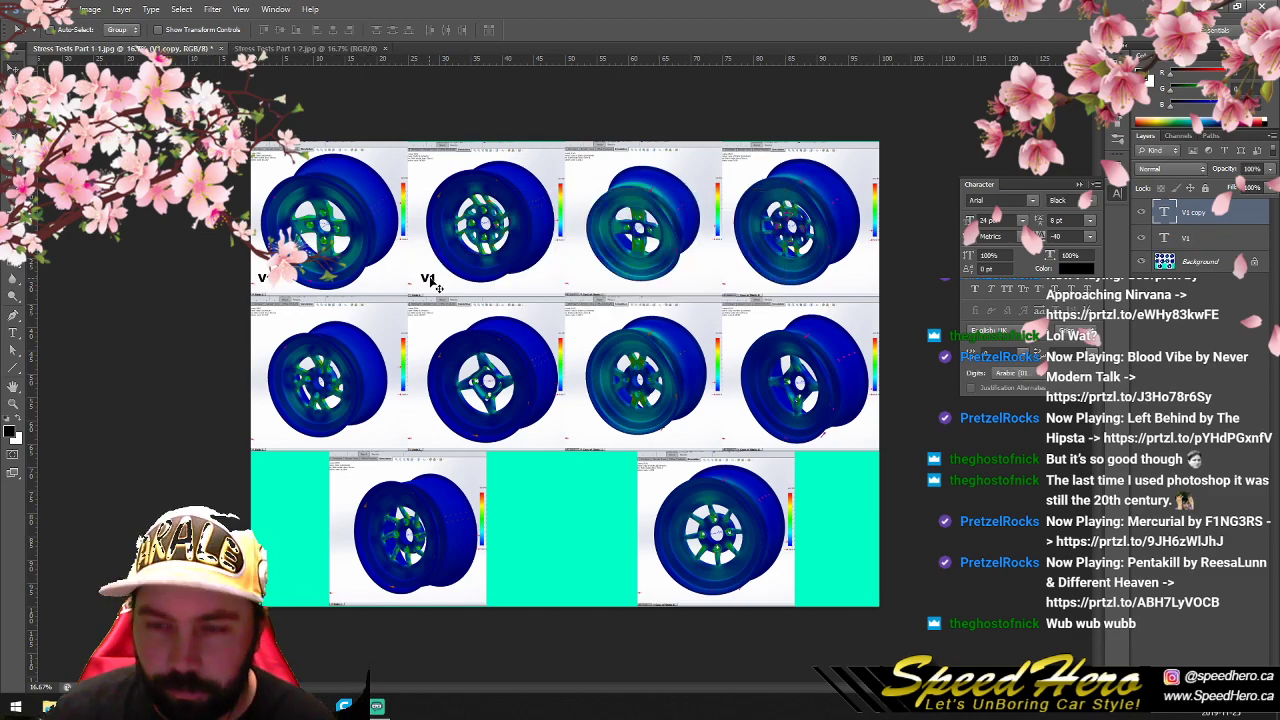
{"action": "double_click", "coordinate": [1166, 214]}
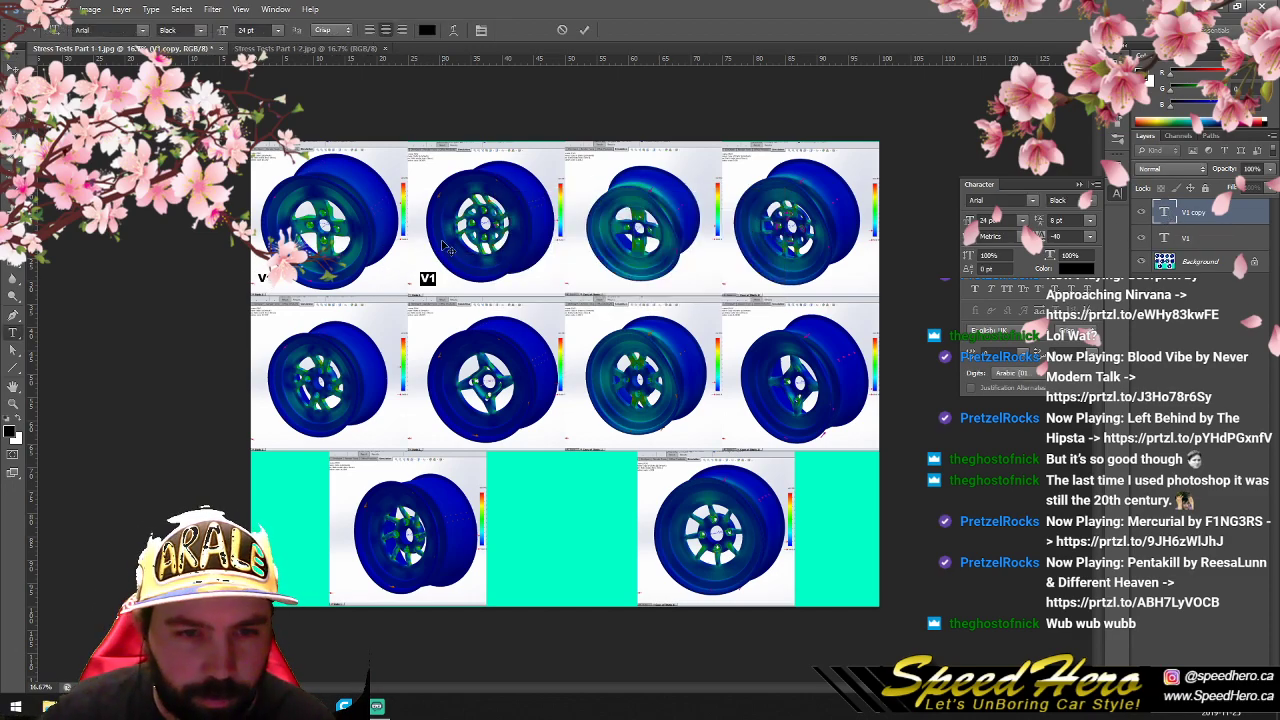
{"action": "type", "text": "V2"}
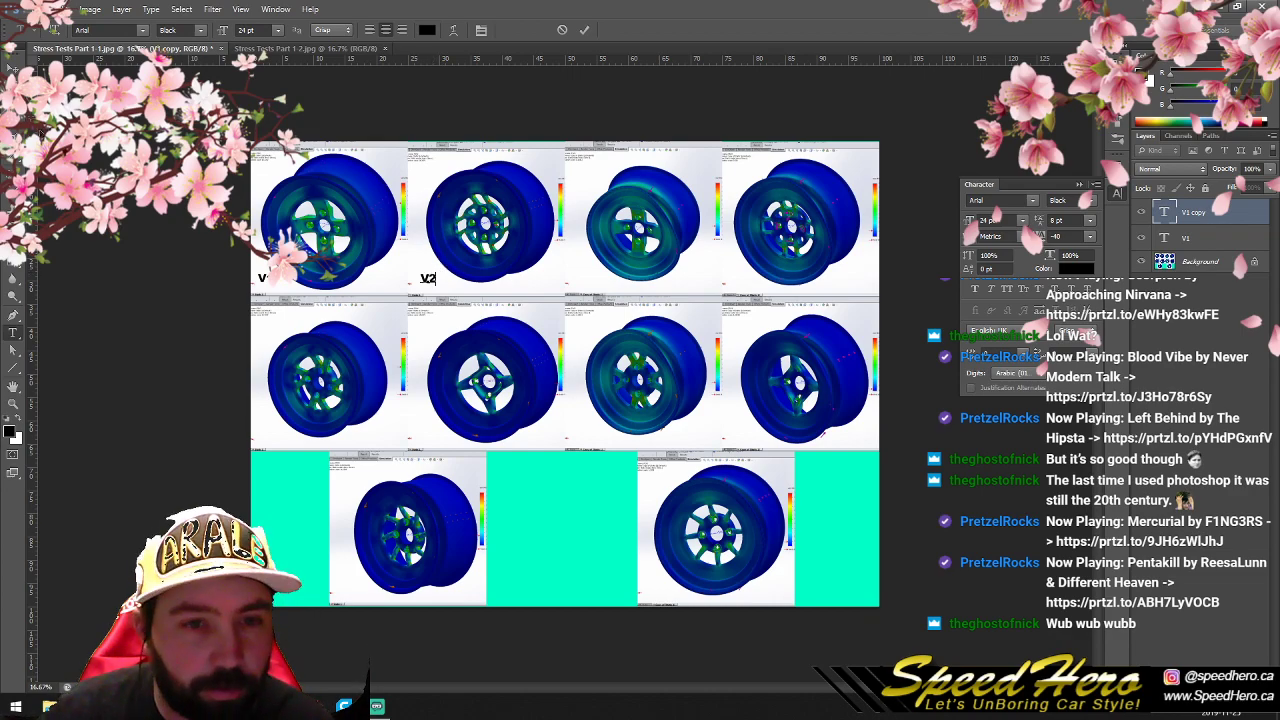
{"action": "left_click", "coordinate": [13, 69]}
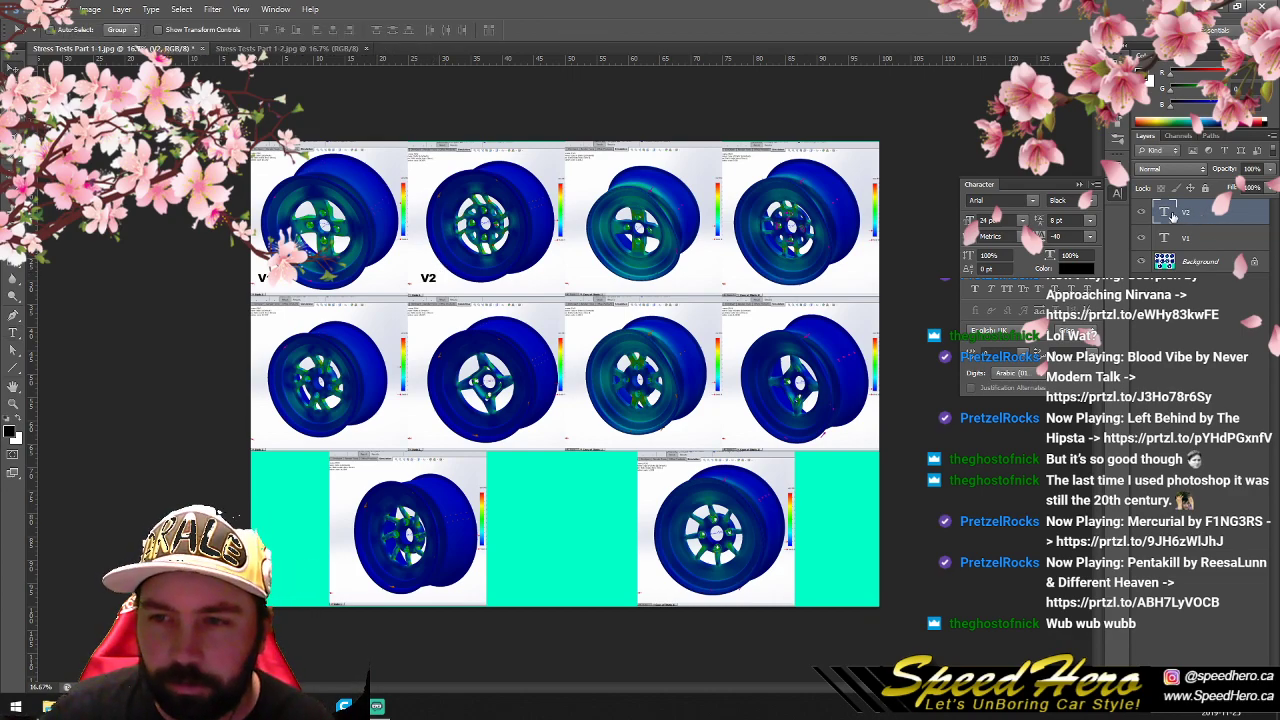
- Duplicate the V1 and V2 labels onto the two second-row wheels of the first sheet and change them to "V3" and "V4"
{"action": "left_click", "coordinate": [121, 9]}
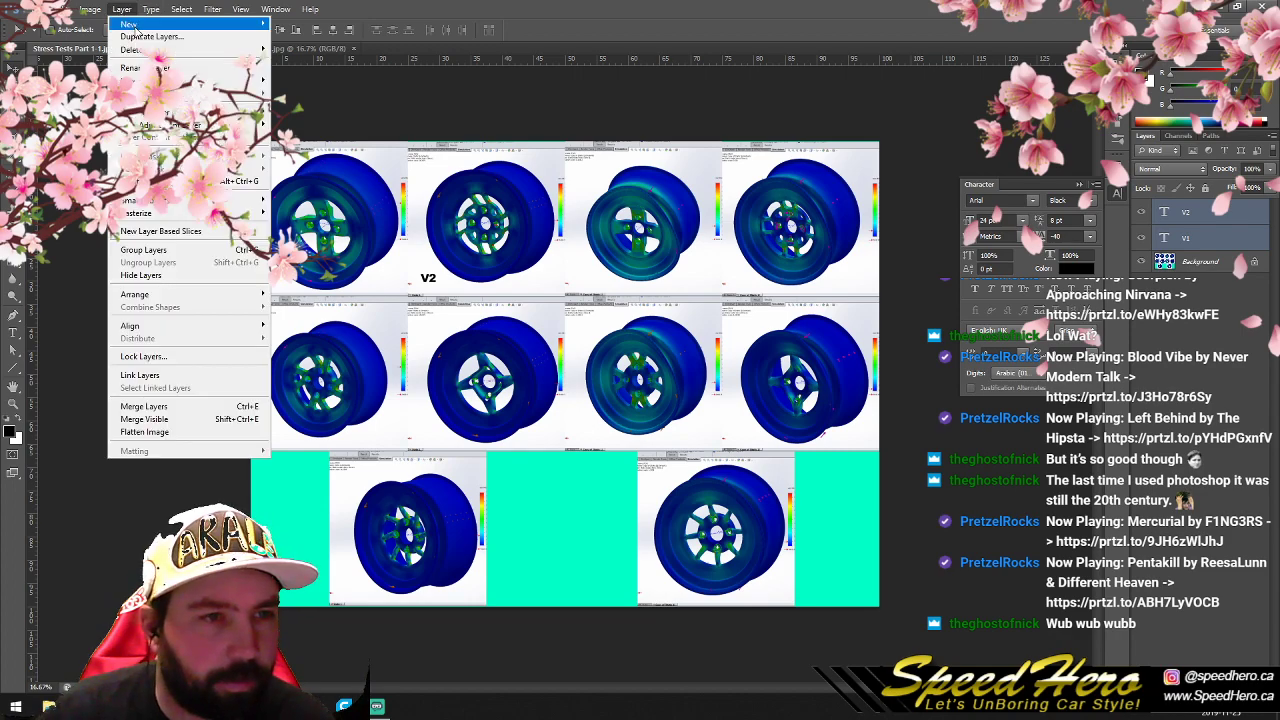
{"action": "left_click", "coordinate": [150, 36]}
{"action": "left_click", "coordinate": [756, 221]}
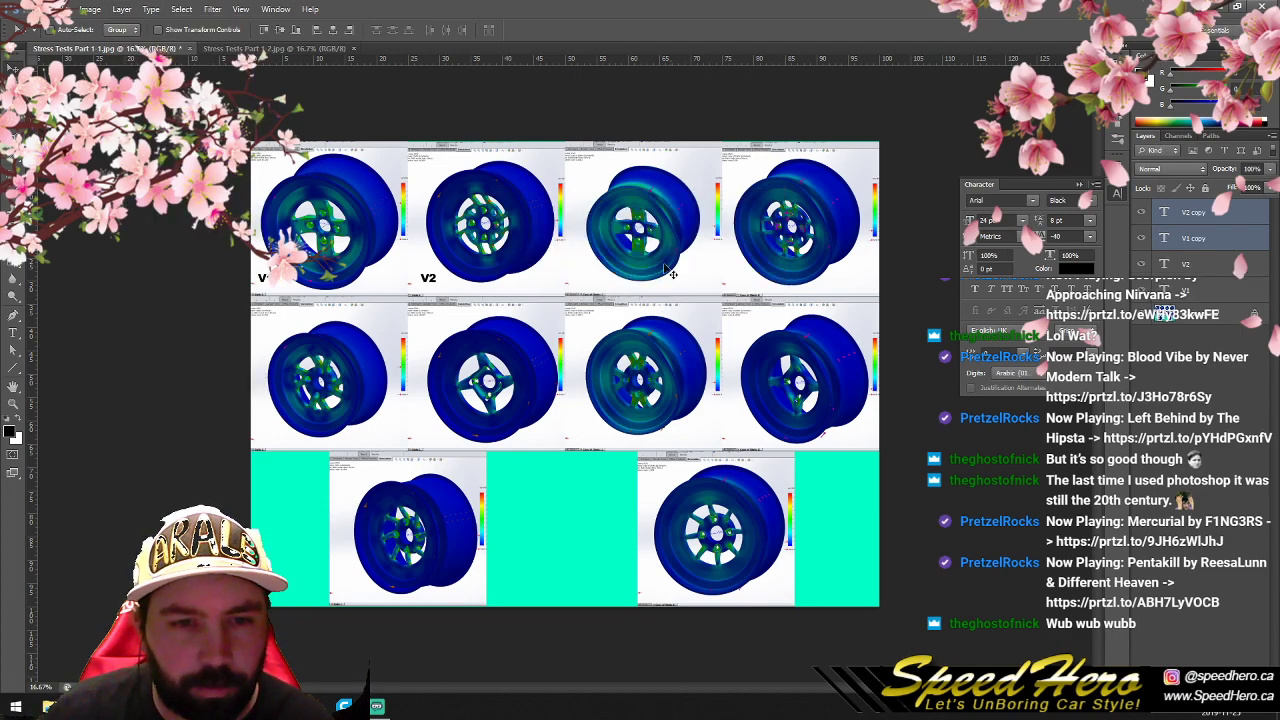
{"action": "left_click_drag", "start_coordinate": [399, 297], "coordinate": [380, 441]}
{"action": "double_click", "coordinate": [1164, 213]}
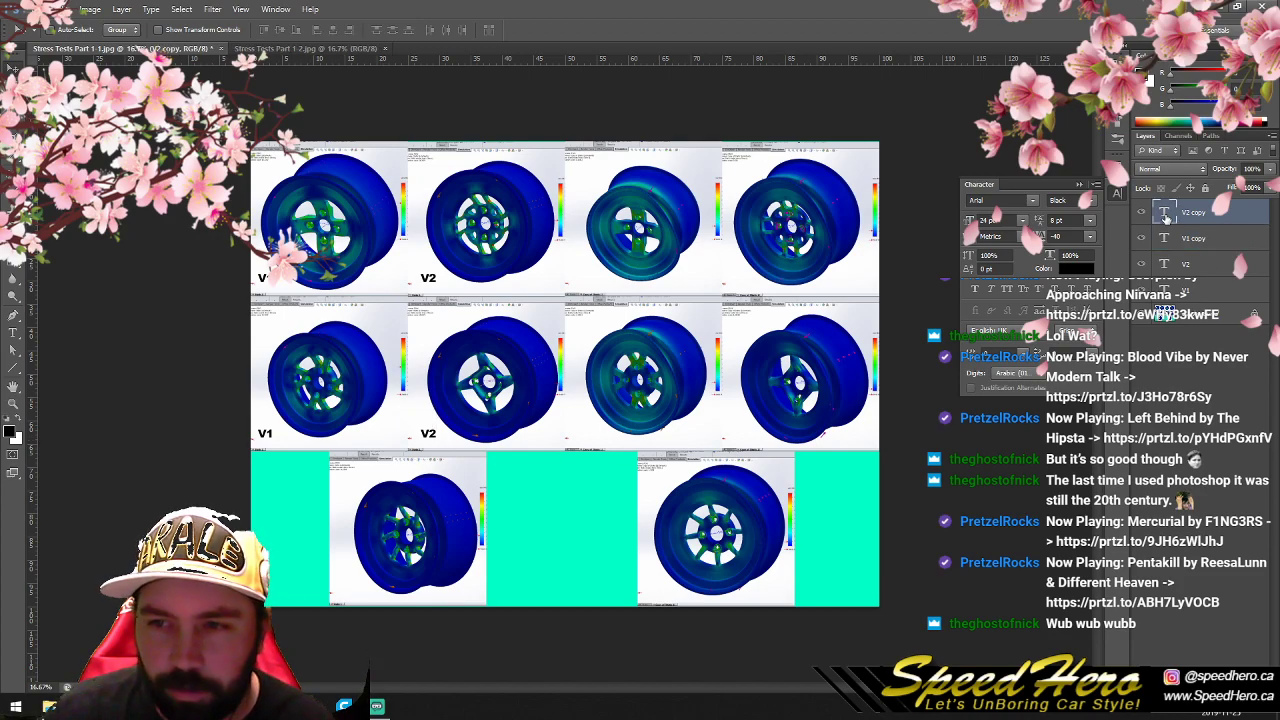
{"action": "type", "text": "V"}
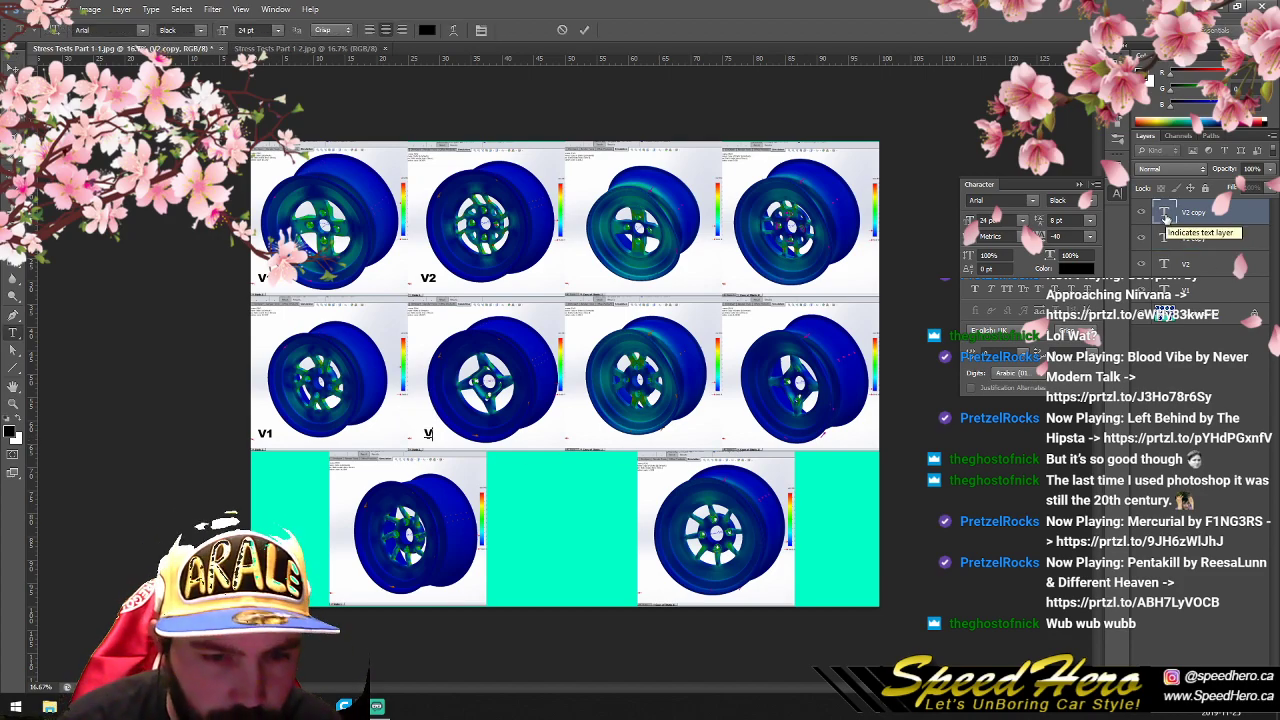
{"action": "left_click", "coordinate": [1168, 238]}
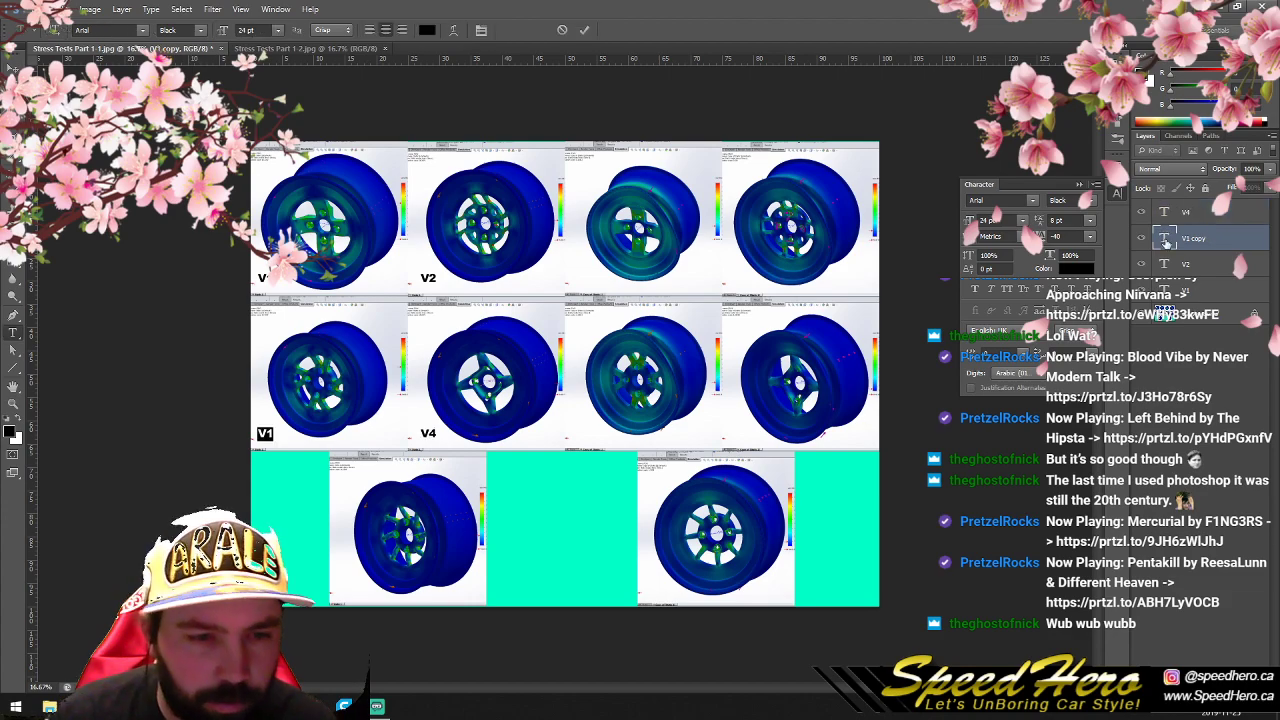
{"action": "left_click", "coordinate": [268, 432]}
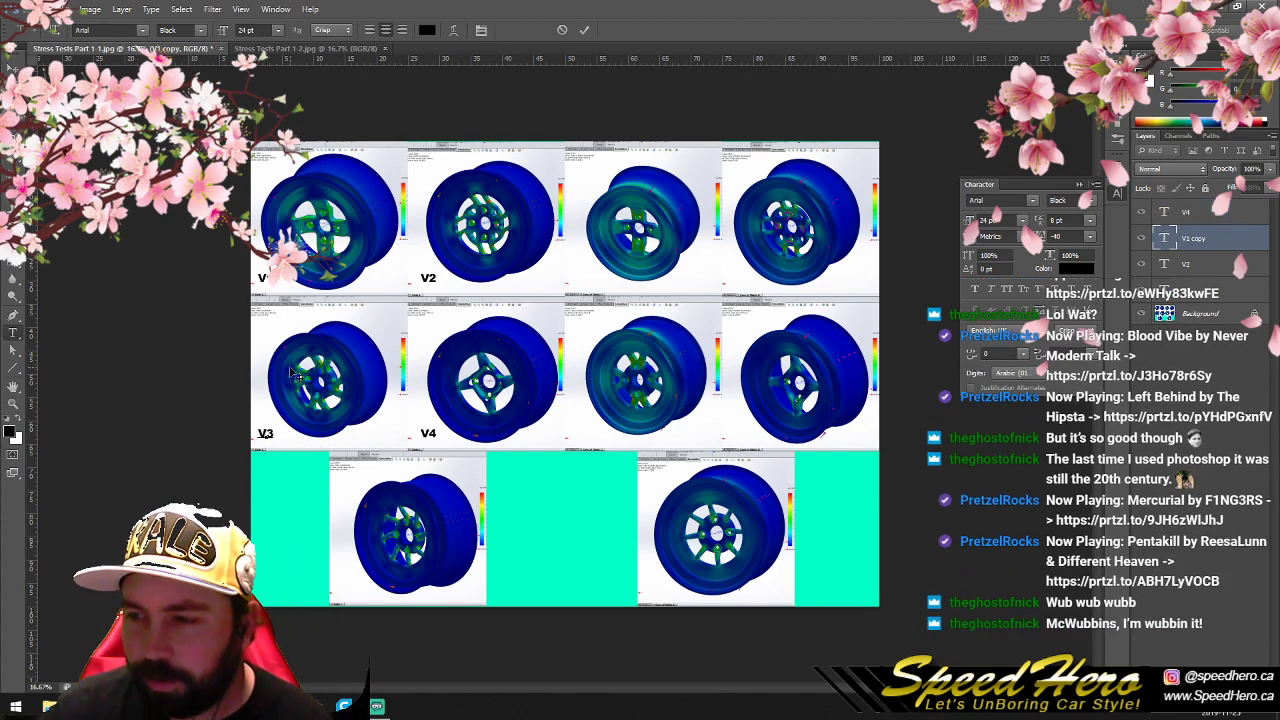
{"action": "left_click", "coordinate": [12, 68]}
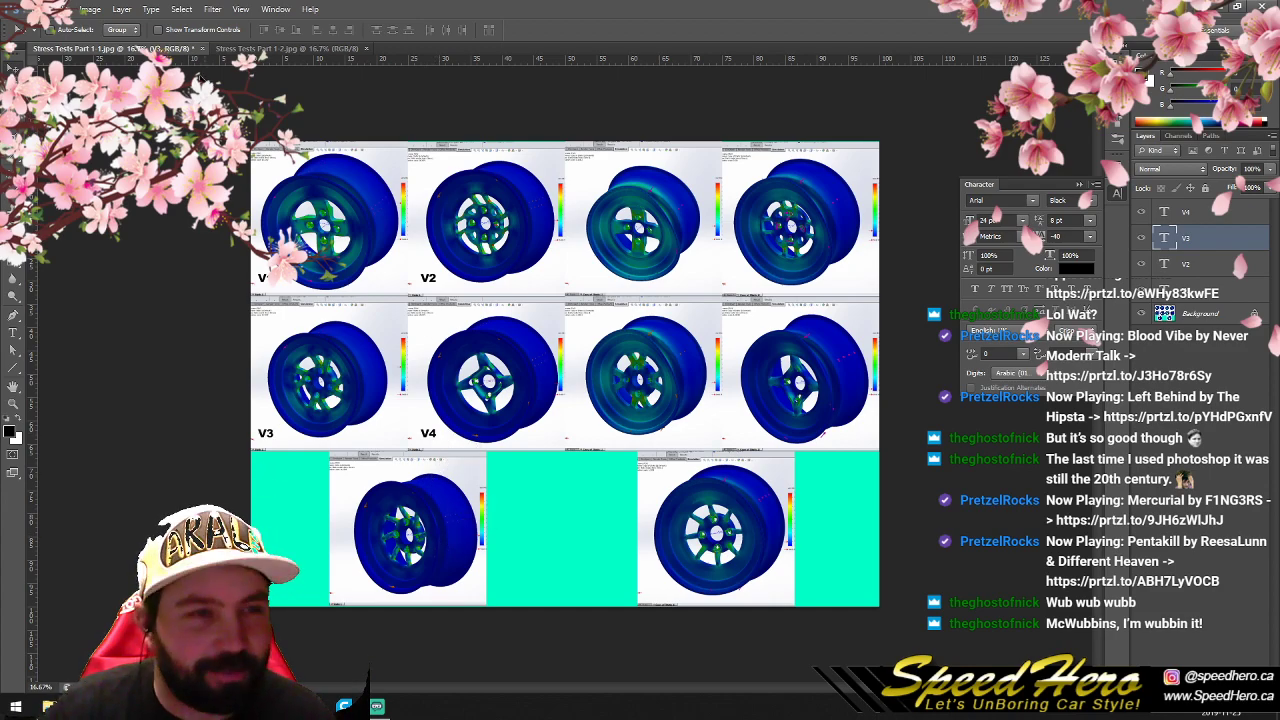
- Duplicate the V3 label onto the bottom-row wheel of the first sheet and change its text to "V5"
{"action": "left_click", "coordinate": [121, 9]}
{"action": "left_click", "coordinate": [128, 37]}
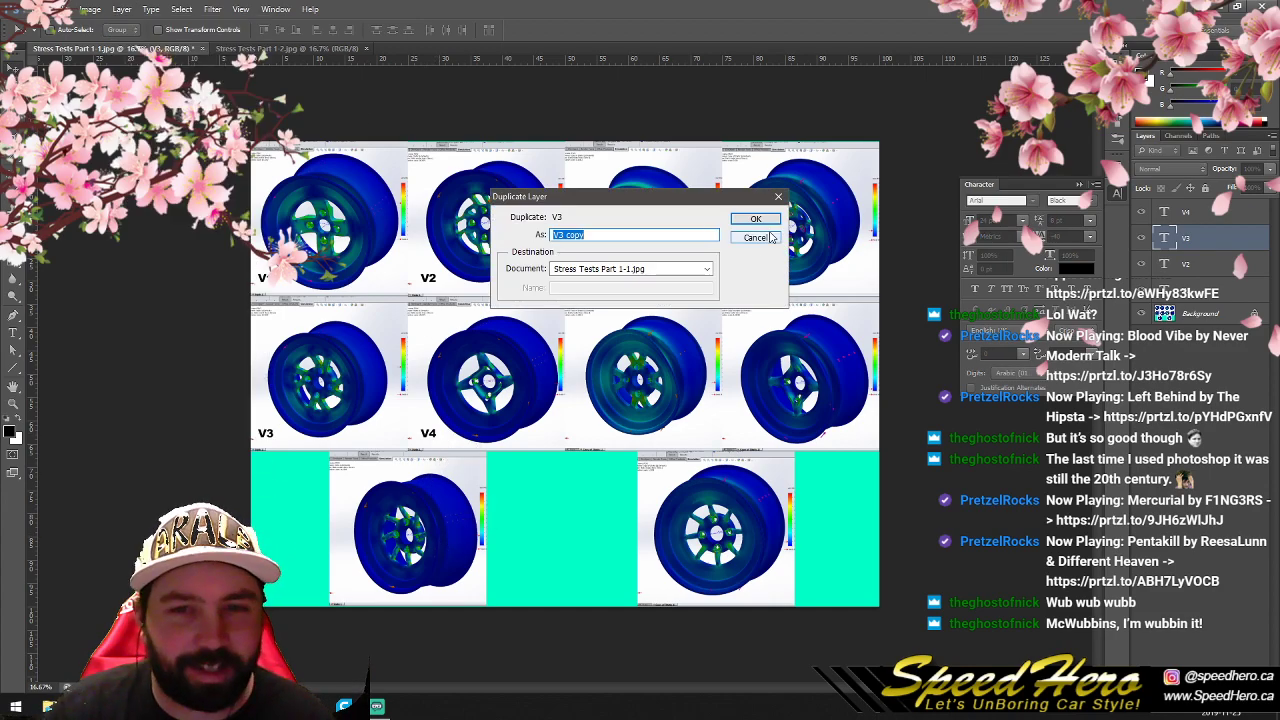
{"action": "left_click", "coordinate": [756, 216]}
{"action": "left_click_drag", "start_coordinate": [348, 567], "coordinate": [348, 591]}
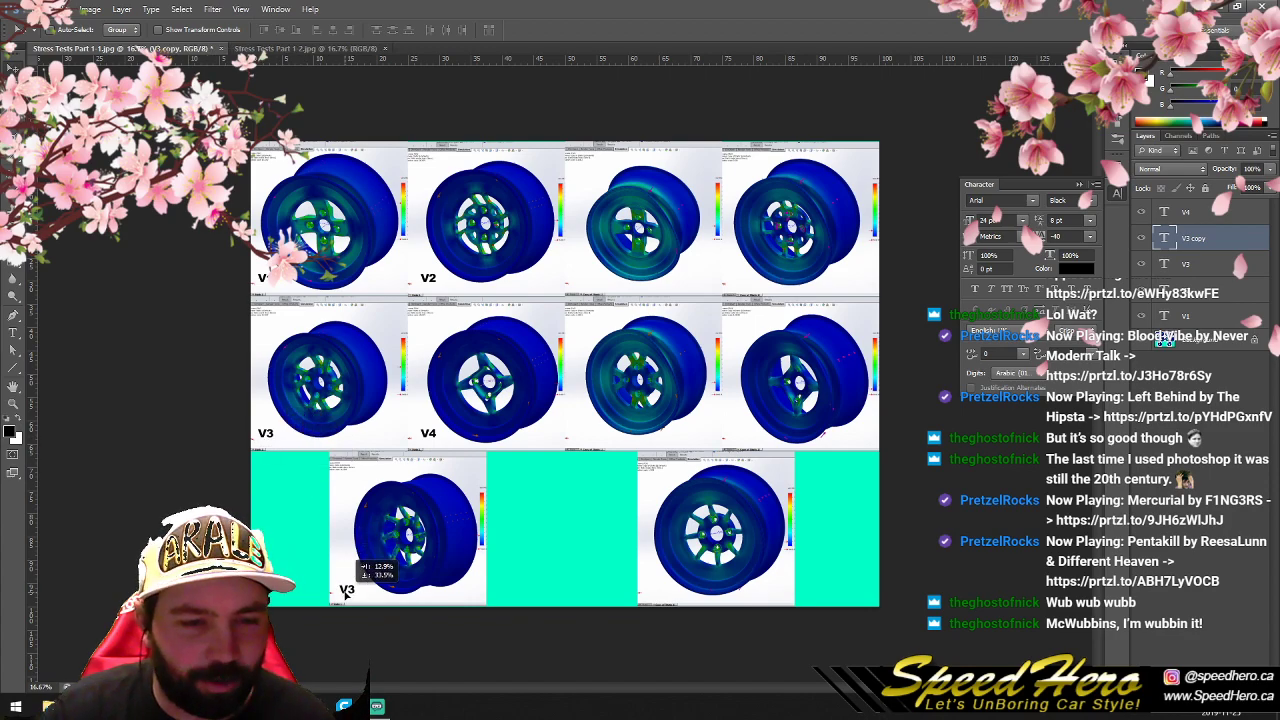
{"action": "double_click", "coordinate": [1160, 236]}
{"action": "type", "text": "V5"}
- Merge the five version label layers, V1 to V5, into one layer
{"action": "left_click", "coordinate": [1174, 315]}
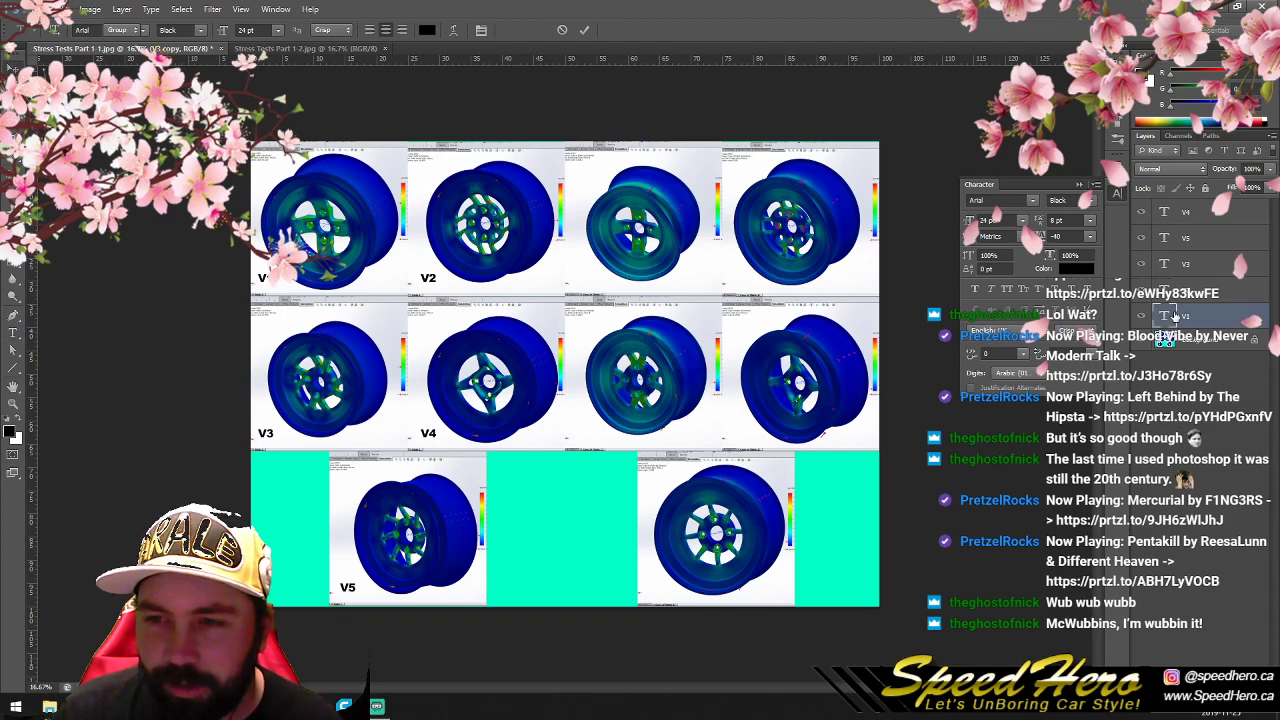
{"action": "left_click", "coordinate": [1168, 210], "text": "shift"}
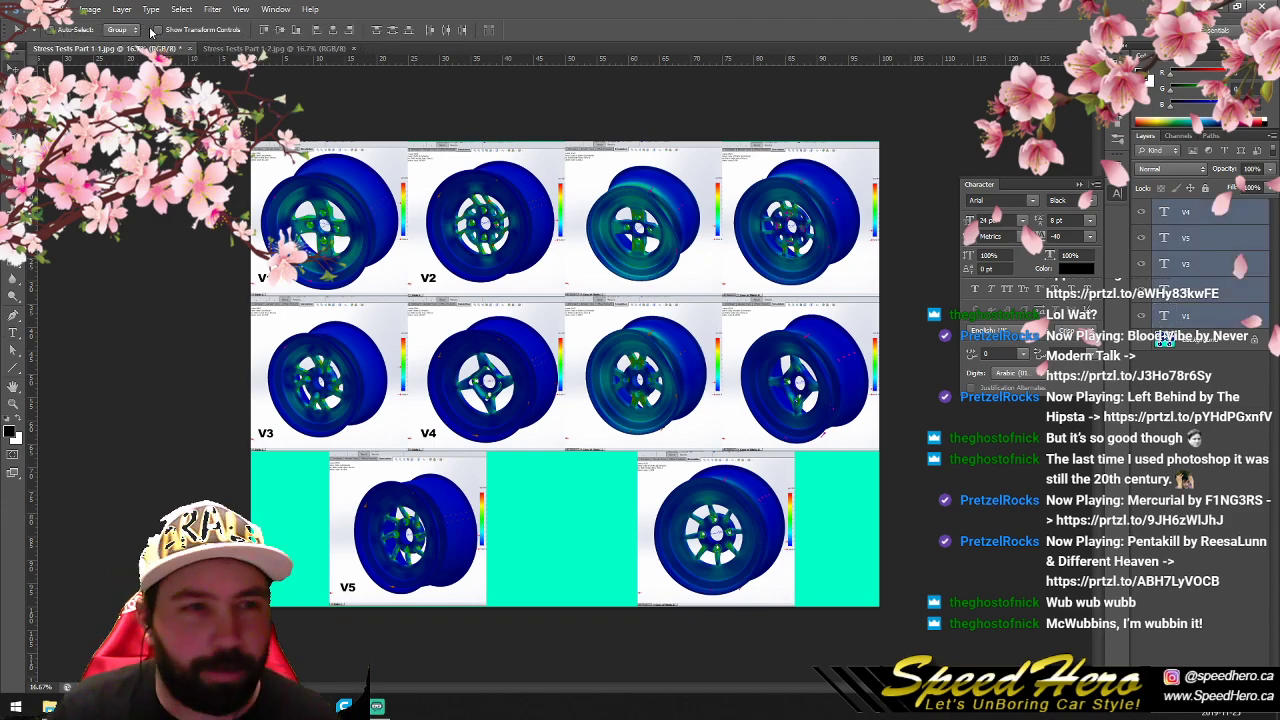
{"action": "left_click", "coordinate": [90, 9]}
{"action": "mouse_move", "coordinate": [120, 10]}
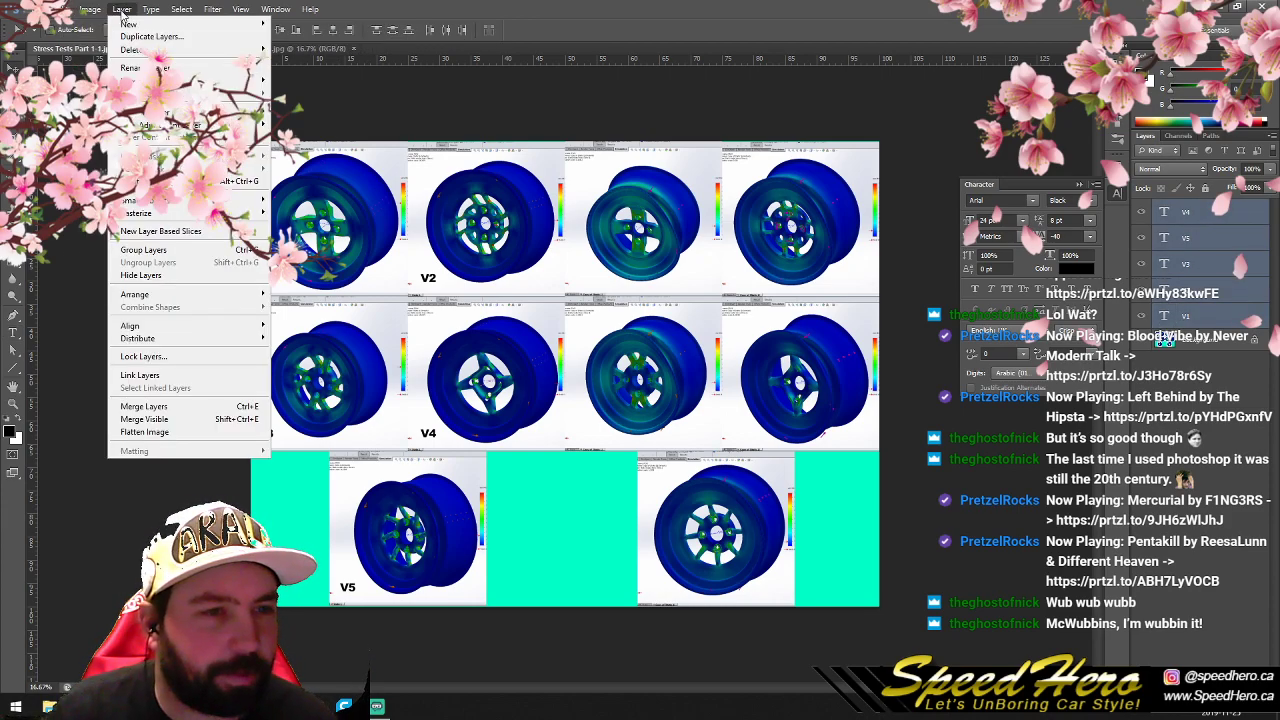
{"action": "left_click", "coordinate": [145, 407]}
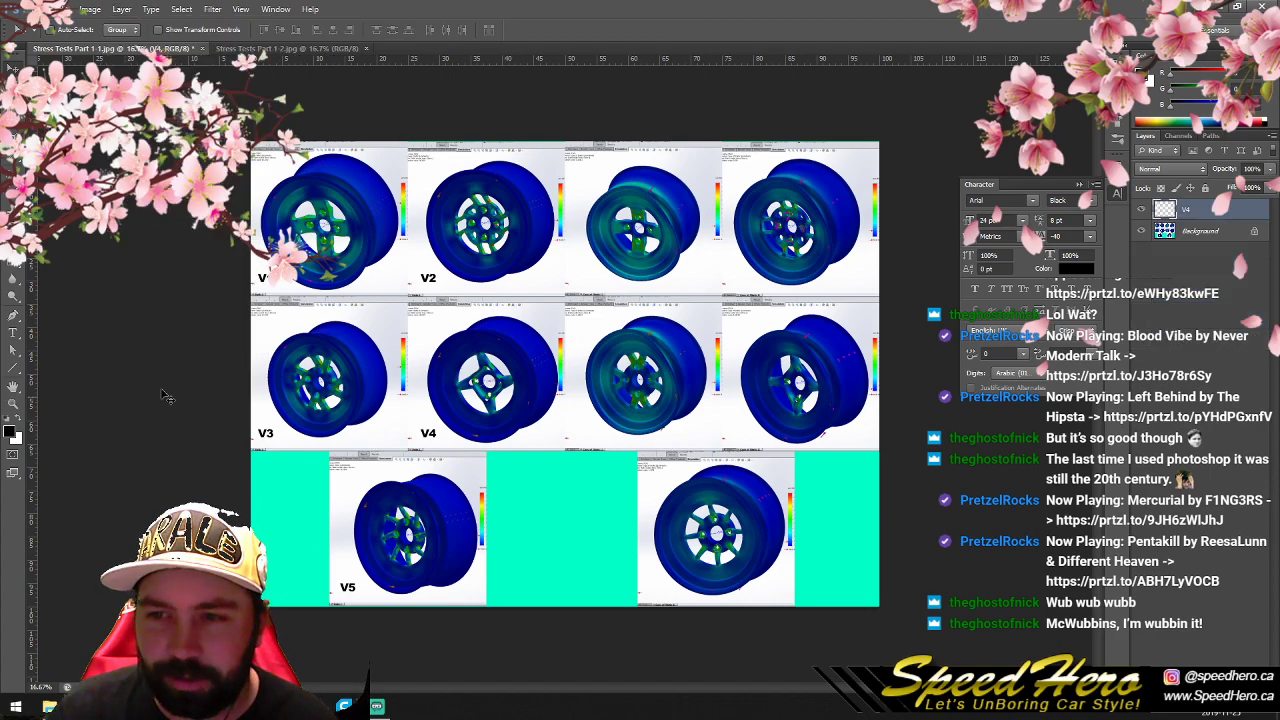
- Duplicate the merged labels onto the matching wheels of the second sheet and merge all visible layers
{"action": "left_click", "coordinate": [121, 9]}
{"action": "left_click", "coordinate": [150, 36]}
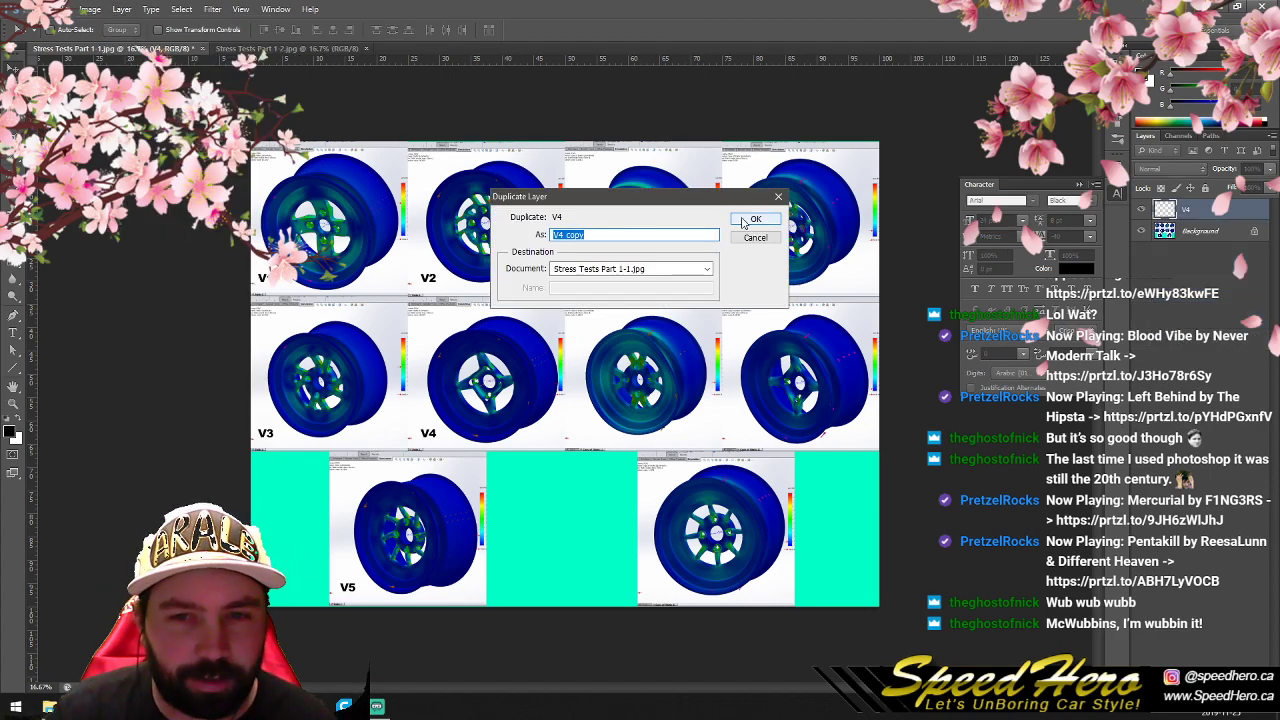
{"action": "key", "text": "Return"}
{"action": "left_click_drag", "start_coordinate": [298, 310], "coordinate": [608, 338]}
{"action": "key", "text": "ctrl+shift+e"}
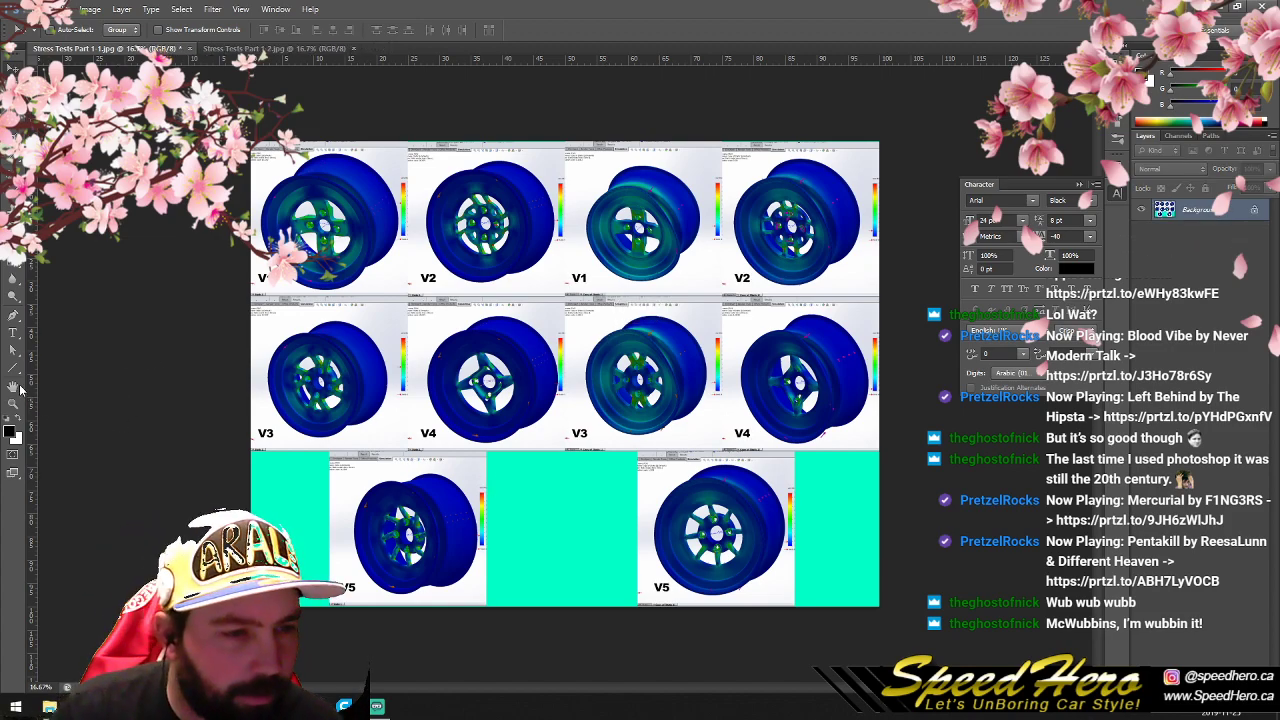
- Add a two-line "Radial Stress" caption with tracking 0 and Auto leading in the green area beside the first sheet's V5 wheel
{"action": "left_click", "coordinate": [13, 333]}
{"action": "left_click", "coordinate": [266, 507]}
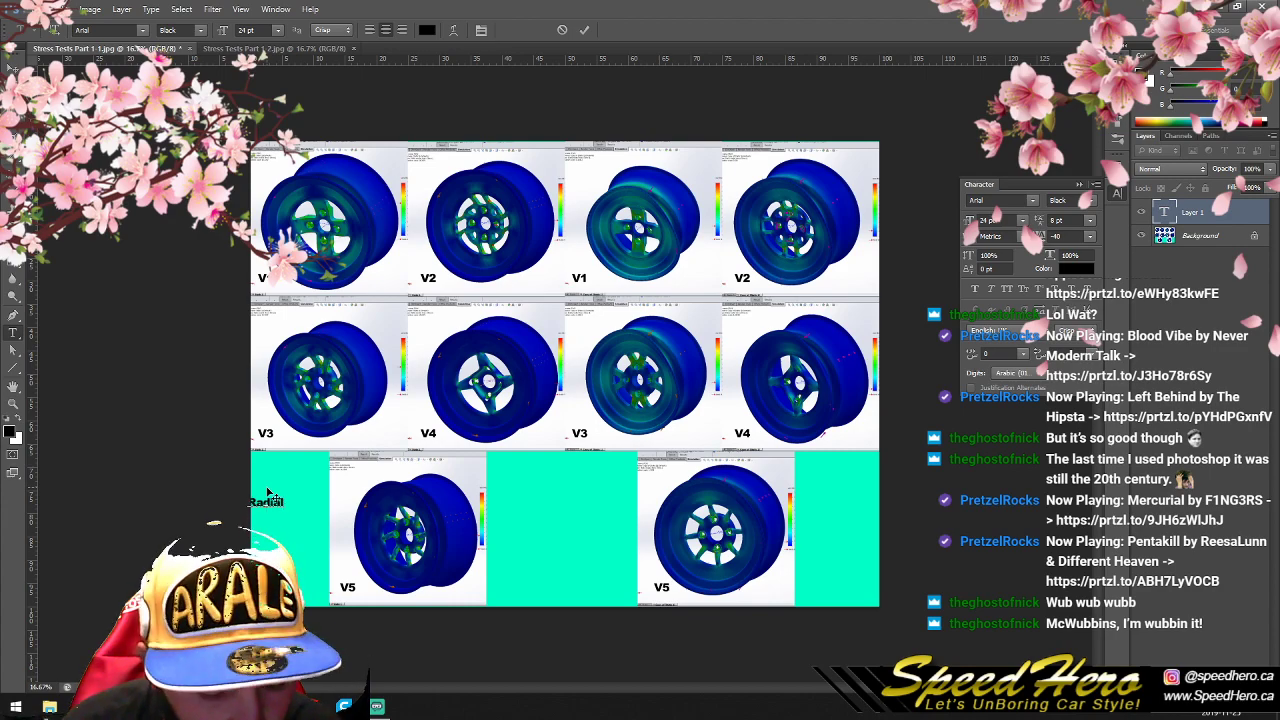
{"action": "key", "text": "ctrl+a"}
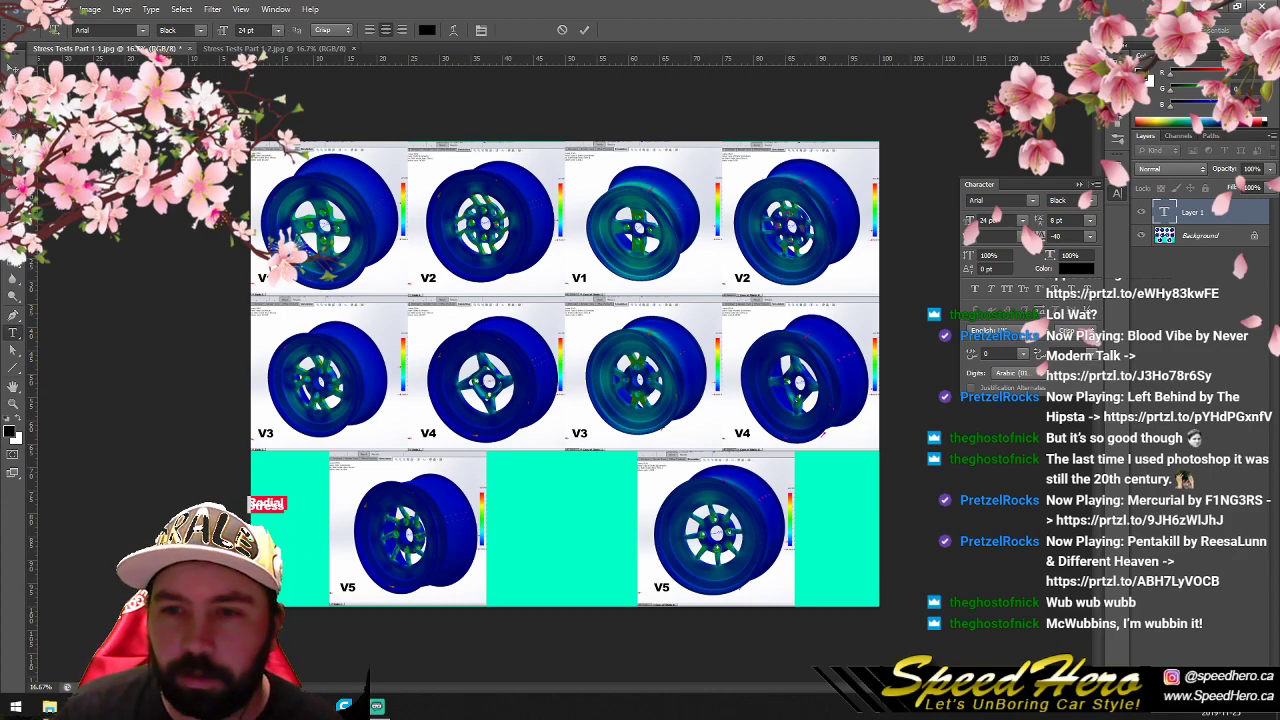
{"action": "left_click", "coordinate": [1089, 236]}
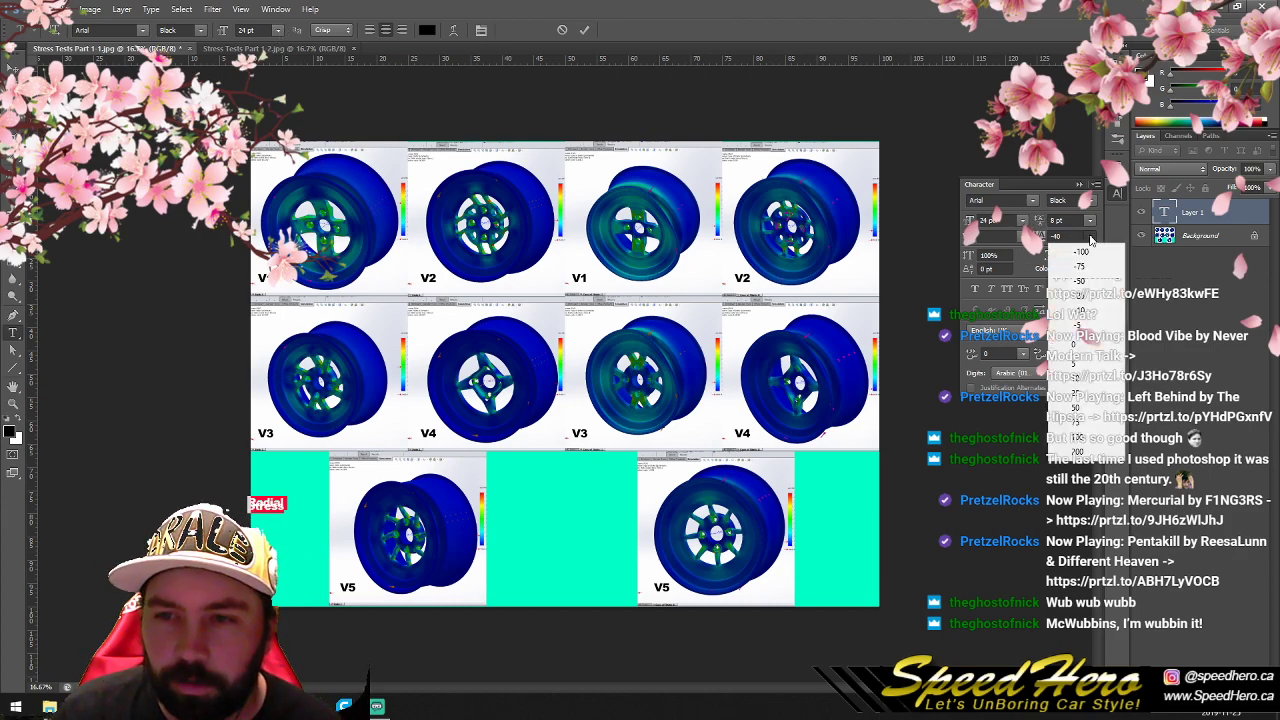
{"action": "left_click", "coordinate": [1097, 346]}
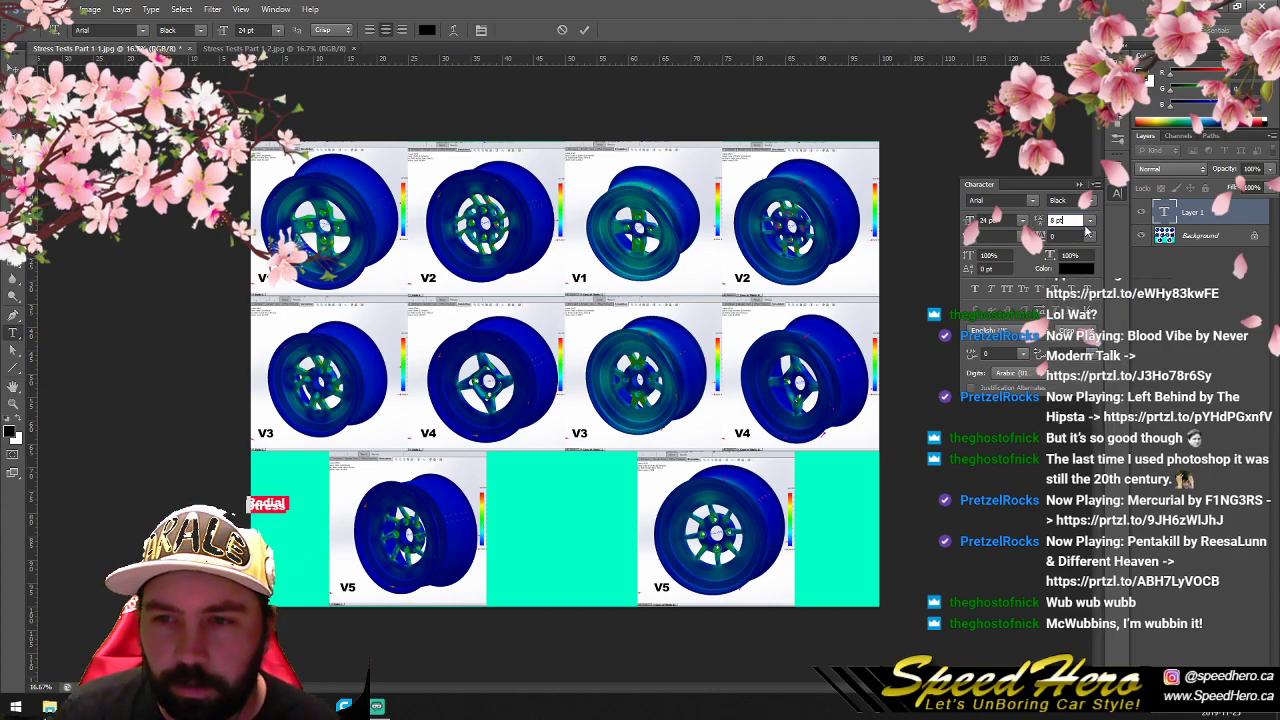
{"action": "left_click", "coordinate": [1089, 220]}
{"action": "left_click", "coordinate": [1077, 238]}
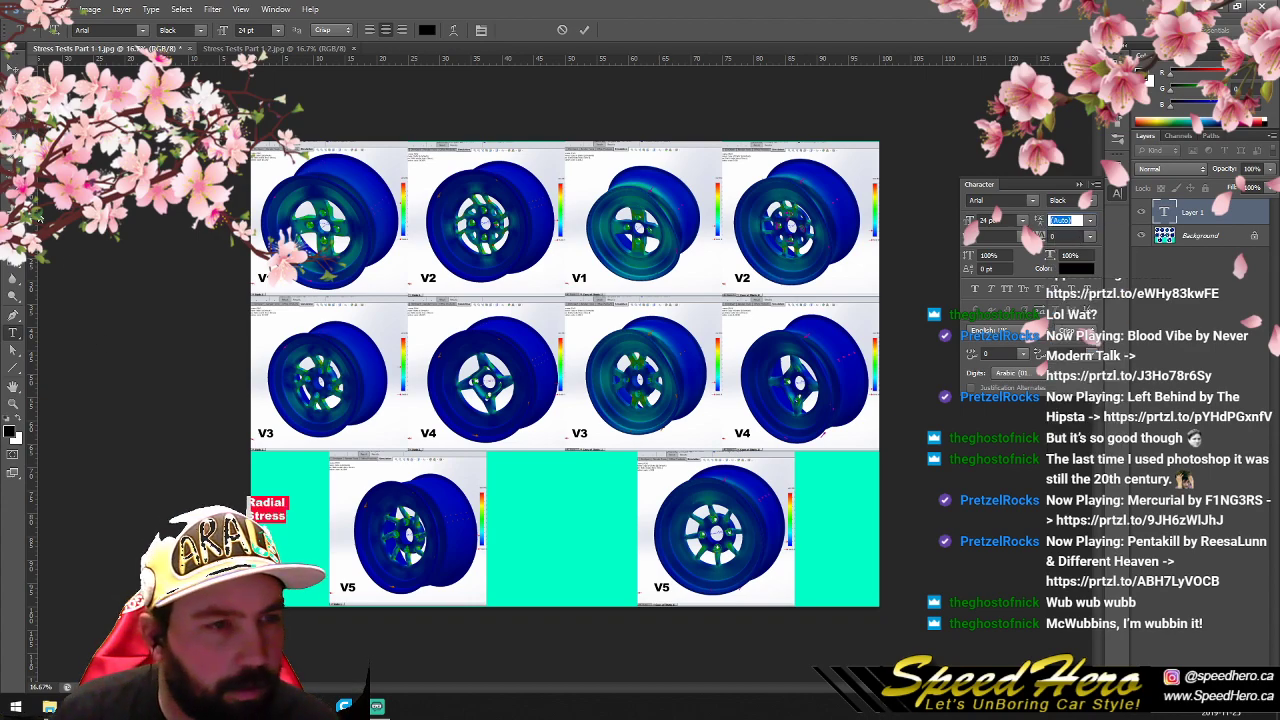
{"action": "key", "text": "ctrl+Return"}
{"action": "left_click_drag", "start_coordinate": [298, 540], "coordinate": [293, 585]}
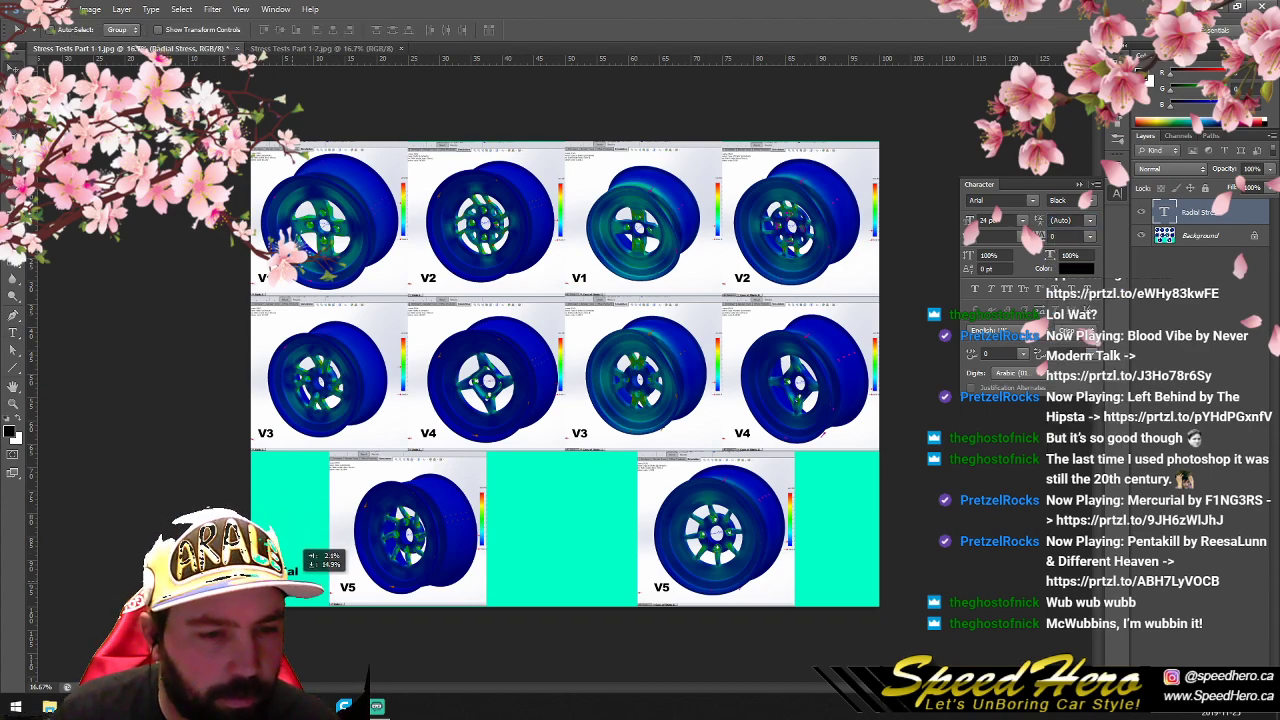
- Duplicate the Radial Stress caption beside the second sheet's V5 wheel and change its text to "Torsion Stress"
{"action": "left_click", "coordinate": [121, 9]}
{"action": "left_click", "coordinate": [140, 35]}
{"action": "left_click", "coordinate": [757, 218]}
{"action": "left_click_drag", "start_coordinate": [296, 593], "coordinate": [617, 595]}
{"action": "double_click", "coordinate": [1165, 213]}
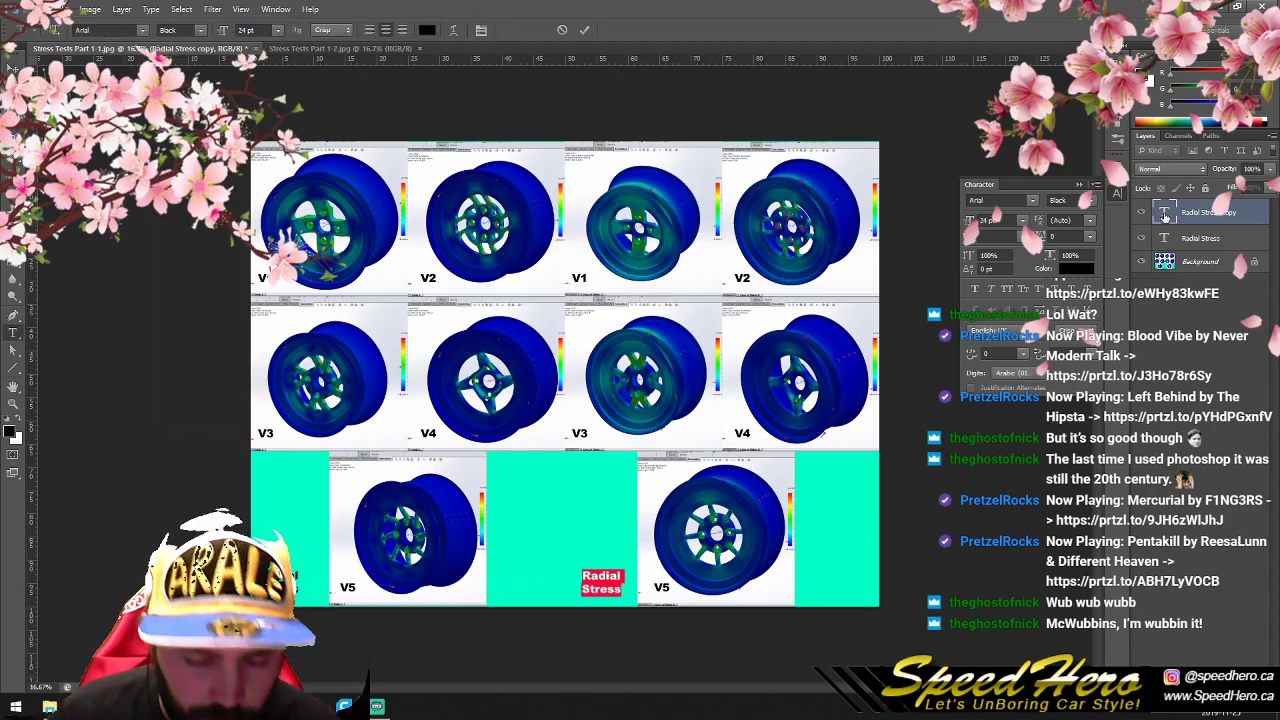
{"action": "key", "text": "Up"}
{"action": "key", "text": "BackSpace"}
{"action": "key", "text": "BackSpace"}
{"action": "key", "text": "BackSpace"}
{"action": "key", "text": "BackSpace"}
{"action": "key", "text": "BackSpace"}
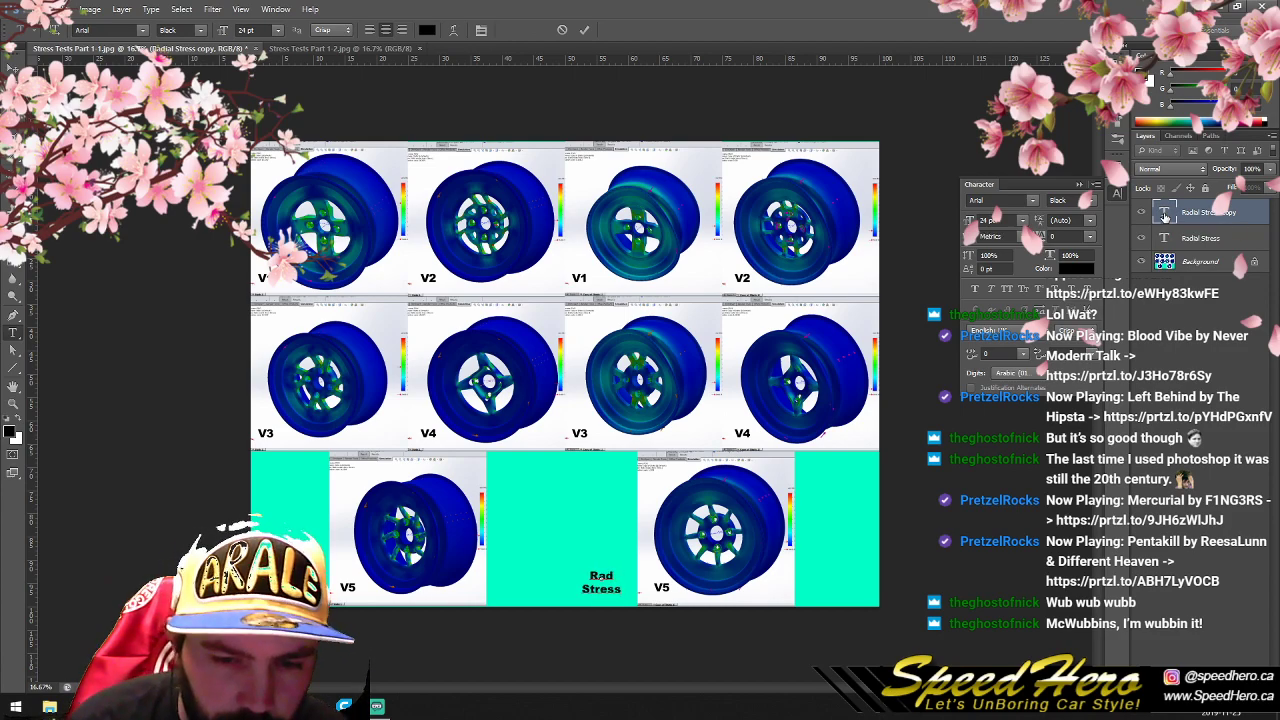
{"action": "type", "text": "Torsion"}
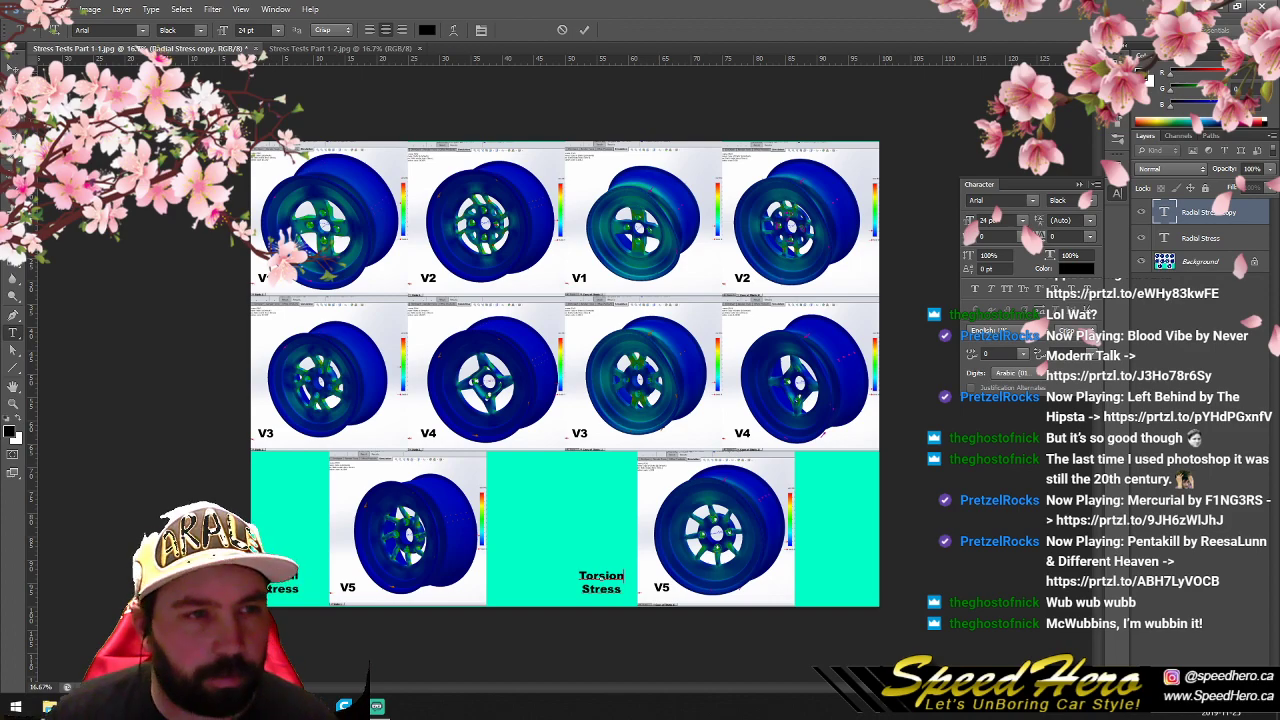
{"action": "left_click", "coordinate": [13, 68]}
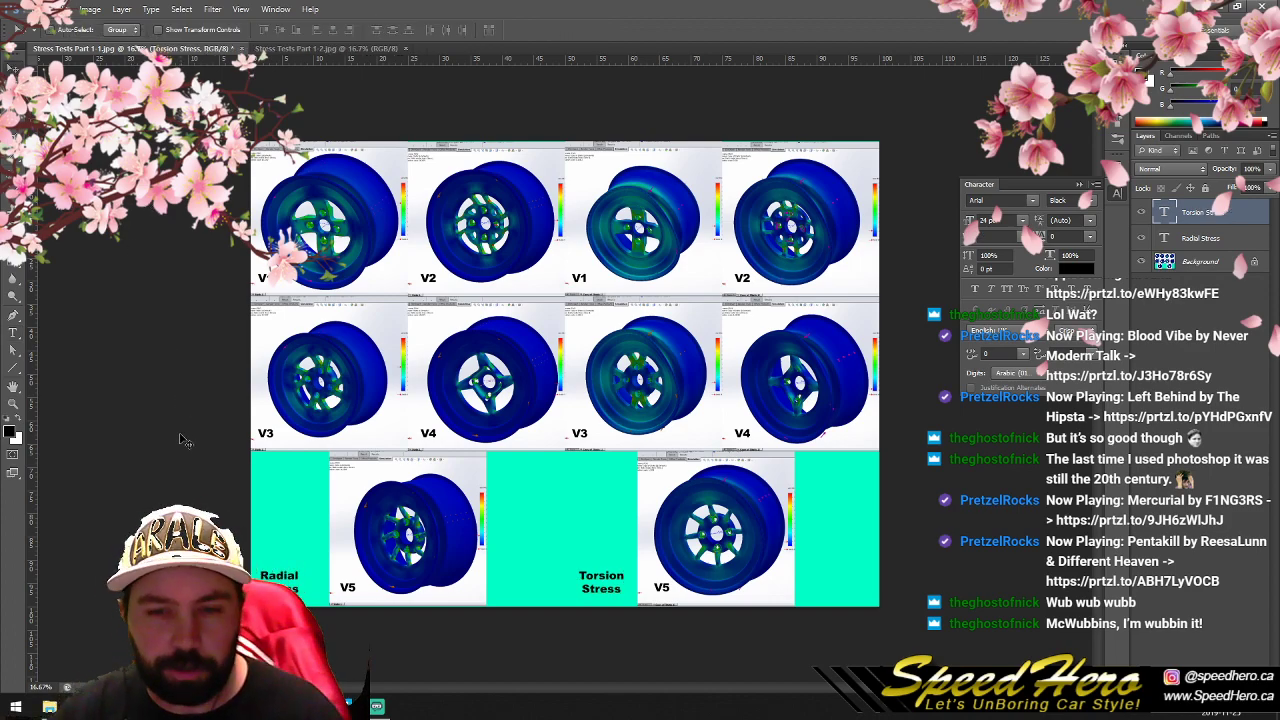
- Try to save the labelled comparison sheet as a JPEG copy over the existing Stress Tests Part 1-2.jpg
{"action": "left_click", "coordinate": [37, 10]}
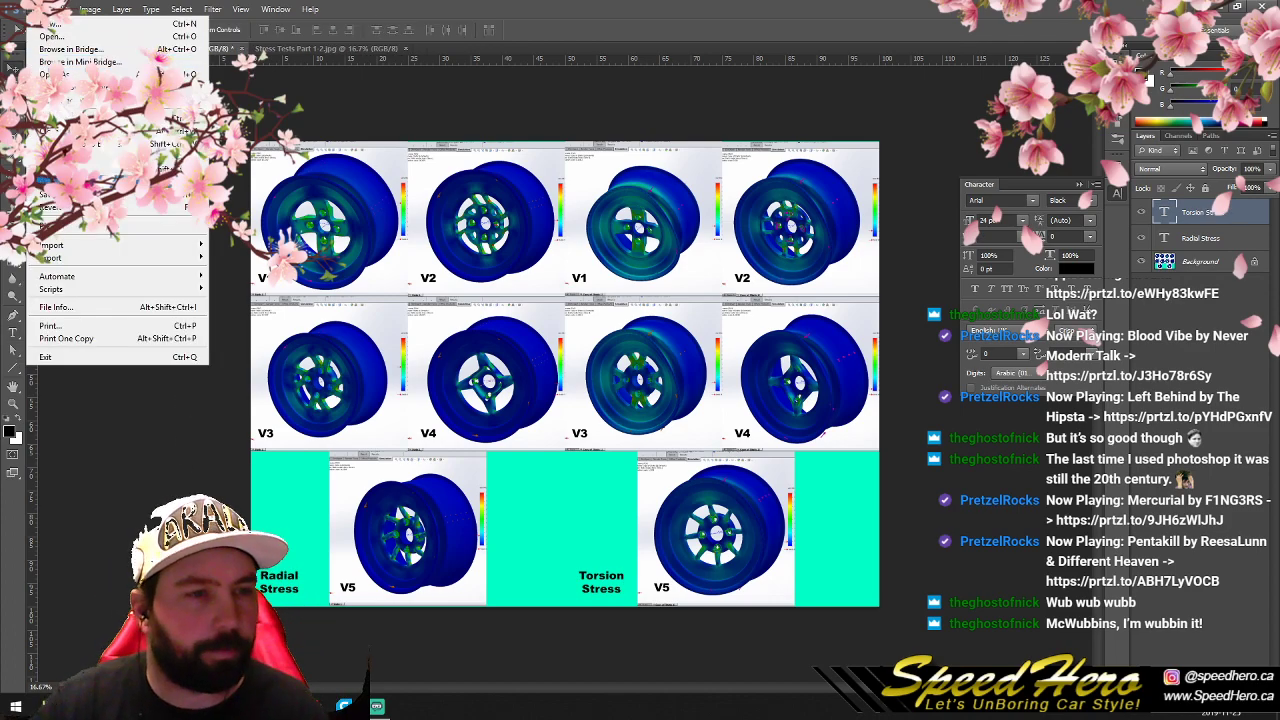
{"action": "left_click", "coordinate": [88, 171]}
{"action": "left_click", "coordinate": [785, 389]}
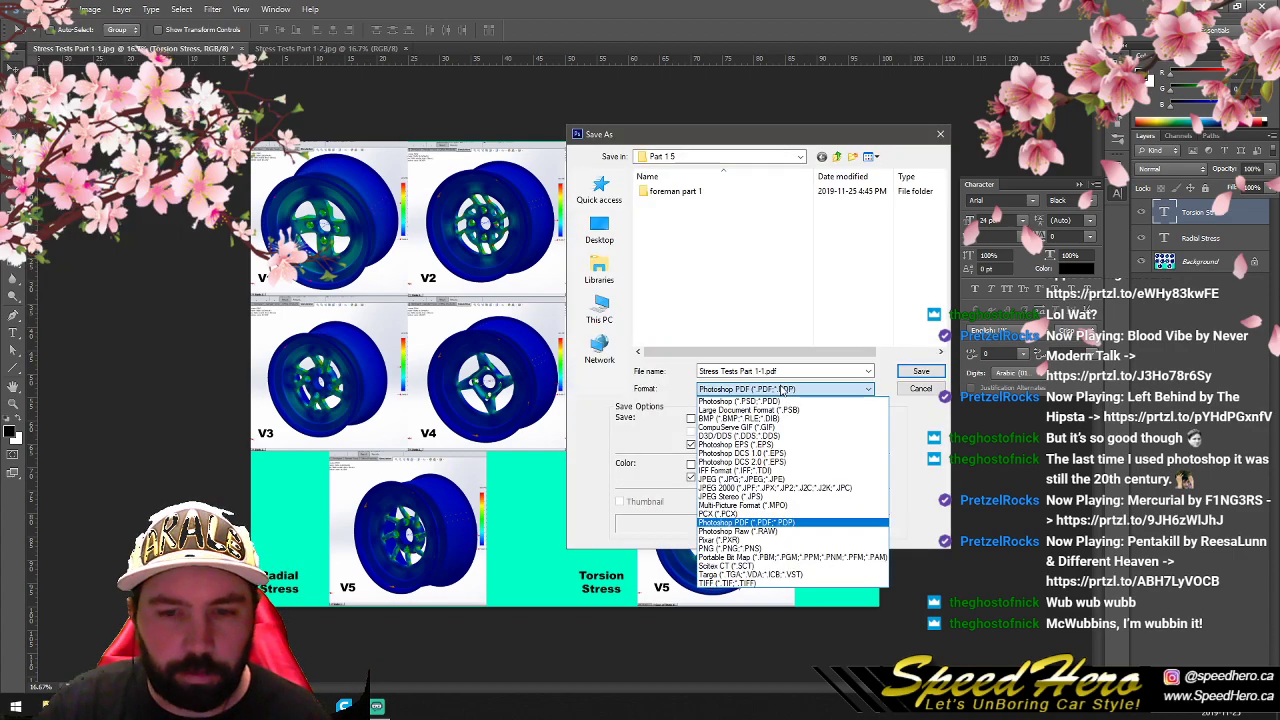
{"action": "left_click", "coordinate": [792, 481]}
{"action": "left_click", "coordinate": [723, 216]}
{"action": "left_click", "coordinate": [762, 371]}
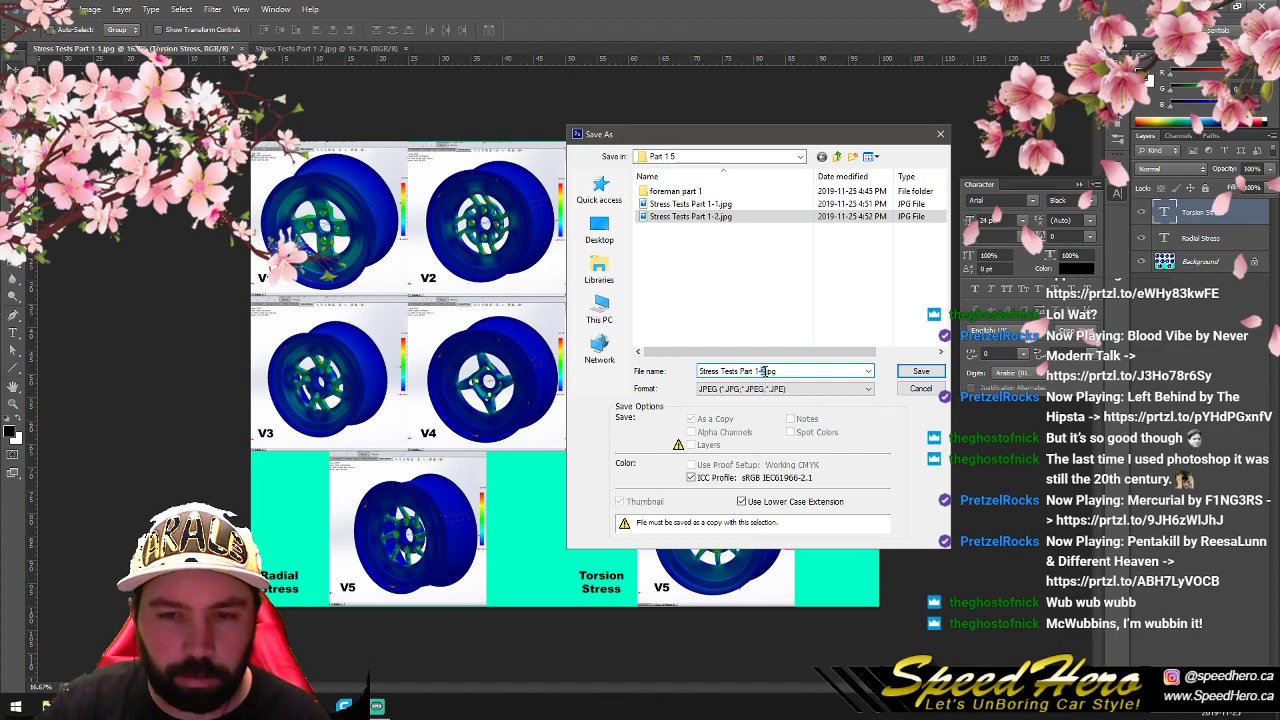
{"action": "left_click", "coordinate": [920, 371]}
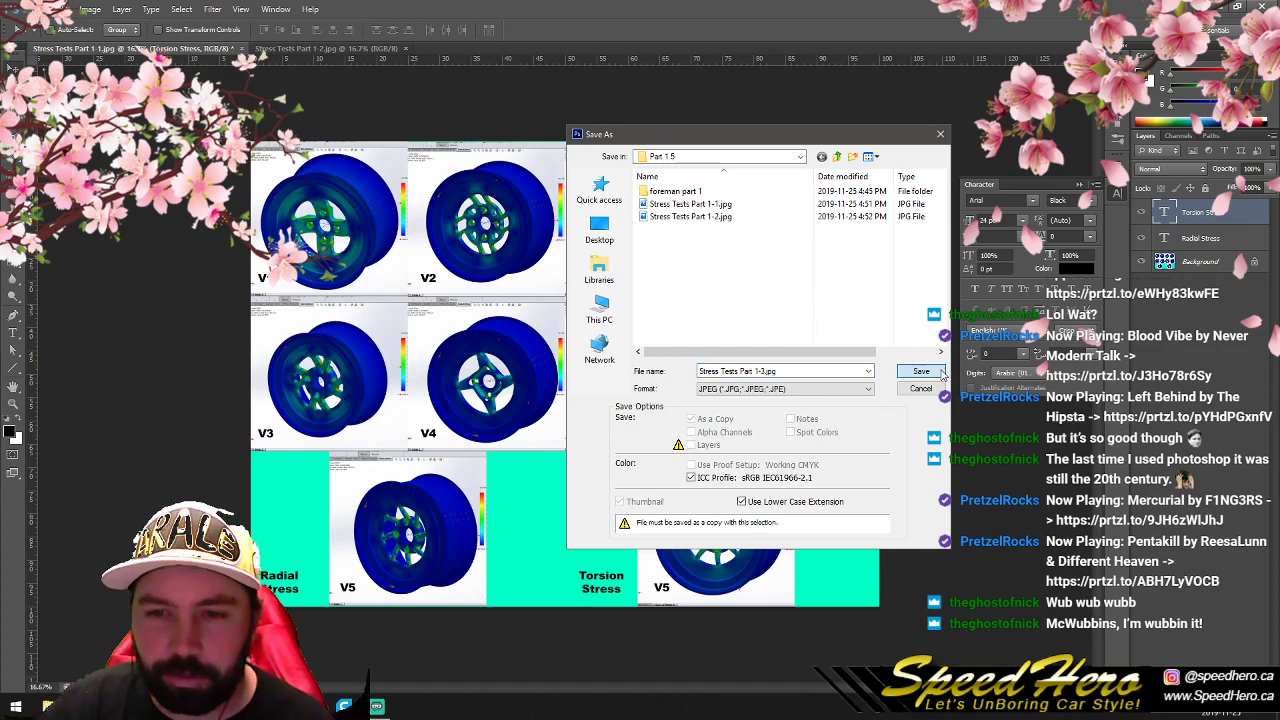
{"action": "left_click", "coordinate": [578, 265]}
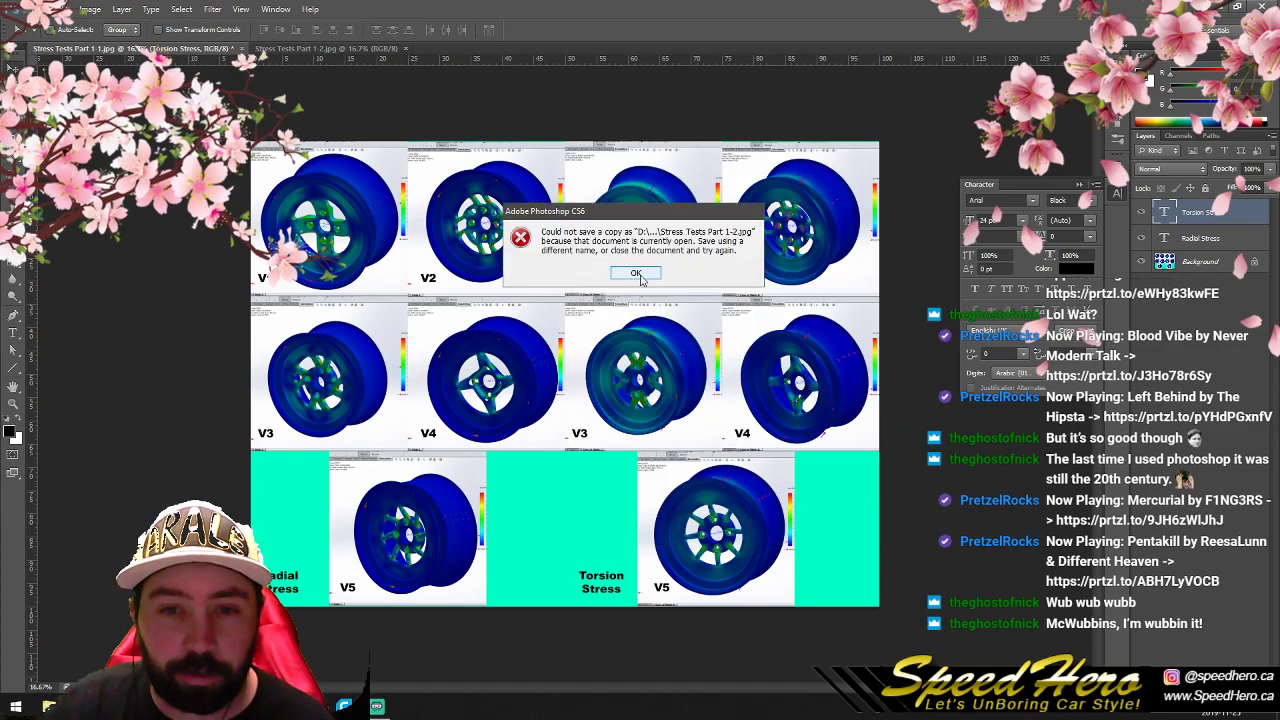
{"action": "left_click", "coordinate": [636, 273]}
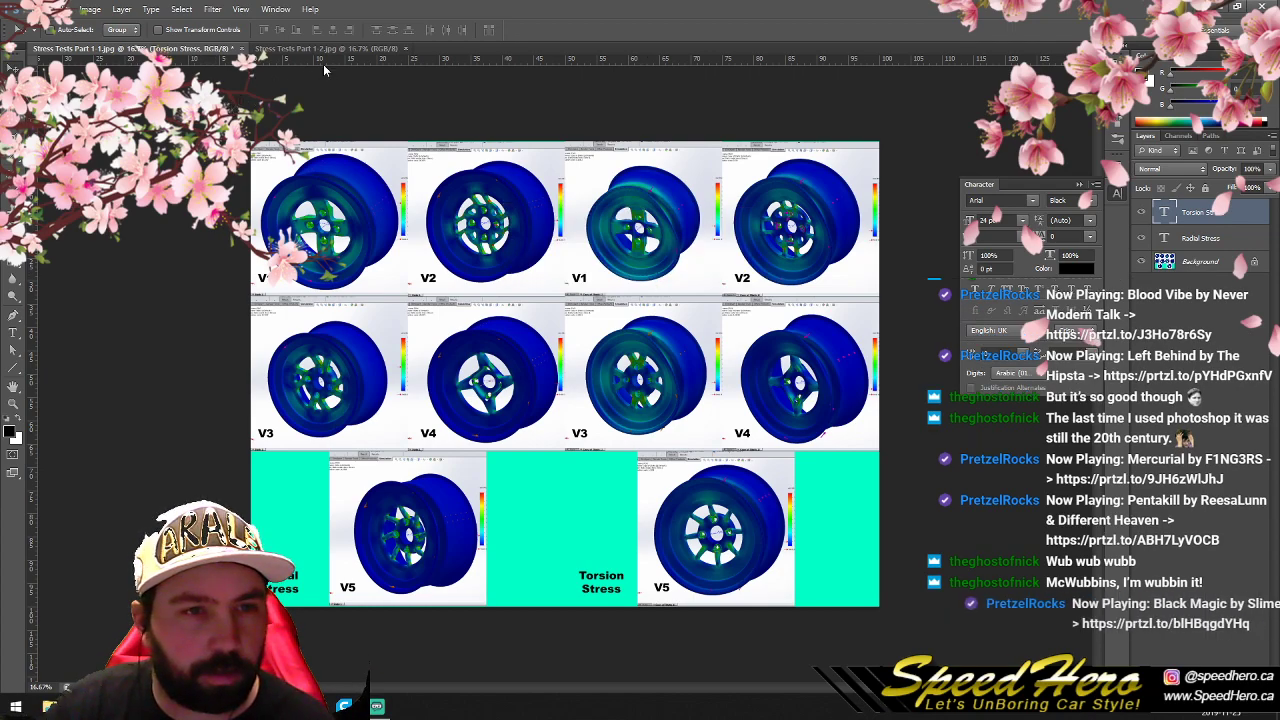
- Close the Stress Tests Part 1-2 document and save the comparison sheet as a JPEG copy named Stress Tests Part 1-3.jpg
{"action": "left_click", "coordinate": [330, 50]}
{"action": "left_click", "coordinate": [406, 48]}
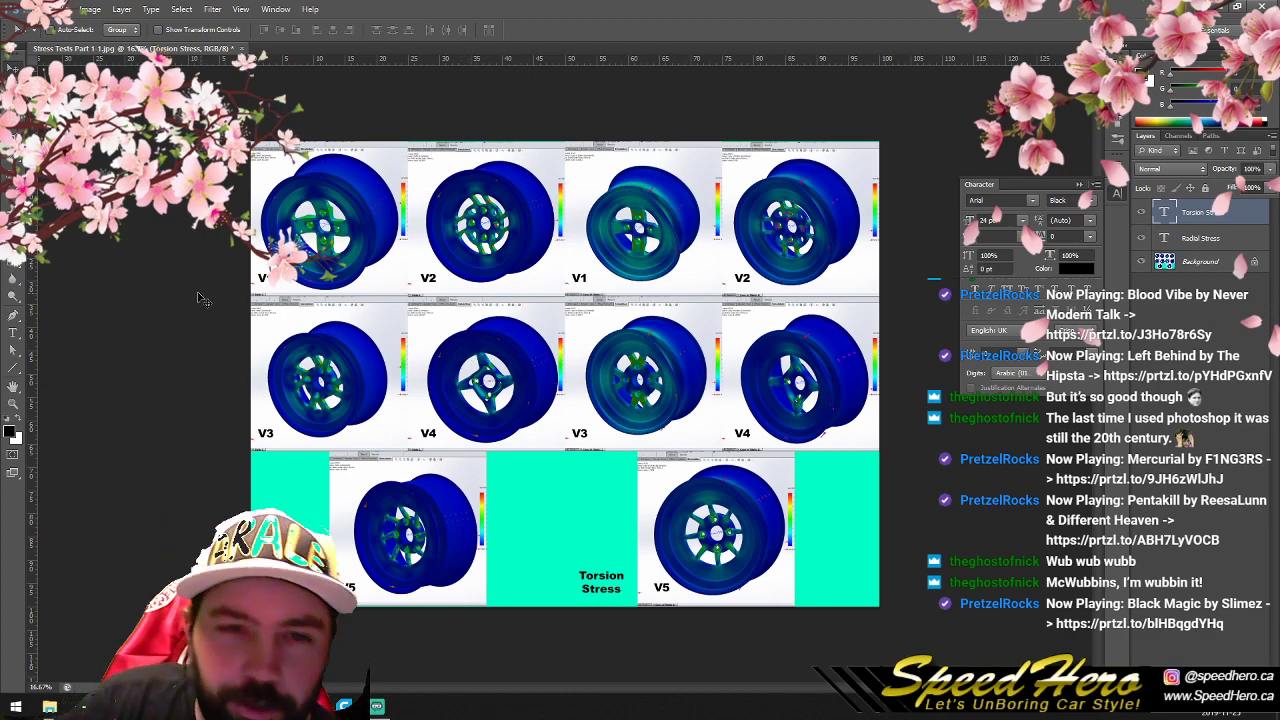
{"action": "left_click", "coordinate": [33, 9]}
{"action": "left_click", "coordinate": [92, 169]}
{"action": "left_click", "coordinate": [745, 390]}
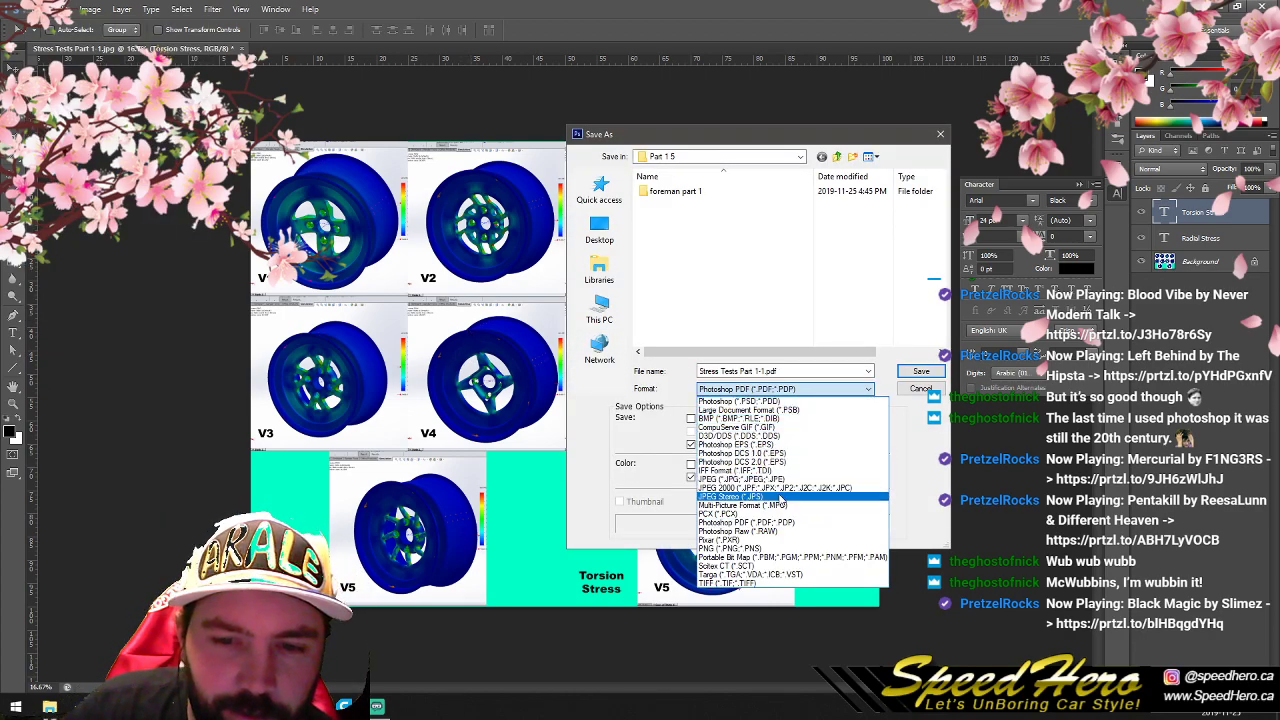
{"action": "left_click", "coordinate": [745, 480]}
{"action": "left_click", "coordinate": [762, 371]}
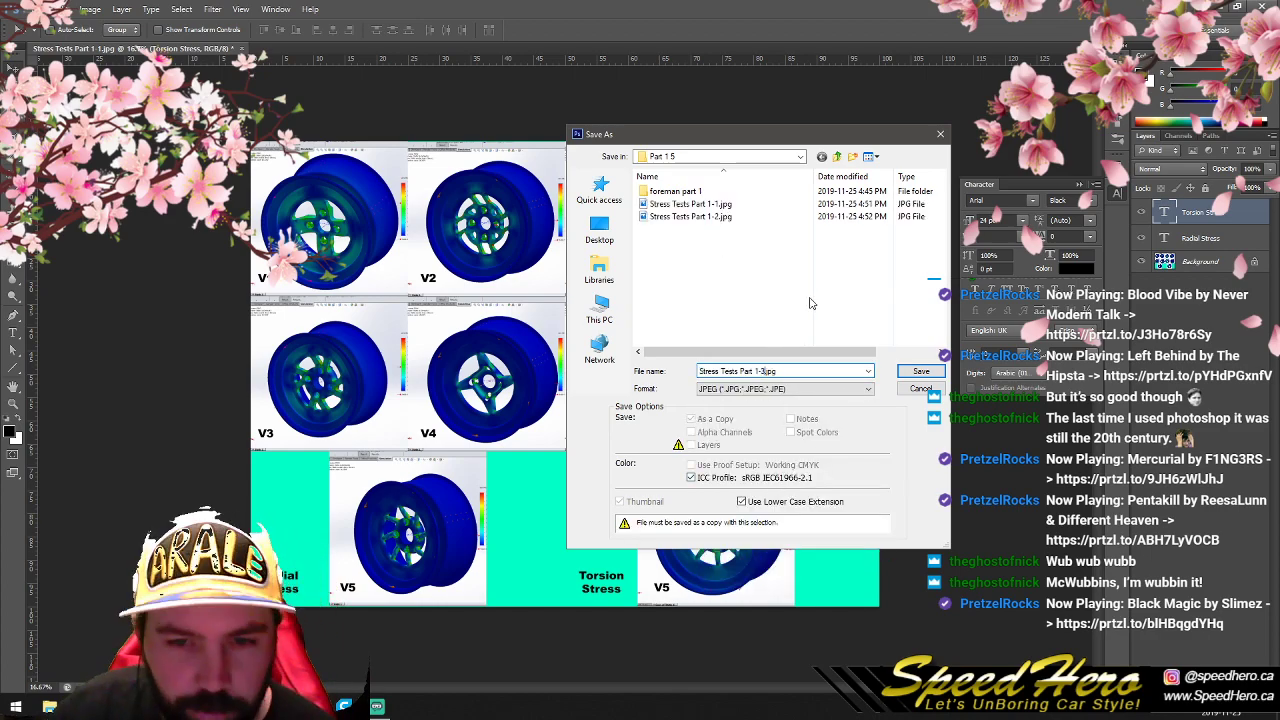
{"action": "left_click", "coordinate": [920, 371]}
{"action": "left_click", "coordinate": [710, 194]}
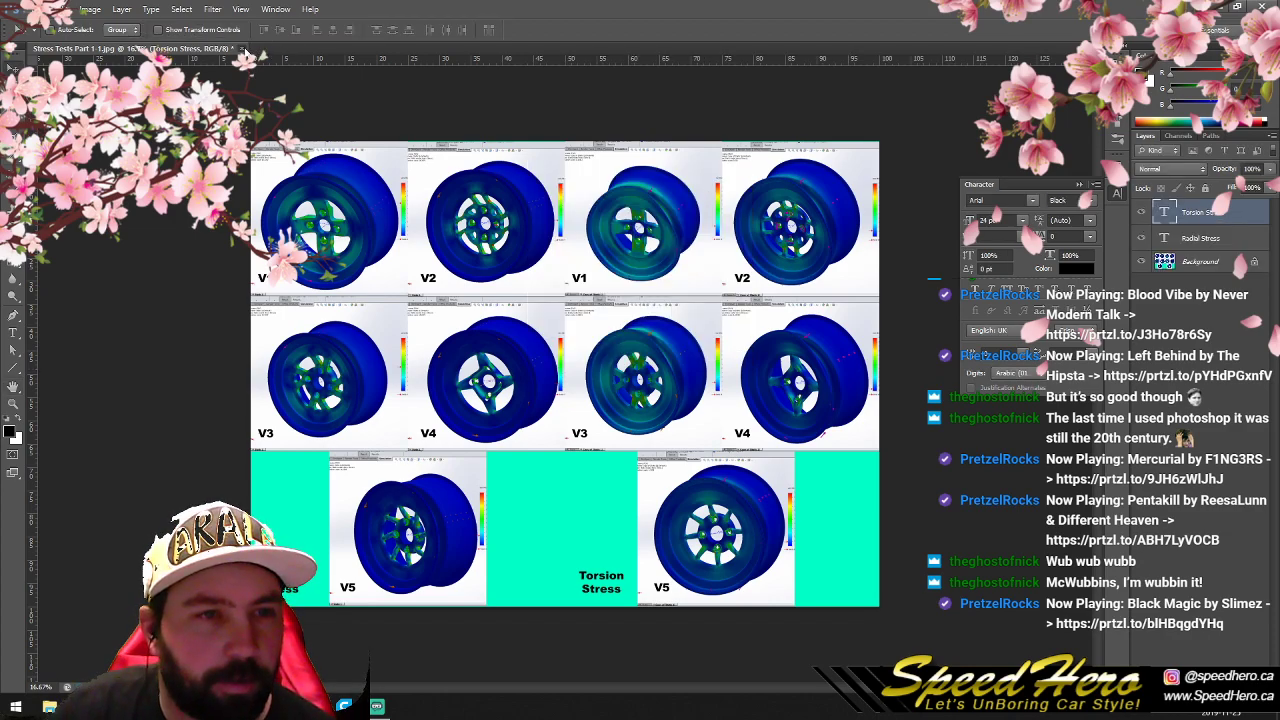
- Close the Stress Tests Part 1-1 document without saving its changes and minimize Photoshop
{"action": "left_click", "coordinate": [245, 49]}
{"action": "left_click", "coordinate": [626, 266]}
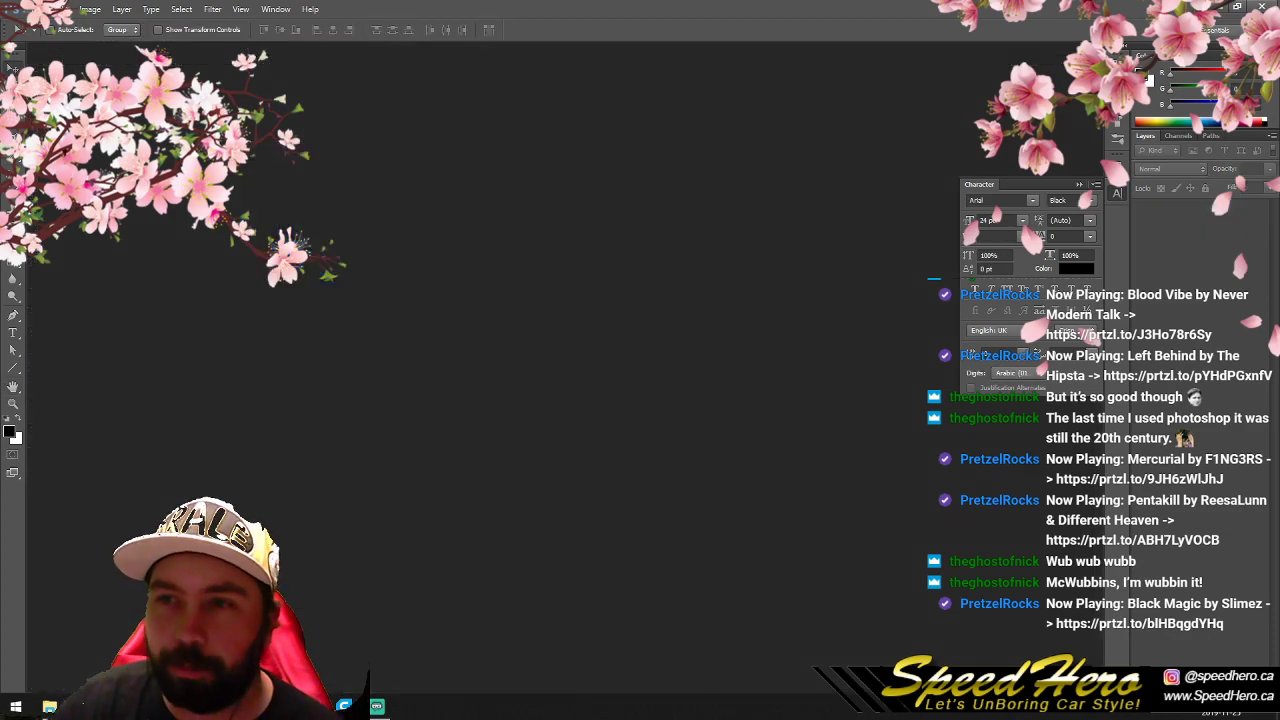
{"action": "left_click", "coordinate": [1221, 8]}
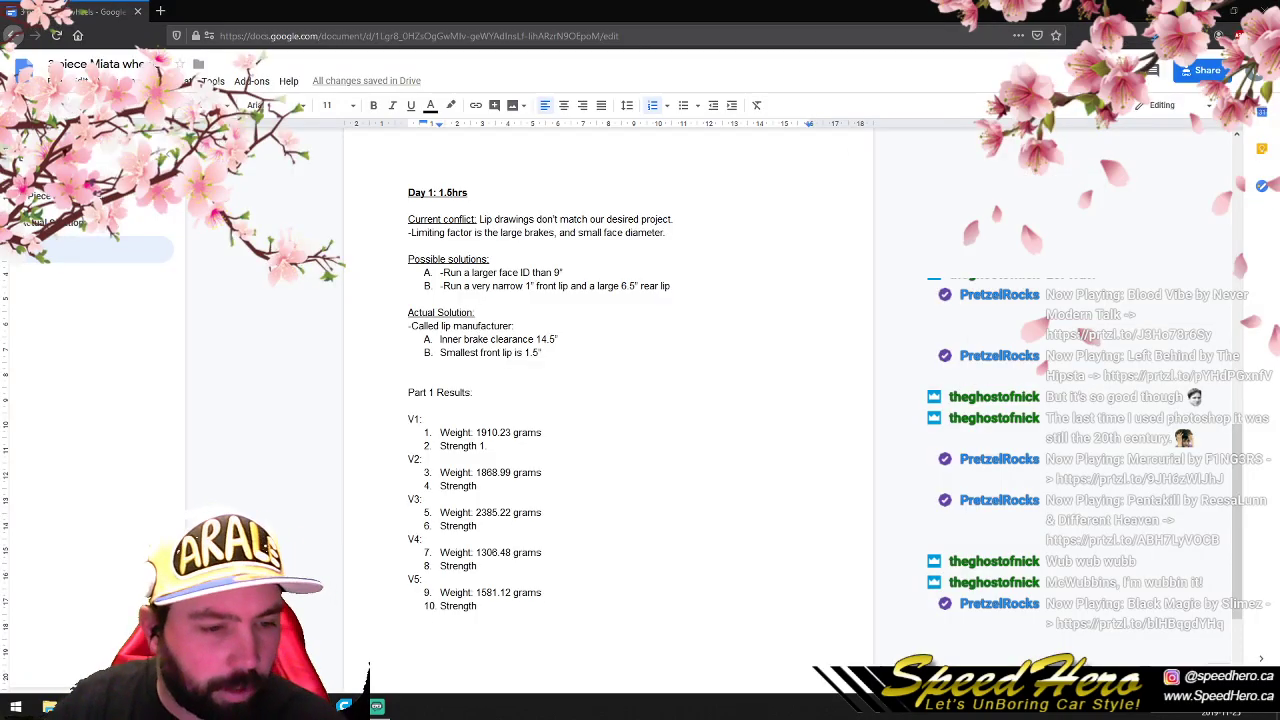
- Switch to the Part 1 5 folder in File Explorer and view Stress Tests Part 1-3.jpg in a maximized photo viewer
{"action": "left_click", "coordinate": [50, 706]}
{"action": "left_click", "coordinate": [428, 440]}
{"action": "double_click", "coordinate": [215, 194]}
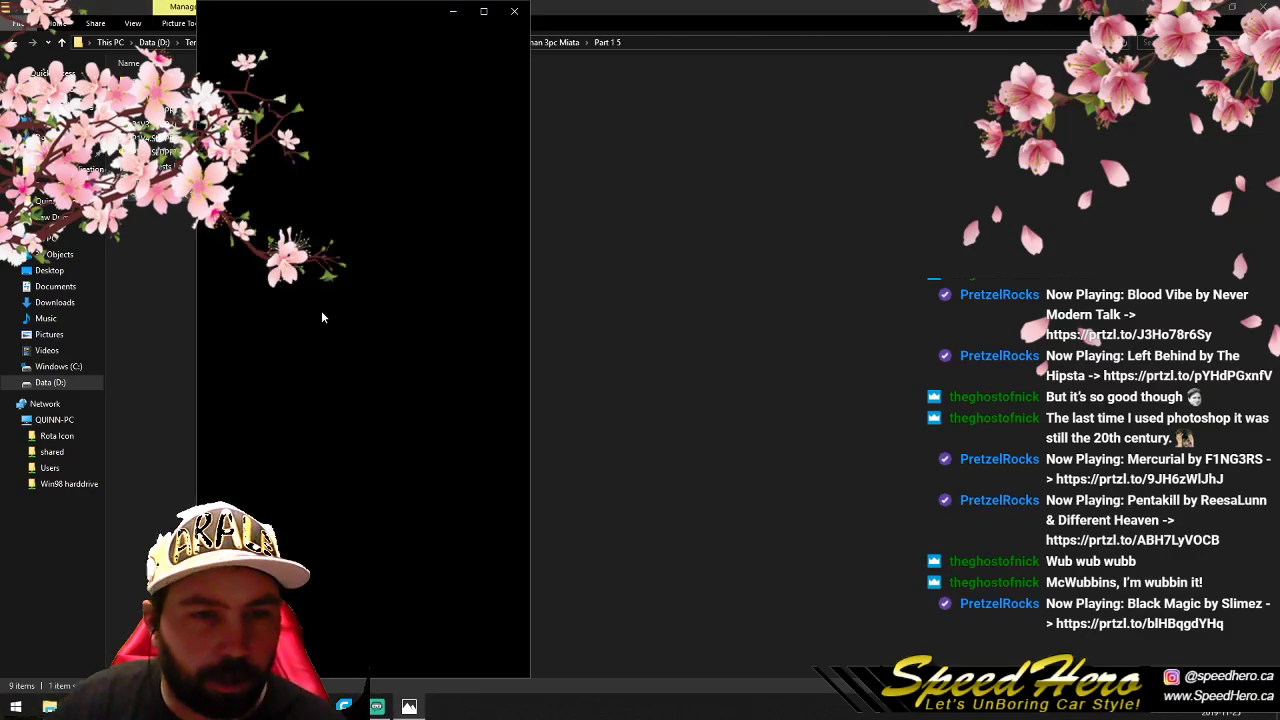
{"action": "left_click", "coordinate": [483, 12]}
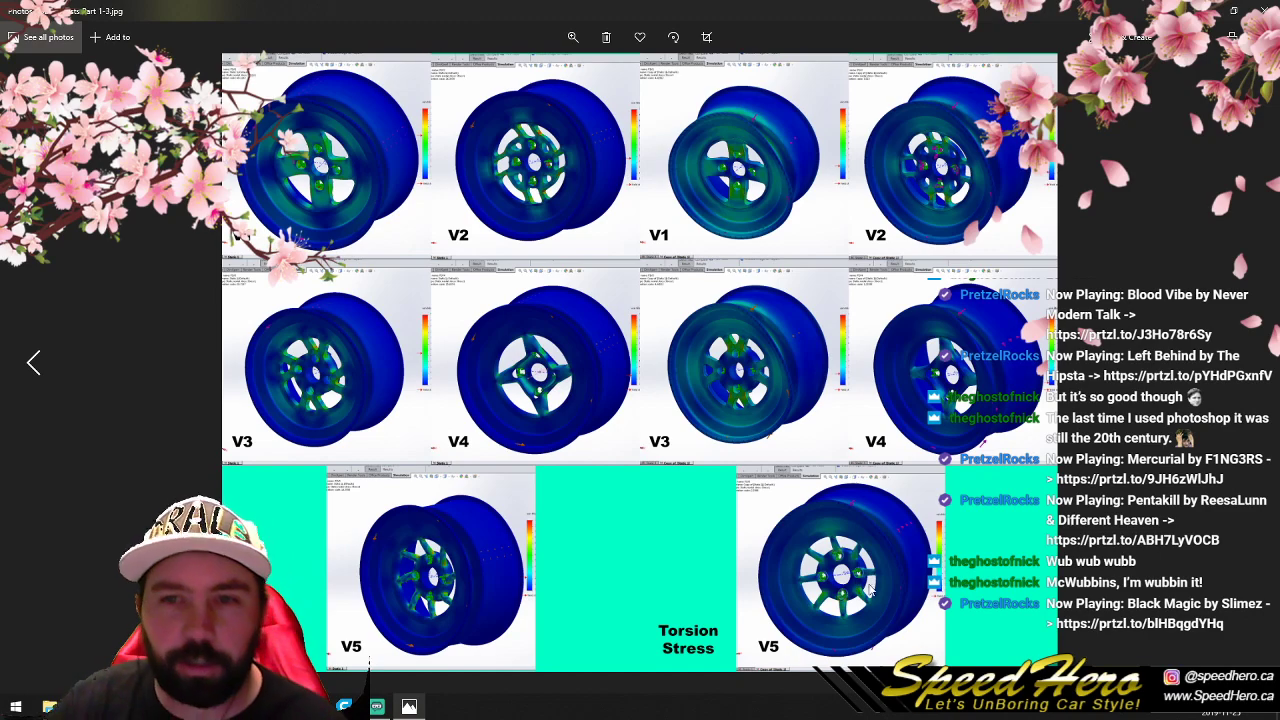
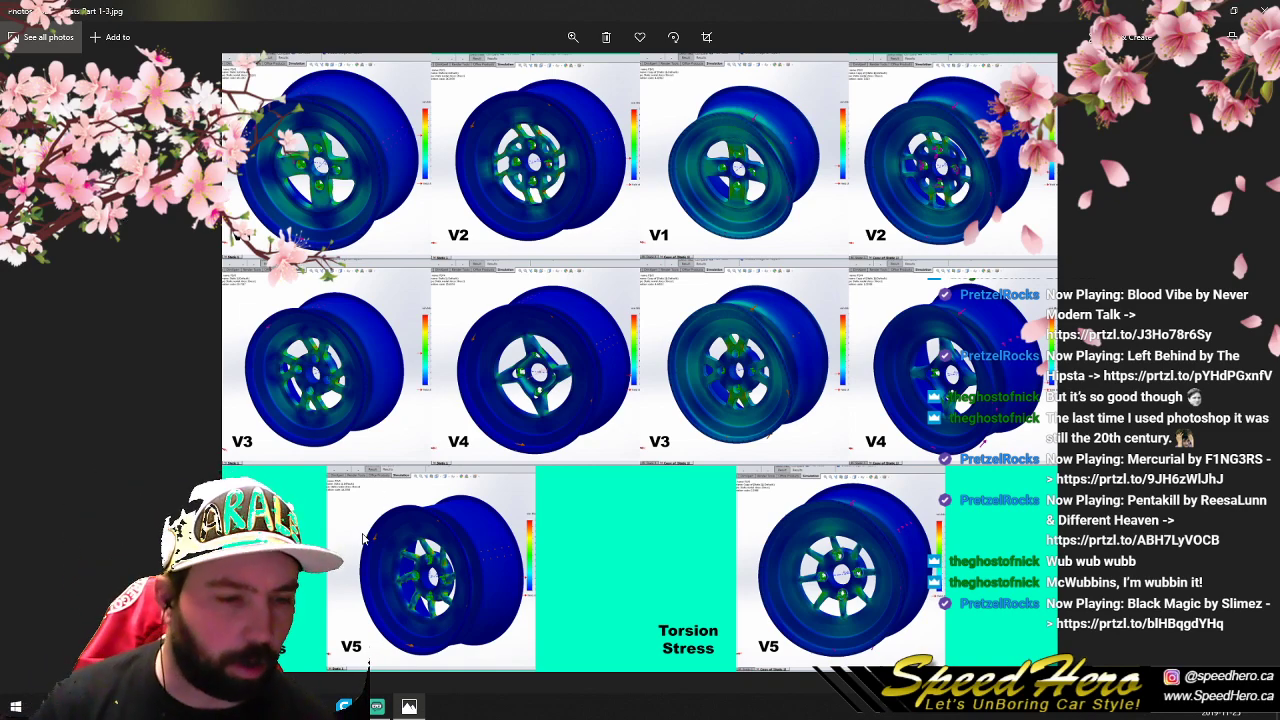
- Switch to the 3 Piece Miata wheels document in Google Docs and delete the stray 1. after V1's Strength entry
{"action": "left_click", "coordinate": [144, 706]}
{"action": "left_click", "coordinate": [222, 648]}
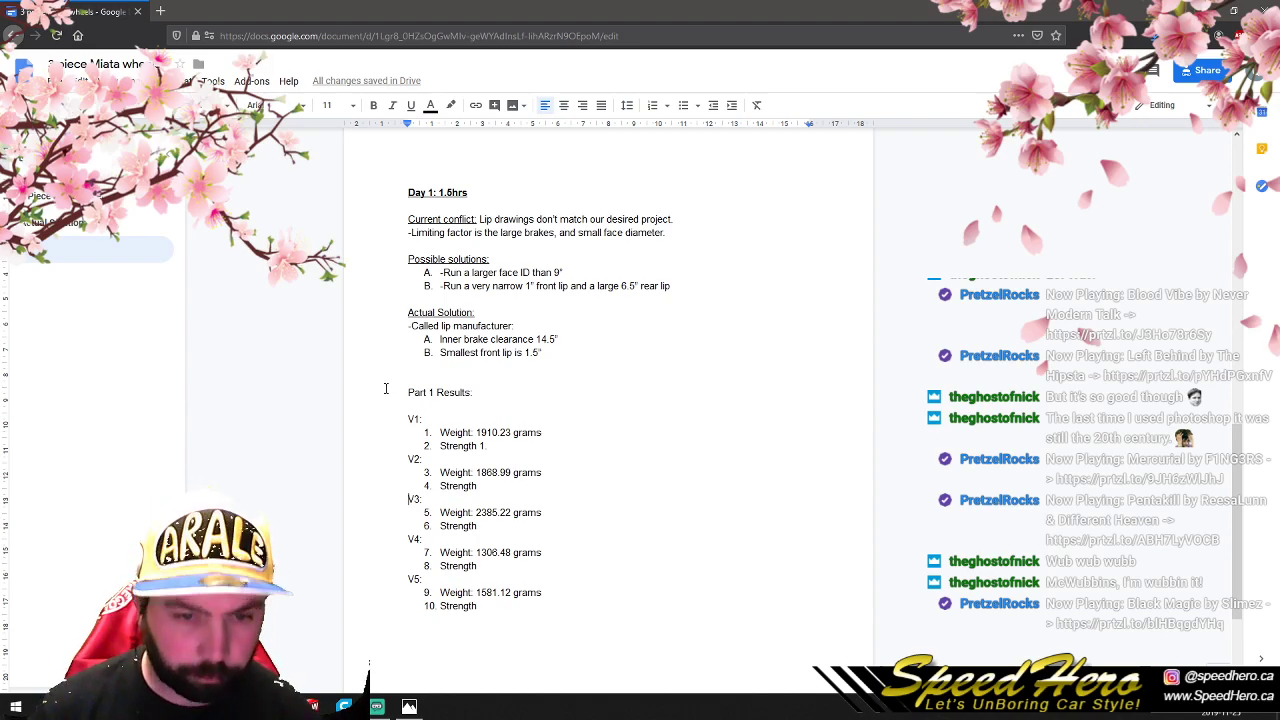
{"action": "left_click_drag", "start_coordinate": [492, 446], "coordinate": [477, 446]}
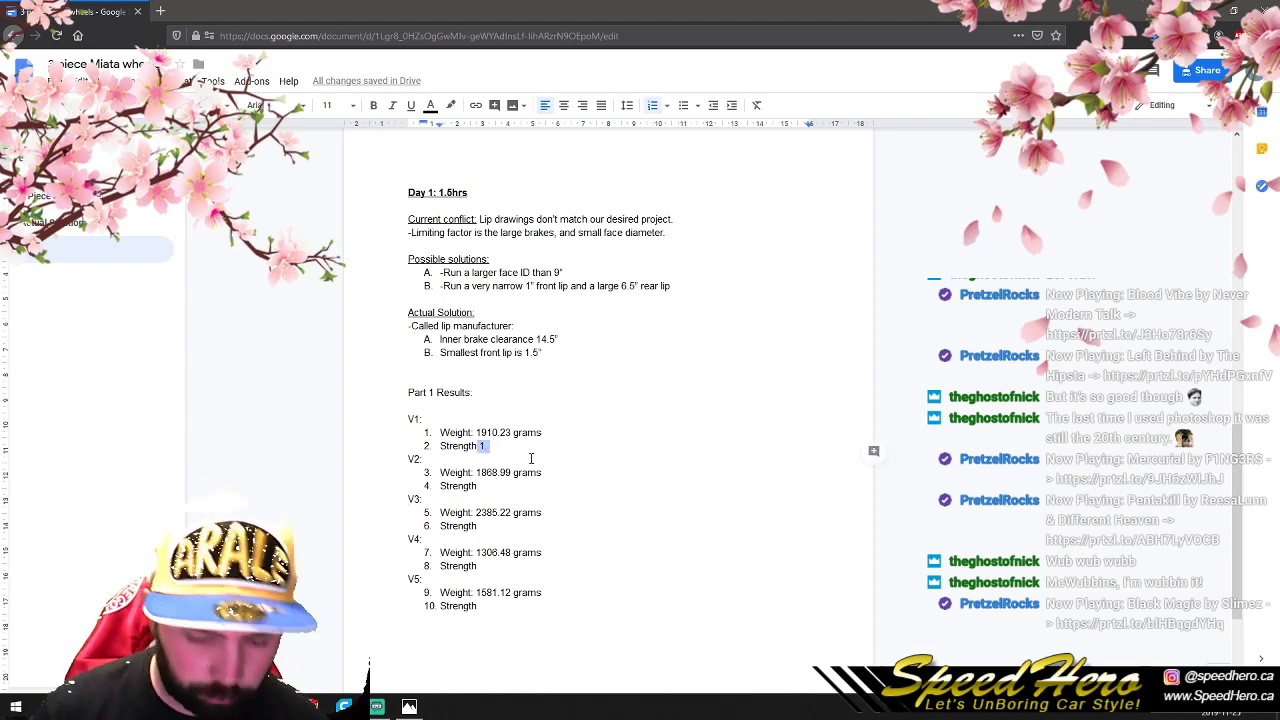
{"action": "key", "text": "BackSpace"}
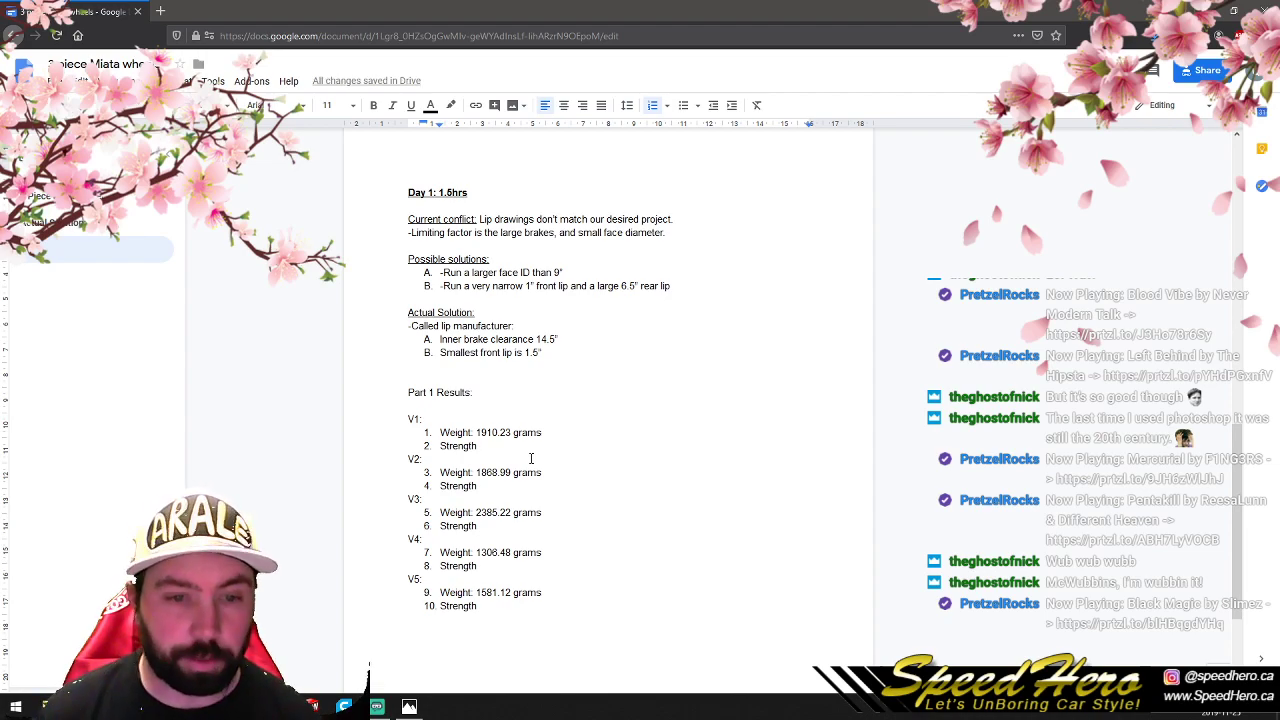
- Underline the Part 1 Results: heading in the Day 1 notes
{"action": "left_click_drag", "start_coordinate": [473, 393], "coordinate": [408, 393]}
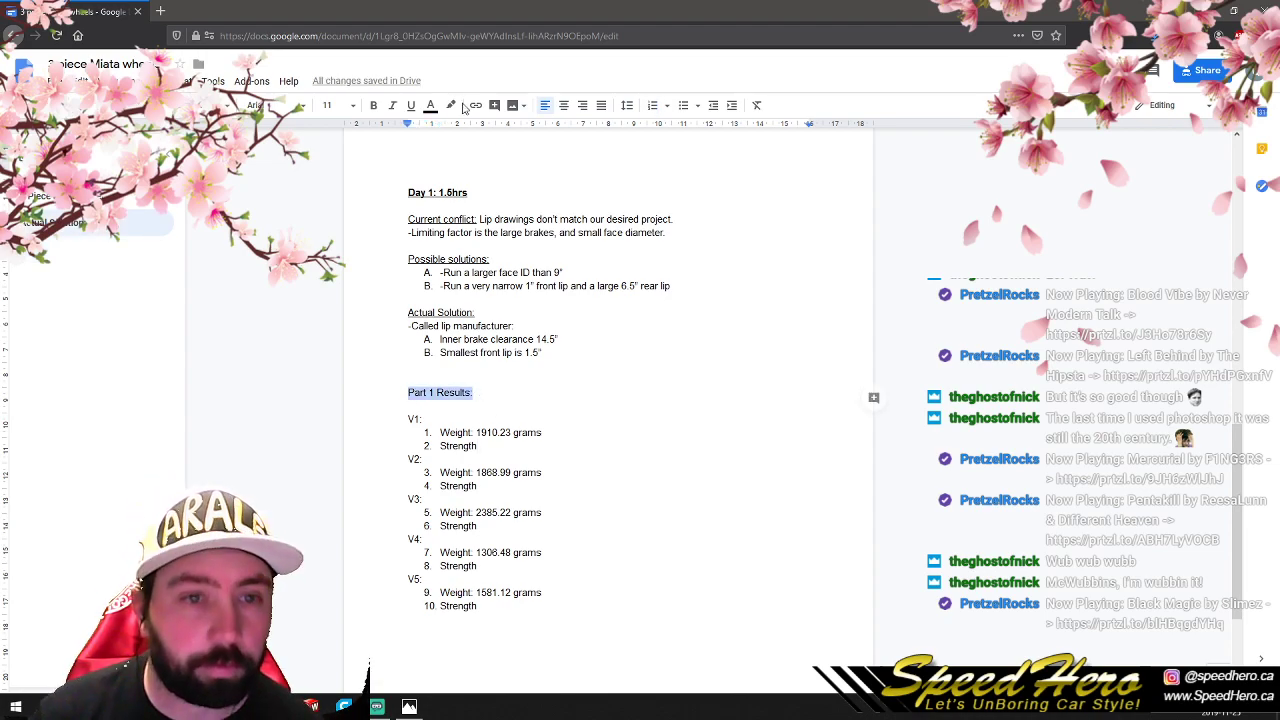
{"action": "left_click", "coordinate": [410, 105]}
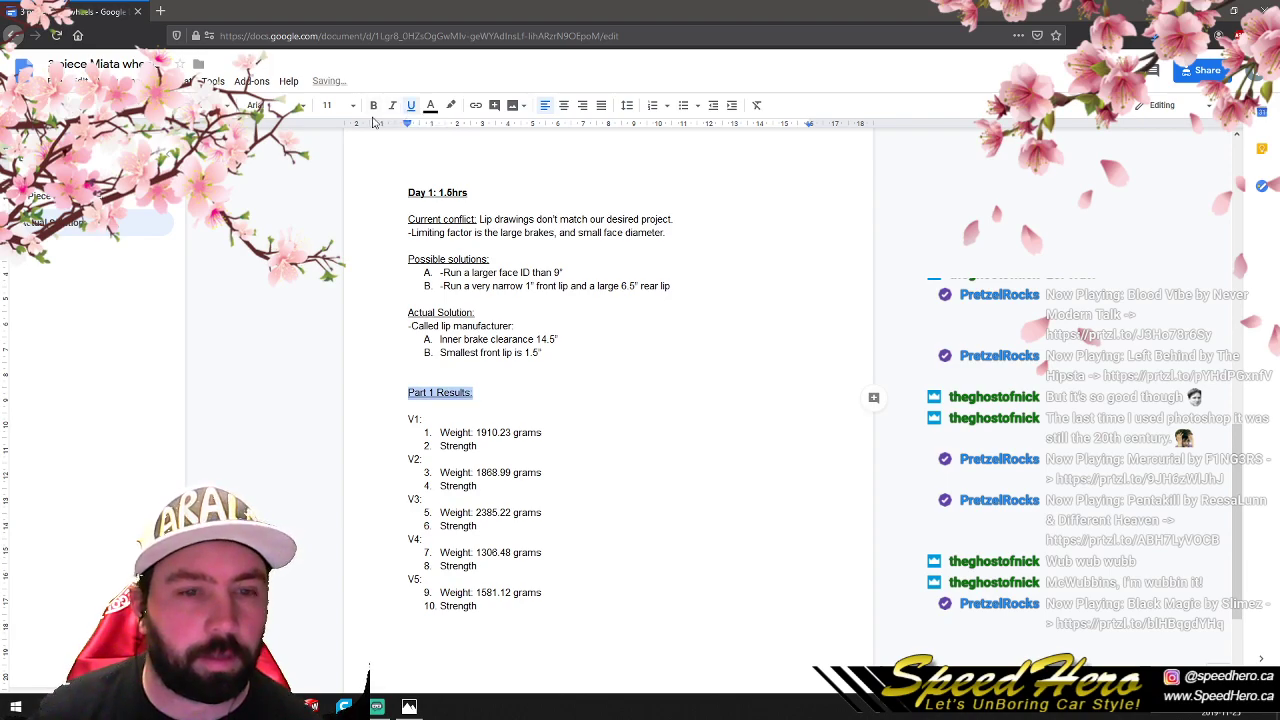
{"action": "left_click", "coordinate": [323, 360]}
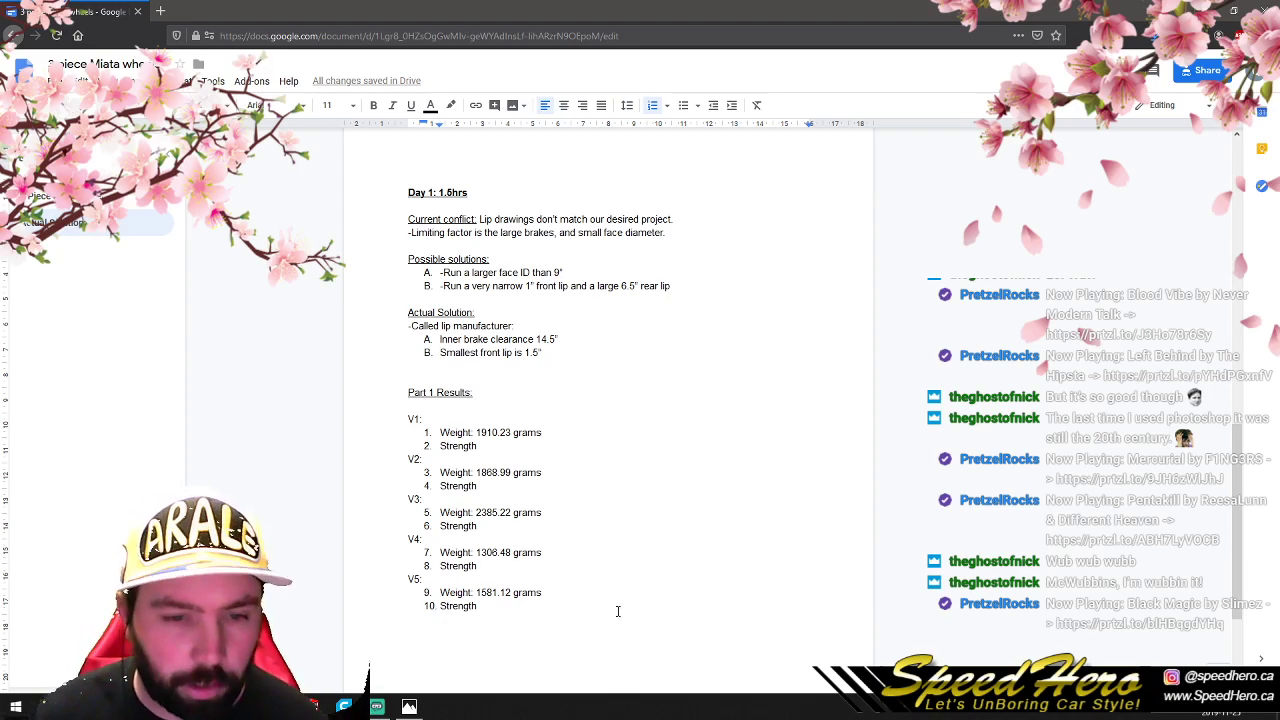
- Return to the stress comparison sheet, launch SolidWorks 2014 and open the recent part P1V4.SLDPRT
{"action": "left_click", "coordinate": [409, 706]}
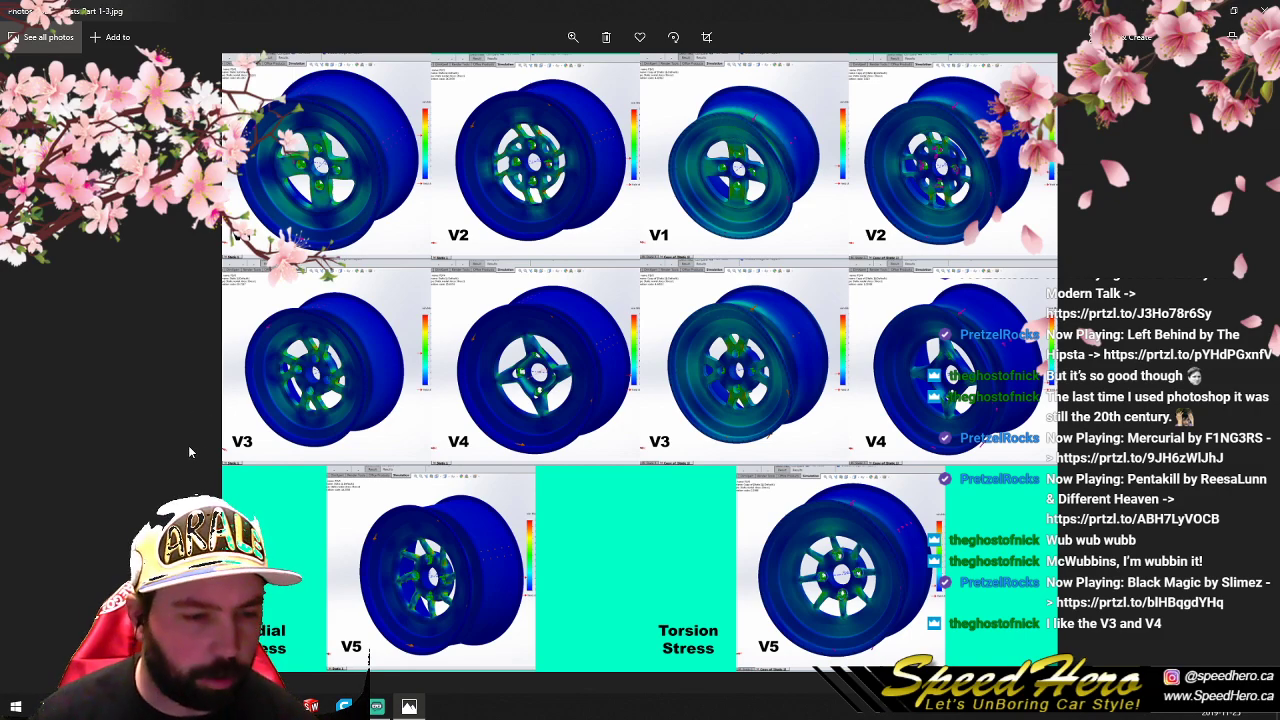
{"action": "left_click", "coordinate": [312, 706]}
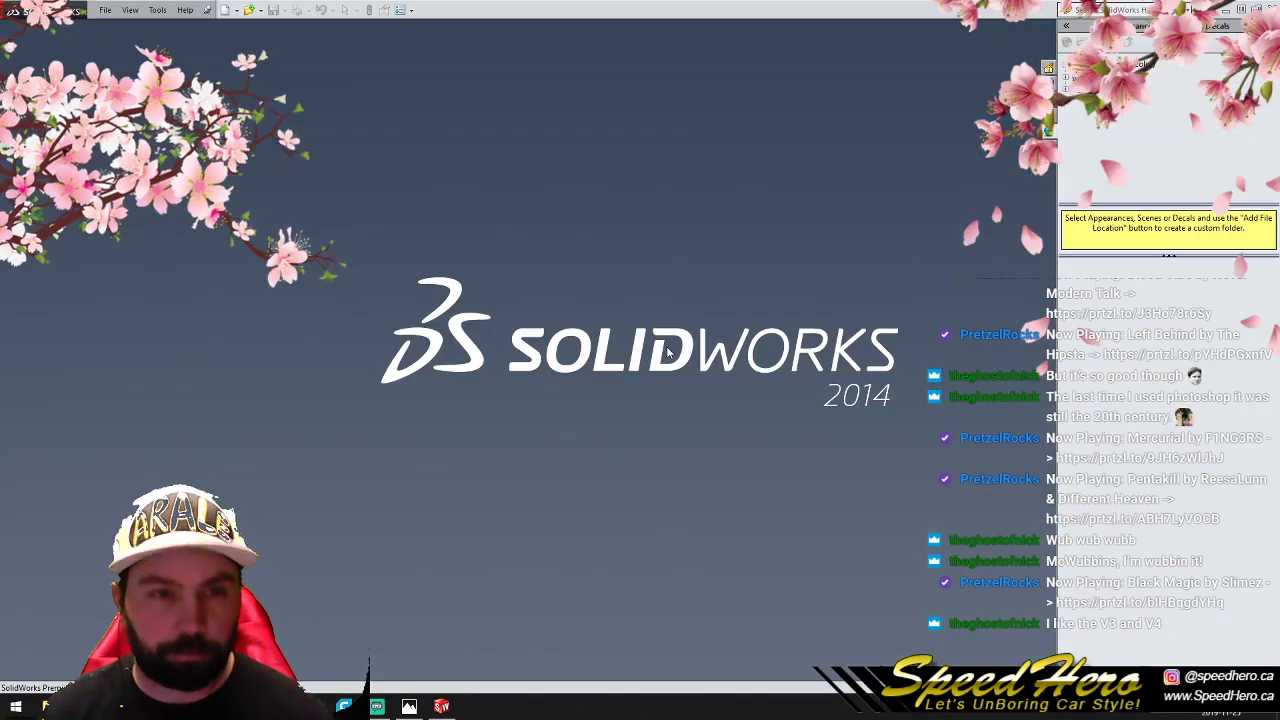
{"action": "left_click", "coordinate": [105, 10]}
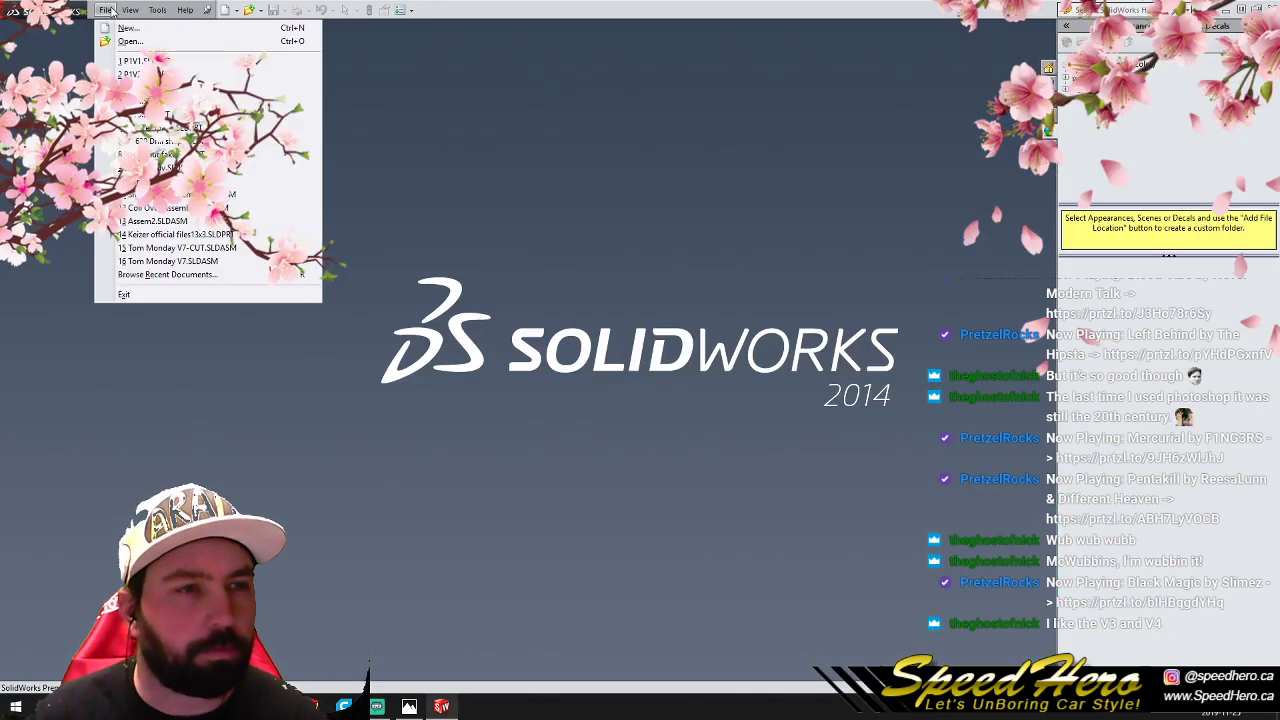
{"action": "left_click", "coordinate": [165, 101]}
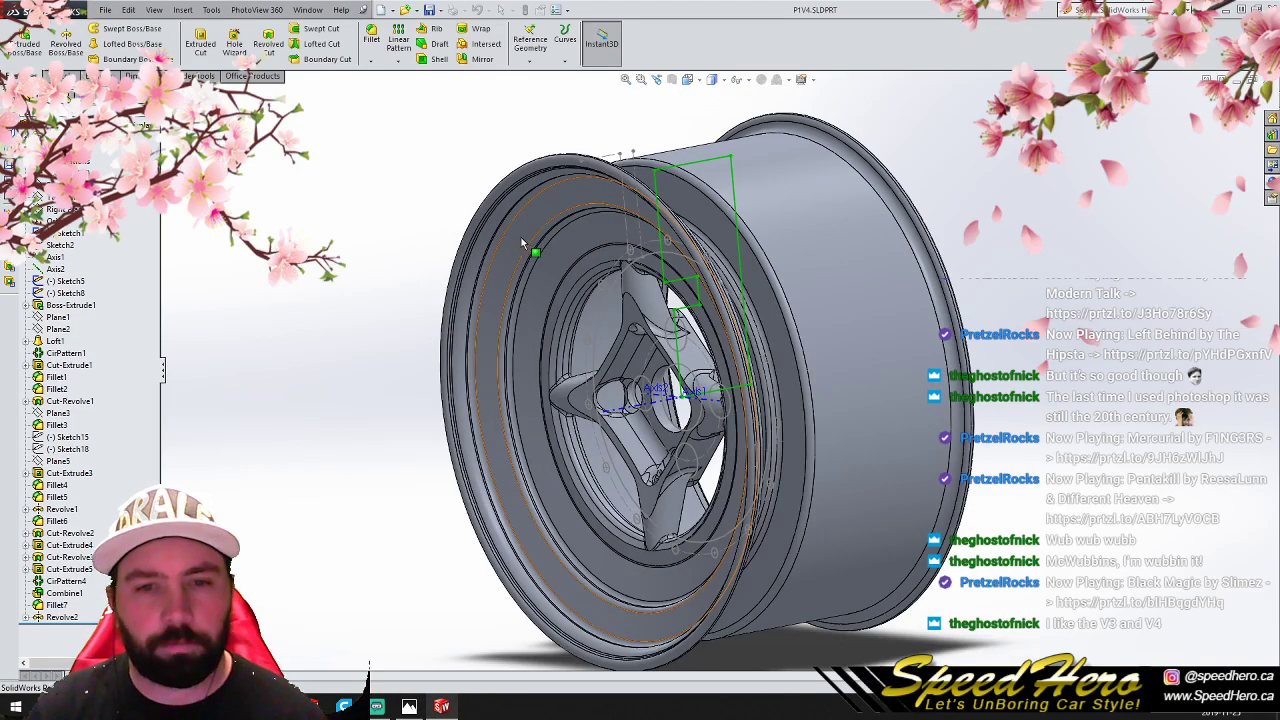
- Examine the V4 wheel's spoke face and the pocket around its lug hole up close from several angles
{"action": "scroll", "coordinate": [742, 400], "scroll_direction": "up", "scroll_amount": 4}
{"action": "scroll", "coordinate": [738, 396], "scroll_direction": "down", "scroll_amount": 3}
{"action": "middle_click_drag", "start_coordinate": [673, 397], "coordinate": [636, 276]}
{"action": "scroll", "coordinate": [636, 276], "scroll_direction": "down", "scroll_amount": 5}
{"action": "scroll", "coordinate": [694, 336], "scroll_direction": "up", "scroll_amount": 3}
{"action": "middle_click", "coordinate": [748, 331]}
{"action": "middle_click_drag", "start_coordinate": [748, 331], "coordinate": [733, 65]}
{"action": "middle_click_drag", "start_coordinate": [786, 214], "coordinate": [770, 184]}
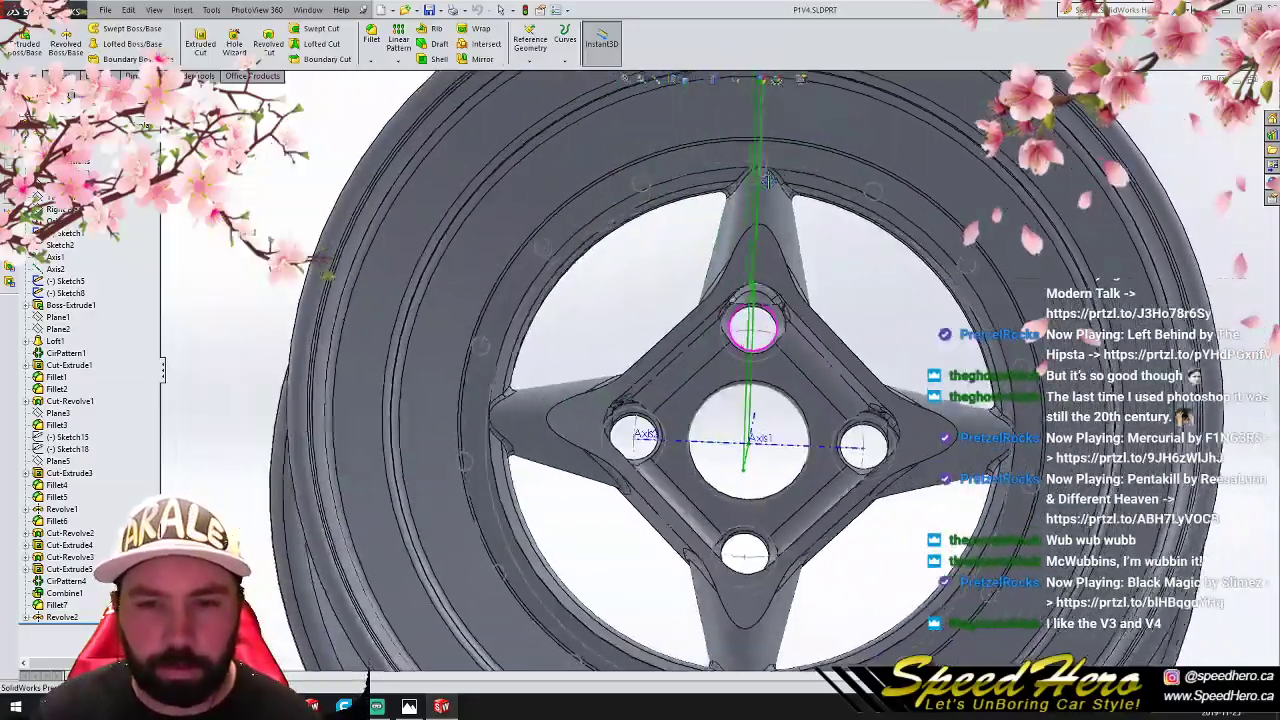
{"action": "scroll", "coordinate": [766, 350], "scroll_direction": "down", "scroll_amount": 5}
{"action": "middle_click", "coordinate": [768, 366]}
{"action": "middle_click_drag", "start_coordinate": [771, 371], "coordinate": [703, 380]}
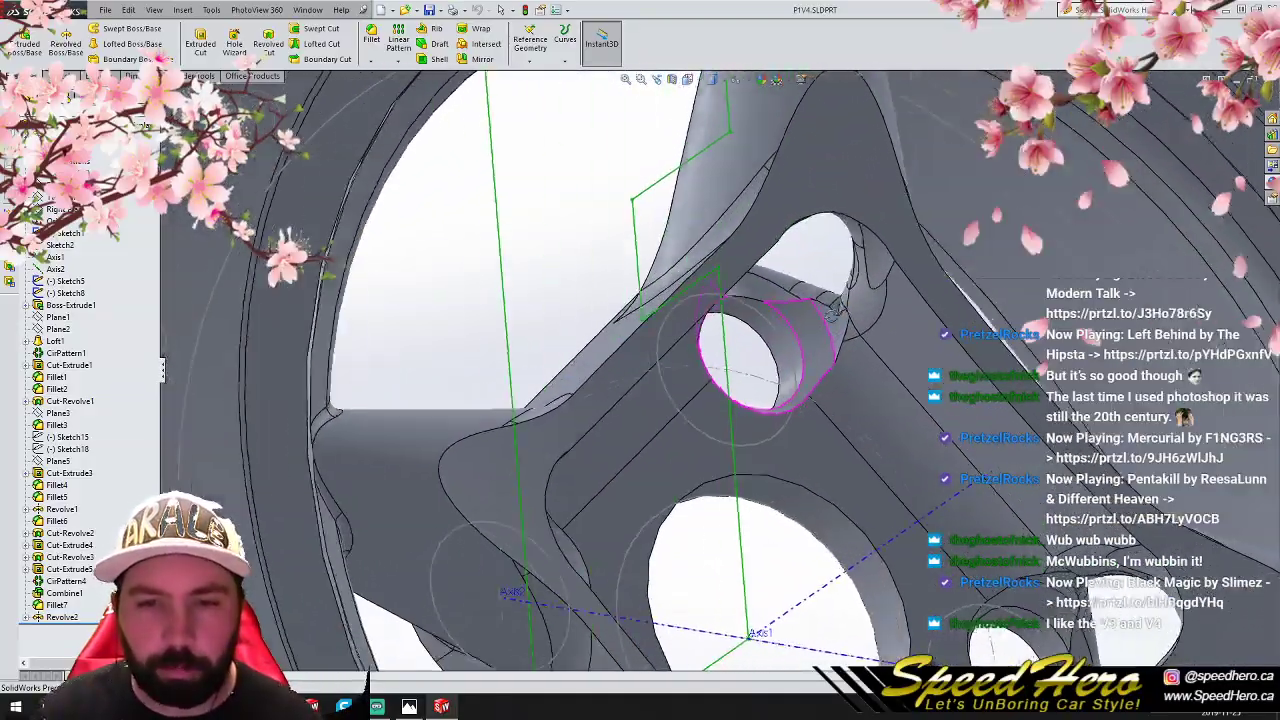
{"action": "mouse_move", "coordinate": [835, 308]}
{"action": "middle_mouse_down"}
{"action": "mouse_move", "coordinate": [850, 345]}
{"action": "mouse_move", "coordinate": [905, 370]}
{"action": "mouse_move", "coordinate": [786, 378]}
{"action": "mouse_move", "coordinate": [789, 454]}
{"action": "mouse_move", "coordinate": [560, 473]}
{"action": "mouse_move", "coordinate": [775, 332]}
{"action": "mouse_move", "coordinate": [778, 342]}
{"action": "middle_mouse_up"}
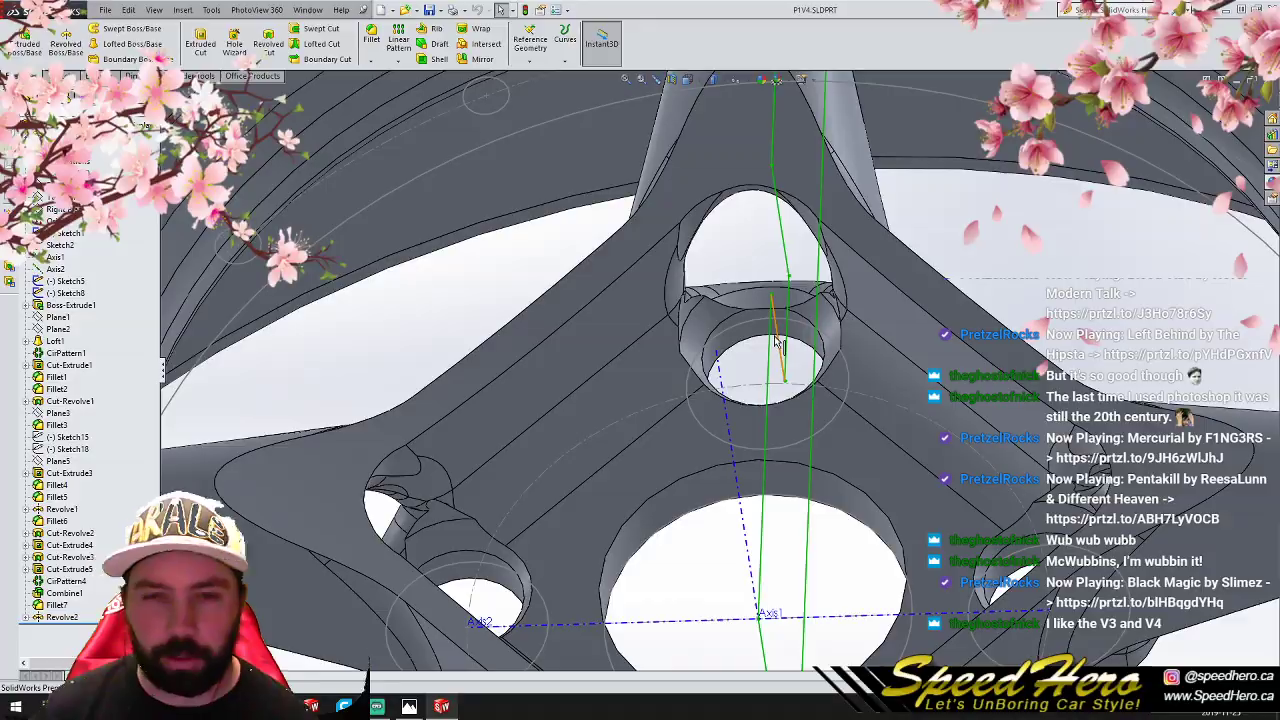
- Inspect the V4 wheel's hub and lug seats from both the front and the back
{"action": "scroll", "coordinate": [818, 365], "scroll_direction": "up", "scroll_amount": 6}
{"action": "scroll", "coordinate": [740, 415], "scroll_direction": "down", "scroll_amount": 1}
{"action": "middle_click_drag", "start_coordinate": [740, 412], "coordinate": [740, 425]}
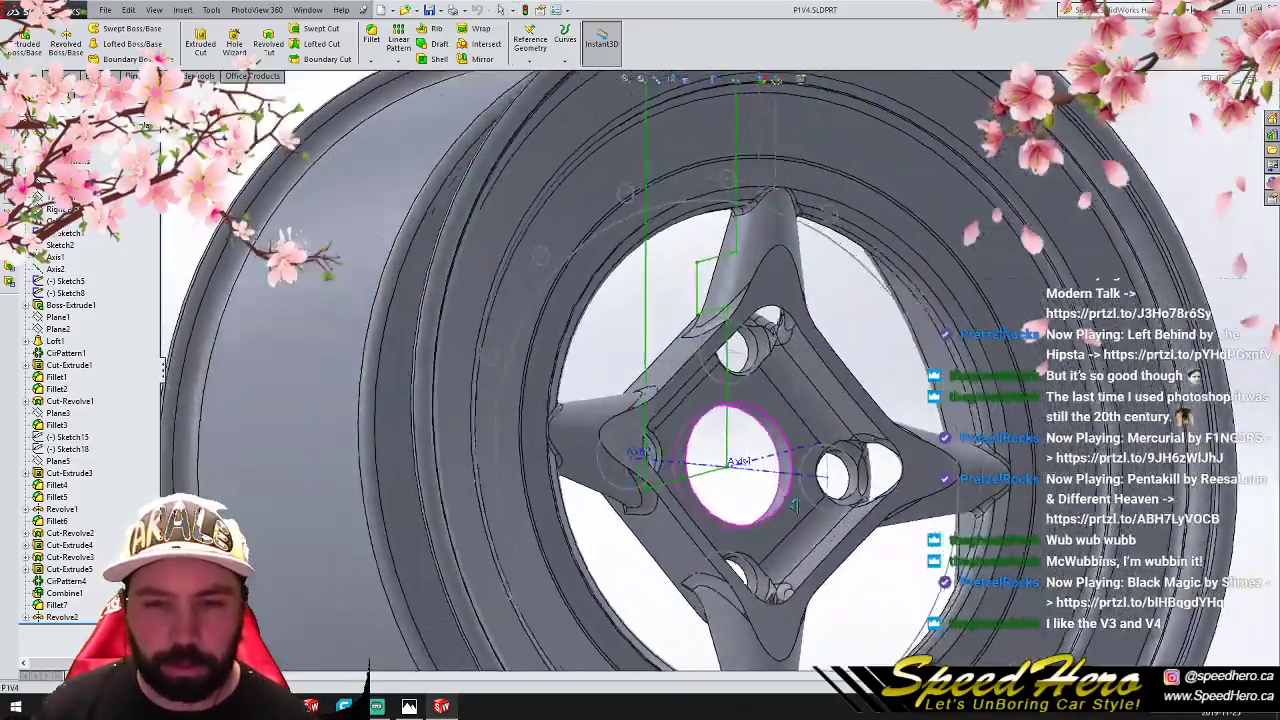
{"action": "middle_click_drag", "start_coordinate": [795, 506], "coordinate": [971, 481]}
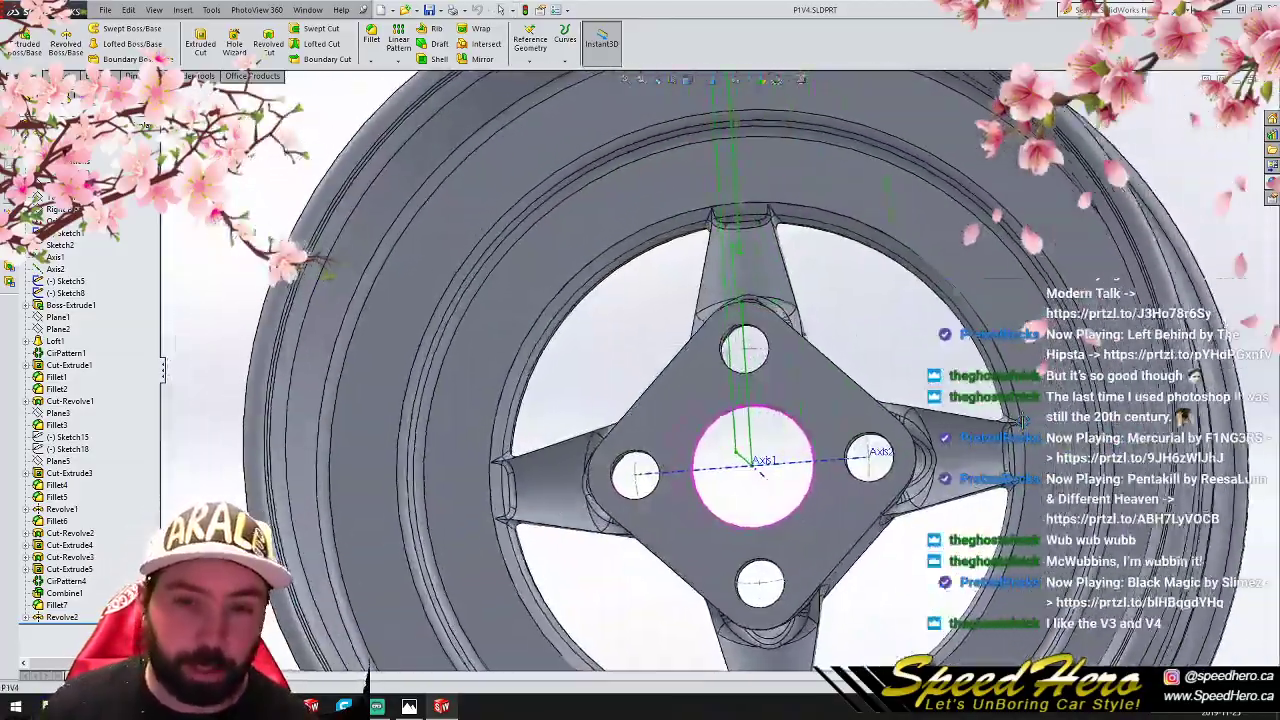
{"action": "middle_click_drag", "start_coordinate": [760, 472], "coordinate": [748, 350]}
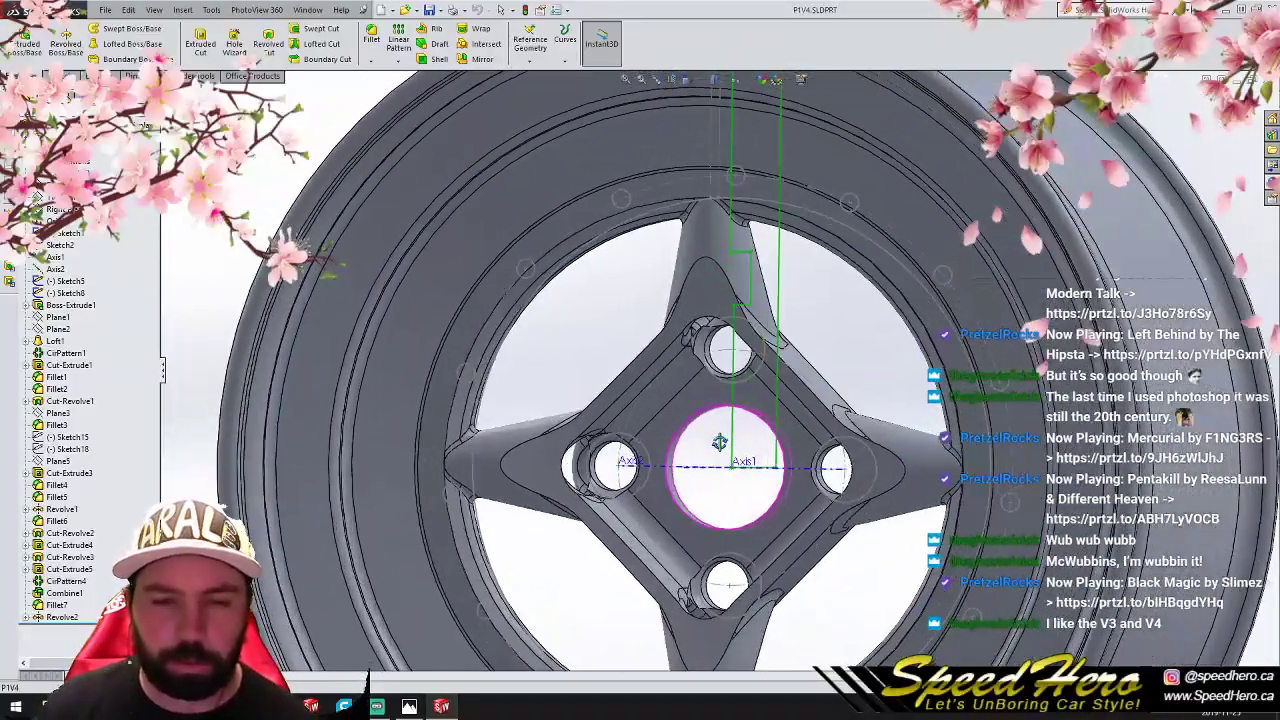
{"action": "middle_click_drag", "start_coordinate": [740, 458], "coordinate": [707, 445]}
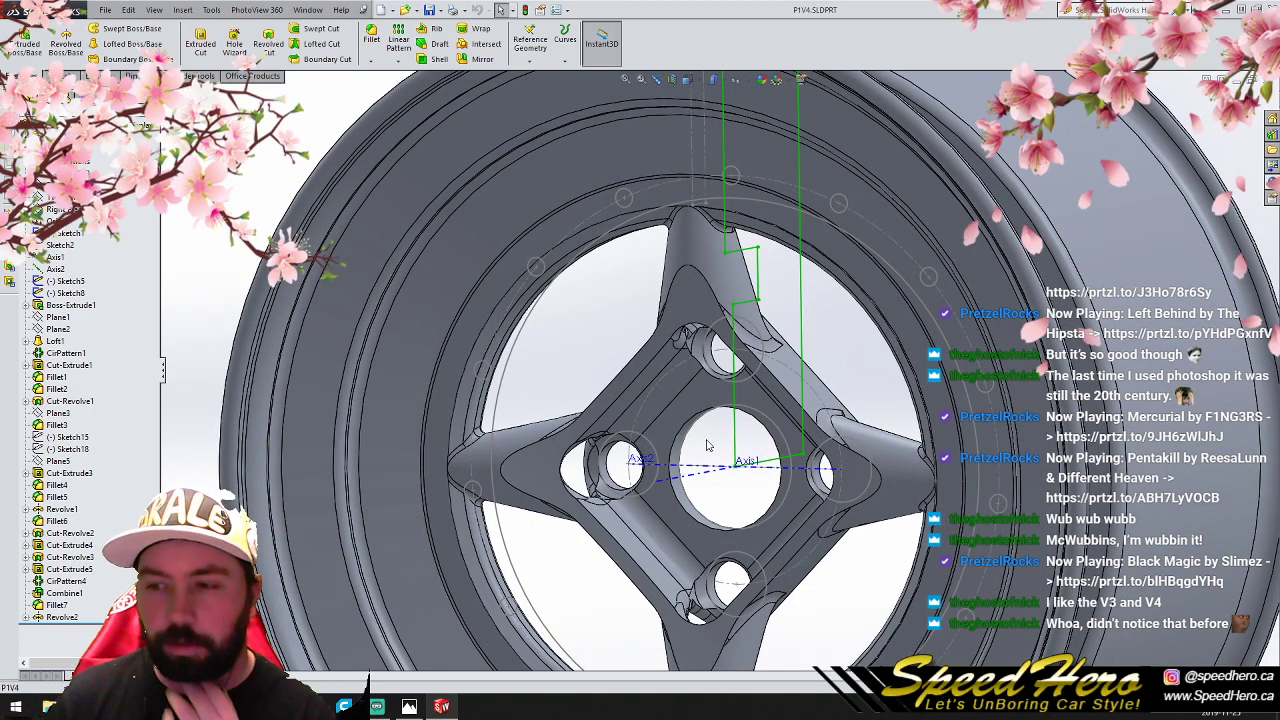
{"action": "middle_click_drag", "start_coordinate": [656, 342], "coordinate": [775, 195]}
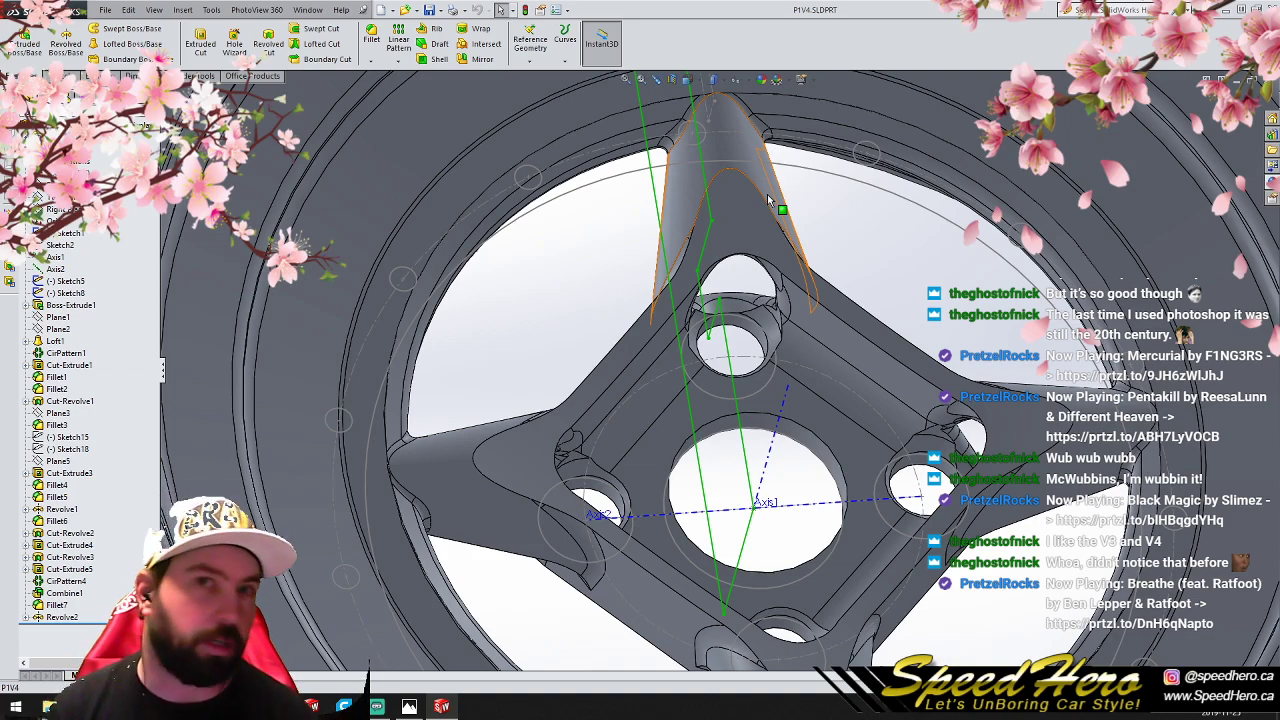
- Look at the stress comparison sheet, and return to SolidWorks to inspect the V4 wheel's spokes from the front
{"action": "left_click", "coordinate": [409, 706]}
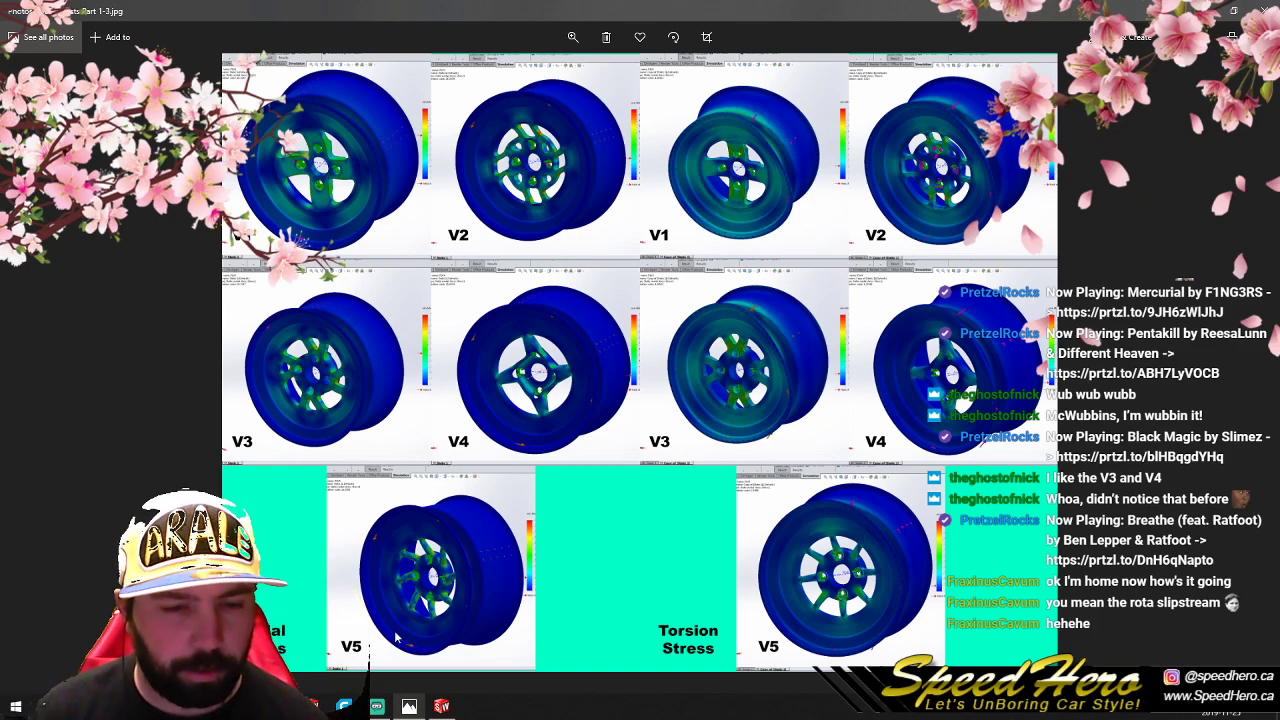
{"action": "left_click", "coordinate": [411, 706]}
{"action": "scroll", "coordinate": [574, 612], "scroll_direction": "up", "scroll_amount": 5}
{"action": "scroll", "coordinate": [831, 457], "scroll_direction": "down", "scroll_amount": 1}
{"action": "mouse_move", "coordinate": [802, 445]}
{"action": "middle_mouse_down"}
{"action": "mouse_move", "coordinate": [680, 510]}
{"action": "mouse_move", "coordinate": [760, 450]}
{"action": "mouse_move", "coordinate": [700, 440]}
{"action": "mouse_move", "coordinate": [990, 395]}
{"action": "mouse_move", "coordinate": [789, 278]}
{"action": "mouse_move", "coordinate": [825, 350]}
{"action": "mouse_move", "coordinate": [1005, 487]}
{"action": "mouse_move", "coordinate": [766, 606]}
{"action": "mouse_move", "coordinate": [763, 629]}
{"action": "middle_mouse_up"}
{"action": "scroll", "coordinate": [789, 278], "scroll_direction": "down", "scroll_amount": 8}
{"action": "scroll", "coordinate": [765, 629], "scroll_direction": "up", "scroll_amount": 8}
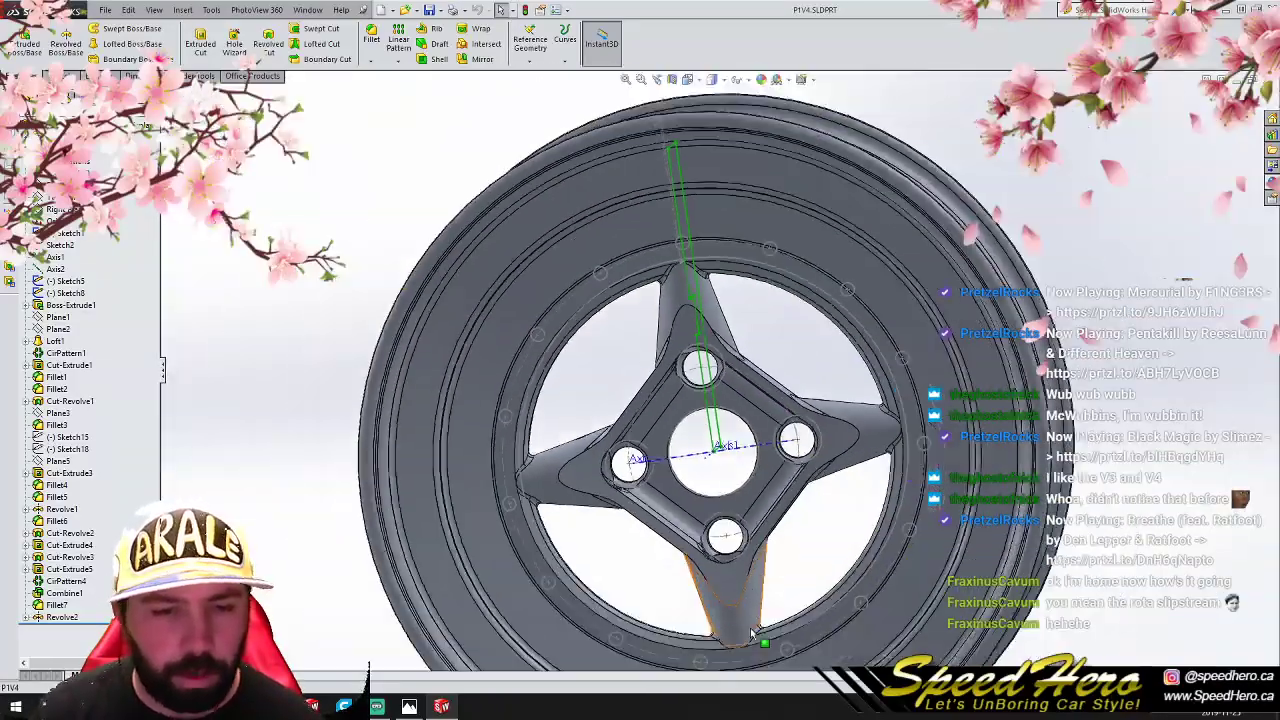
- Switch back to the stress comparison sheet and enlarge it to study the V1 and V2 radial stress images
{"action": "left_click", "coordinate": [412, 706]}
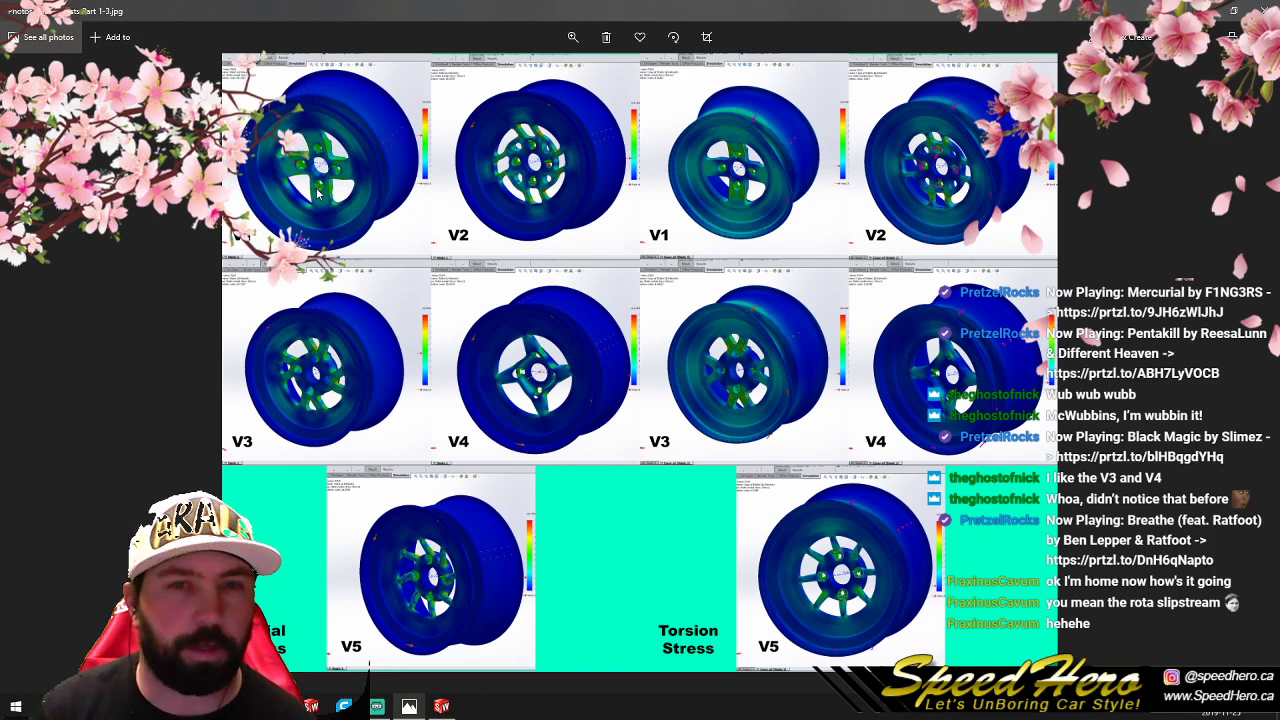
{"action": "left_click", "coordinate": [566, 40]}
{"action": "left_click_drag", "start_coordinate": [516, 68], "coordinate": [533, 69]}
{"action": "left_click_drag", "start_coordinate": [457, 204], "coordinate": [900, 520]}
{"action": "left_click_drag", "start_coordinate": [270, 230], "coordinate": [678, 581]}
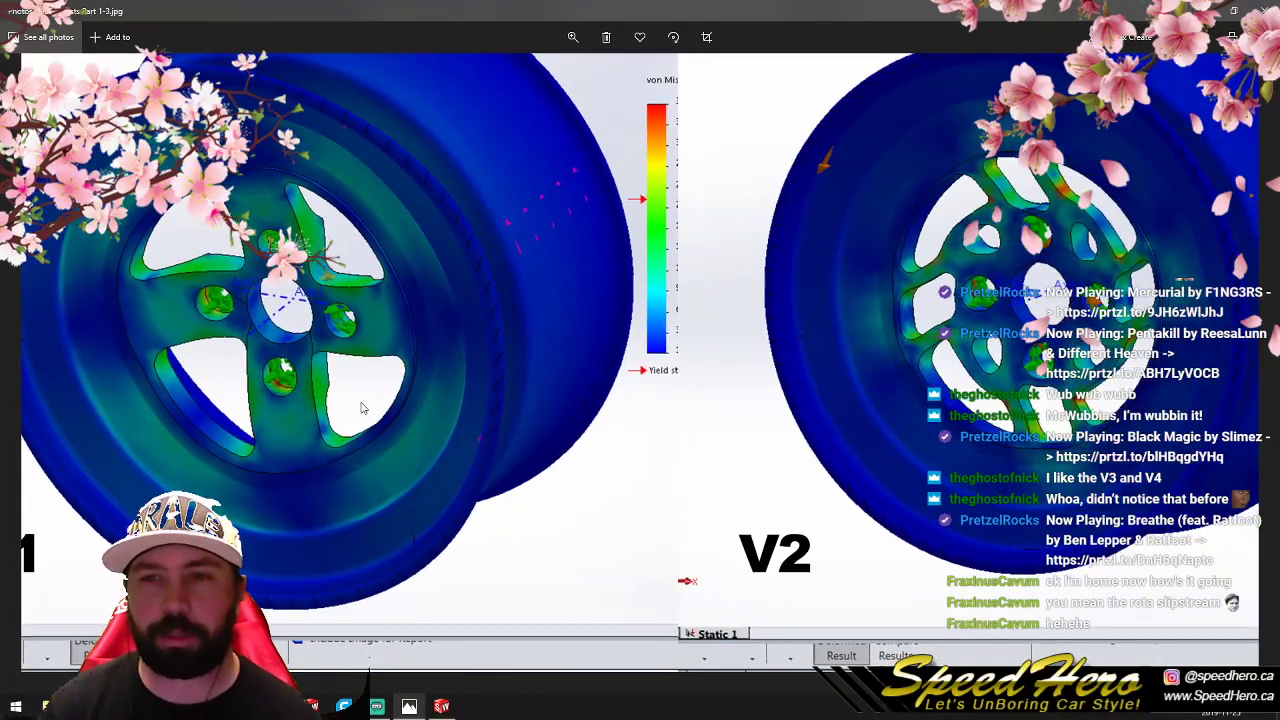
- Adjust the sheet's magnification and study the radial stress images of V3, V4 and V5
{"action": "left_click", "coordinate": [573, 40]}
{"action": "left_click_drag", "start_coordinate": [533, 68], "coordinate": [526, 72]}
{"action": "left_click_drag", "start_coordinate": [624, 277], "coordinate": [710, 368]}
{"action": "left_click_drag", "start_coordinate": [691, 500], "coordinate": [764, 240]}
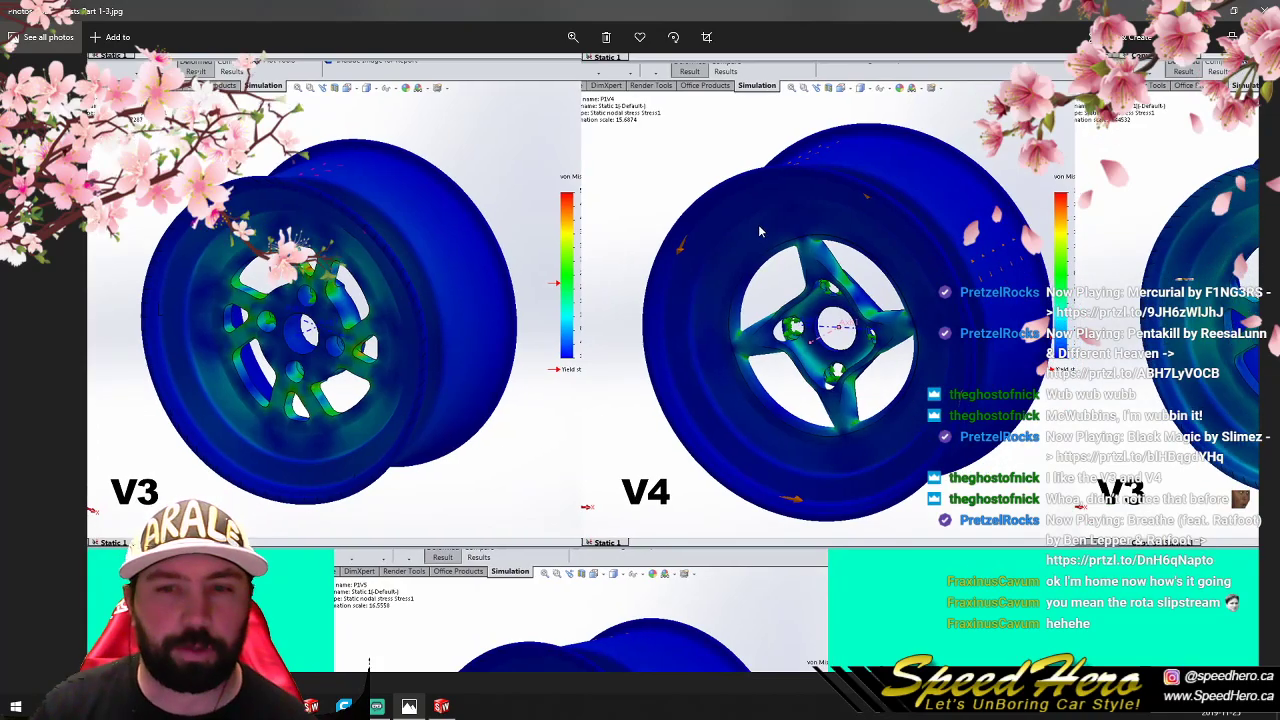
{"action": "left_click_drag", "start_coordinate": [844, 366], "coordinate": [772, 343]}
{"action": "left_click_drag", "start_coordinate": [792, 412], "coordinate": [788, 368]}
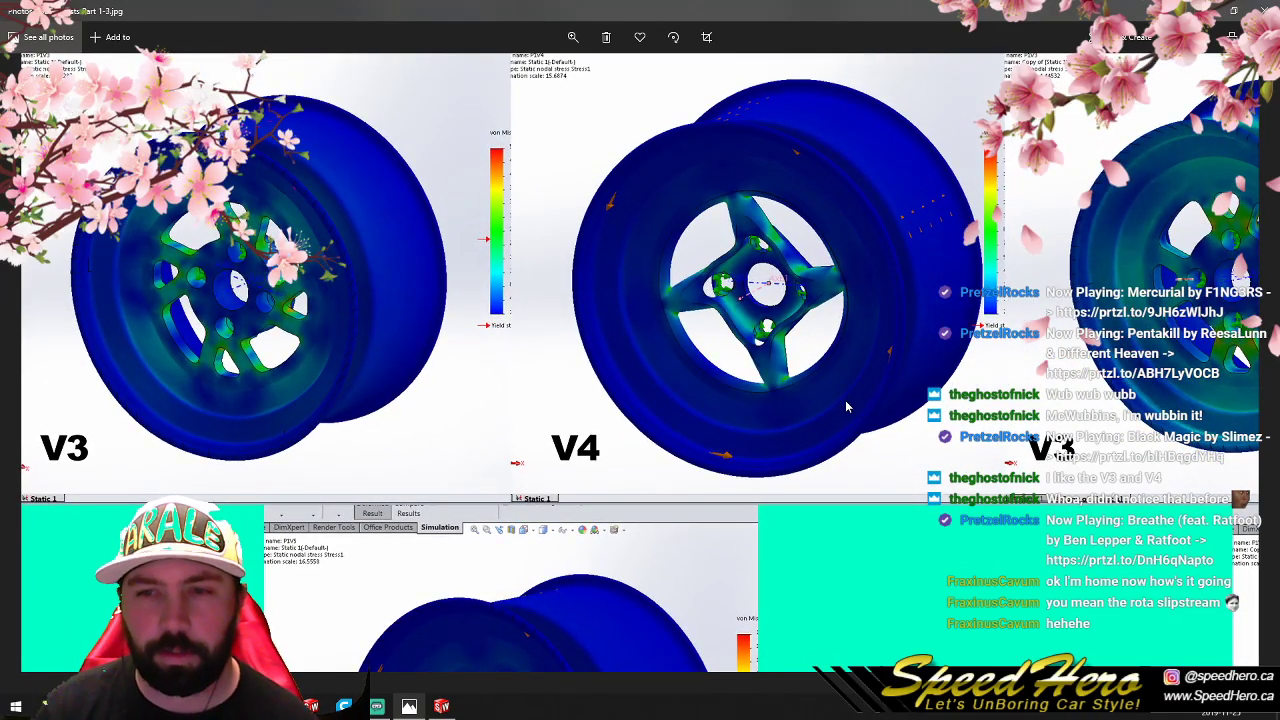
{"action": "left_click_drag", "start_coordinate": [673, 428], "coordinate": [682, 176]}
{"action": "left_click_drag", "start_coordinate": [609, 370], "coordinate": [641, 220]}
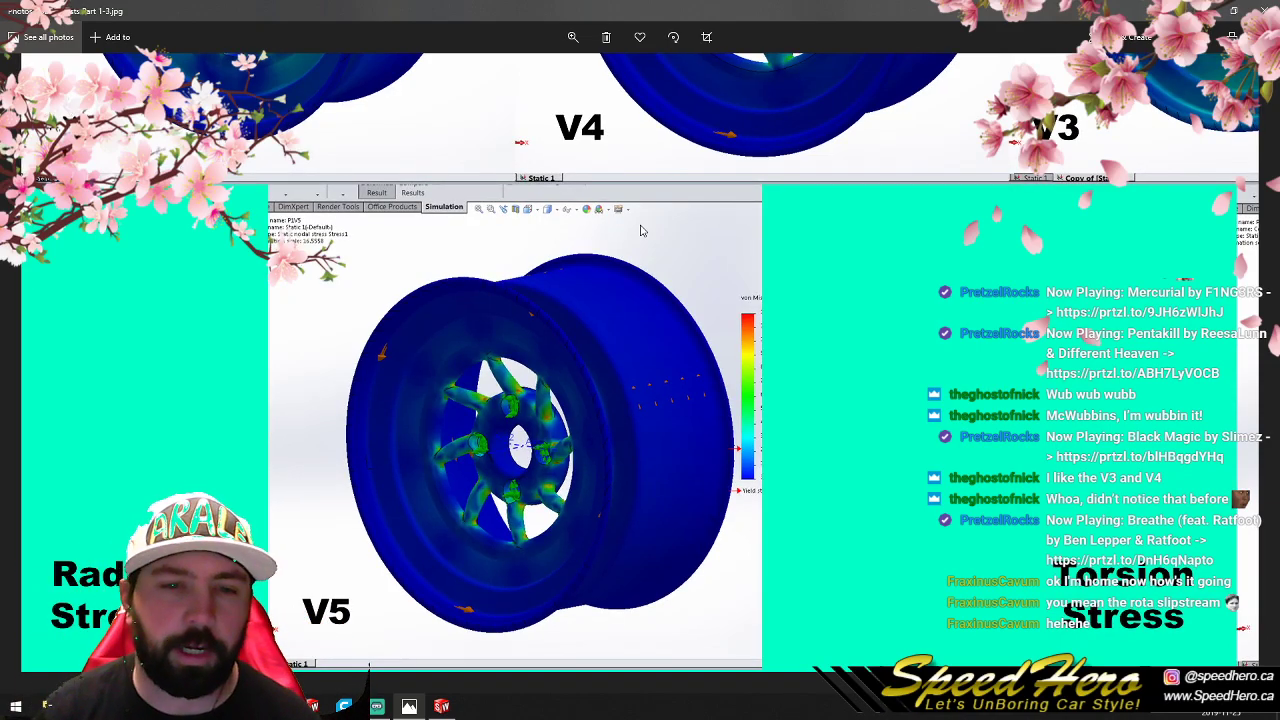
{"action": "left_click_drag", "start_coordinate": [641, 230], "coordinate": [616, 212]}
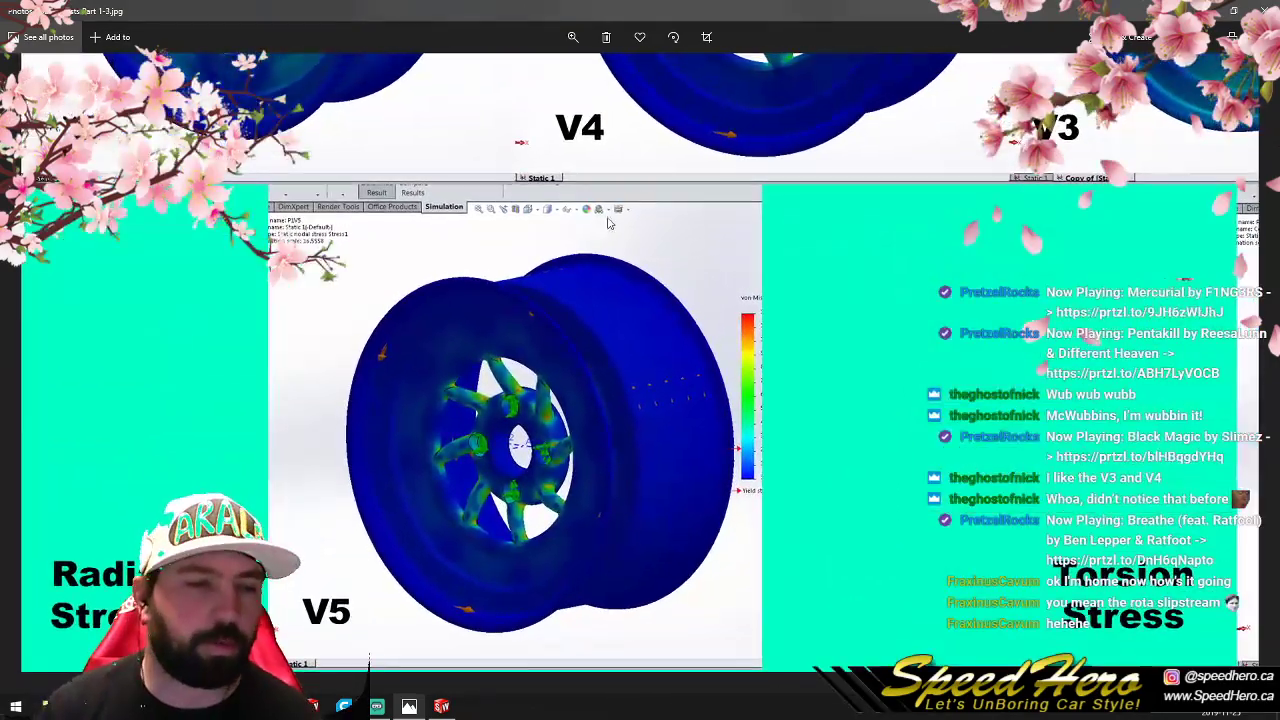
- Compare the radial and torsion stress images across the wheel versions, focusing on V3 and V4
{"action": "mouse_move", "coordinate": [712, 314]}
{"action": "left_mouse_down"}
{"action": "mouse_move", "coordinate": [643, 363]}
{"action": "mouse_move", "coordinate": [653, 428]}
{"action": "mouse_move", "coordinate": [700, 454]}
{"action": "mouse_move", "coordinate": [714, 531]}
{"action": "mouse_move", "coordinate": [723, 439]}
{"action": "mouse_move", "coordinate": [714, 446]}
{"action": "mouse_move", "coordinate": [776, 435]}
{"action": "mouse_move", "coordinate": [774, 417]}
{"action": "mouse_move", "coordinate": [770, 505]}
{"action": "mouse_move", "coordinate": [758, 425]}
{"action": "mouse_move", "coordinate": [784, 352]}
{"action": "left_mouse_up"}
{"action": "left_click_drag", "start_coordinate": [757, 457], "coordinate": [760, 341]}
{"action": "left_click_drag", "start_coordinate": [758, 517], "coordinate": [768, 331]}
{"action": "left_click_drag", "start_coordinate": [796, 520], "coordinate": [764, 231]}
{"action": "mouse_move", "coordinate": [750, 474]}
{"action": "left_mouse_down"}
{"action": "mouse_move", "coordinate": [767, 450]}
{"action": "mouse_move", "coordinate": [747, 293]}
{"action": "mouse_move", "coordinate": [722, 575]}
{"action": "left_mouse_up"}
{"action": "left_click_drag", "start_coordinate": [492, 480], "coordinate": [885, 460]}
{"action": "left_click_drag", "start_coordinate": [658, 379], "coordinate": [425, 397]}
{"action": "left_click_drag", "start_coordinate": [775, 428], "coordinate": [588, 420]}
{"action": "left_click_drag", "start_coordinate": [865, 411], "coordinate": [1119, 415]}
{"action": "left_click_drag", "start_coordinate": [585, 282], "coordinate": [751, 500]}
{"action": "left_click_drag", "start_coordinate": [866, 664], "coordinate": [762, 474]}
{"action": "left_click_drag", "start_coordinate": [816, 457], "coordinate": [406, 388]}
{"action": "left_click_drag", "start_coordinate": [758, 411], "coordinate": [905, 426]}
{"action": "left_click_drag", "start_coordinate": [609, 433], "coordinate": [853, 432]}
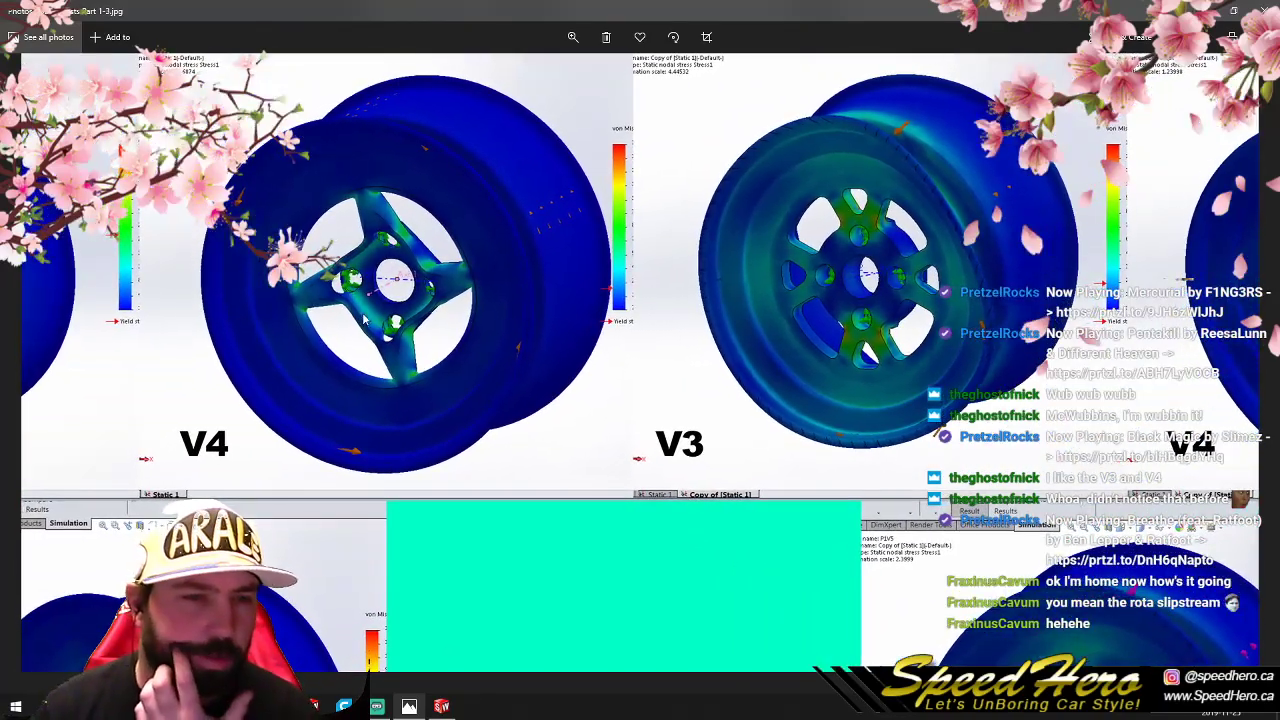
{"action": "left_click_drag", "start_coordinate": [348, 348], "coordinate": [544, 461]}
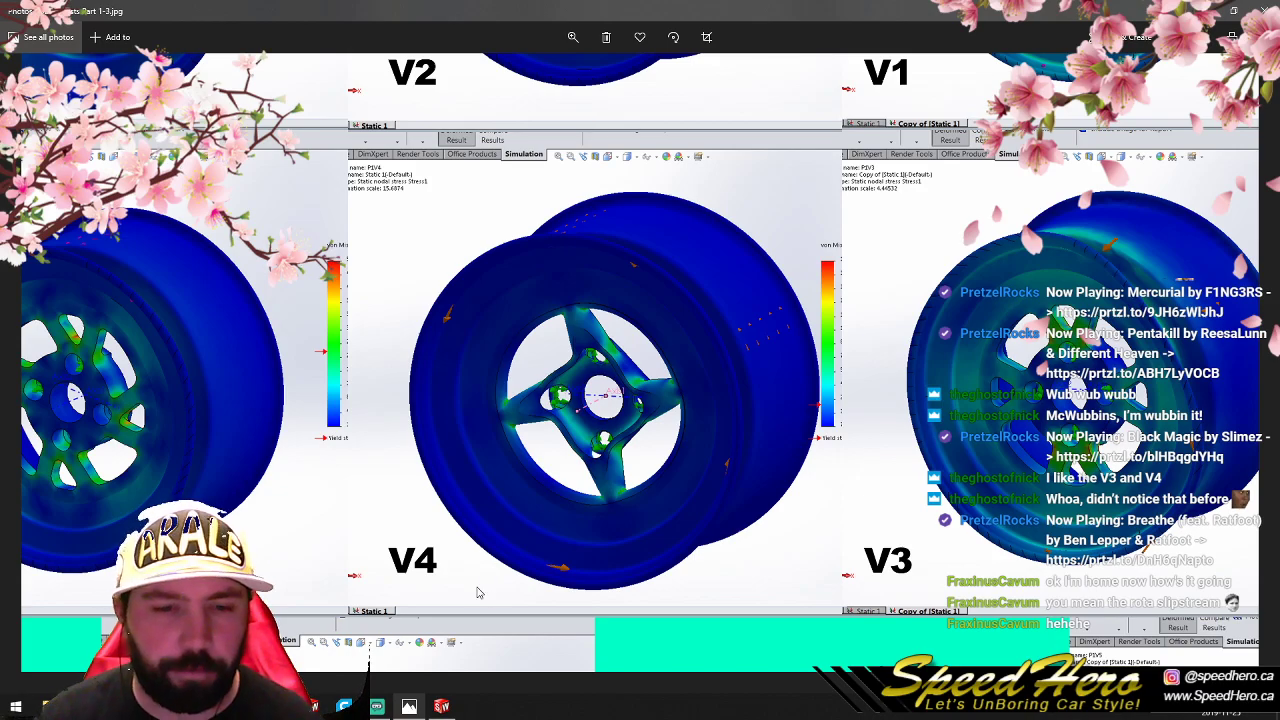
{"action": "left_click_drag", "start_coordinate": [682, 428], "coordinate": [848, 433]}
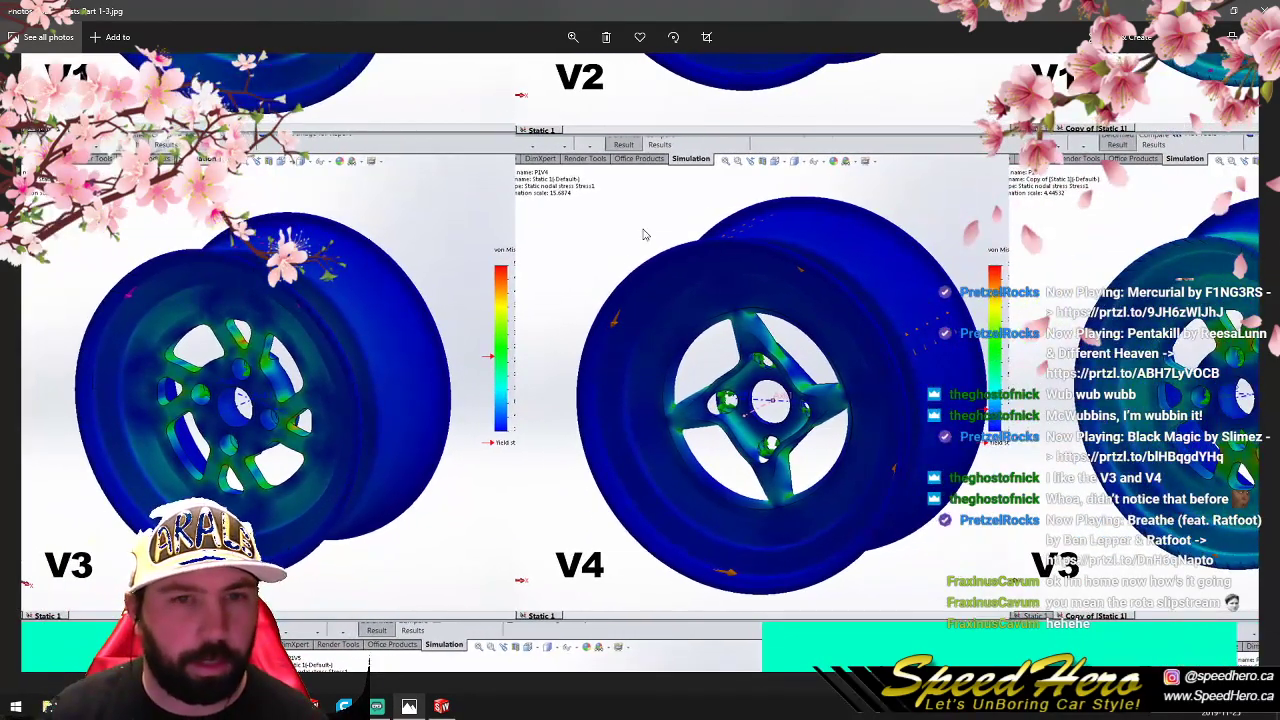
{"action": "left_click", "coordinate": [574, 41]}
{"action": "left_click_drag", "start_coordinate": [528, 69], "coordinate": [508, 74]}
- Switch to the 3 Piece Miata wheels document and review its specifications and the three-part design checklist
{"action": "mouse_move", "coordinate": [112, 706]}
{"action": "left_click", "coordinate": [200, 642]}
{"action": "scroll", "coordinate": [305, 405], "scroll_direction": "up", "scroll_amount": 9}
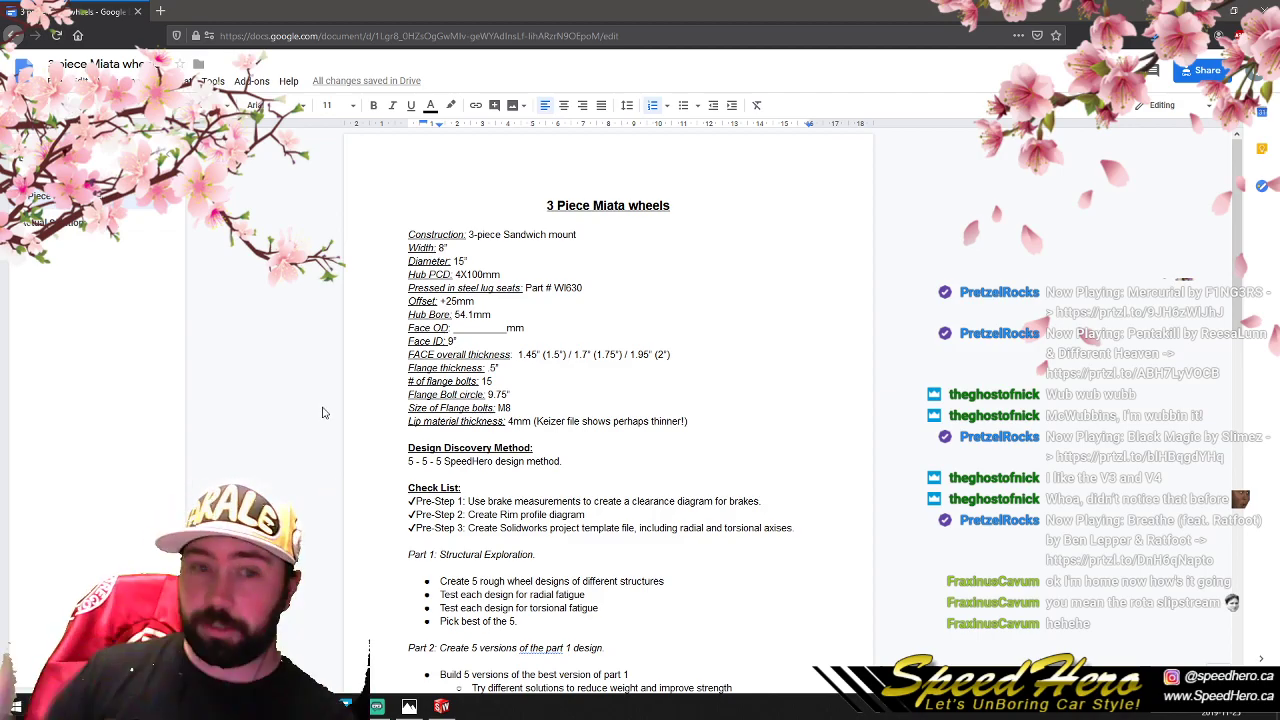
{"action": "scroll", "coordinate": [322, 412], "scroll_direction": "down", "scroll_amount": 3}
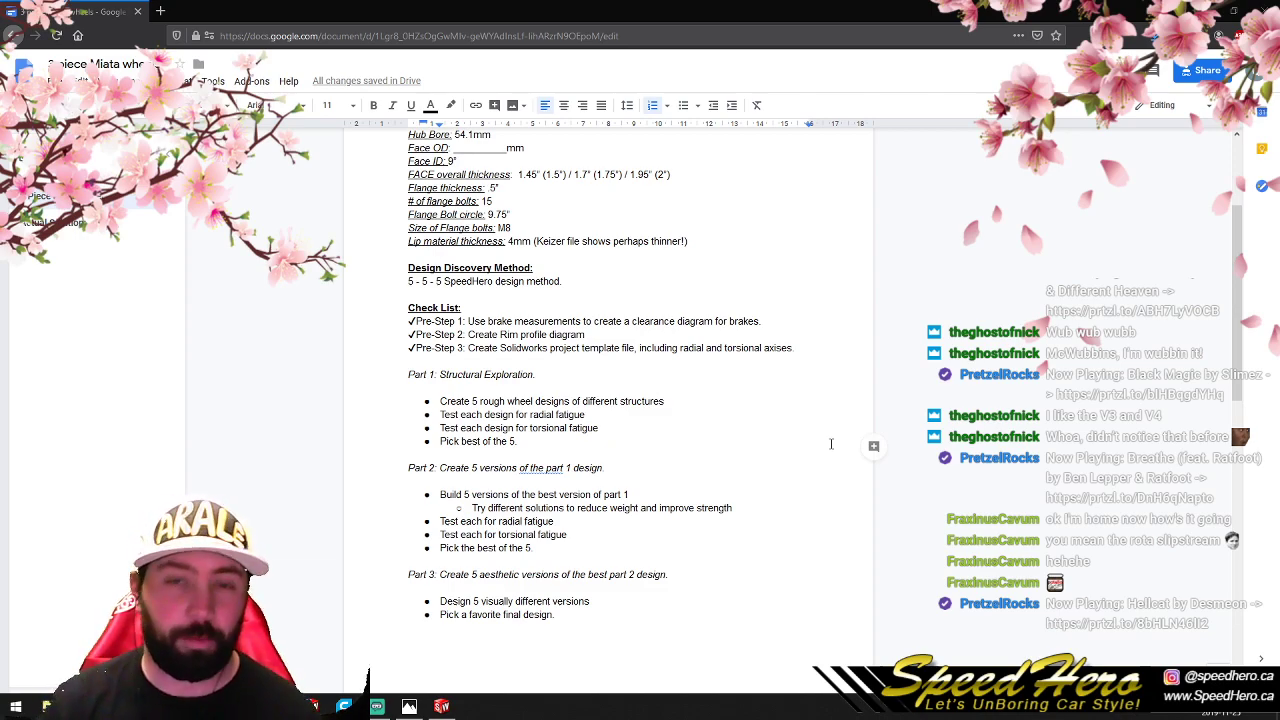
{"action": "scroll", "coordinate": [830, 444], "scroll_direction": "down", "scroll_amount": 2}
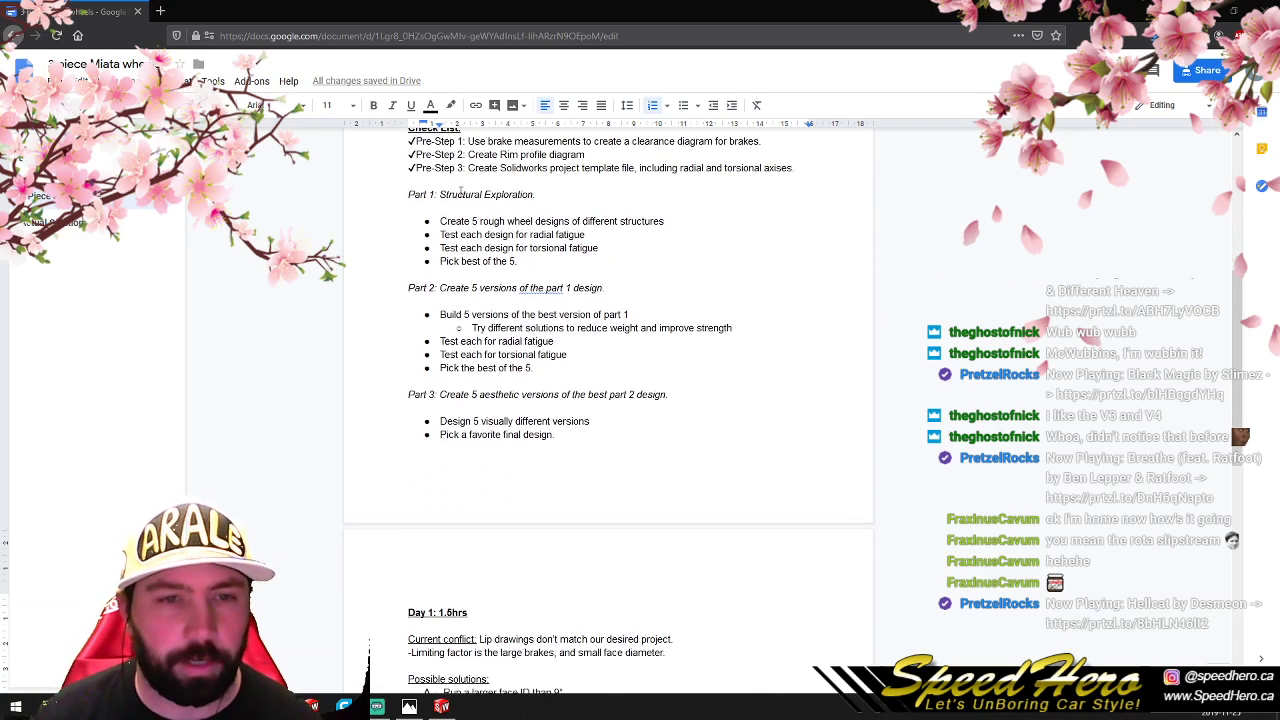
- Copy the check mark from Pre-Step 3 and paste it before Part 1: Structural Exploration to mark it done
{"action": "left_click_drag", "start_coordinate": [408, 169], "coordinate": [416, 169]}
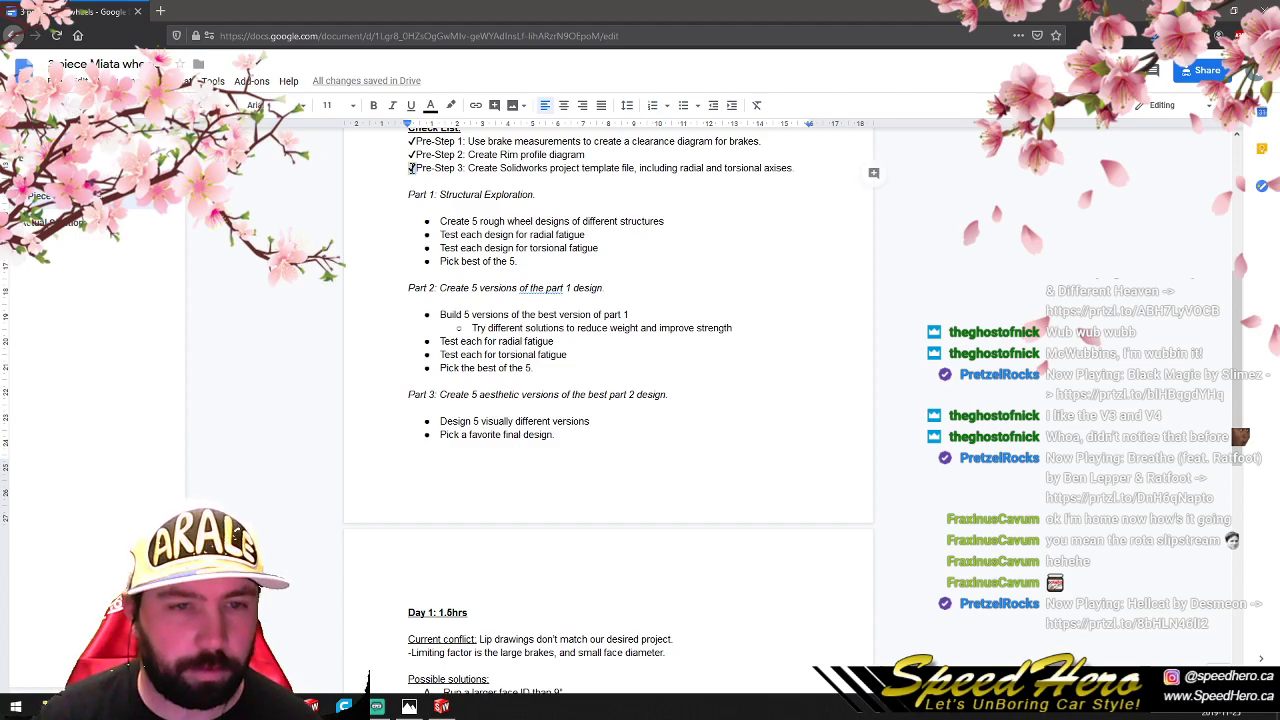
{"action": "right_click", "coordinate": [411, 172]}
{"action": "left_click", "coordinate": [440, 204]}
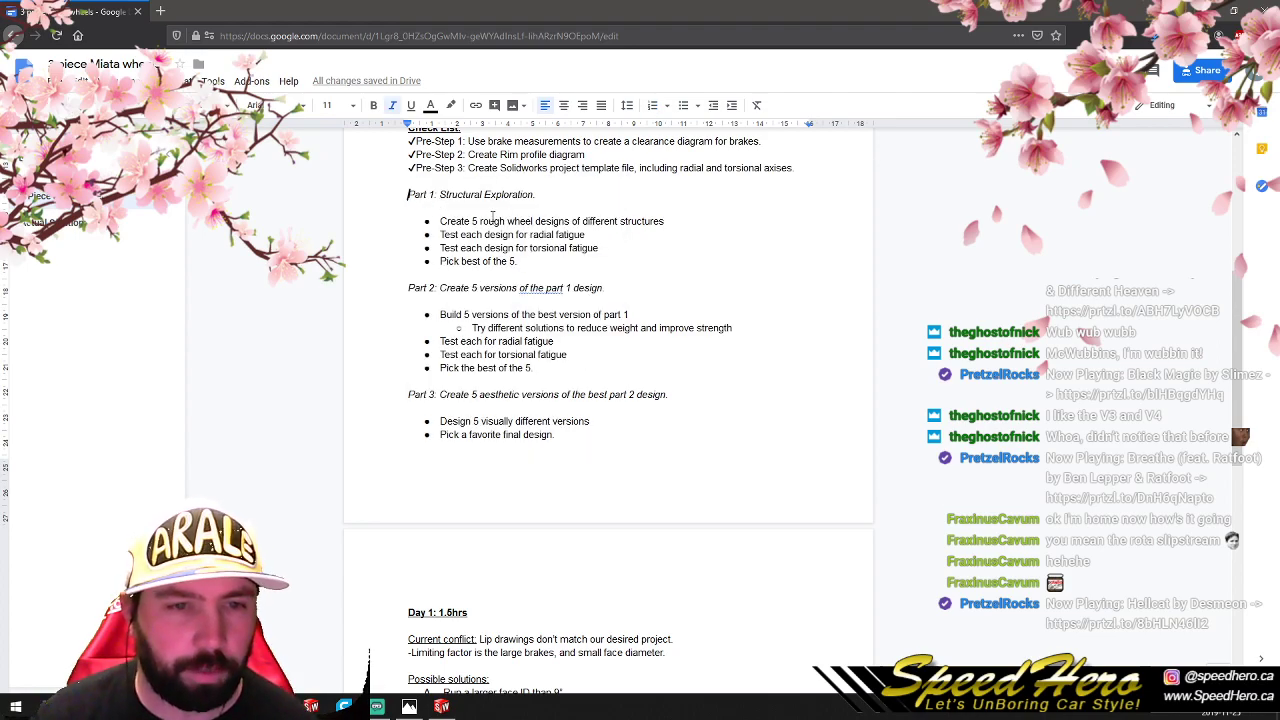
{"action": "key", "text": "ctrl+v"}
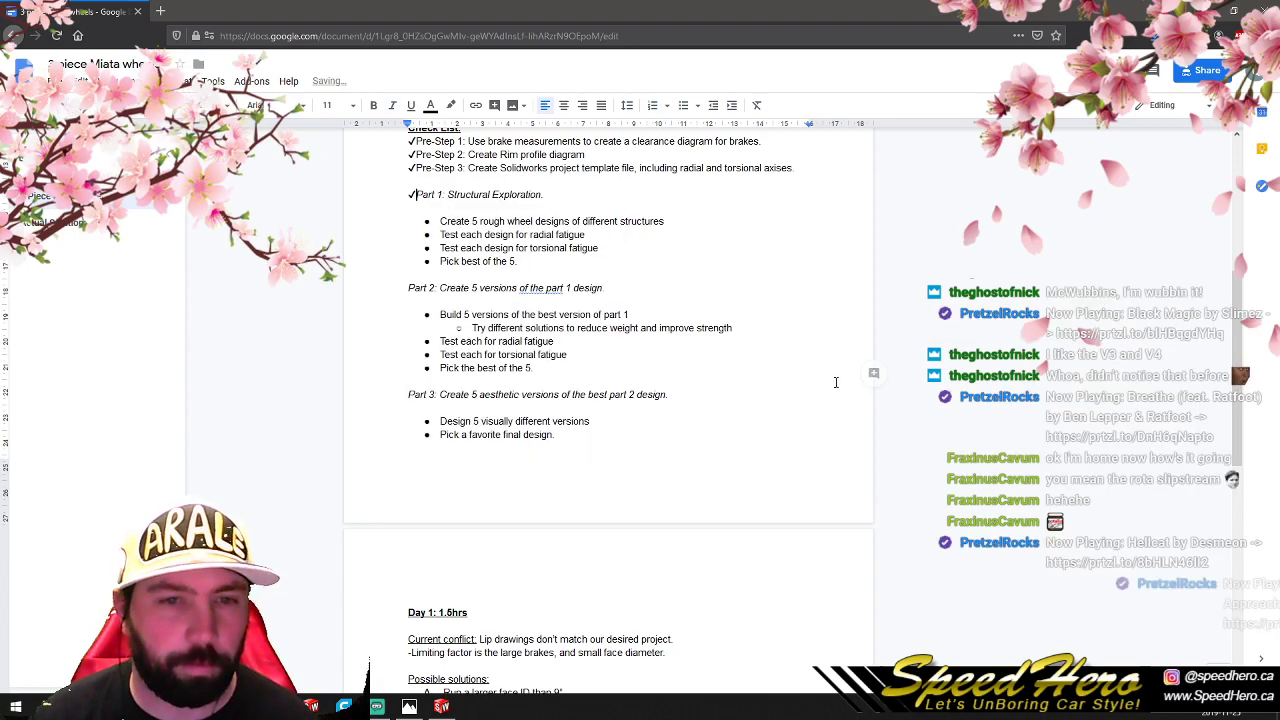
{"action": "left_click", "coordinate": [787, 400]}
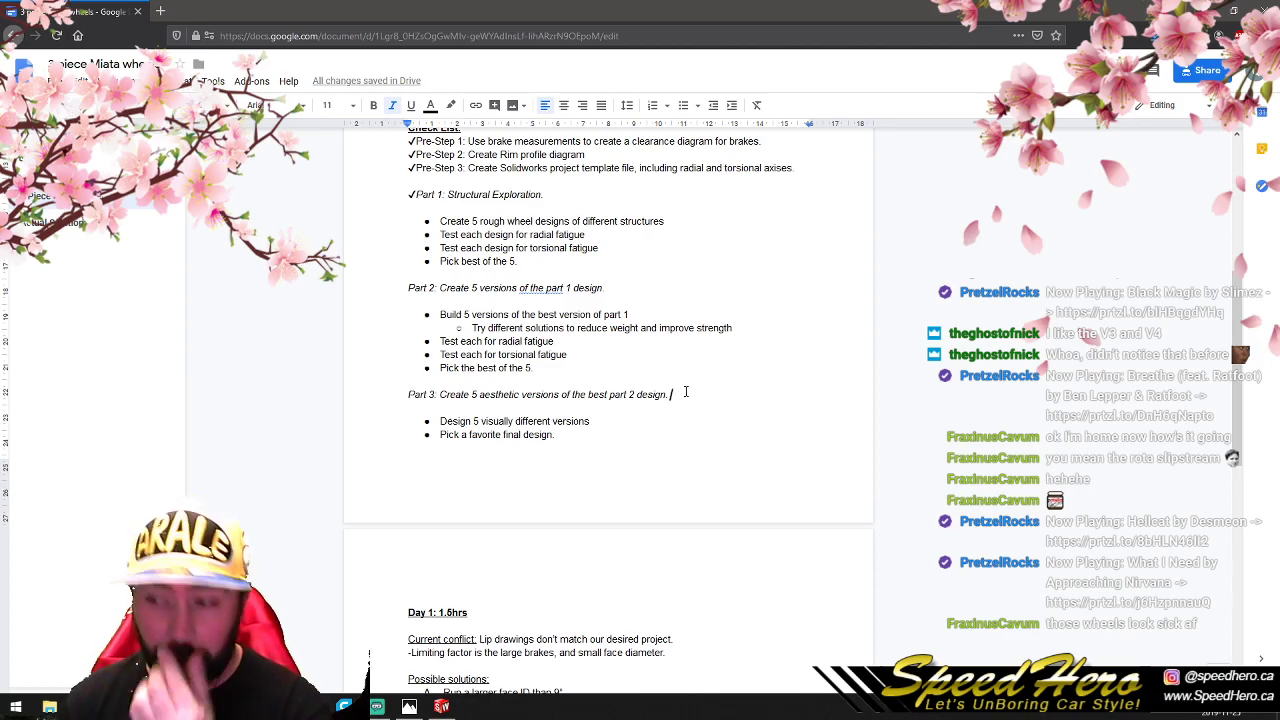
{"action": "scroll", "coordinate": [686, 430], "scroll_direction": "down", "scroll_amount": 3}
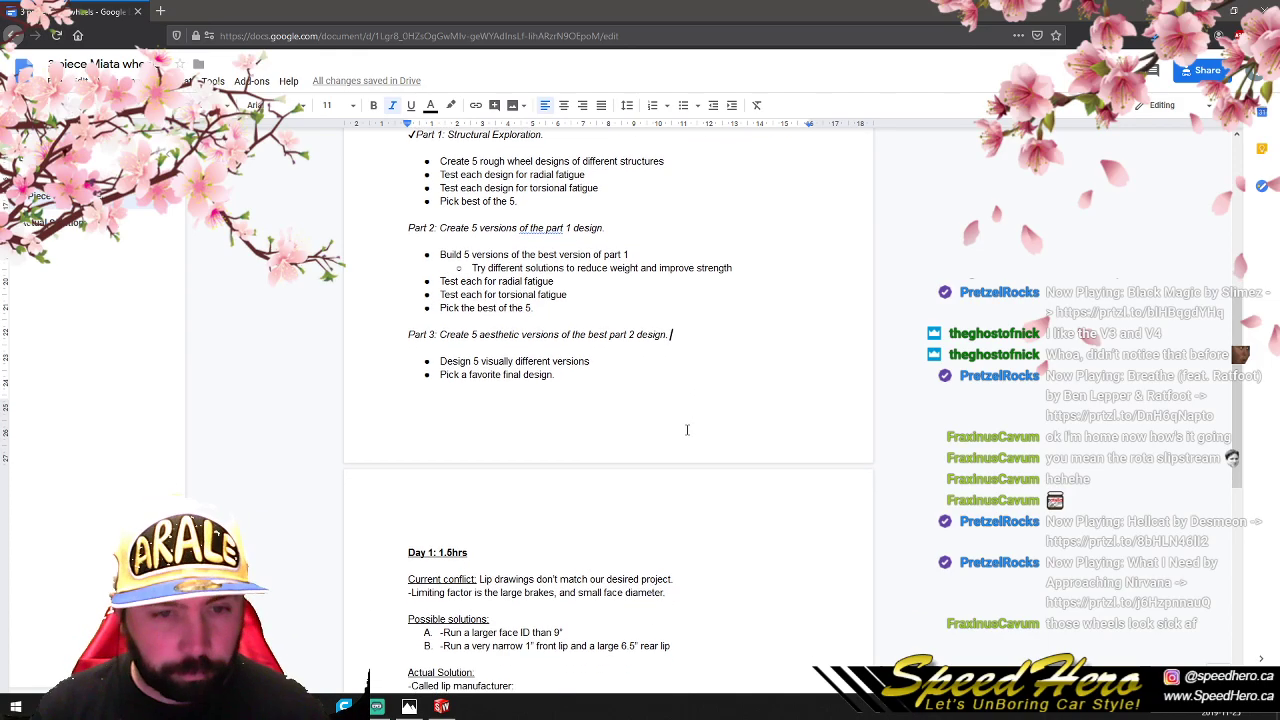